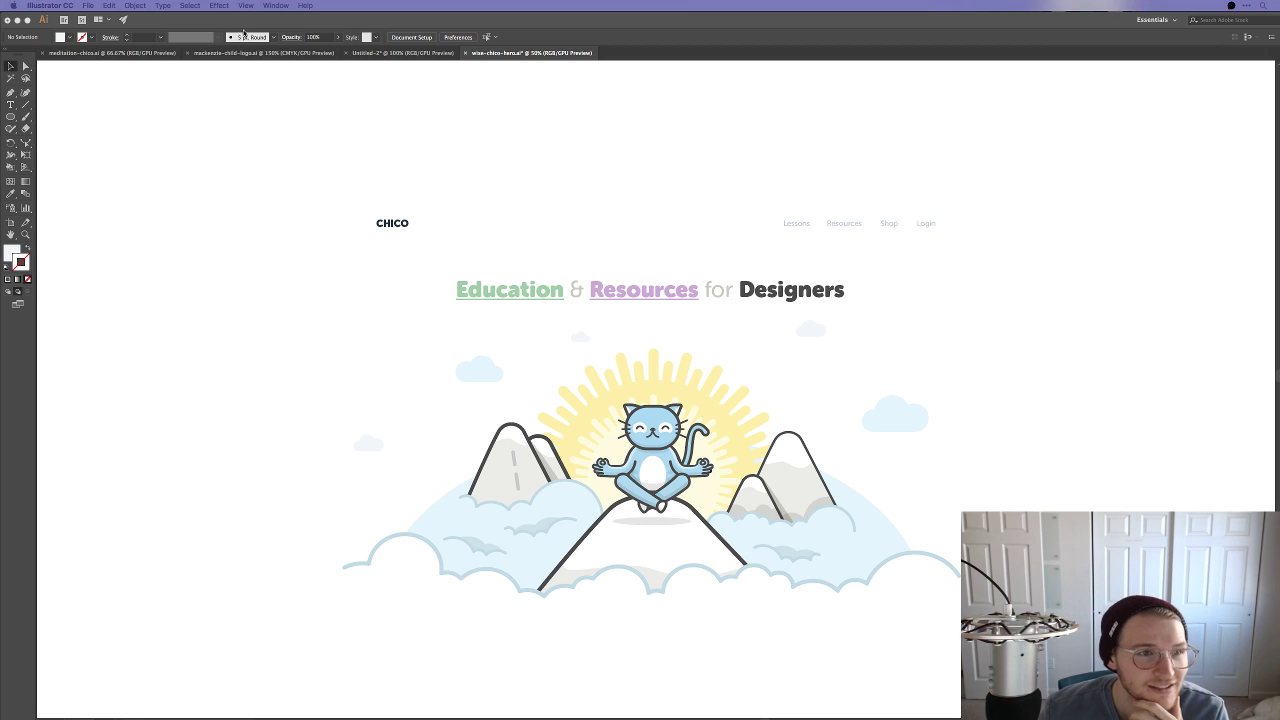
Step: Review the meditating cat artwork in meditation-chico.ai, then return to the wise-chico-hero.ai document
key("shift+Tab")
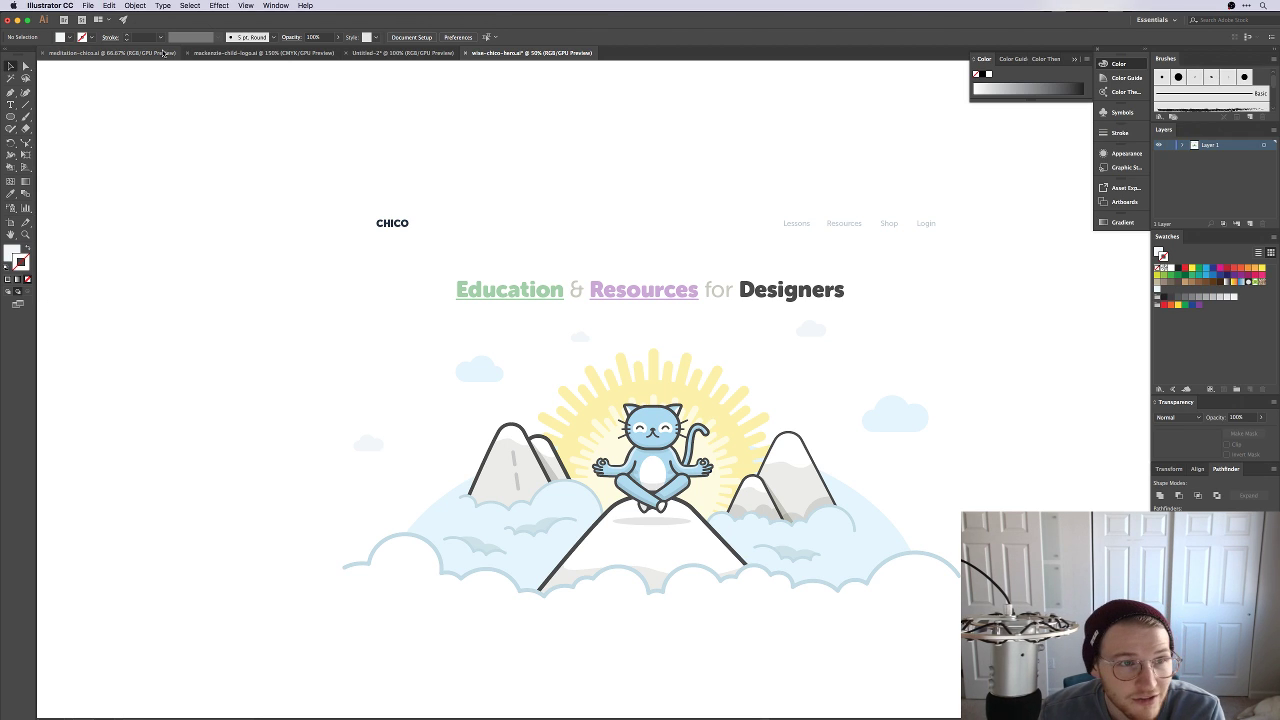
left_click(163, 52)
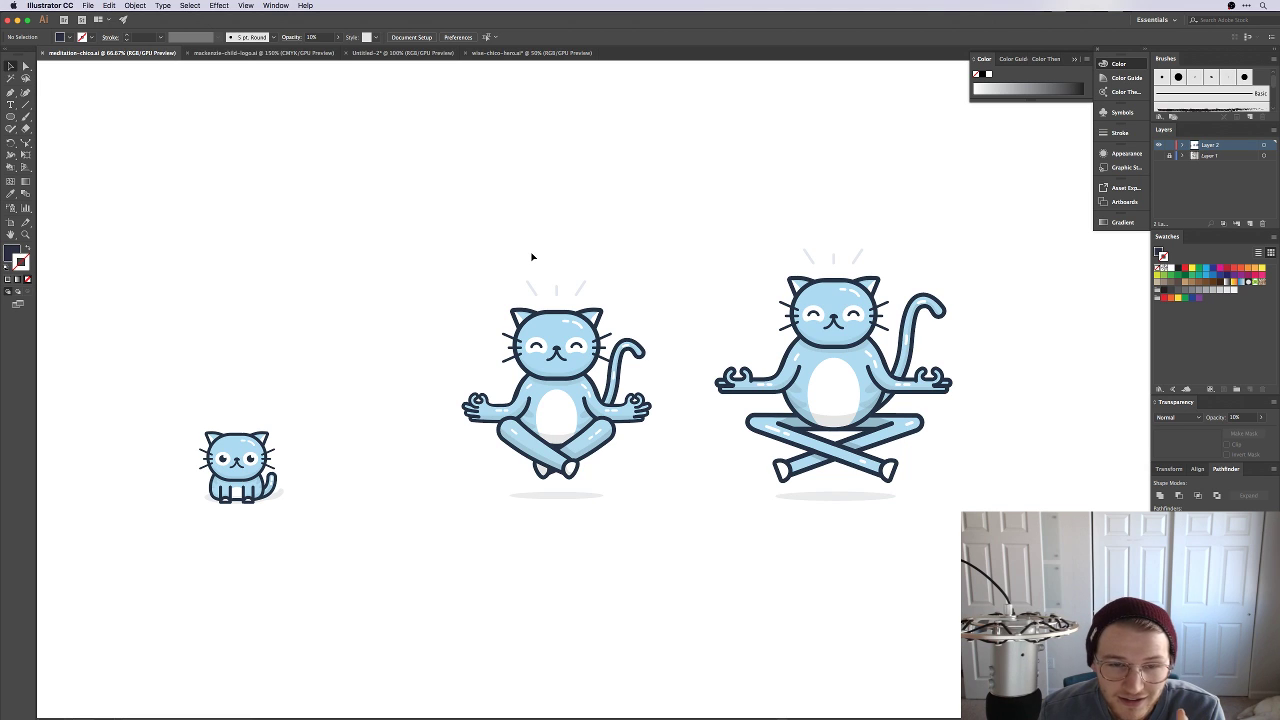
left_click_drag(750, 205, 1046, 628)
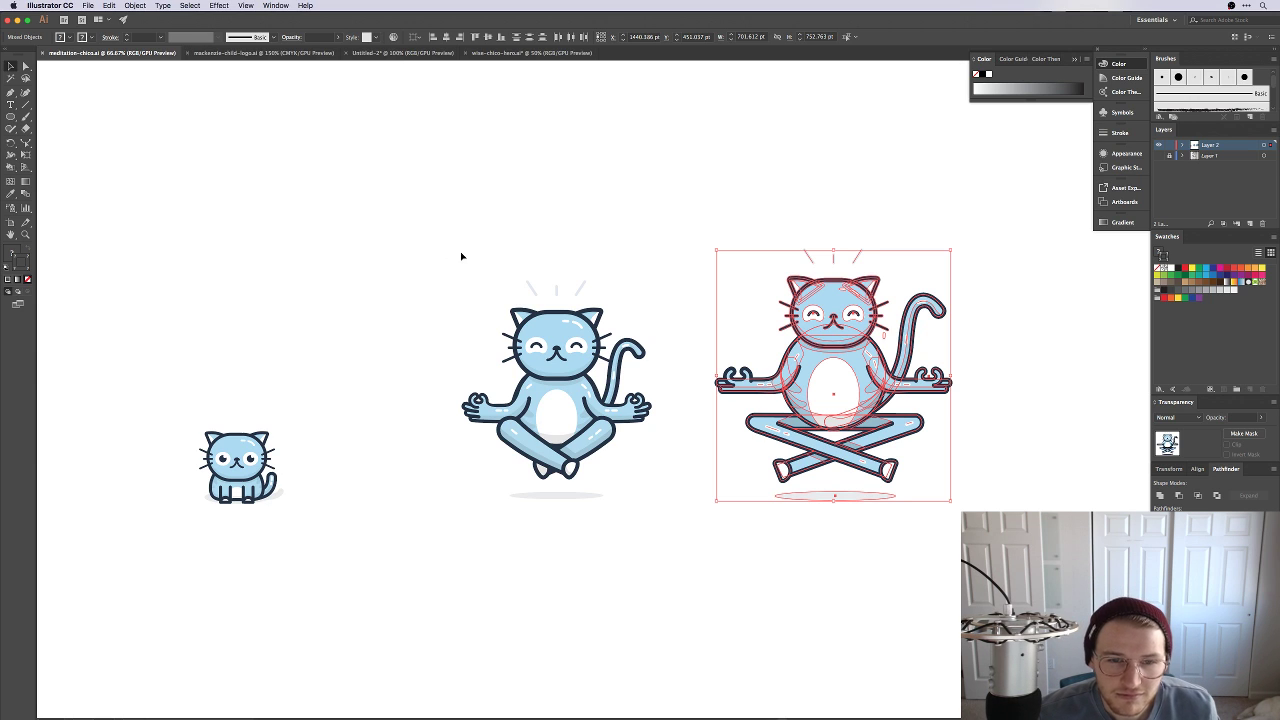
left_click(540, 52)
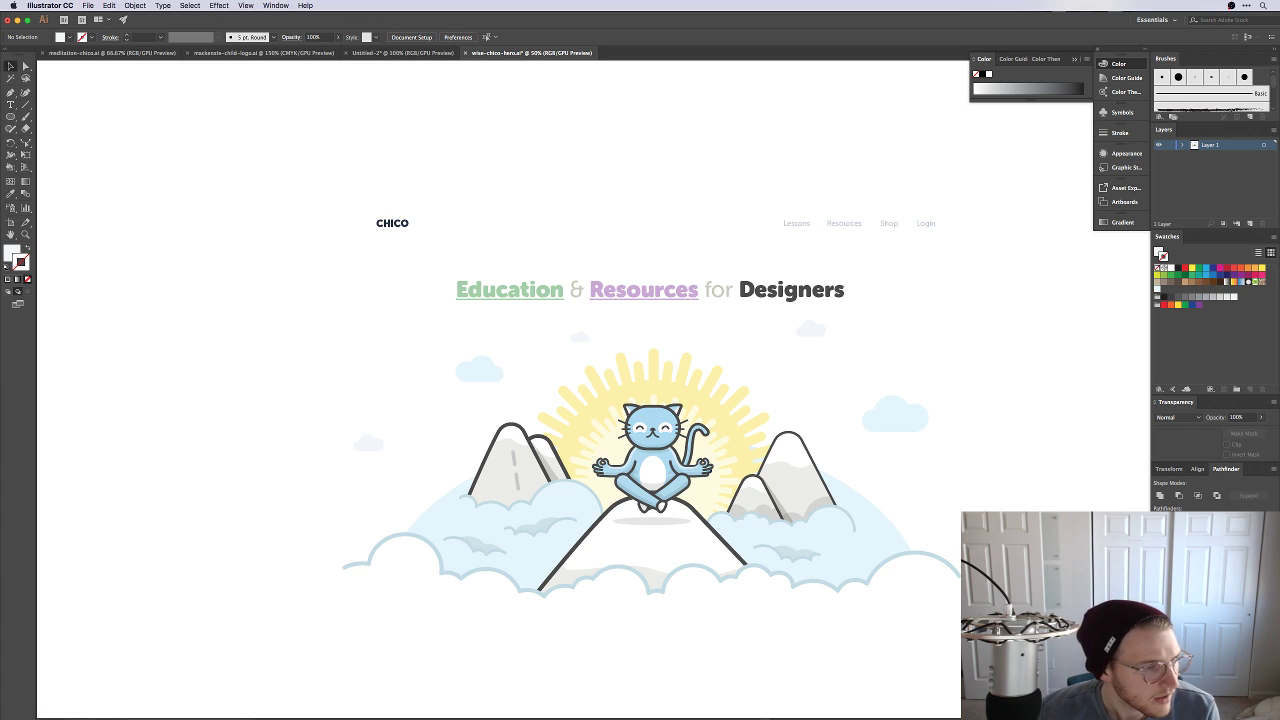
key("Tab")
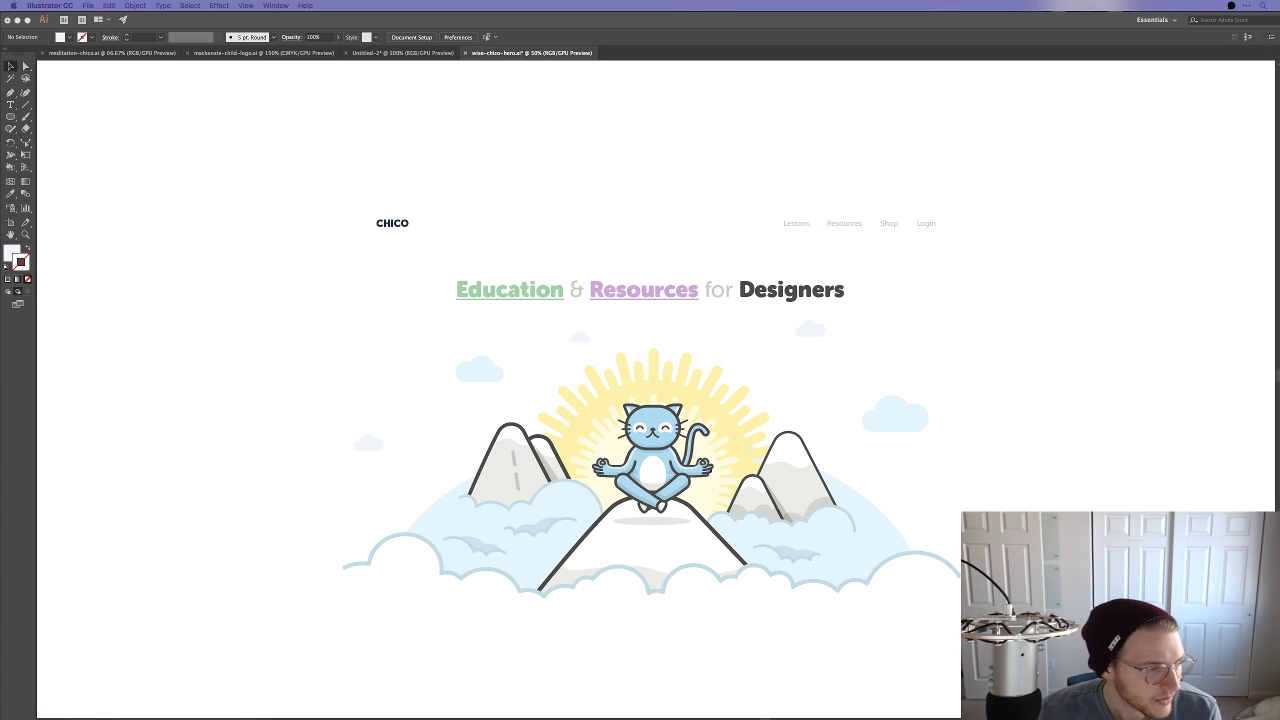
Step: Show the Listeners Playlist site in the browser with its track queue closed, and minimize the browser window
left_click_drag(500, 1, 736, 66)
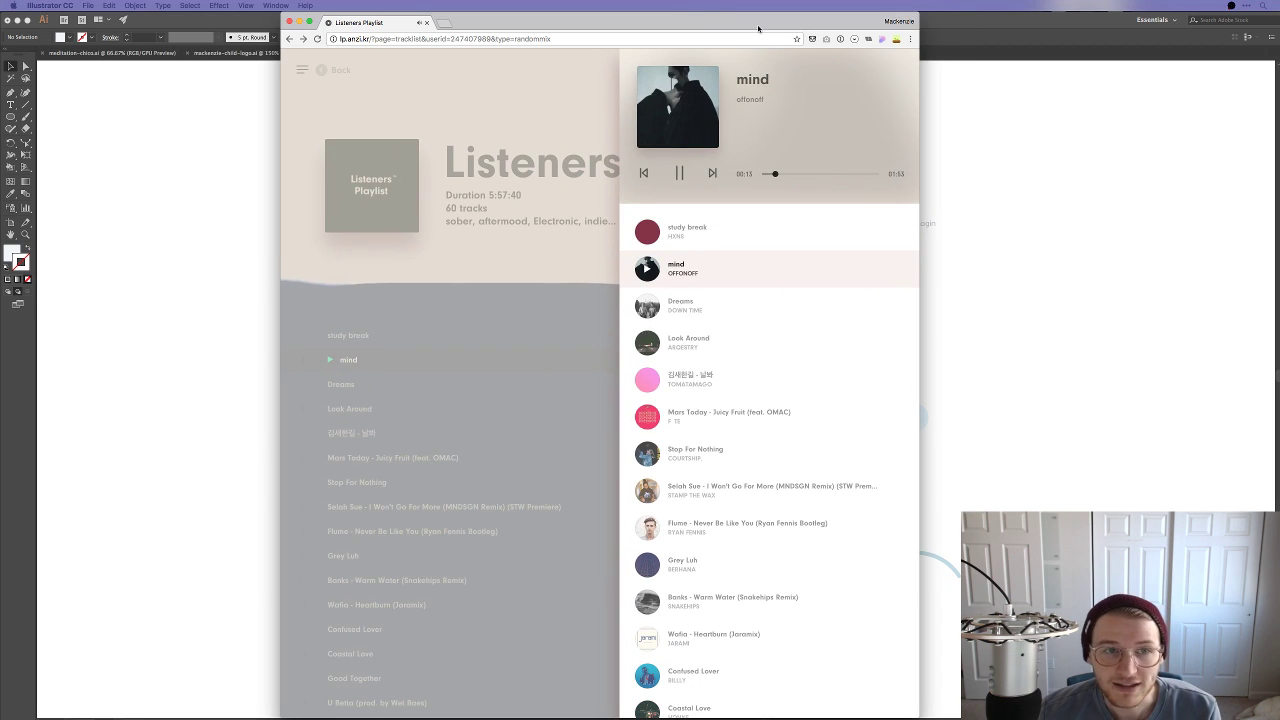
left_click(469, 103)
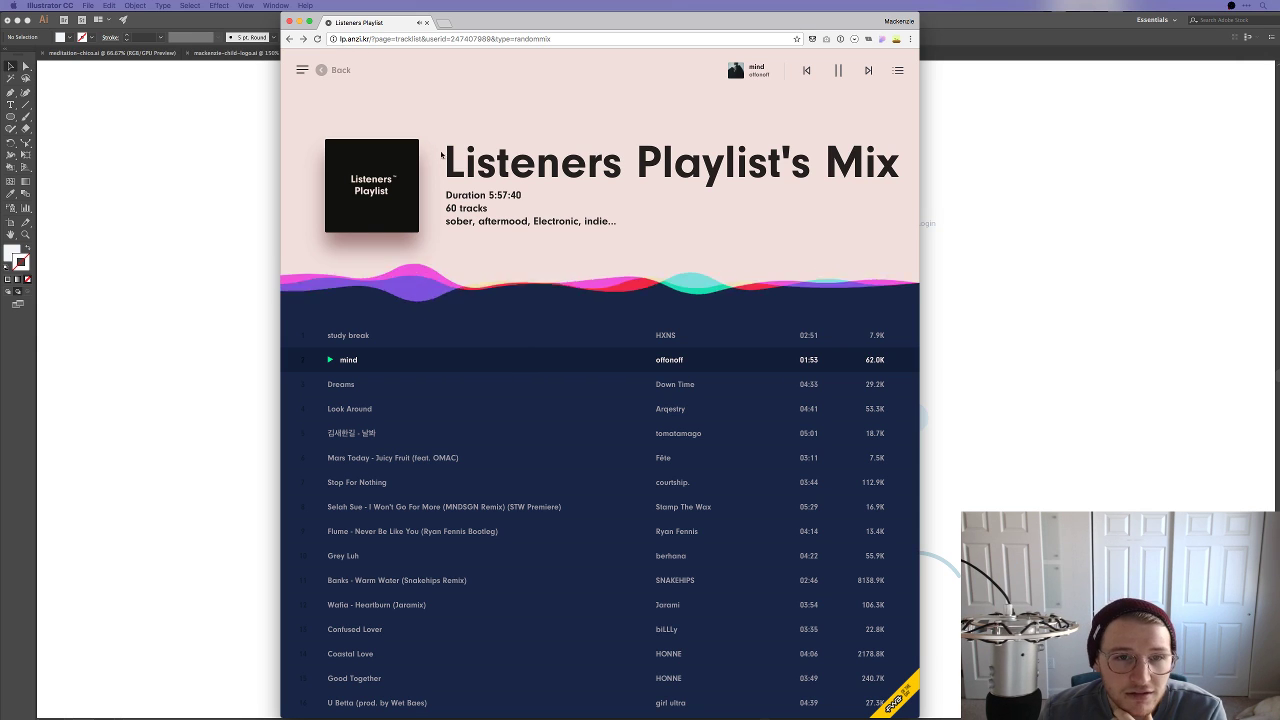
left_click_drag(373, 39, 356, 14)
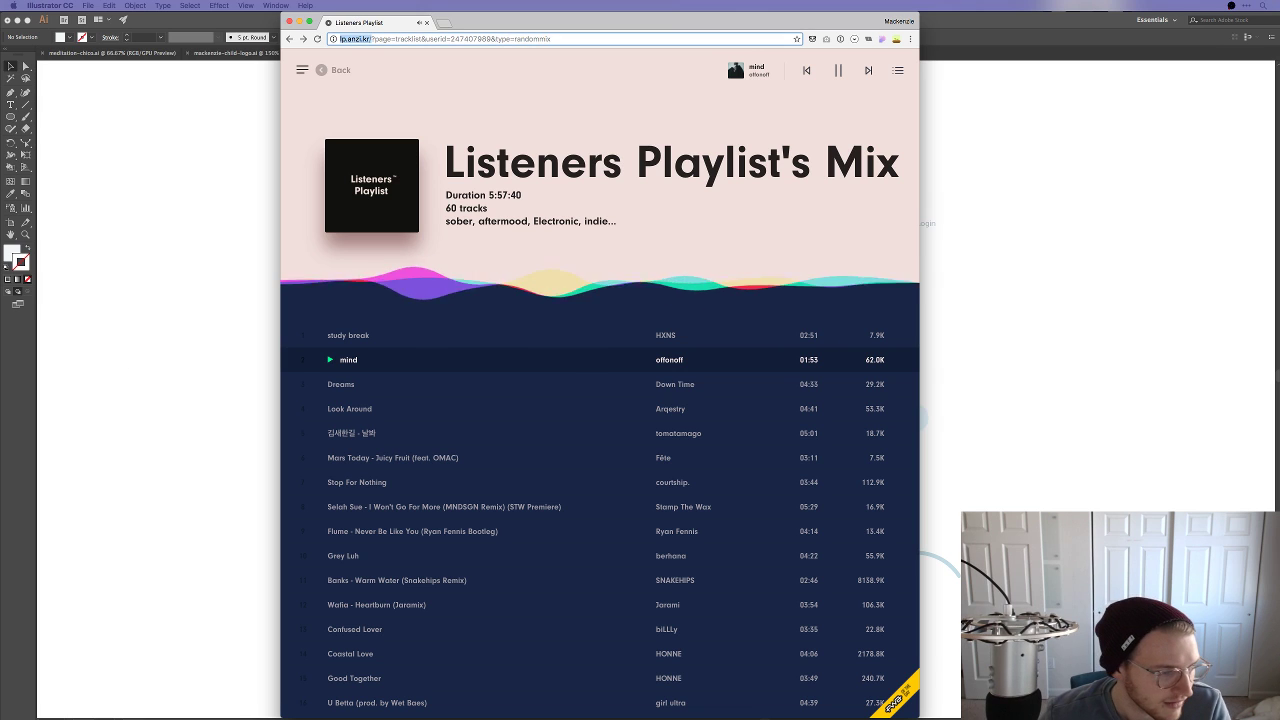
key("super+Tab")
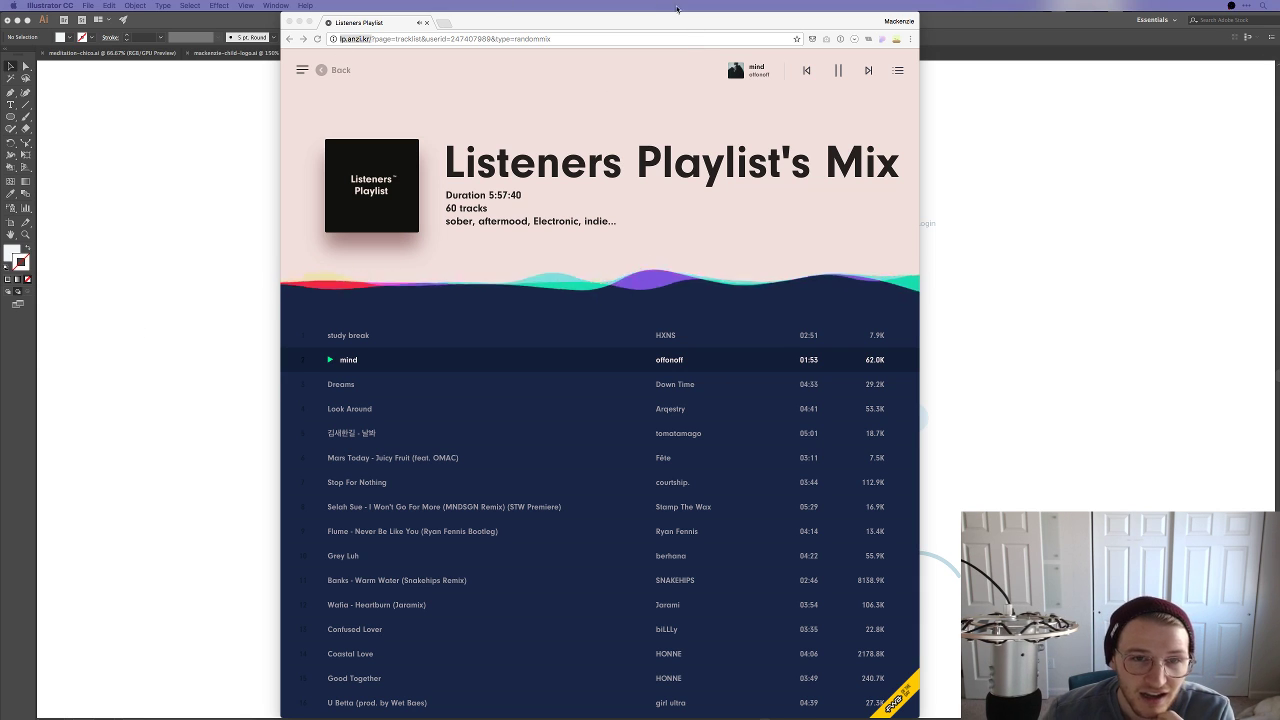
key("super+m")
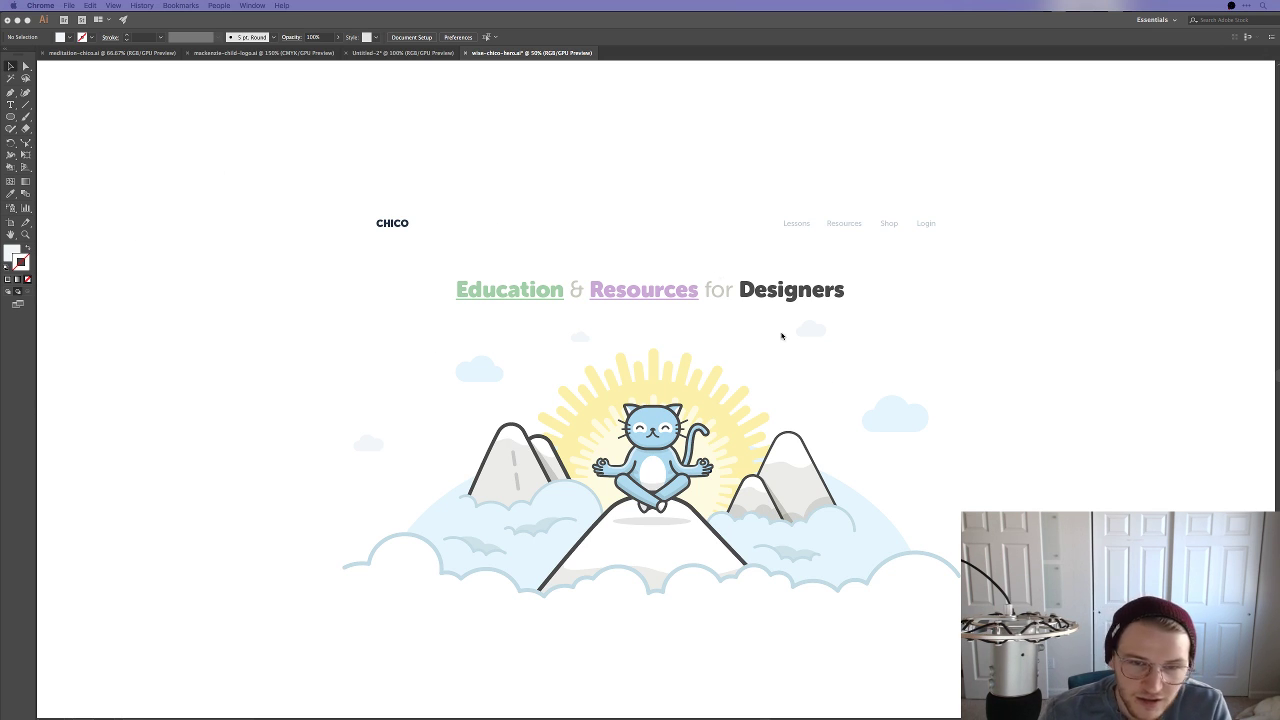
Step: Compare the cat in the hero illustration with the meditating cats in meditation-chico.ai, leaving nothing selected there
left_click(844, 395)
key("z")
left_click_drag(696, 516, 829, 469)
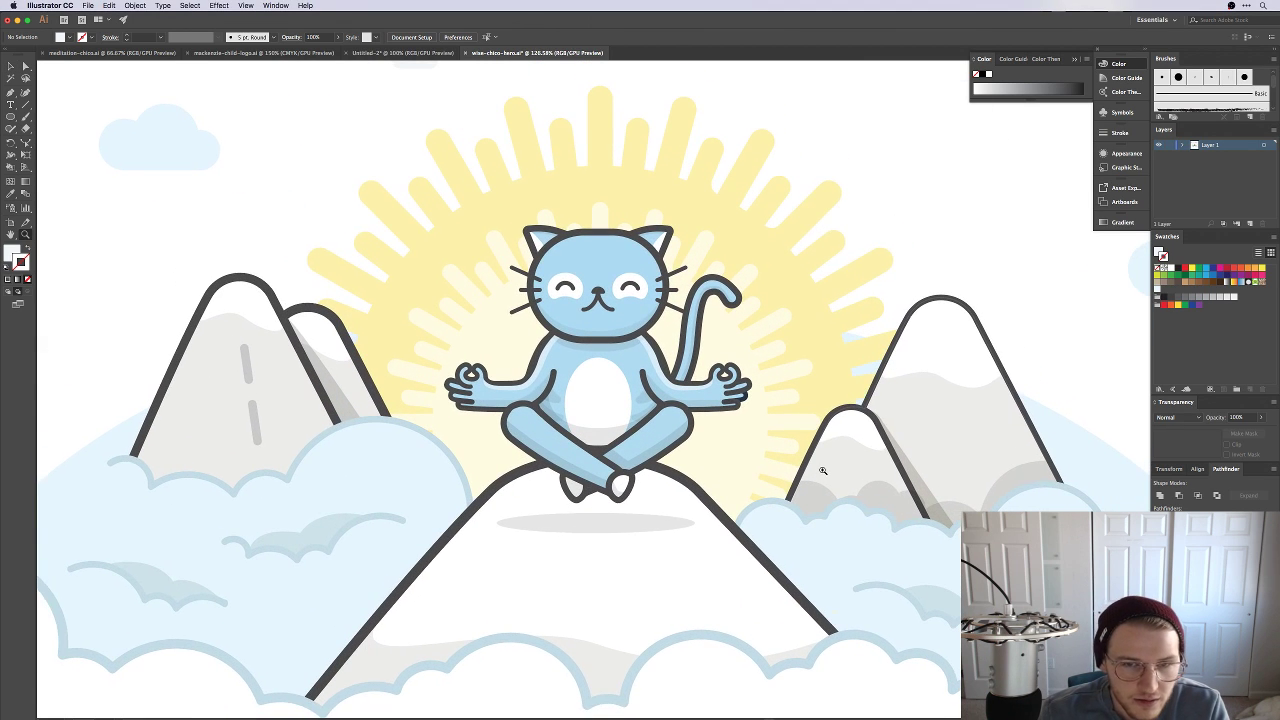
scroll(829, 469, "down", 3)
key("super+0")
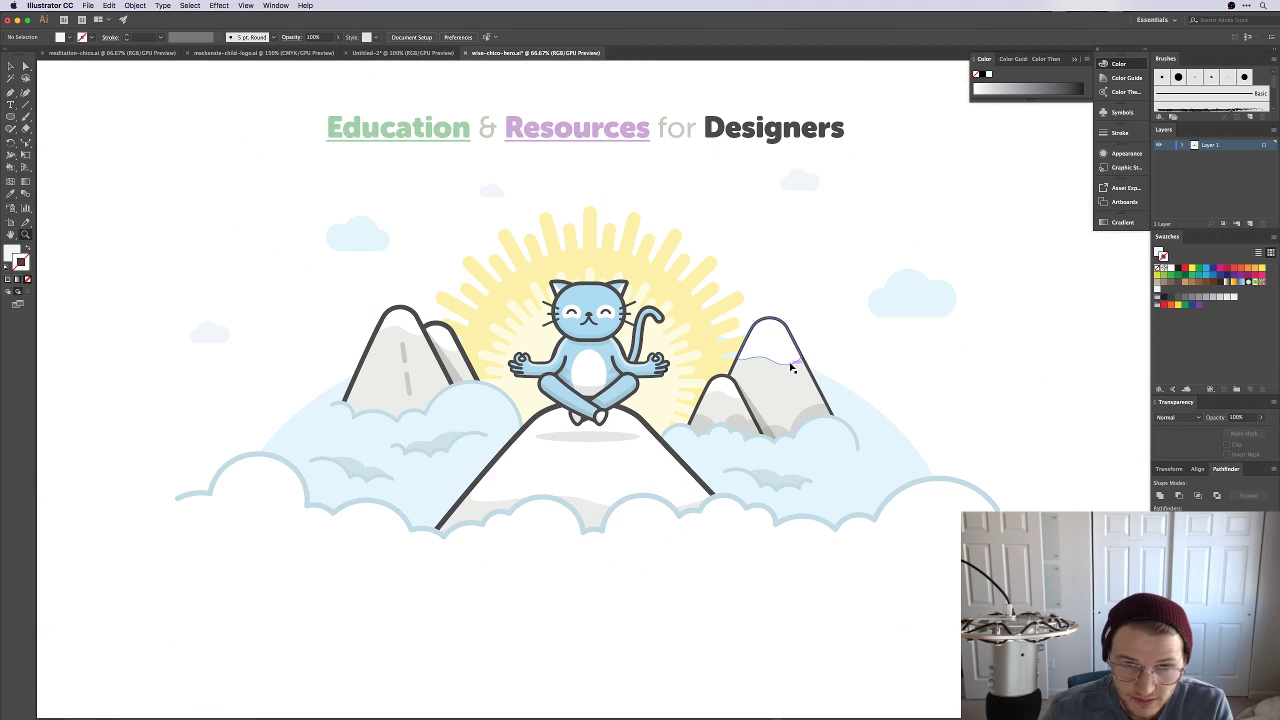
key("super+equal")
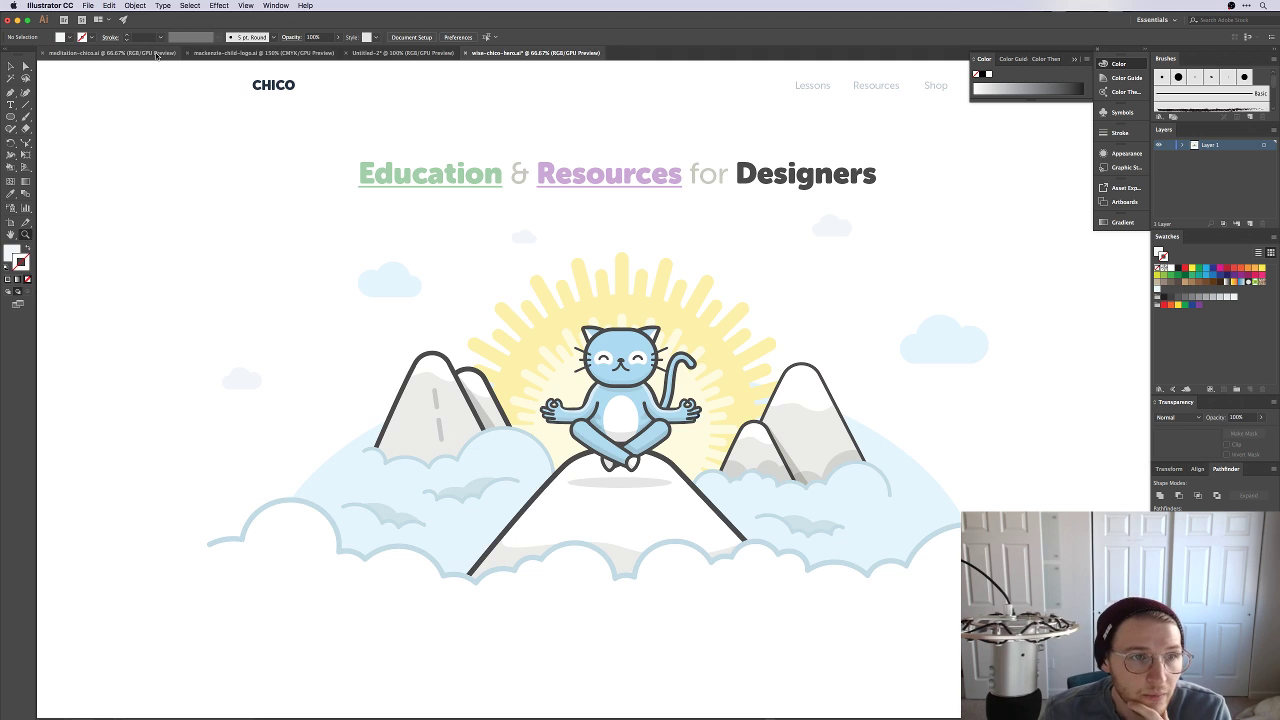
left_click(110, 52)
left_click(684, 324)
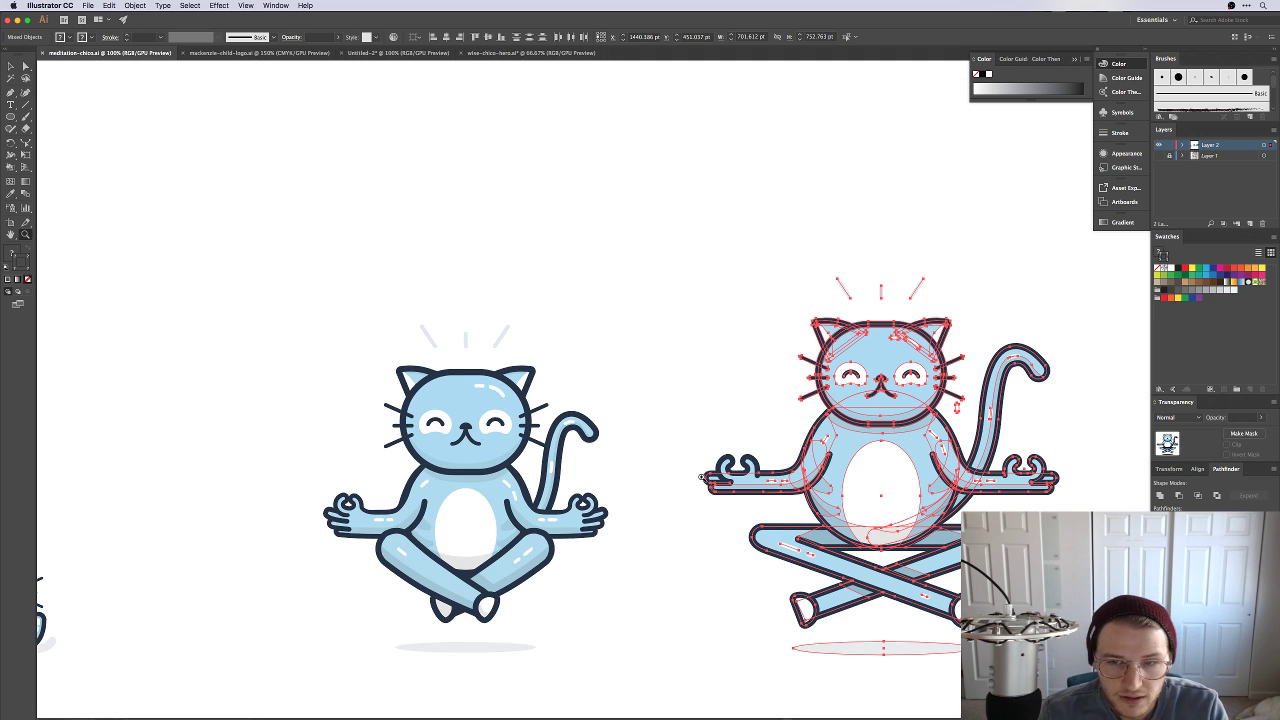
left_click_drag(481, 532, 649, 457)
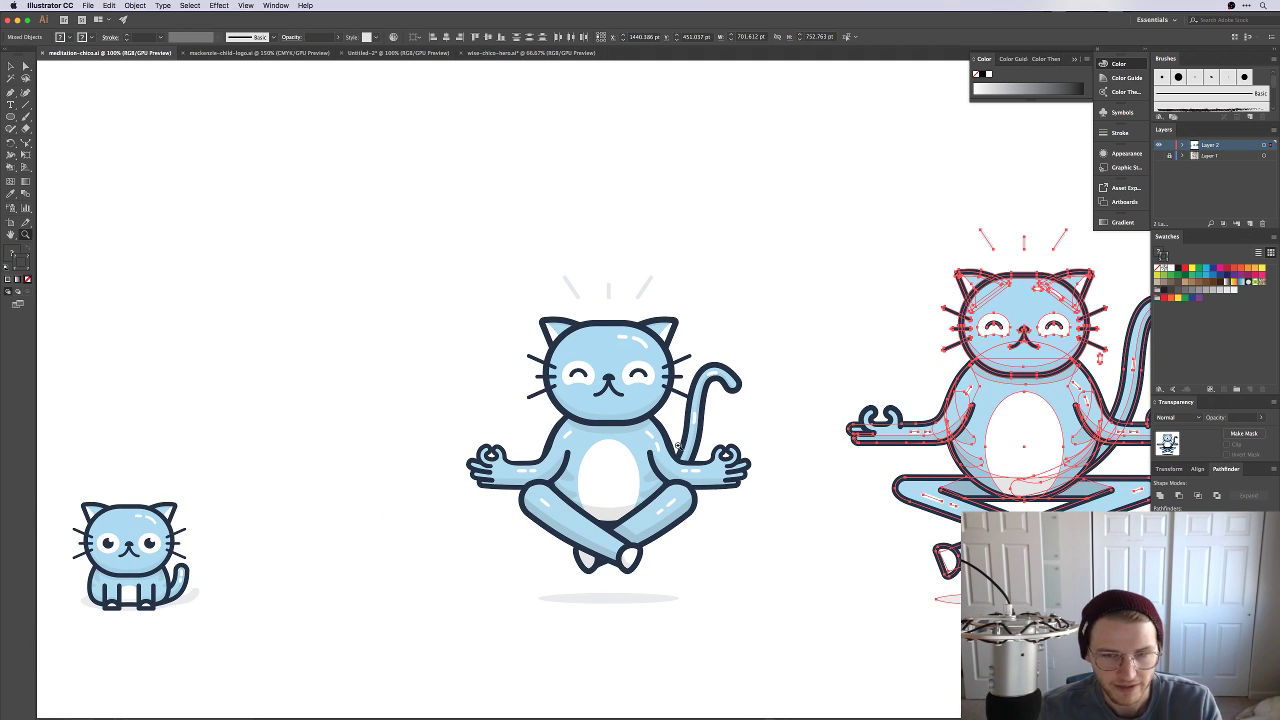
scroll(678, 448, "right", 2)
scroll(640, 460, "right", 3)
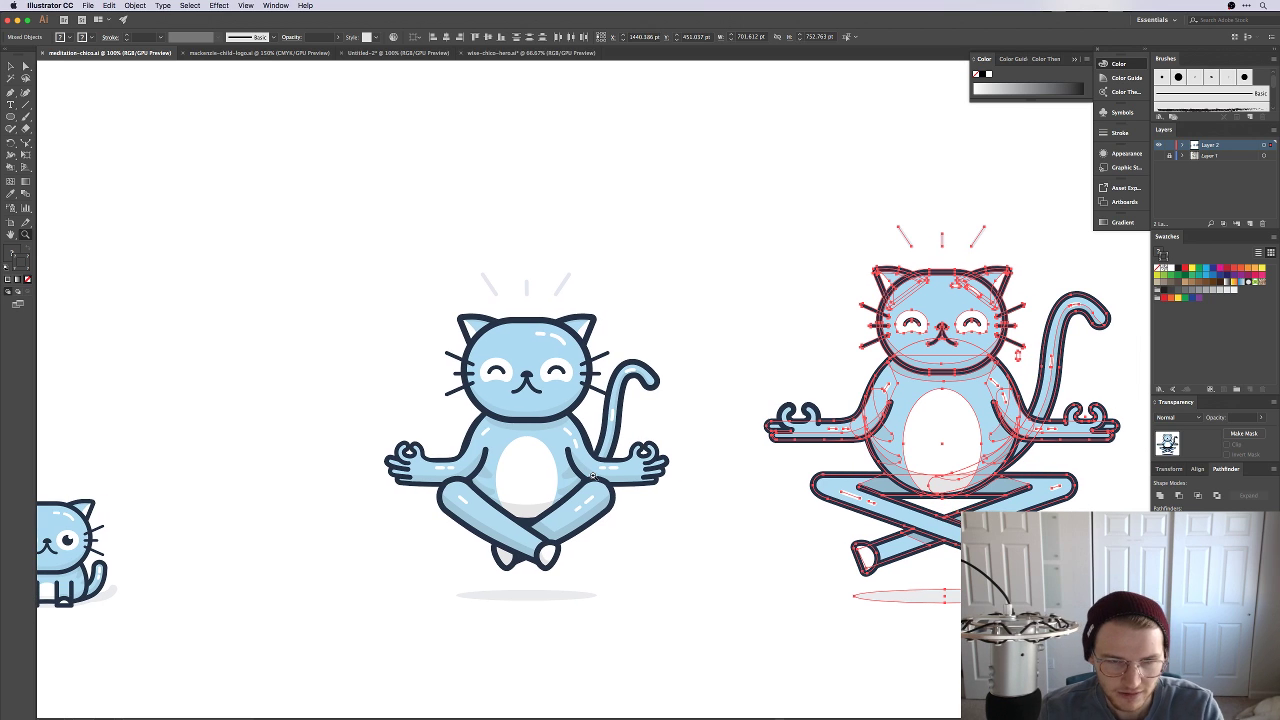
scroll(560, 338, "right", 3)
left_click(528, 313)
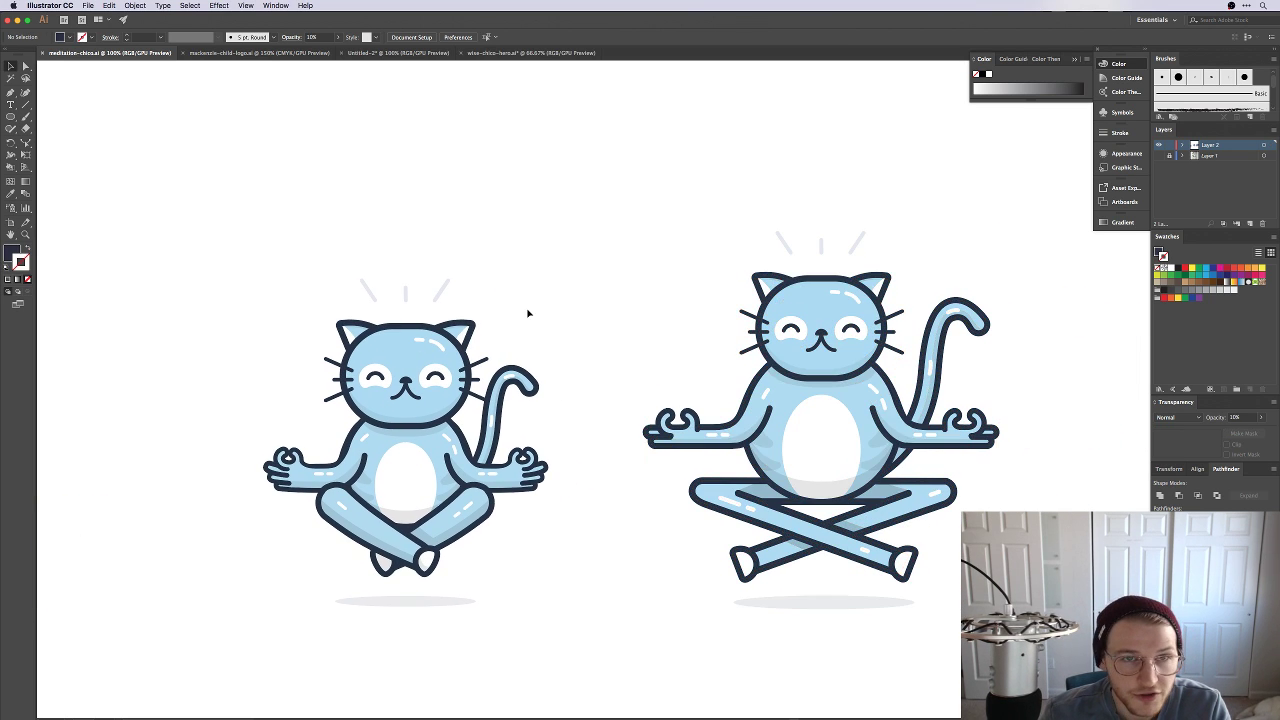
Step: Examine the shading and head shapes of the hero cat in wise-chico-hero.ai up close, leaving nothing selected
left_click(530, 52)
key("z")
left_click_drag(543, 517, 625, 314)
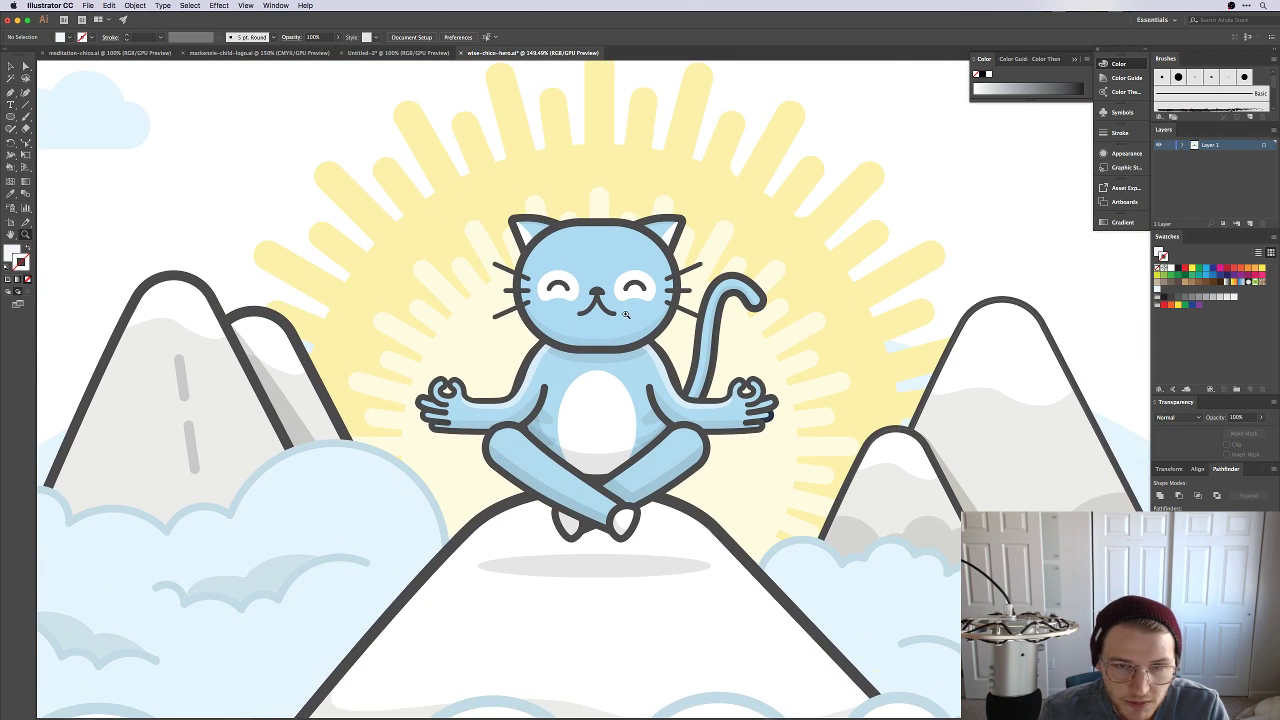
left_click(664, 396)
left_click_drag(471, 551, 548, 491)
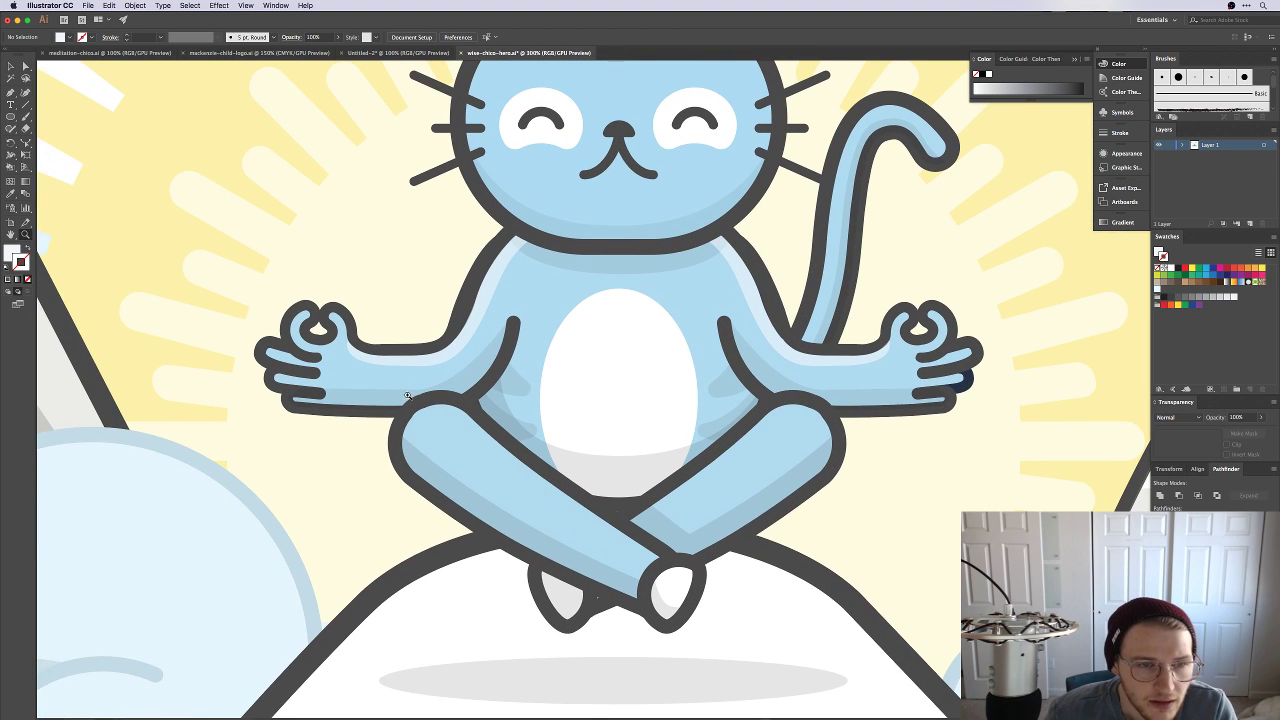
scroll(543, 291, "up", 8)
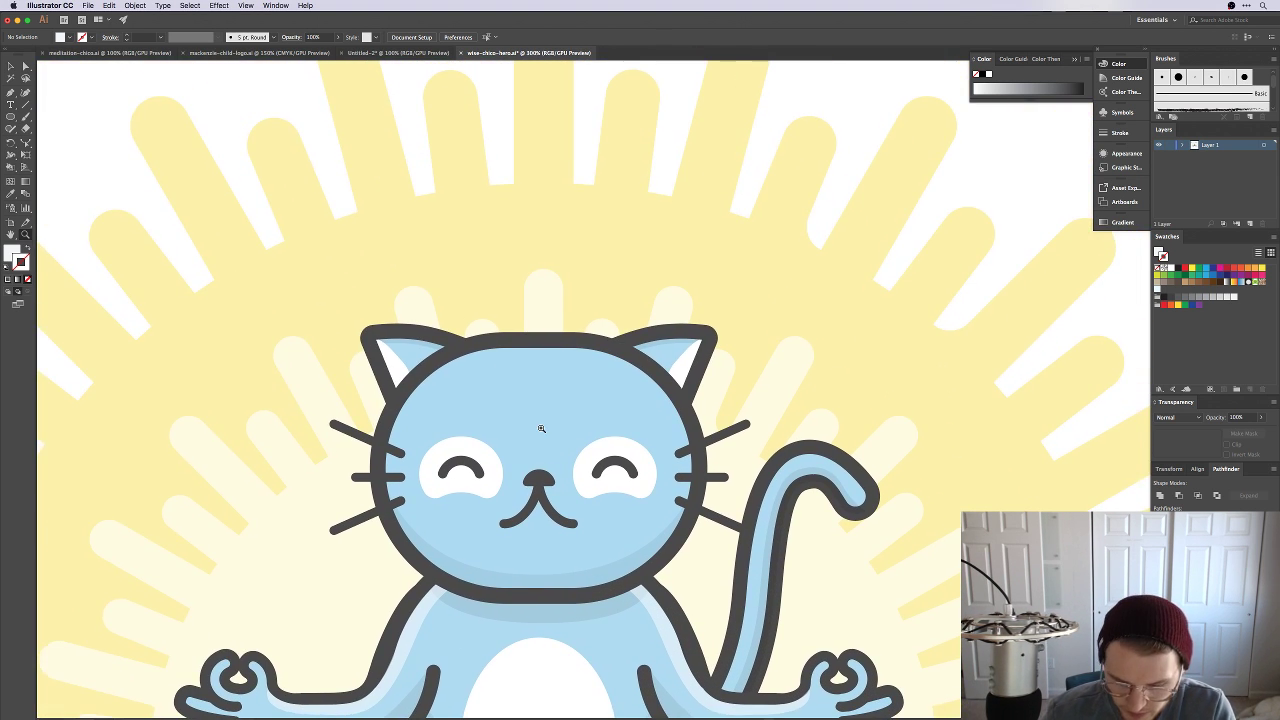
key("super+equal")
key("v")
left_click(531, 381)
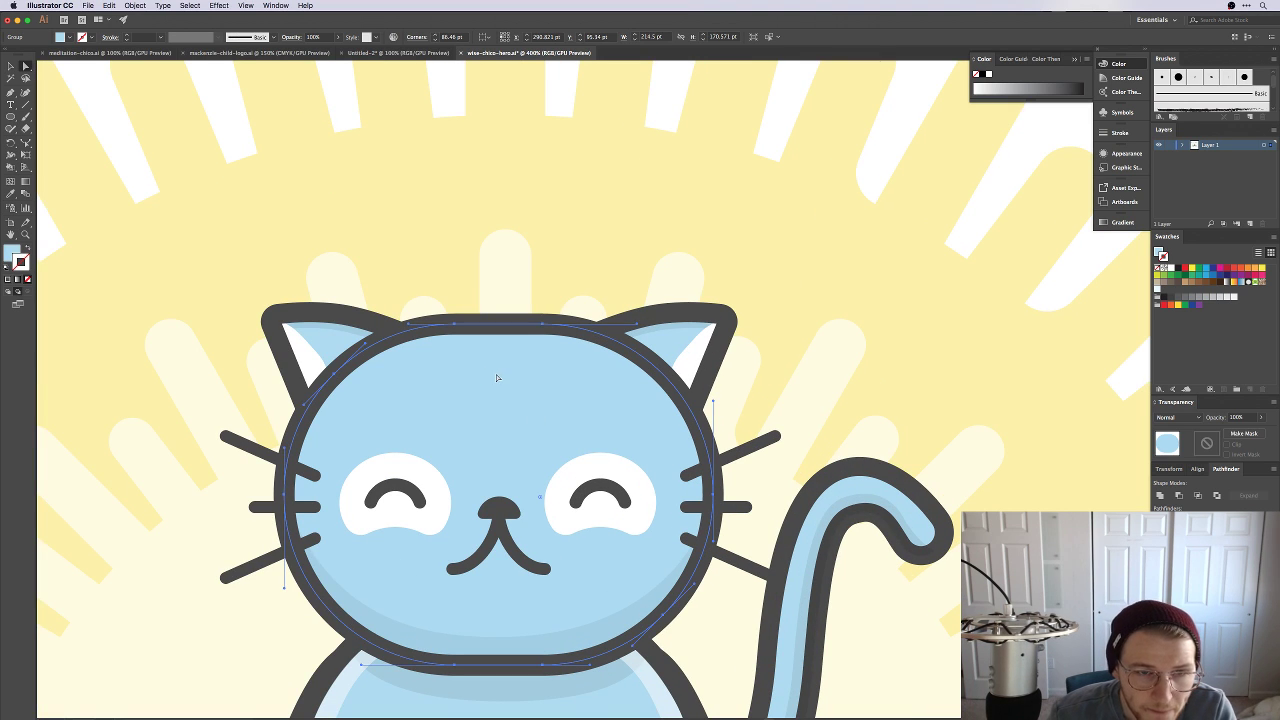
left_click_drag(498, 377, 551, 413)
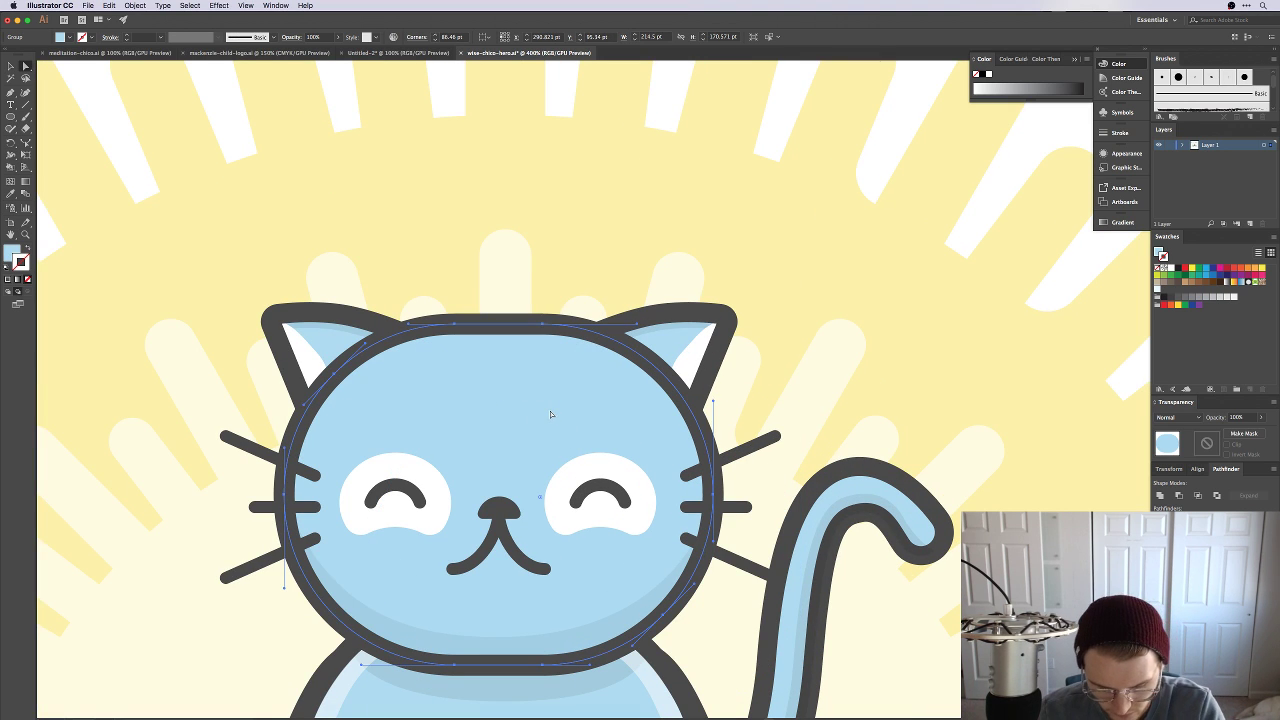
left_click(523, 388)
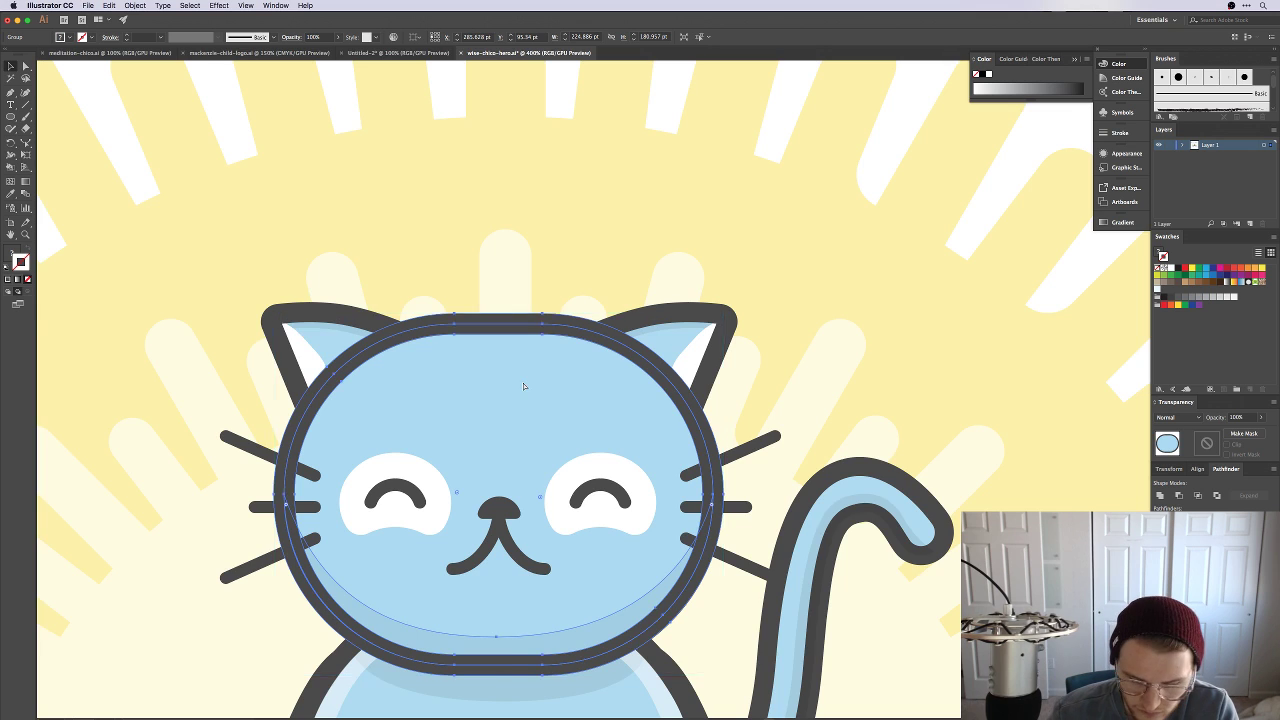
key("super+0")
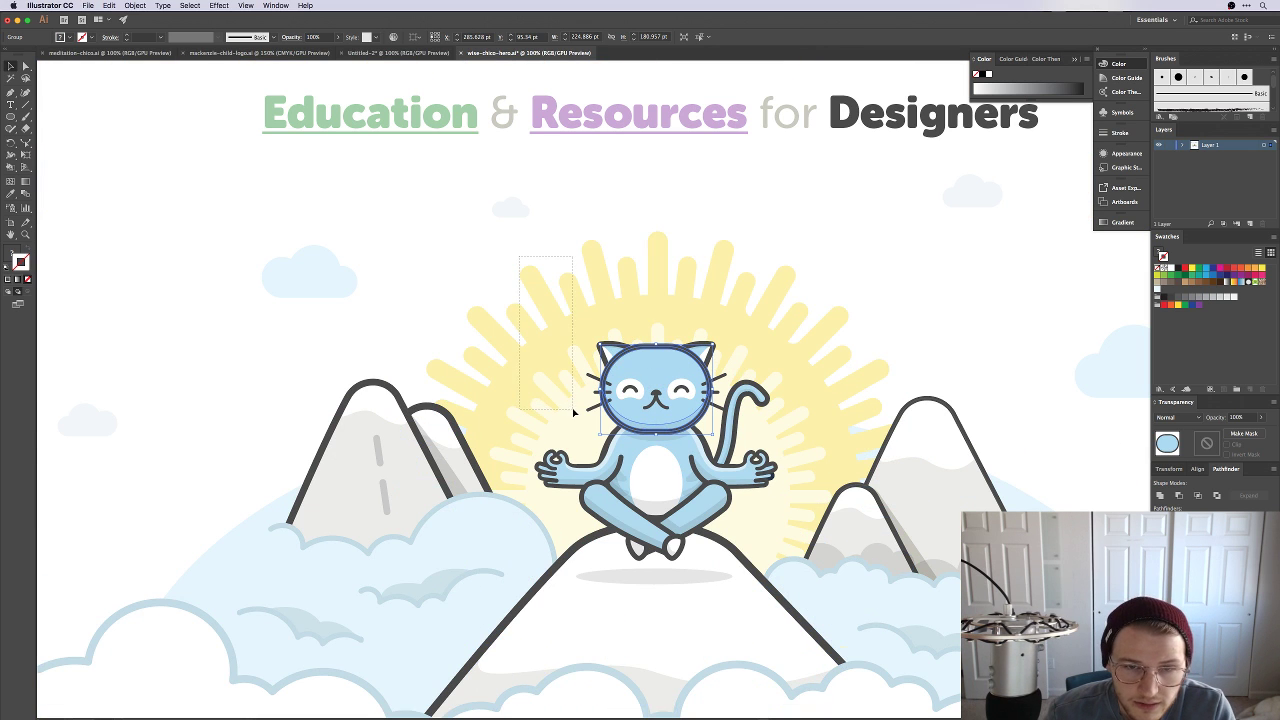
key("super+shift+a")
Step: Inspect the mountains, clouds and cat across the hero illustration for areas that need shading or highlights
scroll(563, 349, "down", 5)
scroll(563, 349, "left", 4)
scroll(418, 452, "right", 10)
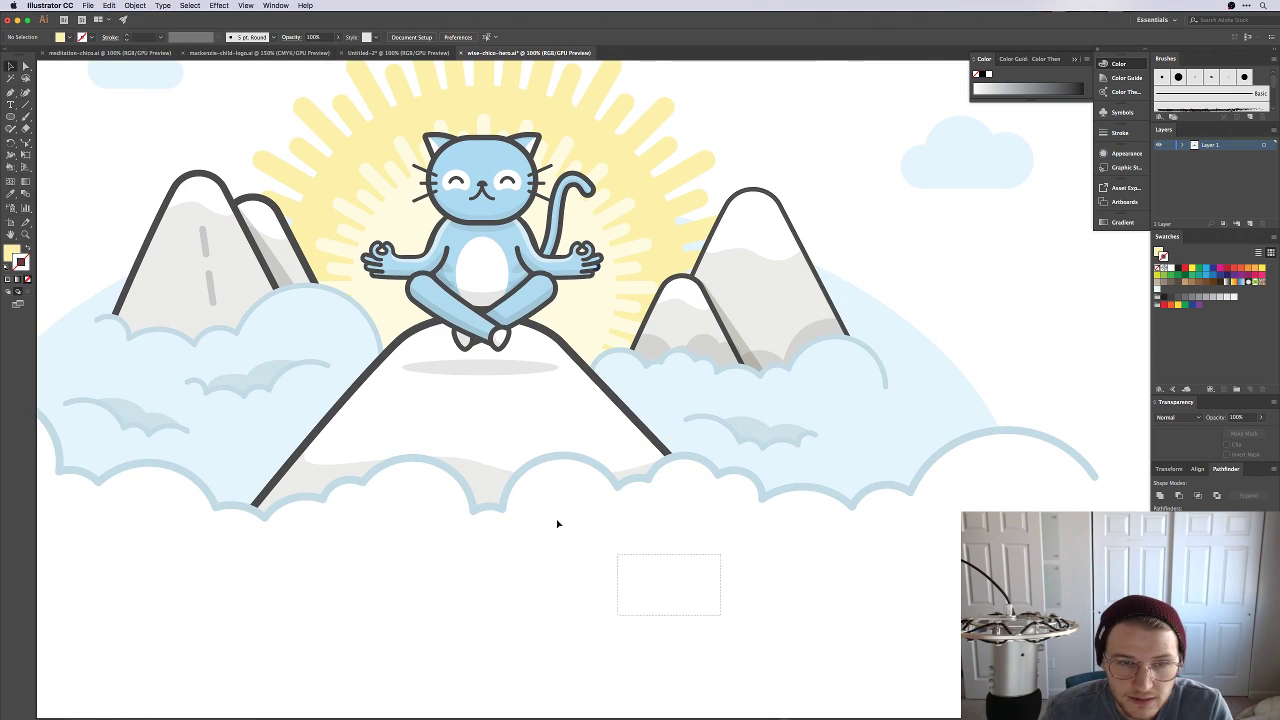
left_click_drag(558, 523, 322, 478)
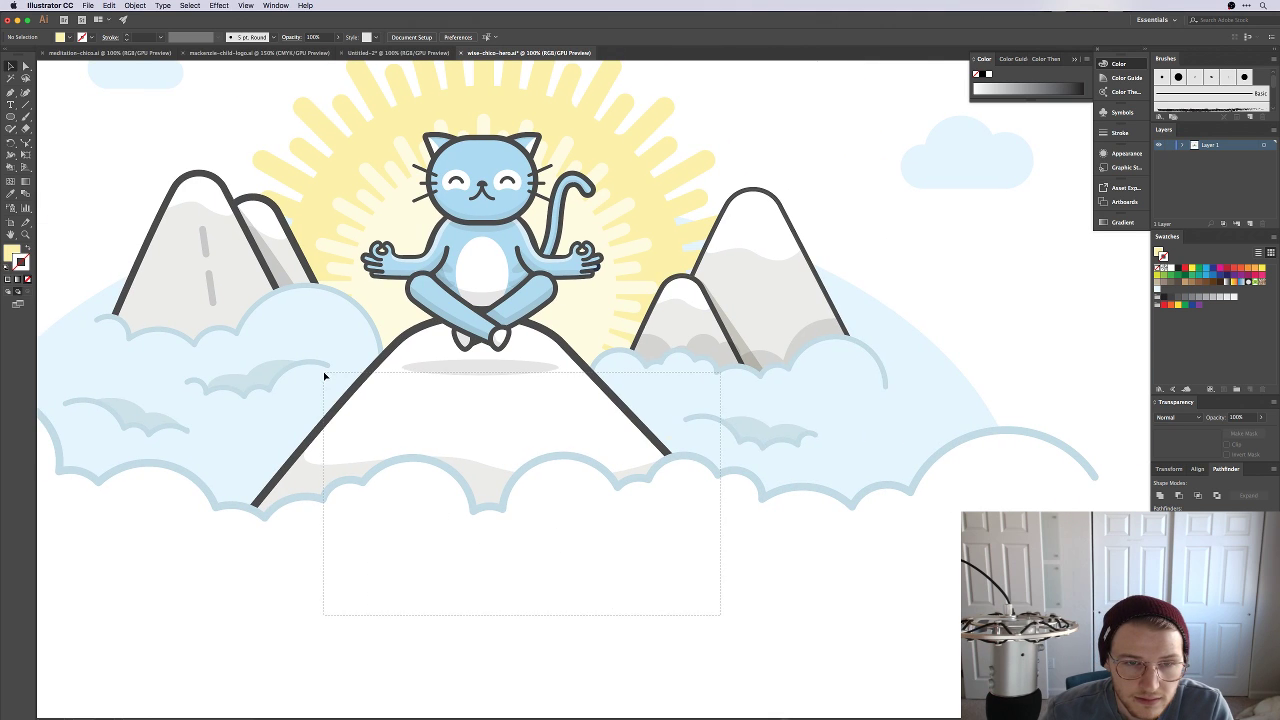
left_click_drag(1052, 614, 640, 130)
key("super+shift+a")
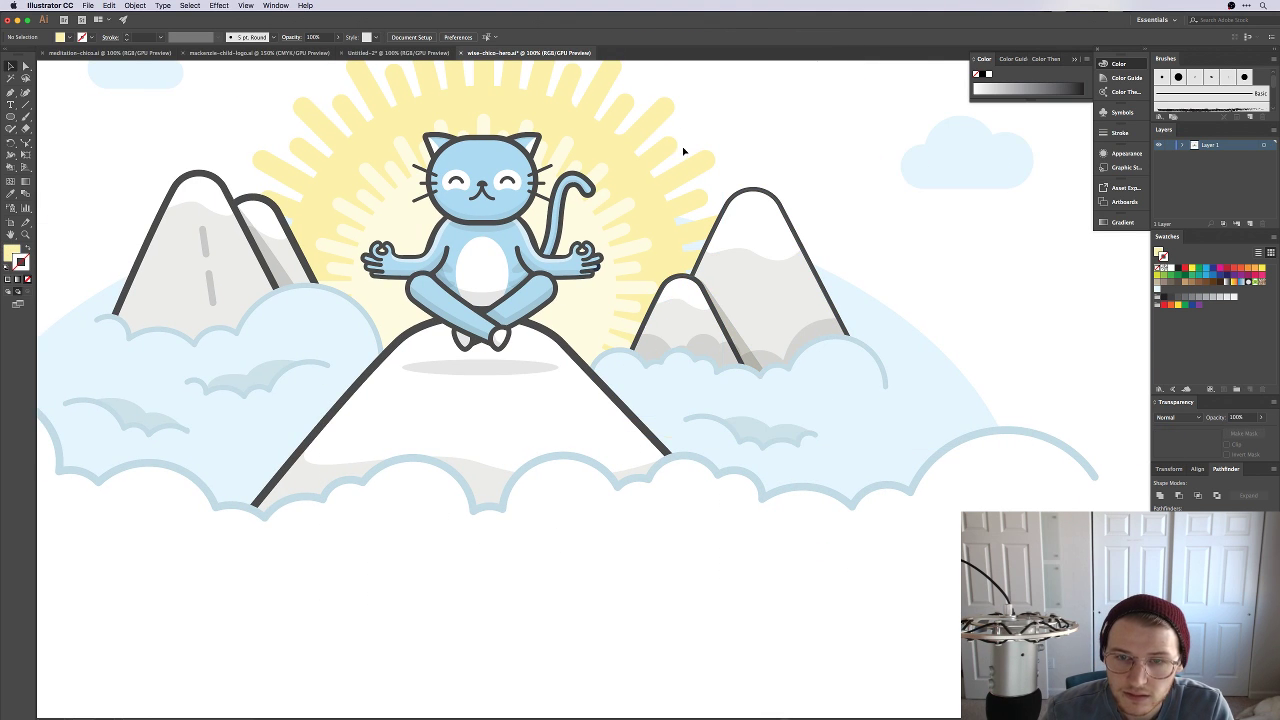
left_click_drag(401, 318, 505, 478)
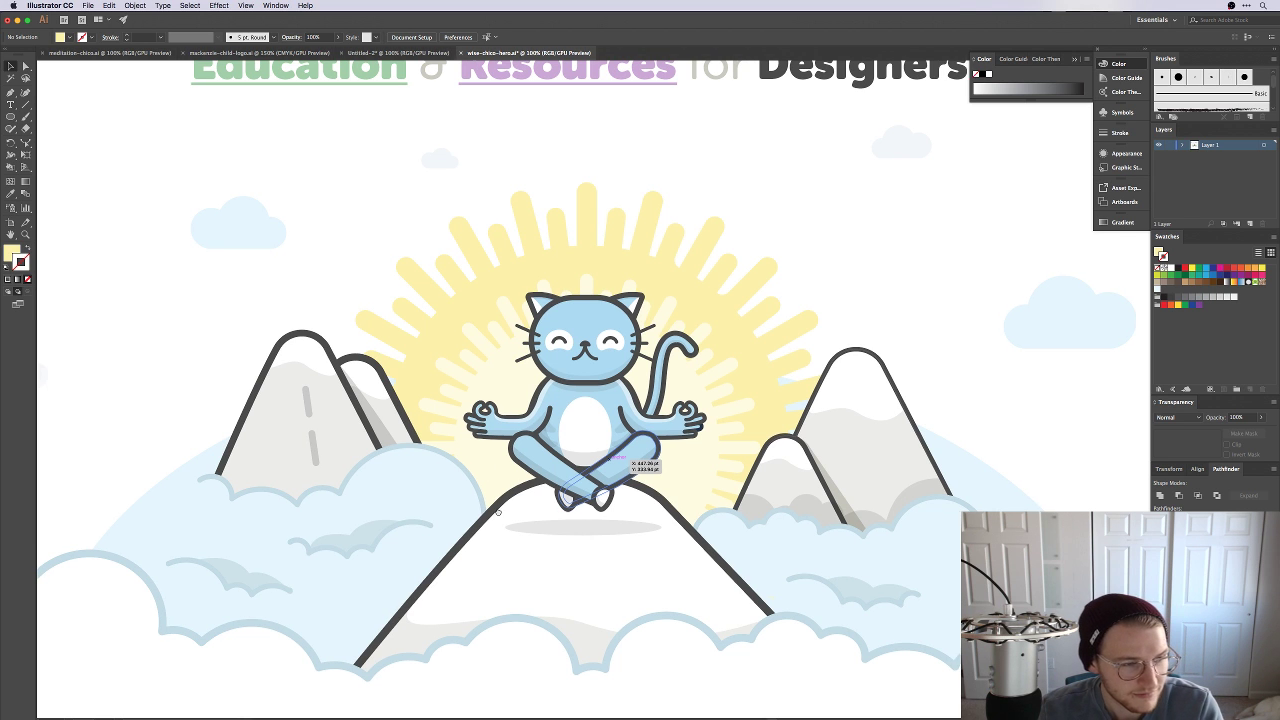
scroll(441, 469, "down", 3)
scroll(441, 469, "right", 3)
left_click(446, 536)
left_click_drag(446, 536, 534, 517)
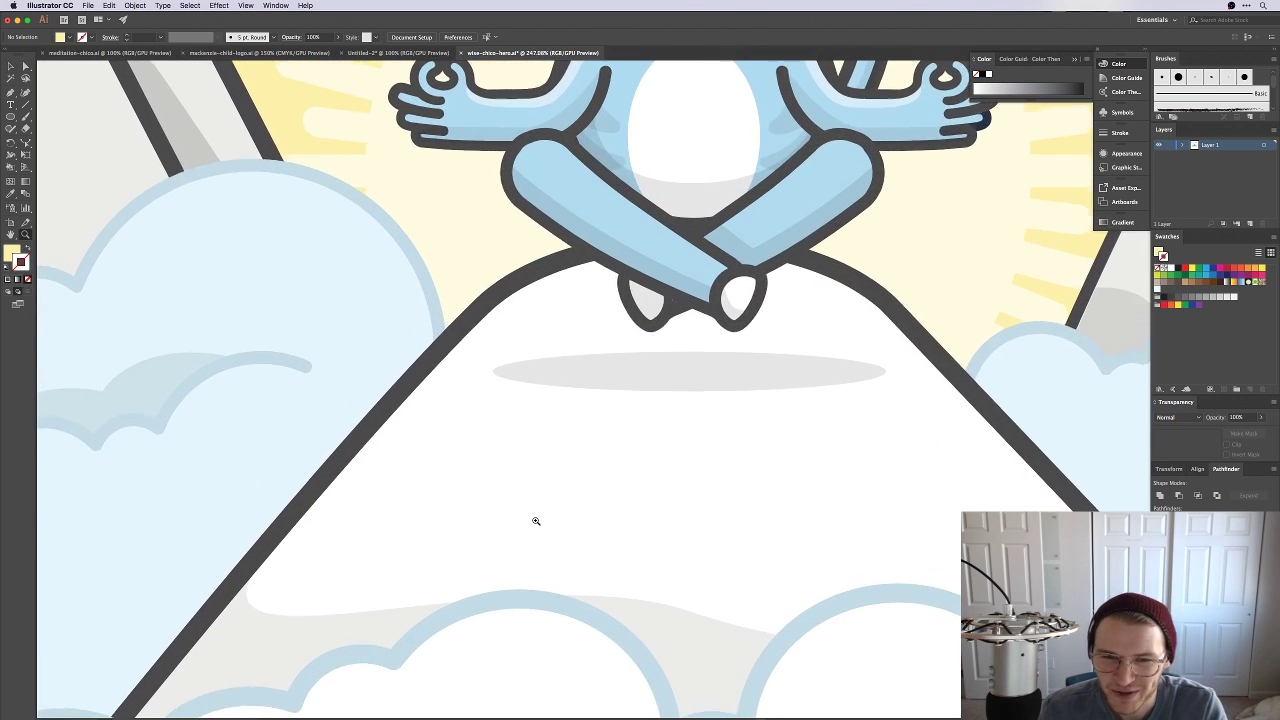
scroll(666, 391, "up", 5)
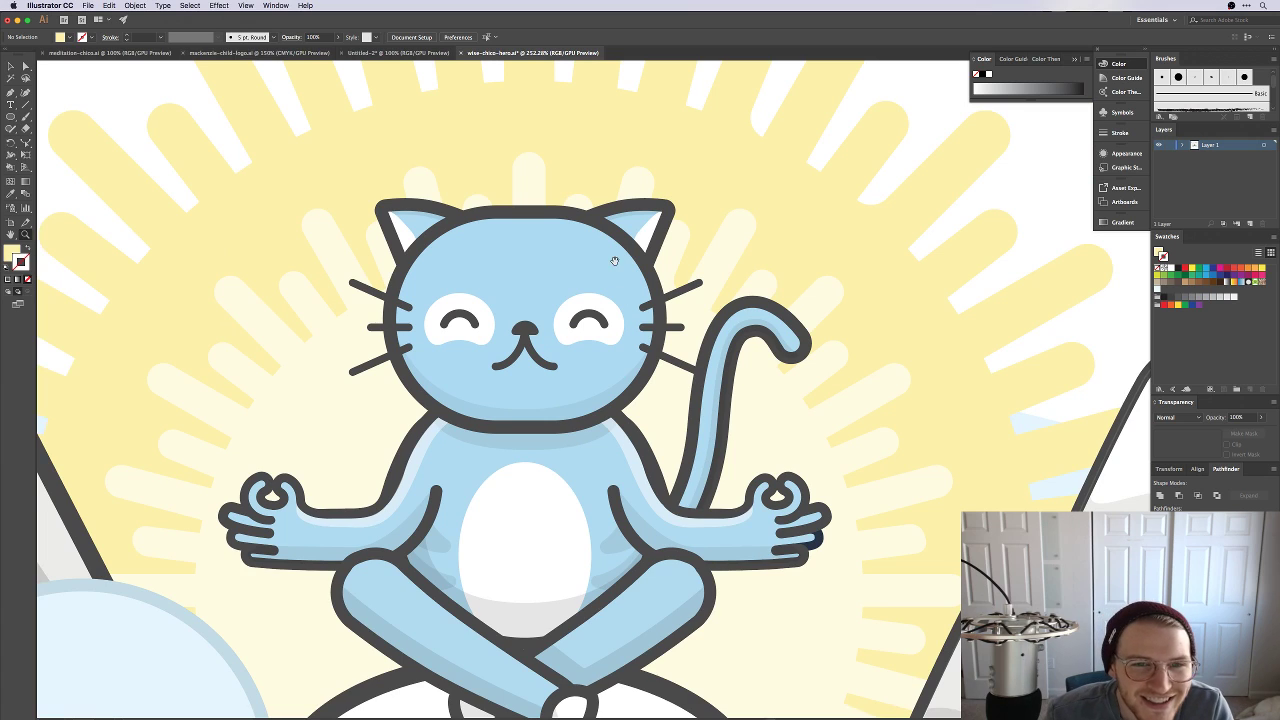
Step: Select the blue fill shape of the cat's head and duplicate it in place
scroll(614, 260, "up", 3)
key("v")
left_click(498, 331)
left_click(522, 332)
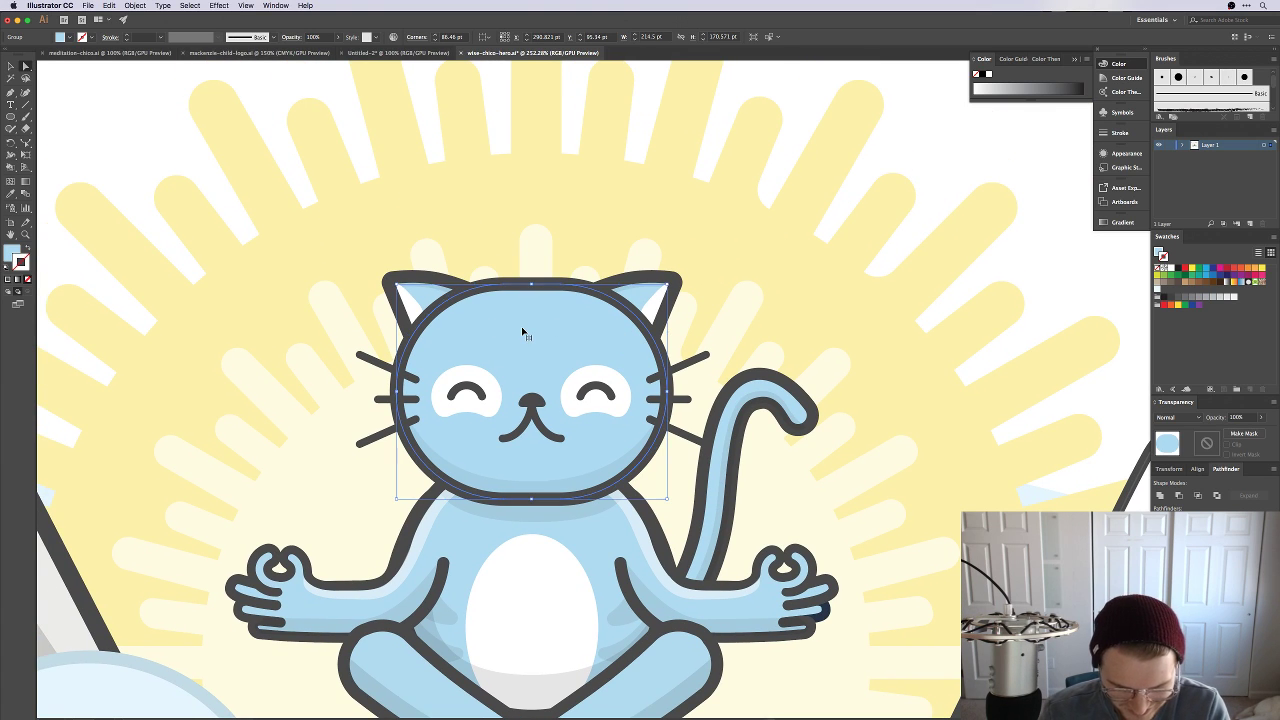
left_click(560, 475)
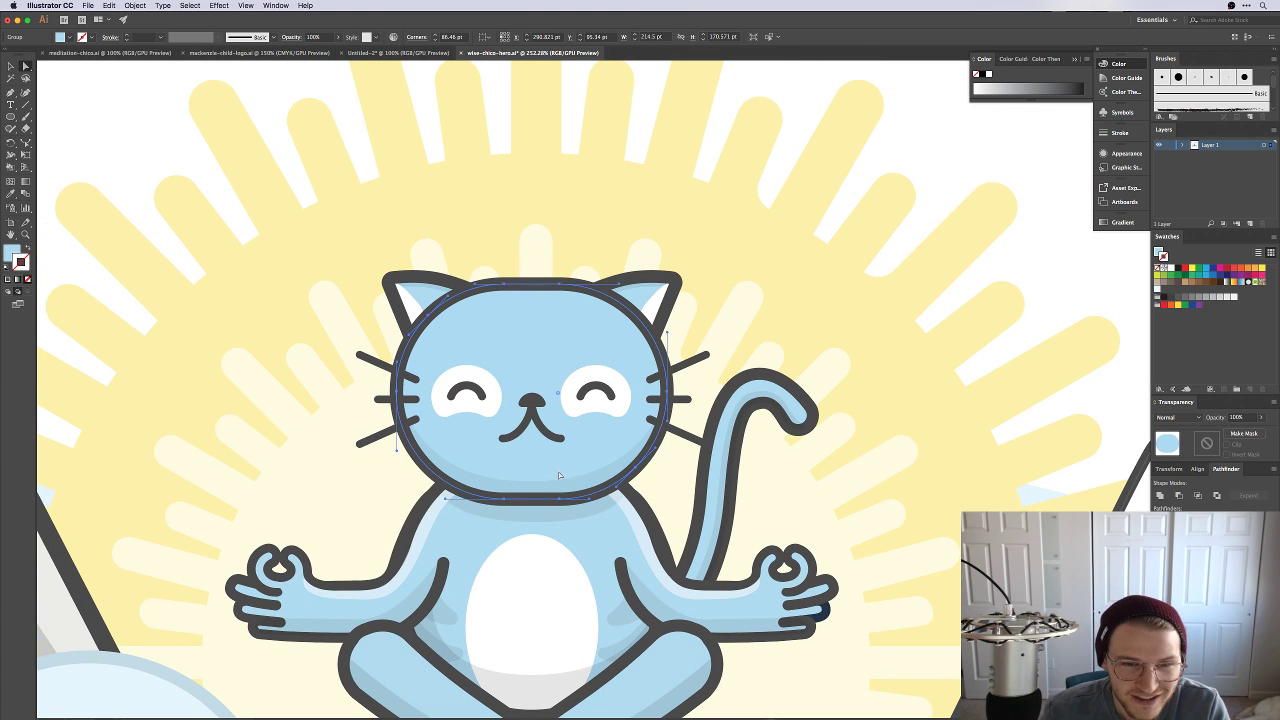
Step: Delete the lower anchor points of the duplicated head shape and give the remaining top cap the white, 50% opacity highlight style
key("p")
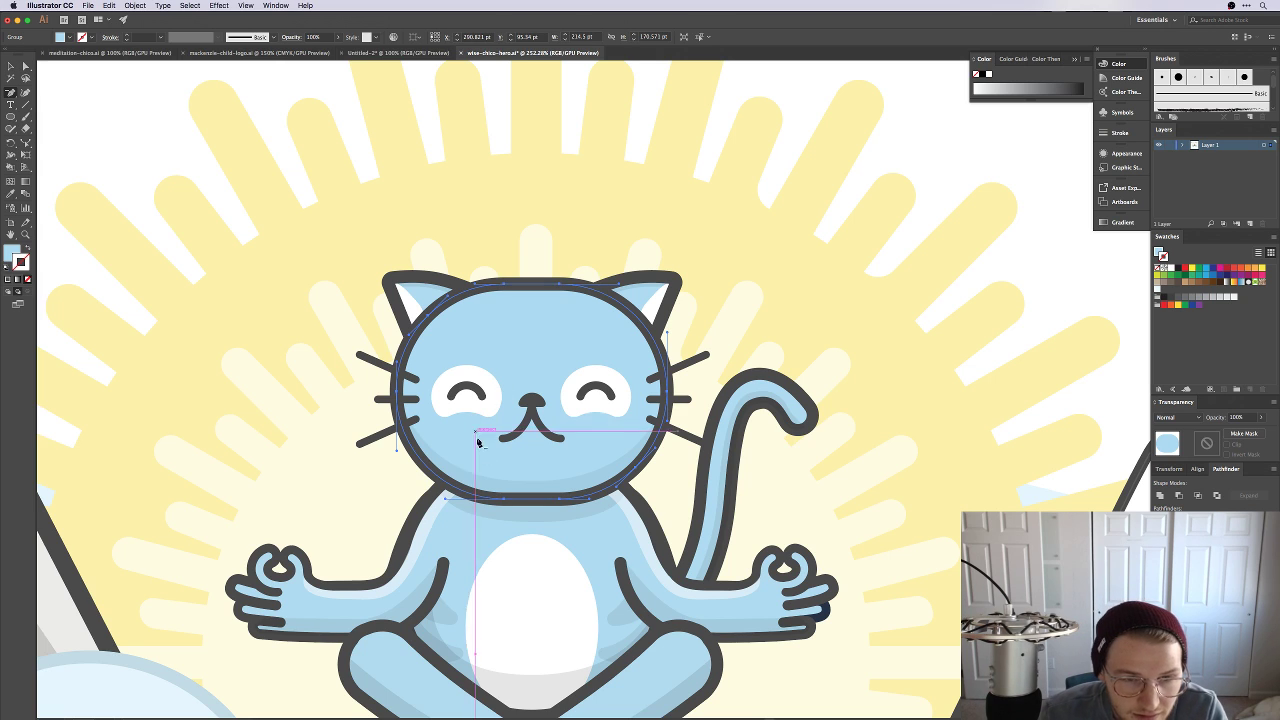
left_click_drag(506, 500, 396, 397)
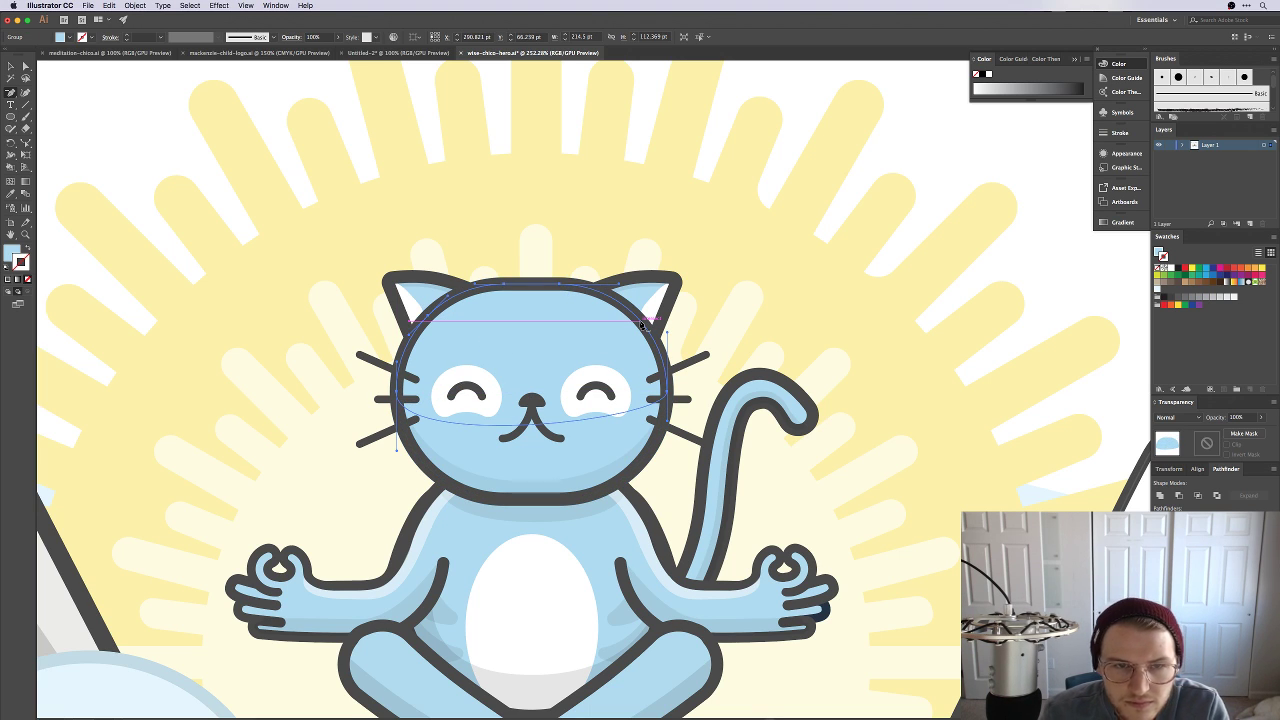
left_click(635, 316)
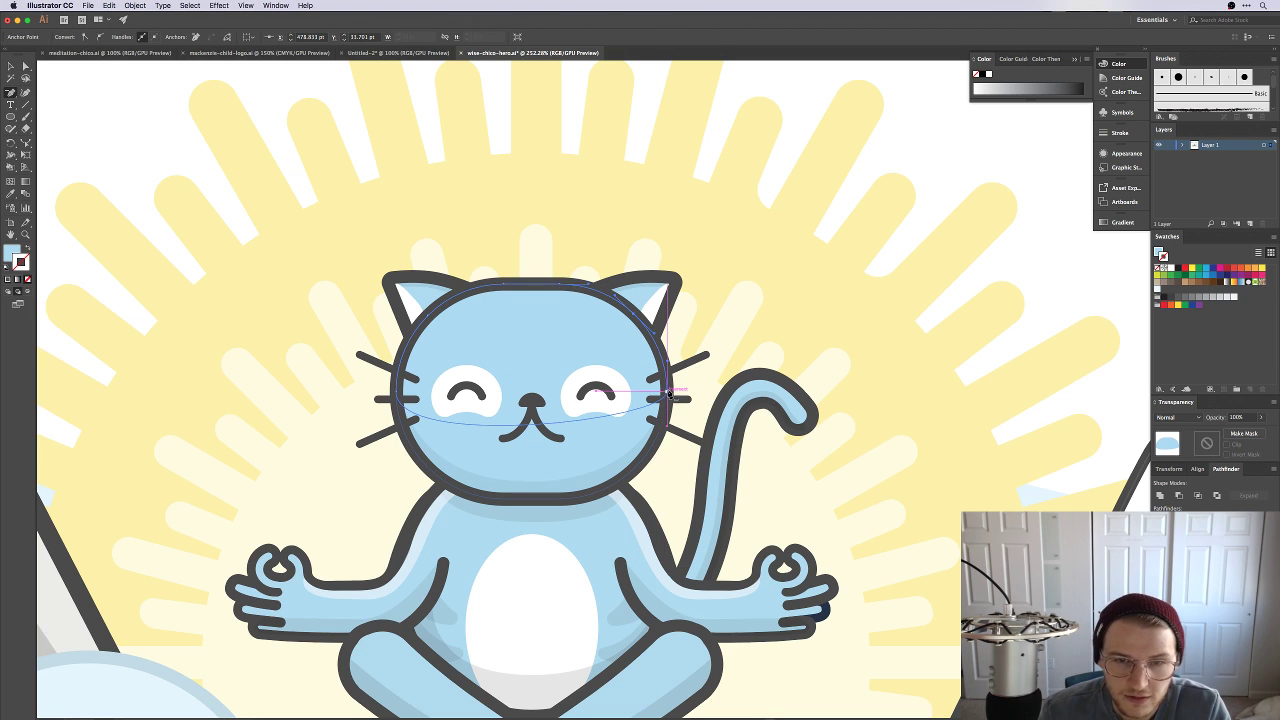
left_click_drag(666, 396, 405, 302)
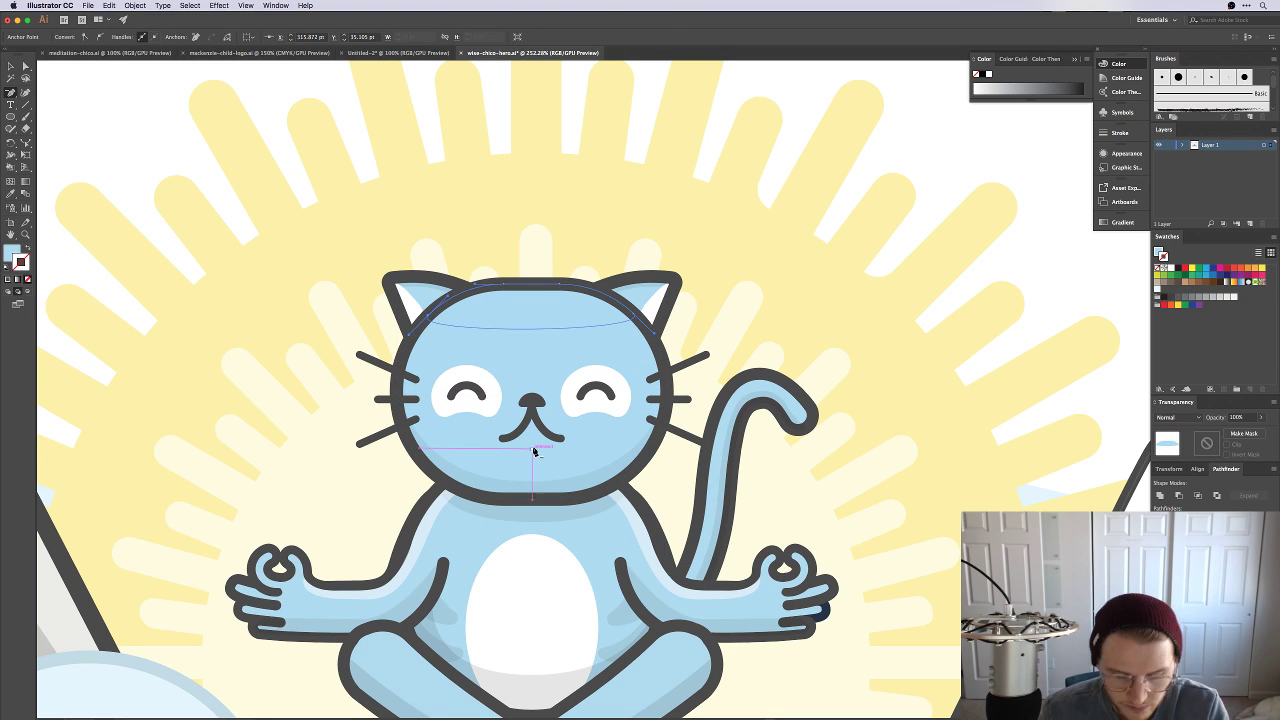
left_click(635, 517)
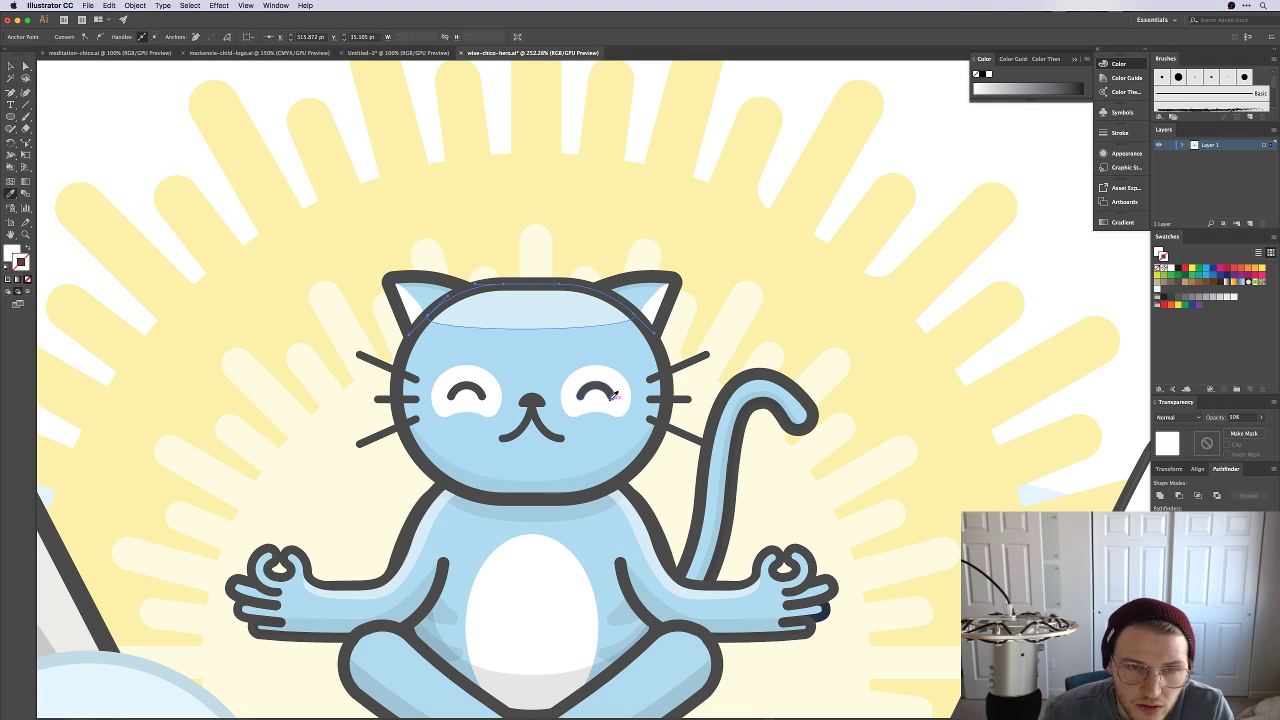
Step: Bend the lower edge of the head highlight upward into a thin band following the top of the head, leaving nothing selected
key("a")
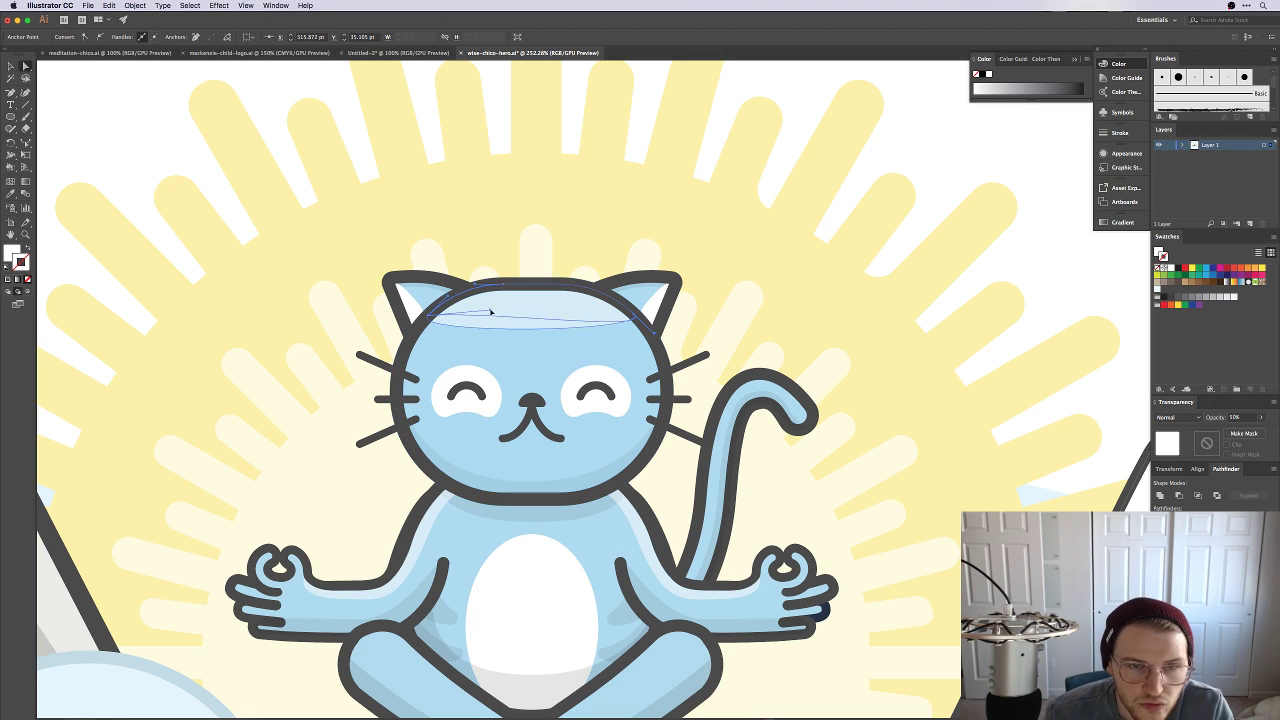
left_click_drag(595, 325, 613, 304)
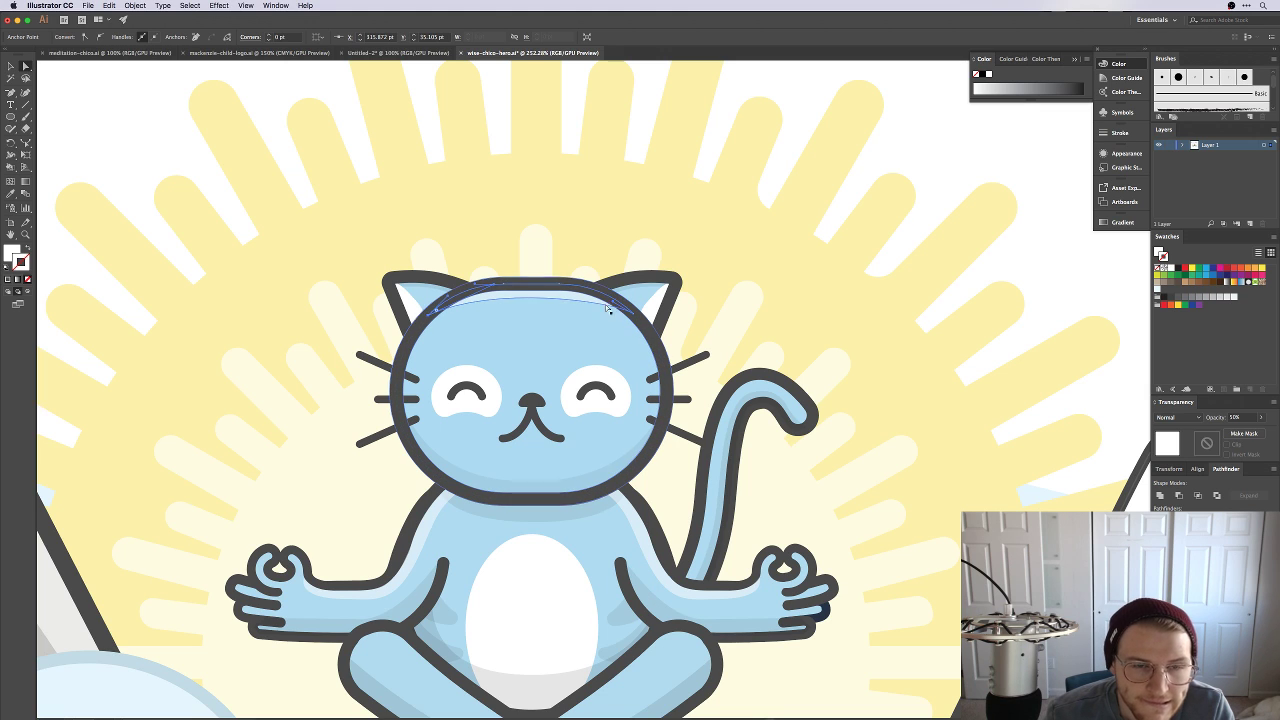
left_click_drag(428, 313, 433, 318)
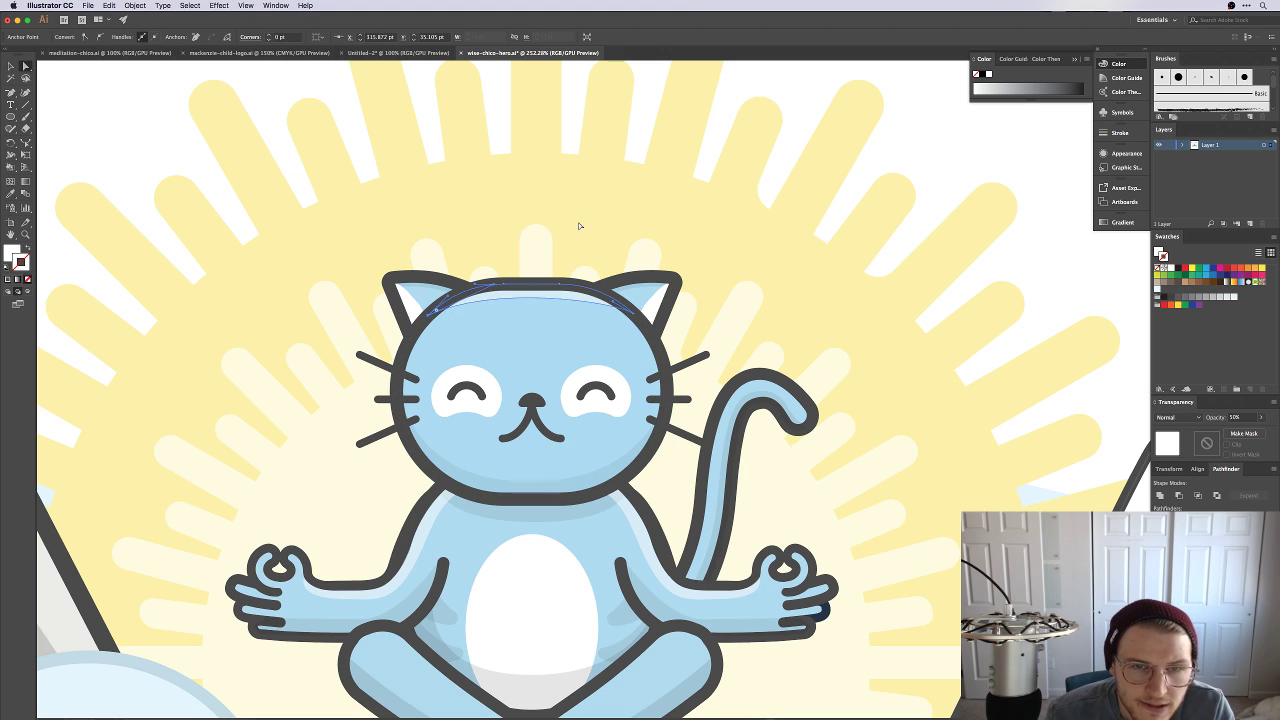
left_click(711, 242)
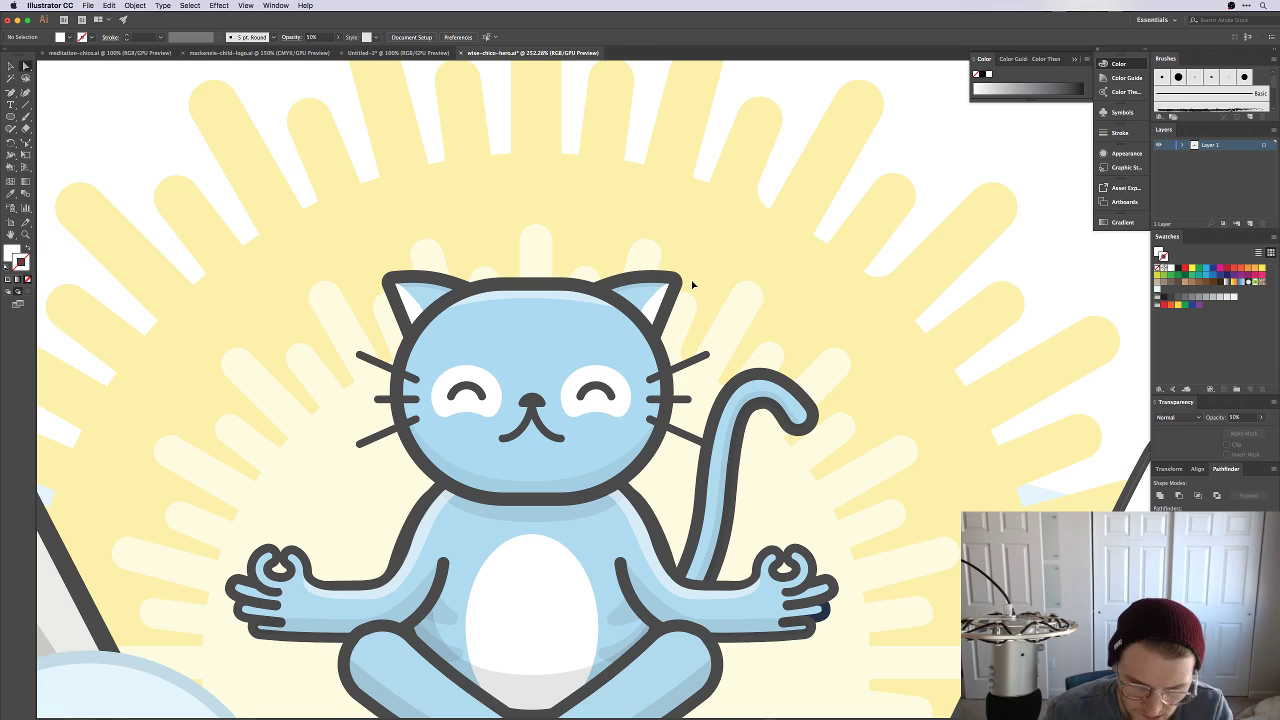
Step: Review the head highlight within the whole hero illustration at 100% and examine the shading of the mountains beside the cat
key("super+1")
key("super+minus")
key("super+1")
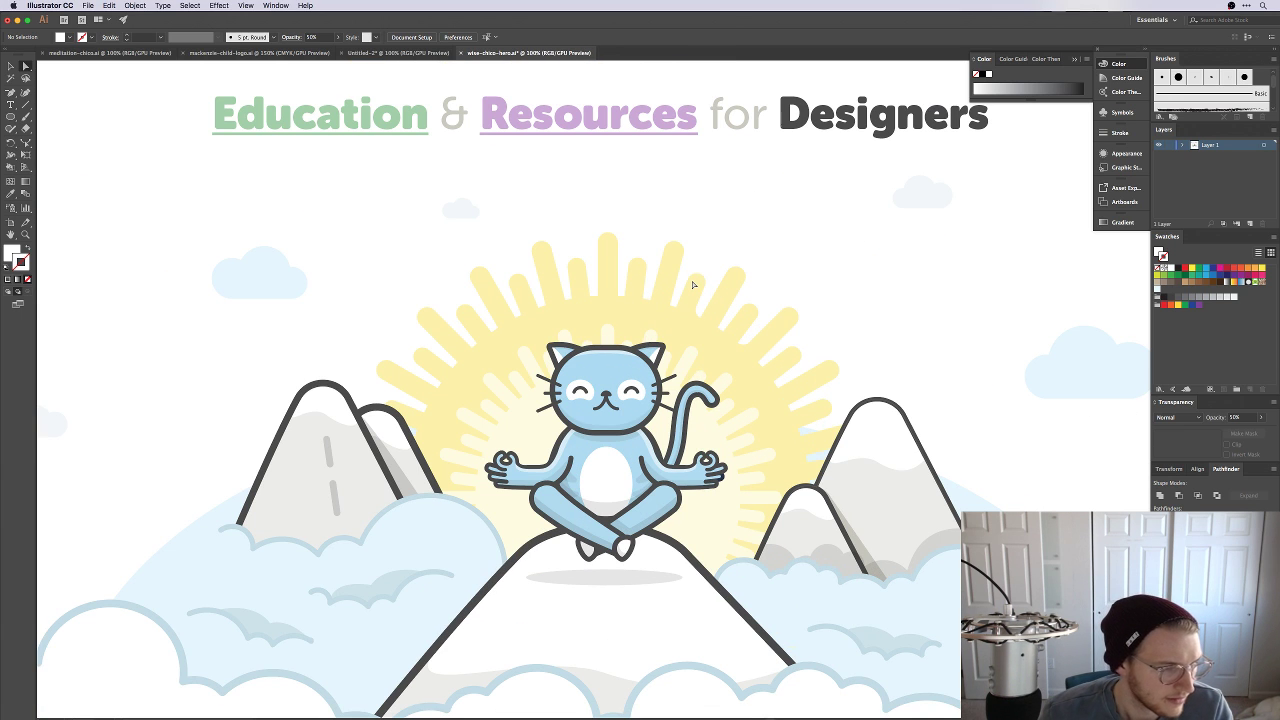
scroll(613, 325, "right", 2)
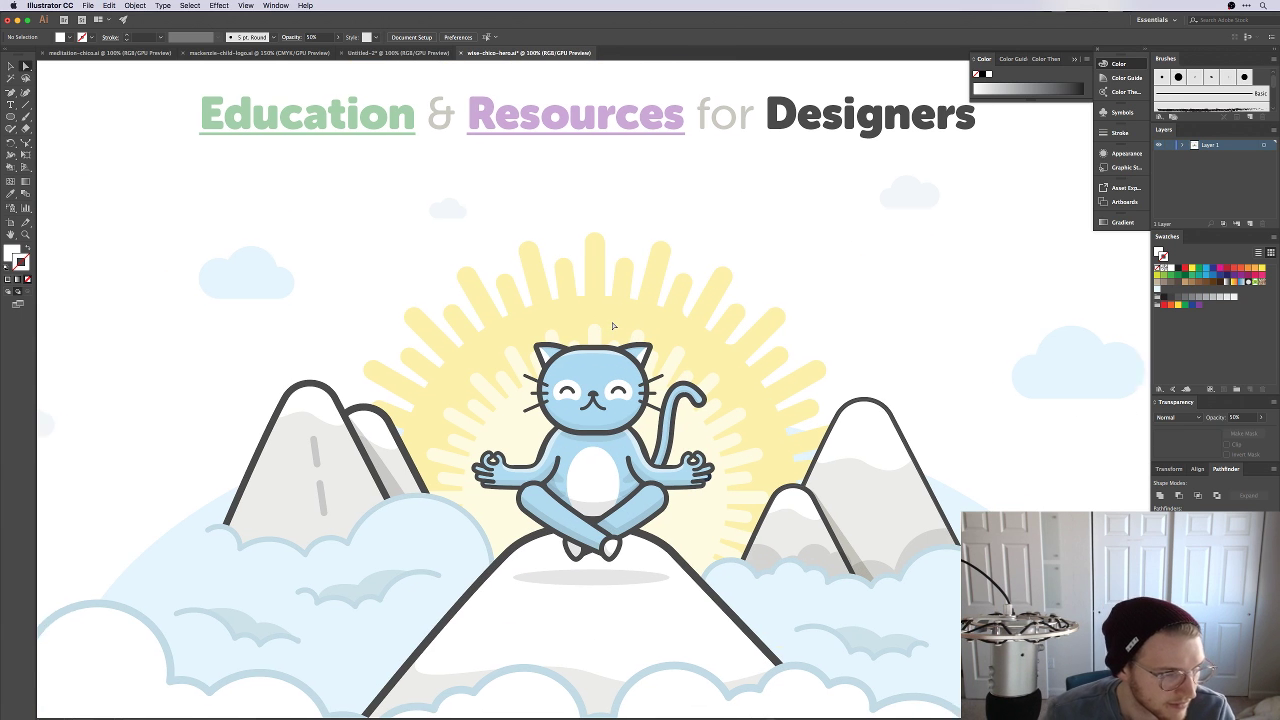
scroll(613, 325, "right", 5)
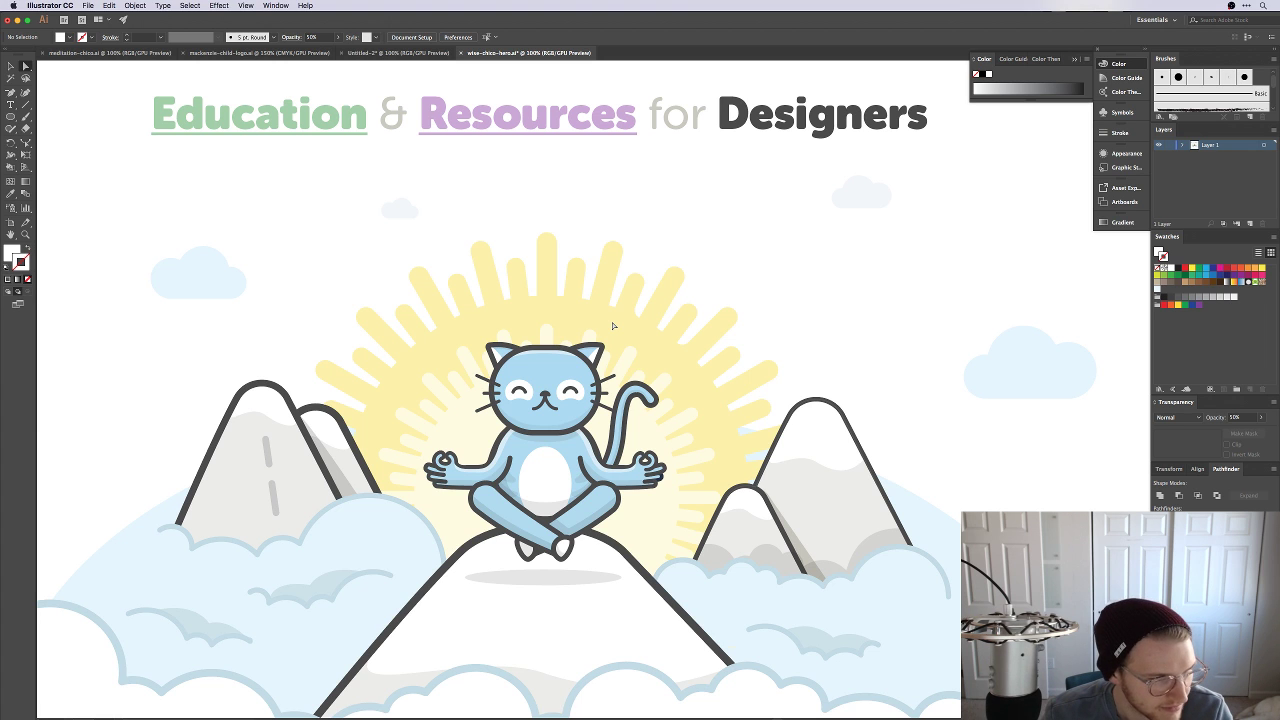
scroll(700, 540, "up", 5)
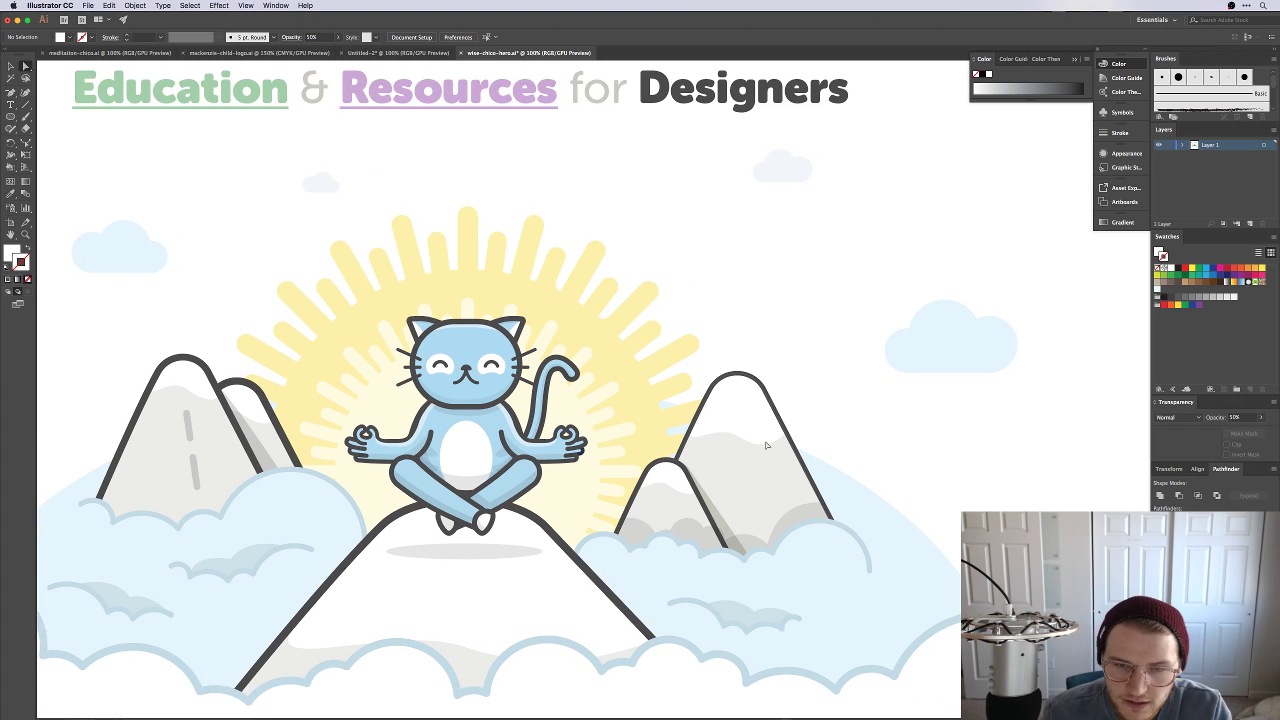
scroll(735, 398, "up", 2)
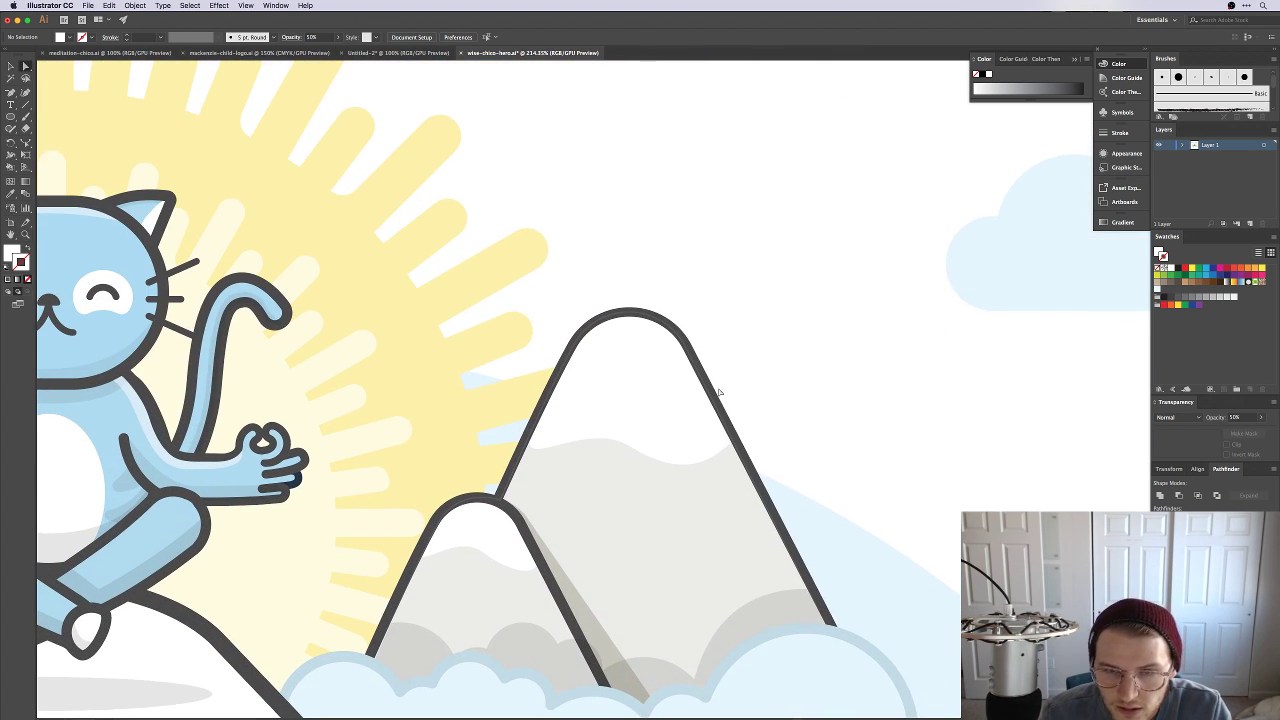
scroll(771, 384, "down", 5)
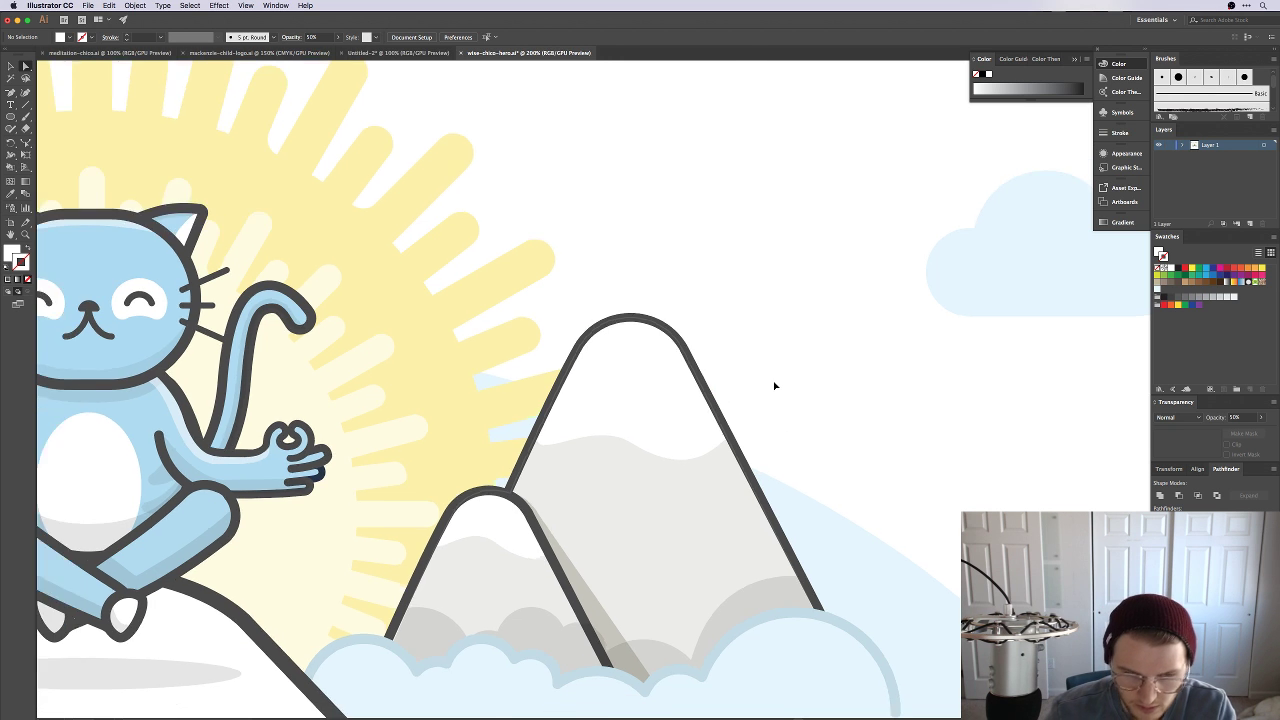
scroll(423, 453, "down", 2)
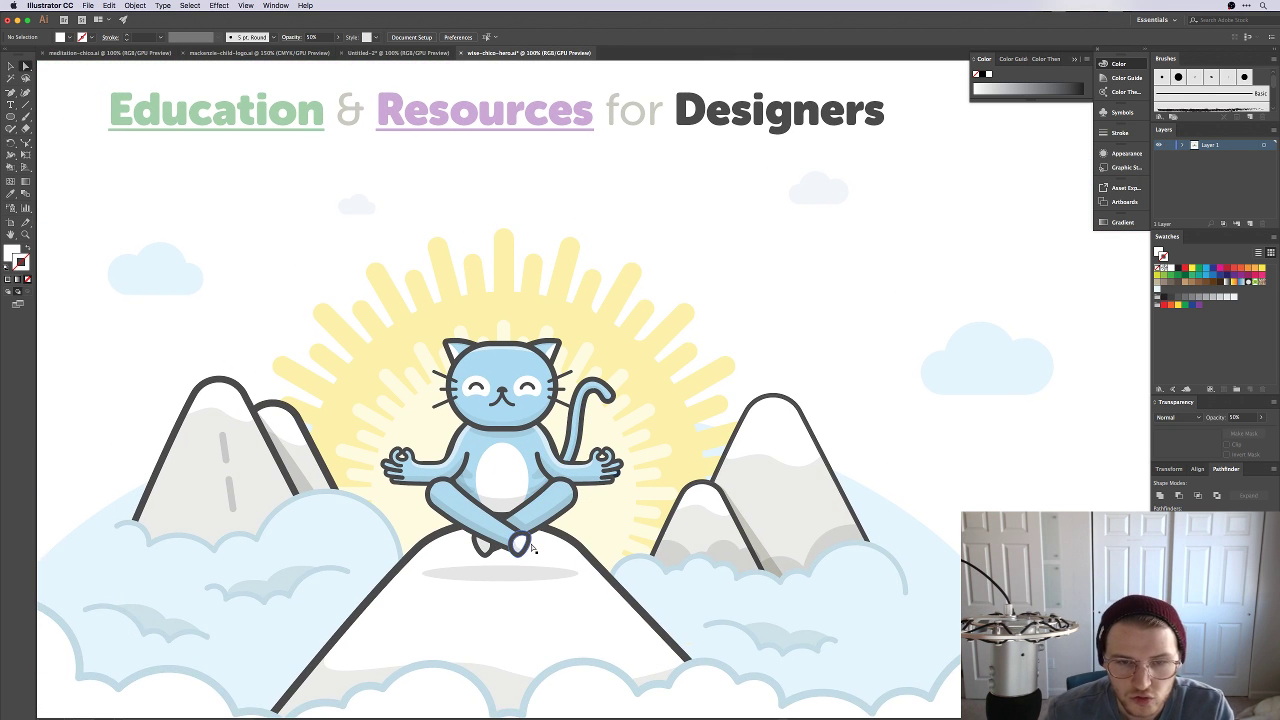
Step: Duplicate the blue fill of the cat's front crossed leg in place and give the copy the white, 50% opacity highlight style
scroll(532, 532, "up", 4)
scroll(532, 532, "up", 3)
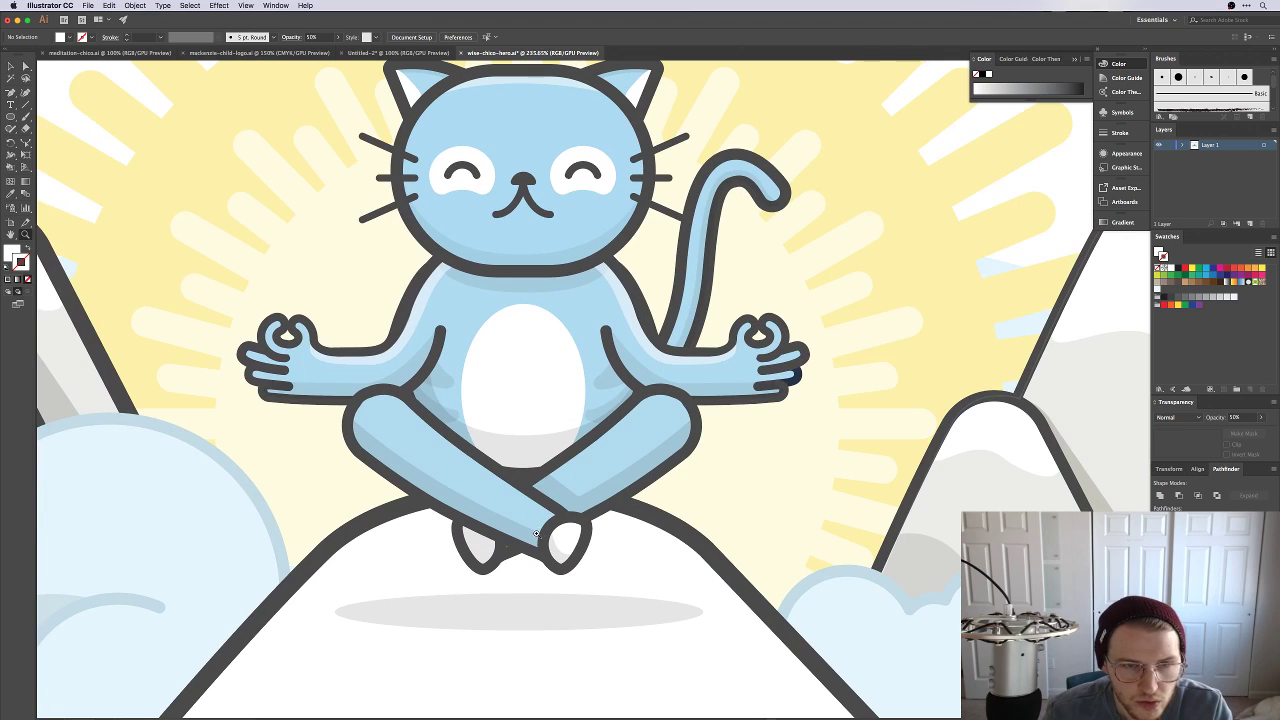
scroll(540, 532, "up", 1)
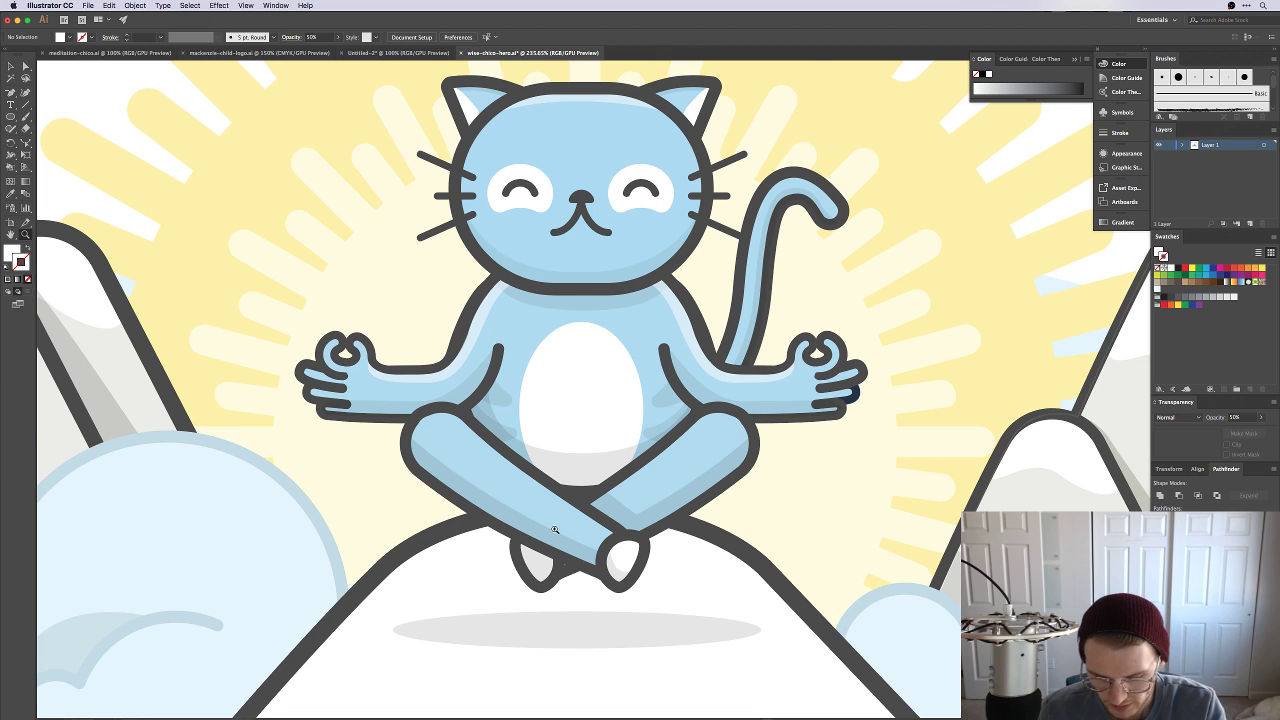
scroll(556, 533, "up", 1)
left_click(500, 538)
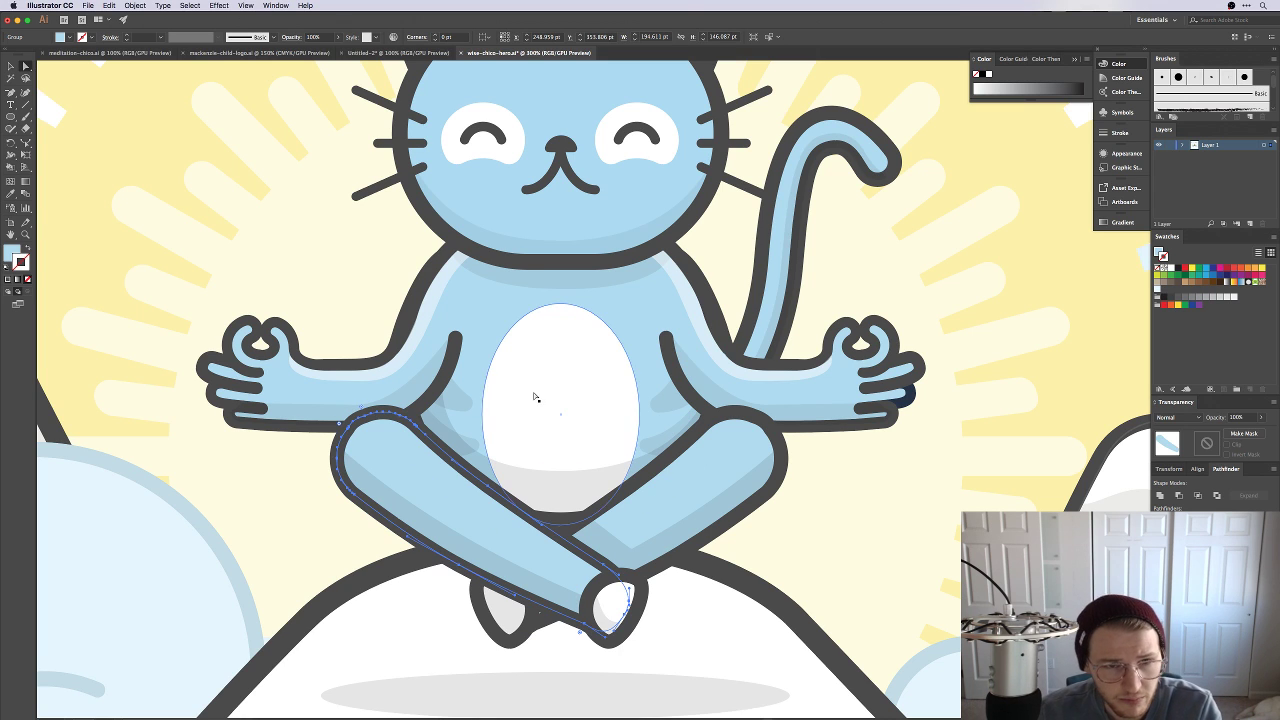
key("5")
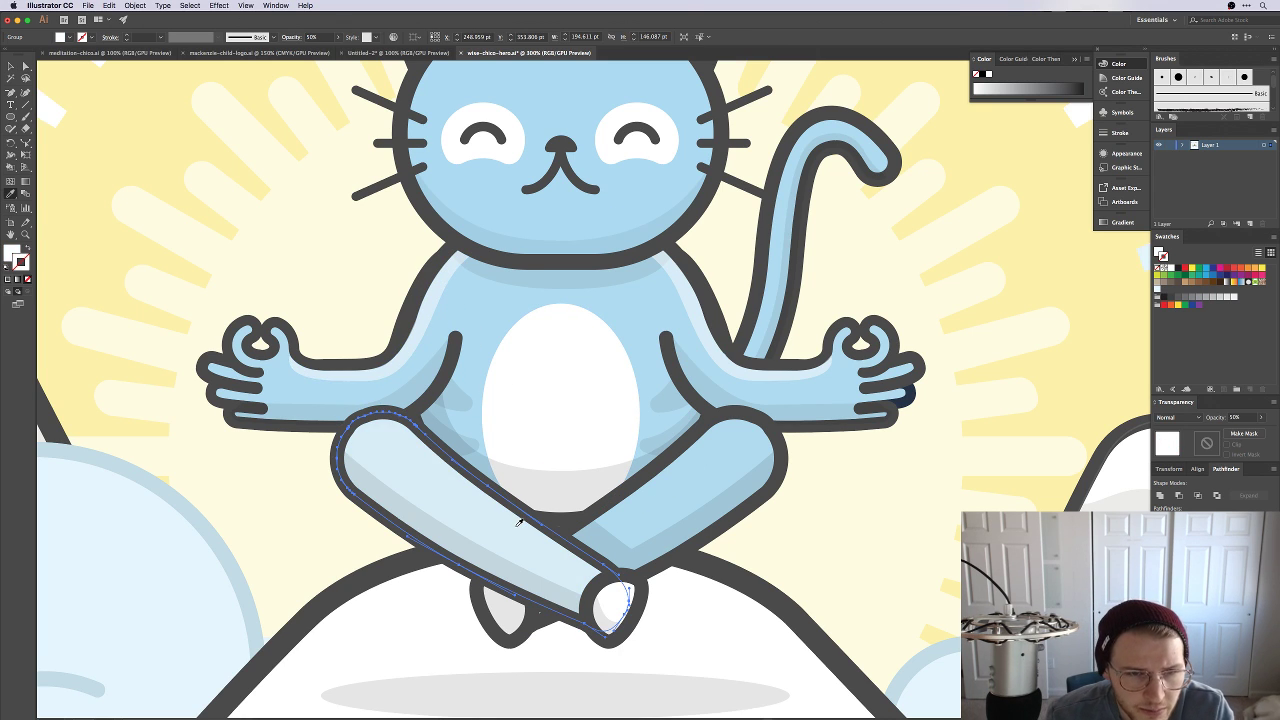
key("super+z")
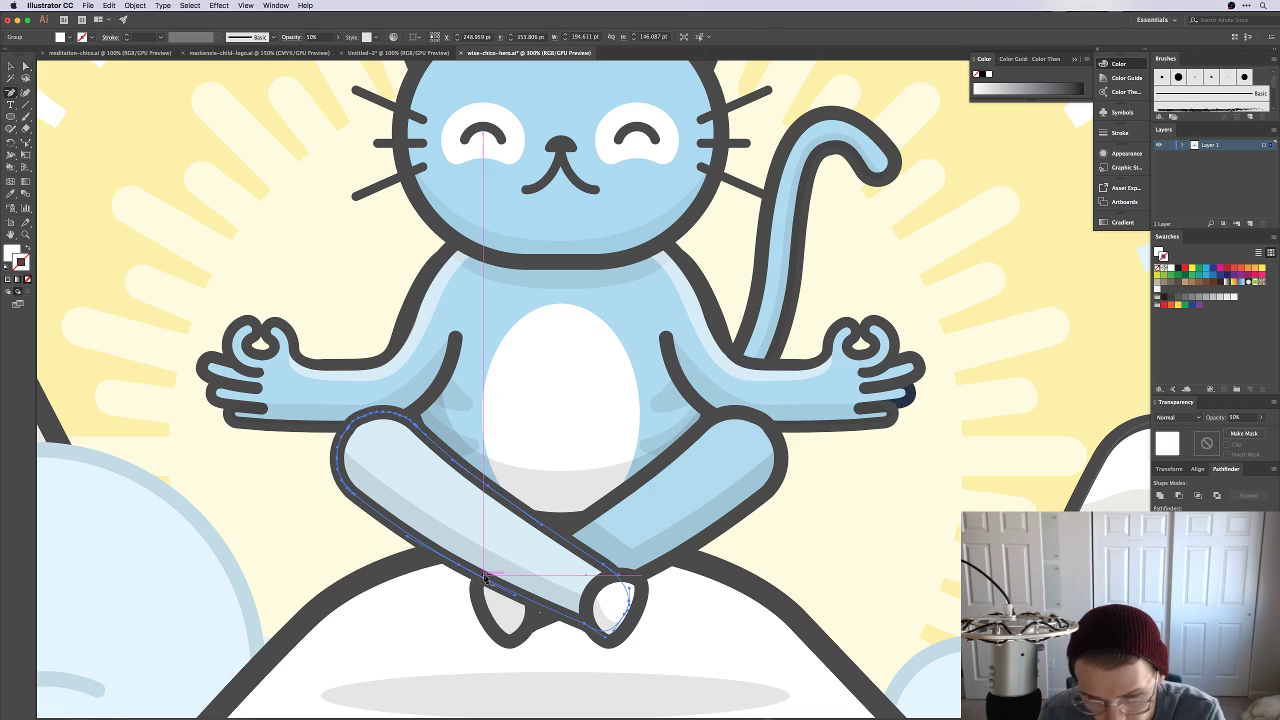
Step: Delete the anchor points along the lower side of the white leg copy, leaving a highlight strip on the leg's upper edge
key("p")
left_click(546, 618)
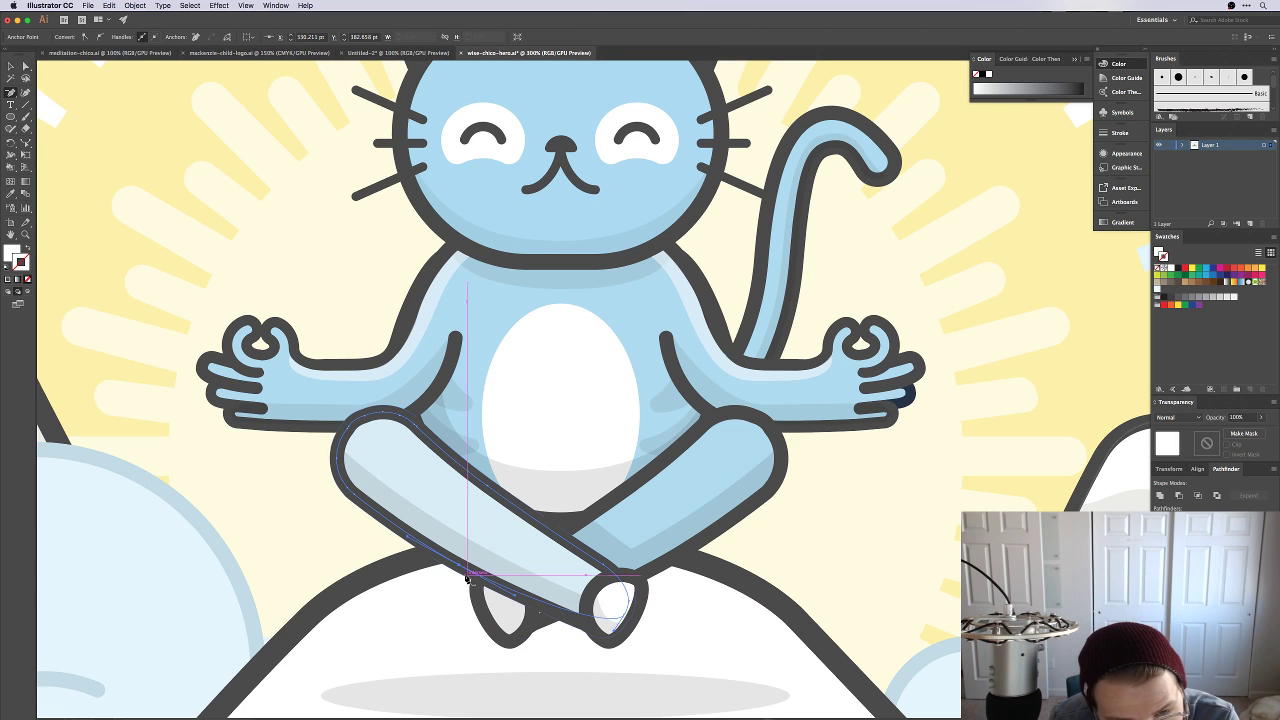
left_click(354, 496)
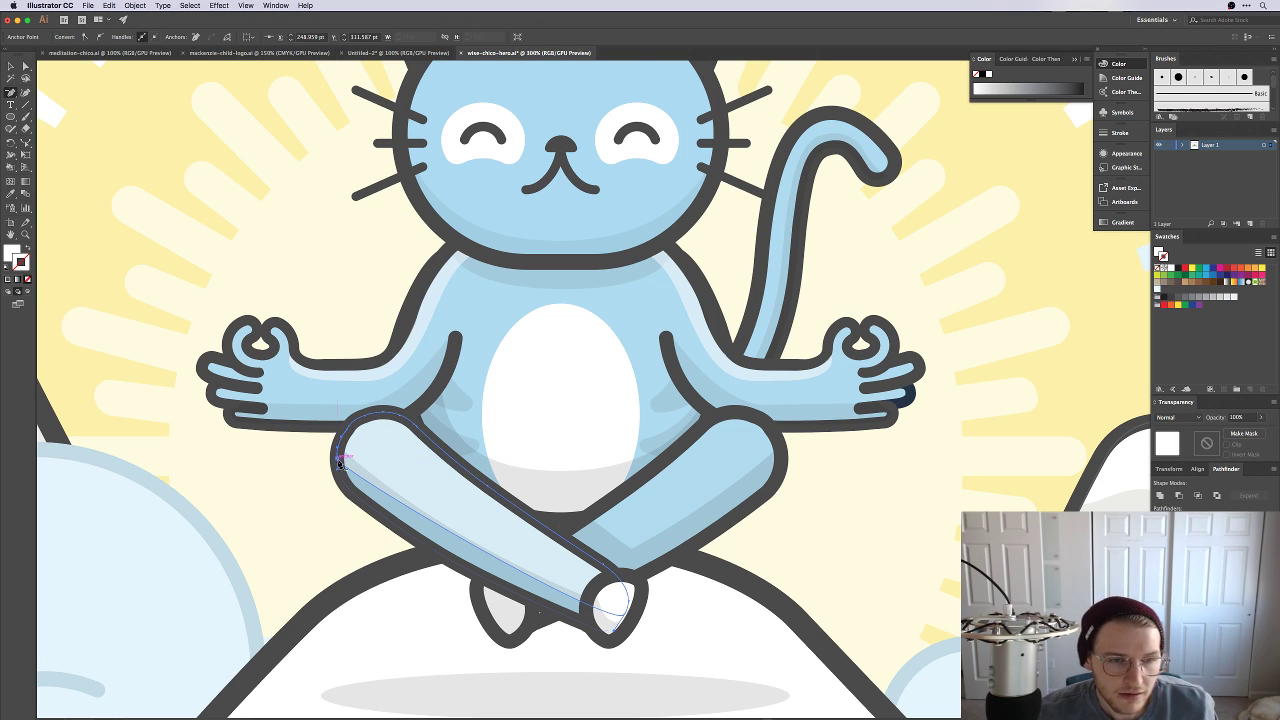
left_click_drag(346, 487, 363, 413)
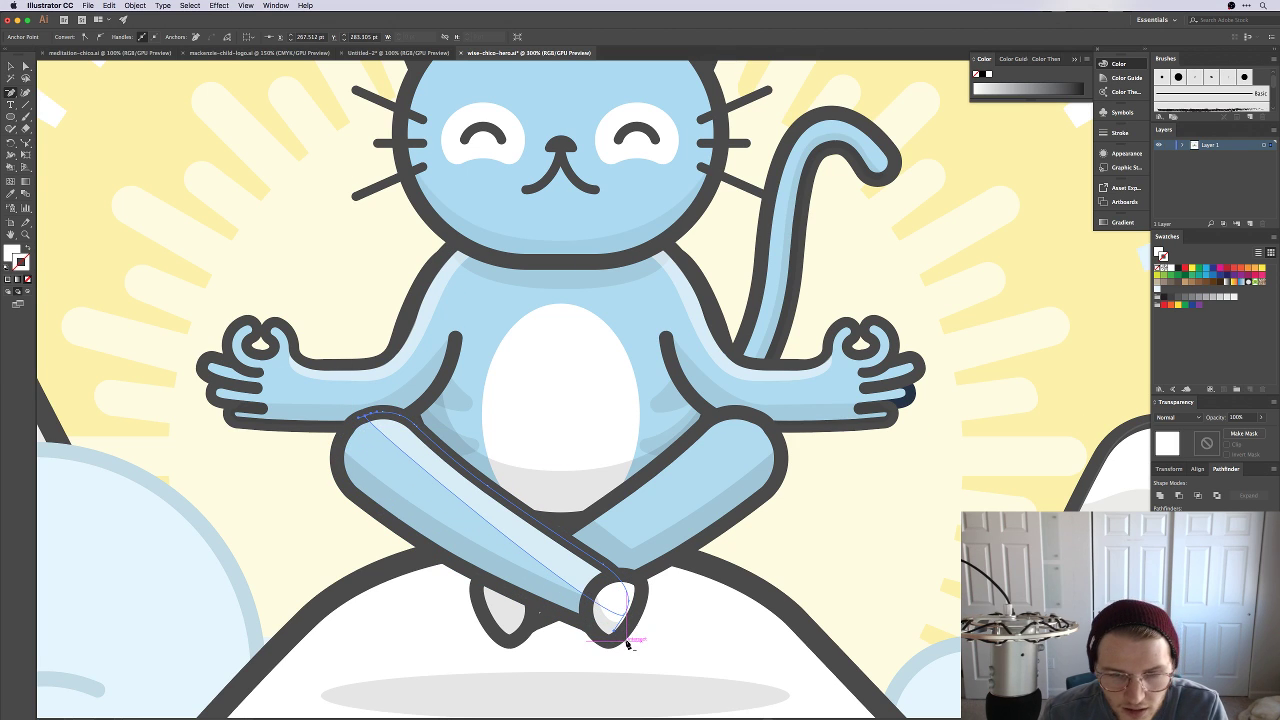
left_click_drag(610, 596, 631, 603)
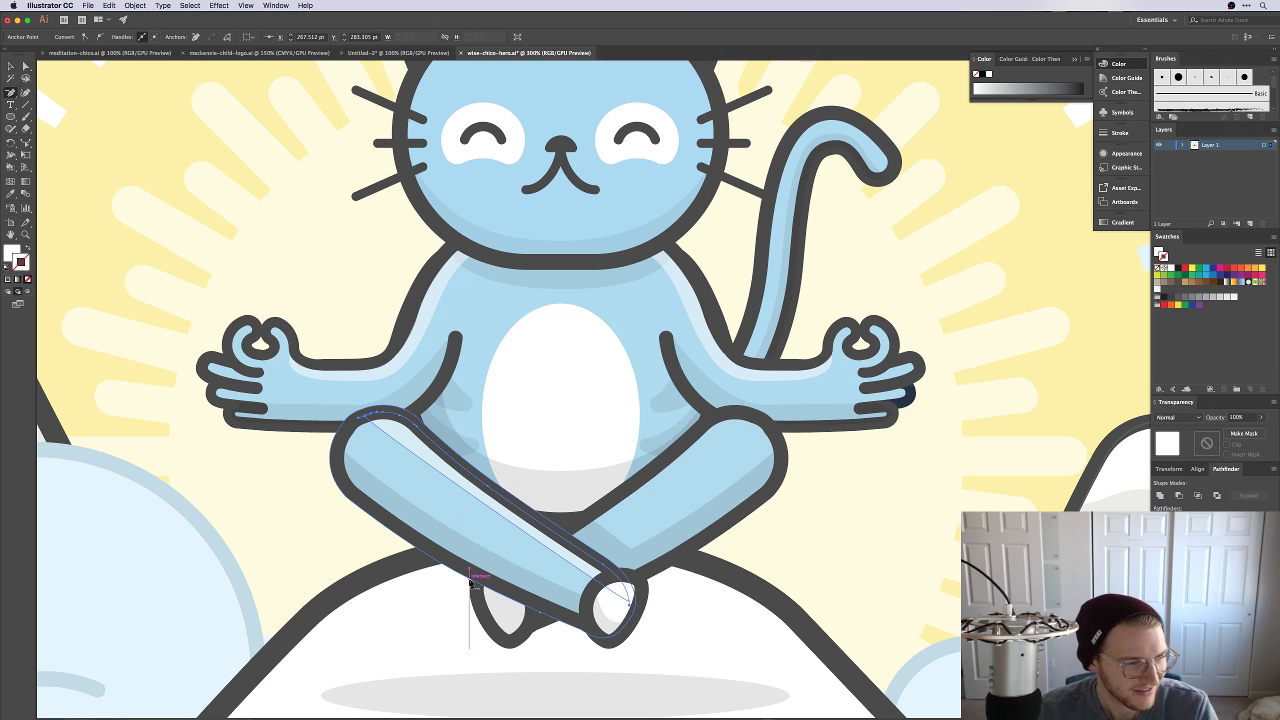
left_click(470, 580)
Step: Curve the lower edge of the leg highlight from the knee end to follow the leg's contour, leaving nothing selected
key("a")
left_click(362, 422)
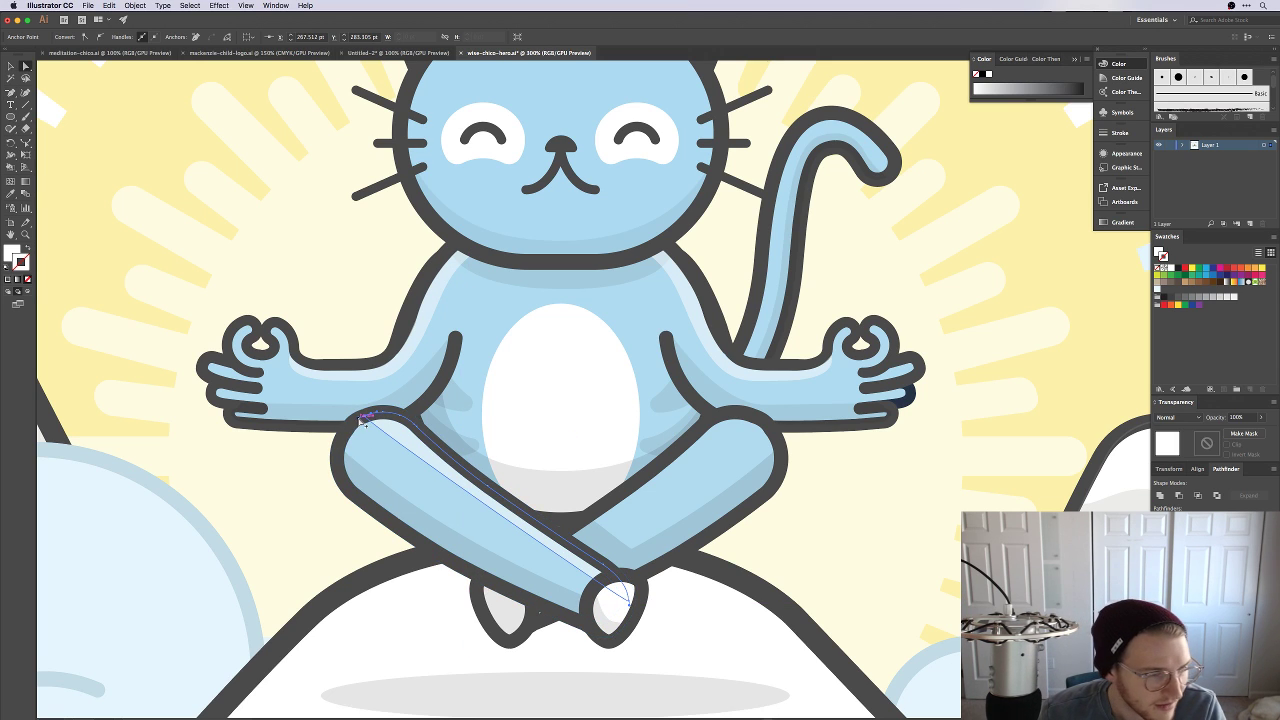
left_click_drag(362, 422, 453, 496)
left_click(936, 529)
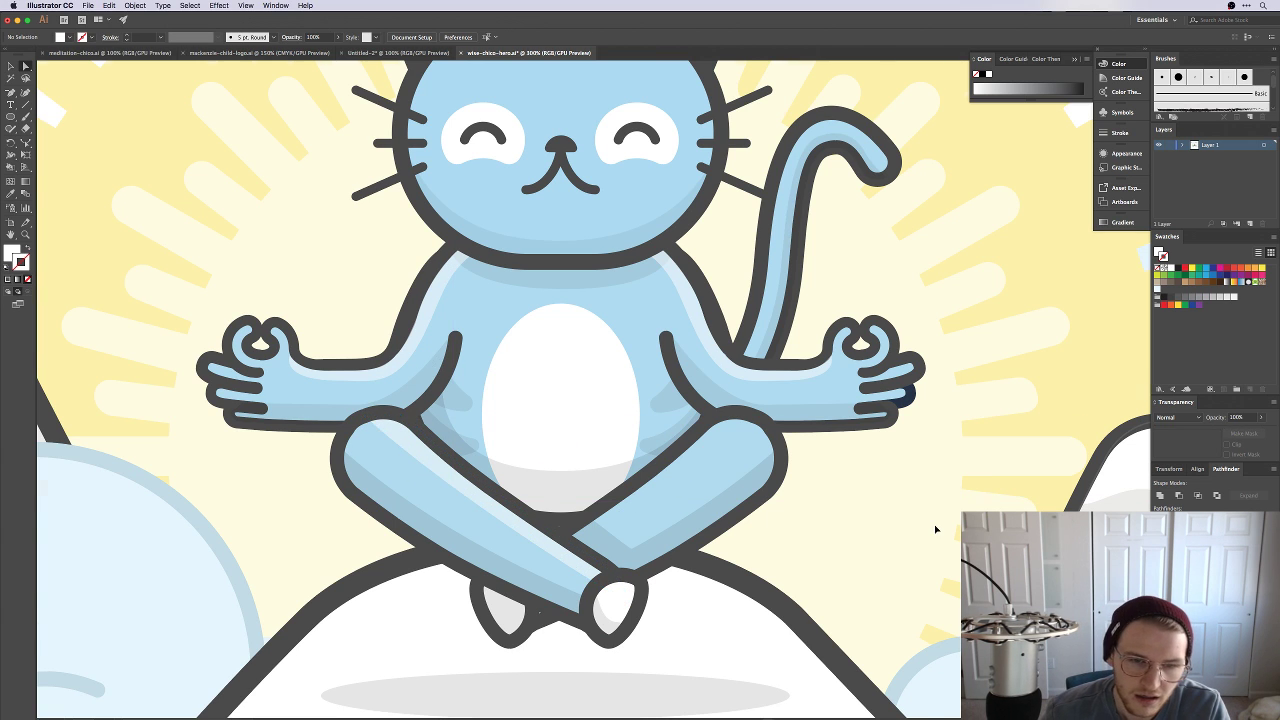
Step: Check the leg highlight in the full illustration and up close, with the highlight shape selected
key("super+0")
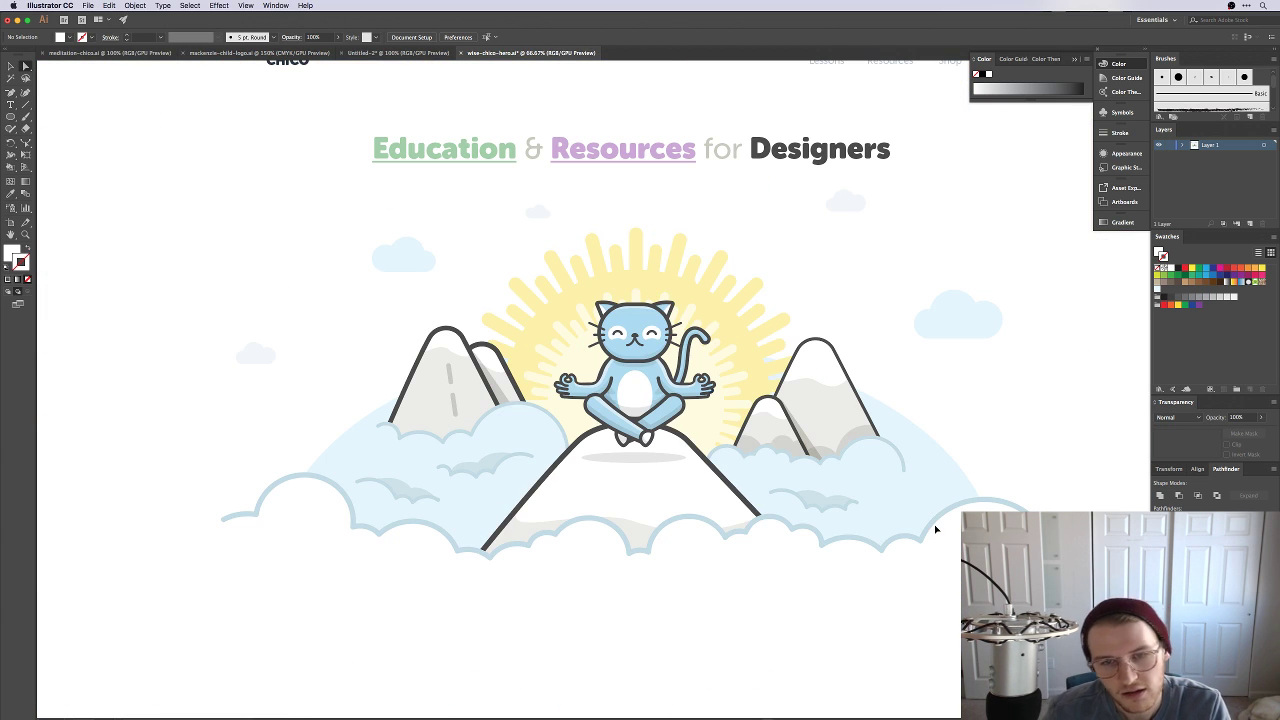
key("super+equal")
key("super+equal")
key("super+equal")
key("super+equal")
key("super+equal")
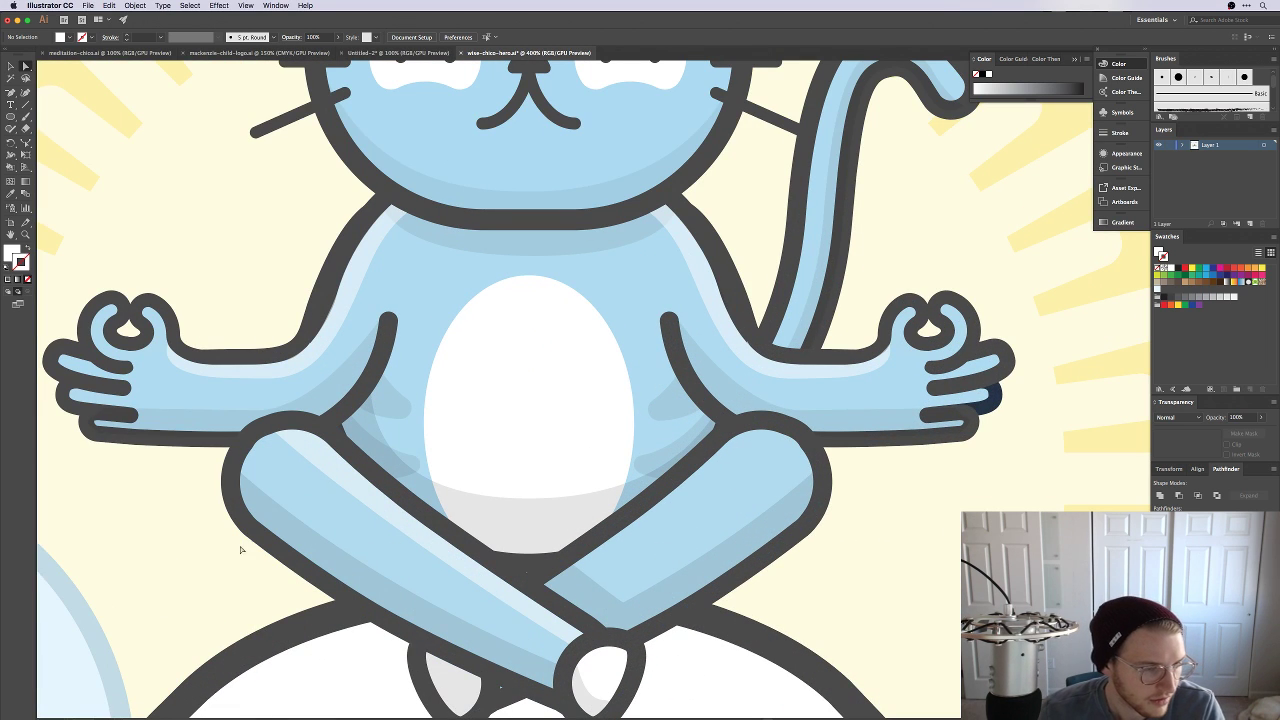
left_click(296, 447)
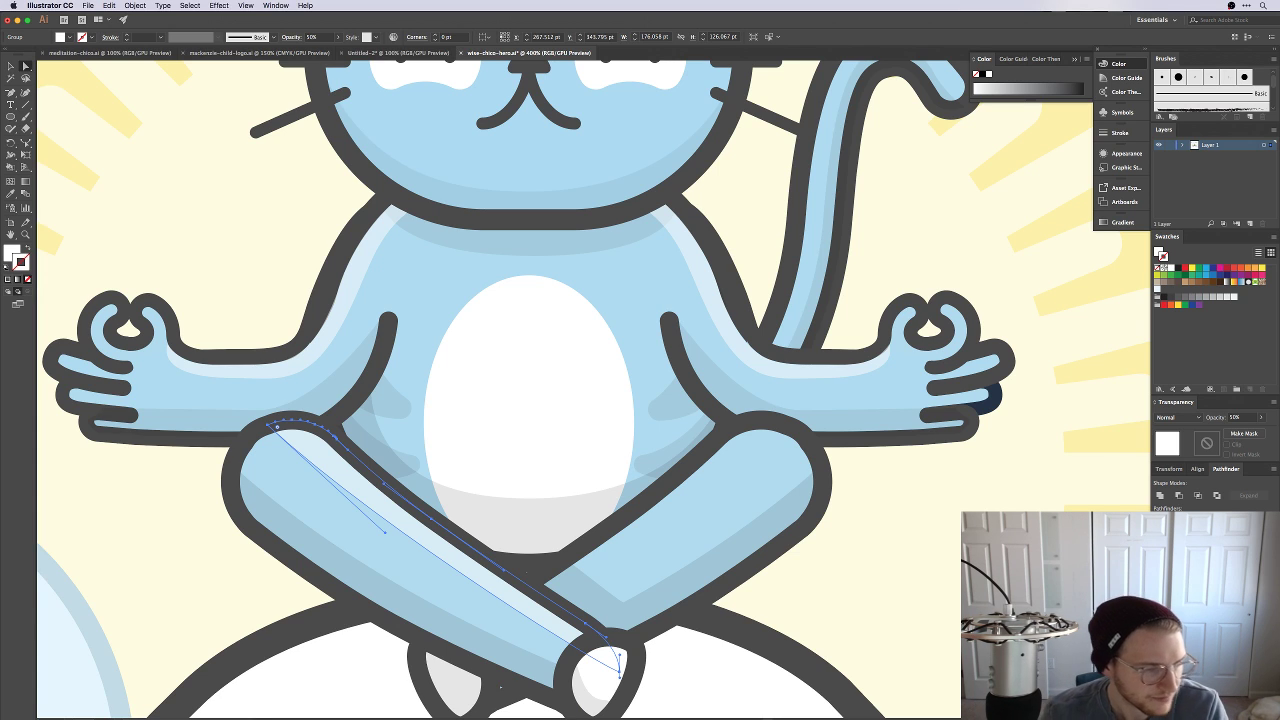
Step: Switch to Chrome and look through the track list of Listeners Playlist's Mix
key("shift+Tab")
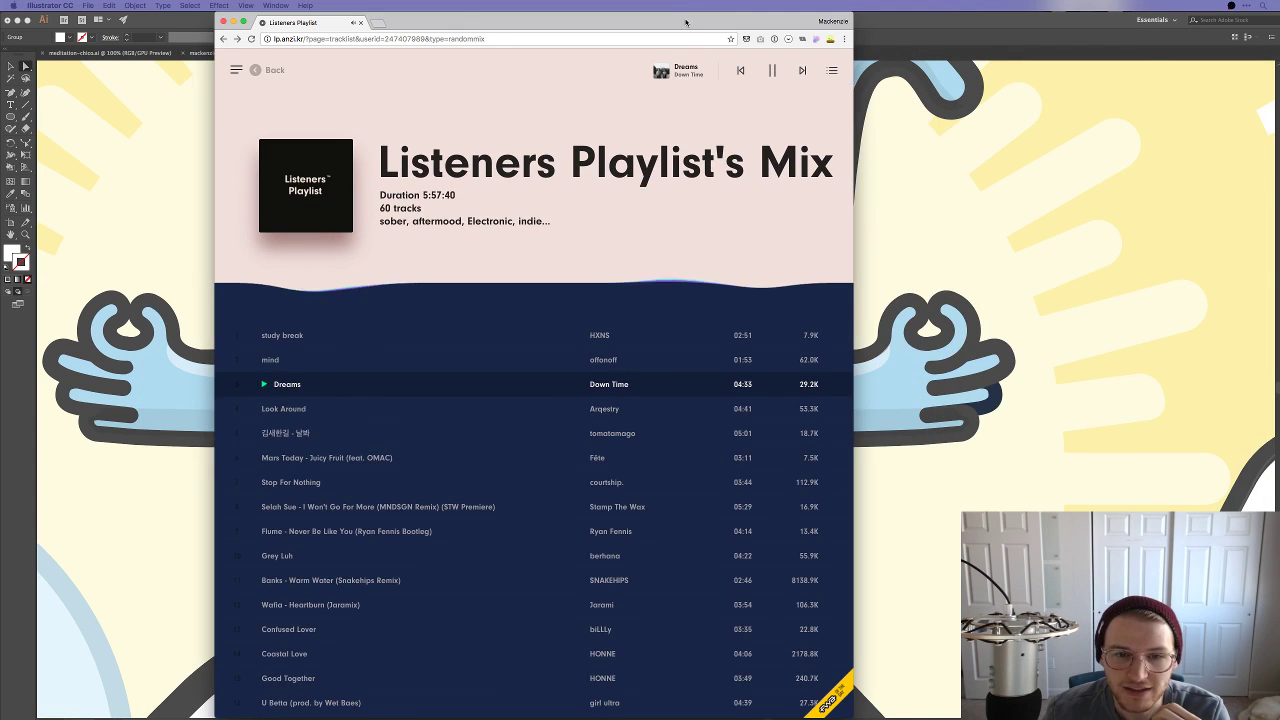
left_click_drag(686, 22, 713, 22)
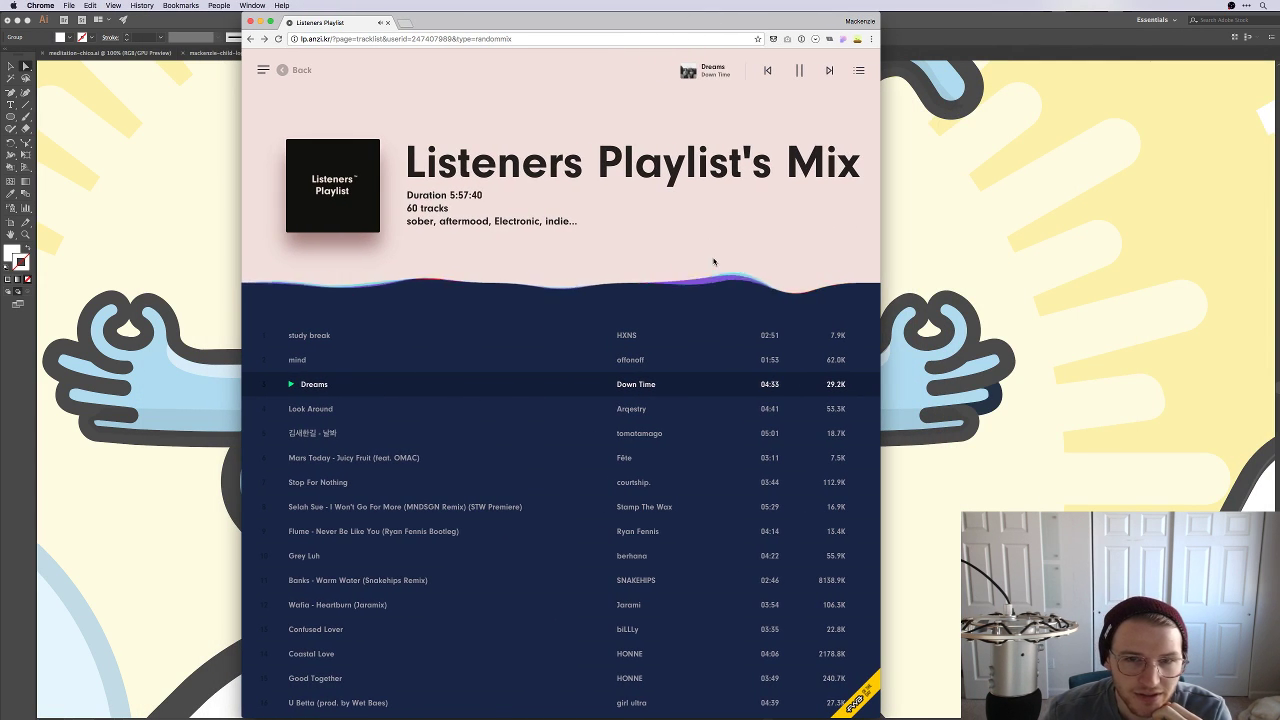
scroll(706, 315, "down", 5)
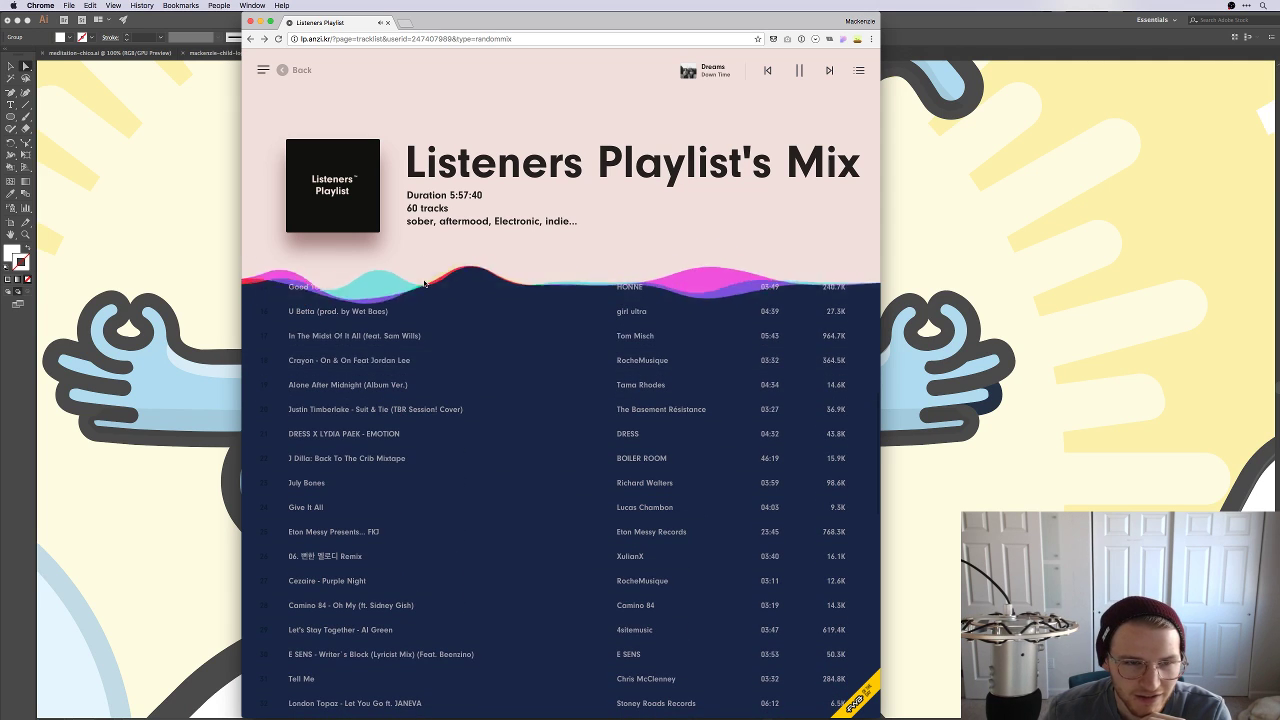
scroll(479, 363, "up", 1)
scroll(479, 363, "up", 5)
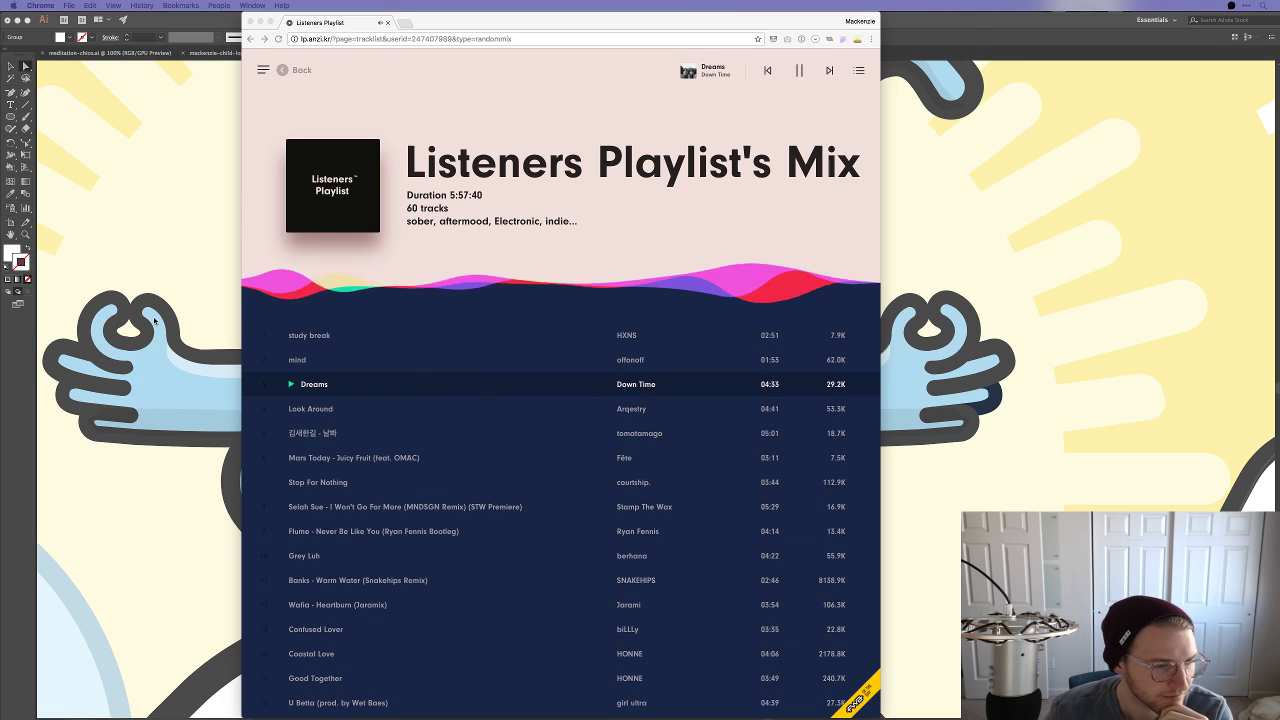
left_click(645, 120)
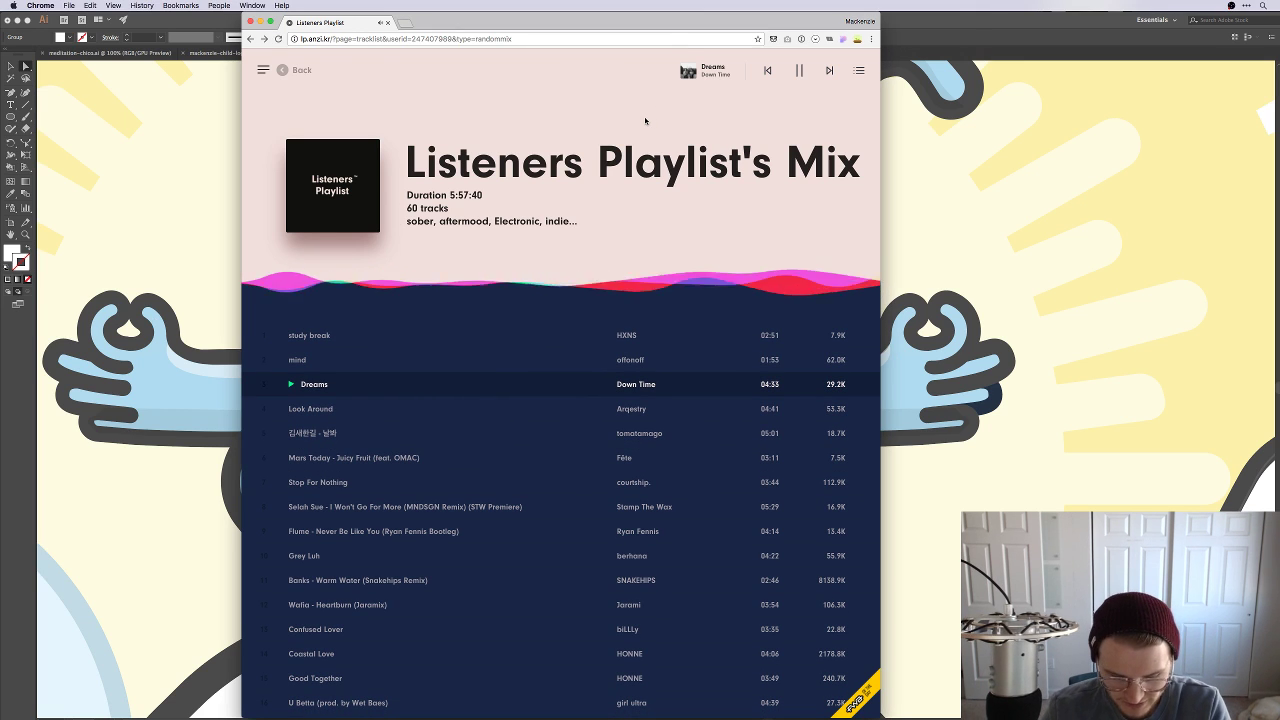
Step: Open watchmepractice.co in a new browser tab and look through the homepage down to the list of livestream sessions
key("super+t")
type("watchmepractice.co")
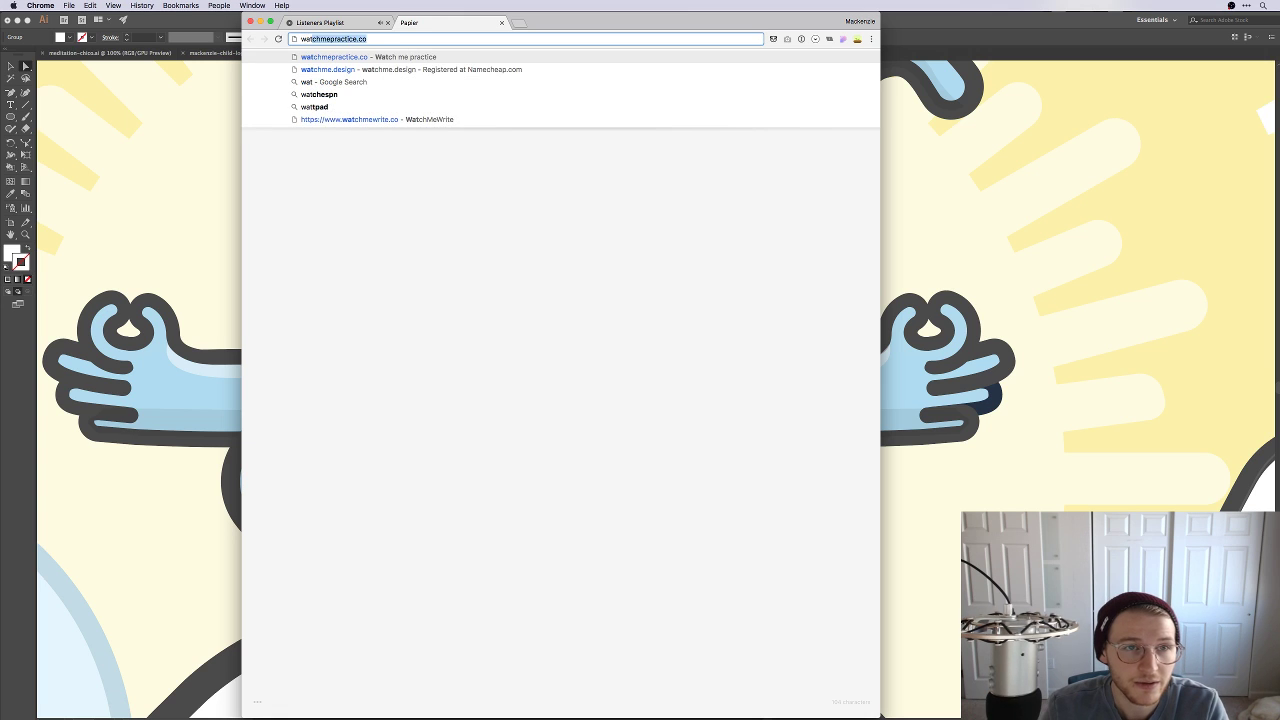
key("Return")
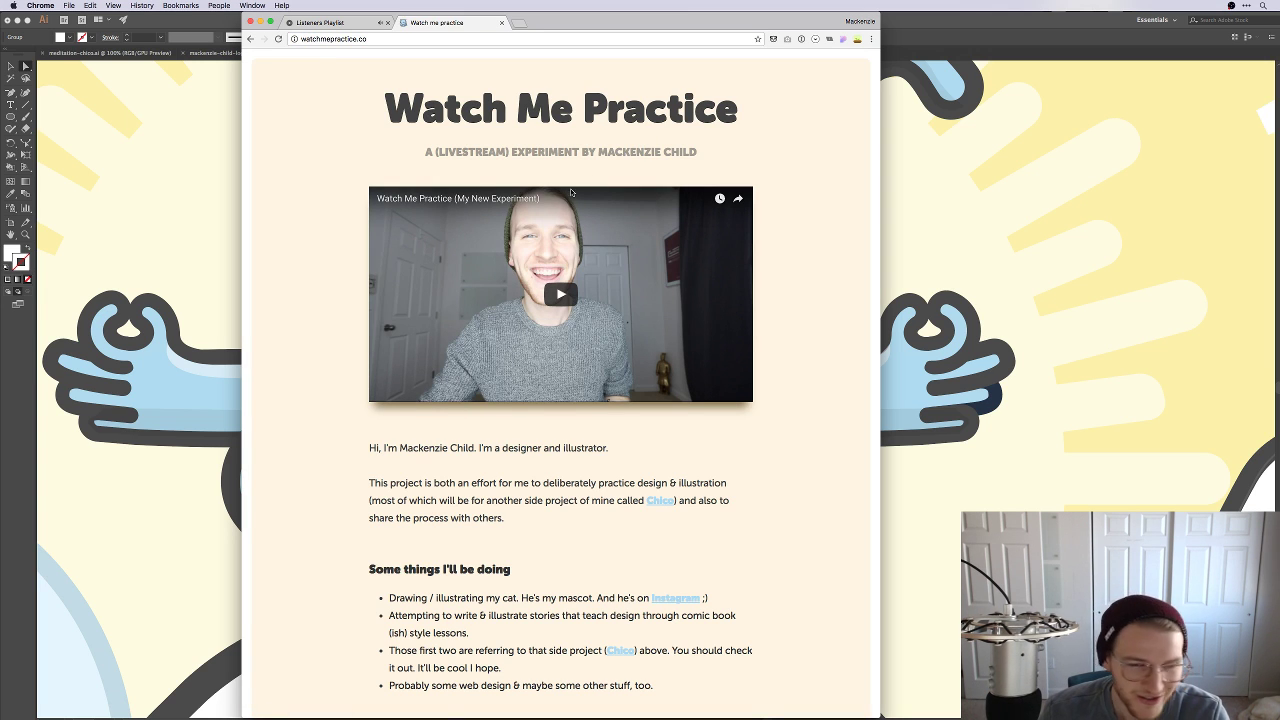
scroll(815, 279, "down", 1)
scroll(812, 276, "down", 10)
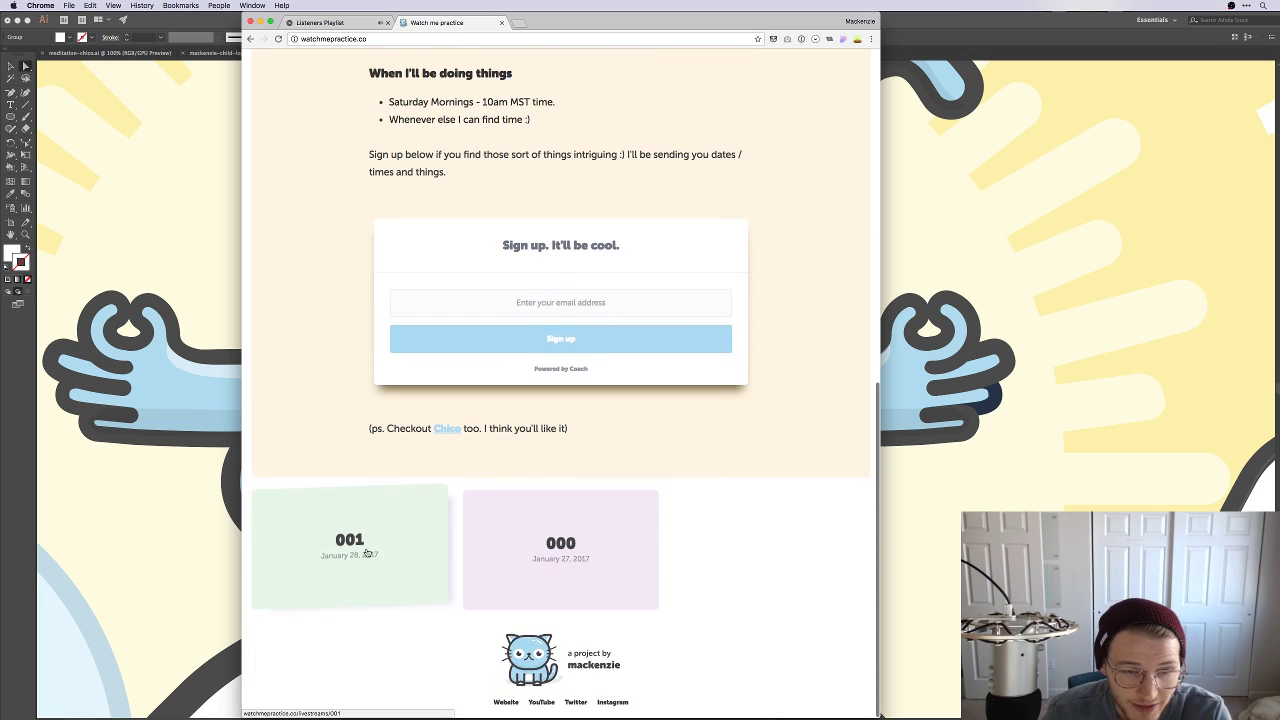
Step: Open the livestream 001 page and look over its copyright note and the before and after cat illustrations
left_click(352, 543)
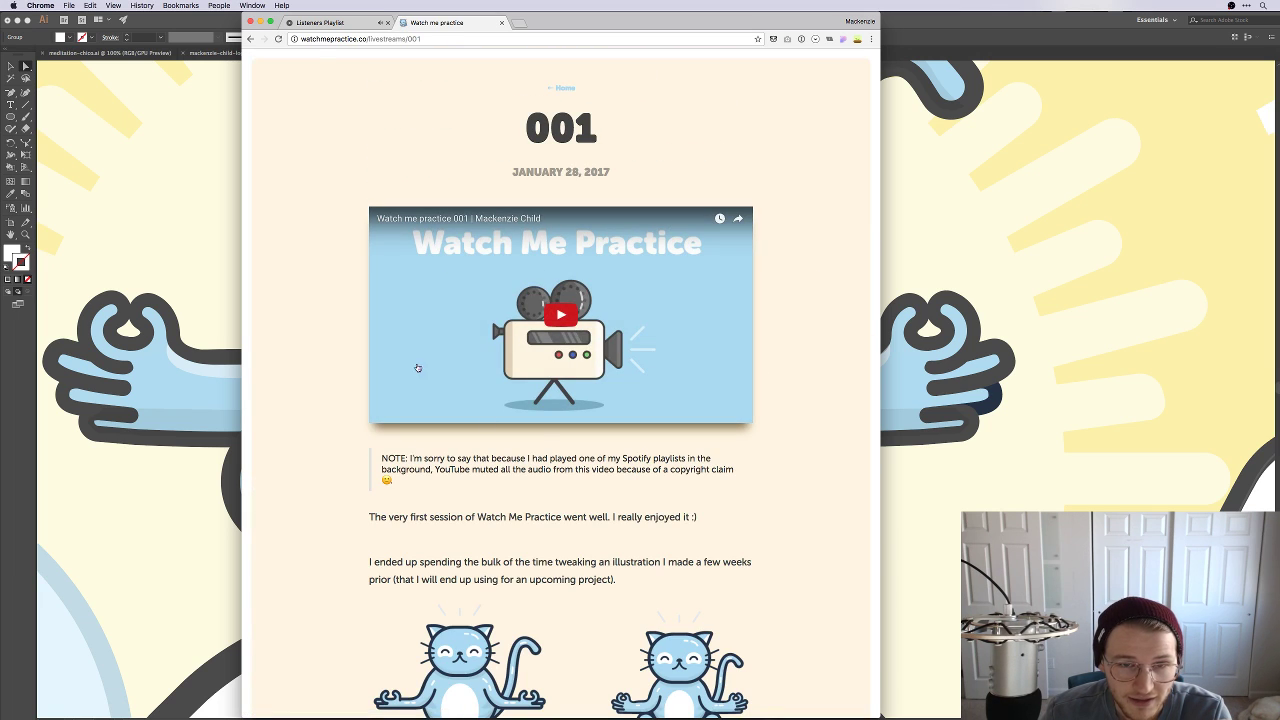
scroll(736, 572, "down", 5)
scroll(736, 573, "up", 5)
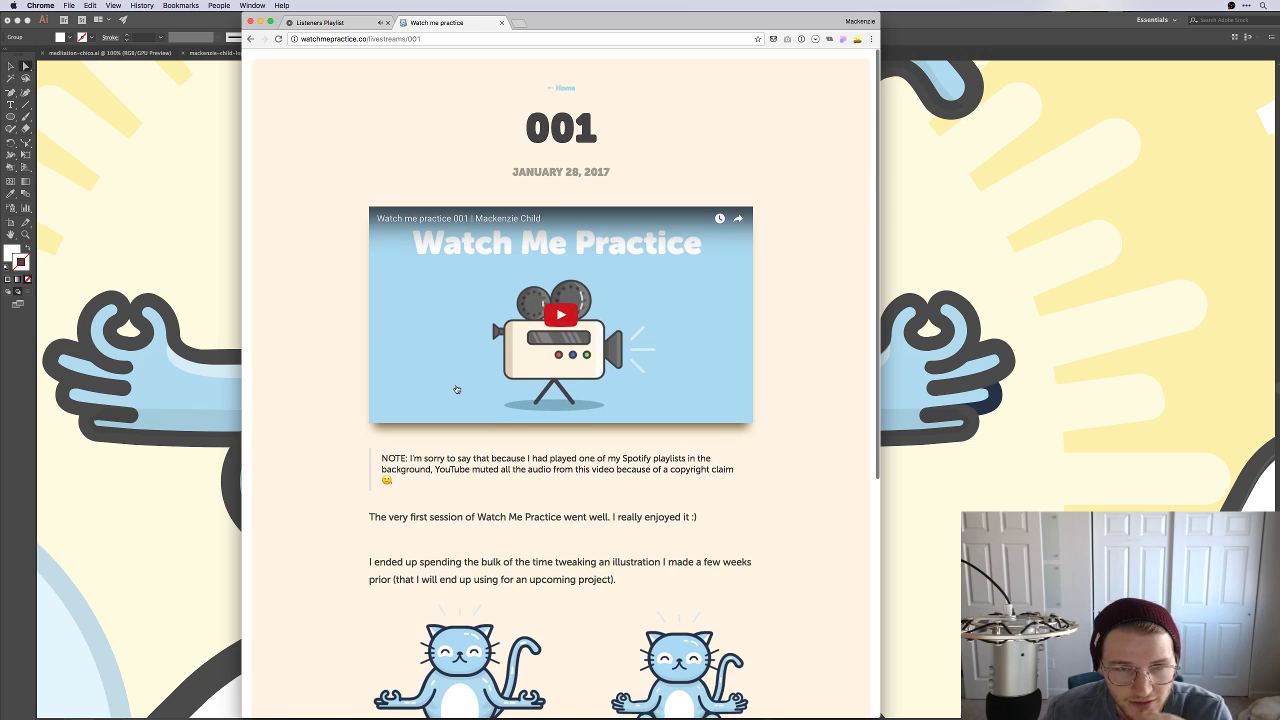
left_click_drag(382, 458, 460, 486)
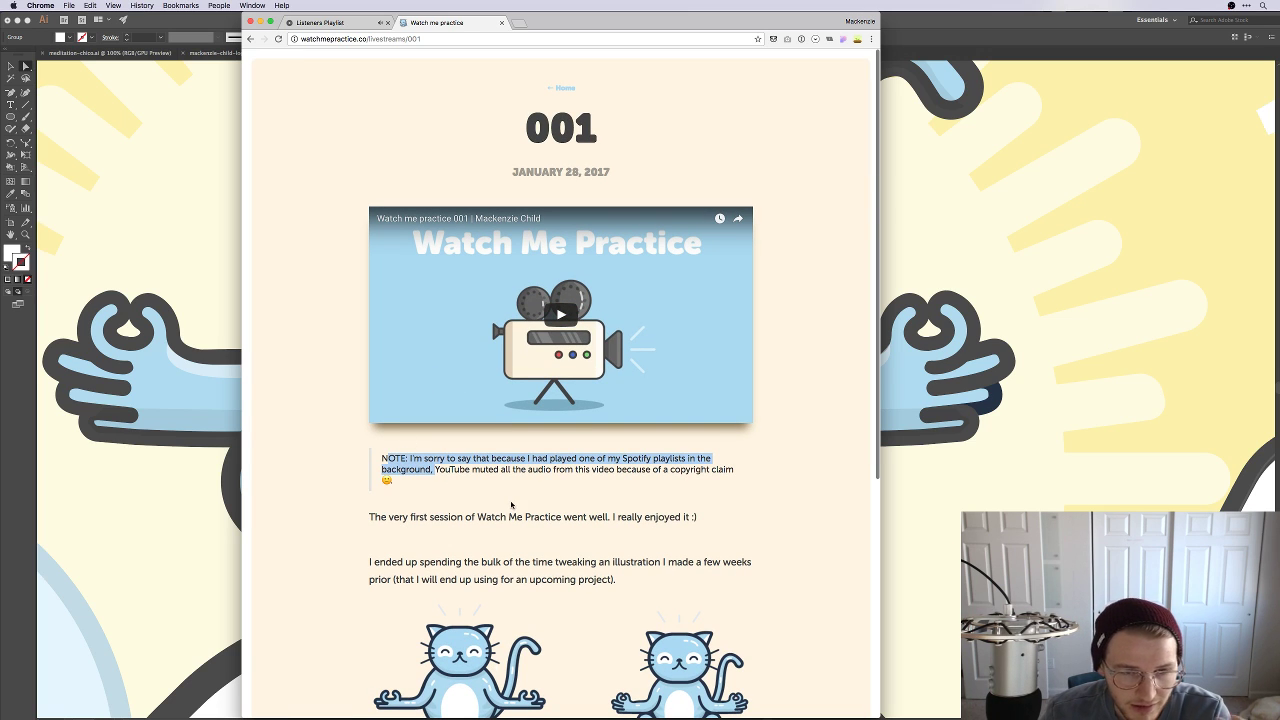
scroll(515, 502, "down", 6)
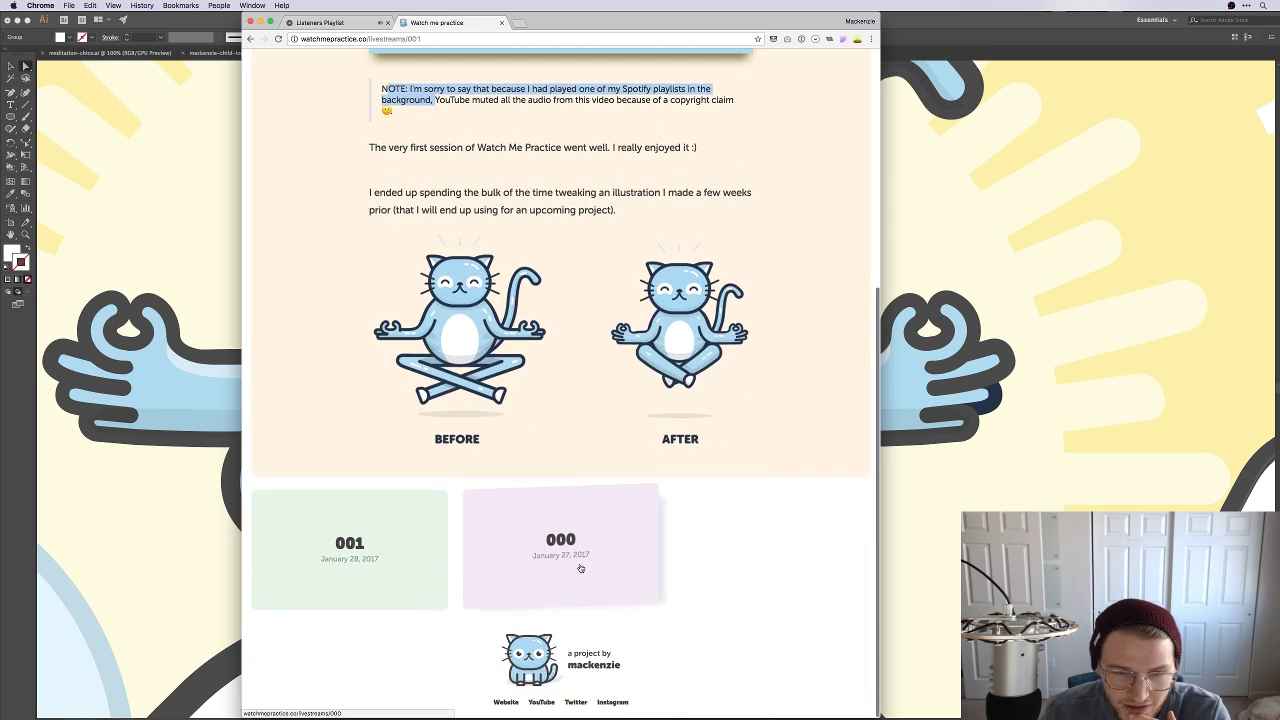
Step: Open the livestream 000 page, look it over and return to the Watch Me Practice homepage
left_click(580, 568)
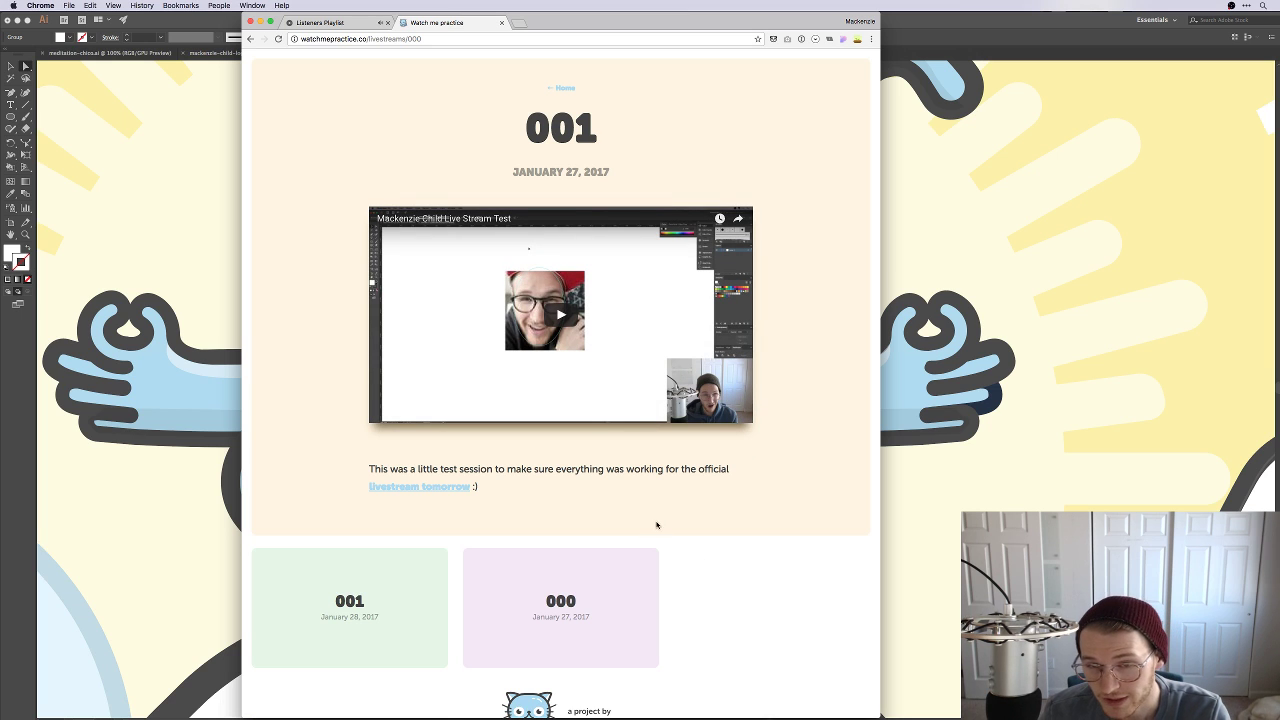
scroll(686, 528, "down", 2)
scroll(684, 539, "up", 2)
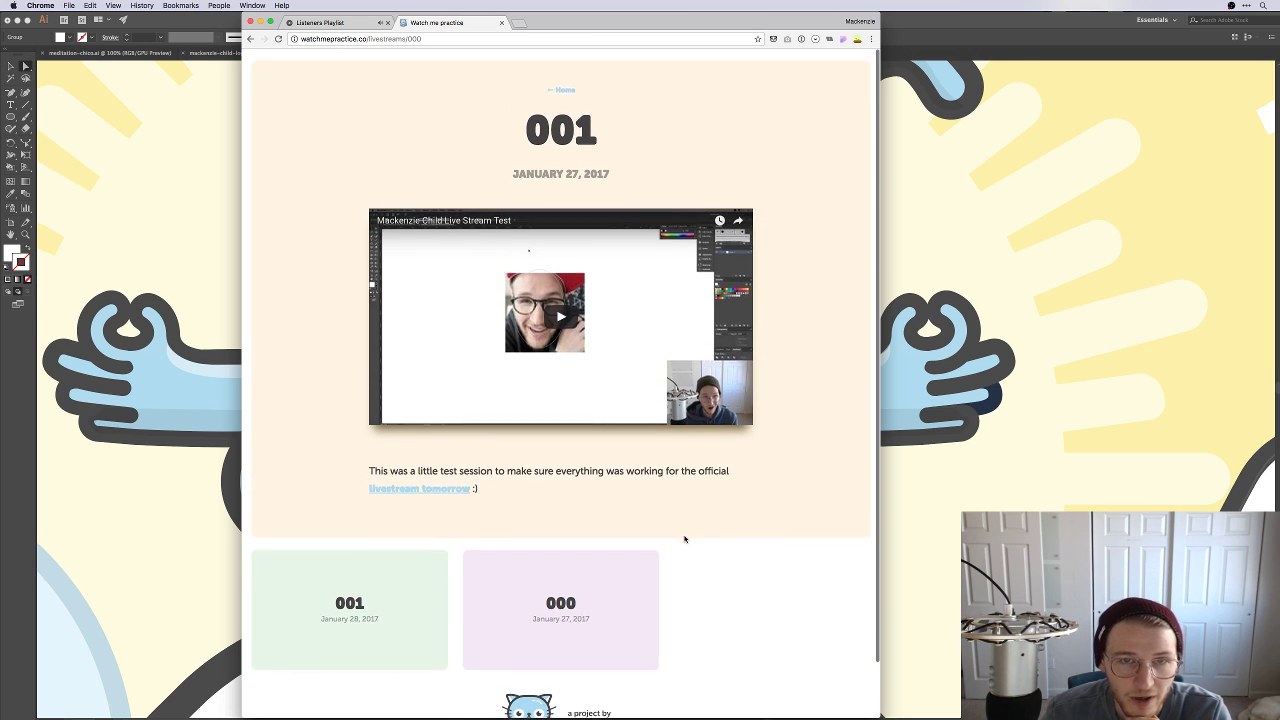
left_click(561, 89)
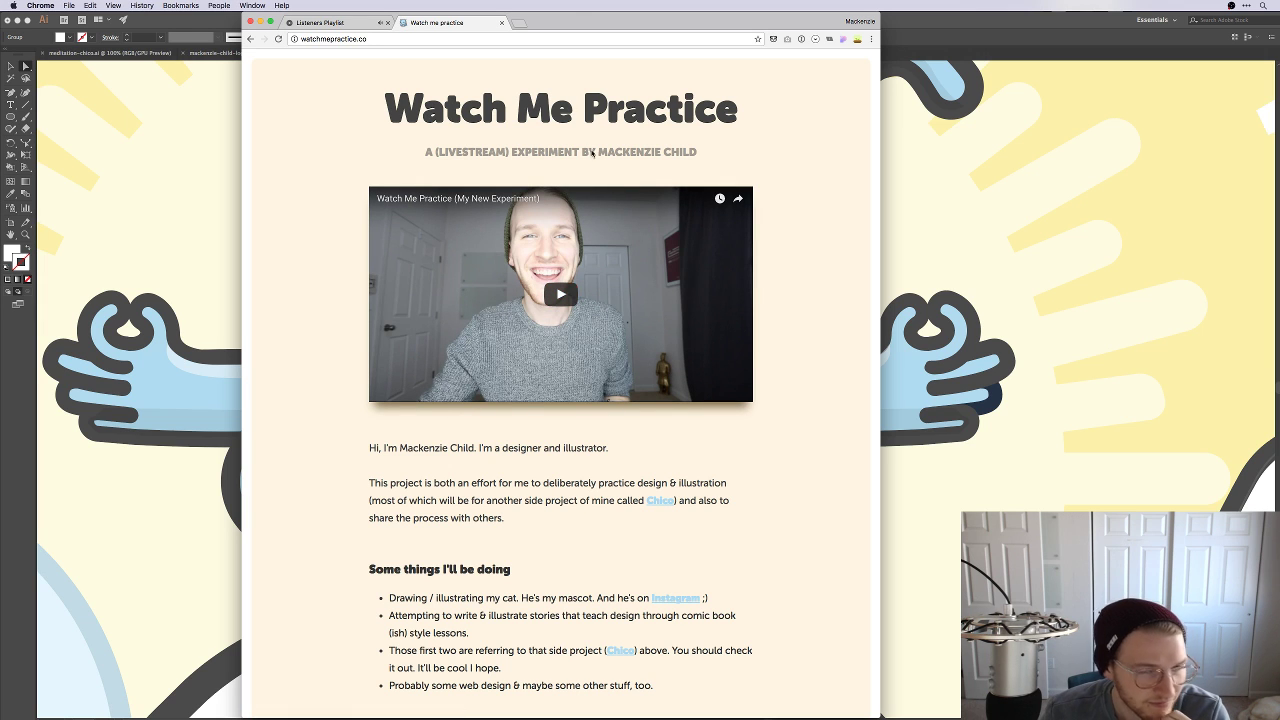
Step: Minimize Chrome, switch back to Illustrator and deselect the leg highlight, with the crossed legs in view
left_click_drag(580, 21, 600, 62)
key("super+m")
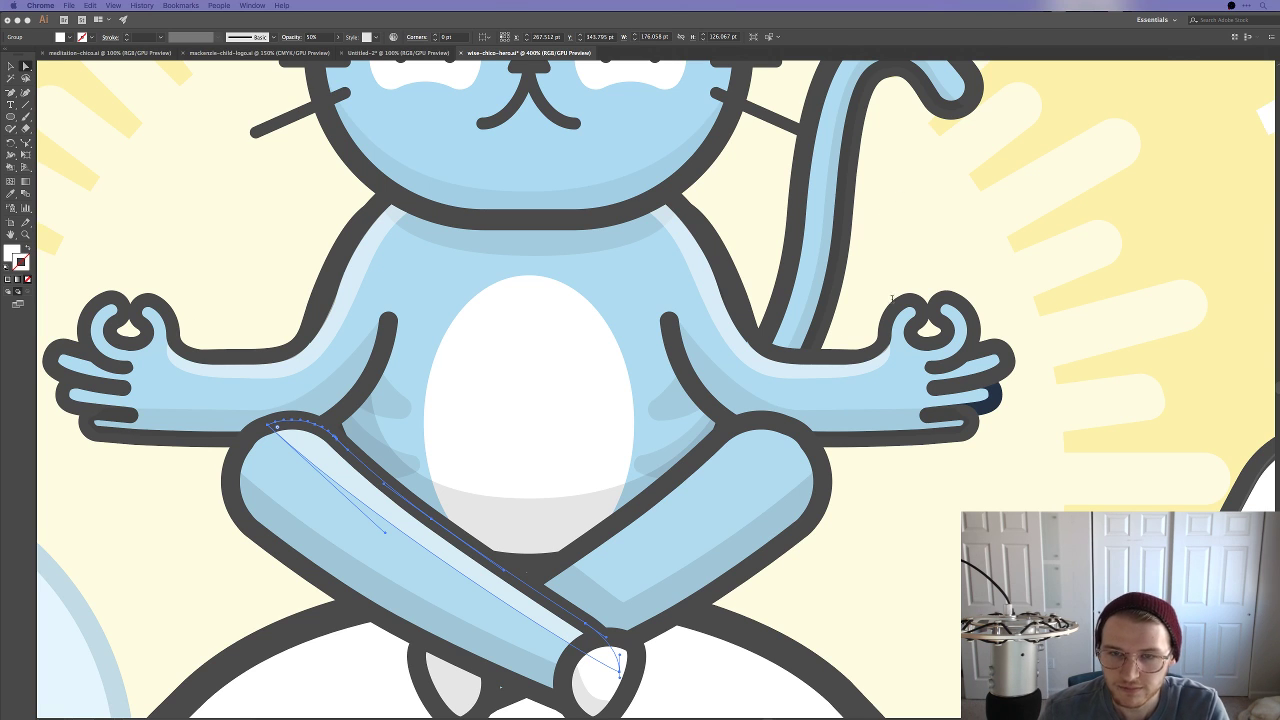
key("super+Tab")
key("super+shift+a")
scroll(823, 534, "down", 3)
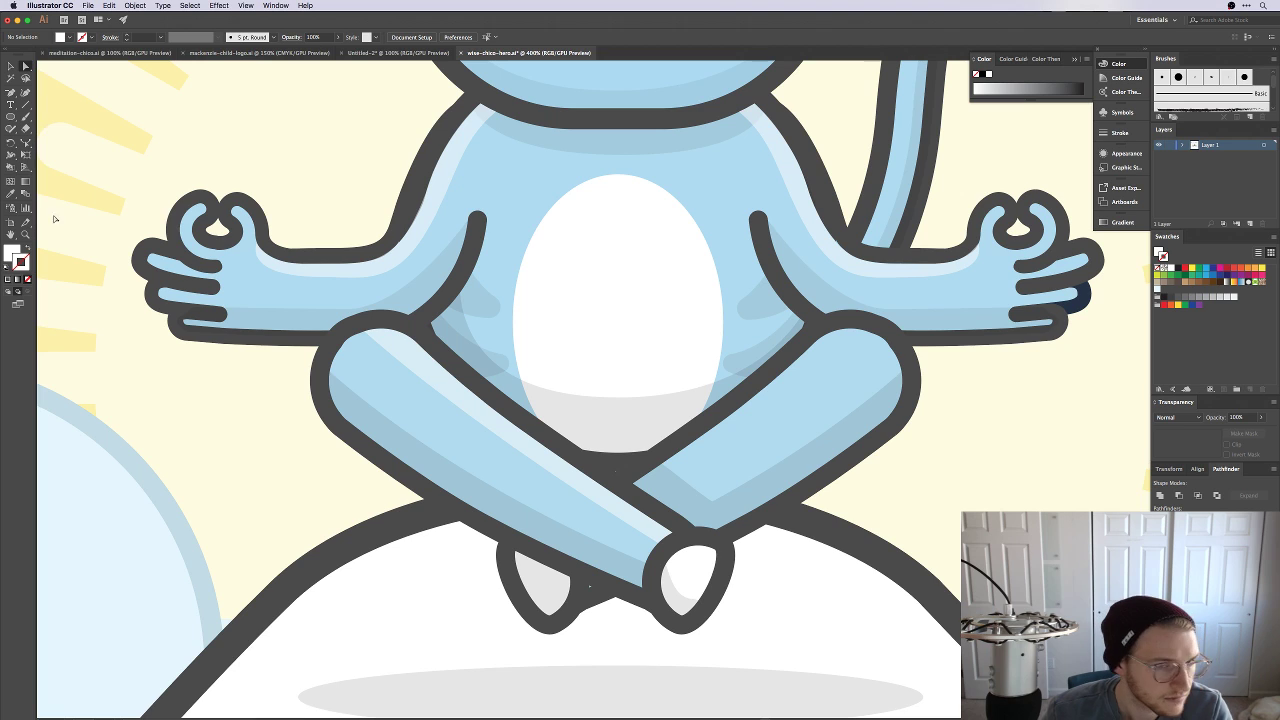
key("shift+Tab")
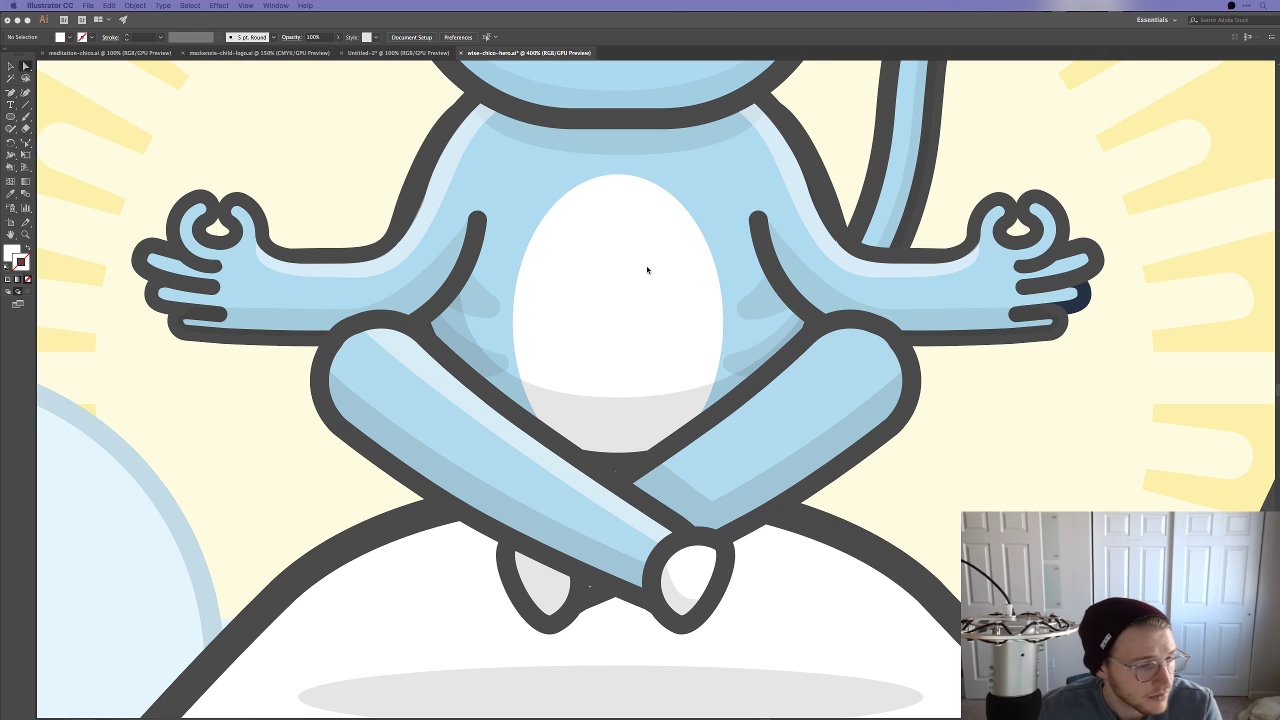
key("shift+Tab")
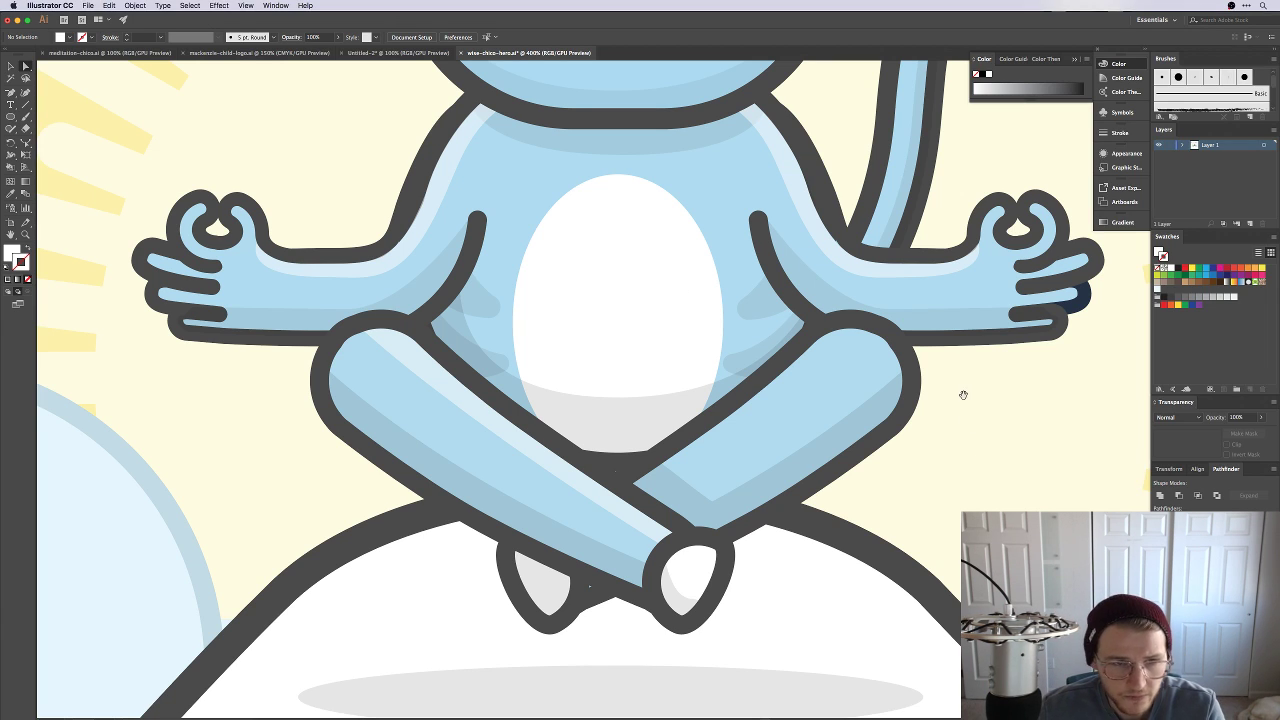
left_click_drag(960, 391, 920, 413)
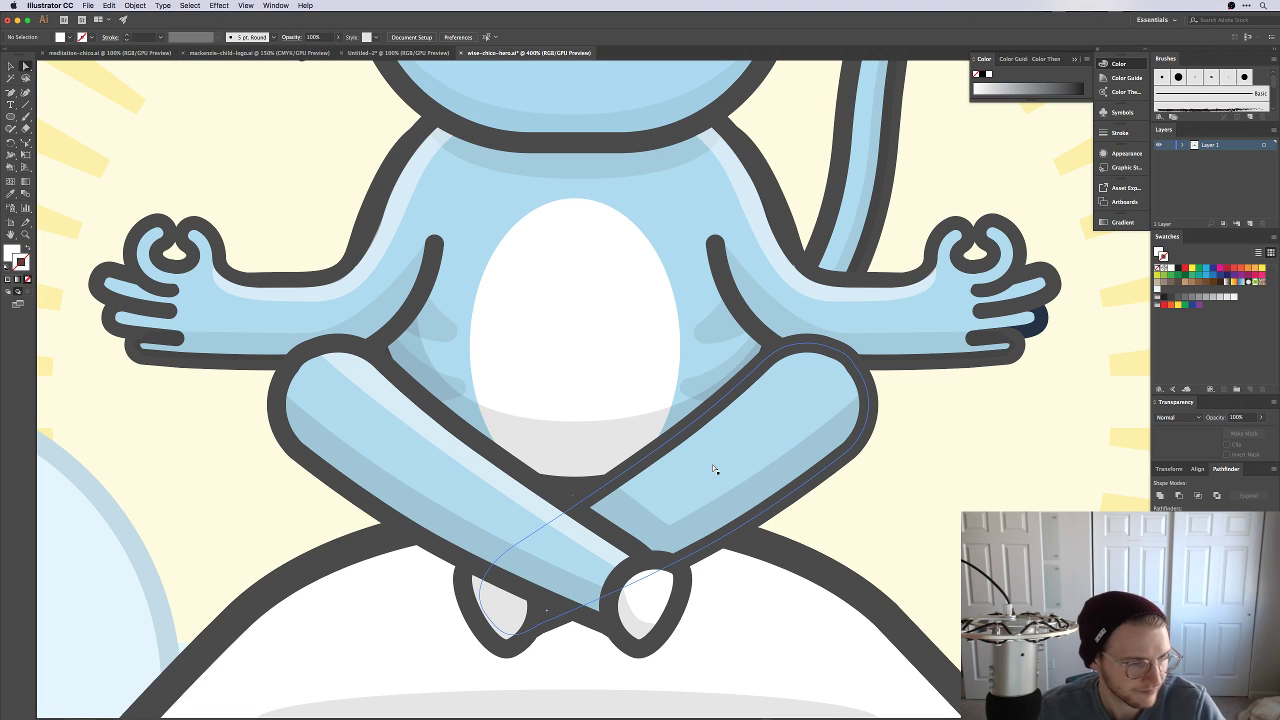
left_click(755, 433)
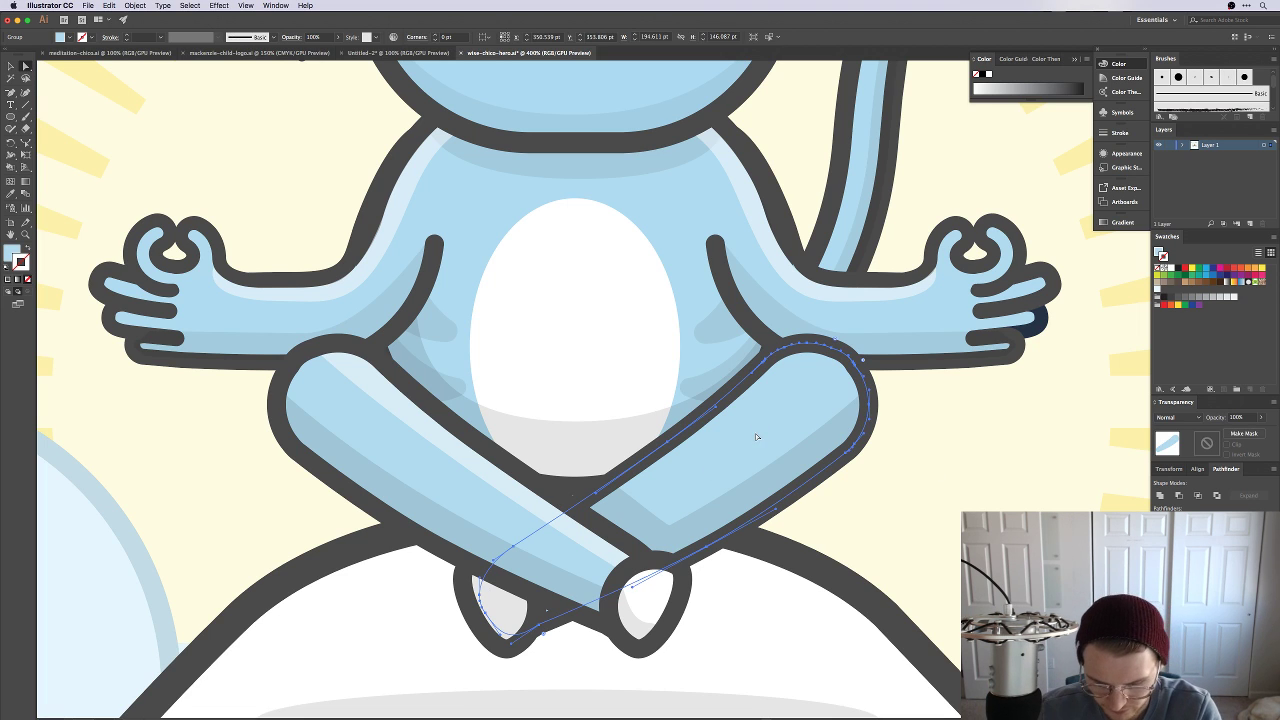
left_click(760, 446, "shift")
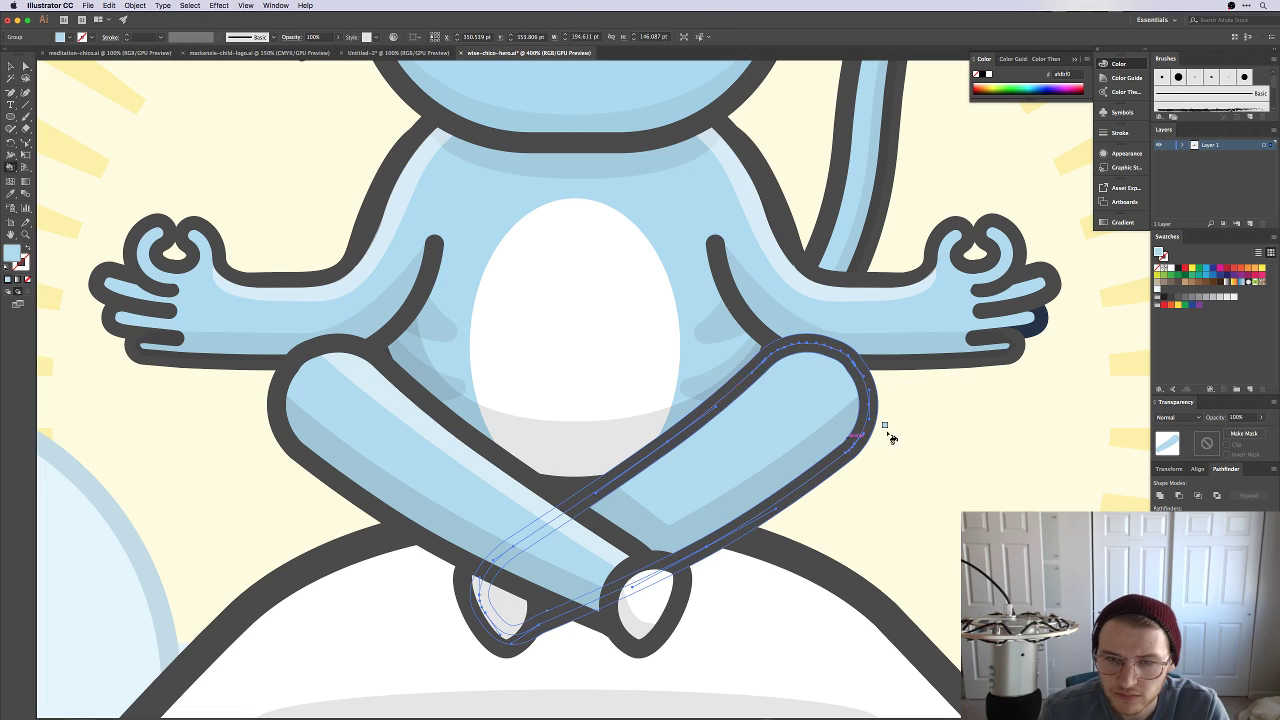
left_click(812, 423)
left_click(698, 388)
key("v")
left_click(876, 430)
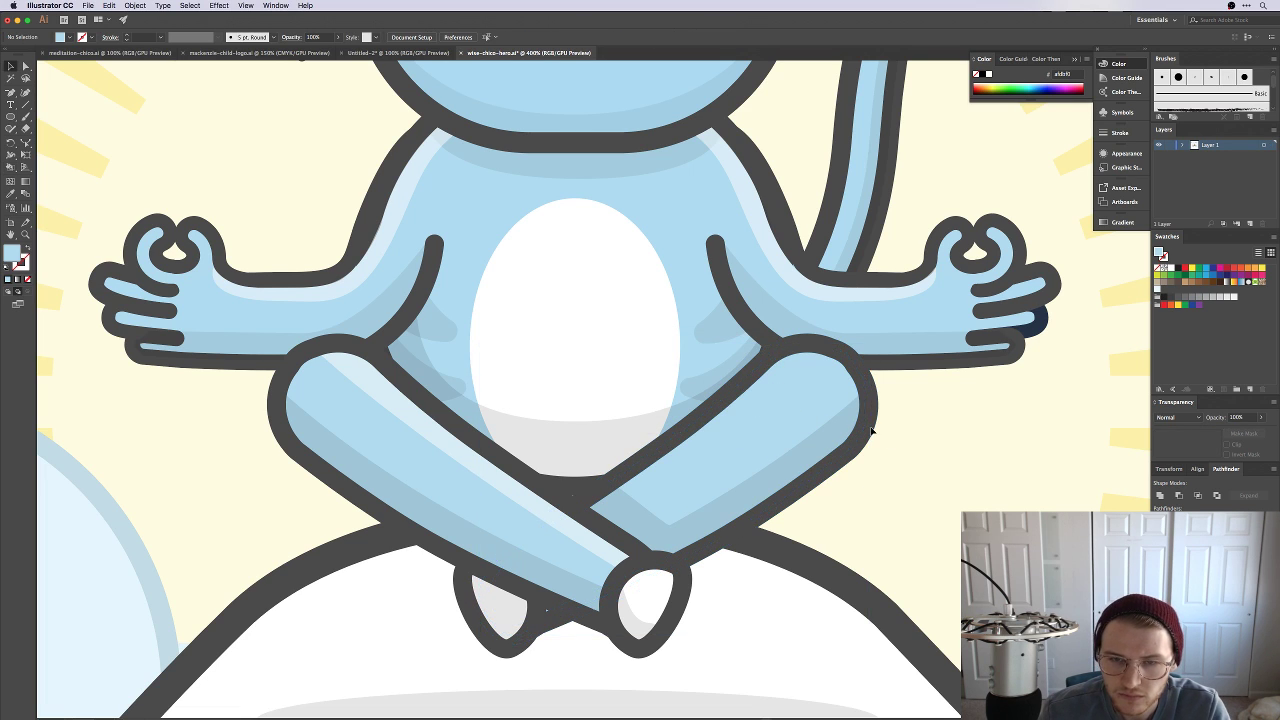
Step: Duplicate the blue shape of the rear crossed leg in place and fill the copy white
left_click(872, 430)
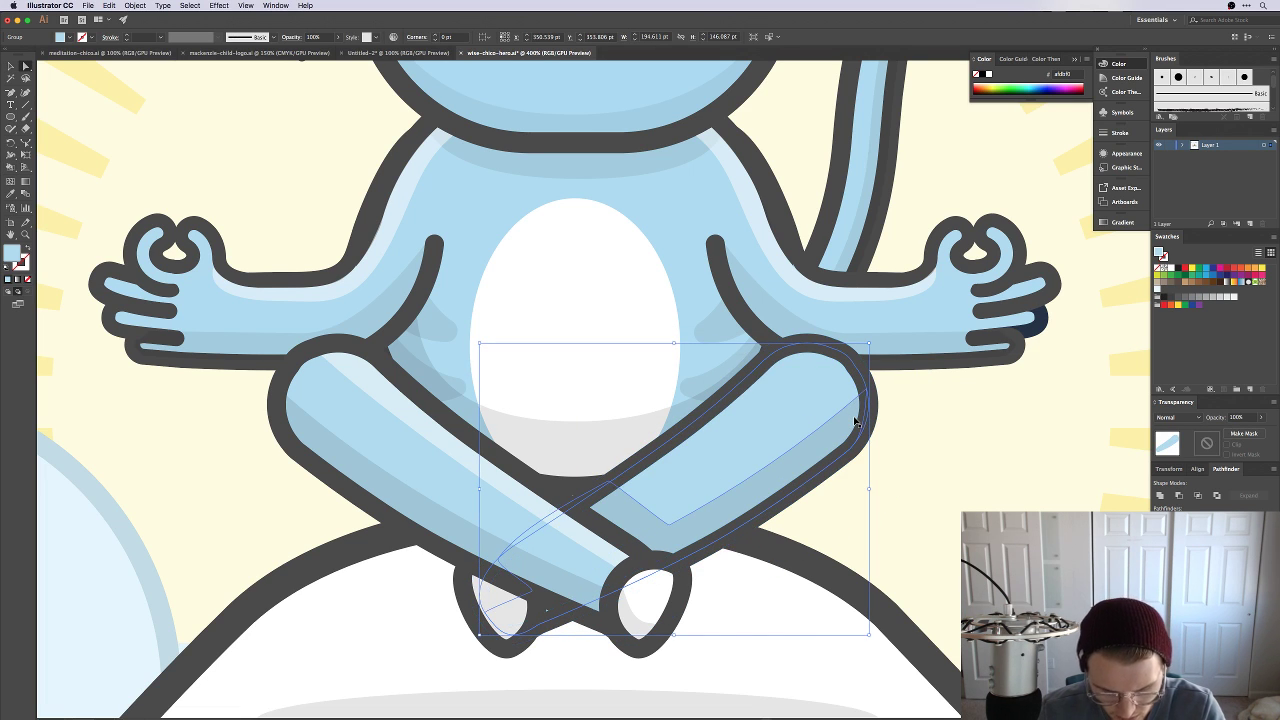
key("a")
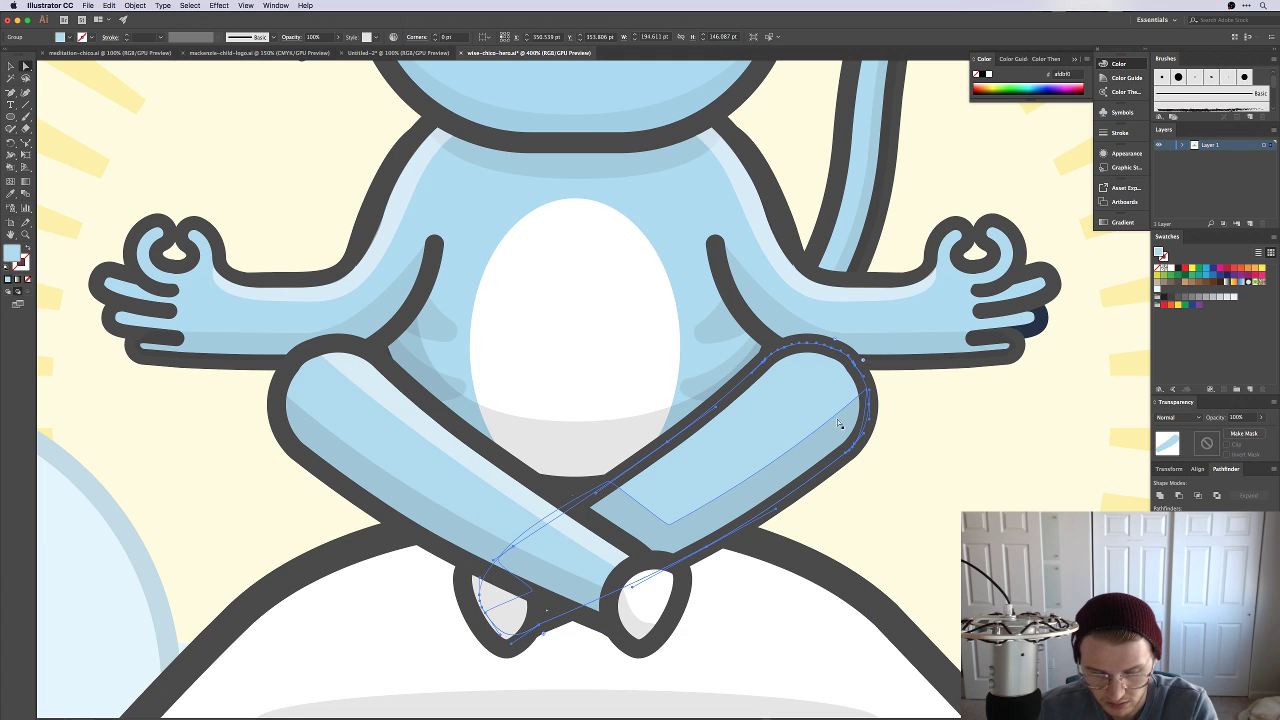
left_click(399, 405)
left_click(868, 412)
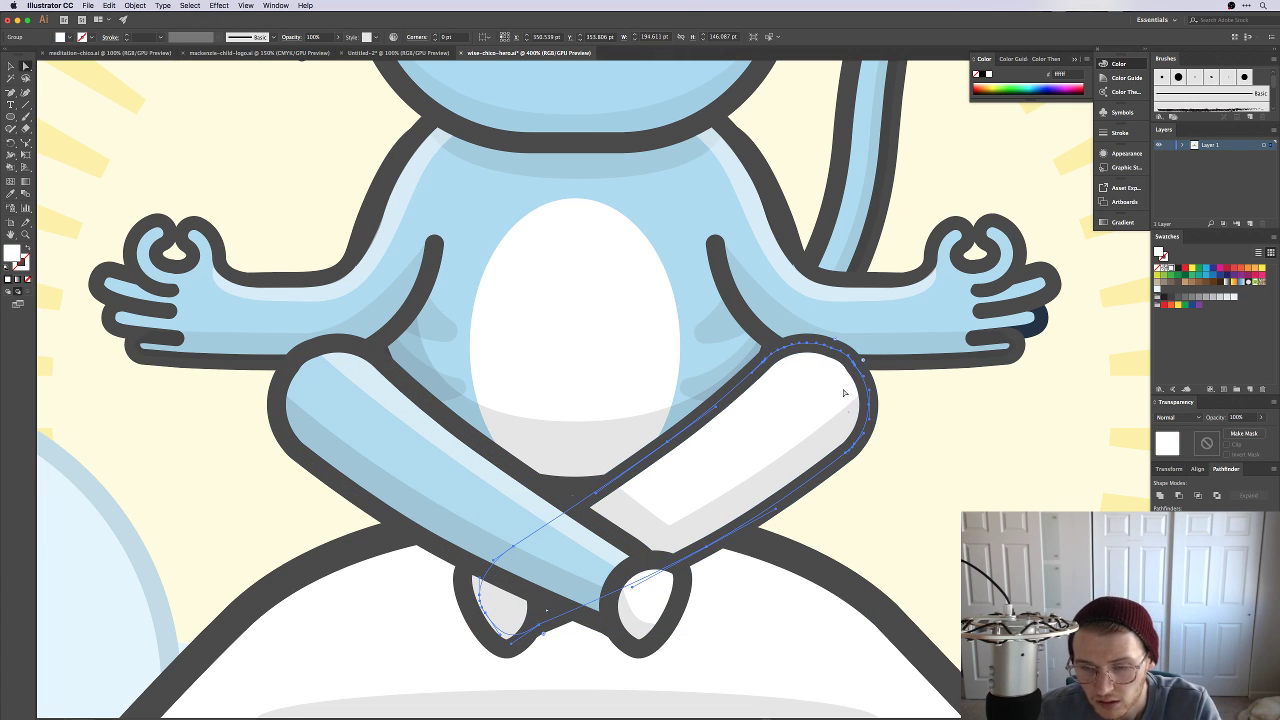
Step: Delete the anchor points along the knee and lower side of the white leg copy, leaving a strip on its upper edge
left_click(853, 452)
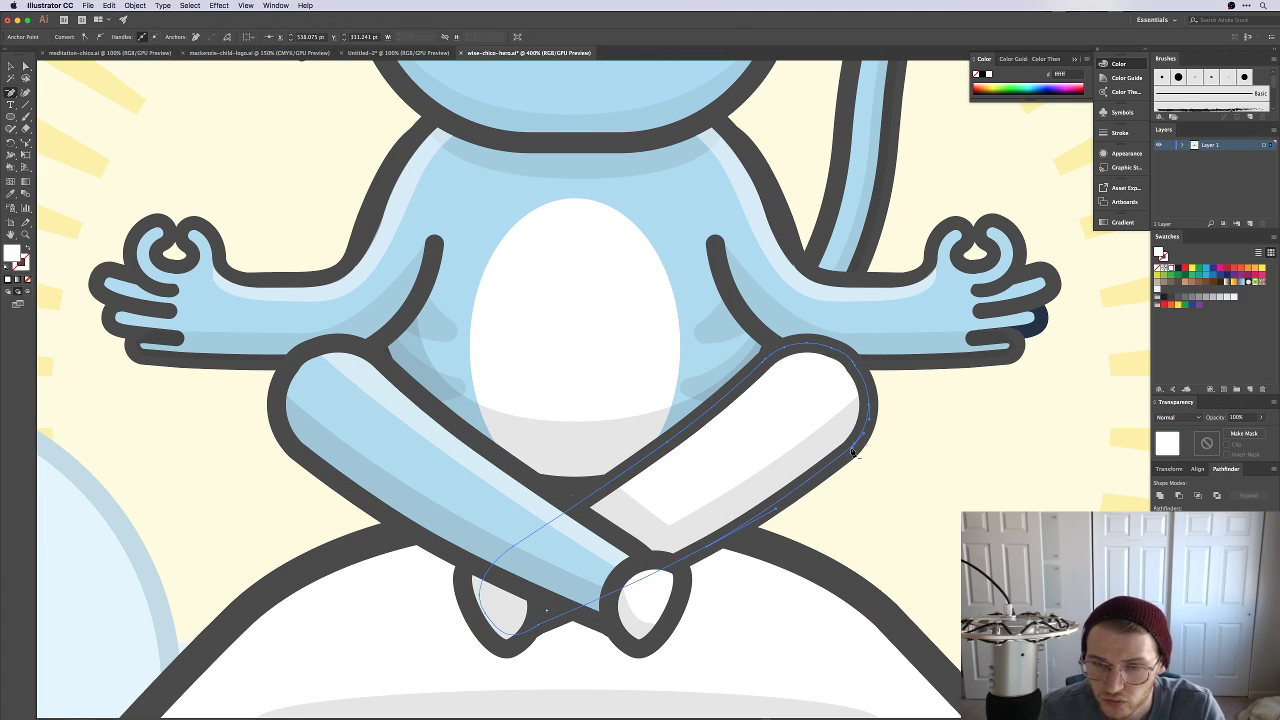
left_click_drag(872, 403, 690, 565)
left_click_drag(536, 630, 538, 630)
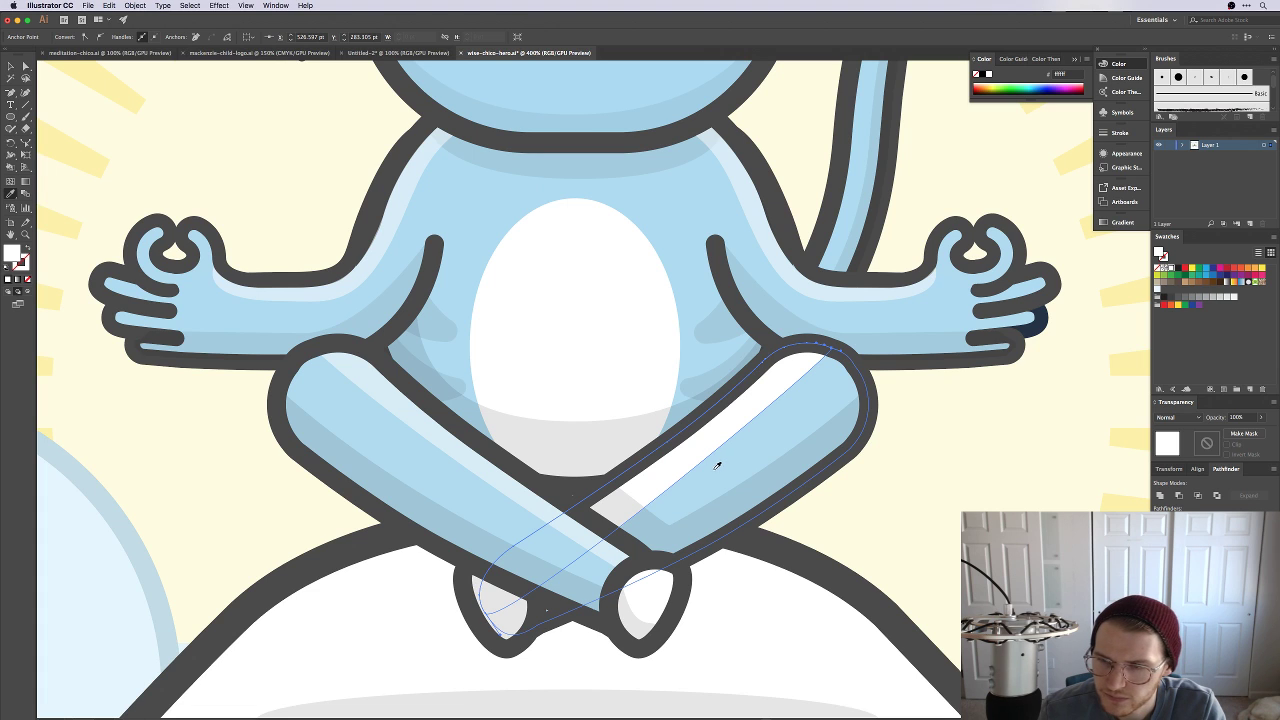
Step: Set the rear leg highlight's opacity to 50%, matching the highlight on the front leg
left_click(481, 472)
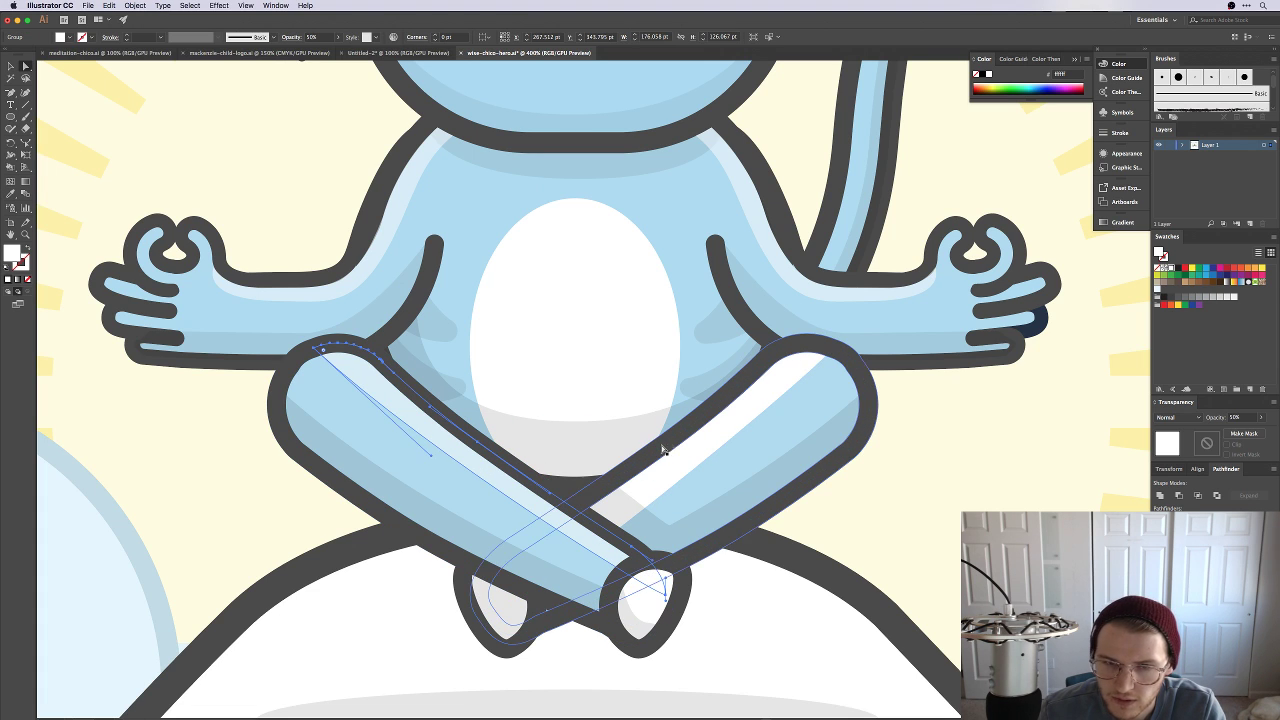
left_click(709, 441)
left_click(1259, 418)
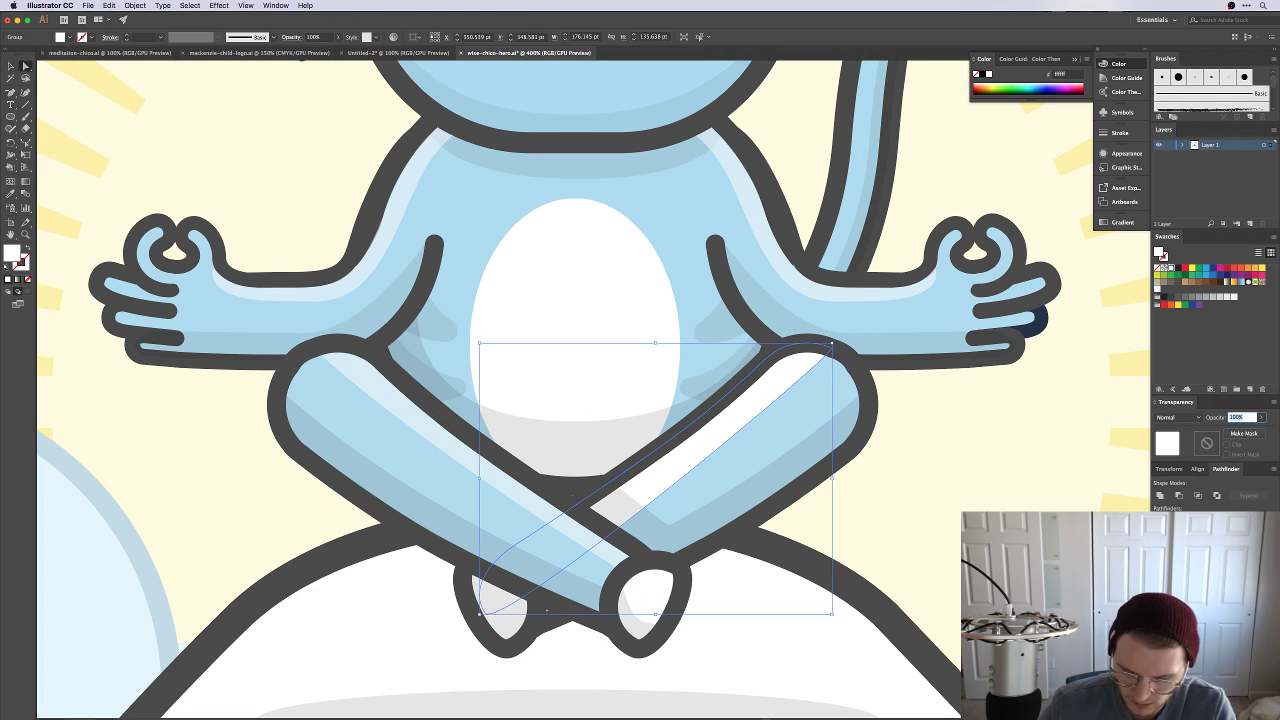
type("50")
key("Return")
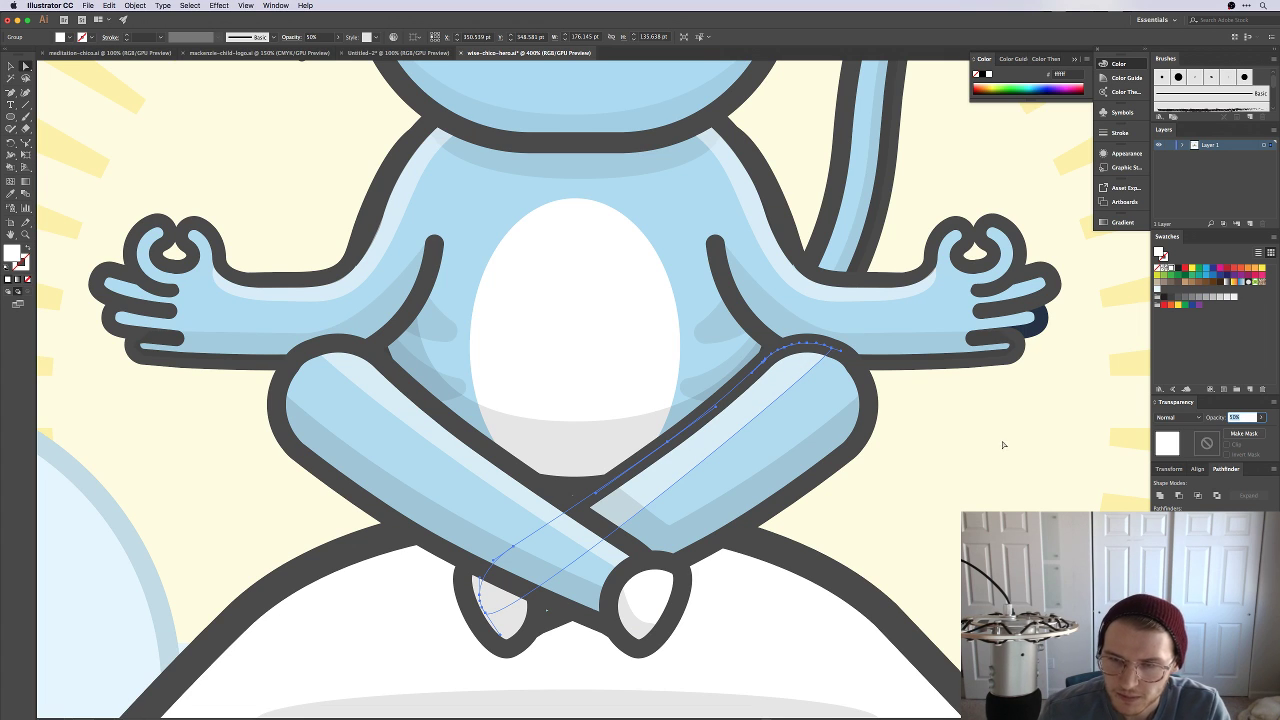
left_click(996, 443)
Step: Remove the extra anchor point at the highlight's foot end and curve its lower edge along the rear leg, leaving nothing selected
left_click(665, 484)
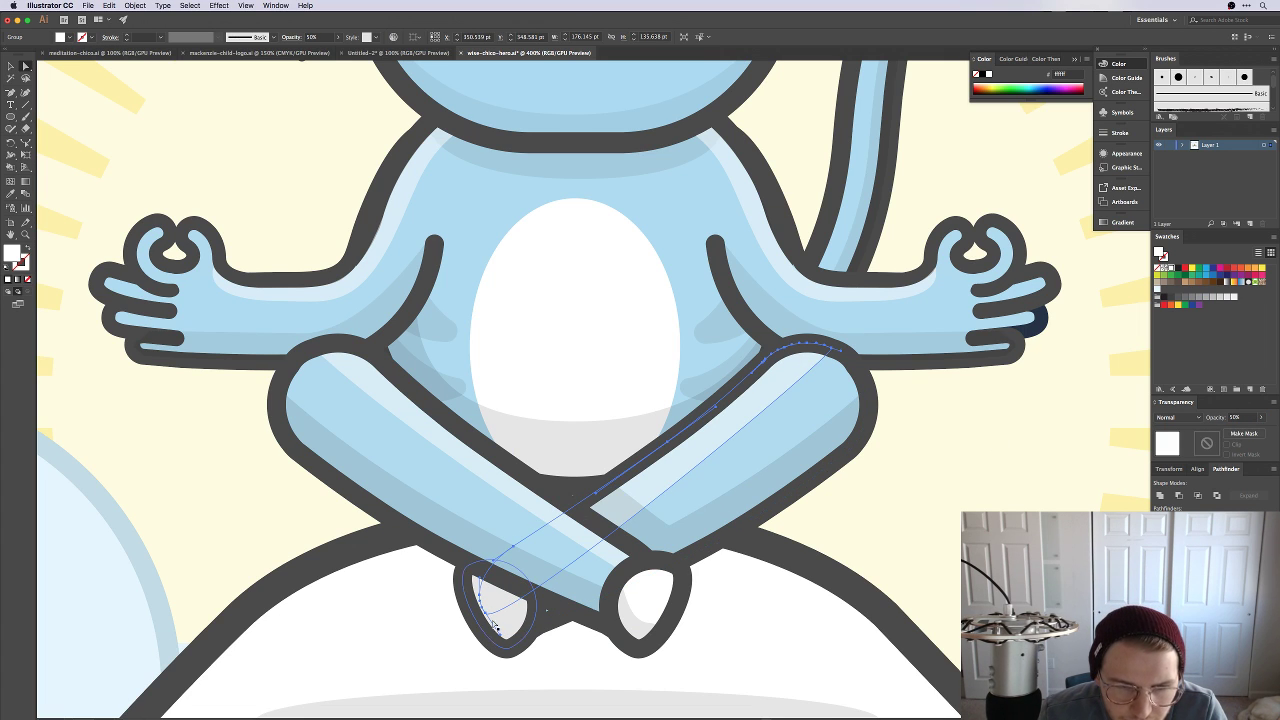
left_click(487, 614)
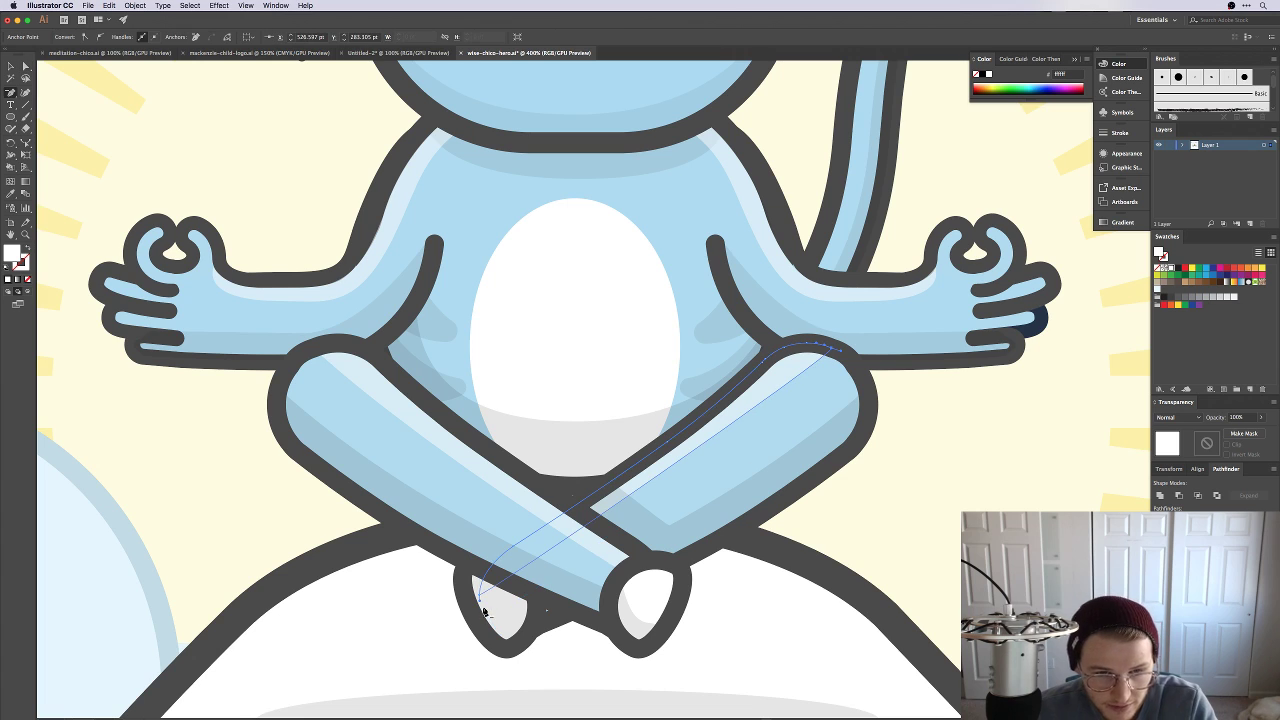
left_click_drag(481, 604, 785, 405)
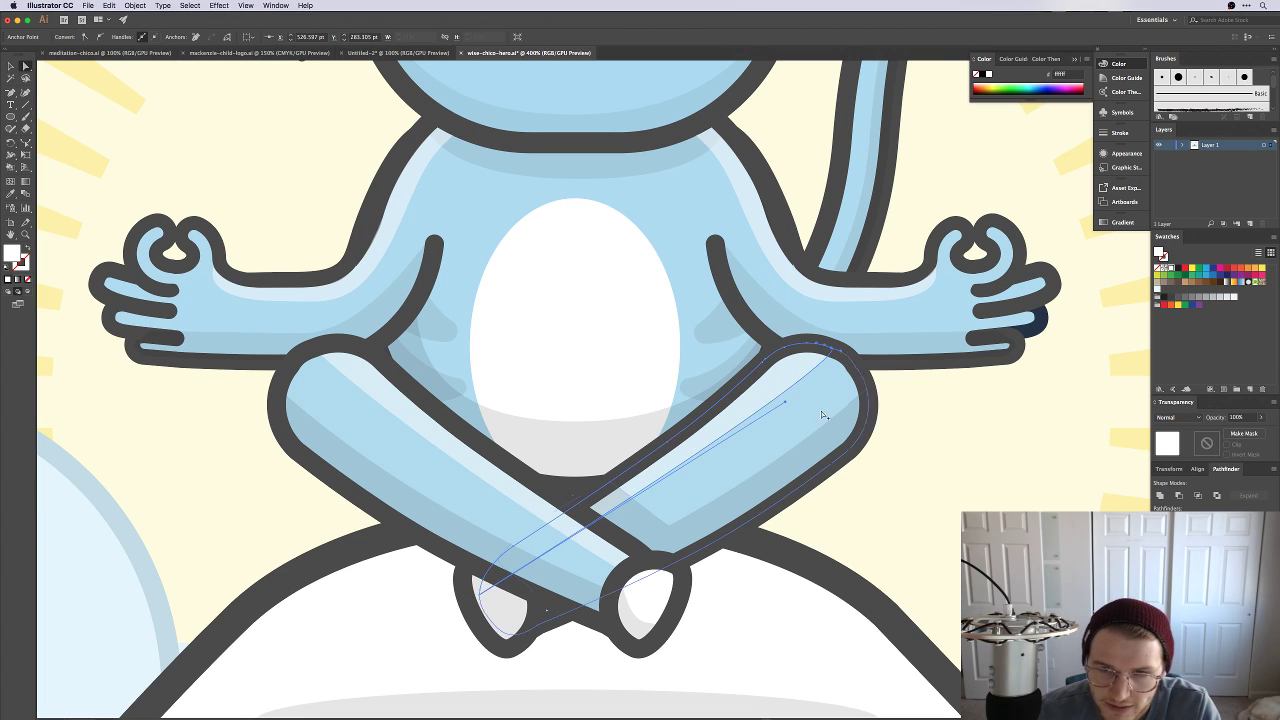
left_click(940, 457)
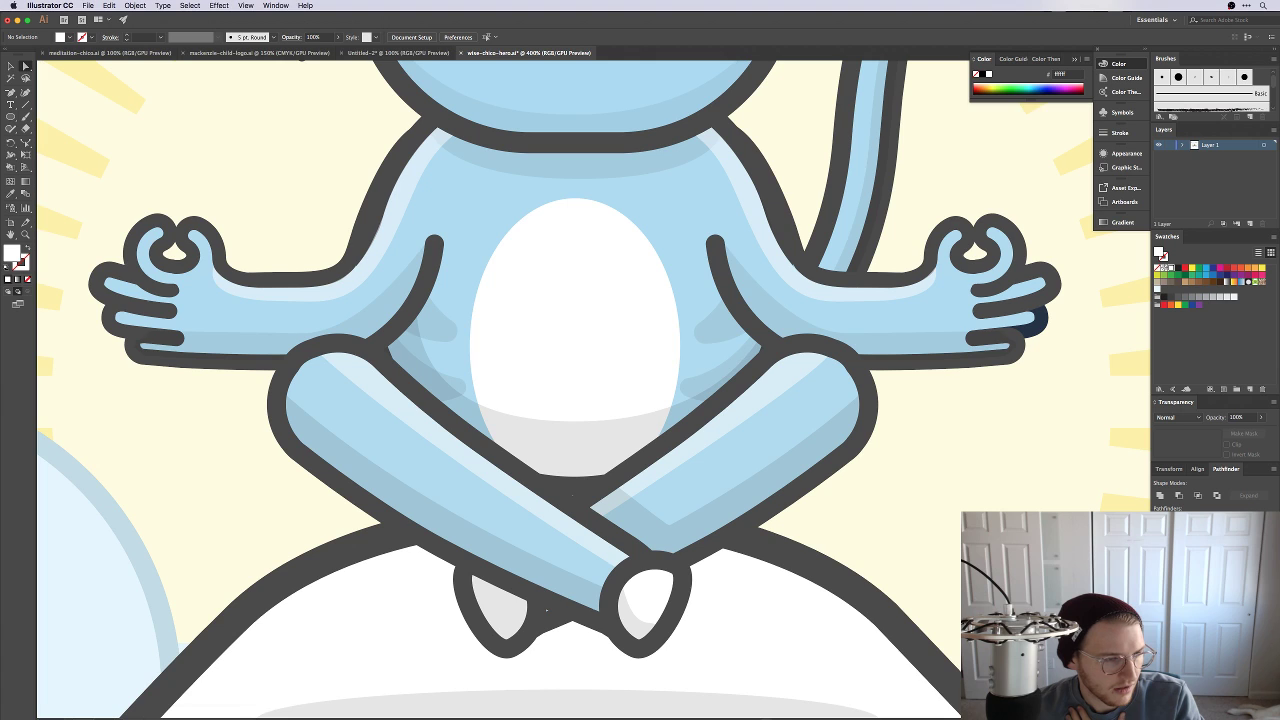
Step: Check both leg highlights without the panels and in the full hero illustration at 100%
key("shift+Tab")
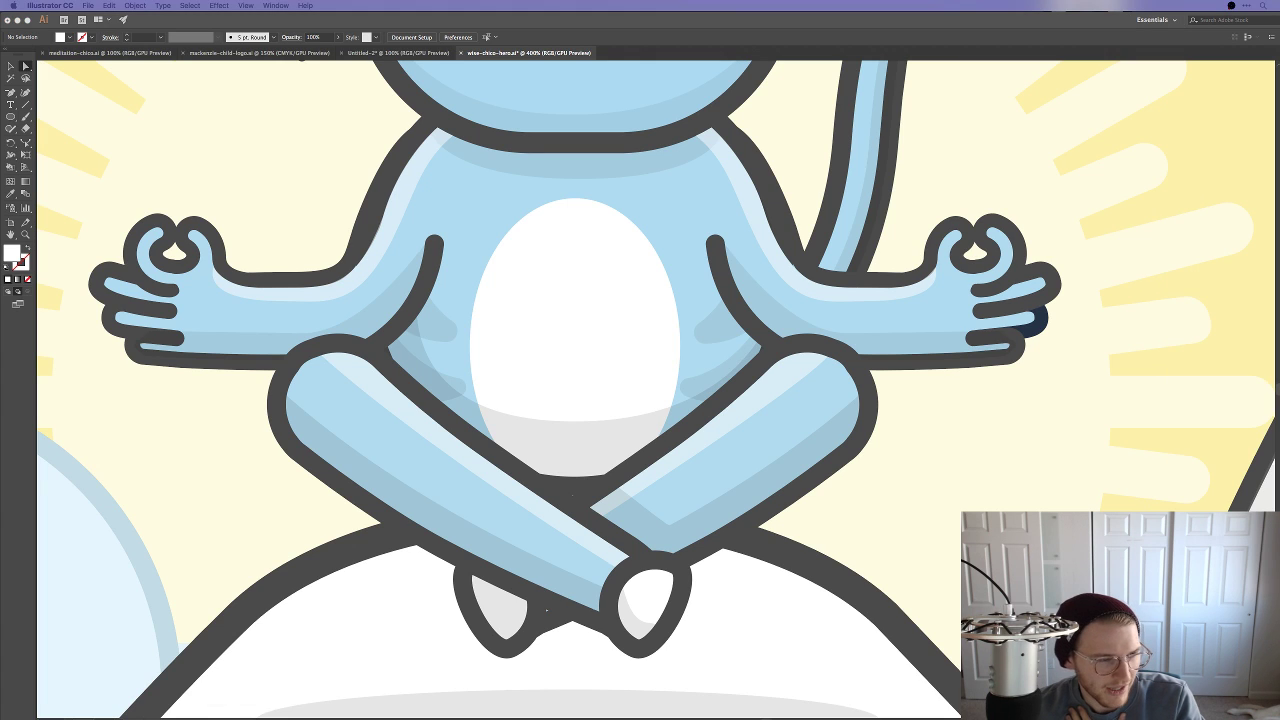
key("shift+Tab")
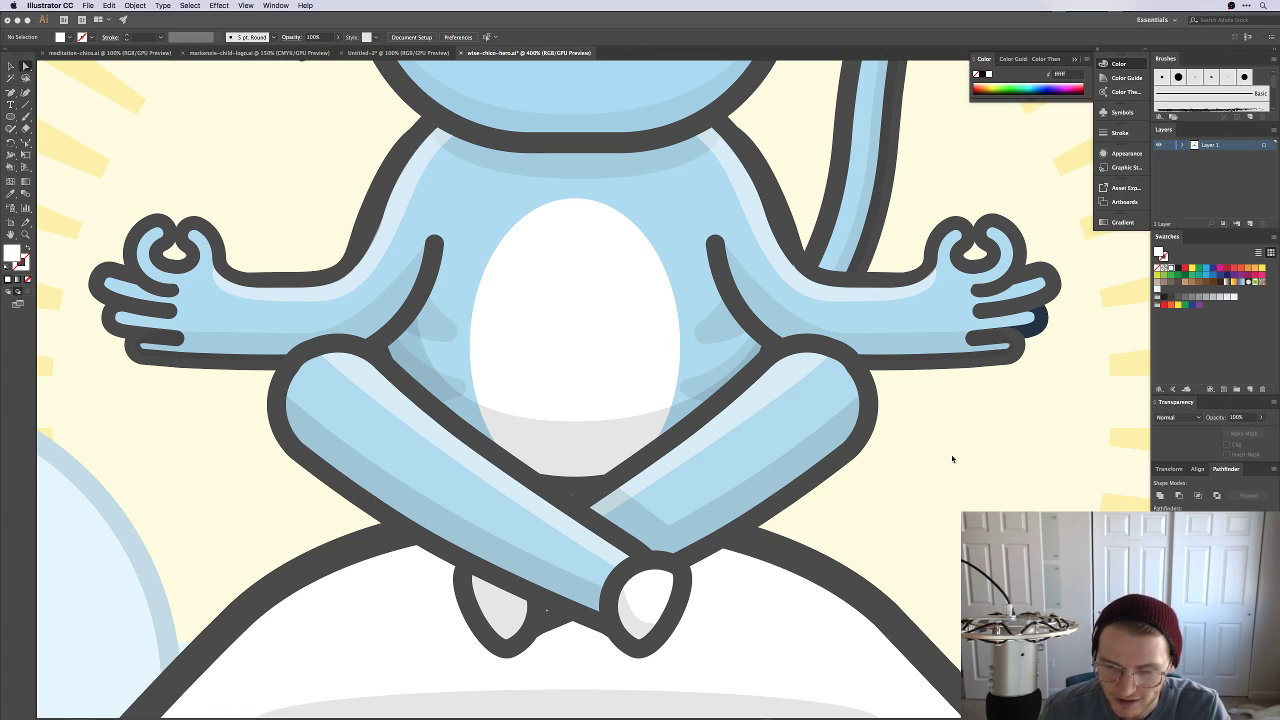
key("ctrl+1")
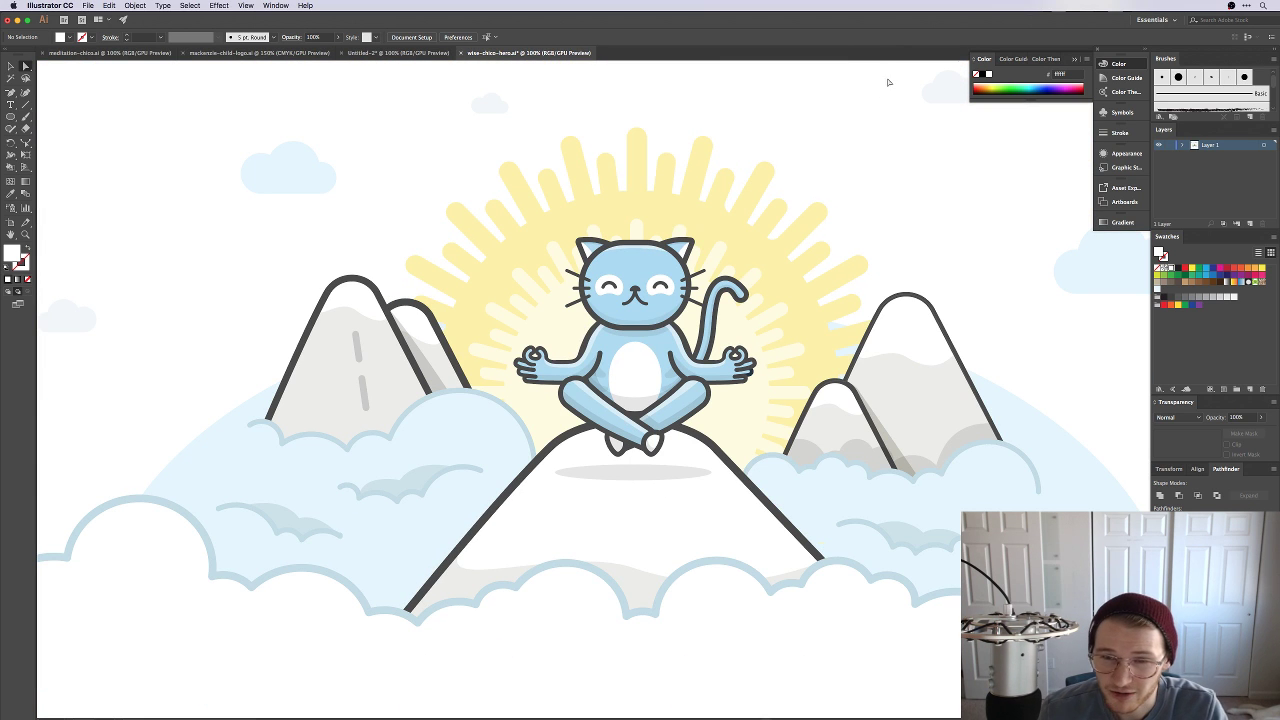
left_click_drag(883, 171, 694, 251)
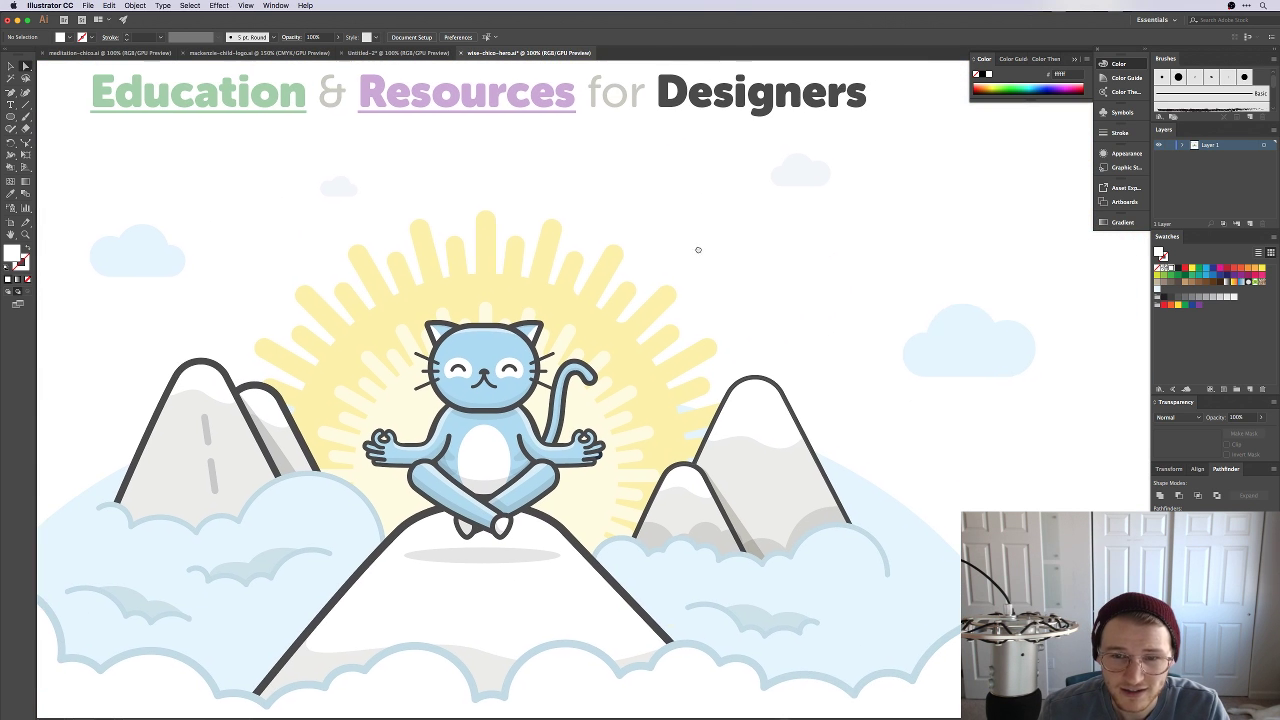
scroll(750, 430, "right", 3)
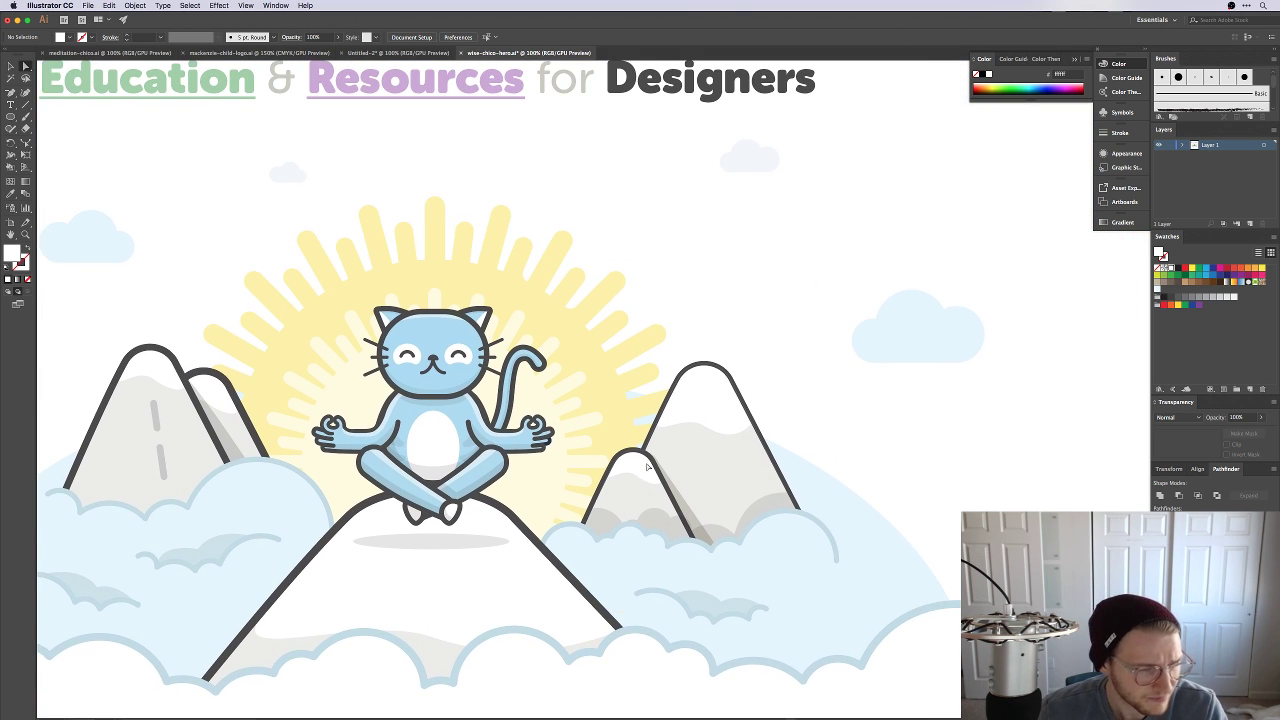
Step: Examine the two snow-capped mountains on the cat's tail side up close and at 100%
key("z")
left_click_drag(585, 486, 687, 441)
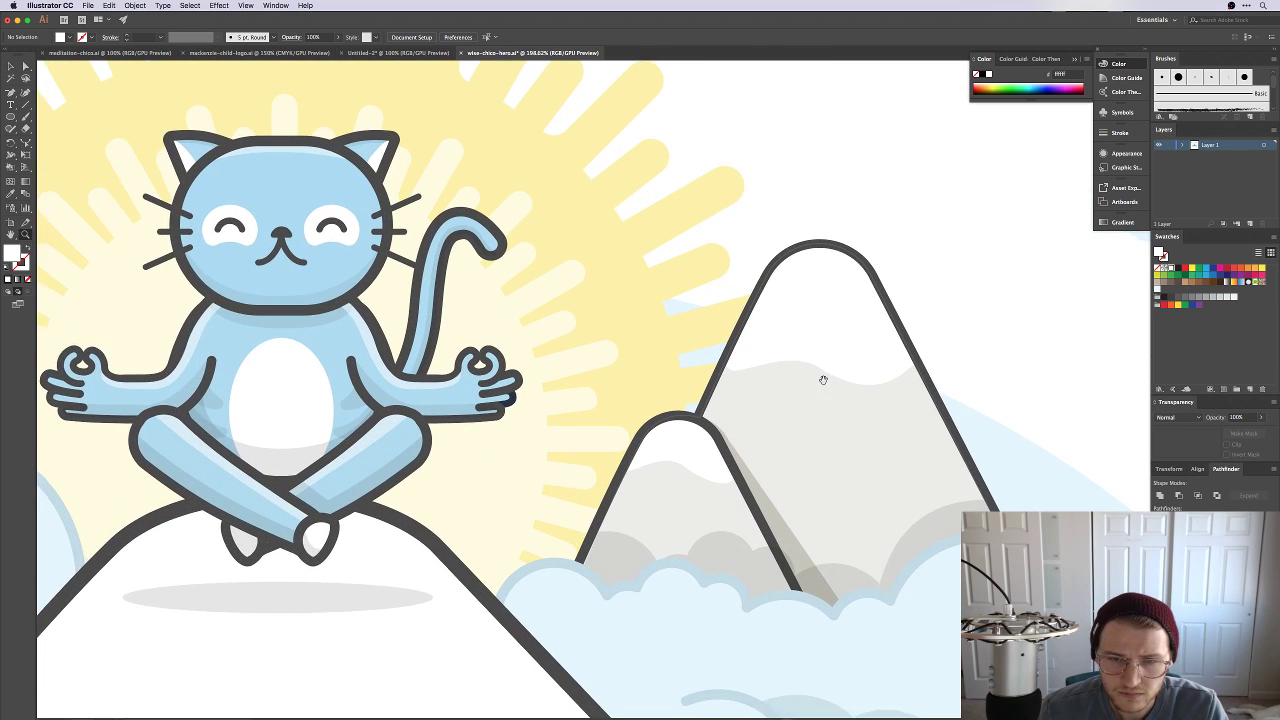
left_click_drag(823, 380, 617, 403)
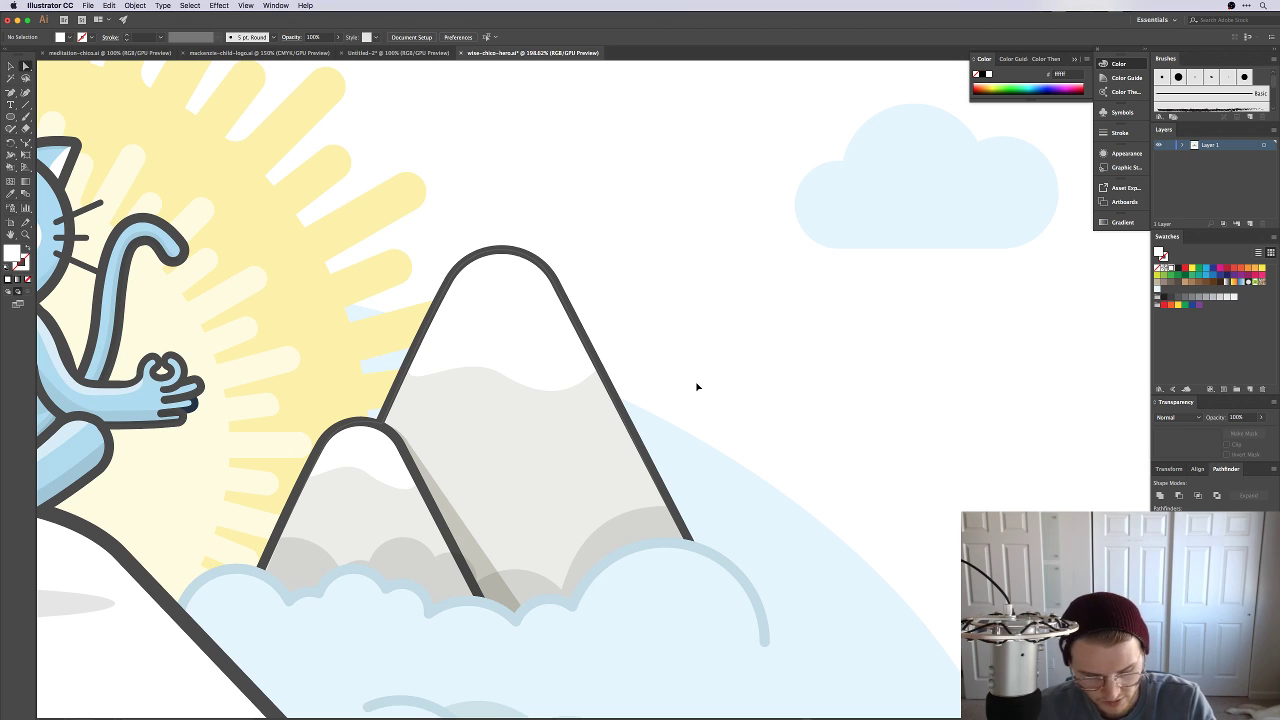
key("super+y")
key("super+y")
key("super+1")
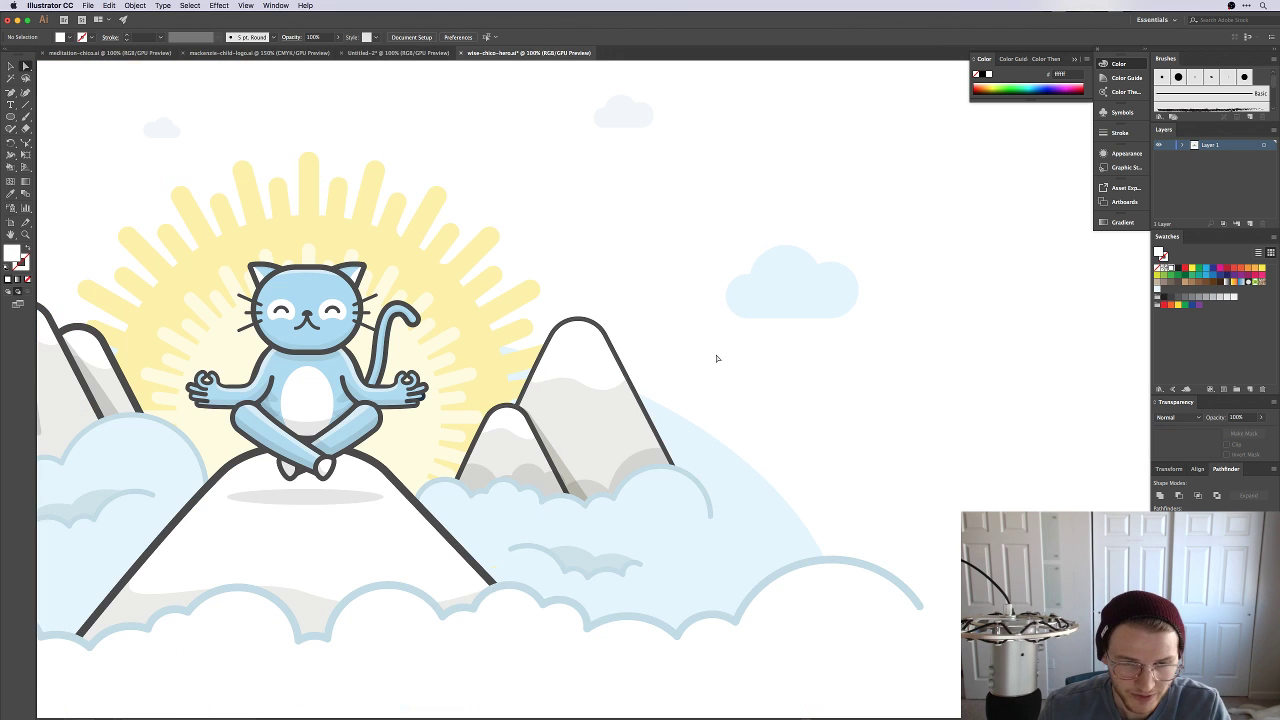
left_click(646, 410)
key("super+0")
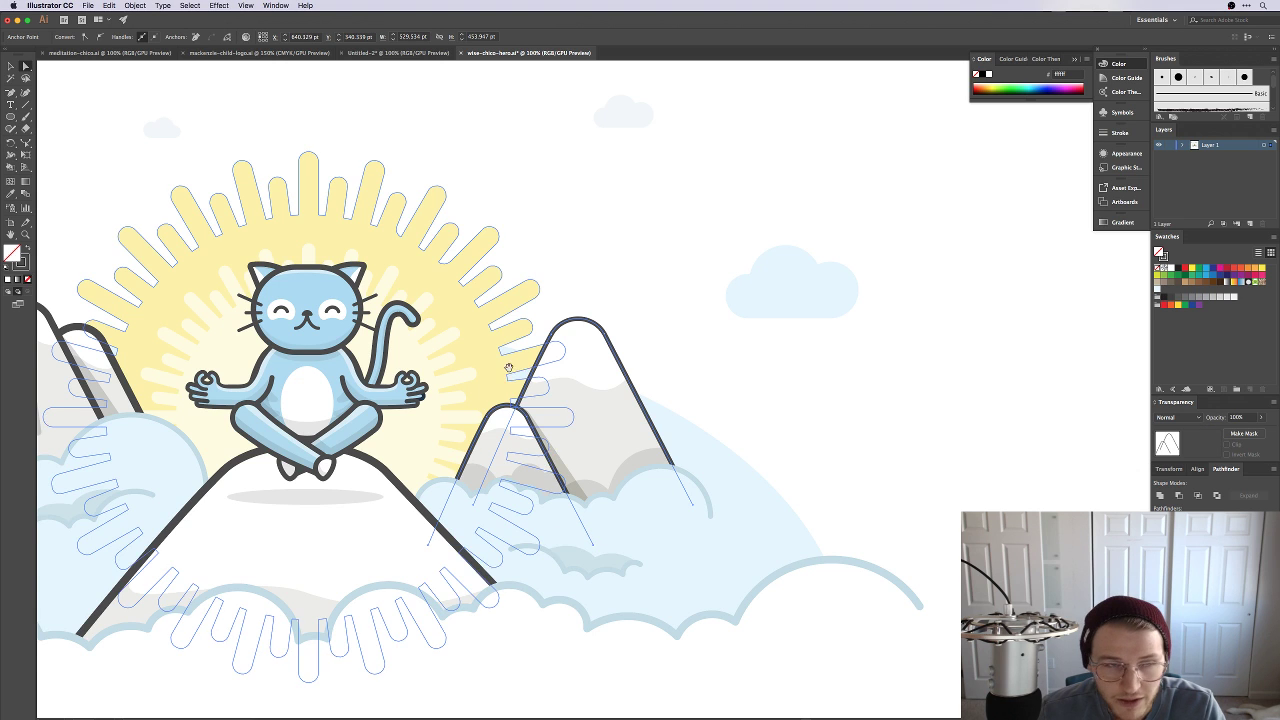
key("v")
left_click_drag(1022, 450, 886, 397)
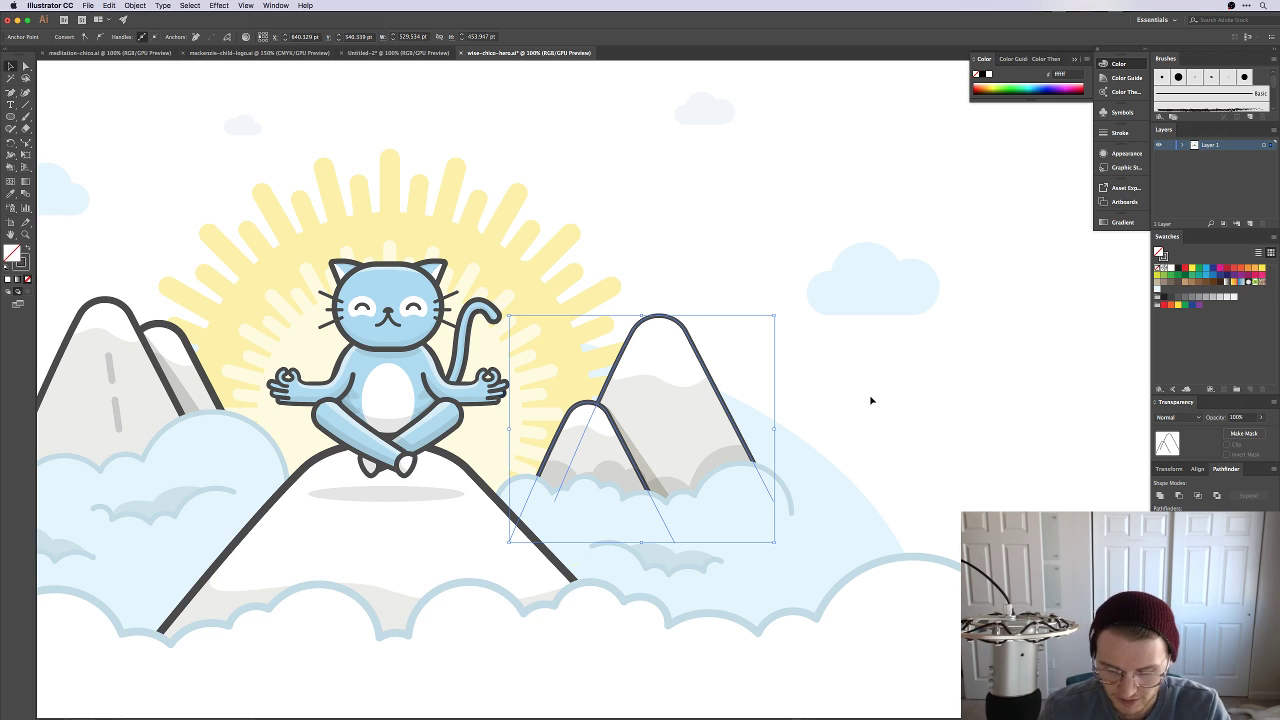
key("ctrl+h")
key("ctrl+h")
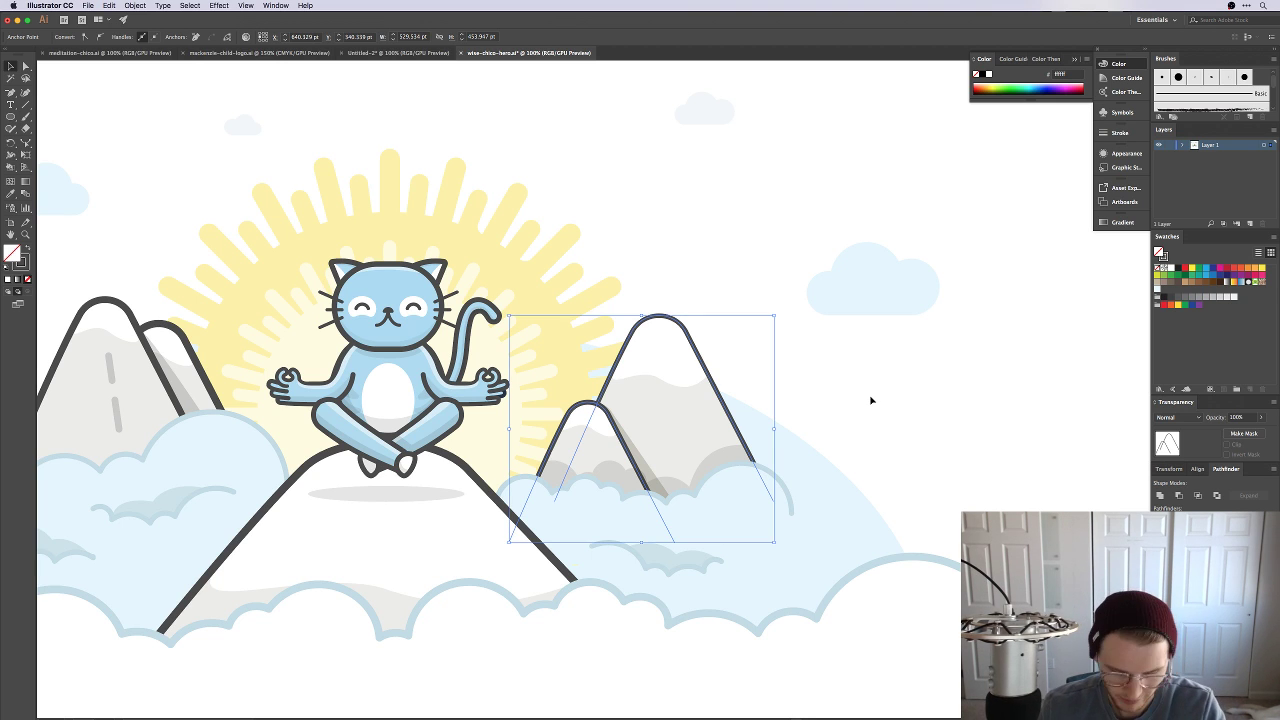
Step: Isolate the taller mountain on the cat's tail side and set its outline stroke to 14 pt, leaving nothing selected
key("ctrl+shift+b")
key("ctrl+equal")
key("ctrl+shift+b")
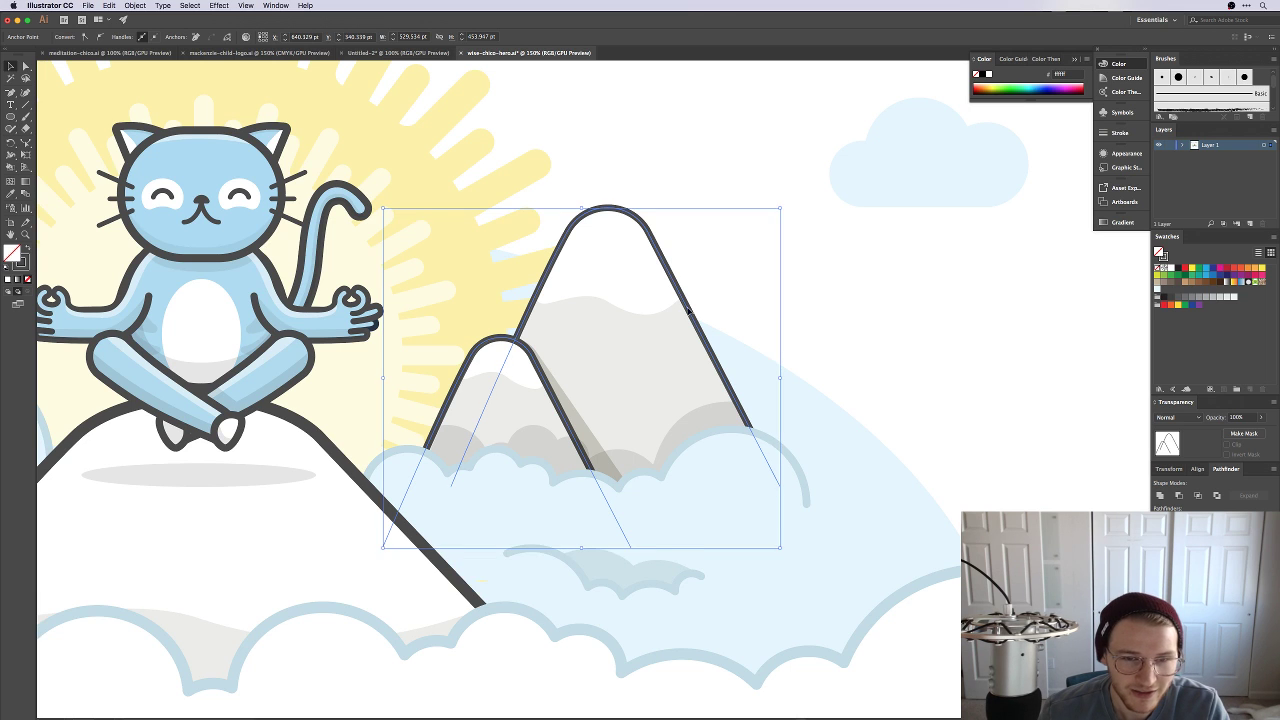
scroll(840, 360, "left", 3)
key("ctrl+shift+a")
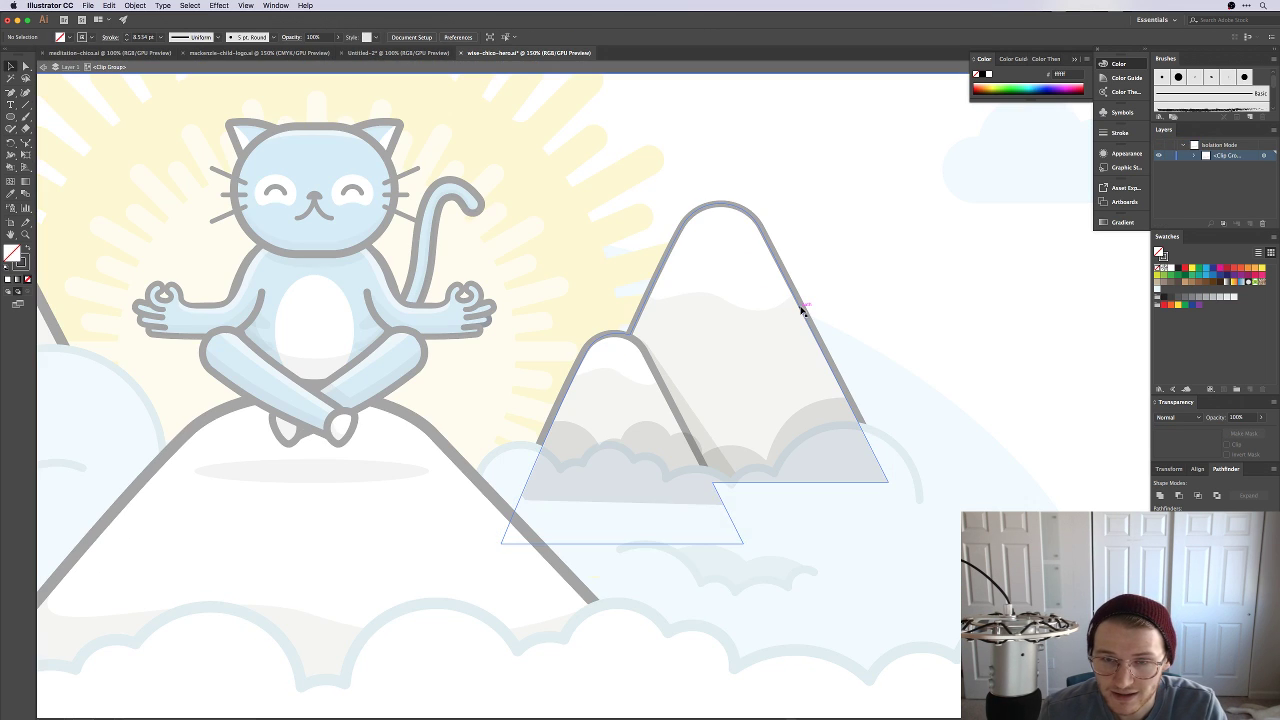
left_click(803, 307)
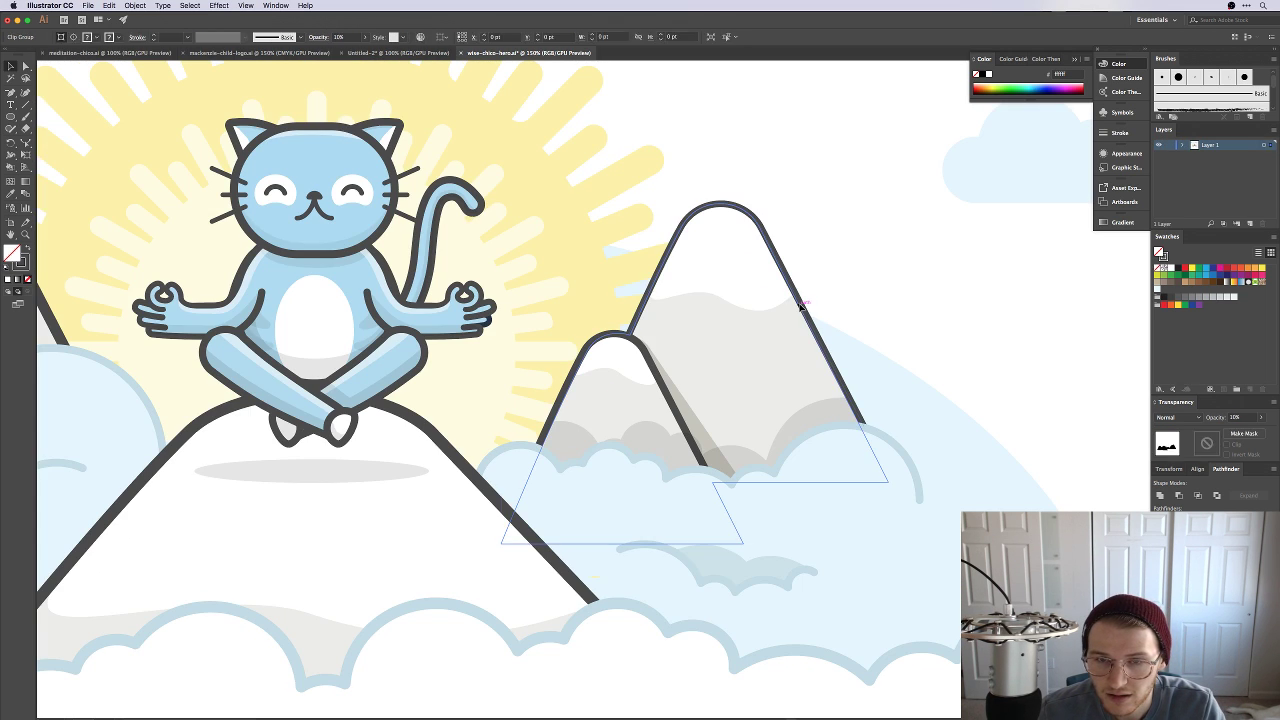
double_click(803, 307)
left_click(803, 307)
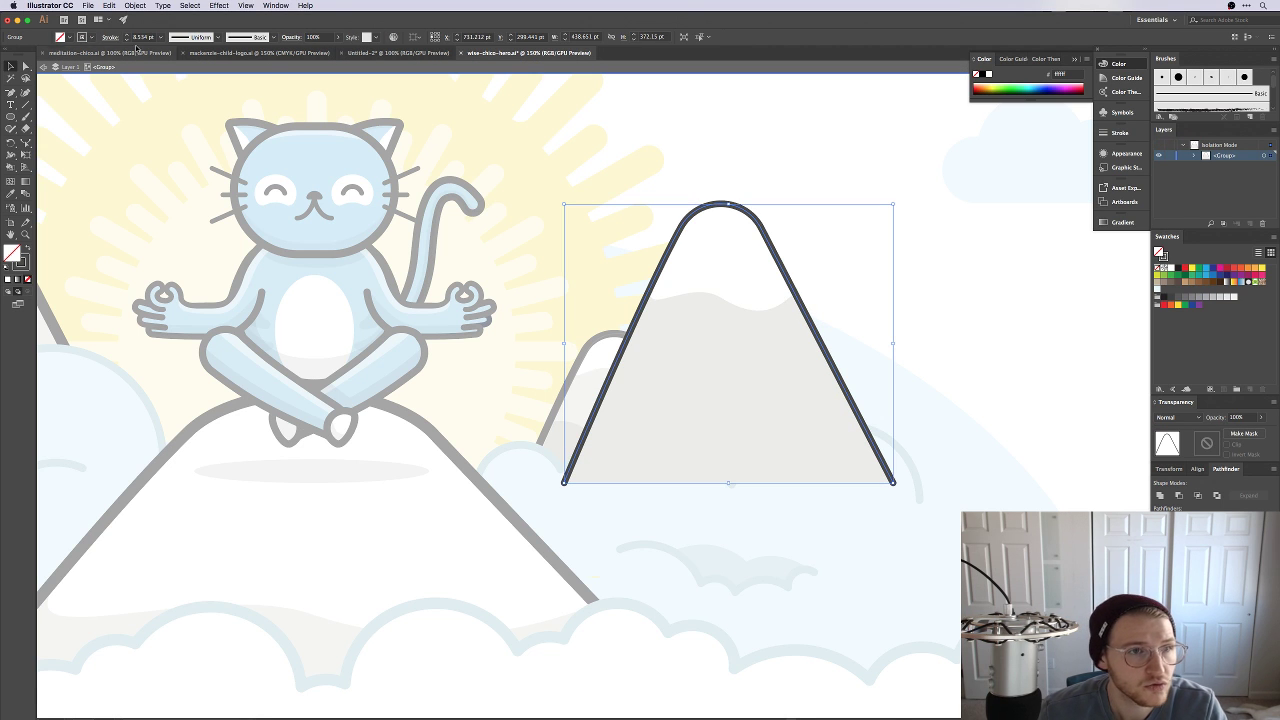
left_click(127, 35)
left_click(127, 35)
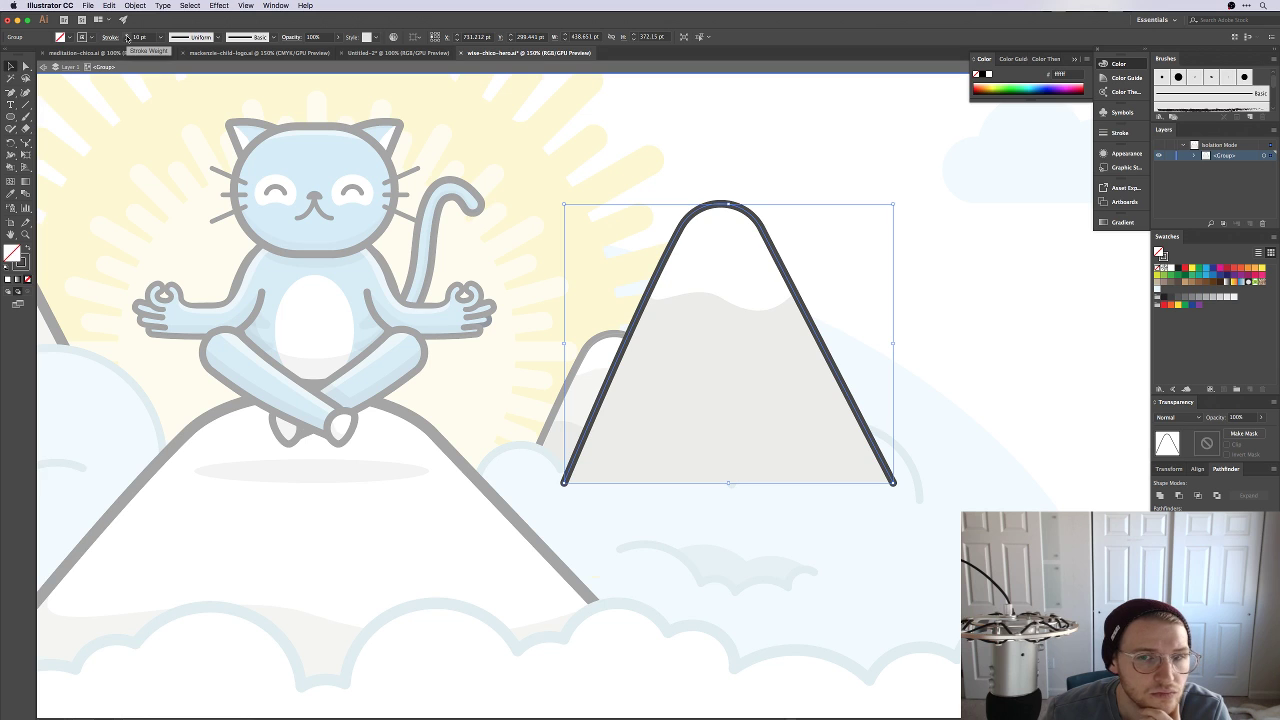
left_click(127, 35)
left_click(127, 35)
left_click(127, 35)
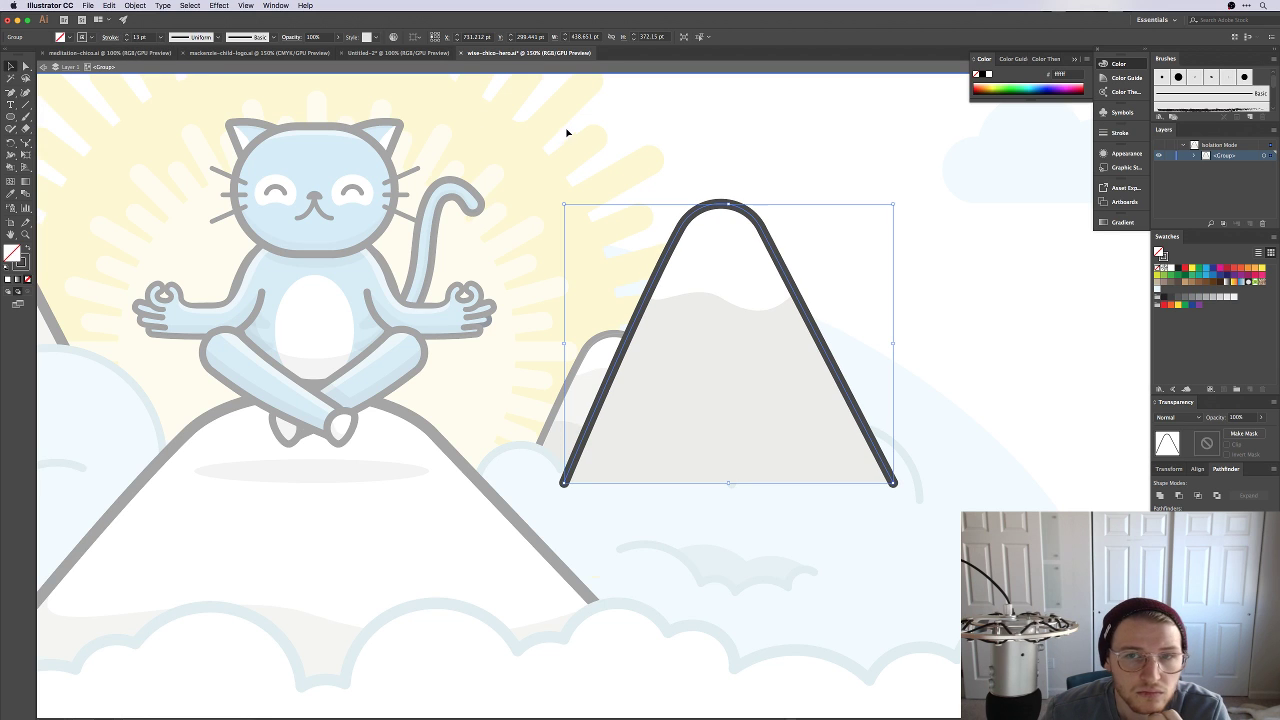
double_click(663, 134)
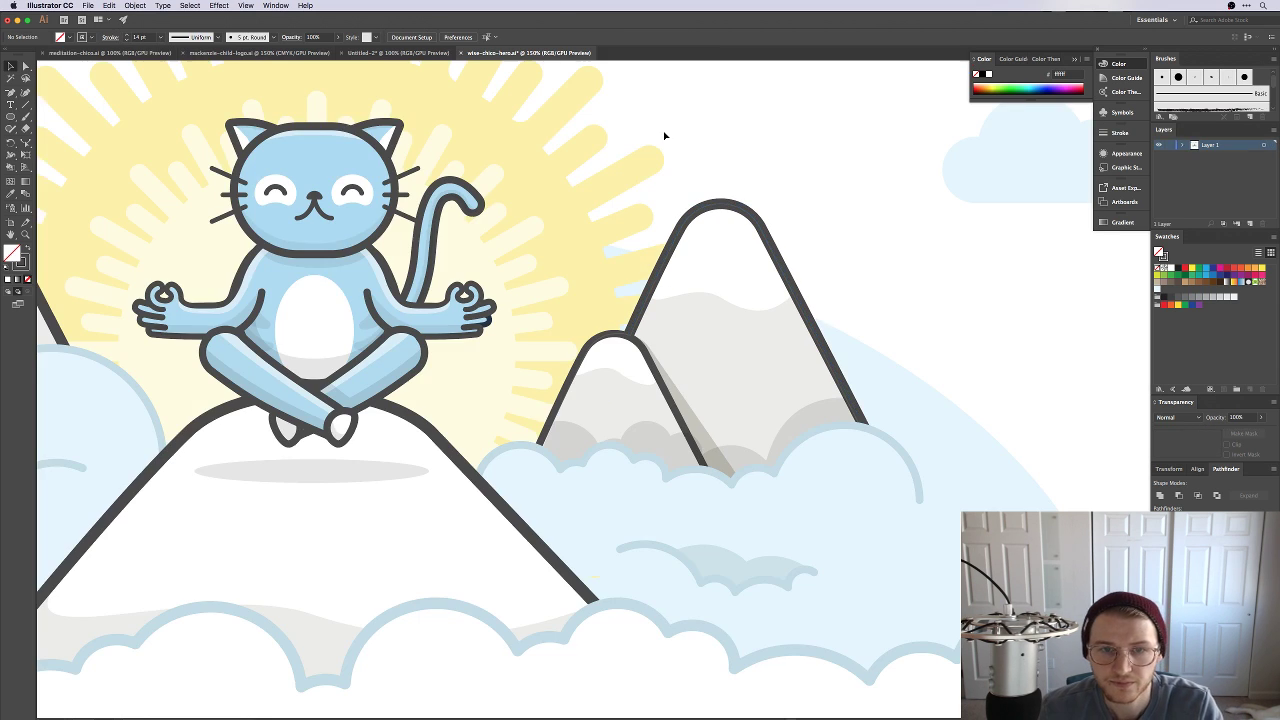
Step: Isolate the smaller mountain in front of it and set its outline stroke to 14 pt, leaving nothing selected
left_click(641, 360)
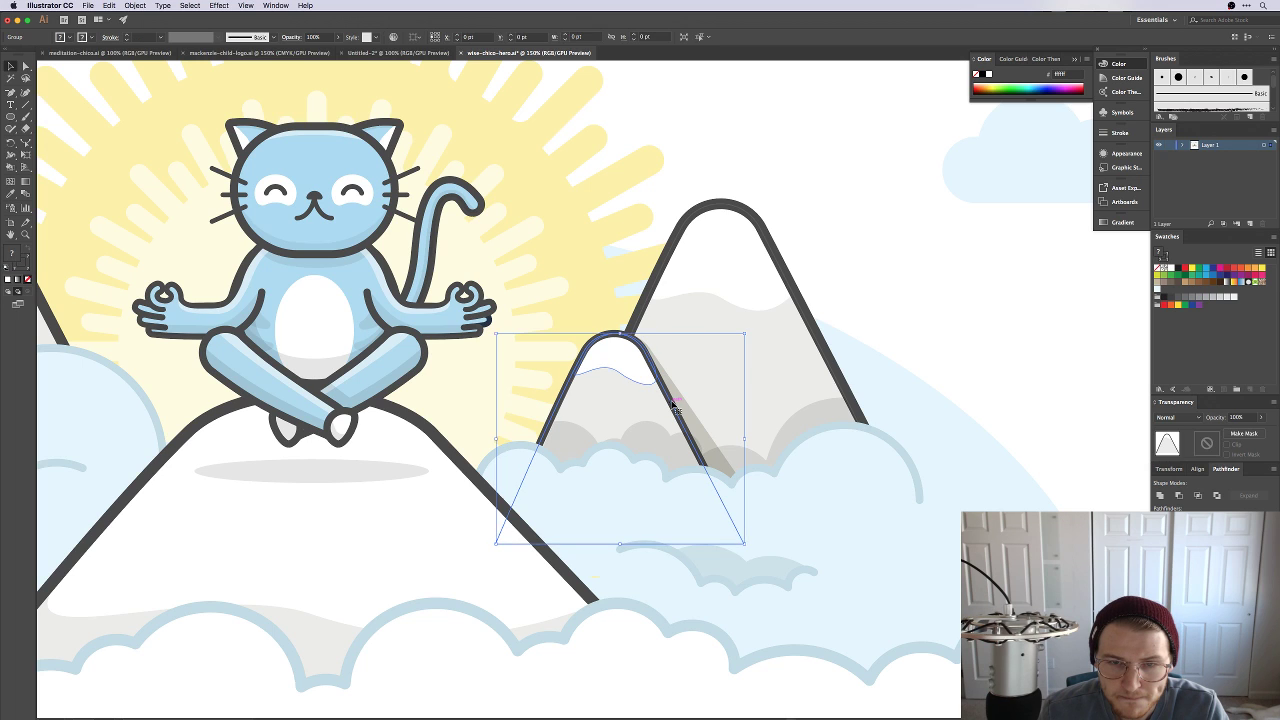
double_click(673, 403)
left_click(673, 403)
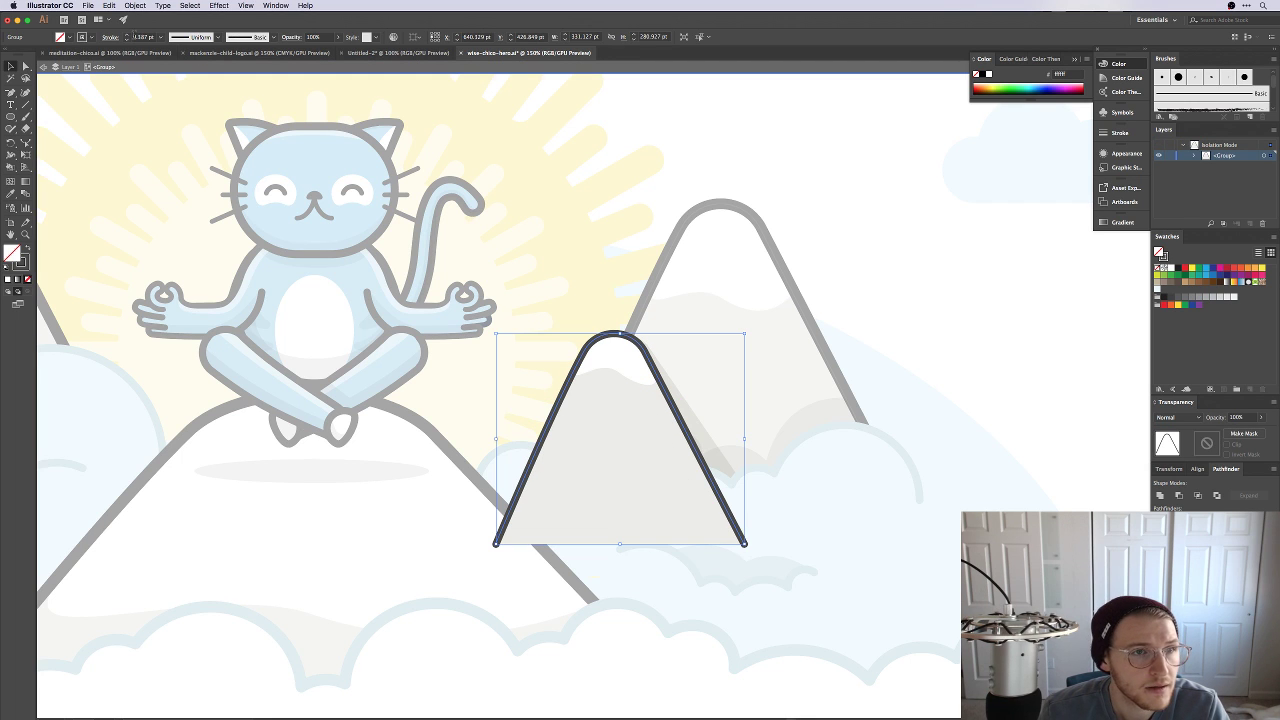
left_click(127, 34)
left_click(127, 34)
left_click(127, 40)
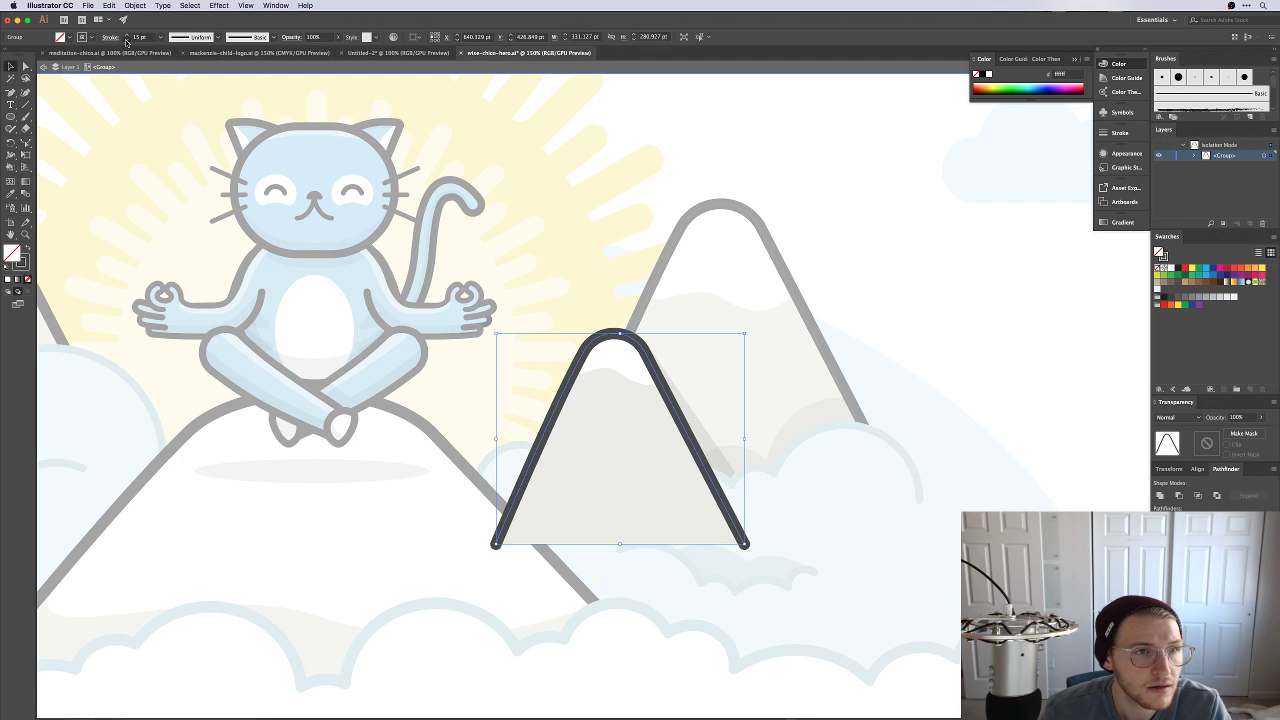
left_click(127, 40)
double_click(823, 211)
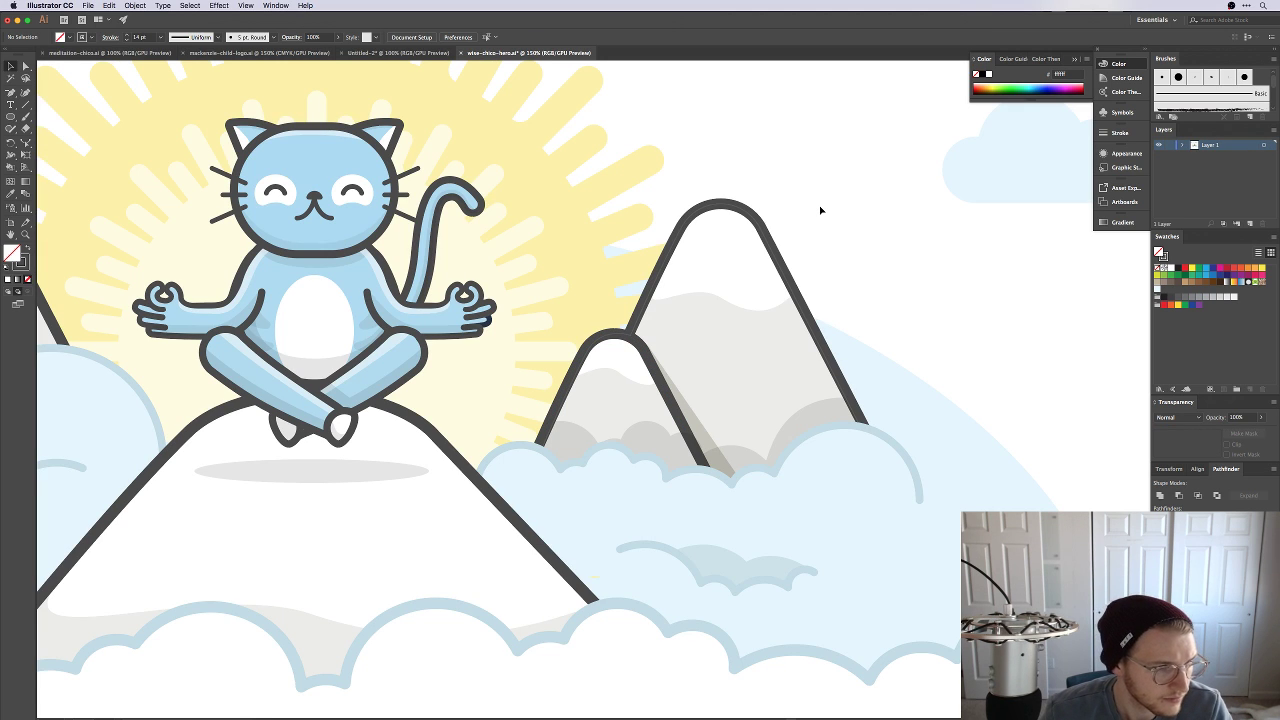
Step: Compare the outline weights of the side mountains with the central mountain across the full hero layout
key("super+minus")
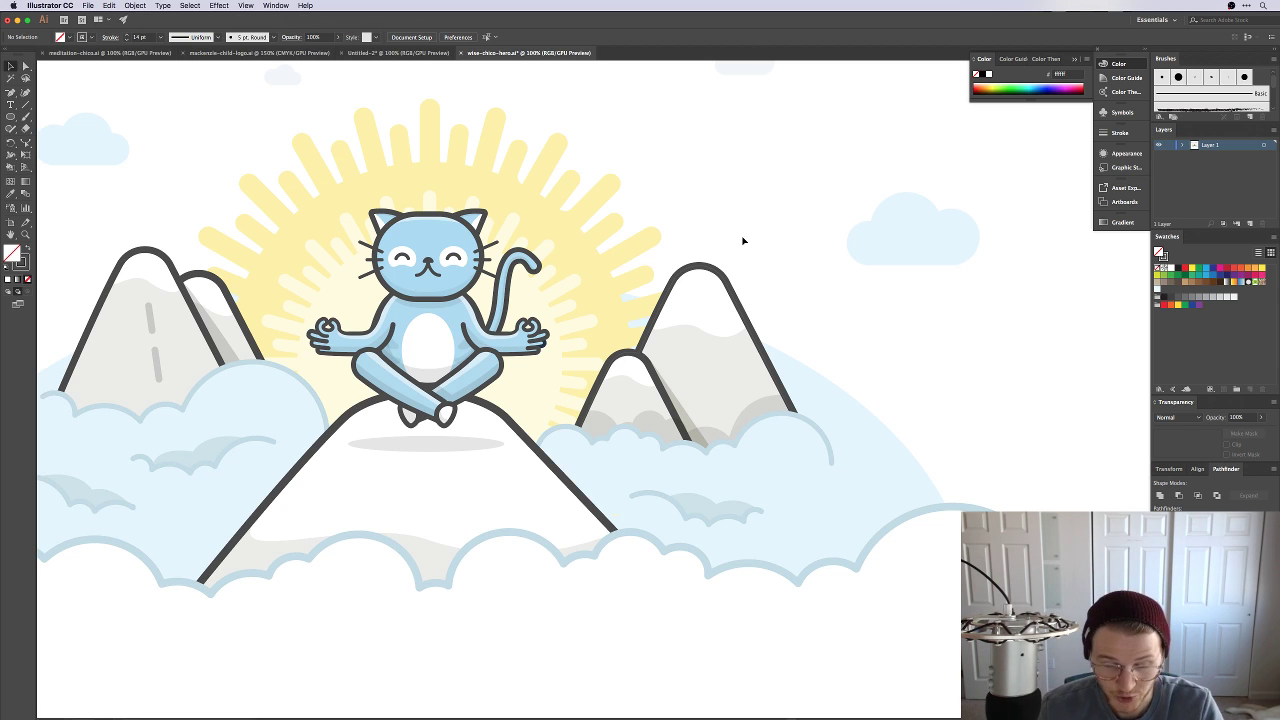
key("super+minus")
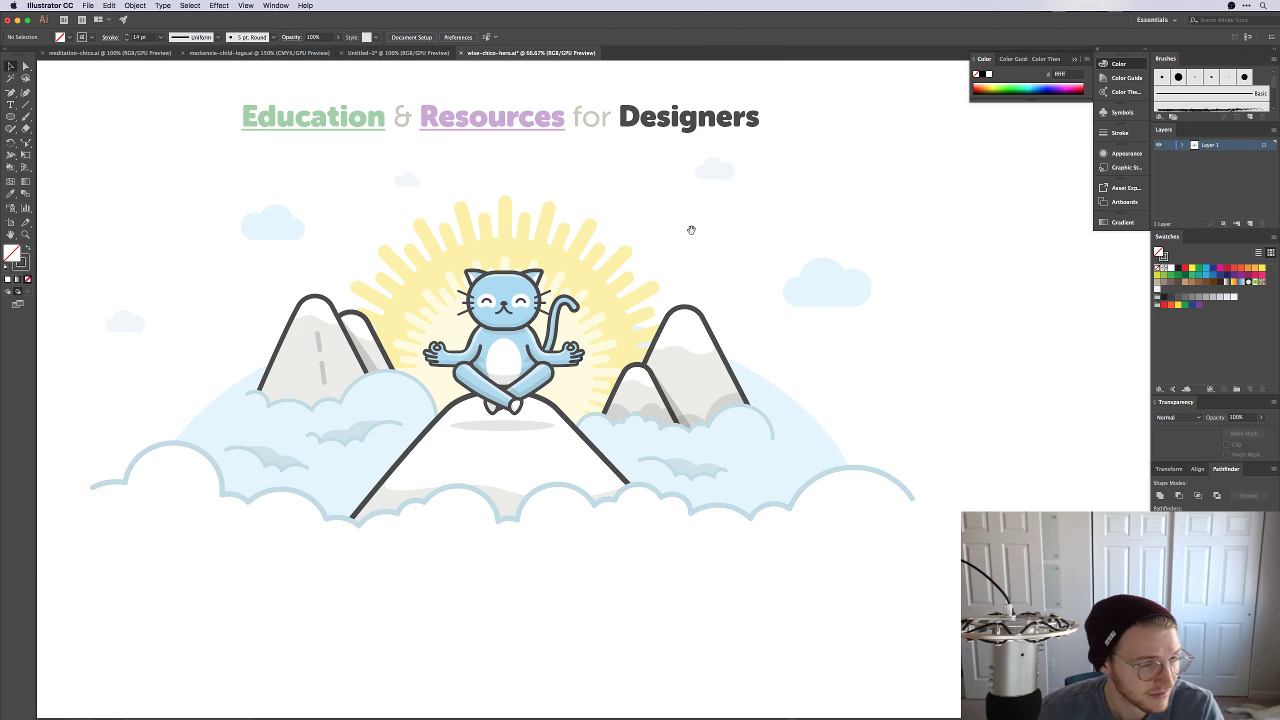
left_click_drag(689, 229, 718, 273)
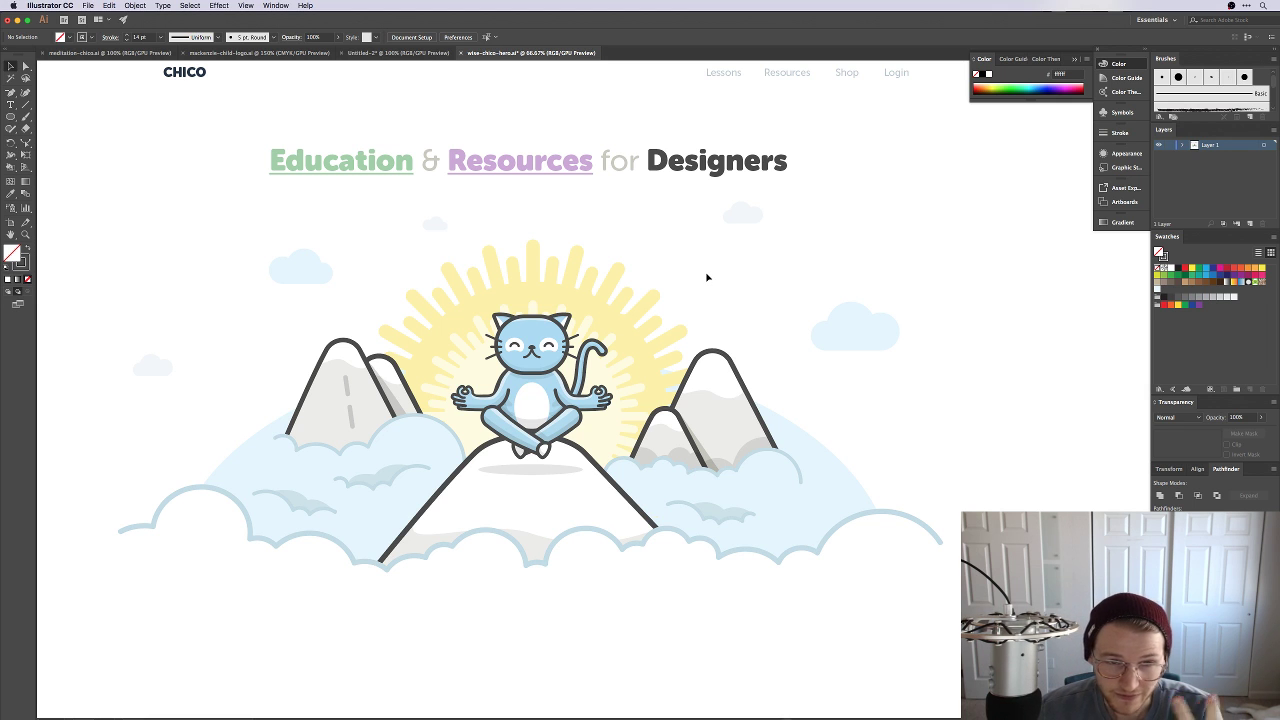
key("super+plus")
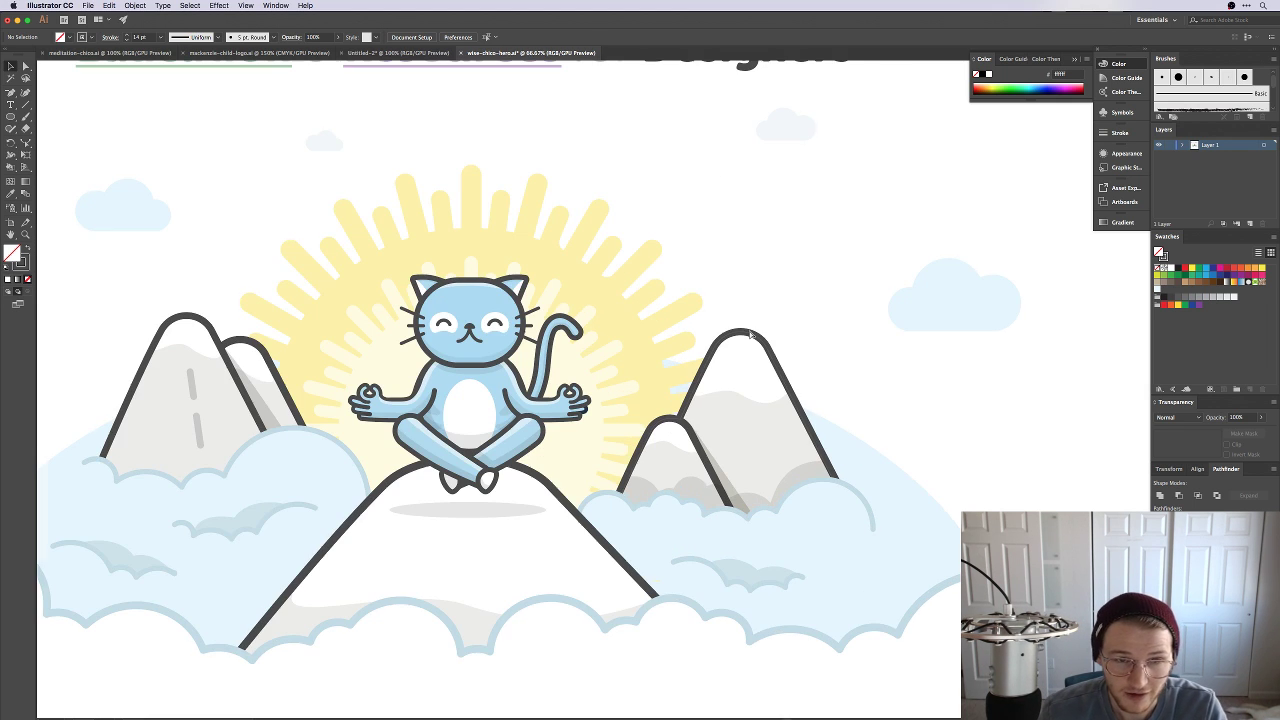
scroll(749, 335, "left", 5)
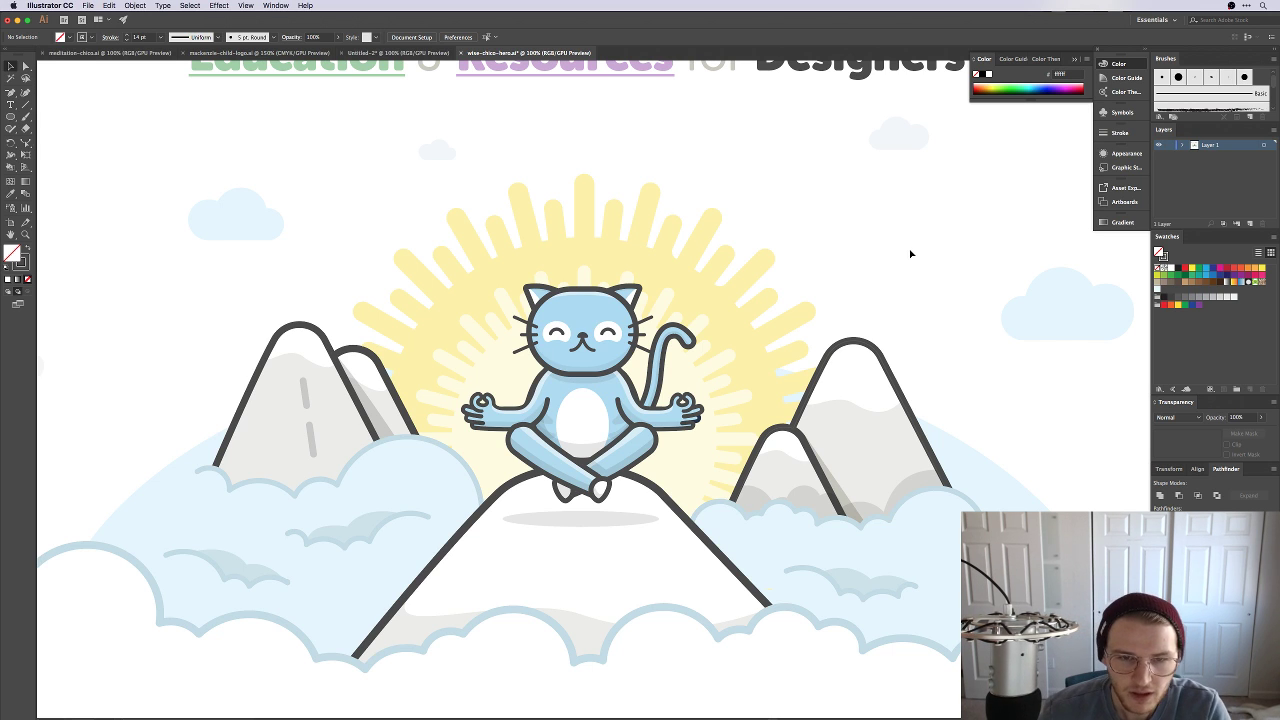
scroll(720, 500, "left", 3)
scroll(720, 500, "down", 2)
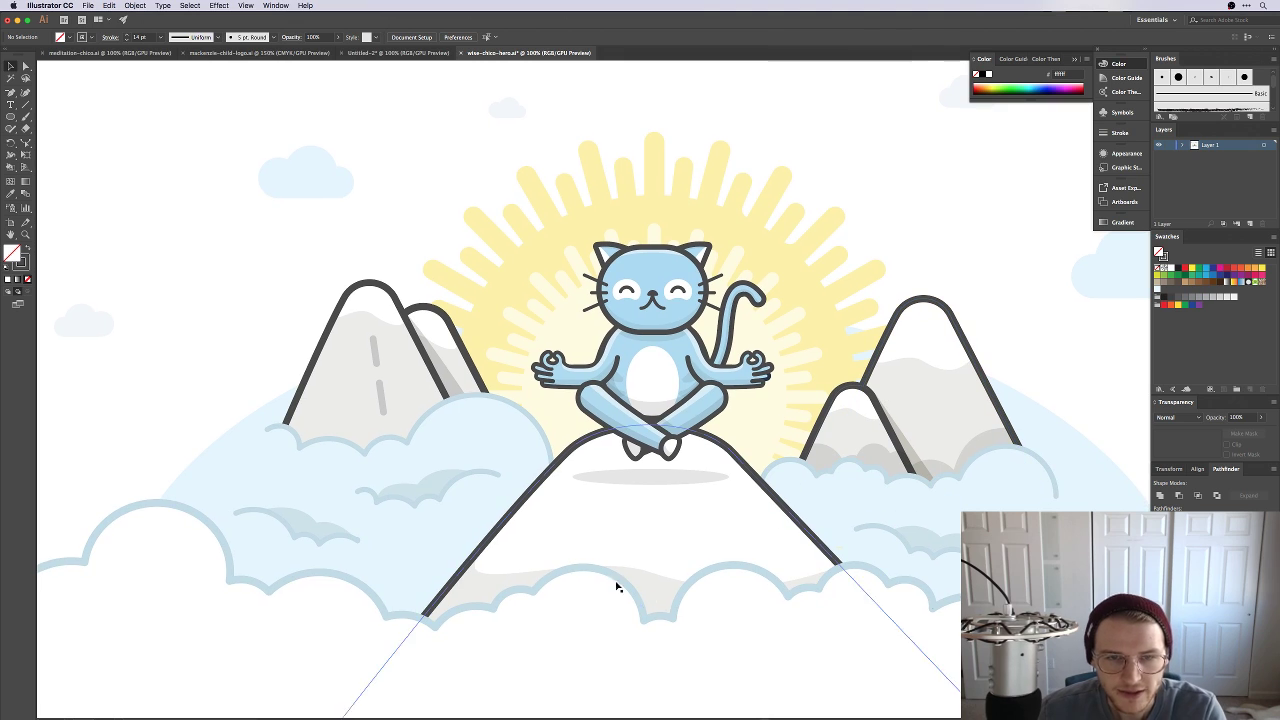
scroll(920, 294, "right", 2)
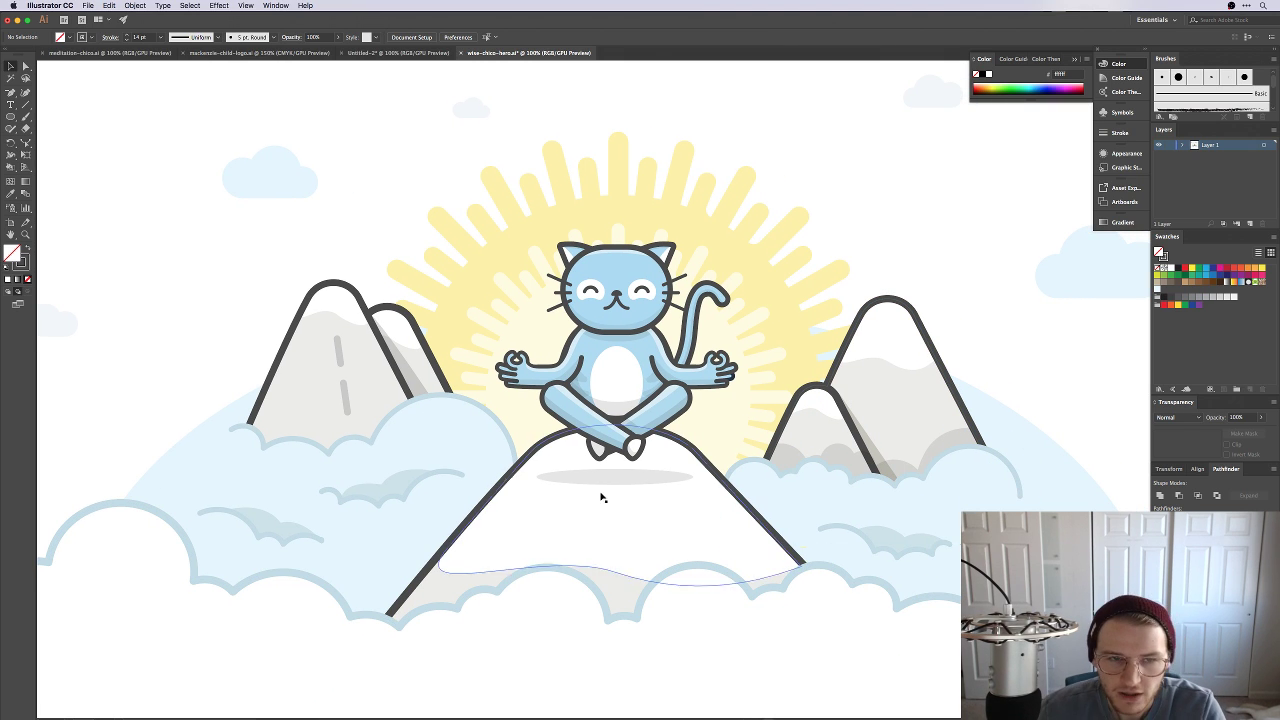
Step: Reshape the wavy lower edge of the taller mountain's snow cap into straight segments meeting at a sharp corner near the left slope
scroll(450, 470, "right", 15)
scroll(450, 470, "up", 1)
left_click_drag(514, 486, 637, 346)
key("v")
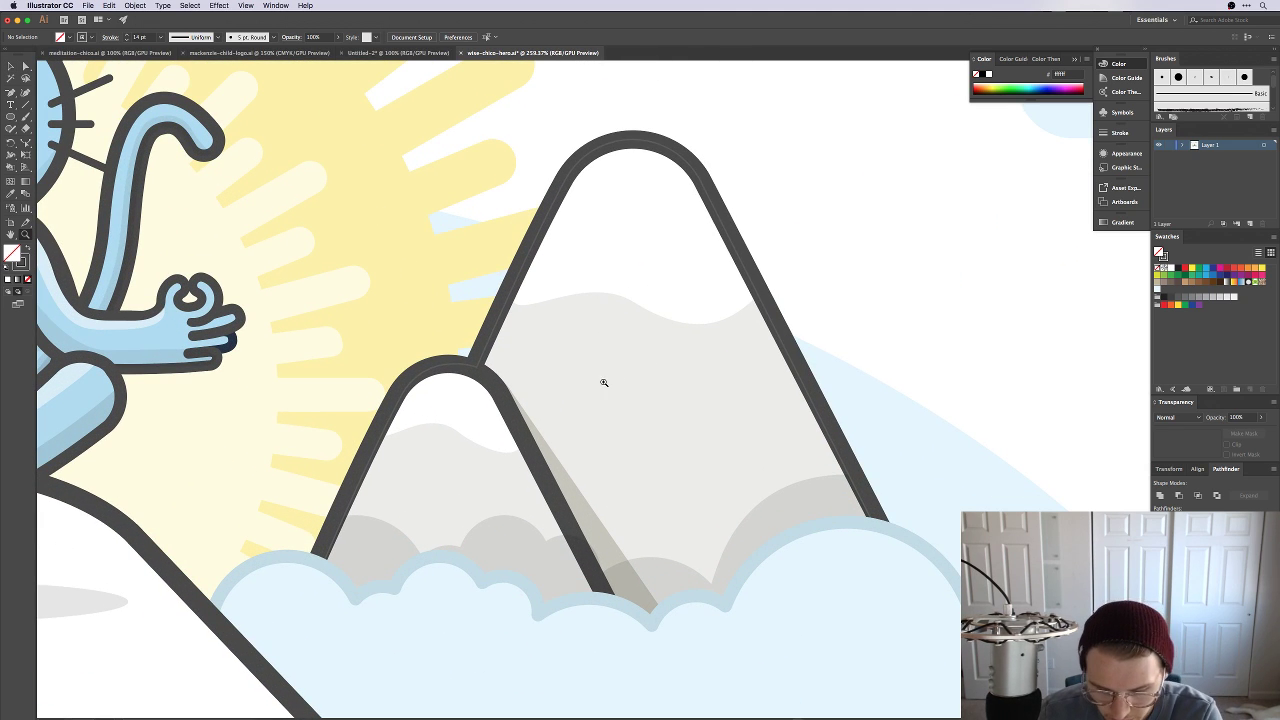
left_click(605, 275)
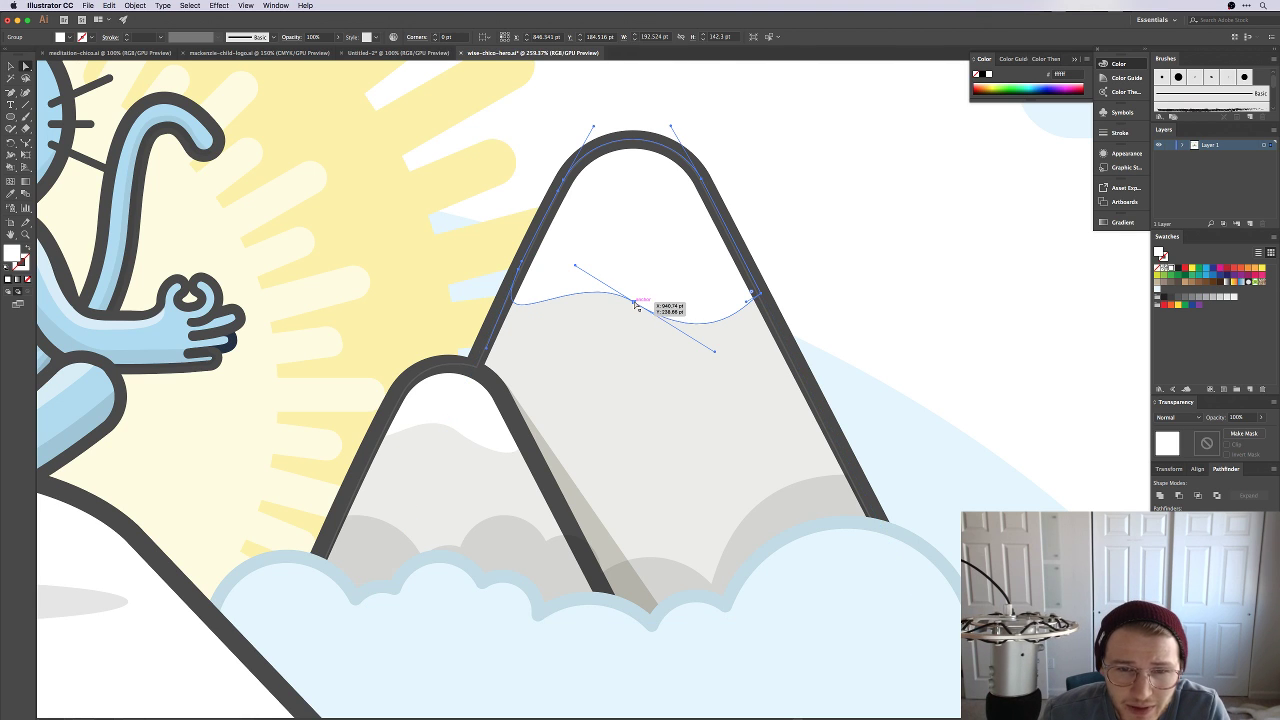
left_click_drag(633, 301, 566, 334)
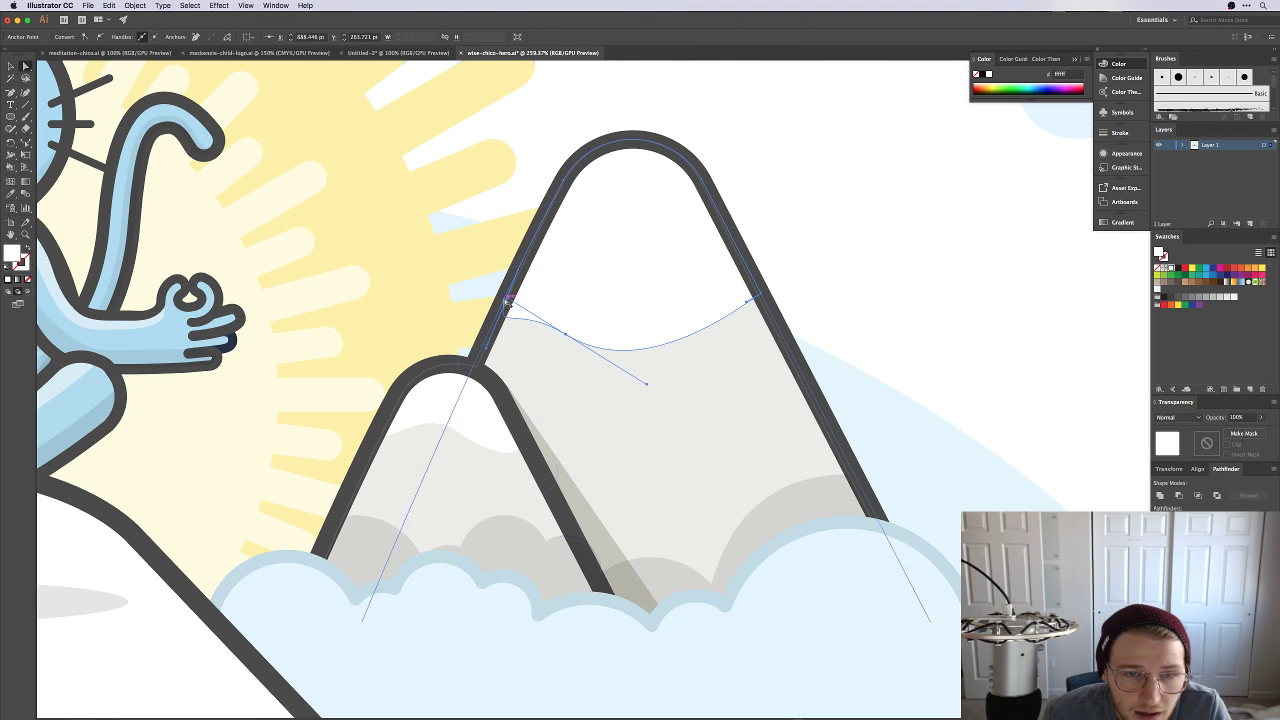
left_click(489, 349)
left_click_drag(489, 349, 525, 264)
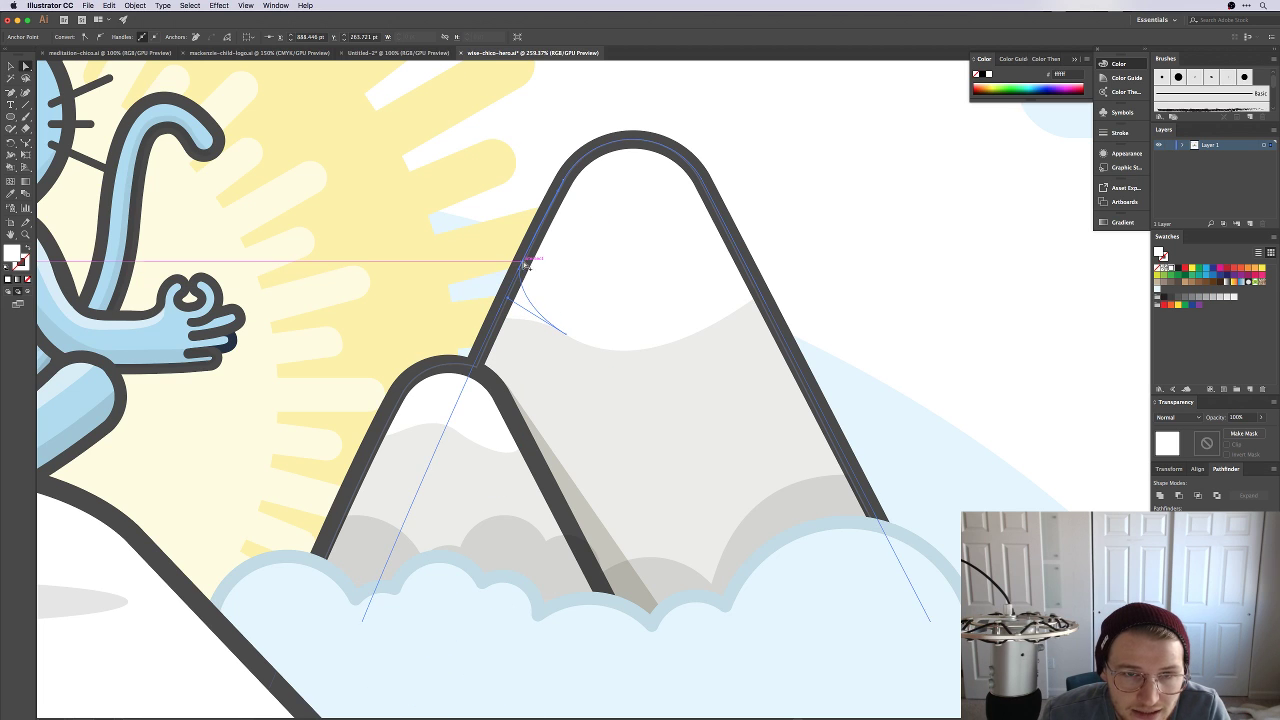
left_click(562, 334)
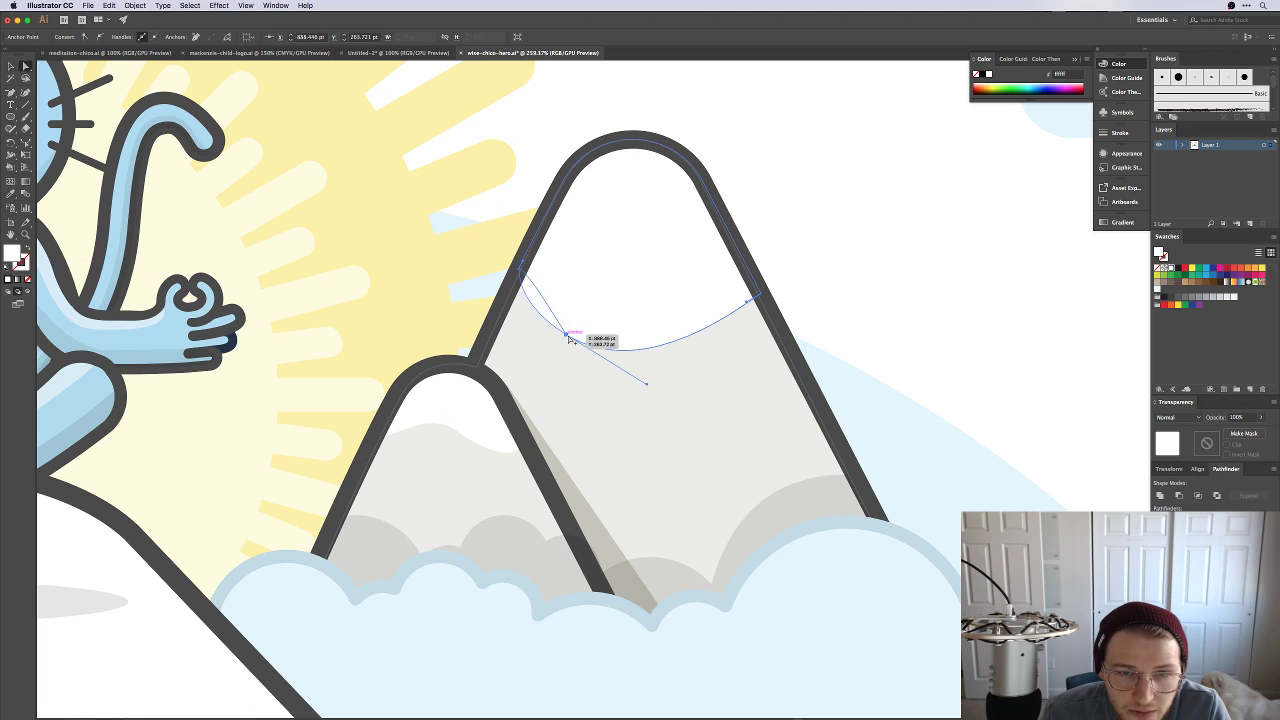
left_click_drag(646, 382, 565, 335)
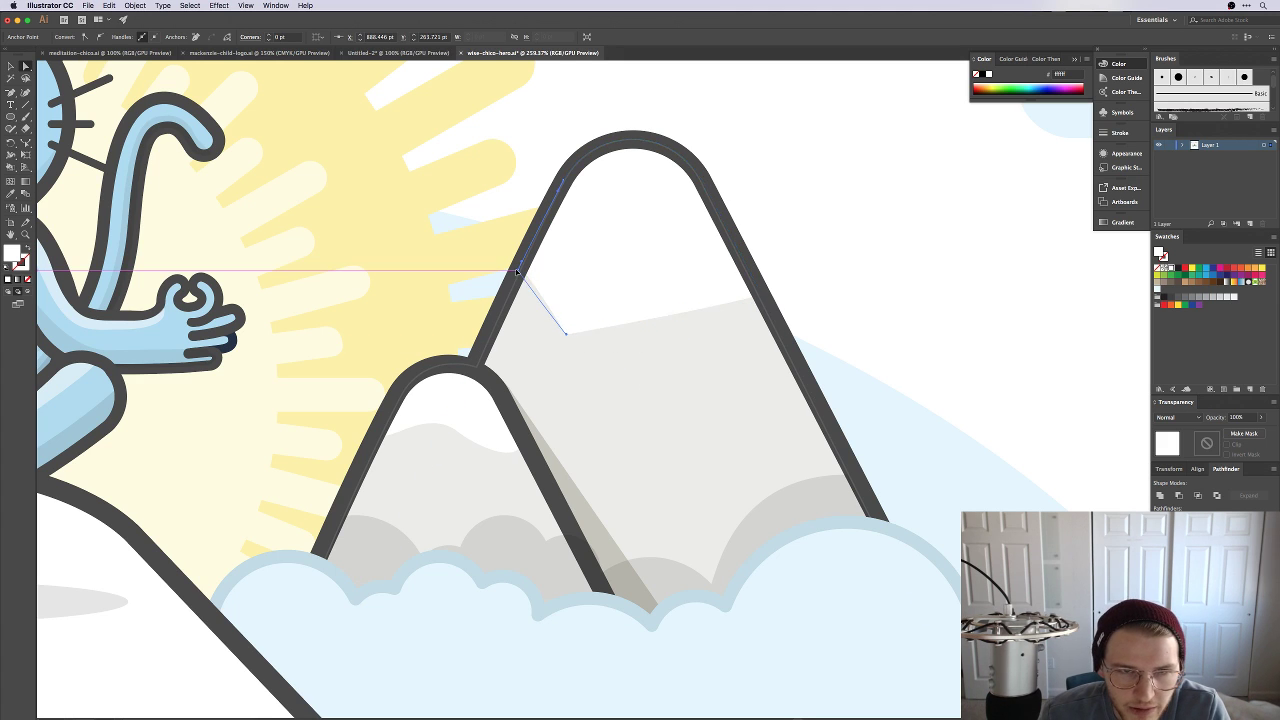
left_click_drag(567, 338, 549, 330)
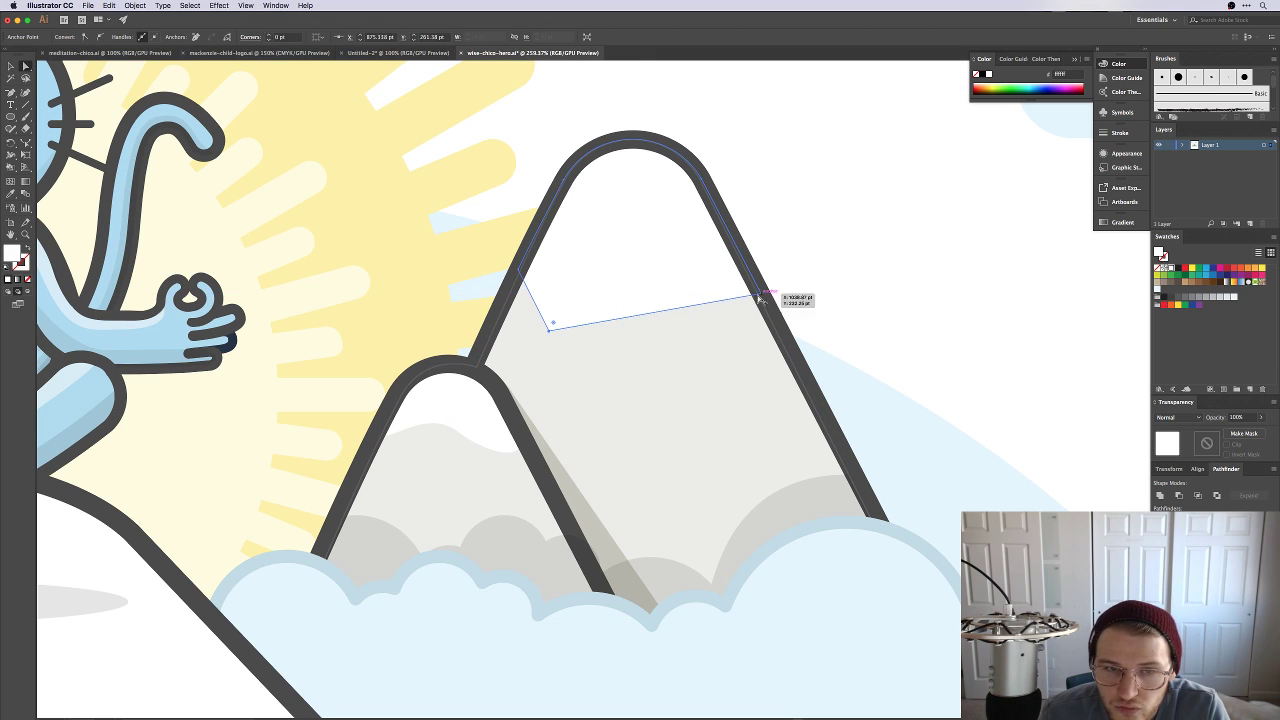
Step: Add three anchor points along the snow cap's straight lower edge and raise the outer two into peaks, forming a jagged zigzag
left_click(605, 322)
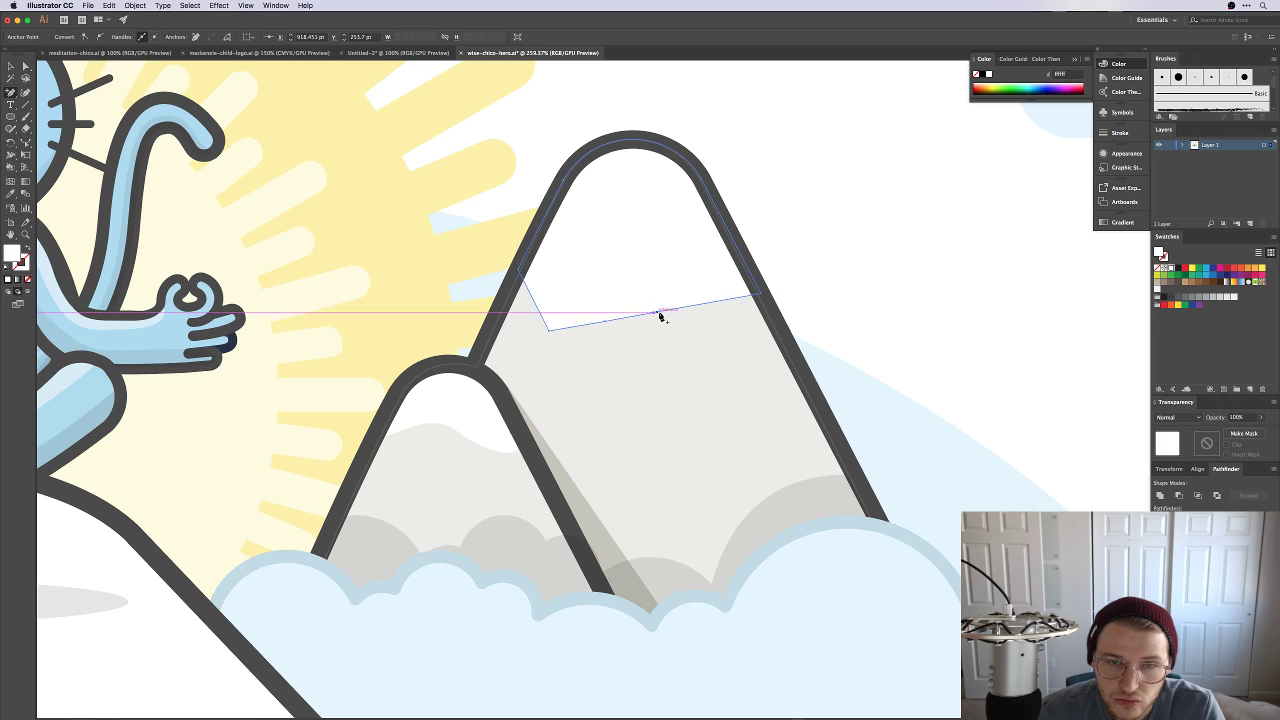
left_click(711, 301)
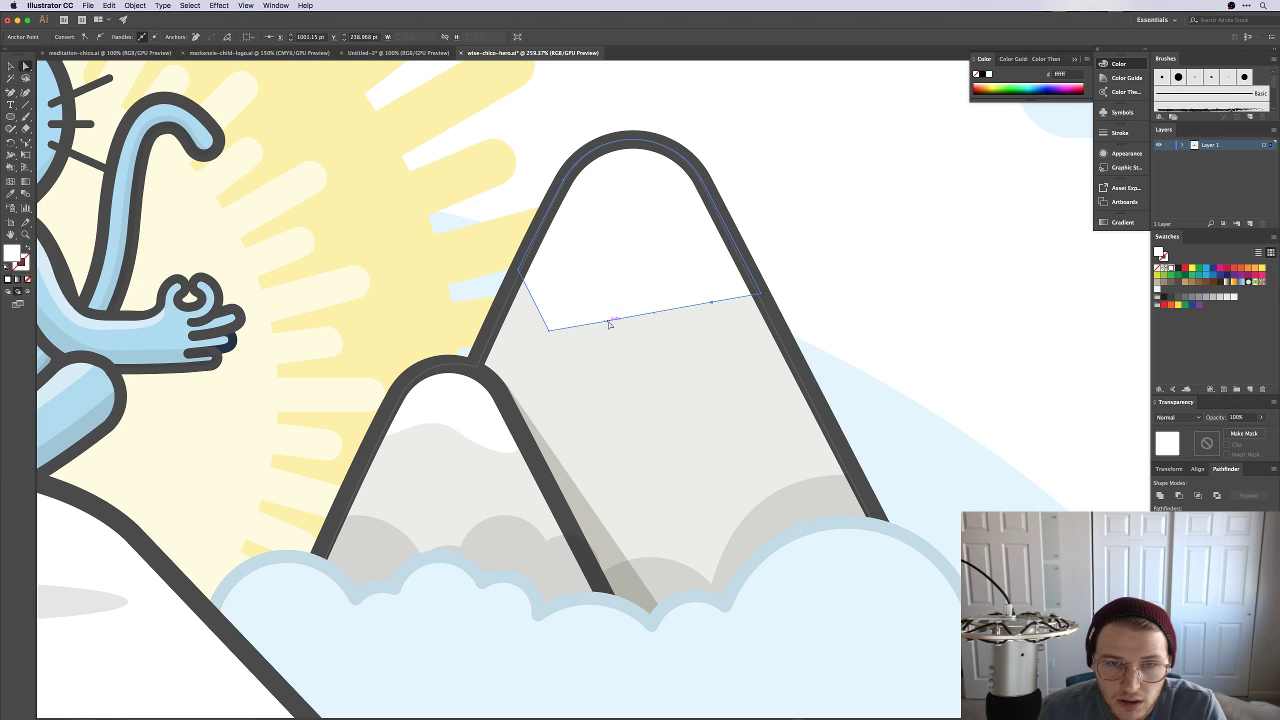
left_click_drag(603, 322, 706, 268)
left_click(851, 277)
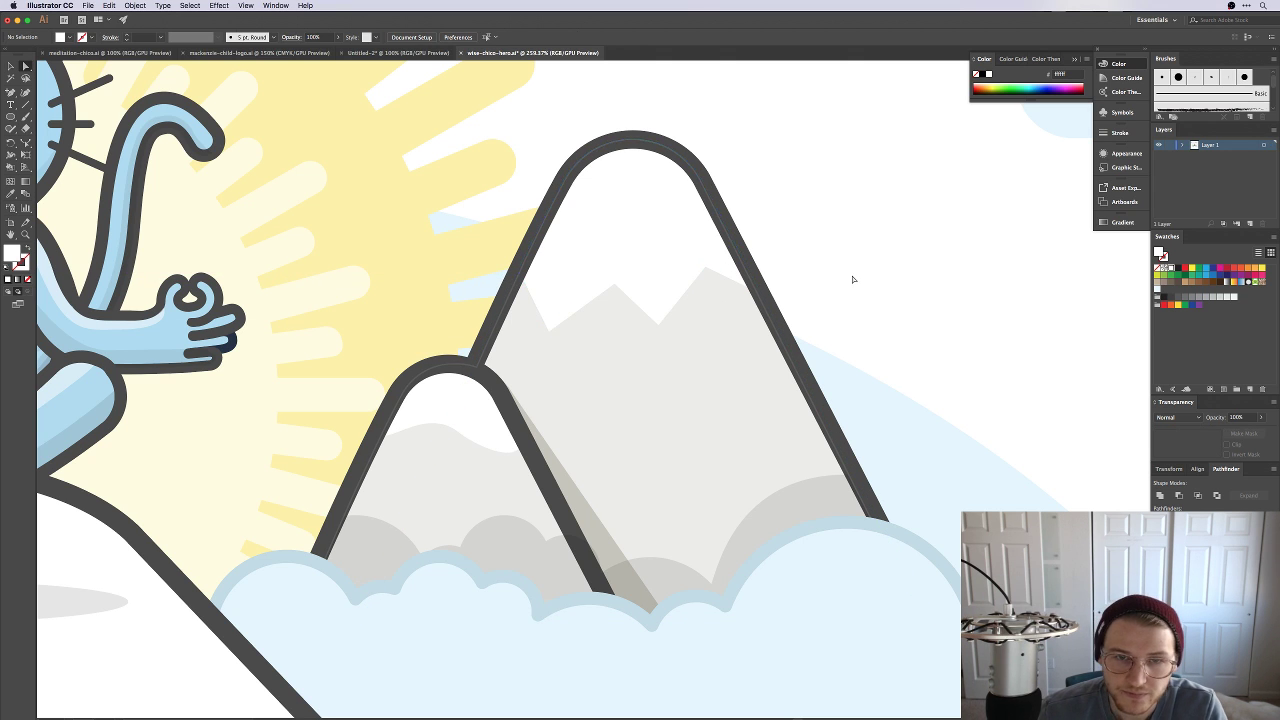
key("super+0")
key("super+equal")
key("super+equal")
key("super+equal")
key("super+equal")
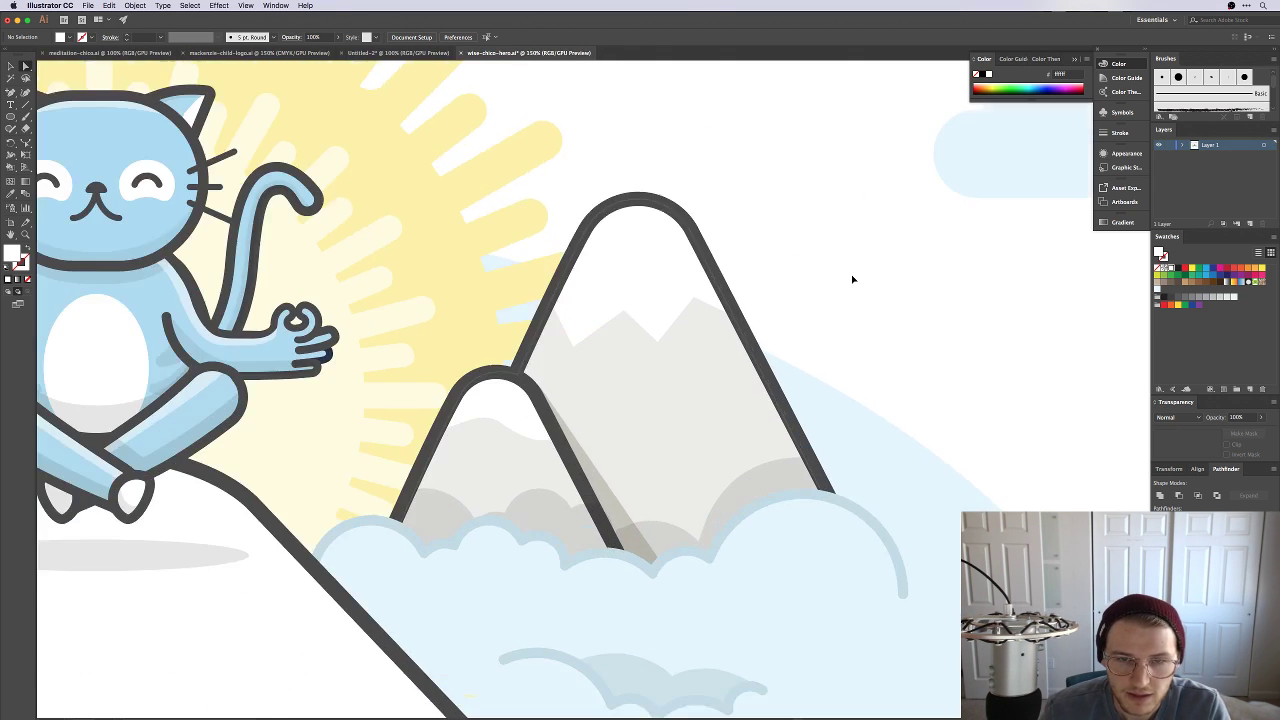
Step: Even out the taller mountain's snow cap zigzag by lowering its two slope ends and realigning its peaks and valleys
scroll(735, 418, "up", 2)
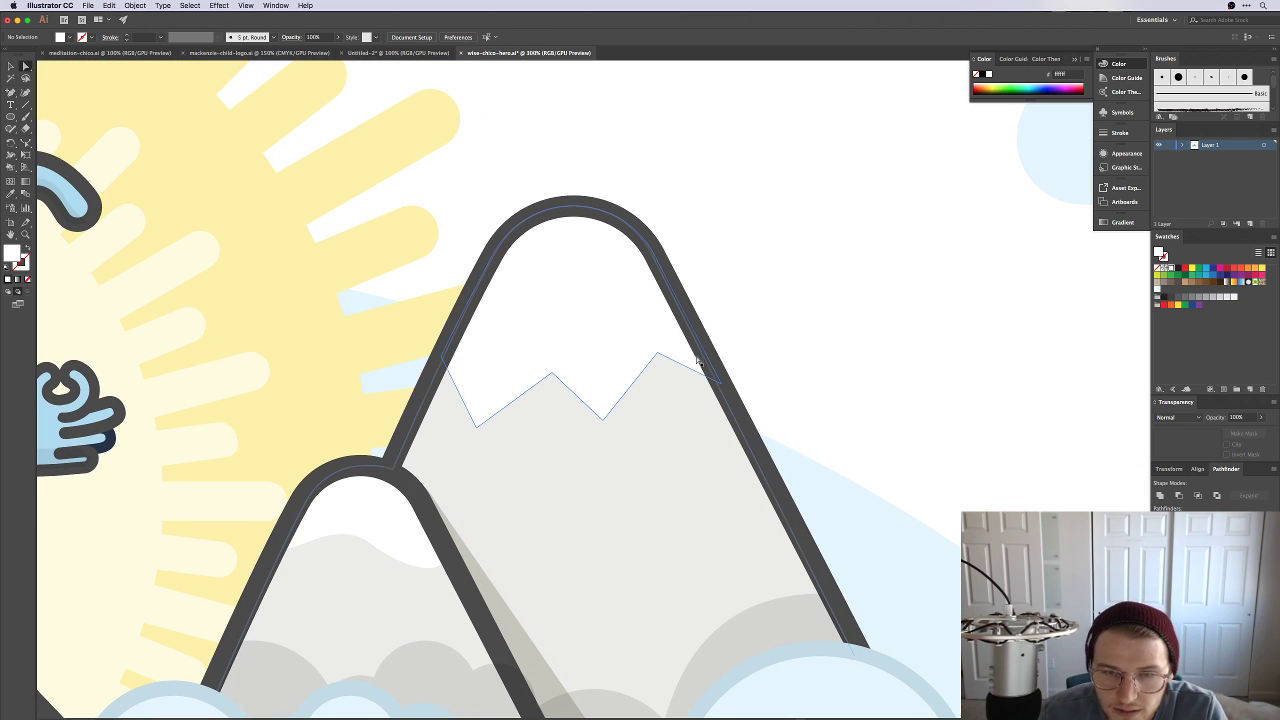
left_click_drag(715, 378, 732, 421)
left_click_drag(658, 354, 657, 372)
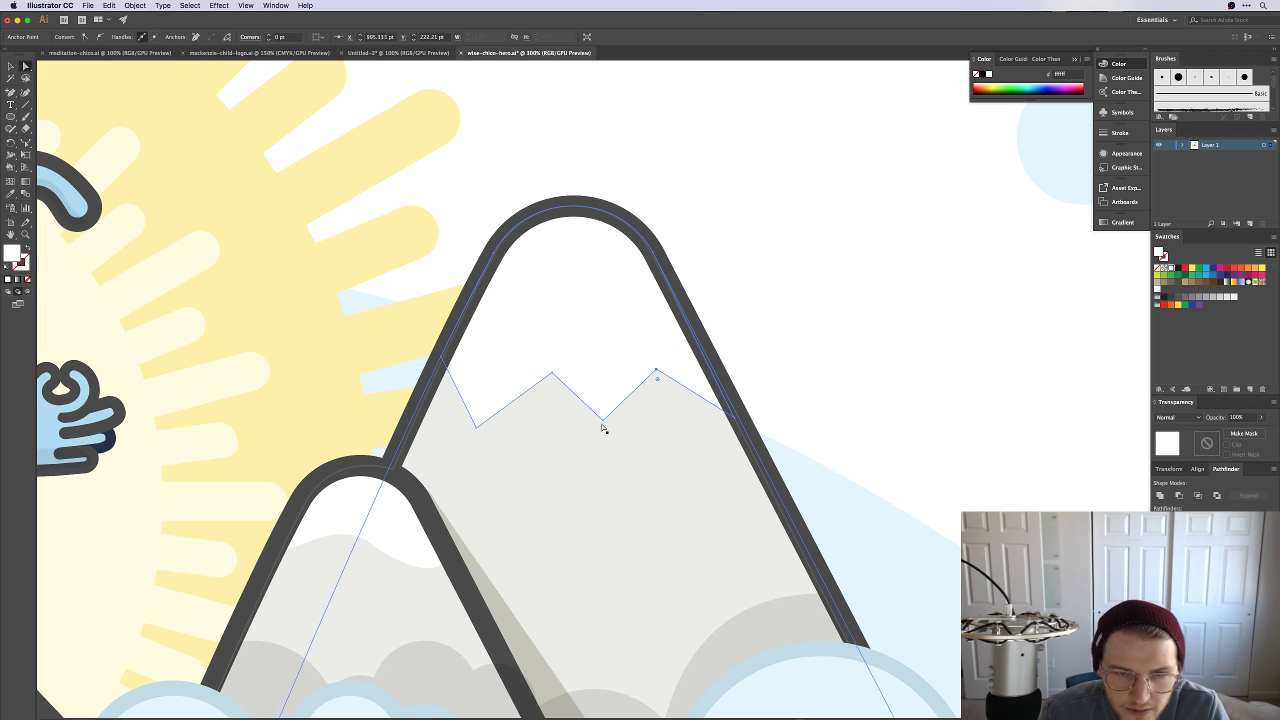
left_click_drag(603, 420, 613, 421)
left_click(553, 375)
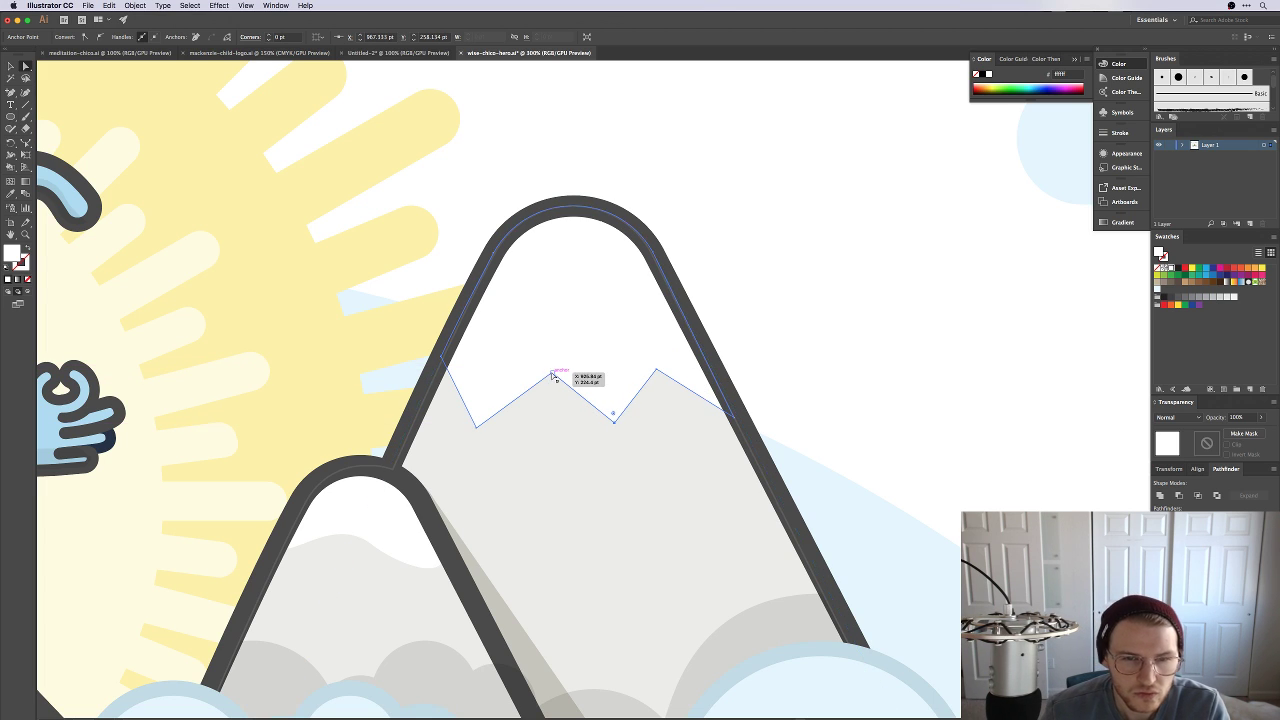
left_click_drag(553, 375, 548, 372)
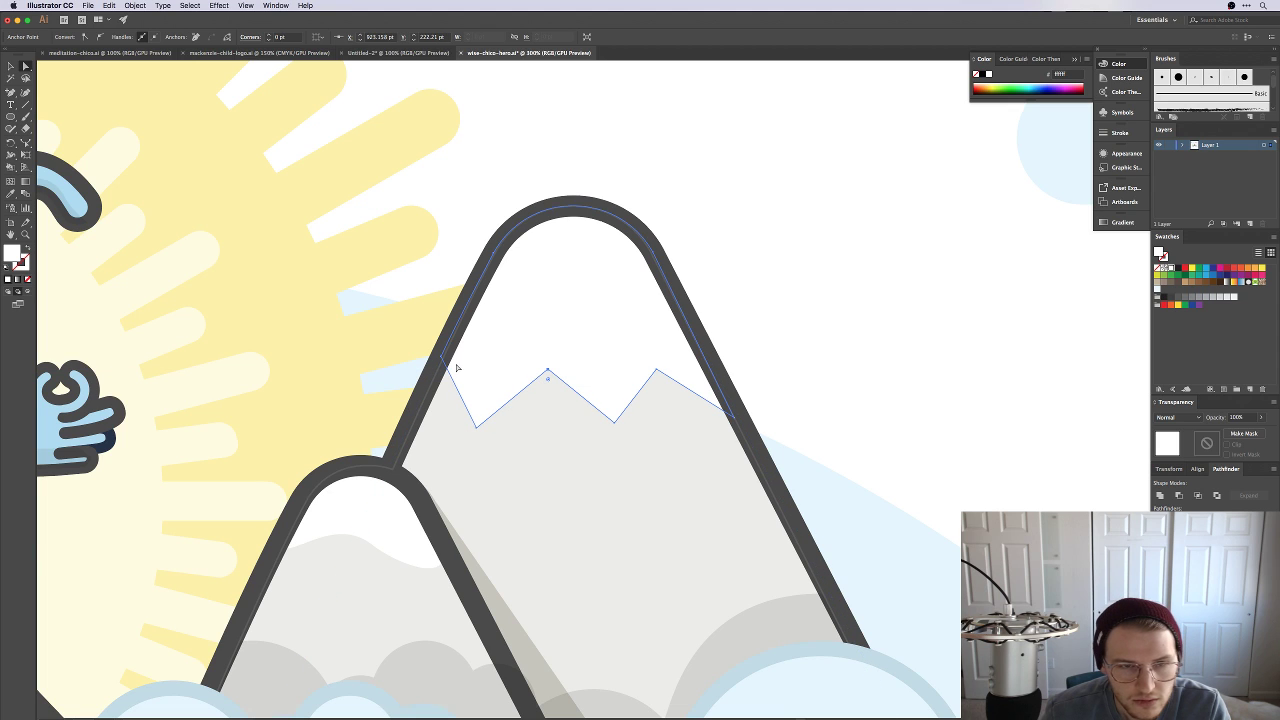
left_click_drag(441, 357, 444, 370)
left_click(840, 300)
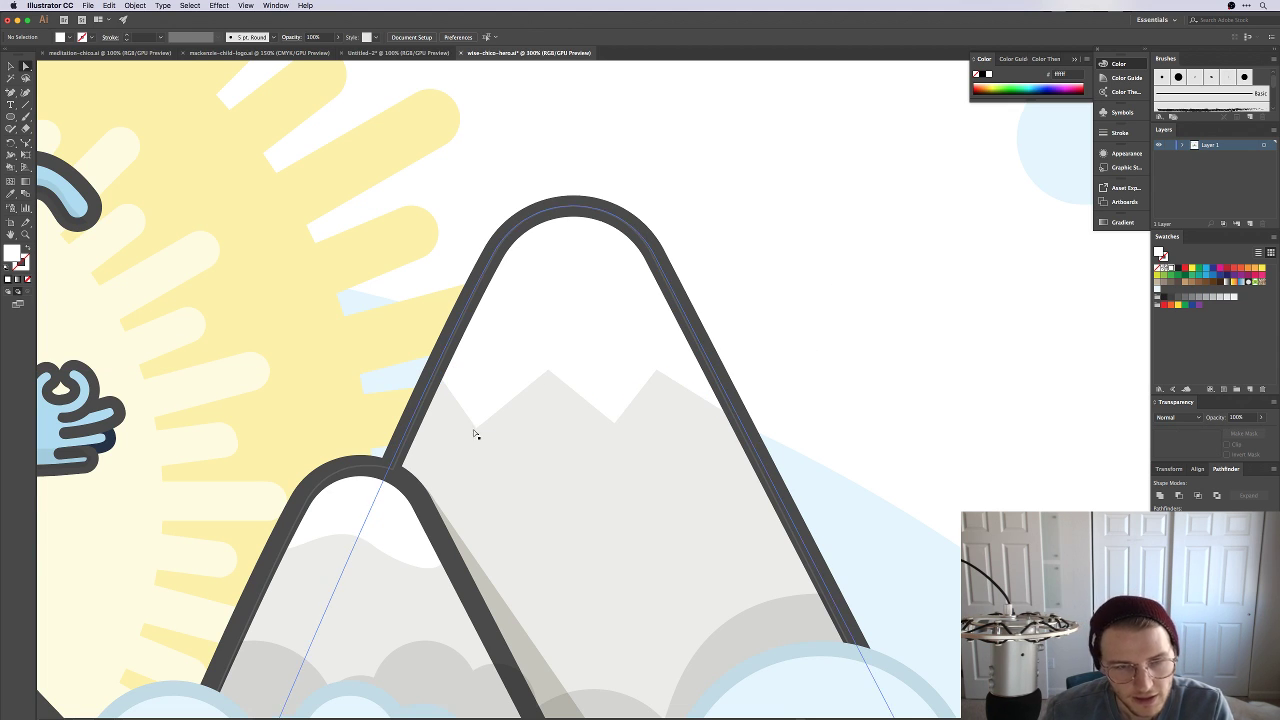
left_click_drag(474, 429, 488, 421)
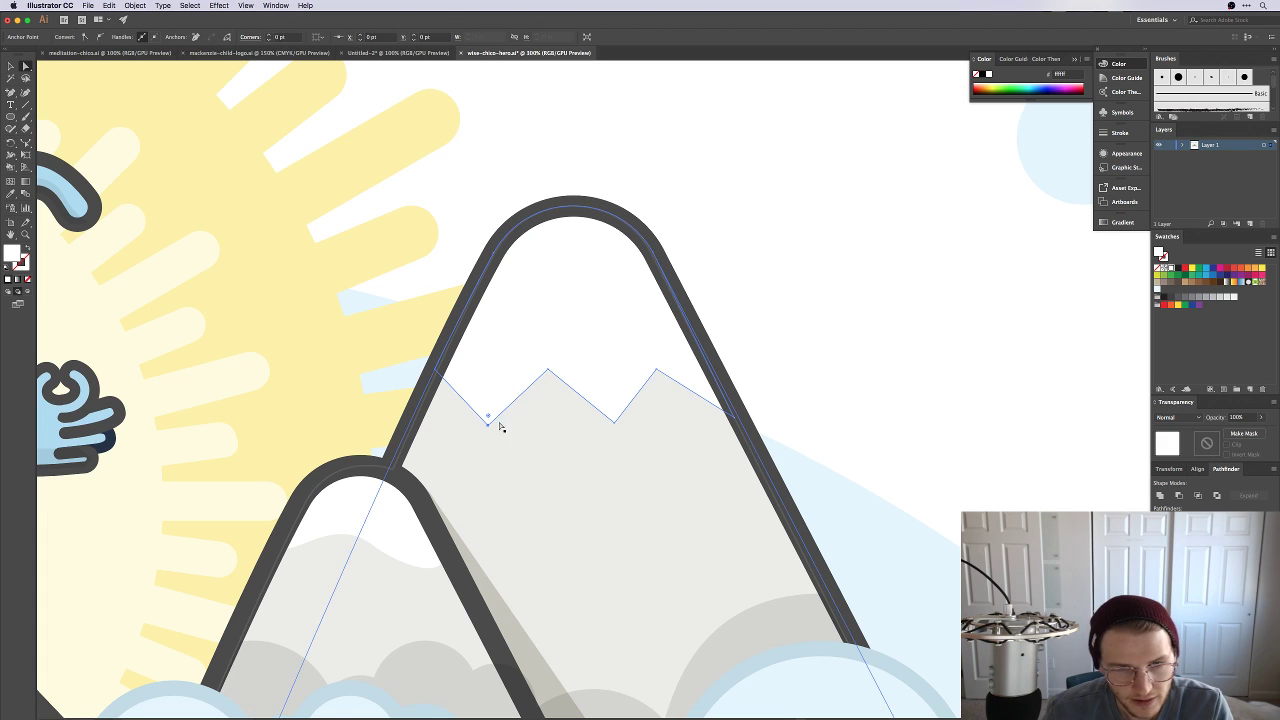
Step: Round the two peaks and two valleys of the taller mountain's snow cap edge together, leaving nothing selected
left_click(549, 372, "shift")
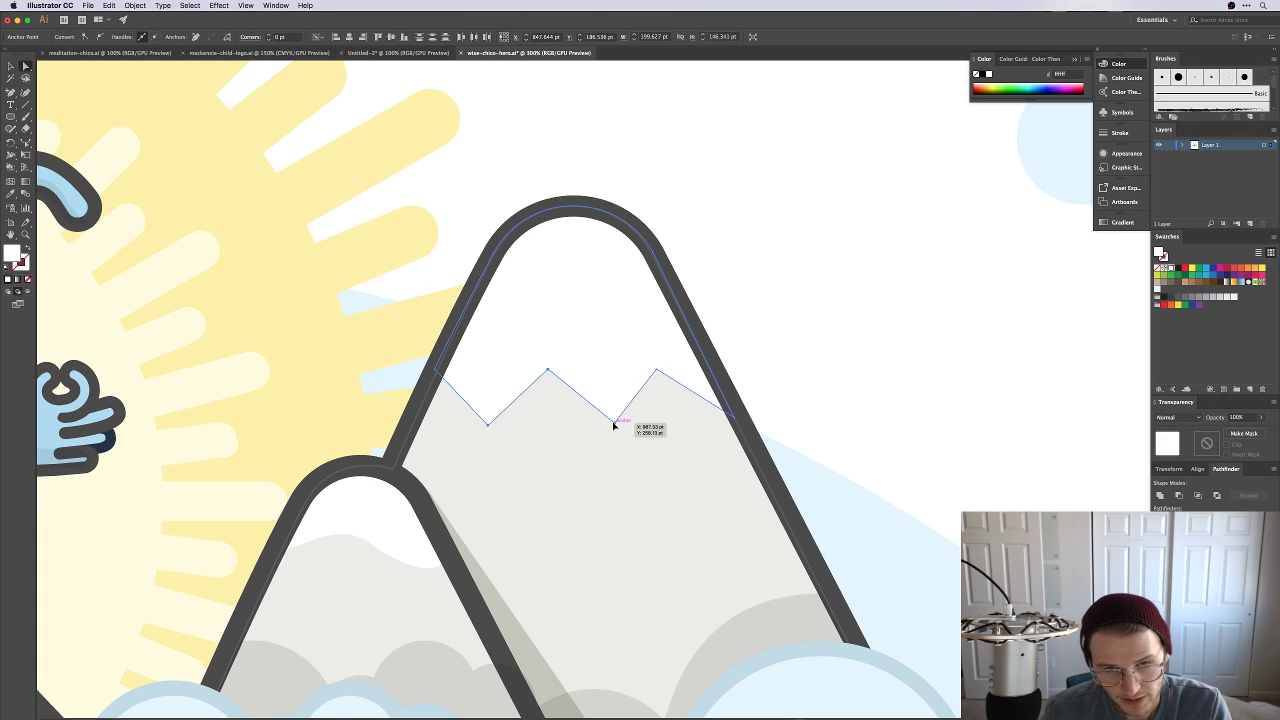
left_click(614, 423, "shift")
left_click(657, 372, "shift")
left_click_drag(659, 382, 663, 395)
left_click(846, 363)
Step: Examine the softened snow cap within the full hero layout and close up beside the cat
key("super+minus")
key("super+minus")
key("super+minus")
key("super+minus")
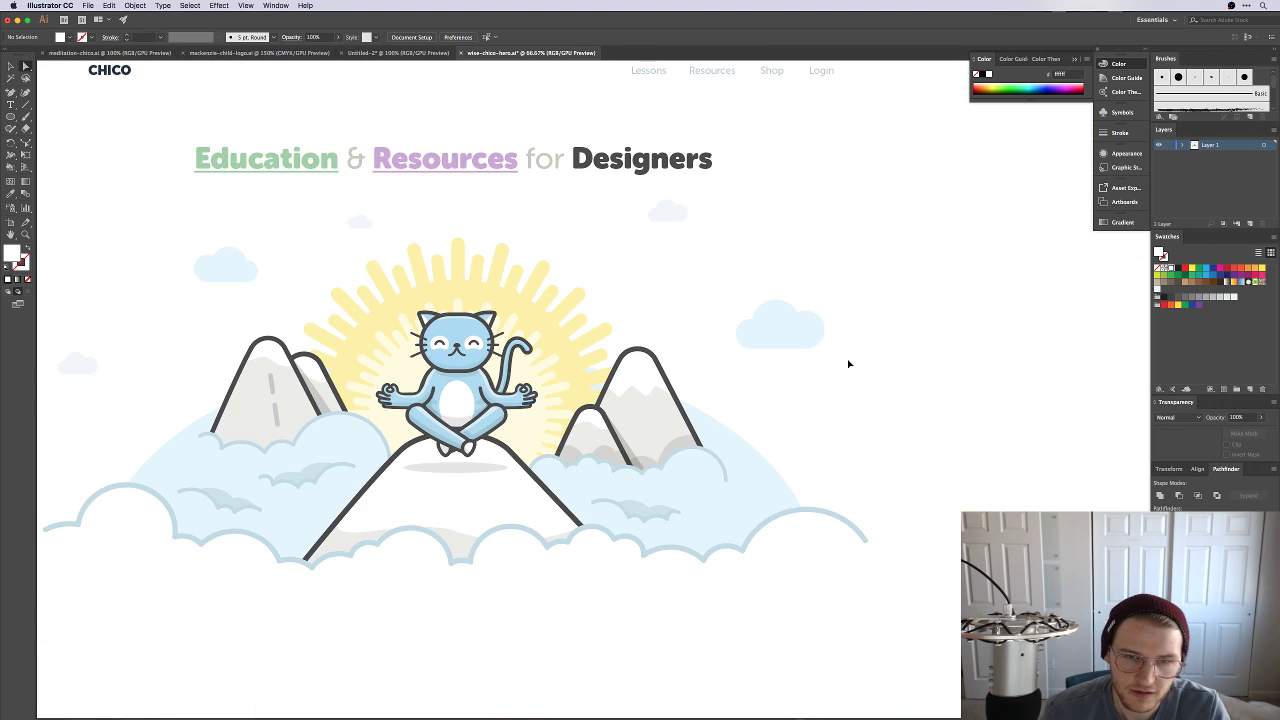
scroll(800, 500, "left", 2)
left_click(746, 636)
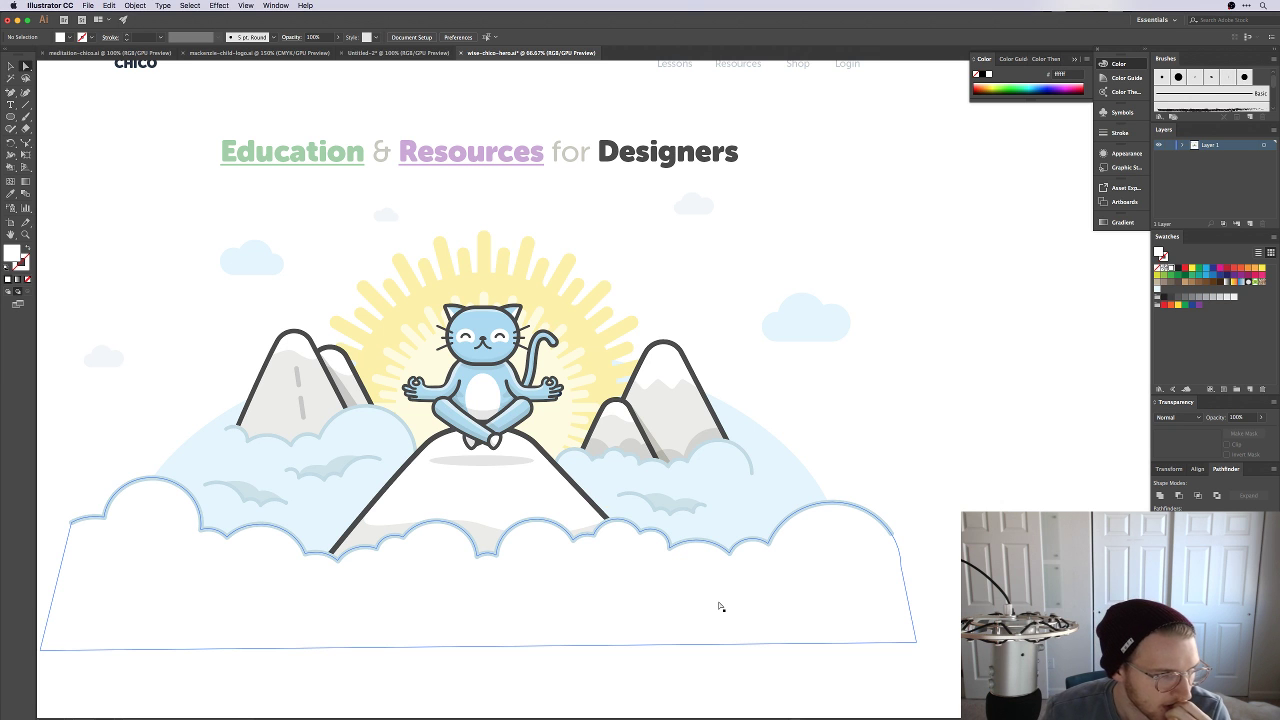
key("z")
left_click_drag(860, 403, 610, 487)
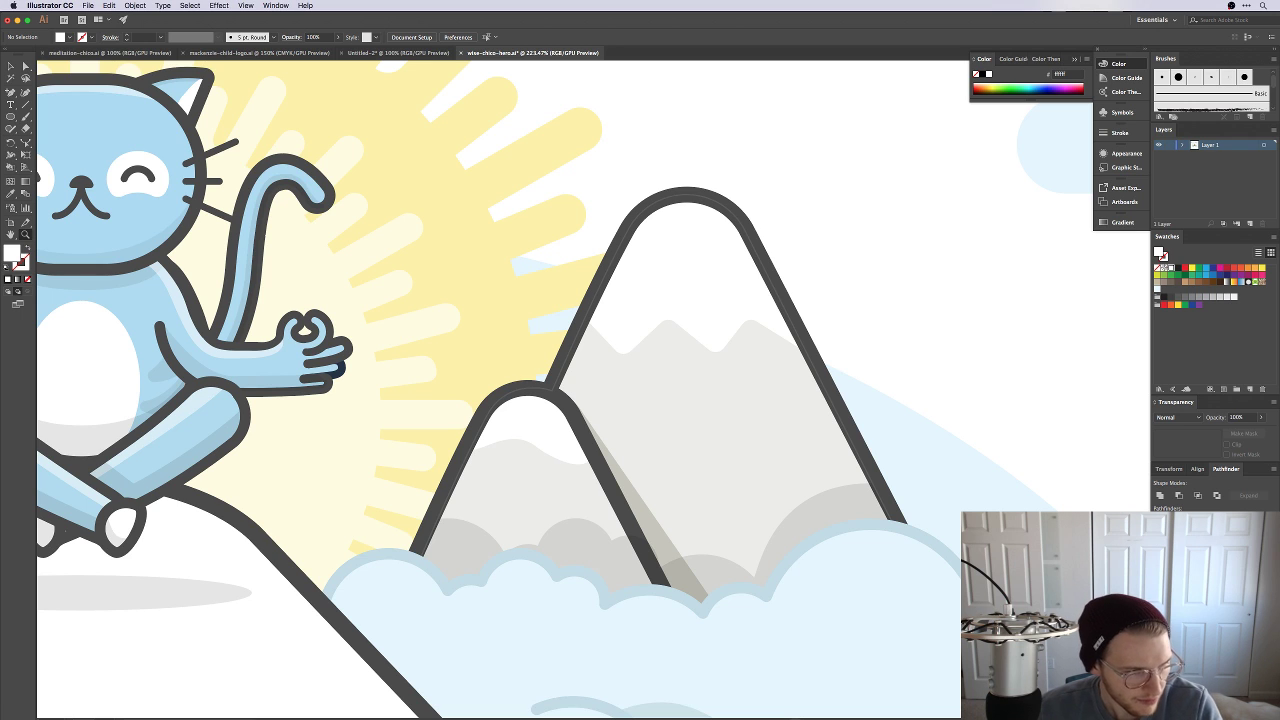
Step: Delete the thin stray line running along the outlines of the two mountains beside the cat's tail
left_click(894, 266)
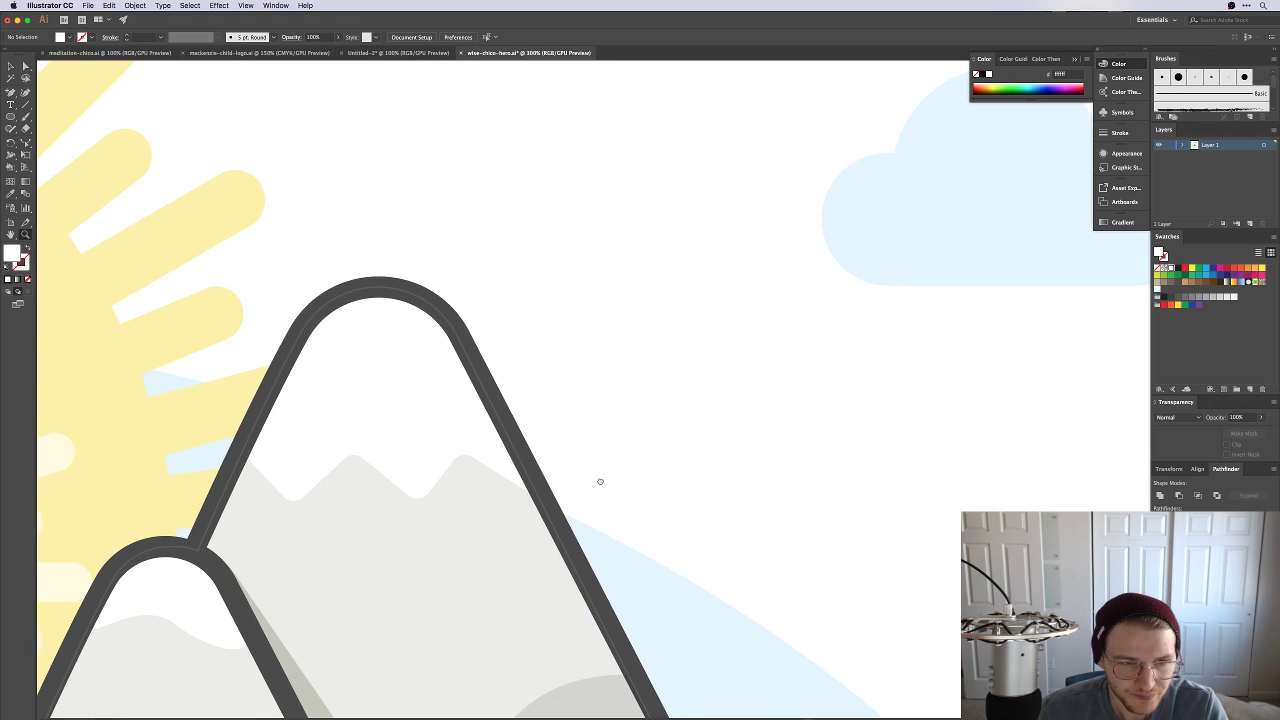
left_click(600, 481, "alt")
left_click_drag(637, 503, 614, 443)
key("v")
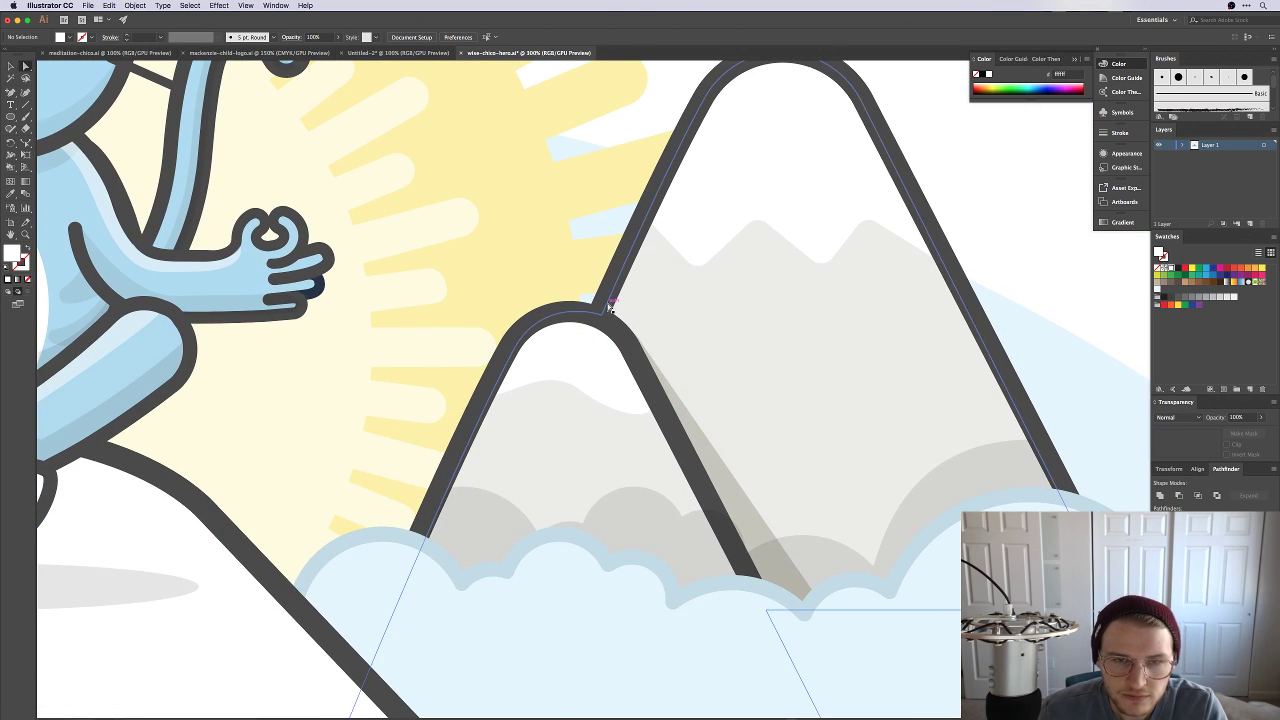
left_click(612, 308)
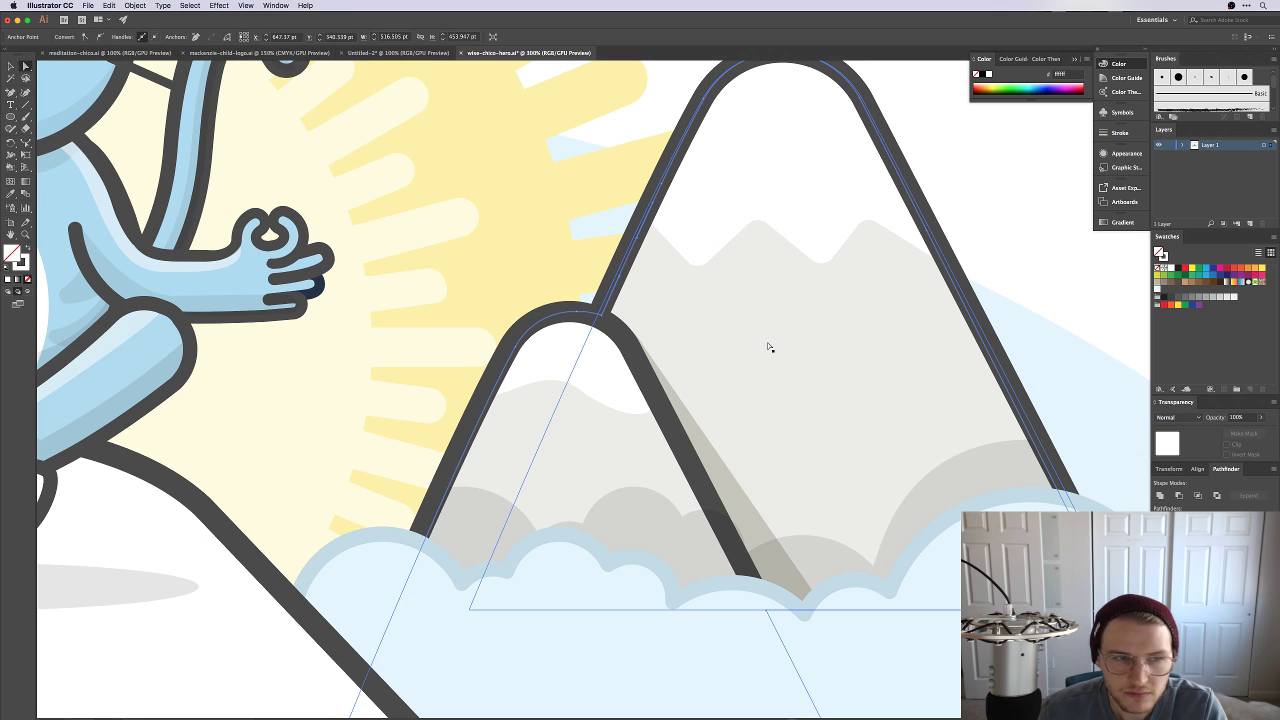
key("super+shift+a")
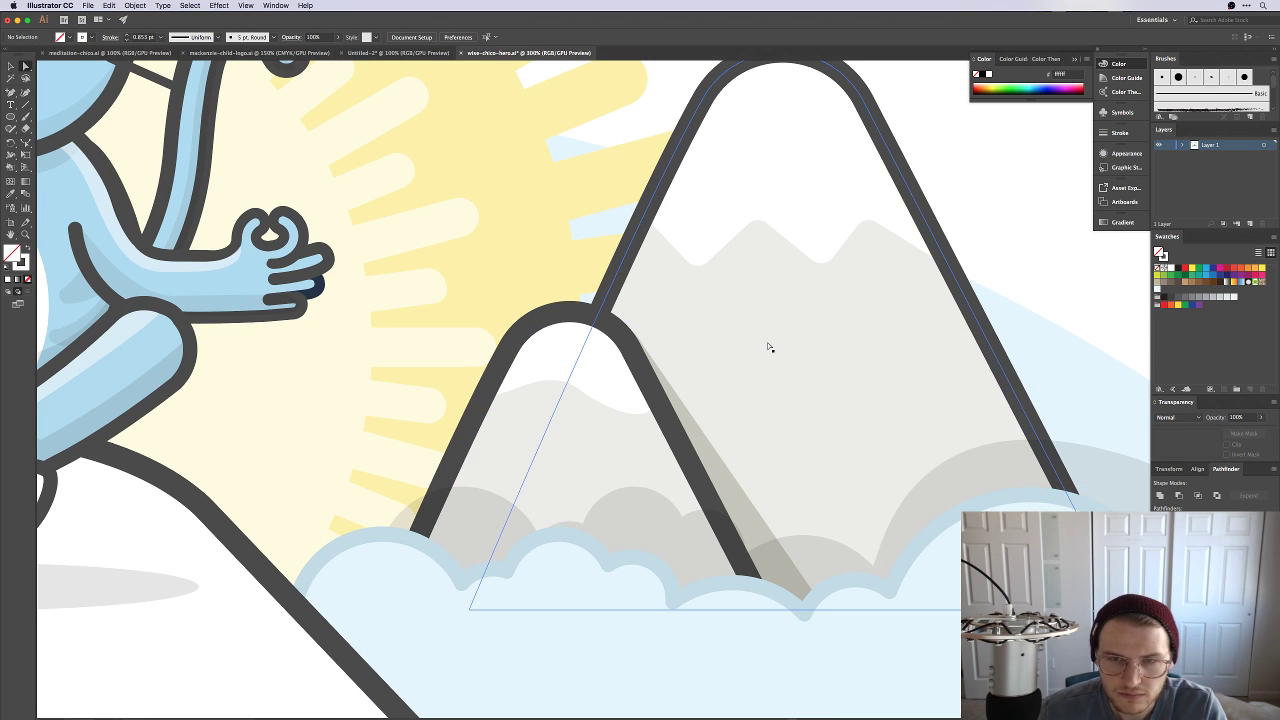
Step: Inspect the gray shadow group behind the cloud at the foot of these mountains in the full hero layout
scroll(768, 347, "up", 3)
scroll(768, 347, "down", 6)
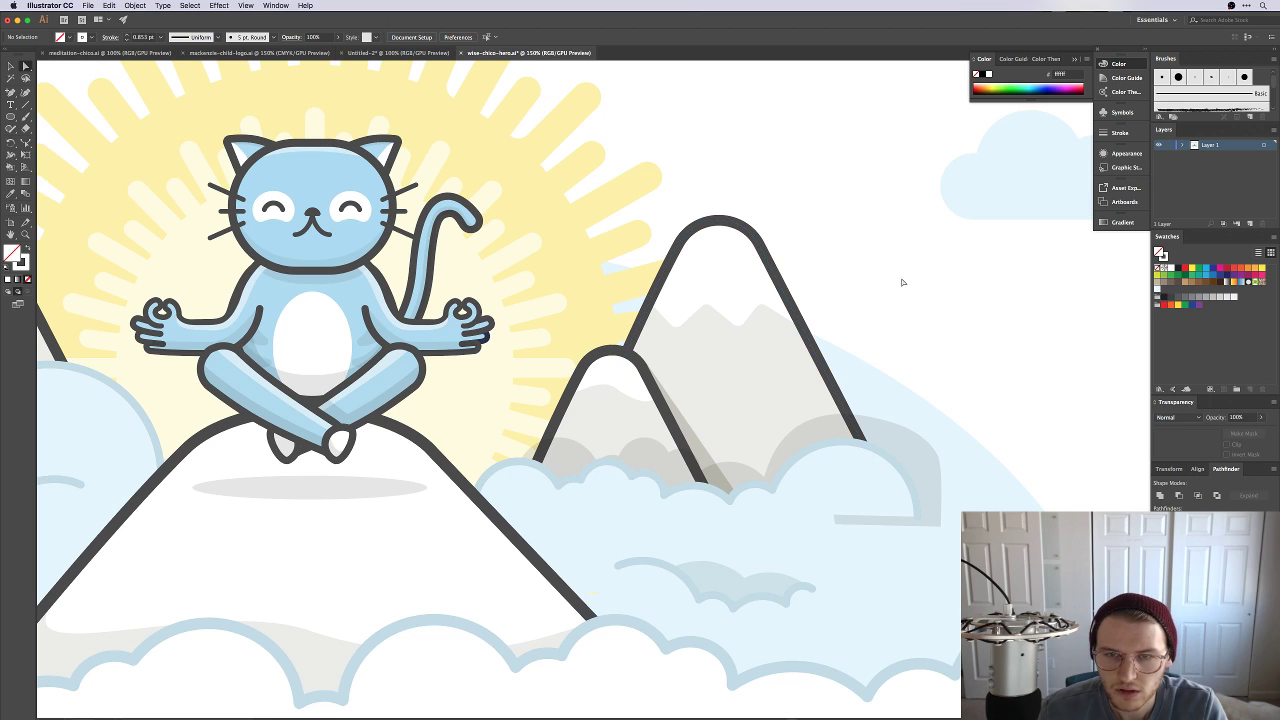
scroll(901, 282, "down", 4)
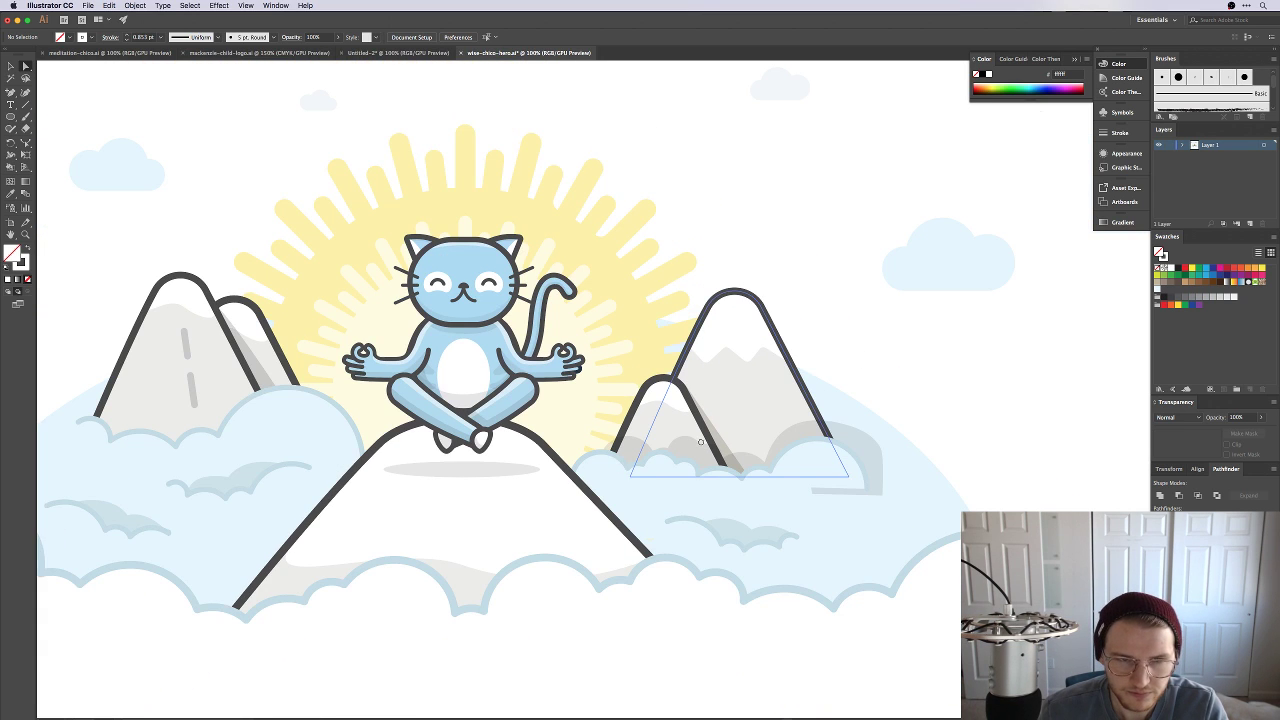
scroll(849, 229, "down", 3)
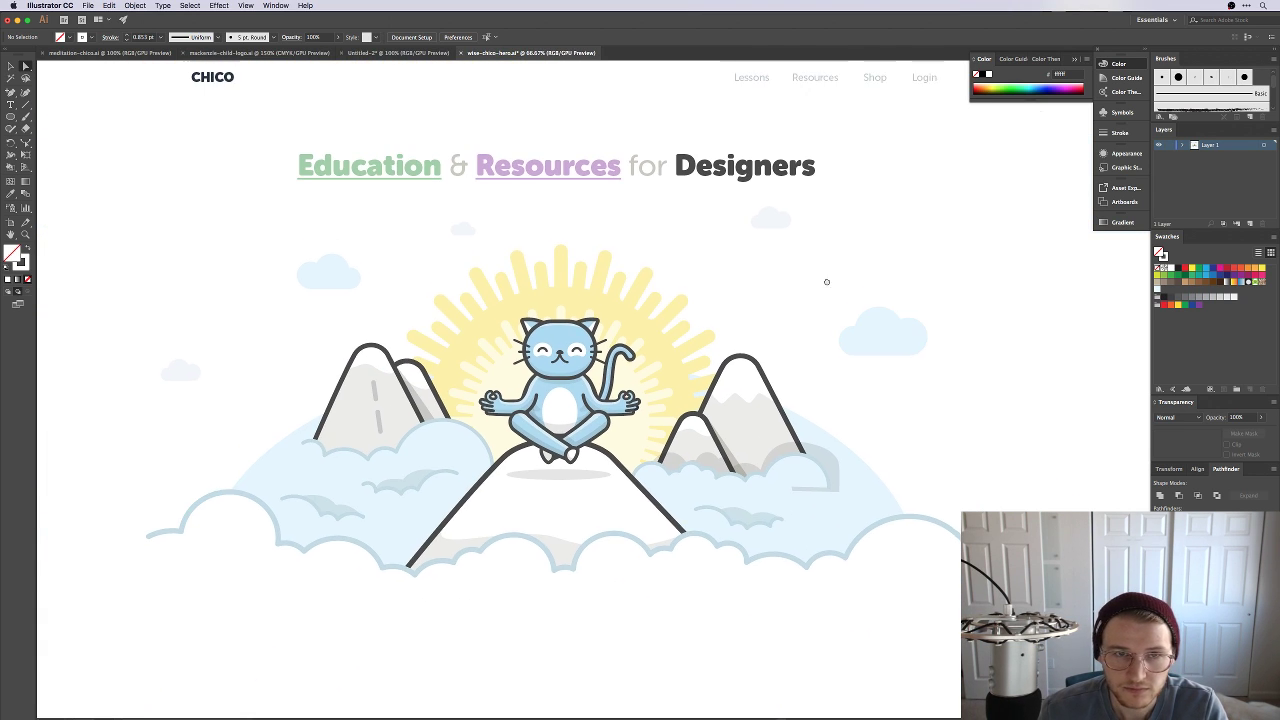
left_click_drag(826, 281, 827, 345)
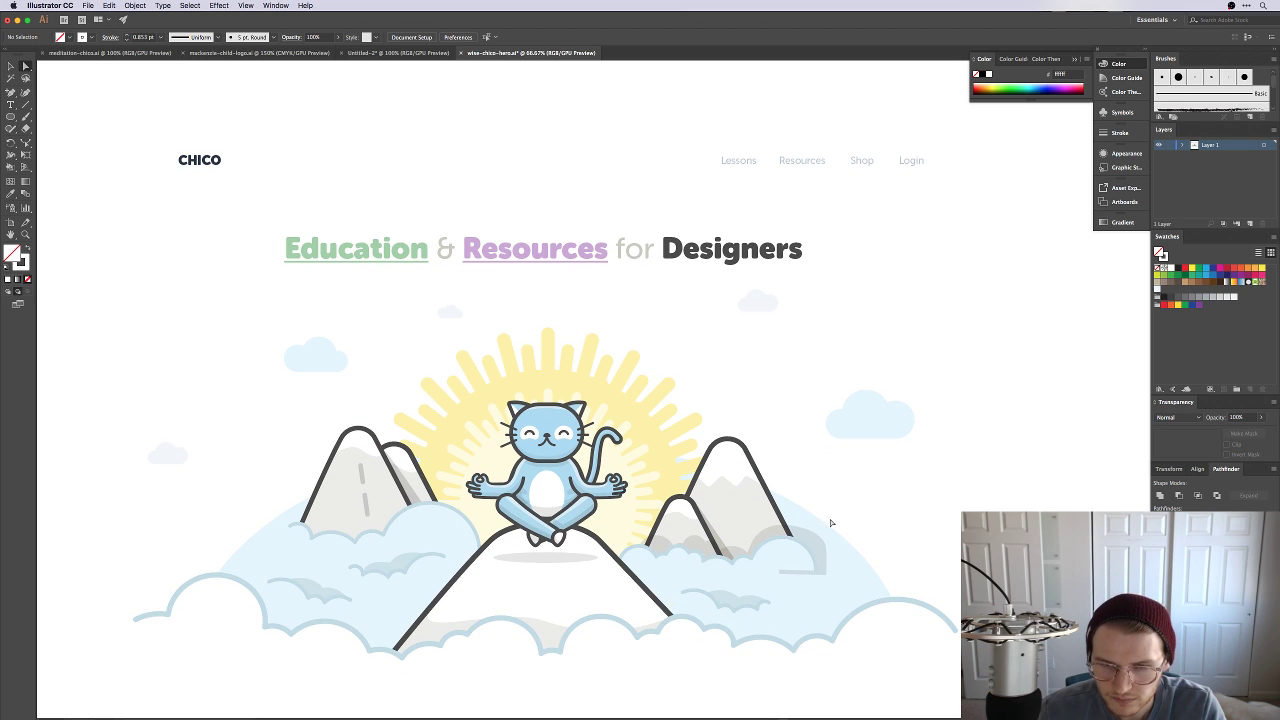
left_click(823, 549)
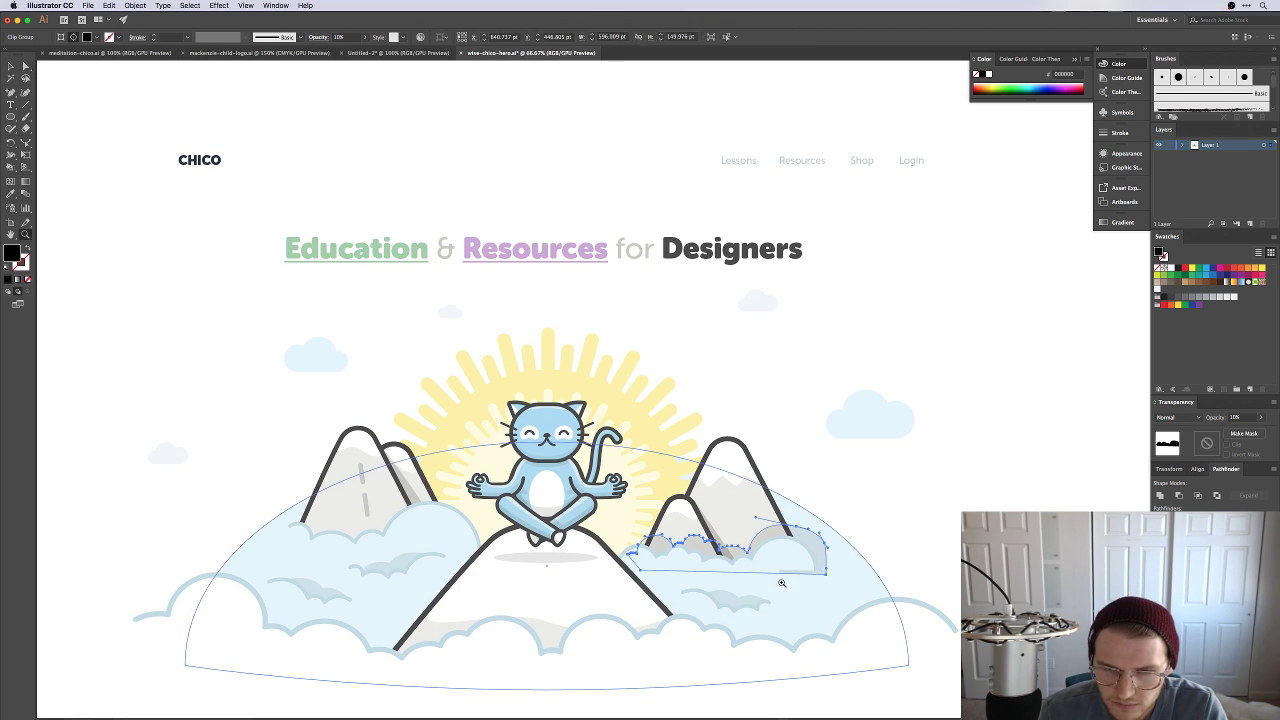
scroll(820, 552, "up", 3)
left_click(930, 518)
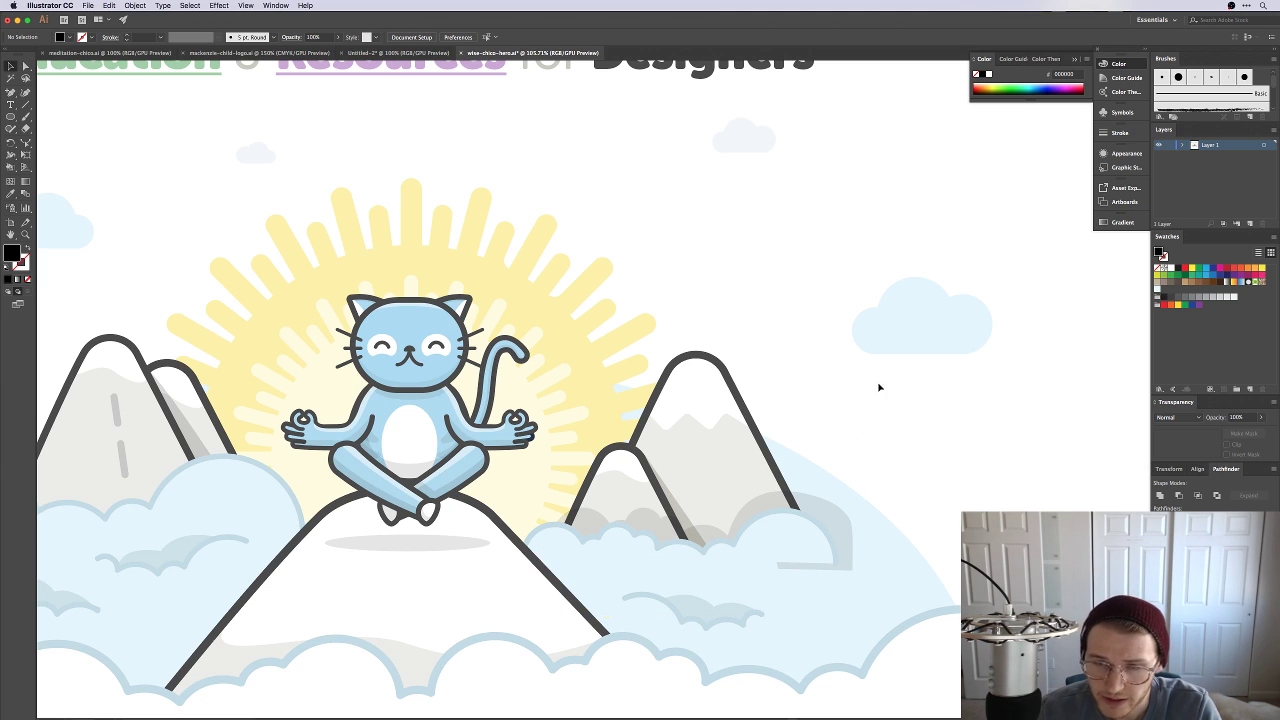
Step: Compare how the light blue cloud above the mountains is selected with the Selection and Direct Selection tools
left_click_drag(879, 387, 714, 440)
key("z")
left_click_drag(734, 391, 774, 398)
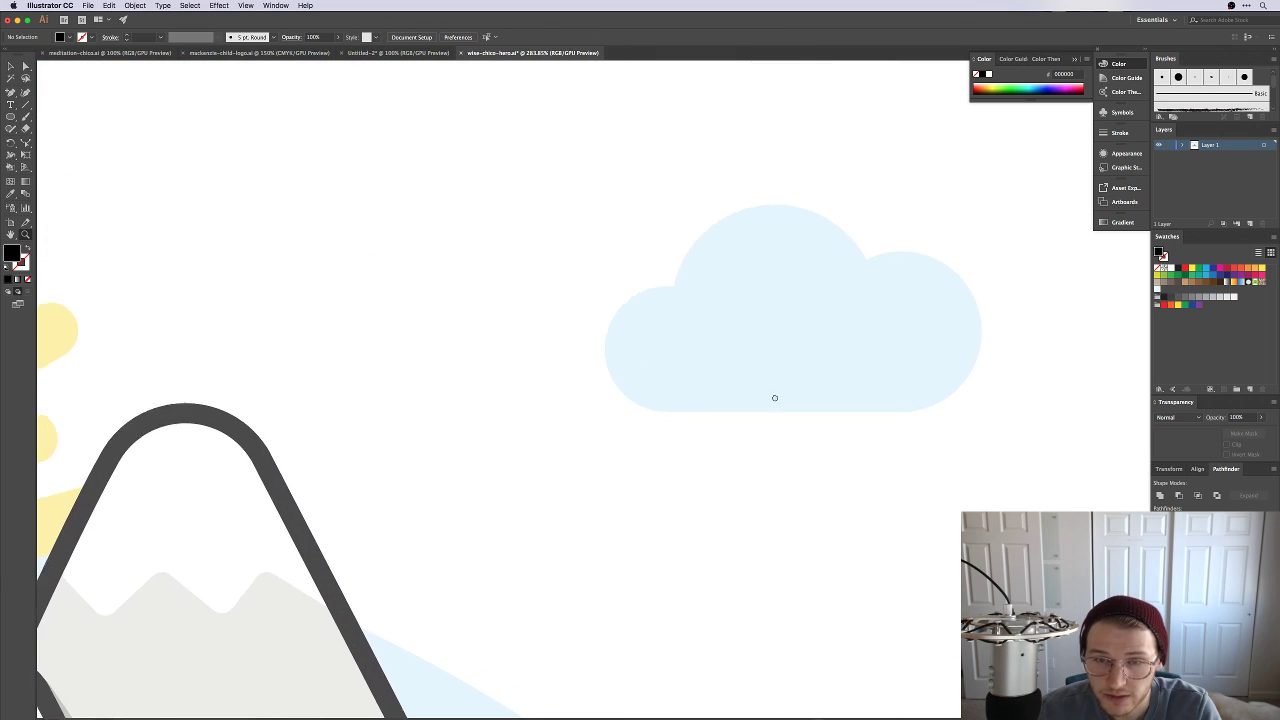
key("a")
left_click(629, 400)
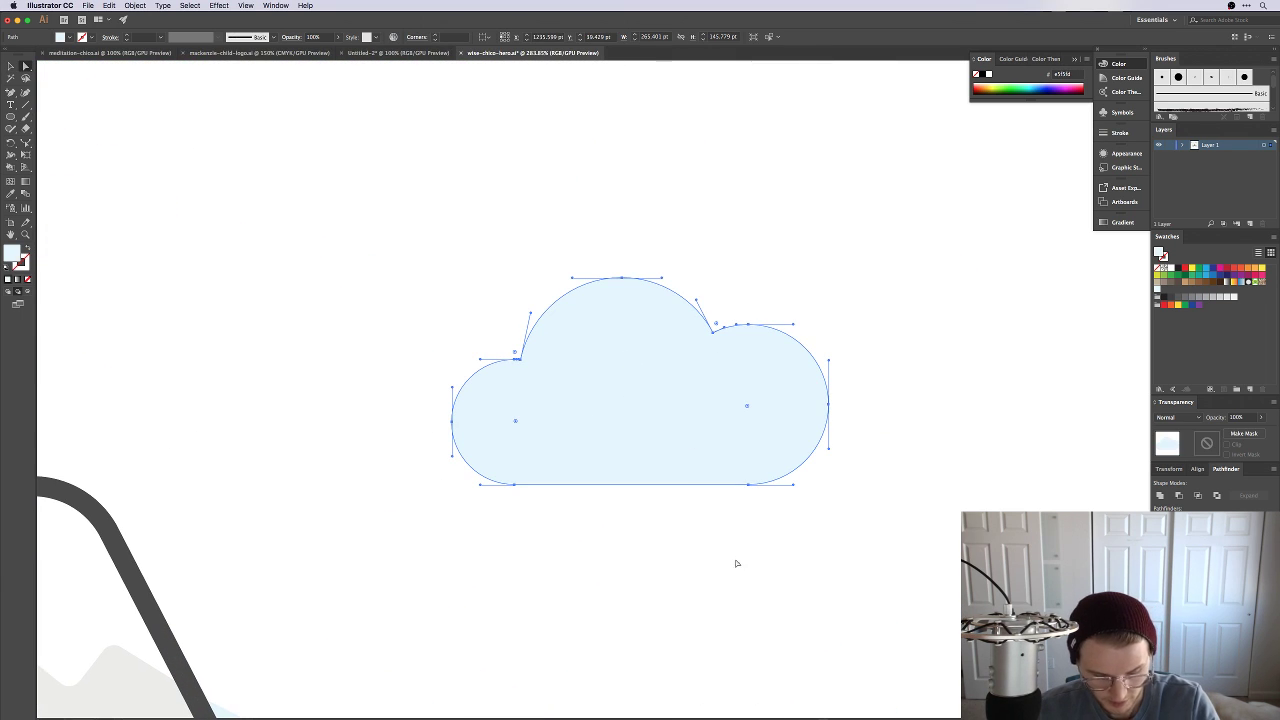
left_click(777, 558)
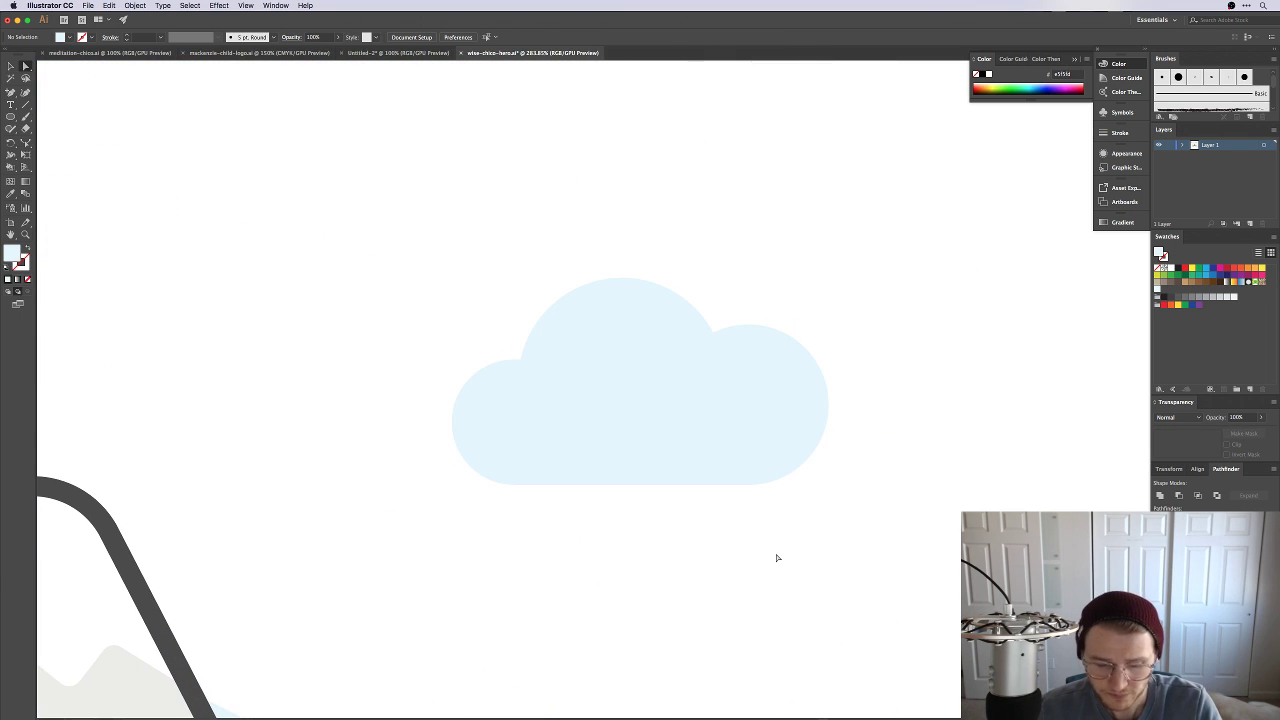
left_click(688, 427)
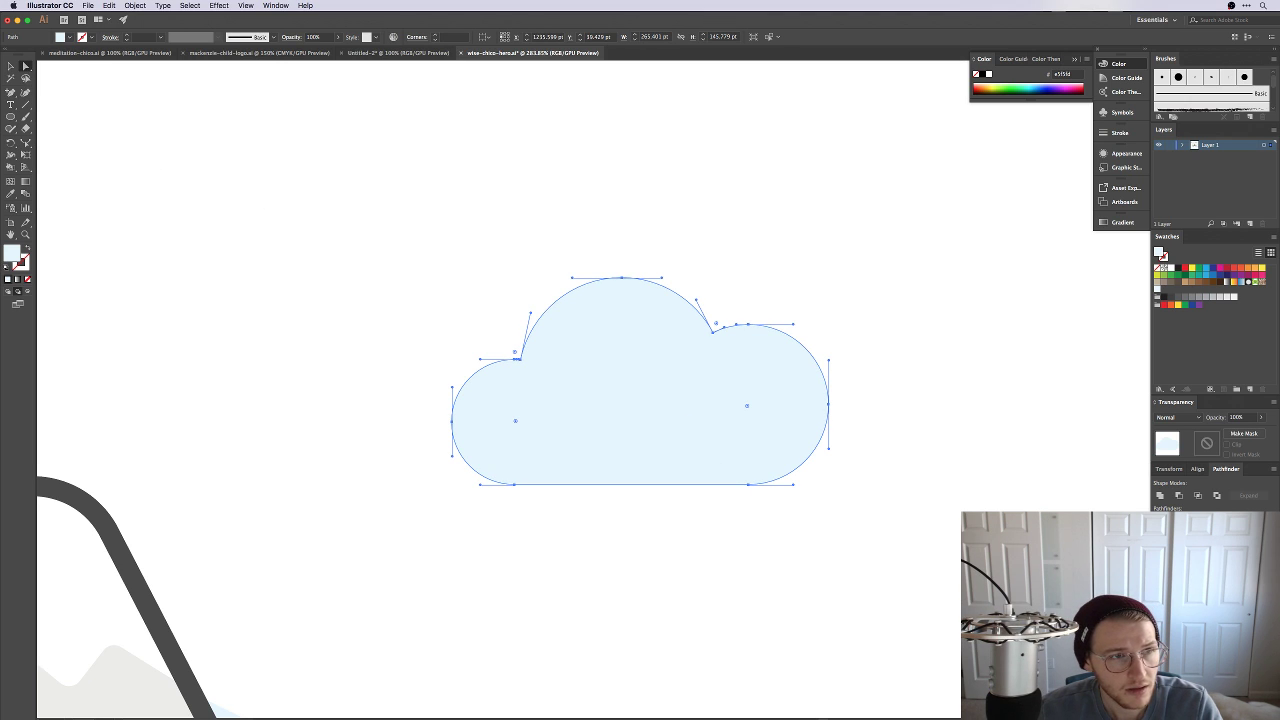
left_click(10, 66)
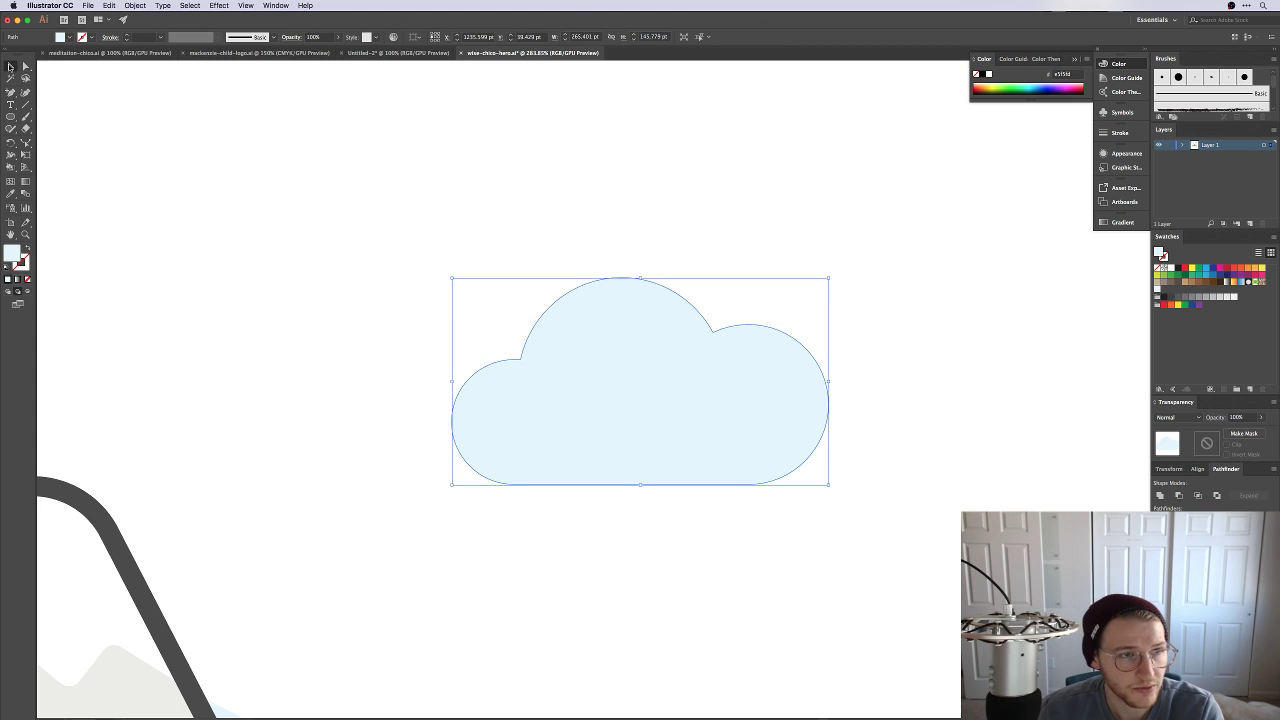
left_click(25, 66)
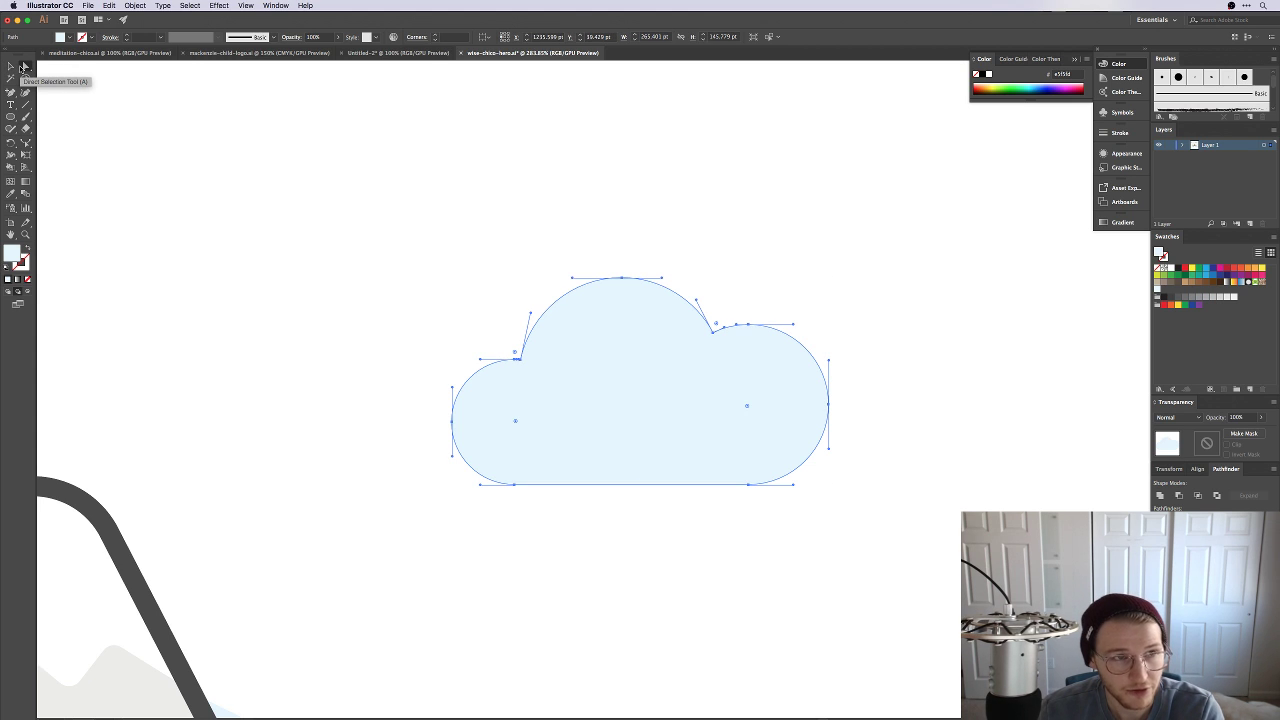
left_click(611, 502)
left_click(594, 481)
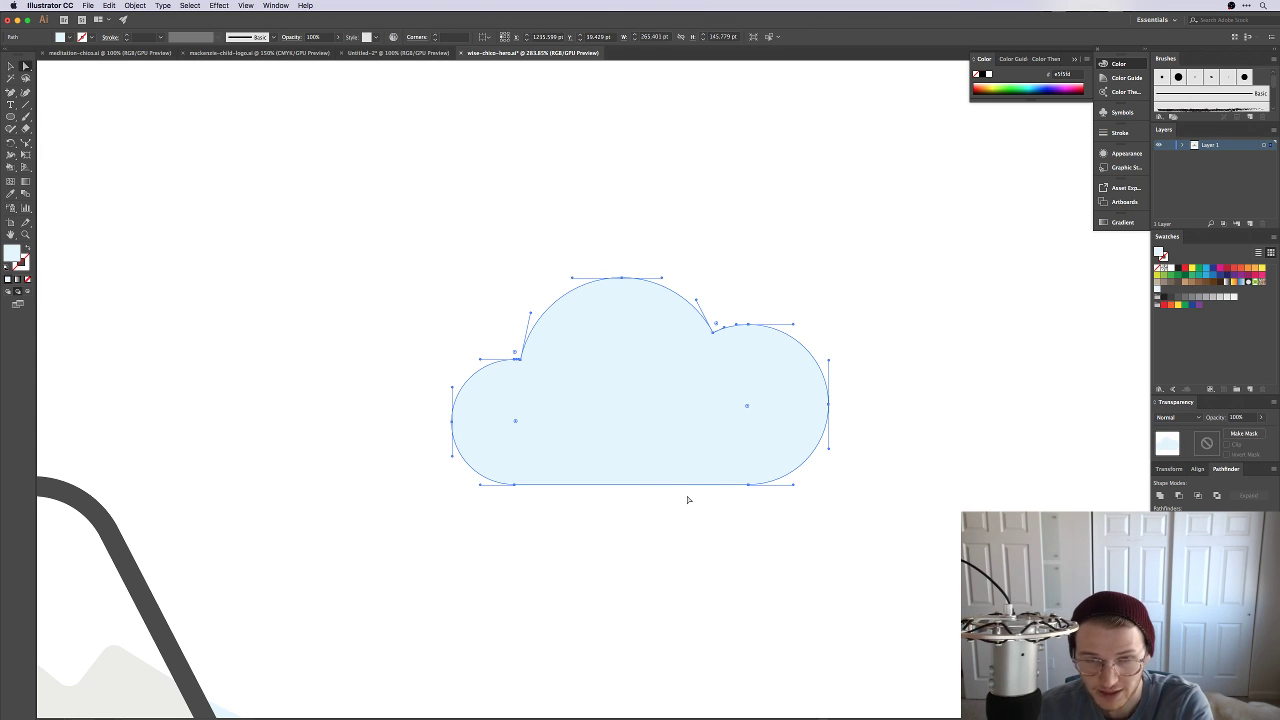
Step: Try adding and removing anchor points along the cloud's flat lower edge with the Pen tool
key("p")
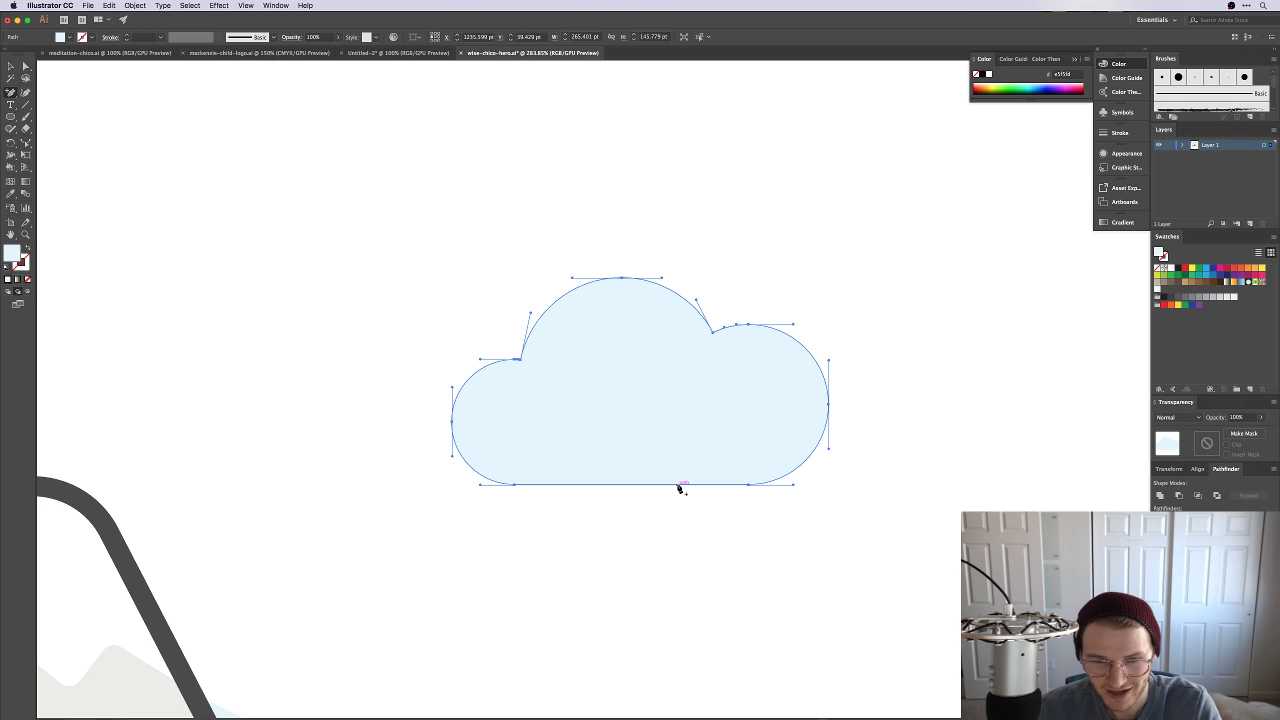
left_click(678, 485)
left_click(623, 486)
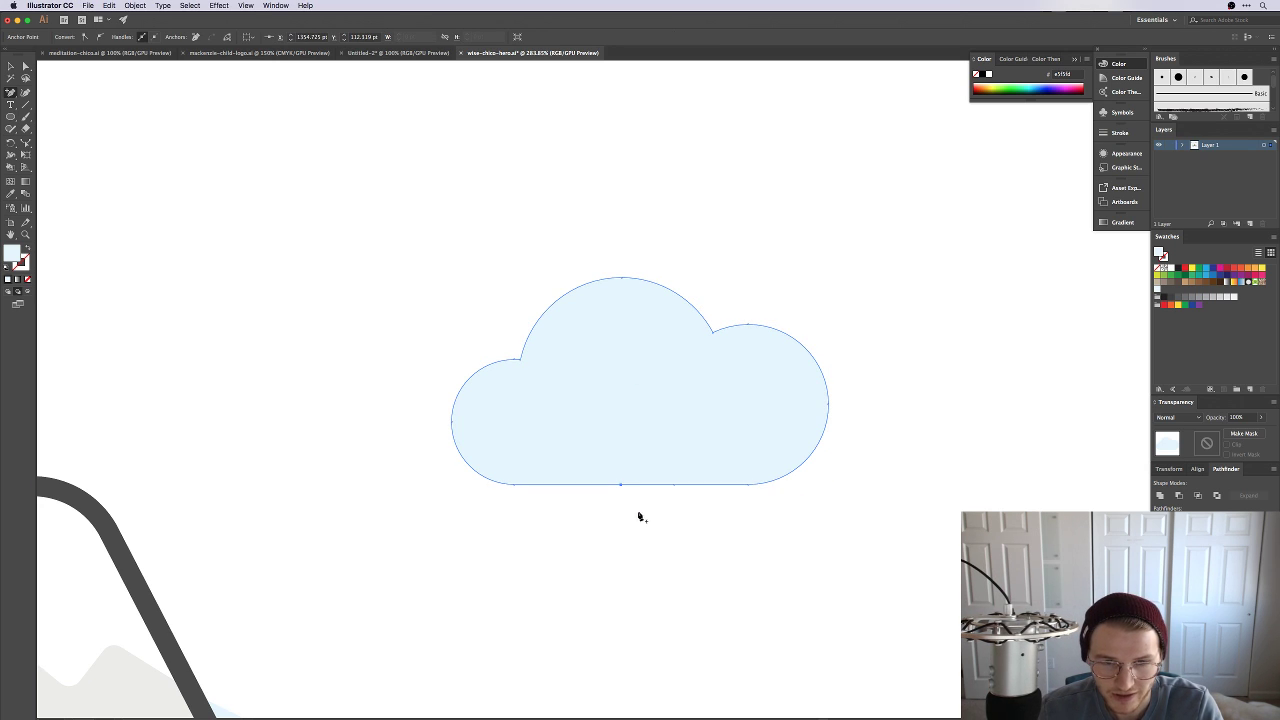
left_click(621, 486)
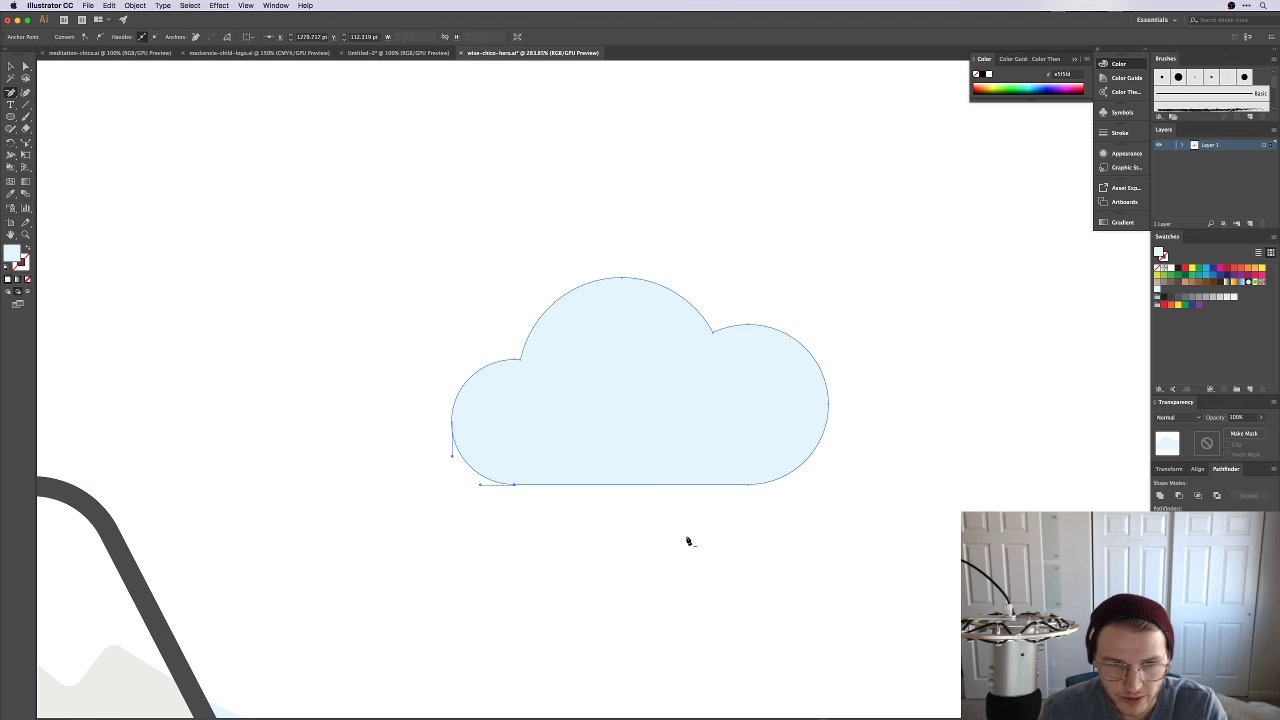
Step: Try adding an anchor point midway along the cloud's flat lower edge and pulling it up into the cloud, undoing the change
left_click(641, 487)
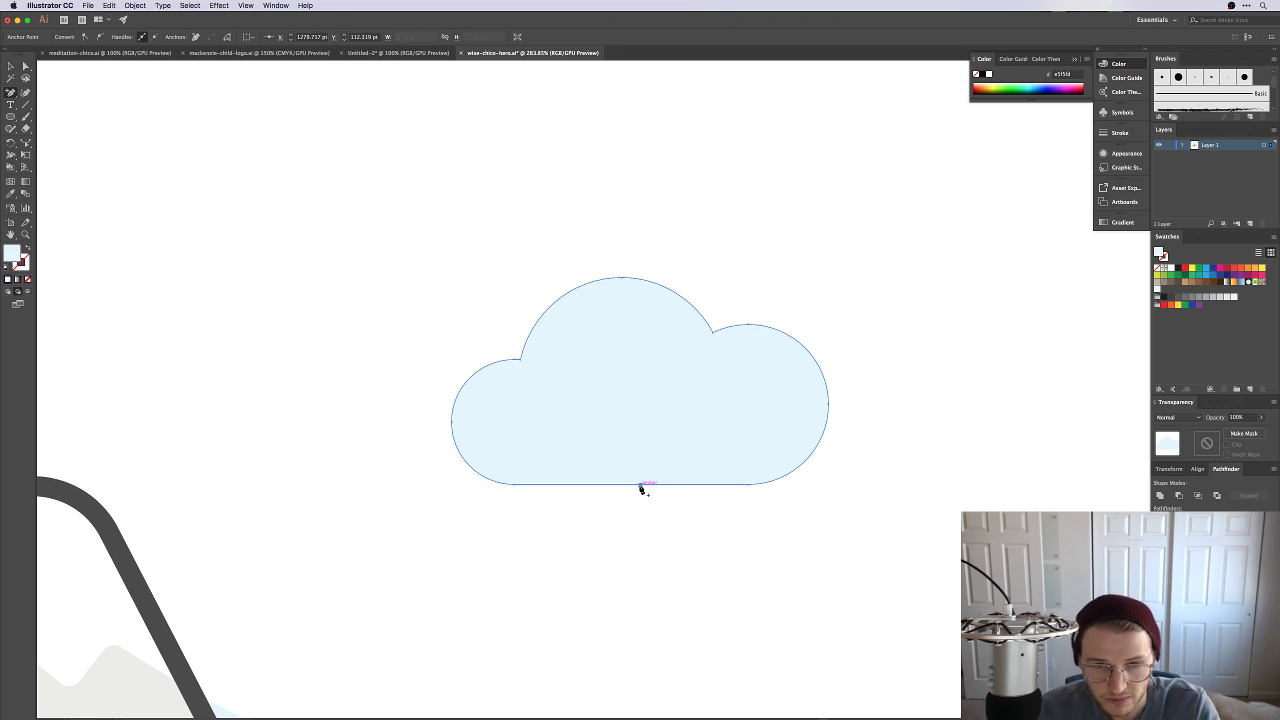
key("a")
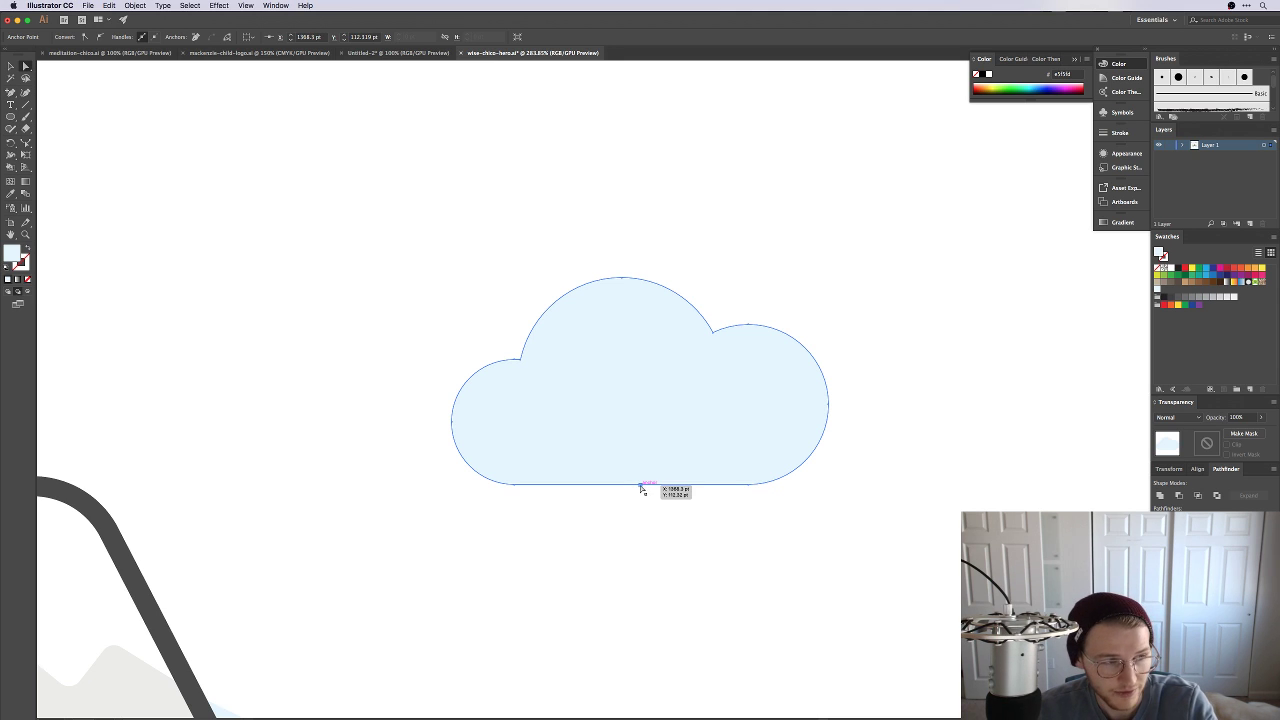
left_click_drag(641, 487, 661, 373)
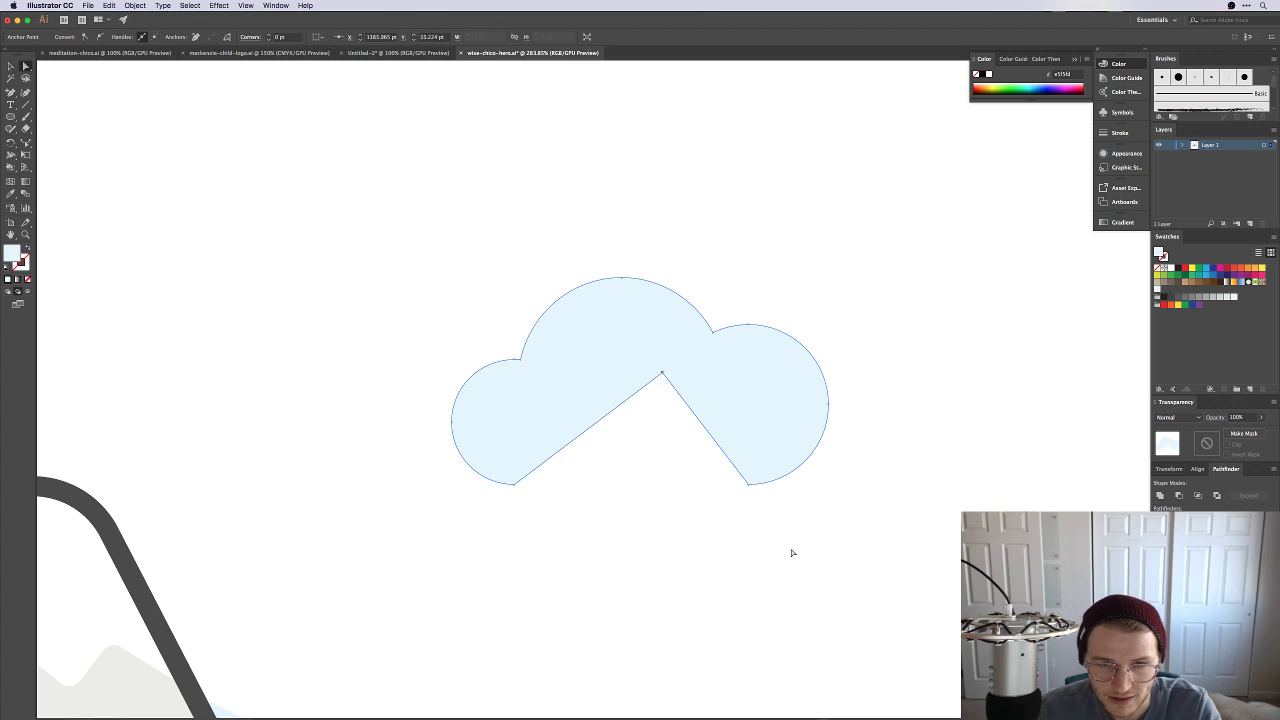
left_click(840, 533)
key("super+z")
key("super+minus")
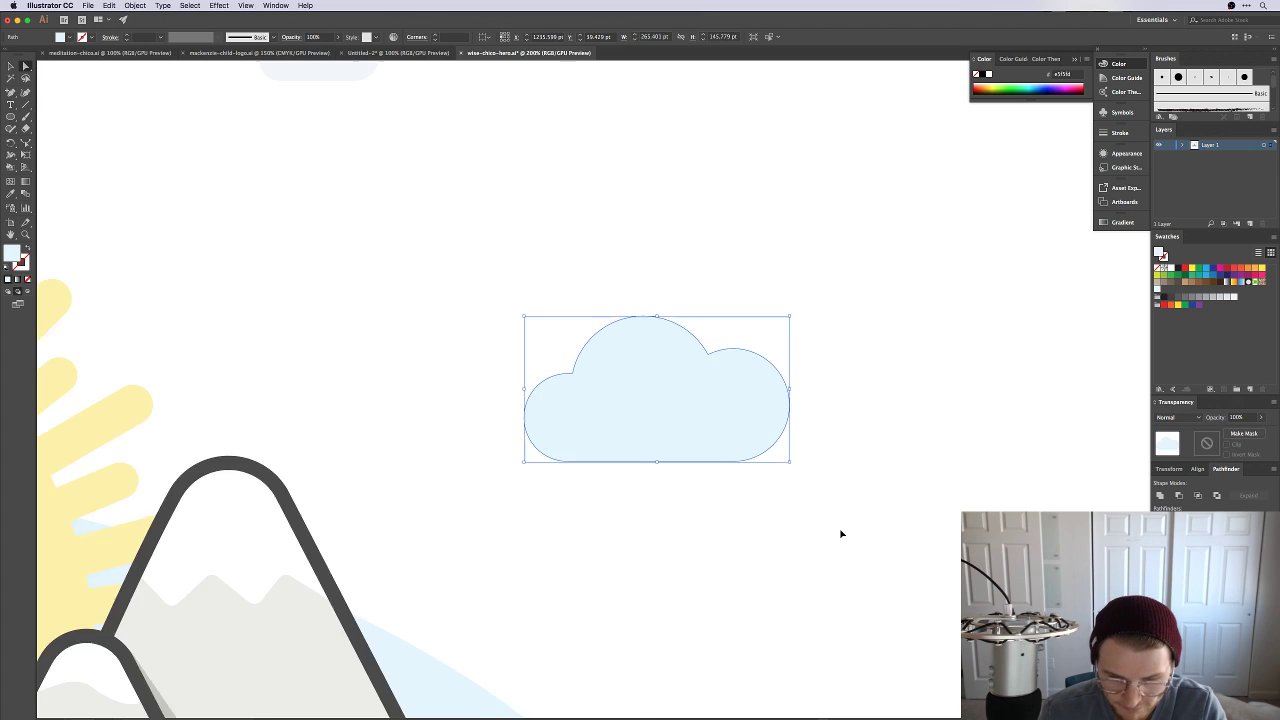
key("super+minus")
scroll(734, 452, "left", 5)
scroll(734, 452, "down", 3)
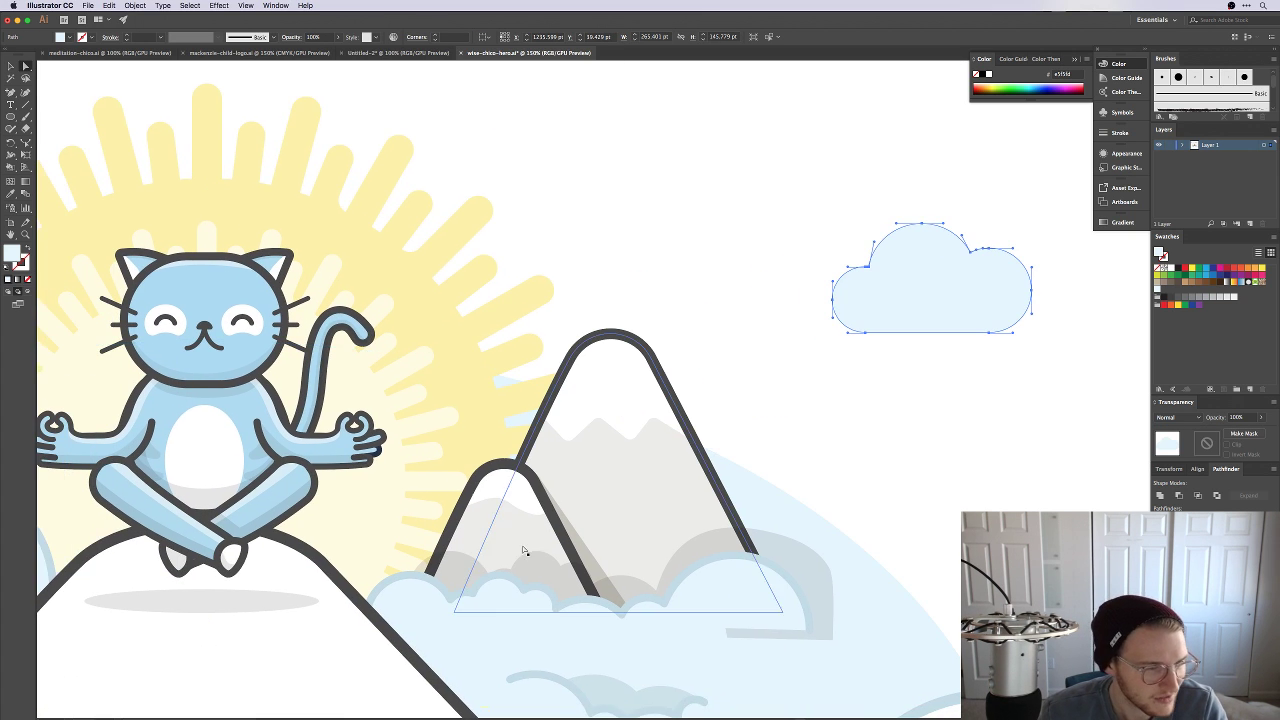
Step: Straighten the curved lower edge of the smaller front mountain's snow cap and pull its middle anchor point down
scroll(506, 537, "up", 5)
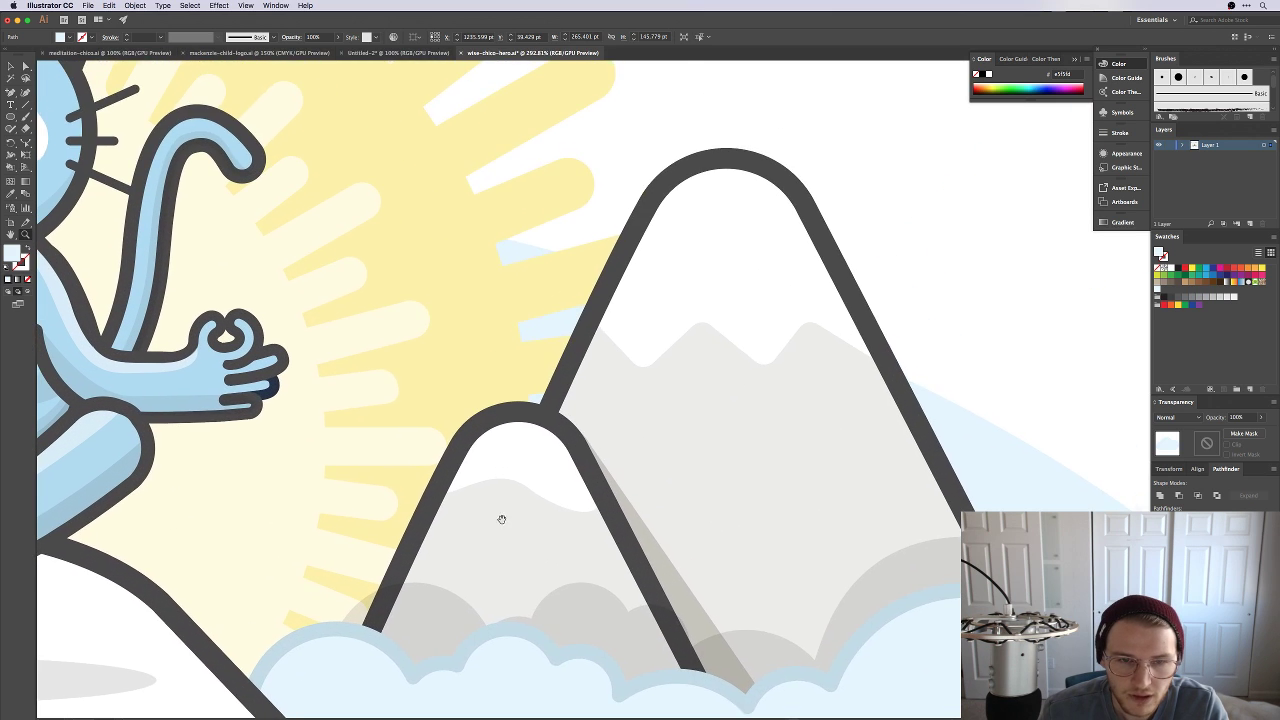
scroll(501, 519, "down", 3)
scroll(501, 519, "left", 3)
scroll(737, 320, "right", 2)
left_click(775, 194)
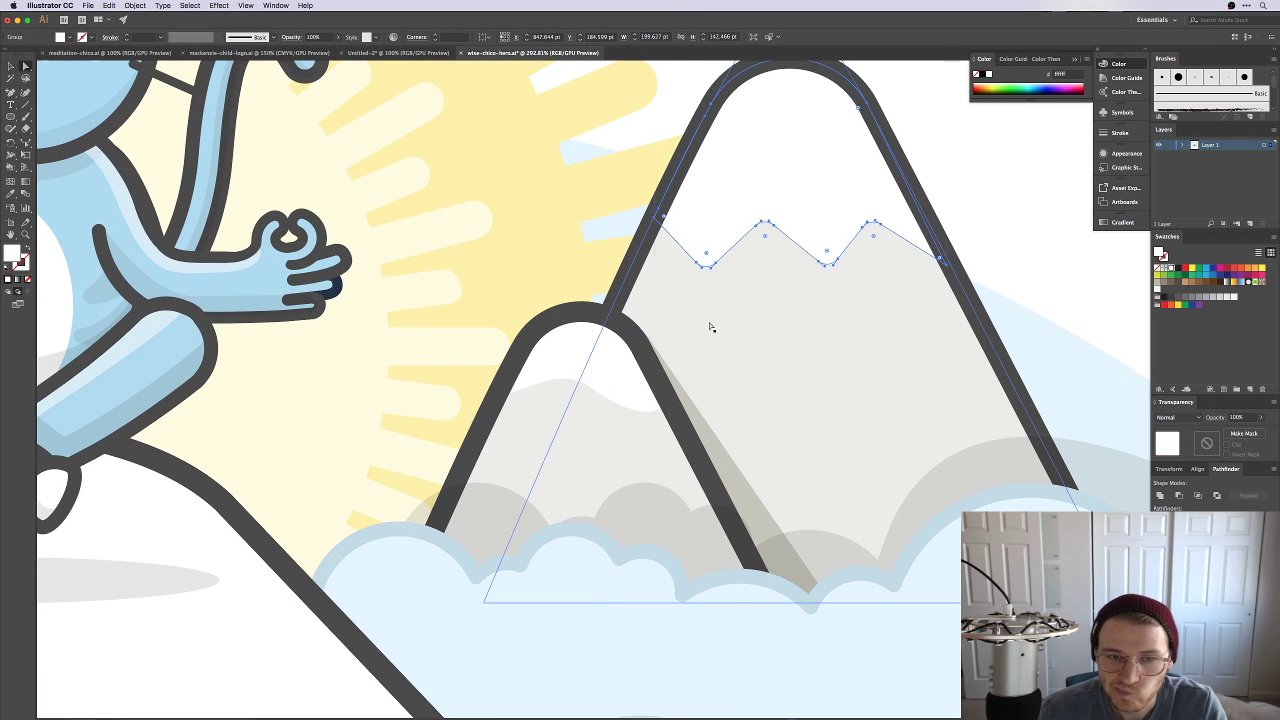
left_click(1034, 197)
left_click(541, 373)
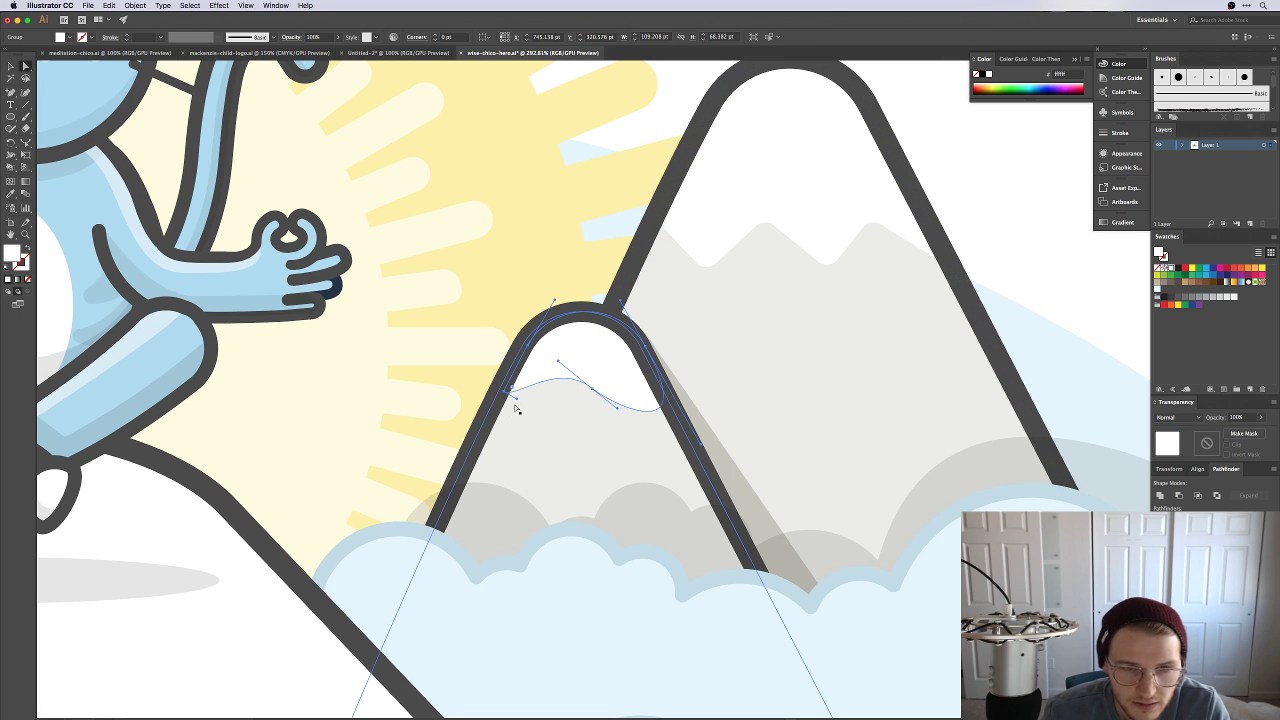
left_click_drag(509, 389, 641, 346)
key("ctrl+shift+a")
key("ctrl+shift+a")
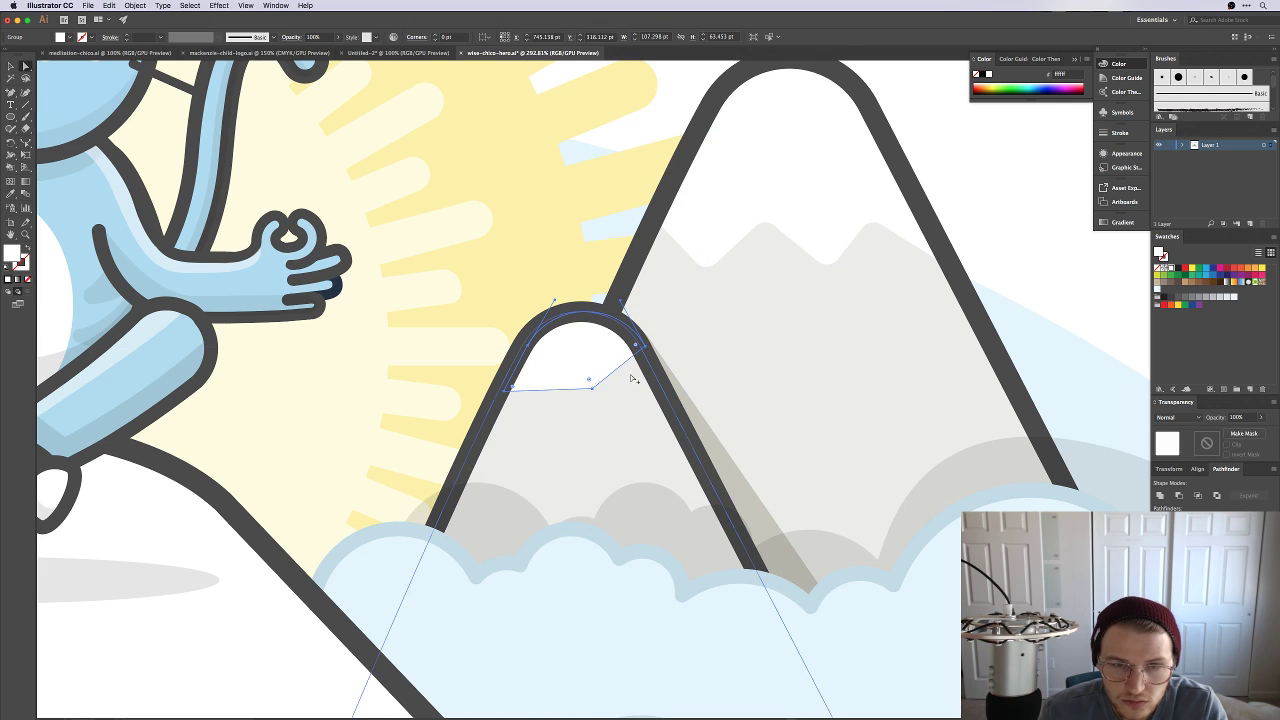
mouse_move(590, 389)
left_mouse_down()
mouse_move(563, 420)
mouse_move(580, 412)
left_mouse_up()
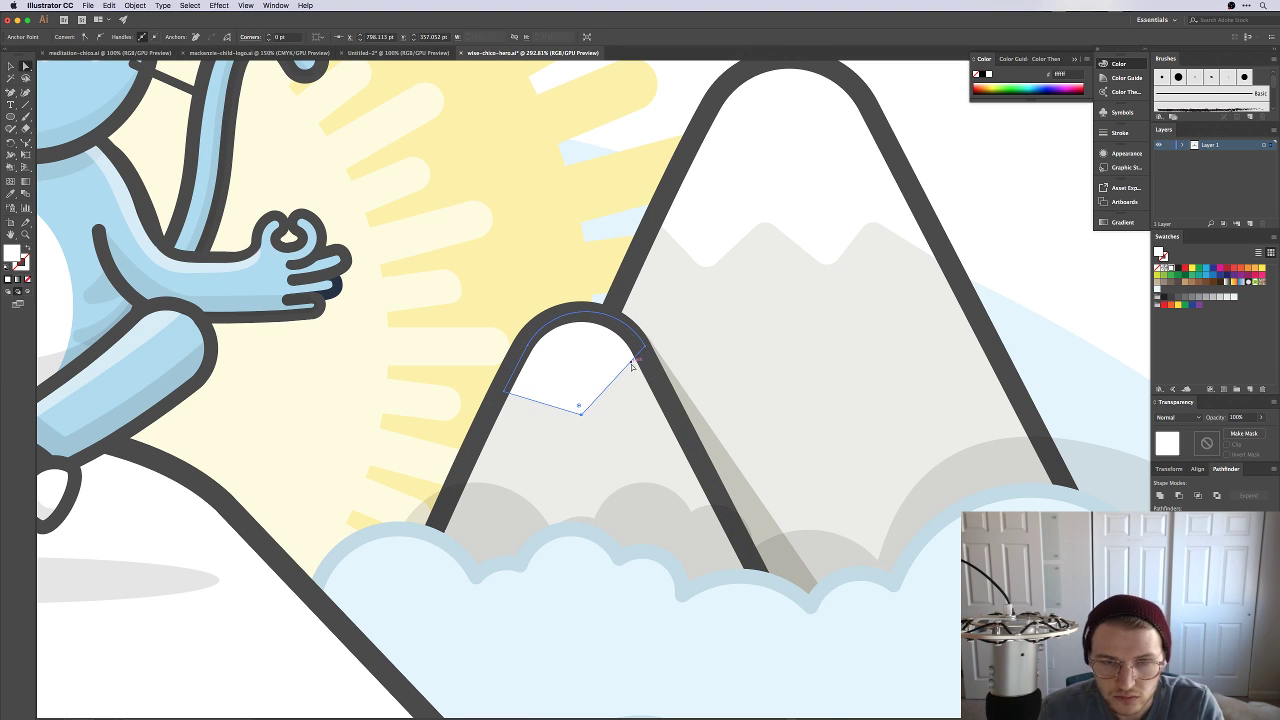
Step: Add a right-hand anchor point to the small snow cap and place both lower corners on the mountain outline, level with the middle point
key("p")
key("a")
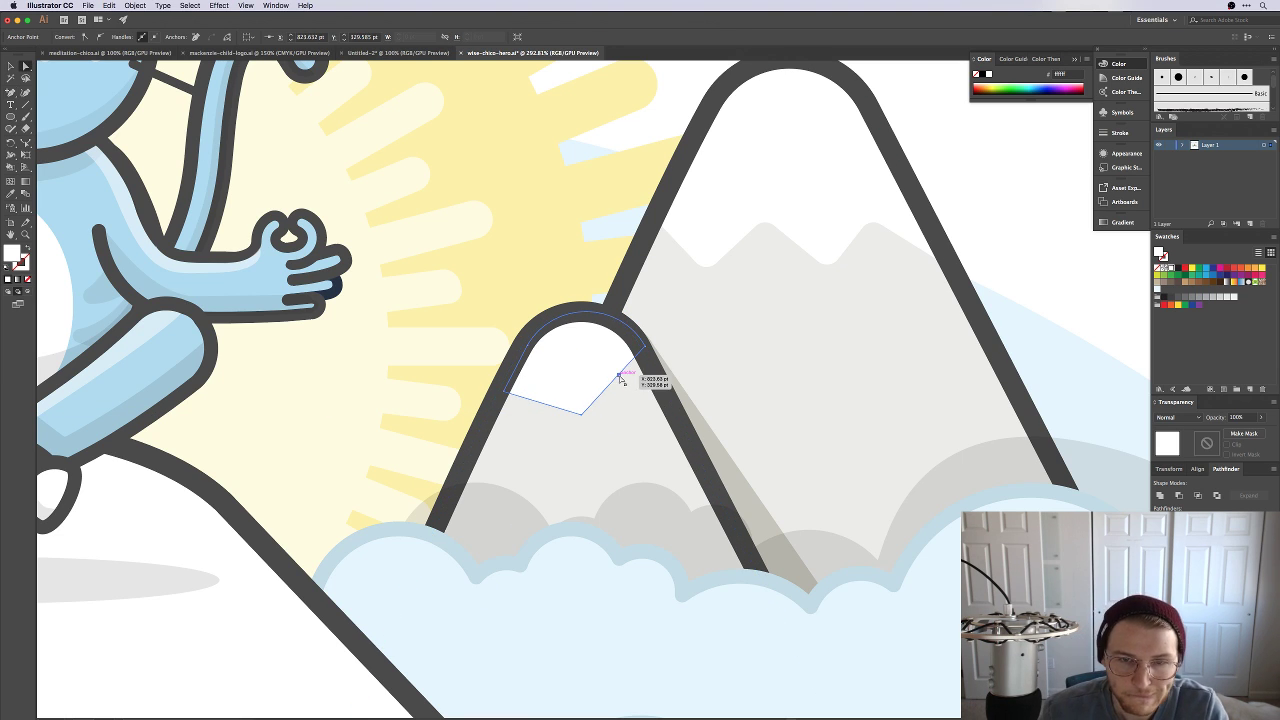
left_click_drag(642, 376, 661, 399)
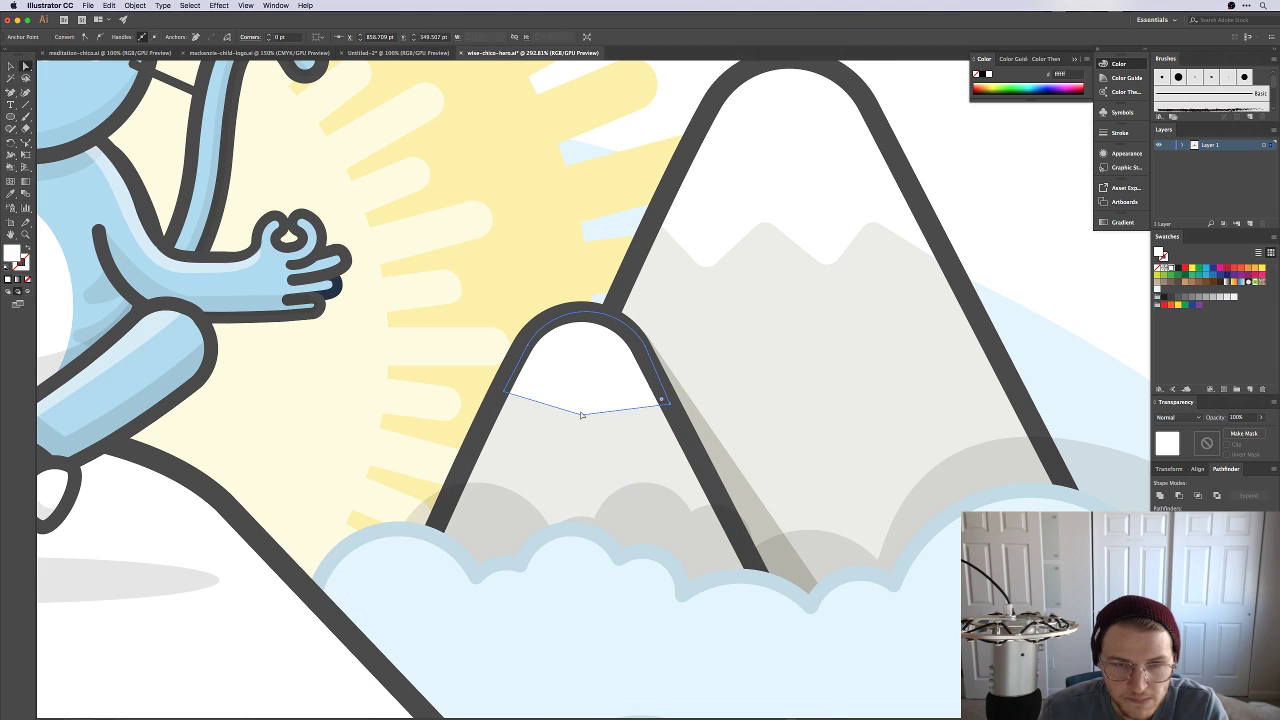
left_click_drag(583, 418, 580, 413)
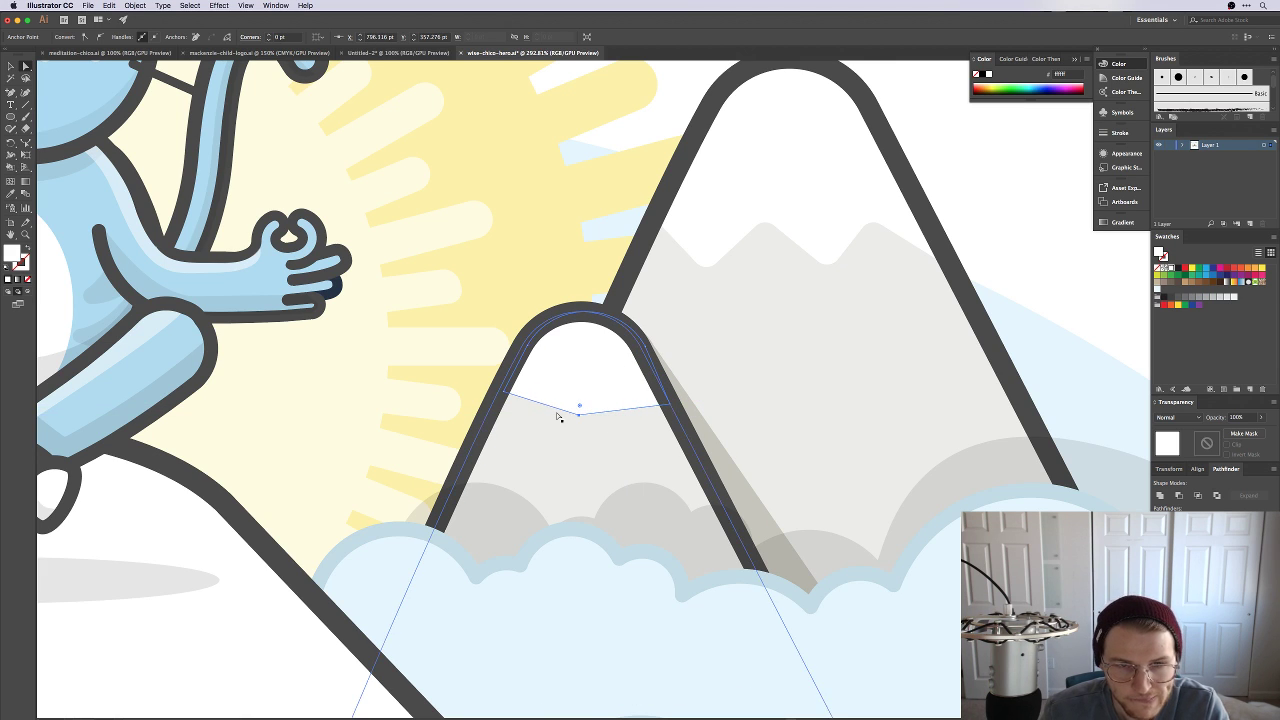
left_click_drag(509, 395, 494, 410)
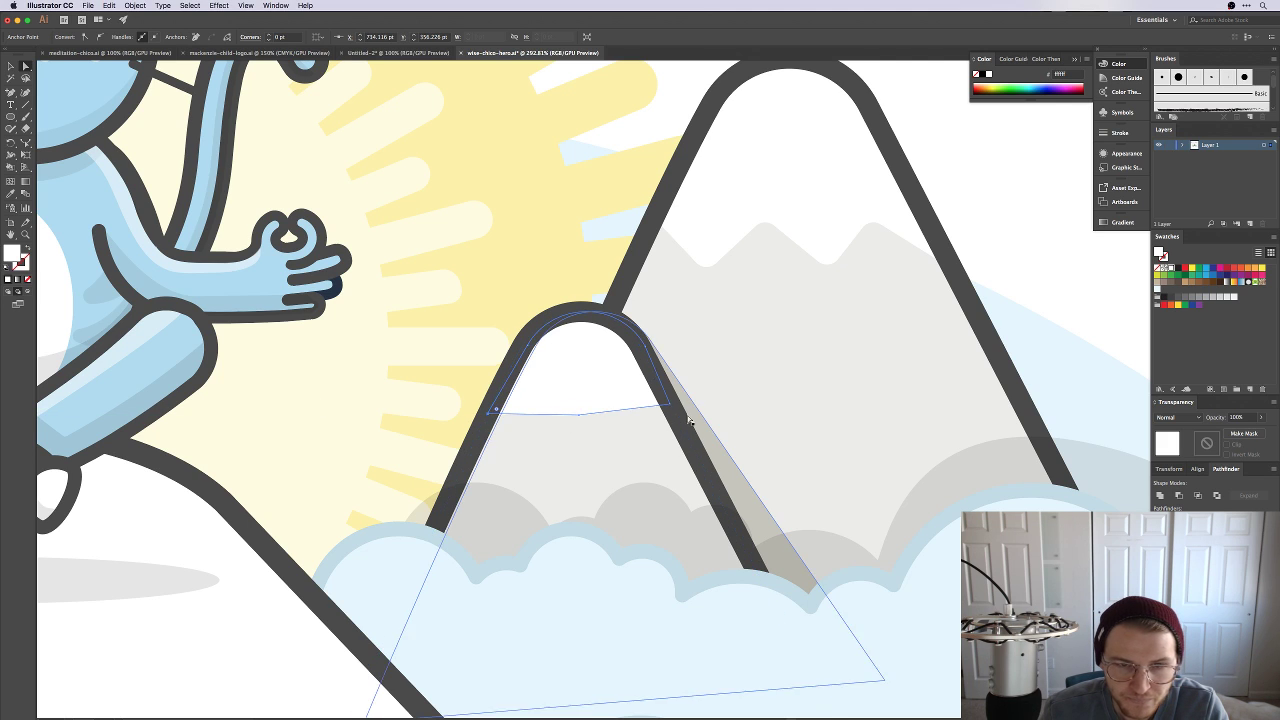
left_click_drag(670, 406, 672, 411)
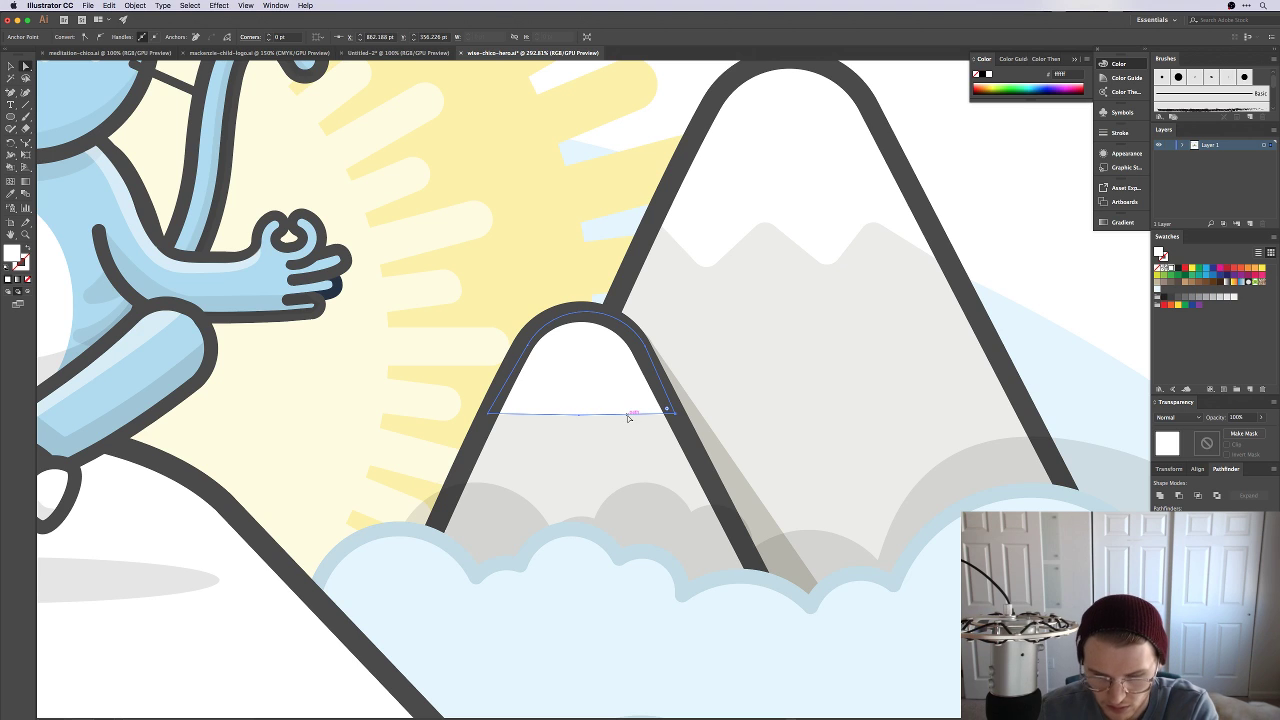
Step: Add an anchor point on each half of the small snow cap's lower edge and raise both to form a zigzag
key("p")
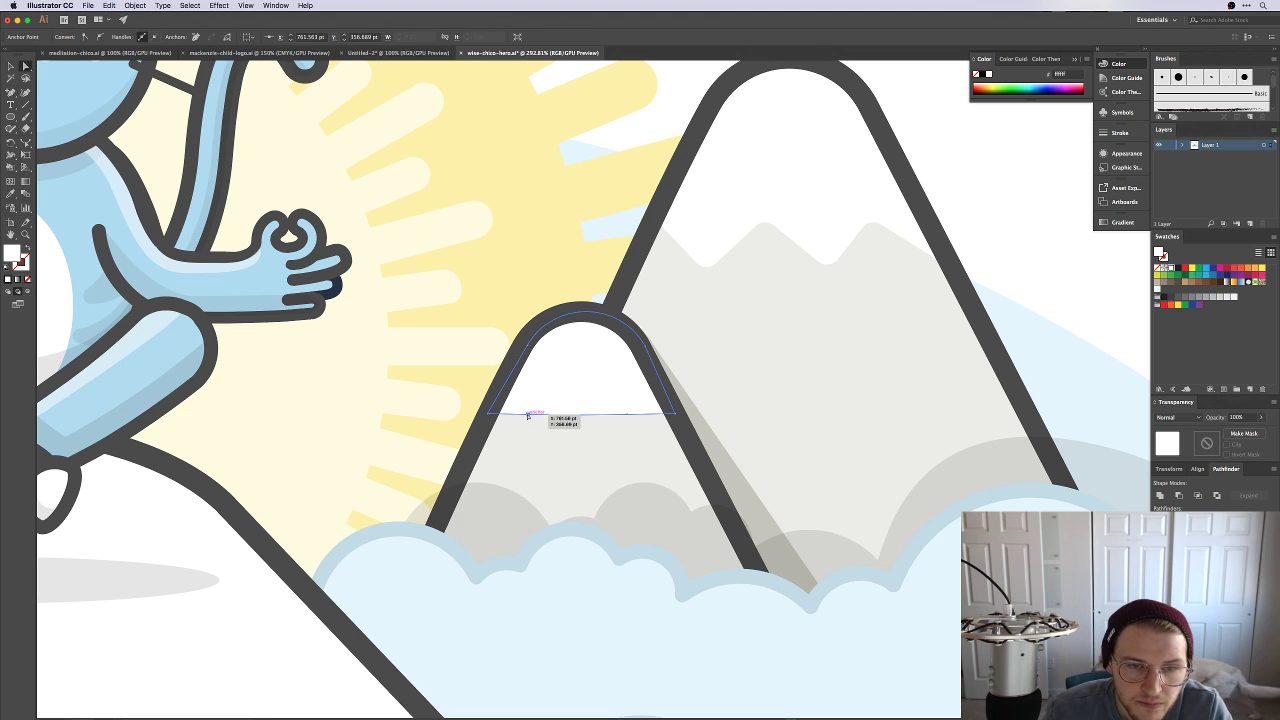
left_click_drag(529, 414, 538, 389)
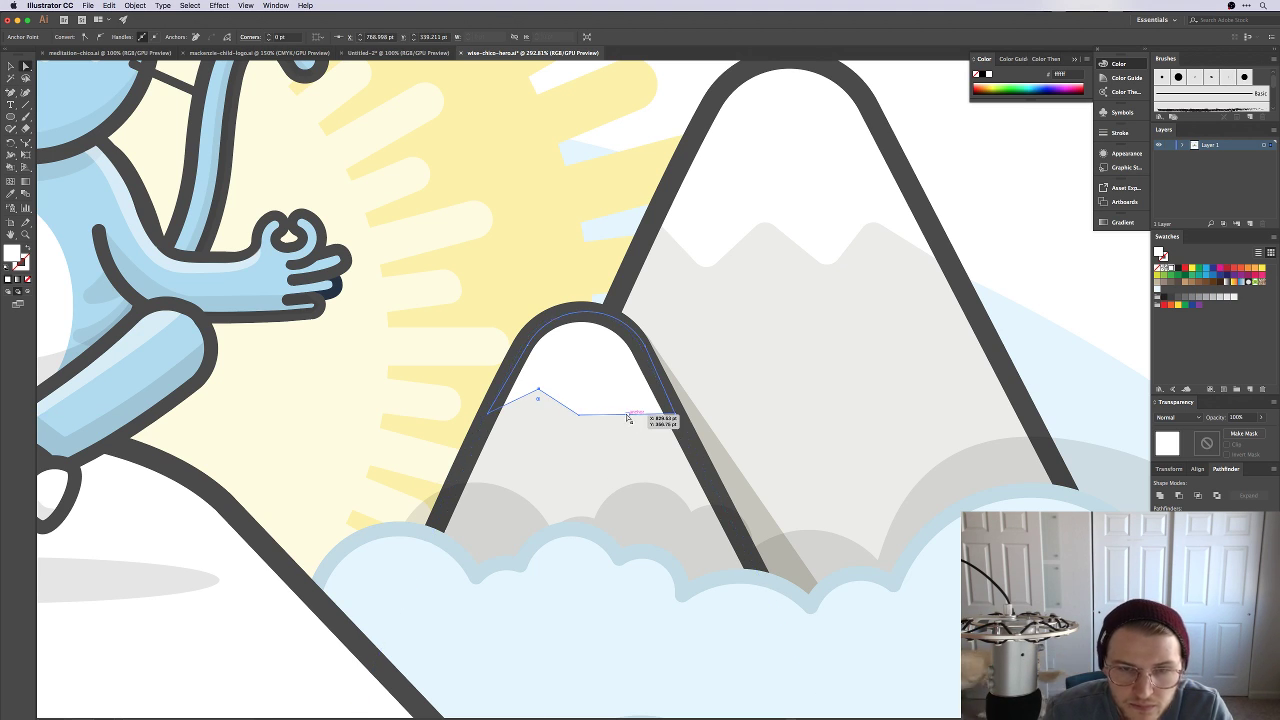
left_click_drag(628, 414, 620, 390)
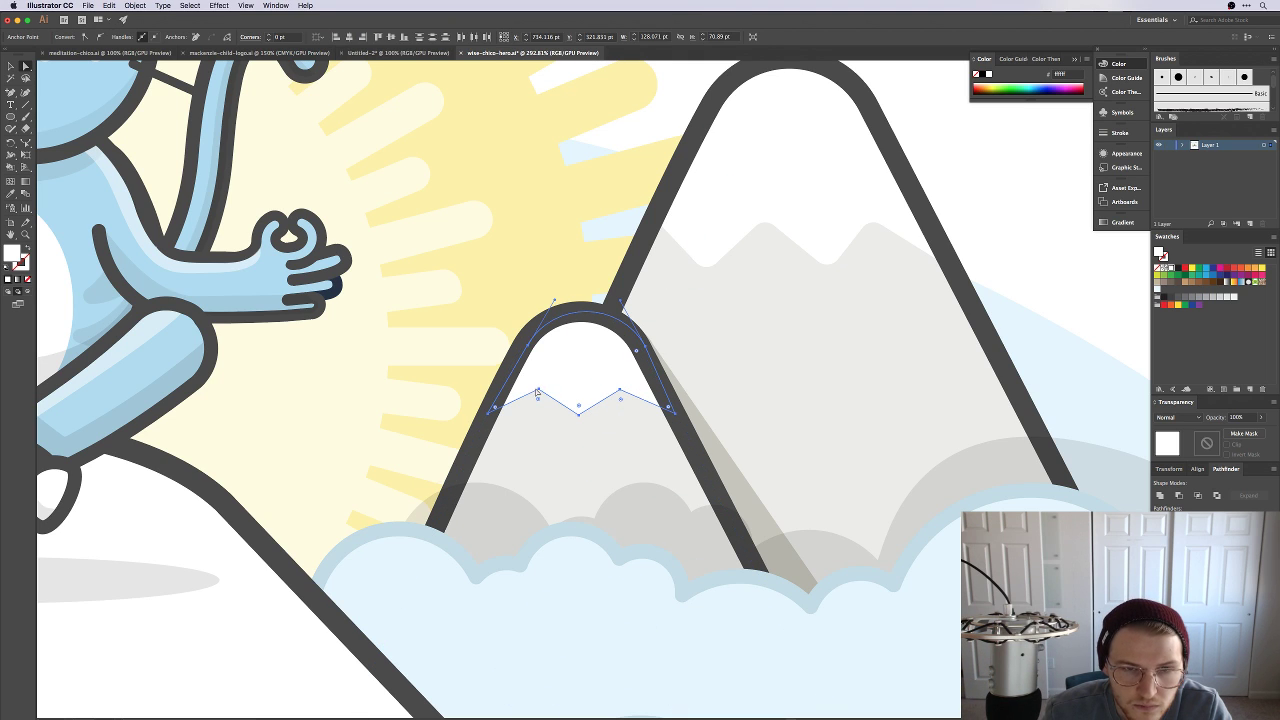
Step: Try rounding the small snow cap's zigzag points with a corner radius of about 11 pt, undoing the change
left_click_drag(537, 392, 538, 390)
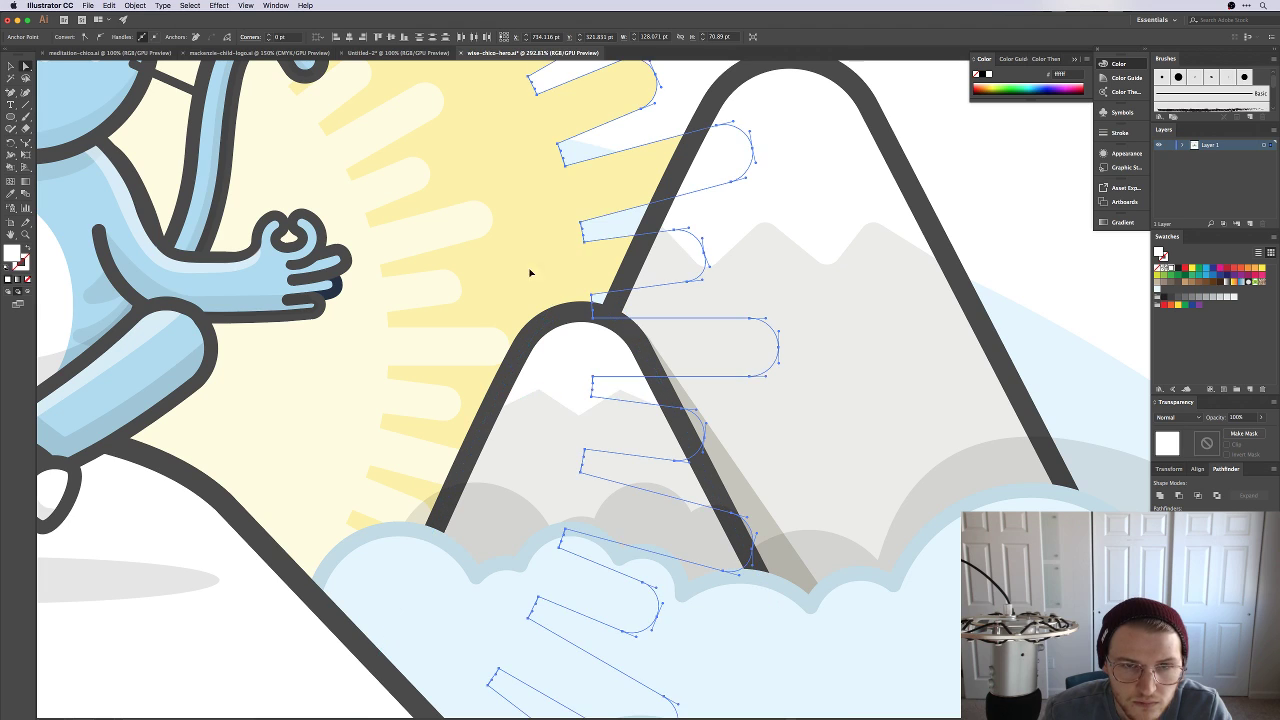
left_click(581, 413)
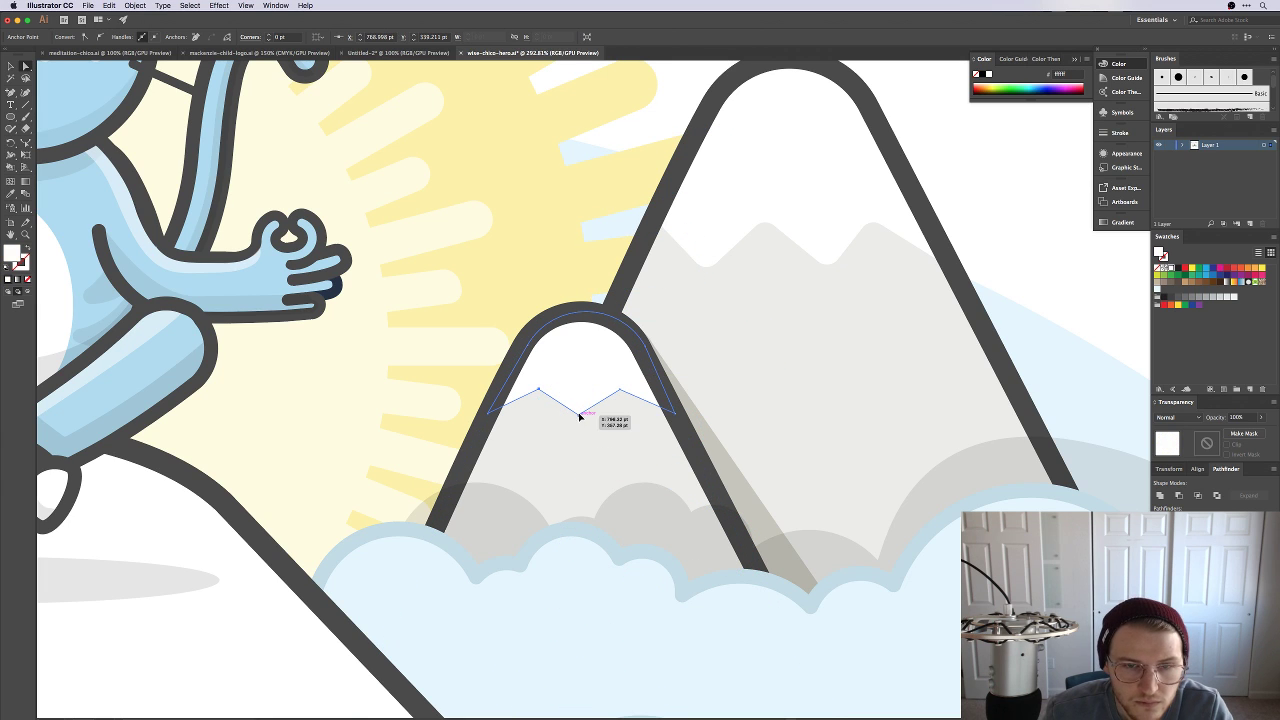
left_click(582, 414)
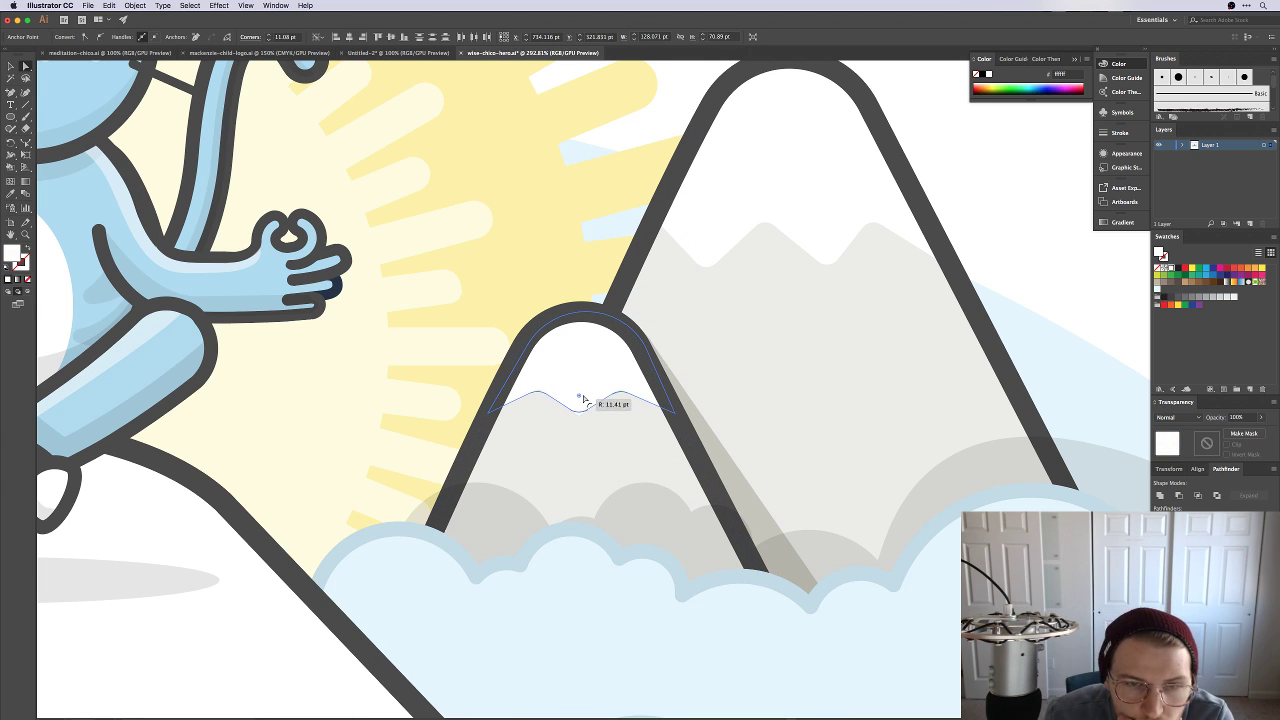
key("super+shift+a")
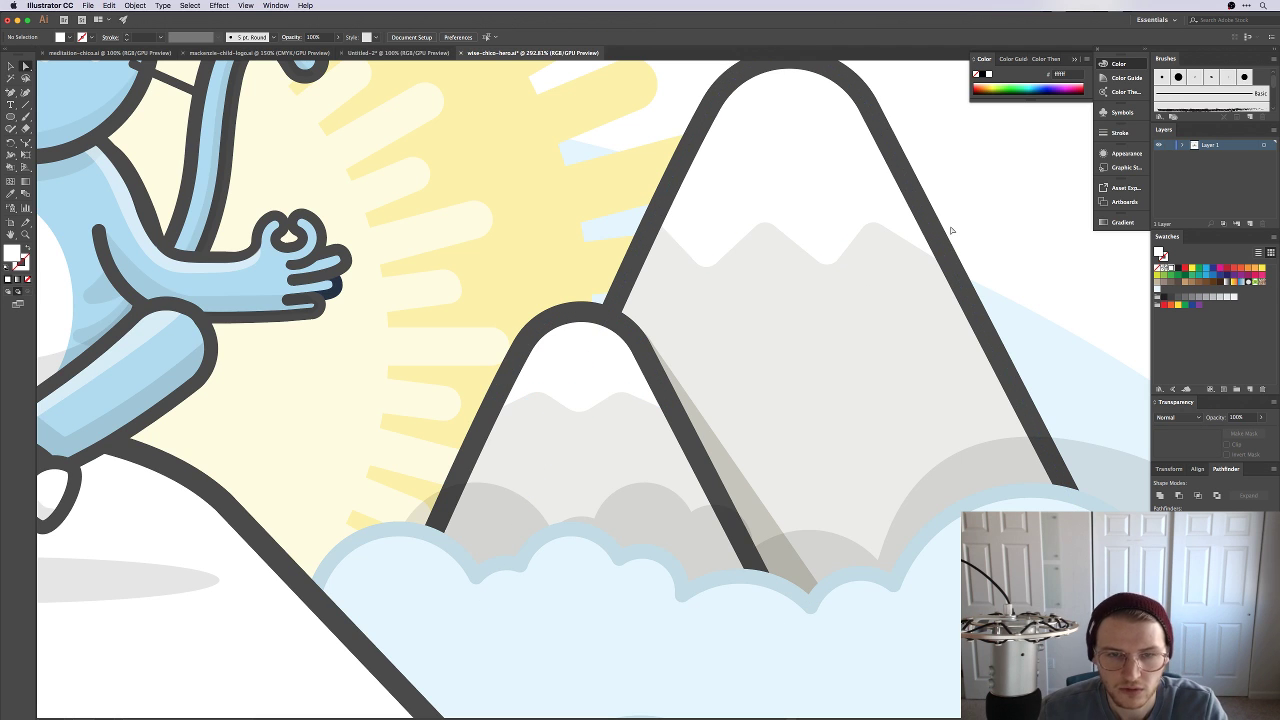
key("super+1")
key("super+minus")
key("super+equal")
key("super+equal")
key("super+equal")
key("super+equal")
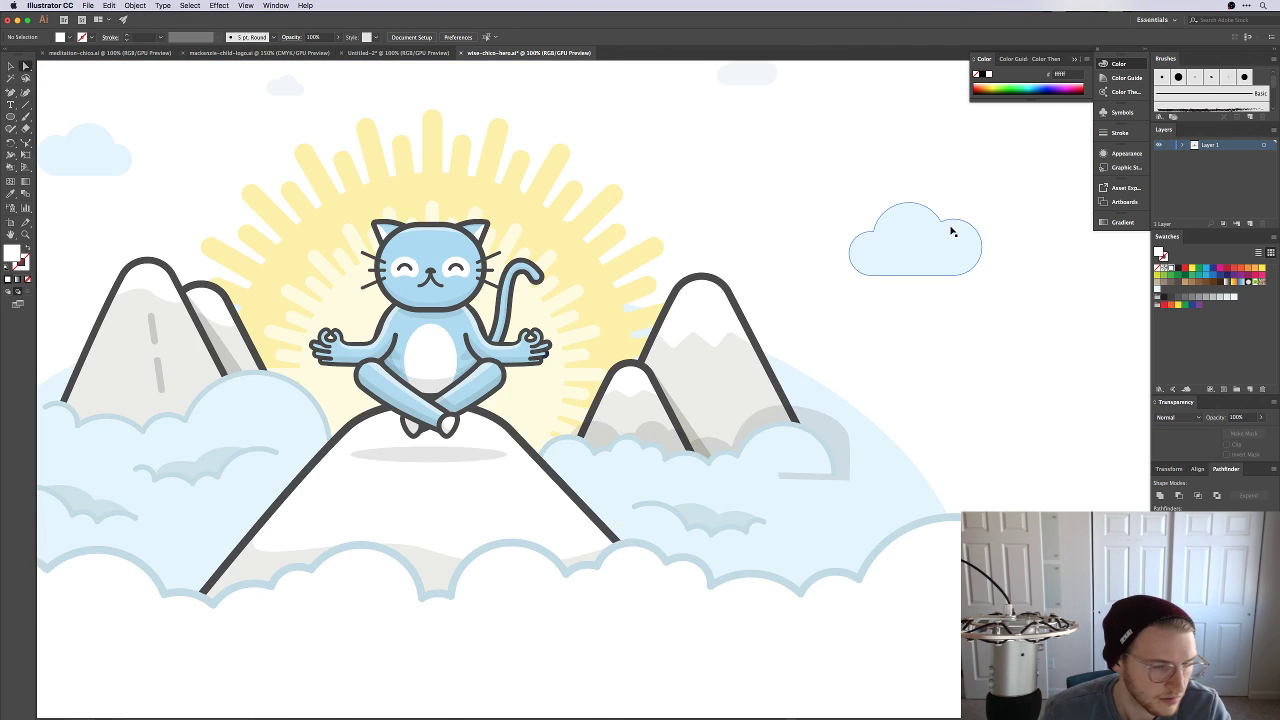
key("super+z")
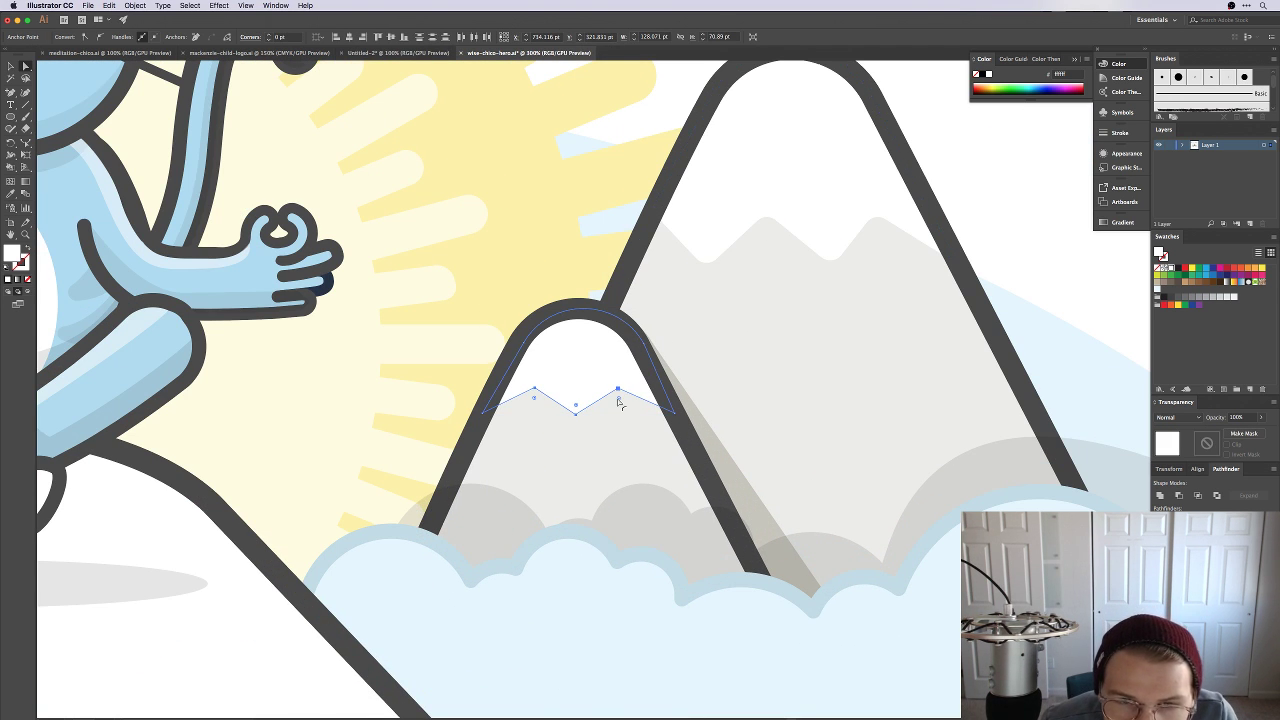
Step: Round the small snow cap's zigzag points slightly and check them in the full hero layout
left_click_drag(618, 397, 621, 401)
left_click(1056, 204)
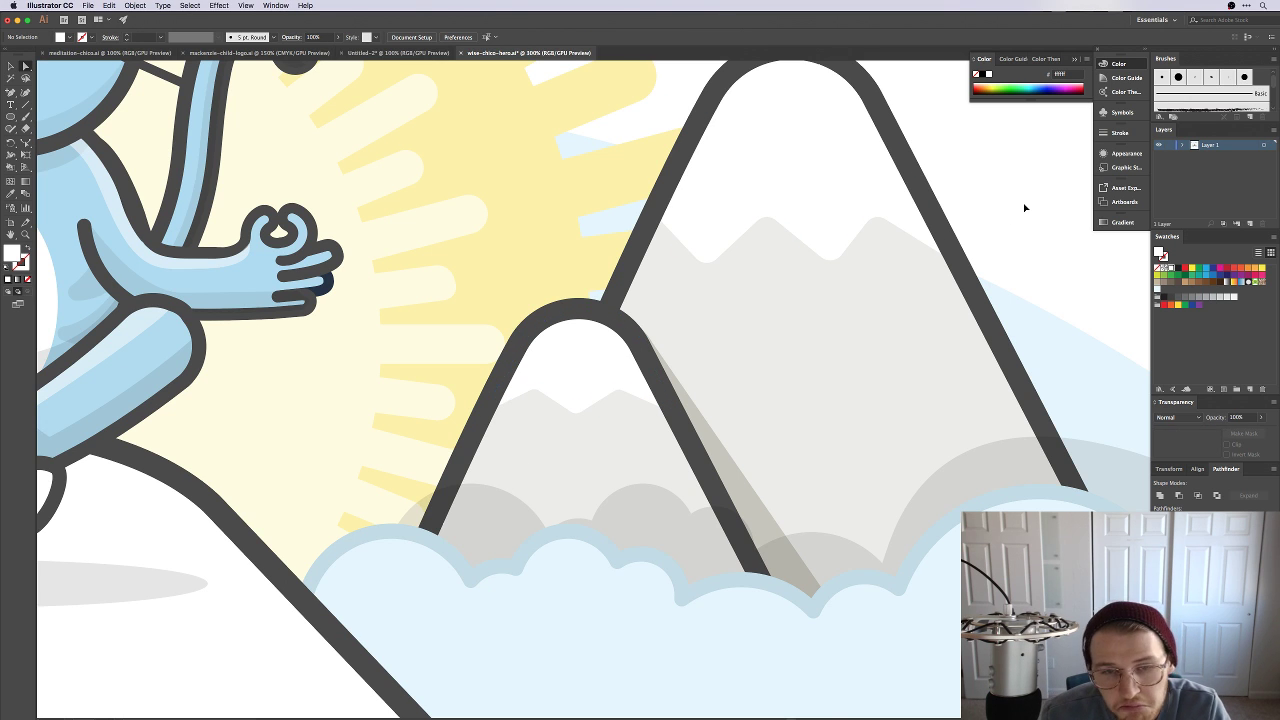
key("super+minus")
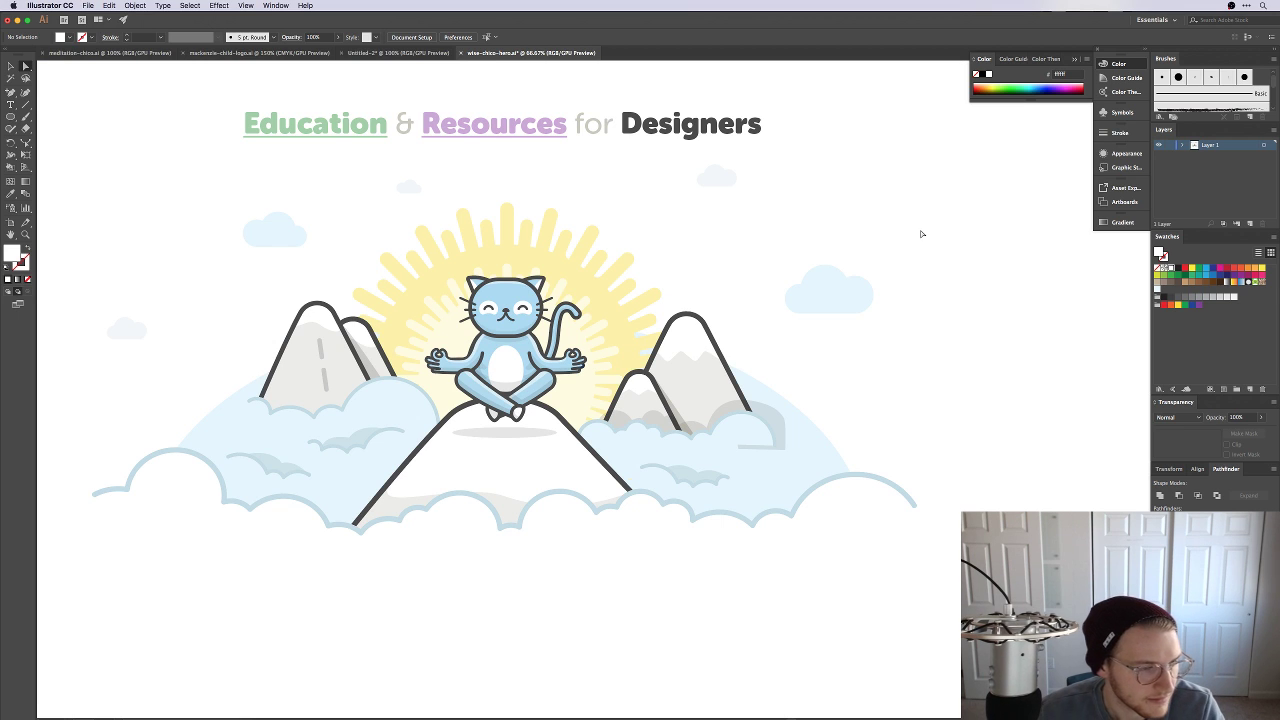
left_click_drag(832, 405, 883, 400)
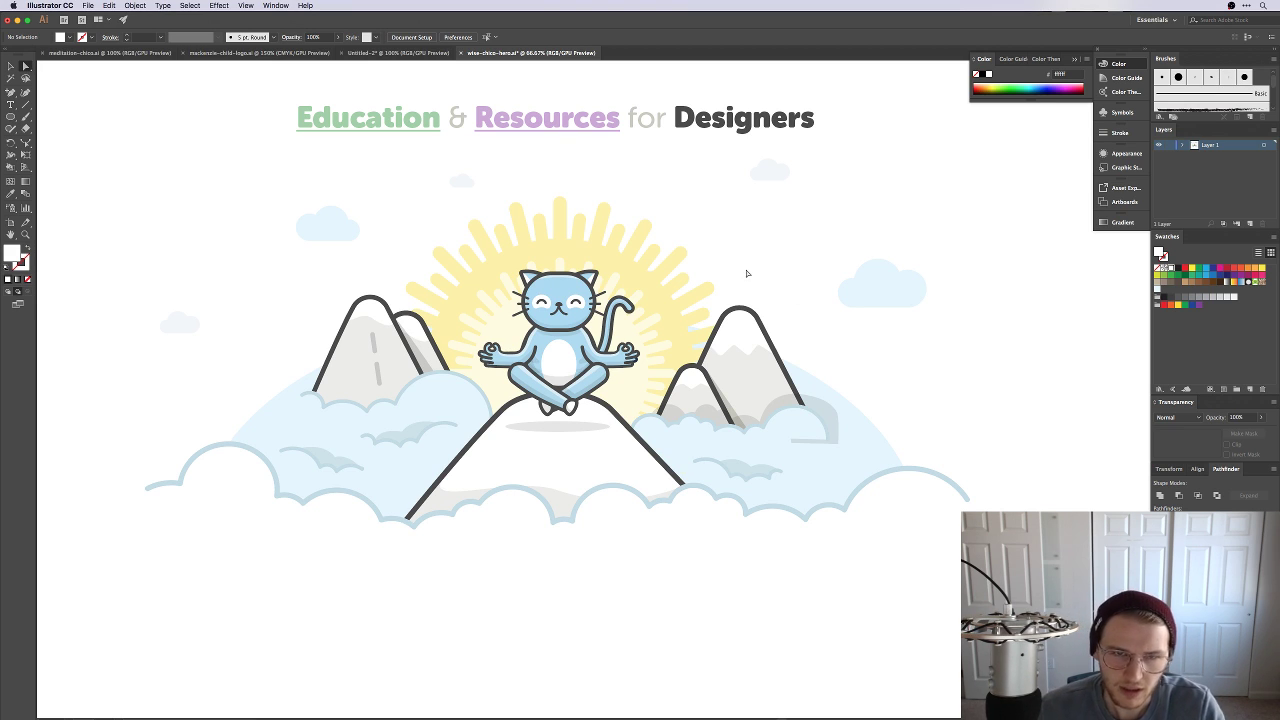
left_click_drag(746, 273, 779, 374)
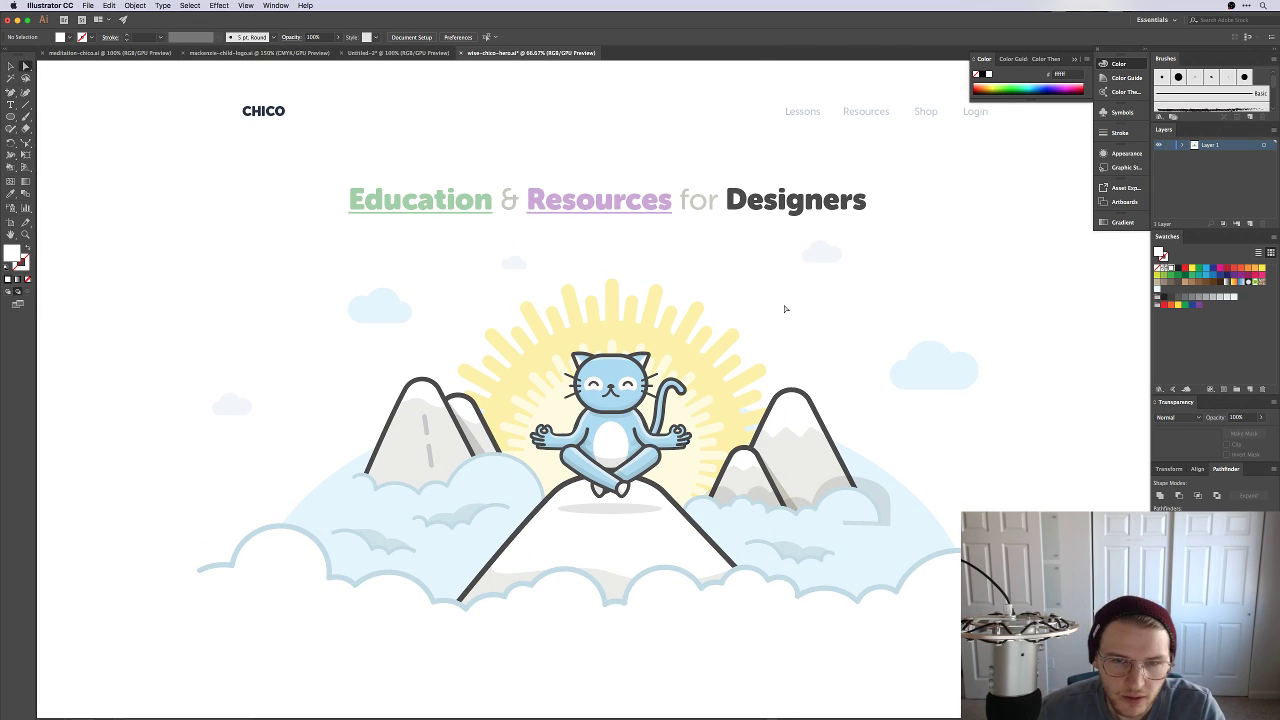
Step: Try recoloring the outer yellow sunburst to the pale orange f4d2a8
key("a")
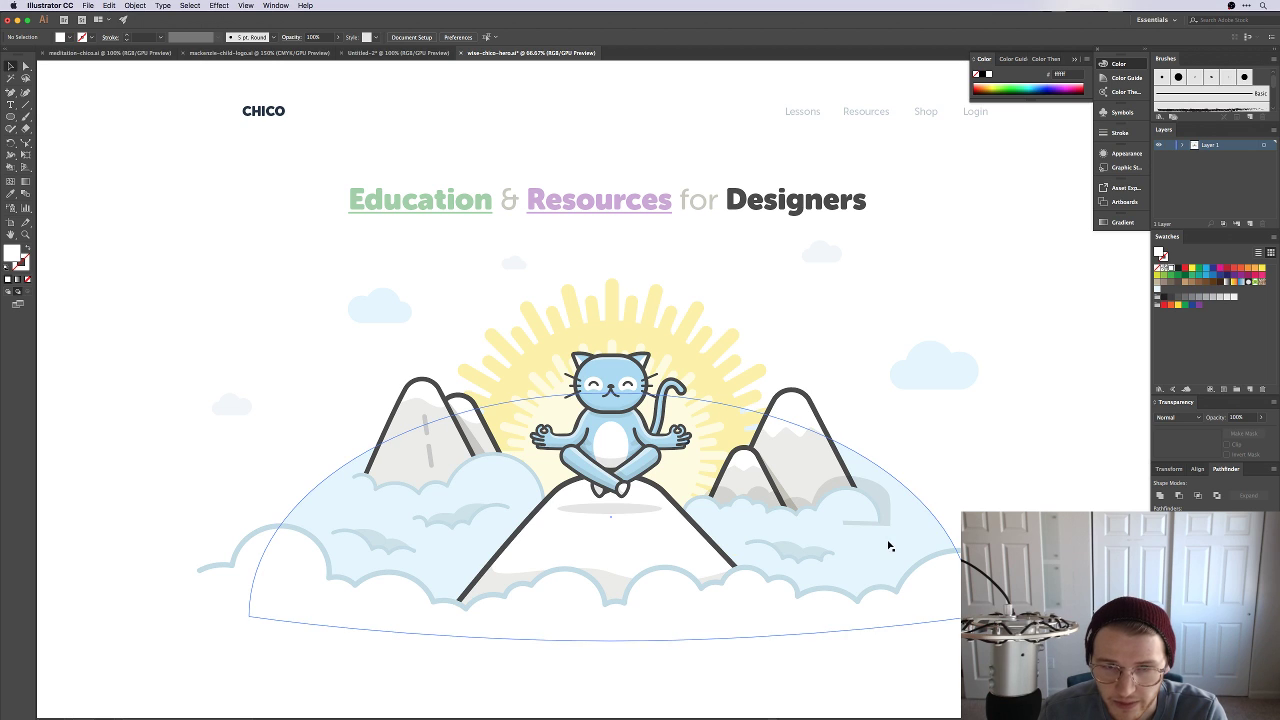
left_click(600, 345)
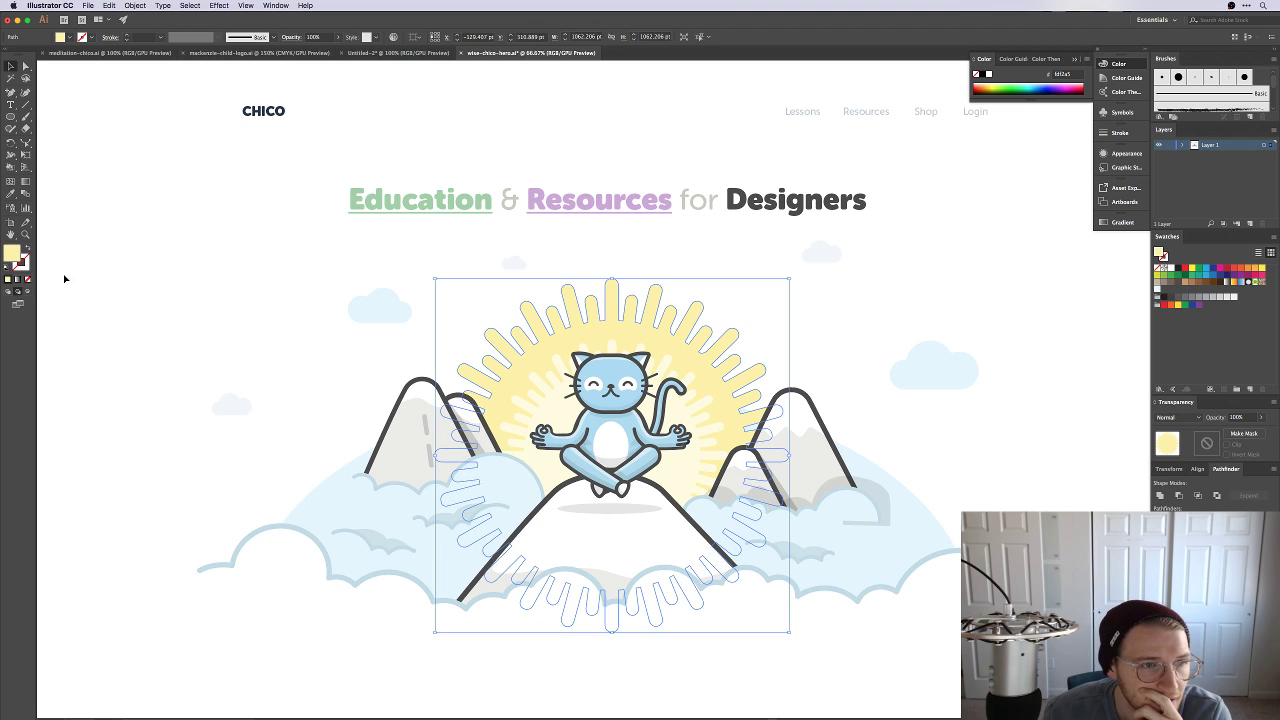
double_click(12, 253)
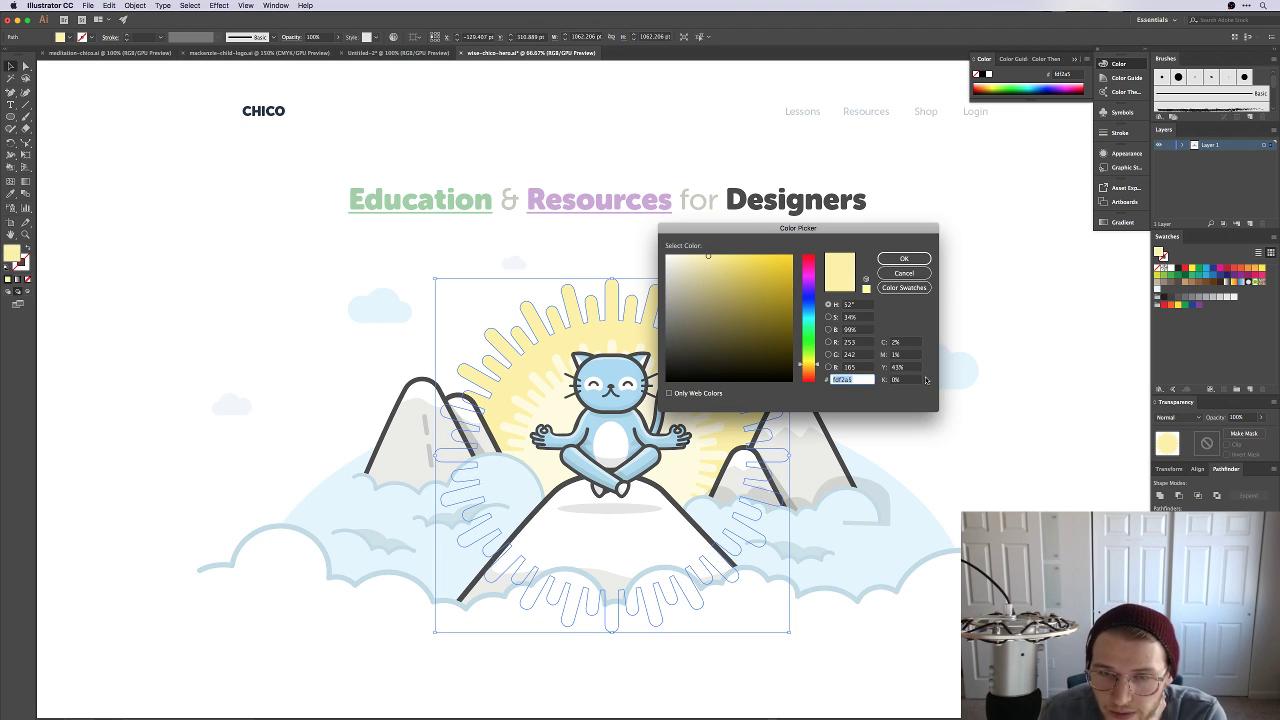
left_click_drag(809, 366, 810, 374)
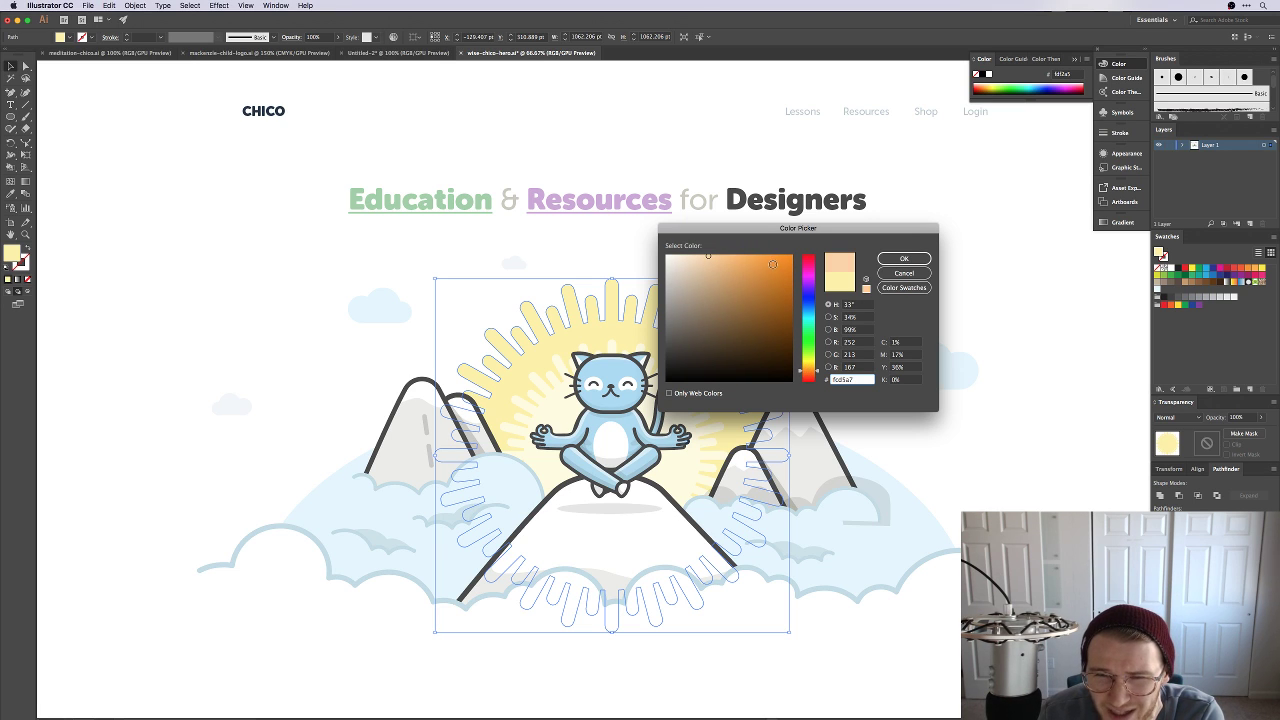
mouse_move(768, 268)
left_mouse_down()
mouse_move(714, 272)
mouse_move(705, 259)
left_mouse_up()
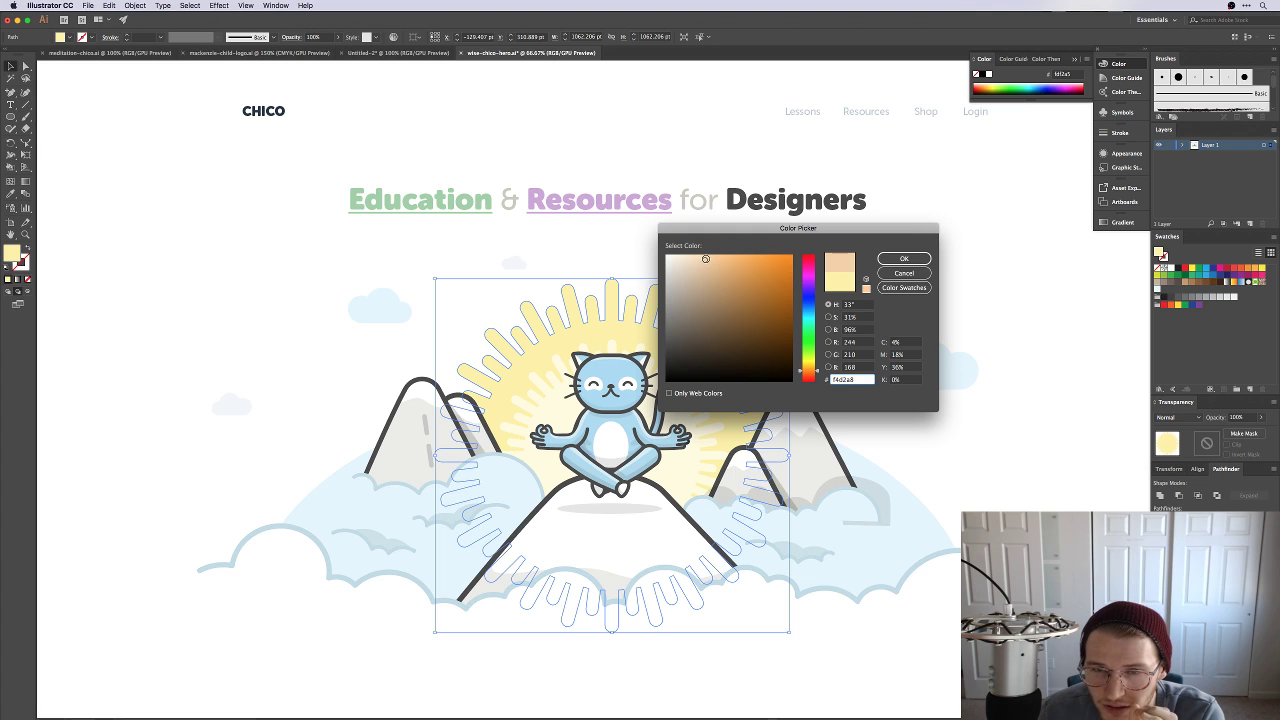
left_click(886, 259)
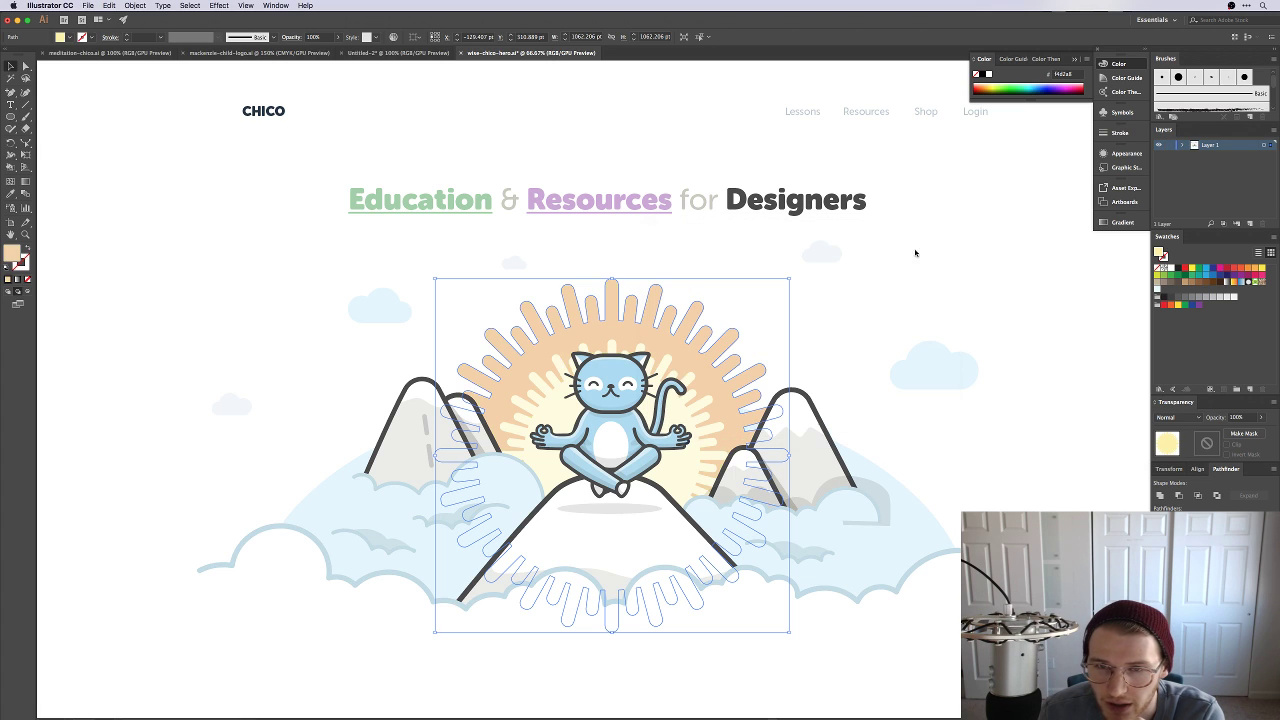
left_click(948, 253)
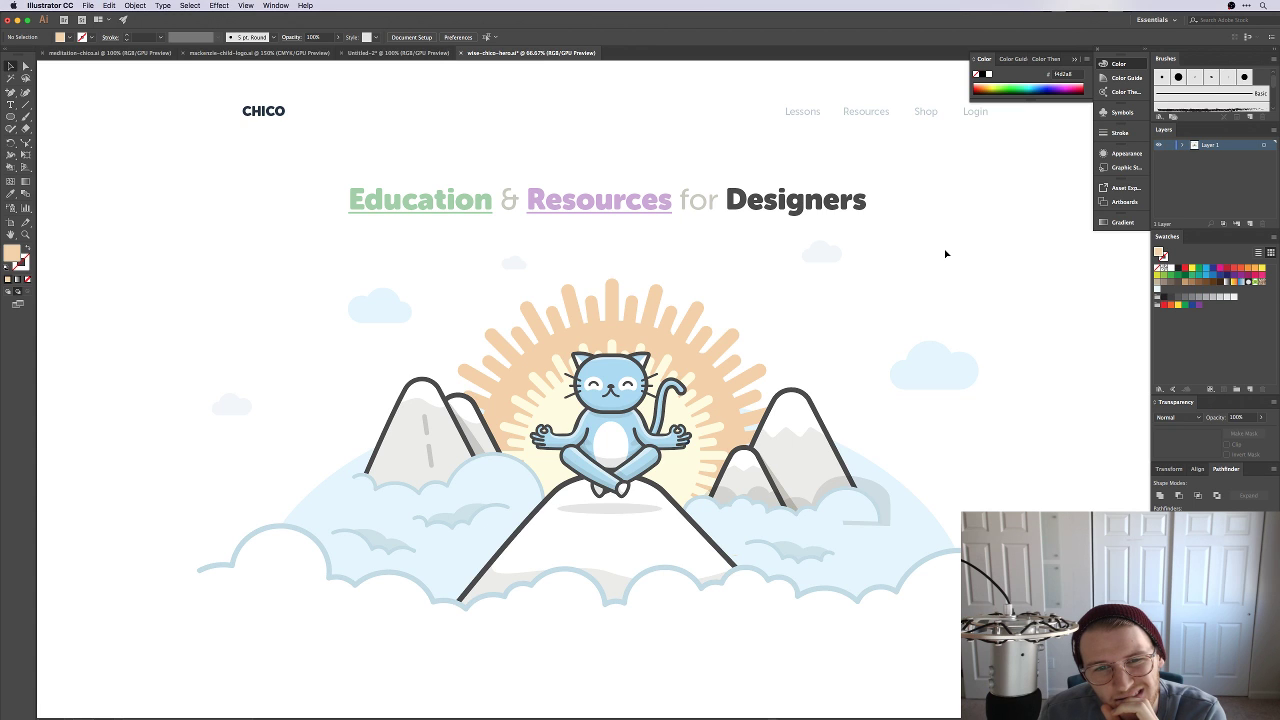
Step: Sample the hex code of the pale orange sunburst and undo its recoloring
scroll(945, 253, "up", 2)
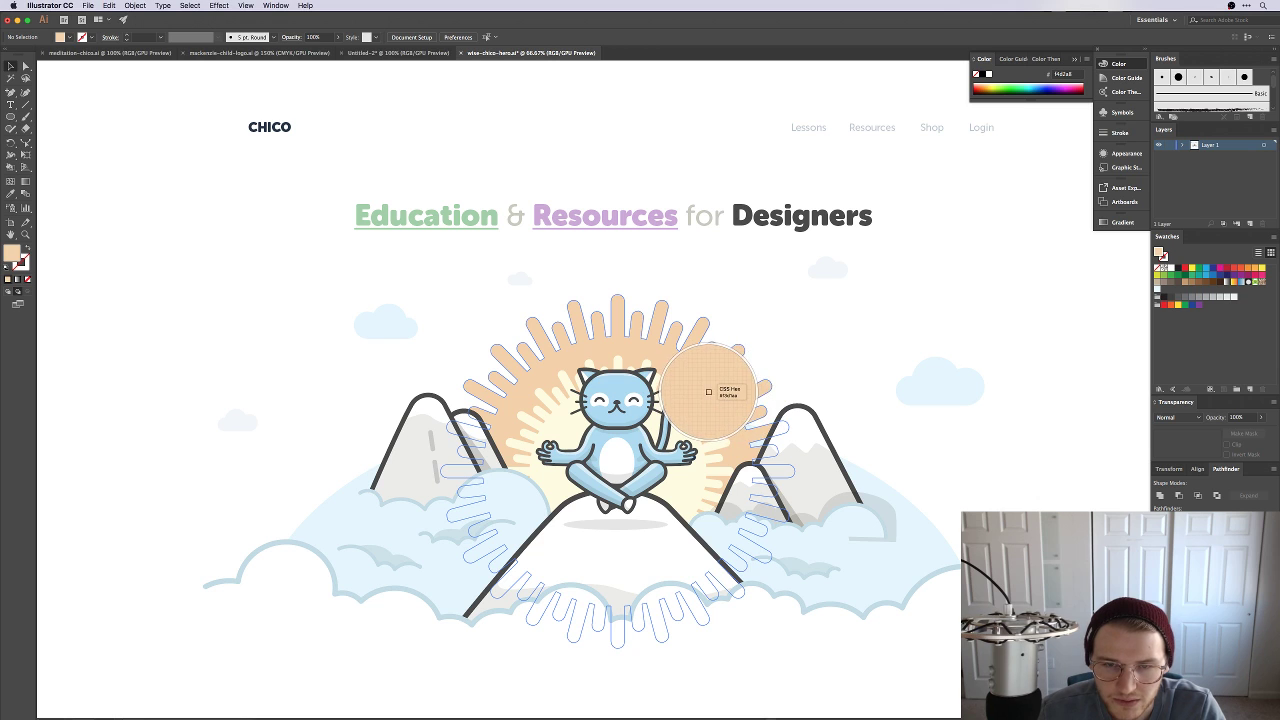
key("ctrl+z")
key("ctrl+z")
key("ctrl+z")
key("ctrl+z")
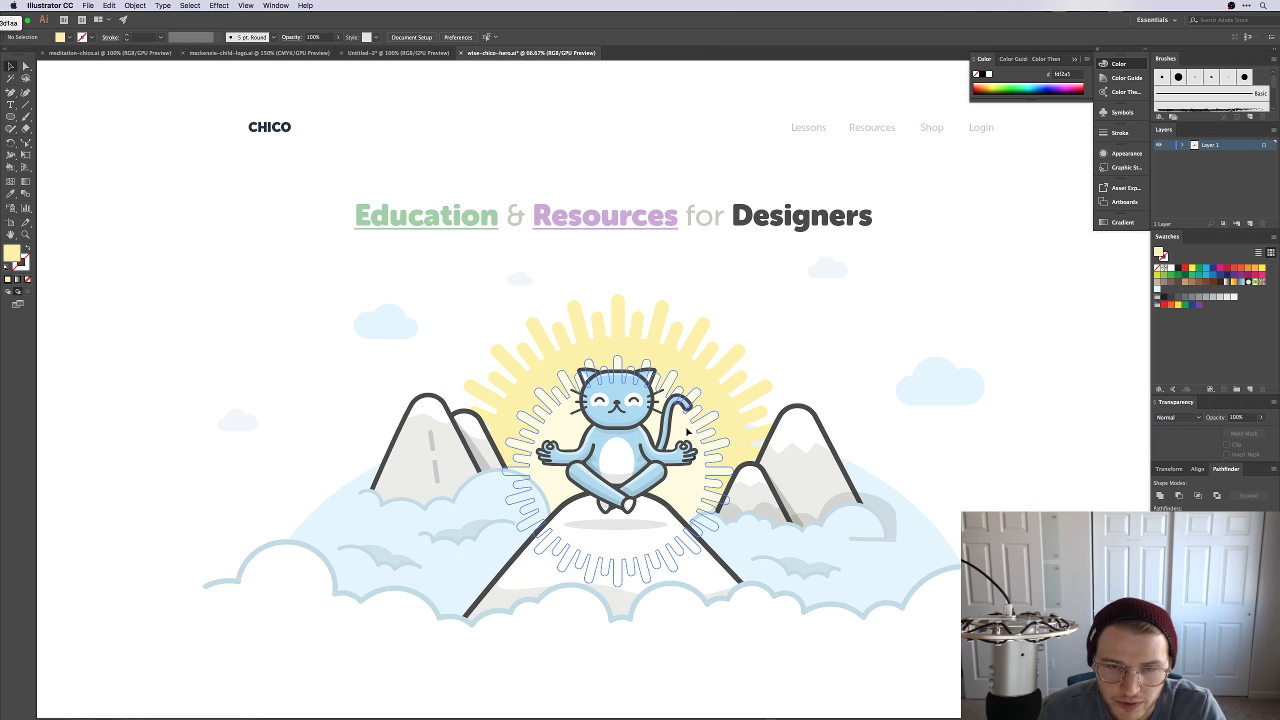
Step: Try filling the inner sunburst behind the cat with f3d1aa, undoing the change
double_click(12, 252)
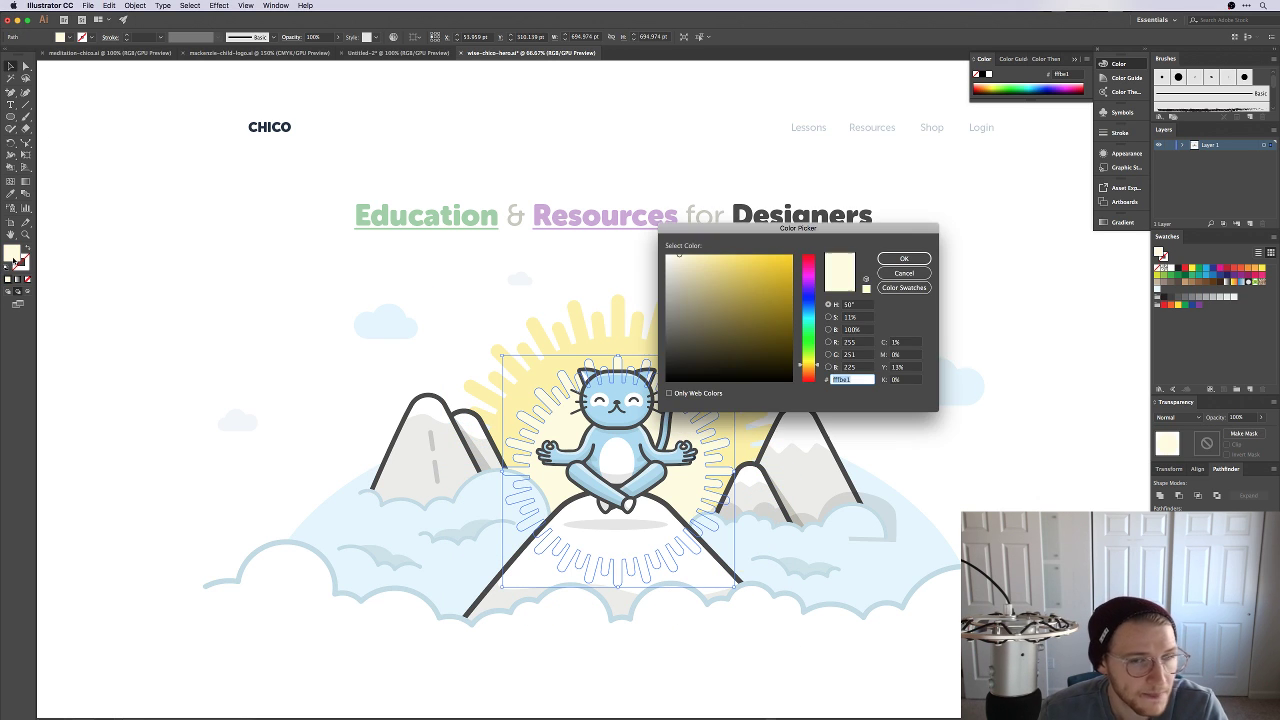
type("f3d1aa")
key("Tab")
left_click(904, 258)
left_click(977, 318)
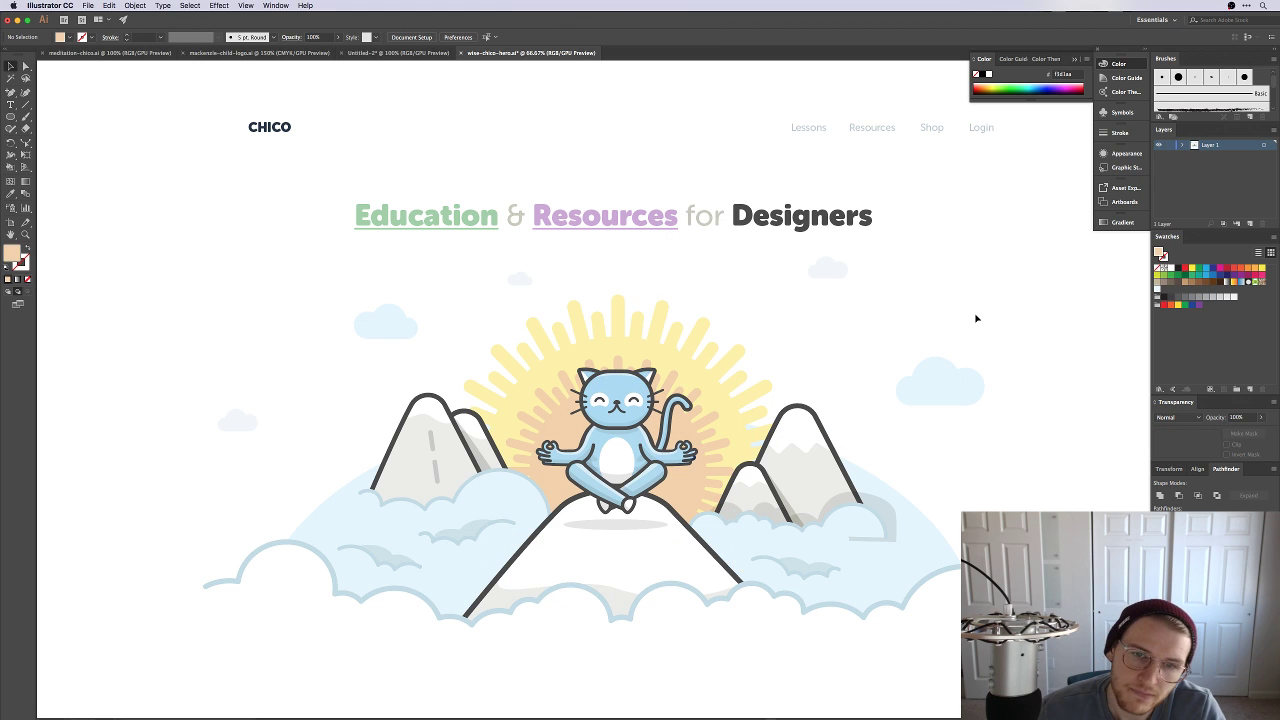
key("ctrl+z")
key("ctrl+z")
key("ctrl+z")
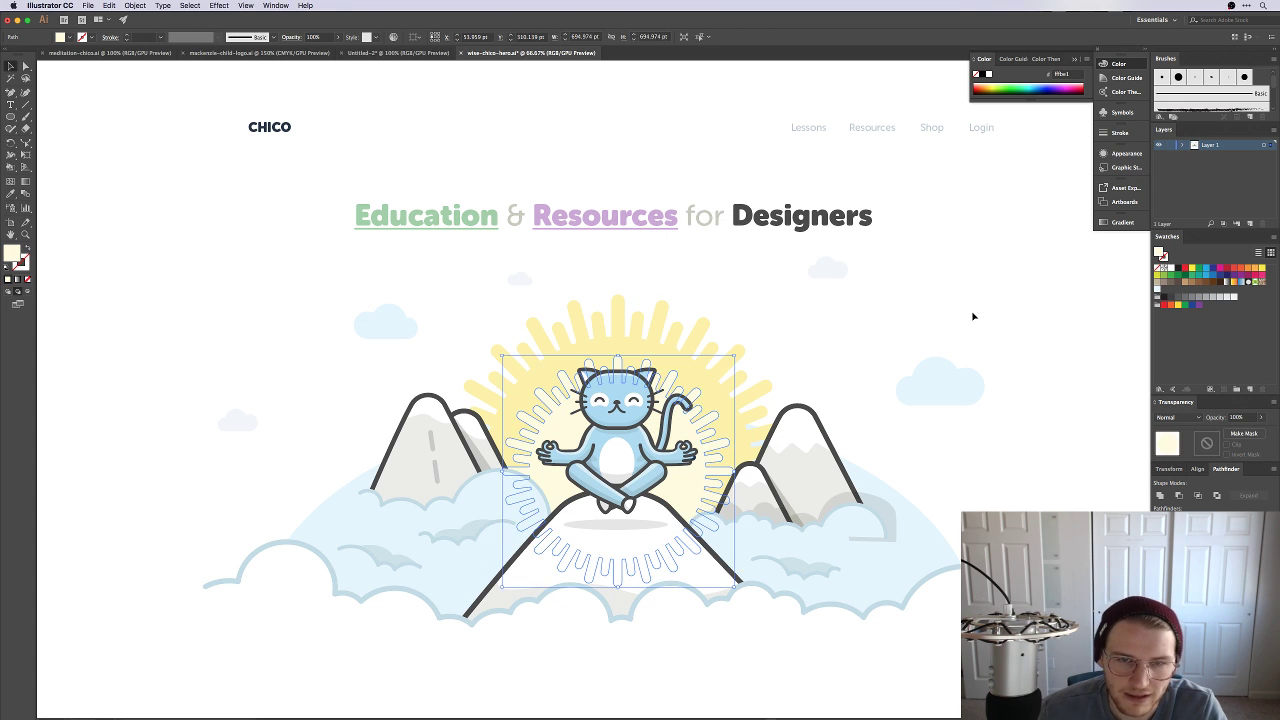
Step: Retract the curve handle at the lower-left corner of the central mountain's snow cap so it becomes a sharp corner
left_click_drag(927, 367, 898, 349)
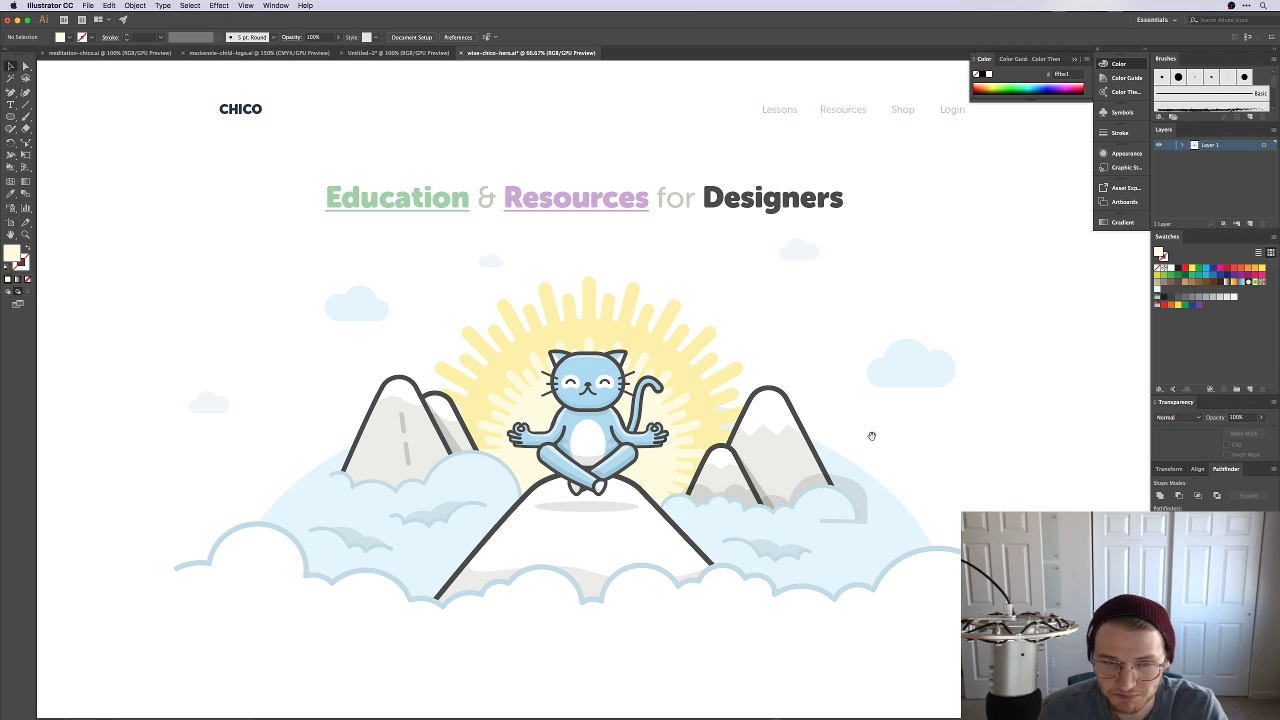
left_click_drag(789, 657, 810, 700)
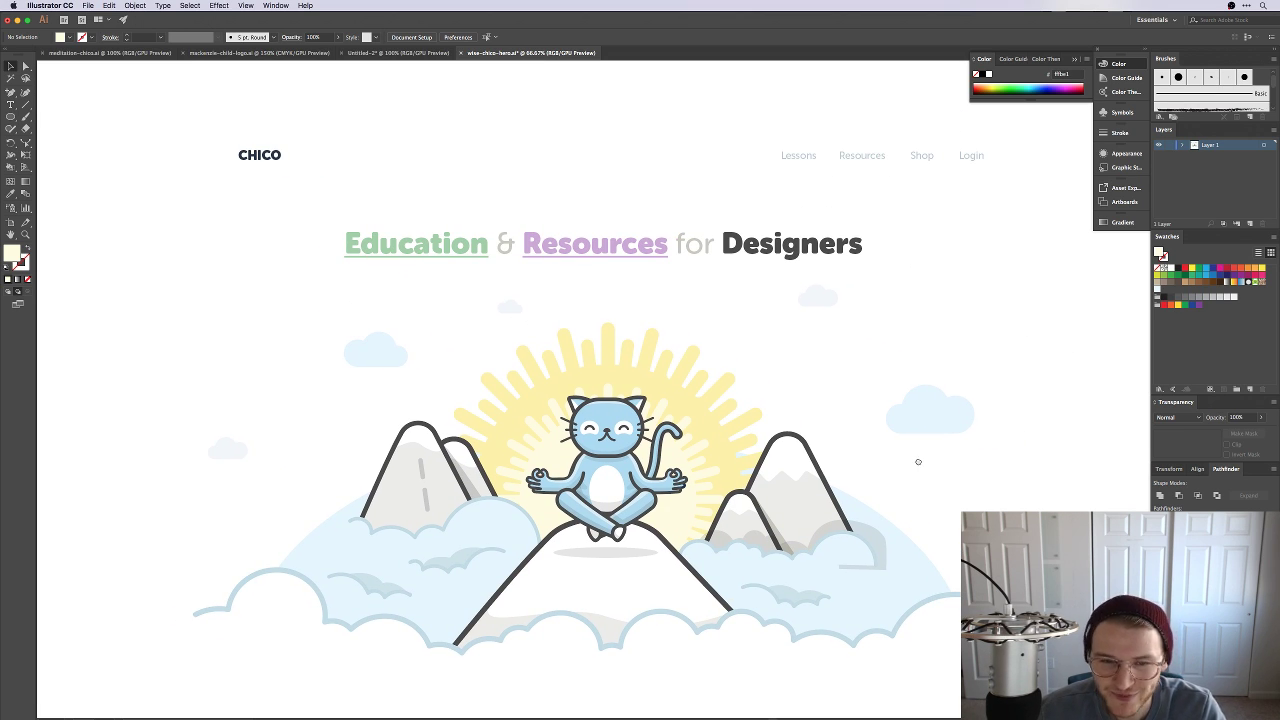
key("super+equal")
key("super+equal")
left_click_drag(750, 630, 836, 401)
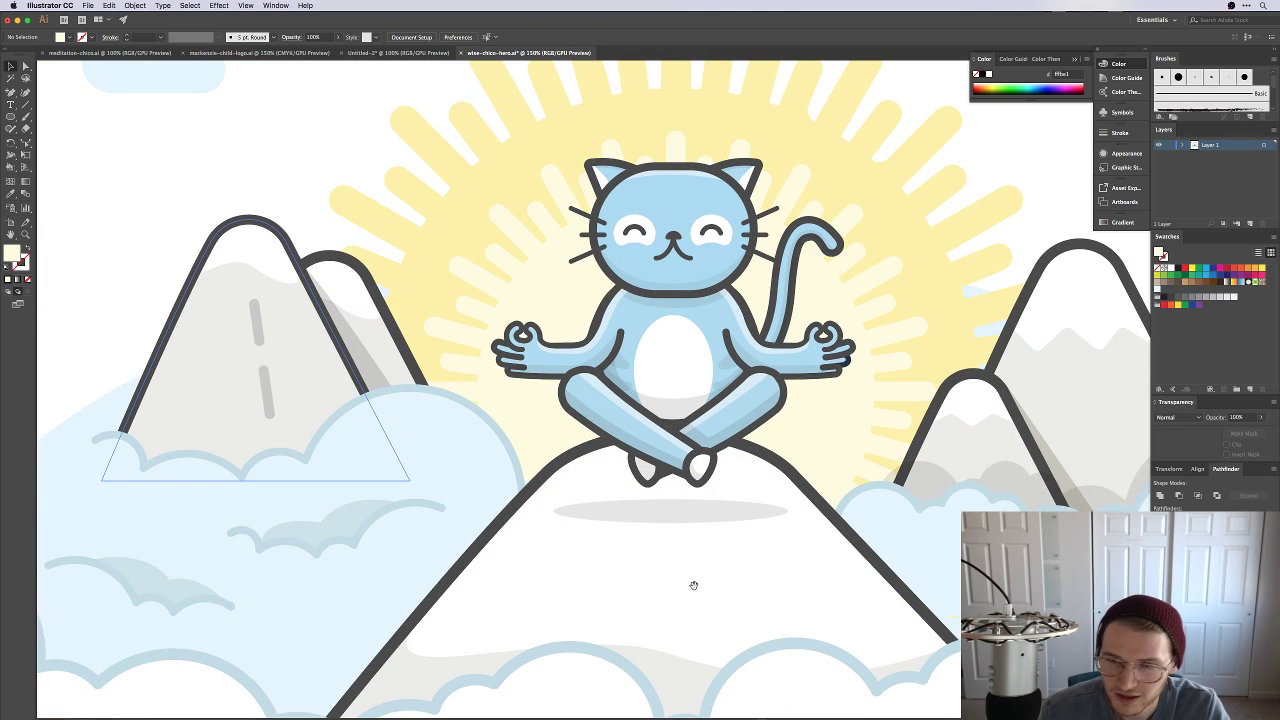
left_click_drag(694, 586, 643, 480)
left_click(622, 469)
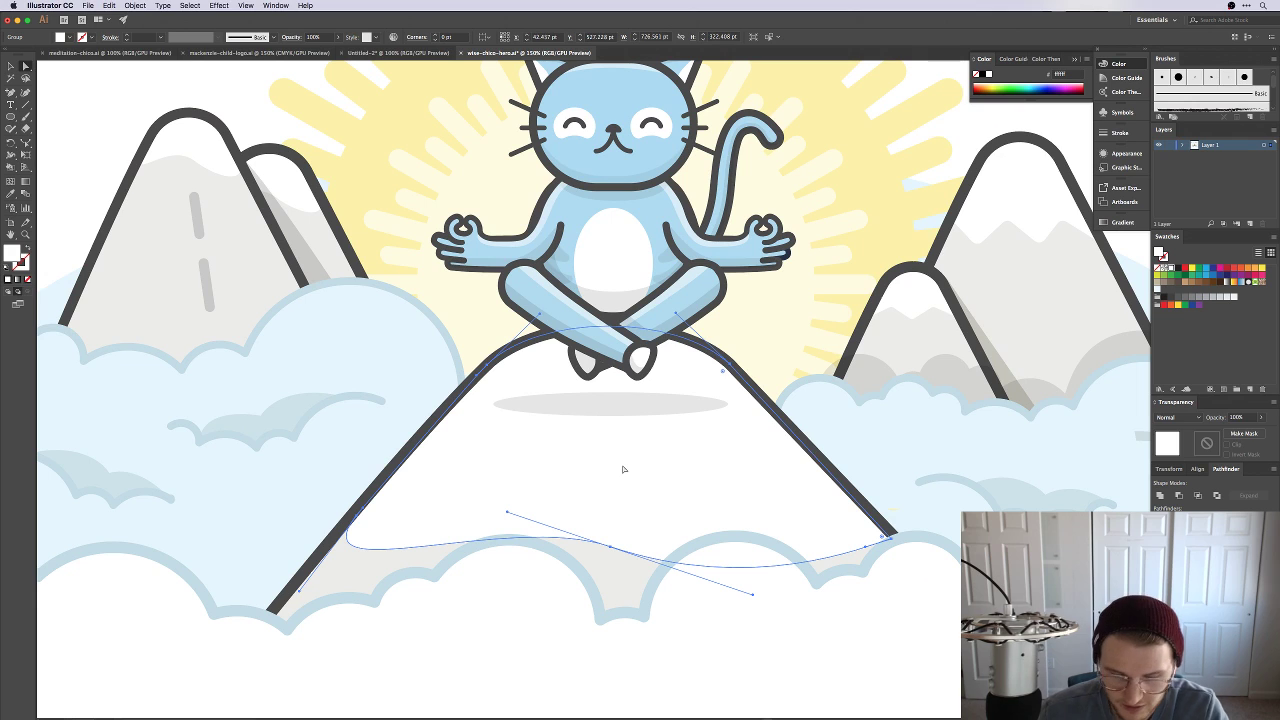
left_click(298, 594)
key("super+shift+a")
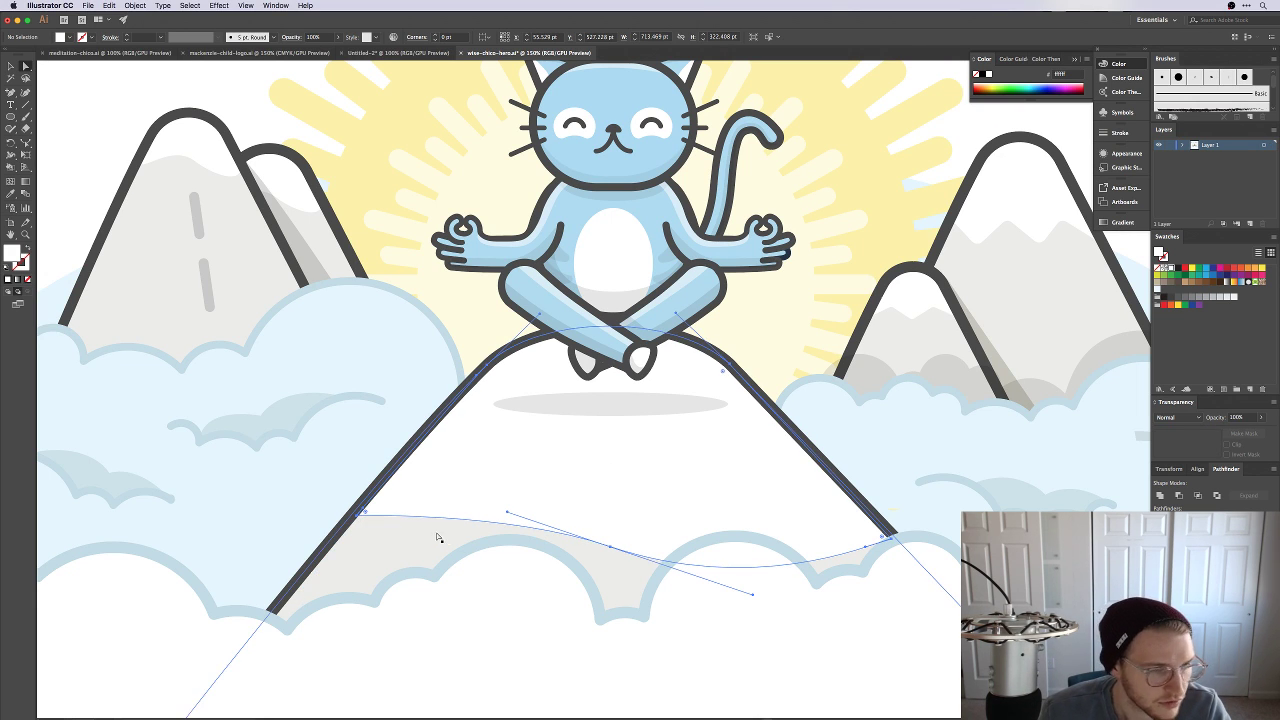
Step: Straighten the central snow cap's lower edge by collapsing the middle anchor's handles, and raise its right corner along the mountain outline
left_click_drag(507, 514, 631, 540)
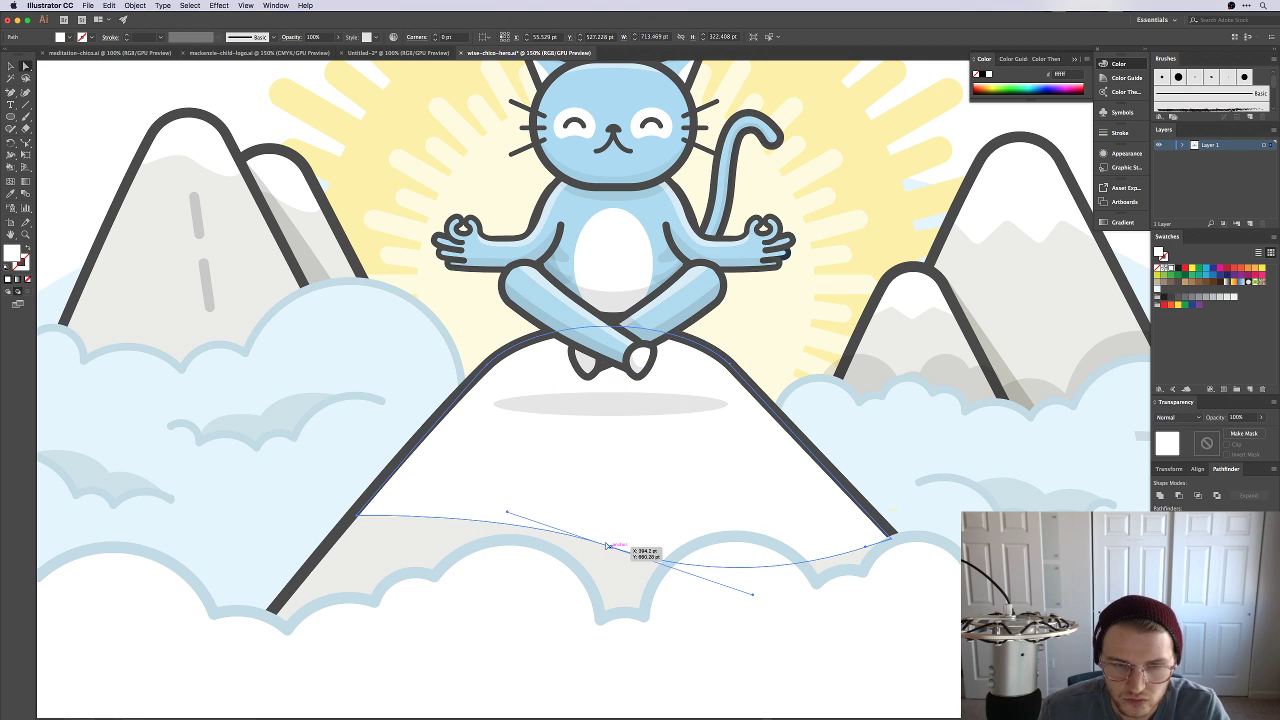
left_click(616, 547)
left_click_drag(509, 514, 605, 545)
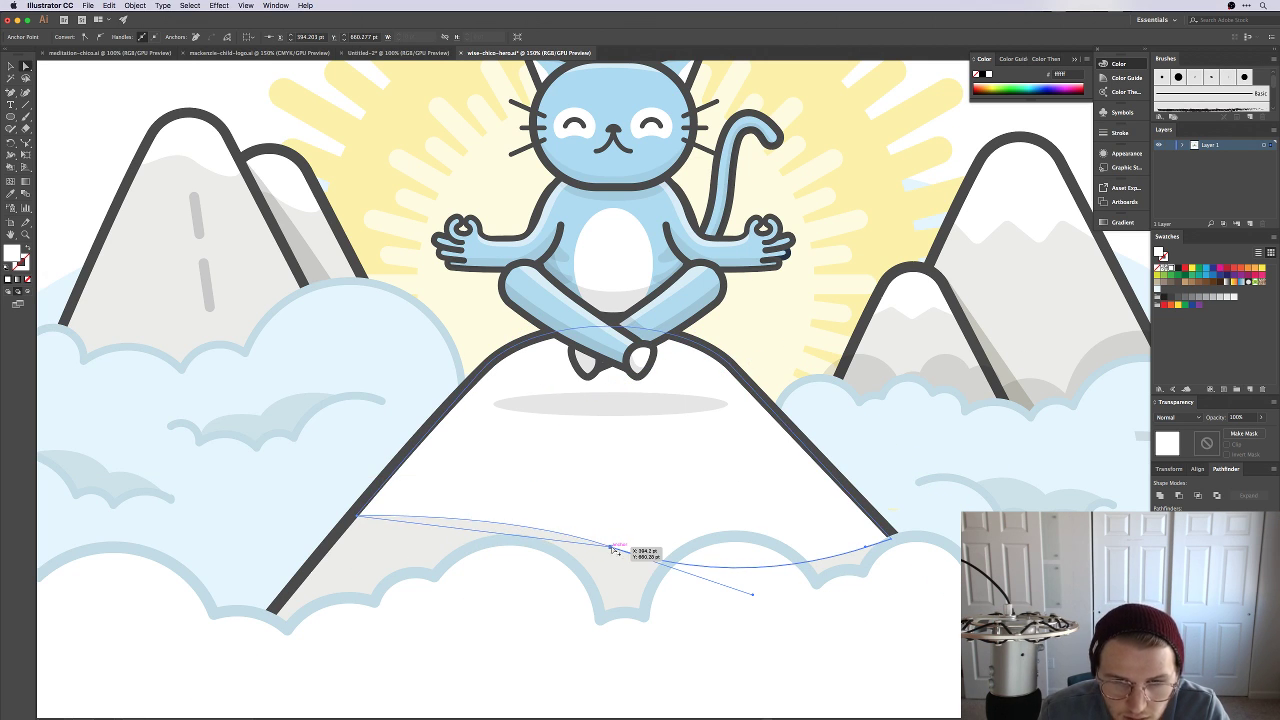
left_click_drag(751, 594, 614, 546)
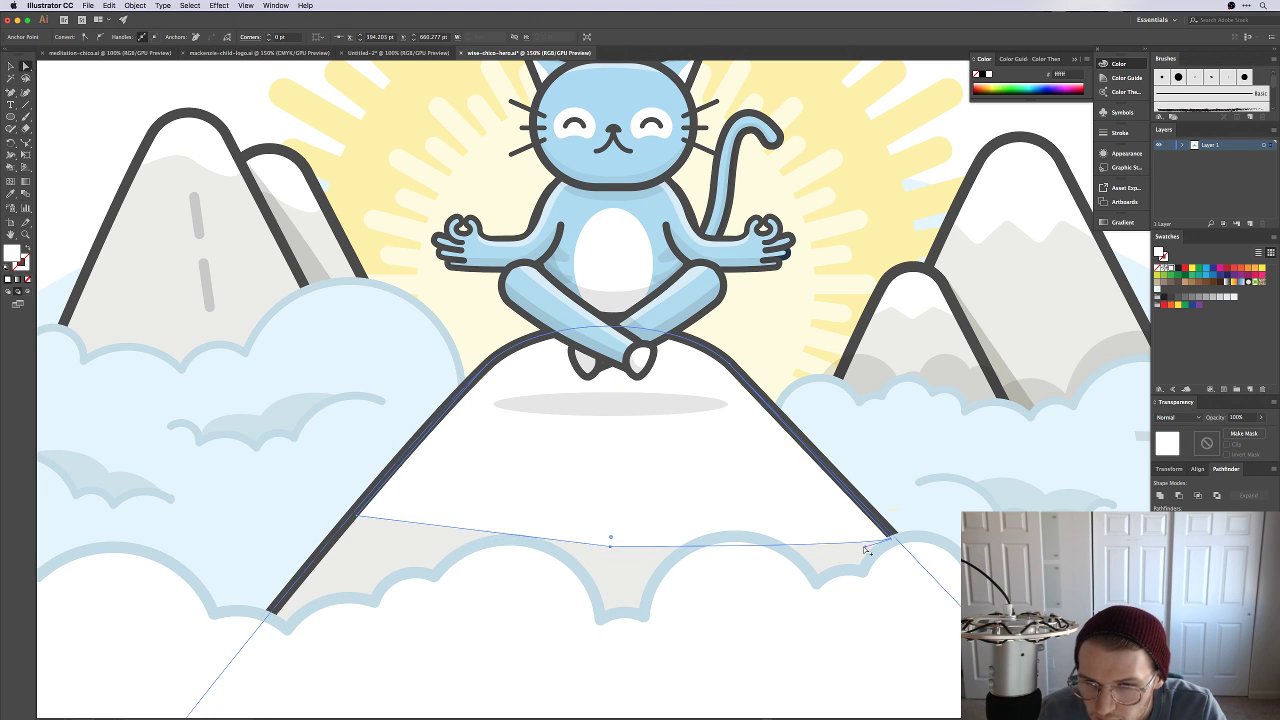
left_click_drag(893, 538, 866, 517)
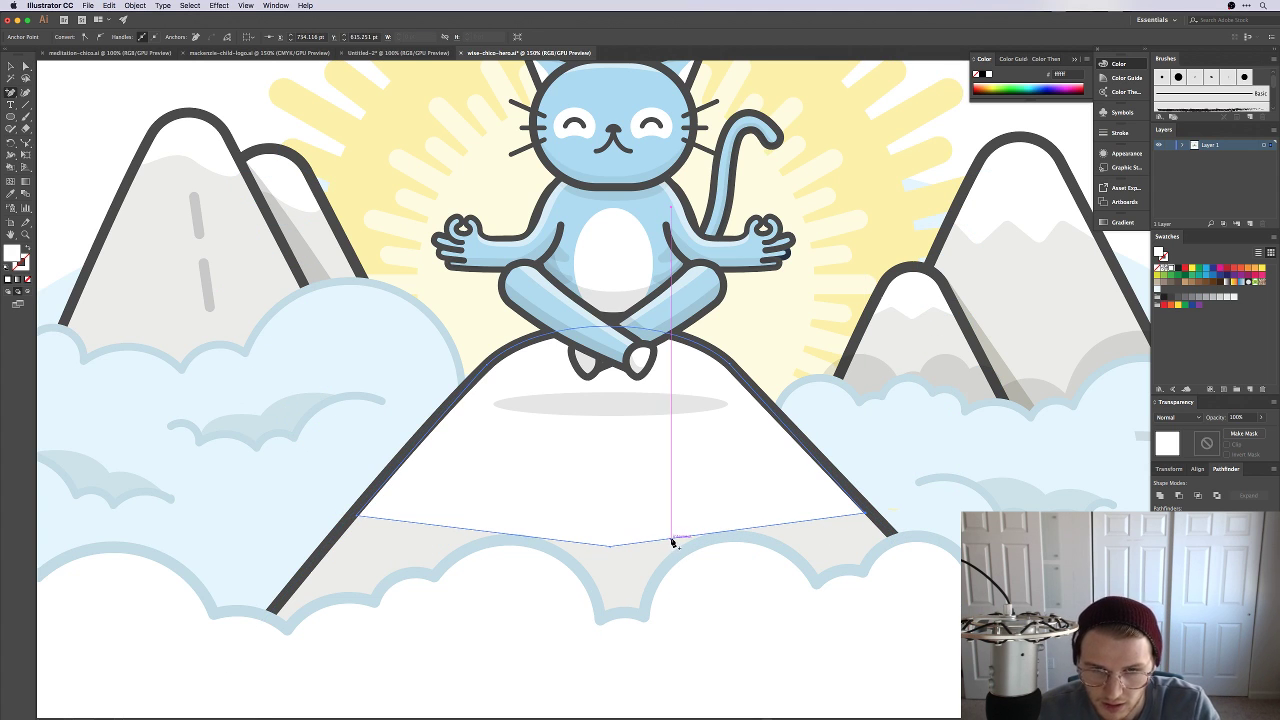
Step: Add anchor points along the central snow cap's lower edge and move them to form a zigzag with four upward peaks
left_click(736, 530)
left_click_drag(735, 530, 445, 487)
key("a")
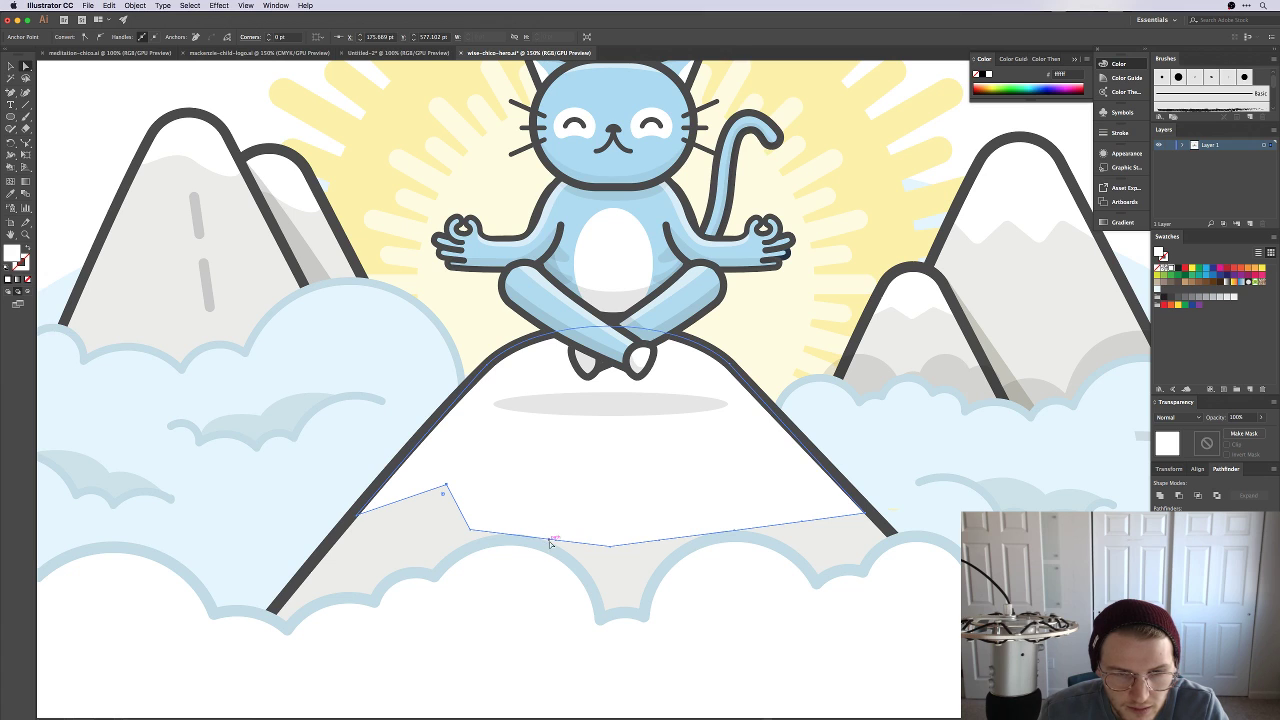
left_click_drag(558, 539, 662, 495)
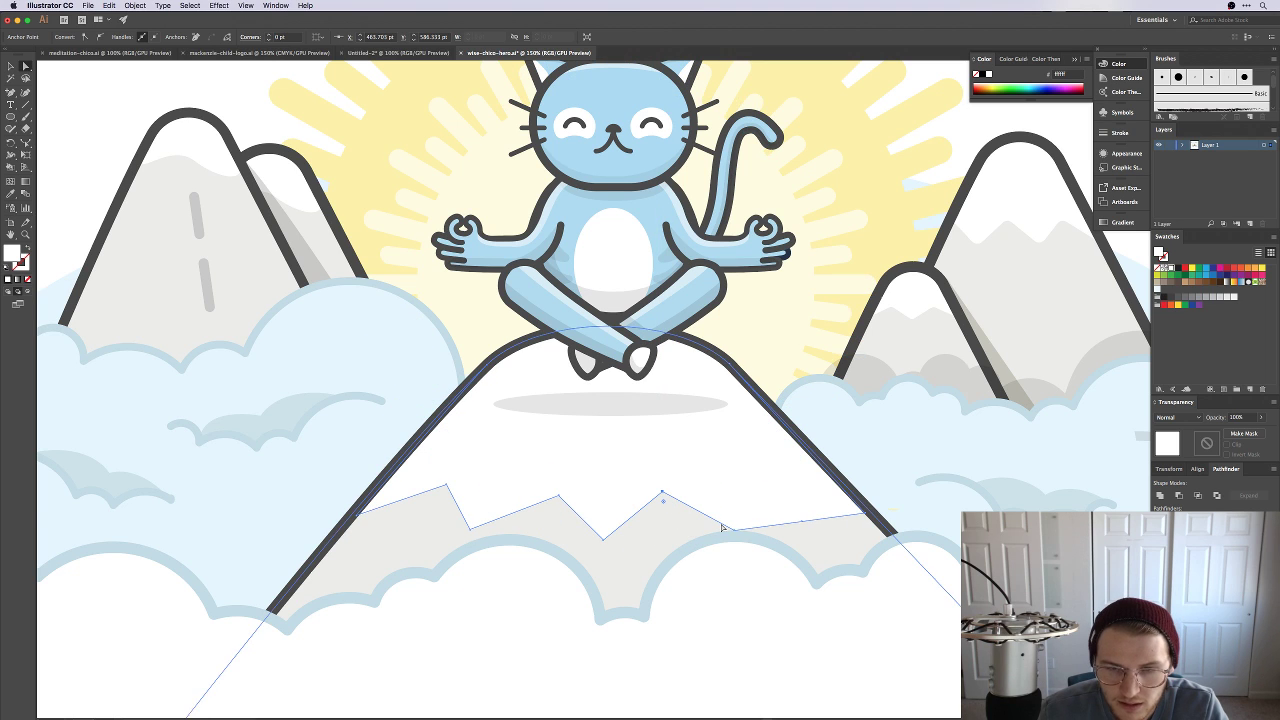
left_click(803, 520)
left_click_drag(803, 520, 779, 486)
left_click_drag(445, 486, 436, 485)
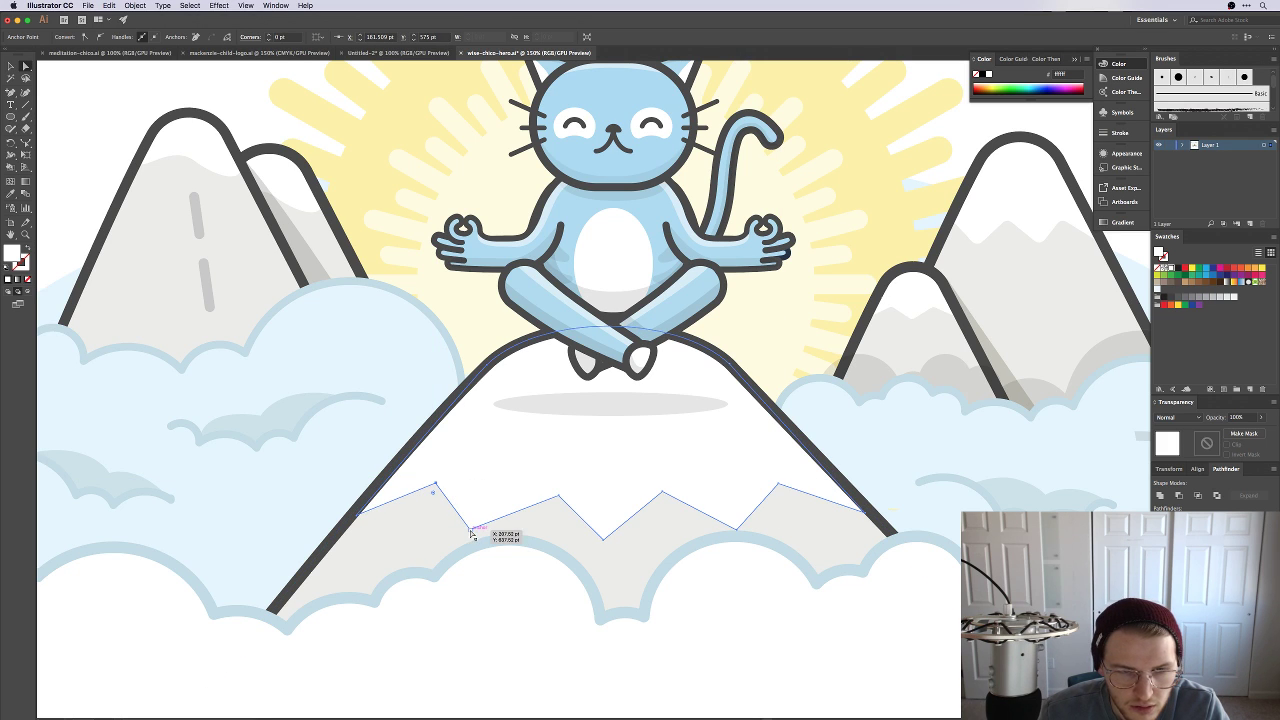
Step: Round all the zigzag points of the central snow cap together with a corner radius of about 18.7 pt
left_click(471, 526)
left_click_drag(560, 498, 558, 496)
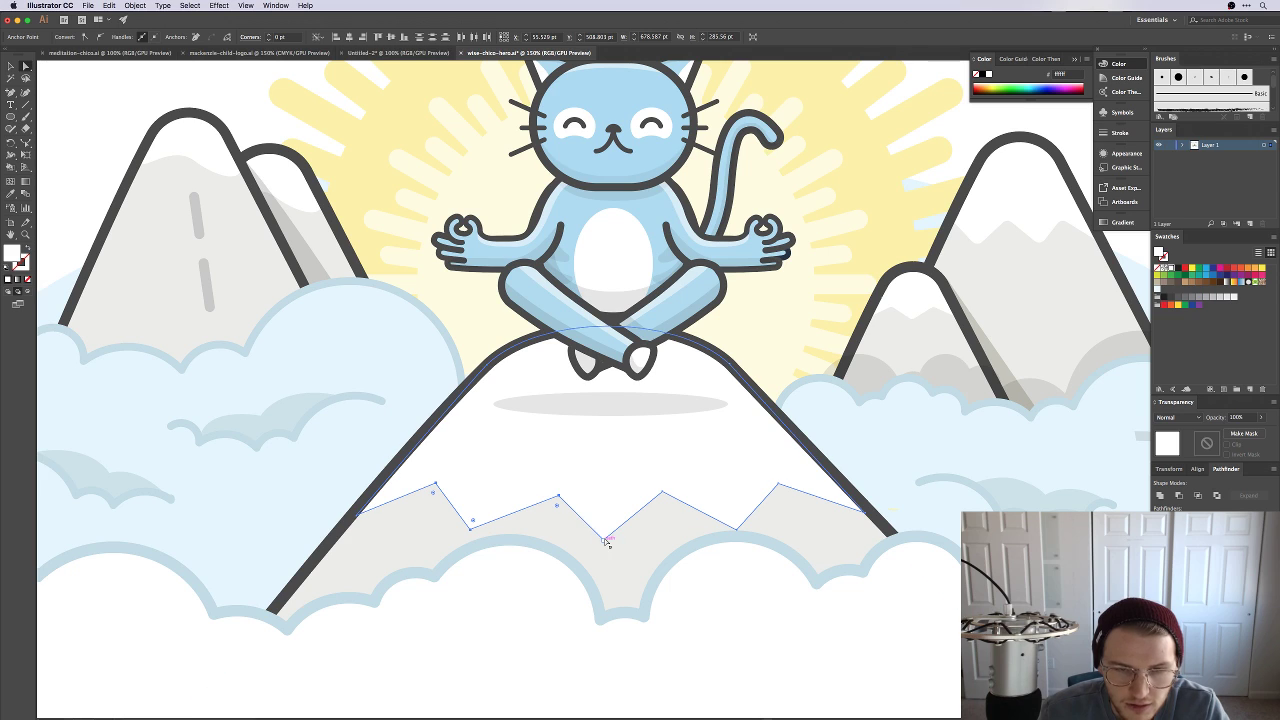
left_click_drag(605, 537, 606, 538)
left_click_drag(663, 498, 662, 493)
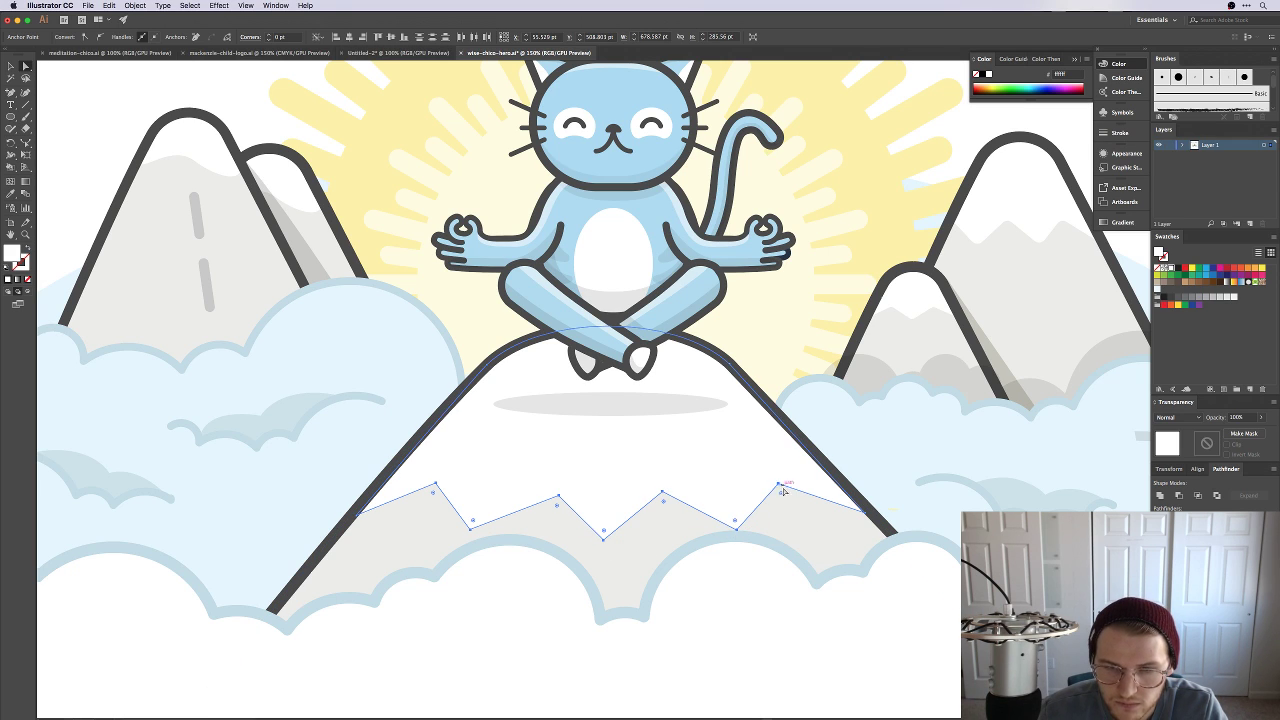
left_click_drag(779, 490, 772, 508)
key("v")
left_click(937, 474)
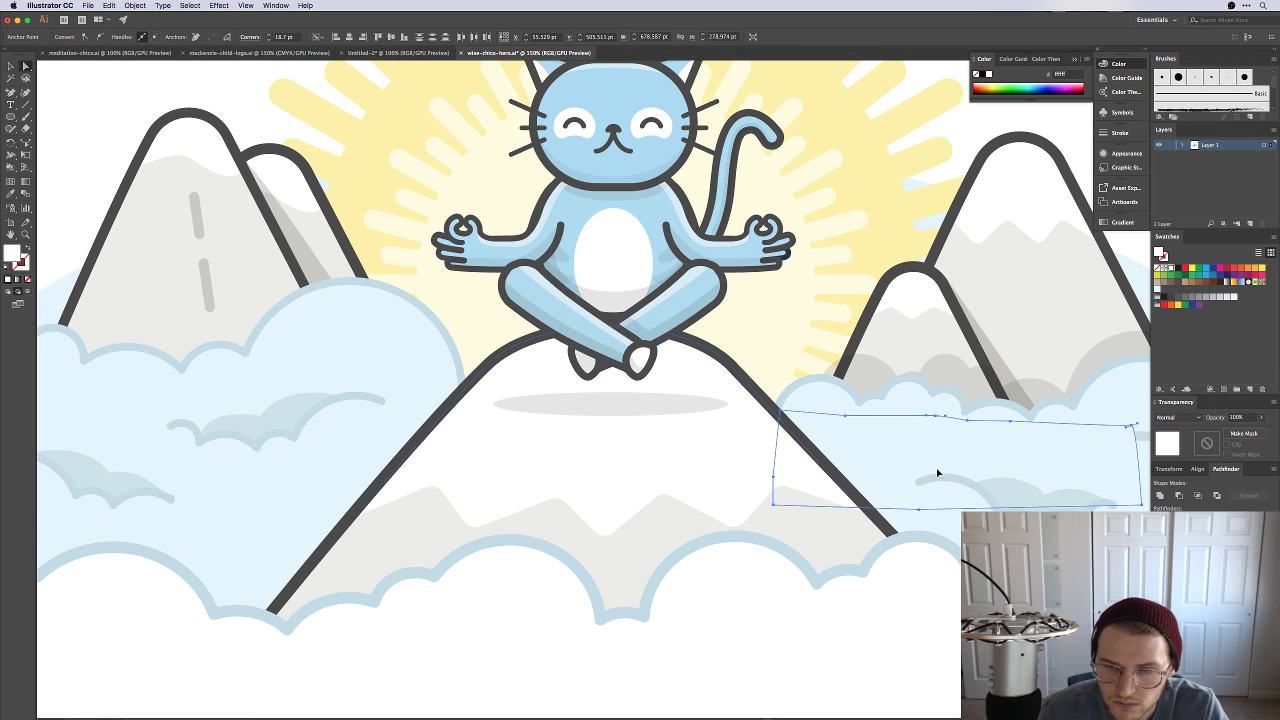
Step: Examine the reshaped snow cap, cat, sunburst and clouds in the full hero layout and close up
key("ctrl+0")
left_click(871, 326)
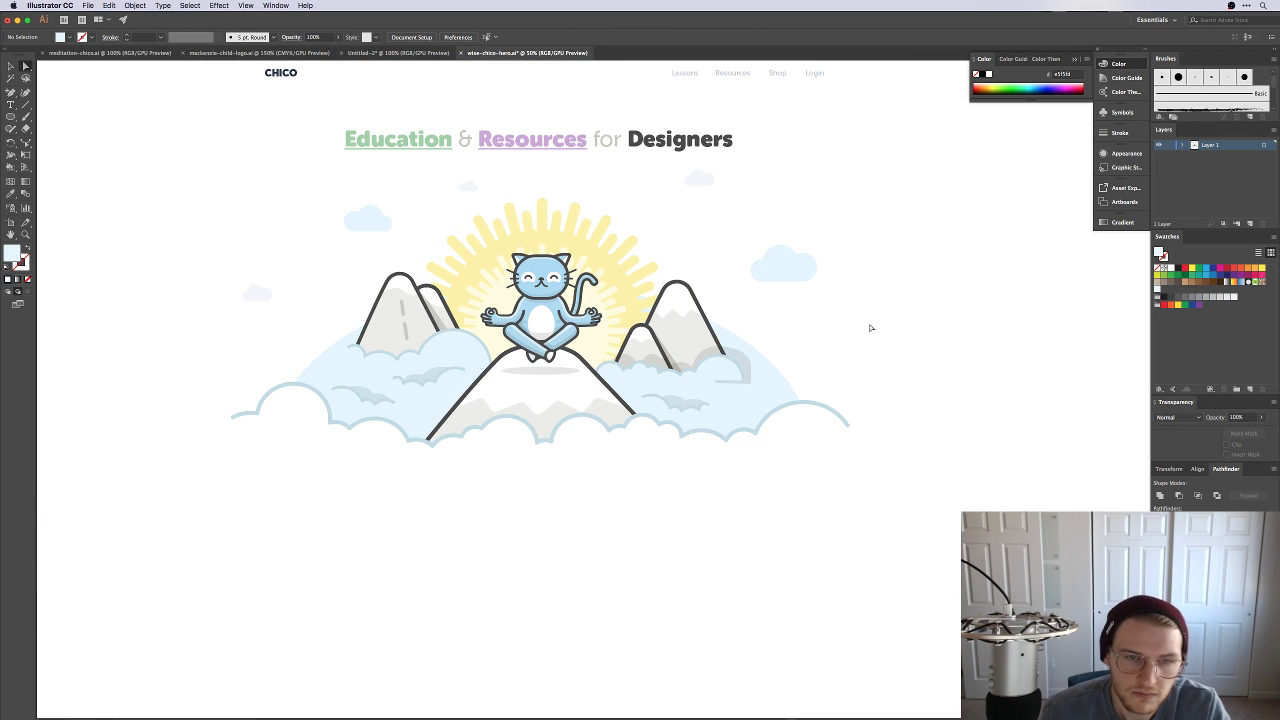
scroll(883, 409, "up", 3)
scroll(883, 409, "left", 3)
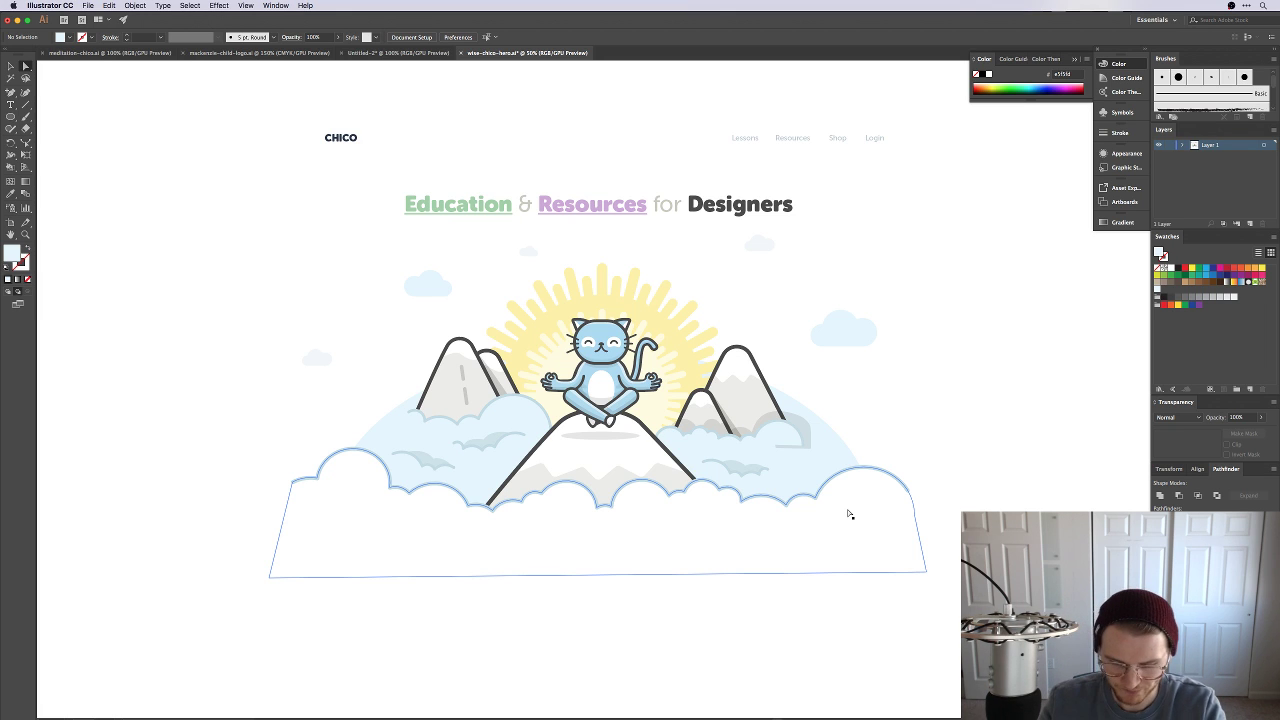
key("super+1")
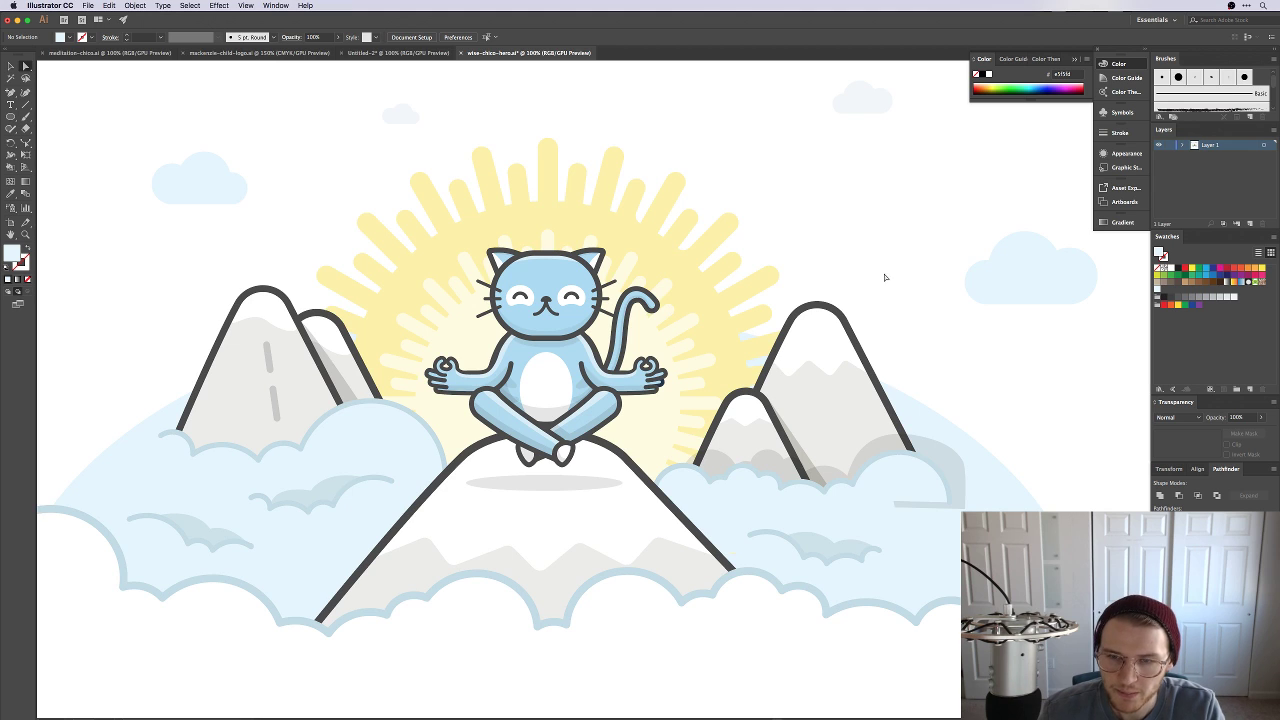
key("super+minus")
key("super+minus")
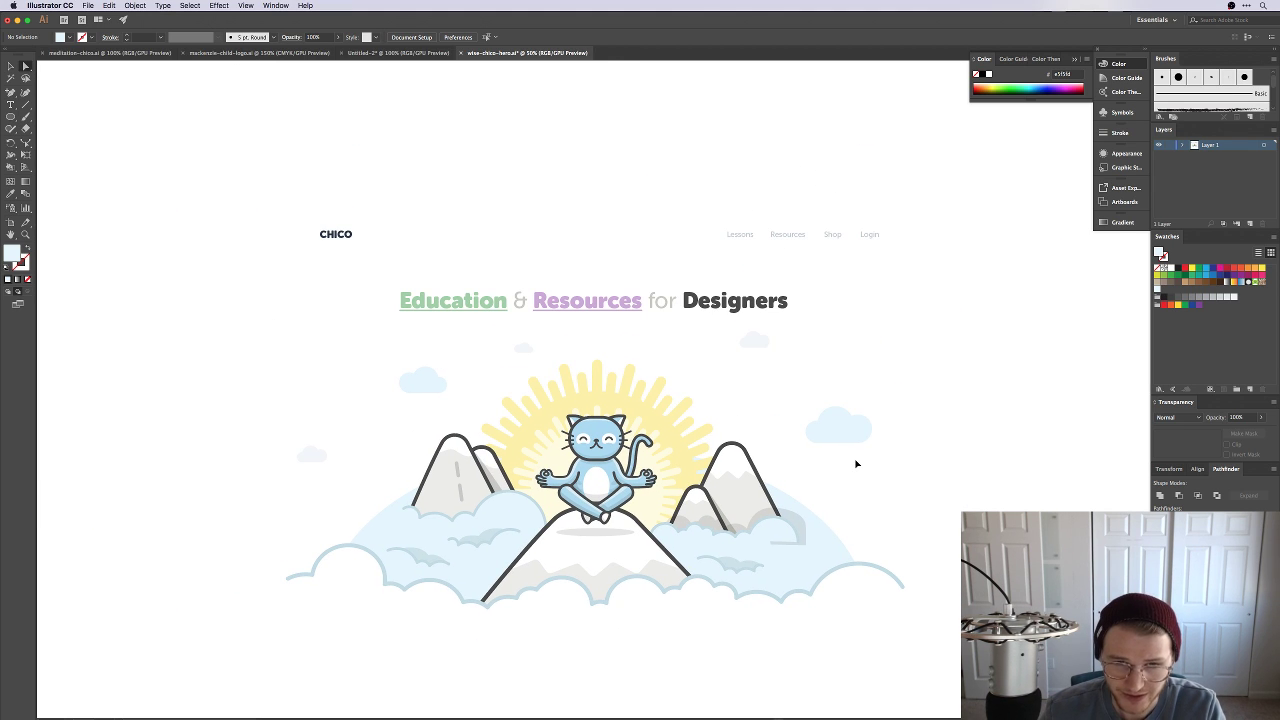
key("super+1")
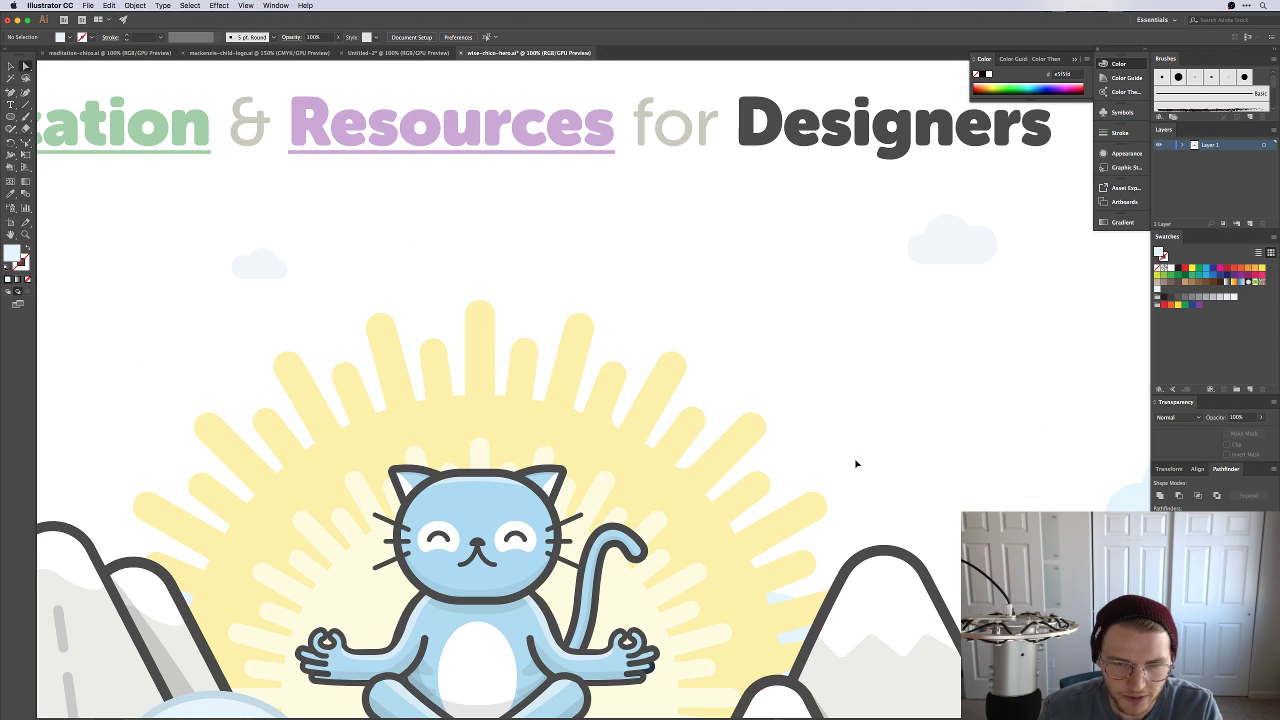
scroll(760, 480, "down", 3)
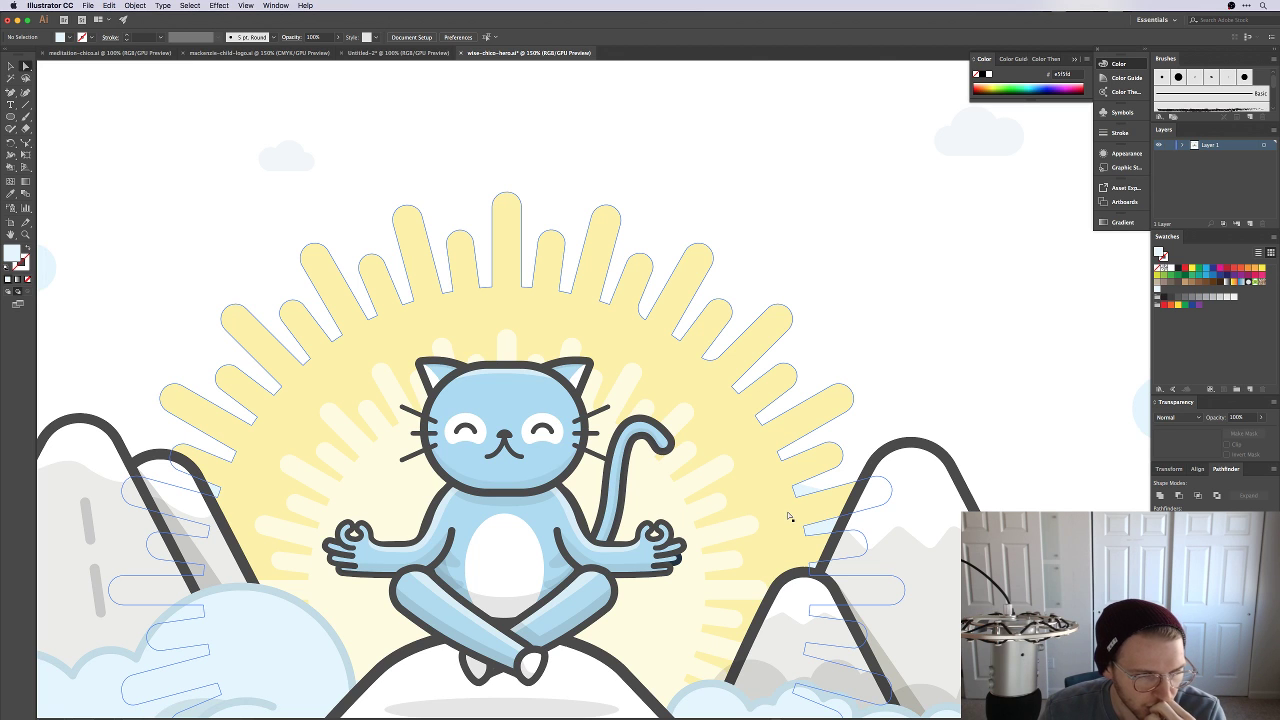
scroll(790, 548, "down", 4)
scroll(790, 548, "left", 3)
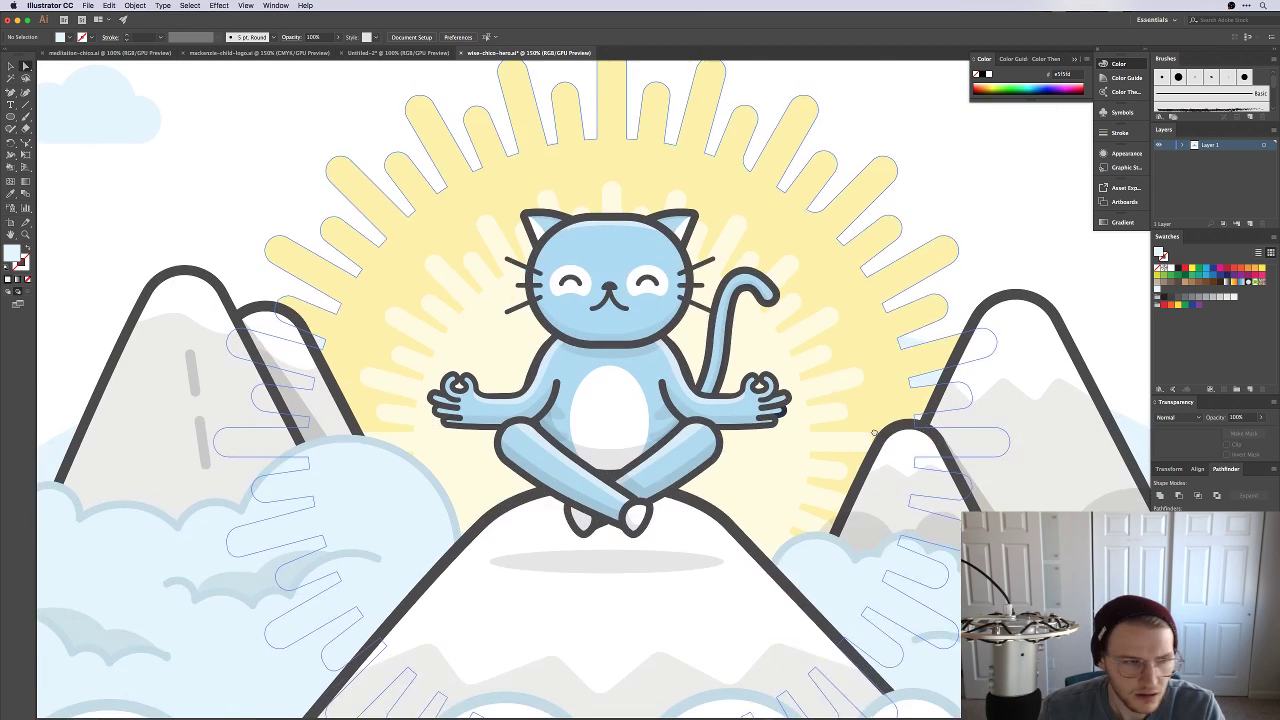
scroll(858, 538, "down", 2)
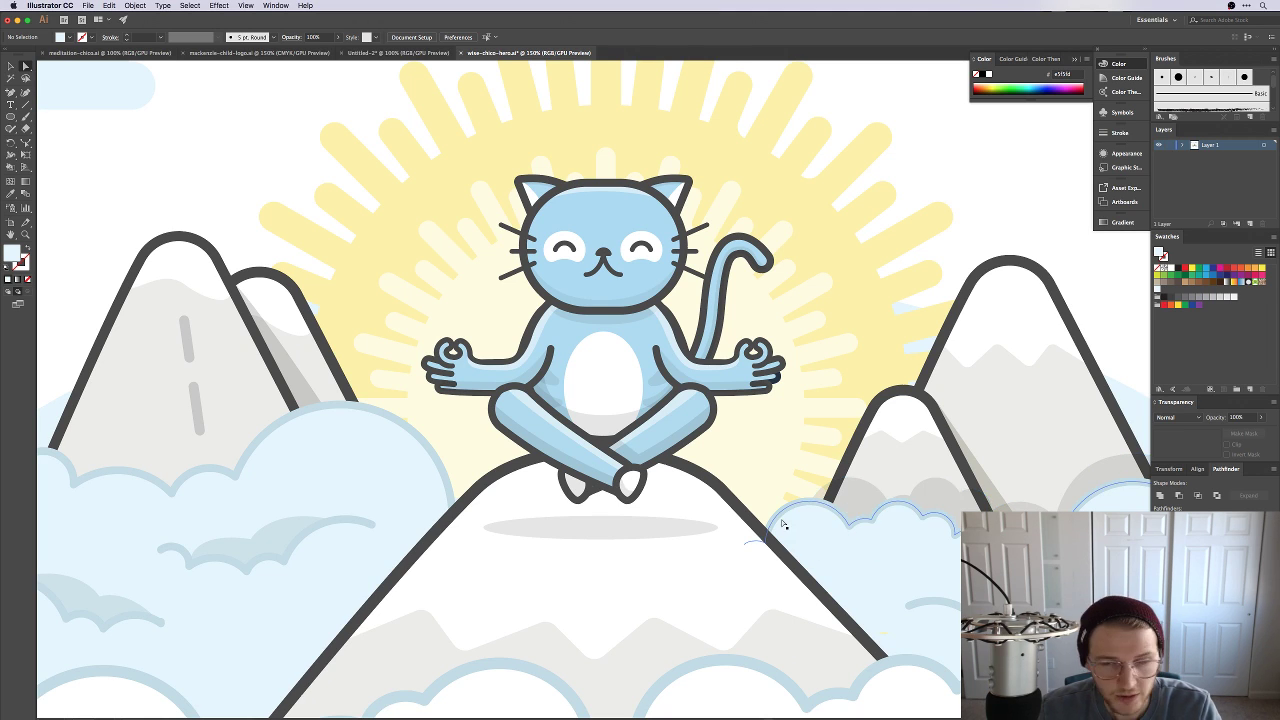
scroll(810, 517, "left", 3)
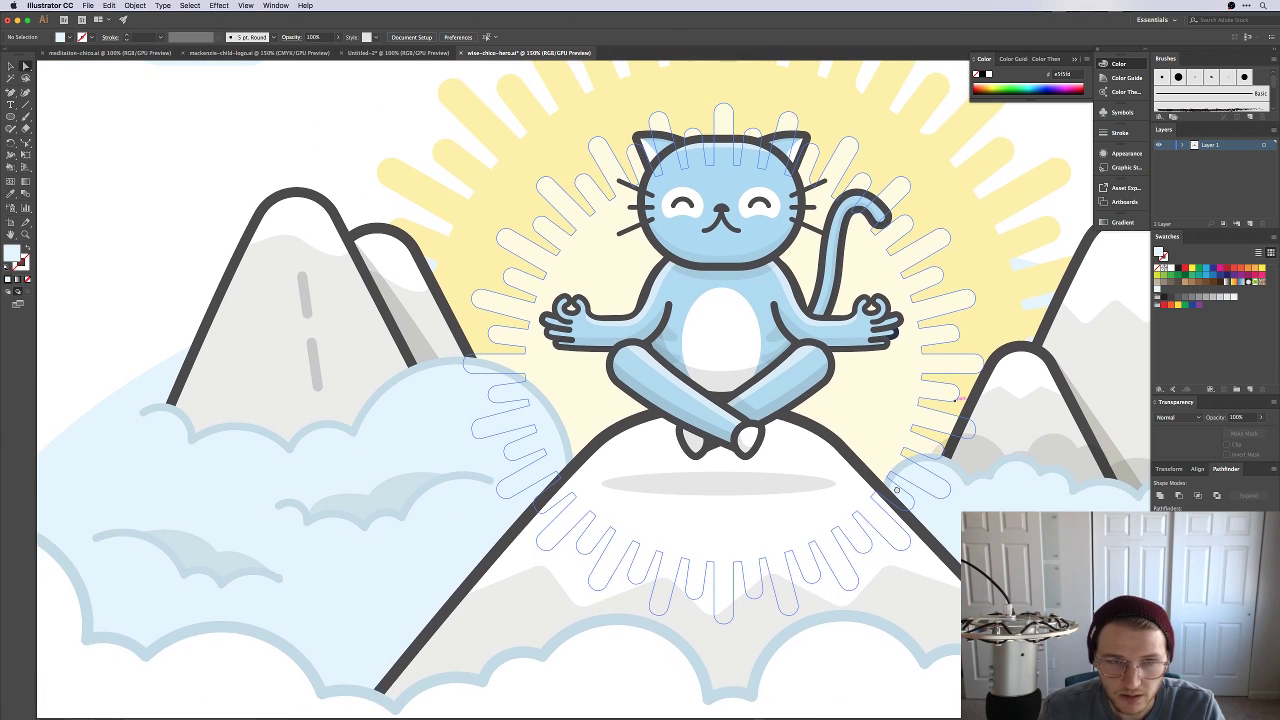
scroll(792, 393, "up", 4)
scroll(792, 393, "right", 3)
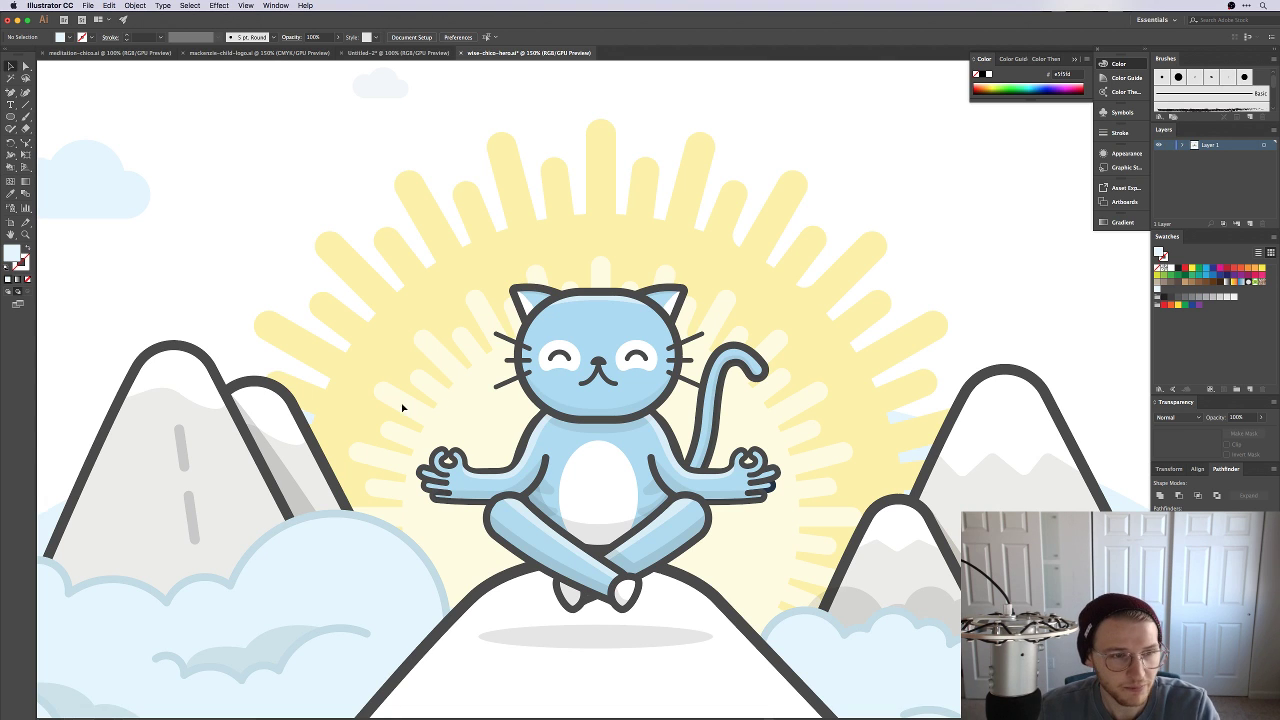
Step: Switch to Chrome and open youtube.com/dashboard?o=U in a new tab
key("shift+Tab")
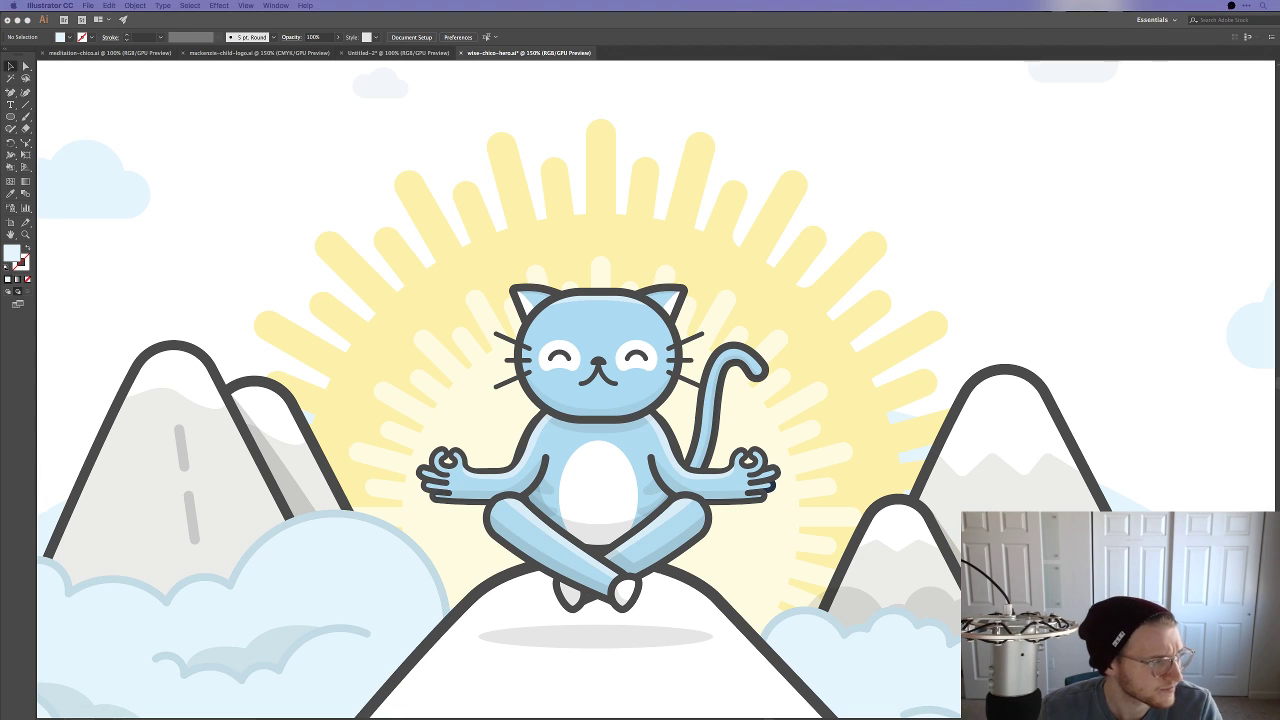
key("super+Tab")
key("super+t")
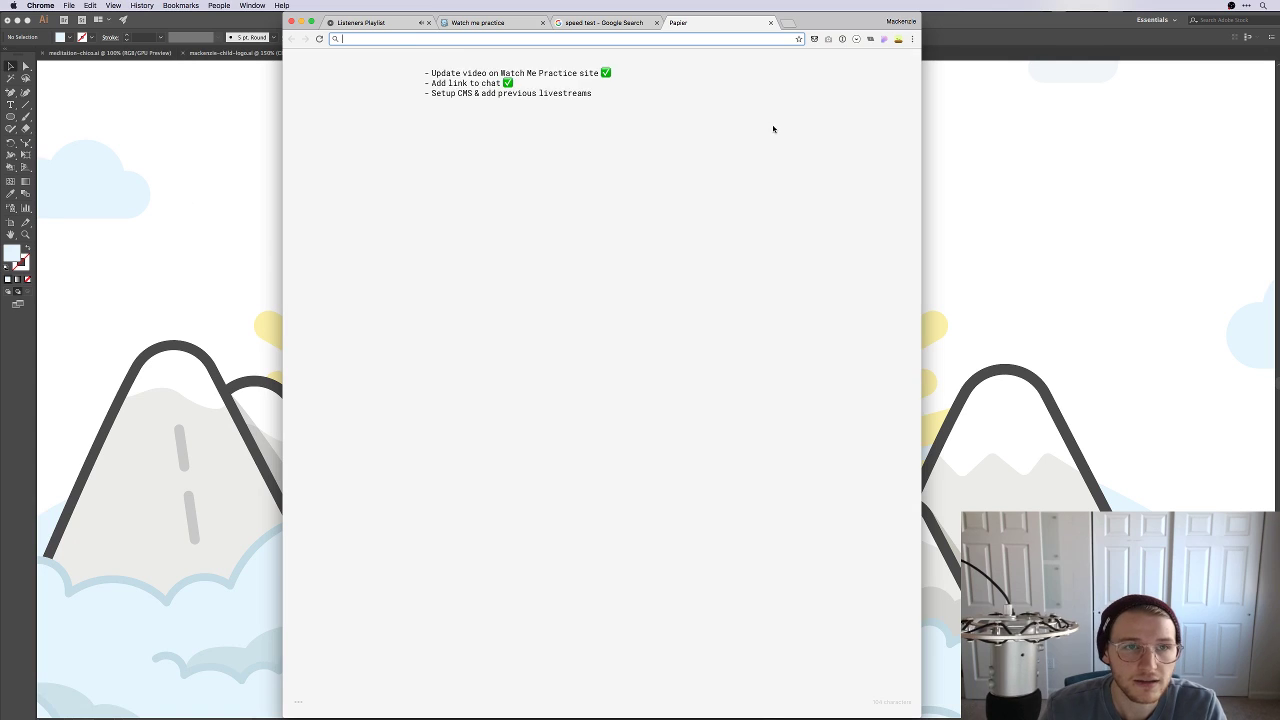
type("youtube.com/dashboard?o=U")
key("Return")
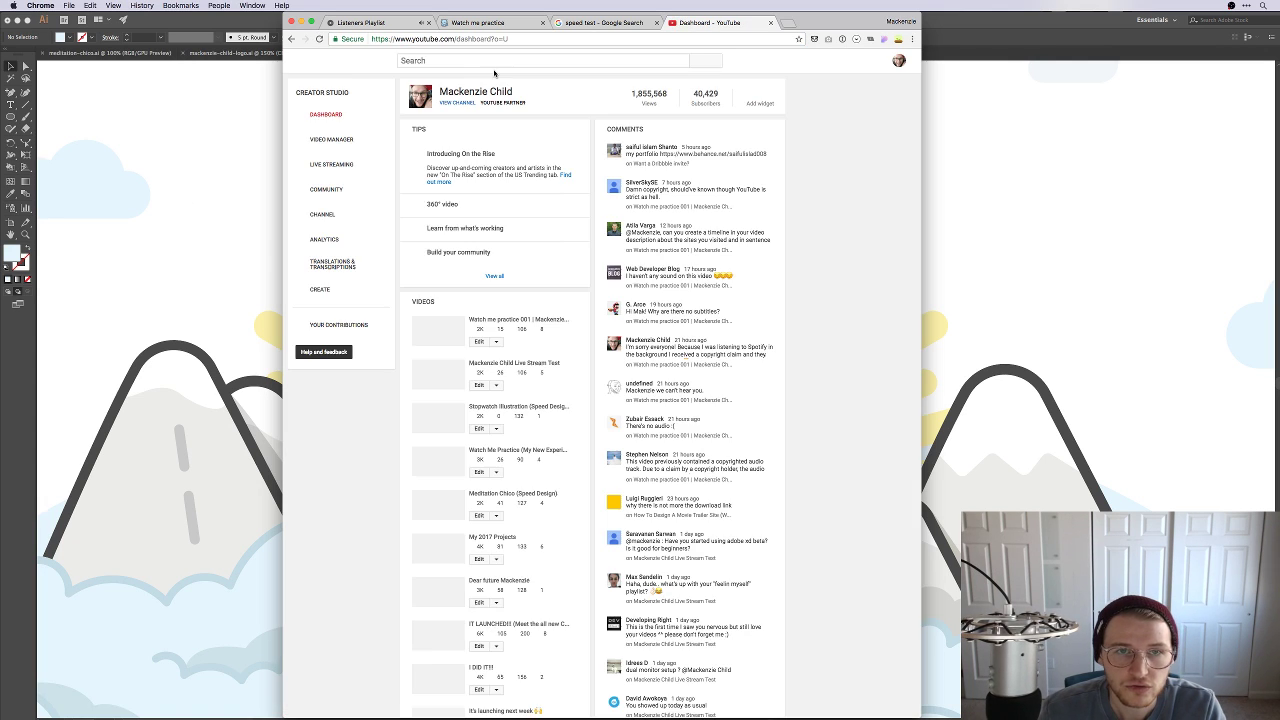
Step: Search YouTube for "daily design" plus the channel owner's name and open the full Daily Design playlist
left_click(494, 61)
type("daily")
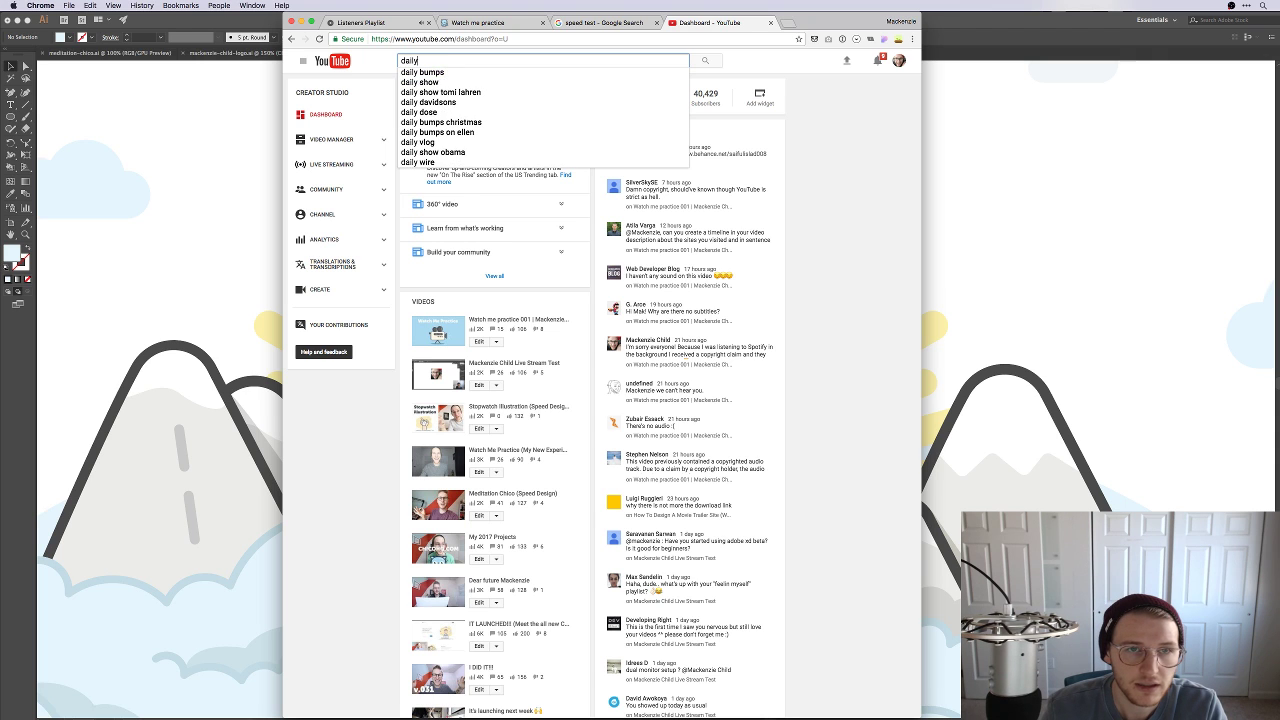
type(" design mackenzi")
type("e child")
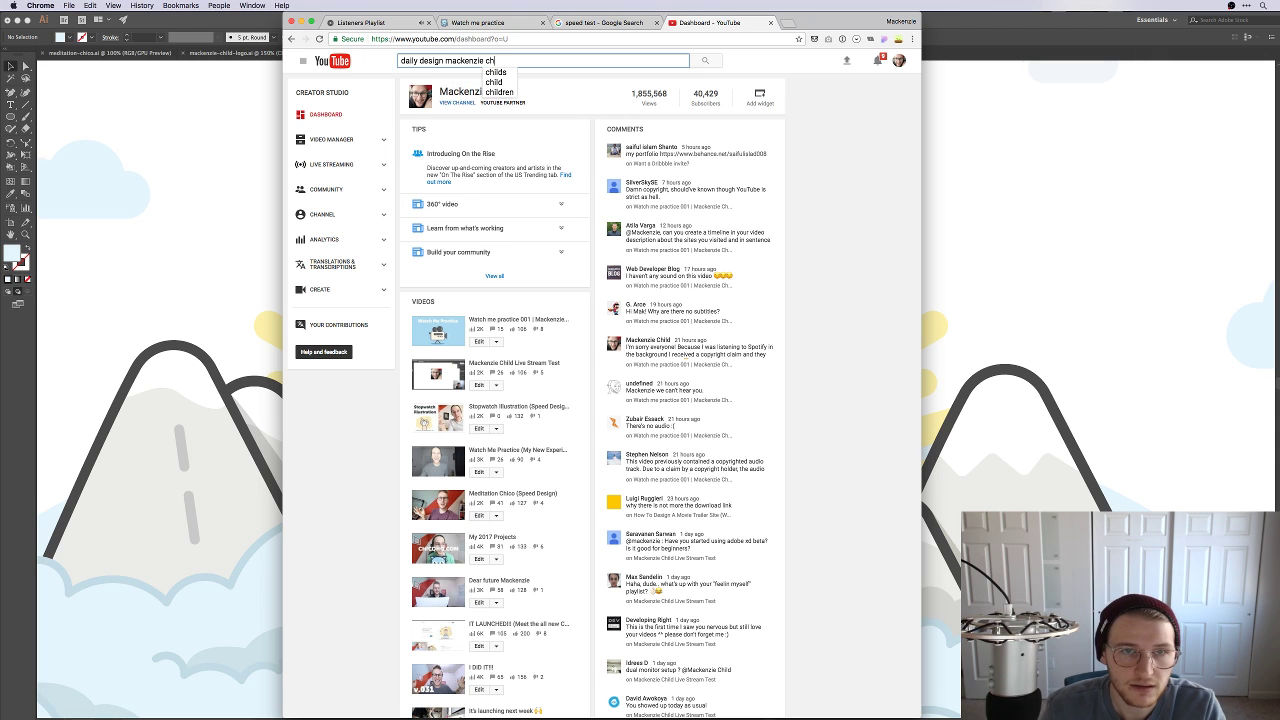
key("Return")
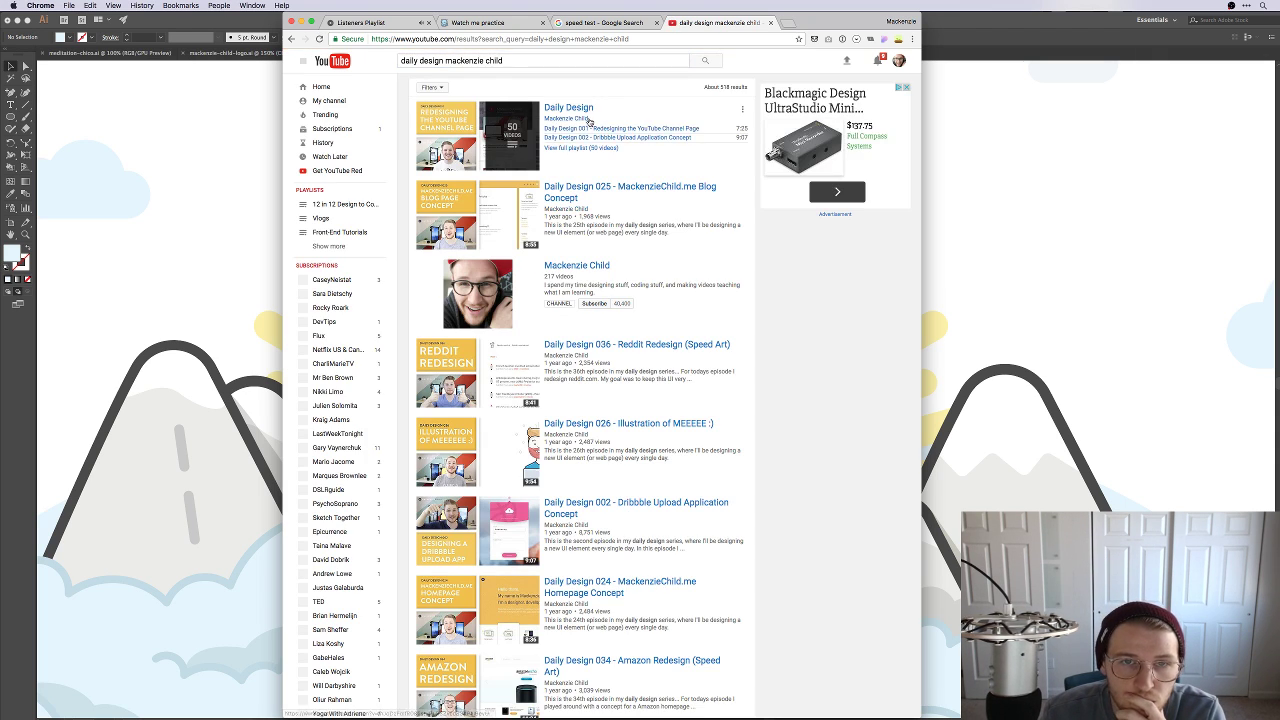
left_click(585, 148)
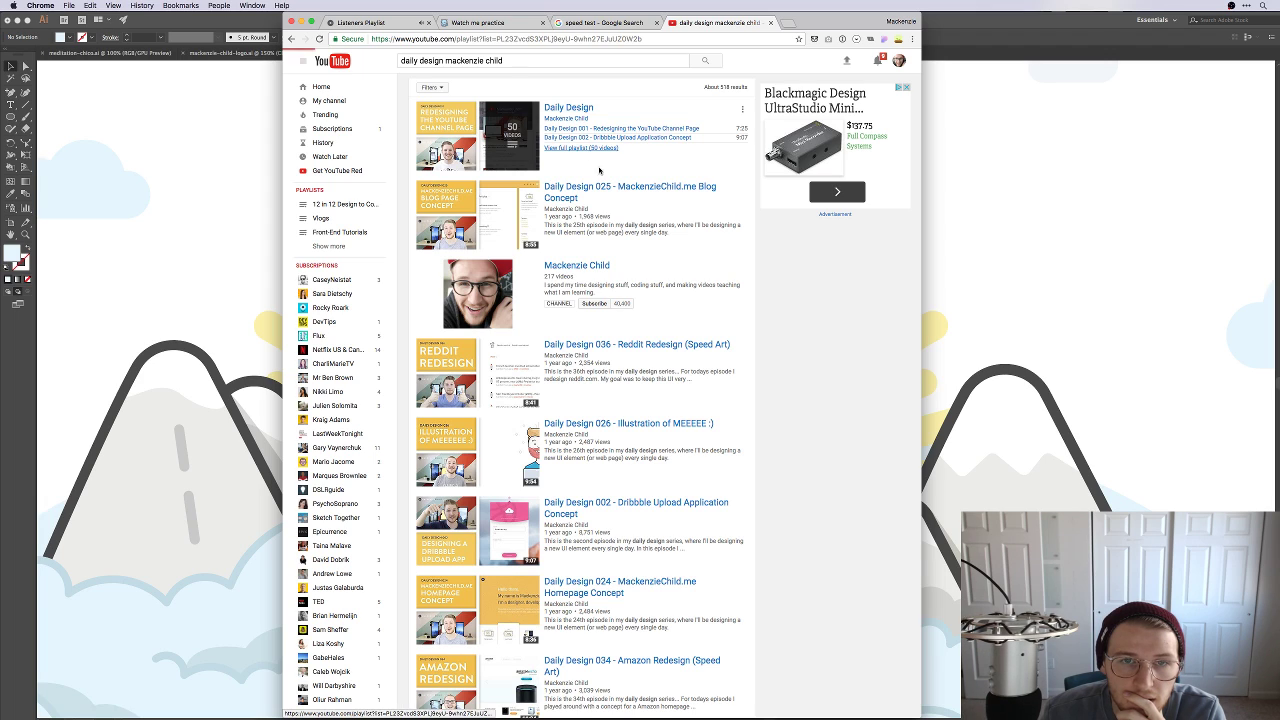
Step: Open the playlist's last video, Daily Design 050 - Lil Faces & GIVEAWAY, and pause it
scroll(678, 308, "down", 15)
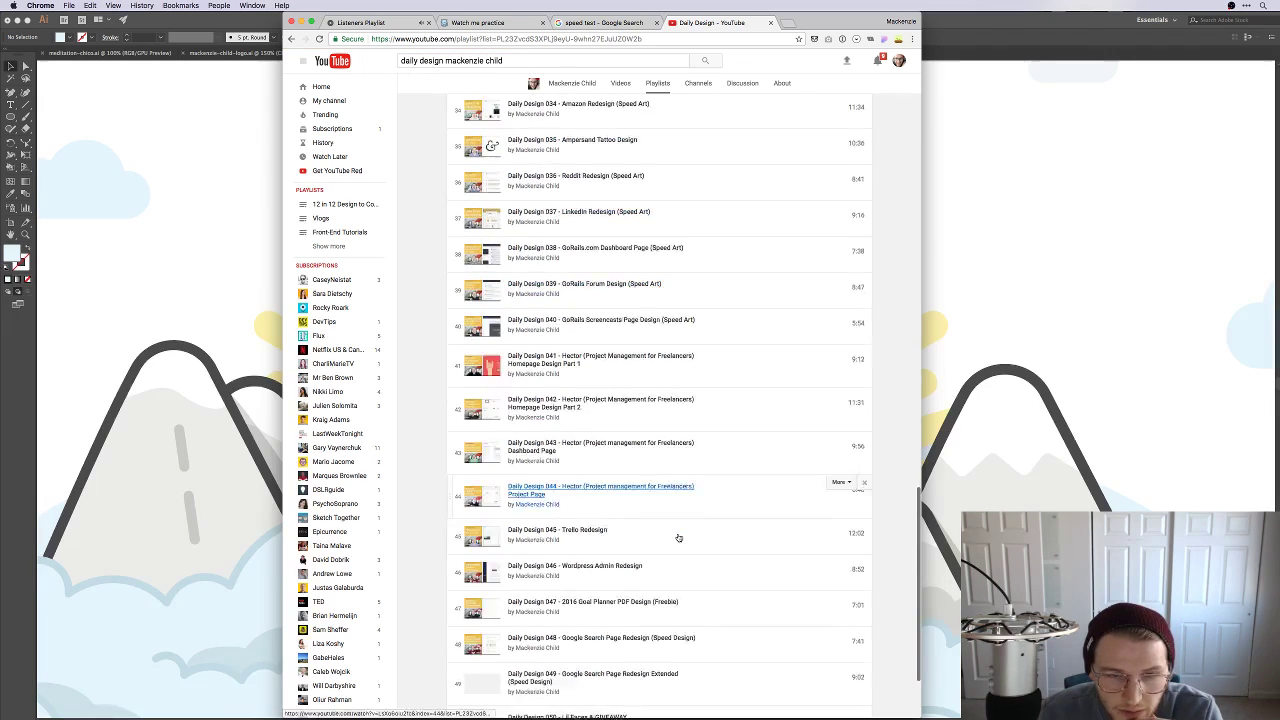
left_click(626, 594)
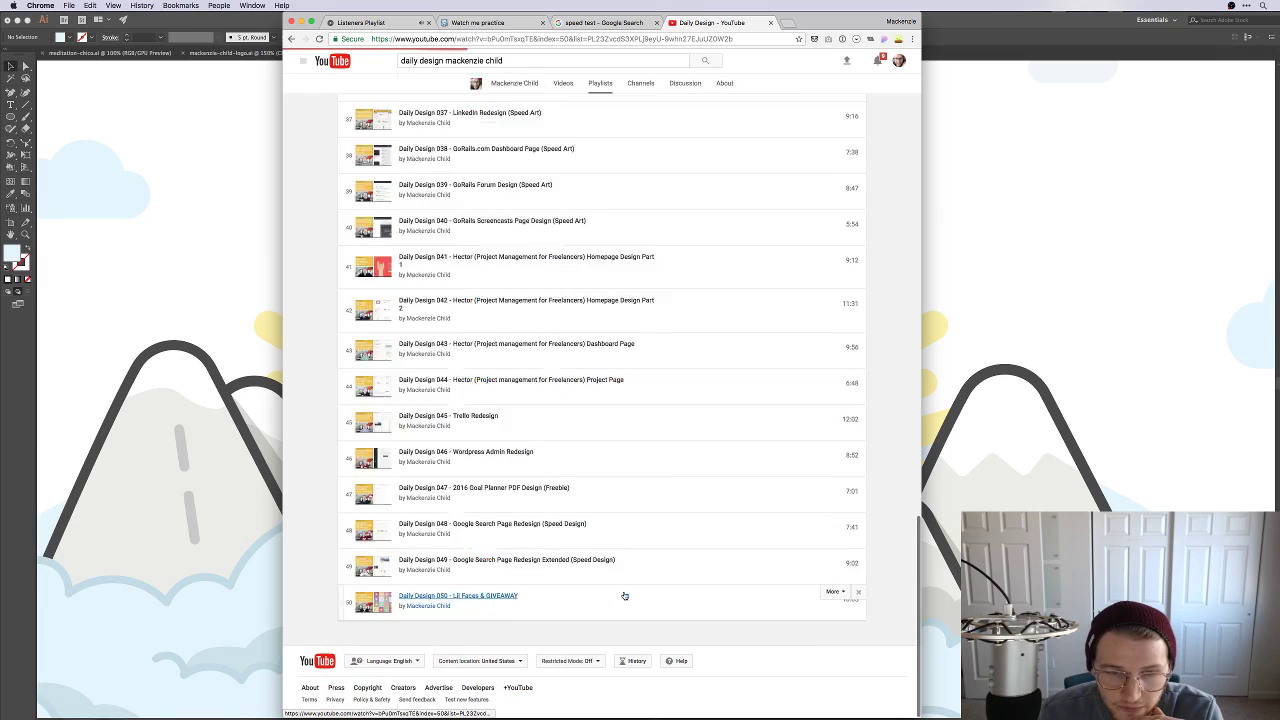
left_click(537, 160)
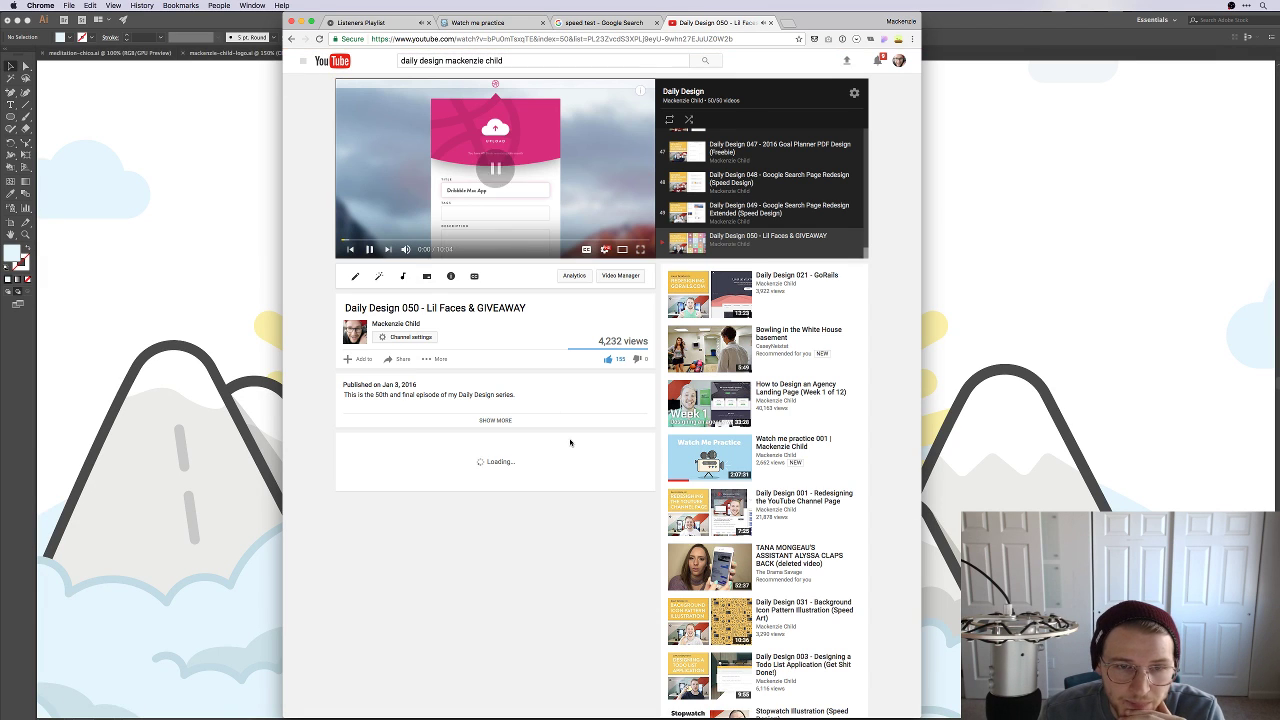
Step: Expand the Daily Design 050 video description and look back through the earlier episodes in the Daily Design playlist
left_click(497, 421)
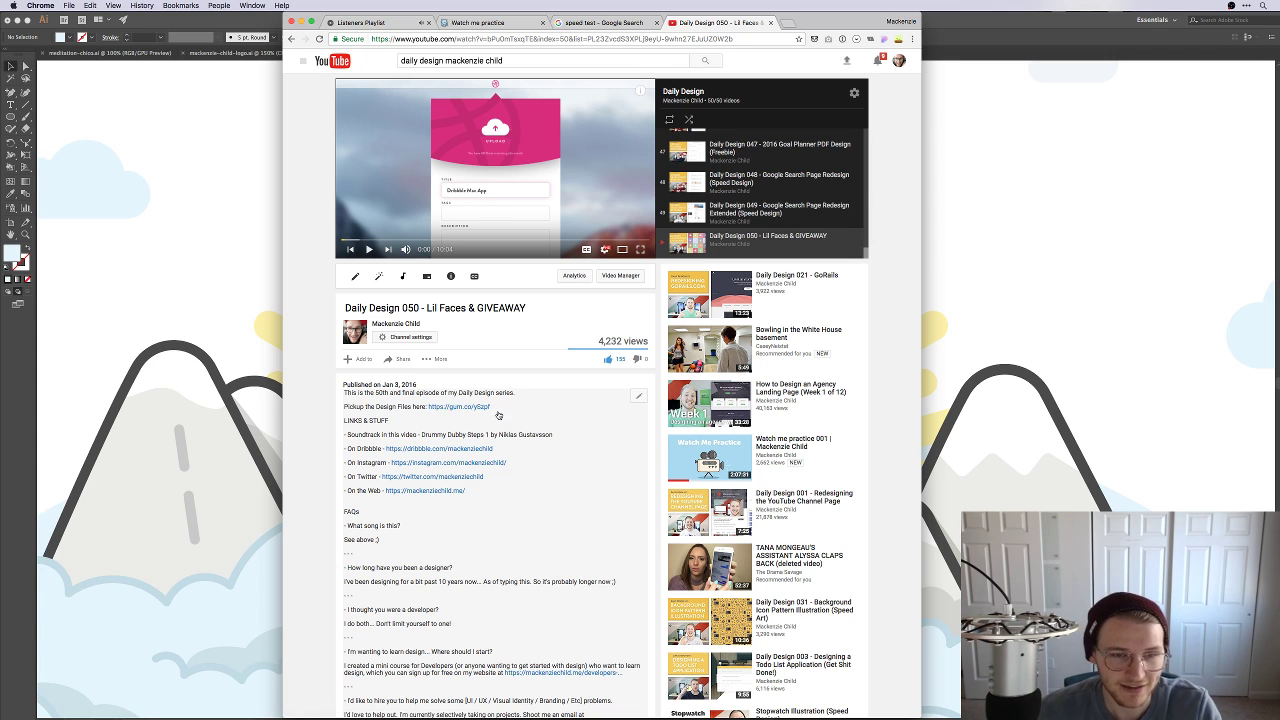
left_click(588, 398)
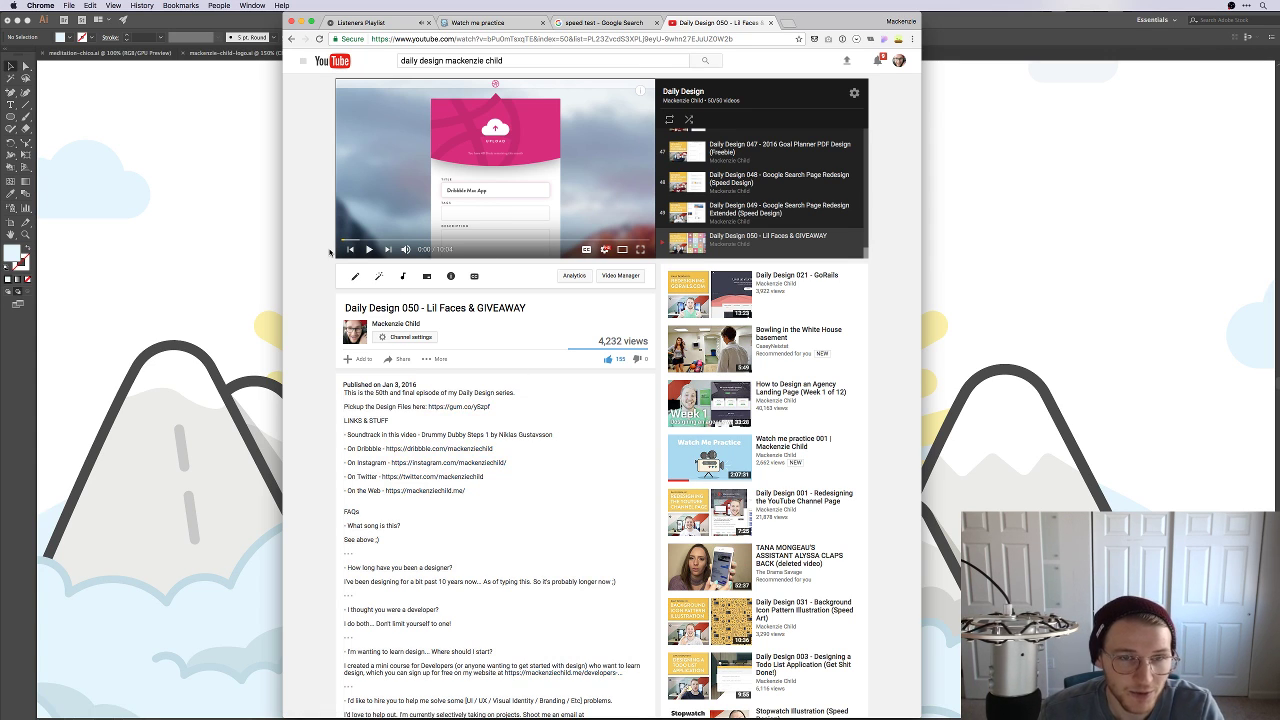
scroll(743, 202, "up", 2)
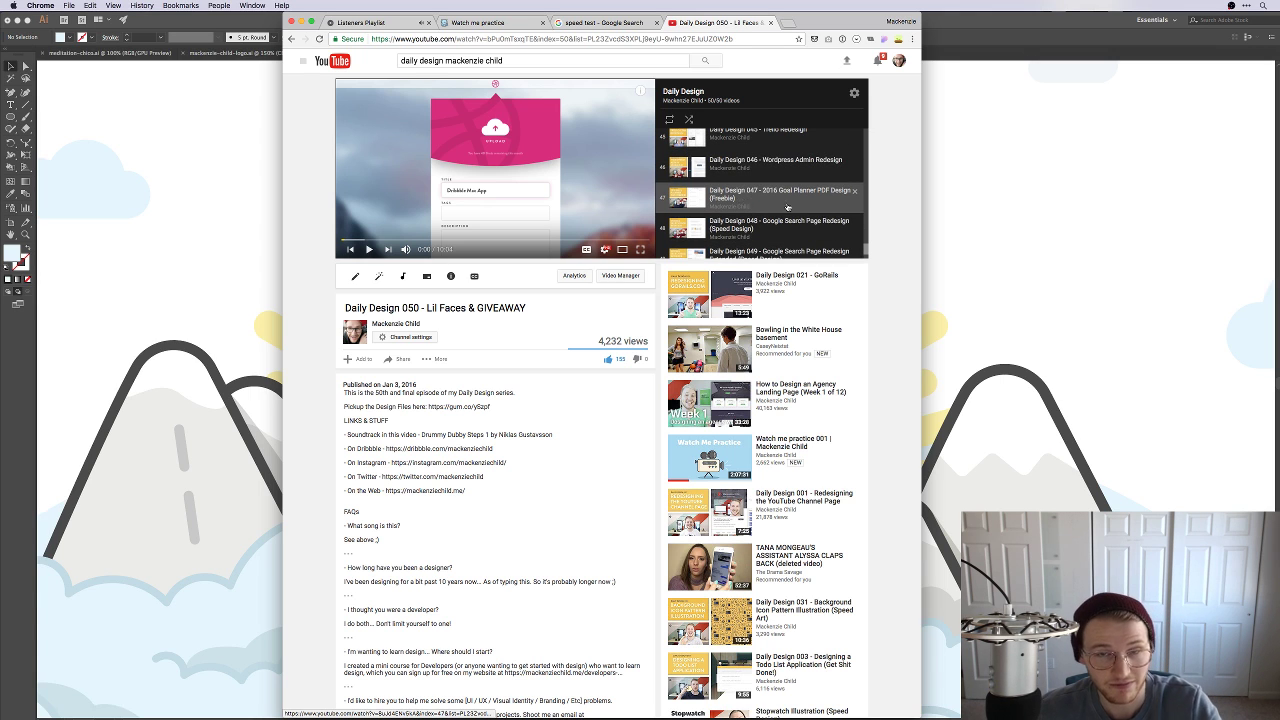
scroll(787, 207, "up", 4)
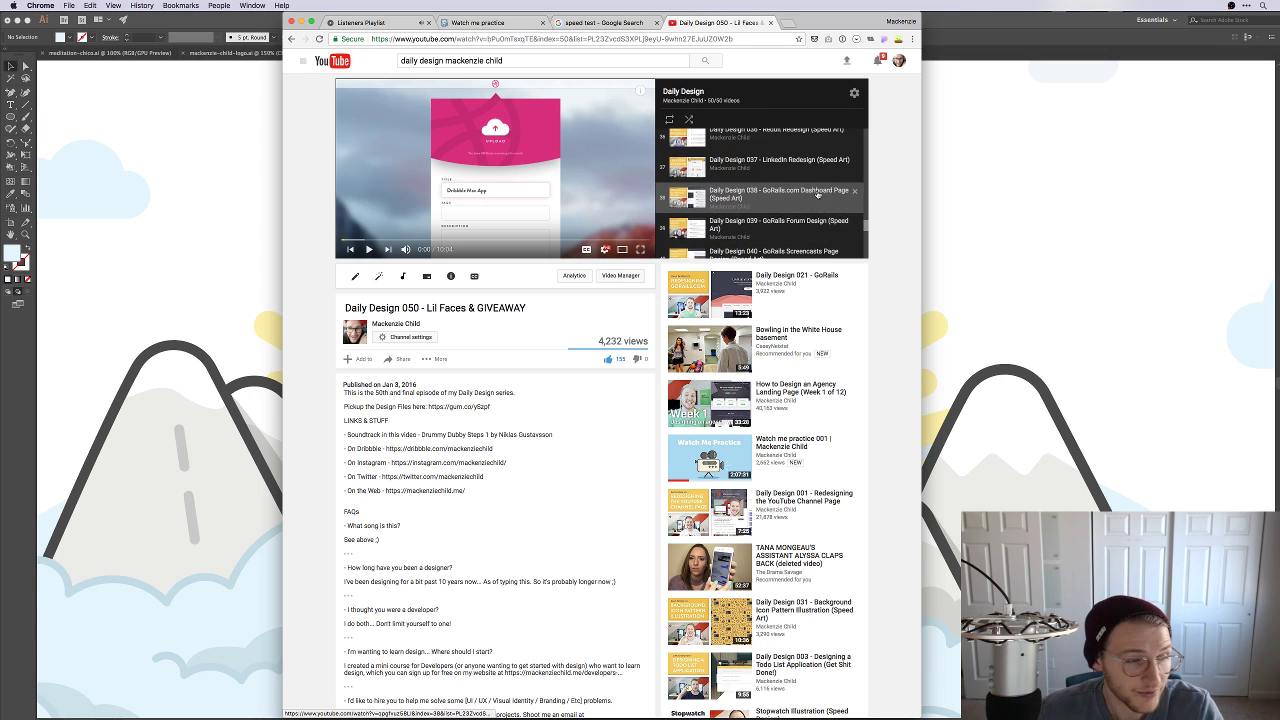
Step: Close the YouTube tab, minimize the browser window and switch back to the hero illustration in Illustrator
key("super+w")
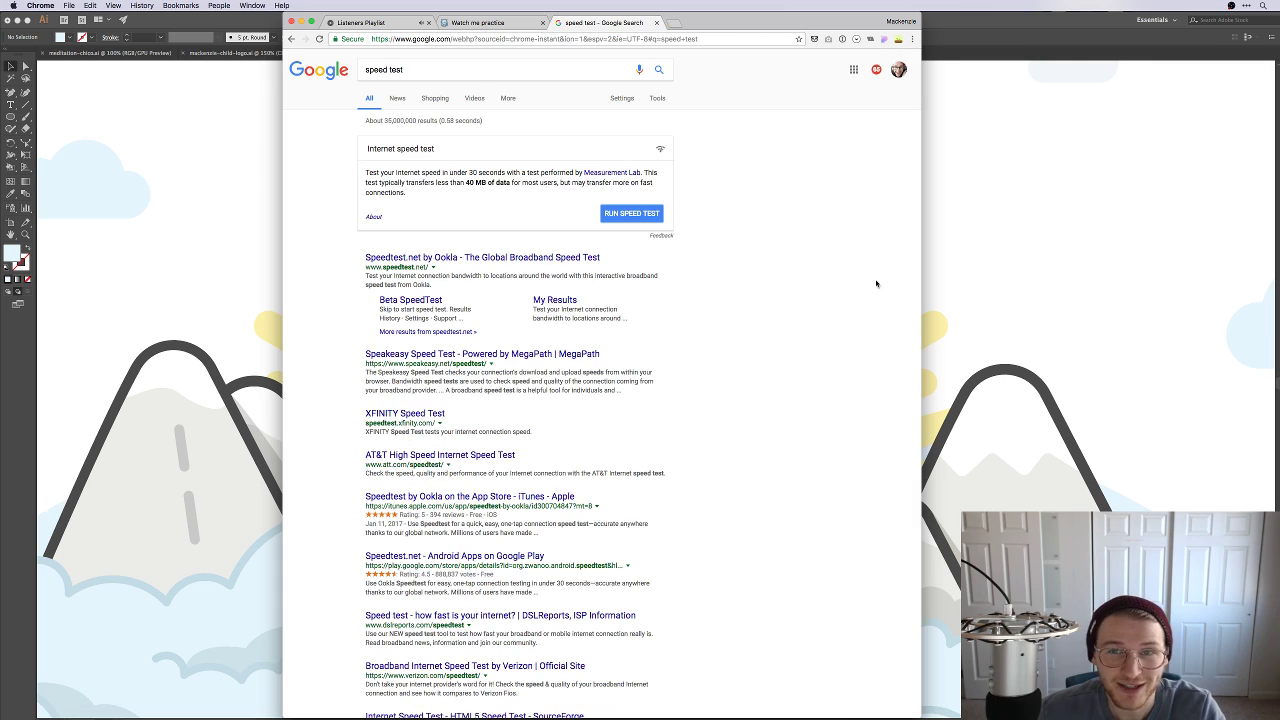
key("super+m")
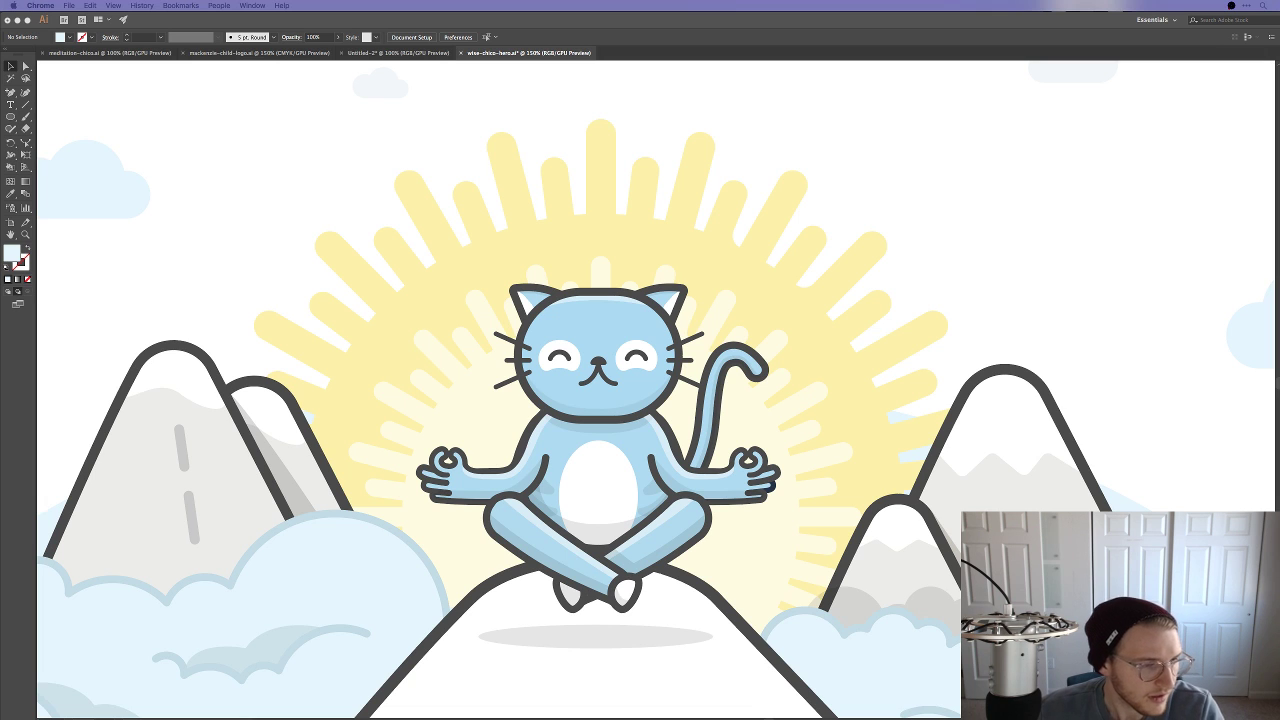
left_click(954, 223)
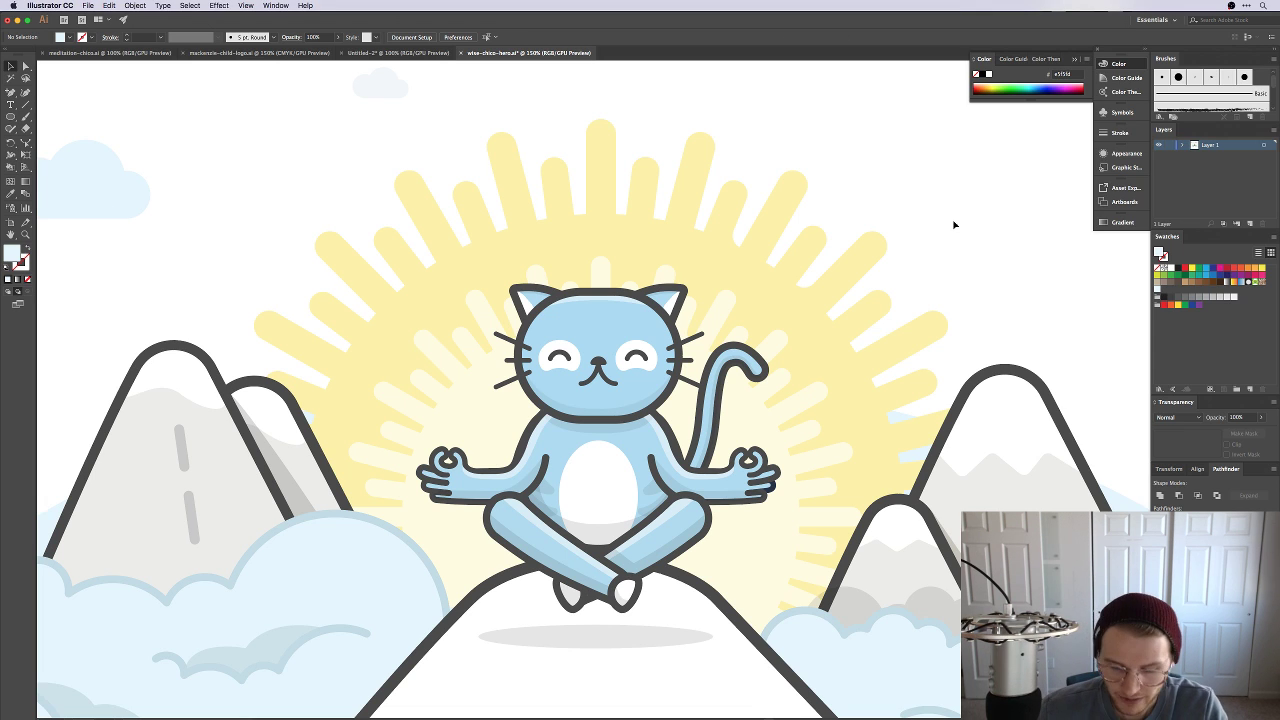
Step: Draw a circle about 726 pt in diameter in the empty area beside the hero layout and fill it with the sunburst's yellow
key("super+minus")
key("super+minus")
key("super+minus")
left_click_drag(921, 429, 407, 398)
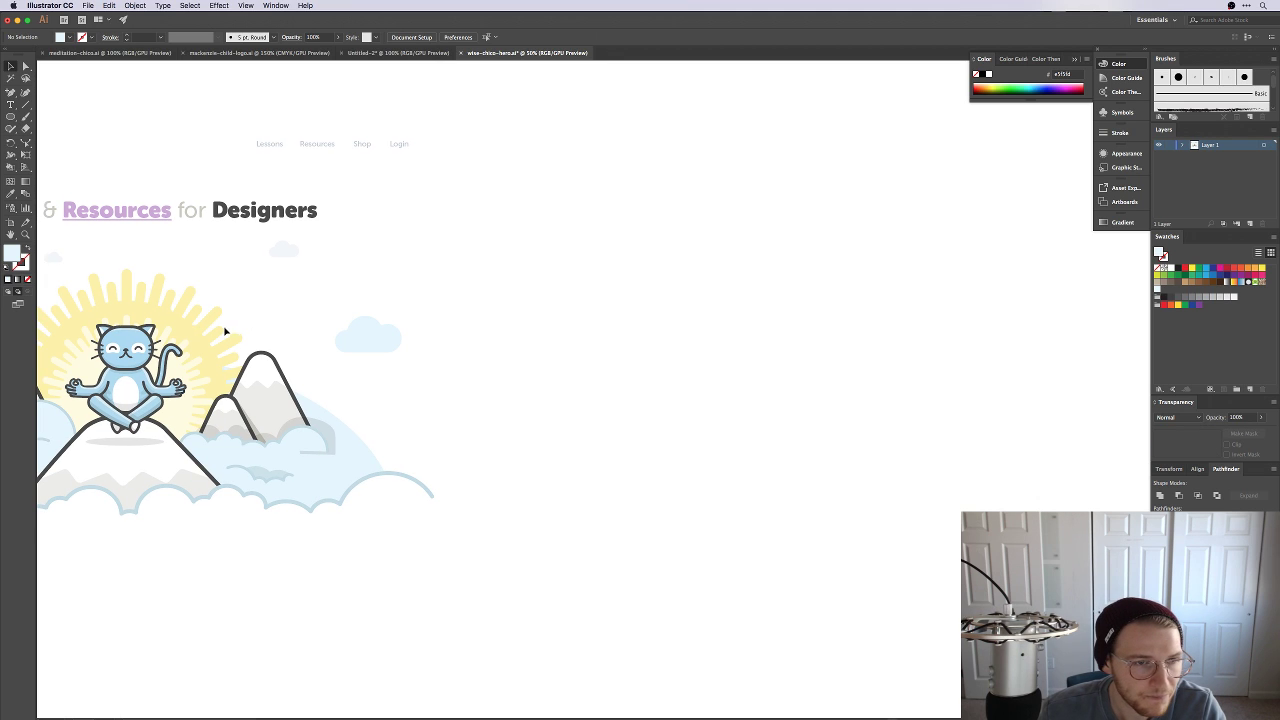
scroll(495, 316, "right", 2)
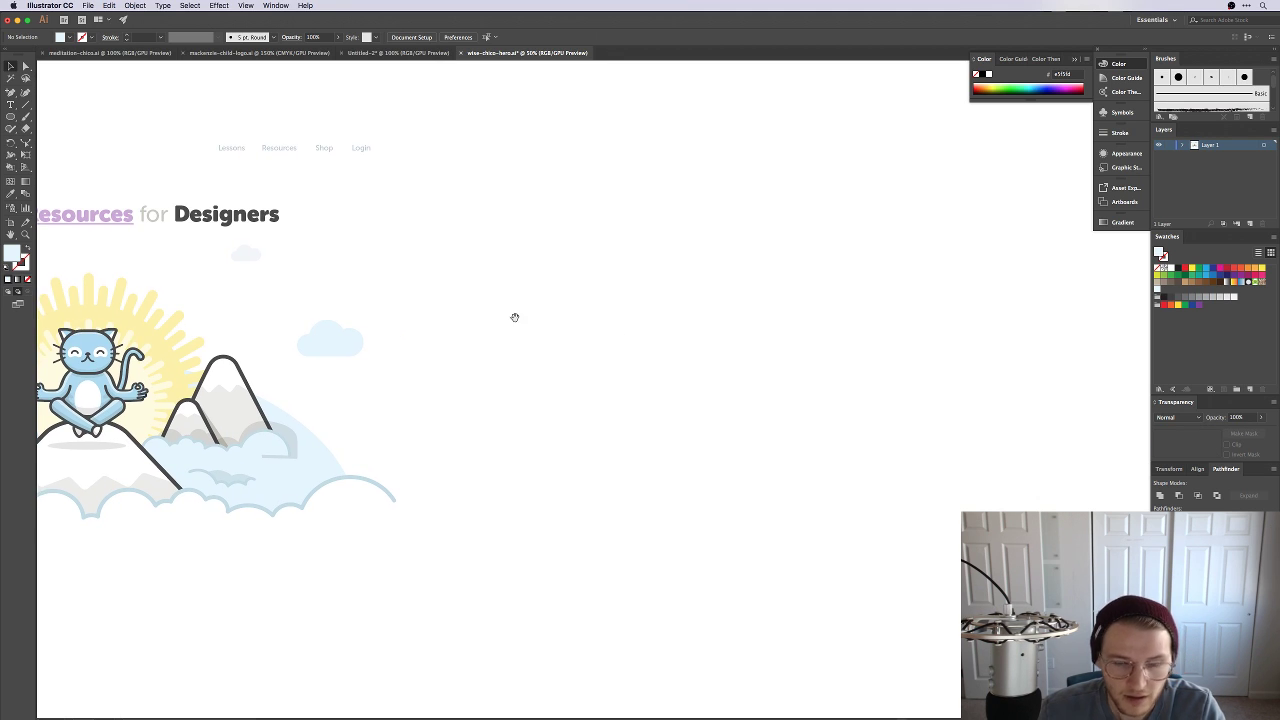
key("l")
left_click_drag(708, 376, 785, 466)
key("i")
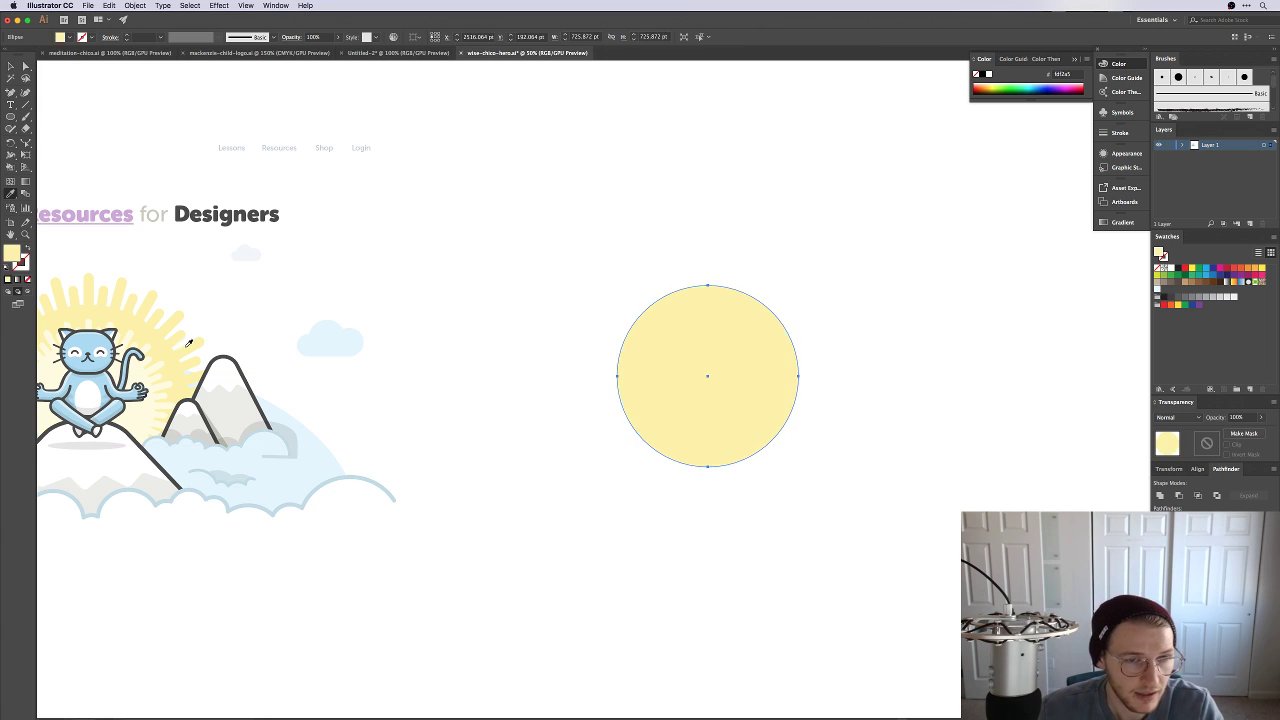
key("v")
left_click(784, 272)
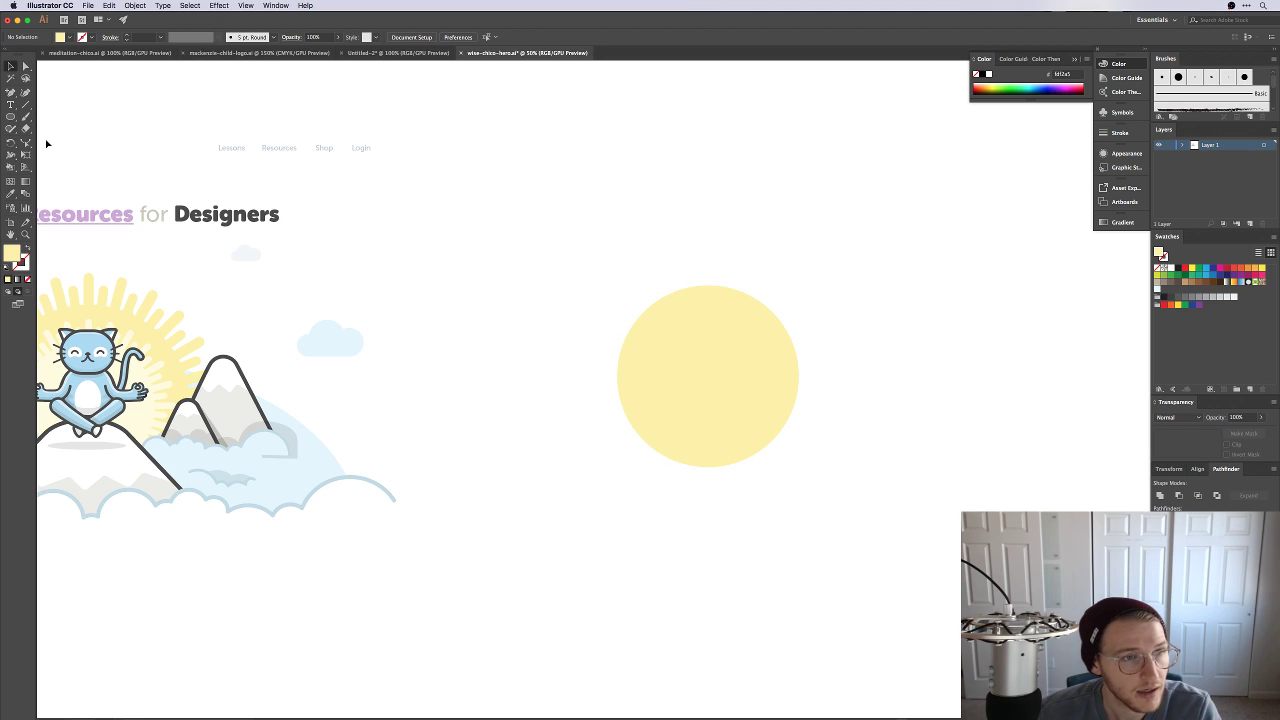
Step: Draw a vertical rectangular ray about 44 by 236 pt centered on the circle and fully round its corners to 22 pt
left_click_drag(10, 116, 55, 115)
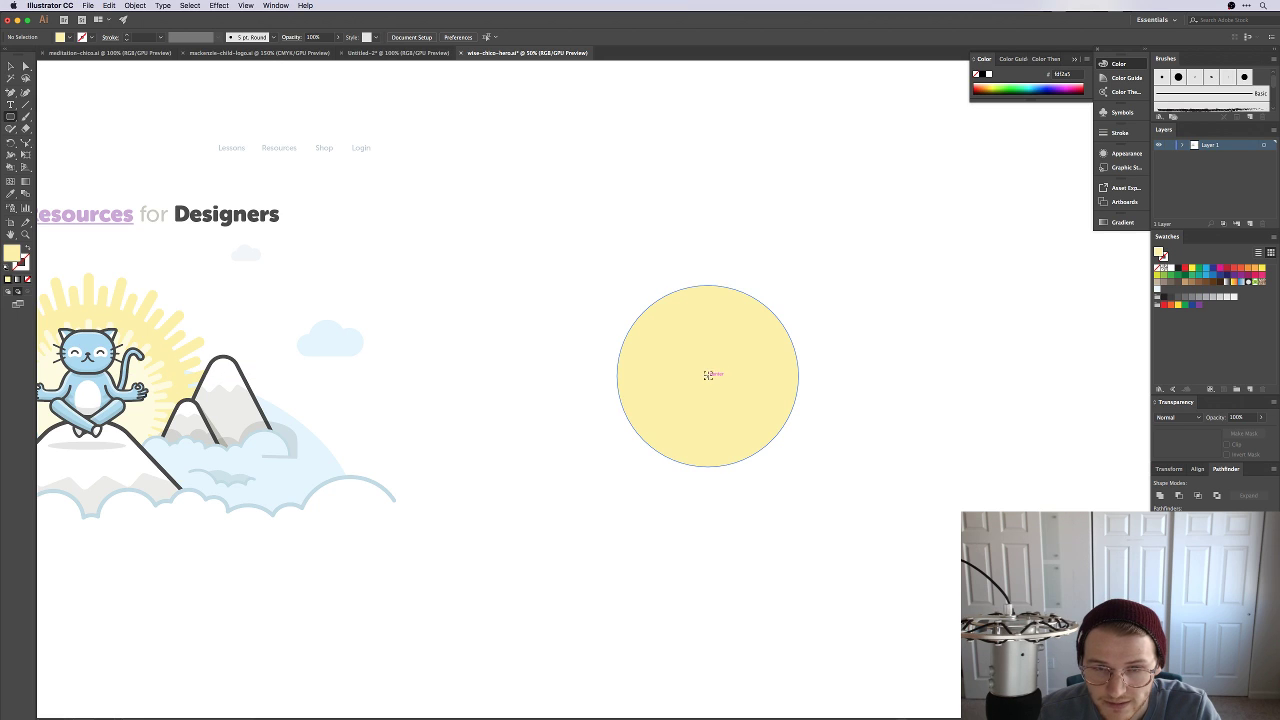
left_click_drag(708, 374, 712, 403)
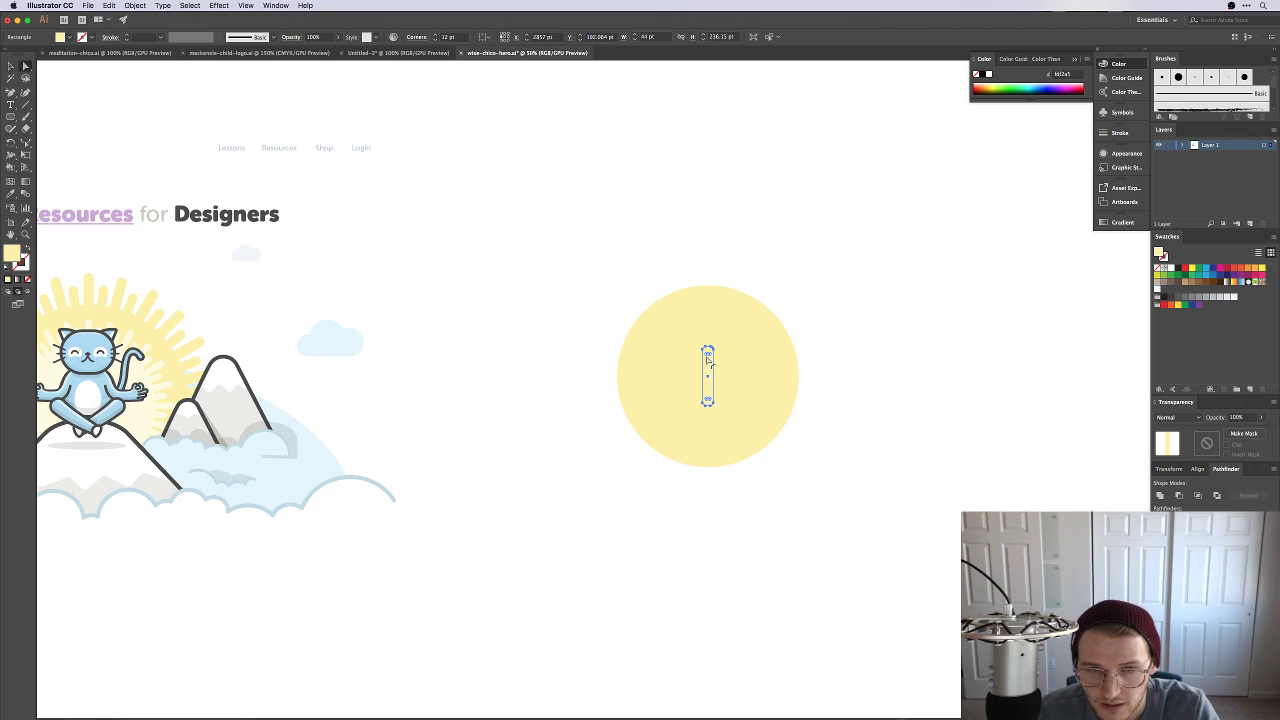
key("a")
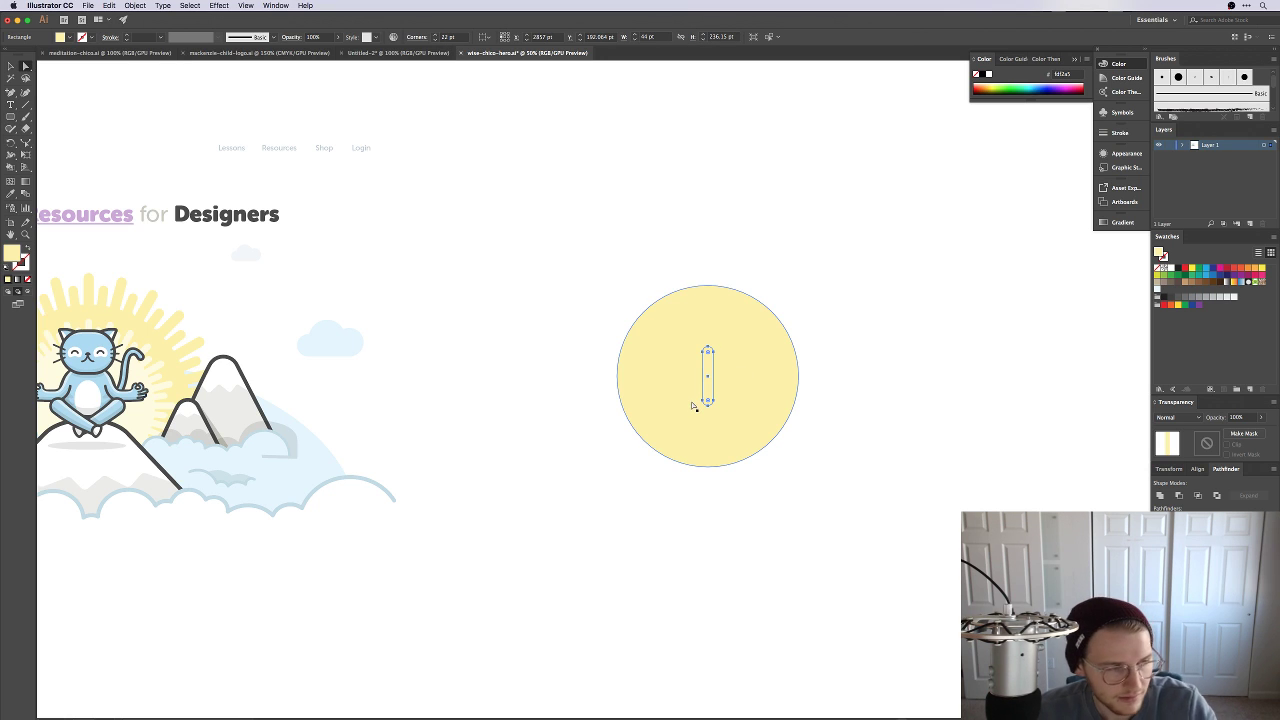
left_click(818, 318)
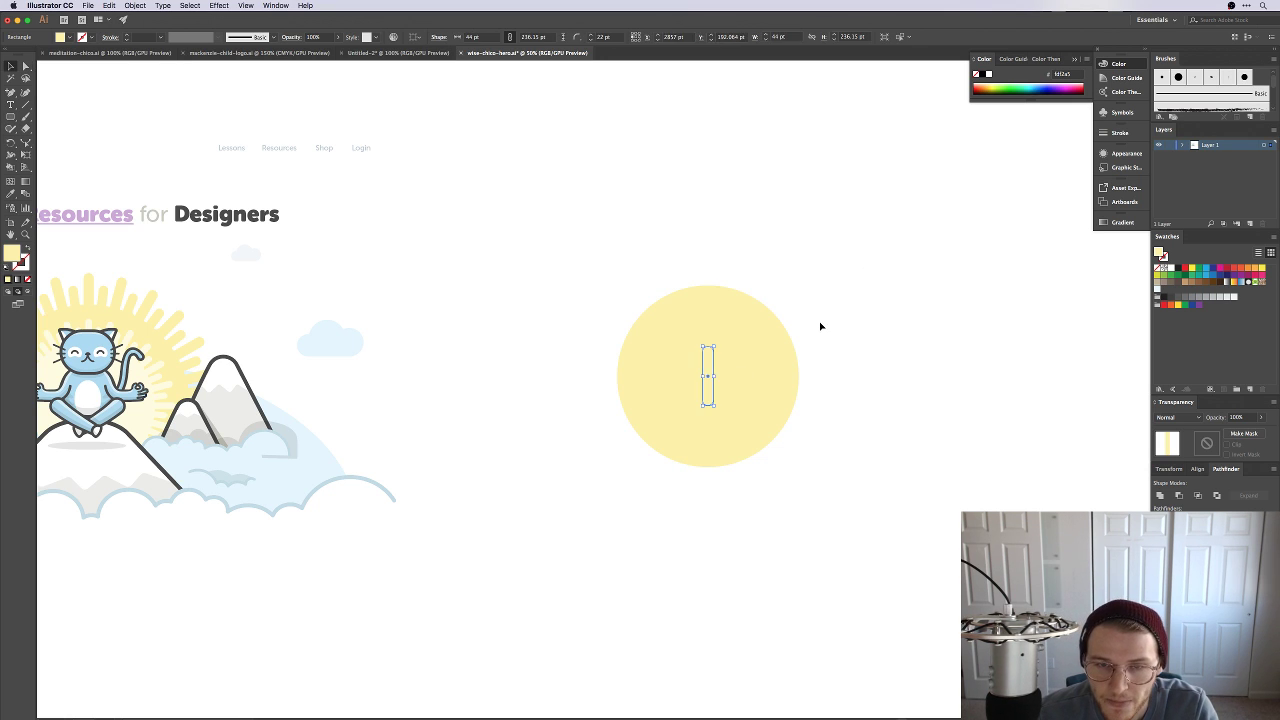
Step: Send the circle to the back and move the ray straight up so it straddles the circle's top edge
left_click(707, 382)
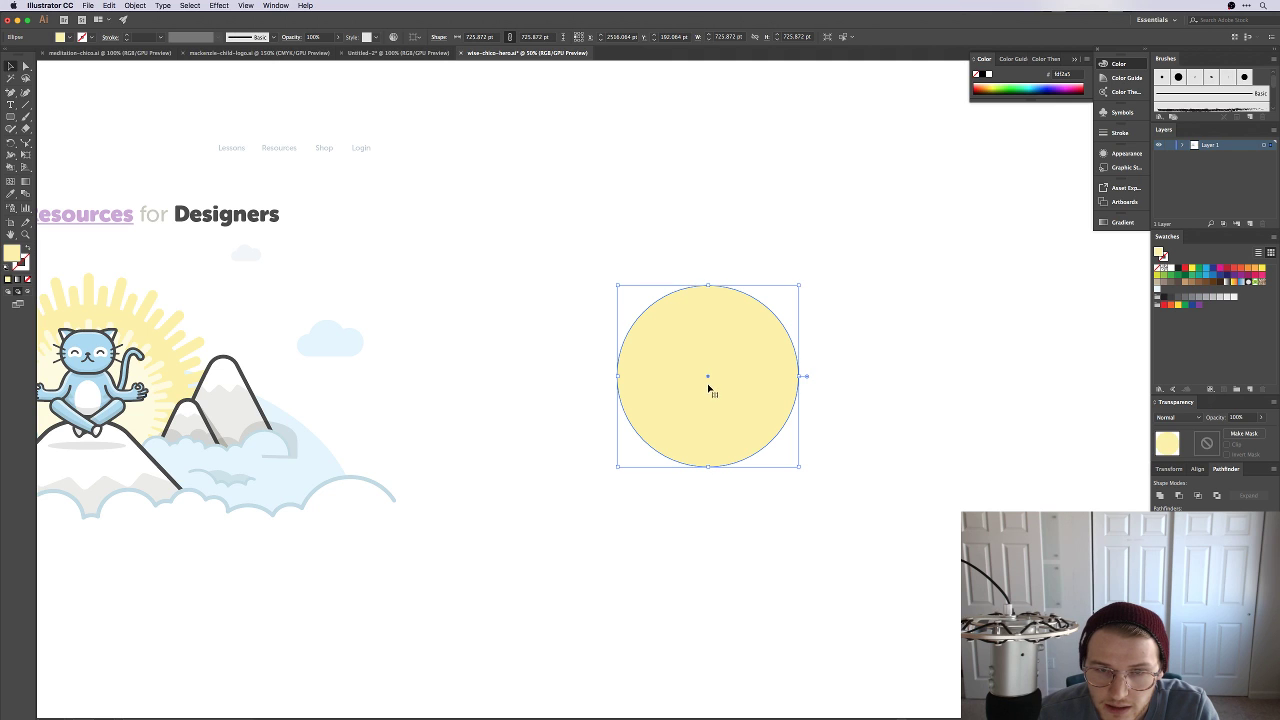
left_click(728, 372)
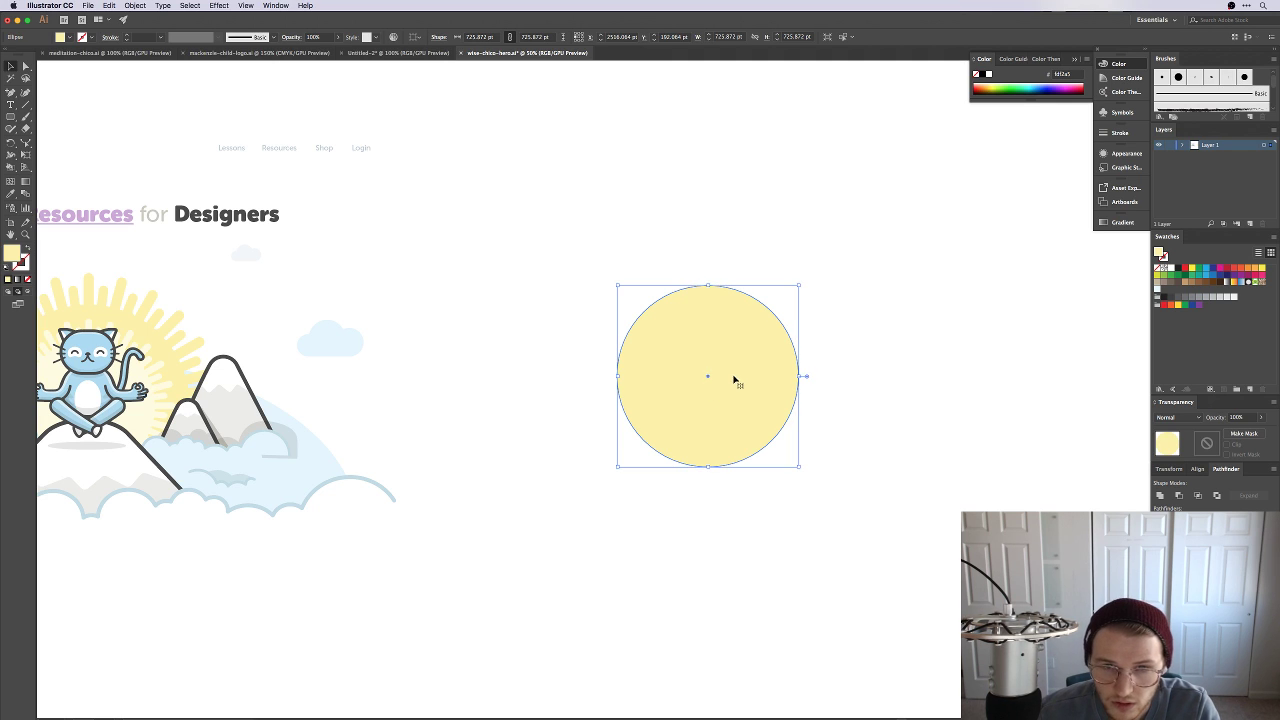
left_click_drag(709, 377, 712, 306)
key("super+shift+bracketleft")
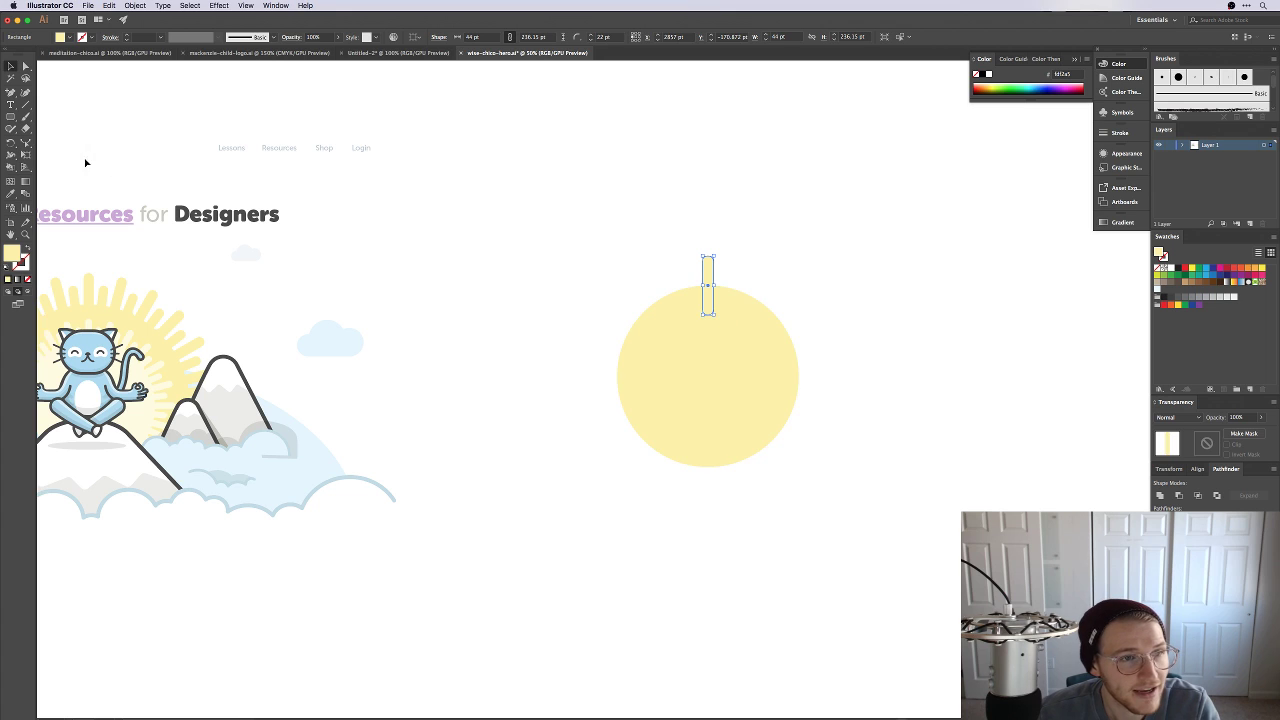
Step: Make a copy of the ray rotated 30° around the circle's center
left_click(10, 143)
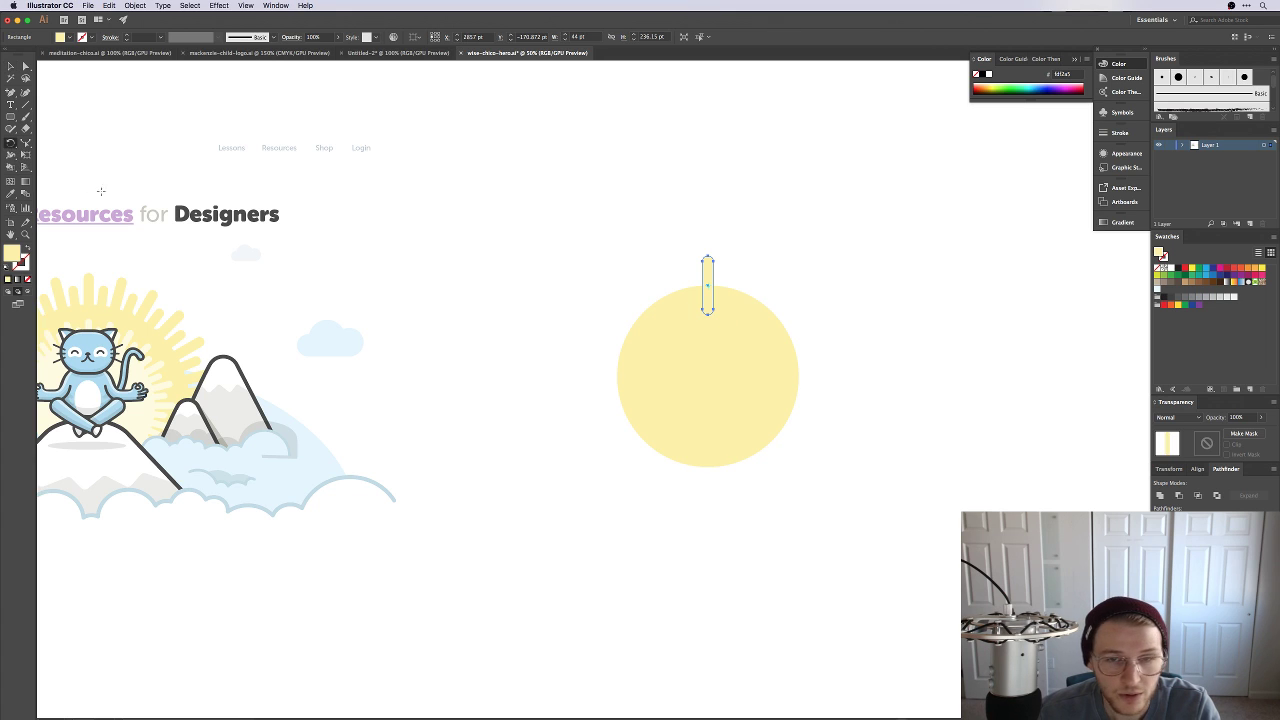
left_click(709, 375, "alt")
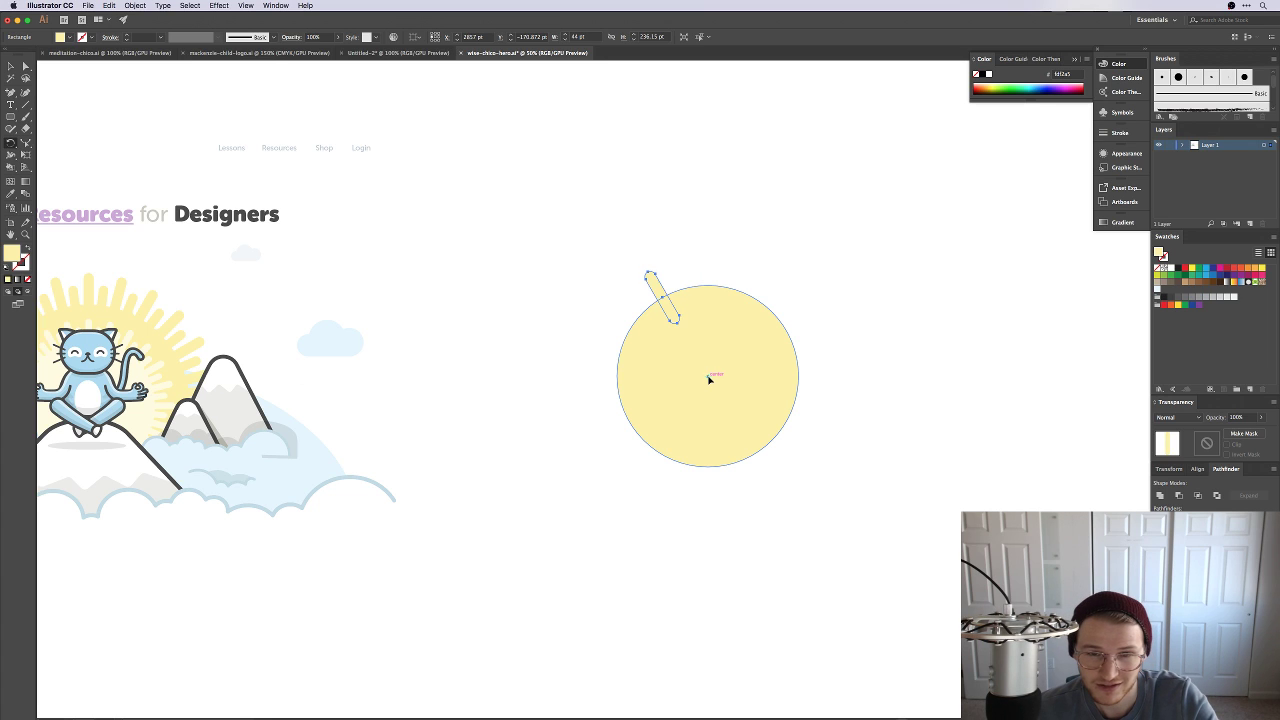
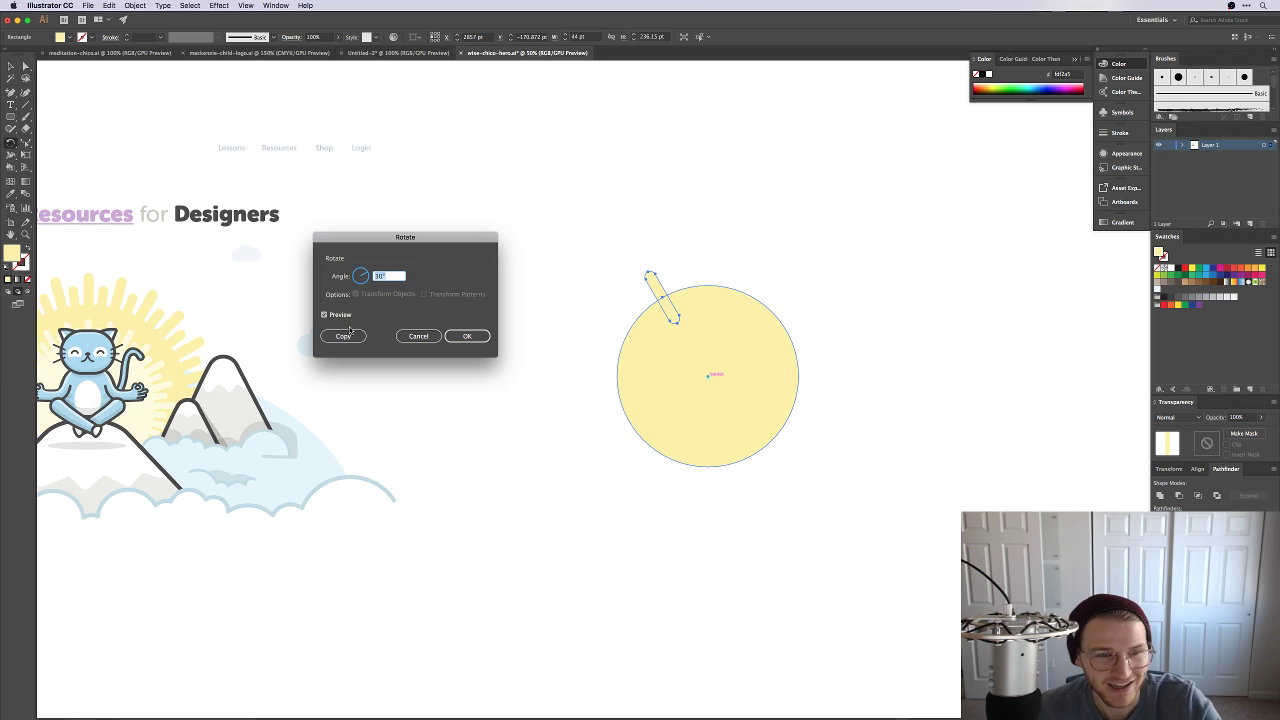
left_click_drag(422, 243, 493, 263)
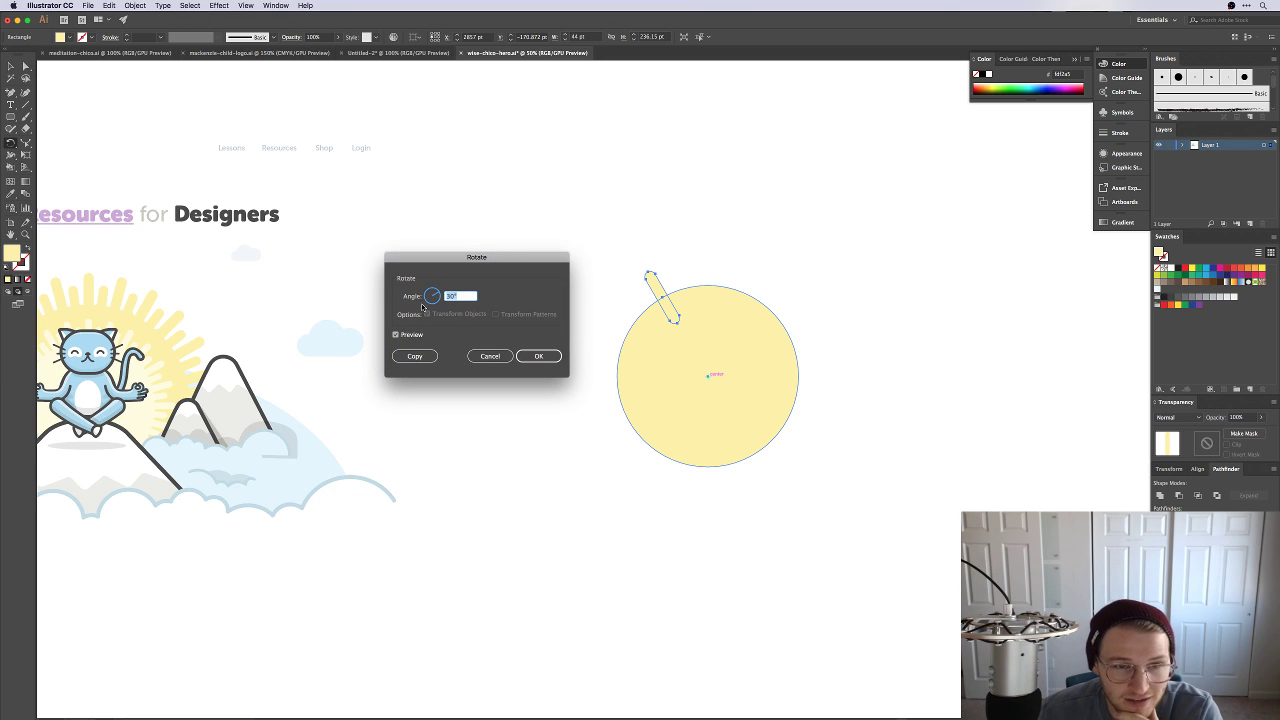
left_click(416, 357)
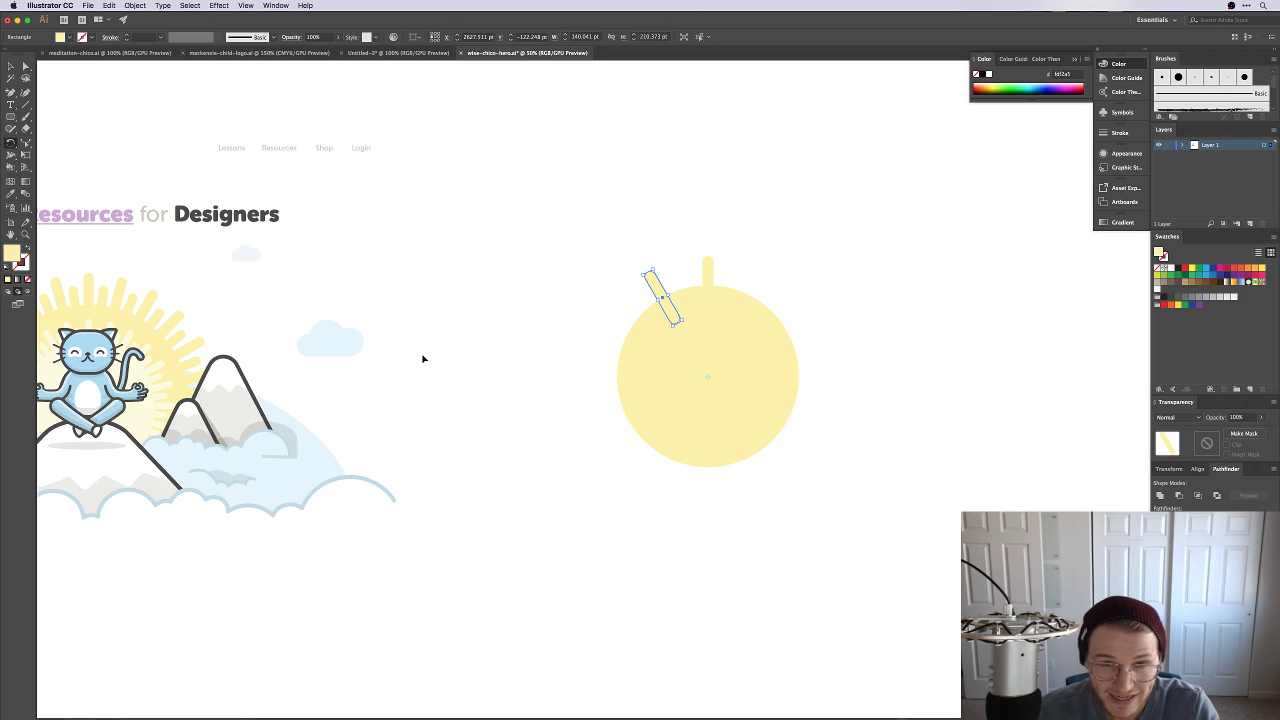
Step: Repeat the rotated copy until evenly spaced rays surround the whole circle
key("super+d")
key("super+d")
key("super+d")
key("super+d")
key("super+d")
key("super+d")
key("super+d")
key("super+d")
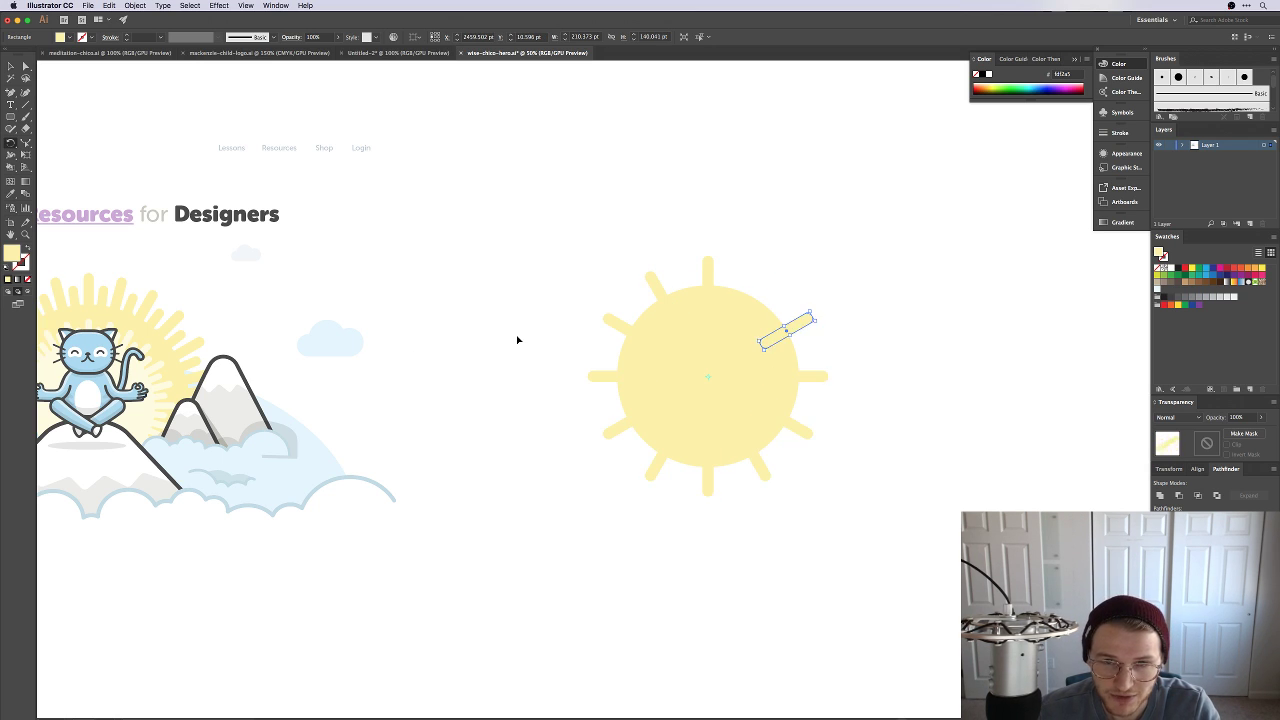
key("v")
left_click(875, 421)
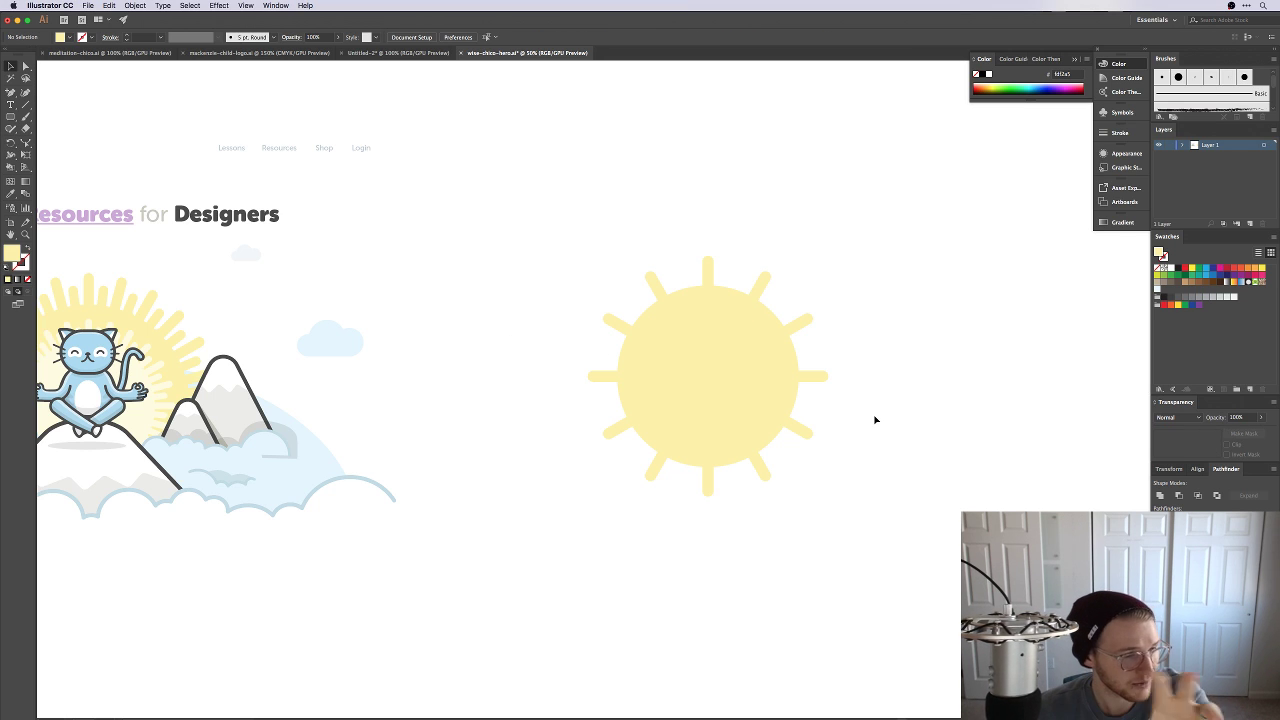
Step: Duplicate all the rays without the circle and rotate the copies about the center to fill the gaps between them
left_click_drag(876, 525, 525, 216)
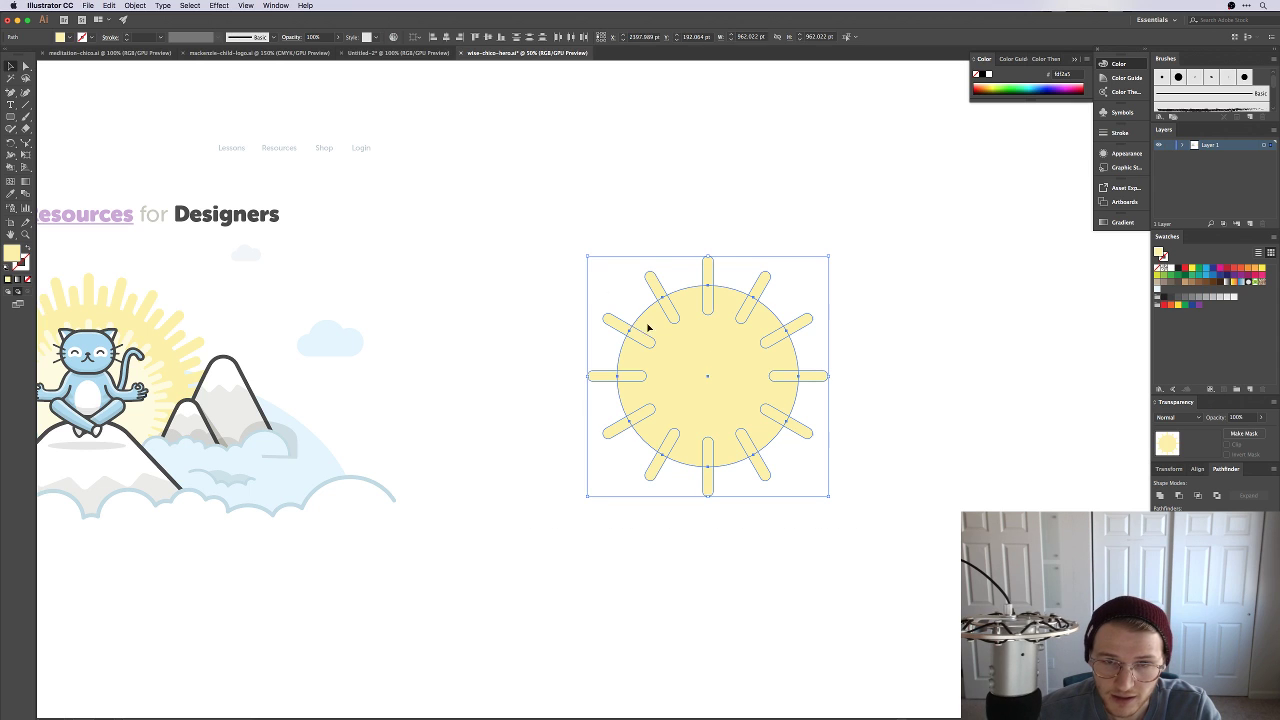
left_click(744, 372, "shift")
key("a")
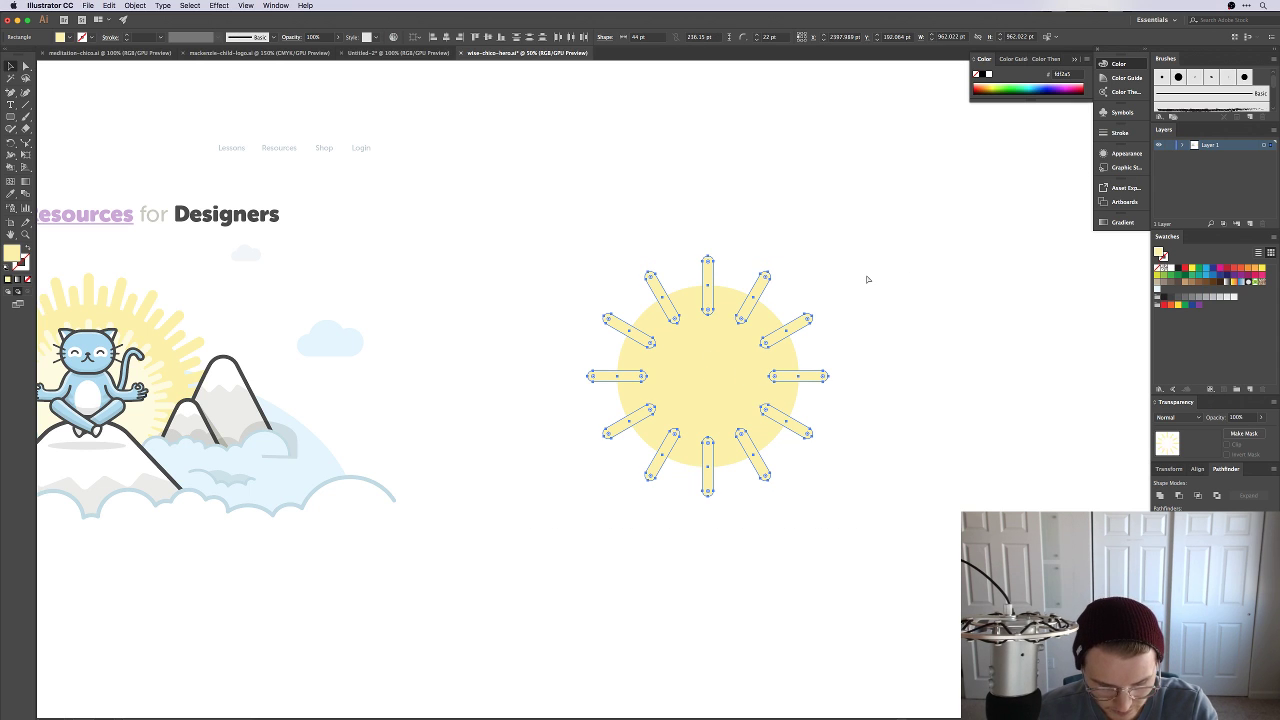
key("v")
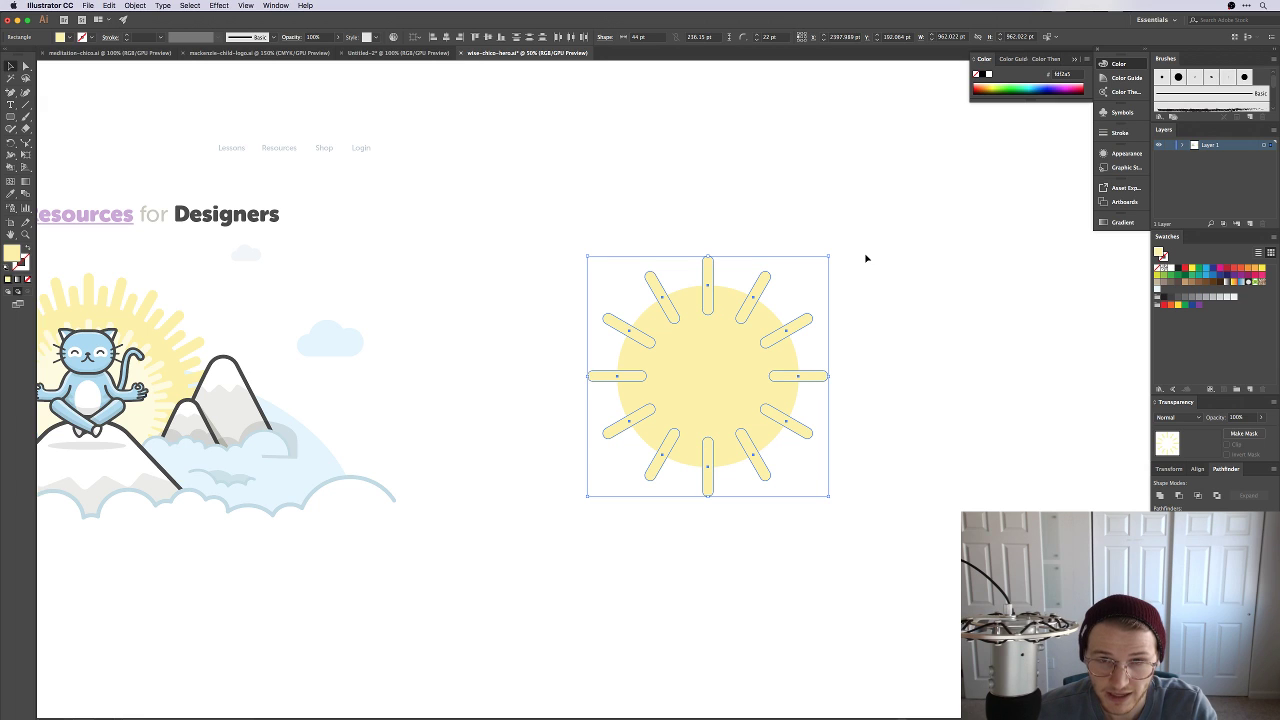
key("e")
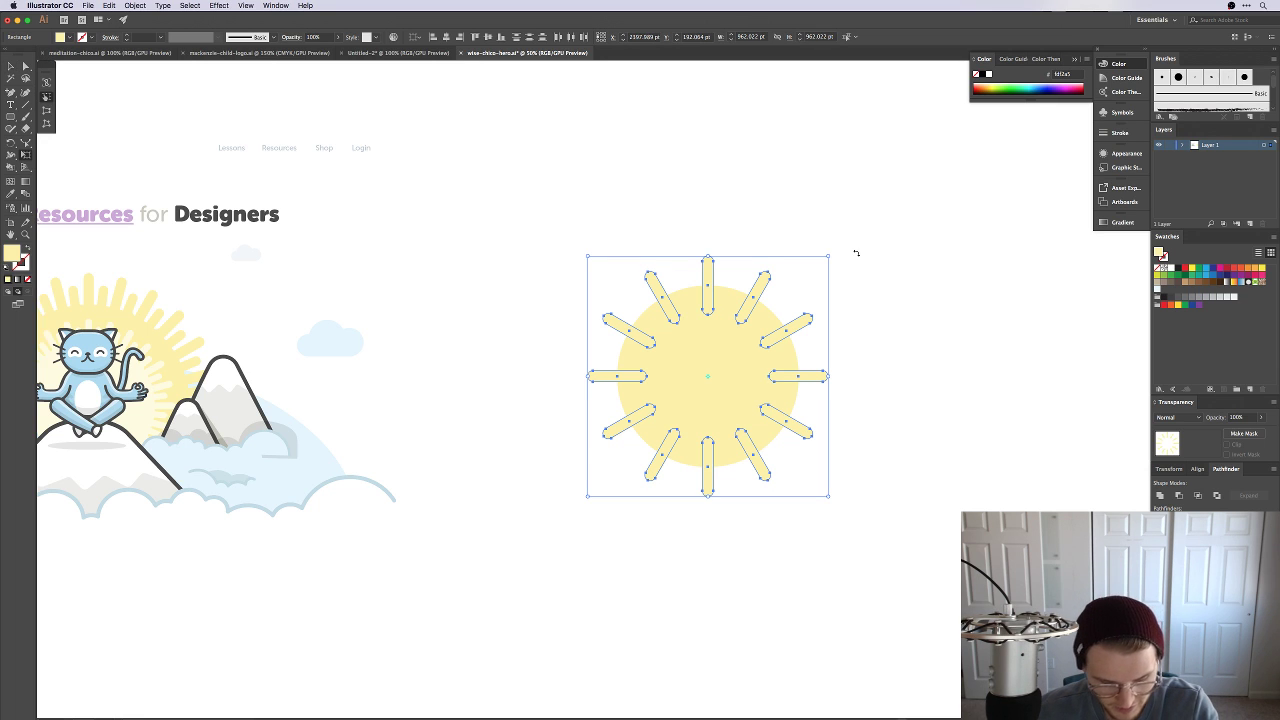
left_click_drag(856, 253, 780, 245)
key("v")
left_click(840, 229)
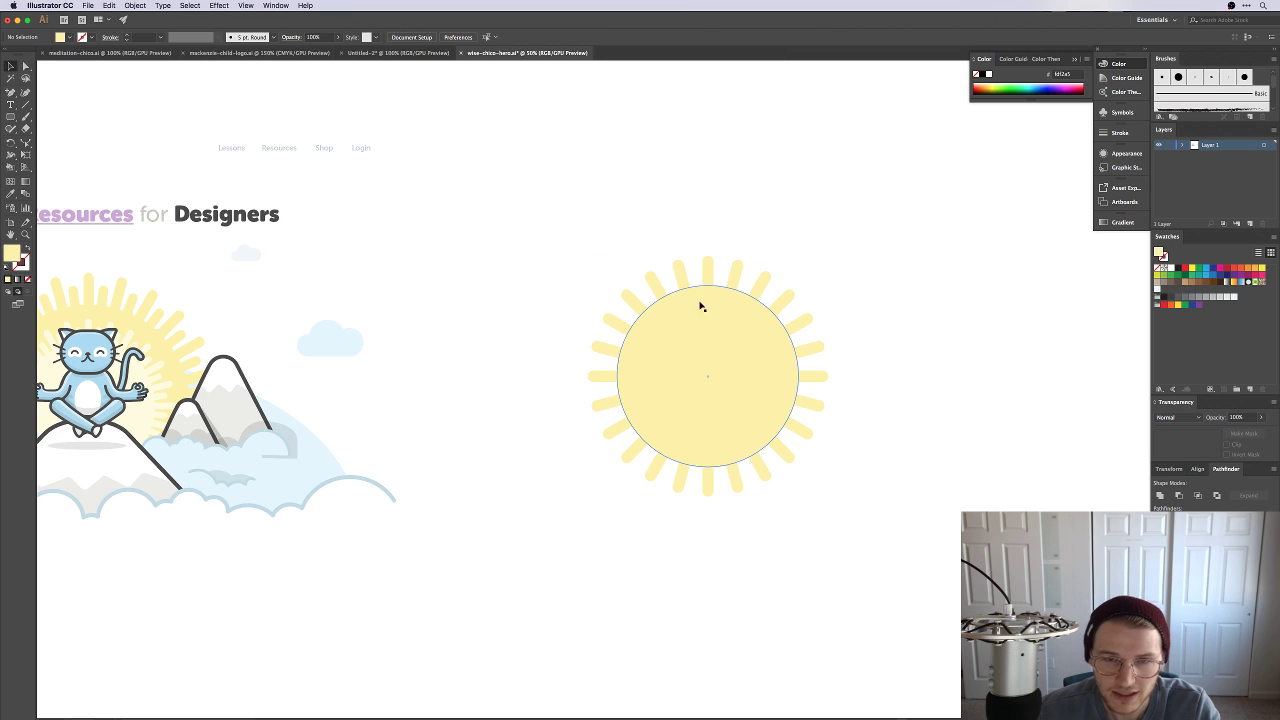
Step: Try to scale up the complete ring of rays around the circle
left_click_drag(587, 225, 868, 546)
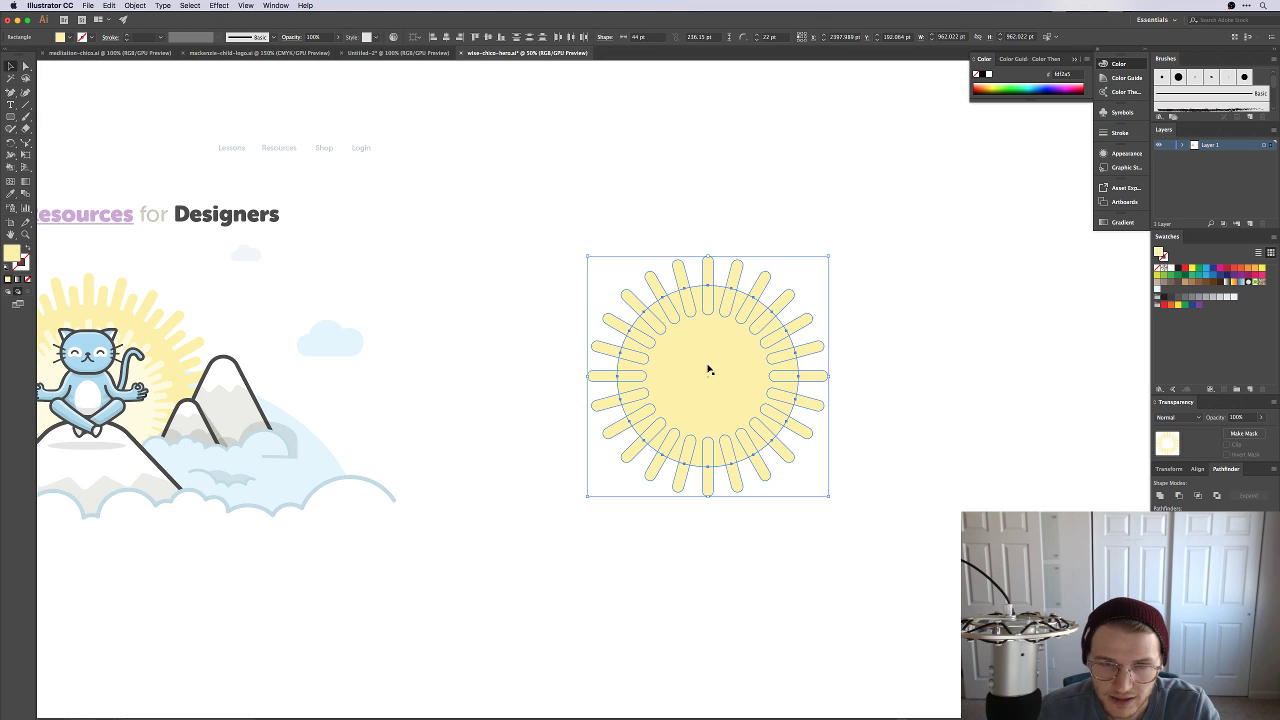
left_click(708, 370, "shift")
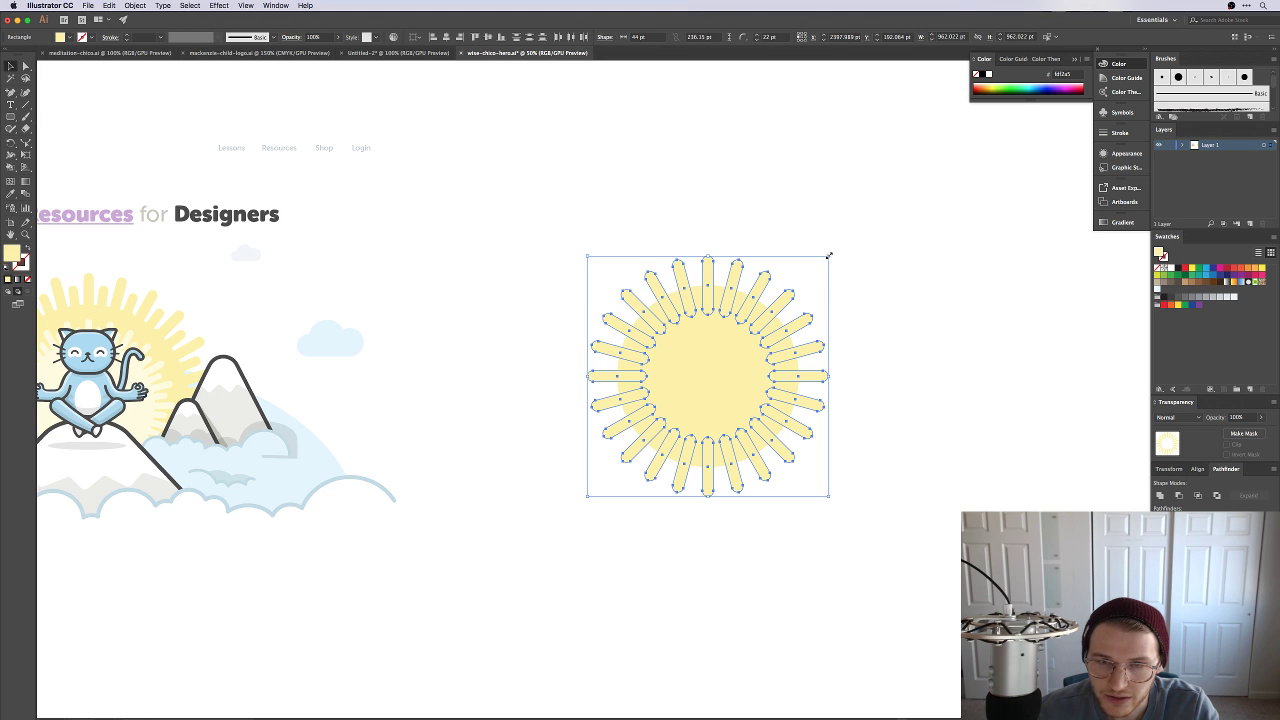
left_click_drag(829, 256, 887, 236)
left_click(905, 252)
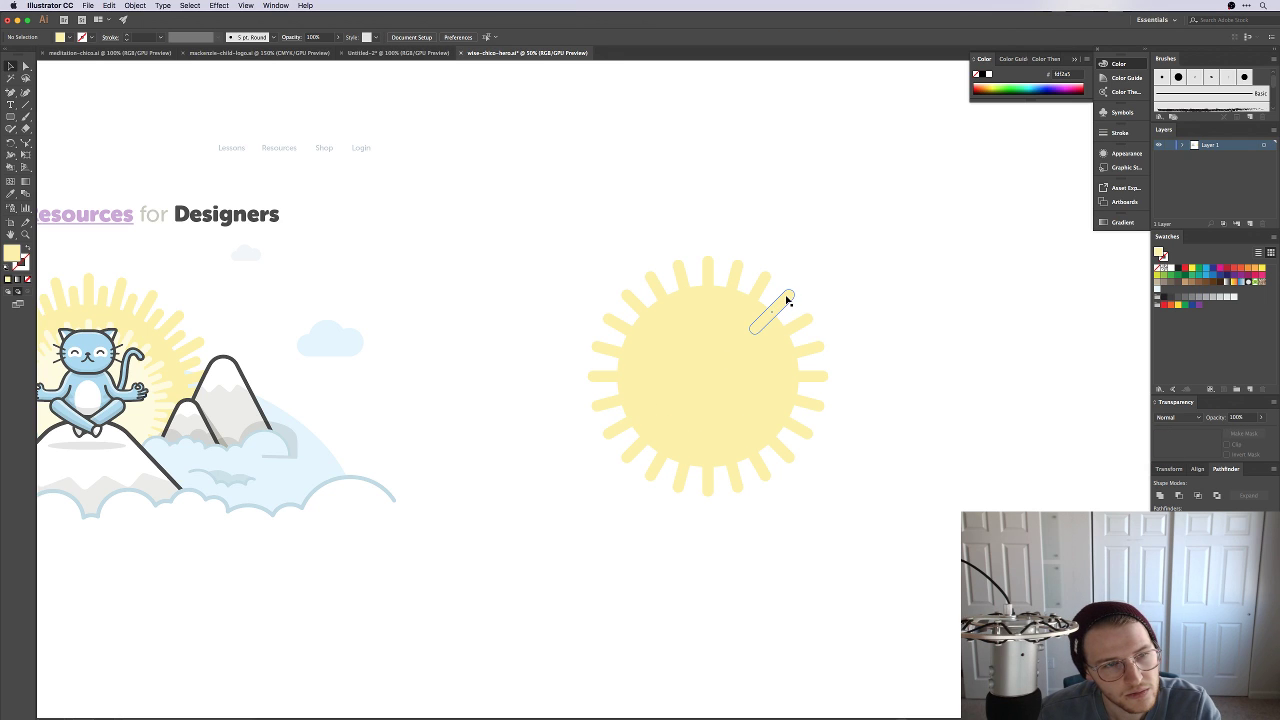
Step: Try to fill the gaps between the demonstration sunburst's rays with another rotated copy of the whole ring
left_click_drag(528, 238, 566, 254)
left_click(924, 387)
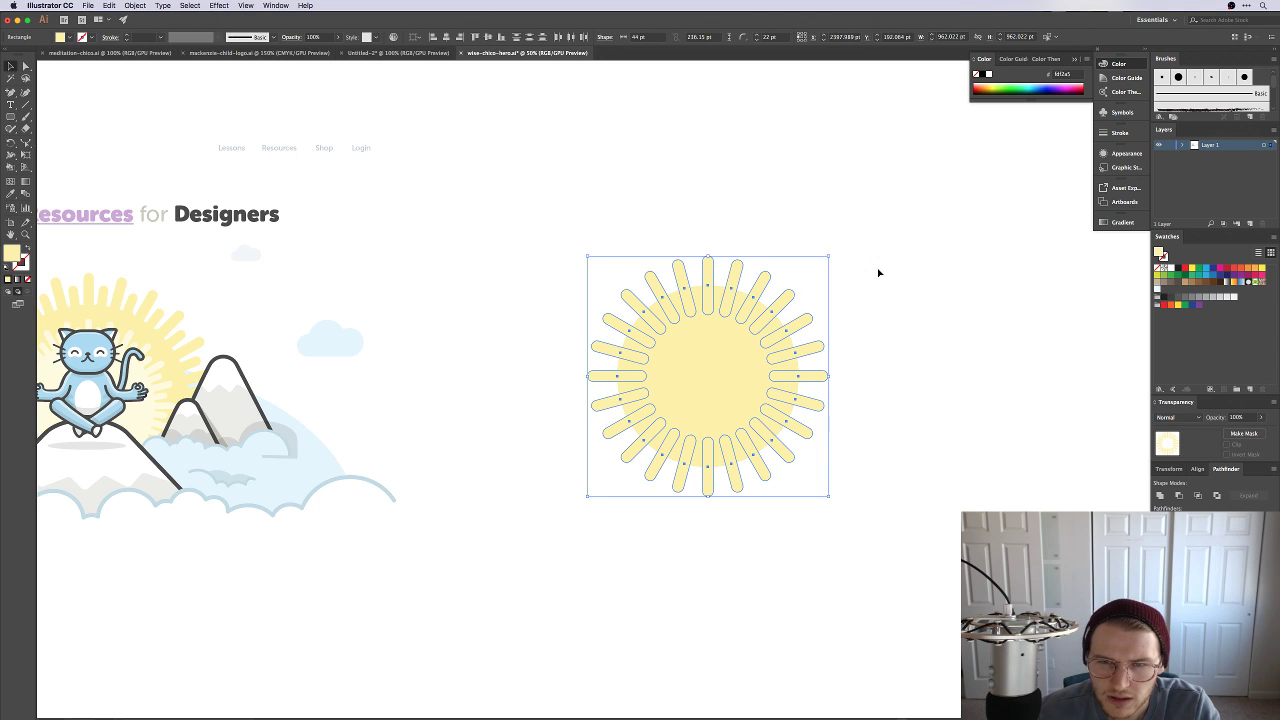
key("a")
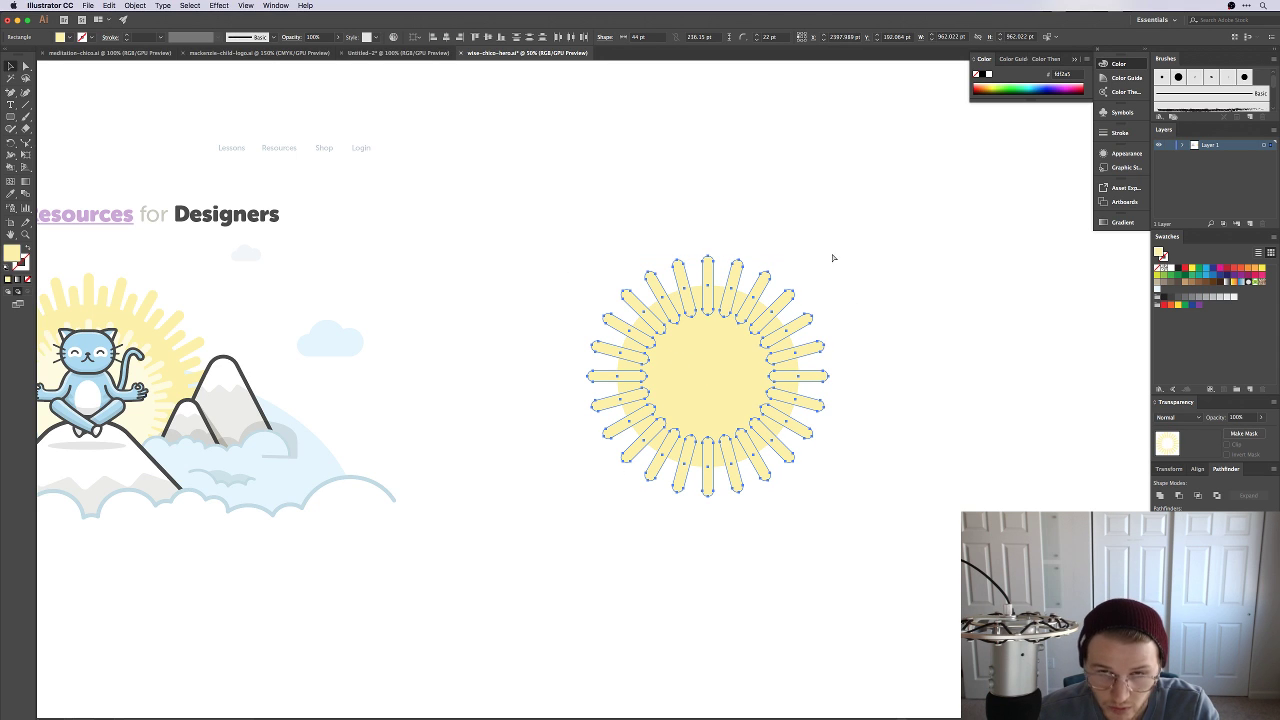
key("v")
left_click_drag(836, 246, 780, 223)
left_click(857, 259)
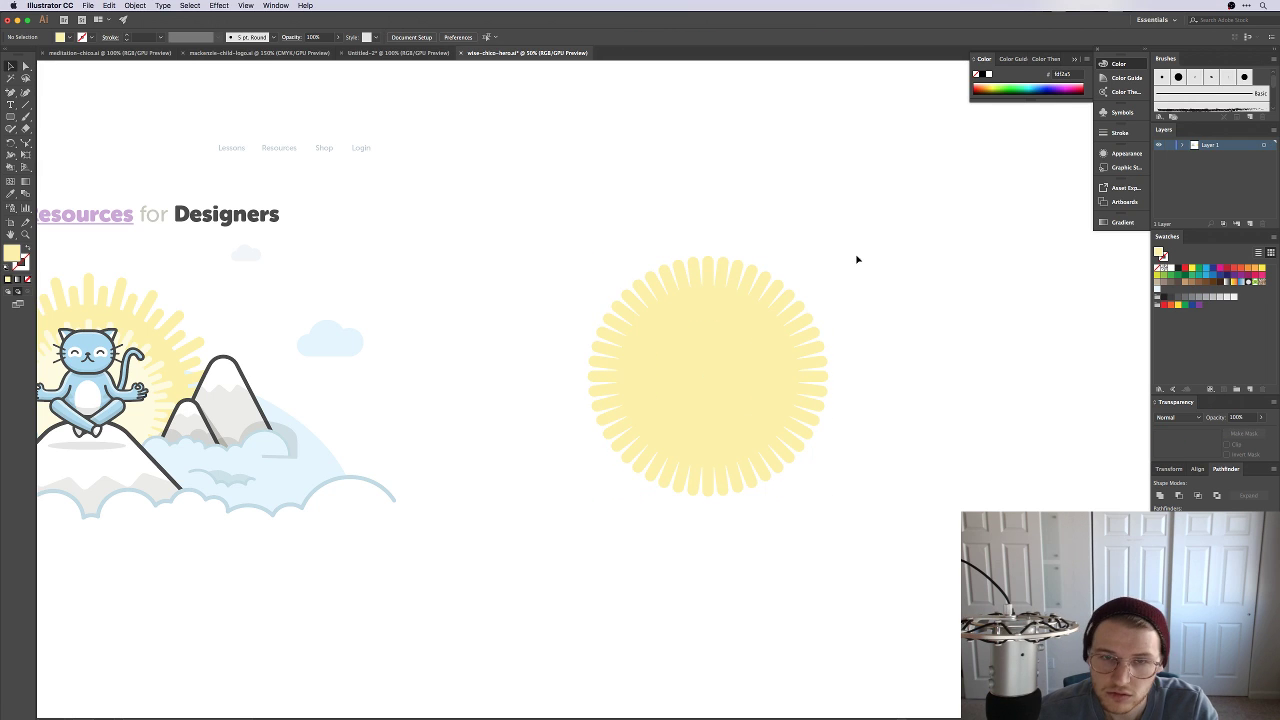
key("super+z")
key("super+z")
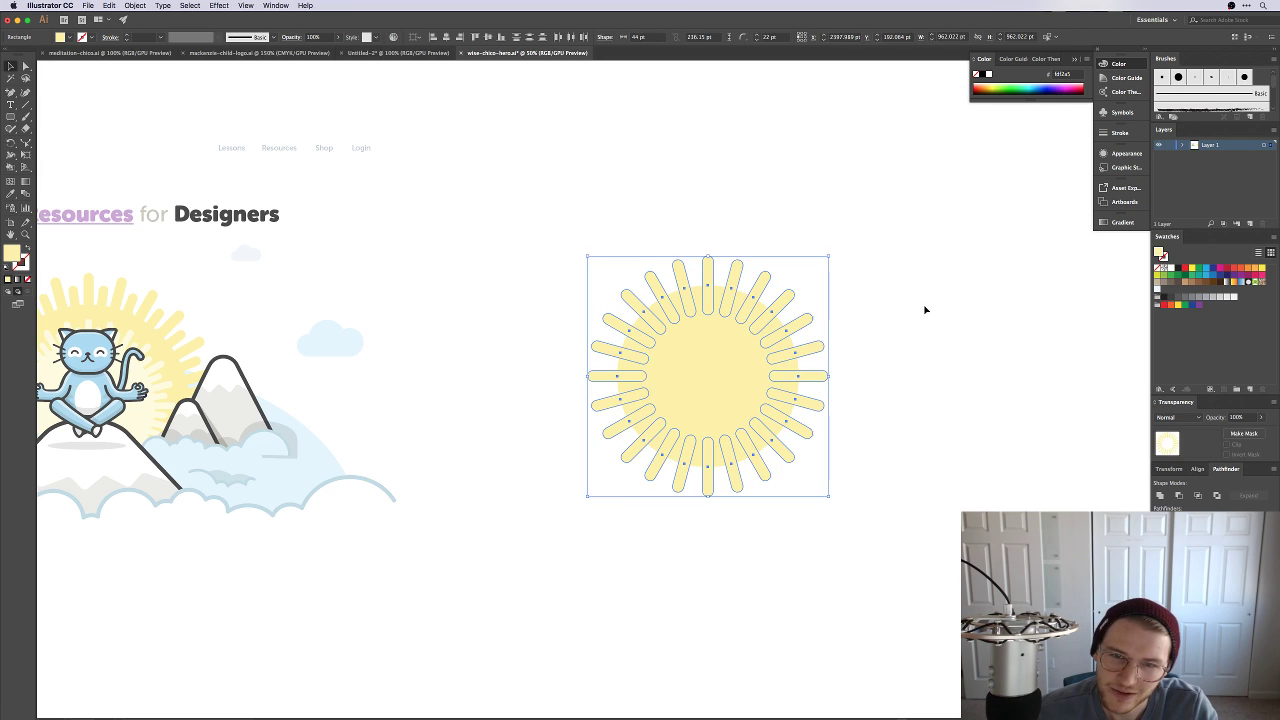
Step: Delete the entire demonstration sunburst beside the hero illustration
left_click(926, 332)
left_click_drag(885, 489, 508, 194)
key("Delete")
Step: Delete the two grey dashes from the face of the front mountain on the hero's left side
scroll(447, 304, "left", 10)
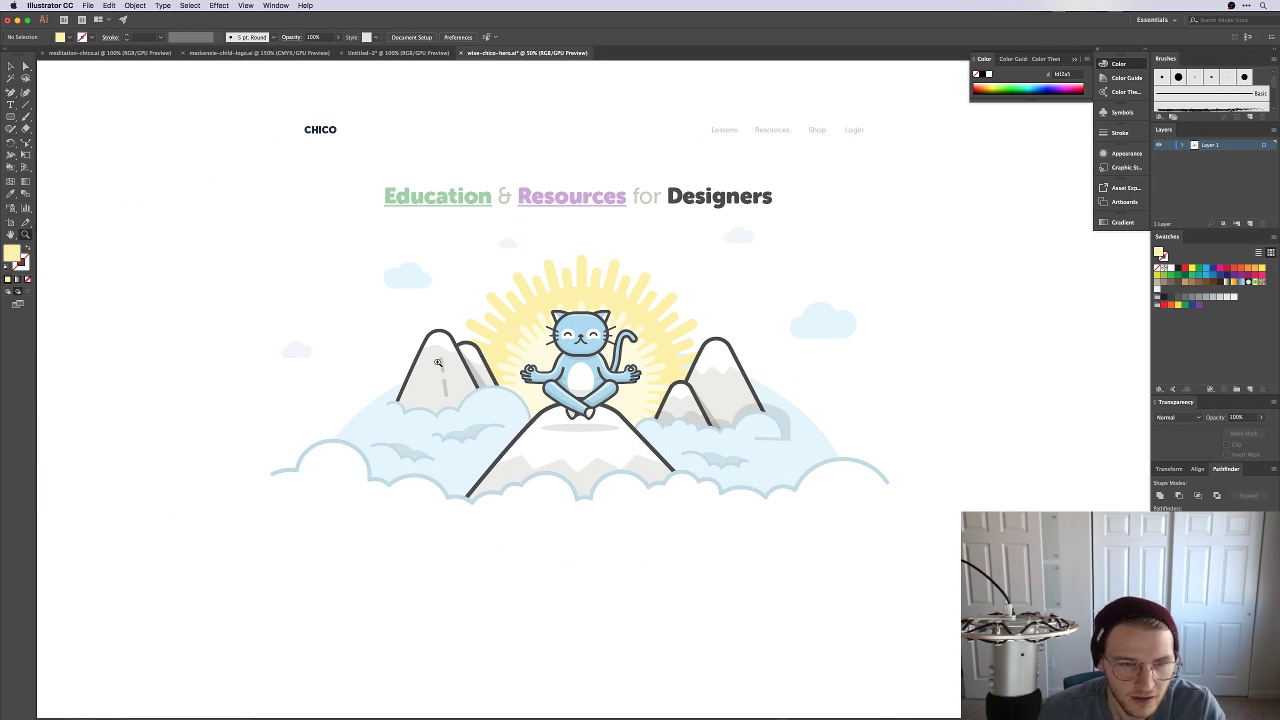
scroll(439, 363, "up", 6)
left_click(650, 335)
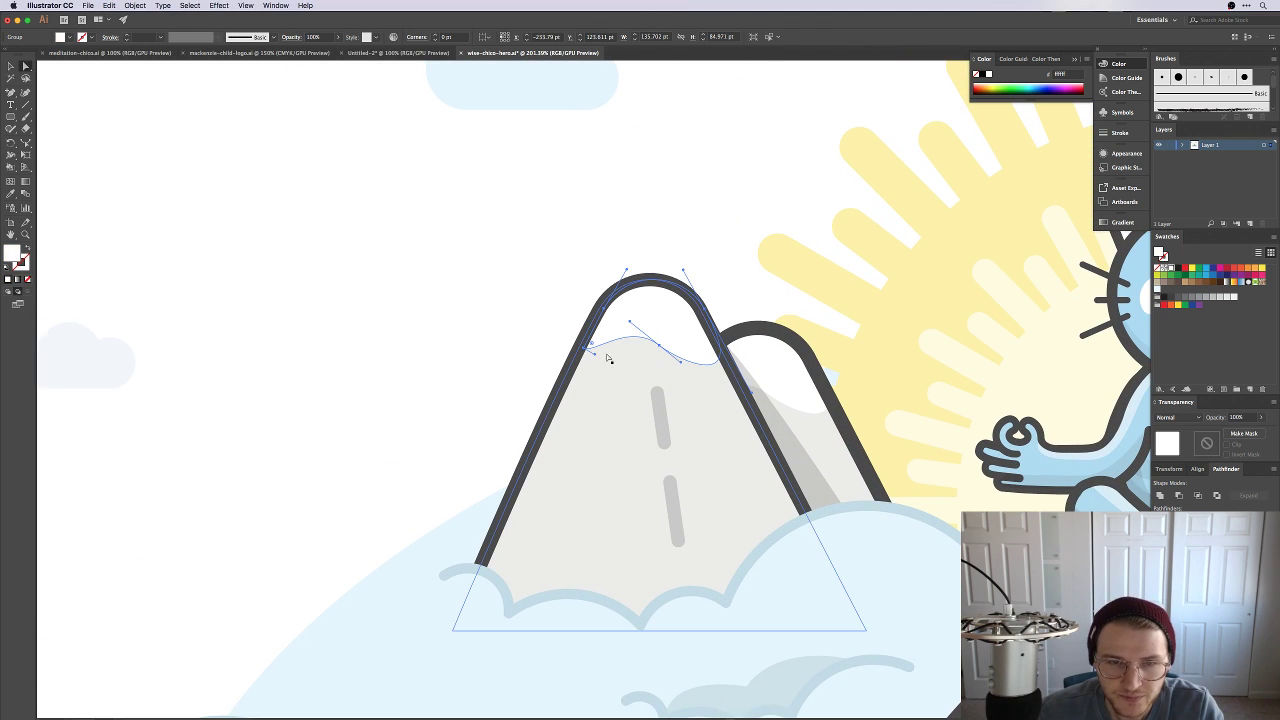
left_click_drag(592, 352, 654, 346)
scroll(674, 386, "up", 4)
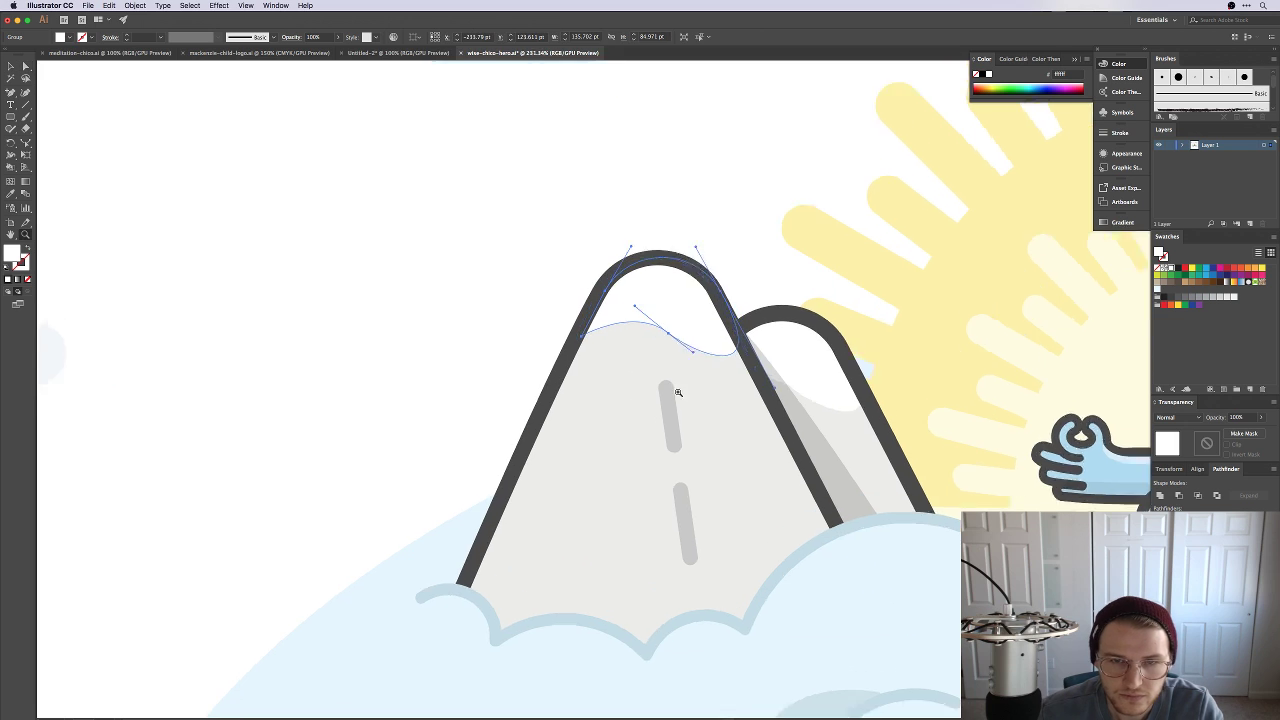
scroll(755, 307, "up", 2)
scroll(755, 307, "right", 2)
left_click(677, 485)
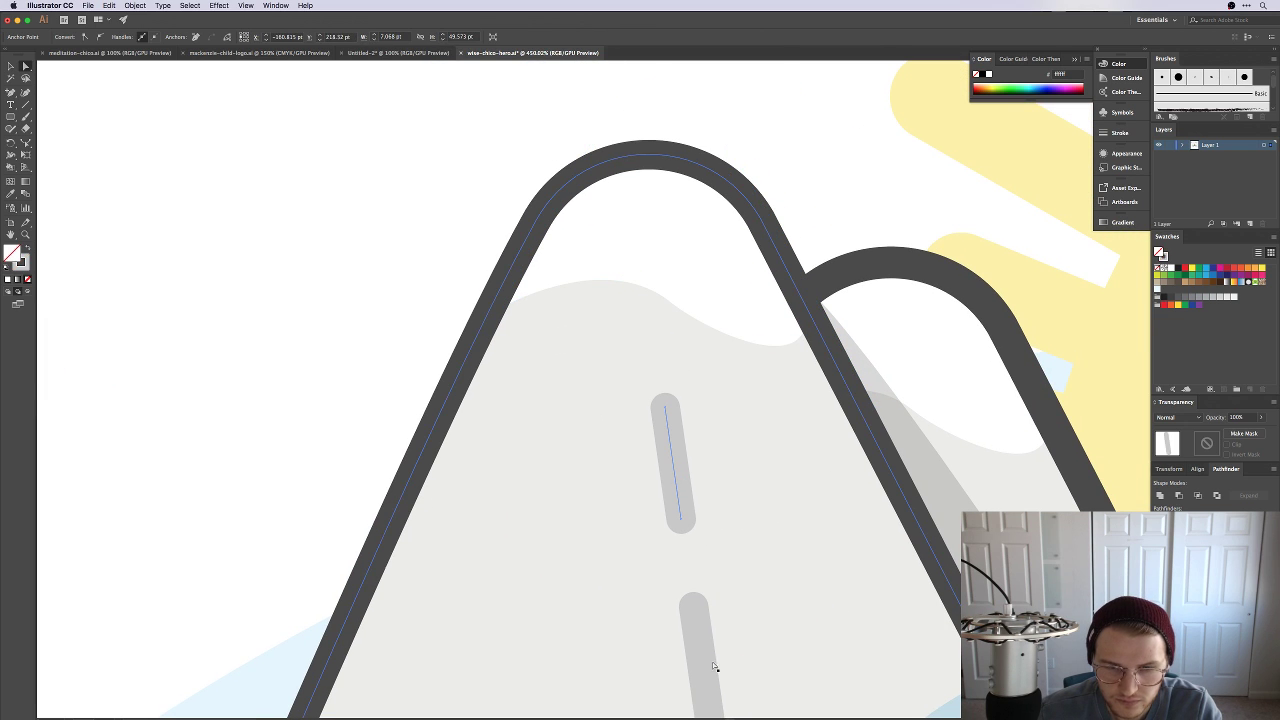
left_click(702, 657, "shift")
key("Delete")
scroll(751, 374, "up", 2)
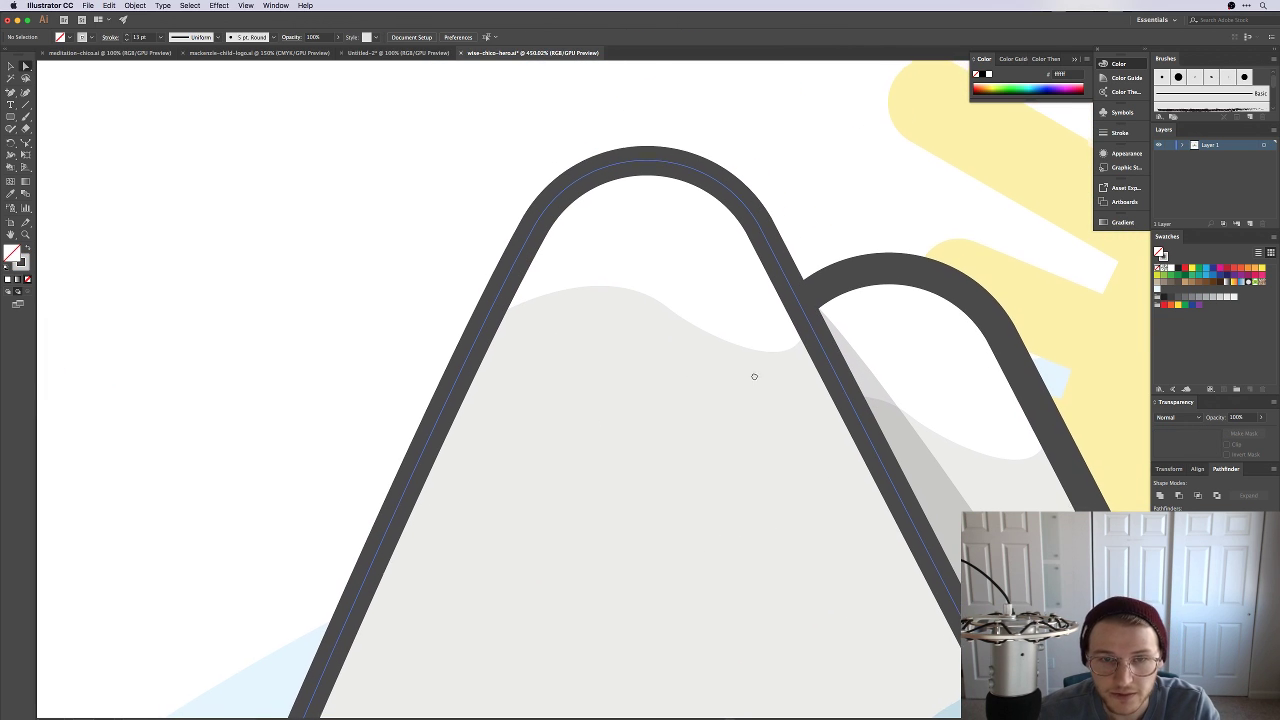
Step: Extend the right end of that mountain's snow cap down the slope and straighten its wavy lower edge
left_click(687, 290)
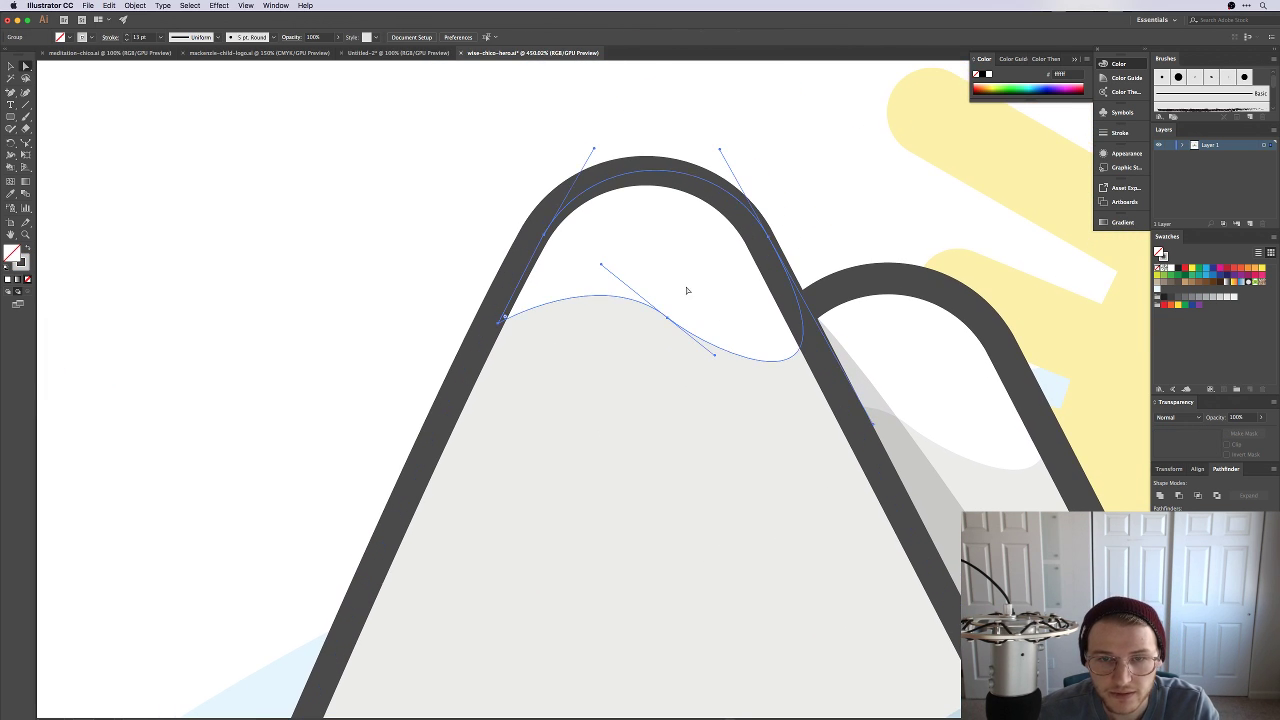
left_click(805, 343)
key("p")
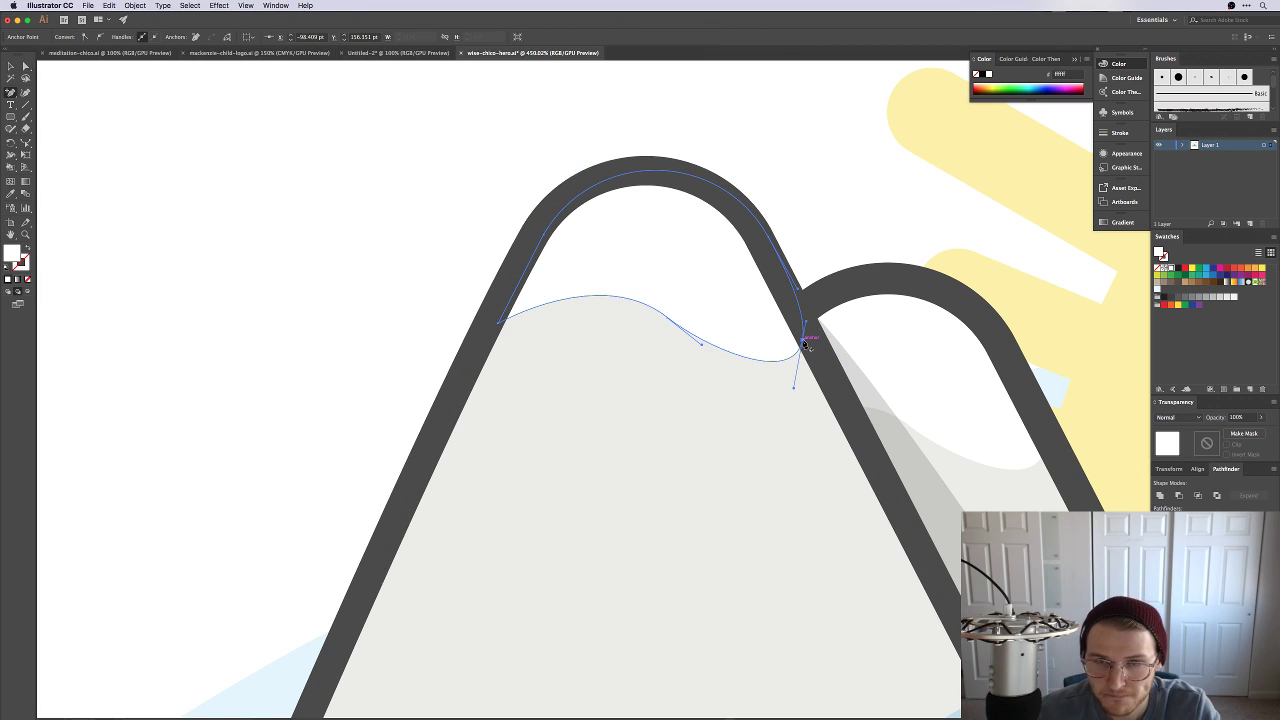
key("a")
mouse_move(808, 334)
left_mouse_down()
mouse_move(846, 357)
mouse_move(851, 380)
mouse_move(822, 342)
left_mouse_up()
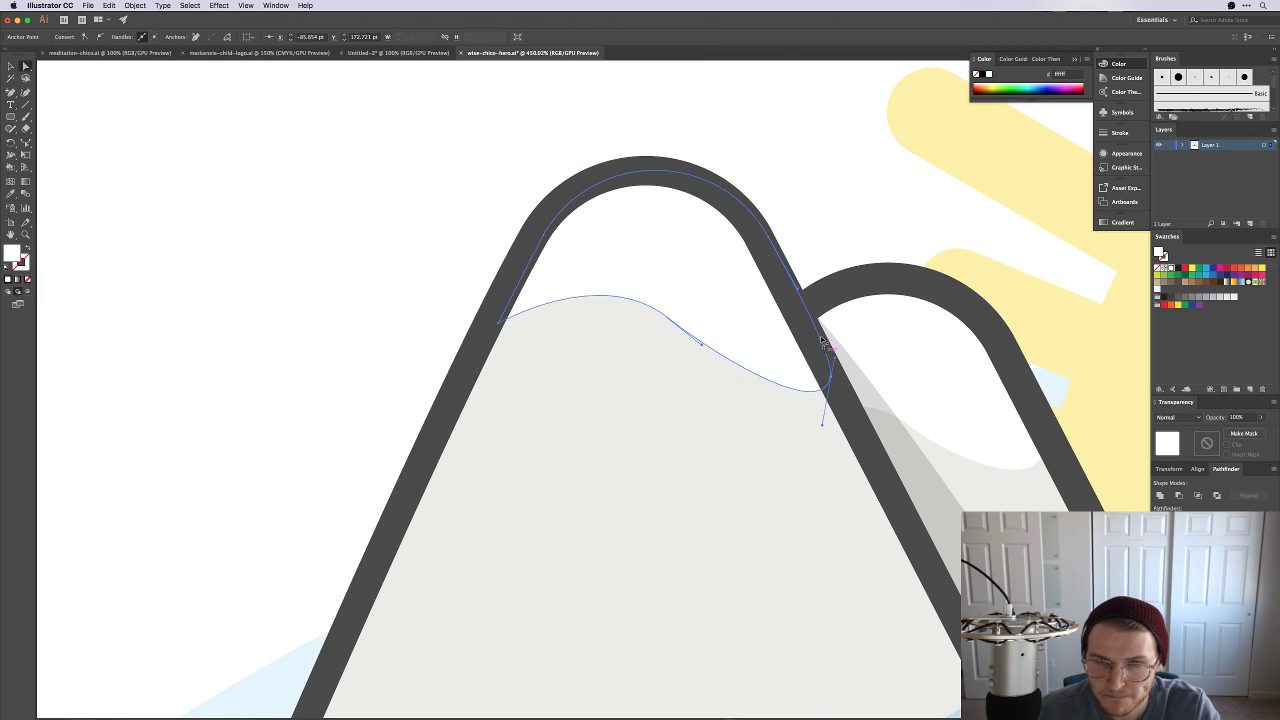
left_click(768, 237)
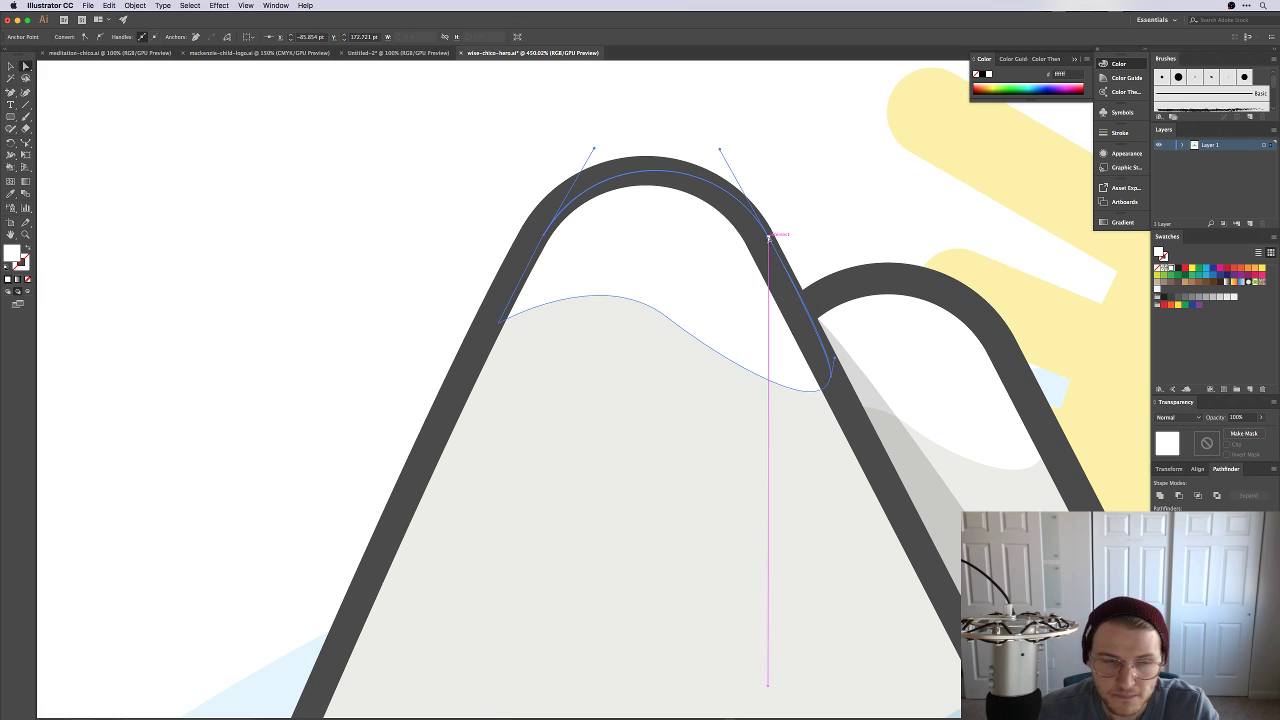
left_click_drag(768, 237, 838, 364)
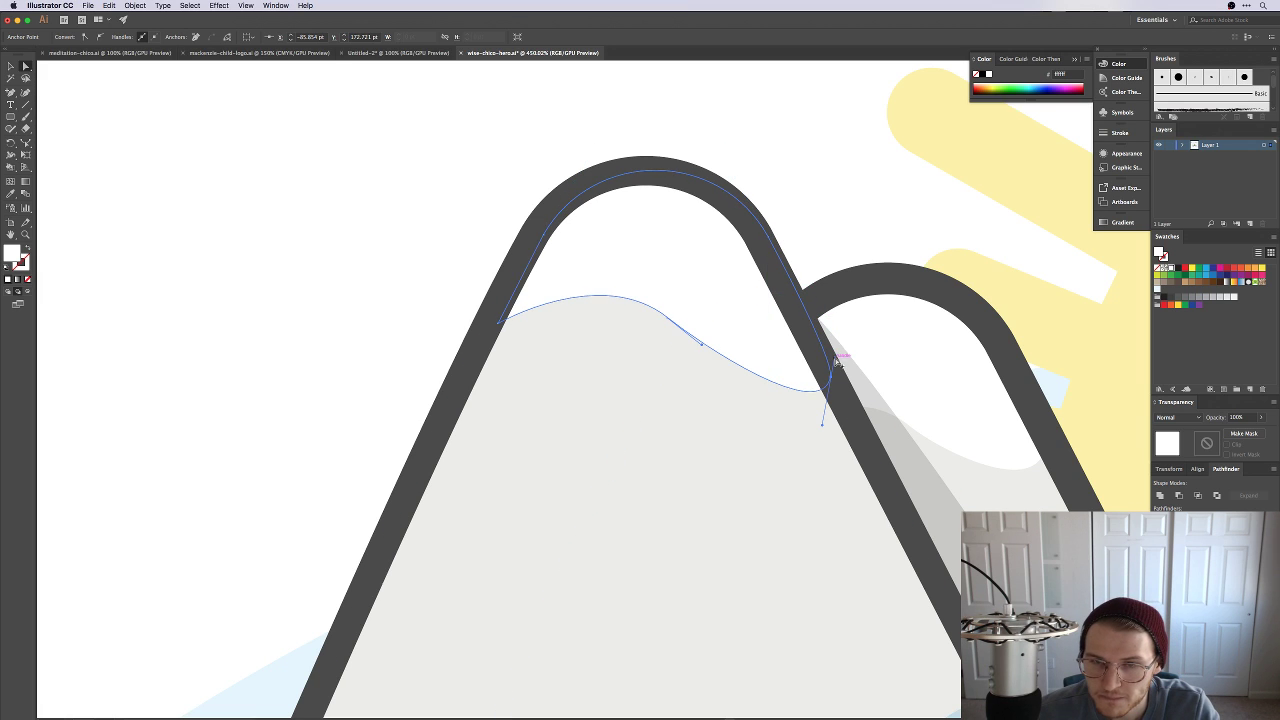
left_click(698, 343)
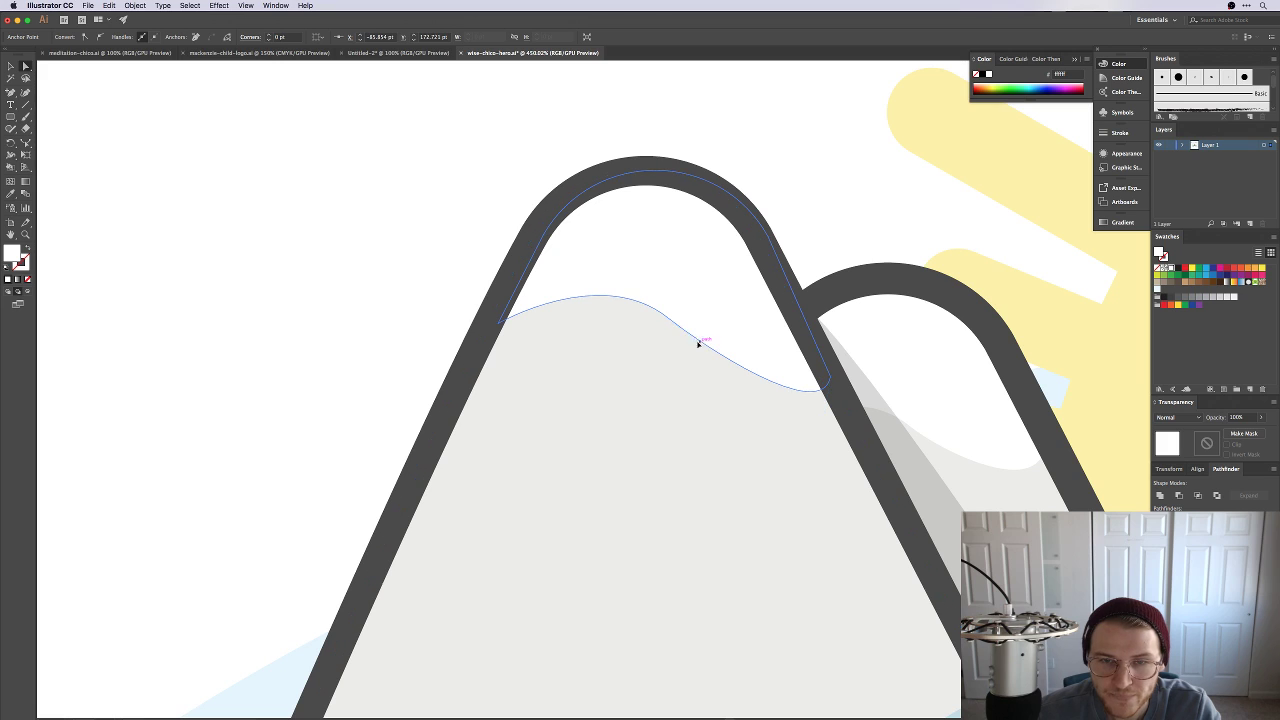
left_click_drag(698, 343, 676, 321)
left_click_drag(823, 428, 830, 375)
Step: Move the snow cap's two outer corners further down the slopes and pull its middle point below them
left_click_drag(498, 323, 465, 377)
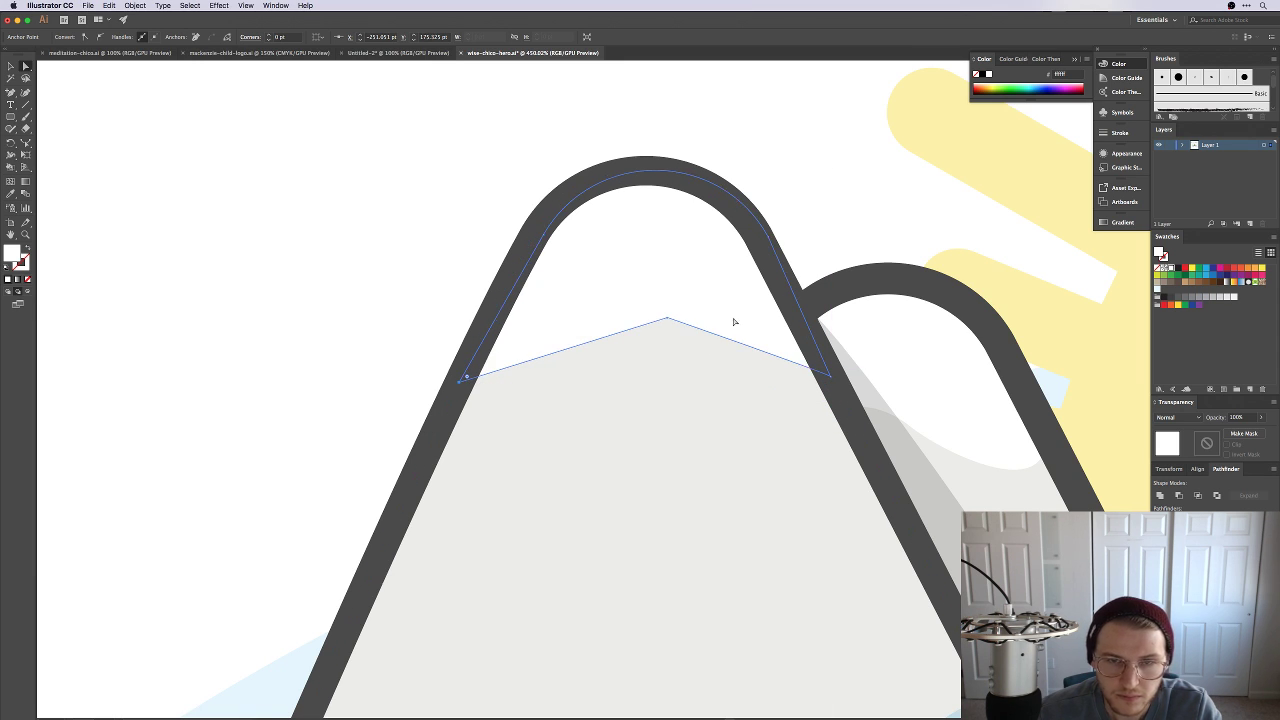
mouse_move(665, 322)
left_mouse_down()
mouse_move(611, 331)
mouse_move(649, 332)
left_mouse_up()
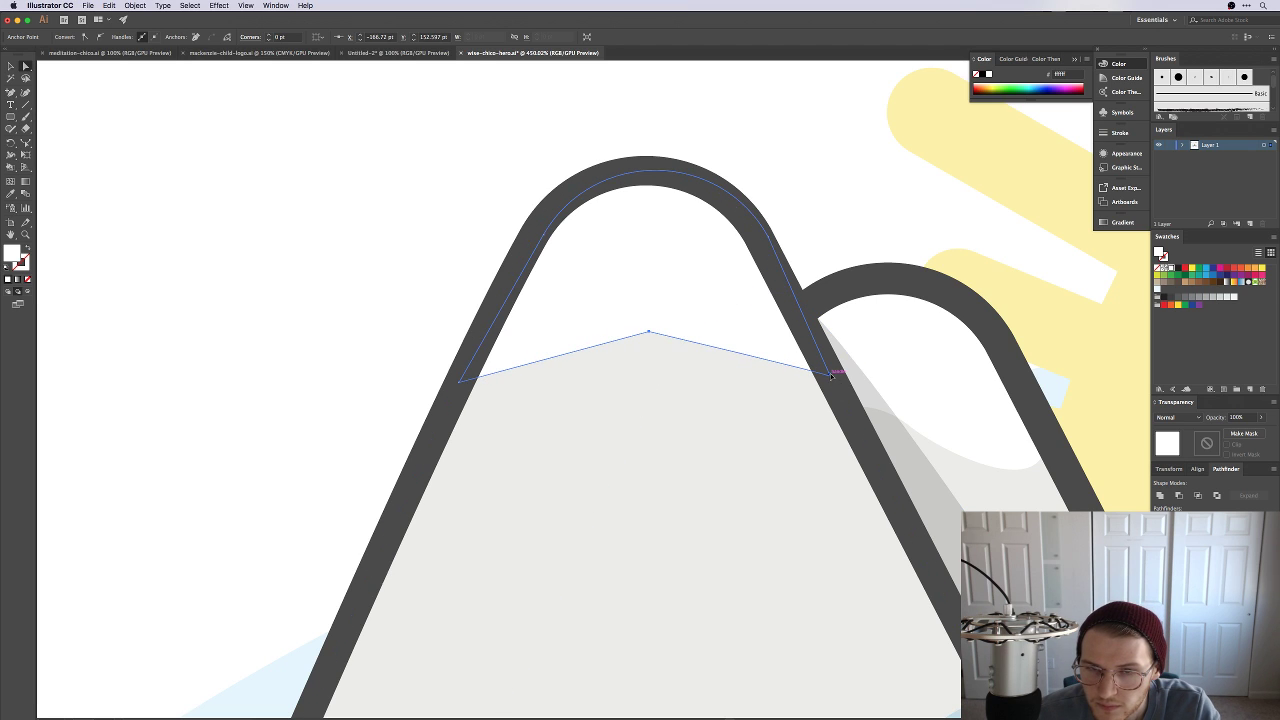
left_click_drag(830, 373, 852, 425)
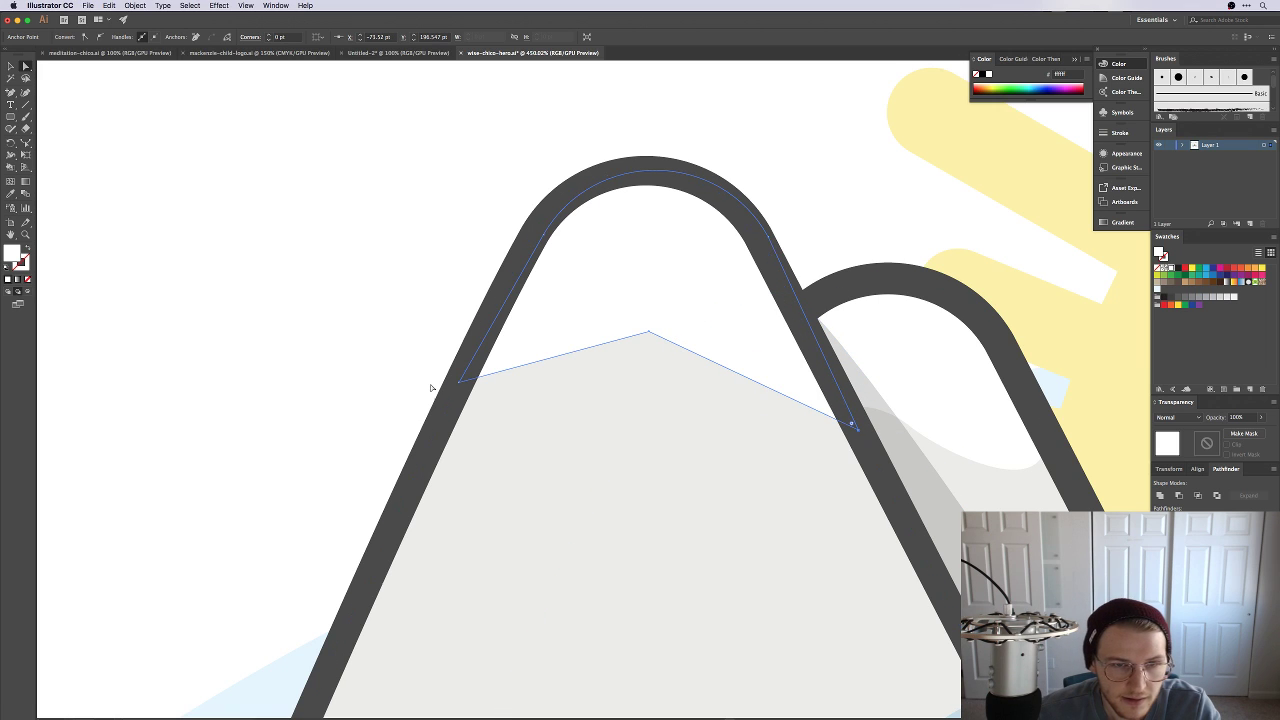
left_click_drag(459, 380, 447, 414)
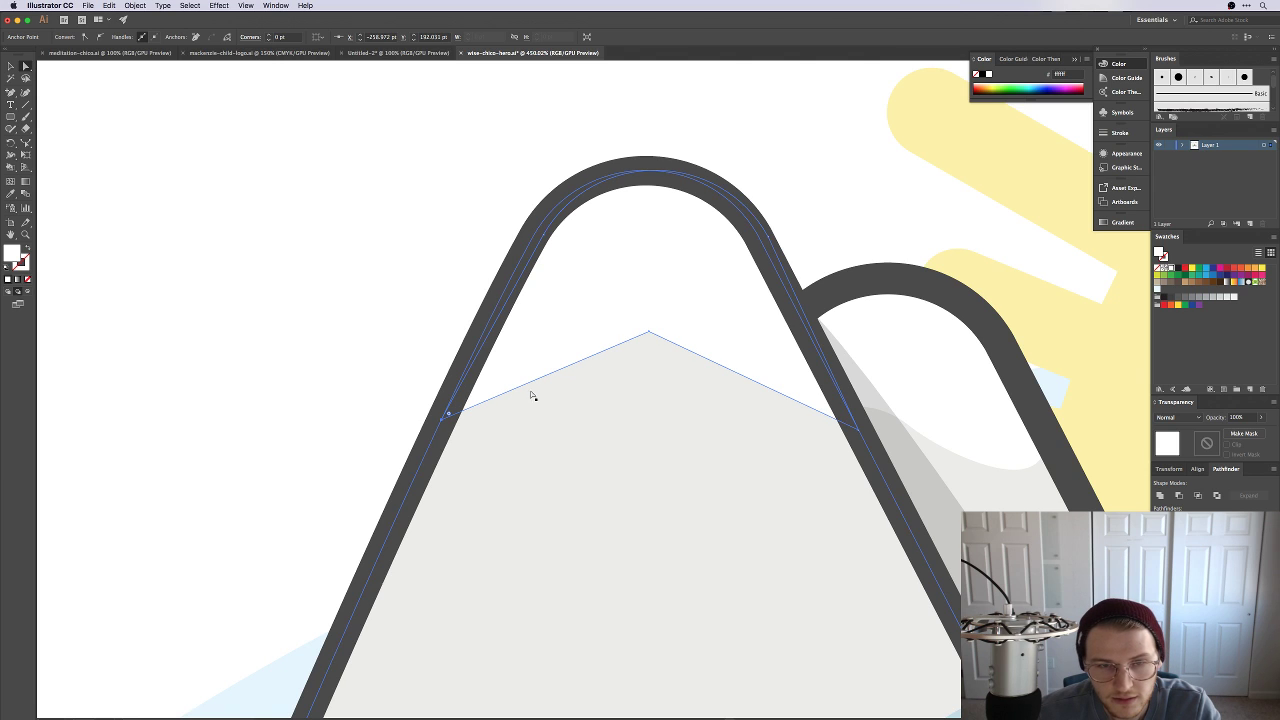
left_click_drag(647, 337, 645, 459)
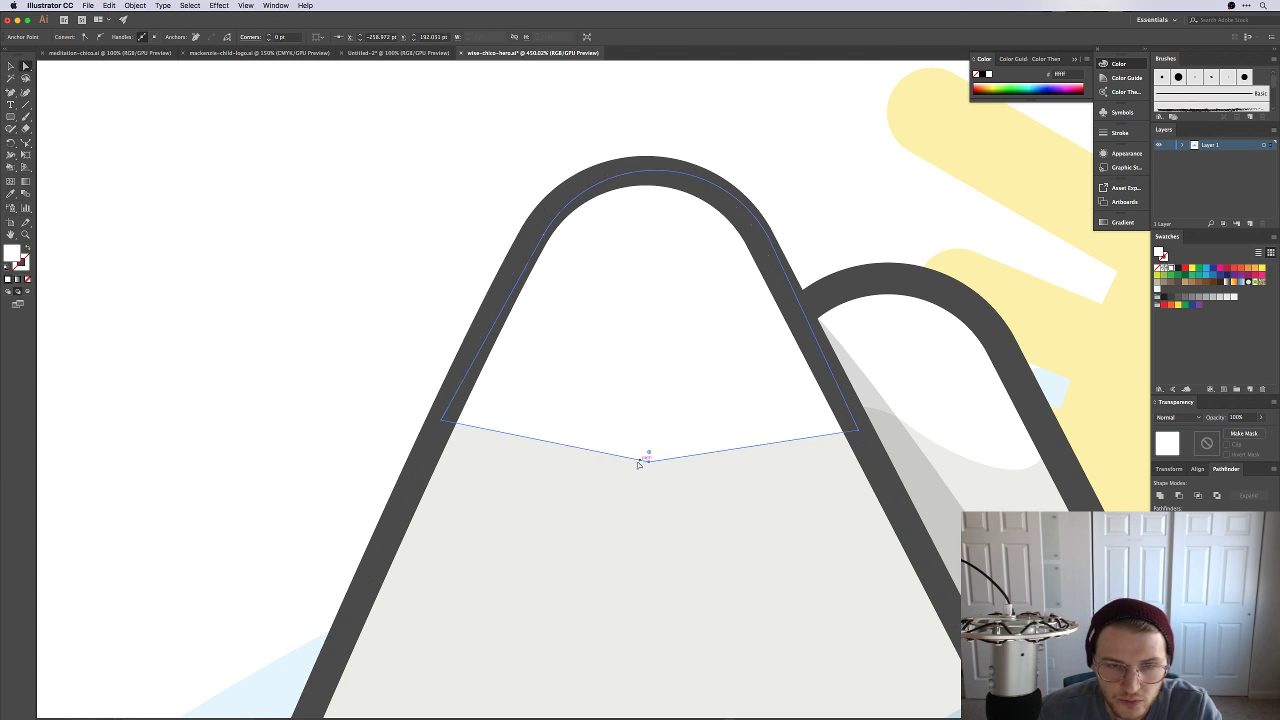
Step: Add an anchor point on each half of the snow cap's lower edge and raise both into zigzag peaks
key("p")
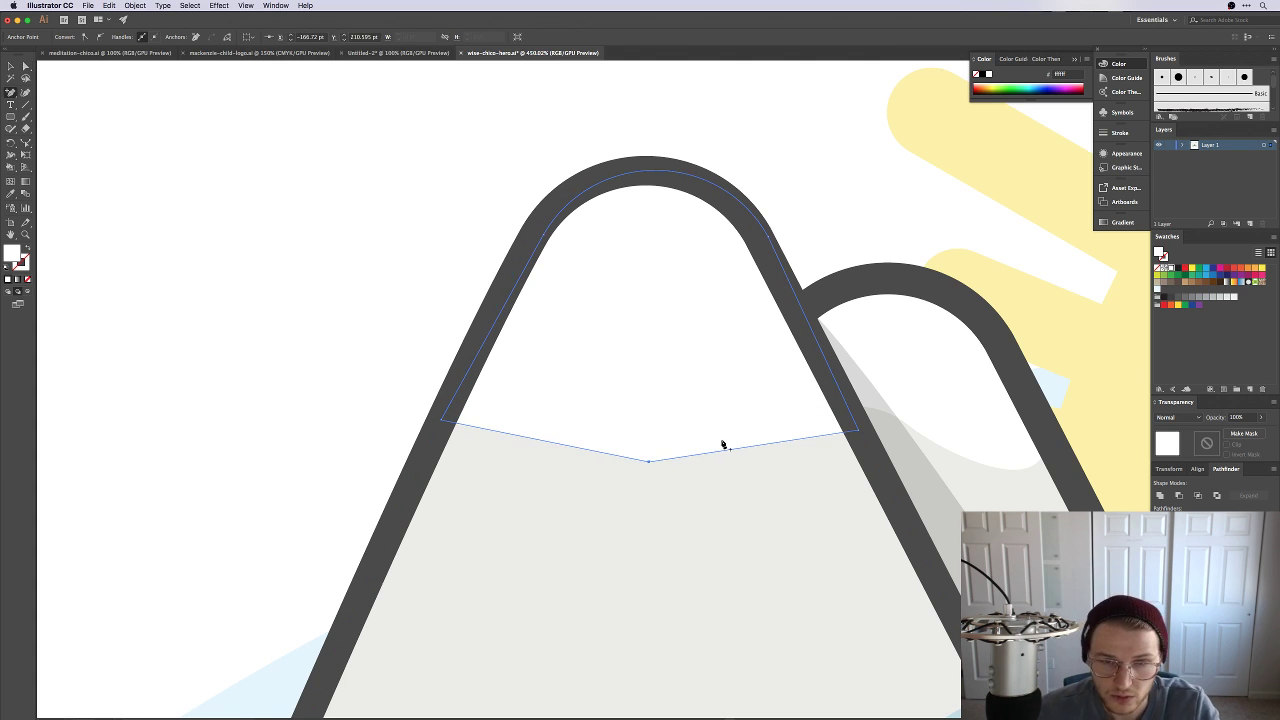
left_click(543, 440)
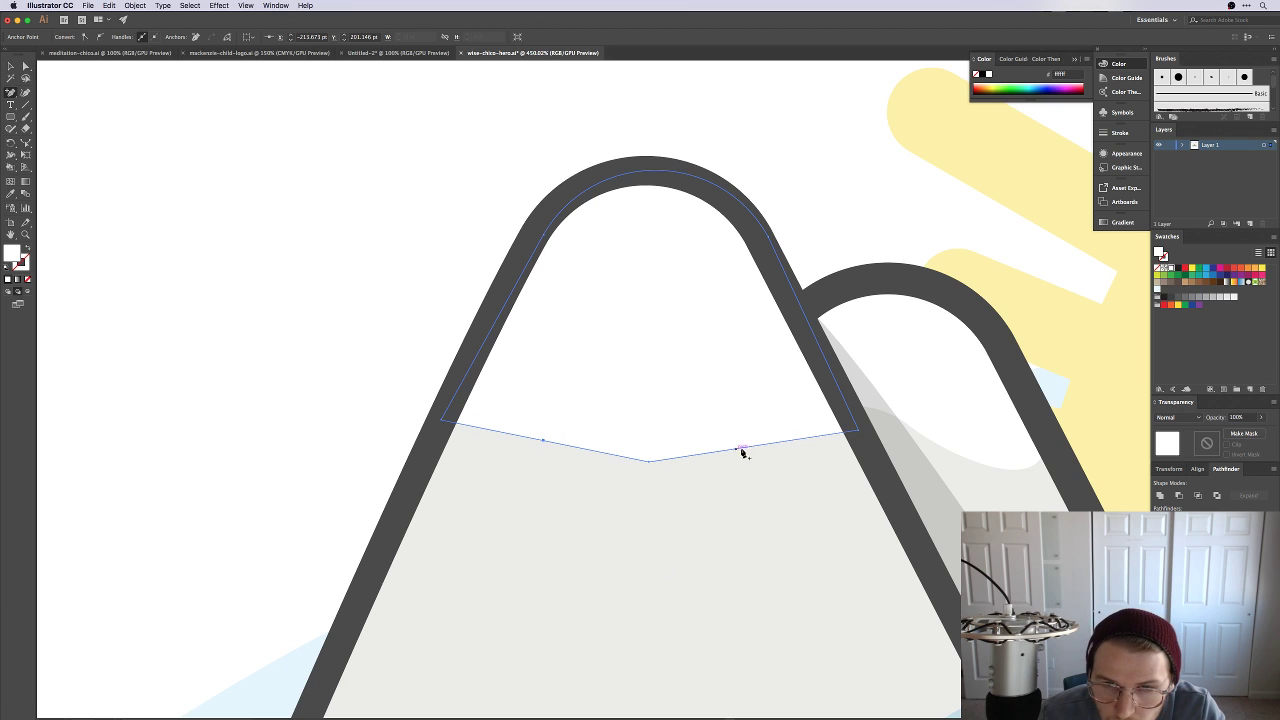
key("a")
left_click_drag(766, 447, 740, 390)
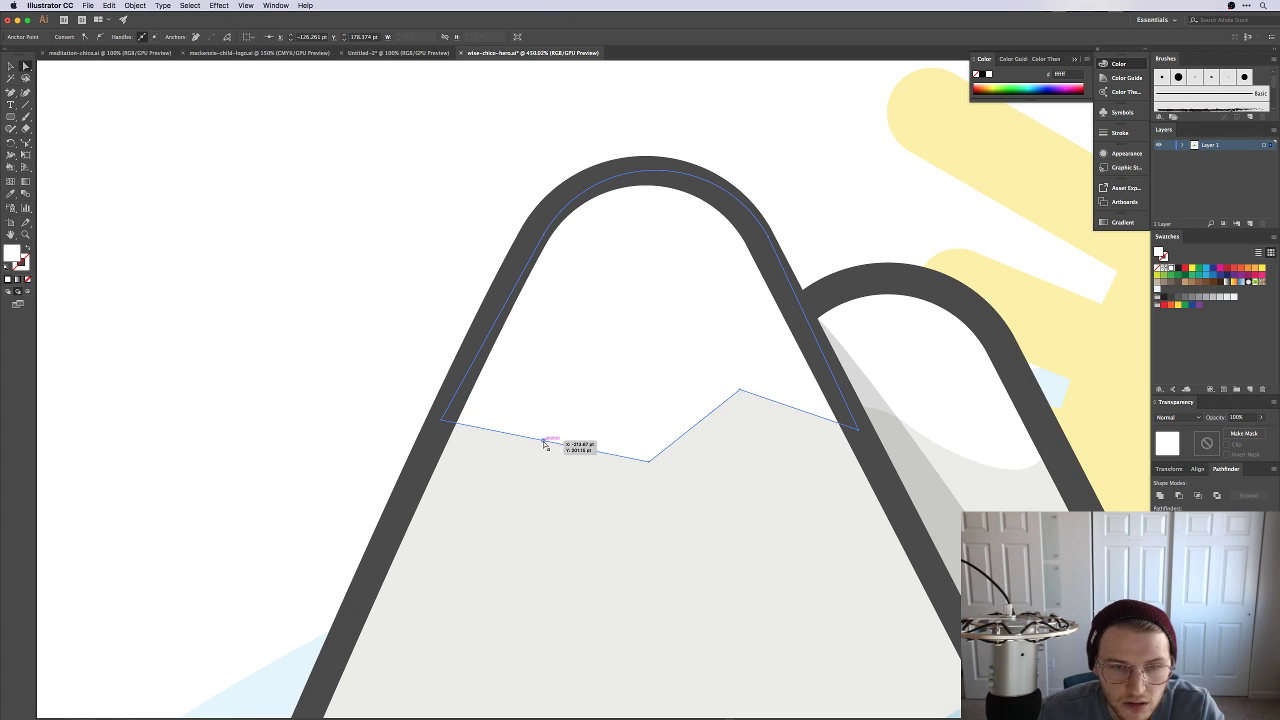
left_click_drag(543, 443, 556, 386)
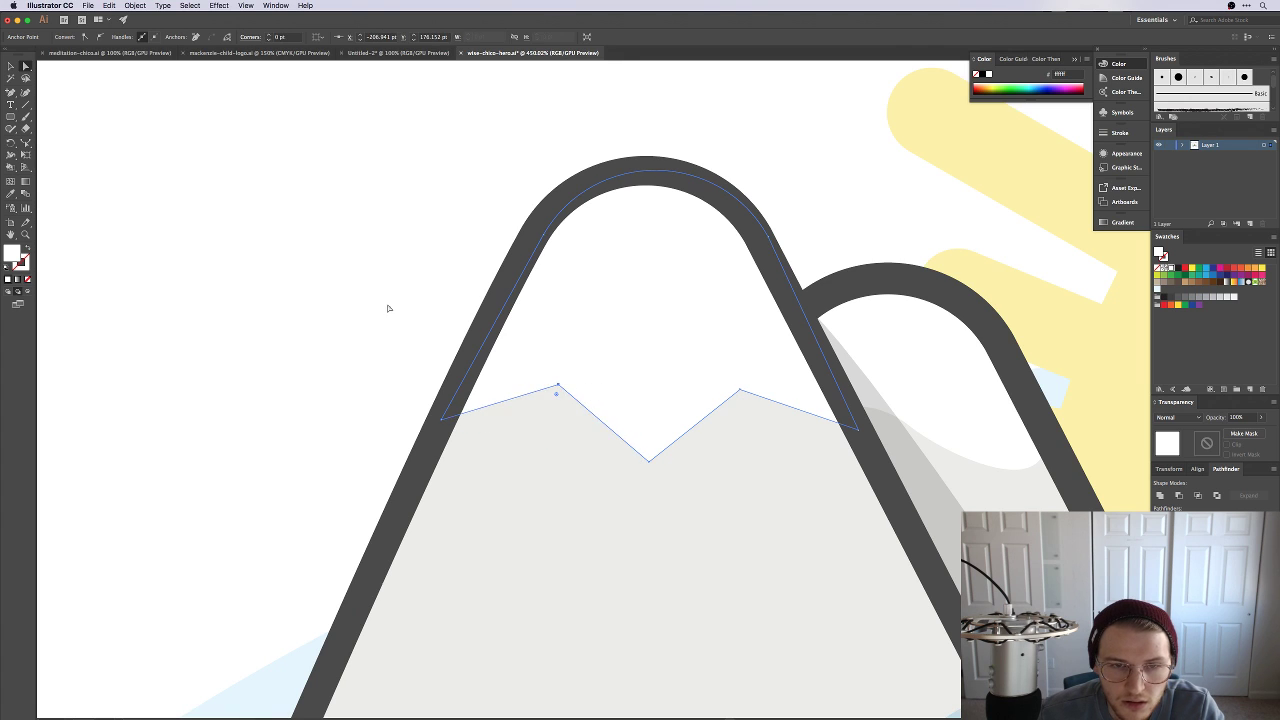
Step: Round the three inner zigzag corners of the snow cap to a radius of about 8.6 pt
left_click(389, 306)
left_click(560, 387)
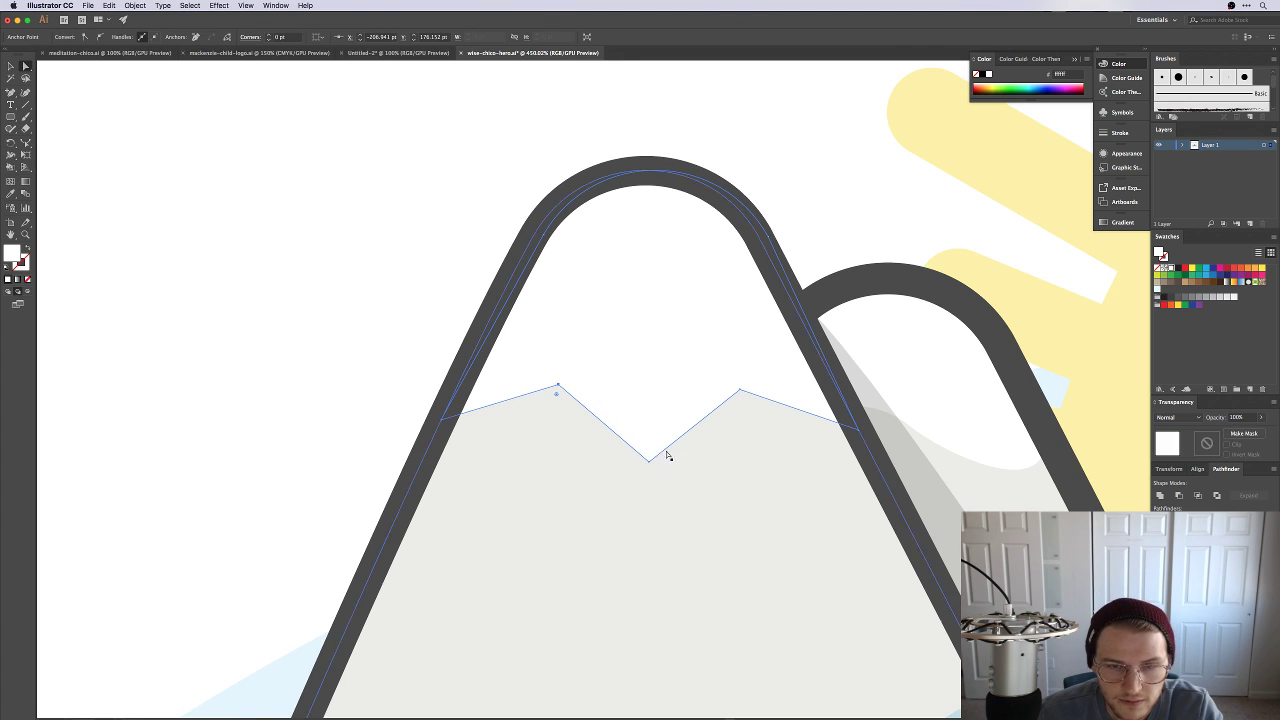
left_click(650, 459, "shift")
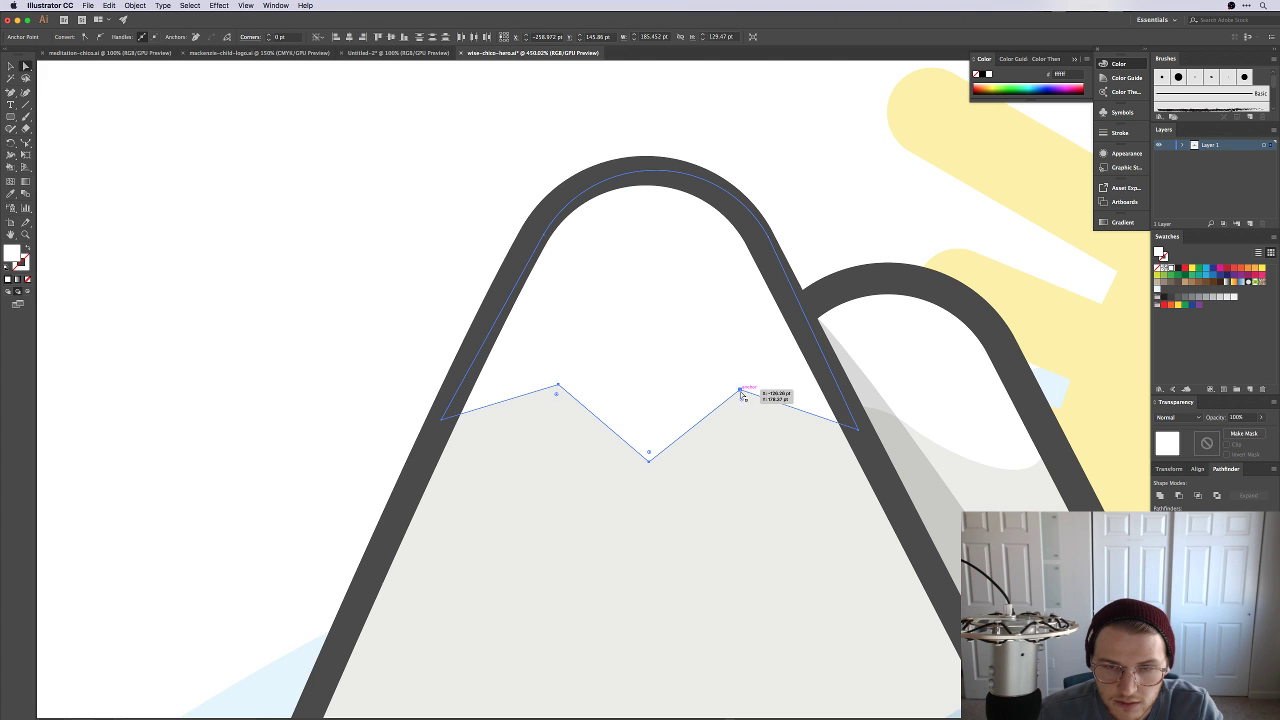
left_click_drag(741, 393, 745, 416)
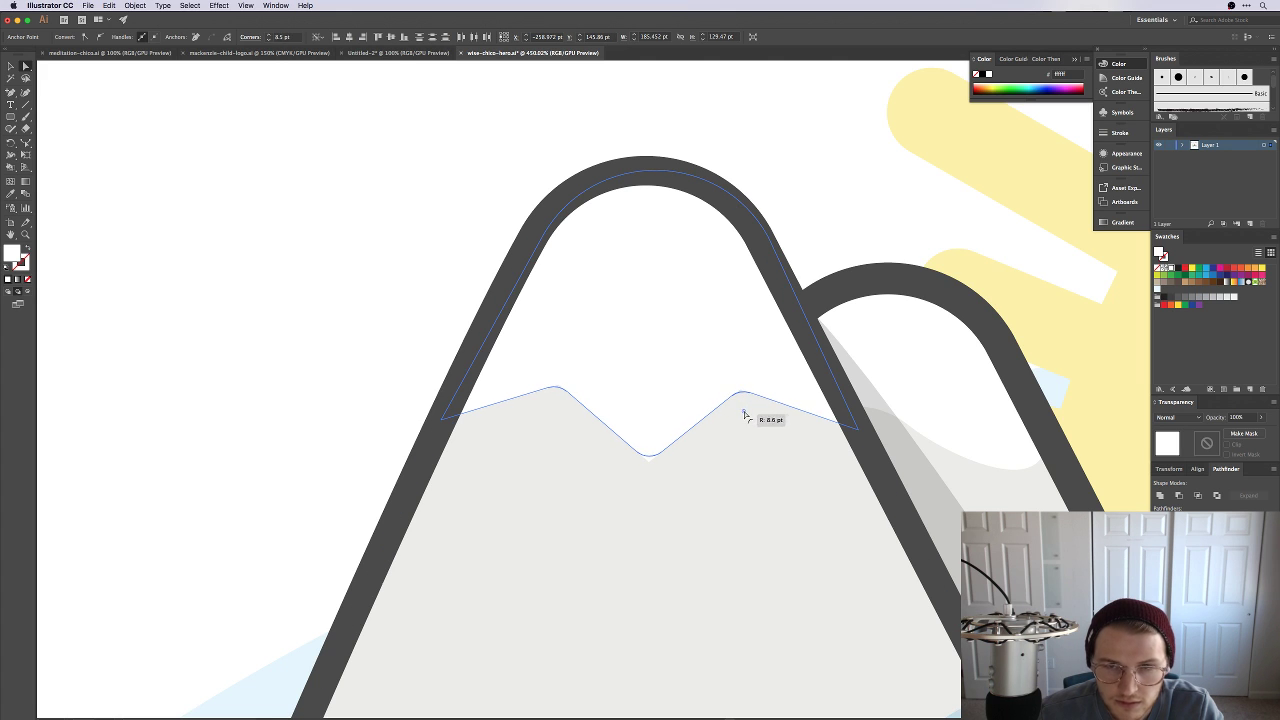
left_click(829, 229)
Step: Check the reshaped snow cap up close and within the whole hero illustration
scroll(828, 229, "down", 5)
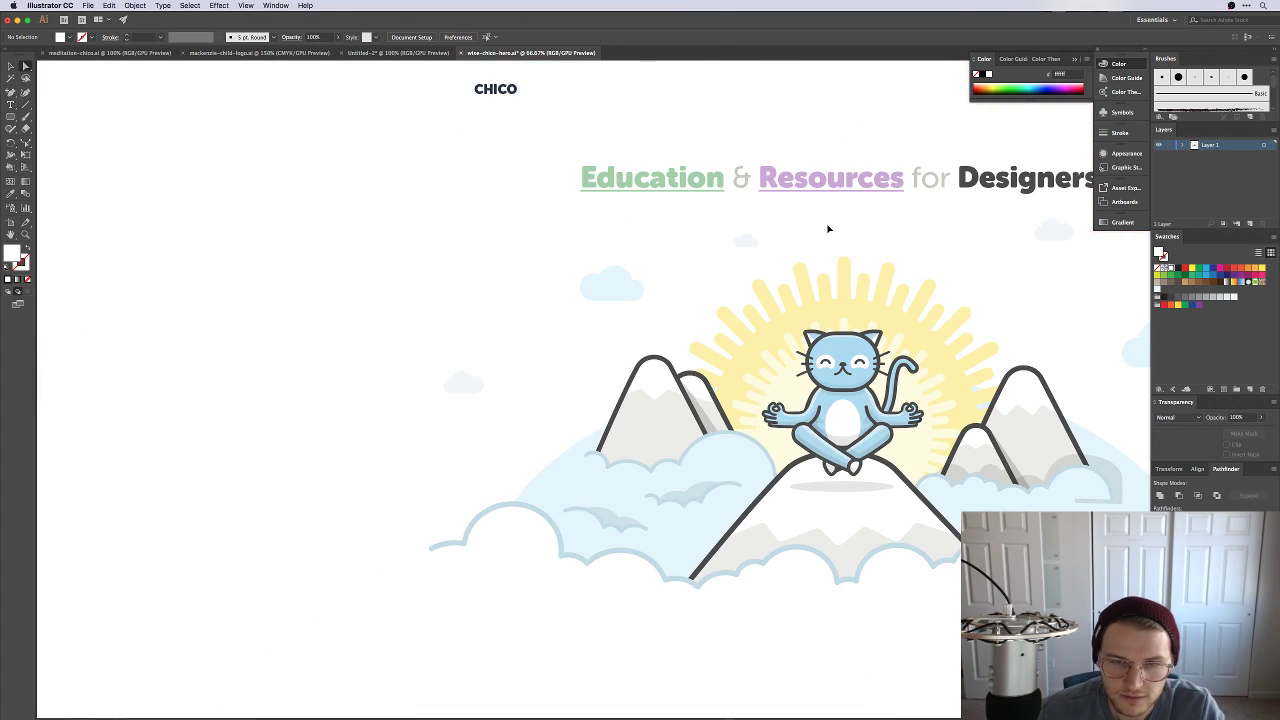
key("super+equal")
key("super+equal")
left_click_drag(800, 214, 556, 161)
scroll(522, 430, "down", 4)
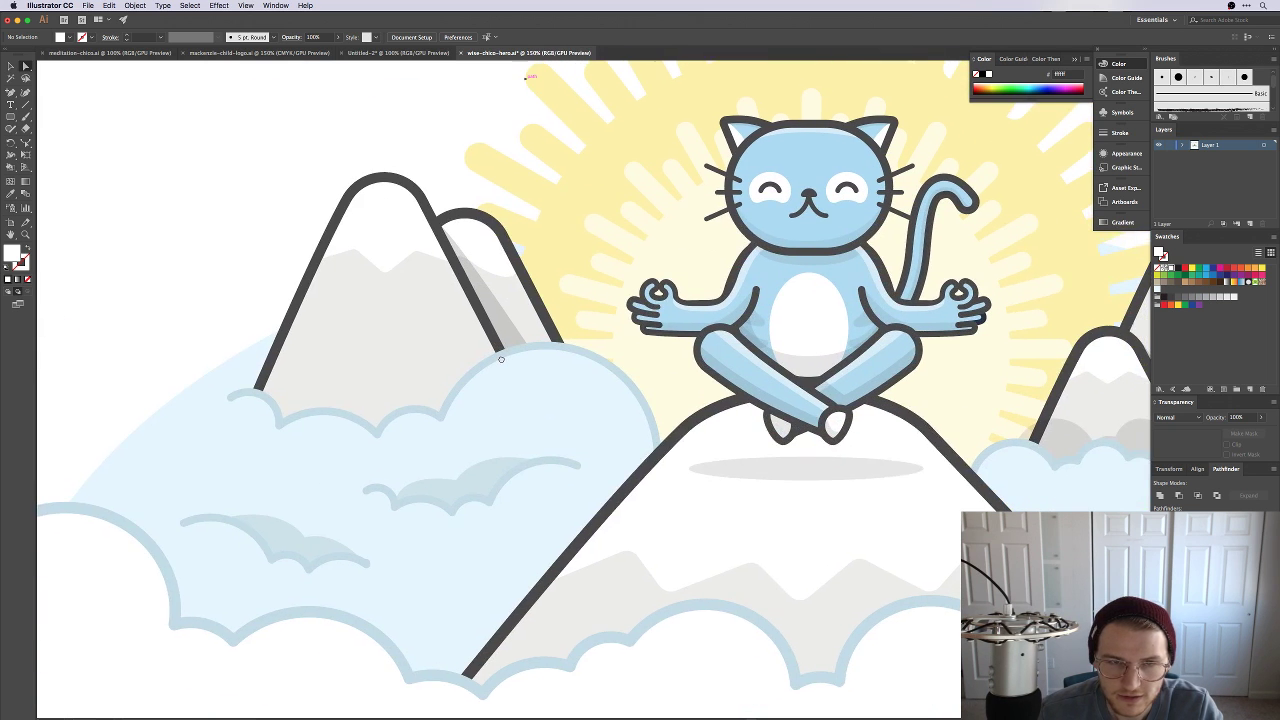
scroll(657, 358, "up", 5)
scroll(657, 358, "right", 4)
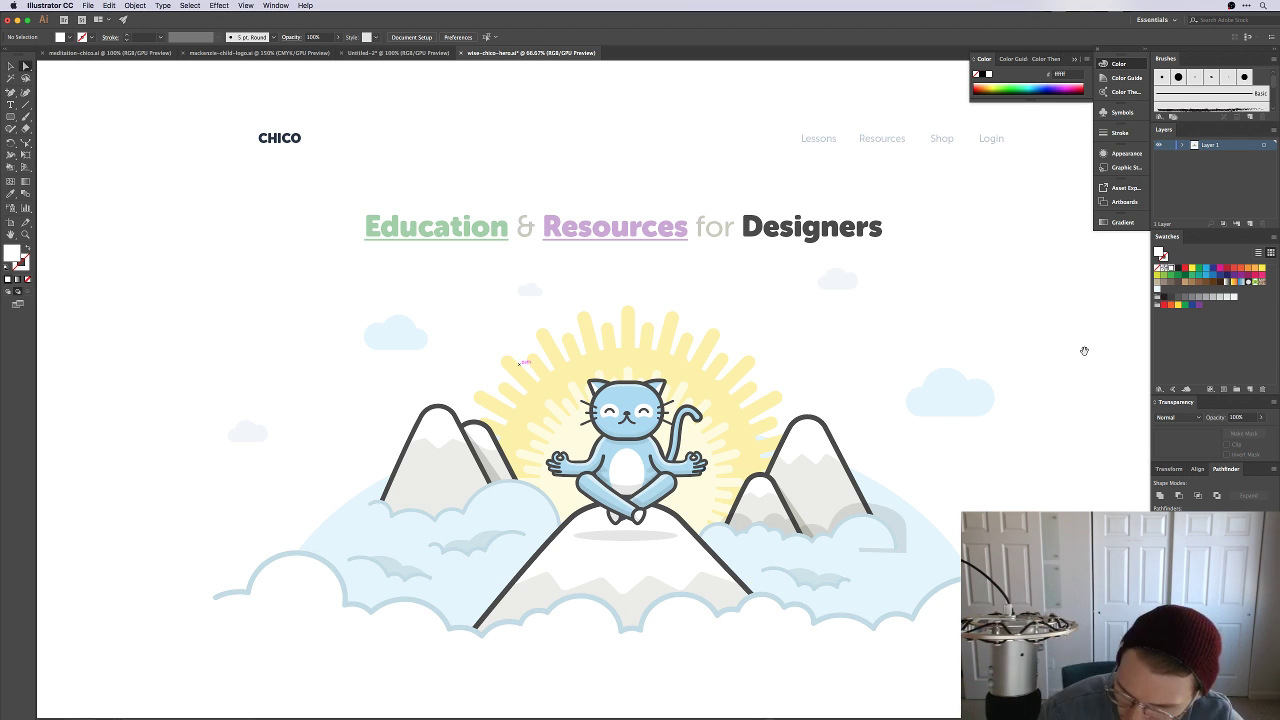
Step: Switch to Chrome, bring its window over the artwork and open dribbble.com
mouse_move(597, 705)
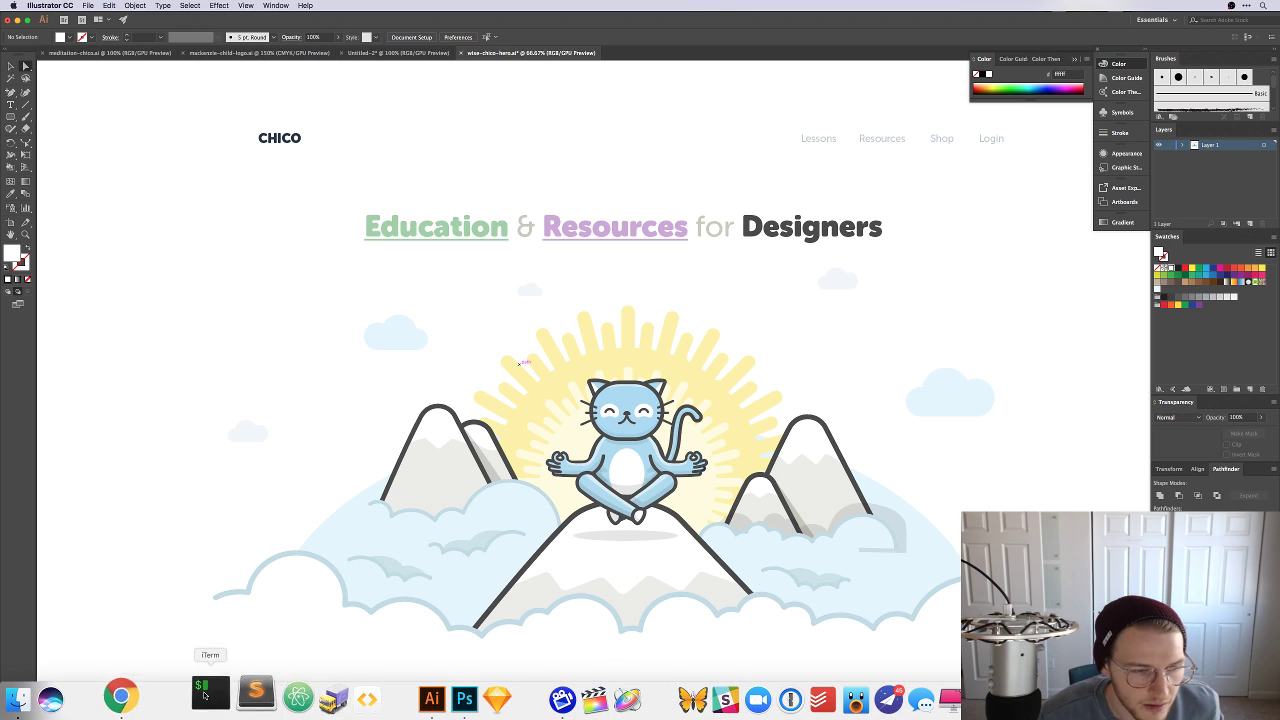
key("shift+Tab")
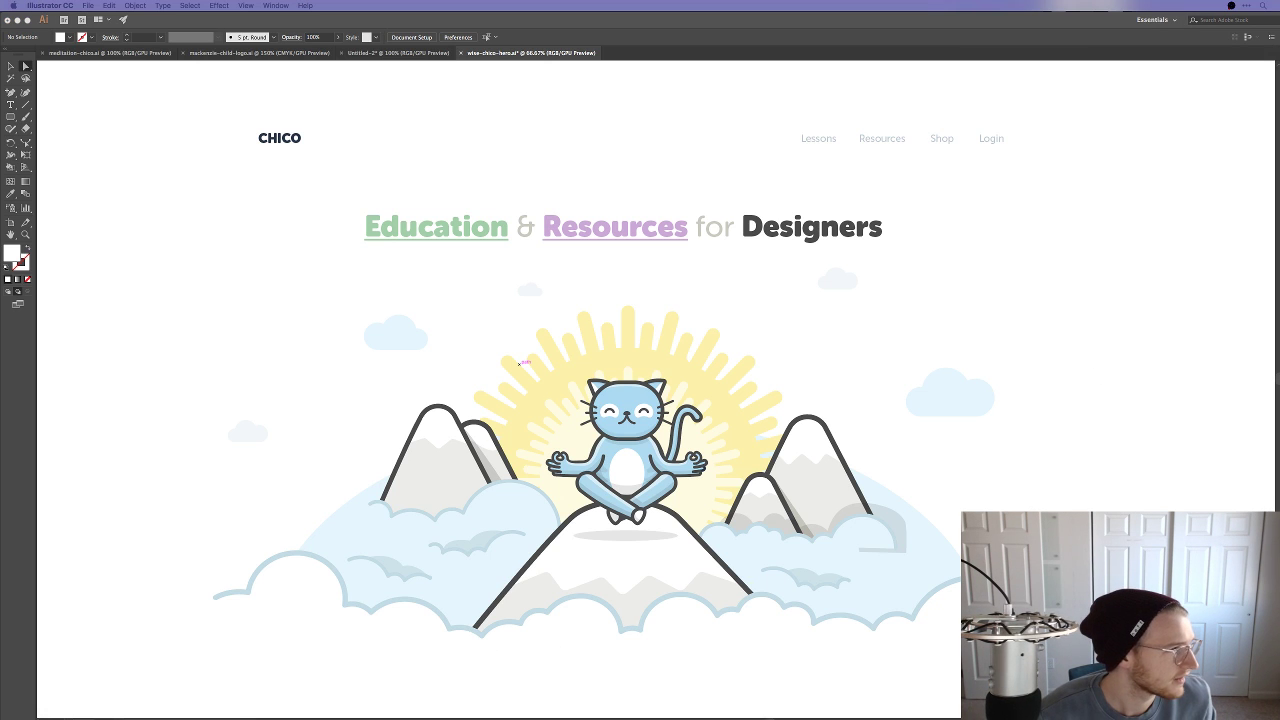
key("super+Tab")
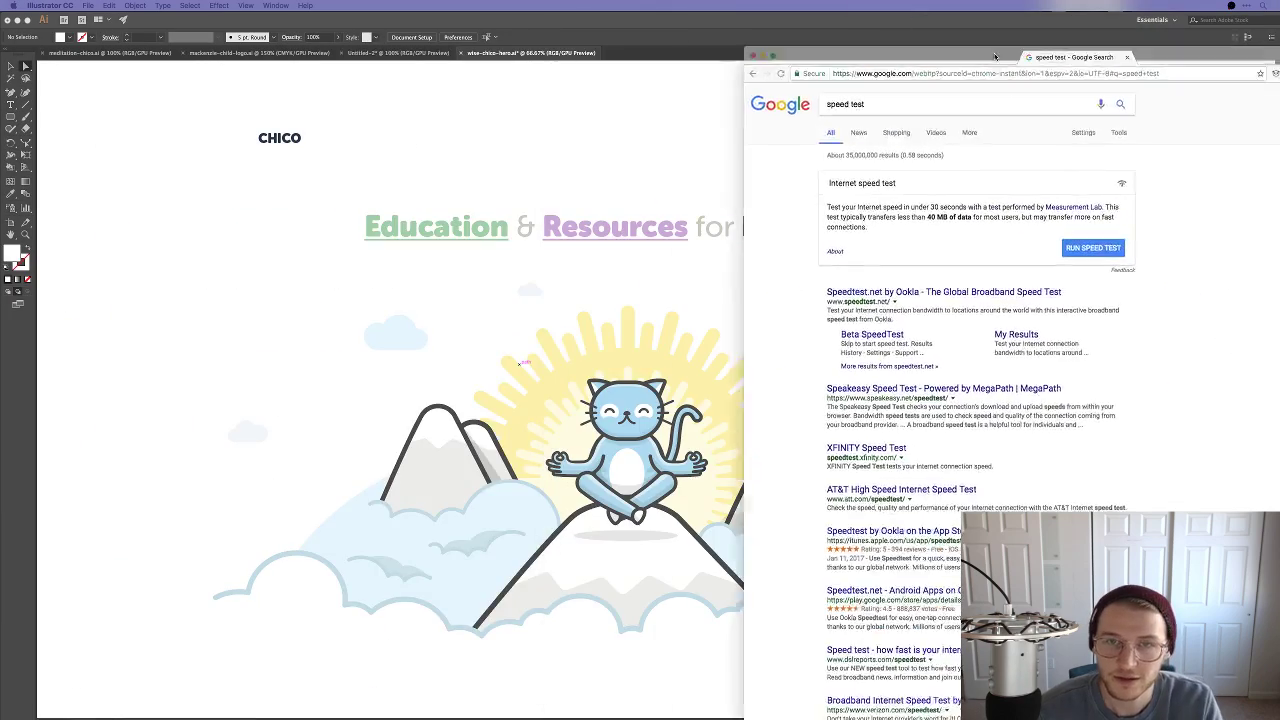
key("super+alt+c")
left_click(631, 38)
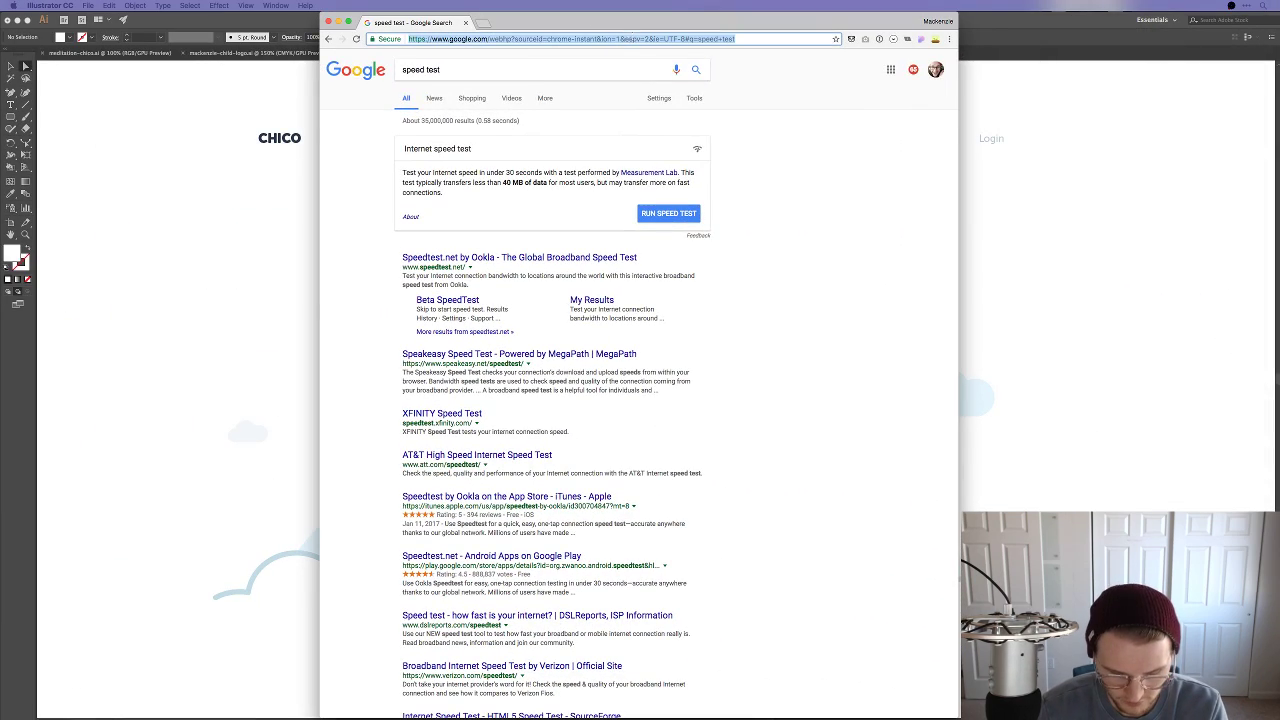
type("dribbble.com")
key("Return")
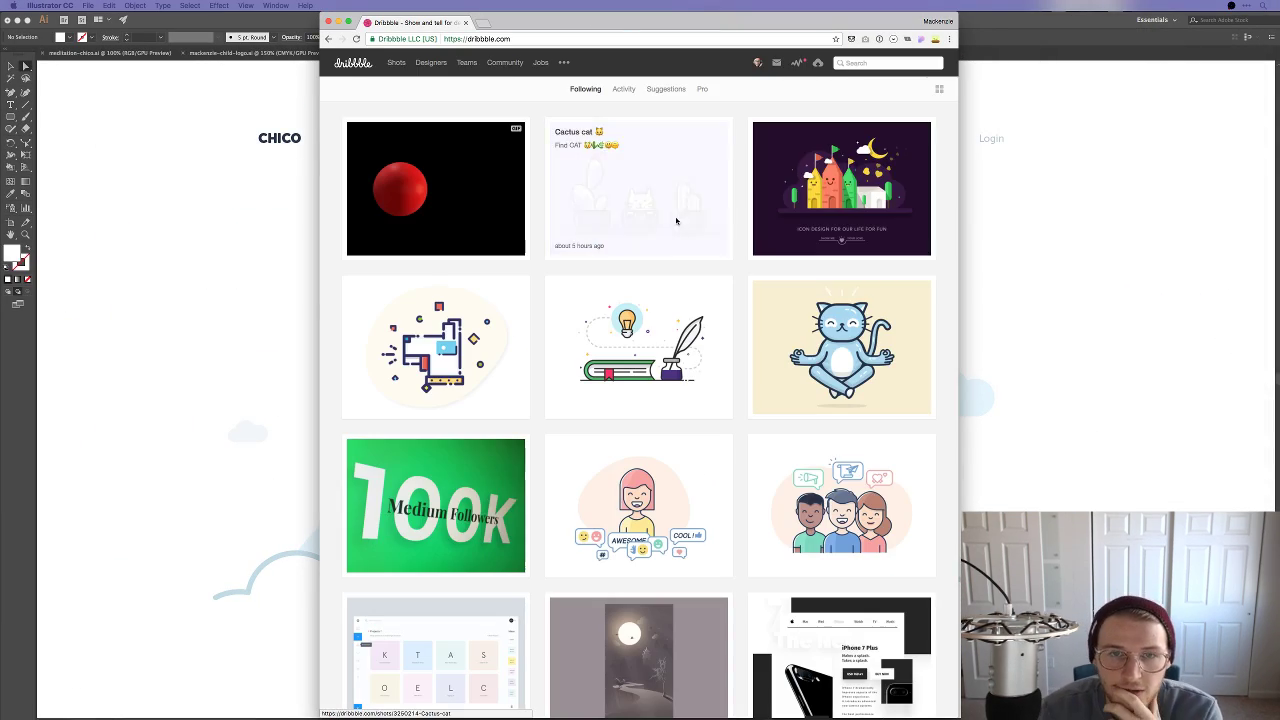
Step: Open the designer's own Dribbble profile and view the Stopwatch Illustration shot at enlarged size
mouse_move(757, 63)
left_click(763, 85)
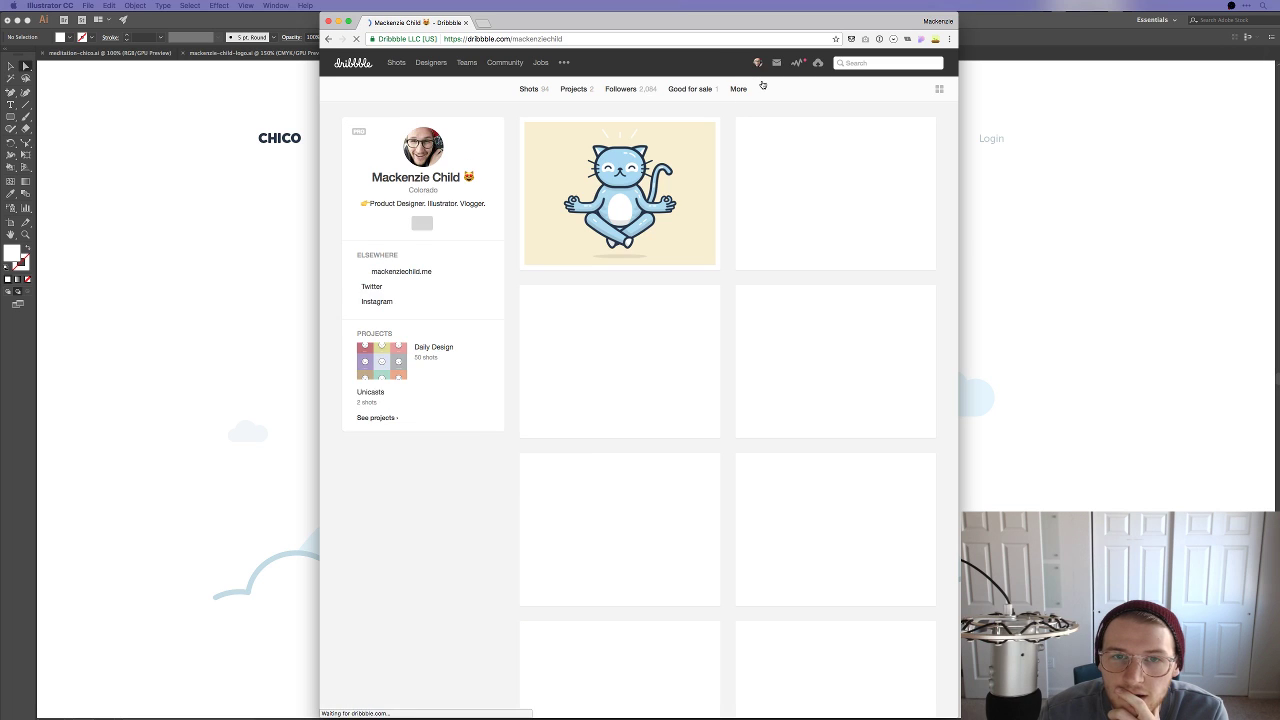
left_click(830, 190)
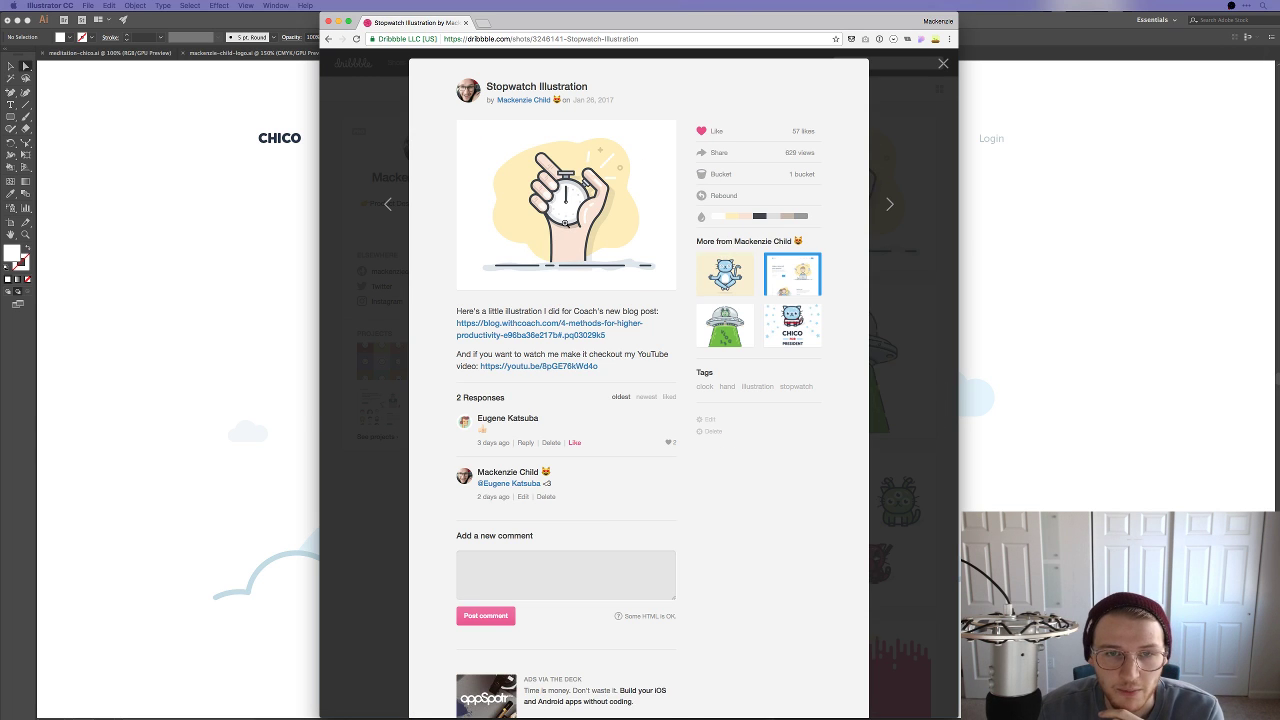
left_click(640, 250)
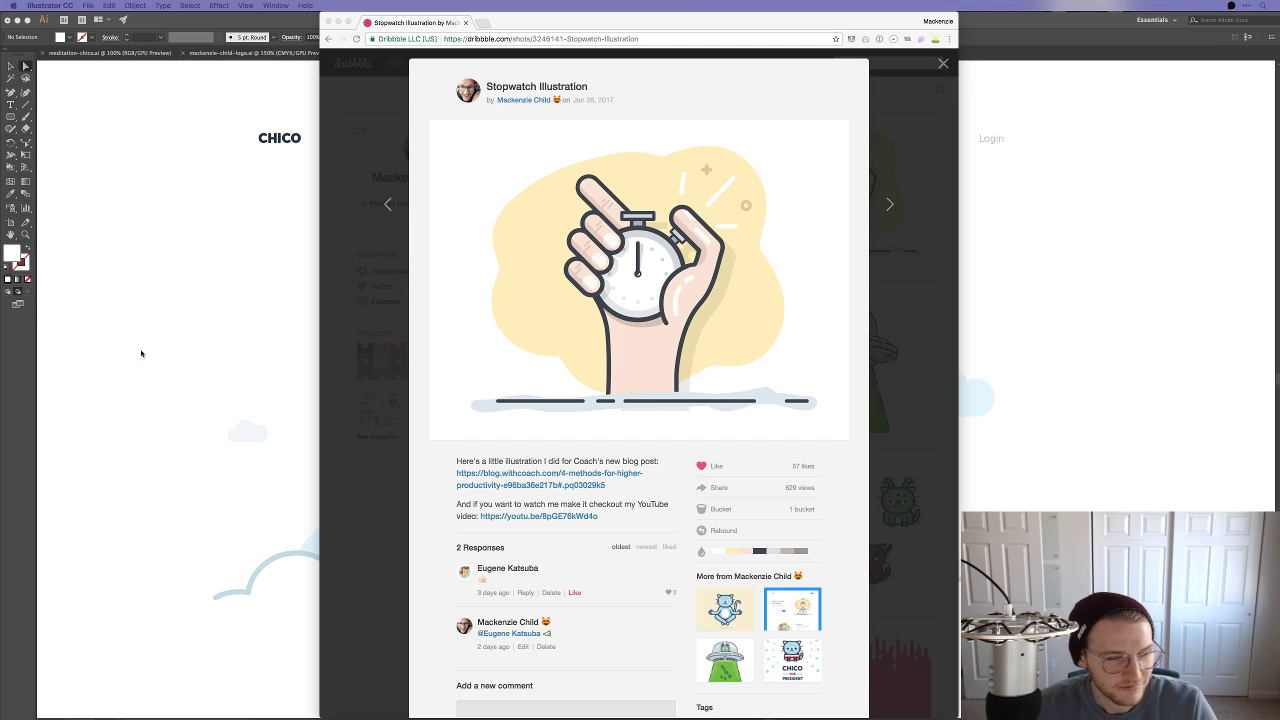
Step: Leave the browser for Illustrator and look over the whole hero illustration with the panels shown
left_click(774, 245)
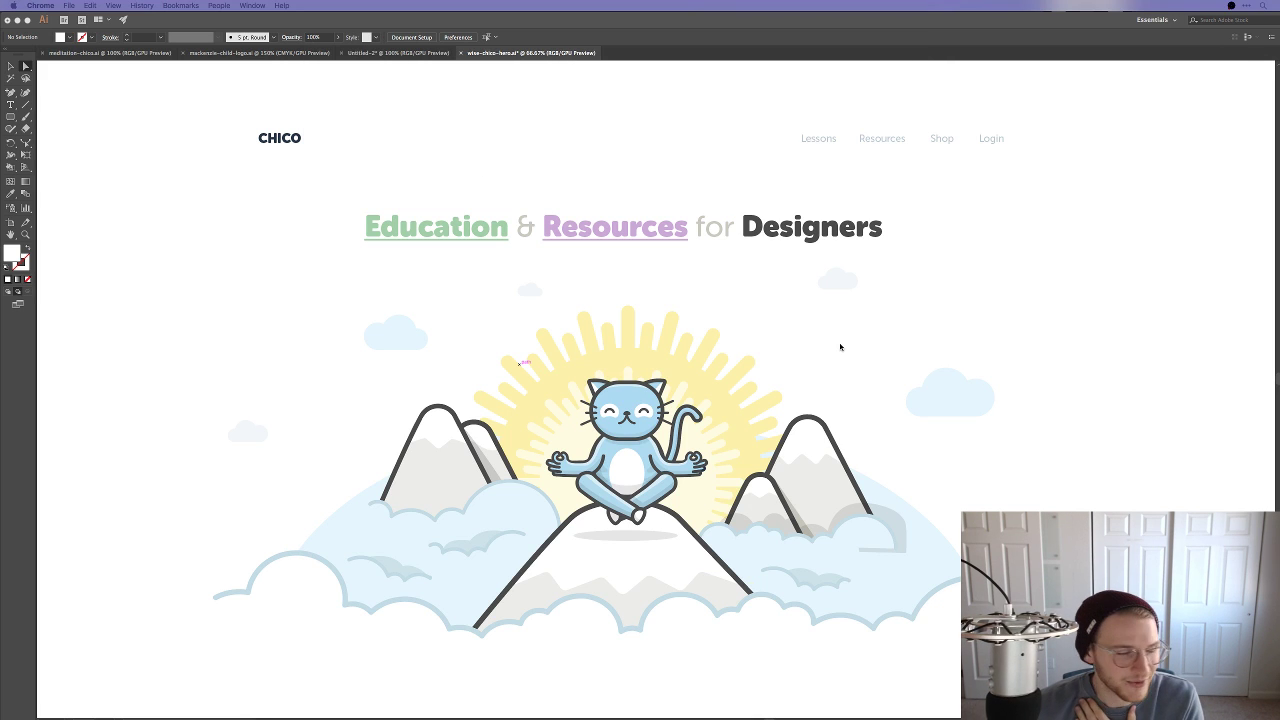
left_click(842, 347)
scroll(944, 469, "right", 2)
scroll(944, 469, "right", 2)
scroll(944, 469, "down", 1)
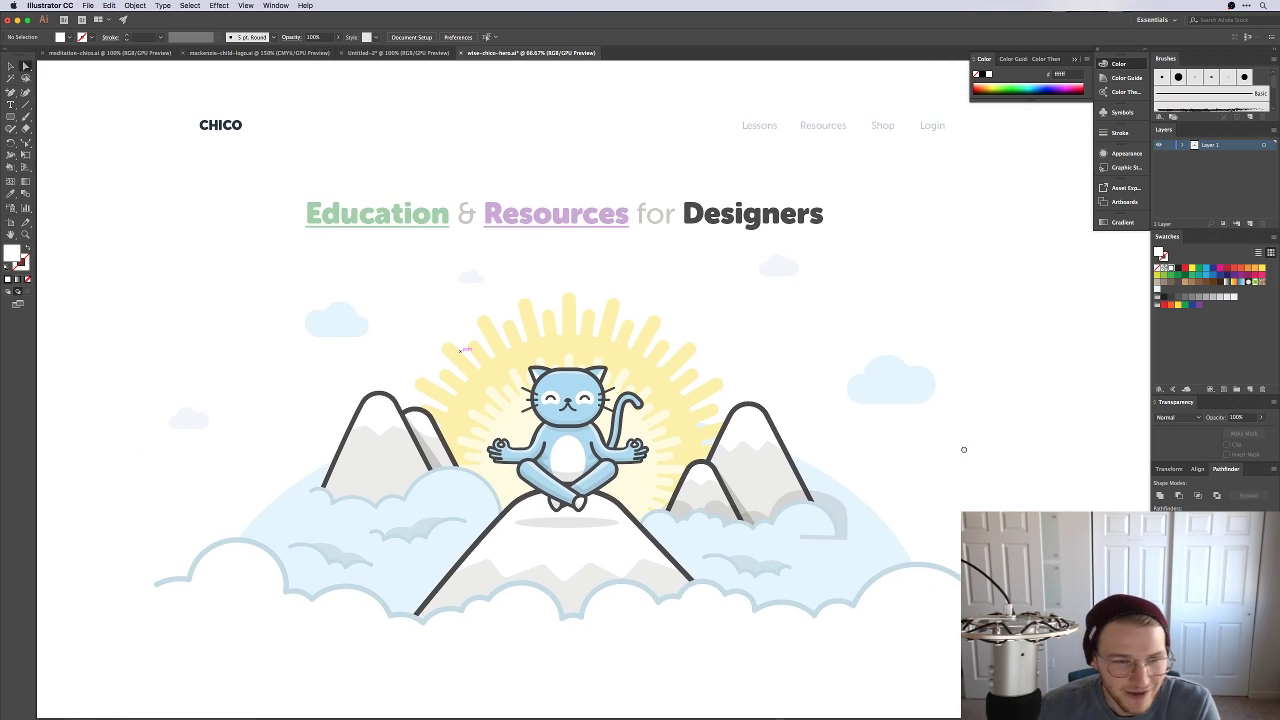
key("shift+Tab")
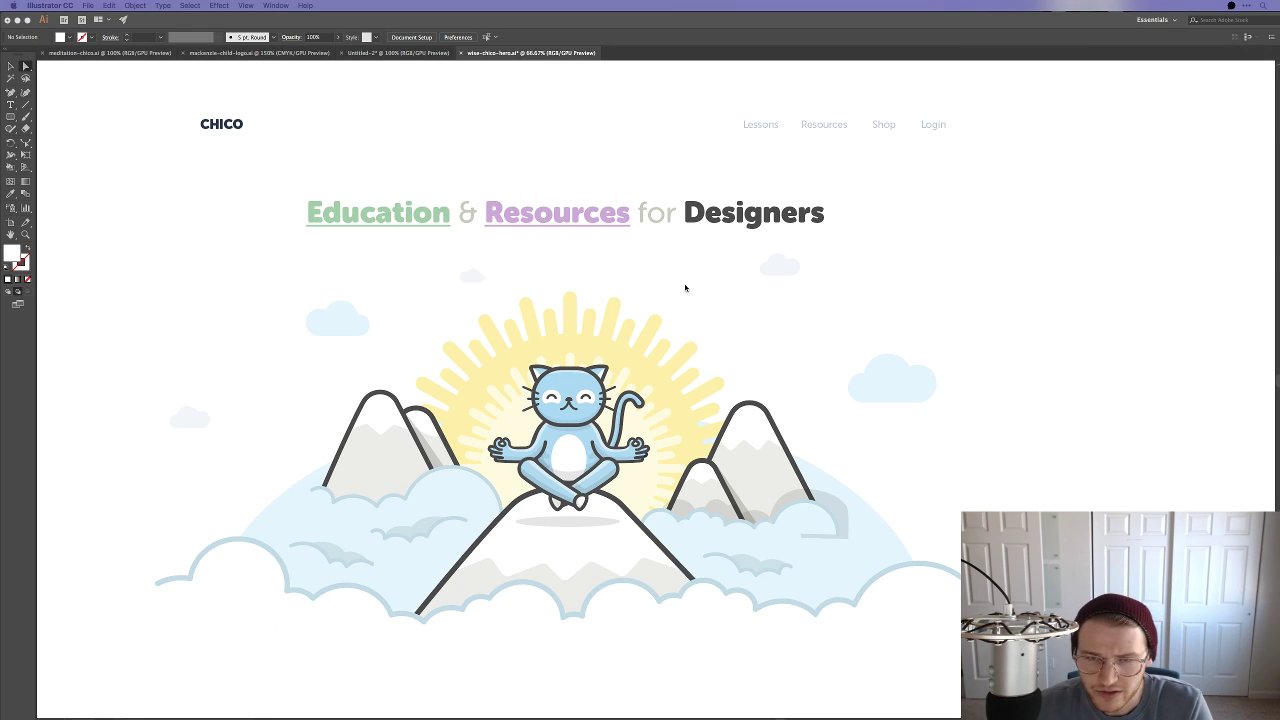
key("shift+Tab")
scroll(690, 287, "left", 2)
scroll(700, 287, "up", 1)
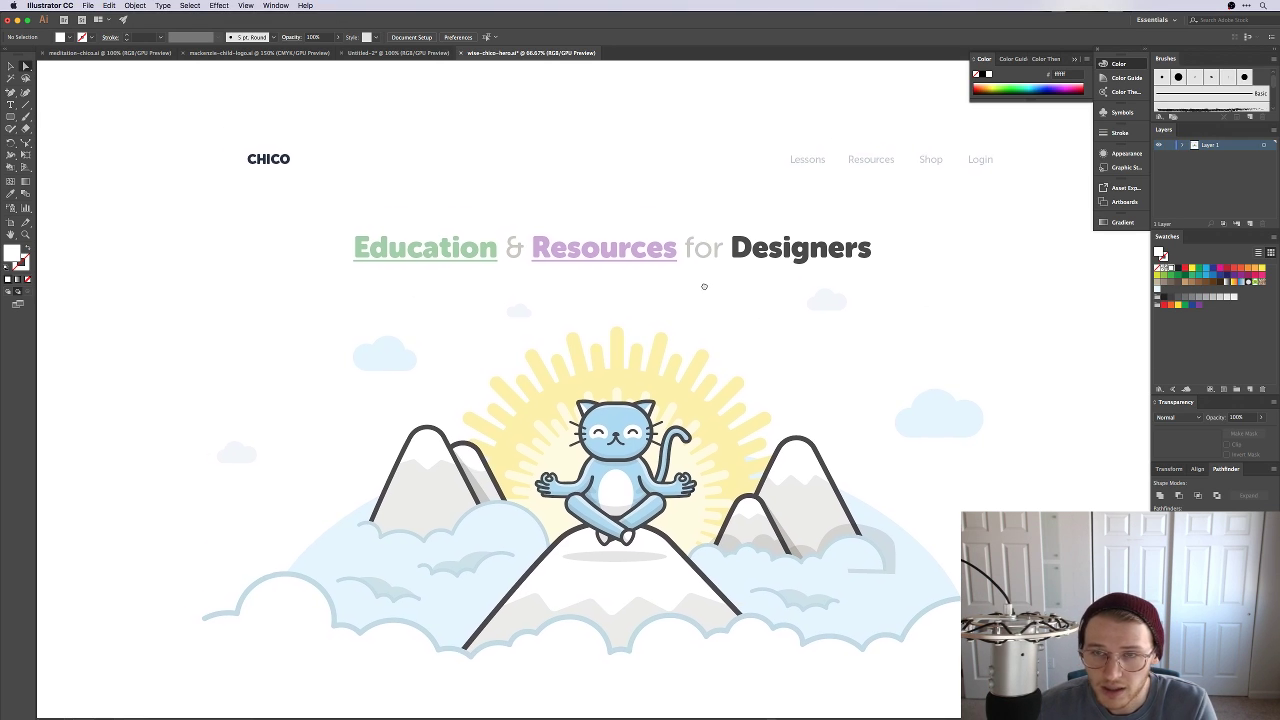
scroll(735, 288, "down", 1)
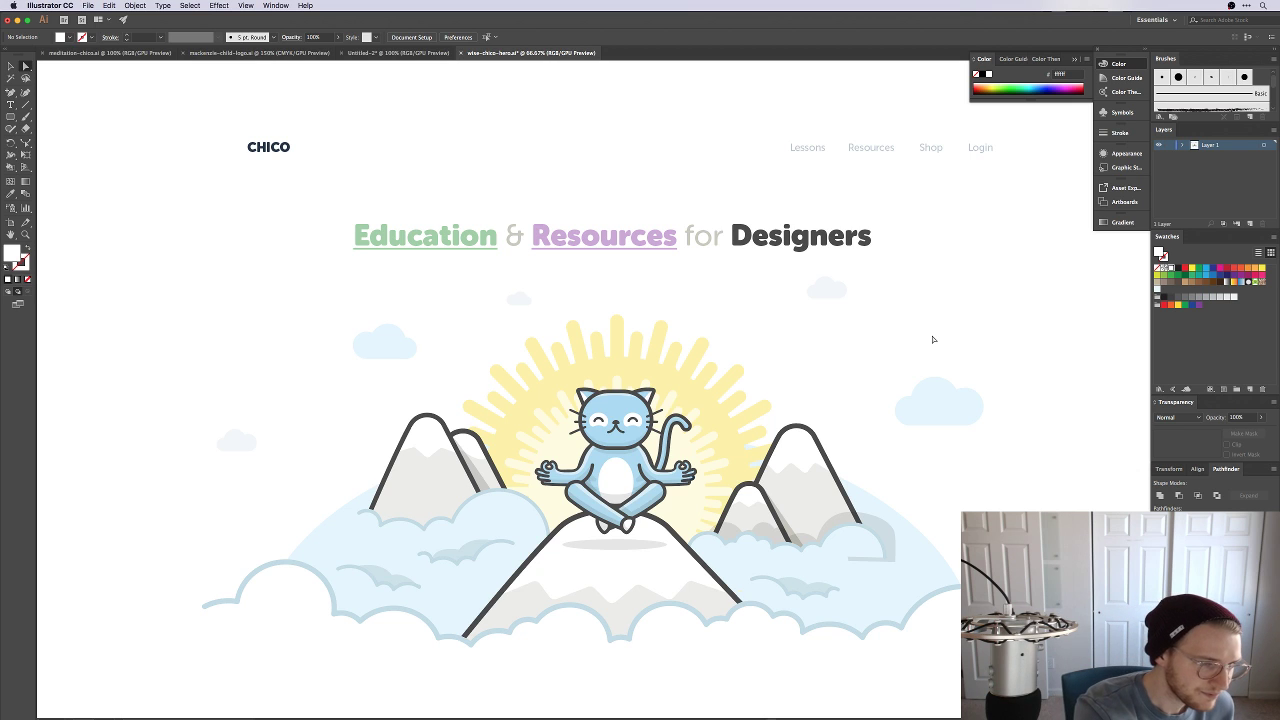
scroll(932, 340, "right", 1)
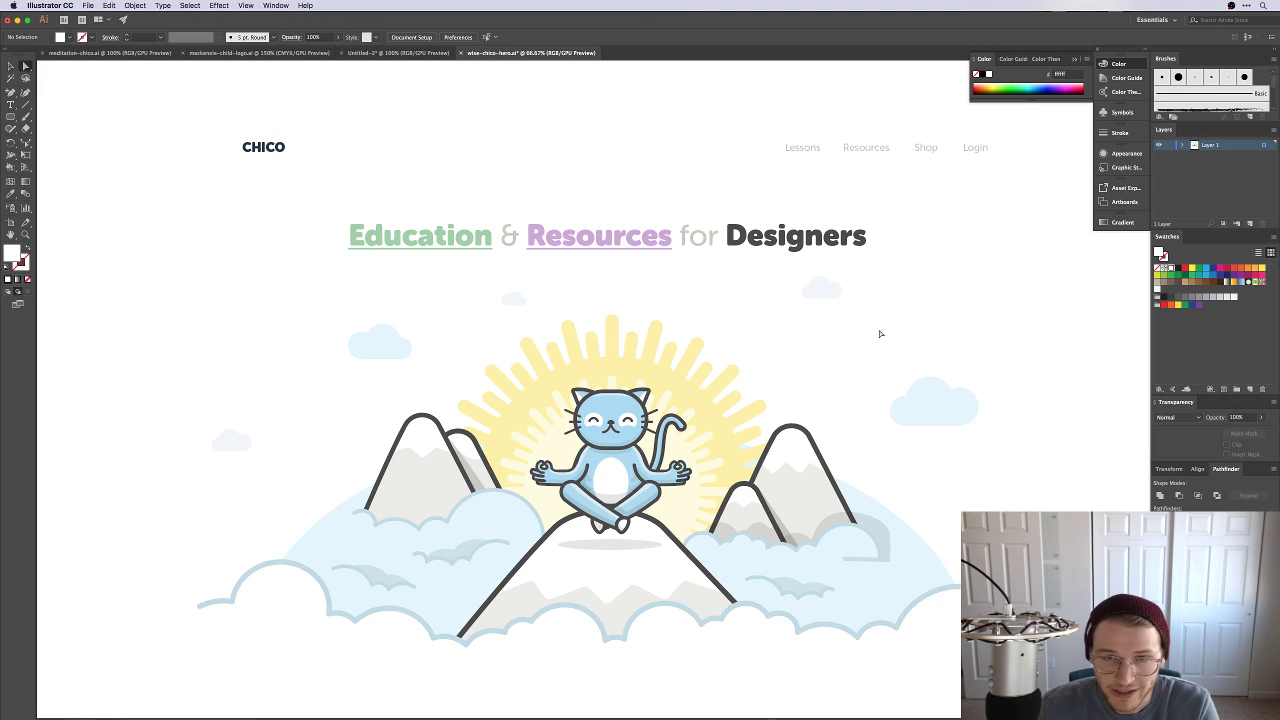
Step: Switch to Photoshop, collapse the Properties panel and compare the rough mountain sketch with the hero artwork in Illustrator
mouse_move(668, 712)
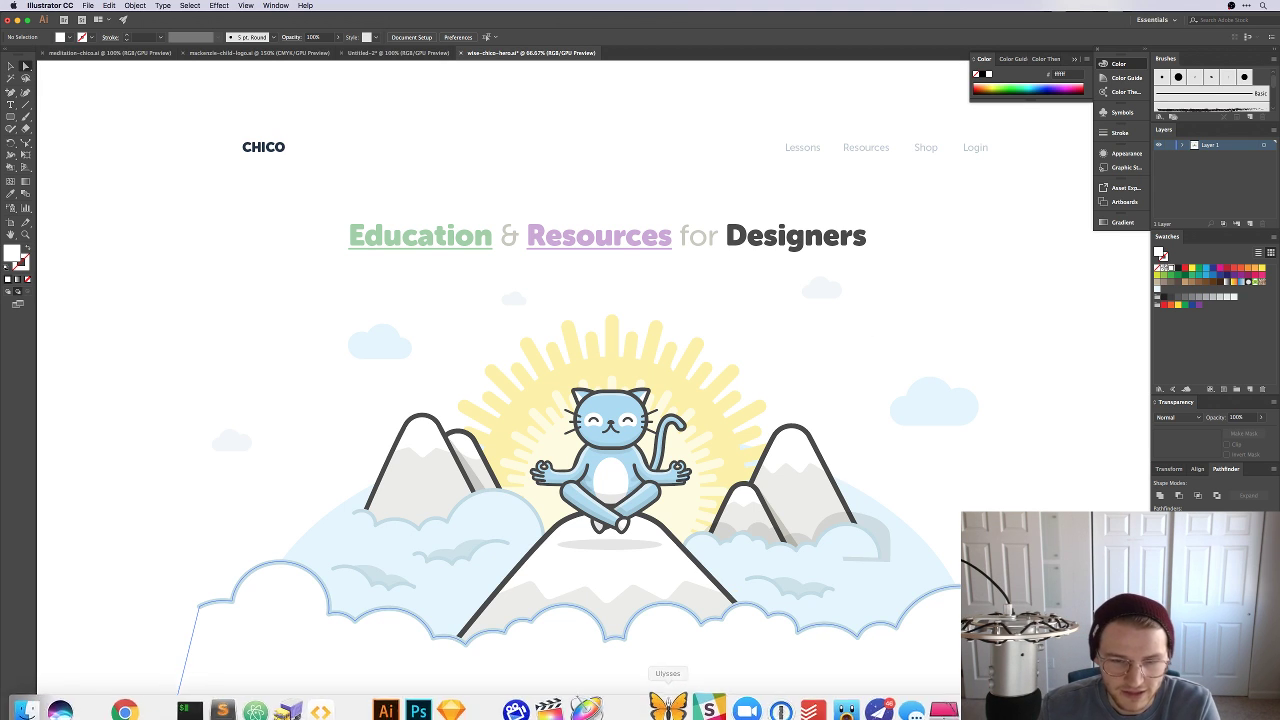
left_click(408, 698)
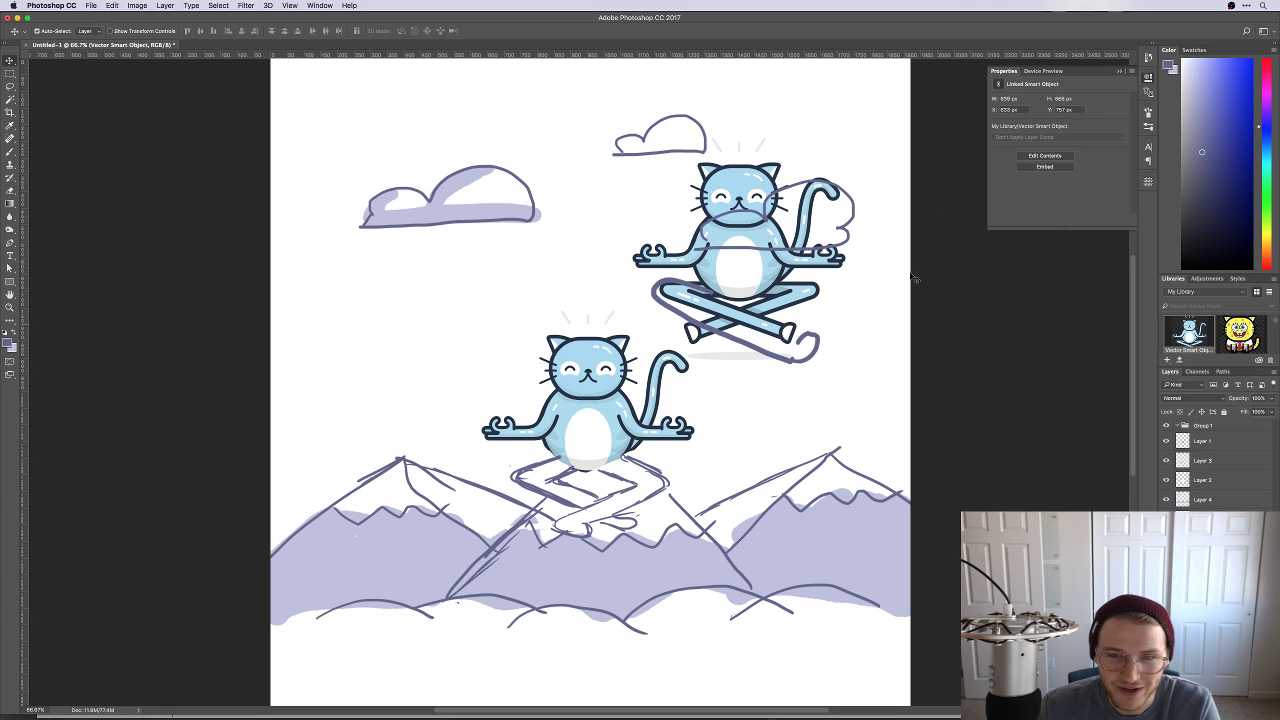
left_click(1148, 78)
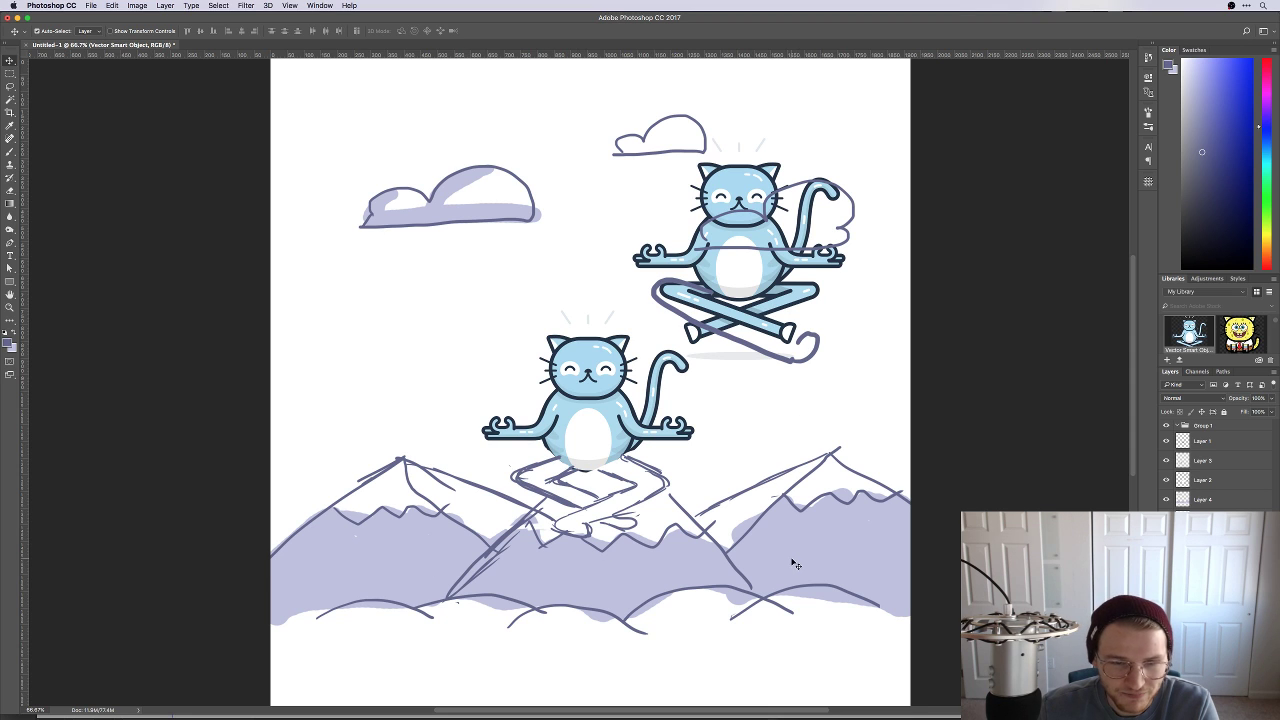
key("super+Tab")
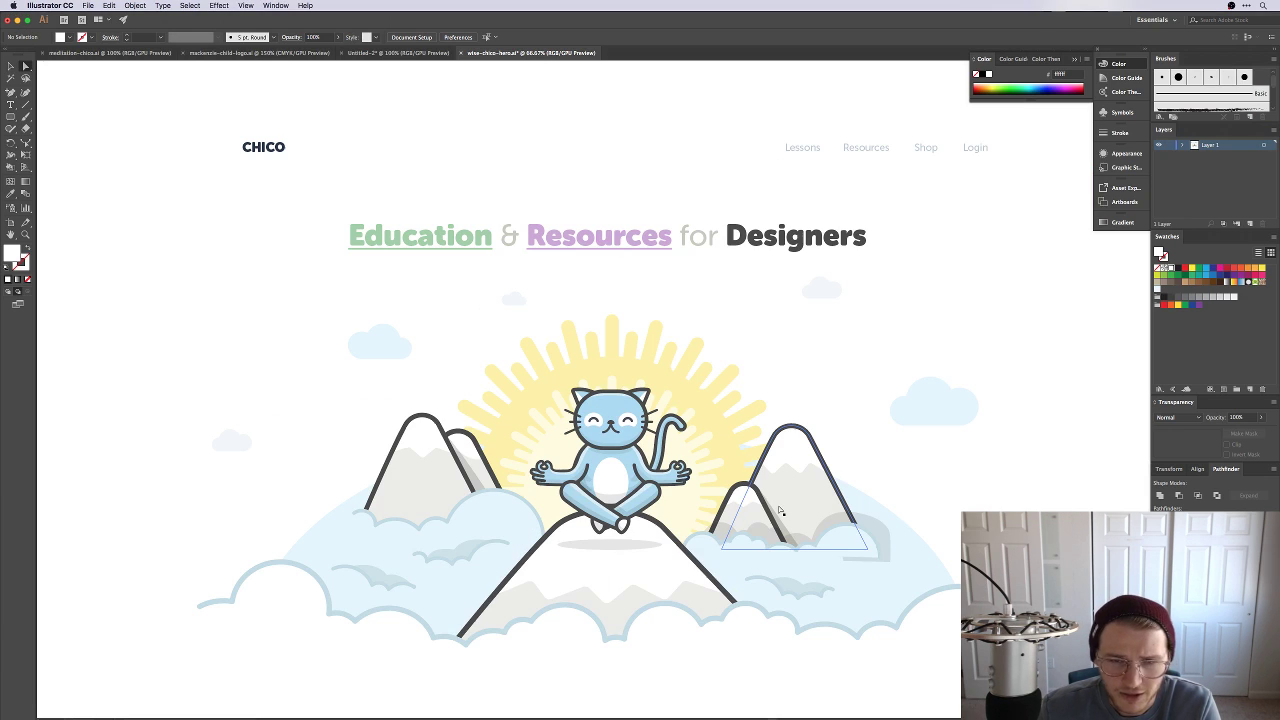
key("super+Tab")
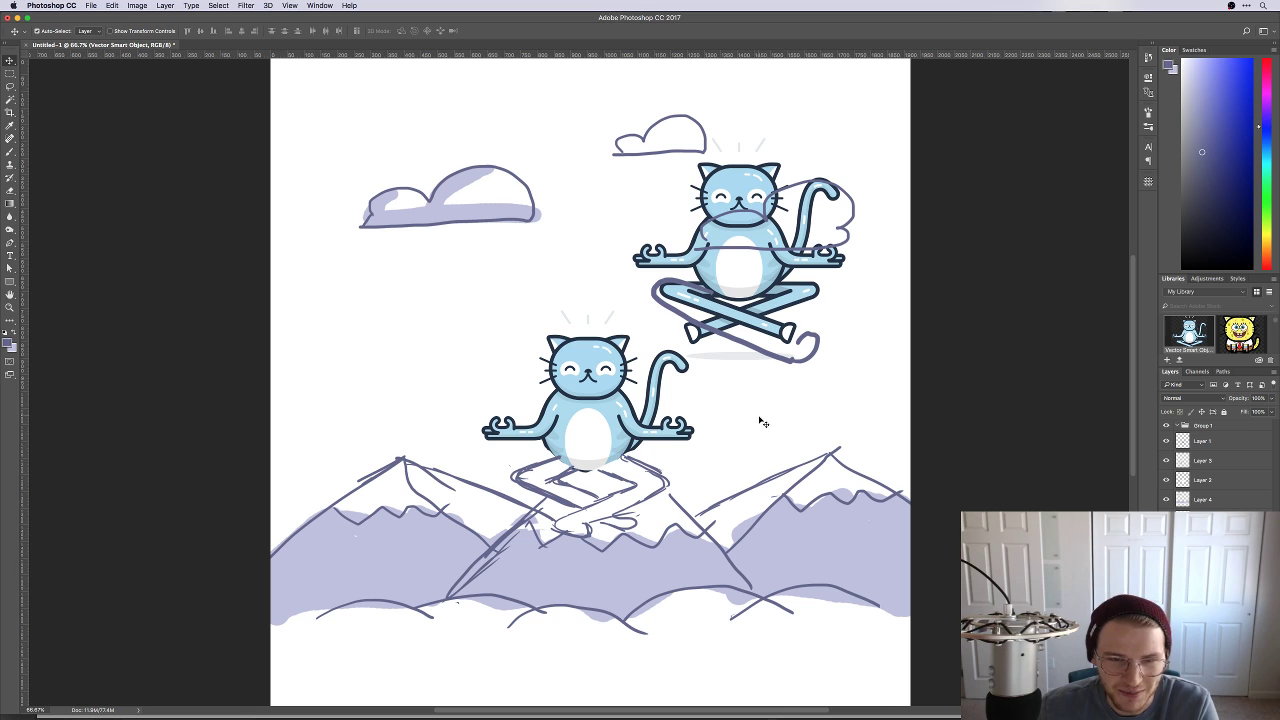
key("super+Tab")
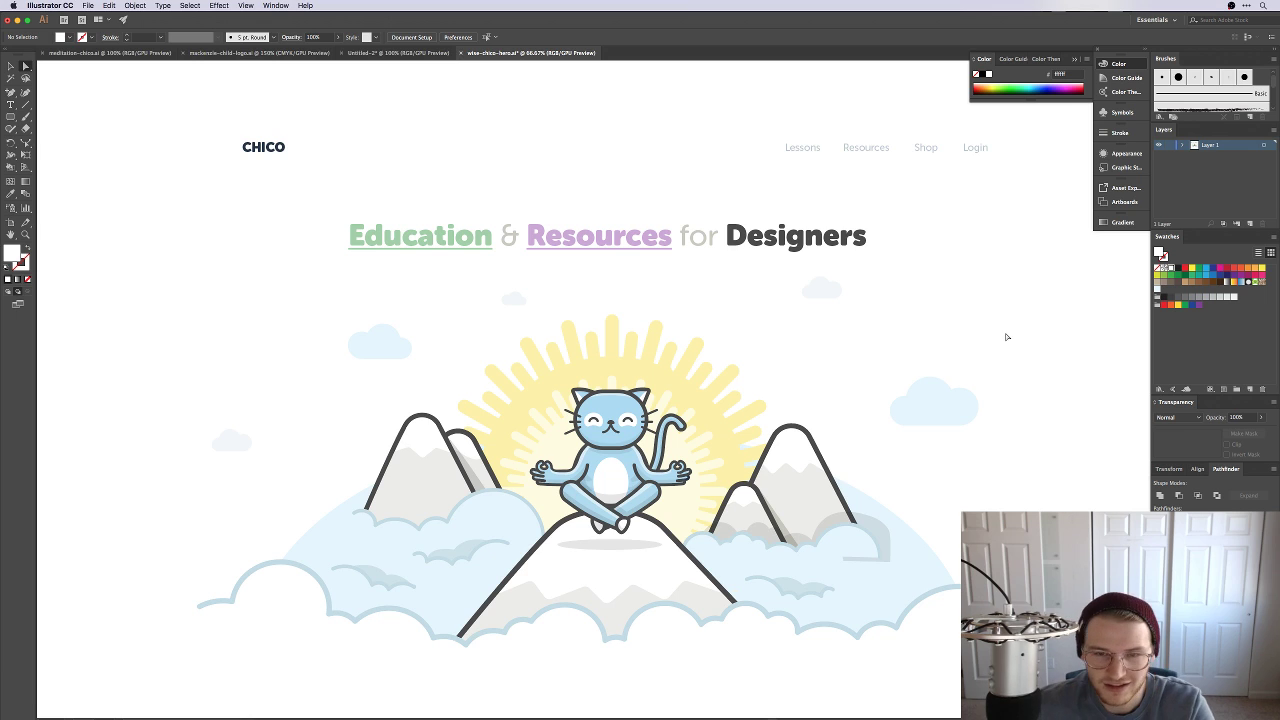
Step: Move the lower left anchor point of the small rear left mountain's snow cap down along the slope and pull in its direction handle
scroll(967, 334, "down", 1)
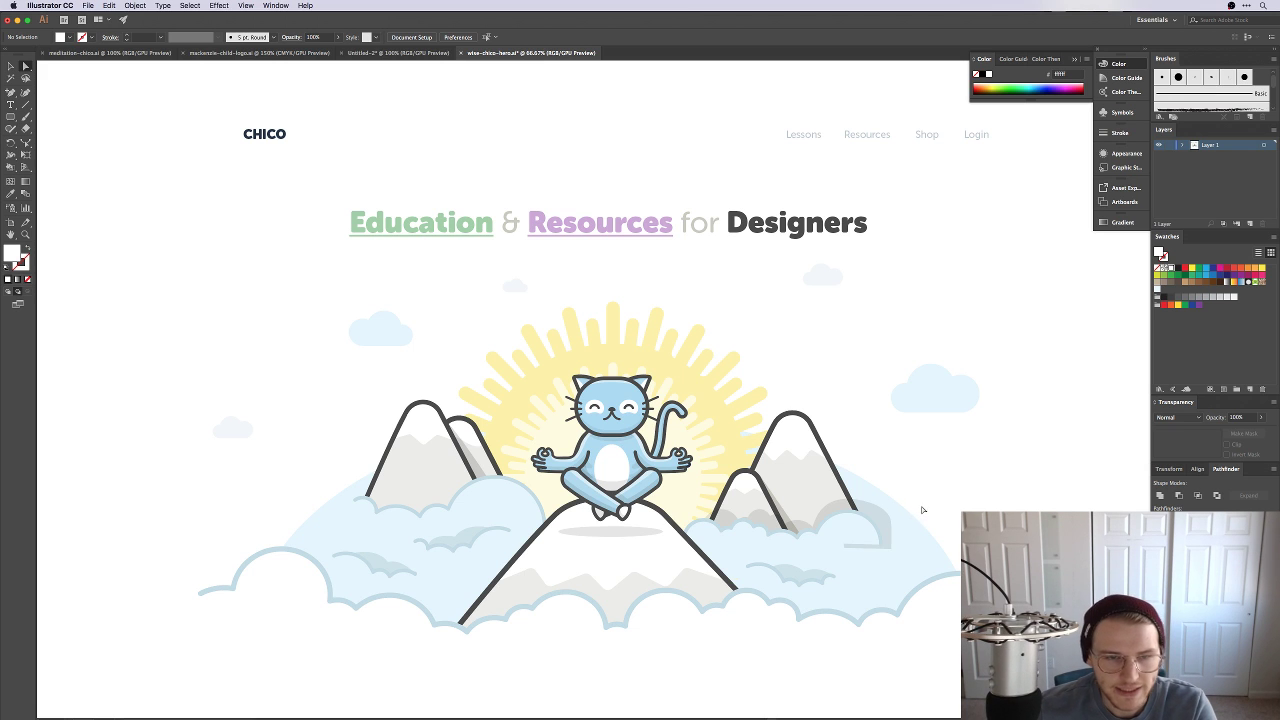
scroll(921, 507, "up", 6)
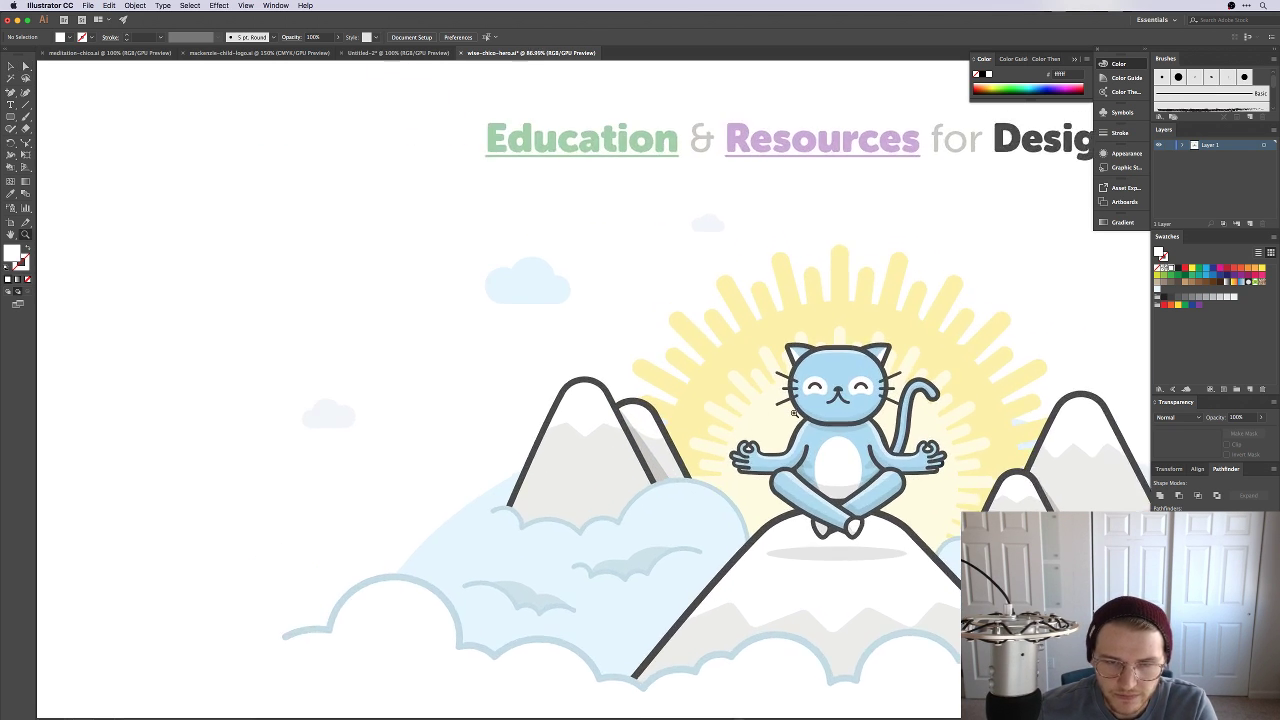
scroll(597, 449, "up", 5)
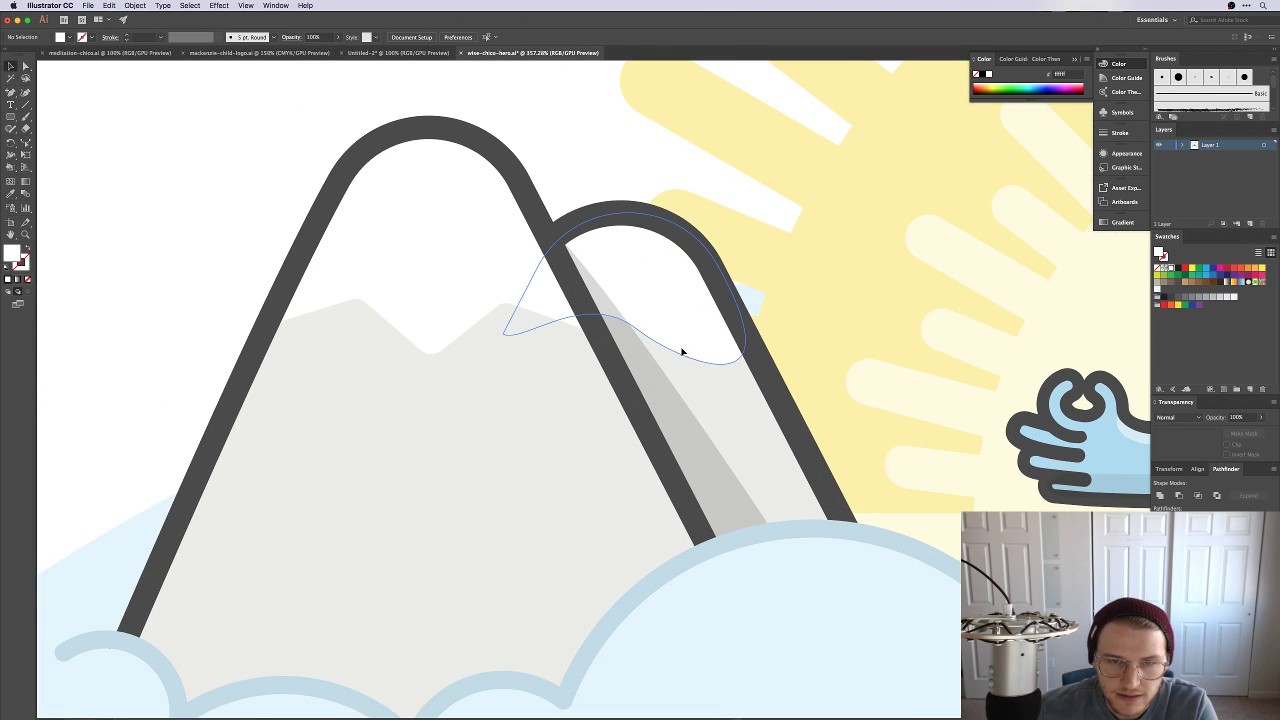
left_click(680, 341)
left_click_drag(505, 332, 492, 354)
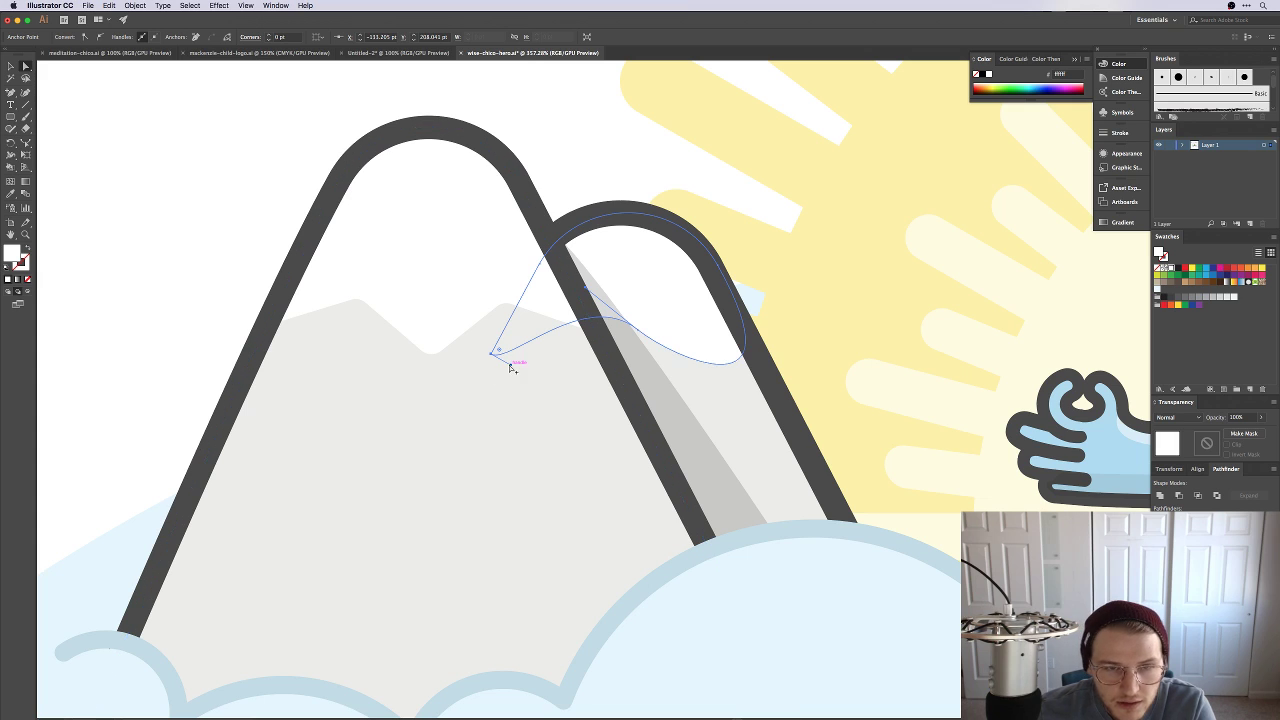
left_click(588, 290)
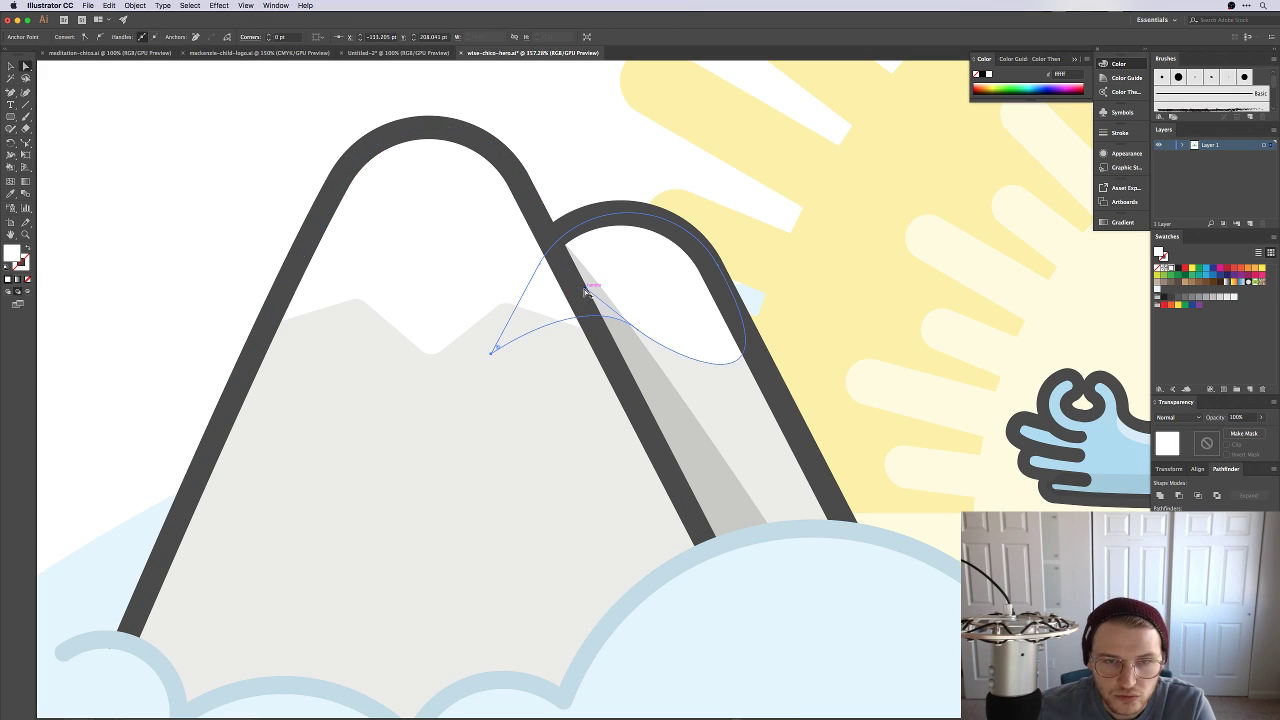
Step: Straighten the lower edge of the smaller rear mountain's snowcap with corner points and pull its middle anchor point down
left_click(640, 331)
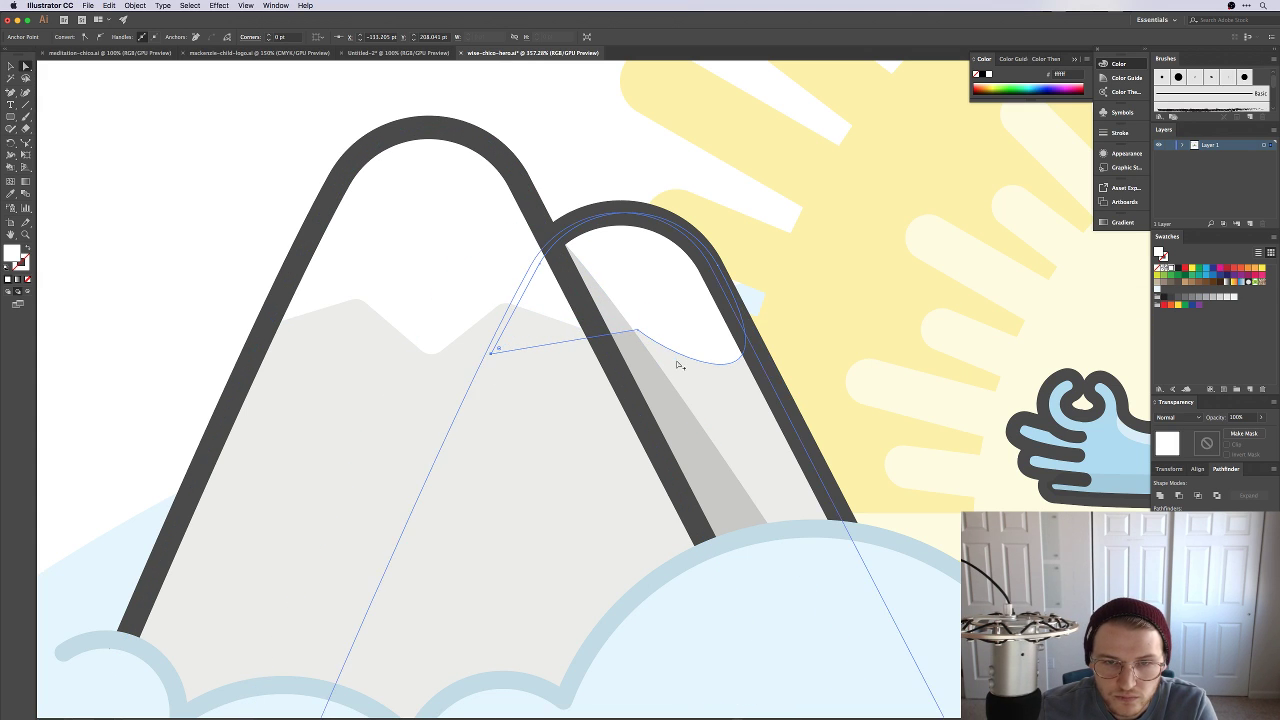
mouse_move(640, 334)
left_mouse_down()
mouse_move(674, 357)
mouse_move(640, 333)
left_mouse_up()
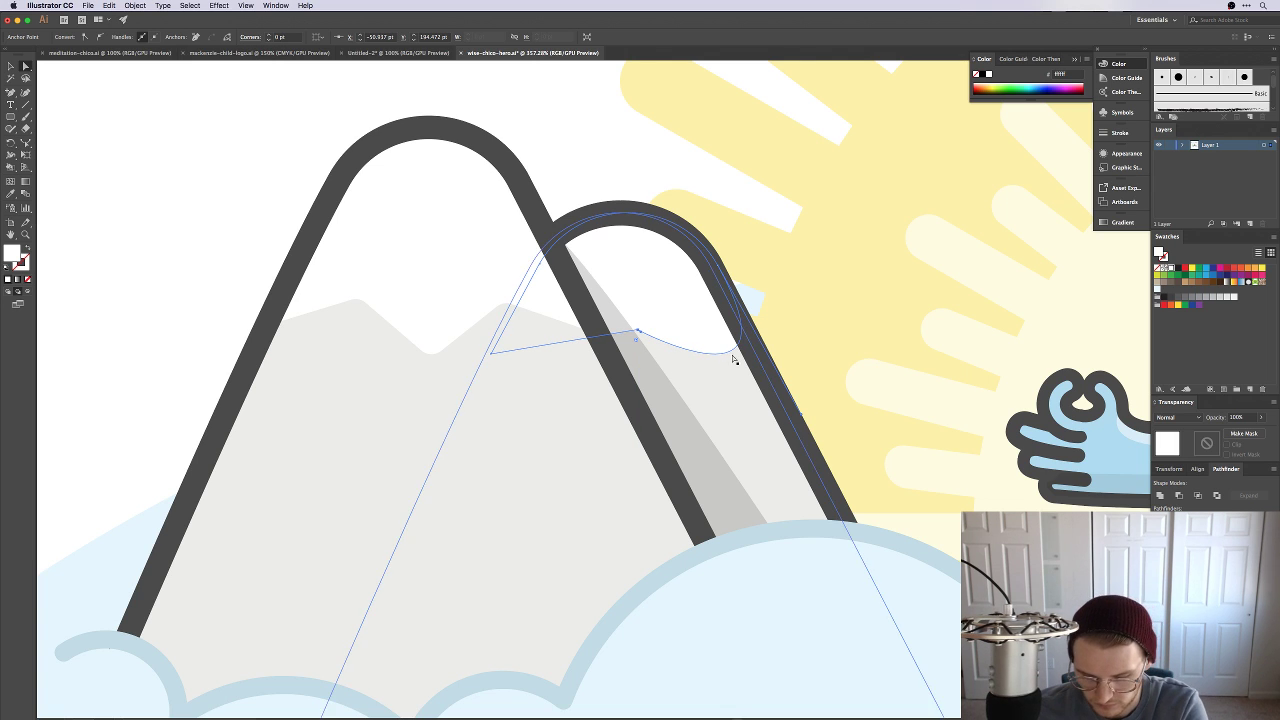
left_click_drag(758, 347, 740, 381)
left_click(745, 346)
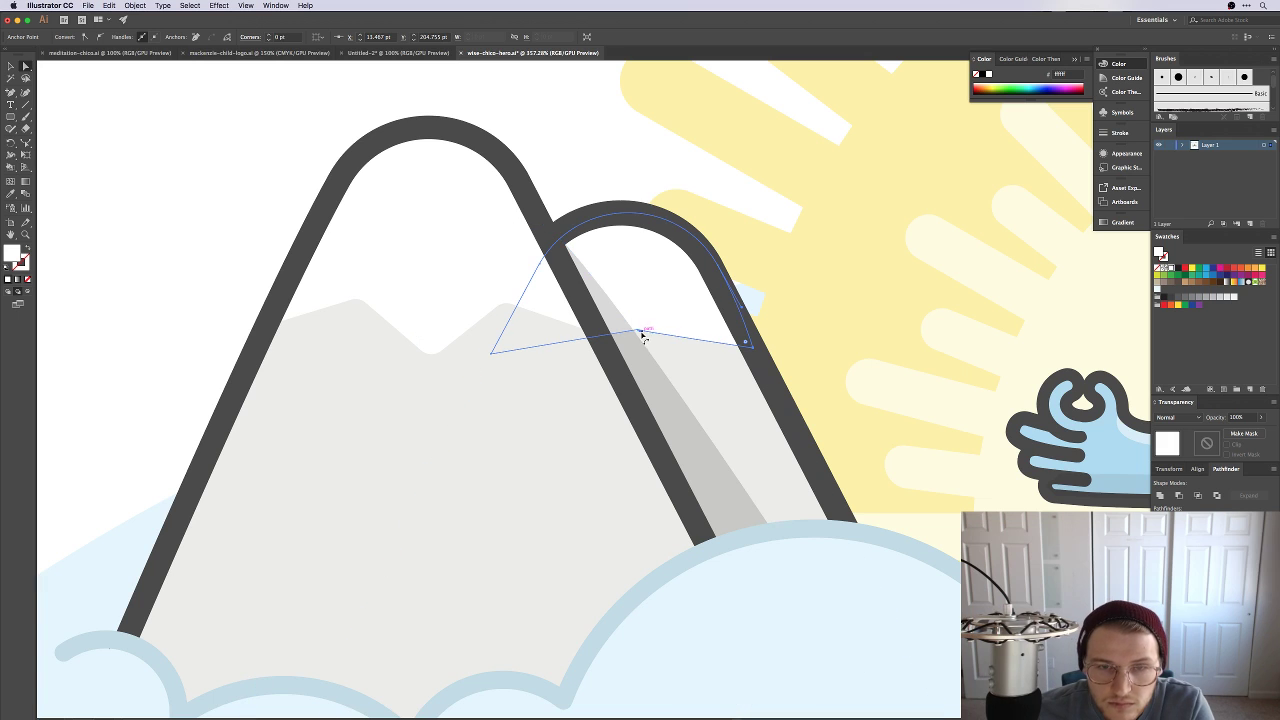
left_click_drag(640, 331, 627, 366)
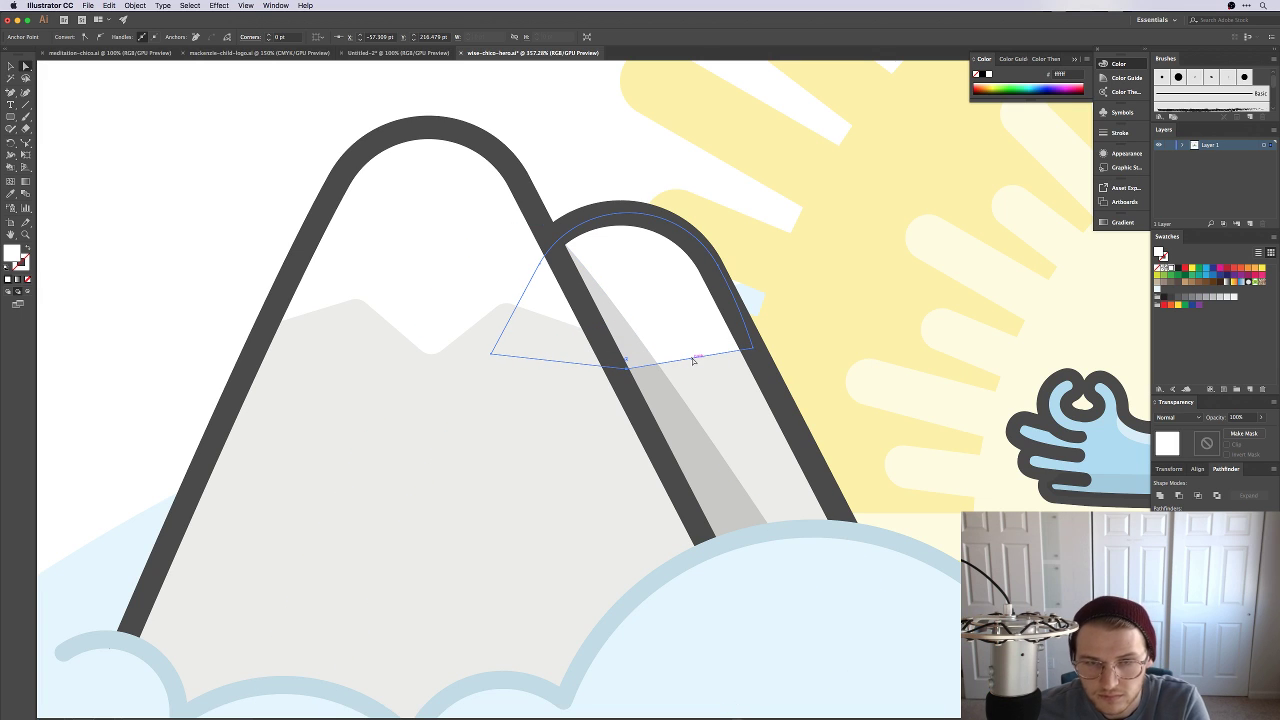
Step: Add an anchor point on each side of the snowcap's middle point and pull both up to form a zigzag edge
left_click(690, 358)
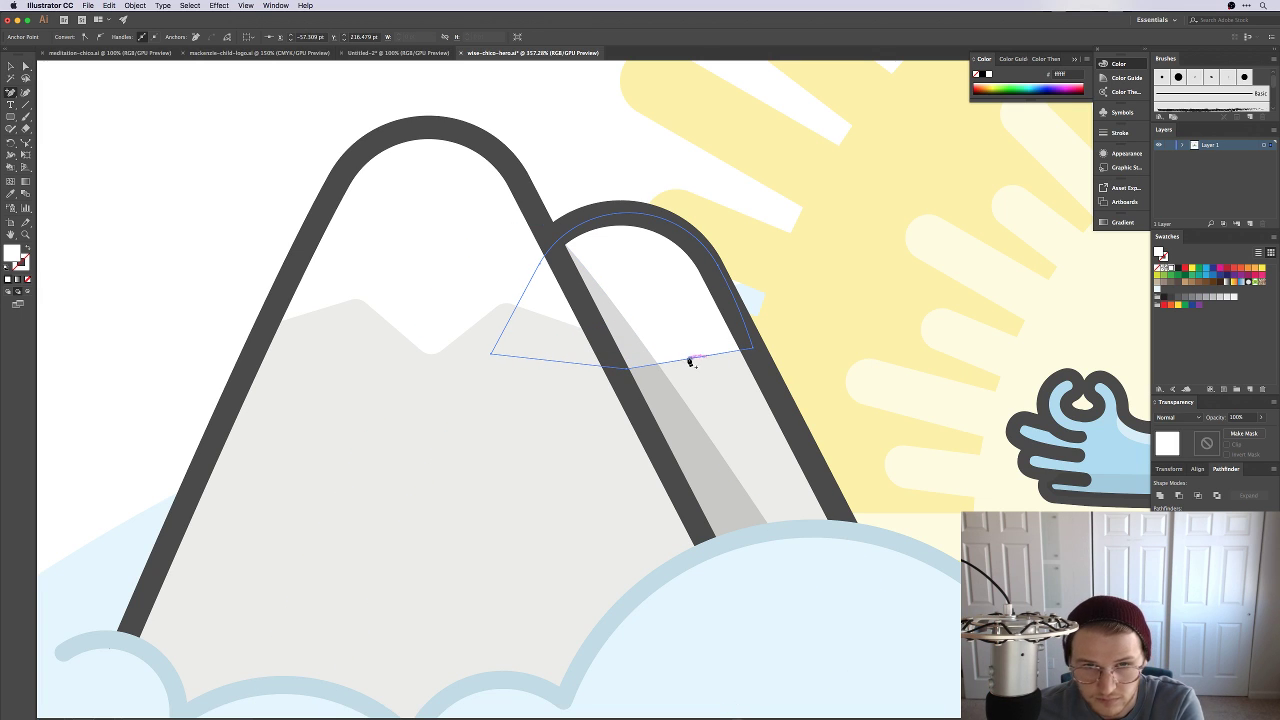
key("p")
left_click(553, 361)
left_click_drag(553, 362, 574, 325)
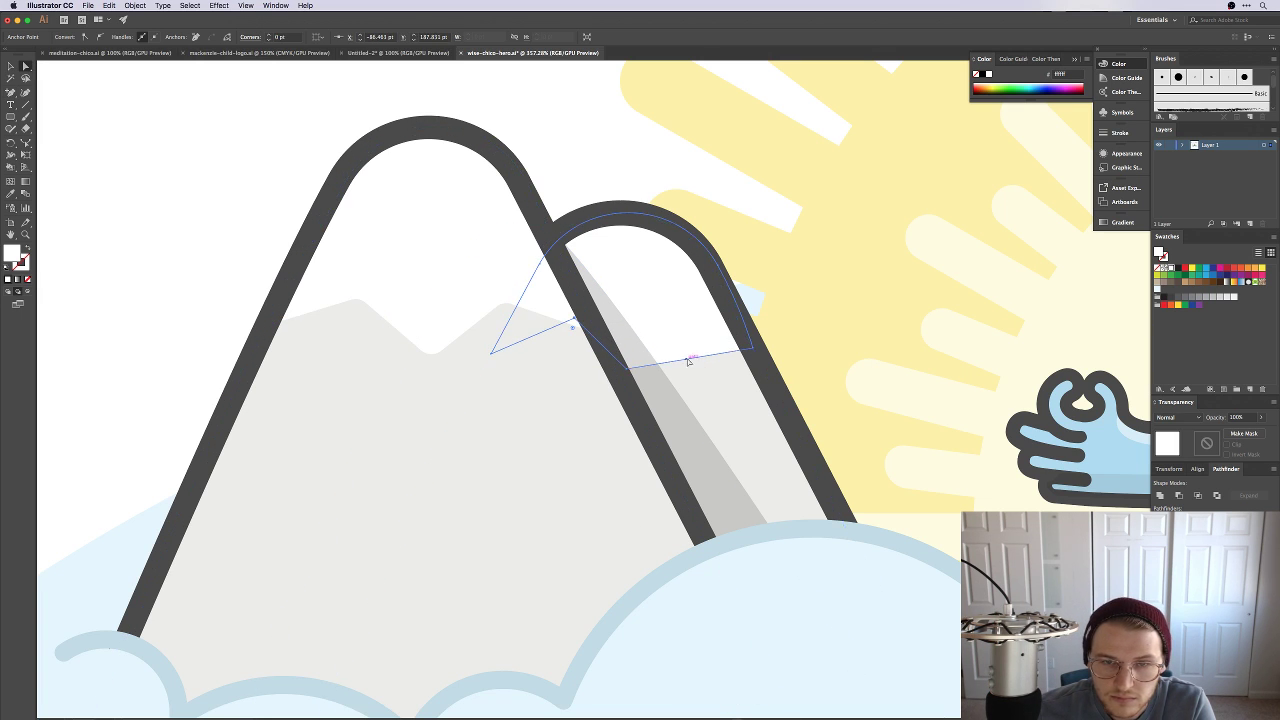
left_click_drag(691, 362, 675, 325)
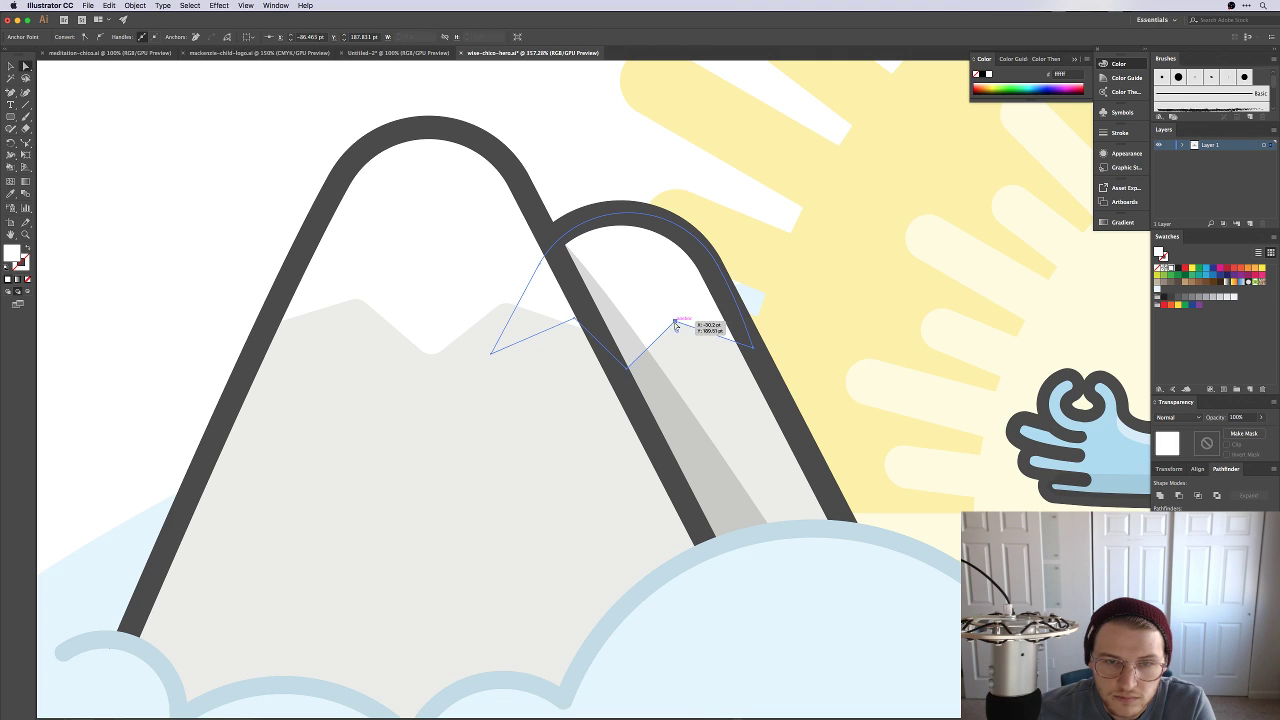
left_click(627, 368)
left_click(573, 325, "shift")
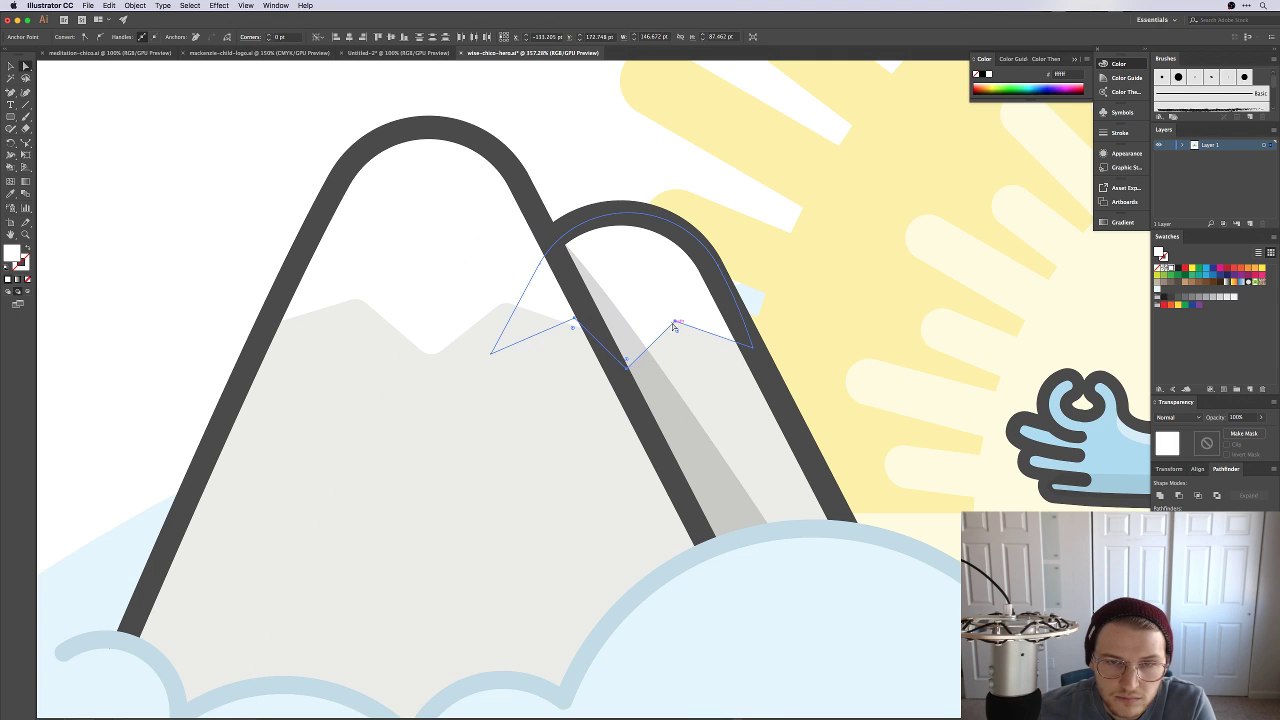
left_click(595, 157)
Step: Review the whole hero illustration, examining the mountains, the clouds and their shadows
key("super+minus")
key("super+minus")
key("super+minus")
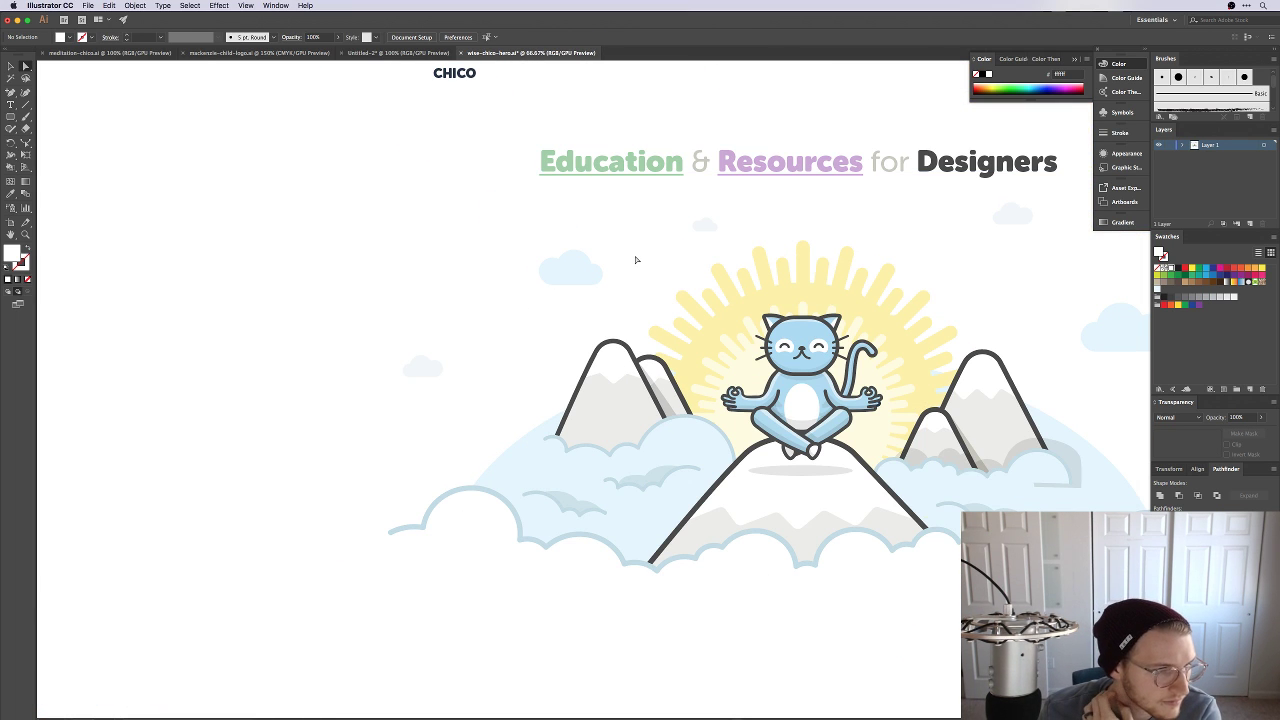
scroll(628, 400, "right", 5)
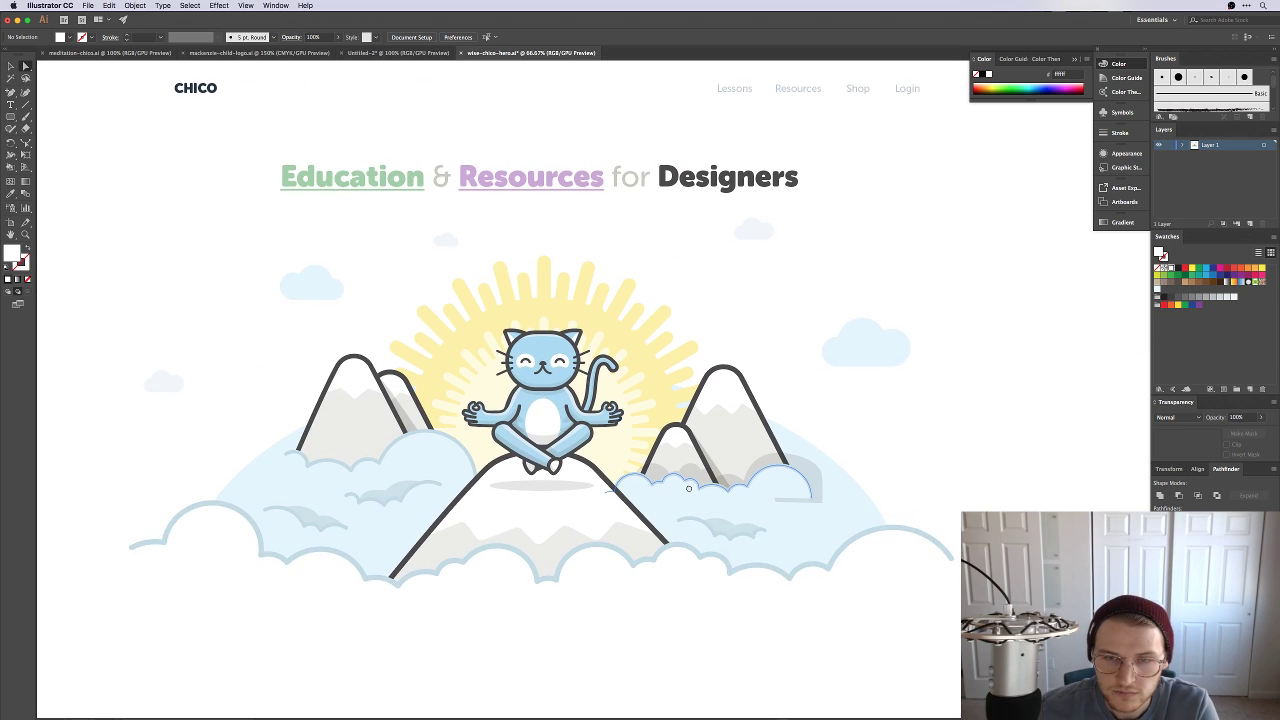
scroll(1043, 389, "up", 5)
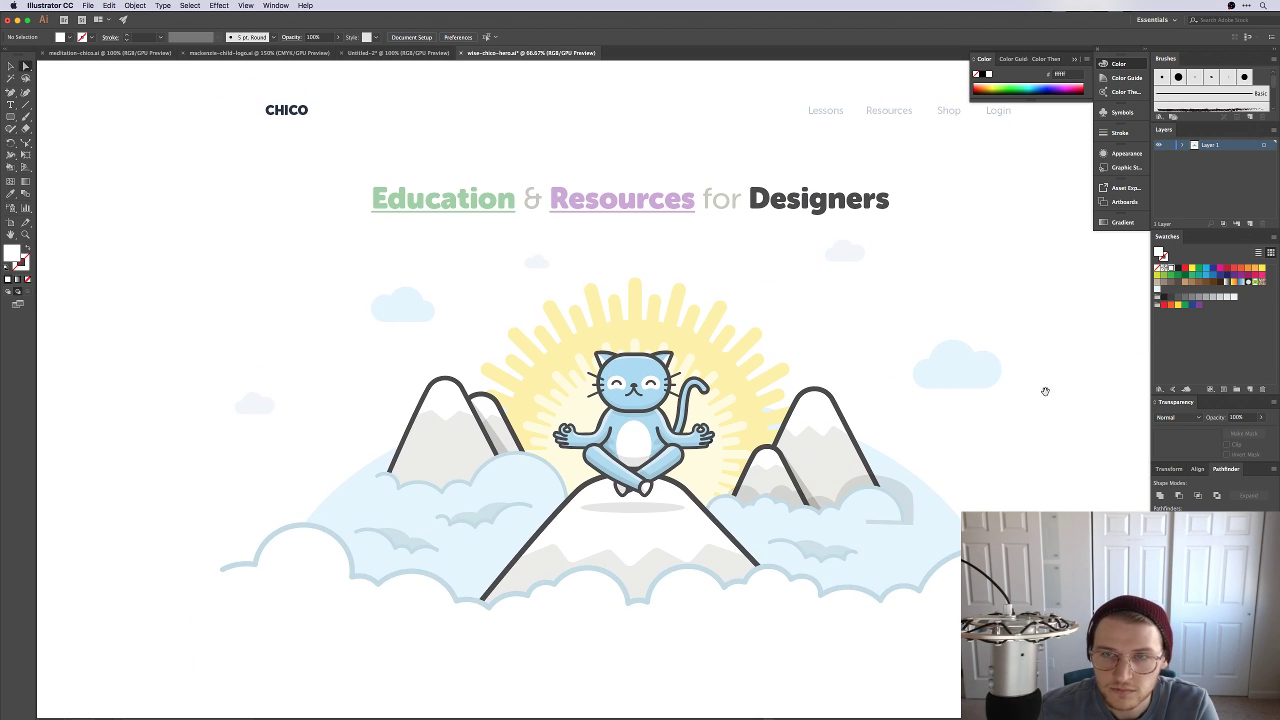
scroll(1047, 418, "up", 1)
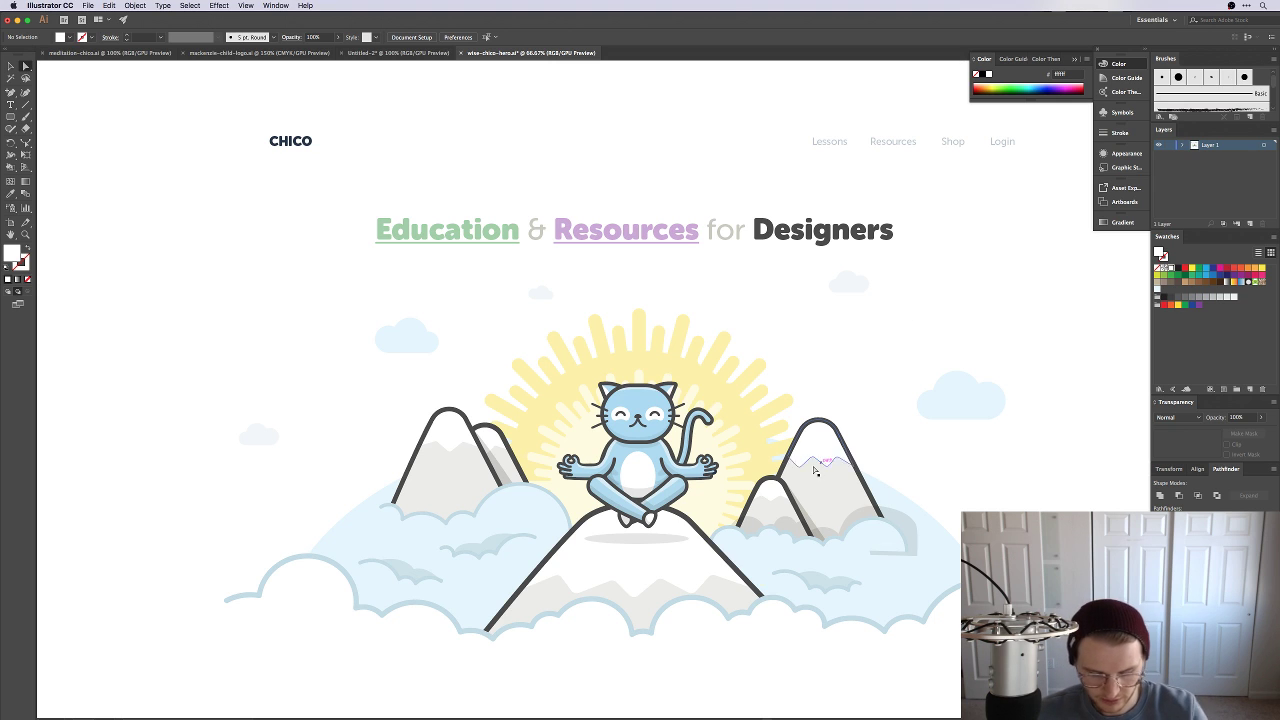
scroll(587, 607, "left", 2)
left_click(587, 607)
left_click_drag(651, 627, 643, 634)
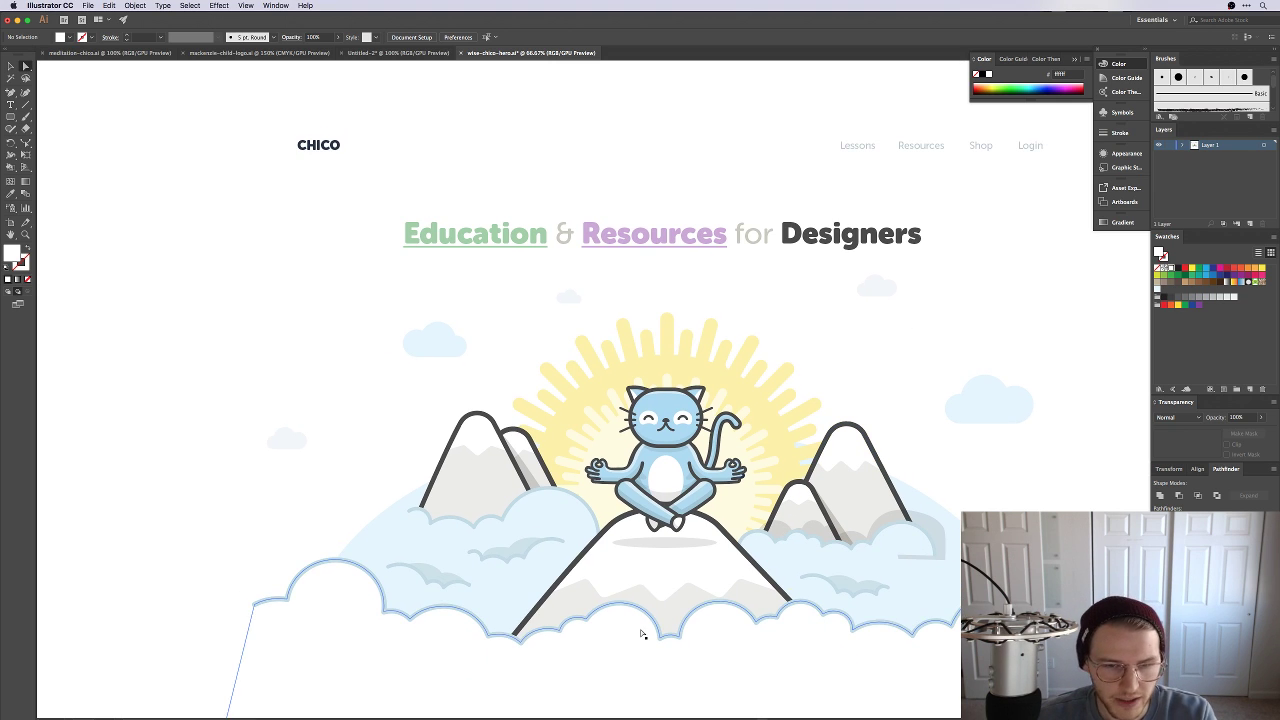
left_click_drag(1033, 500, 957, 451)
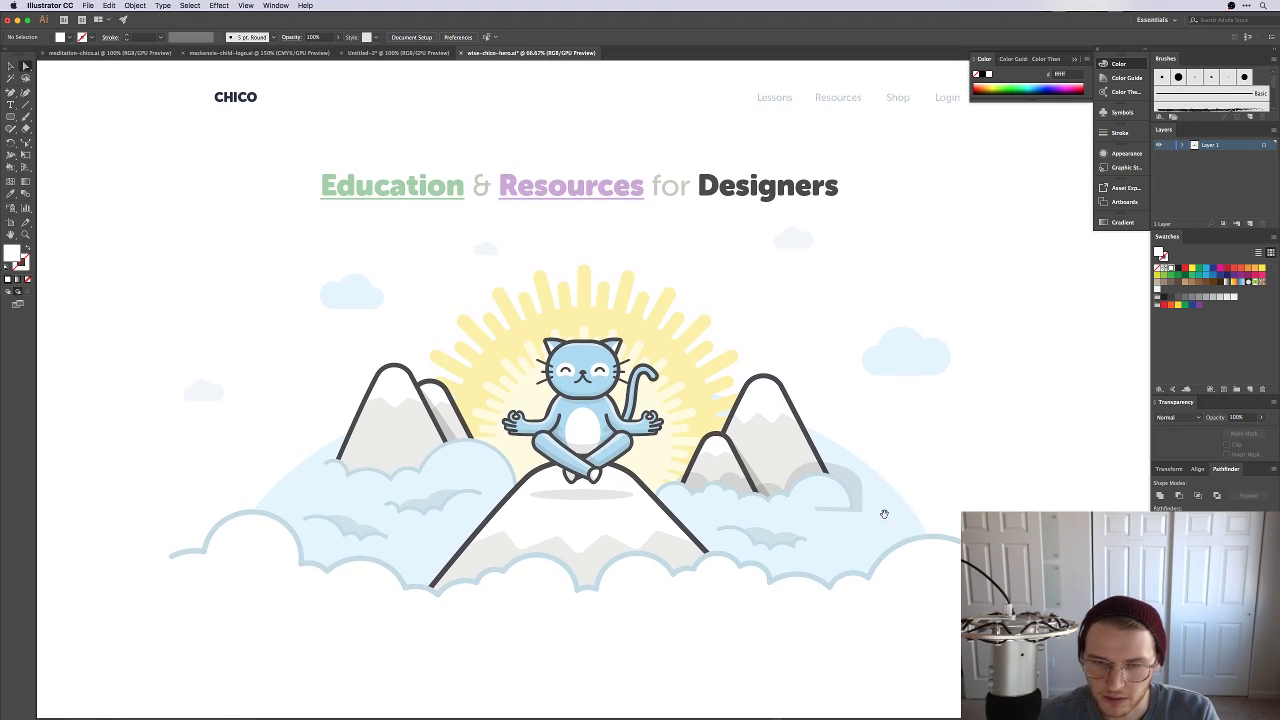
left_click_drag(880, 514, 751, 466)
mouse_move(815, 352)
left_mouse_down()
mouse_move(1008, 363)
mouse_move(810, 364)
left_mouse_up()
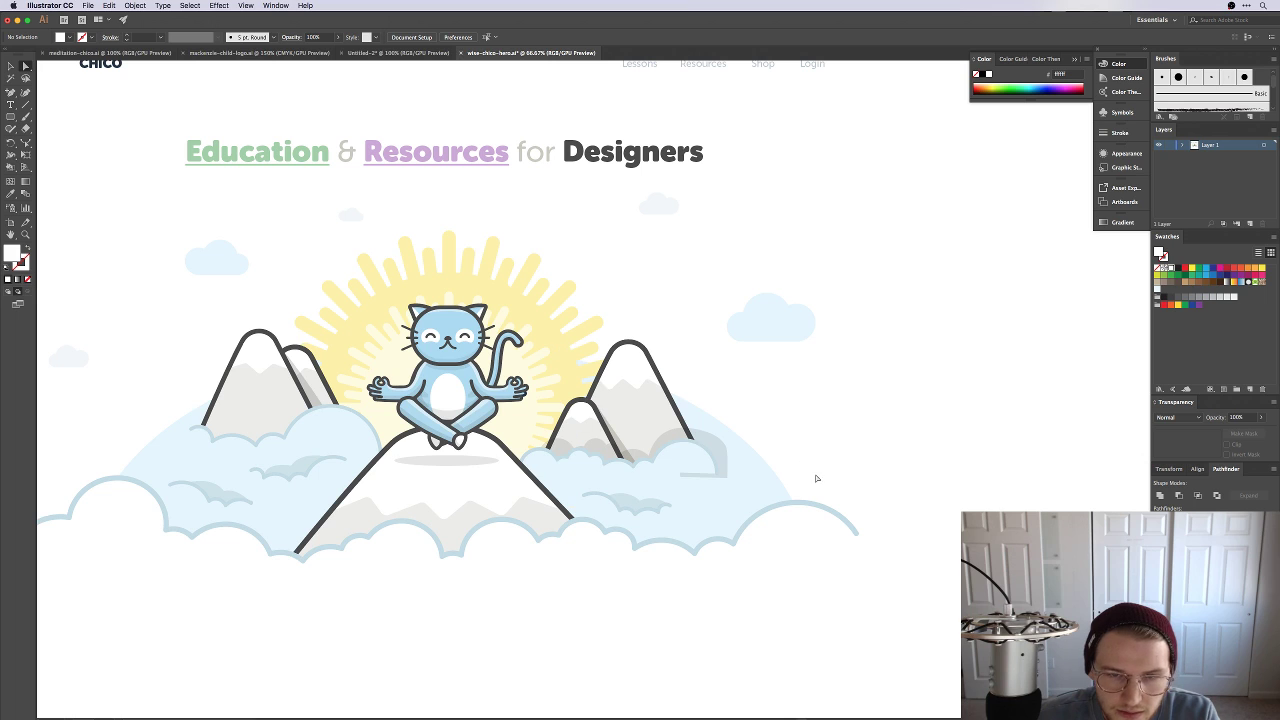
Step: Duplicate the right-hand pair of mountains with their clouds and shadow onto the empty canvas beside the illustration
left_click_drag(780, 470, 1025, 428)
key("v")
left_click(760, 403)
scroll(937, 394, "right", 3)
scroll(559, 418, "left", 3)
scroll(559, 418, "down", 1)
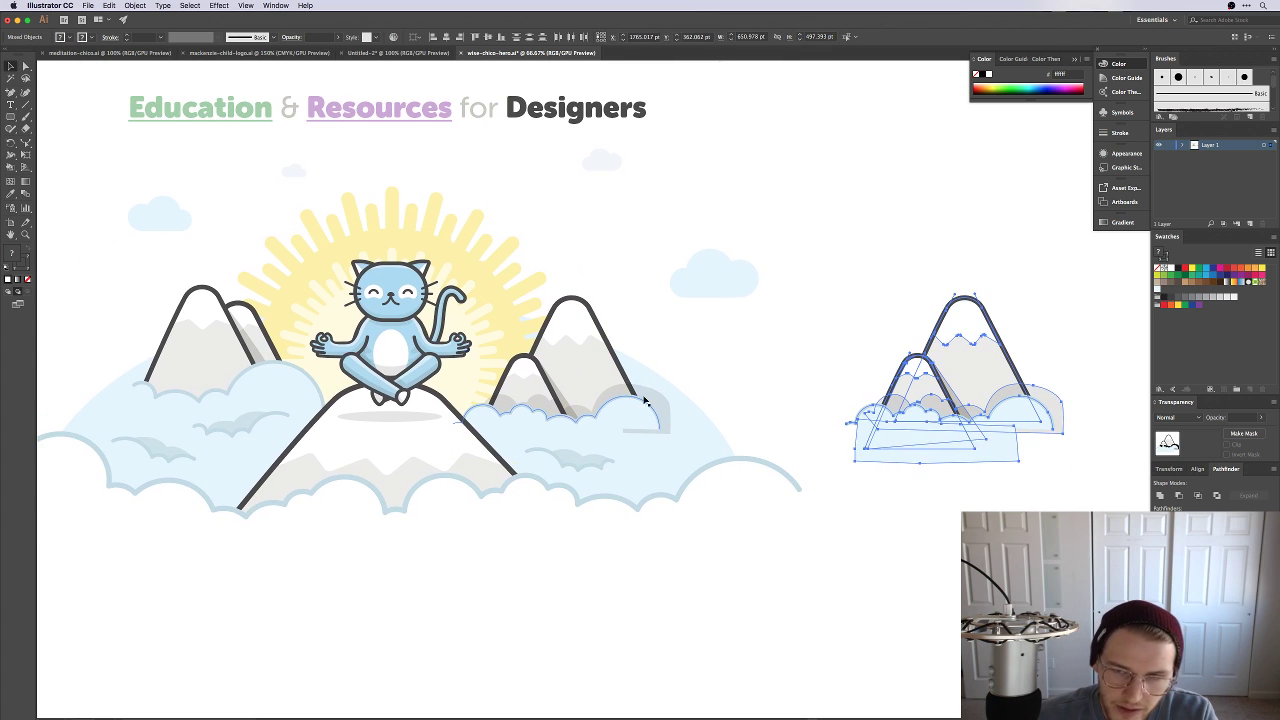
left_click(766, 349)
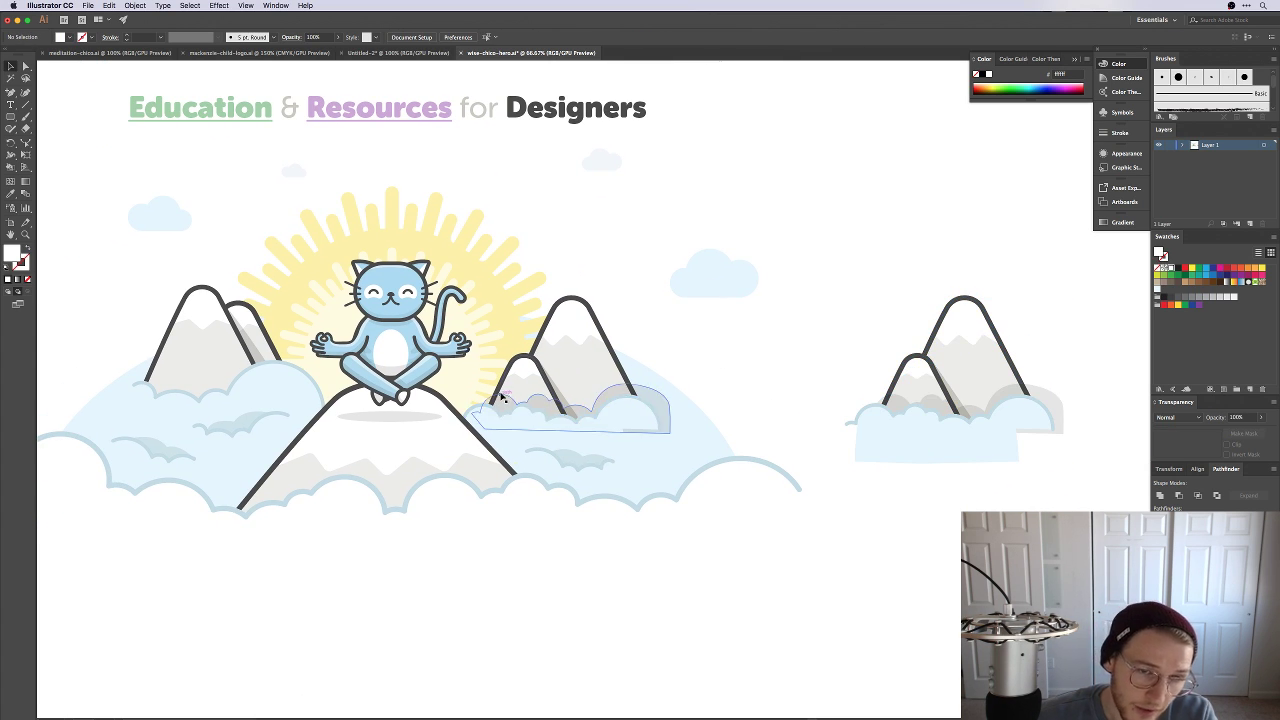
left_click_drag(650, 401, 775, 377)
key("super+z")
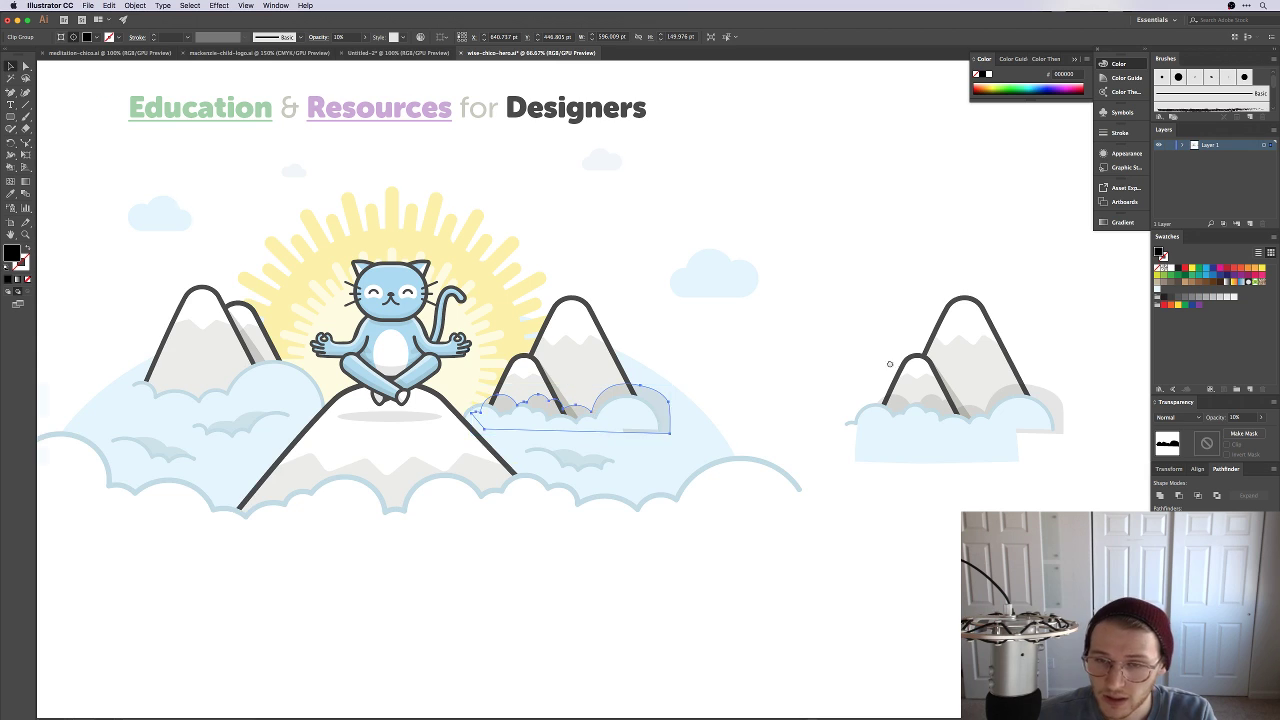
Step: Unite the copied mountain shapes into one silhouette and swap its fill and stroke to make it solid dark grey
scroll(680, 420, "right", 5)
scroll(640, 440, "up", 3)
scroll(640, 420, "right", 4)
left_click_drag(497, 266, 813, 432)
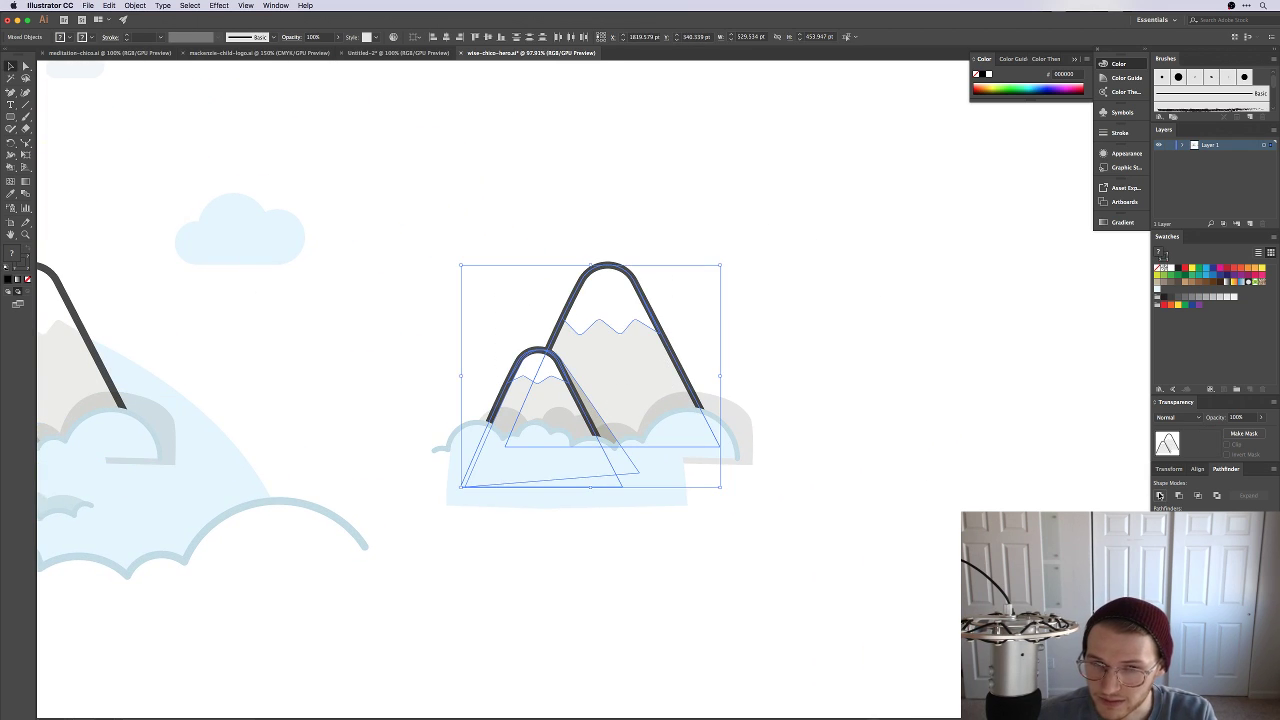
left_click(1160, 495)
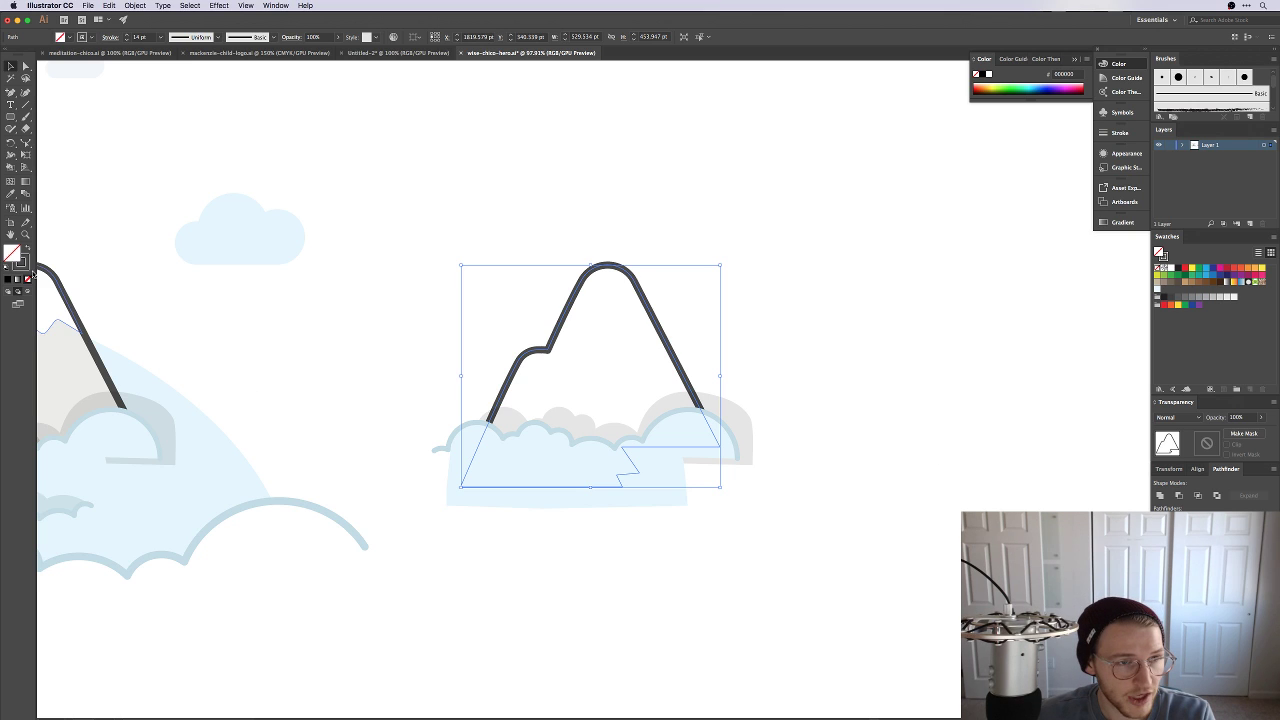
left_click(28, 249)
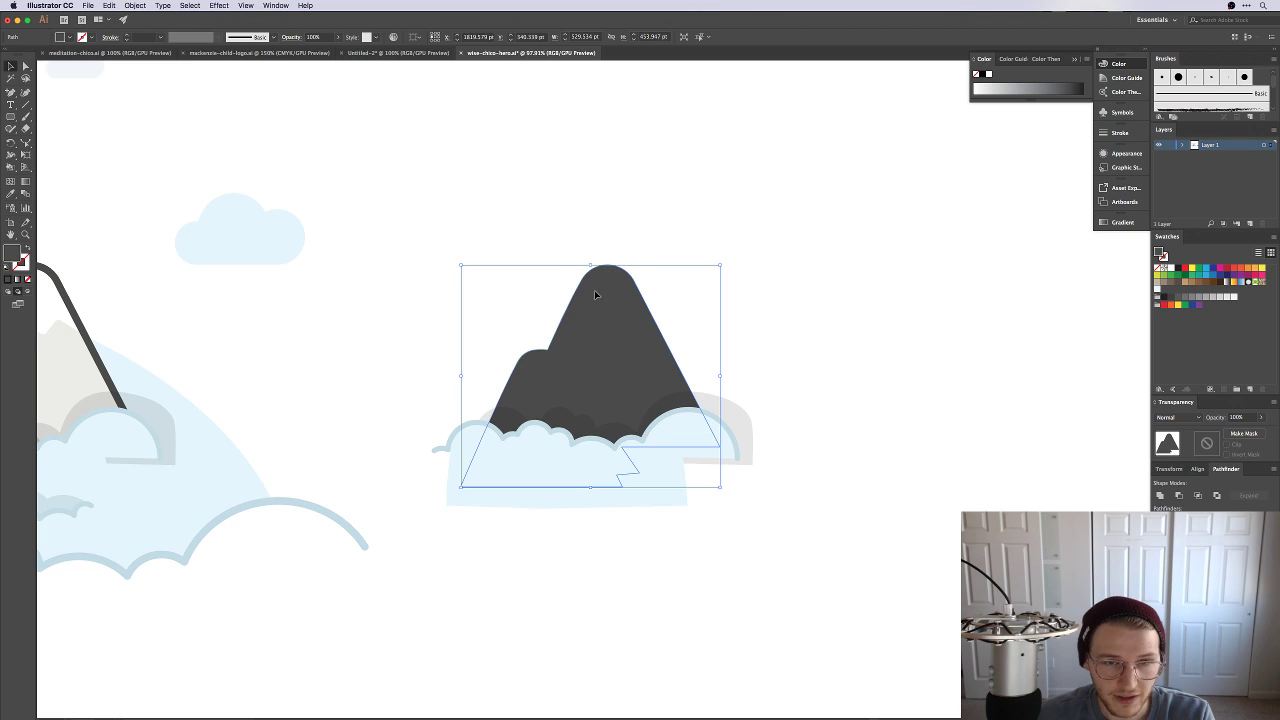
Step: Delete the light blue cloud fill and the outlined cloud from the duplicated artwork
left_click(797, 289)
left_click(579, 489)
key("Delete")
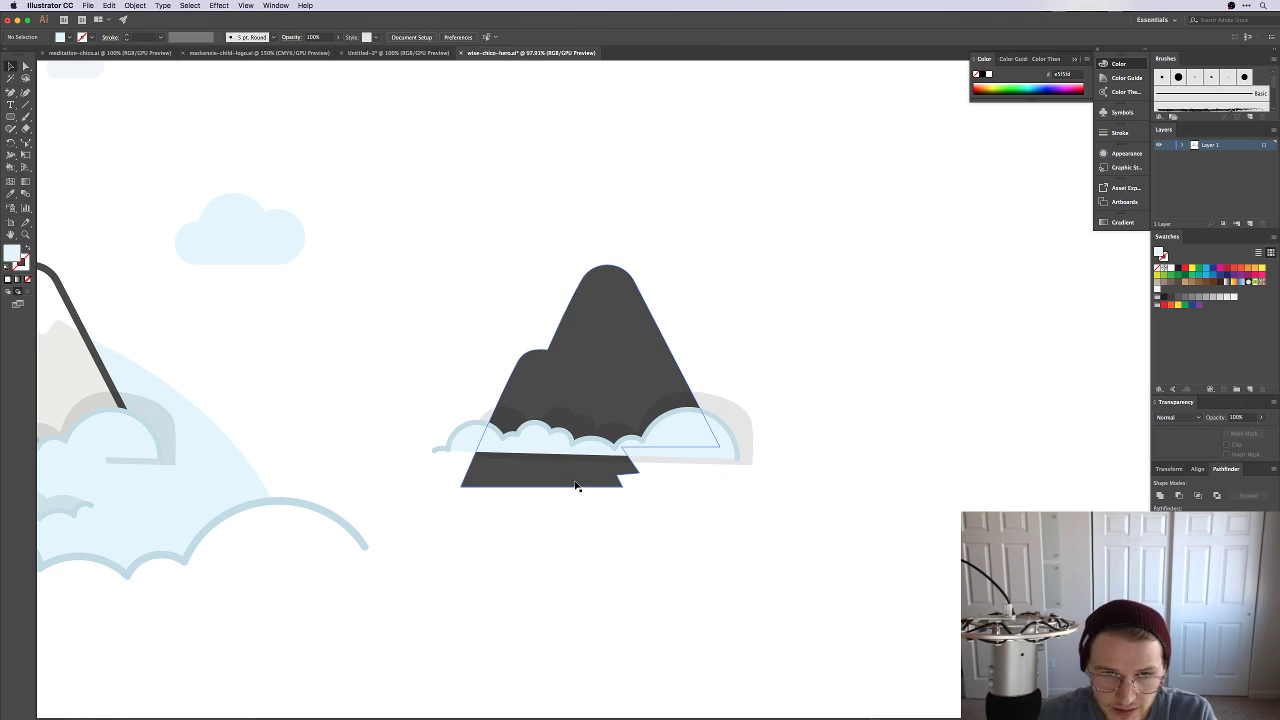
left_click(548, 441)
key("Delete")
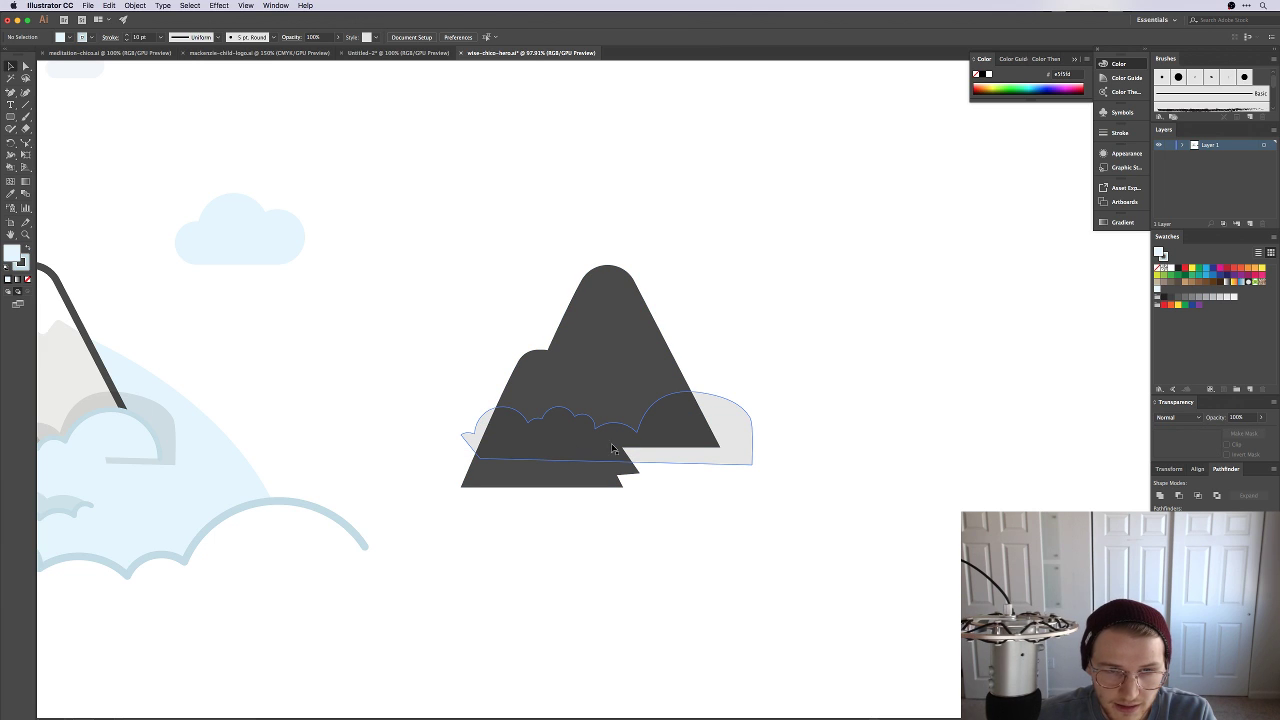
Step: Bring the dark mountain silhouette in front of the copied cloud shadow
left_click(738, 440)
left_click(613, 341)
key("a")
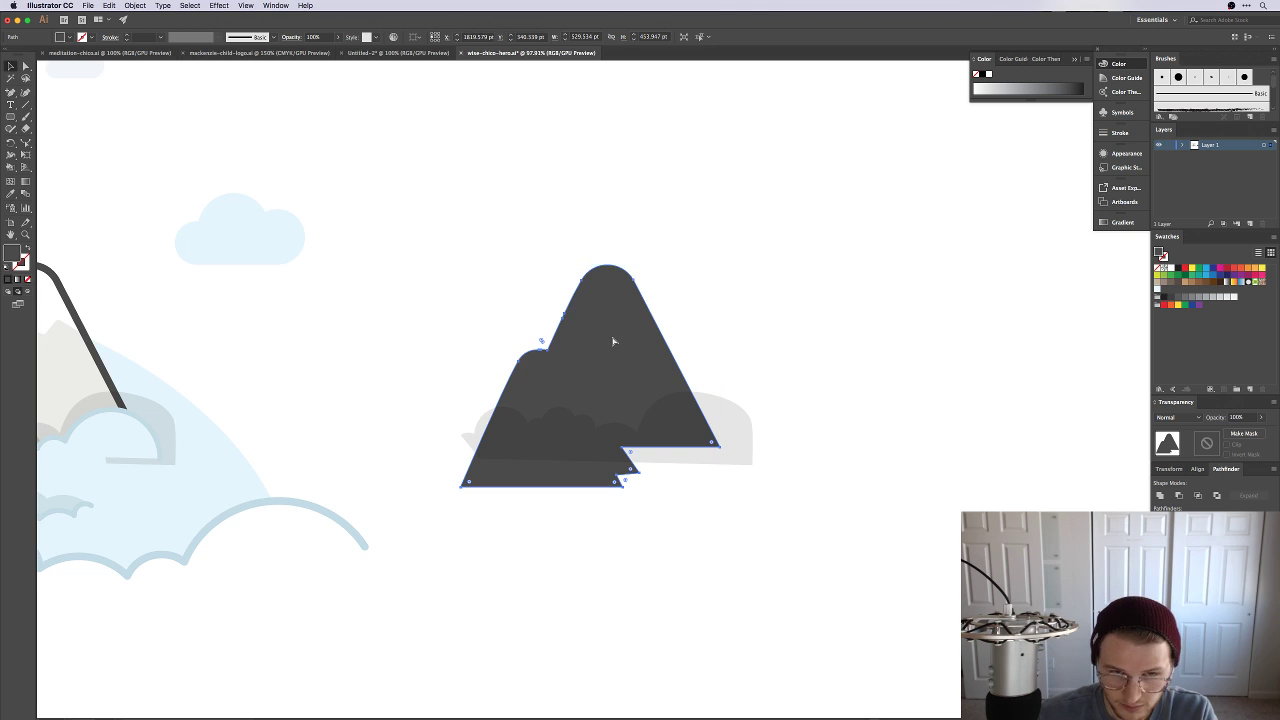
key("v")
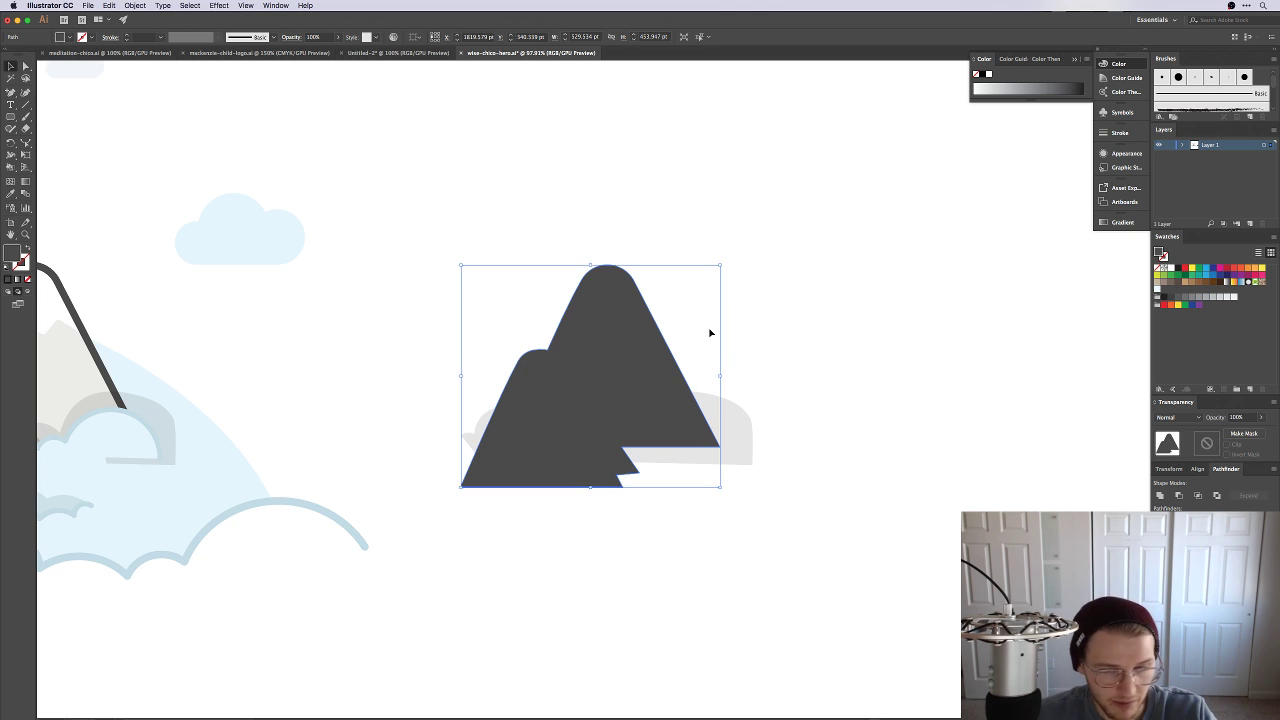
left_click(885, 359)
Step: Make a clipping mask that confines the copied cloud shadow to the mountain silhouette
left_click_drag(778, 508, 608, 366)
key("a")
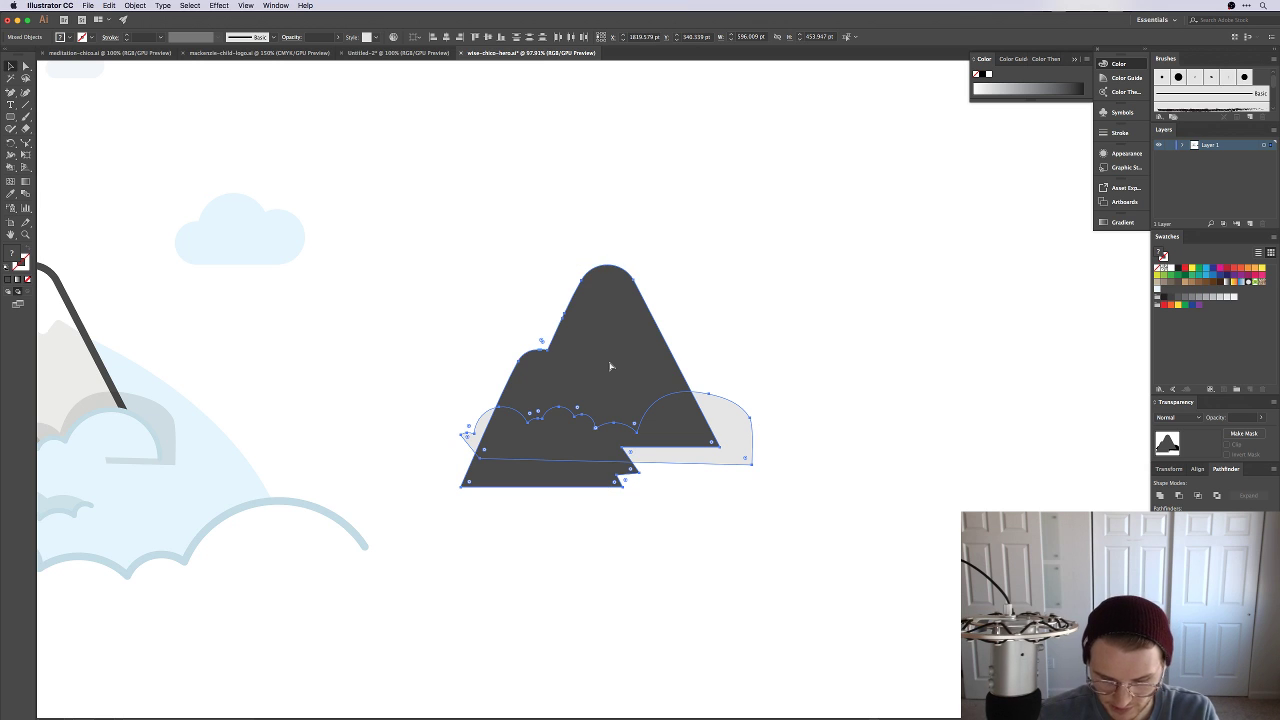
key("ctrl+7")
Step: Replace the original cloud shadow on the right-hand mountains with the clipped shadow, aligning it to the mountain outlines
scroll(609, 363, "left", 10)
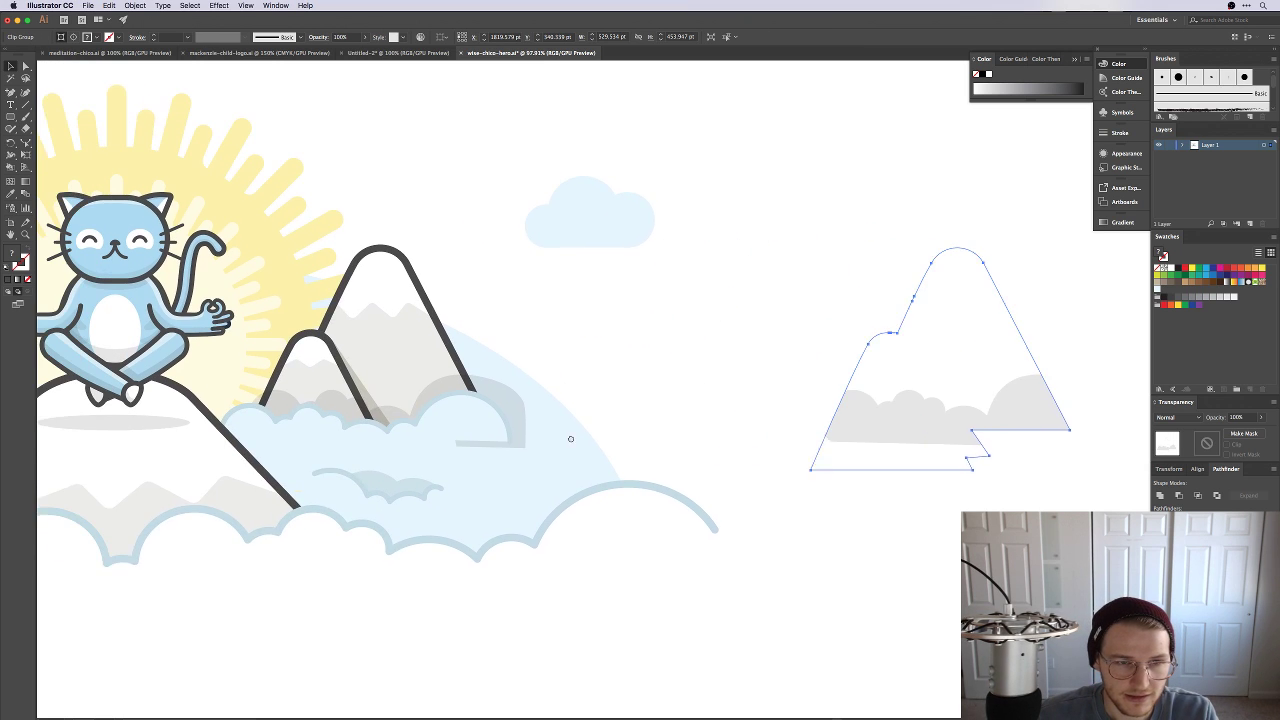
left_click_drag(571, 439, 603, 447)
left_click(528, 389)
key("Delete")
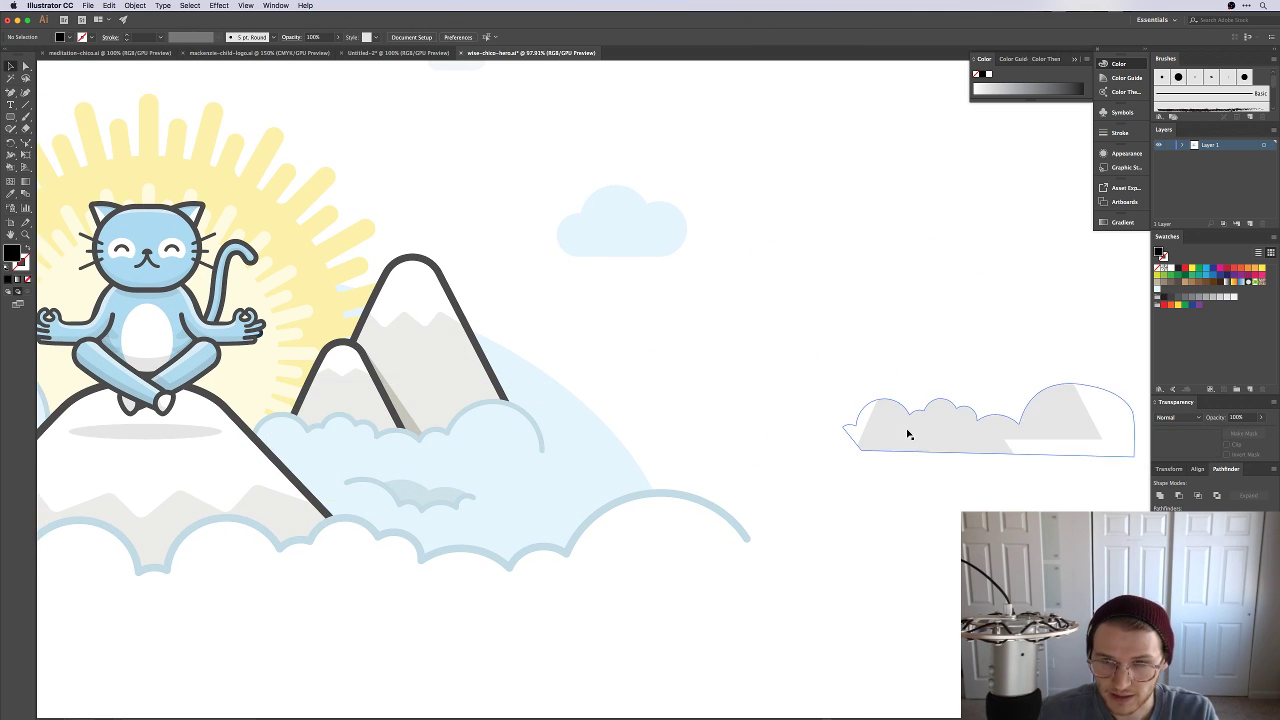
left_click_drag(908, 434, 336, 437)
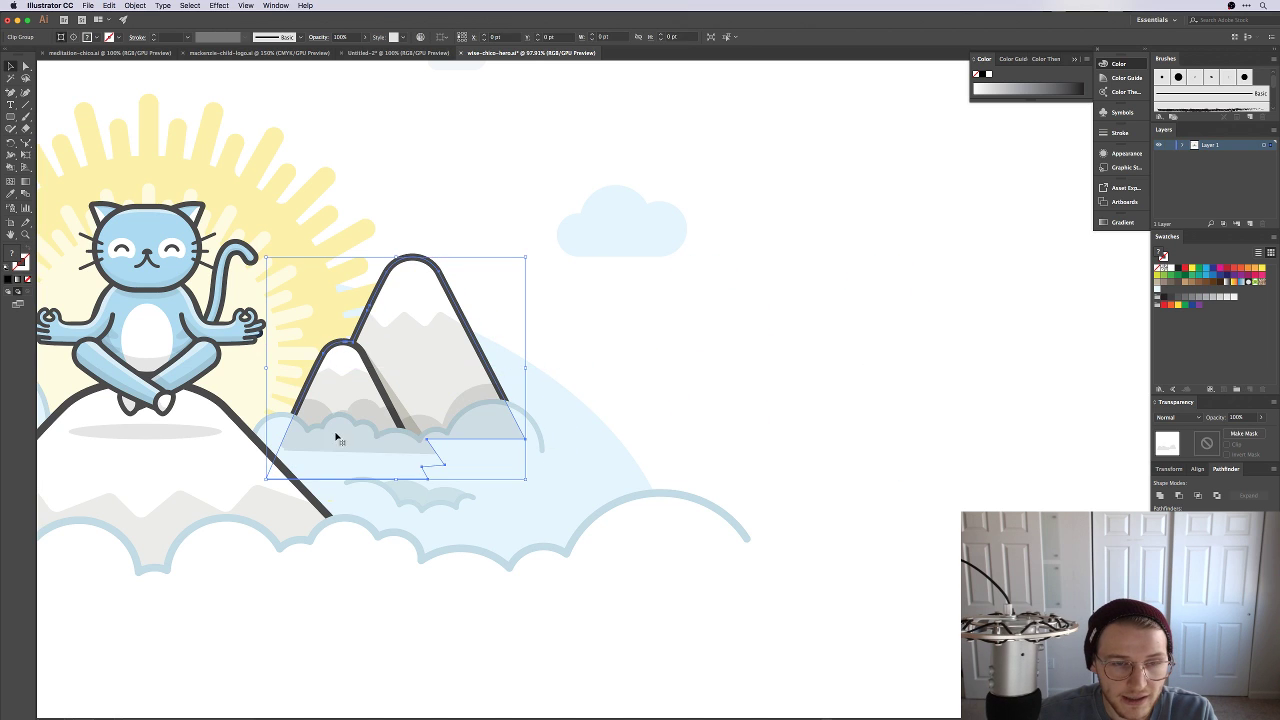
left_click_drag(645, 414, 863, 449)
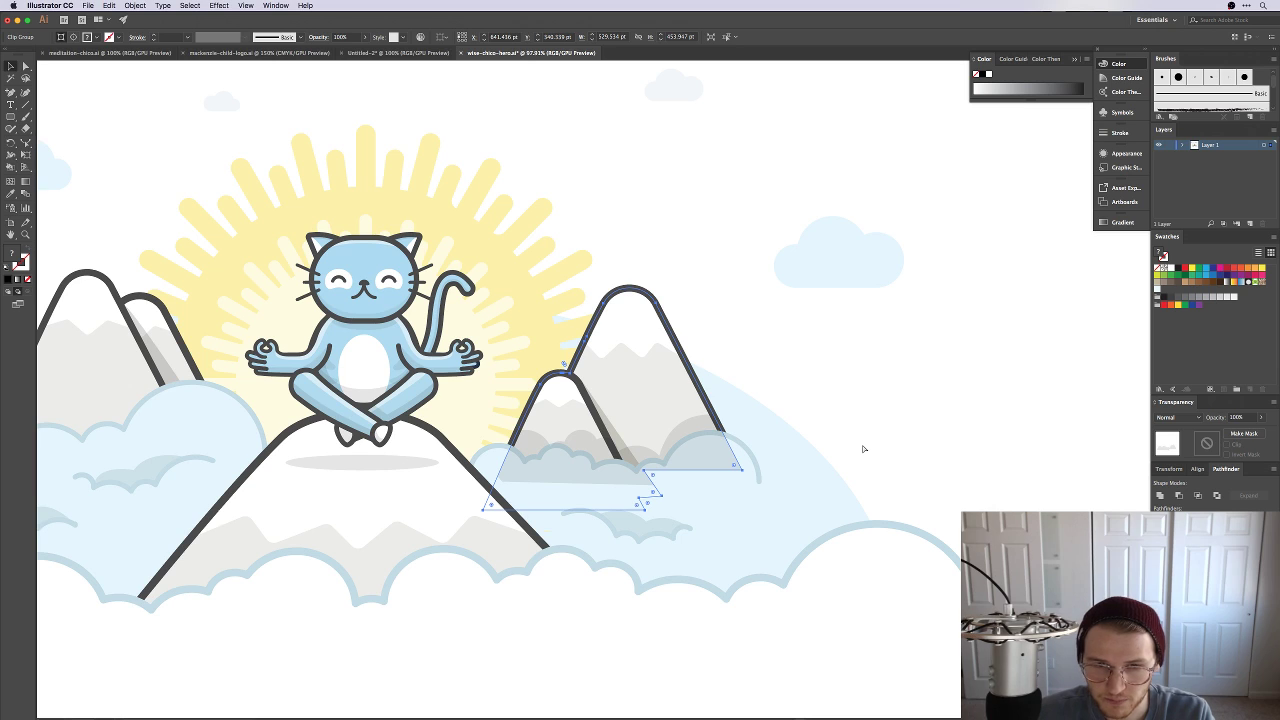
Step: Arrange the clipped shadow behind the right-hand clouds but in front of both mountains
key("a")
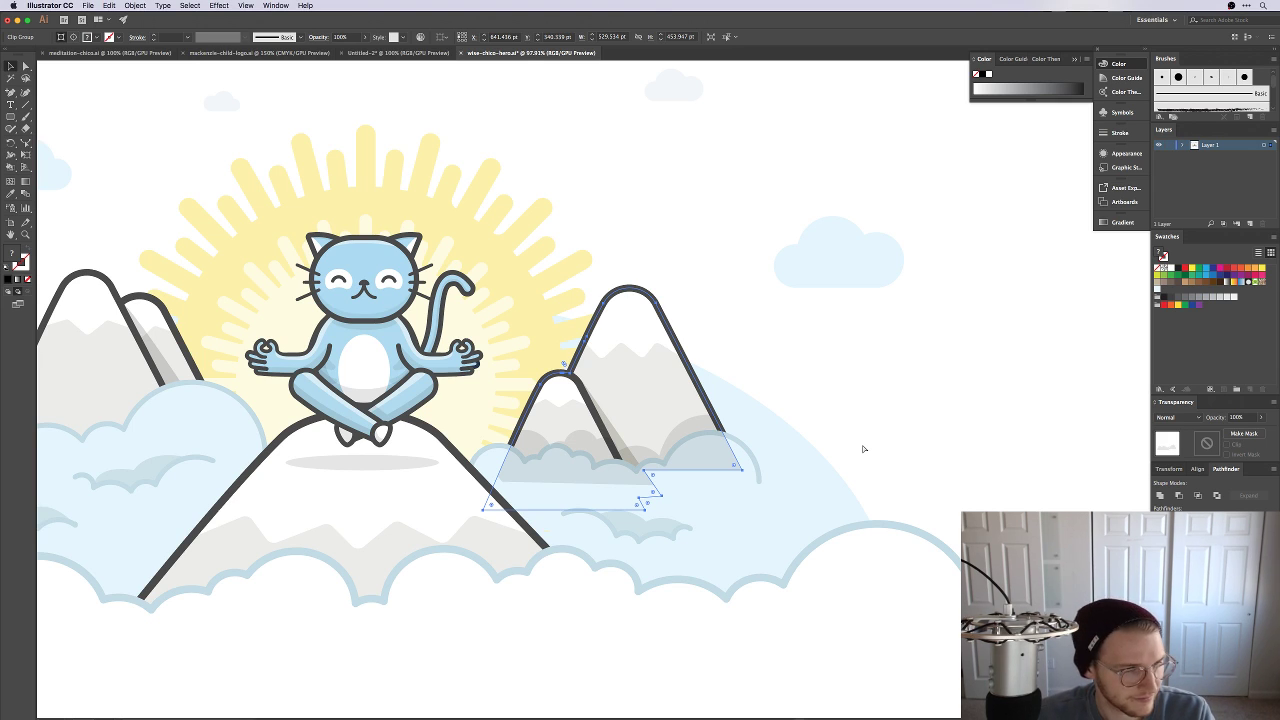
key("super+shift+bracketright")
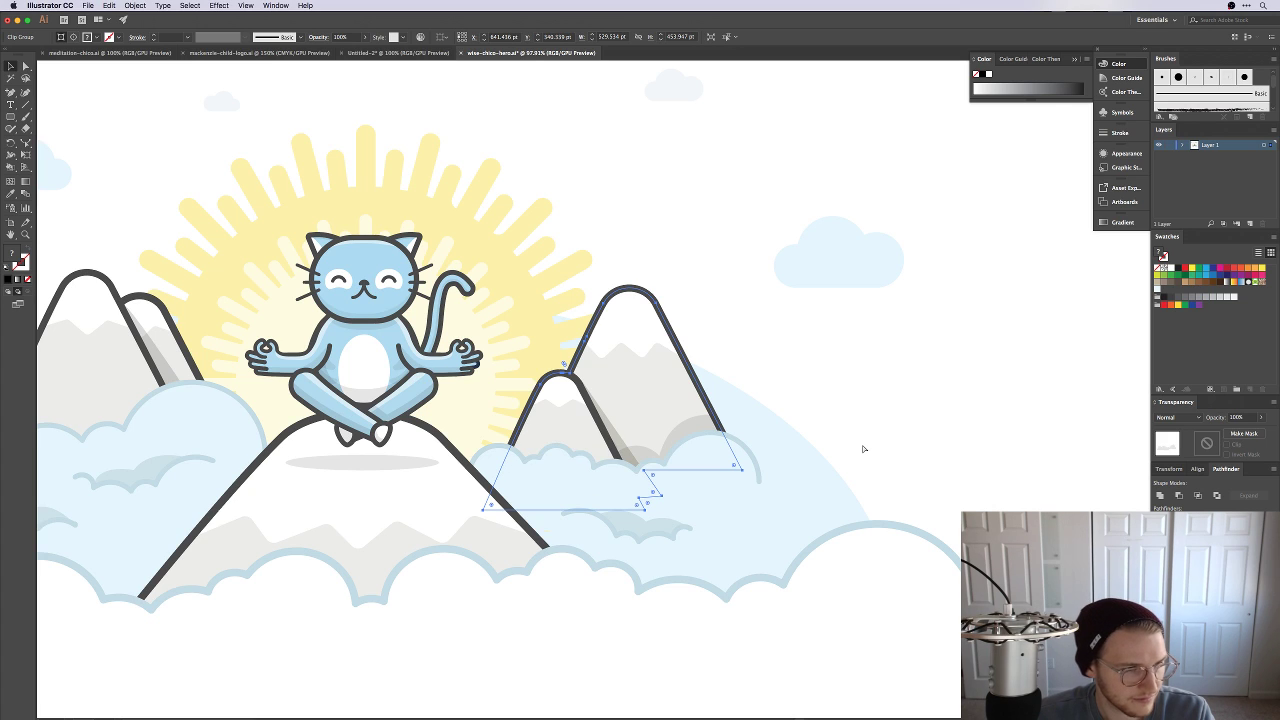
key("super+z")
key("super+shift+z")
key("v")
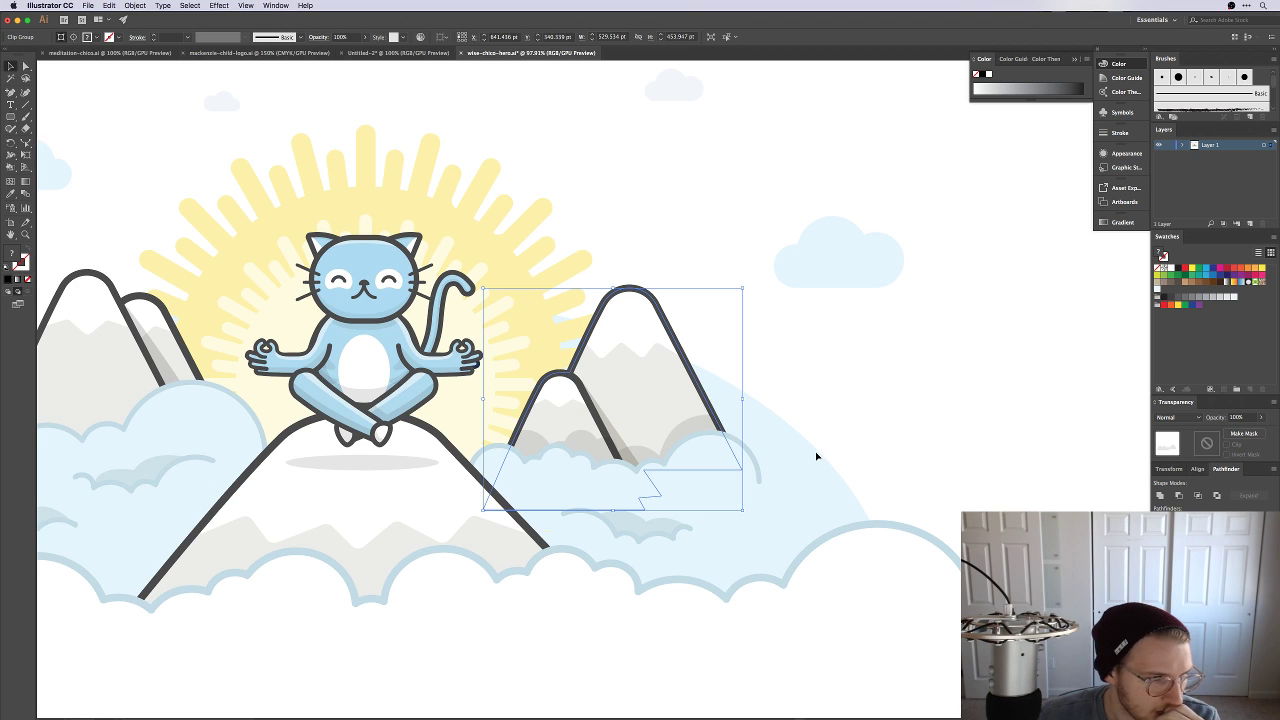
left_click(823, 454)
scroll(776, 473, "left", 5)
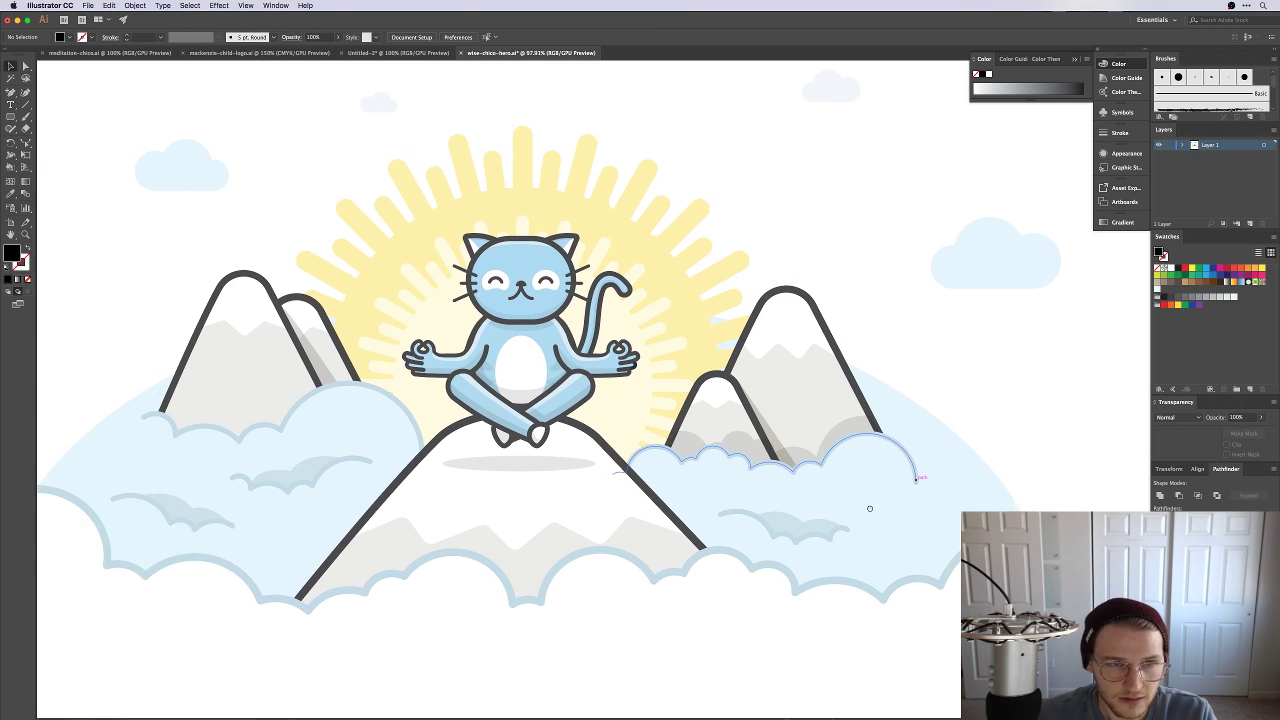
scroll(1023, 337, "down", 5)
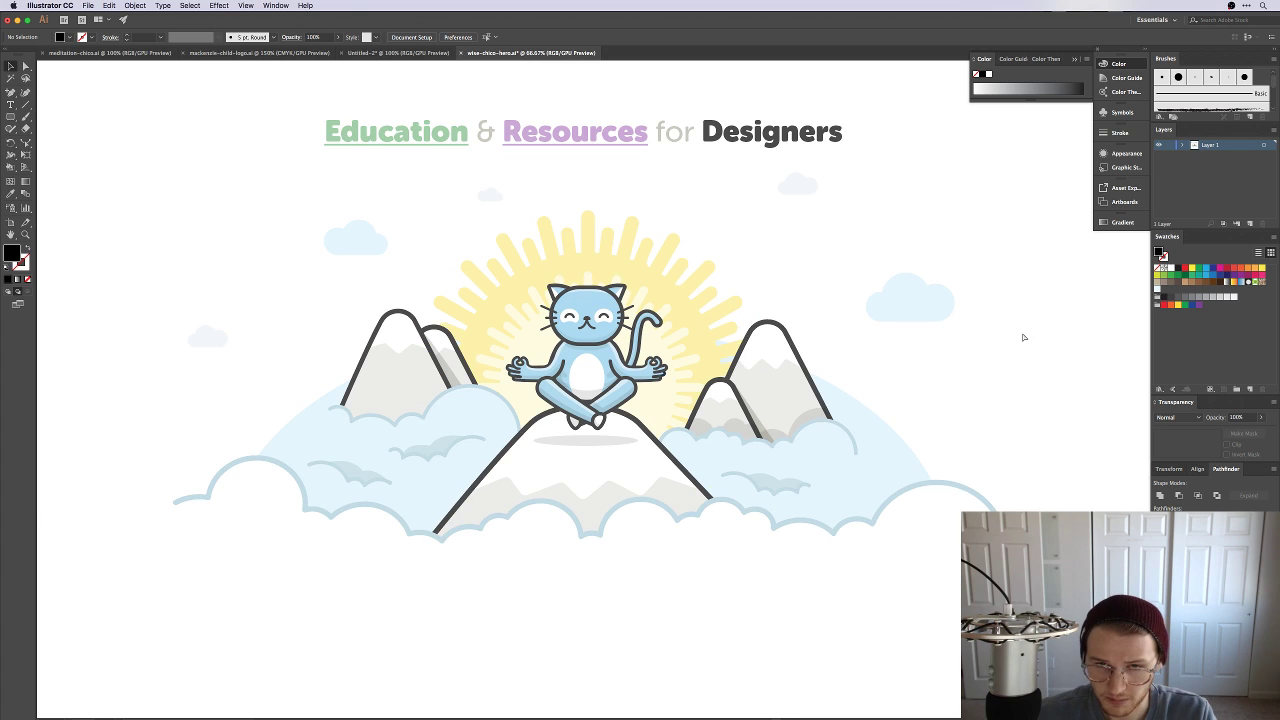
Step: Copy the two left-hand mountains together with the cloud in front of them onto the empty canvas beside the illustration
scroll(870, 410, "up", 3)
scroll(894, 385, "left", 2)
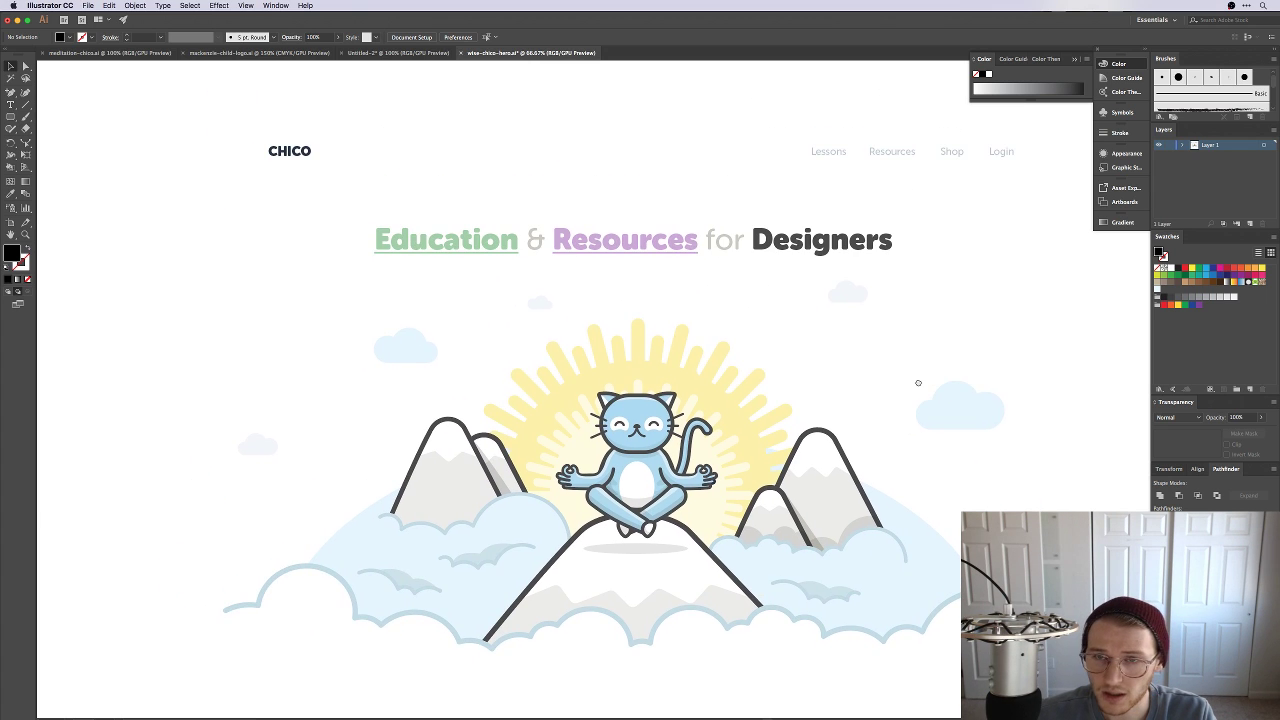
scroll(918, 383, "right", 1)
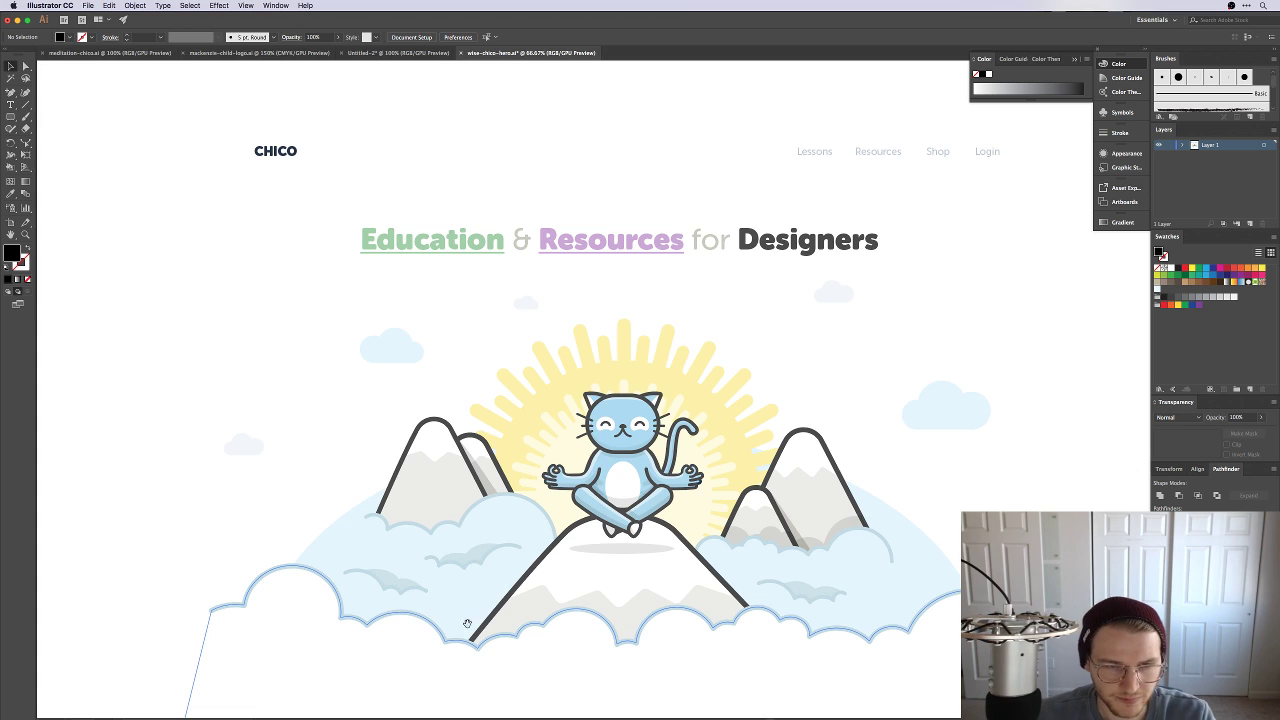
scroll(540, 529, "up", 10)
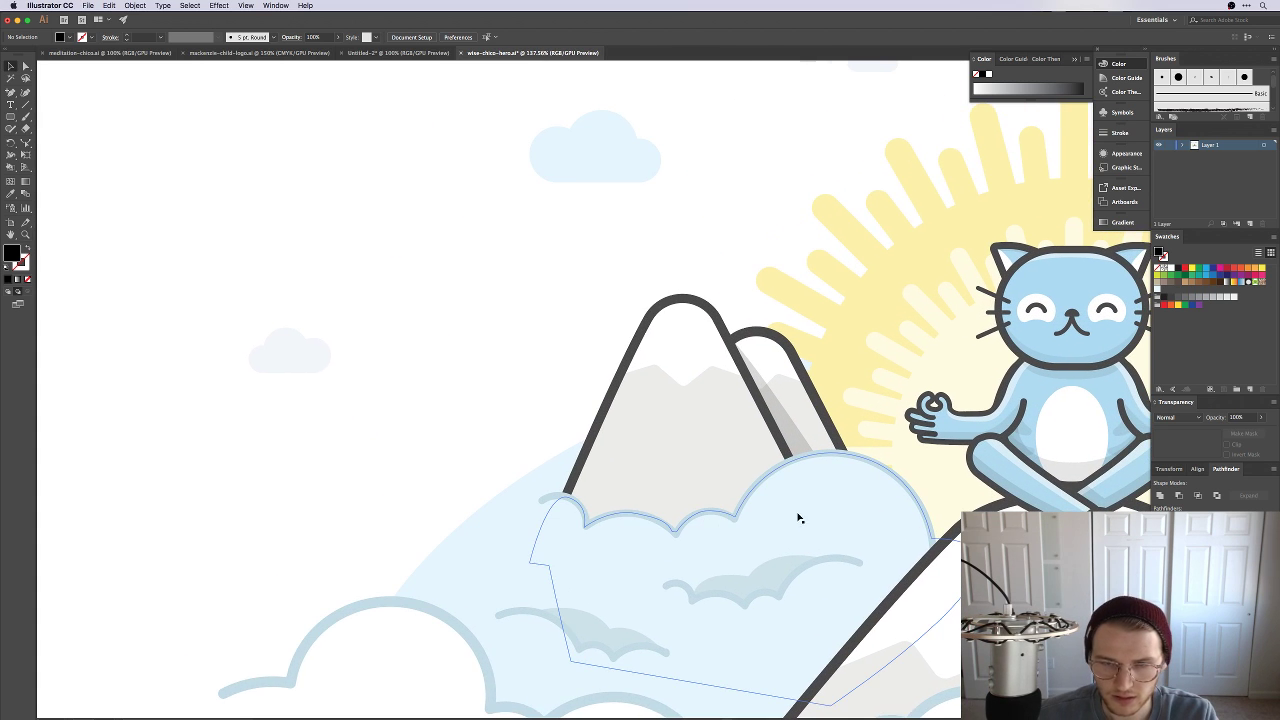
left_click(798, 518)
left_click(786, 405, "shift")
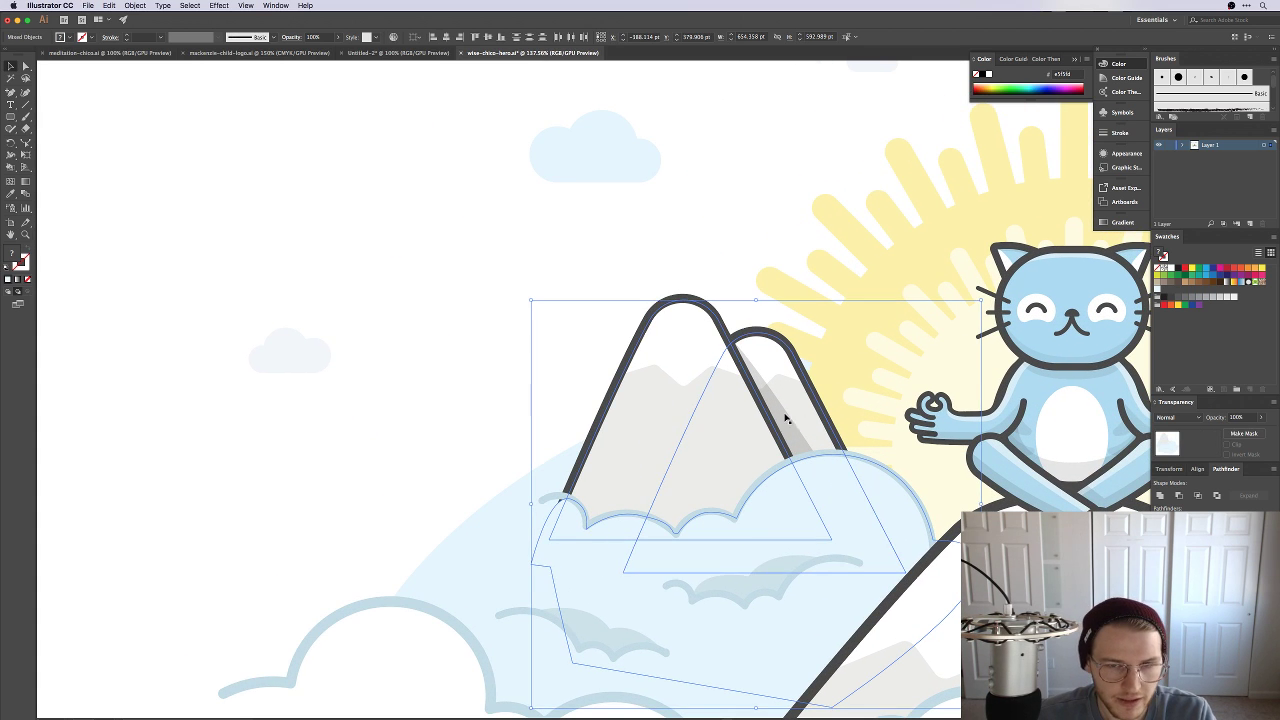
scroll(211, 445, "down", 10)
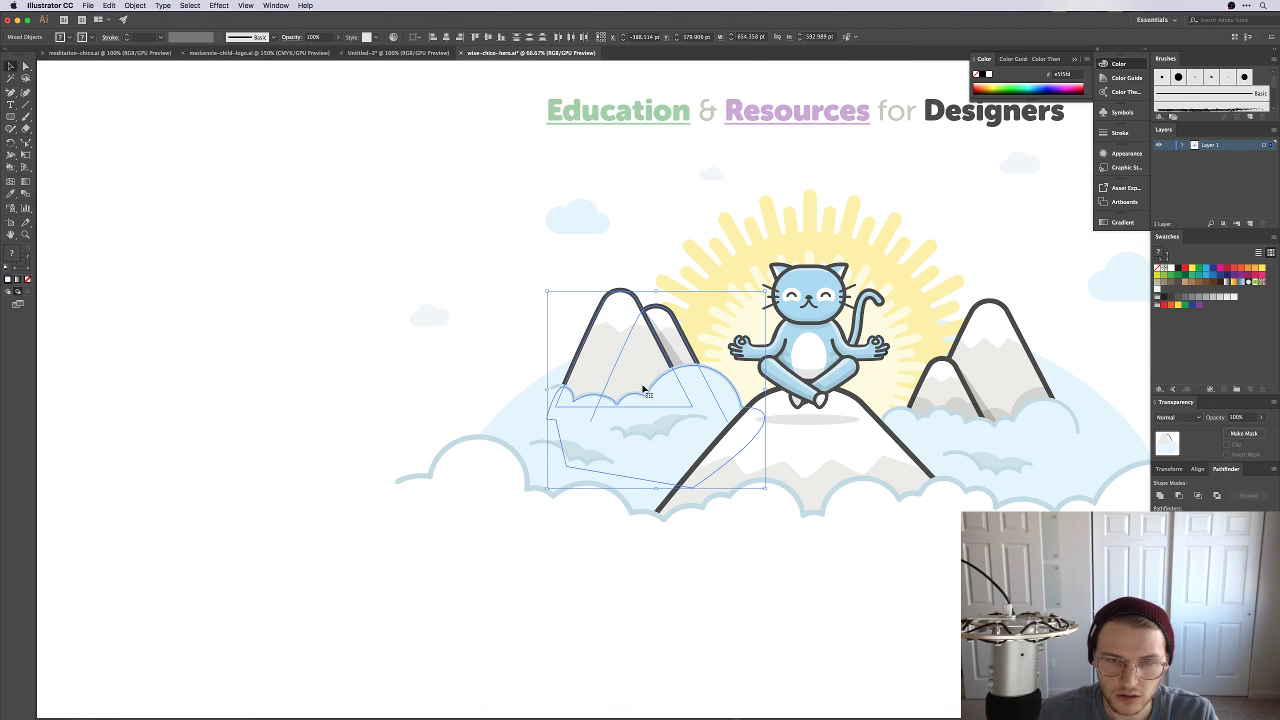
left_click_drag(509, 352, 198, 400)
scroll(456, 303, "left", 5)
Step: Unite the copied mountain shapes into one silhouette and swap its fill and stroke so it is solid dark gray
left_click_drag(498, 300, 376, 390)
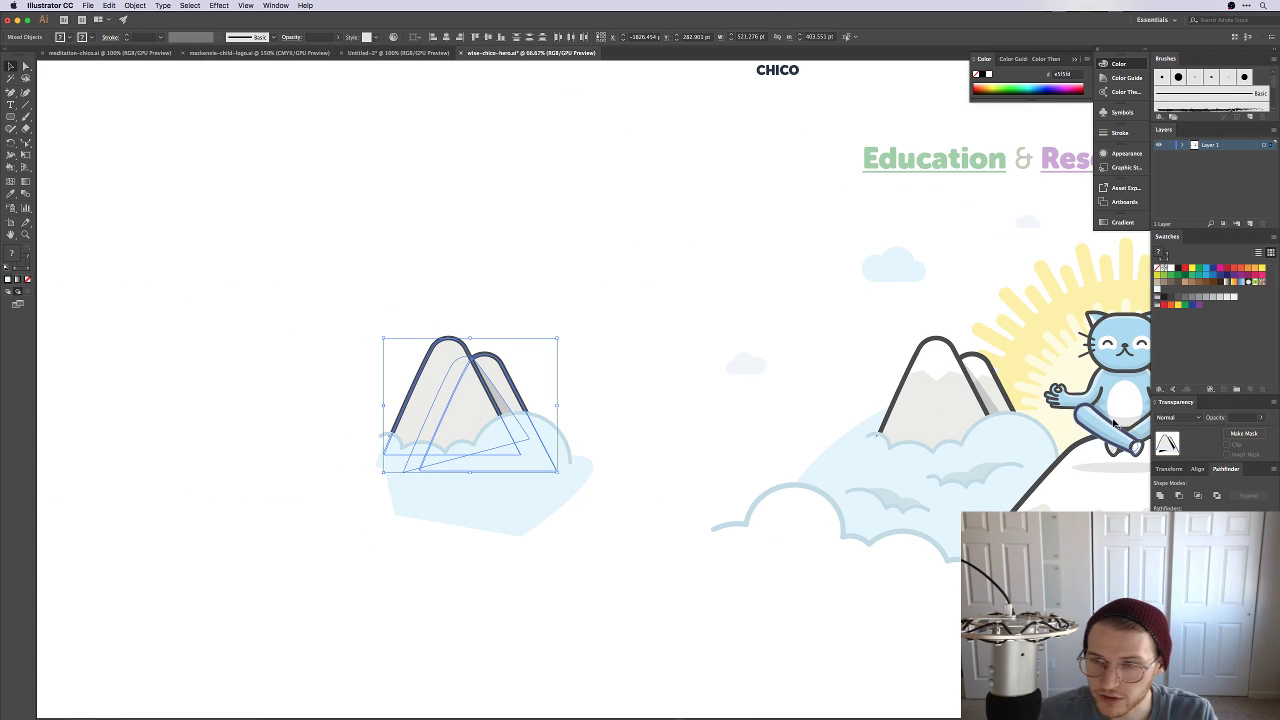
left_click(1160, 496)
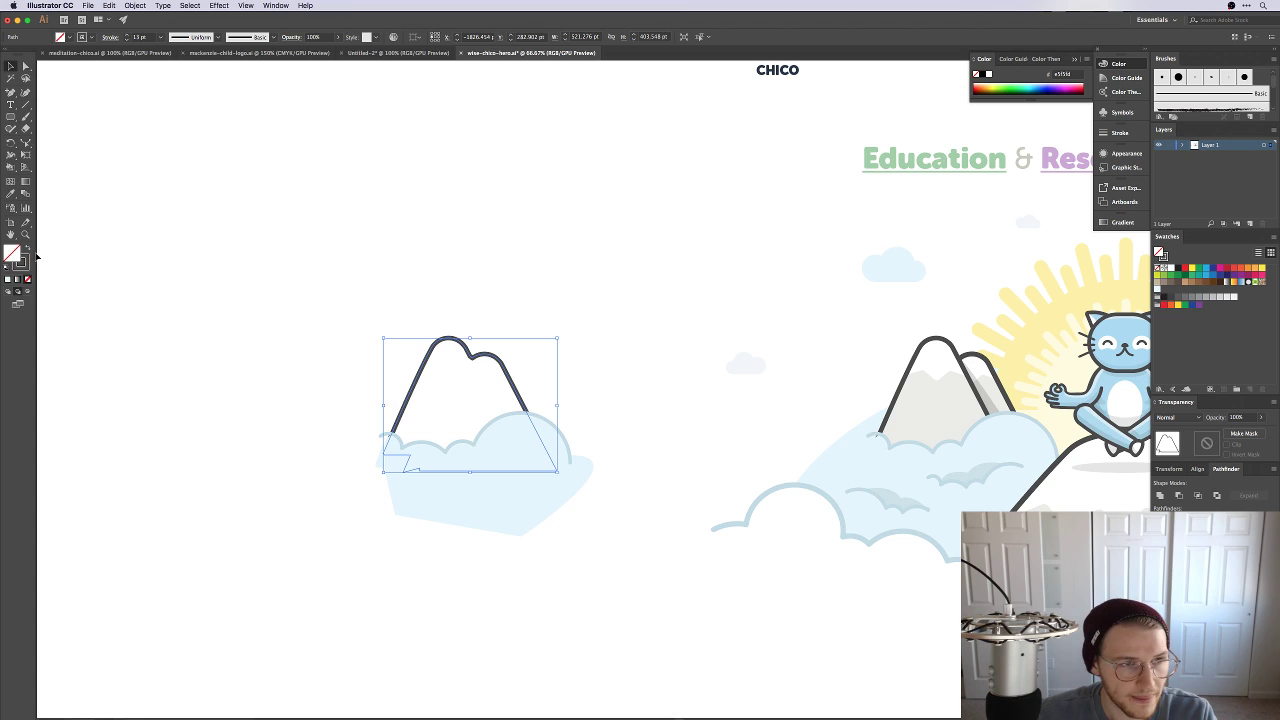
left_click(29, 249)
left_click(646, 434)
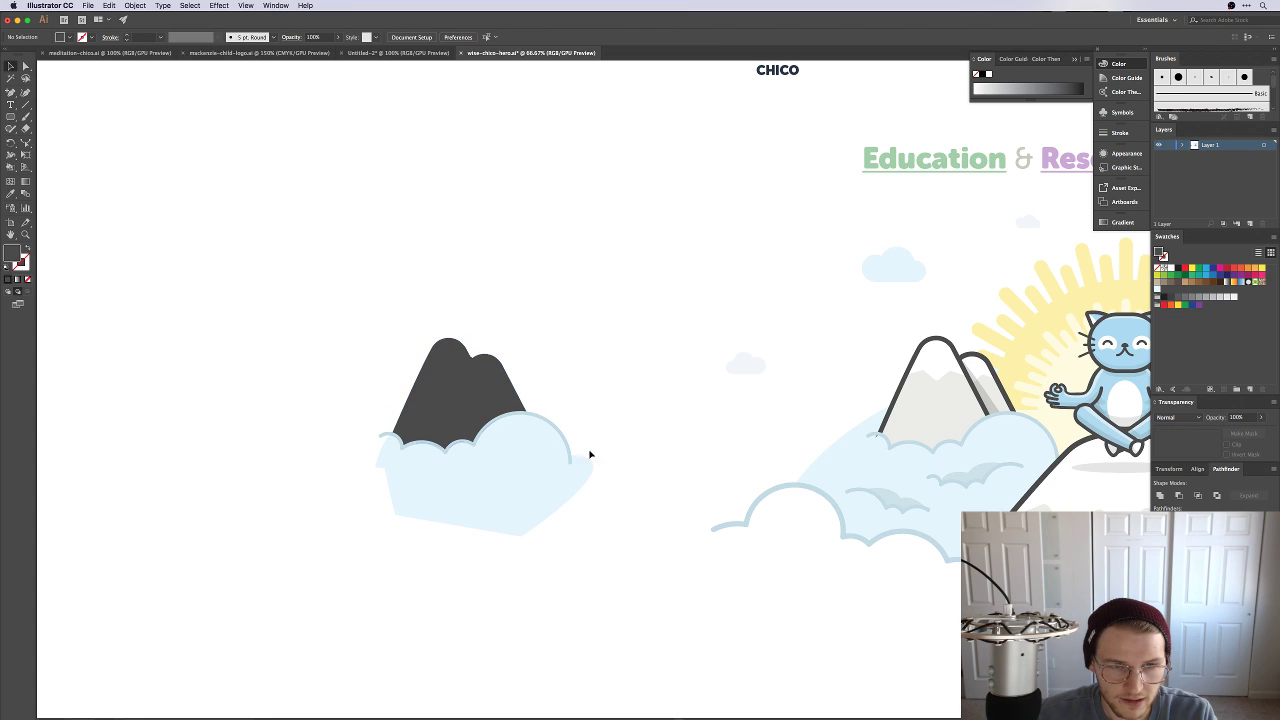
Step: Delete the outline stroke of the copied cloud and shift the cloud shape slightly left over the silhouette
left_click(532, 458)
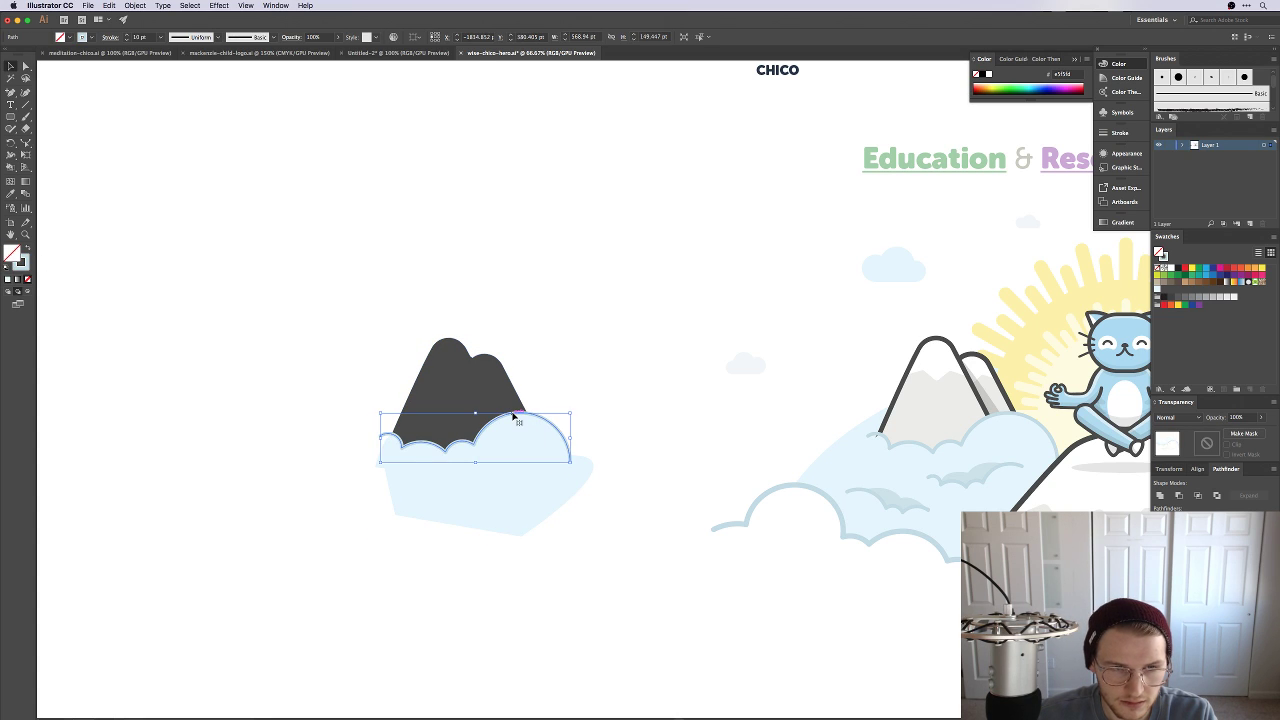
key("ctrl+shift+a")
left_click_drag(507, 421, 507, 456)
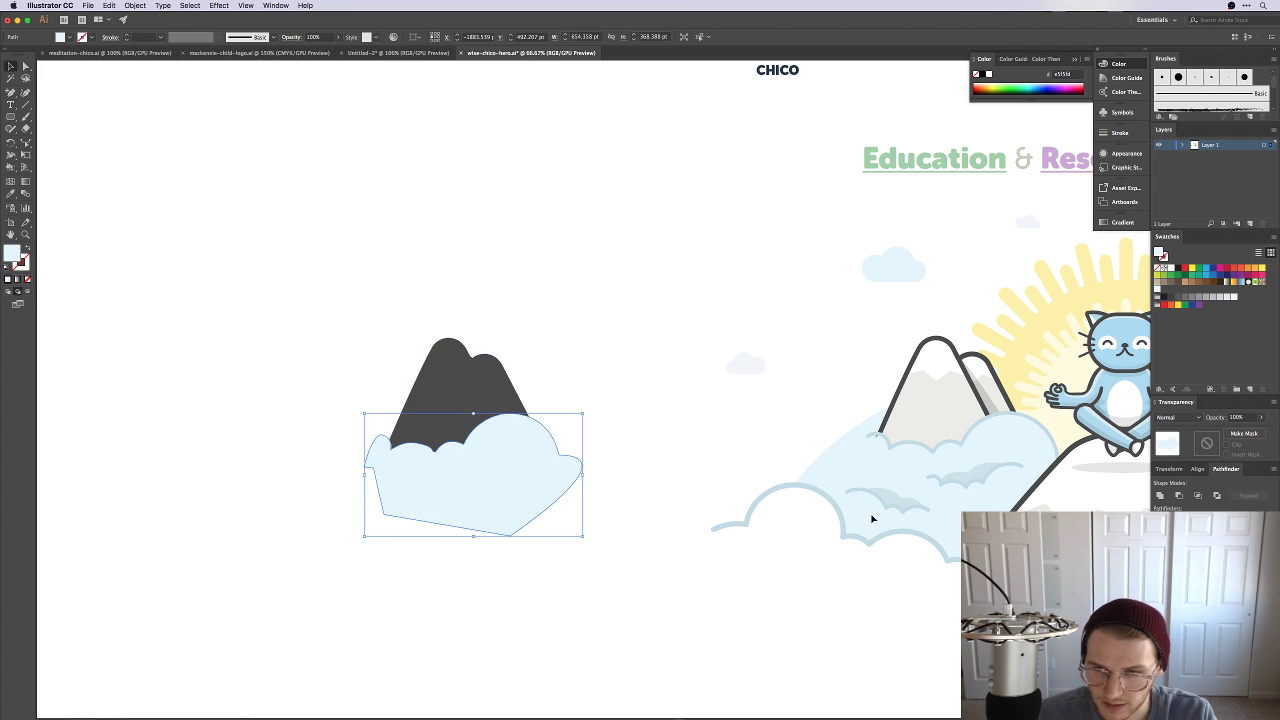
Step: Fill the copied cloud shape with black, sampled from the cloud shadow on the right-hand mountains
scroll(870, 517, "right", 2)
scroll(865, 517, "right", 5)
key("i")
left_click(362, 347)
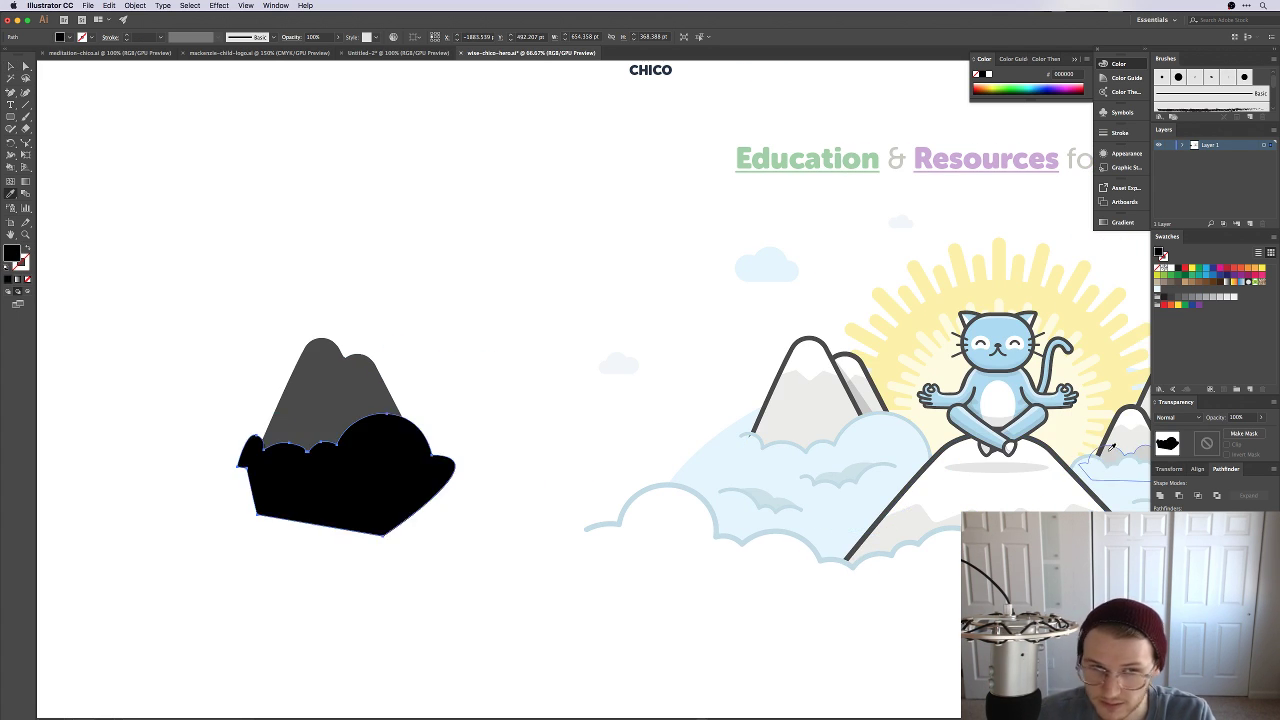
Step: Bring the mountain silhouette in front of the black cloud shape and use it as a clipping mask for that shape
key("v")
left_click(357, 388)
key("super+shift+bracketright")
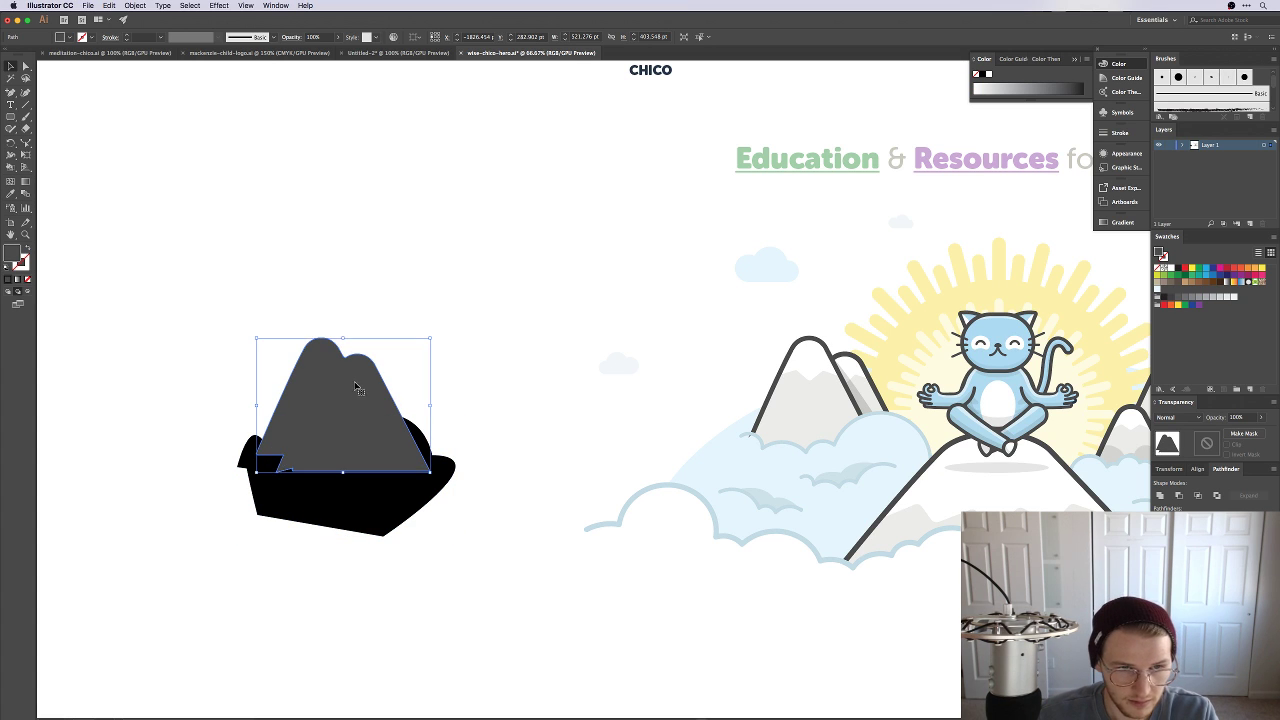
left_click_drag(458, 566, 395, 430)
key("super+7")
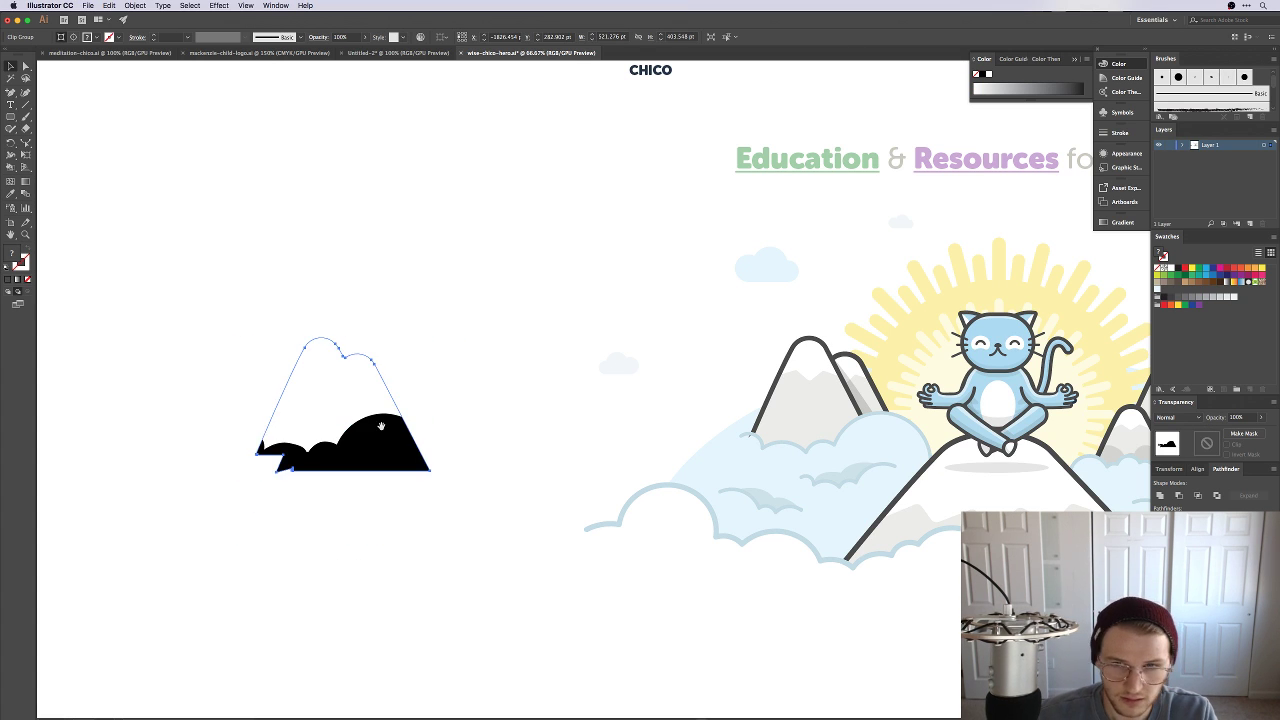
Step: Align the clipped shadow with the left-hand mountains and arrange it behind the cloud in front of them
scroll(497, 487, "right", 7)
left_click_drag(206, 450, 694, 457)
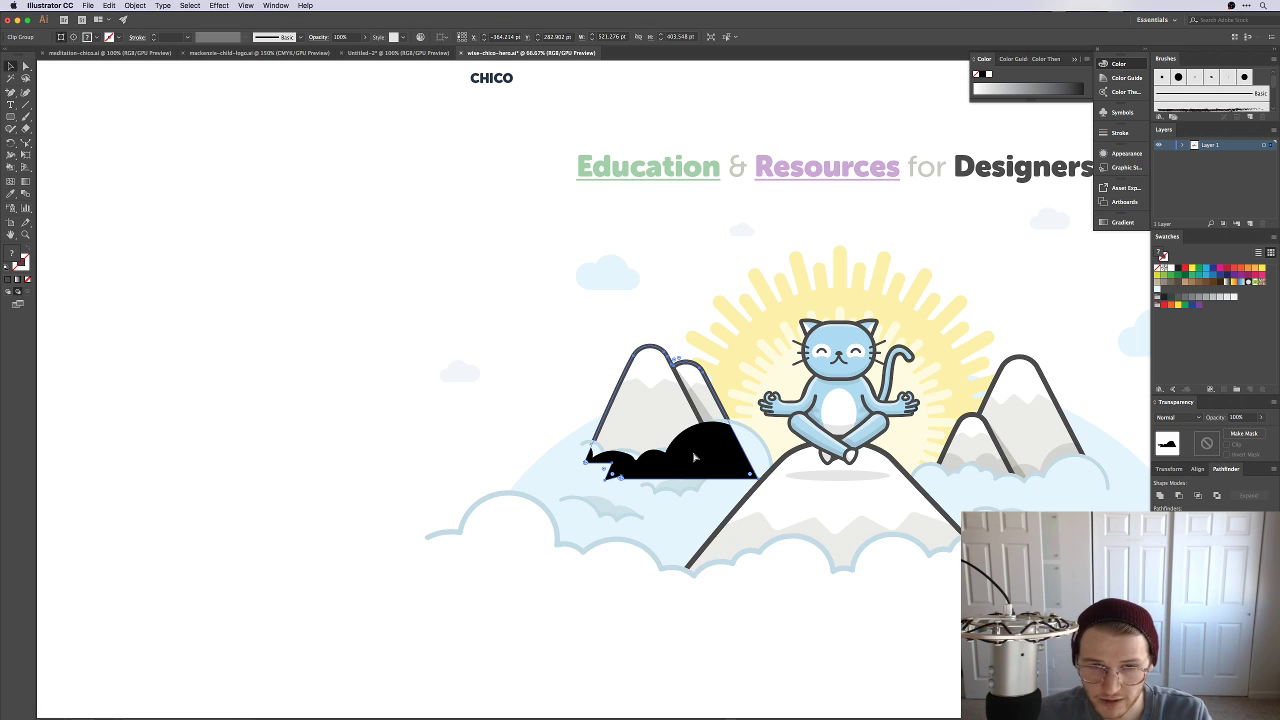
key("super+bracketleft")
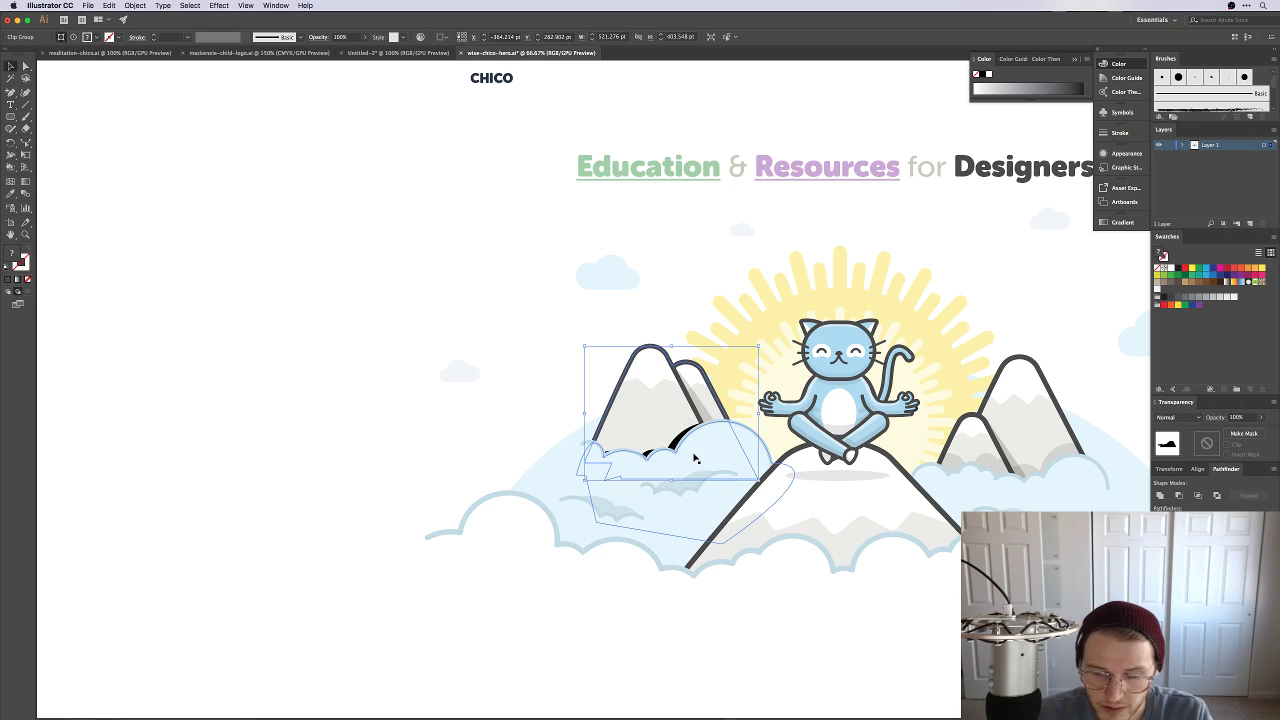
Step: Isolate the left-hand clipping group and try its black shadow shape at 60% and then 50% opacity
left_click_drag(586, 464, 445, 521)
double_click(438, 566)
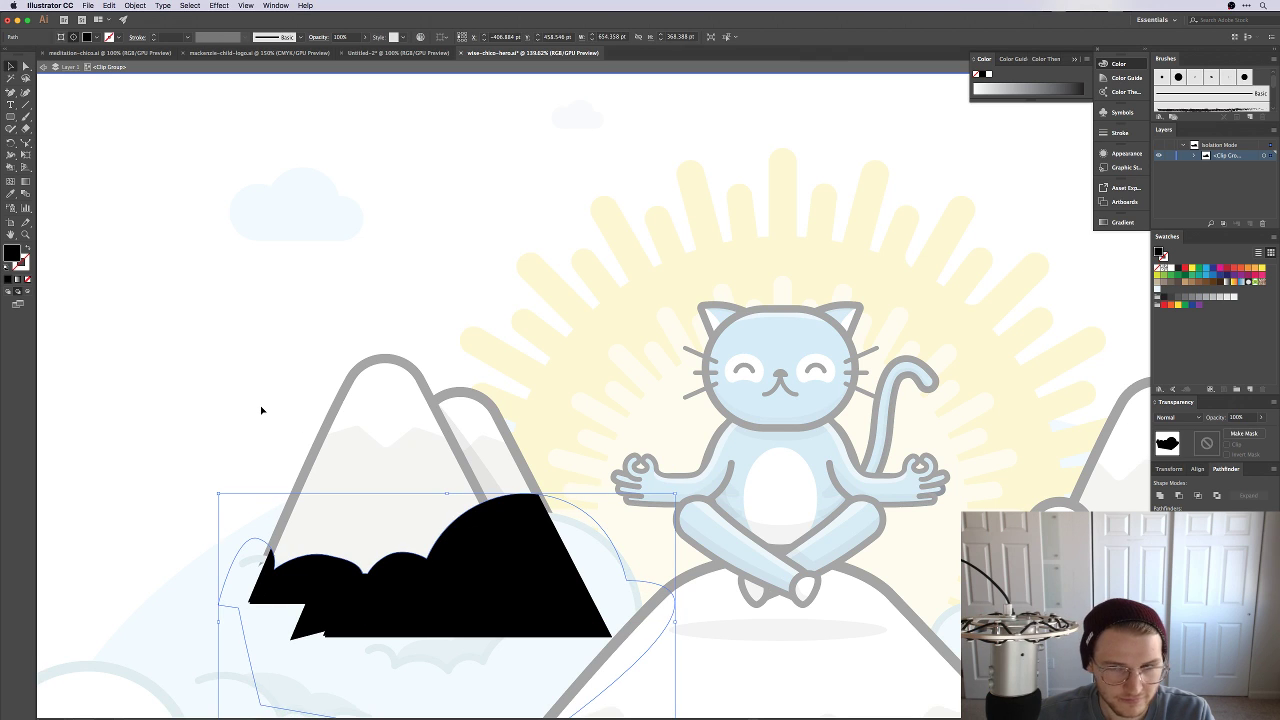
left_click(352, 431)
left_click(480, 569)
left_click(1240, 417)
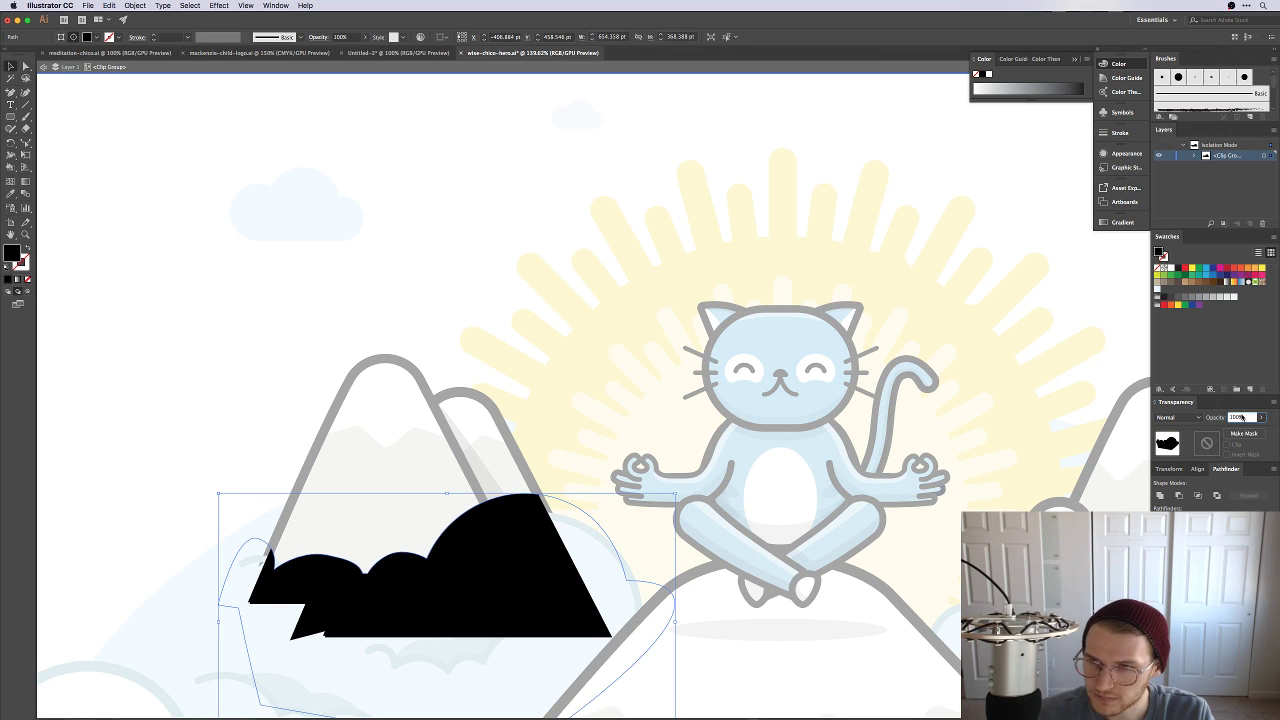
type("40")
key("Return")
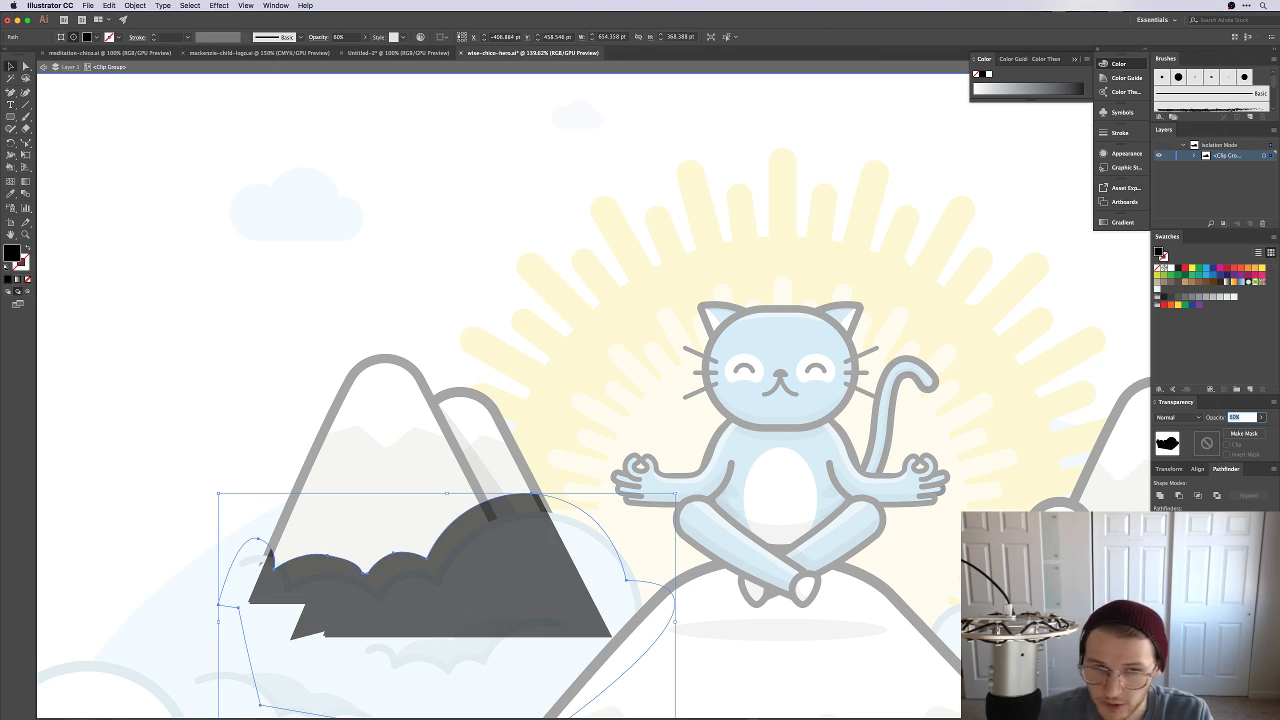
type("50")
key("Return")
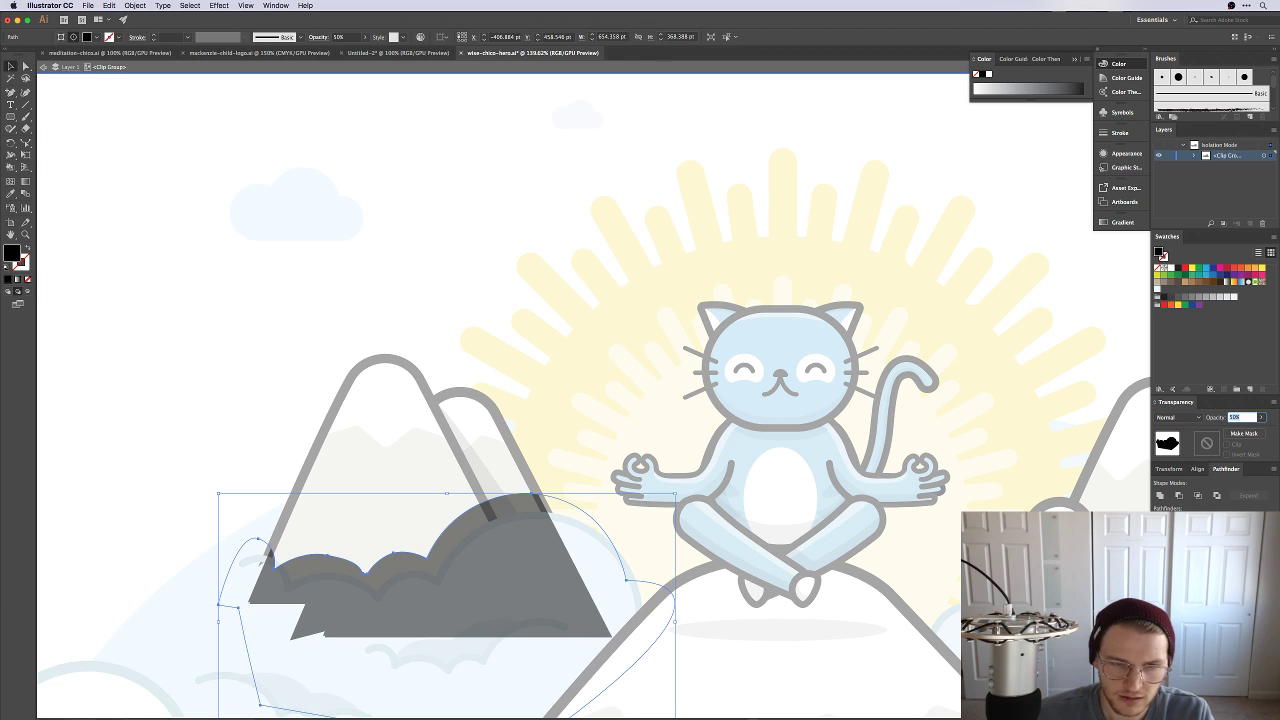
left_click(237, 310)
key("super+minus")
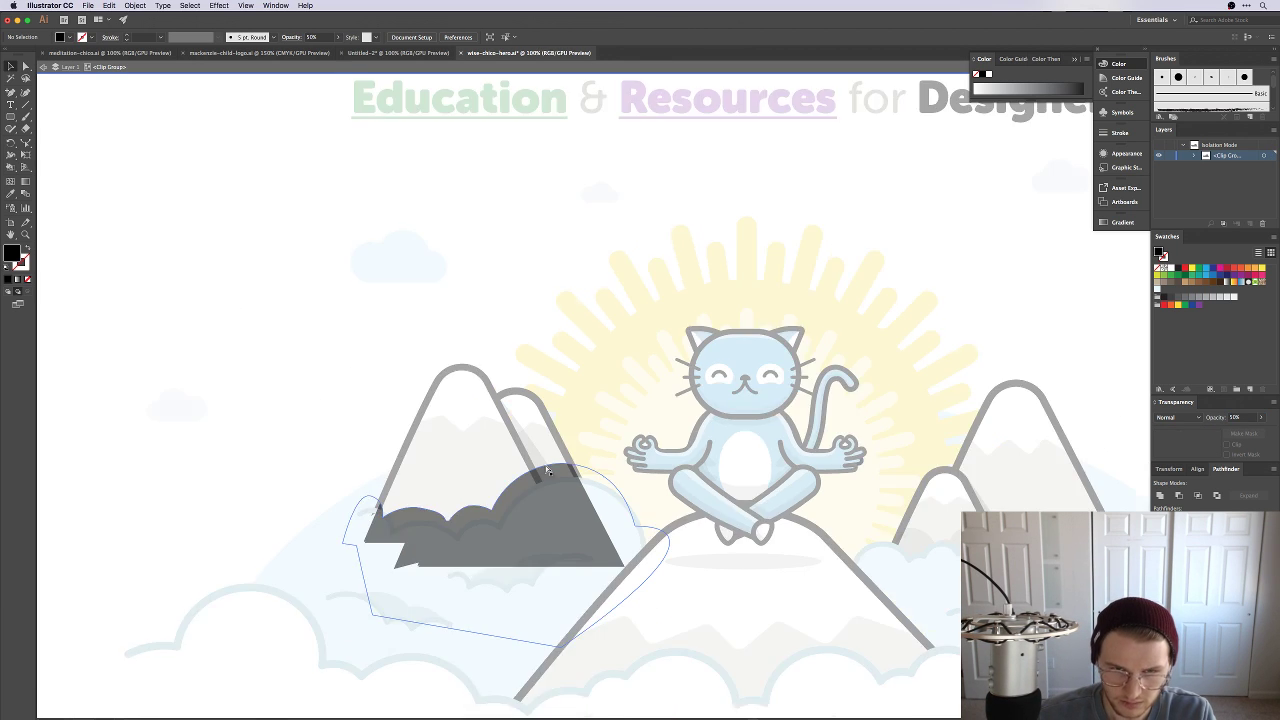
key("Escape")
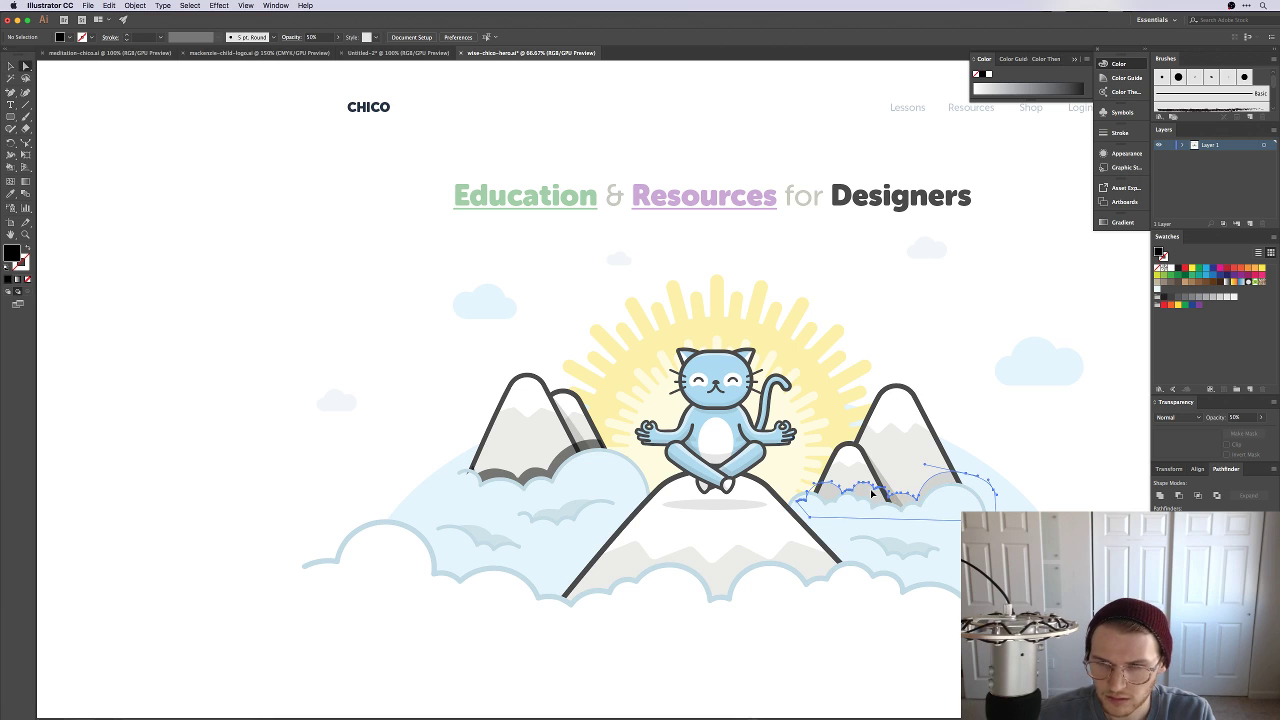
Step: Select the shadow shape inside the left-hand clipping group directly and set its opacity to 10%
left_click(868, 496)
left_click(629, 460)
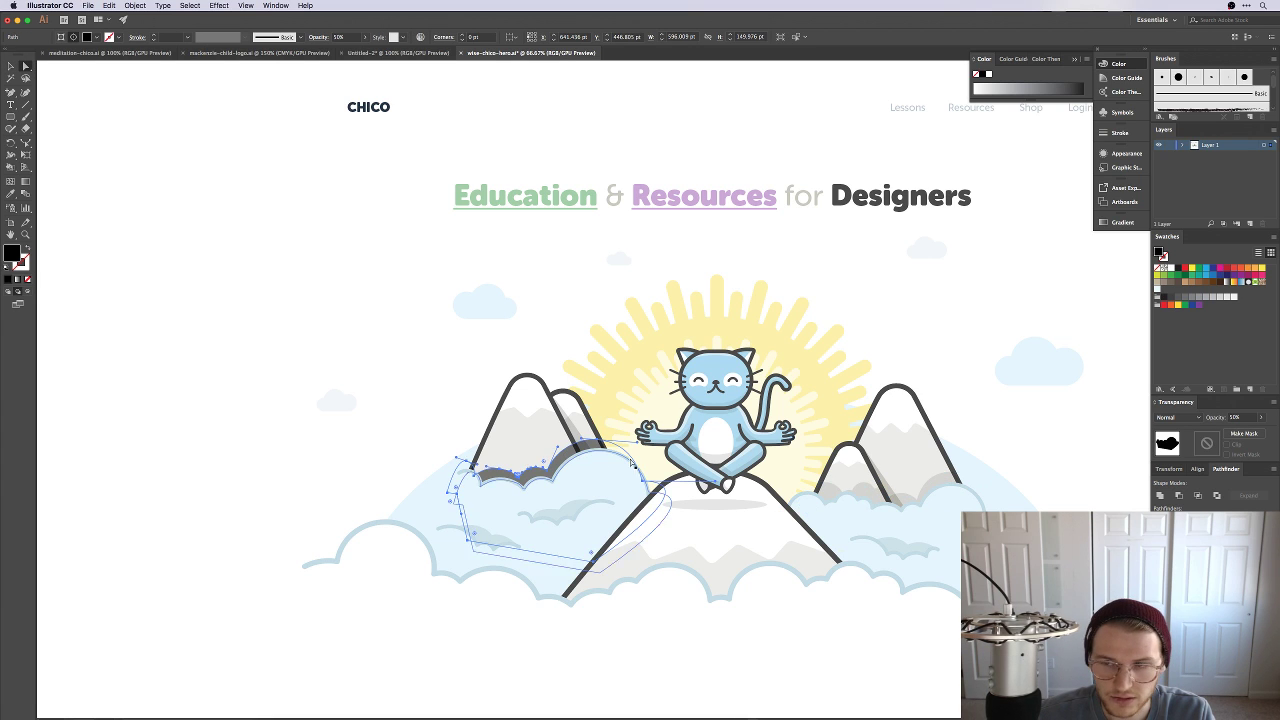
left_click(1214, 419)
type("10")
key("Return")
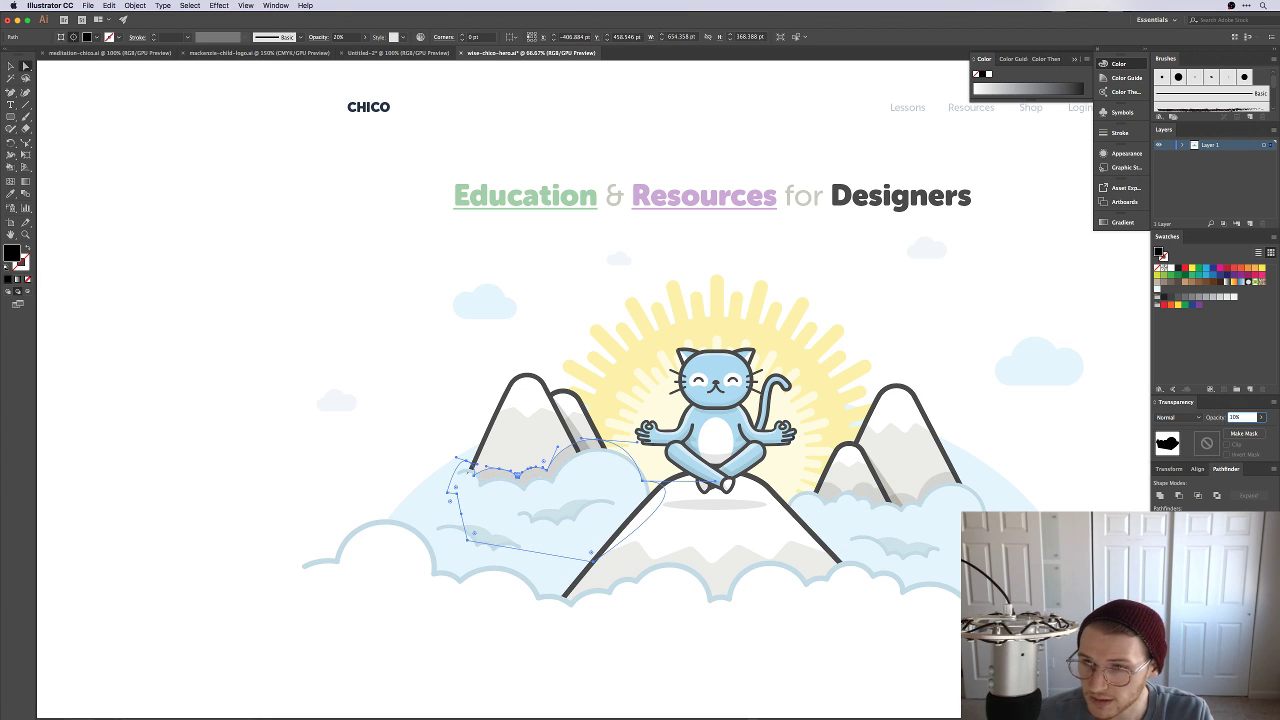
left_click(475, 365)
Step: Examine the cloud shadows on both mountain groups and the overall look of the hero illustration
scroll(731, 694, "right", 2)
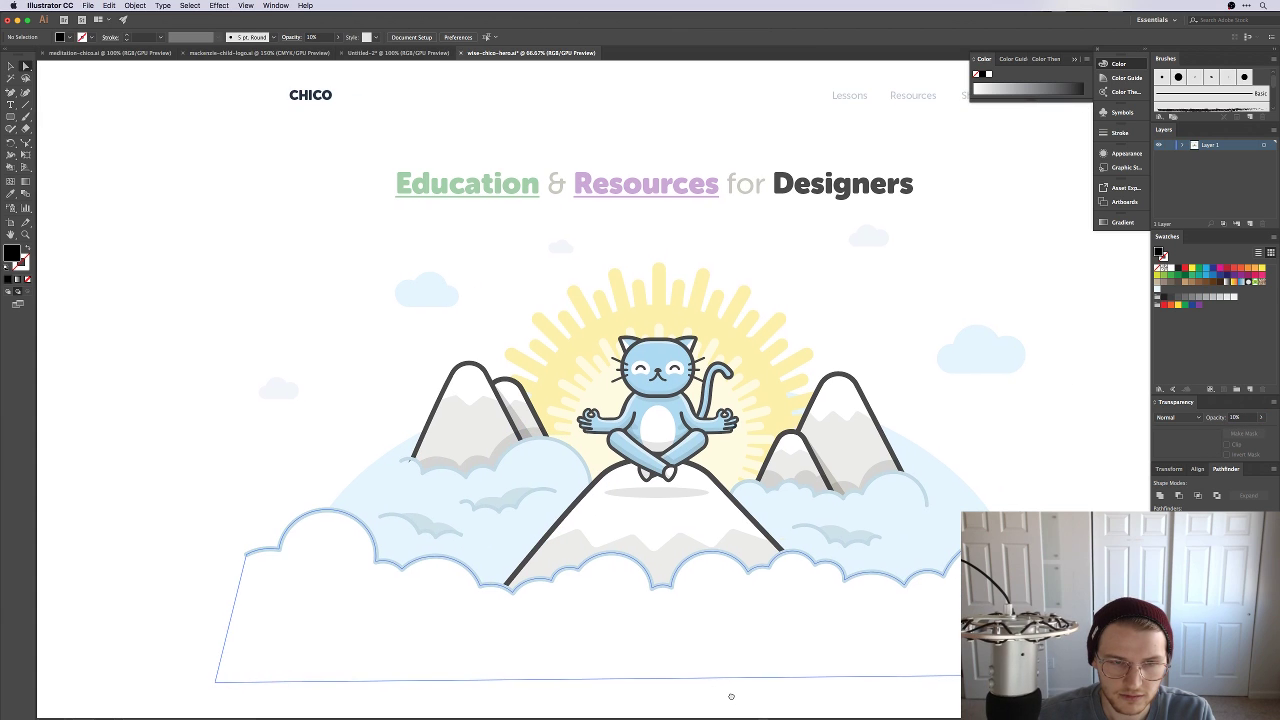
left_click(407, 464)
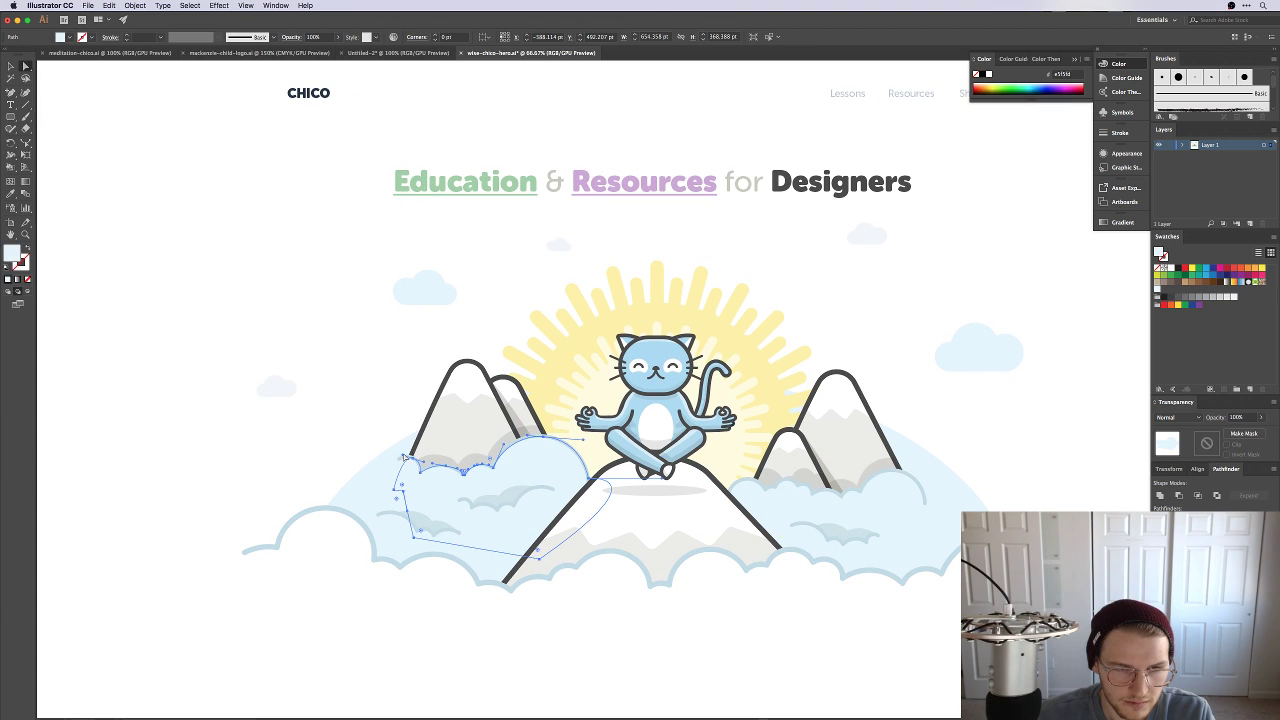
left_click(372, 430)
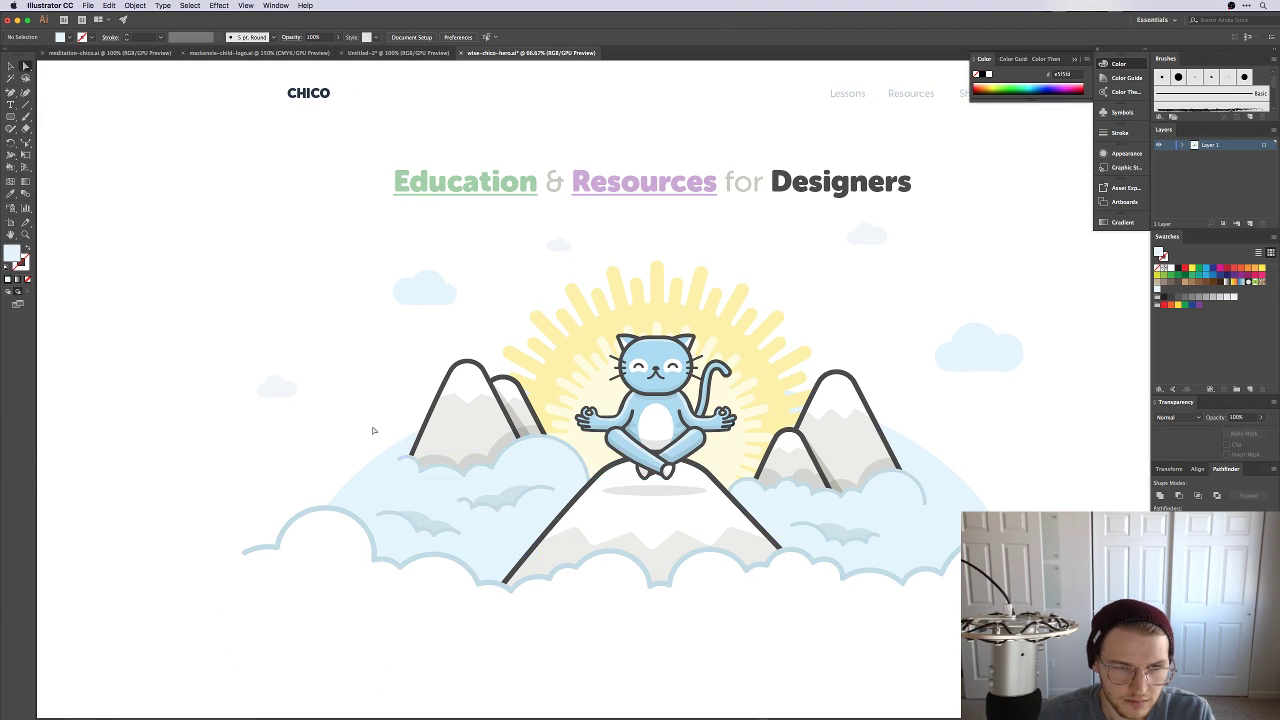
scroll(264, 454, "up", 2)
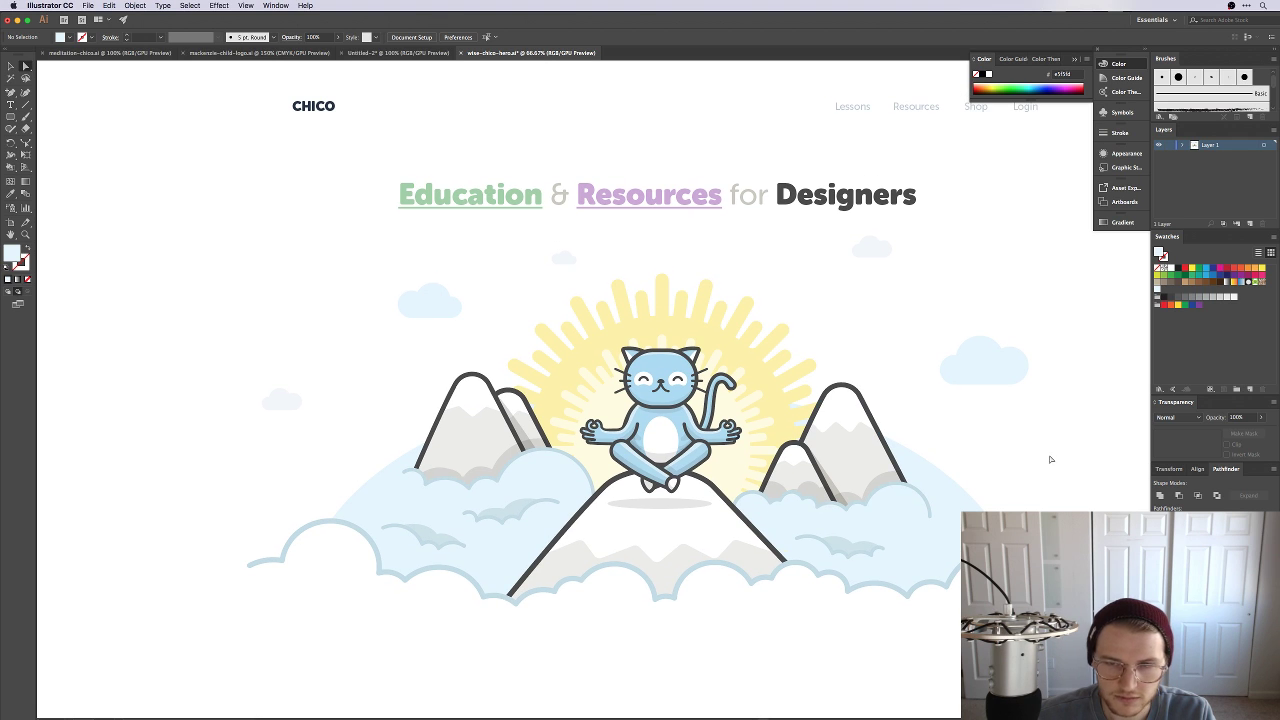
key("super+minus")
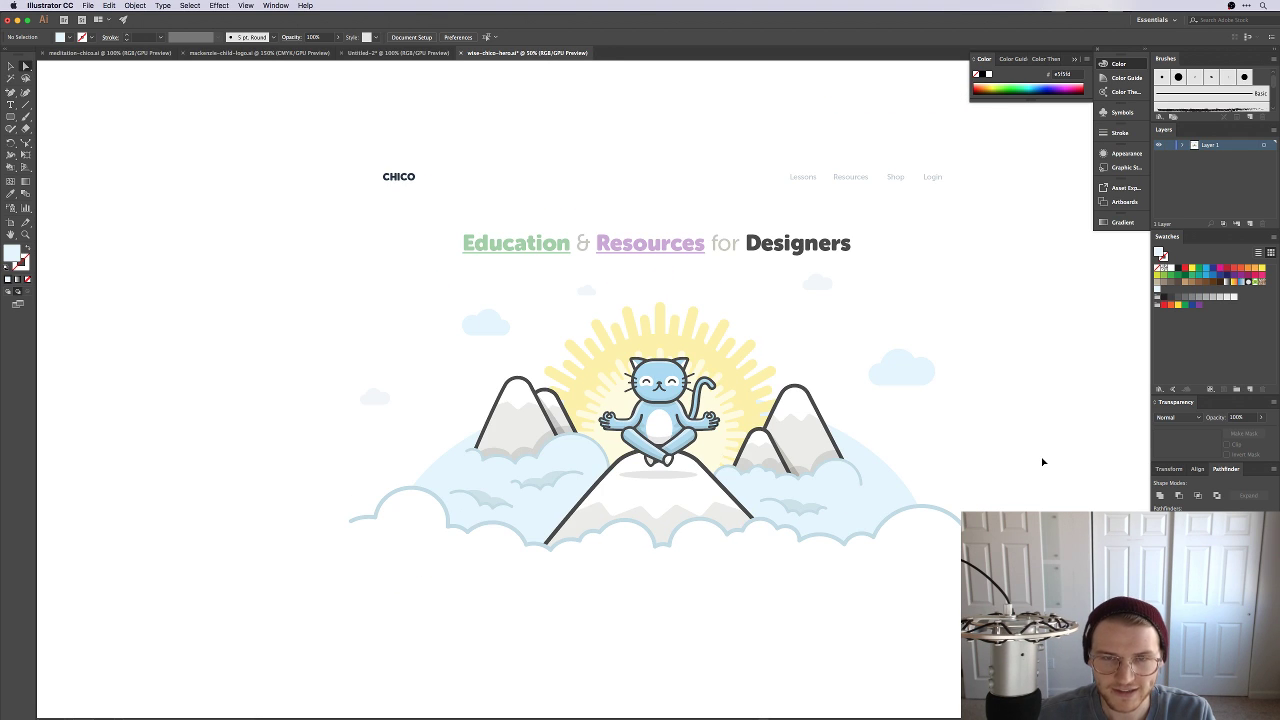
key("super+plus")
scroll(903, 487, "up", 3)
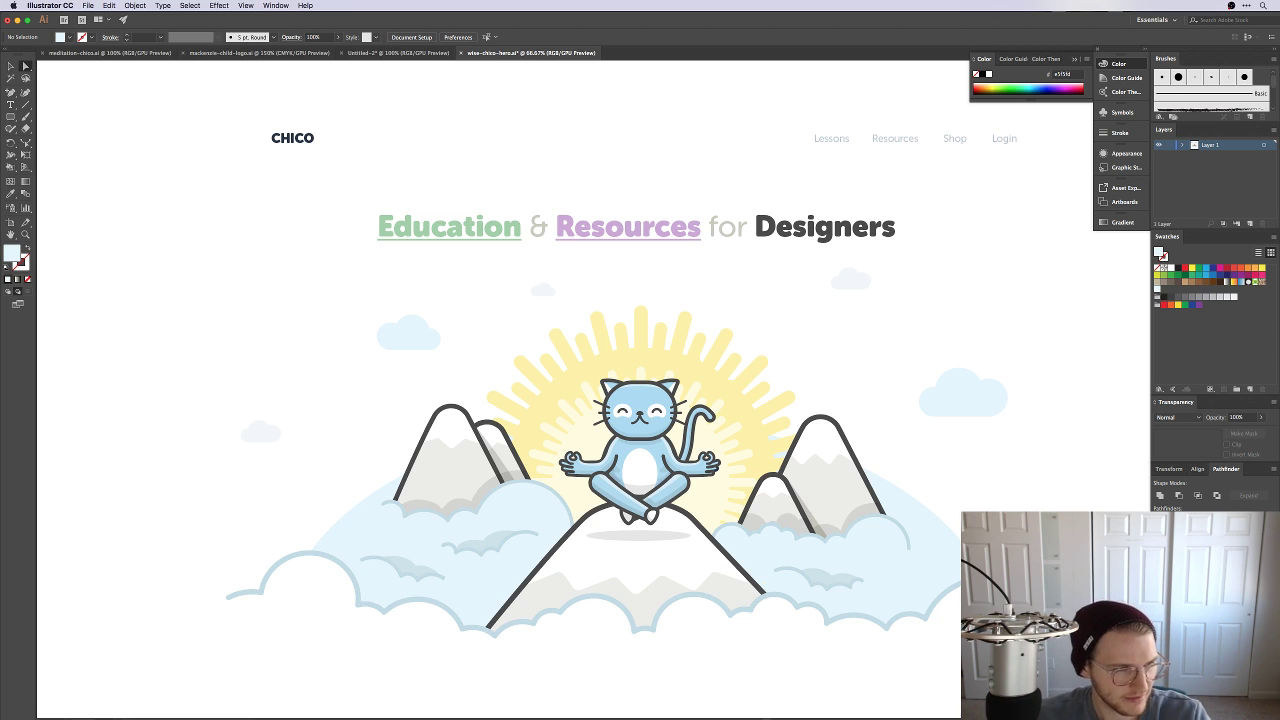
scroll(590, 400, "down", 1)
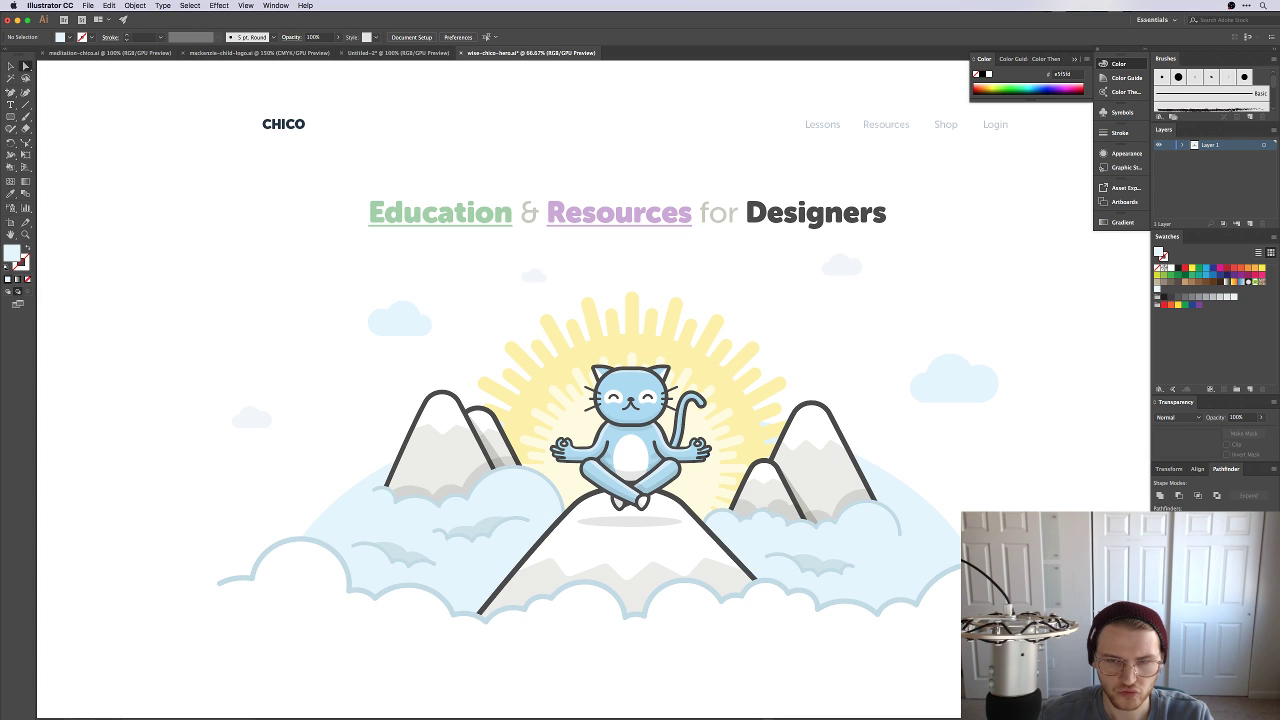
Step: Draw a narrow closed shape with the Pen tool along the left slope of the smaller right-hand mountain
key("z")
left_click_drag(766, 552, 824, 571)
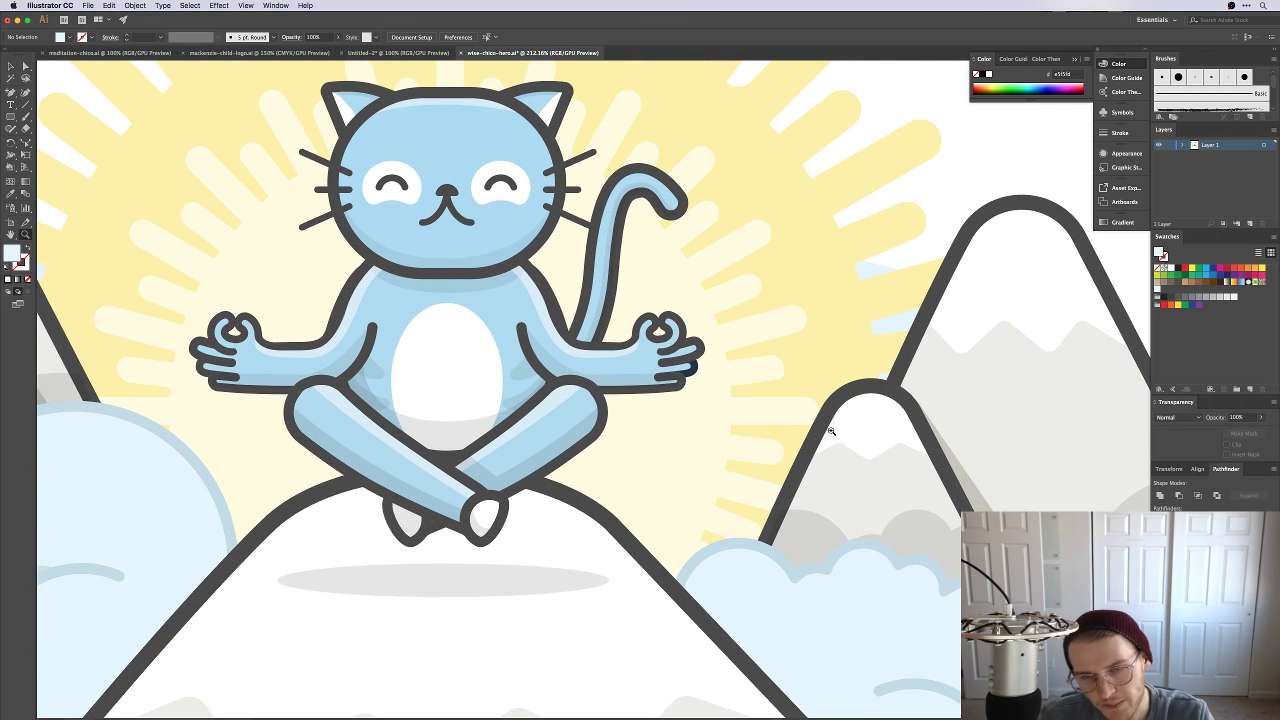
key("v")
left_click(865, 414)
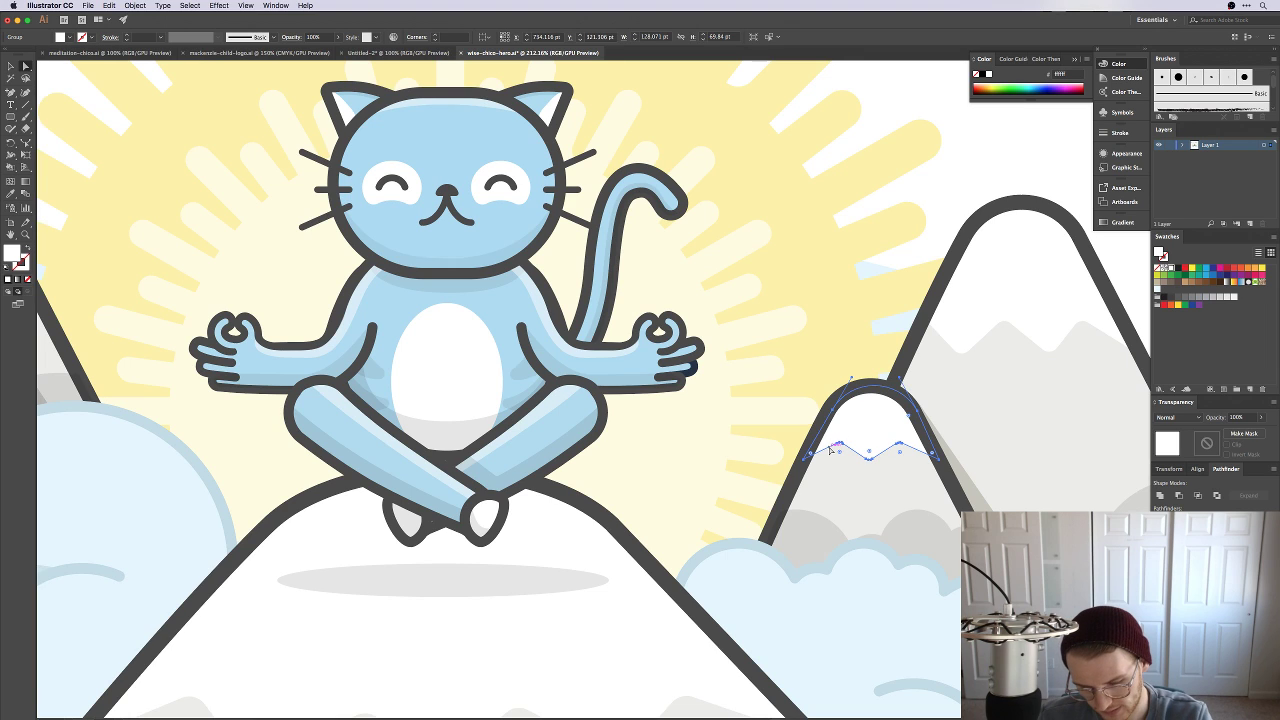
key("Delete")
key("p")
left_click(837, 436)
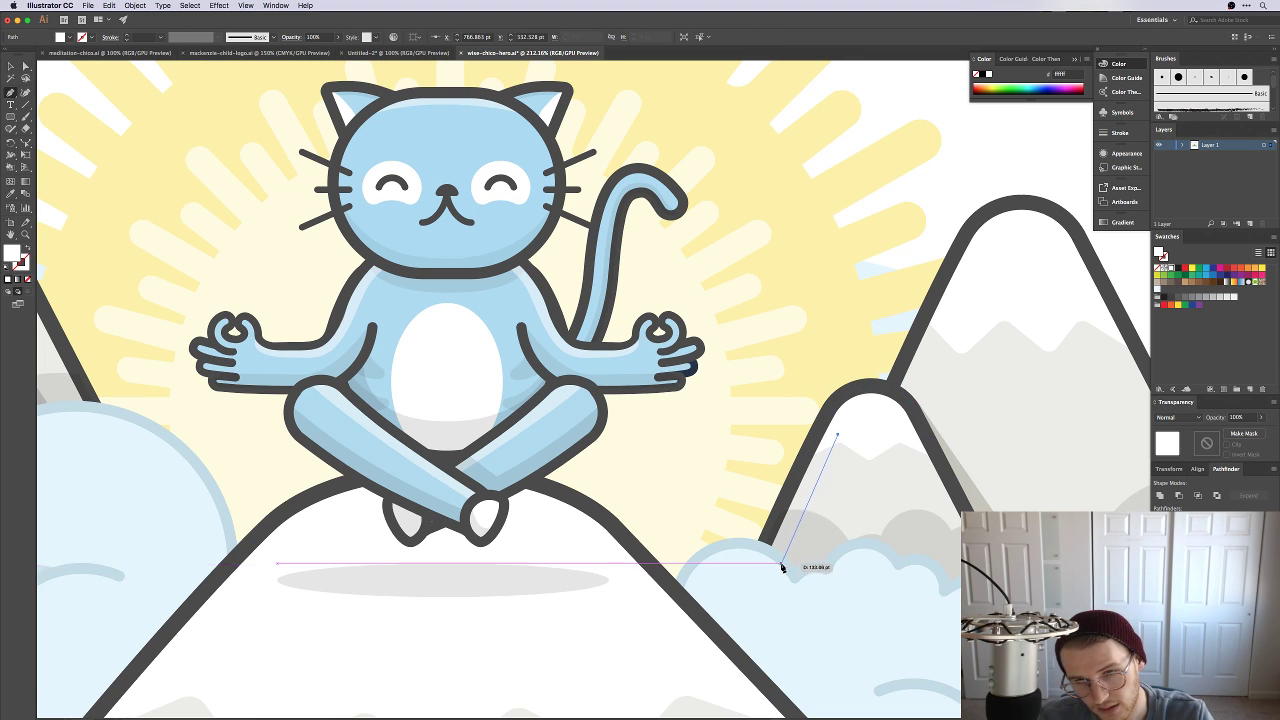
left_click(783, 567)
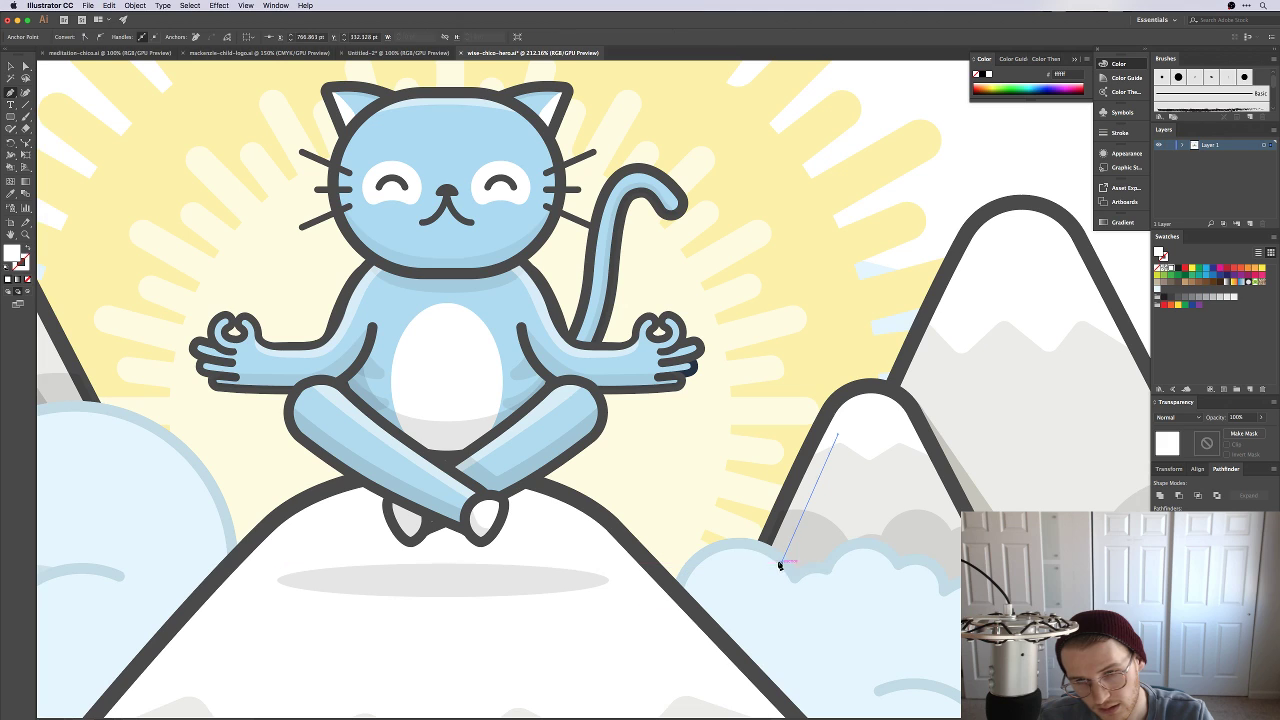
left_click(838, 436)
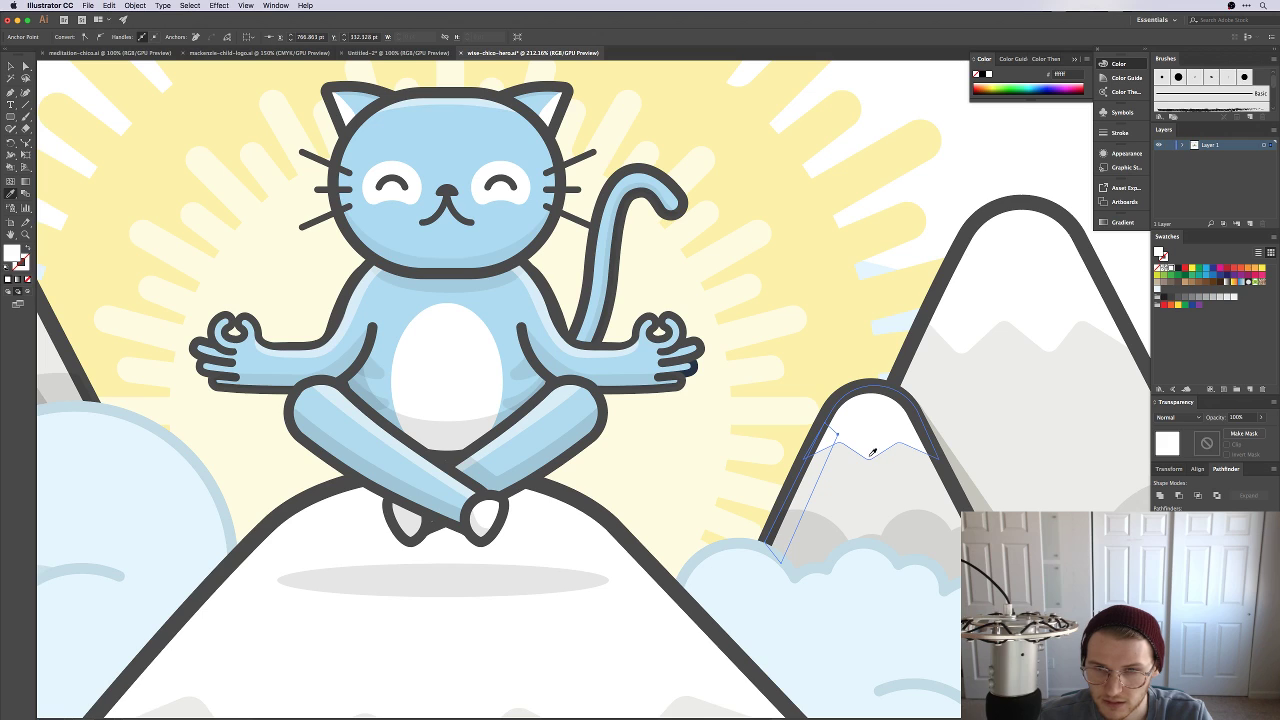
Step: Rearrange the white slope shape on the smaller right-hand mountain so it sits beneath the cloud shadow
key("v")
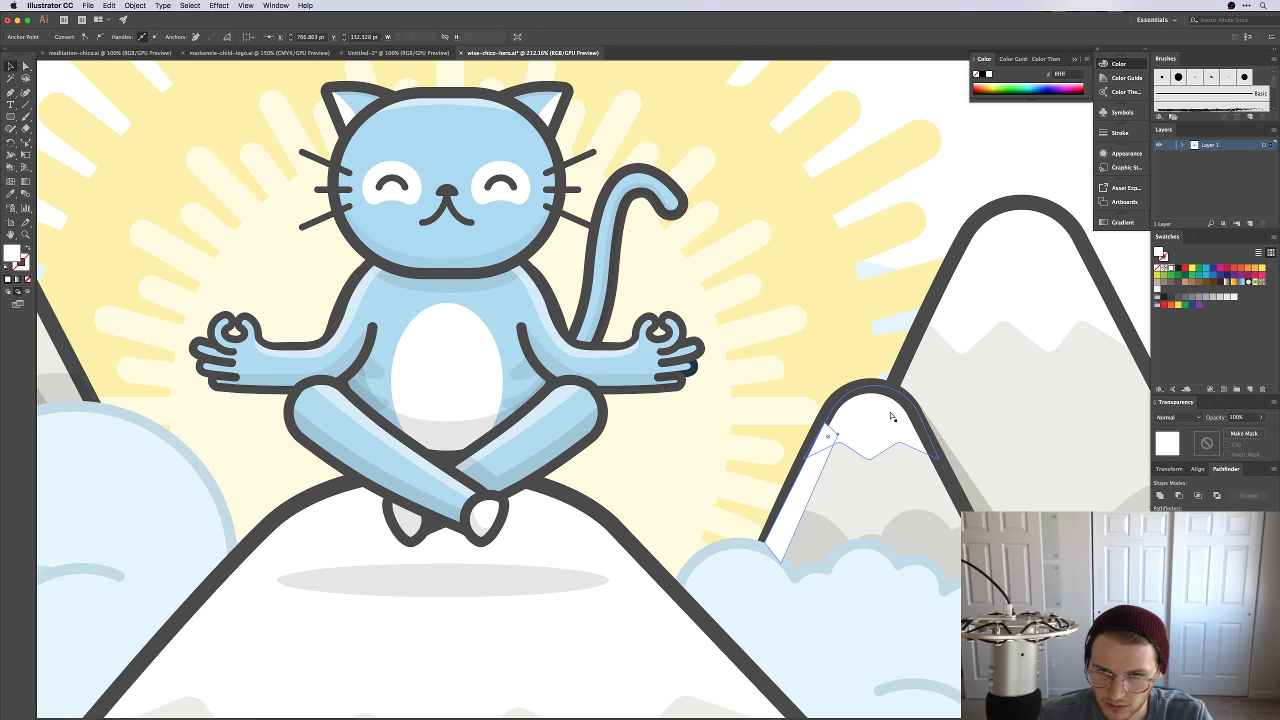
left_click(892, 416)
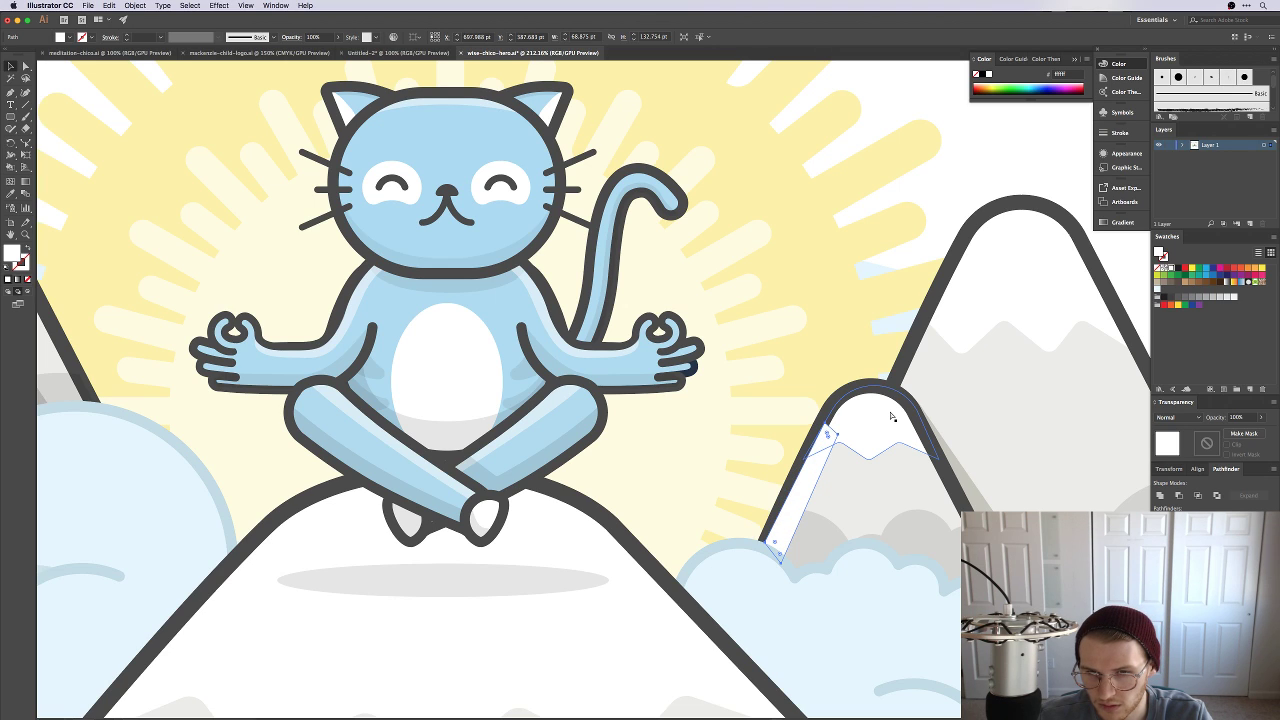
key("super+[")
key("super+]")
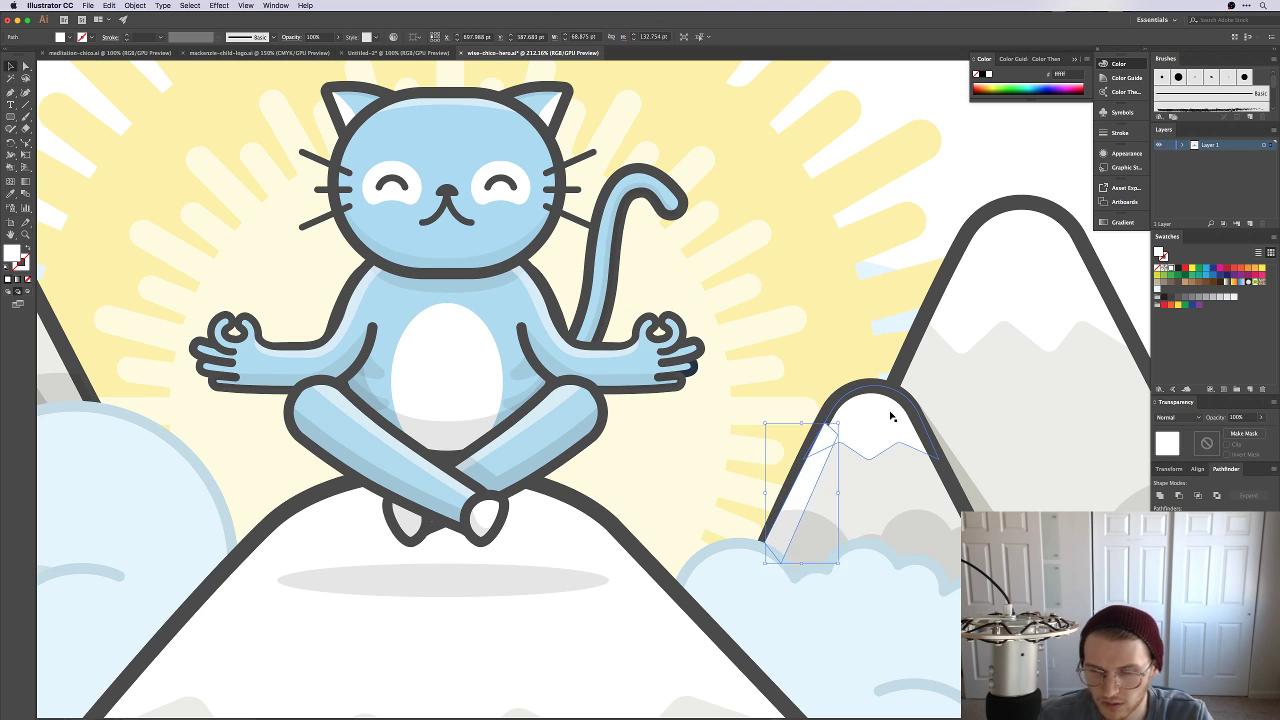
Step: Ungroup the smaller right-hand mountain and place the white slope shape behind its dark outline
left_click(874, 495)
right_click(877, 491)
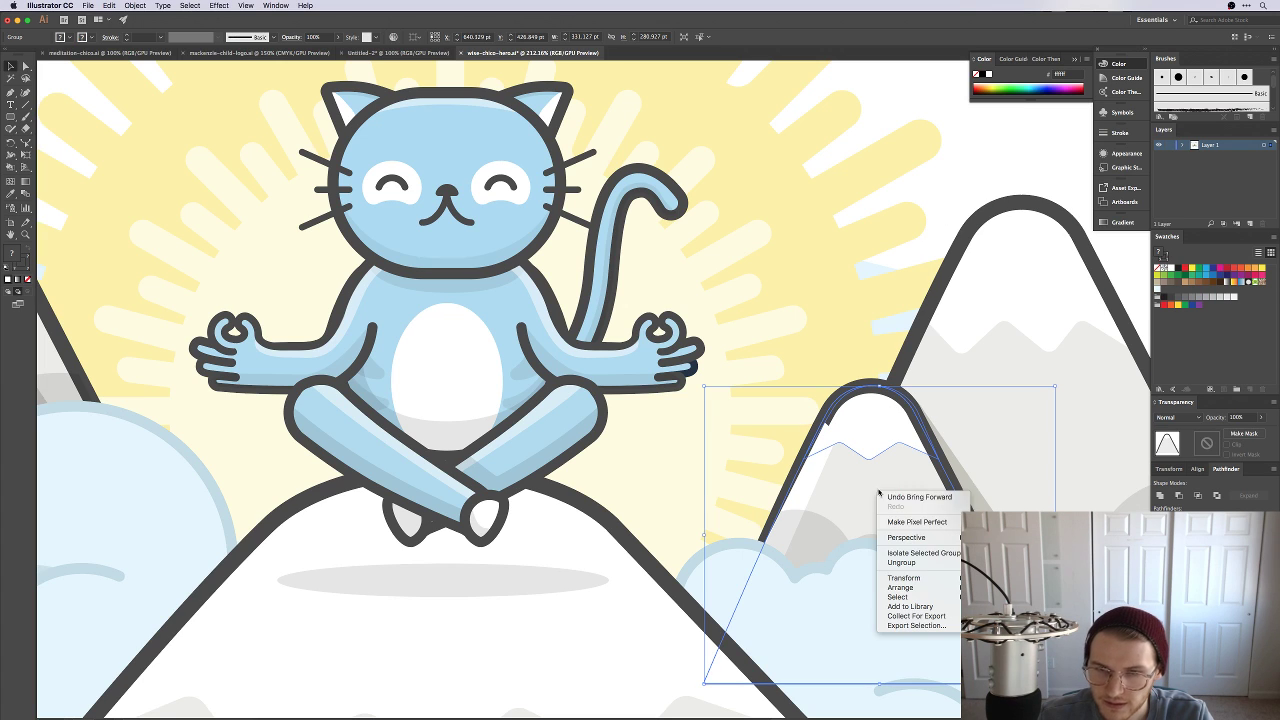
left_click(901, 563)
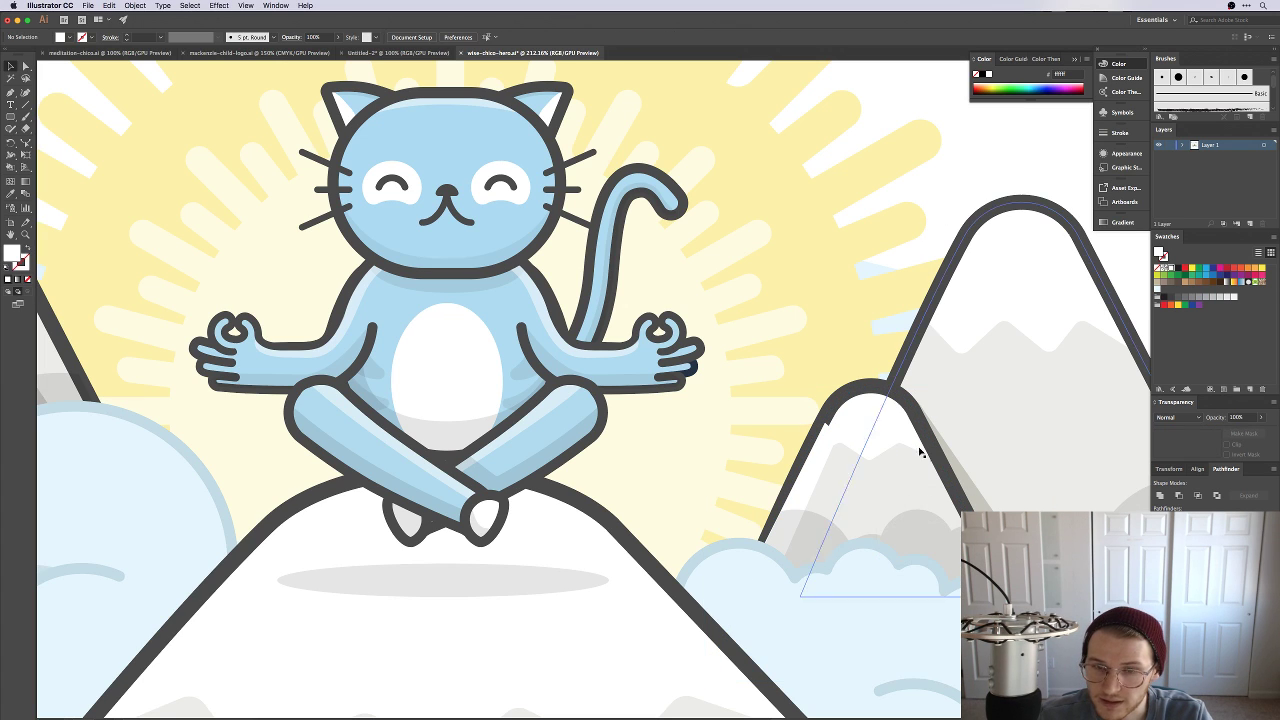
left_click(870, 498)
left_click(870, 498)
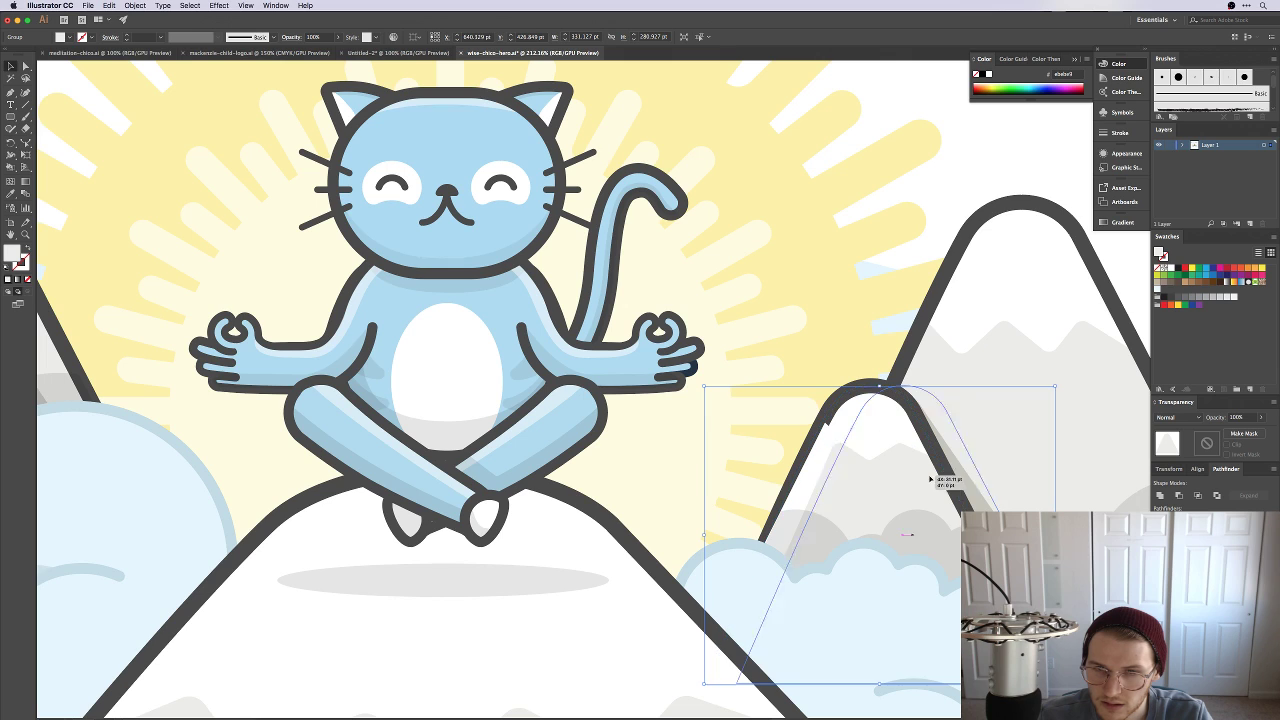
left_click(810, 472)
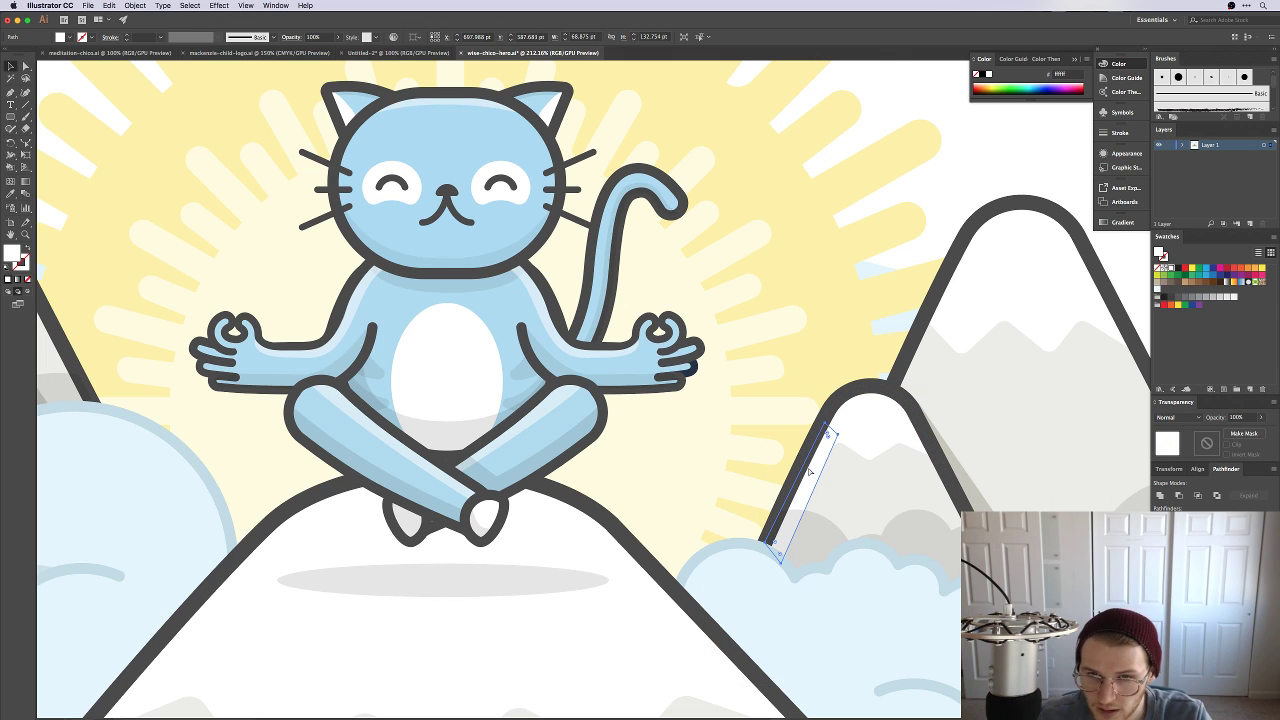
left_click(795, 446)
key("a")
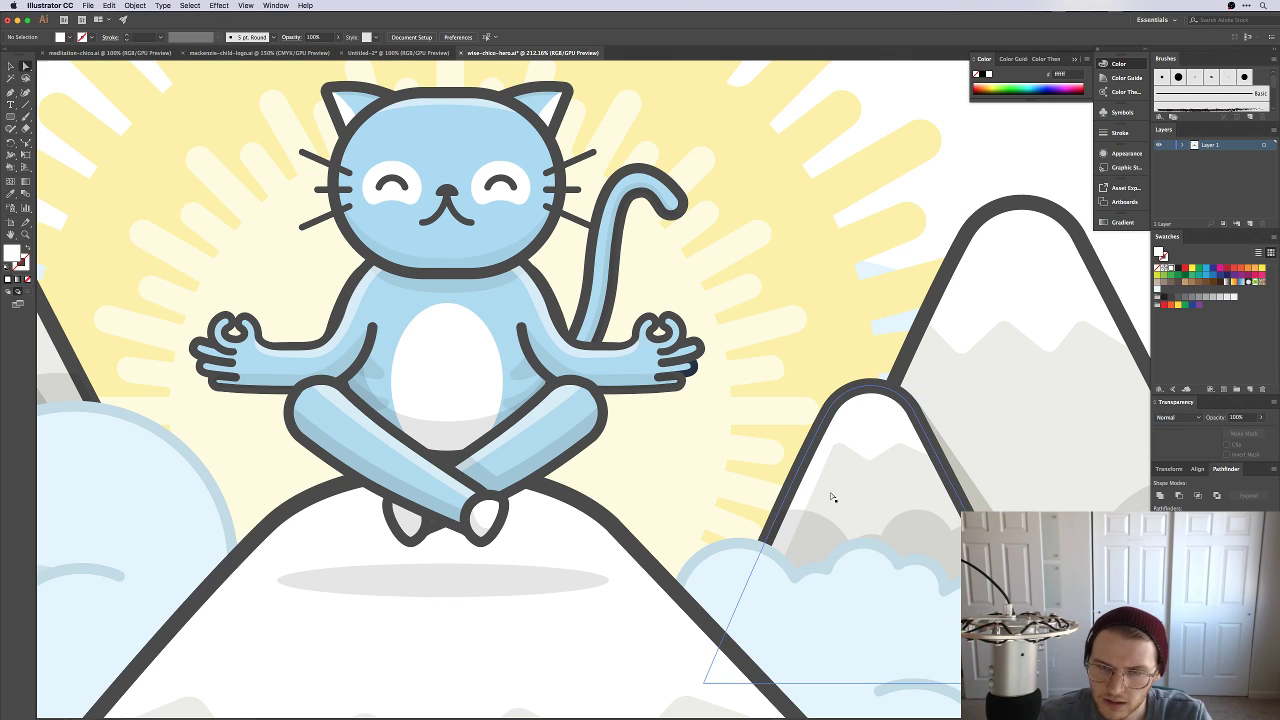
Step: Widen the white slope strip by moving its inner corners and pull the cloud shadow's outer anchor in to meet the strip's edge
left_click(840, 437)
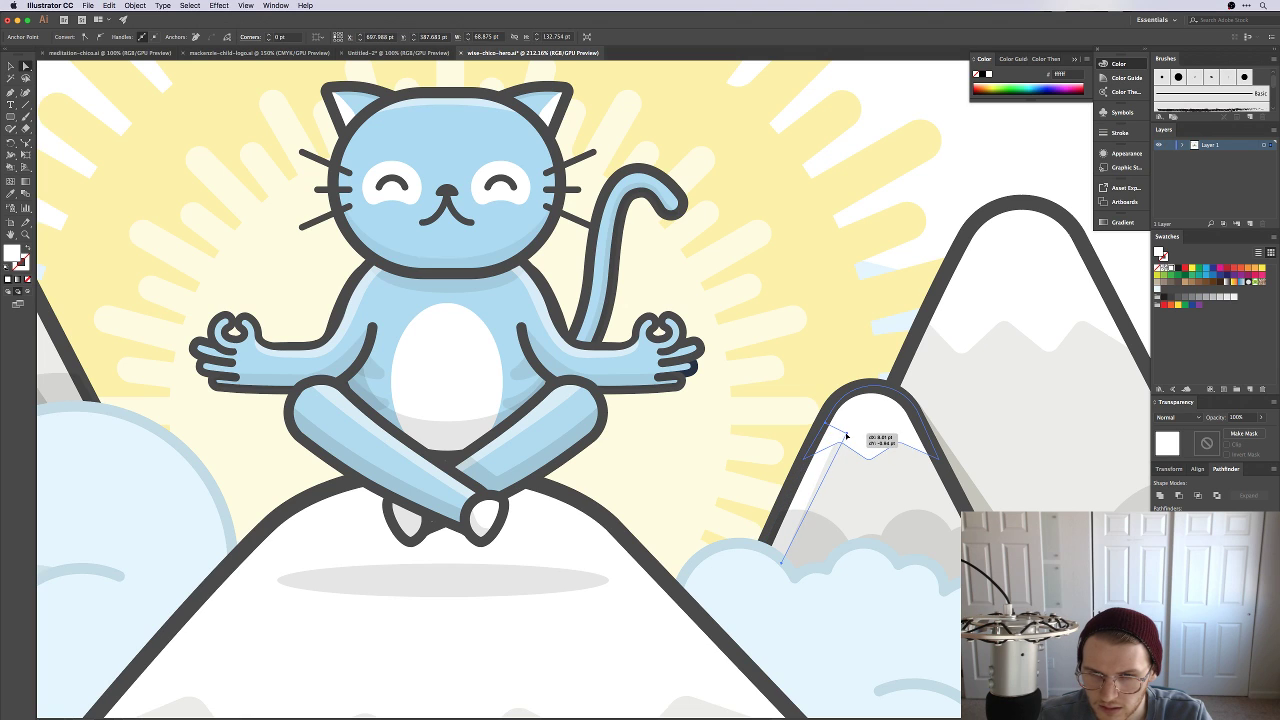
left_click(805, 545)
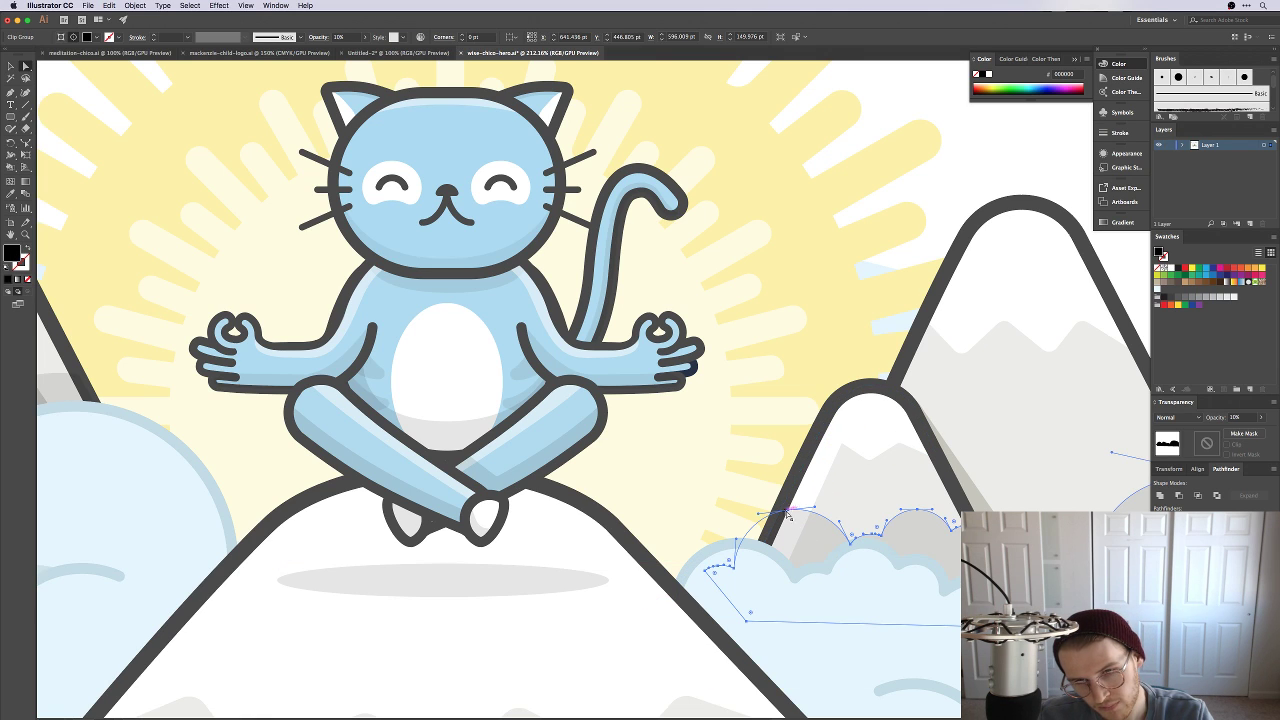
left_click(811, 514)
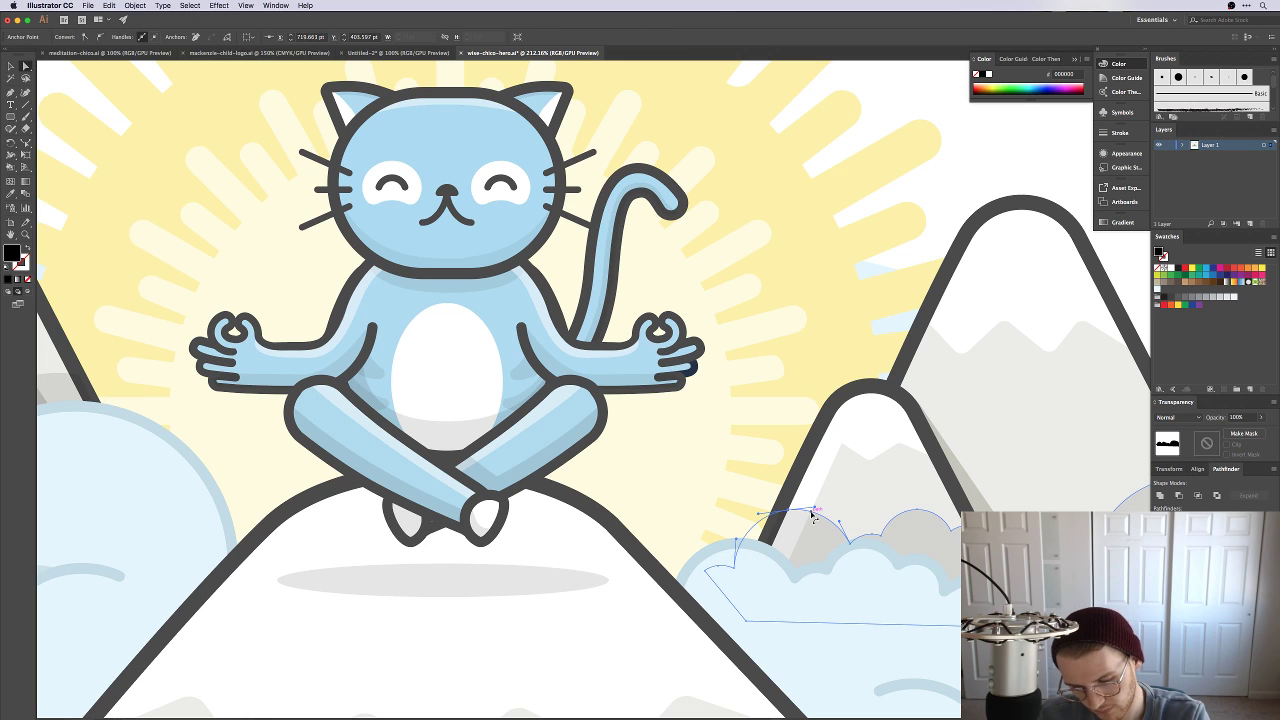
left_click_drag(814, 516, 789, 558)
left_click(806, 512)
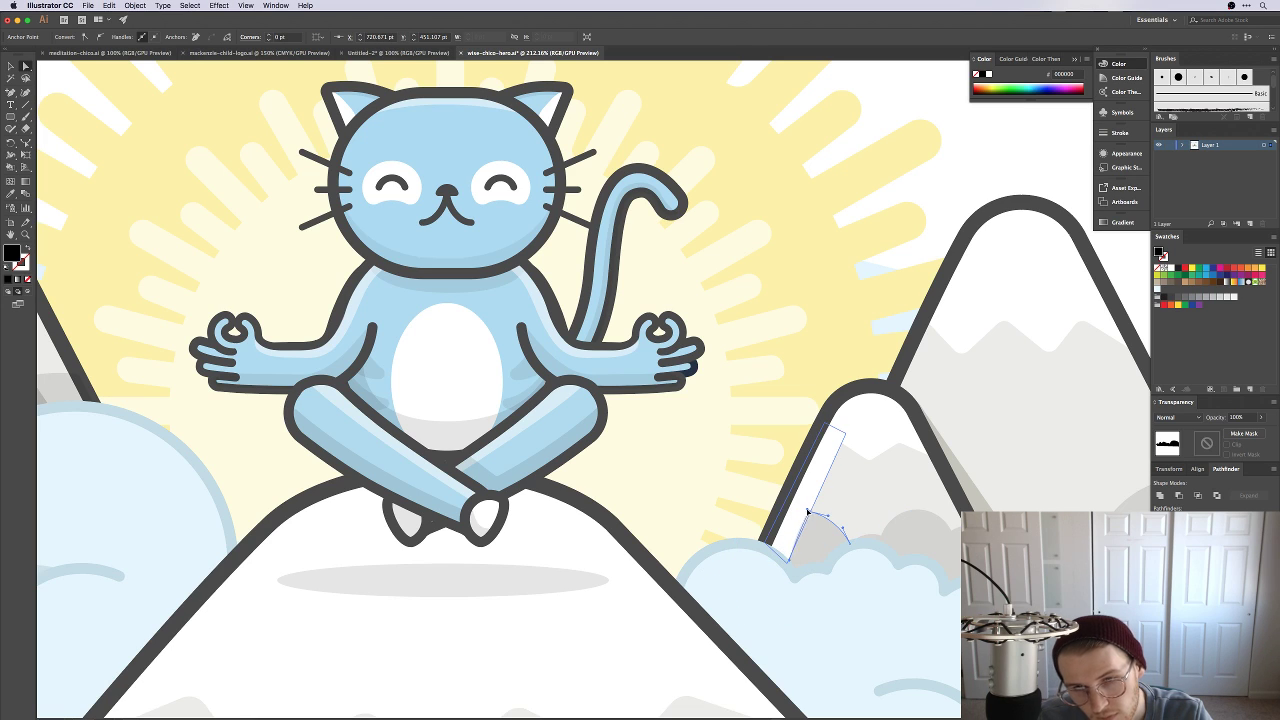
left_click(813, 514)
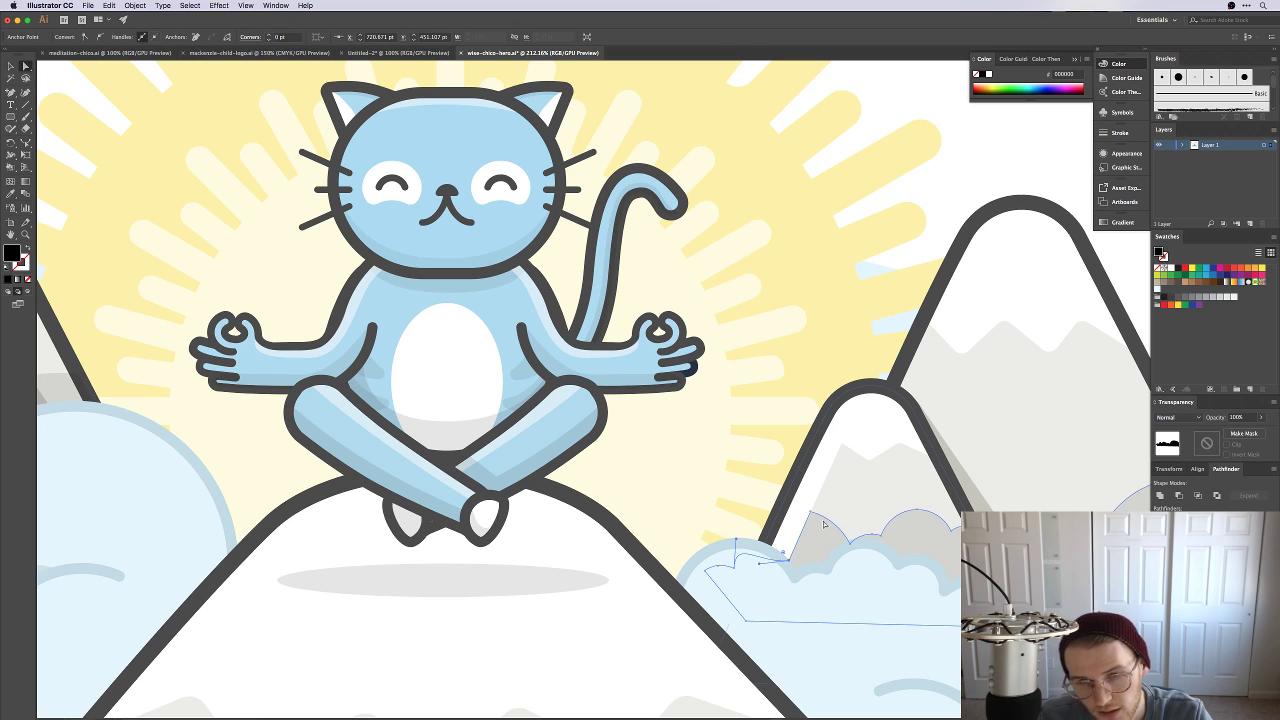
left_click(980, 185)
Step: Shift the white strip outward on the smaller right-hand mountain and move its lower inner corner to make the slope highlight narrower
key("XF86AudioMute")
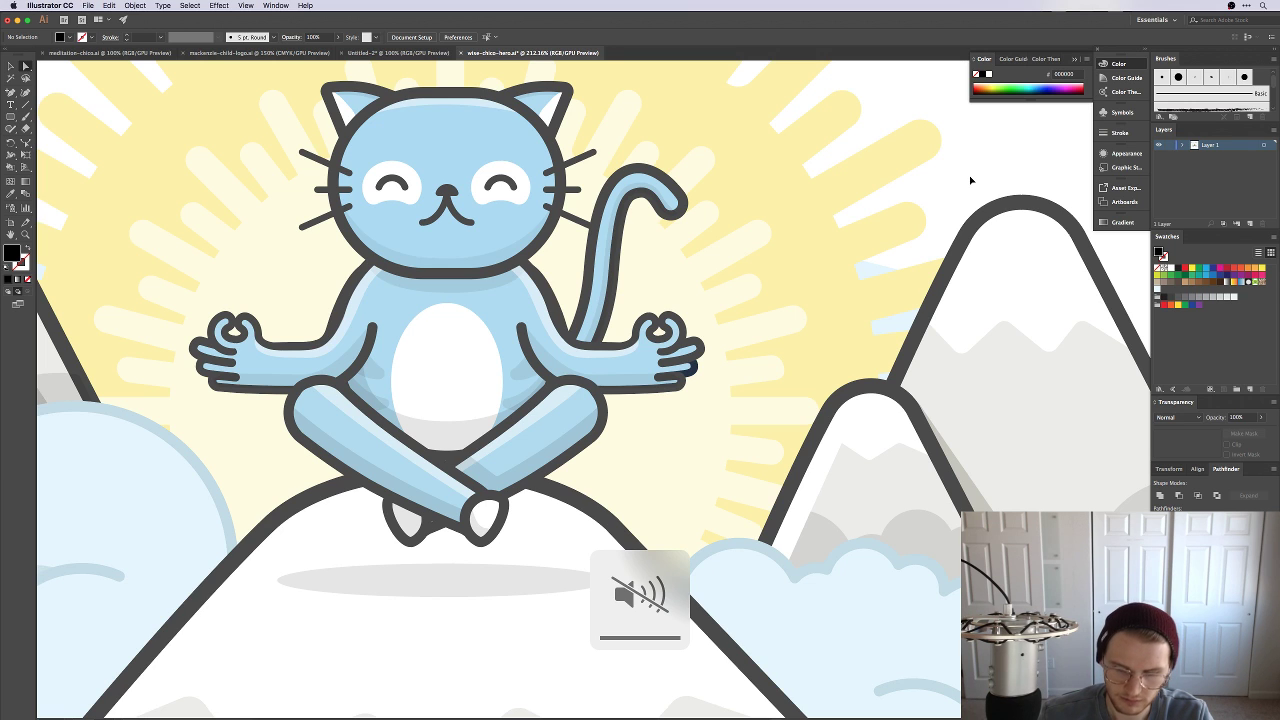
key("XF86AudioMute")
key("super+1")
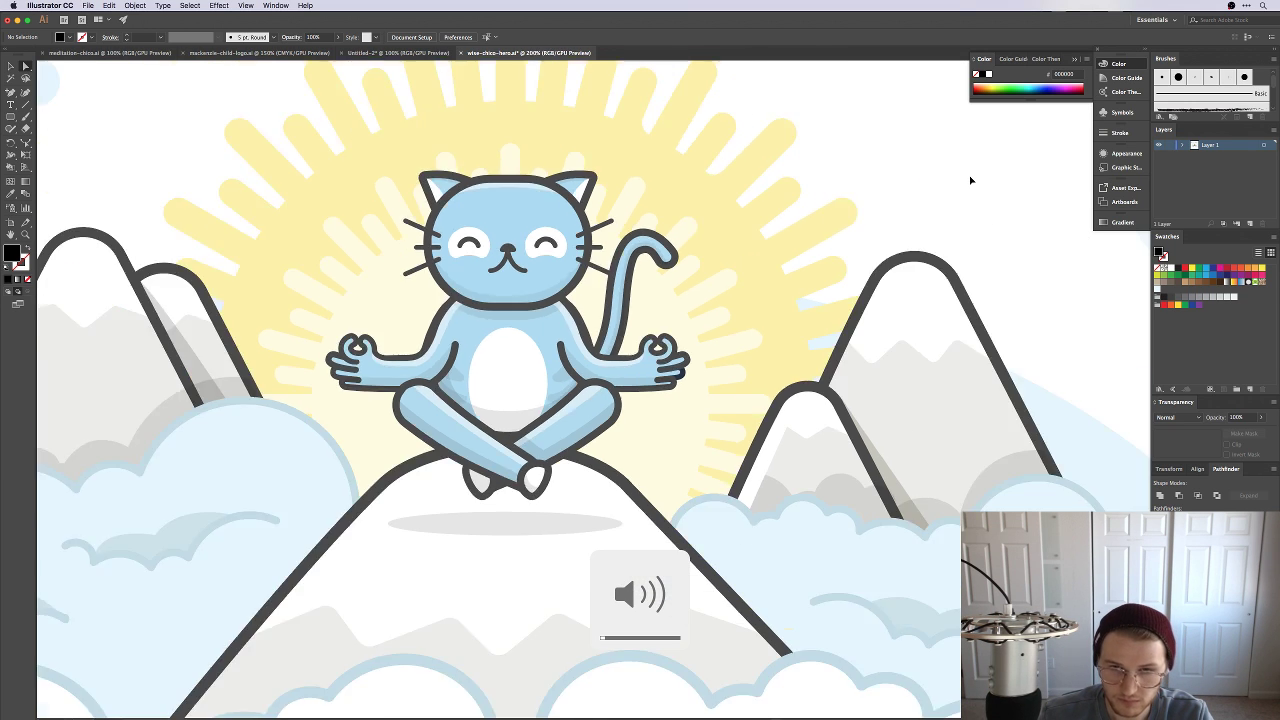
key("super+minus")
left_click_drag(963, 443, 1020, 451)
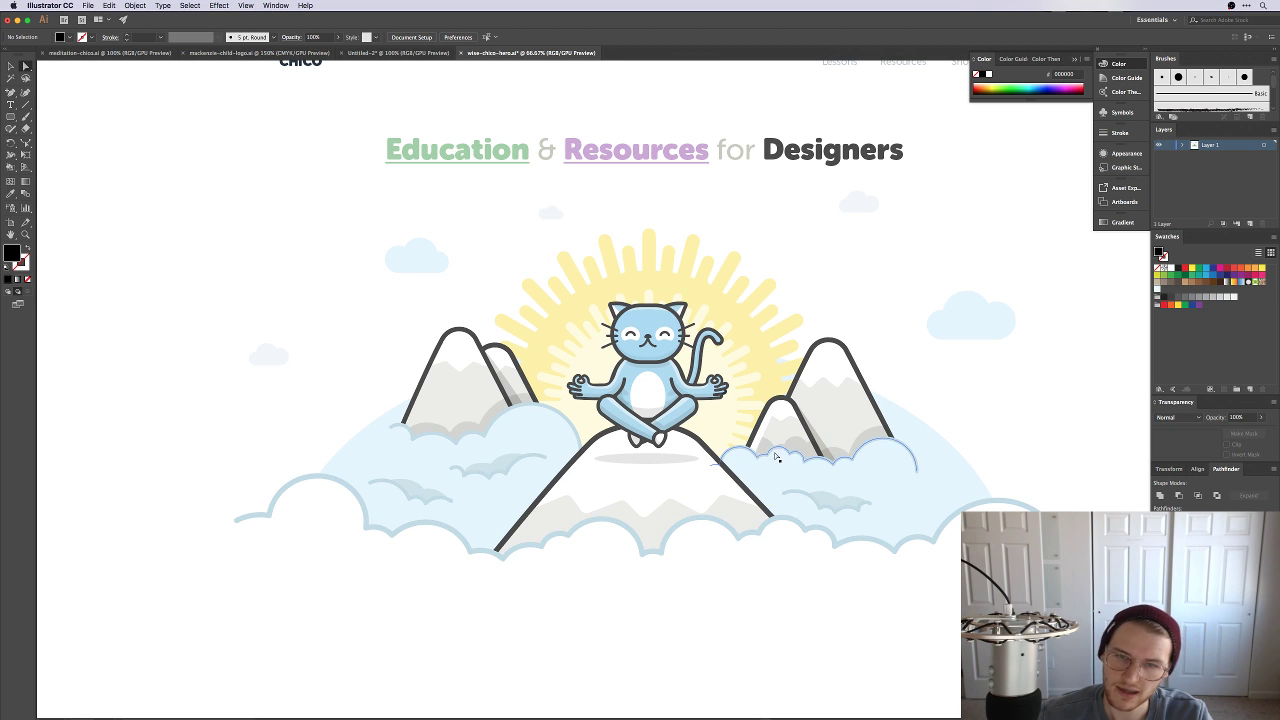
scroll(756, 448, "up", 10, "alt")
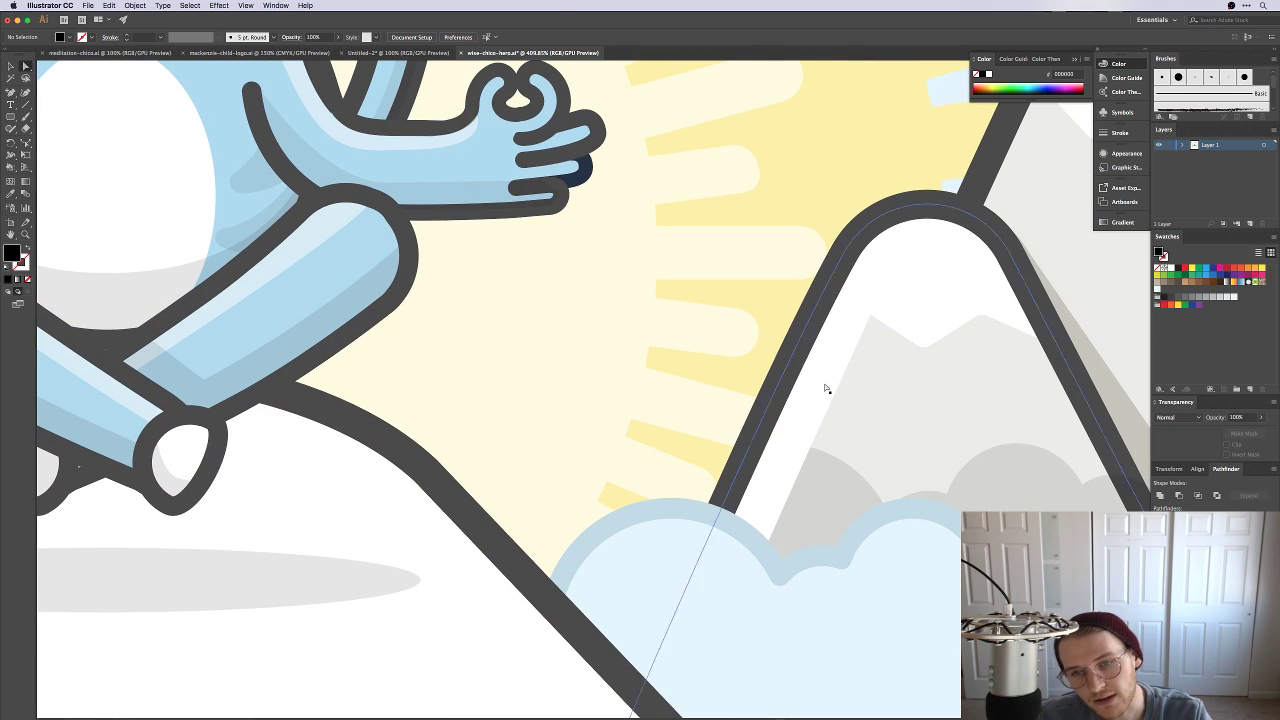
left_click(827, 405)
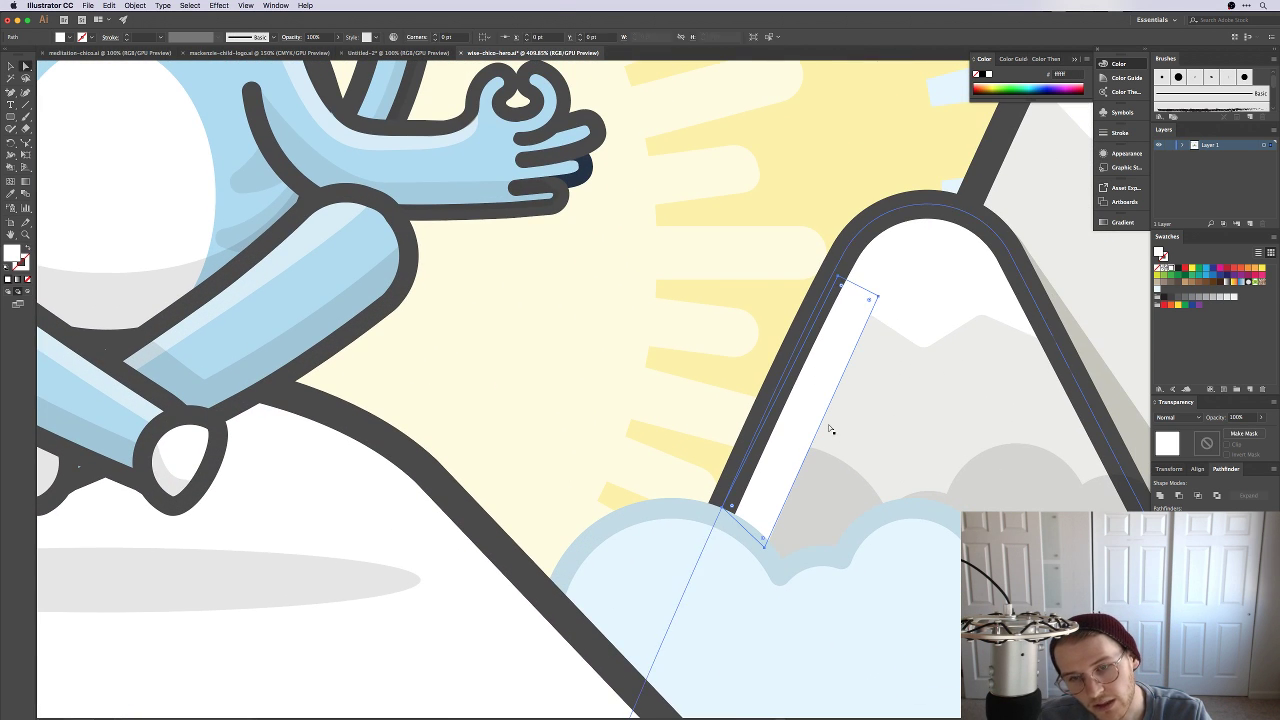
left_click_drag(879, 548, 857, 534)
key("a")
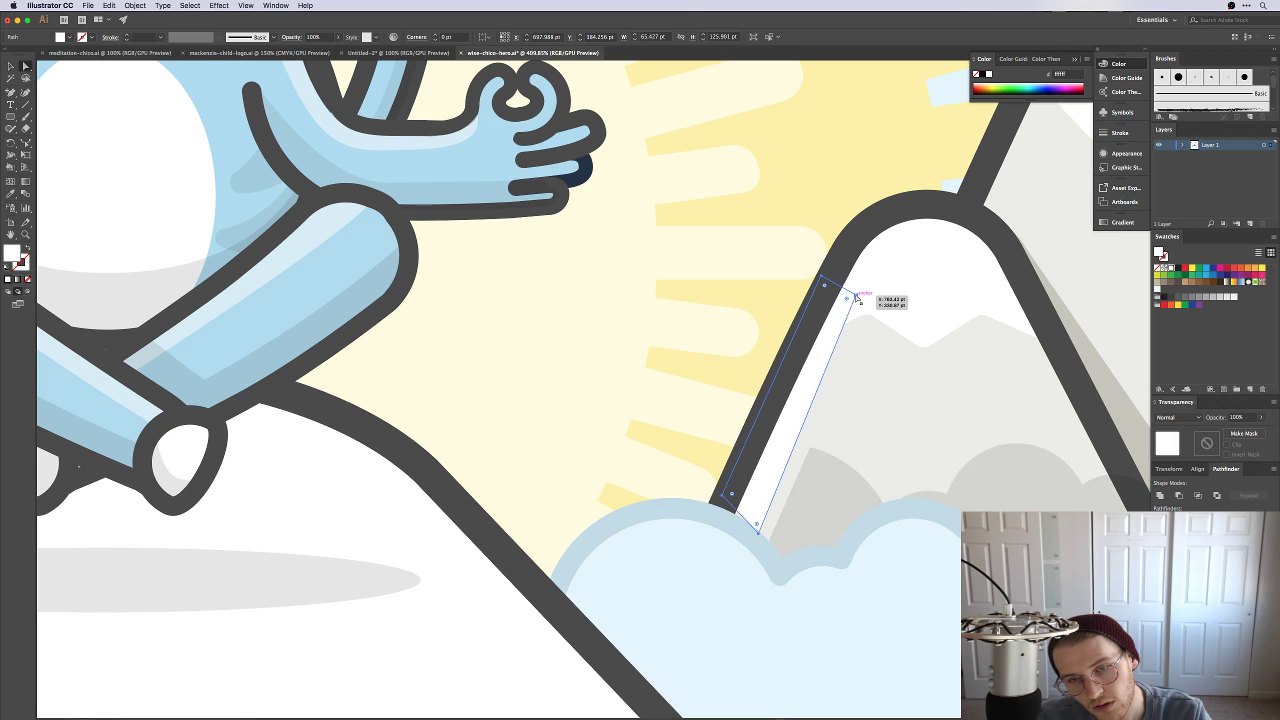
mouse_move(757, 525)
left_mouse_down()
mouse_move(759, 537)
mouse_move(740, 529)
left_mouse_up()
left_click(856, 150)
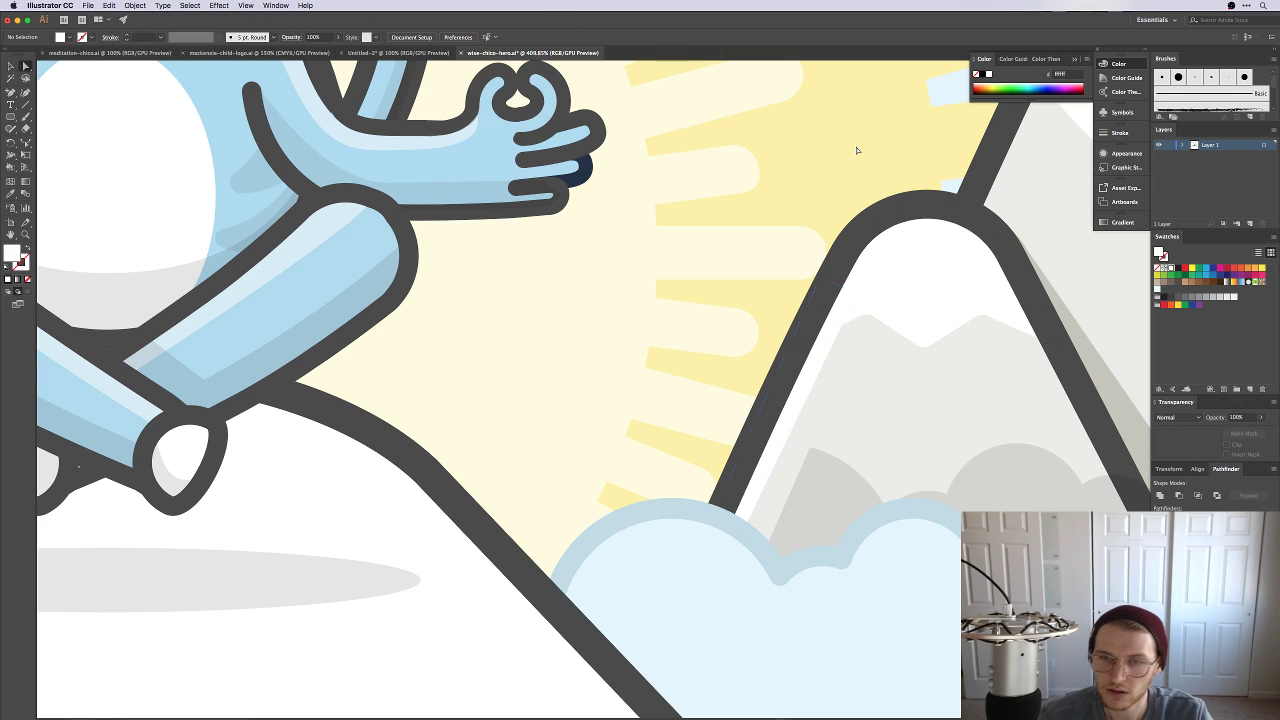
Step: Examine the slope highlight on the smaller right-hand mountain and the overall look of the hero layout
key("XF86AudioMute")
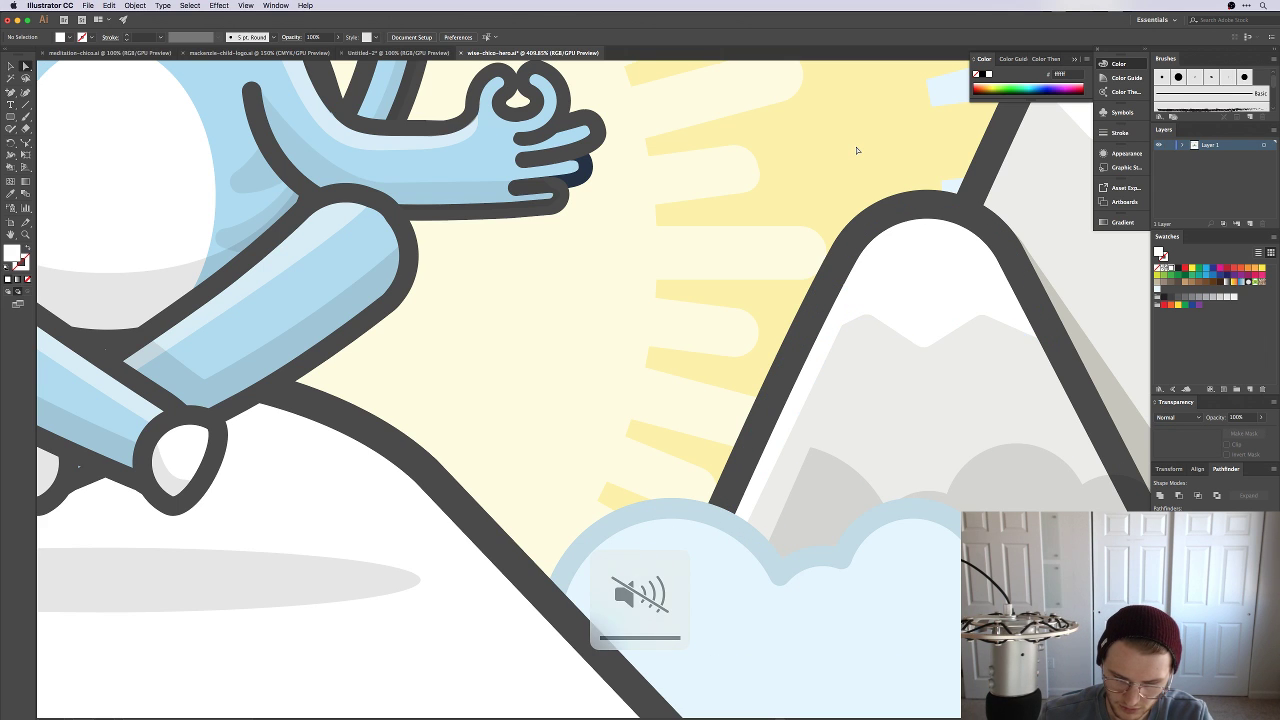
key("XF86AudioMute")
key("super+1")
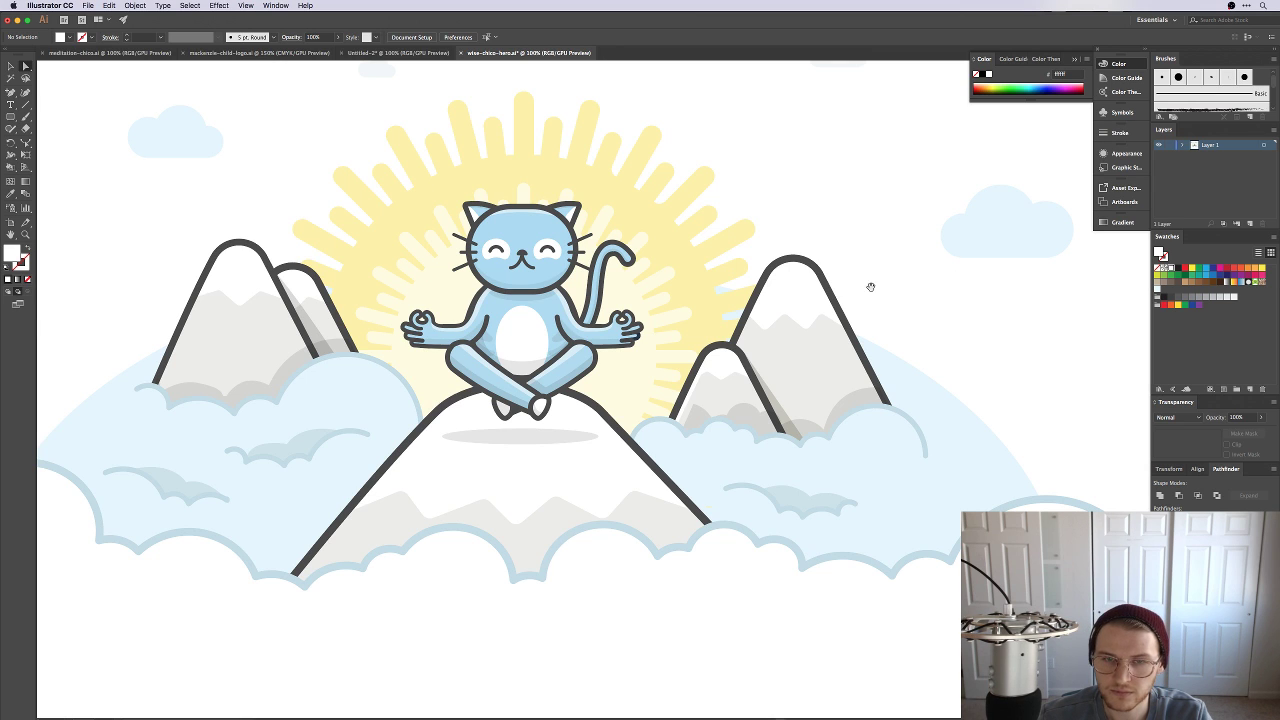
left_click_drag(870, 287, 943, 357)
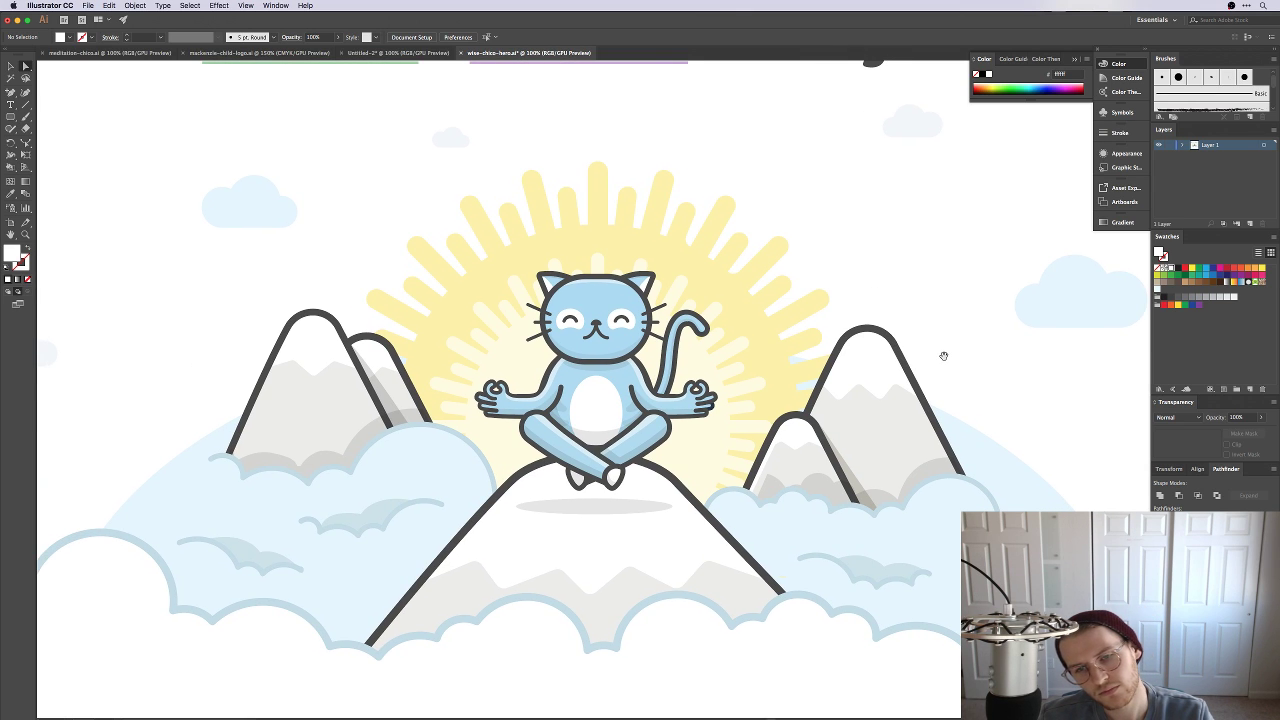
key("super+minus")
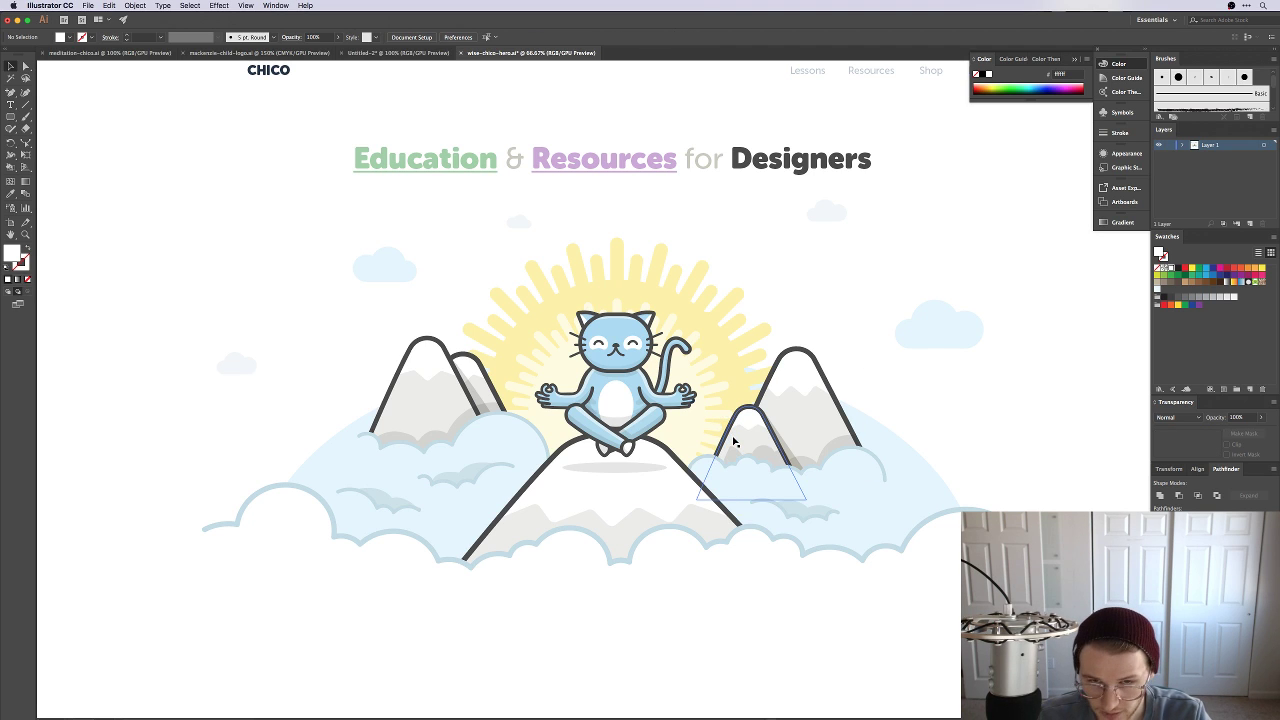
left_click_drag(886, 418, 690, 478)
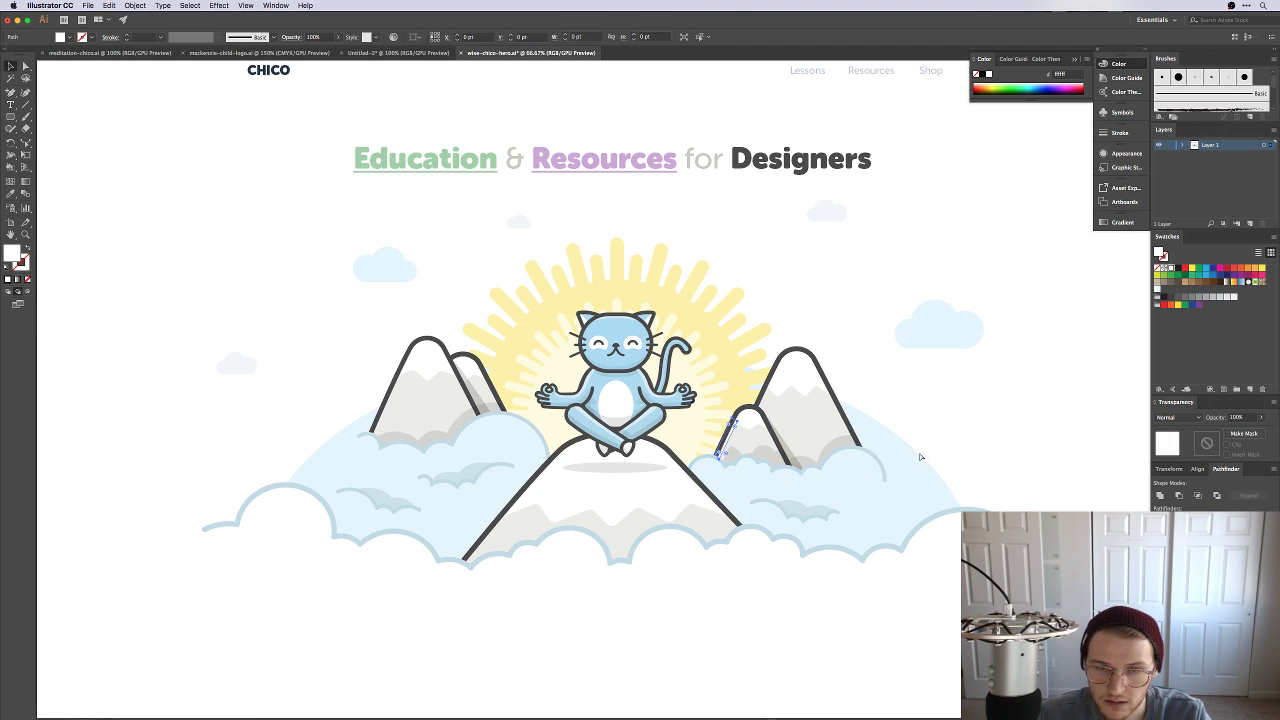
left_click(736, 447)
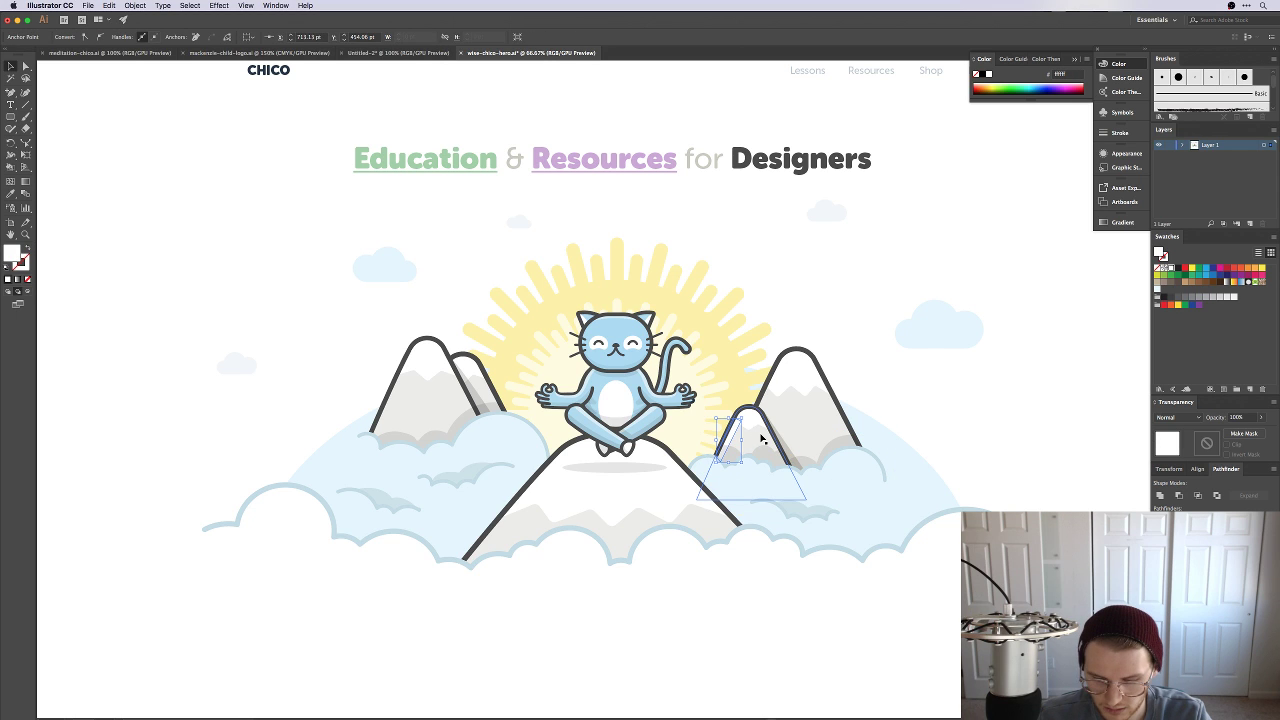
key("super+shift+a")
scroll(857, 366, "up", 3)
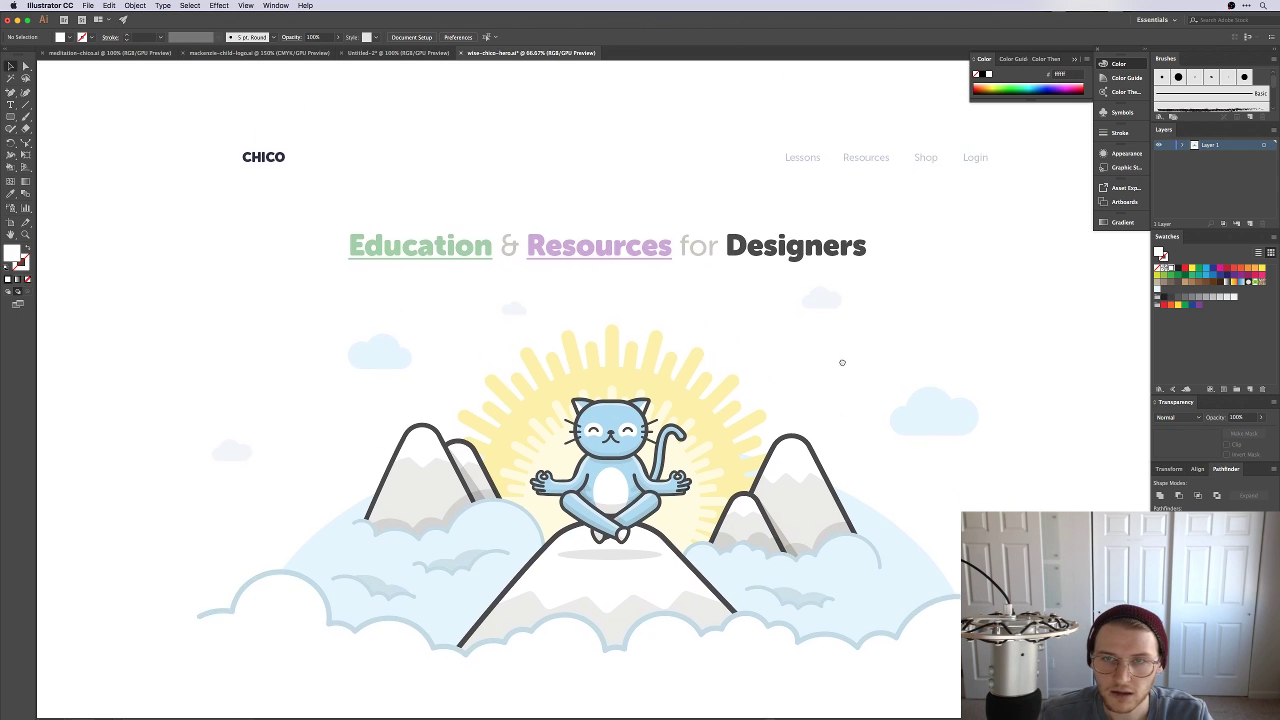
left_click_drag(842, 362, 840, 335)
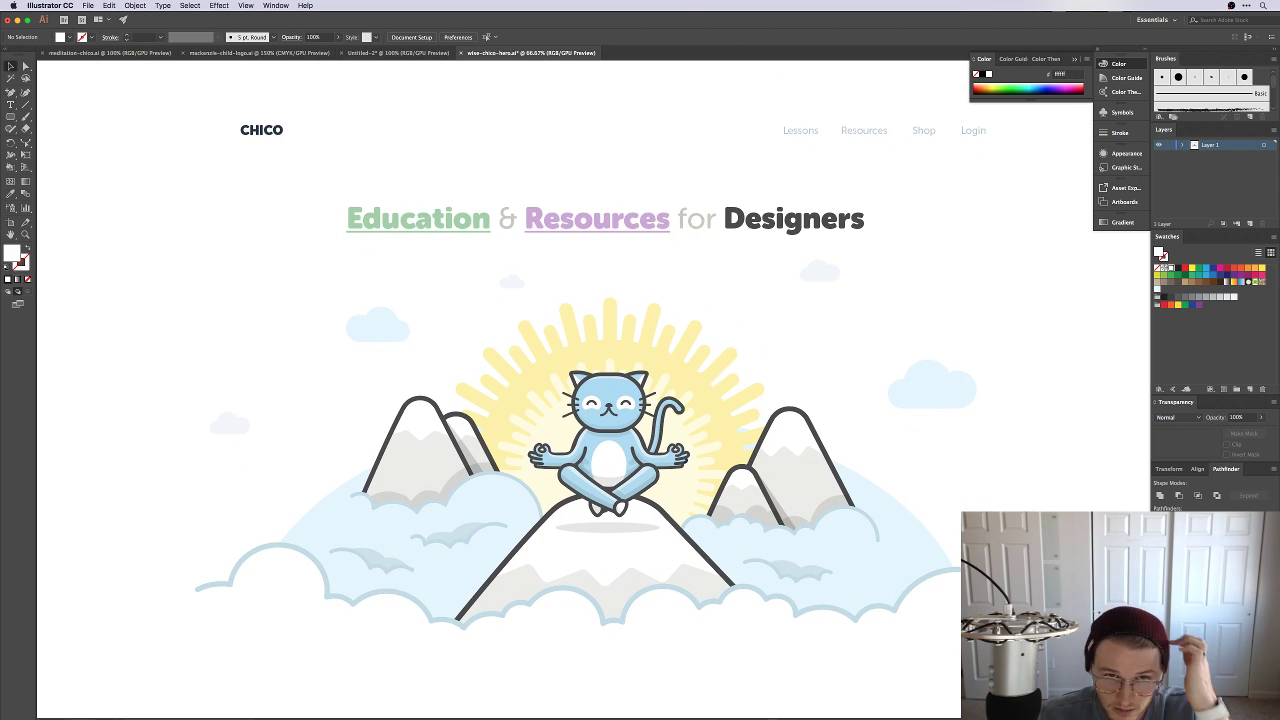
key("super+minus")
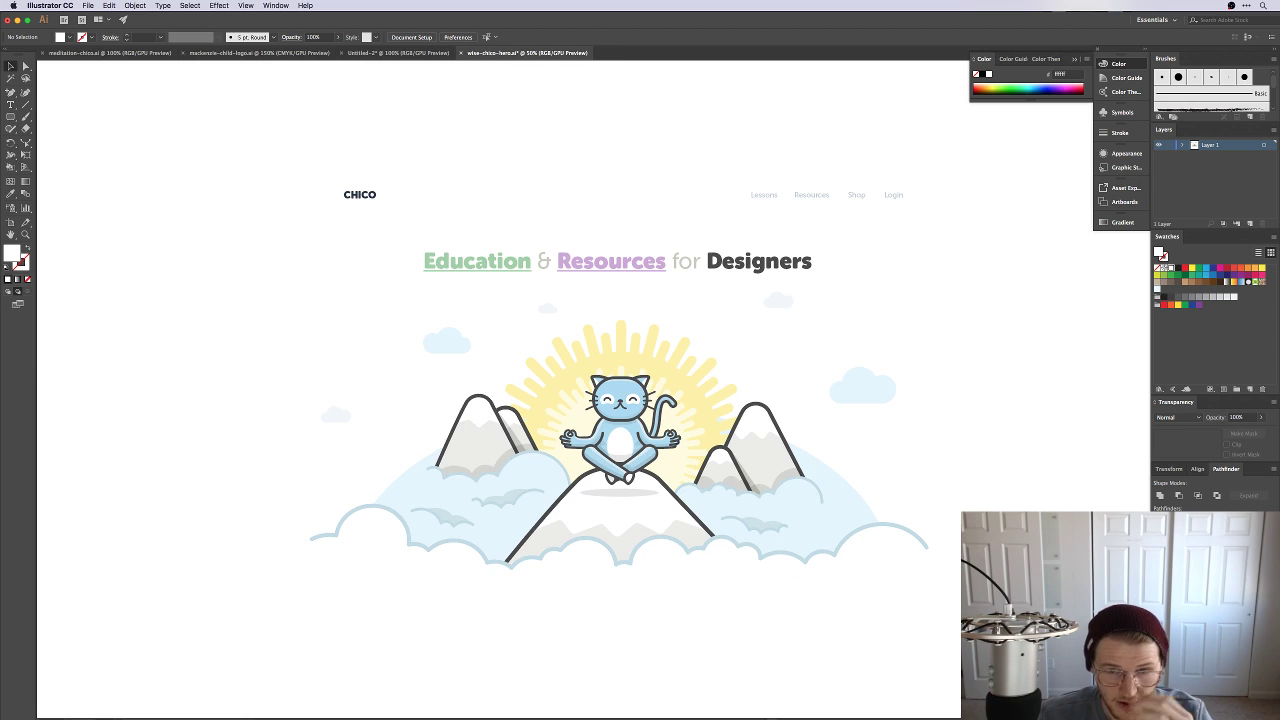
left_click_drag(1031, 463, 1032, 484)
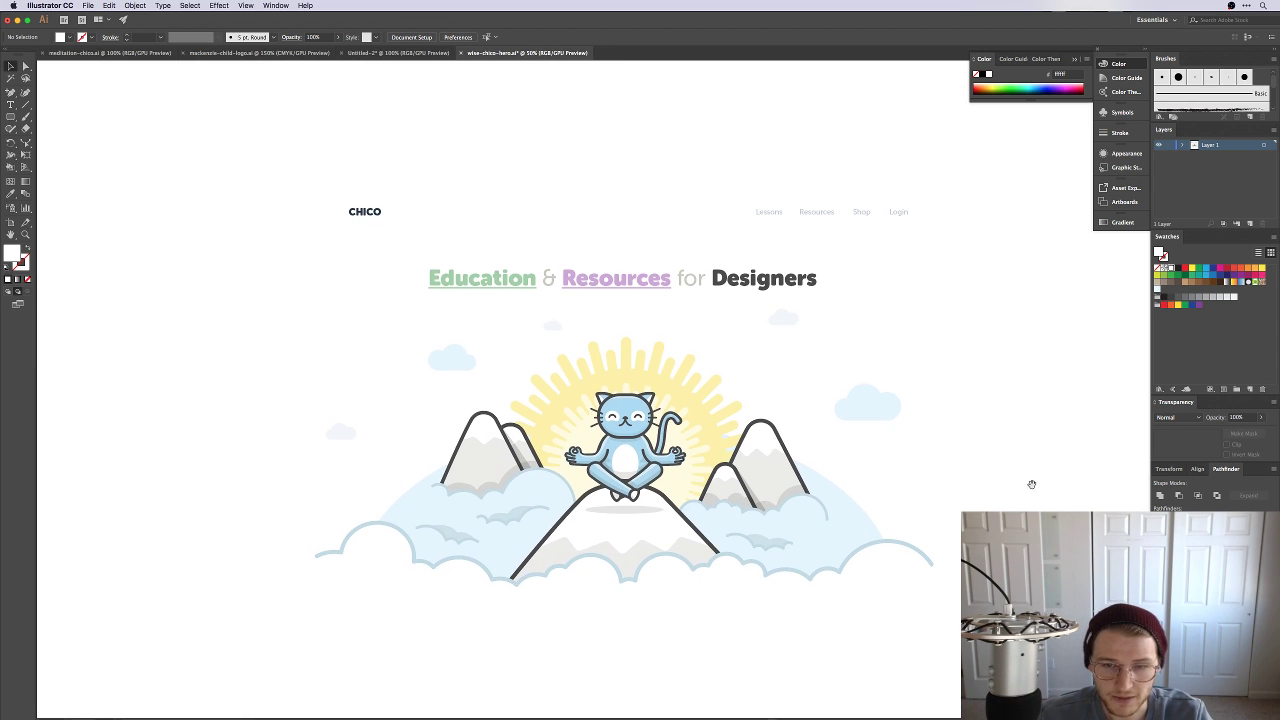
Step: Try moving the white foreground cloud shape down off the base of the central mountain
left_click(915, 579)
left_click_drag(757, 620, 900, 563)
key("super+z")
left_click(946, 494)
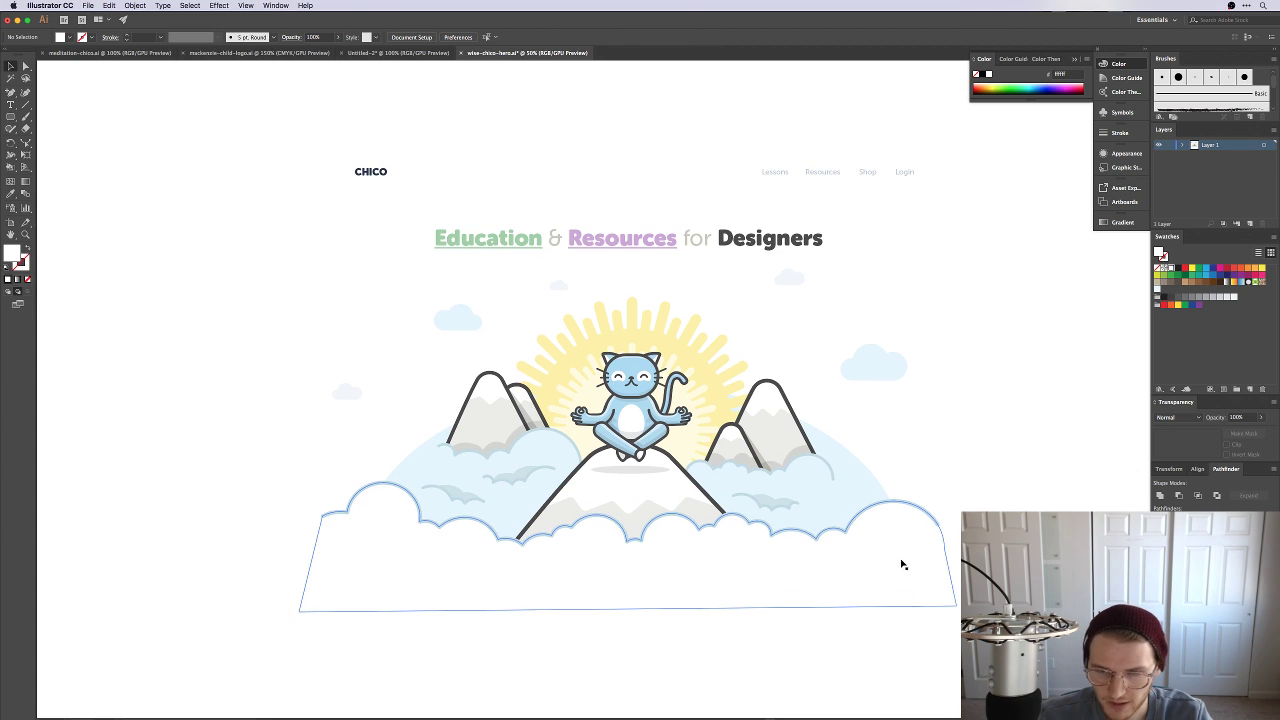
left_click(890, 629)
key("super+bracketleft")
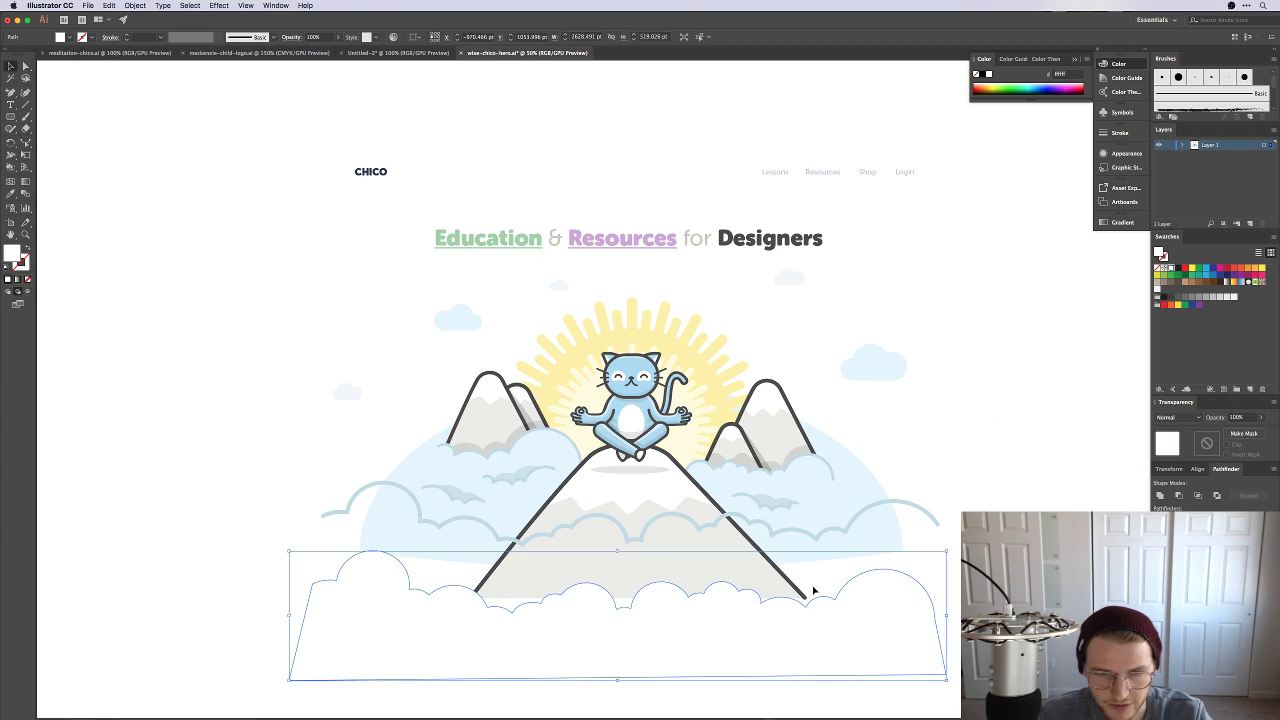
left_click_drag(813, 590, 823, 522)
left_click(937, 429)
Step: Switch to Sketch and create a new blank document
scroll(940, 440, "up", 2)
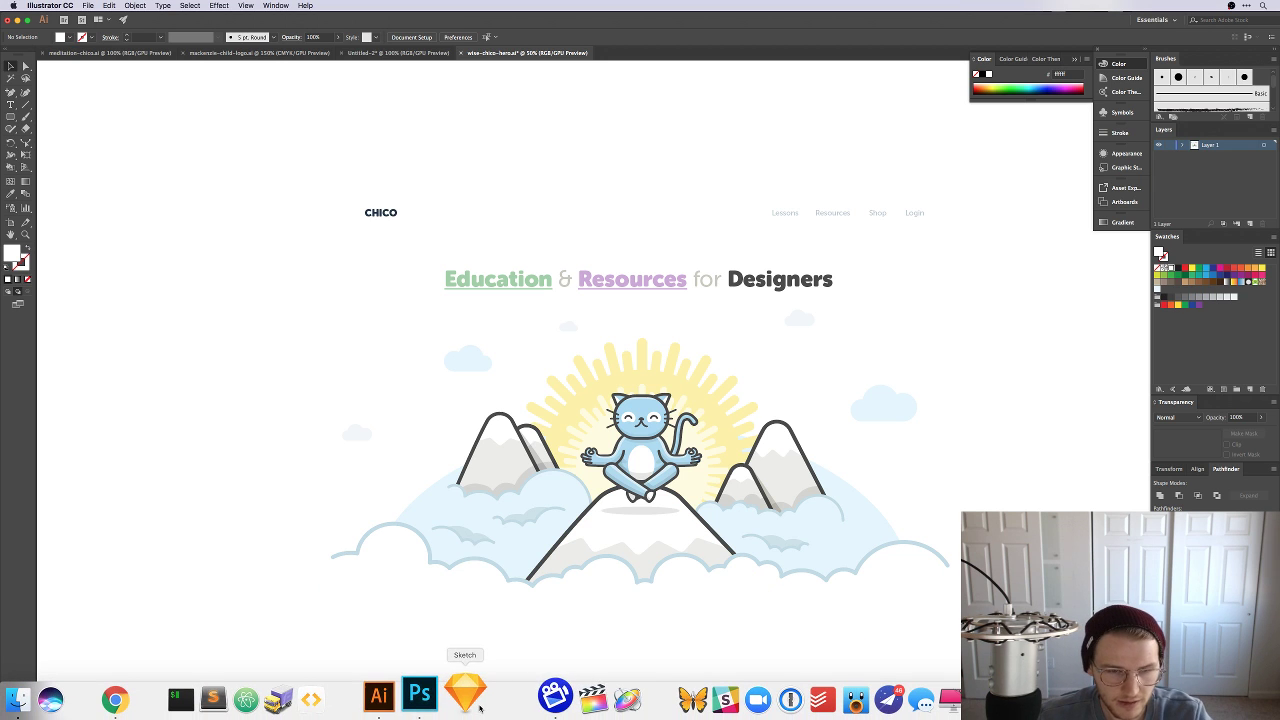
left_click(484, 696)
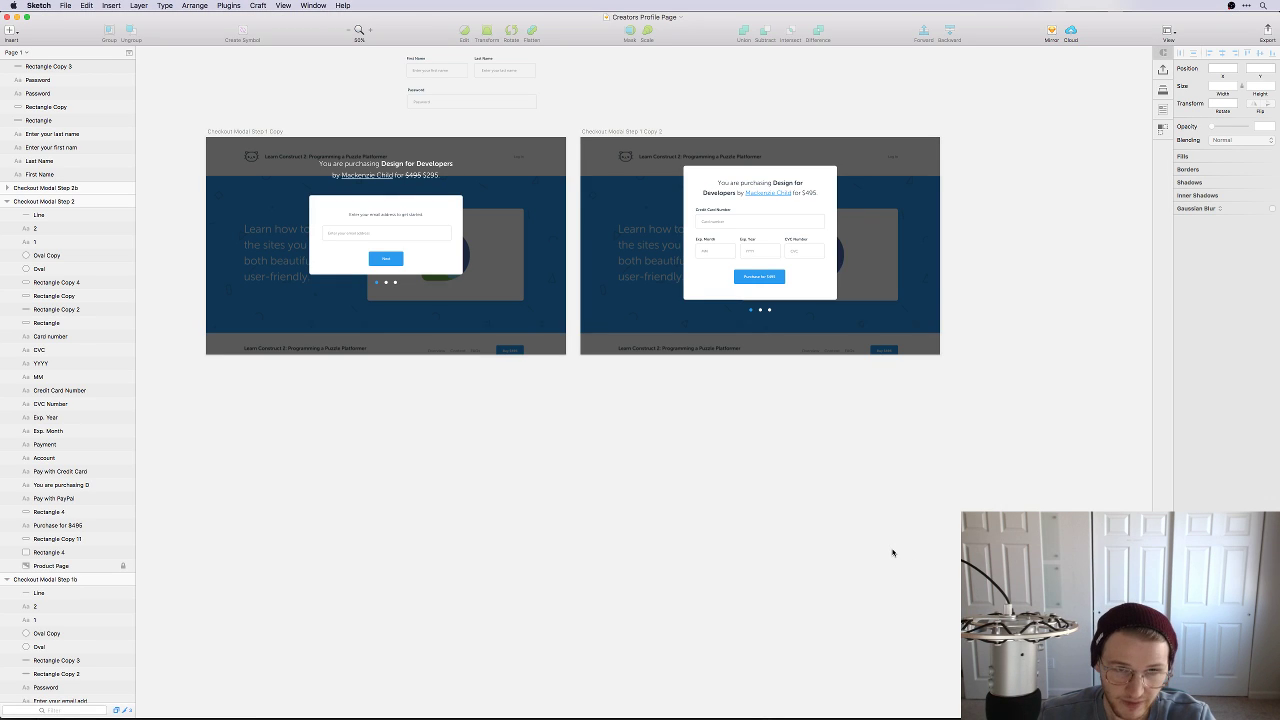
key("super+n")
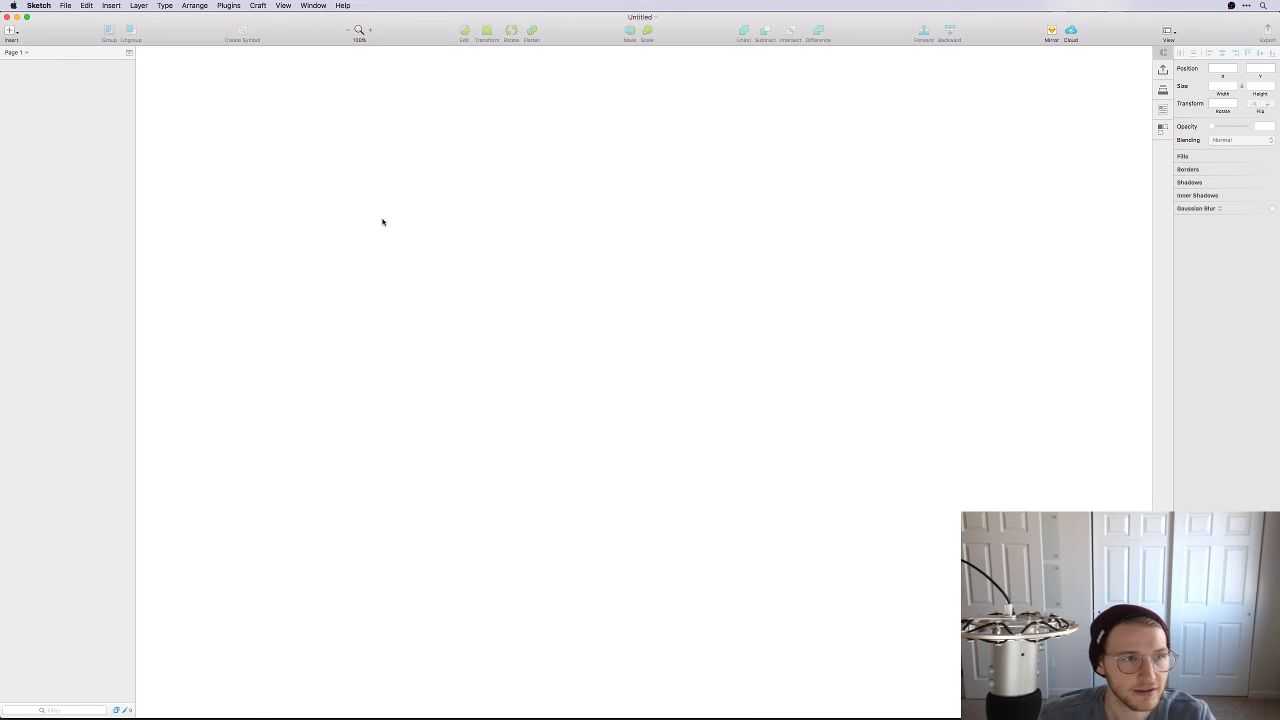
Step: Replace the empty document with a fresh one and insert a Desktop HD artboard of 1440 × 1024 px
key("super+w")
key("super+n")
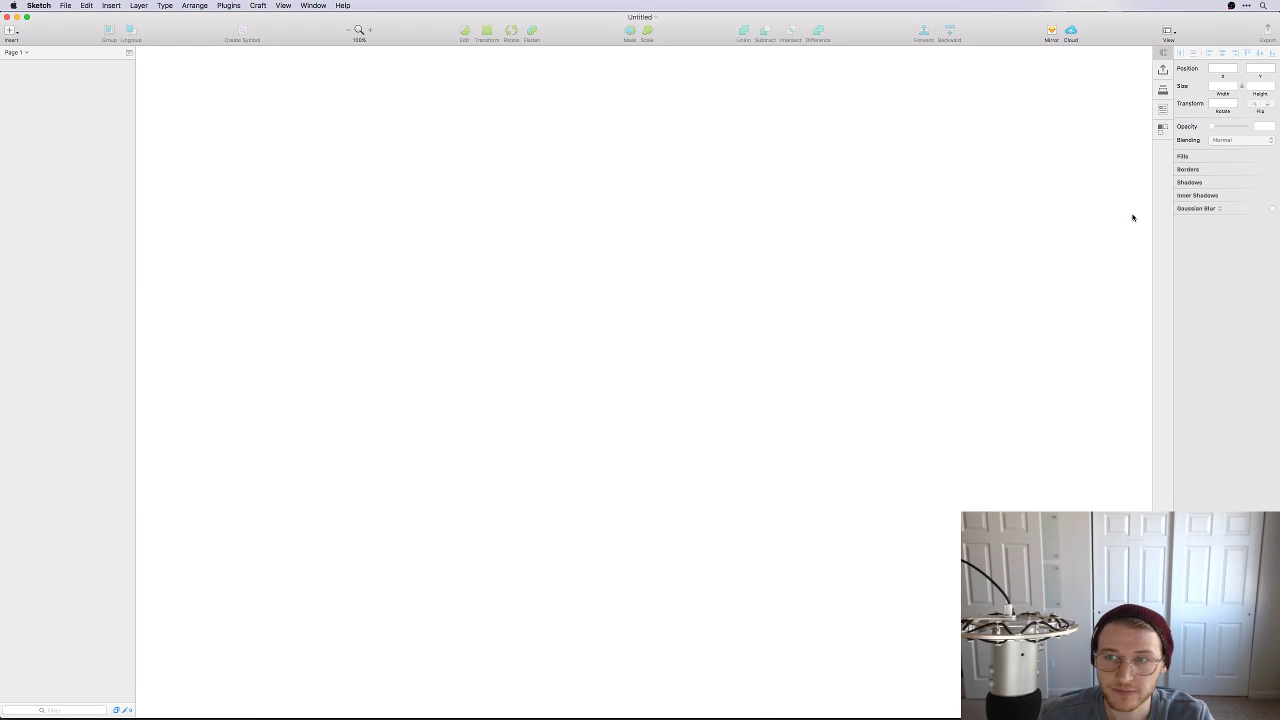
key("a")
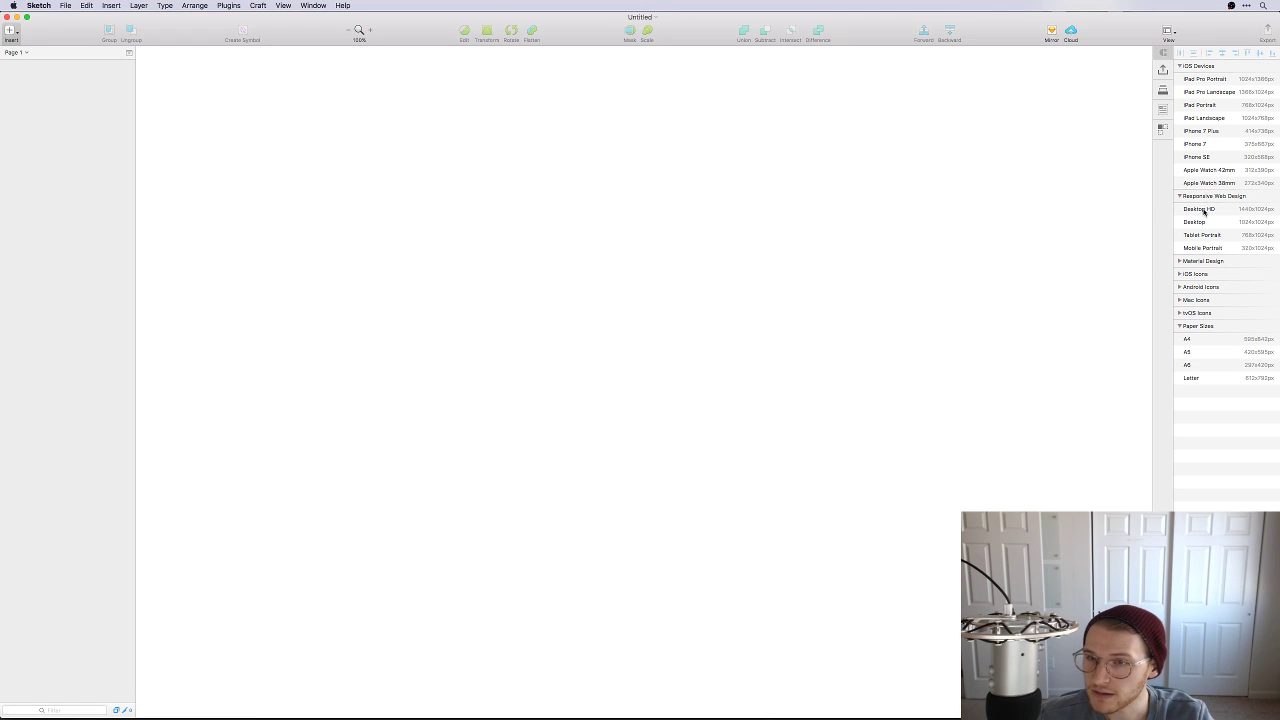
left_click(1200, 209)
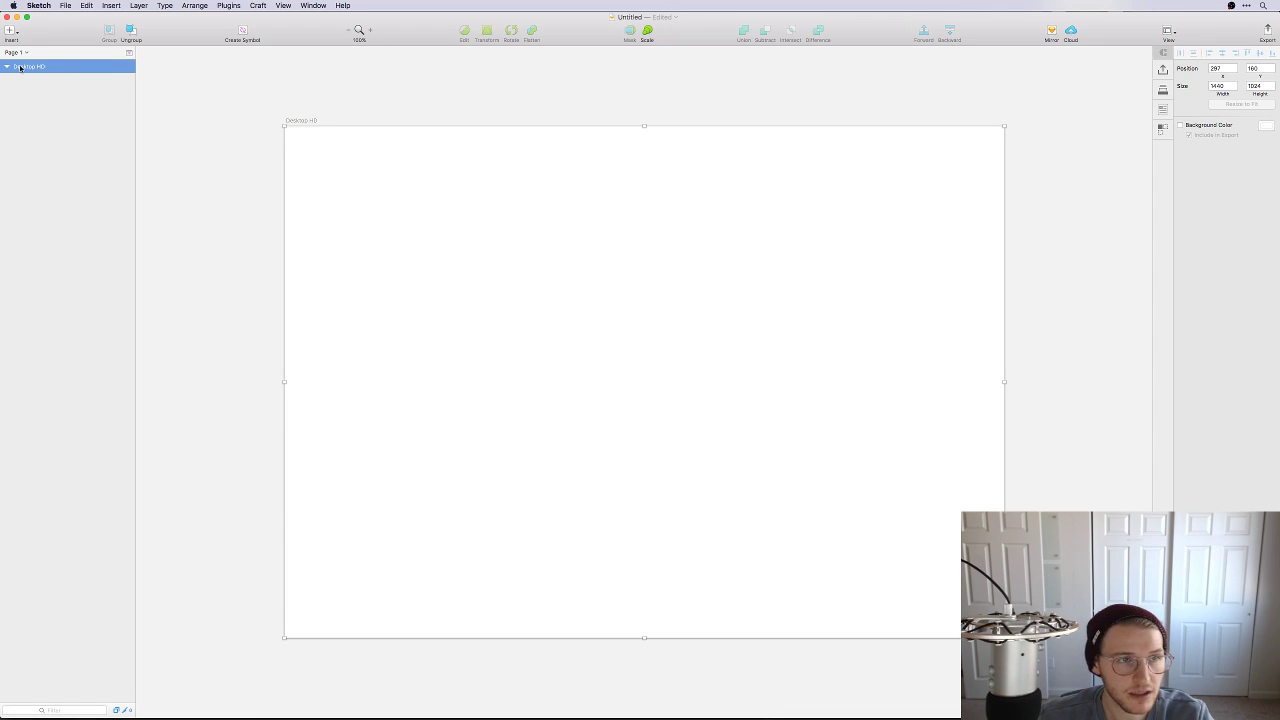
Step: Rename the Desktop HD artboard as Chico HQ
double_click(20, 67)
type("Chico")
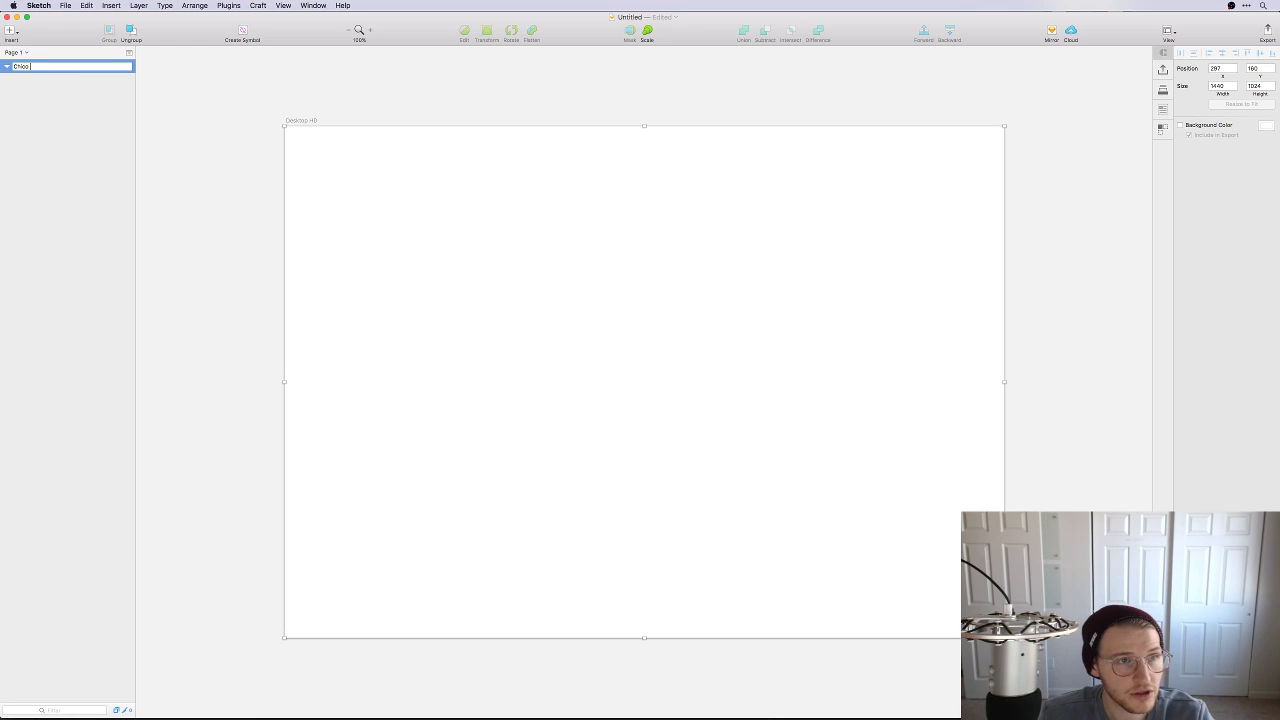
type(" HQ")
key("Return")
left_click(632, 97)
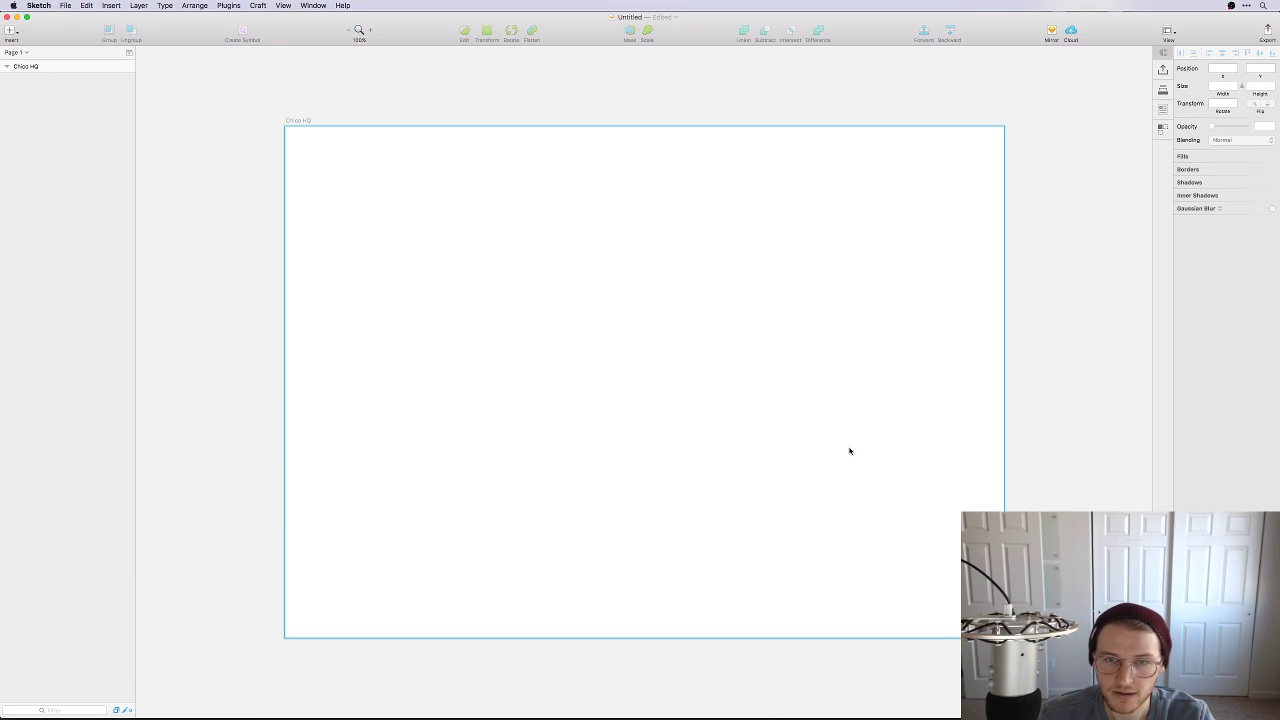
Step: Switch to Illustrator, copy the cat, mountain and cloud artwork without the header, and paste it into the Chico HQ artboard in Sketch
key("super+Tab")
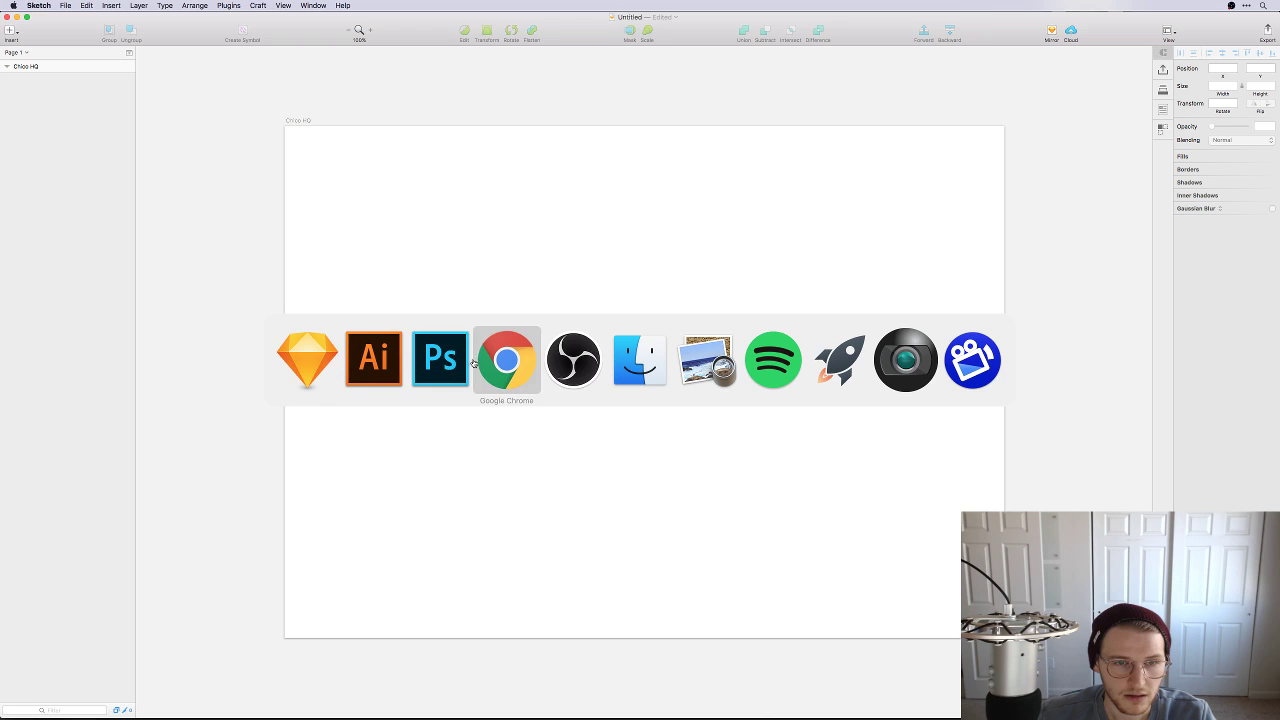
left_click(355, 364)
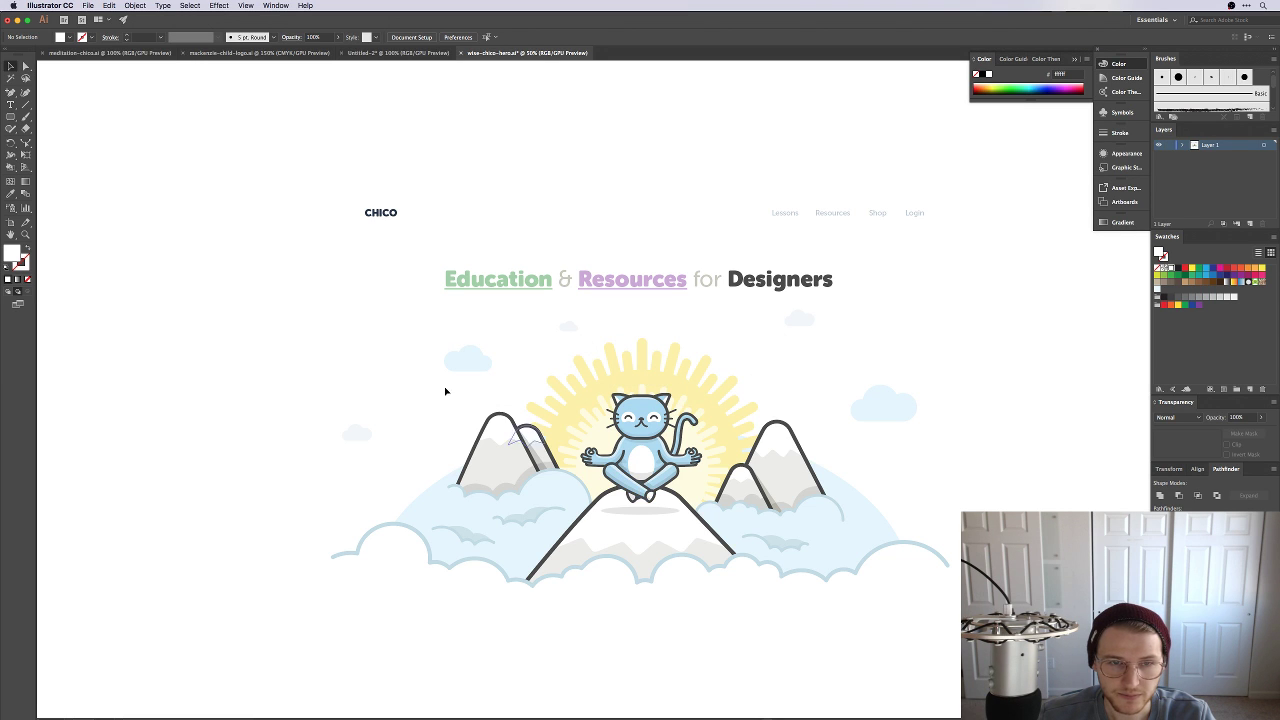
left_click_drag(247, 321, 1050, 655)
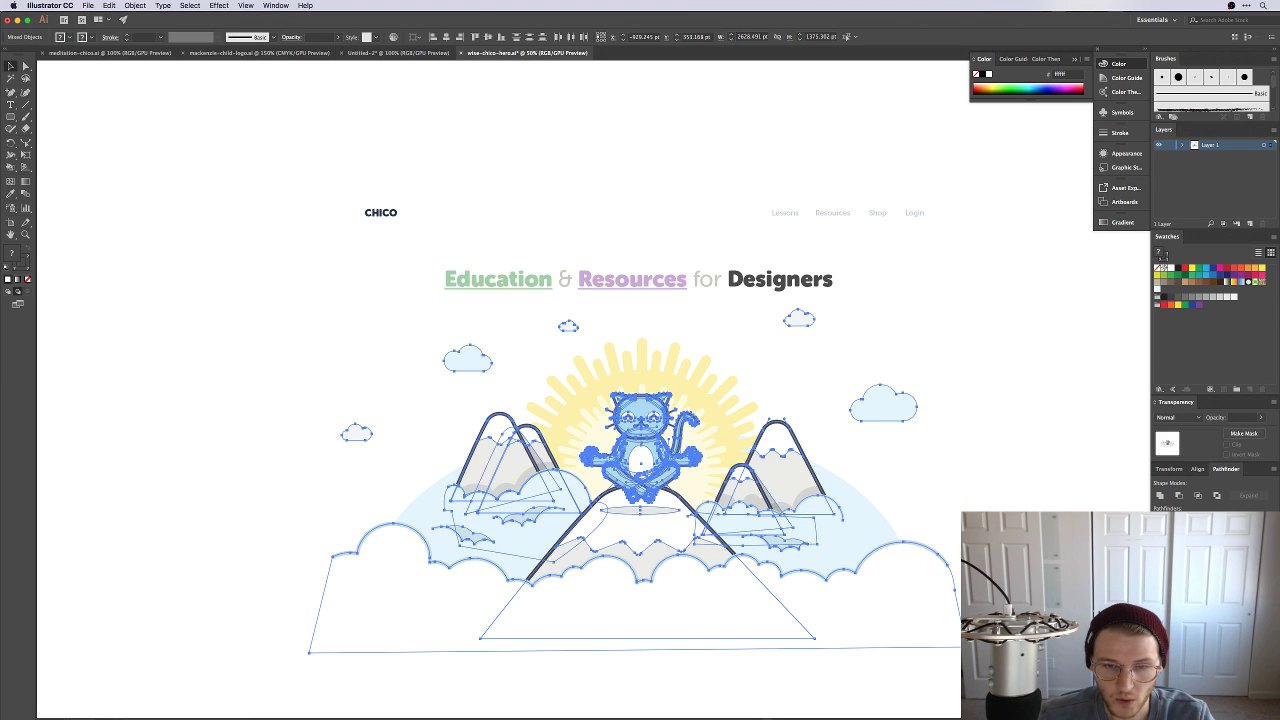
key("super+Tab")
key("super+v")
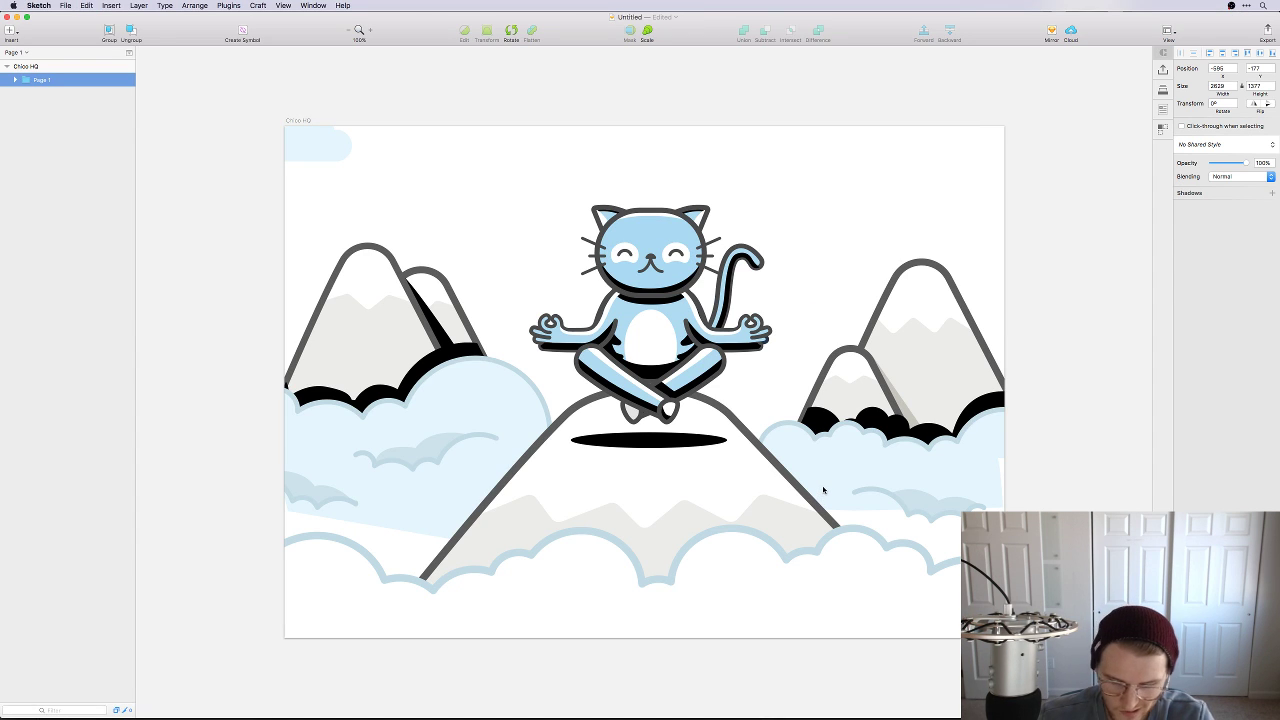
Step: Scale the pasted illustration down to about 1432 × 750 px so that it fits the artboard width
key("super+minus")
key("super+minus")
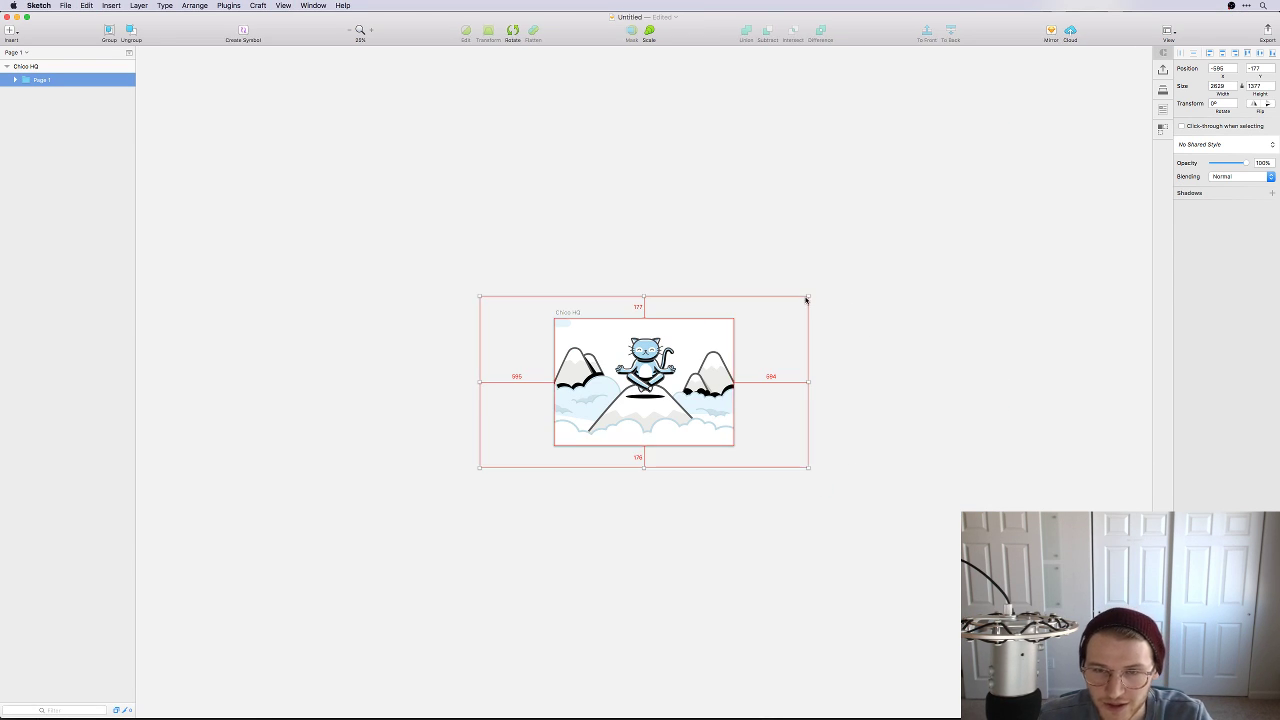
left_click_drag(808, 296, 703, 375)
key("super+0")
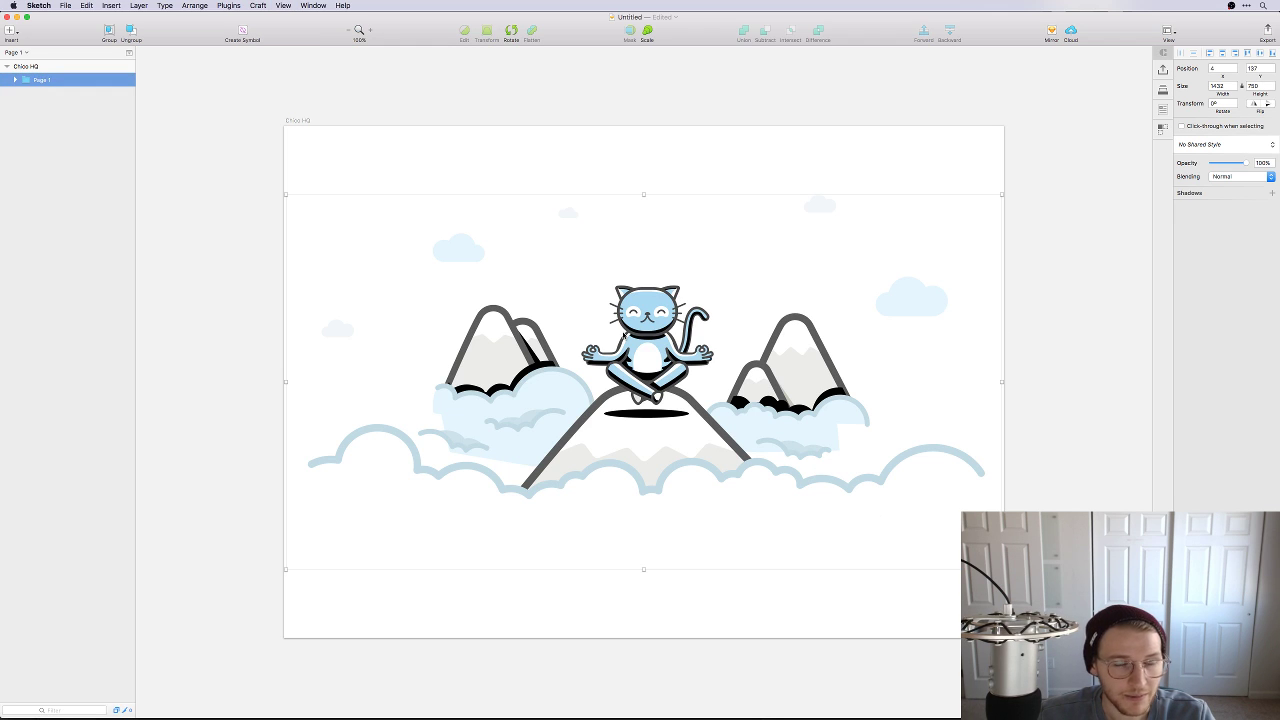
Step: Ungroup the outer Page 1 group of the pasted illustration
key("shift+super+g")
left_click(486, 219)
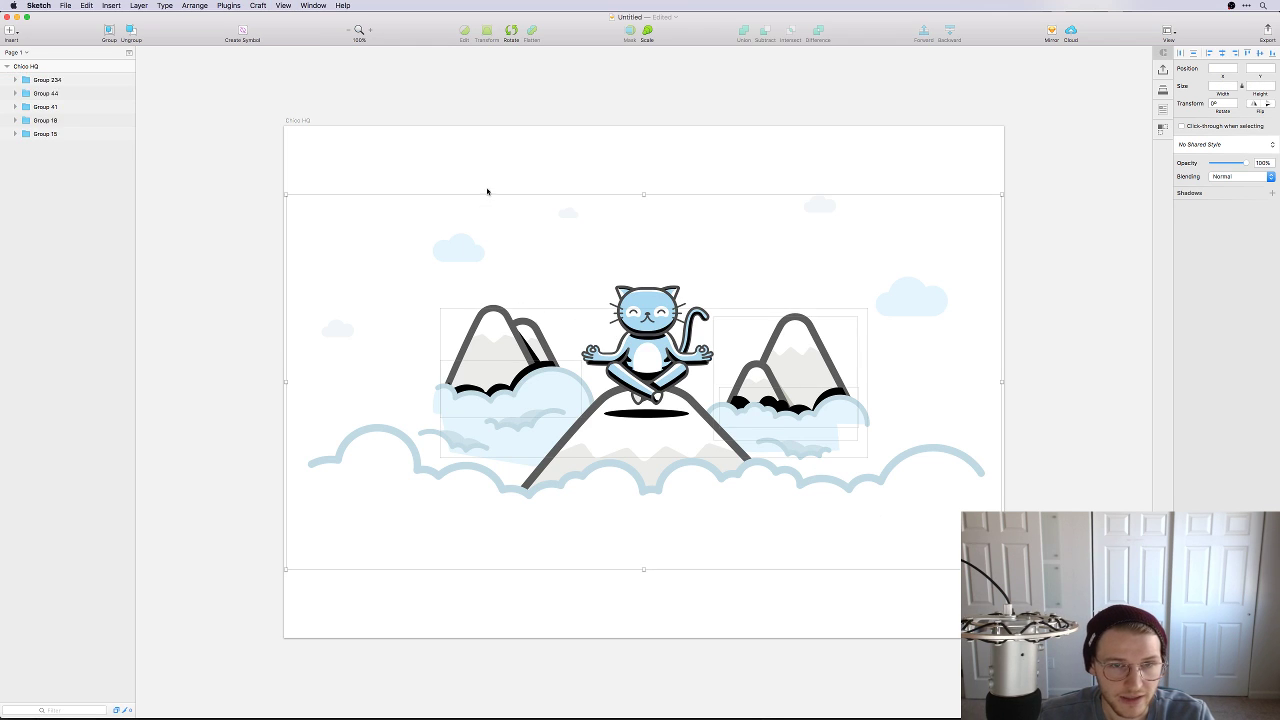
left_click(489, 196)
key("super+c")
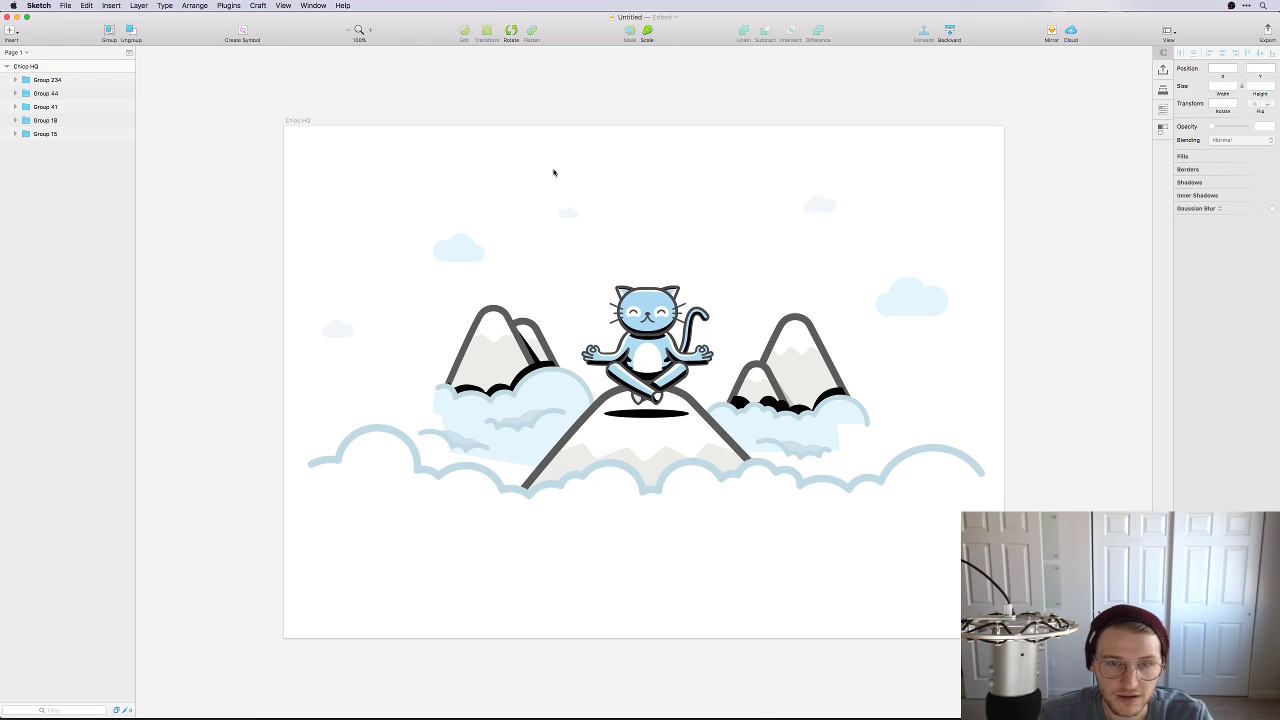
Step: Try ungrouping Group 234, look through its loose layers, and undo the ungrouping
key("Right")
key("Right")
key("Right")
key("Right")
key("Up")
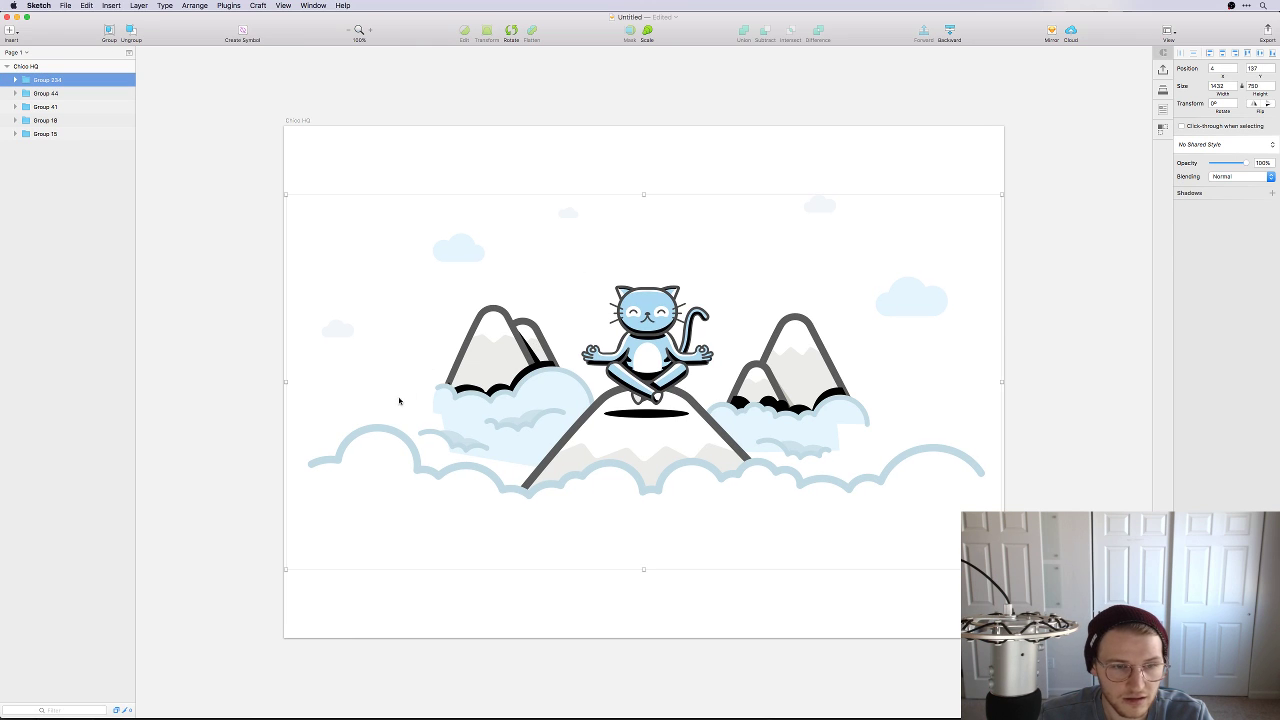
key("shift+super+g")
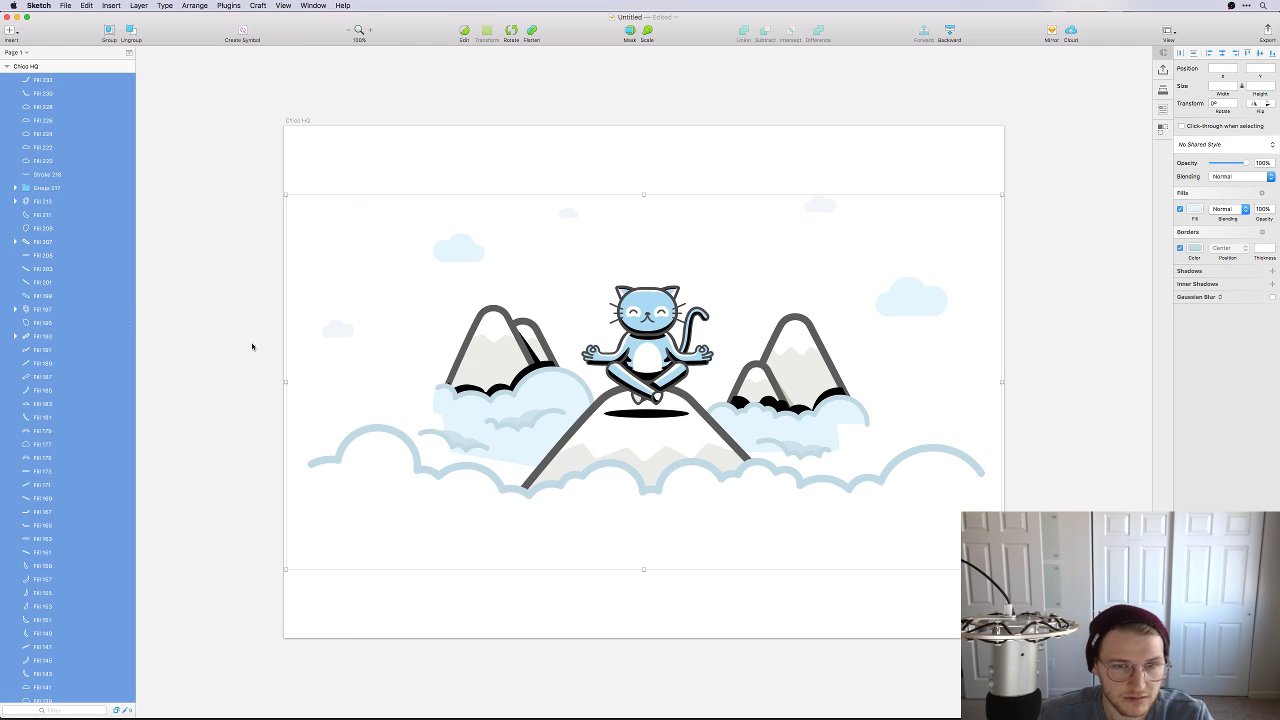
scroll(72, 447, "down", 10)
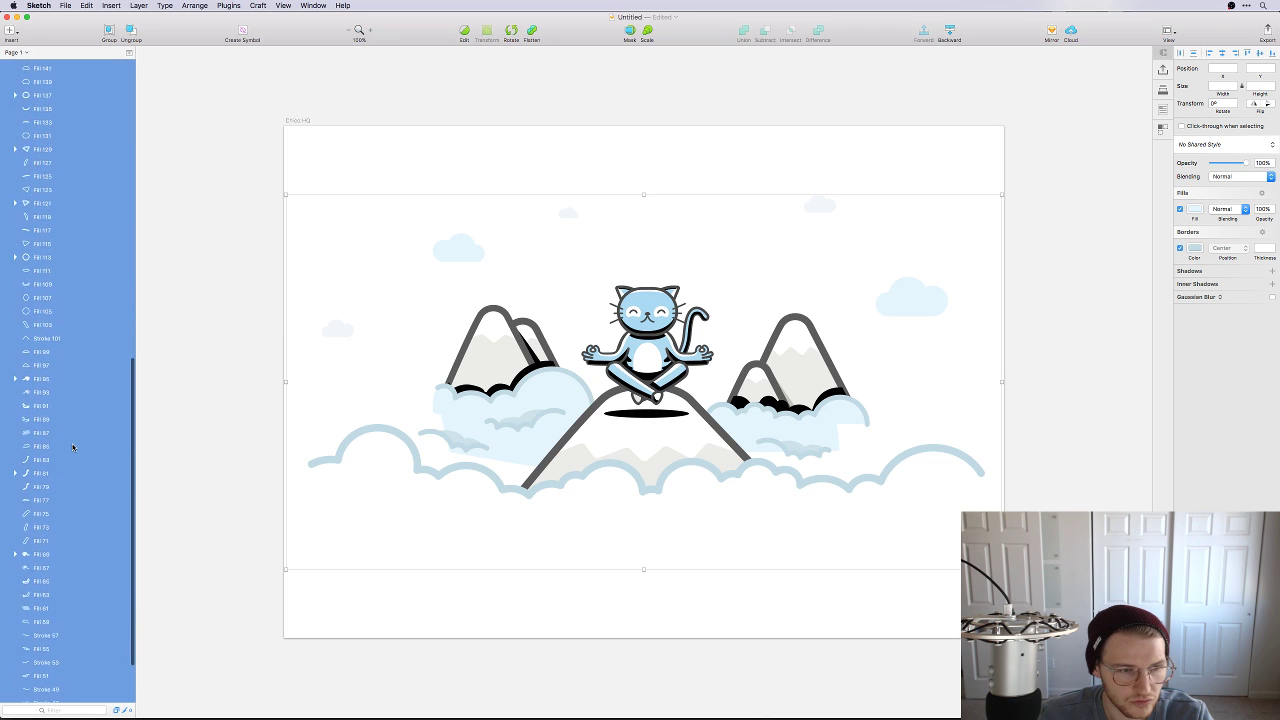
key("super+z")
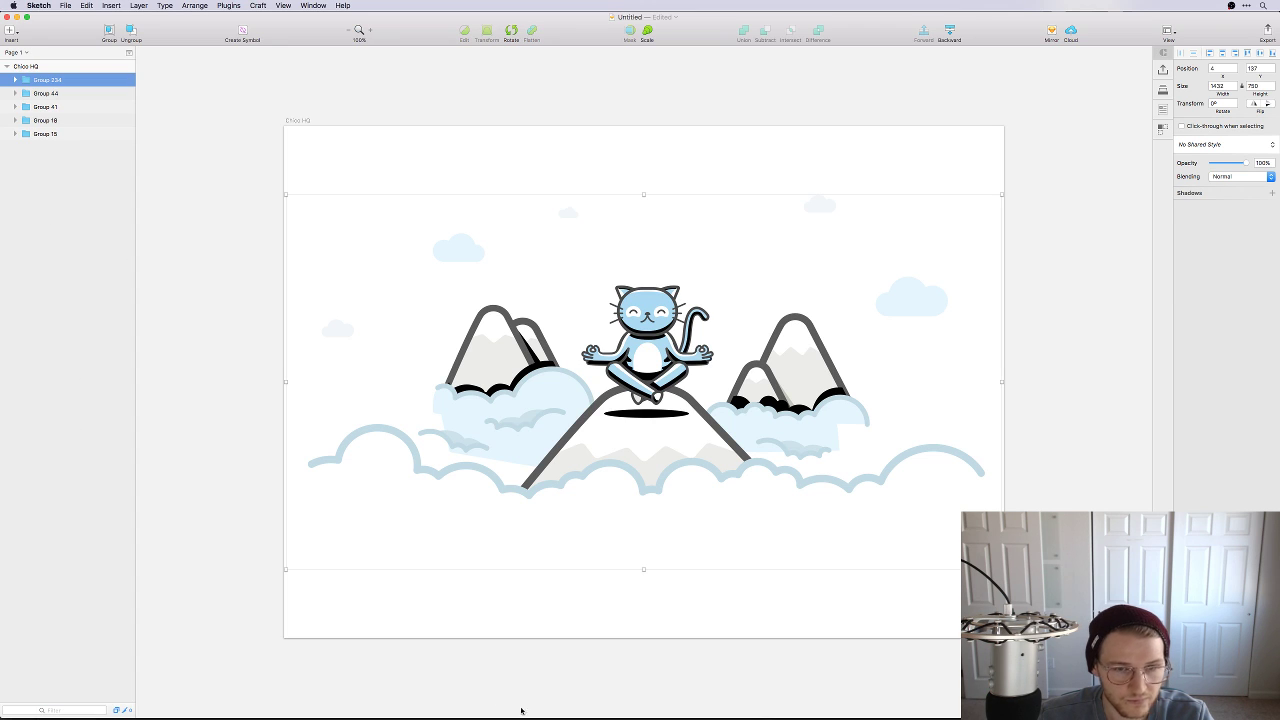
Step: Ungroup Group 217, the foreground cloud inside Group 234, and delete its Clip 216 mask layer
left_click(520, 708)
double_click(612, 503)
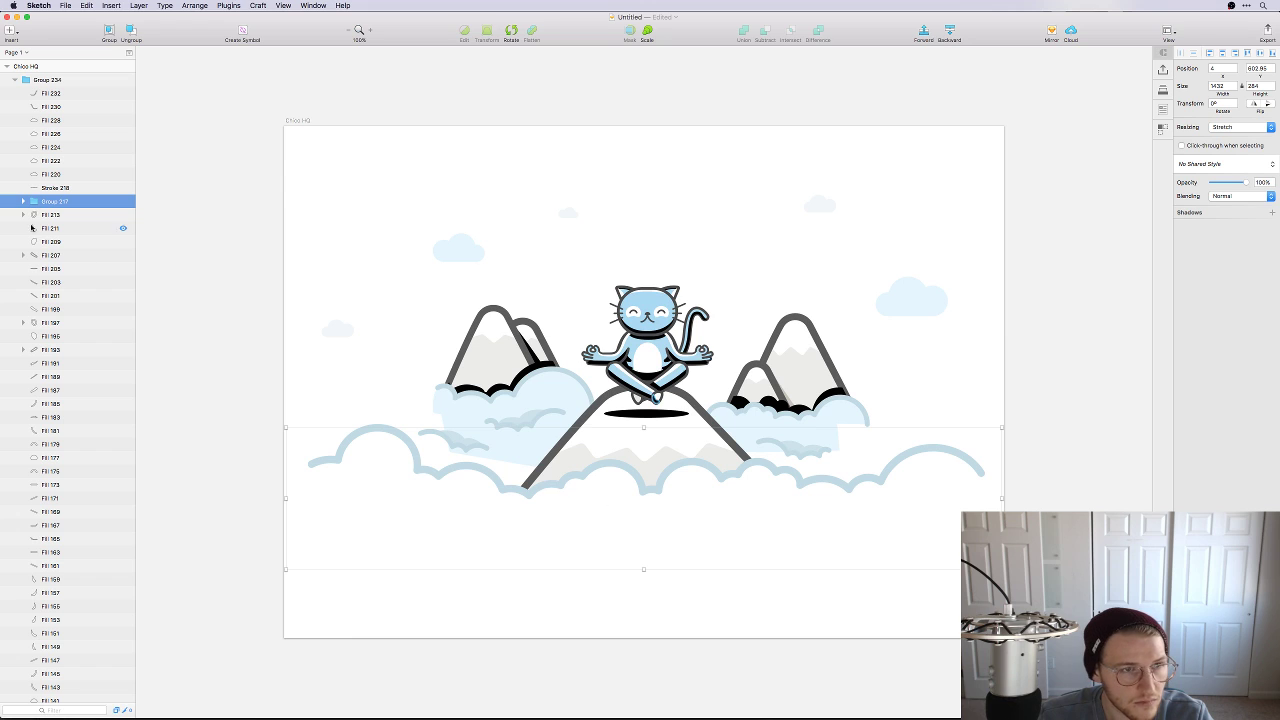
key("super+shift+g")
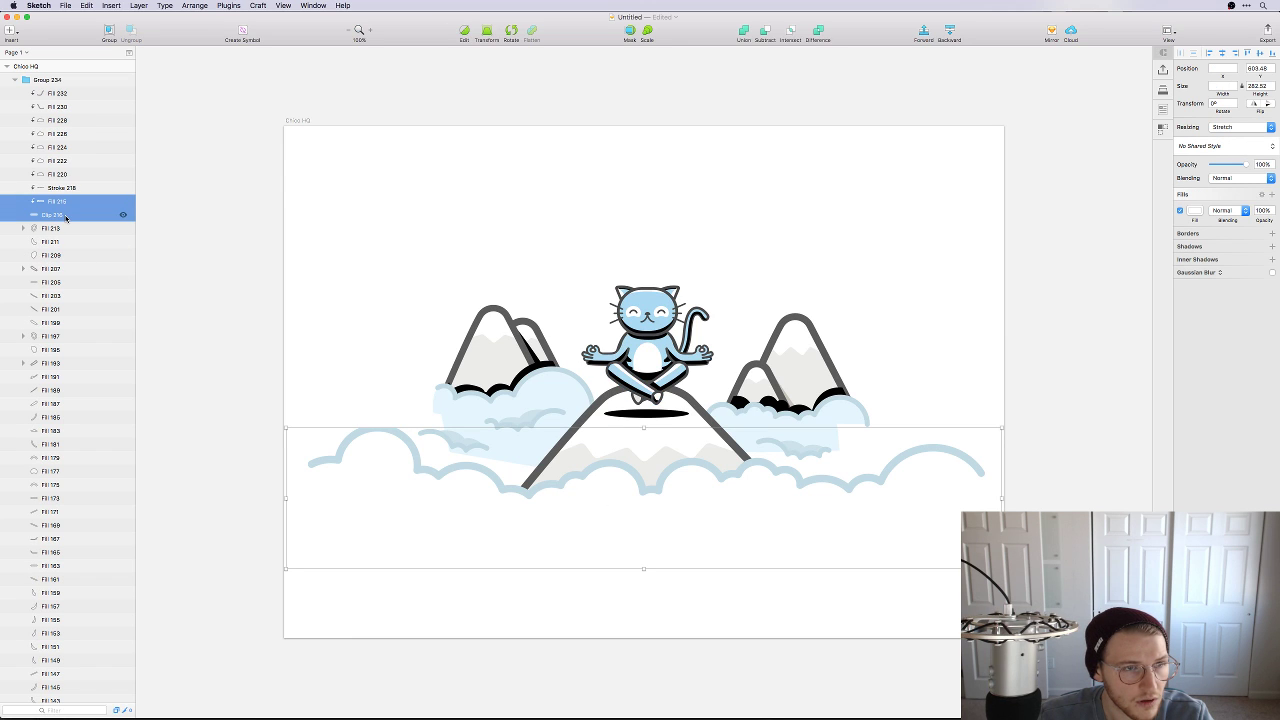
left_click(66, 216)
key("Delete")
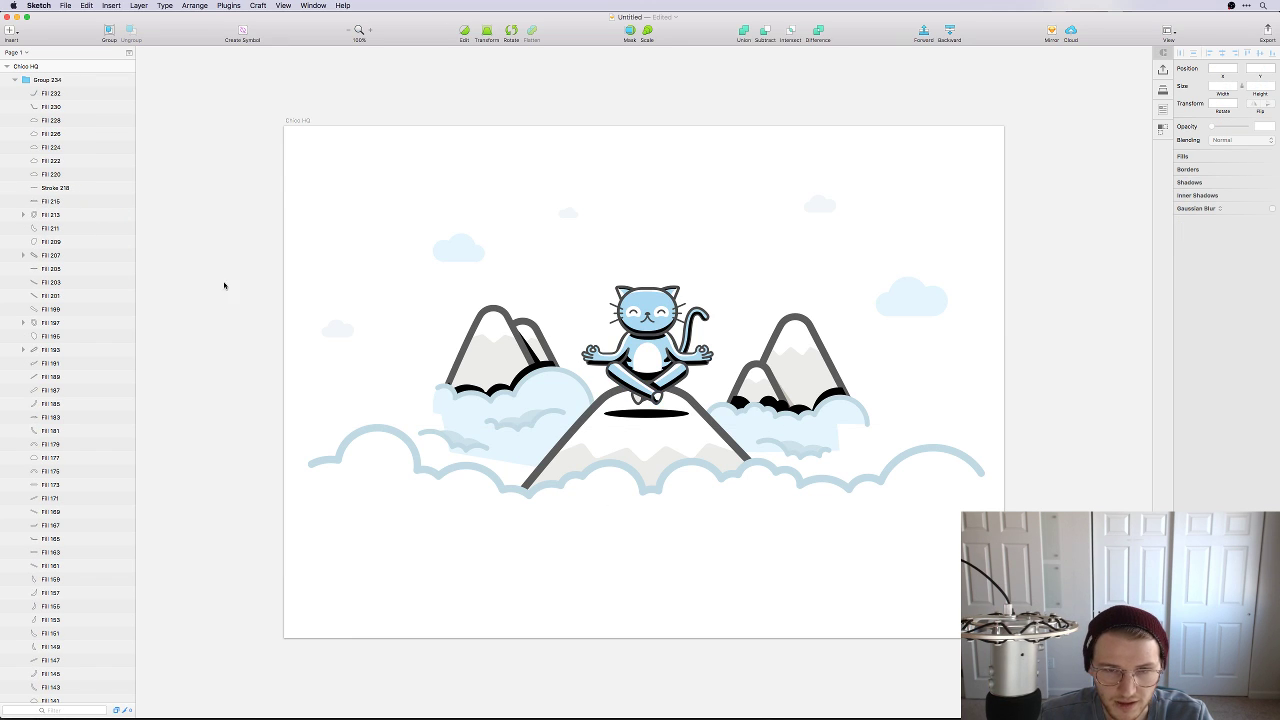
Step: Delete the clip mask layer from Group 44, the shadow behind the left-hand cloud, and ungroup what remains
scroll(84, 205, "down", 10)
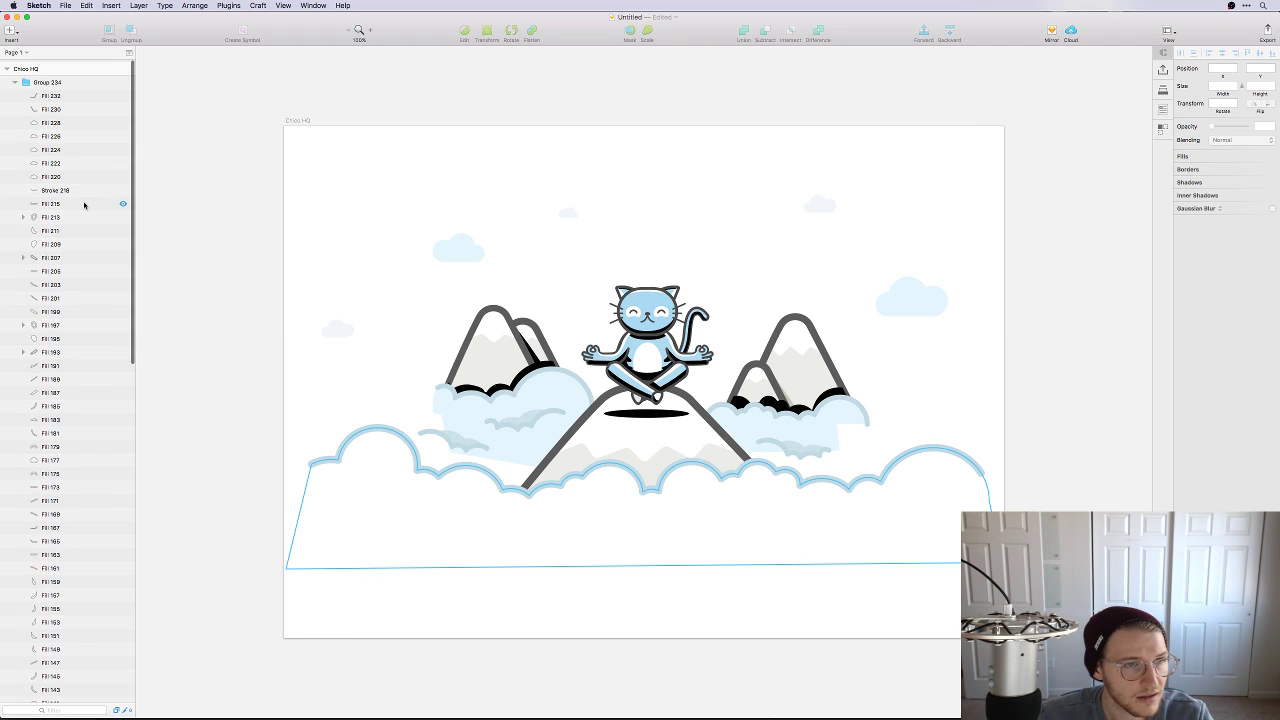
scroll(85, 209, "down", 1)
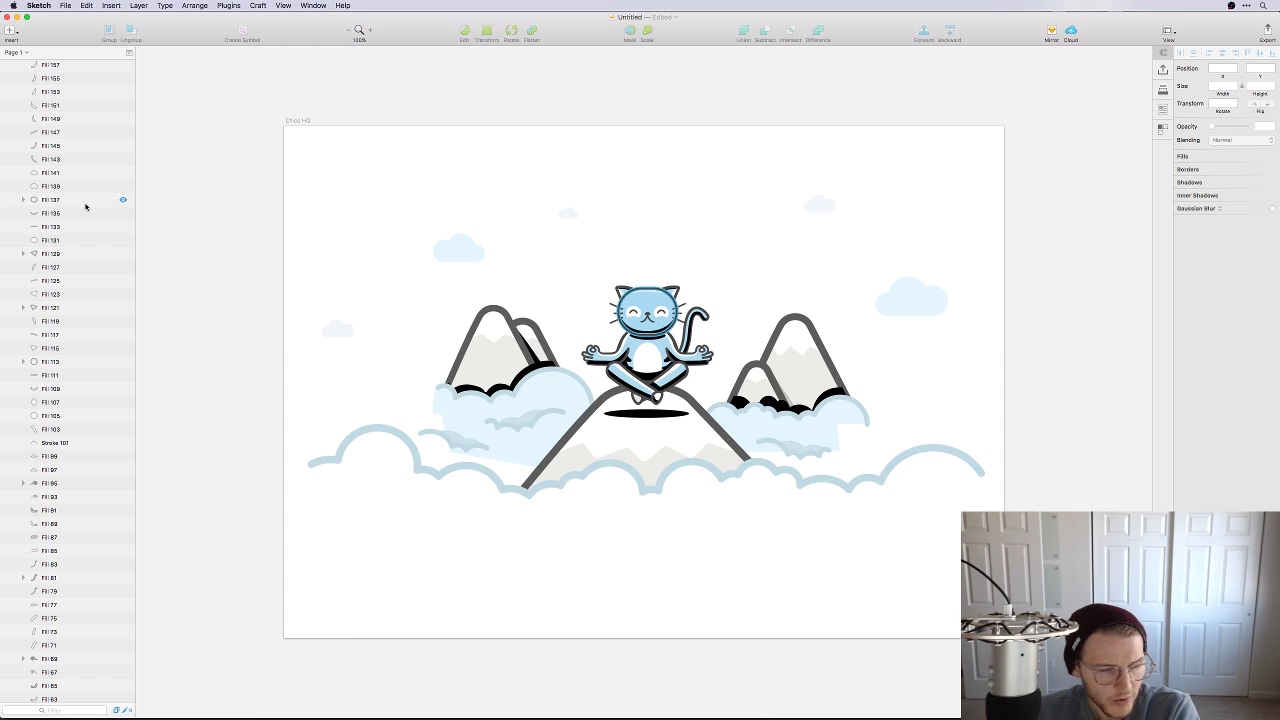
scroll(85, 206, "down", 5)
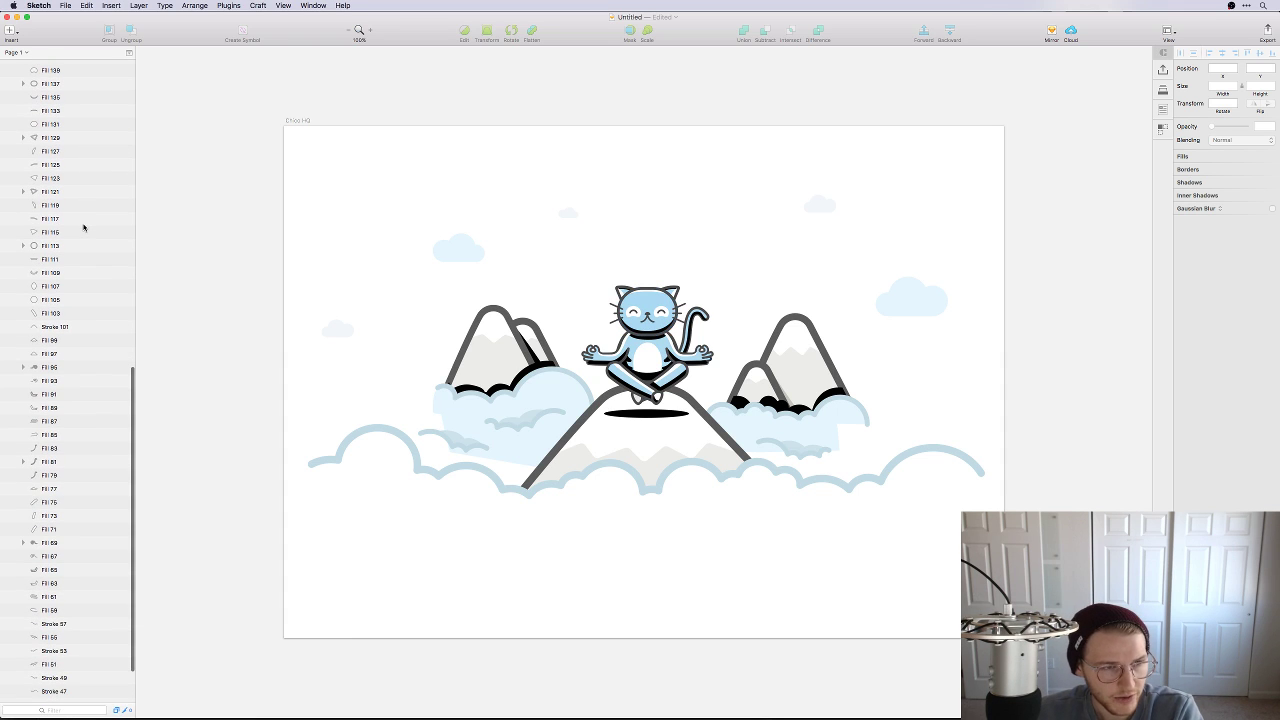
scroll(74, 300, "down", 3)
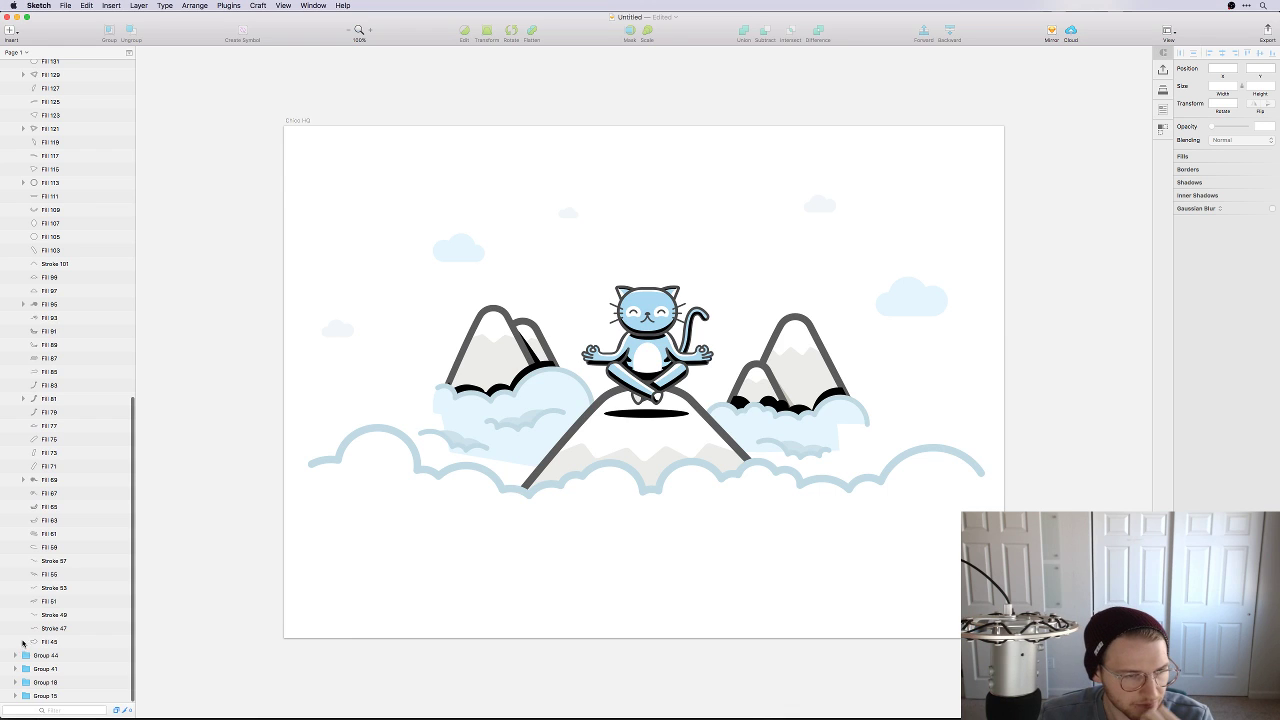
left_click(17, 655)
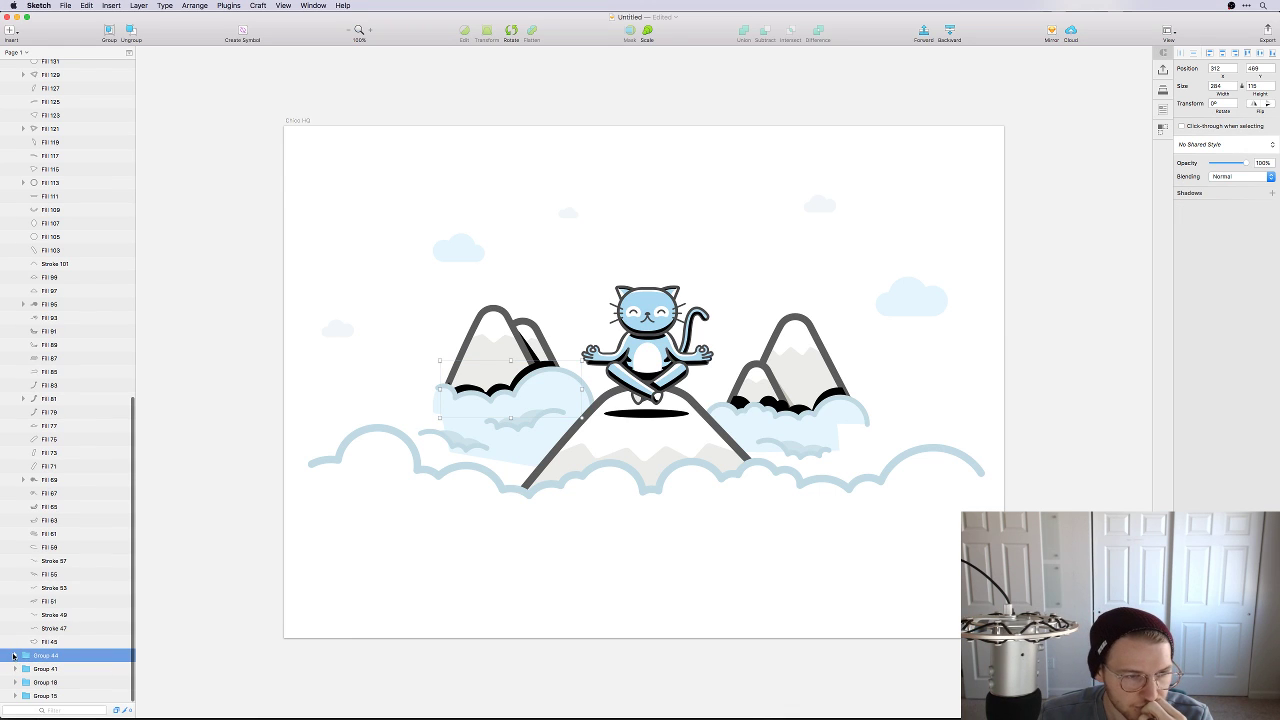
left_click(14, 655)
left_click(50, 675)
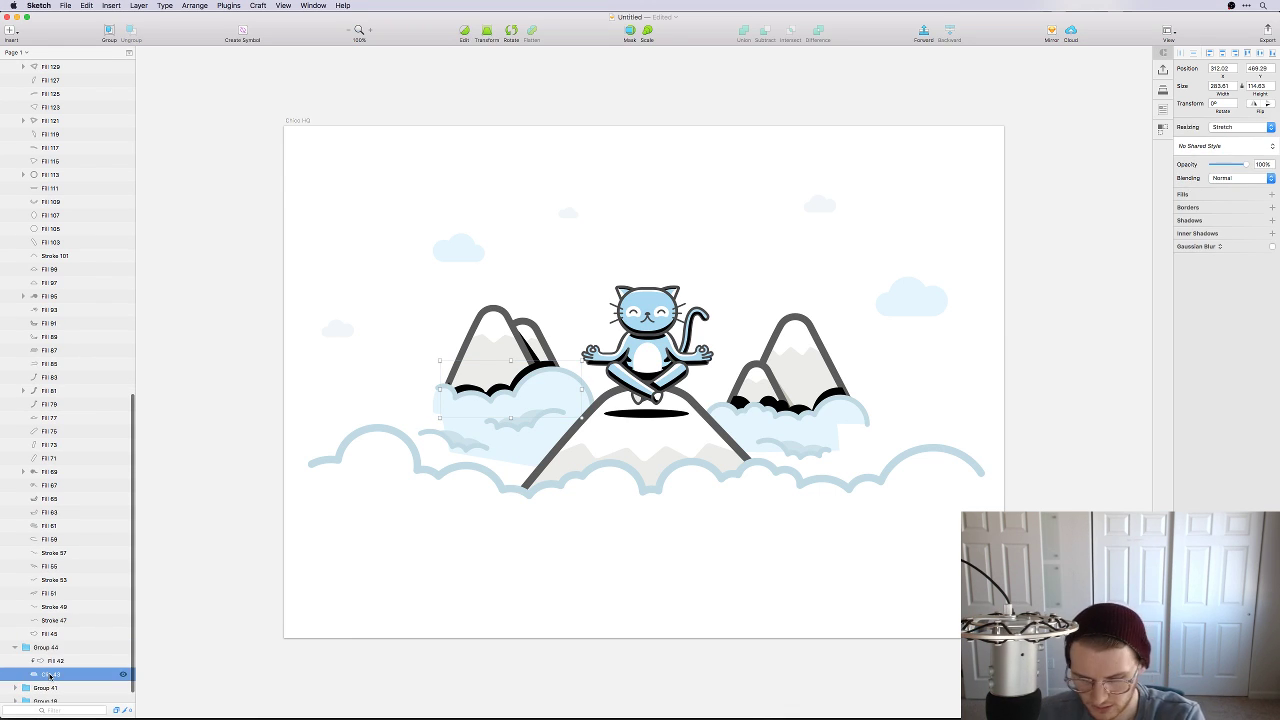
key("Delete")
left_click(49, 649)
key("shift+super+g")
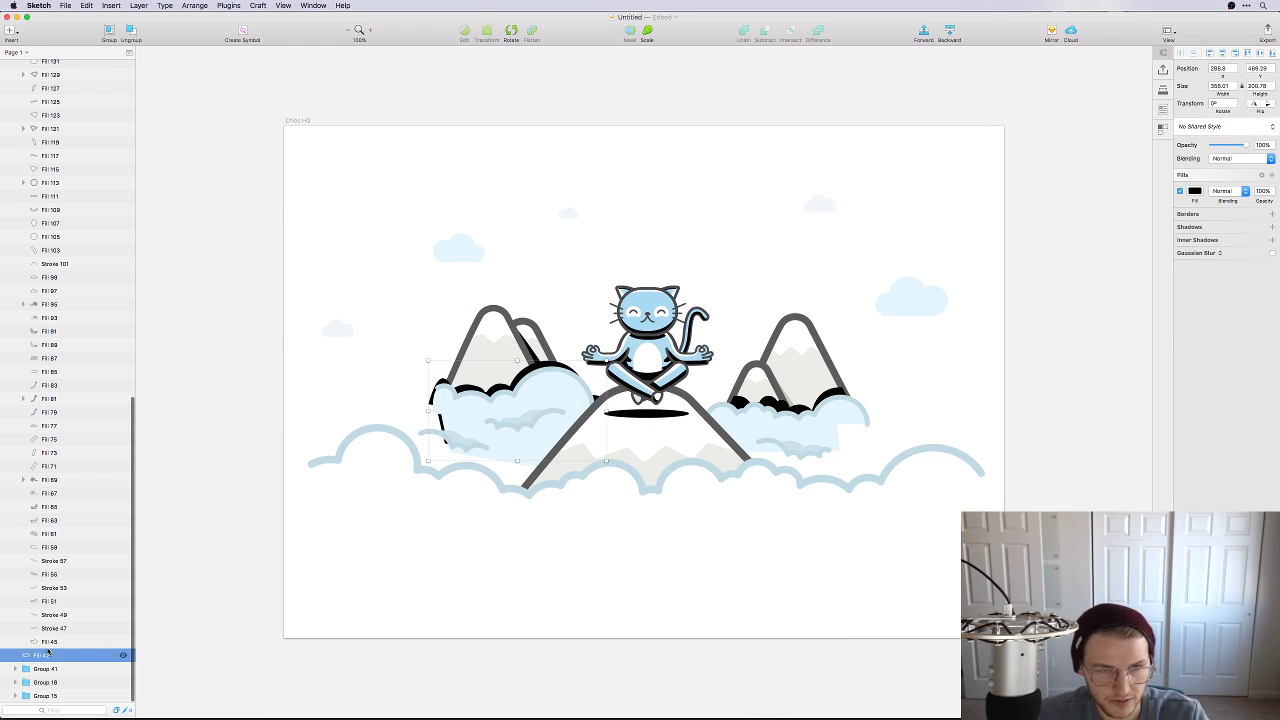
Step: Ungroup Group 41 and the nested Group 22 that holds the right-hand cloud
left_click(42, 668)
key("shift+super+g")
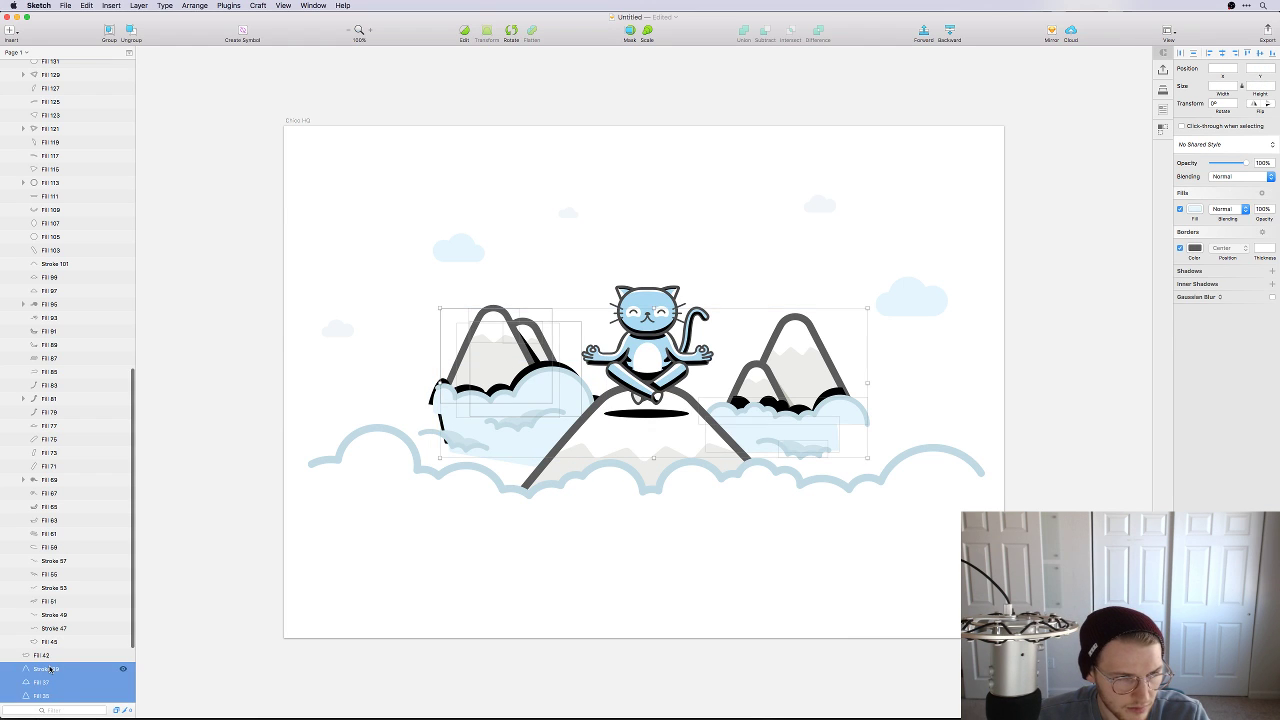
scroll(50, 660, "down", 1)
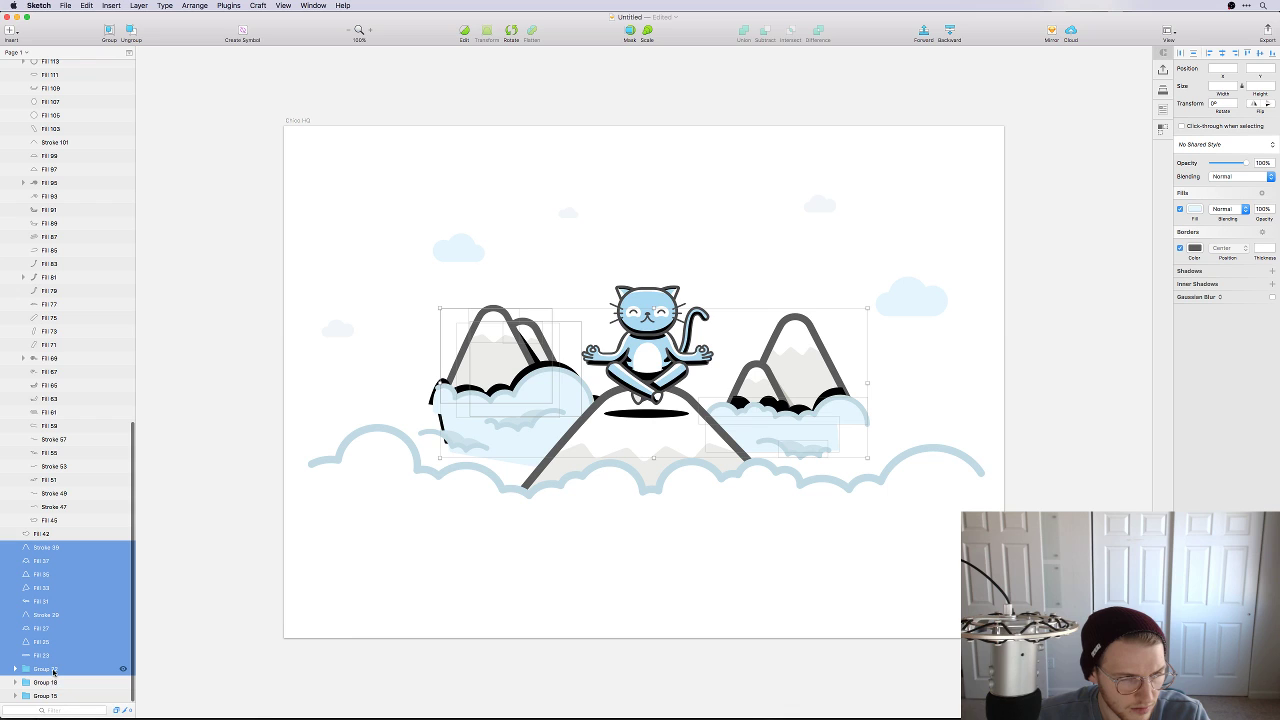
left_click(65, 670)
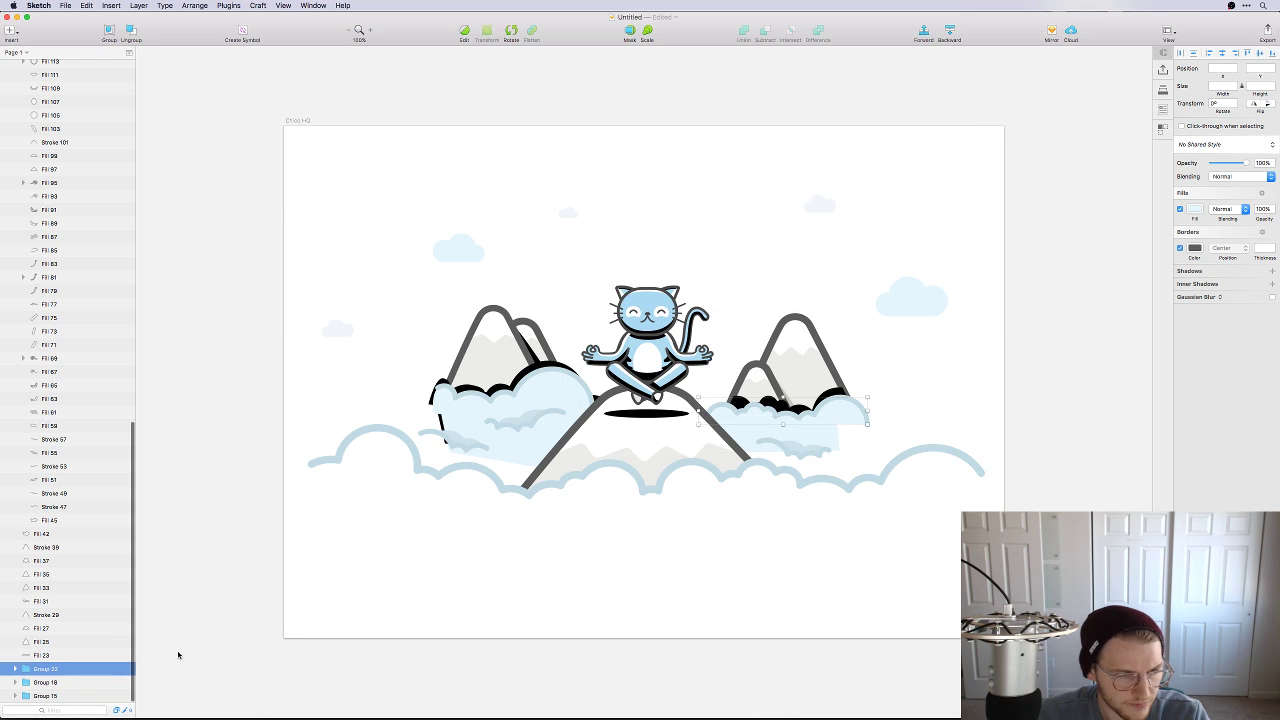
key("shift+super+g")
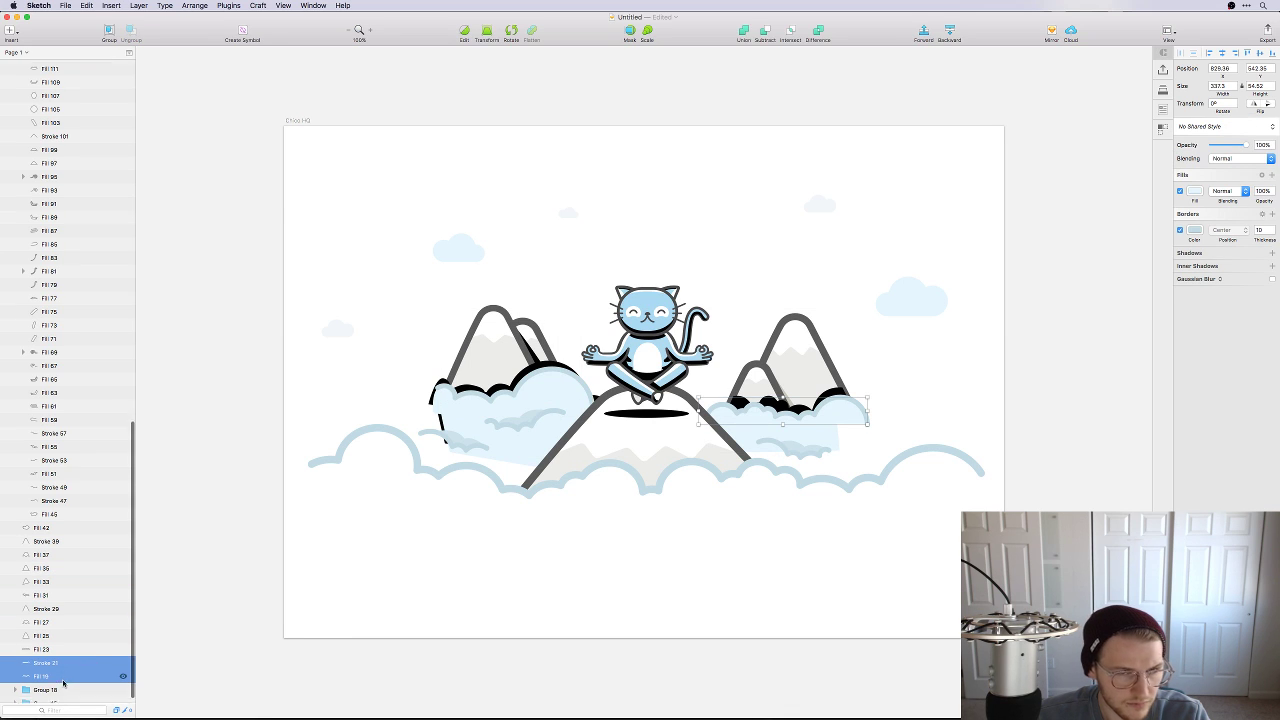
Step: Ungroup Group 18, the shadow behind the right-hand cloud, and delete its Clip 17 mask layer
scroll(69, 675, "down", 1)
left_click(69, 675)
key("shift+super+g")
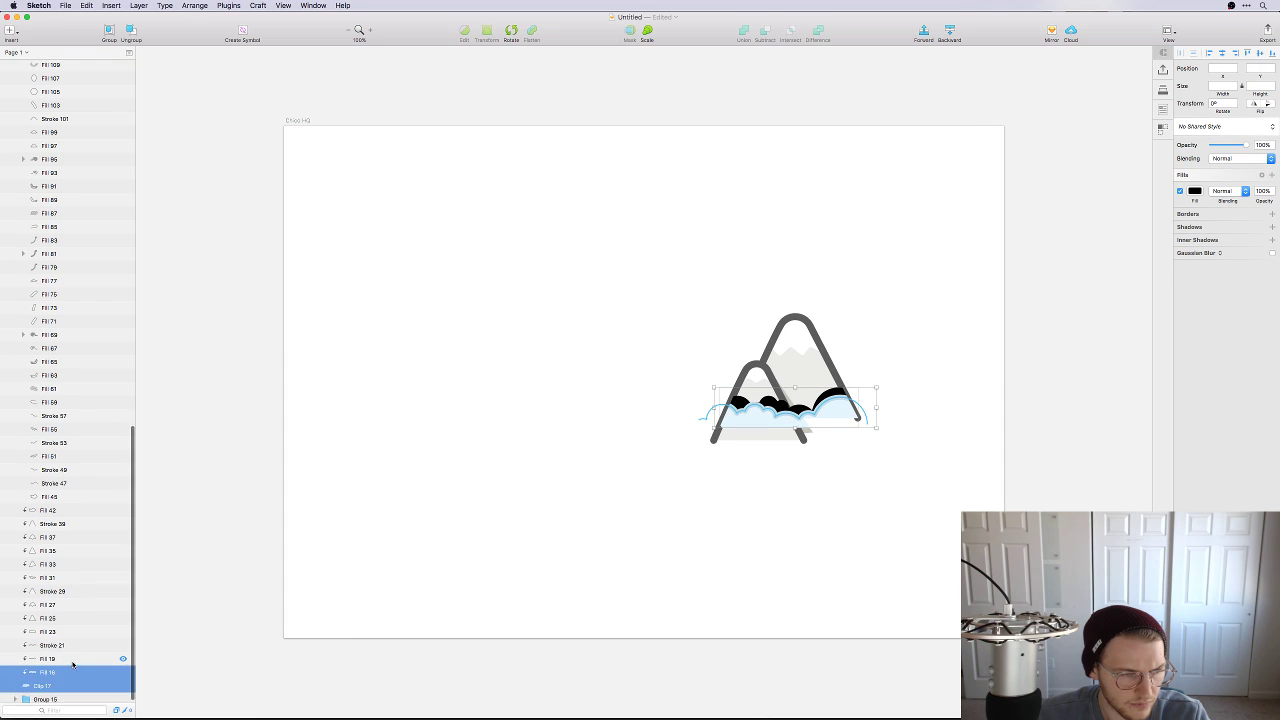
left_click(62, 685)
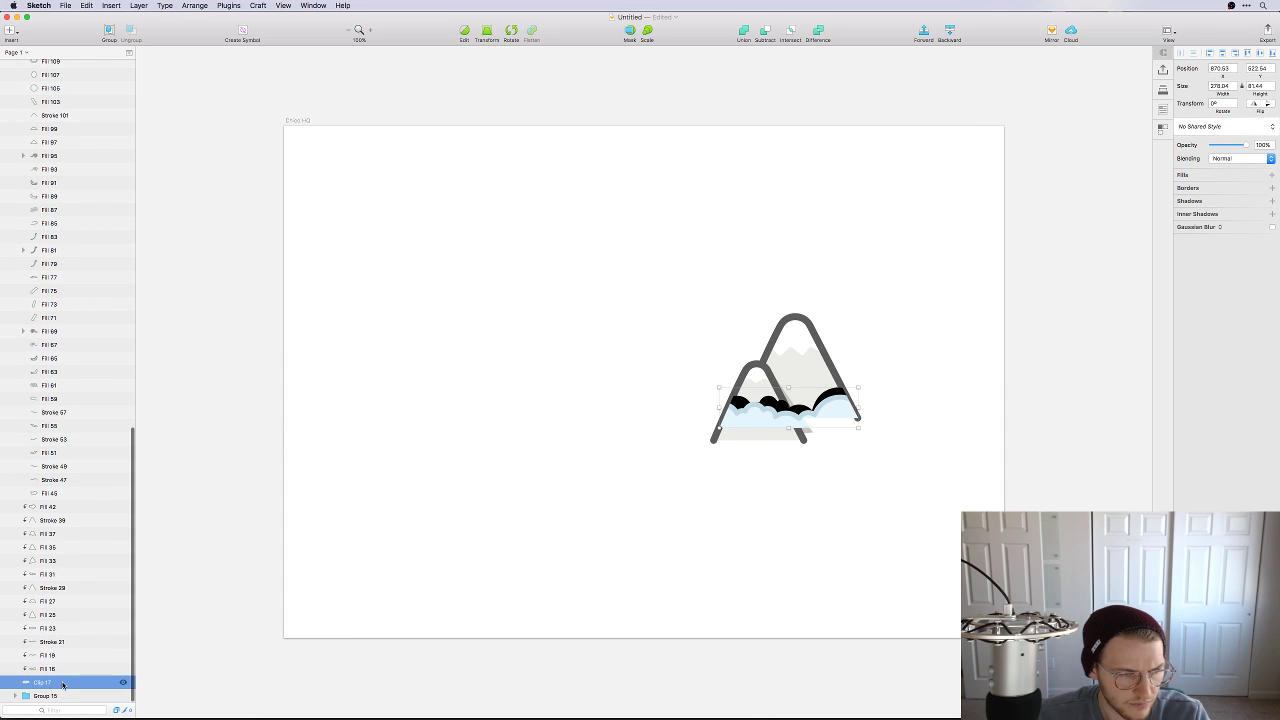
key("BackSpace")
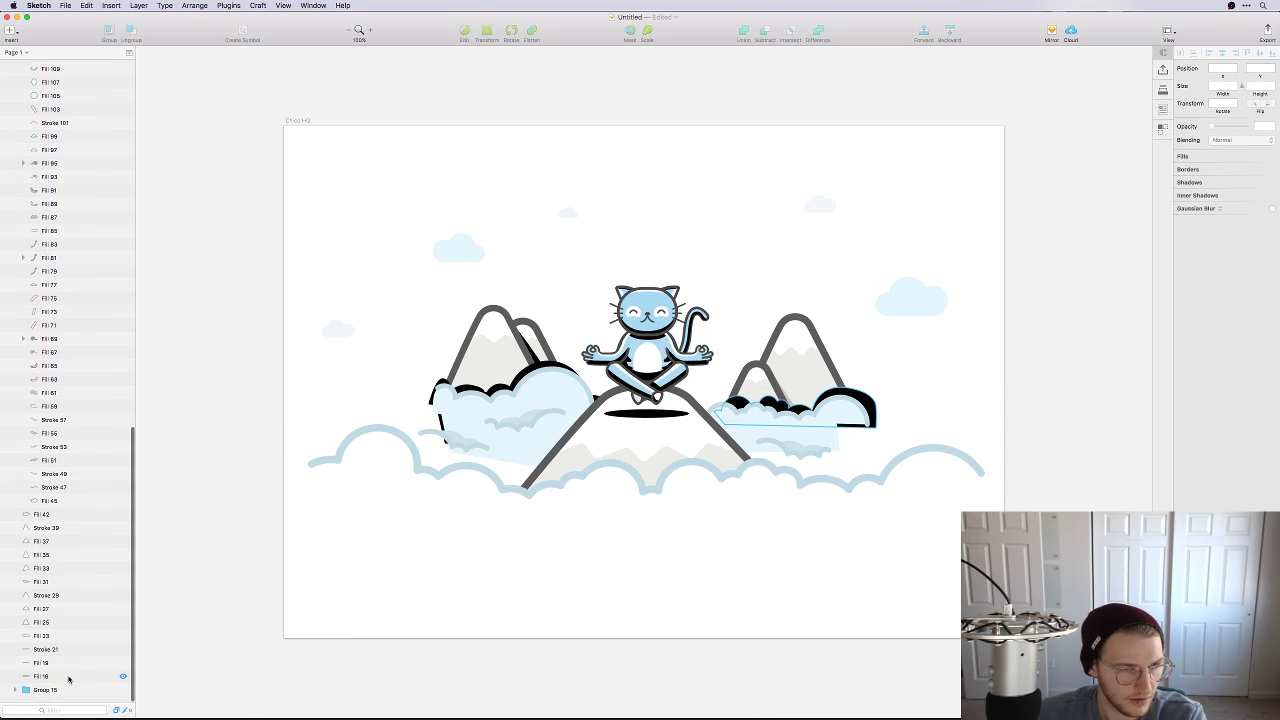
Step: Ungroup Group 15, which holds the right-hand mountains, and its parent Group 234 containing the whole illustration
left_click(48, 697)
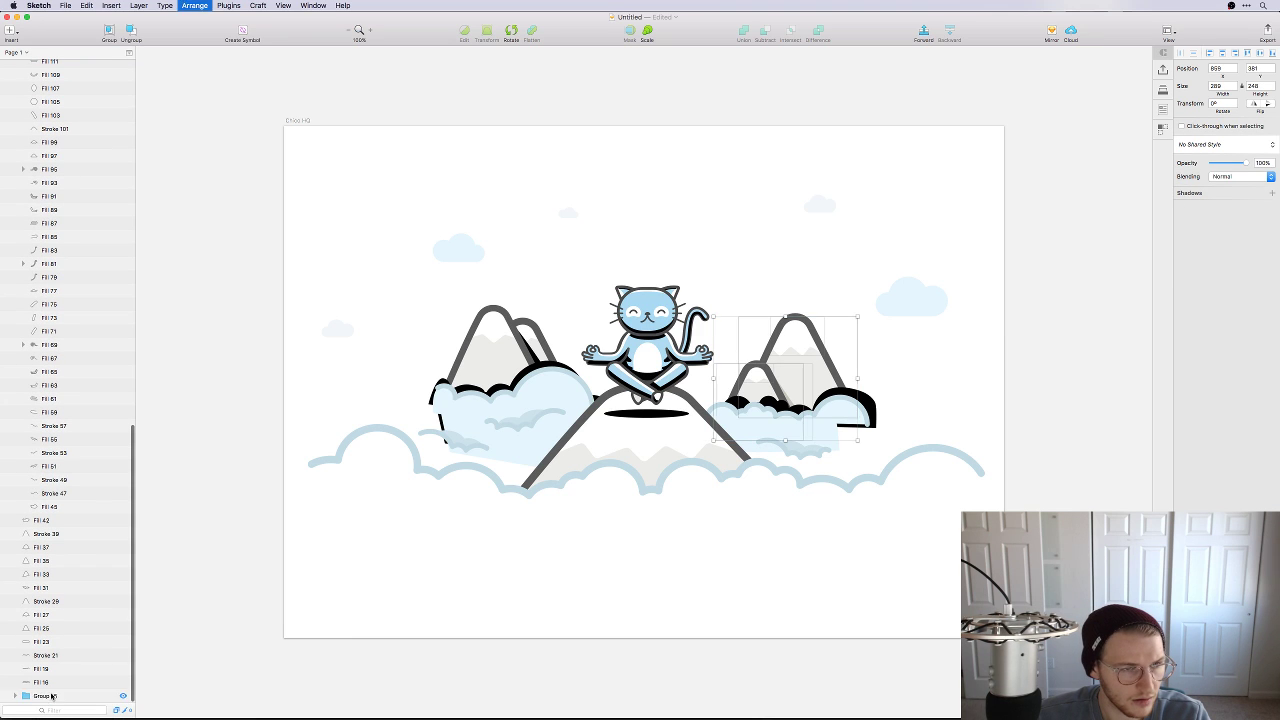
key("super+shift+g")
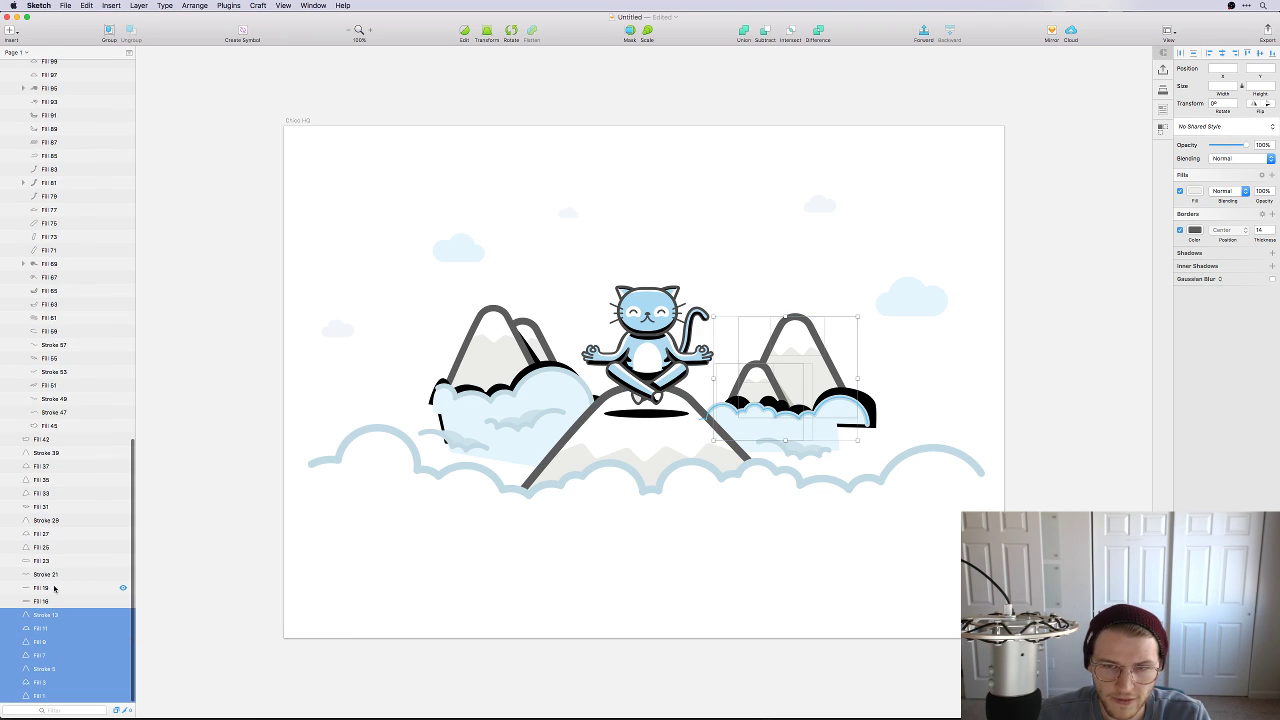
scroll(60, 590, "up", 10)
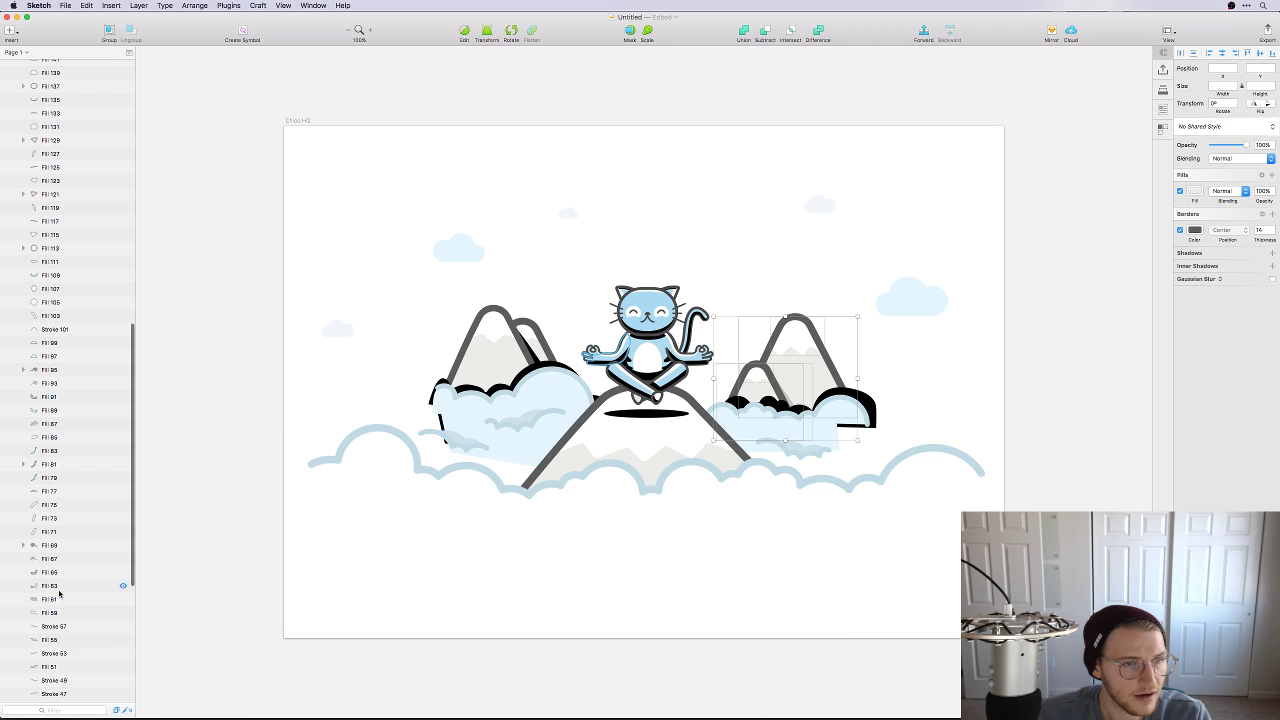
scroll(60, 594, "up", 15)
scroll(60, 594, "up", 10)
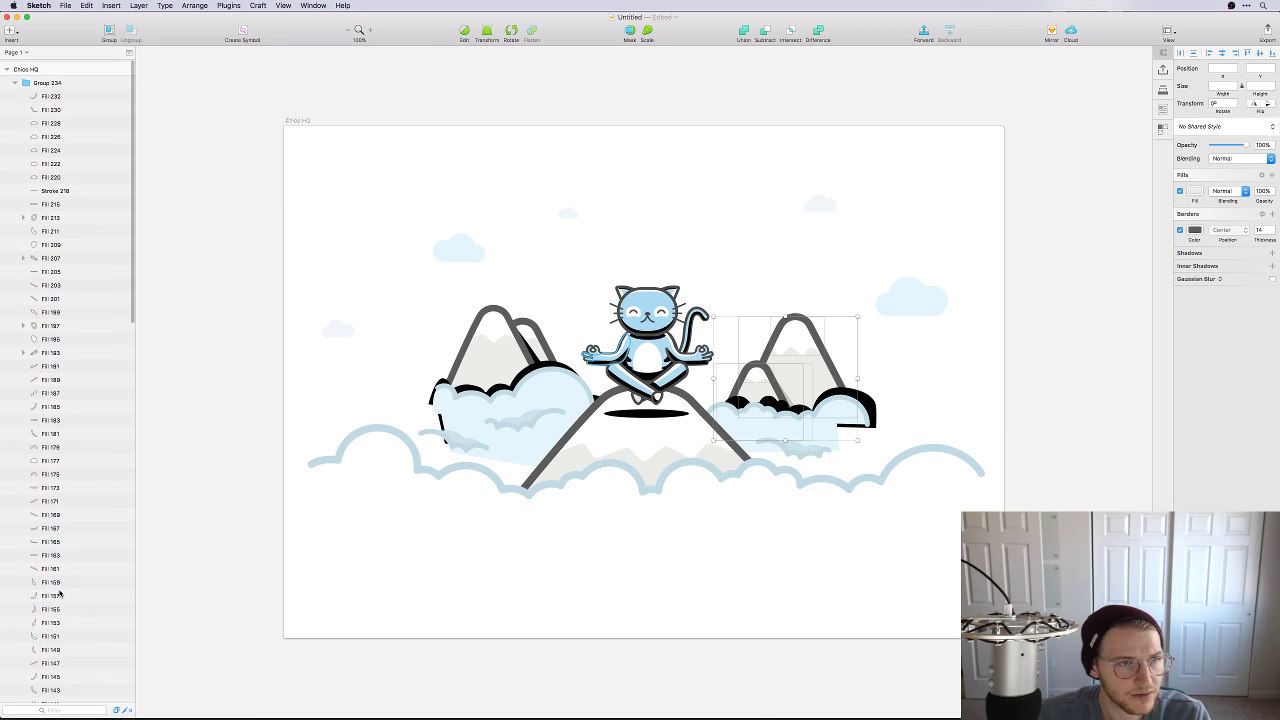
left_click(16, 83)
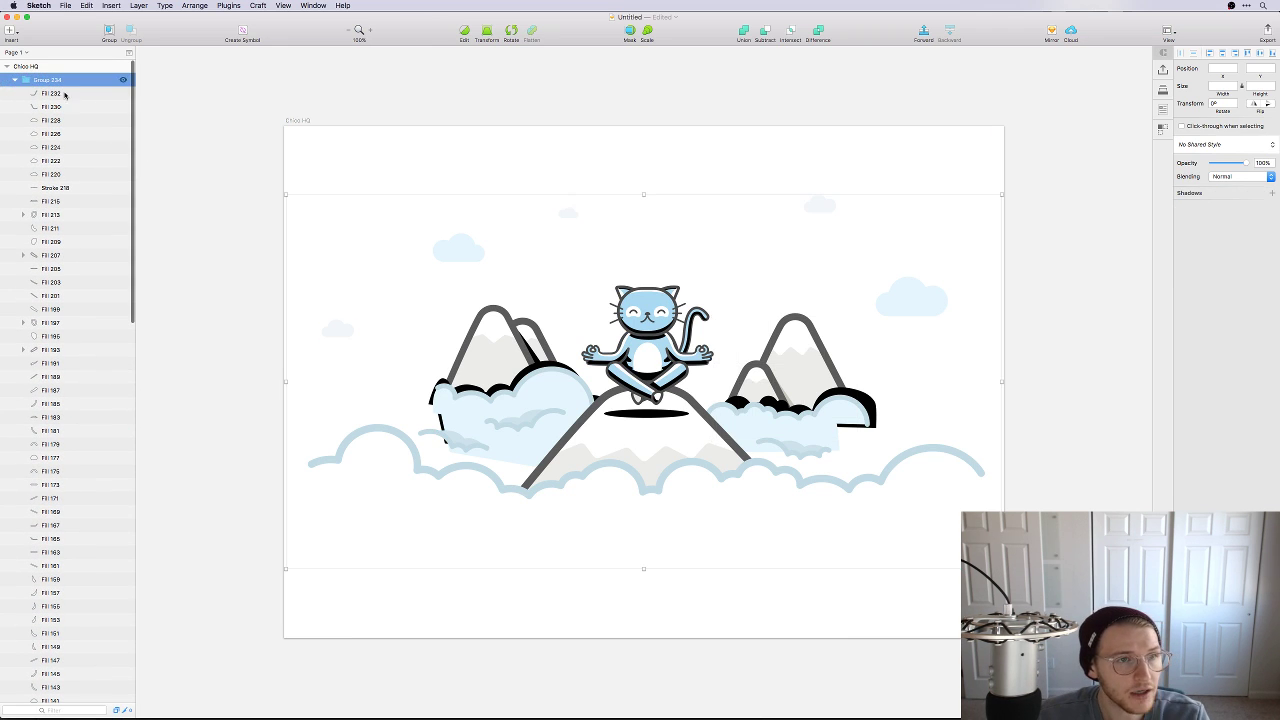
key("super+shift+g")
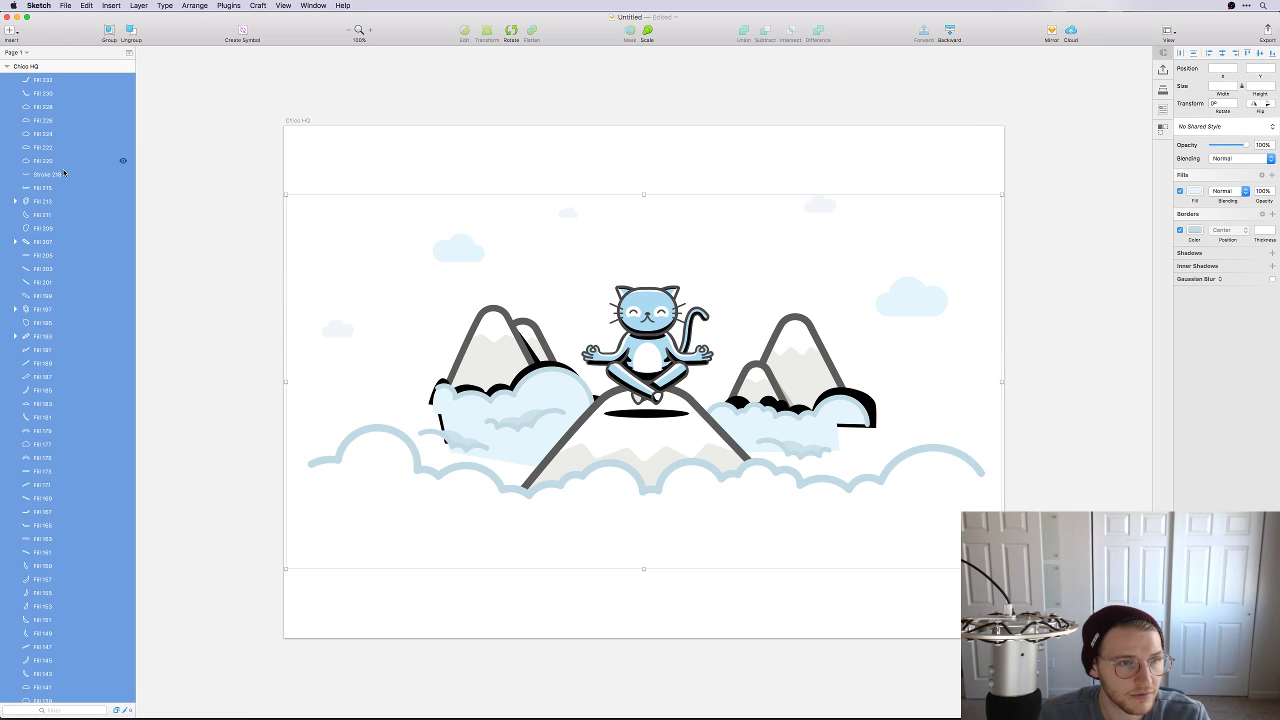
left_click(73, 235)
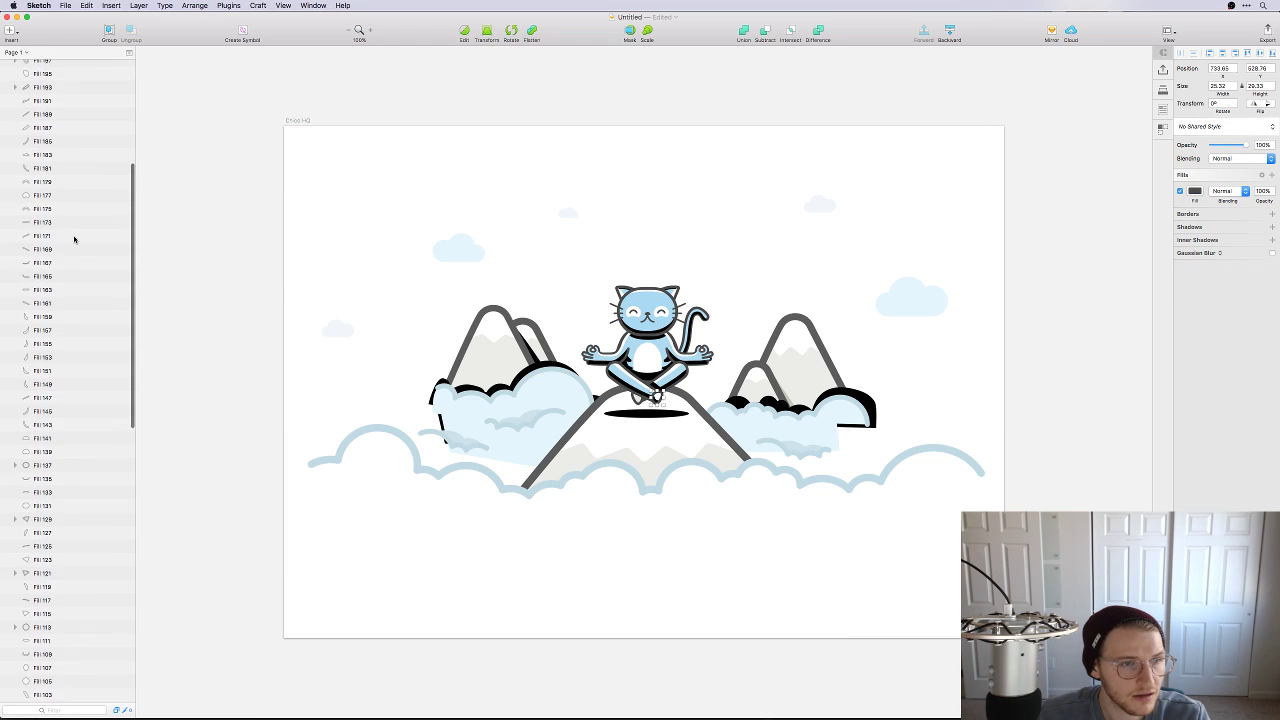
scroll(74, 237, "down", 15)
scroll(74, 238, "down", 8)
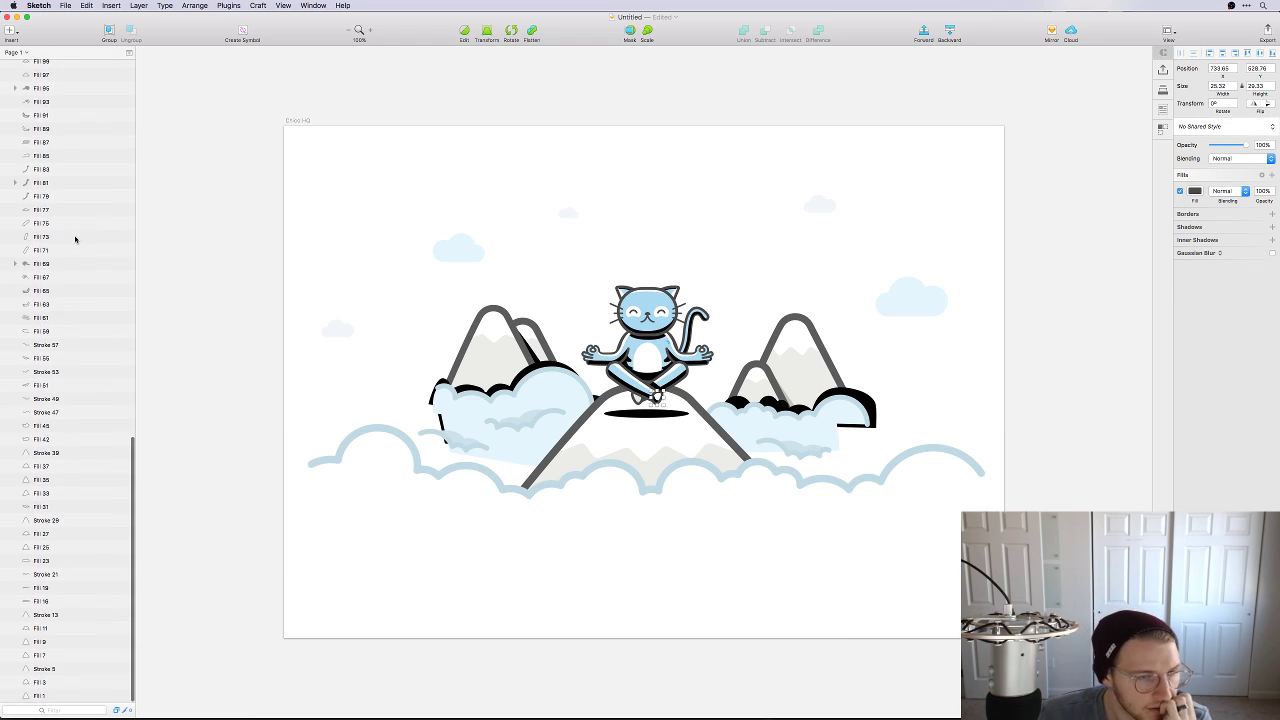
scroll(74, 238, "up", 20)
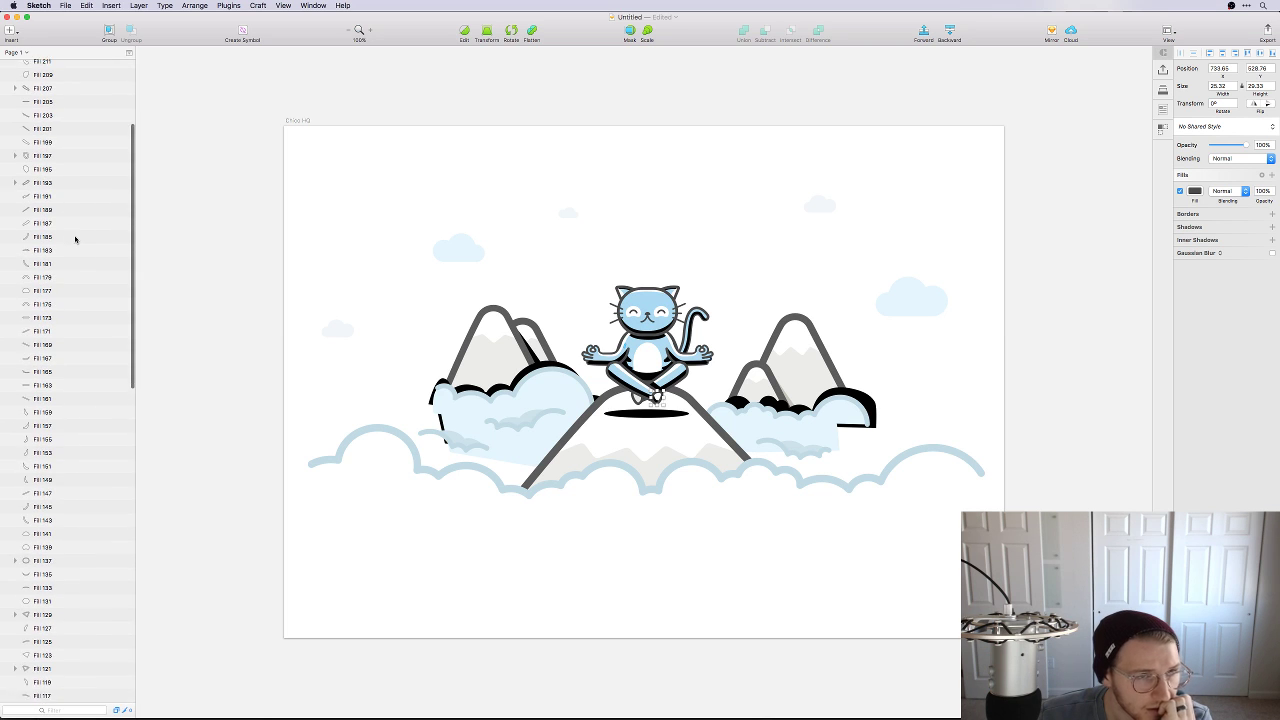
key("v")
left_click(457, 287)
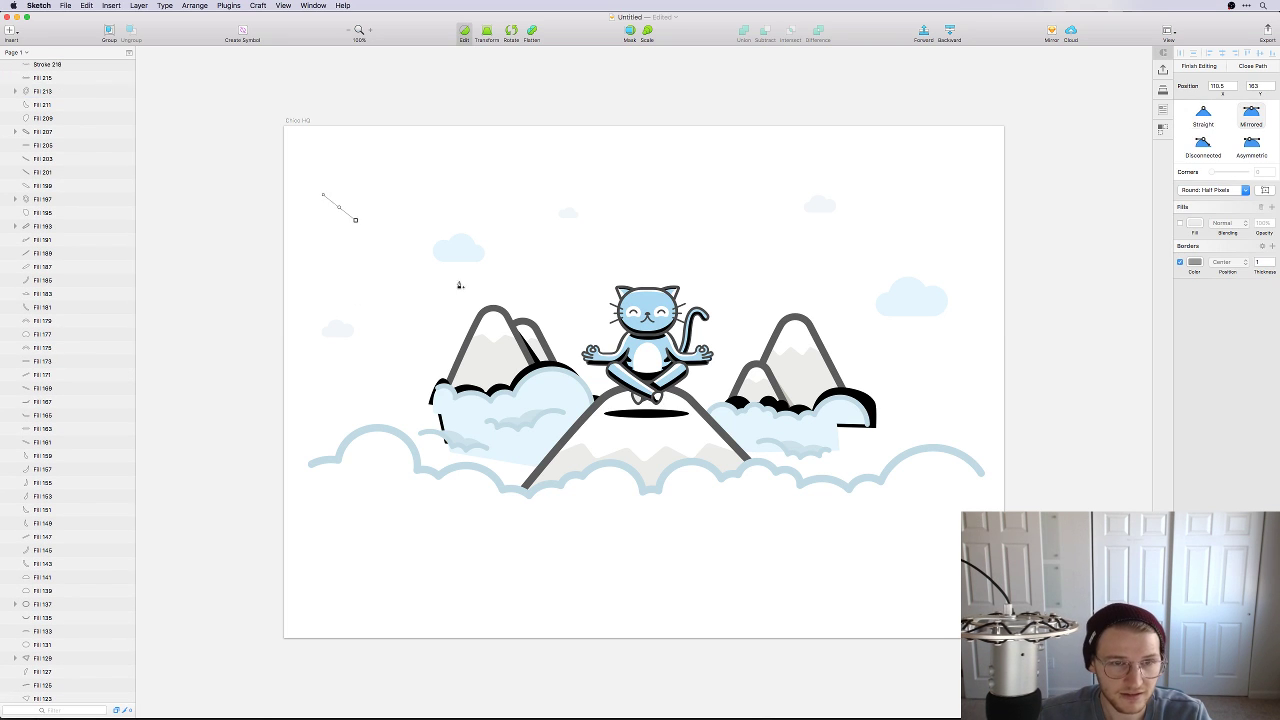
key("Escape")
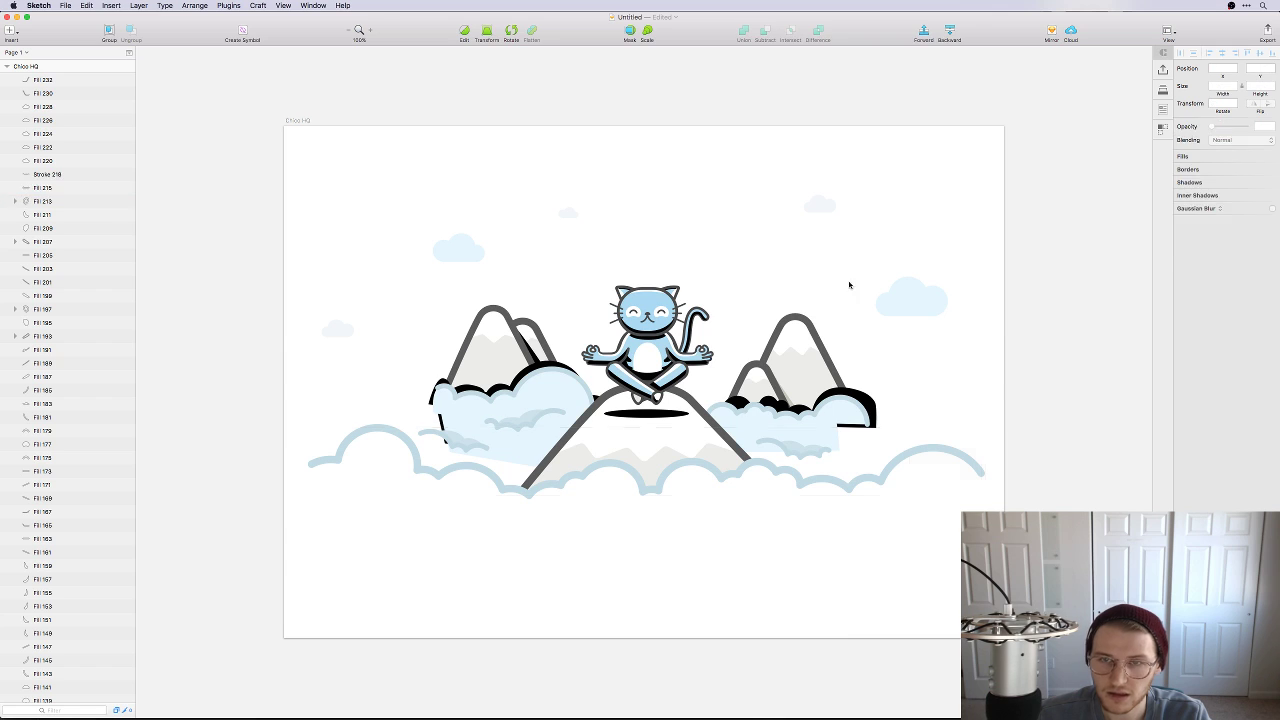
Step: Remove all the artwork from the Chico HQ artboard and switch to Illustrator
left_click_drag(986, 600, 321, 173)
key("super+x")
key("super+Tab")
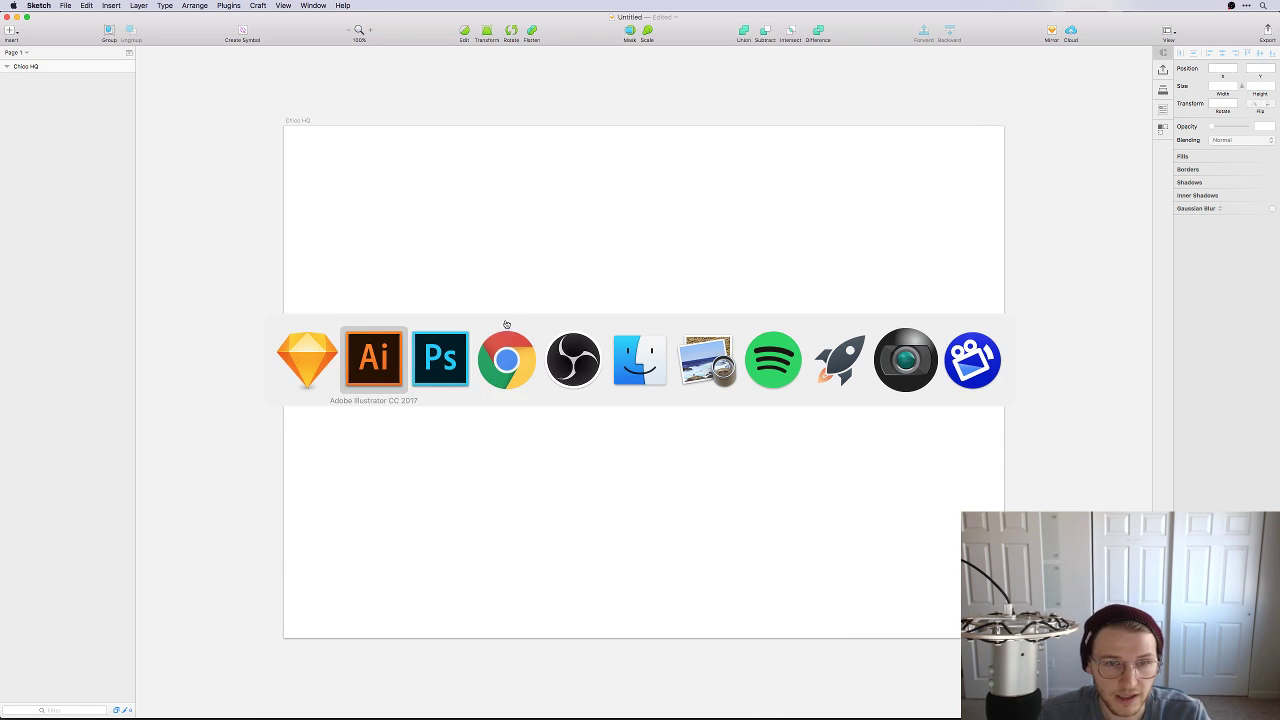
left_click(373, 362)
Step: Select the whole hero illustration including the sun in Illustrator, then copy and paste it into Sketch's Chico HQ artboard
key("super+v")
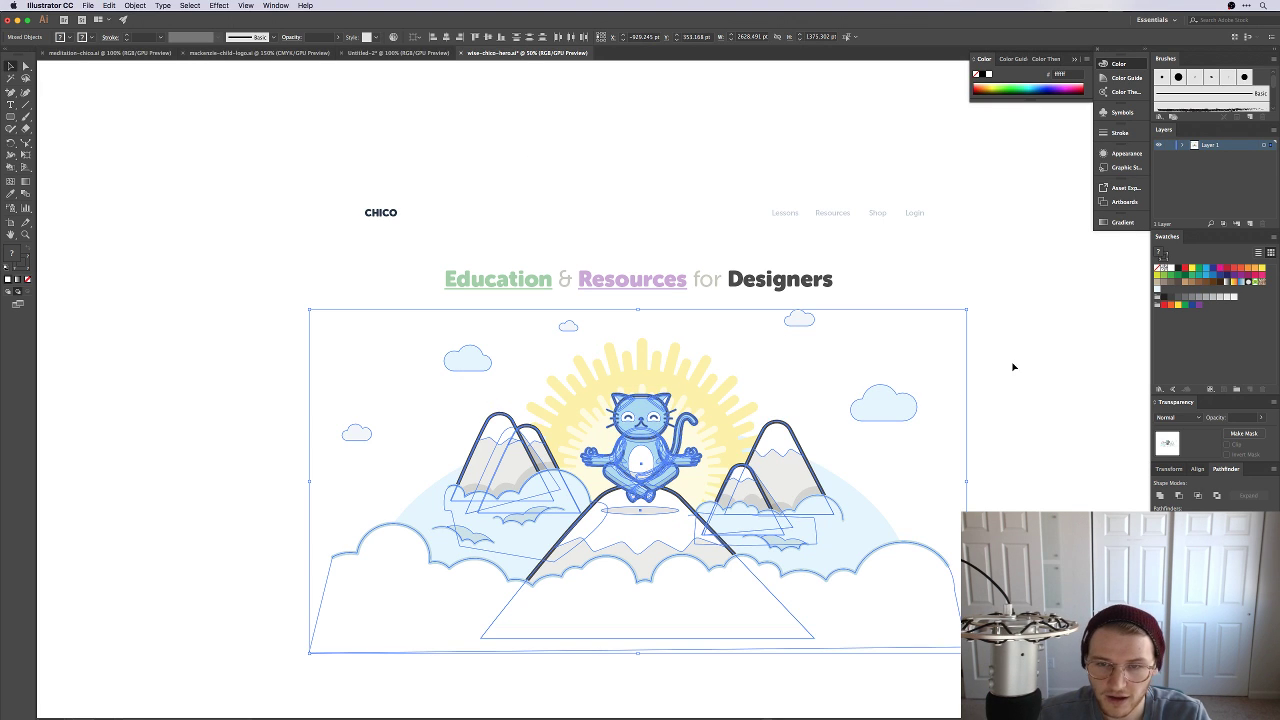
left_click(917, 520)
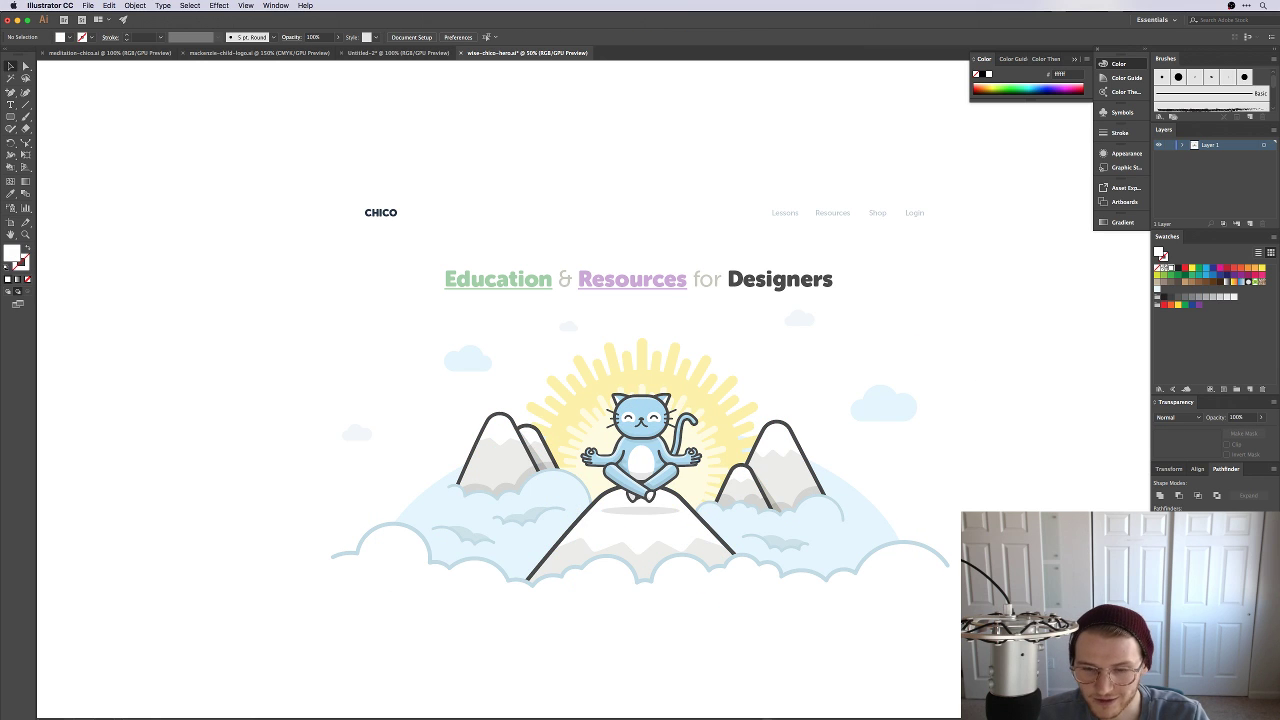
left_click_drag(1030, 654, 323, 314)
key("super+Tab")
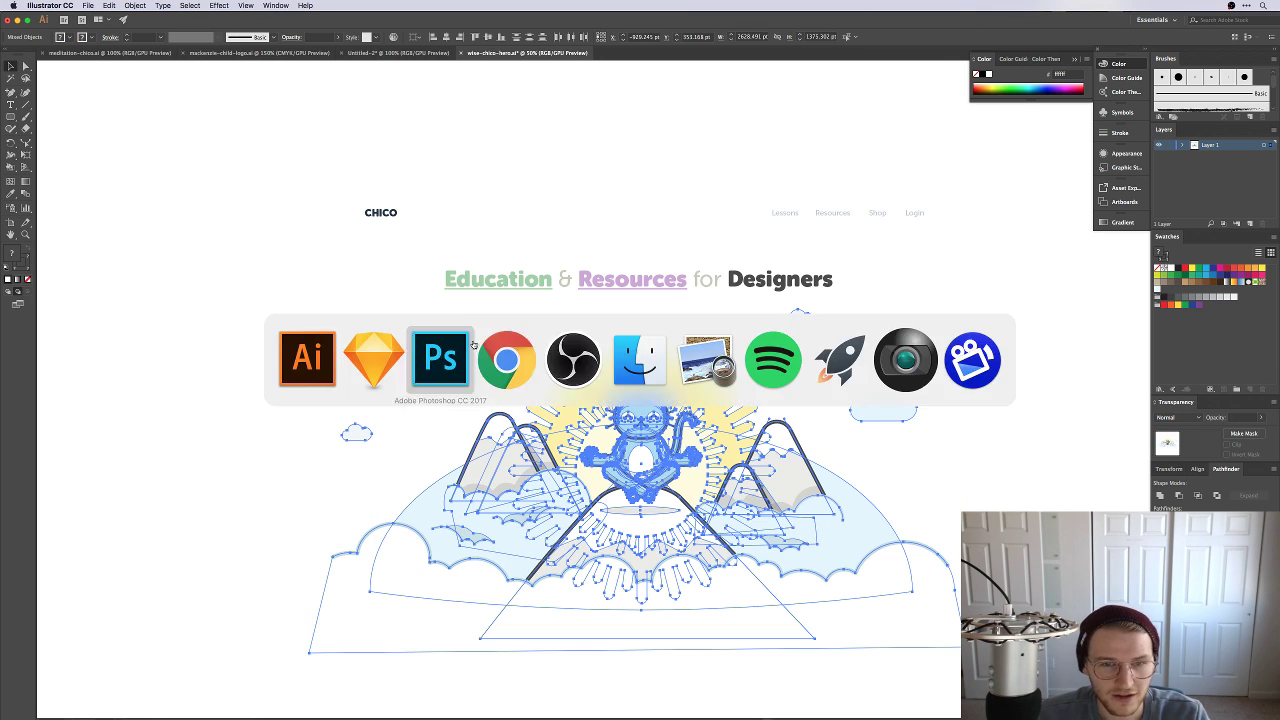
left_click(373, 358)
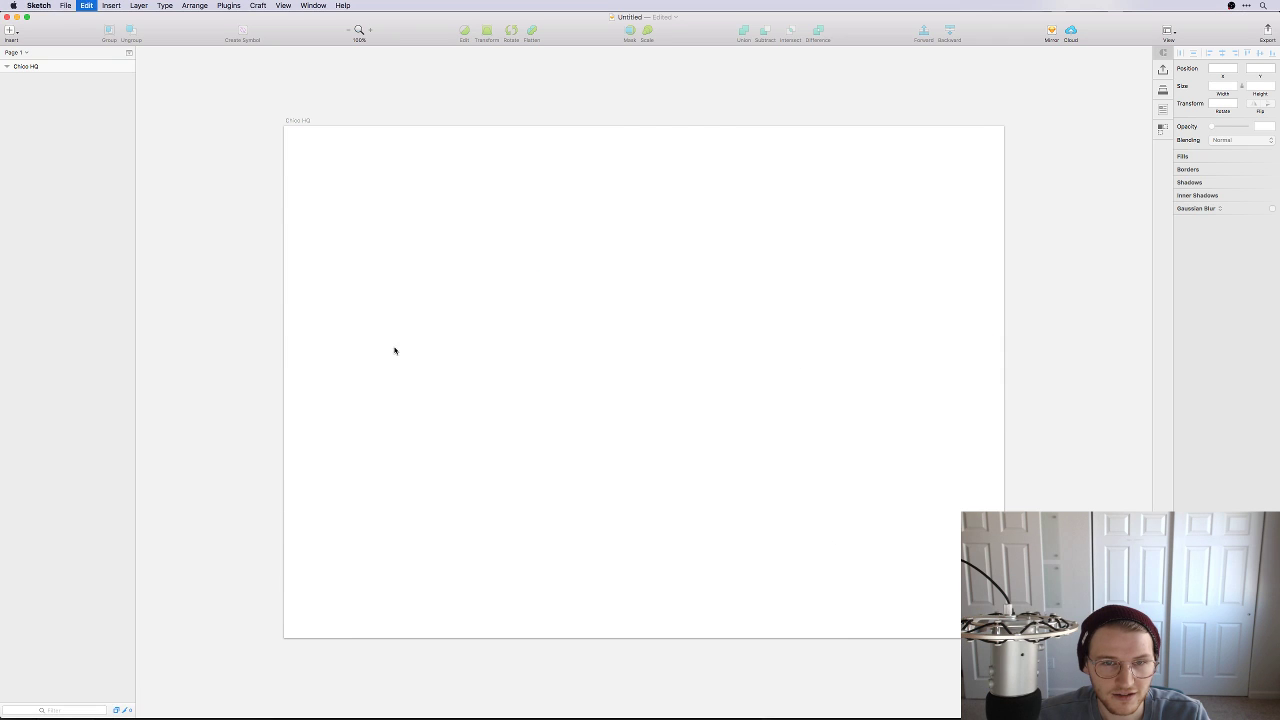
key("super+v")
Step: Scale the pasted Page 1 group to about 1367 × 716 and place it at X 36, Y 292 on the artboard
key("super+minus")
key("super+minus")
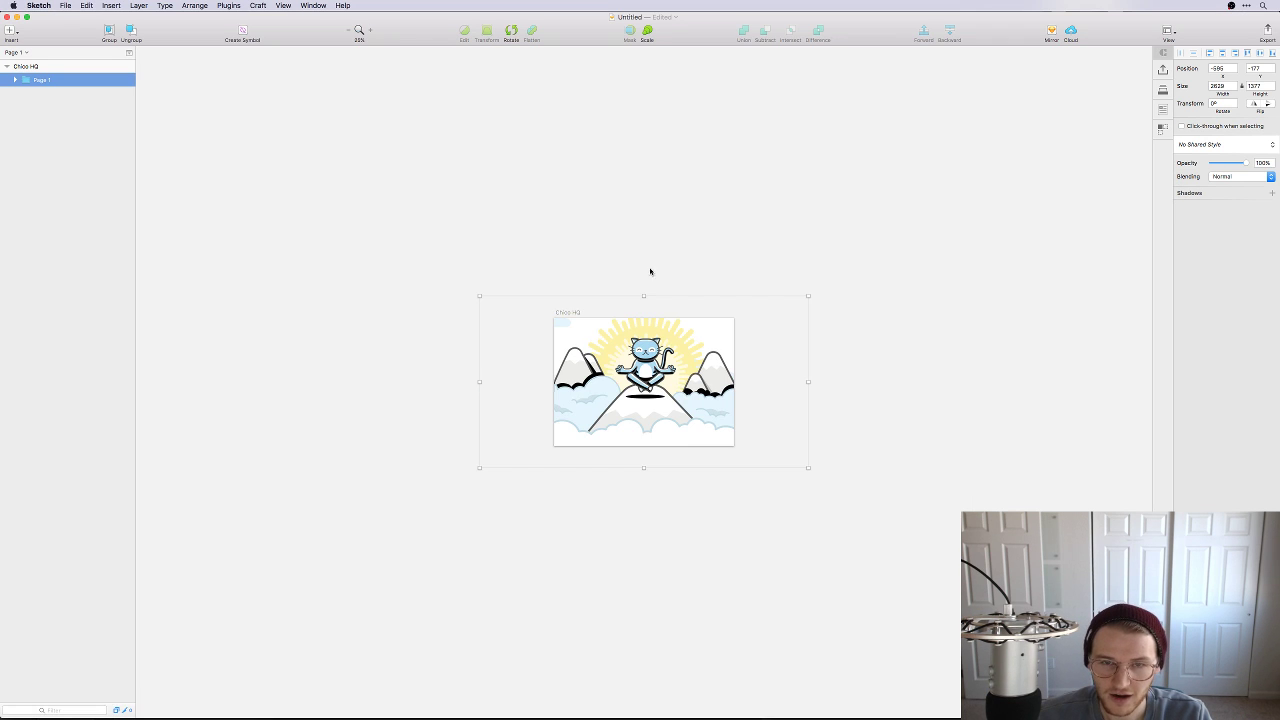
left_click_drag(807, 297, 696, 358)
key("super+0")
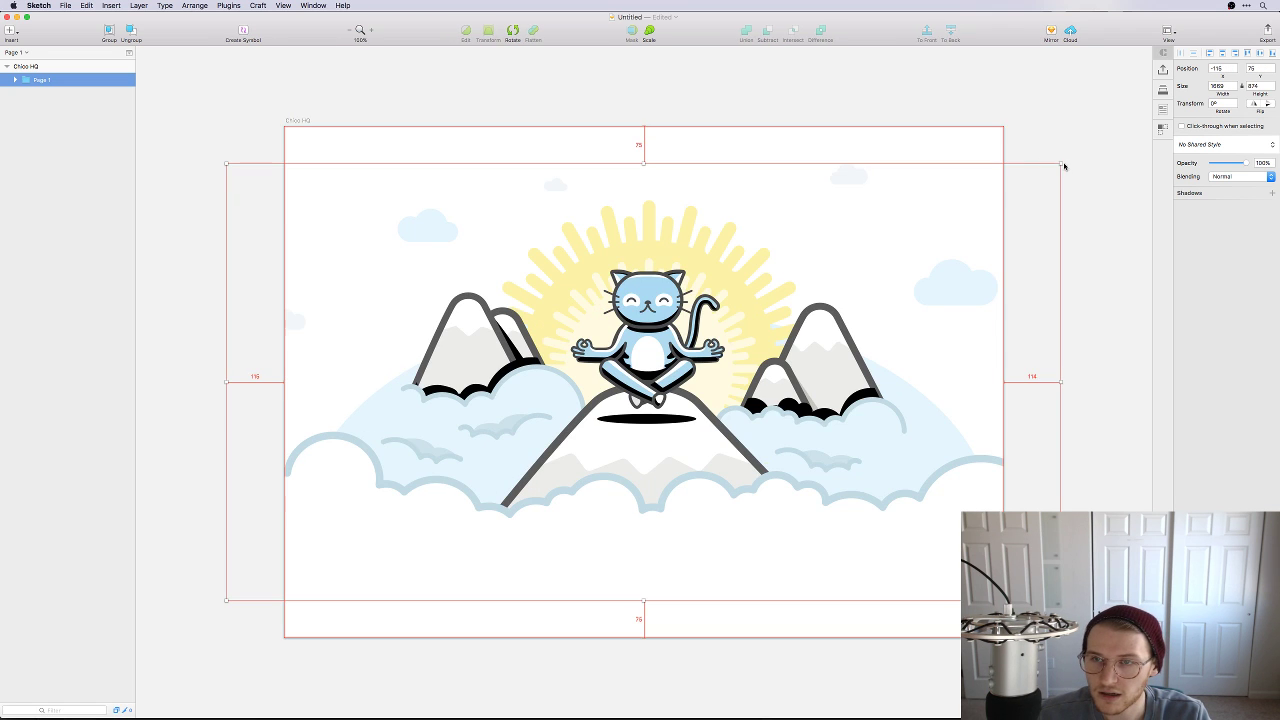
left_click_drag(1064, 166, 936, 248)
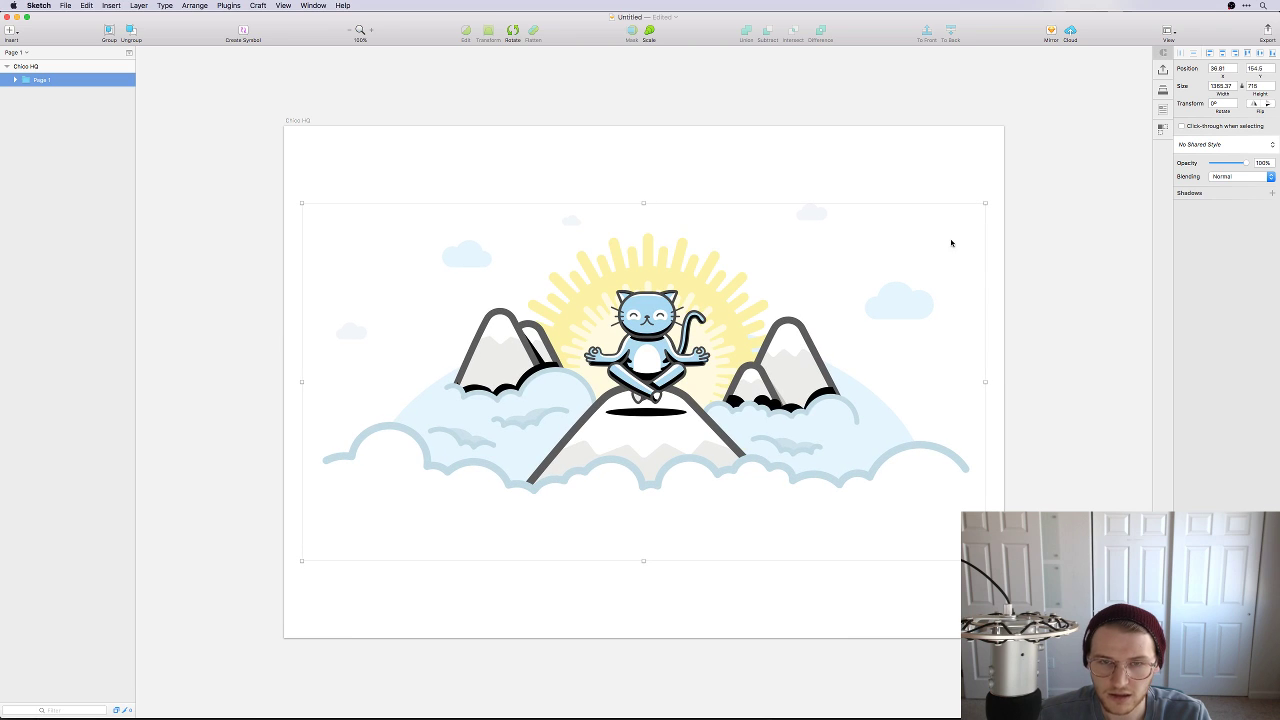
left_click_drag(689, 387, 685, 452)
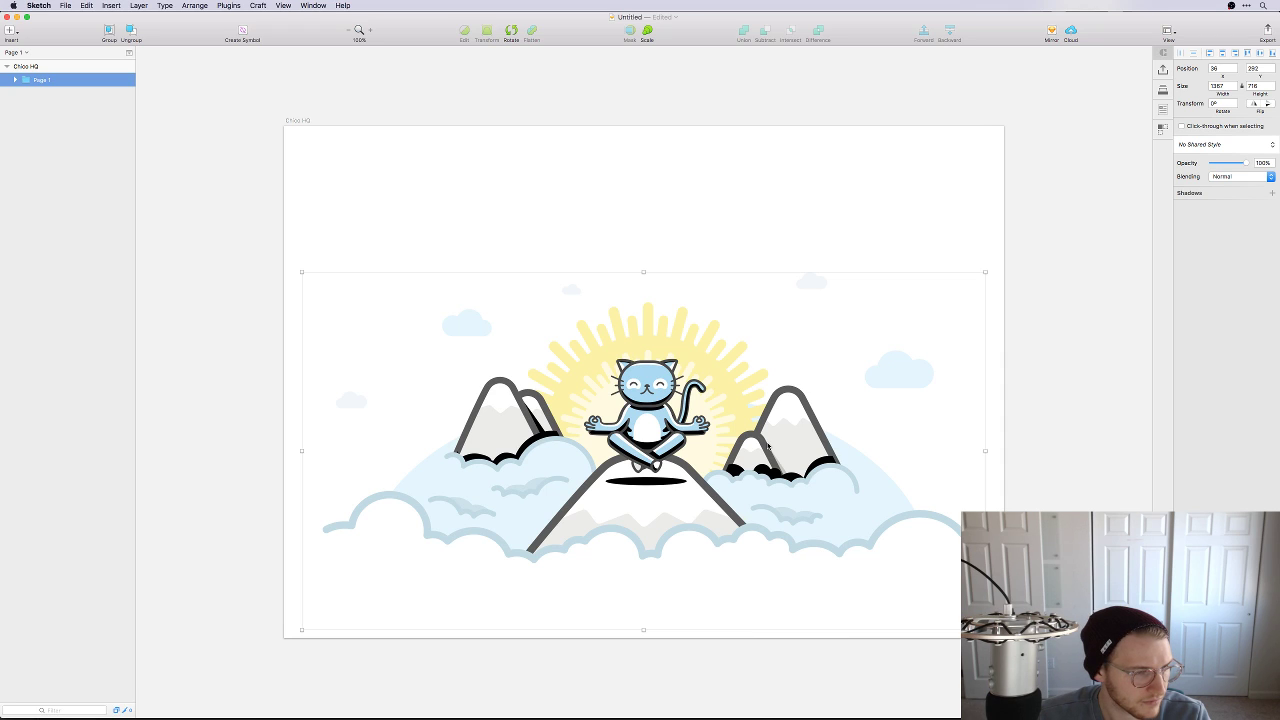
Step: Delete the Clip 23 mask layer from Group 24, the black shadow behind the right-hand cloud
left_click(1035, 473)
left_click_drag(712, 532, 872, 434)
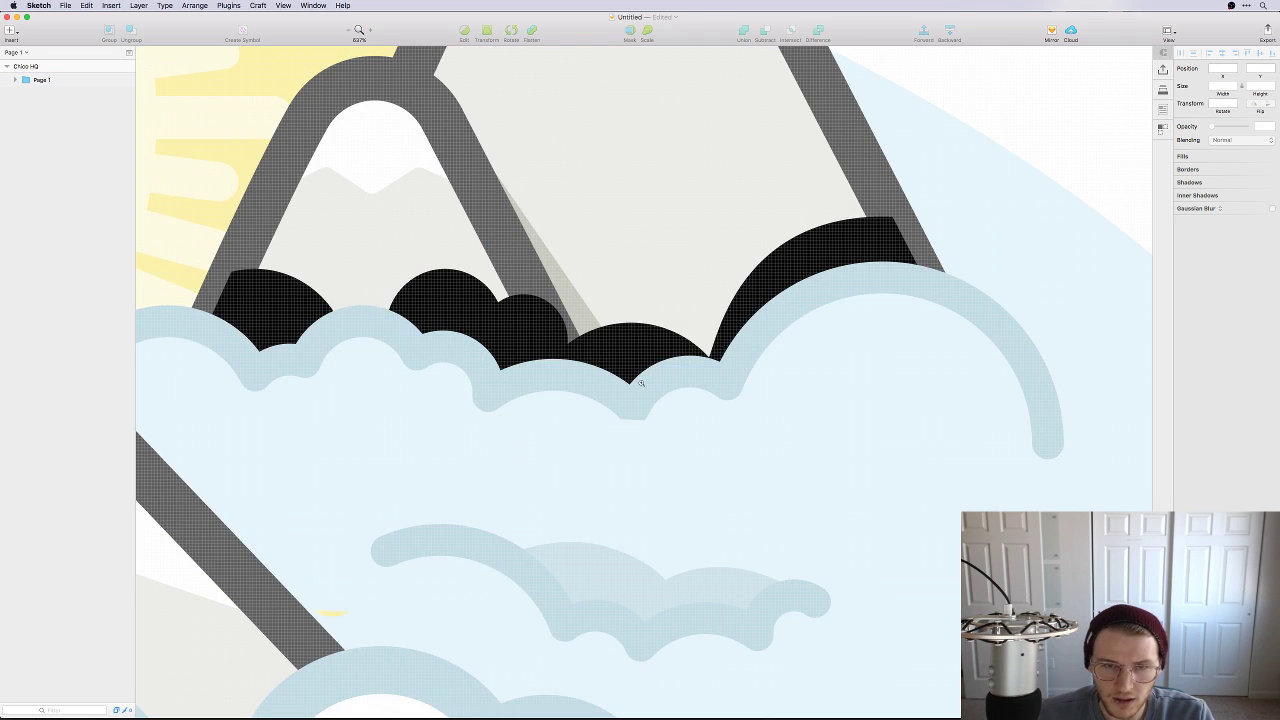
left_click(634, 350)
double_click(633, 352)
left_click(635, 356)
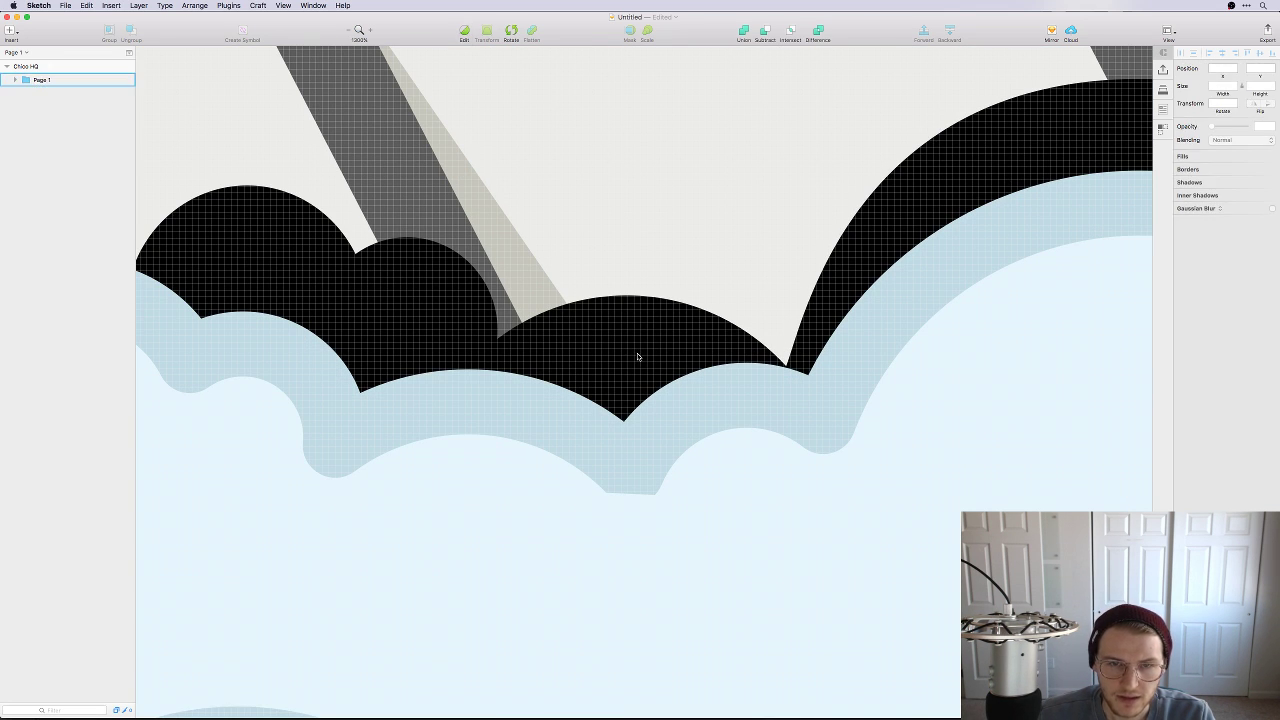
double_click(621, 357)
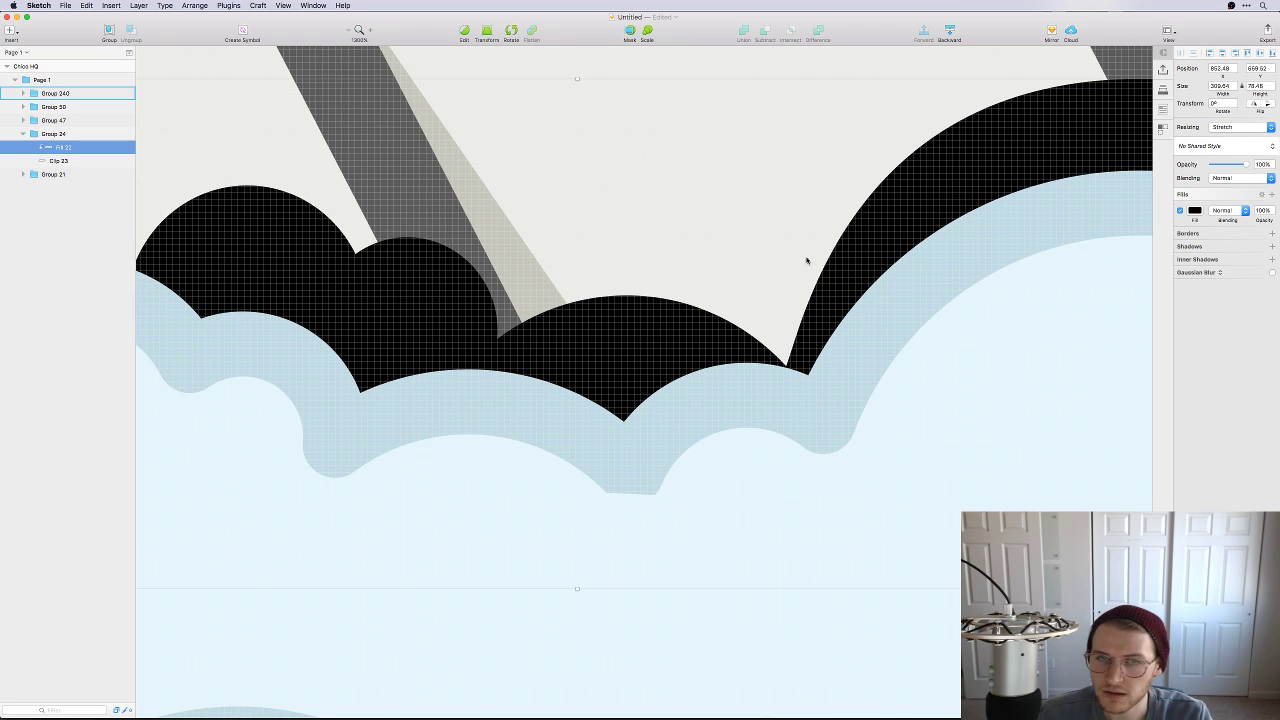
left_click(70, 161)
key("BackSpace")
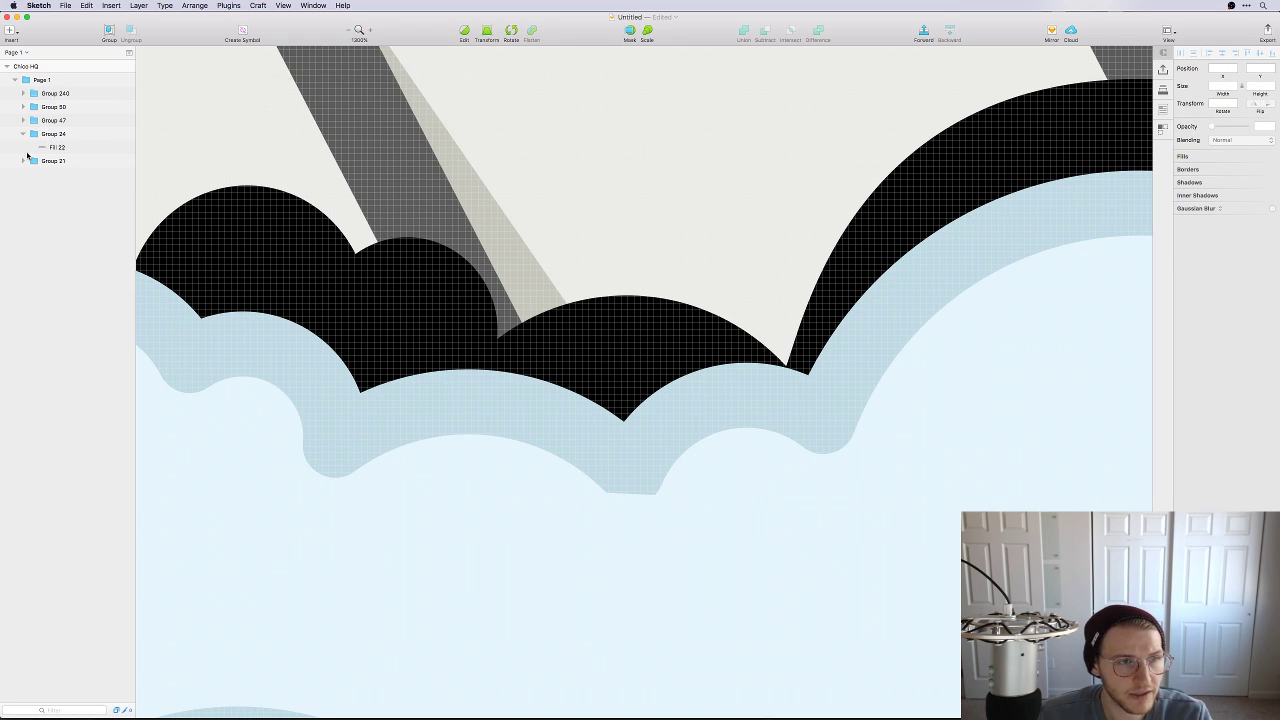
Step: Set the opacity of Fill 22, the black shadow shape behind the right-hand cloud, to 10%
left_click(61, 150)
left_click(1260, 163)
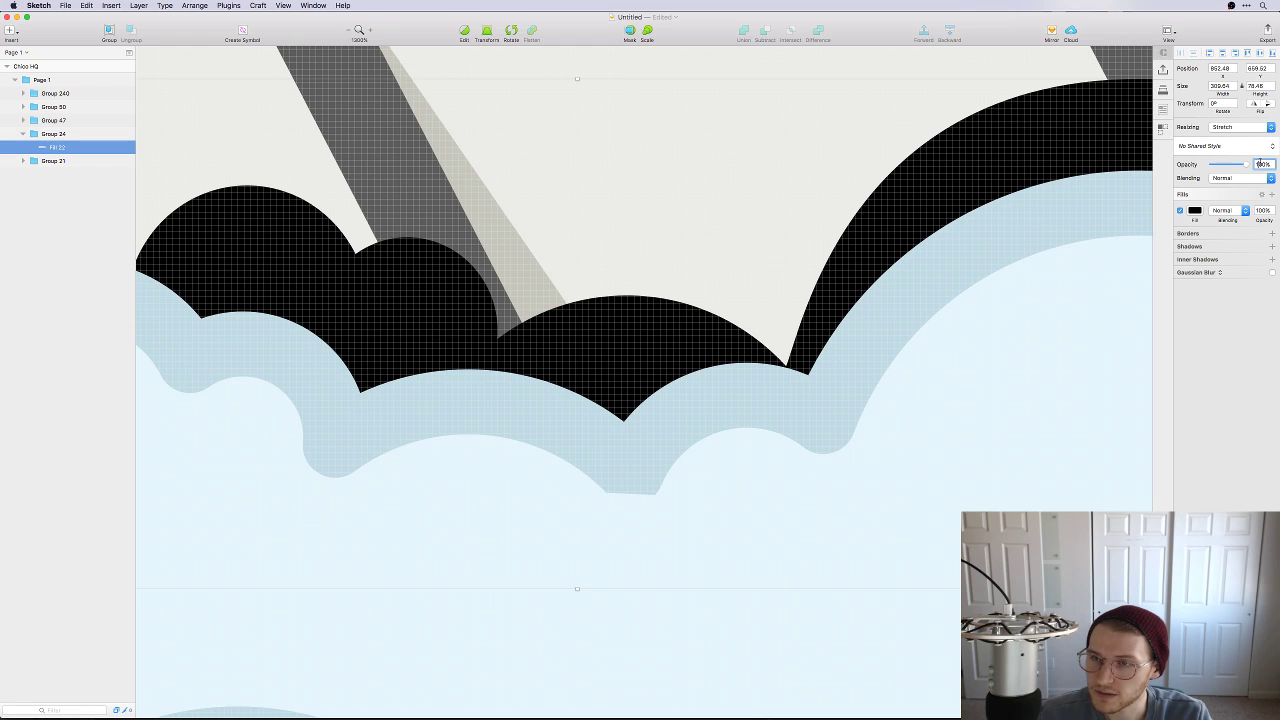
type("110")
key("Return")
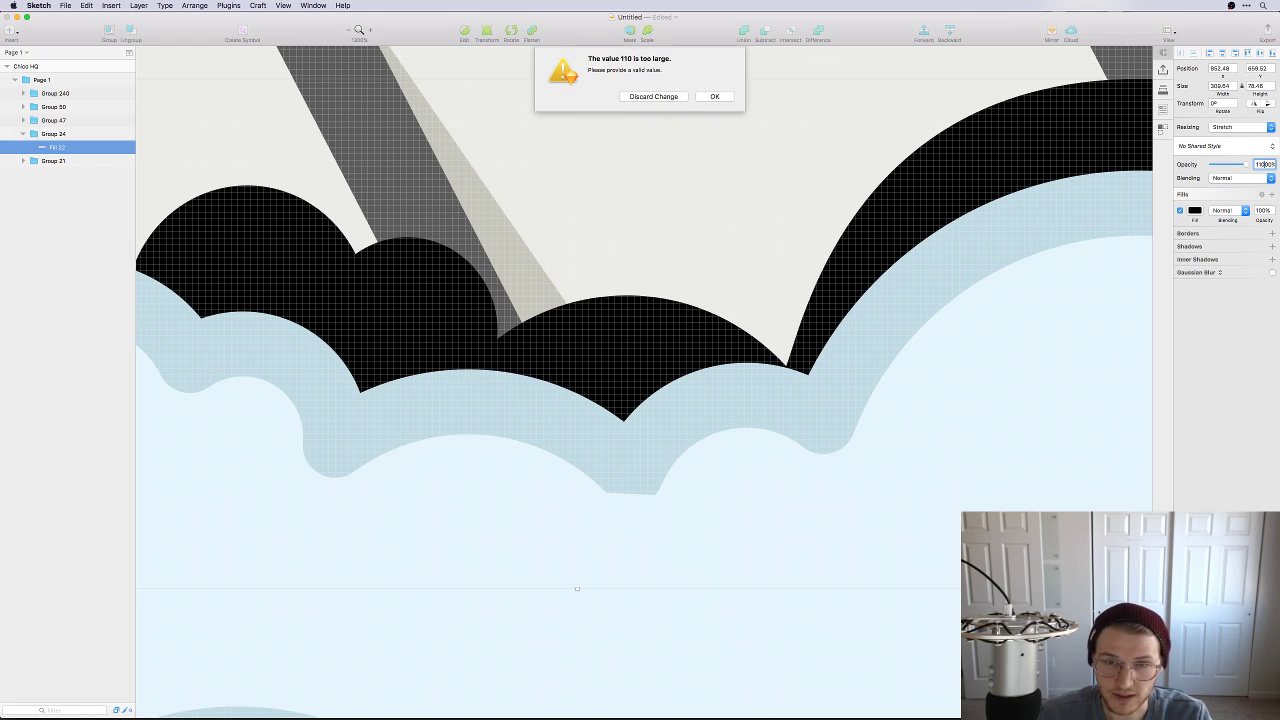
key("Return")
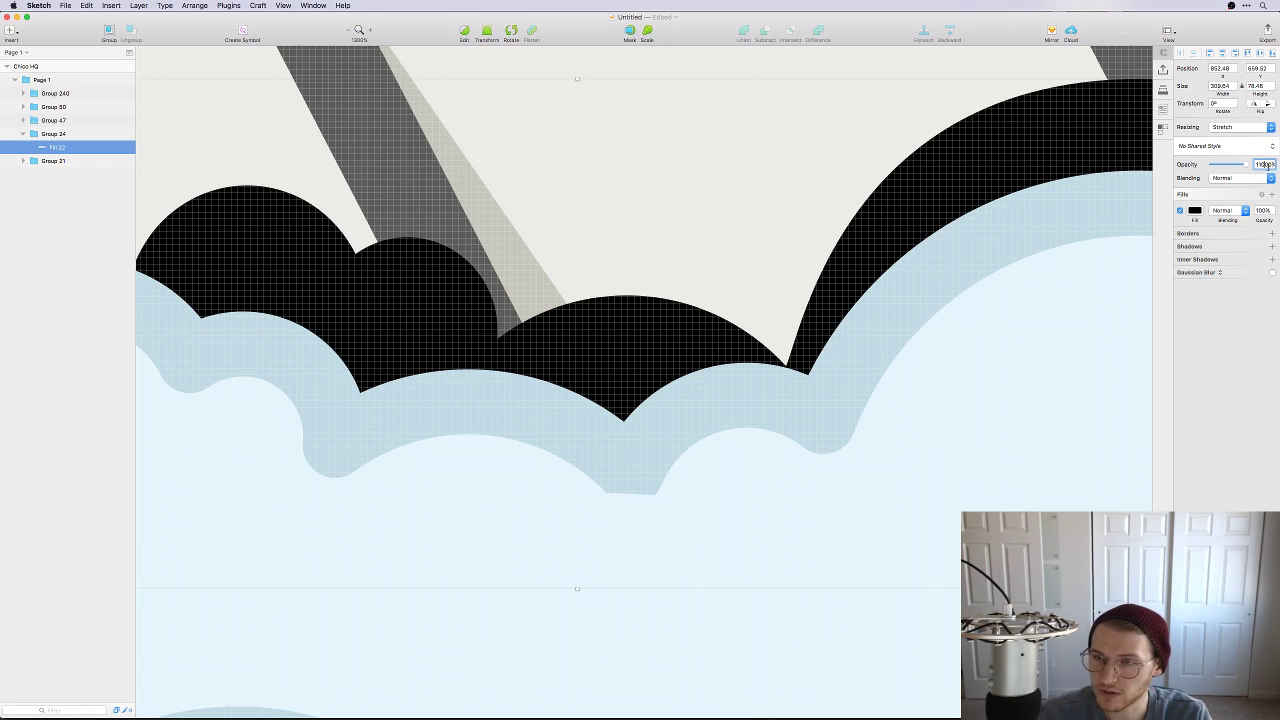
type("10")
key("Return")
key("super+1")
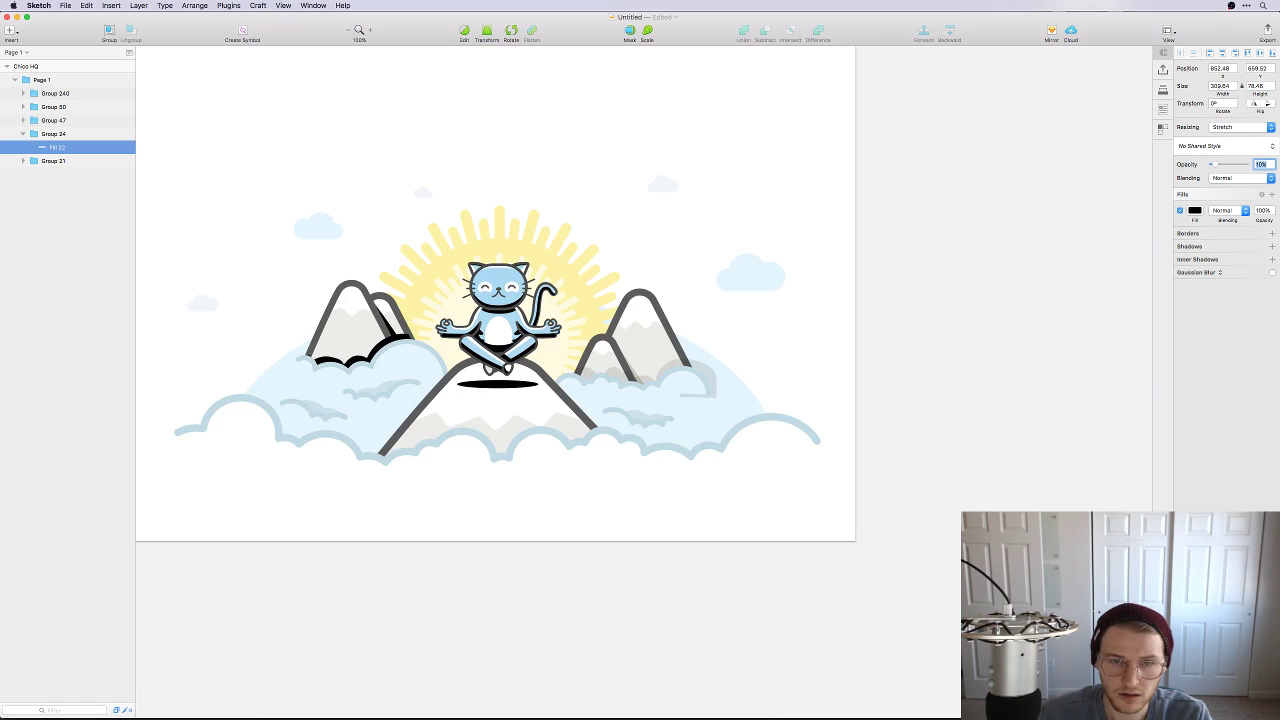
key("super+2")
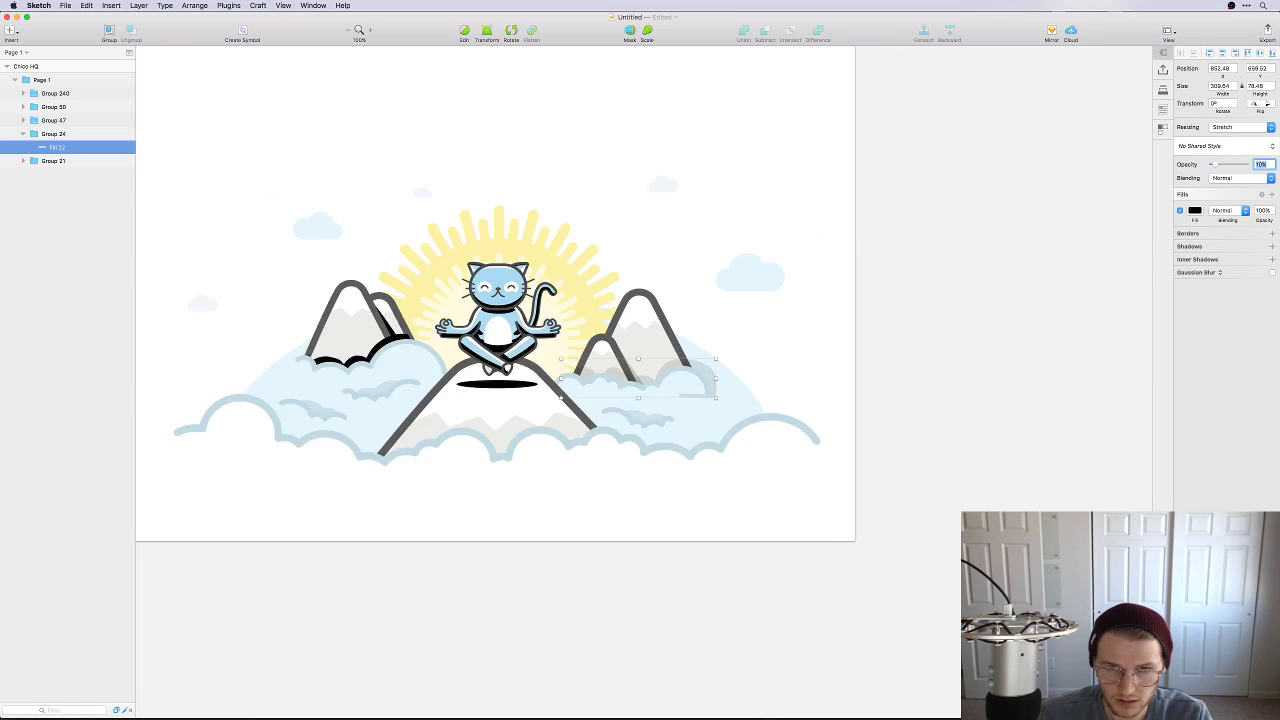
key("super+minus")
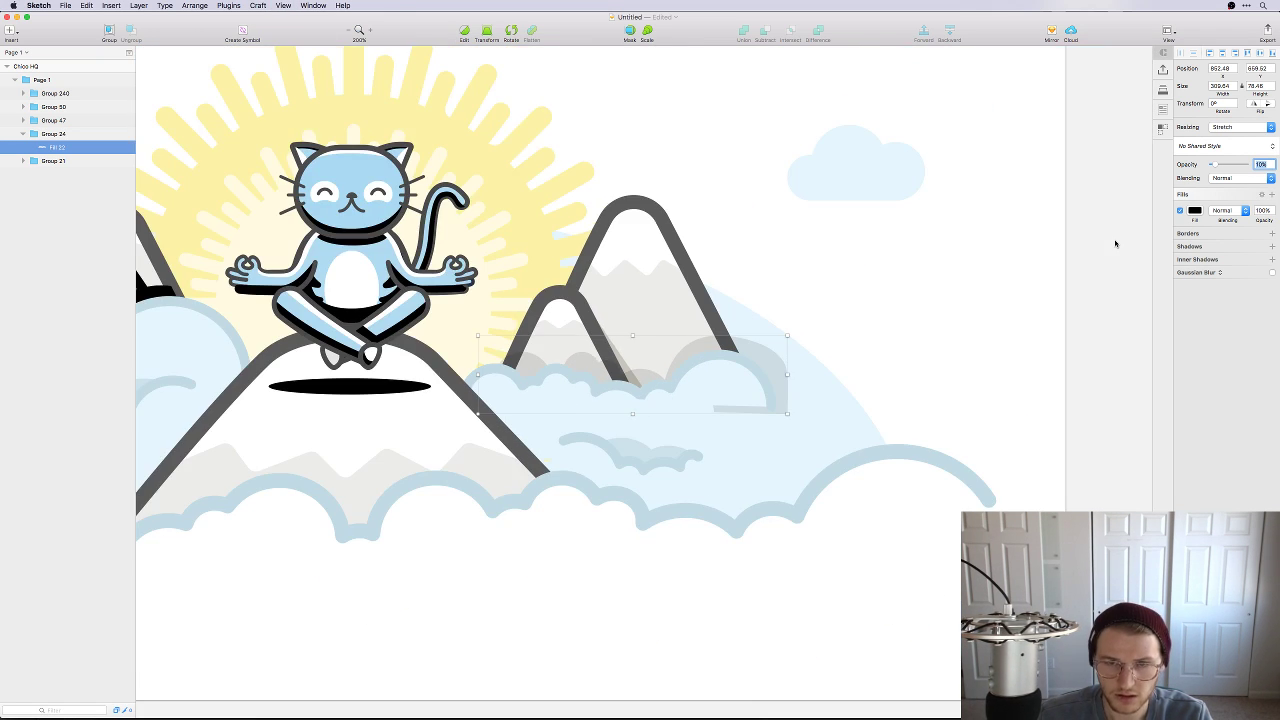
left_click_drag(854, 411, 1022, 424)
key("super+z")
Step: Delete the pasted illustration from the Chico HQ artboard and return to Illustrator
key("super+1")
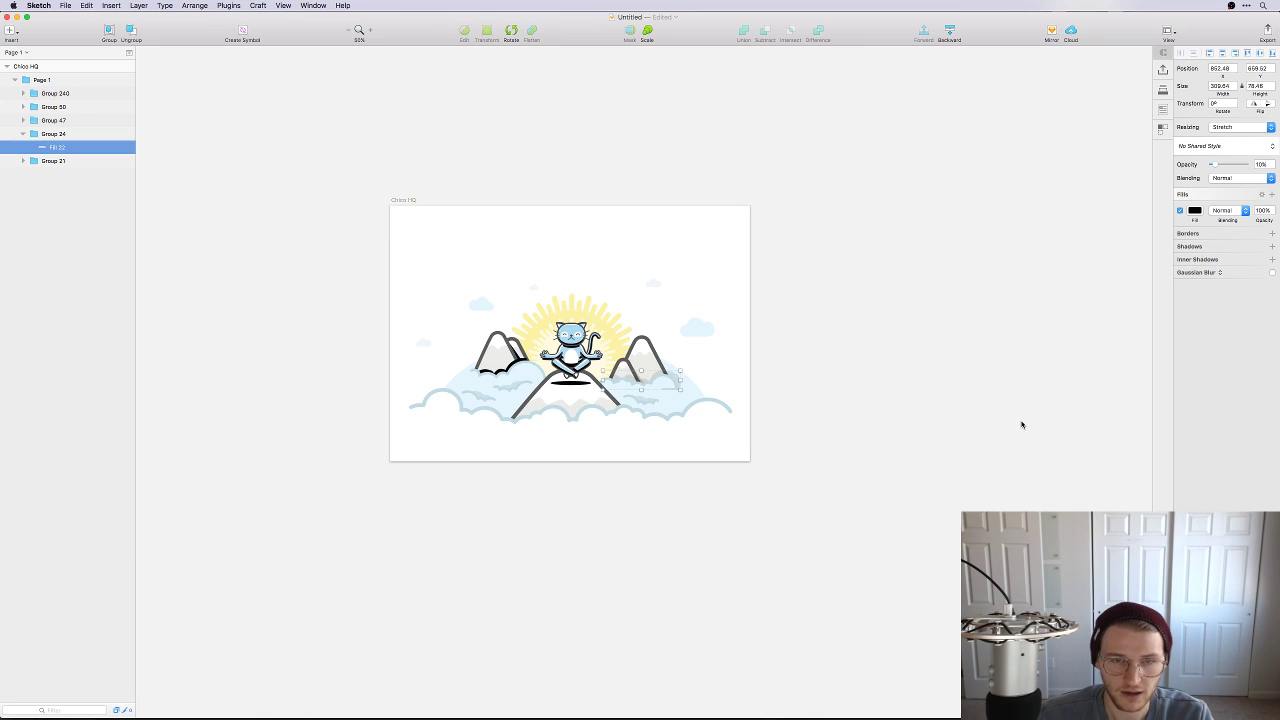
left_click(569, 274)
left_click_drag(399, 240, 732, 443)
key("BackSpace")
key("super+Tab")
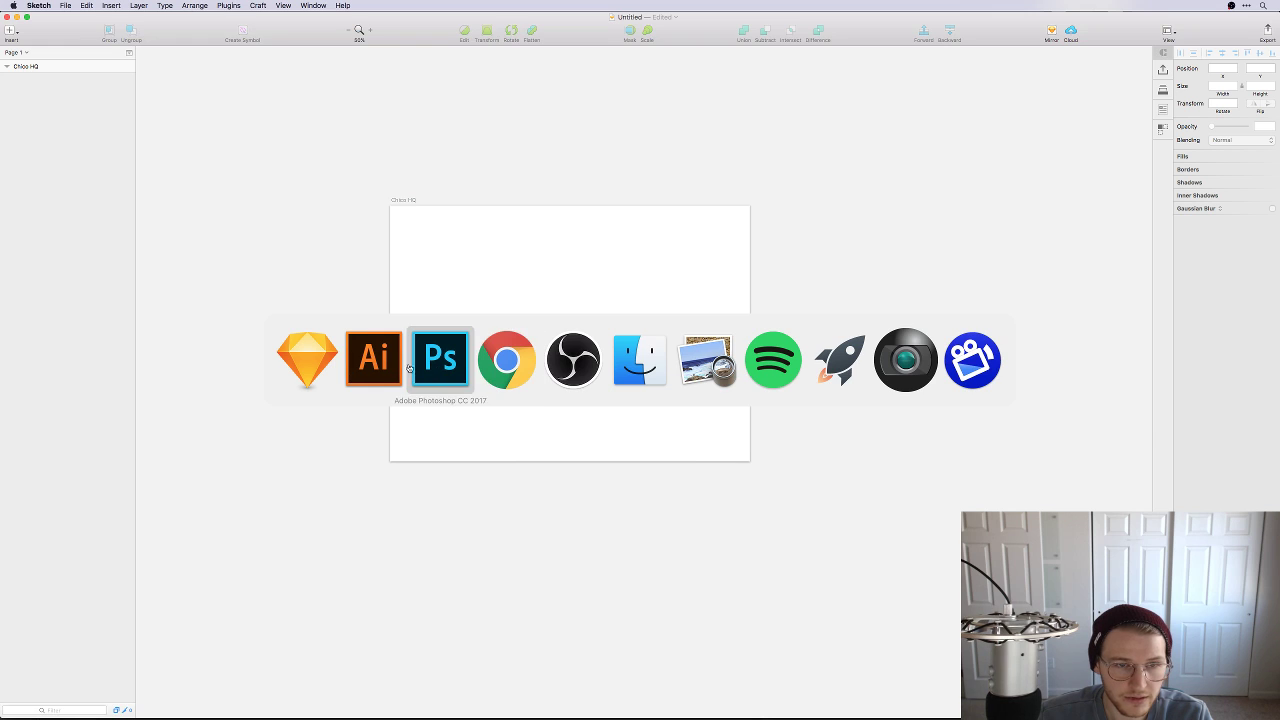
left_click(373, 358)
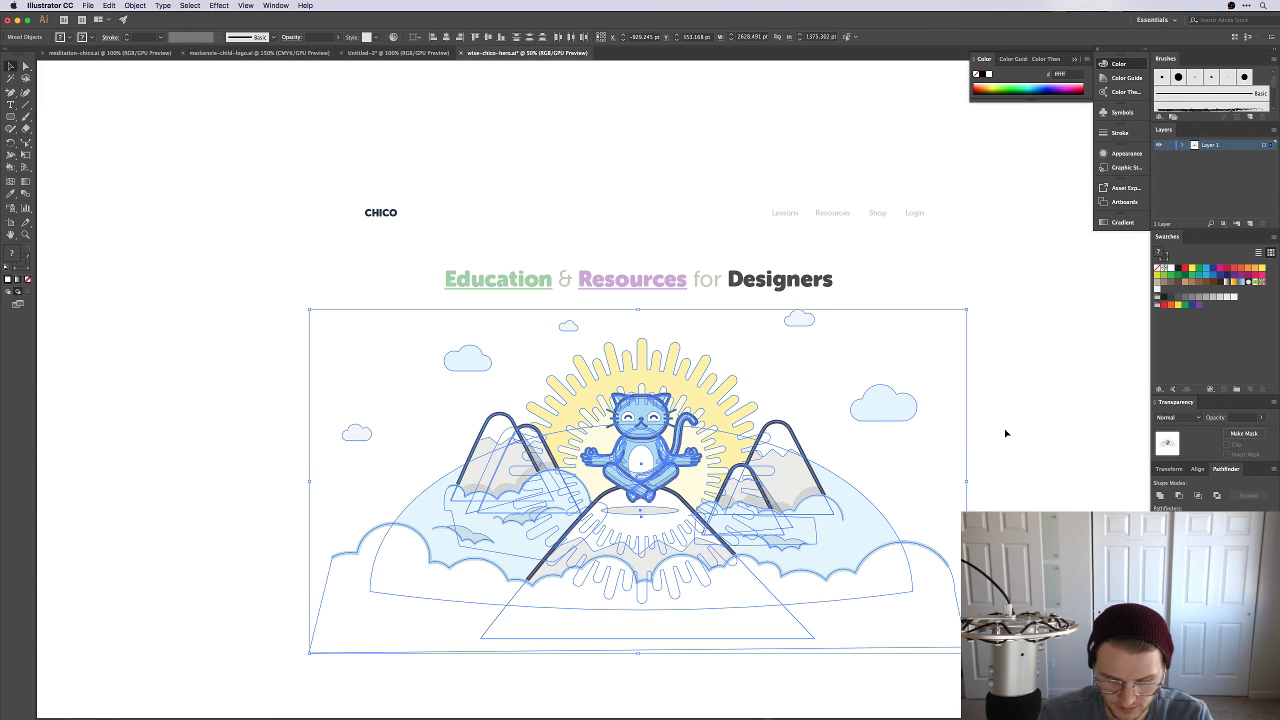
Step: Resize the artboard to about 2488 × 1252 px so it frames the mountains, clouds, sun and meditating cat
key("shift+o")
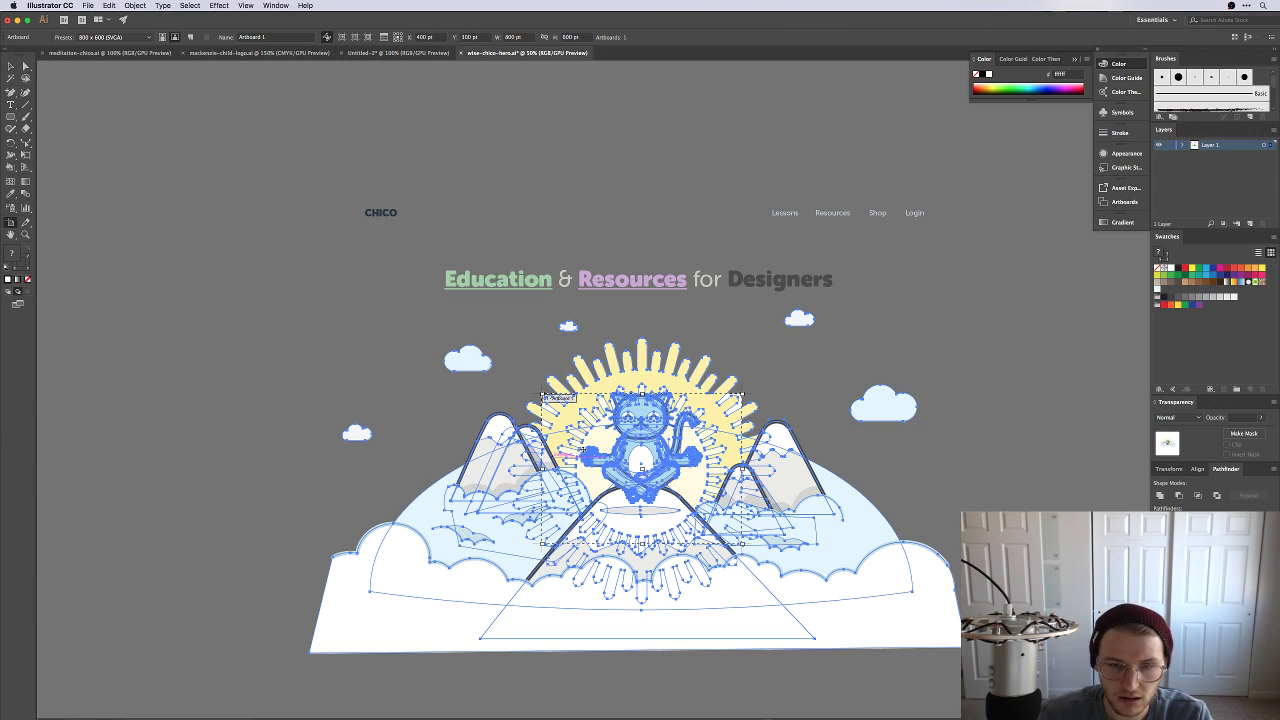
left_click_drag(541, 395, 333, 326)
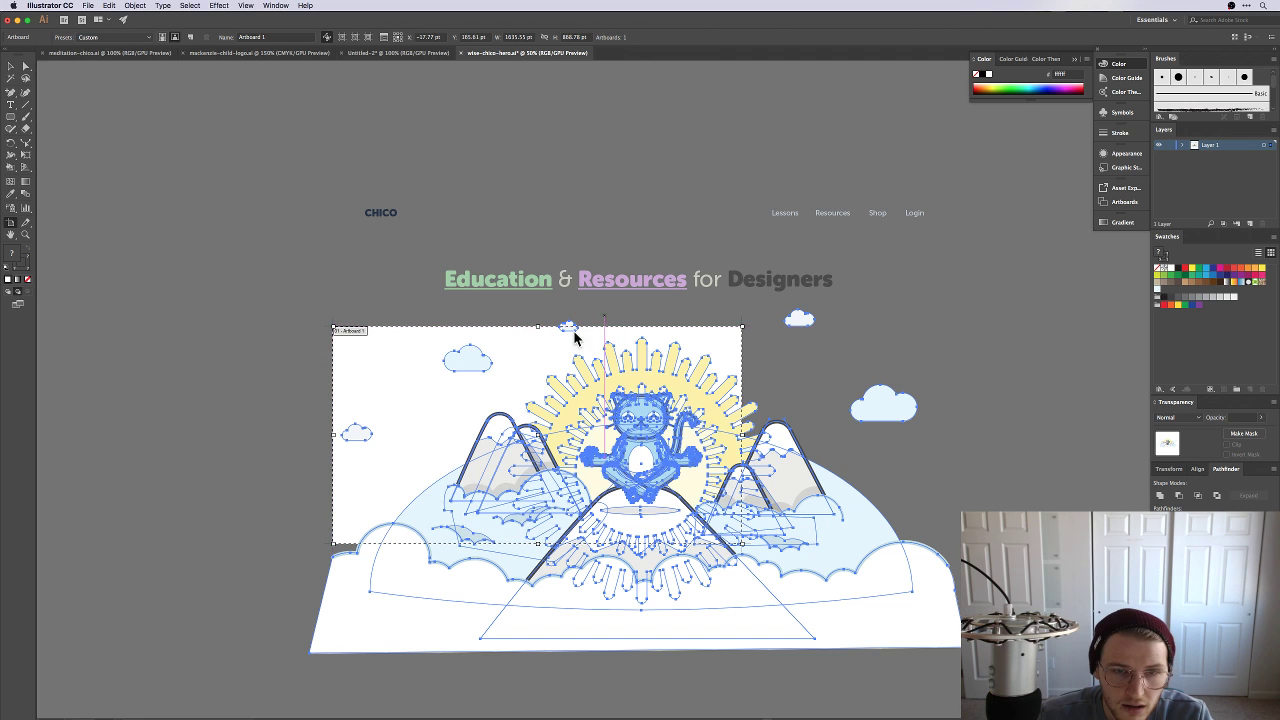
left_click_drag(538, 326, 538, 307)
left_click_drag(742, 544, 951, 621)
left_click_drag(333, 462, 328, 462)
key("v")
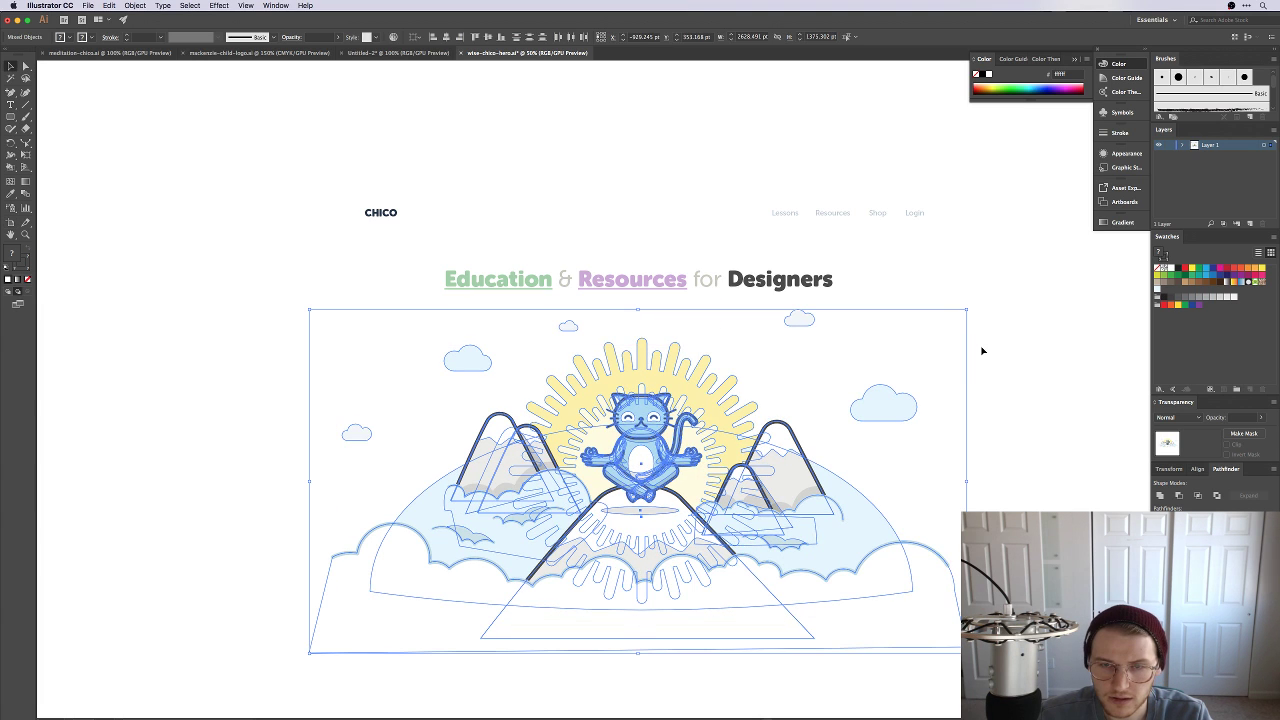
left_click(1003, 362)
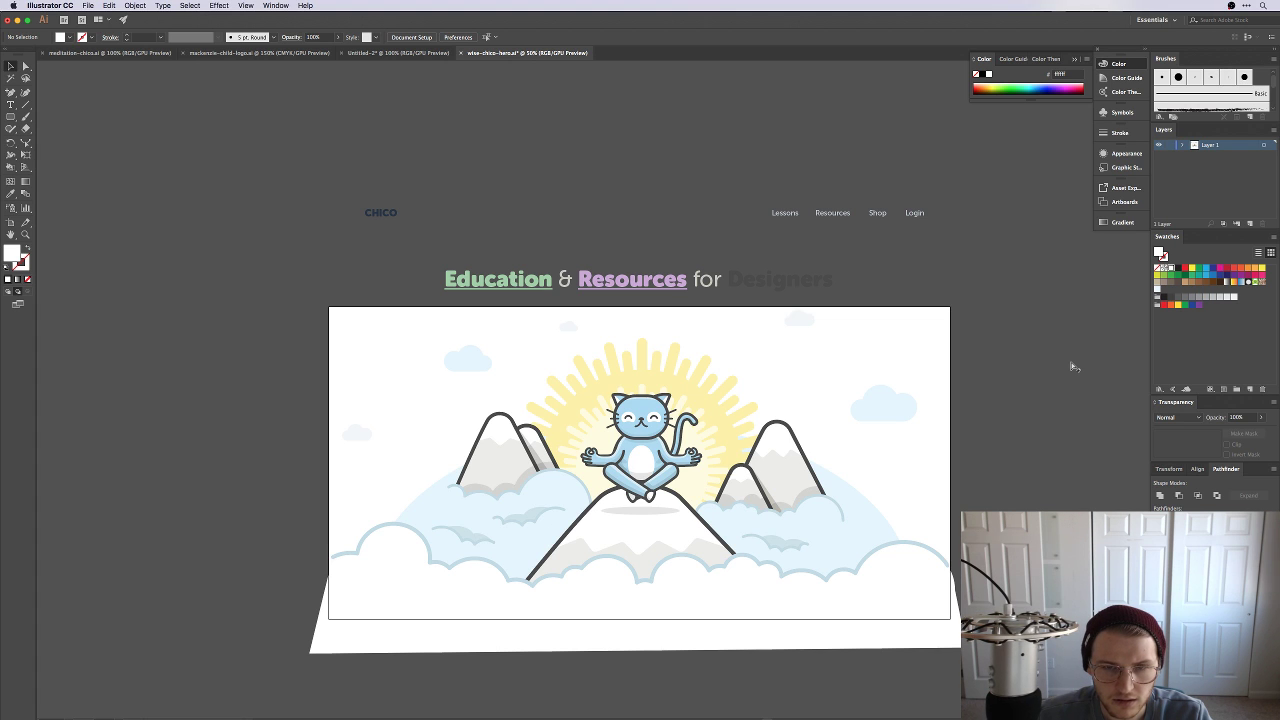
Step: Start a Save for Web export of the artboard as PNG-24 with transparency enabled and check the preview
key("super+alt+shift+s")
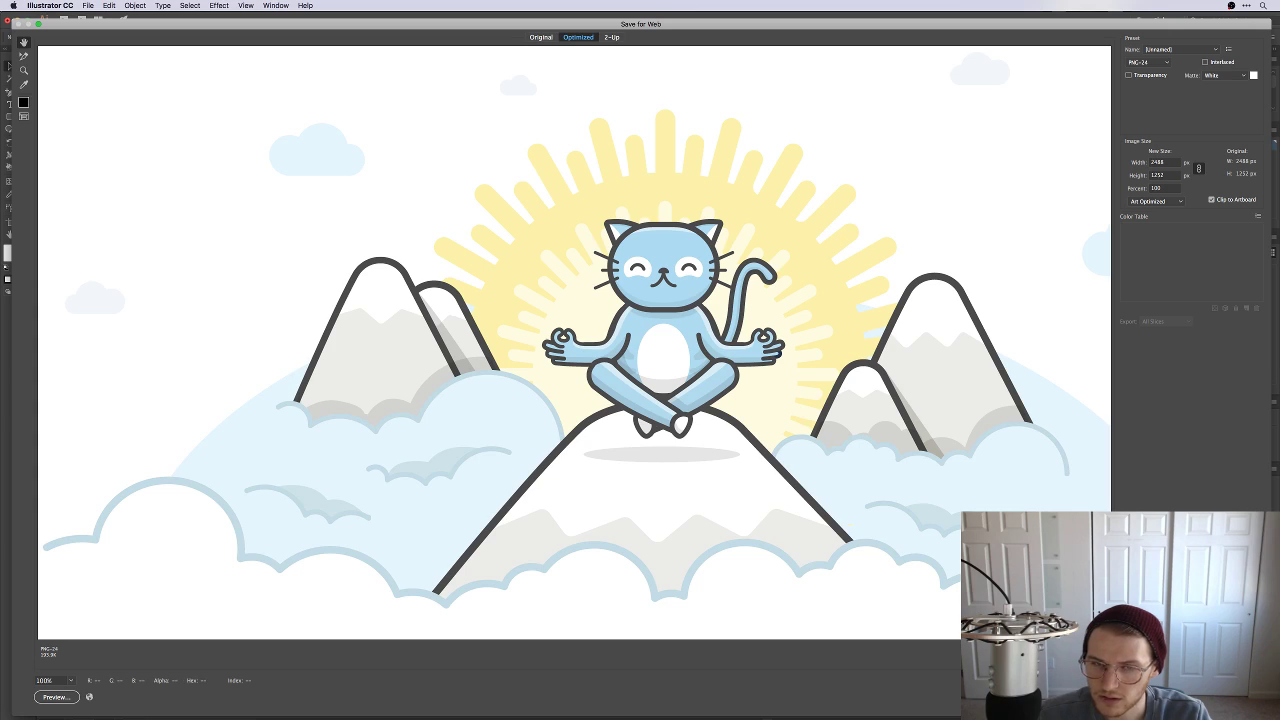
left_click(1137, 77)
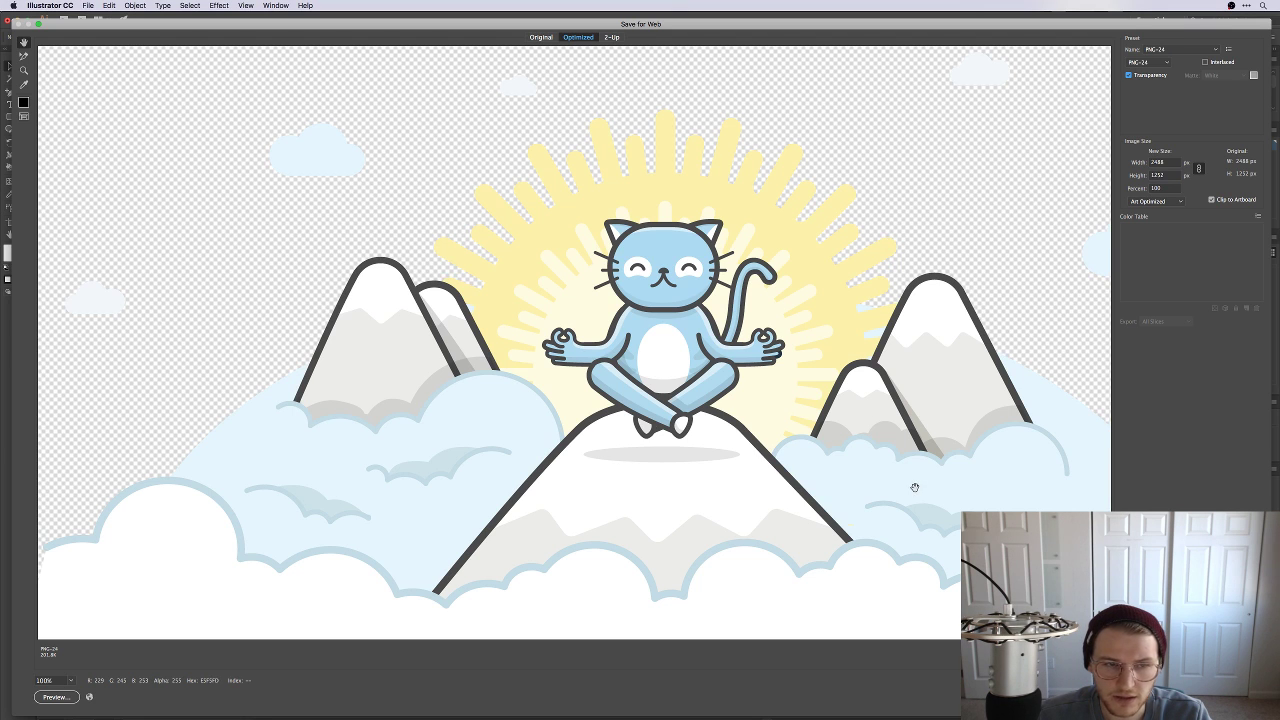
left_click_drag(652, 476, 481, 456)
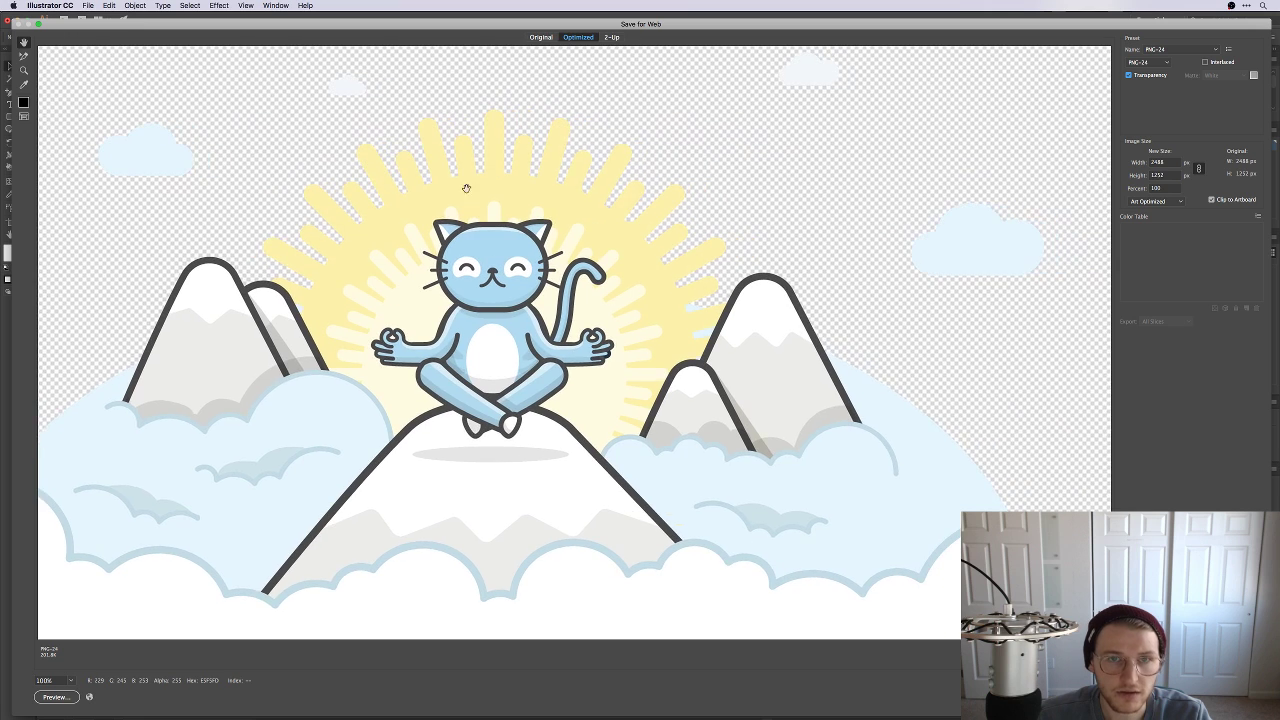
left_click_drag(467, 189, 659, 281)
scroll(994, 190, "right", 4)
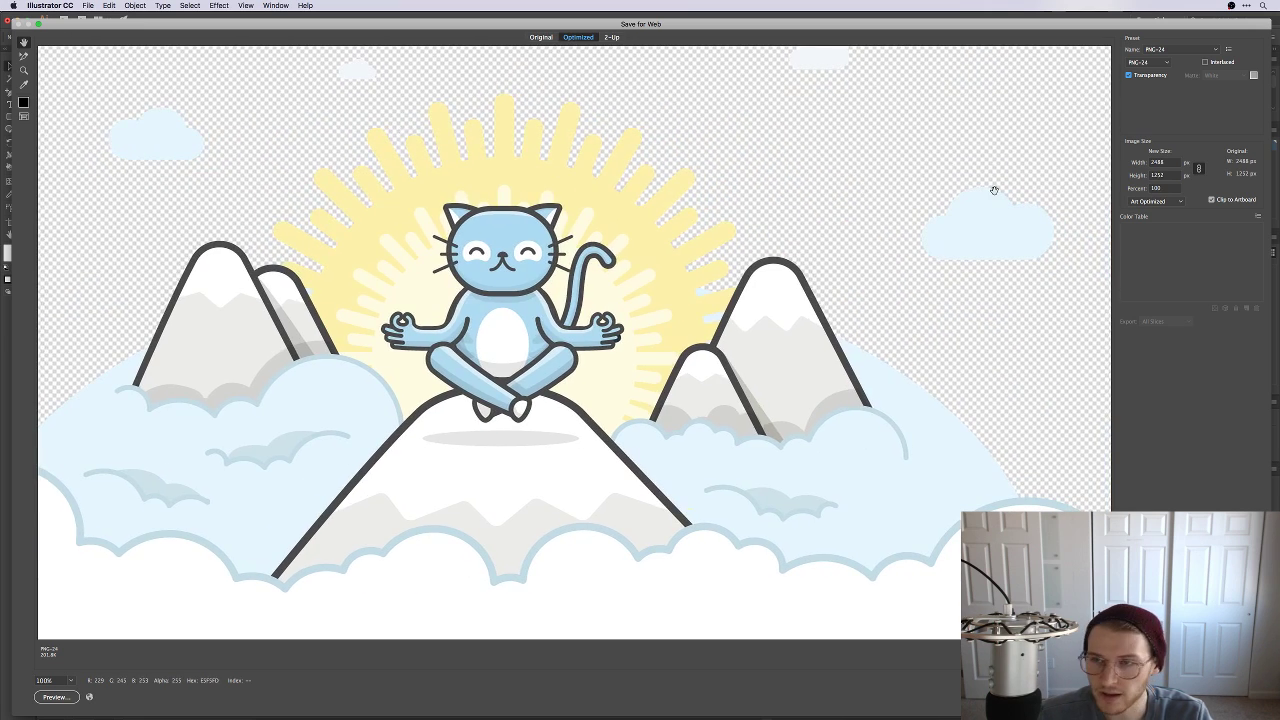
Step: Set the export width to 1500 px and save the image to the Desktop as wise-chico-hero.png
double_click(1160, 162)
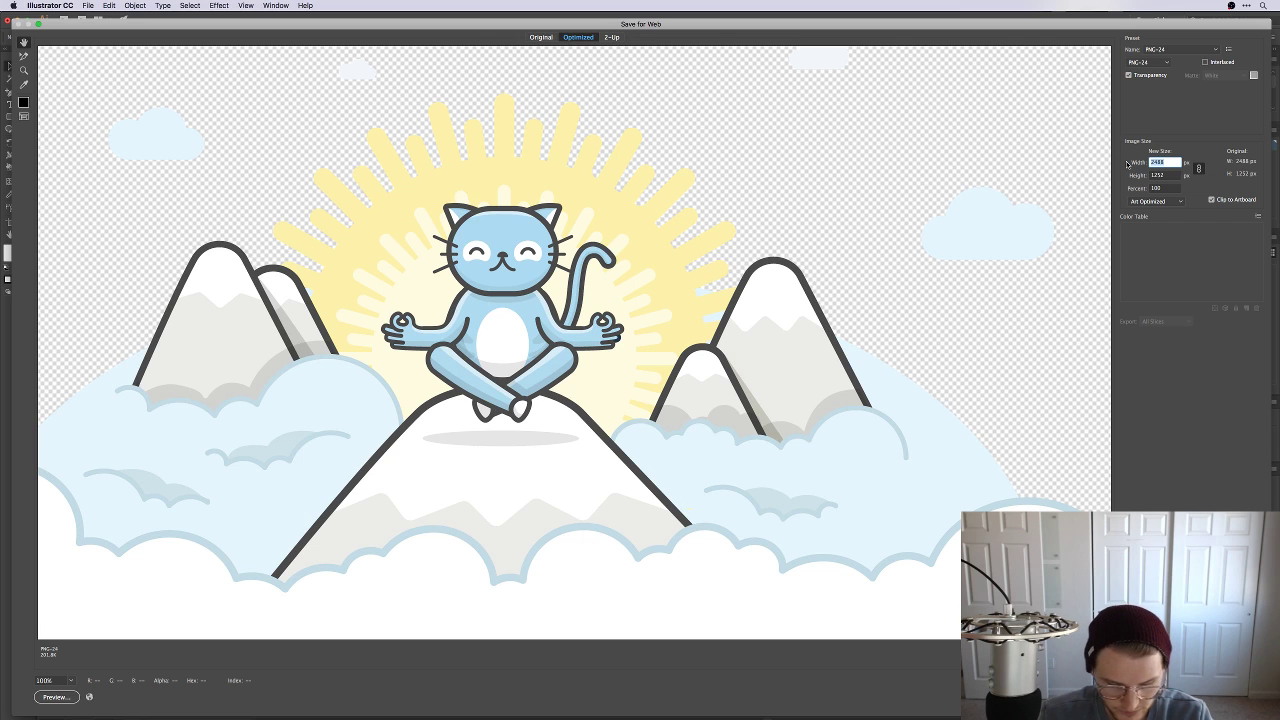
type("1500")
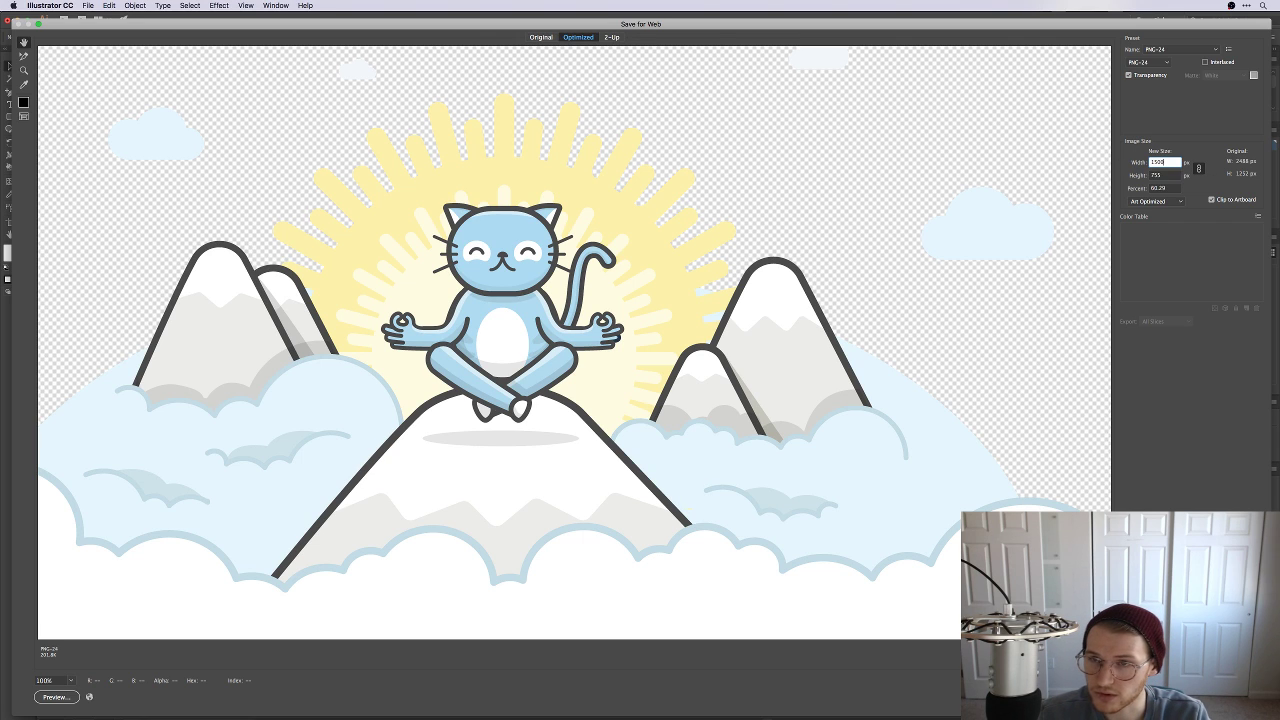
key("Return")
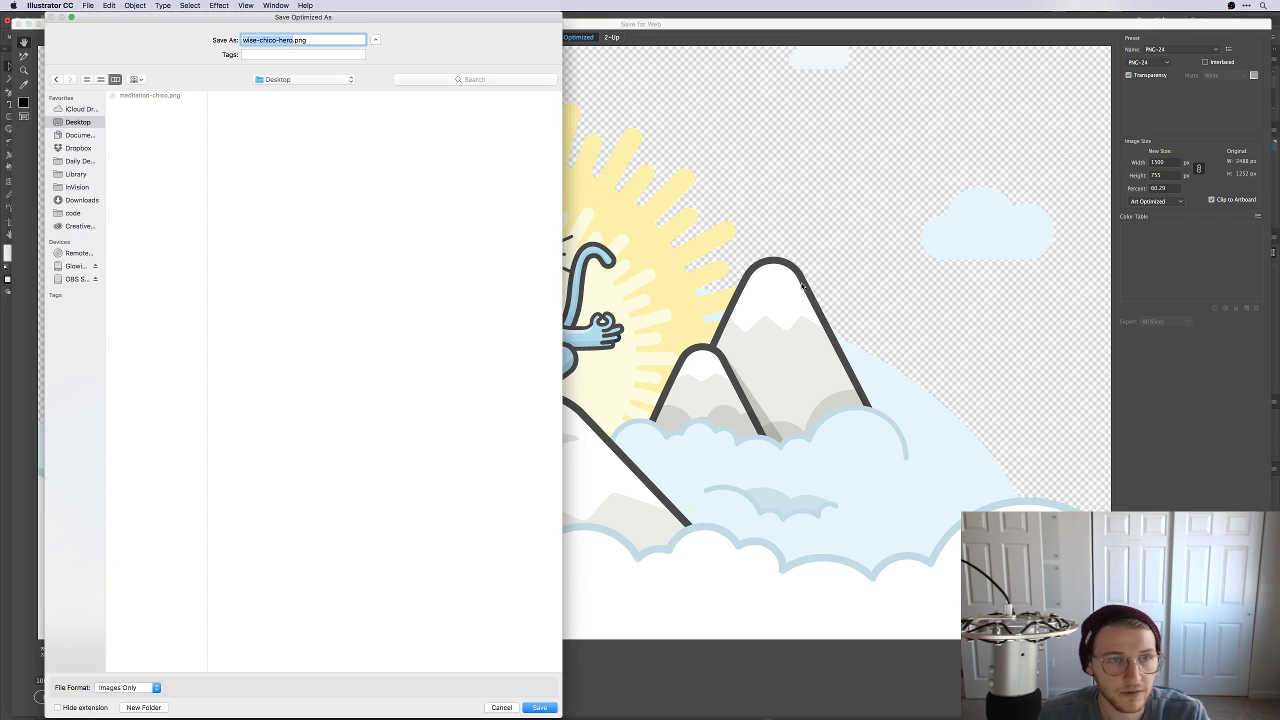
key("Return")
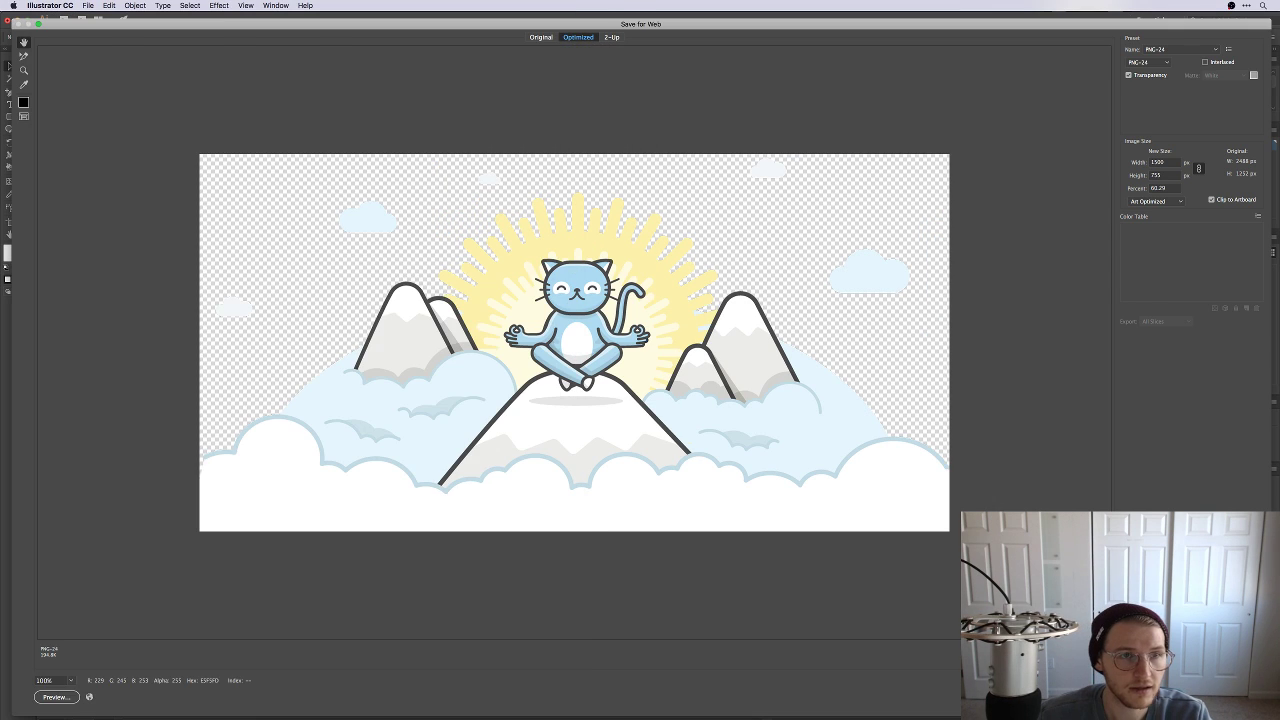
Step: Examine the hero illustration in Illustrator at 100% zoom, including the clouds and mountains around the cat
key("super+Tab")
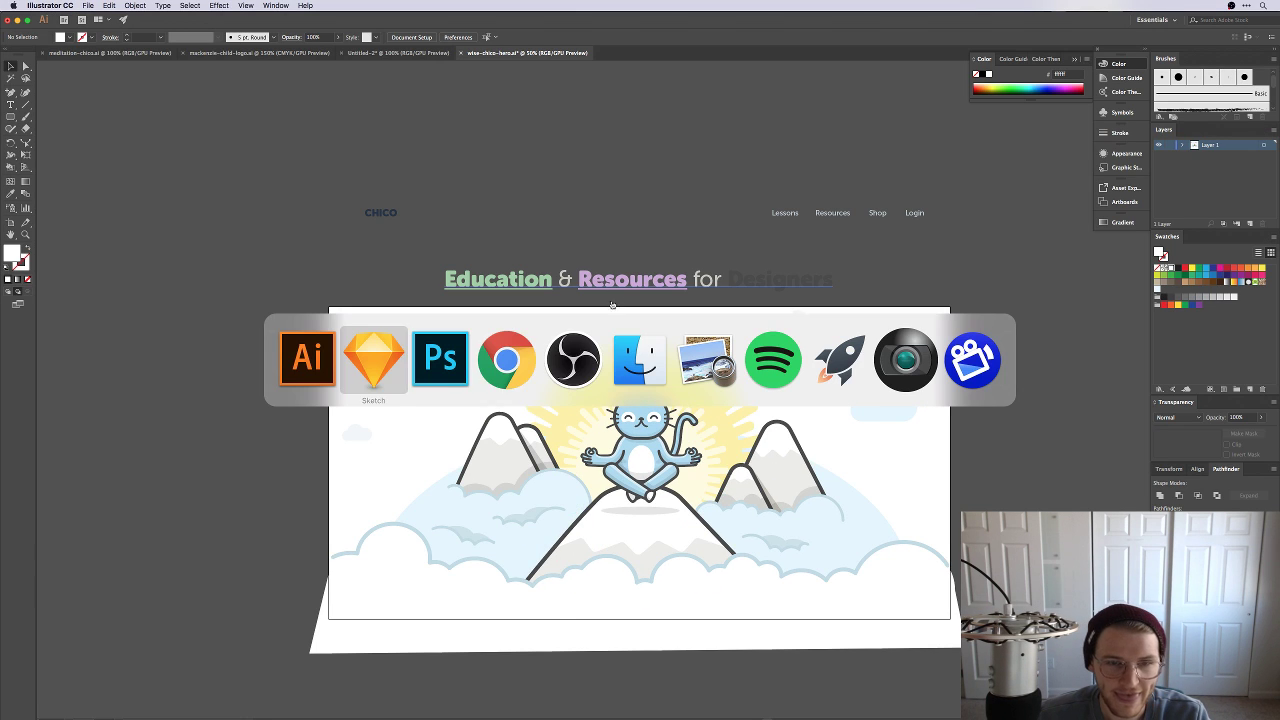
left_click(522, 366)
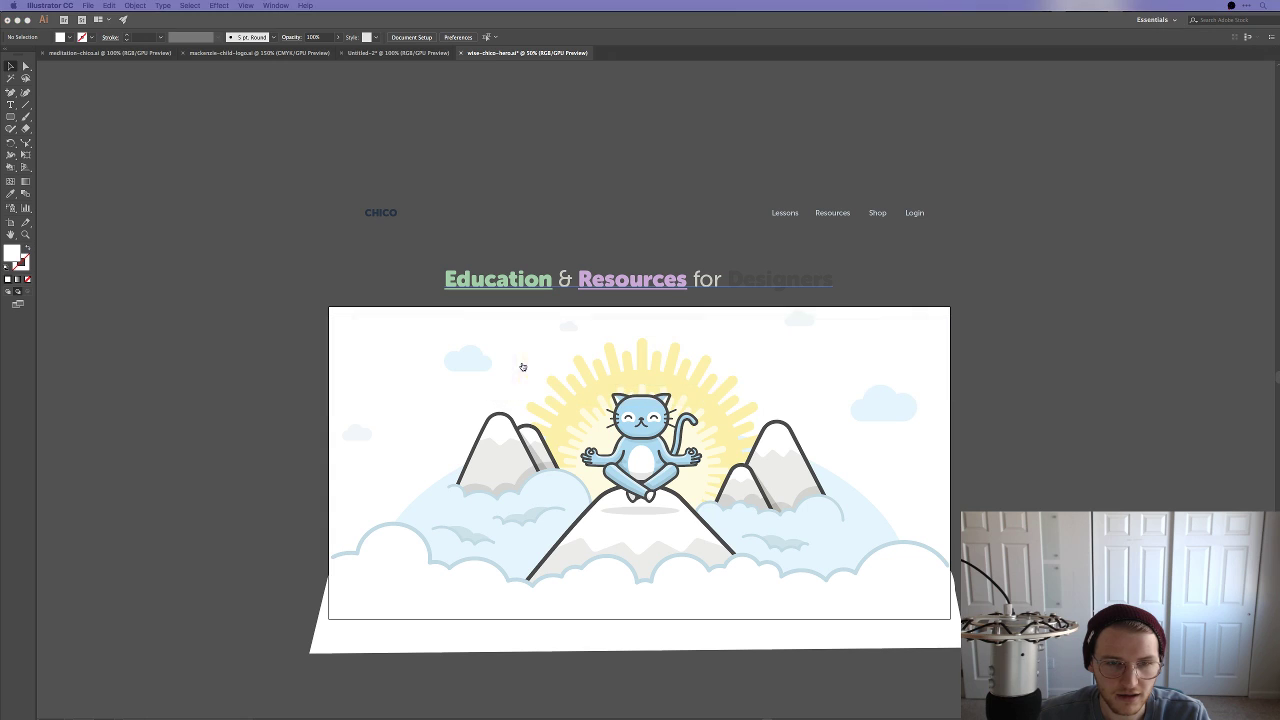
left_click(985, 450)
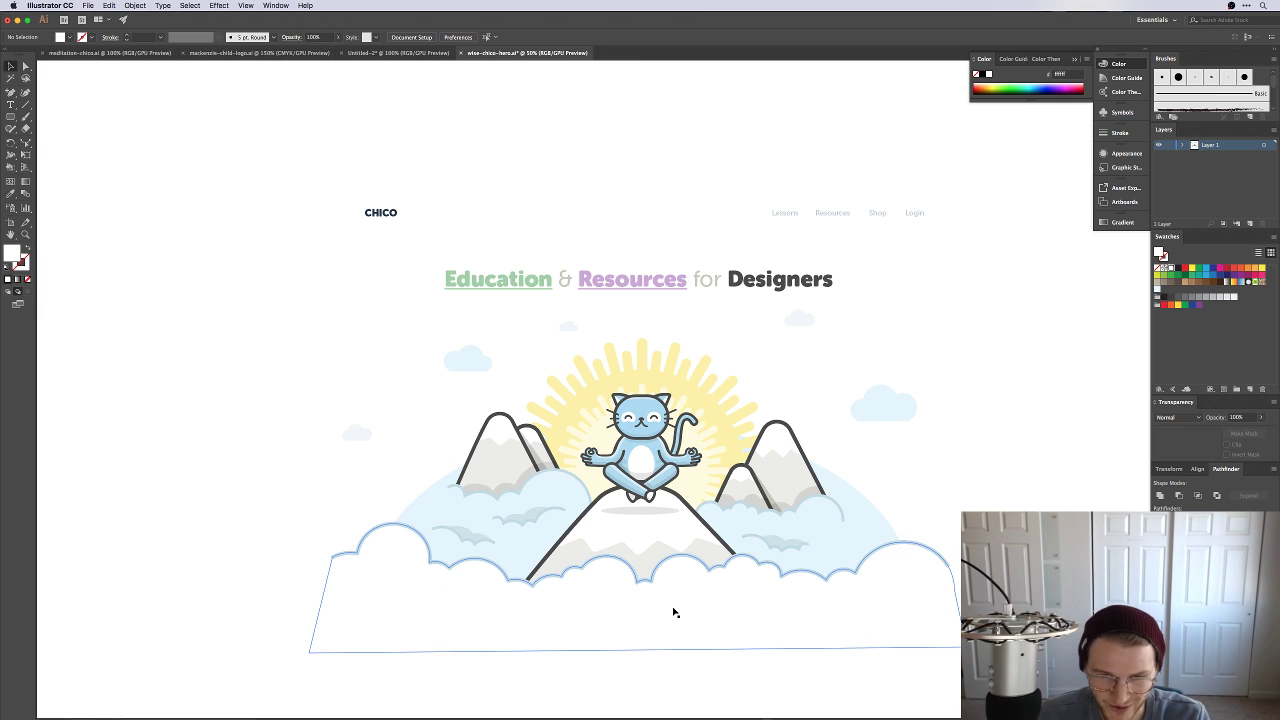
key("z")
left_click_drag(677, 584, 715, 477)
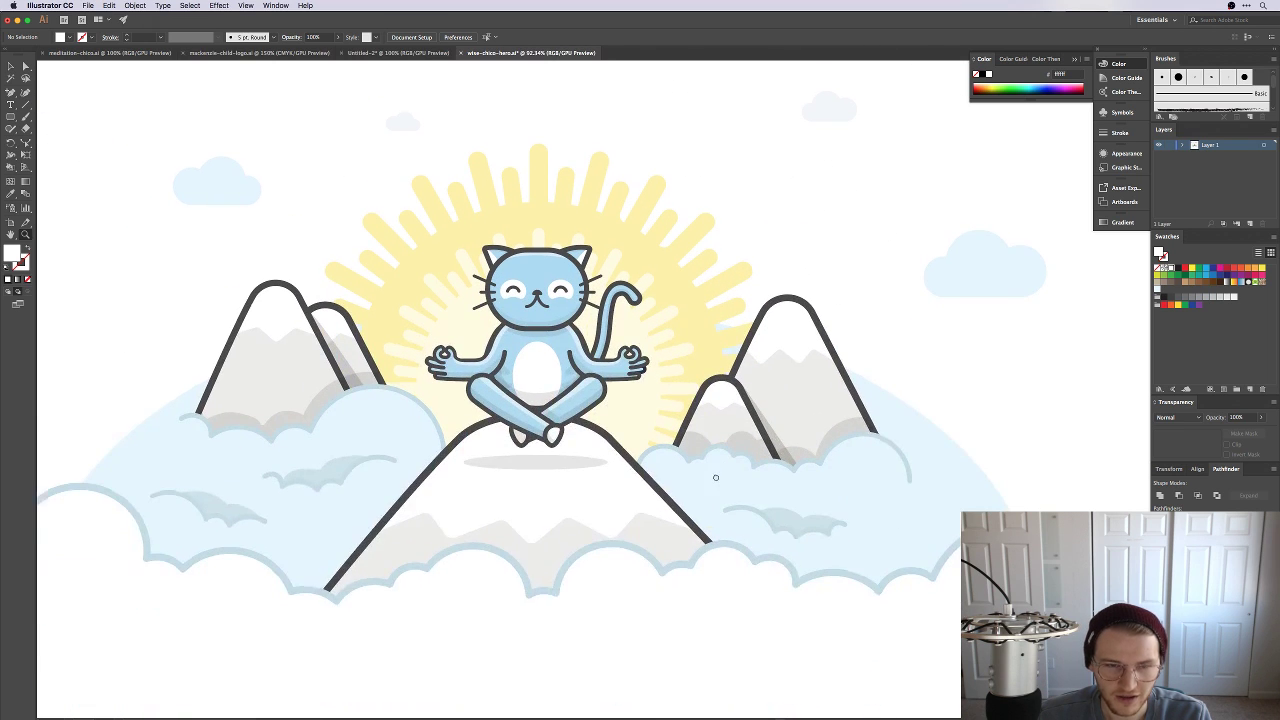
key("v")
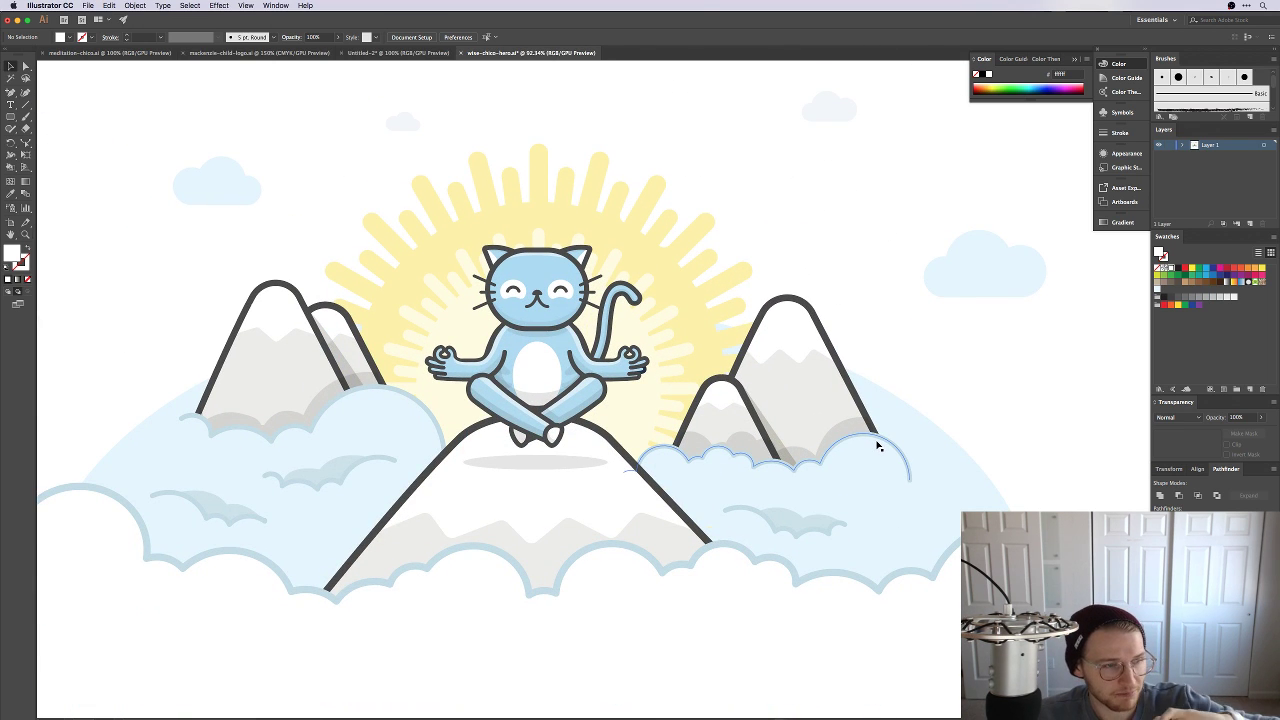
left_click_drag(862, 474, 766, 434)
left_click(918, 447)
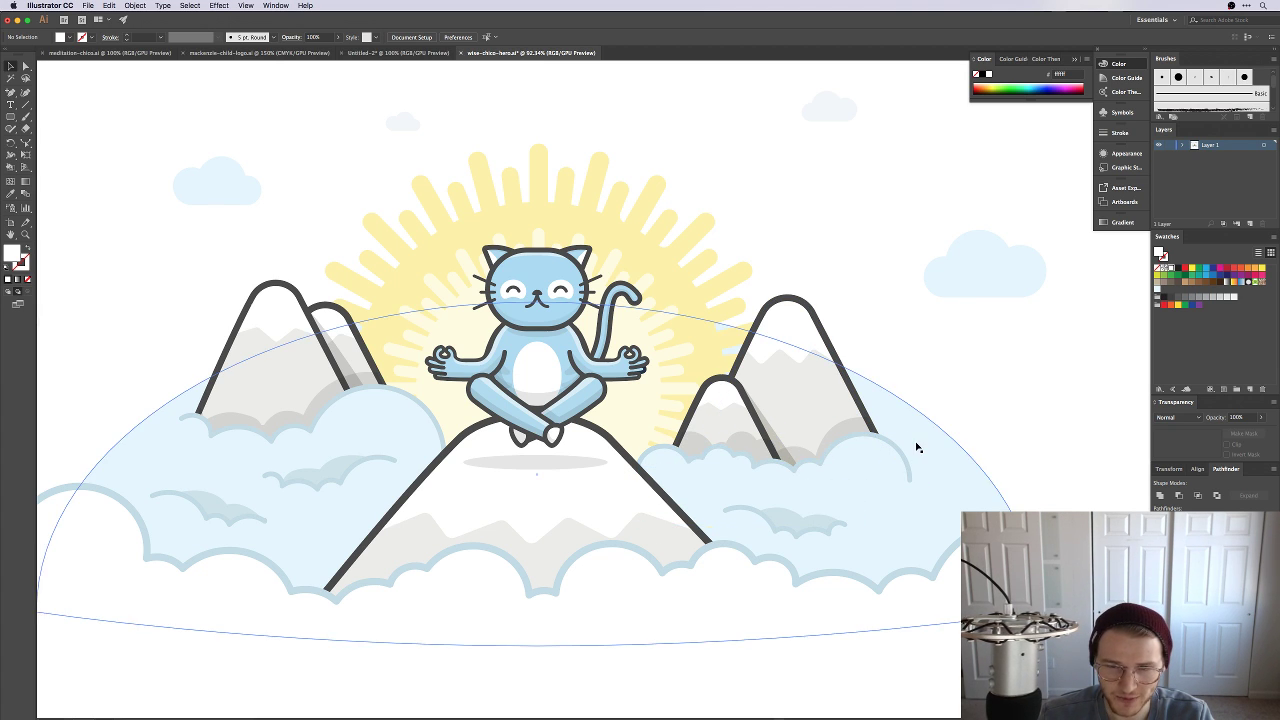
left_click(950, 415)
key("super+1")
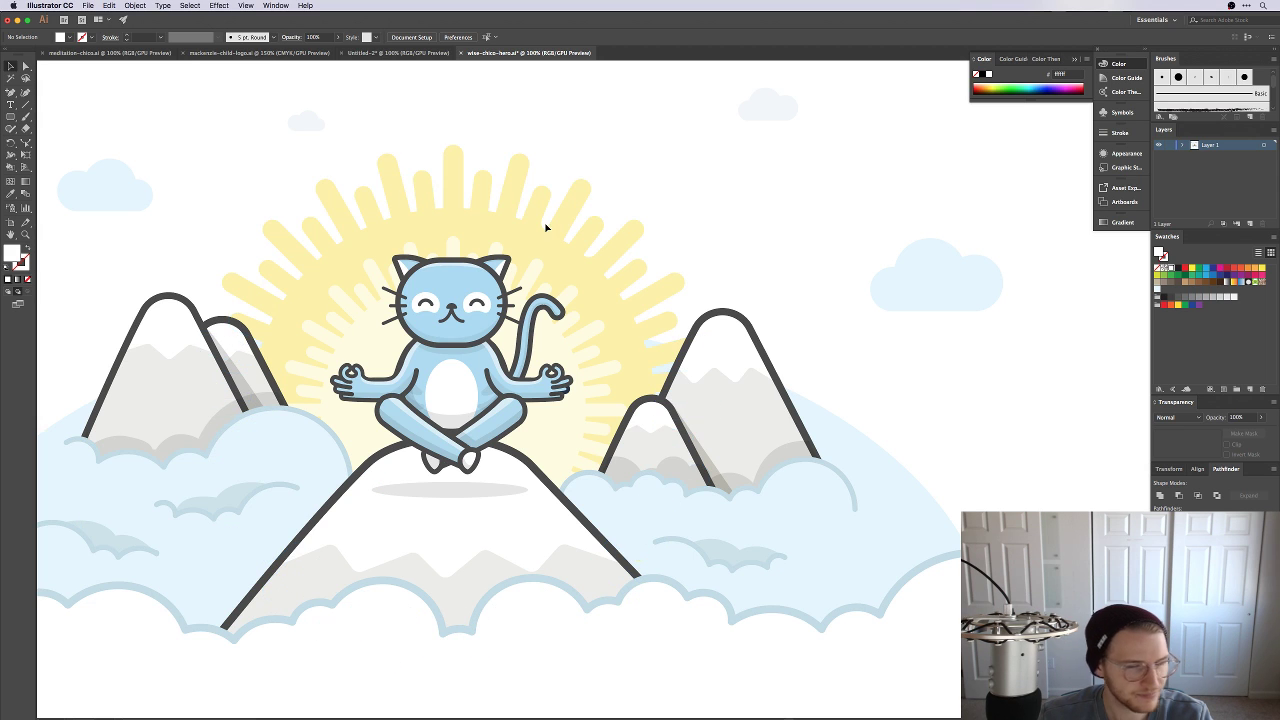
scroll(780, 240, "left", 5)
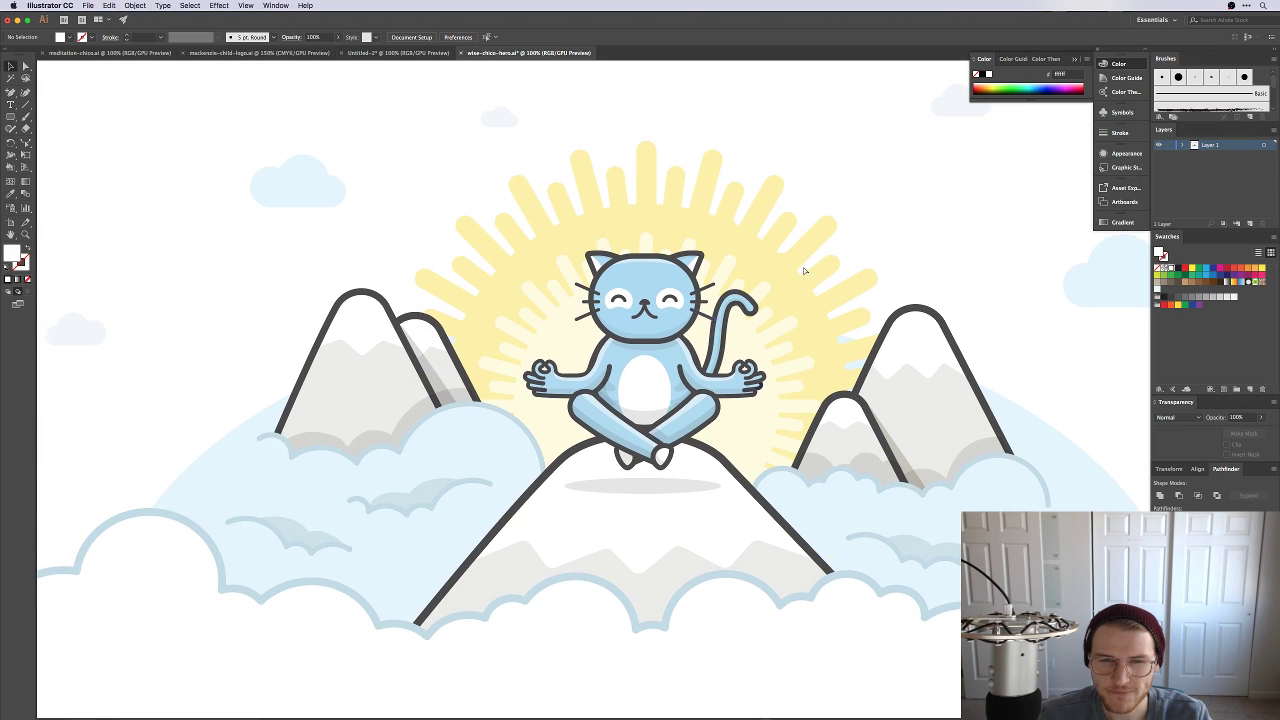
Step: Switch to Sketch and place wise-chico-hero.png from the desktop onto the Chico HQ artboard
key("super+Tab")
key("super+Tab")
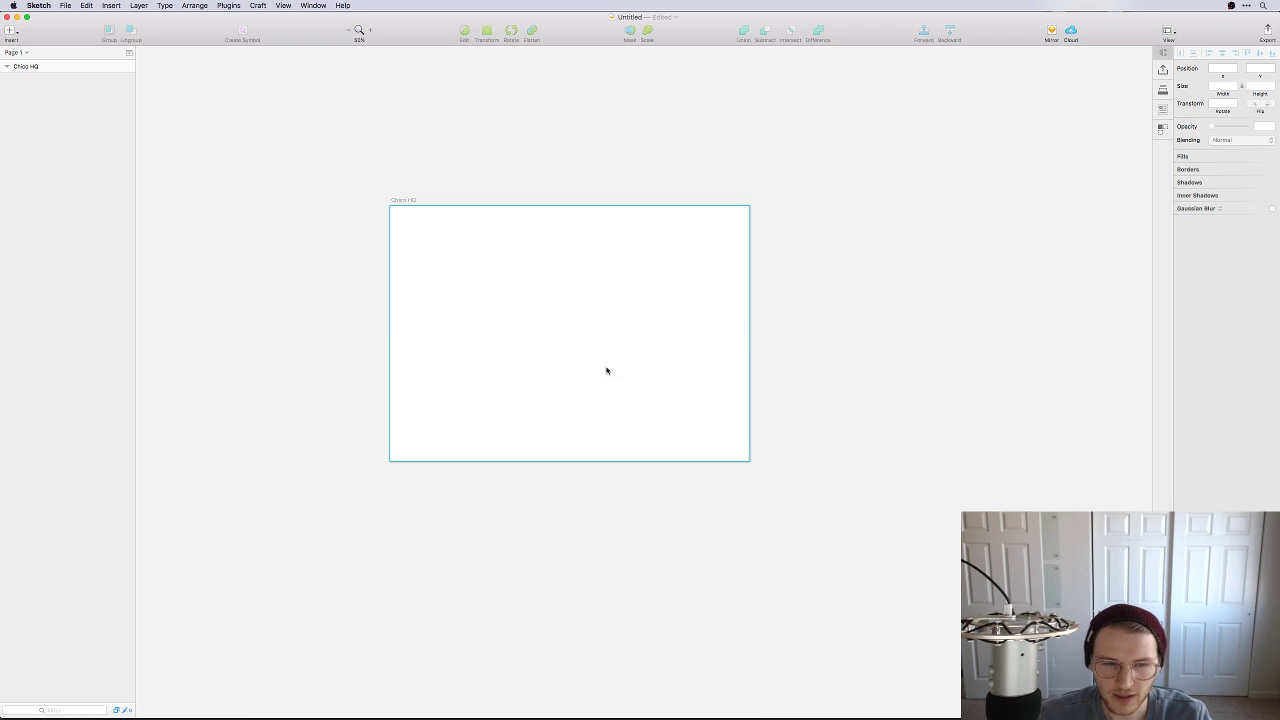
key("F11")
left_click(1245, 75)
mouse_move(1245, 75)
left_mouse_down()
mouse_move(1157, 129)
mouse_move(660, 260)
left_mouse_up()
left_click_drag(651, 339, 600, 372)
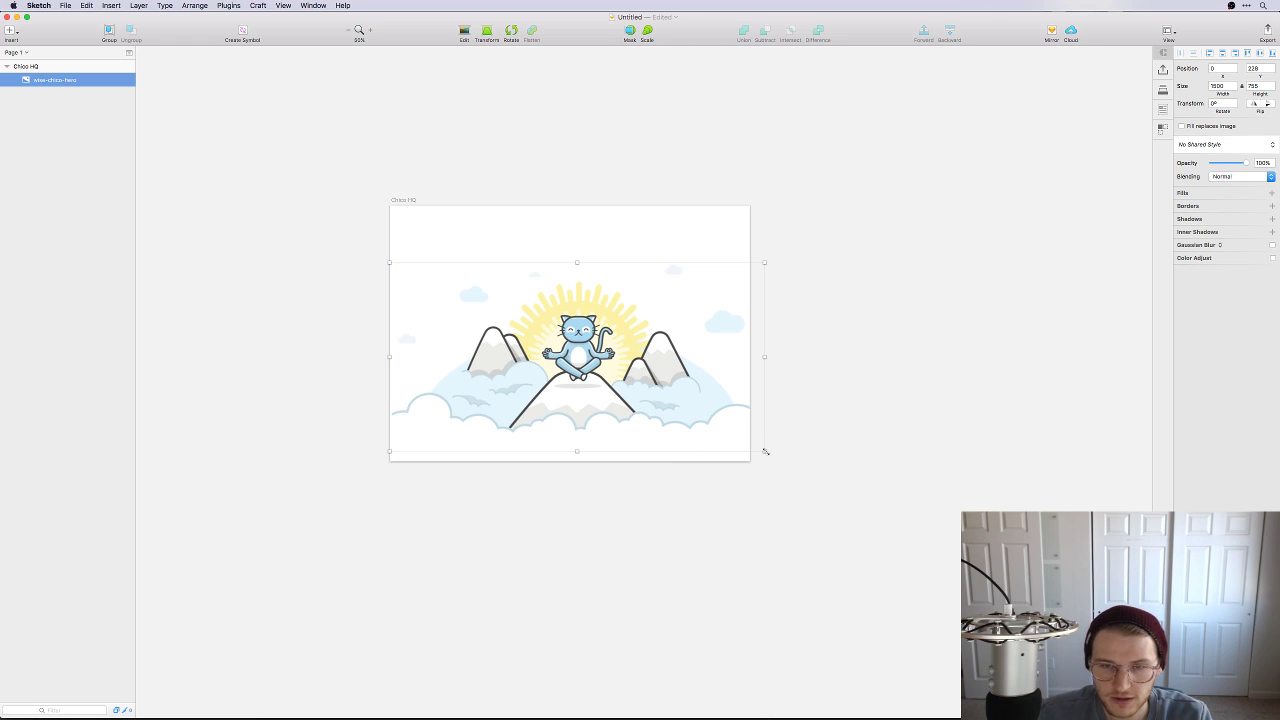
Step: Scale the hero image proportionally to a width of about 1327 and center it horizontally on the artboard at X 57
left_click_drag(763, 450, 736, 429)
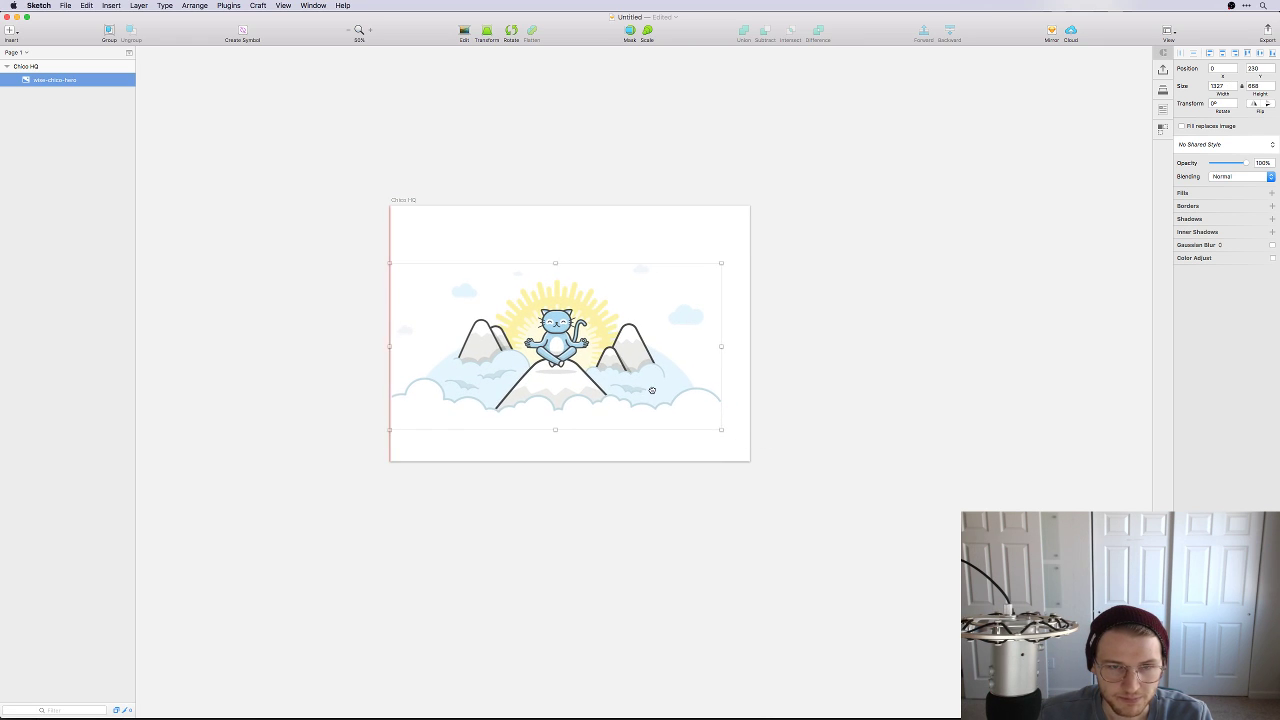
left_click_drag(651, 386, 665, 386)
double_click(663, 389)
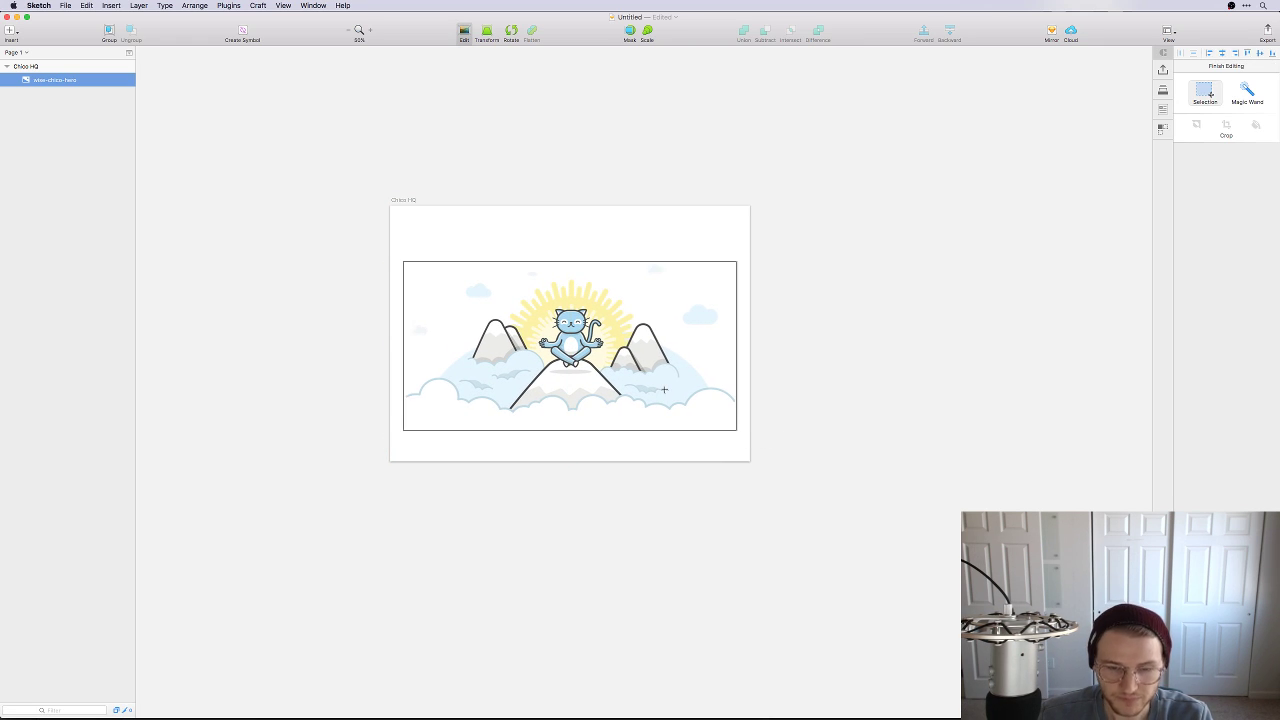
left_click(951, 382)
key("super+0")
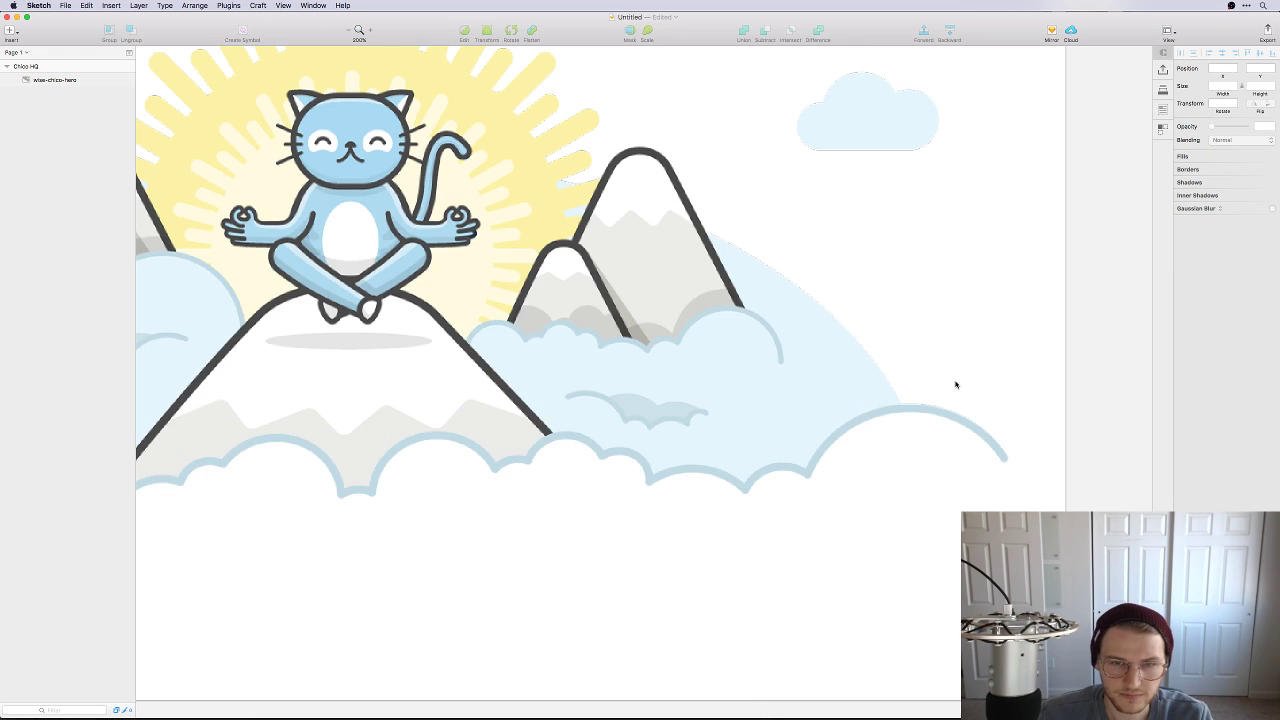
scroll(955, 385, "left", 5)
scroll(955, 385, "up", 3)
left_click(749, 280)
left_click_drag(749, 280, 840, 408)
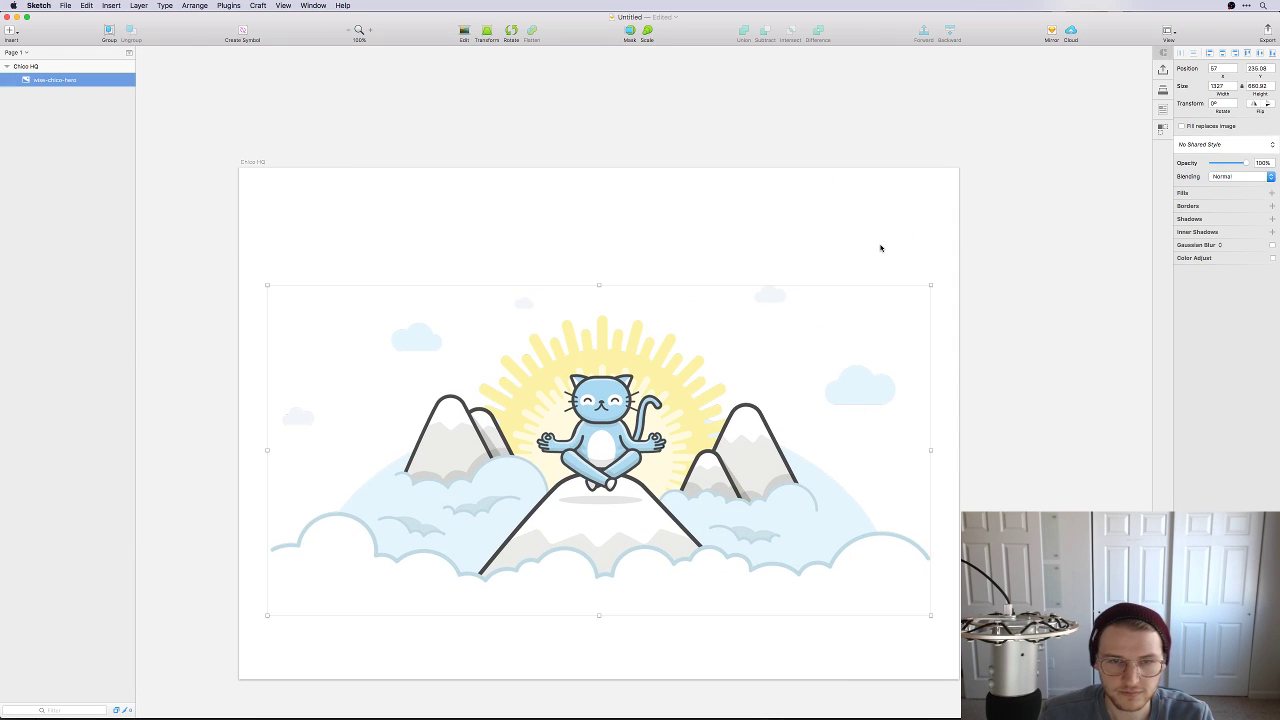
left_click(1058, 378)
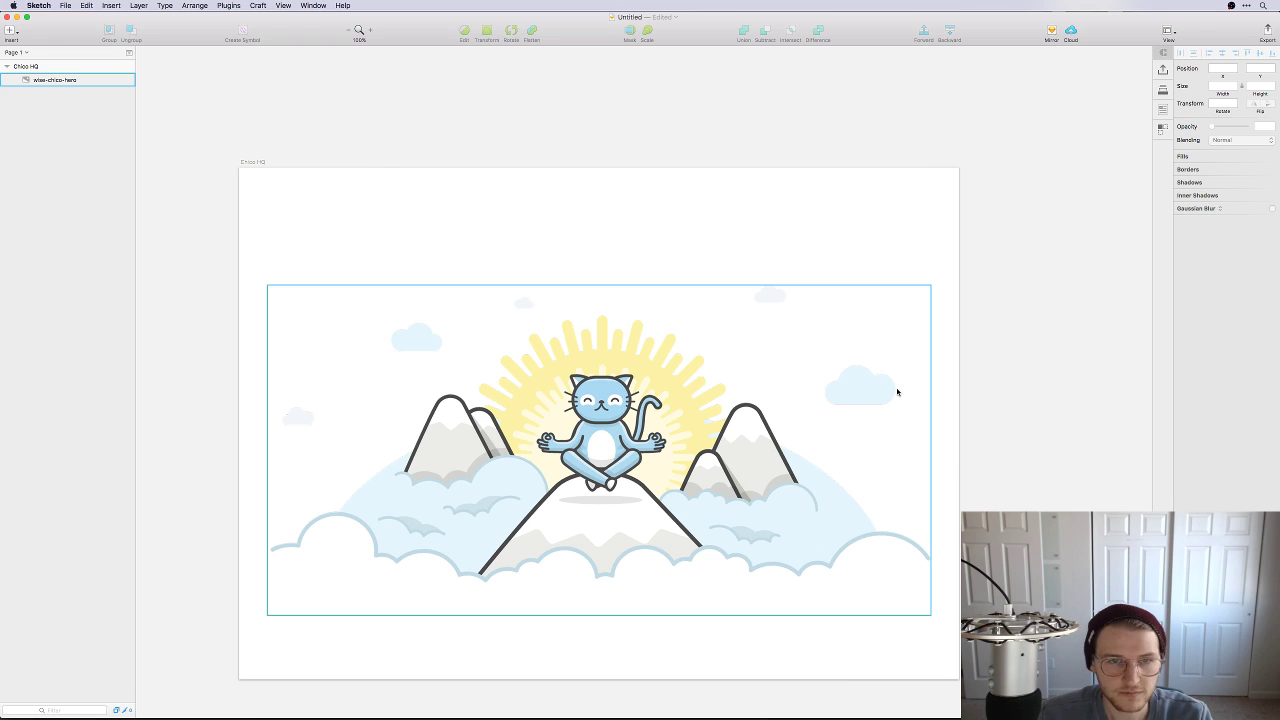
Step: Add the text "CHICO HQ" near the artboard's upper-left corner and set its weight to 1000
key("t")
left_click_drag(275, 202, 358, 230)
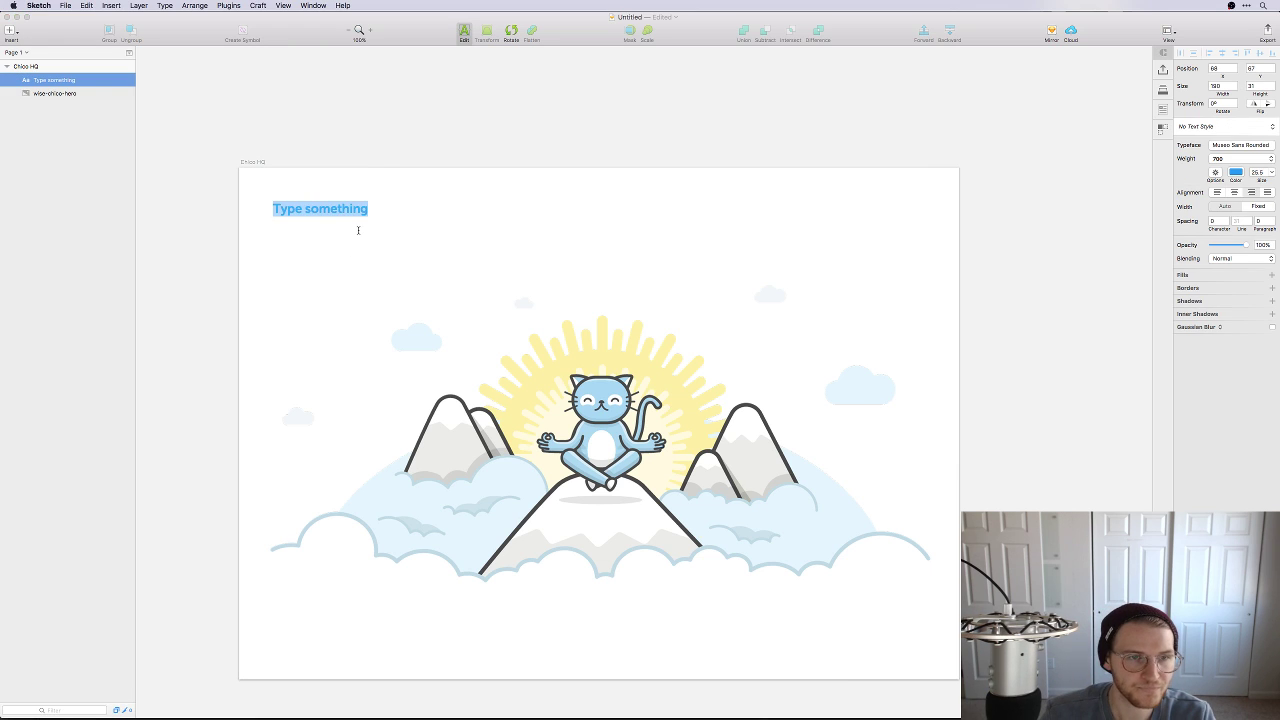
type("CHICO HQ")
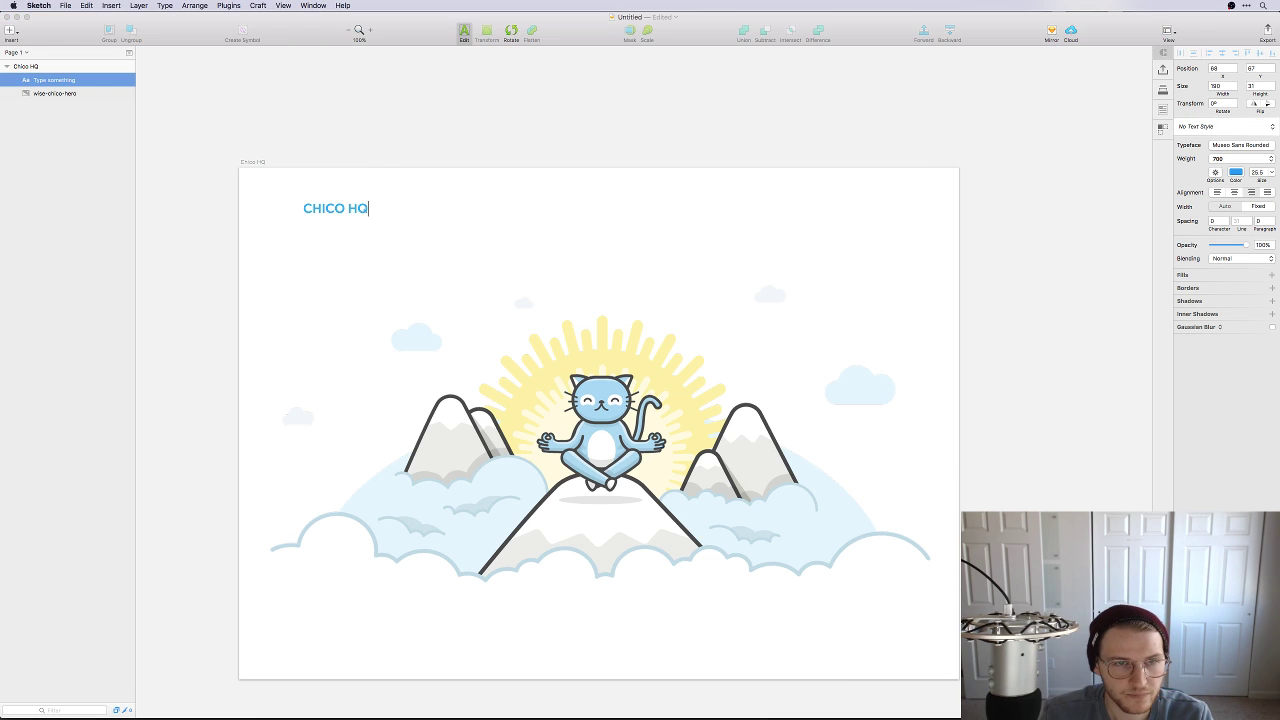
key("super+a")
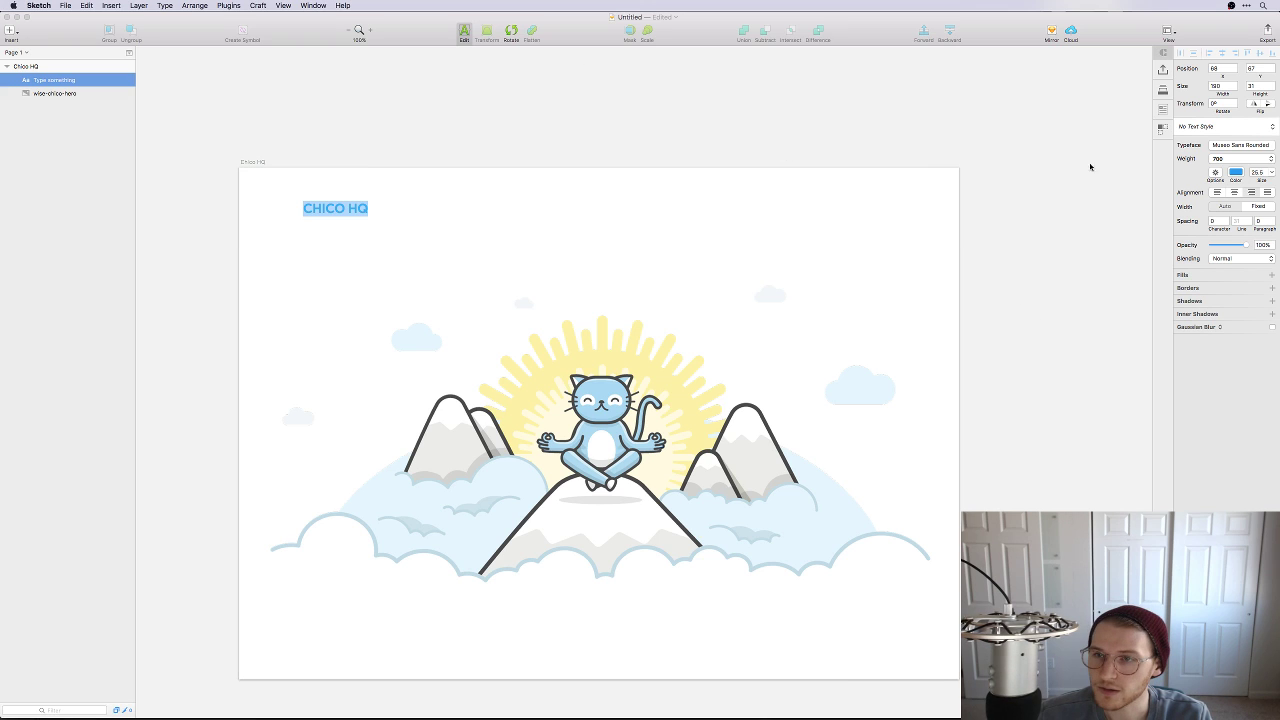
left_click(1225, 160)
left_click(1237, 177)
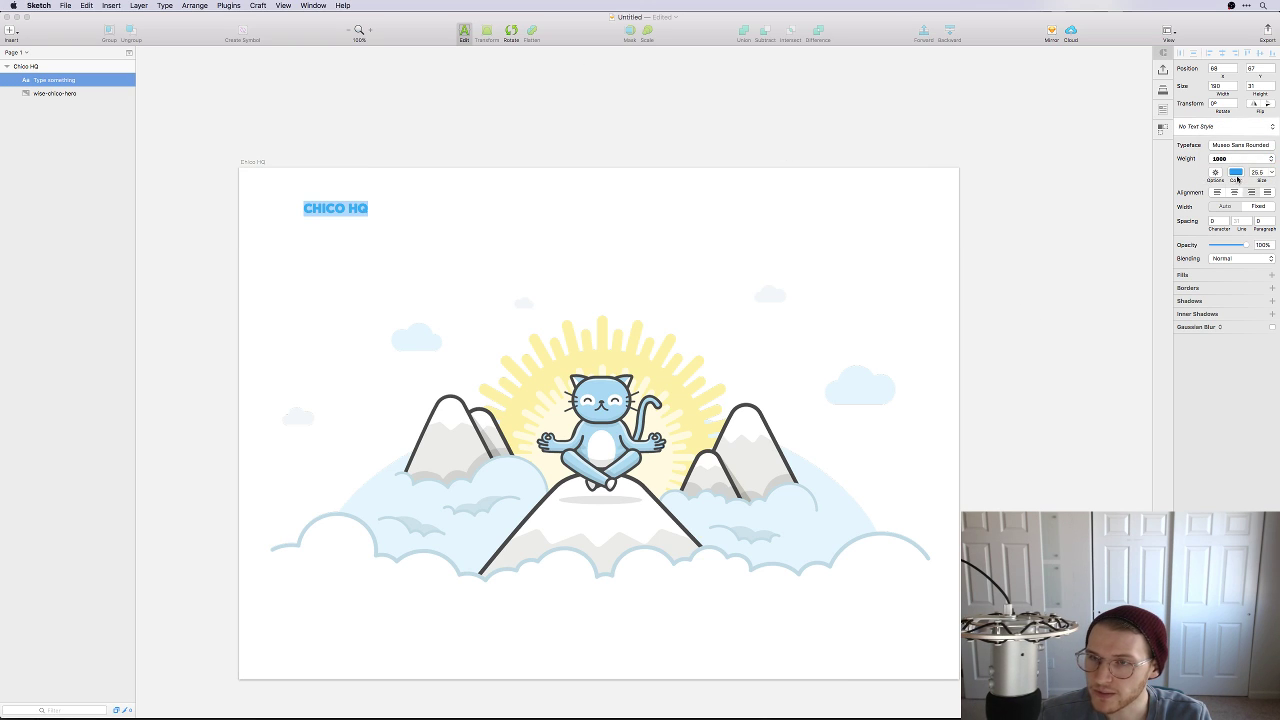
Step: Sample the dark gray of the mountain outline and apply it, #494949, as the color of the CHICO HQ text
key("ctrl+c")
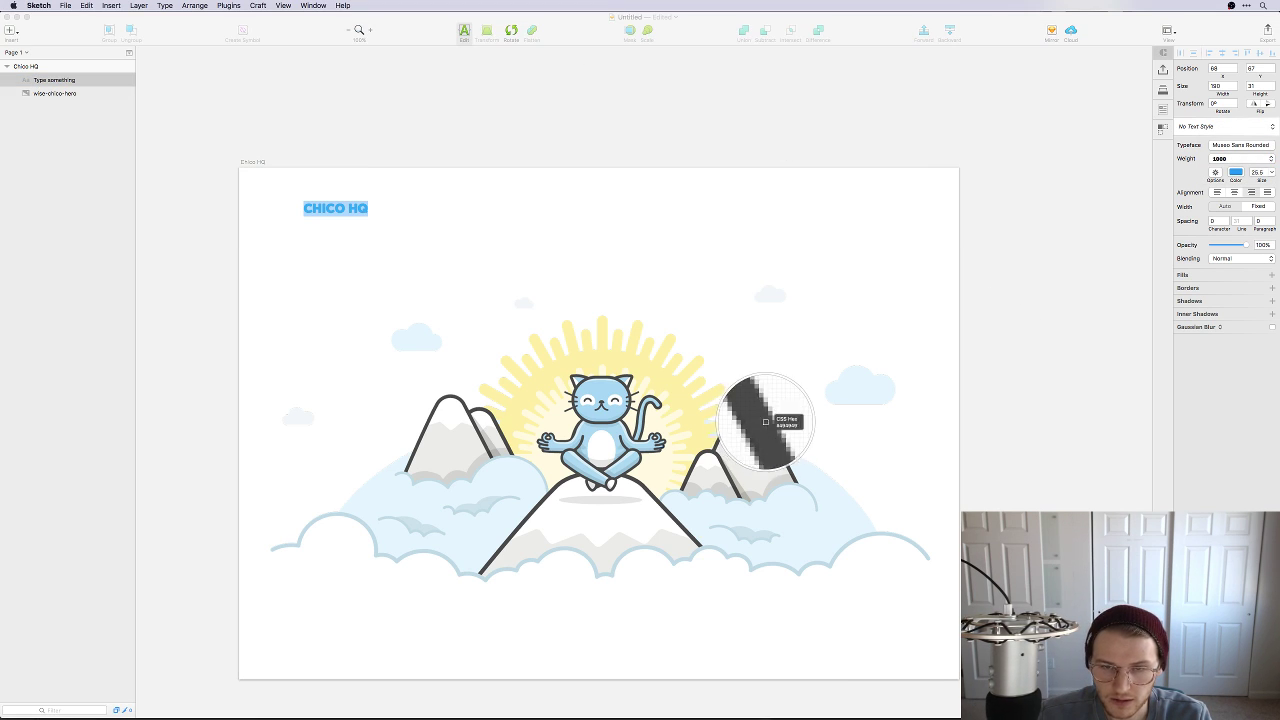
key("Escape")
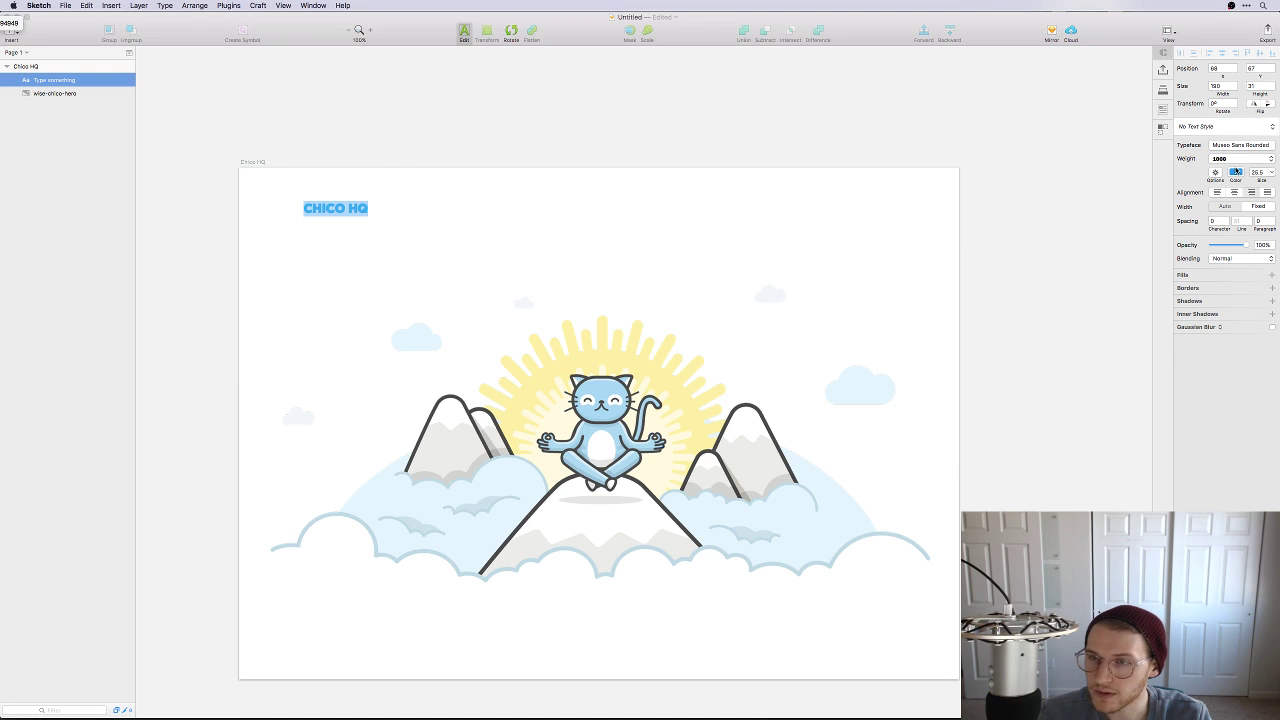
left_click(1236, 172)
key("super+v")
key("Tab")
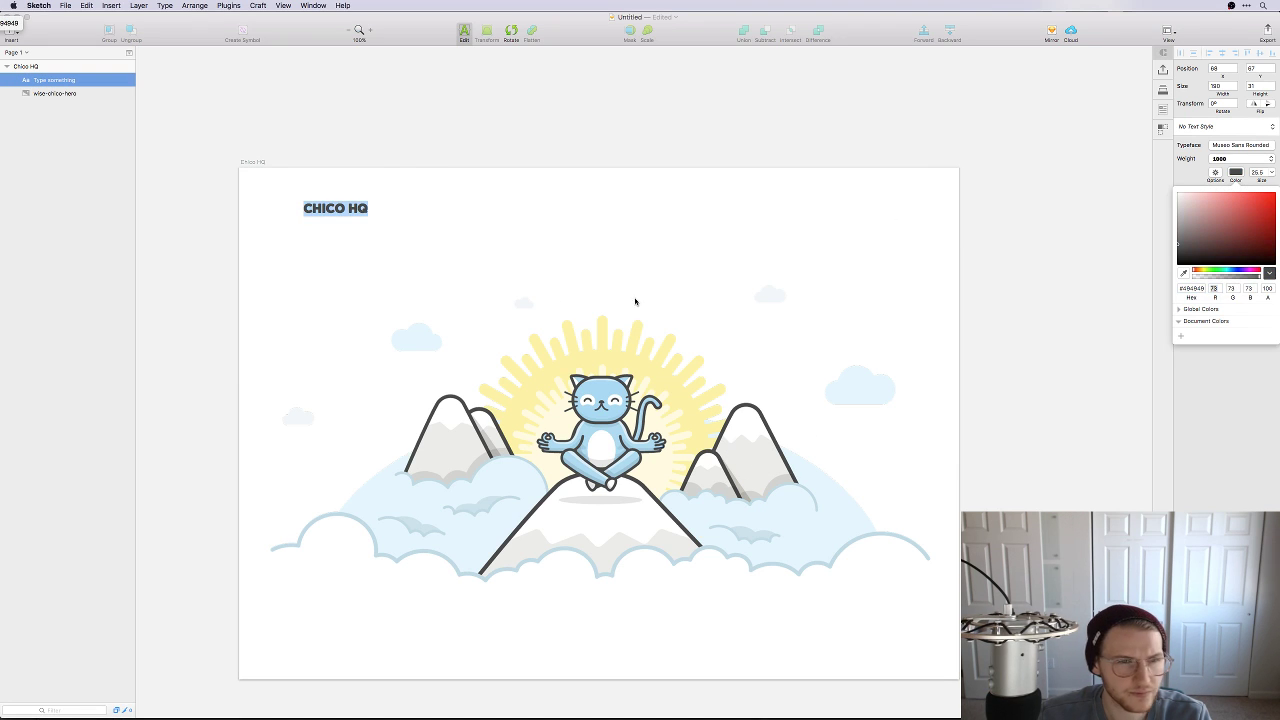
key("Escape")
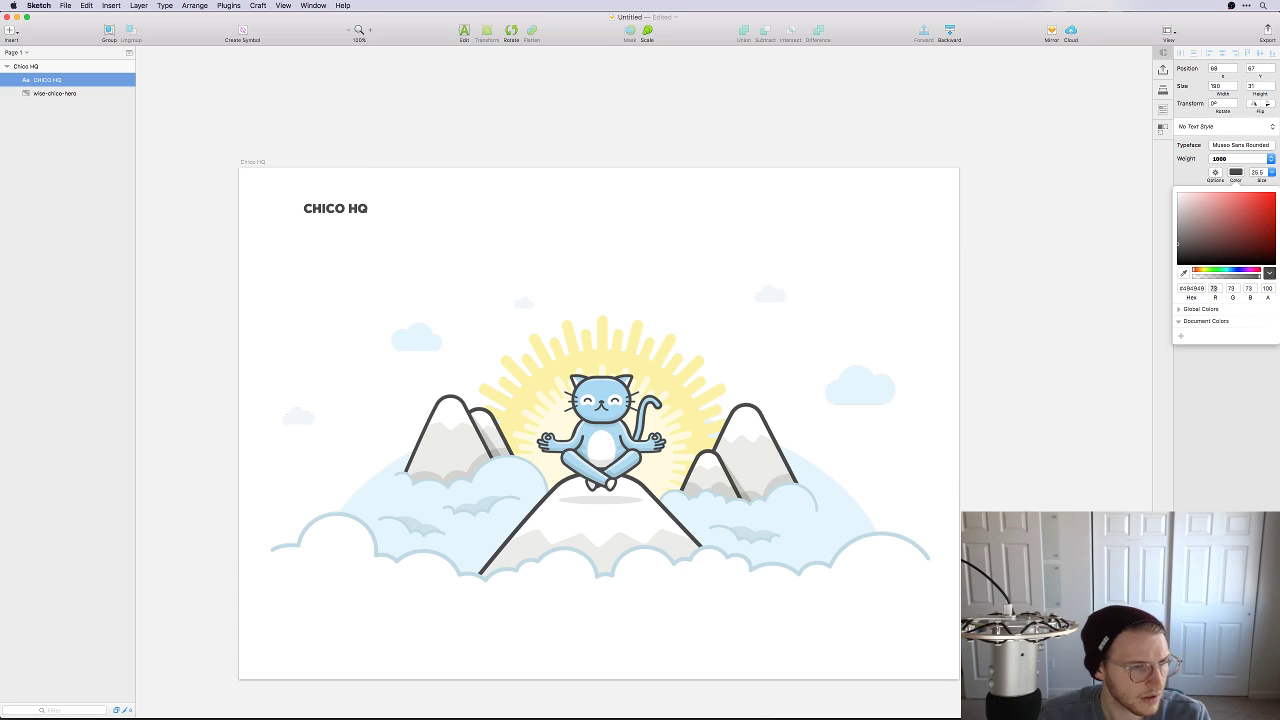
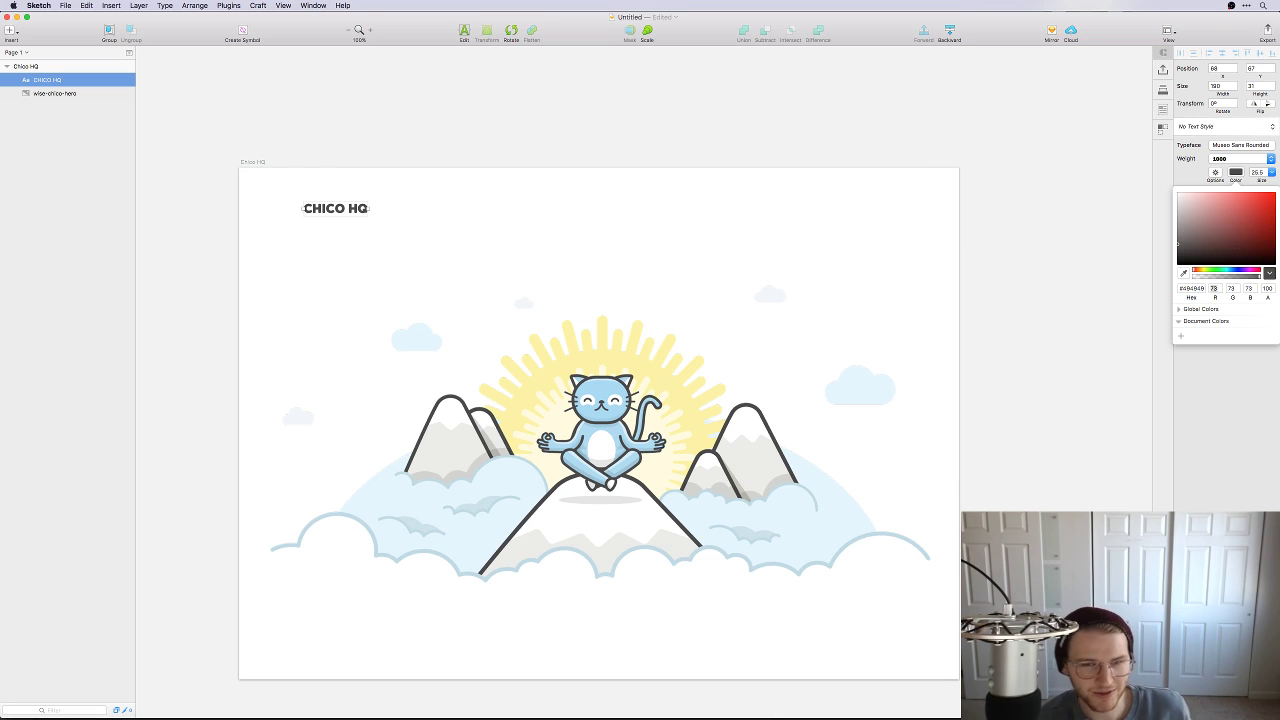
Step: Move the CHICO HQ text up to X 57, Y 46 so it lines up with the hero image's left edge
left_click(829, 284)
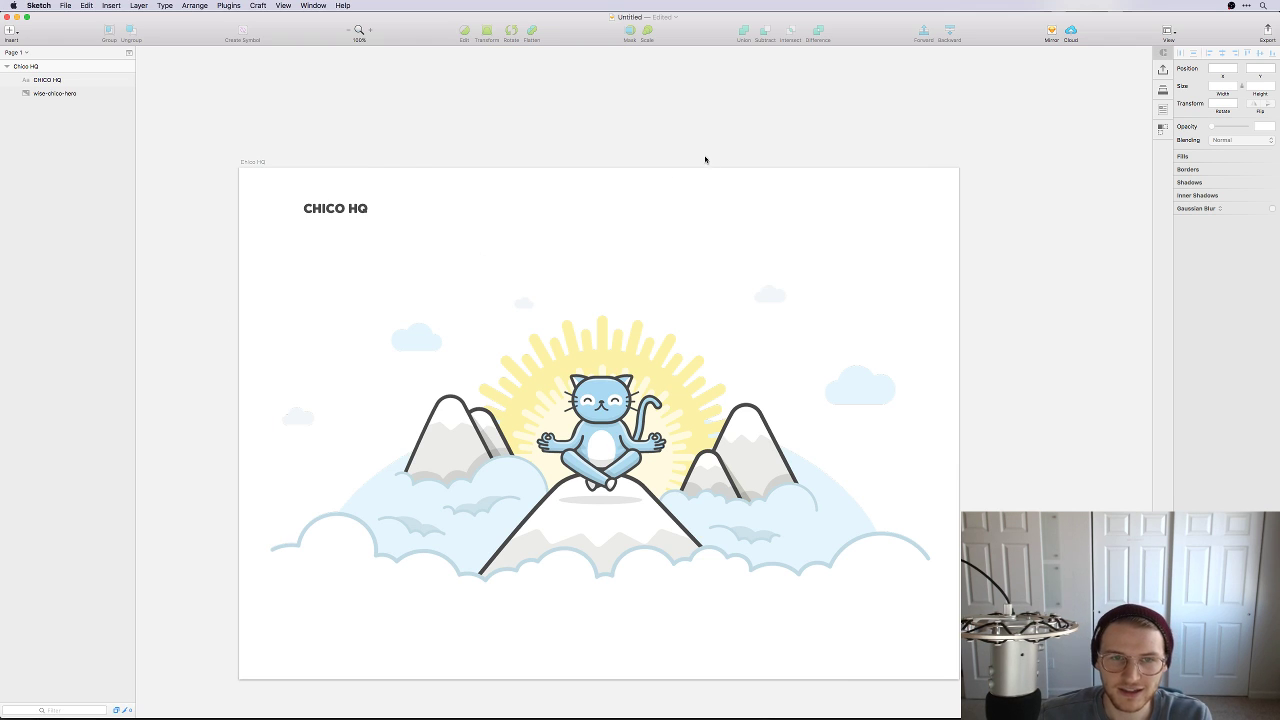
scroll(711, 274, "left", 3)
left_click(386, 202)
left_click_drag(386, 202, 379, 192)
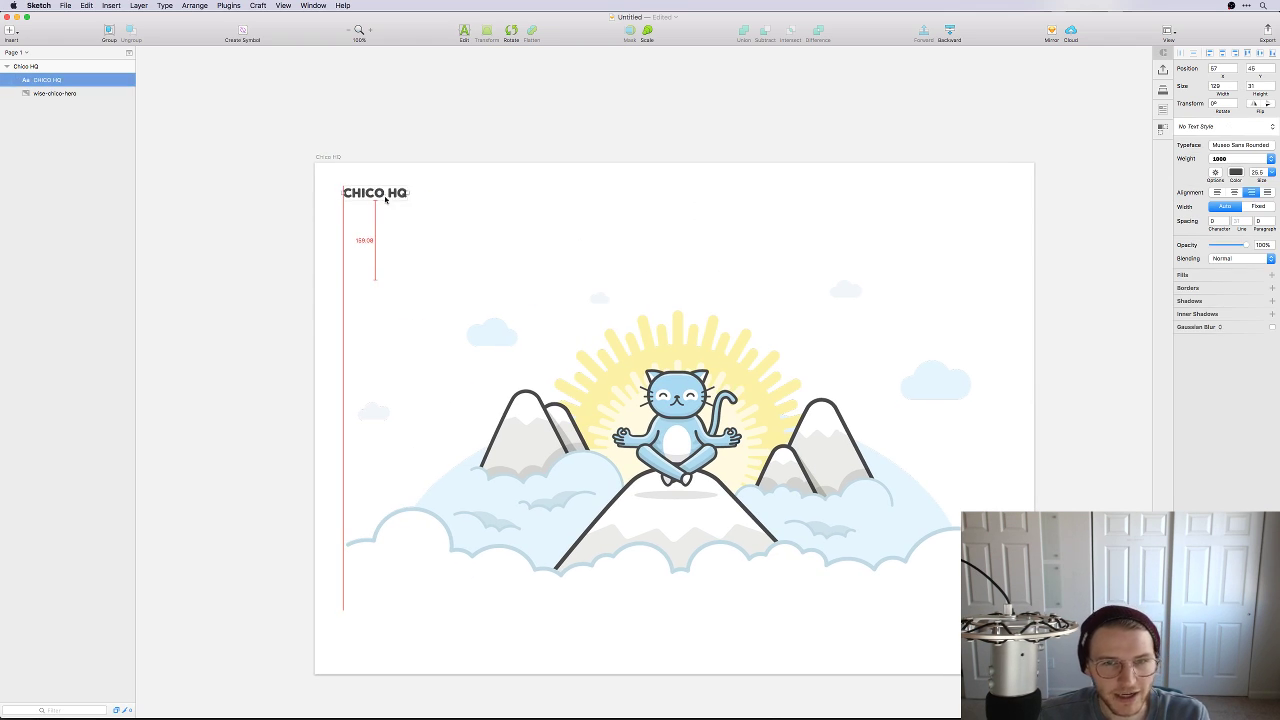
Step: Copy the "Education & Resources for Designers" headline from Illustrator and paste it onto the Chico HQ artboard in Sketch
key("super+Tab")
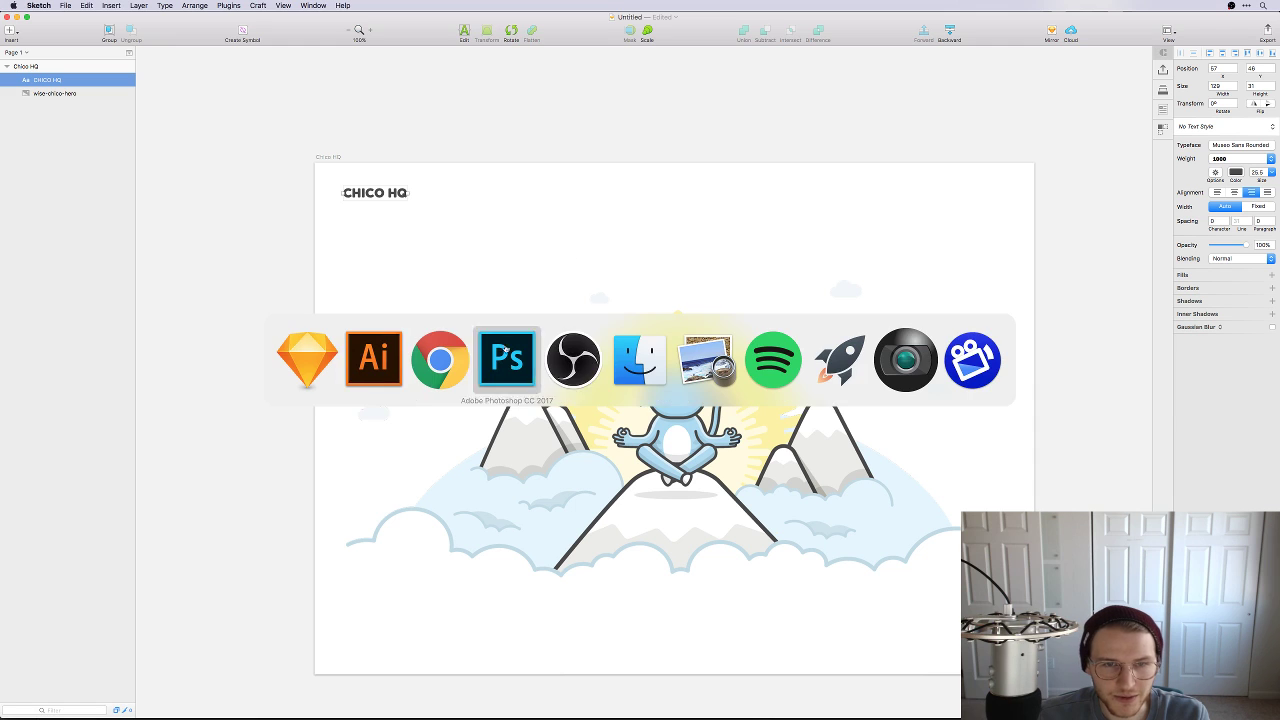
left_click(395, 359)
scroll(675, 380, "up", 5)
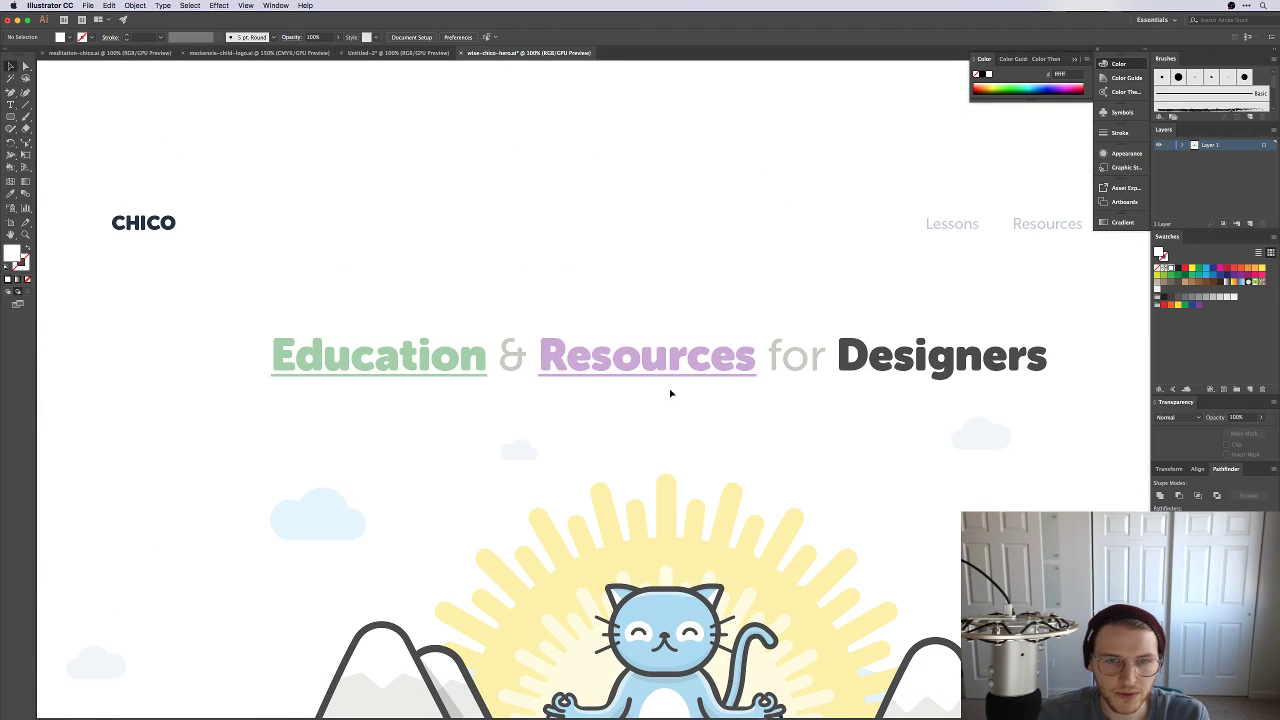
left_click(677, 363)
key("super+c")
key("super+Tab")
key("super+v")
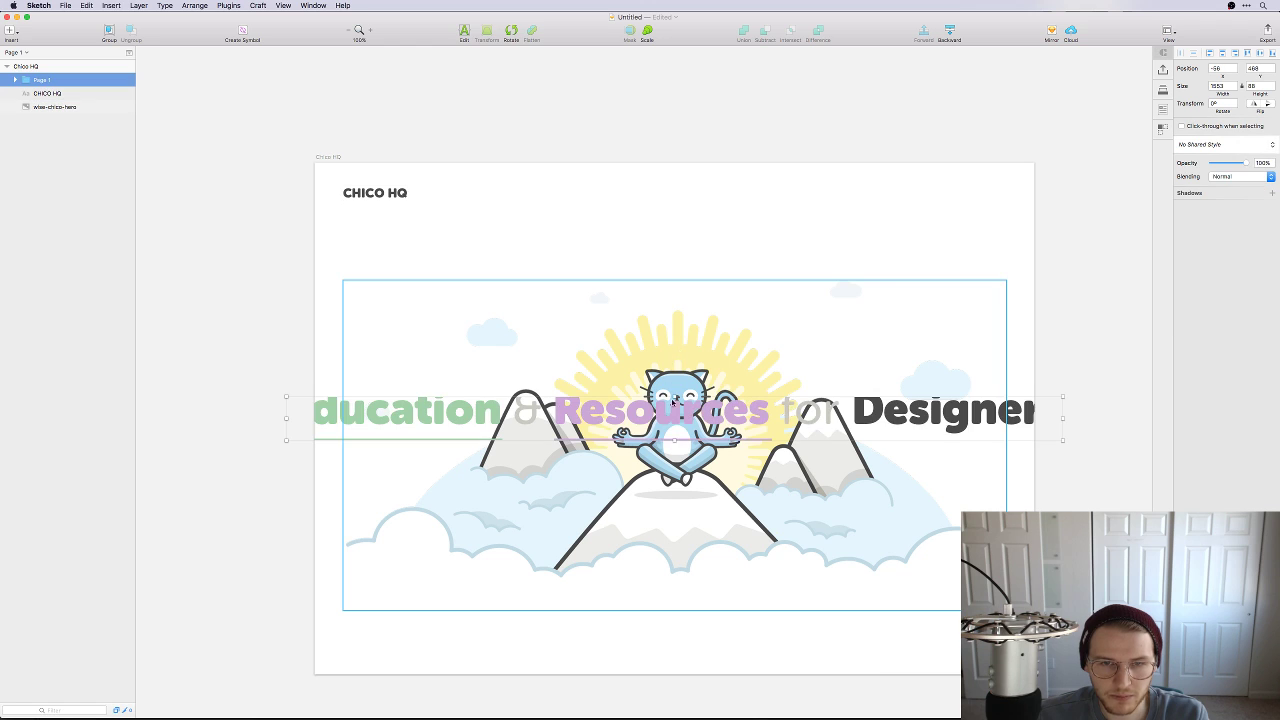
Step: Copy the navigation row with CHICO, Lessons and Resources from Illustrator and paste it onto the Sketch artboard
key("super+Tab")
mouse_move(151, 175)
left_mouse_down()
mouse_move(214, 197)
mouse_move(1037, 254)
mouse_move(1011, 260)
left_mouse_up()
key("super+c")
key("super+Tab")
key("super+v")
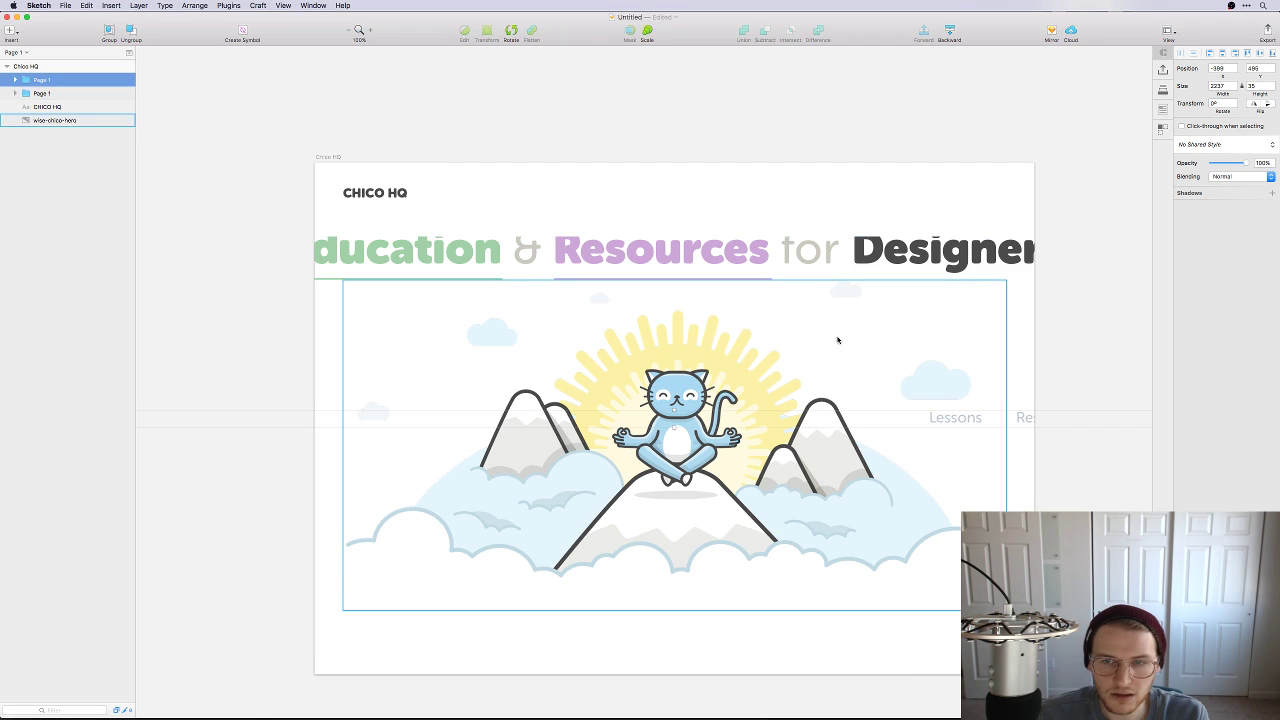
Step: Move the pasted navigation row up into the header at Y 63 and delete the separate CHICO HQ text
left_click_drag(949, 427, 896, 204)
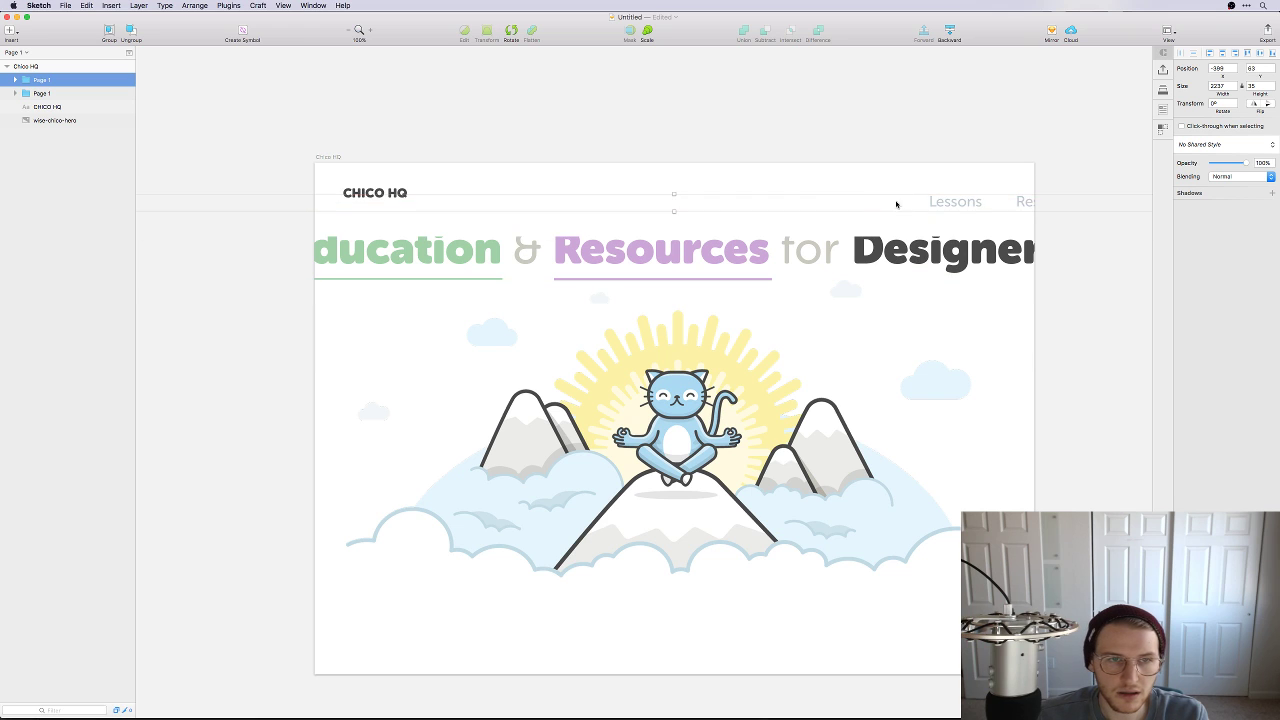
left_click(360, 190)
key("Delete")
Step: Ungroup the pasted headline into its separate text, underline and clip layers
key("super+minus")
key("super+minus")
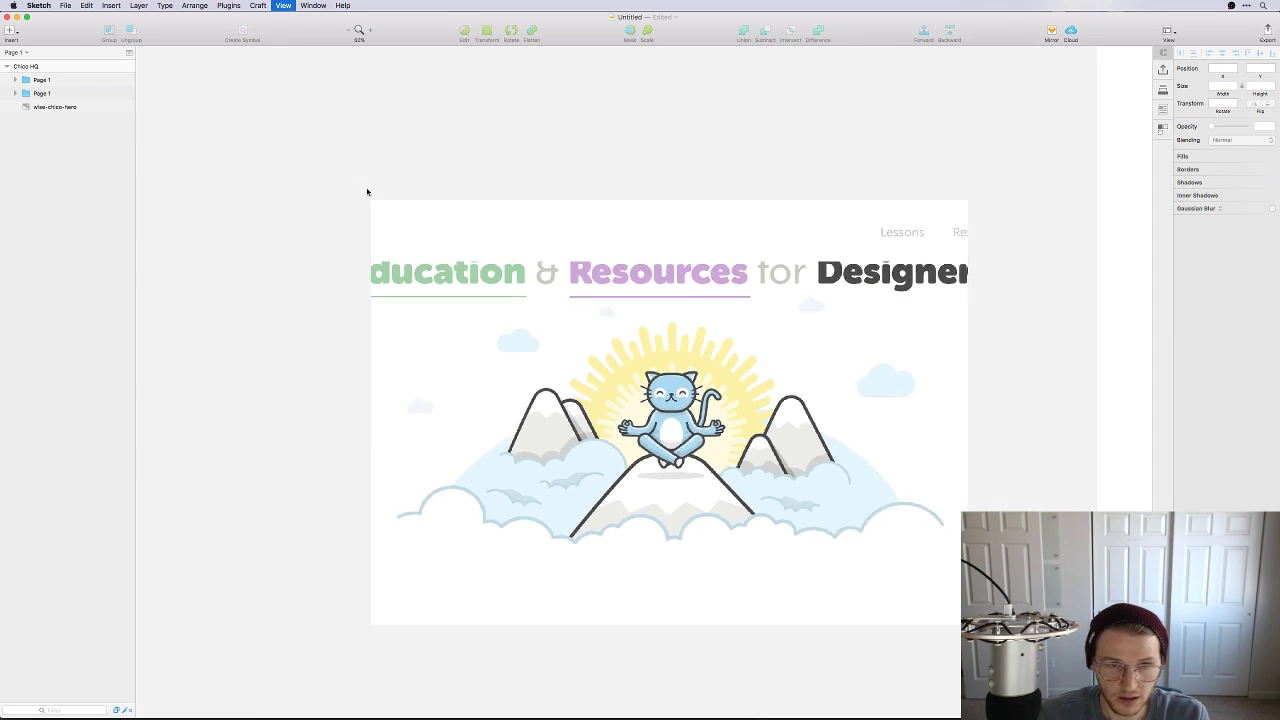
scroll(651, 352, "up", 5)
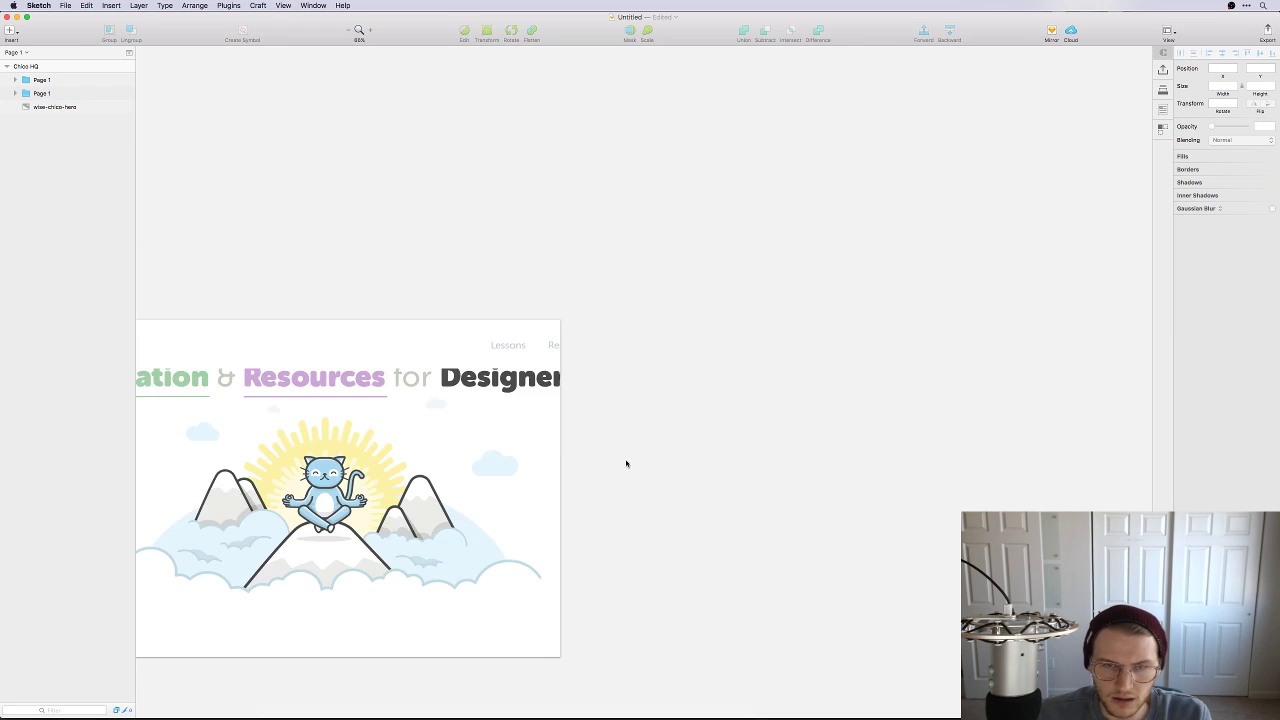
left_click(524, 358)
key("Escape")
left_click(538, 368)
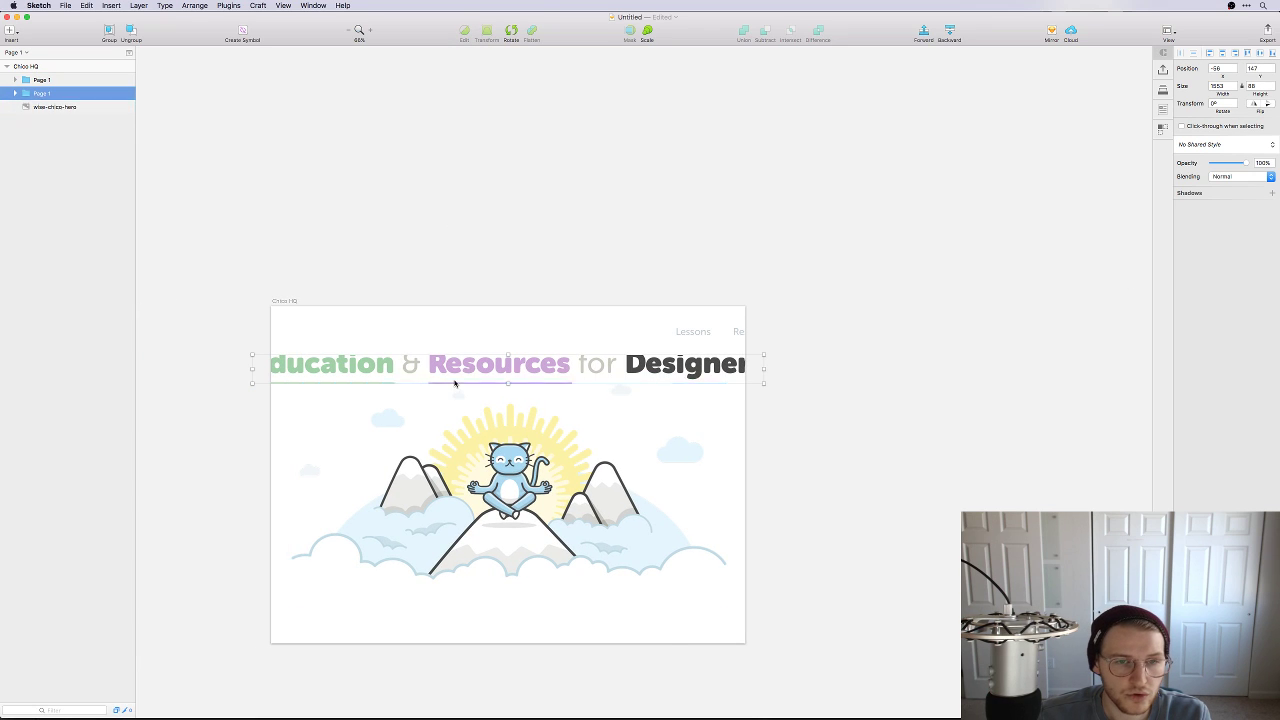
key("super+shift+g")
key("super+shift+g")
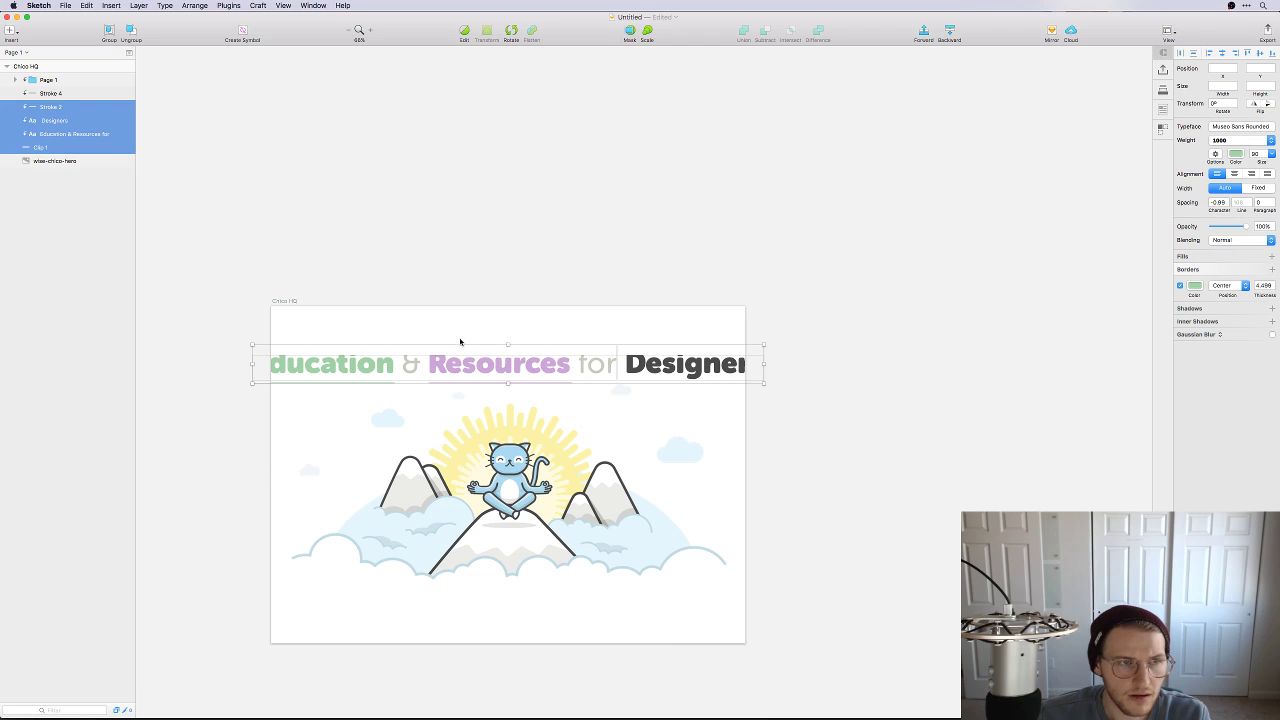
Step: Delete the Clip 1 mask layer that crops the headline text
key("super+g")
left_click(478, 364)
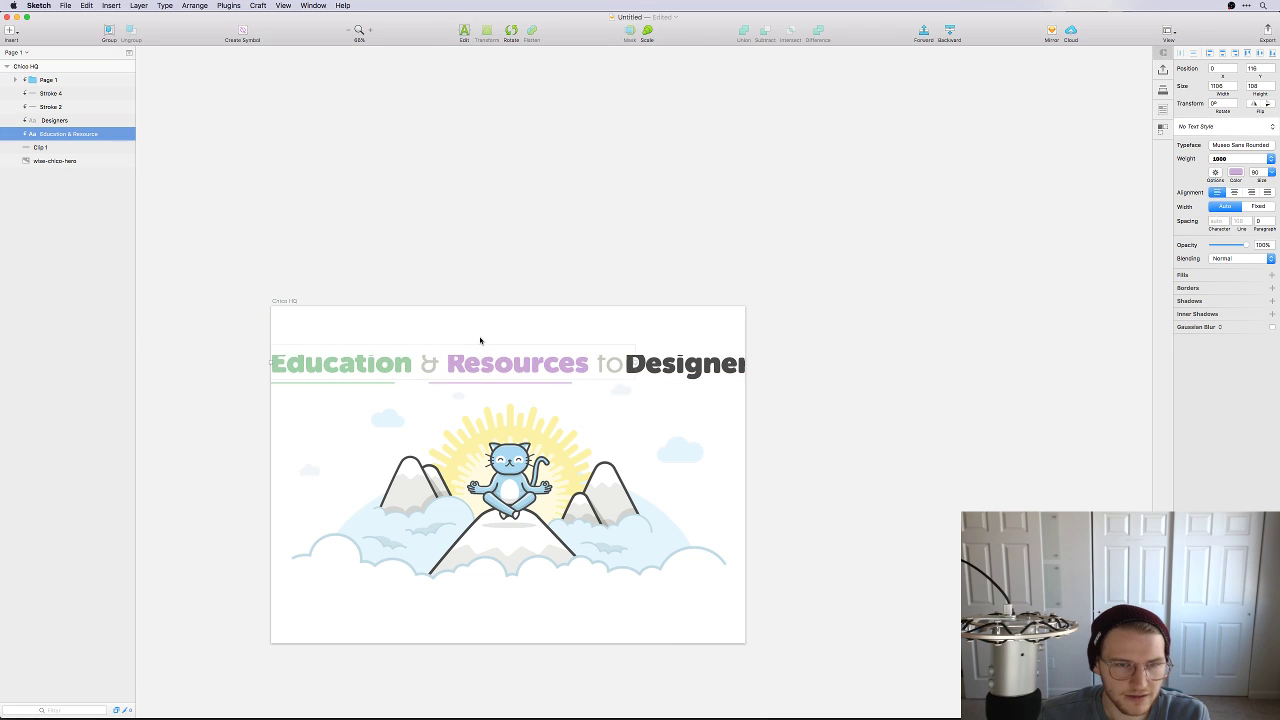
double_click(479, 368)
left_click_drag(479, 368, 520, 366)
left_click(506, 337)
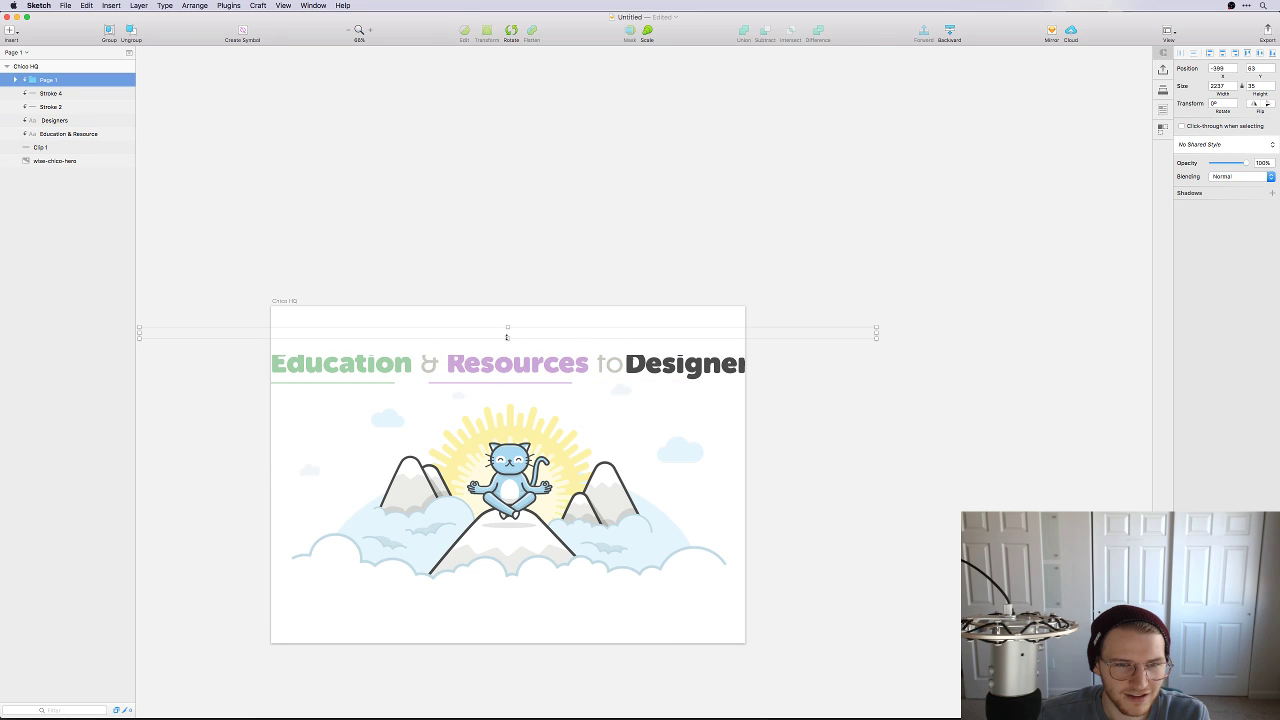
left_click(64, 148)
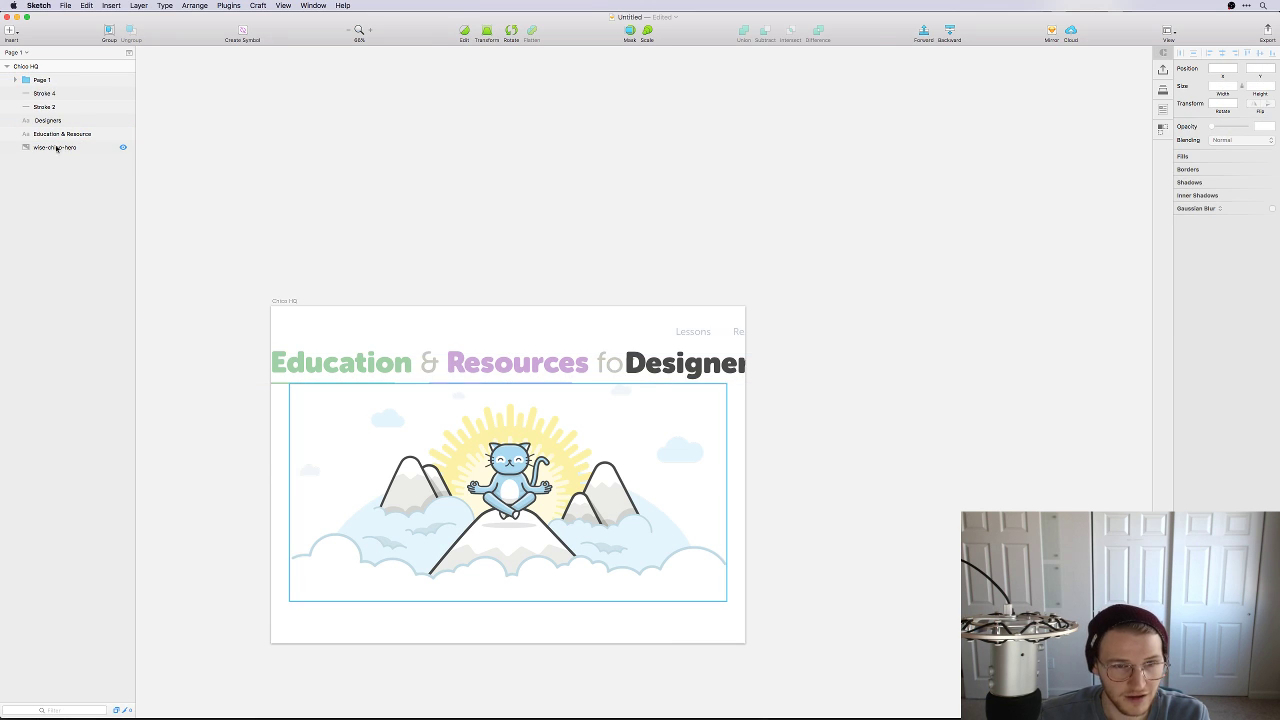
key("Delete")
Step: Move the "Education & Resources for" text to about X 206, Y 126 and delete the separate "Designers" text layer
left_click_drag(403, 355, 368, 328)
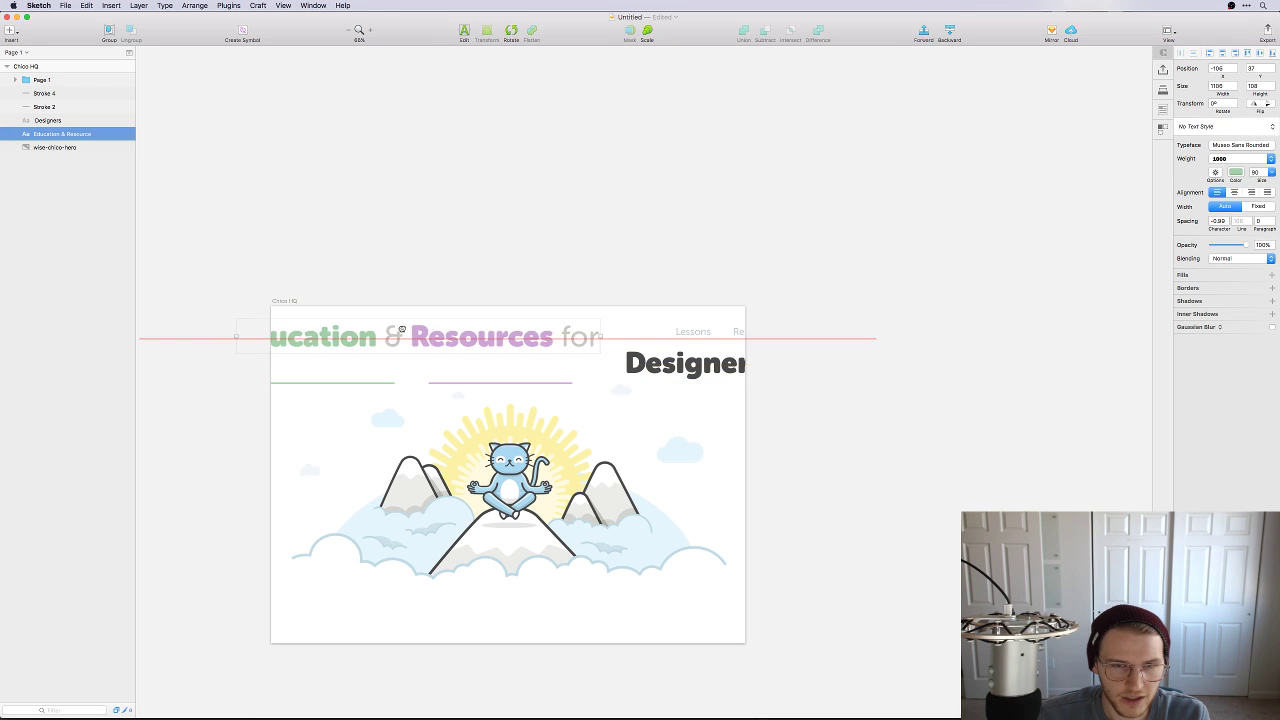
key("super+z")
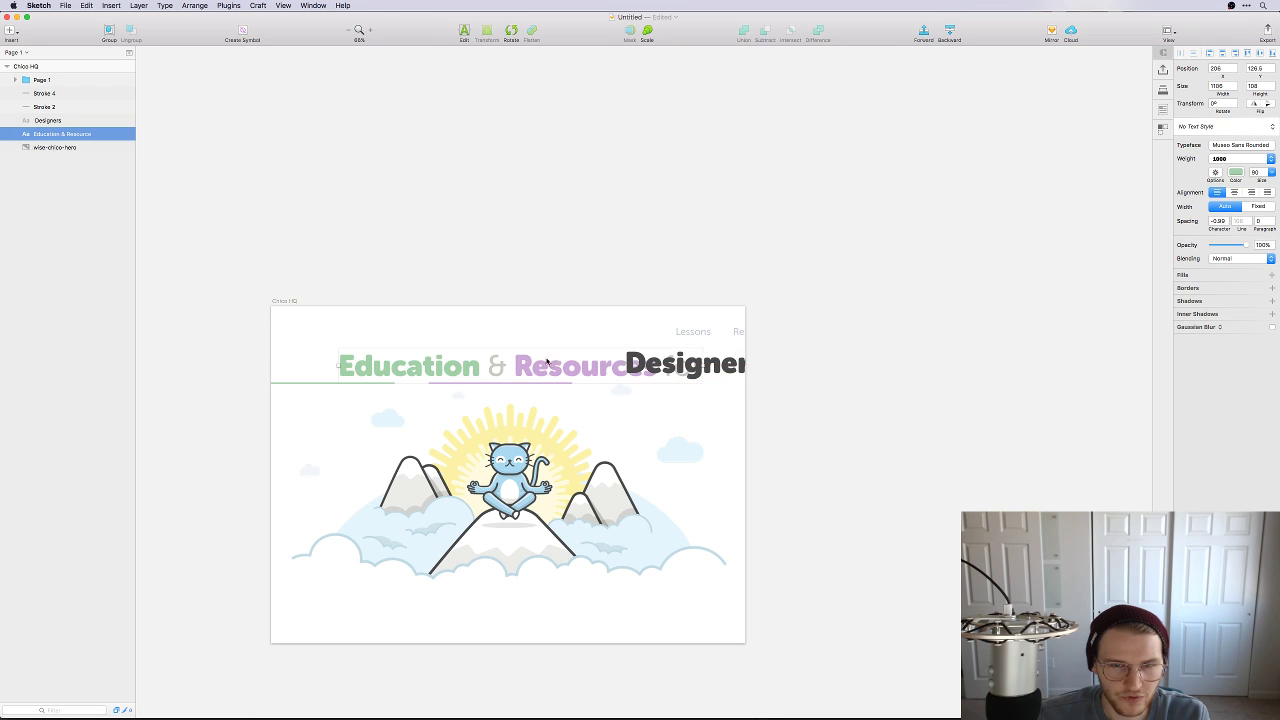
left_click(708, 365)
key("Delete")
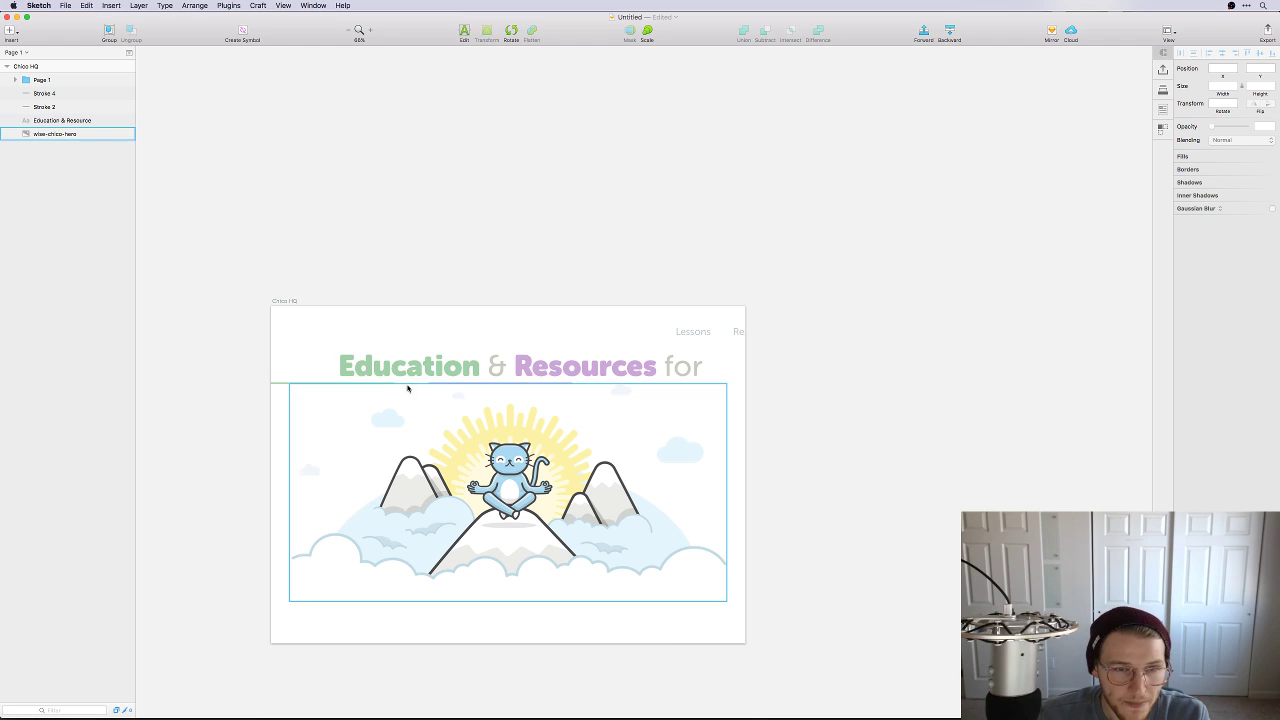
Step: Delete the green underline below the word "Education"
left_click(425, 384)
left_click(318, 385)
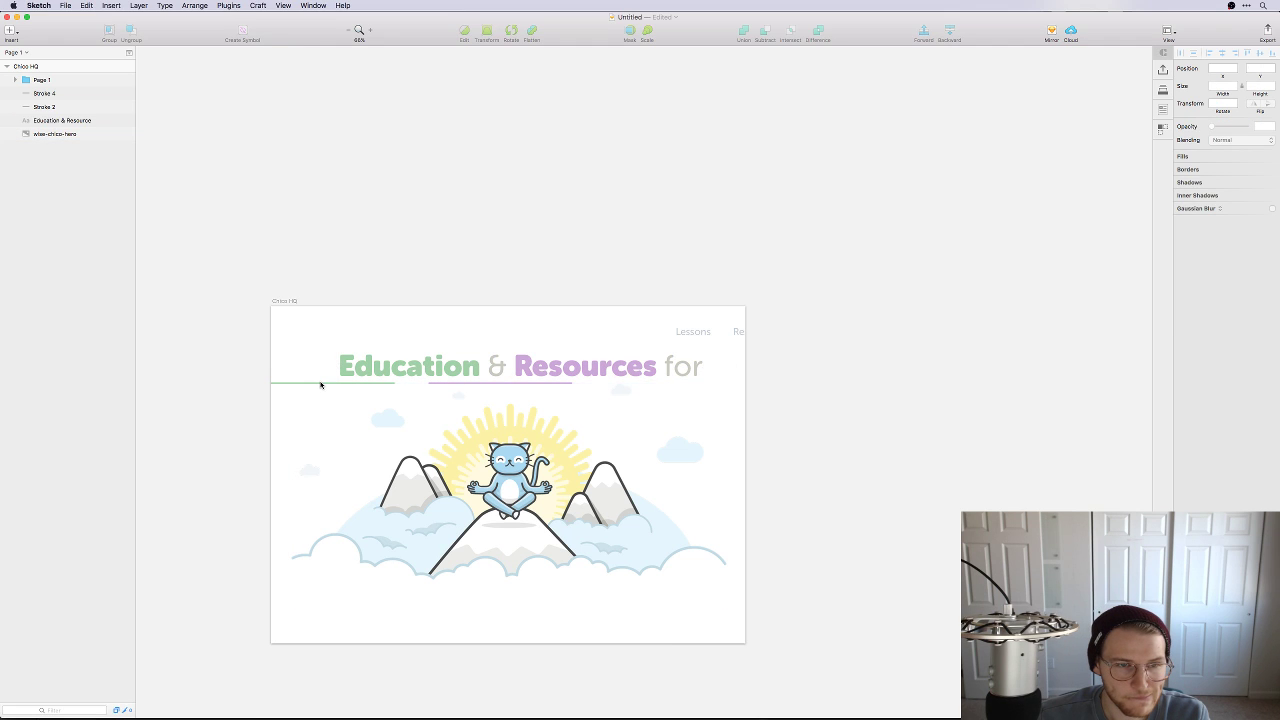
left_click(313, 384)
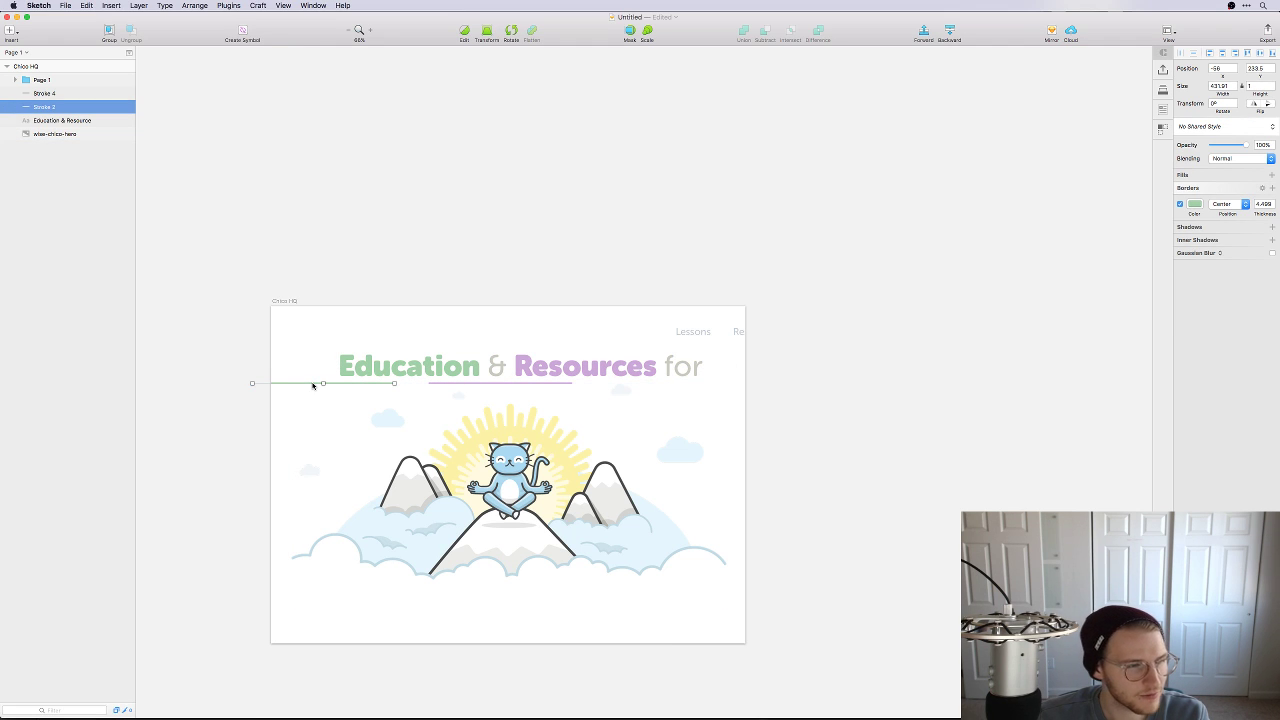
key("Delete")
Step: Move the headline text up to about X 116, Y 37, clear of the purple underline
left_click(471, 400)
left_click(491, 383)
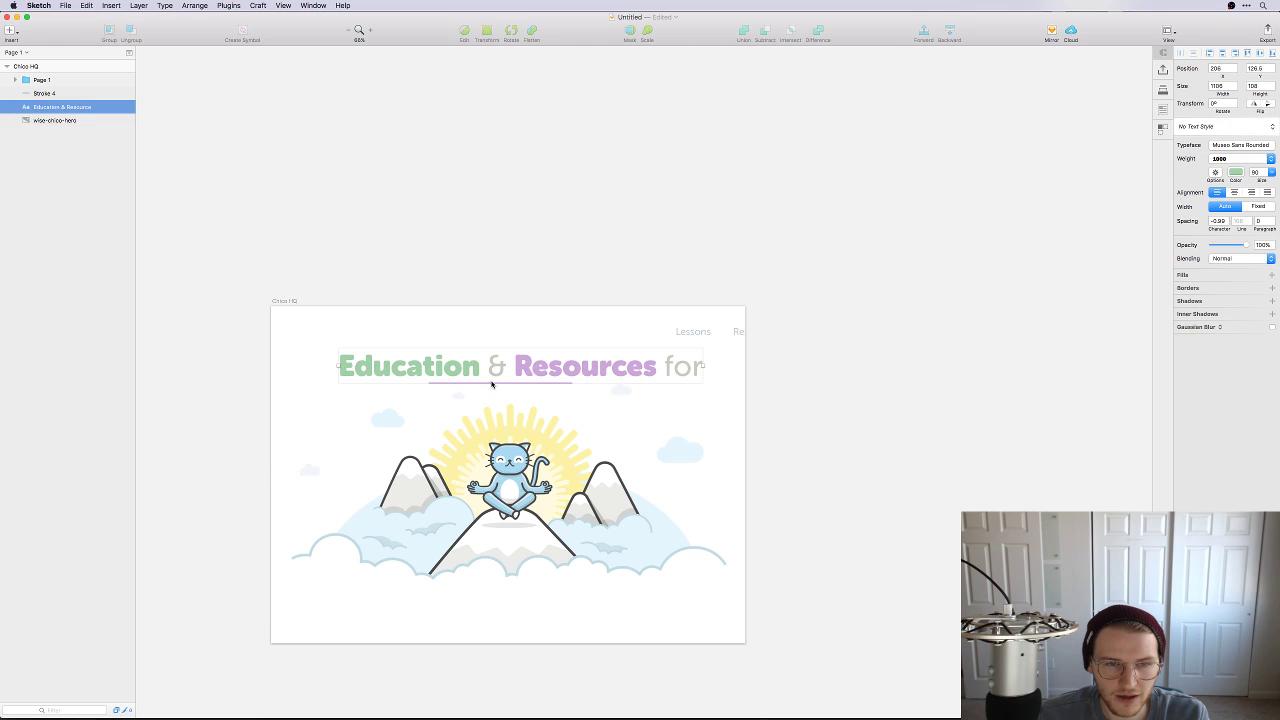
left_click(443, 329)
key("cmd+a")
left_click(505, 400, "shift")
left_click(520, 372, "shift")
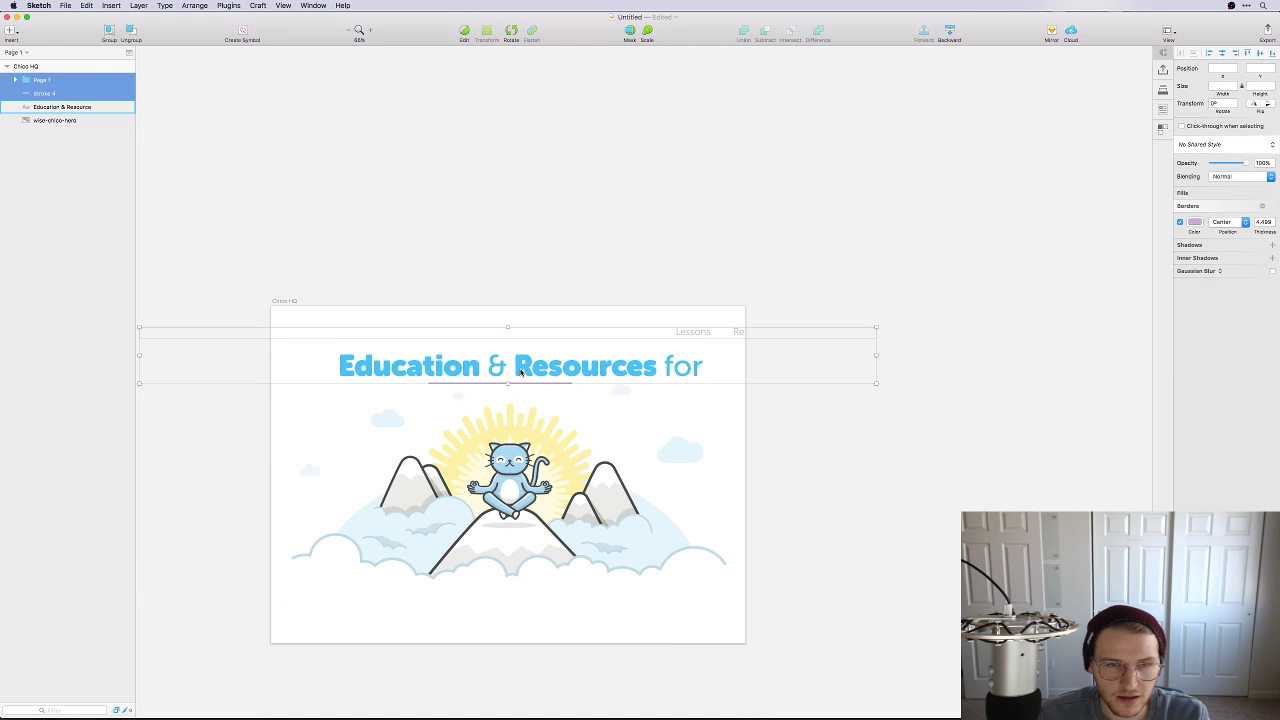
left_click(306, 340)
left_click(398, 370)
key("cmd+z")
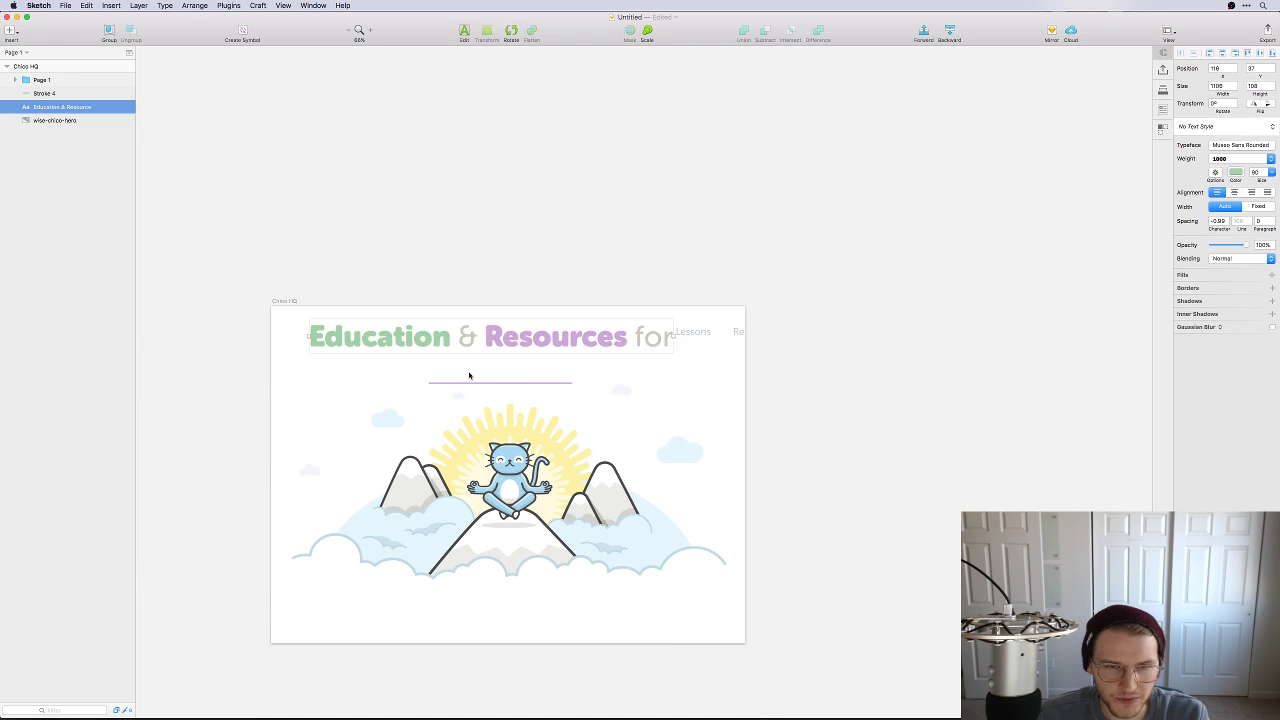
Step: Shift the hero illustration slightly down the artboard and delete the purple underline above it
left_click(452, 388)
left_click_drag(455, 389, 457, 411)
left_click(459, 383)
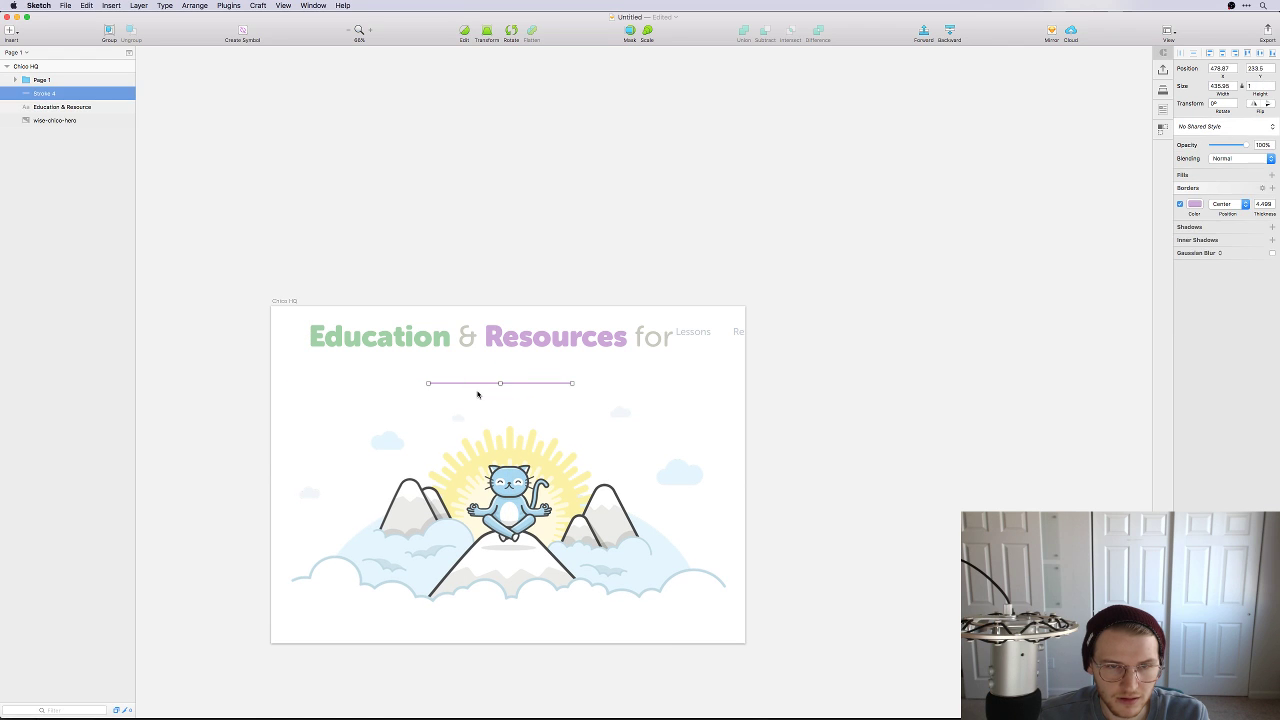
key("Delete")
Step: Reduce the headline's font size to 50 and place it above the illustration at about X 248, Y 204
left_click_drag(588, 346, 605, 380)
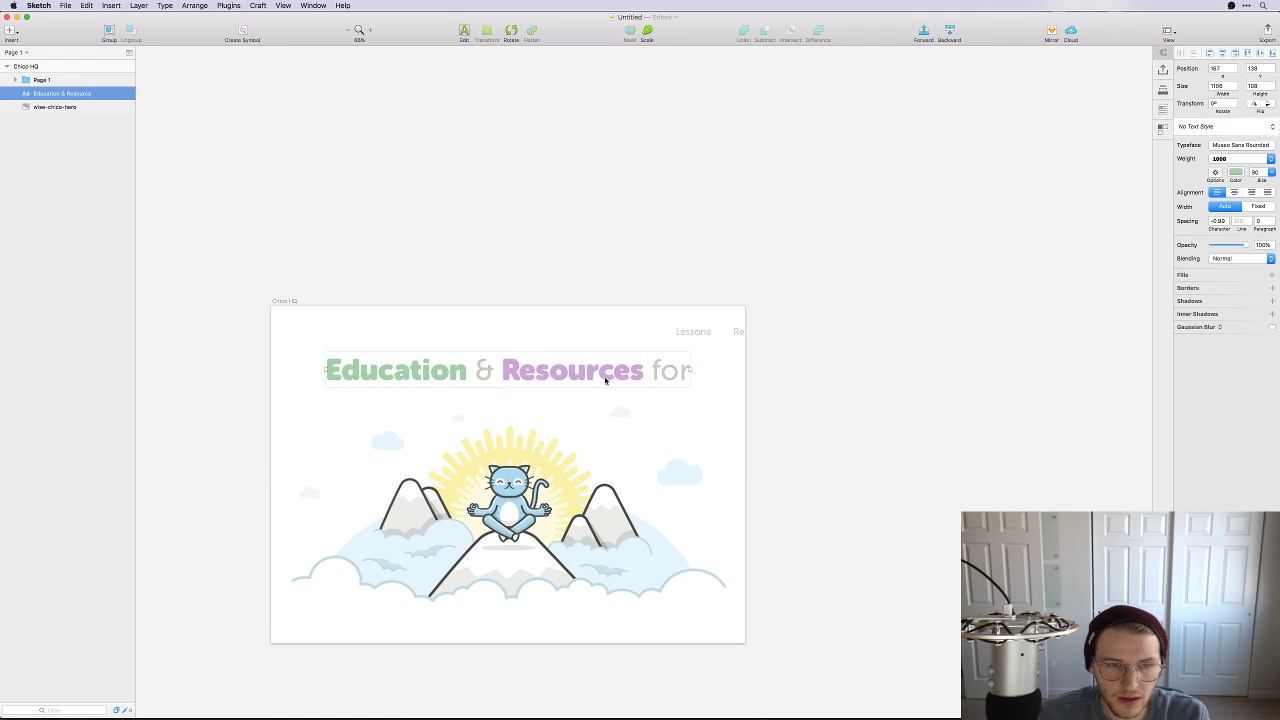
left_click(1257, 172)
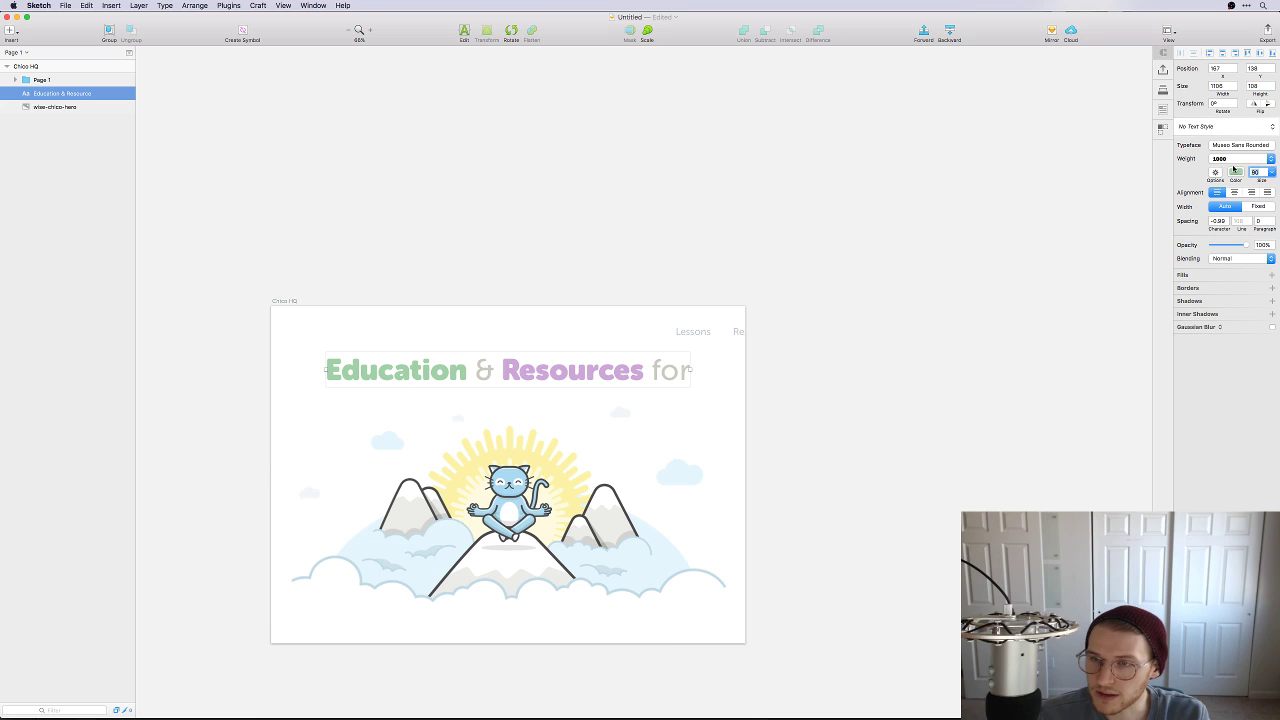
key("shift+Down")
key("shift+Down")
key("shift+Down")
key("shift+Down")
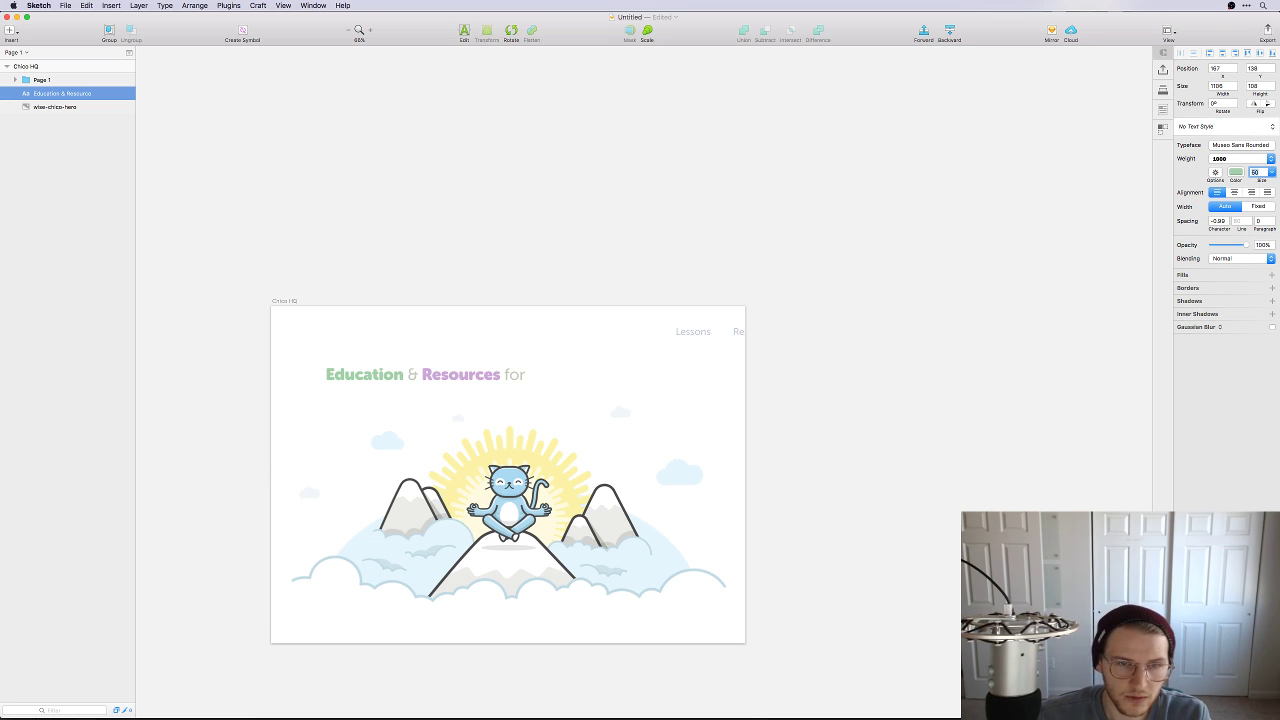
left_click_drag(463, 376, 487, 385)
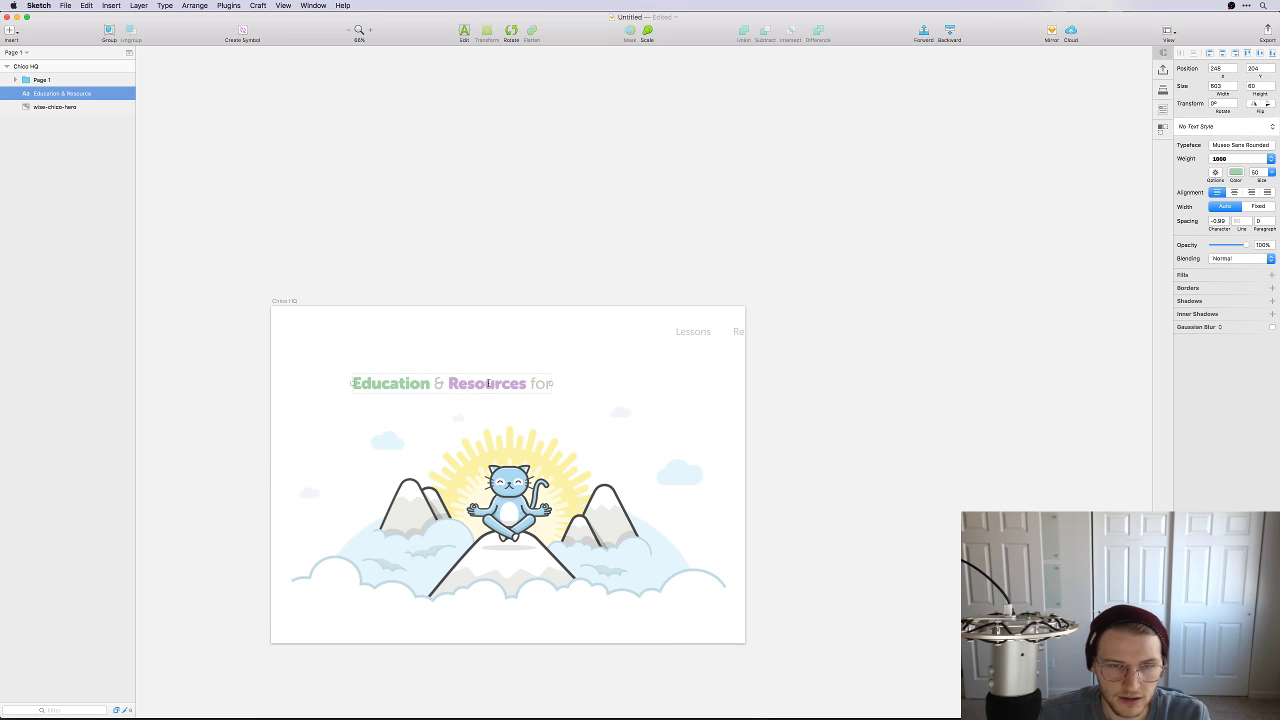
Step: Add the word "Designers" to the end of the headline text
double_click(488, 383)
type("Designers")
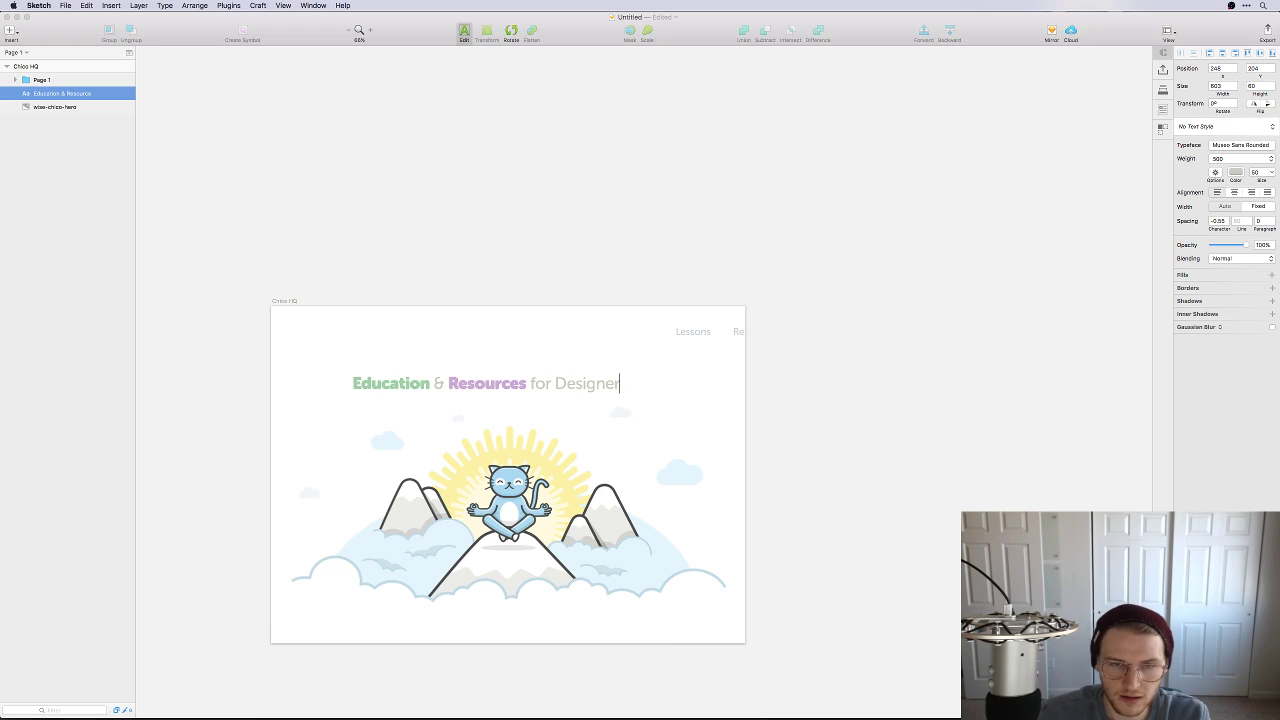
Step: Color the word "Designers" with the dark gray #494949 sampled from the mountain outline and set its weight to 1000
key("super+a")
key("Right")
key("shift+Left")
key("shift+Left")
key("shift+Left")
key("shift+Left")
key("shift+Left")
key("shift+Left")
key("shift+Left")
key("shift+Left")
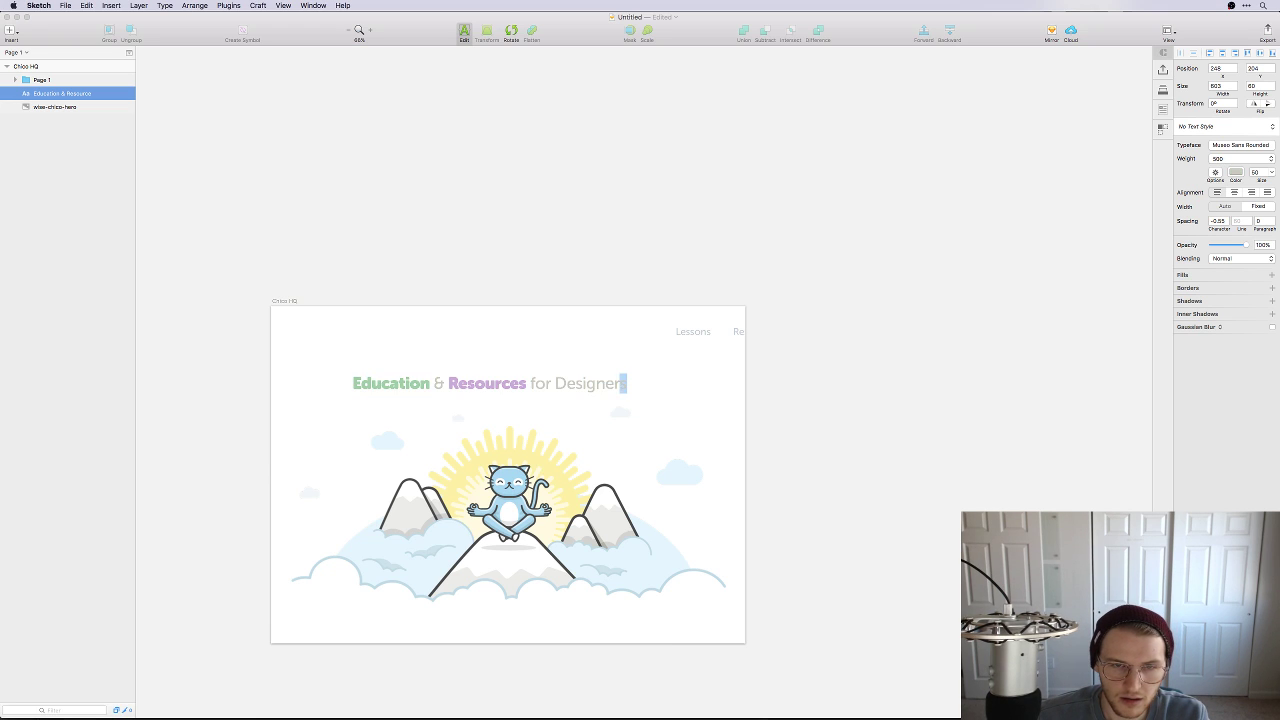
key("shift+Left")
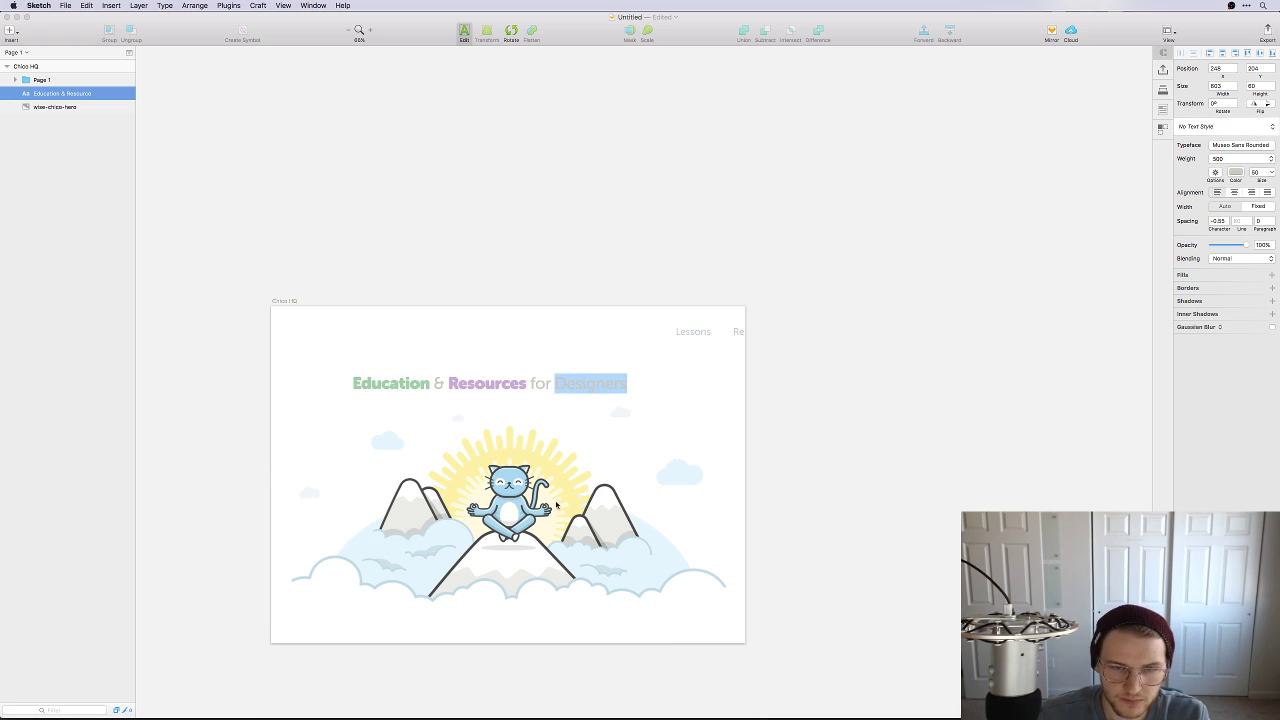
key("ctrl+c")
left_click(626, 516)
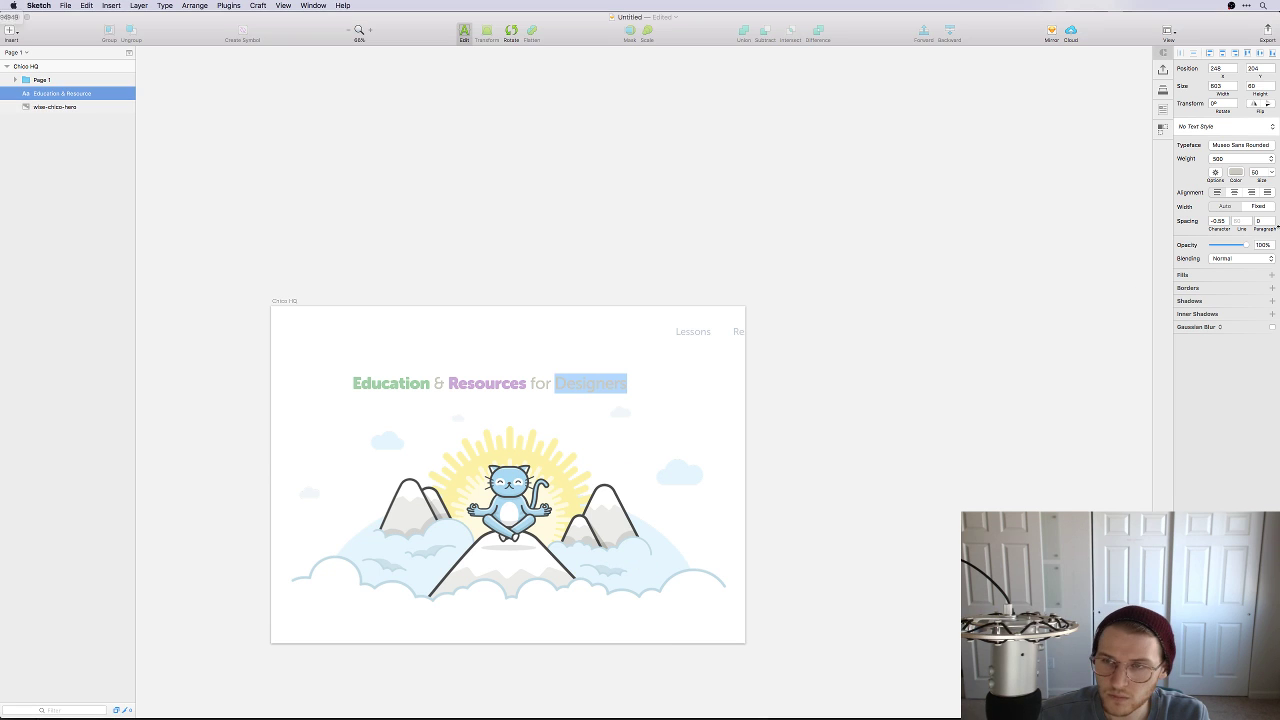
left_click(1236, 172)
key("super+v")
key("Tab")
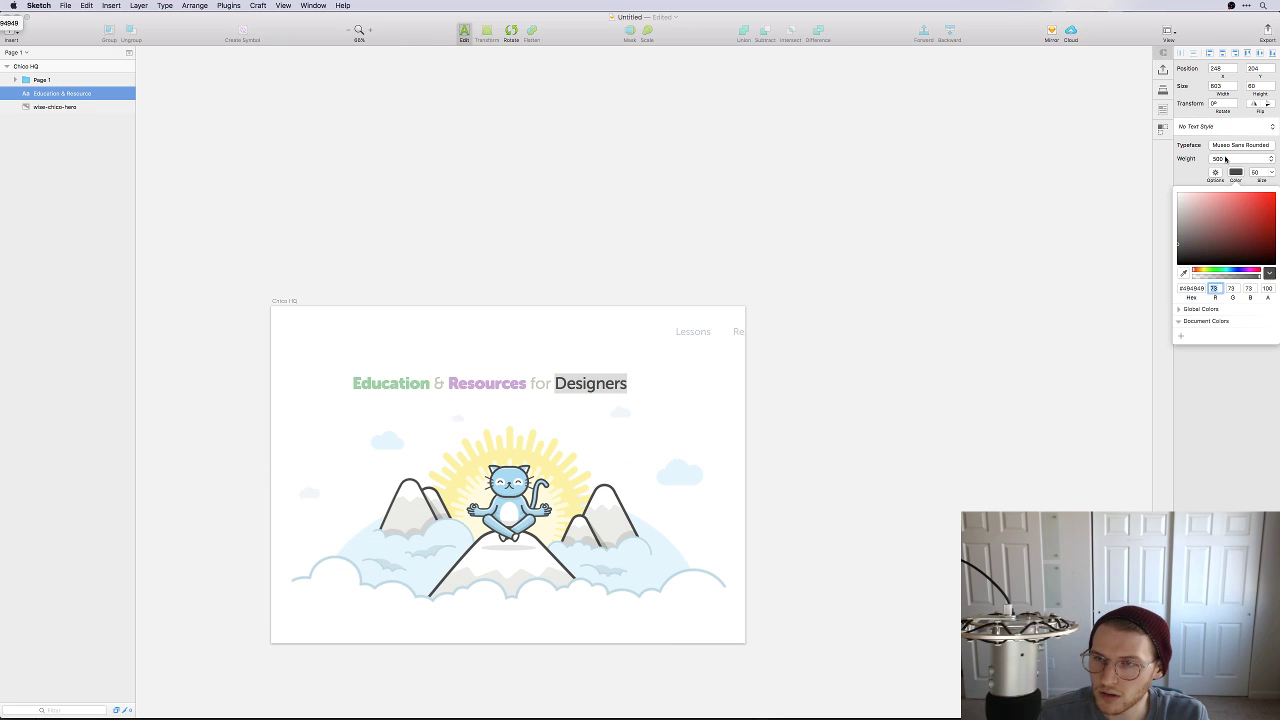
left_click(1226, 158)
left_click(1225, 188)
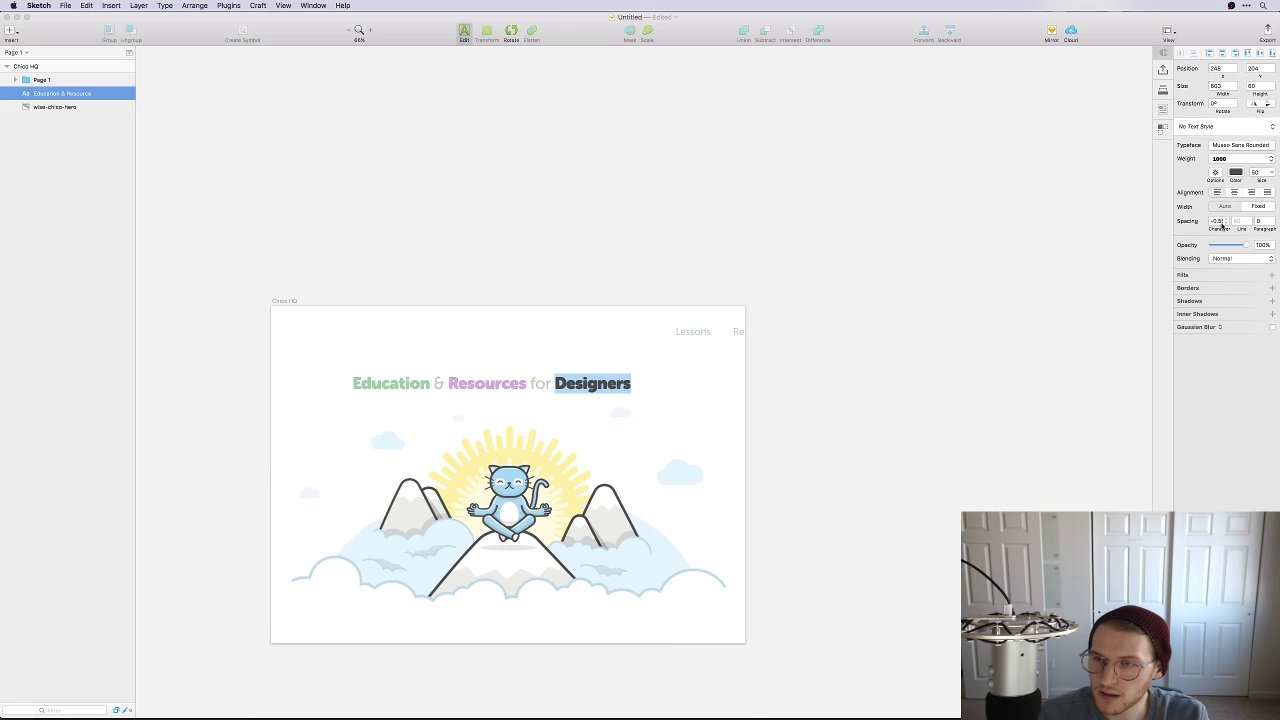
Step: Set the character spacing of "Designers" to 0 and shift the headline slightly right on the artboard
left_click(1219, 221)
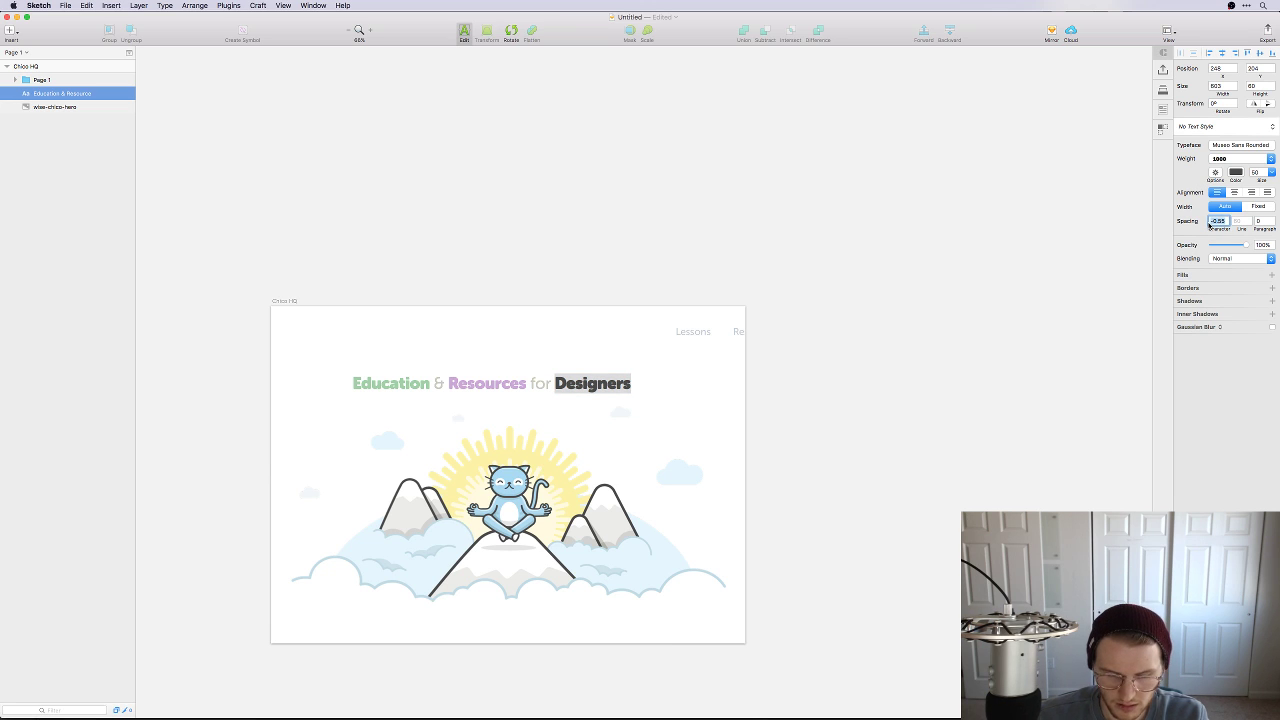
type("0")
key("Return")
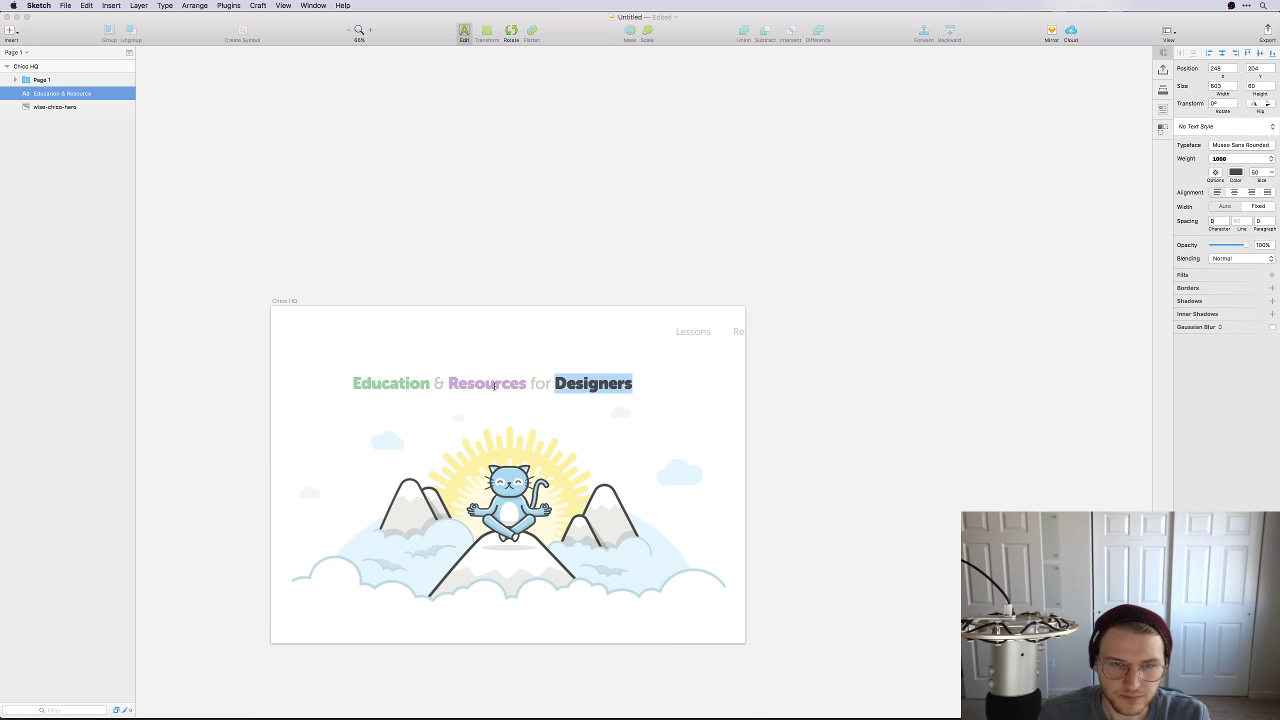
key("Escape")
left_click_drag(510, 382, 532, 382)
Step: Move the navigation group further right, ungroup it, and delete the Clip 1 layer it contained
left_click_drag(677, 330, 808, 330)
key("super+shift+g")
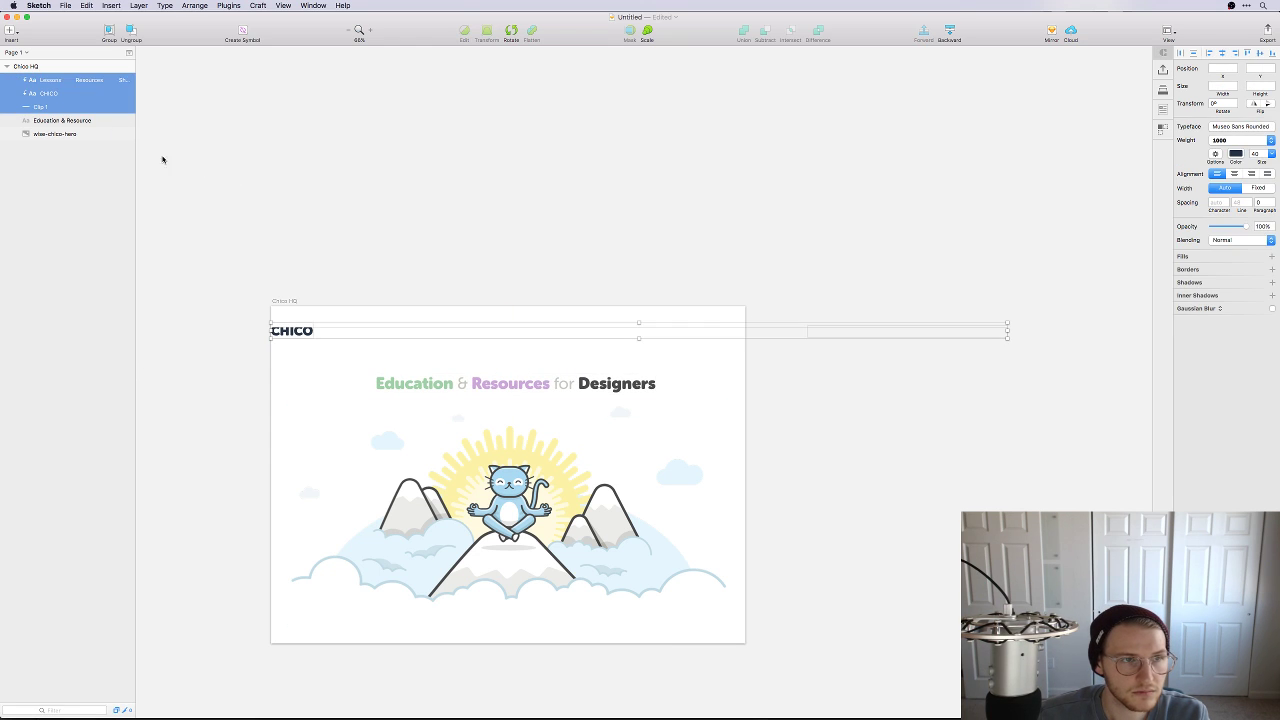
left_click(73, 108)
key("Delete")
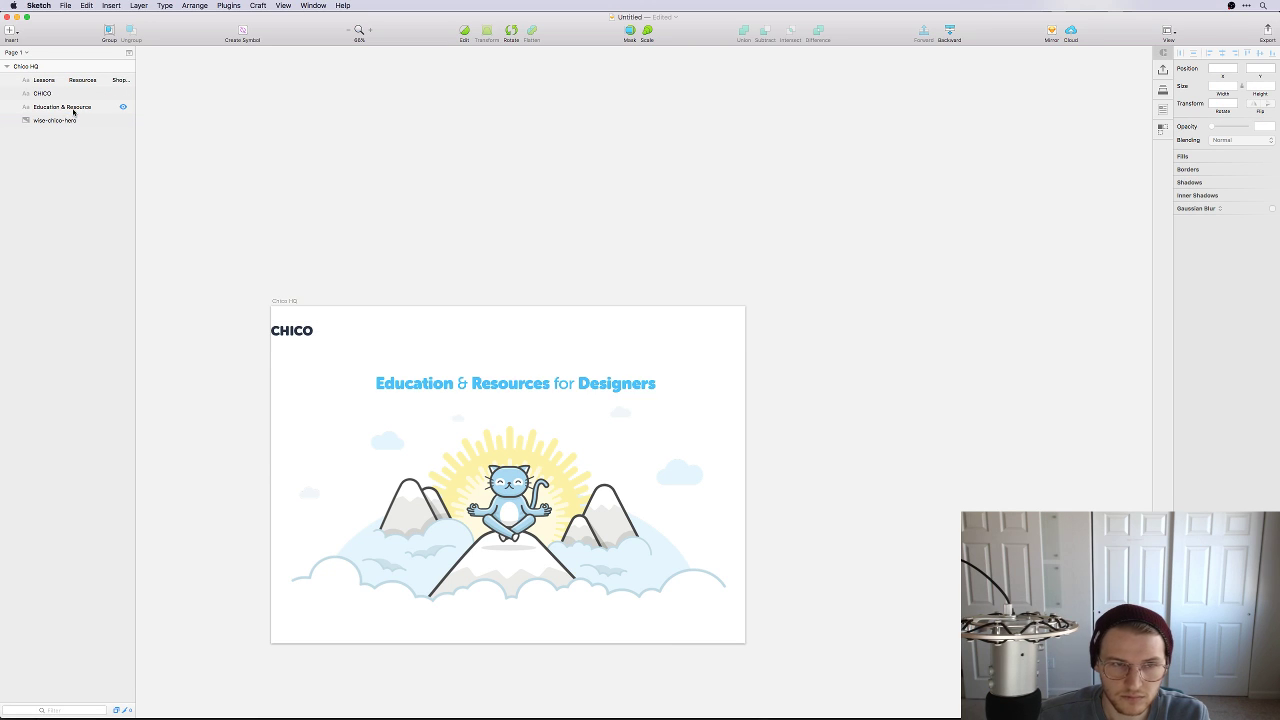
Step: Move the CHICO logo inward from the artboard's left edge to about X 80, Y 50
left_click(291, 330)
left_click_drag(291, 330, 318, 330)
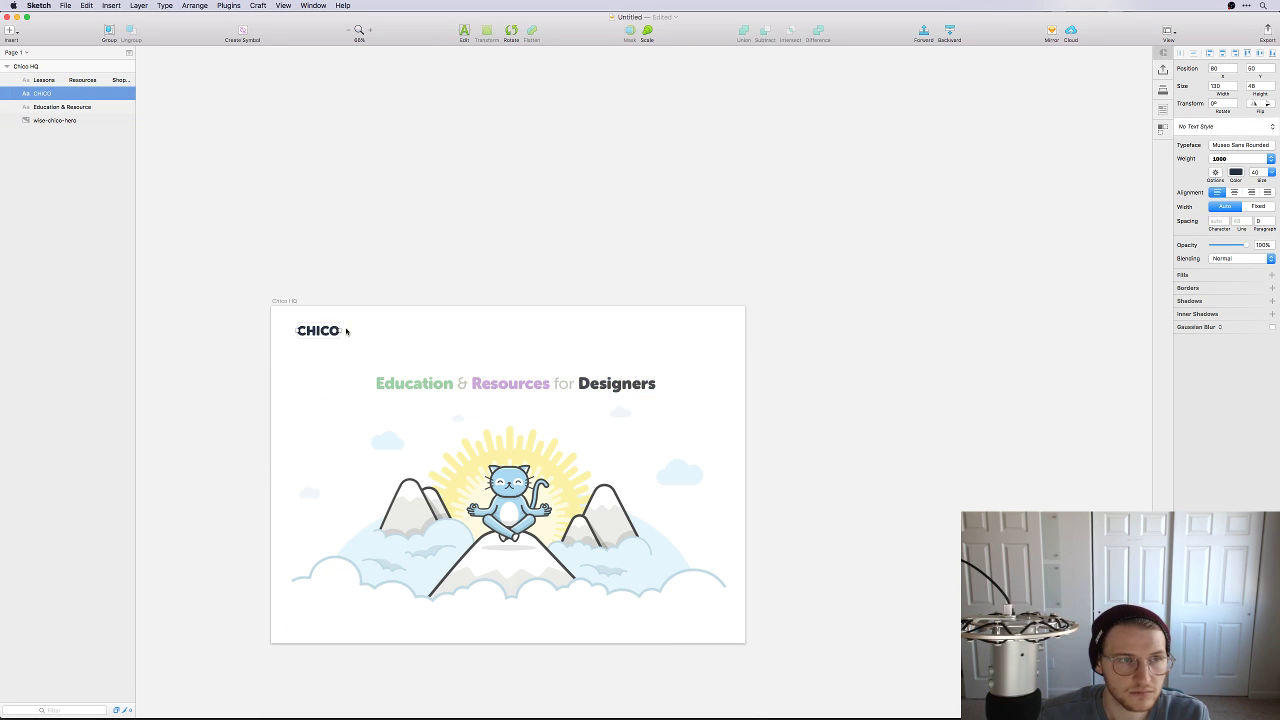
left_click(880, 332)
left_click(687, 336)
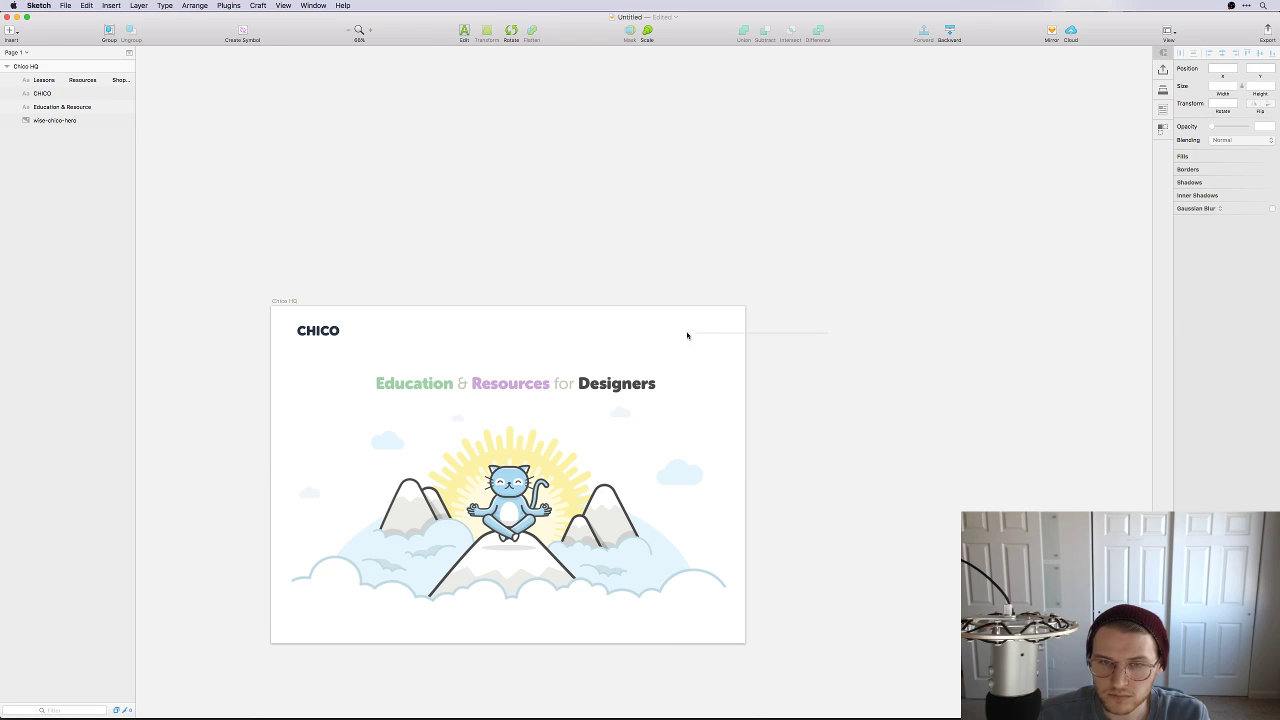
Step: Move the navigation links left until all four fit inside the artboard's right side, level with the CHICO logo
left_click_drag(80, 80, 79, 82)
key("shift+Left")
key("shift+Left")
key("shift+Left")
key("shift+Left")
key("shift+Left")
key("shift+Left")
key("shift+Left")
key("shift+Left")
key("shift+Left")
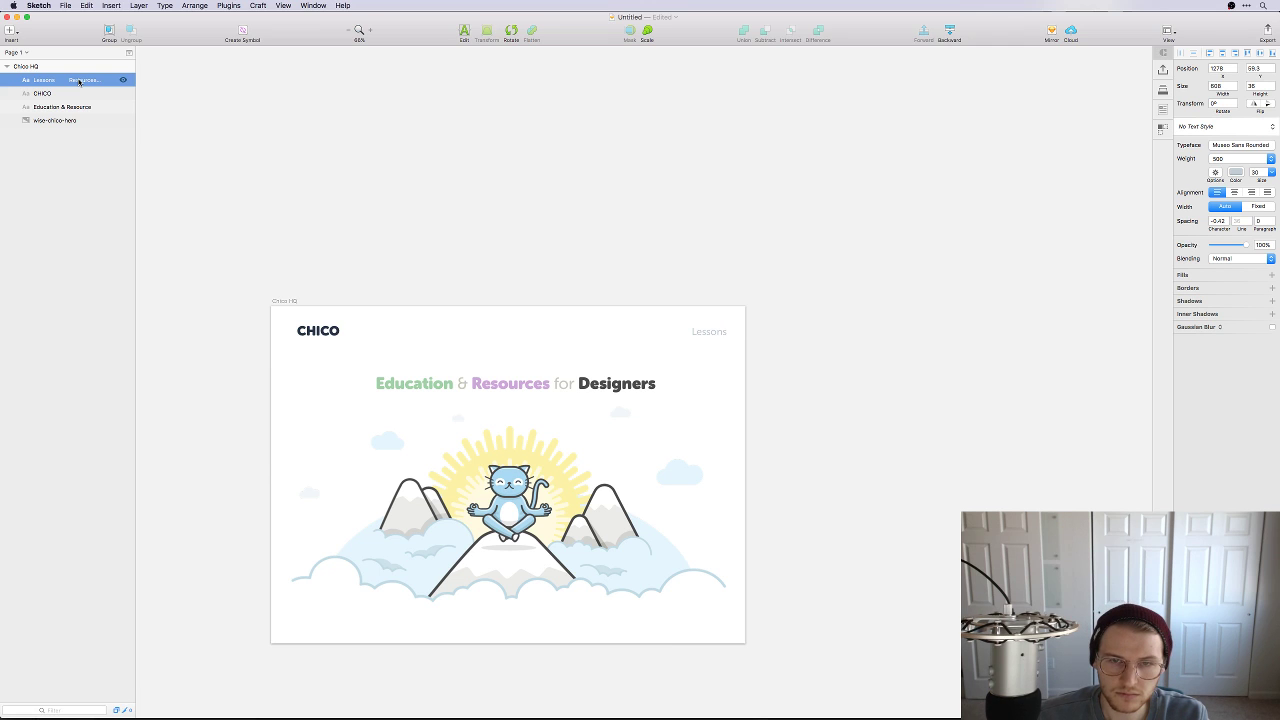
left_click_drag(701, 339, 543, 349)
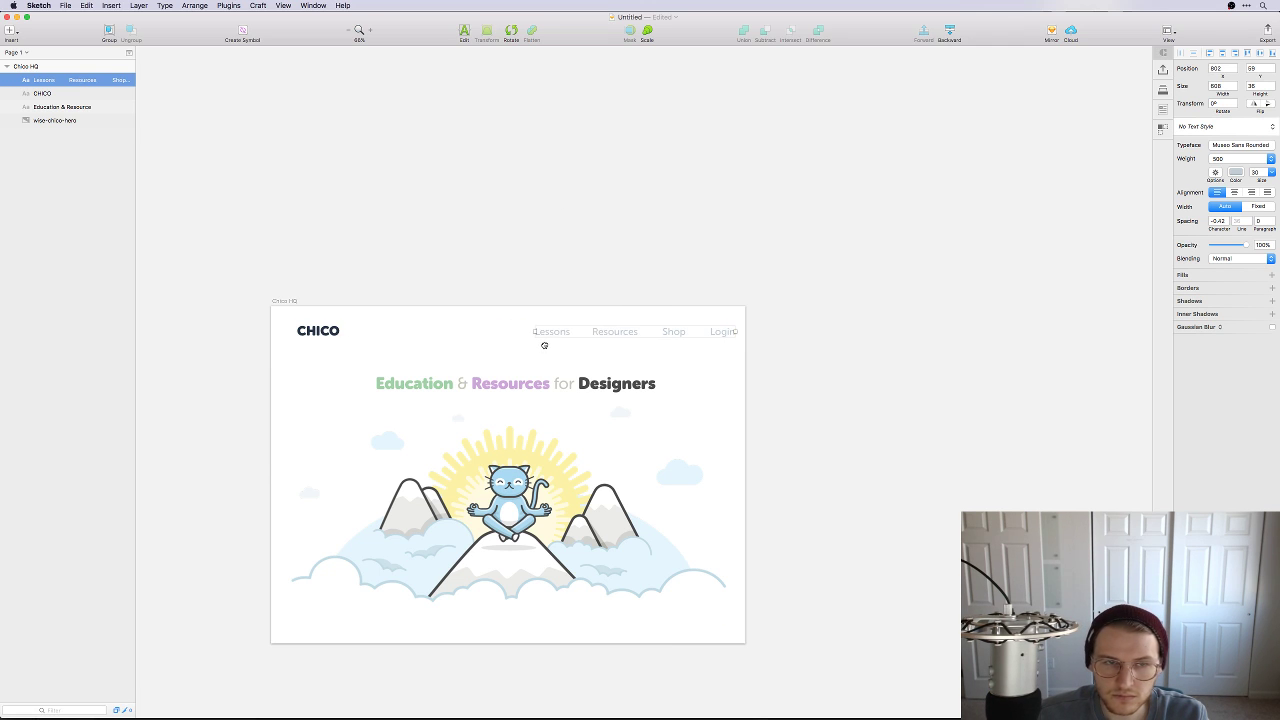
Step: Scale the CHICO logo and navigation links together to 60% from their center
left_click(323, 318)
left_click_drag(323, 318, 655, 354)
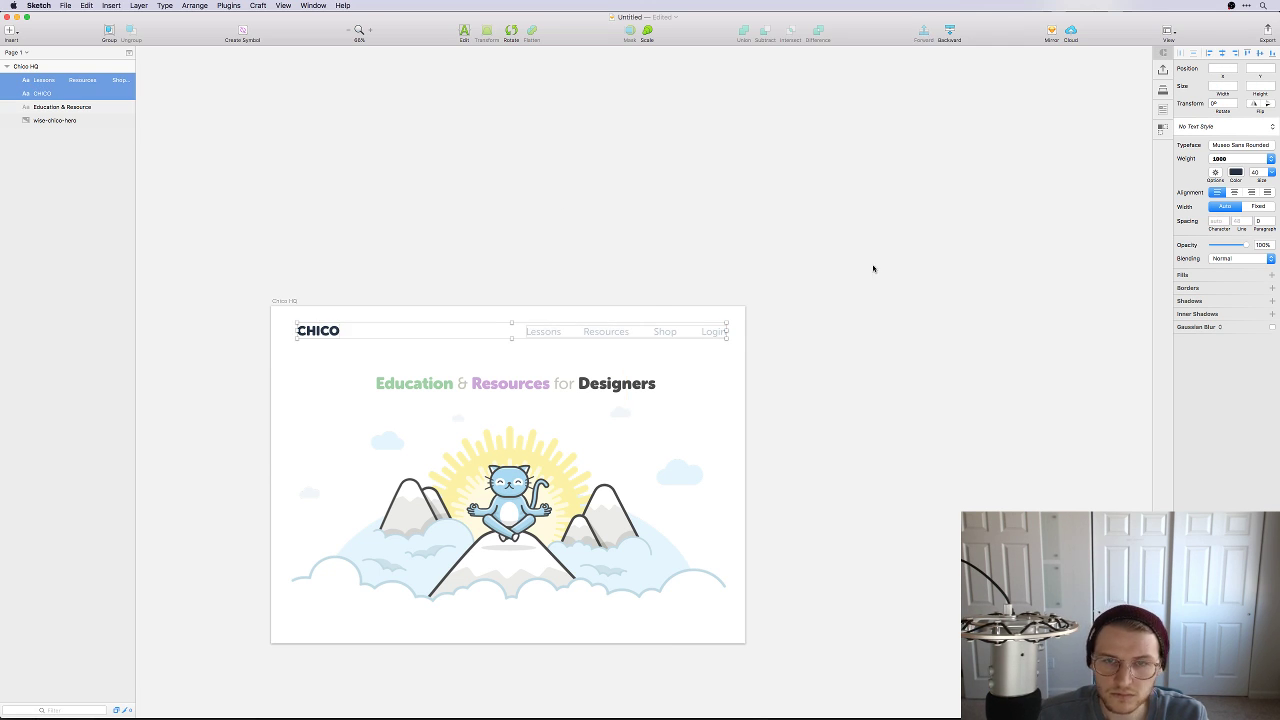
left_click(649, 34)
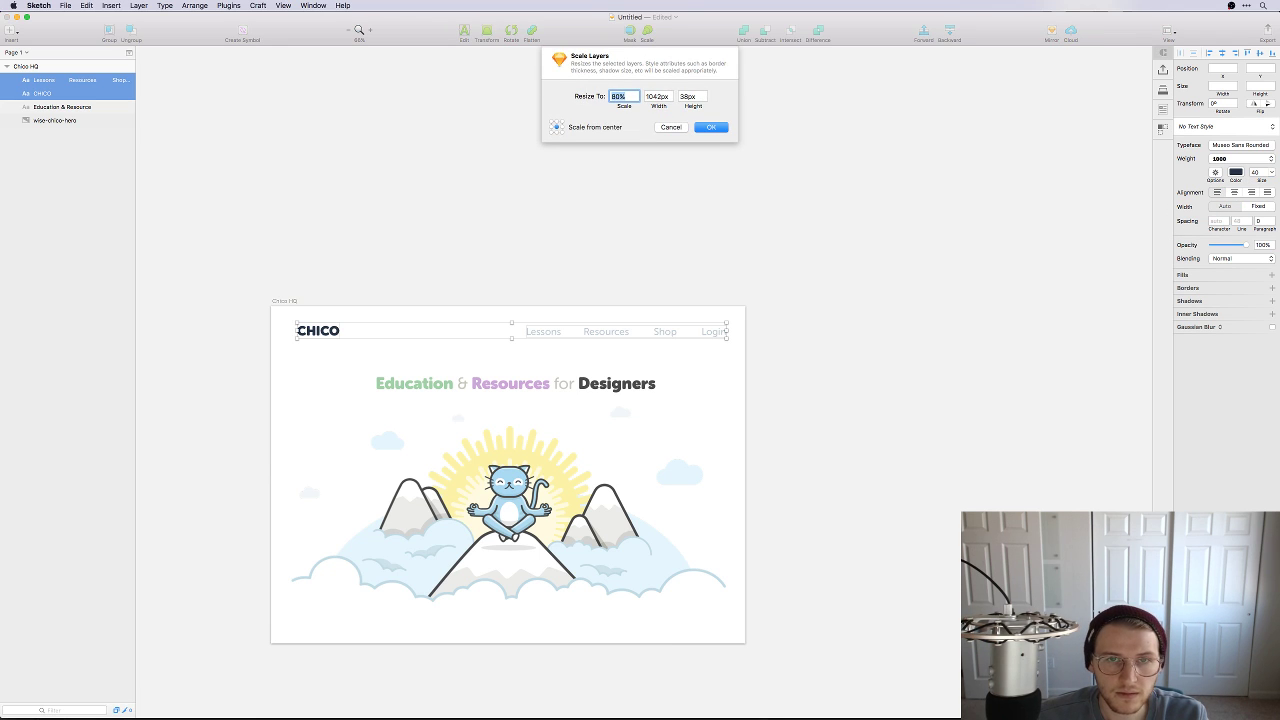
key("shift+Down")
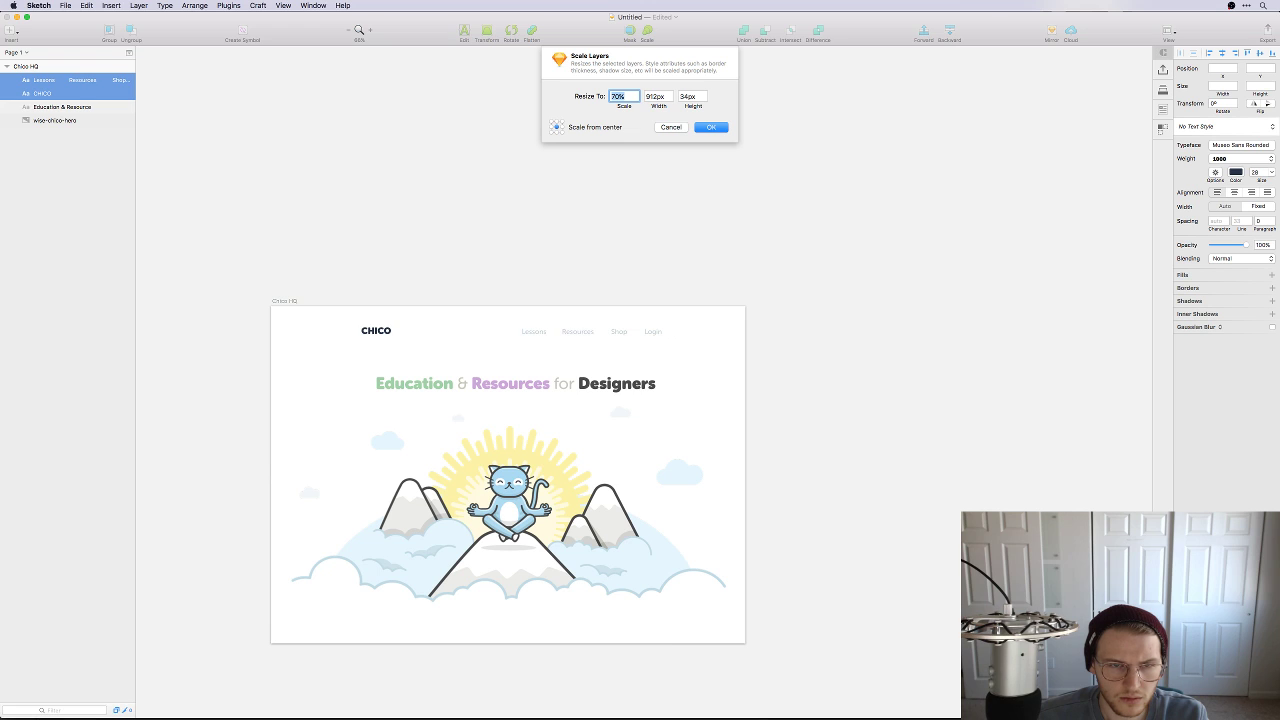
key("shift+Down")
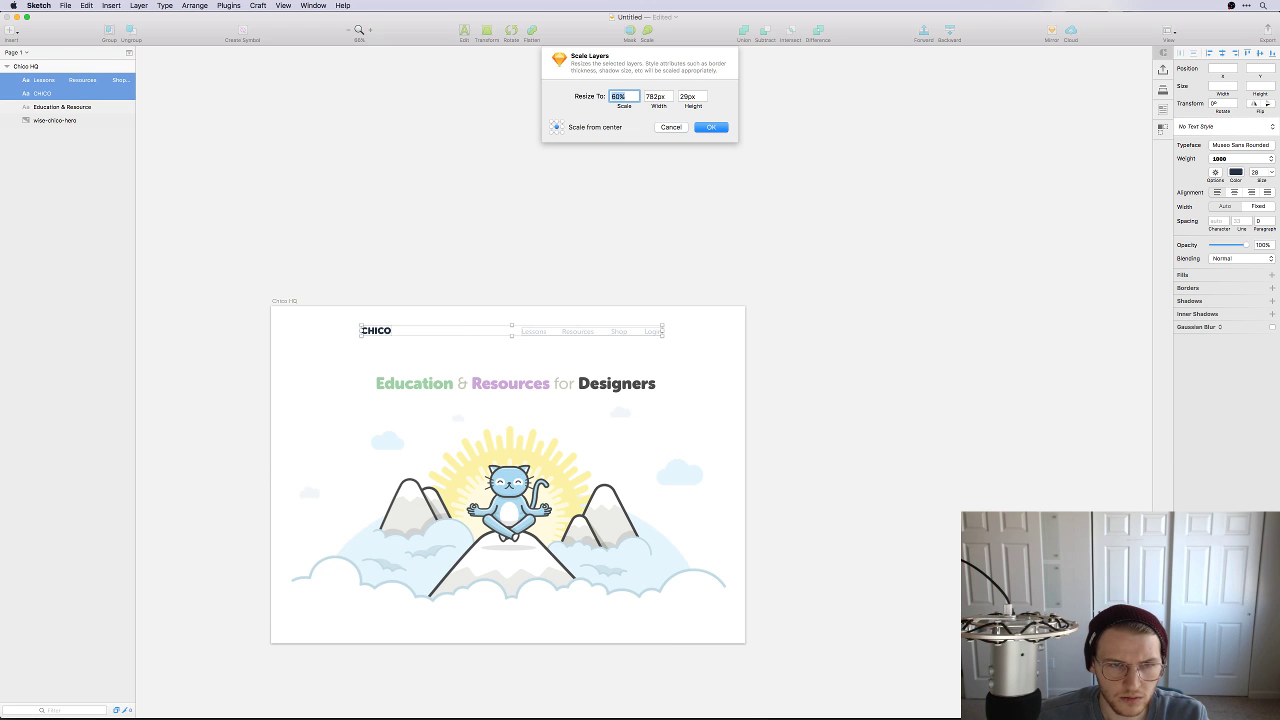
key("Return")
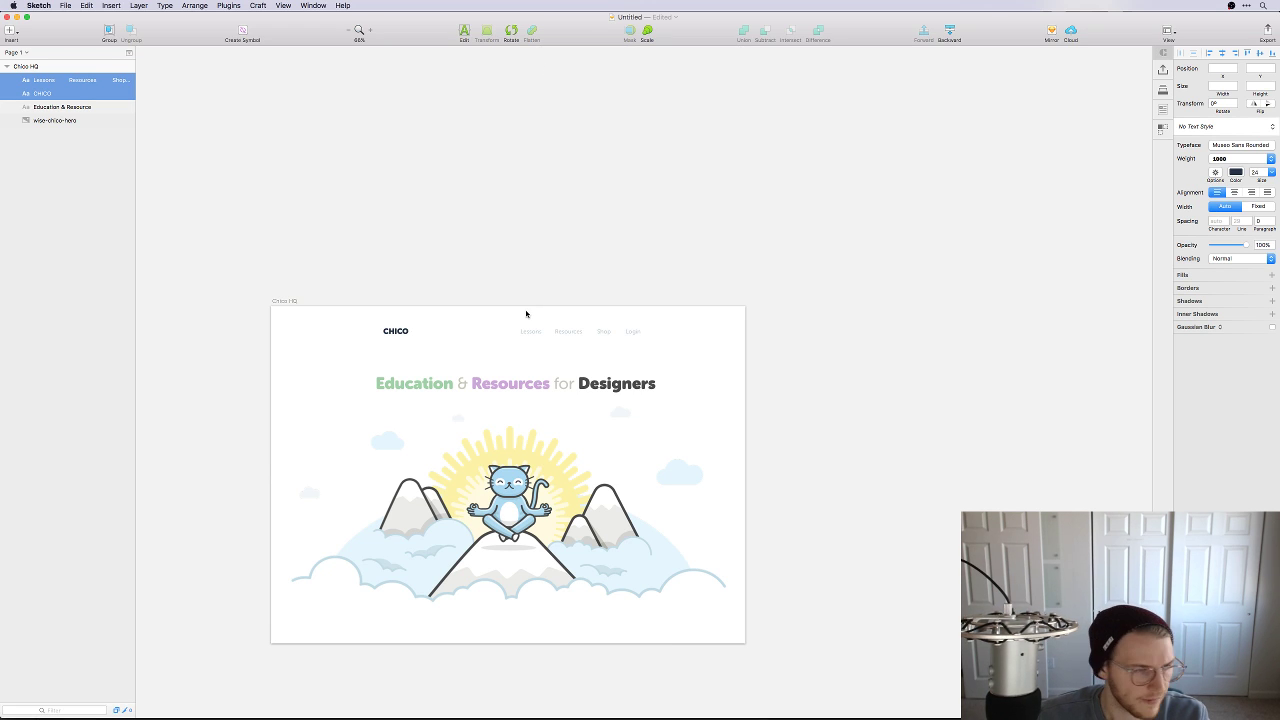
key("Delete")
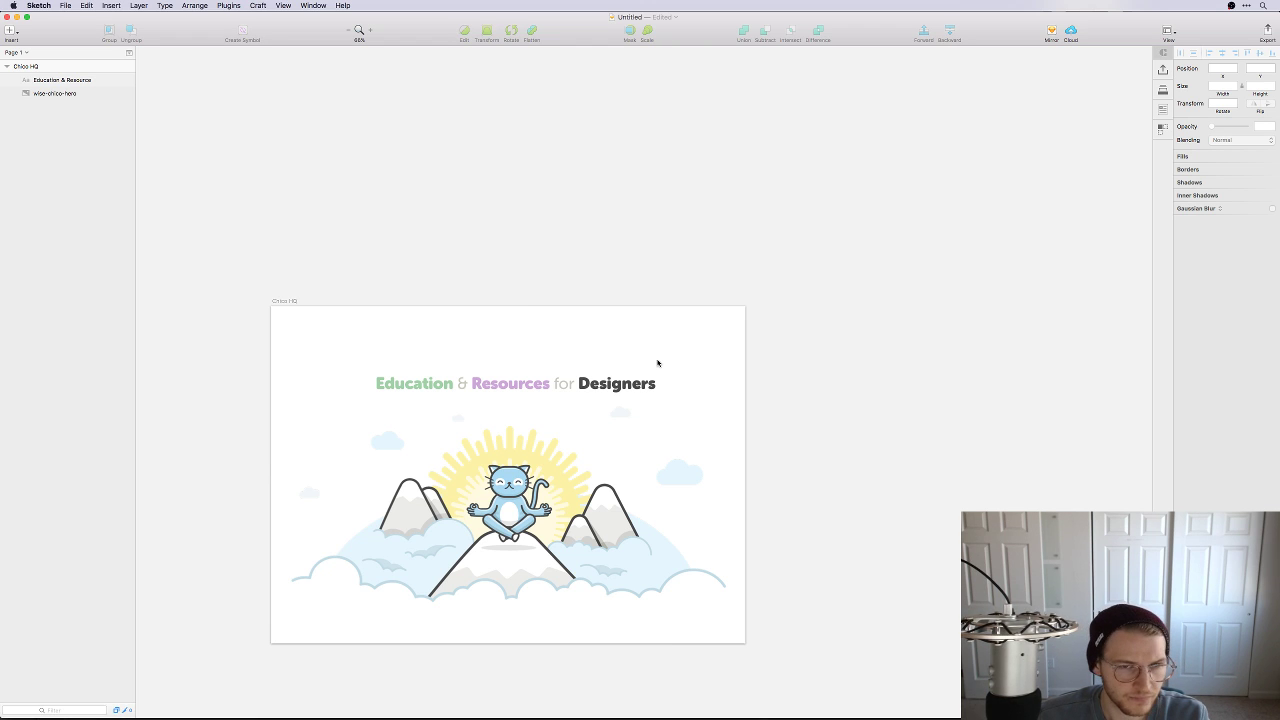
key("super+z")
Step: Color the CHICO logo with the dark gray #494949 sampled from the mountain outline
key("super+0")
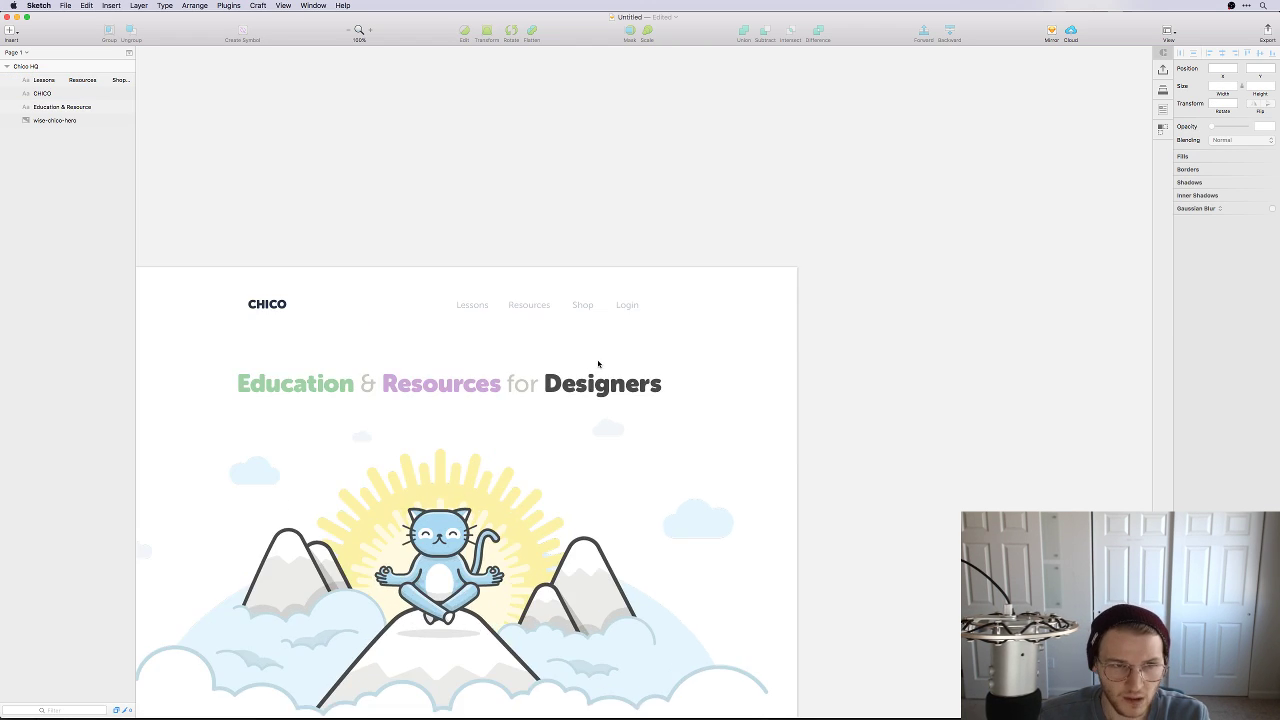
left_click(479, 276)
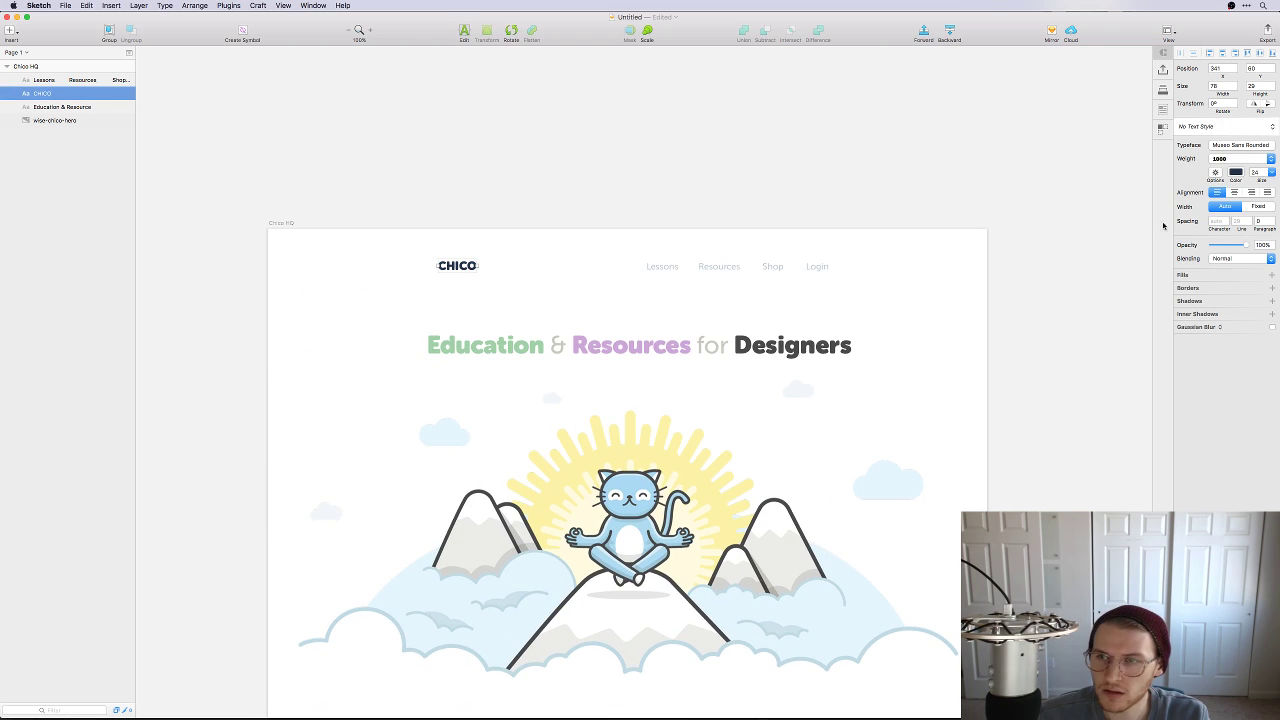
left_click(1236, 172)
key("ctrl+c")
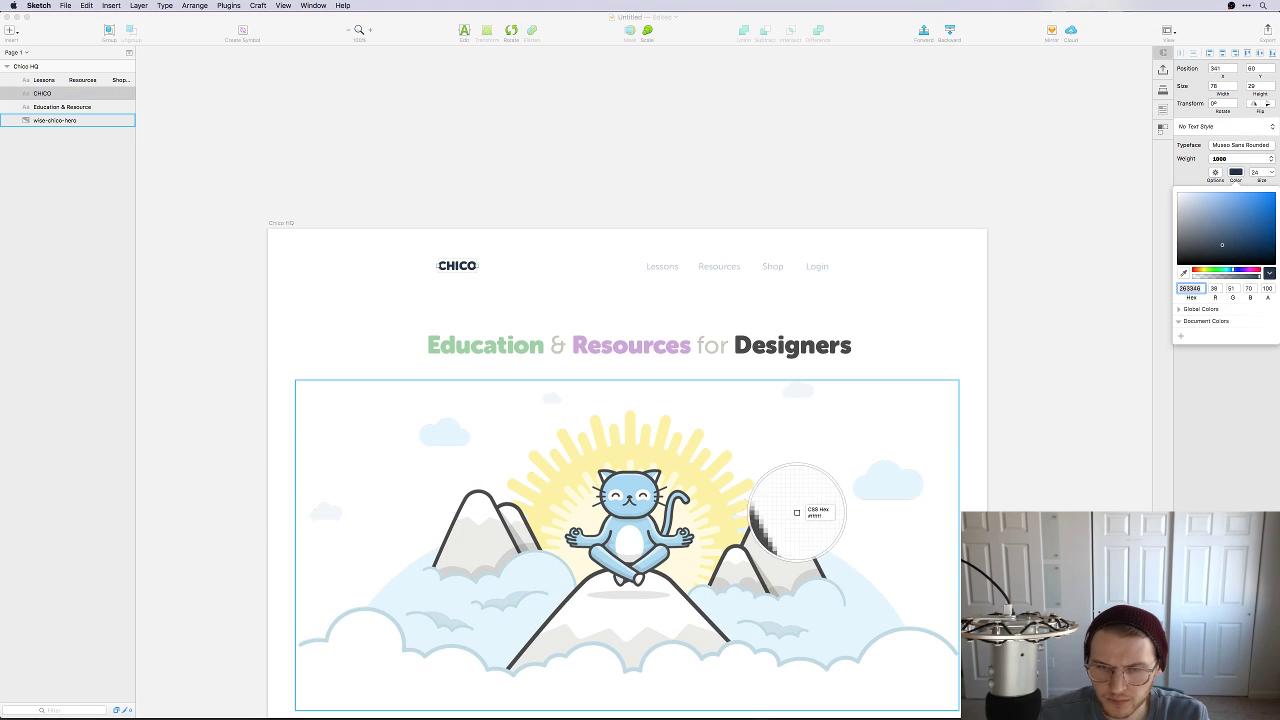
left_click(800, 514)
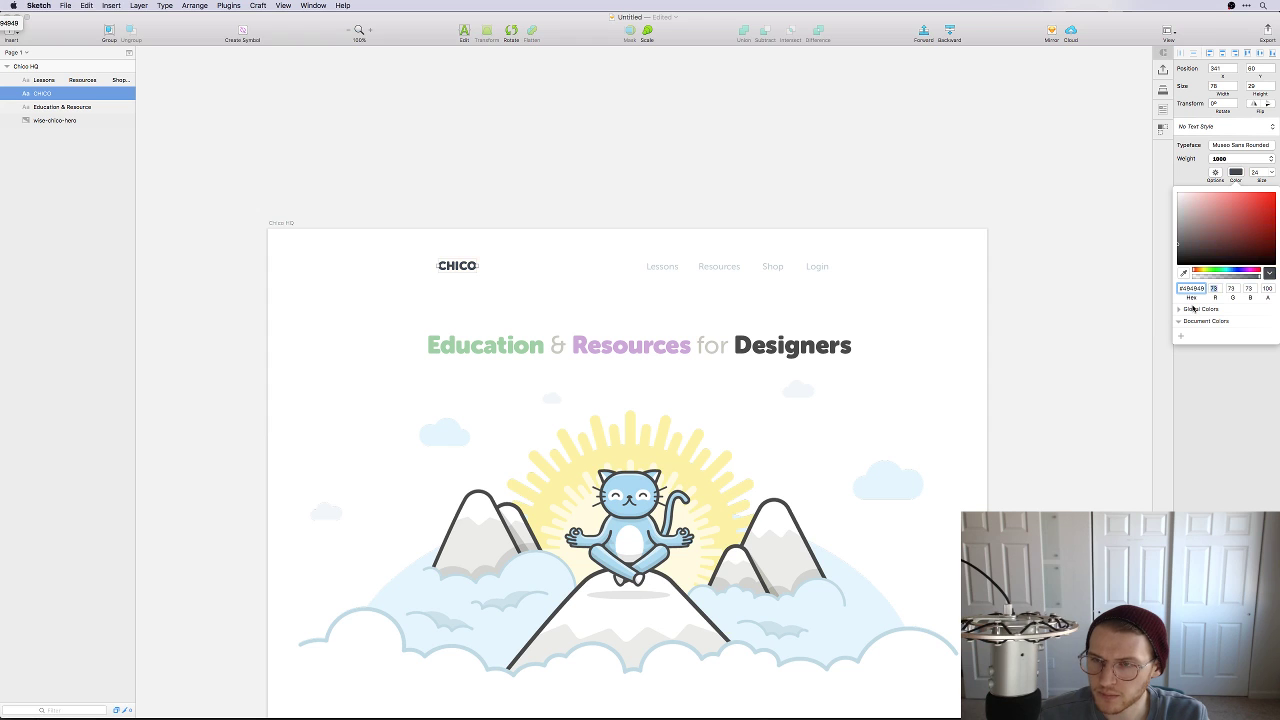
key("Tab")
left_click(714, 280)
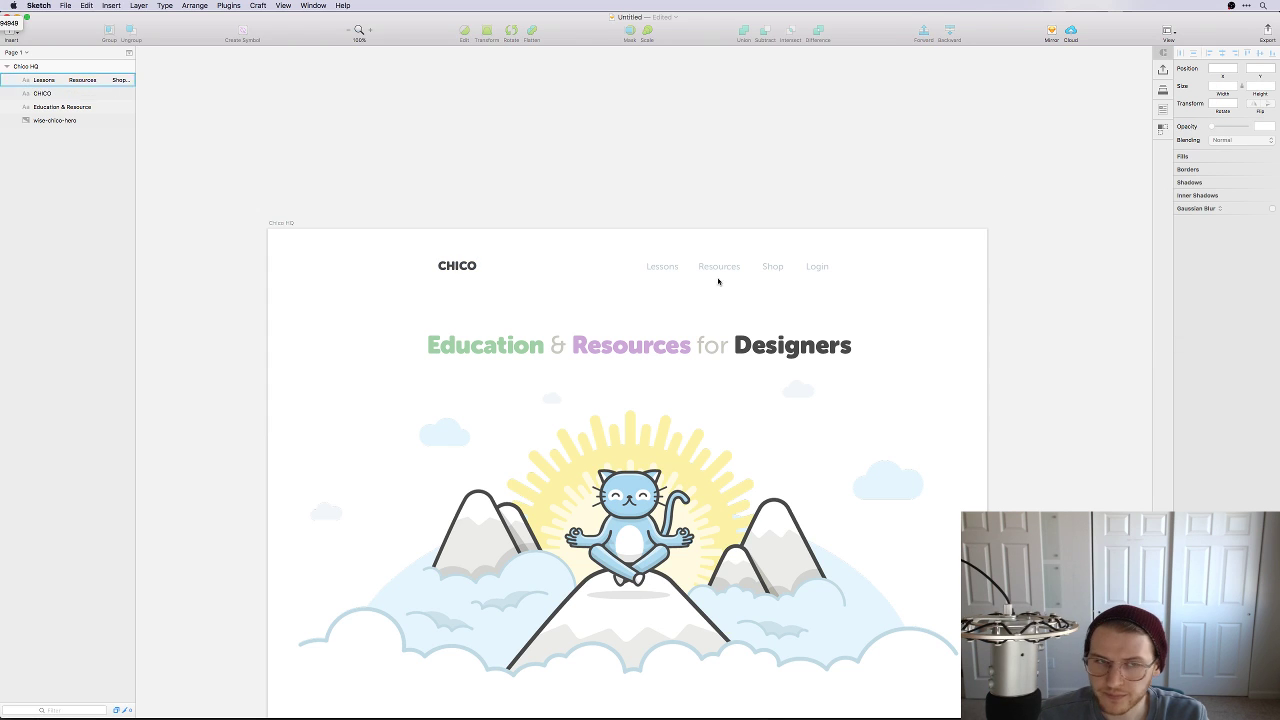
Step: Spread the logo and navigation links to the artboard's left and right margins and align their vertical centers
scroll(600, 290, "left", 2)
left_click(519, 270)
left_click_drag(519, 270, 382, 263)
left_click_drag(743, 272, 874, 266)
left_click_drag(357, 248, 1008, 267)
left_click(1259, 52)
left_click(951, 284)
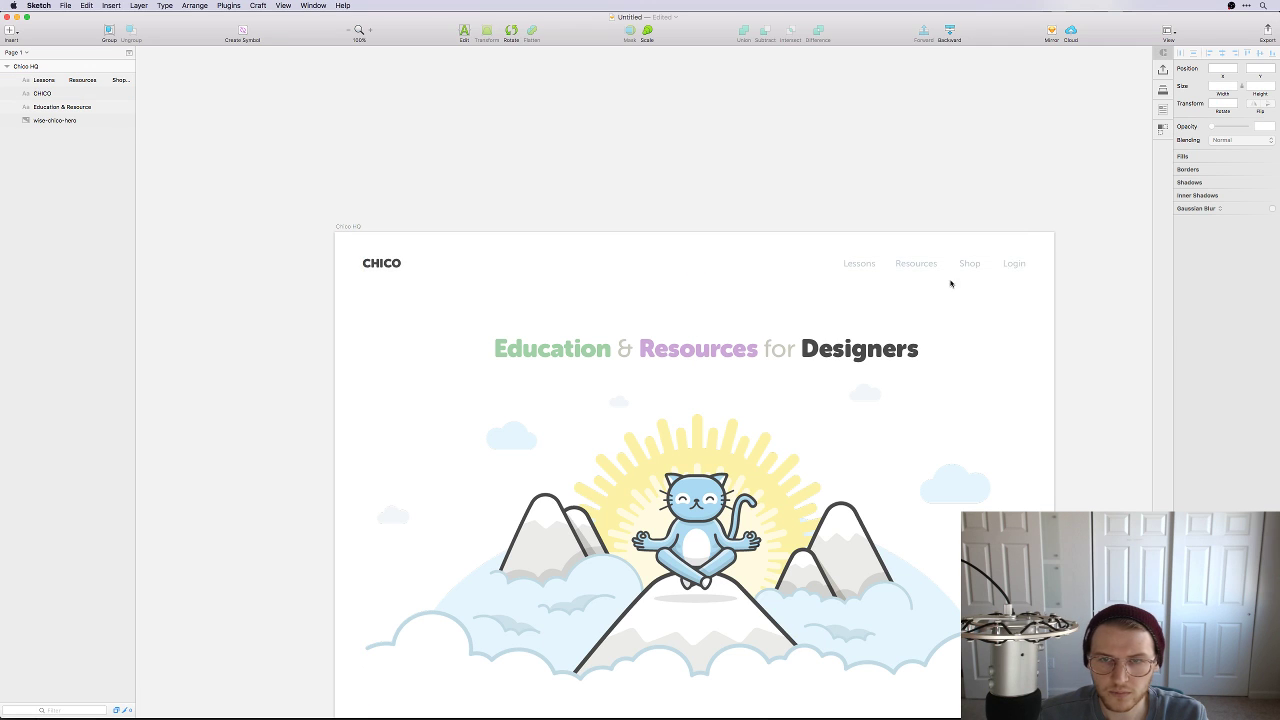
Step: Center-align the headline text and center it horizontally on the artboard at about X 295, Y 170
scroll(951, 284, "right", 2)
scroll(951, 284, "down", 1)
left_click(651, 322)
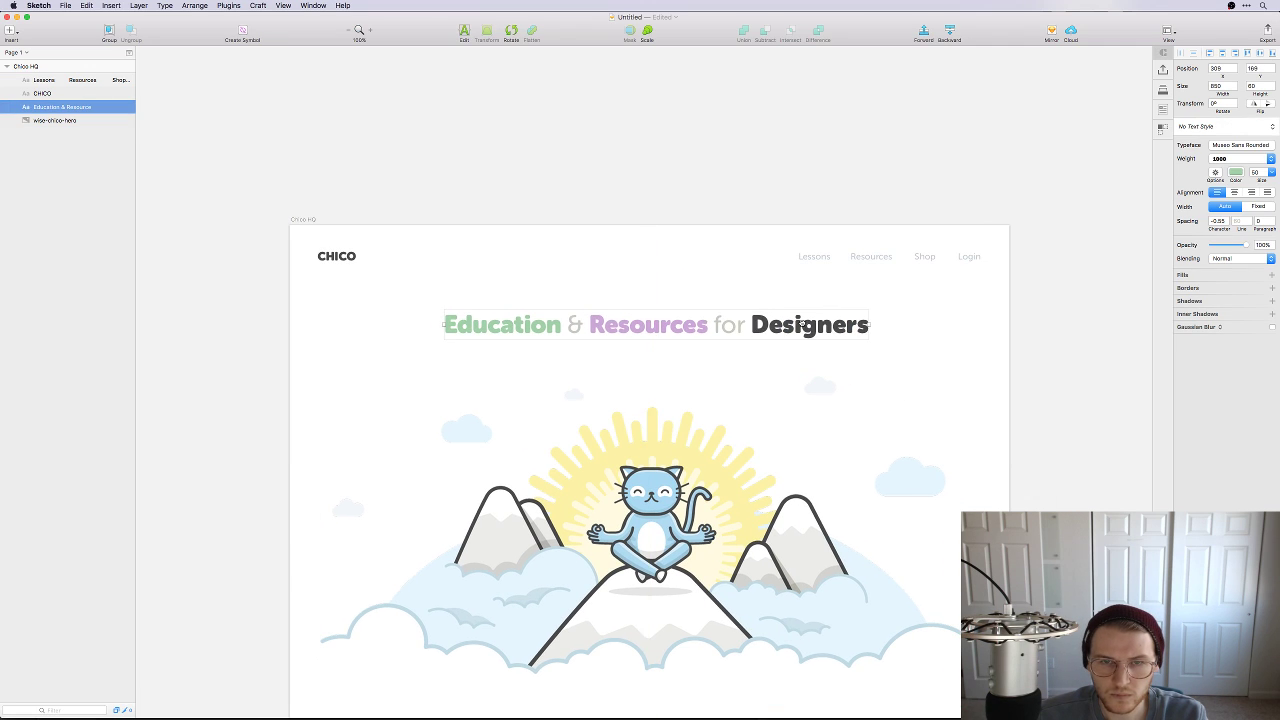
left_click_drag(803, 323, 796, 322)
left_click(1234, 192)
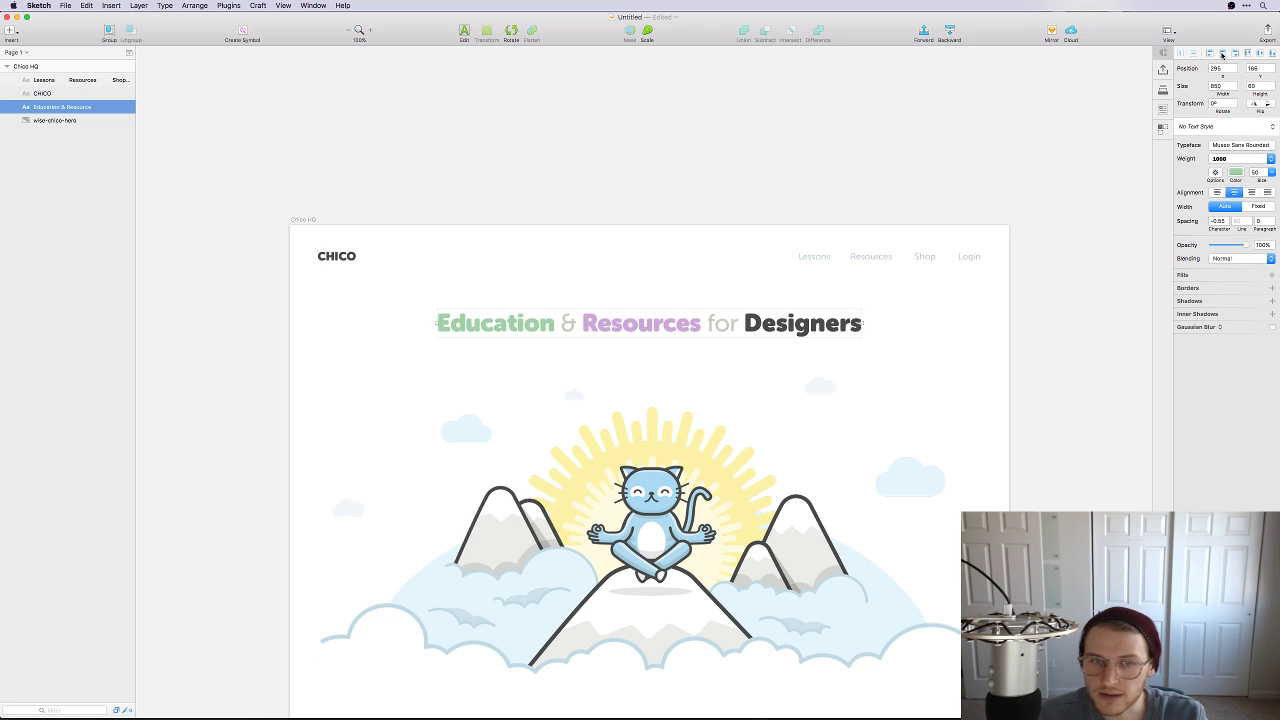
left_click(794, 160)
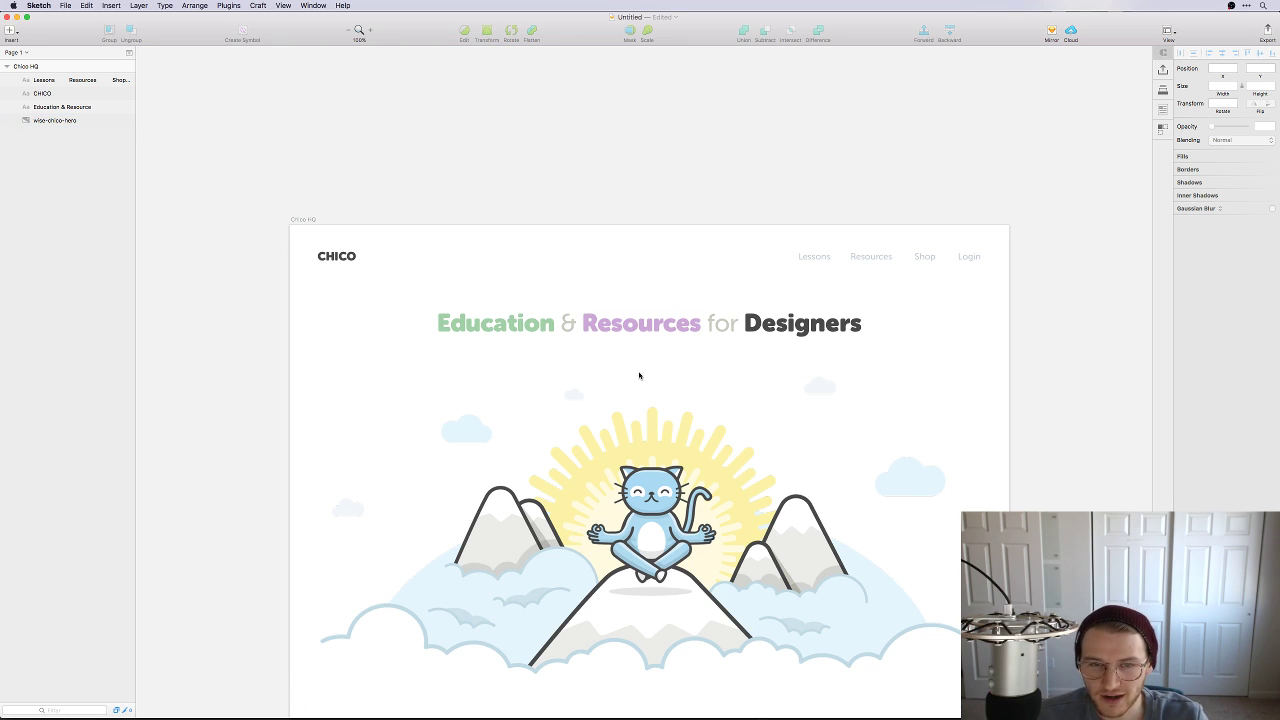
left_click(657, 330)
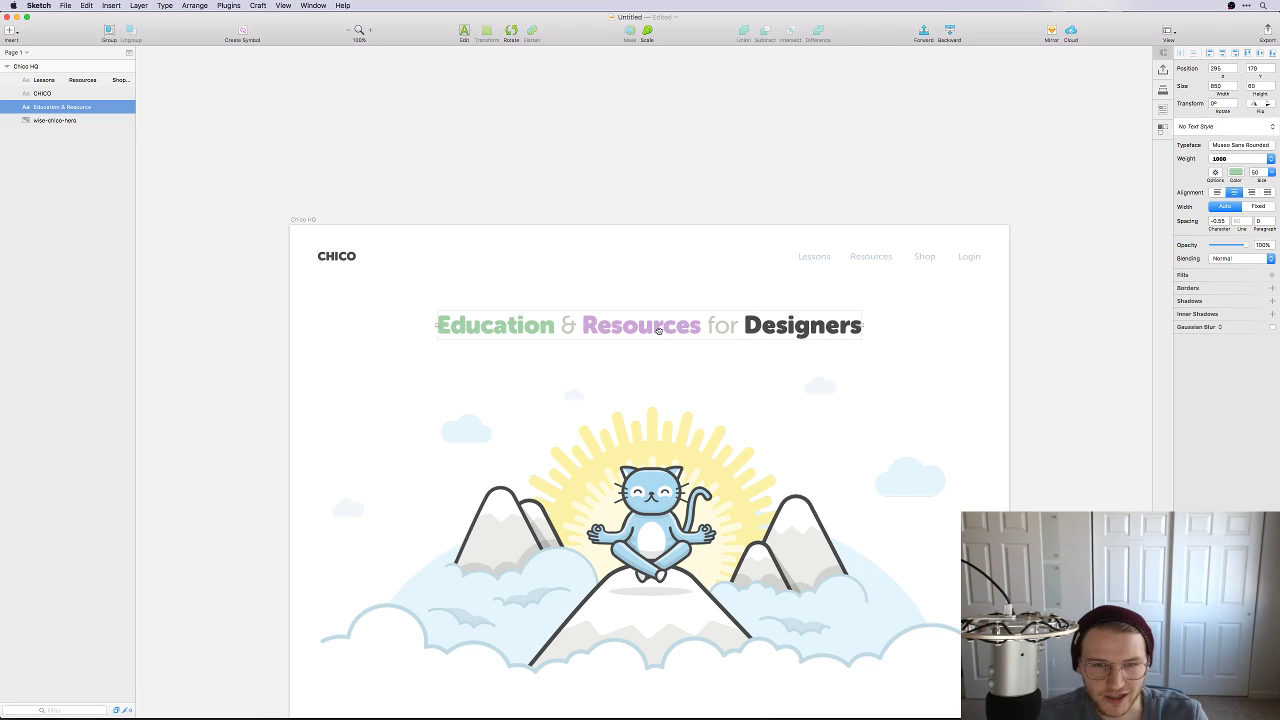
left_click(954, 414)
key("Escape")
Step: Set the navigation links to font size 16 with right alignment and move them to the right margin at about X 1089, Y 55
scroll(650, 450, "down", 2)
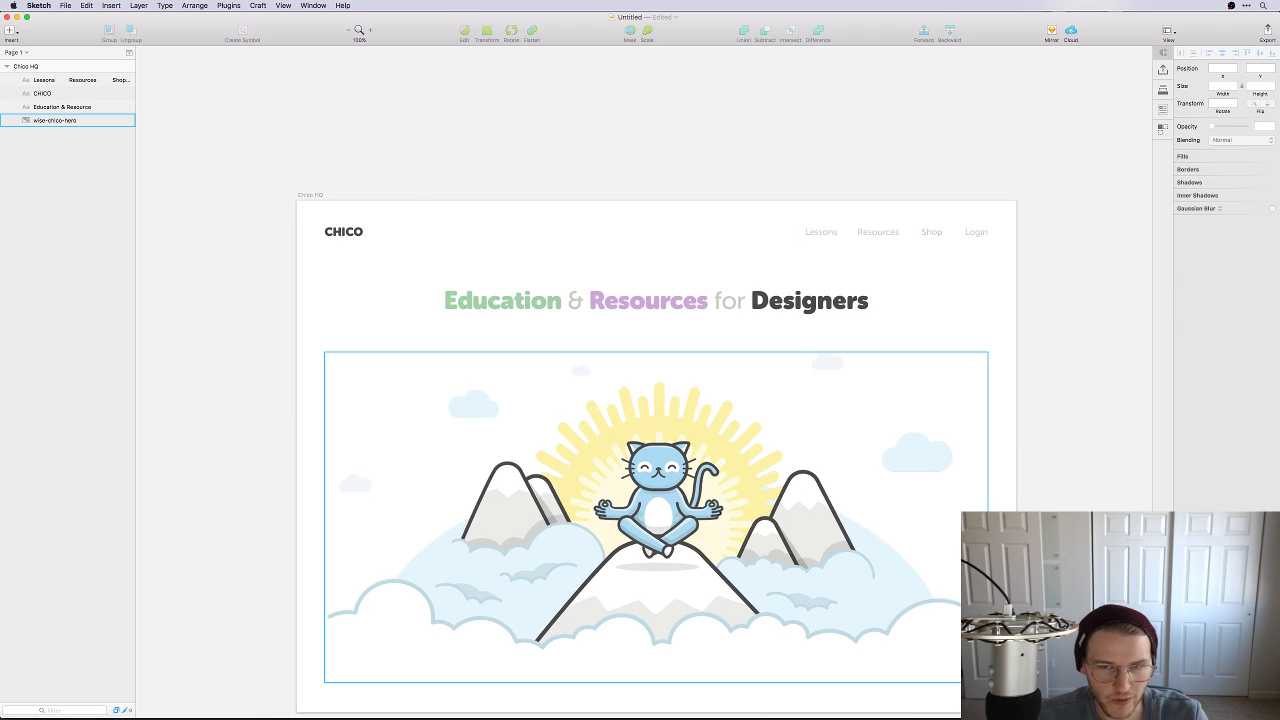
left_click(863, 234)
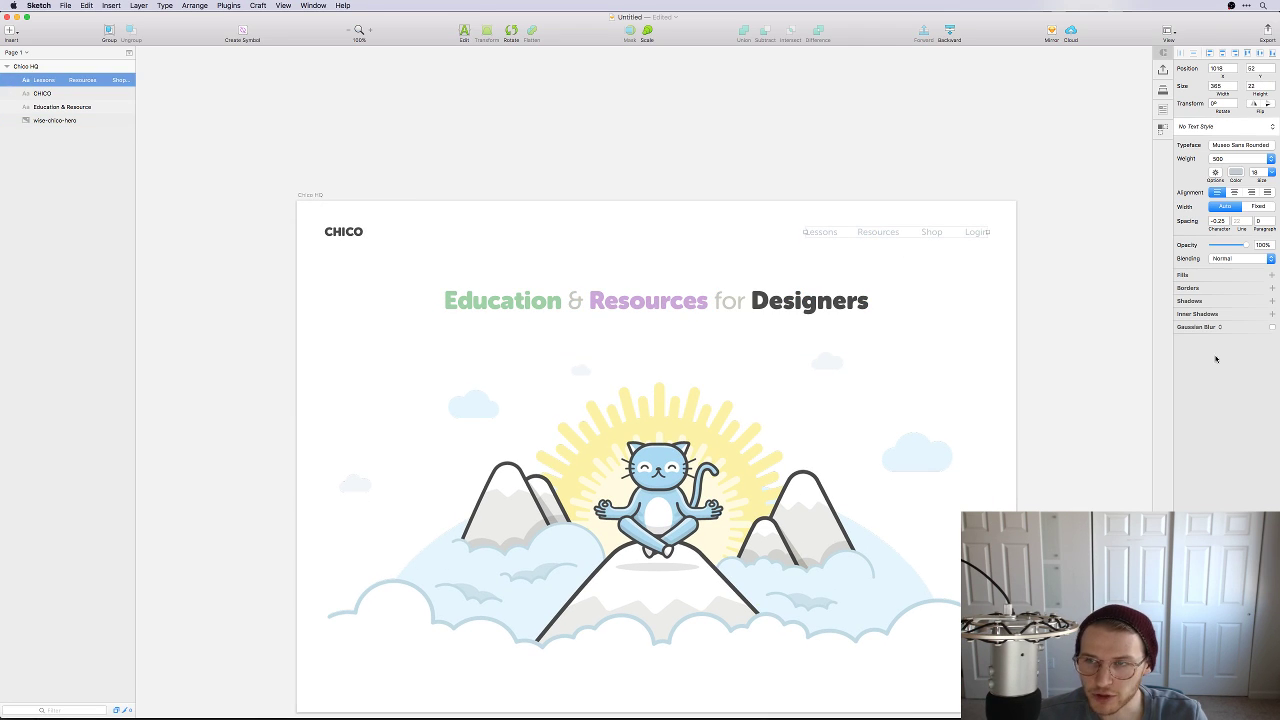
left_click(1255, 172)
type("14")
key("Return")
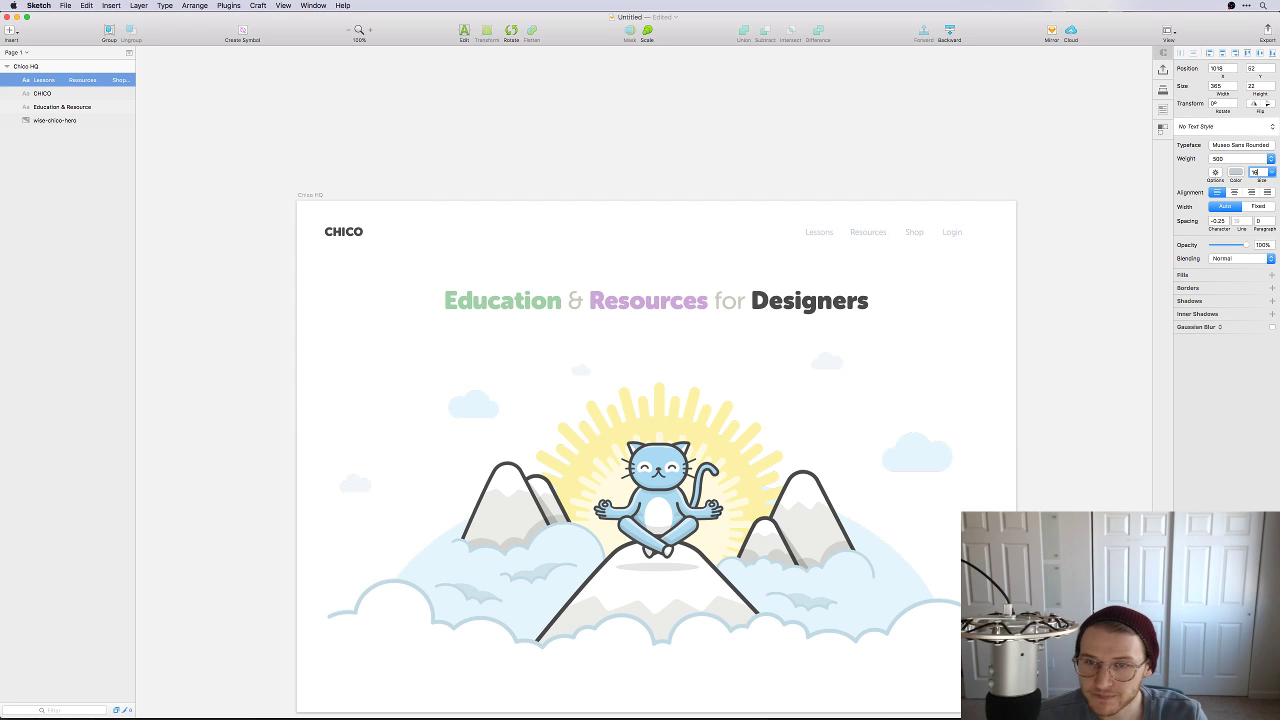
left_click(1250, 192)
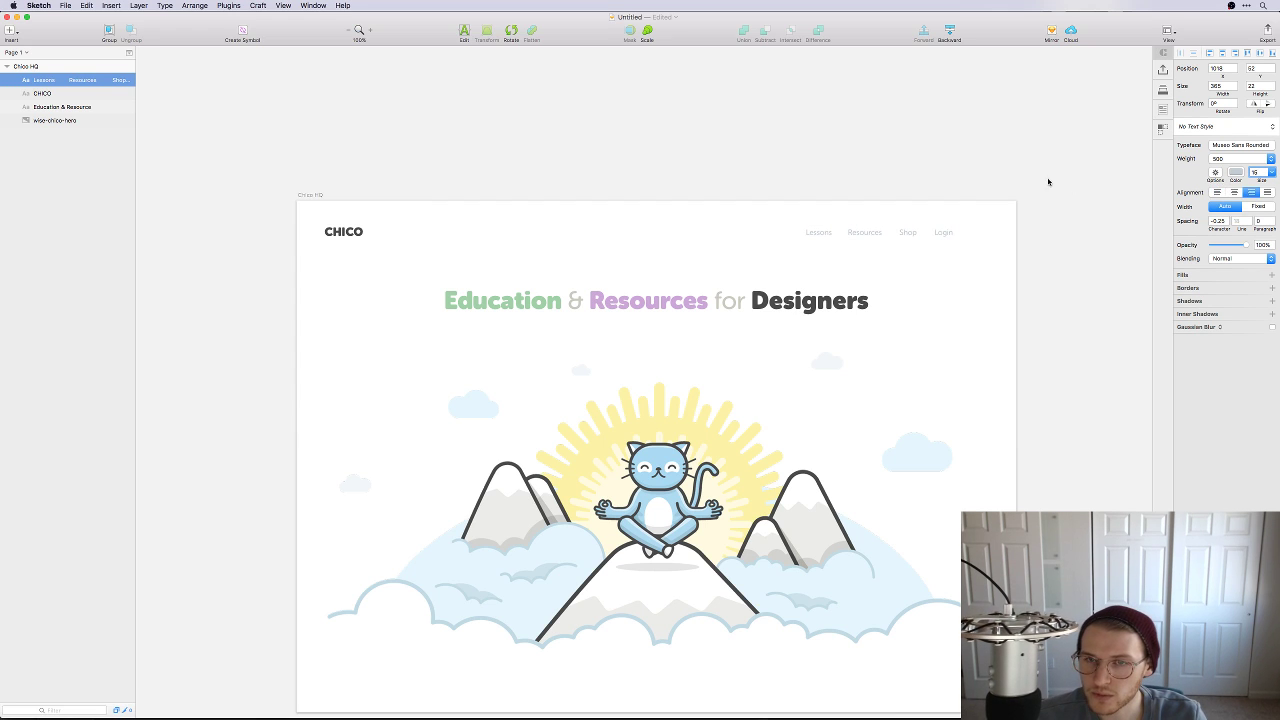
left_click(965, 215)
left_click_drag(949, 234, 985, 233)
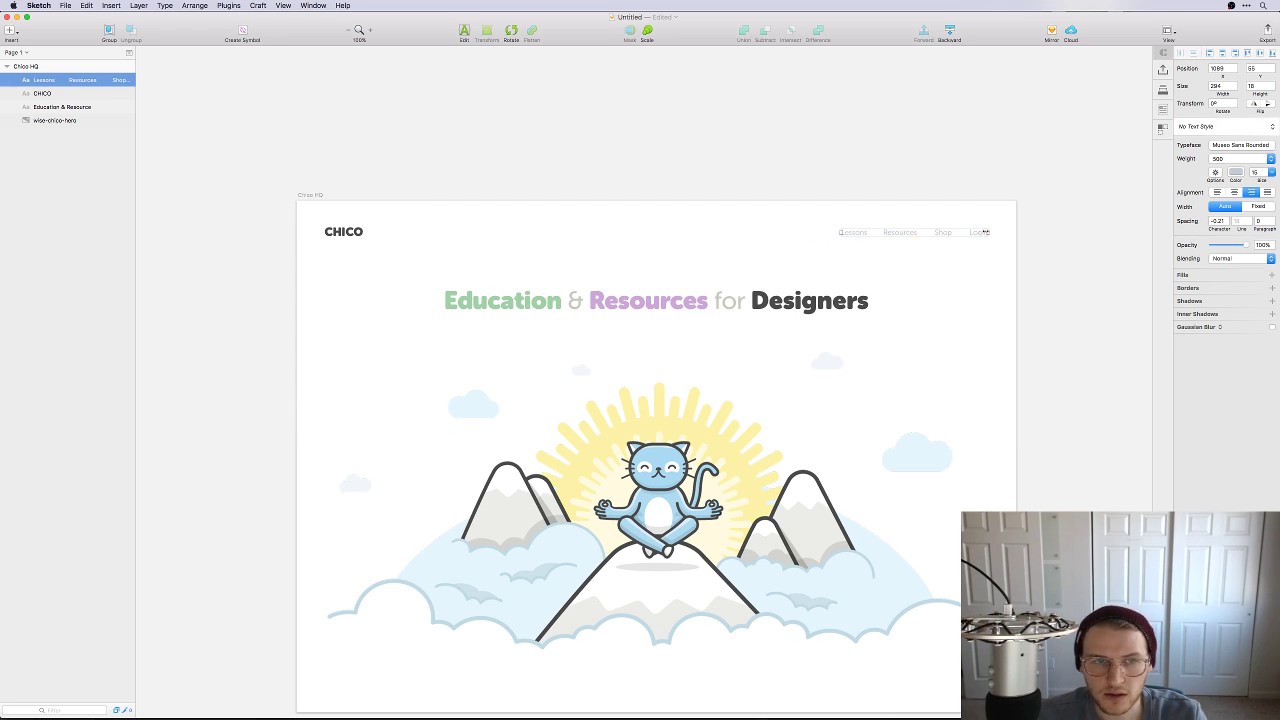
left_click(1123, 317)
Step: Move the hero illustration up behind the navigation and place the headline beneath it at about Y 675
scroll(1083, 286, "down", 3)
scroll(1083, 286, "up", 1)
scroll(1083, 286, "right", 1)
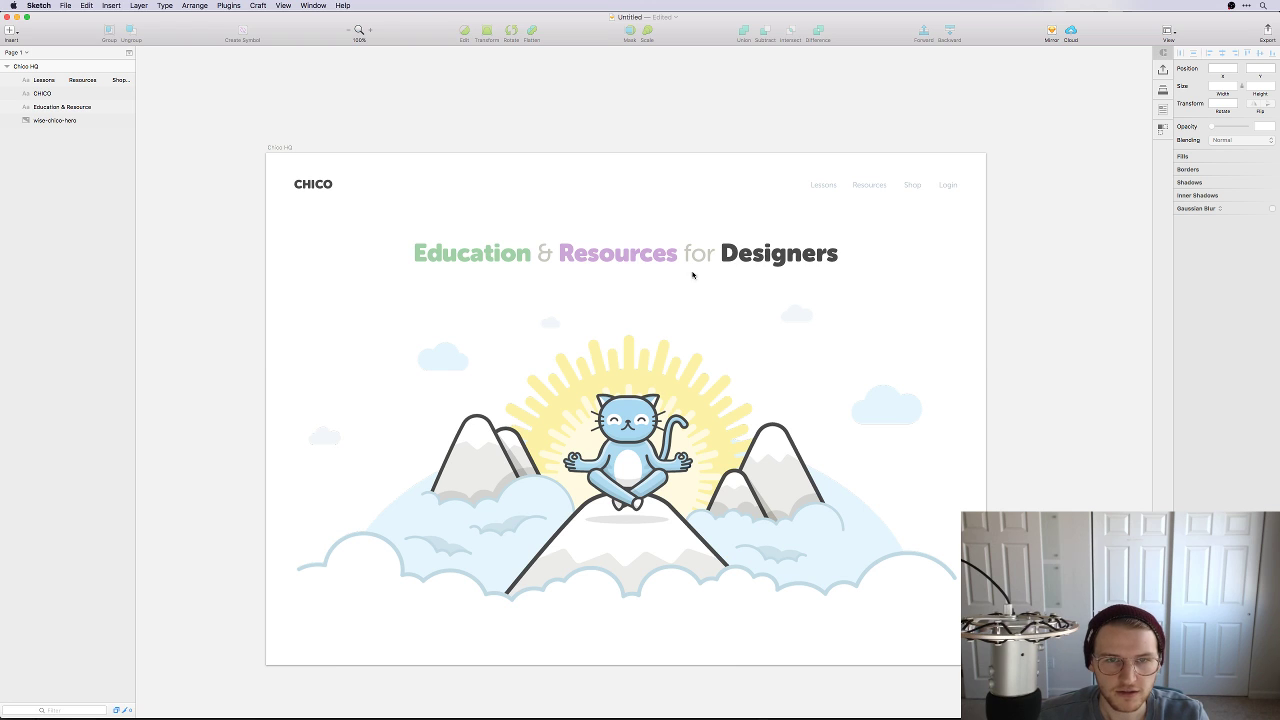
left_click_drag(688, 477, 693, 311)
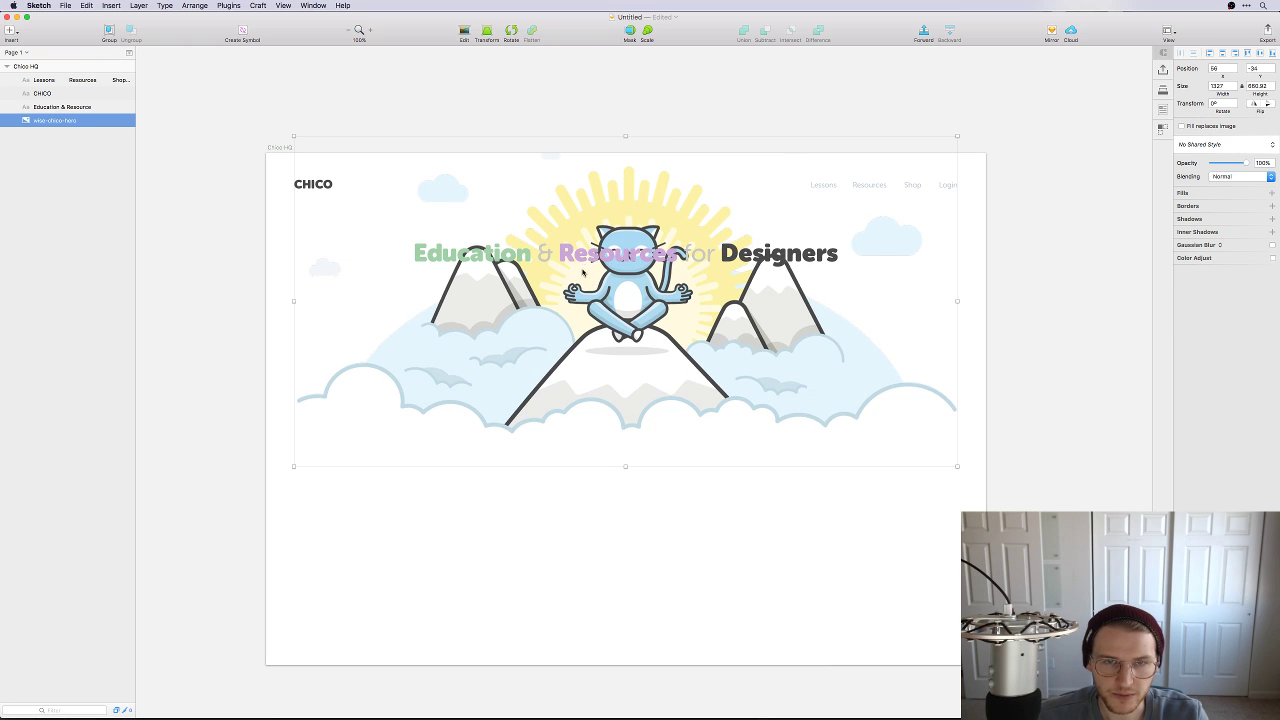
left_click_drag(583, 272, 606, 507)
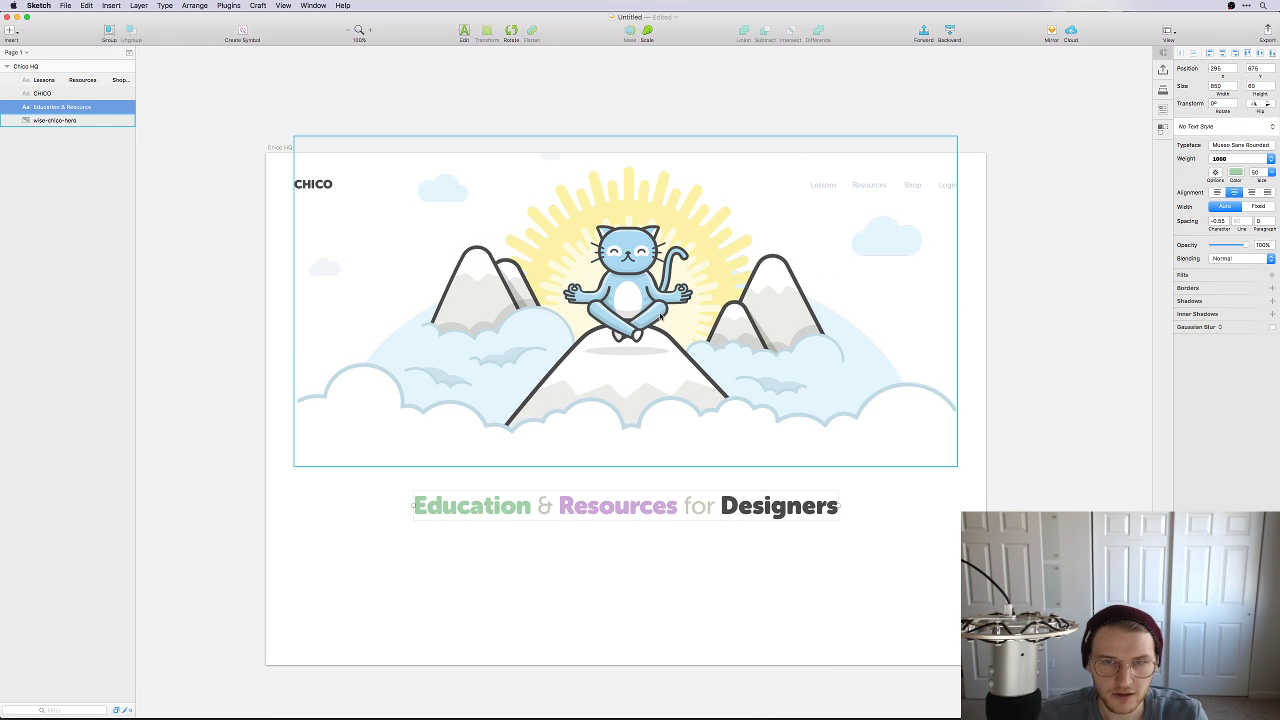
Step: Lower the hero illustration until its top edge meets the artboard's top at Y 0
mouse_move(673, 366)
left_mouse_down()
mouse_move(671, 386)
mouse_move(664, 376)
left_mouse_up()
left_click(1040, 476)
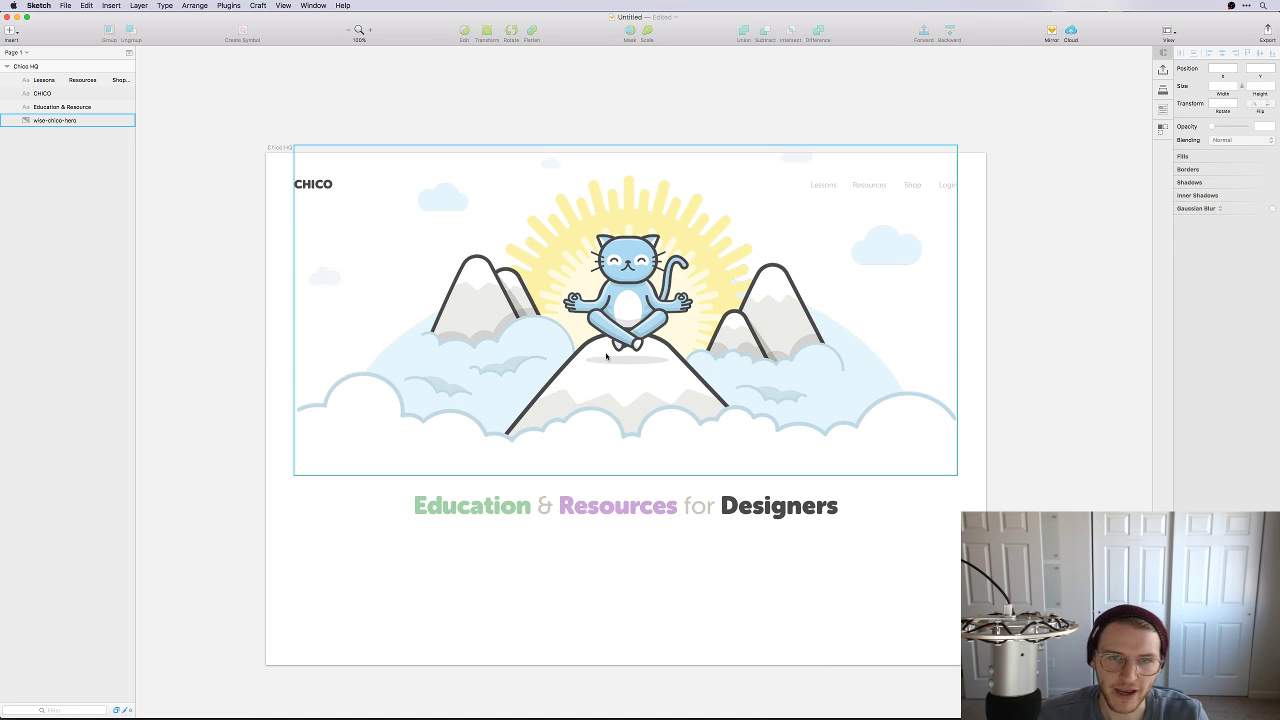
left_click_drag(606, 355, 608, 364)
left_click(1137, 314)
left_click(670, 352)
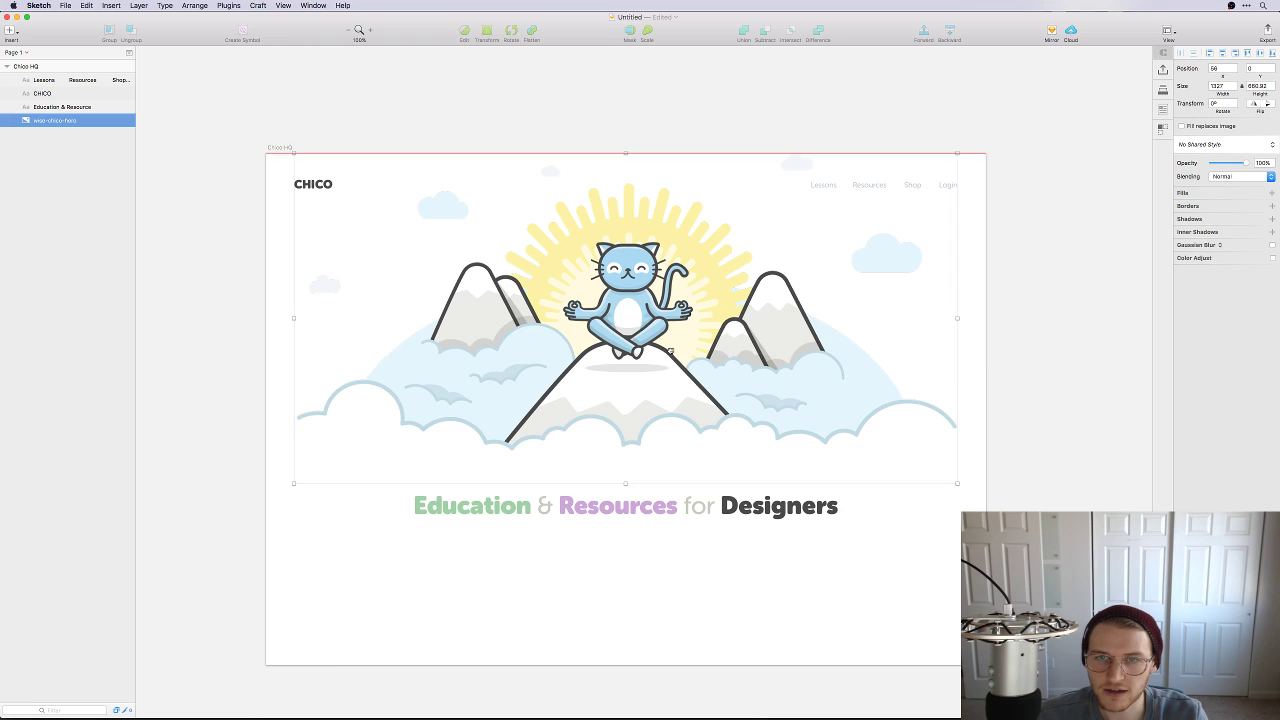
left_click(1000, 327)
scroll(1024, 333, "right", 2)
scroll(1024, 333, "up", 1)
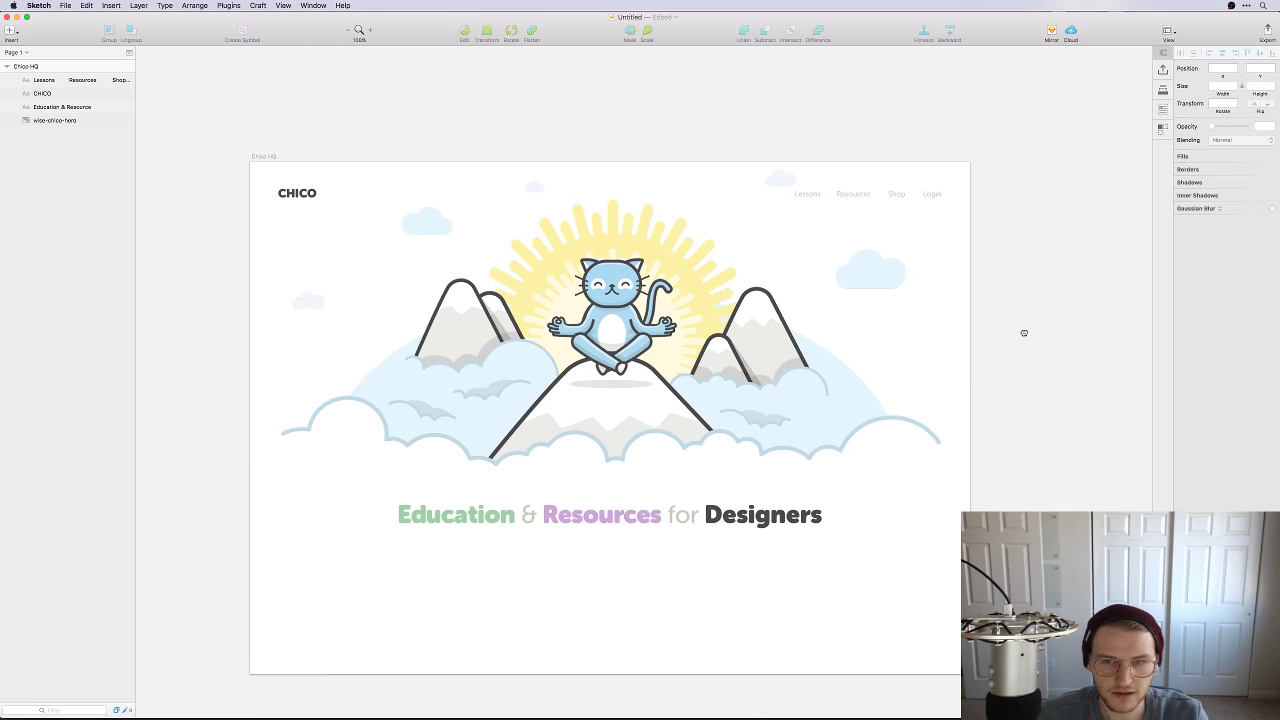
left_click_drag(743, 366, 736, 366)
left_click(971, 360)
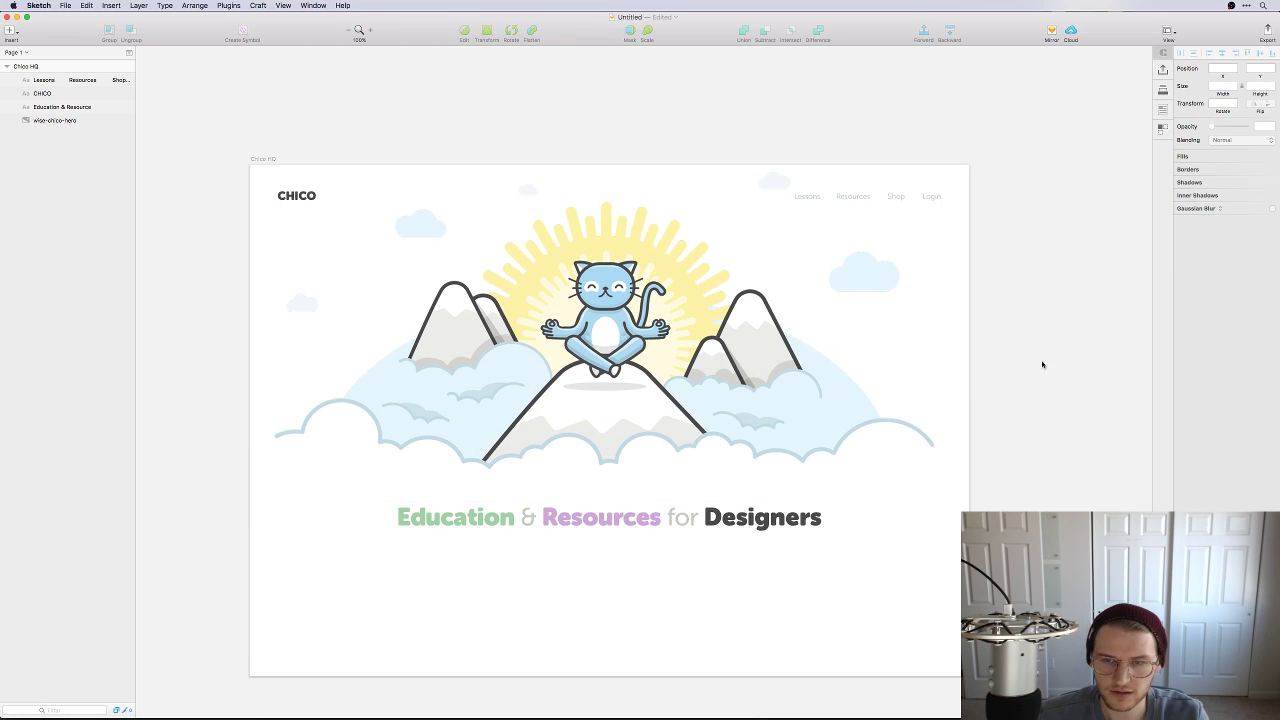
left_click_drag(845, 395, 855, 396)
left_click(1002, 372)
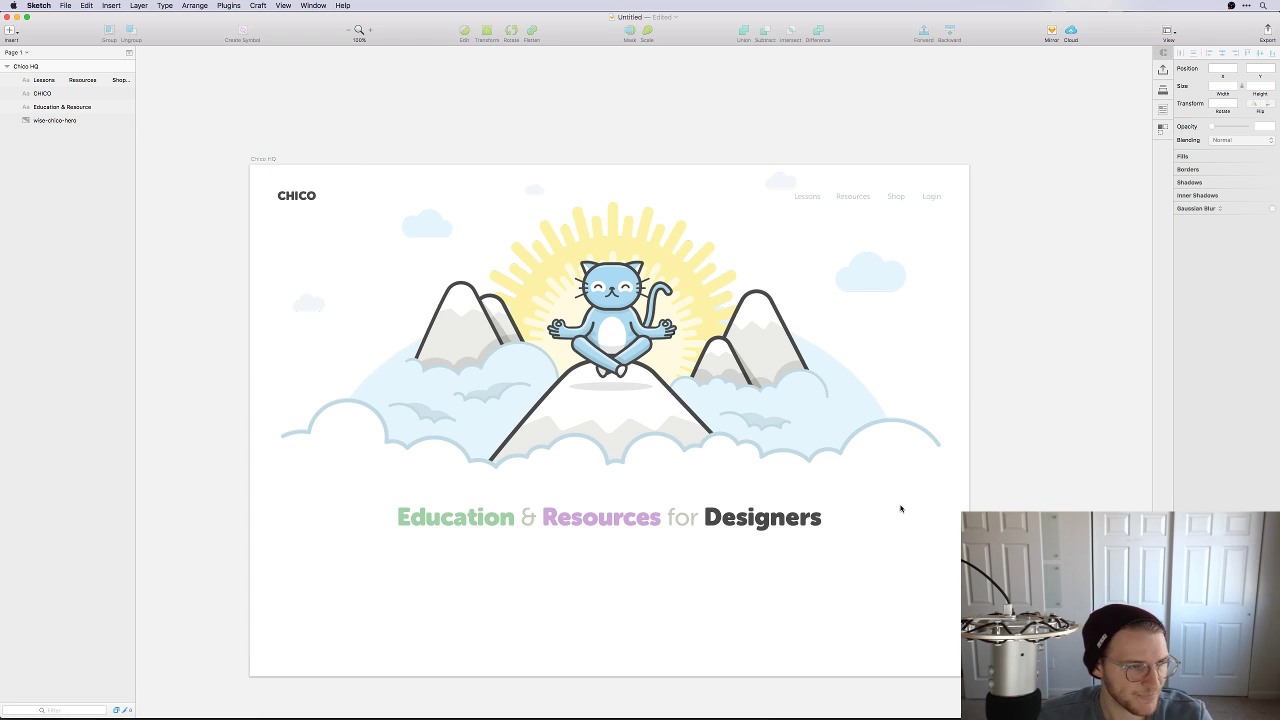
Step: Lower the hero illustration slightly on the artboard to about Y 35
scroll(852, 561, "up", 1)
scroll(852, 561, "right", 1)
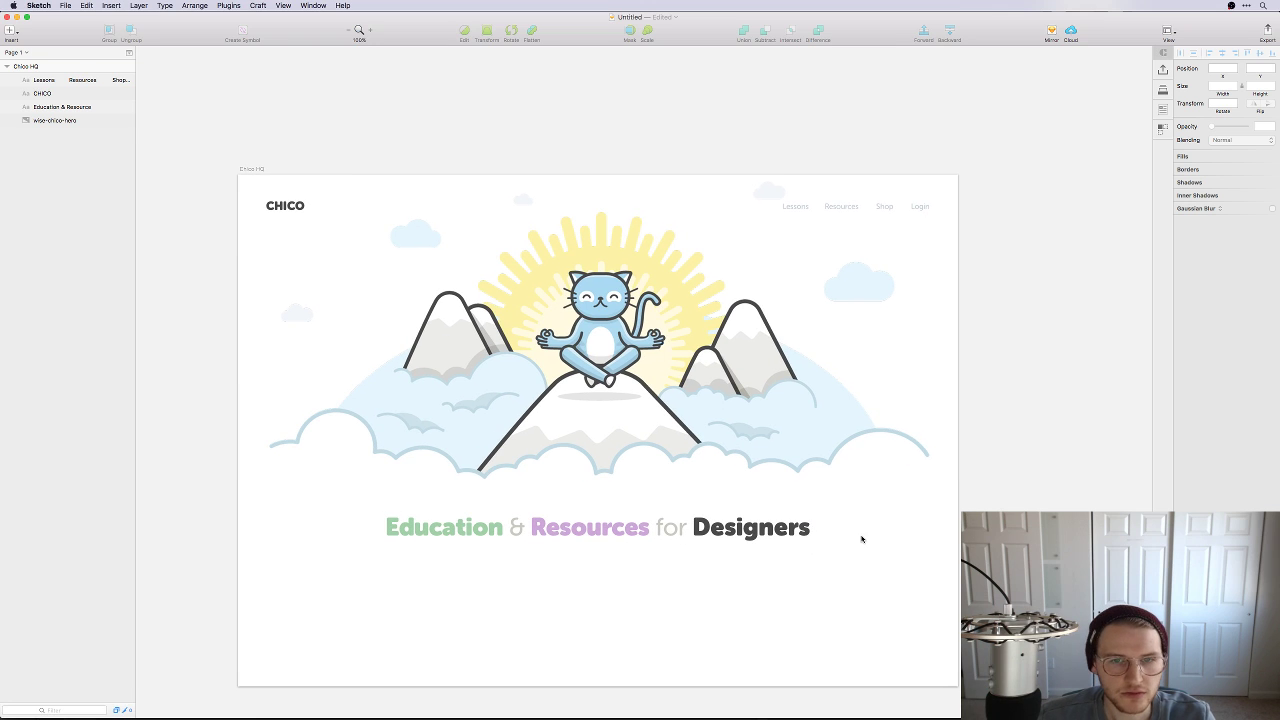
left_click(727, 370)
left_click(1023, 349)
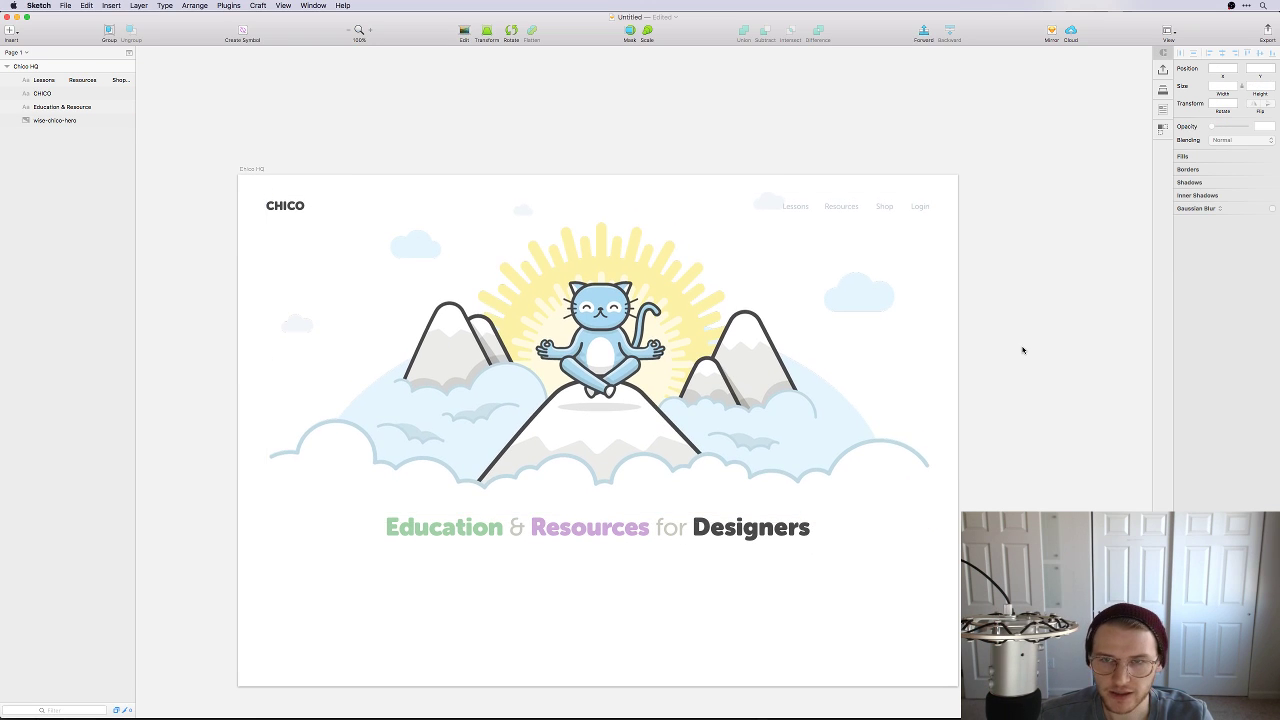
Step: Extend the Chico HQ artboard downward to a height of about 1817 to make room below the headline
scroll(951, 471, "down", 4)
scroll(951, 471, "left", 1)
left_click(271, 79)
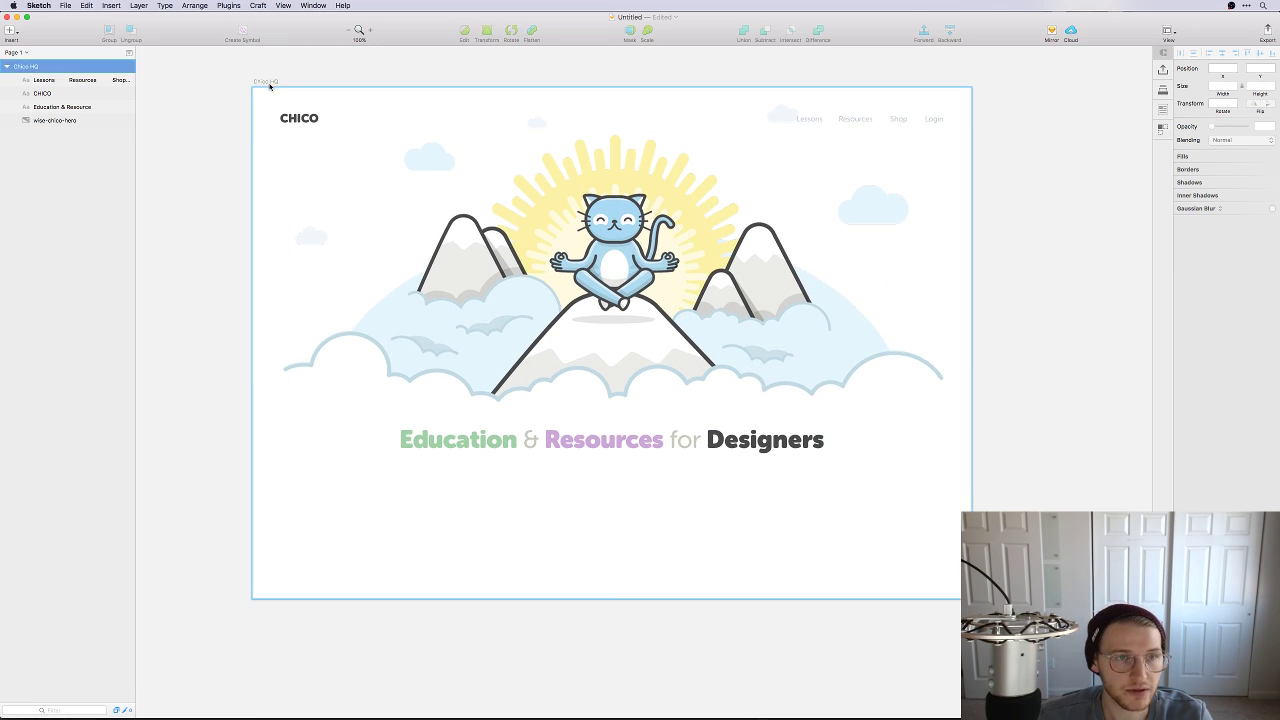
scroll(654, 629, "down", 15)
scroll(654, 629, "left", 1)
left_click_drag(632, 238, 686, 632)
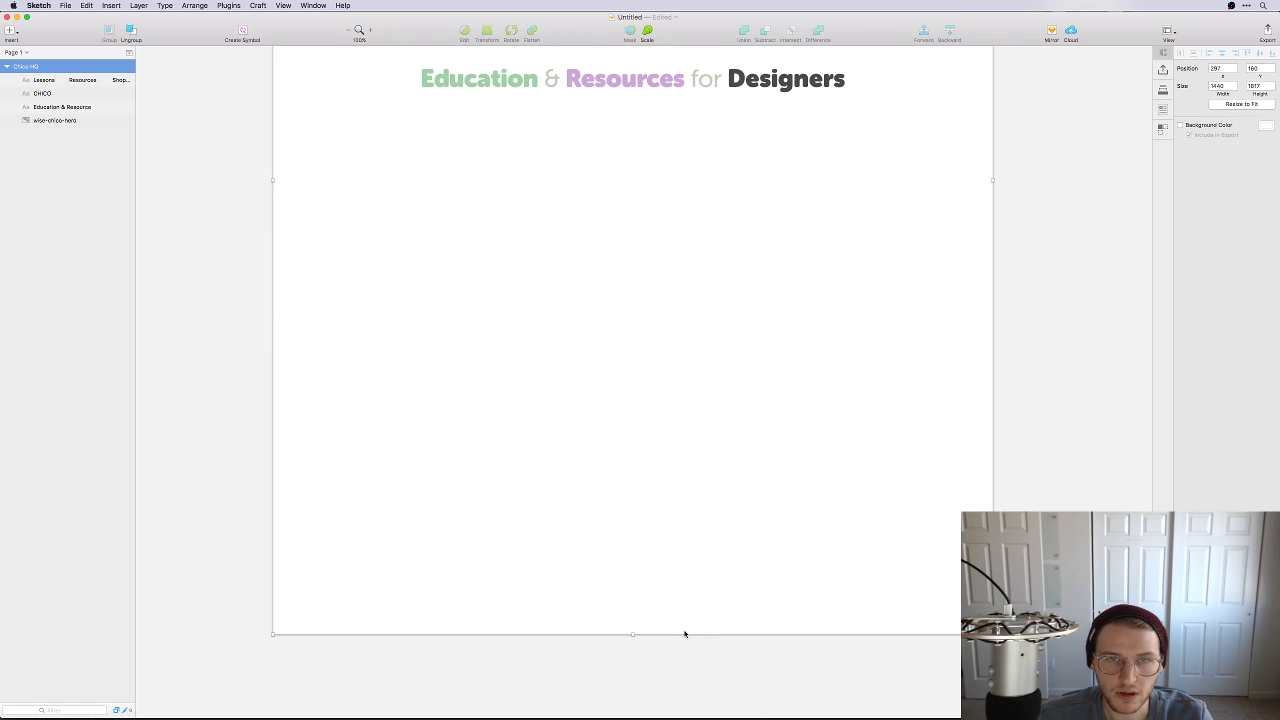
scroll(749, 537, "up", 16)
scroll(749, 537, "left", 1)
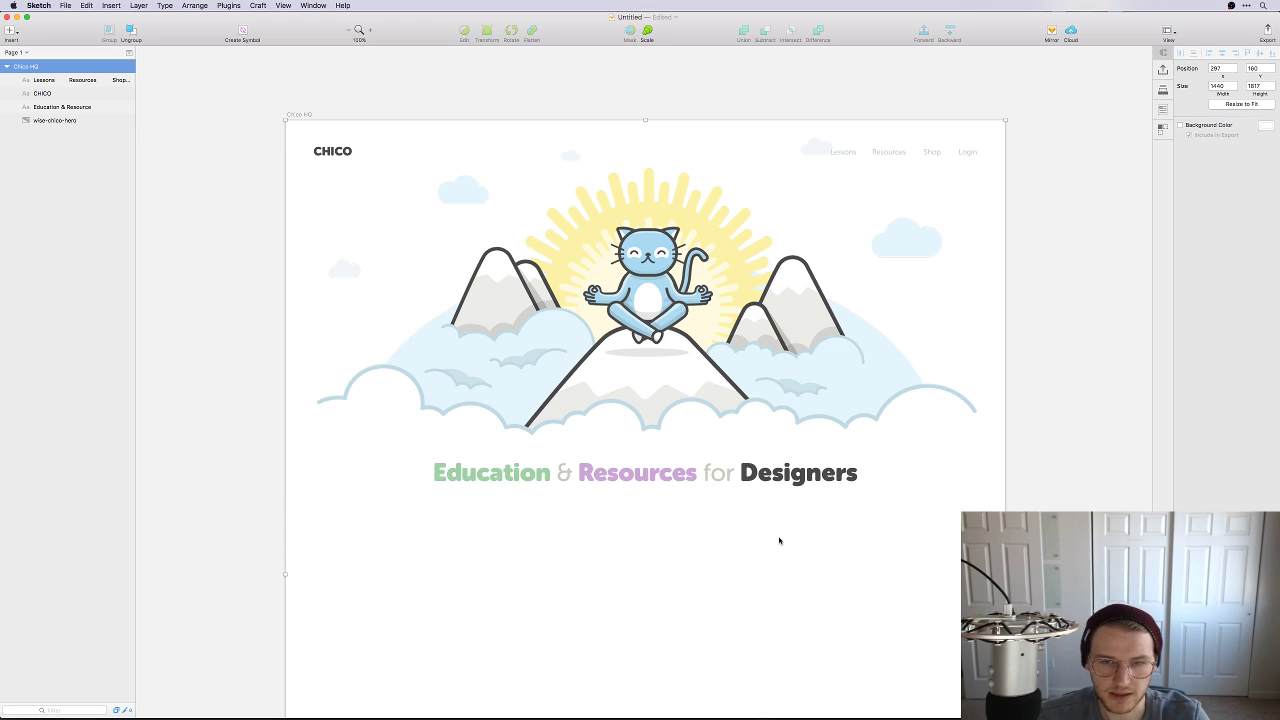
scroll(885, 550, "down", 3)
scroll(885, 550, "left", 1)
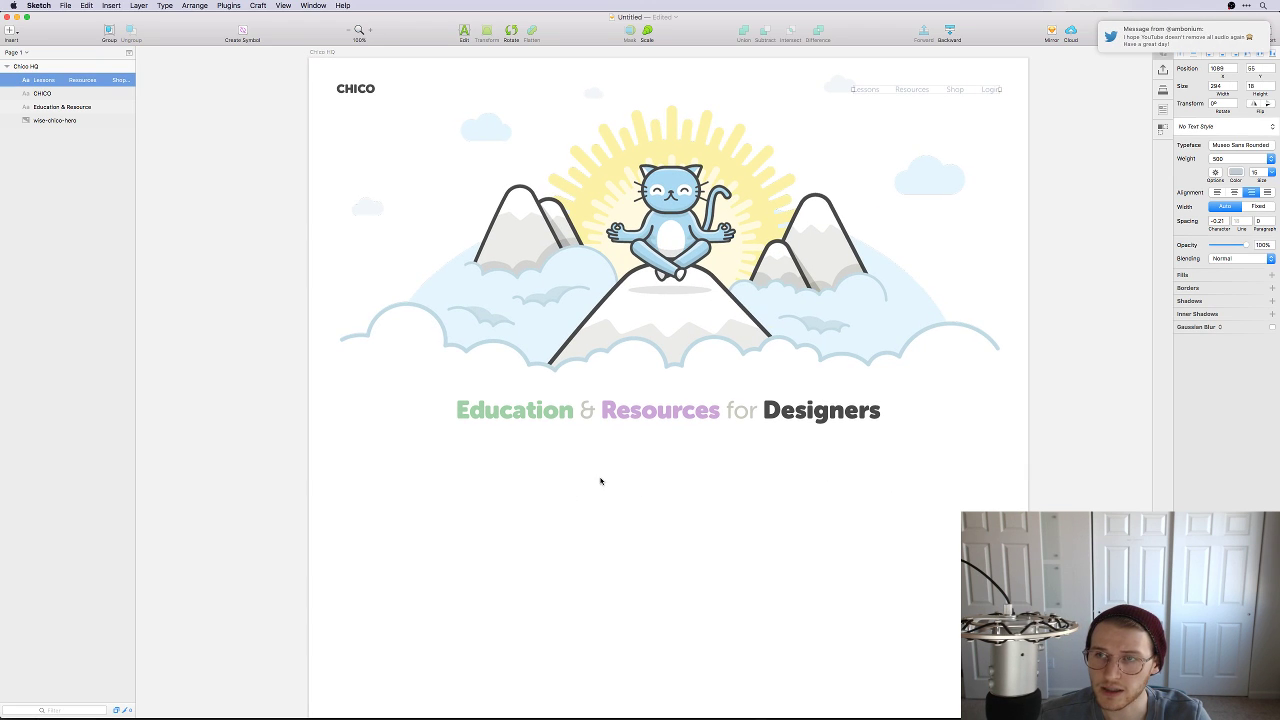
Step: Check the list of notifications and the Do Not Disturb setting in the notification center, and return to the canvas
left_click(1262, 5)
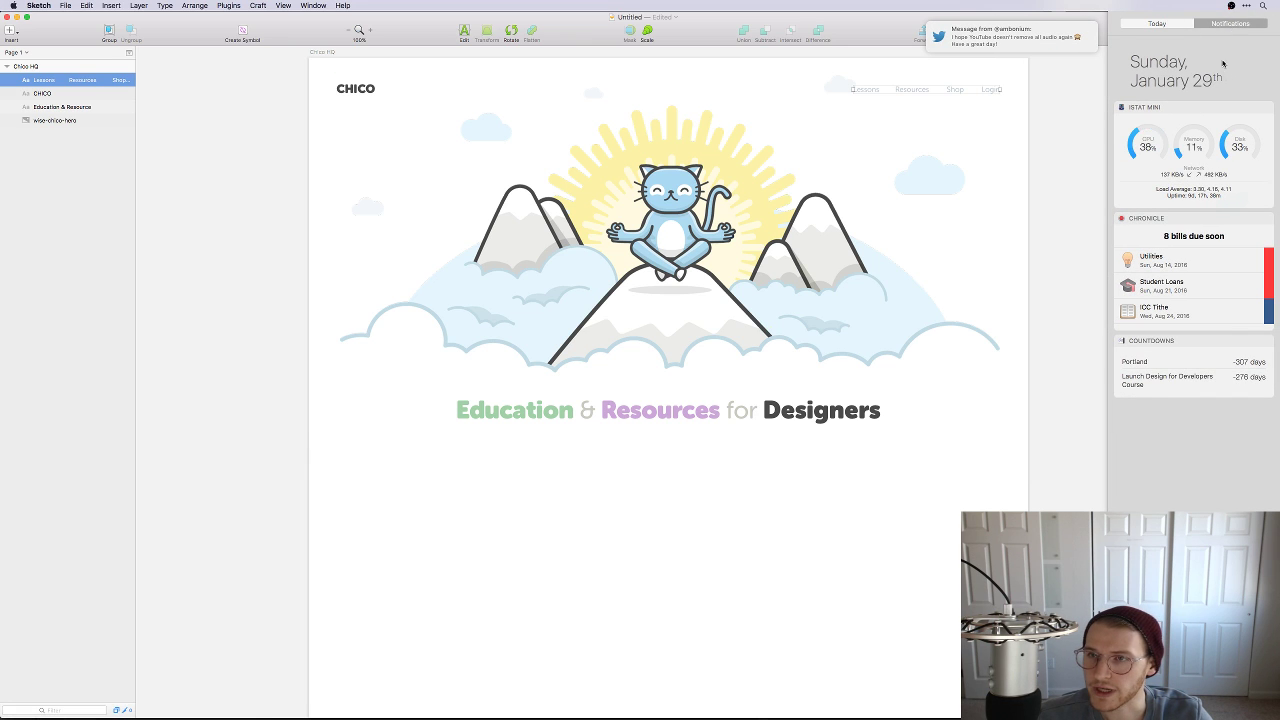
left_click(1230, 23)
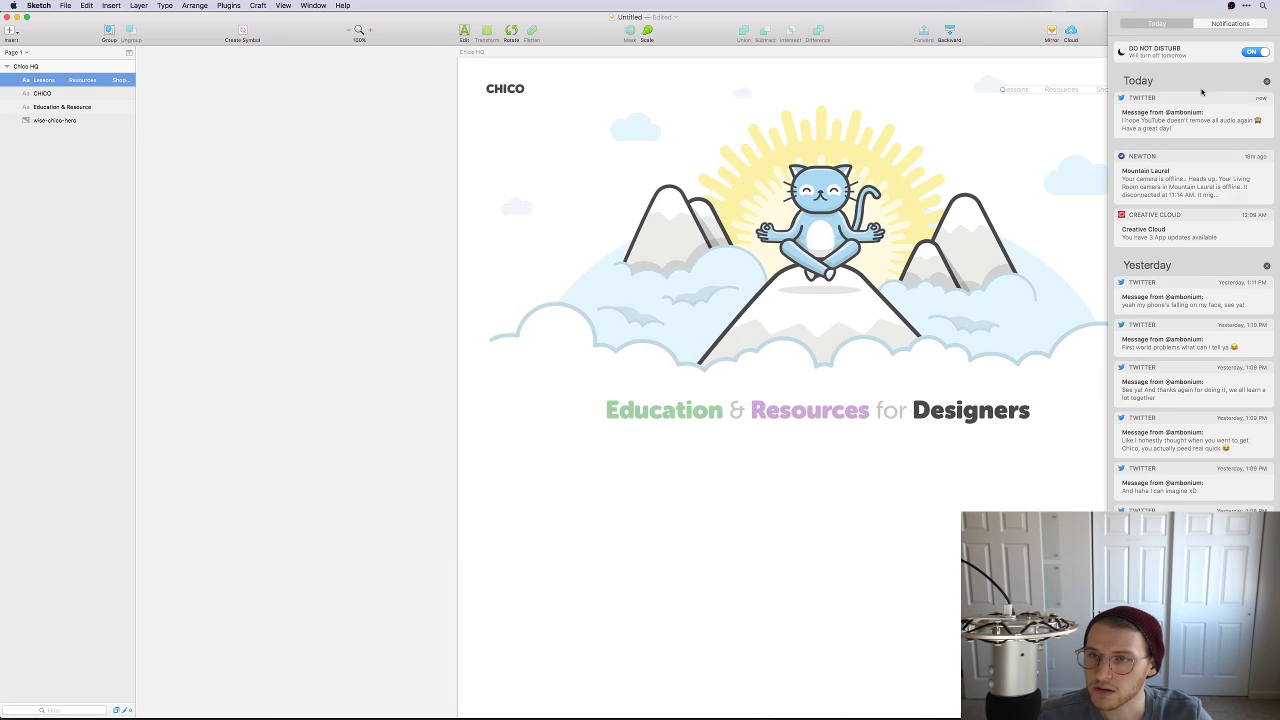
left_click(980, 167)
left_click(965, 179)
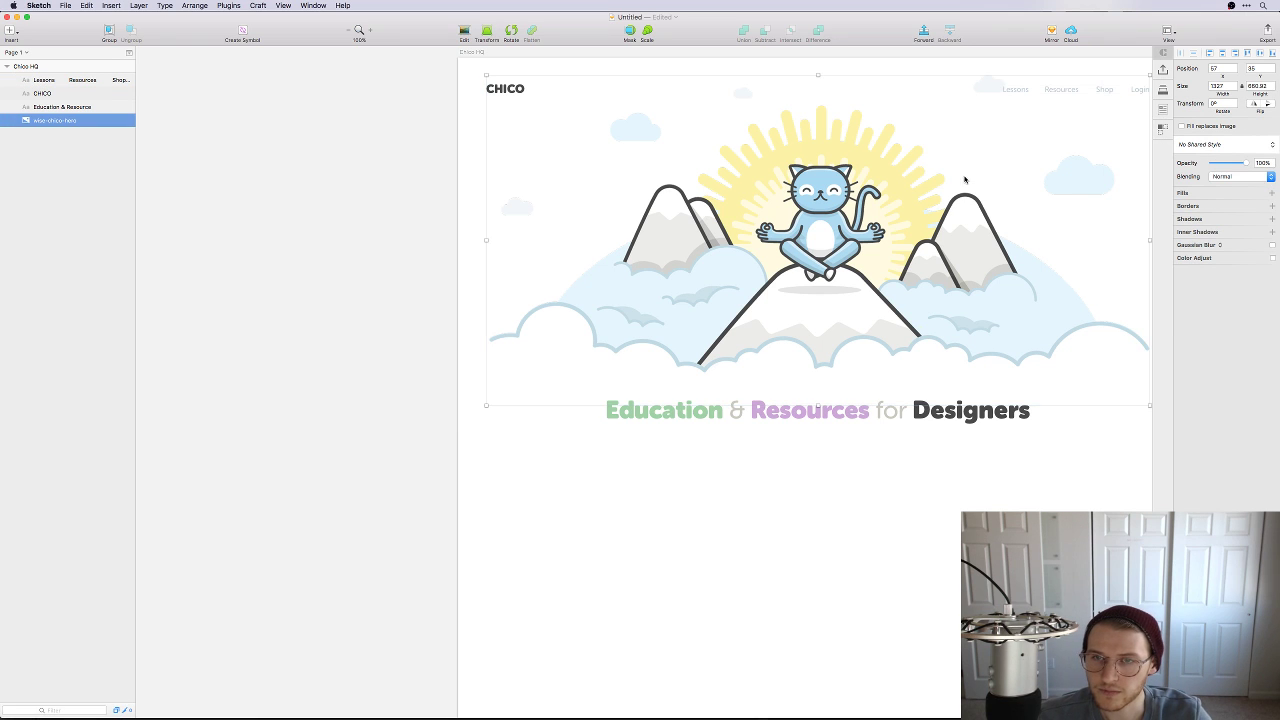
scroll(965, 179, "right", 5)
scroll(965, 179, "up", 2)
key("Escape")
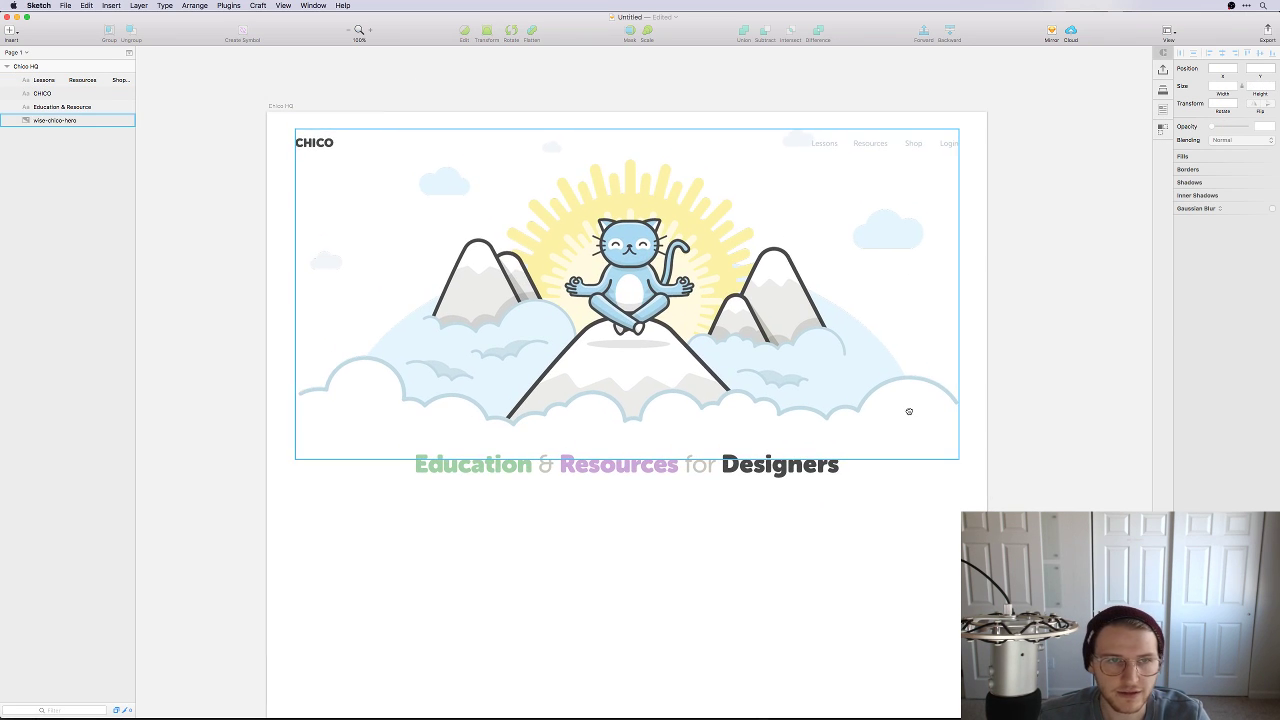
left_click(723, 631)
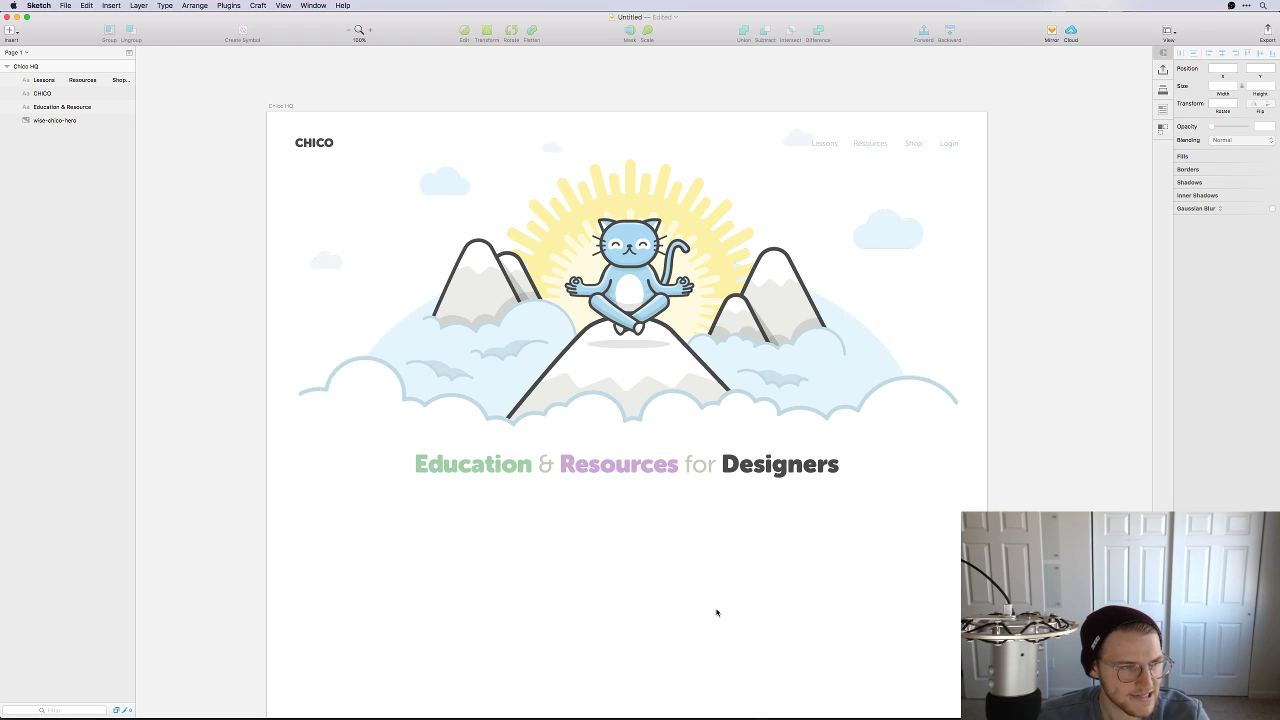
left_click_drag(689, 528, 694, 506)
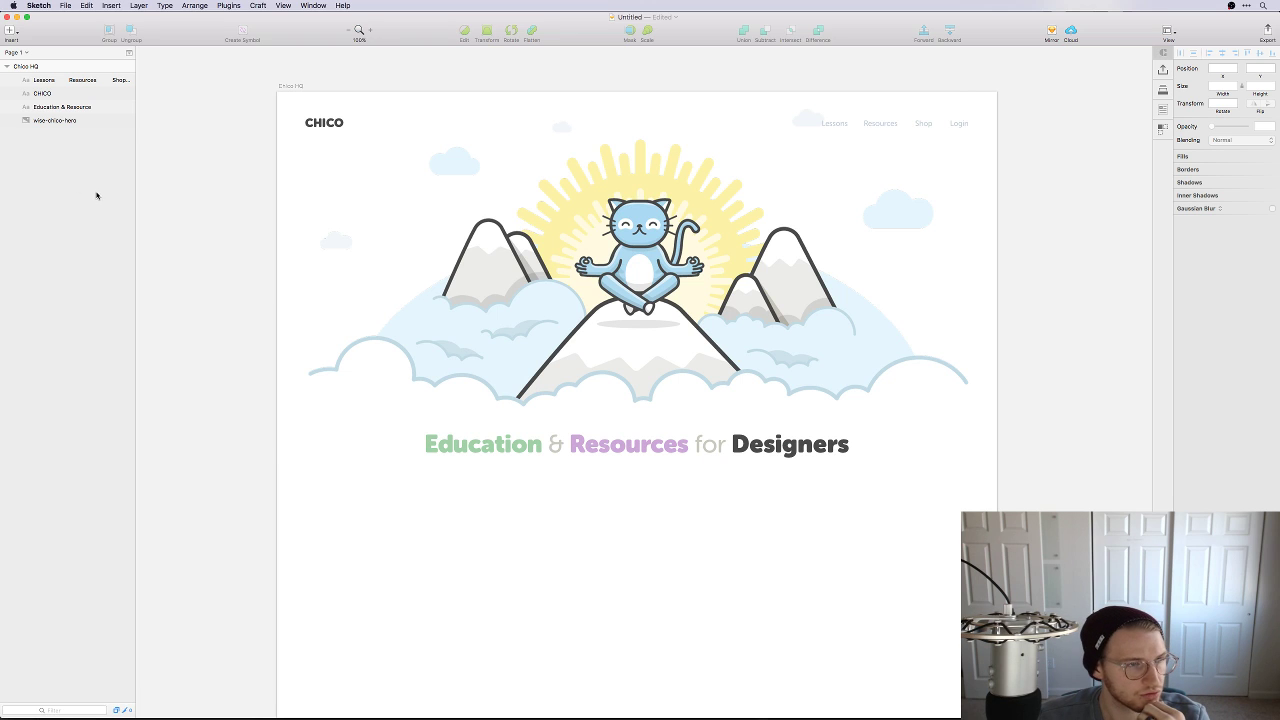
left_click_drag(589, 594, 591, 560)
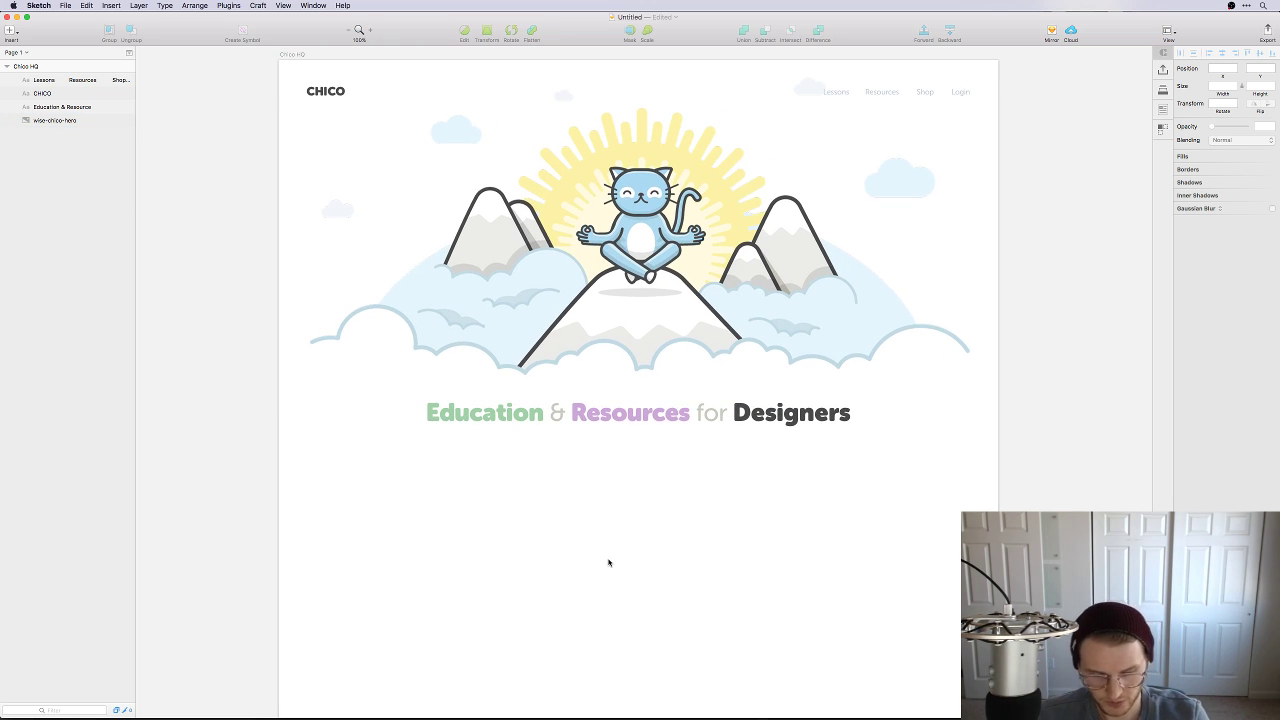
Step: Show the column layout over the artboard and accept its existing layout settings
key("o")
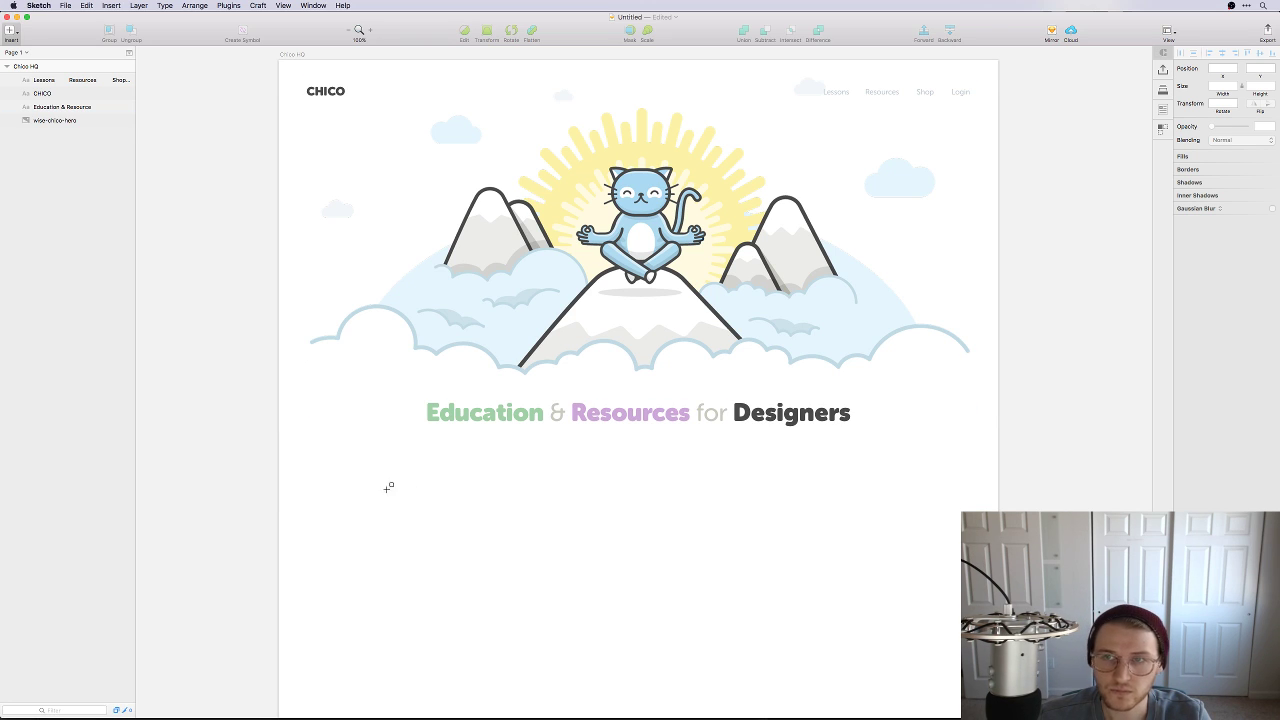
left_click(1167, 31)
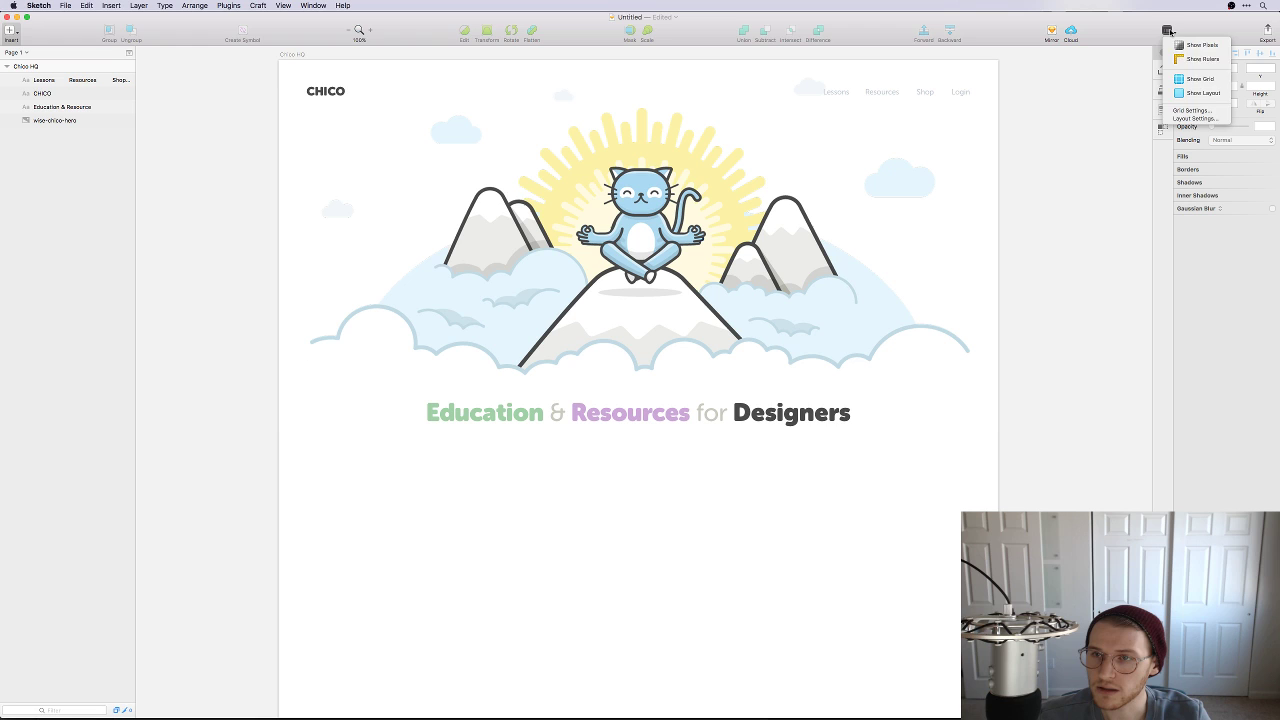
left_click(1200, 92)
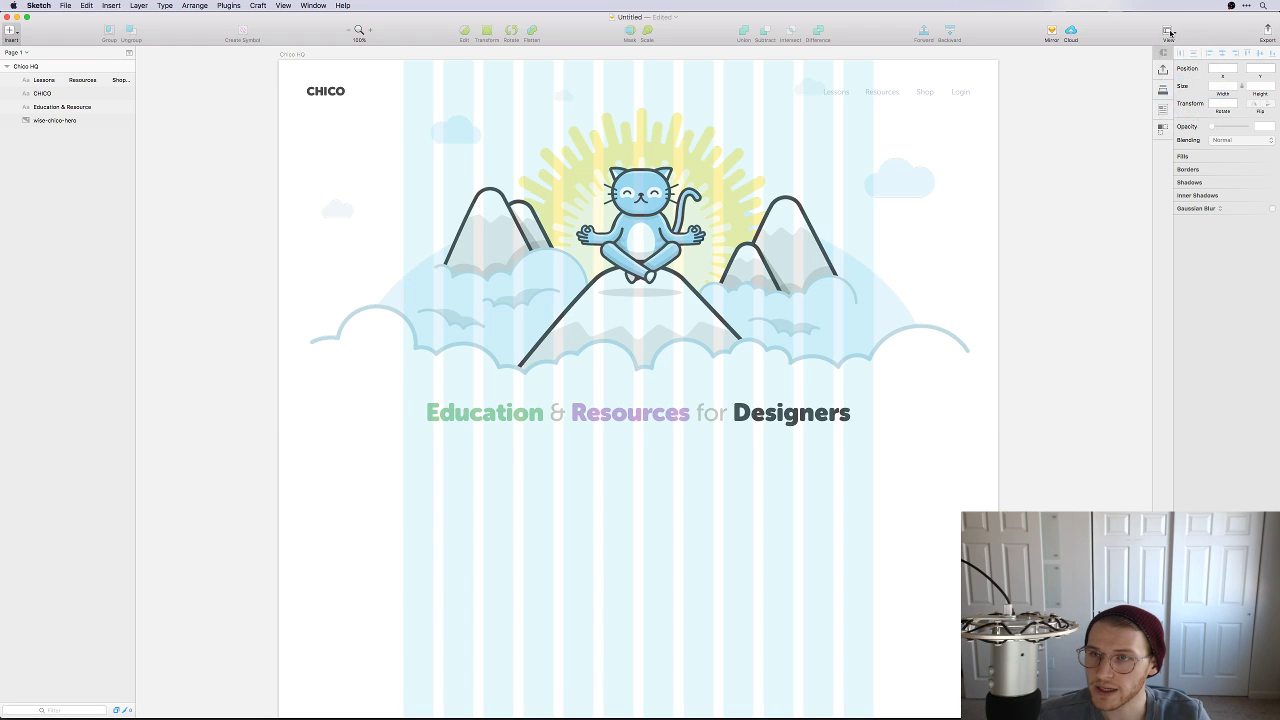
left_click(1167, 31)
left_click(1193, 118)
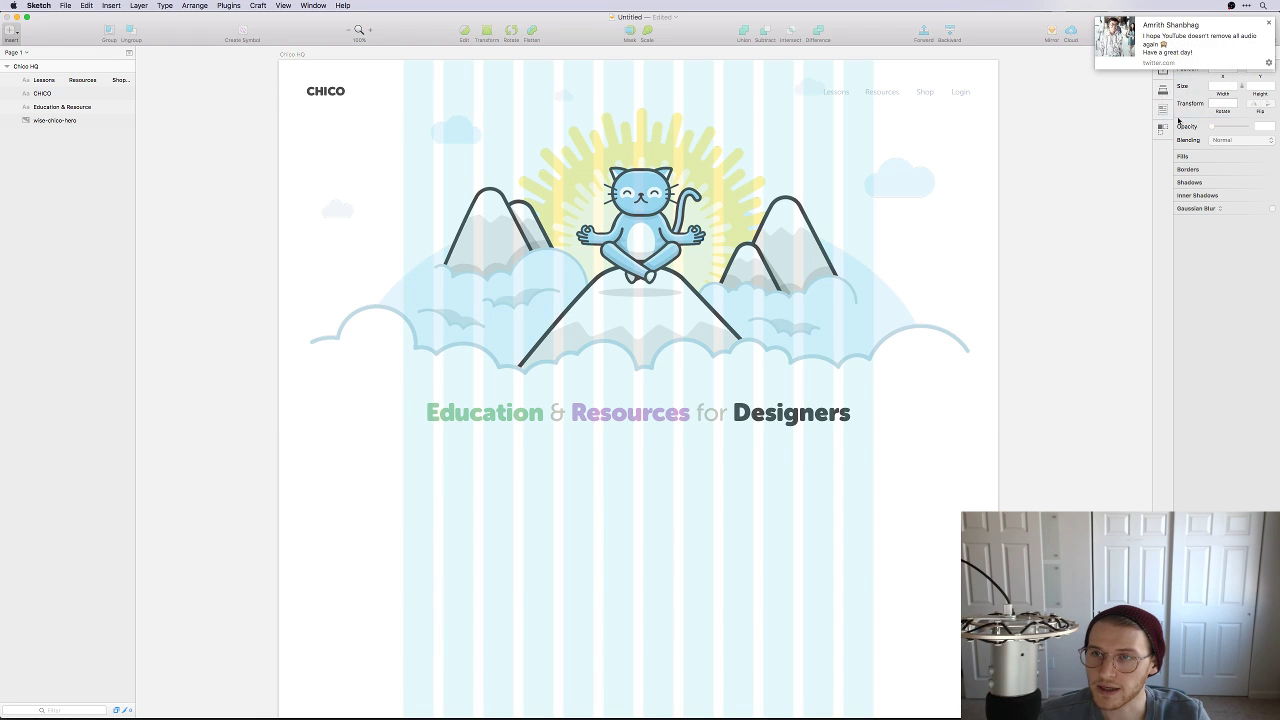
left_click(1268, 23)
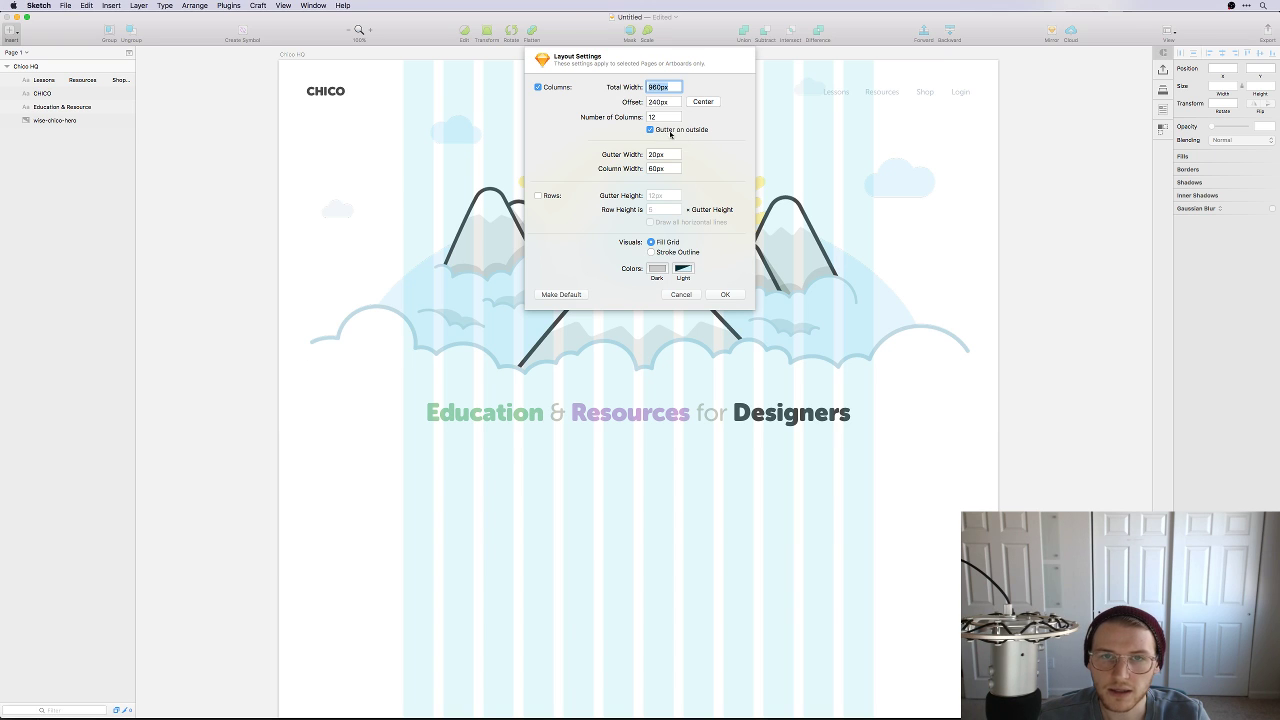
left_click(725, 294)
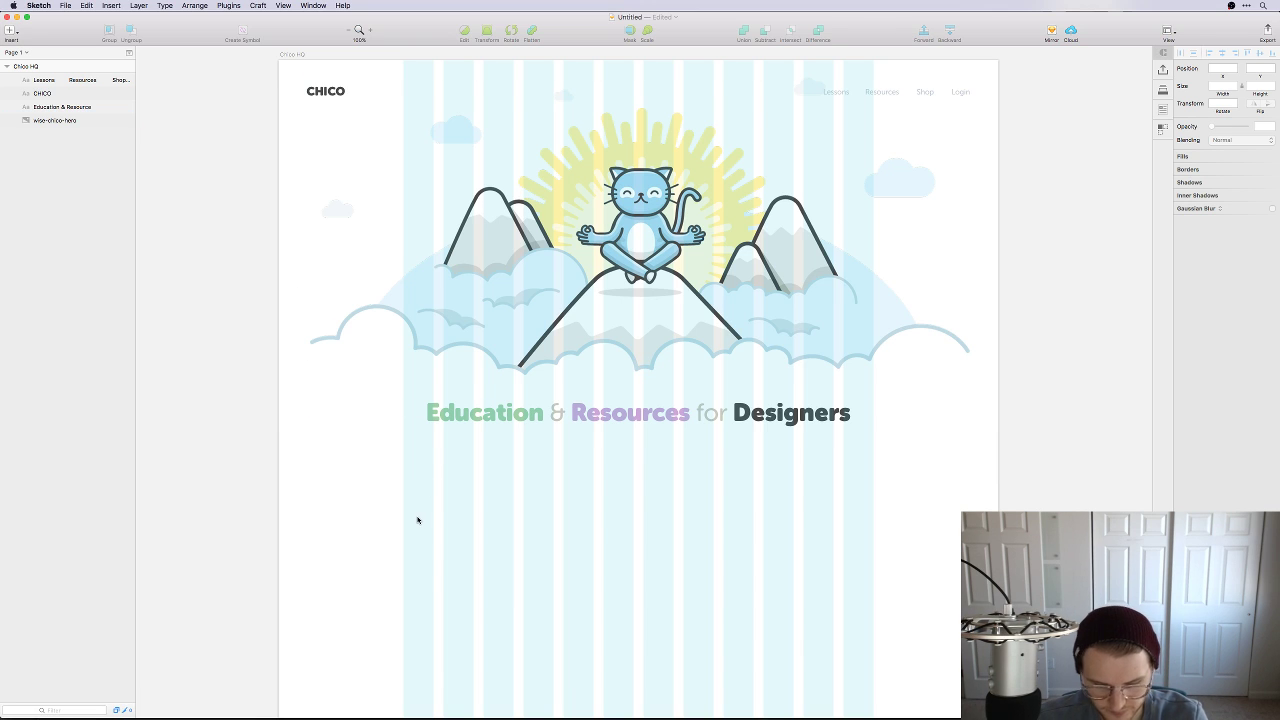
Step: Draw a rounded rectangle of about 940 by 284 across the full column layout below the headline, and hide the layout
key("r")
left_click_drag(403, 484, 874, 624)
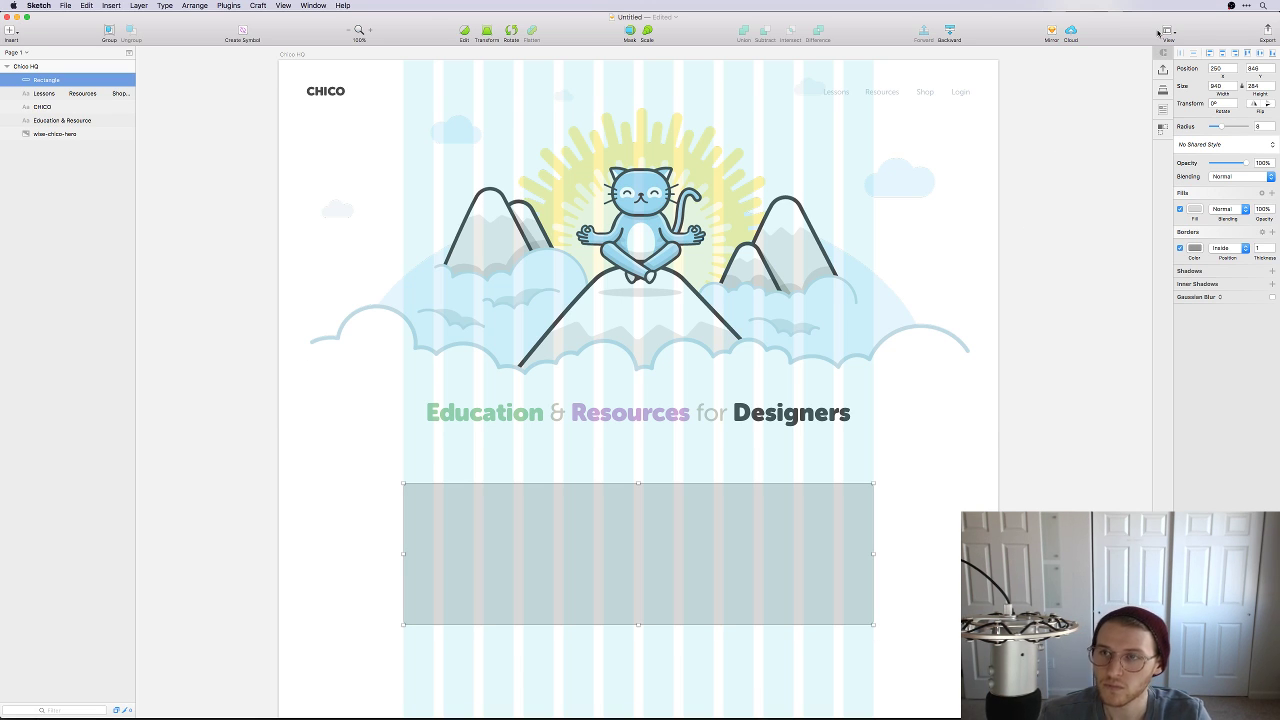
left_click(1167, 30)
left_click(1188, 97)
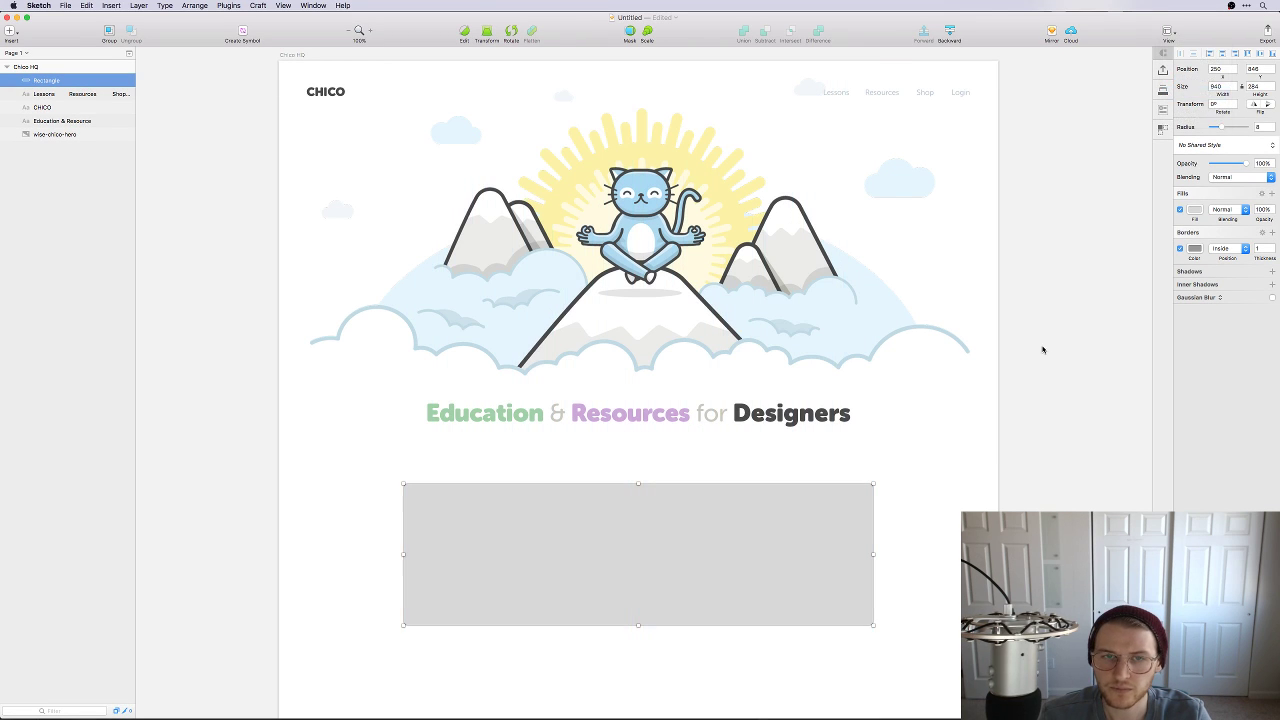
key("v")
left_click(936, 528)
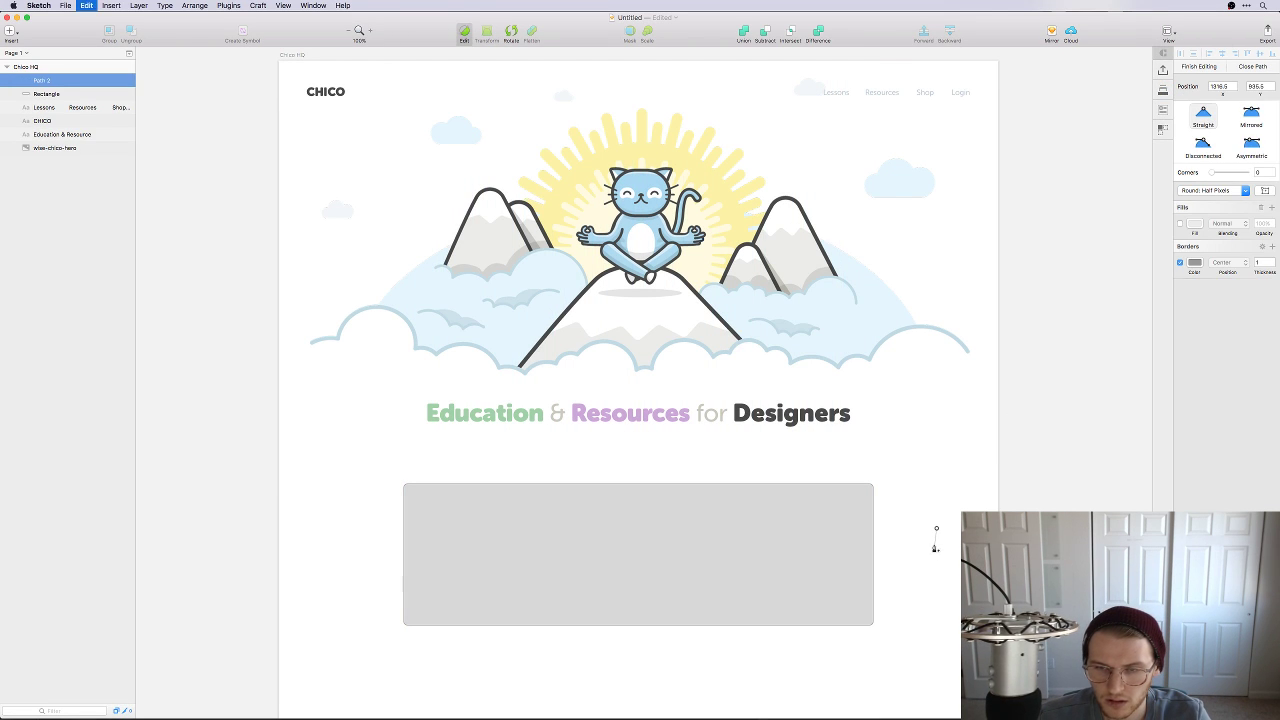
key("Escape")
Step: Remove the border from the rectangle below the headline
scroll(934, 586, "down", 2)
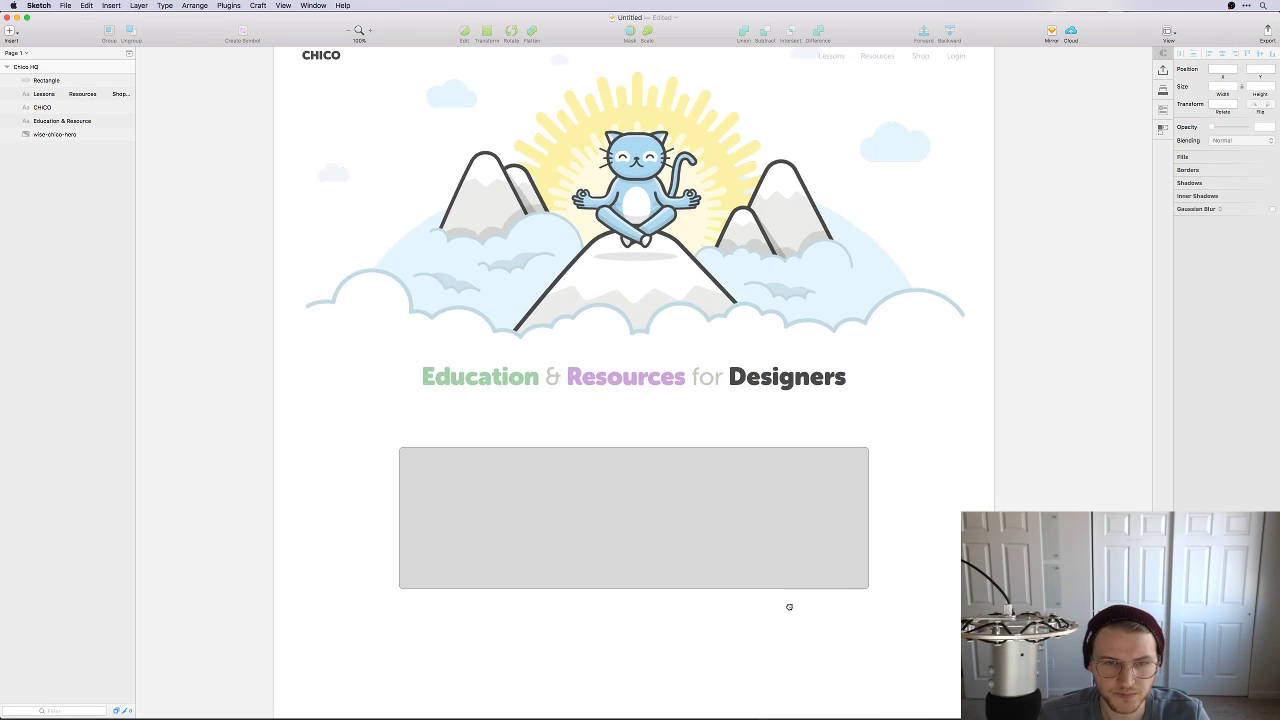
left_click(854, 506)
left_click(1179, 248)
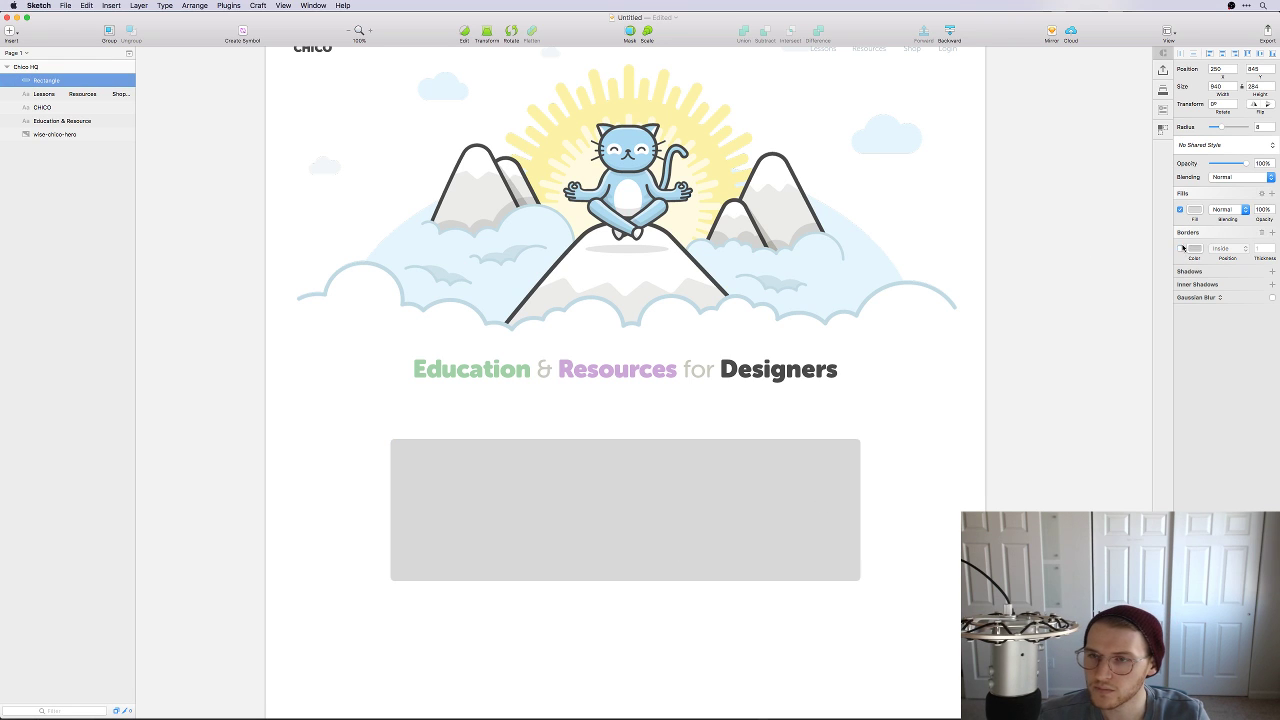
Step: Try the headline's purple as the rectangle's fill and settle on the sun's light yellow, FDF2A5, sampled from the hero illustration
left_click(1195, 209)
left_click(1183, 323)
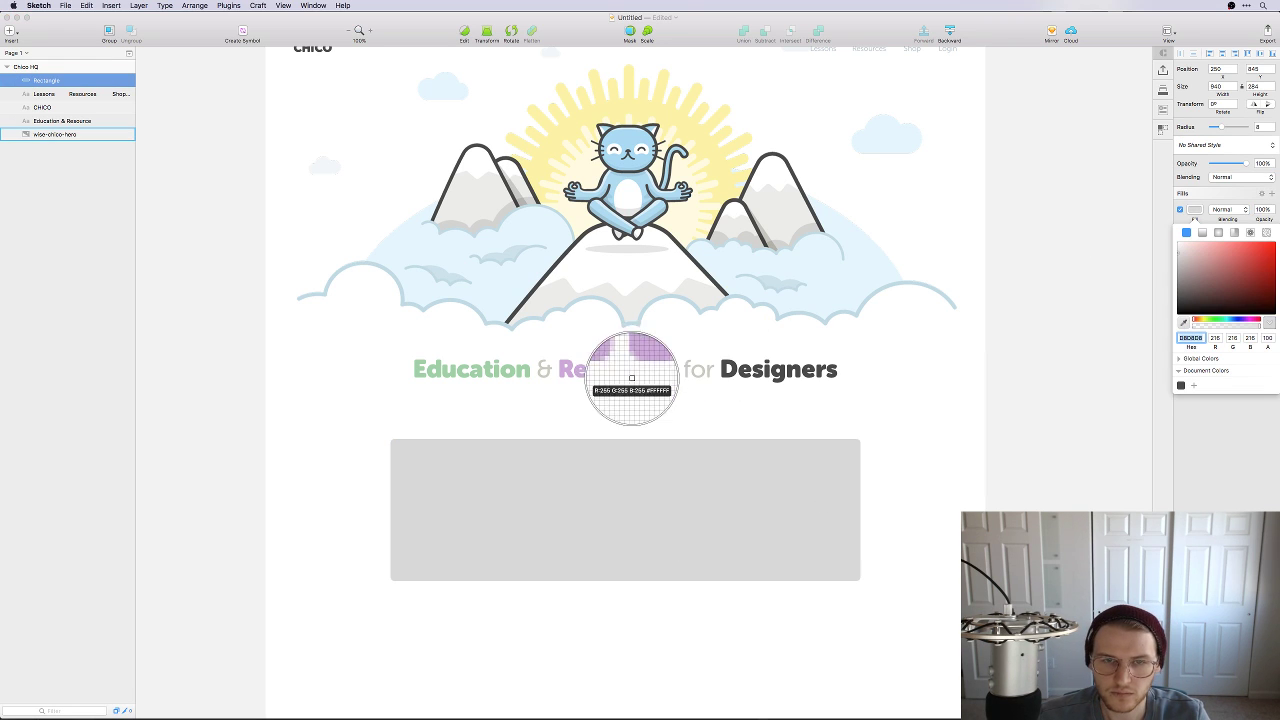
left_click(626, 369)
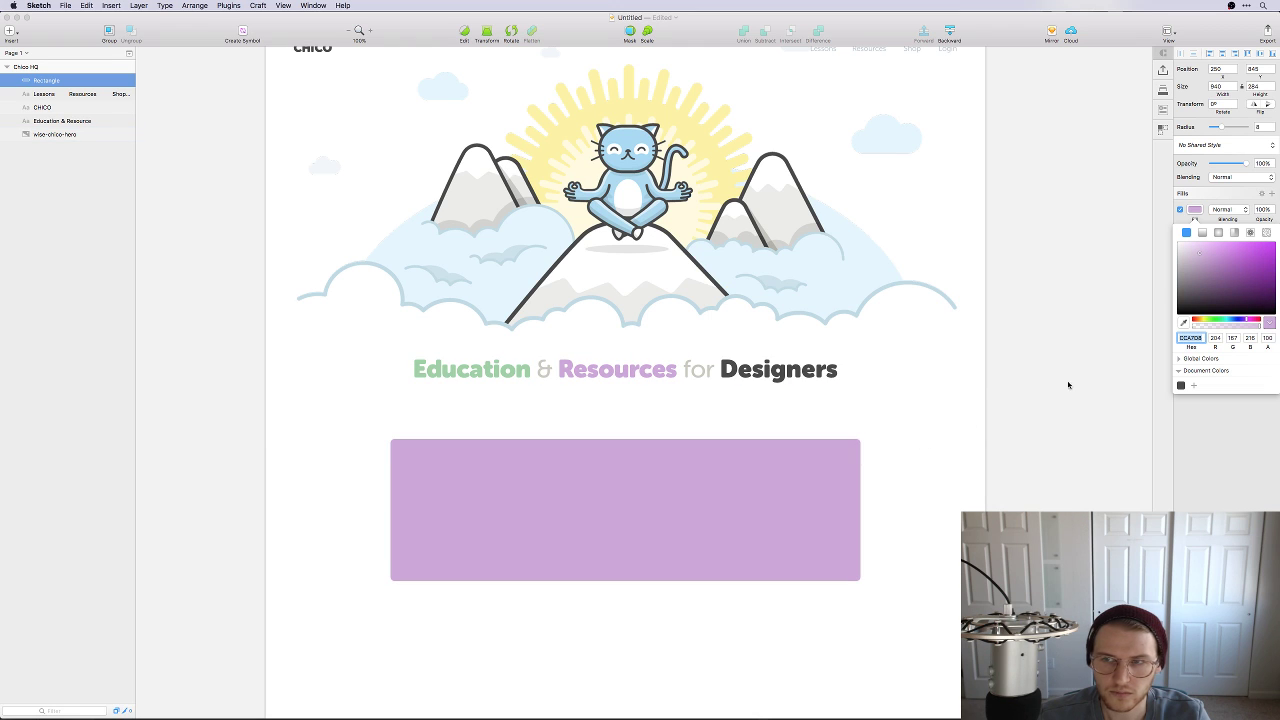
left_click(1183, 323)
left_click(714, 150)
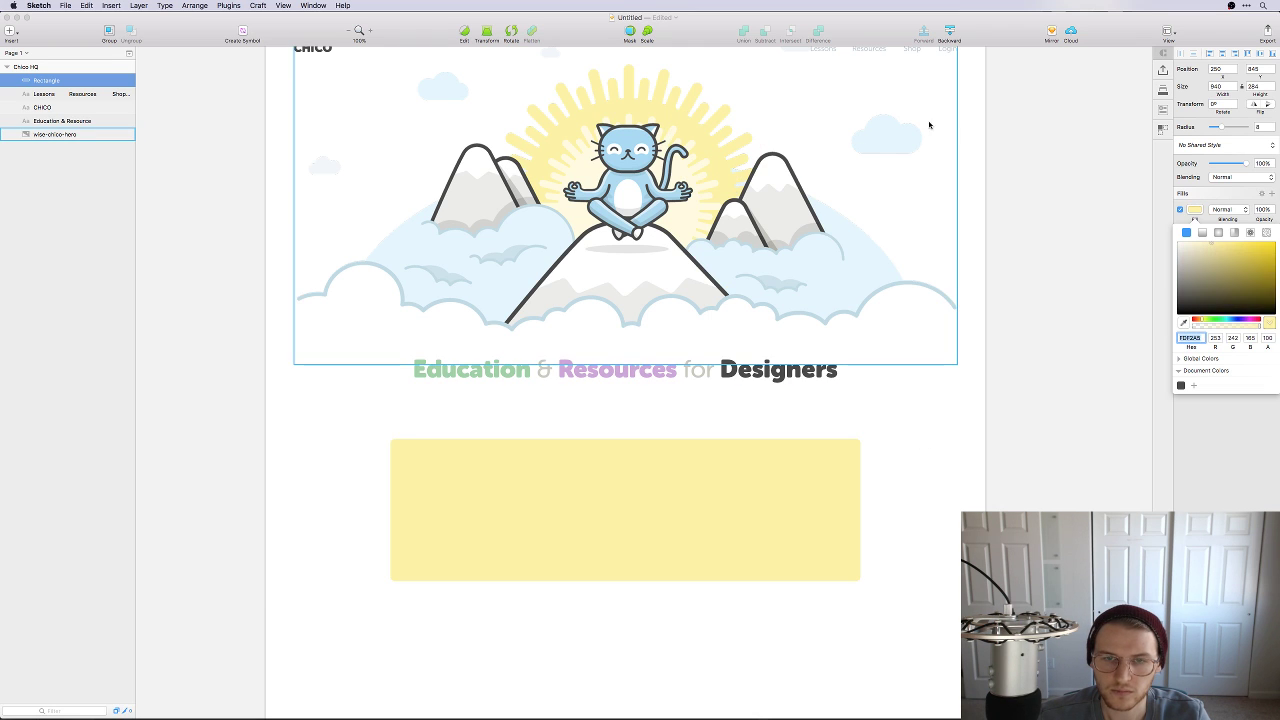
left_click(860, 400)
Step: Lower the headline beneath the hero illustration to about Y 696
scroll(900, 460, "up", 2)
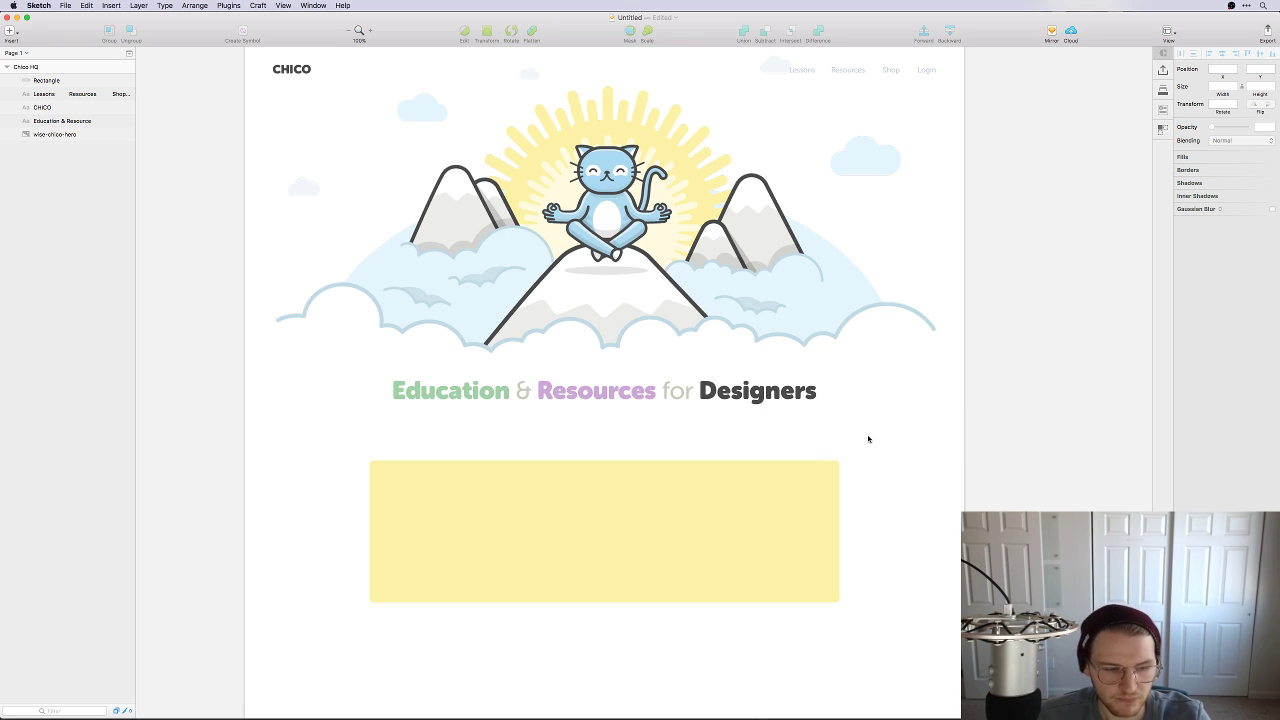
scroll(868, 438, "up", 1)
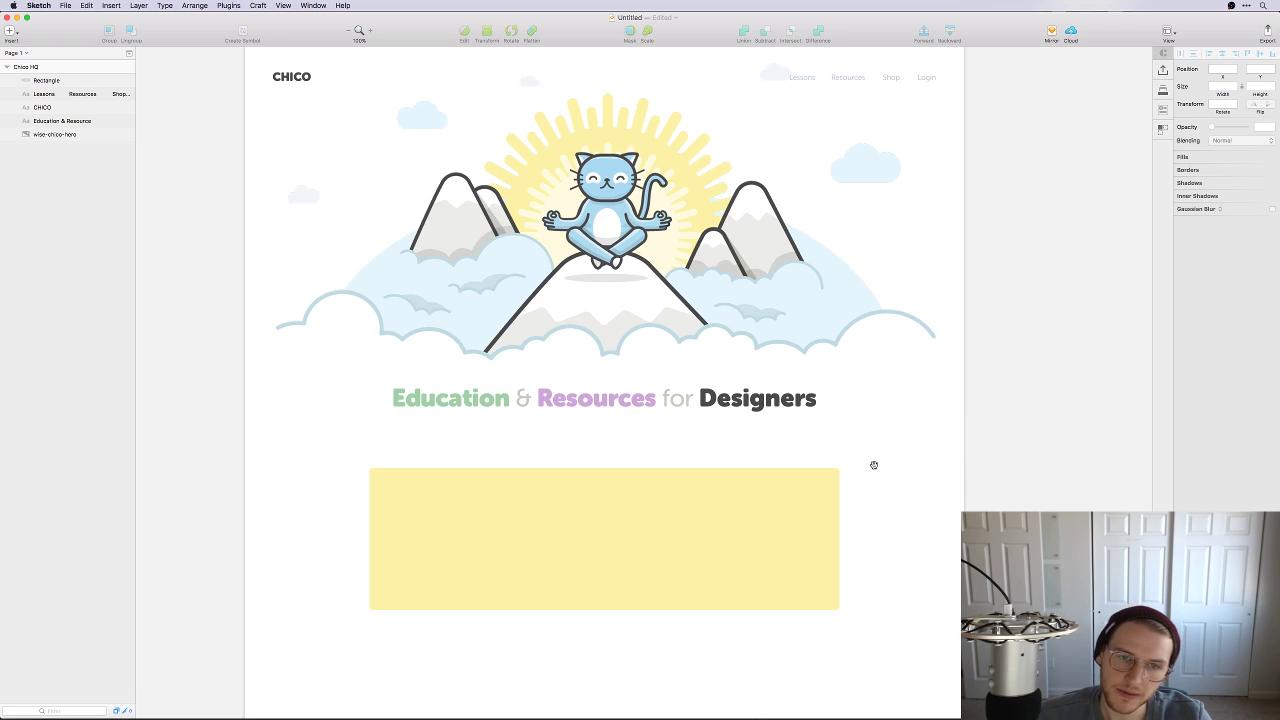
scroll(874, 463, "up", 4)
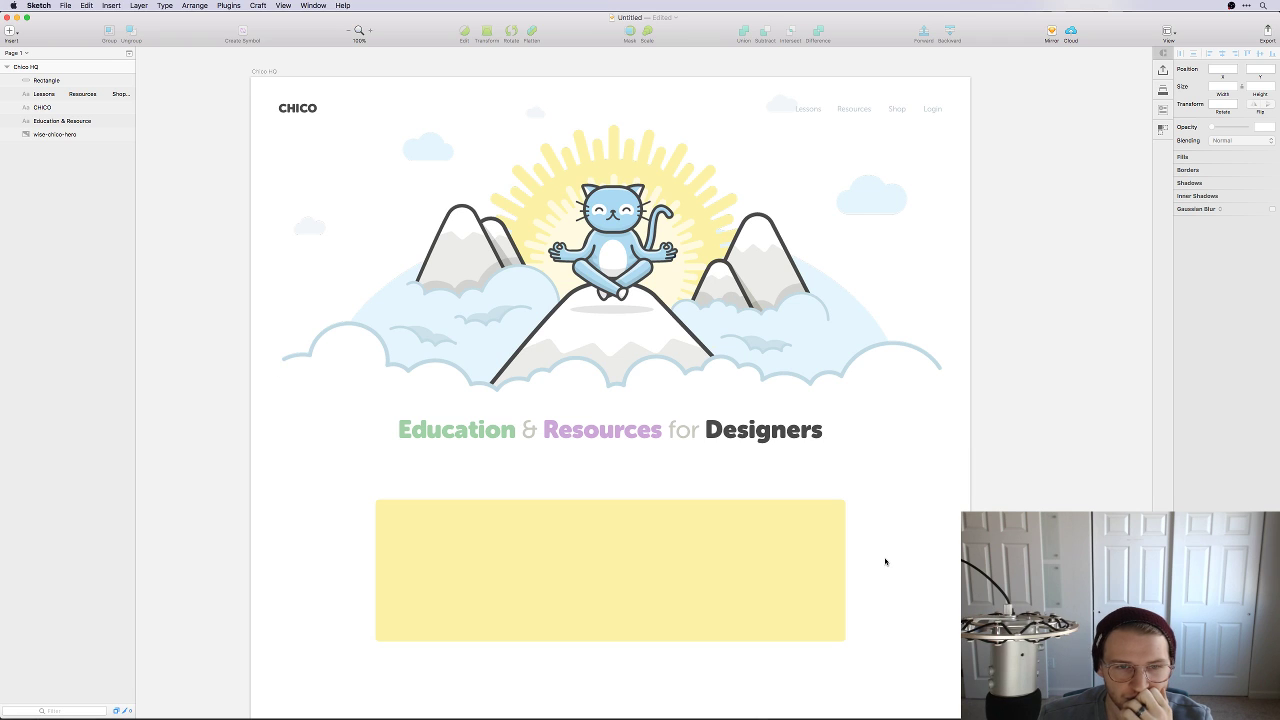
left_click_drag(897, 617, 831, 517)
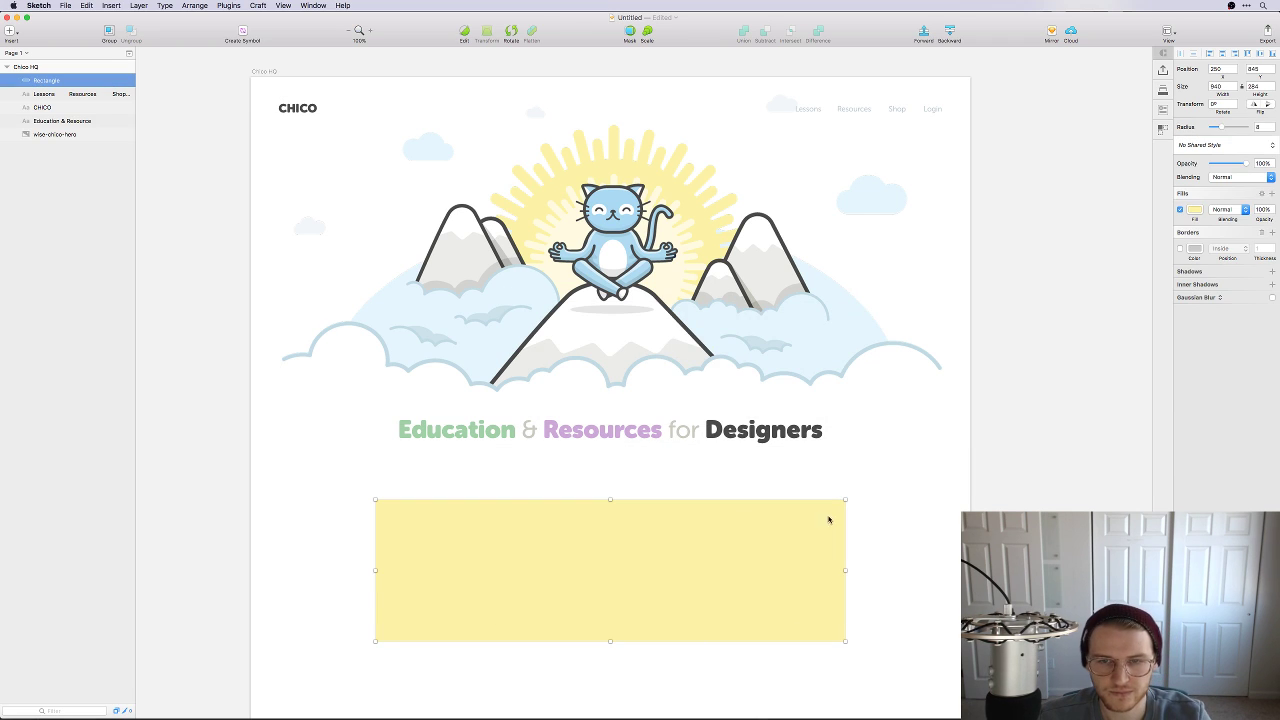
left_click_drag(787, 447, 787, 457)
left_click(897, 474)
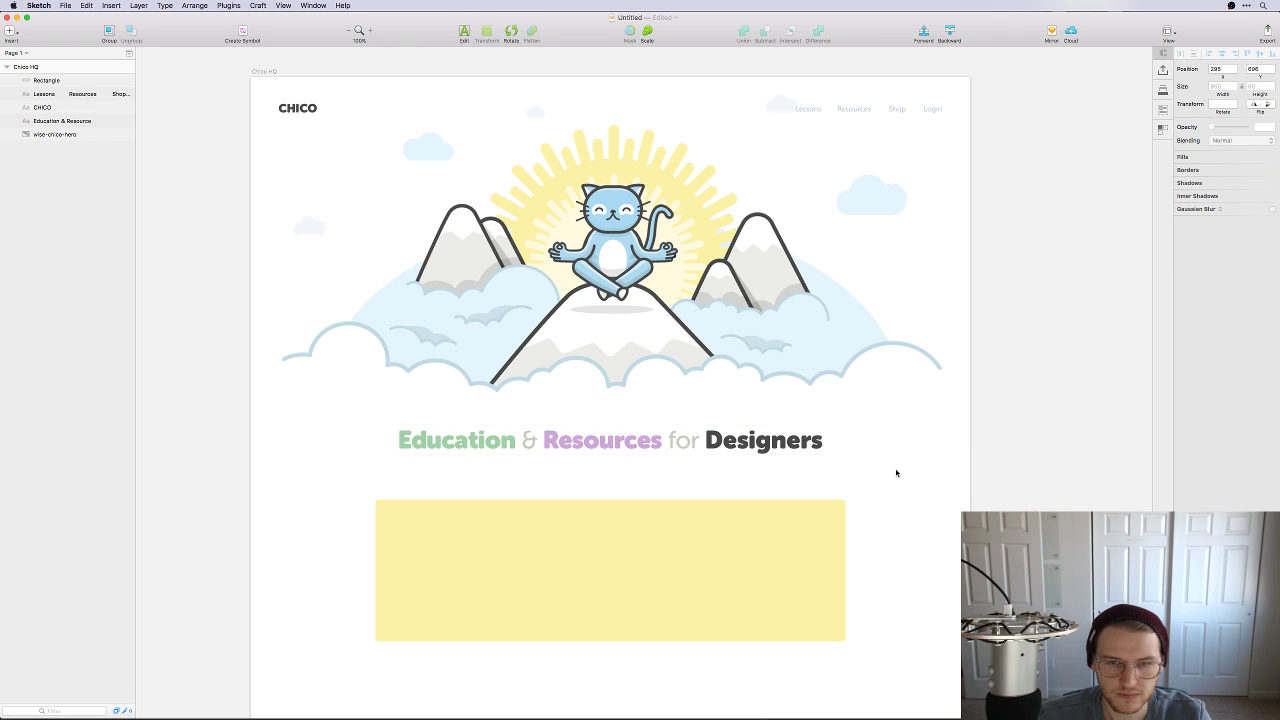
Step: Move the yellow rectangle farther down and duplicate the headline into the gap above it
left_click_drag(717, 545, 717, 591)
left_click(640, 443)
left_click_drag(640, 443, 591, 489)
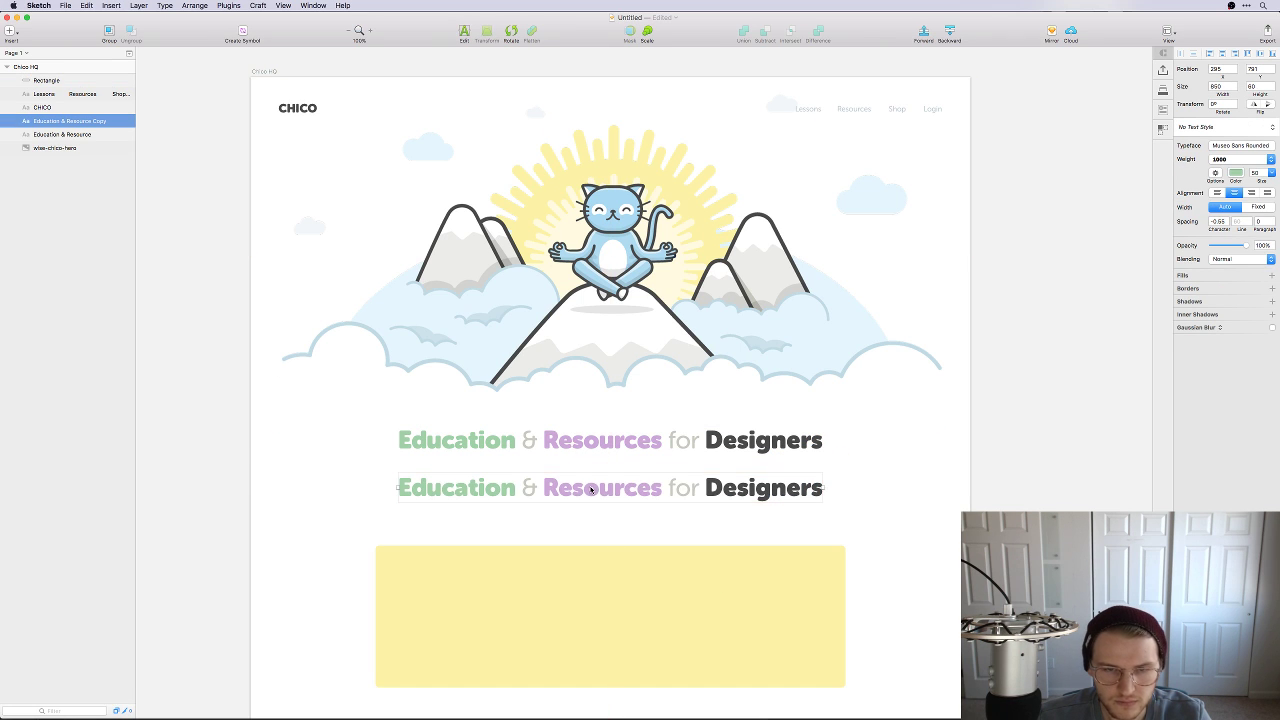
double_click(591, 489)
type("A")
key("super+z")
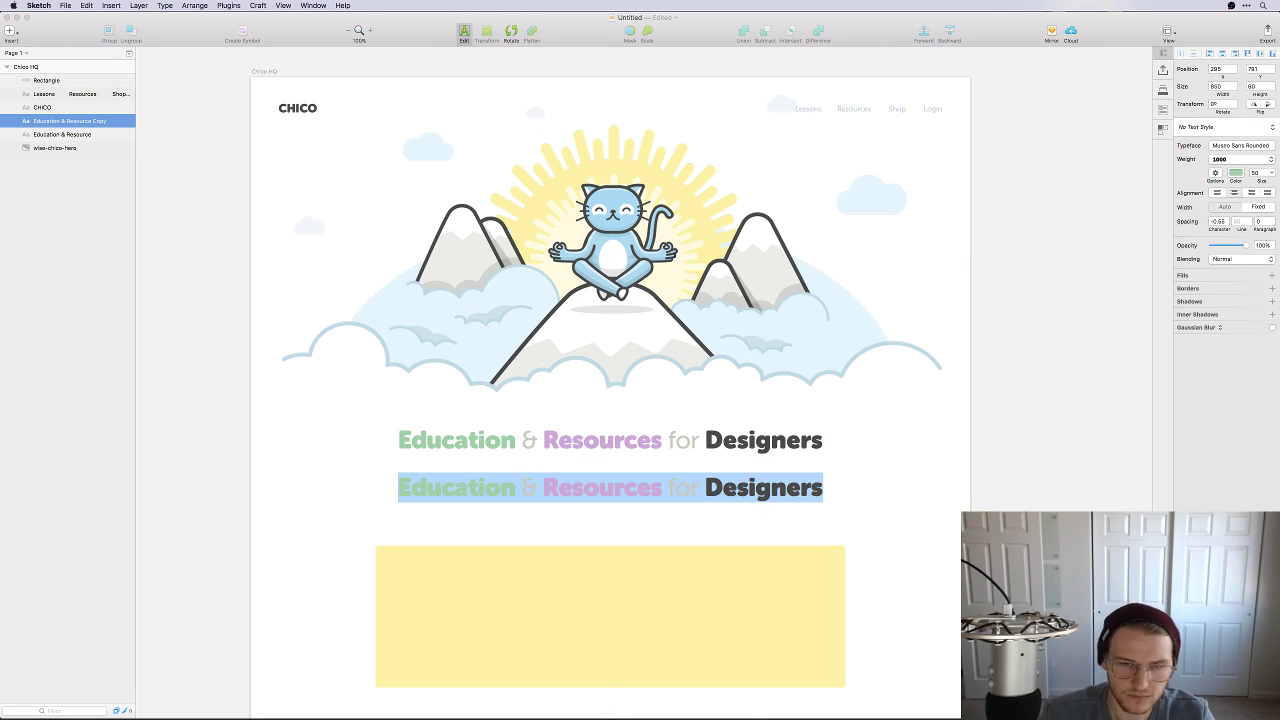
key("Left")
key("super+a")
key("shift+Left")
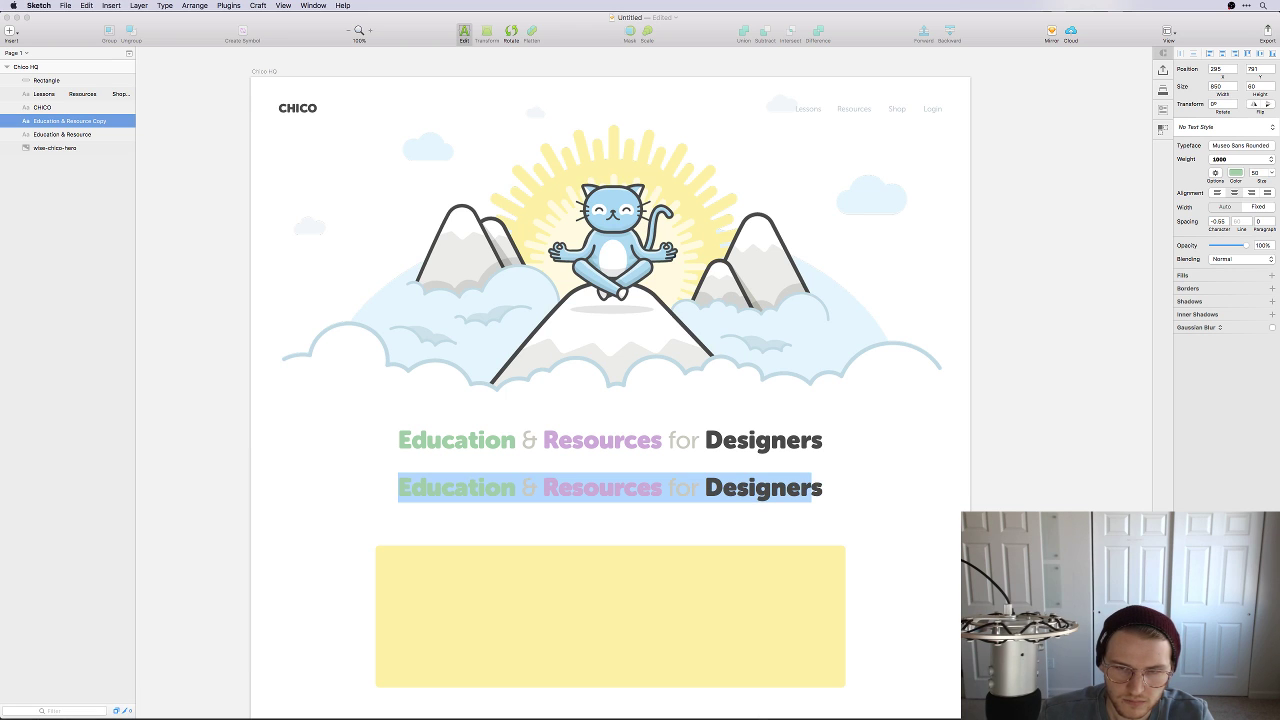
key("shift+Left")
key("BackSpace")
key("super+a")
key("super+z")
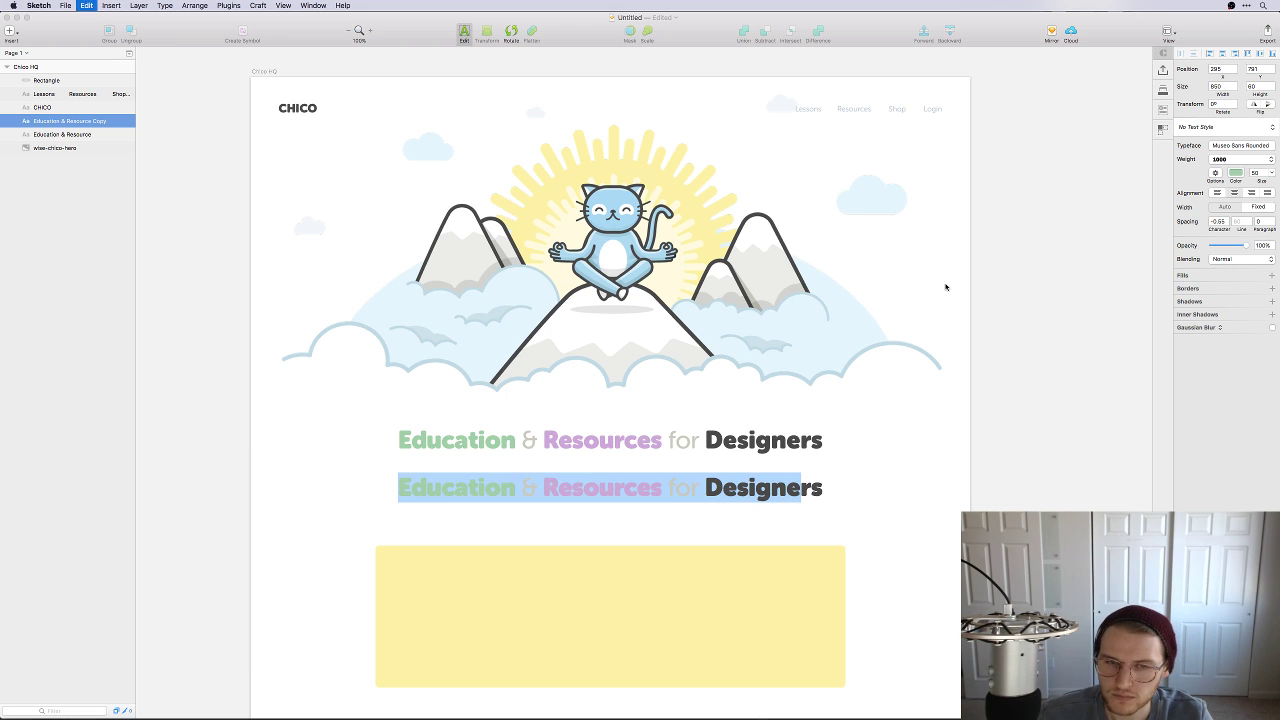
Step: Strip the duplicated headline down to the light grey letters "or" so its lighter text style remains
left_click_drag(675, 488, 353, 472)
key("BackSpace")
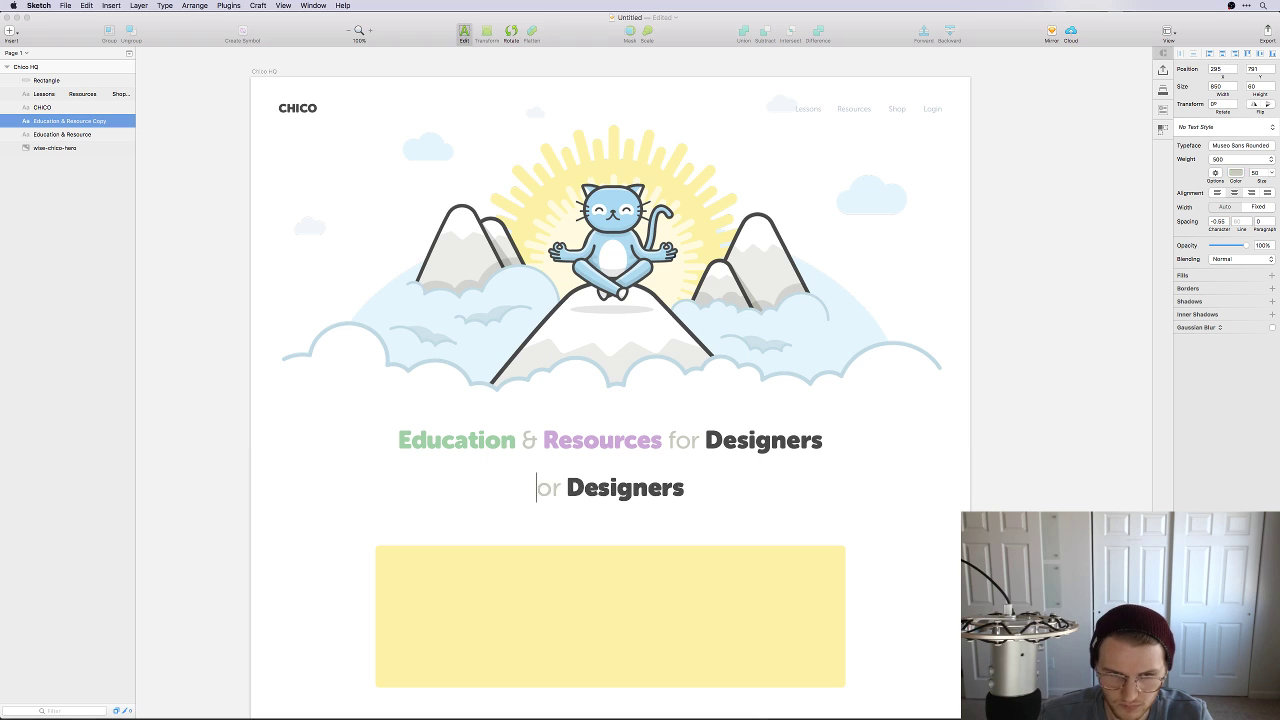
key("Right")
key("Right")
key("shift+super+Right")
key("BackSpace")
key("super+a")
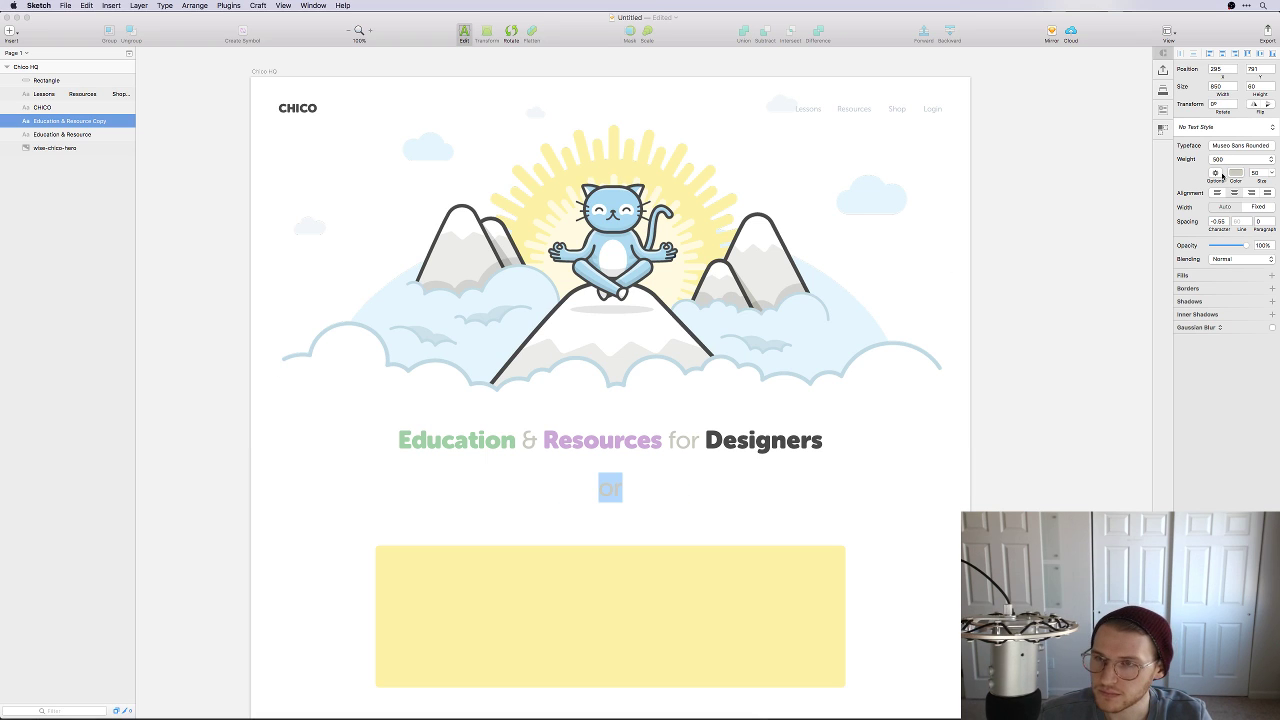
Step: Reduce the remaining light grey text's font size, settling on 26
left_click(1256, 173)
type("20")
key("Return")
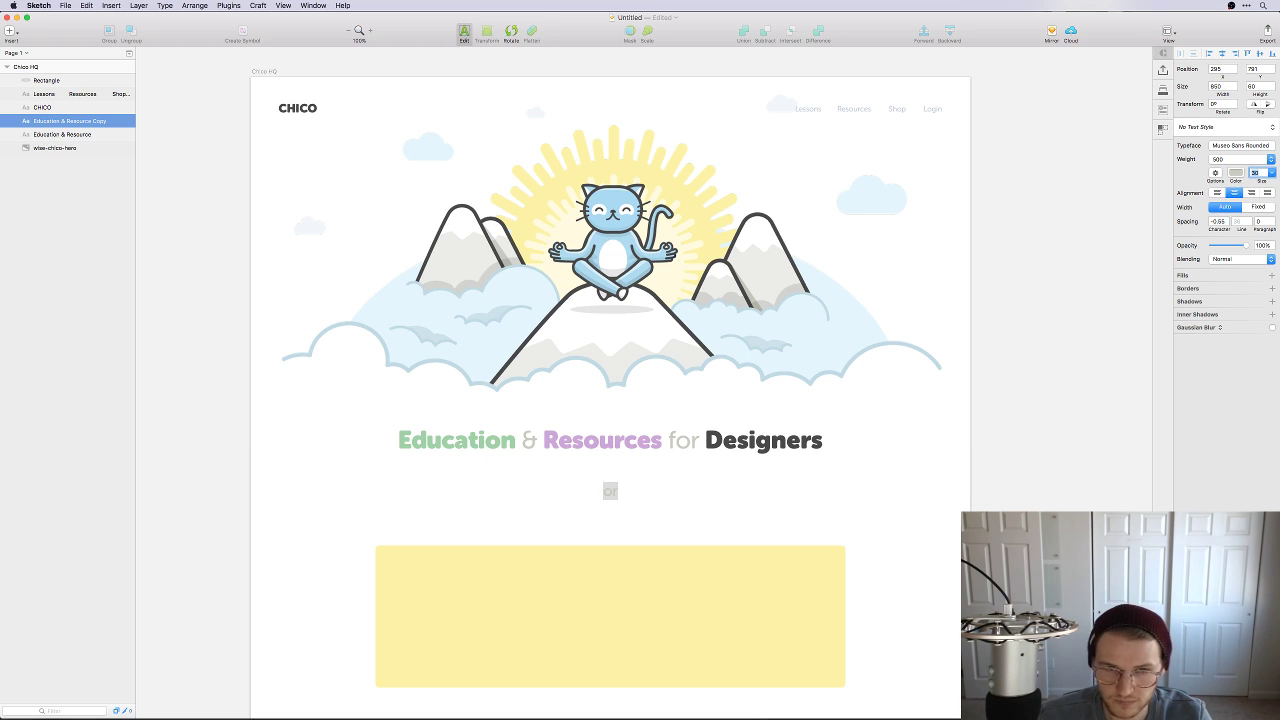
type("30")
key("Return")
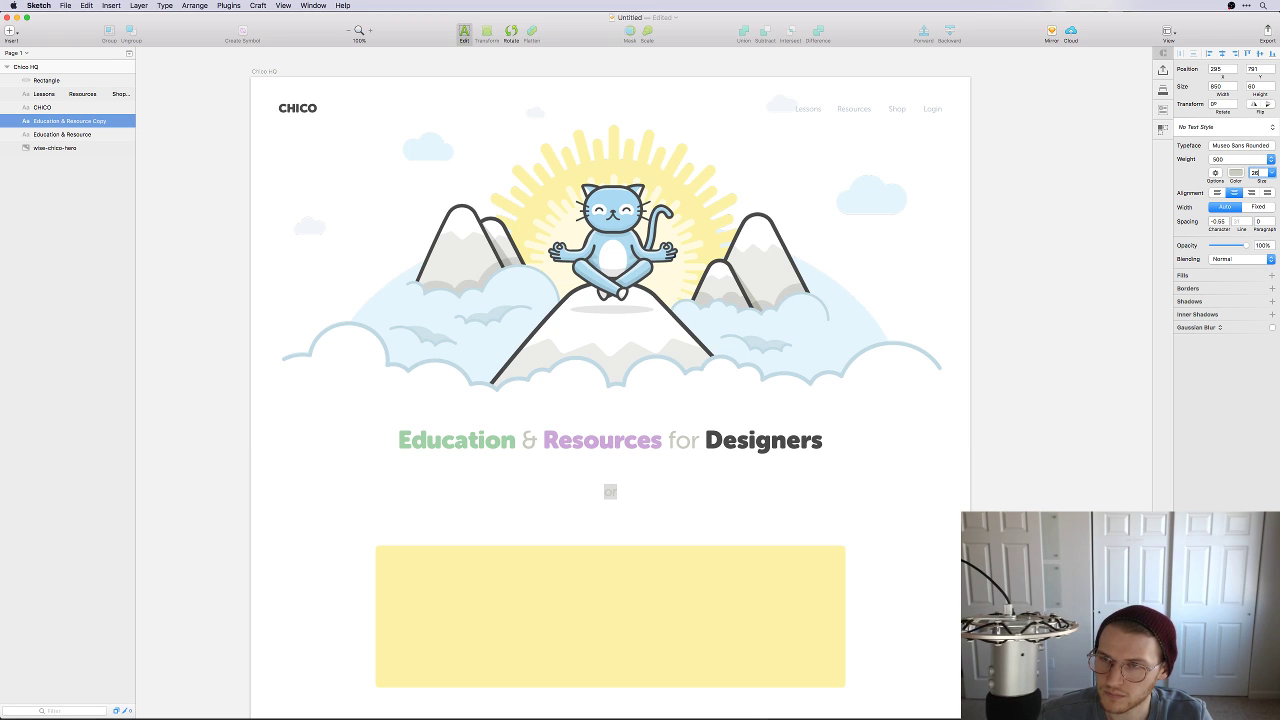
Step: Replace the small grey text with "A project by" and the creator's full name, and move it up beneath the headline to about Y 779
double_click(615, 492)
type("A pro")
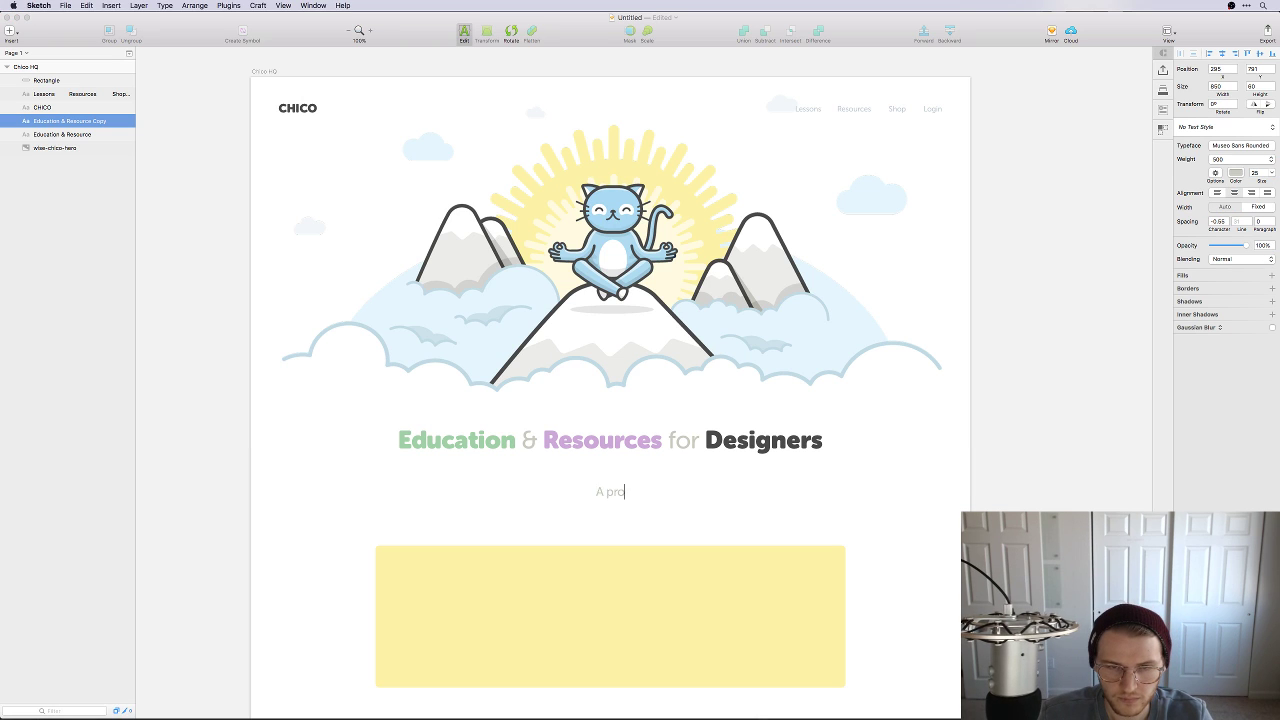
type("ject by Macke")
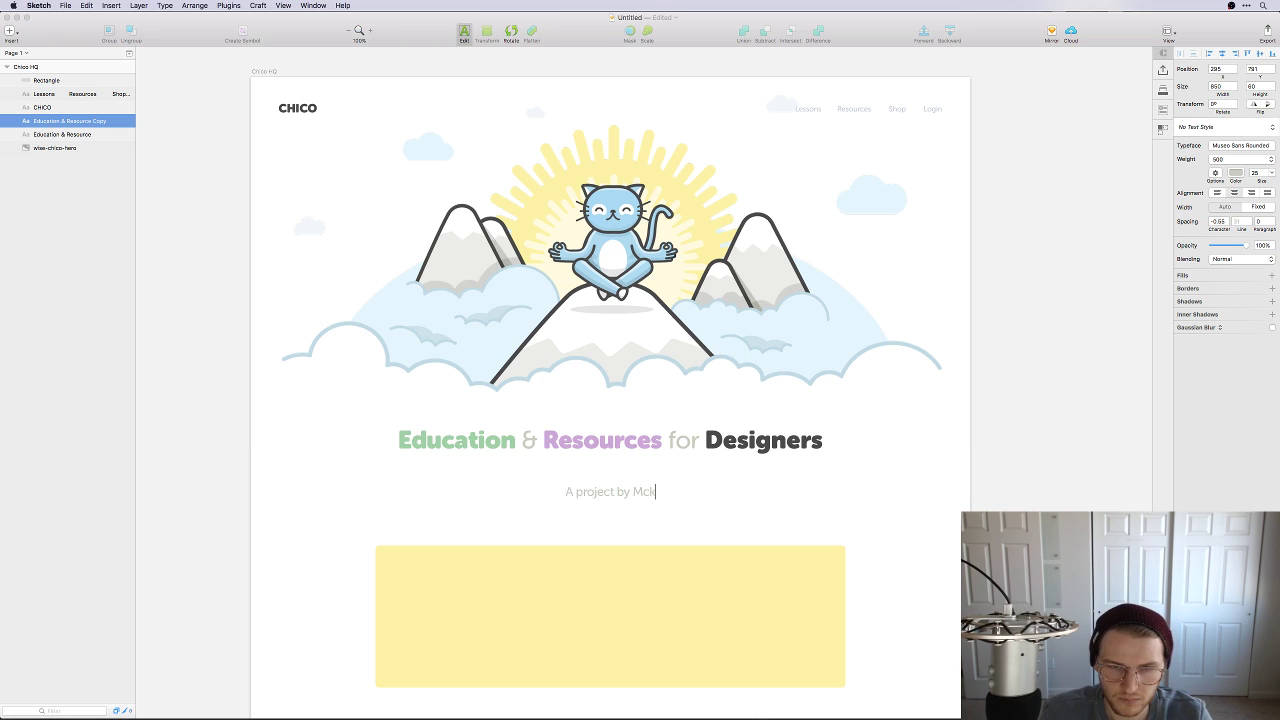
type("nzie Child")
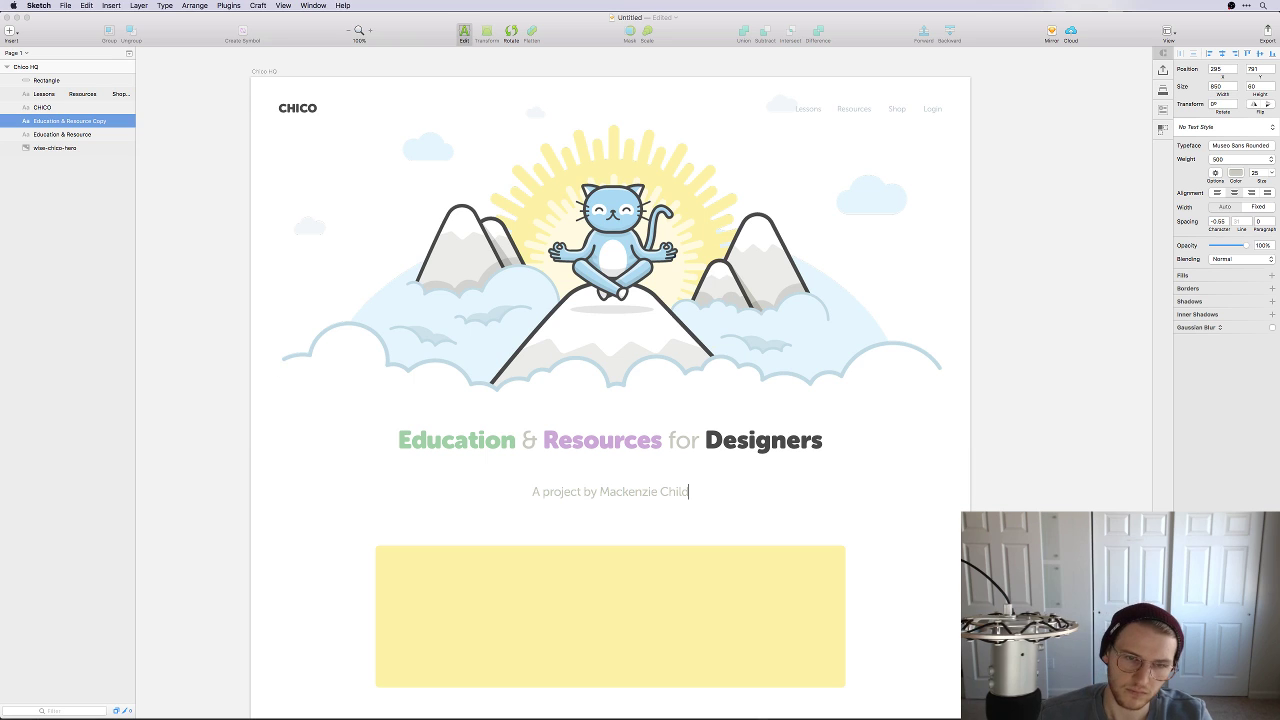
key("Escape")
left_click_drag(620, 498, 650, 480)
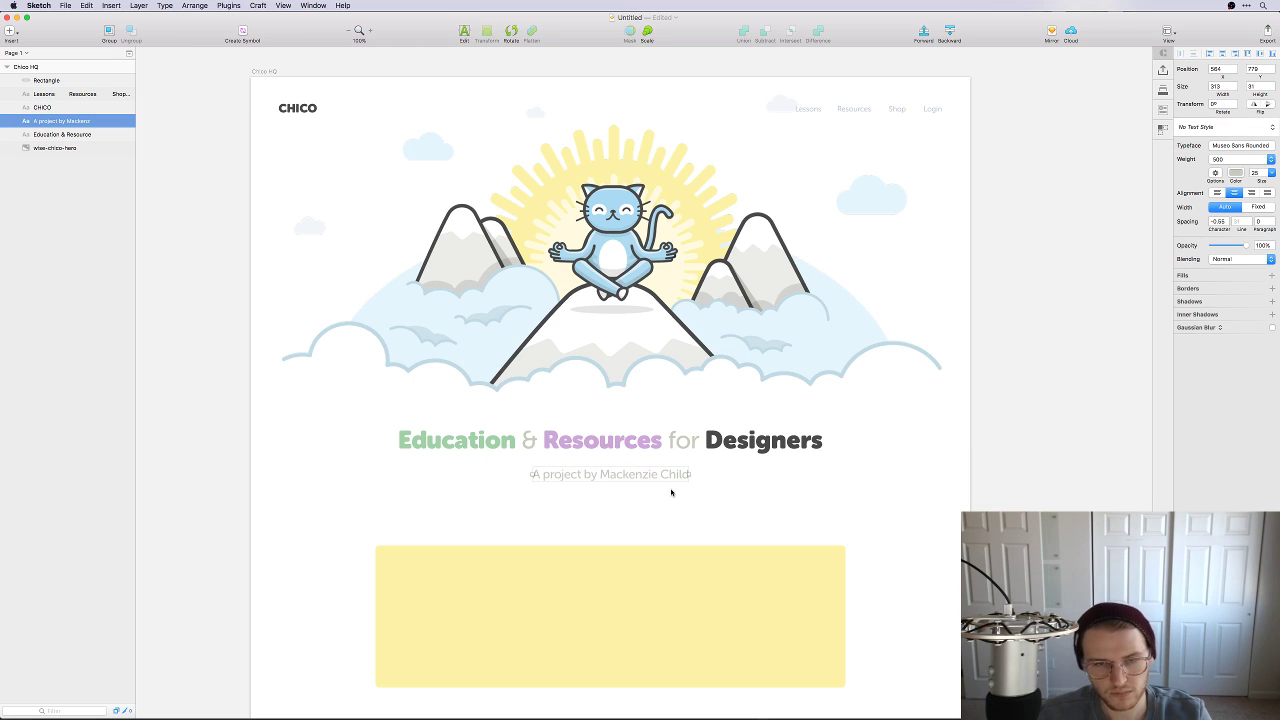
left_click(869, 510)
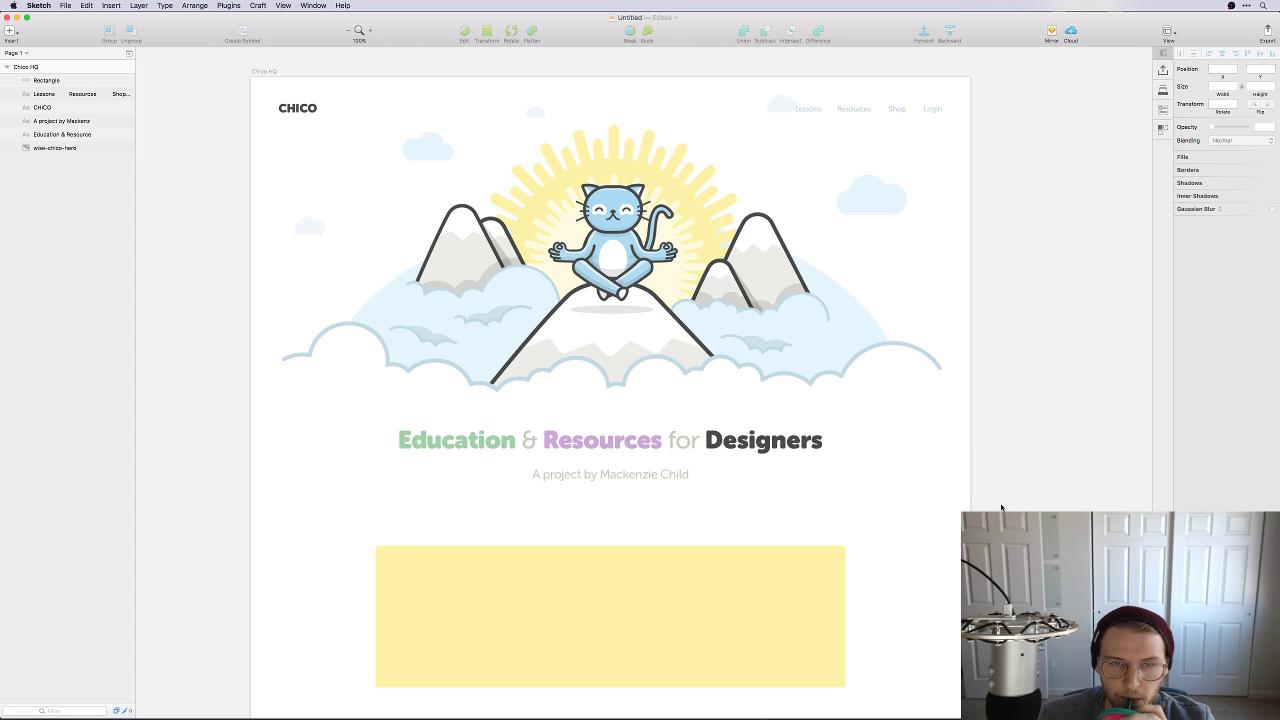
Step: Lower the headline and tagline together slightly, placing the tagline at about Y 797
scroll(1001, 508, "up", 1)
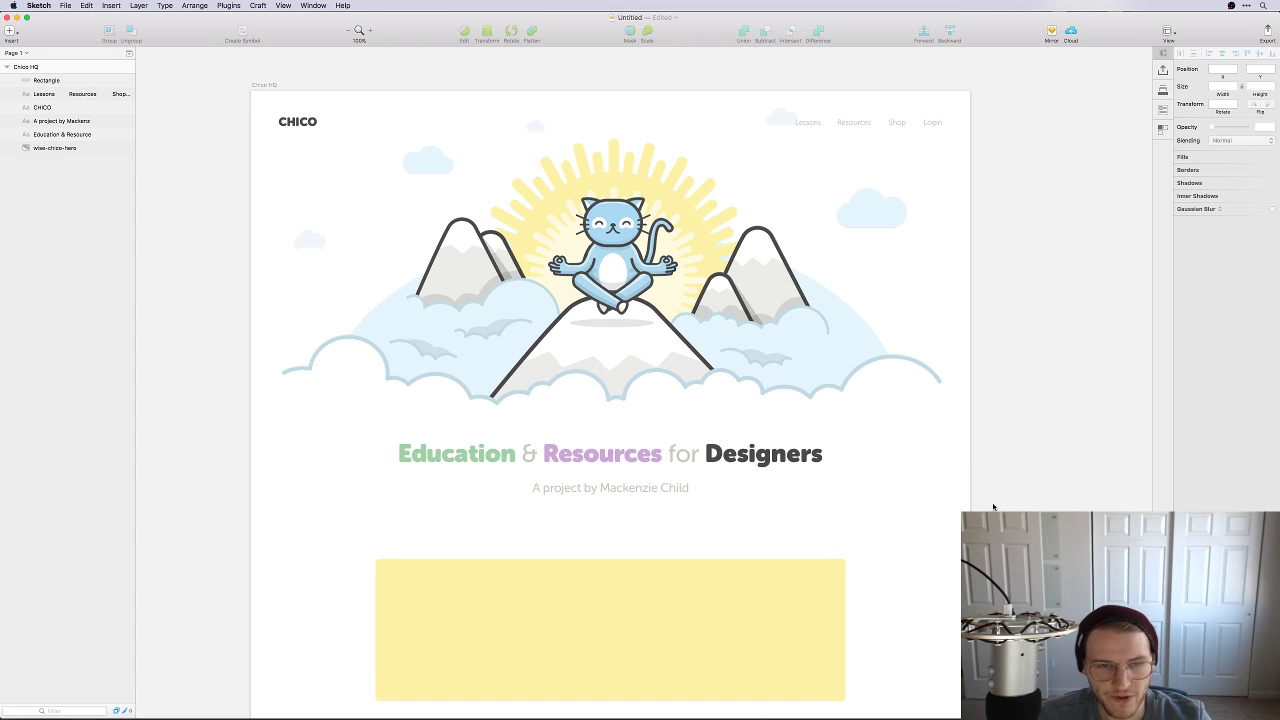
left_click_drag(698, 513, 702, 470)
left_click(880, 477)
scroll(875, 475, "down", 2)
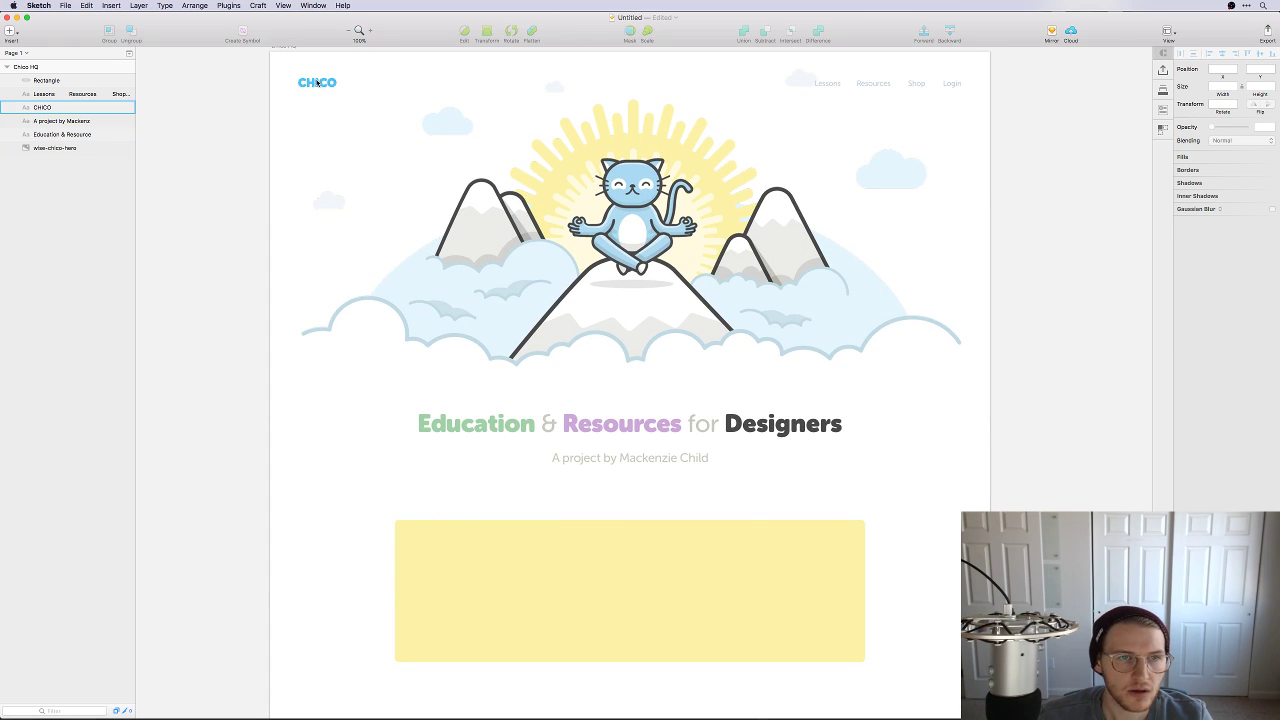
Step: Move the CHICO logo and the navigation links inward to line up with the yellow rectangle's side edges, the logo at X 250
left_click_drag(313, 85, 414, 91)
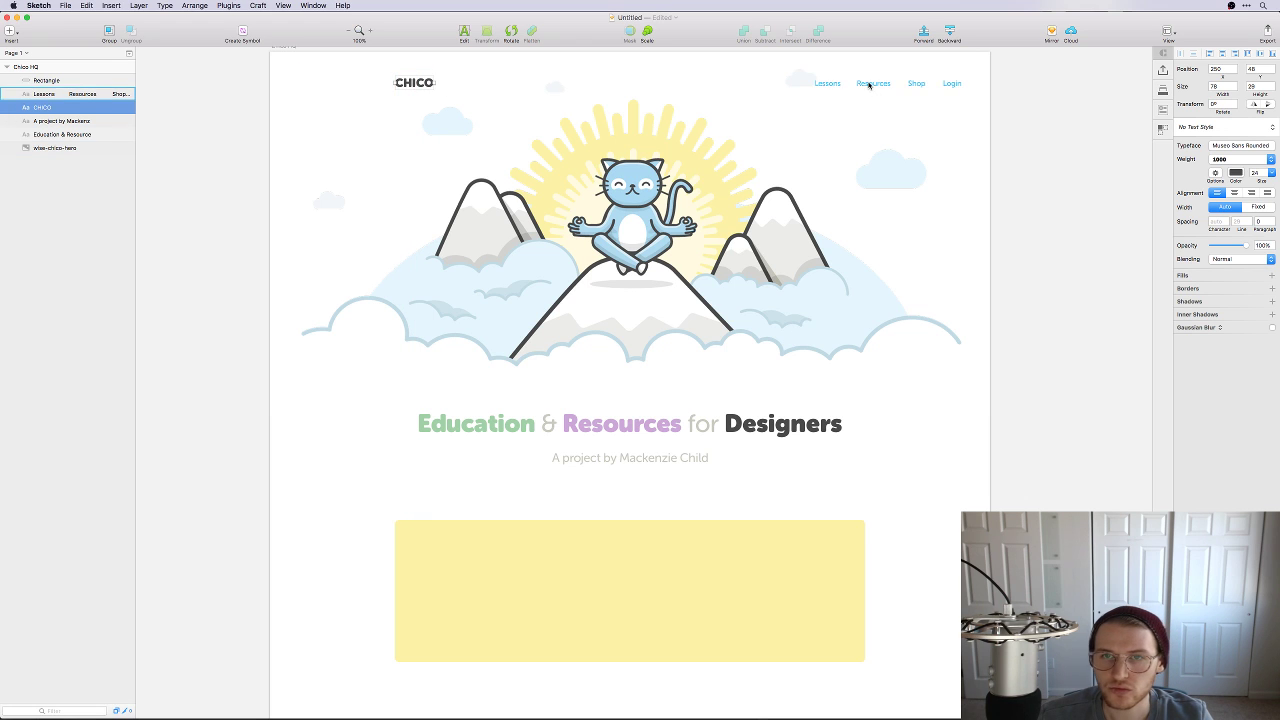
left_click_drag(877, 83, 775, 84)
left_click(1103, 331)
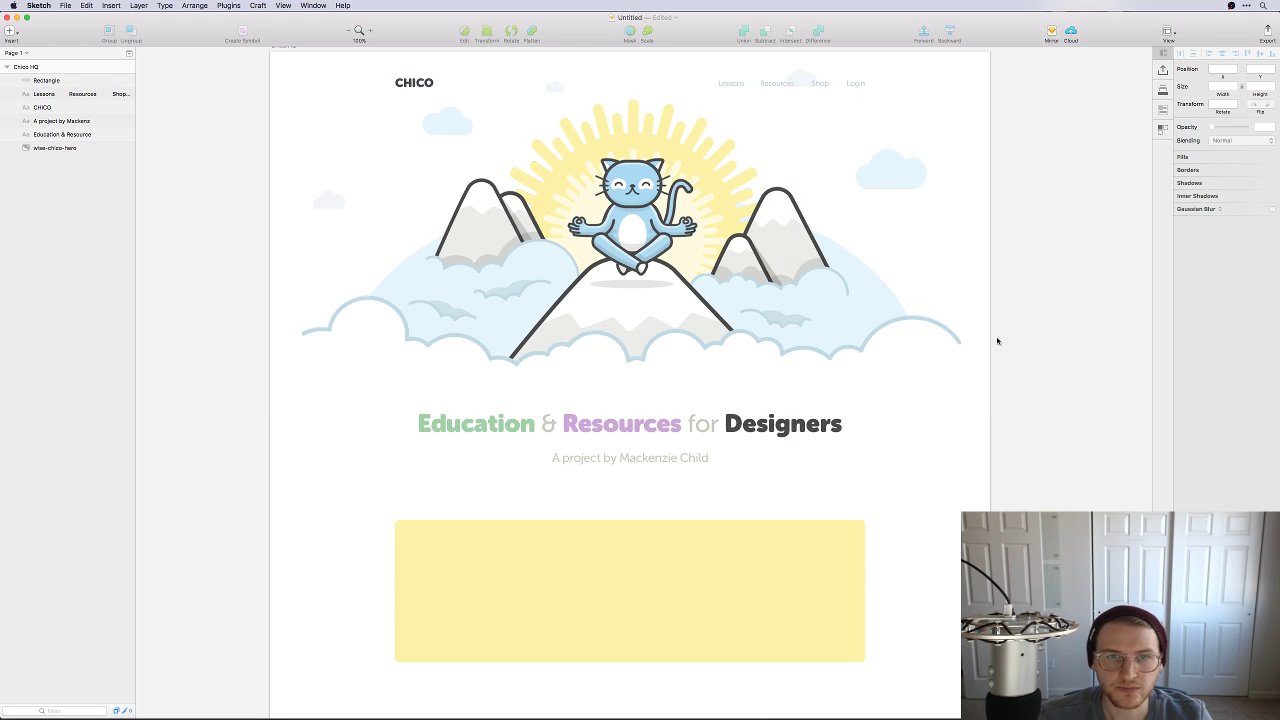
Step: Lower the hero illustration slightly to open more space beneath the logo and navigation
scroll(997, 340, "up", 5)
left_click(754, 368)
left_click_drag(754, 368, 752, 386)
left_click(1063, 349)
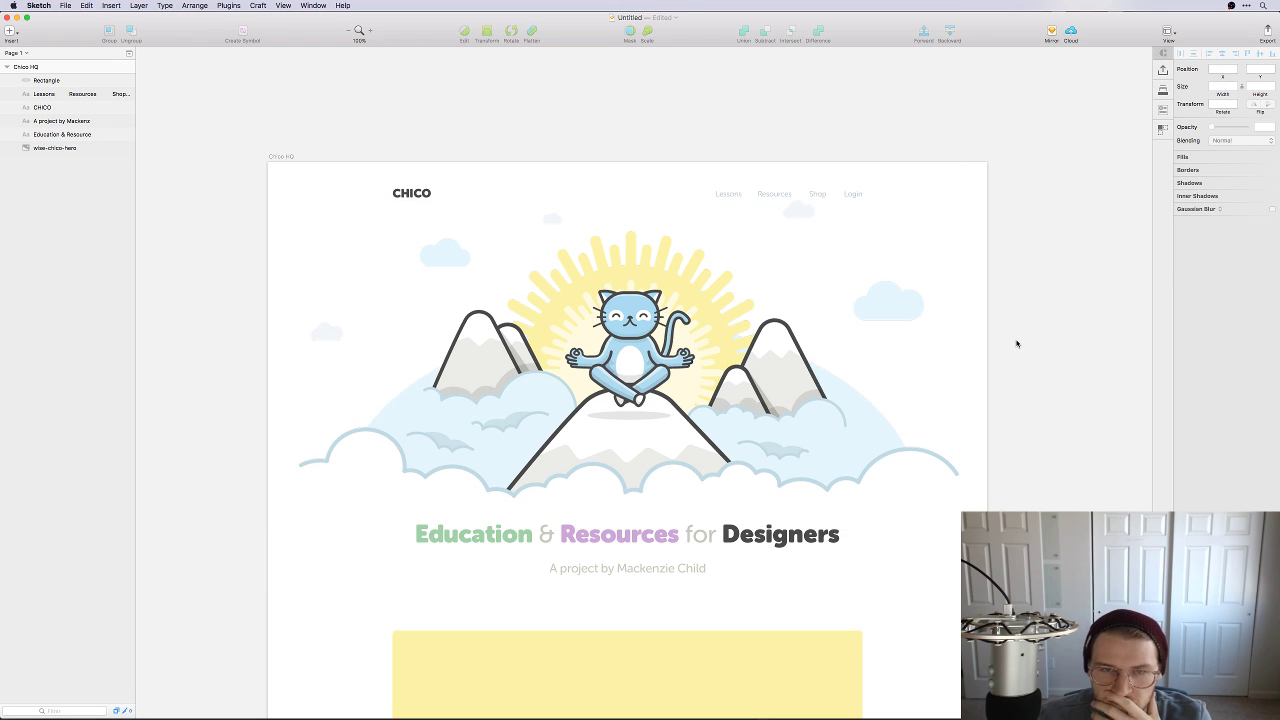
Step: Move the headline and its tagline down together a little, widening the gap below the hero's clouds
left_click(663, 570)
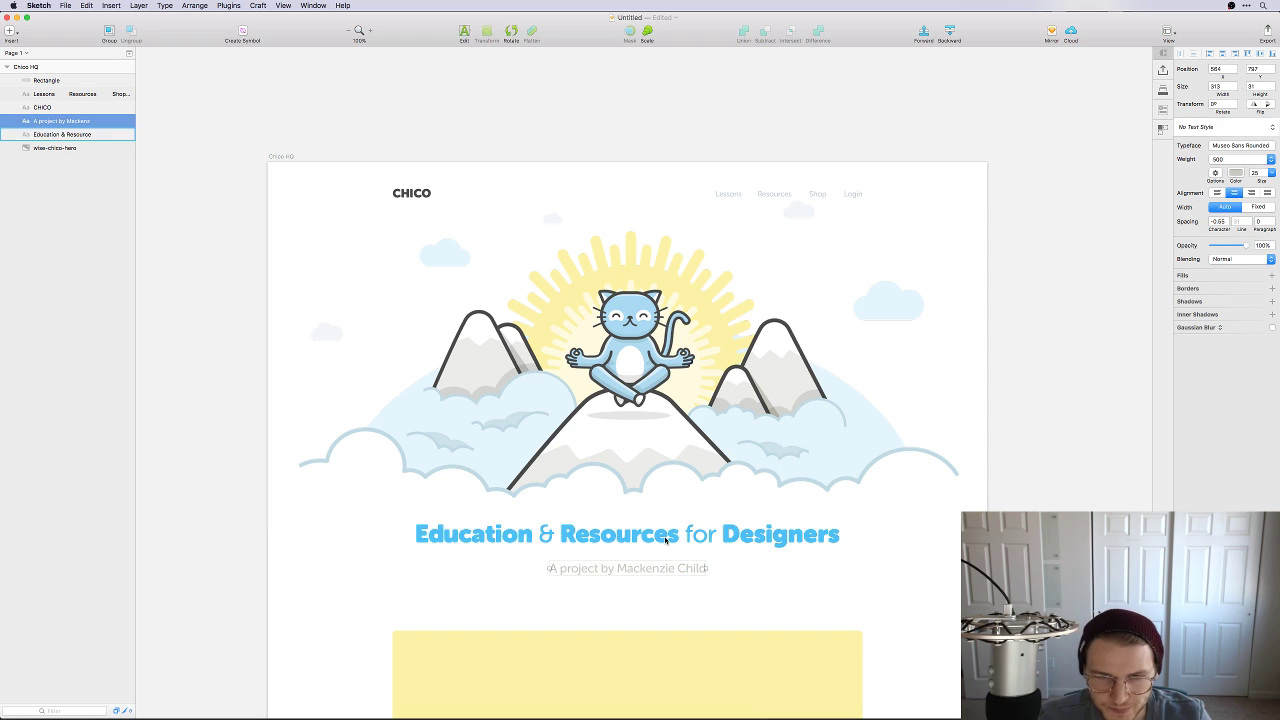
left_click(677, 538, "shift")
left_click_drag(677, 538, 675, 548)
left_click(923, 560)
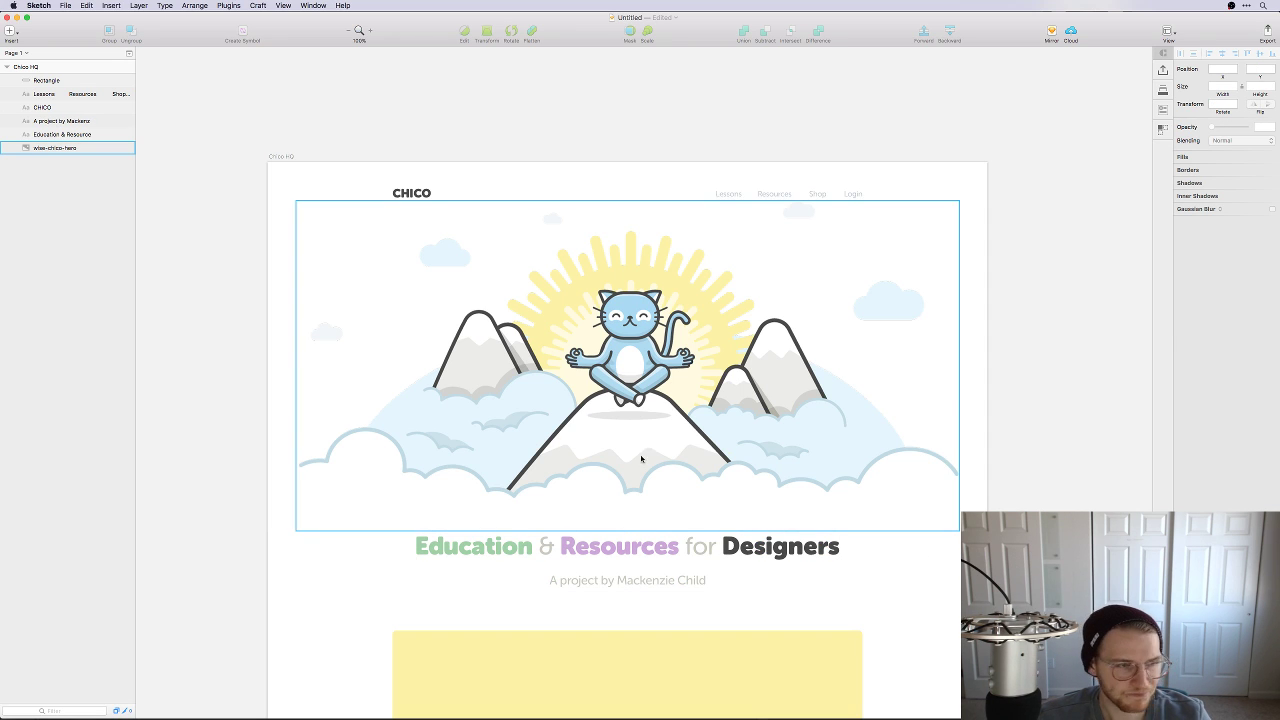
Step: Duplicate the yellow rectangle and place the copy directly below the original, leaving a gap between them
scroll(641, 458, "down", 5)
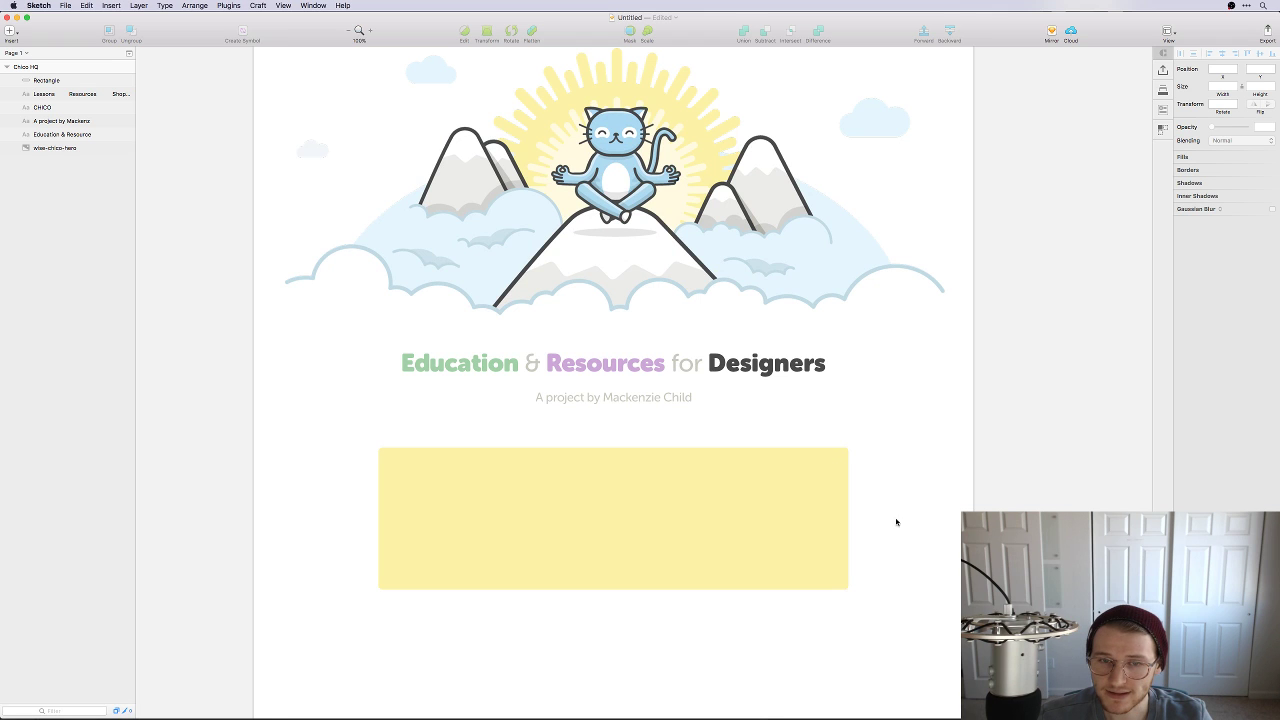
scroll(897, 520, "up", 5)
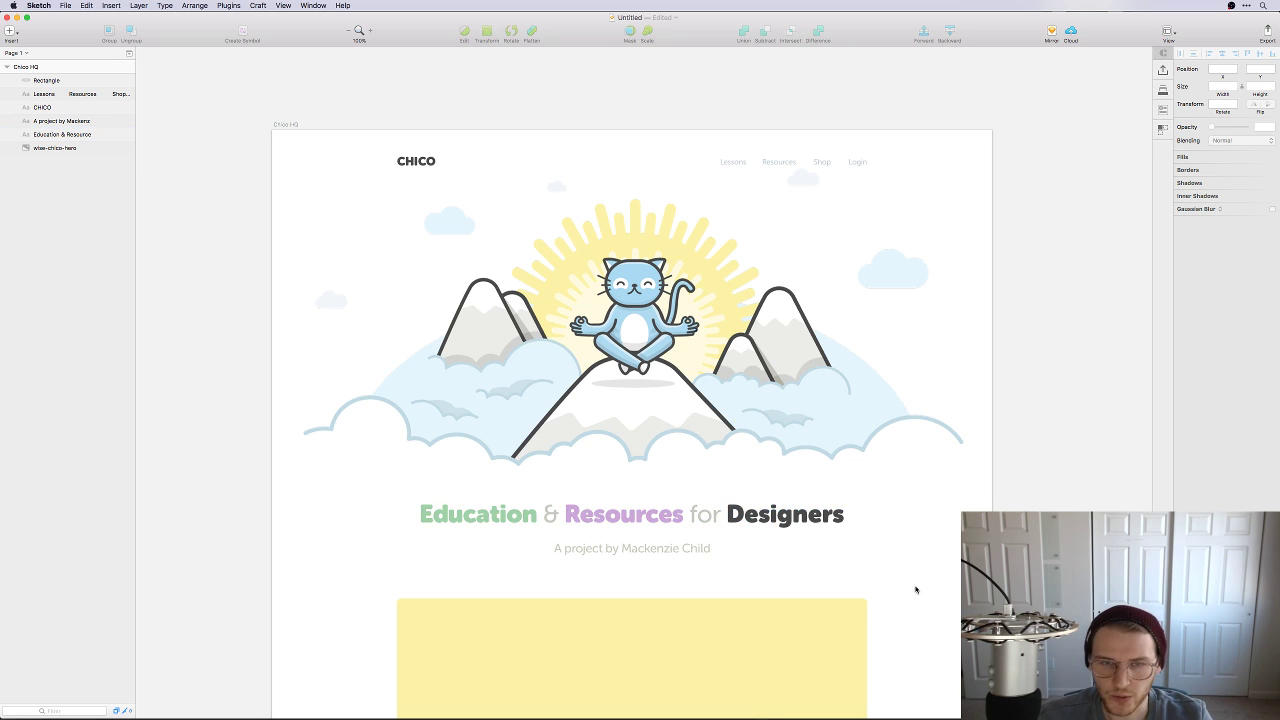
left_click_drag(878, 597, 879, 372)
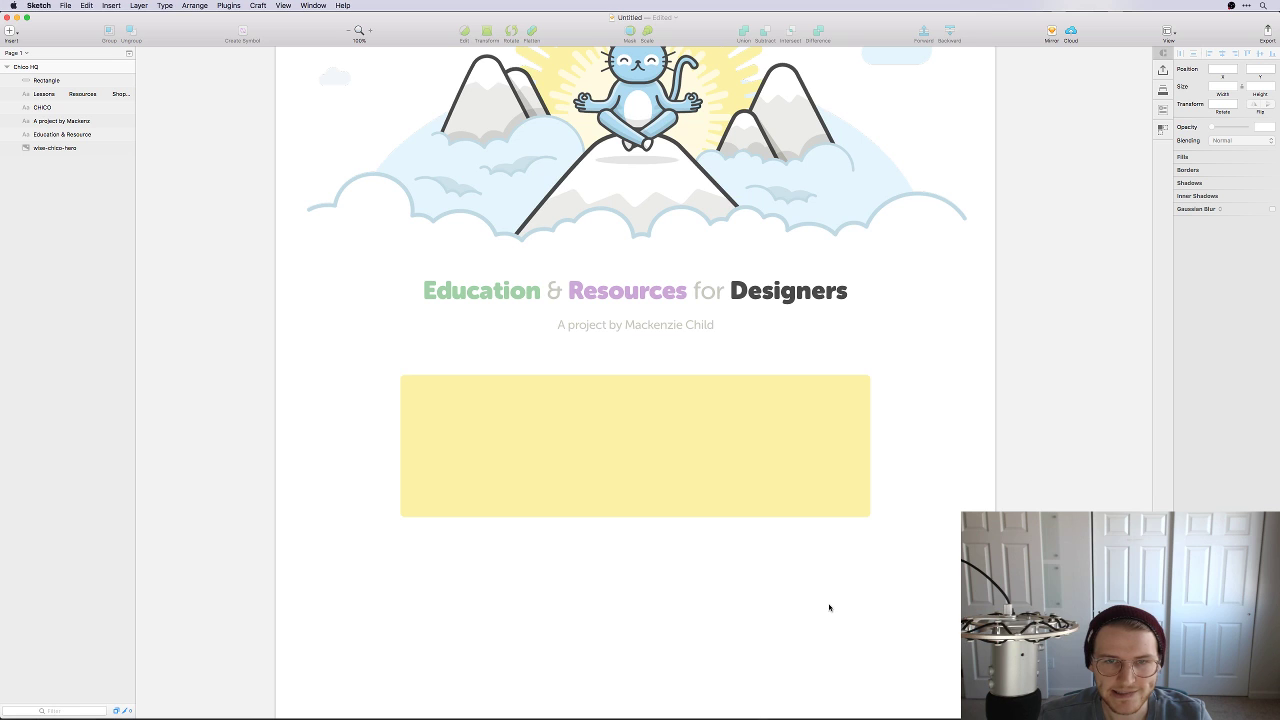
scroll(655, 450, "down", 5)
left_click_drag(662, 316, 666, 521)
left_click(983, 329)
scroll(920, 483, "up", 4)
scroll(960, 346, "down", 3)
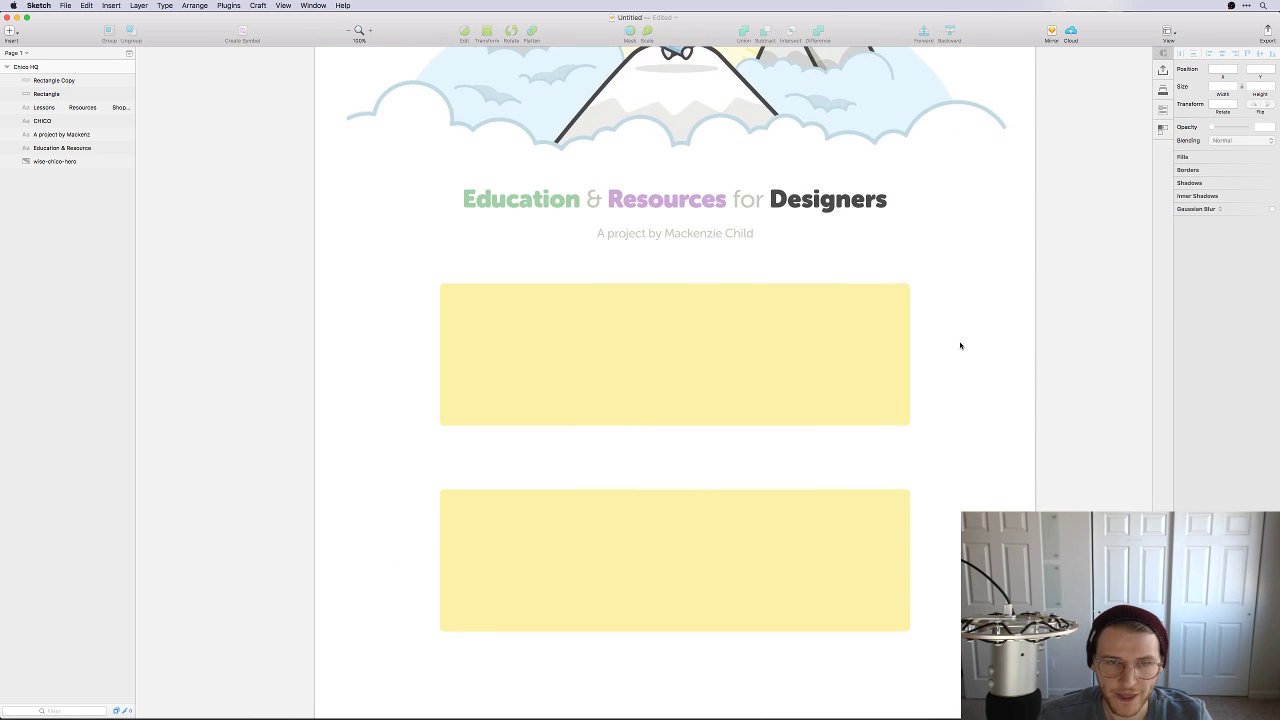
Step: Duplicate the tagline text into the gap between the yellow rectangles and recolour the copy with the dark grey of "Designers"
left_click_drag(606, 235, 520, 454)
key("ctrl+c")
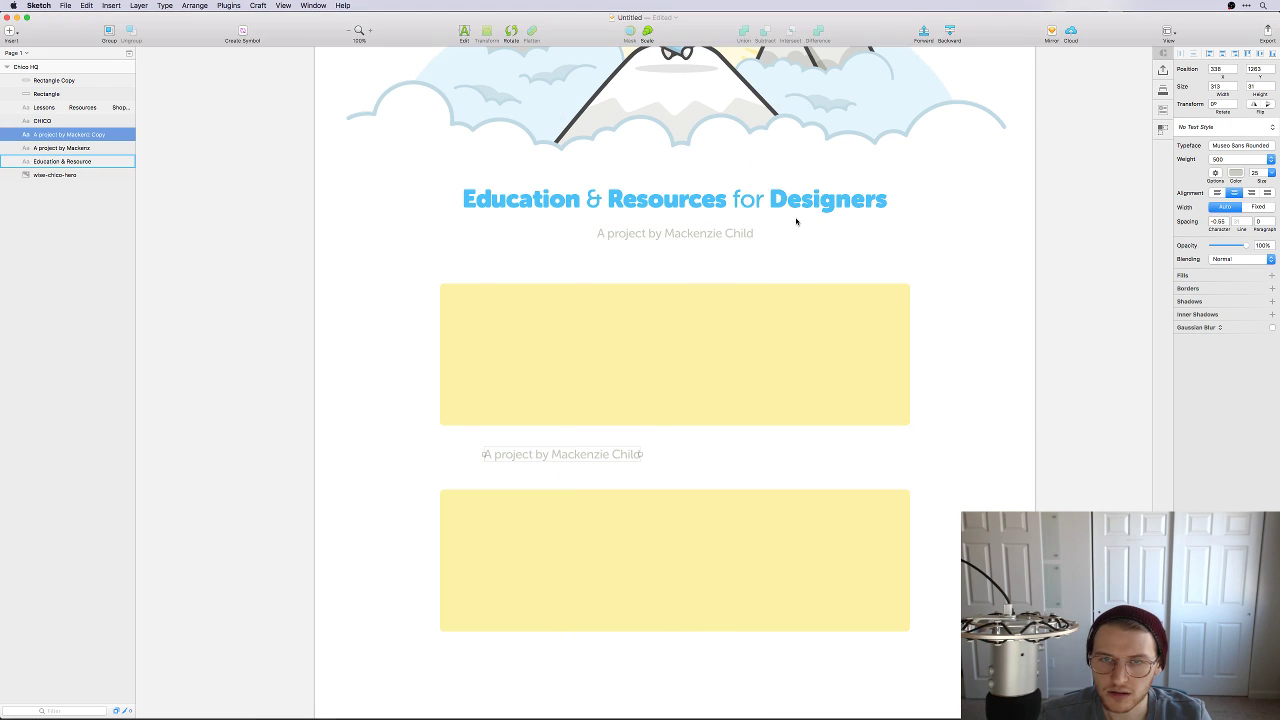
key("Escape")
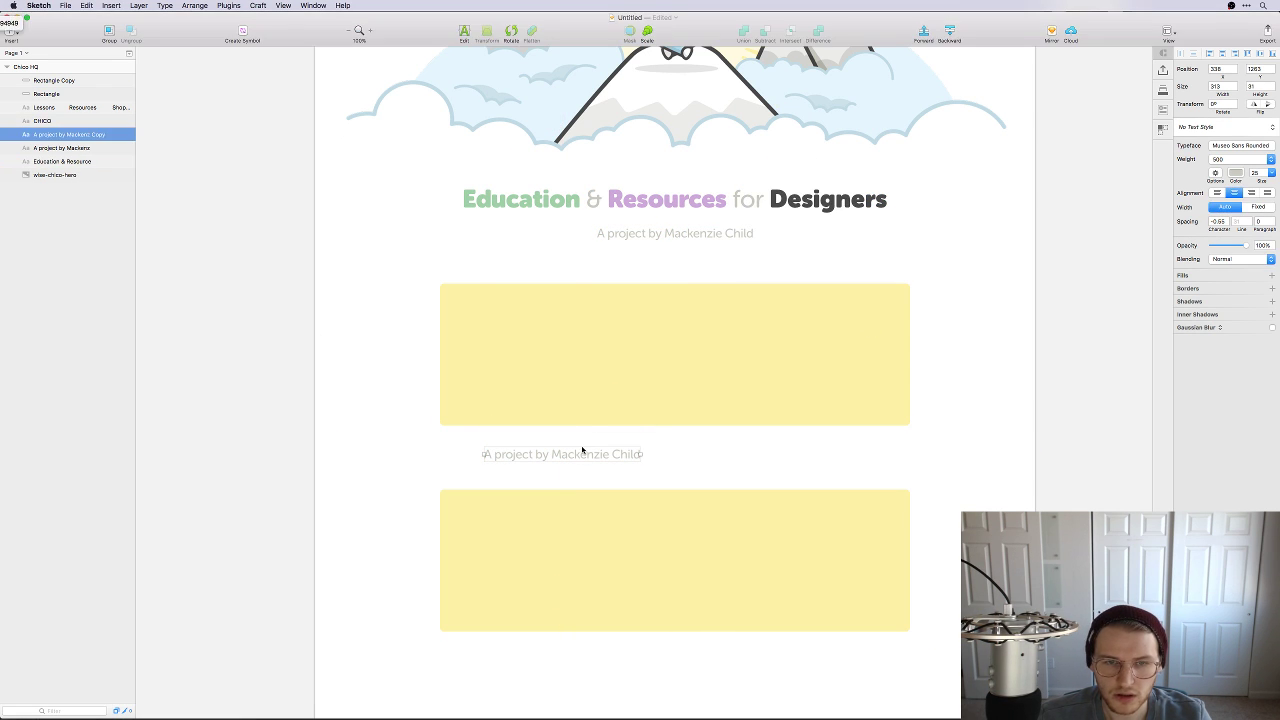
left_click(1236, 173)
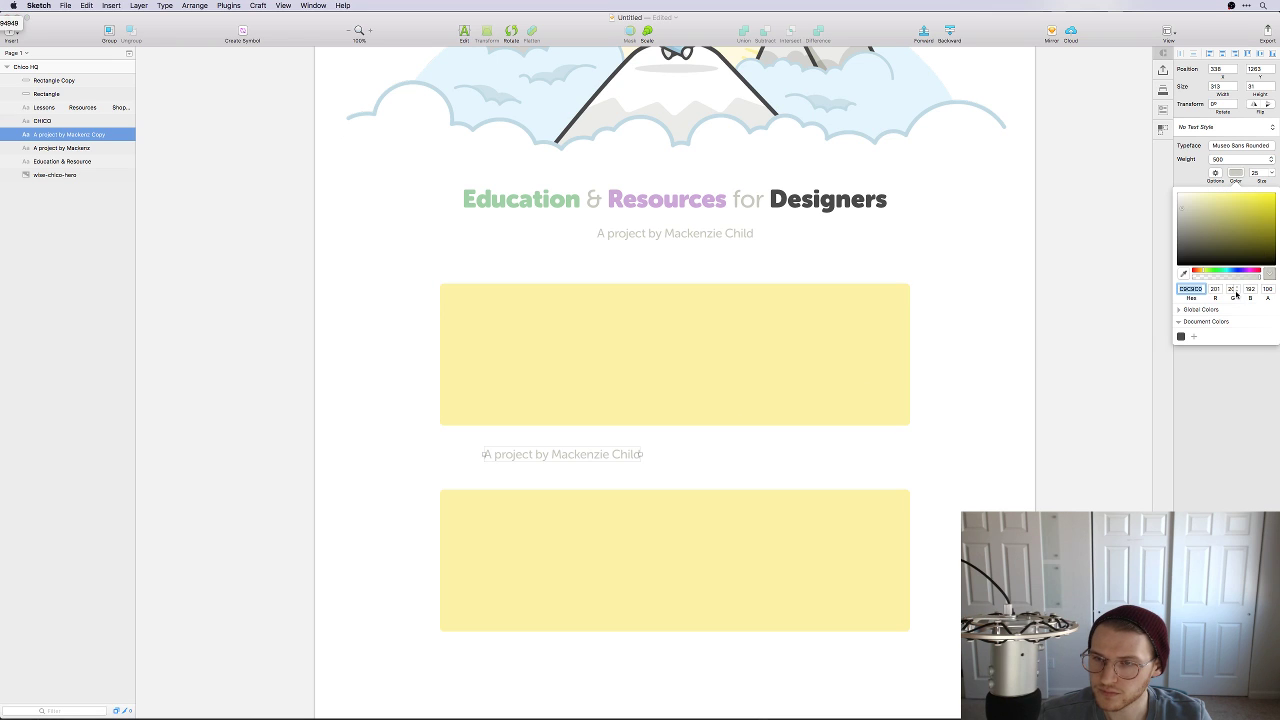
left_click(989, 346)
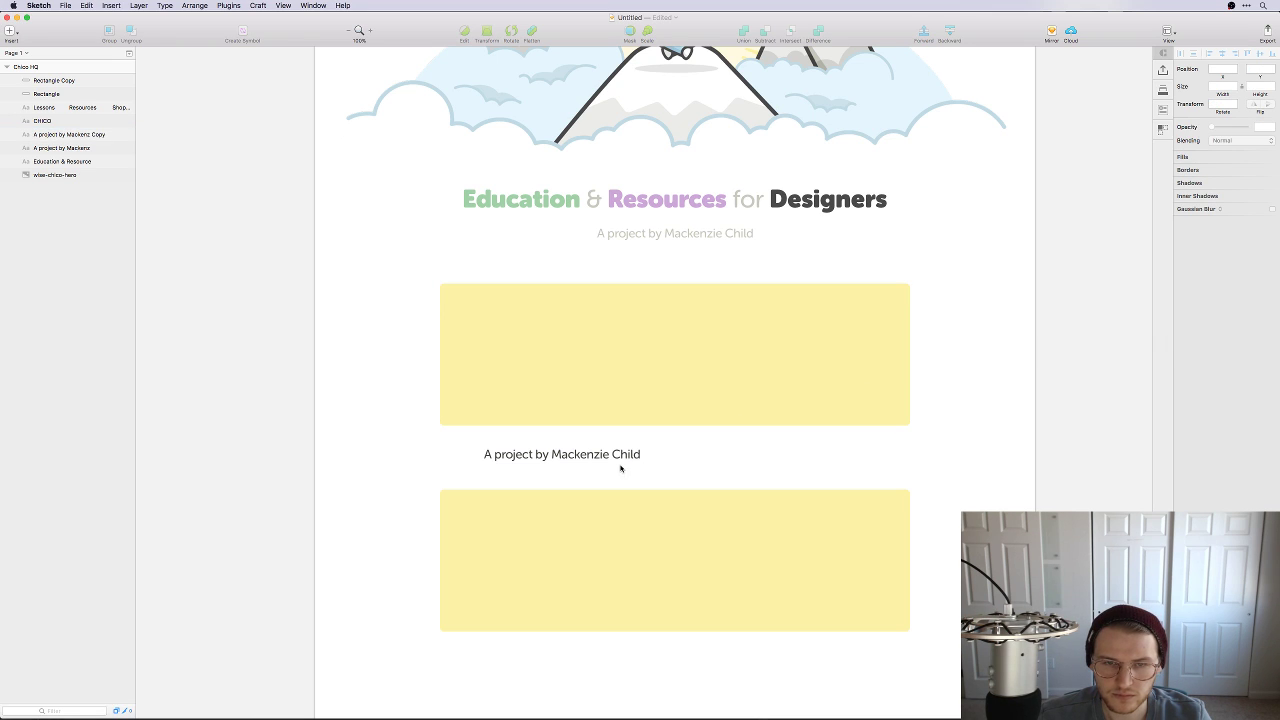
Step: Set the copied text between the rectangles to weight 700 and font size 22
left_click(615, 457)
left_click(1247, 161)
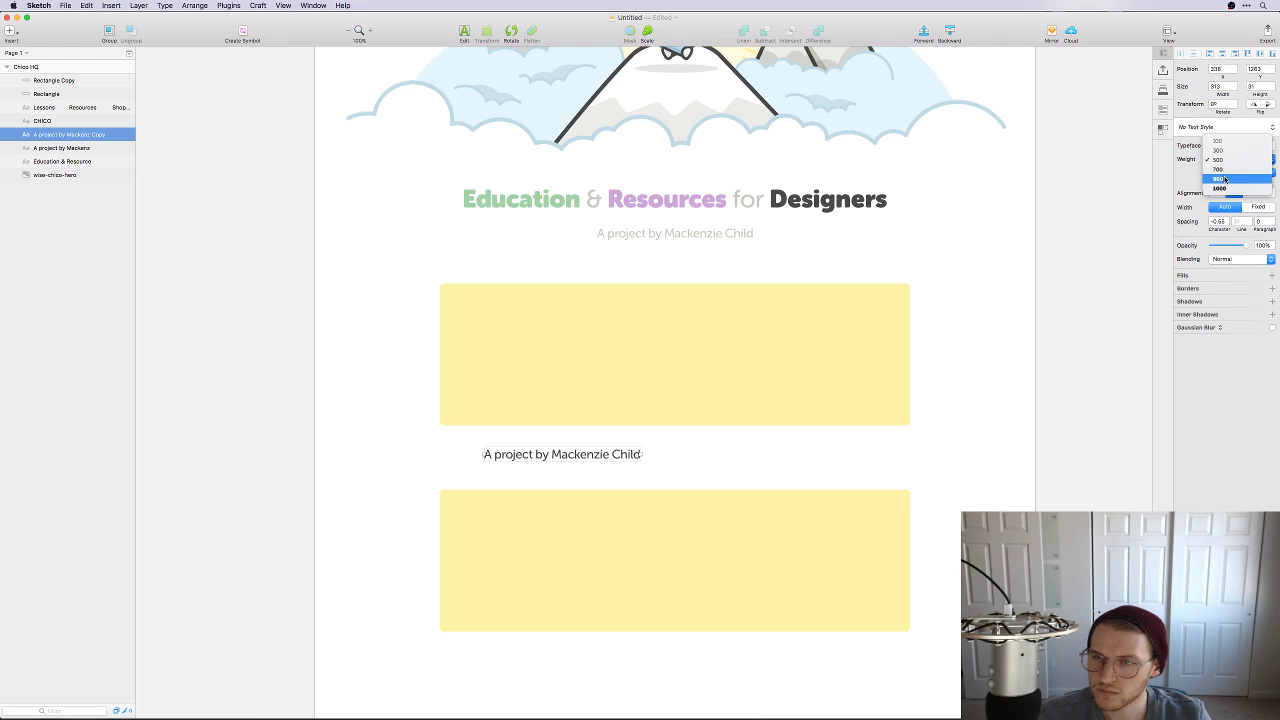
left_click(1222, 171)
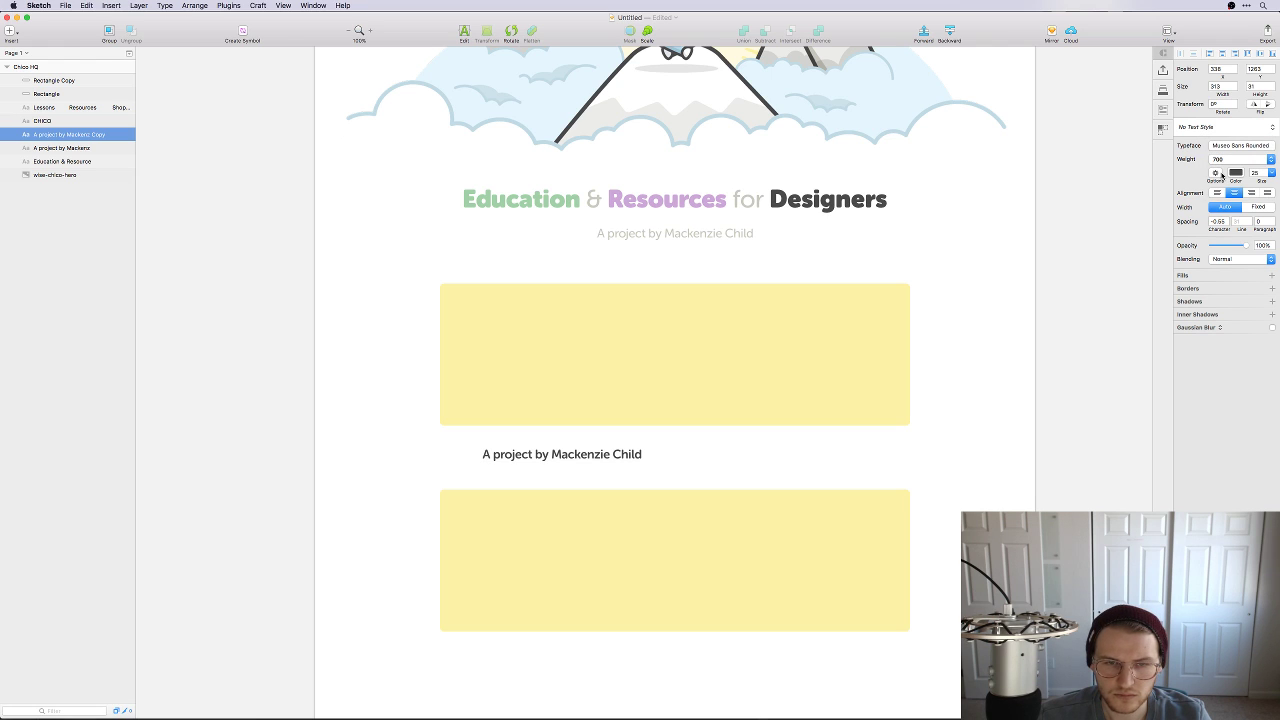
left_click(1254, 173)
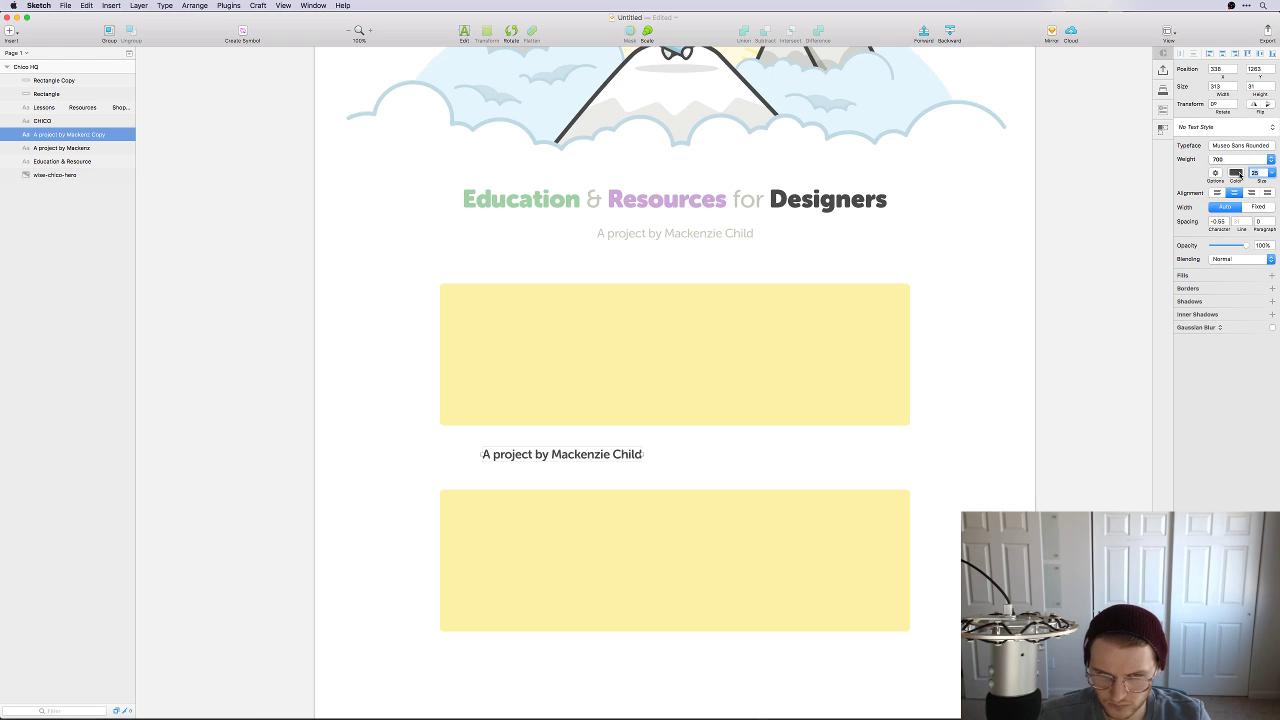
key("Down")
key("Down")
key("Down")
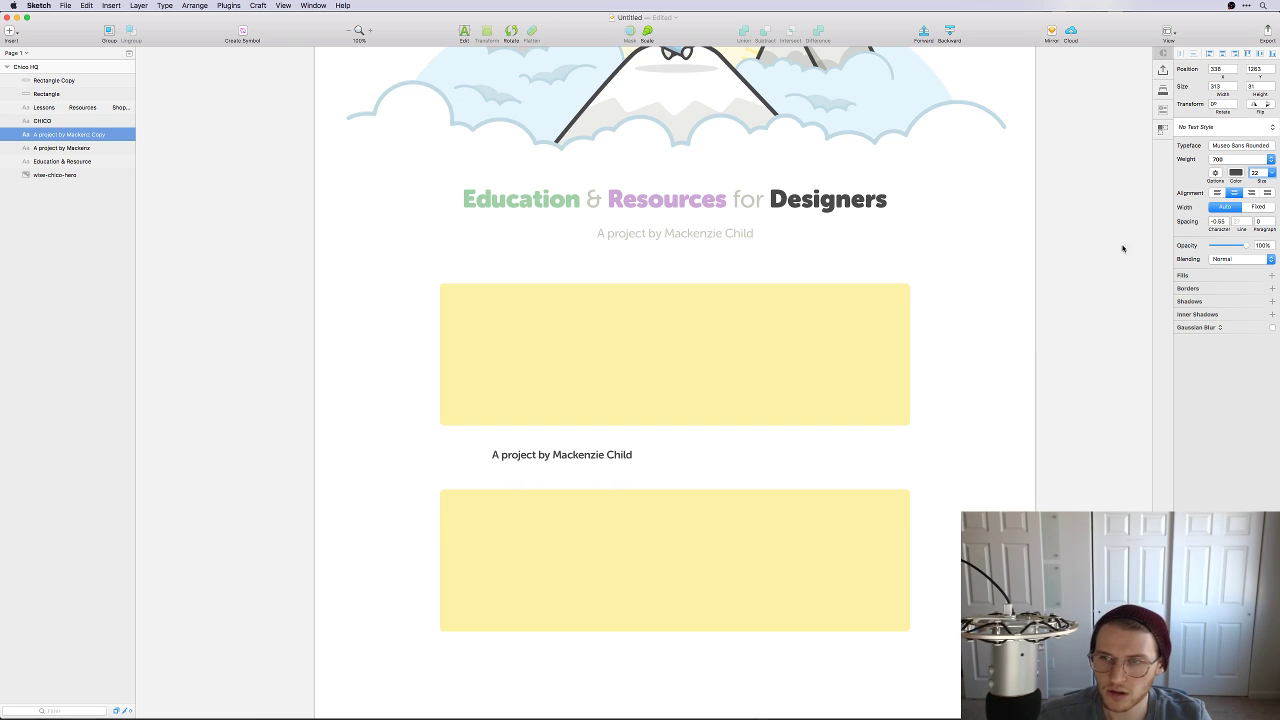
left_click(864, 463)
Step: Move the copied text just beneath the first yellow rectangle, aligned with the rectangle's left edge
scroll(942, 435, "up", 3)
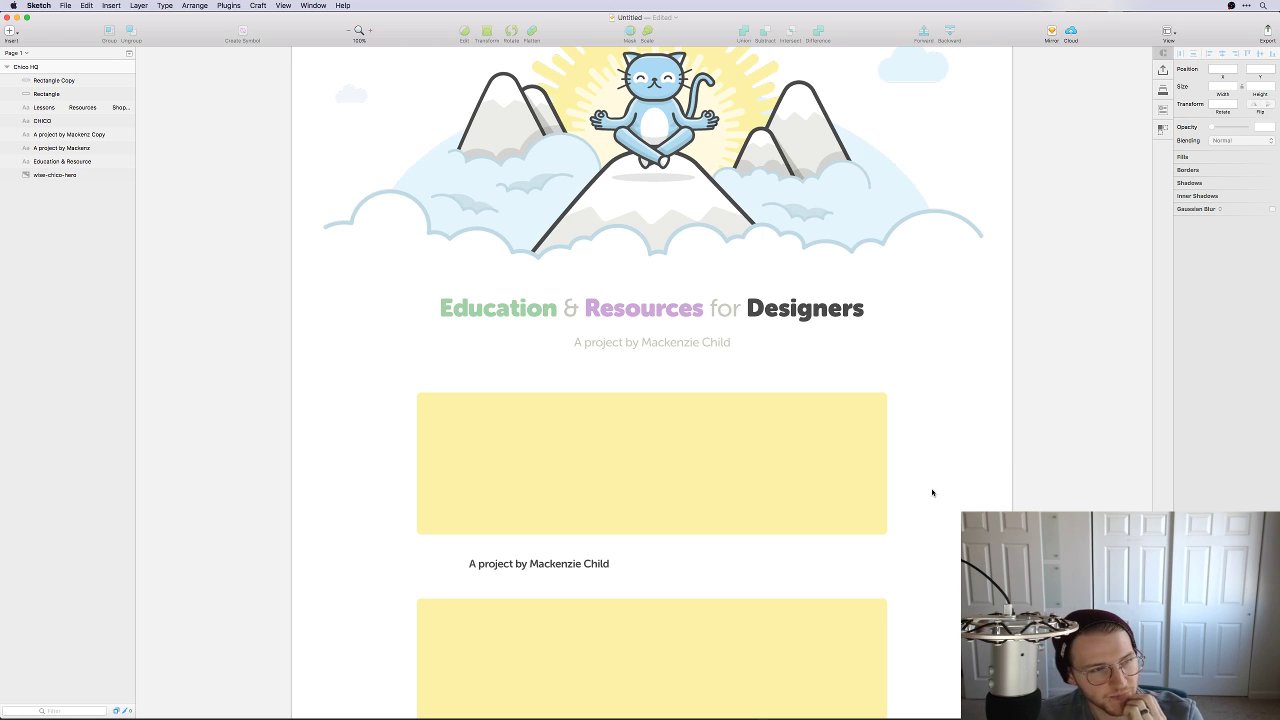
scroll(932, 492, "up", 3)
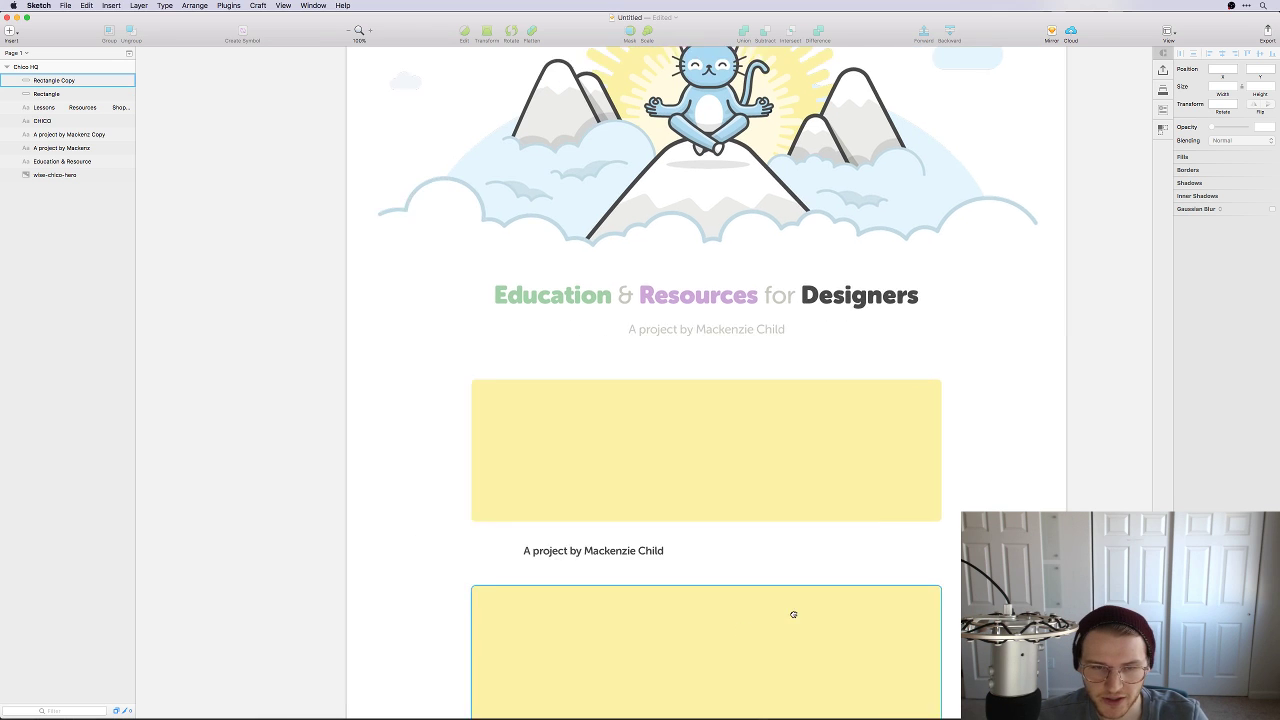
scroll(922, 515, "up", 3)
scroll(883, 597, "down", 1)
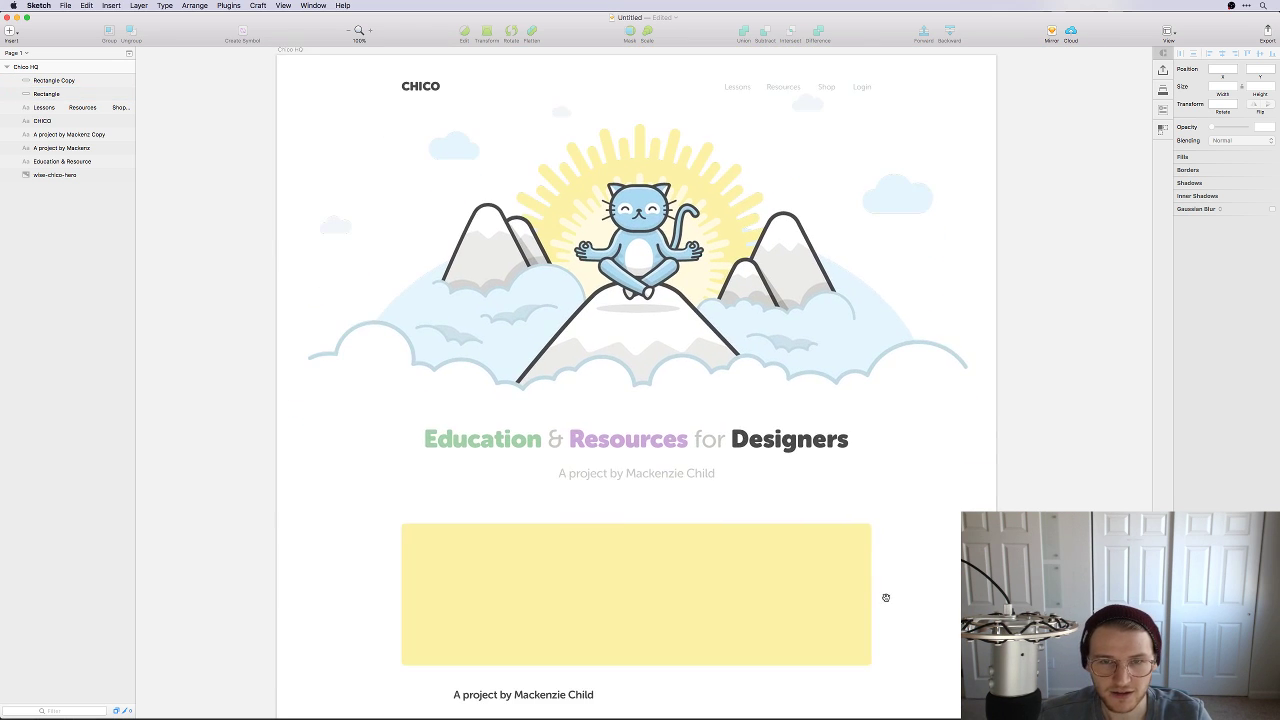
scroll(820, 660, "down", 8)
left_click(549, 357)
left_click_drag(549, 357, 497, 341)
left_click(730, 339)
scroll(730, 339, "up", 3)
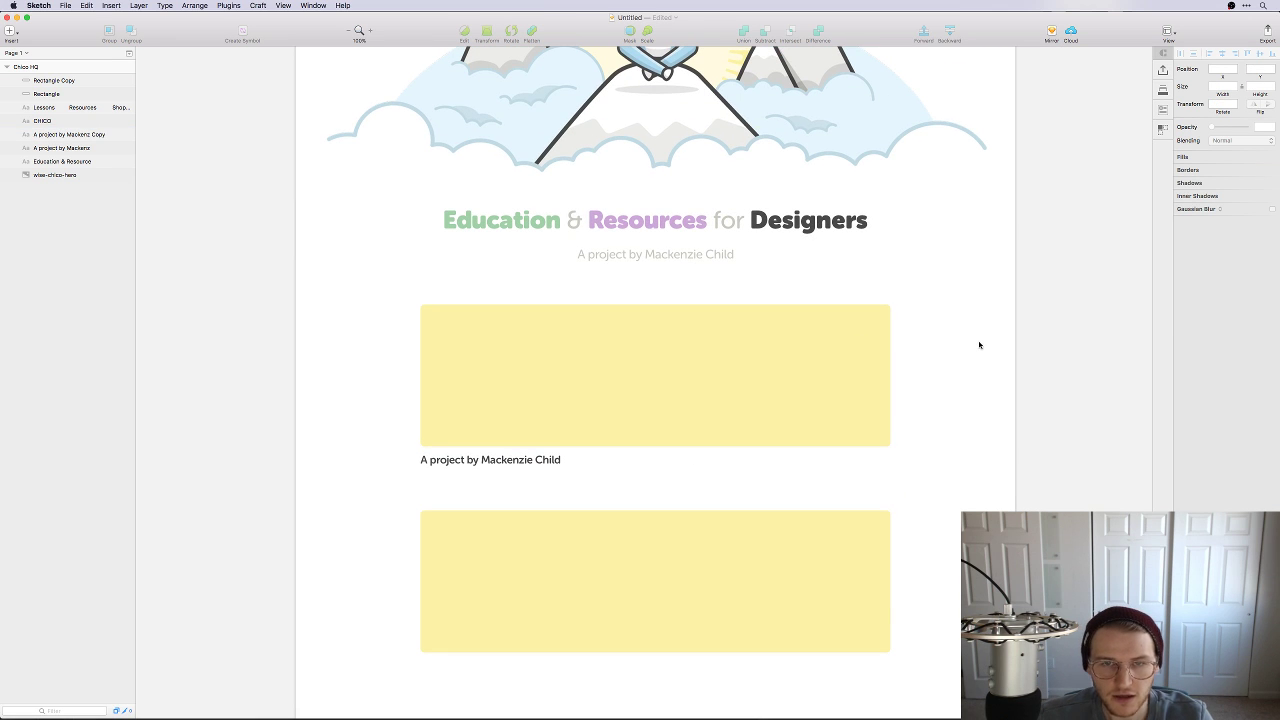
scroll(948, 320, "up", 6)
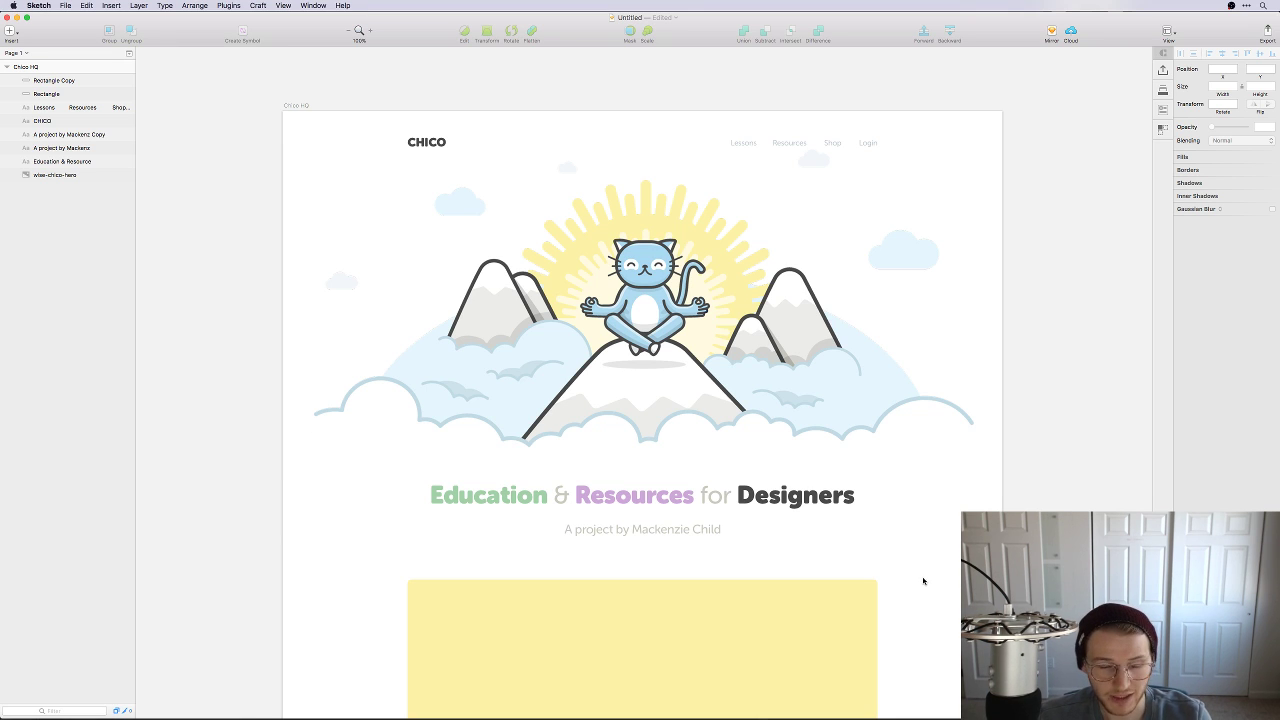
scroll(923, 581, "down", 4)
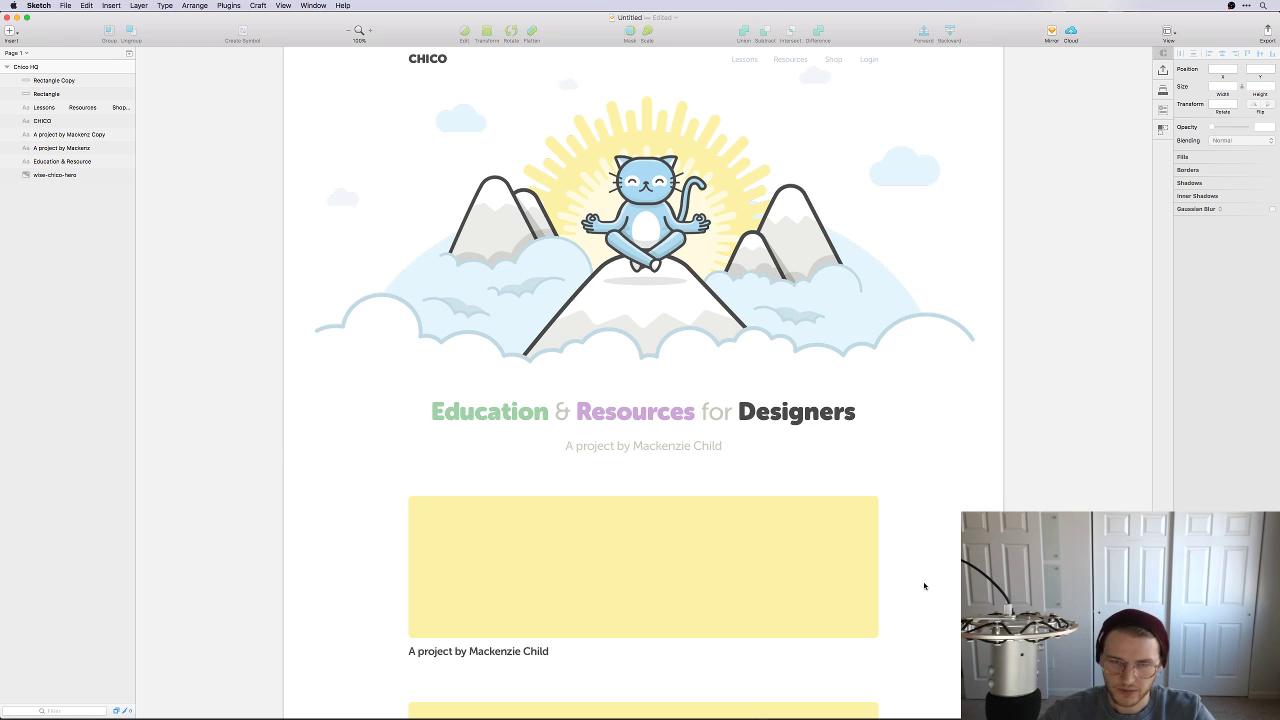
scroll(905, 440, "up", 5)
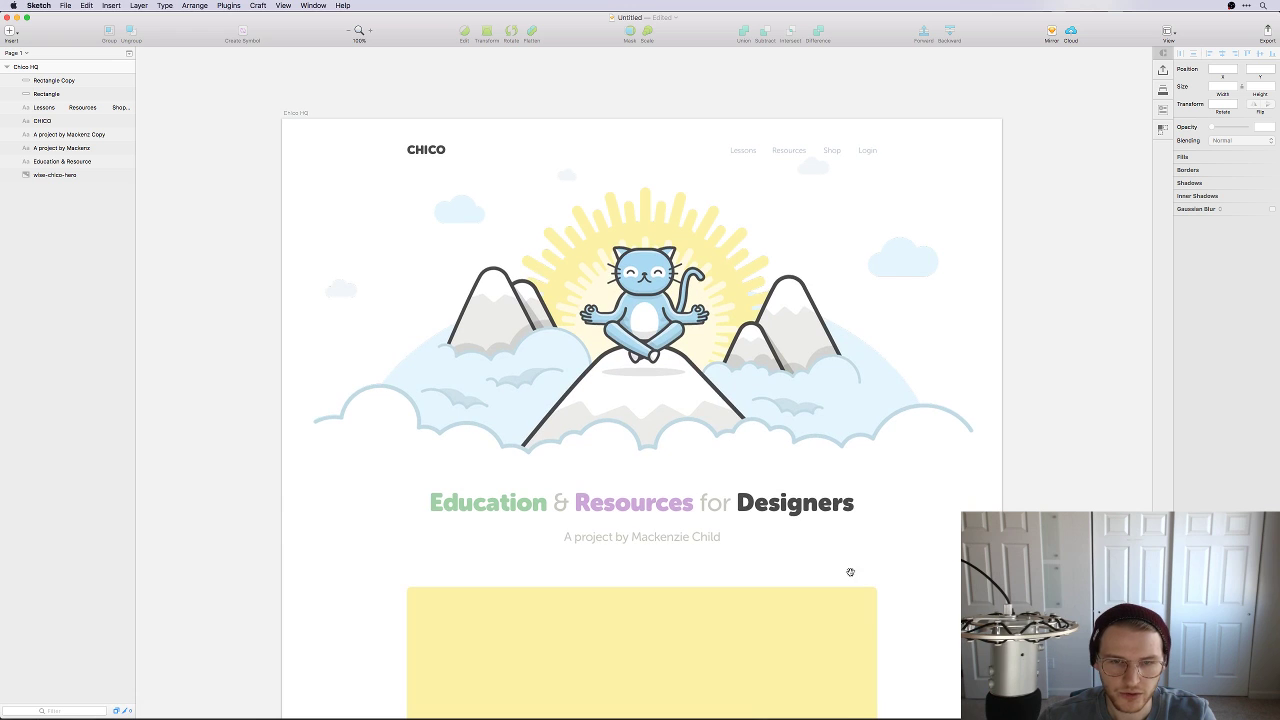
Step: Switch to Illustrator and delete the CHICO logo, the navigation links and the headline above the hero artwork
key("super+Tab")
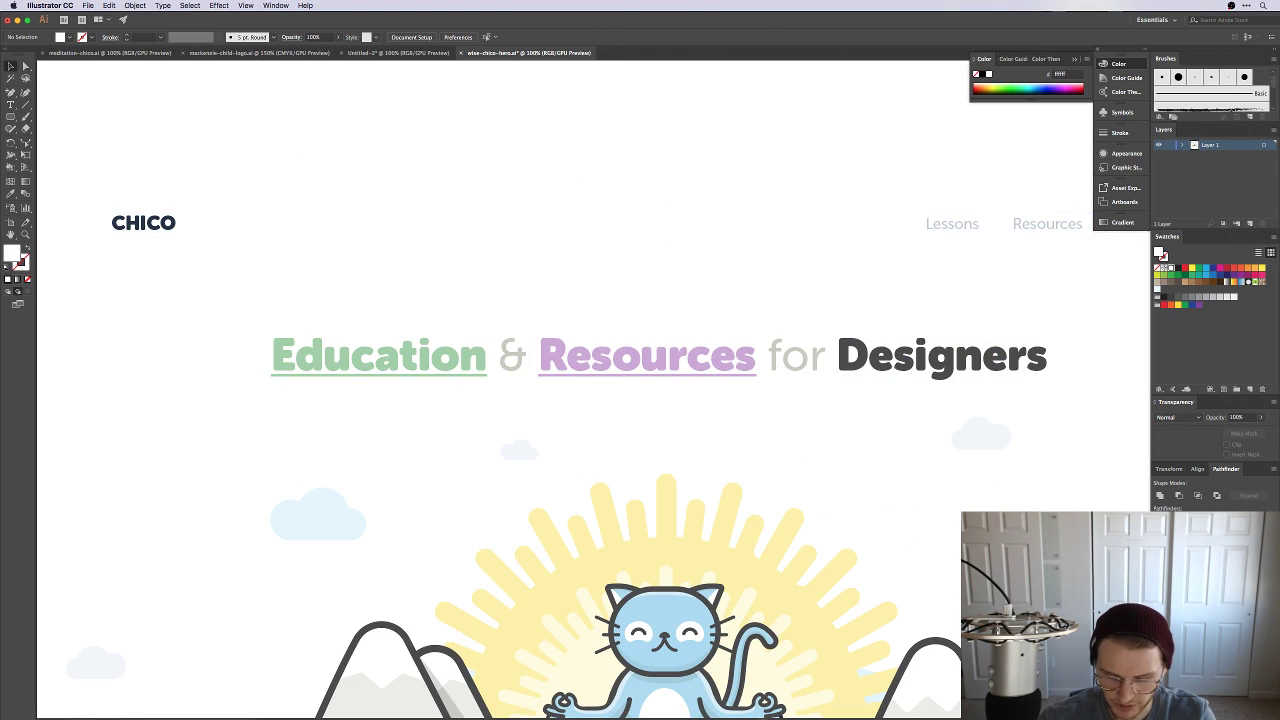
key("super+minus")
key("super+minus")
scroll(936, 515, "down", 3)
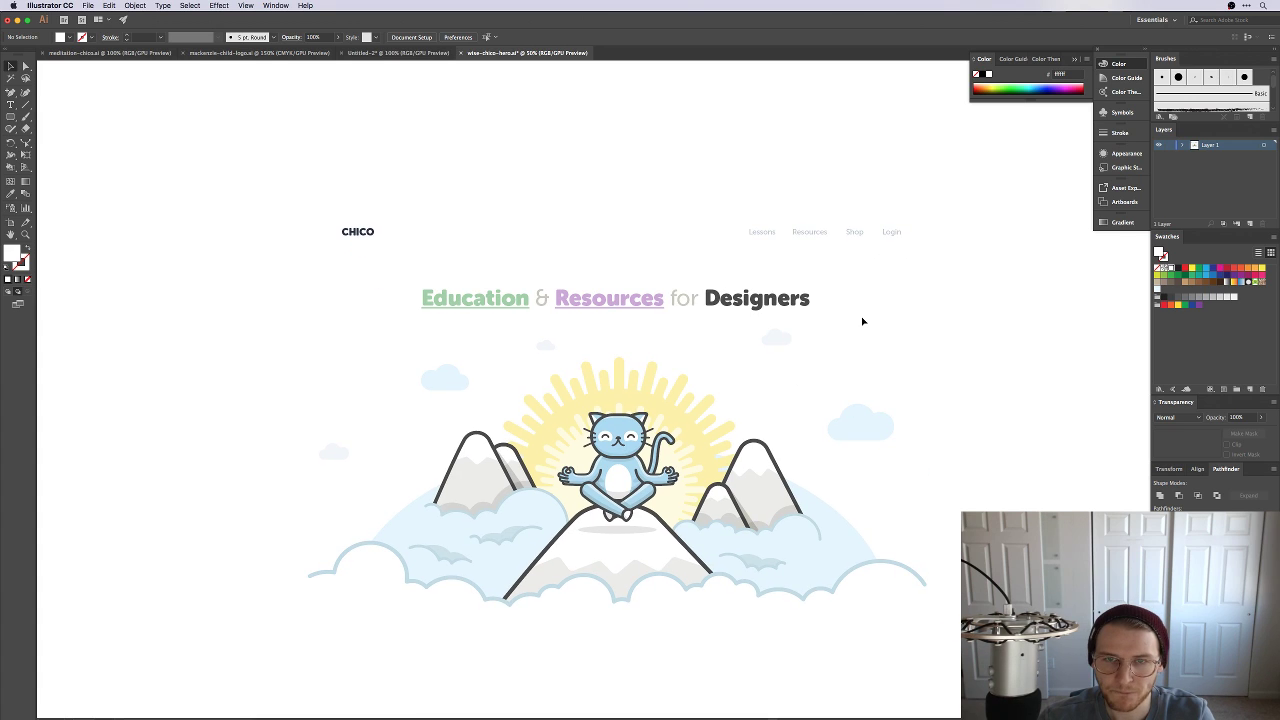
left_click_drag(292, 170, 908, 314)
key("Delete")
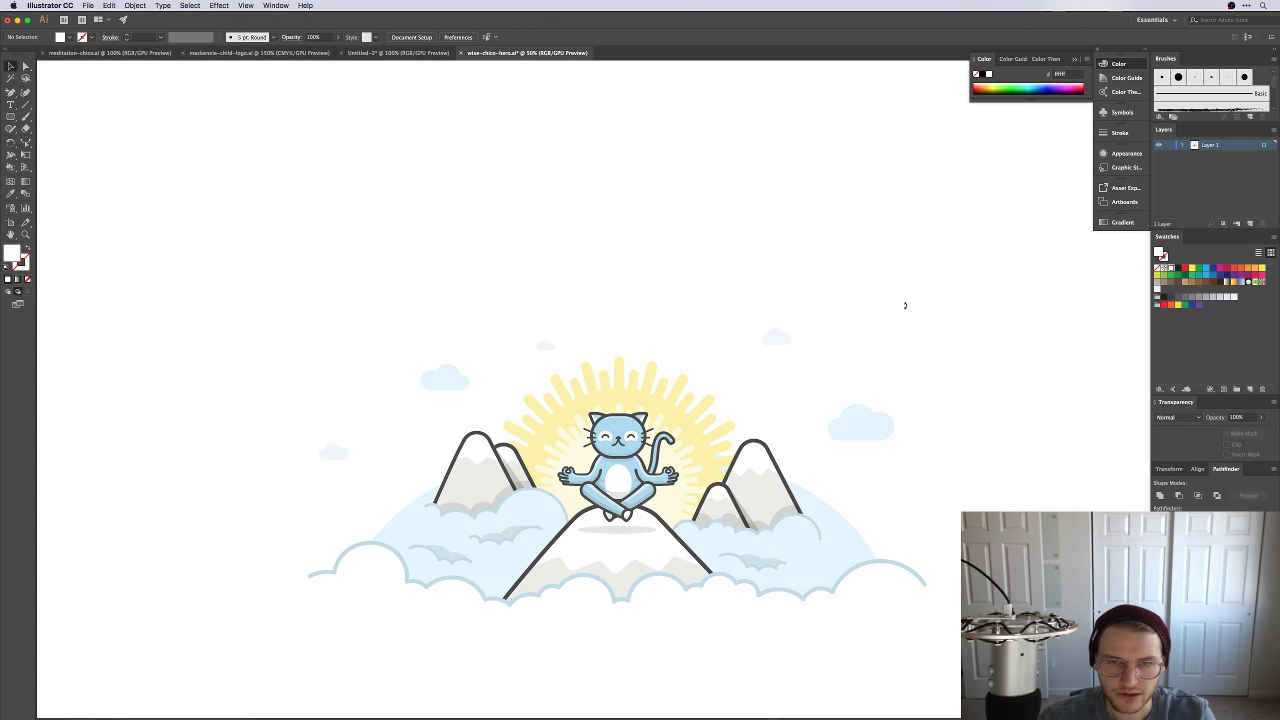
Step: Draw a circle about 408 pt in diameter over the clouds at the lower right slope of the central mountain
scroll(820, 328, "down", 2)
key("super+plus")
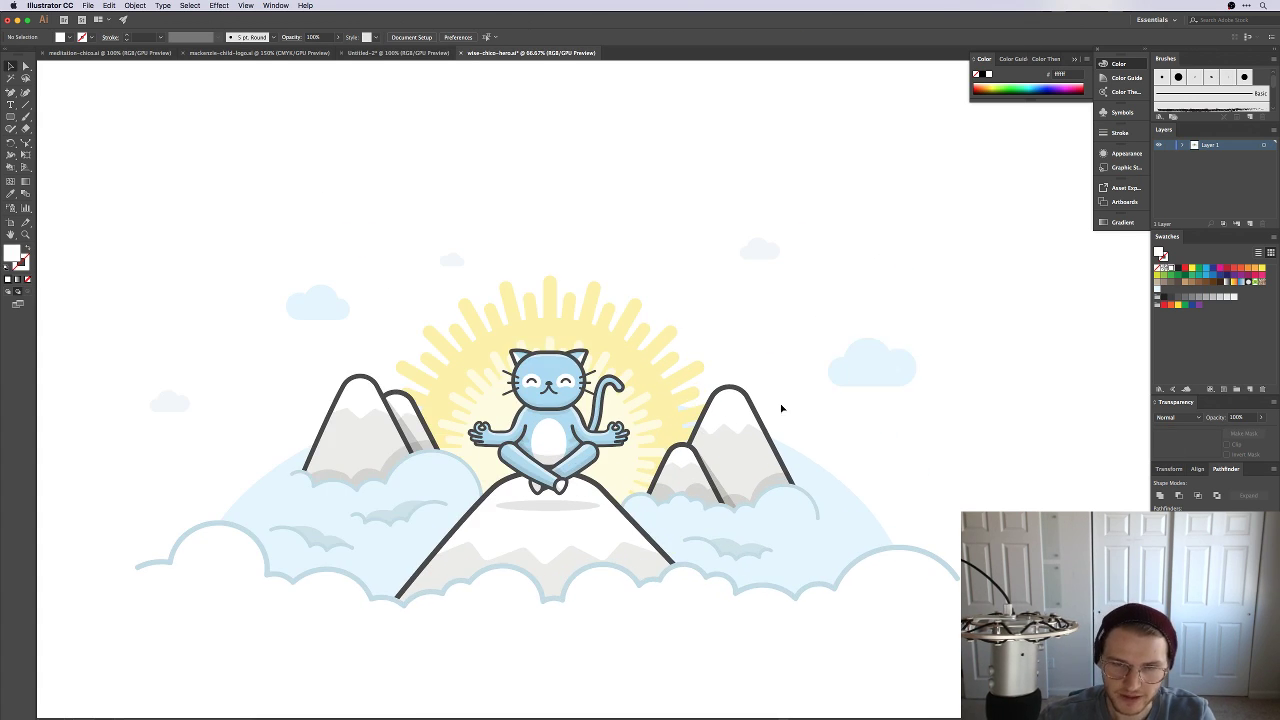
scroll(777, 366, "down", 3)
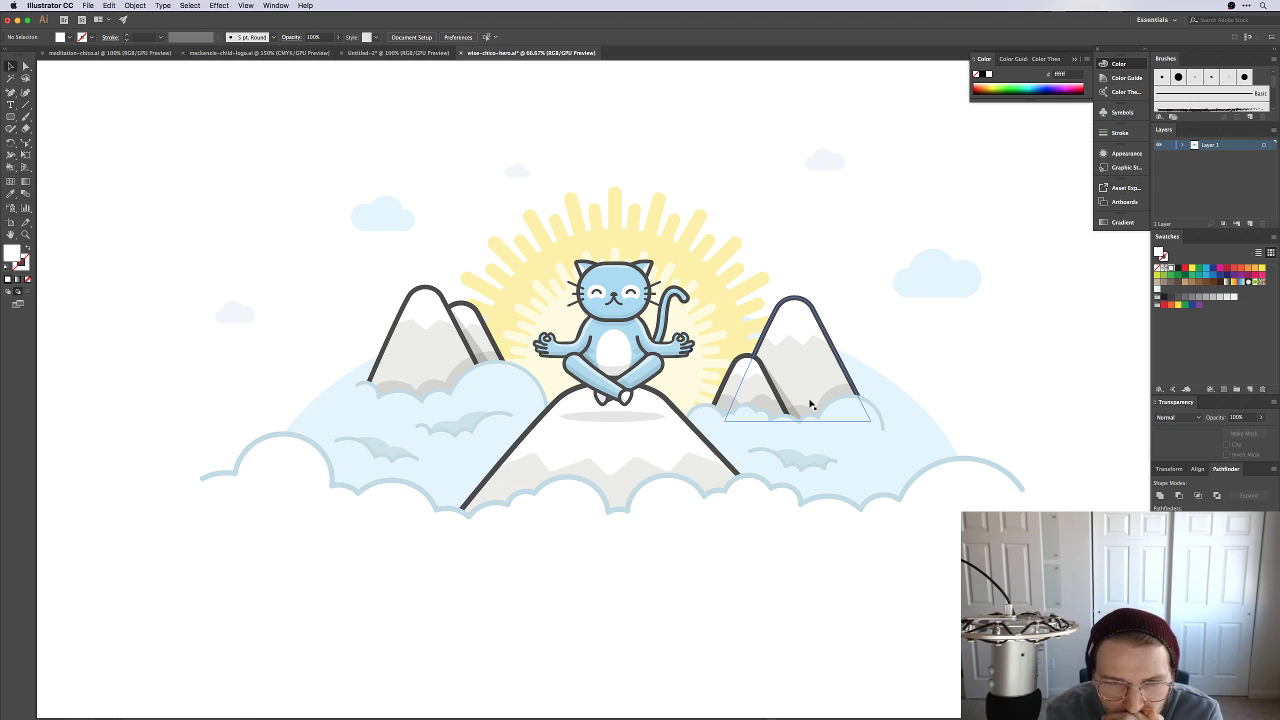
left_click_drag(1057, 363, 966, 351)
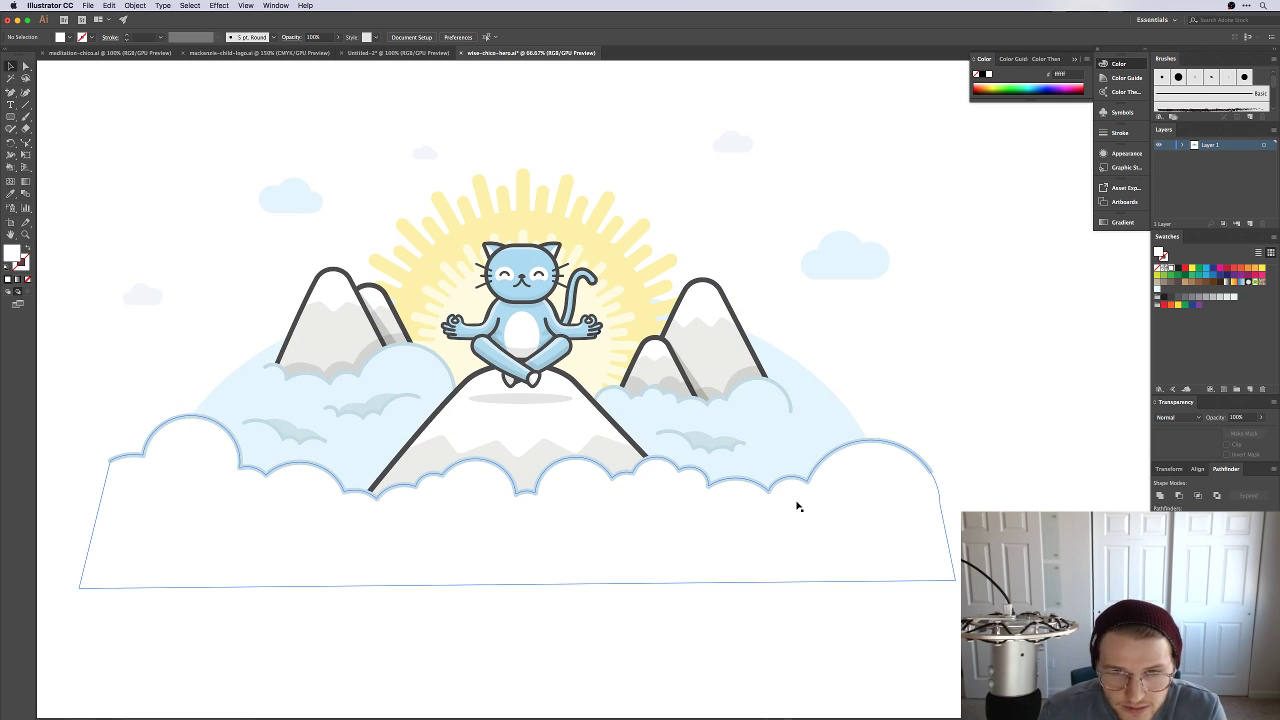
key("m")
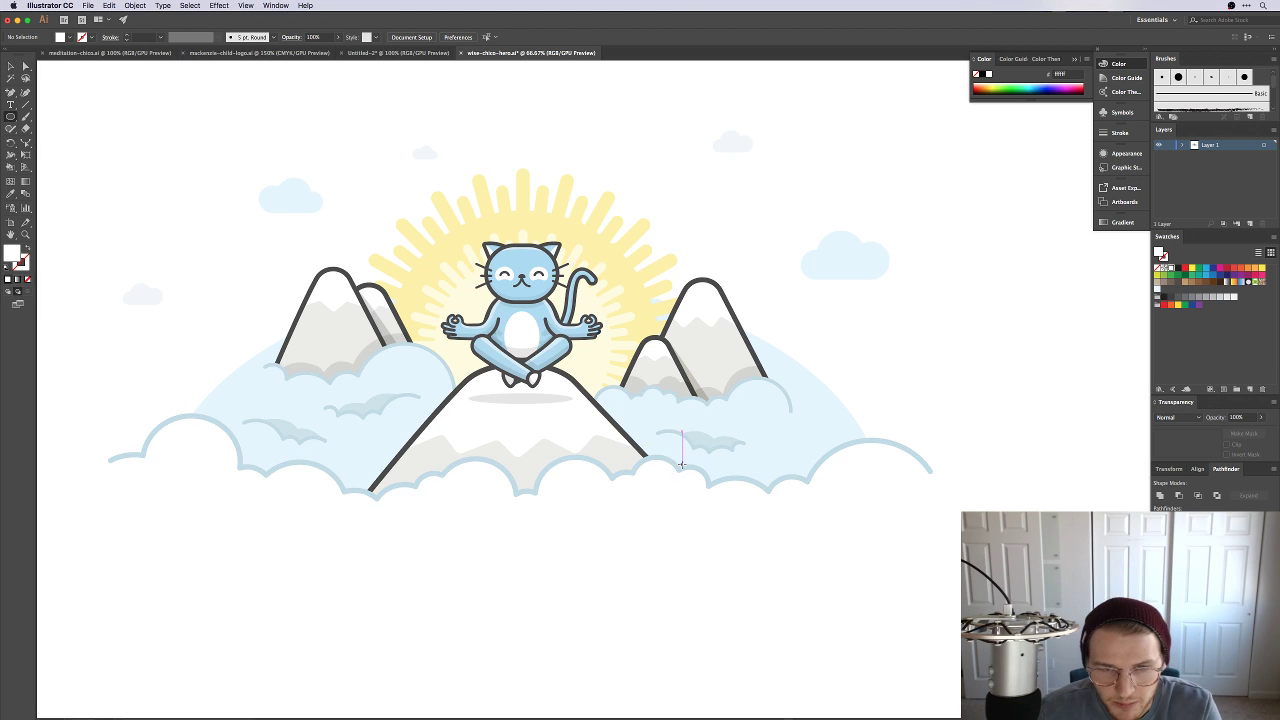
left_click_drag(670, 466, 734, 520)
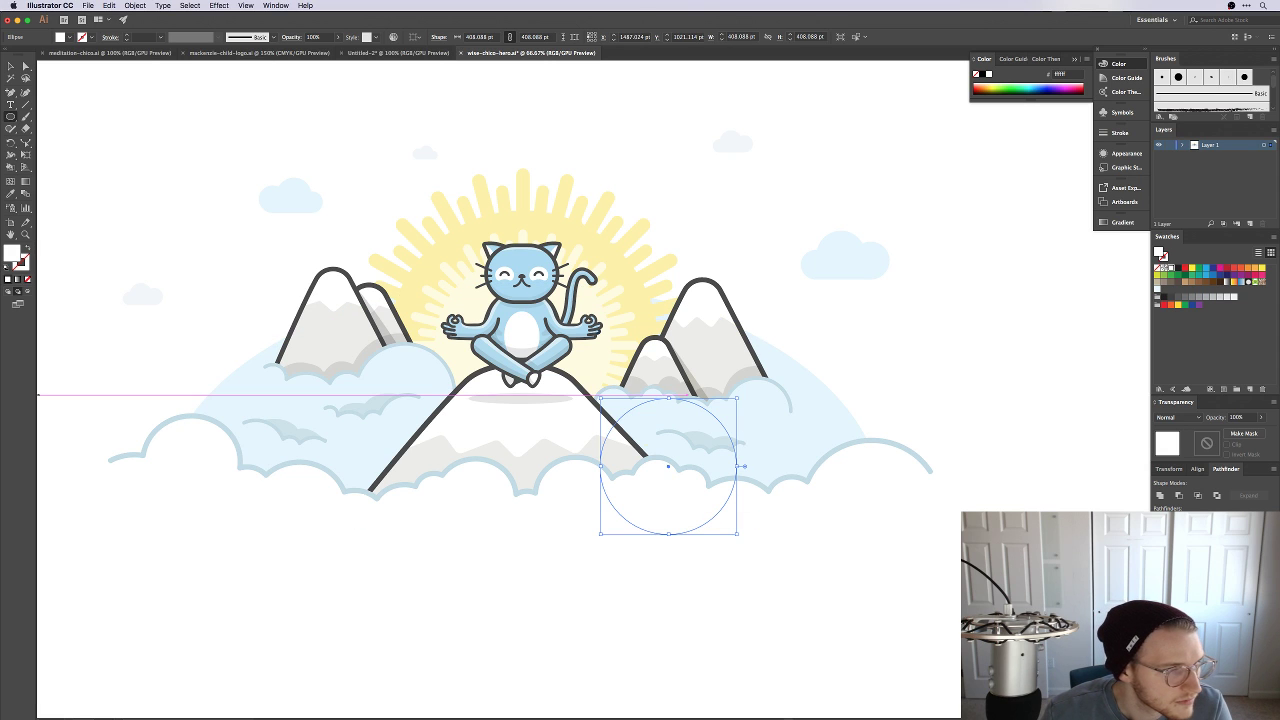
key("shift+Tab")
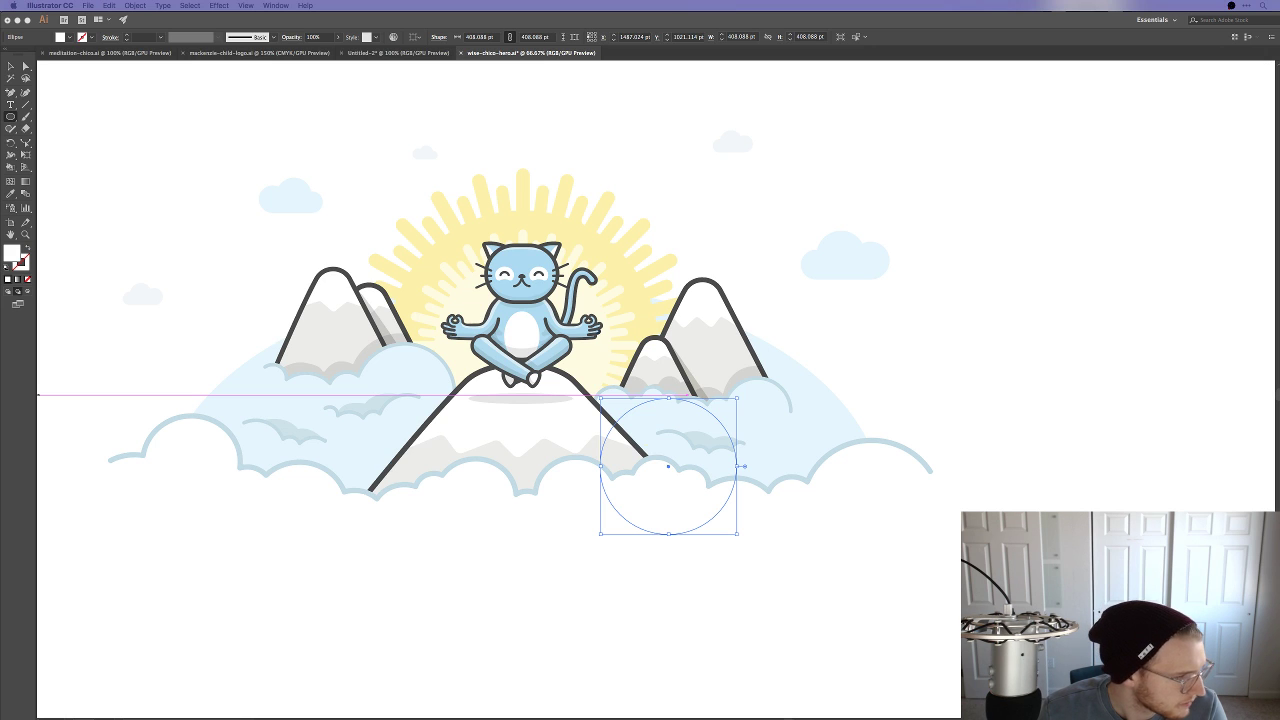
key("shift+Tab")
key("v")
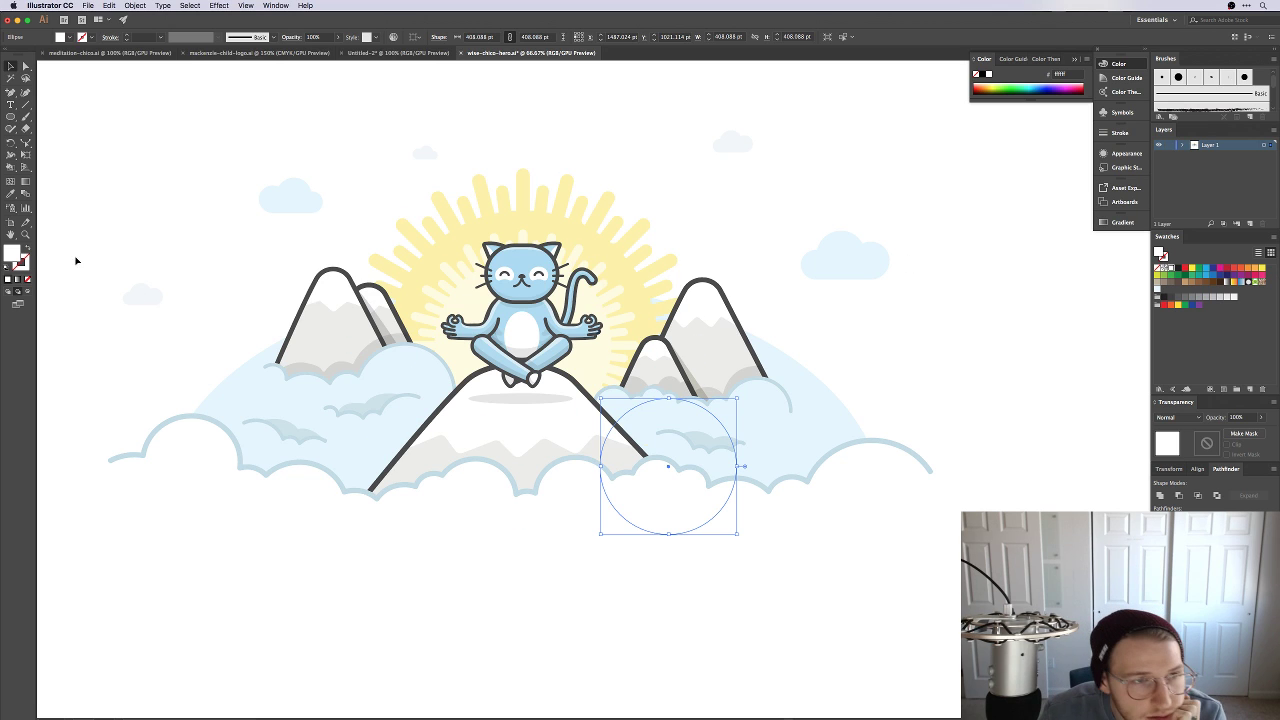
Step: Set the circle's fill colour to the muted pink d88888
double_click(11, 255)
left_click_drag(815, 334, 813, 258)
left_click(754, 262)
left_click(738, 257)
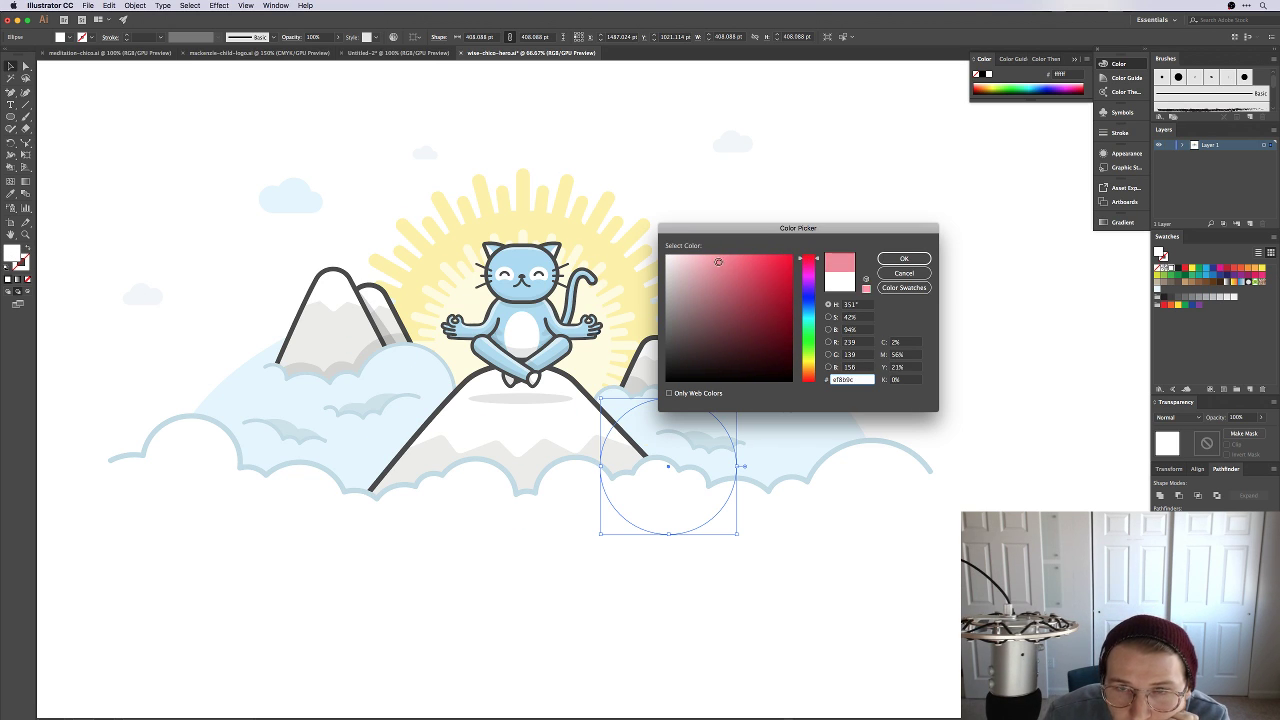
left_click(809, 251)
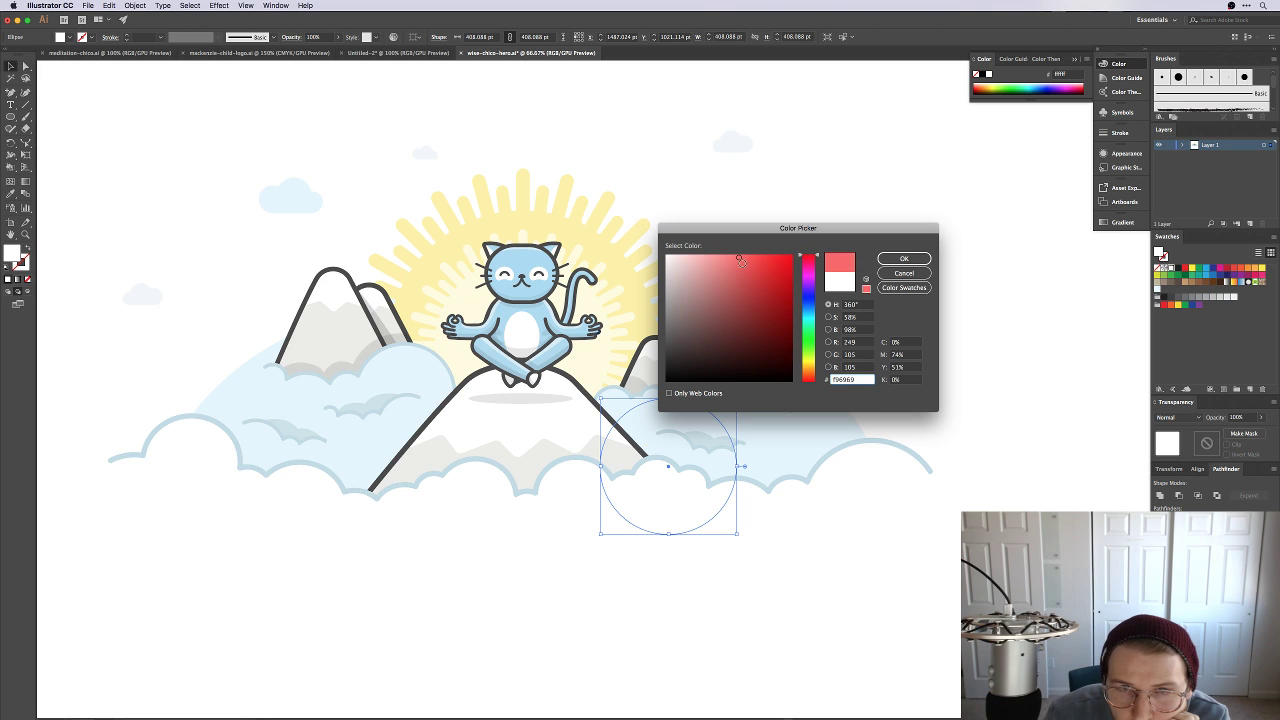
left_click_drag(740, 260, 712, 273)
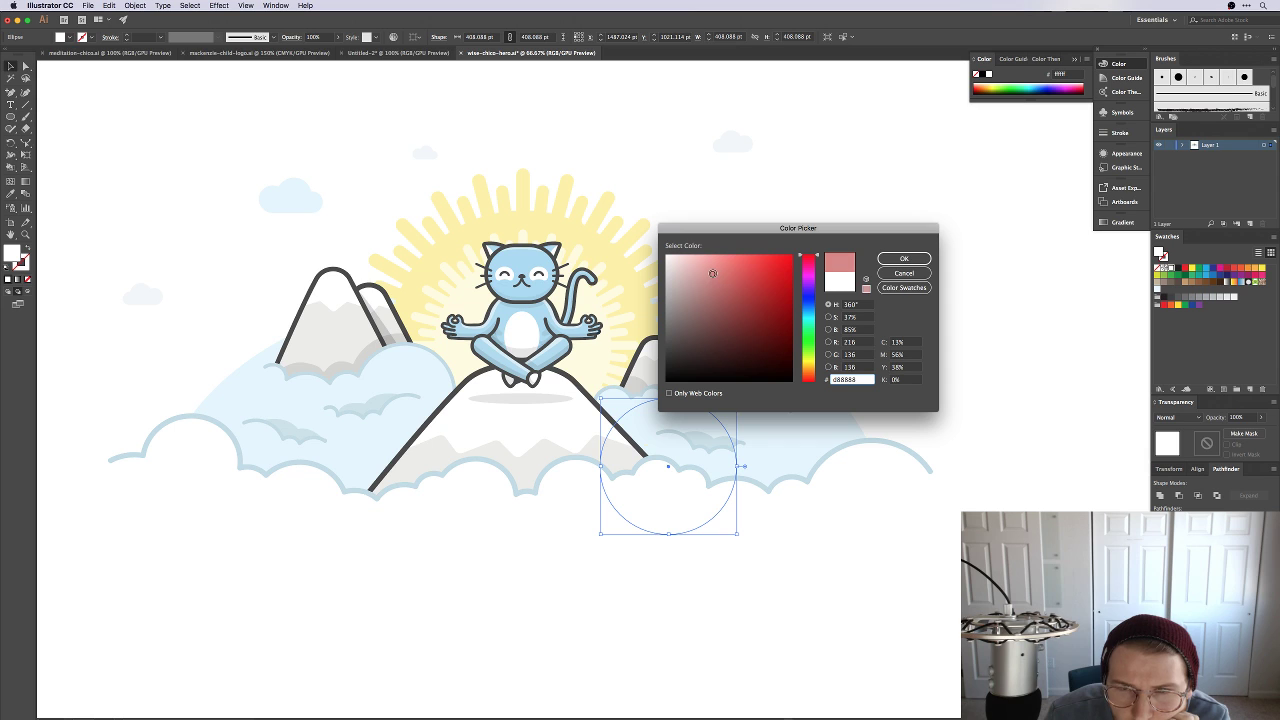
left_click(904, 259)
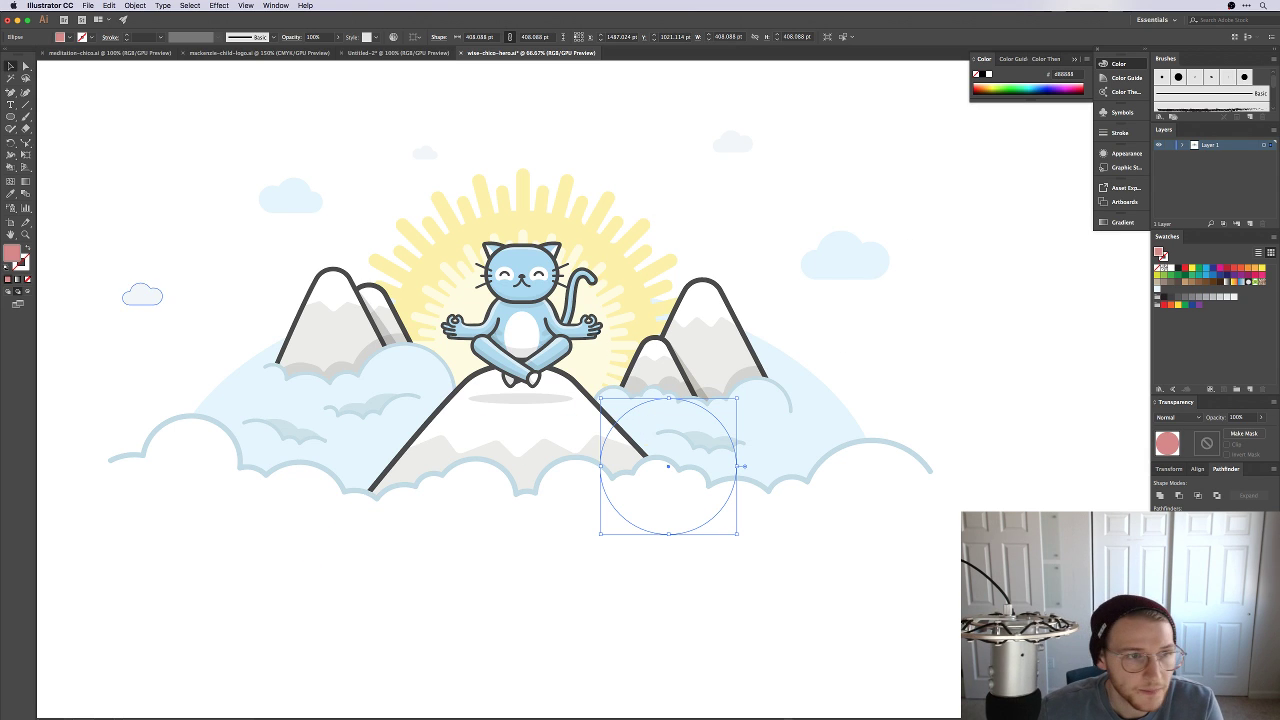
Step: Add the front white cloud to the selection and bring it and the pink circle forward above the blue background
left_click(838, 572, "shift")
key("ctrl+7")
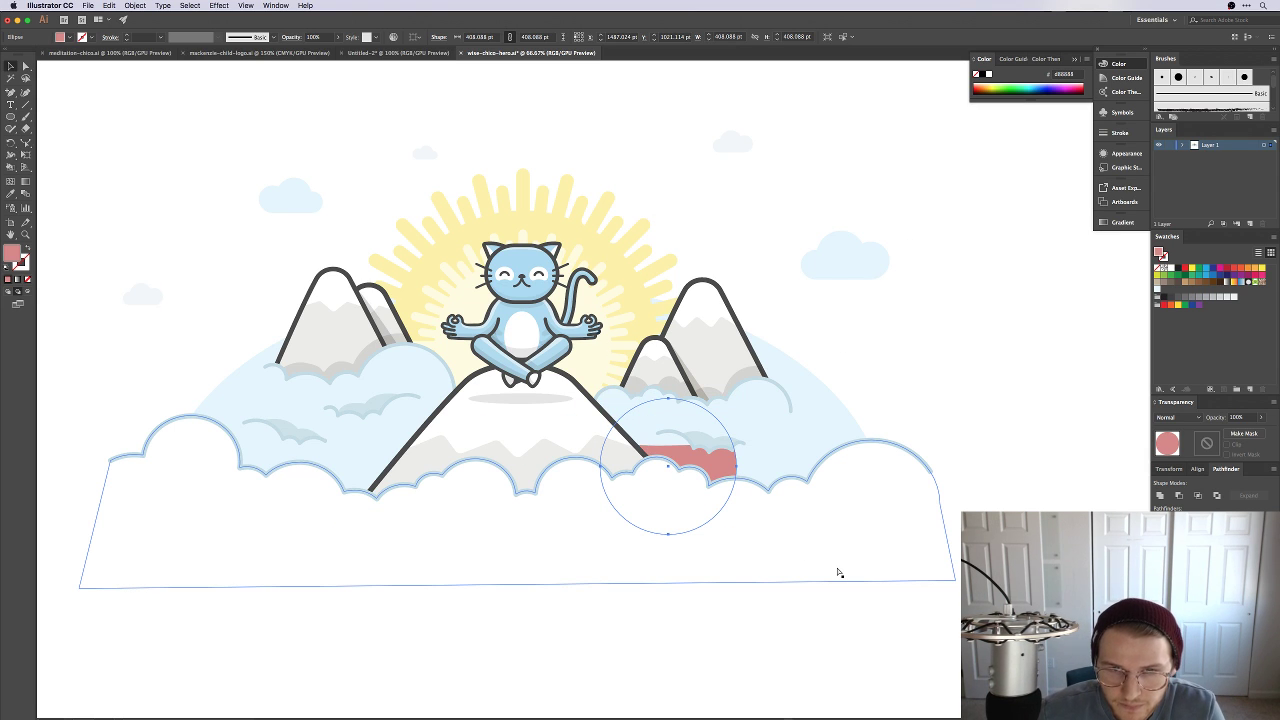
key("ctrl+z")
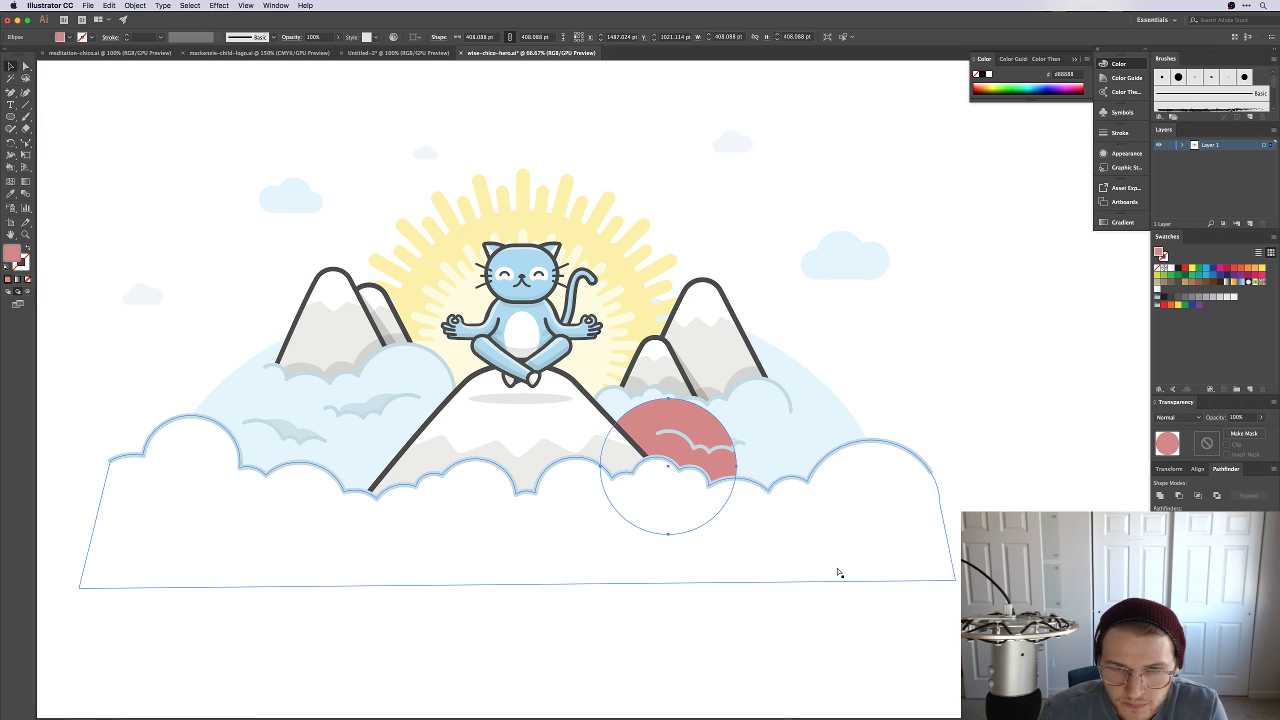
Step: Undo the last stacking change and add a concentric copy of the pink circle scaled down to about 357 pt
key("ctrl+z")
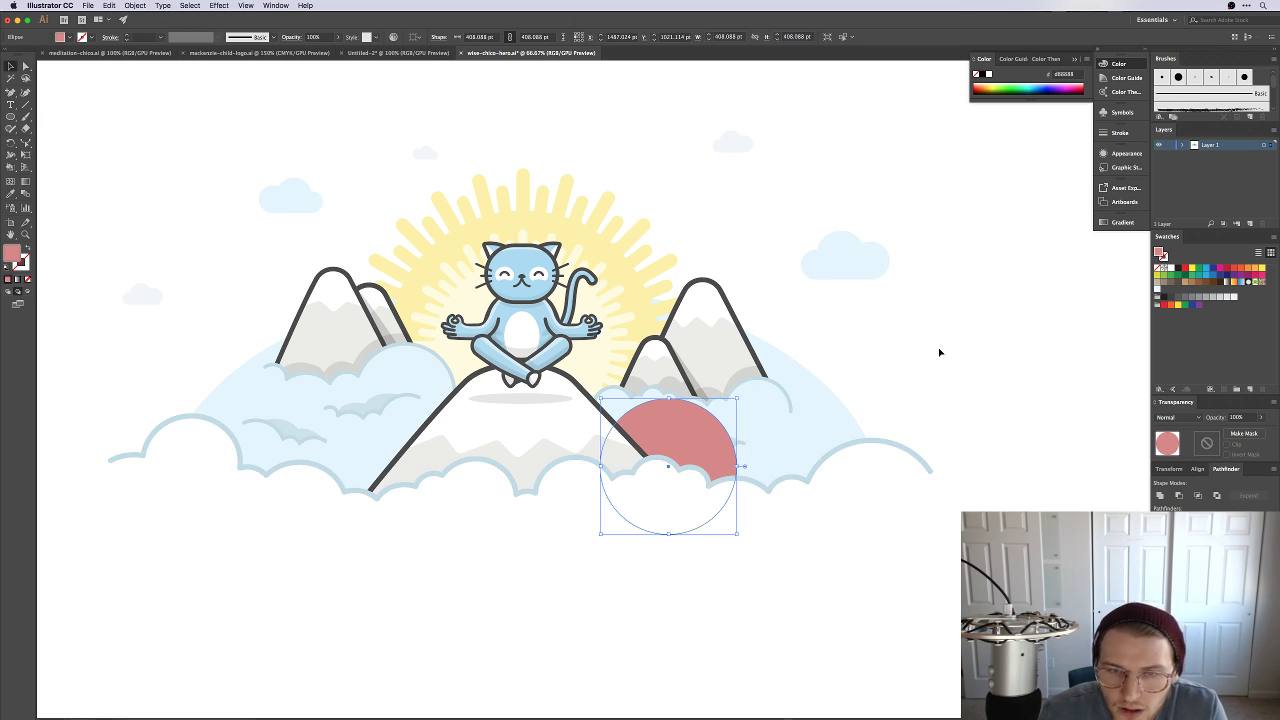
left_click(937, 351)
left_click(681, 434)
key("ctrl+[")
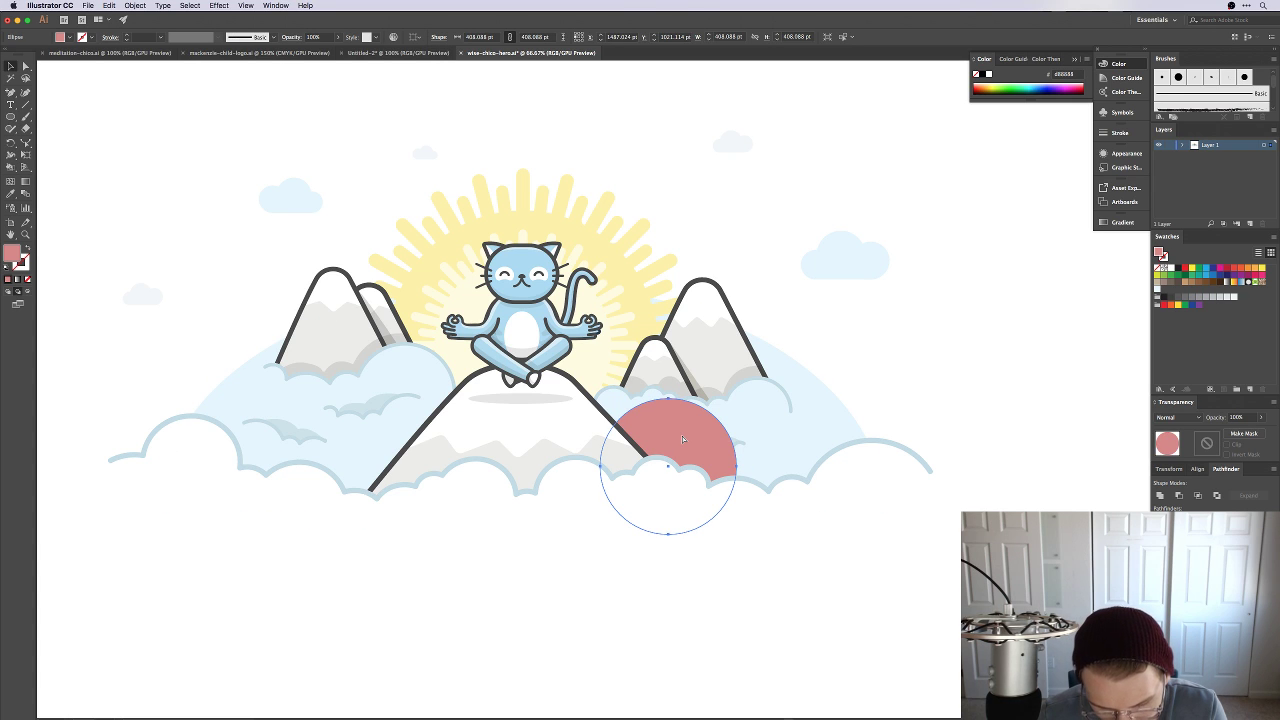
mouse_move(735, 399)
left_mouse_down()
mouse_move(748, 400)
mouse_move(729, 406)
left_mouse_up()
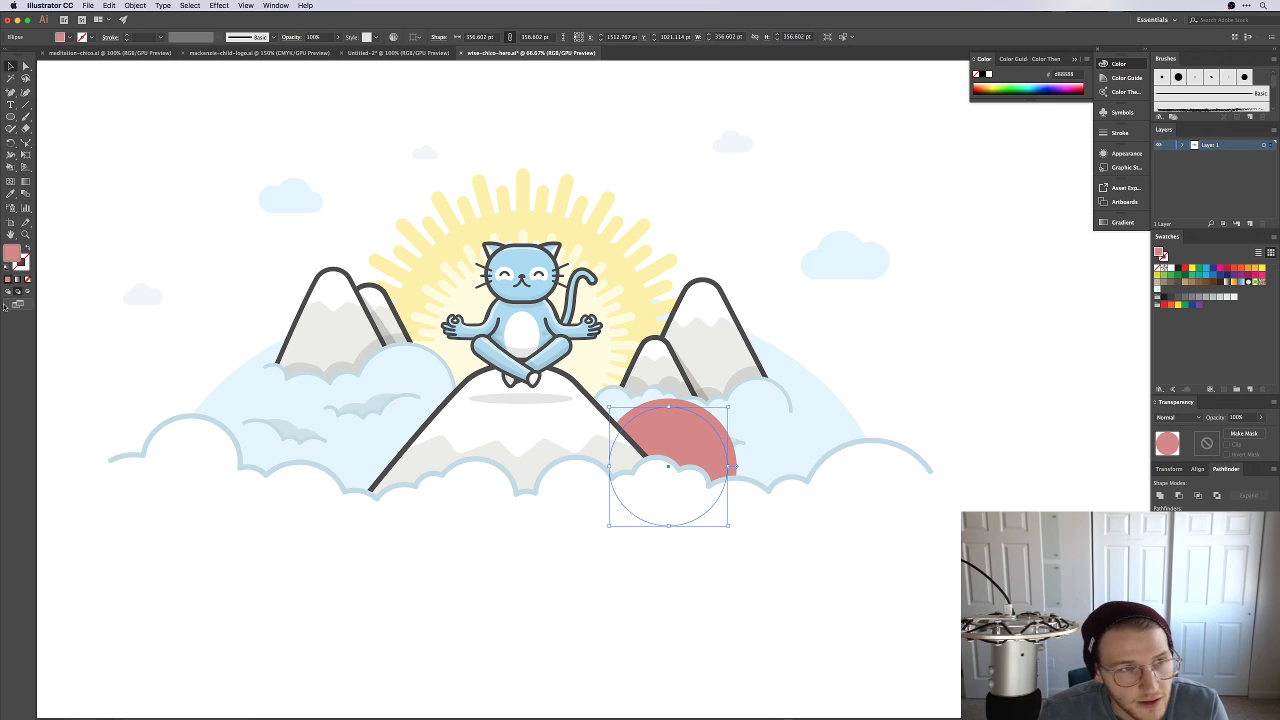
Step: Set the inner circle's fill colour to the soft orange edcc91
double_click(12, 258)
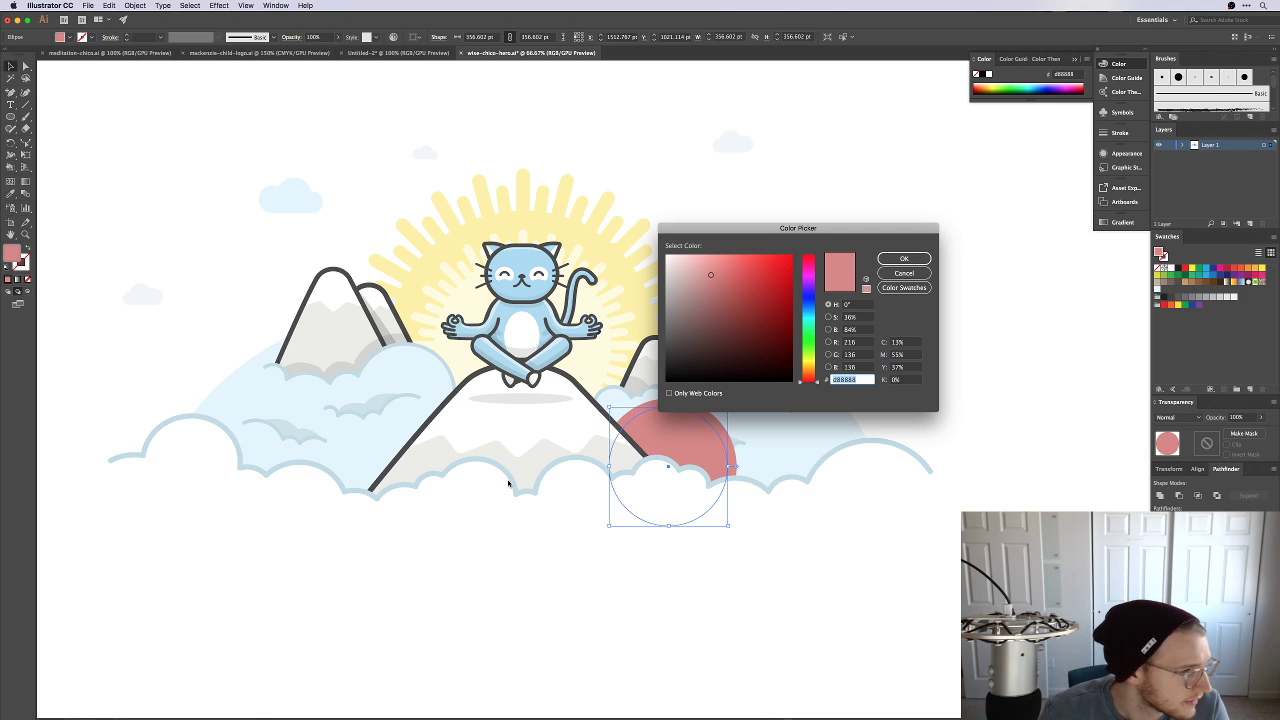
left_click_drag(808, 377, 810, 372)
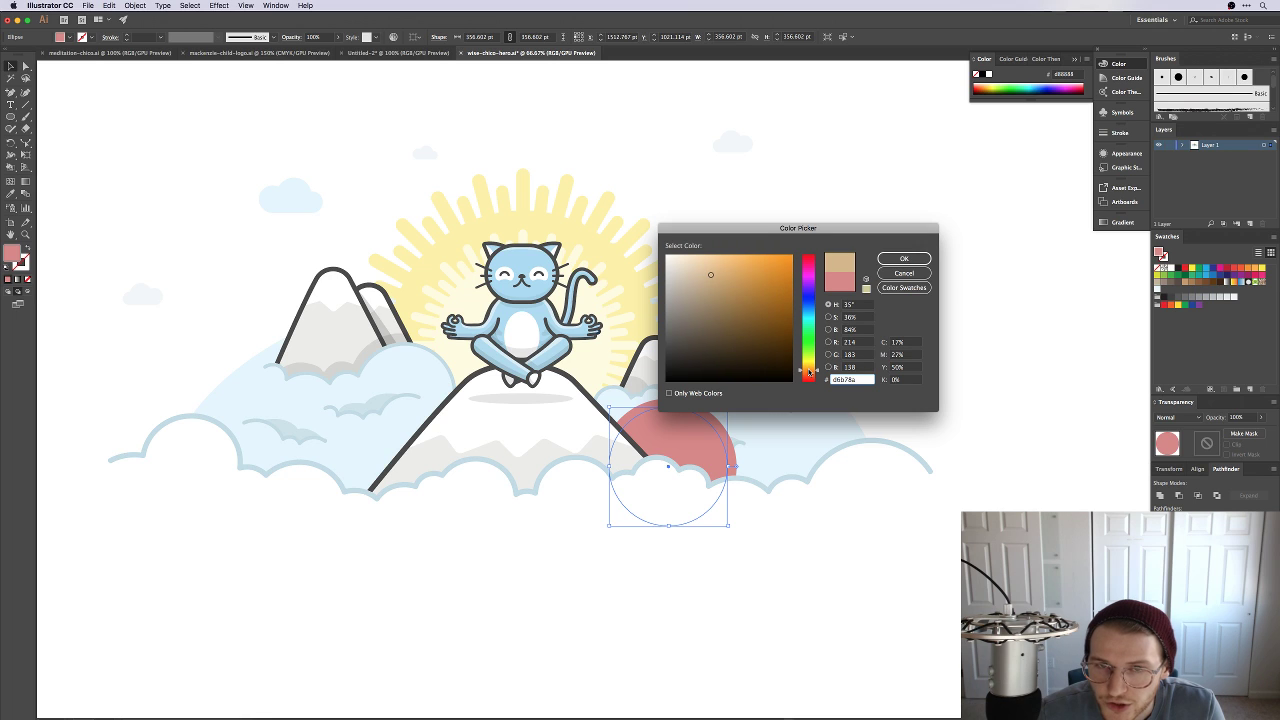
left_click_drag(730, 270, 717, 262)
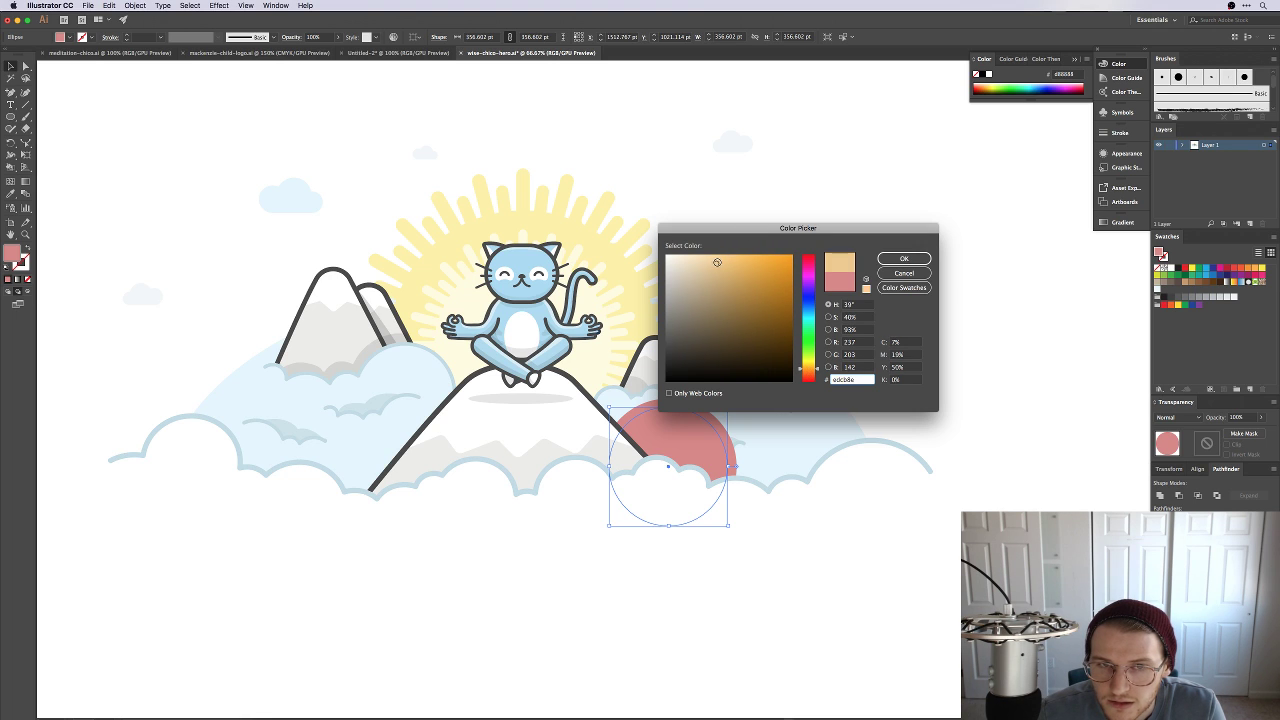
left_click(904, 258)
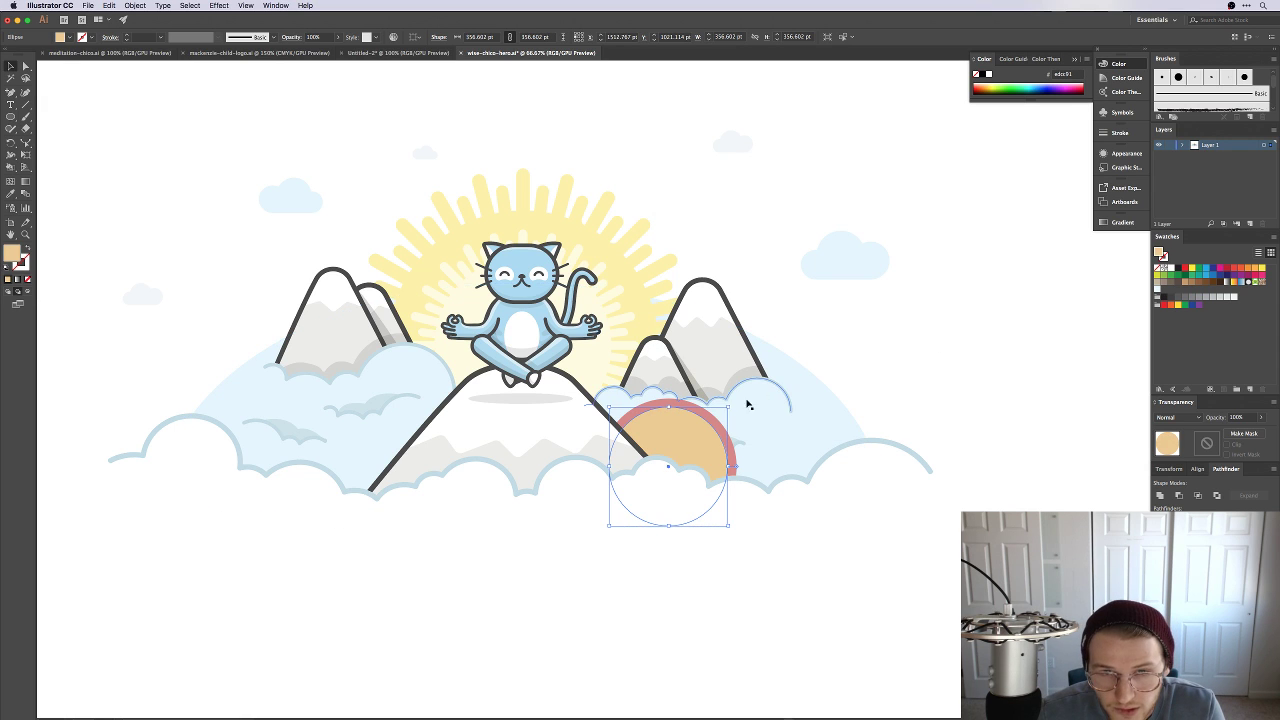
Step: Add a concentric copy of the orange circle about 309 pt in diameter and fill it with light green
mouse_move(726, 401)
left_mouse_down()
mouse_move(714, 420)
mouse_move(720, 411)
left_mouse_up()
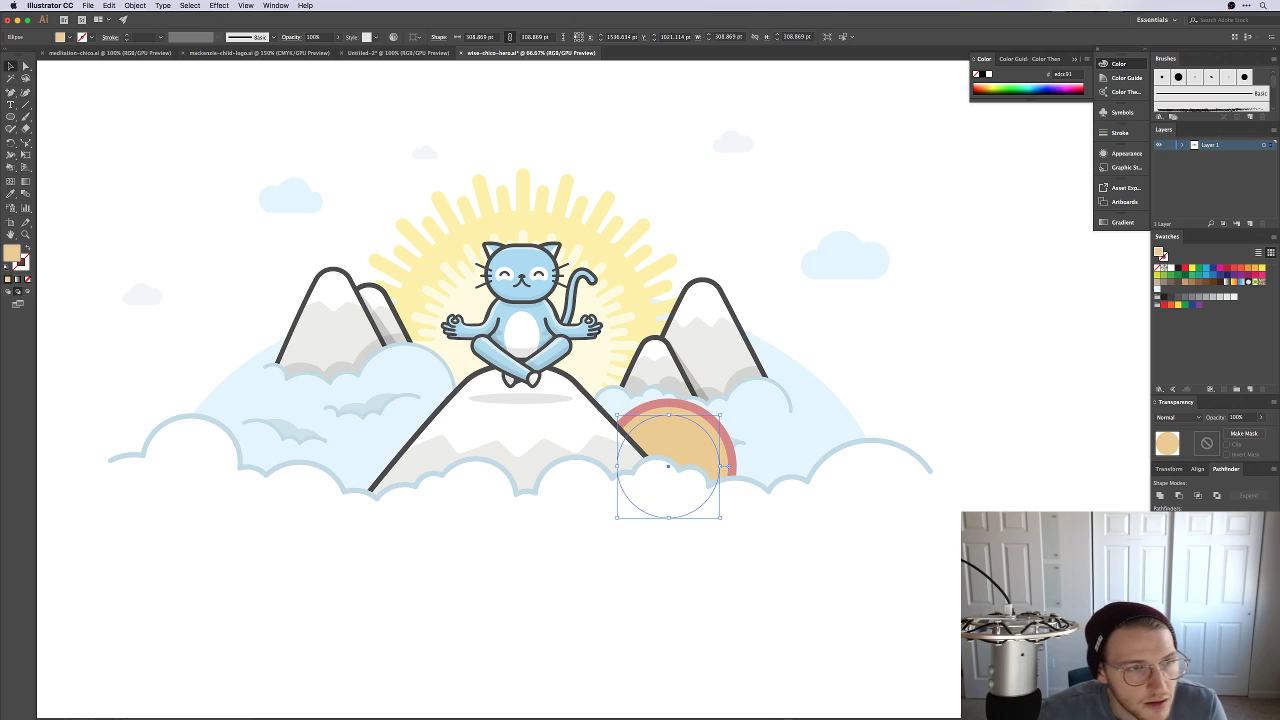
double_click(14, 254)
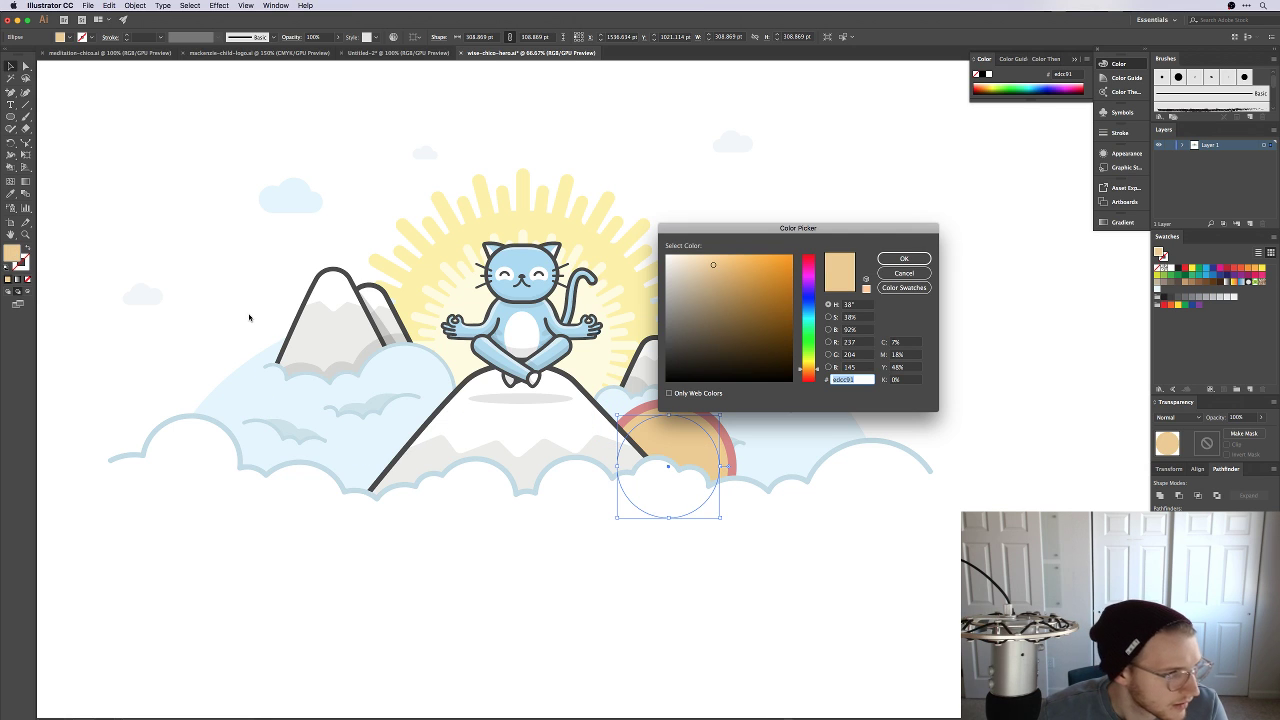
left_click_drag(808, 355, 808, 350)
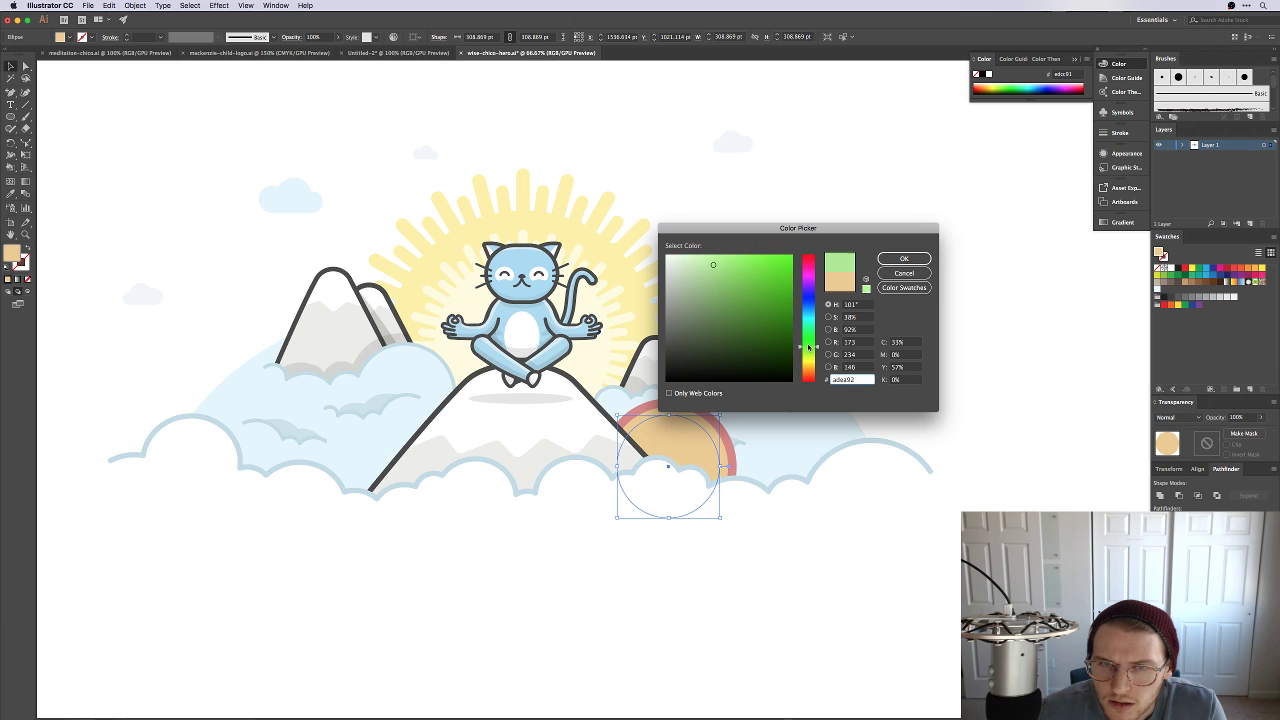
left_click(904, 259)
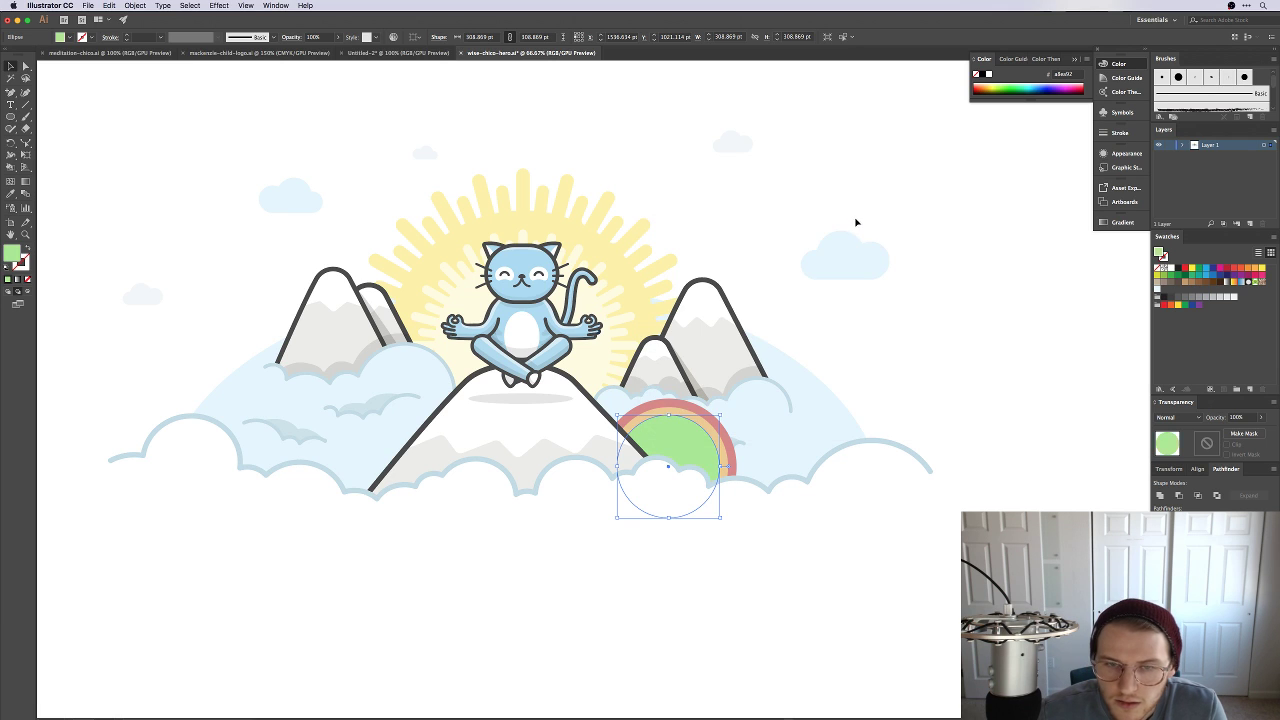
Step: Add a smaller concentric circle inside the green one and fill it with the light blue of the background
left_click(854, 357)
mouse_move(696, 451)
left_mouse_down()
mouse_move(683, 391)
mouse_move(695, 320)
mouse_move(718, 453)
mouse_move(716, 420)
mouse_move(712, 432)
left_mouse_up()
left_click(845, 385)
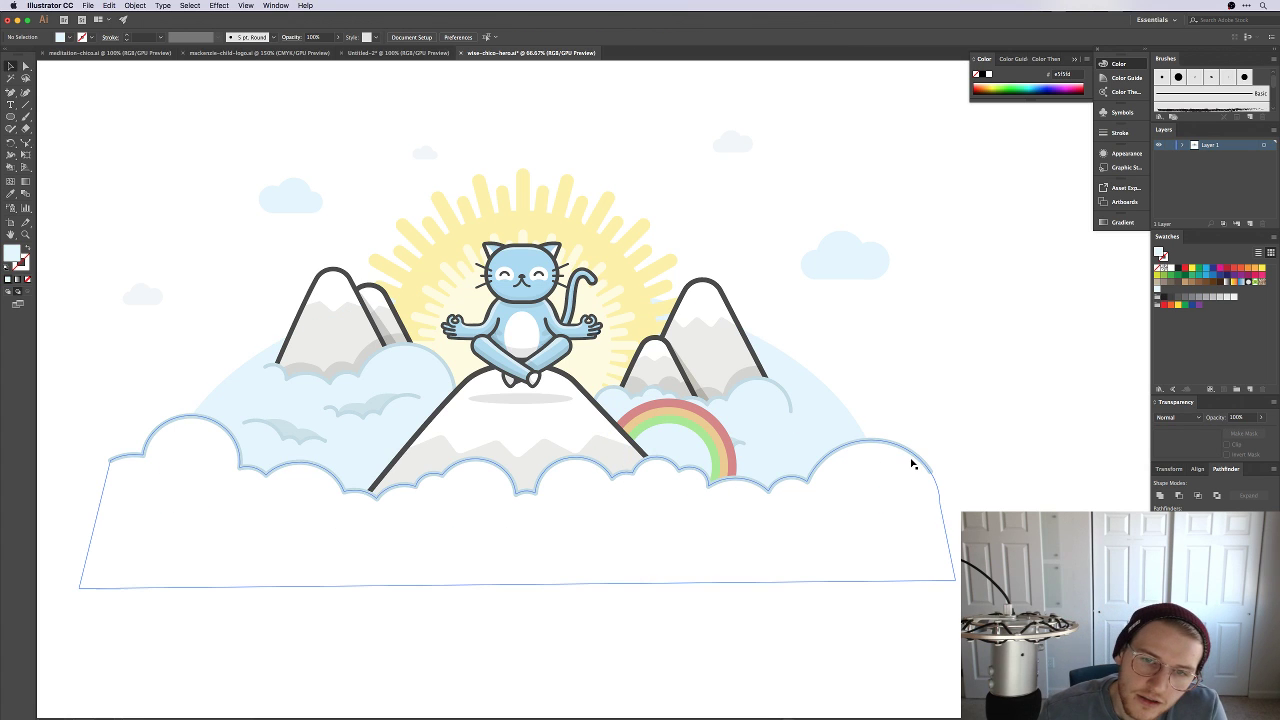
Step: Select the four rainbow circles and scale them down together to about 321 pt across
scroll(909, 340, "left", 1)
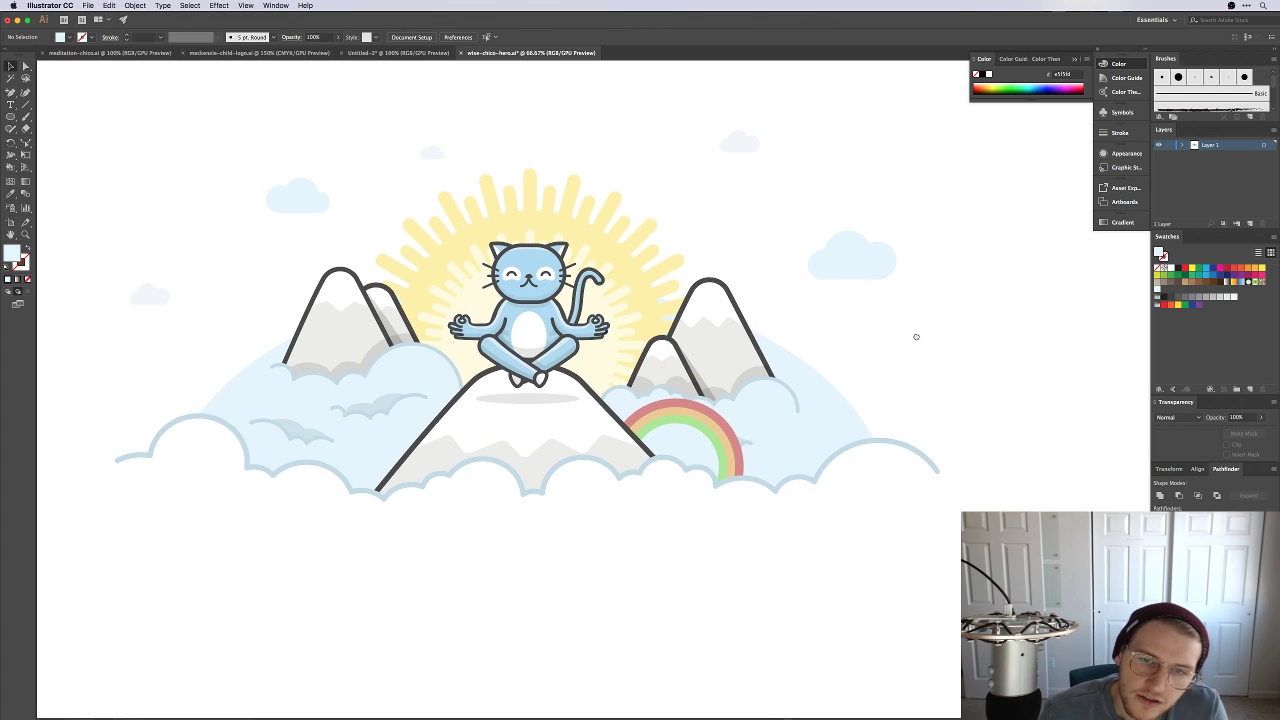
left_click(725, 452)
key("super+d")
key("super+d")
key("super+d")
key("super+d")
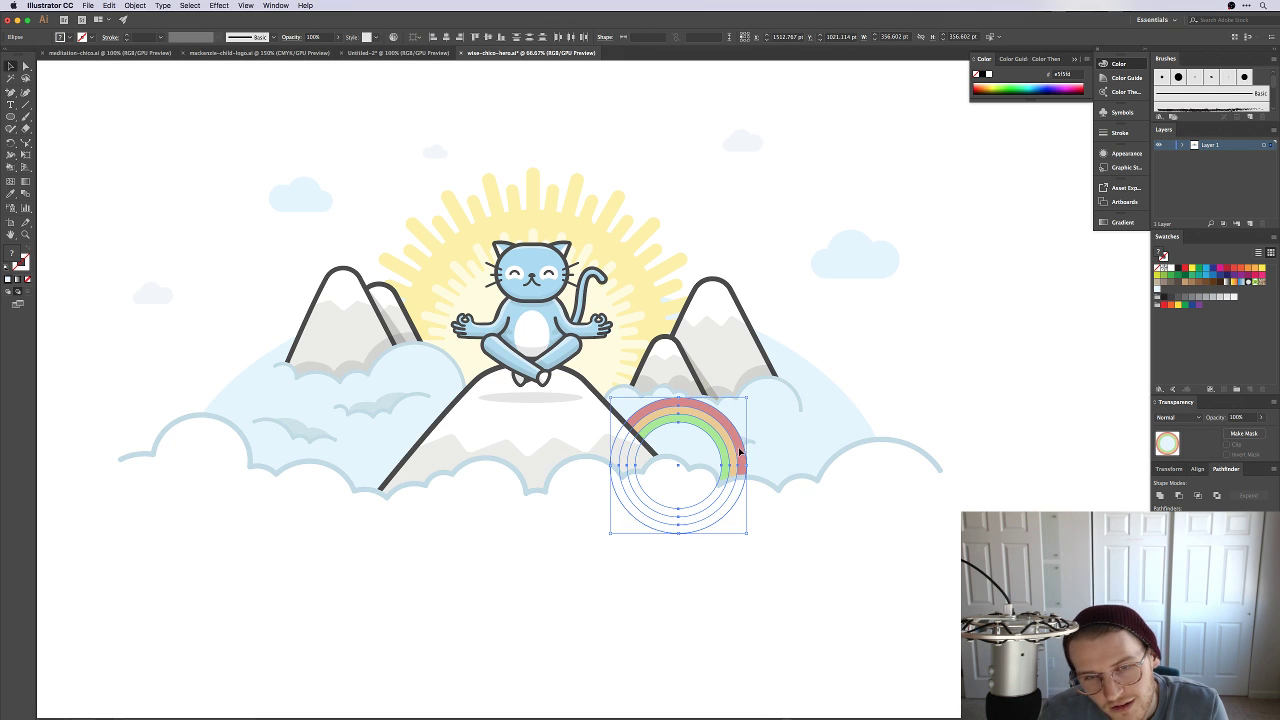
left_click_drag(746, 409, 703, 428)
left_click(1021, 298)
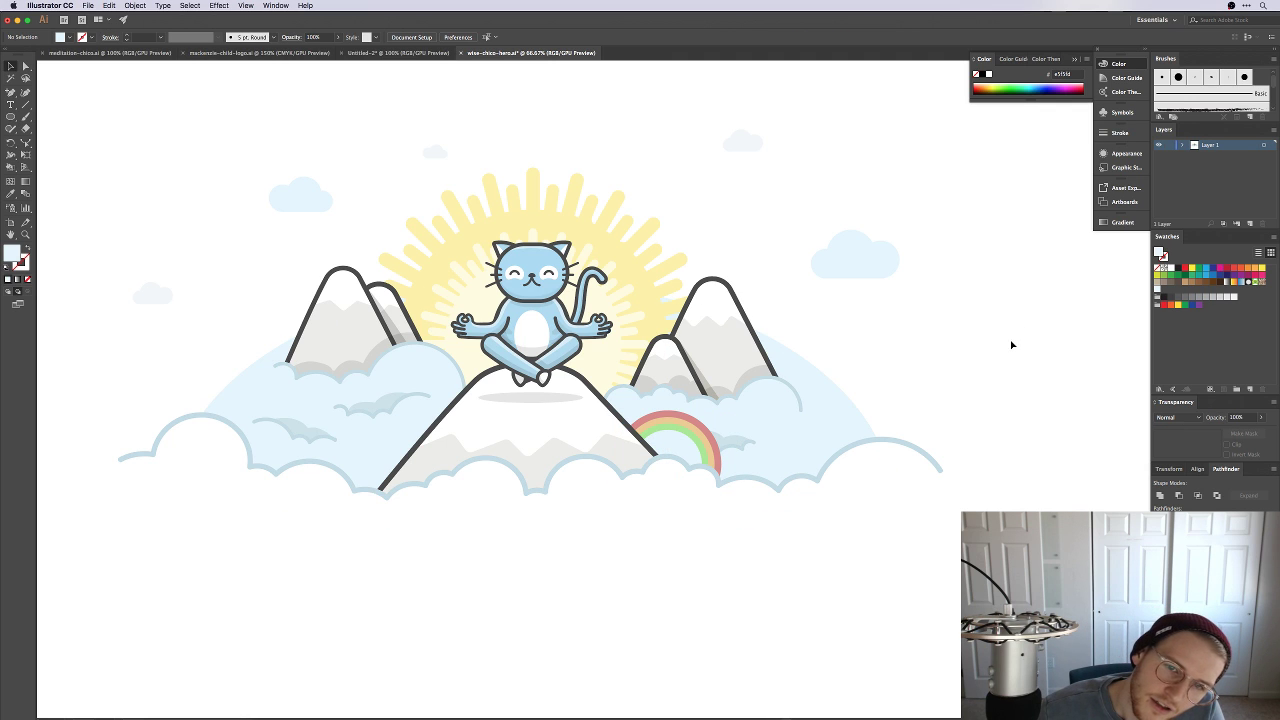
Step: Move the four rainbow circles slightly up and to the left, and send them backward behind the cloud layers
left_click_drag(993, 310, 1032, 401)
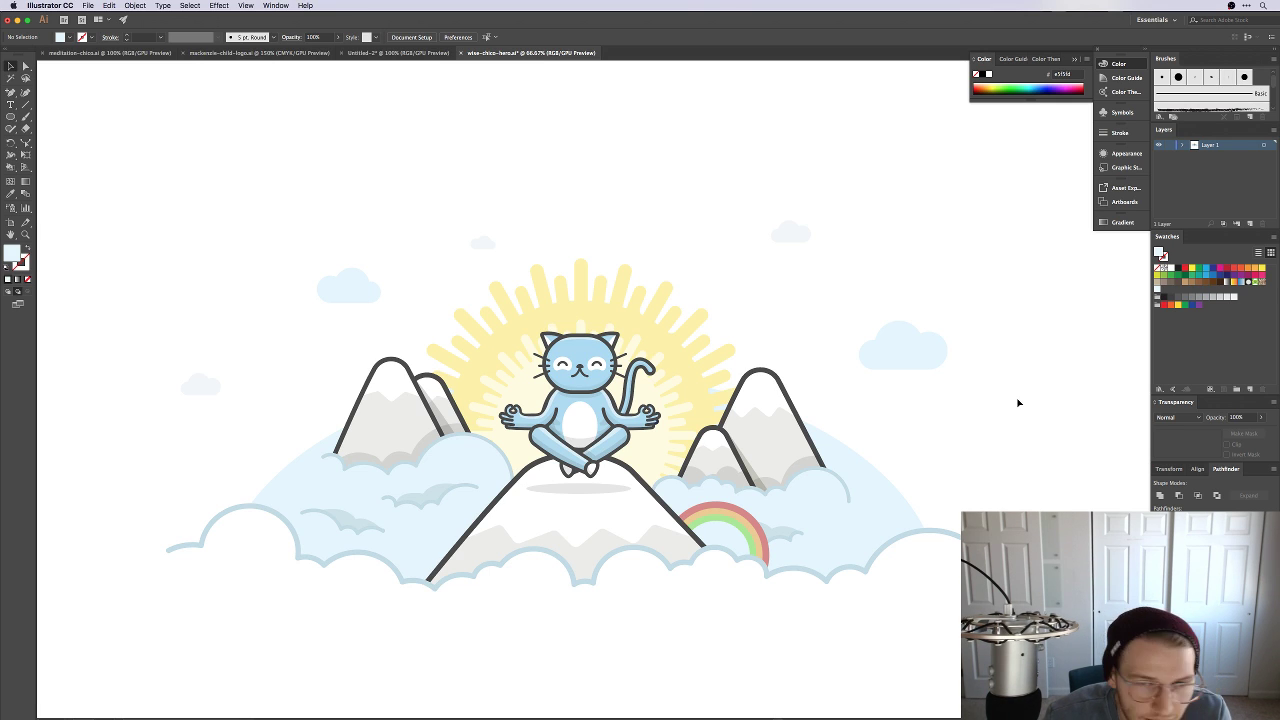
left_click(745, 533)
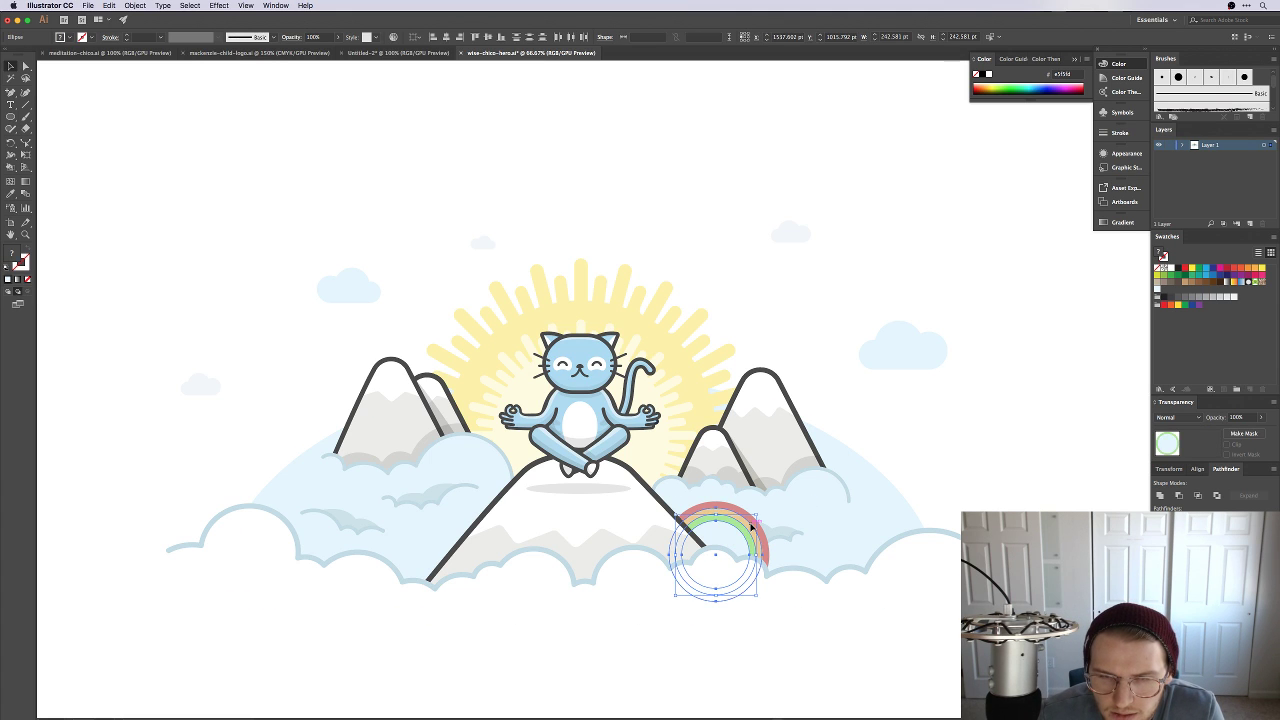
left_click_drag(748, 531, 733, 508)
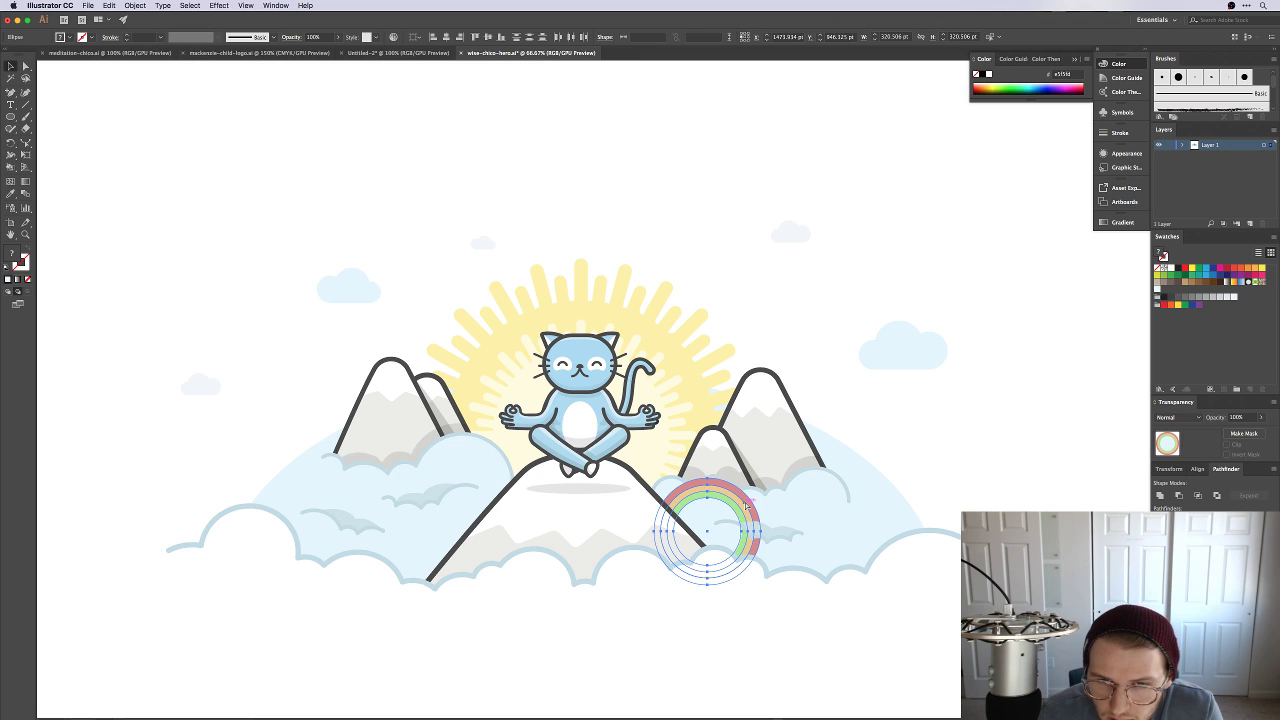
key("super+bracketleft")
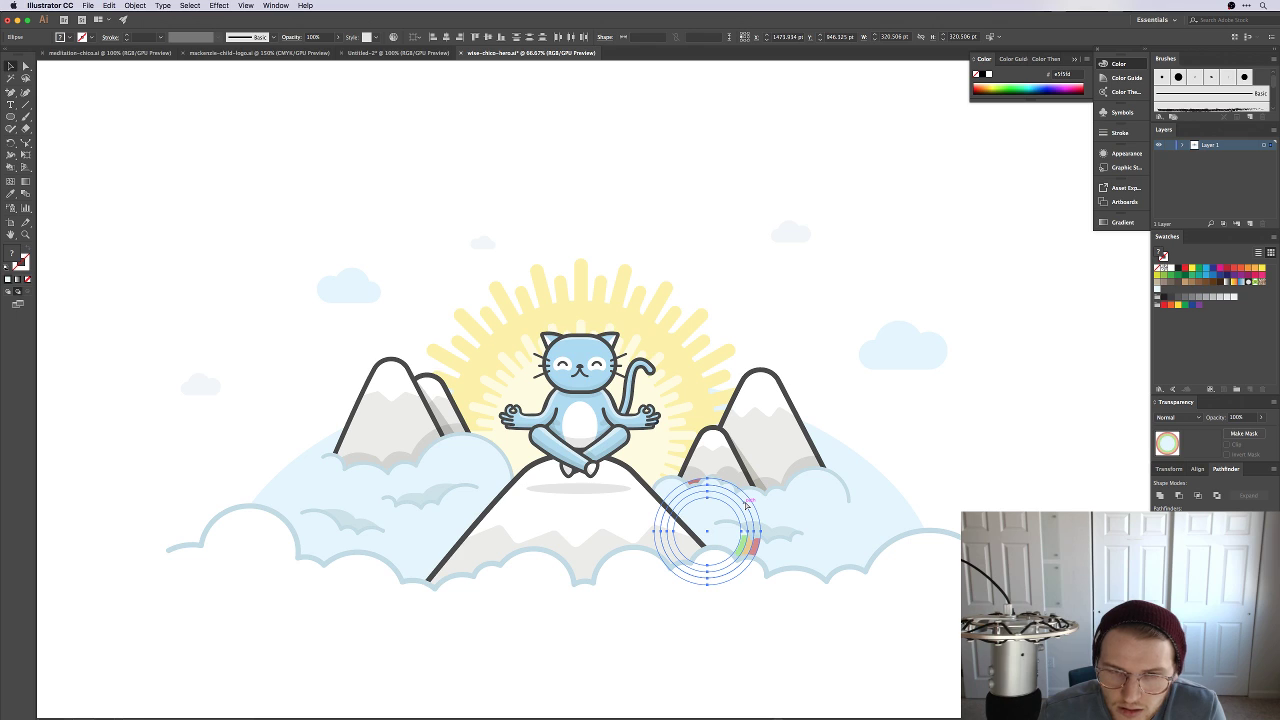
Step: Nudge the rainbow circles about 130 pt up and 130 pt right so they arch behind the small mountain
left_click(750, 508)
key("shift+Up")
key("shift+Up")
key("shift+Up")
key("shift+Up")
key("shift+Up")
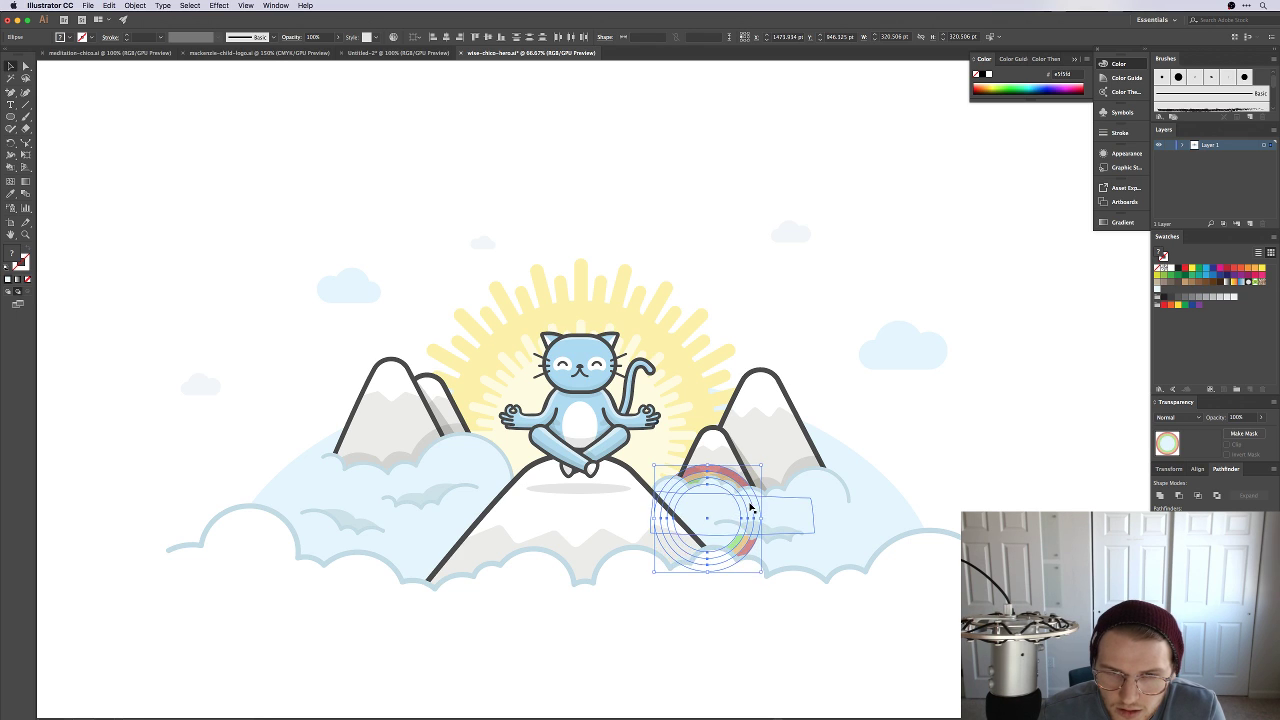
key("shift+Up")
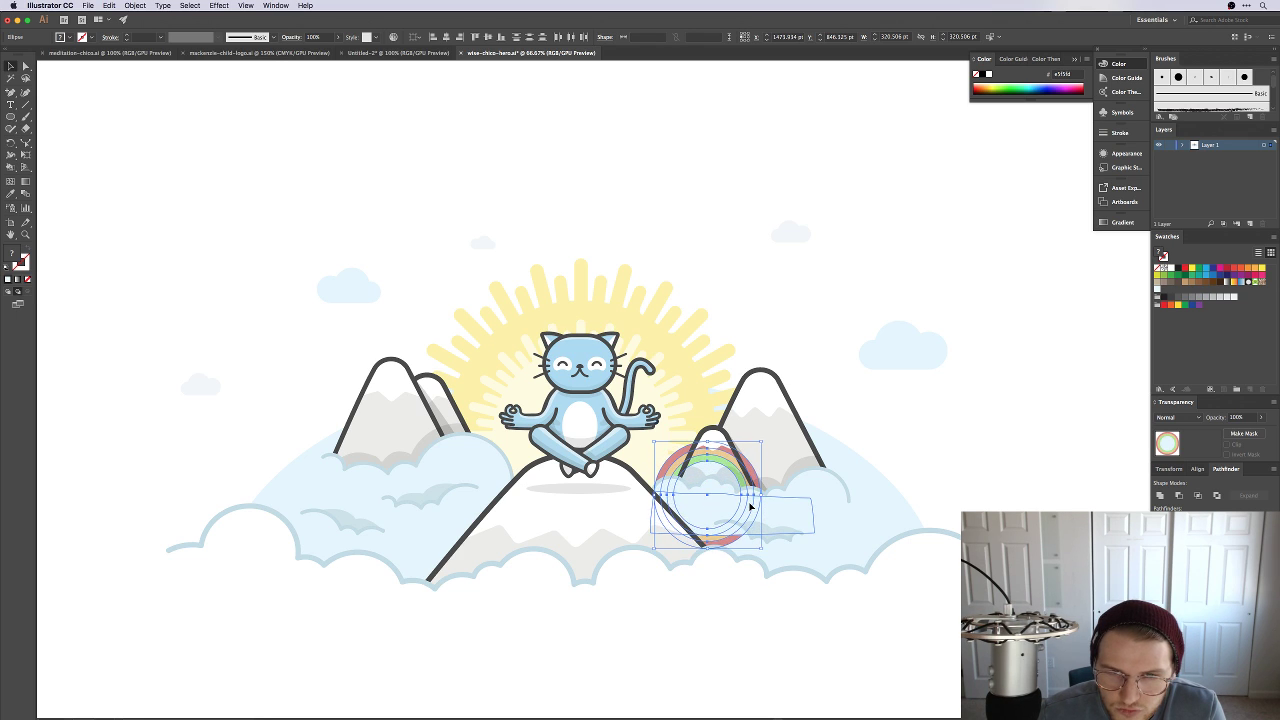
key("shift+Right")
key("shift+Right")
key("shift+Right")
key("shift+Right")
key("shift+Right")
key("shift+Right")
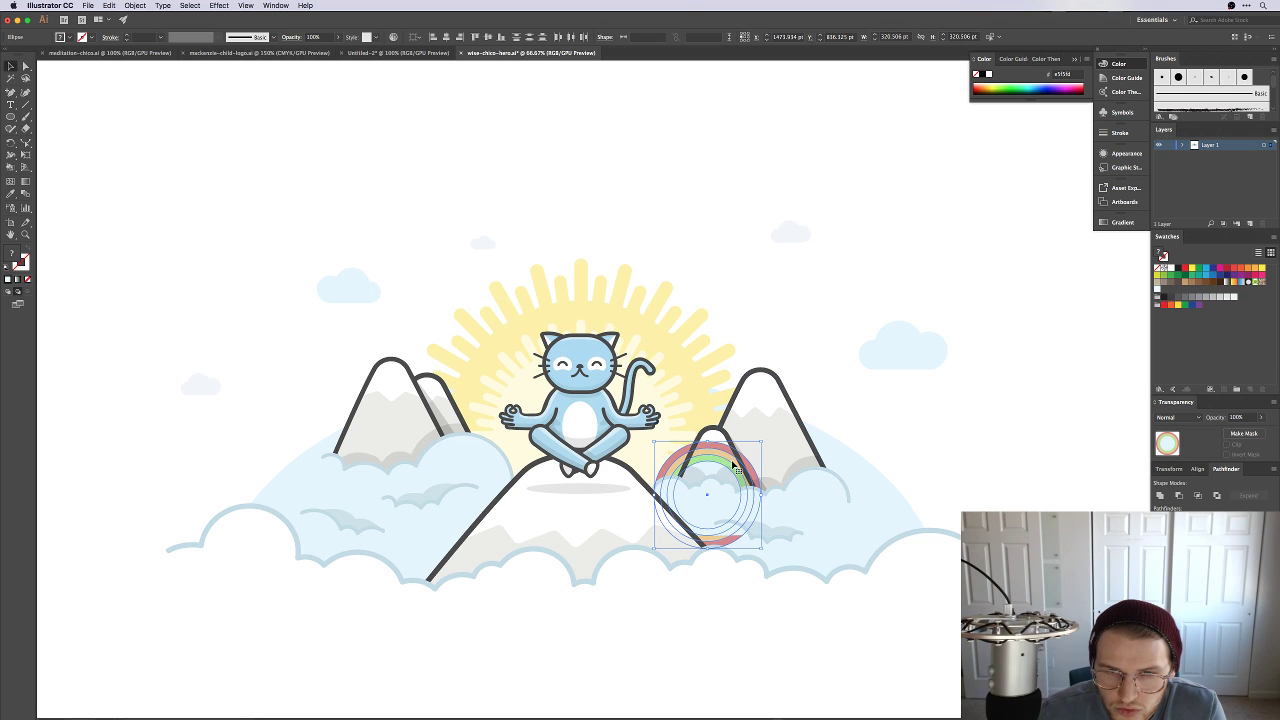
left_click(940, 419)
Step: Reshape the lower edge of the light blue cloud right of the central mountain to cover the rainbow's underside
key("a")
left_click(716, 536)
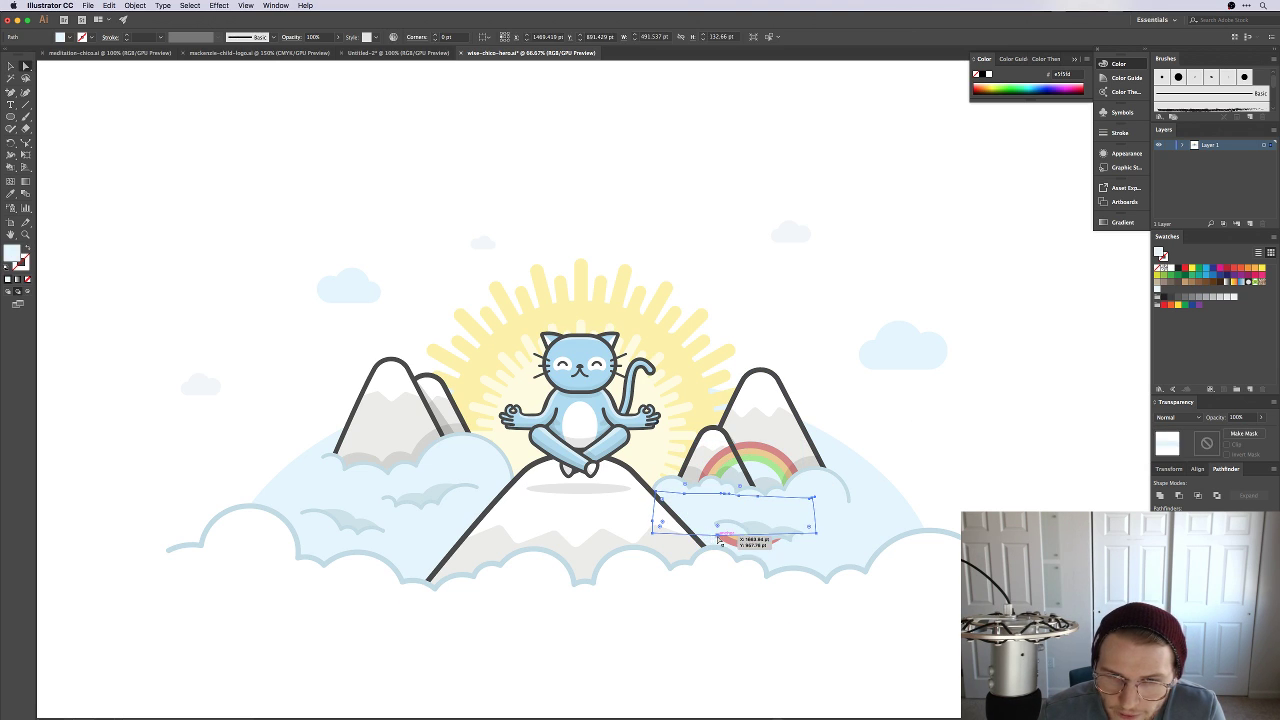
left_click_drag(716, 536, 829, 545)
key("ctrl+z")
left_click(929, 449)
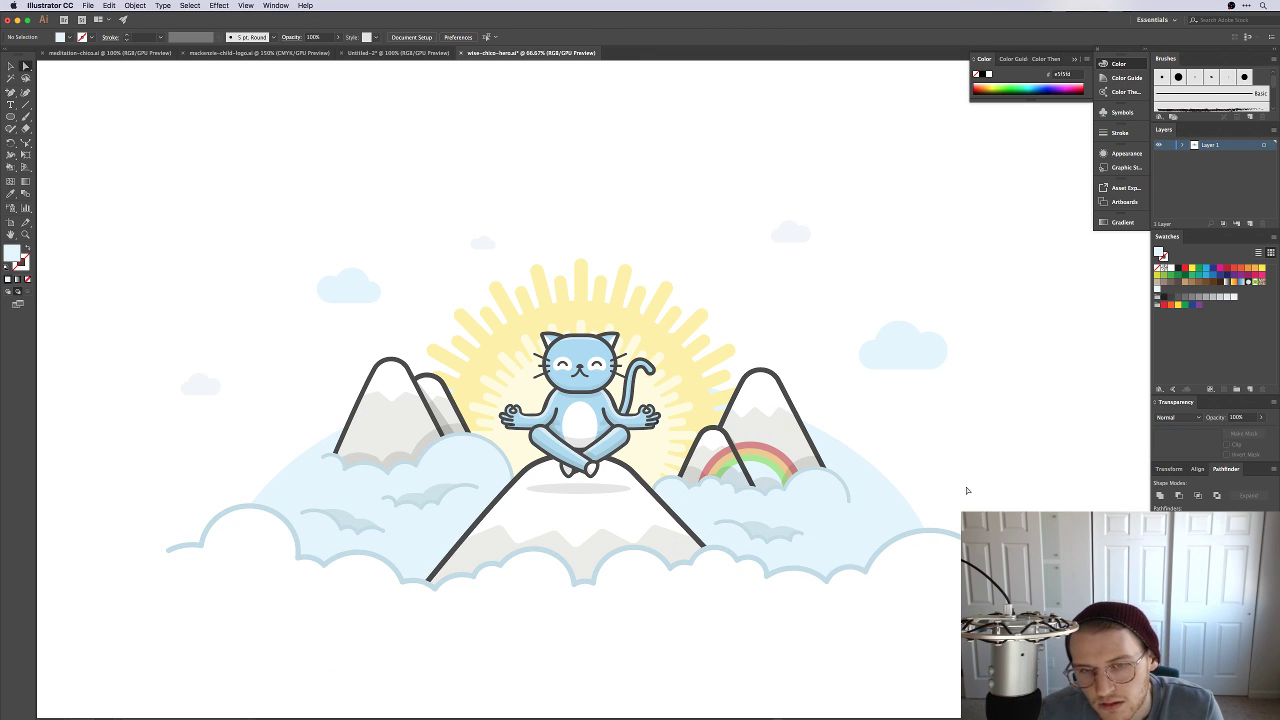
Step: Select all four rainbow circles and bring them forward in front of the small mountain's outline
left_click(752, 455)
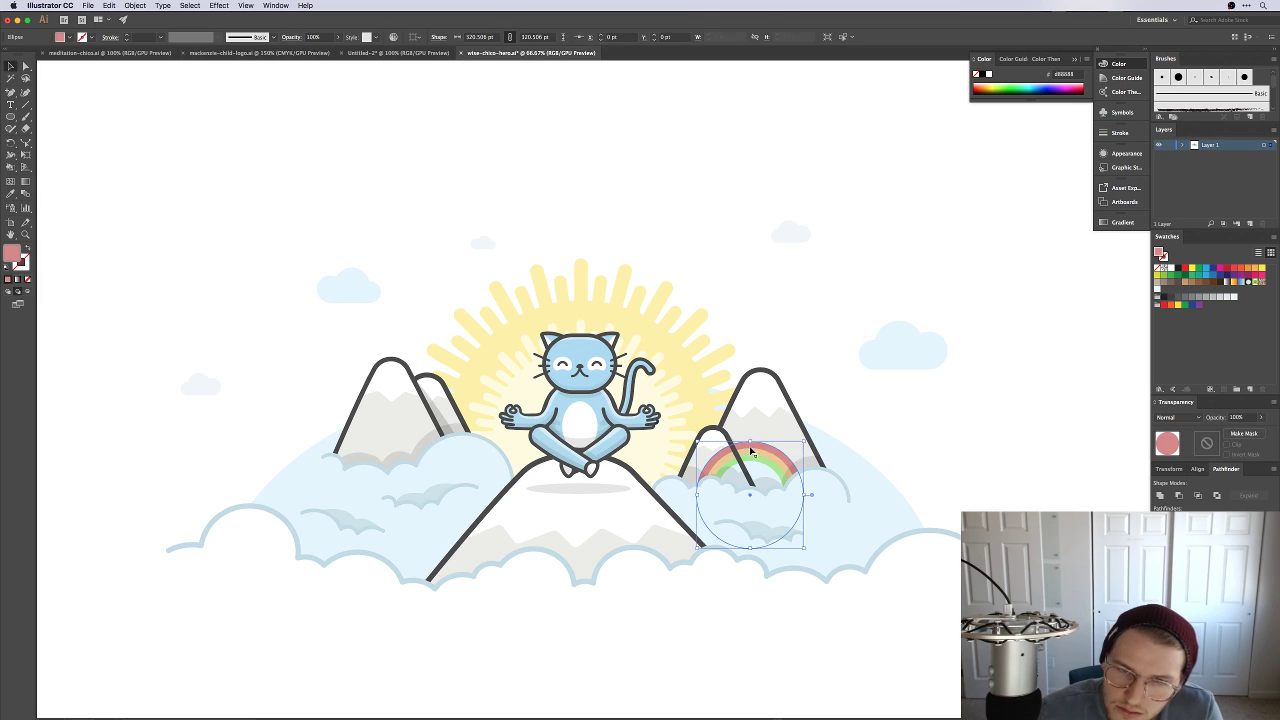
left_click(757, 464, "shift")
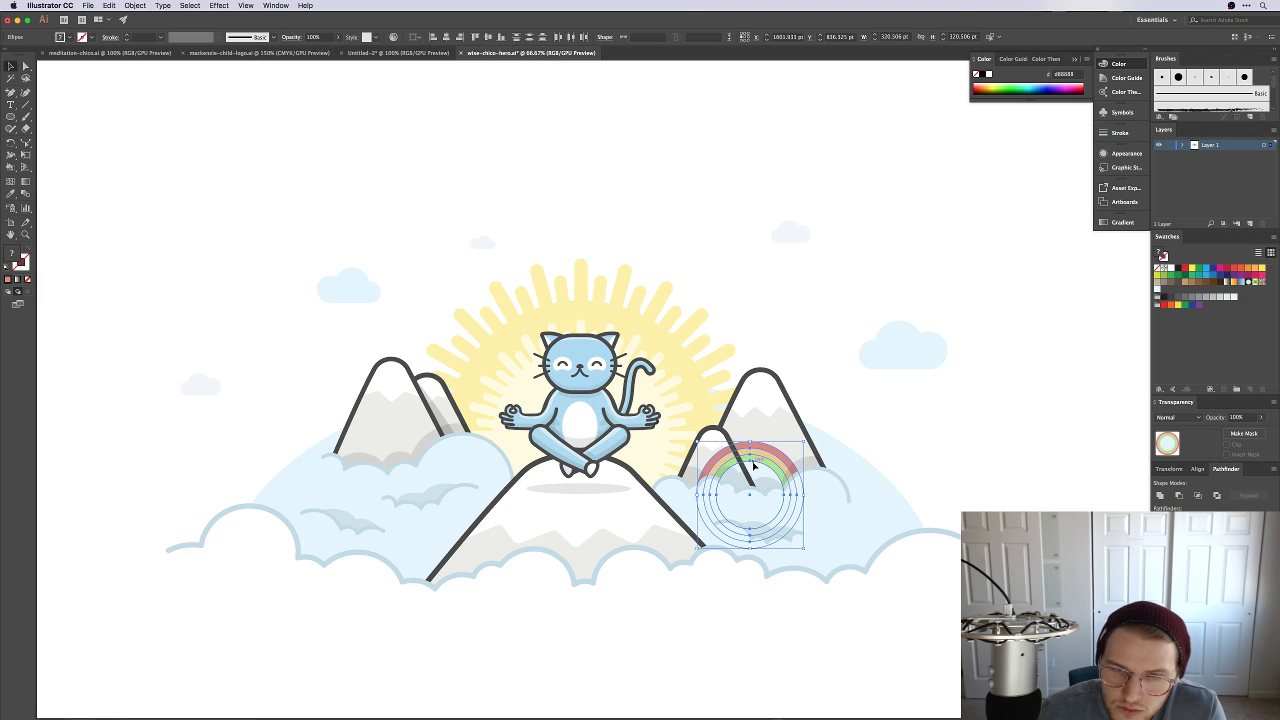
left_click(764, 468, "shift")
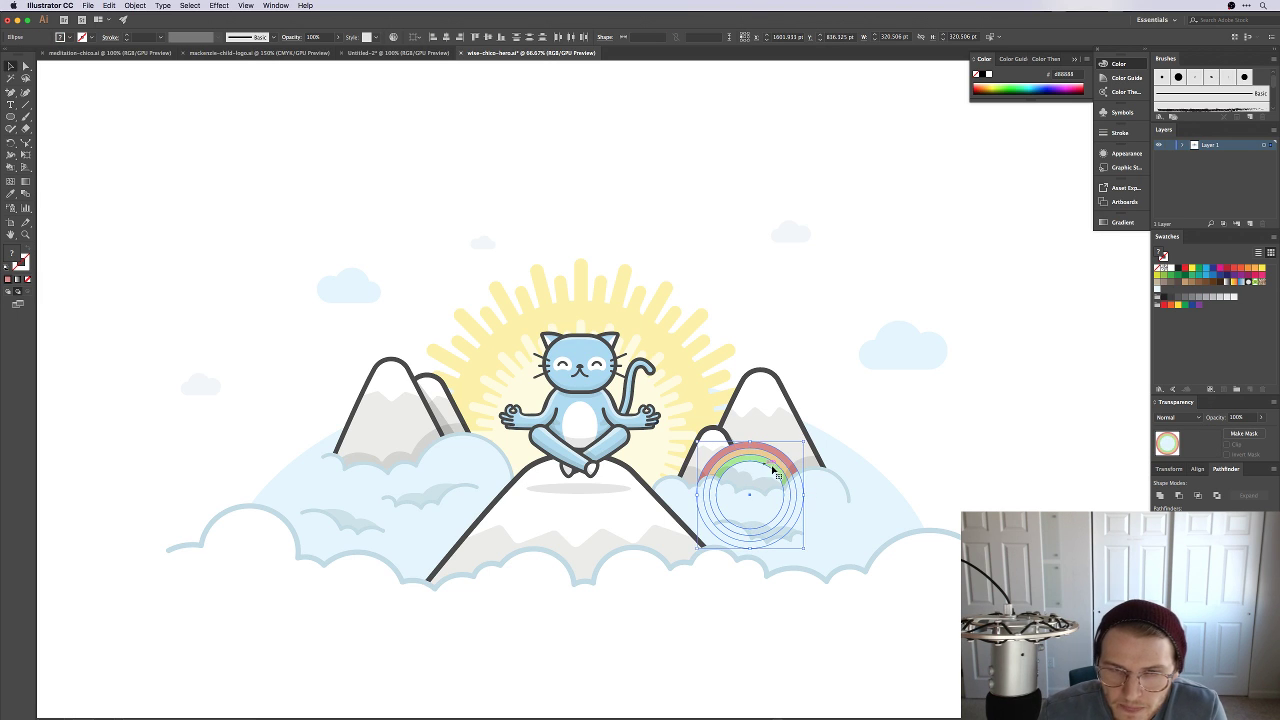
left_click(764, 468, "shift")
left_click(918, 422)
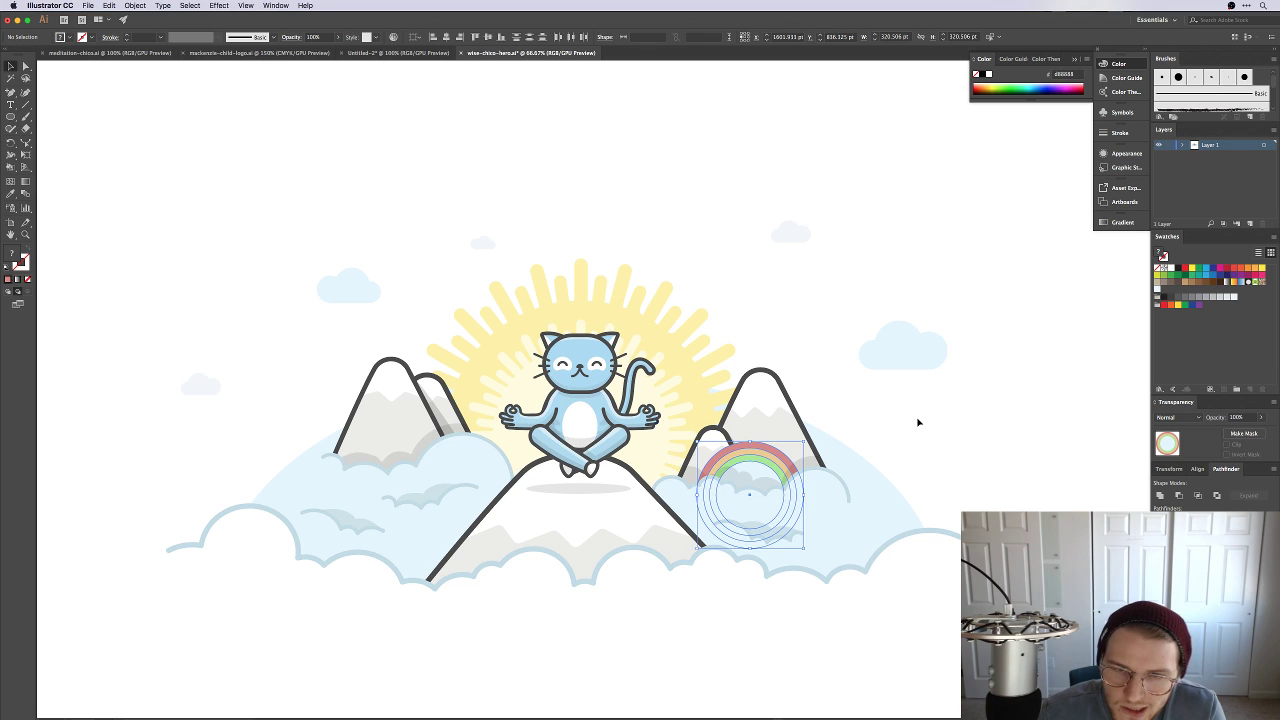
Step: Move the four rainbow circles out of the scene onto the blank area right of the clouds
left_click(766, 449)
left_click(760, 465, "shift")
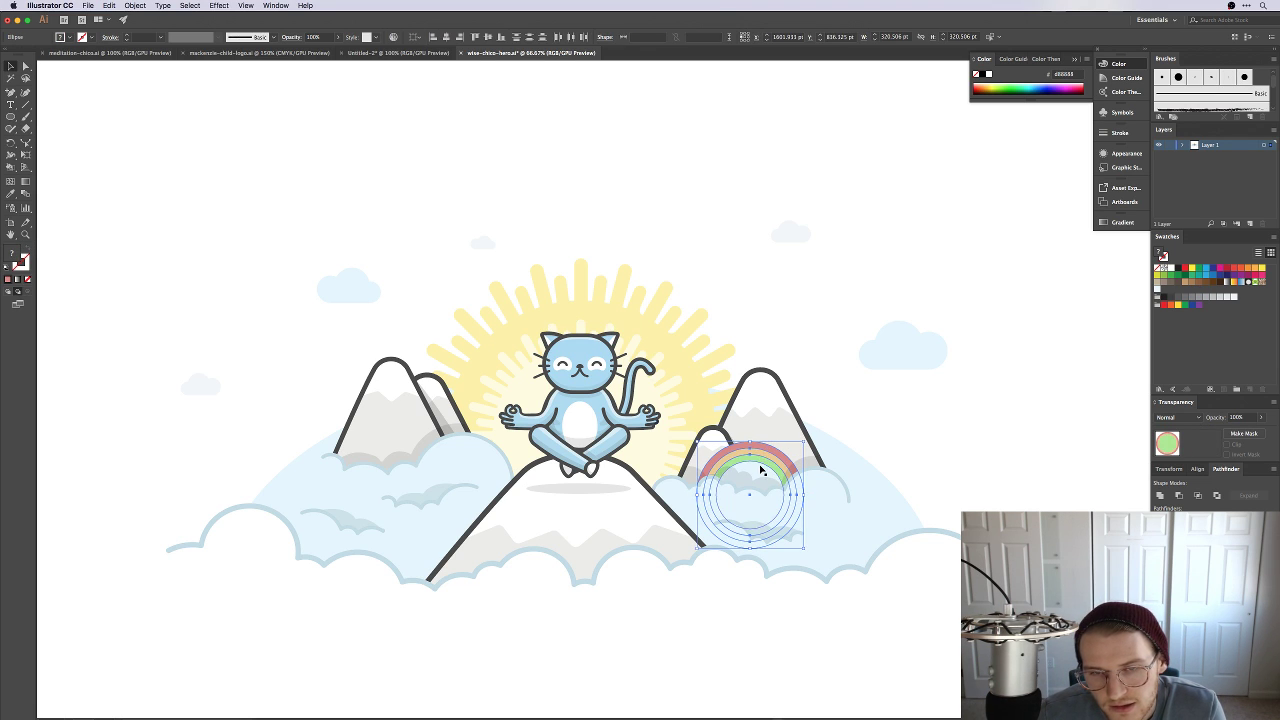
left_click_drag(755, 472, 1028, 420)
scroll(1000, 426, "right", 5)
left_click(980, 484)
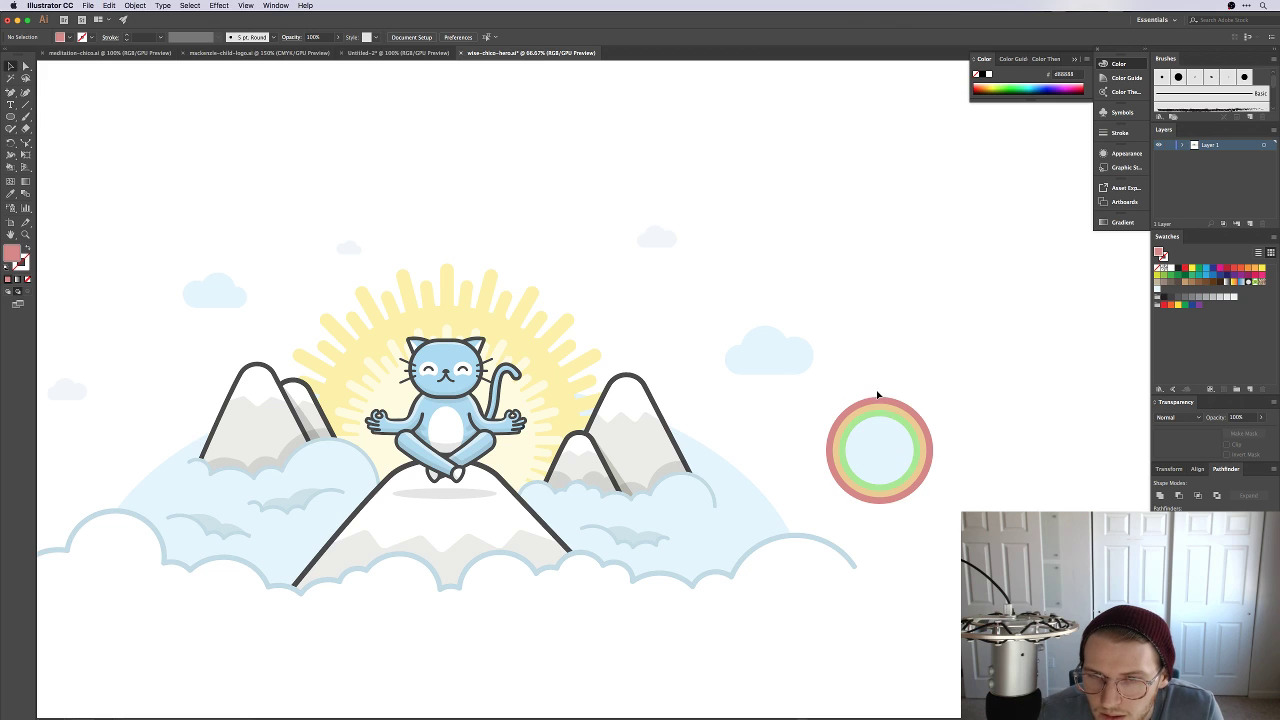
Step: Split the four overlapping rainbow circles with Pathfinder and delete the centre disc to leave an open striped ring
left_click_drag(899, 445, 903, 449)
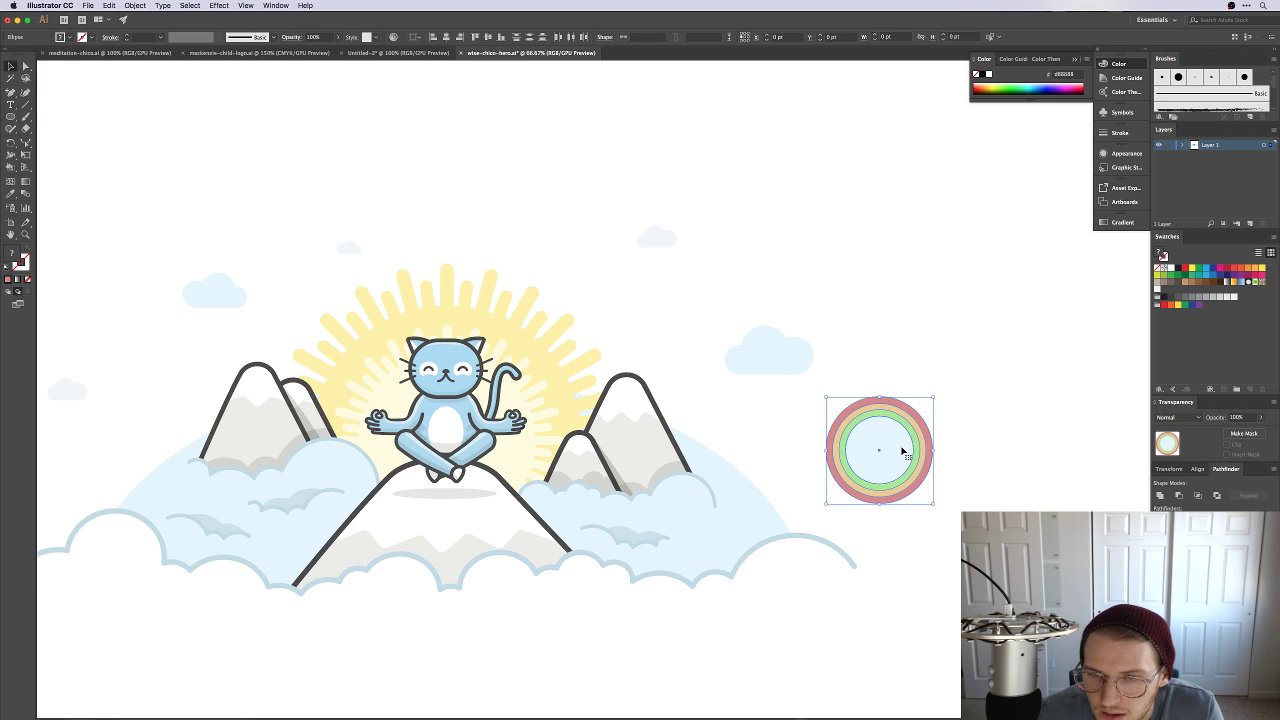
left_click(1198, 496)
key("super+z")
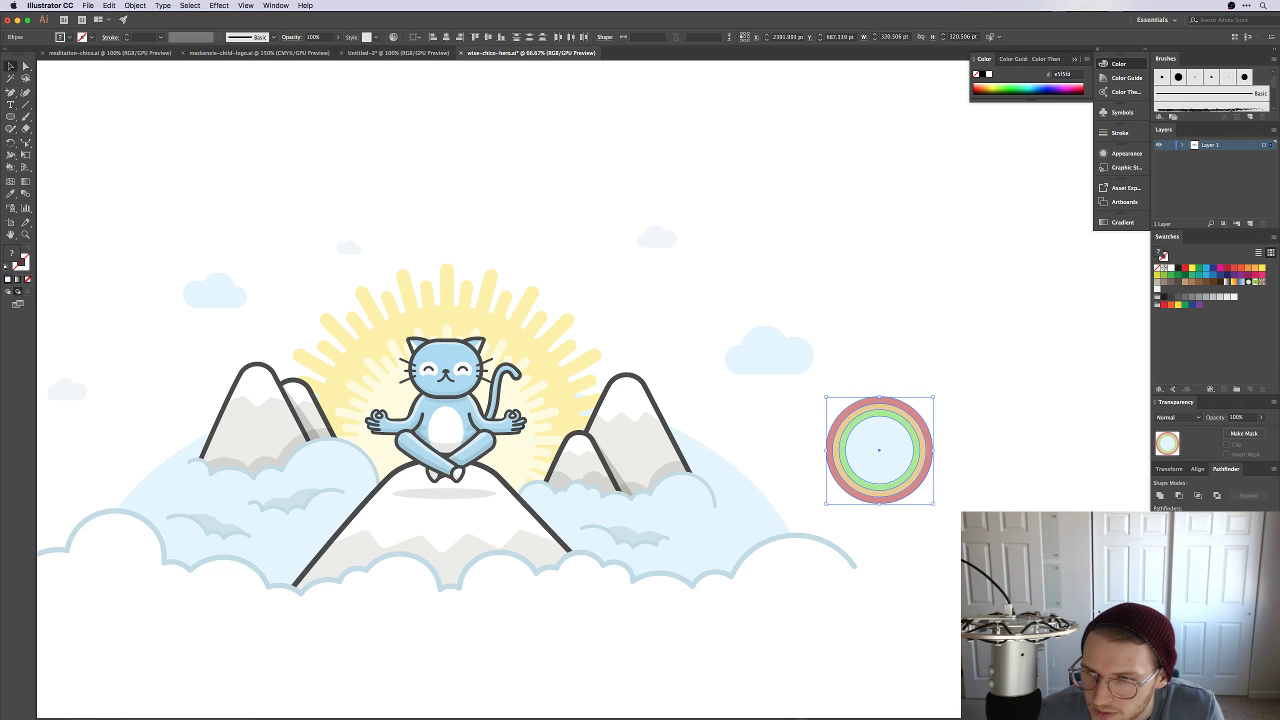
key("super+g")
left_click(1015, 437)
key("a")
left_click(891, 443)
key("Delete")
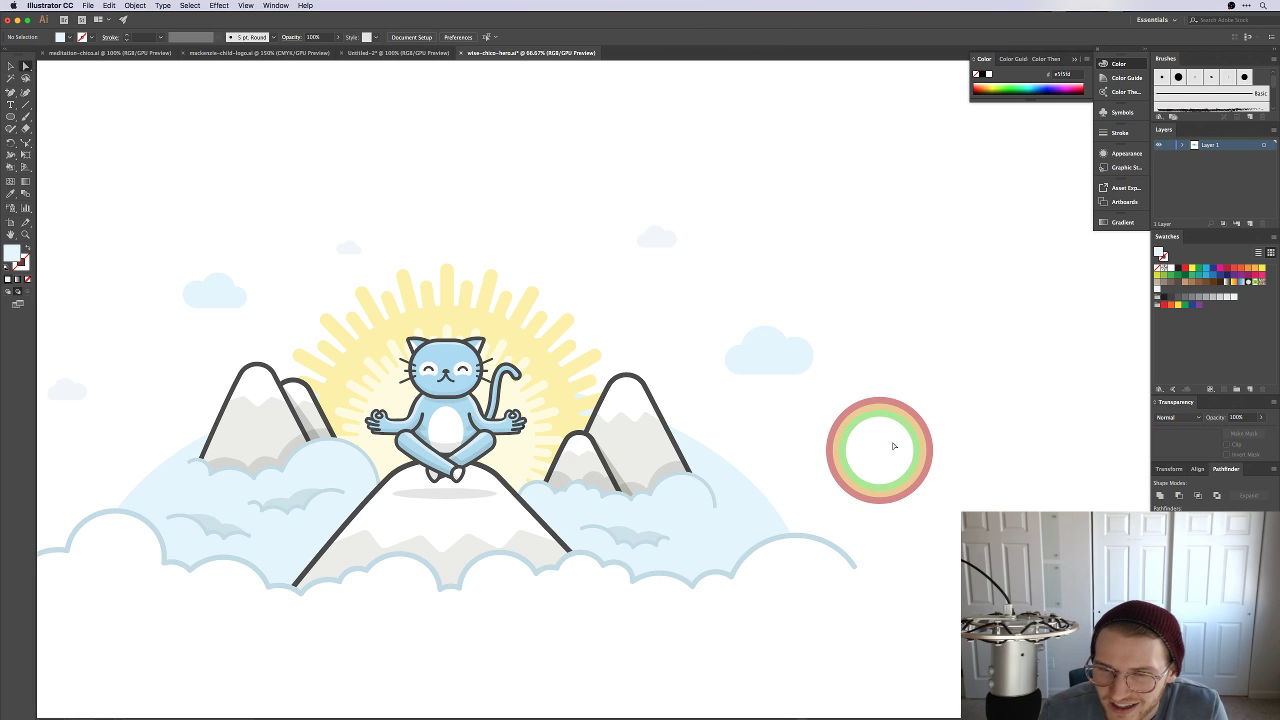
Step: Cut the striped ring into a half-circle arch by splitting it with a rectangle at its midline and deleting the lower pieces
key("v")
left_click_drag(981, 489, 951, 492)
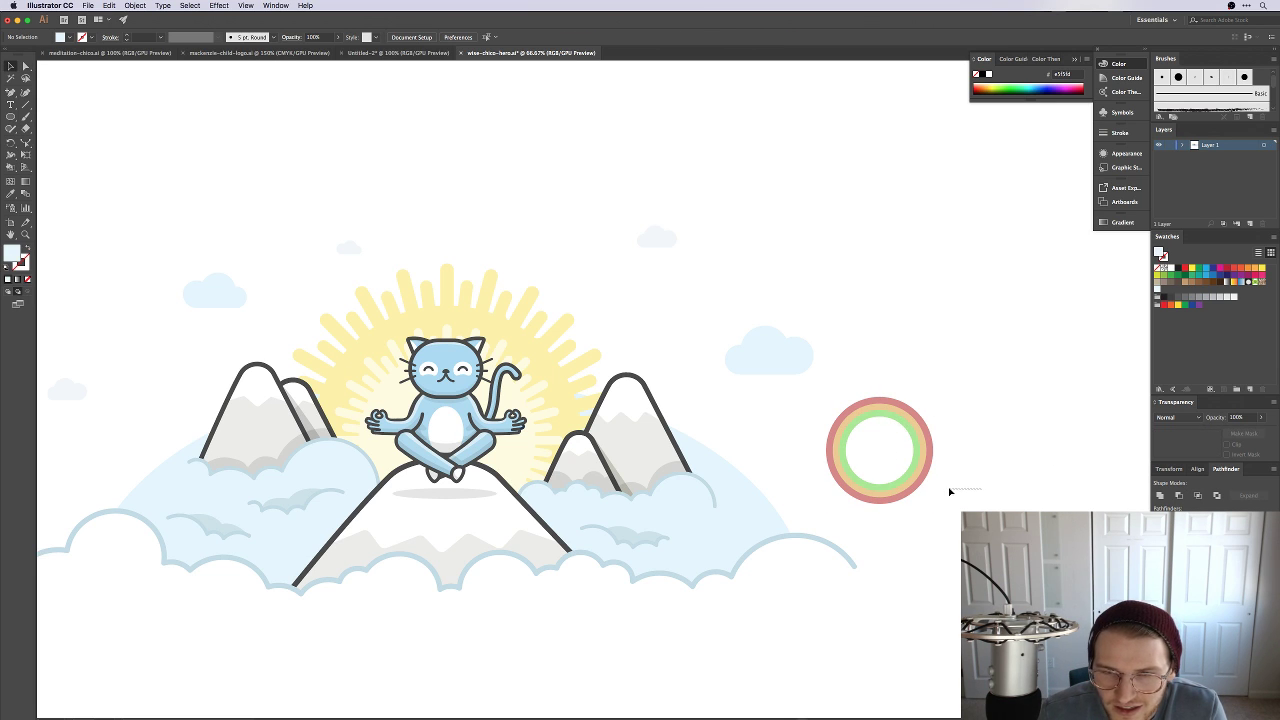
key("m")
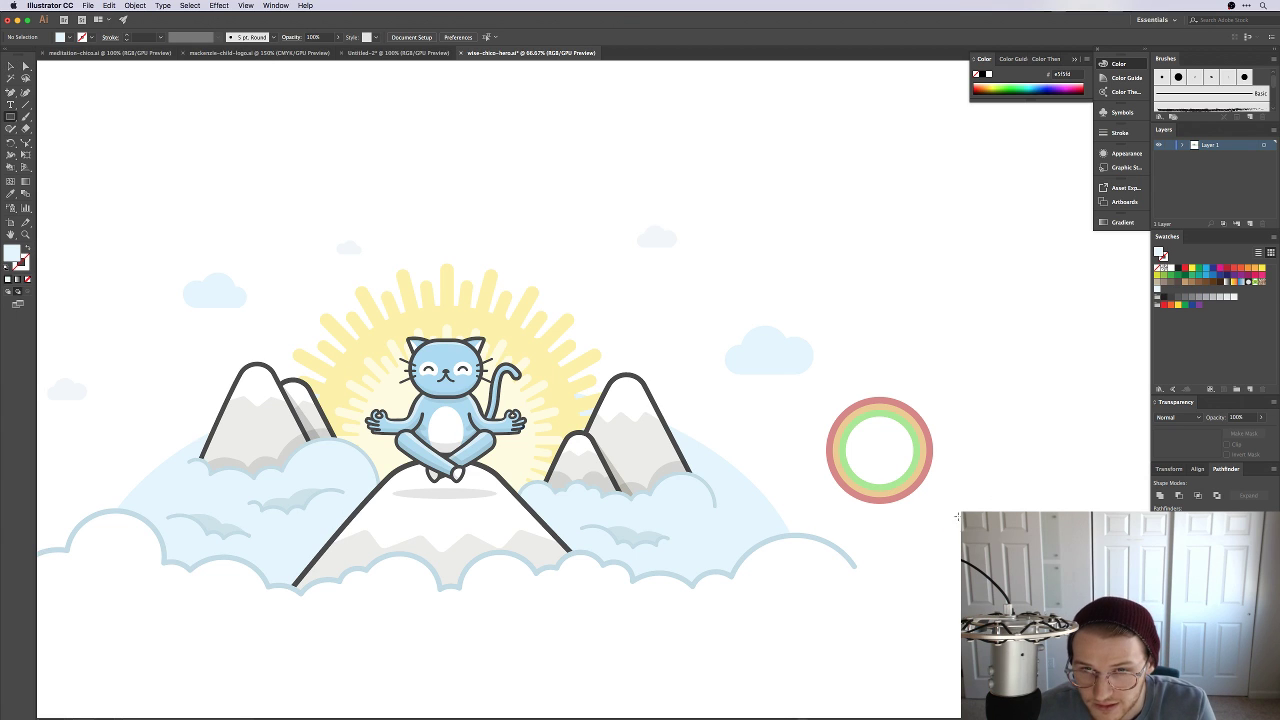
left_click_drag(994, 531, 796, 451)
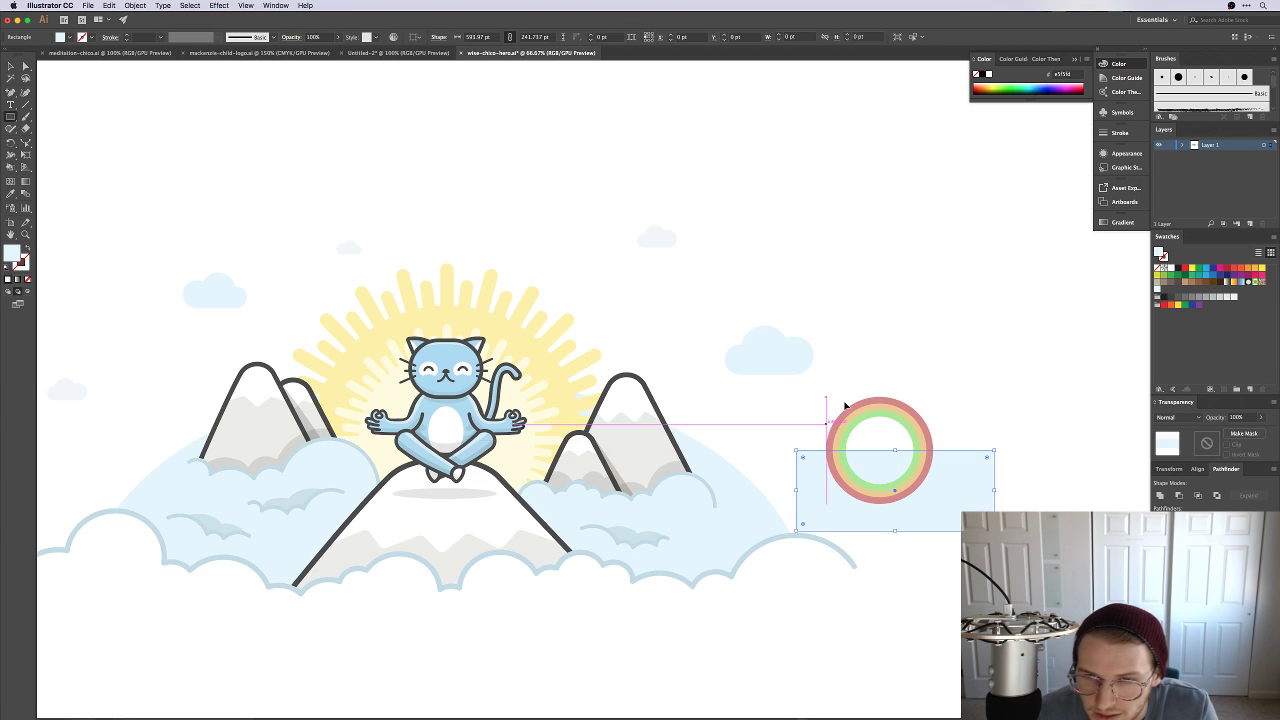
left_click(932, 478, "shift")
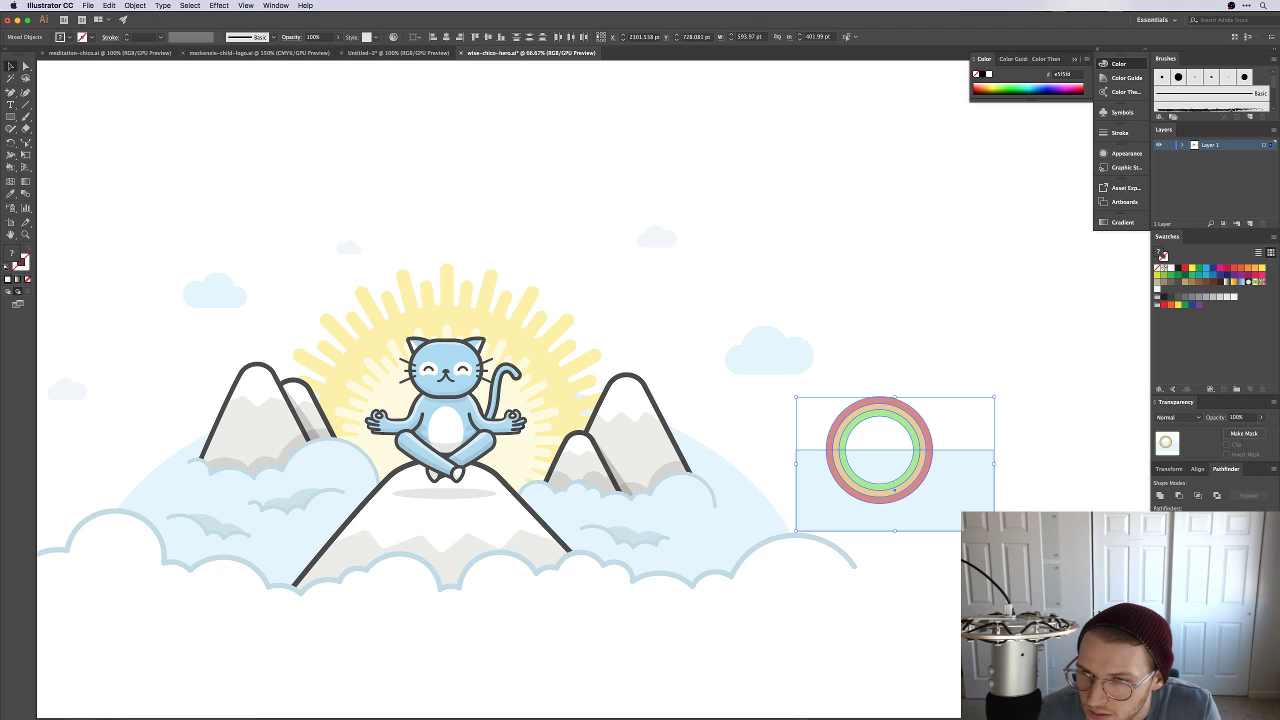
left_click(1160, 521)
key("a")
left_click(1045, 519)
left_click_drag(1045, 519, 834, 471)
key("Delete")
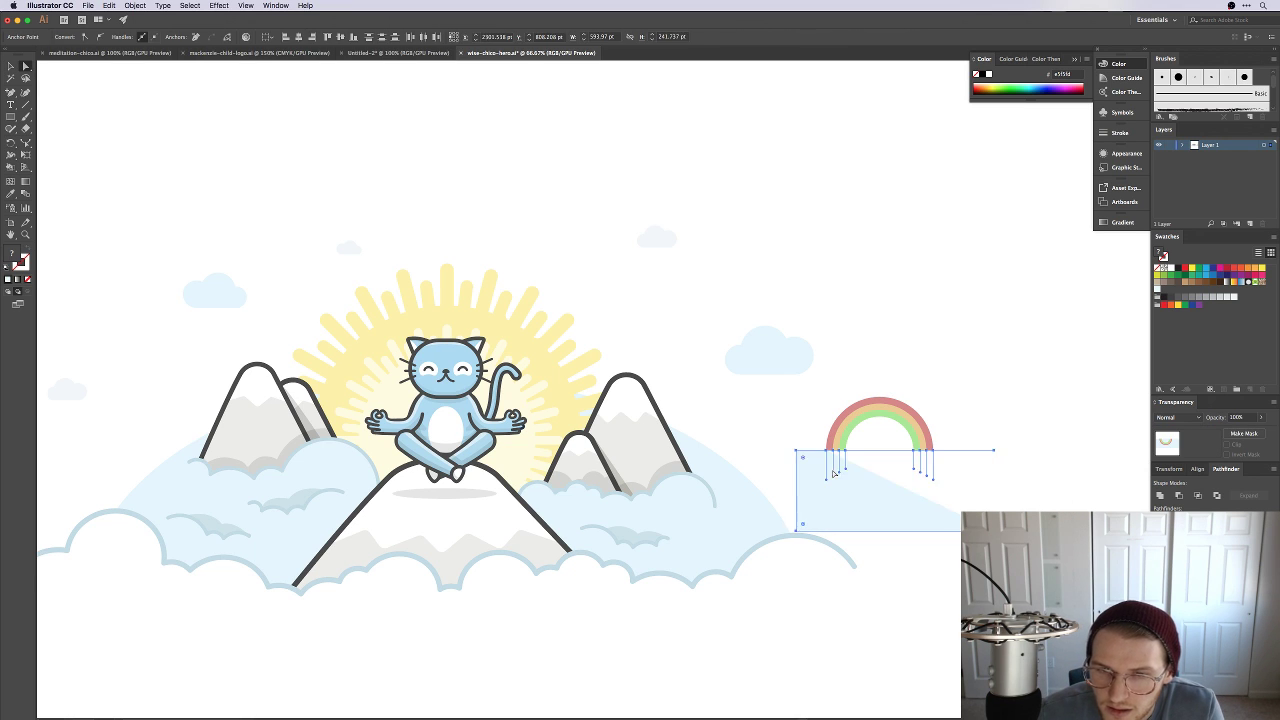
key("Delete")
Step: Move the rainbow arch back into the scene, in front of the right-hand mountains with its ends behind the cloud
key("v")
left_click(902, 422)
left_click_drag(902, 422, 645, 470)
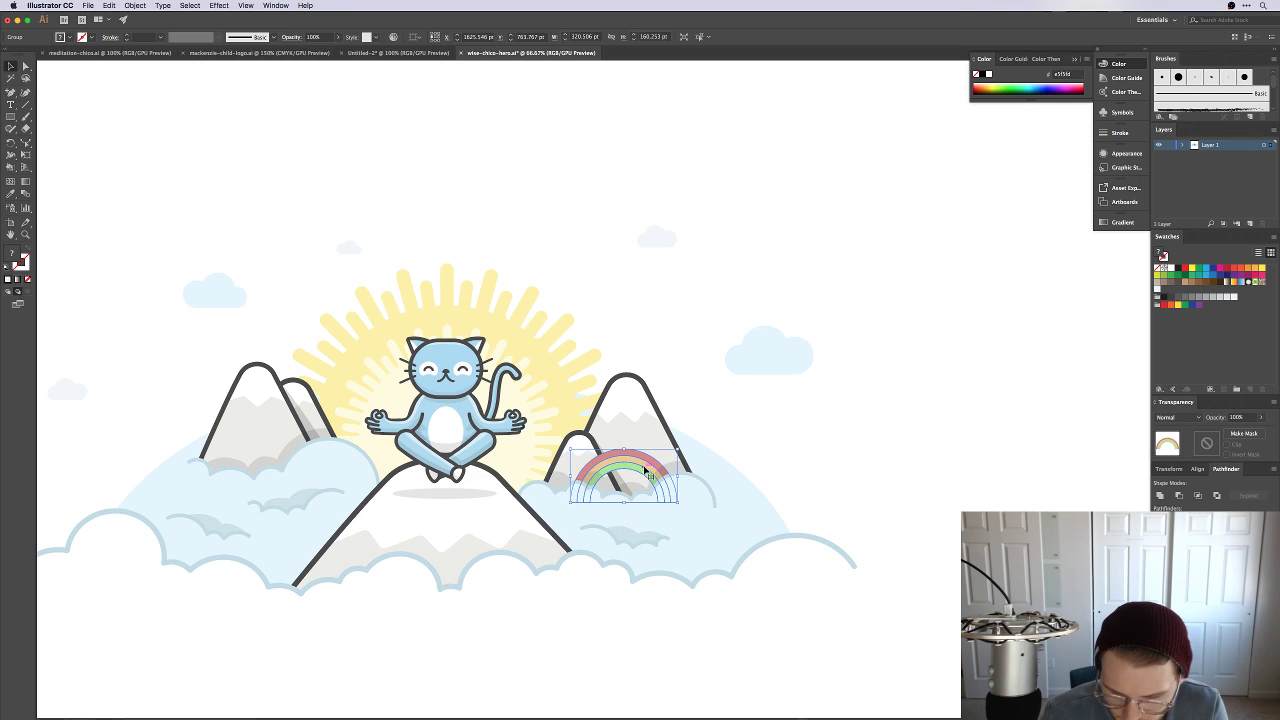
left_click(862, 391)
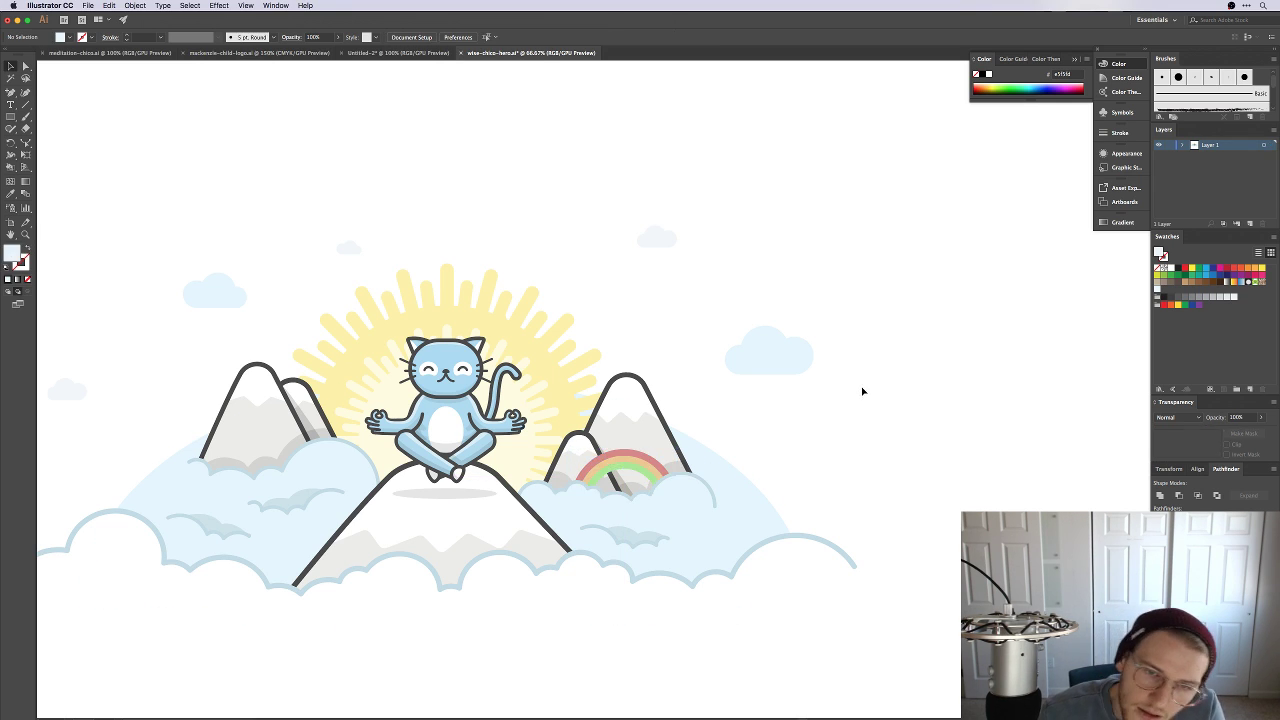
scroll(808, 459, "left", 3)
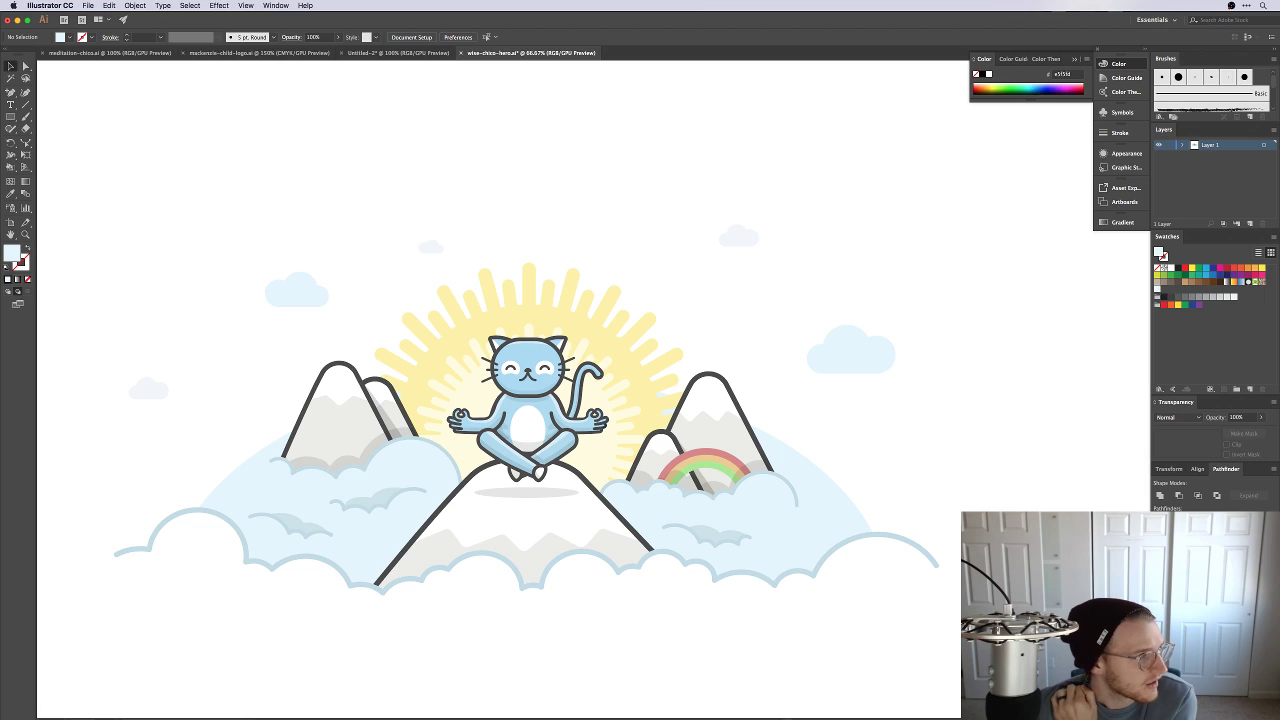
key("shift+Tab")
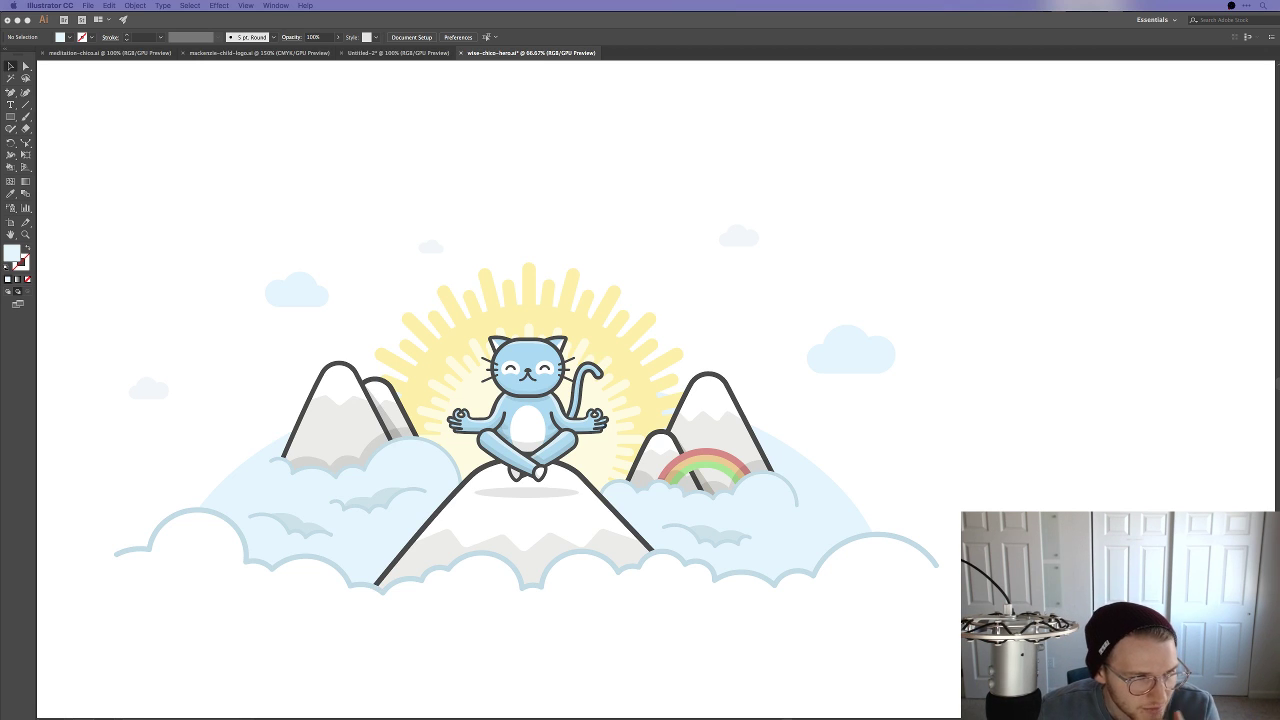
key("Tab")
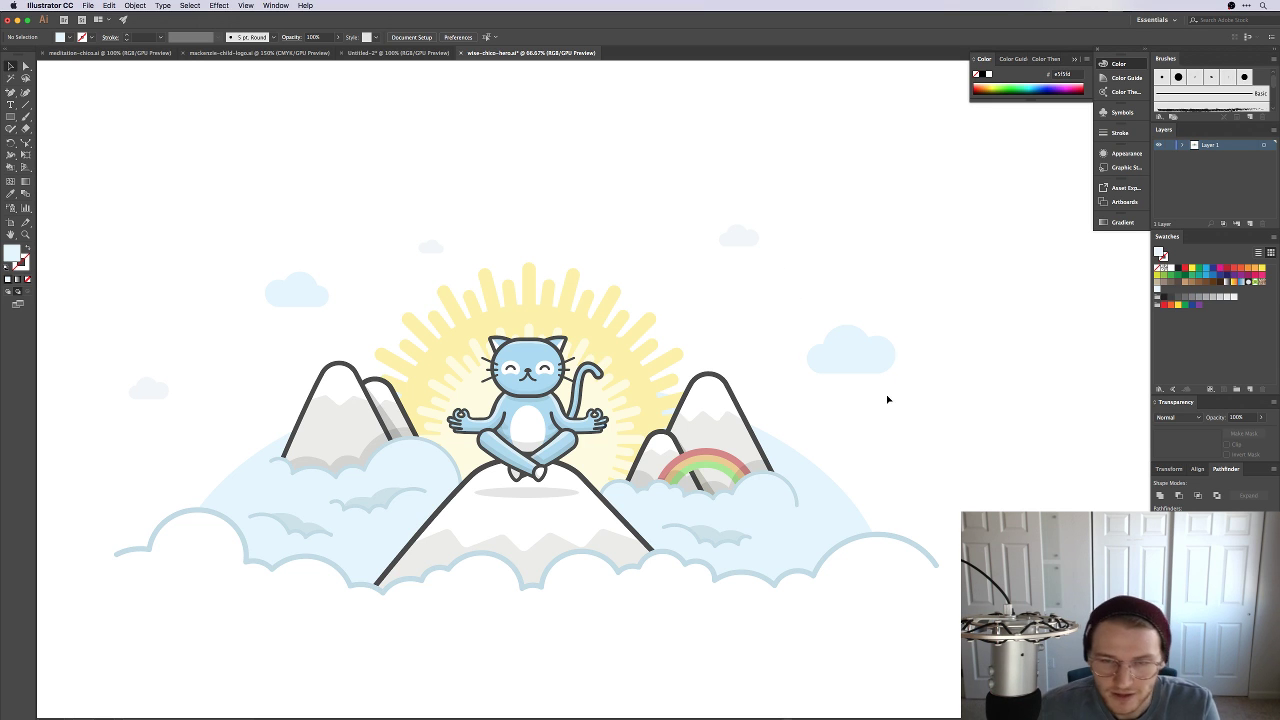
Step: Recolor the rainbow's outer band to a brighter, more saturated coral red
scroll(740, 450, "up", 4)
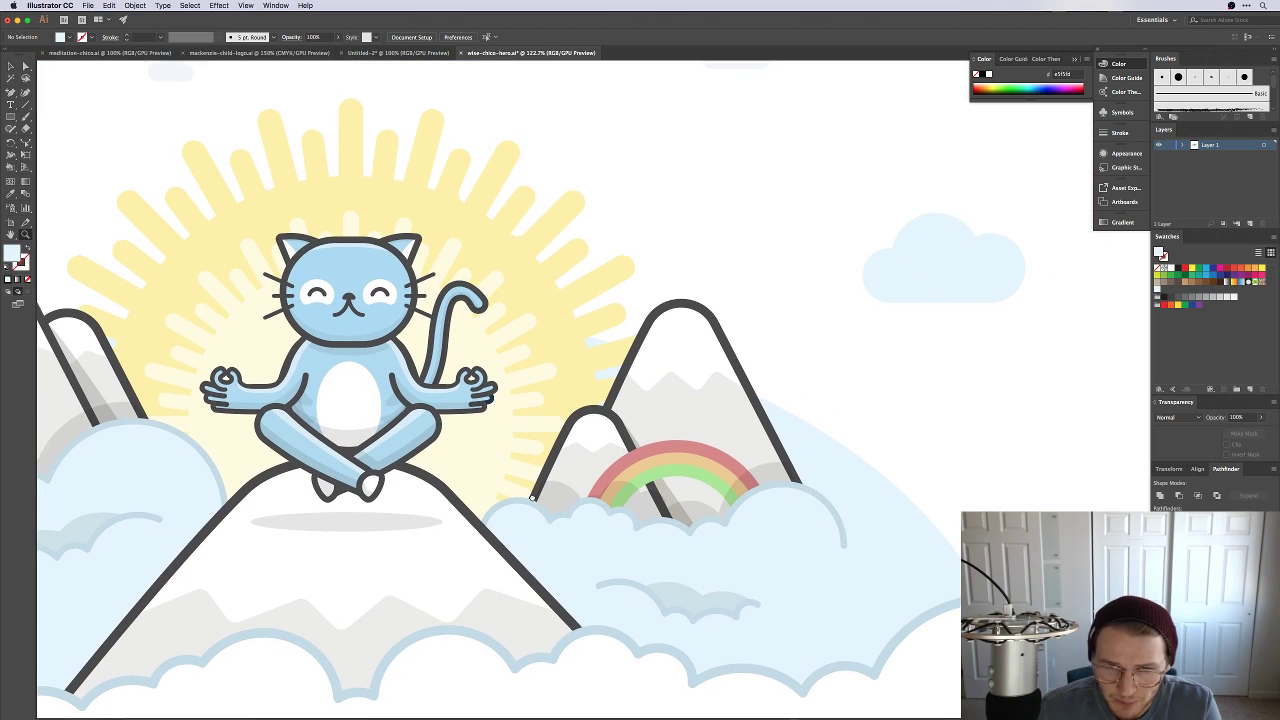
left_click(729, 471)
key("v")
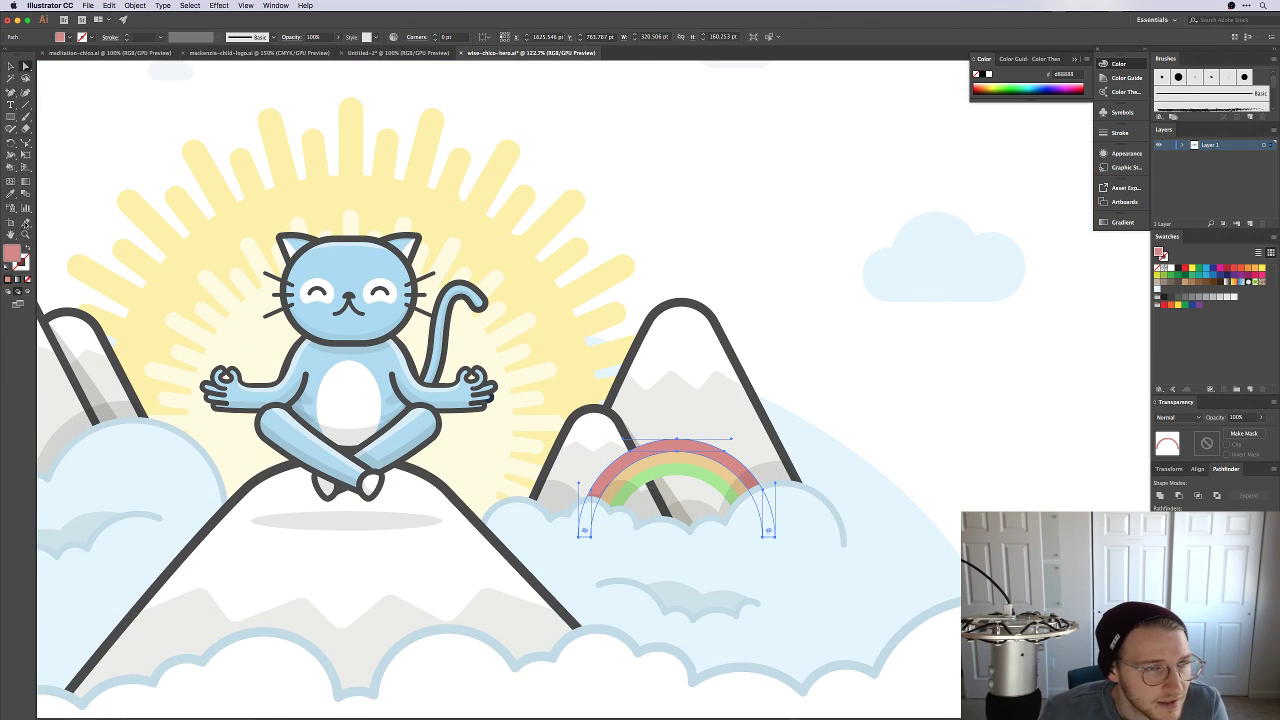
double_click(13, 257)
left_click_drag(706, 268, 738, 257)
left_click(903, 258)
left_click(909, 314)
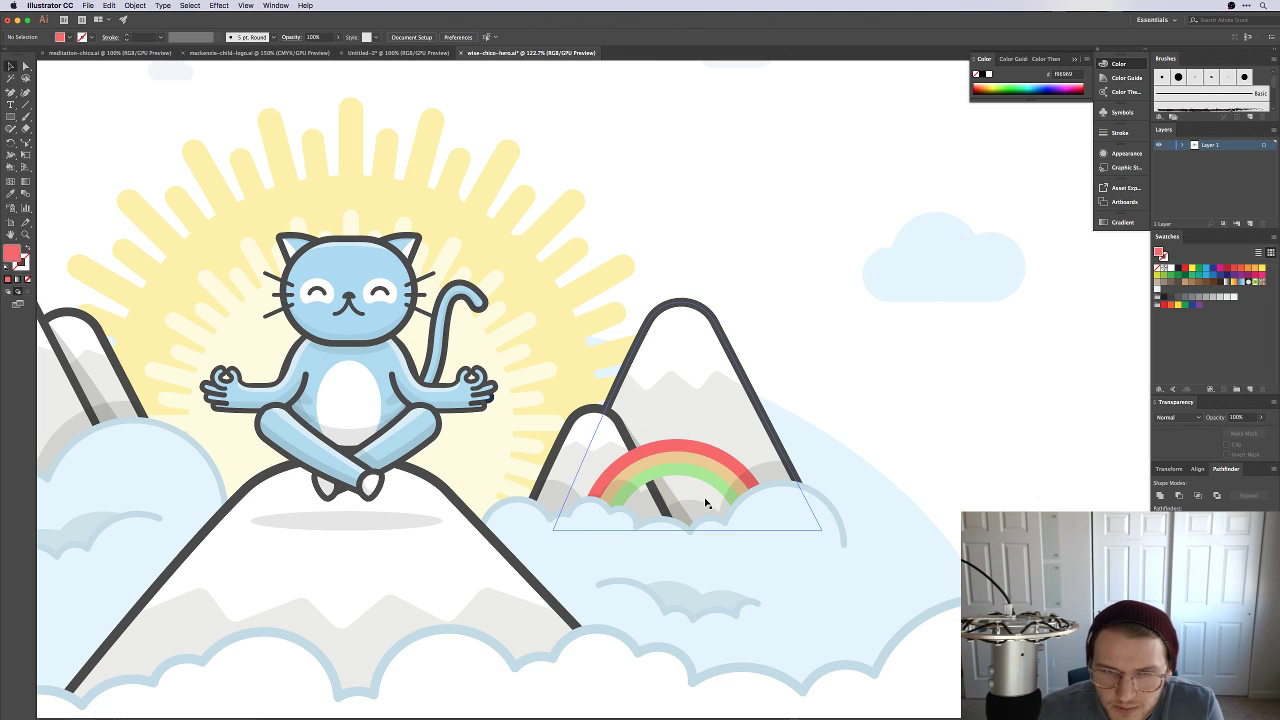
Step: Fill the rainbow's middle band with the yellow of the sun rays and give the inner band a brighter light green
left_click(688, 465)
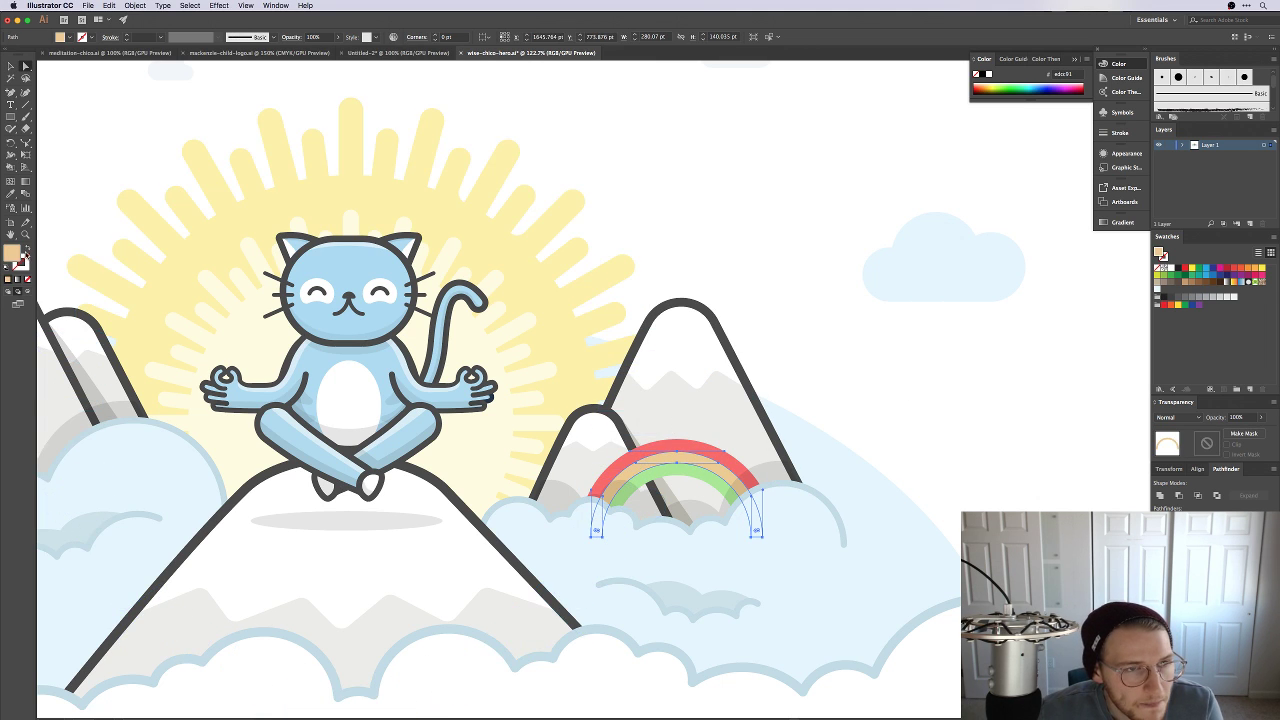
left_click(280, 206)
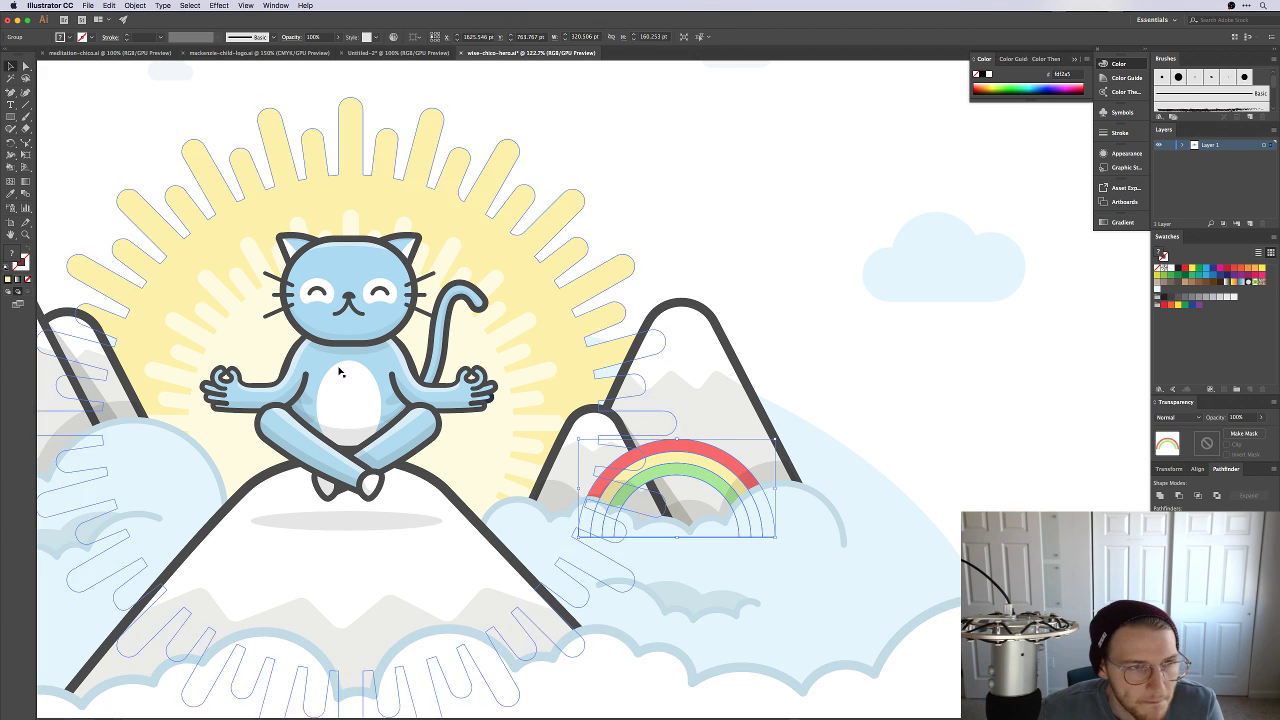
left_click(714, 479)
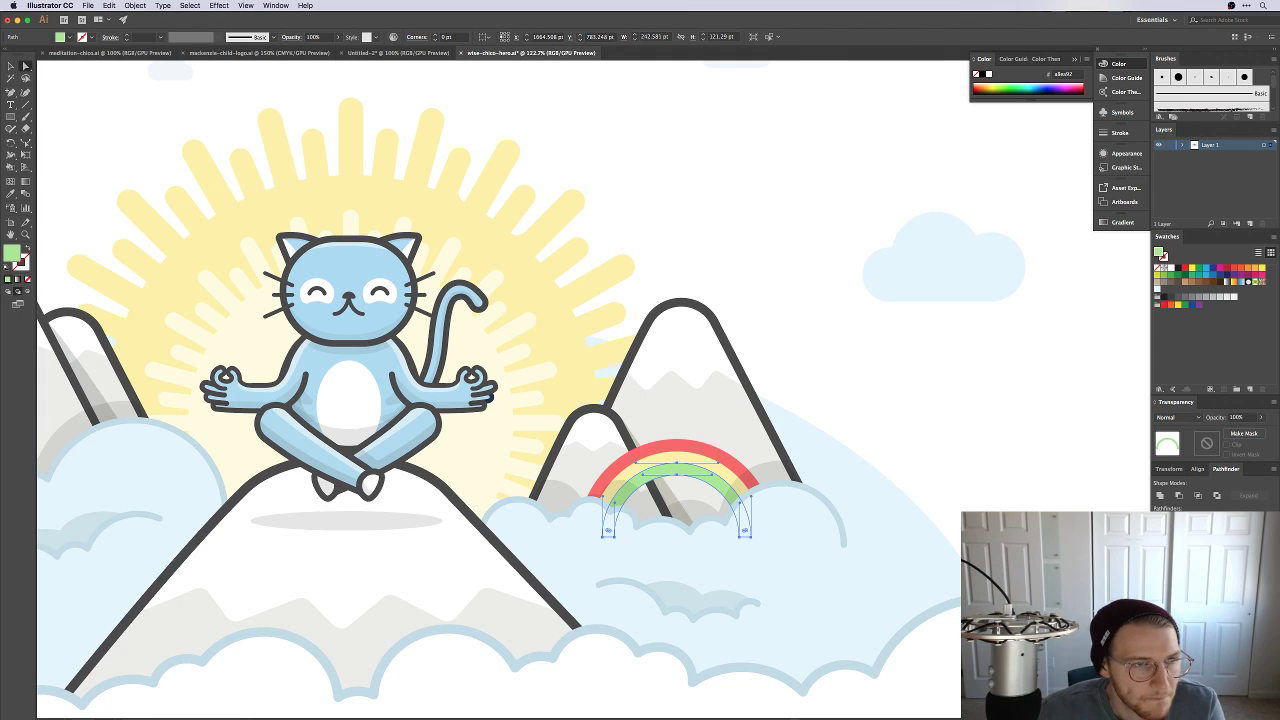
double_click(12, 262)
left_click_drag(726, 268, 717, 257)
left_click(917, 258)
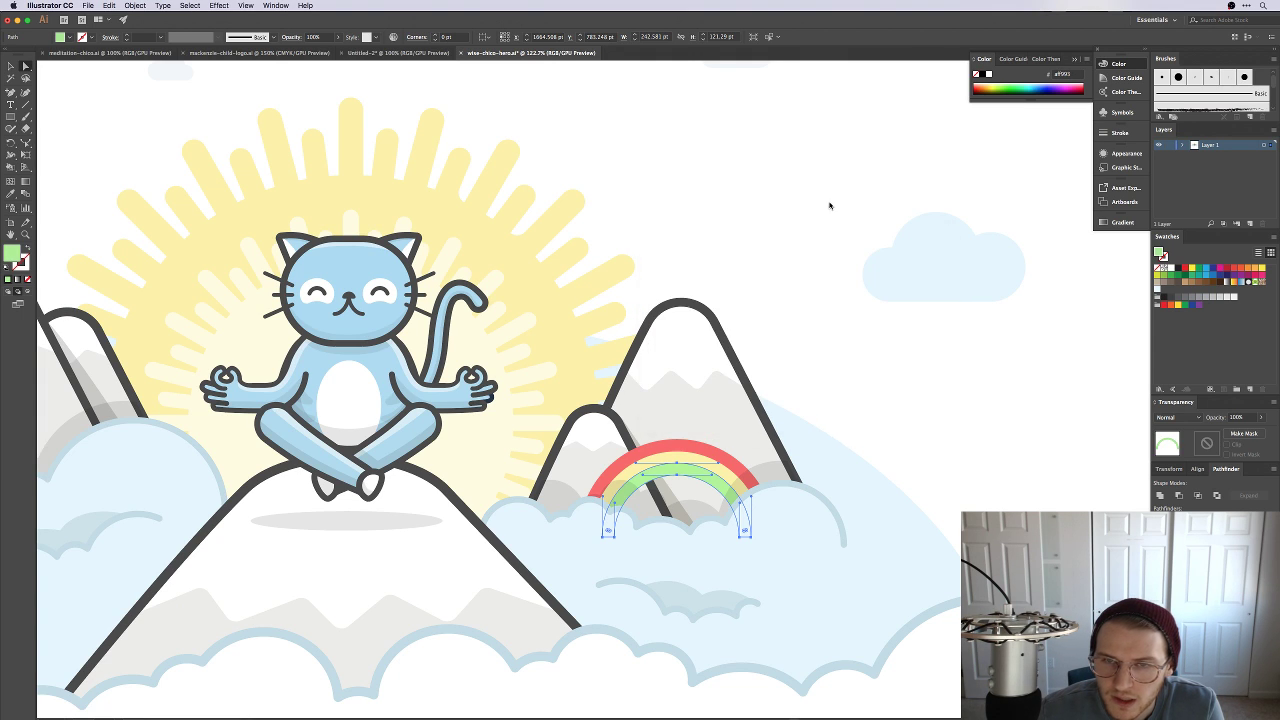
left_click(846, 254)
Step: Duplicate the rainbow with the copy offset slightly to its right
key("super+minus")
key("super+minus")
key("super+minus")
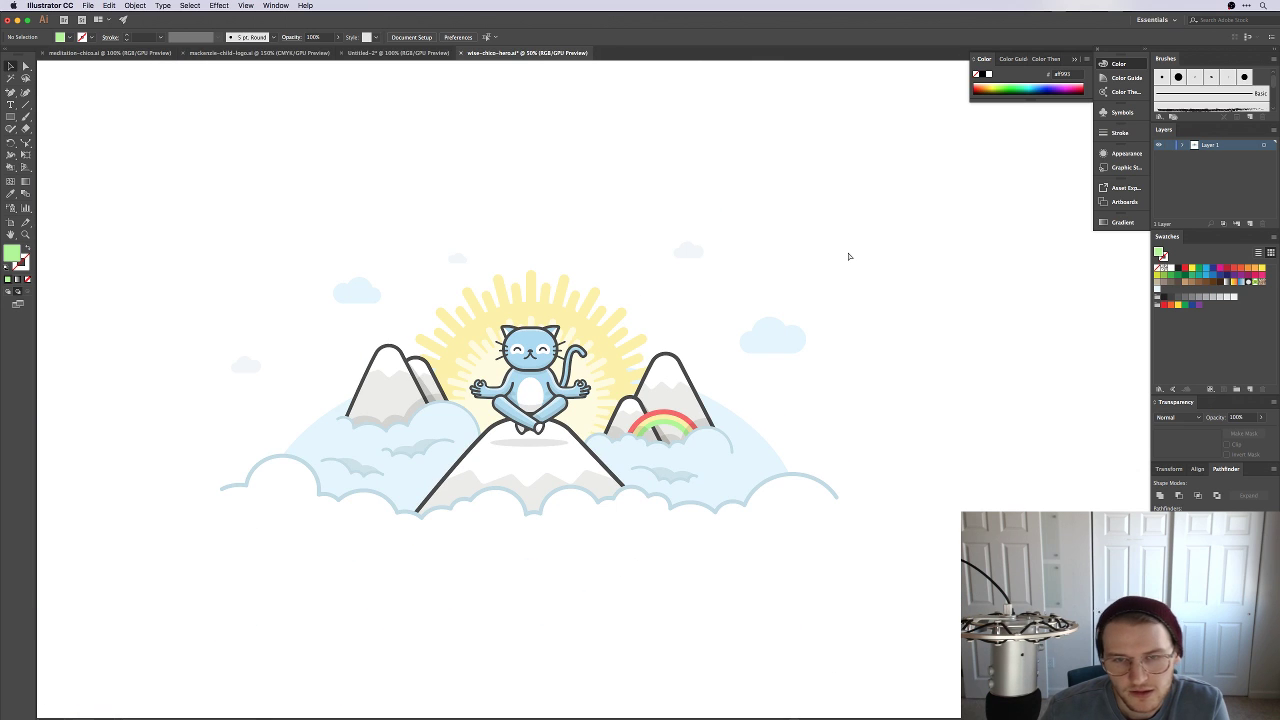
key("super+equal")
key("super+equal")
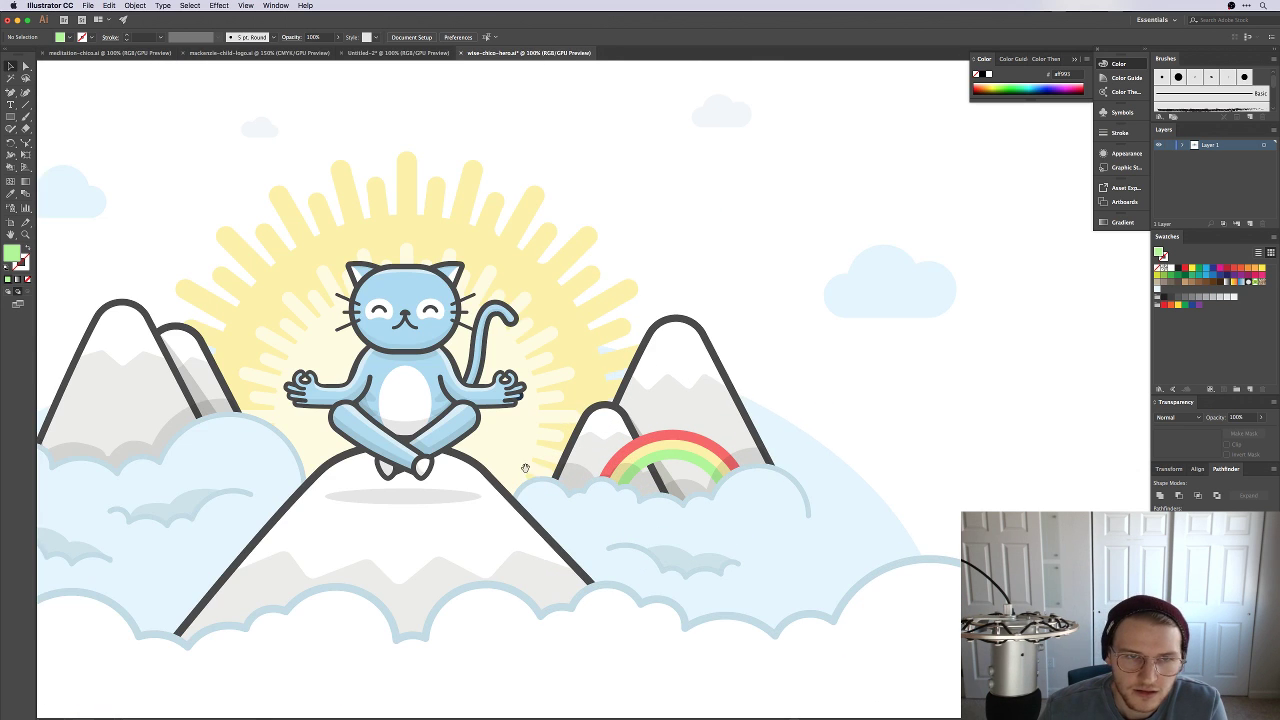
key("super+minus")
key("super+equal")
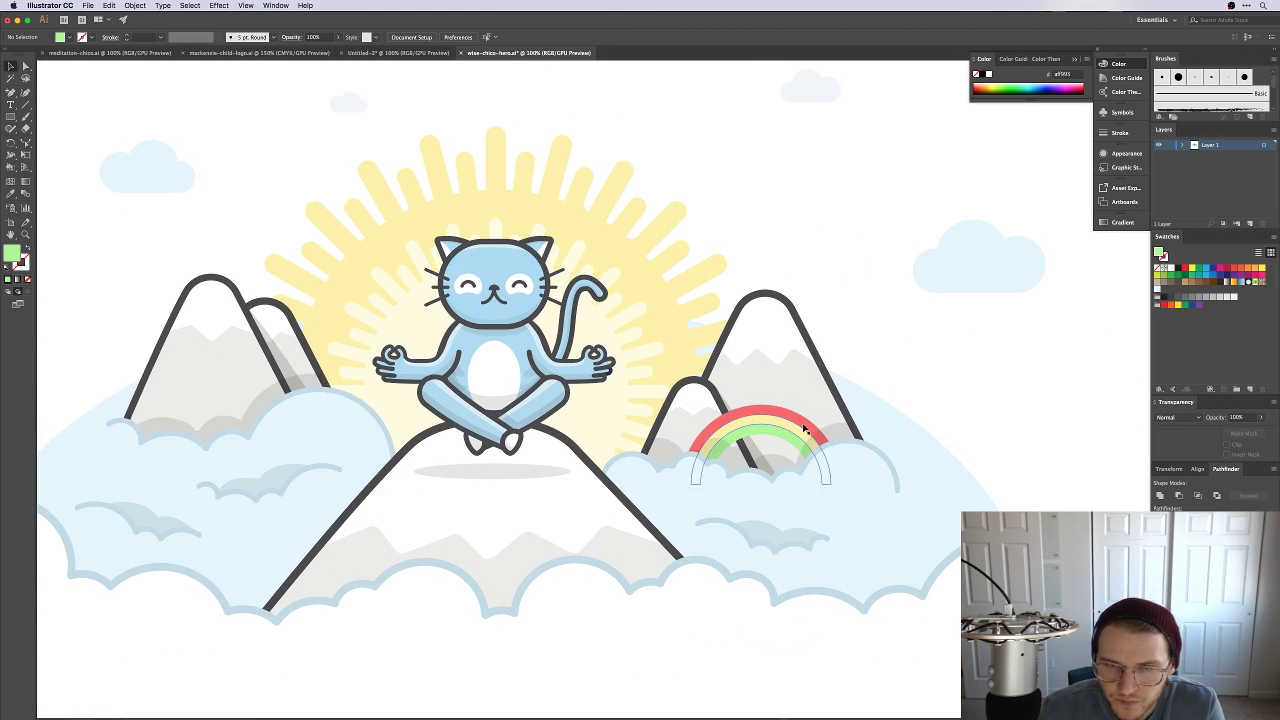
mouse_move(803, 428)
left_mouse_down()
mouse_move(840, 425)
mouse_move(810, 430)
left_mouse_up()
left_click(1160, 495)
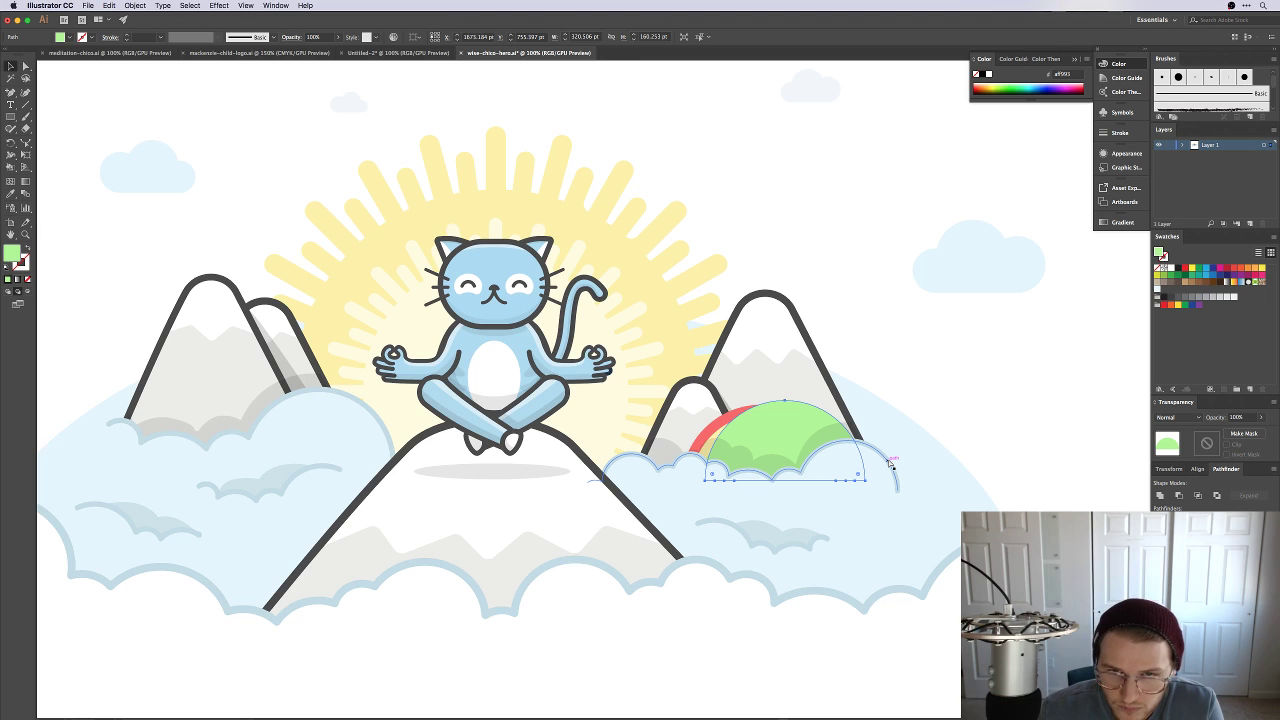
key("super+z")
key("super+z")
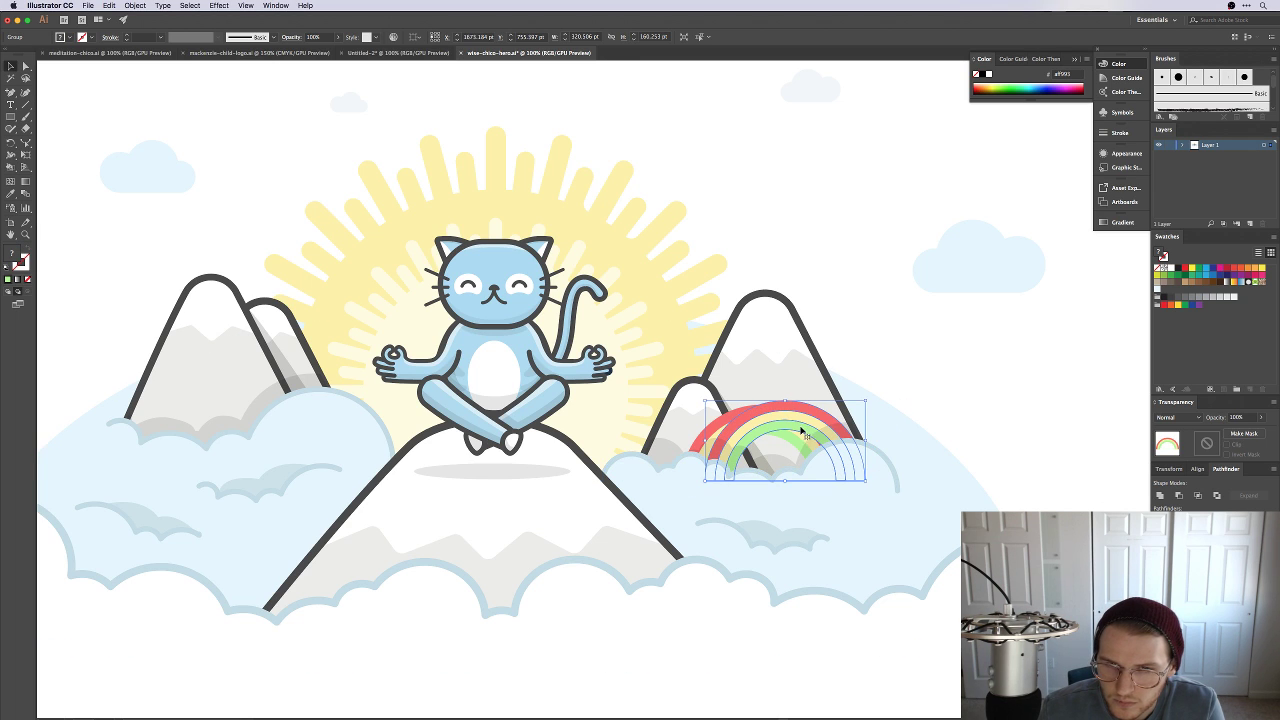
Step: Move the rainbow copy onto the blank area right of the scene and delete the unfilled shape under its arch
left_click_drag(801, 431, 1166, 407)
left_click_drag(770, 435, 1096, 353)
scroll(1036, 453, "right", 5)
scroll(1036, 453, "up", 2)
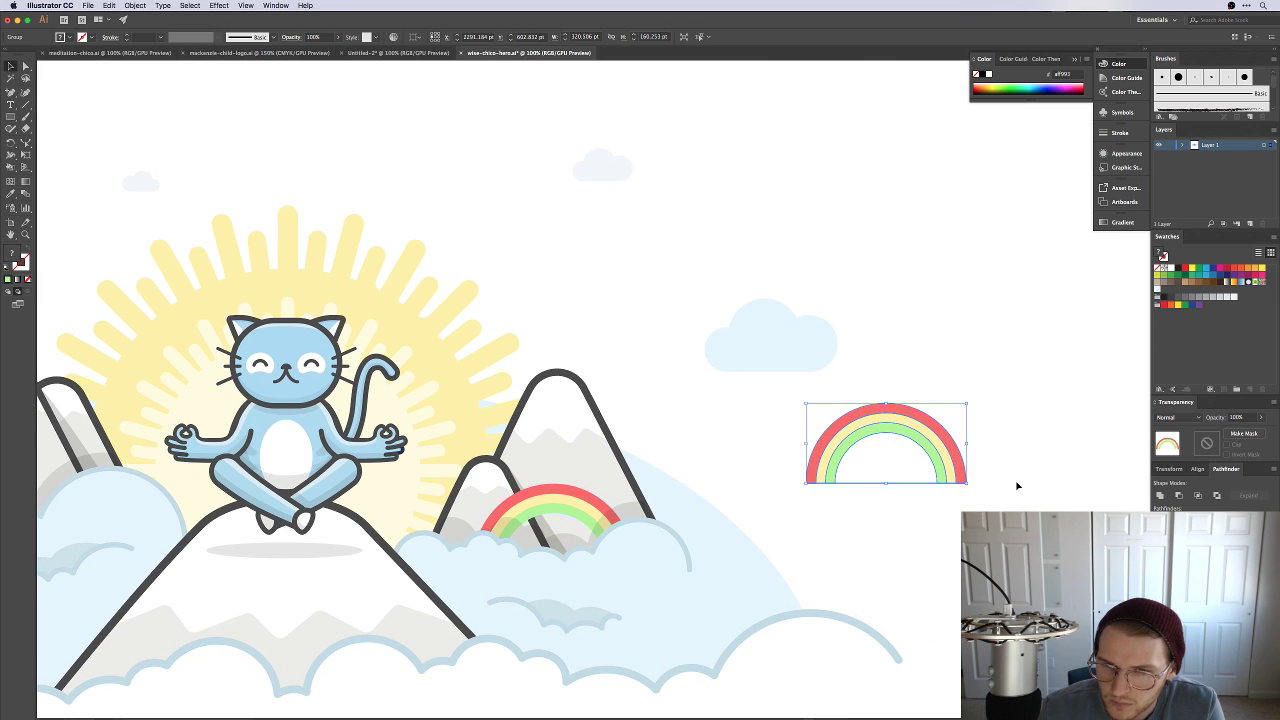
key("a")
left_click(879, 465)
key("Delete")
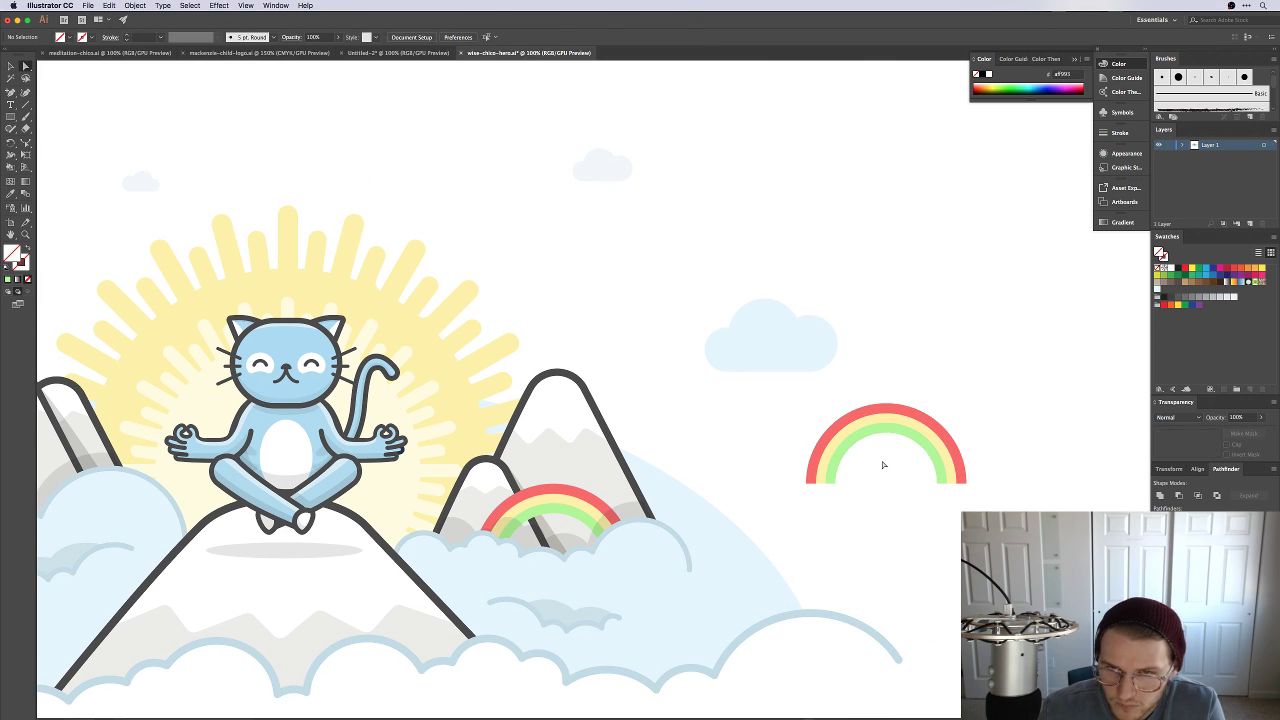
Step: Unite the copy's three bands into one arch and place it over the original rainbow, offset slightly to the right
key("v")
left_click_drag(834, 400, 1099, 446)
left_click(1157, 491)
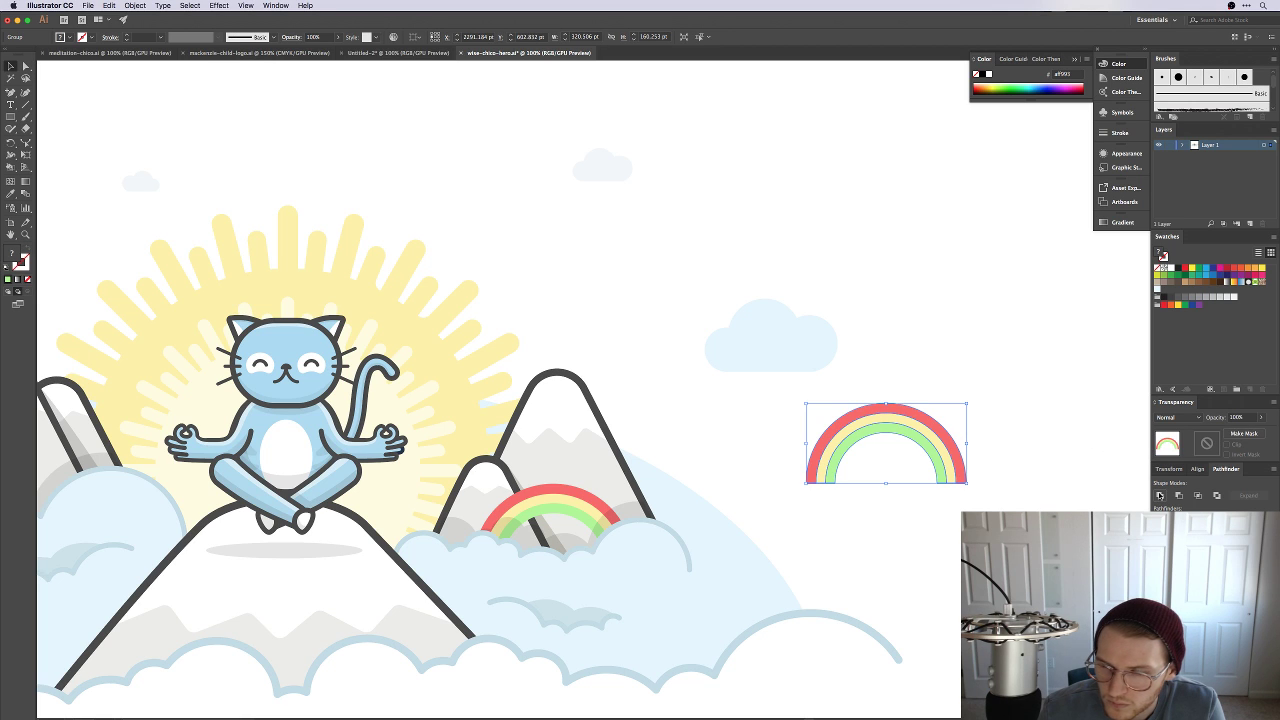
left_click_drag(929, 449, 614, 527)
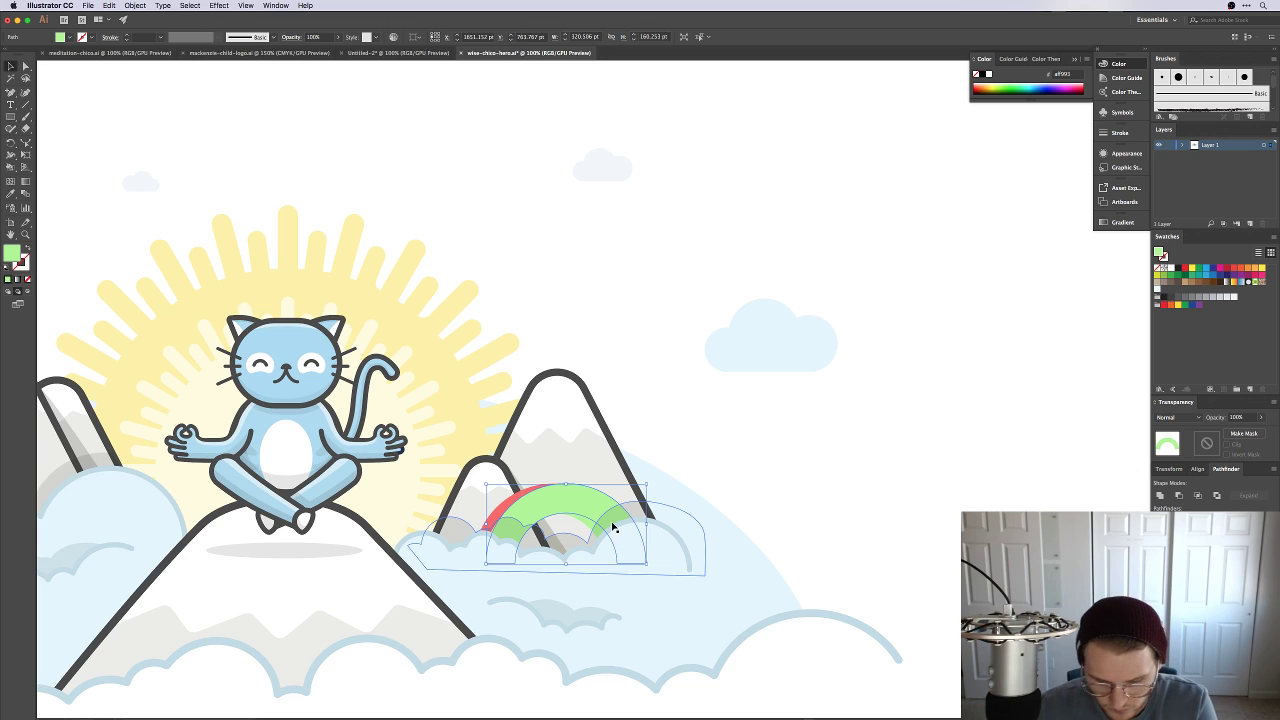
Step: Turn the united arch into a shadow with a black fill at 10% opacity
key("i")
left_click(638, 506)
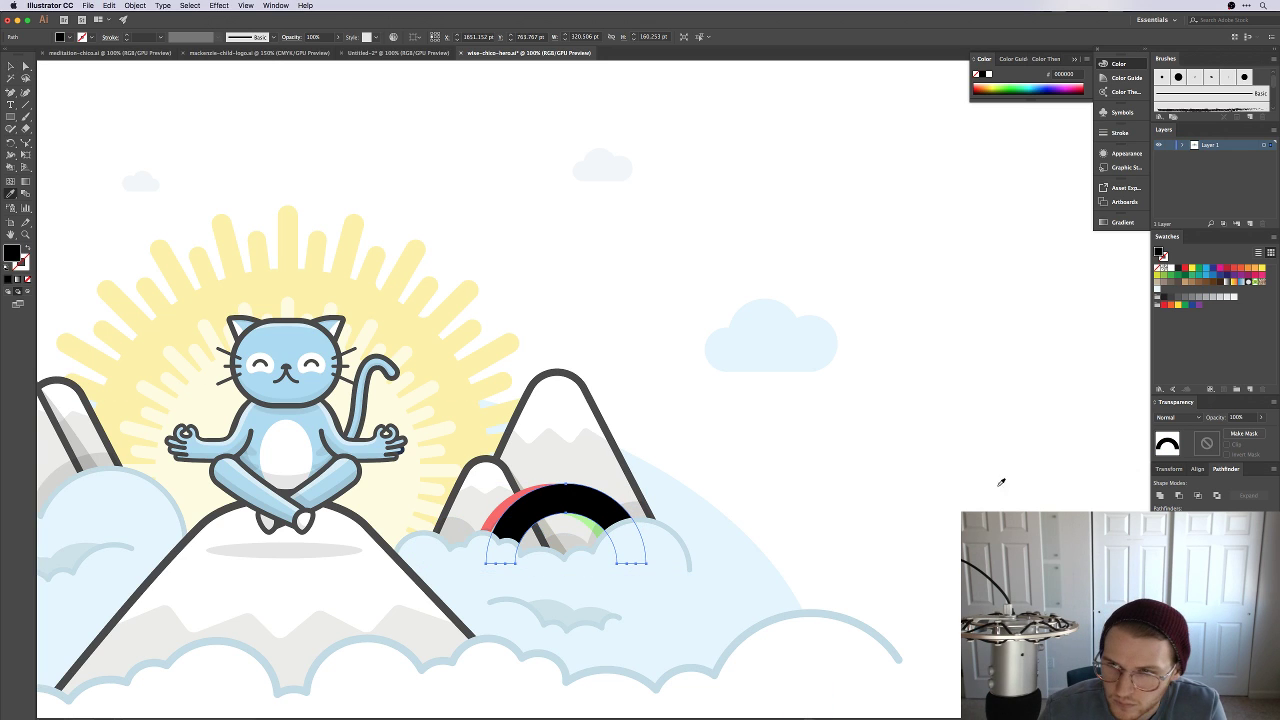
left_click(1241, 418)
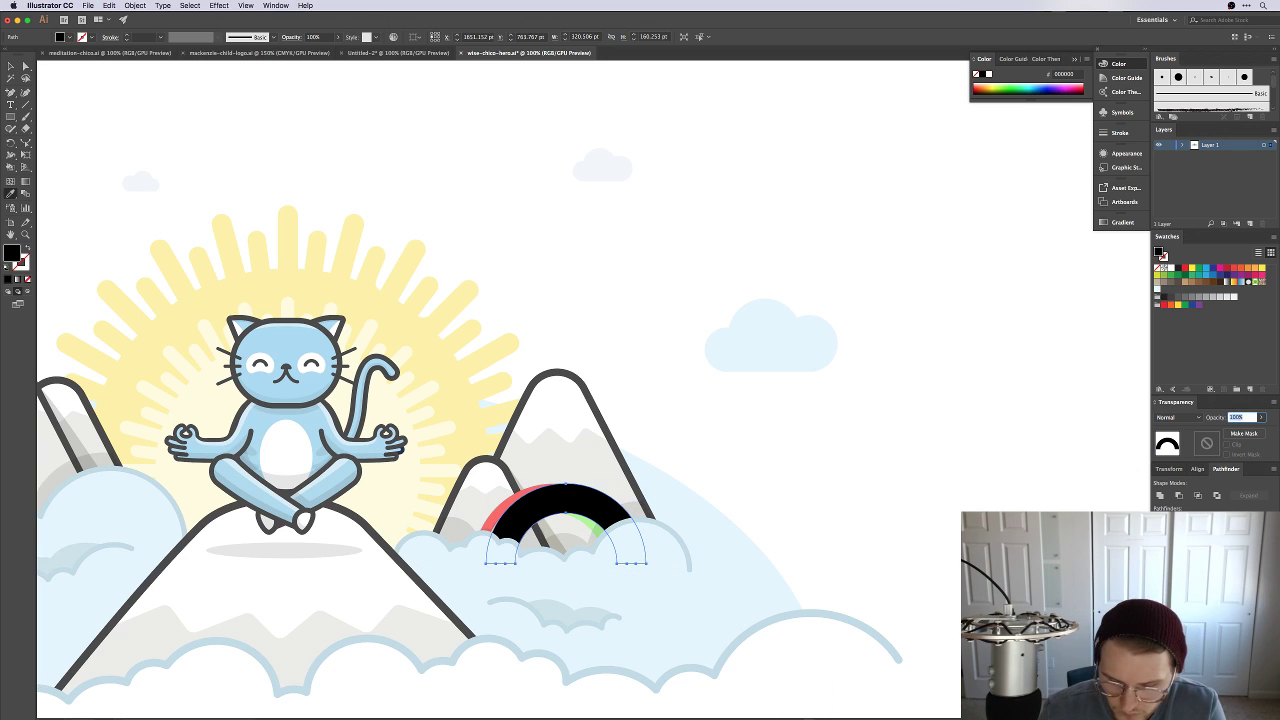
type("40")
key("Return")
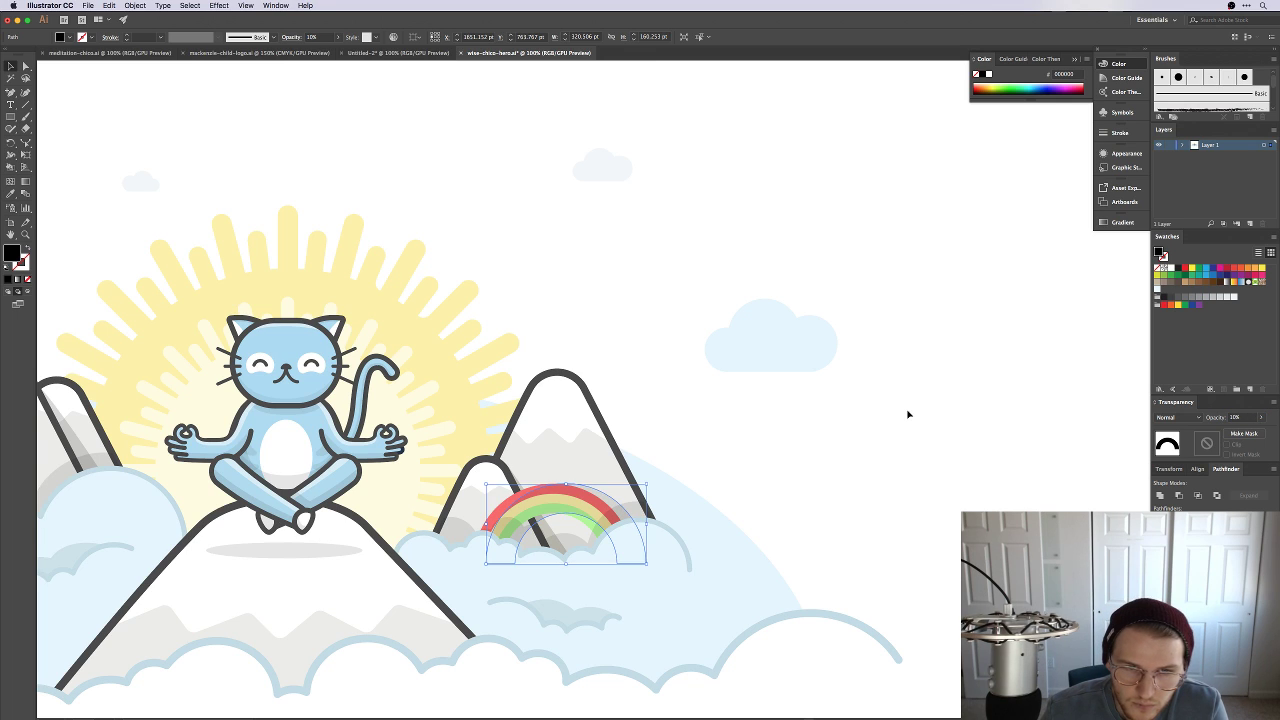
Step: Send the shadow arch behind the colored rainbow and shift it slightly up and to the right
left_click(908, 414)
left_click(604, 500)
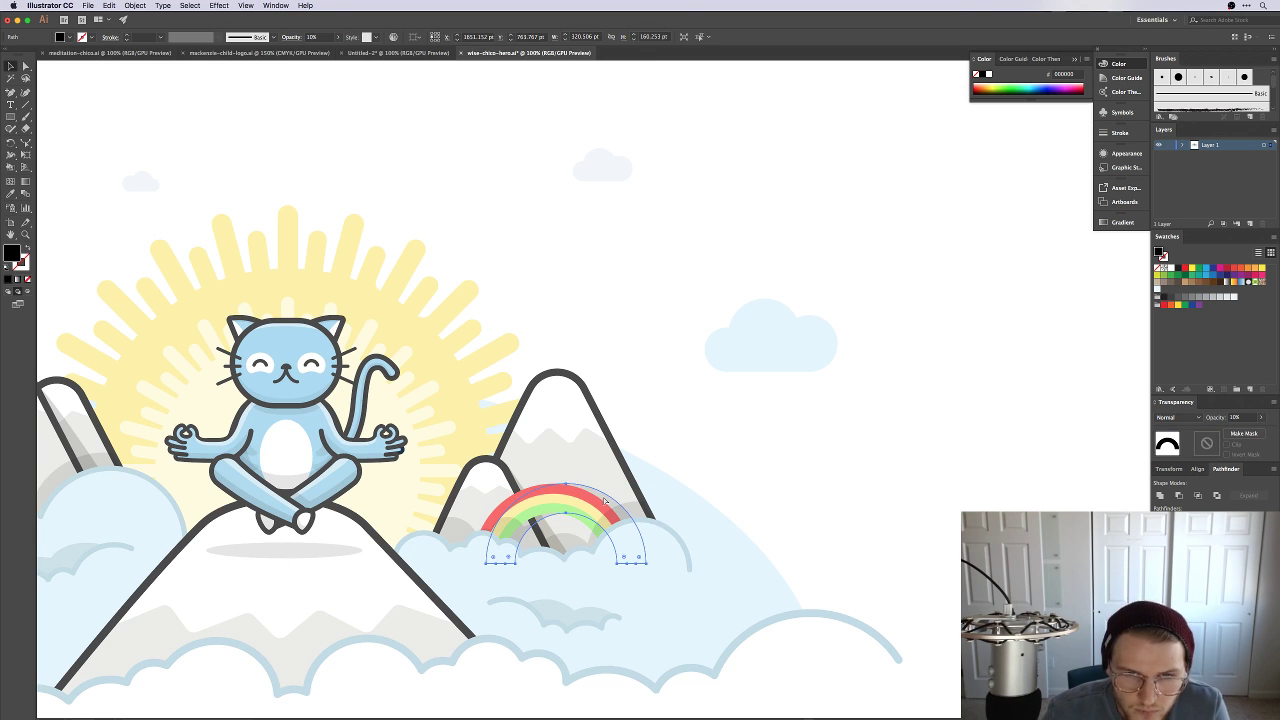
left_click(823, 514)
scroll(774, 500, "left", 4)
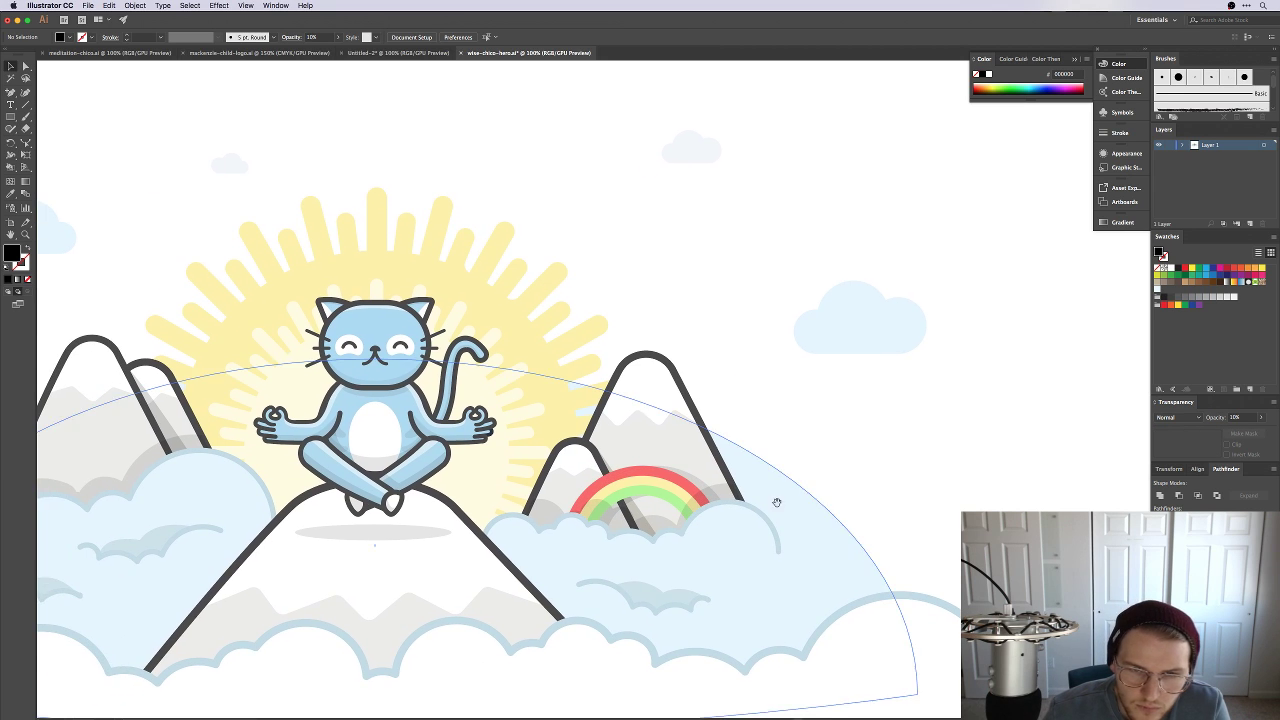
left_click(704, 493)
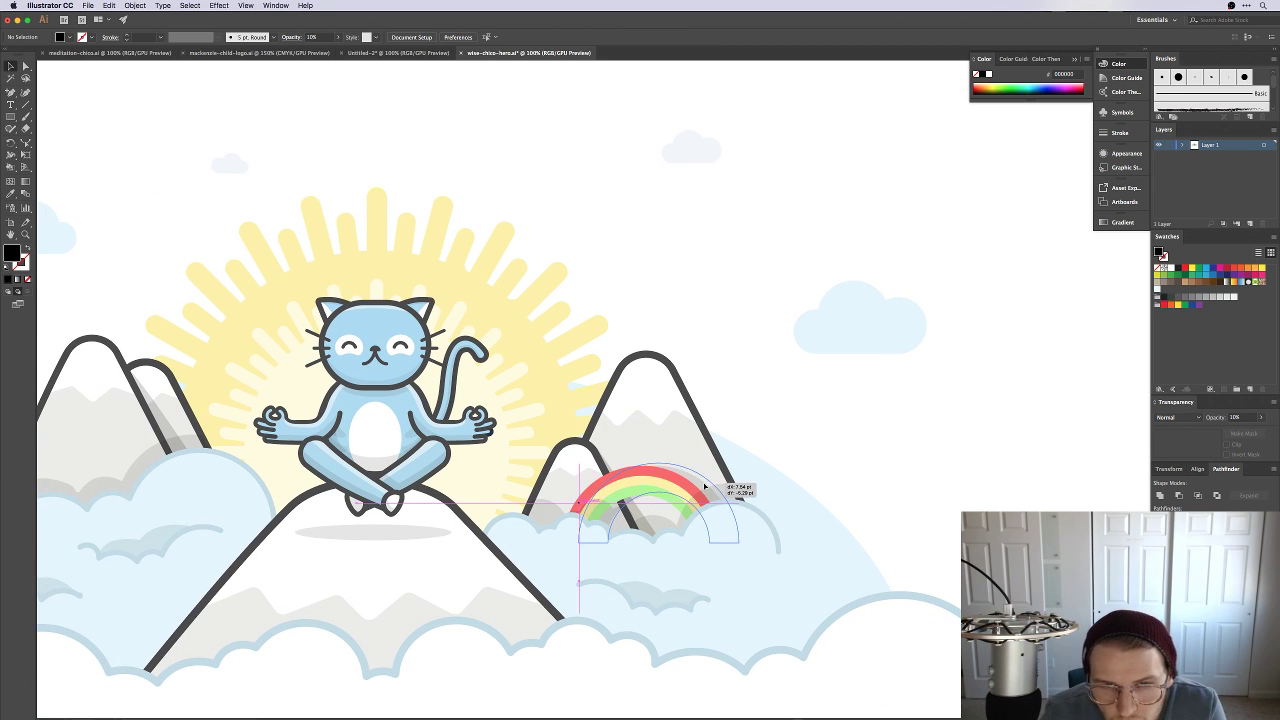
left_click(868, 443)
scroll(900, 446, "left", 4)
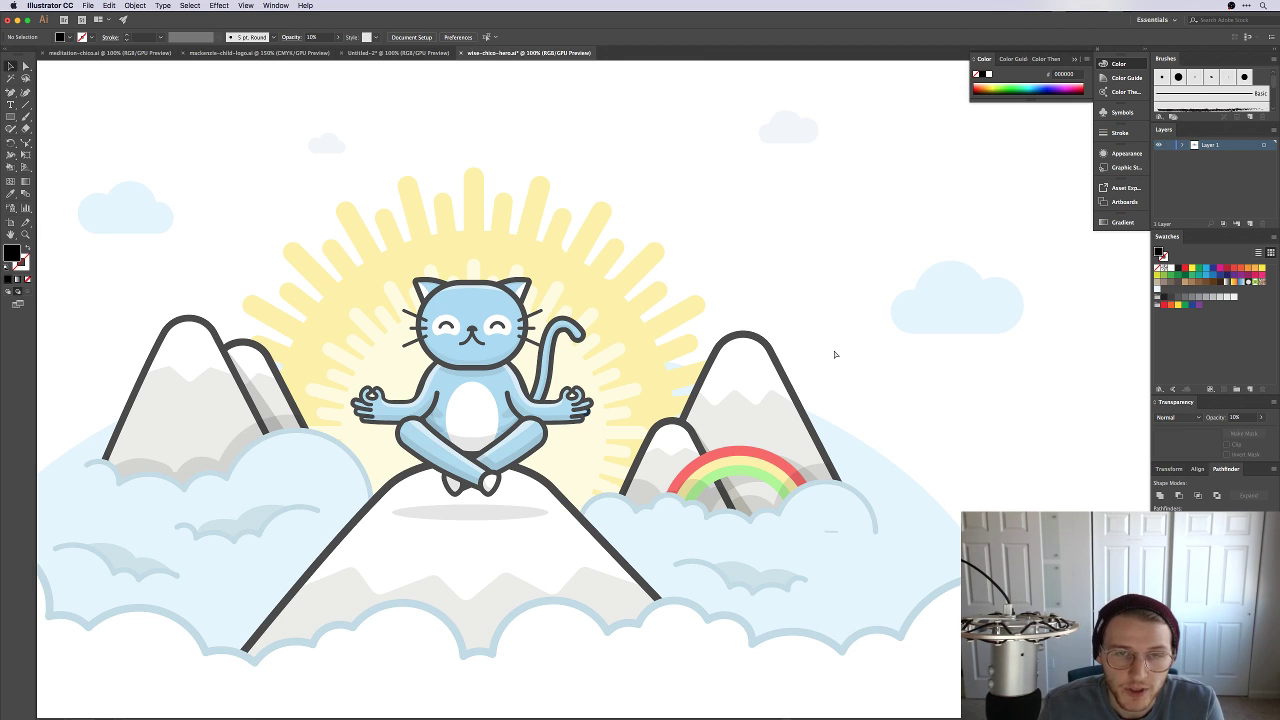
Step: Launch the on-screen color picker to inspect hex colors around the cat and sample a spot on the blank canvas
key("super+space")
type("colo")
key("Return")
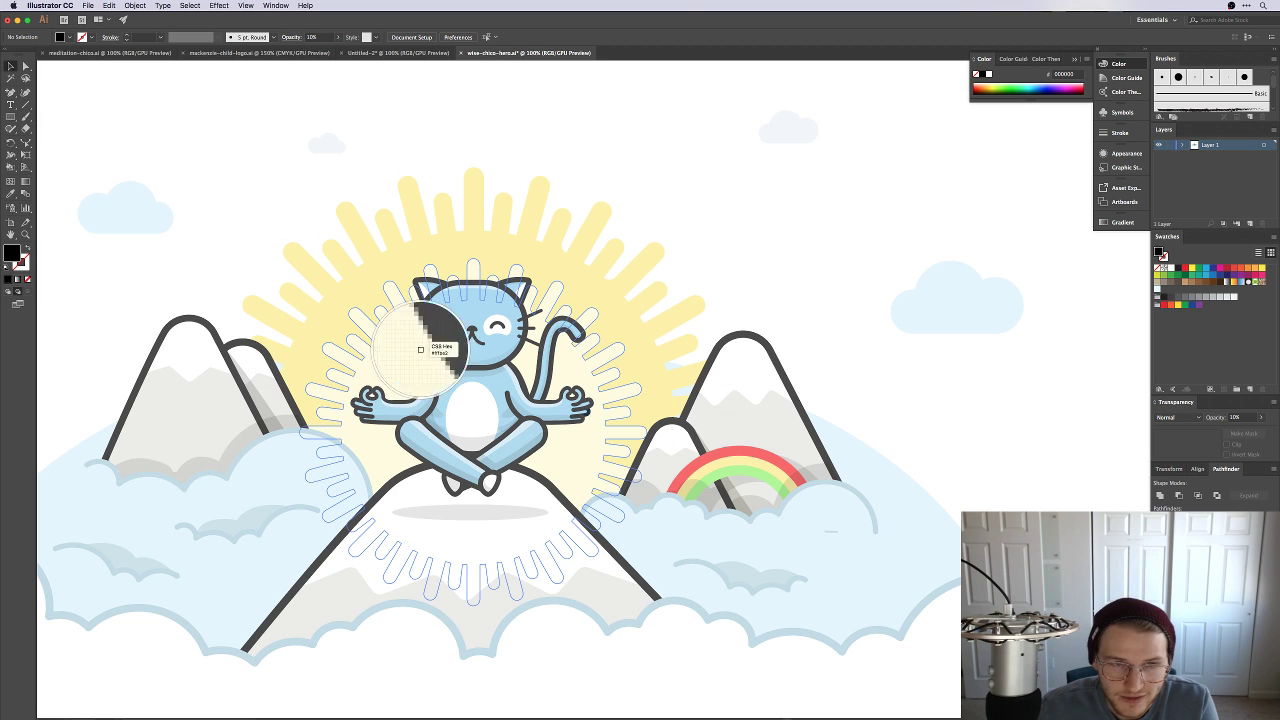
left_click(1041, 360)
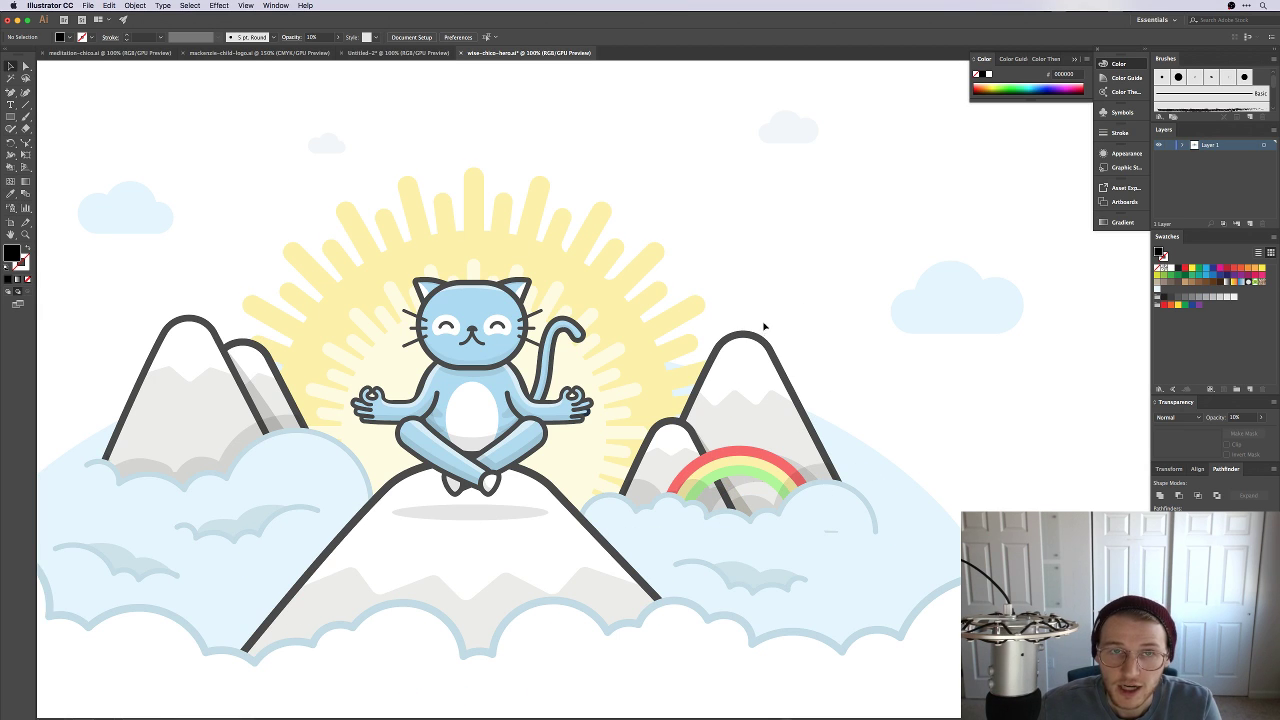
Step: Show the ColorSnapper menu to view its commands and recently picked colors, and close it without choosing anything
left_click(1245, 6)
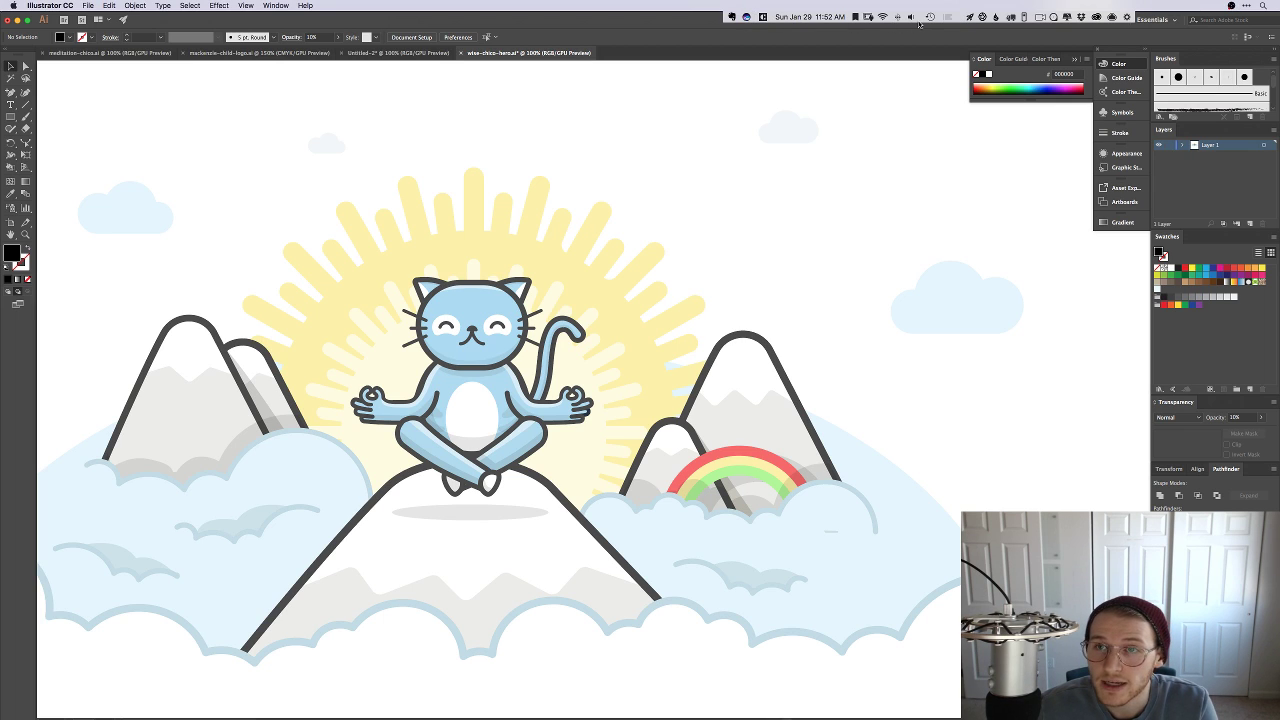
left_click(1053, 17)
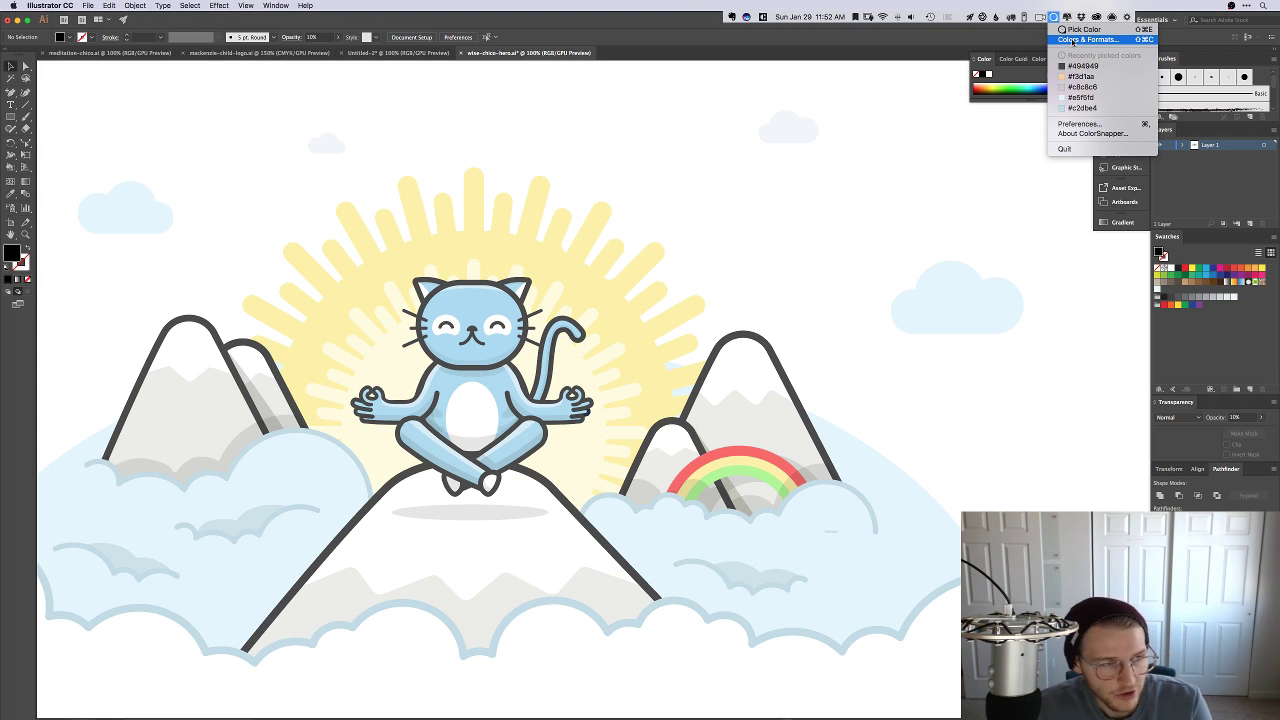
left_click(946, 166)
scroll(836, 323, "right", 3)
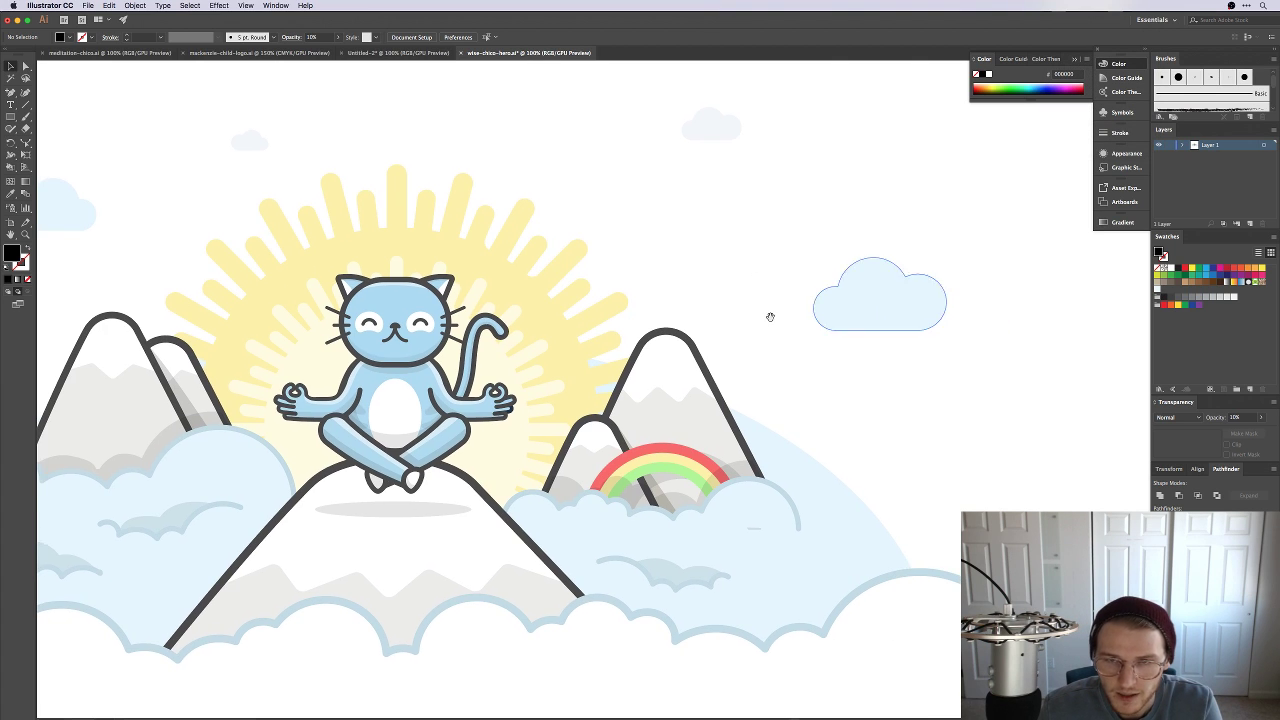
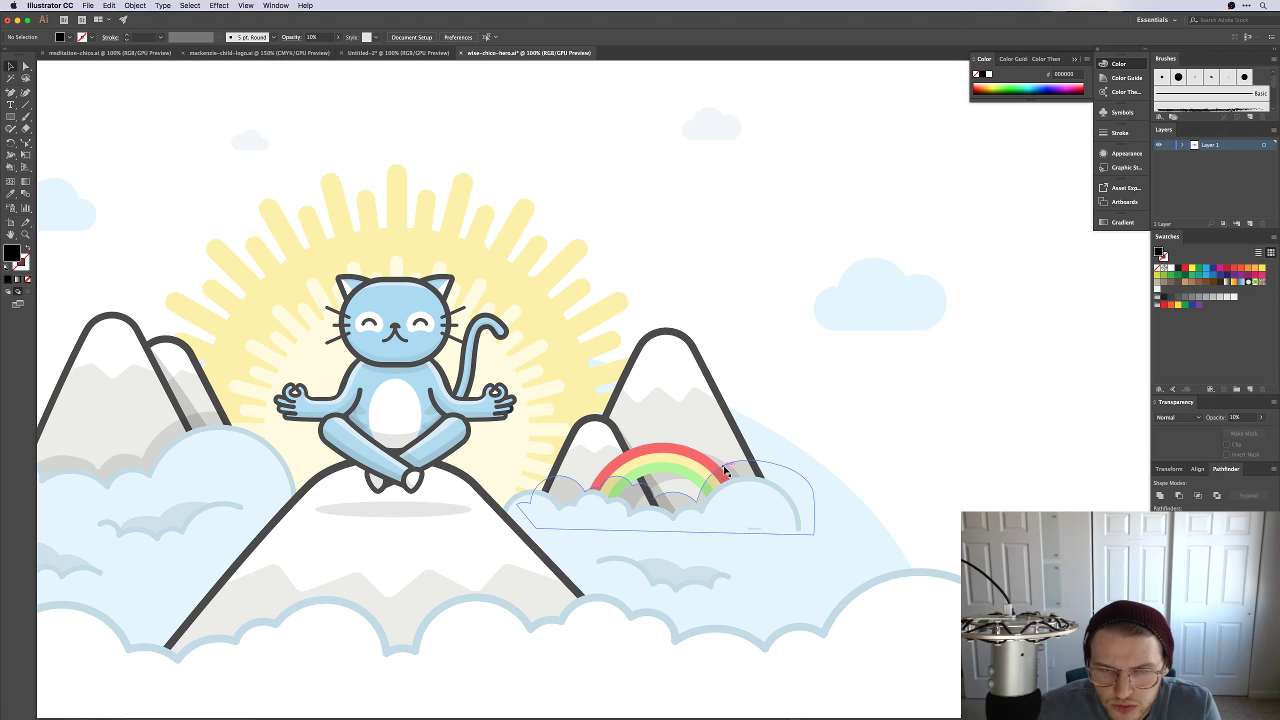
left_click_drag(724, 488, 876, 394)
left_click(890, 410)
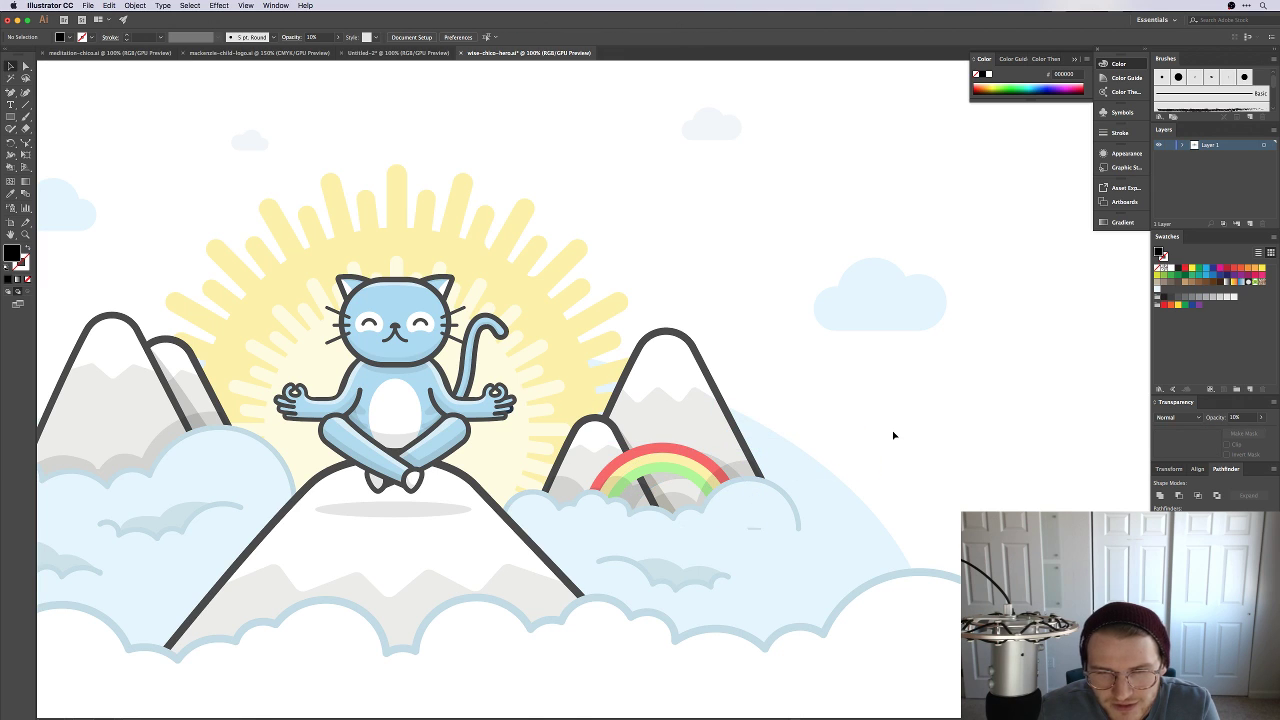
left_click_drag(659, 488, 652, 486)
left_click(805, 416)
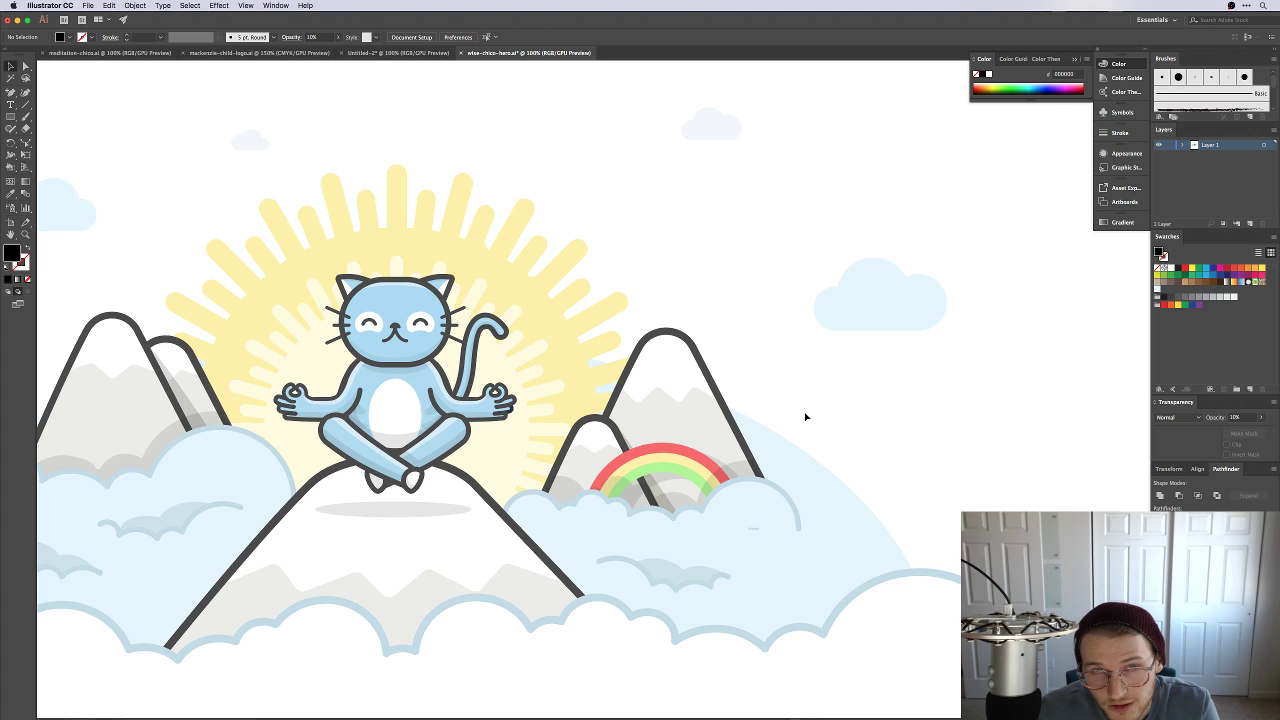
scroll(806, 414, "down", 3)
scroll(805, 415, "up", 3)
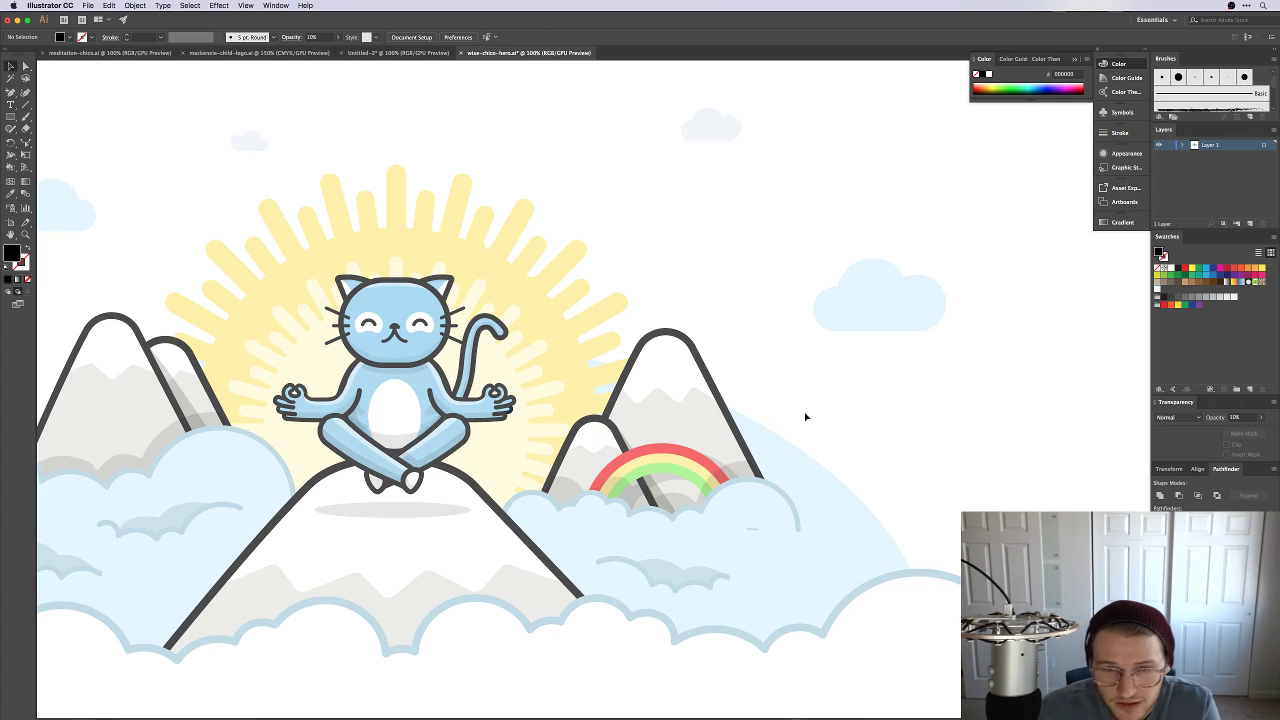
scroll(783, 427, "down", 2)
scroll(380, 457, "up", 2)
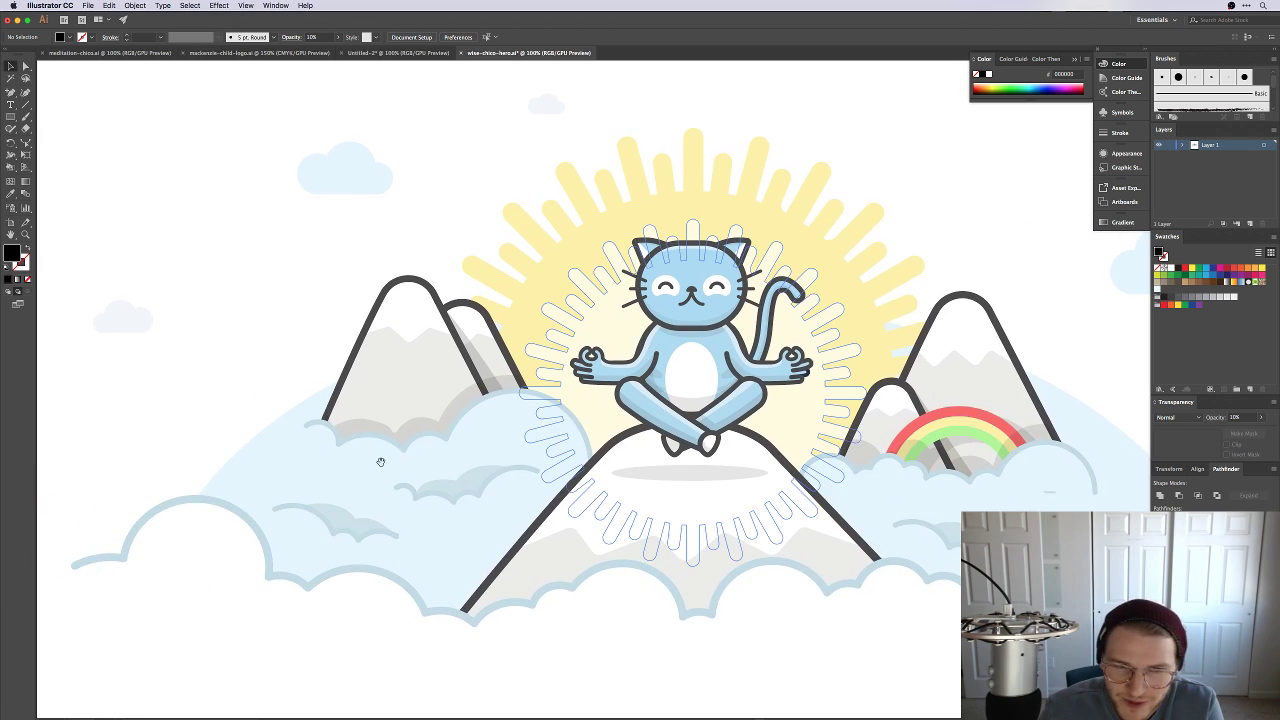
Step: Draw a rectangle about 95 pt wide and 114 pt tall on the gray face of the large mountain left of the cat
scroll(510, 424, "up", 3)
scroll(371, 346, "down", 1)
scroll(374, 346, "up", 4)
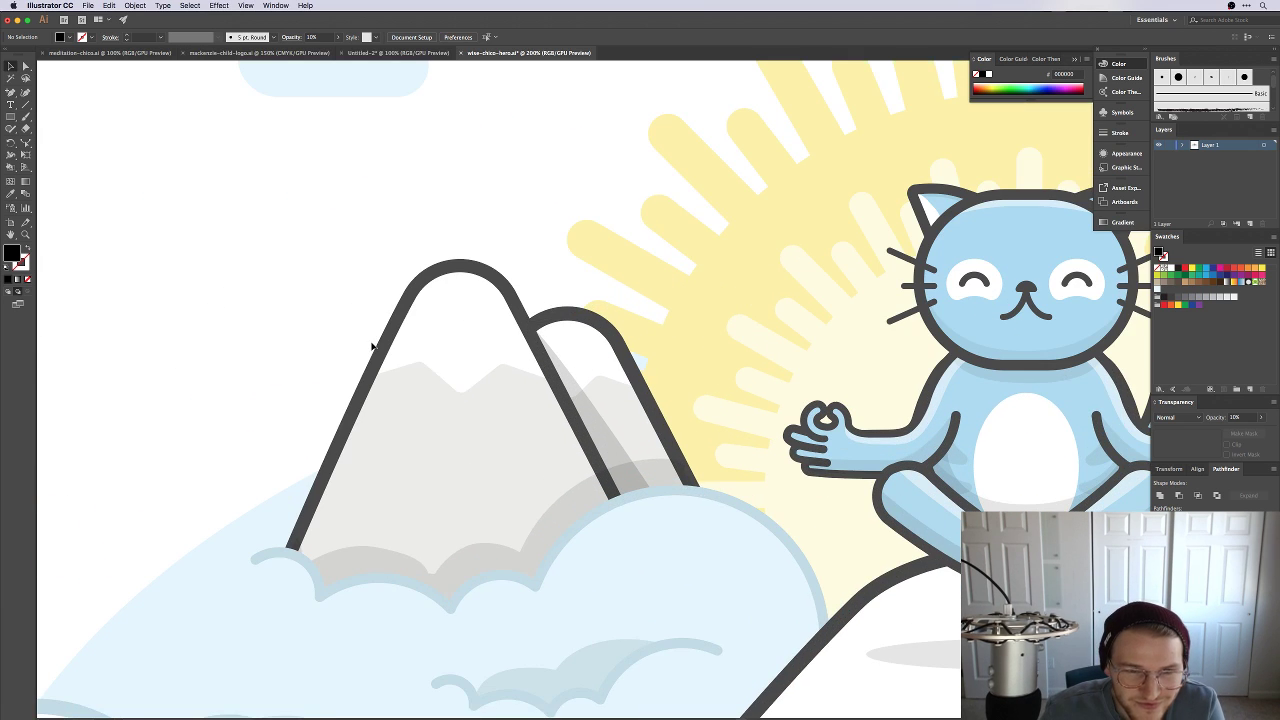
scroll(510, 430, "down", 1)
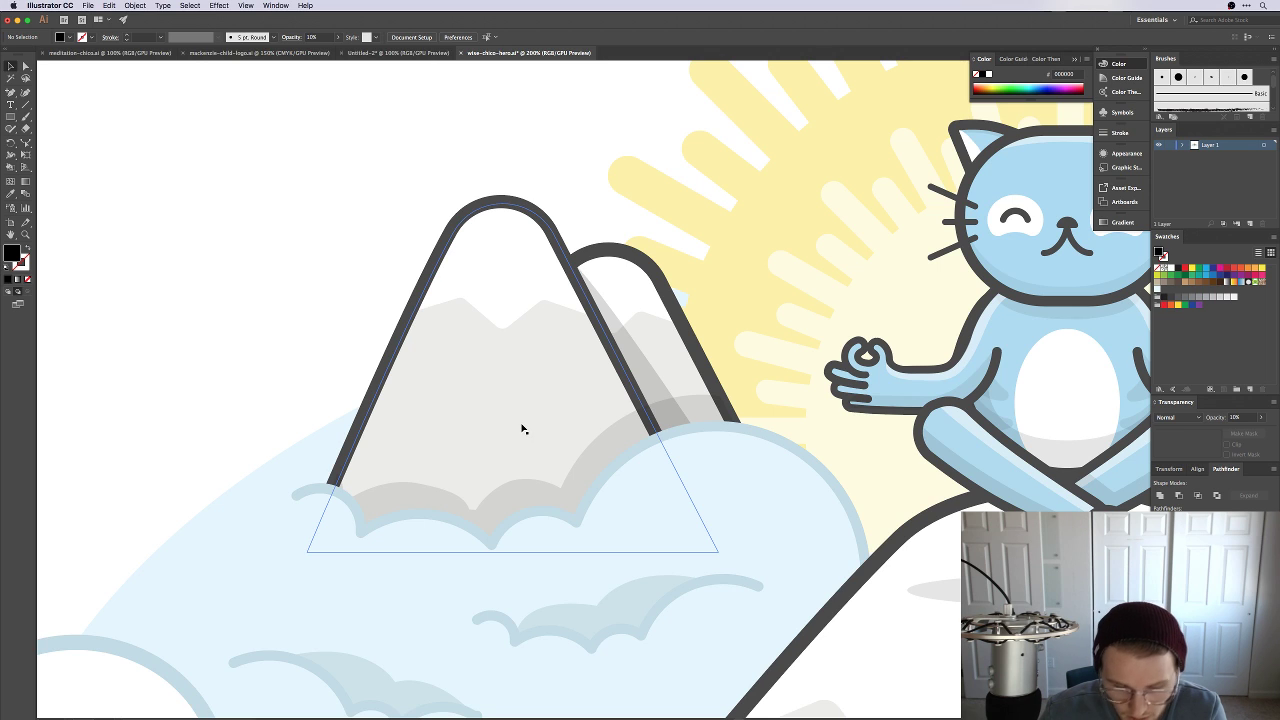
key("m")
mouse_move(460, 348)
left_mouse_down()
mouse_move(517, 443)
mouse_move(556, 461)
left_mouse_up()
key("Delete")
key("v")
left_click(517, 407)
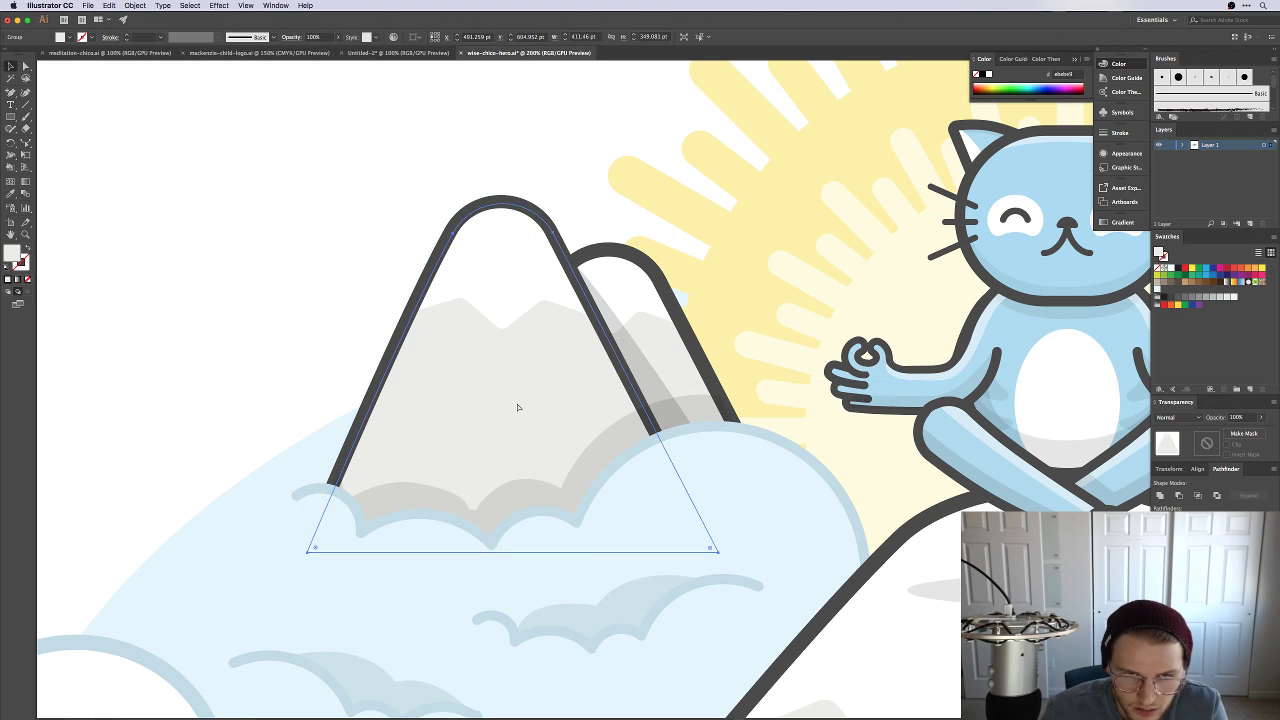
key("super+z")
key("super+z")
key("super+z")
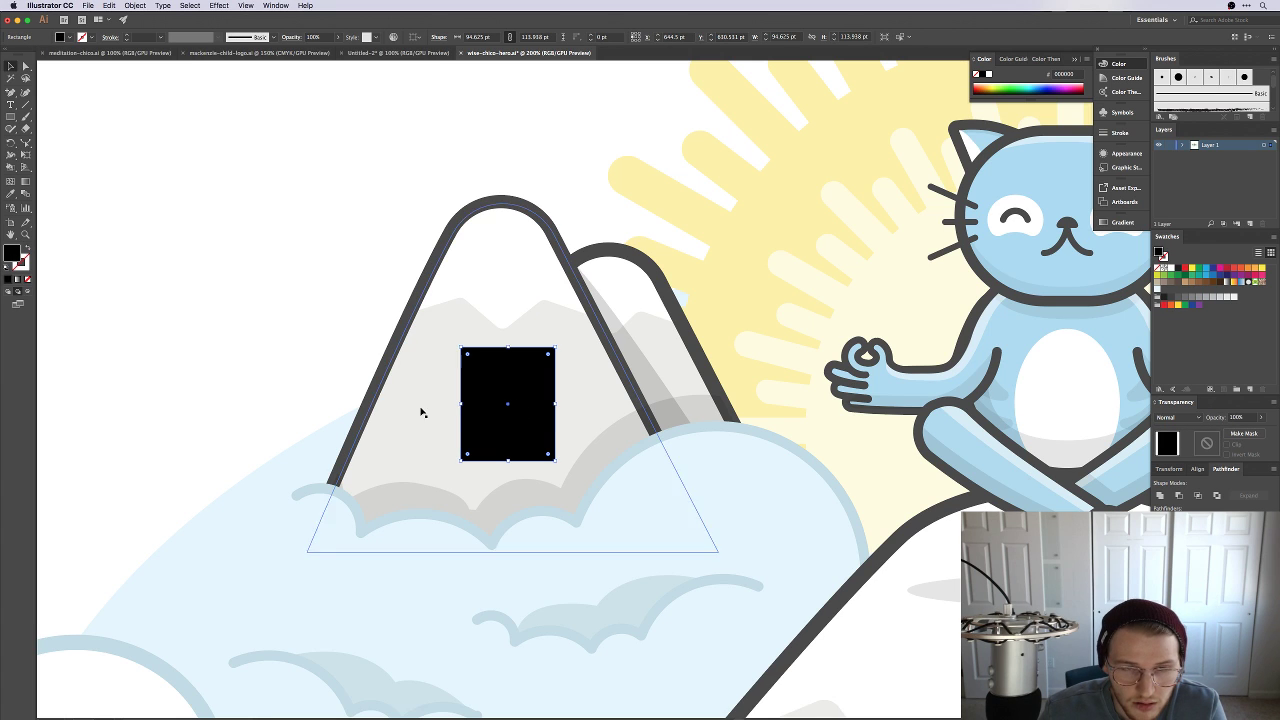
Step: Shift the rectangle slightly left, sample the gray cloud shadow on the mountain, and fill the rectangle with d4d4d2
mouse_move(533, 424)
left_mouse_down()
mouse_move(543, 434)
mouse_move(521, 427)
left_mouse_up()
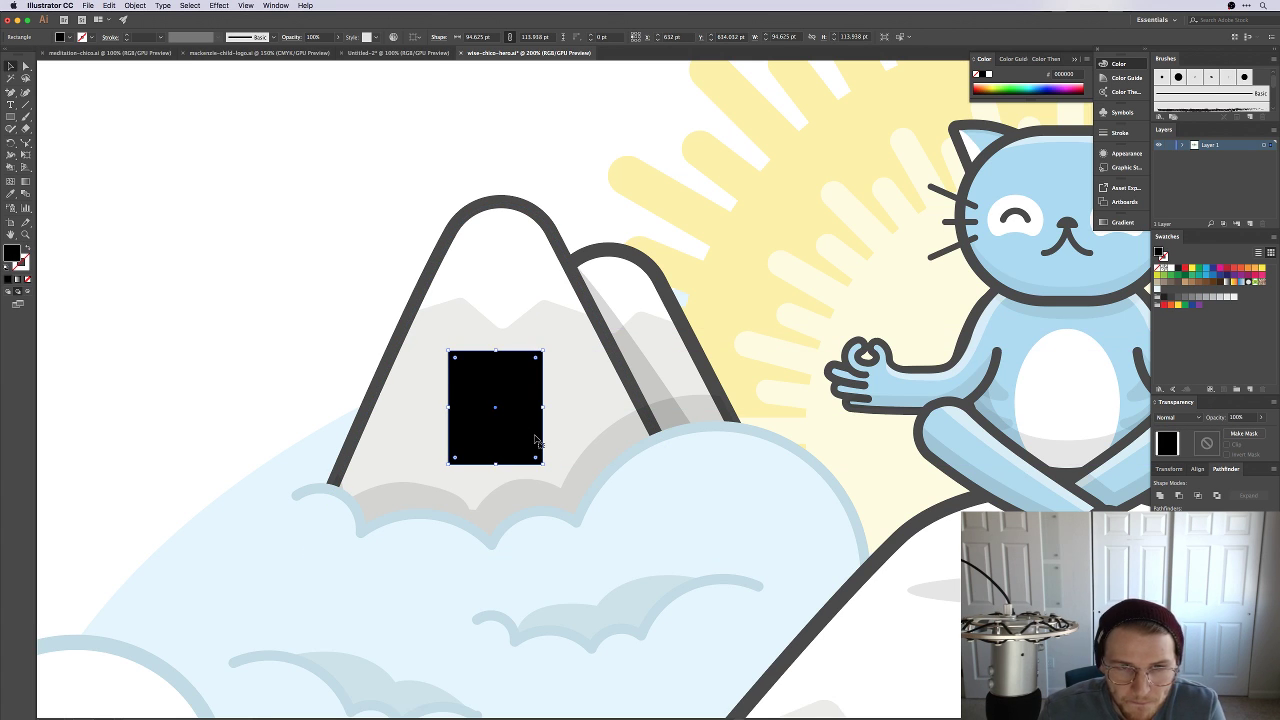
left_click(600, 438)
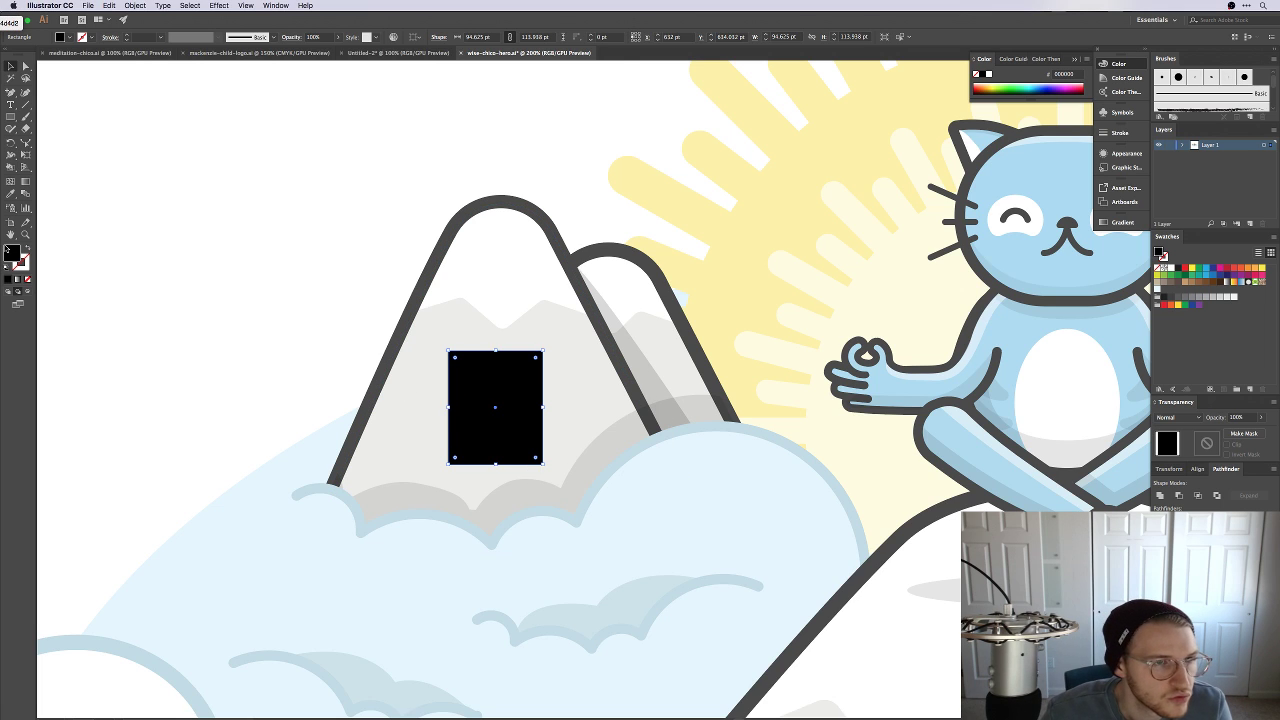
double_click(8, 251)
type("d4d4d2")
key("Tab")
key("Return")
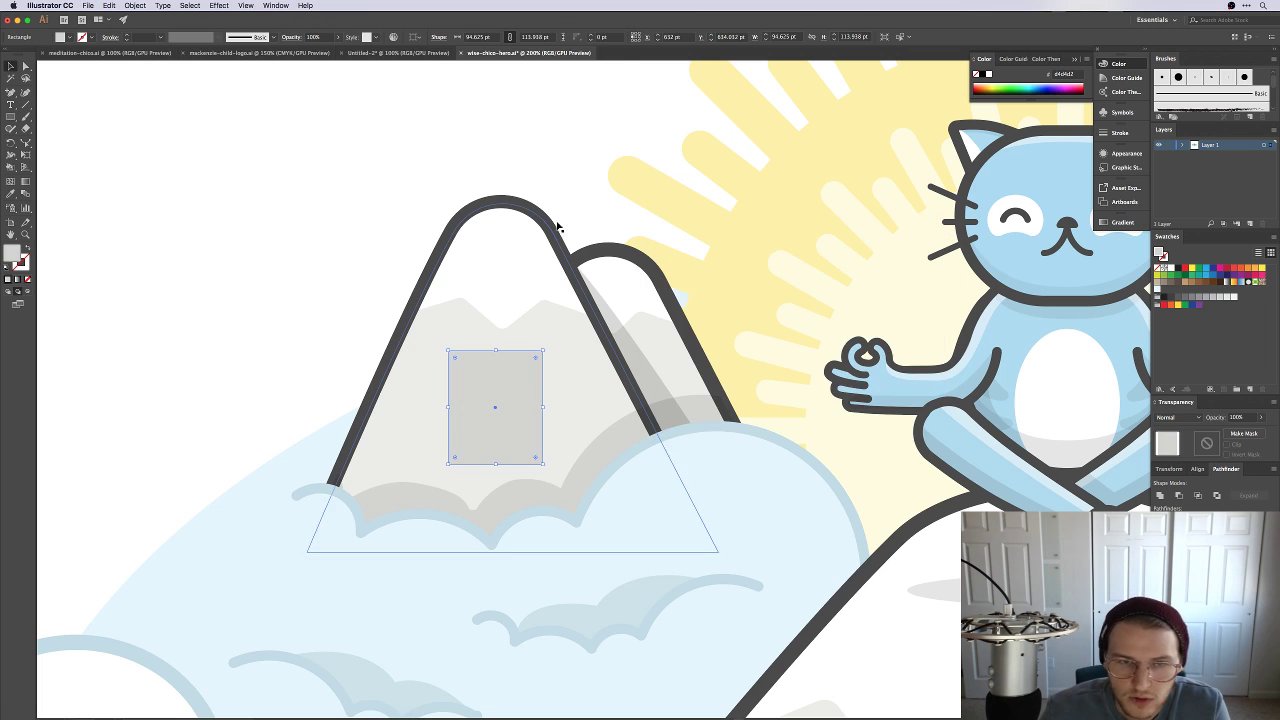
left_click(265, 248)
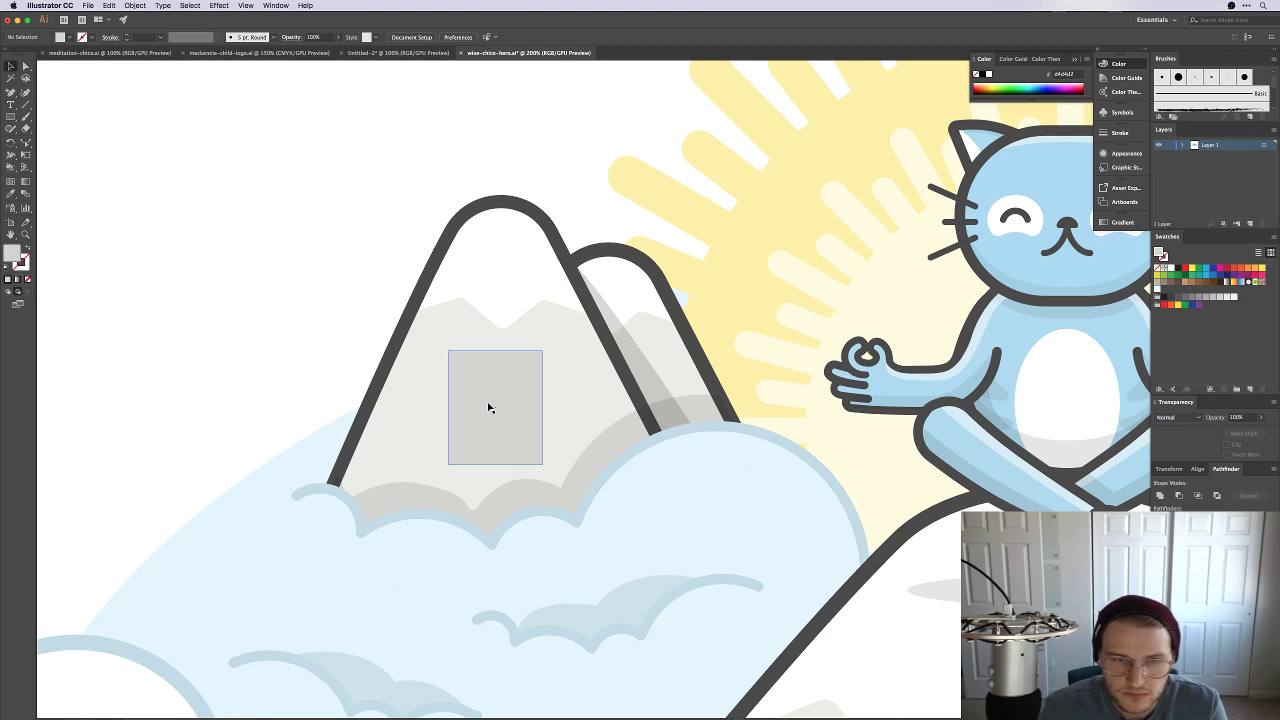
Step: Center the rectangle on the mountain and round its two top corners by about 47.31 pt to form an arched opening
left_click_drag(489, 407, 494, 406)
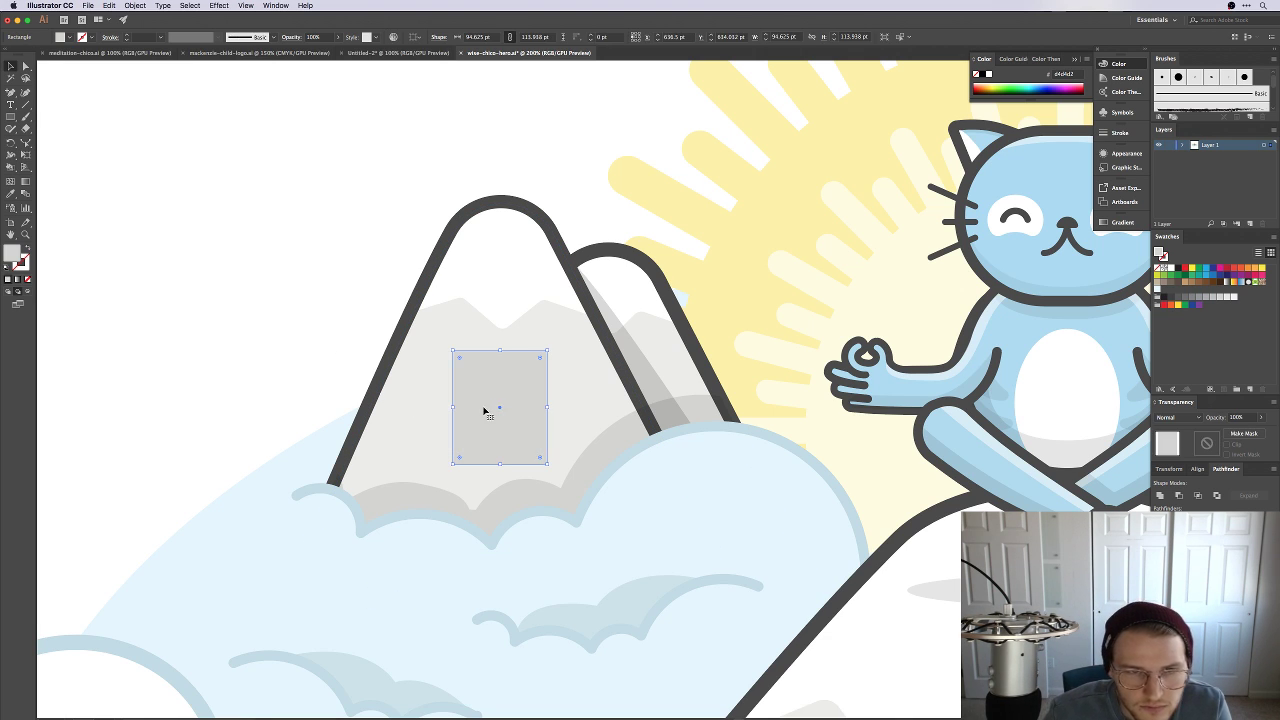
key("a")
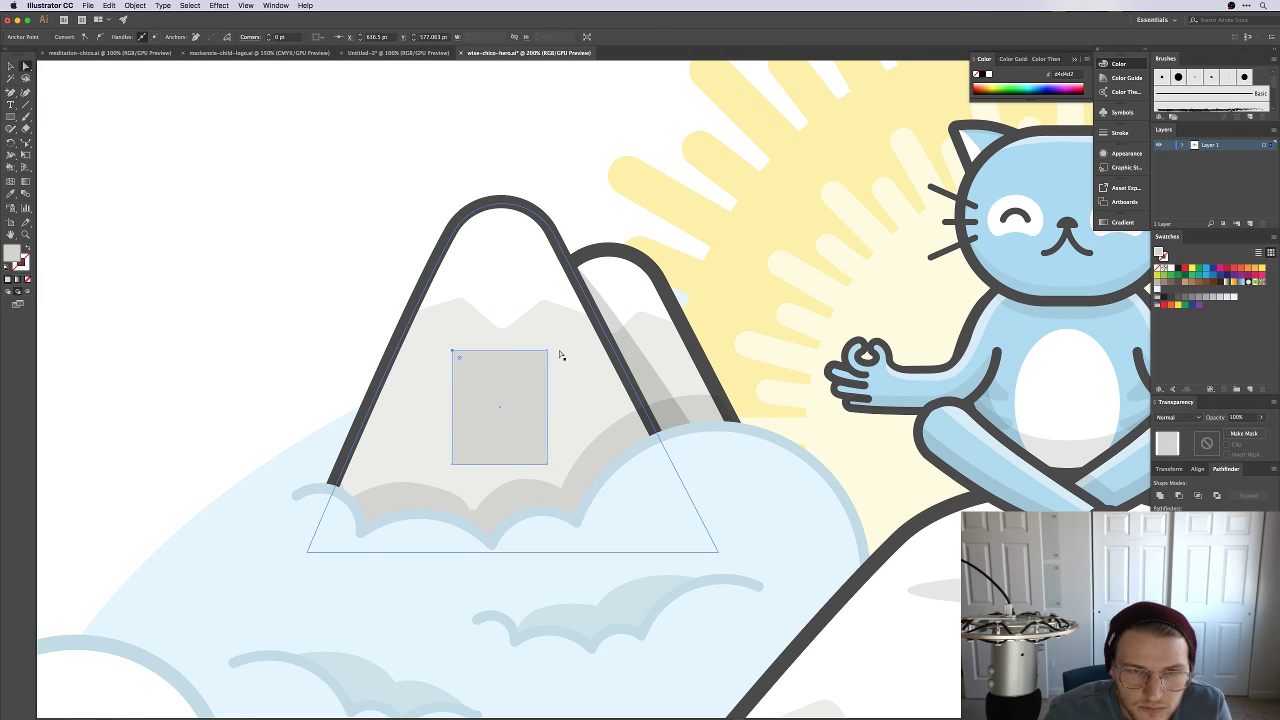
left_click(546, 351)
left_click_drag(540, 358, 500, 386)
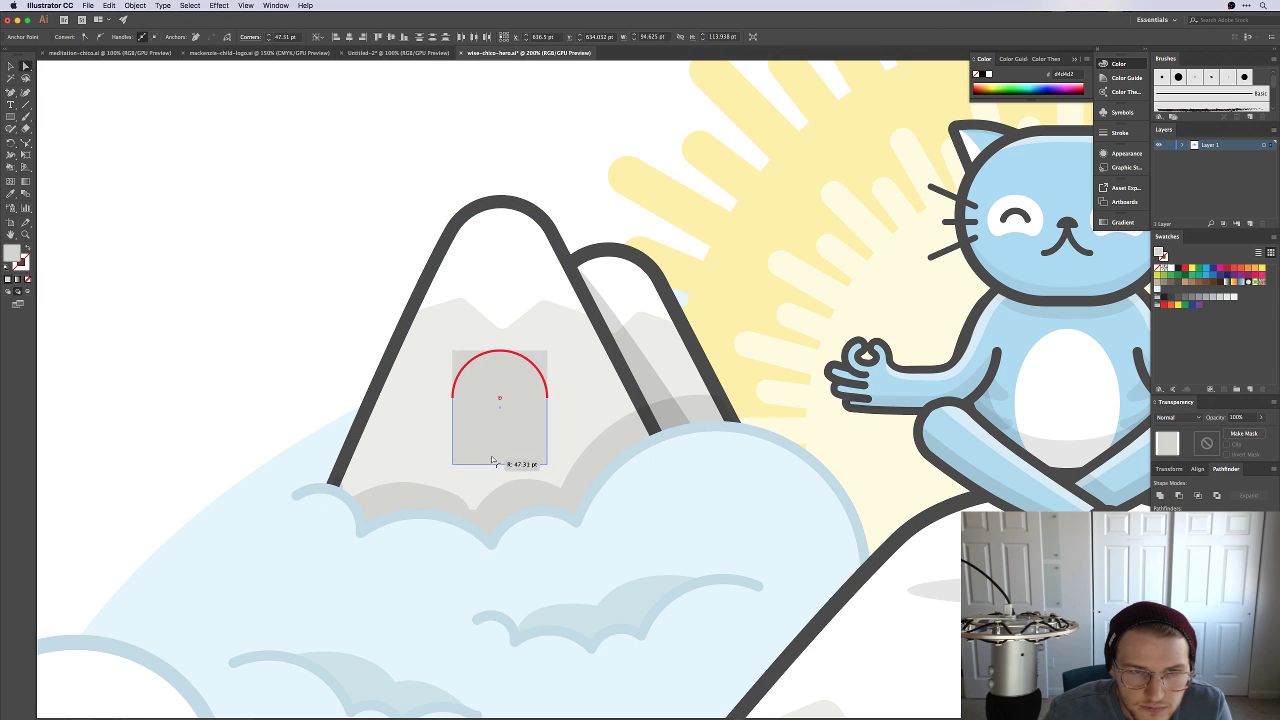
left_click(254, 278)
Step: Copy the arch with a leftward-offset duplicate, subtract the front shape to leave a curved right-hand strip, and delete the leftover offset arch
left_click_drag(496, 443, 209, 380)
left_click(546, 411, "shift")
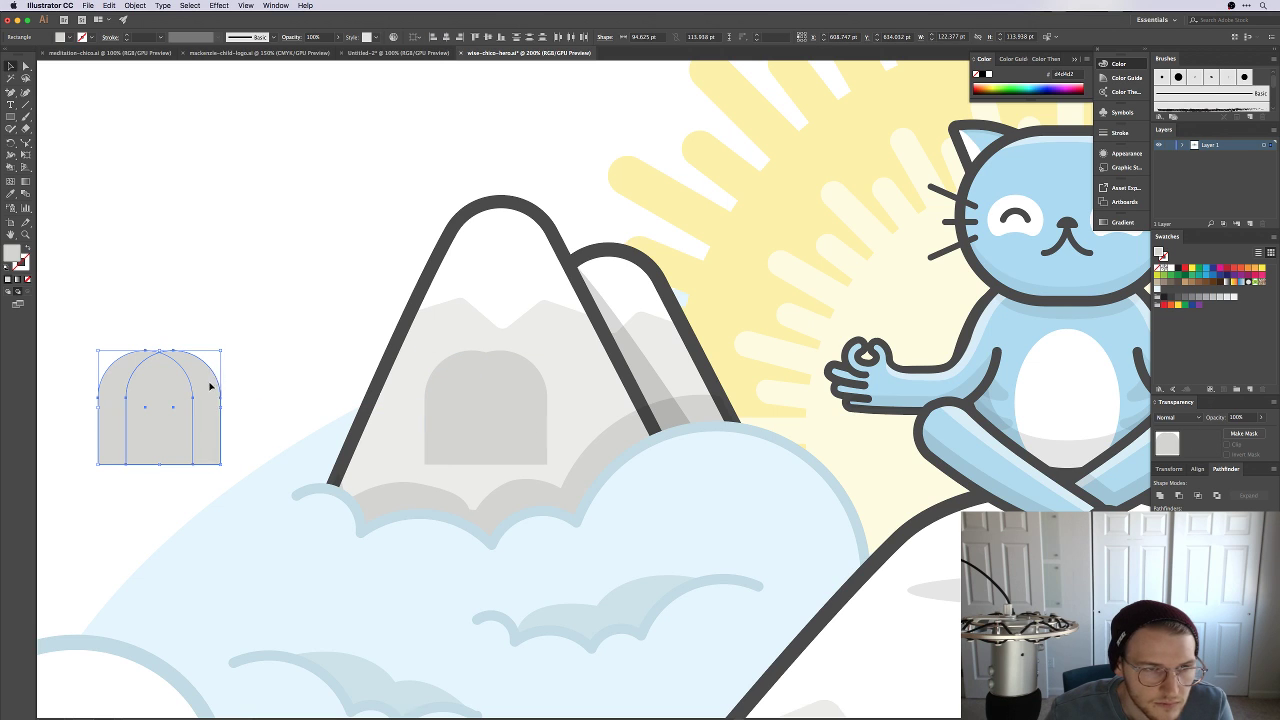
left_click(1178, 495)
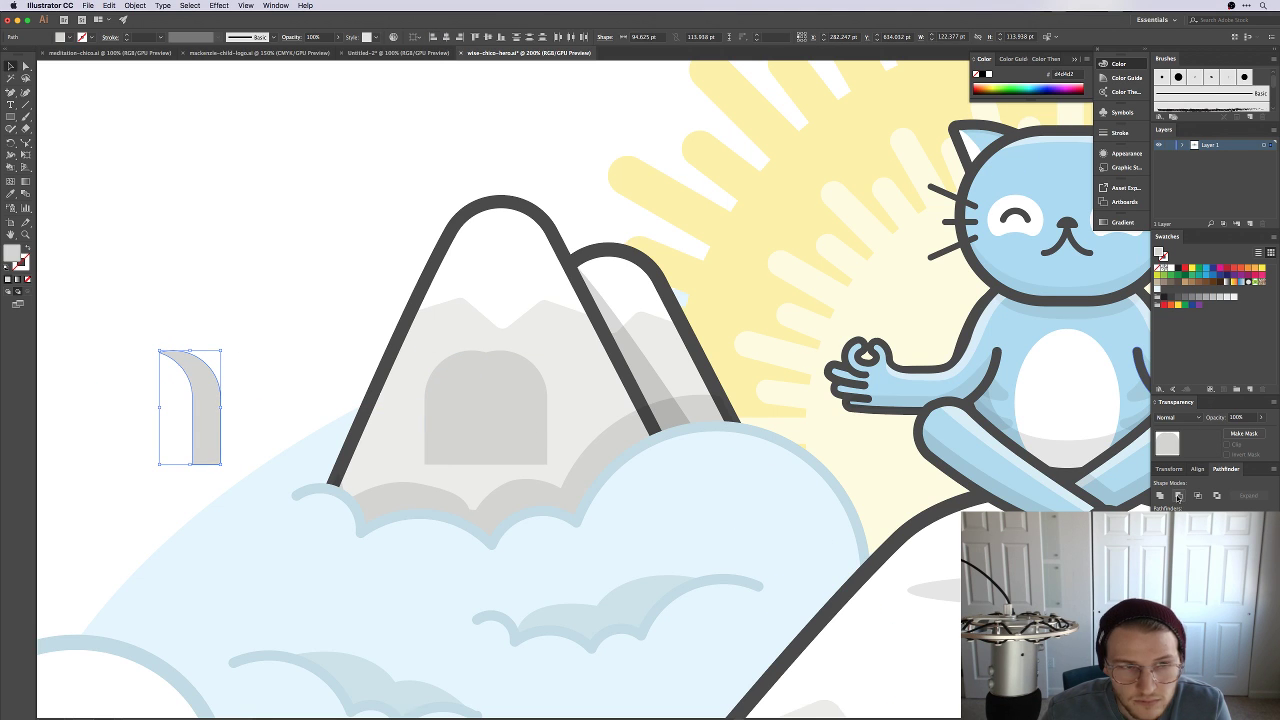
left_click(489, 414)
key("Delete")
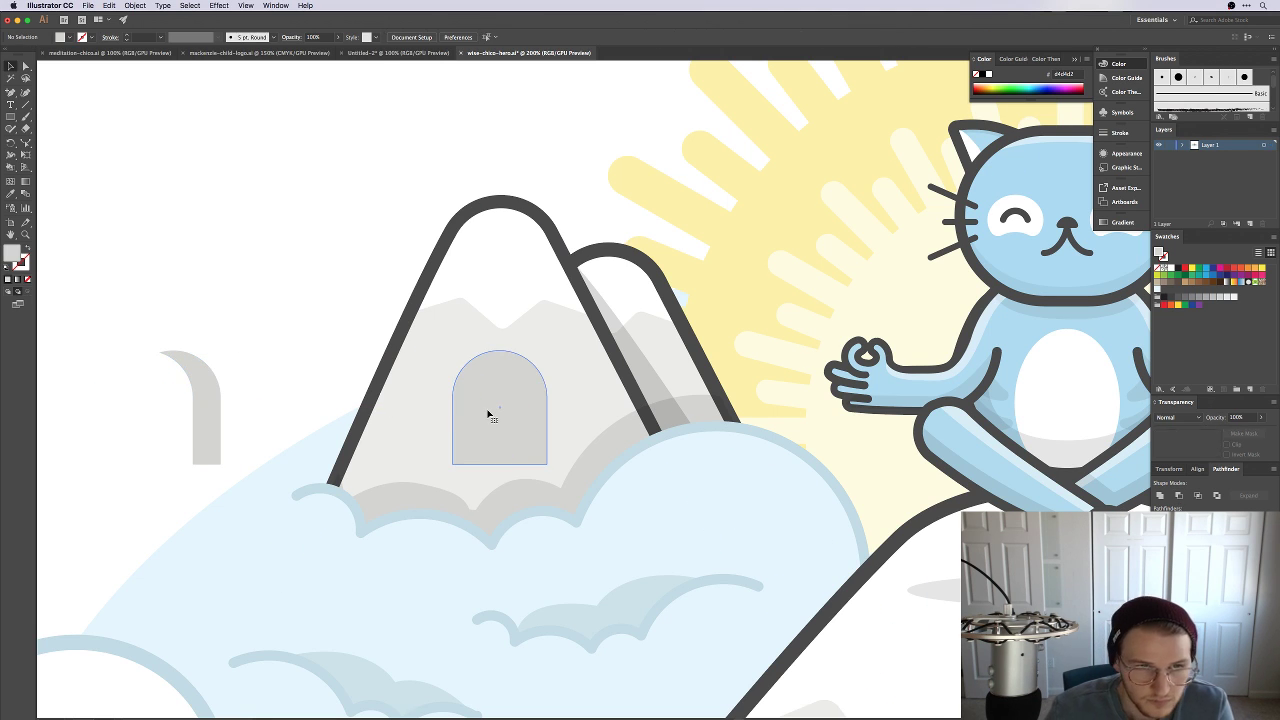
Step: Fit the curved strip onto the arch's right inner edge and fill it with the darker gray a5a497
left_click_drag(220, 403, 540, 416)
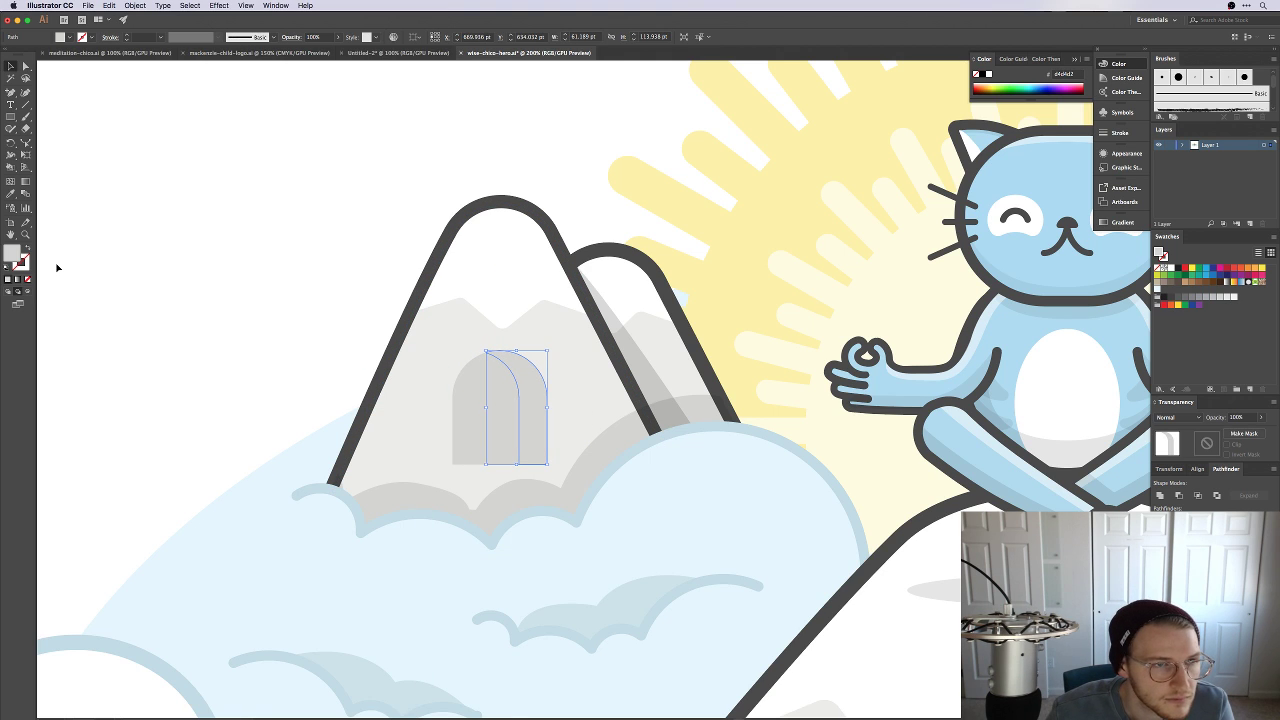
double_click(12, 255)
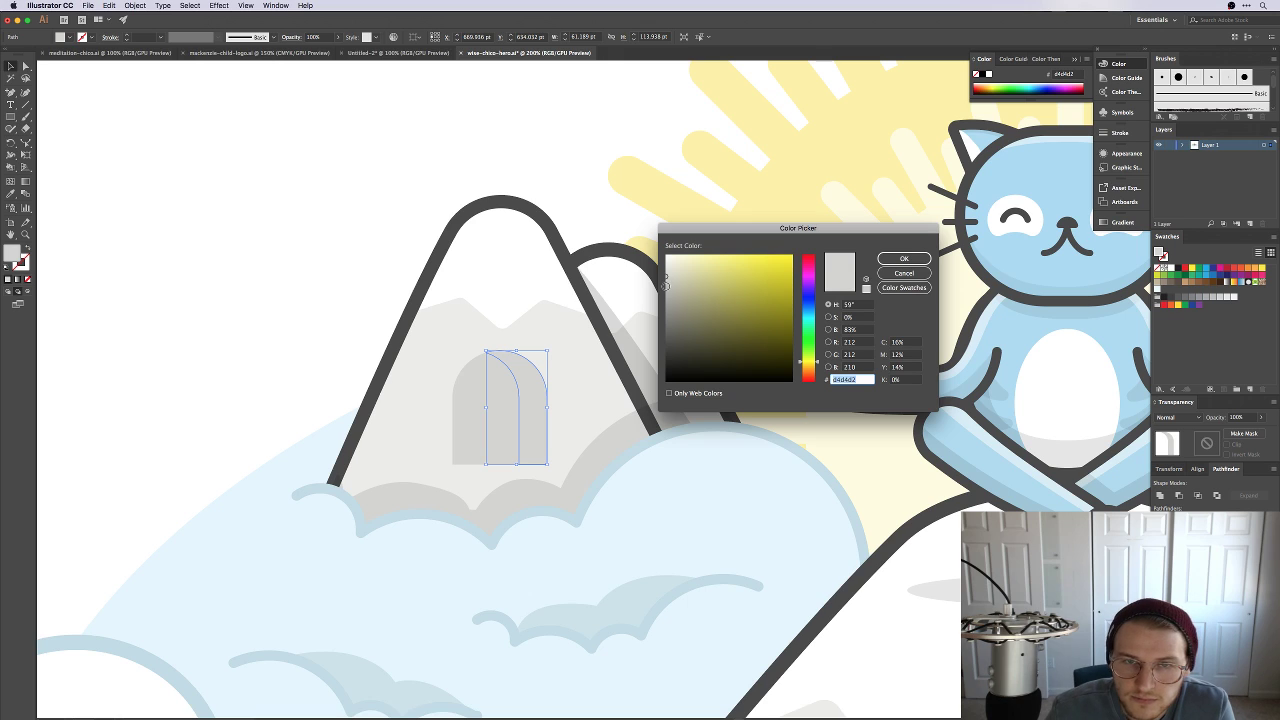
left_click_drag(665, 285, 676, 299)
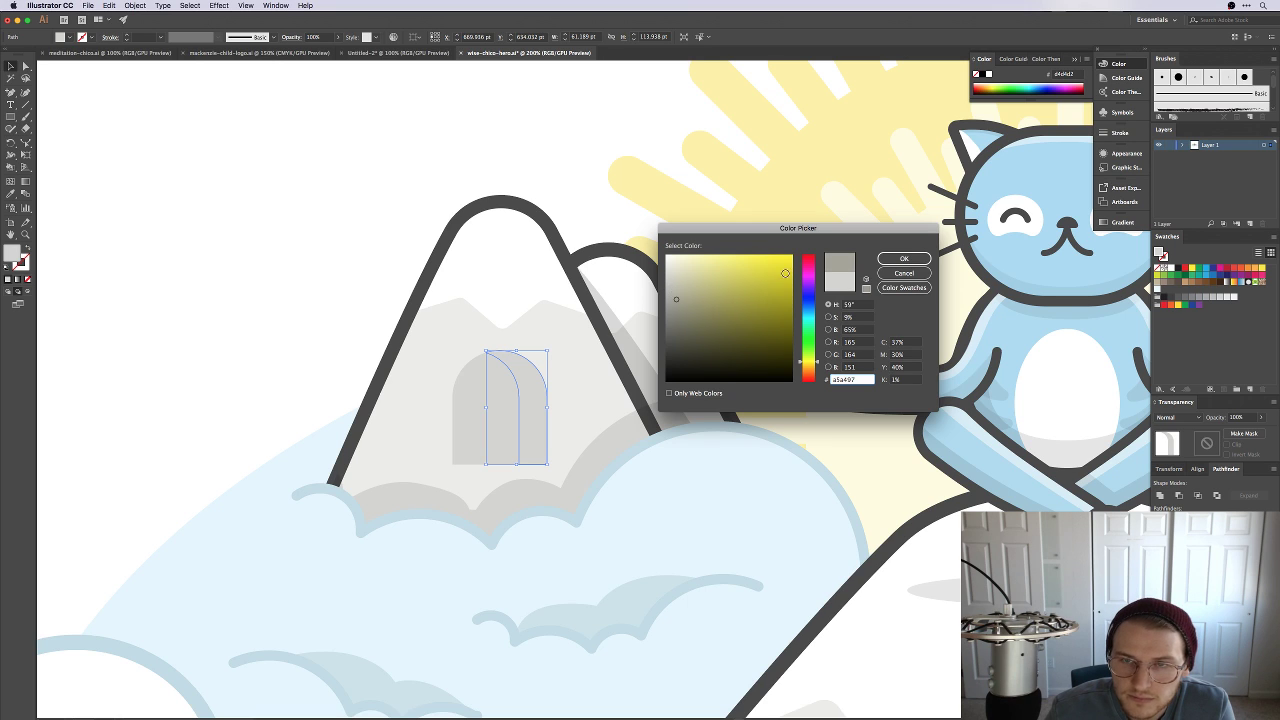
left_click(915, 260)
left_click(392, 157)
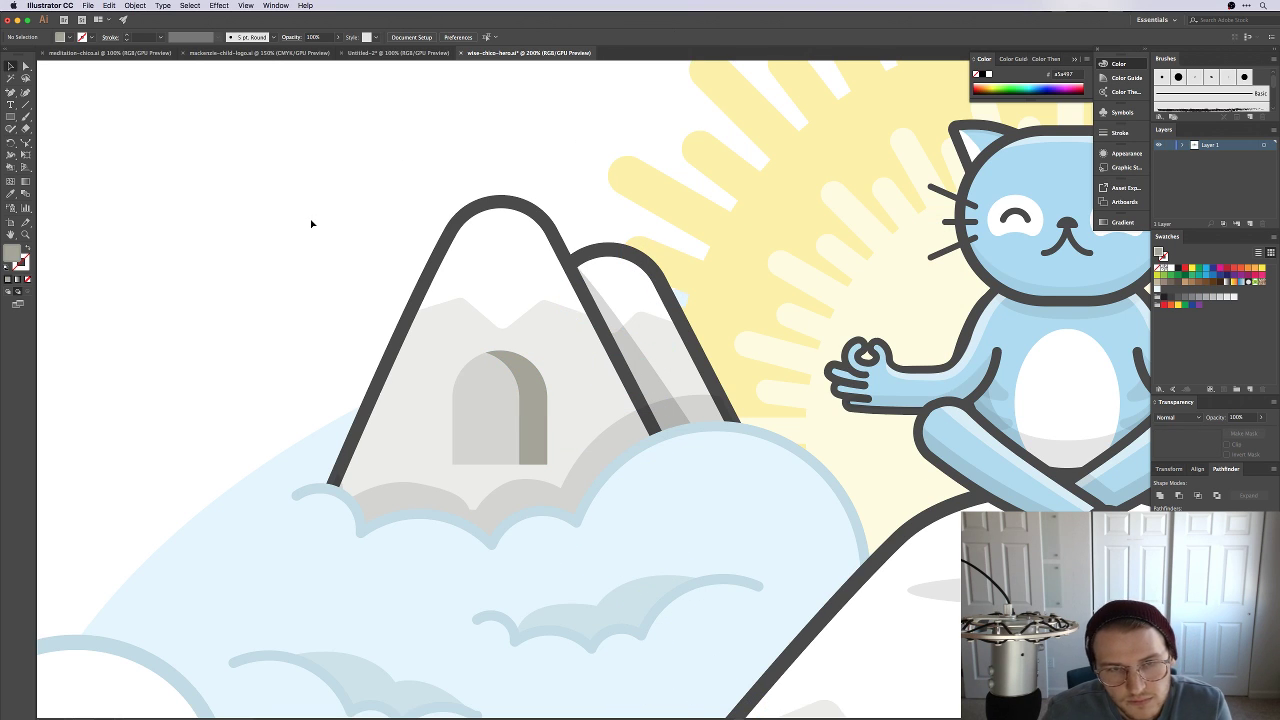
Step: Try a white fill on the arch's curved strip and undo it
left_click(533, 425)
key("ctrl+z")
left_click(234, 247)
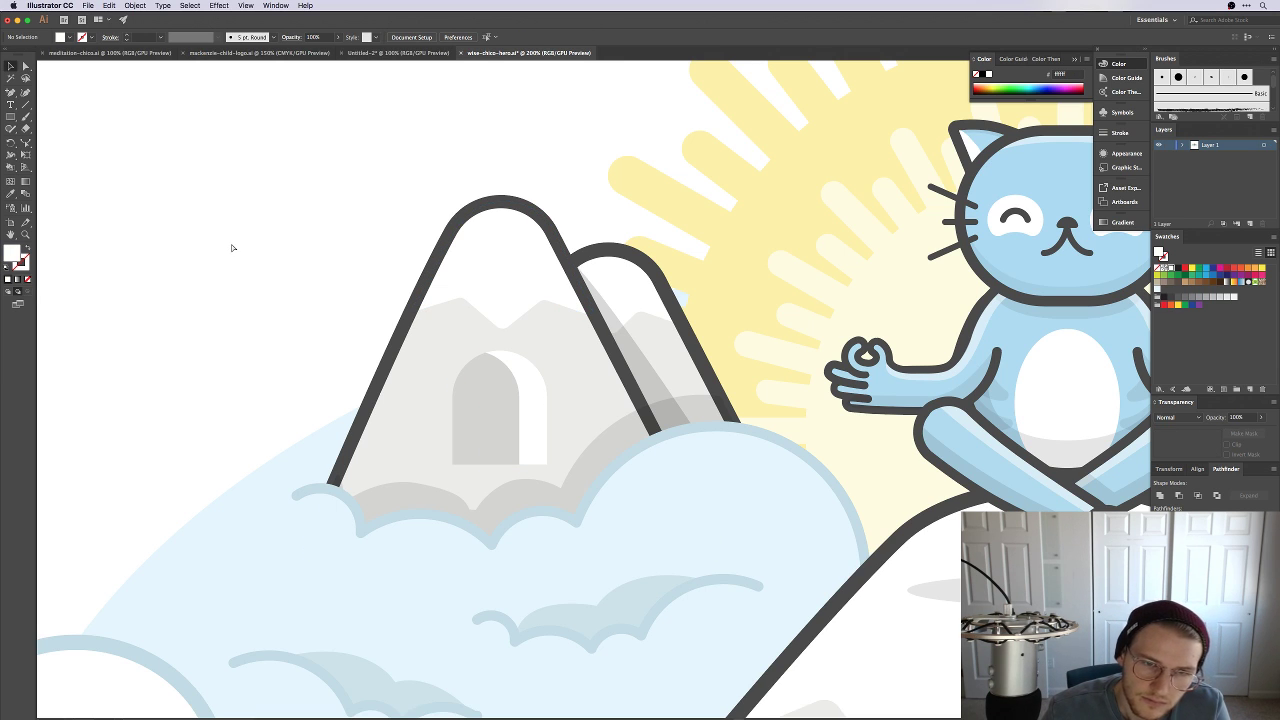
key("ctrl+z")
left_click(243, 297)
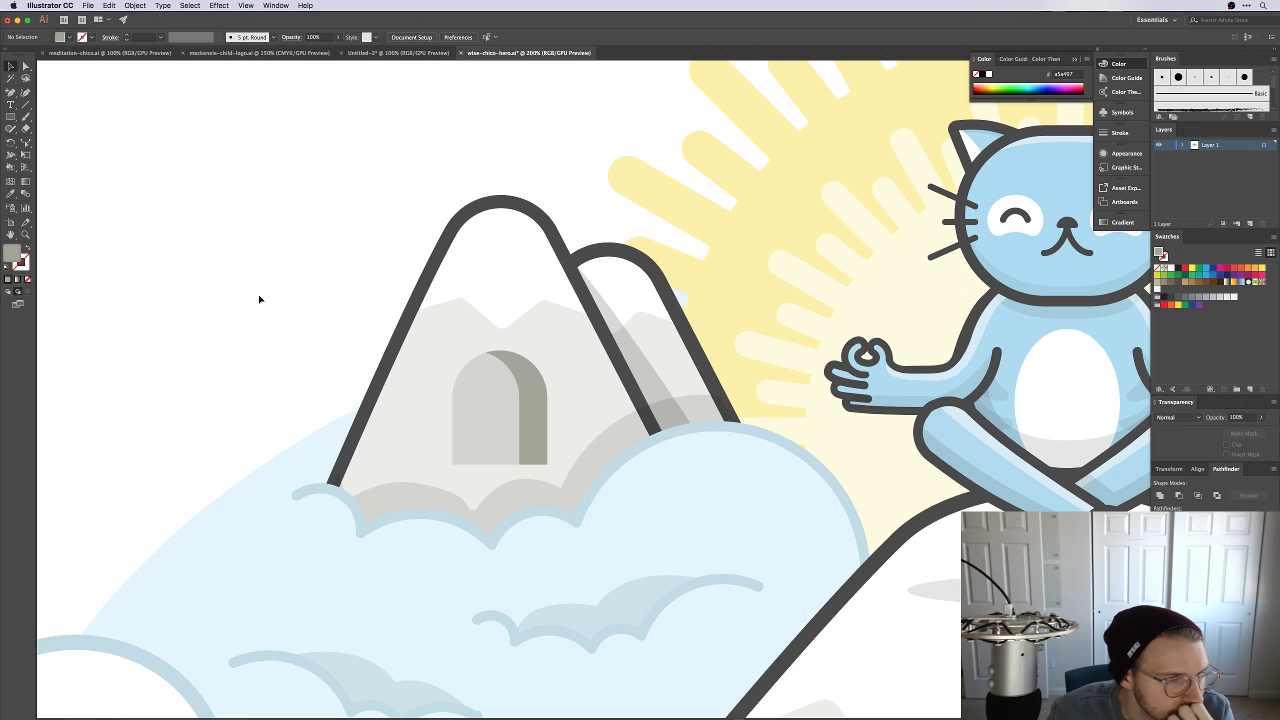
Step: Draw a bent, closed stream shape with the Pen tool from the arch's left edge across its base and down over the cloud
scroll(259, 299, "right", 1)
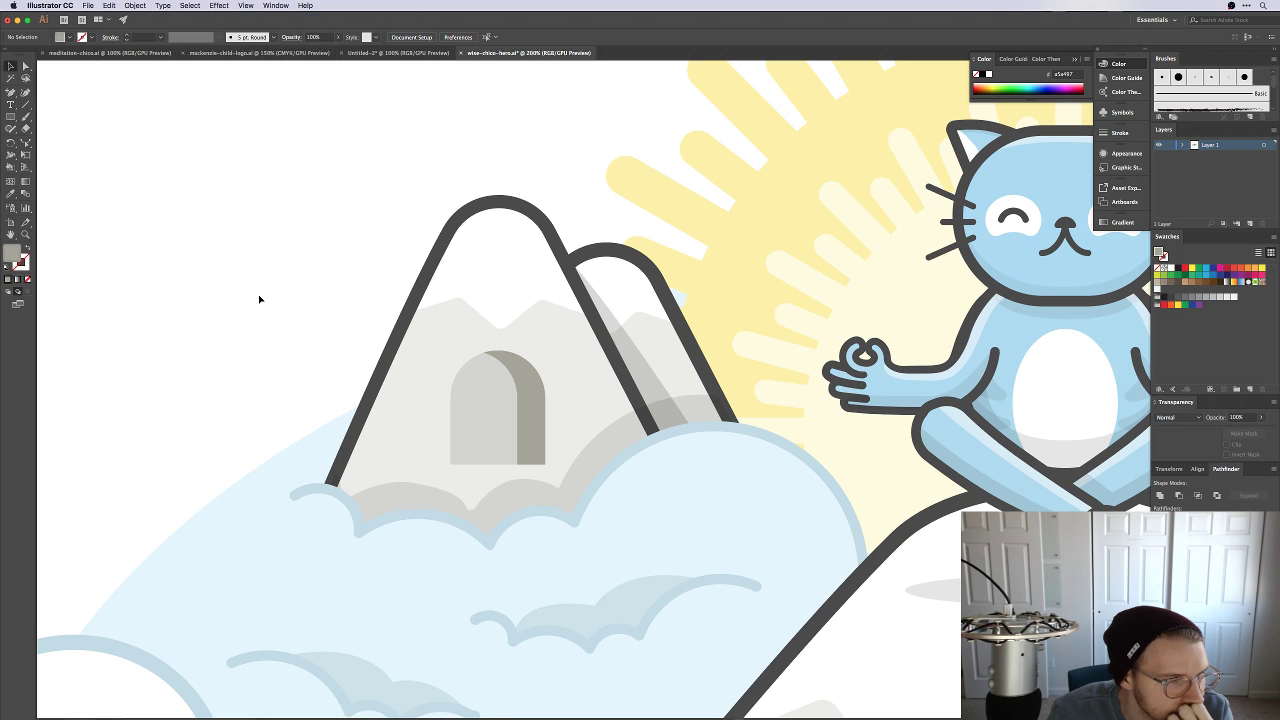
scroll(259, 299, "right", 1)
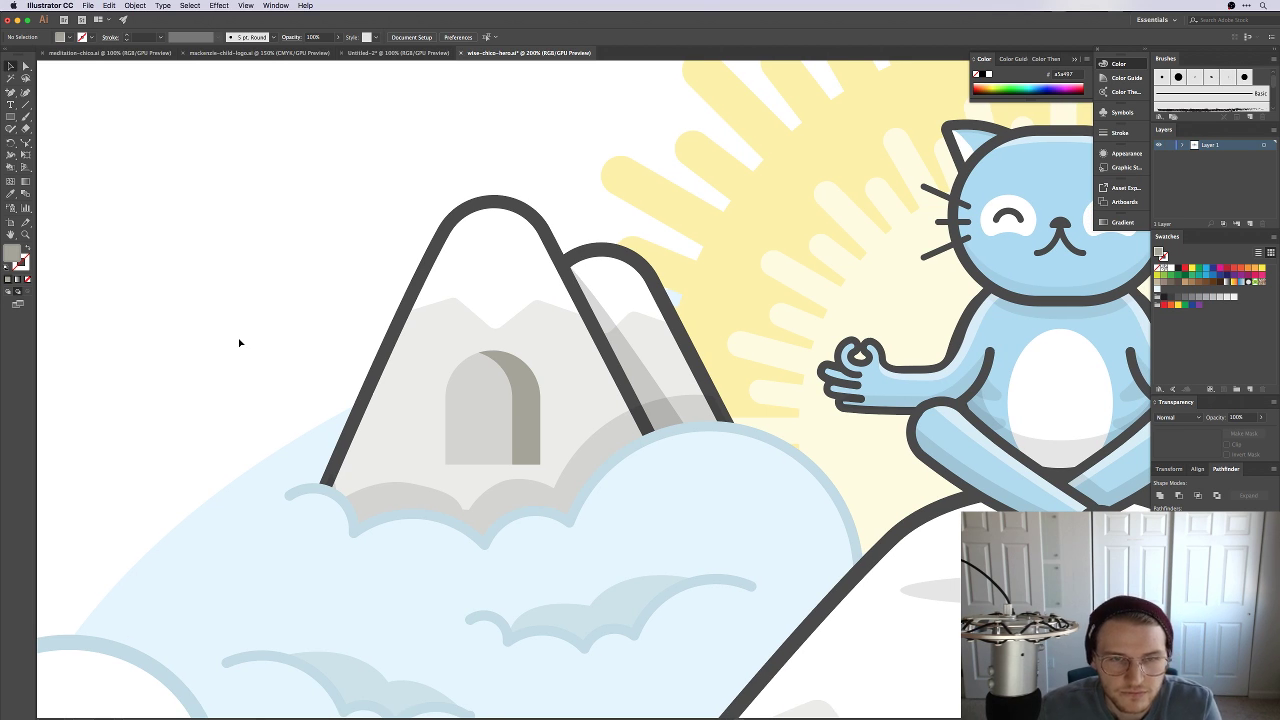
scroll(243, 340, "down", 2)
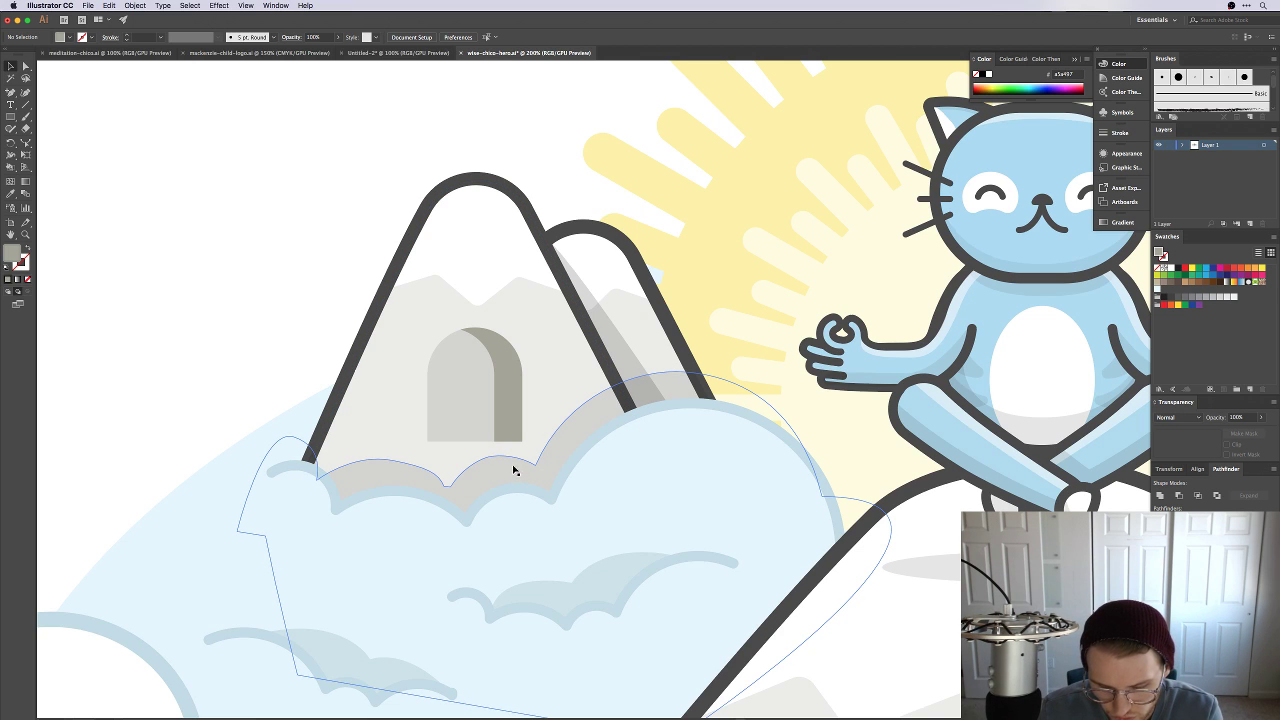
key("p")
left_click(427, 410)
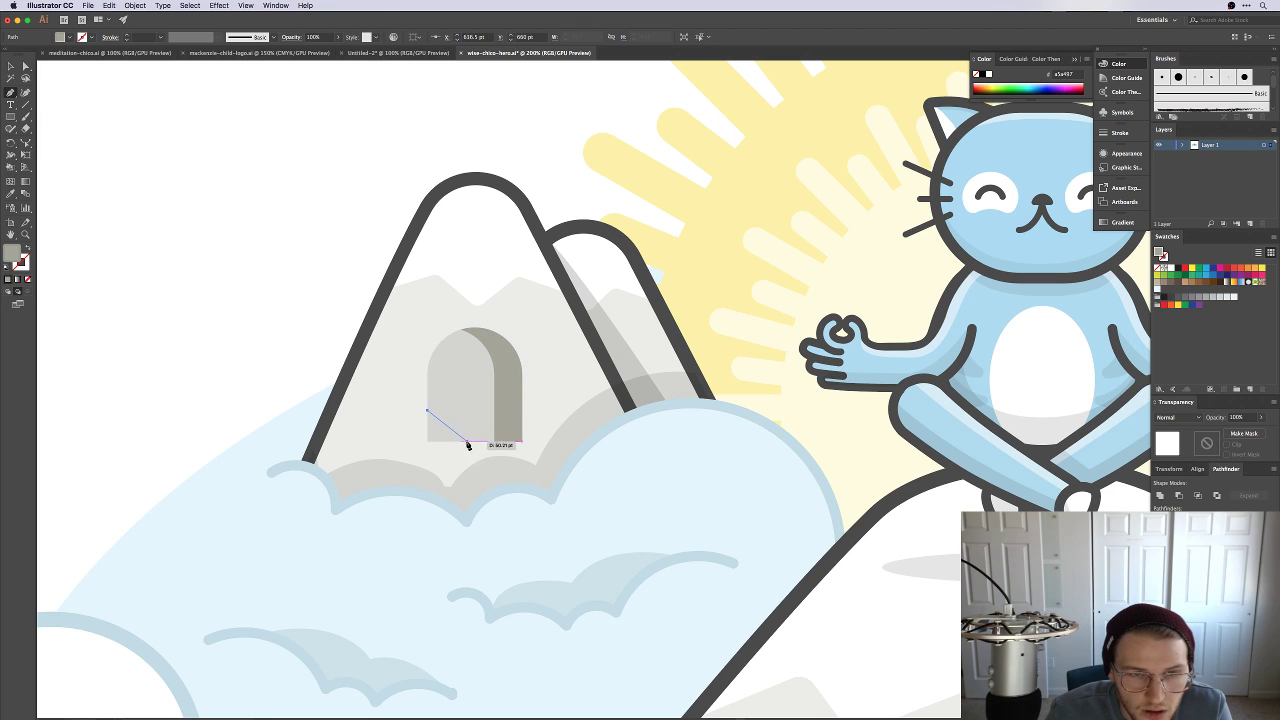
left_click(465, 441)
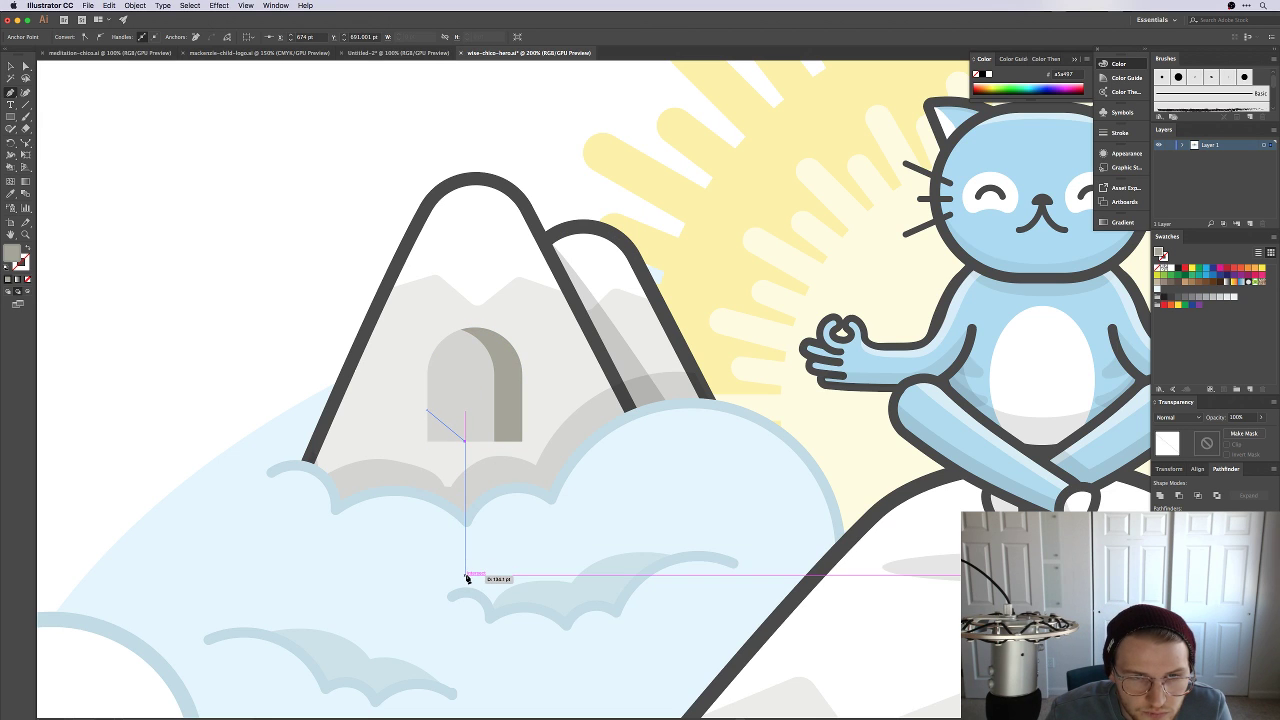
left_click_drag(466, 578, 501, 578)
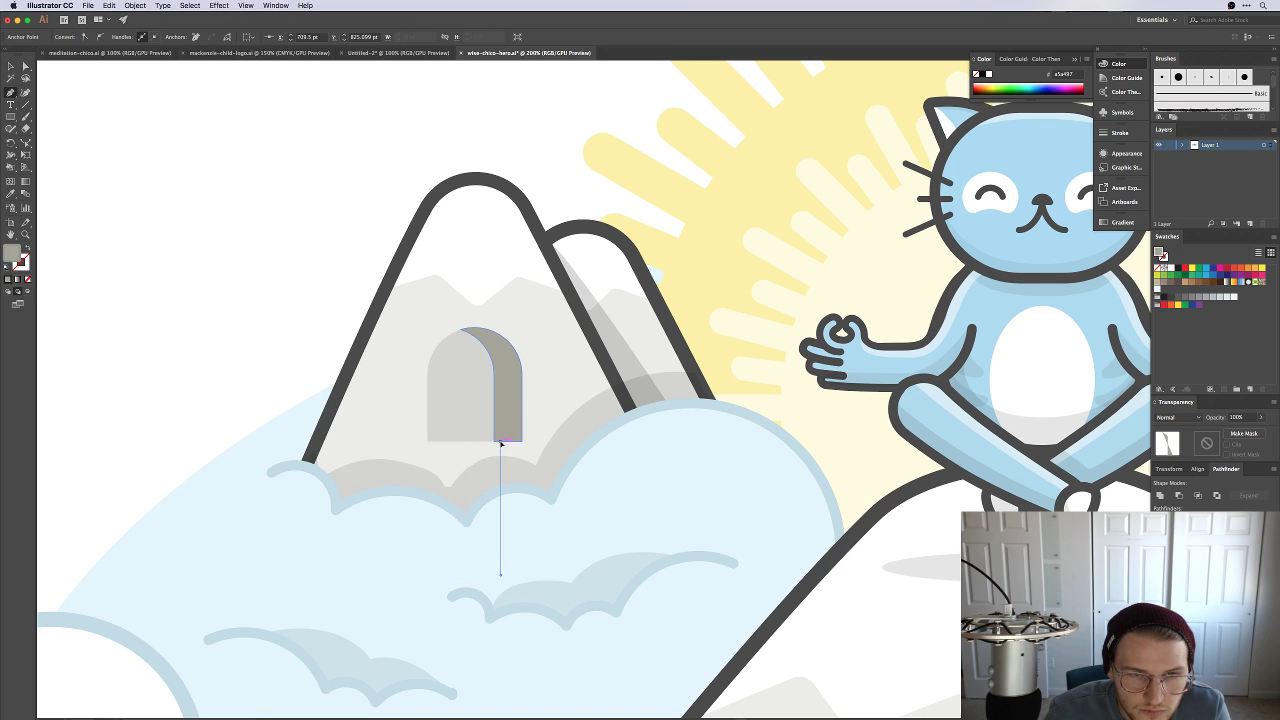
left_click(501, 441)
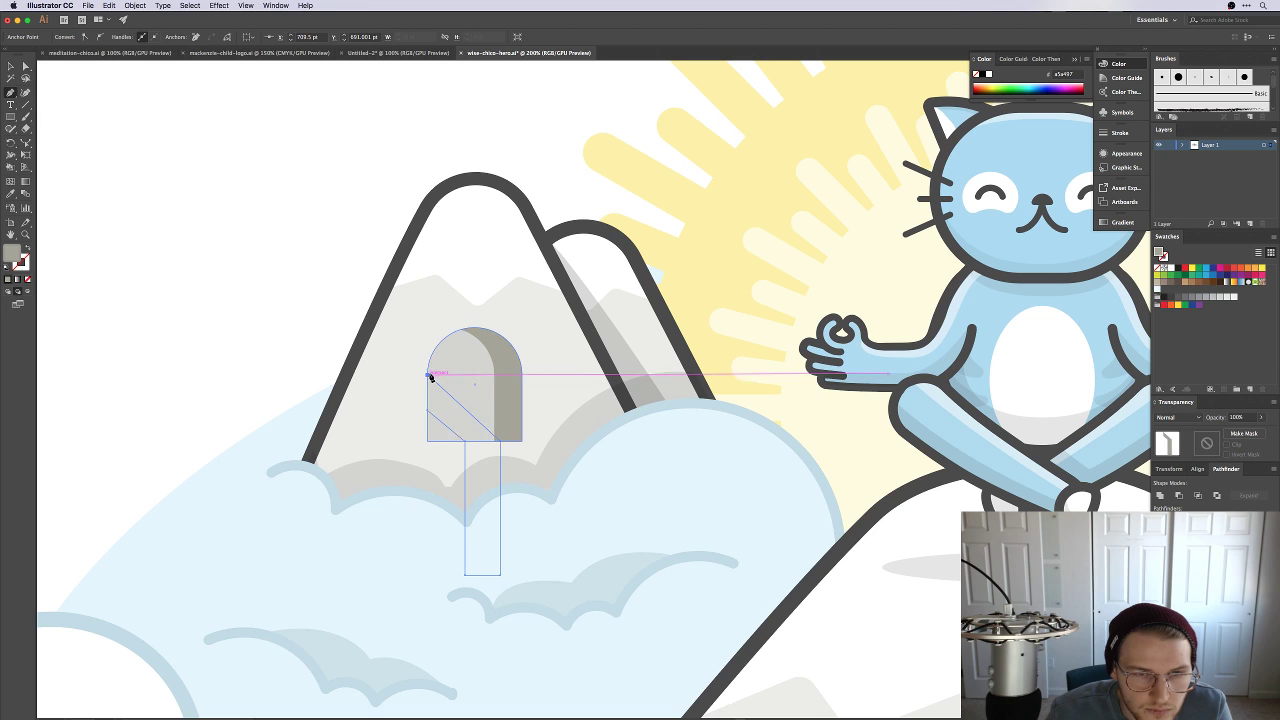
left_click(431, 376)
left_click_drag(501, 441, 511, 443)
key("p")
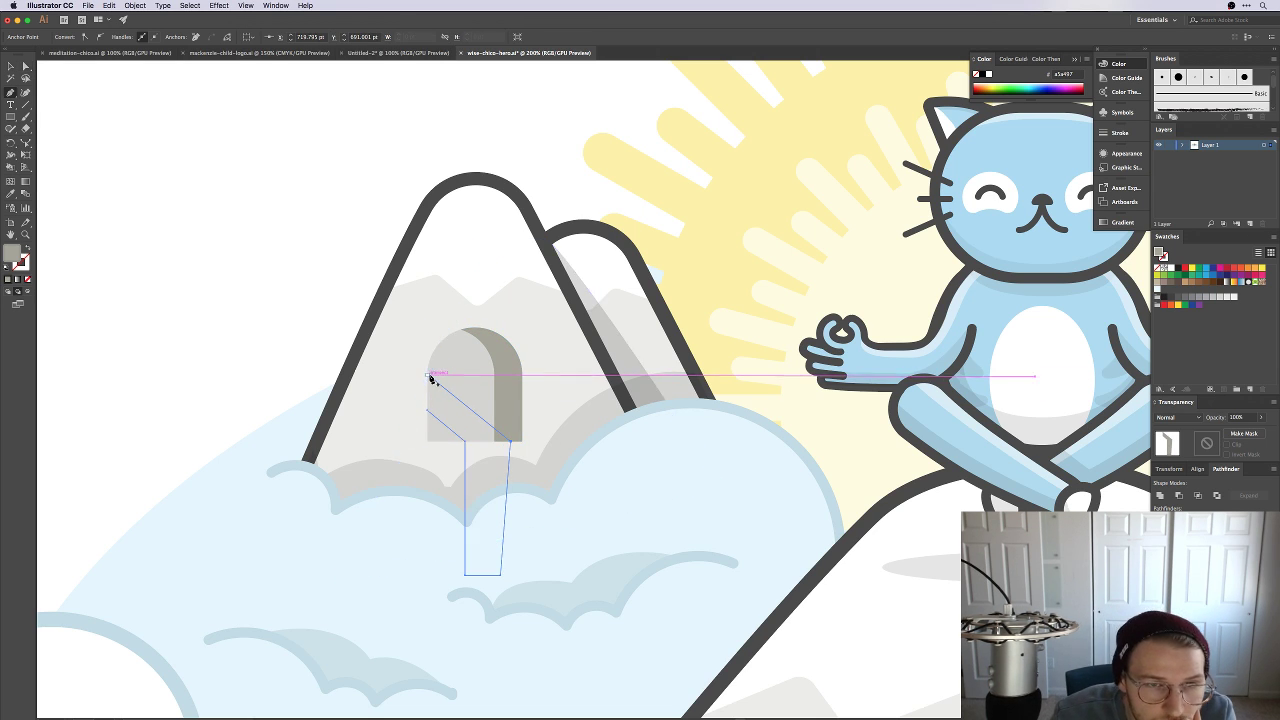
left_click(431, 378)
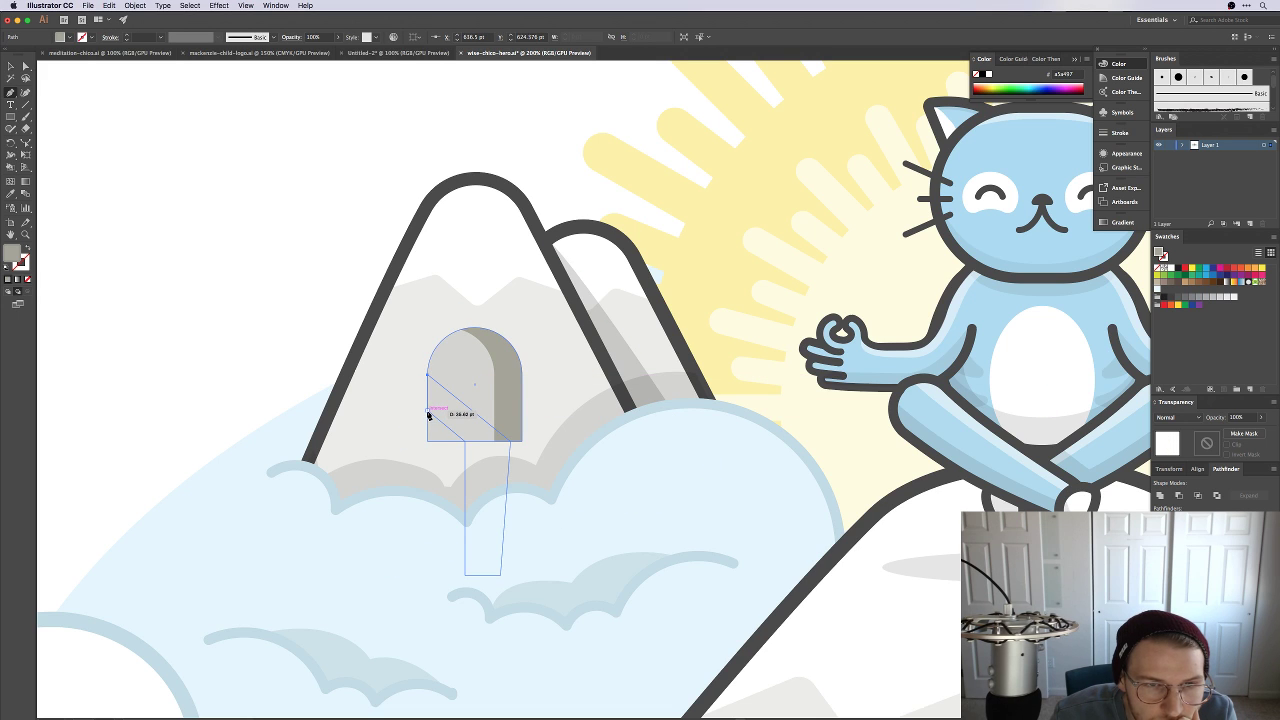
left_click_drag(428, 415, 429, 410)
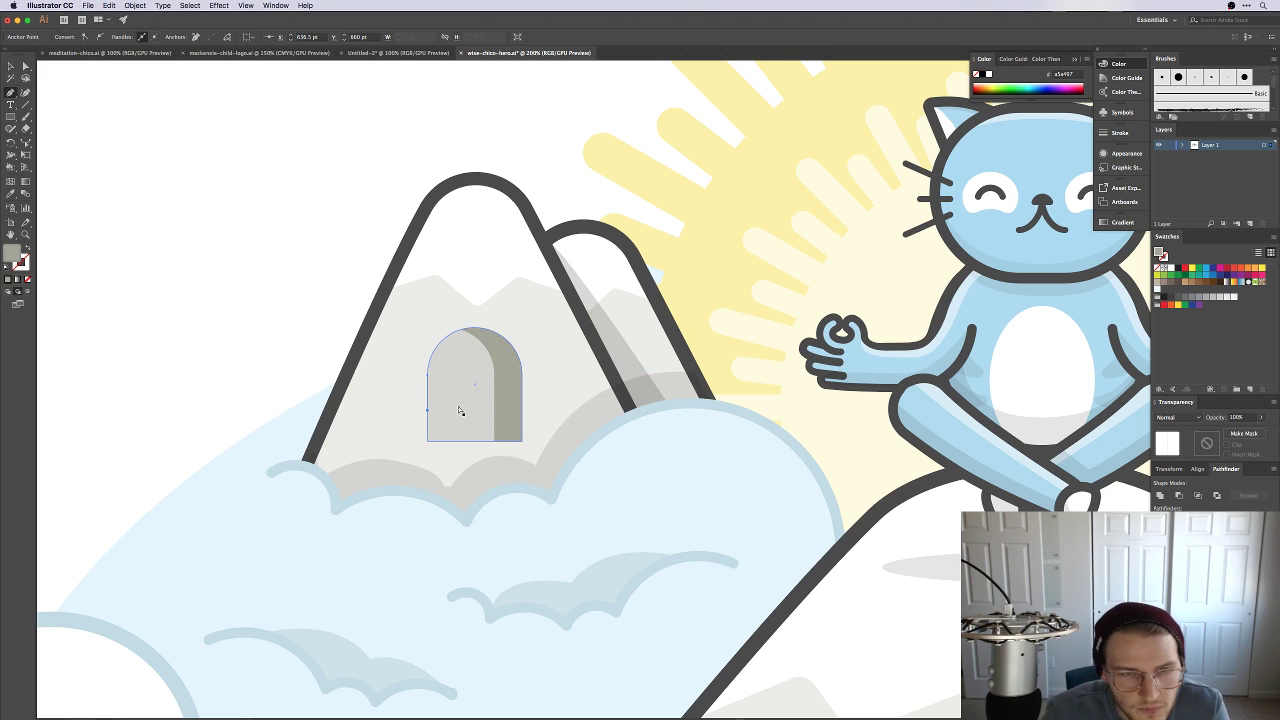
Step: Fill the bent stream shape with the light blue sampled from the cat's face
left_click(464, 449, "super")
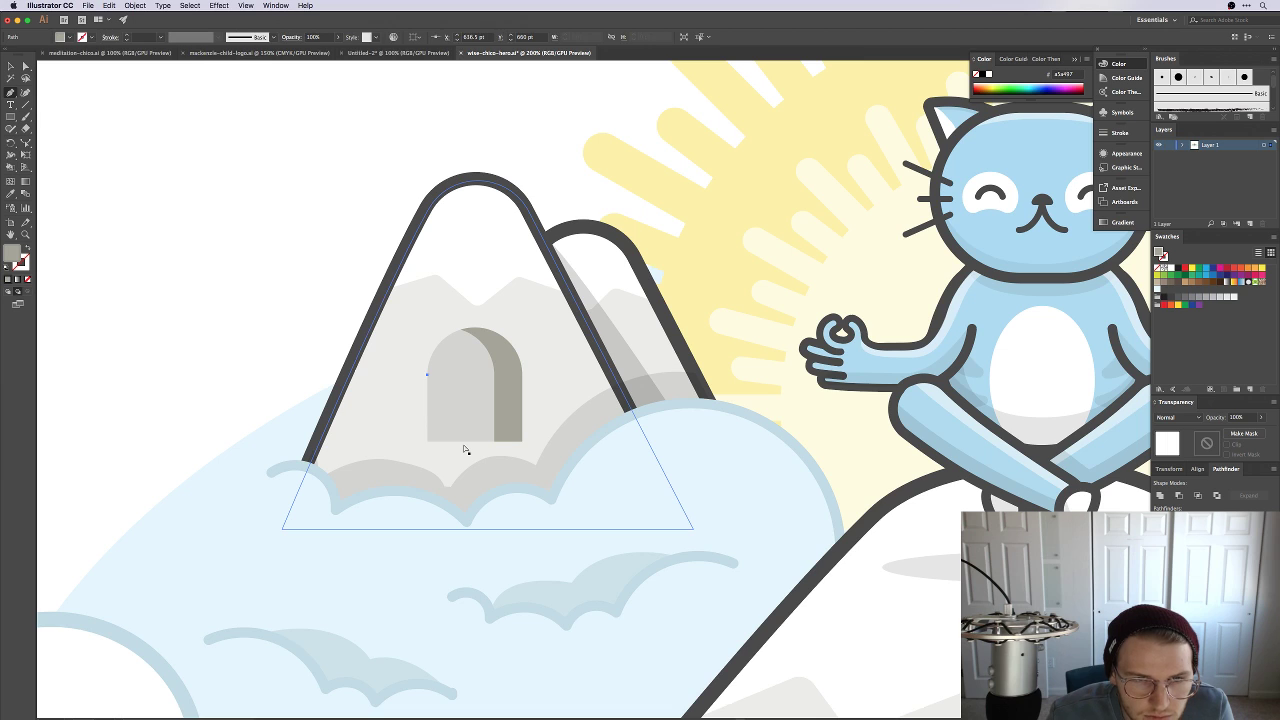
left_click(464, 449, "super")
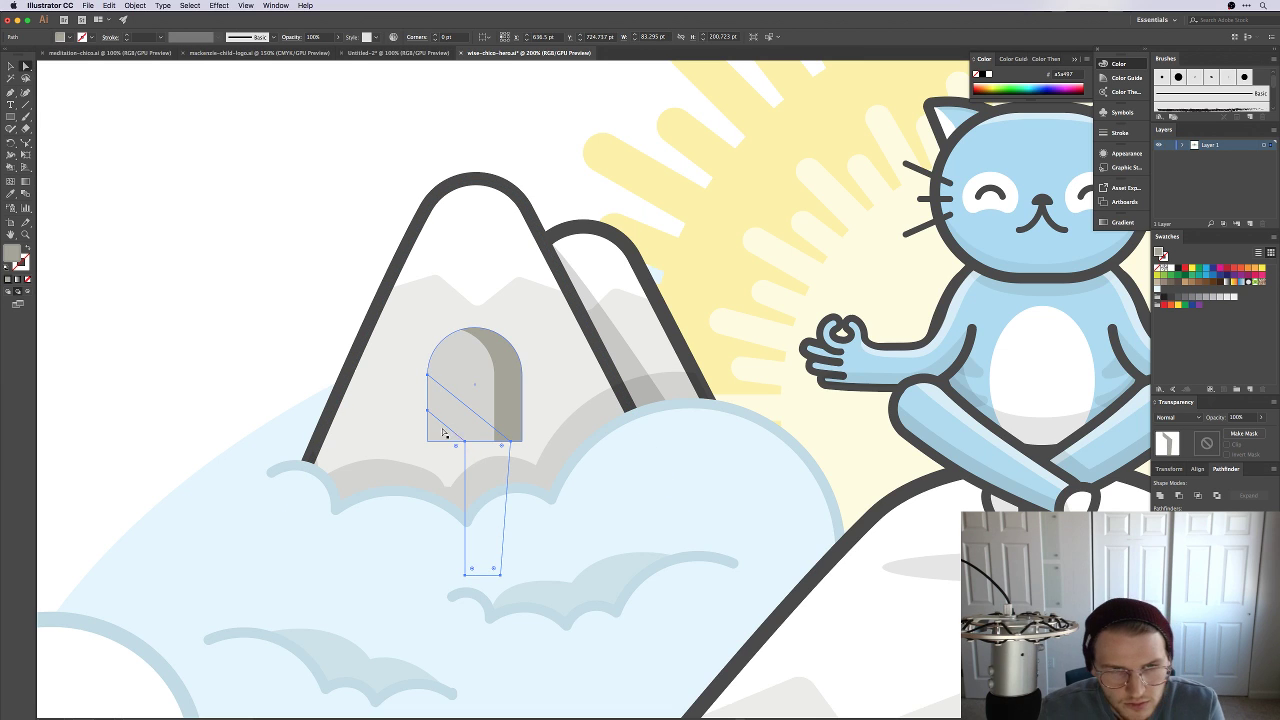
left_click(428, 379, "super")
left_click(428, 379, "super")
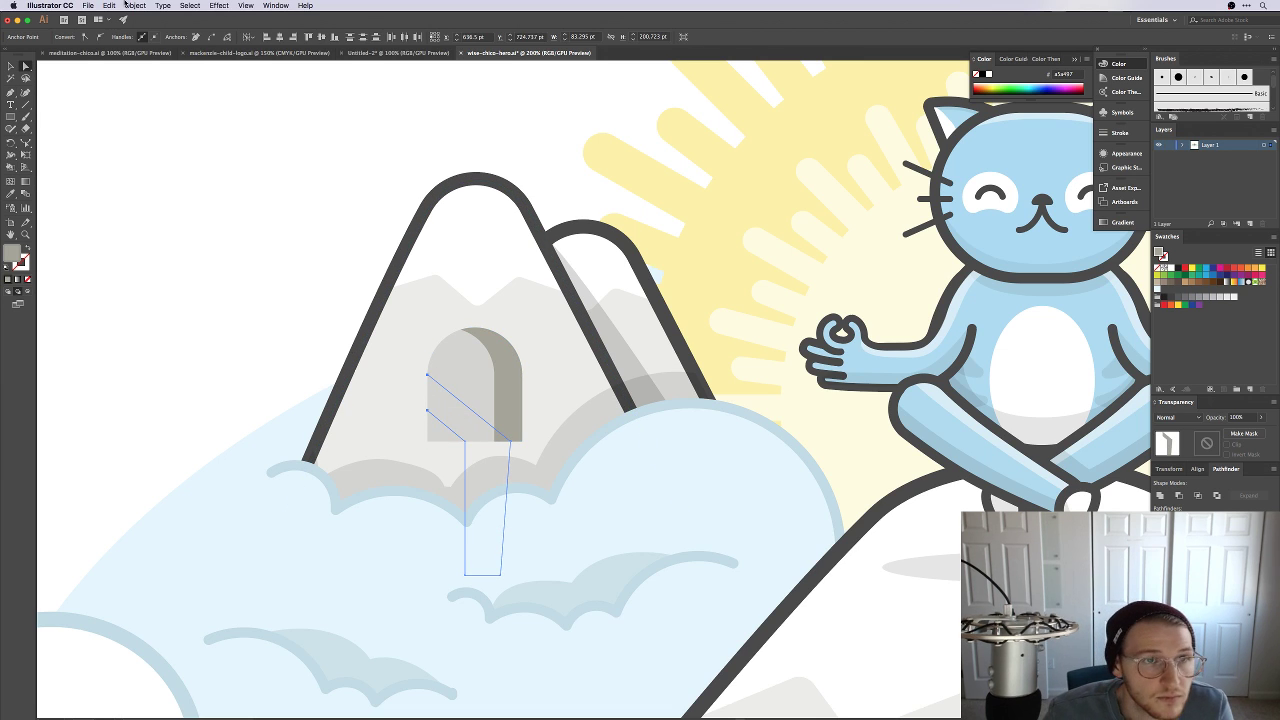
left_click_drag(440, 420, 250, 225)
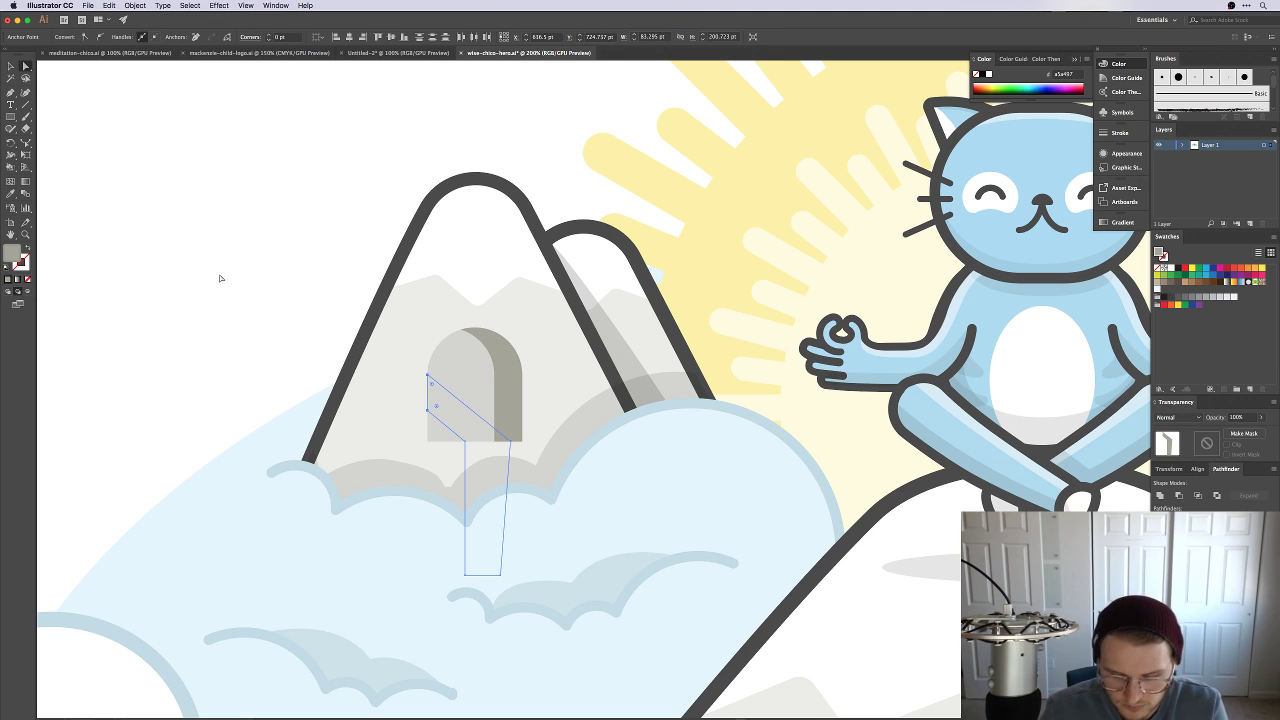
left_click(736, 241, "shift")
left_click(1041, 237)
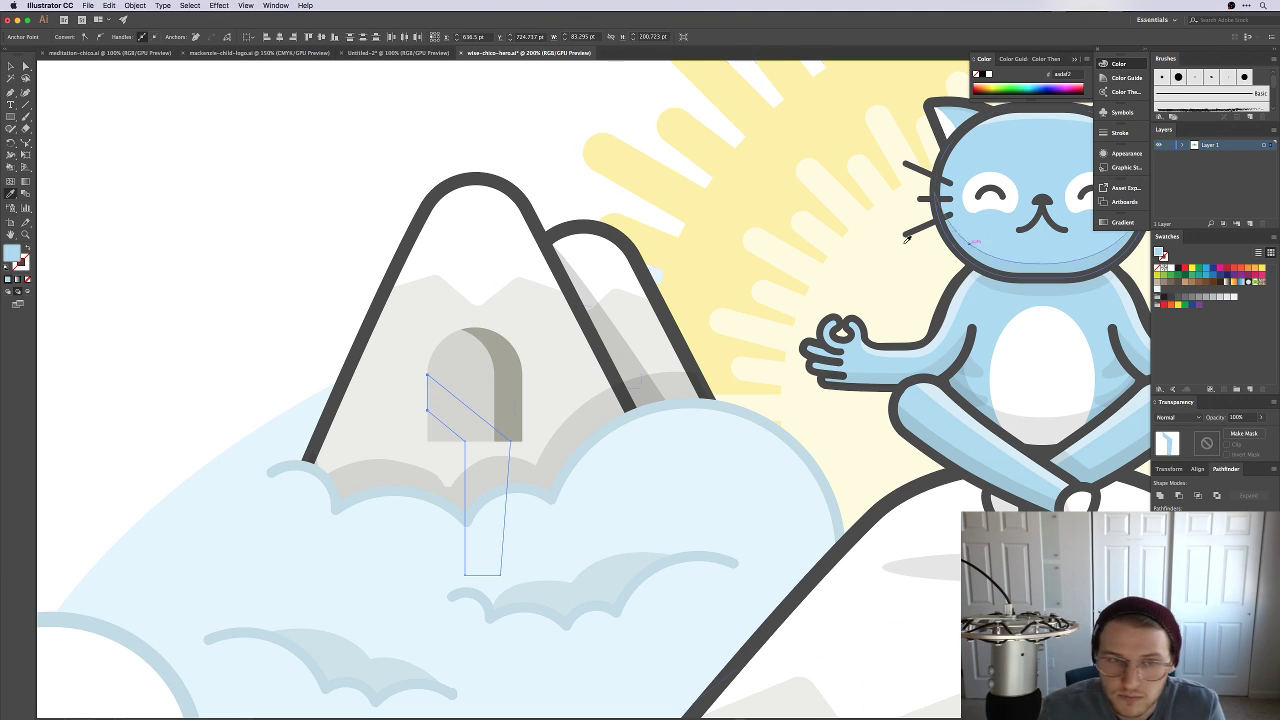
key("v")
left_click(235, 215)
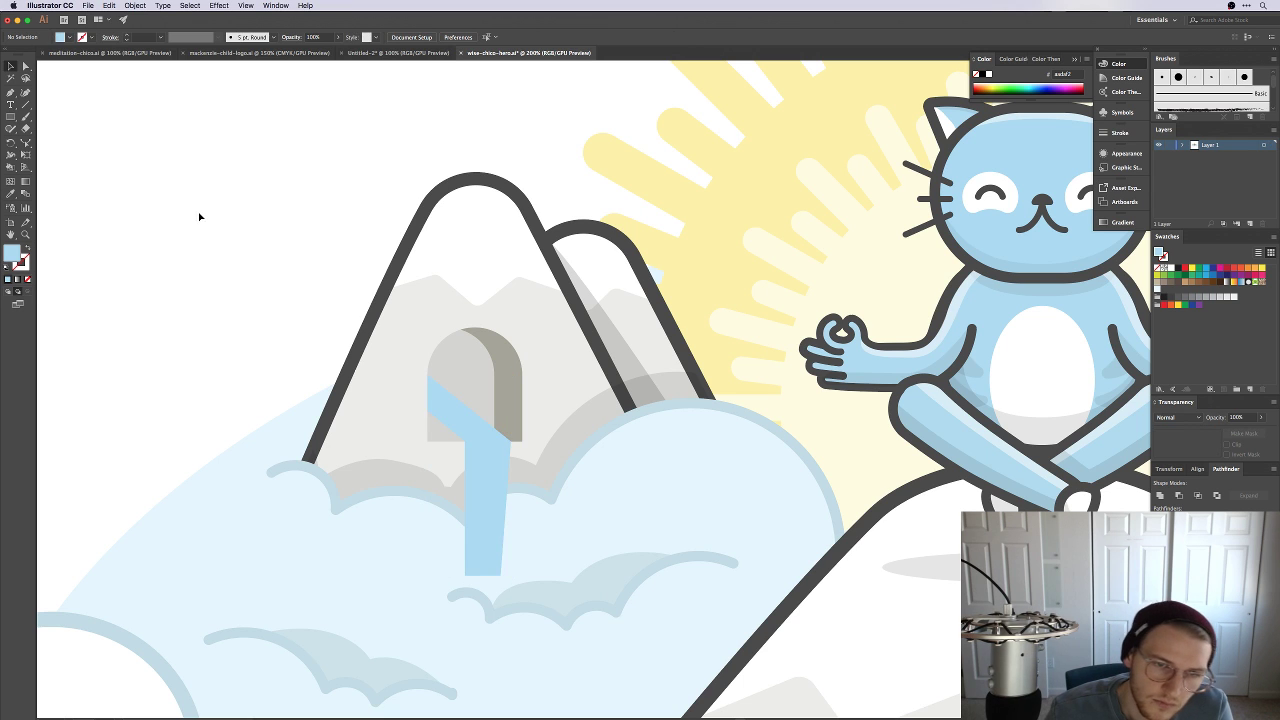
Step: Examine how the blue stream looks within the whole illustration
key("super+minus")
key("super+minus")
key("super+minus")
key("super+equal")
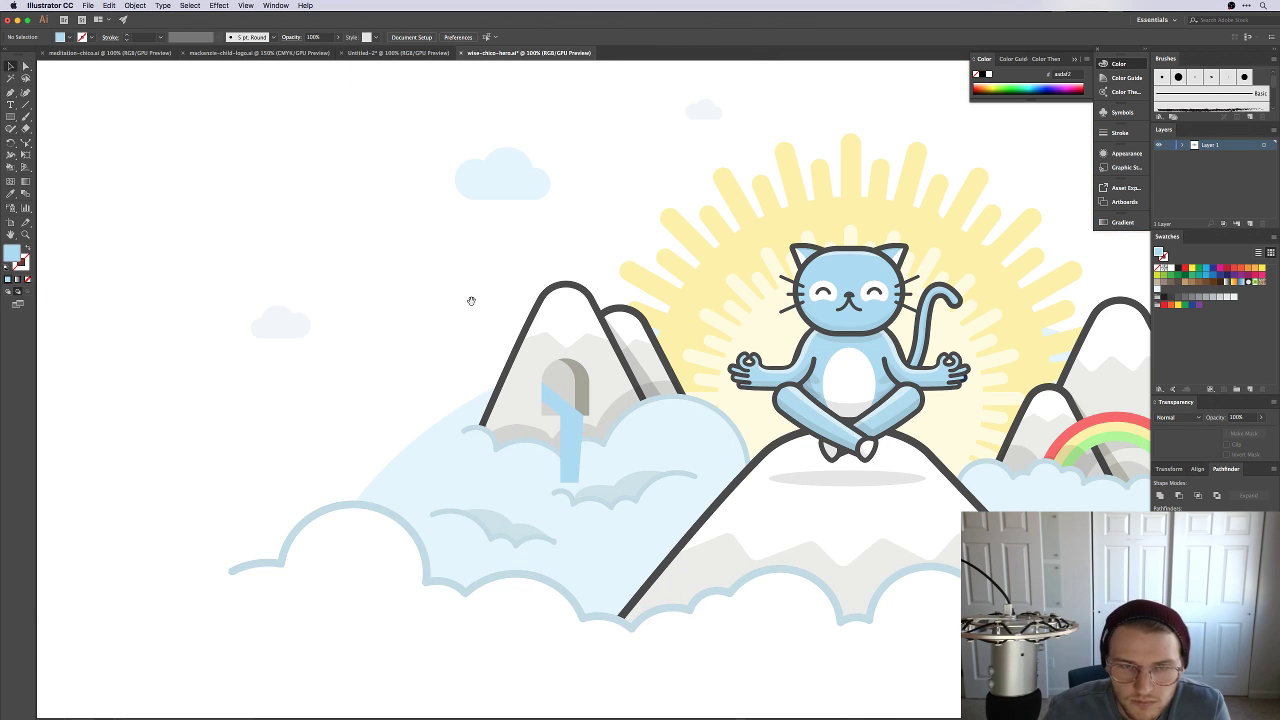
left_click_drag(471, 301, 273, 259)
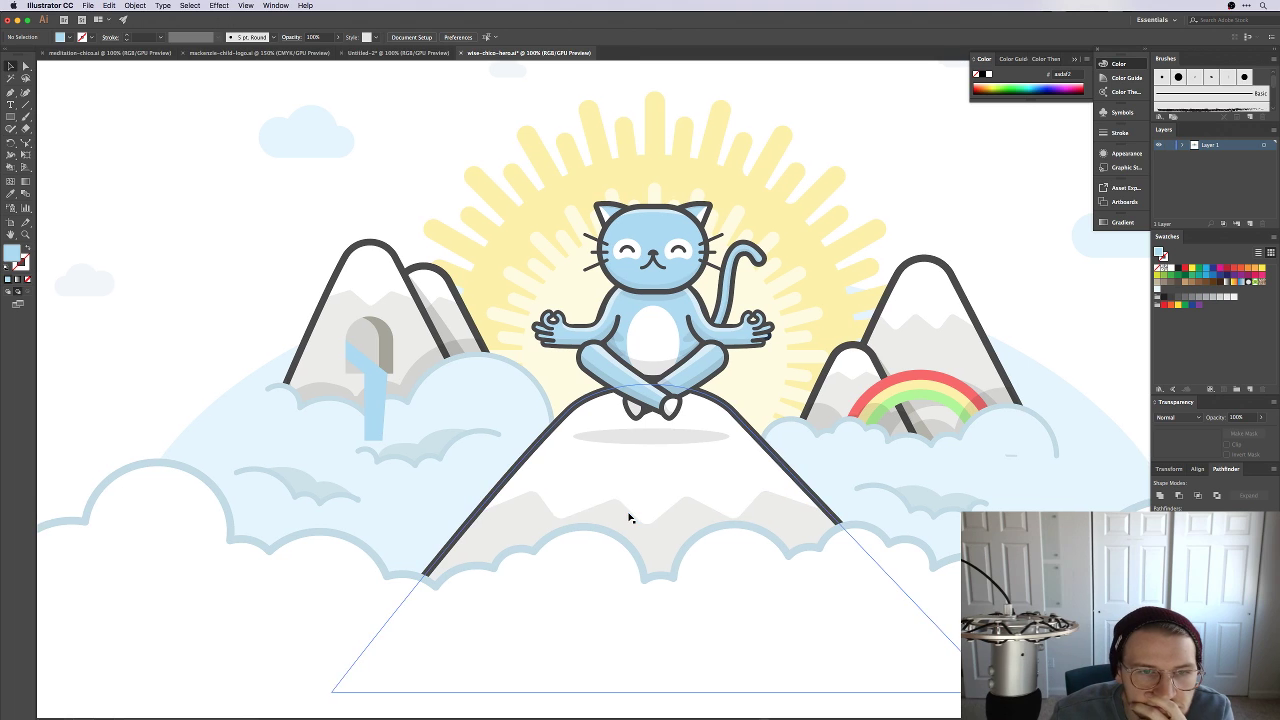
scroll(630, 517, "left", 5)
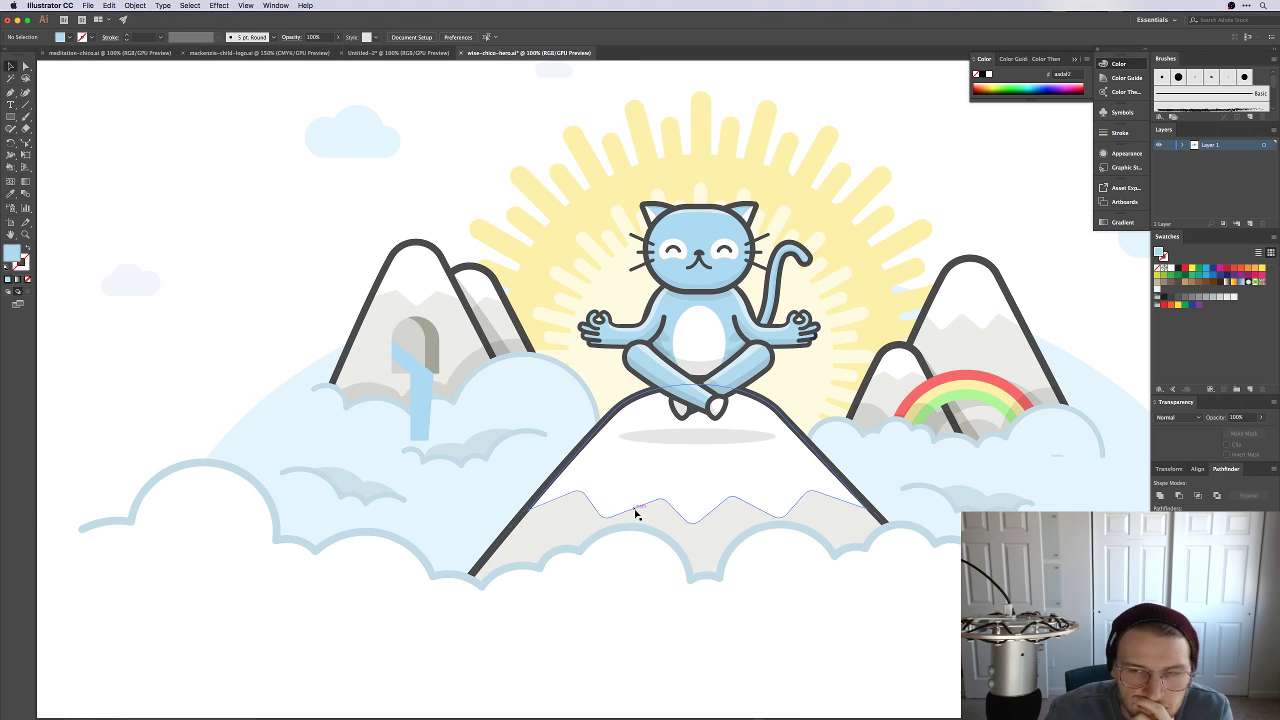
left_click(975, 450)
key("super+shift+a")
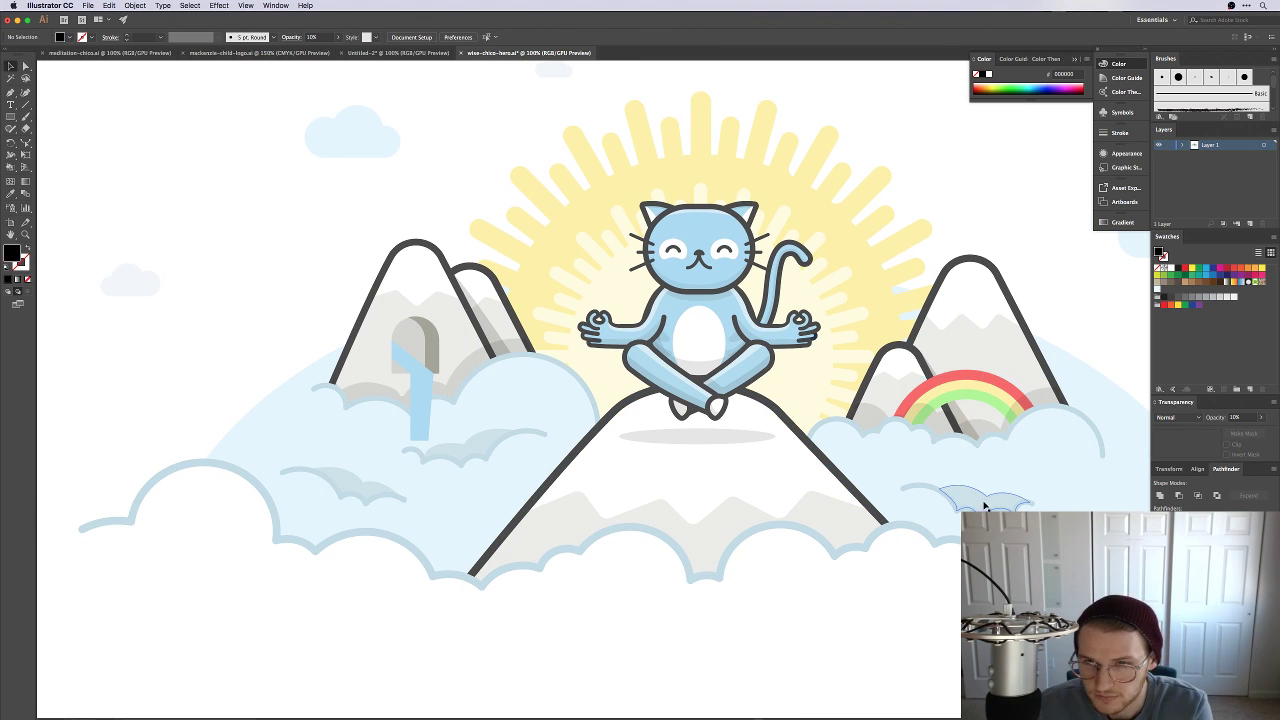
scroll(1037, 314, "left", 2)
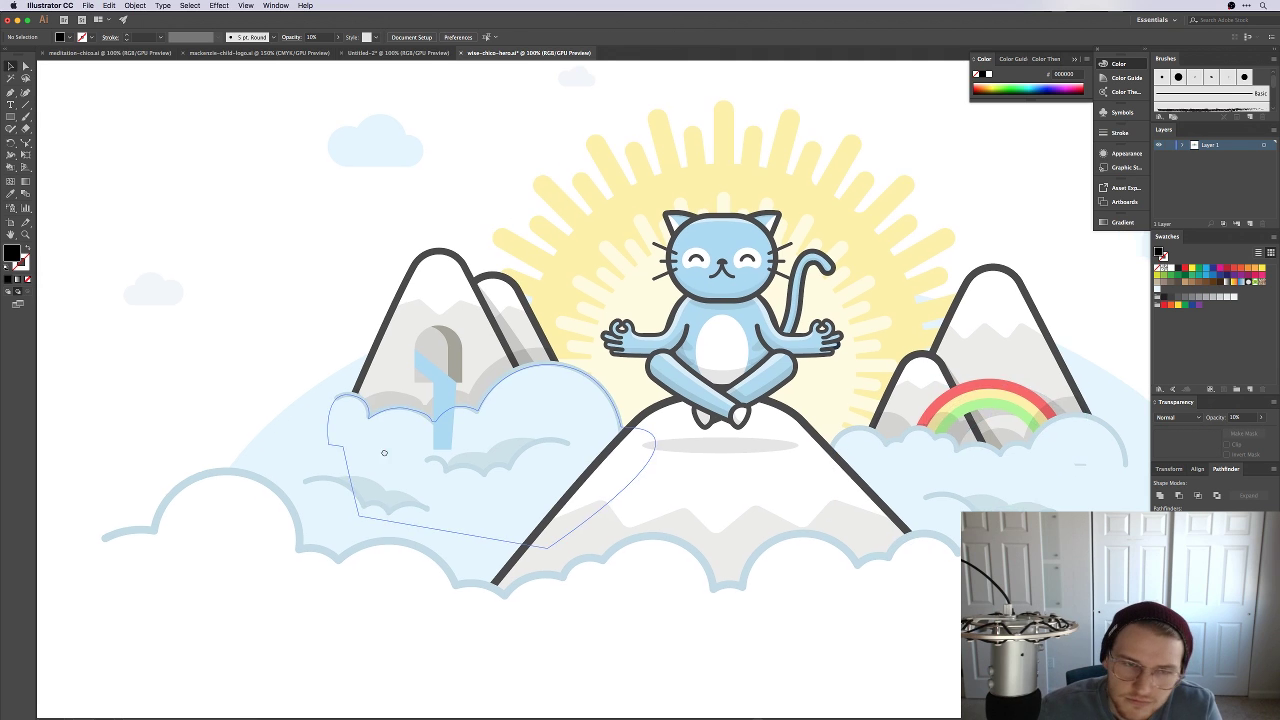
Step: Lower the stream's two anchor points on the arch's left edge so the water enters at a gentler slope
scroll(668, 514, "up", 5)
scroll(668, 514, "right", 3)
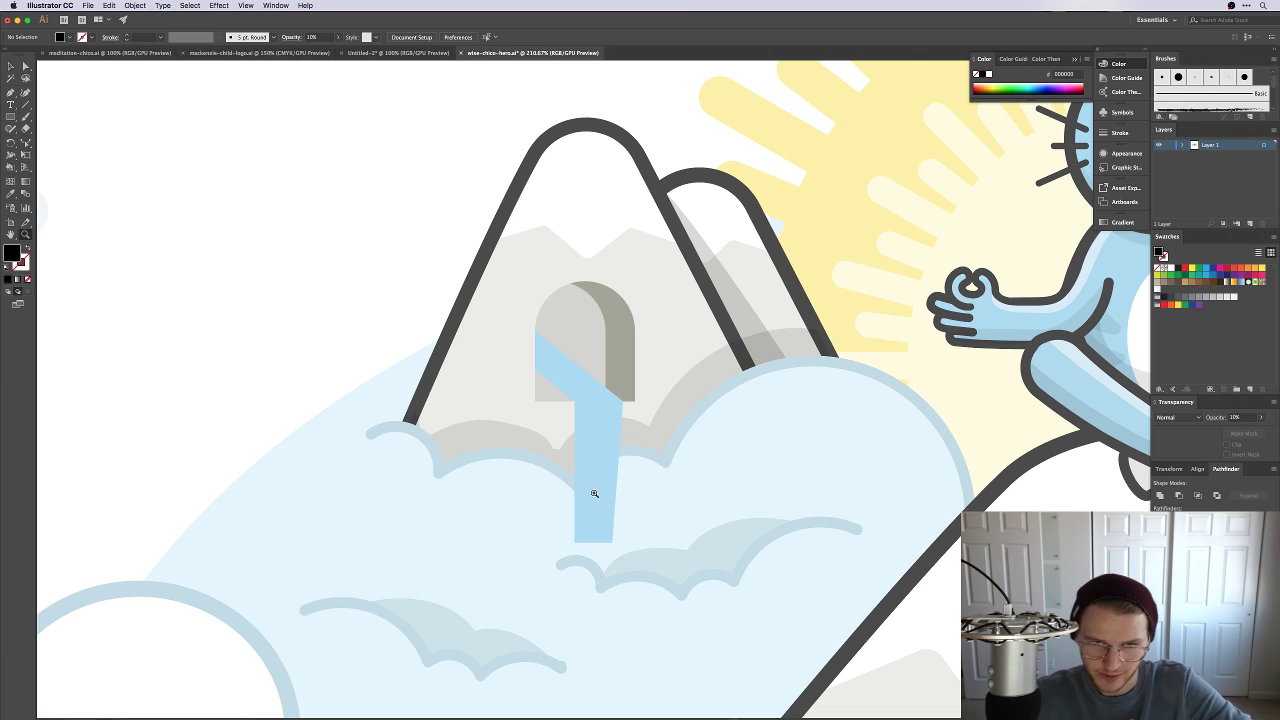
left_click(594, 493)
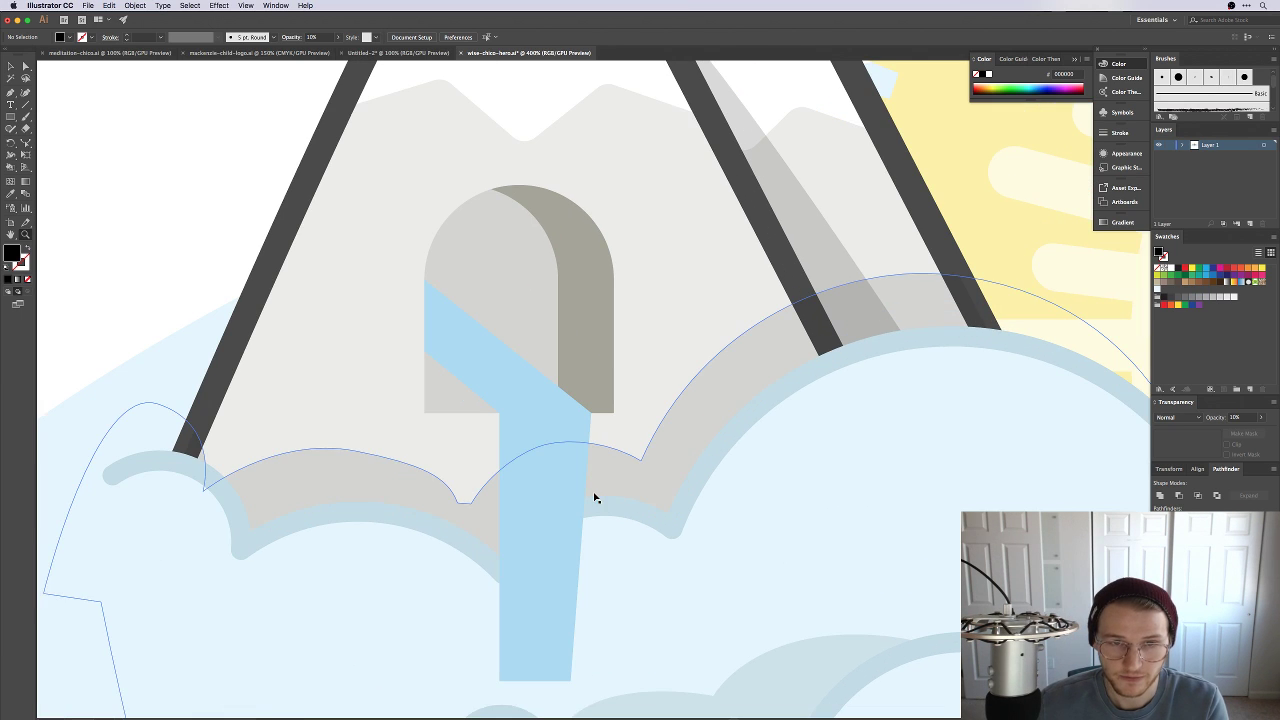
key("a")
left_click(464, 359)
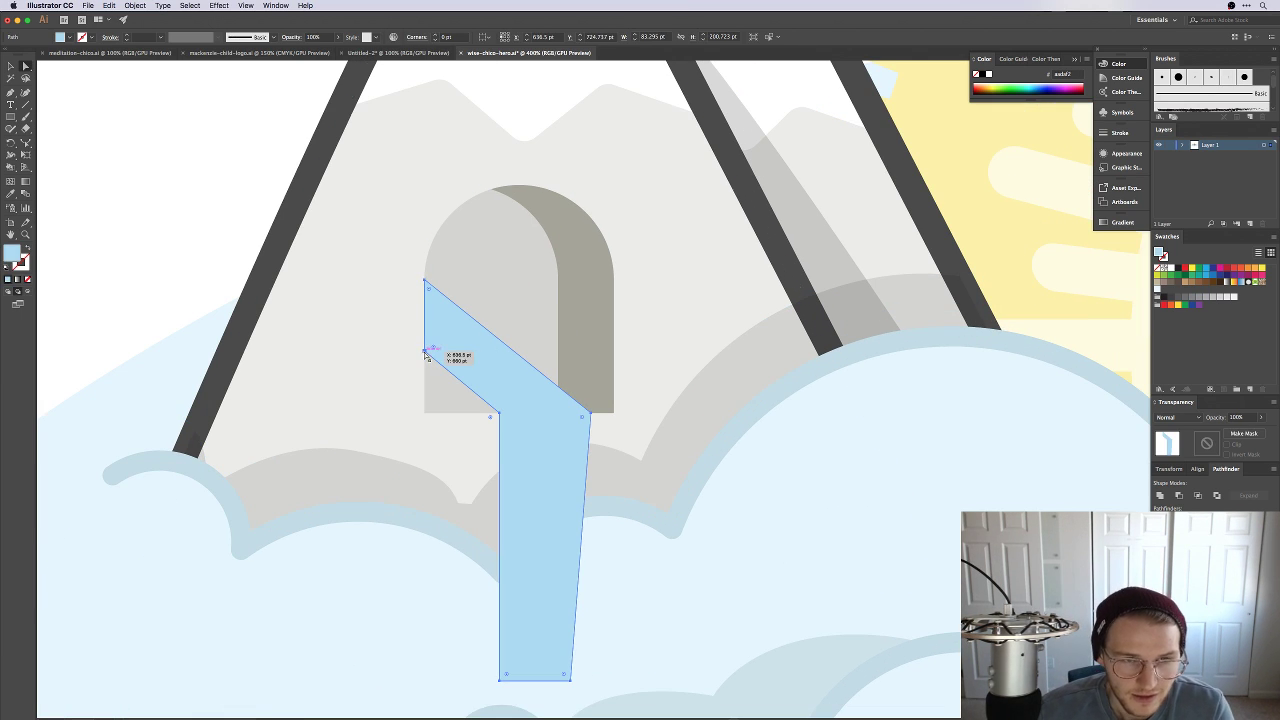
left_click_drag(425, 353, 426, 383)
left_click(426, 281)
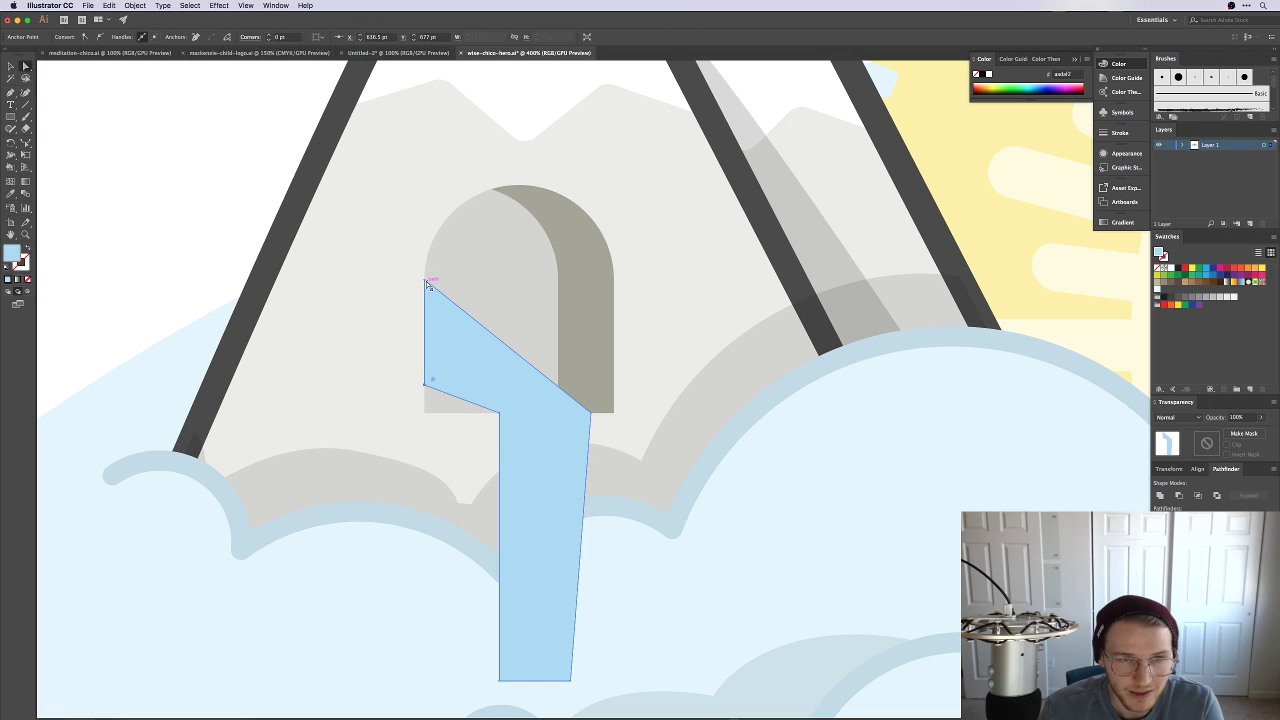
left_click_drag(426, 282, 425, 328)
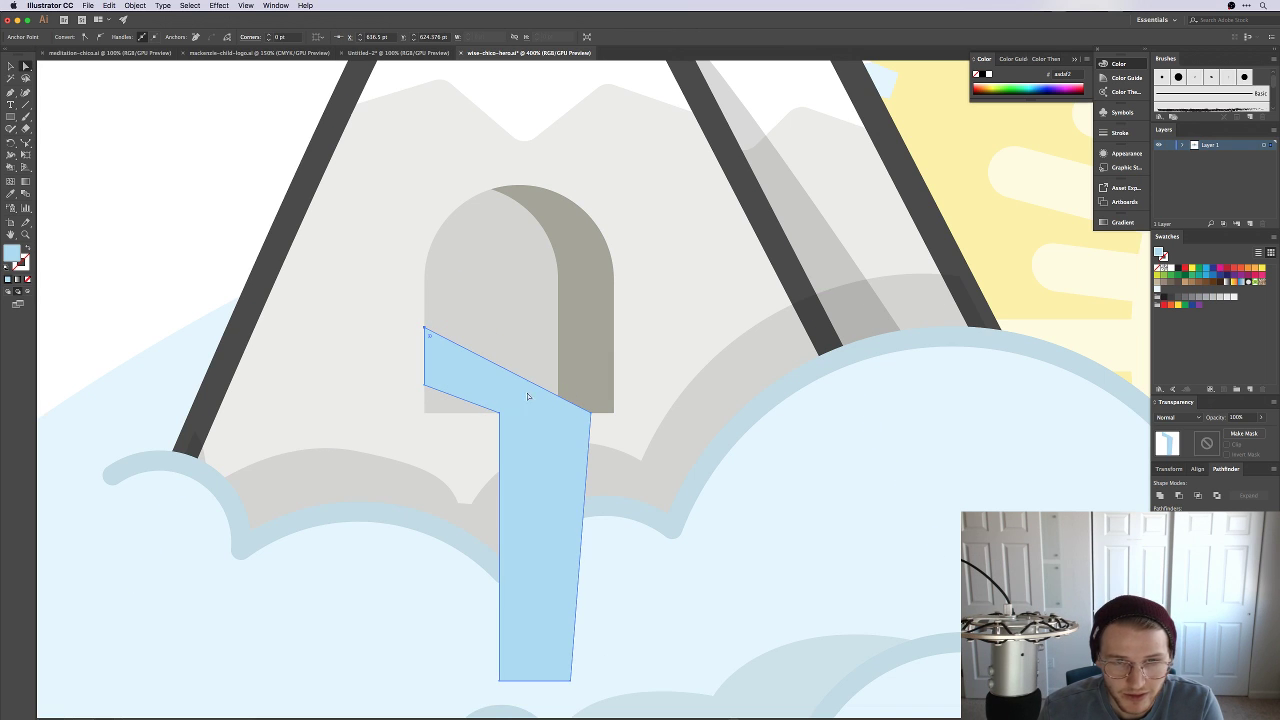
Step: Widen the top of the falling water by moving its bend points outward, the outer one close to the arch's lower right corner
left_click_drag(586, 415, 610, 413)
left_click(500, 414)
left_click_drag(500, 414, 490, 414)
left_click(180, 257)
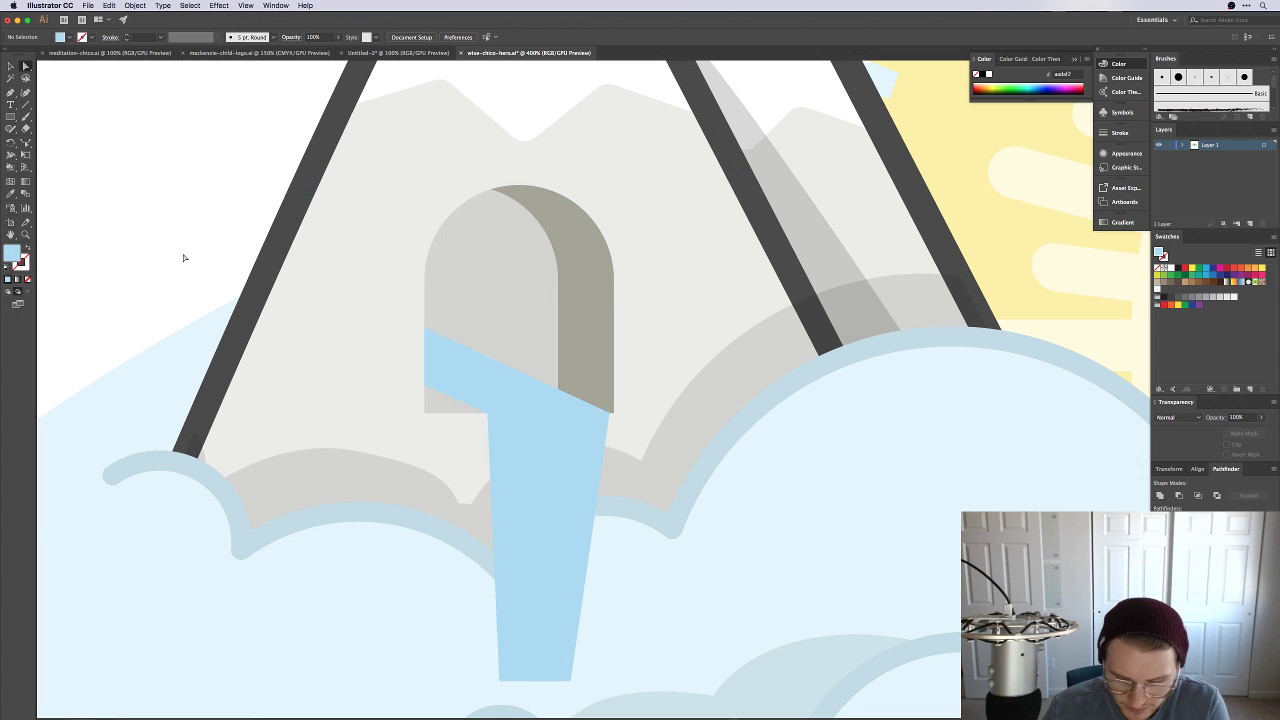
Step: Round the stream's outer bend by about 12.09 pt and slightly round its inner bend
key("super+minus")
key("super+minus")
key("super+plus")
key("super+plus")
key("super+plus")
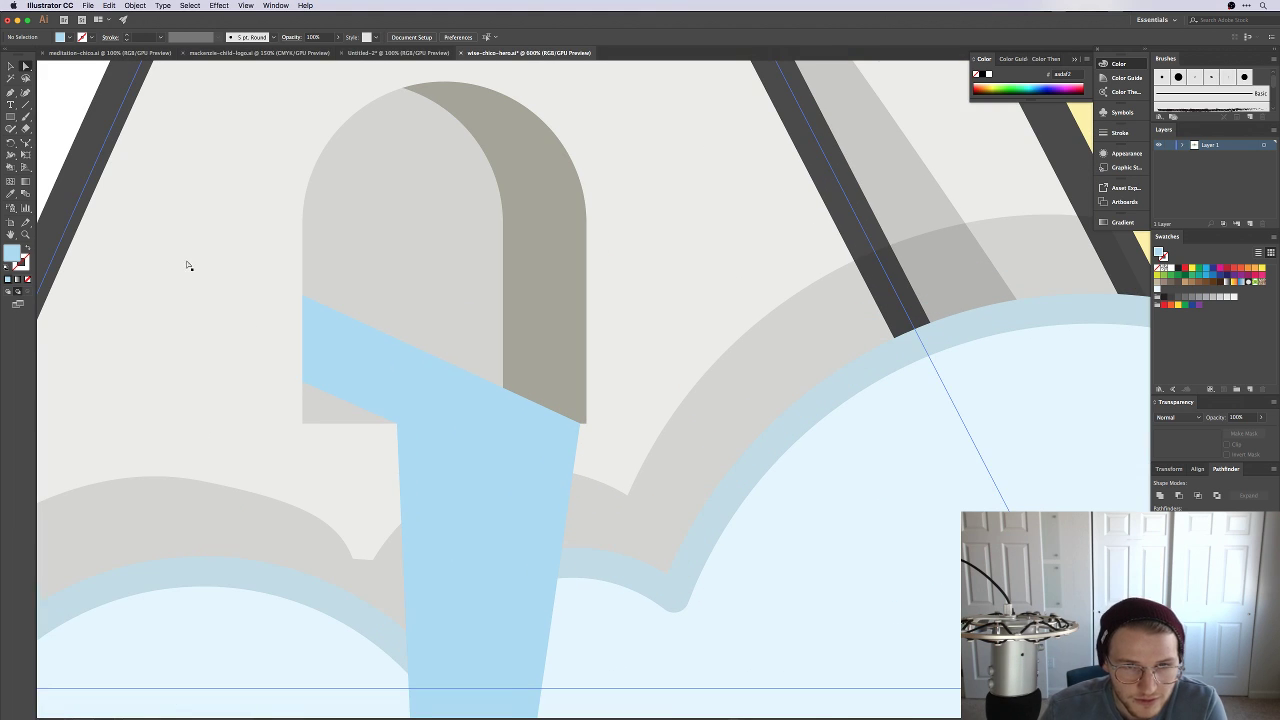
left_click_drag(586, 428, 545, 414)
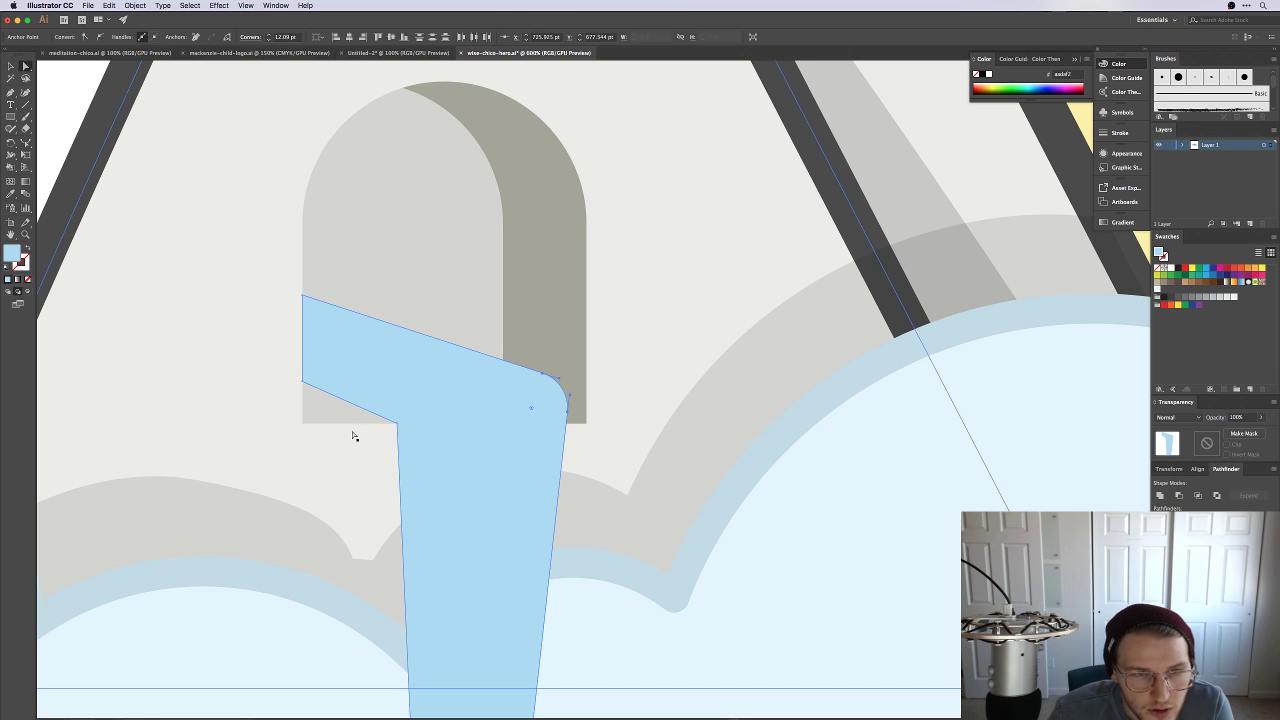
left_click(397, 426)
mouse_move(391, 428)
left_mouse_down()
mouse_move(357, 443)
mouse_move(391, 434)
left_mouse_up()
left_click(71, 130)
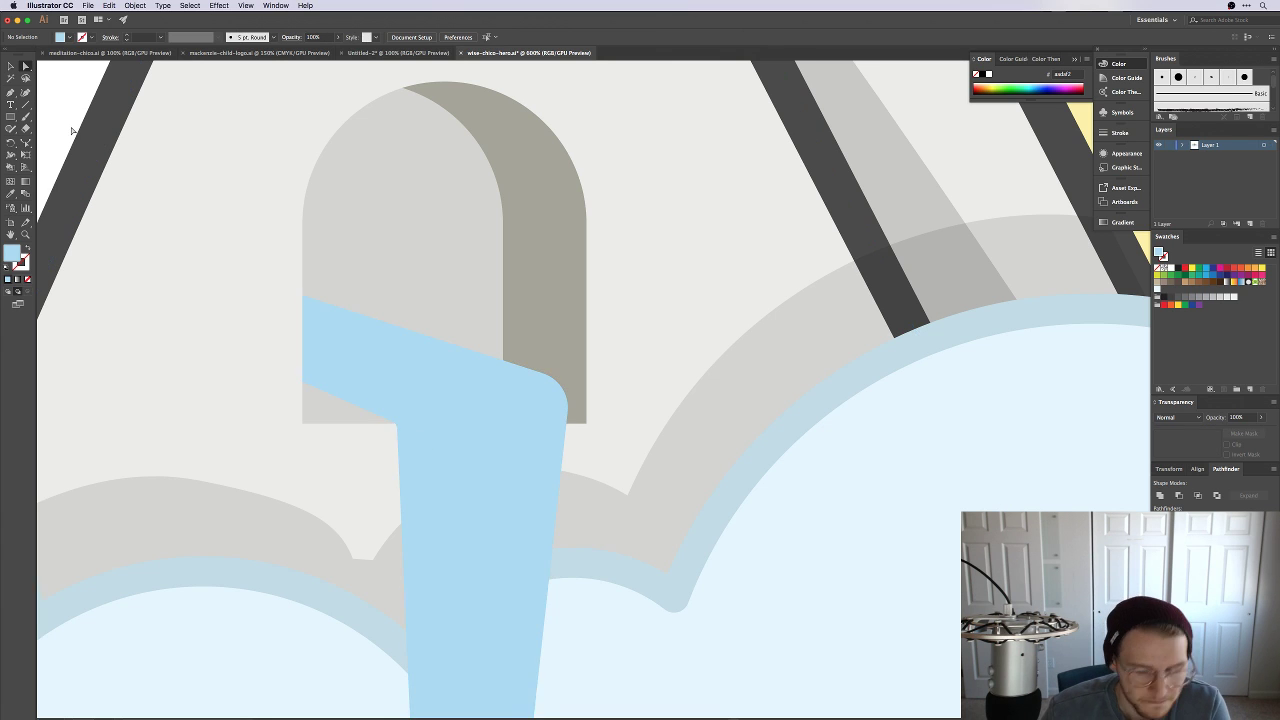
Step: Apply a #c2dbe4 stroke to the blue stream flowing from the arch
key("super+minus")
key("super+minus")
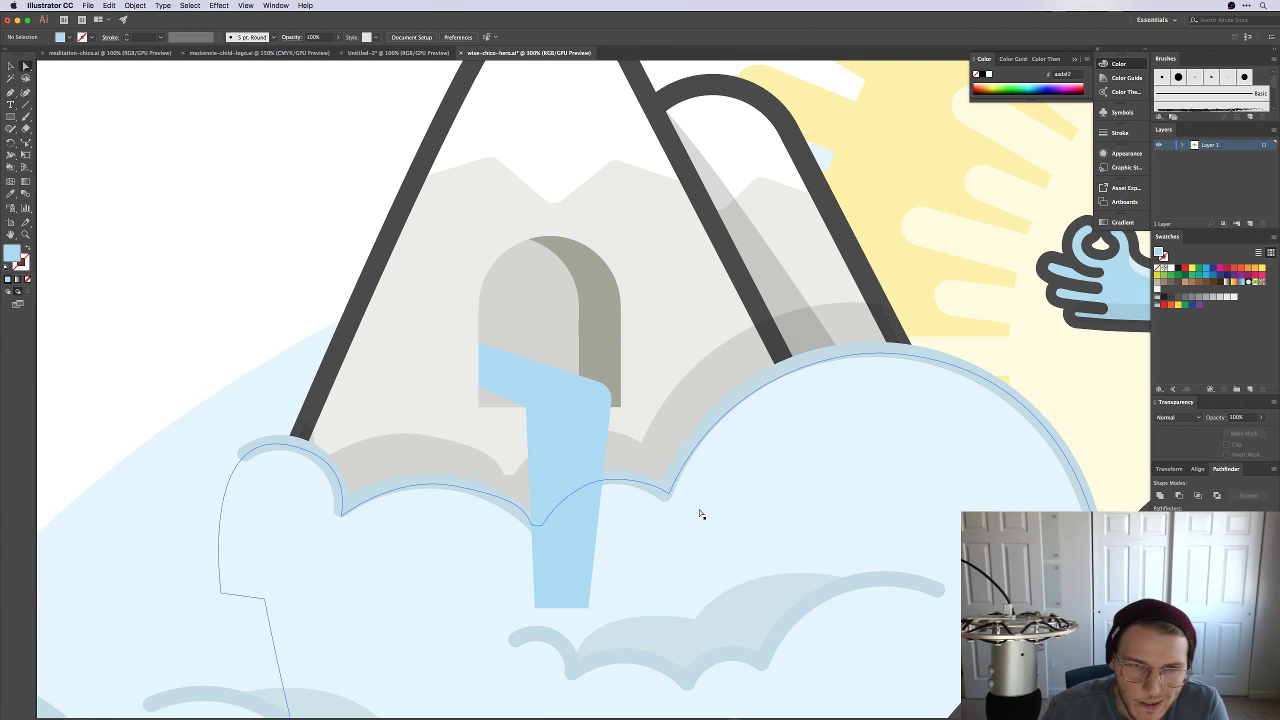
left_click_drag(691, 486, 677, 523)
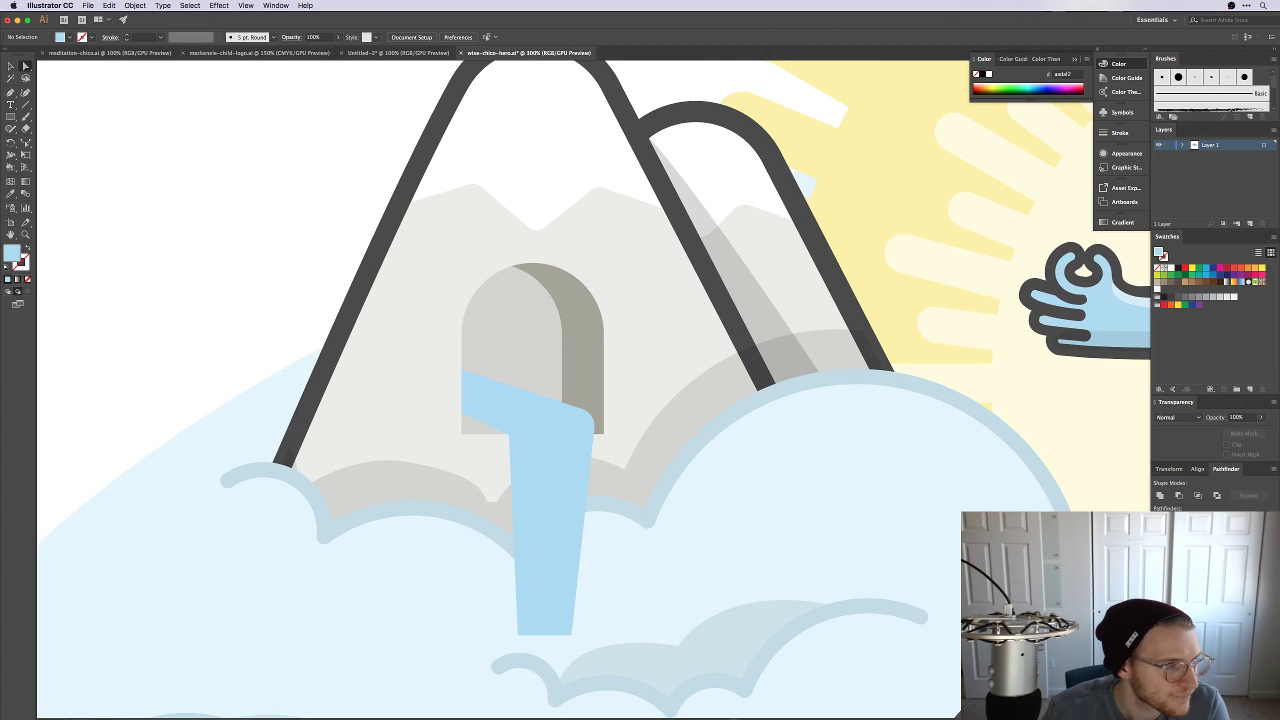
key("shift+Tab")
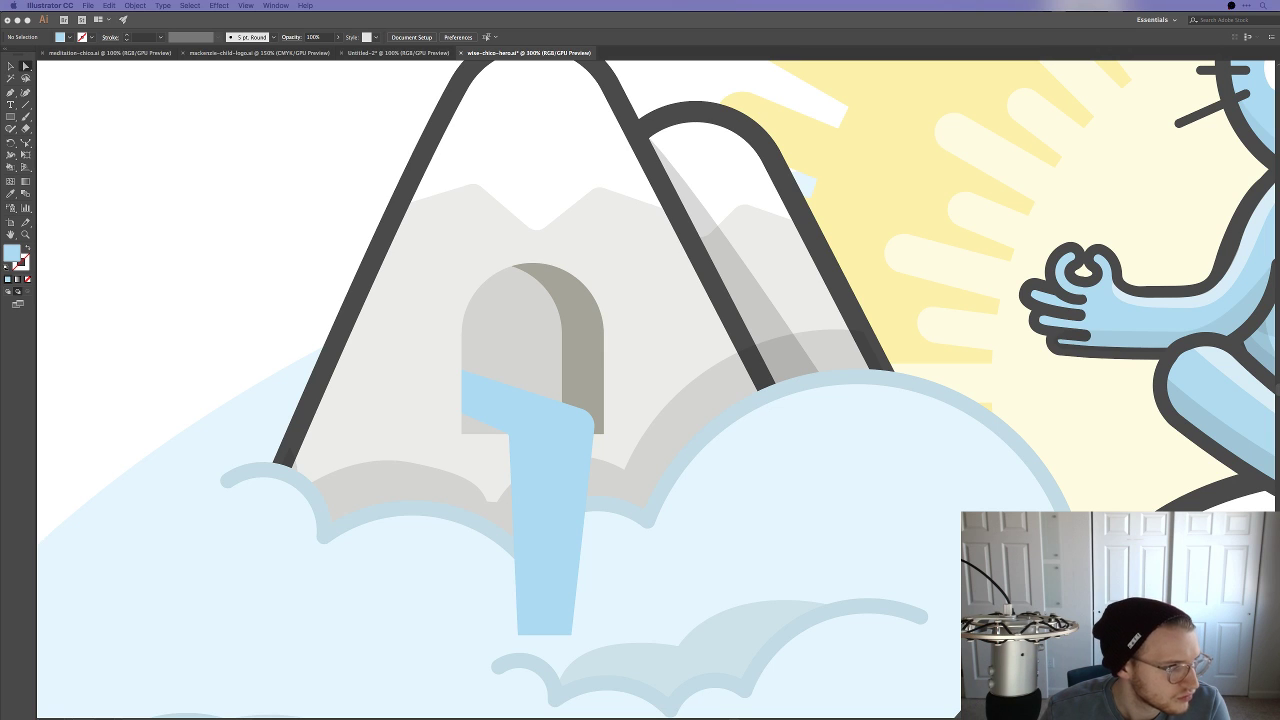
key("shift+Tab")
left_click(554, 420)
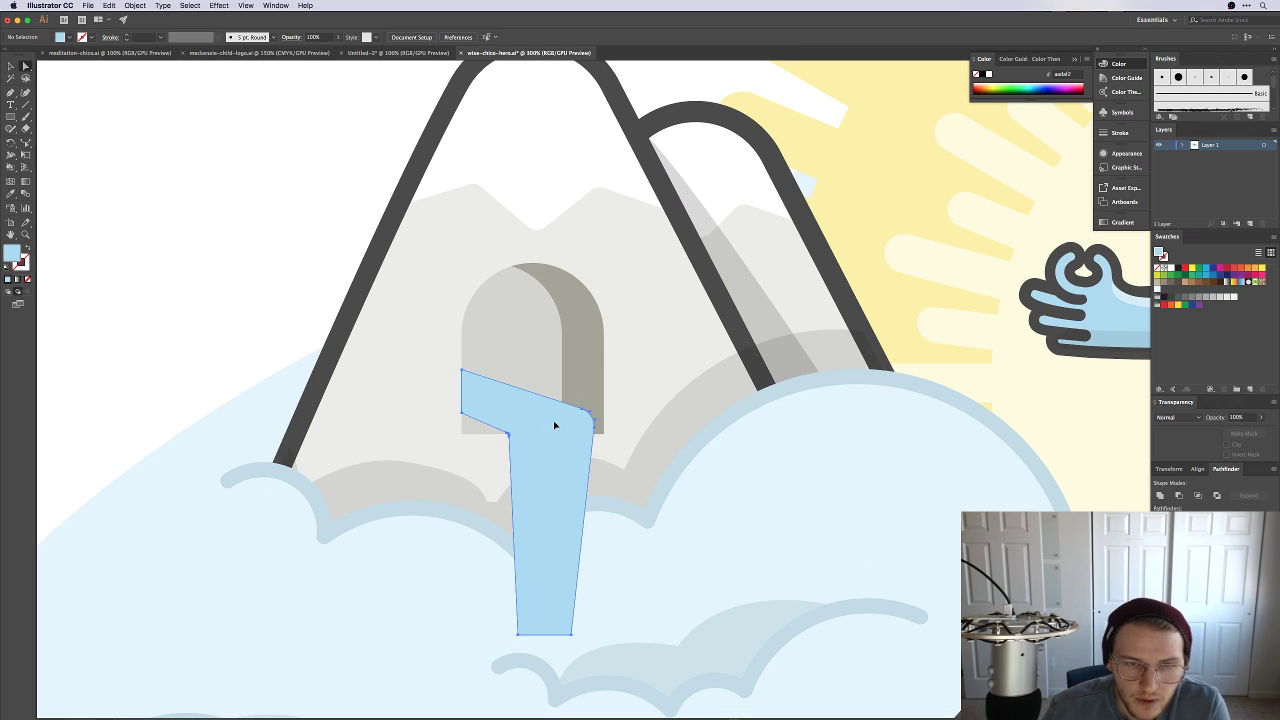
left_click(712, 448)
double_click(20, 262)
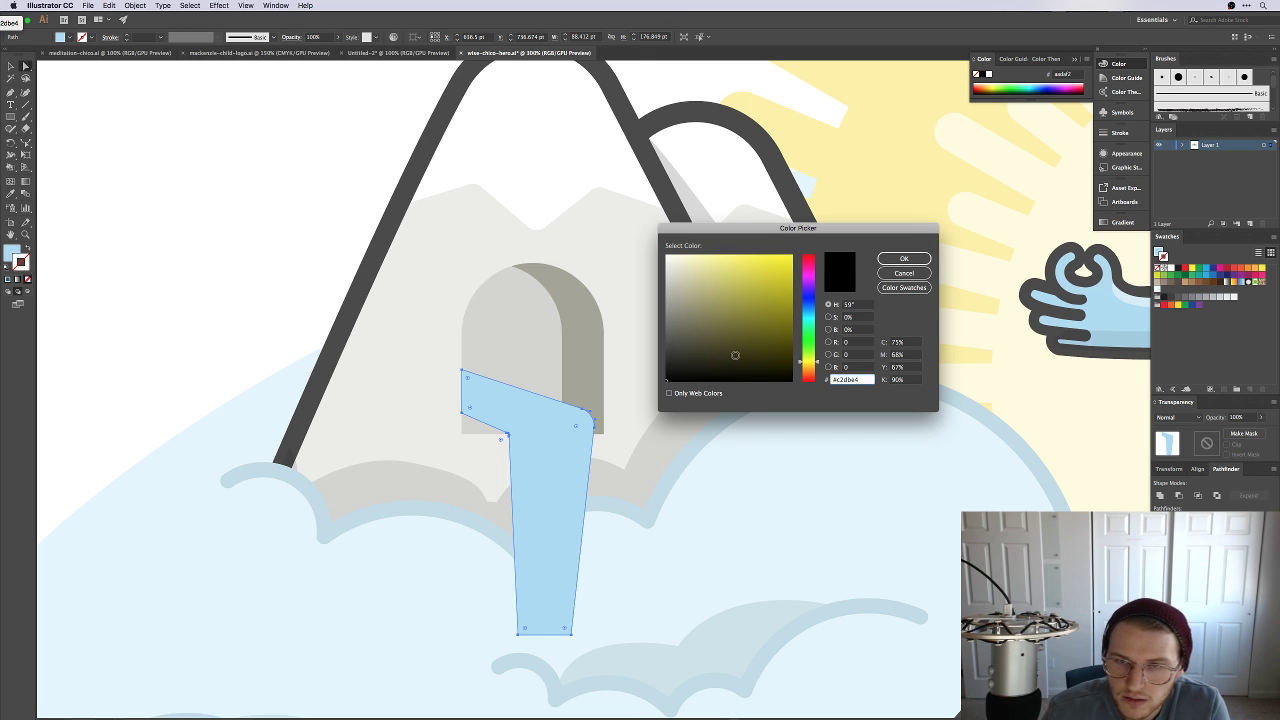
key("Return")
left_click(321, 244)
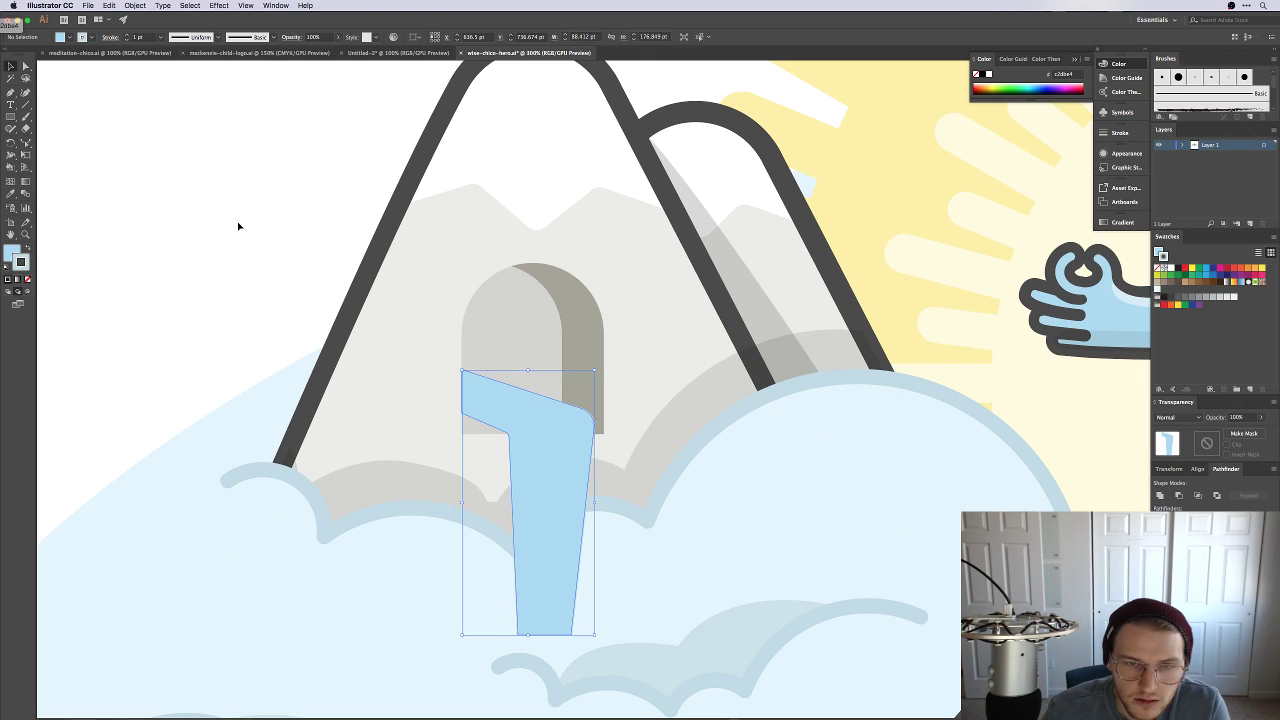
Step: Change the stream's stroke colour to dark grey #4a4a4a and thicken the outline
left_click(580, 482)
key("super+minus")
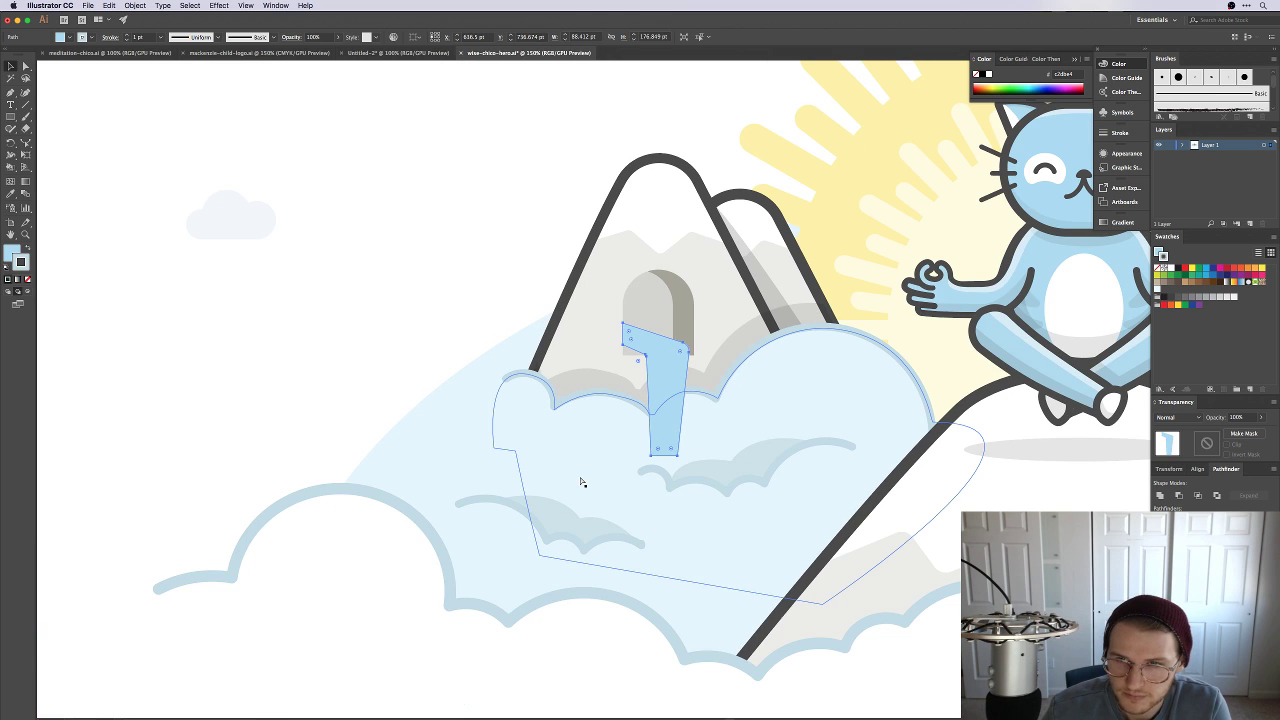
scroll(791, 414, "right", 3)
scroll(791, 414, "up", 1)
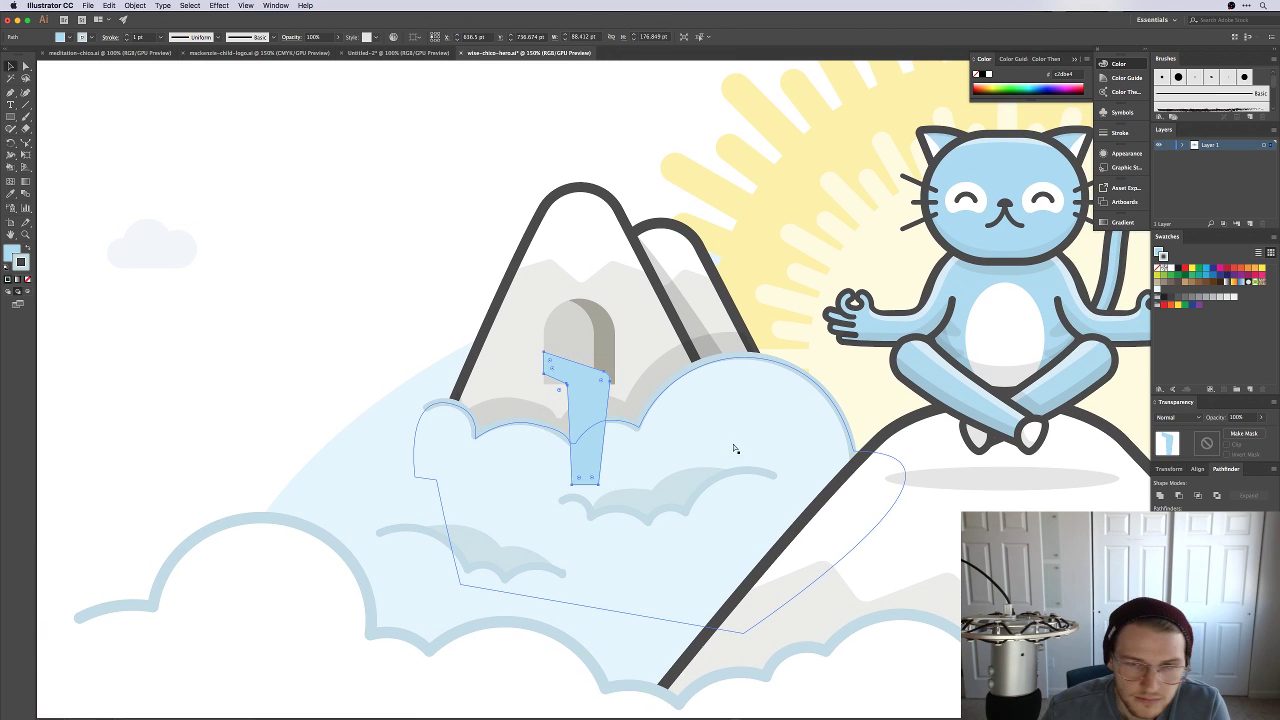
key("v")
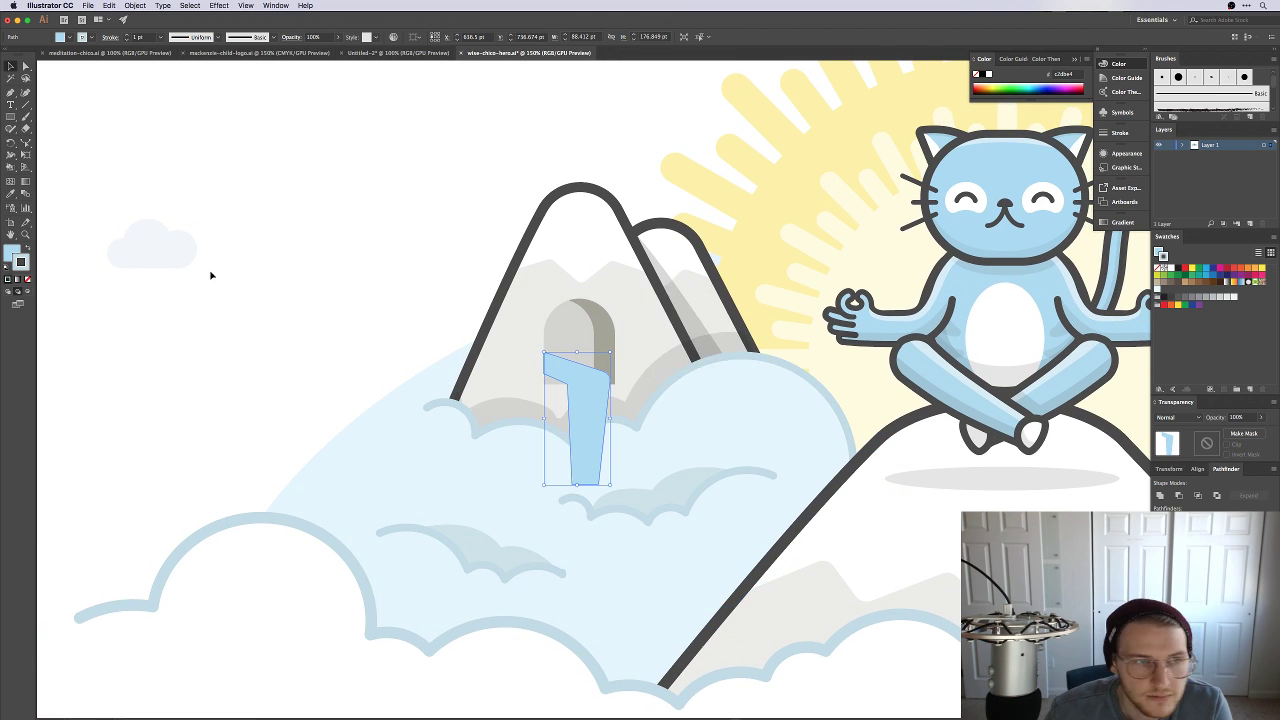
double_click(20, 262)
type("4a4a4a")
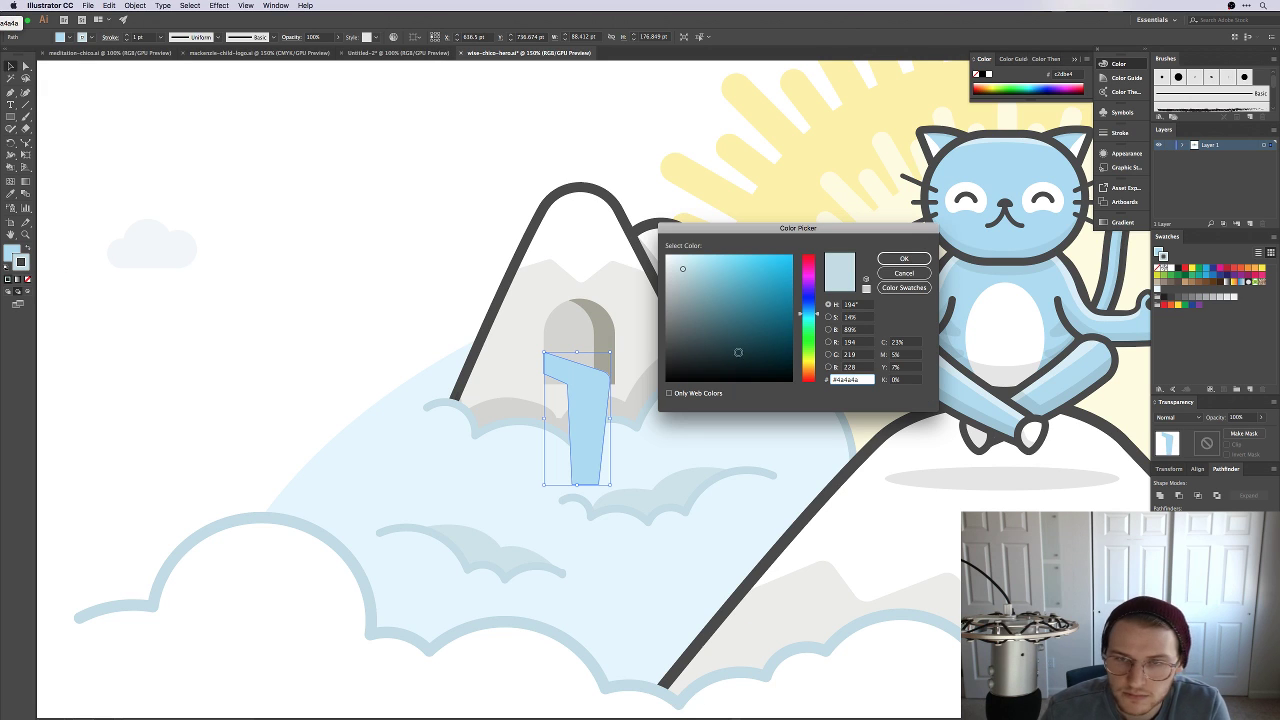
key("Return")
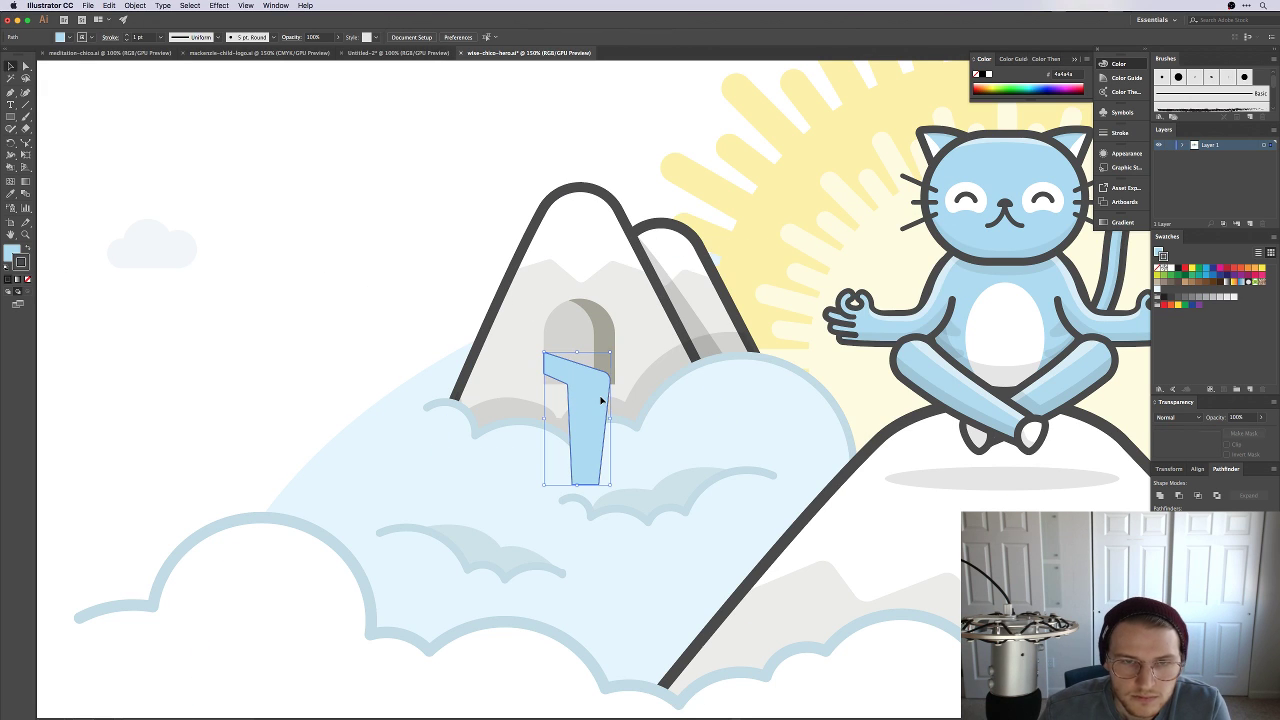
left_click(126, 35)
left_click(126, 35)
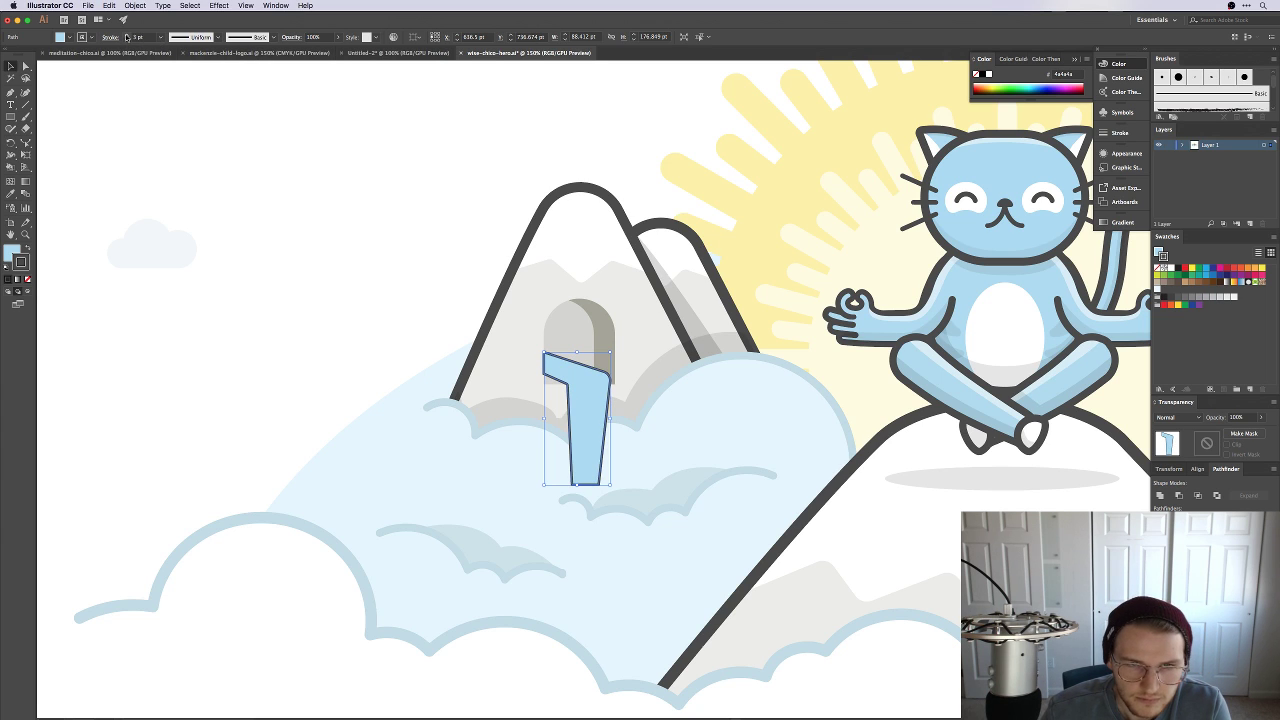
Step: Apply a dark grey #4a4a4a stroke to the mountain's arch
left_click(543, 337)
left_click(566, 338)
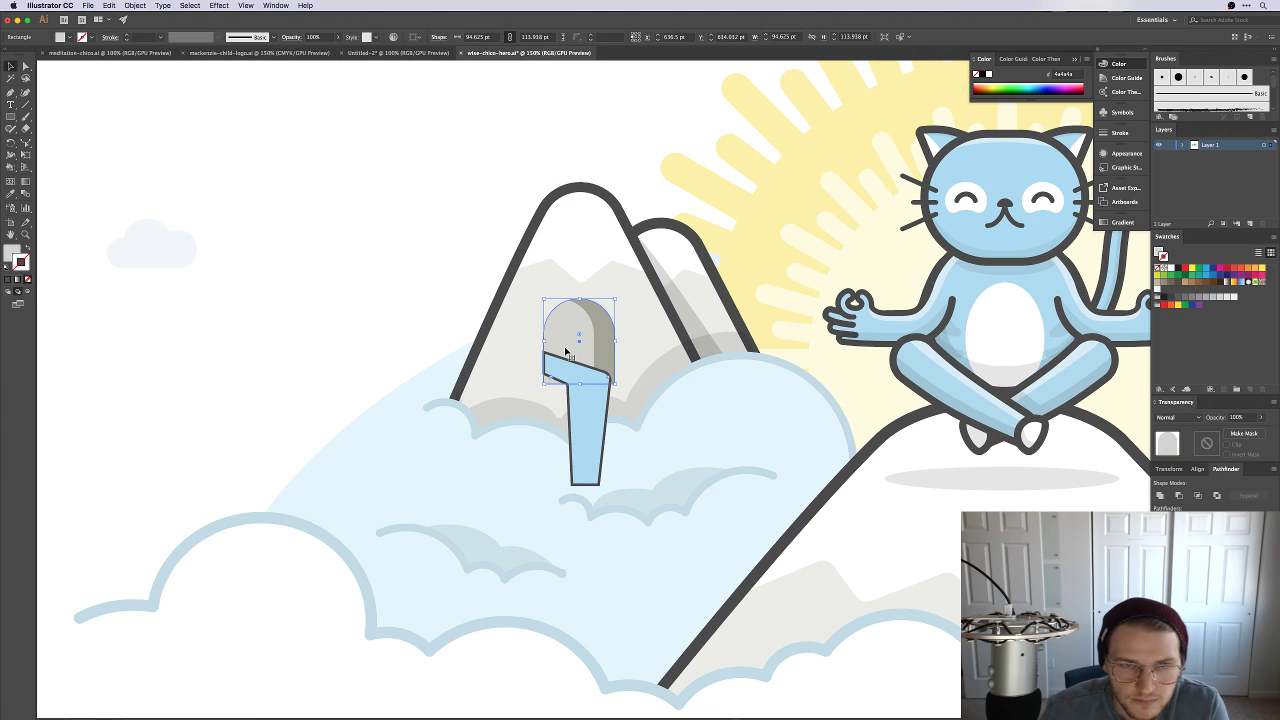
left_click(508, 258)
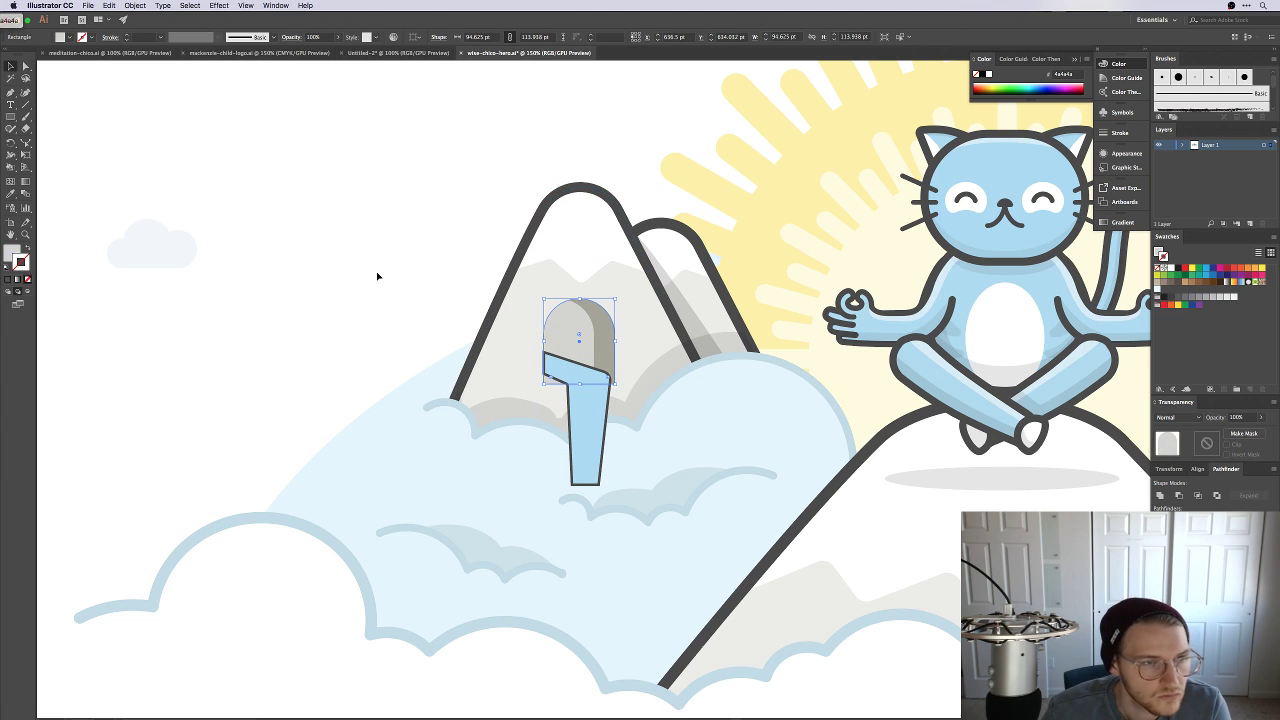
double_click(22, 264)
left_click(903, 251)
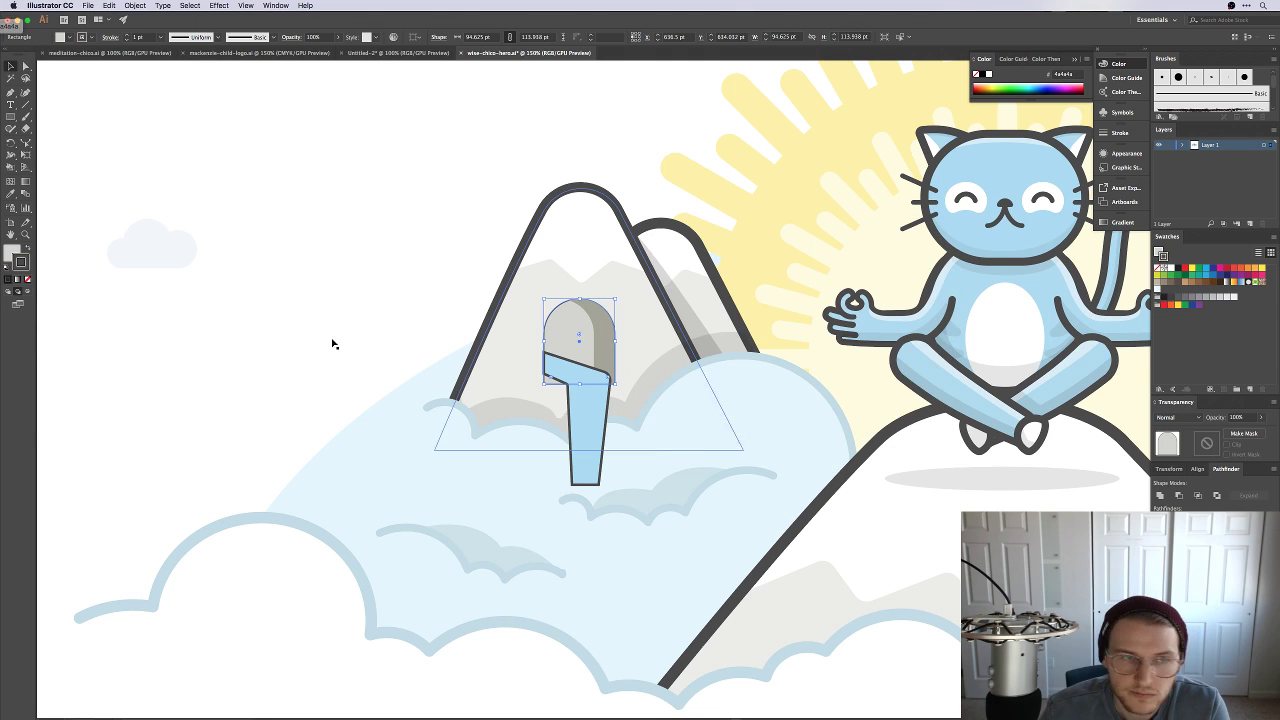
Step: Set the arch's stroke weight to 6 pt
key("shift+Tab")
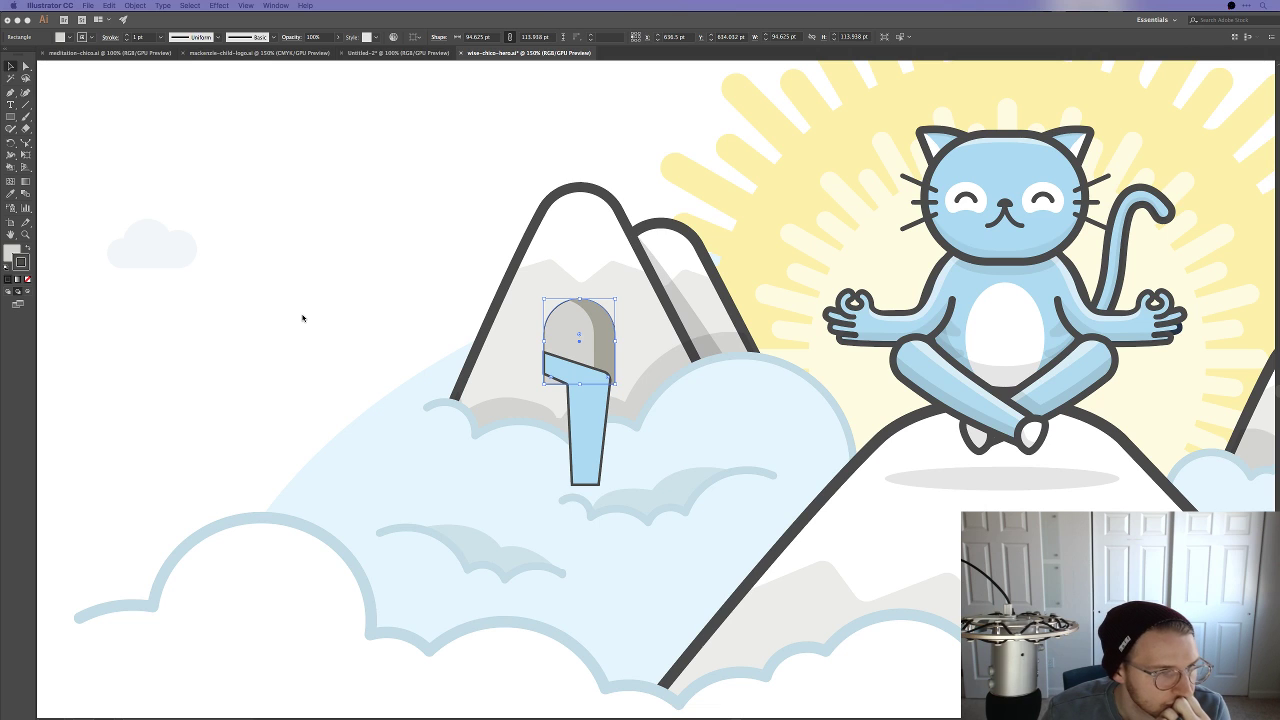
key("shift+Tab")
left_click(302, 318)
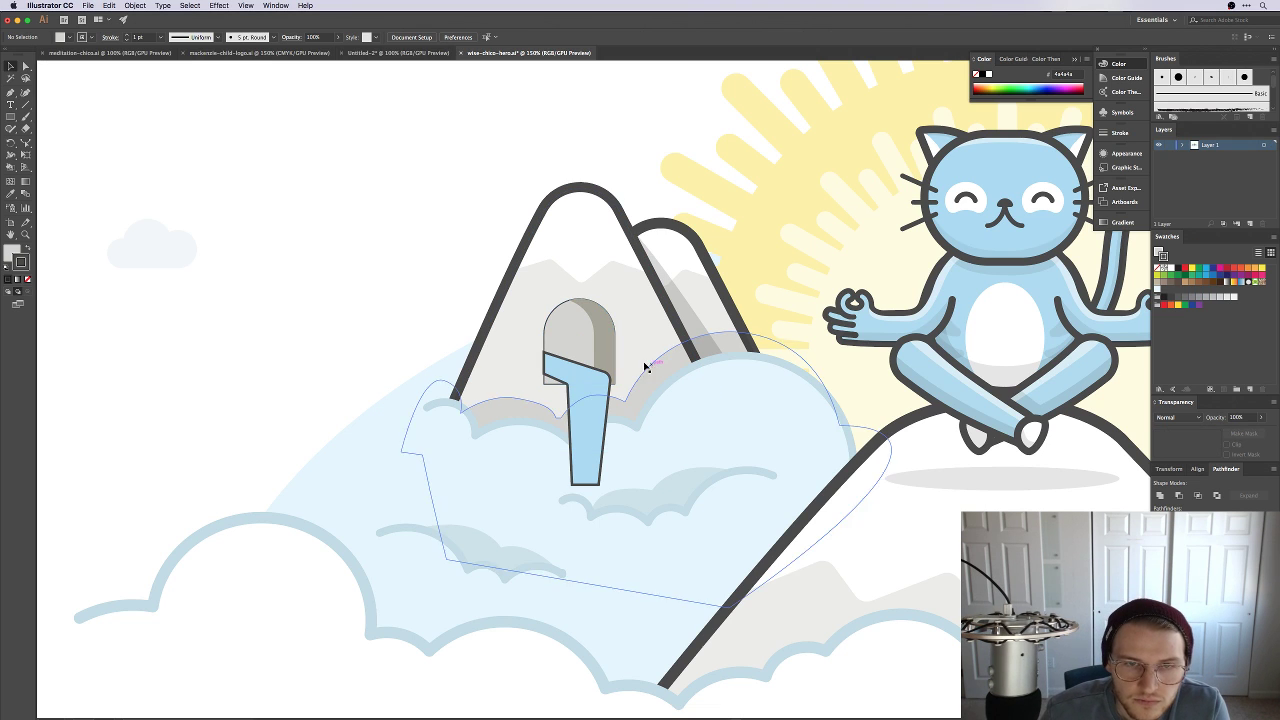
left_click(575, 335)
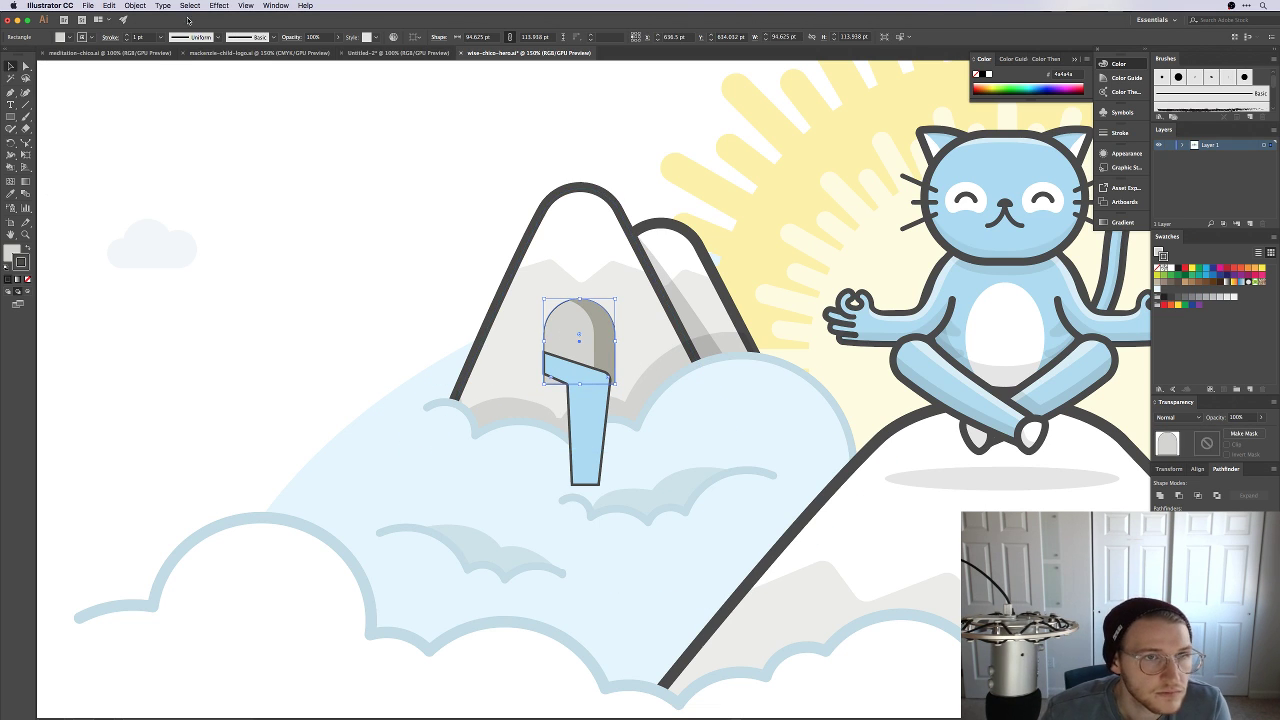
left_click(127, 35)
left_click(127, 35)
left_click(127, 35)
left_click(127, 35)
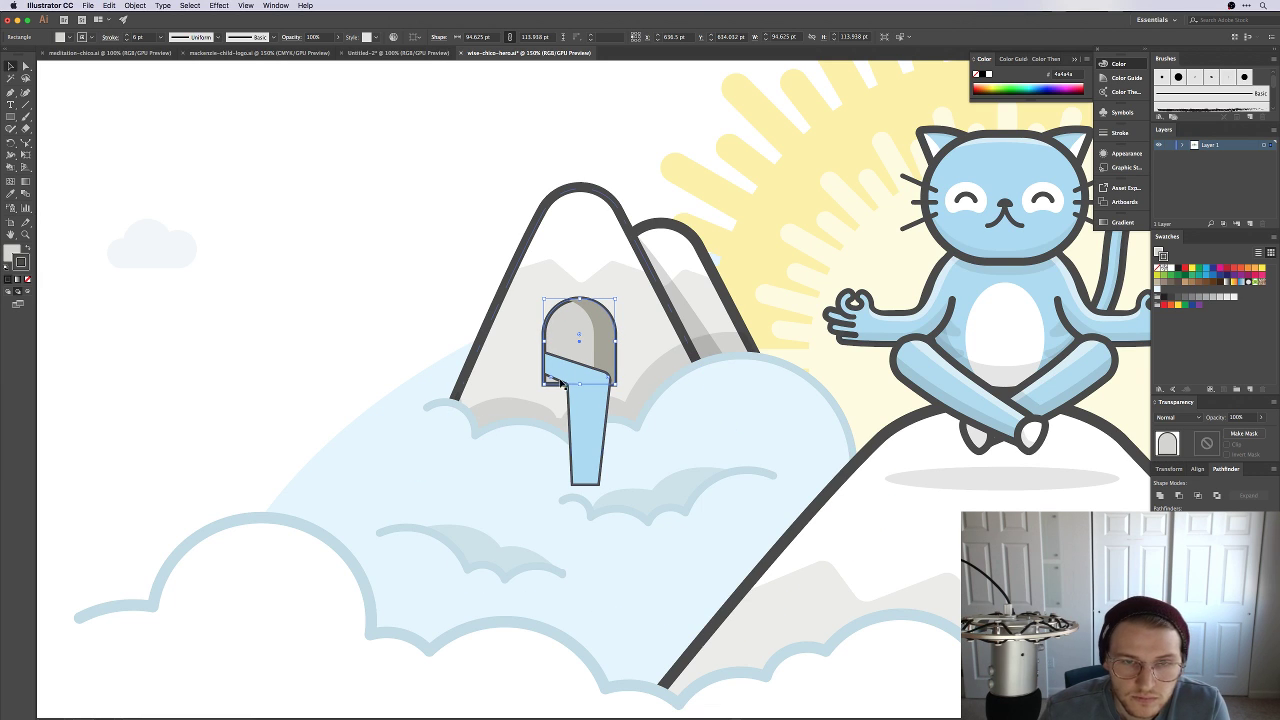
Step: Set the stream's stroke weight to 6 pt to match the arch
left_click(580, 430)
left_click(127, 35)
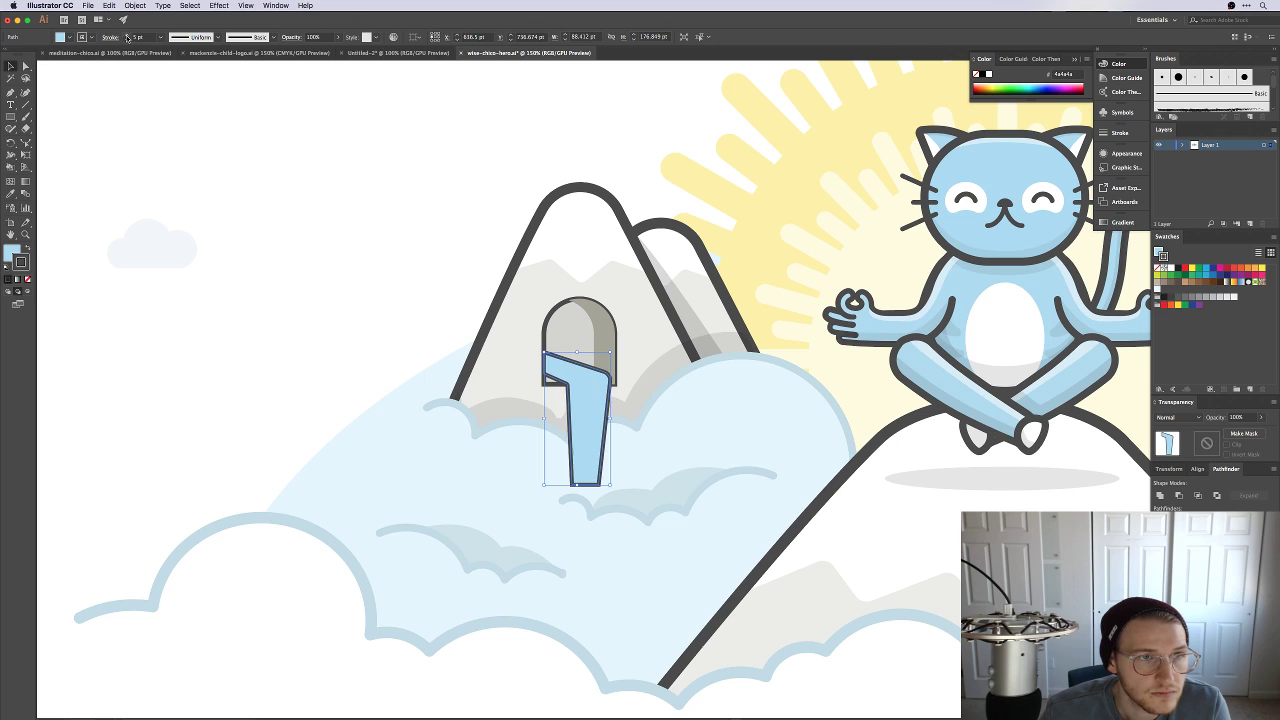
left_click(127, 35)
left_click(317, 289)
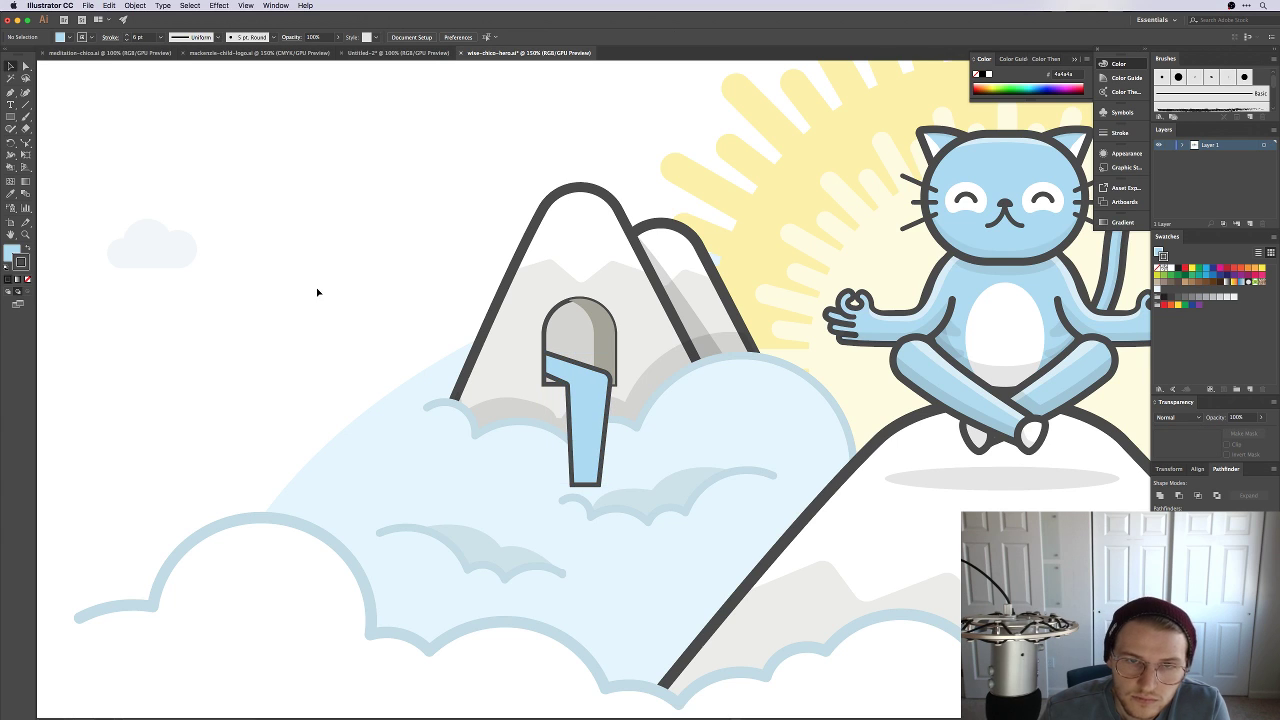
Step: Try grouping the arch with its inner shade shape
left_click(576, 330)
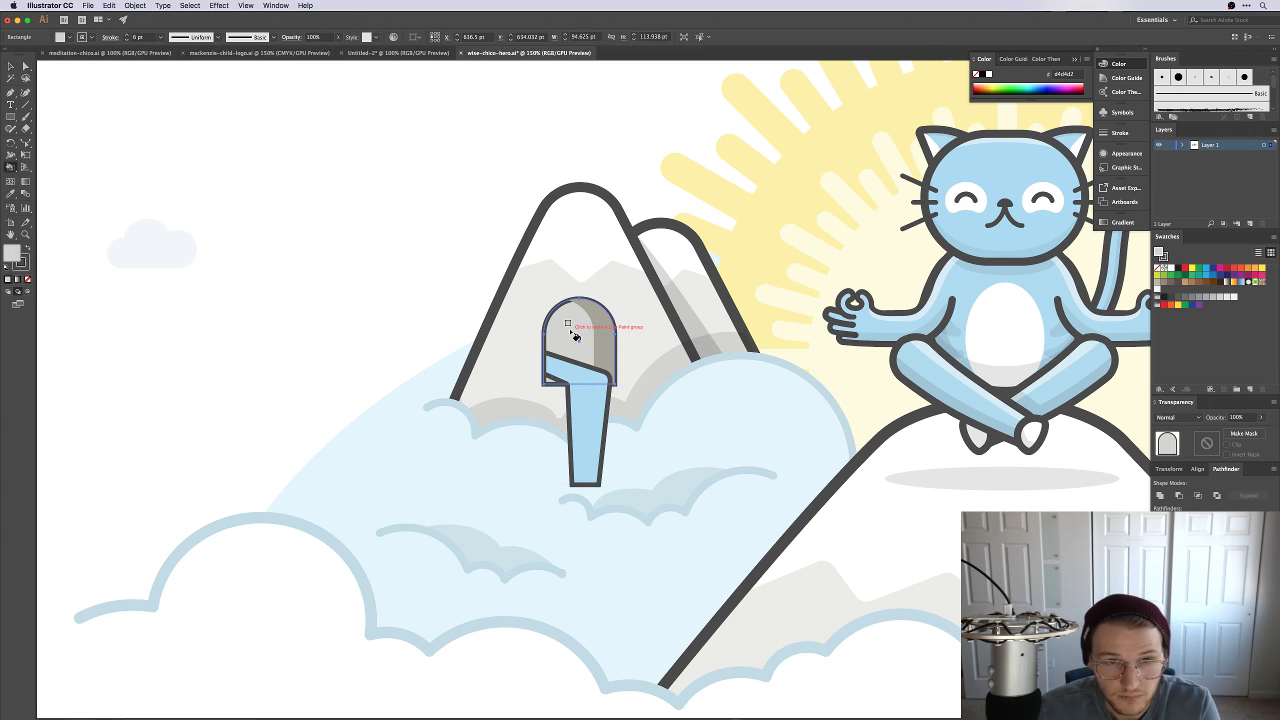
left_click(586, 420, "shift")
key("super+g")
left_click(437, 166)
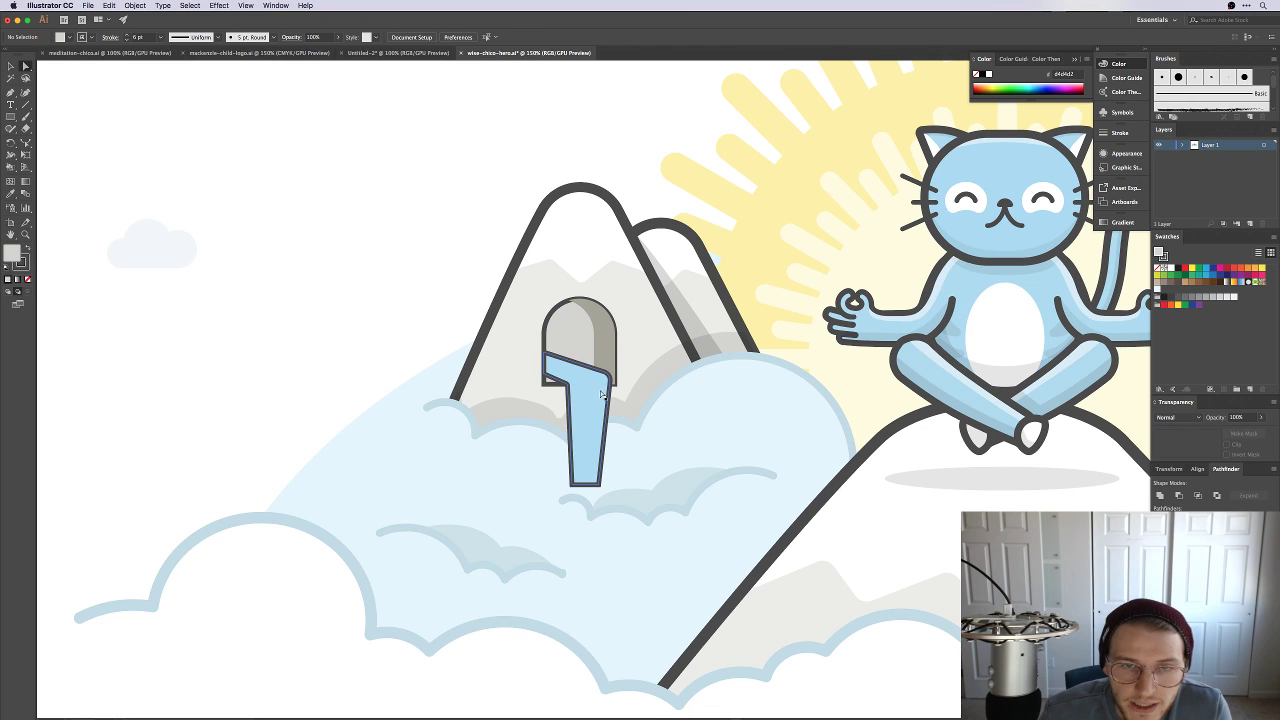
left_click(556, 334)
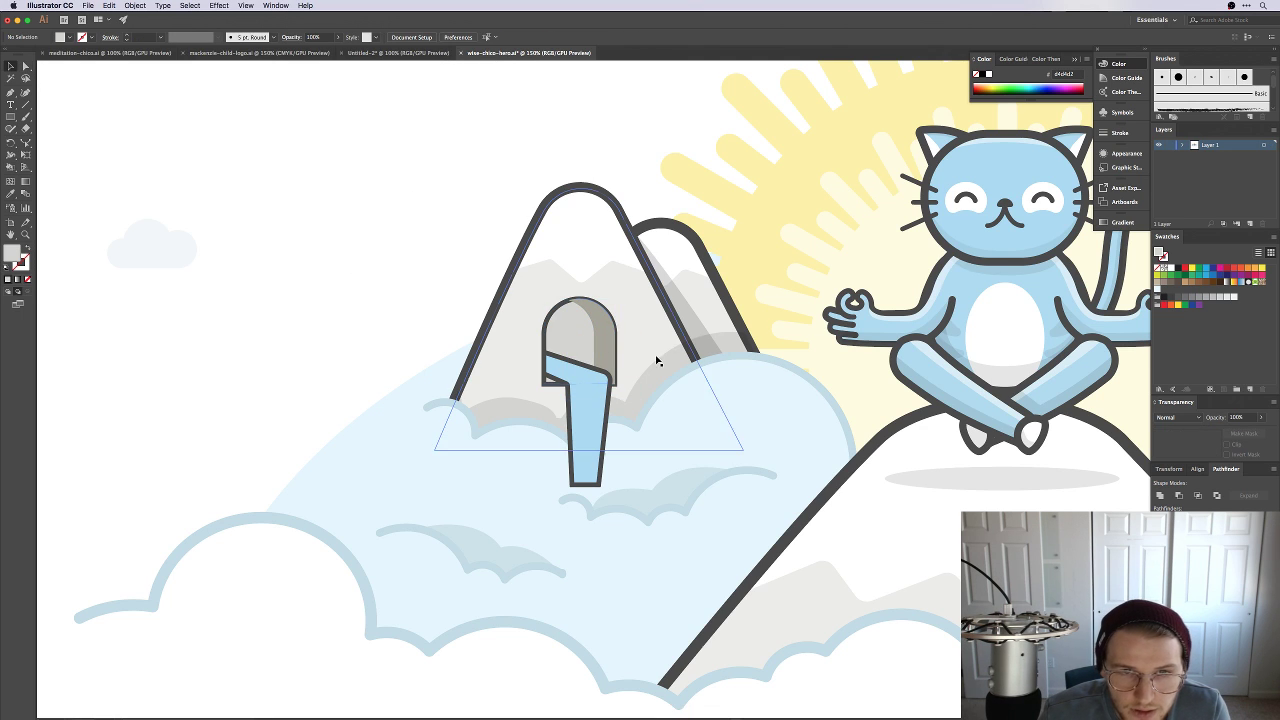
right_click(571, 327)
left_click(597, 400)
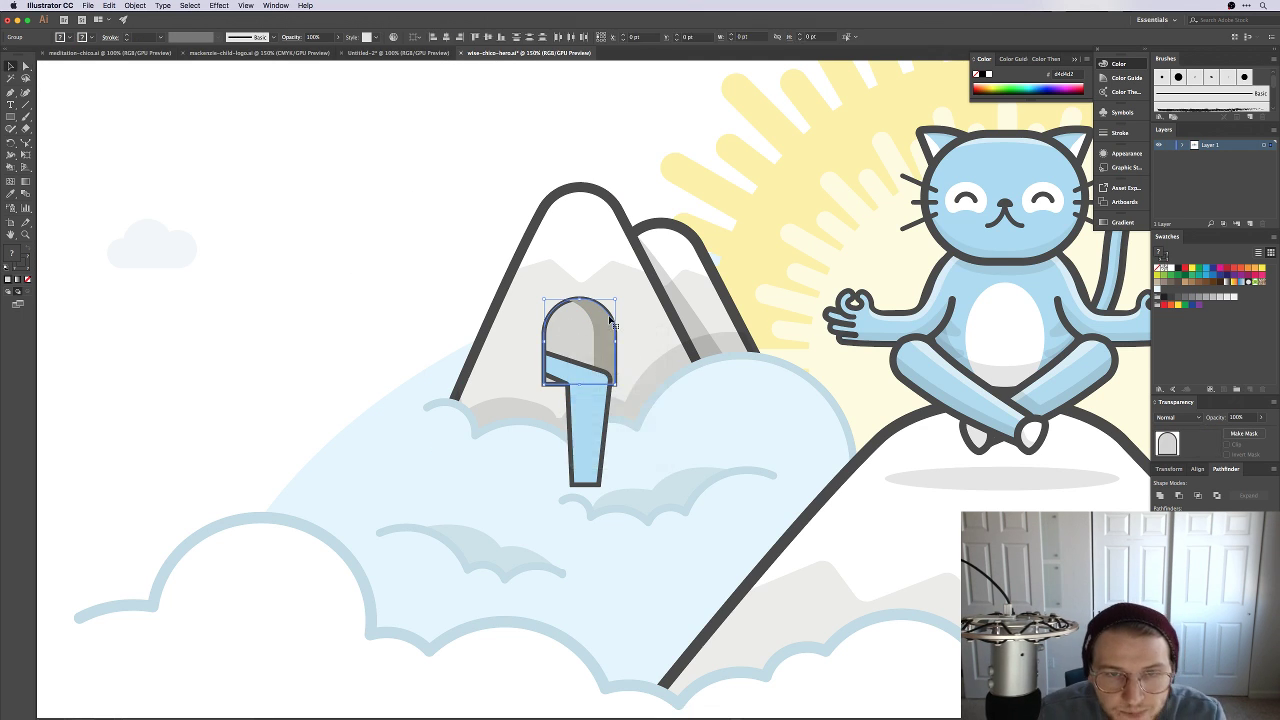
Step: Try shifting the arch's inner shade backward and forward in the stacking order
left_click(600, 332)
key("super+bracketleft")
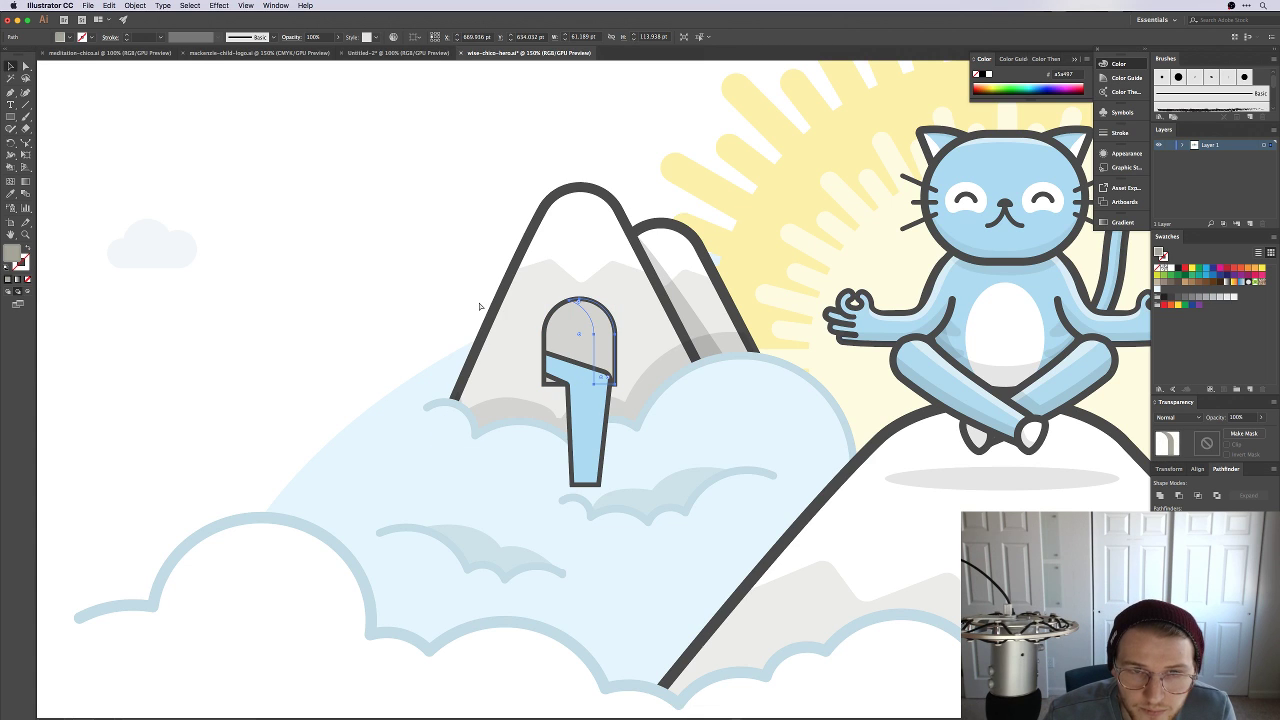
key("super+bracketright")
key("super+bracketright")
key("super+bracketleft")
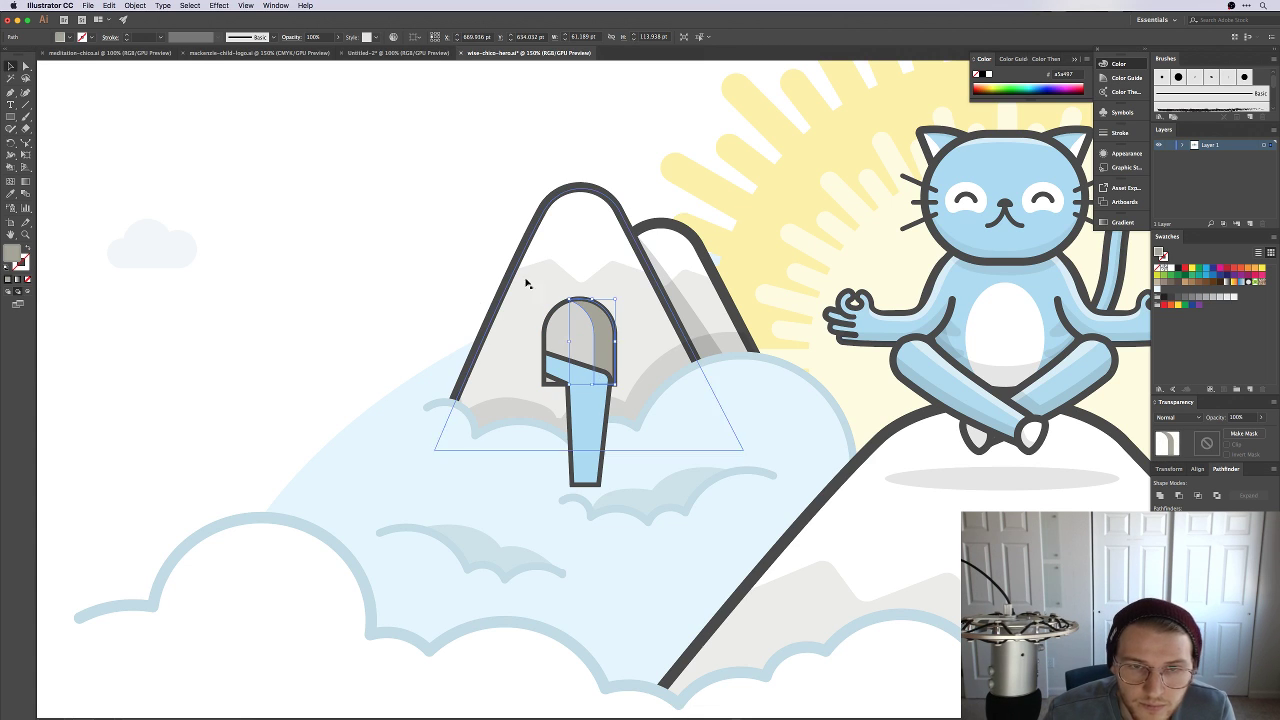
left_click(313, 278)
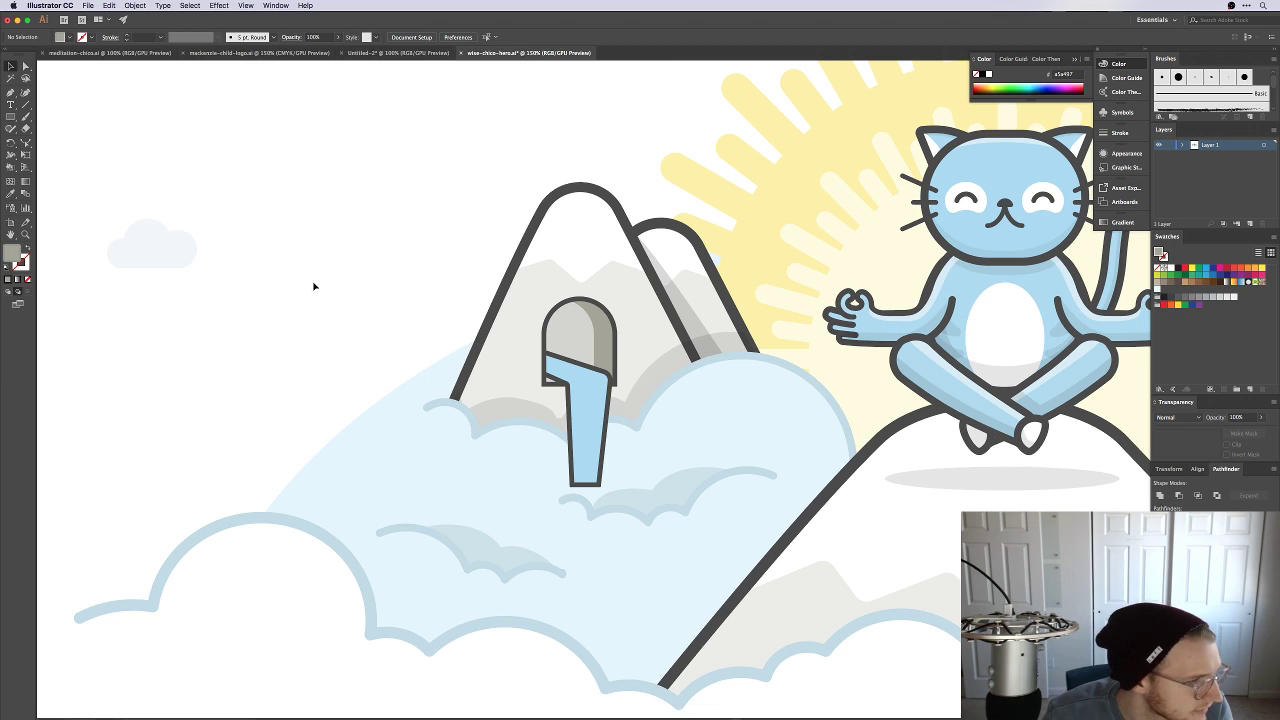
Step: Give the arch's inner shade shape no fill and a dark 6 pt outline by sampling the existing artwork with the Eyedropper
left_click(580, 318)
left_click(562, 305)
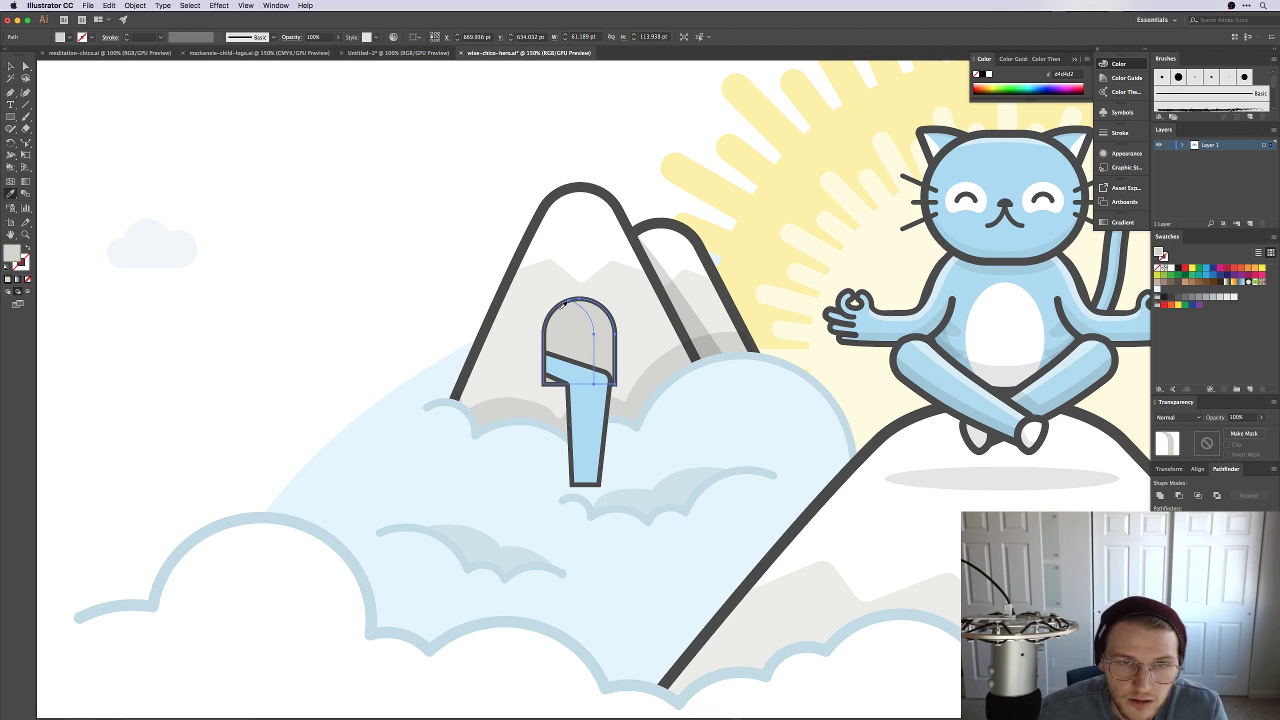
left_click(563, 300)
key("v")
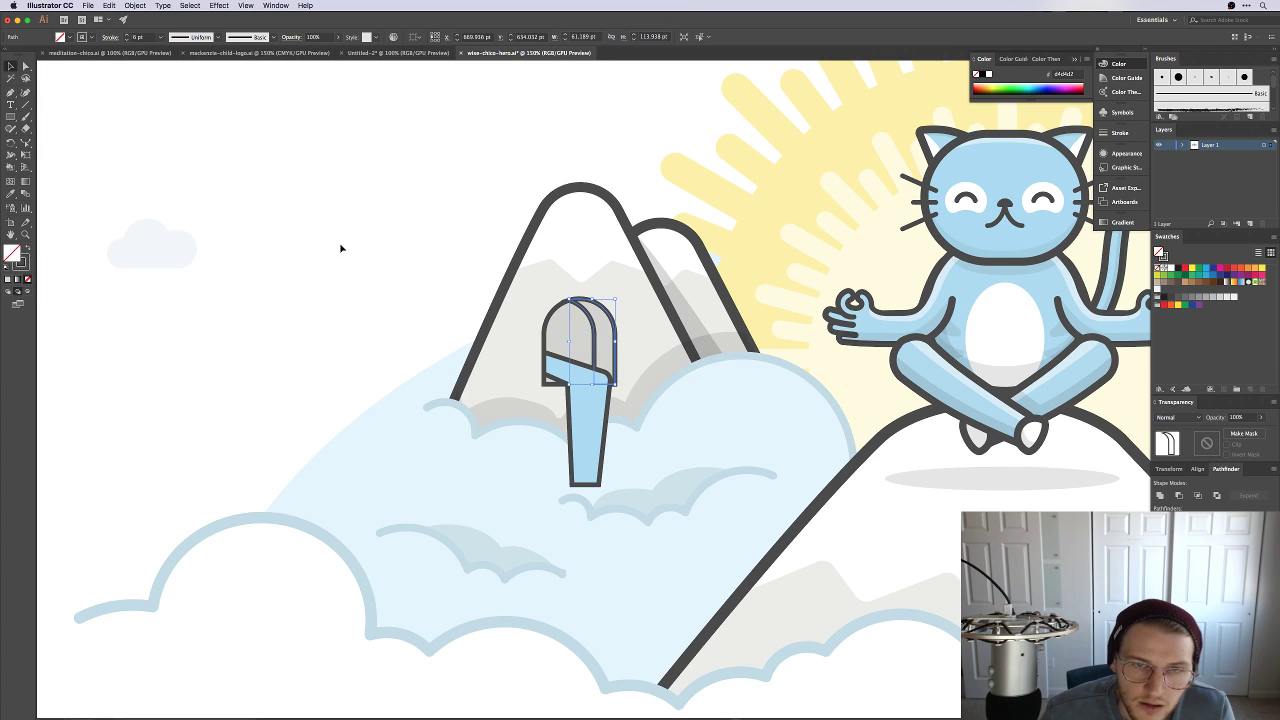
left_click(340, 247)
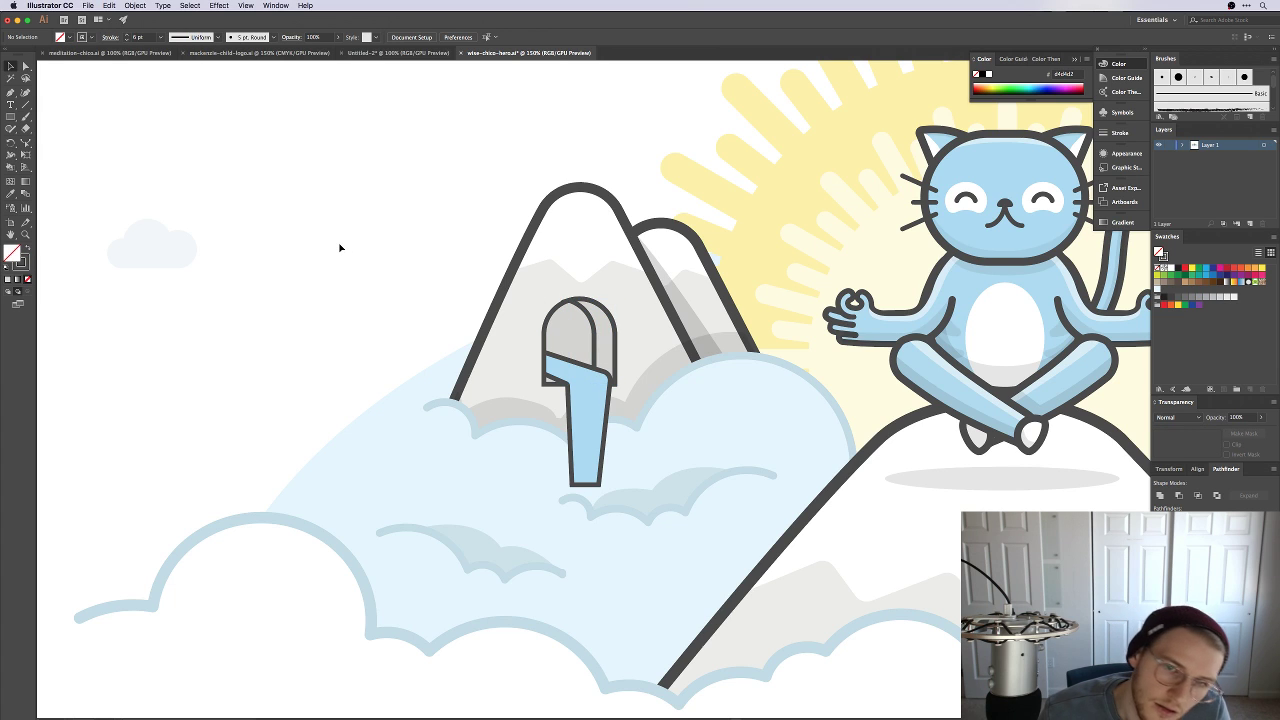
Step: Set round corner joins on the strokes of the arch, its inner shape and the stream
left_click(590, 322)
left_click(591, 370, "shift")
left_click(586, 378, "shift")
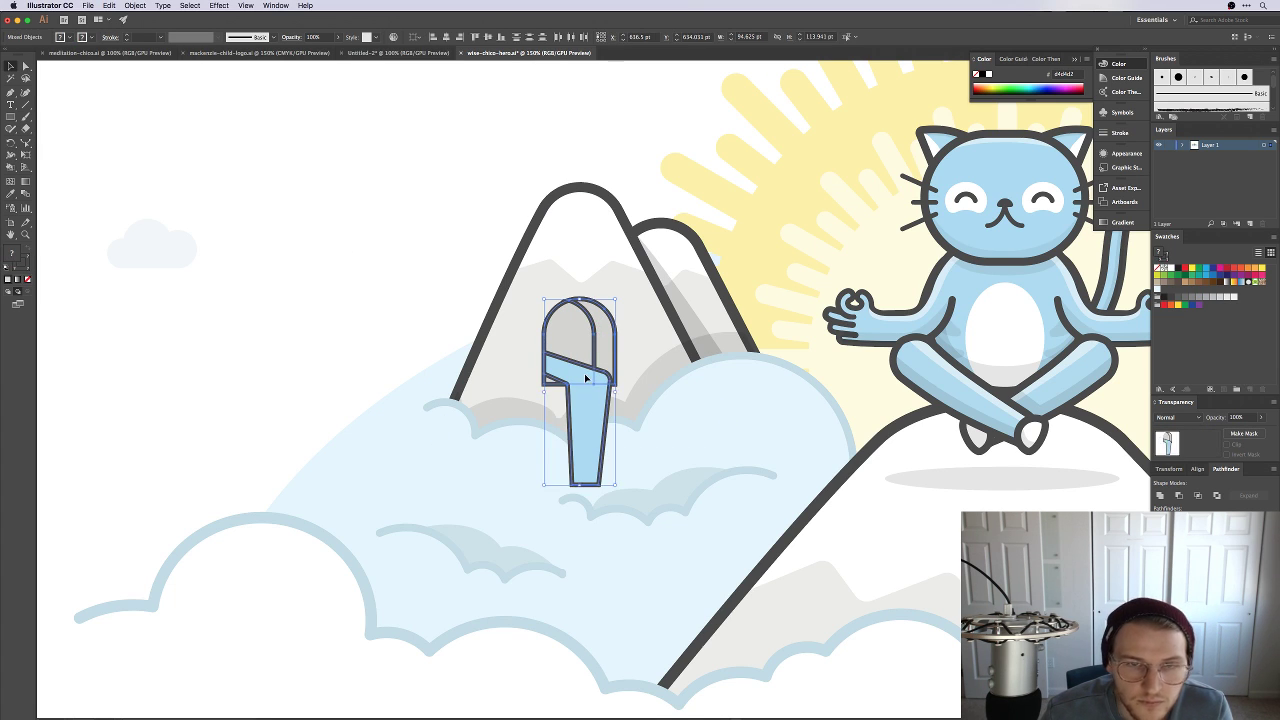
left_click(110, 37)
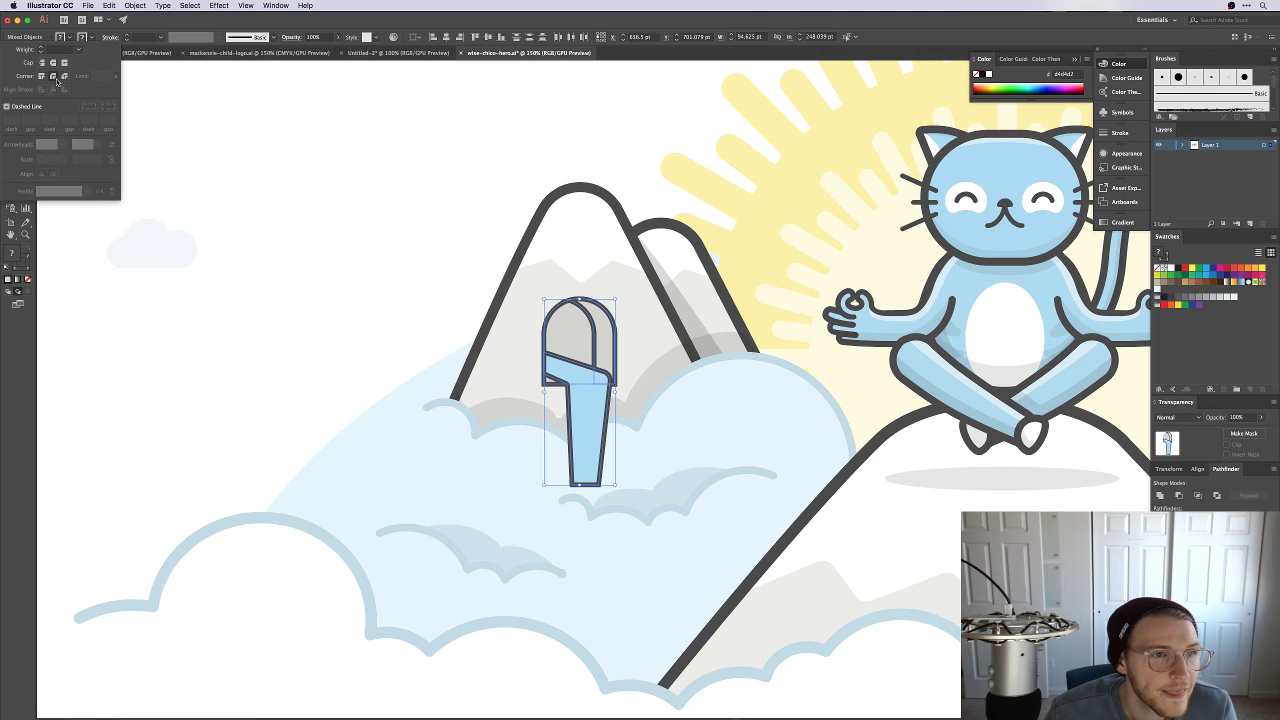
left_click(354, 263)
Step: Examine how the outlined arch and waterfall look beside the cat in the whole illustration
scroll(300, 262, "right", 5)
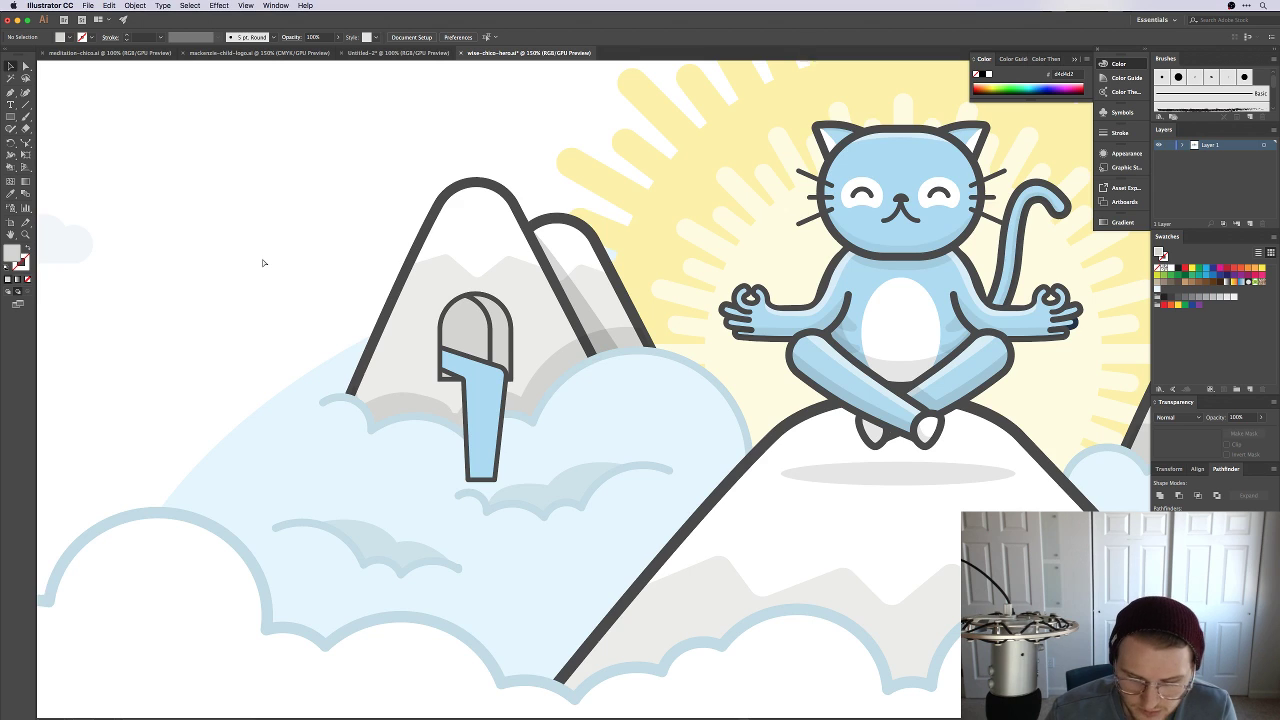
key("super+minus")
key("super+minus")
key("super+plus")
key("super+plus")
key("super+plus")
key("super+plus")
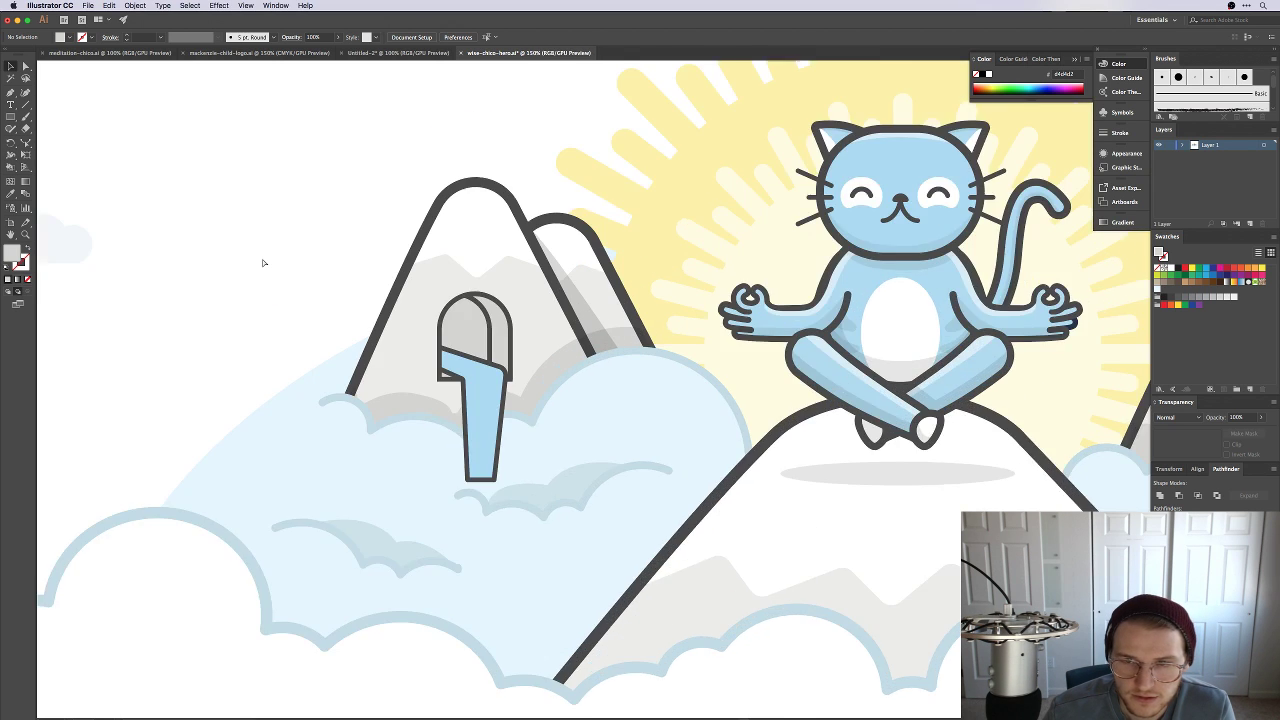
Step: Reshape the waterfall by fitting its left end to the arch's lower left corner and moving its upper right corner inward to narrow the stream
scroll(430, 355, "left", 3)
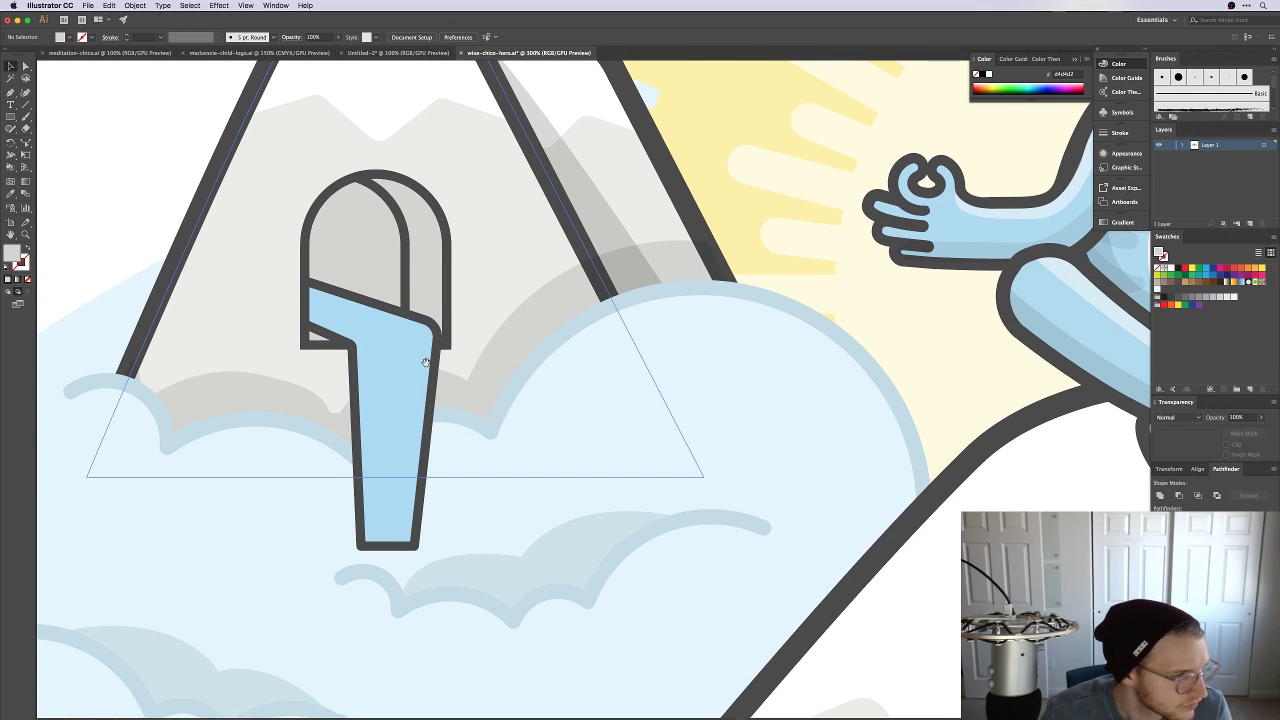
key("a")
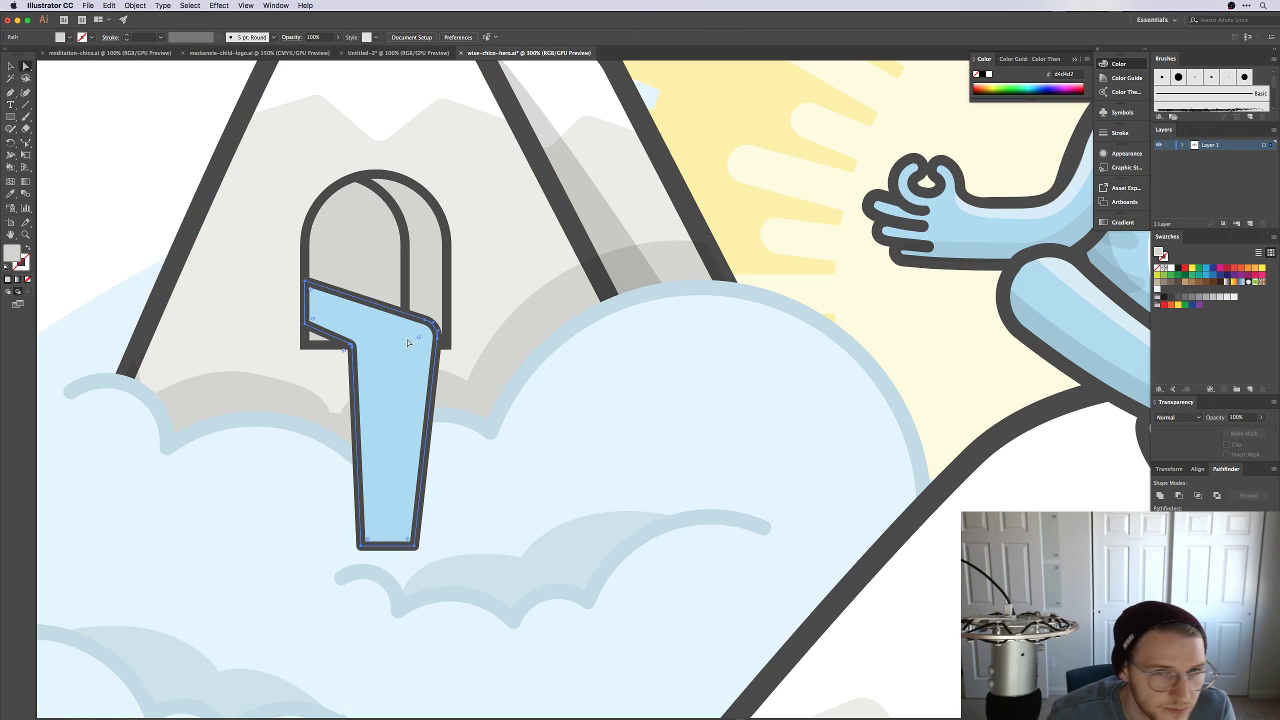
left_click(407, 343)
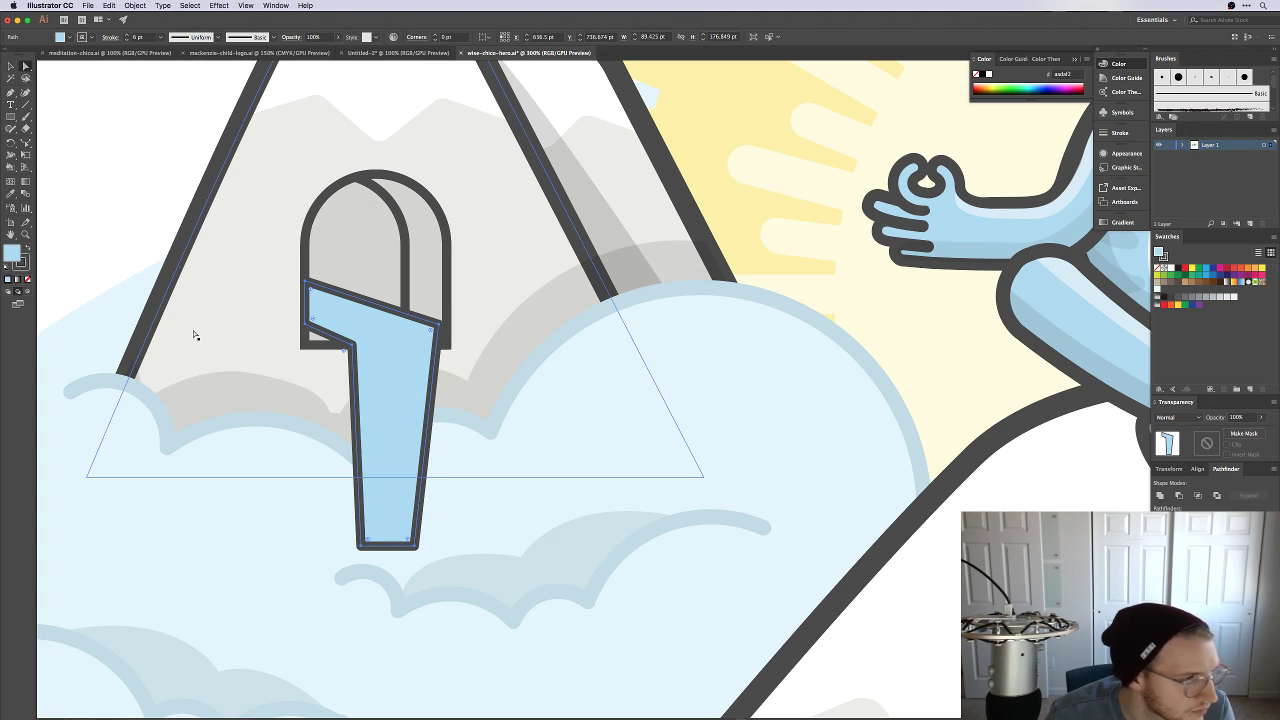
left_click_drag(307, 326, 303, 346)
left_click_drag(306, 283, 307, 300)
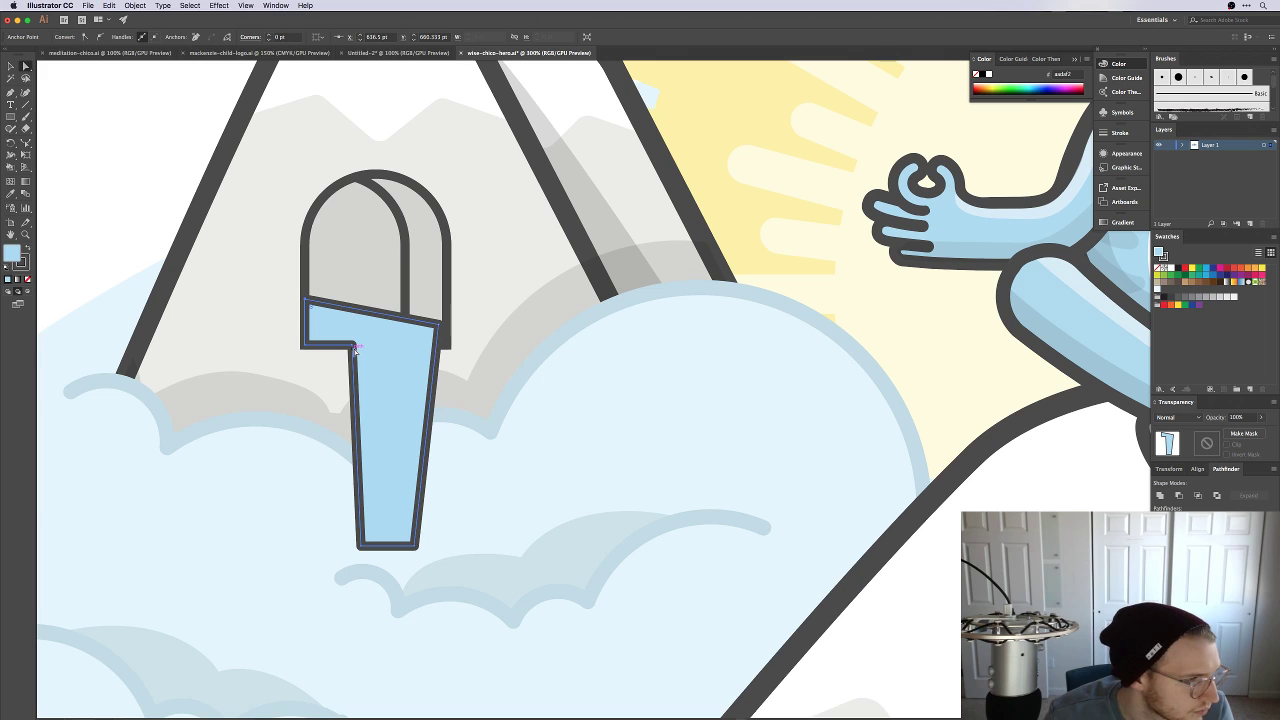
left_click_drag(355, 349, 353, 350)
left_click_drag(439, 324, 400, 345)
key("v")
left_click(147, 220)
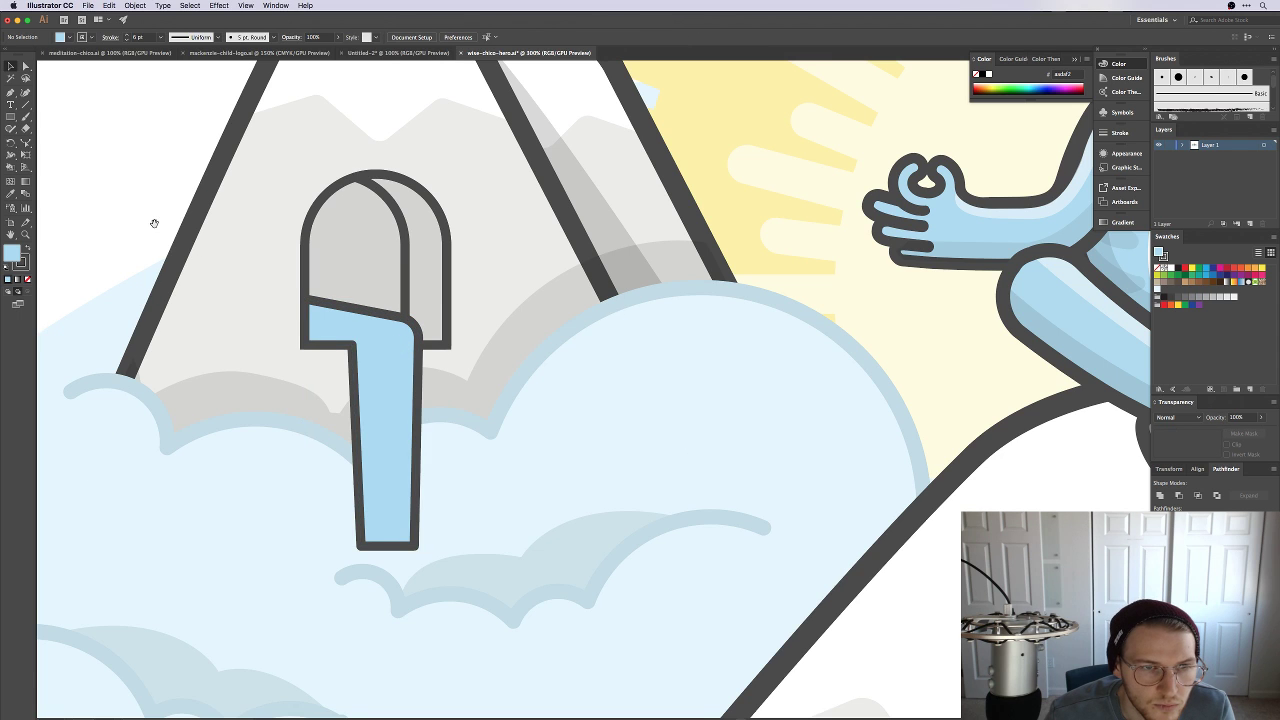
Step: Draw a short vertical highlight near the waterfall's upper right edge with the Pen tool, using no fill and a white 6 pt stroke
left_click_drag(151, 220, 203, 261)
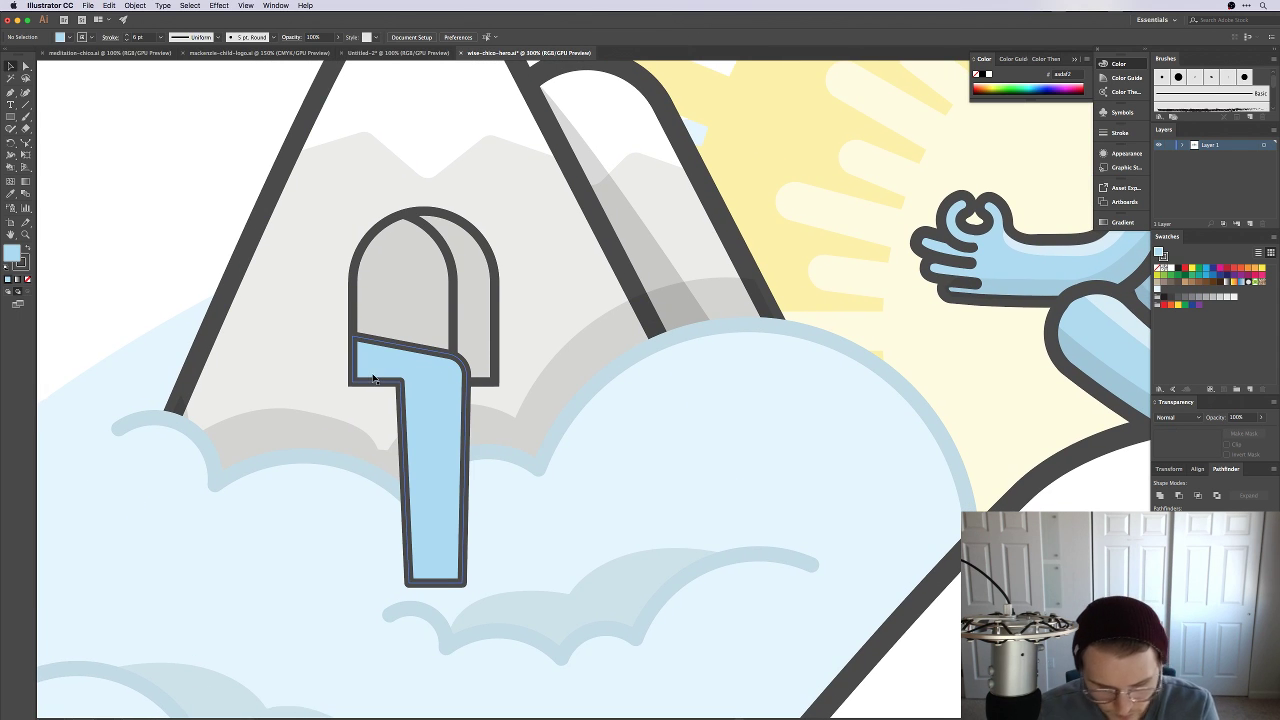
key("p")
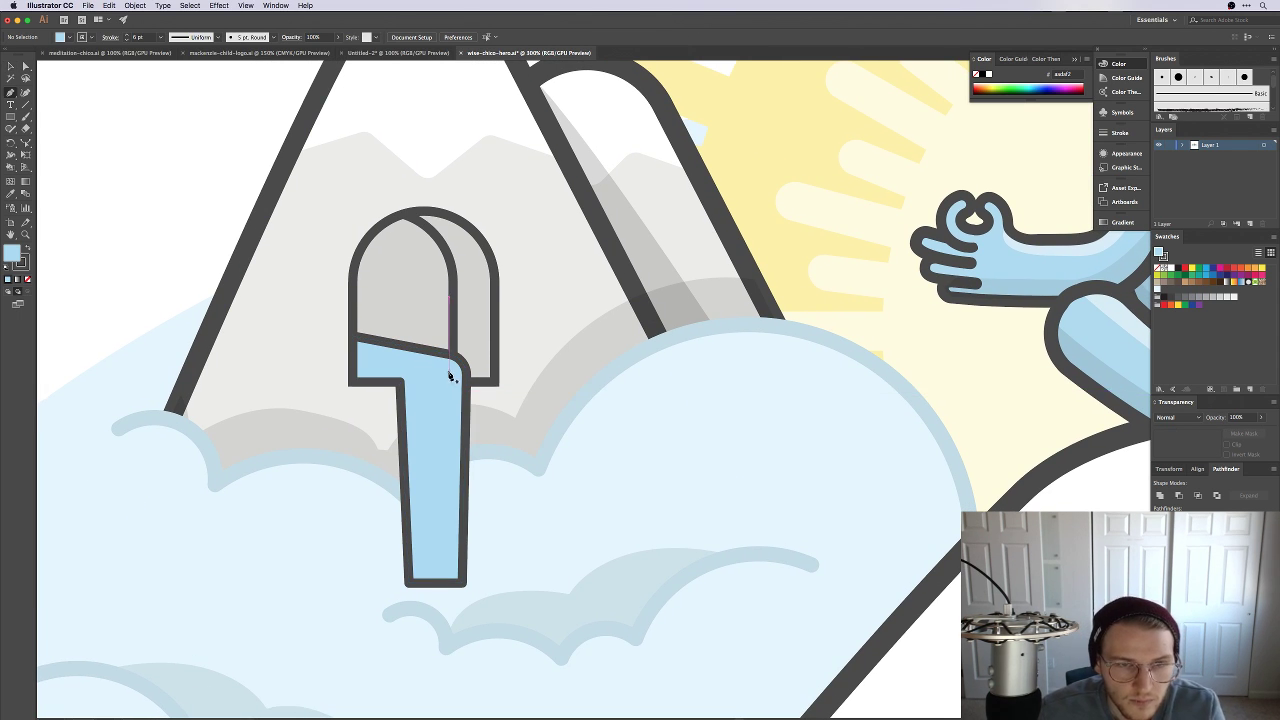
left_click(448, 376)
left_click(448, 401)
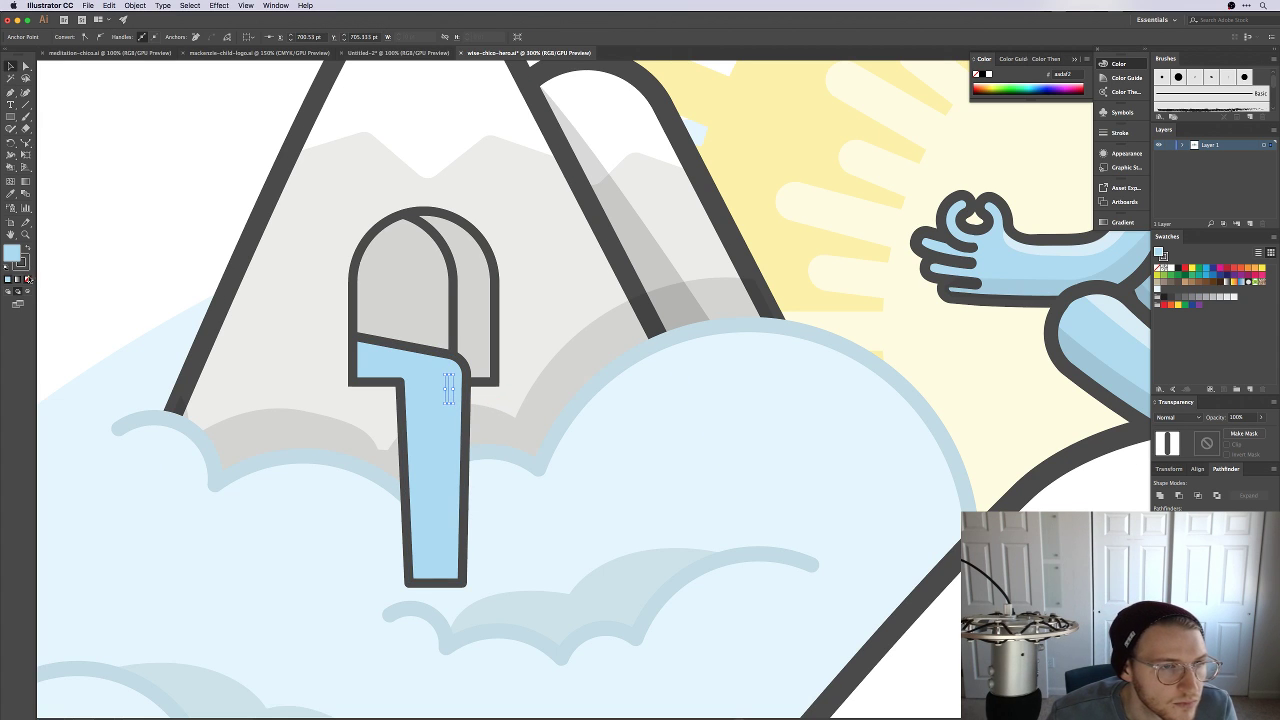
double_click(21, 264)
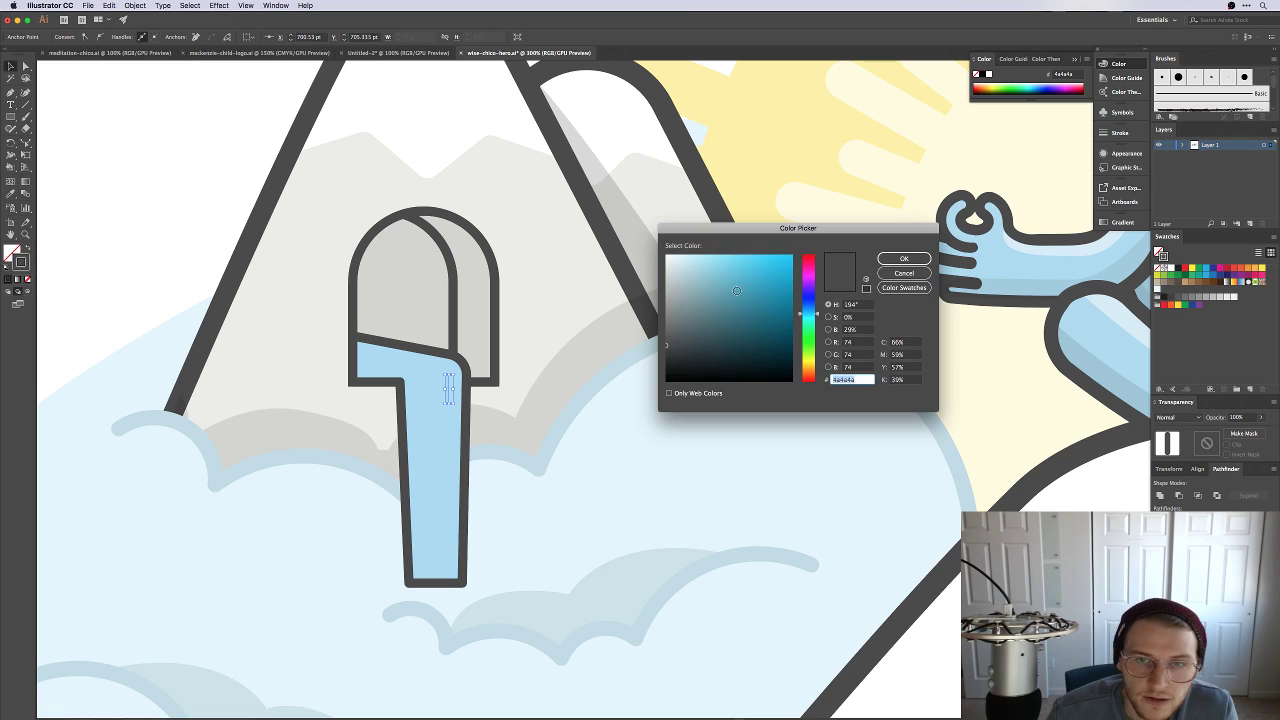
left_click_drag(700, 290, 655, 246)
key("Return")
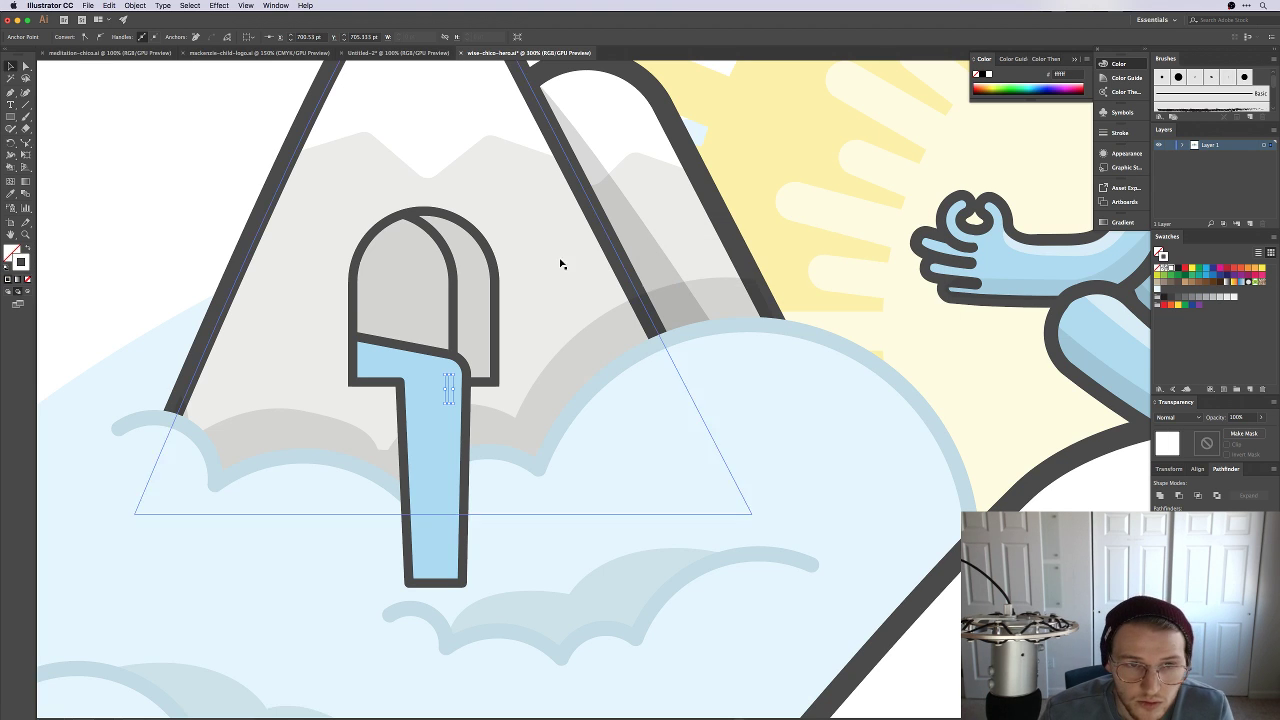
left_click(149, 182)
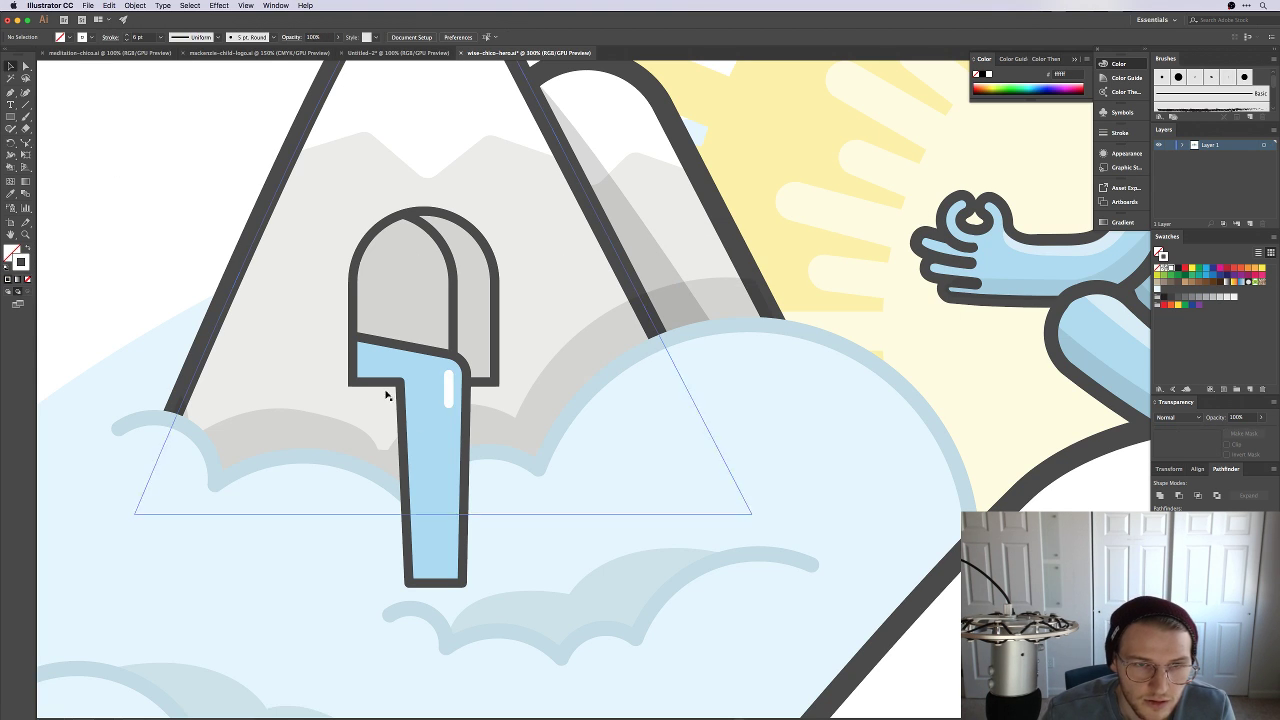
Step: Duplicate the white highlight lower and to the left inside the waterfall, and shorten the copy
left_click_drag(448, 390, 423, 426)
key("a")
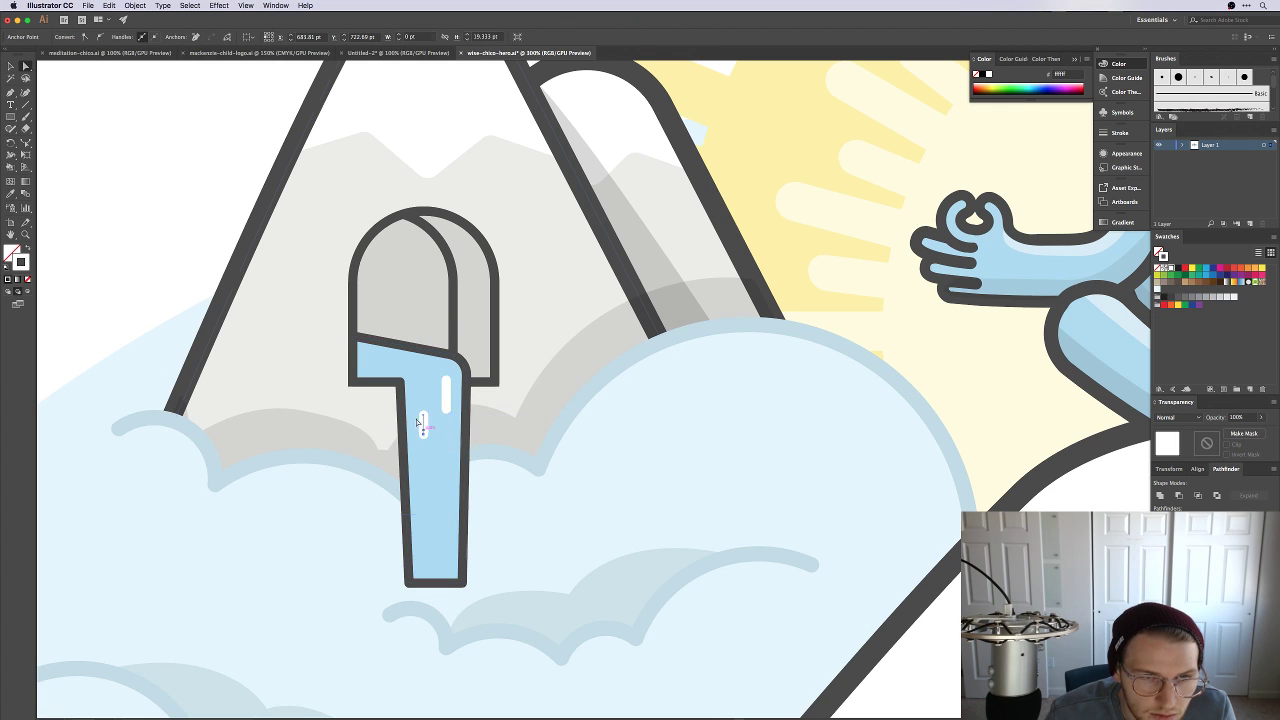
left_click(127, 239)
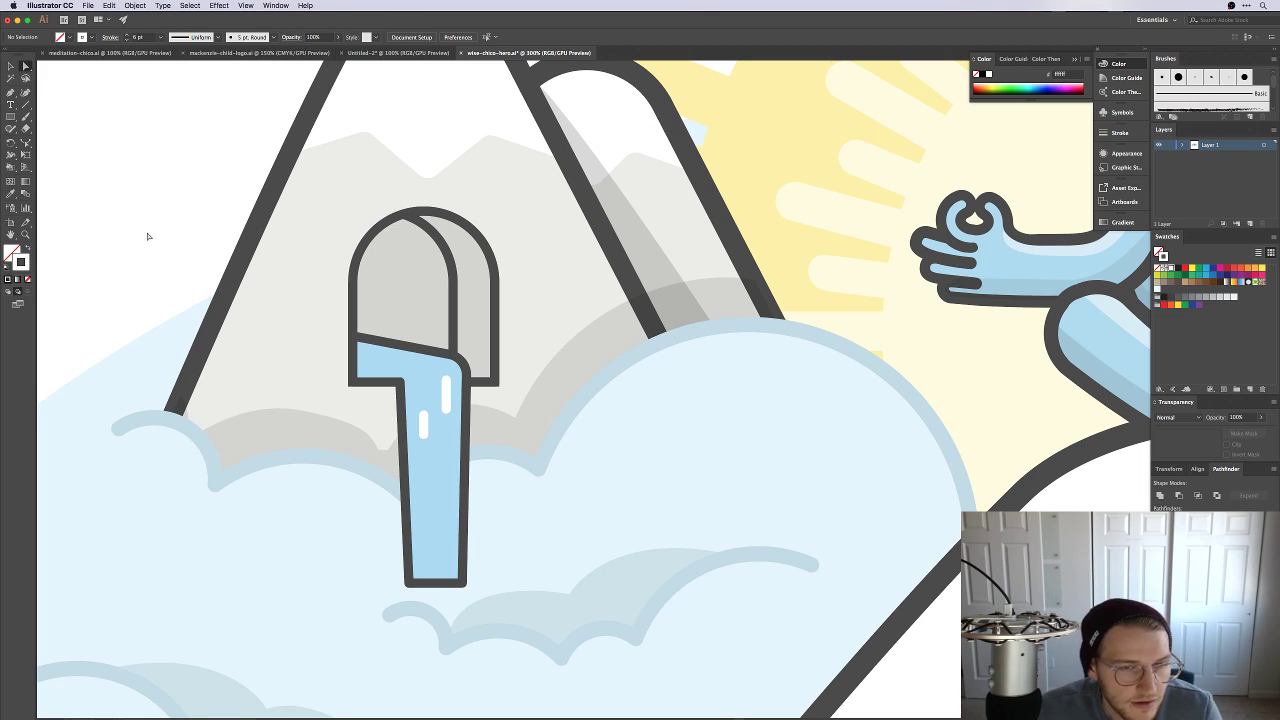
left_click(424, 424)
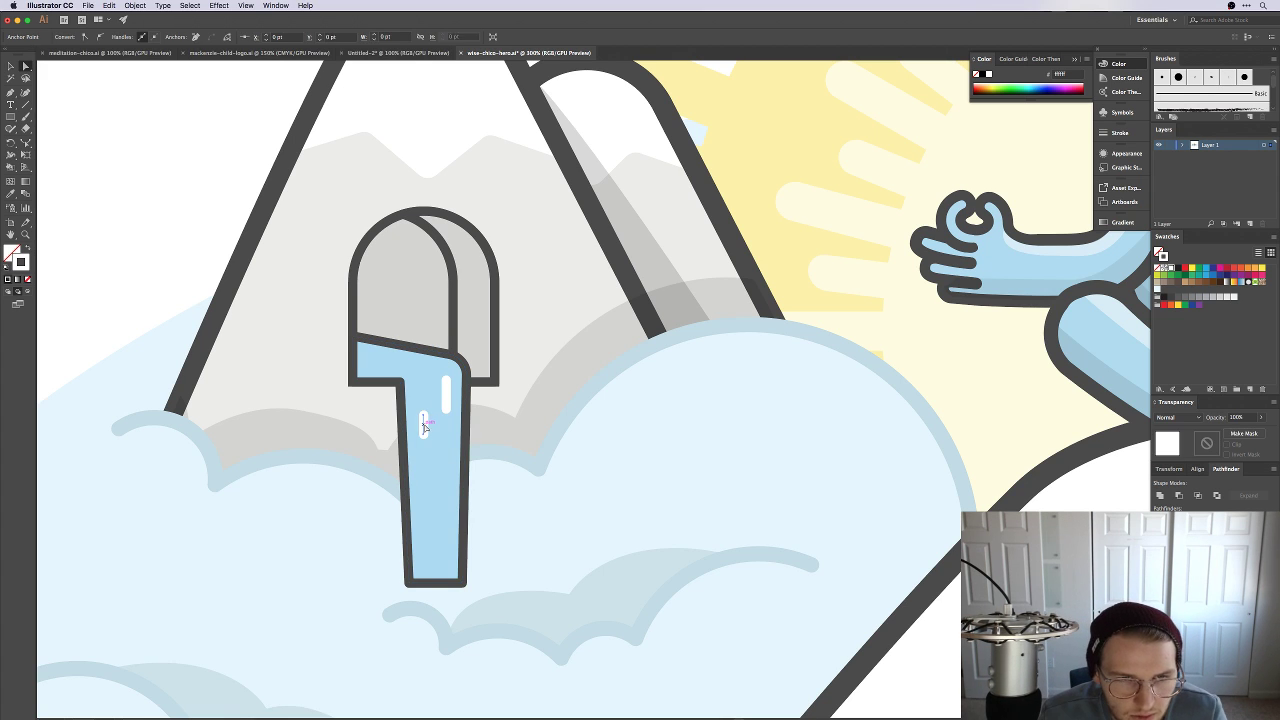
left_click(186, 277)
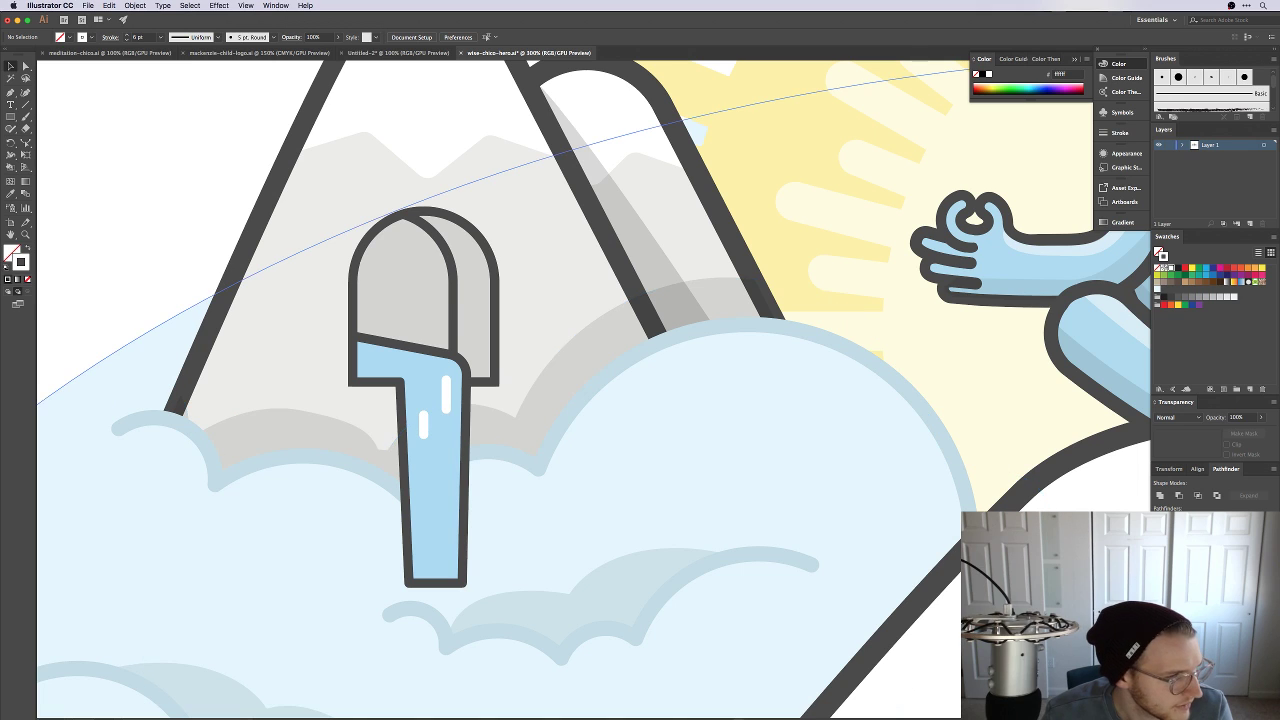
Step: Switch to Chrome and open artistsinspireartists.com
key("shift+Tab")
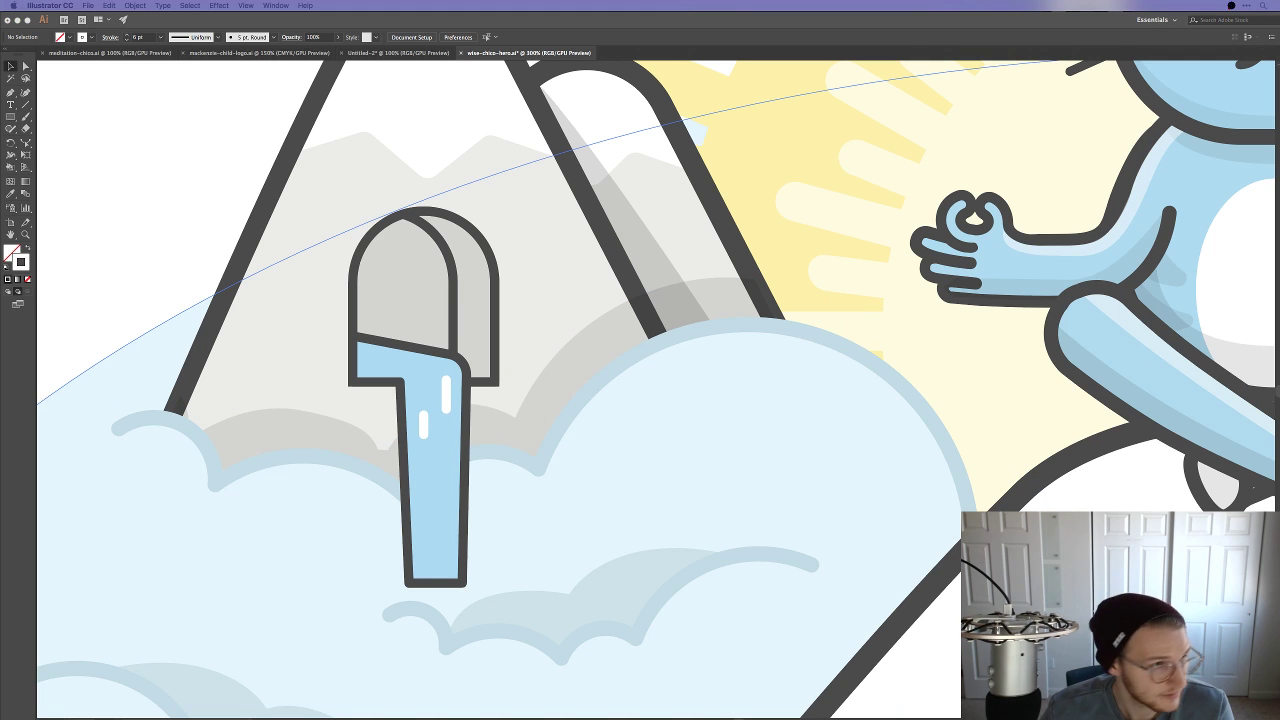
key("super+Tab")
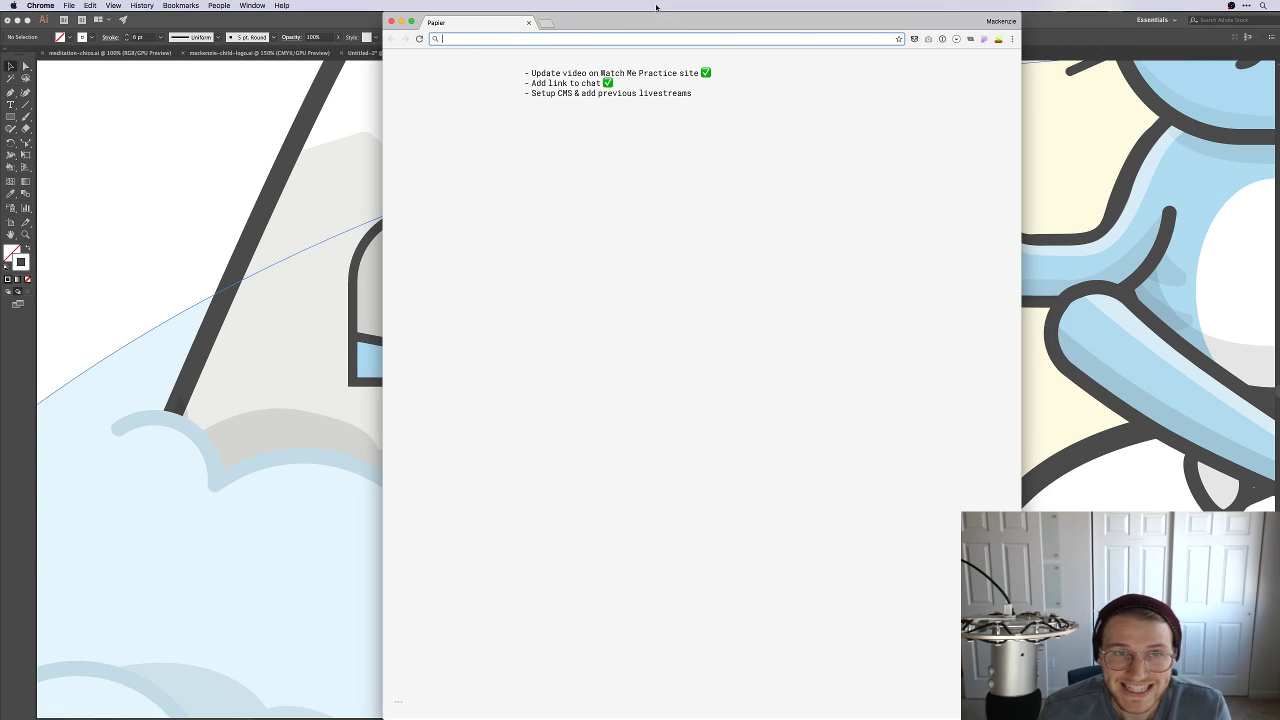
key("super+l")
type("artists ")
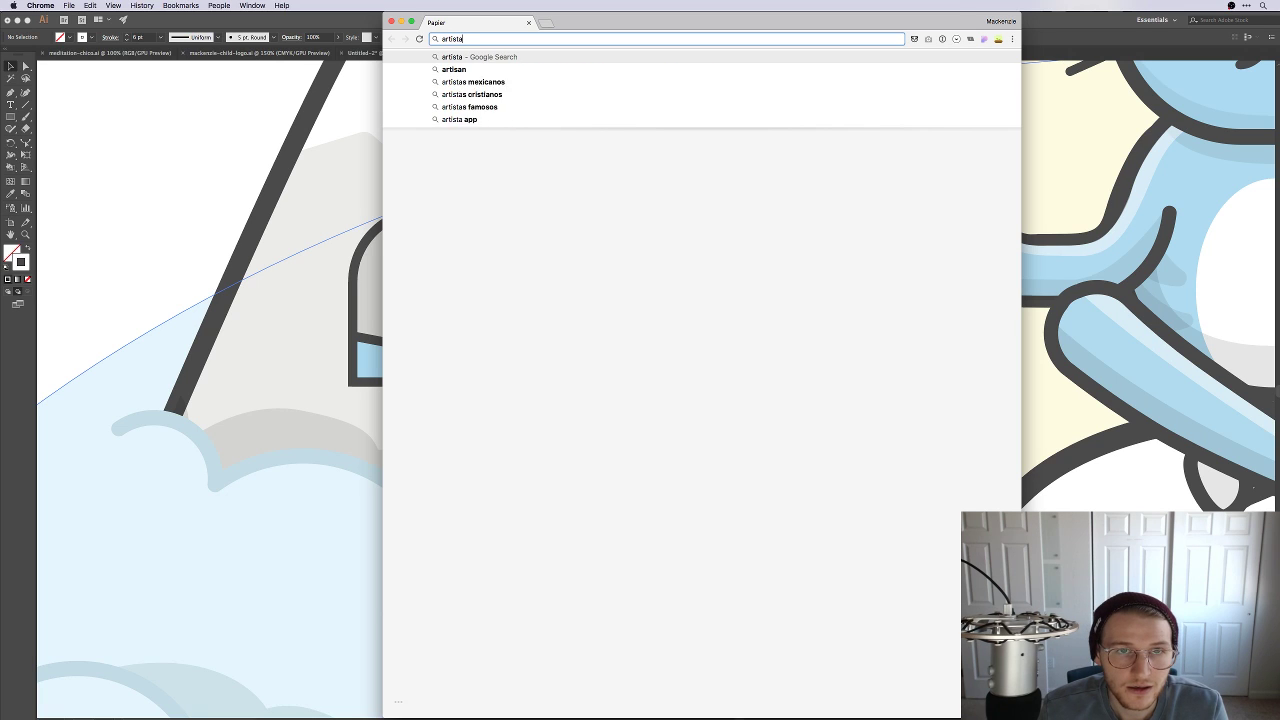
type("i")
key("BackSpace")
key("BackSpace")
type("insp")
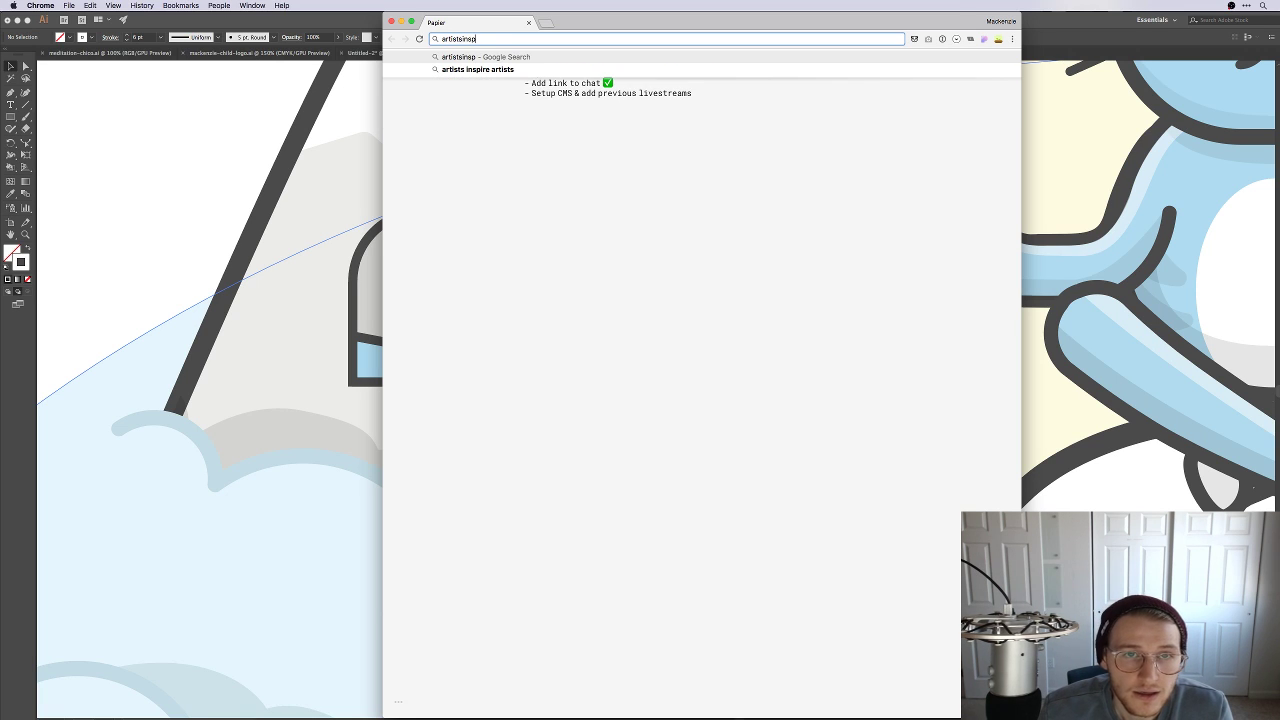
type("ireartists.com")
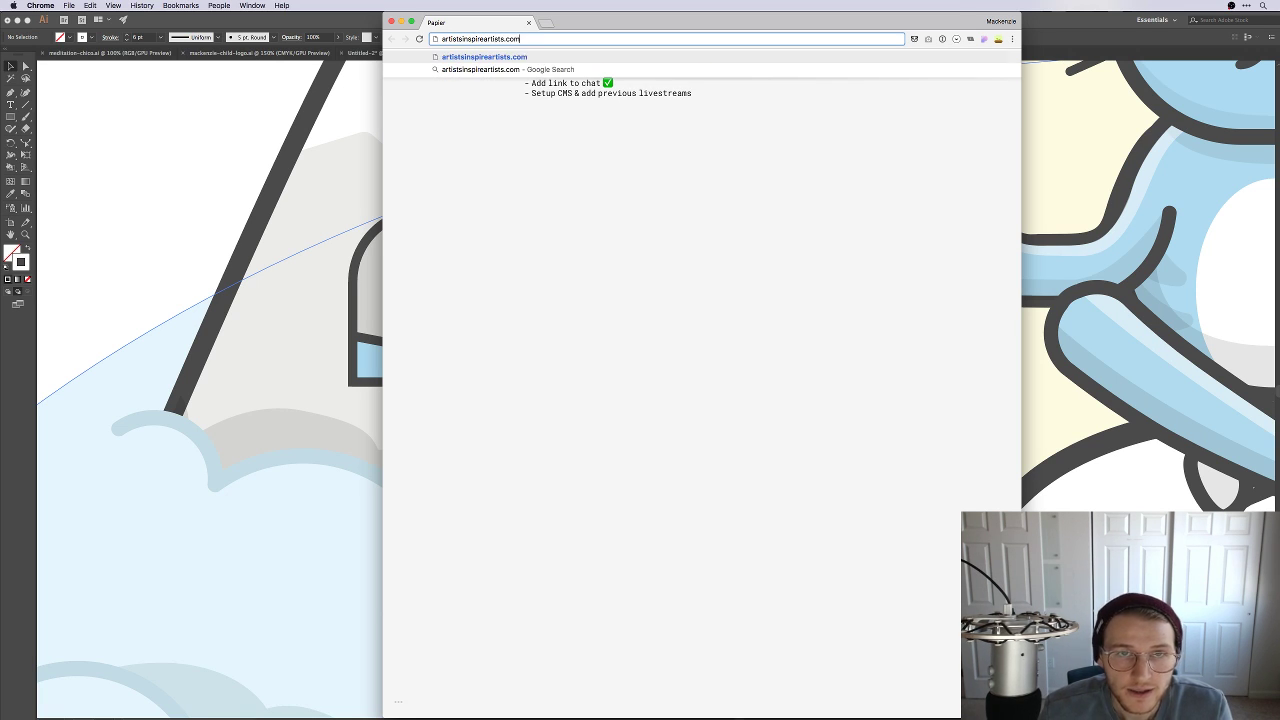
key("Return")
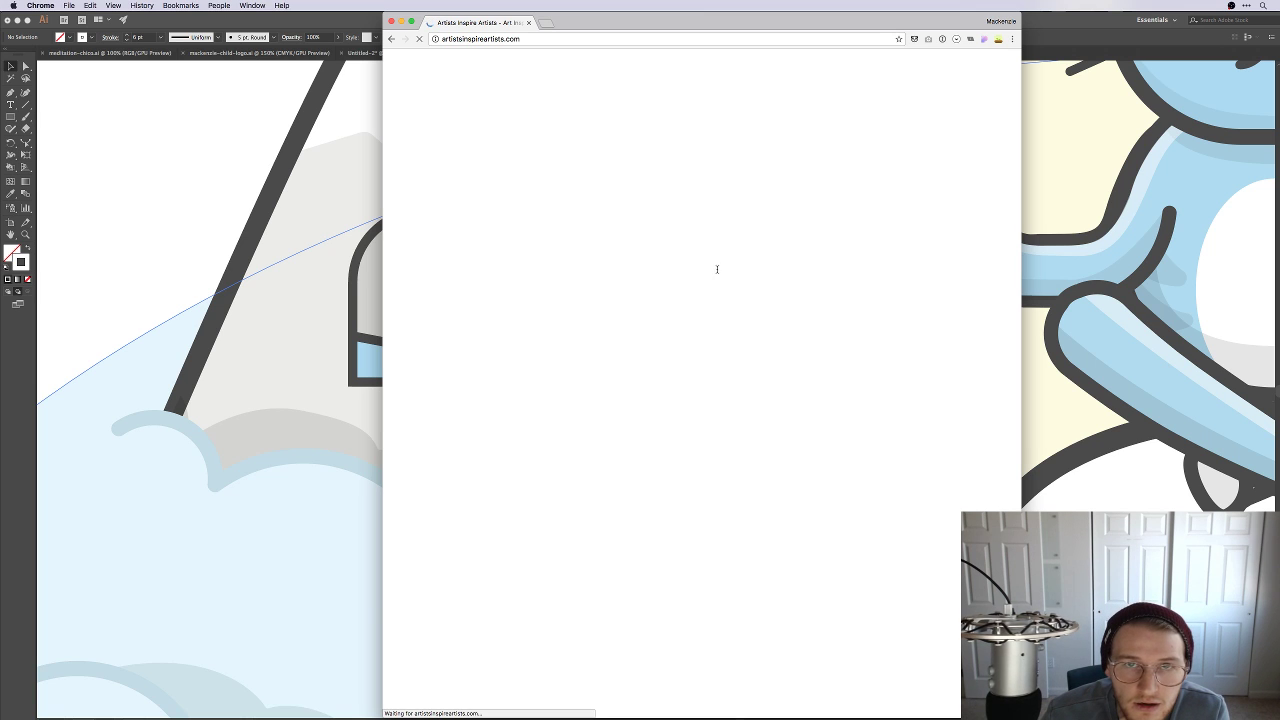
Step: Browse the article listings on the Artists Inspire Artists homepage, close the browser window and return to Illustrator
left_click_drag(742, 22, 709, 20)
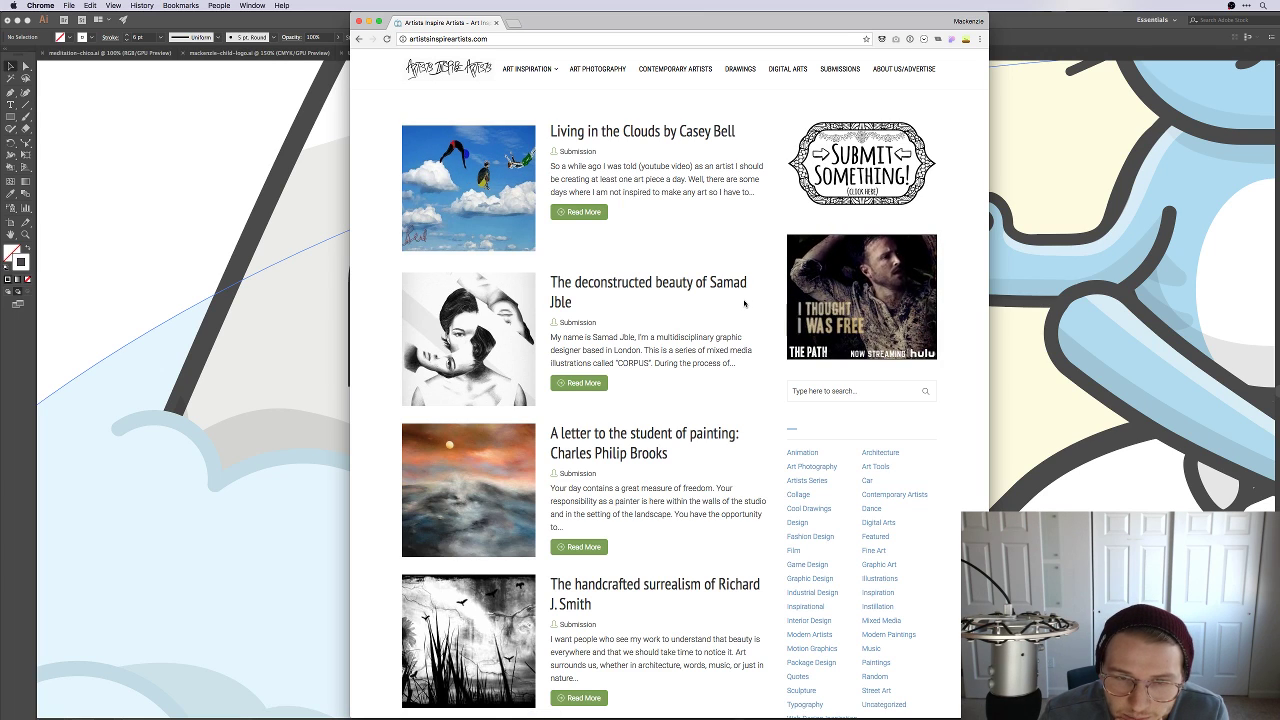
scroll(746, 310, "down", 1)
scroll(746, 310, "down", 8)
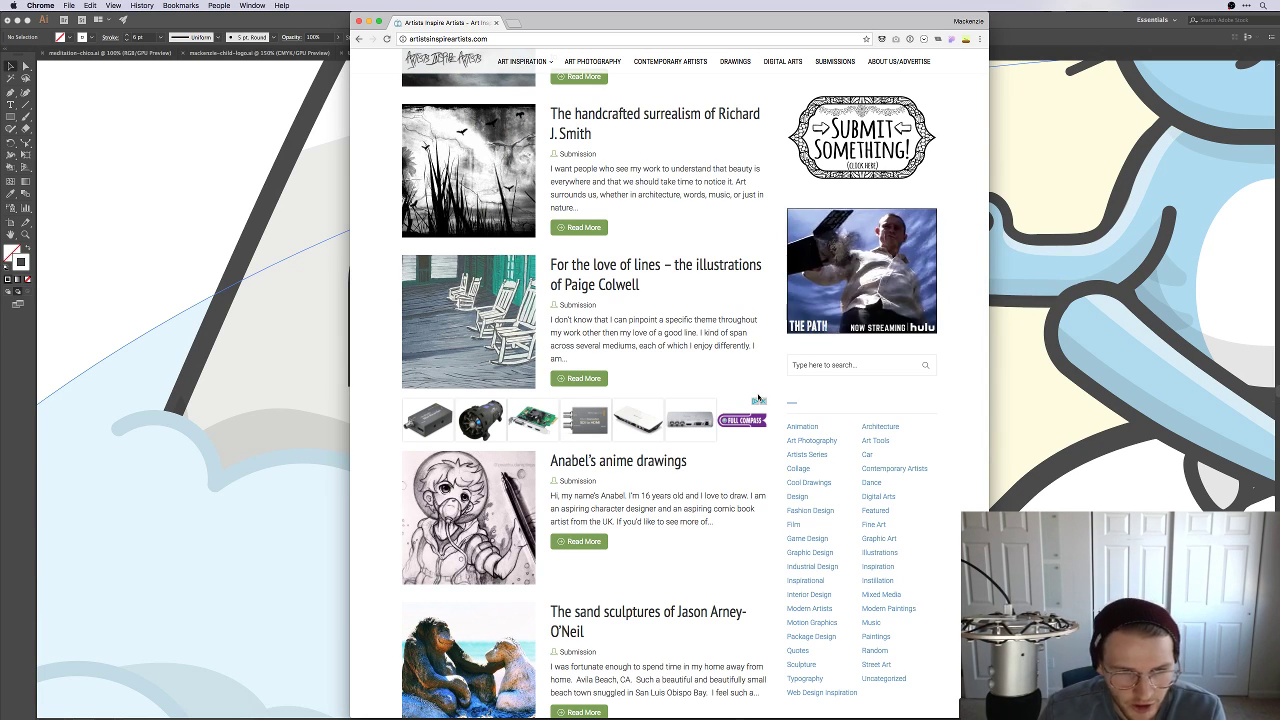
scroll(758, 398, "down", 3)
scroll(758, 398, "down", 10)
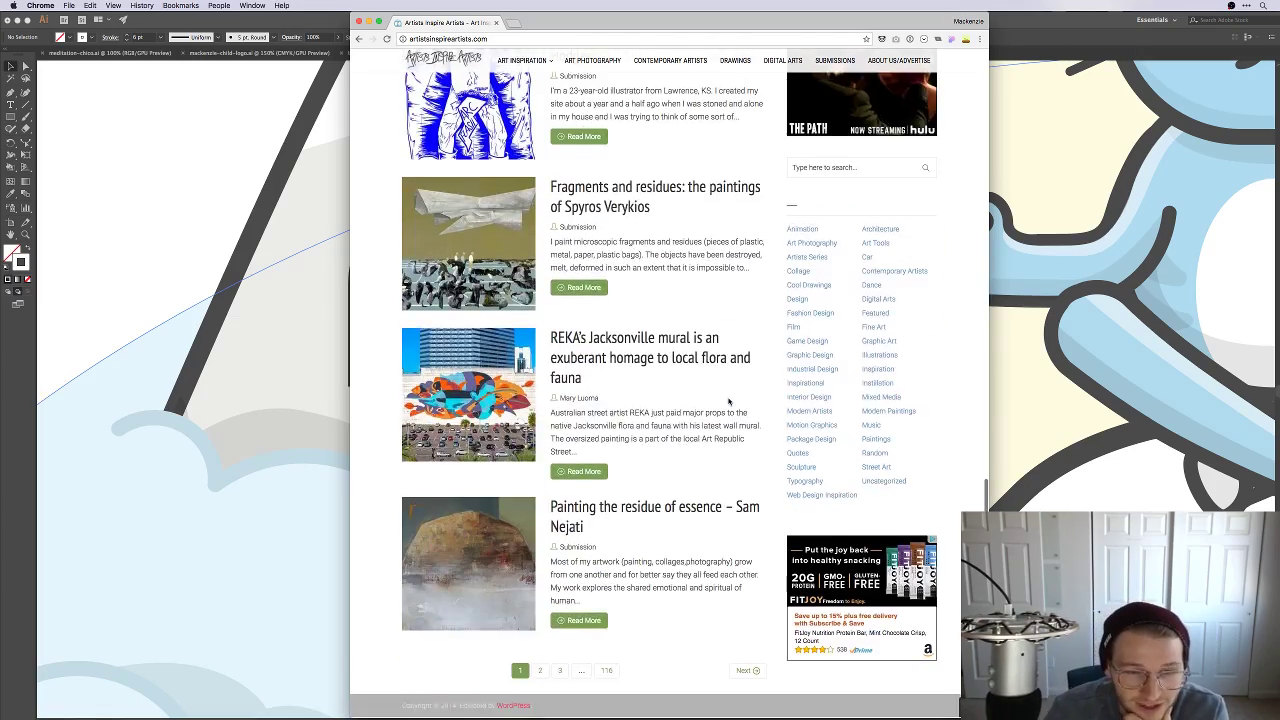
scroll(728, 401, "up", 15)
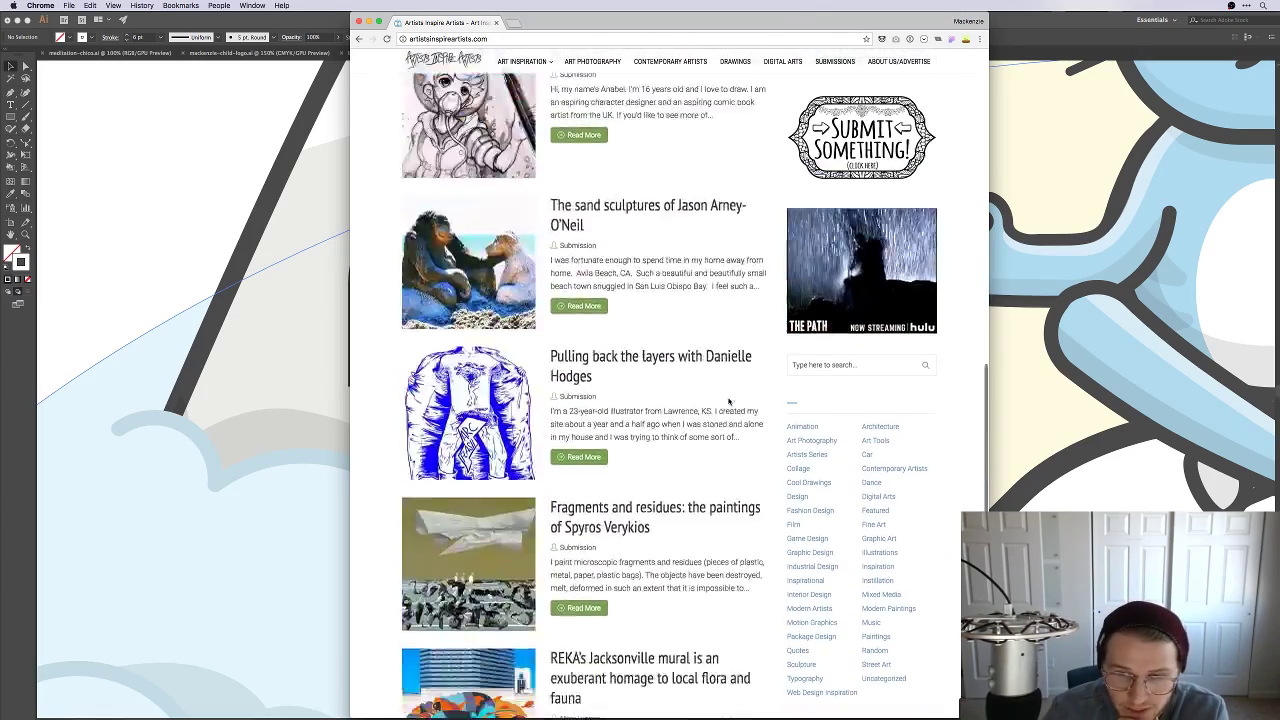
scroll(728, 401, "up", 3)
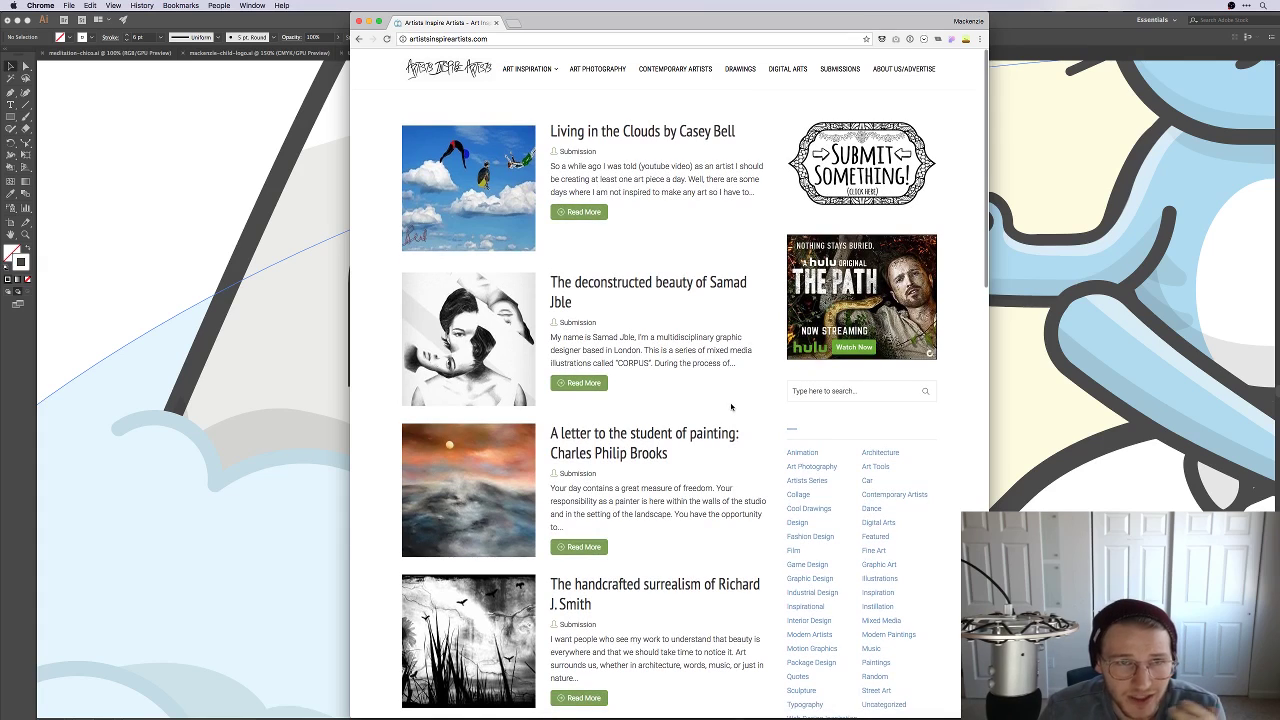
left_click(359, 21)
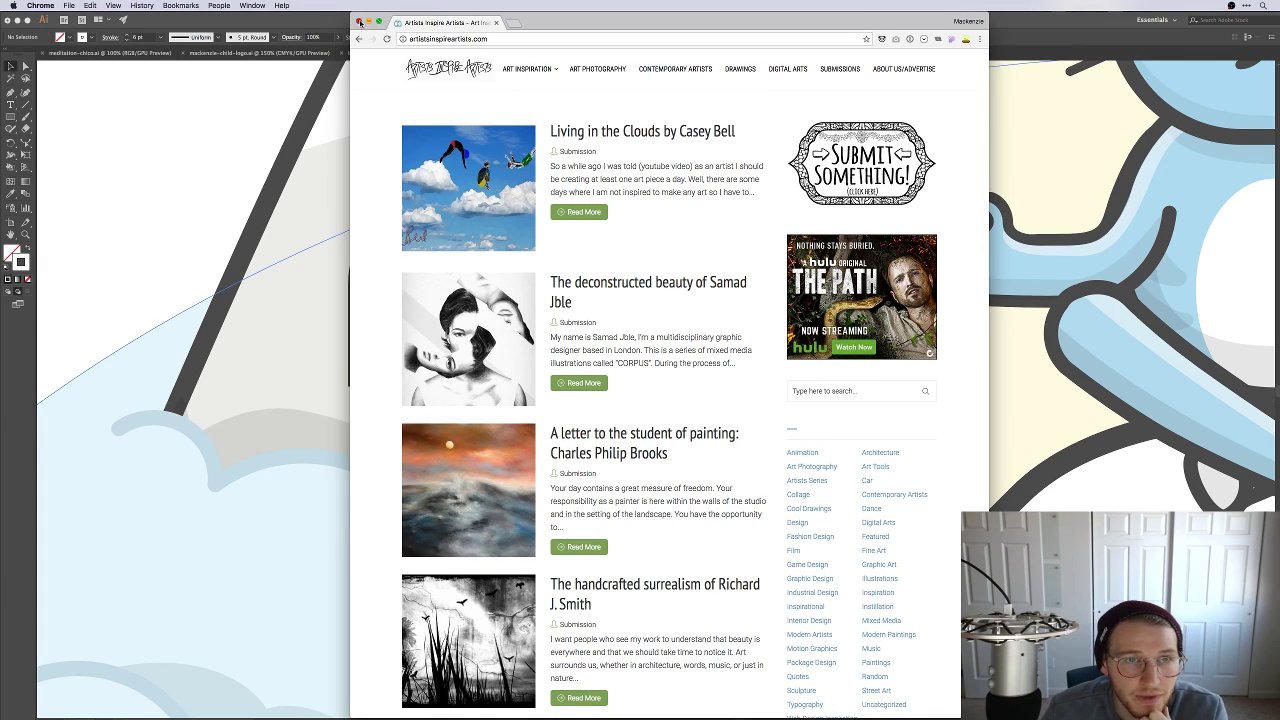
left_click(181, 190)
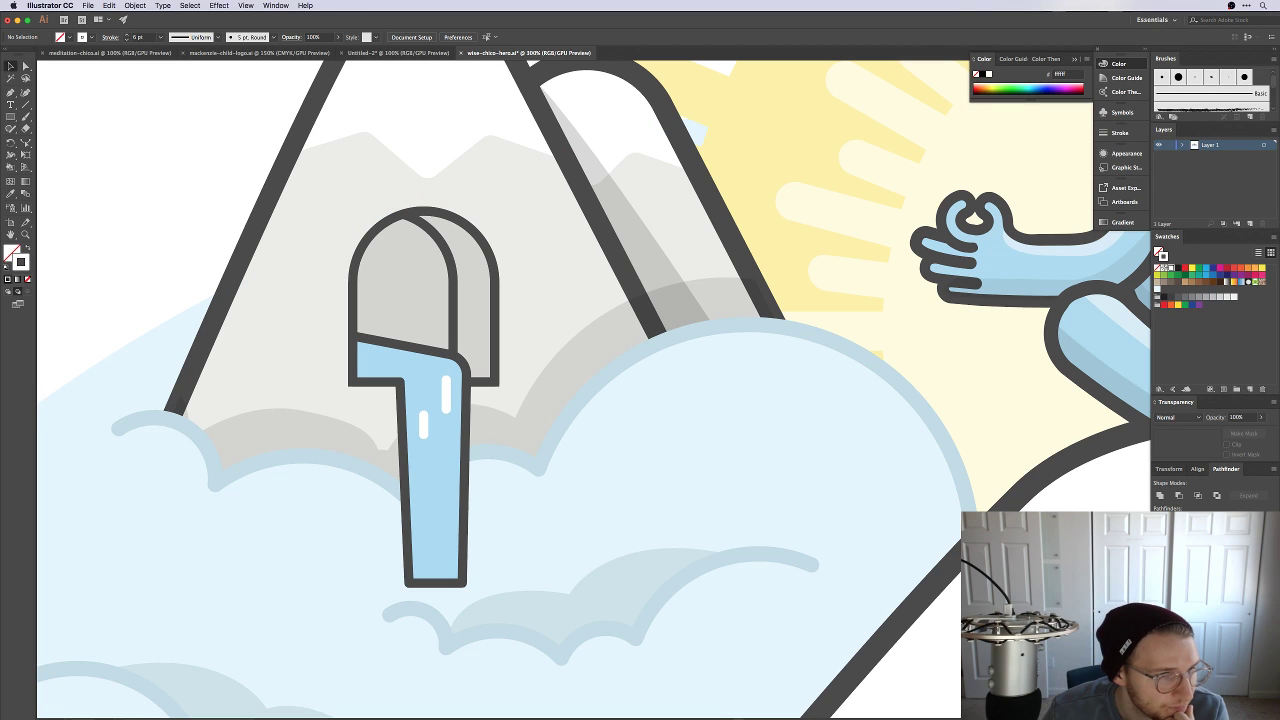
key("shift+Tab")
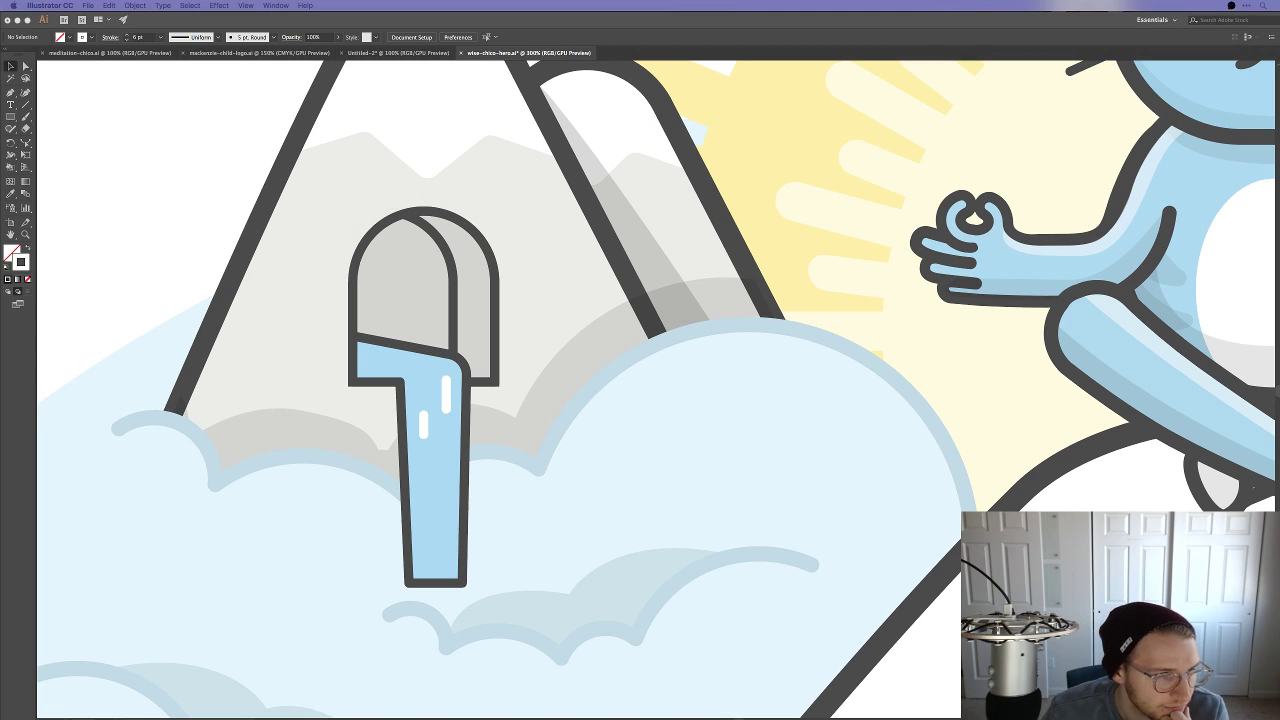
key("shift+Tab")
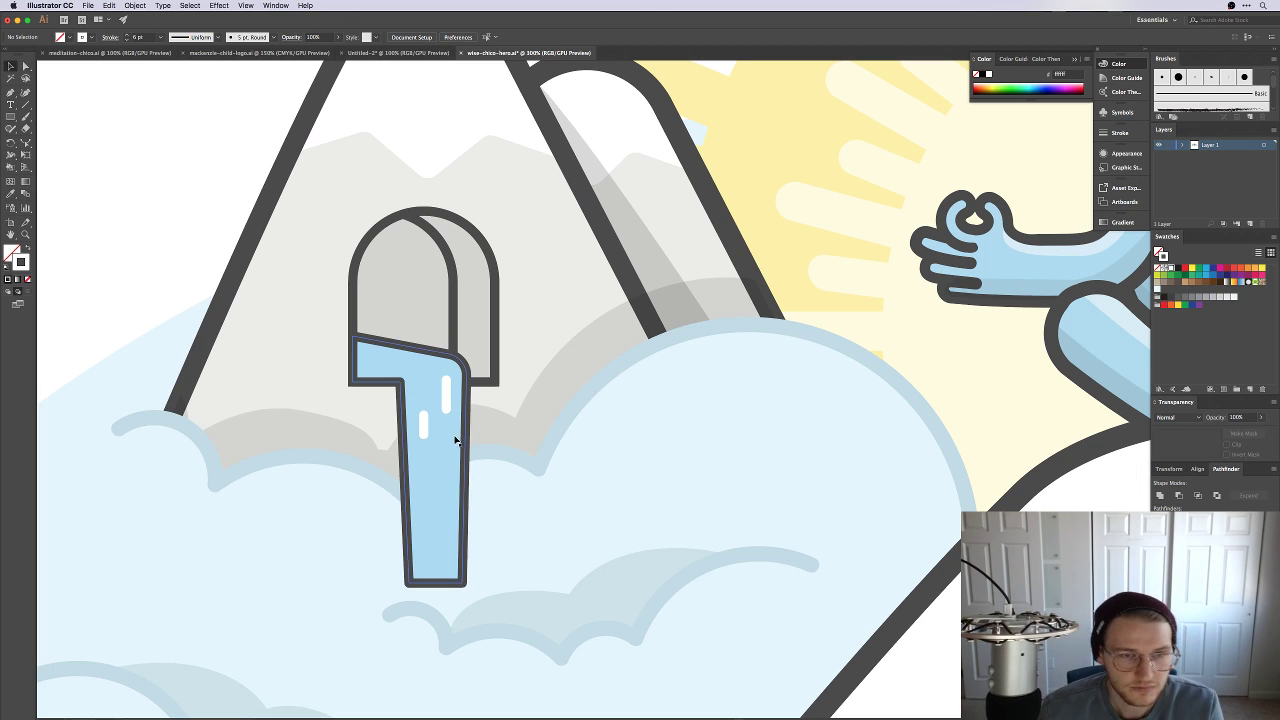
Step: Add another copy of the white highlight in the lower part of the waterfall and lengthen it
left_click_drag(425, 435, 440, 524)
key("a")
key("super+minus")
left_click(203, 199)
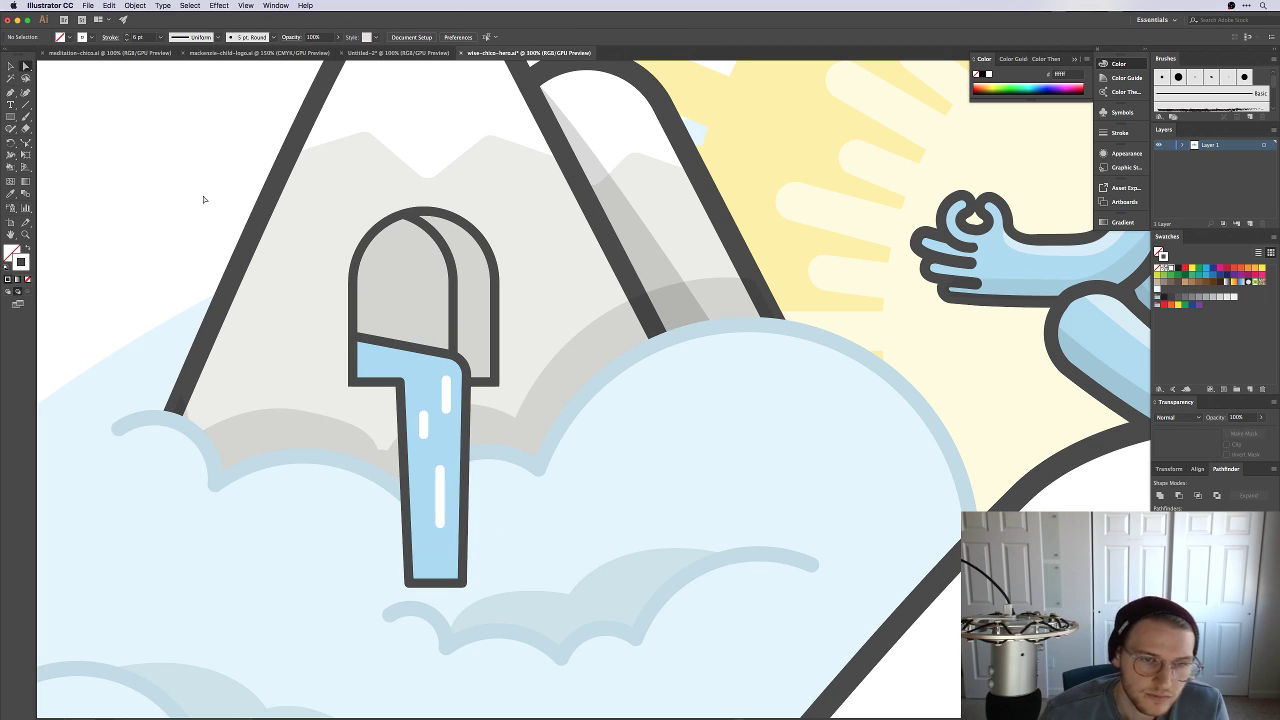
Step: Fill the arch opening in the left mountain with the darker grey #99998f
key("super+1")
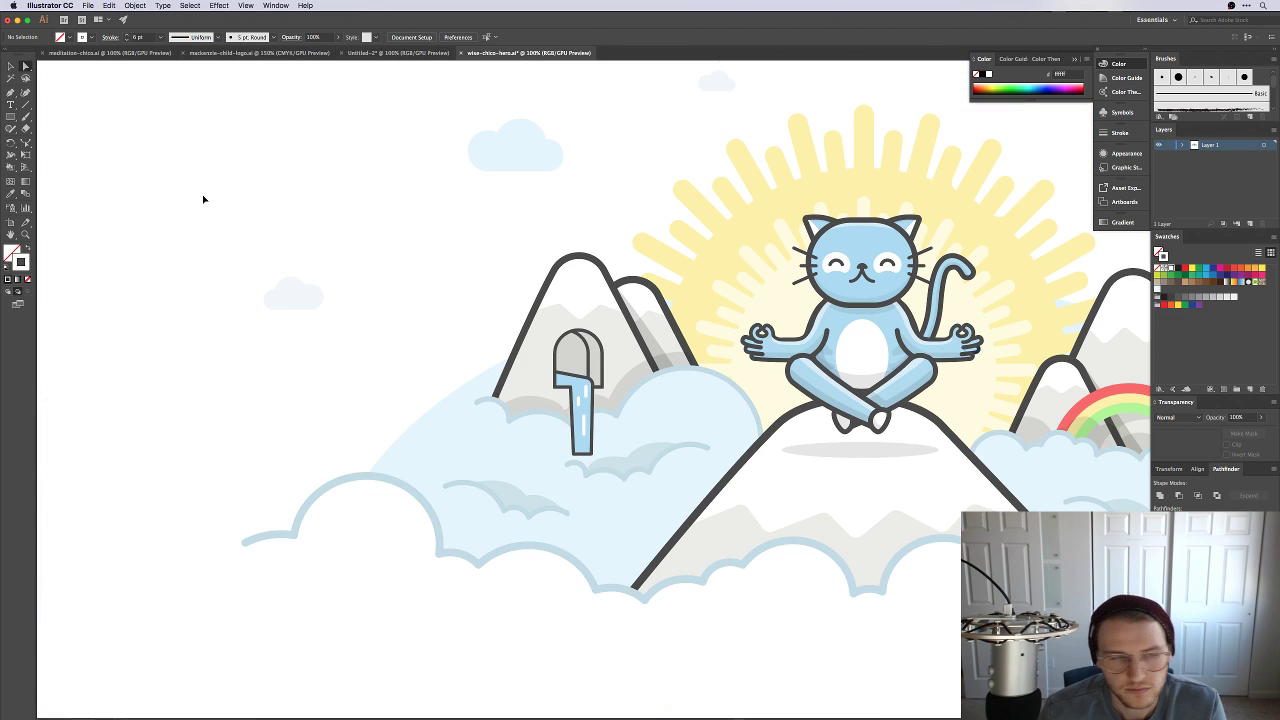
key("super+equal")
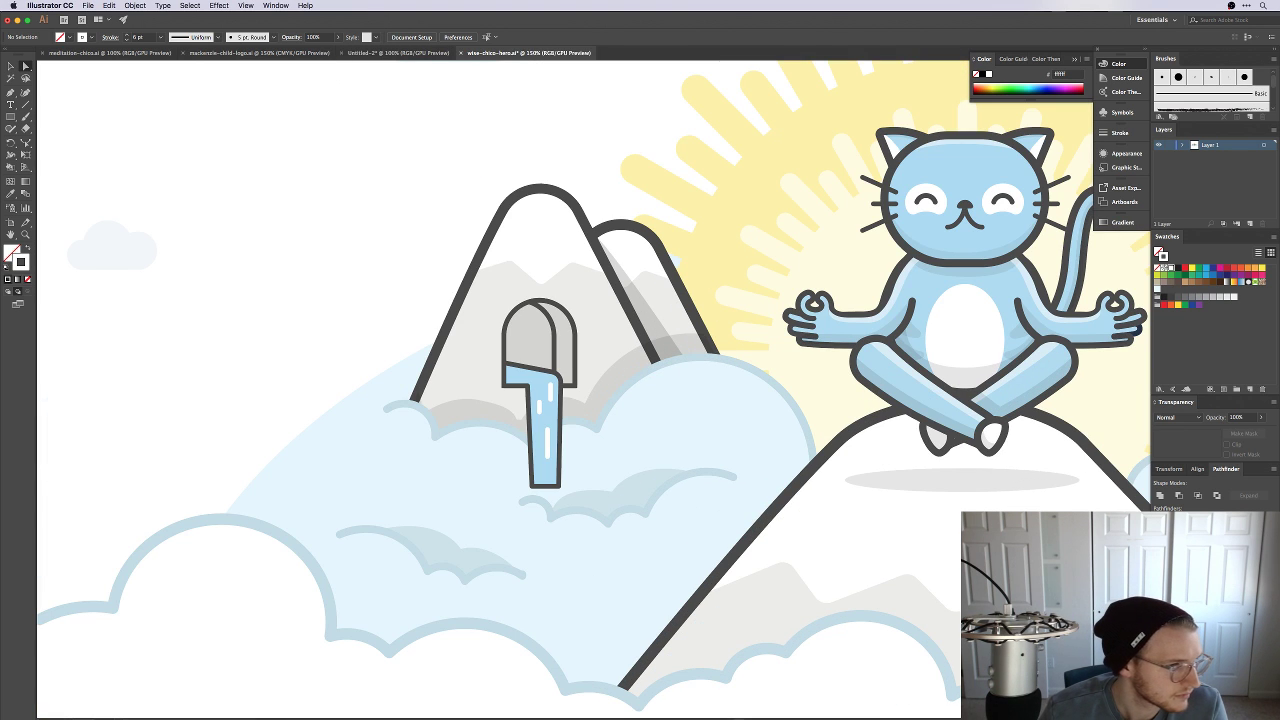
key("shift+Tab")
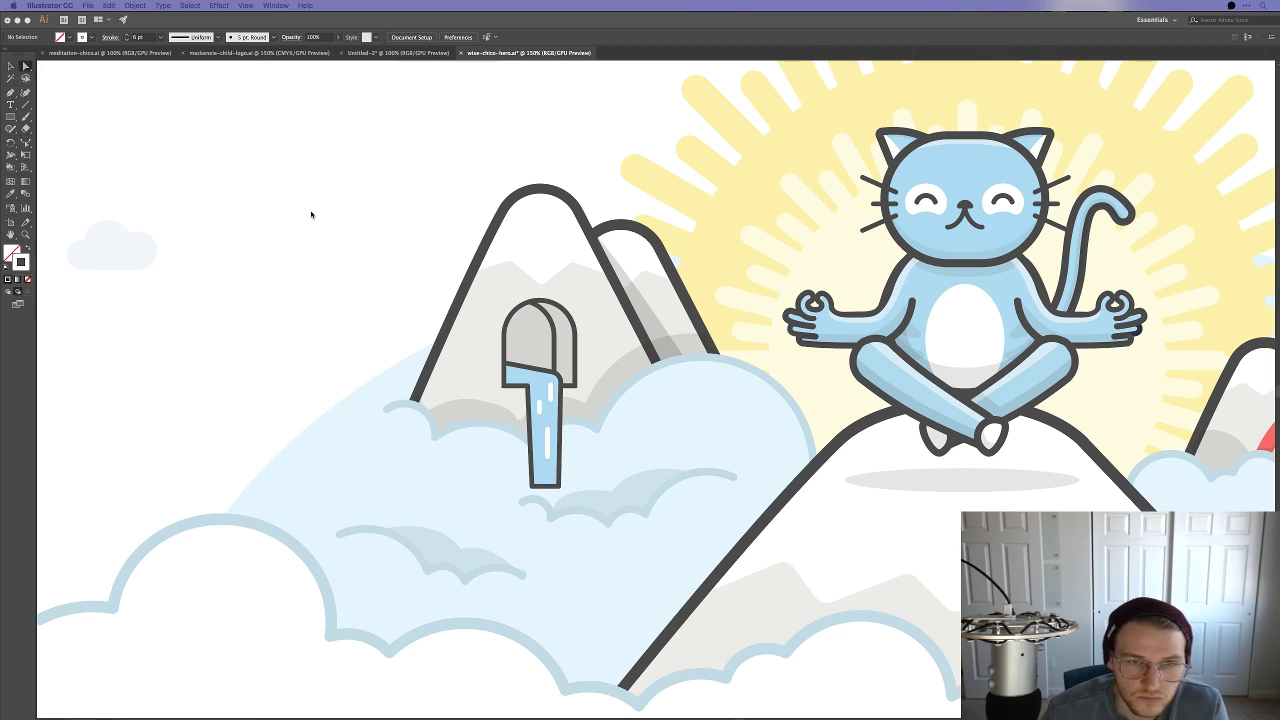
key("shift+Tab")
left_click(521, 341)
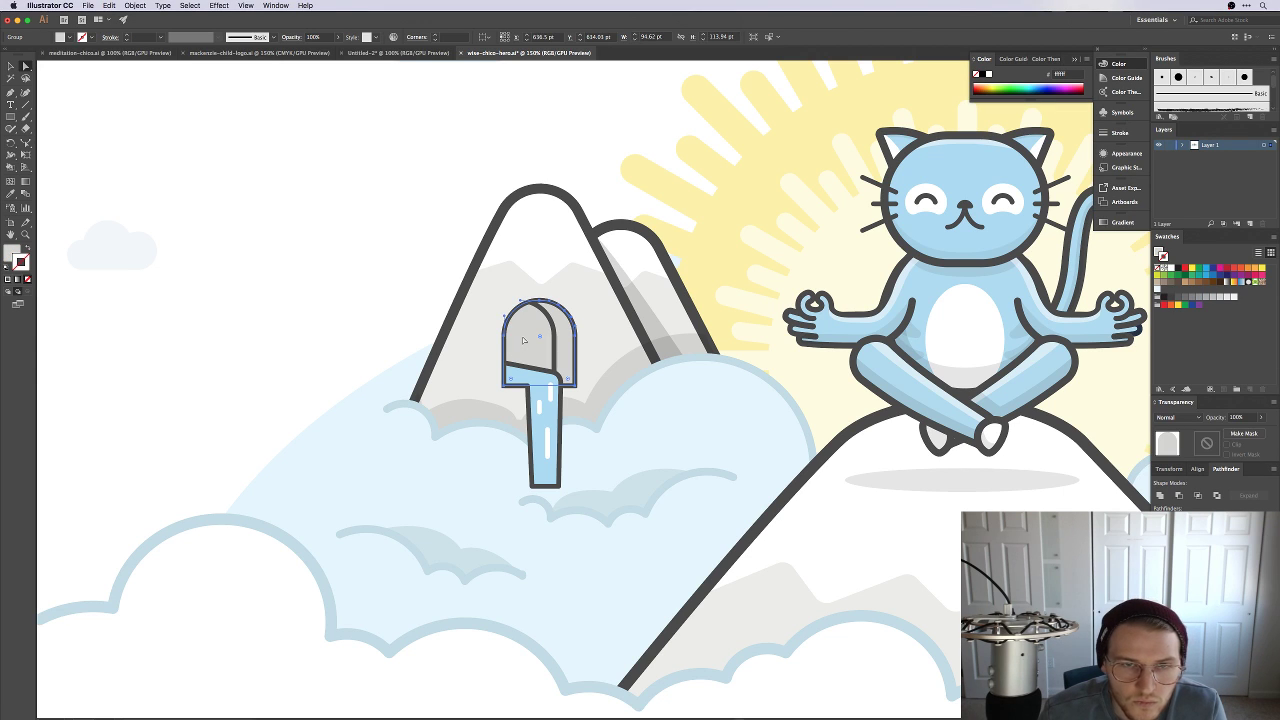
double_click(13, 256)
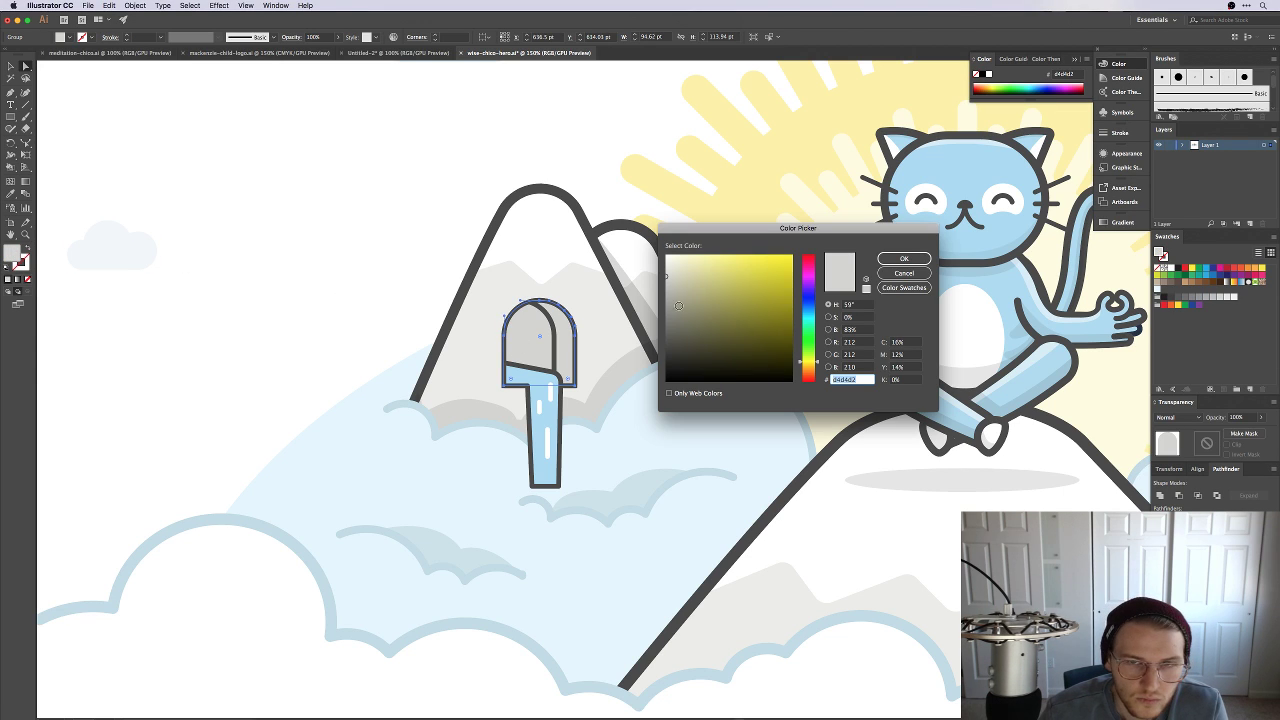
left_click_drag(674, 289, 674, 304)
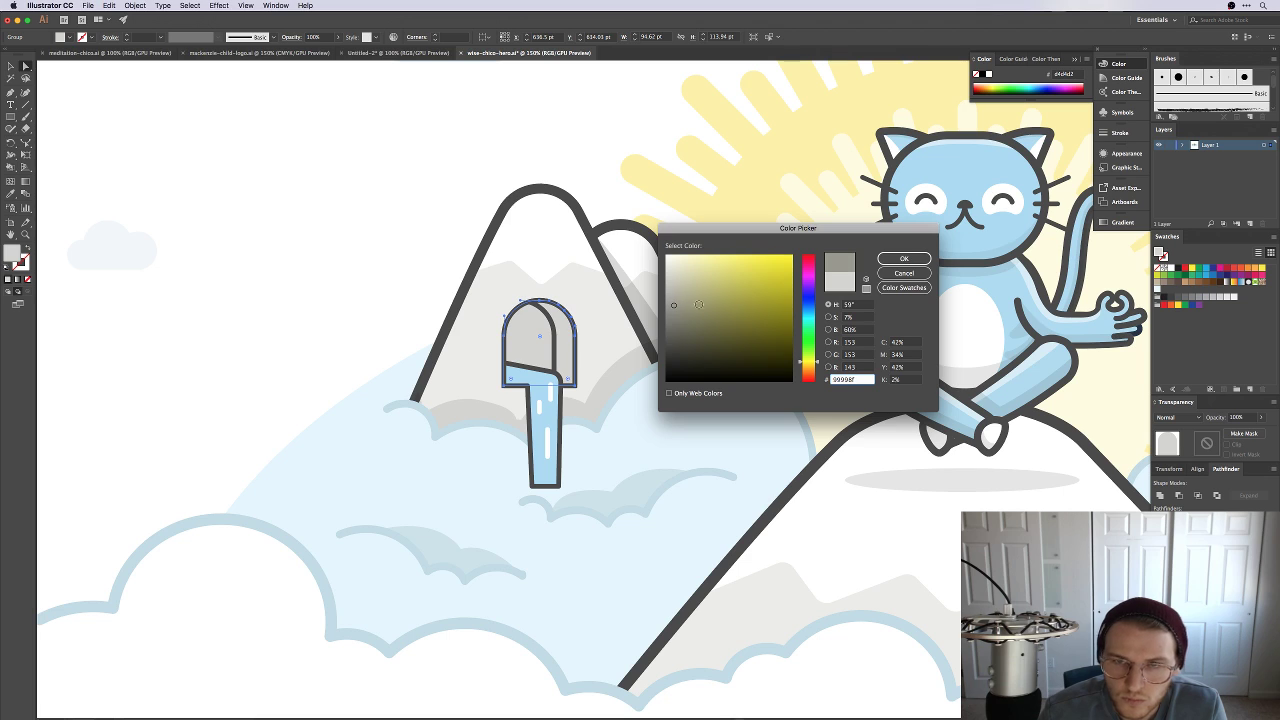
left_click(904, 259)
left_click(500, 177)
key("a")
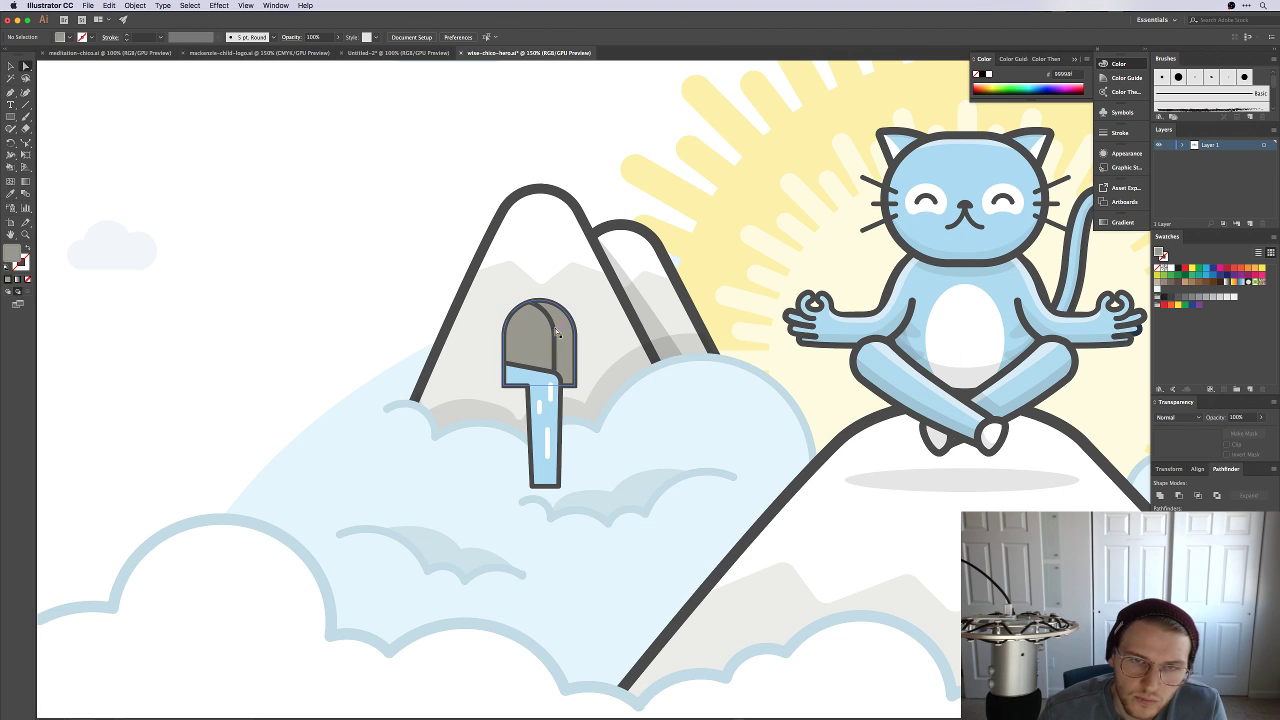
Step: Fill the narrow inner side wall of the arch with light grey #ebebe9
left_click(558, 332)
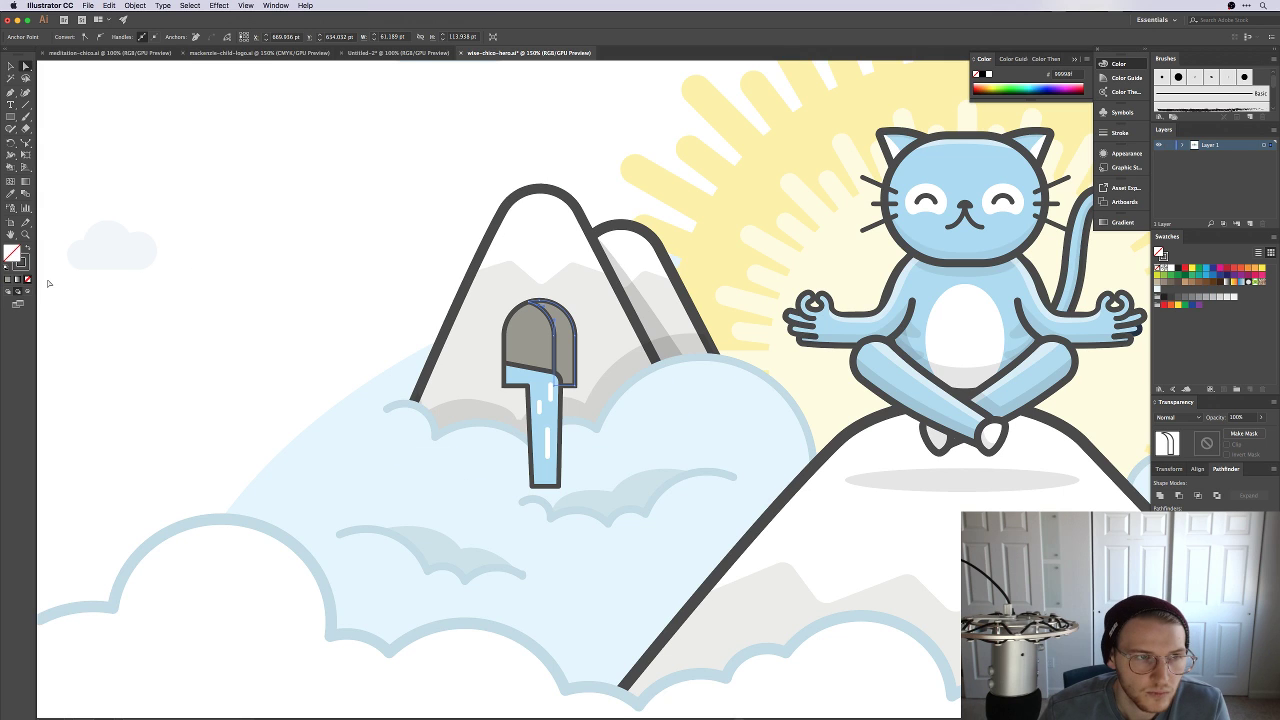
double_click(12, 254)
left_click(472, 328)
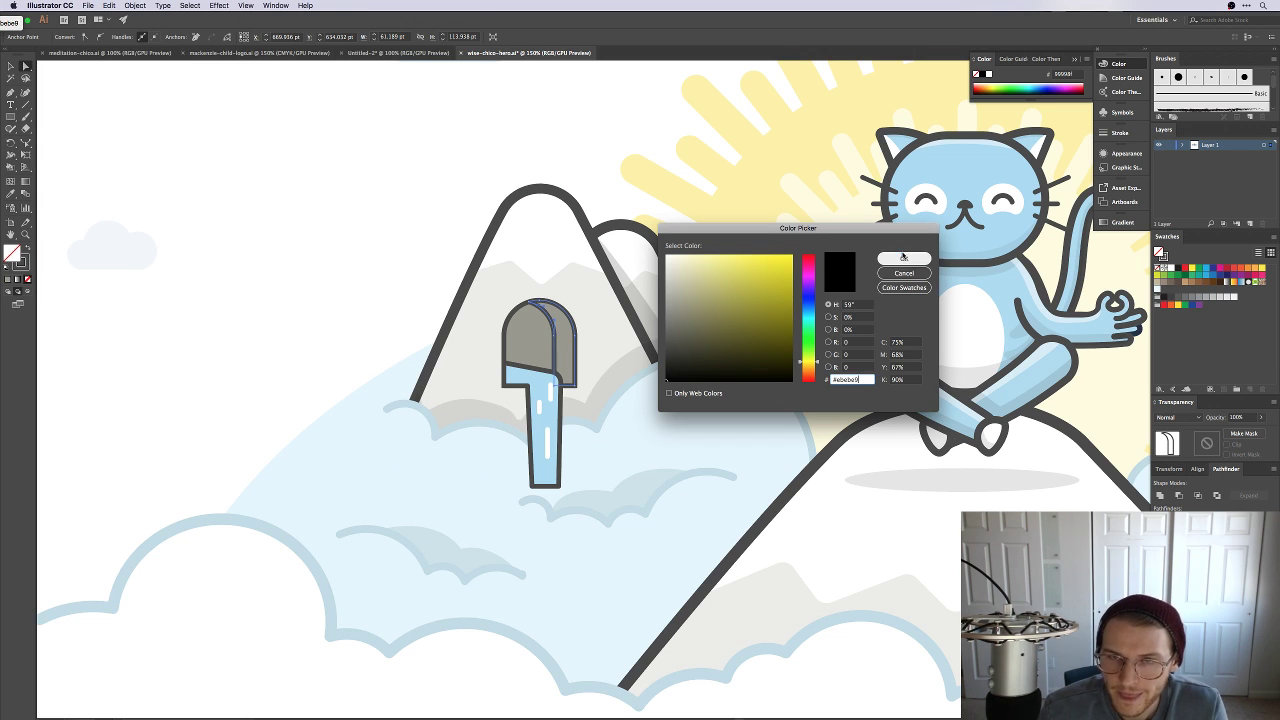
left_click(903, 273)
left_click(342, 208)
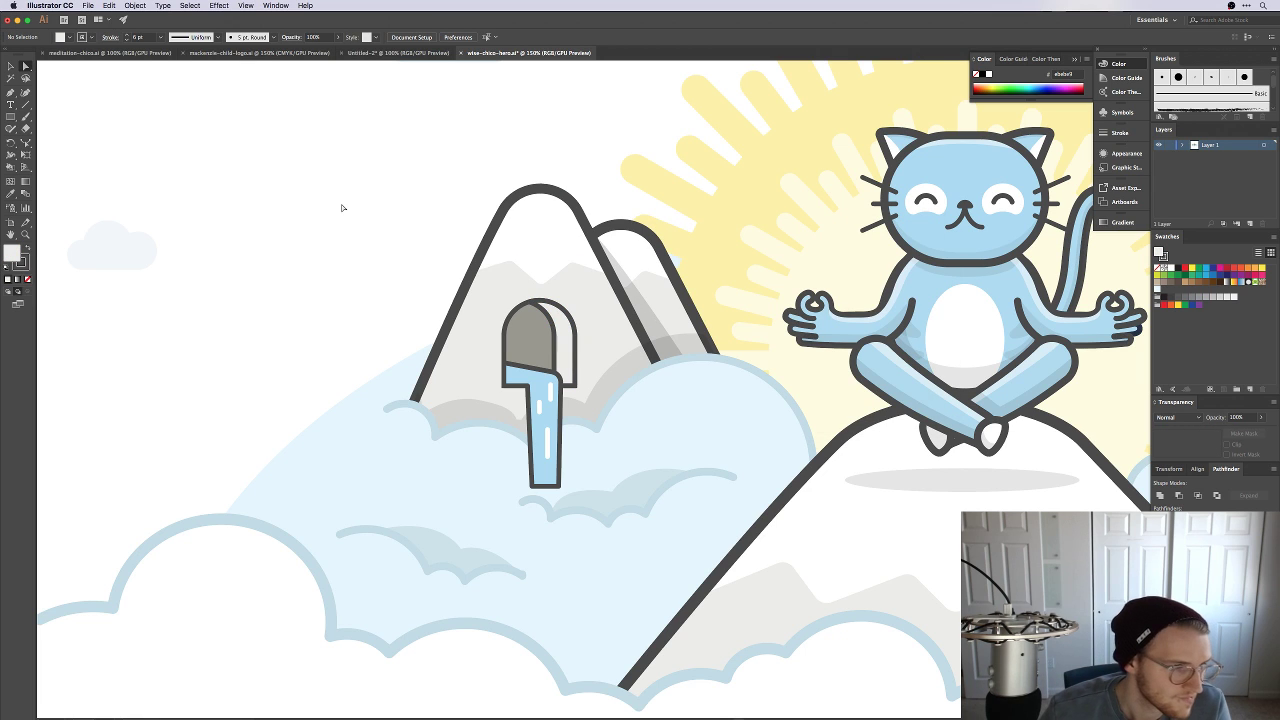
Step: Widen the waterfall to the arch's right edge along its full height and round its upper-right corner by about 21 pt
left_click(563, 382)
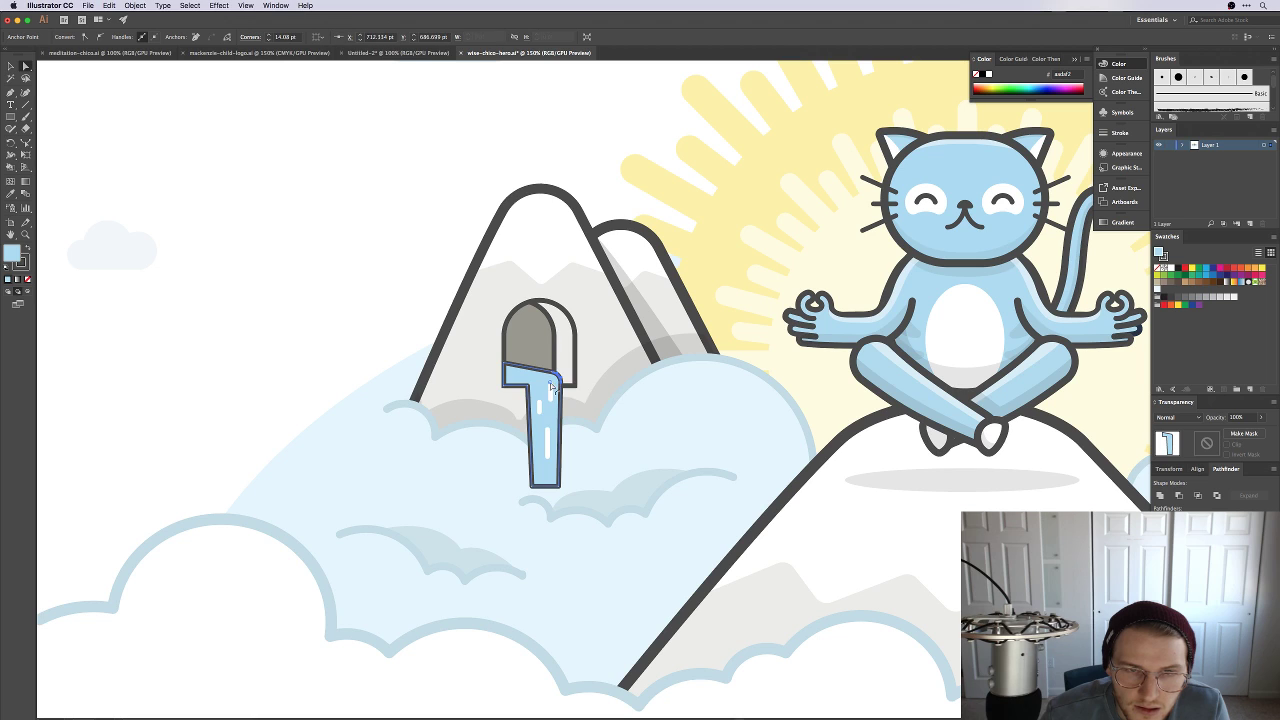
left_click_drag(565, 378, 574, 374)
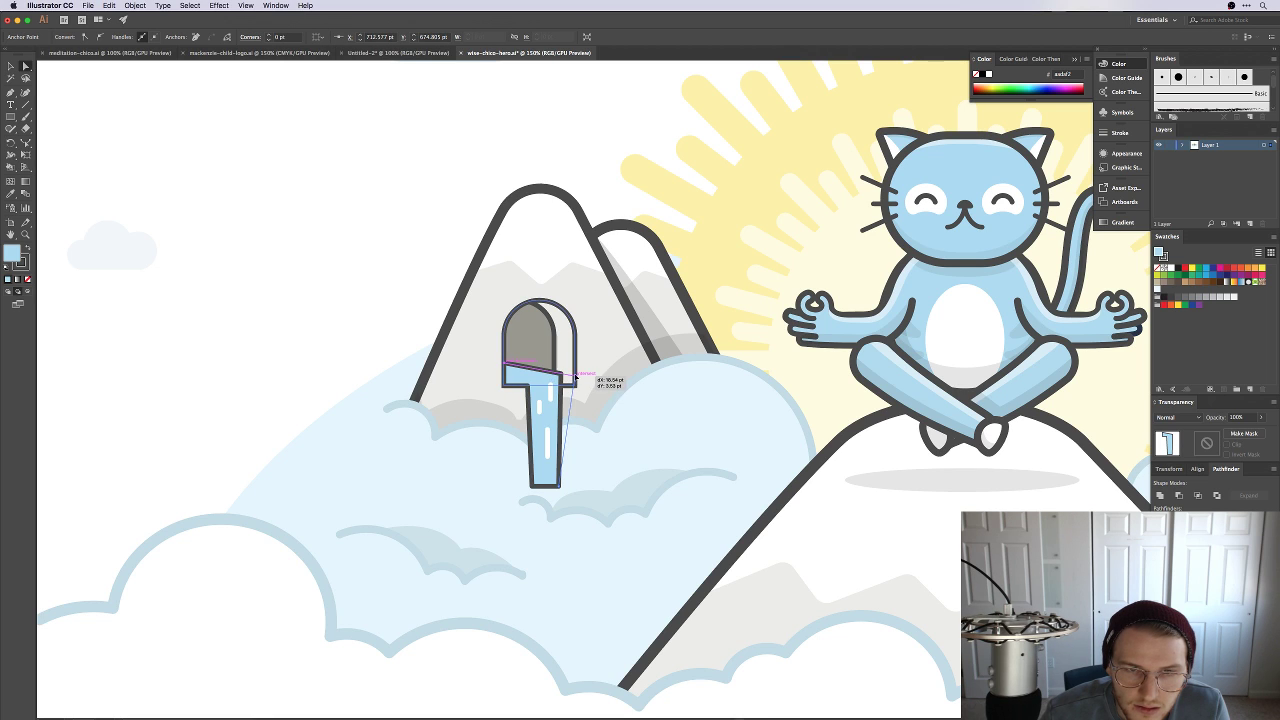
left_click_drag(561, 490, 575, 488)
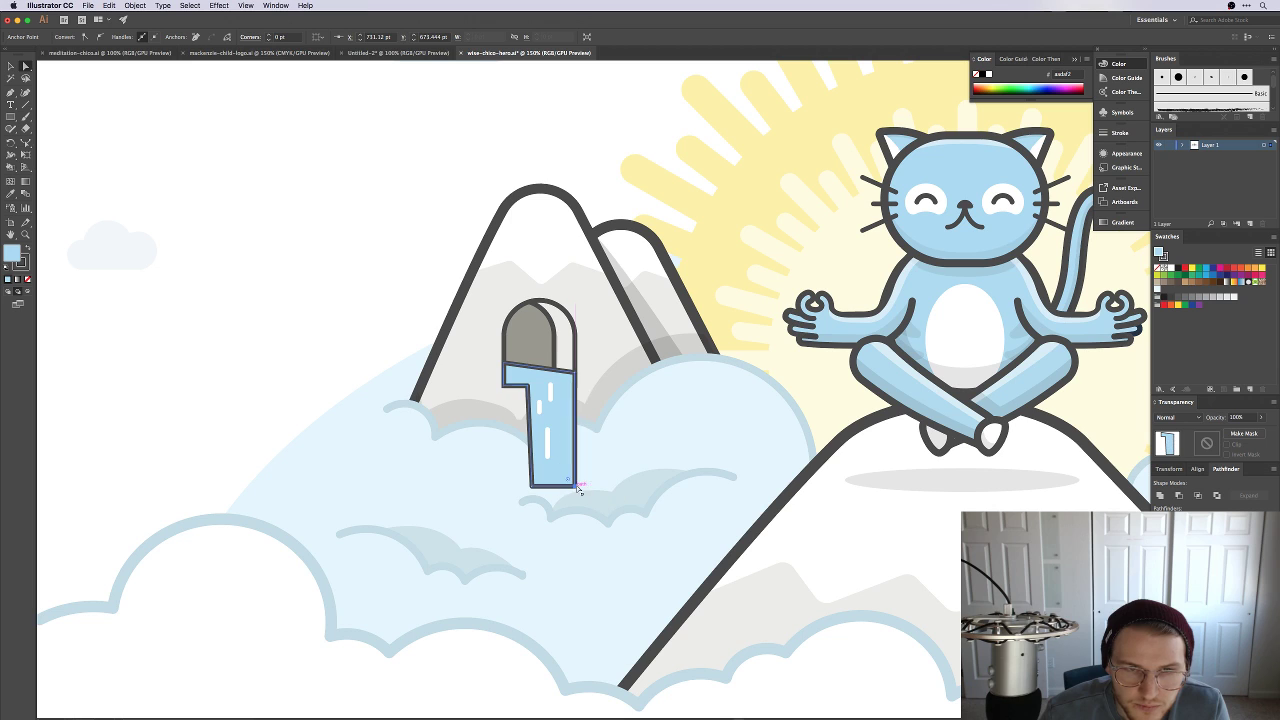
left_click(572, 376)
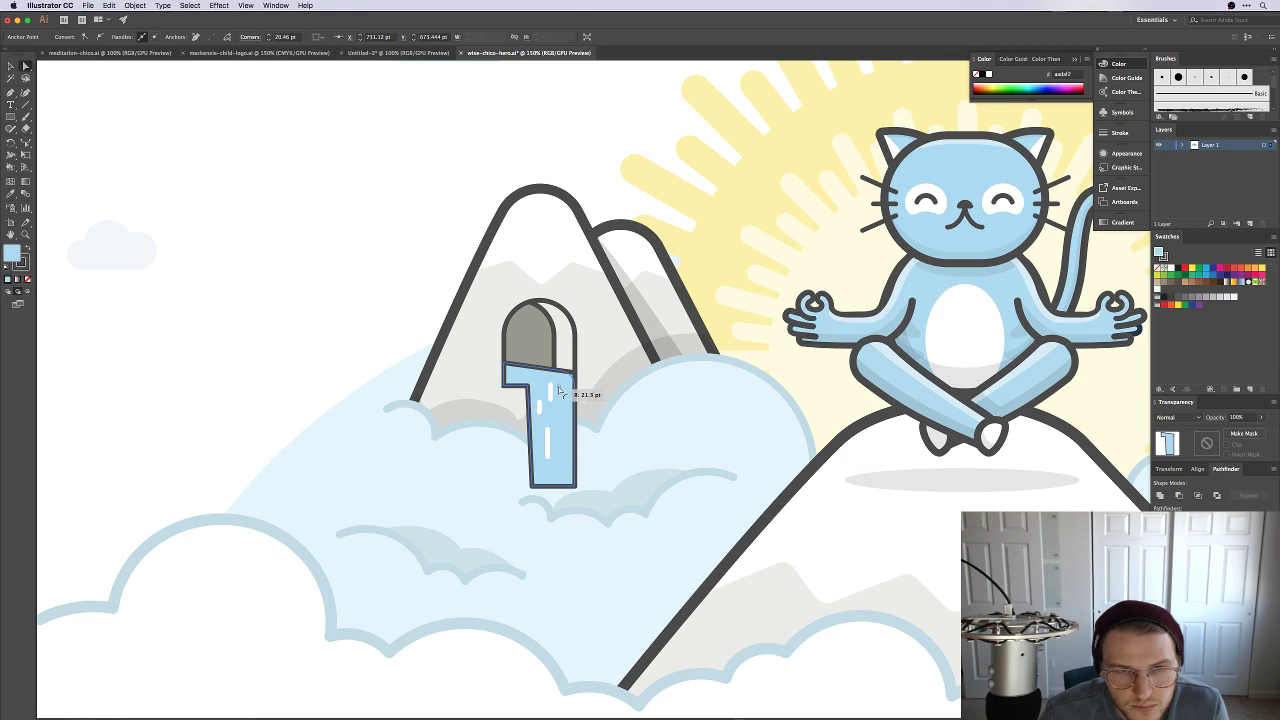
left_click(285, 244)
scroll(284, 248, "right", 2)
scroll(284, 248, "up", 1)
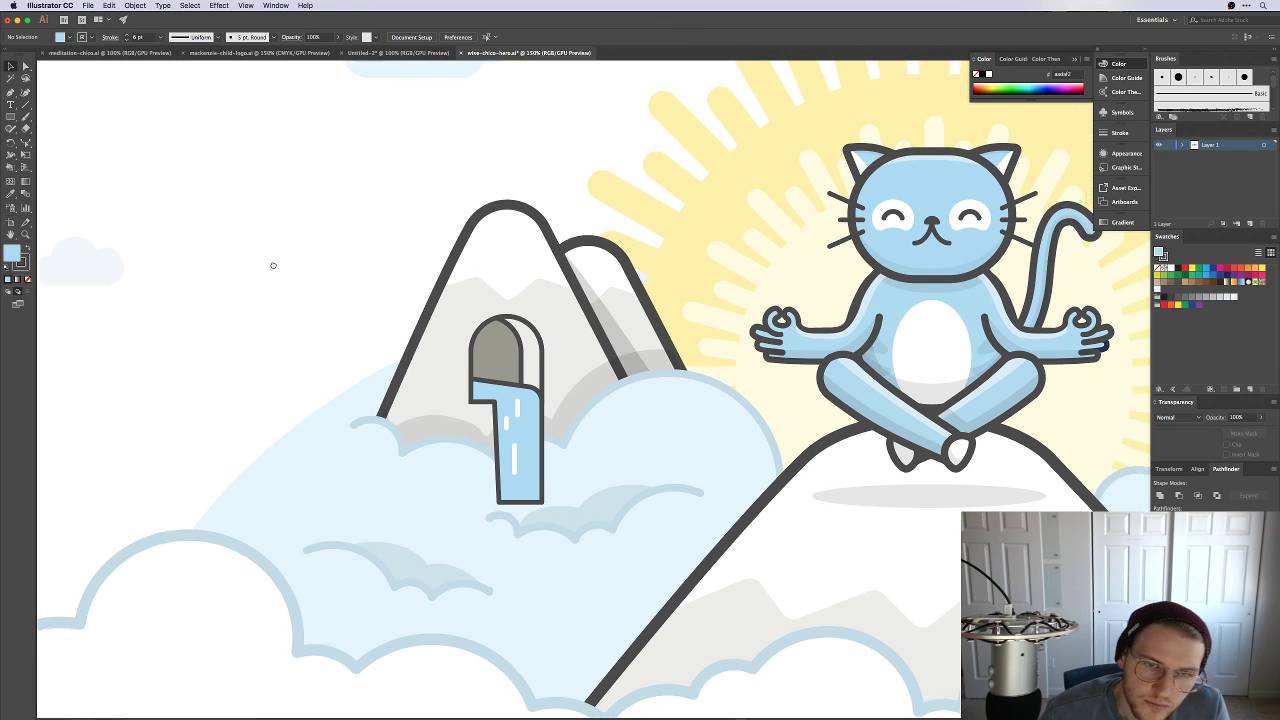
Step: Round the waterfall's inner corner below the ledge by about 18 pt and shift the ledge's lower-left anchor point slightly
left_click(490, 407)
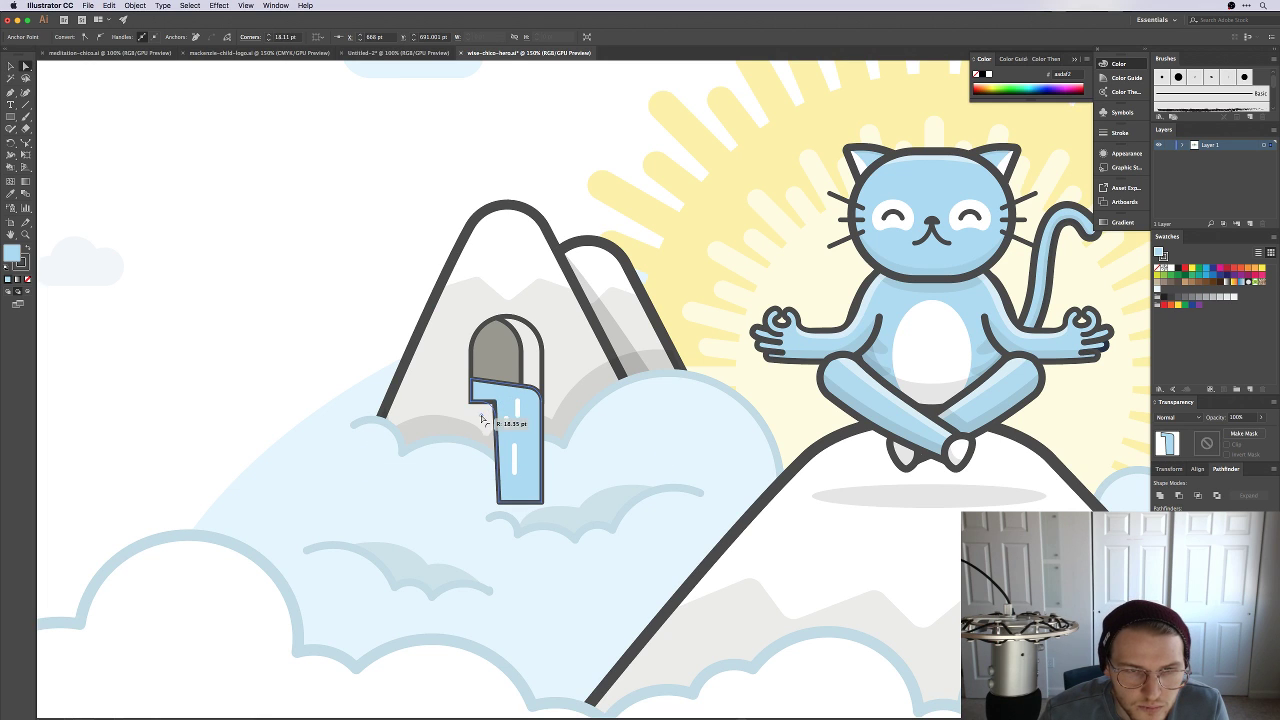
left_click(326, 296)
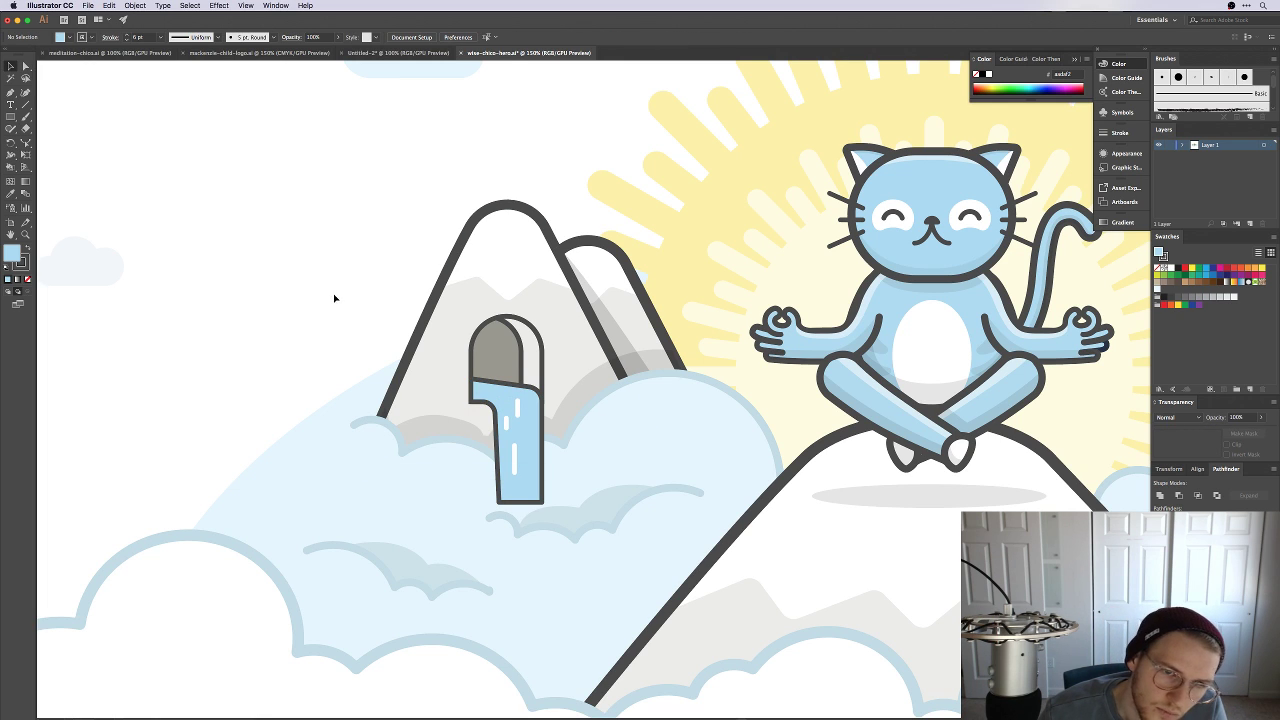
left_click(472, 405)
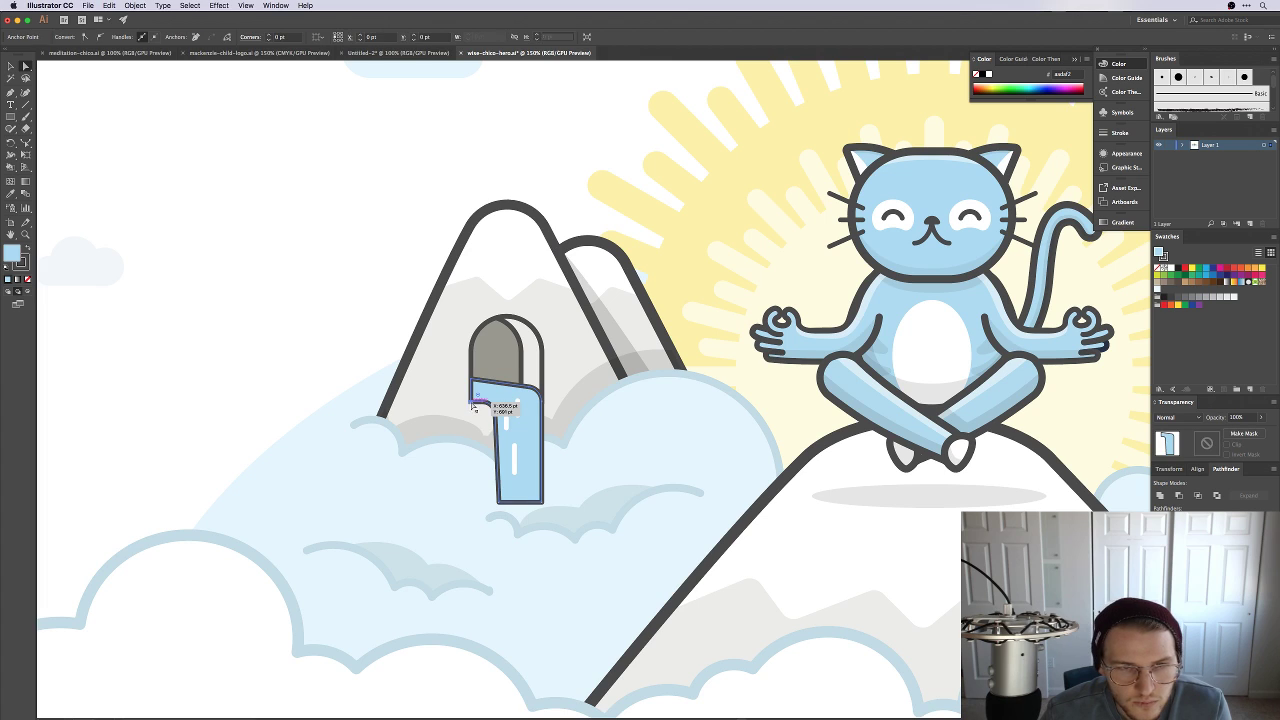
left_click_drag(472, 405, 473, 407)
left_click(244, 287)
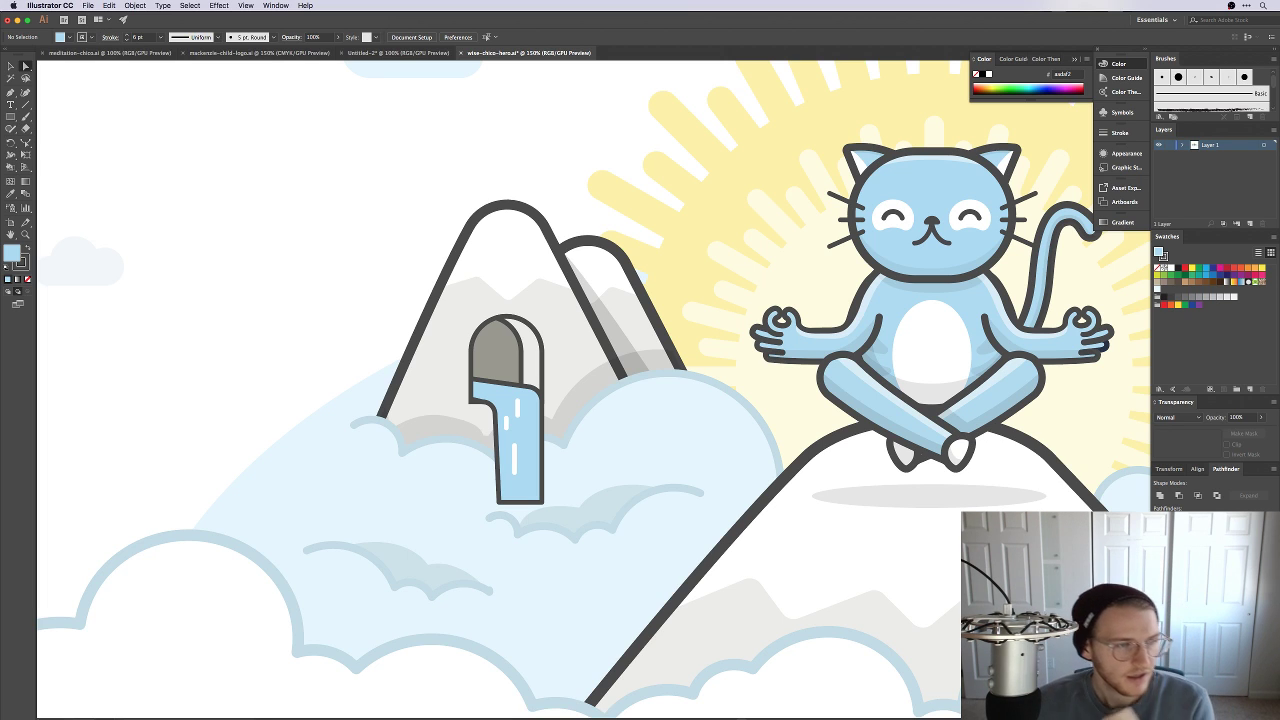
Step: Adjust the anchor point on the waterfall's curved inner corner just below the arch ledge
key("a")
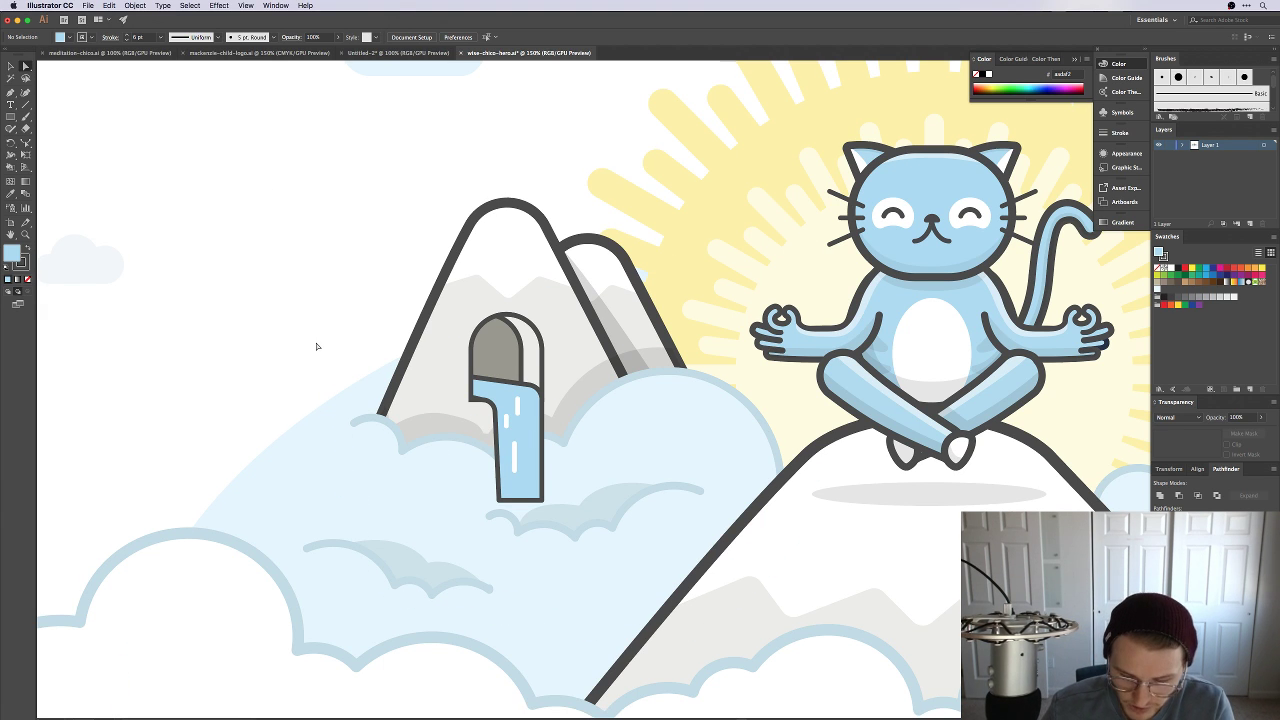
key("super+equal")
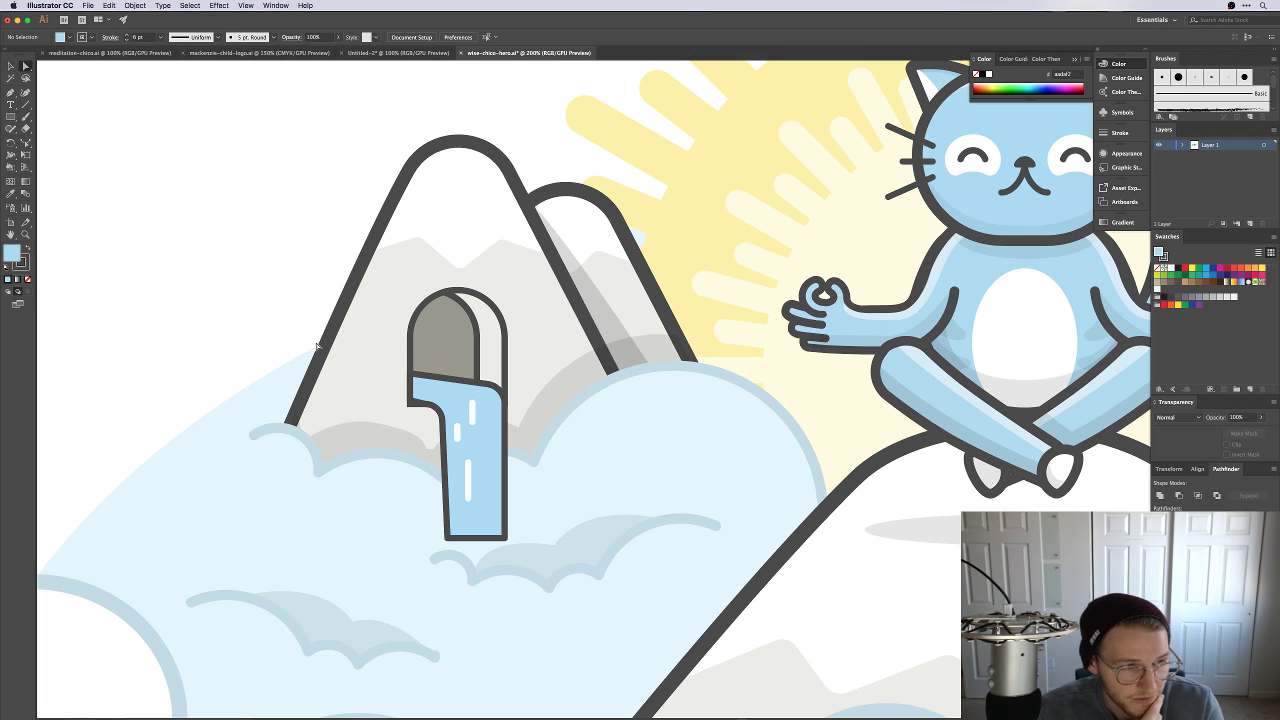
key("super+equal")
key("super+equal")
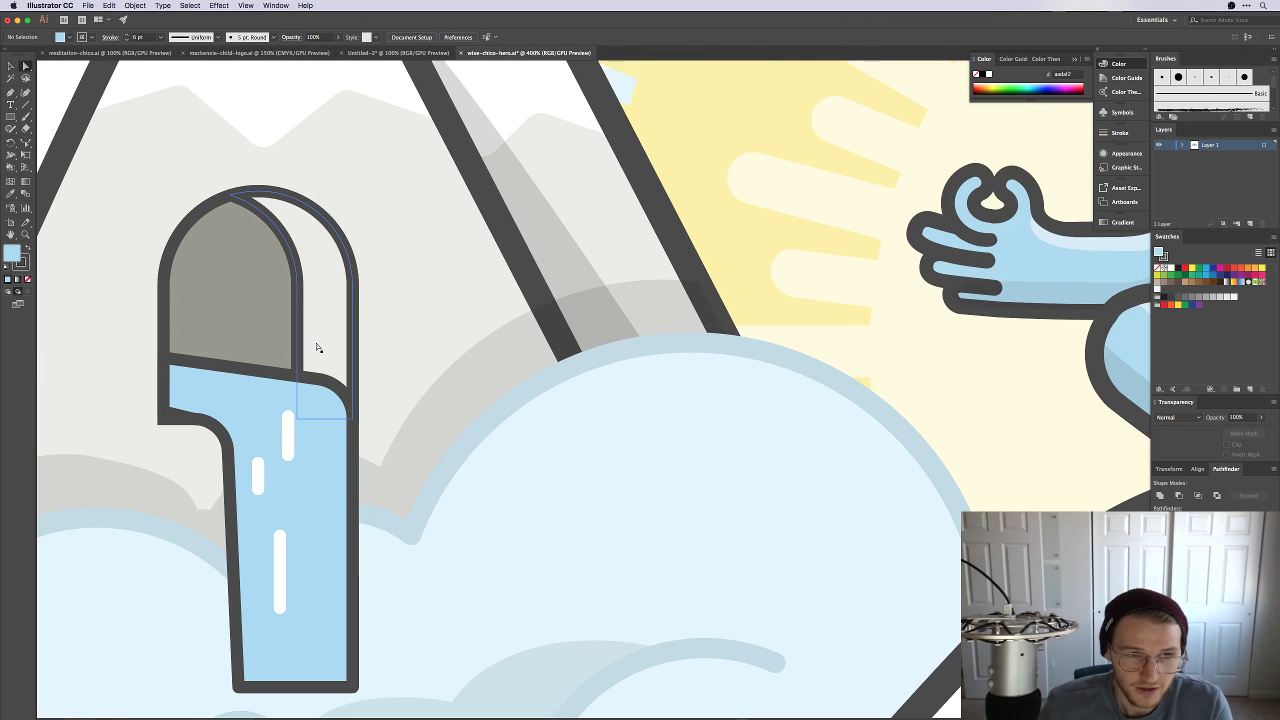
scroll(356, 383, "left", 5)
scroll(356, 383, "up", 1)
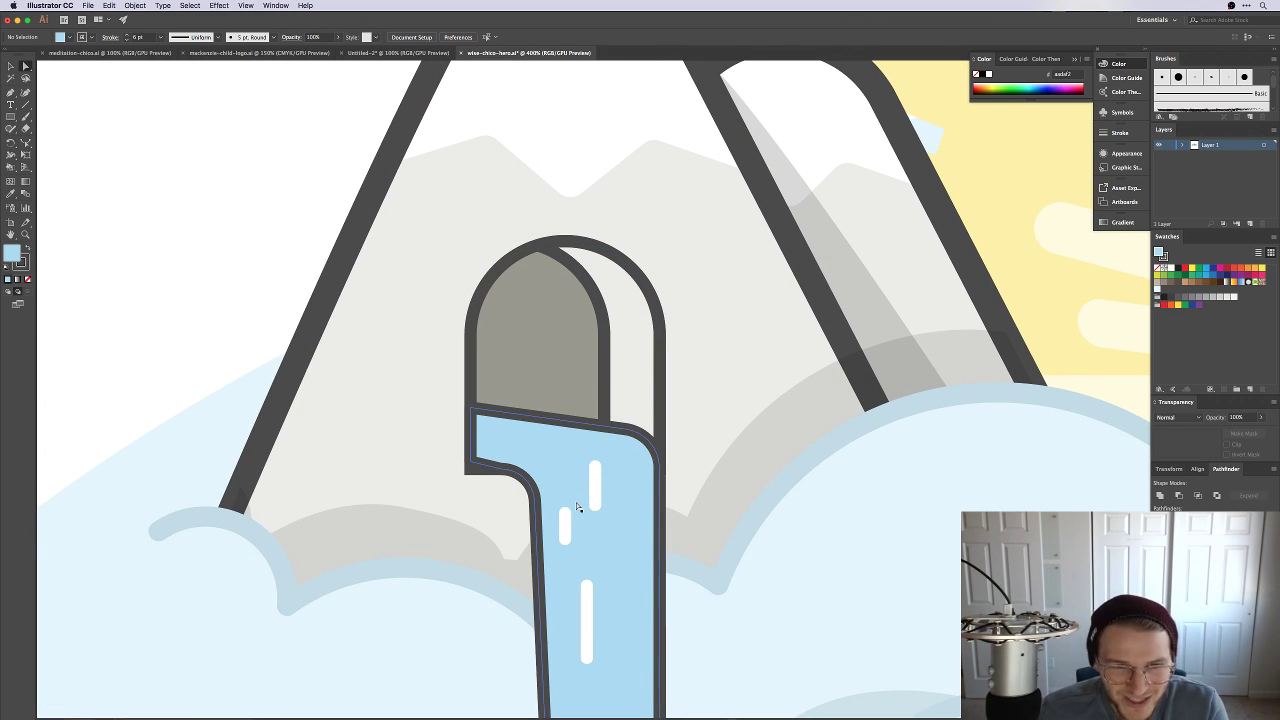
left_click(518, 470)
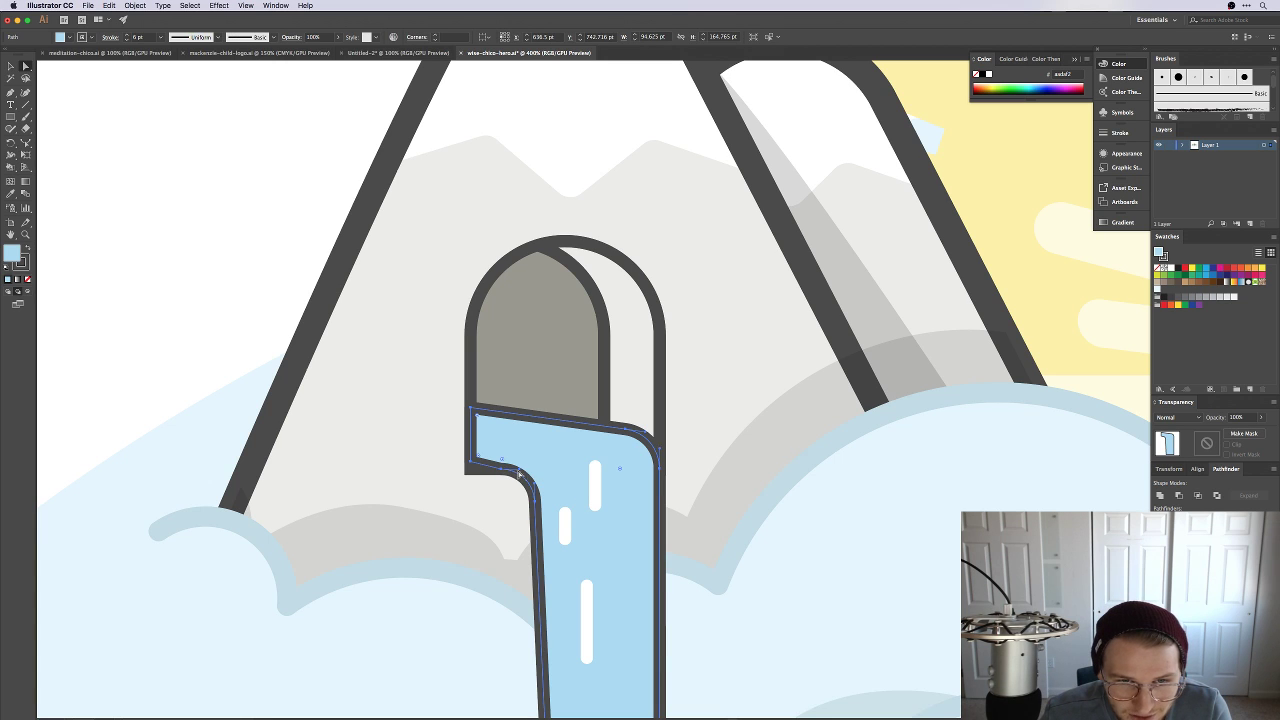
left_click_drag(519, 472, 511, 465)
key("a")
left_click(521, 474)
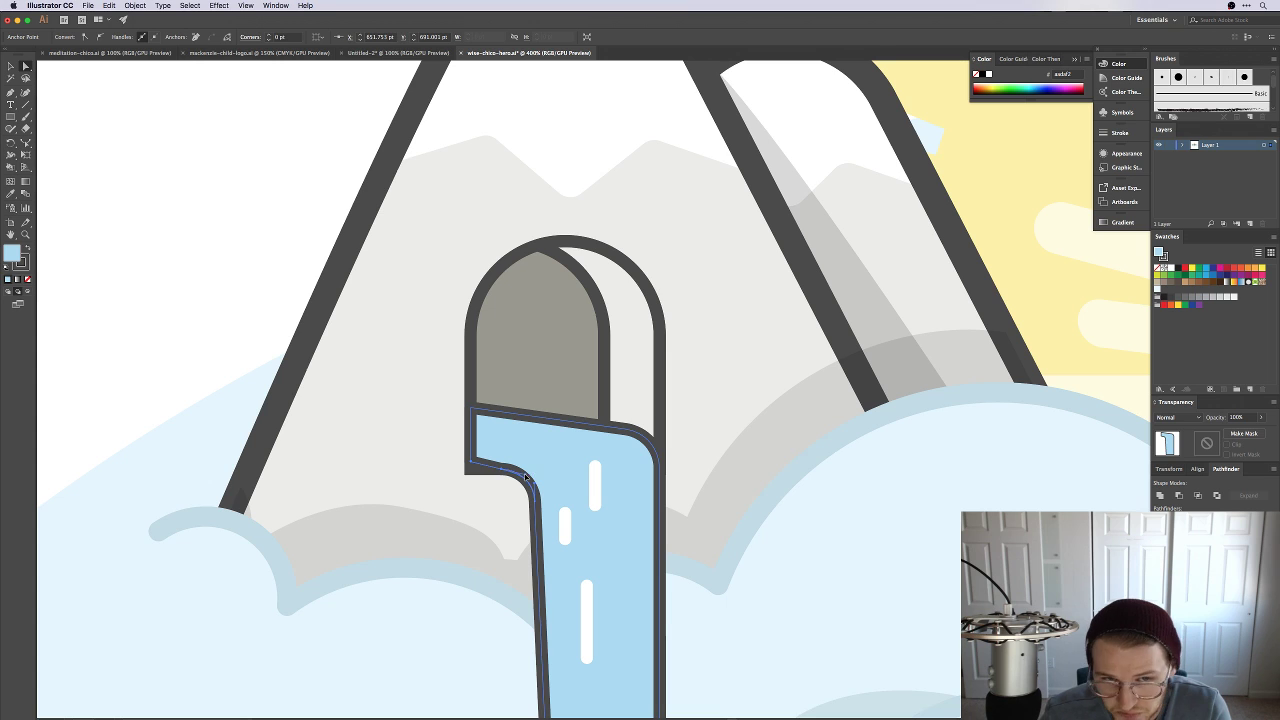
left_click(215, 317)
key("super+minus")
key("super+minus")
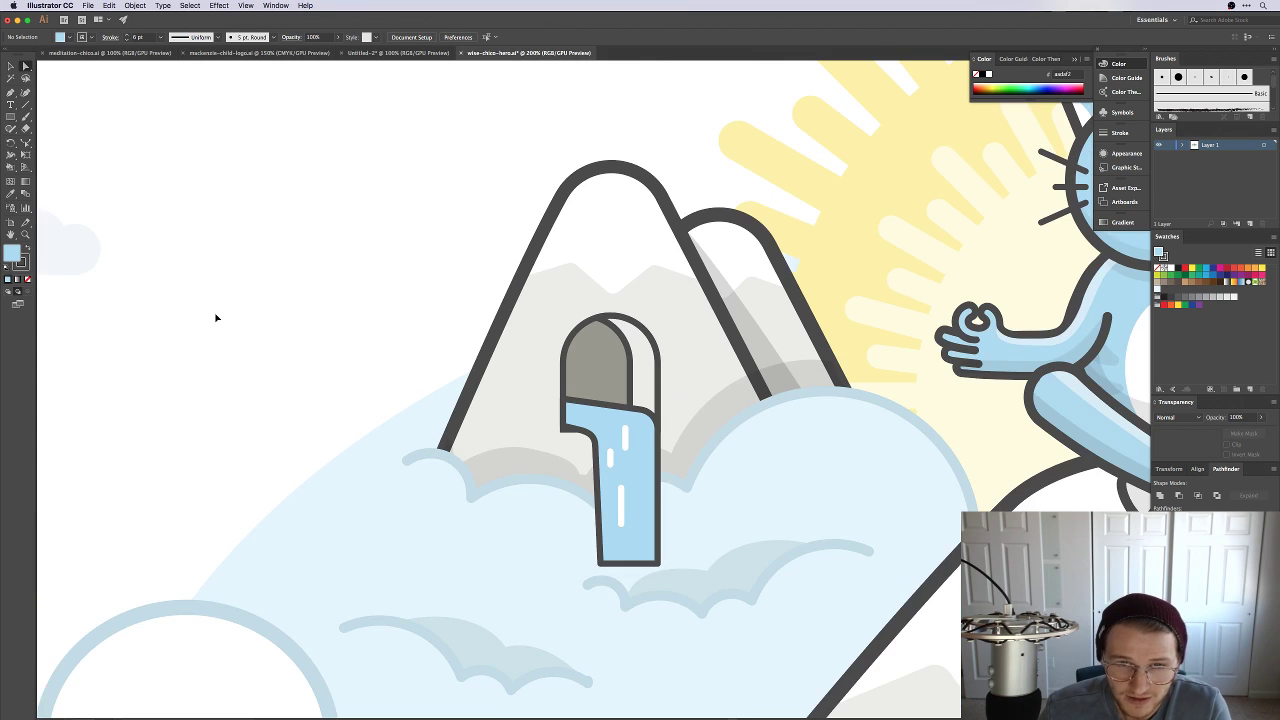
Step: Draw a row of three overlapping outlined blue circles as splash foam at the foot of the waterfall, with the largest in the middle
key("super+equal")
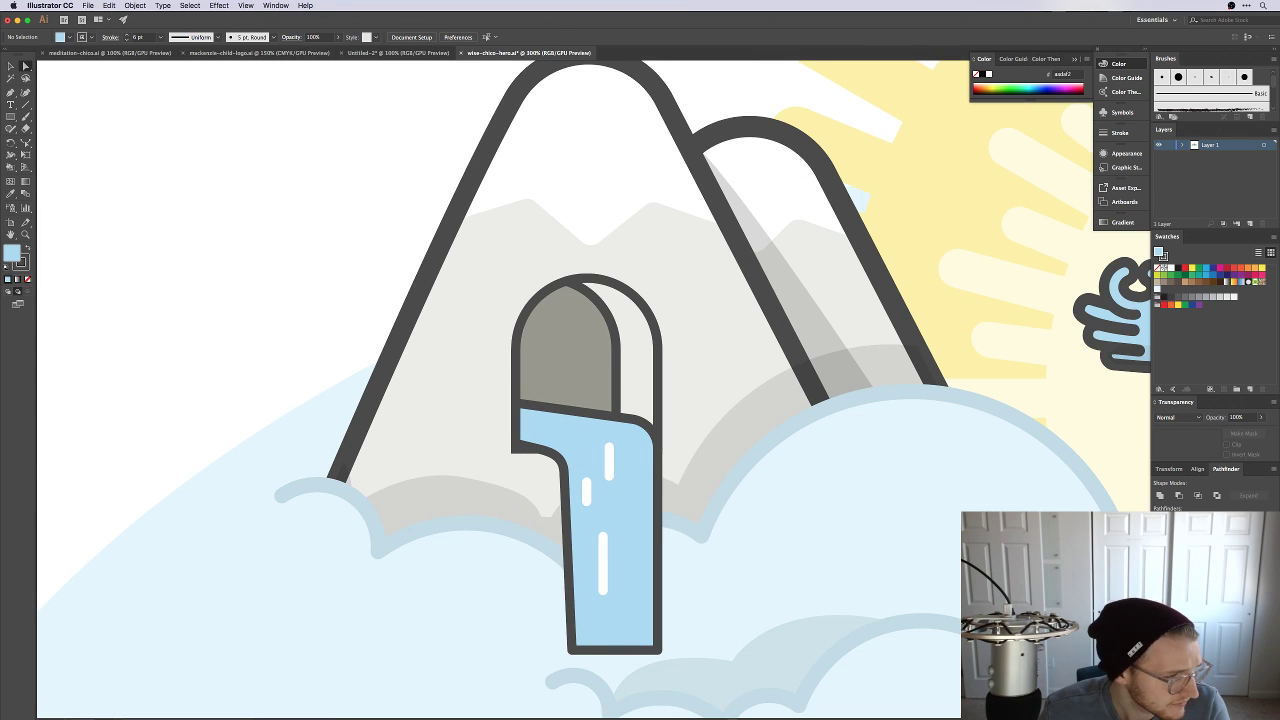
left_click(629, 481)
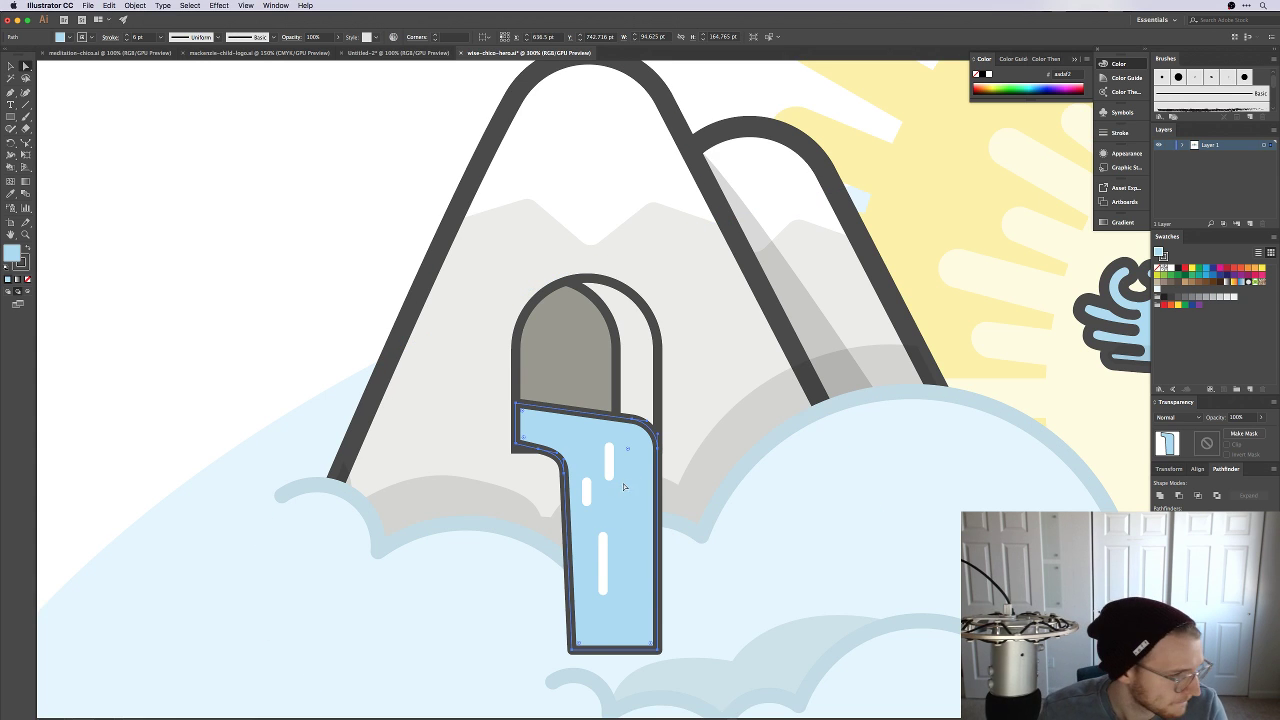
scroll(624, 487, "down", 5)
key("l")
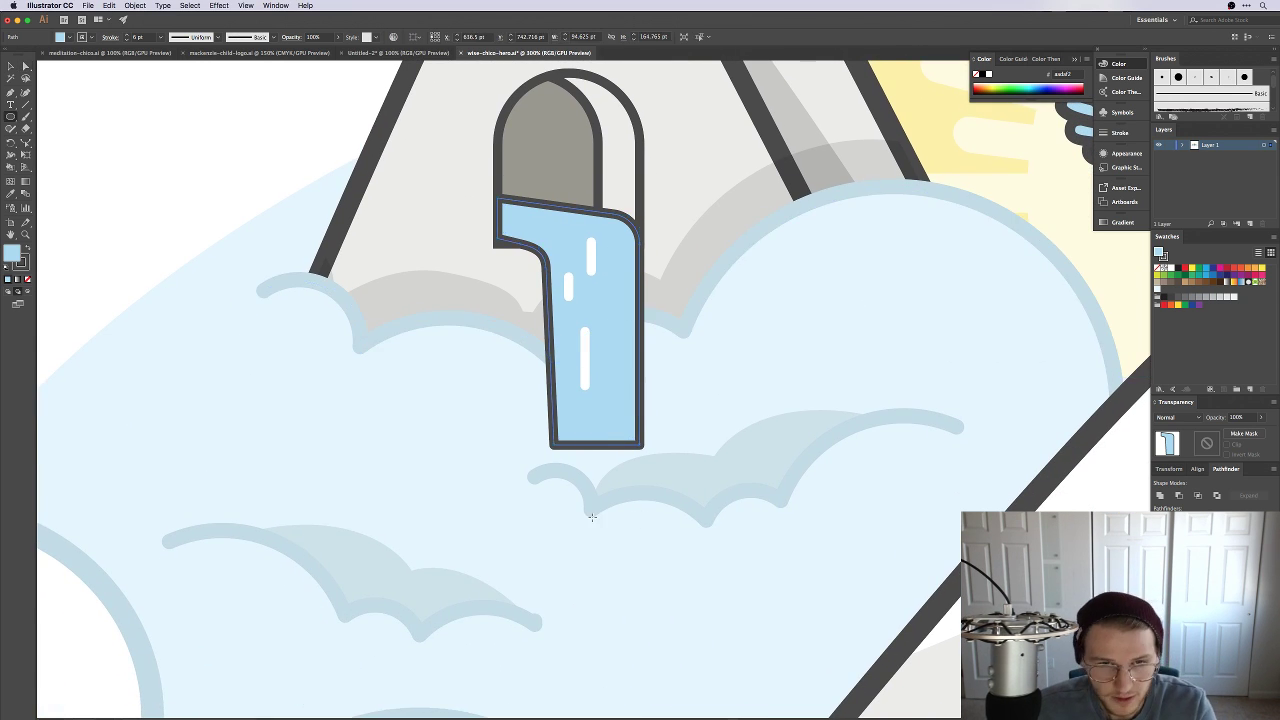
left_click_drag(537, 452, 577, 457)
key("v")
left_click_drag(625, 447, 614, 455)
left_click_drag(637, 401, 646, 443)
key("super+shift+a")
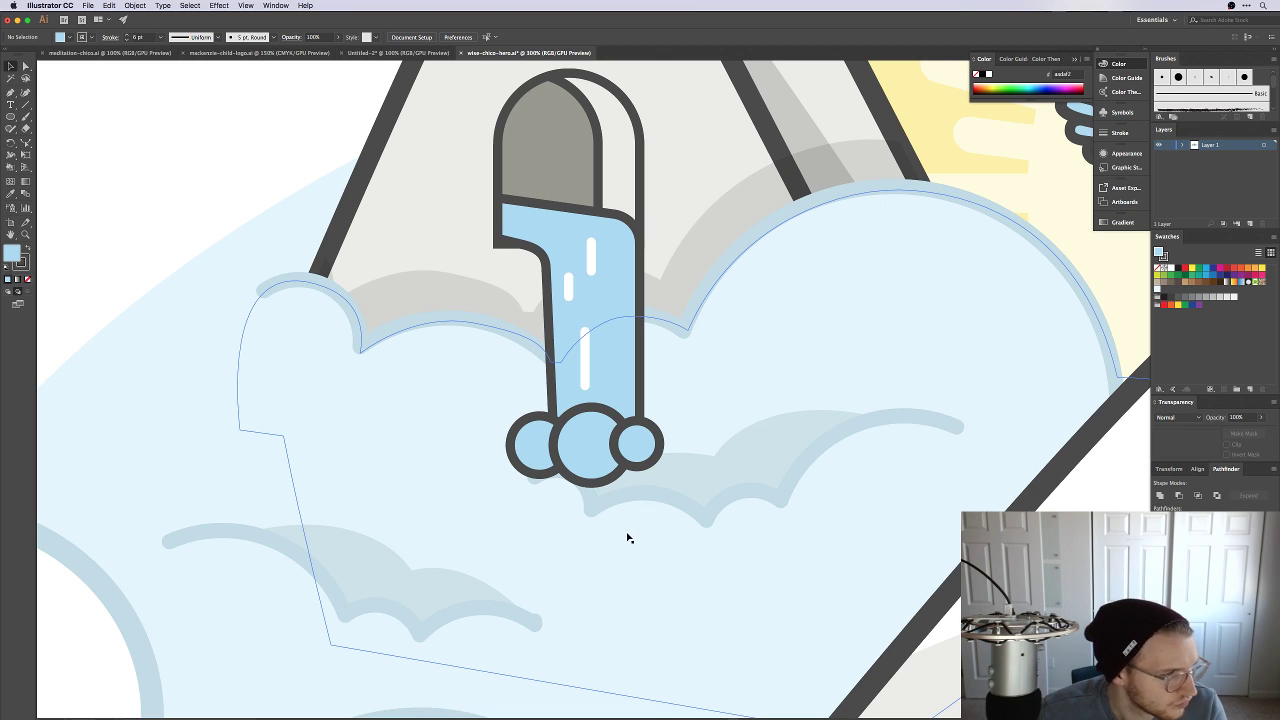
Step: Add a circle about 53 pt wide with a 6 pt outline at the splash's lower right and copy it to the lower left
key("l")
mouse_move(651, 479)
left_mouse_down()
mouse_move(706, 546)
mouse_move(667, 490)
left_mouse_up()
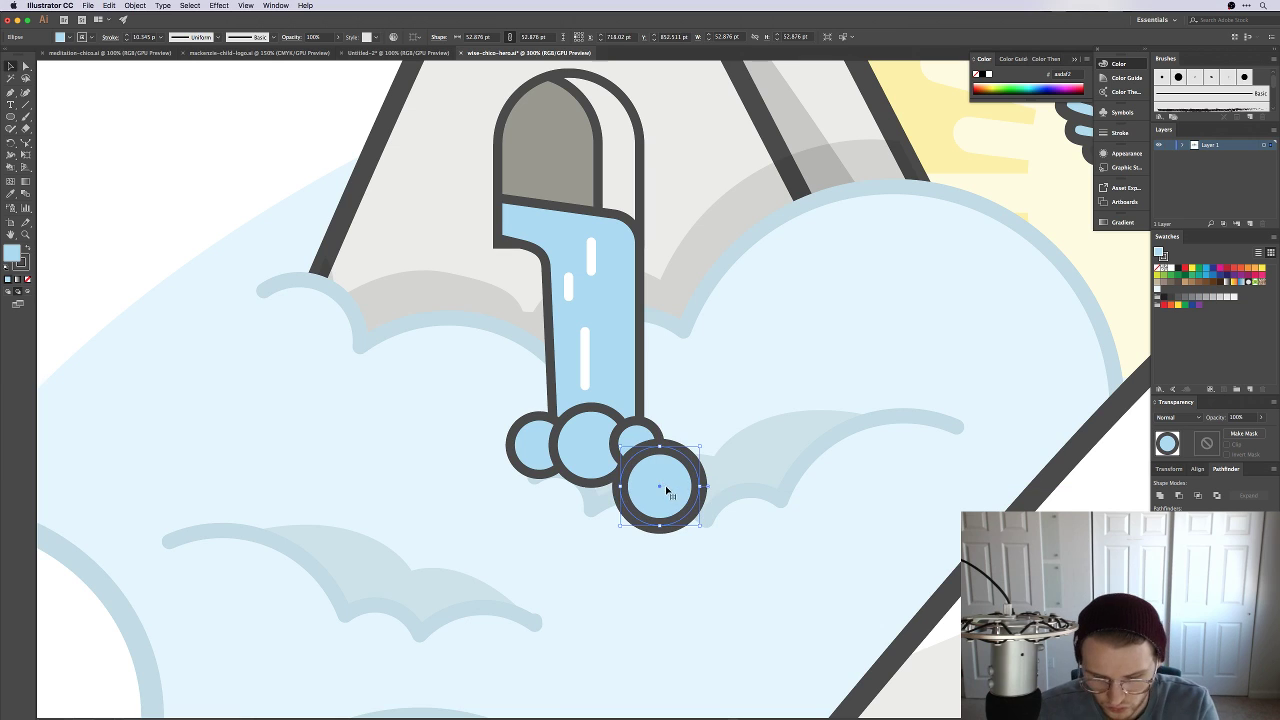
key("super+shift+a")
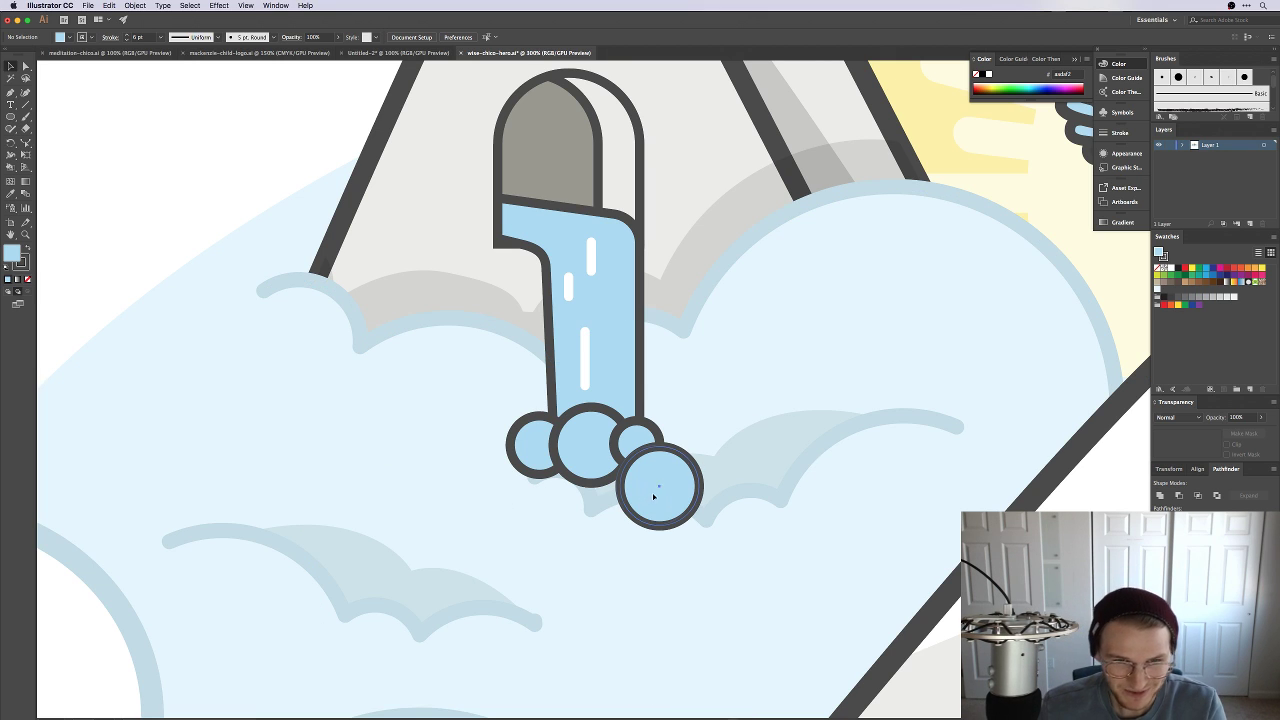
left_click_drag(654, 496, 503, 500)
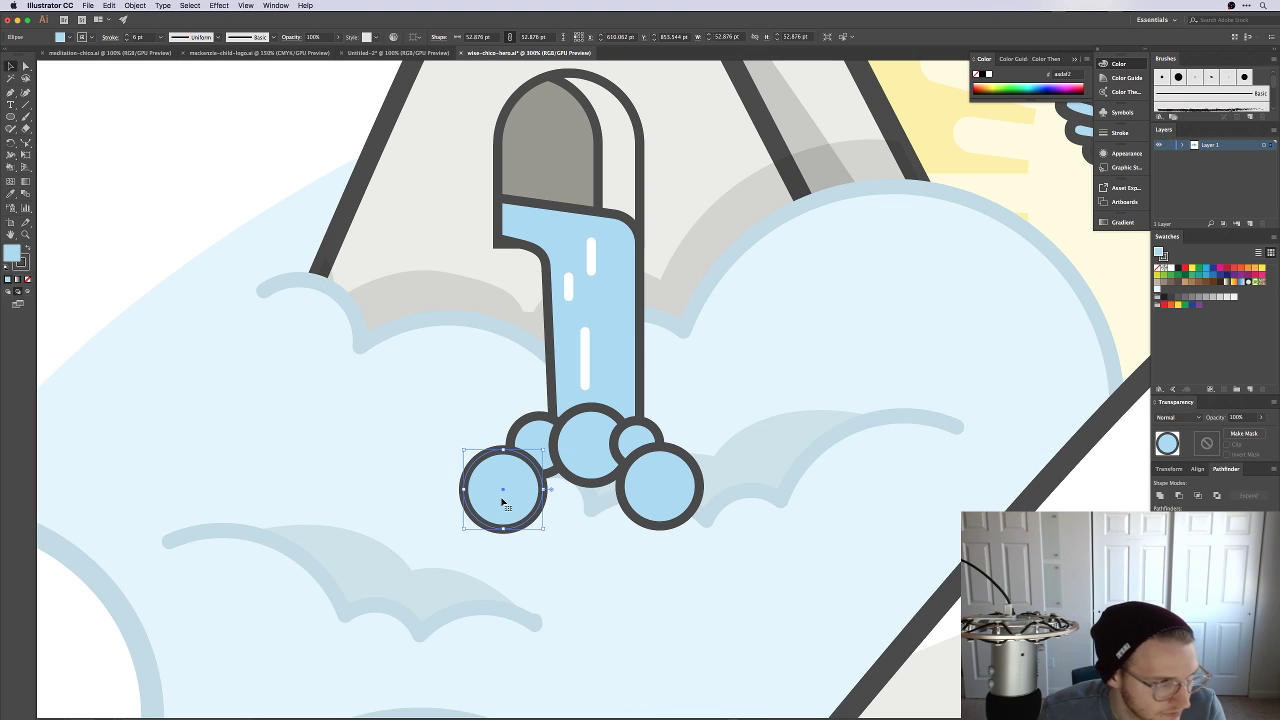
Step: Add a circle about 26 pt wide at the splash's lower left and outlined rectangles across its base, the inner one about 95 by 26 pt
key("l")
mouse_move(427, 487)
left_mouse_down()
mouse_move(499, 553)
mouse_move(455, 518)
mouse_move(690, 512)
mouse_move(694, 497)
mouse_move(662, 489)
mouse_move(737, 483)
mouse_move(664, 484)
left_mouse_up()
key("i")
left_click(520, 514)
key("v")
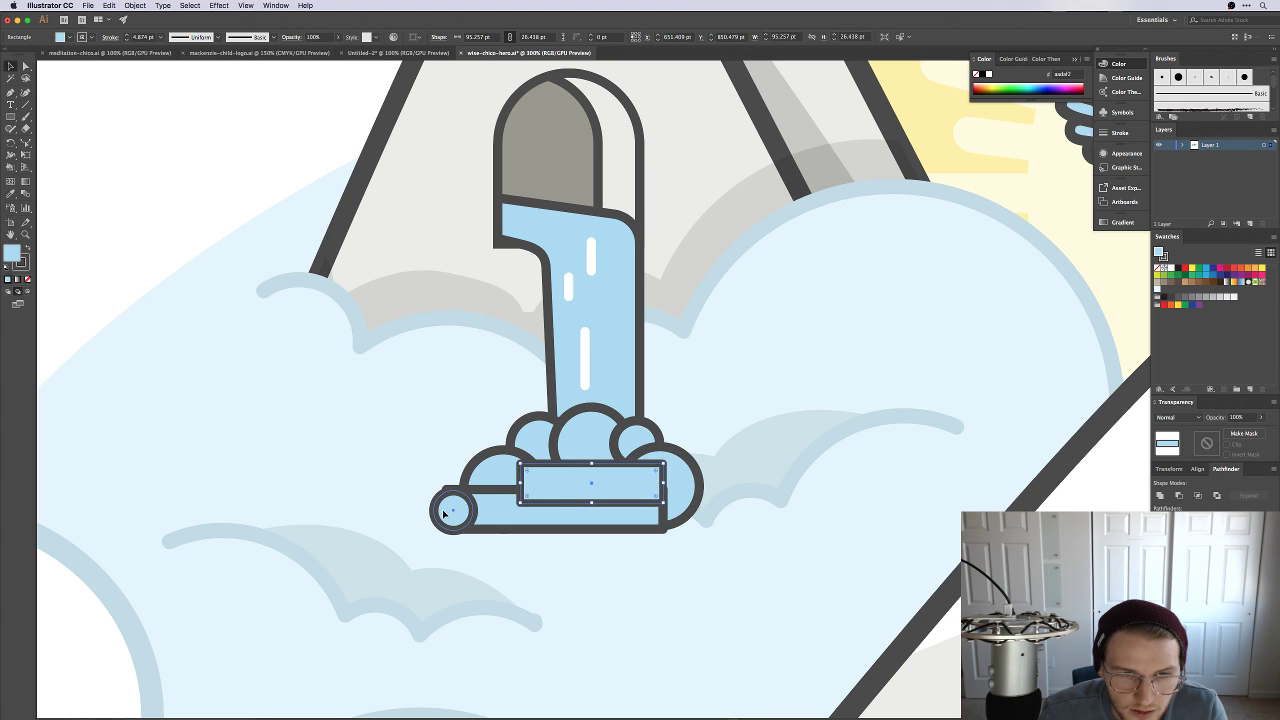
Step: Enlarge the lower-left circle to about 29.5 pt with a 6 pt outline and add matching circles at the splash's lower right, extending the base bar
left_click(445, 513)
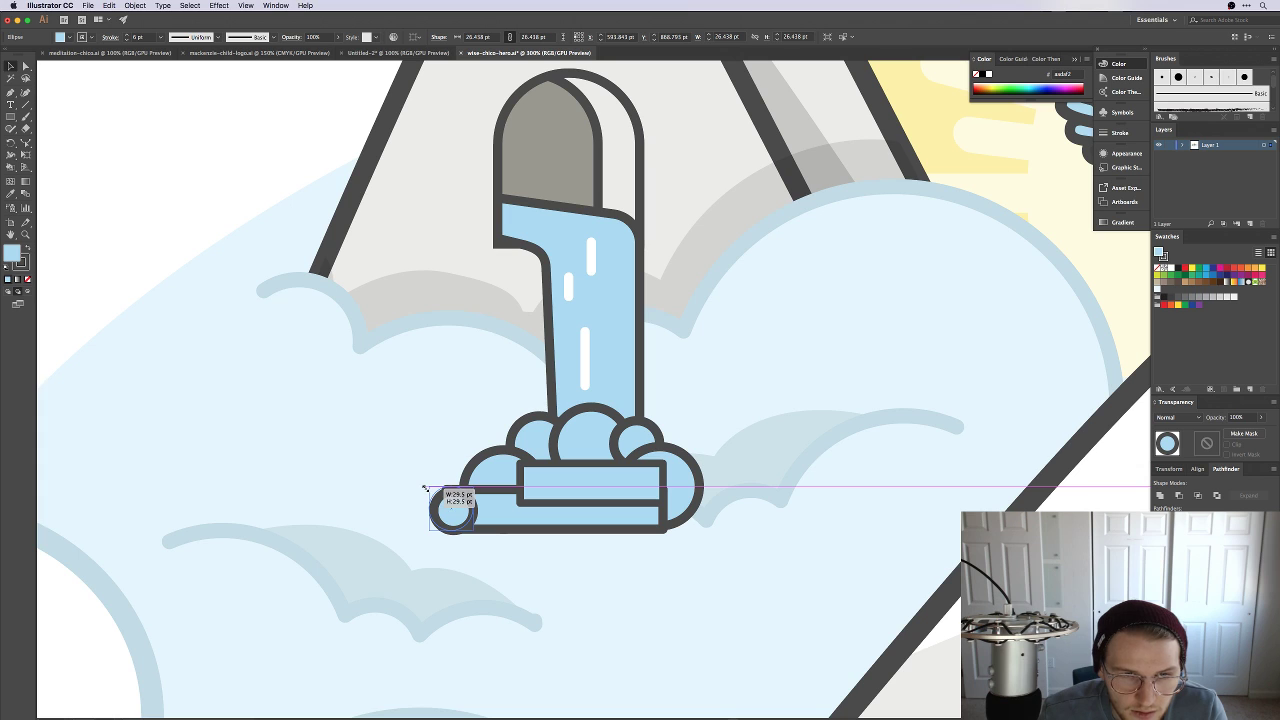
left_click_drag(425, 488, 424, 486)
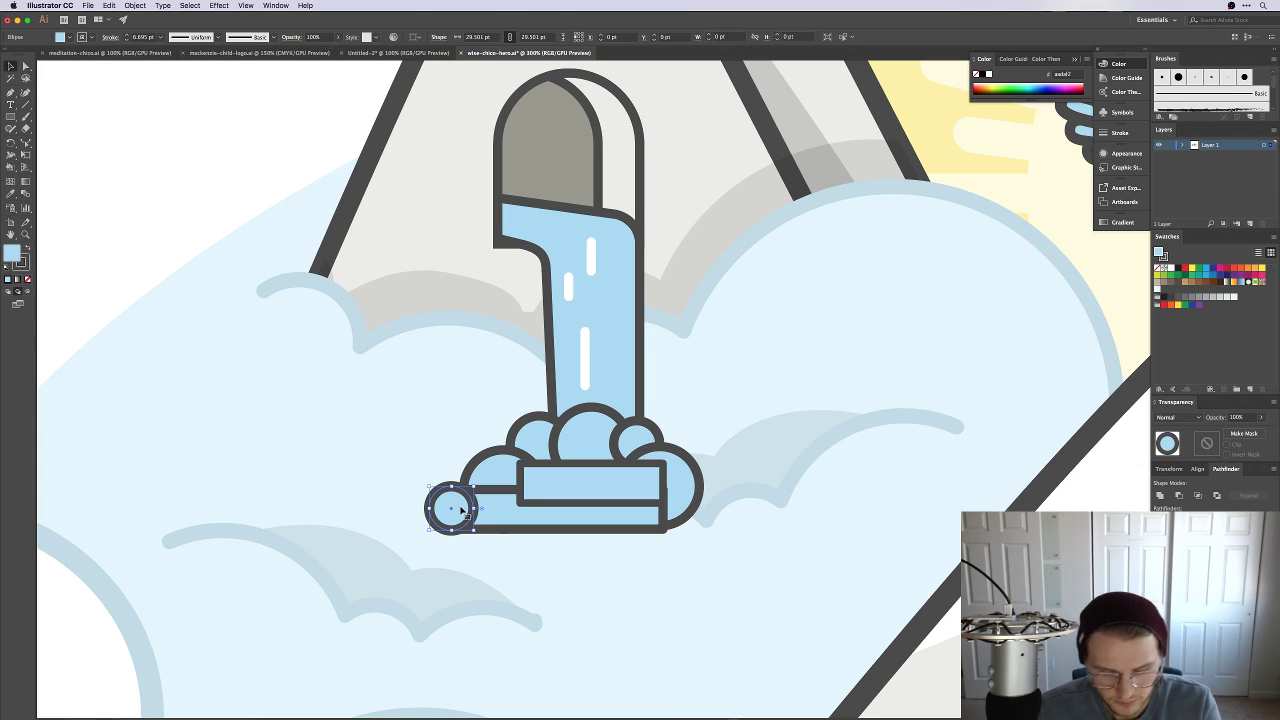
key("i")
left_click(513, 490)
key("v")
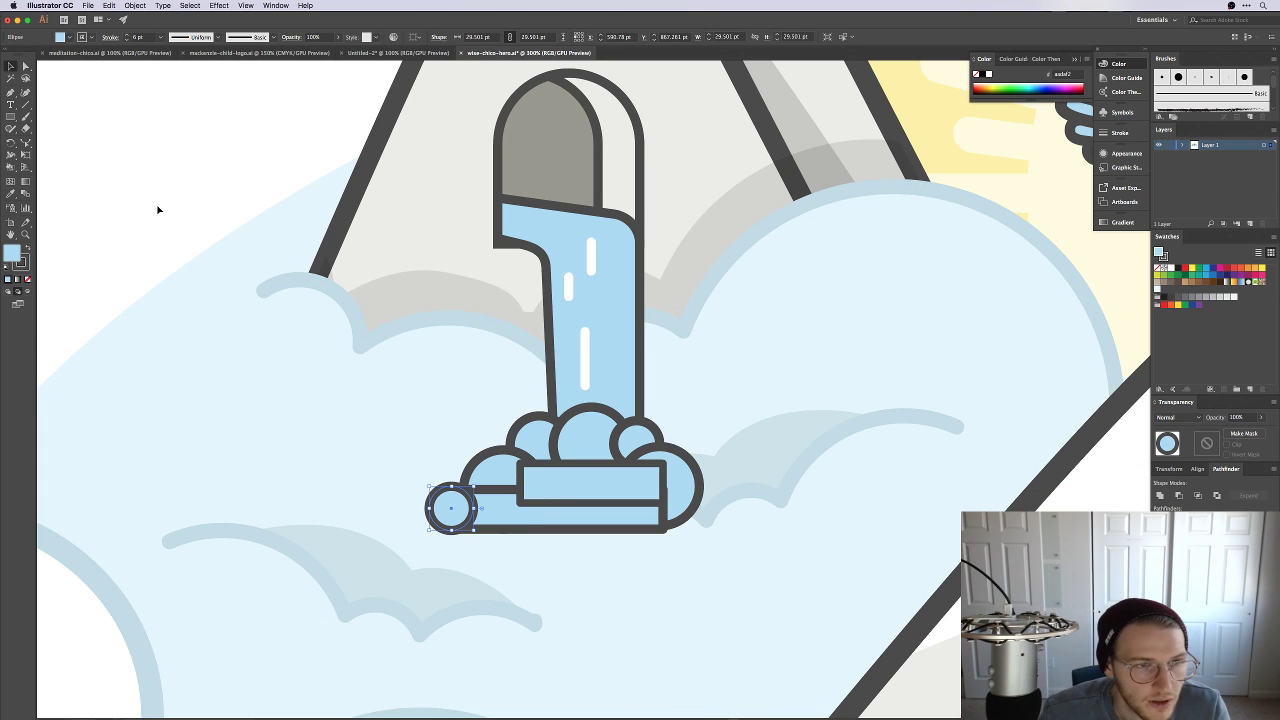
left_click_drag(455, 507, 723, 495)
left_click(674, 517)
Step: Unite the splash's side circles and base bar into one shape, leaving out the middle circle and inner rectangle
left_click(451, 507)
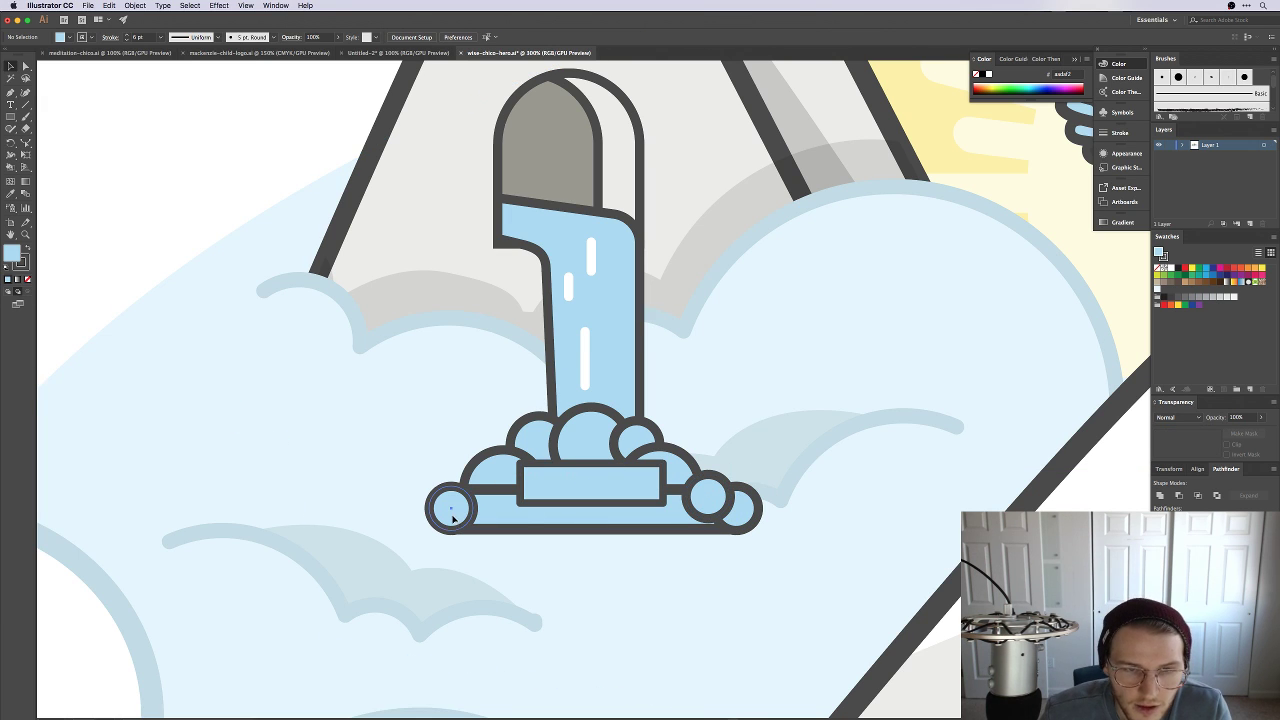
left_click(500, 457, "shift")
left_click(562, 433, "shift")
left_click(592, 418, "shift")
left_click(634, 436, "shift")
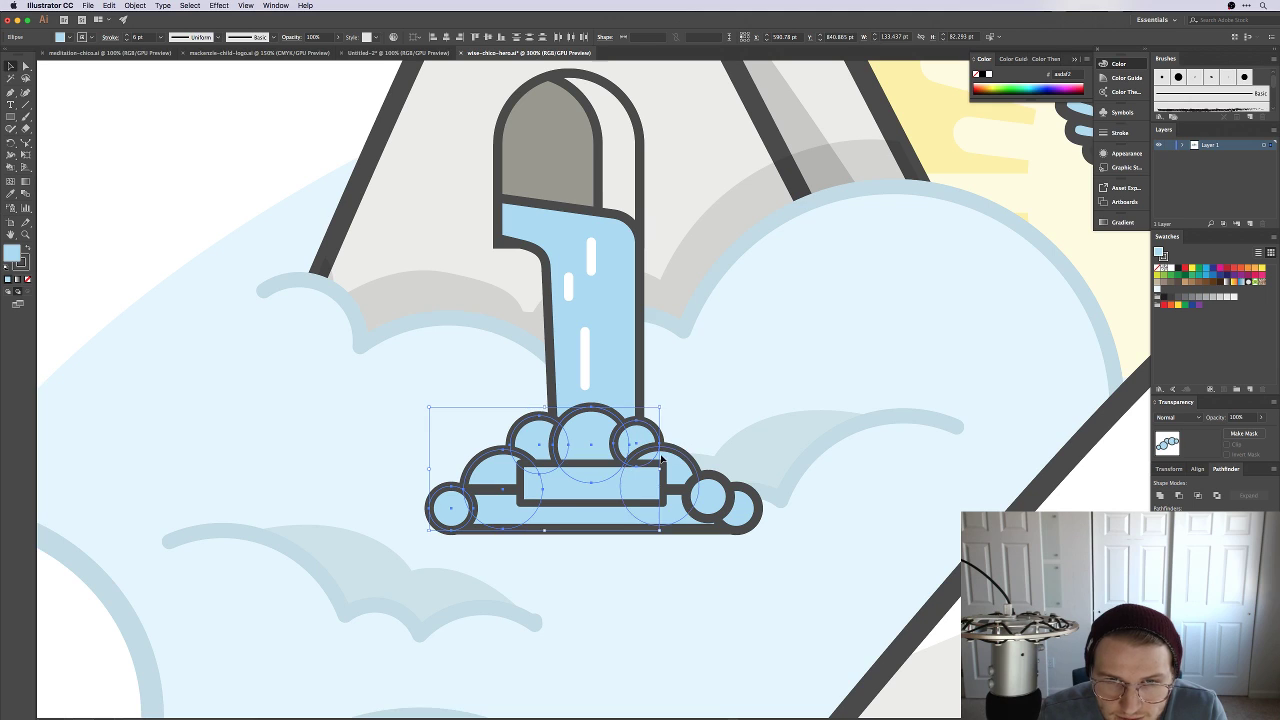
left_click(706, 491, "shift")
left_click(745, 510, "shift")
left_click(608, 486, "shift")
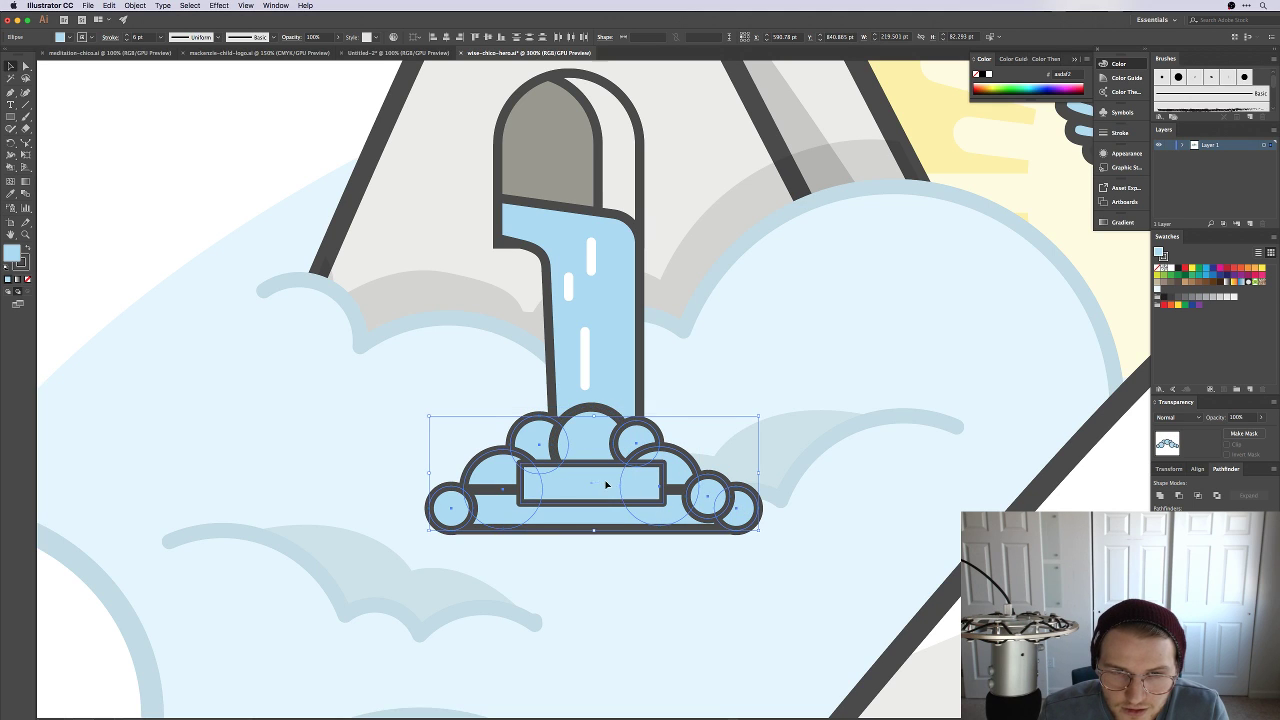
left_click(591, 520, "shift")
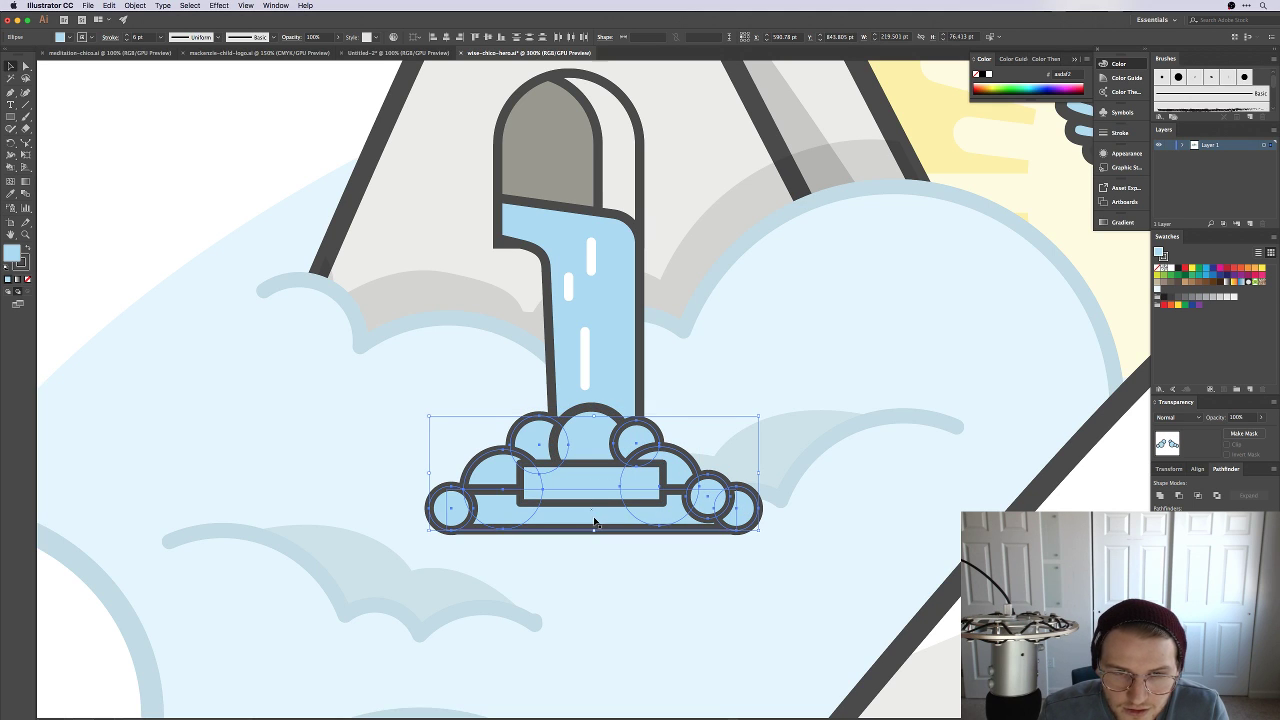
left_click(1159, 496)
Step: Merge the remaining middle circle and inner rectangle into the united splash shape
left_click(591, 477, "shift")
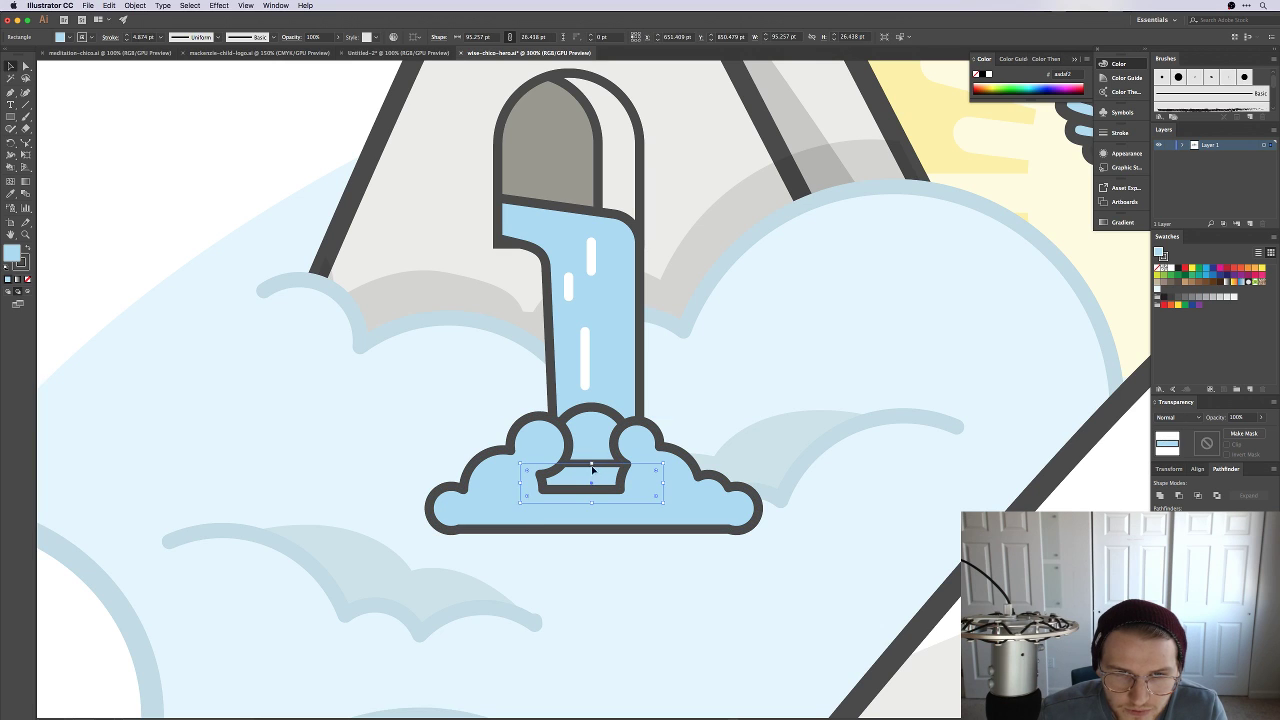
left_click(595, 470, "shift")
left_click(1159, 496)
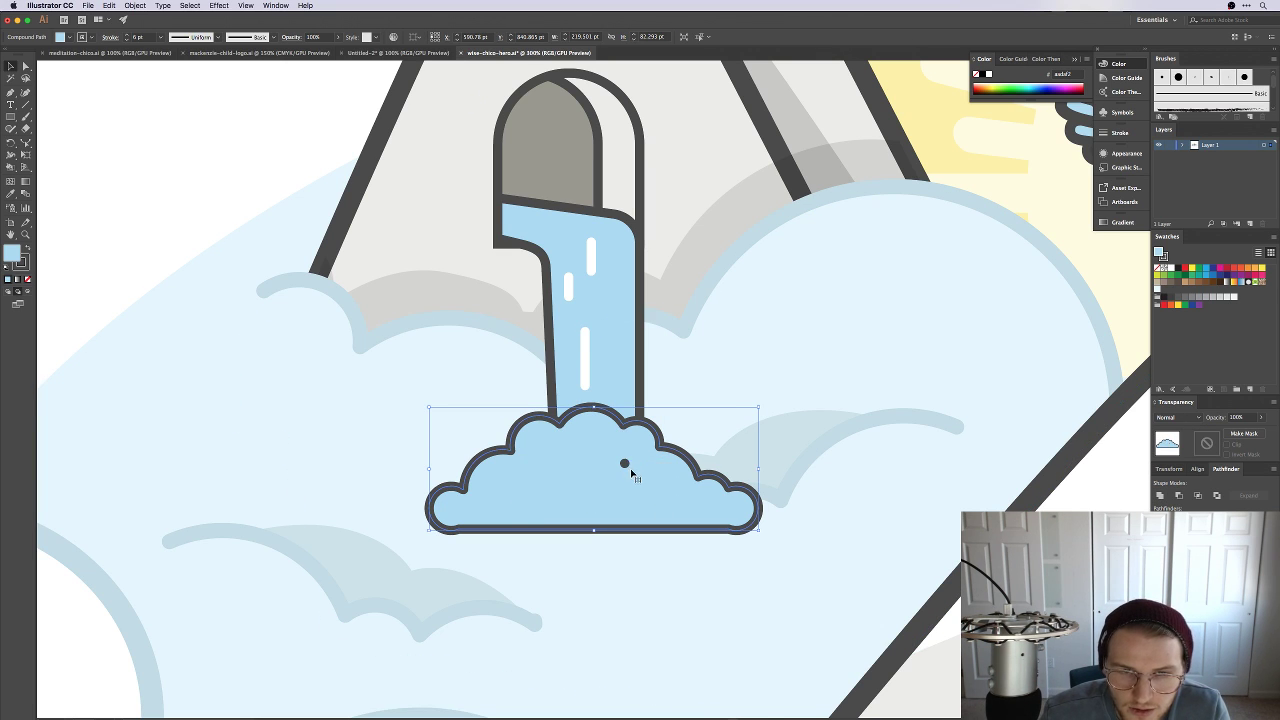
Step: Remove the tiny leftover hole inside the united splash and nudge the splash slightly to the right
left_click_drag(627, 468, 640, 495)
key("ctrl+z")
key("a")
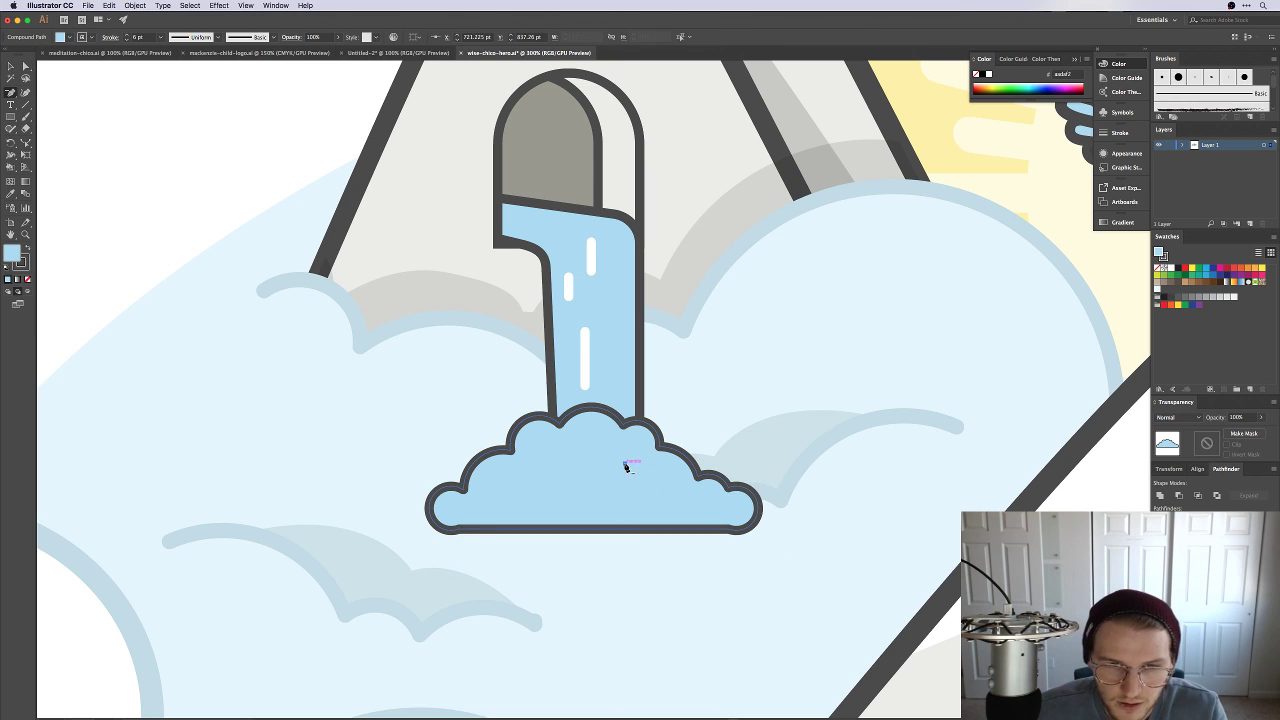
left_click(159, 164)
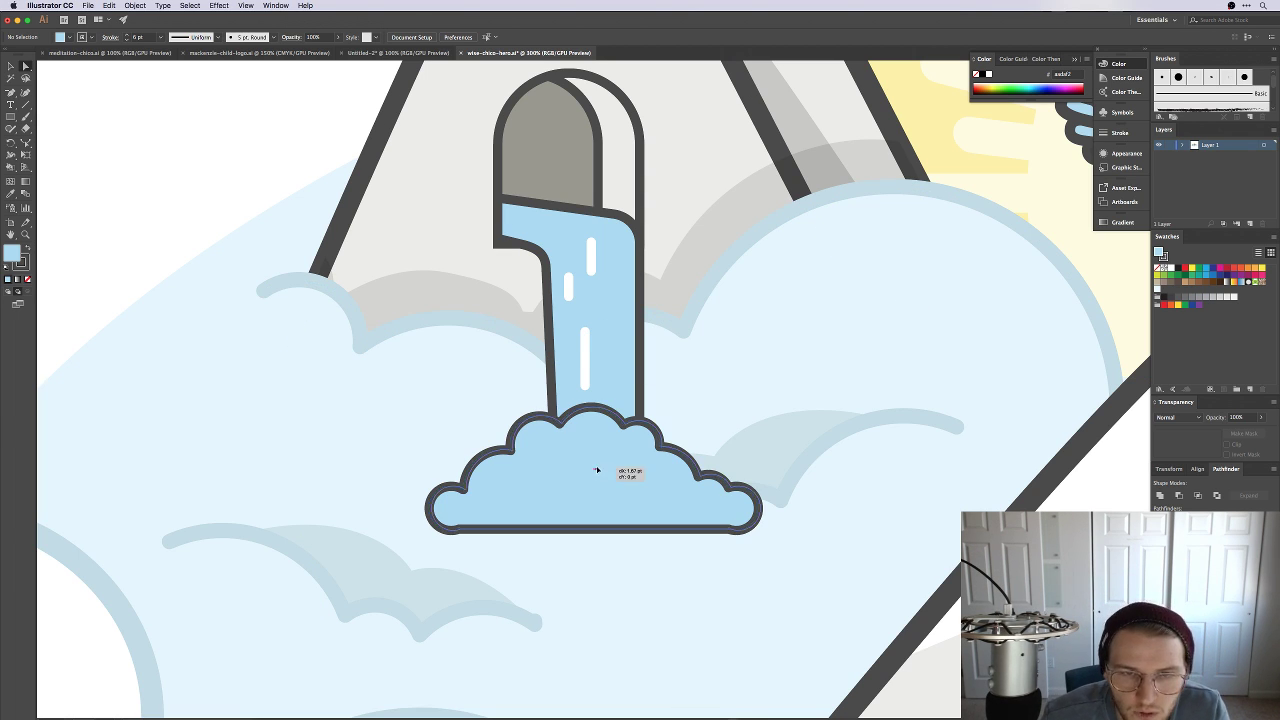
left_click_drag(597, 471, 602, 471)
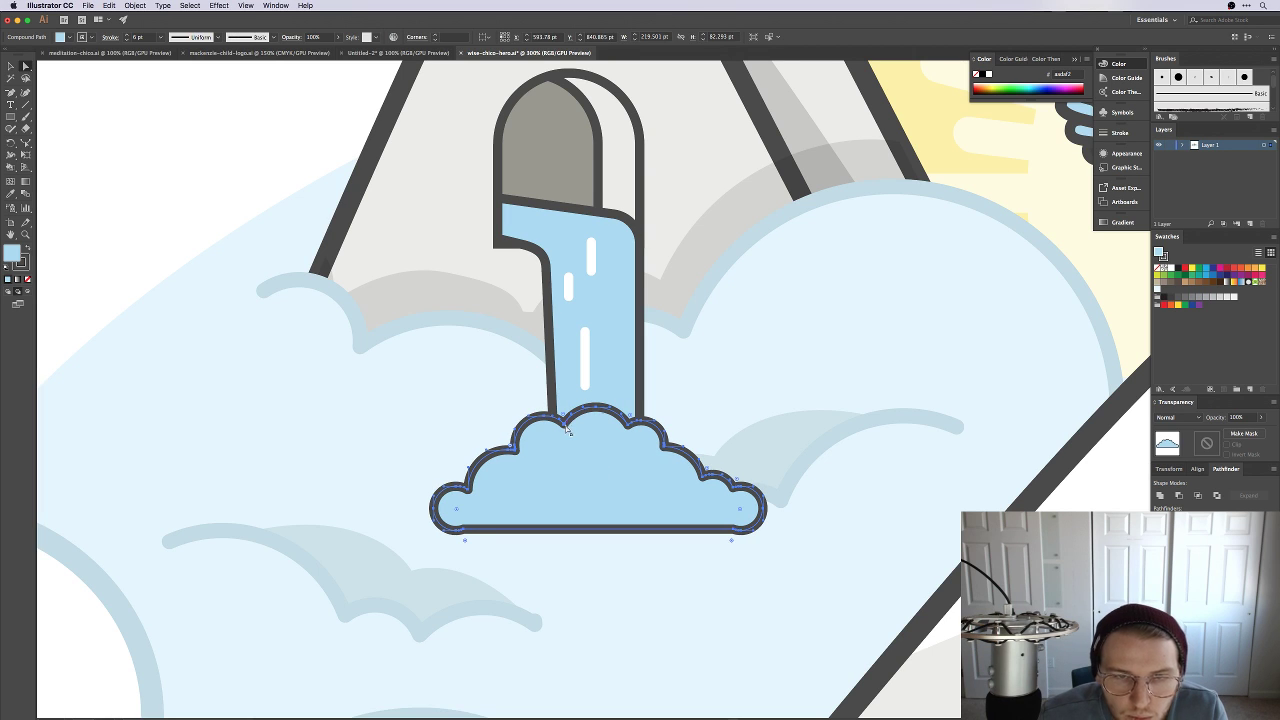
Step: Try to cut the filled splash path at the anchor points on either side of its top bump
left_click(590, 430)
left_click(632, 428, "shift")
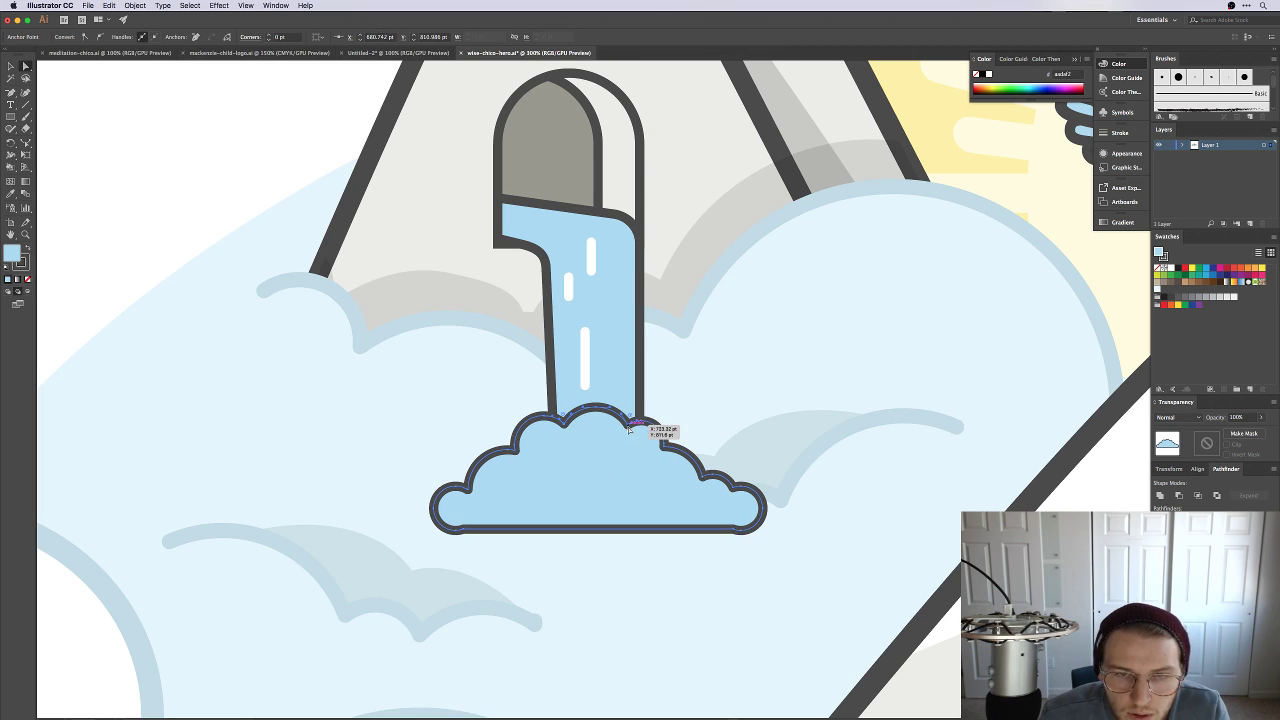
left_click(229, 37)
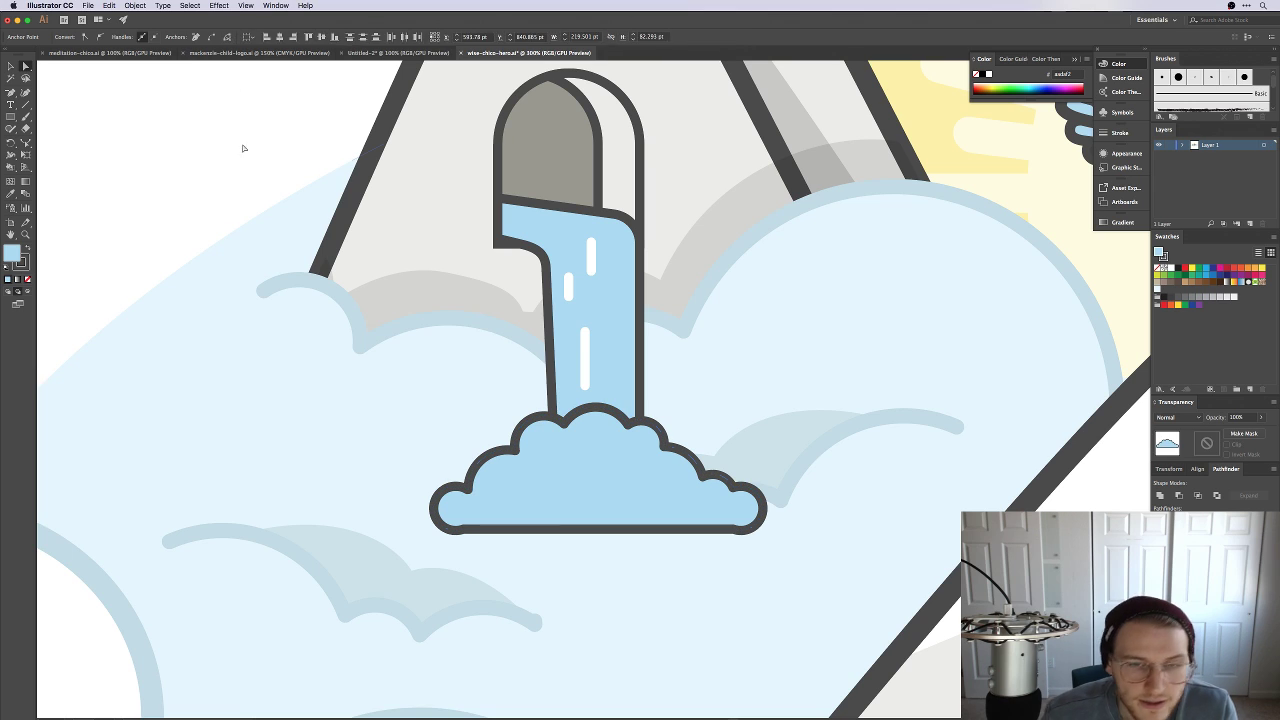
key("super+shift+a")
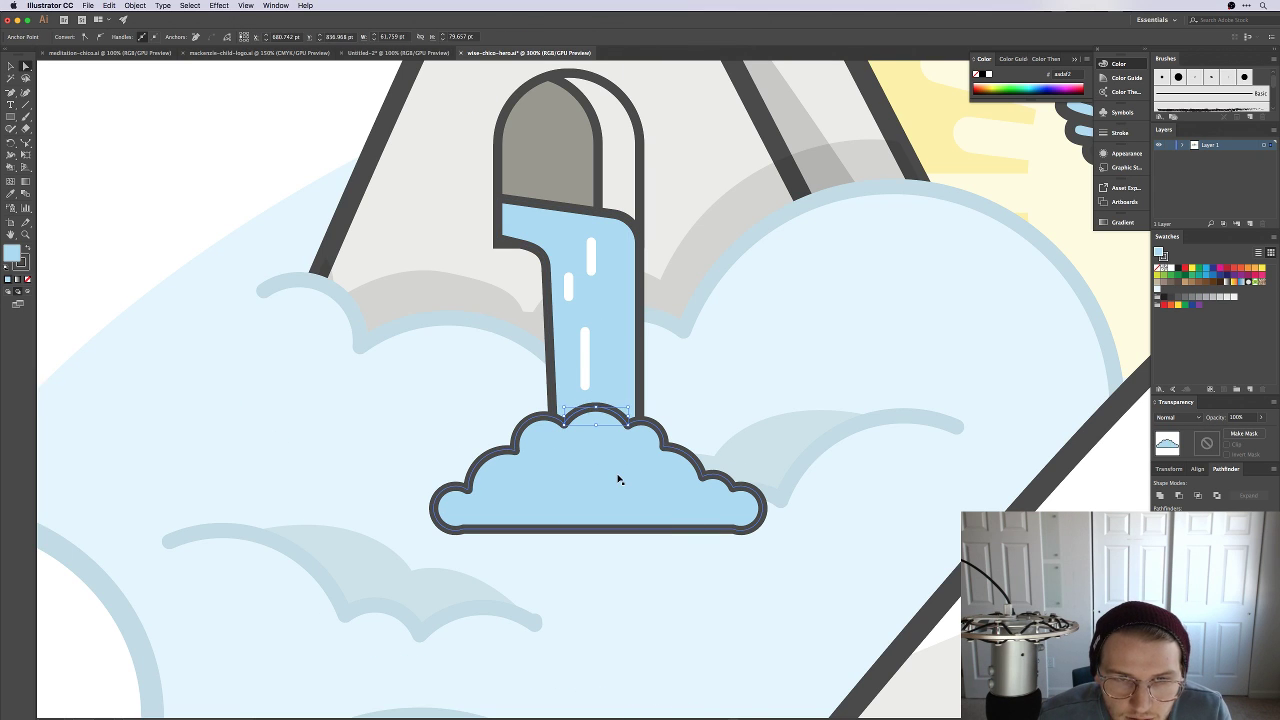
left_click(620, 476)
key("v")
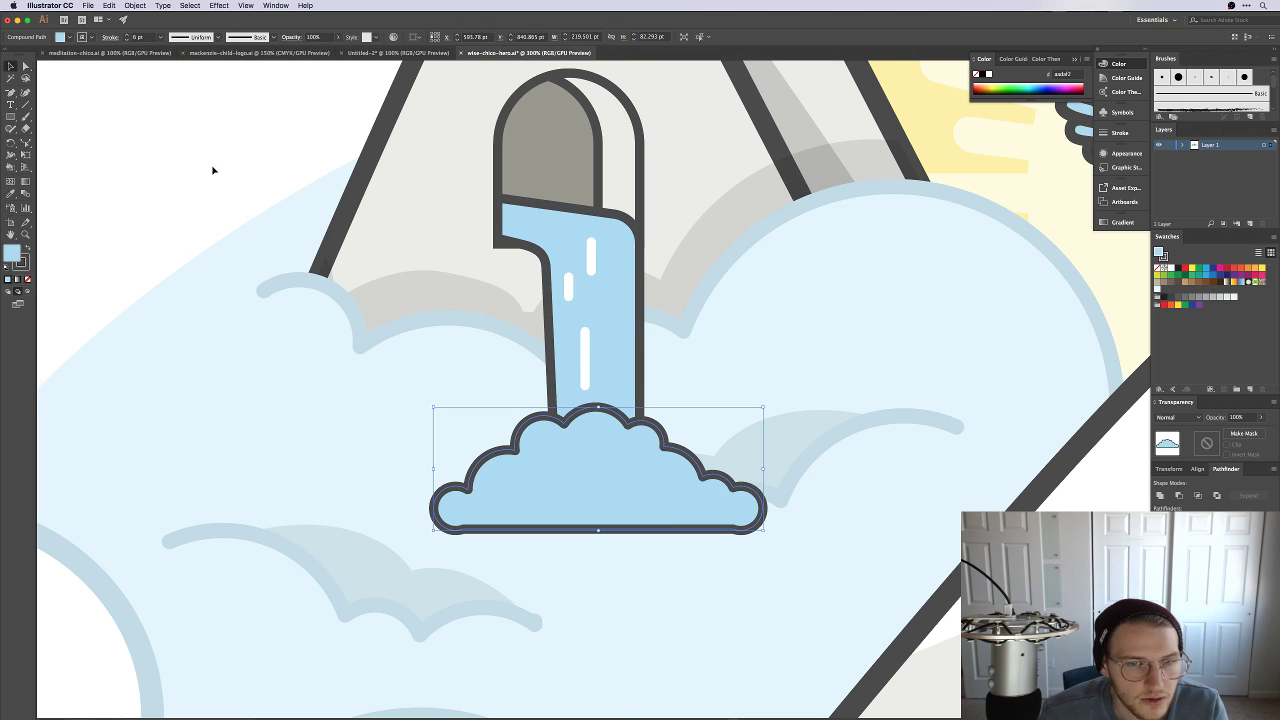
Step: Convert the splash to a Live Paint object and expand it to separate its blue fill from its dark outline
left_click(214, 166)
left_click(616, 466)
key("super+alt+x")
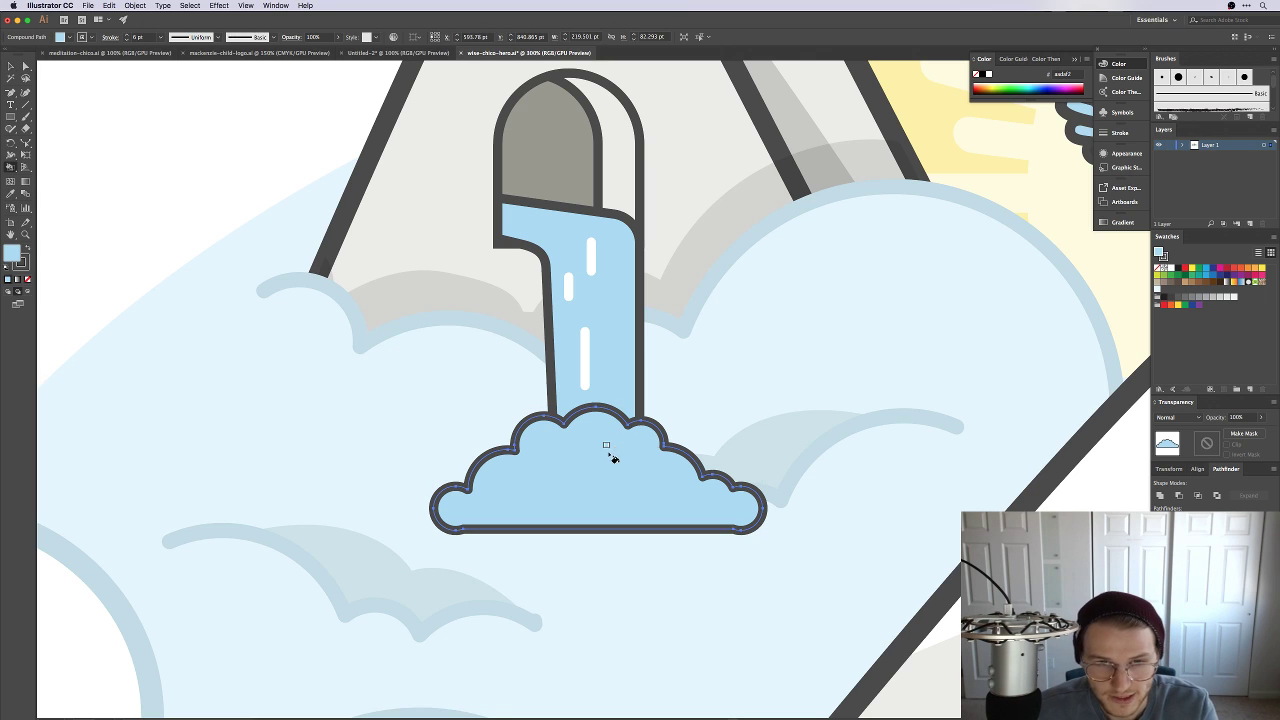
left_click(420, 37)
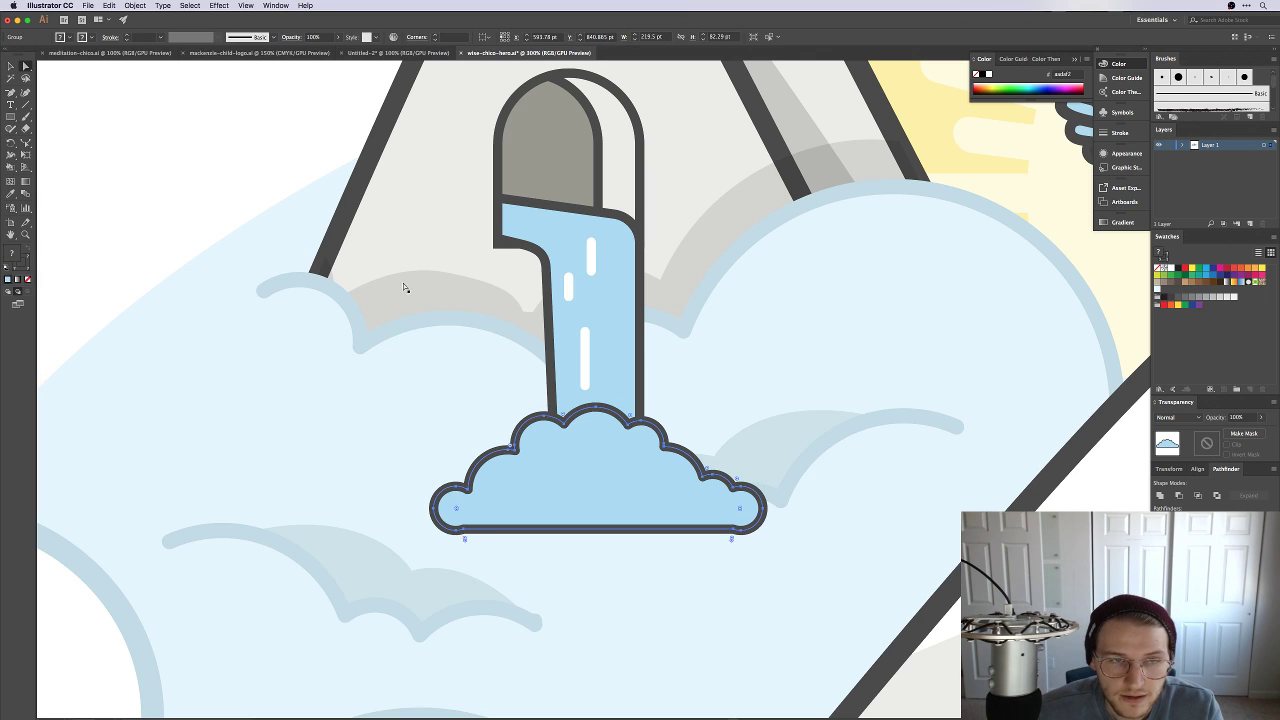
left_click(556, 468)
left_click(274, 163)
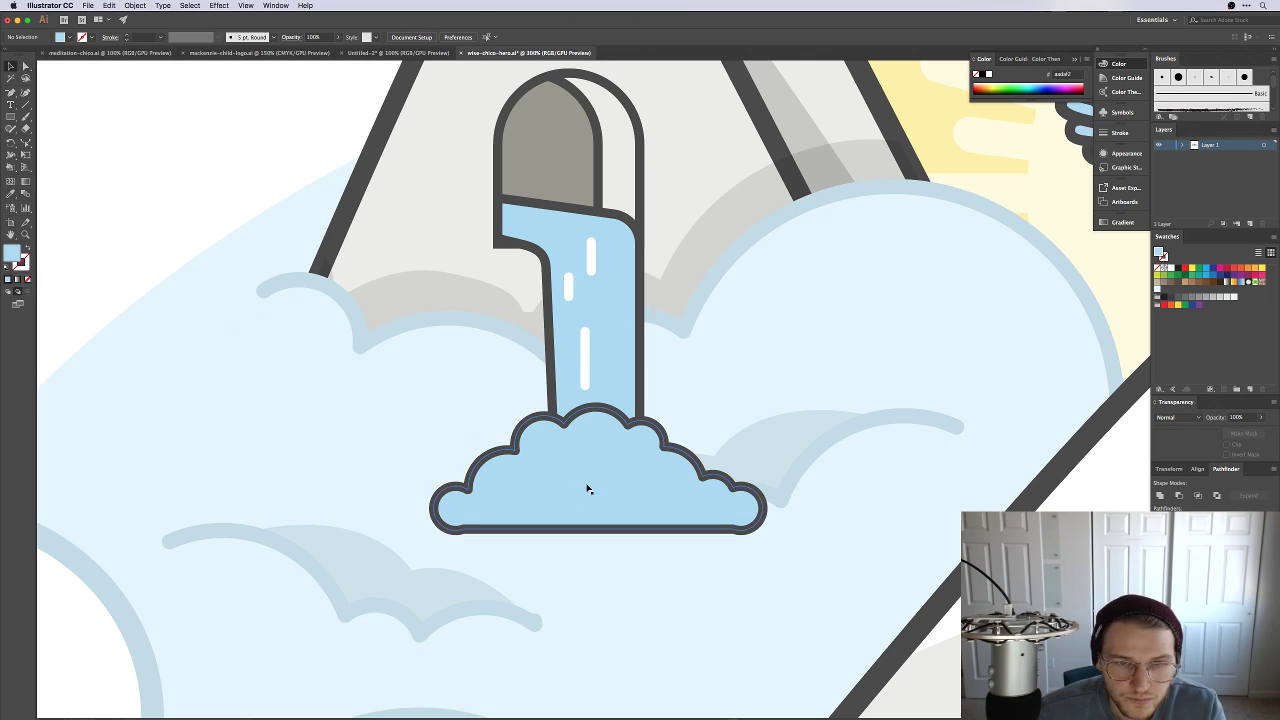
Step: Try moving the expanded splash group aside and undo the move
left_click(577, 466)
left_click_drag(577, 466, 625, 490)
key("super+z")
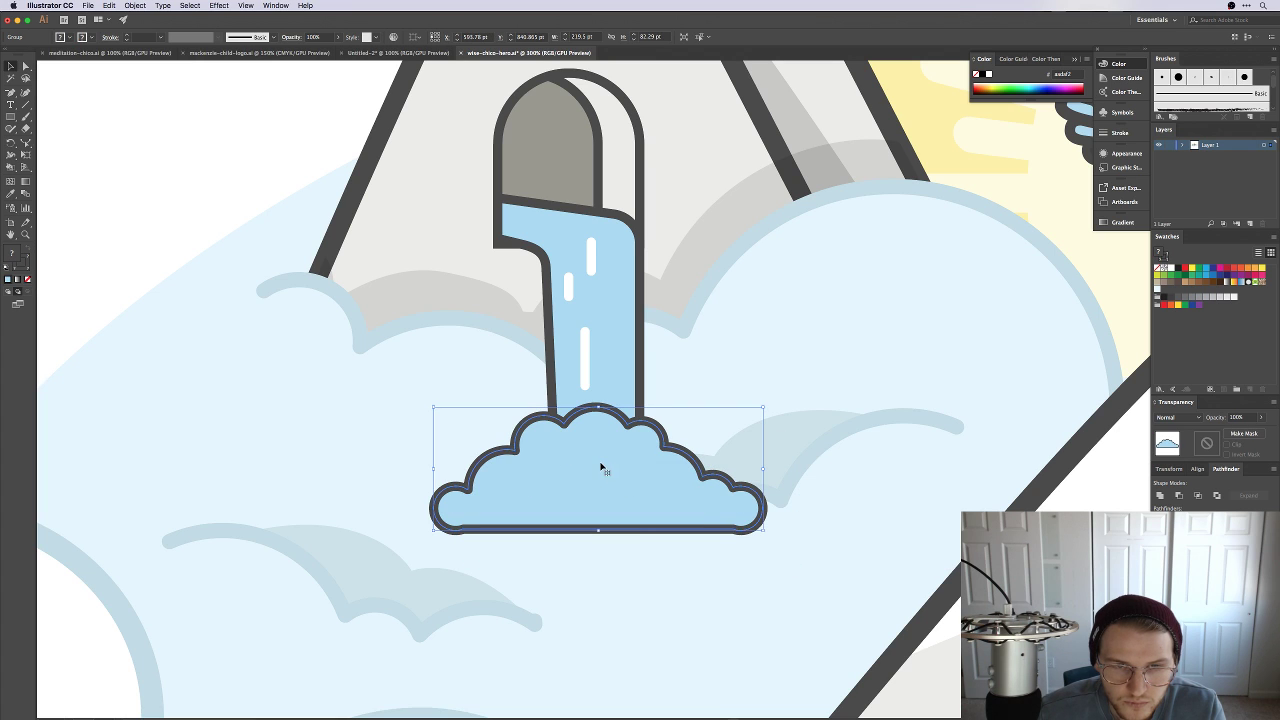
right_click(602, 467)
left_click(167, 141)
Step: Cut the splash's separate outline path at the two anchor points flanking its top bump
key("a")
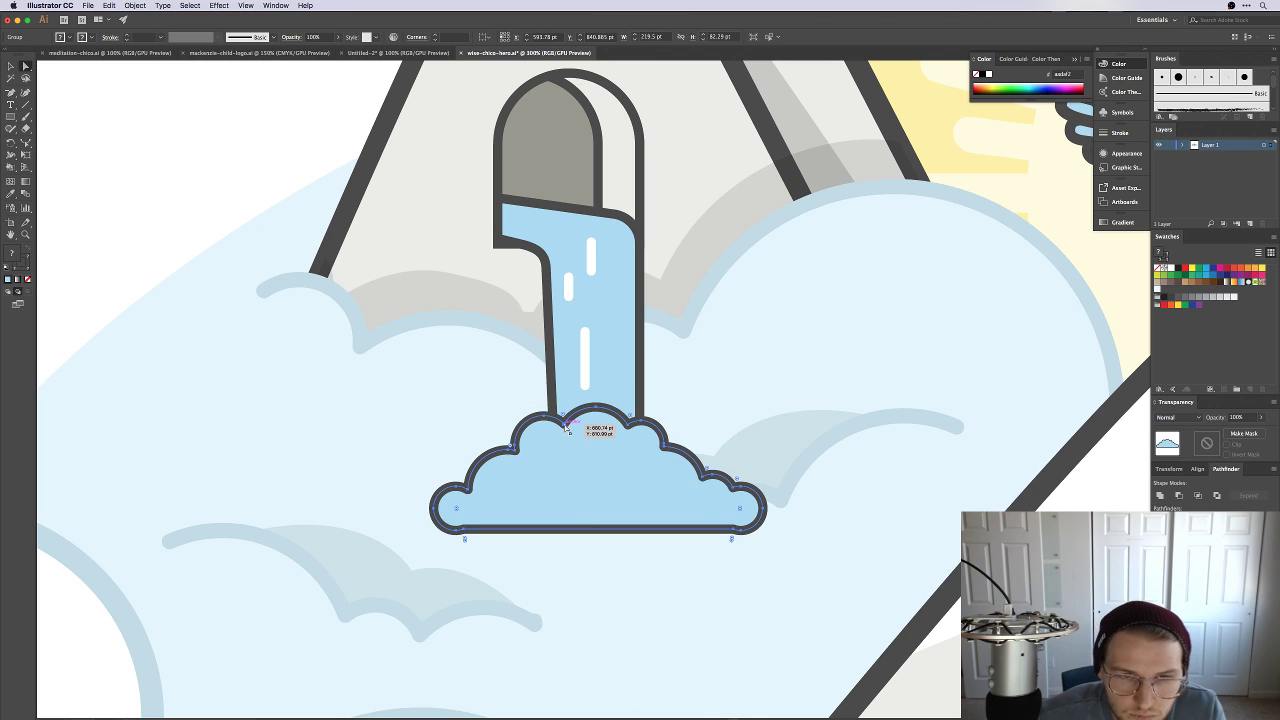
left_click(566, 425)
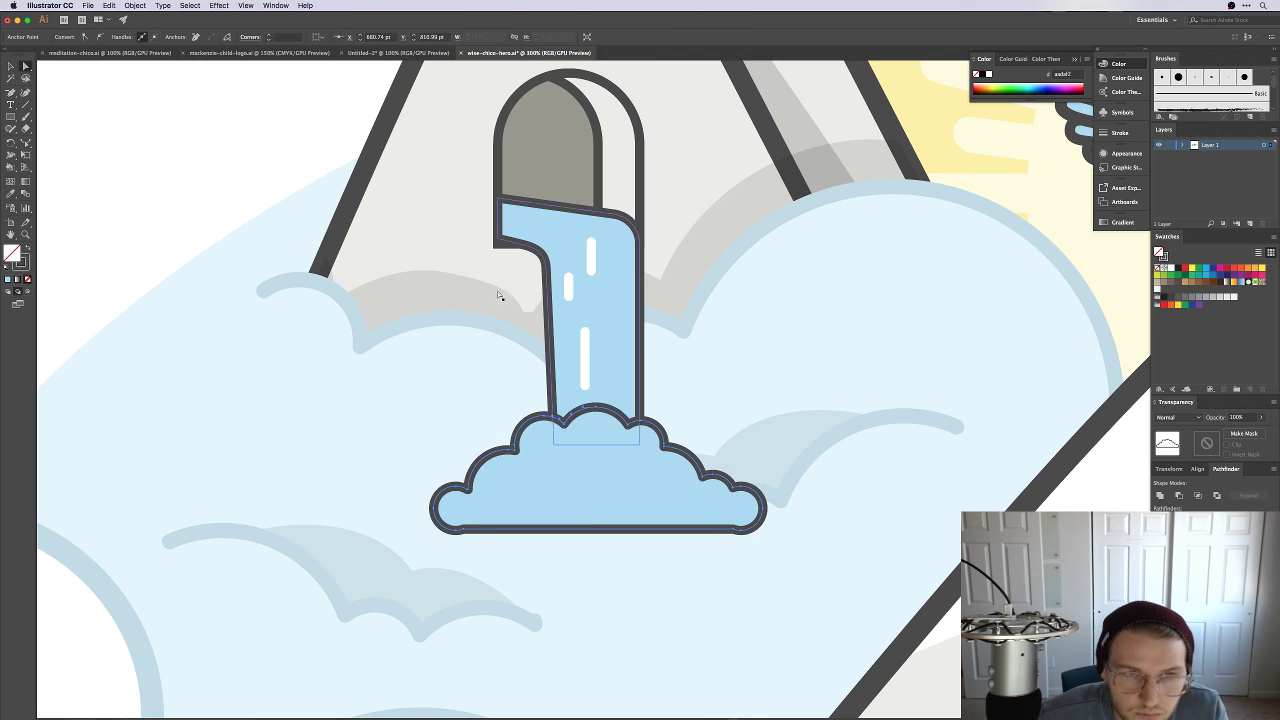
left_click(228, 38)
left_click(577, 421)
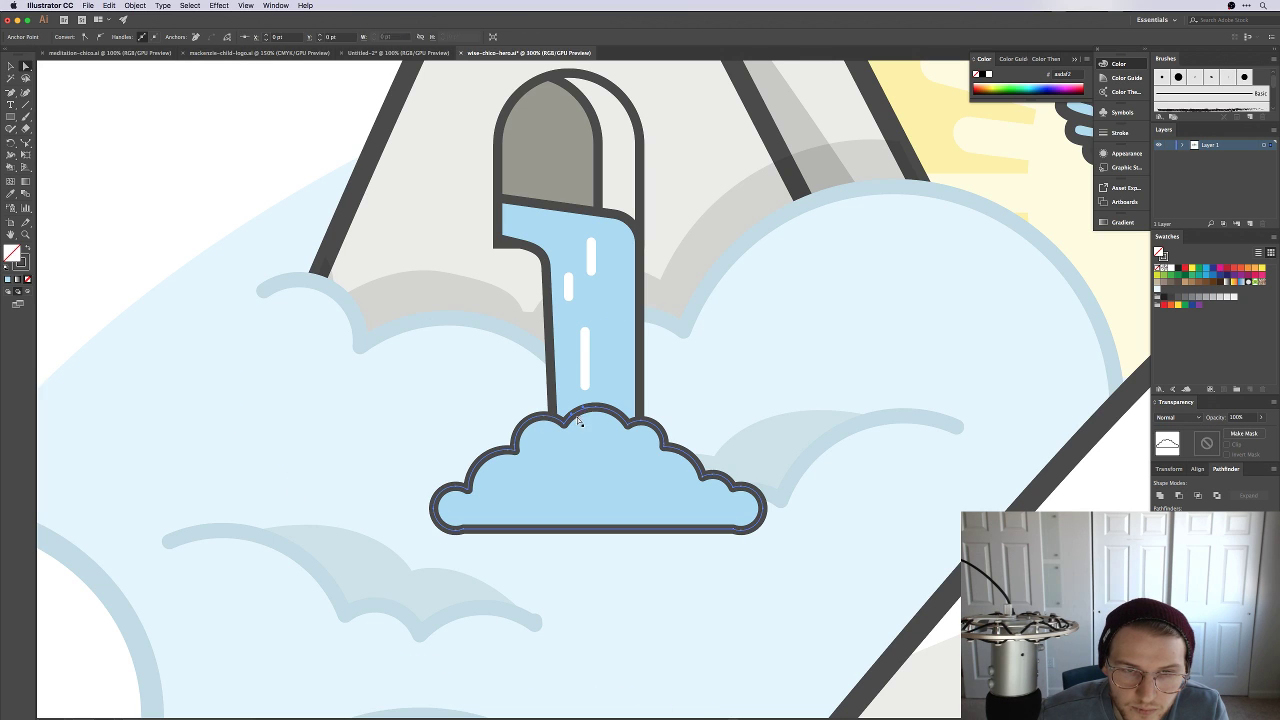
left_click(565, 427, "shift")
left_click(628, 425, "shift")
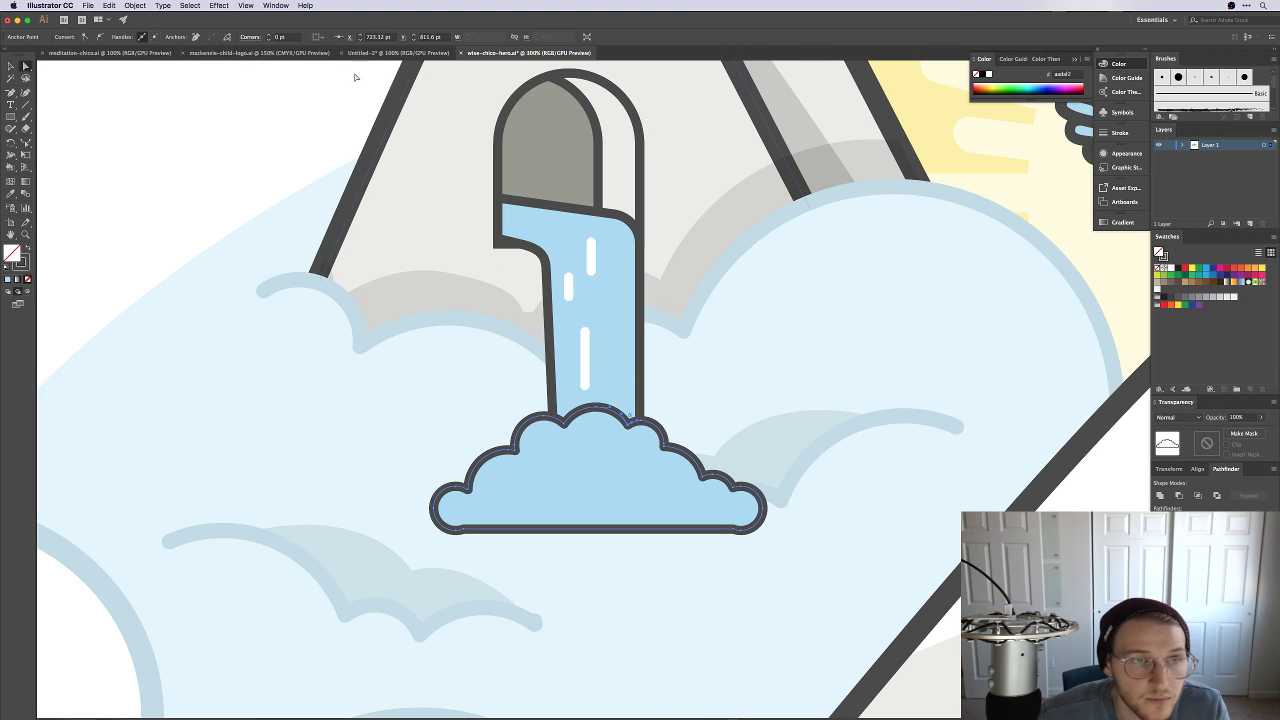
left_click(200, 145)
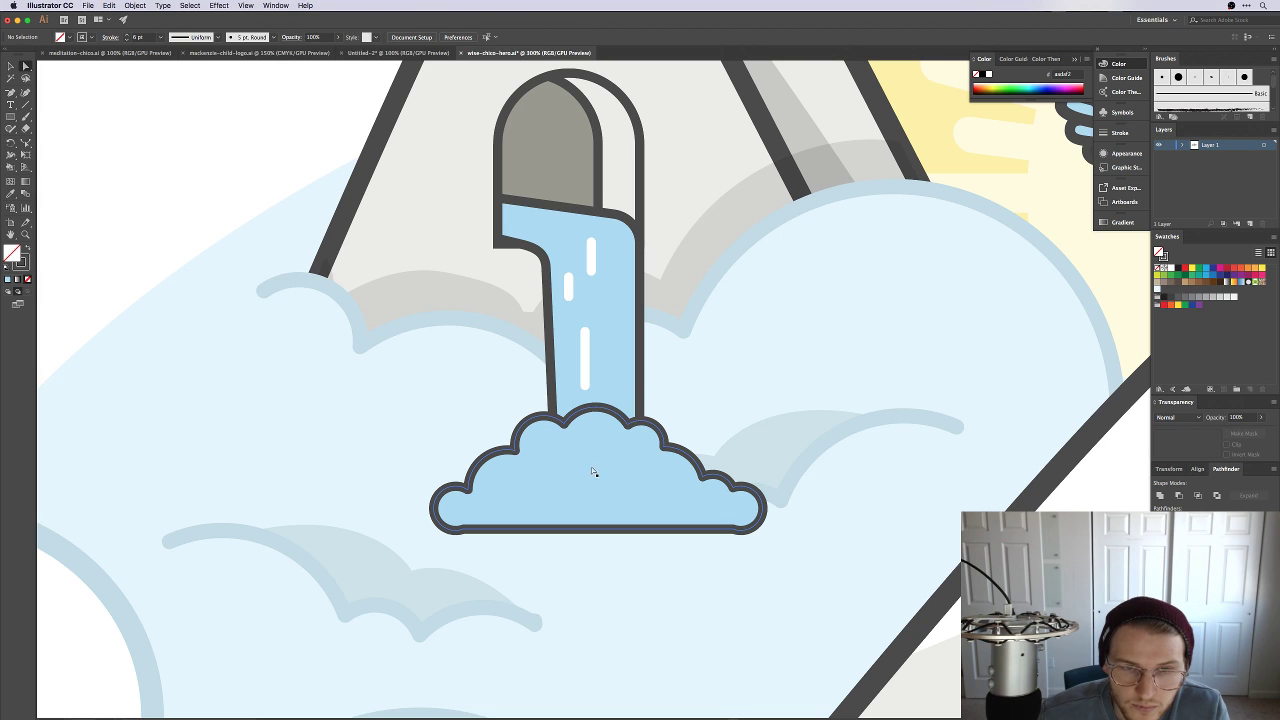
Step: Delete the outline arc over the splash's top bump so the waterfall runs into the splash
left_click(600, 412)
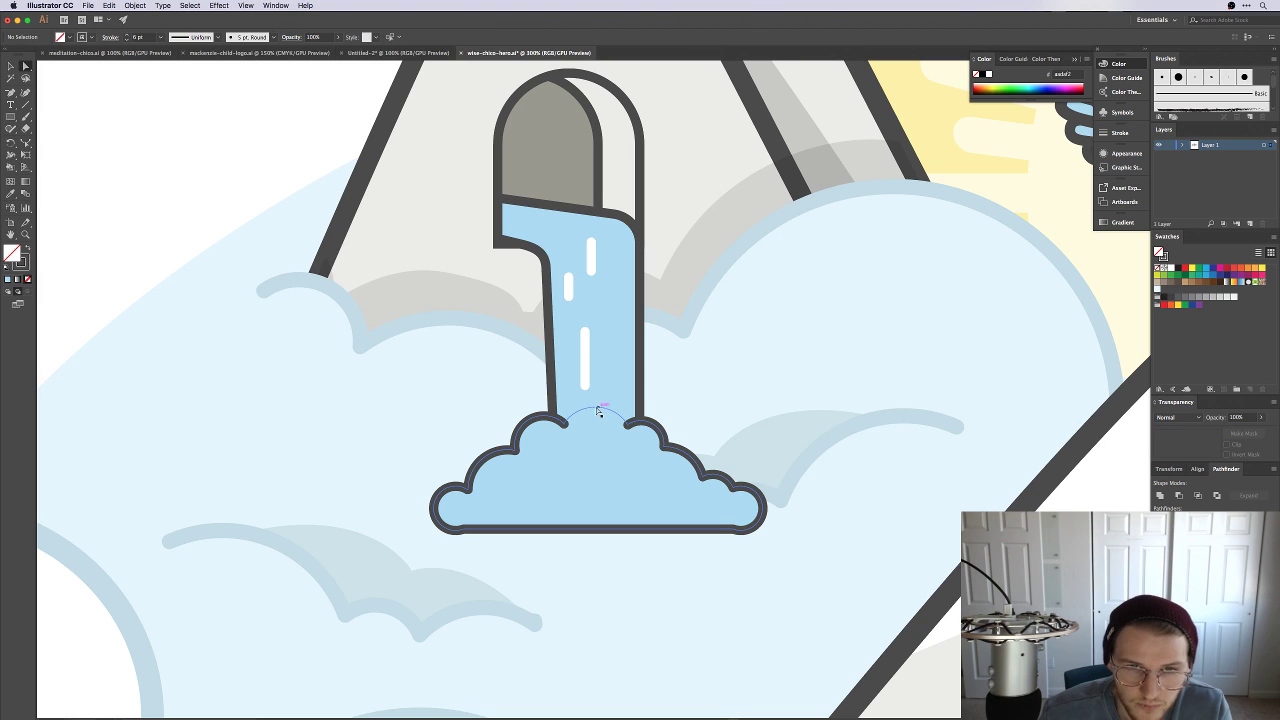
key("BackSpace")
left_click(226, 174)
key("super+minus")
key("super+minus")
key("super+minus")
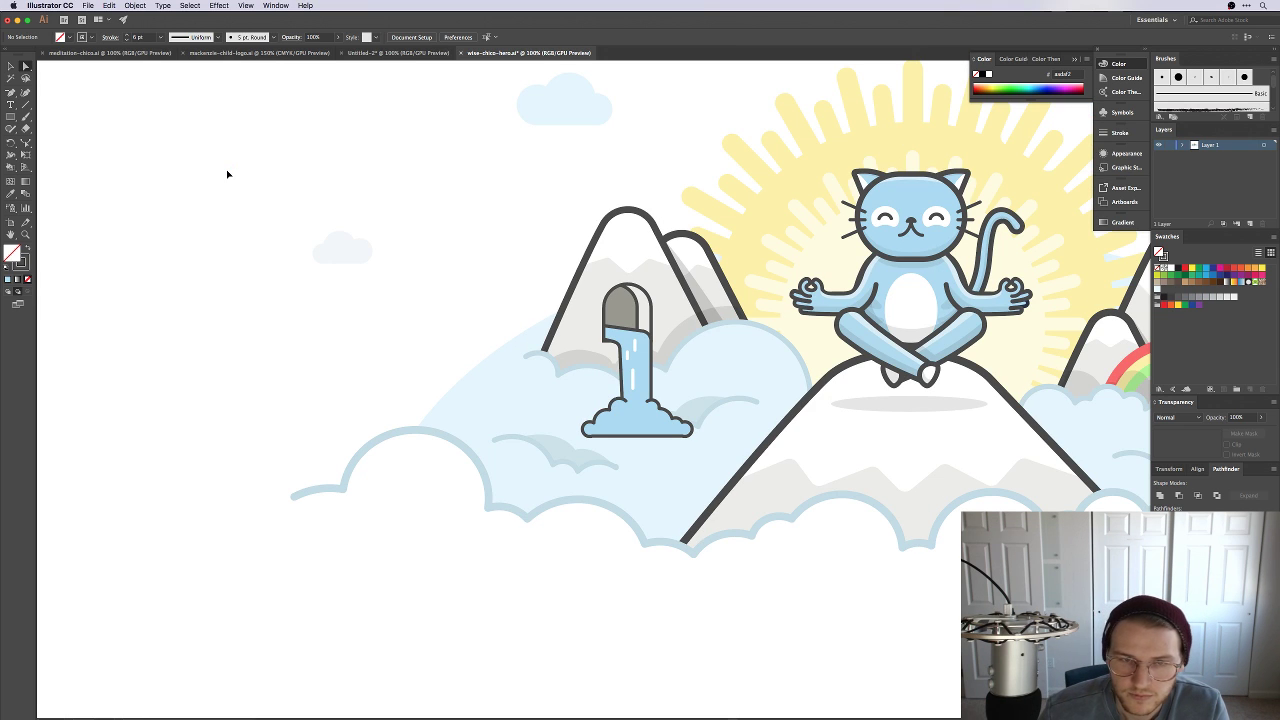
Step: Try moving the small shaded cloud swirl with its line up beneath the splash's base, and undo the move
key("super+equal")
left_click(485, 482)
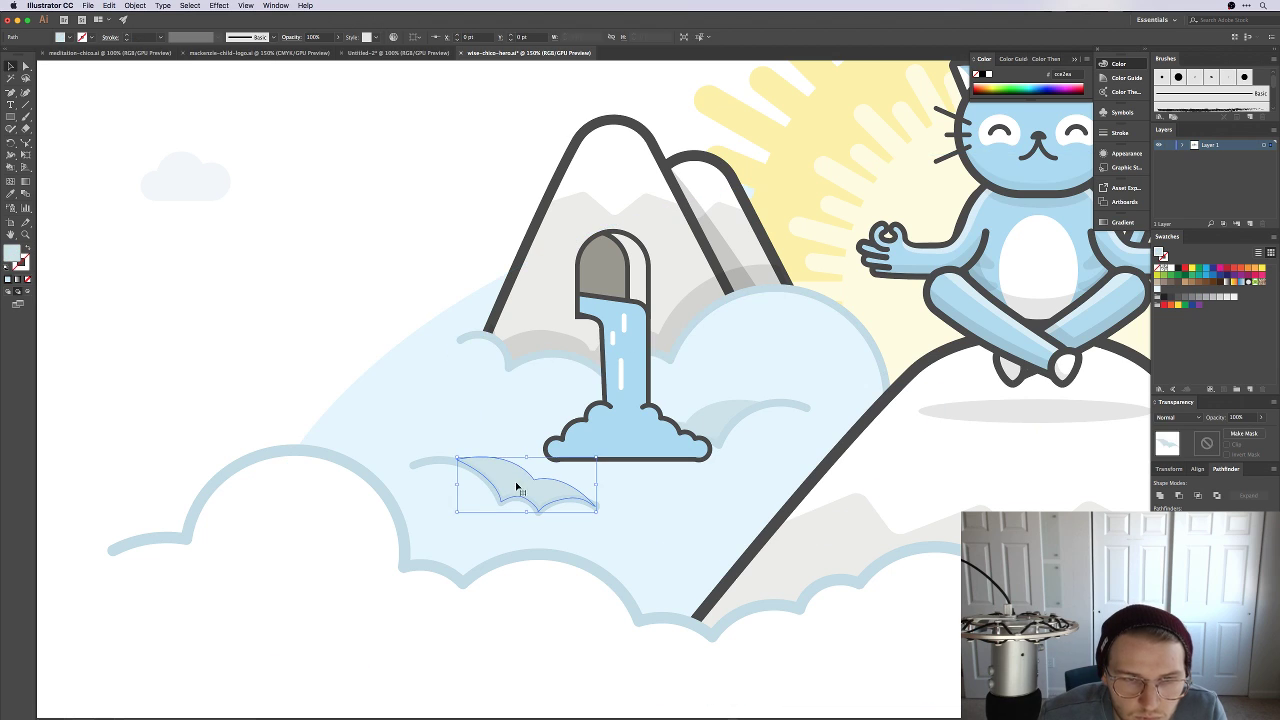
left_click_drag(453, 460, 505, 444)
left_click(343, 262)
key("super+z")
key("super+shift+z")
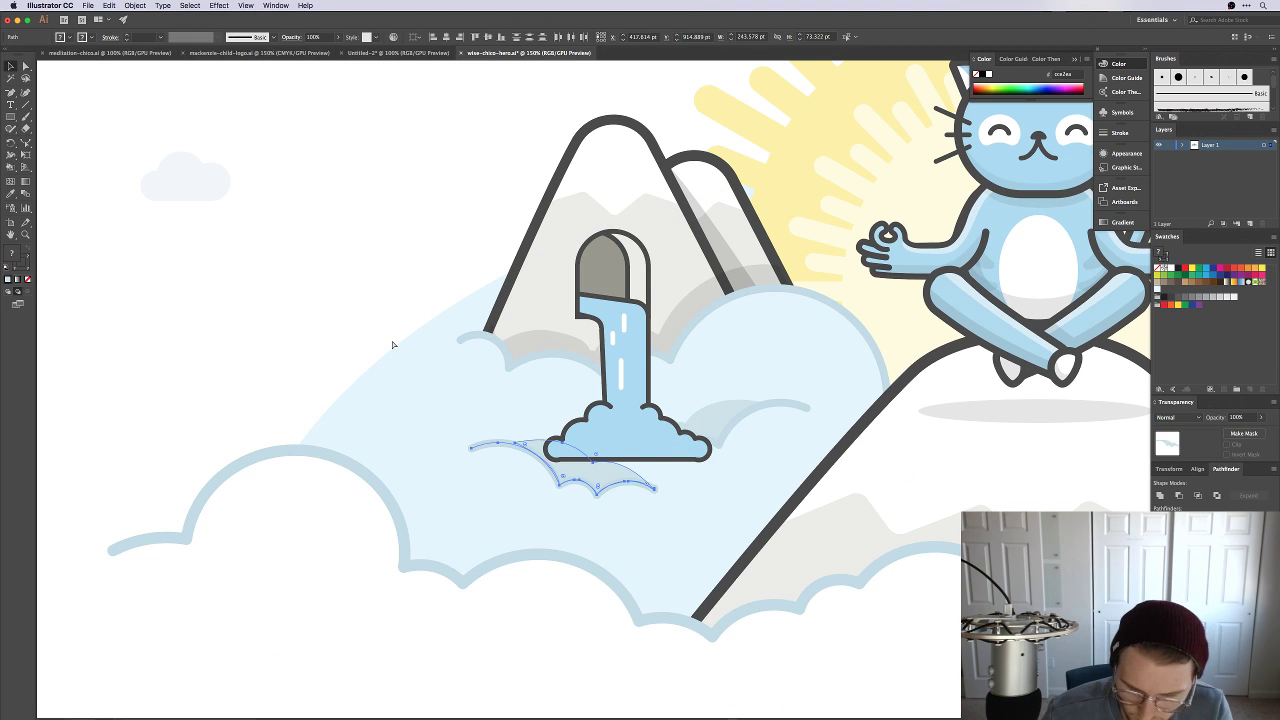
left_click(508, 490)
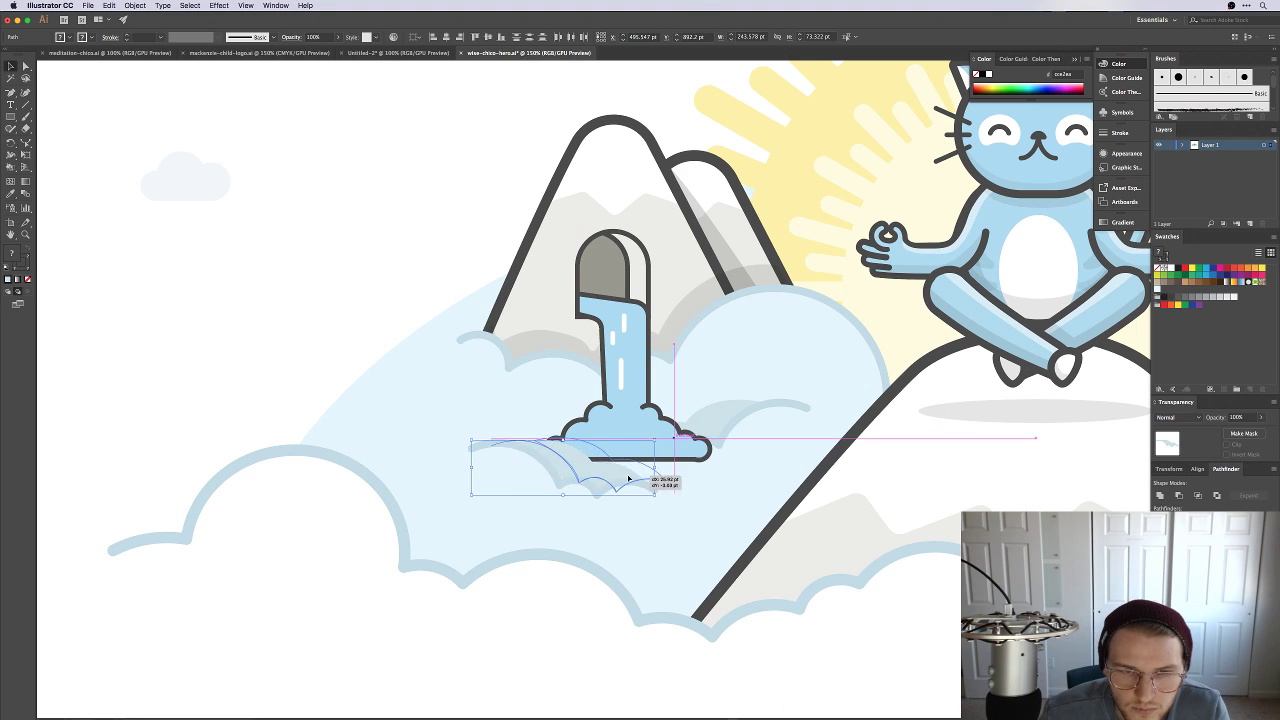
key("a")
key("super+z")
key("super+z")
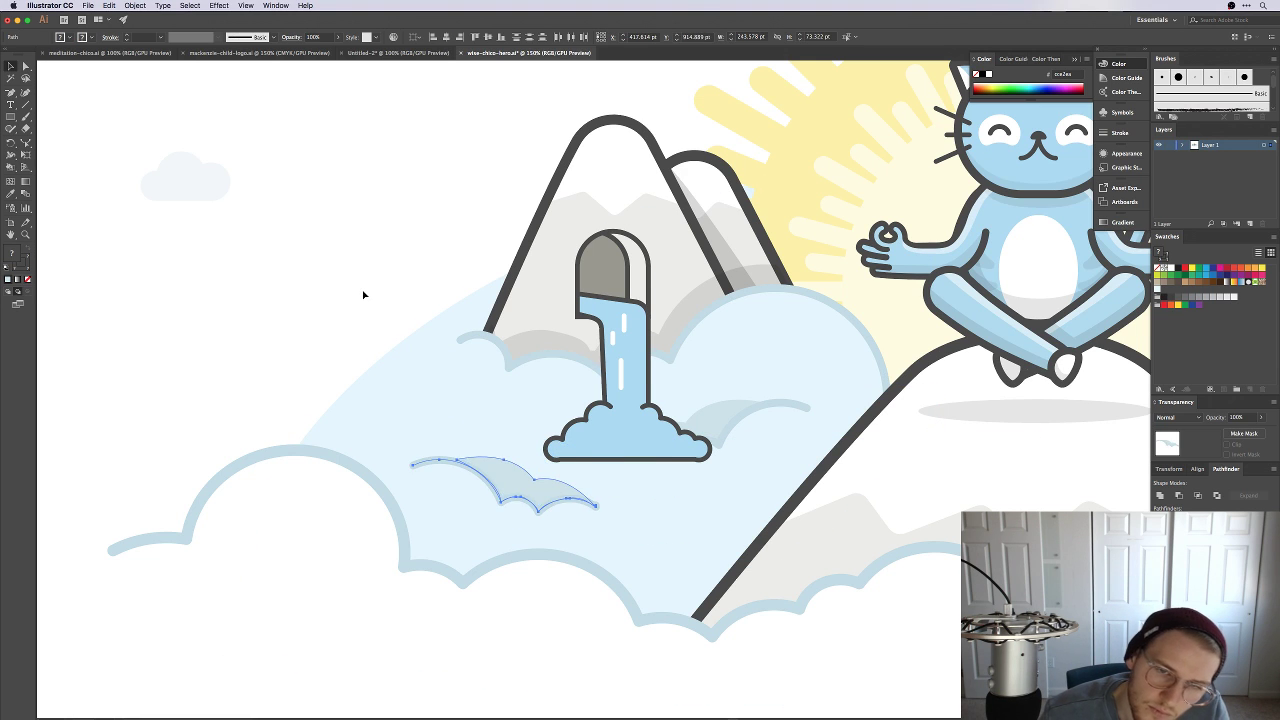
left_click(363, 291)
left_click_drag(663, 517, 538, 560)
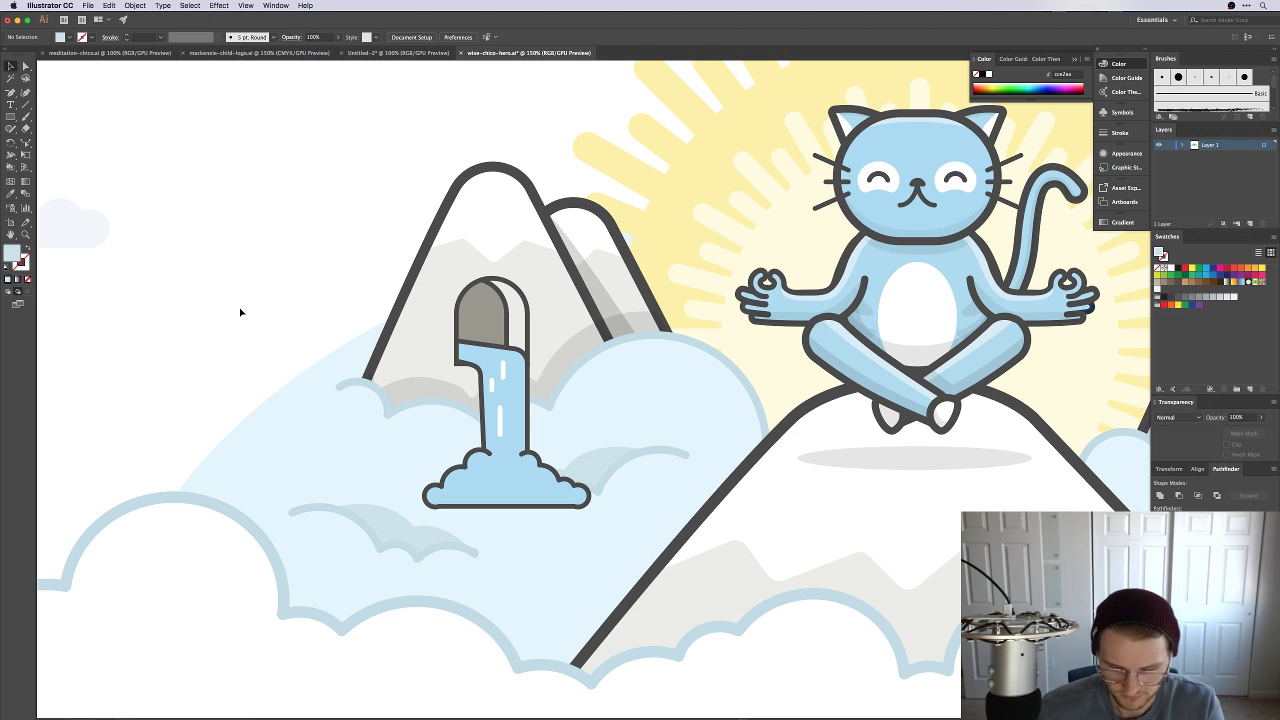
key("super+minus")
key("super+minus")
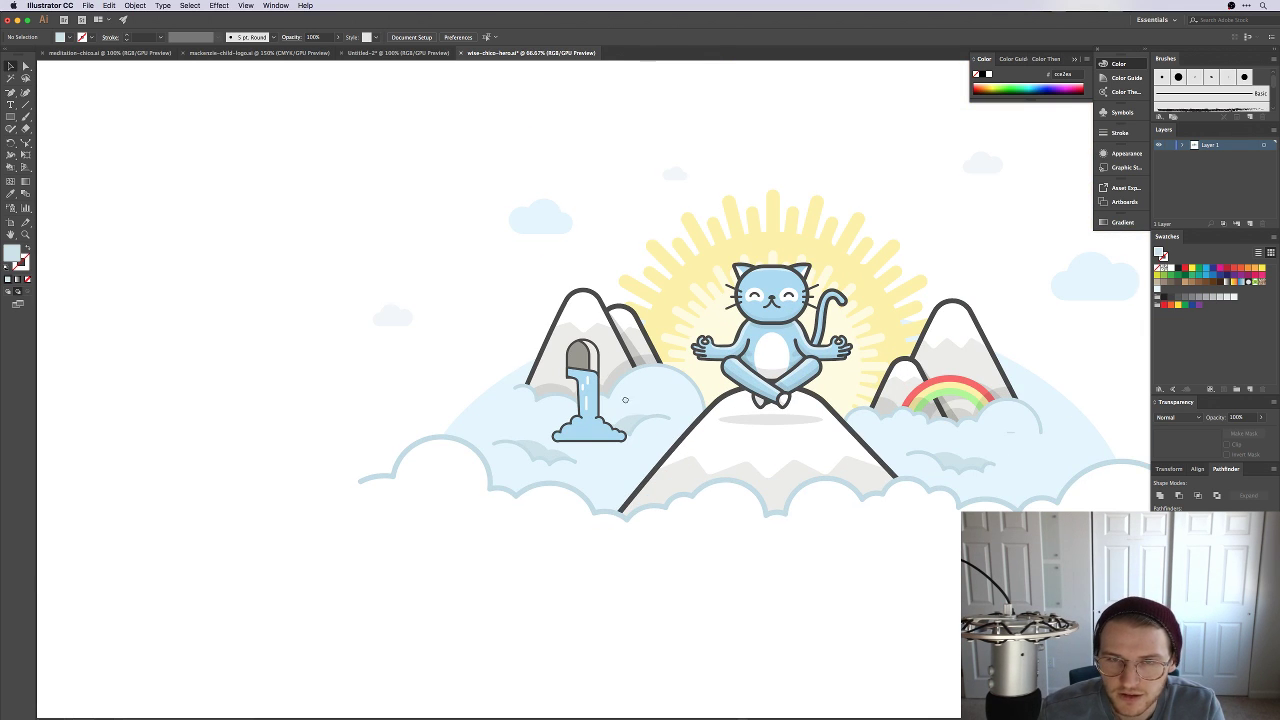
scroll(625, 400, "right", 5)
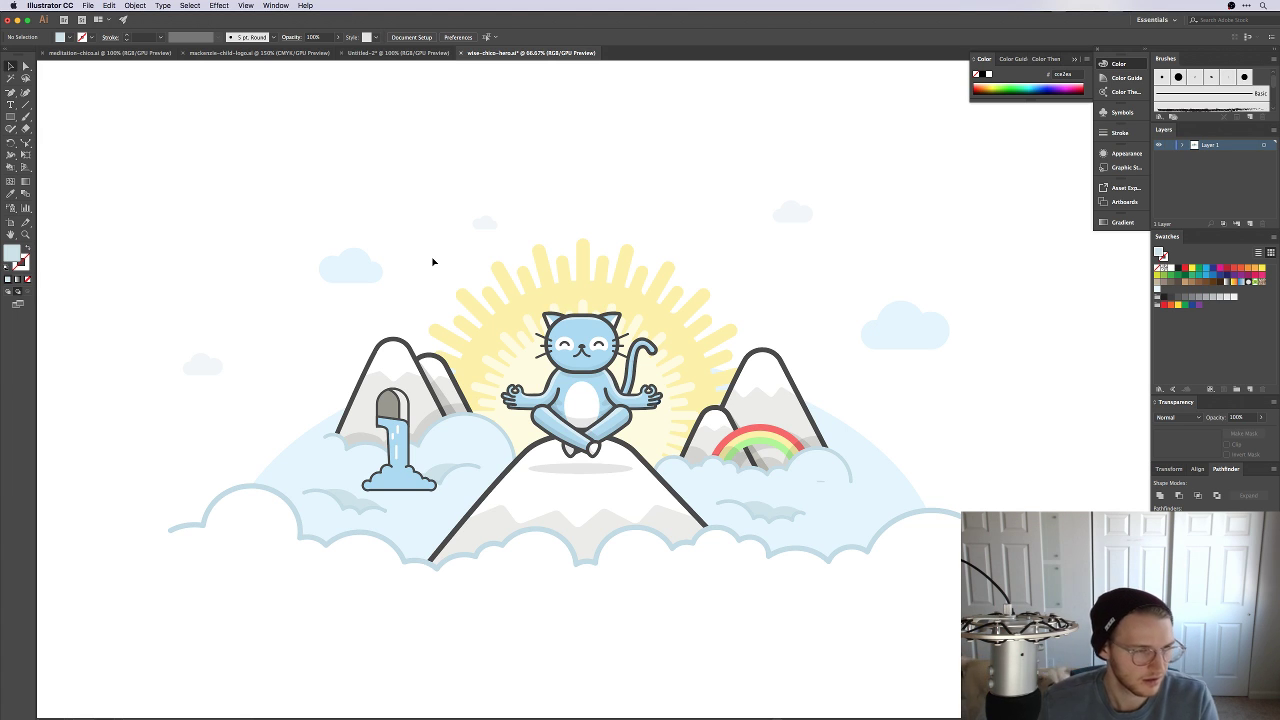
Step: Set the stroke weight of the waterfall's outline to 10 pt
key("z")
left_click_drag(322, 525, 489, 446)
left_click_drag(514, 331, 570, 408)
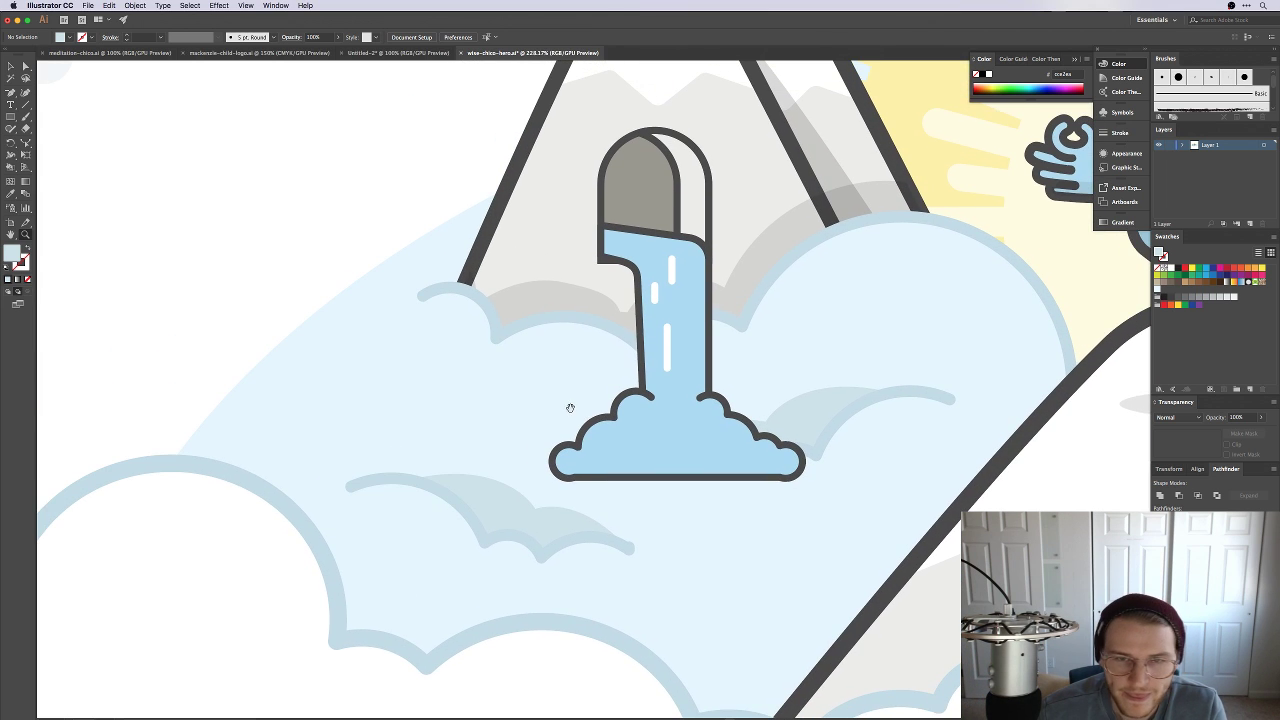
key("v")
left_click(651, 429)
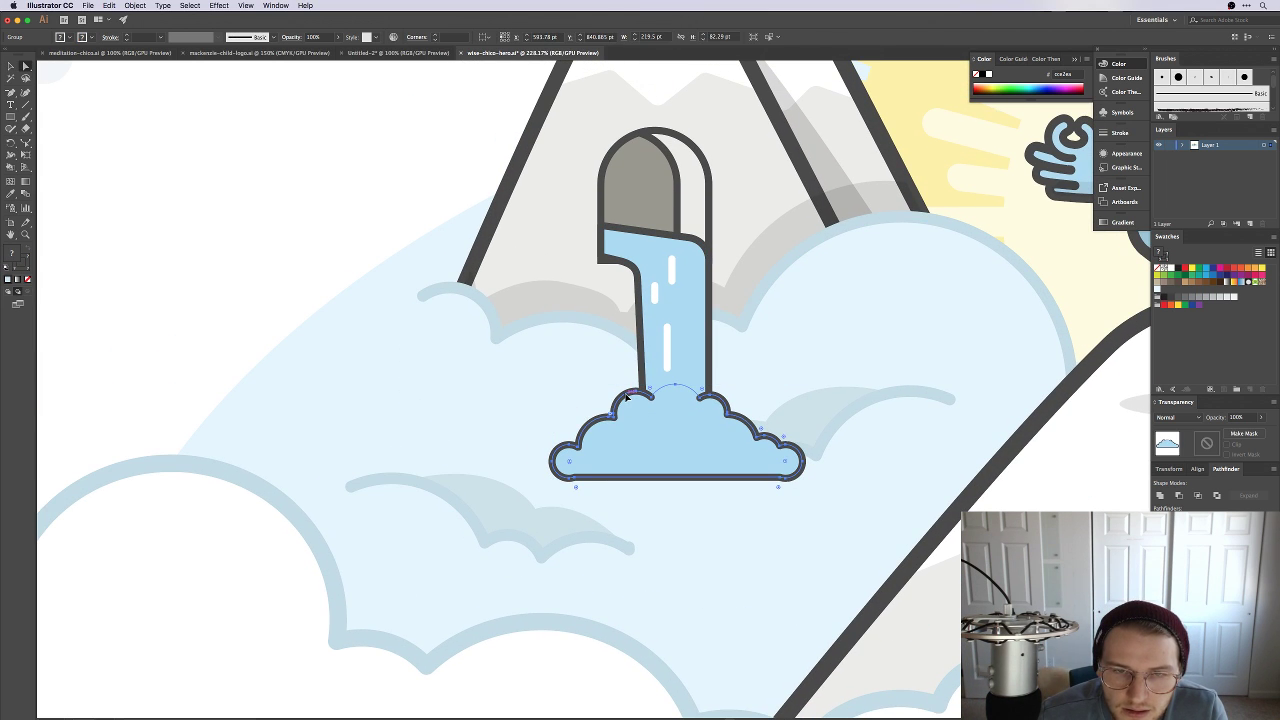
left_click(641, 349)
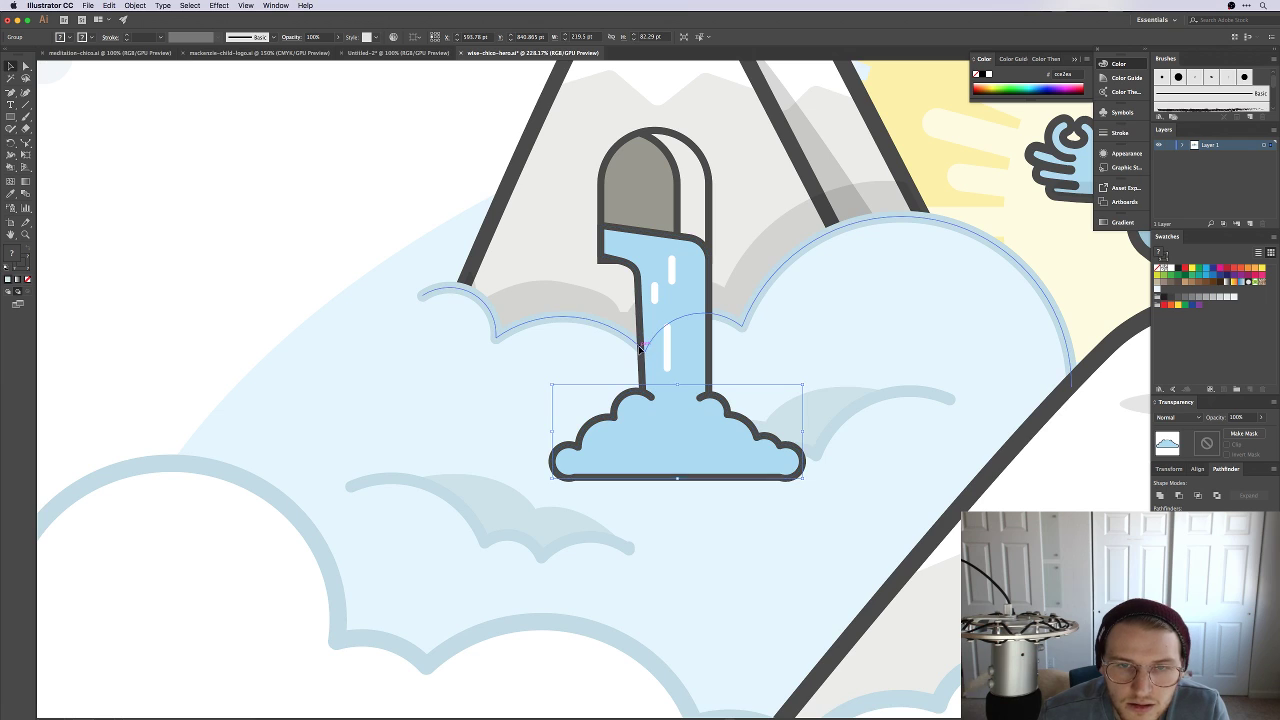
left_click(646, 340)
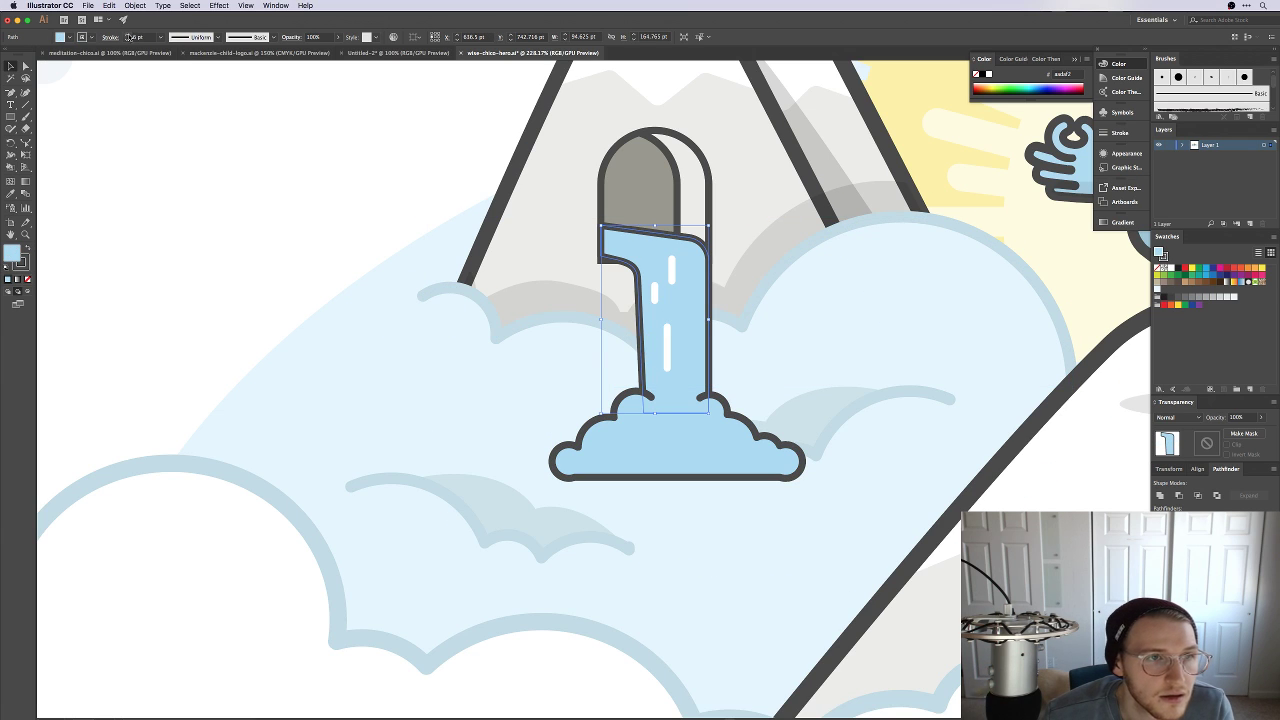
left_click(128, 37)
left_click(128, 37)
left_click(128, 37)
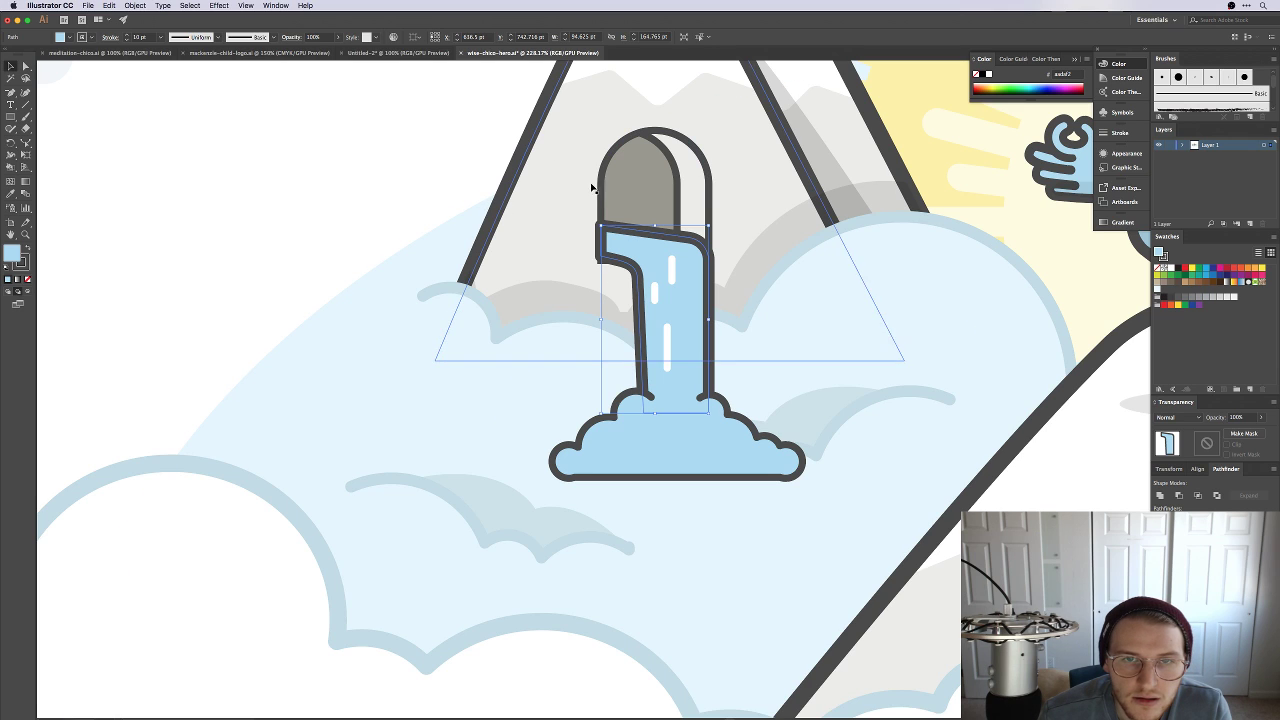
Step: Set the stroke weight of both the outer and inner arches of the cave opening to 10 pt
left_click(643, 185)
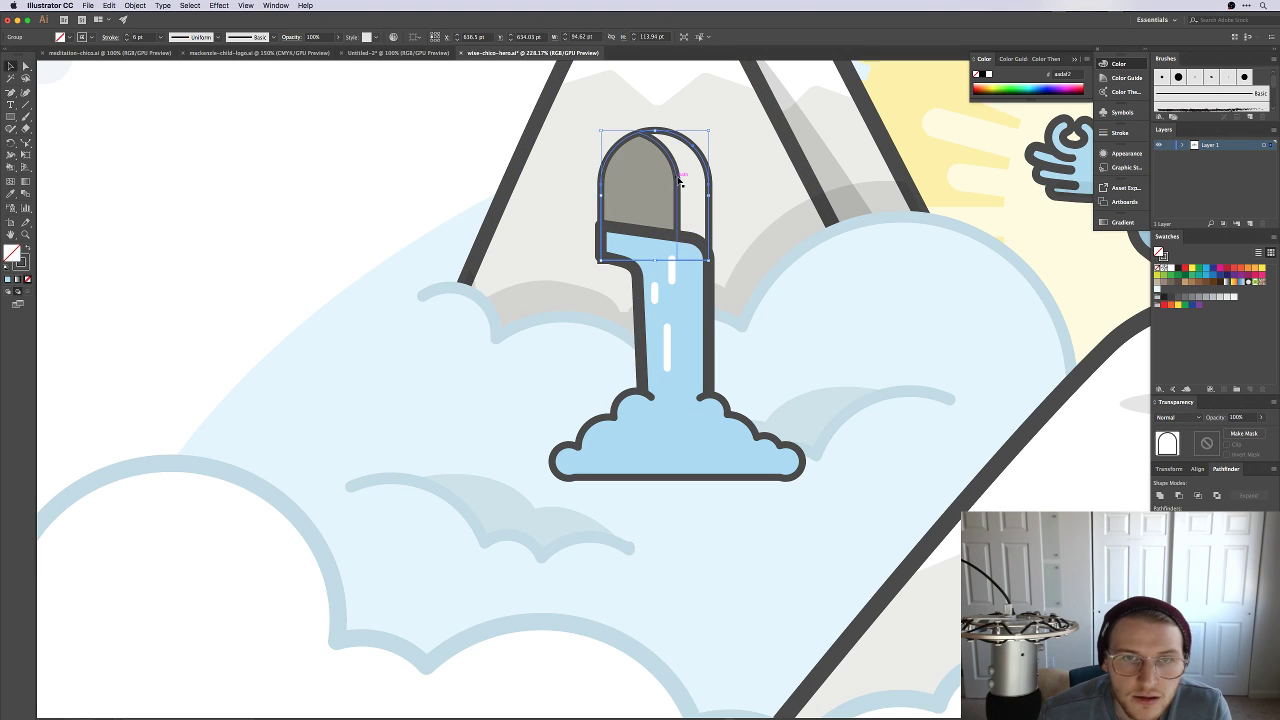
left_click(679, 180, "shift")
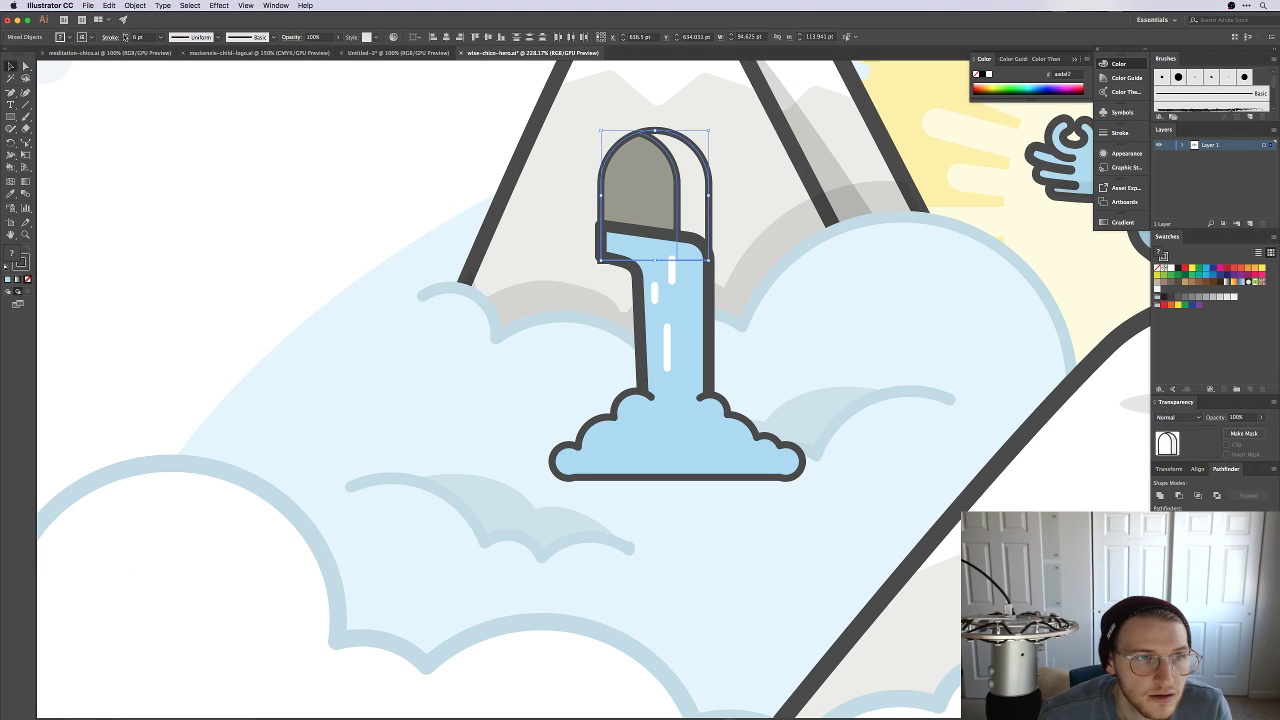
left_click(125, 35)
left_click(125, 35)
left_click(125, 35)
left_click(125, 35)
left_click(334, 306)
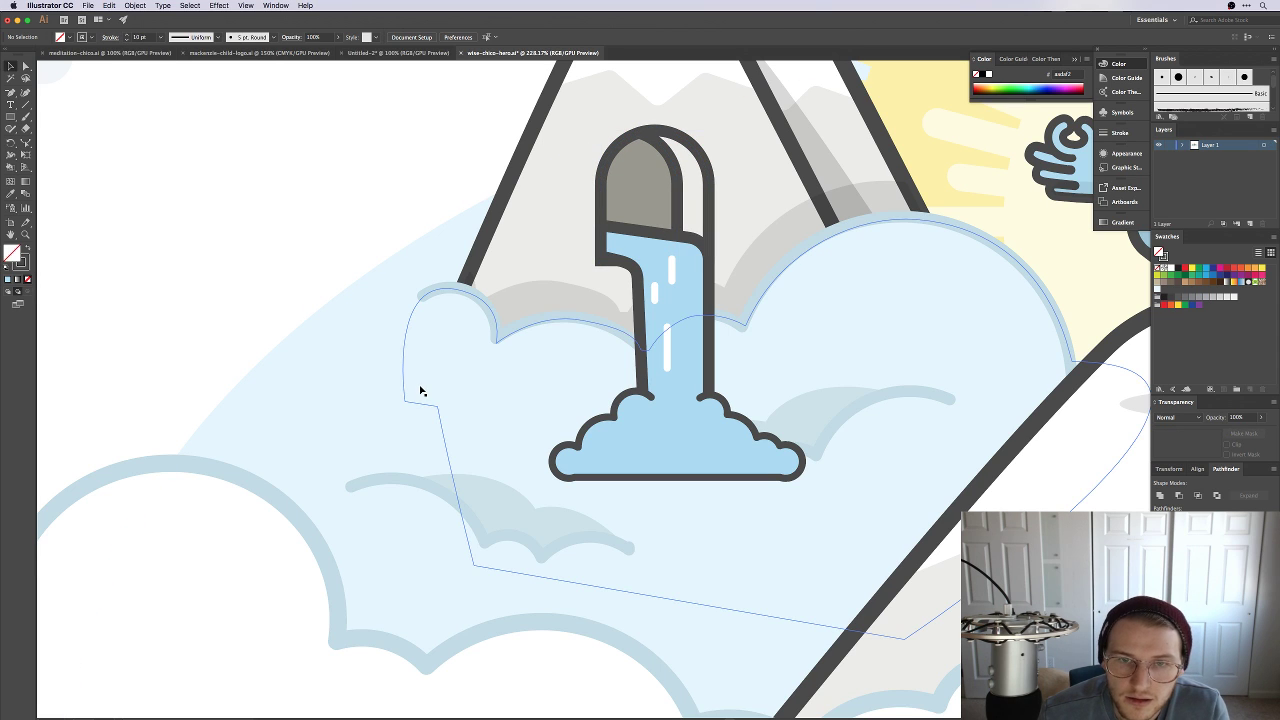
Step: Isolate the splash group's outline and set its stroke weight to 10 pt
double_click(648, 397)
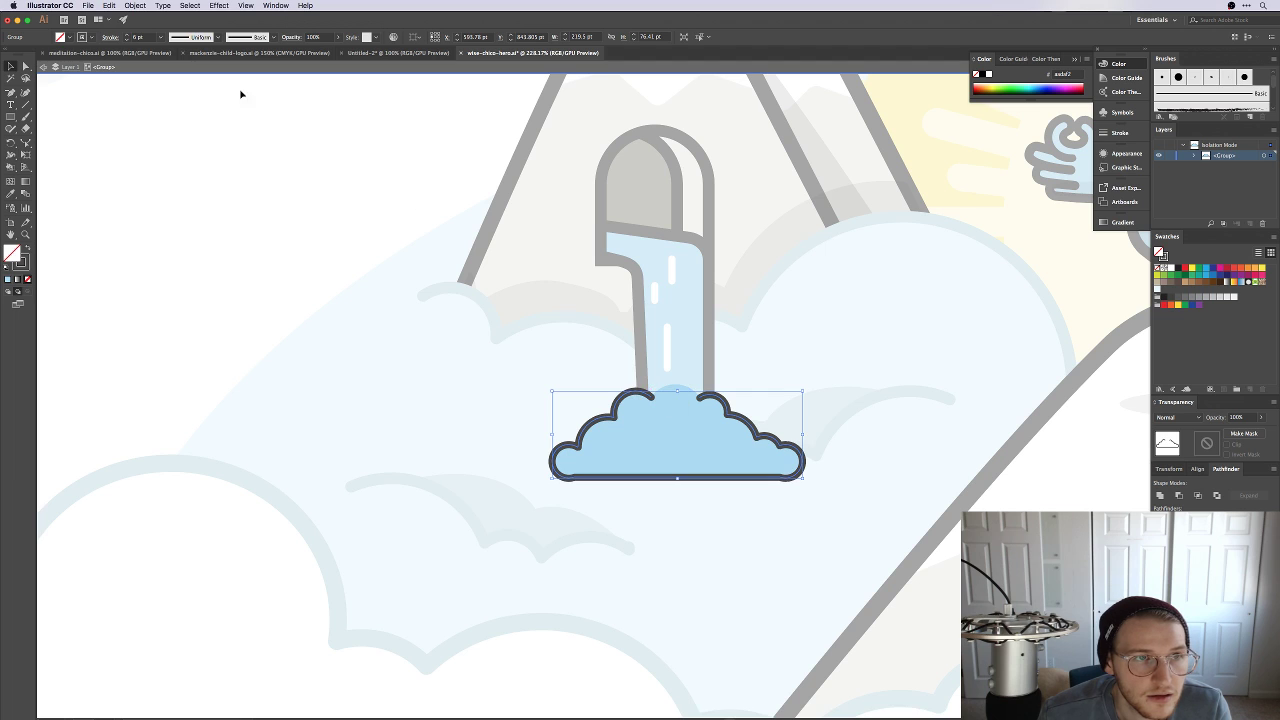
left_click(125, 35)
left_click(125, 35)
left_click(125, 35)
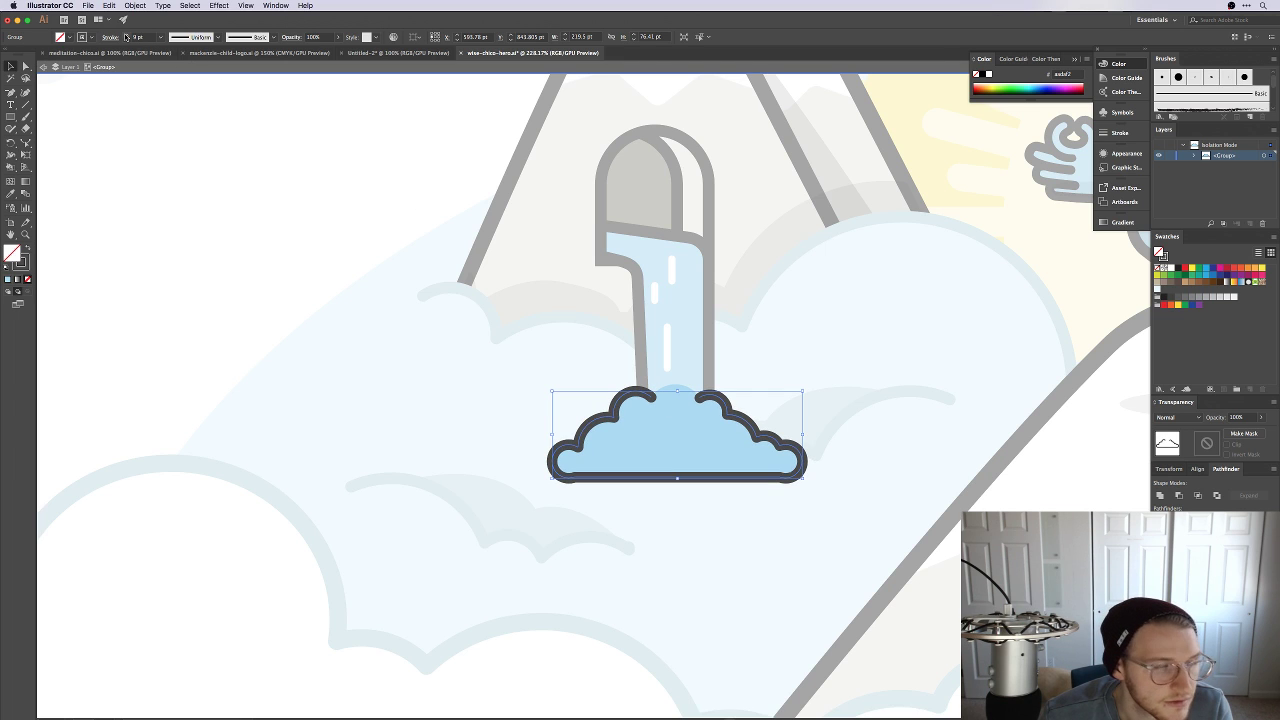
left_click(125, 35)
left_click(349, 218)
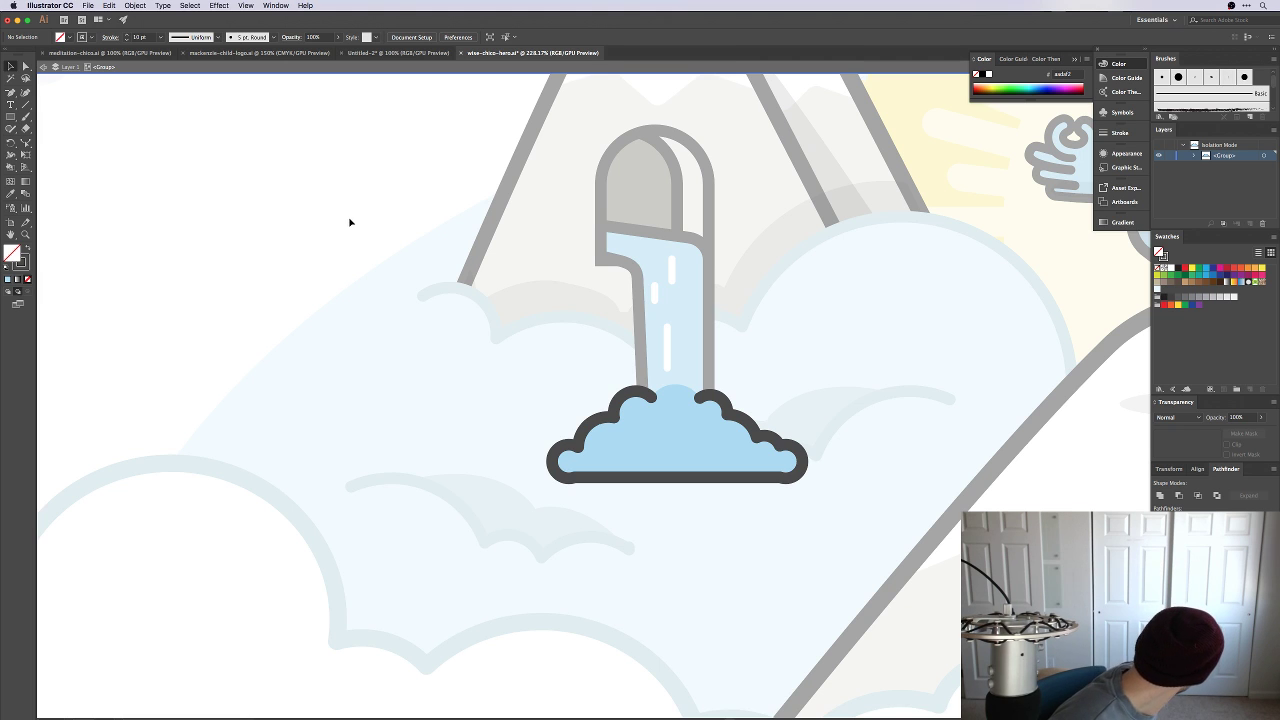
double_click(348, 222)
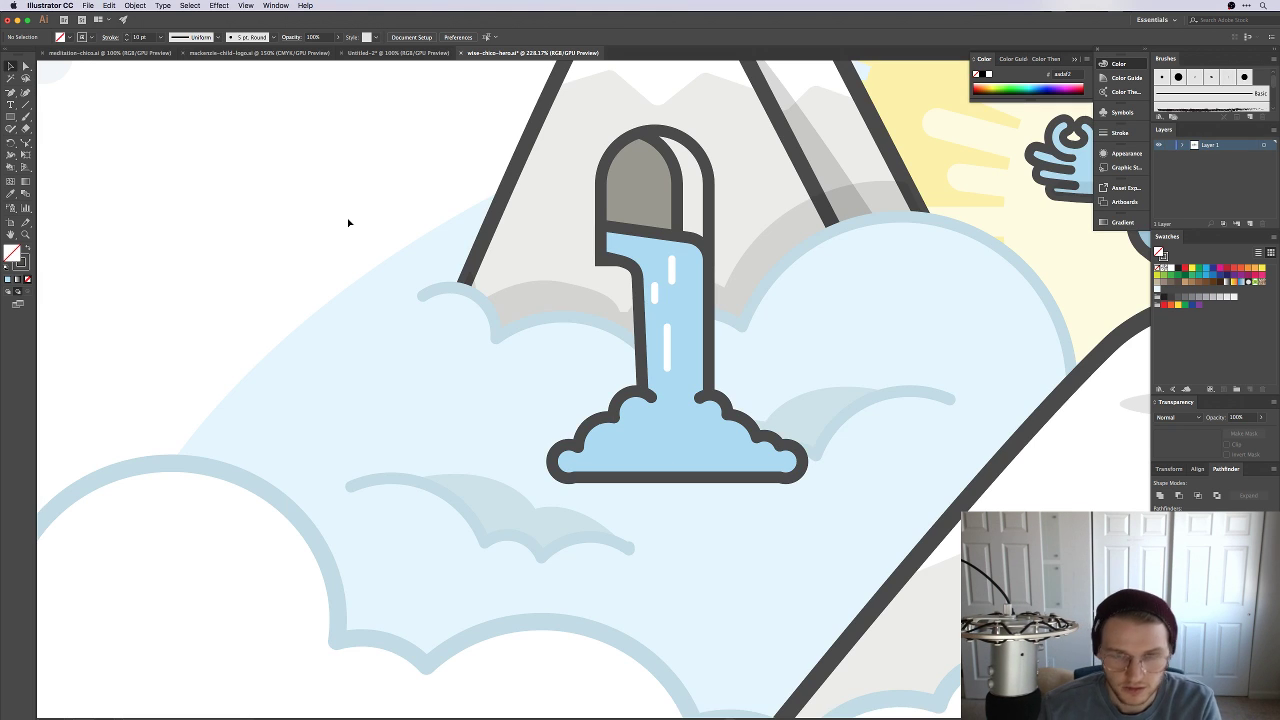
key("super+1")
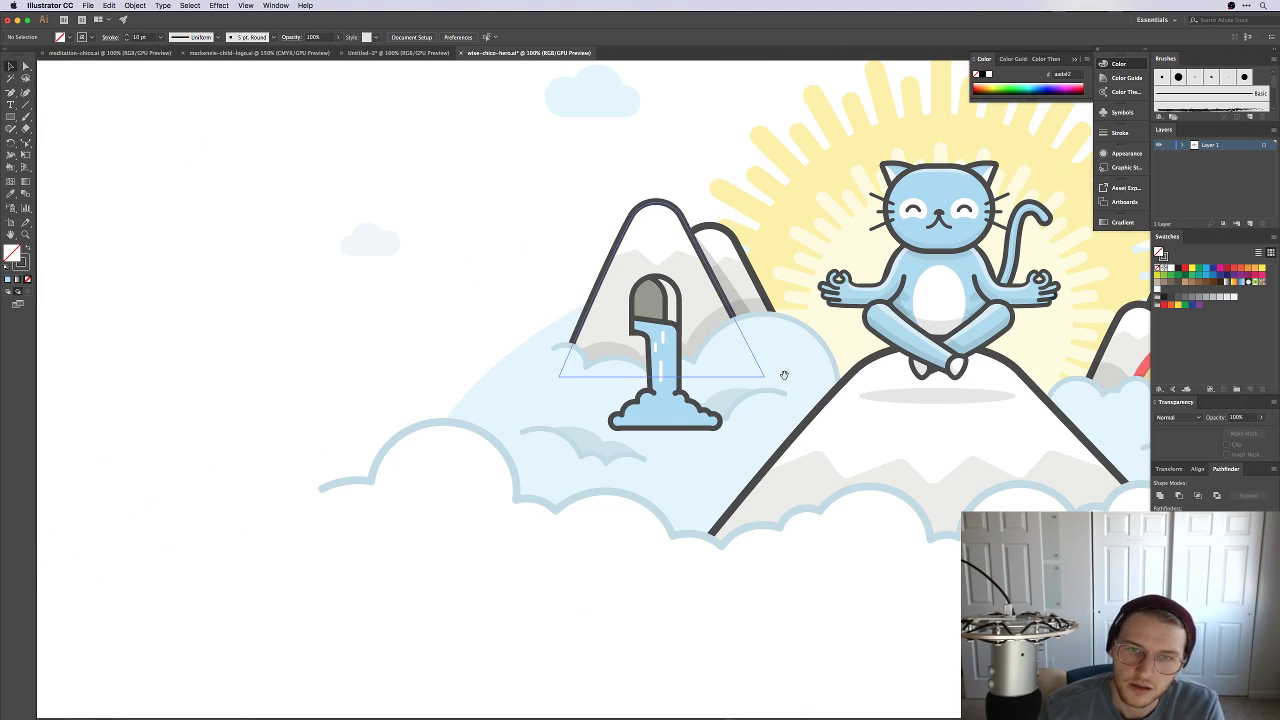
left_click_drag(783, 371, 522, 465)
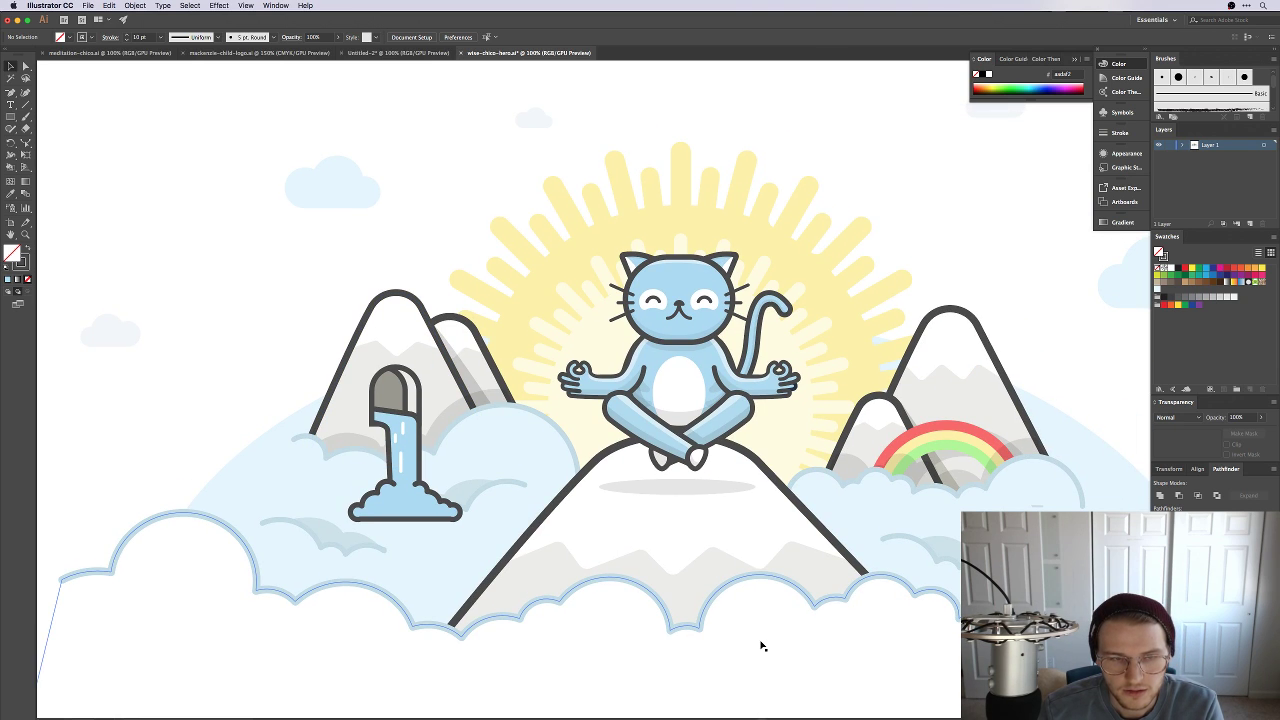
left_click_drag(222, 355, 331, 317)
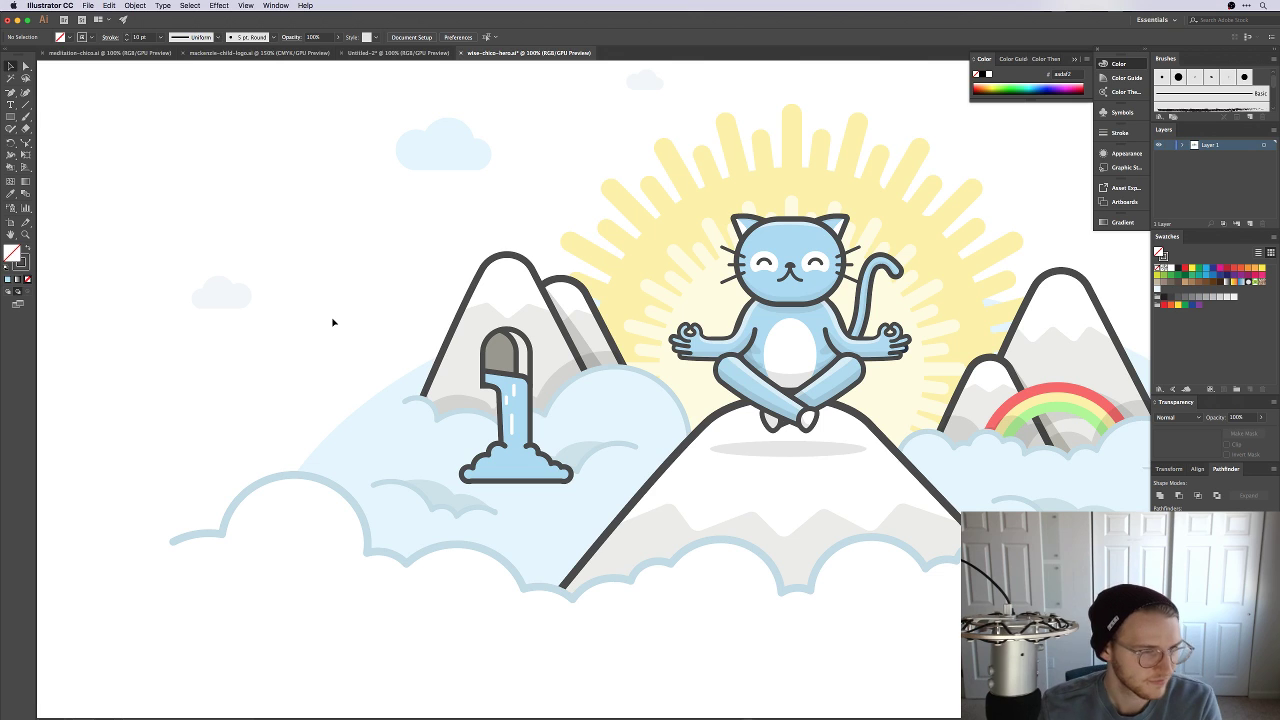
scroll(296, 392, "right", 3)
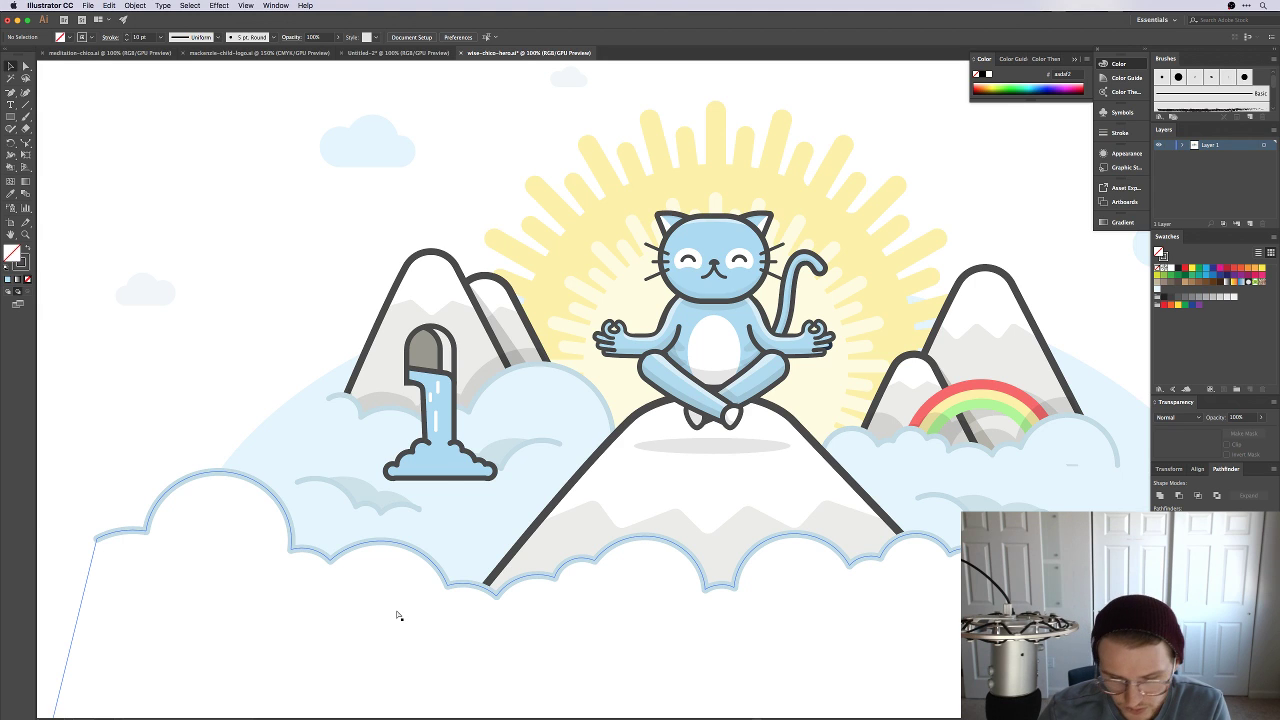
Step: Try layering the shaded cloud swirl and its line in front of the splash and shifting them over its base
key("super+equal")
left_click(441, 495)
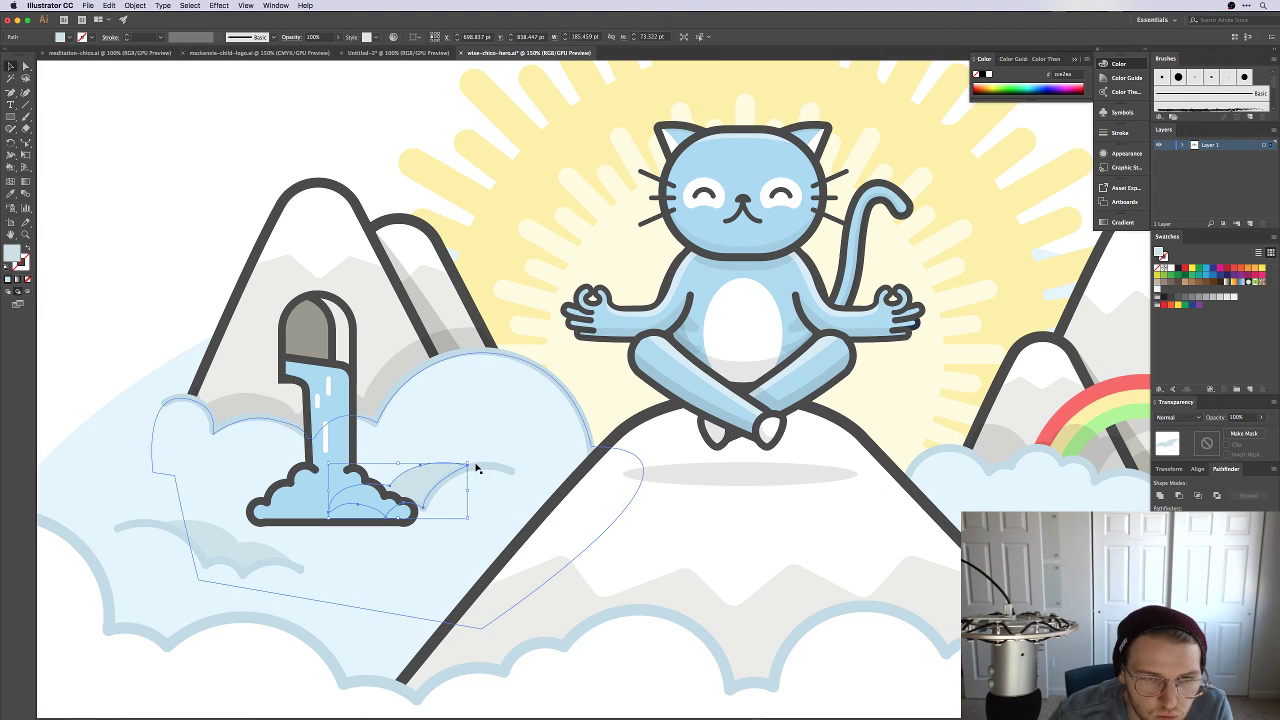
key("ctrl+d")
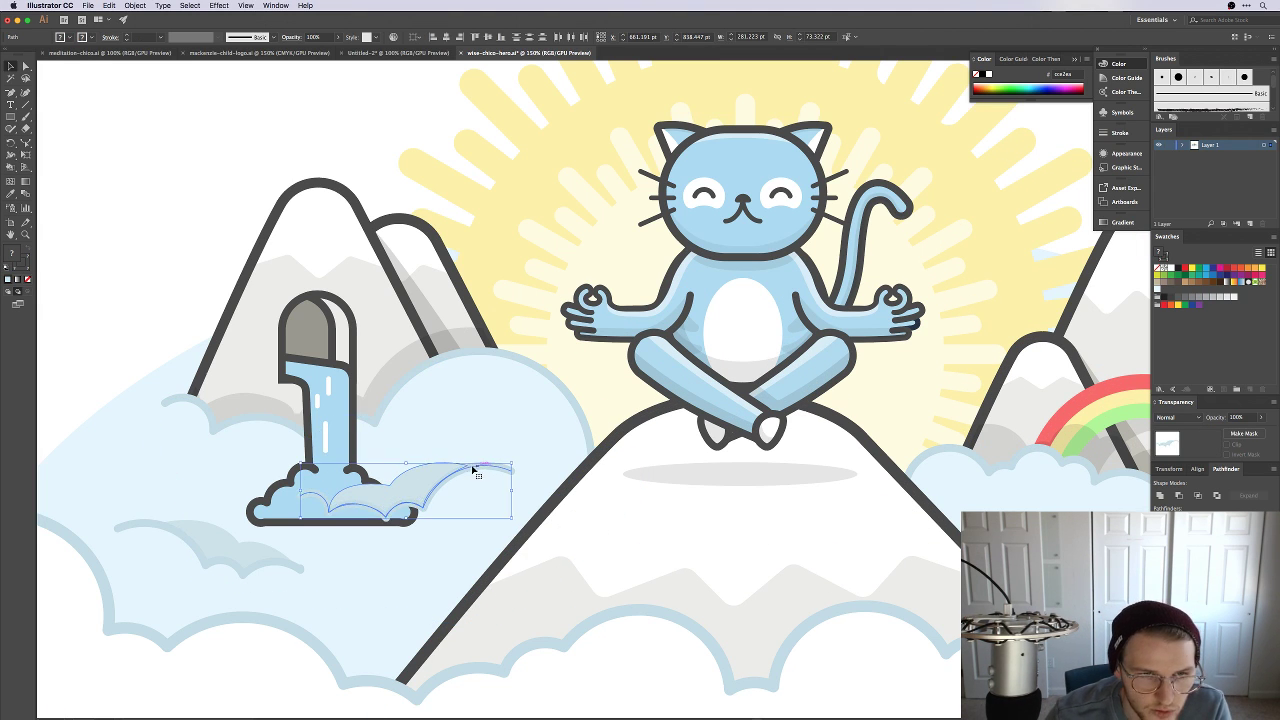
mouse_move(475, 472)
left_mouse_down()
mouse_move(490, 530)
mouse_move(455, 508)
mouse_move(472, 494)
left_mouse_up()
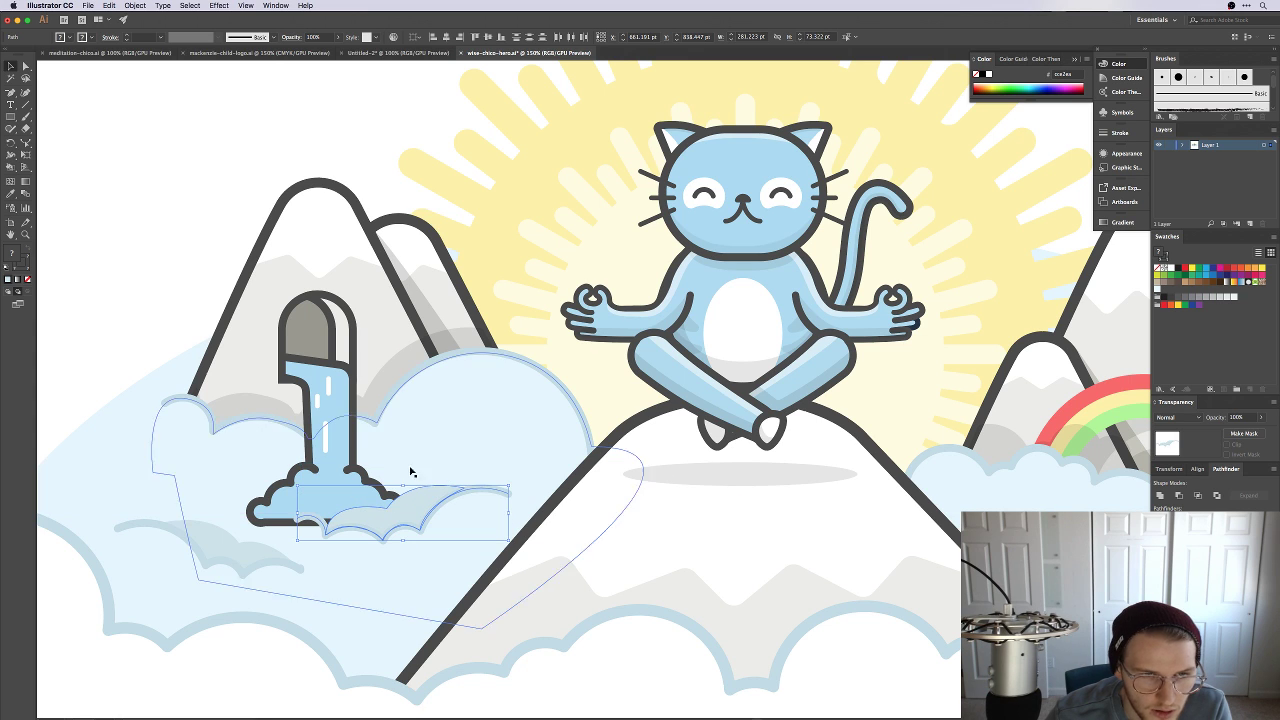
left_click(131, 337)
scroll(628, 494, "left", 10)
key("a")
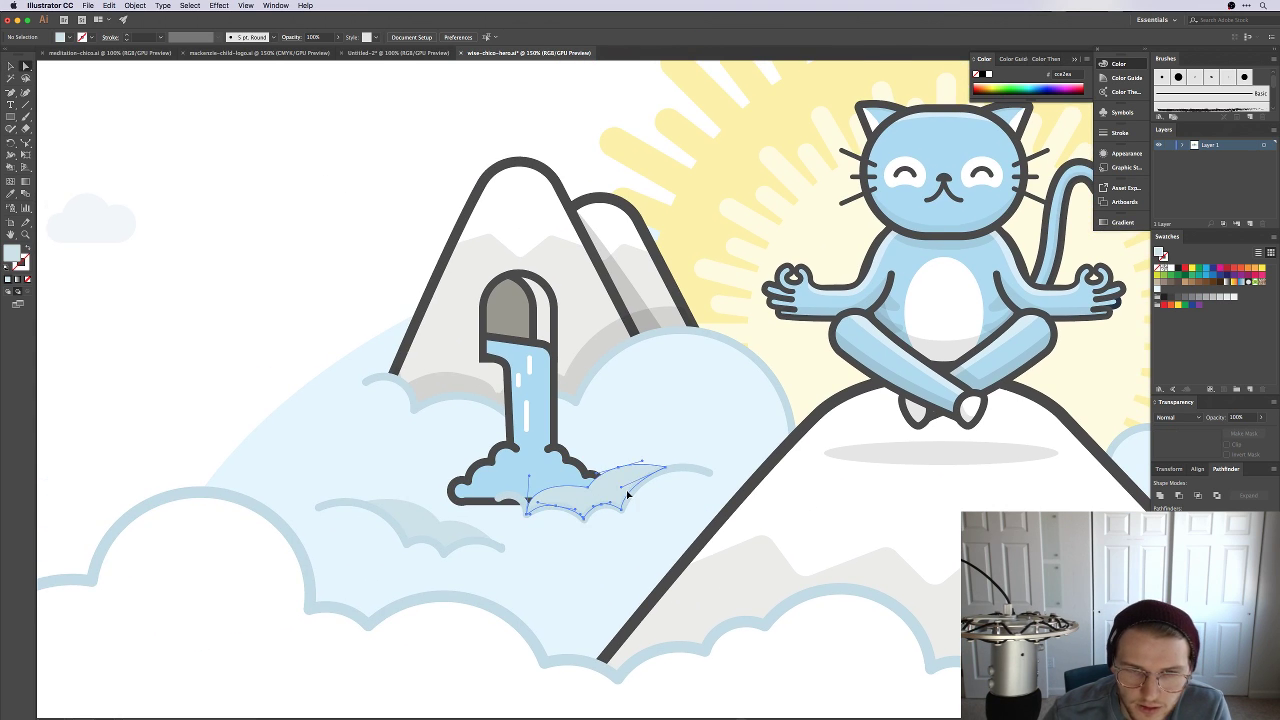
mouse_move(628, 494)
left_mouse_down()
mouse_move(608, 514)
mouse_move(612, 503)
left_mouse_up()
left_click_drag(686, 457, 429, 514)
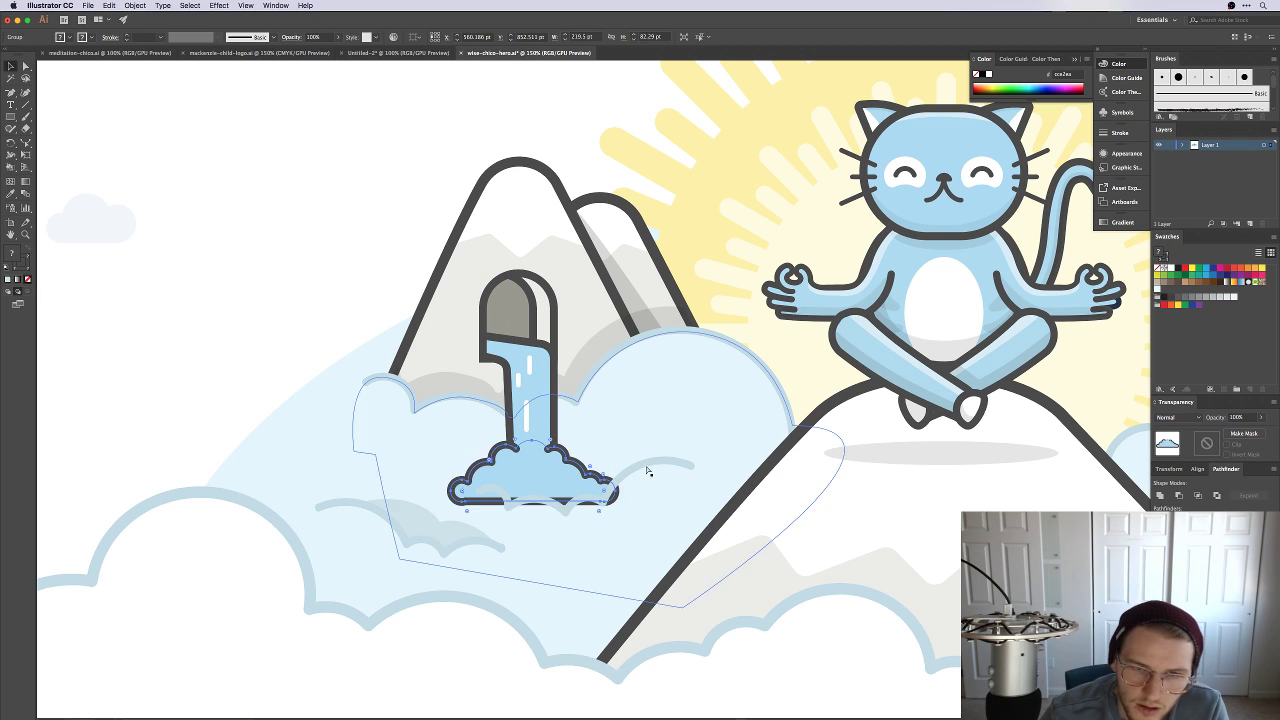
Step: Move the shaded cloud swirl and its line off the splash to the empty area beside the upper-left blue cloud
key("super+minus")
key("super+minus")
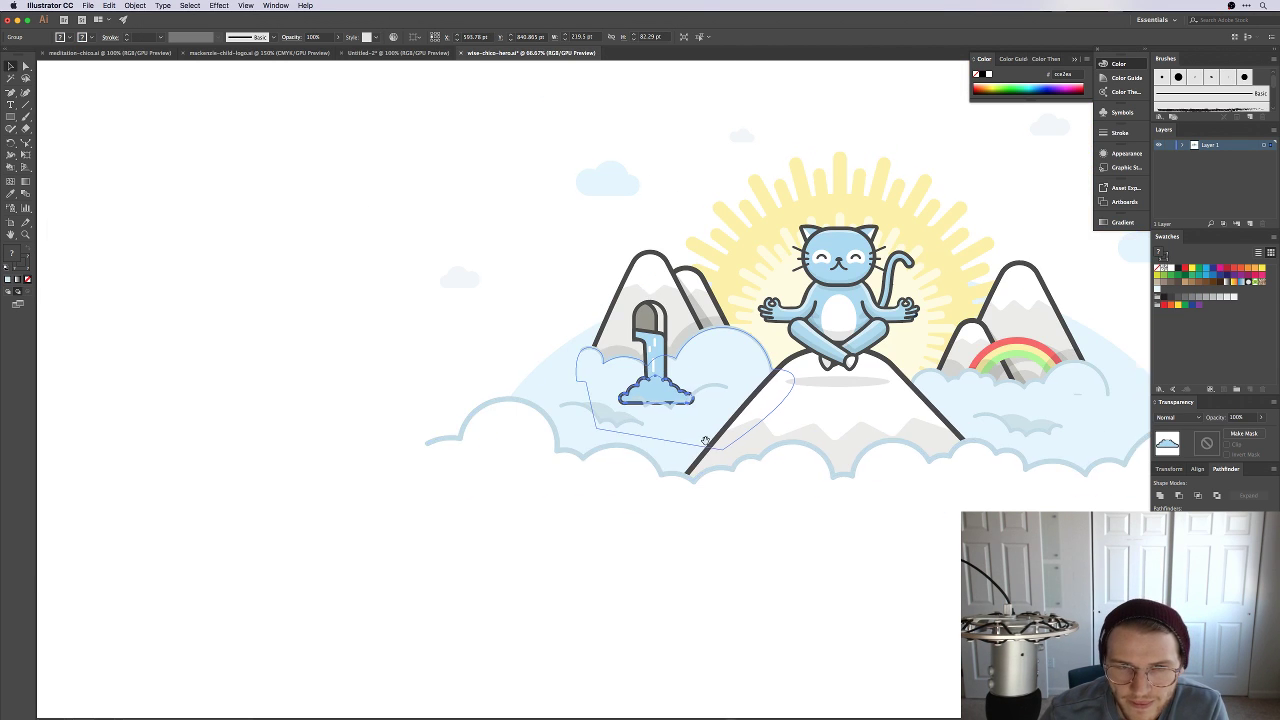
left_click_drag(705, 441, 555, 565)
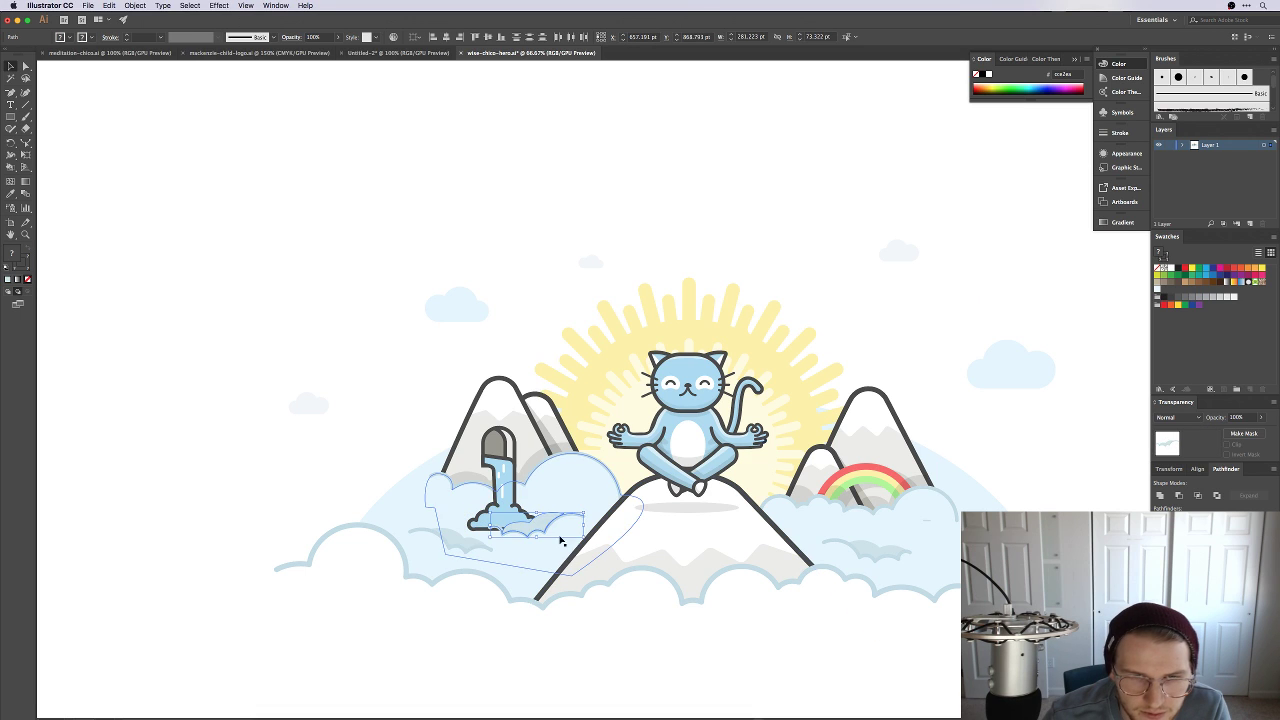
left_click(545, 515)
left_click_drag(545, 513, 351, 294)
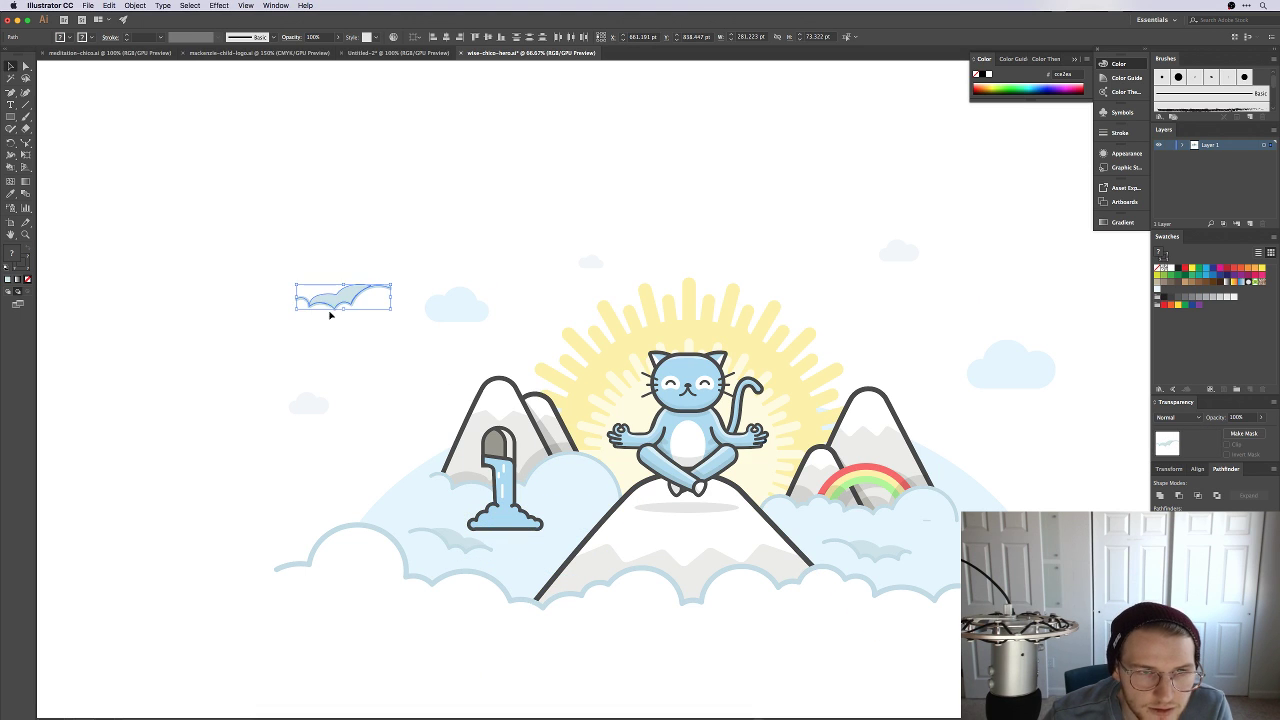
left_click(329, 314)
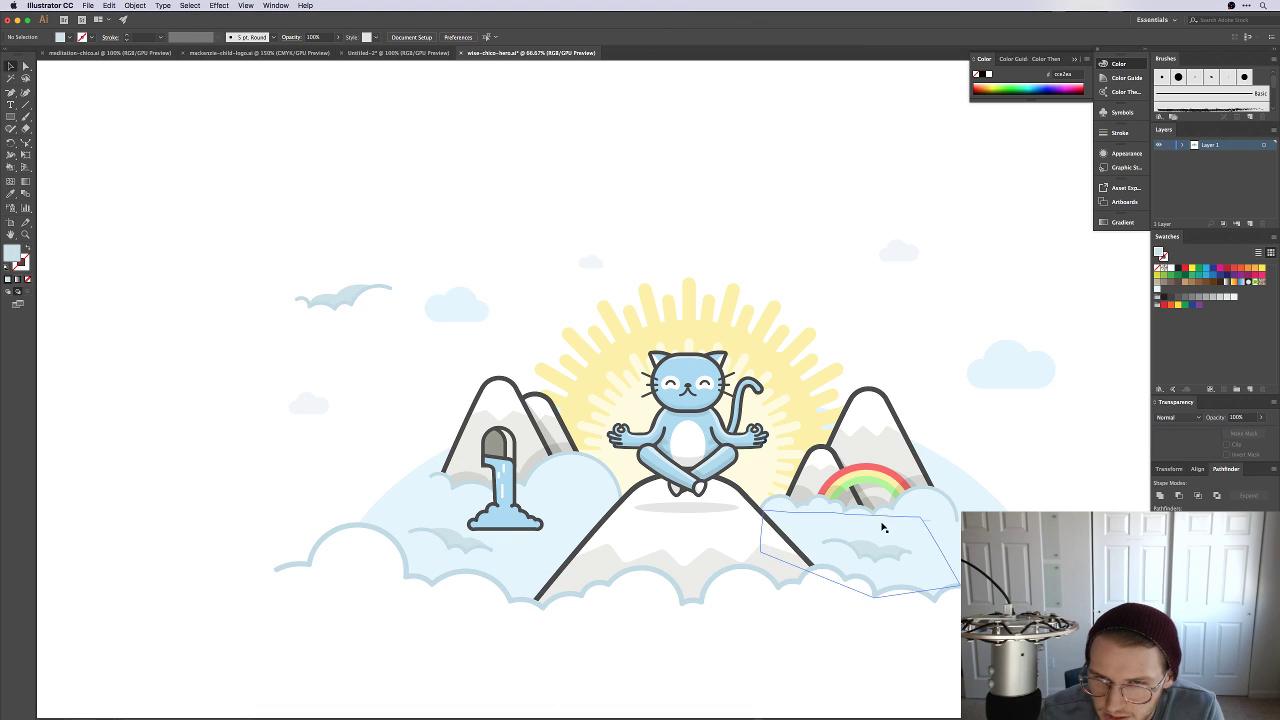
Step: Place a copy of the bumpy cloud edge from beneath the rainbow over the base of the waterfall splash
left_click_drag(928, 511, 541, 530)
key("z")
left_click_drag(460, 566, 622, 515)
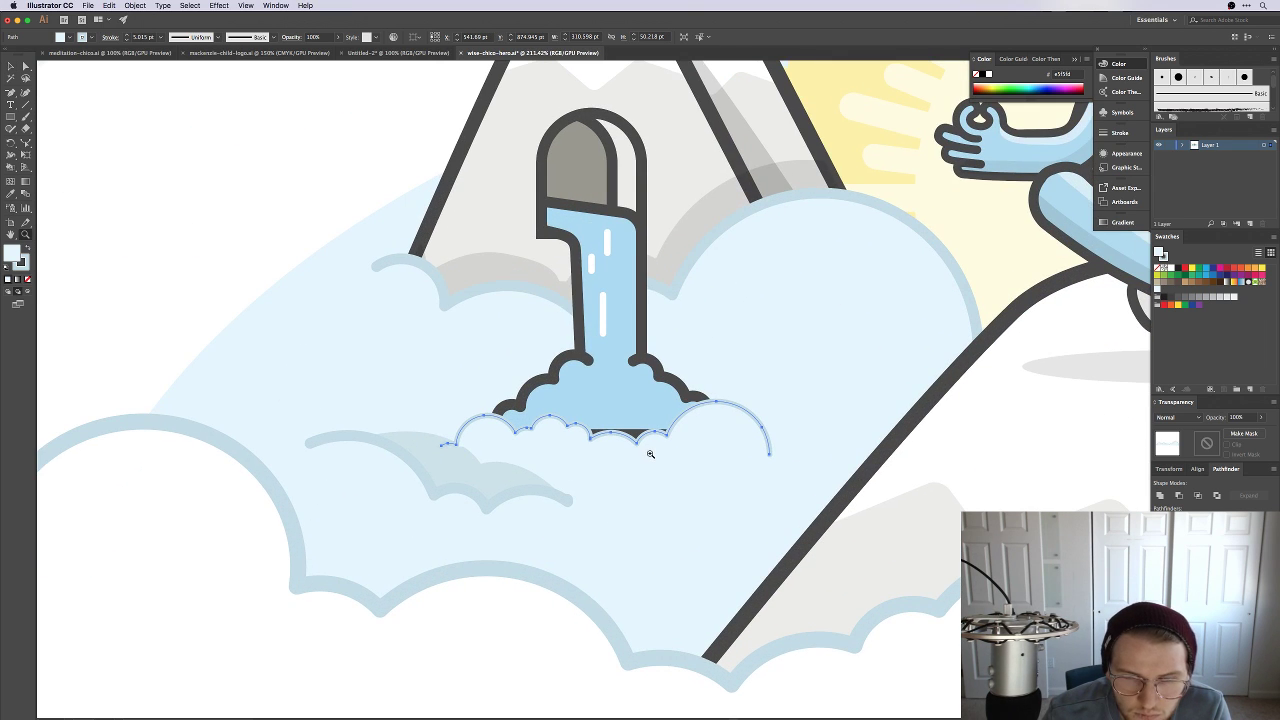
Step: Match the copied cloud edge to the large cloud's 10 pt outline style and give it the cloud's light blue fill
key("v")
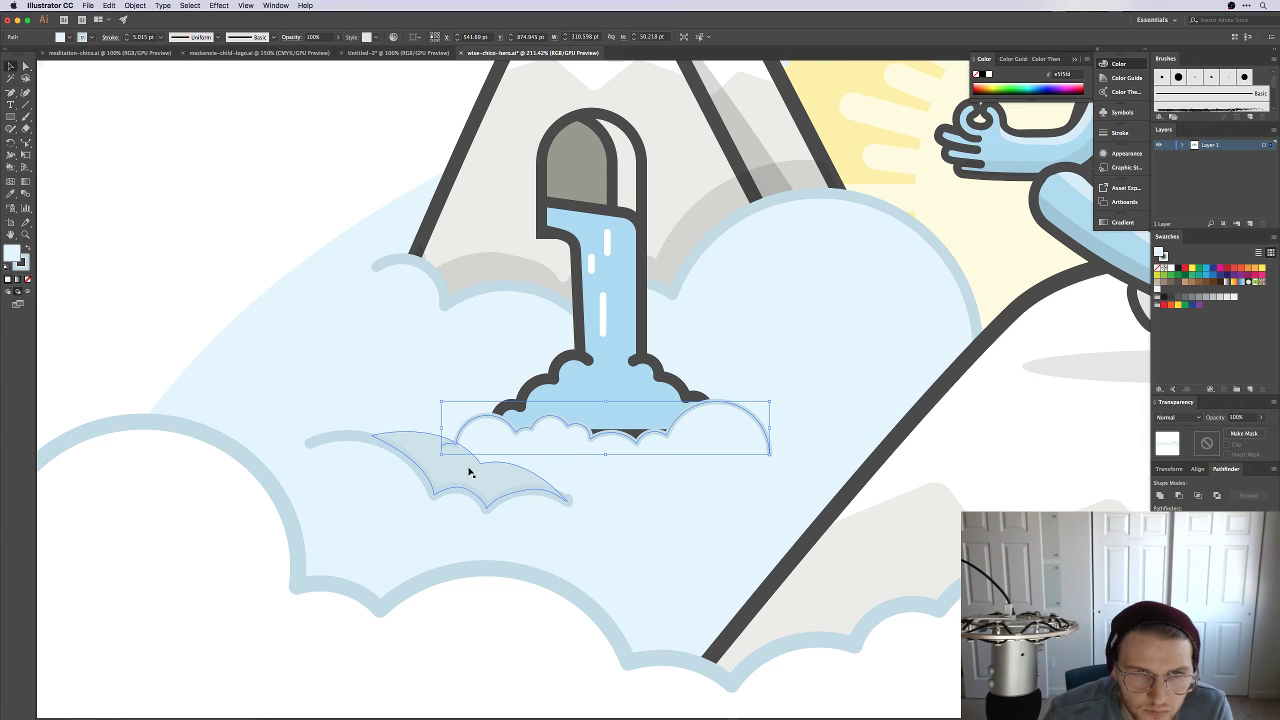
left_click(497, 281)
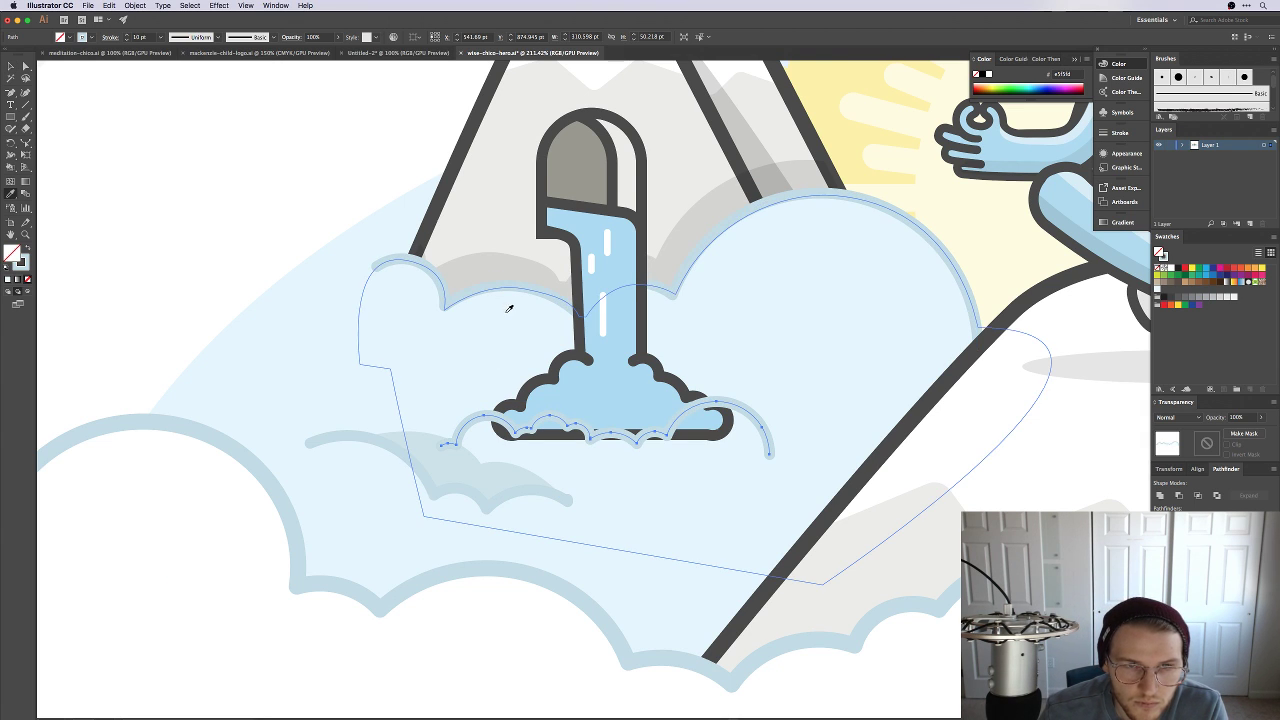
left_click(512, 320)
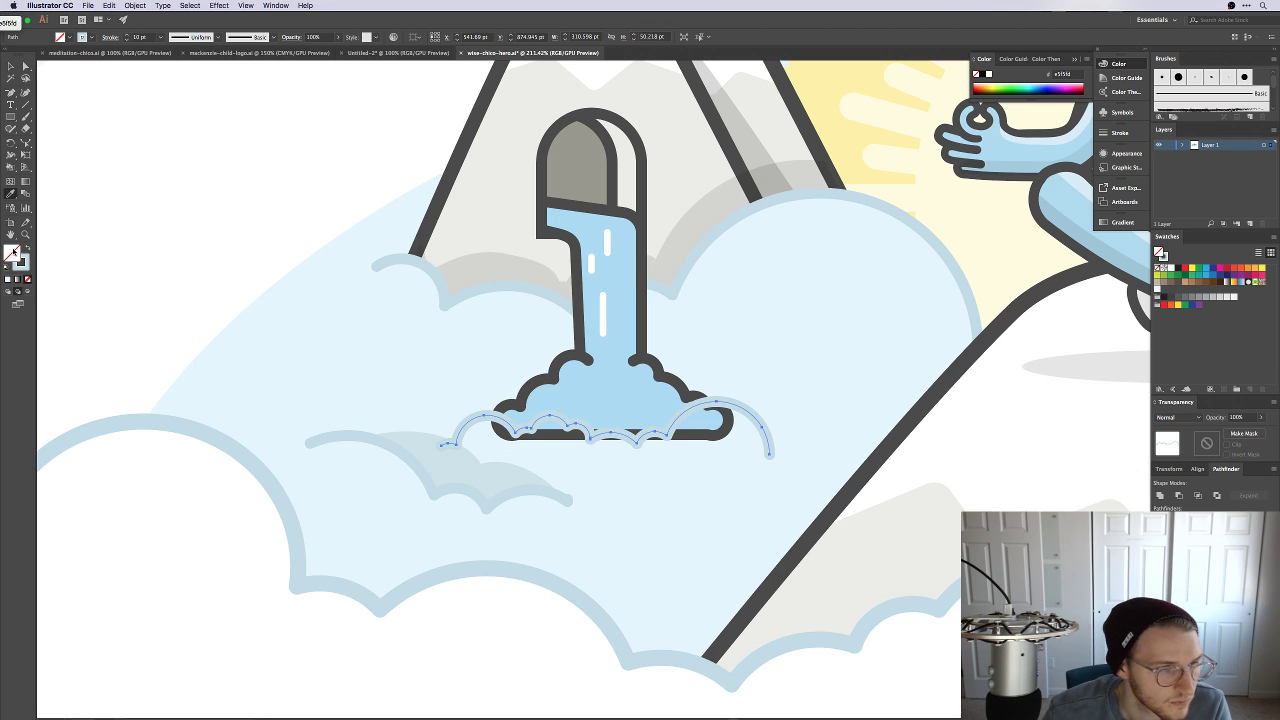
double_click(13, 252)
left_click(903, 259)
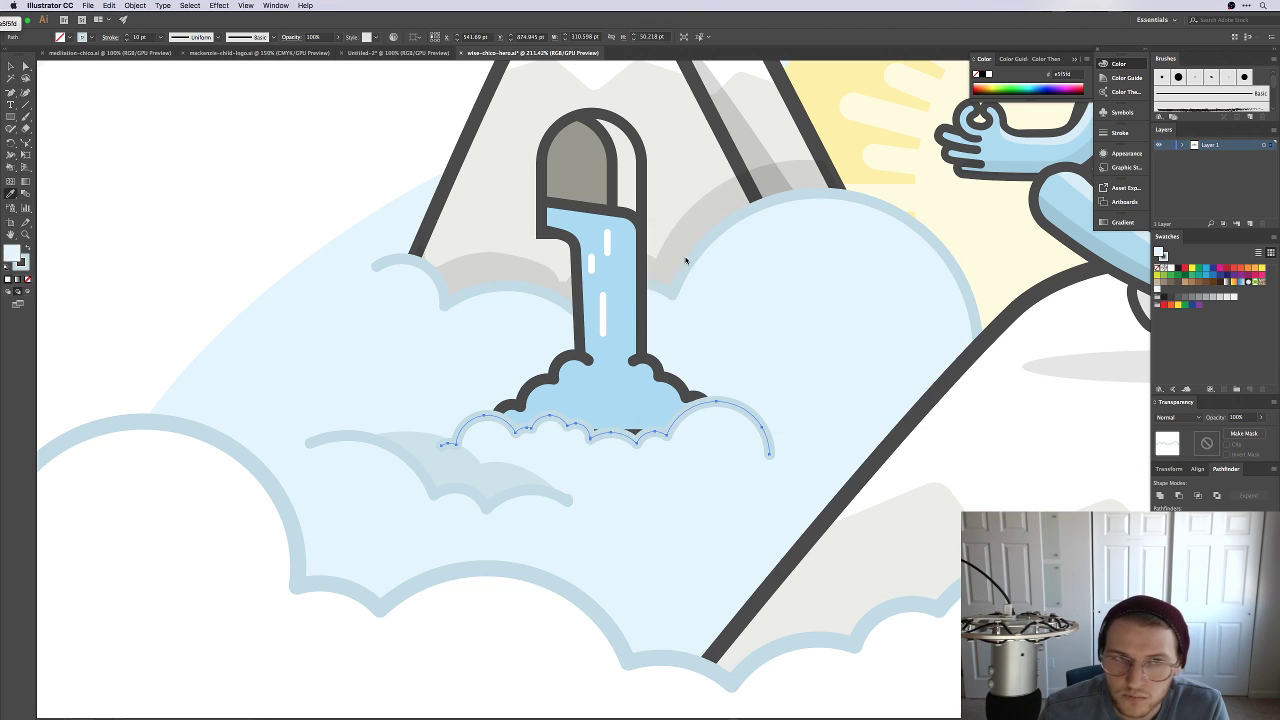
left_click(306, 209)
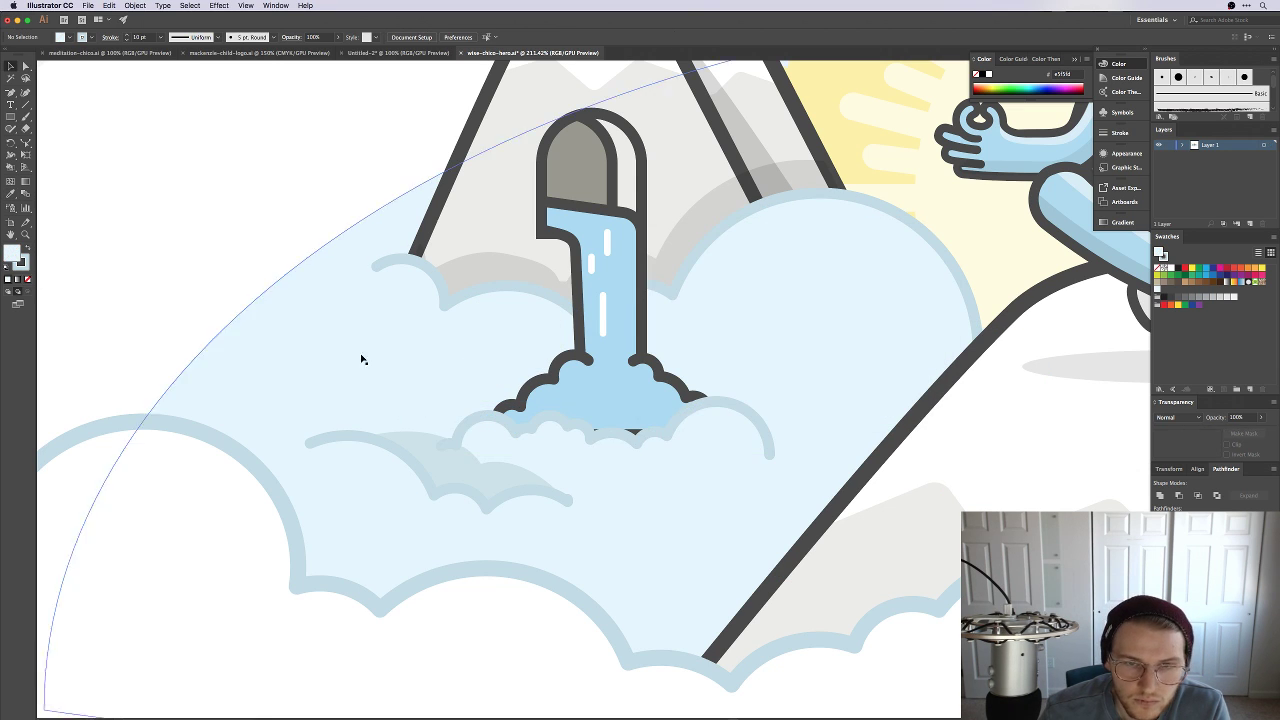
Step: Move the remaining shaded swirl and its line up and left so it sits beside the foam at the splash's base
left_click(443, 466)
left_click_drag(360, 440, 312, 437)
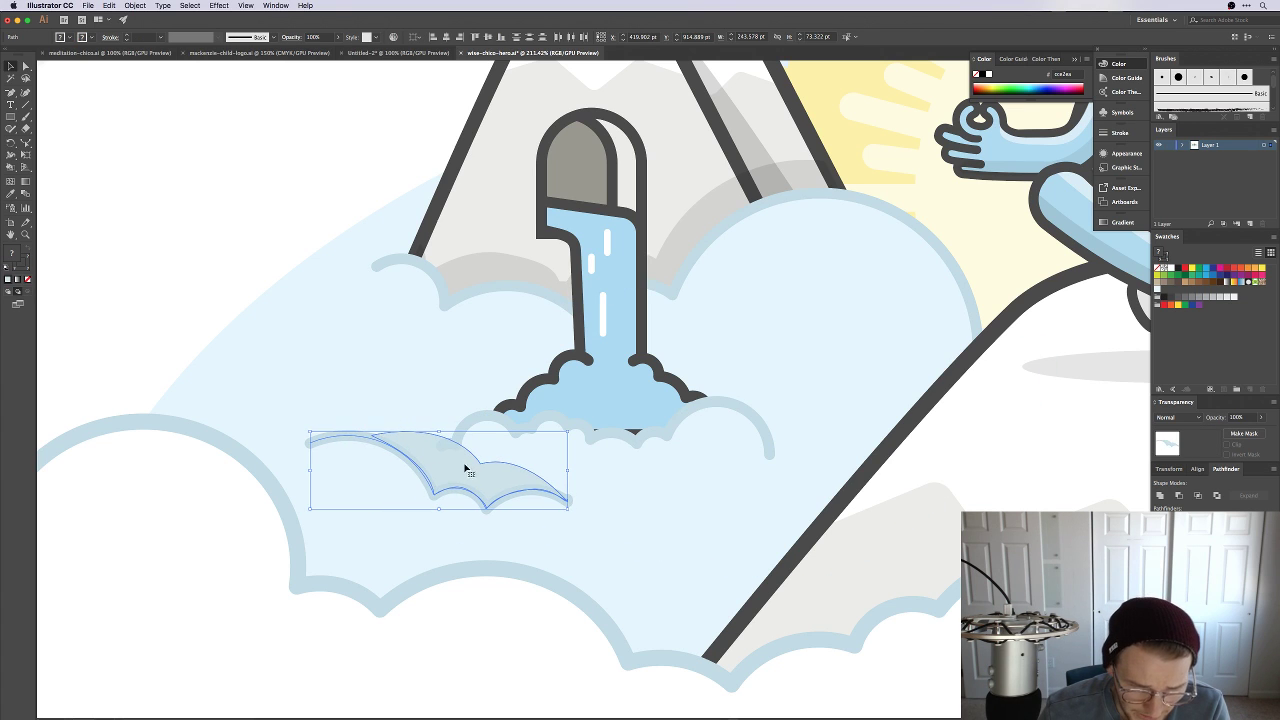
left_click_drag(470, 473, 377, 418)
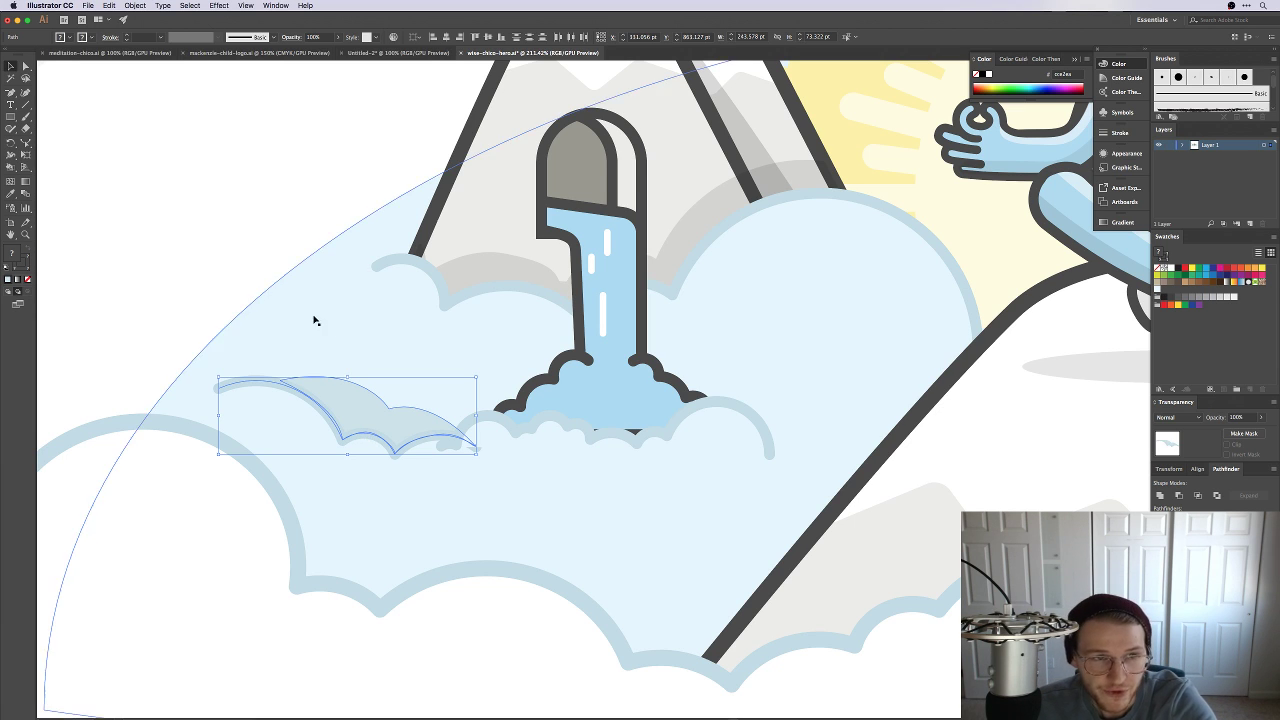
left_click(206, 243)
key("super+minus")
key("super+minus")
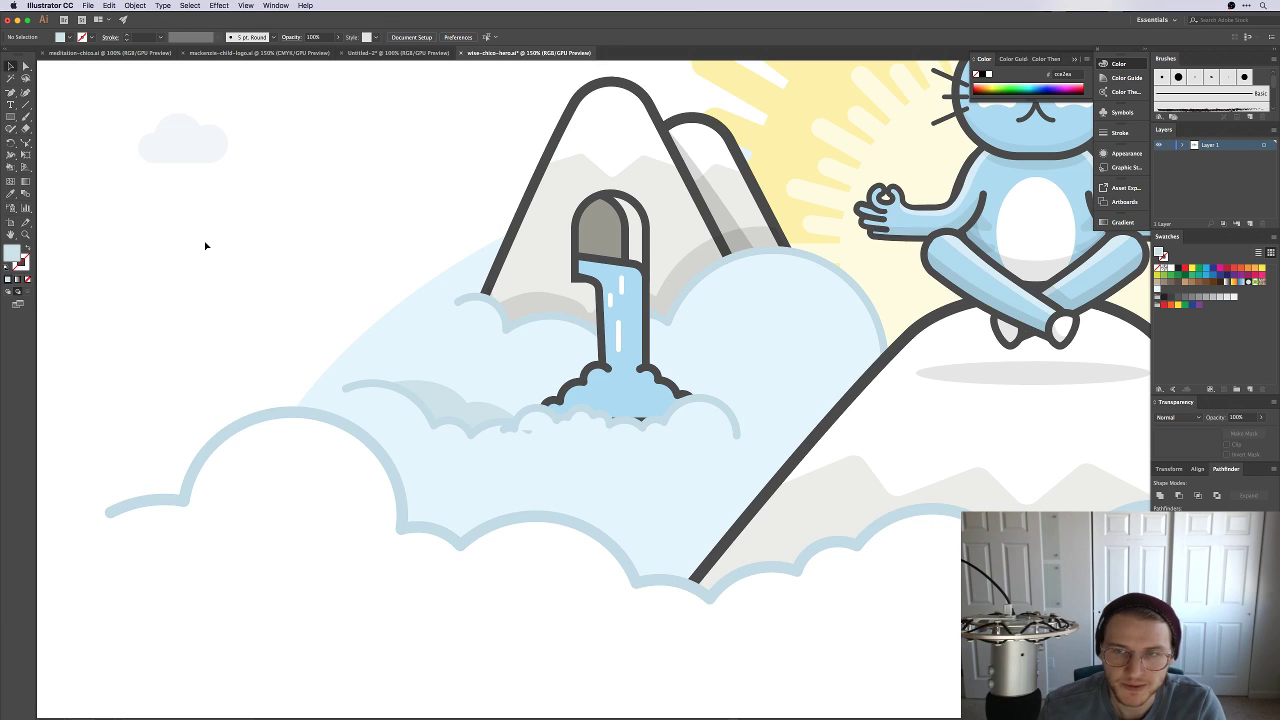
key("super+minus")
key("super+minus")
scroll(590, 583, "right", 5)
scroll(590, 583, "up", 2)
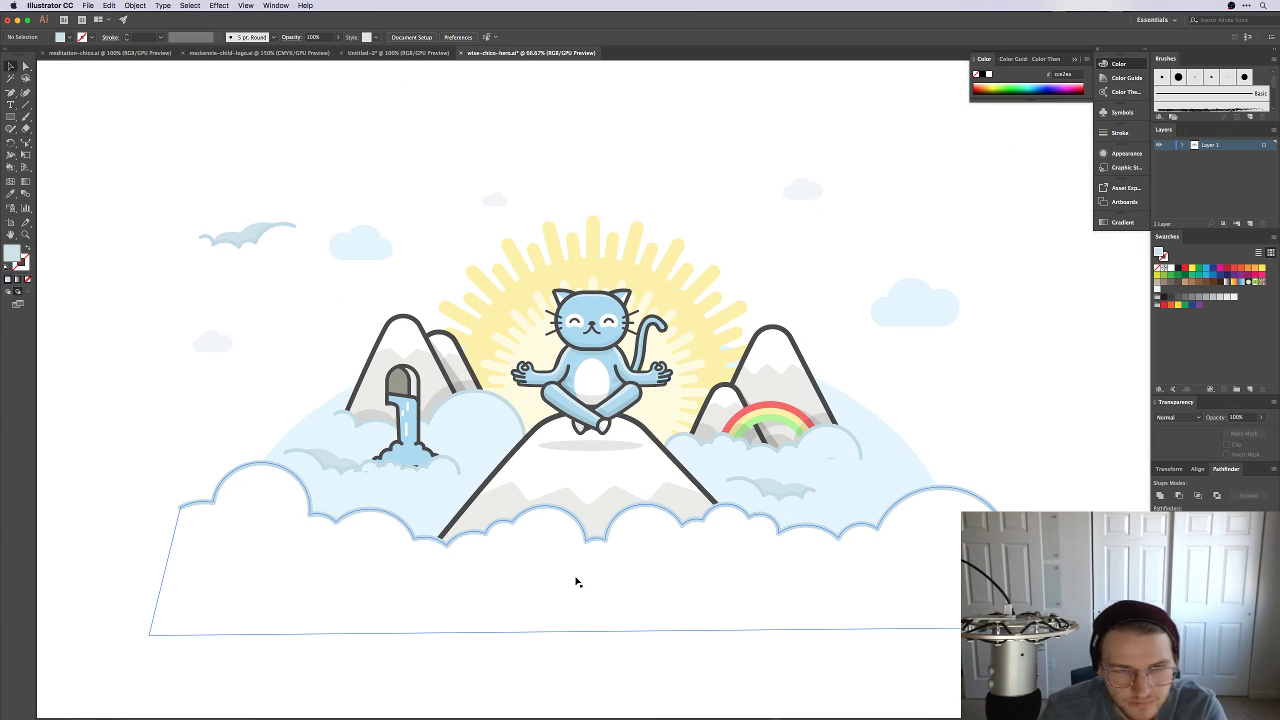
Step: Move the small cloud's outline and fill at the waterfall's base slightly upward
left_click_drag(414, 523, 705, 558)
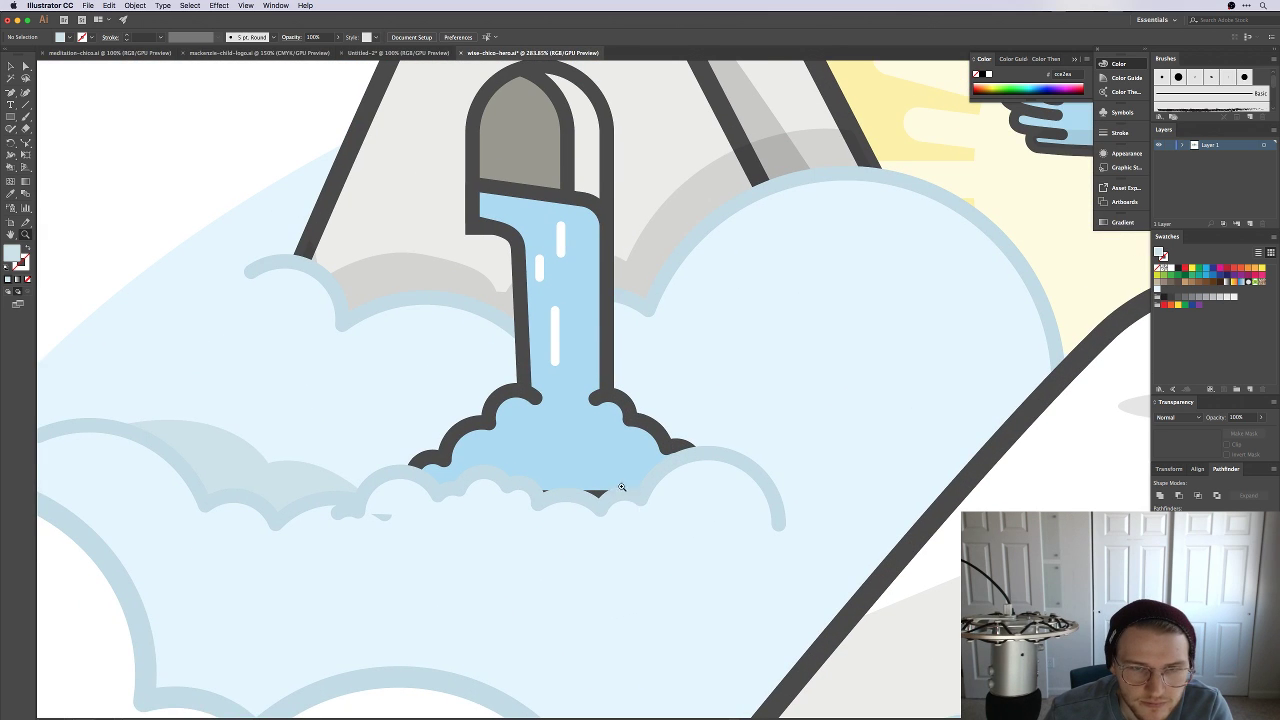
left_click(571, 449)
left_click(589, 506)
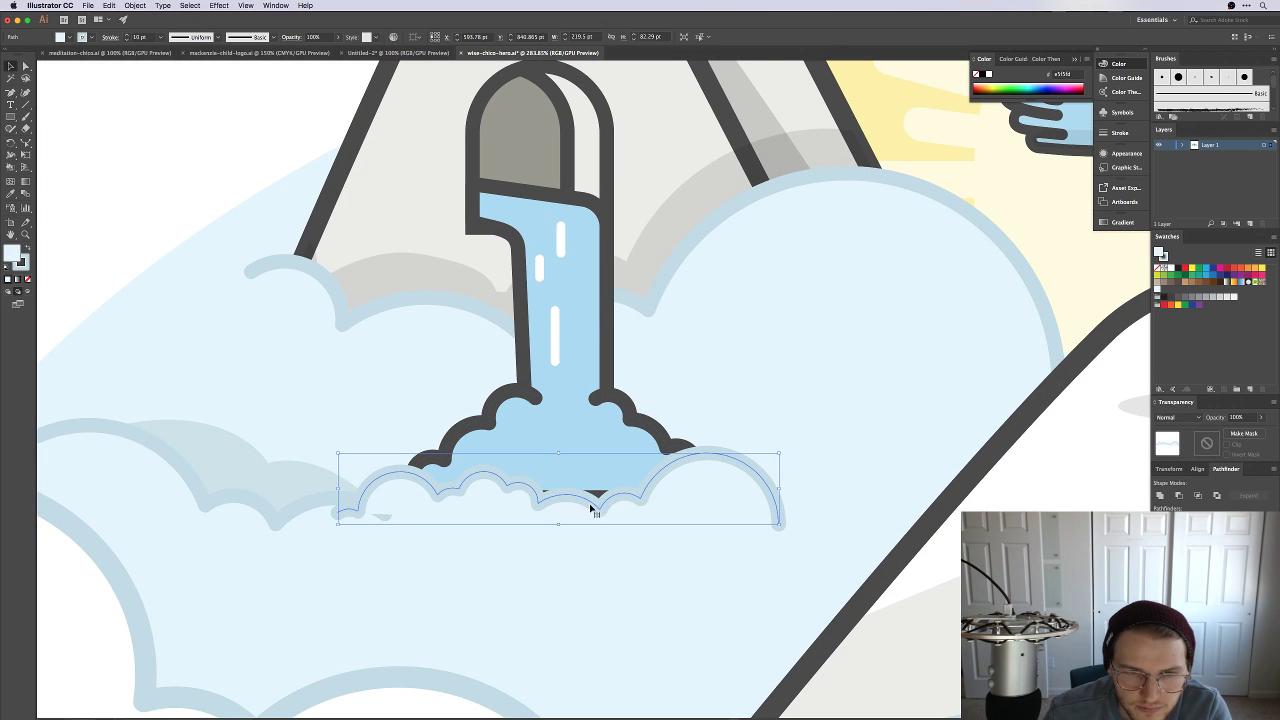
left_click(631, 497)
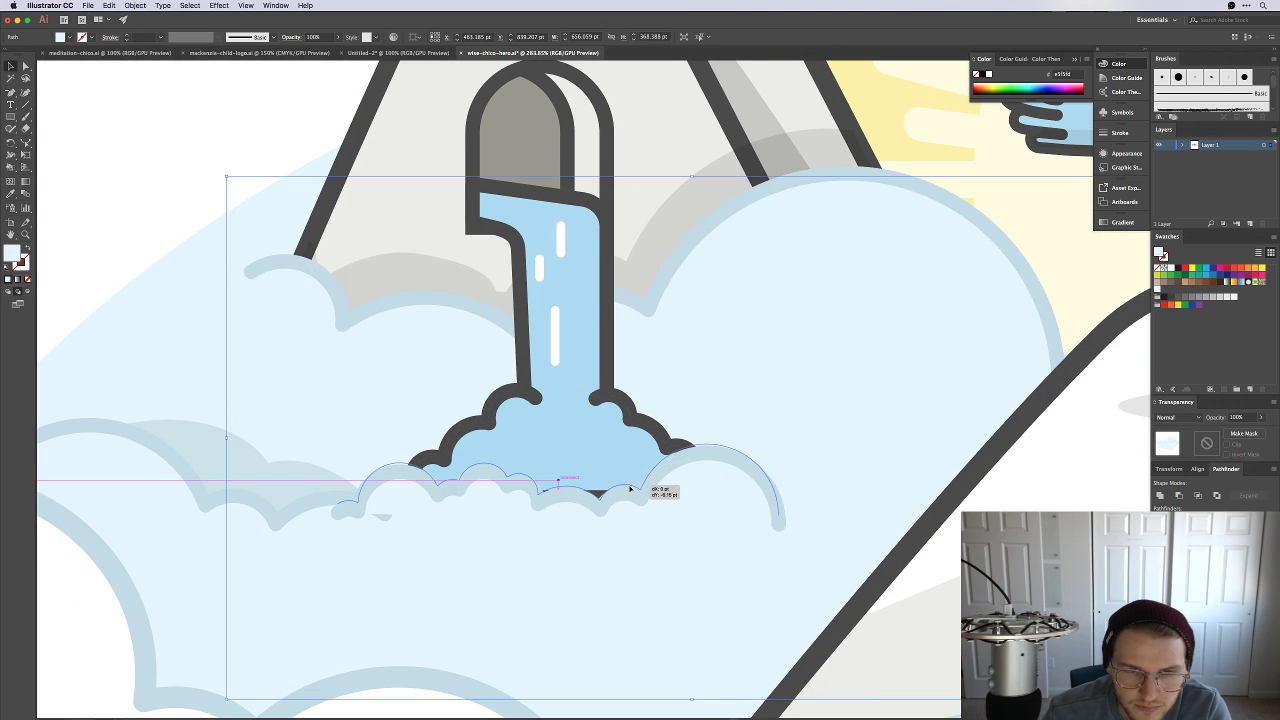
left_click(634, 489)
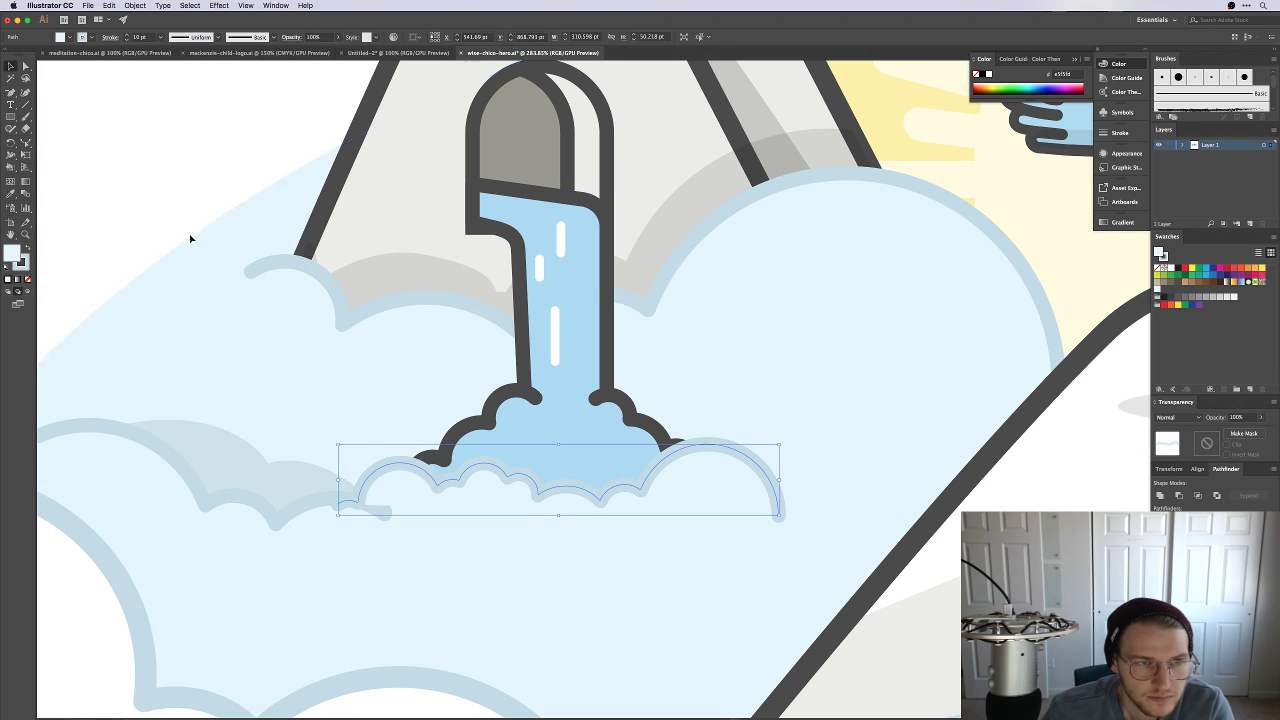
key("super+shift+a")
Step: Scale down the shaded cloud wisp beside the waterfall, including its outline, and move it upward, away from the small cloud
scroll(600, 617, "left", 3)
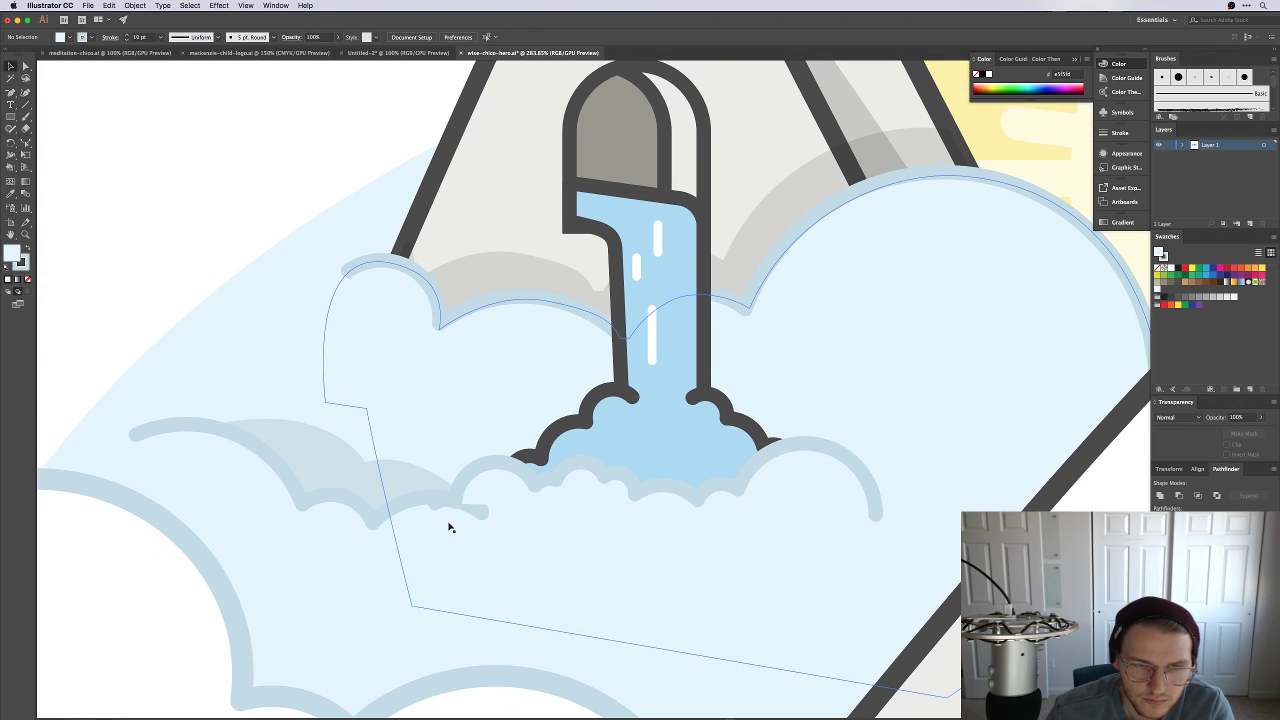
left_click(380, 500)
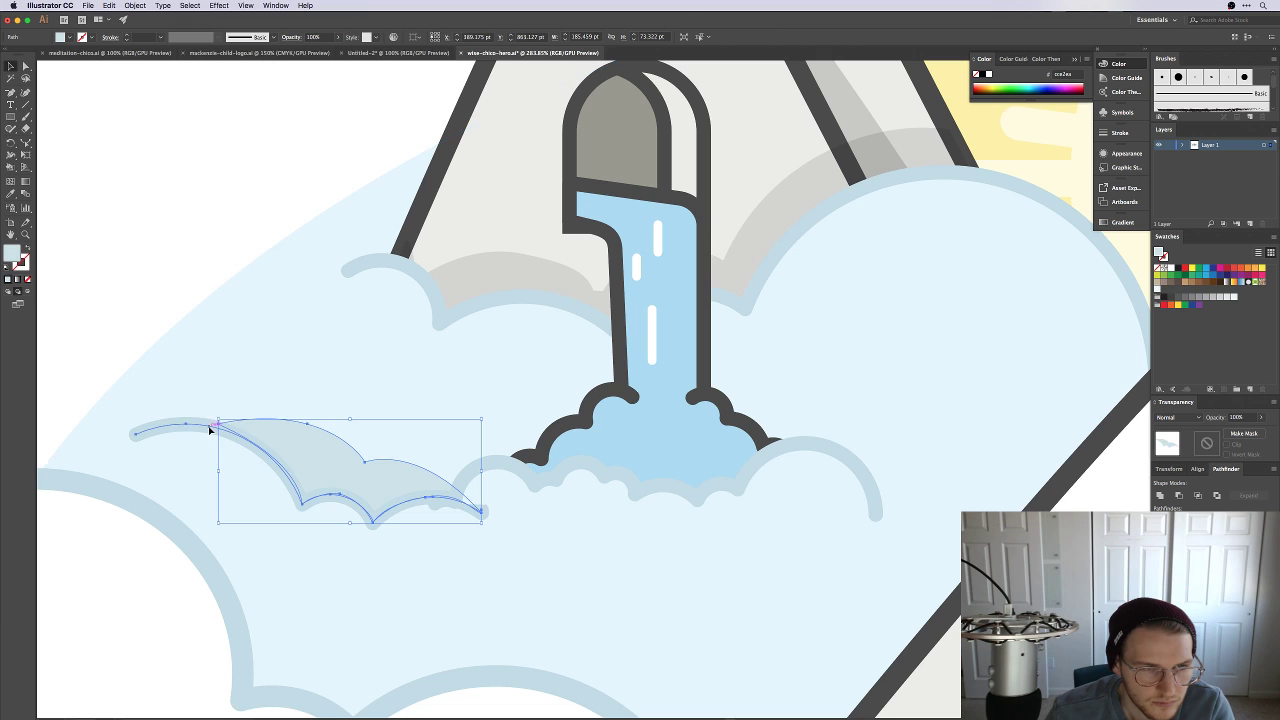
left_click(210, 431, "shift")
left_click_drag(481, 525, 418, 508)
left_click_drag(335, 475, 375, 401)
left_click(176, 254)
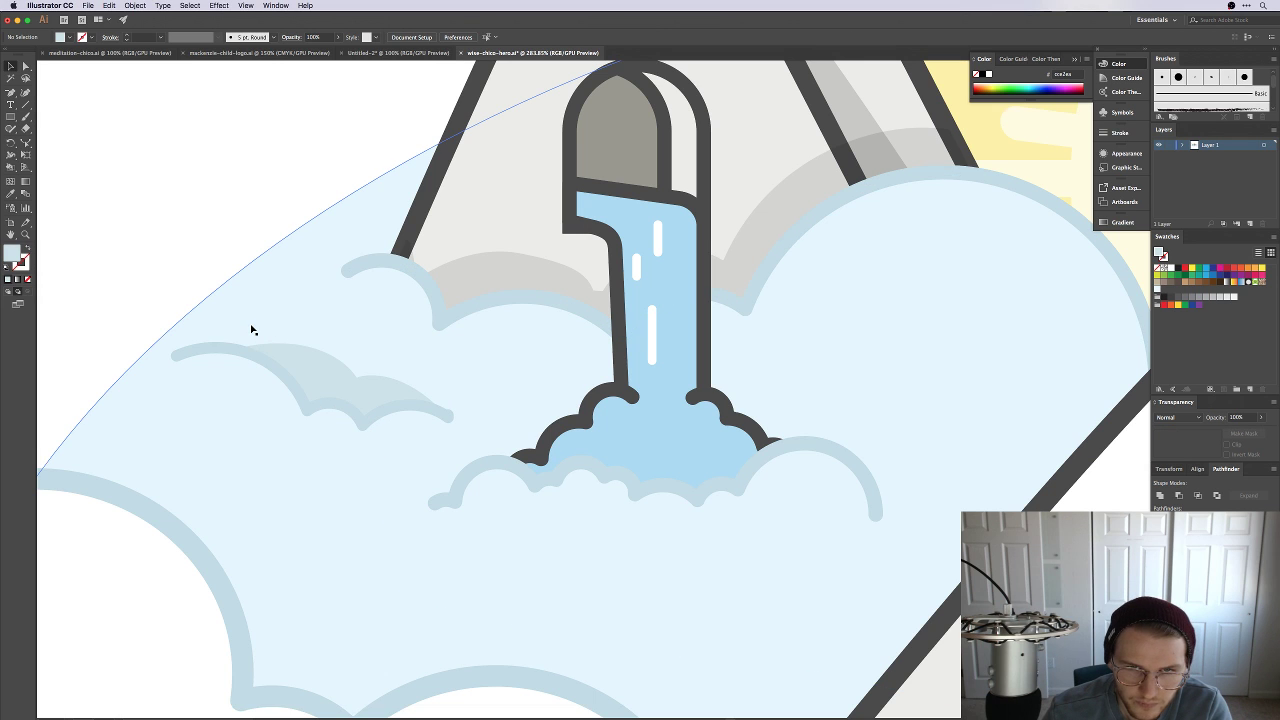
Step: Clean up the stray grey sliver showing inside the cloud below the rainbow
key("super+minus")
key("super+minus")
key("super+minus")
key("super+minus")
key("super+minus")
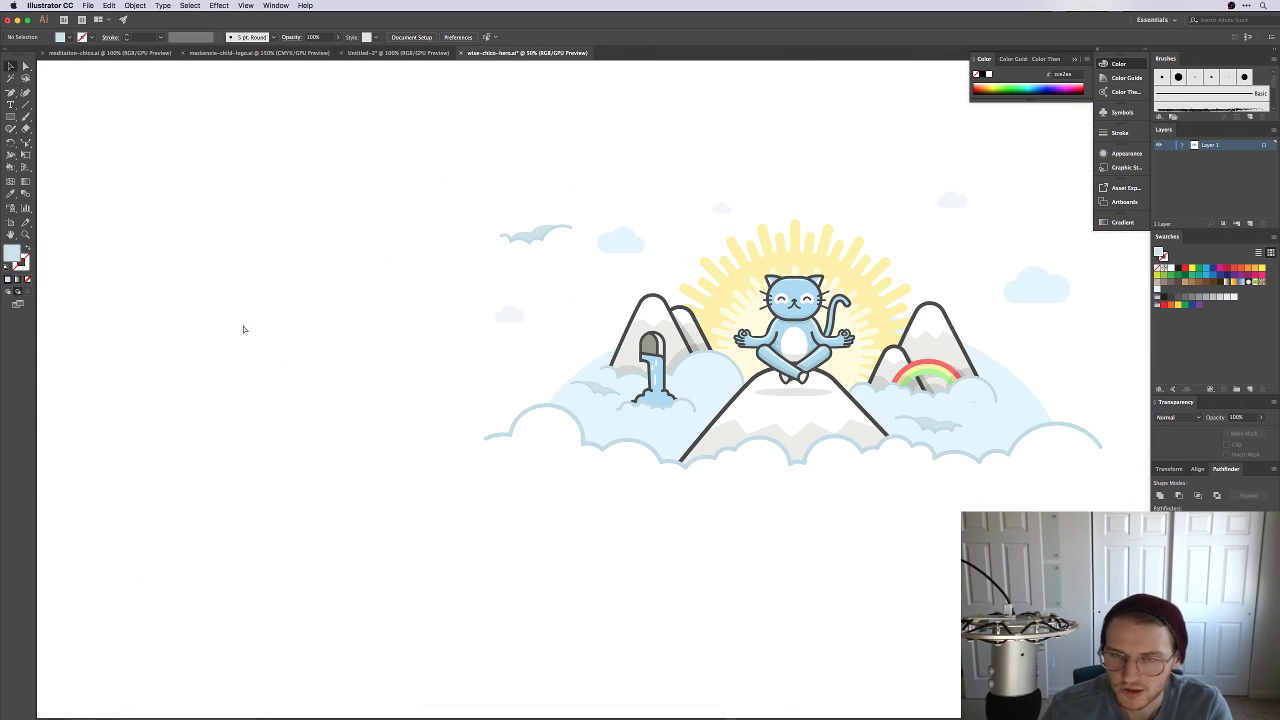
key("super+plus")
key("super+plus")
key("super+plus")
left_click_drag(586, 486, 200, 423)
scroll(431, 444, "right", 4)
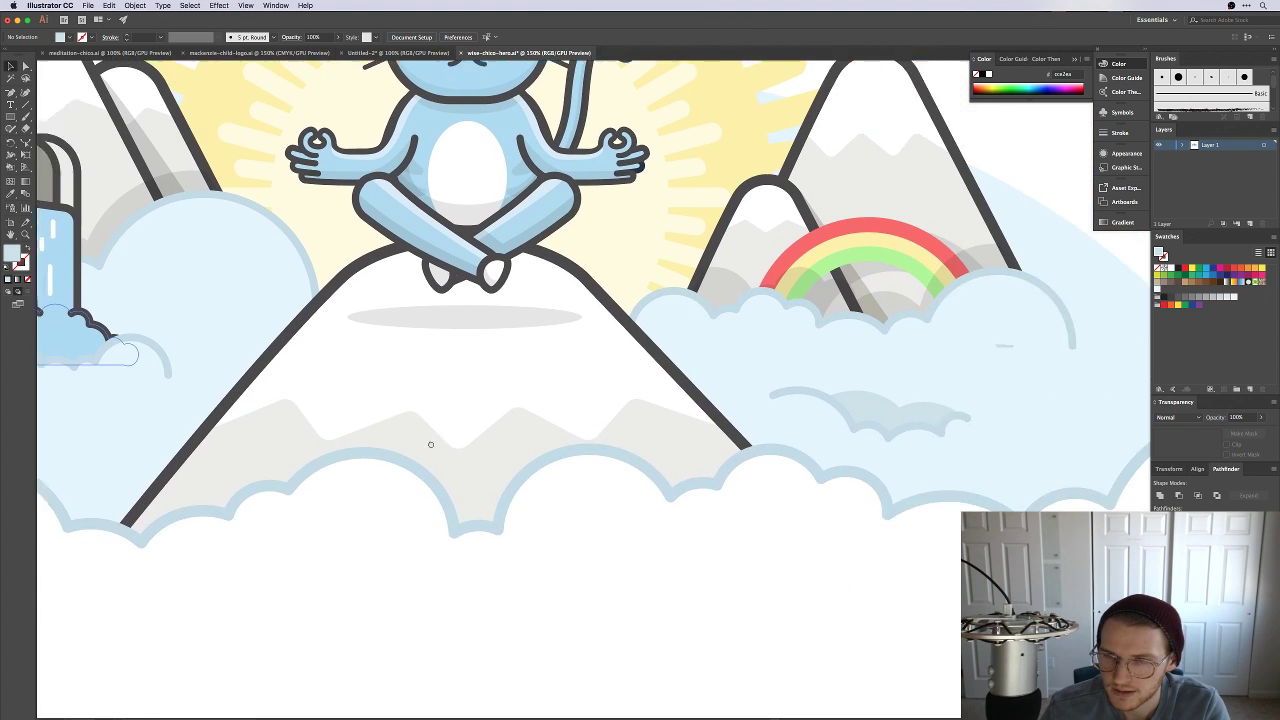
left_click_drag(431, 444, 420, 480)
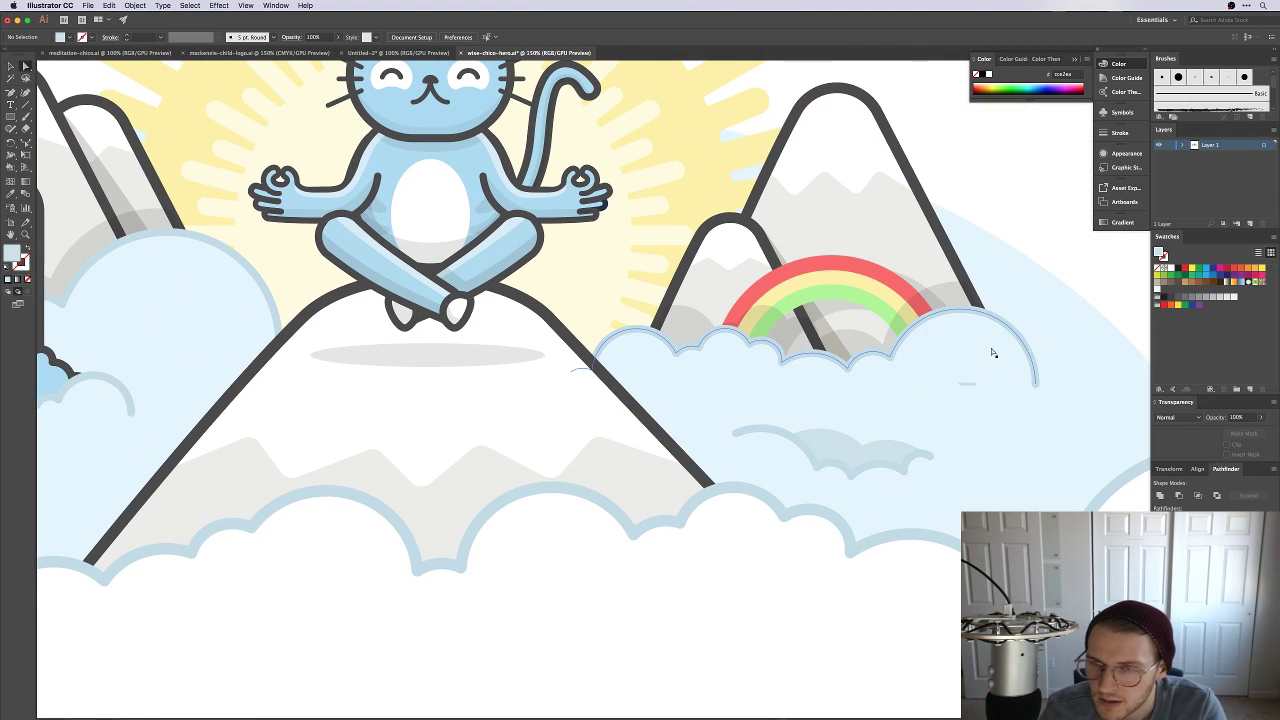
left_click_drag(950, 380, 1043, 251)
left_click(1043, 251)
Step: Examine the waterfall, the mountains behind it and the overall composition of the illustration
left_click_drag(306, 466, 555, 546)
left_click_drag(258, 521, 437, 560)
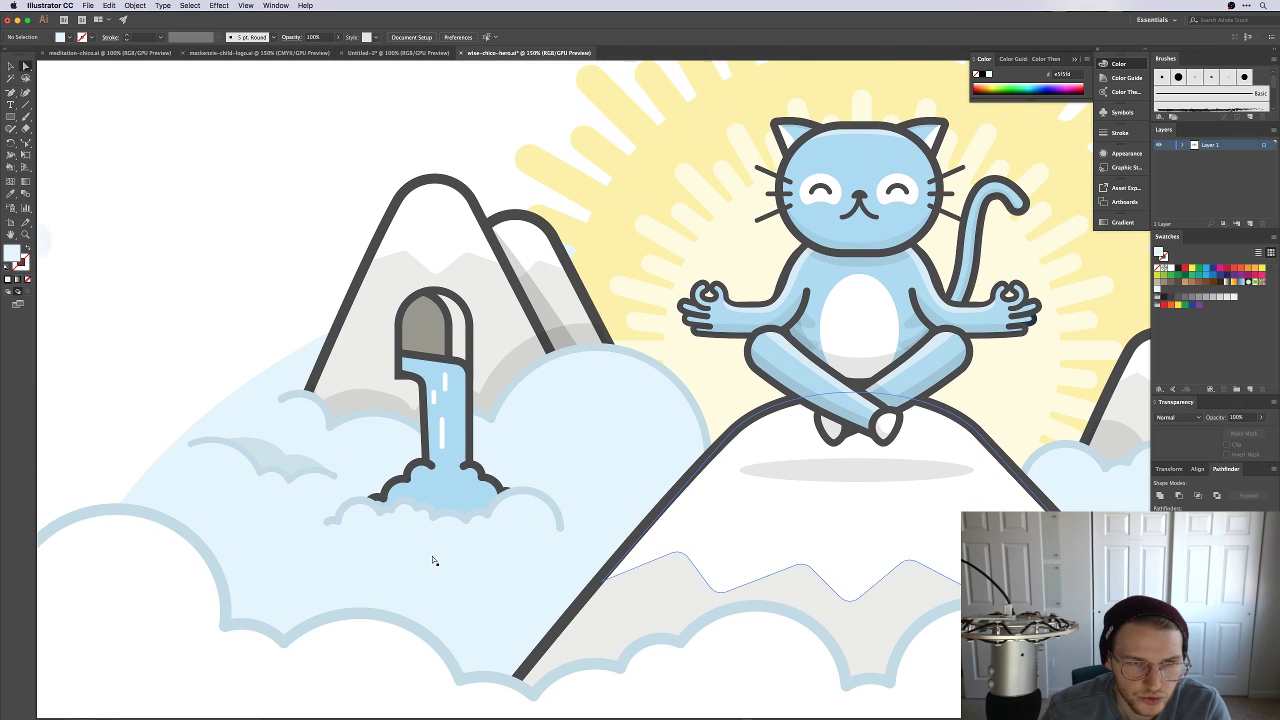
left_click(463, 421)
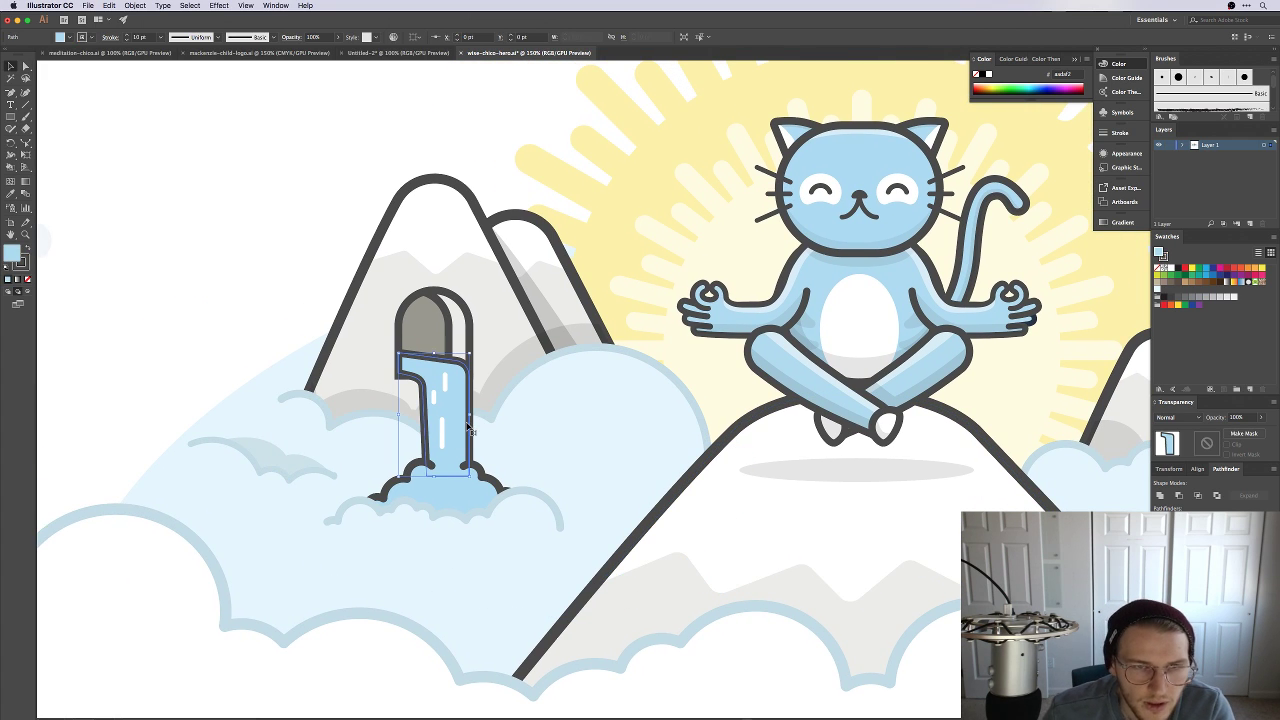
left_click(228, 166)
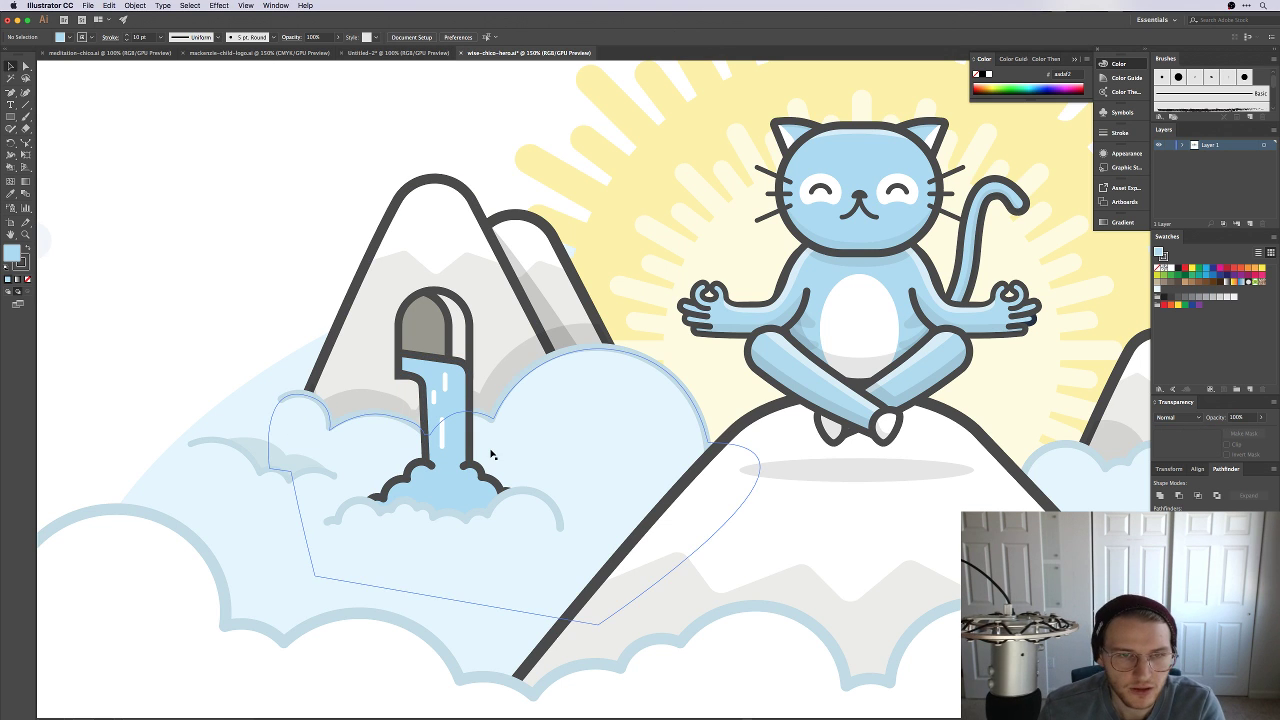
scroll(469, 396, "up", 5)
scroll(469, 396, "down", 3)
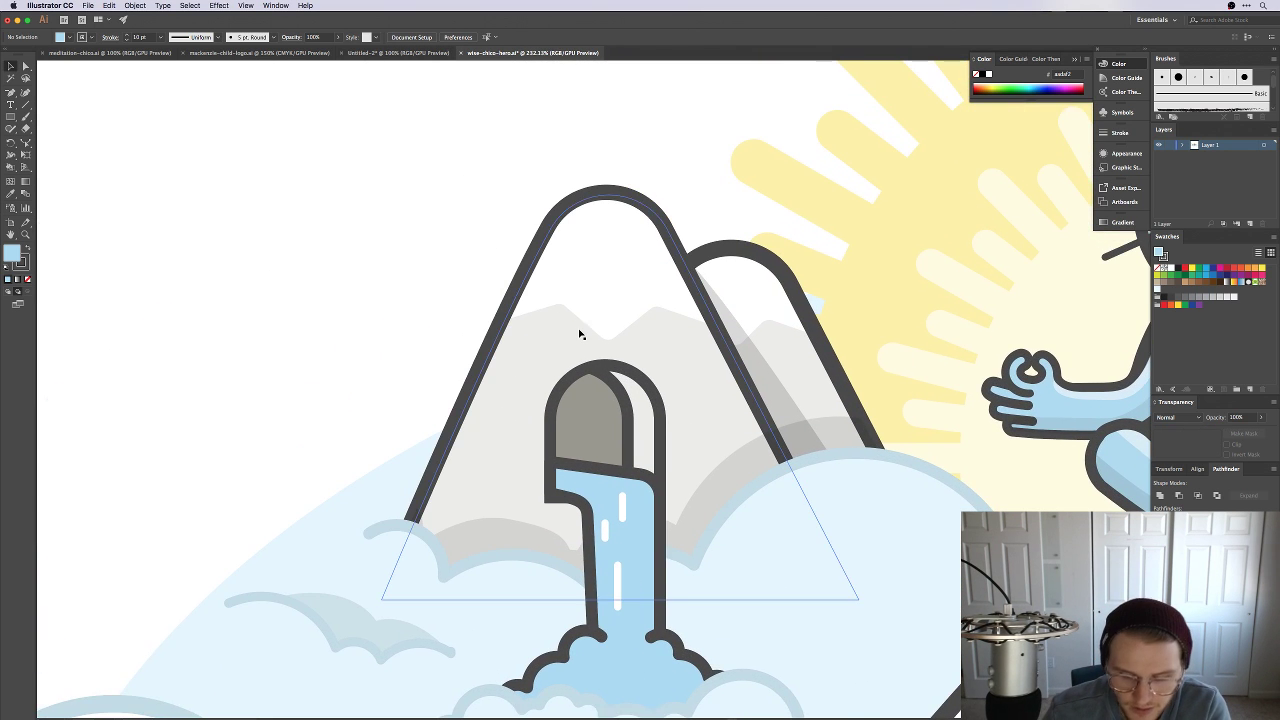
scroll(579, 333, "down", 4)
scroll(720, 522, "right", 5)
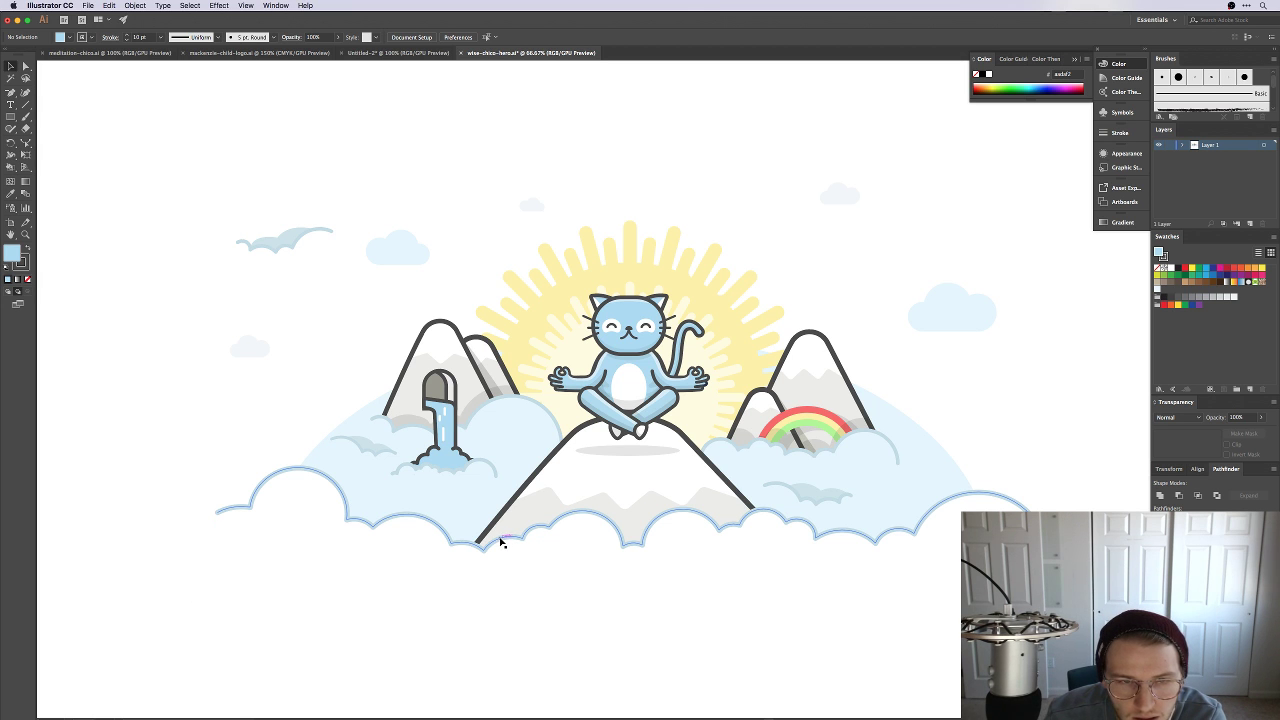
Step: Shift the three white highlight lines on the waterfall slightly right and down, and set their stroke to 5 pt
scroll(501, 540, "up", 6)
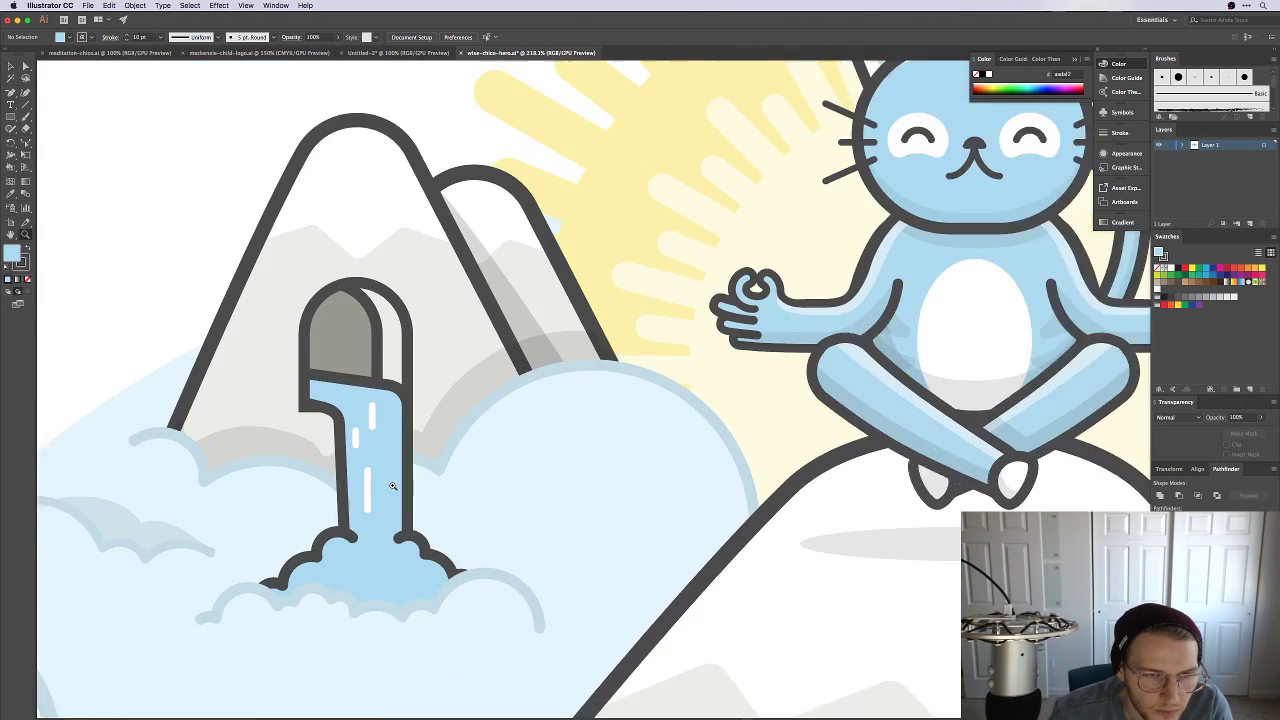
scroll(392, 486, "up", 2)
left_click(377, 487)
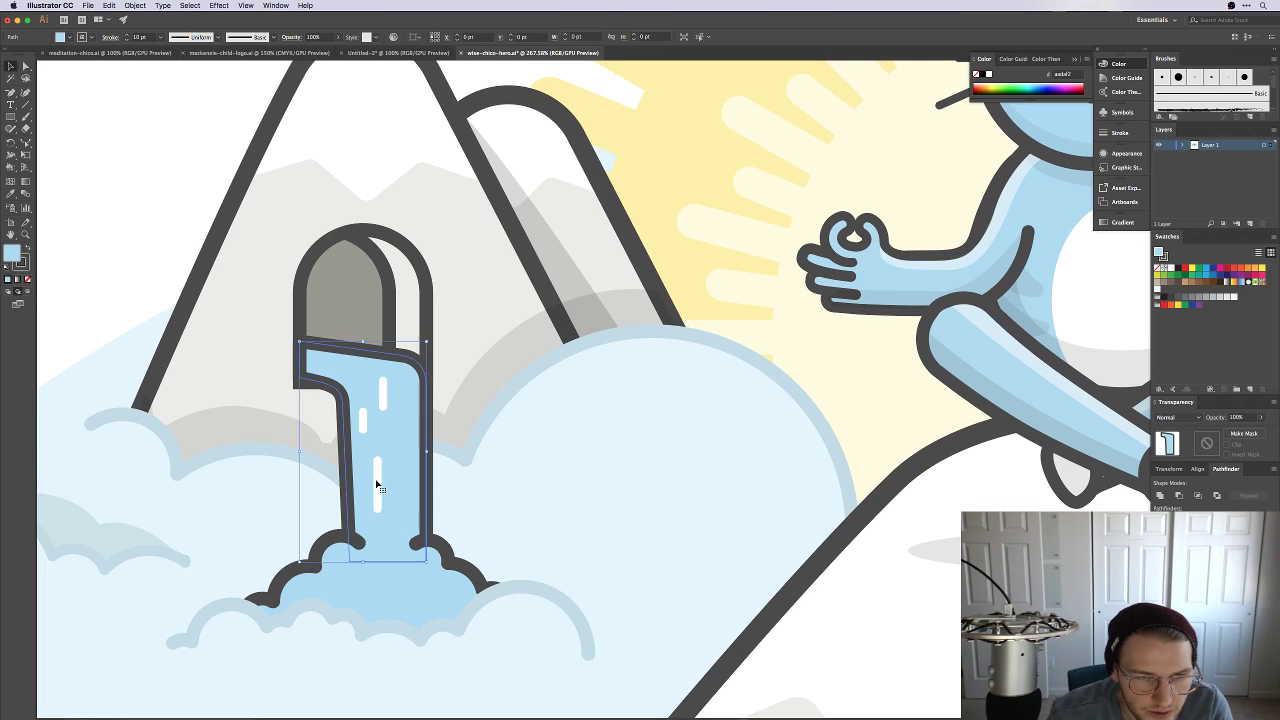
left_click(362, 418, "shift")
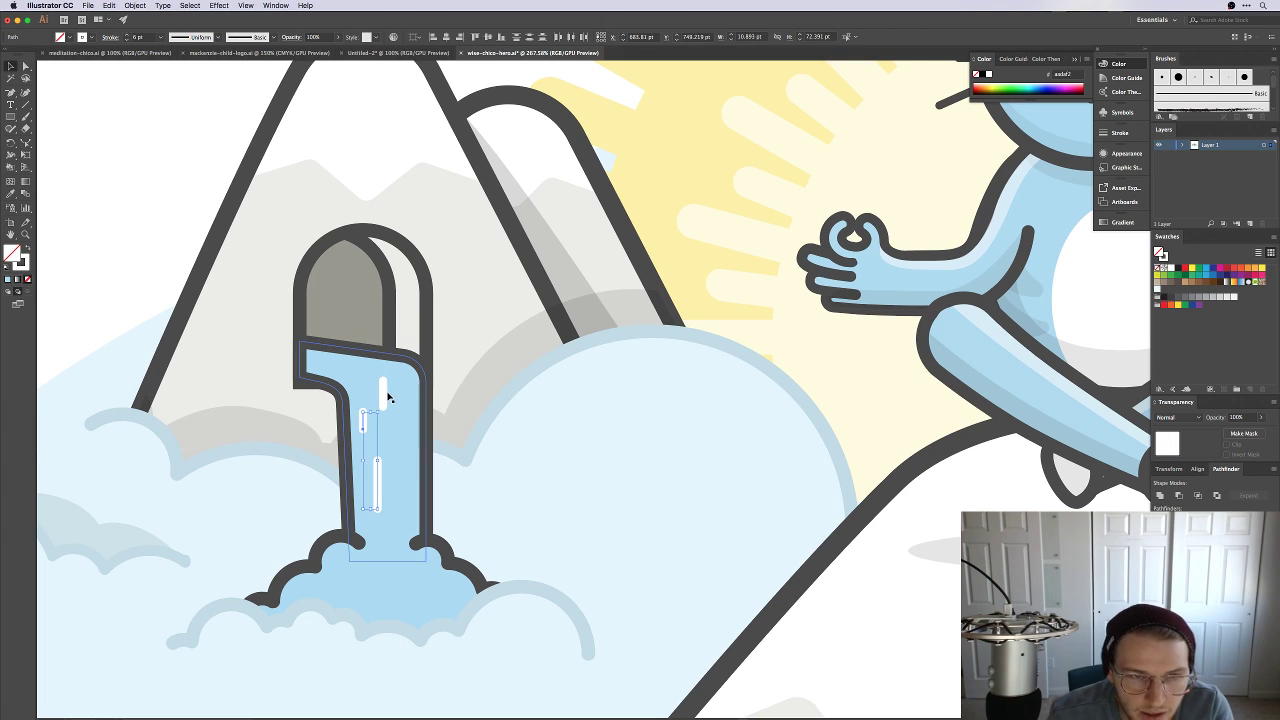
left_click_drag(383, 394, 396, 410)
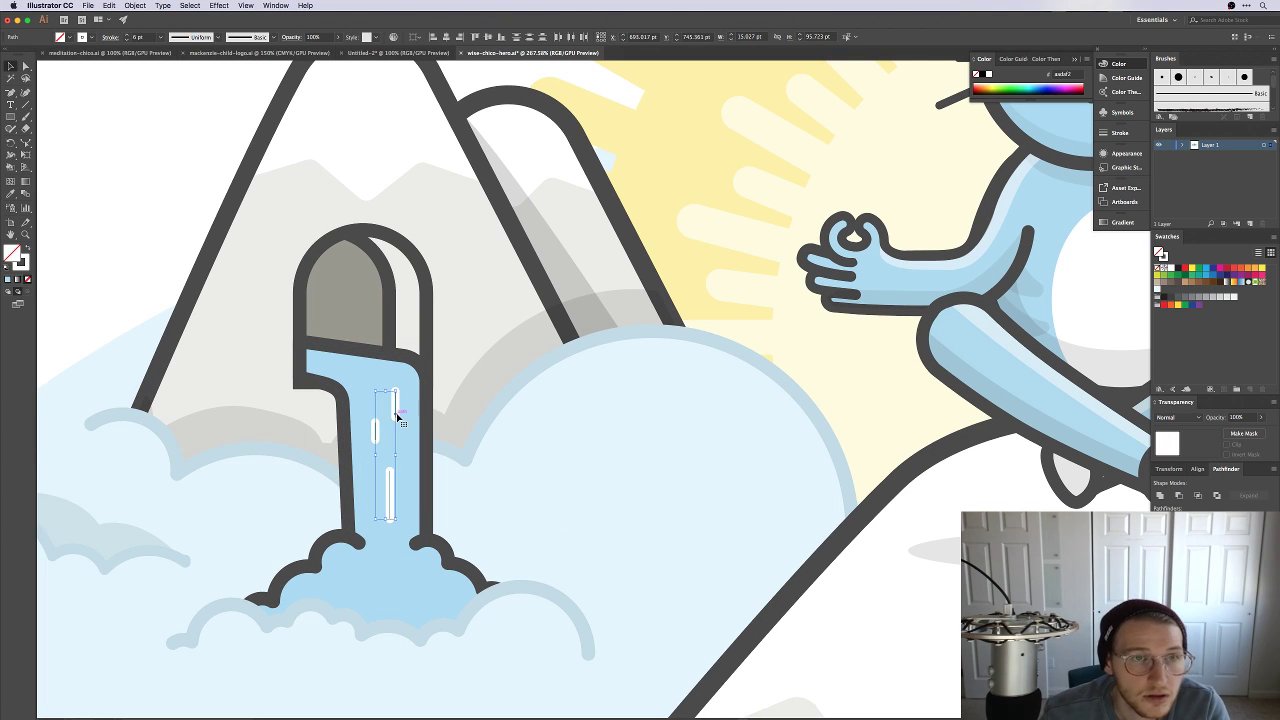
left_click(127, 41)
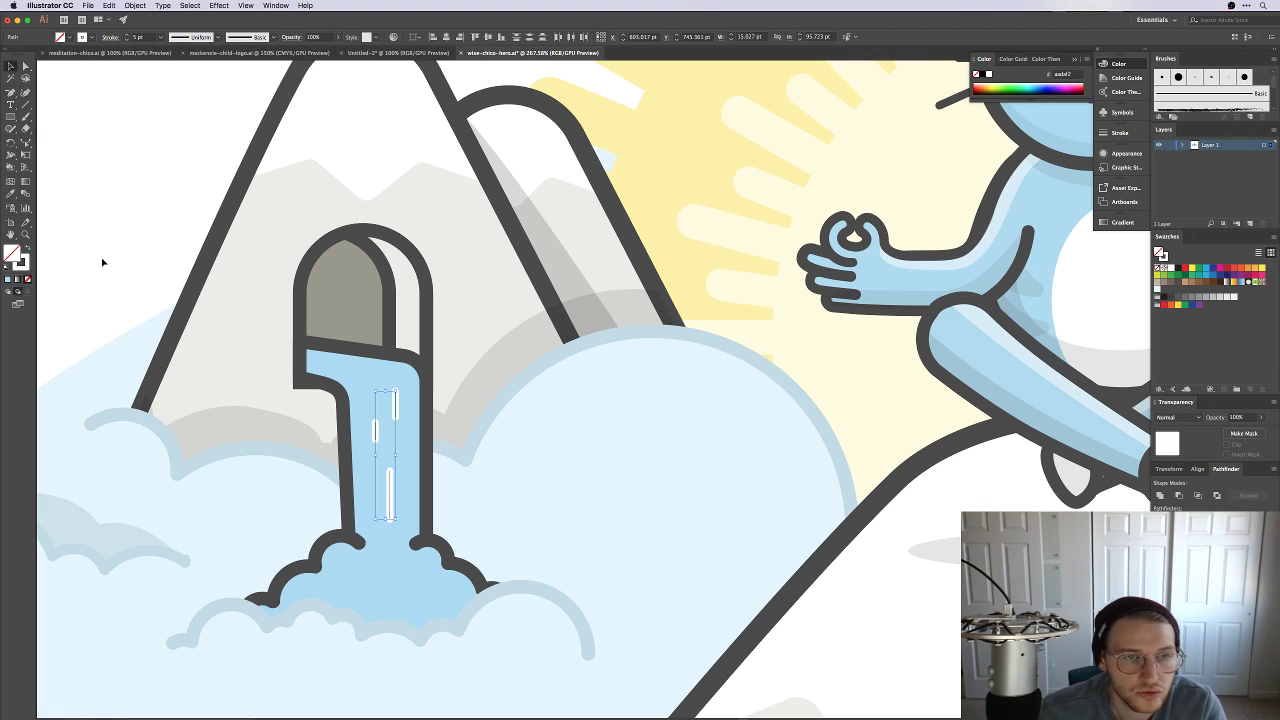
left_click(90, 246)
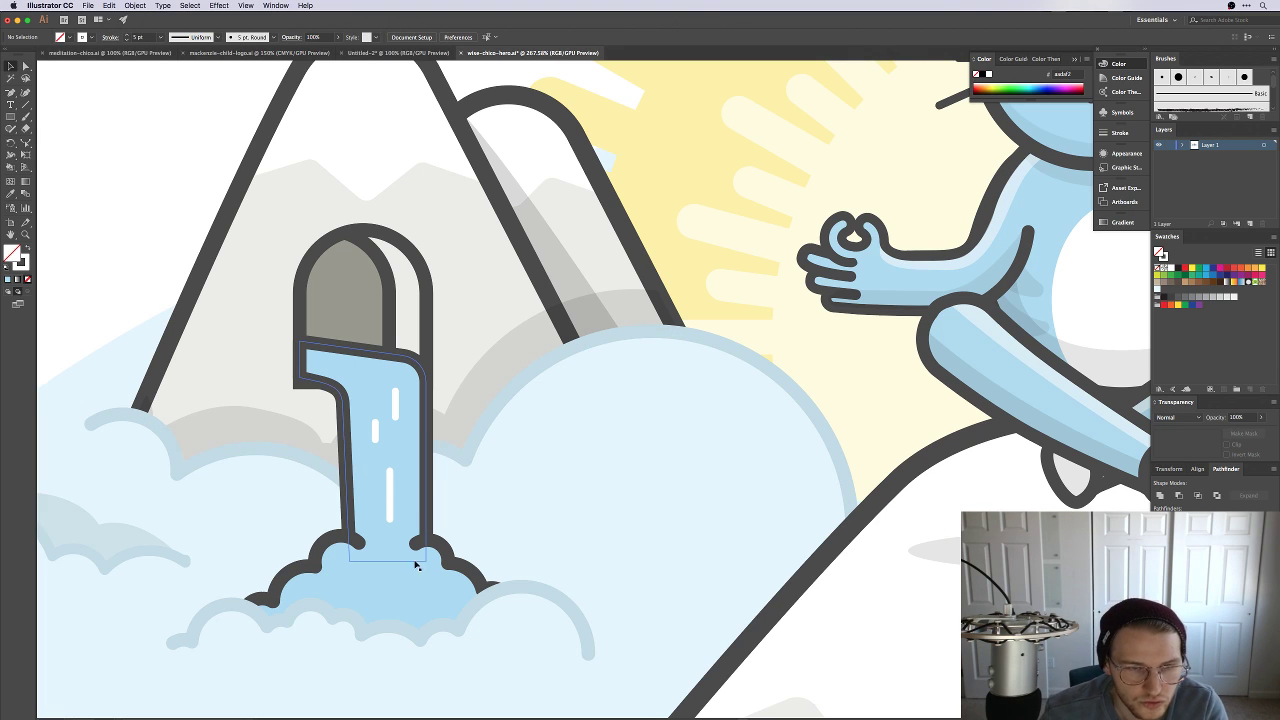
Step: Draw a white-outlined circle about 26.5 pt wide in the splash pool and trim it to its upper-left quarter arc
key("l")
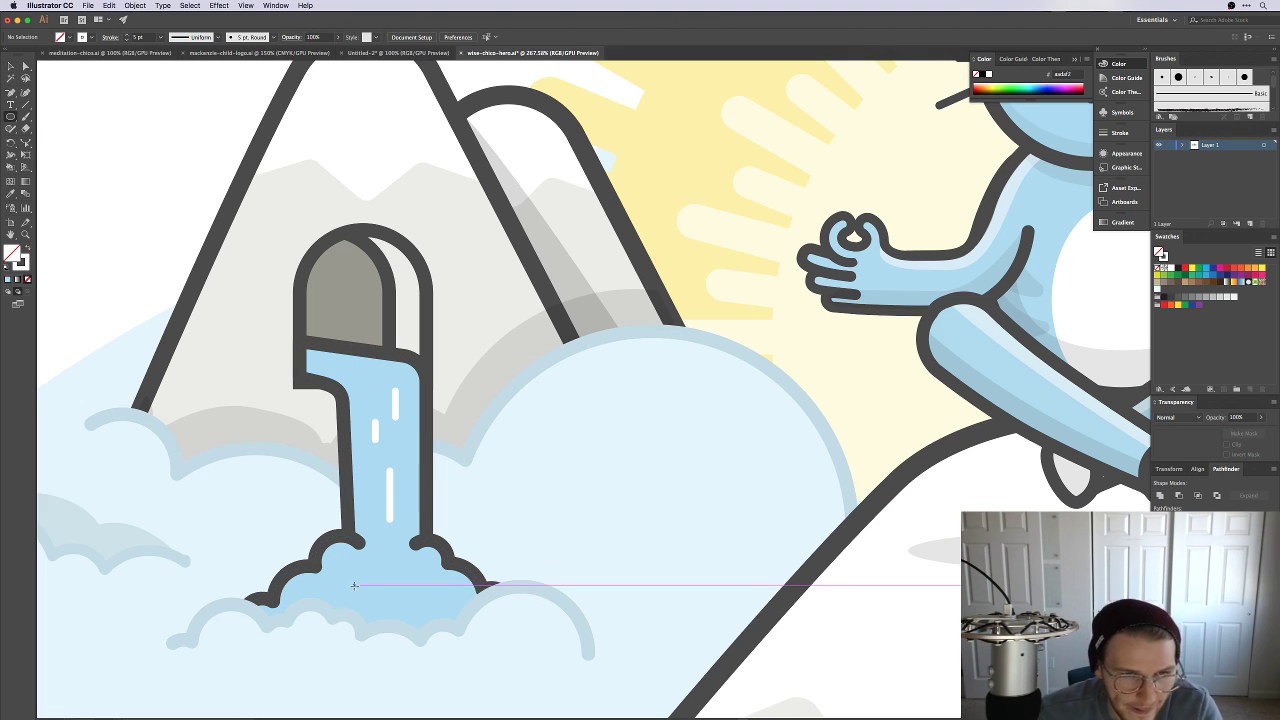
left_click_drag(336, 568, 372, 603)
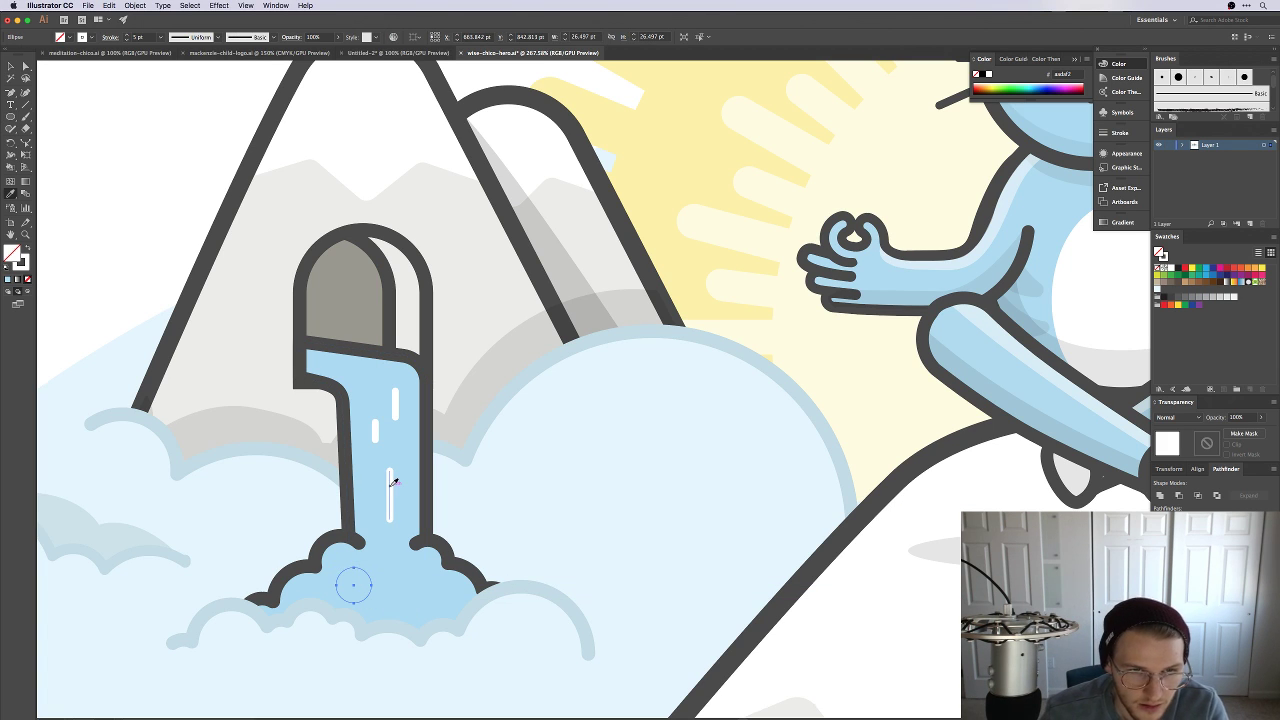
left_click(354, 603)
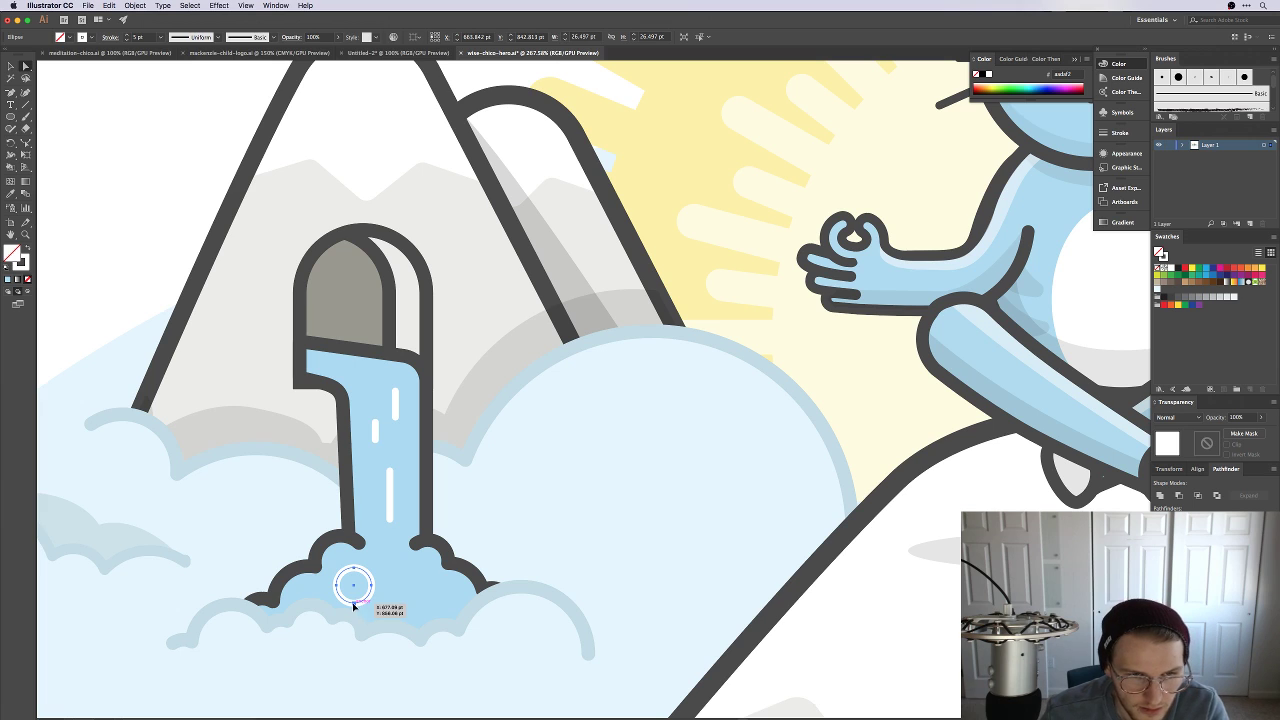
key("Delete")
left_click(370, 587)
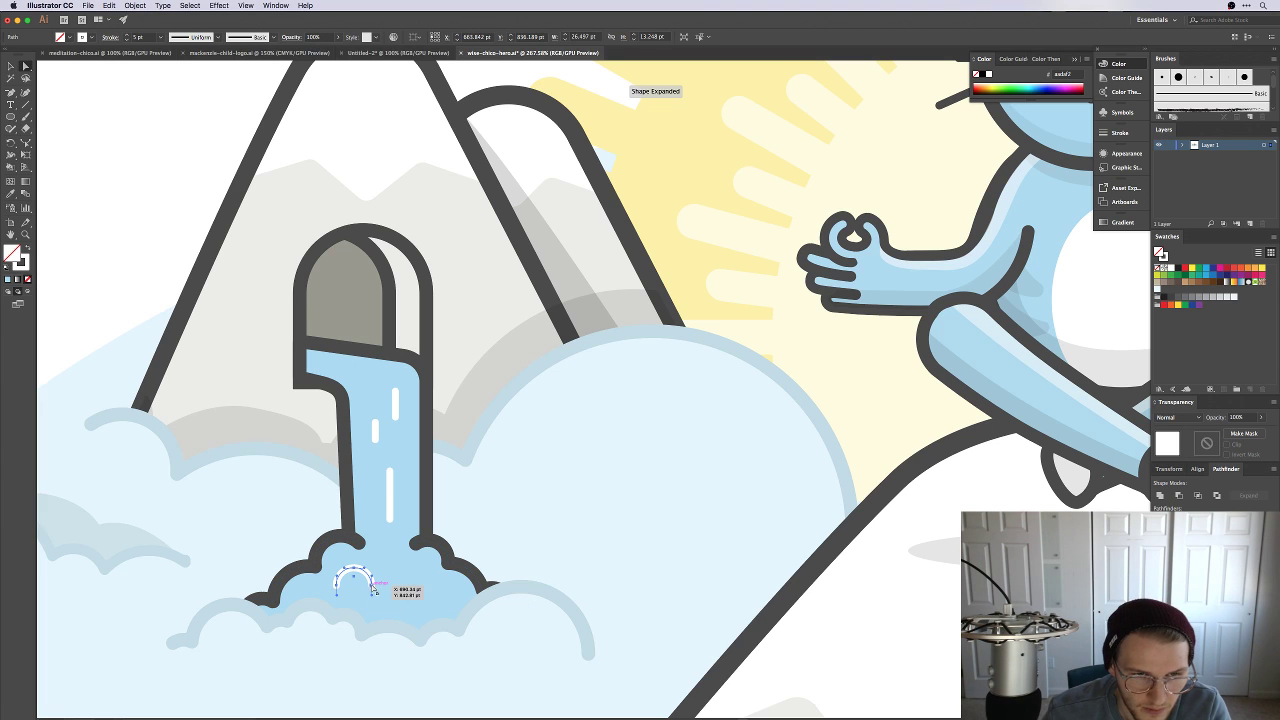
key("Delete")
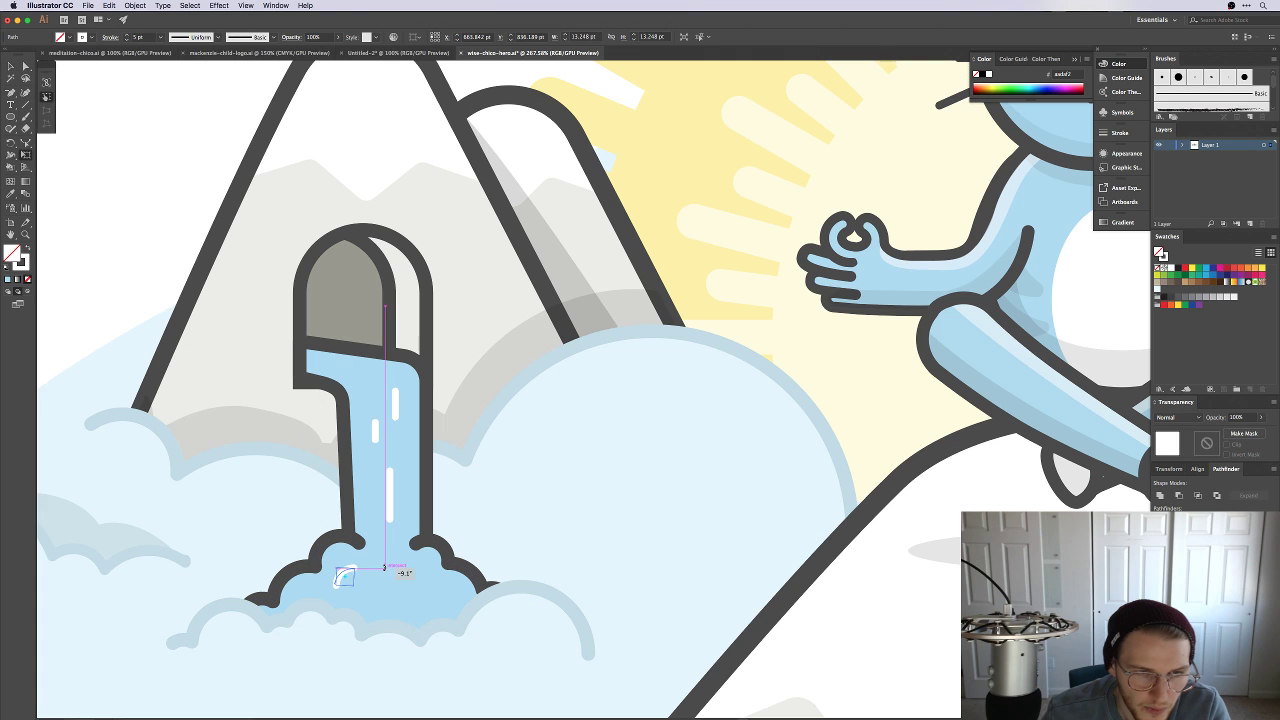
Step: Place a mirrored, slightly rotated copy of the white arc highlight on the right side of the splash pool
mouse_move(343, 577)
left_mouse_down()
mouse_move(491, 594)
mouse_move(429, 591)
mouse_move(478, 604)
mouse_move(423, 586)
left_mouse_up()
key("super+shift+a")
key("super+shift+a")
key("super+shift+a")
Step: Set the waterfall shape's stroke to 8 pt
left_click_drag(188, 282, 290, 300)
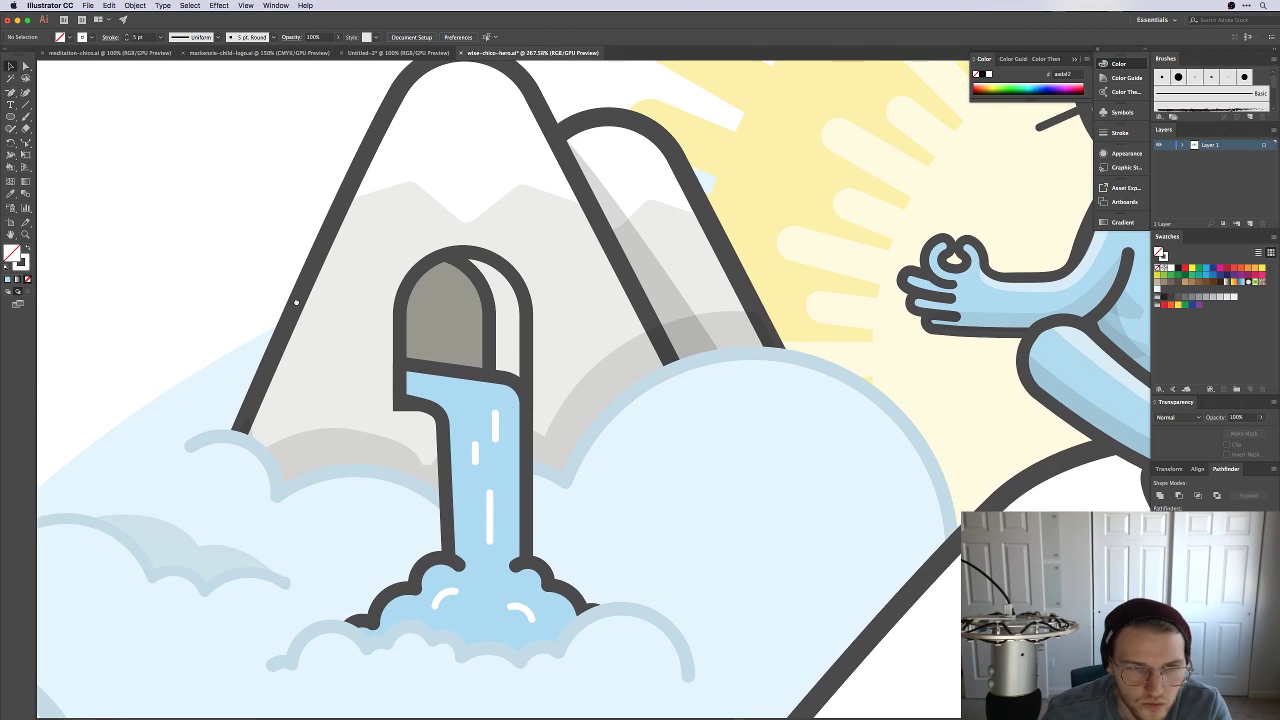
left_click(443, 447)
left_click(443, 447)
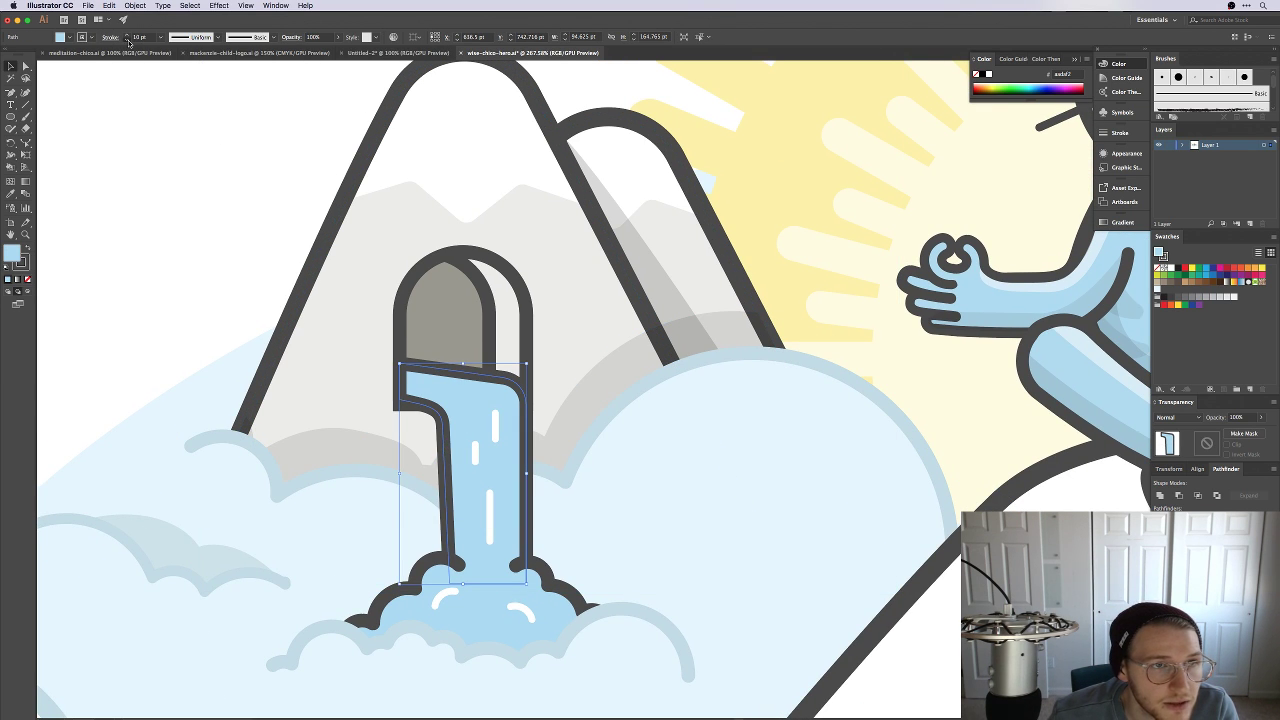
key("super+shift+a")
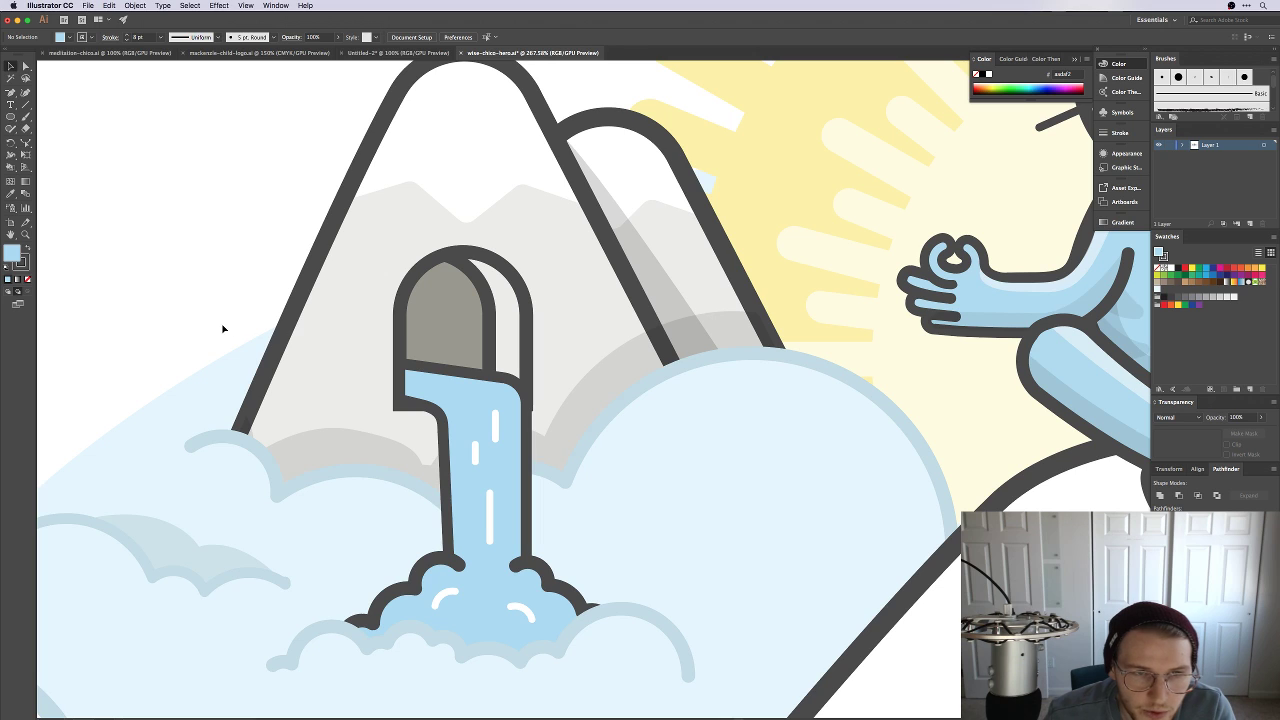
Step: Set the stroke of both arches of the cave opening above the waterfall to 7 pt
left_click(403, 303)
left_click(492, 308, "shift")
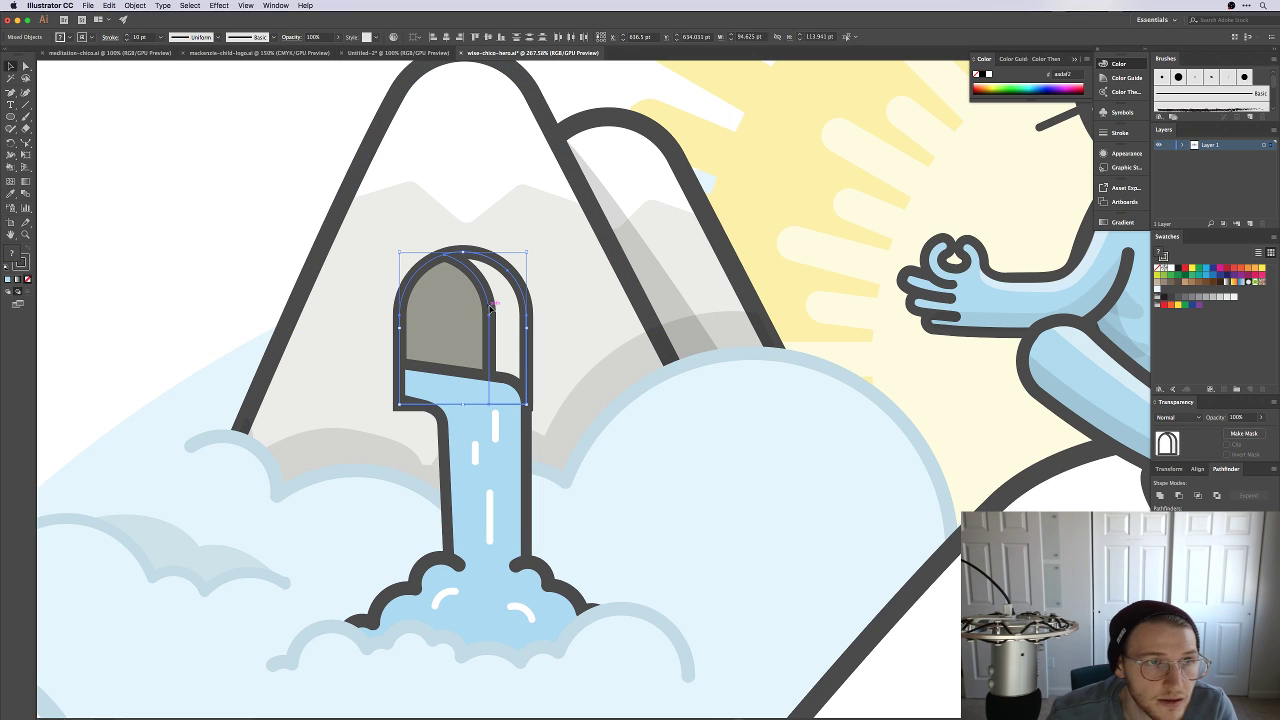
left_click(127, 40)
left_click(127, 40)
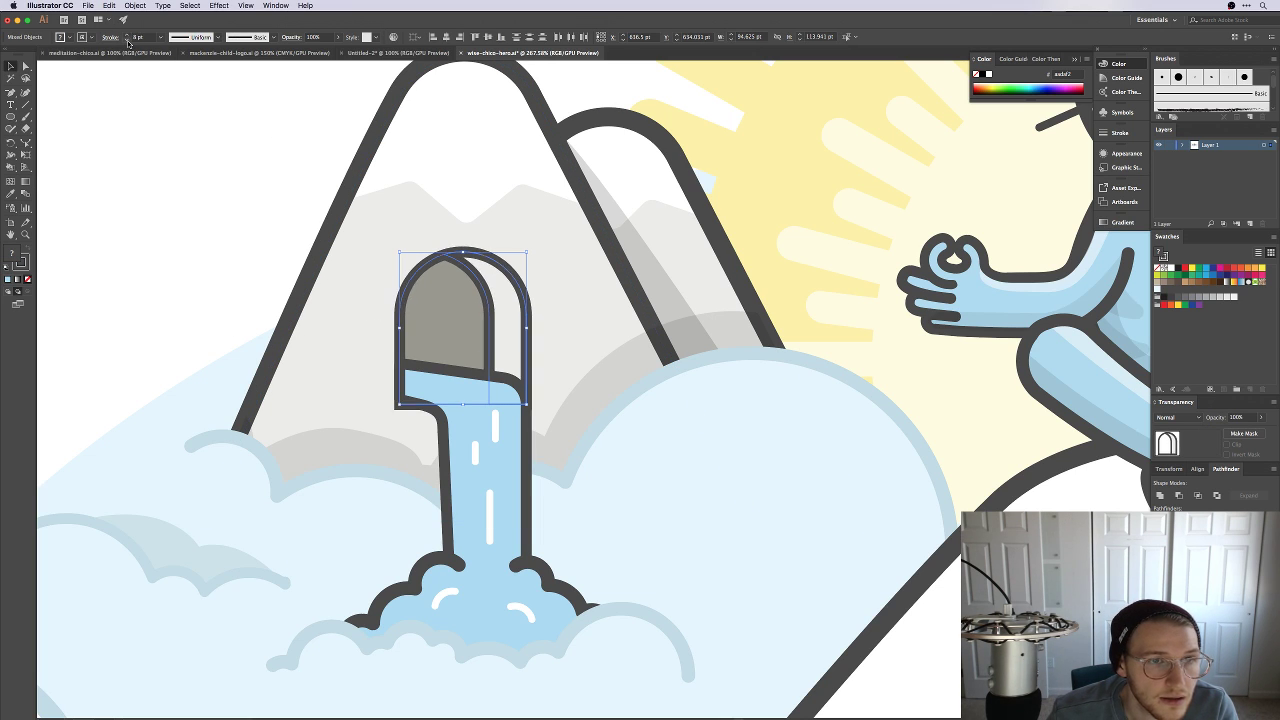
left_click(127, 40)
left_click(128, 62)
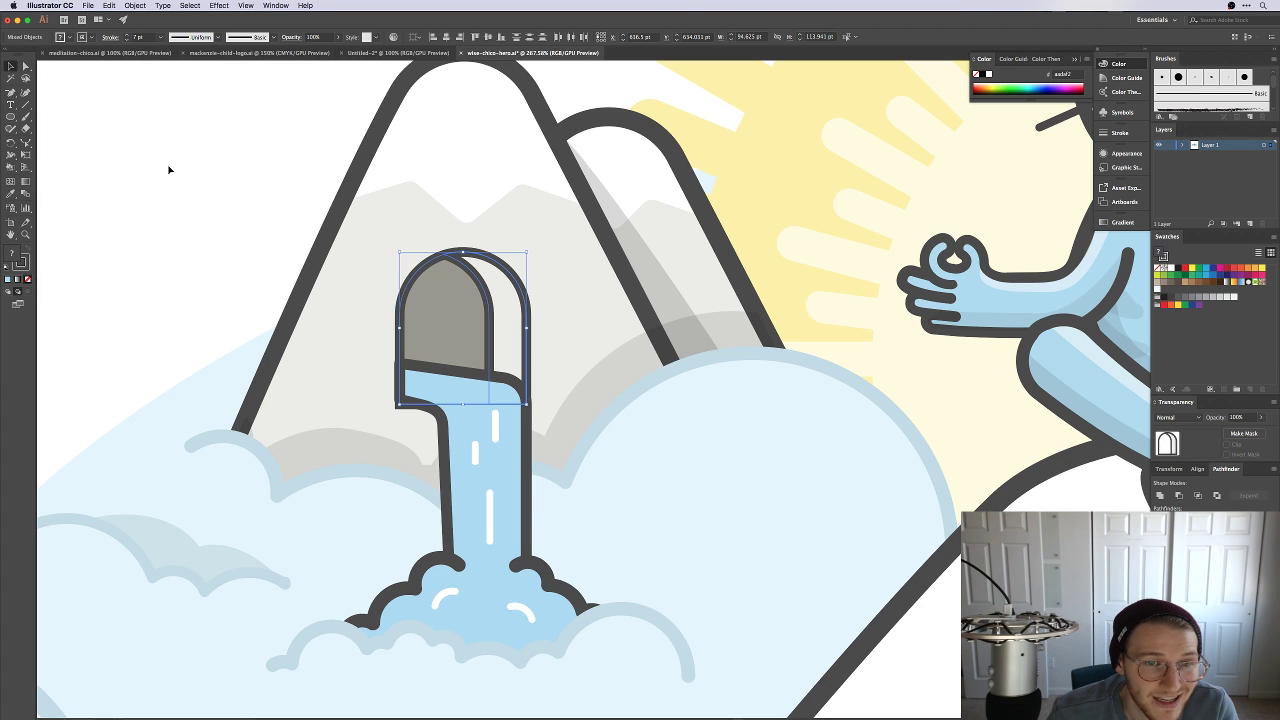
Step: Set the strokes of the waterfall shape and the splash group at its base to 7 pt
left_click(447, 453)
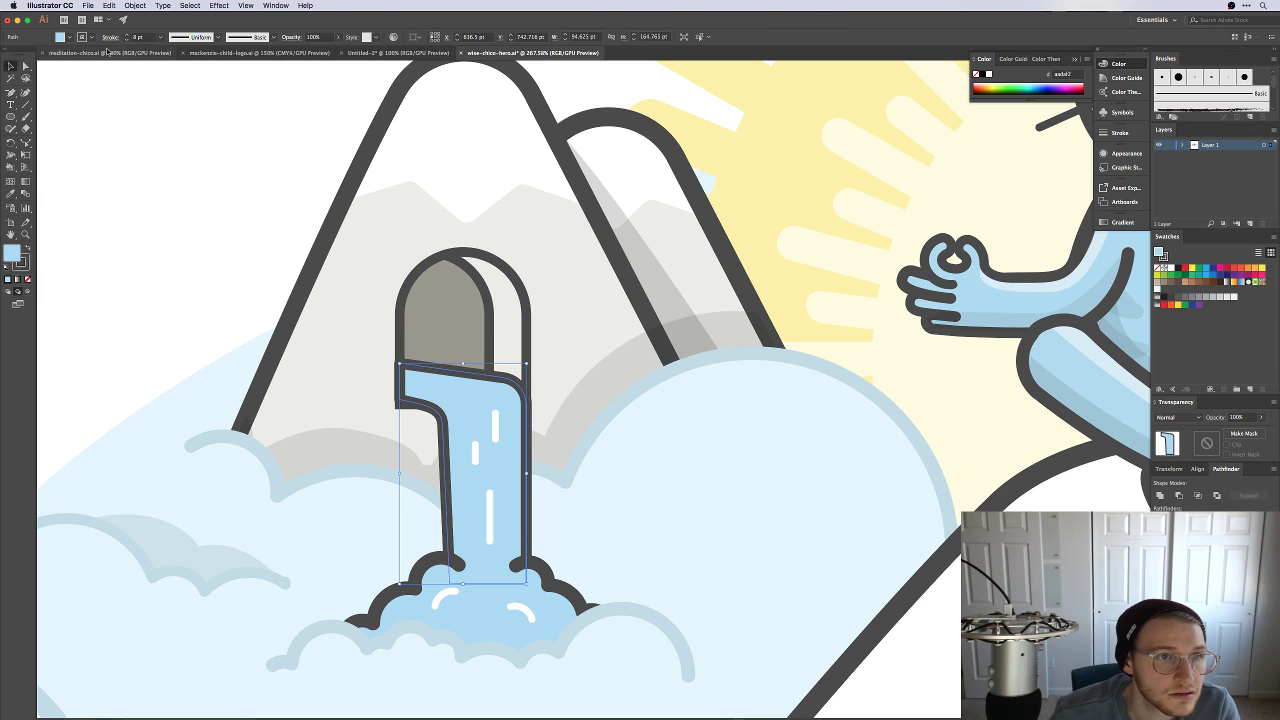
left_click_drag(283, 509, 286, 389)
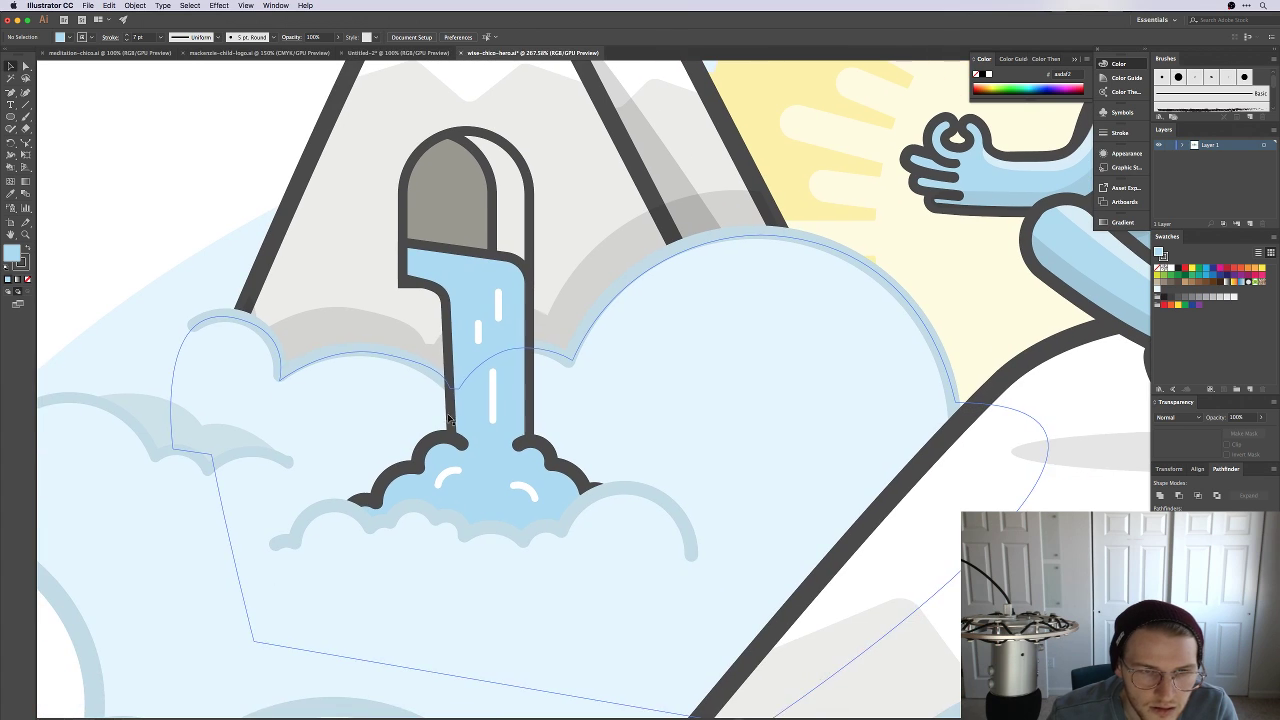
double_click(437, 443)
left_click(437, 443)
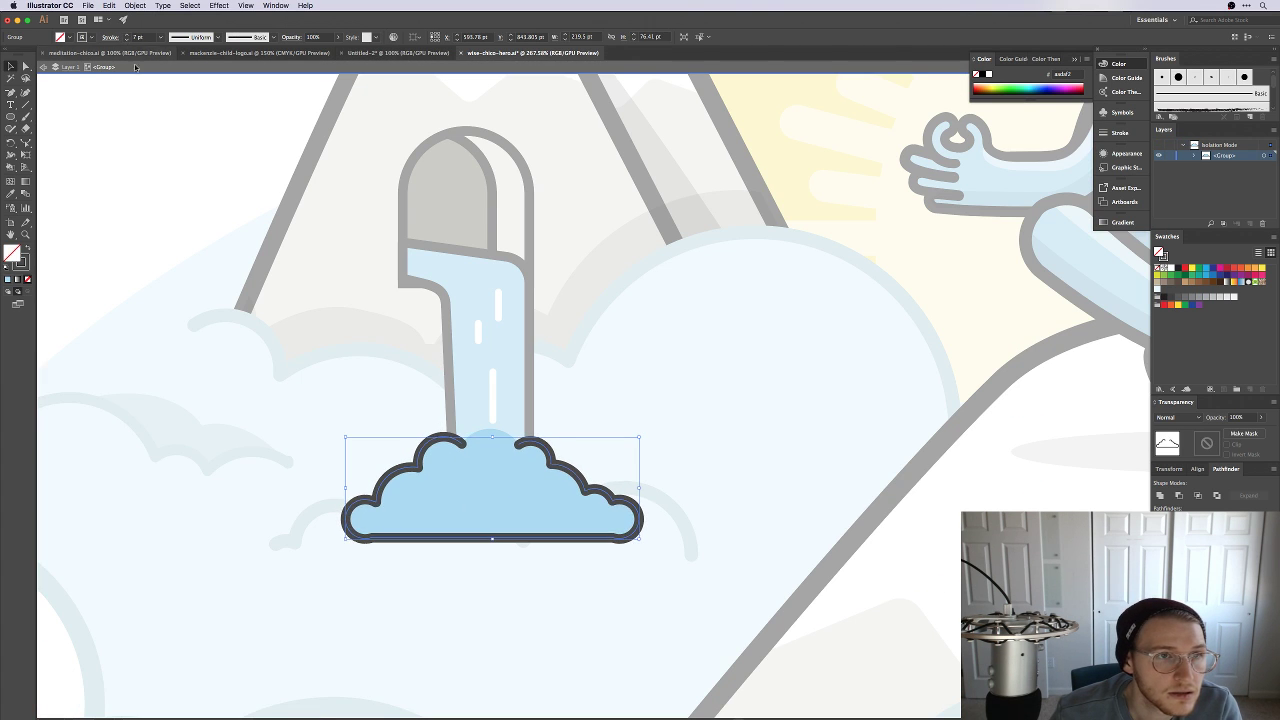
Step: Leave the splash group's isolation and move the small cloud in front of the splash pool slightly lower
left_click(177, 163)
double_click(253, 208)
left_click_drag(253, 208, 327, 244)
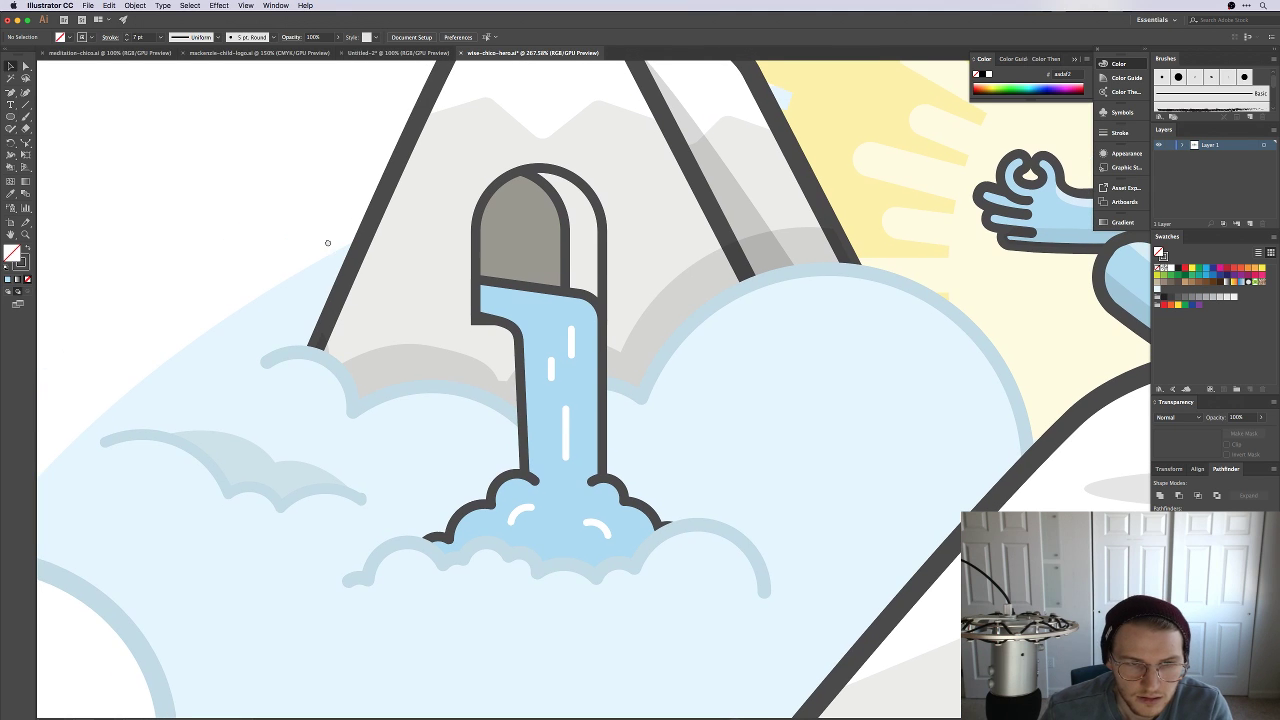
left_click_drag(565, 582, 564, 599)
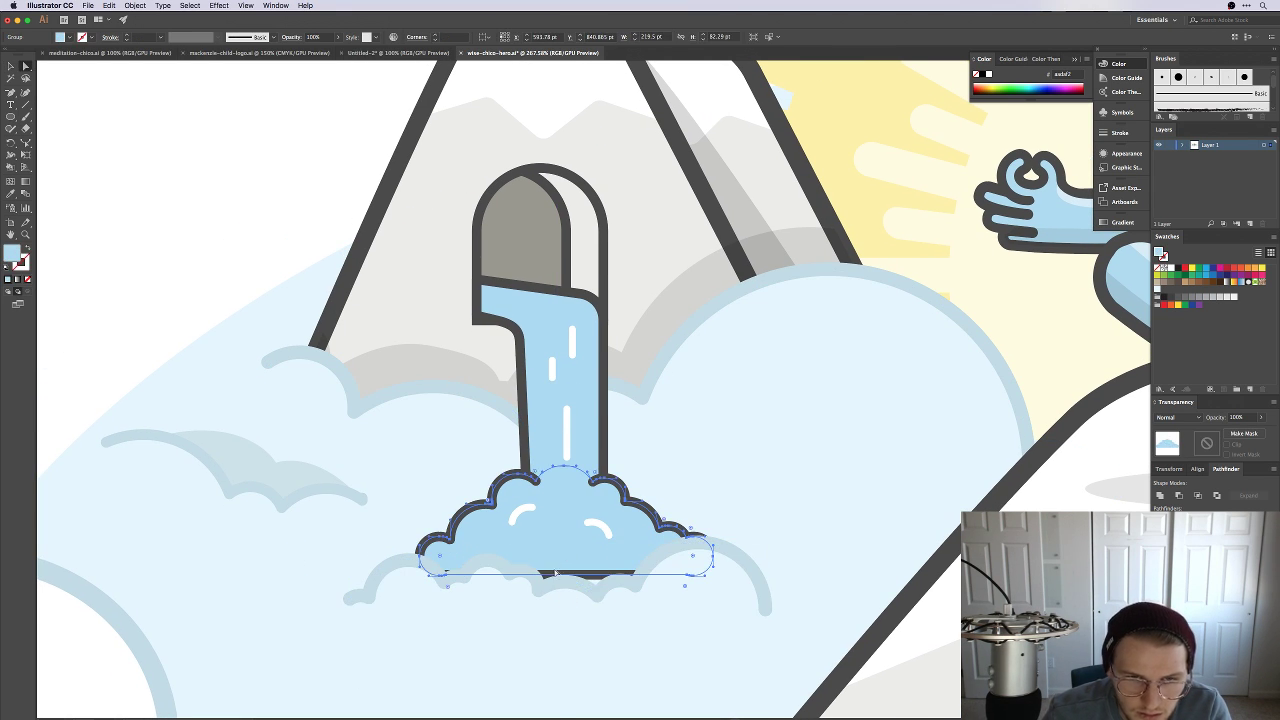
Step: Extend the splash pool's blue fill downward by moving its two lower corner points below the cloud's edge
key("a")
left_click_drag(450, 581, 462, 606)
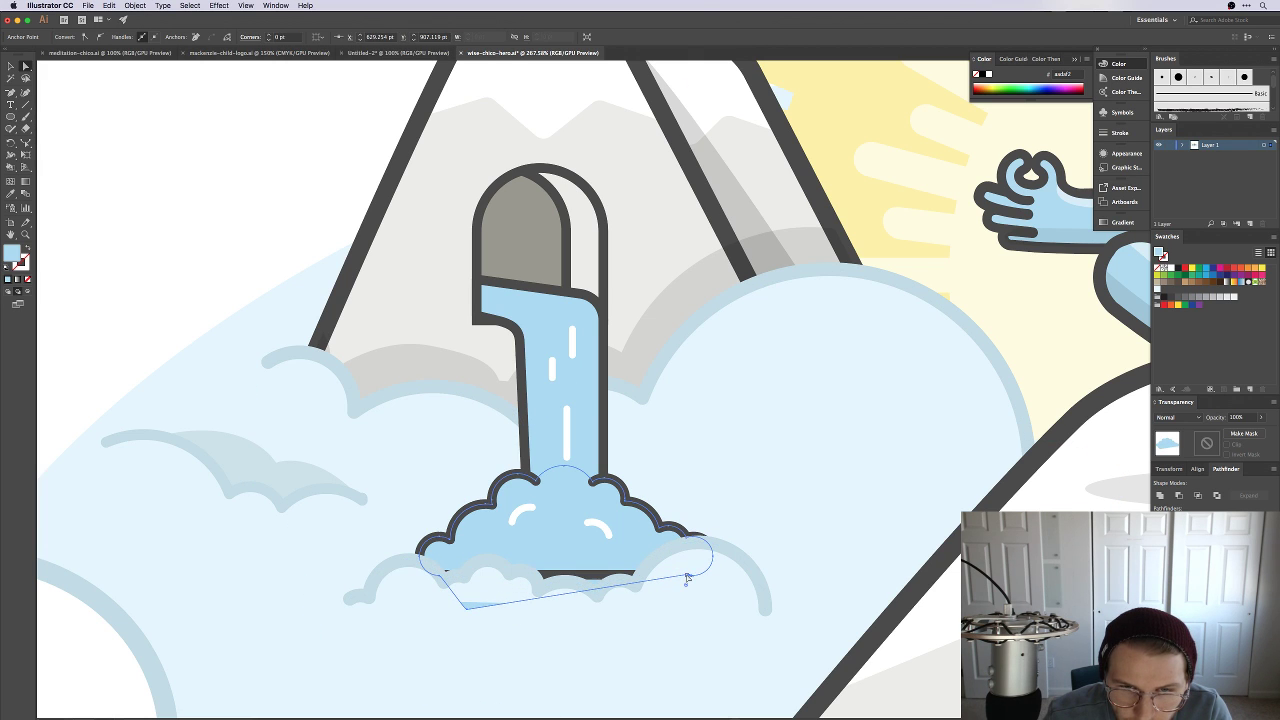
left_click_drag(686, 578, 692, 598)
Step: Isolate the splash outline group and lower its two bottom corner points to match the extended blue fill
key("v")
double_click(588, 565)
left_click(584, 578)
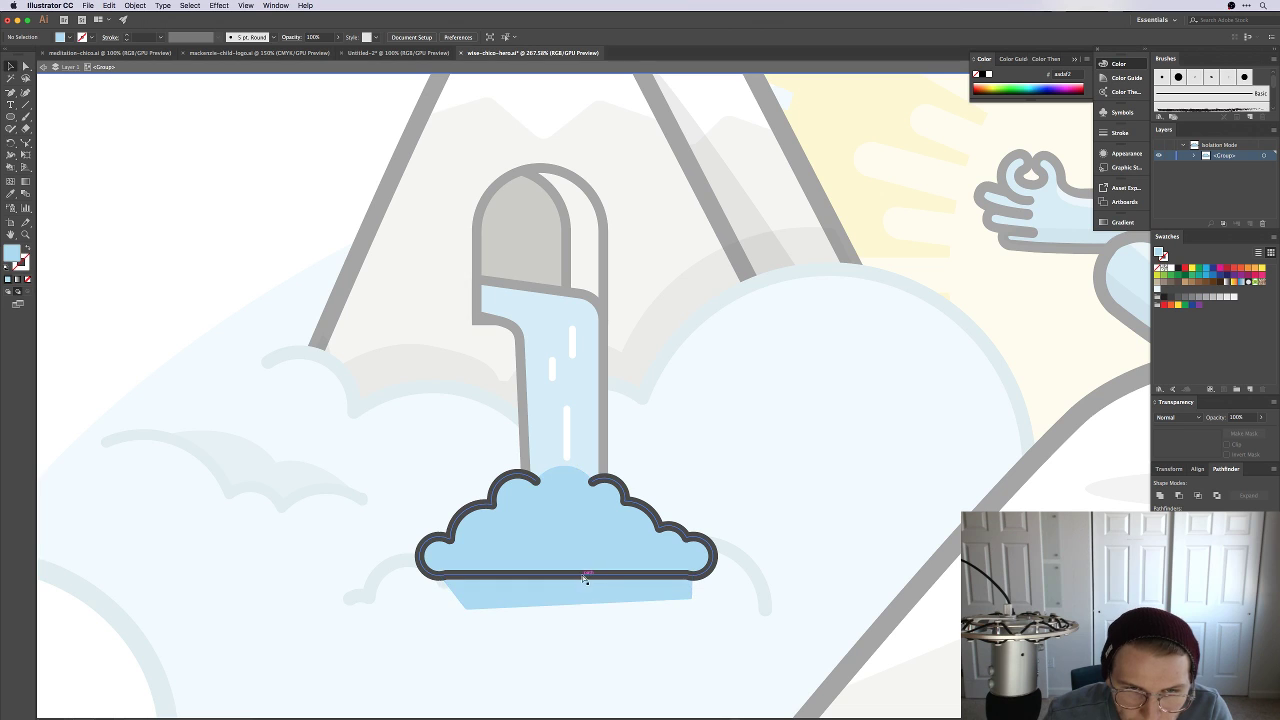
key("a")
left_click_drag(447, 578, 465, 607)
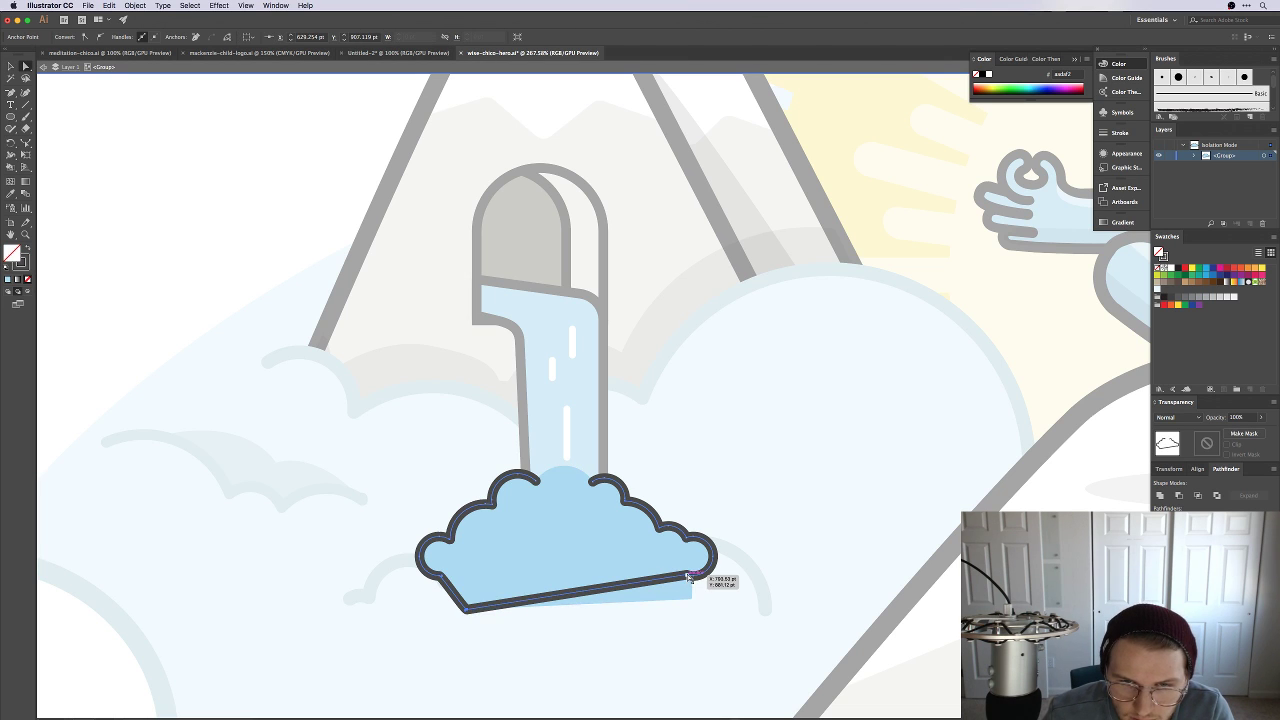
left_click_drag(690, 578, 692, 600)
double_click(146, 231)
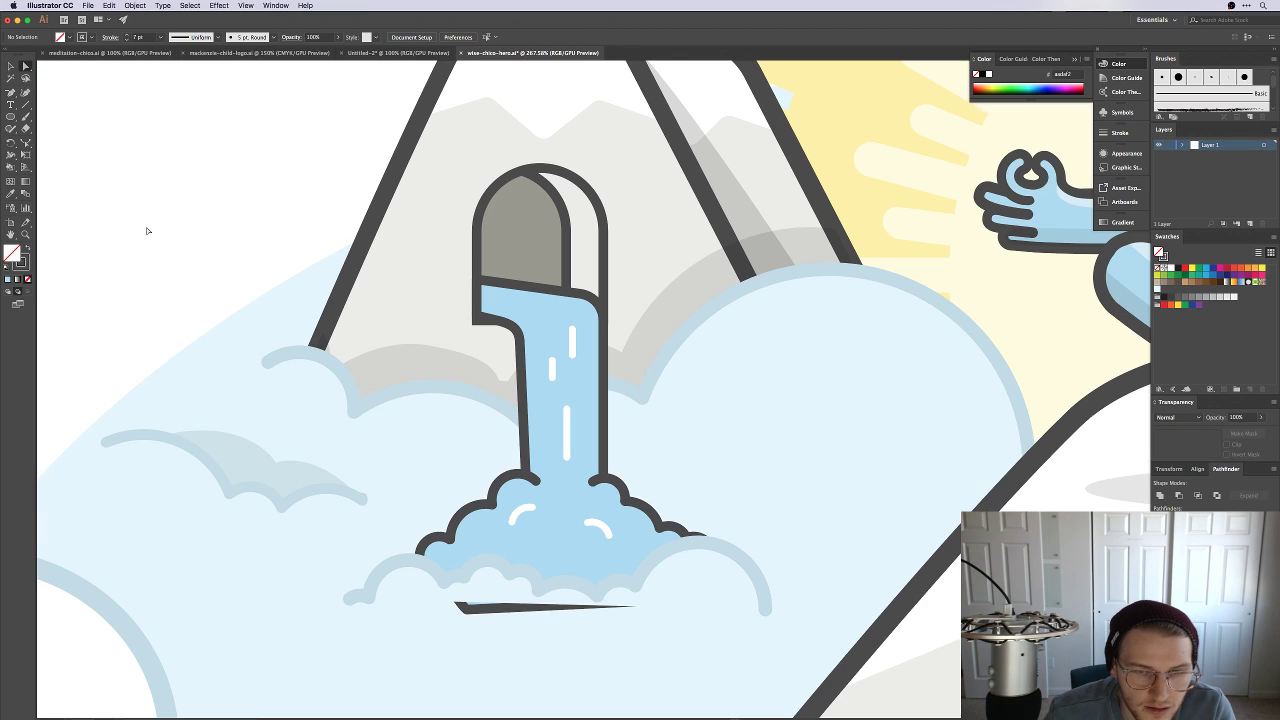
Step: Draw a closed six-sided Pen shape below the small cloud, covering the exposed bottom of the splash outline
scroll(355, 459, "down", 5)
scroll(355, 459, "right", 3)
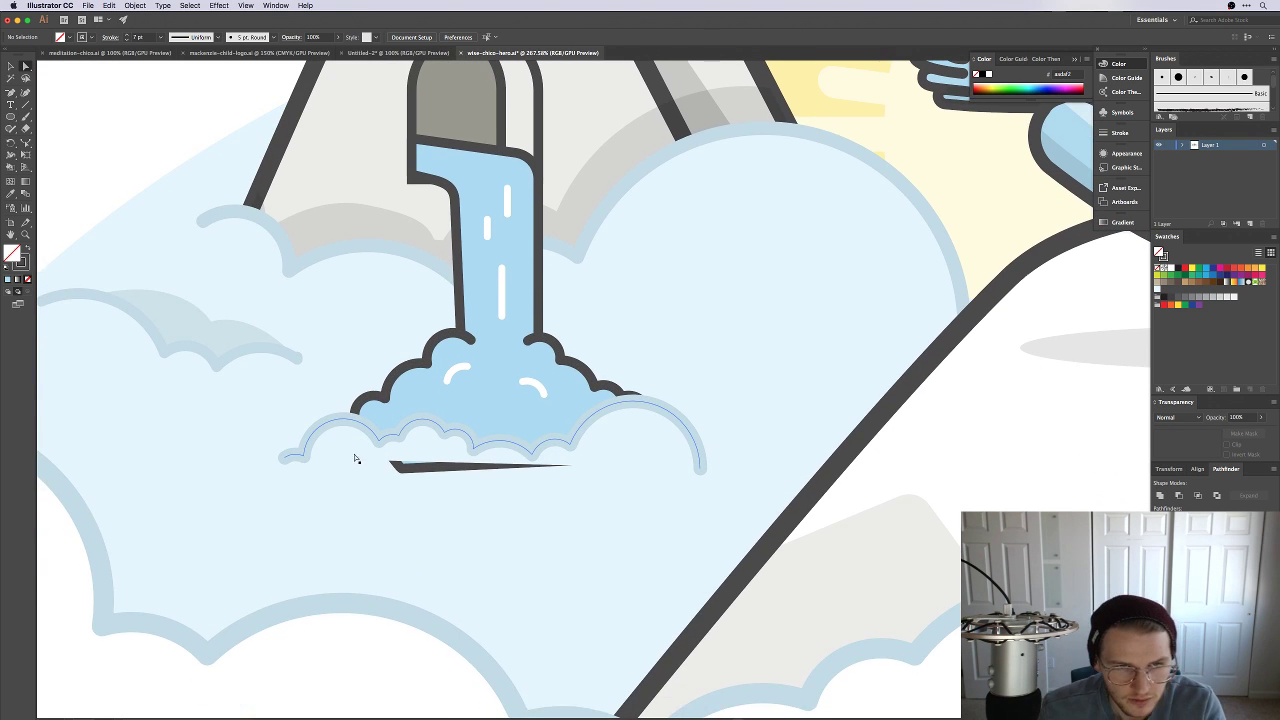
key("p")
left_click(329, 458)
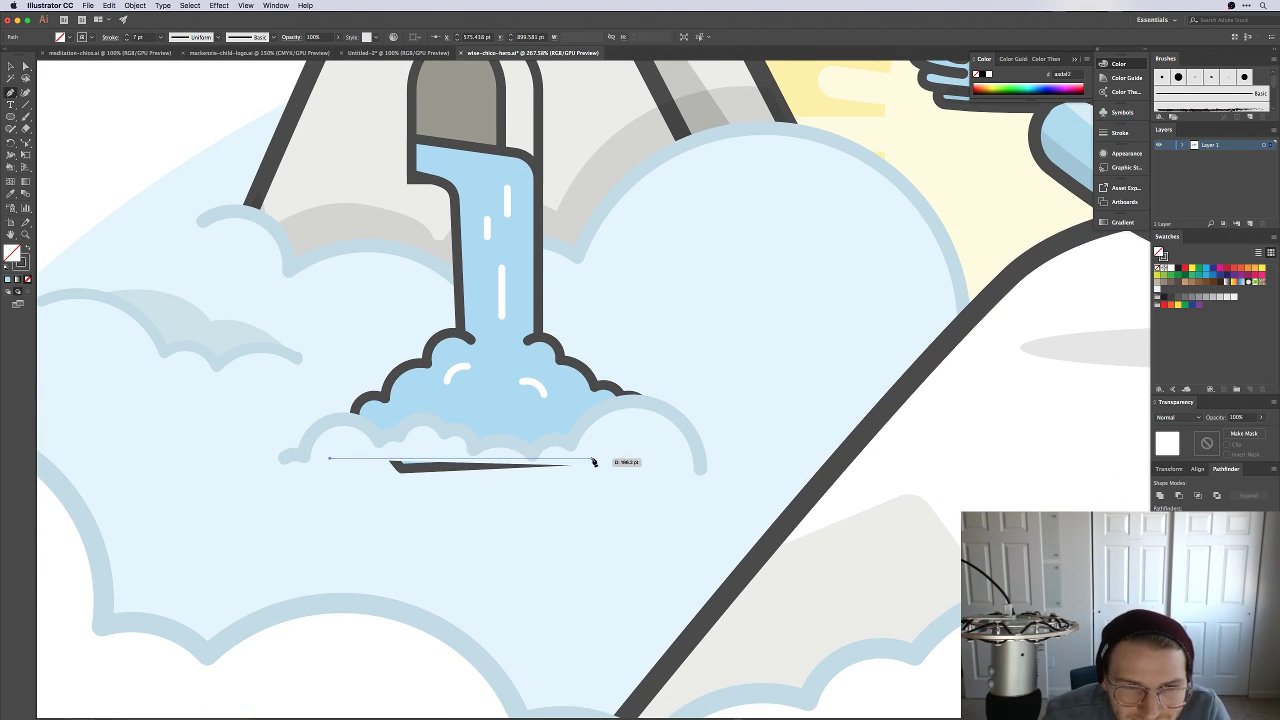
left_click(667, 458)
left_click(685, 510)
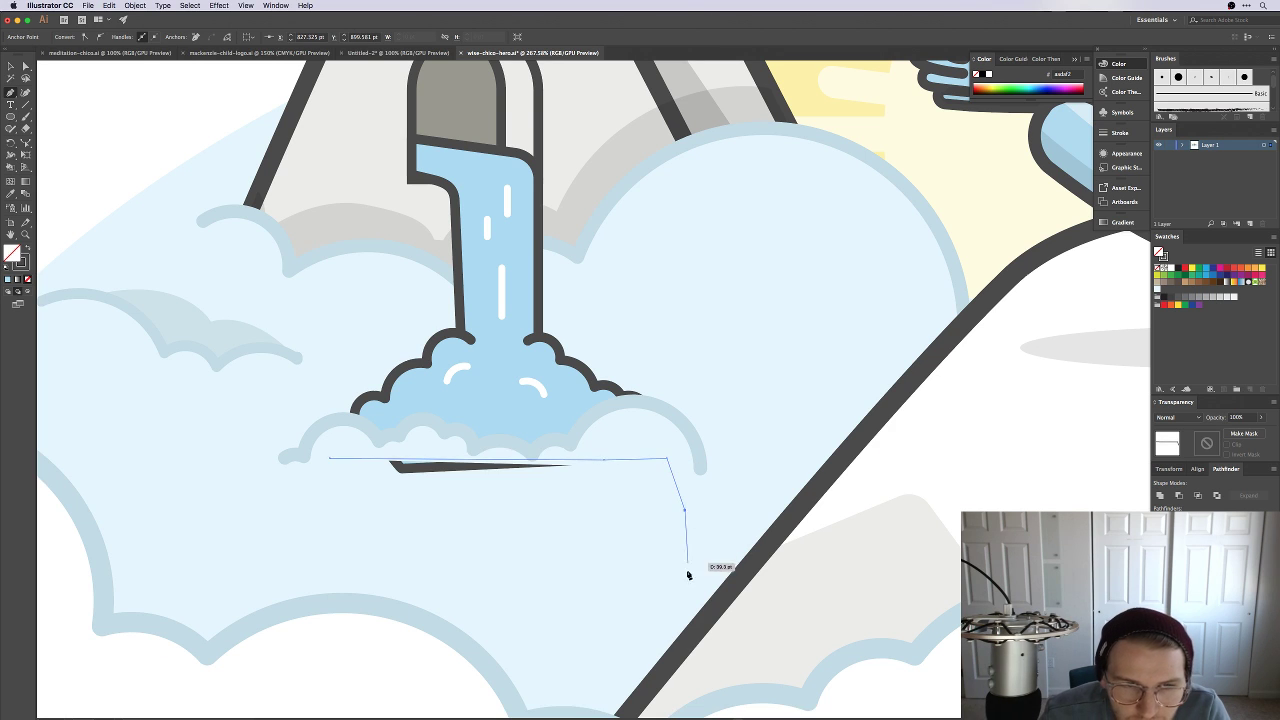
left_click(685, 578)
left_click(251, 565)
left_click(233, 502)
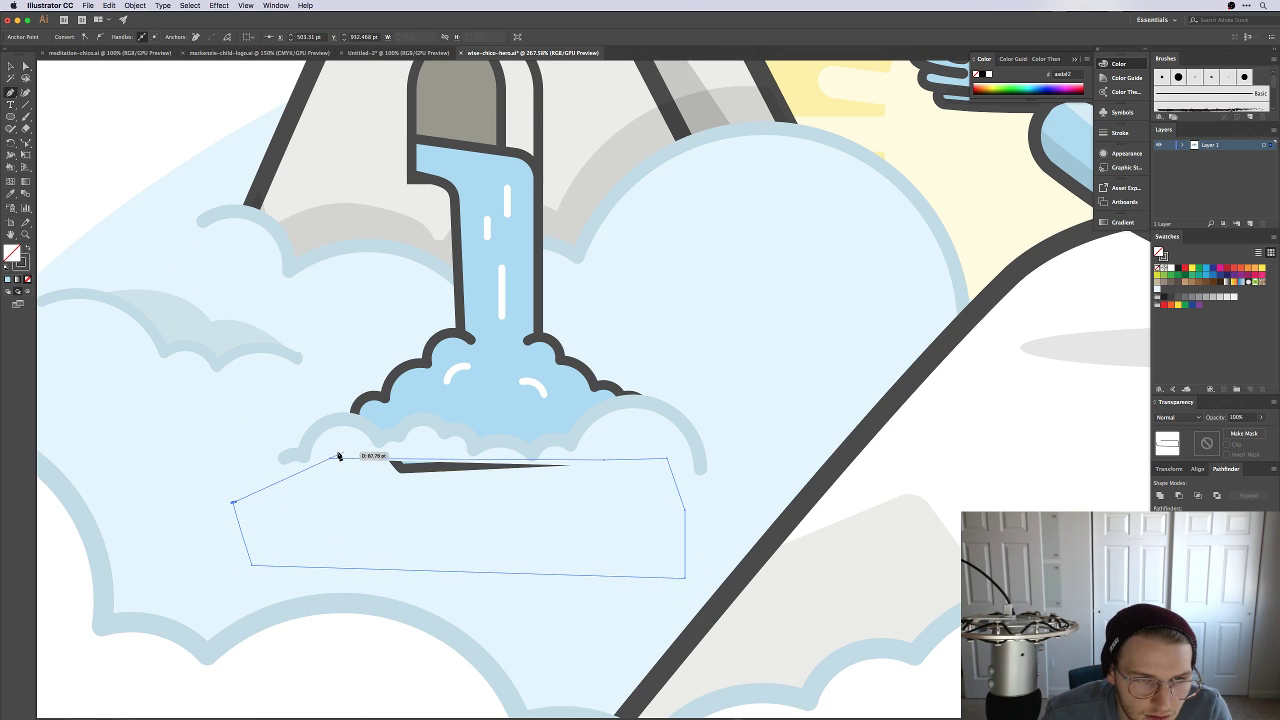
left_click(329, 458)
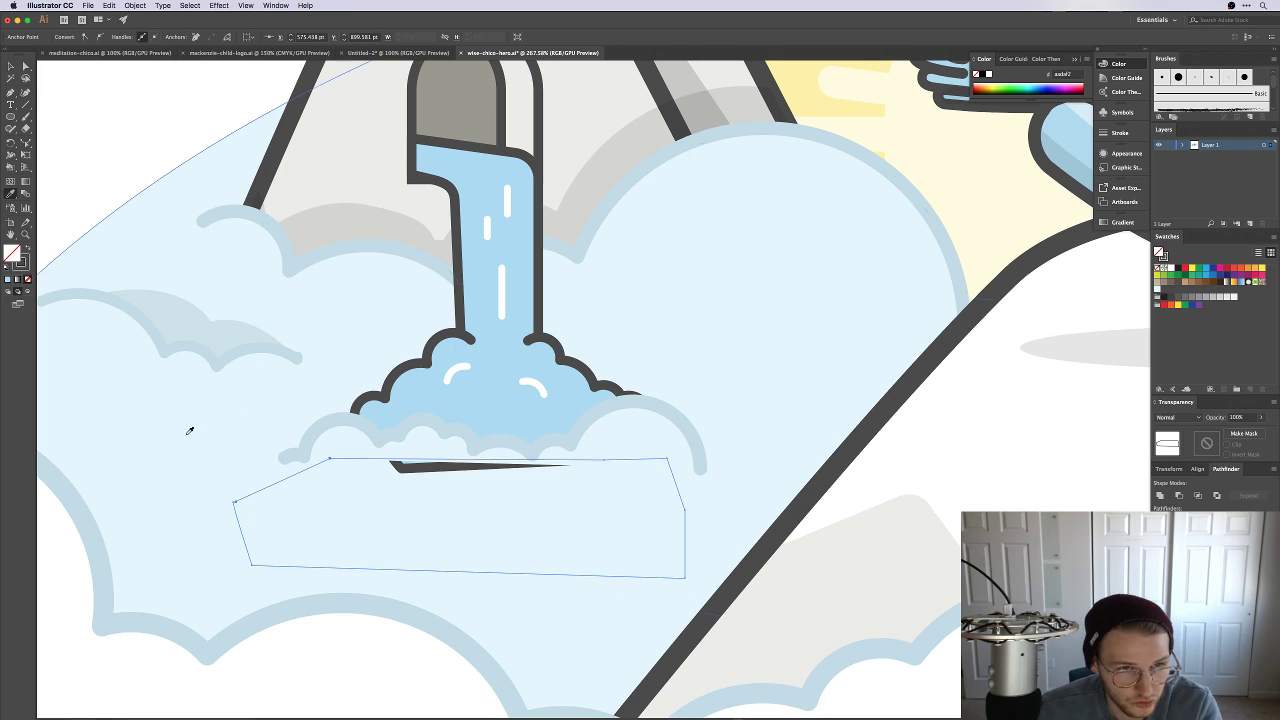
Step: Try to recolour the cover shape with a sampled background colour, and undo the attempt
key("i")
left_click(189, 429)
key("v")
left_click(83, 130)
key("super+z")
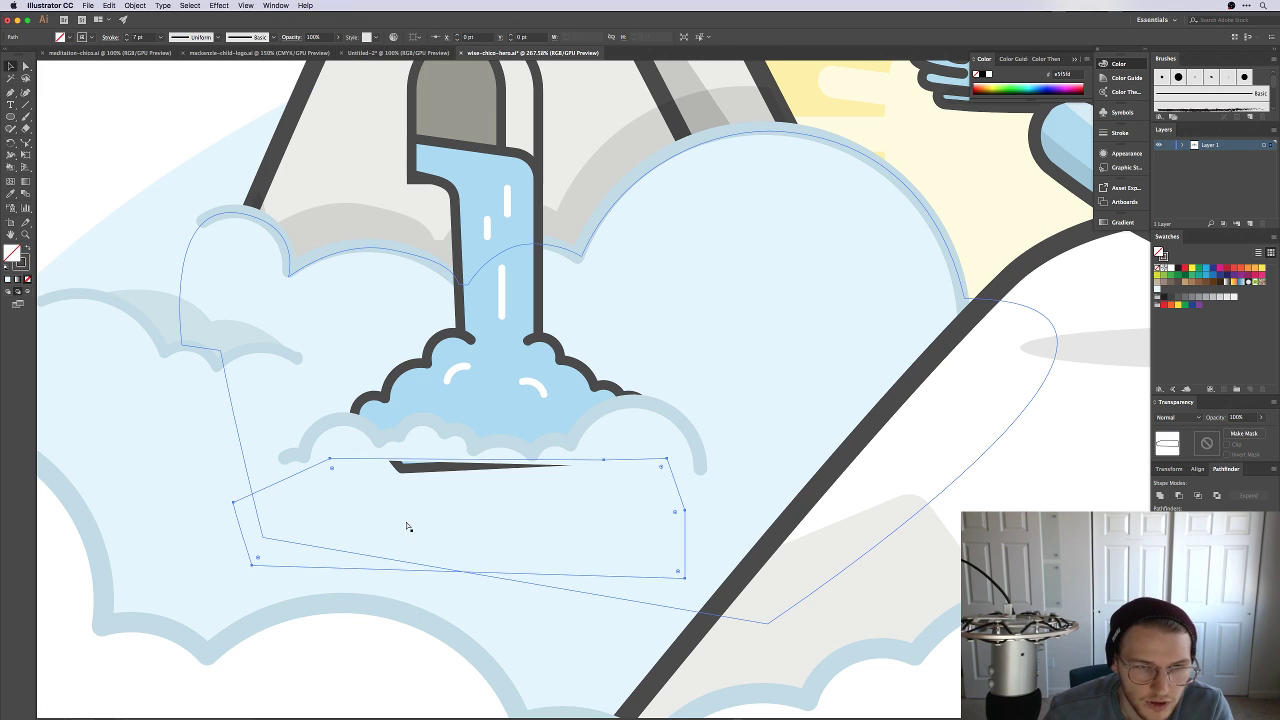
key("super+z")
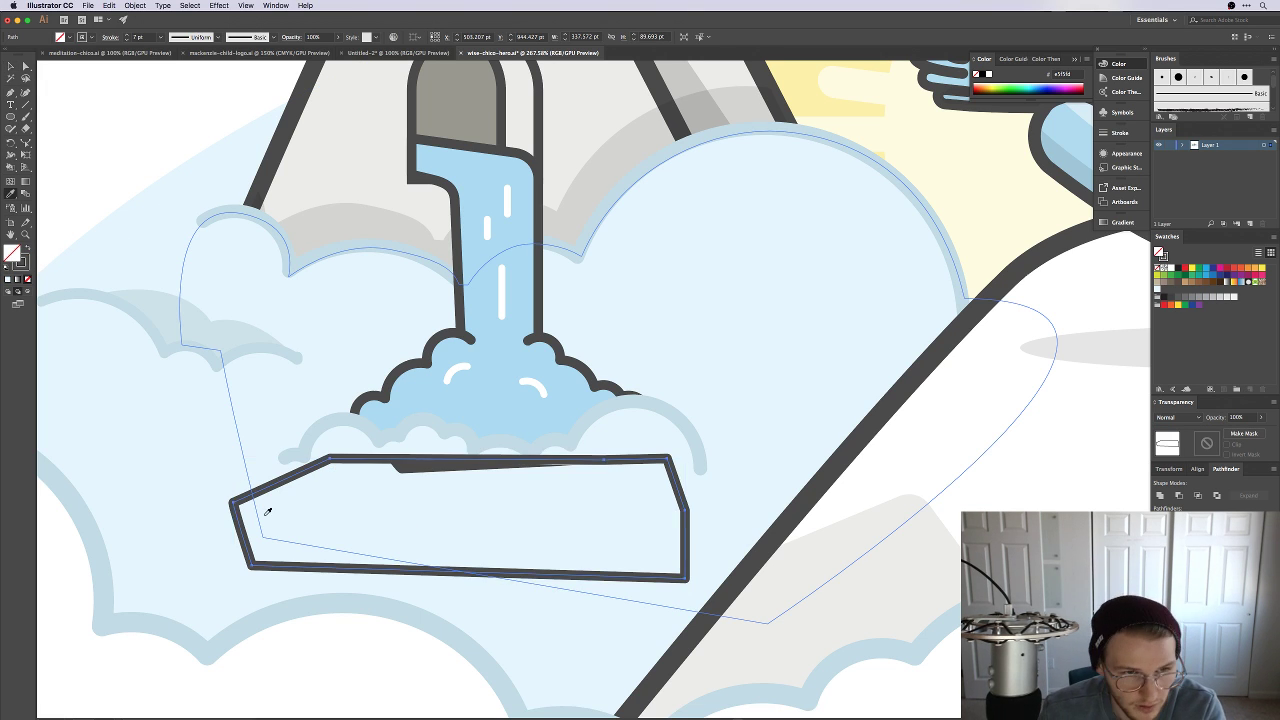
Step: Give the cover shape the surrounding cloud's pale blue fill with no stroke, using the Eyedropper
key("i")
left_click(189, 480)
key("v")
left_click(95, 175)
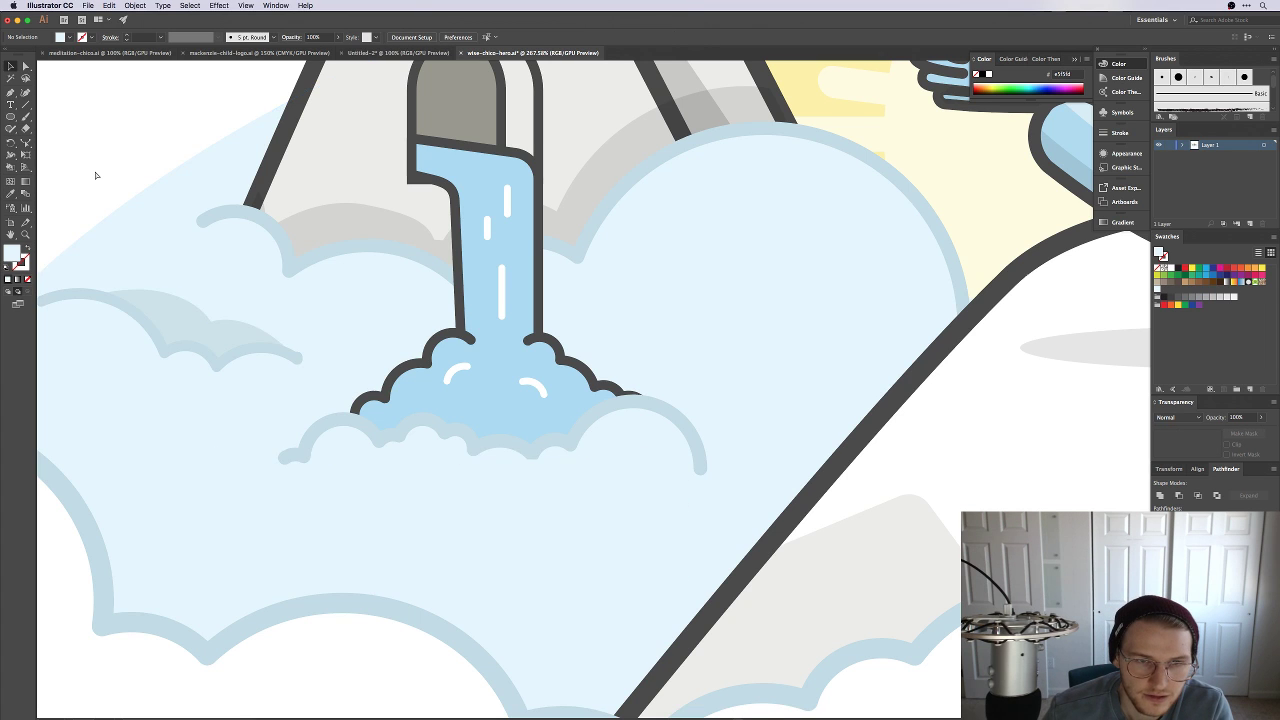
Step: Review the whole illustration with the reworked waterfall area
key("super+minus")
key("super+minus")
key("super+minus")
key("super+minus")
left_click_drag(283, 368, 237, 389)
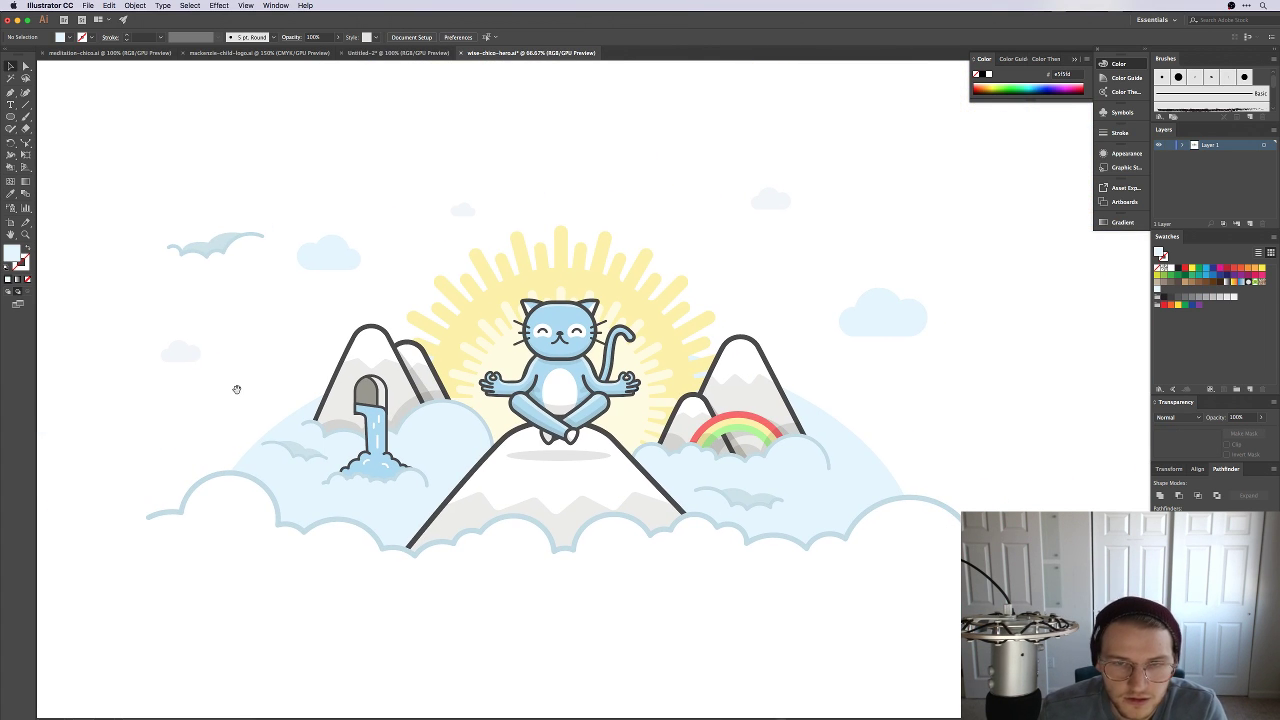
left_click_drag(812, 379, 834, 394)
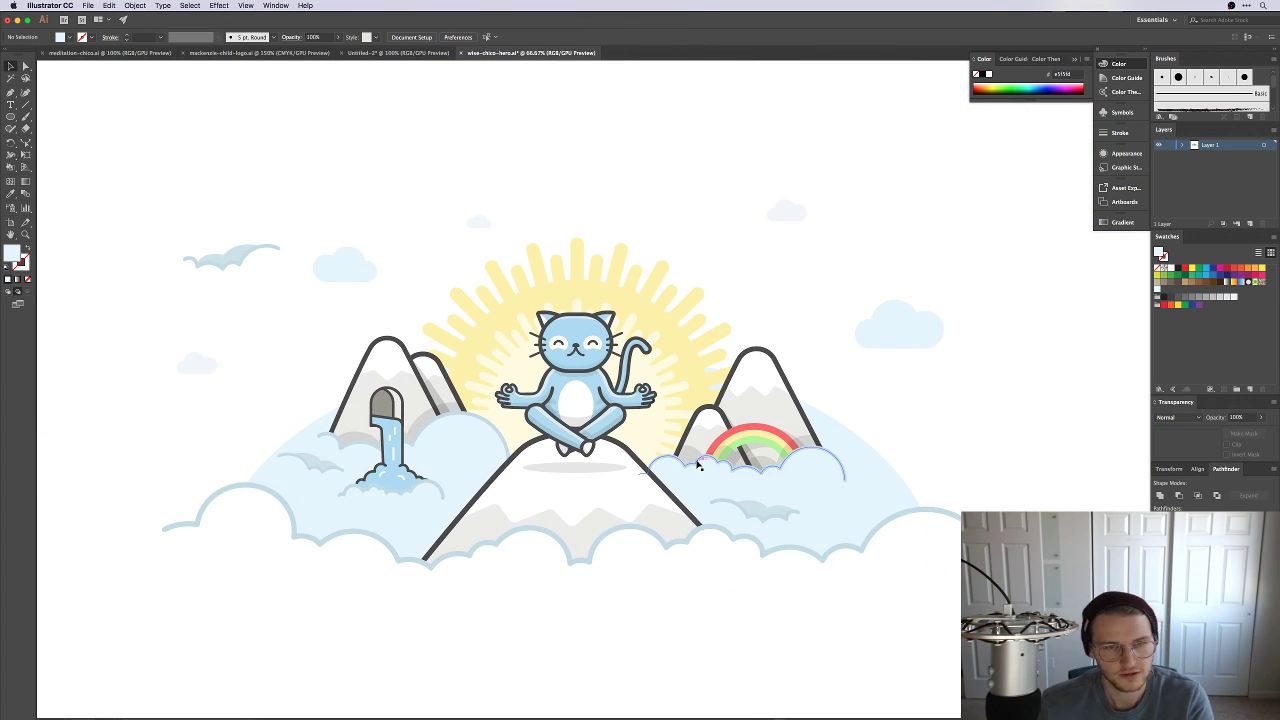
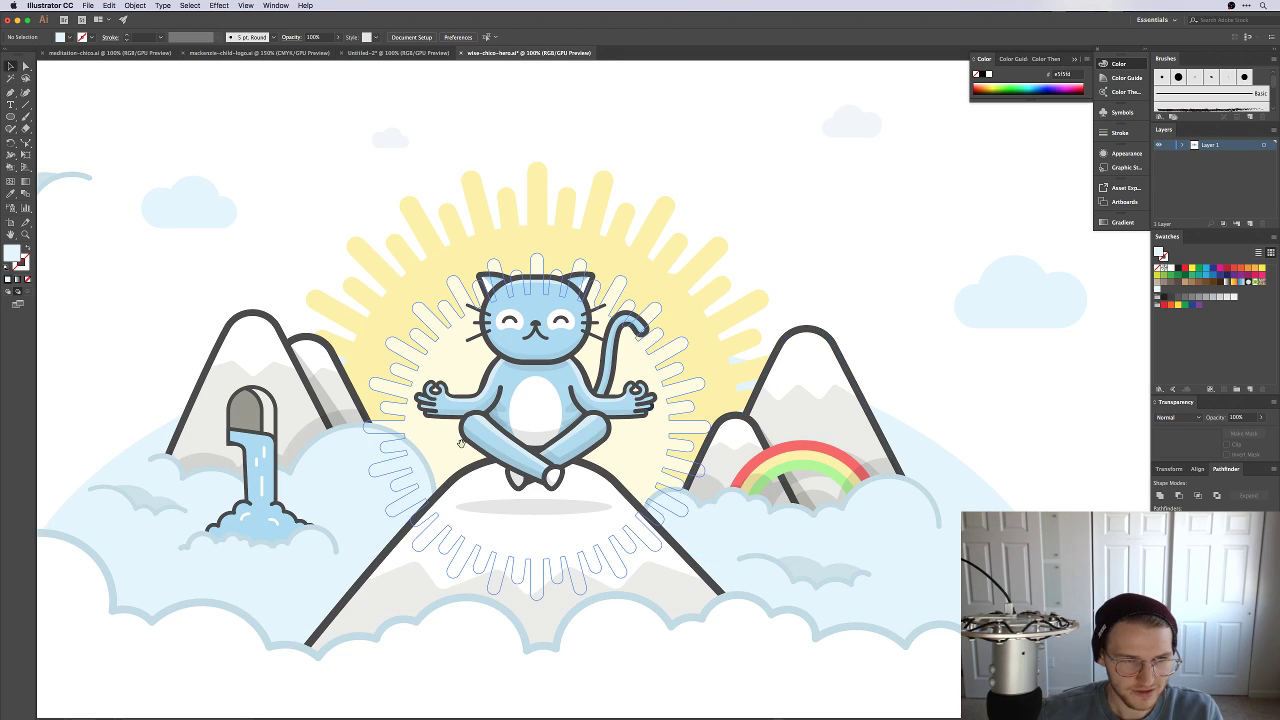
Step: Convert the waterfall shape to a Live Paint object and expand it into separate fill and outline
scroll(677, 434, "up", 5)
scroll(516, 465, "up", 8)
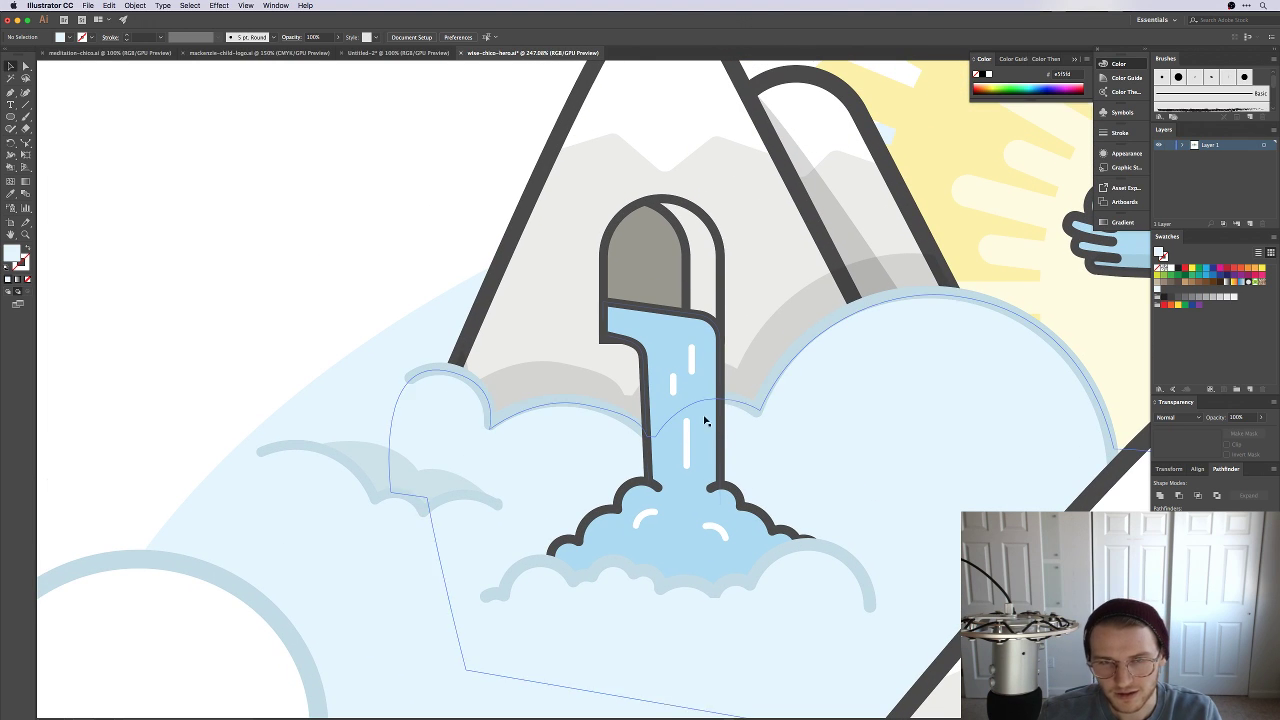
left_click(670, 360)
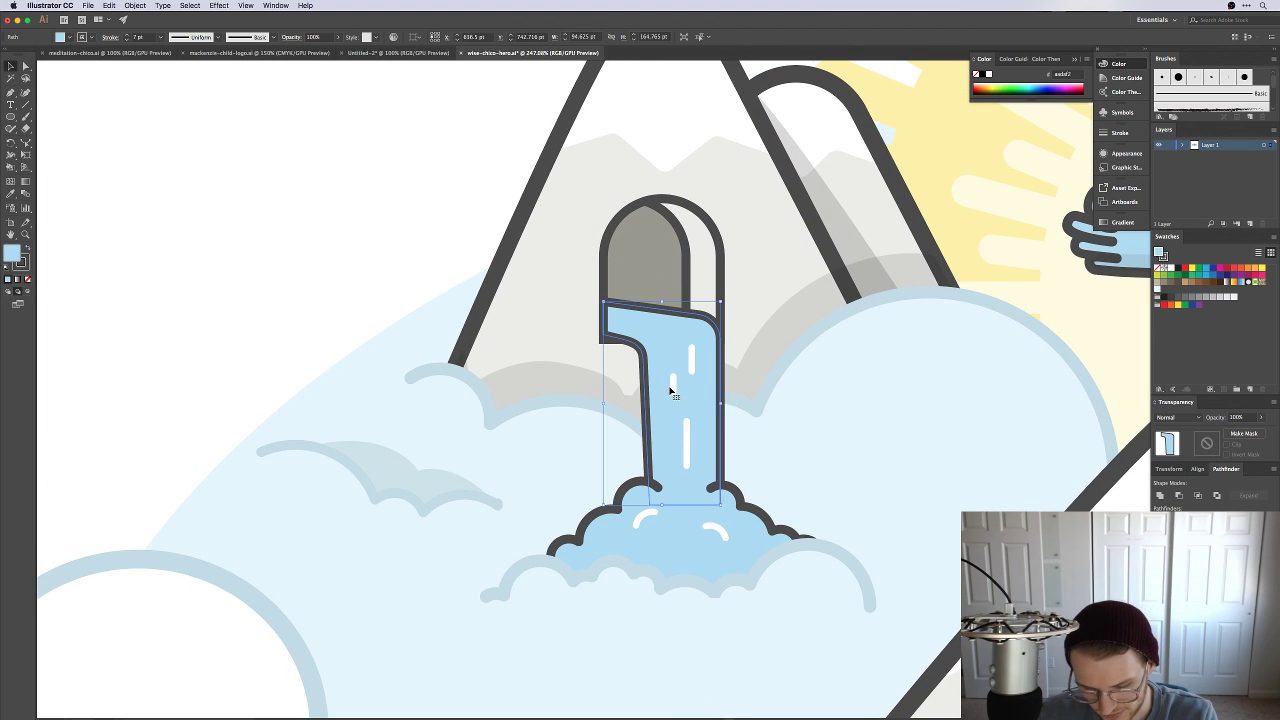
key("a")
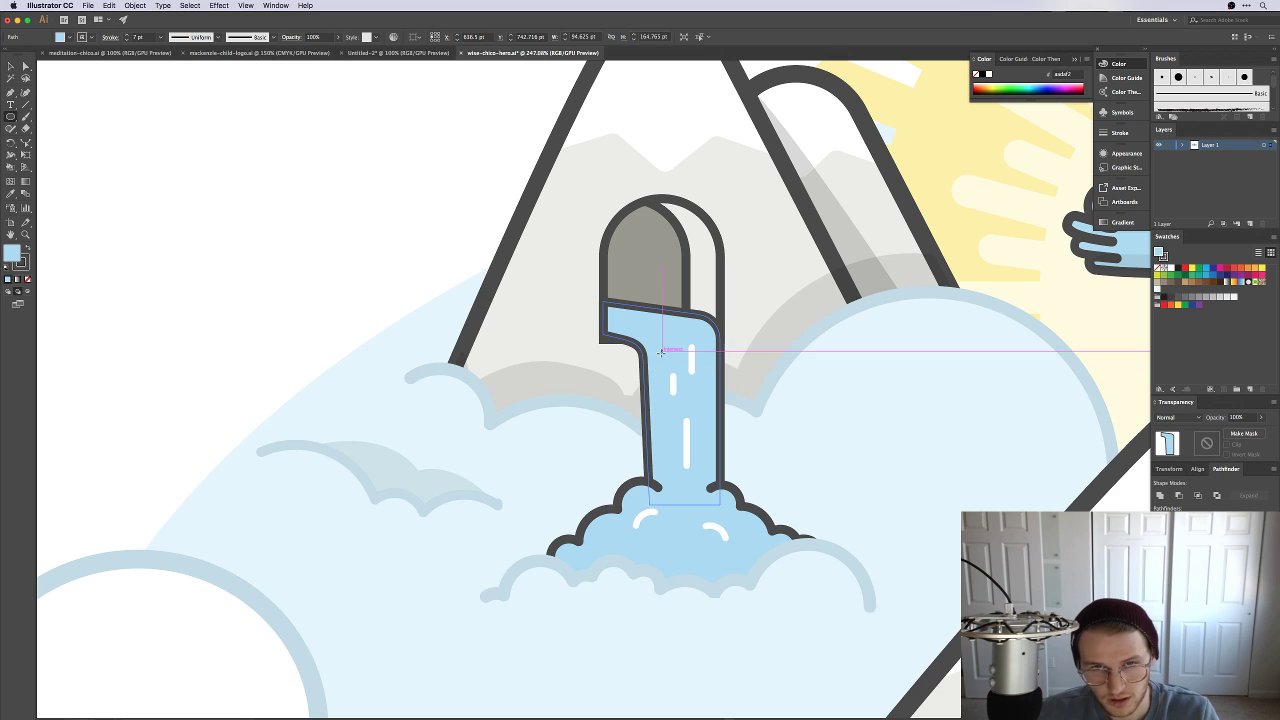
key("k")
left_click(665, 353)
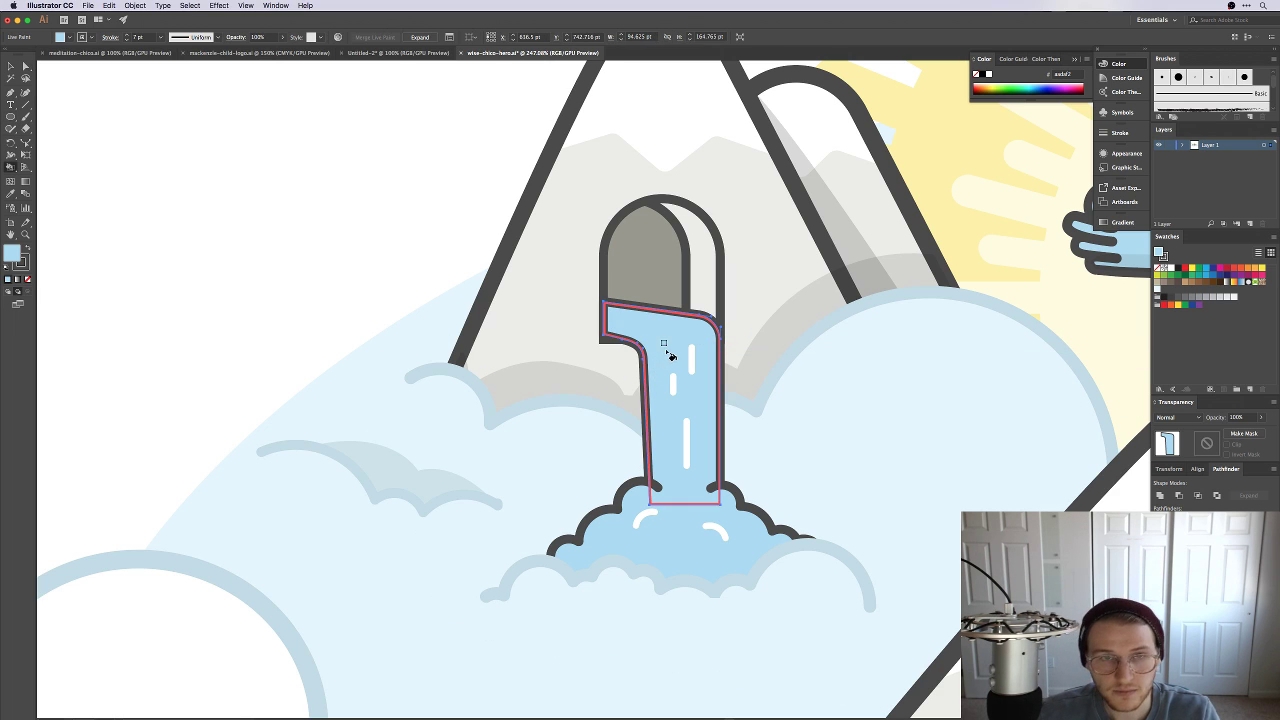
left_click(430, 38)
key("a")
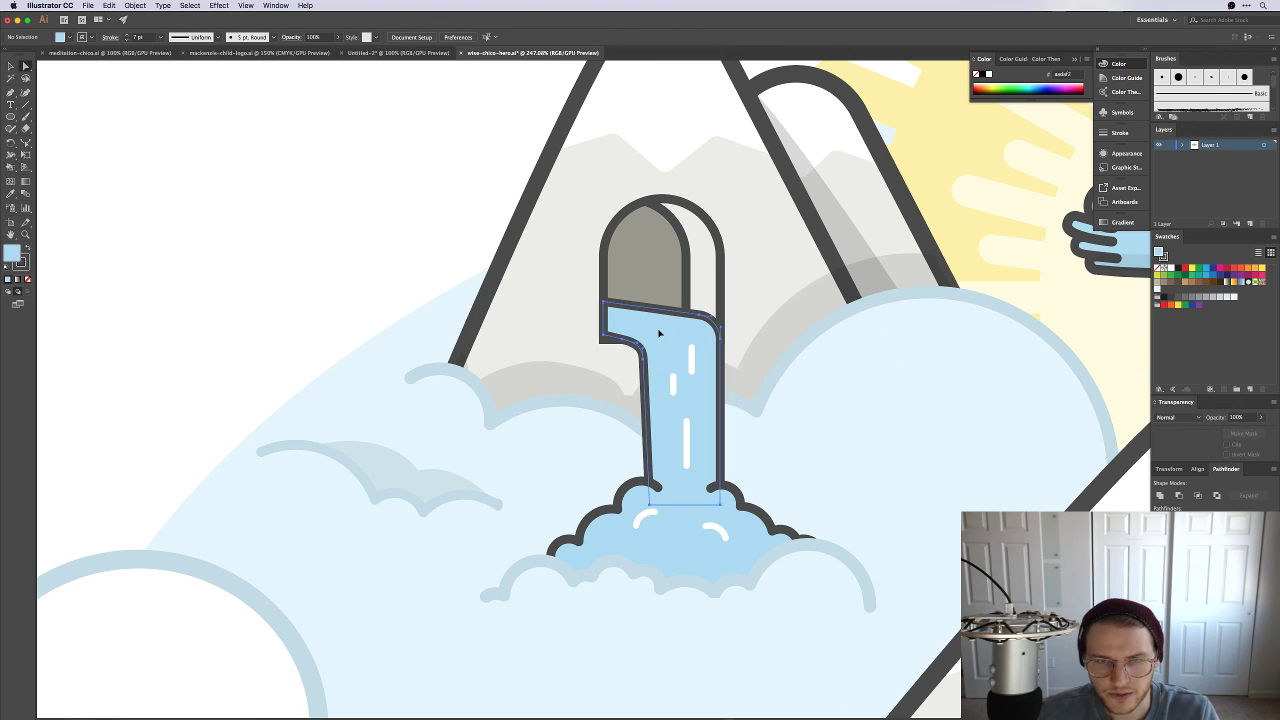
Step: Reshape a duplicate of the waterfall's fill into a narrow band along its upper and right edges, rounding the inner corner to 11.4 pt
left_click(692, 341)
left_click_drag(692, 341, 735, 338)
key("super+z")
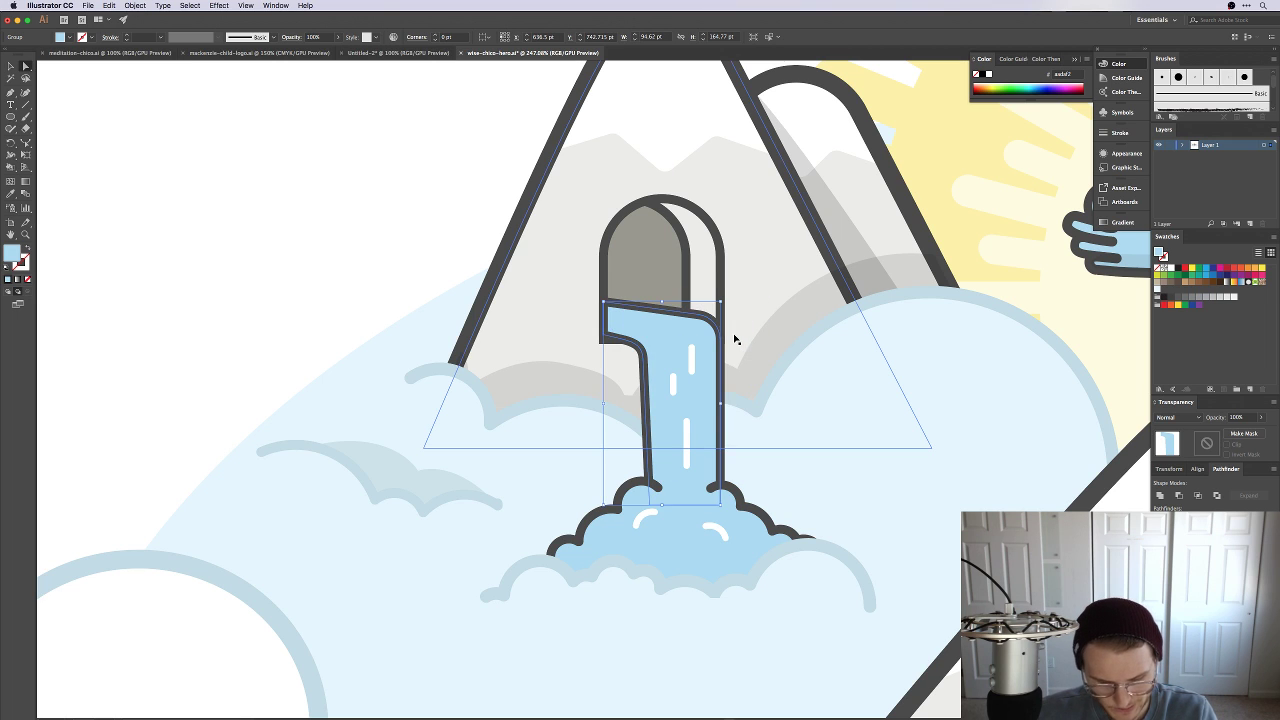
key("a")
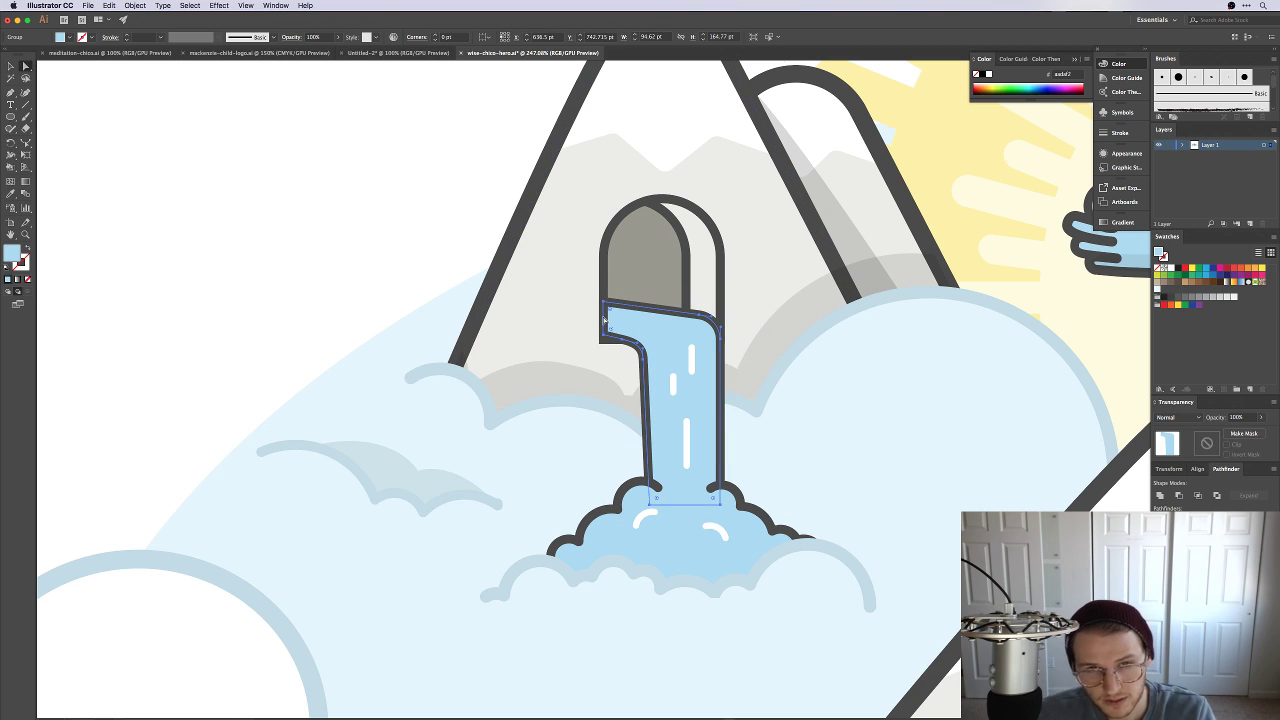
left_click(613, 344)
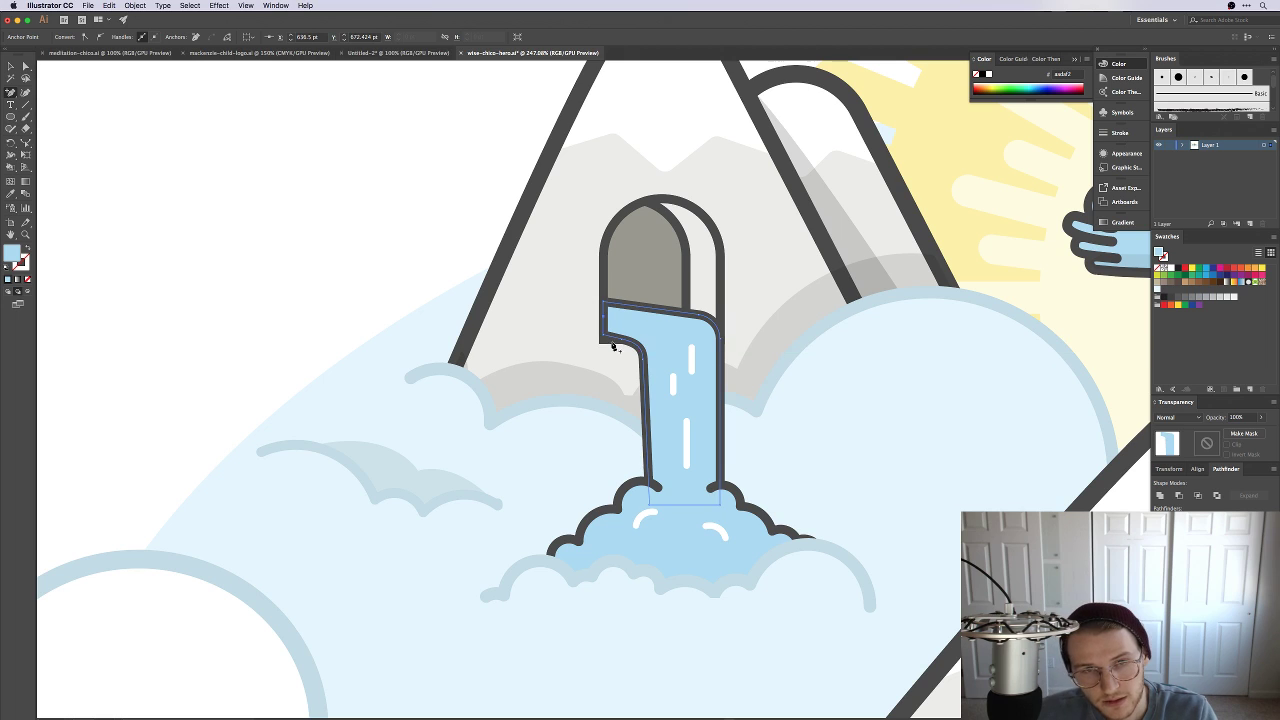
key("a")
left_click(606, 340)
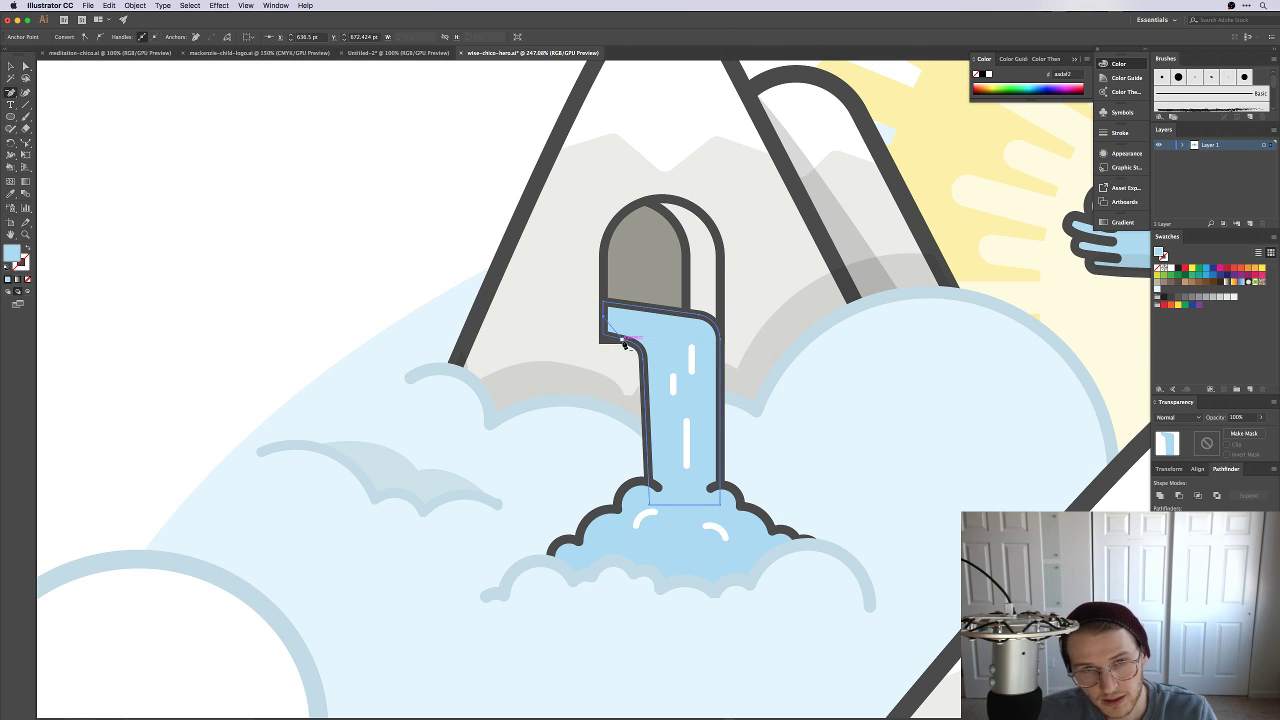
left_click_drag(622, 342, 725, 500)
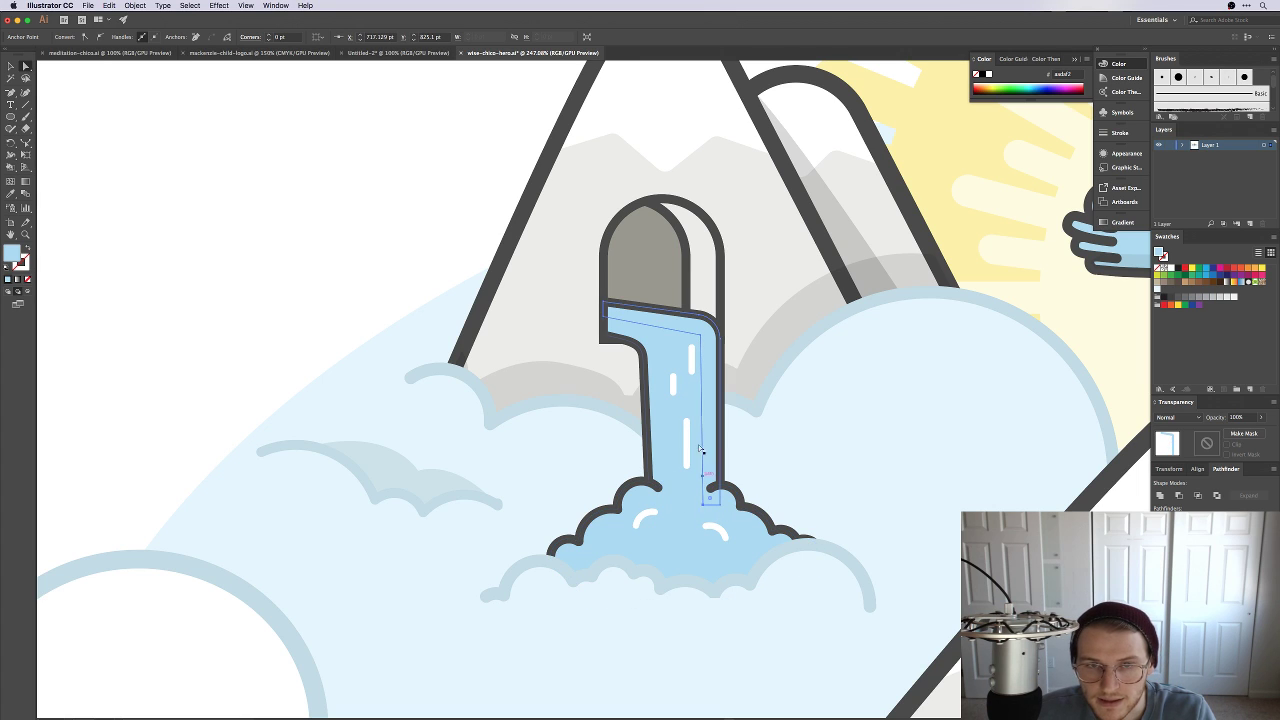
mouse_move(698, 345)
left_mouse_down()
mouse_move(683, 355)
mouse_move(705, 337)
mouse_move(676, 357)
mouse_move(690, 342)
left_mouse_up()
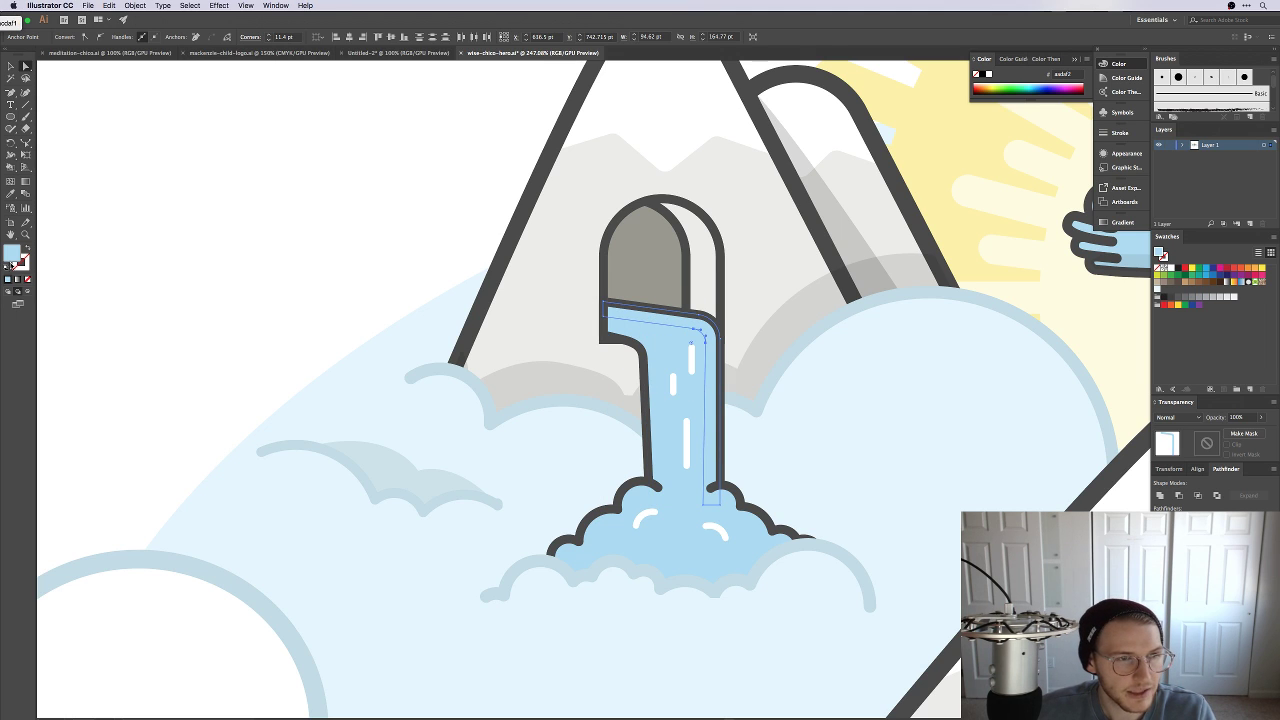
Step: Recolour the narrow band on the waterfall with a lighter pale blue as an edge highlight
double_click(13, 256)
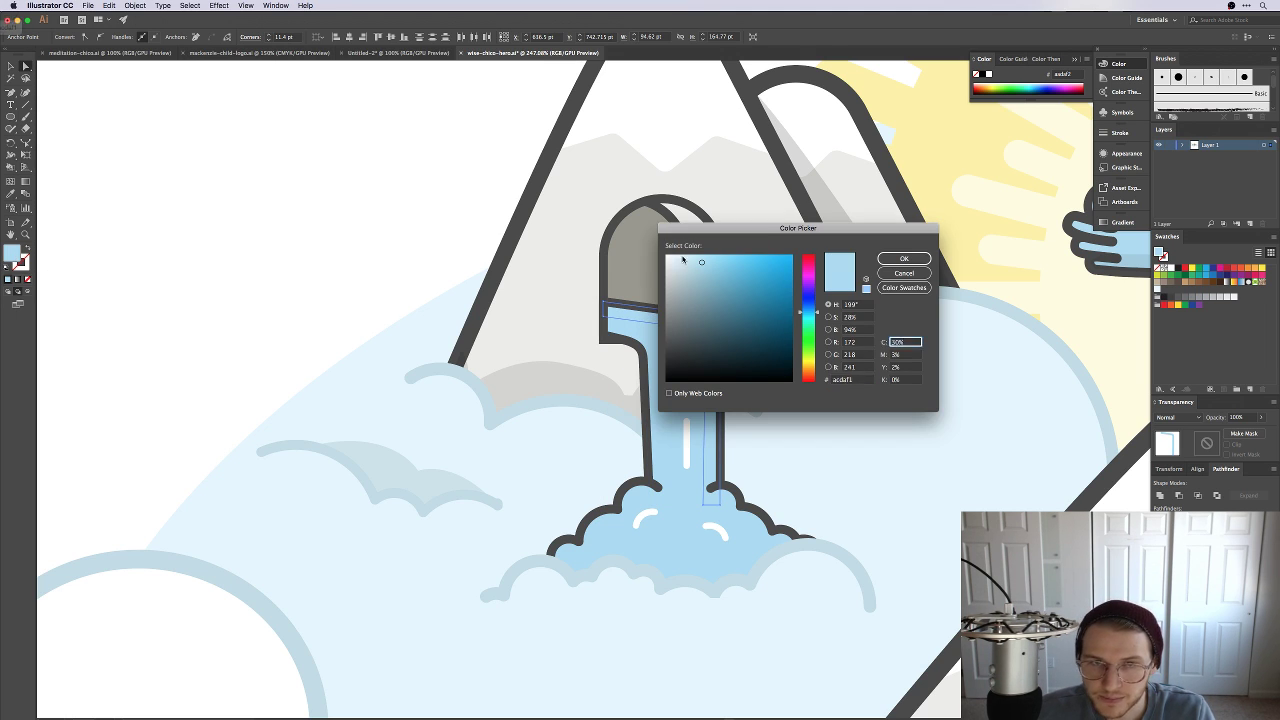
left_click_drag(694, 261, 688, 255)
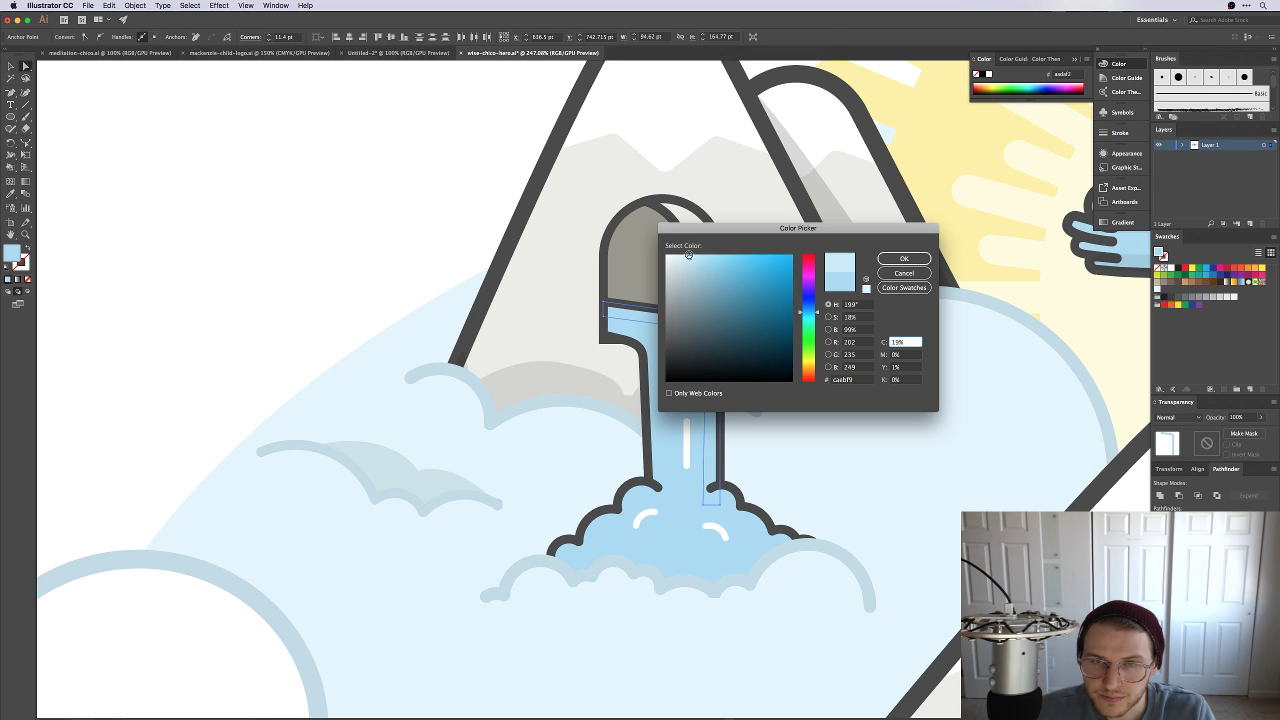
left_click(902, 259)
left_click(380, 189)
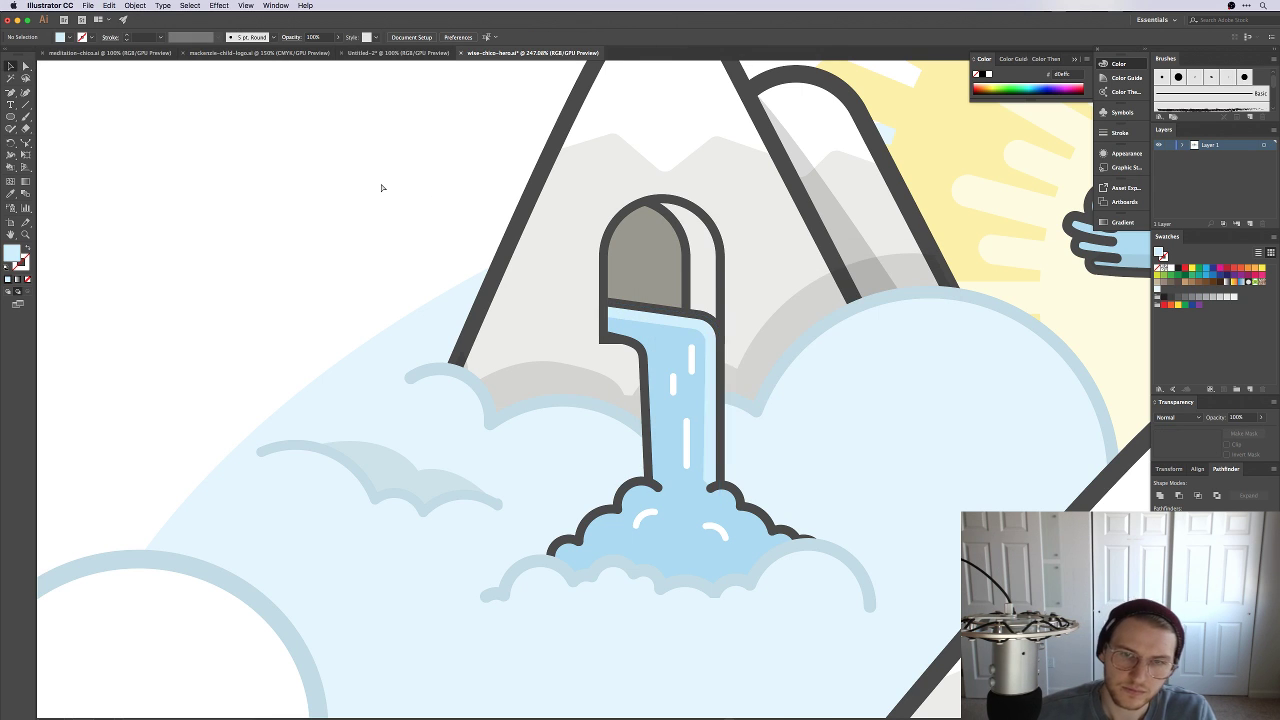
key("super+1")
key("super+equal")
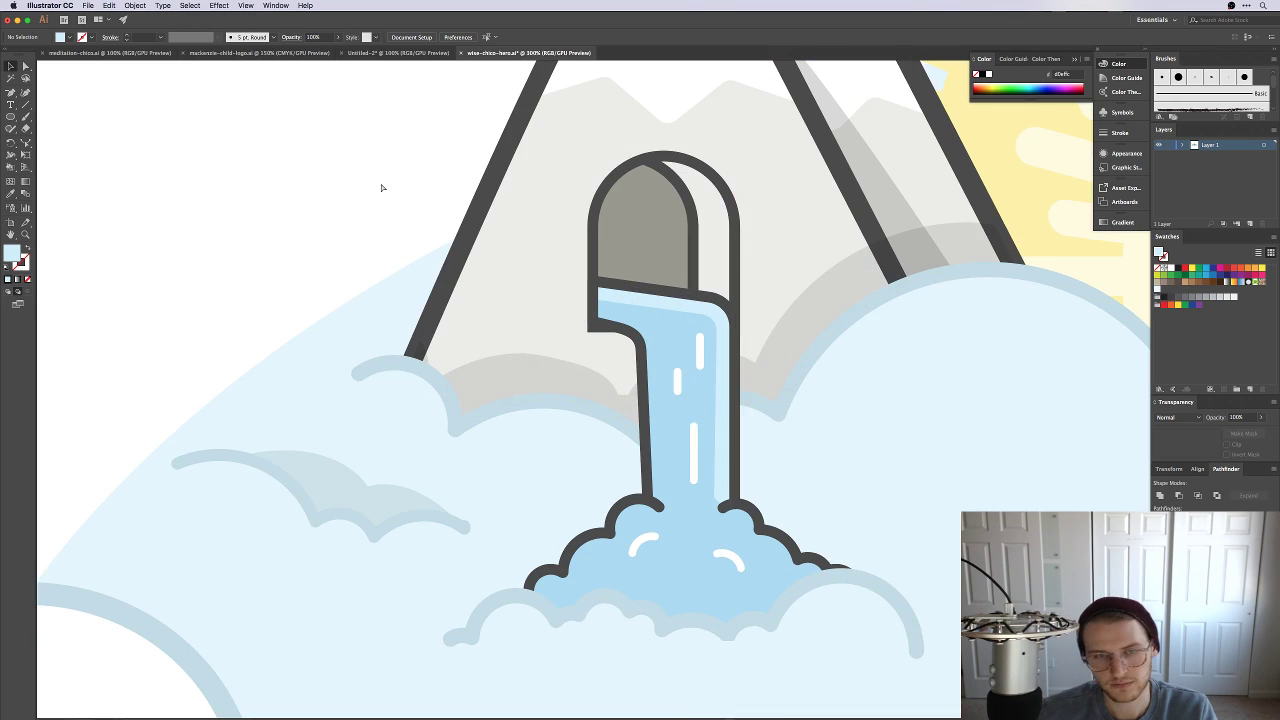
left_click_drag(514, 289, 437, 194)
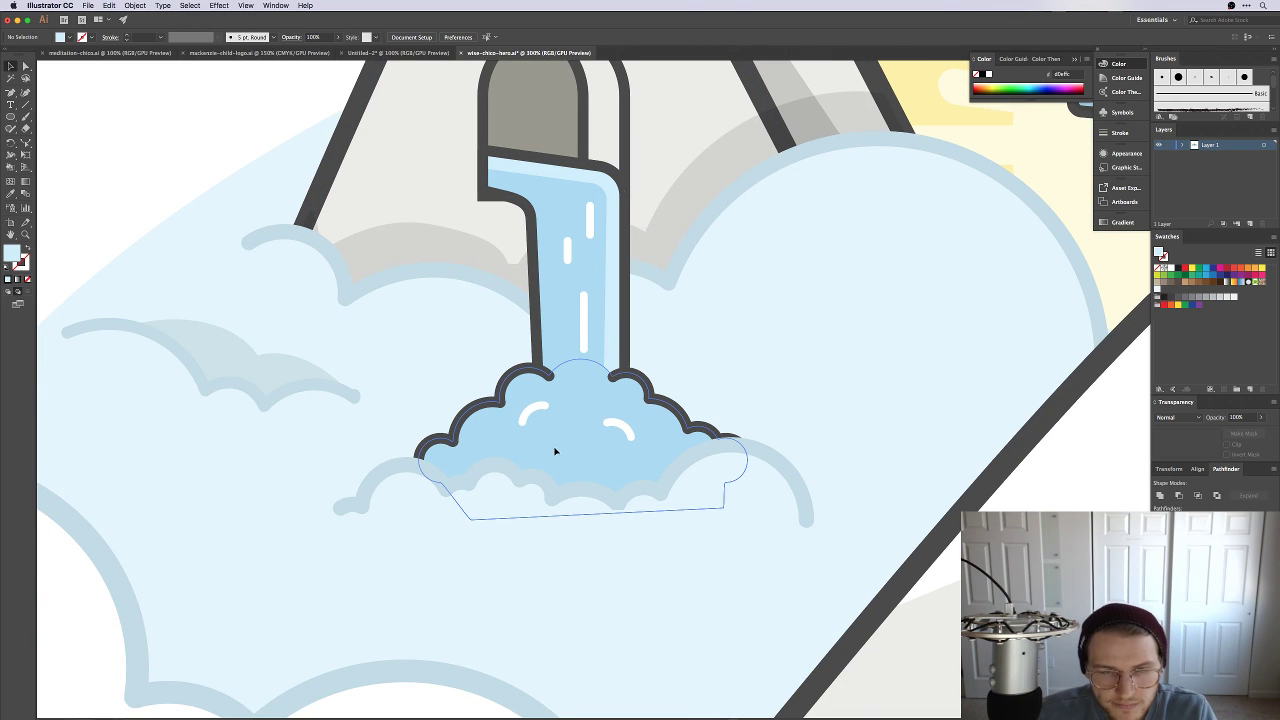
left_click(605, 455)
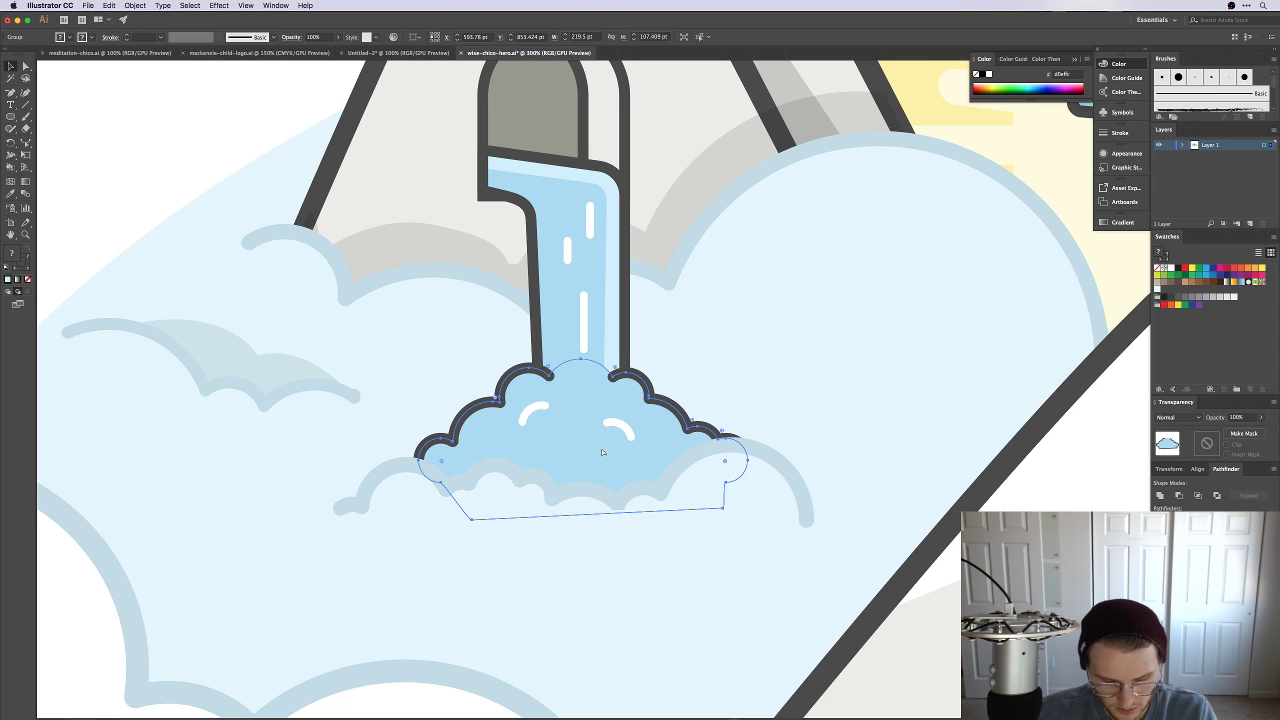
key("v")
key("i")
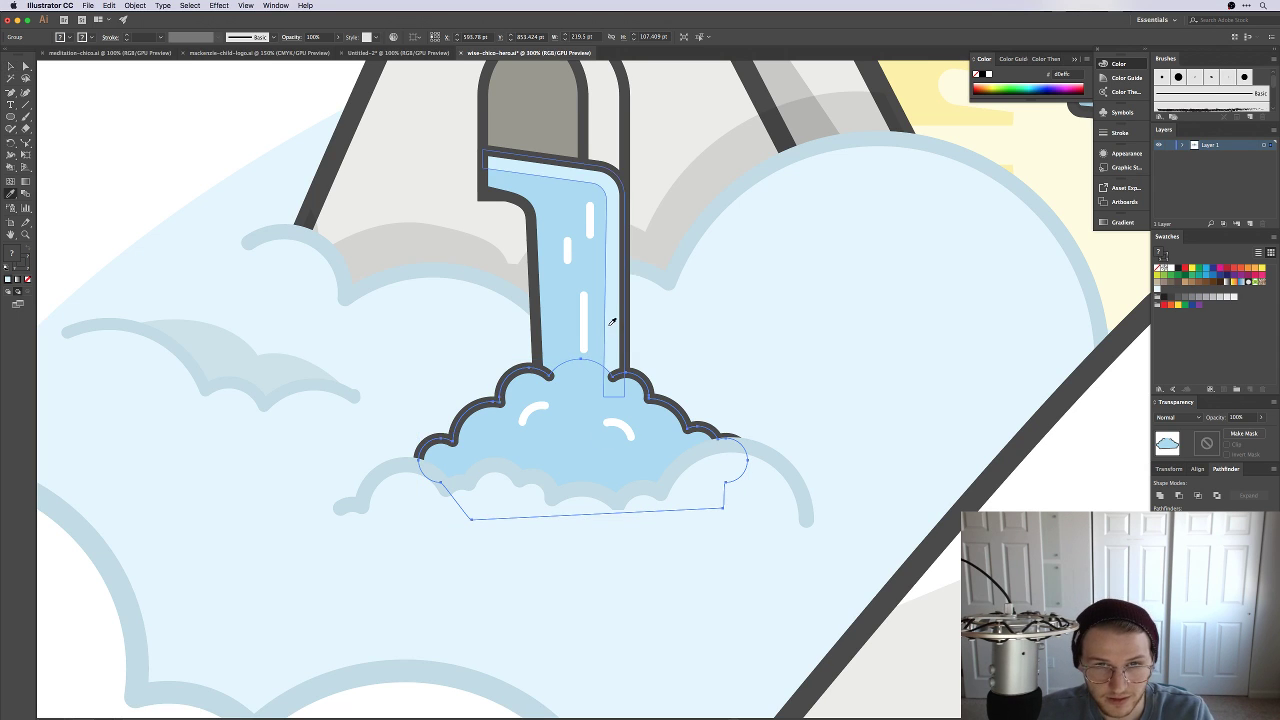
left_click(613, 323)
key("v")
key("super+z")
Step: Recolour only the splash pool's fill with the lighter pale blue of the waterfall's edge highlight
key("a")
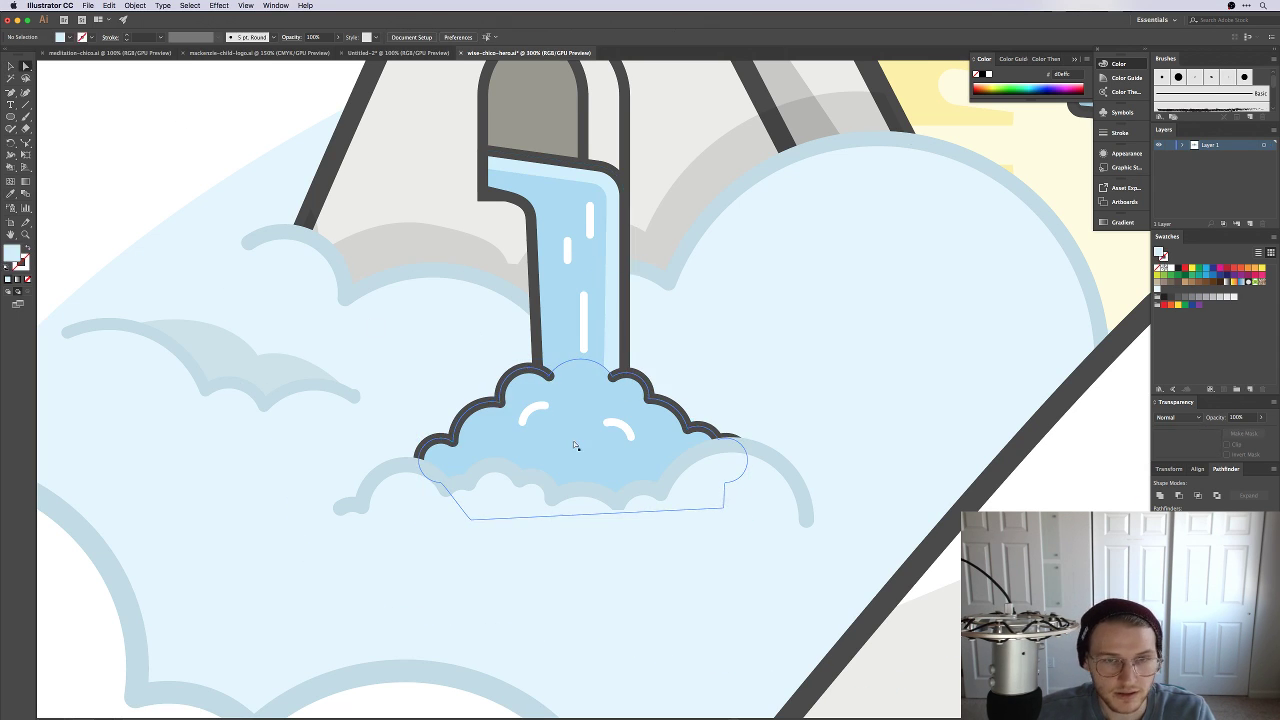
key("i")
left_click(614, 345)
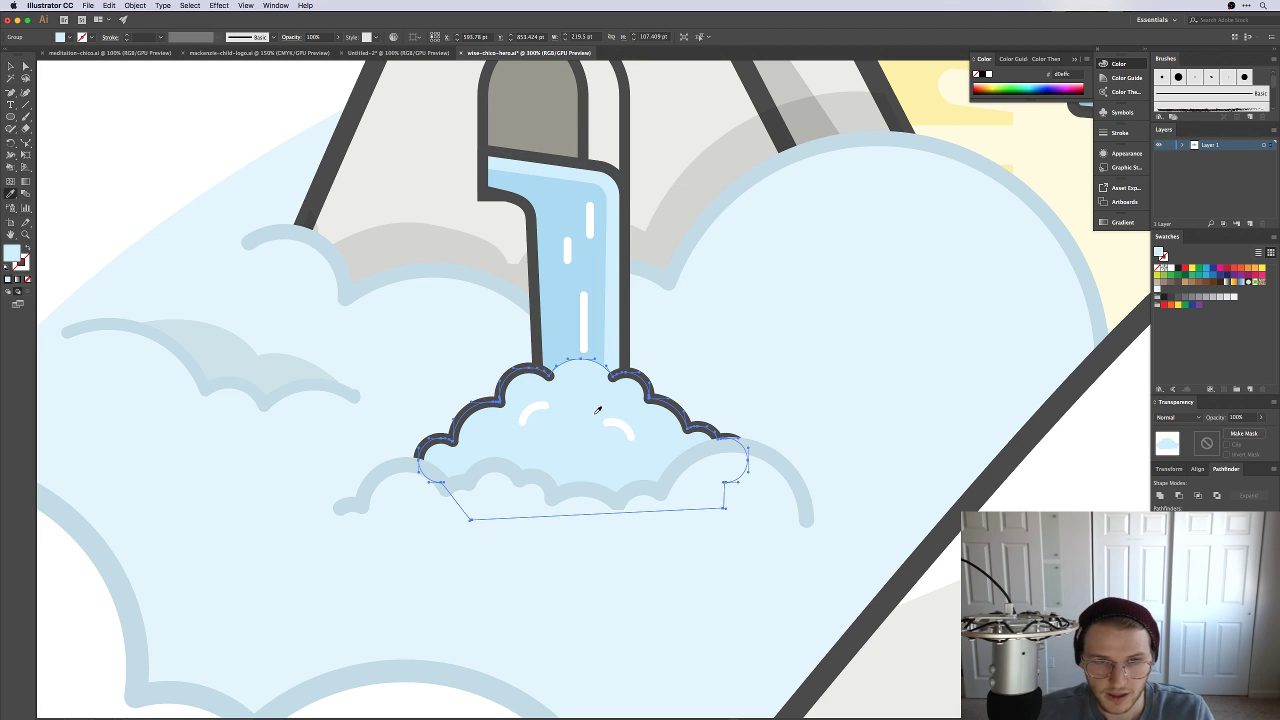
key("v")
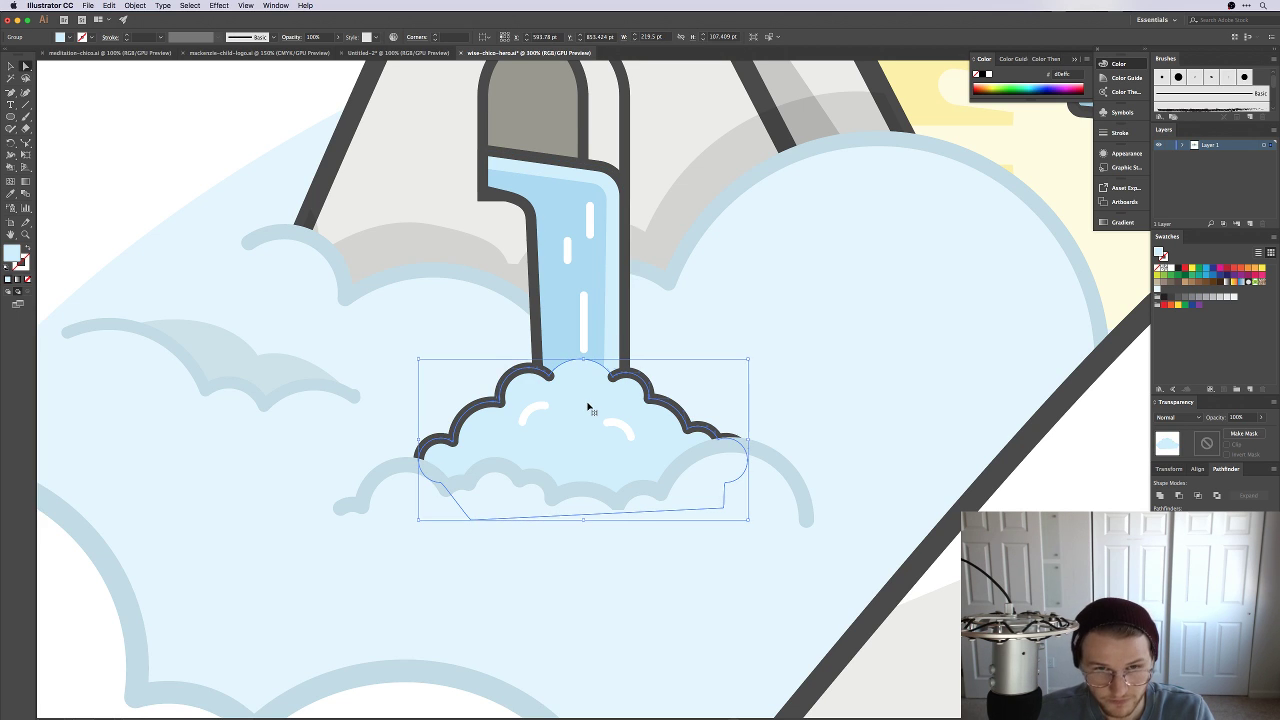
Step: Add a smaller duplicate of the splash pool's fill inside it, coloured in the waterfall's main blue, leaving a pale rim
mouse_move(590, 408)
left_mouse_down()
mouse_move(586, 423)
mouse_move(603, 428)
left_mouse_up()
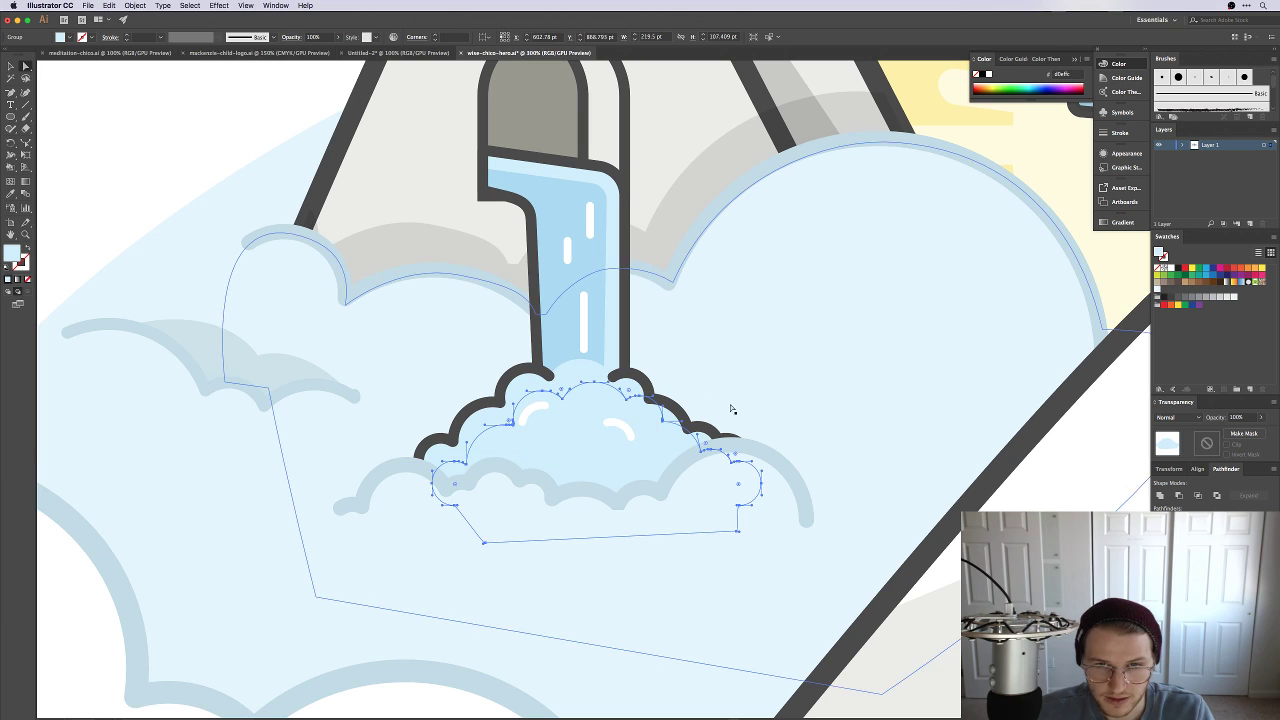
key("e")
left_click_drag(759, 541, 738, 529)
left_click_drag(608, 451, 590, 449)
key("v")
key("super+shift+a")
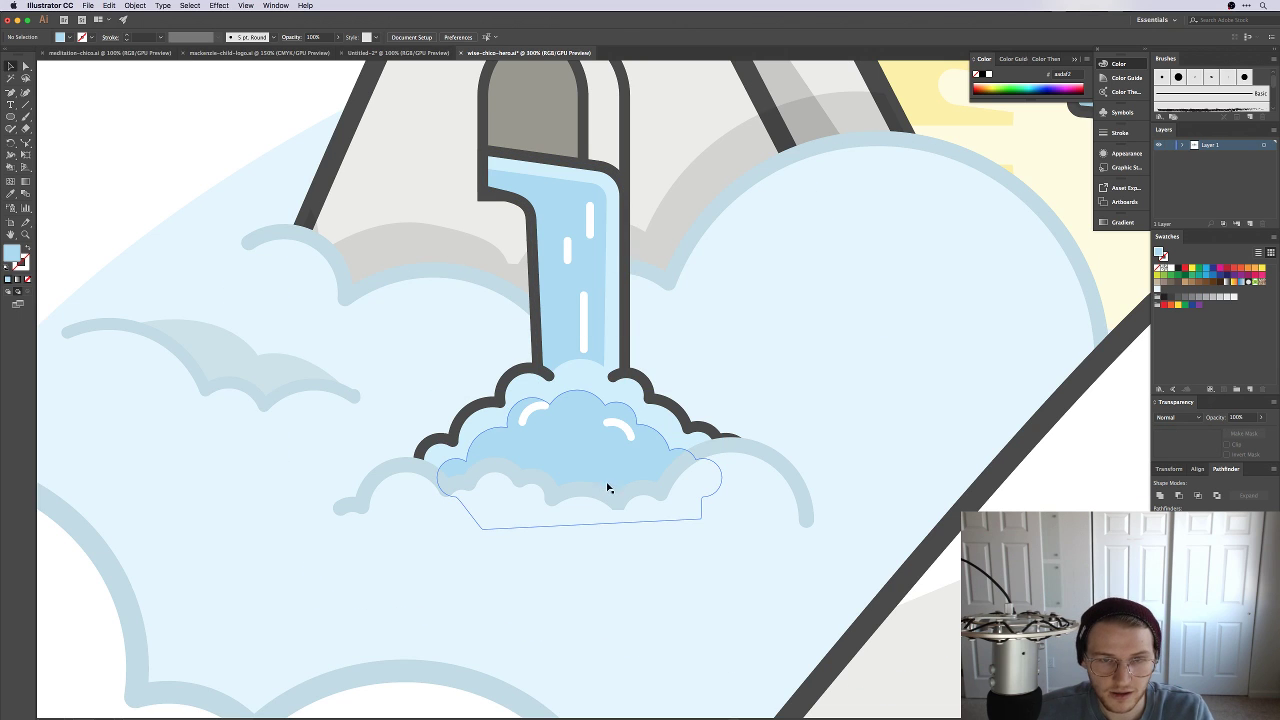
Step: Centre the inner blue fill within the splash pool and move both white highlight arcs lower onto it
left_click(600, 466)
key("a")
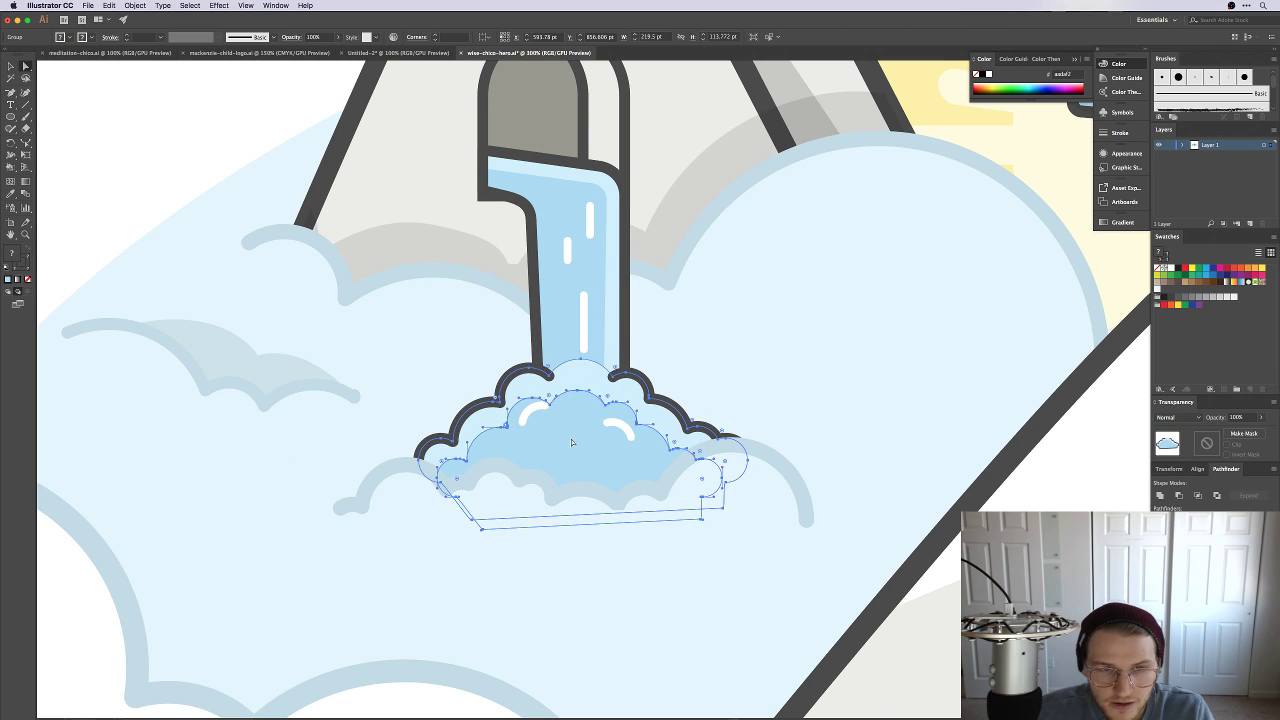
key("super+shift+a")
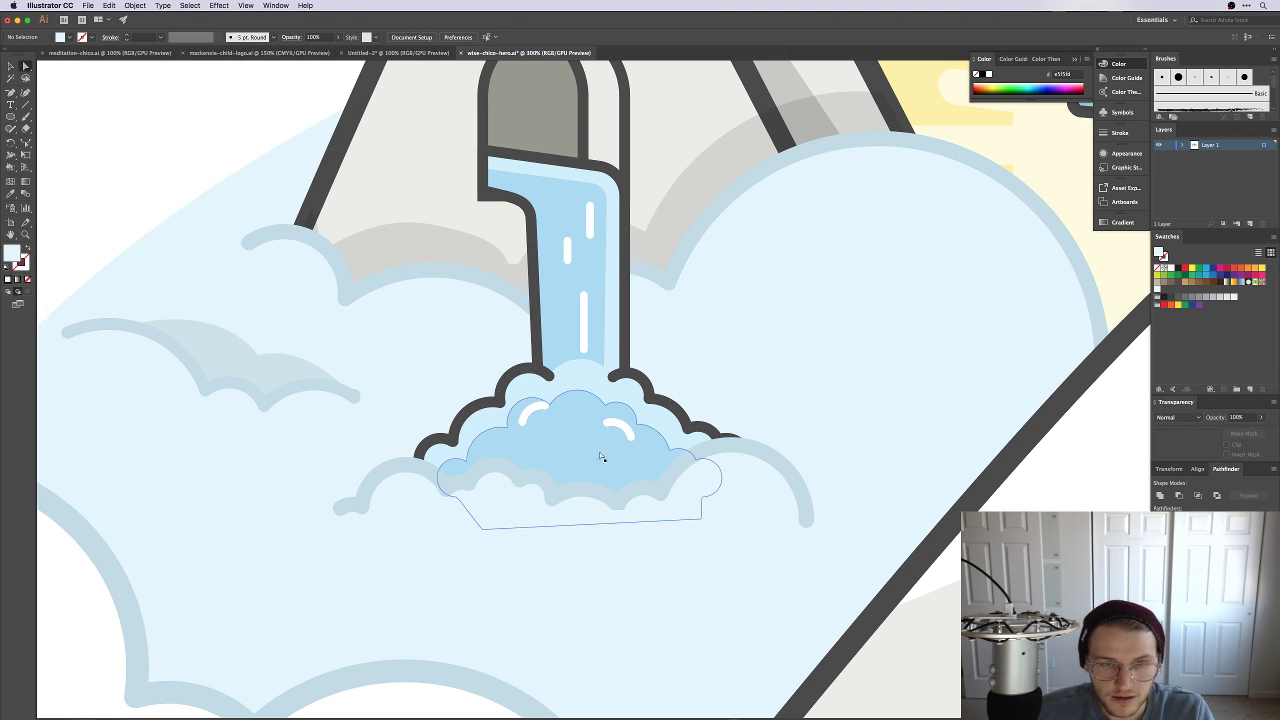
key("v")
left_click(588, 449)
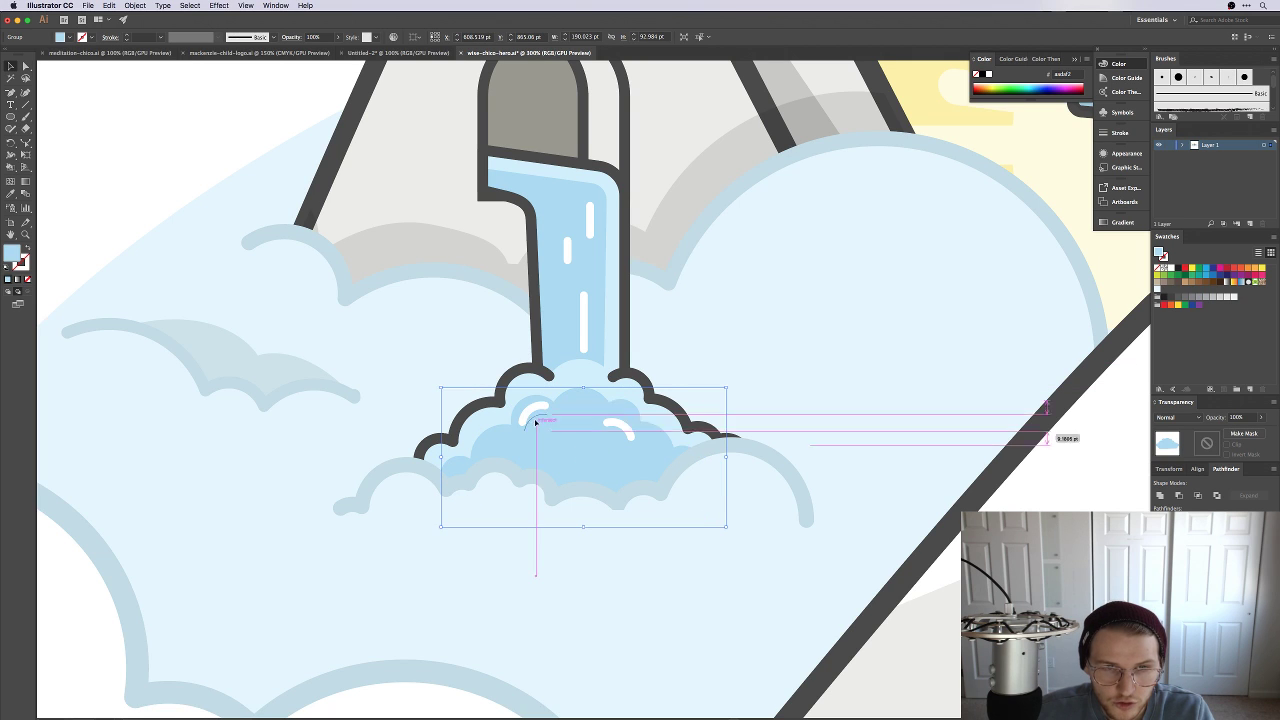
left_click(540, 428)
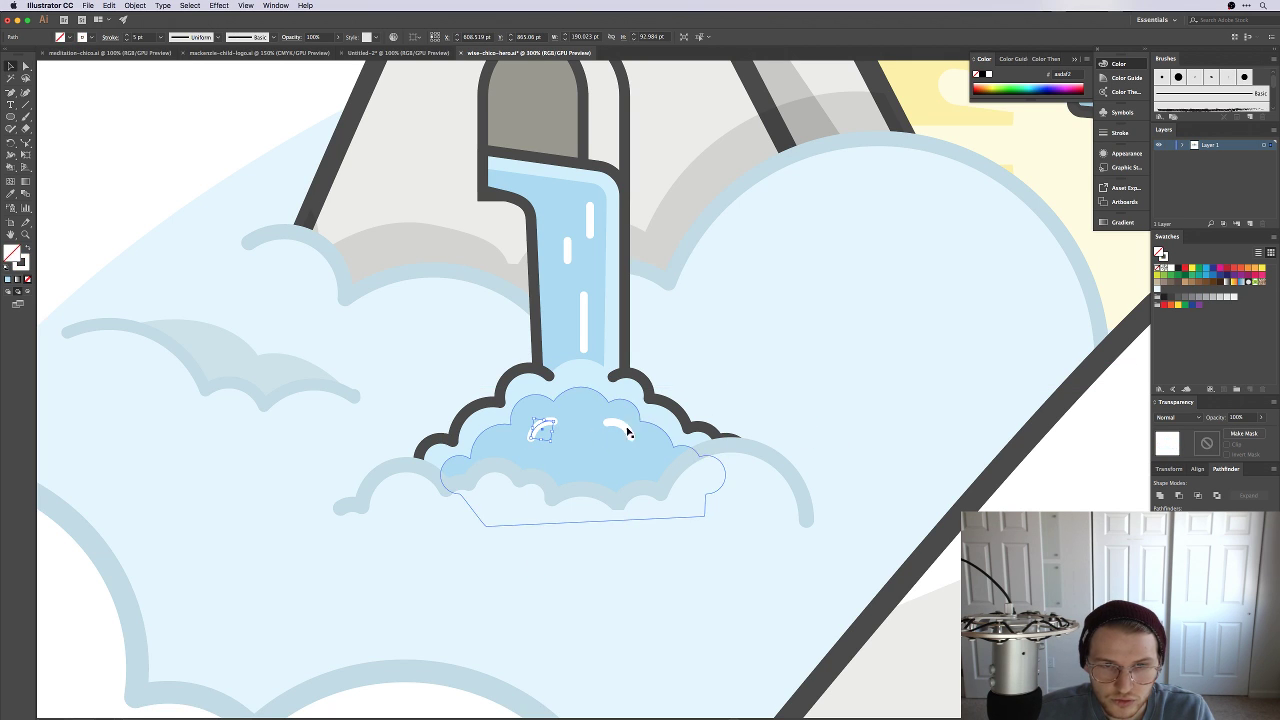
left_click_drag(622, 428, 621, 463)
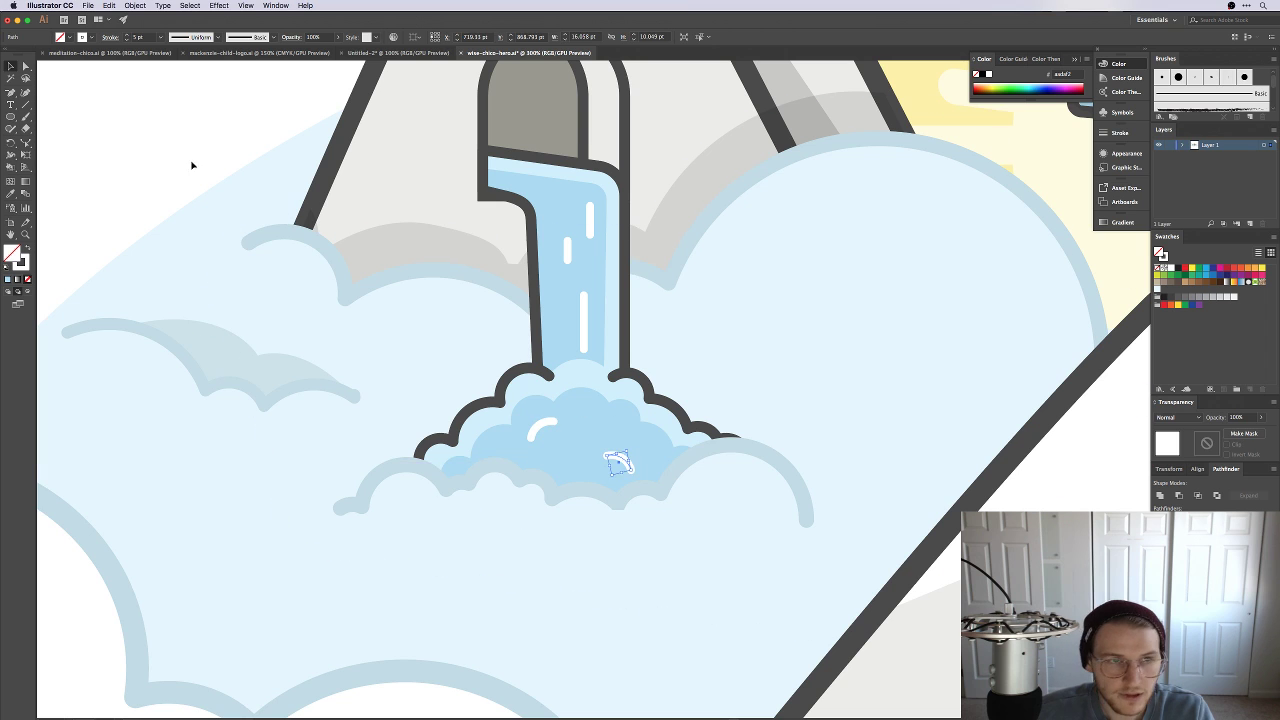
left_click(166, 143)
Step: Examine the whole illustration, comparing the reworked waterfall and splash pool with the surrounding clouds and mountains
key("super+minus")
key("super+minus")
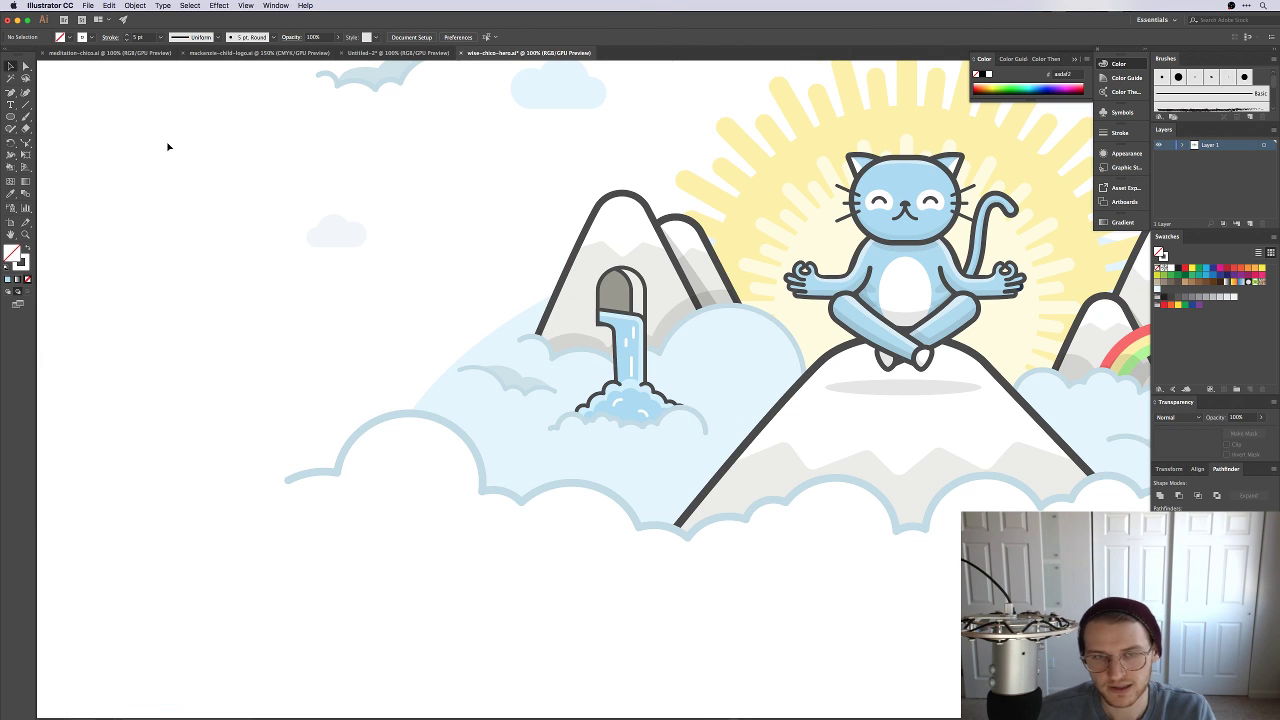
scroll(503, 377, "down", 3)
scroll(380, 445, "up", 3)
left_click(365, 442)
scroll(429, 515, "right", 2)
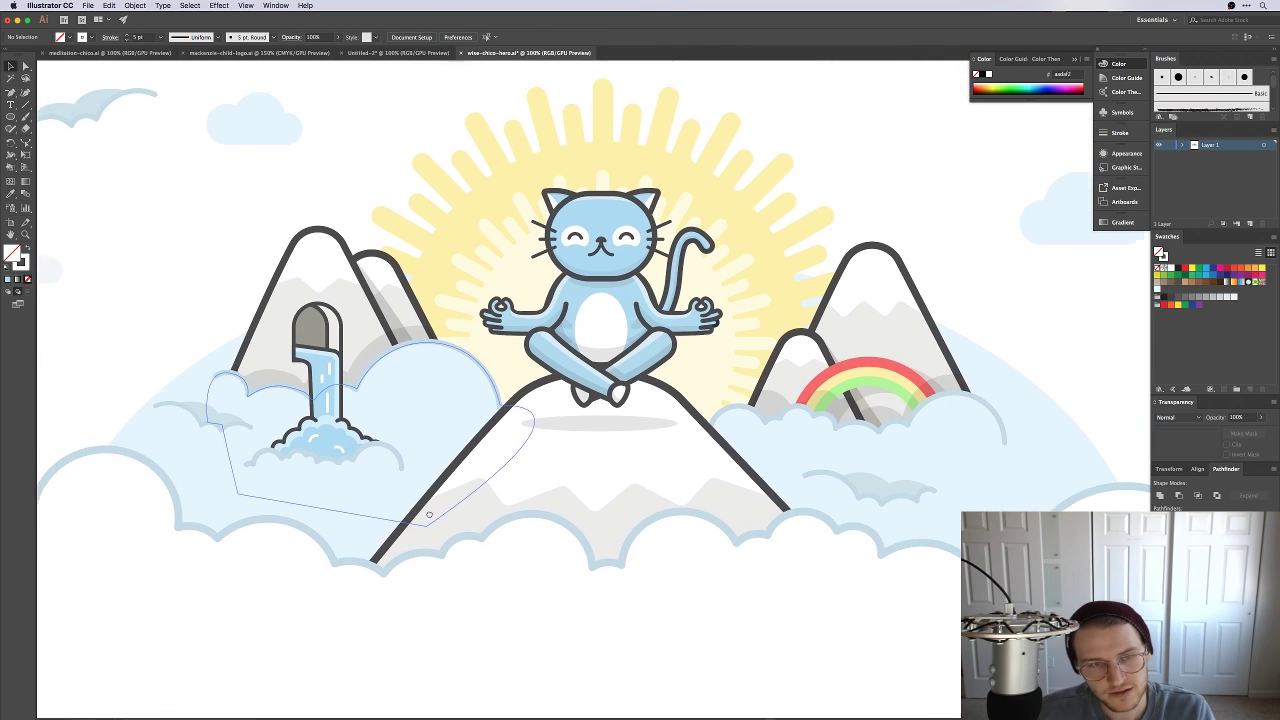
scroll(429, 515, "down", 1)
left_click(818, 692)
scroll(780, 660, "down", 2)
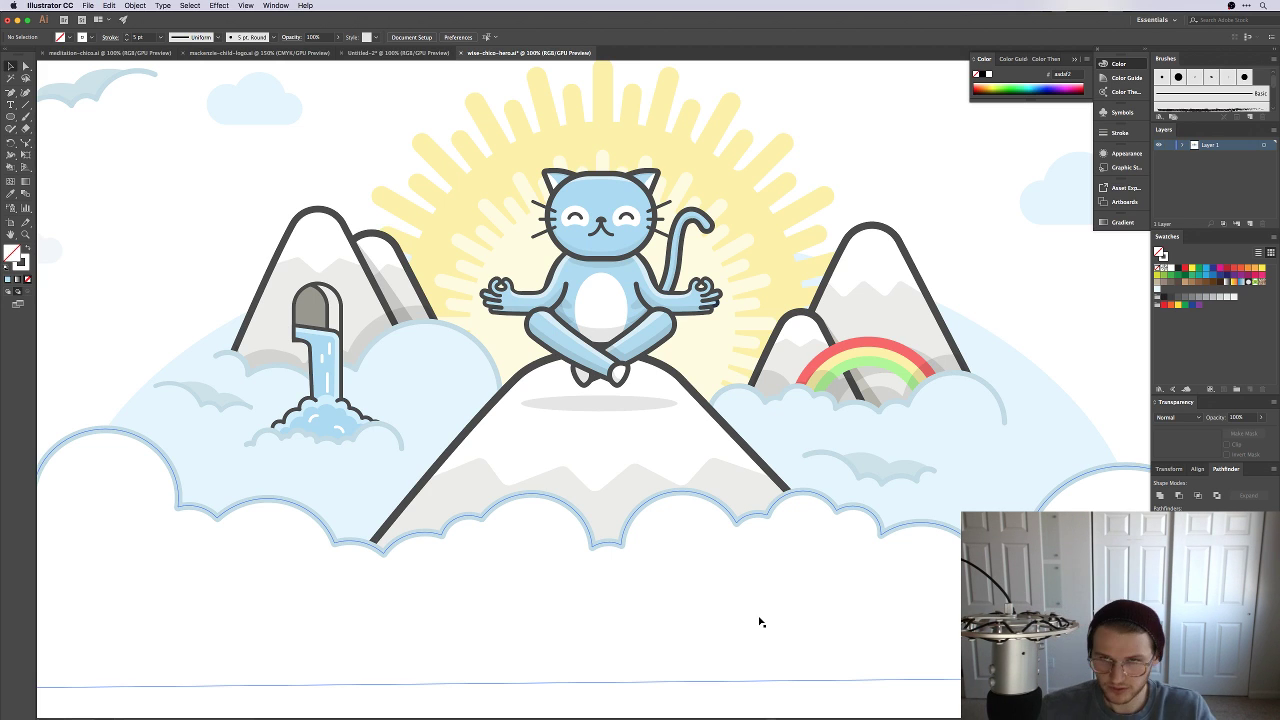
Step: Draw a circle about 146 pt wide in the empty area beside the illustration and give it the cloud outline's stroke style
scroll(594, 591, "up", 5)
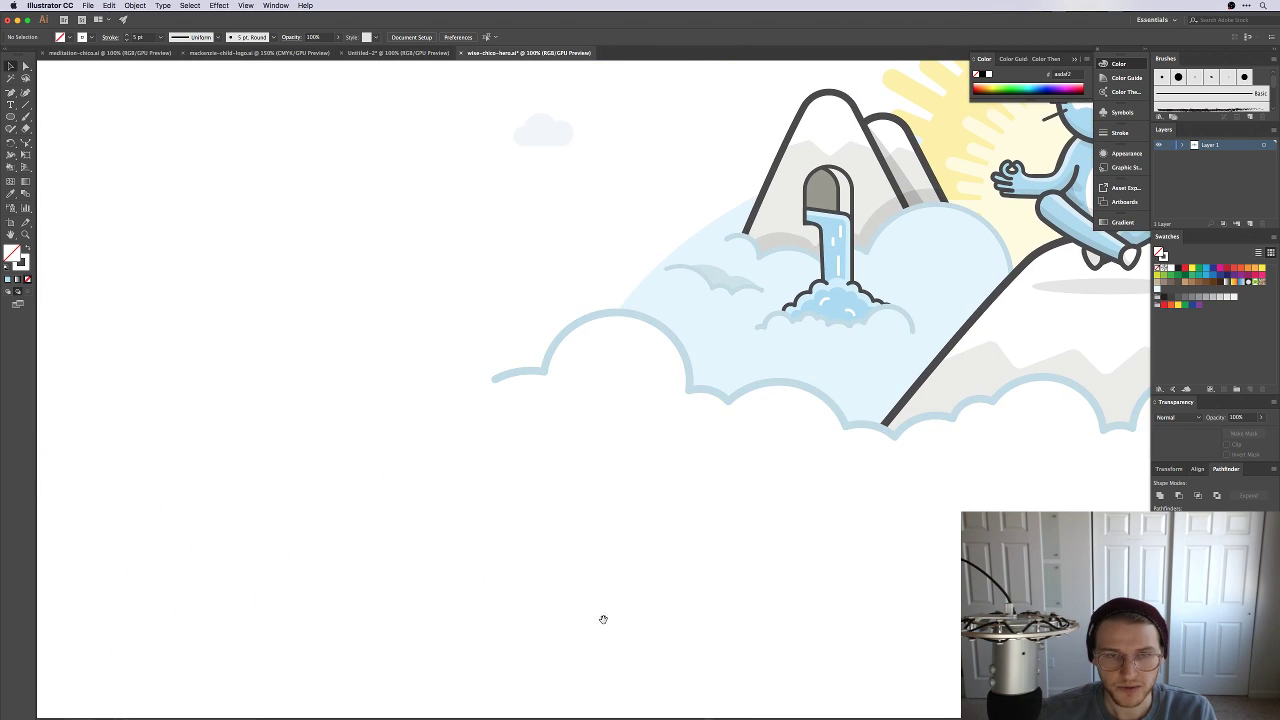
left_click_drag(471, 610, 840, 597)
key("l")
left_click_drag(366, 308, 438, 372)
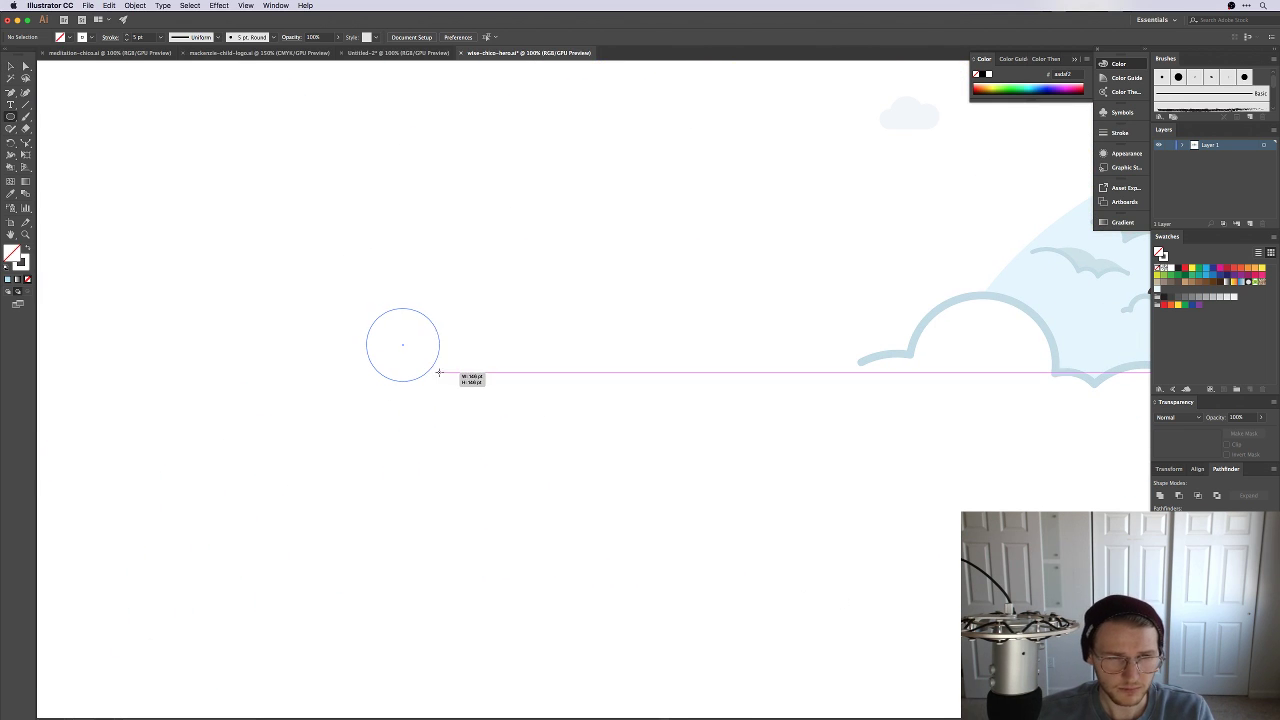
key("v")
key("i")
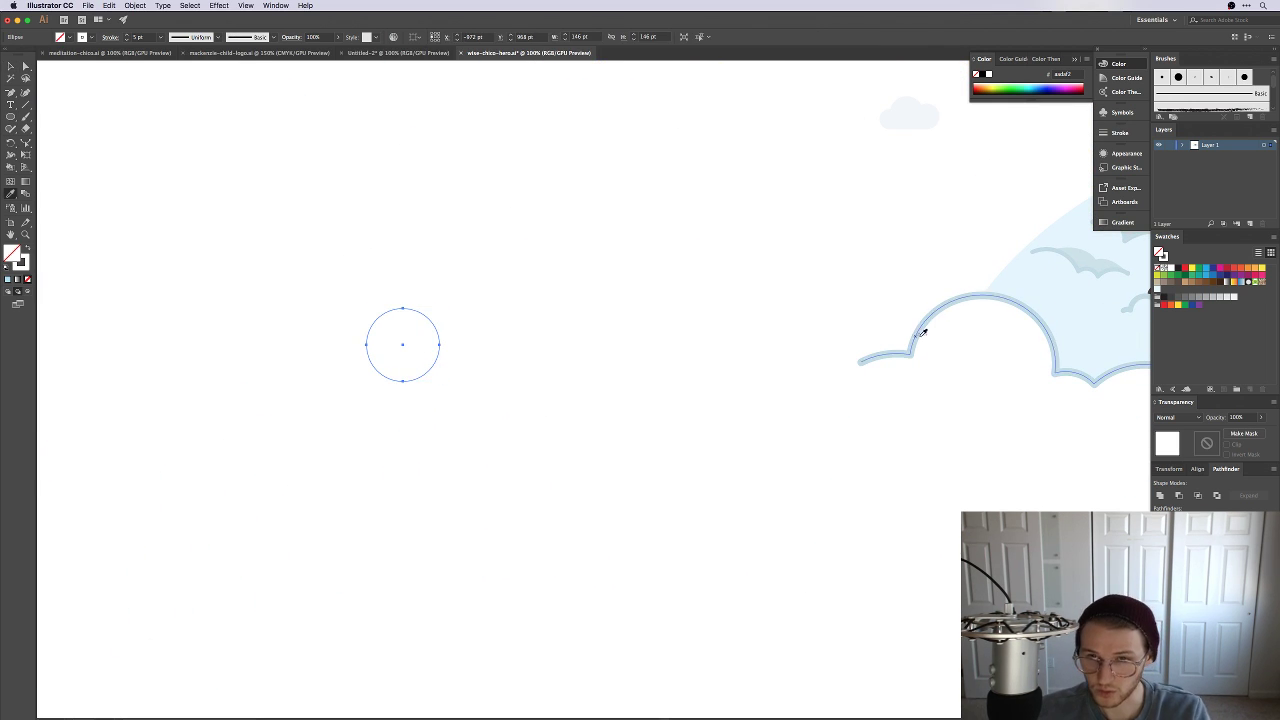
left_click(928, 316)
key("super+shift+a")
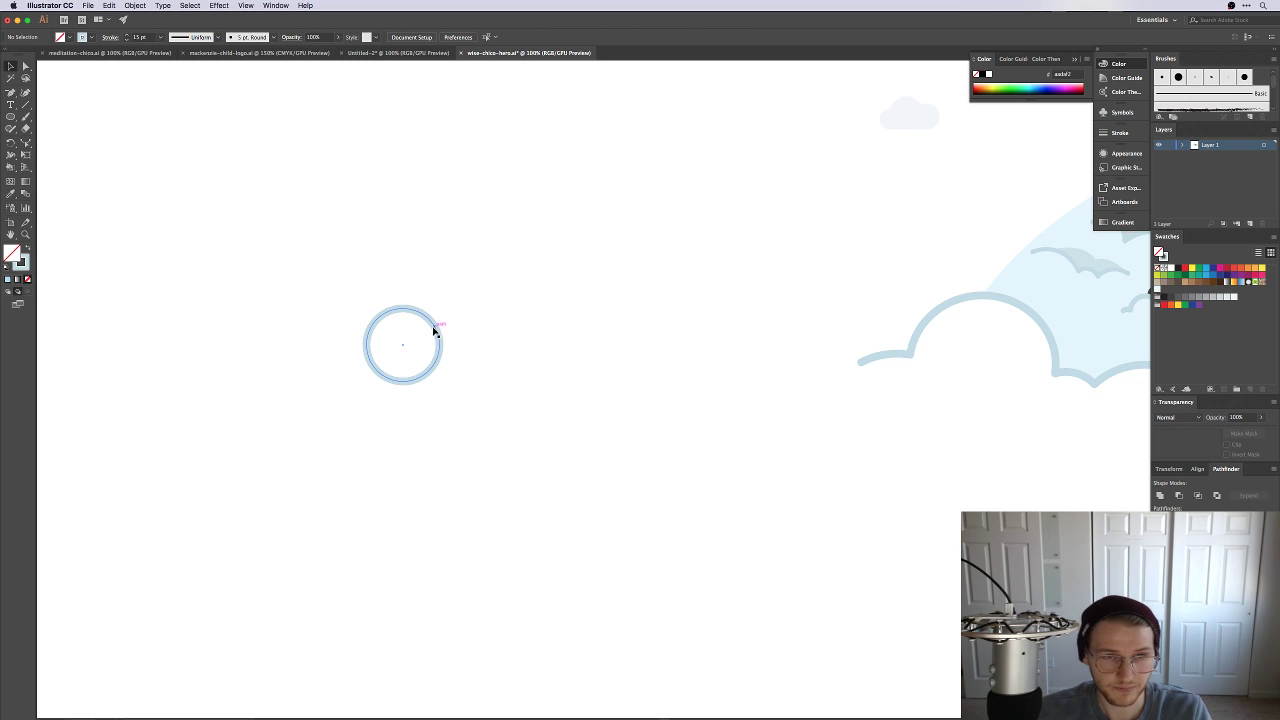
Step: Duplicate the circle into an overlapping cluster of five and unite them into a single cloud outline
left_click_drag(434, 331, 544, 355)
left_click_drag(630, 520, 342, 285)
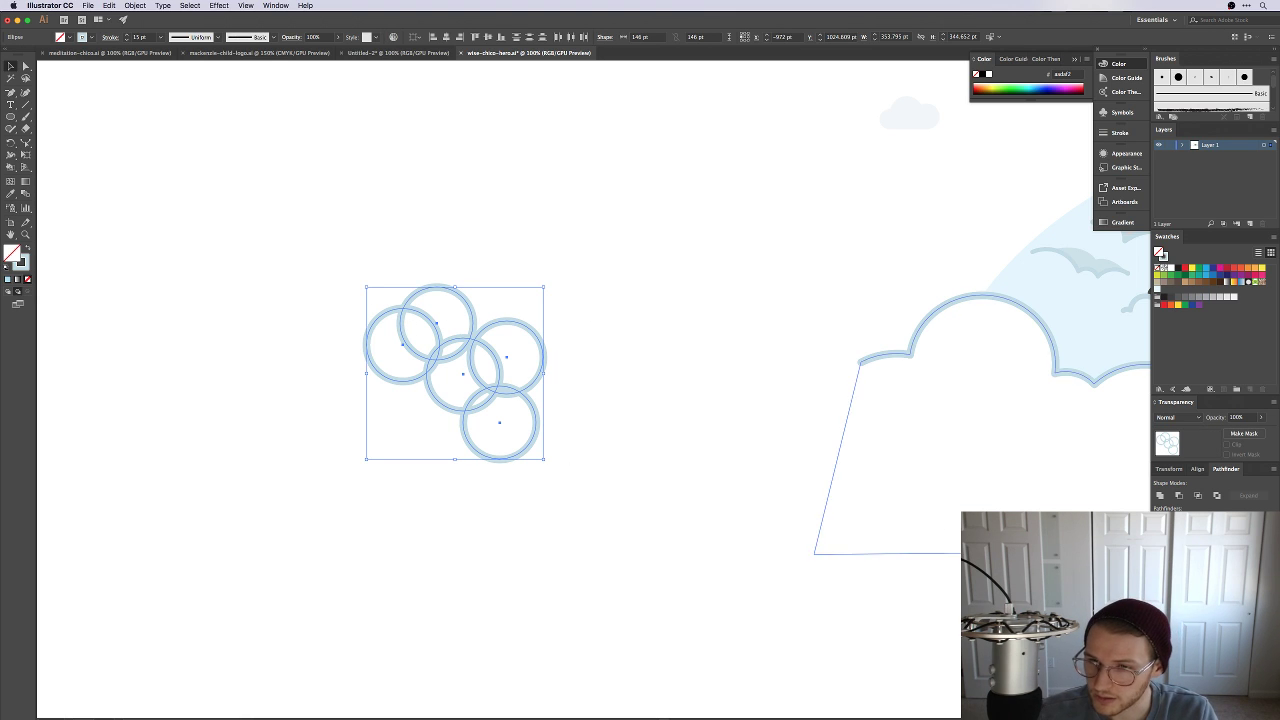
left_click(276, 5)
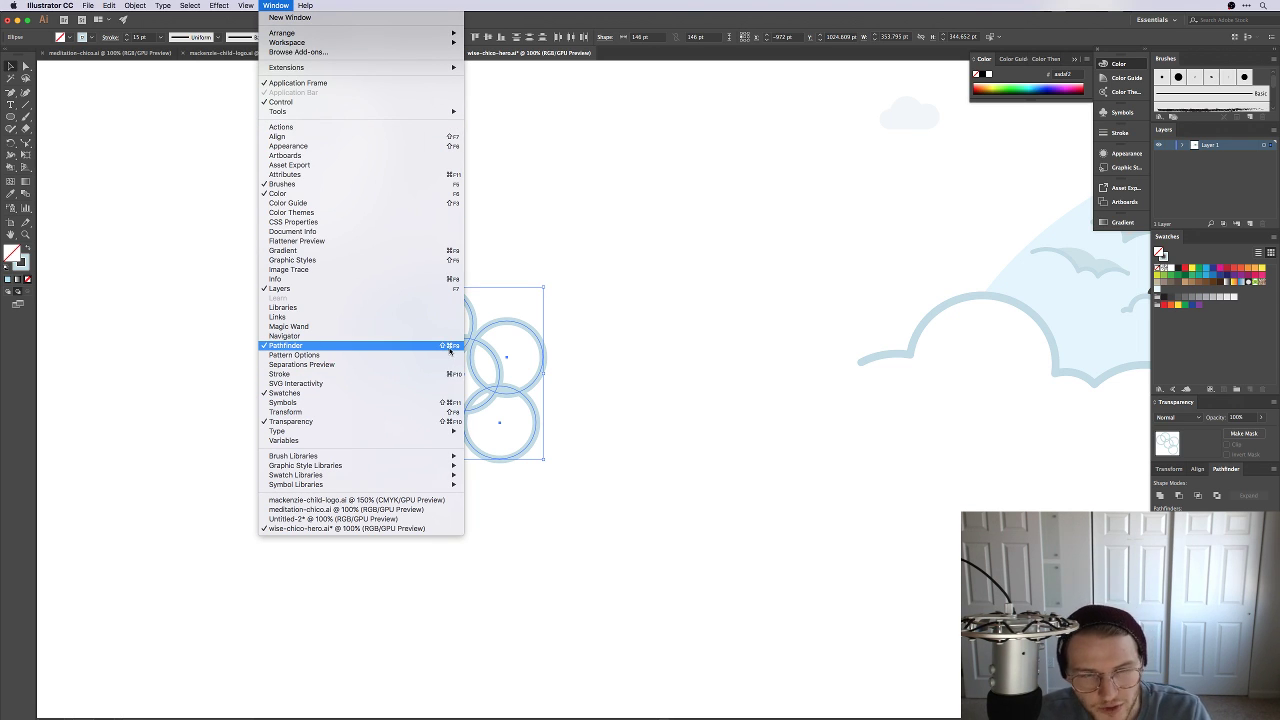
left_click(503, 357)
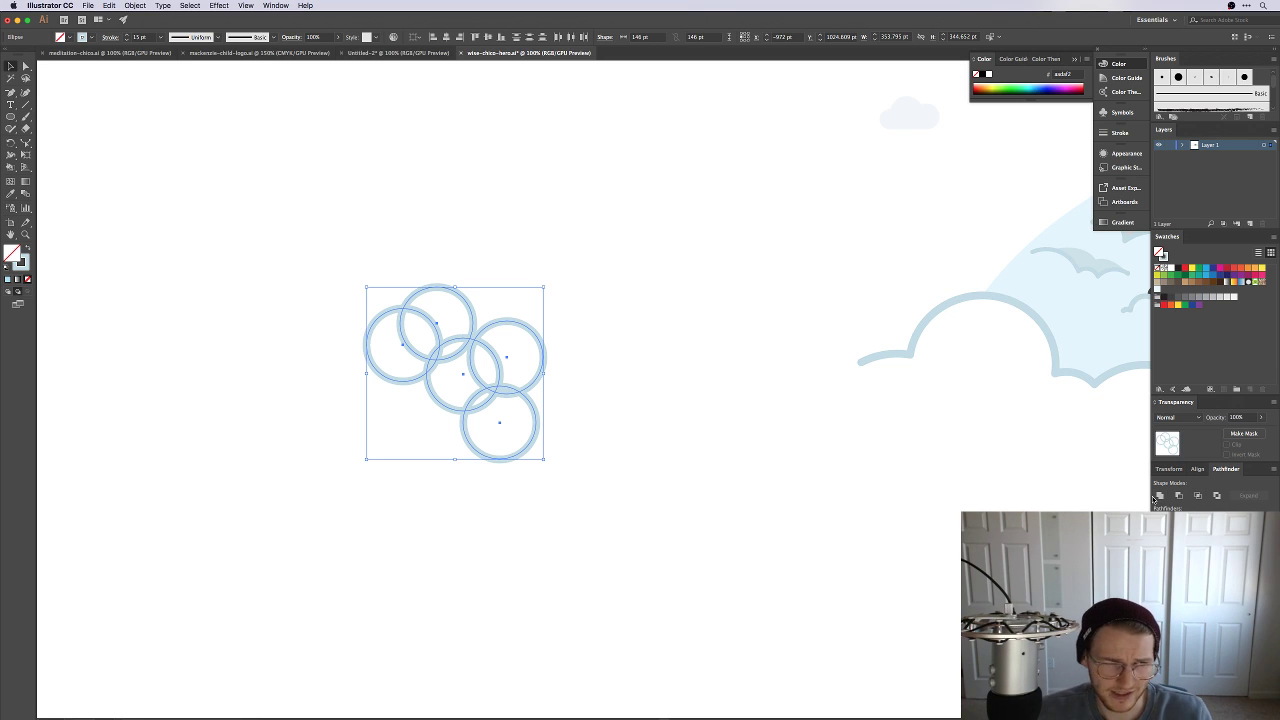
left_click(1159, 495)
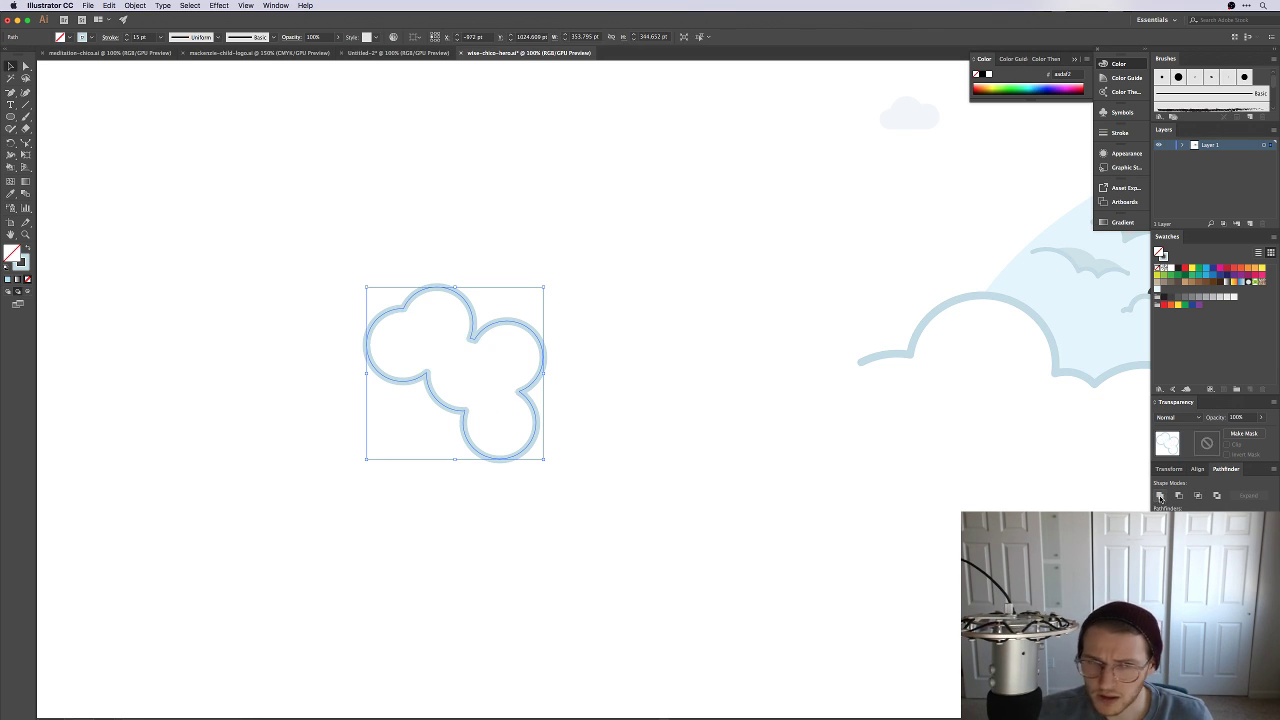
Step: Delete the united cloud outline beside the illustration
left_click_drag(1148, 294, 814, 556)
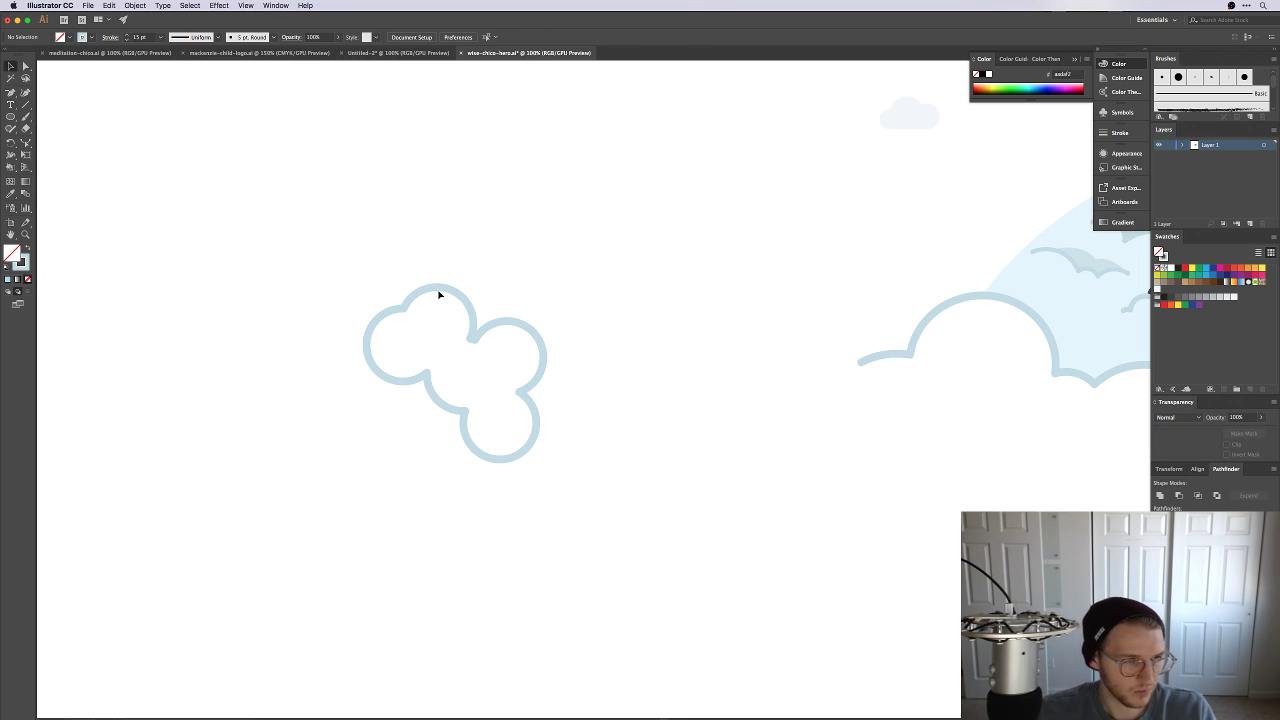
left_click_drag(590, 280, 438, 363)
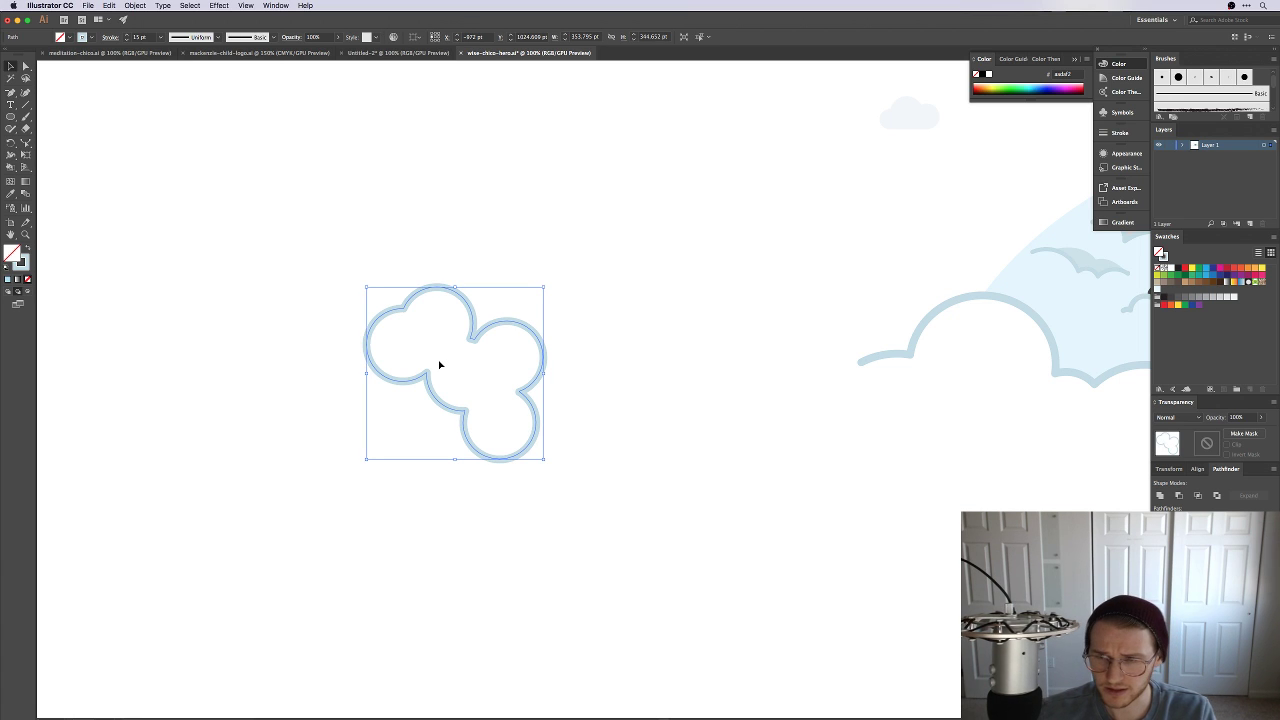
left_click(869, 411)
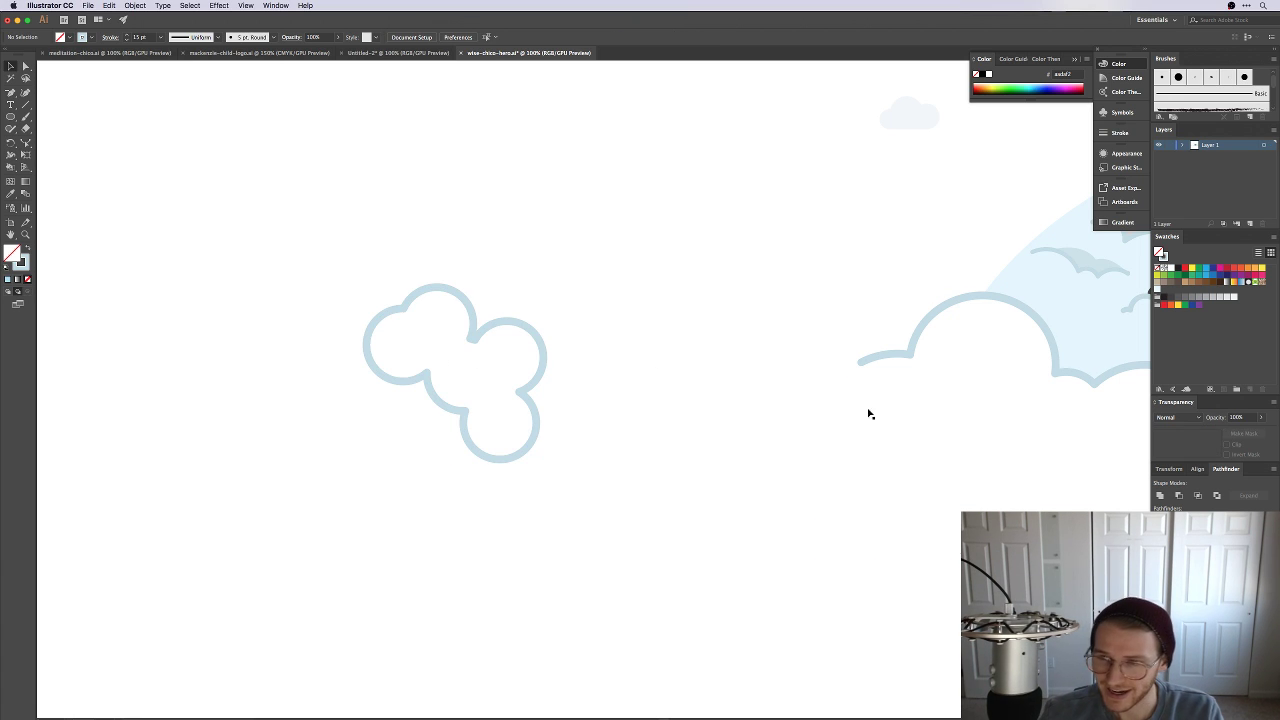
left_click(1184, 471)
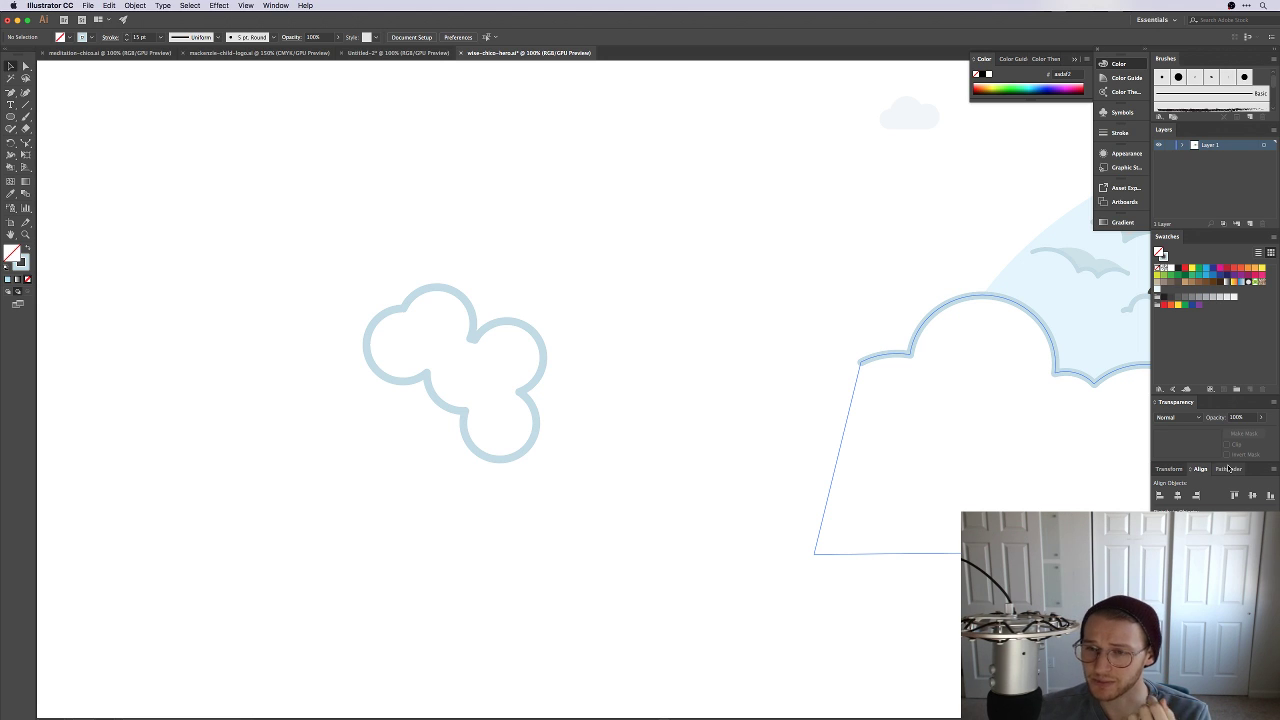
left_click(1229, 469)
left_click(425, 330)
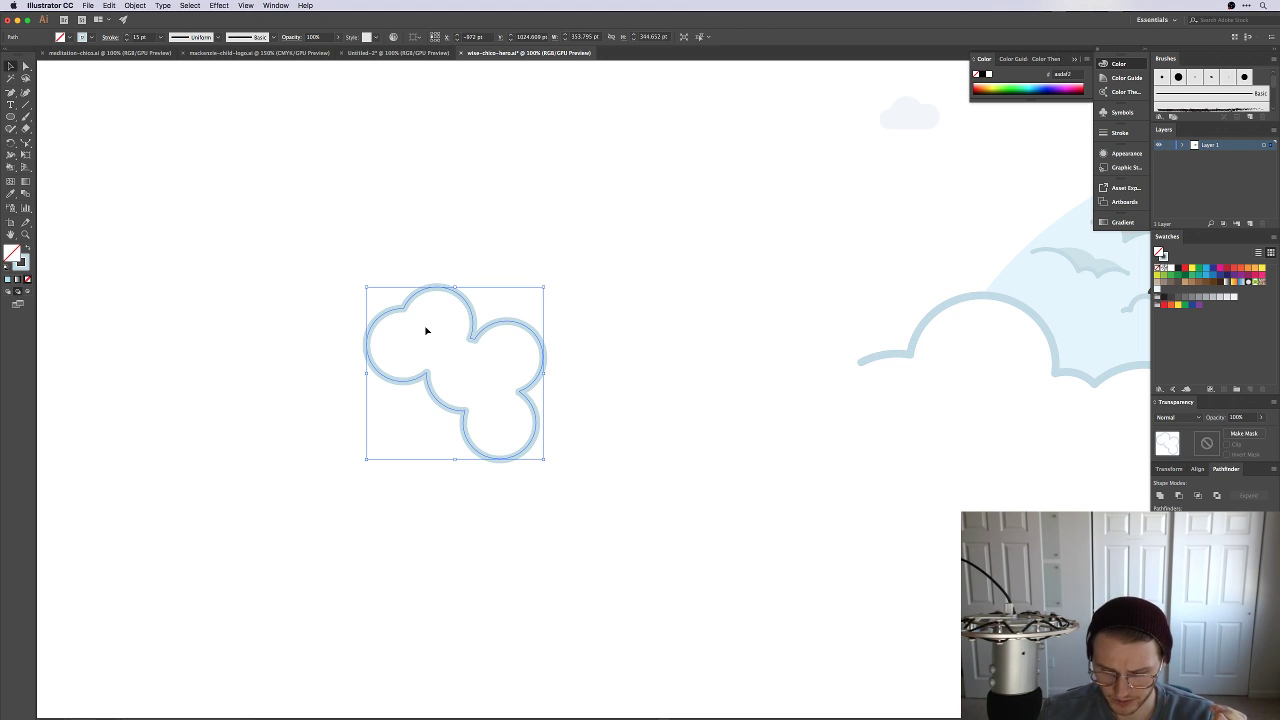
key("Delete")
Step: Review the finished composition as a whole, from the waterfall and clouds to the sun, cat and rainbow
left_click_drag(633, 326, 386, 406)
left_click_drag(878, 368, 404, 438)
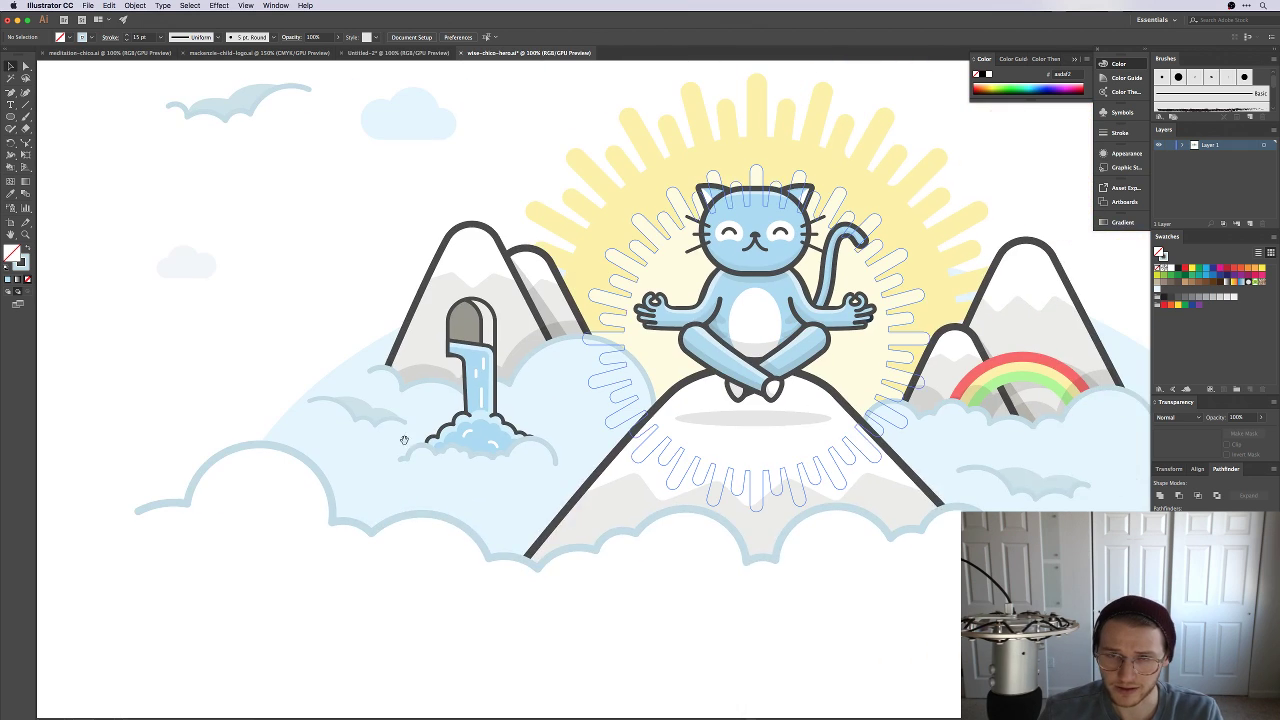
left_click_drag(797, 400, 649, 466)
left_click_drag(749, 150, 809, 209)
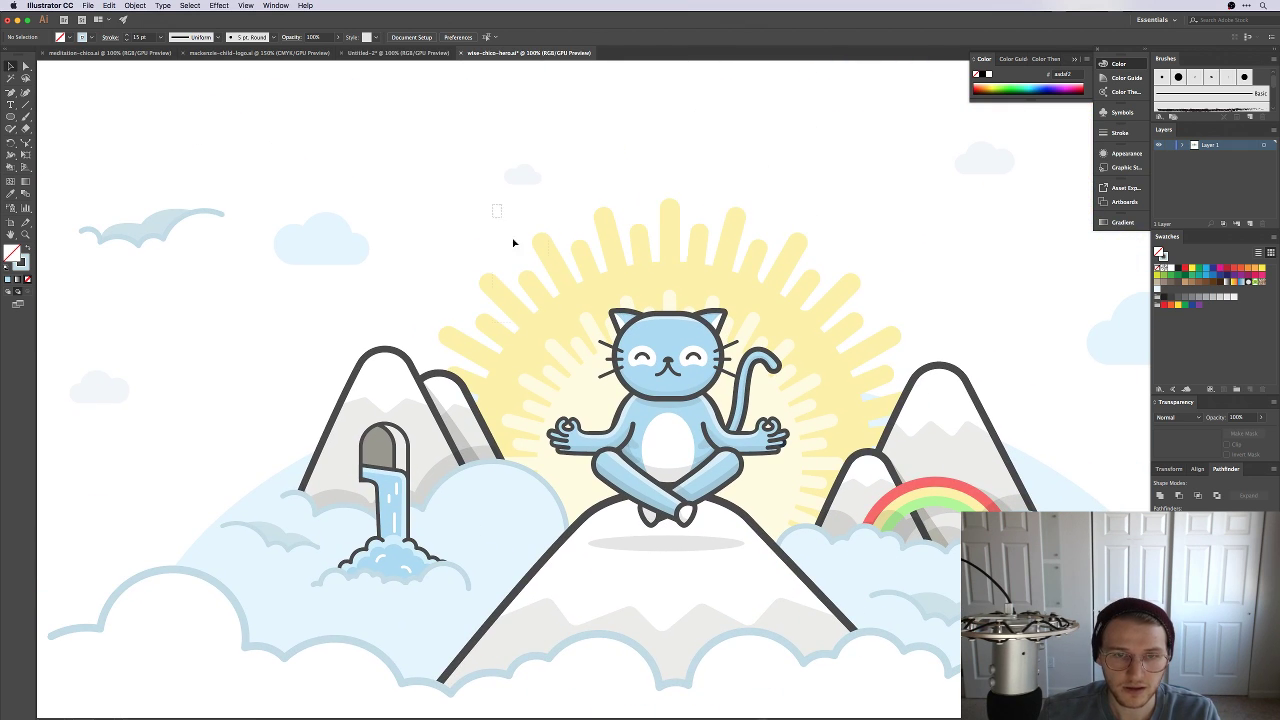
left_click_drag(494, 206, 553, 318)
left_click(446, 311)
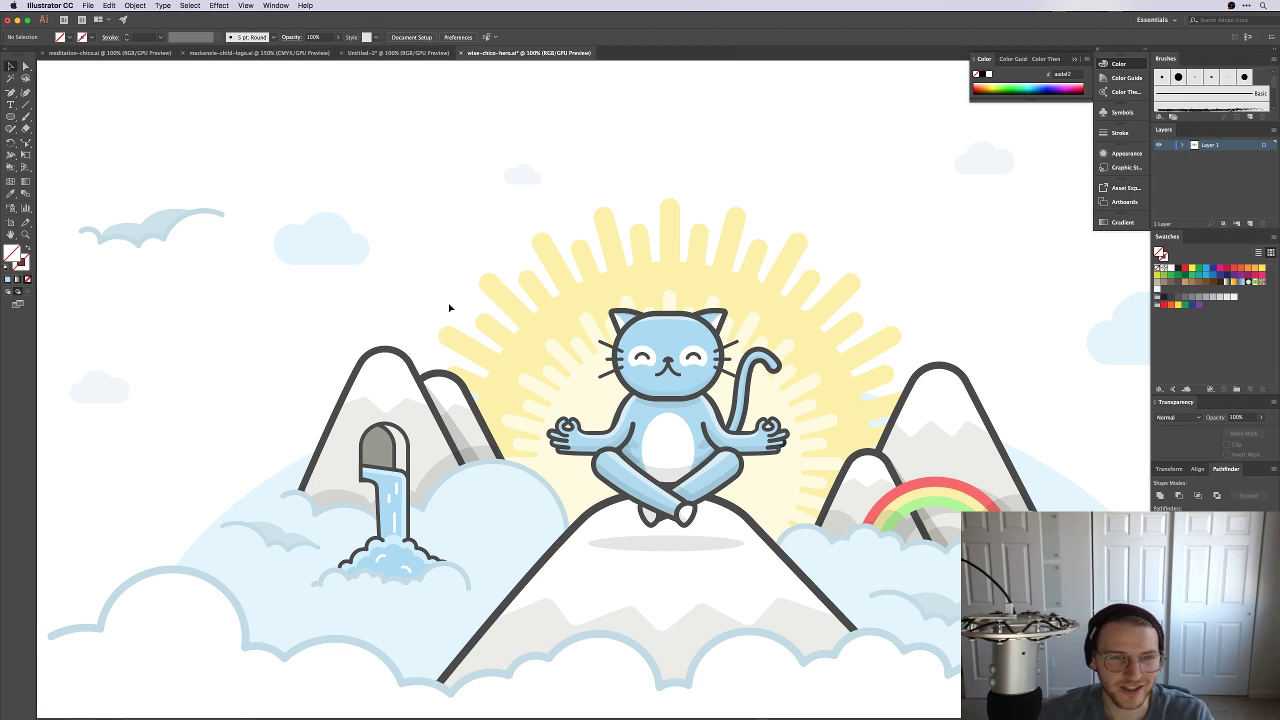
scroll(423, 480, "down", 2)
scroll(423, 480, "left", 2)
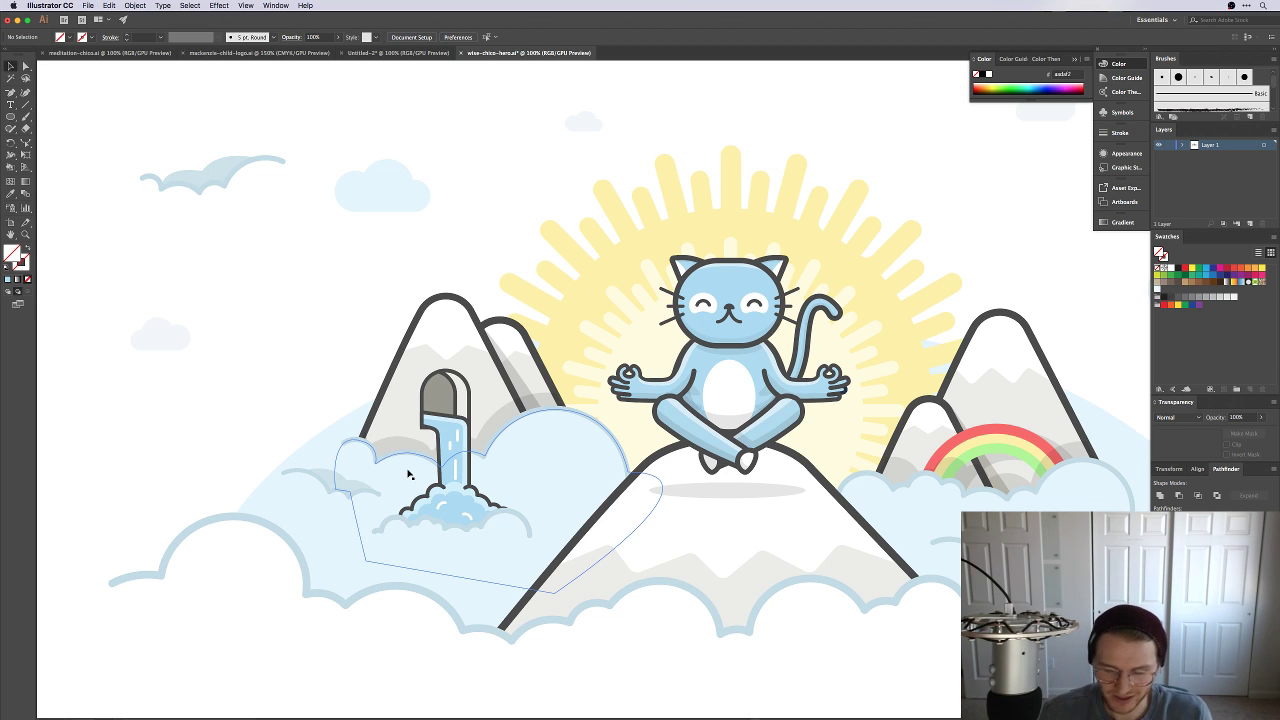
key("super+minus")
scroll(577, 500, "right", 3)
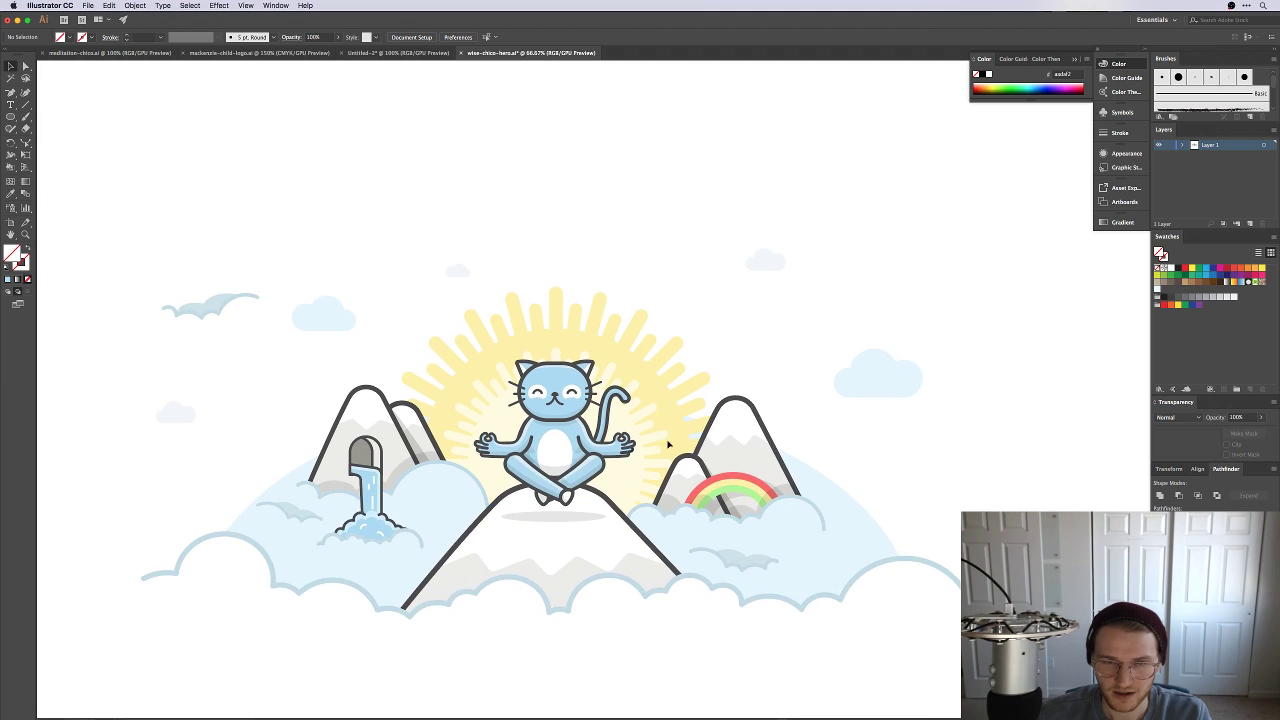
Step: Round the sharp lower corner of the blue waterfall fill beneath the arched opening by about 10 pt
scroll(577, 596, "left", 5)
scroll(614, 629, "right", 2)
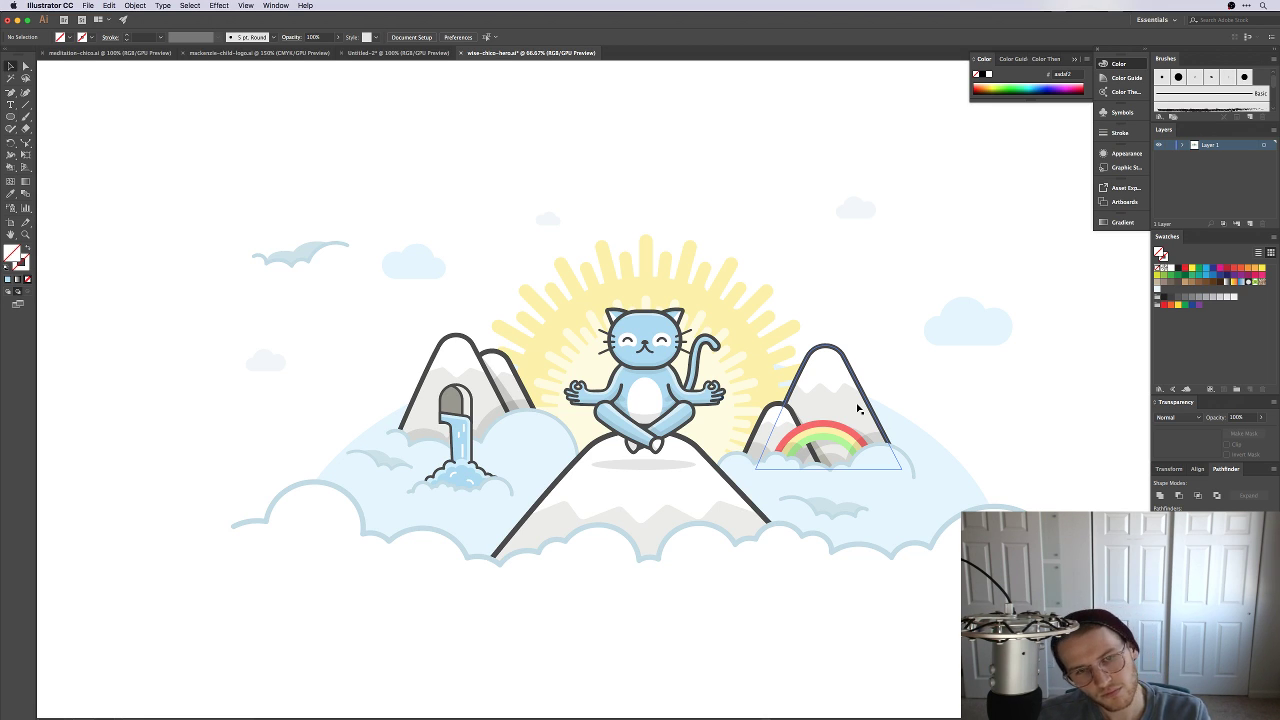
scroll(456, 425, "up", 6)
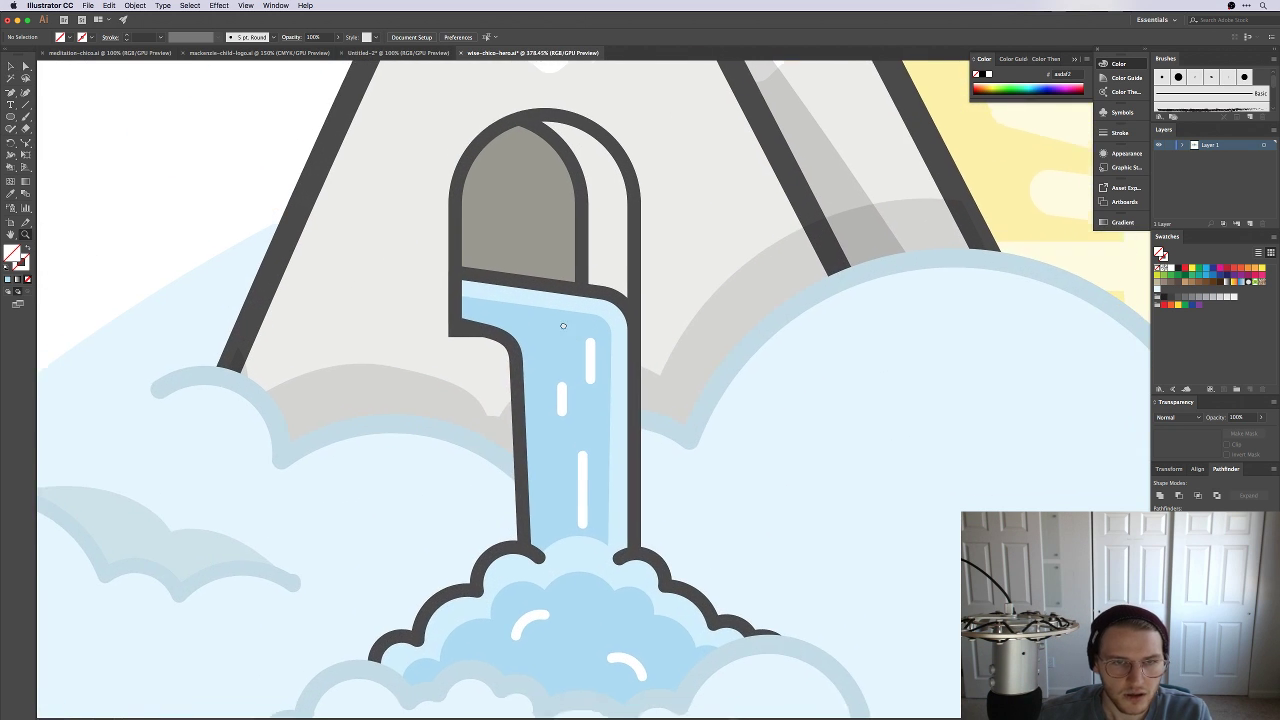
scroll(563, 326, "up", 2)
scroll(563, 326, "left", 2)
left_click(523, 404)
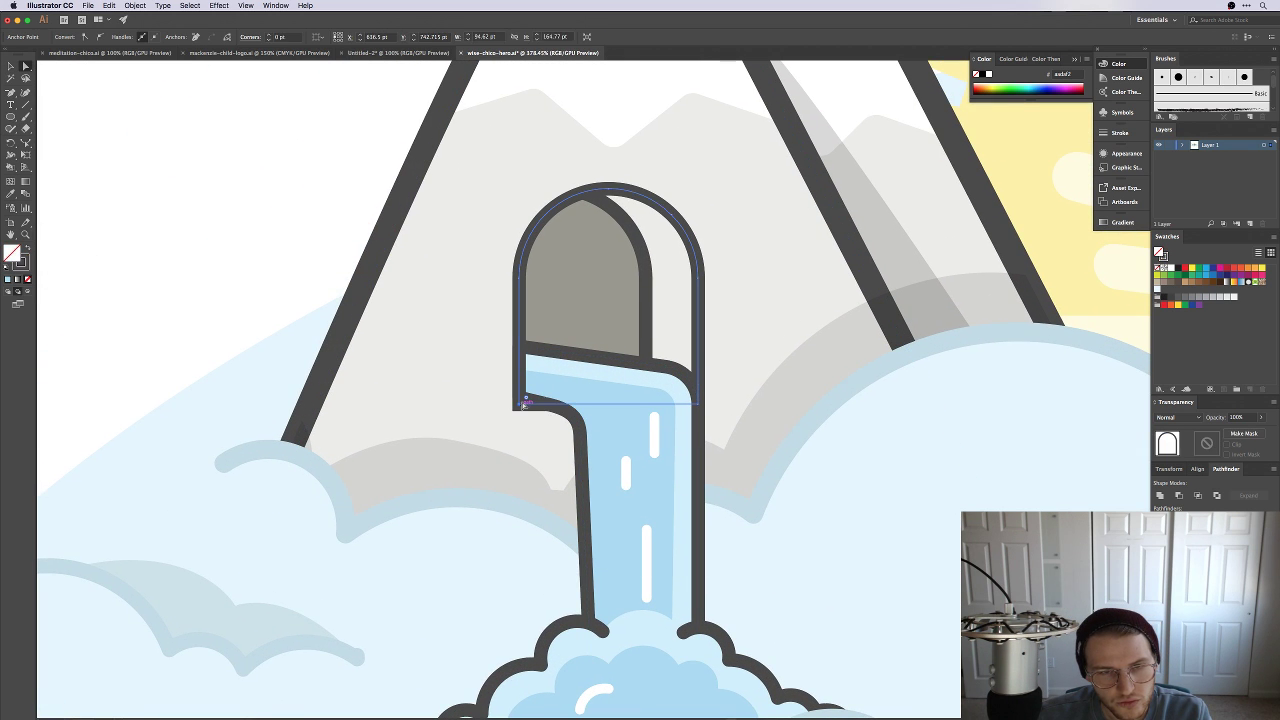
key("v")
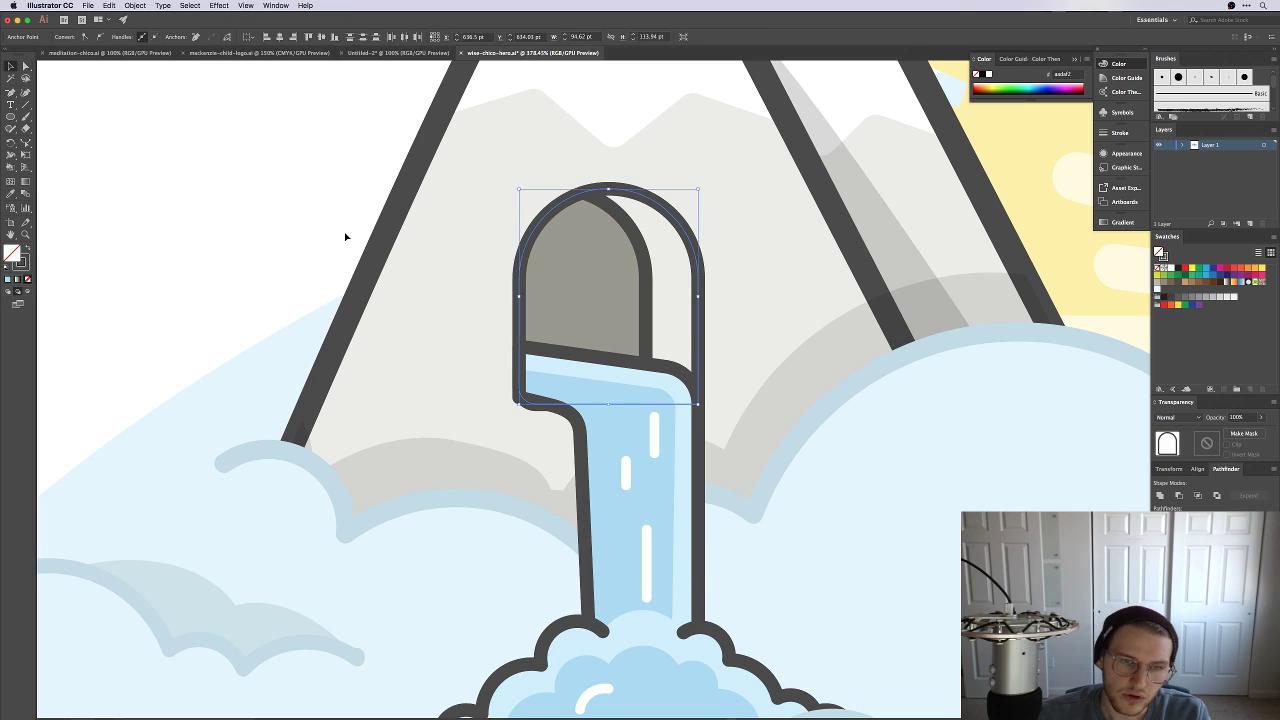
left_click(521, 396)
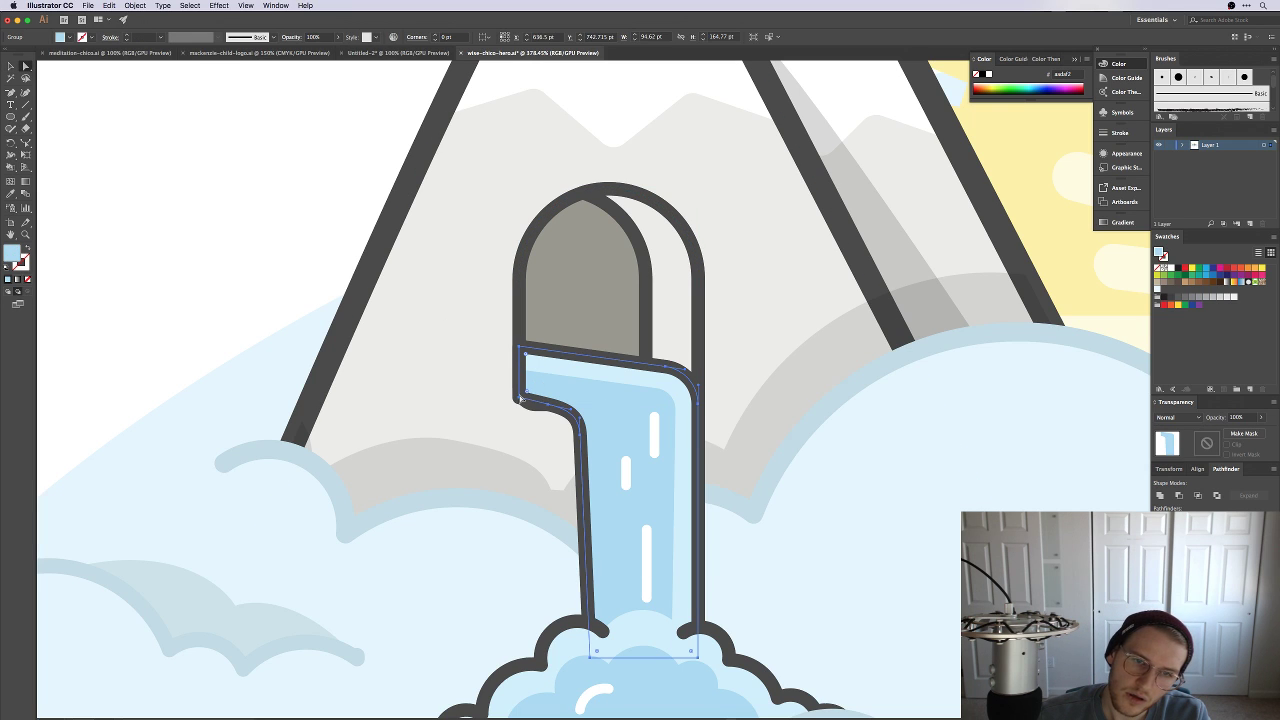
left_click(520, 399)
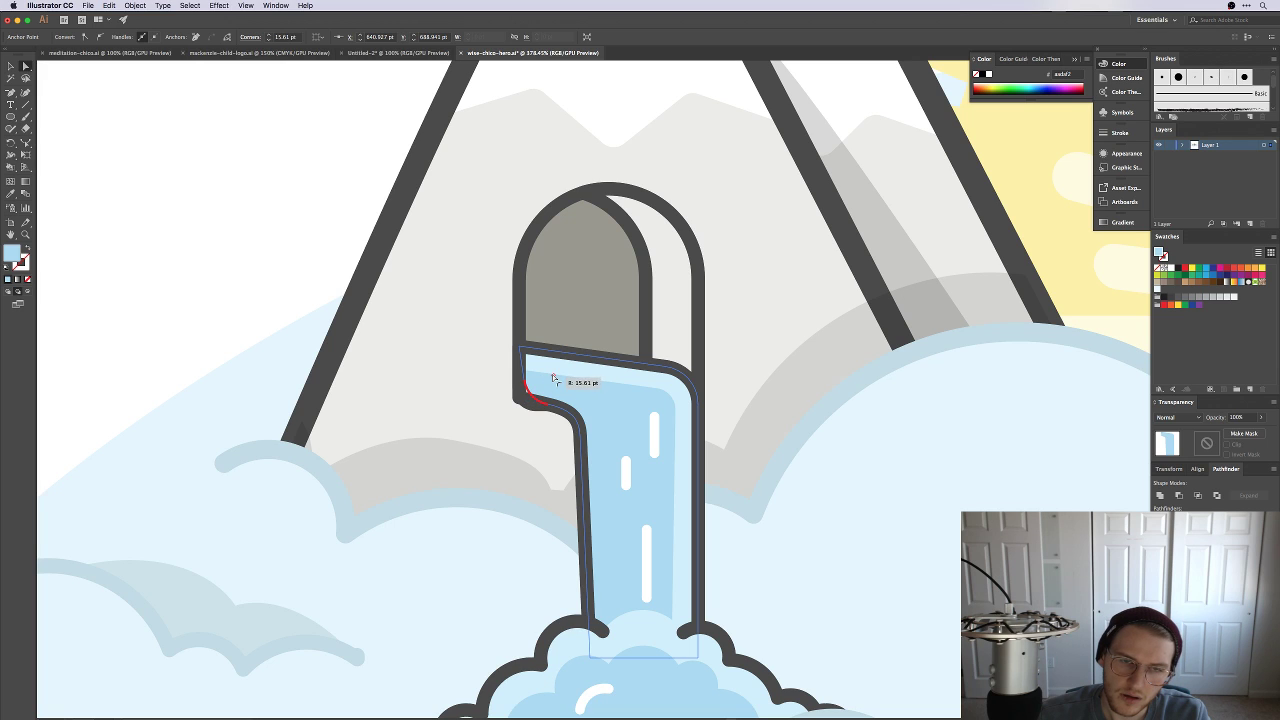
left_click(553, 378)
left_click(519, 398)
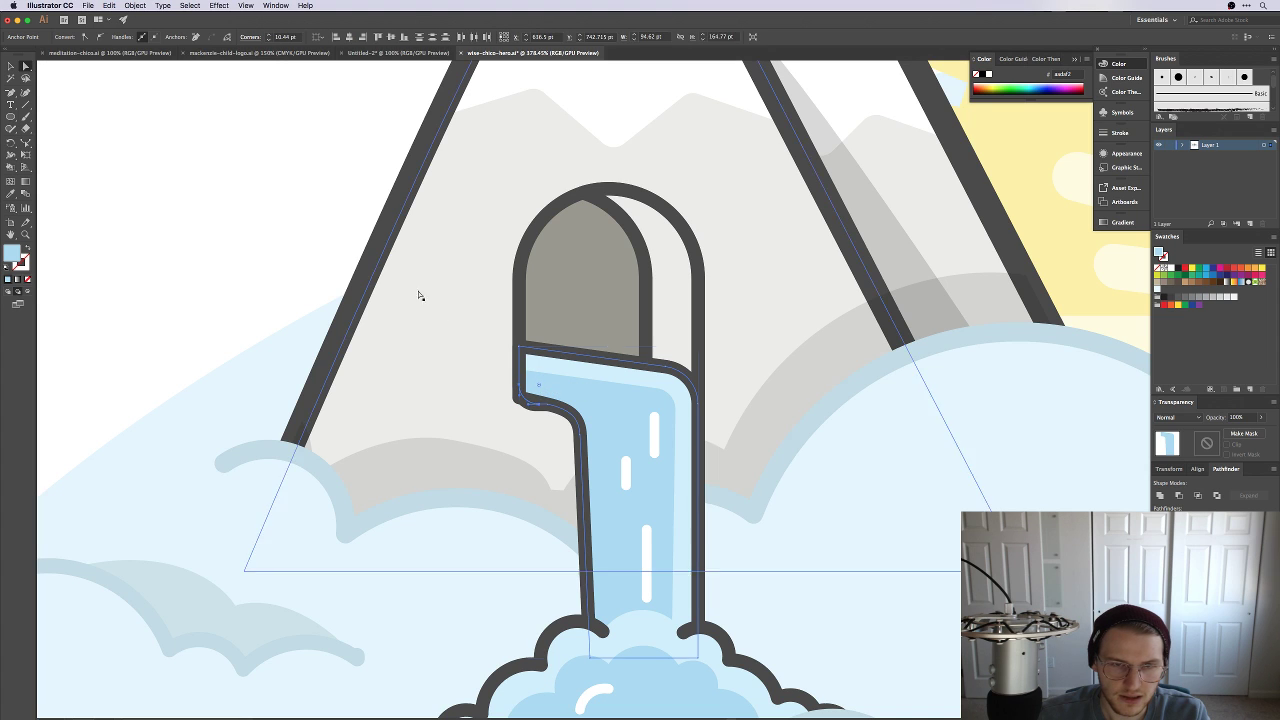
left_click(312, 232)
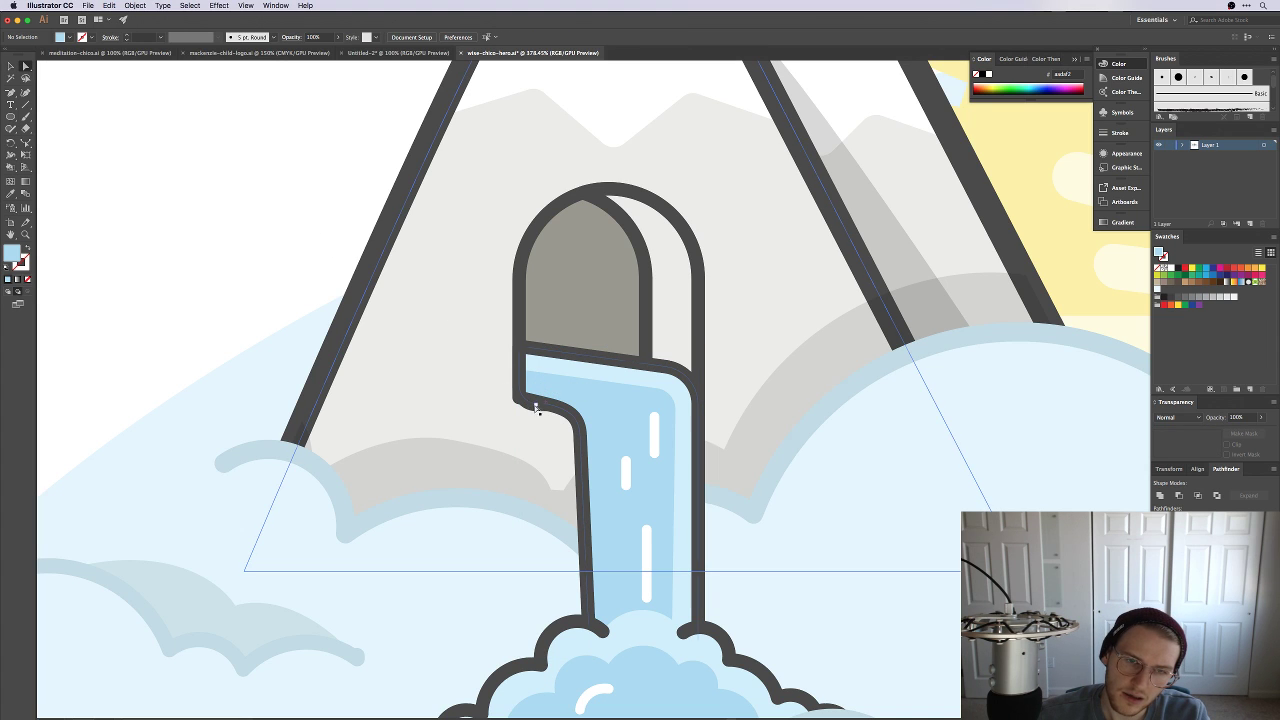
Step: Round the matching lower corner of the waterfall's dark outline by about 8 pt
left_click(582, 396)
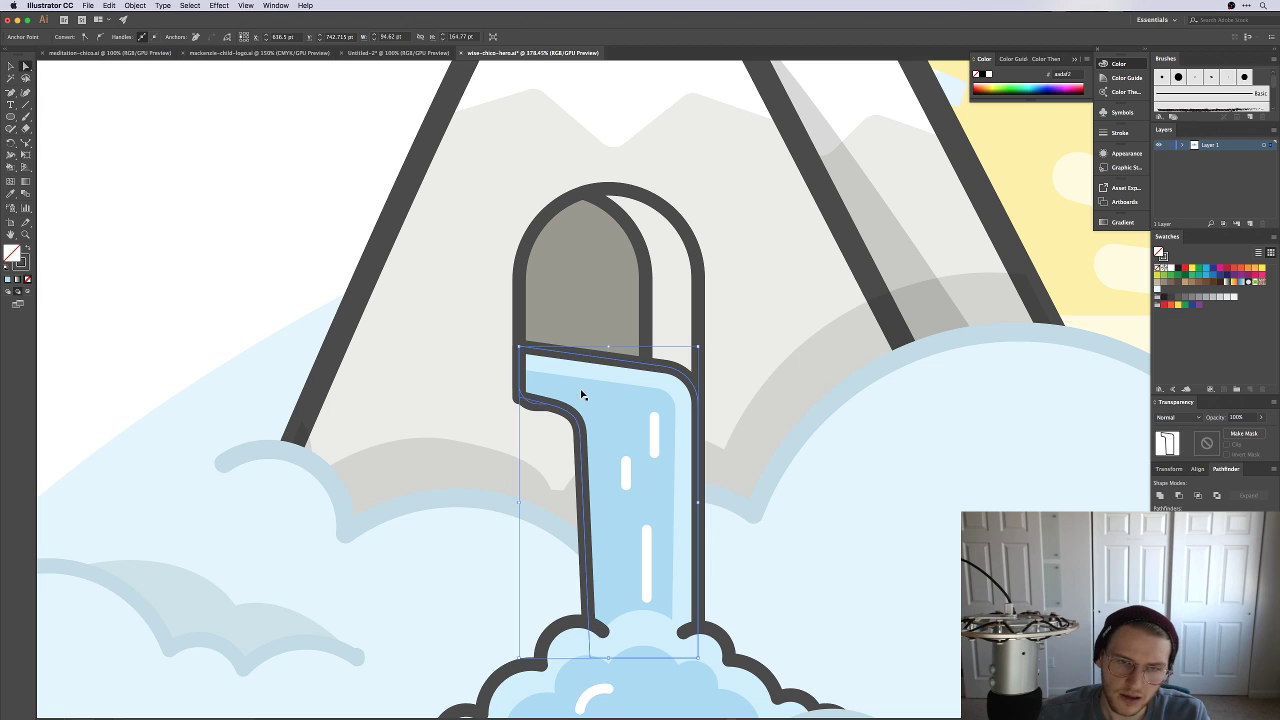
left_click(545, 400)
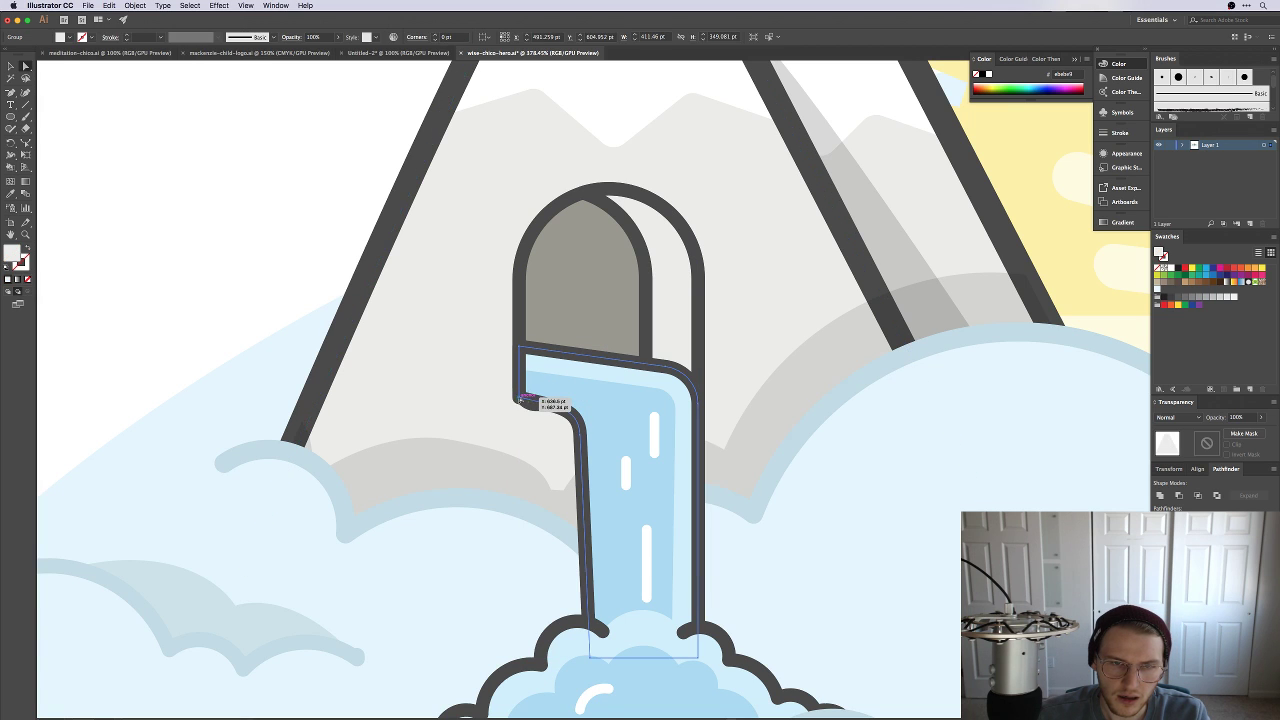
left_click(520, 398)
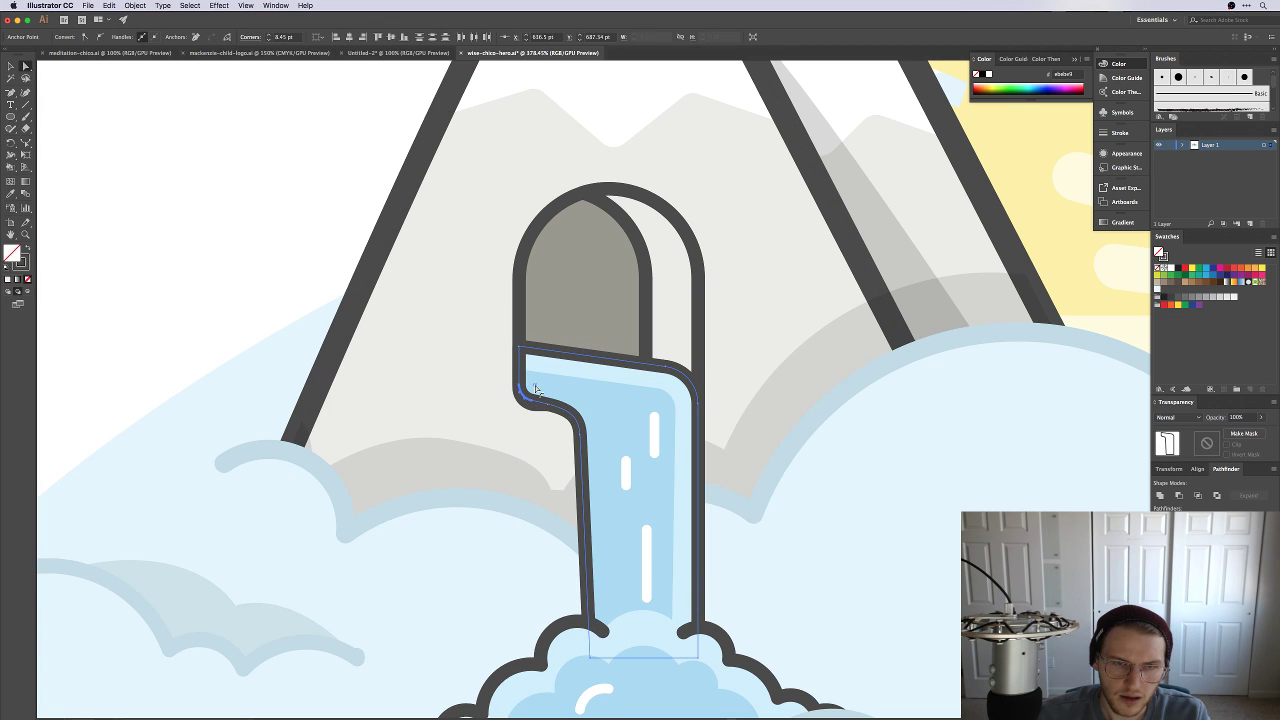
left_click(196, 261)
scroll(197, 263, "down", 5)
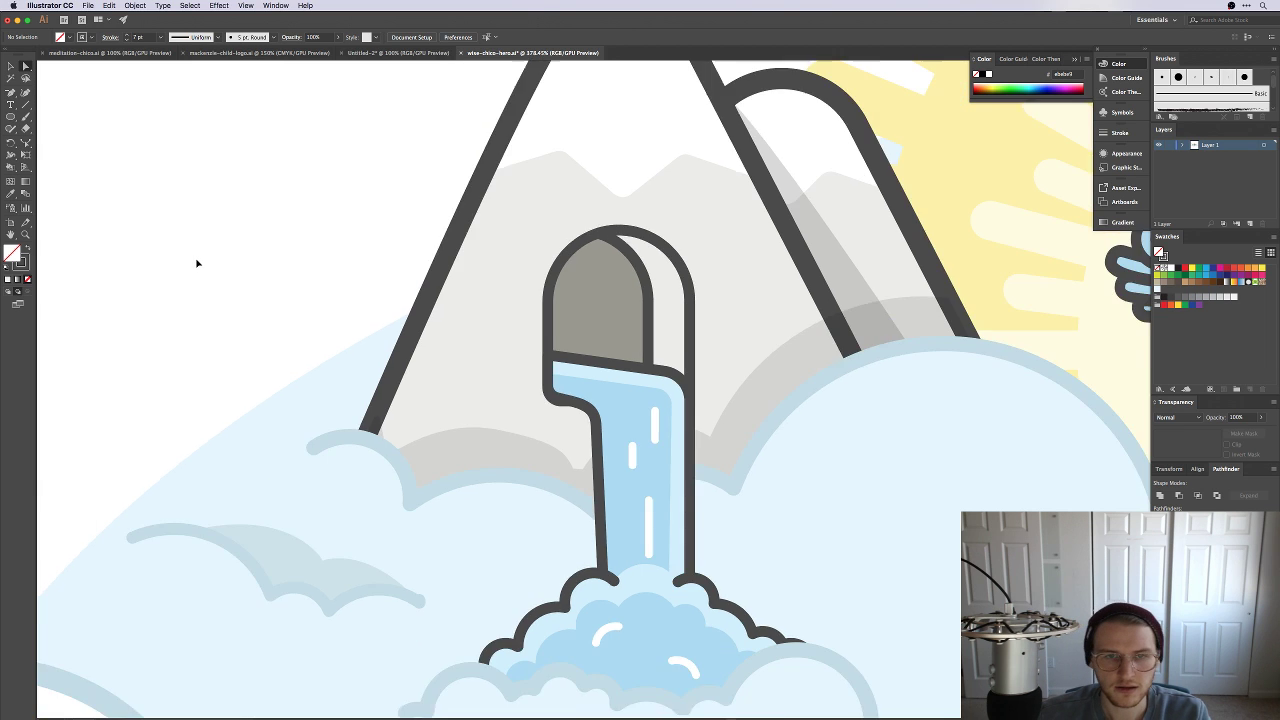
Step: Draw a rectangle about 50 × 127 pt over the waterfall's inner edge and give it the cloud shadow's black fill at 10% opacity
scroll(197, 263, "up", 5)
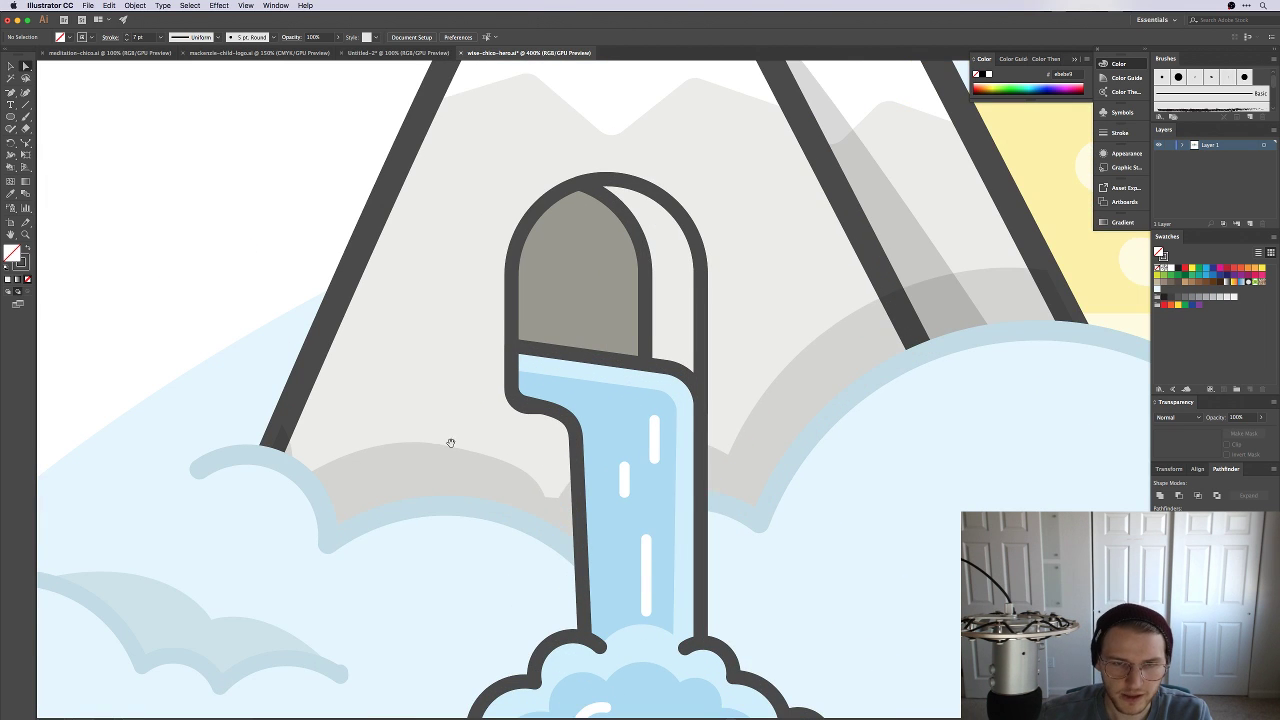
left_click_drag(450, 443, 500, 395)
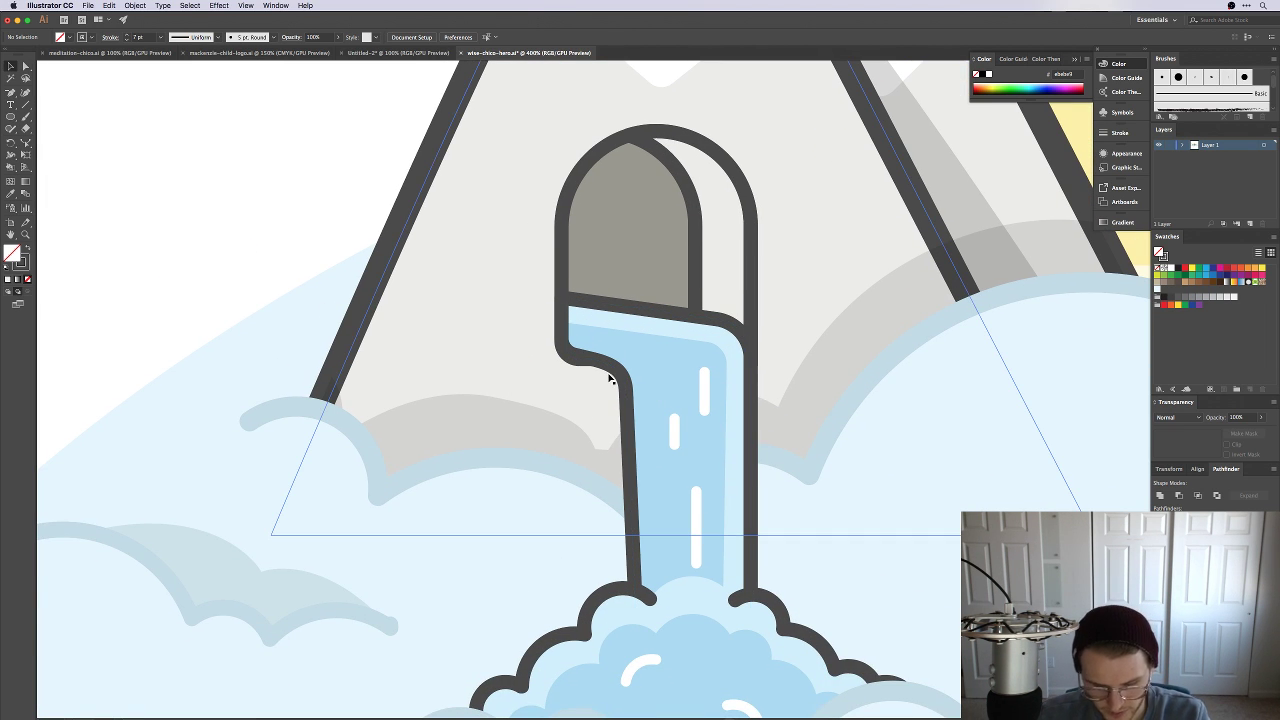
key("m")
left_click_drag(584, 342, 681, 576)
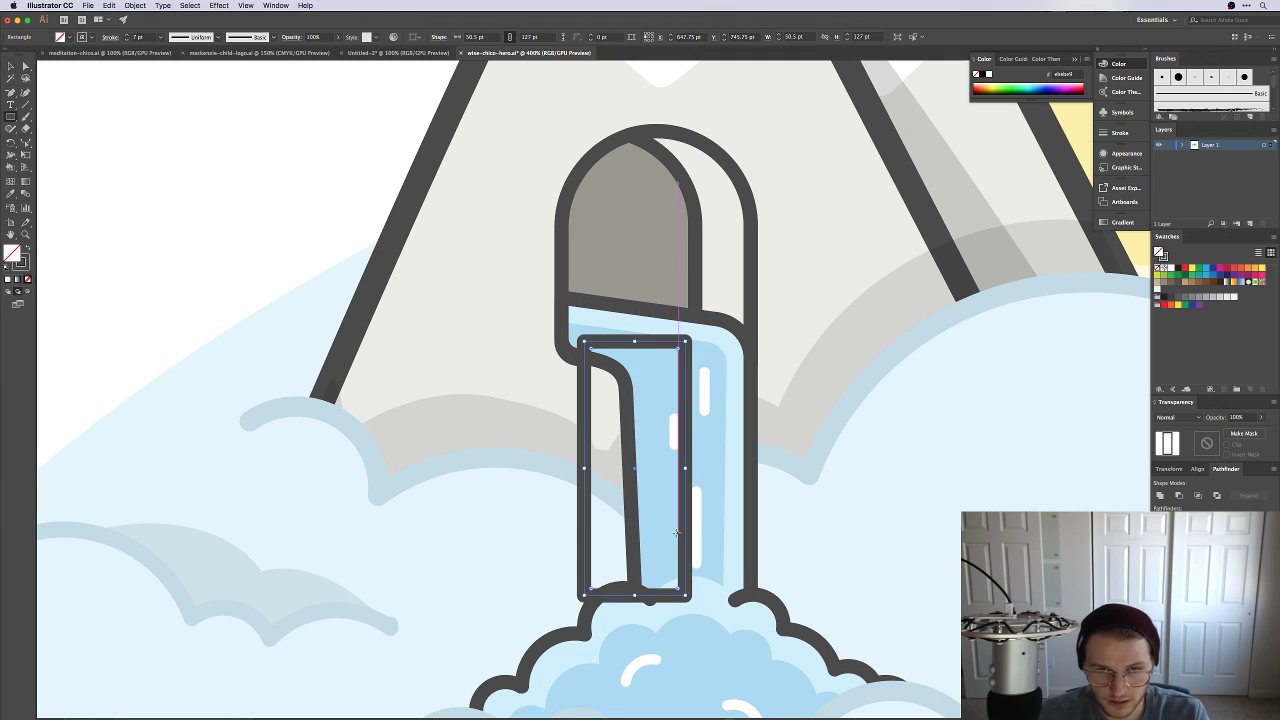
key("i")
left_click(886, 300)
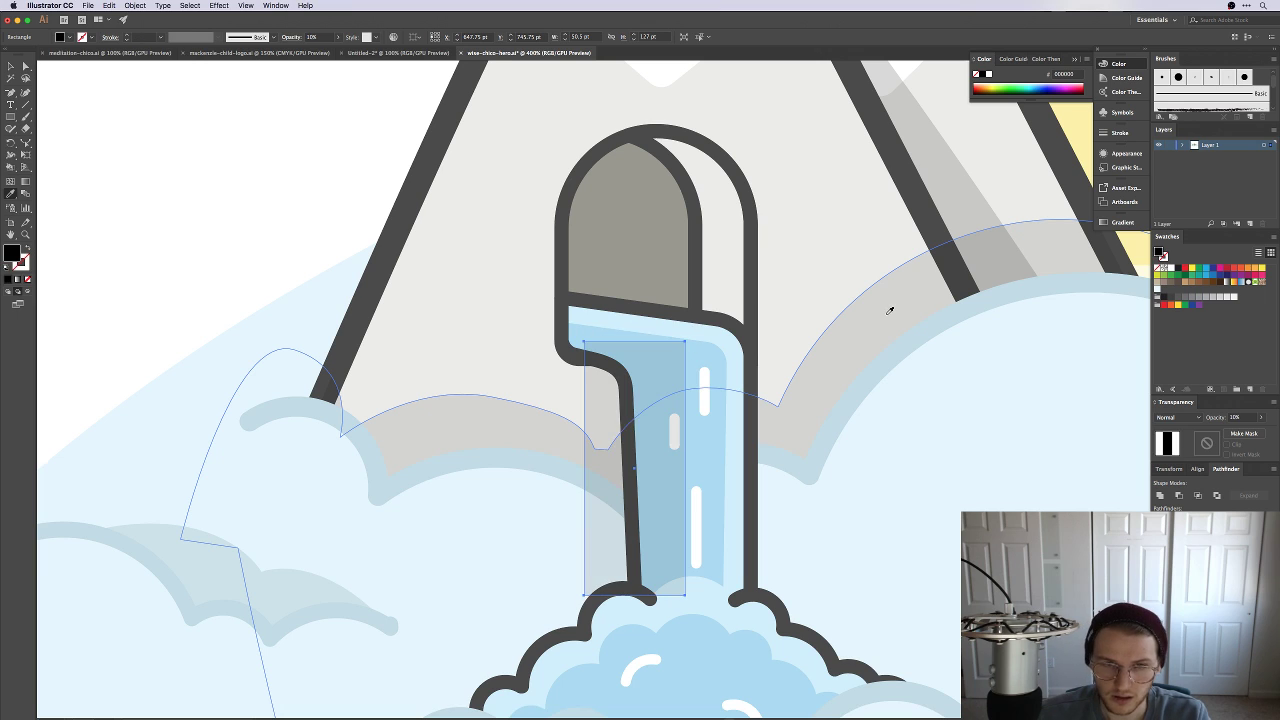
Step: Send the shadow rectangle behind the waterfall and pull its outer lower corner down and inward to follow the waterfall's slanted edge
key("super+bracketleft")
key("super+bracketleft")
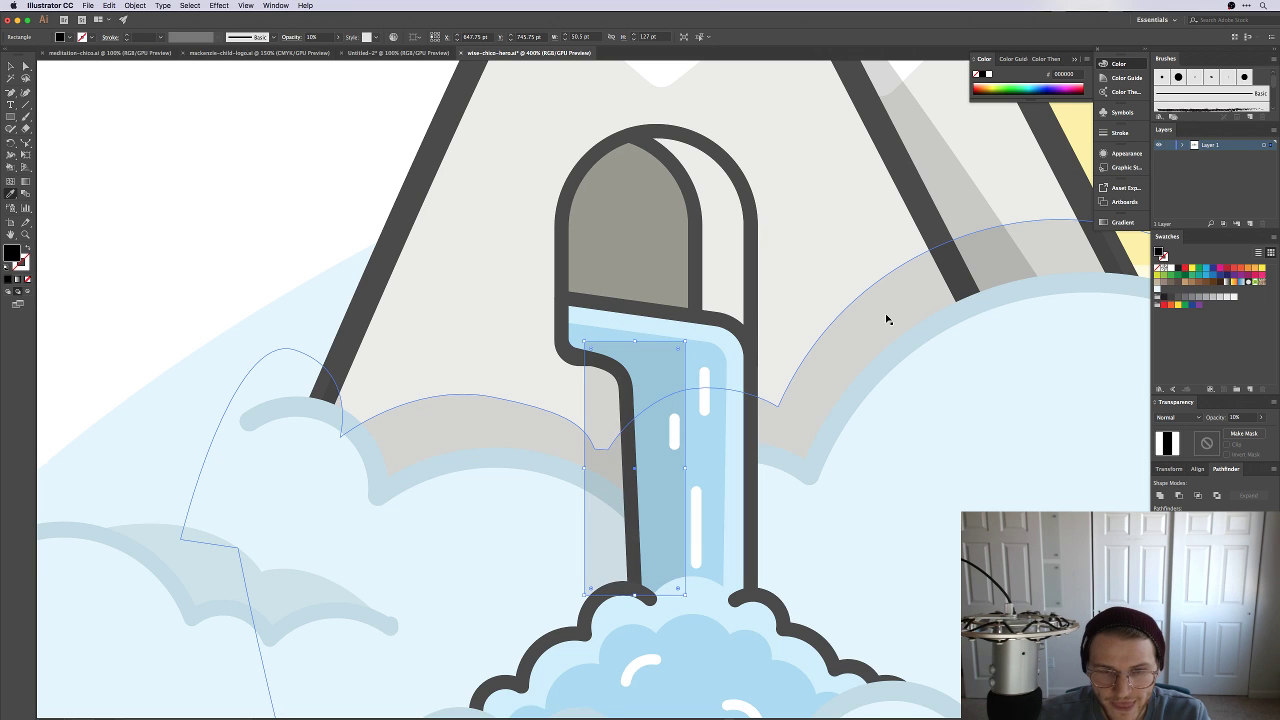
left_click(277, 191)
left_click_drag(604, 594, 602, 634)
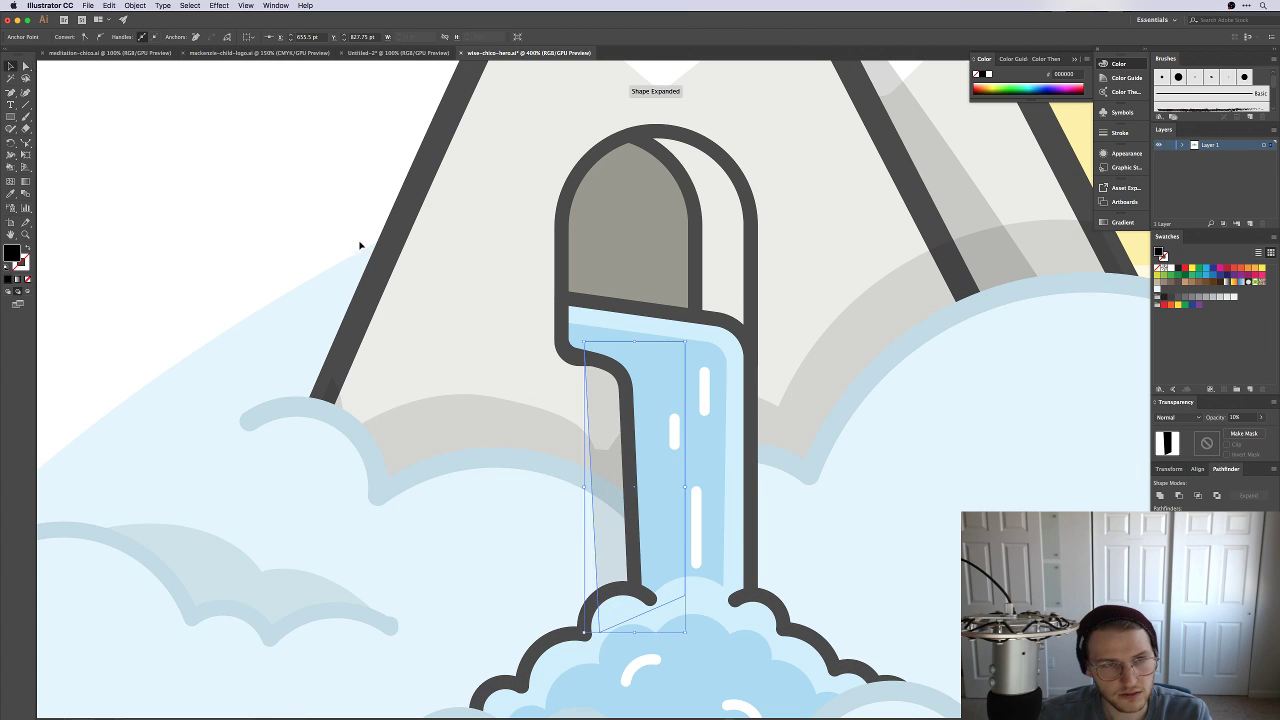
left_click(299, 213)
Step: Shift the shadow shape about 7 pt toward the waterfall so a narrower strip shows beside it
key("super+1")
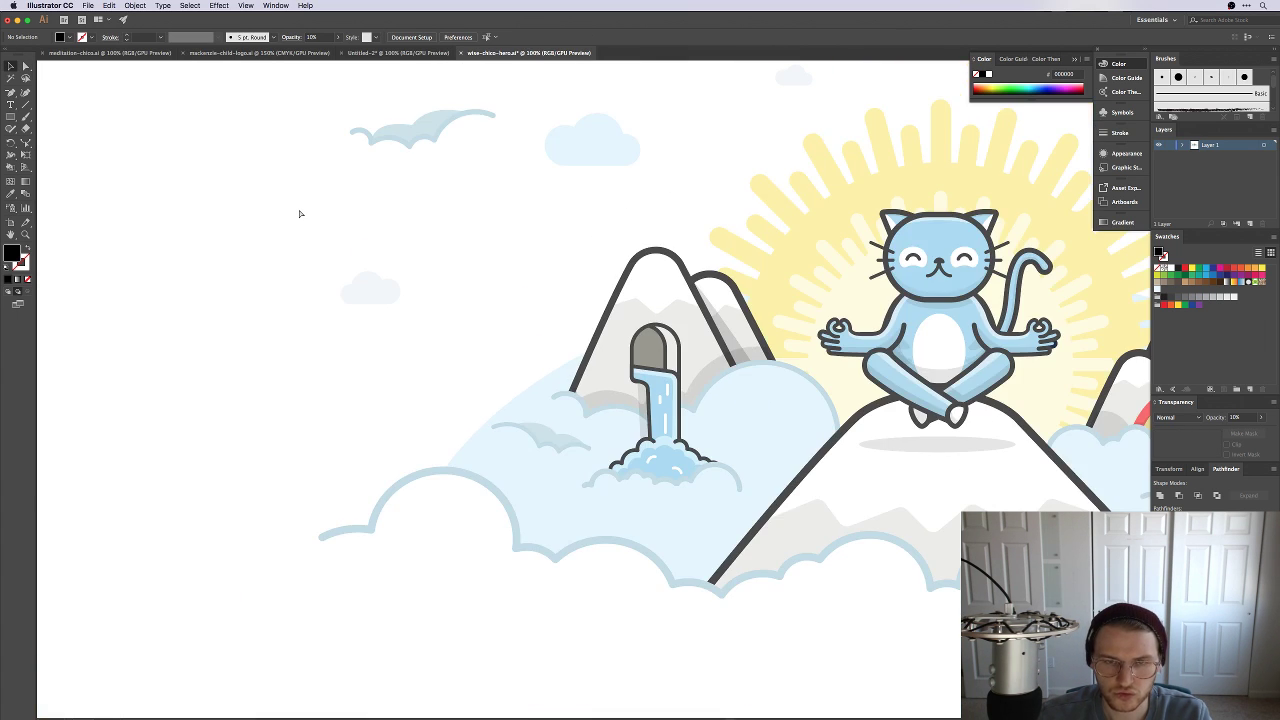
key("super+equal")
key("super+equal")
key("super+equal")
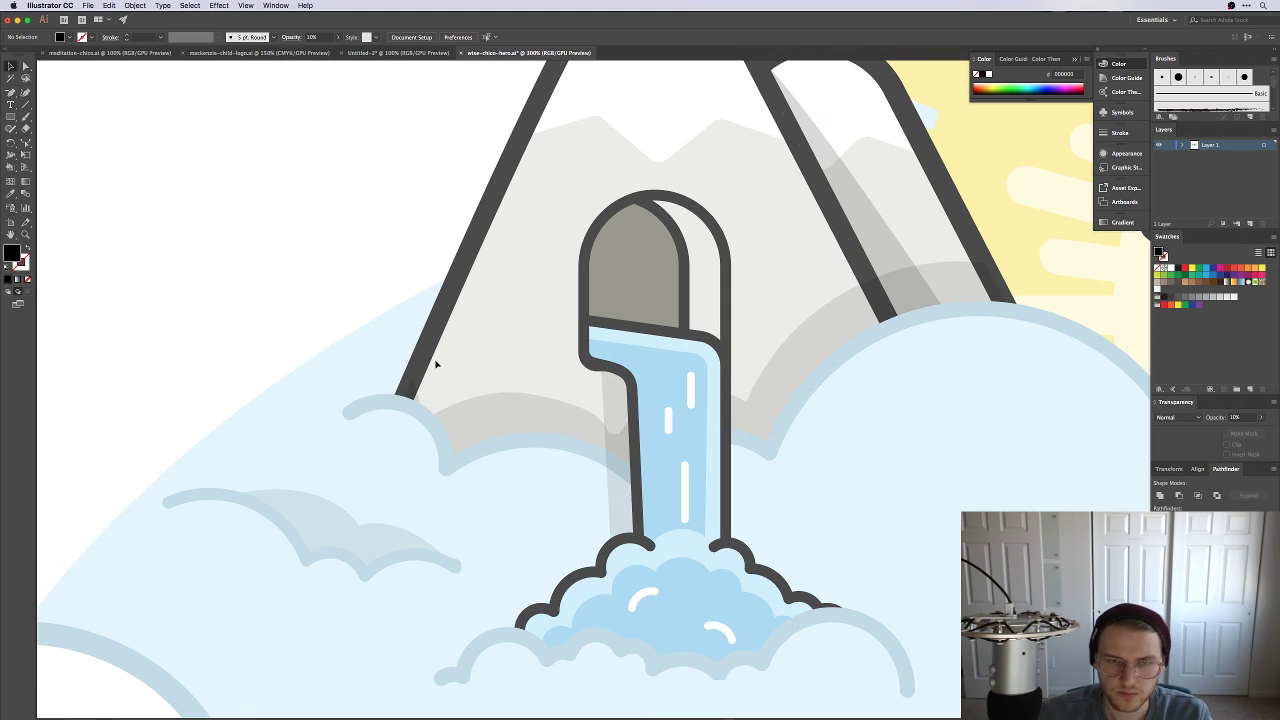
left_click(615, 410)
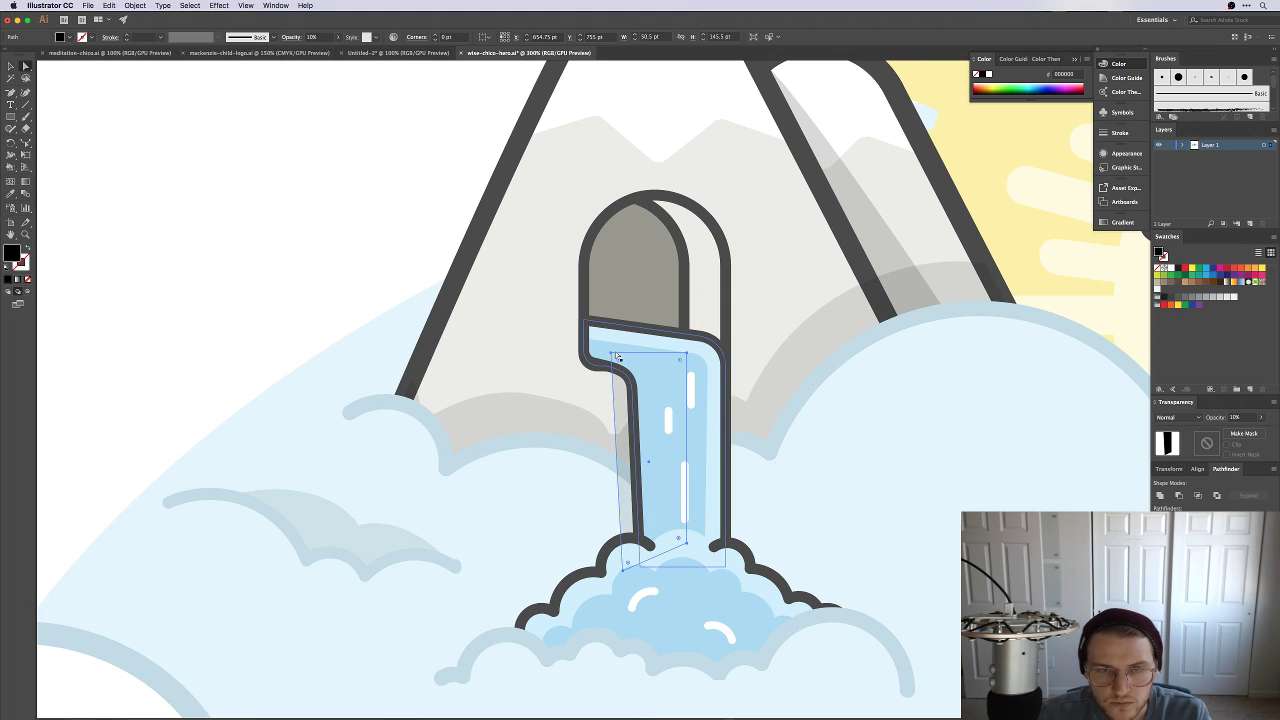
left_click(370, 262)
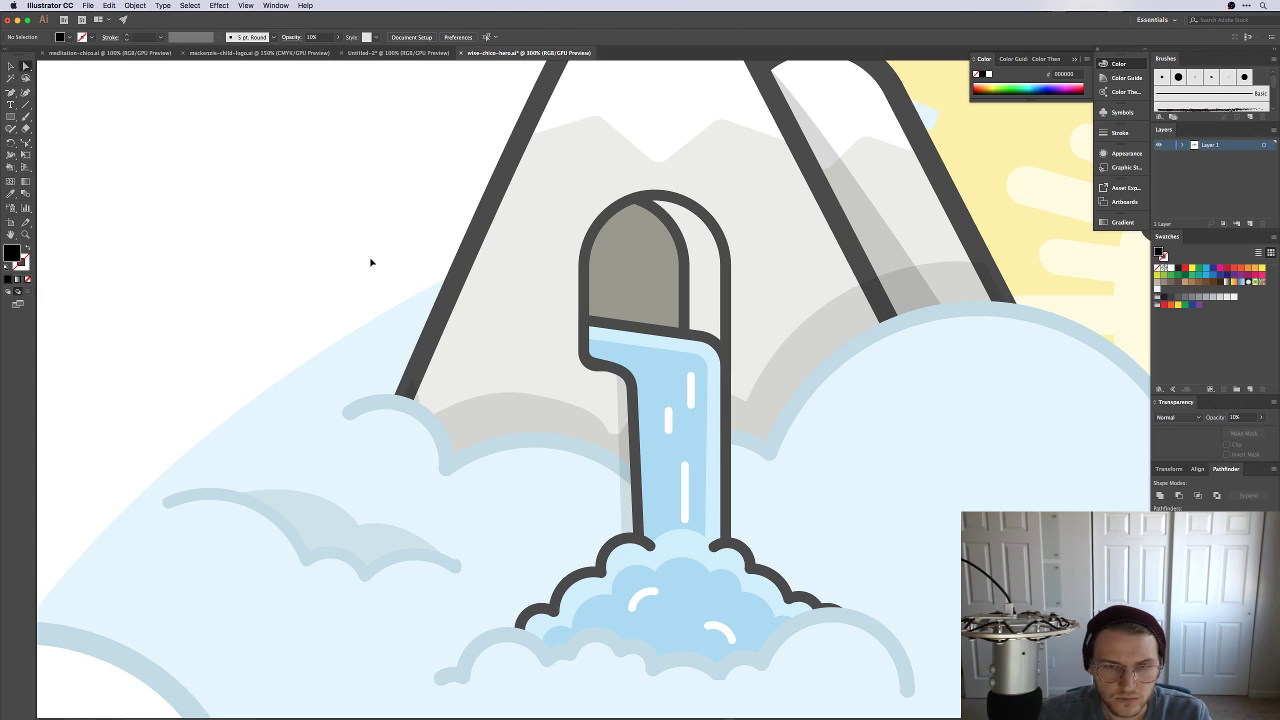
Step: Undo the last shadow adjustments and move the shadow's outer lower corner slightly away from the waterfall
key("super+z")
key("super+z")
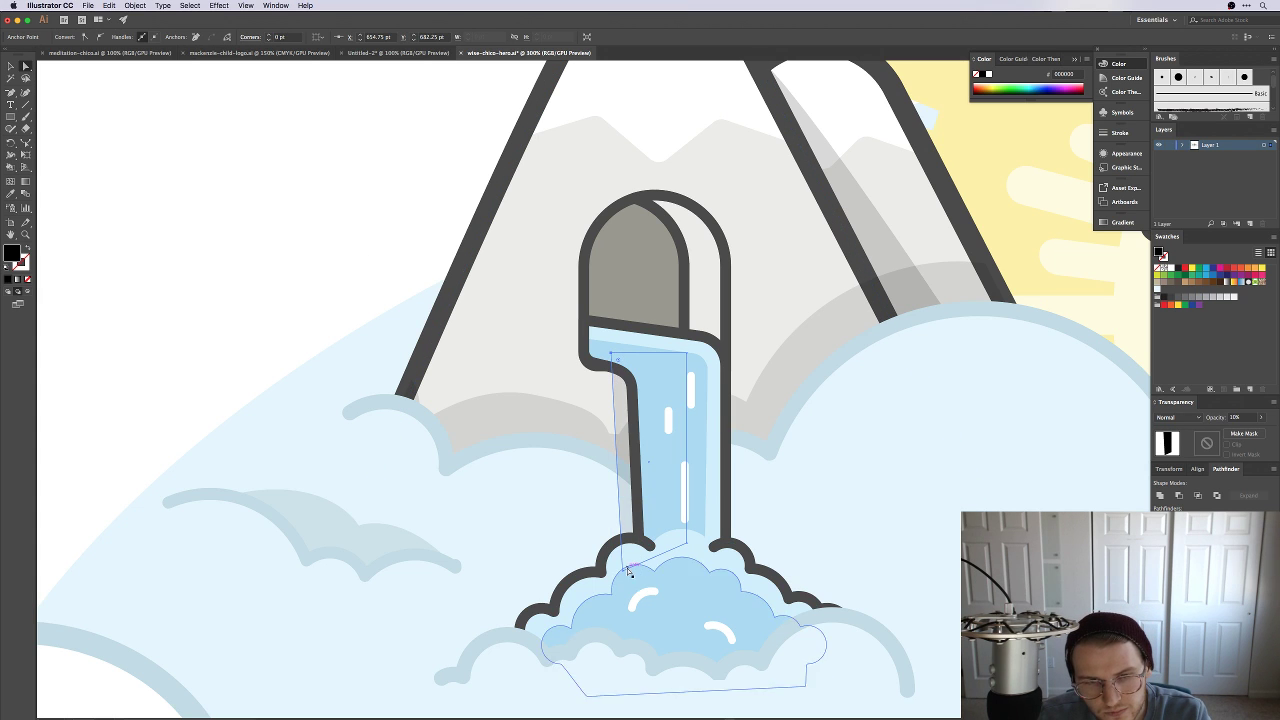
left_click_drag(622, 572, 619, 567)
left_click(366, 223)
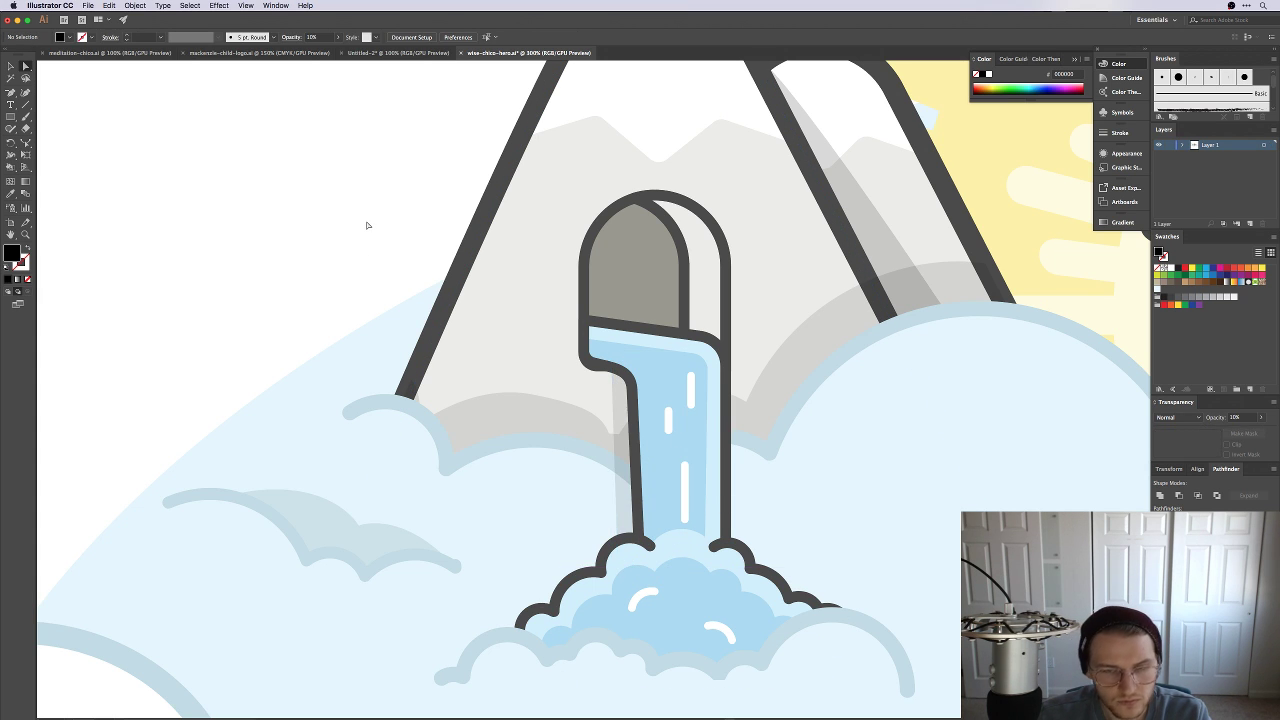
Step: Review the whole illustration, checking how the waterfall shadow, clouds, mountains, sun, cat and rainbow work together
key("super+minus")
key("super+minus")
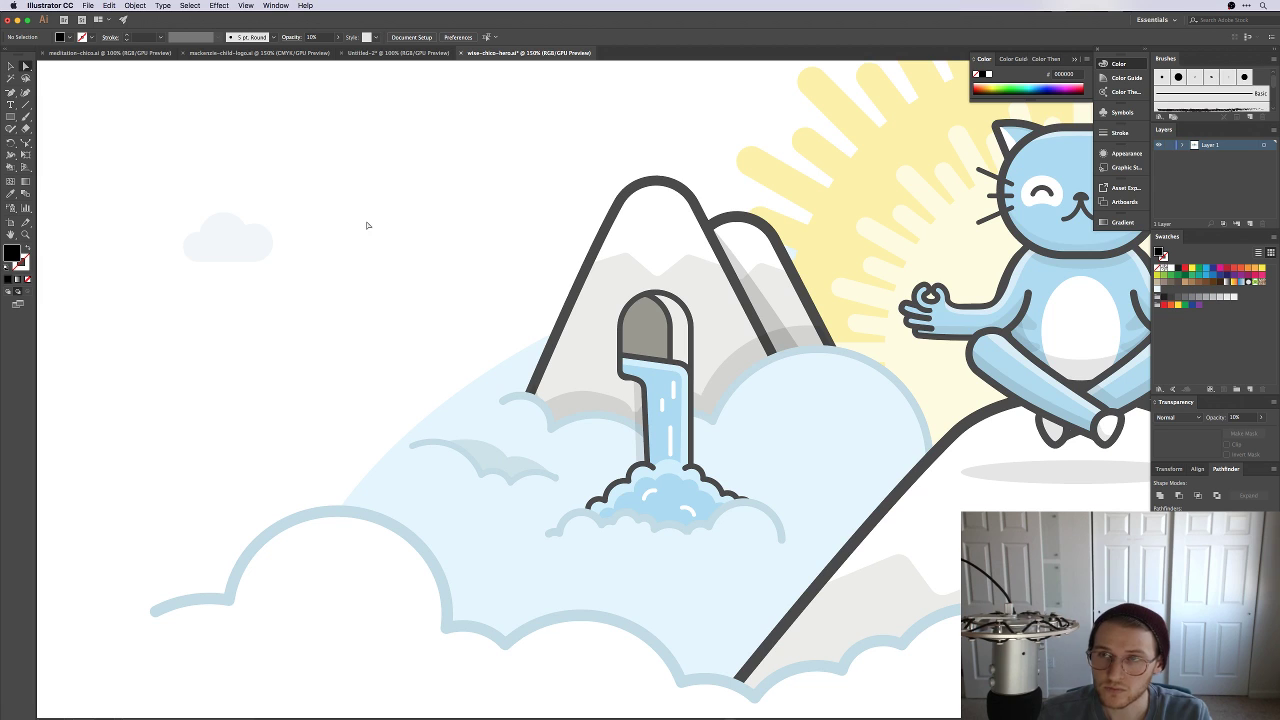
left_click(233, 234)
left_click(337, 220)
key("super+minus")
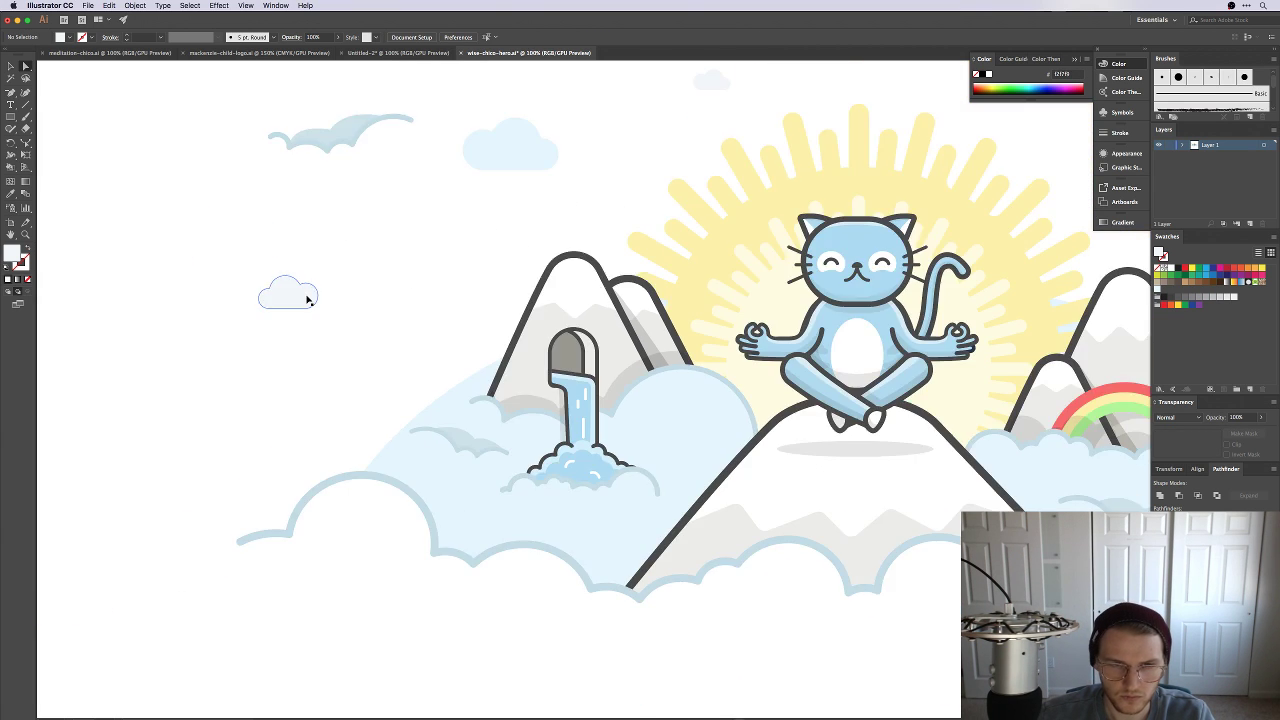
key("super+minus")
left_click_drag(568, 341, 393, 406)
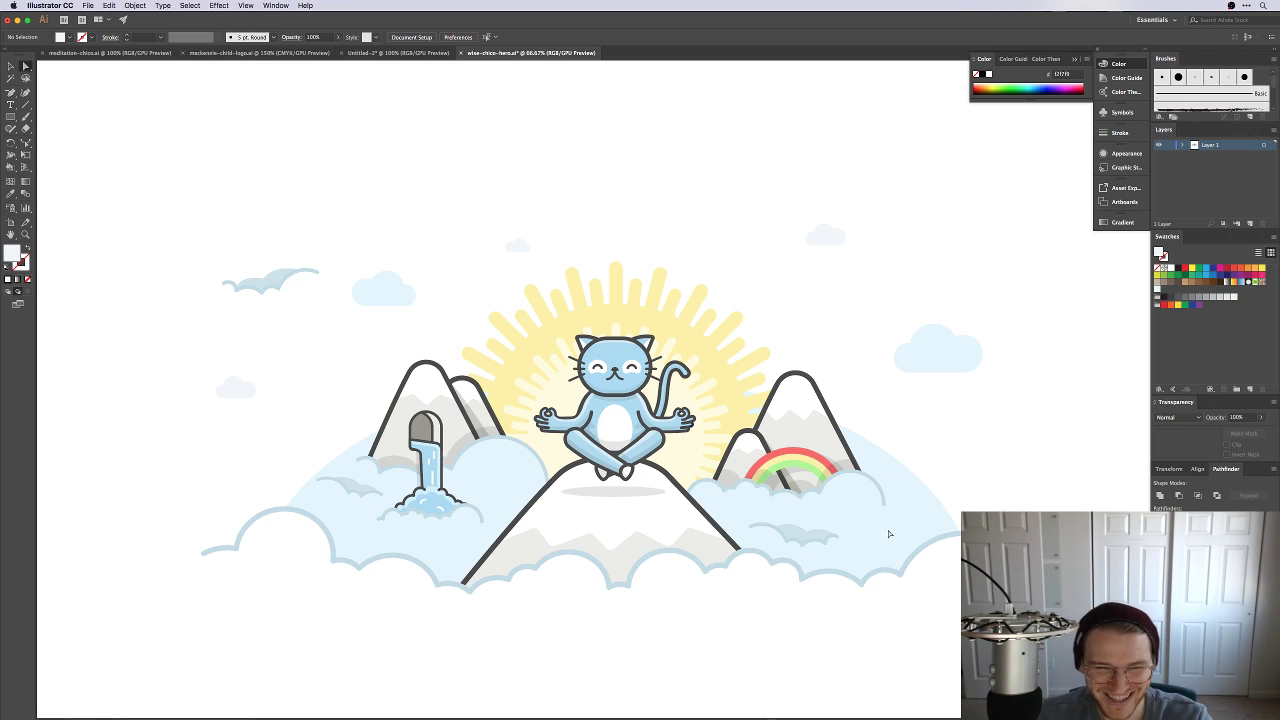
scroll(491, 631, "left", 5)
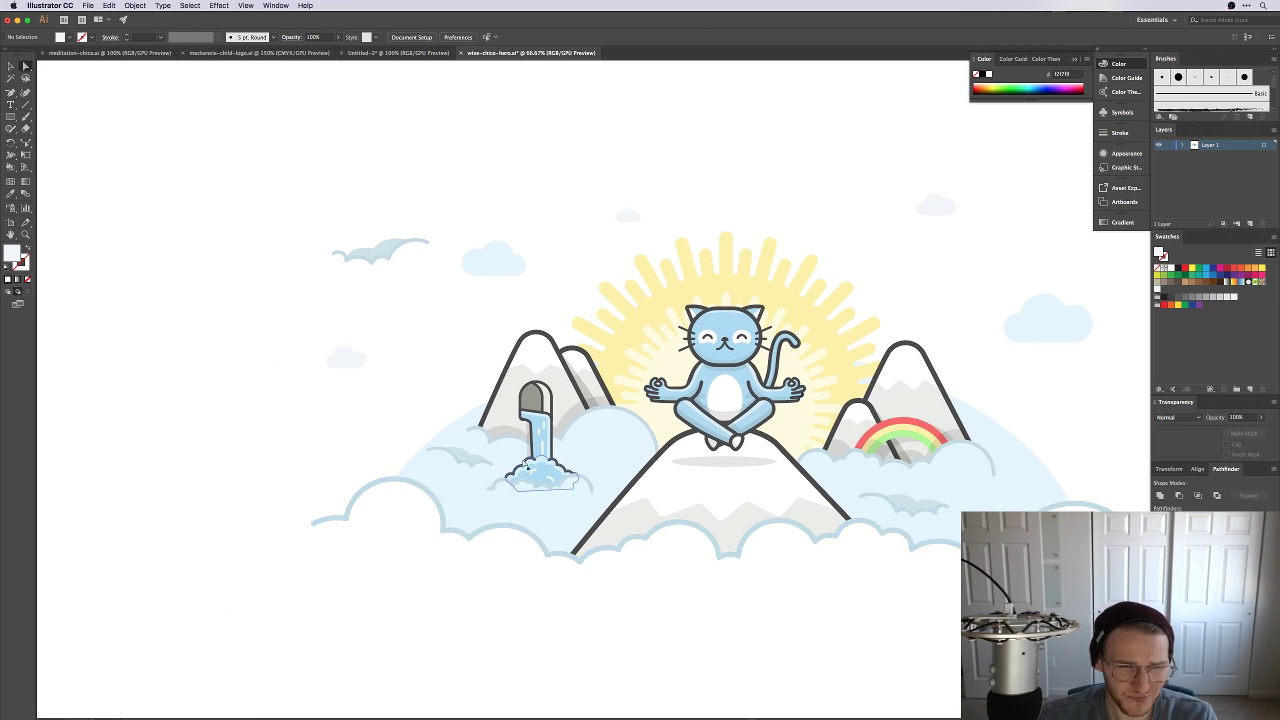
scroll(527, 468, "up", 2)
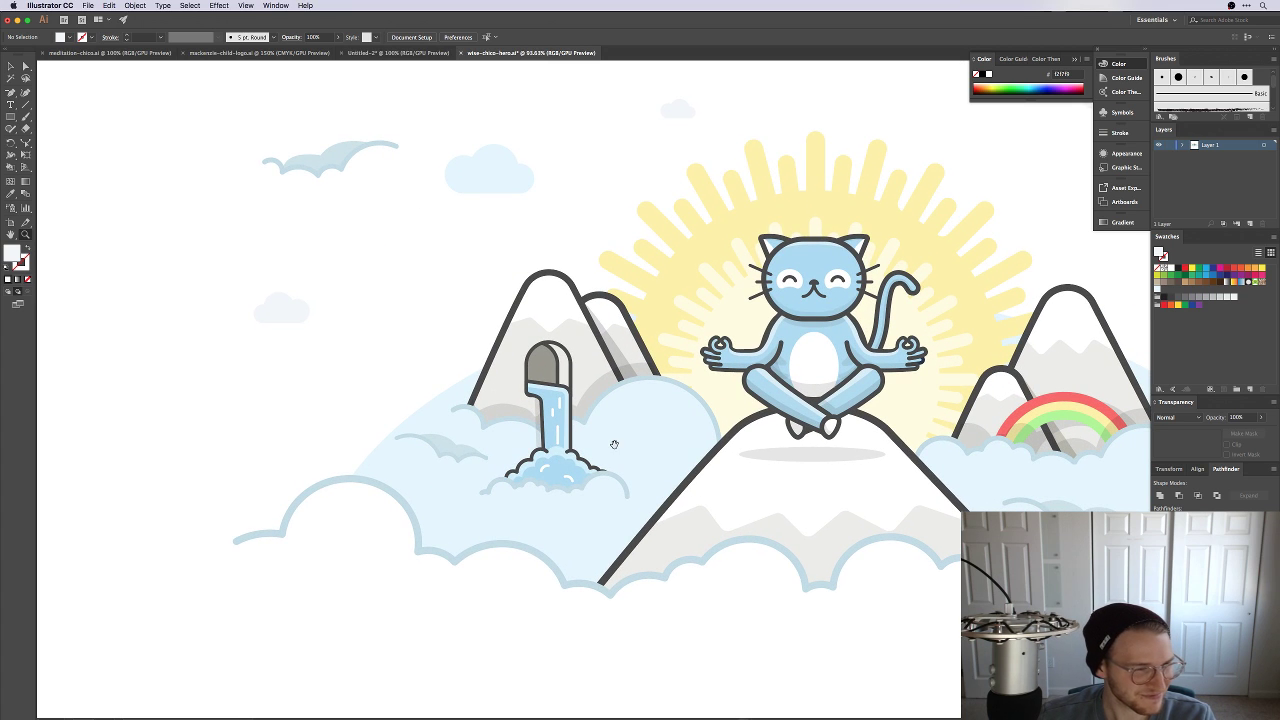
left_click_drag(614, 444, 589, 472)
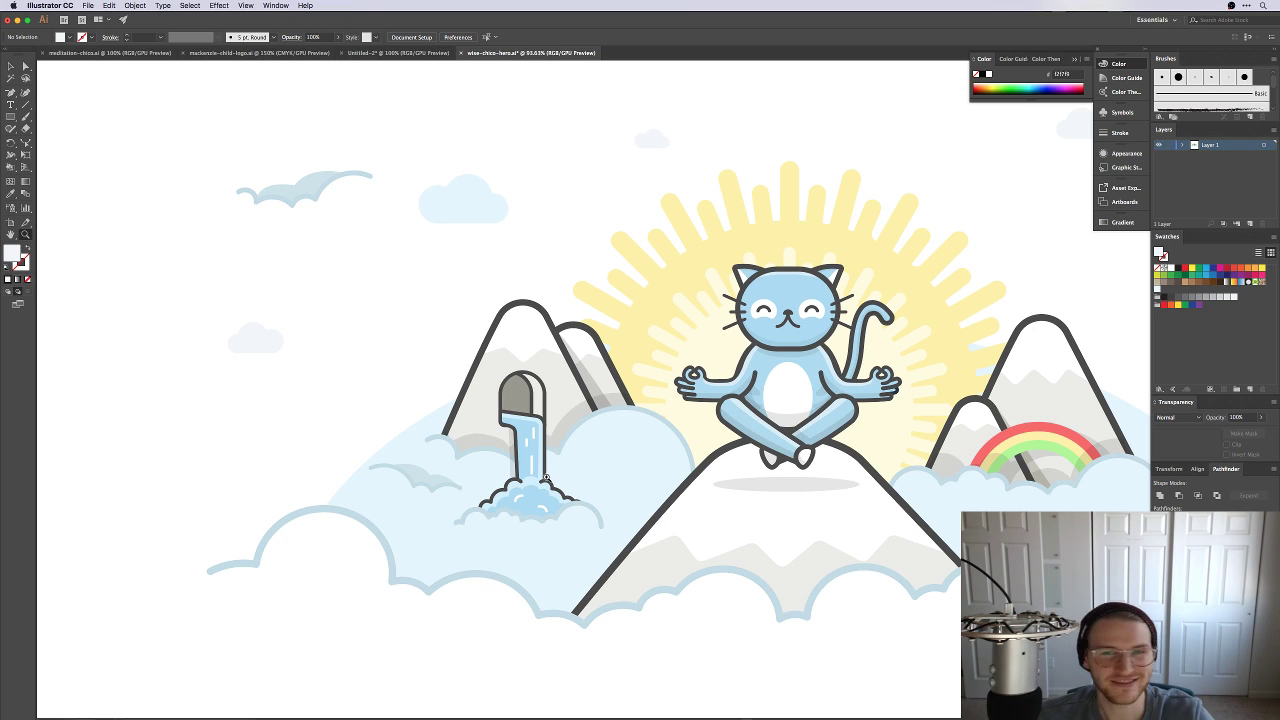
left_click_drag(337, 363, 580, 478)
left_click_drag(744, 466, 578, 428)
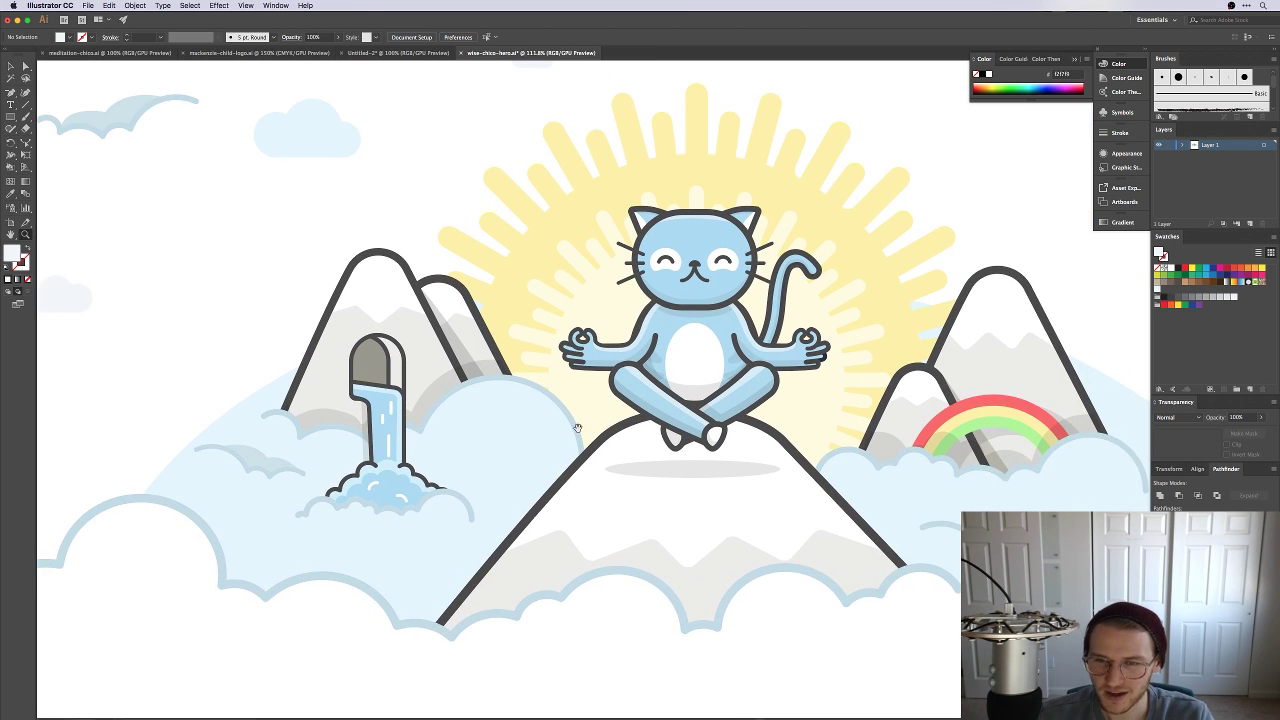
key("super+1")
left_click_drag(853, 455, 793, 471)
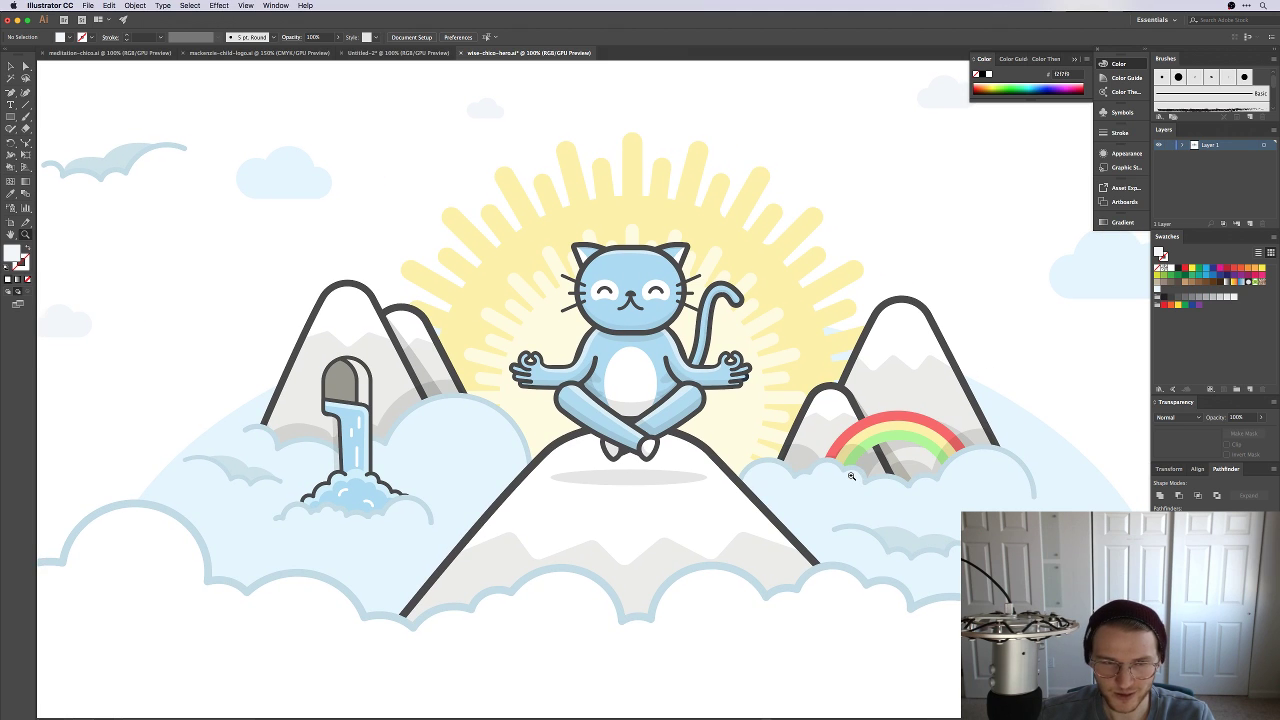
Step: Try moving and deleting the rainbow in front of the mountains, and undo the attempts
key("v")
left_click(921, 438)
left_click_drag(921, 438, 806, 522)
key("Delete")
left_click(918, 441)
key("super+z")
key("super+z")
key("super+z")
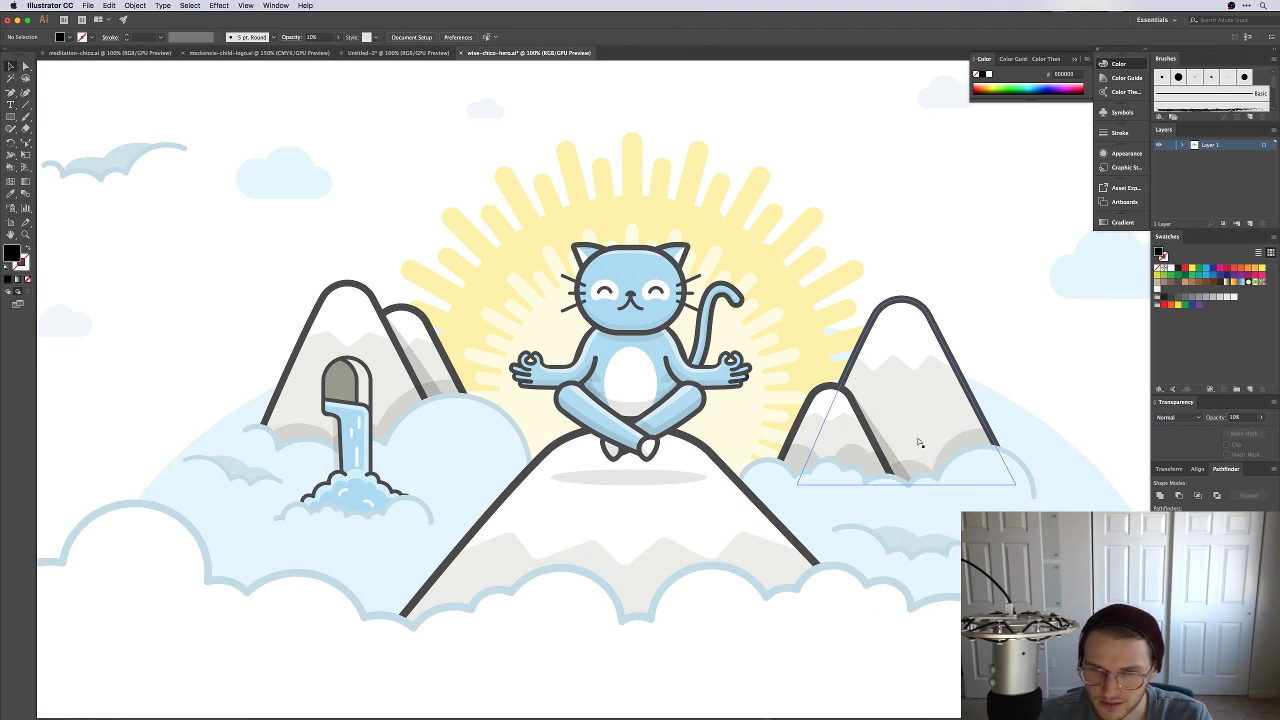
Step: Try enlarging and rotating the rainbow so it arches over the tall mountain at the sun's side
left_click(925, 432)
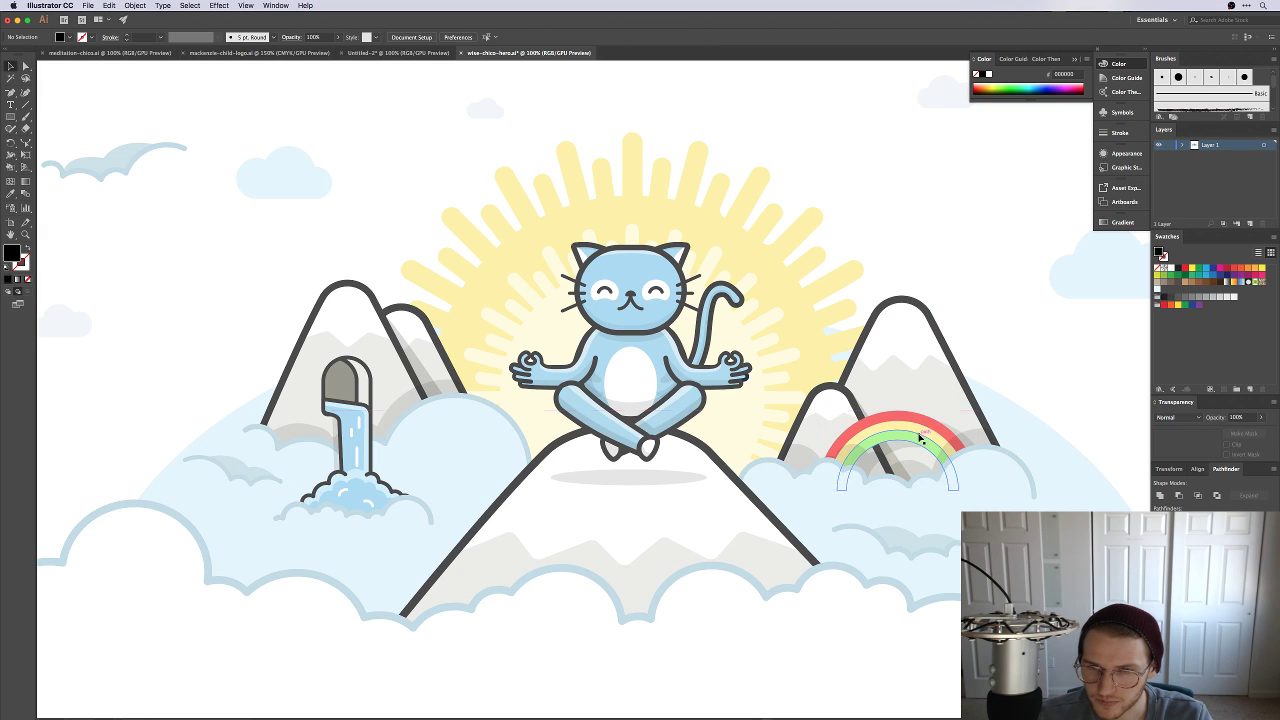
left_click(925, 432)
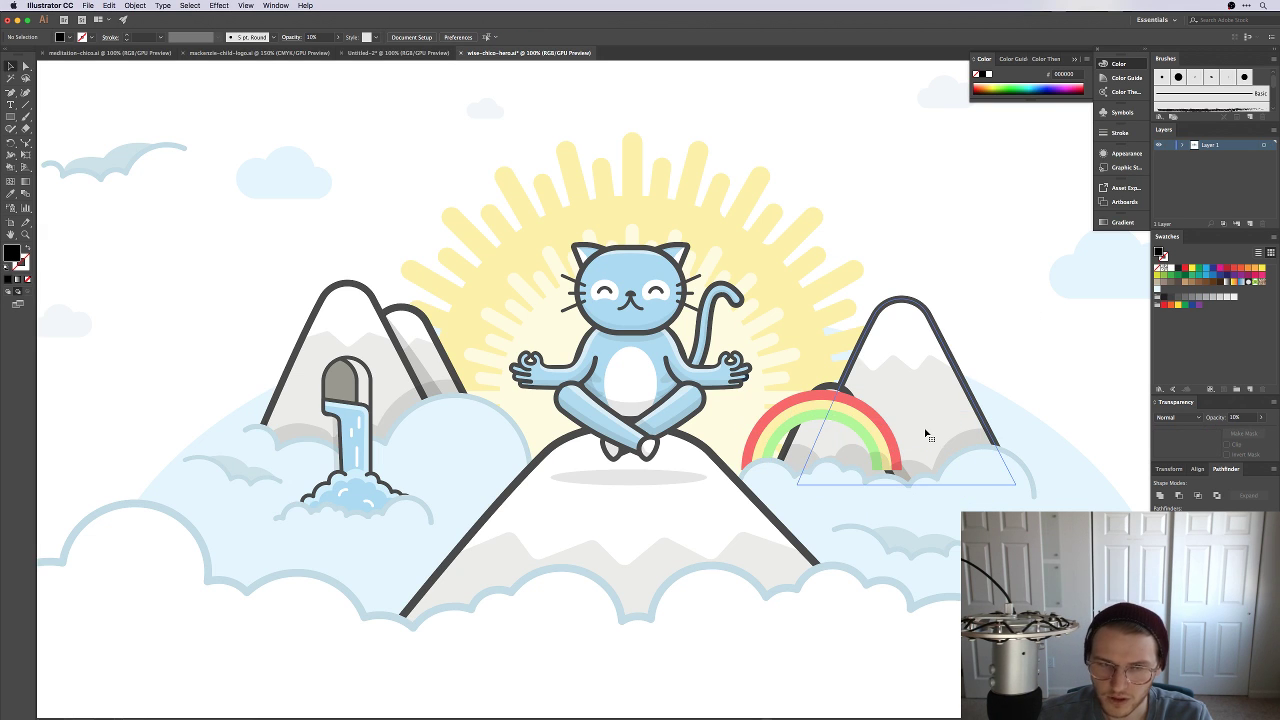
left_click_drag(947, 448, 870, 527)
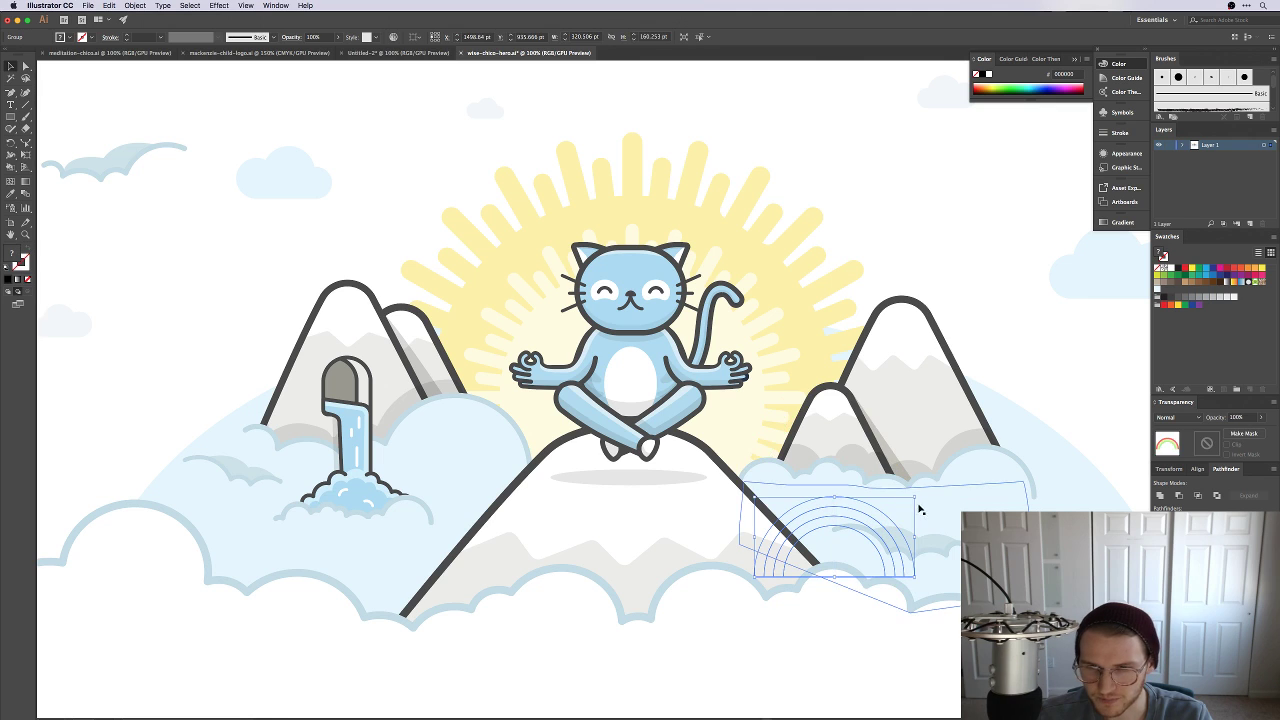
key("e")
left_click_drag(933, 489, 957, 292)
key("v")
key("ctrl+[")
key("ctrl+[")
key("ctrl+]")
left_click(975, 207)
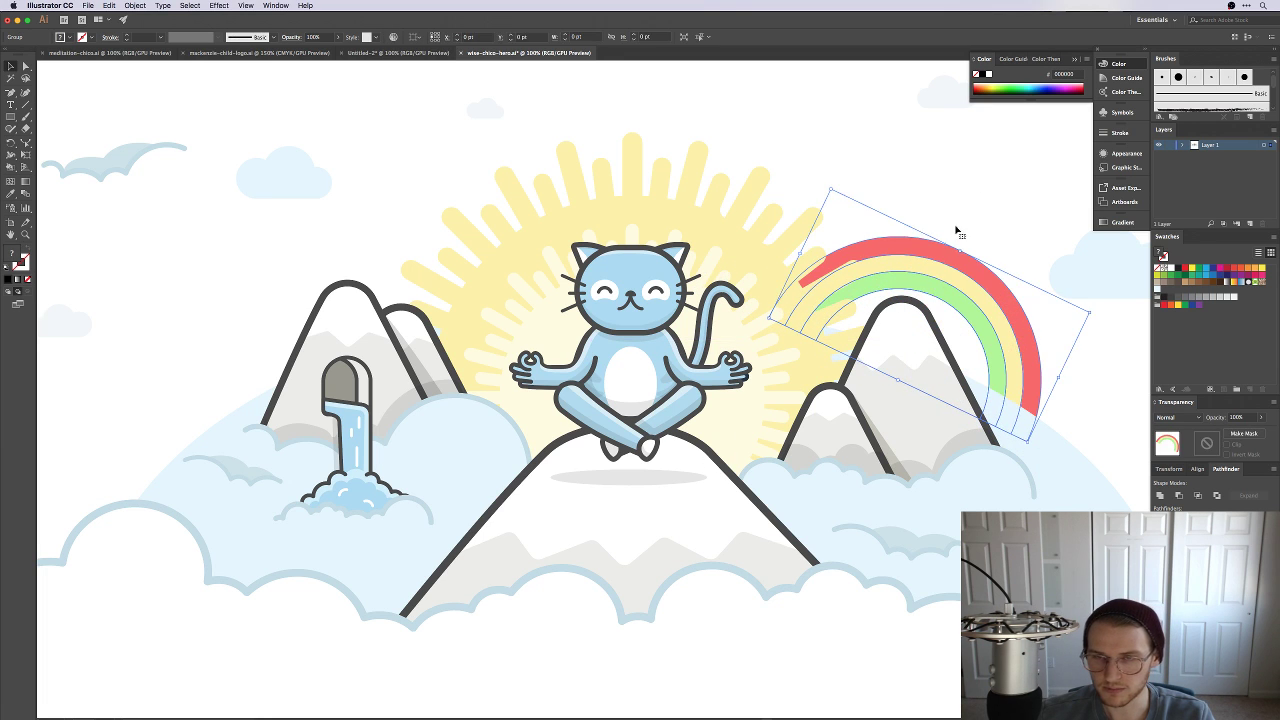
Step: Try shrinking the tilted rainbow and placing it so it emerges from behind the tall mountain's outer slope
left_click(964, 210)
key("ctrl+minus")
key("ctrl+minus")
key("ctrl+plus")
key("ctrl+plus")
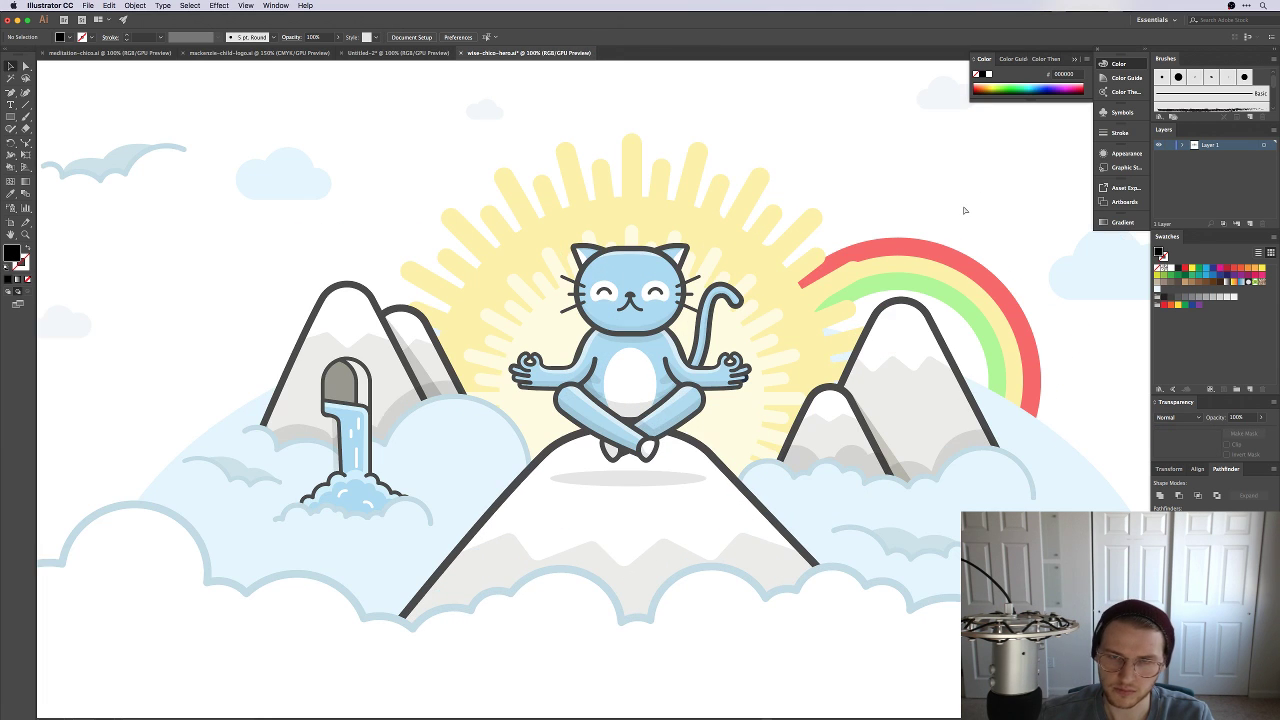
scroll(964, 210, "right", 3)
scroll(964, 210, "up", 1)
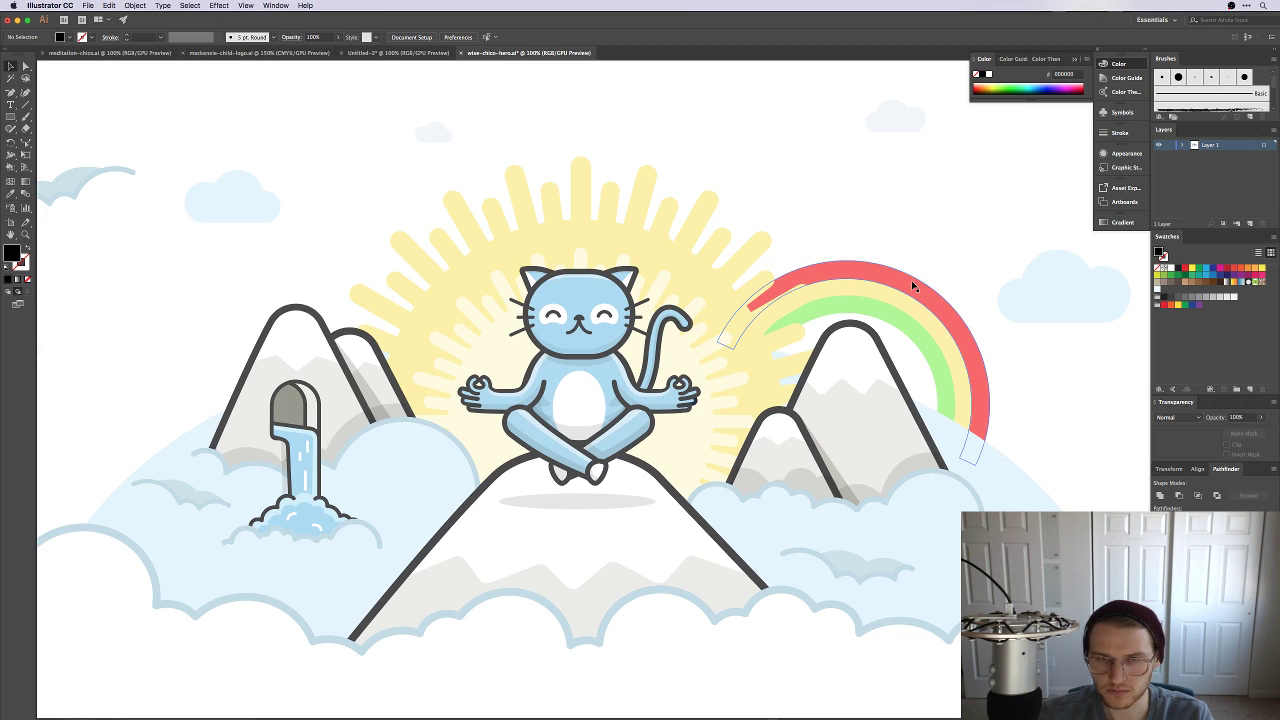
left_click_drag(911, 287, 976, 350)
left_click_drag(1104, 402, 1086, 370)
left_click(1086, 370)
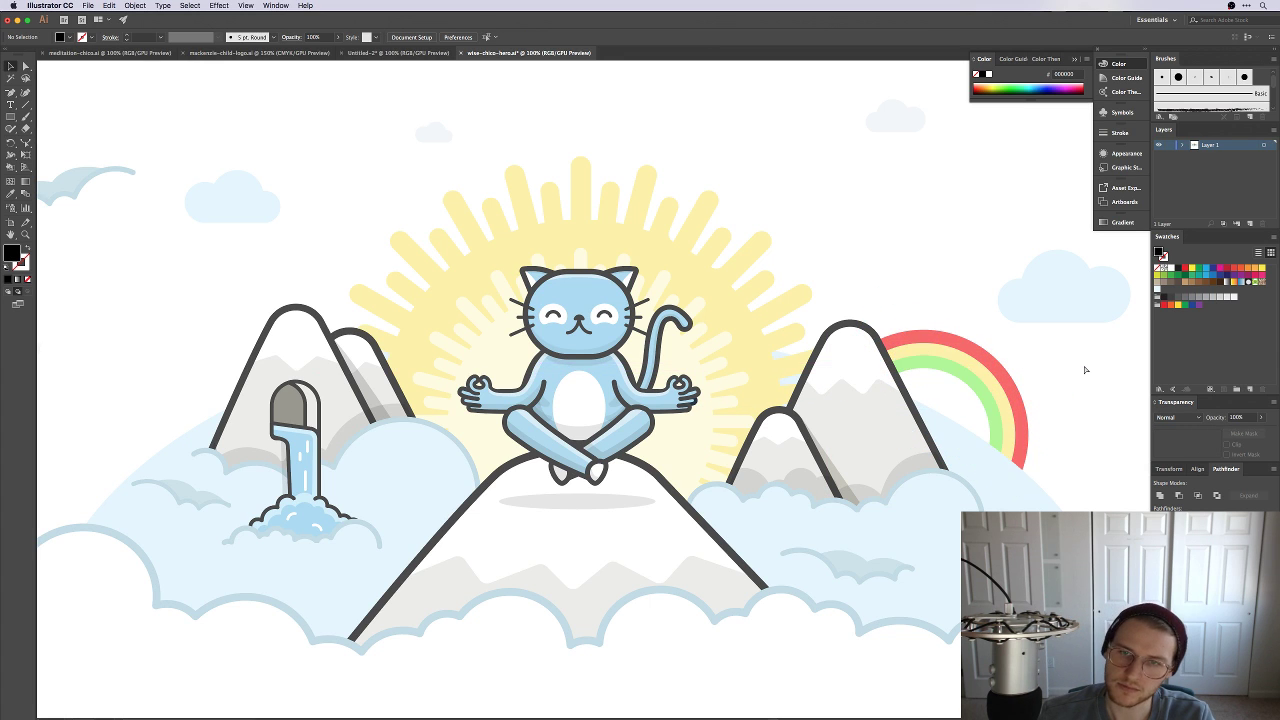
Step: Try nudging the rainbow slightly lower beside the mountain and check its balance within the whole composition
key("super+0")
key("super+equal")
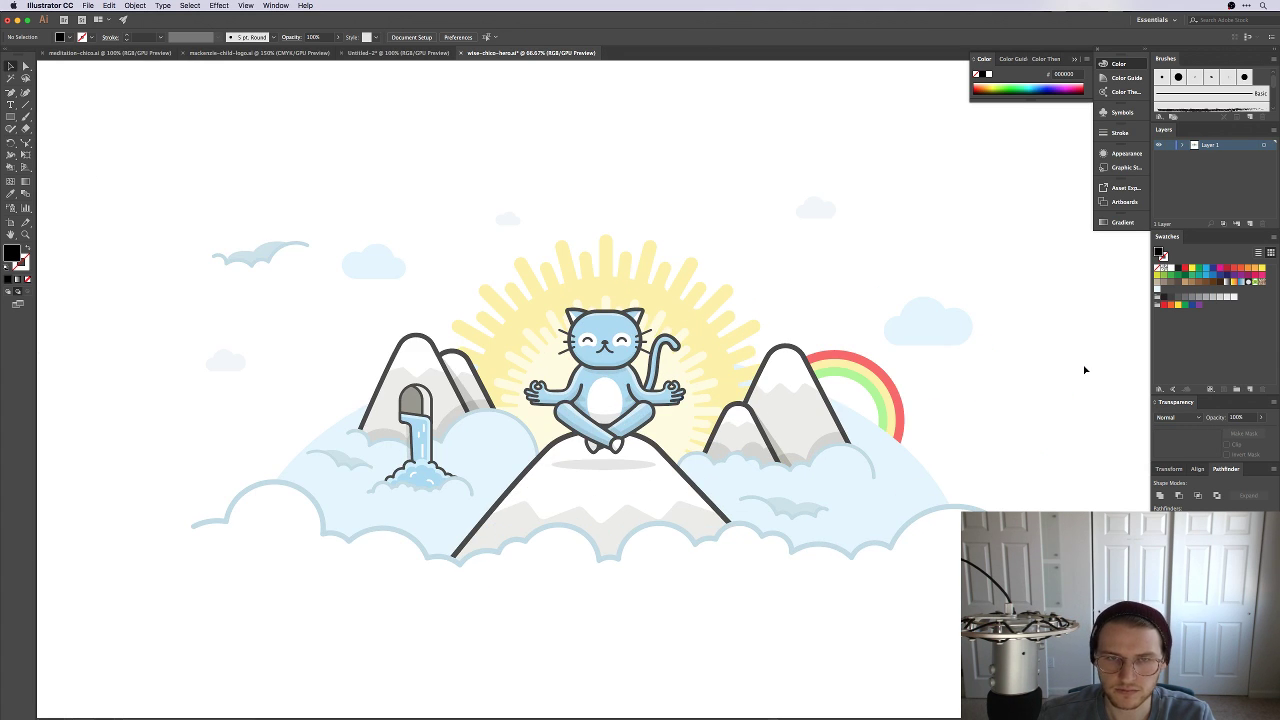
mouse_move(876, 398)
left_mouse_down()
mouse_move(1003, 468)
mouse_move(878, 398)
mouse_move(800, 457)
mouse_move(870, 405)
left_mouse_up()
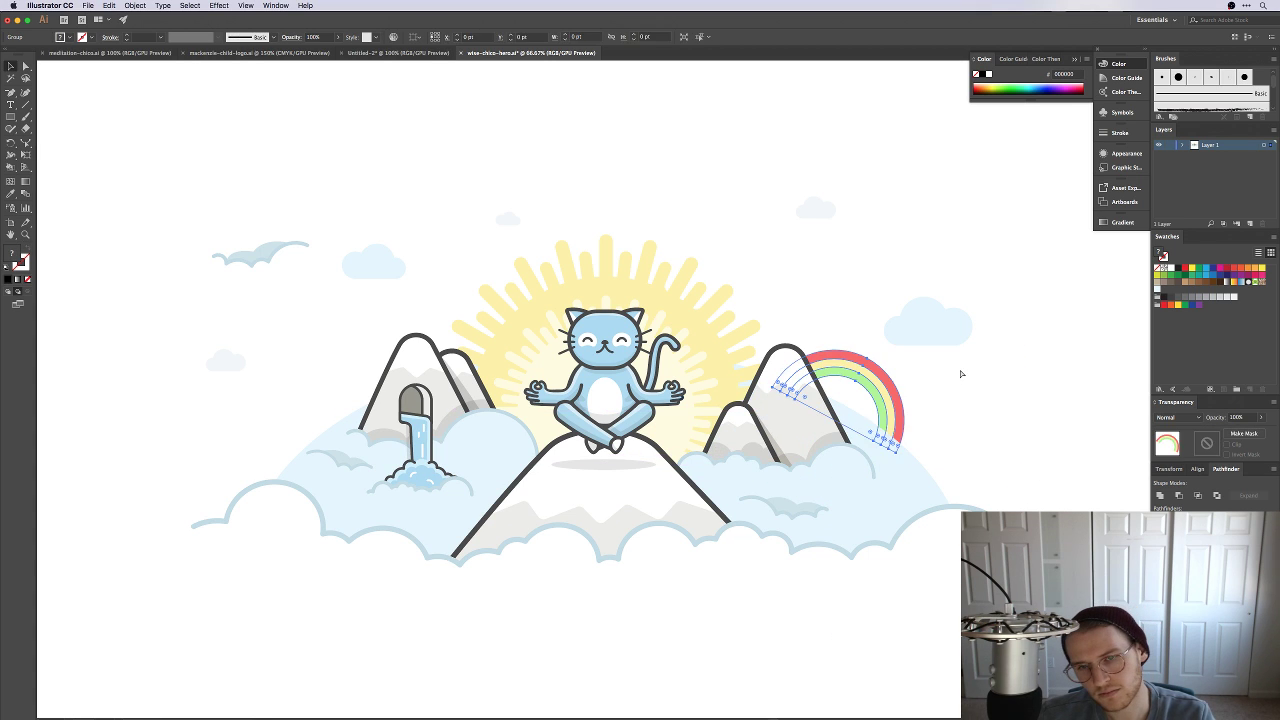
left_click(960, 374)
left_click_drag(906, 402, 912, 408)
left_click(955, 430)
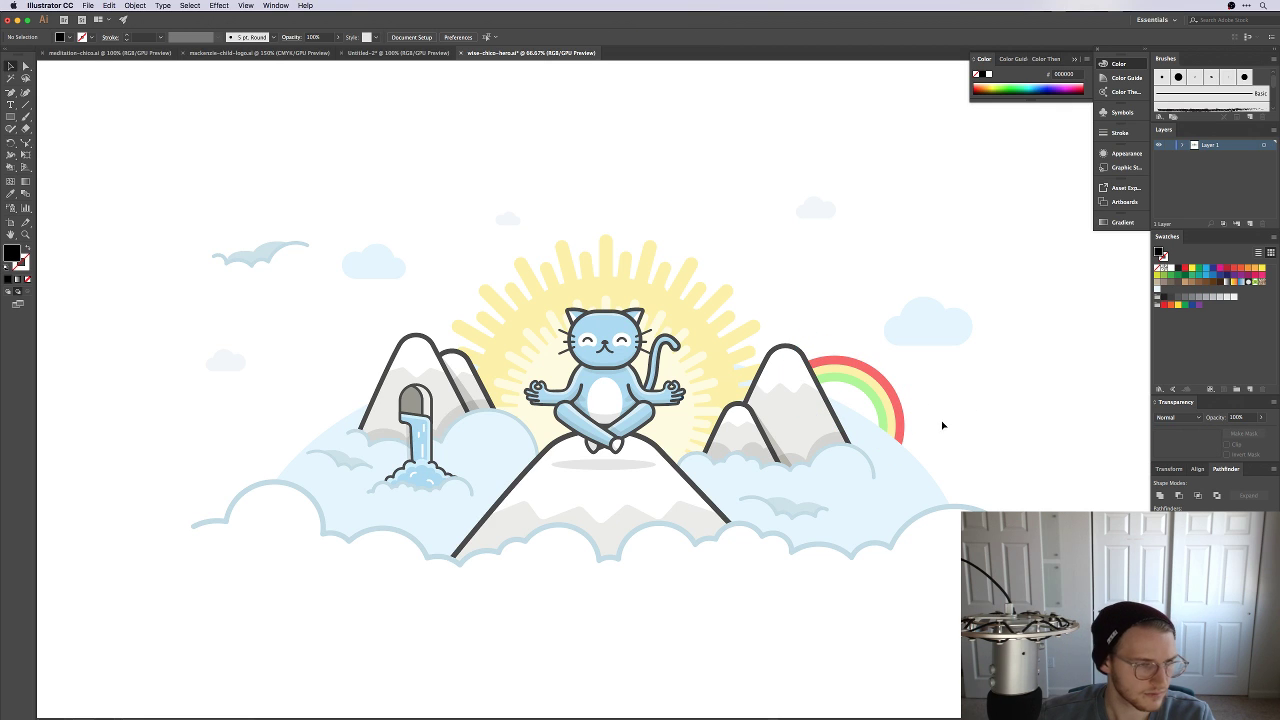
scroll(928, 410, "right", 2)
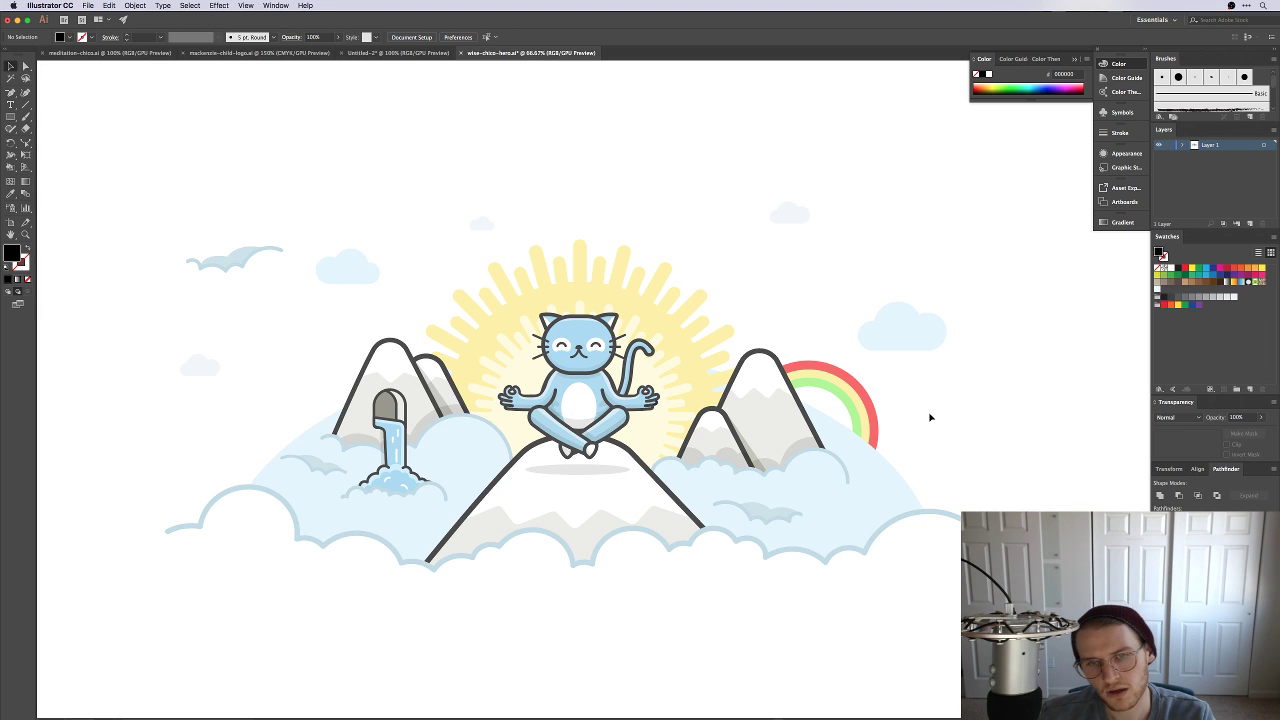
scroll(846, 449, "up", 5)
scroll(909, 376, "up", 2)
scroll(909, 376, "right", 2)
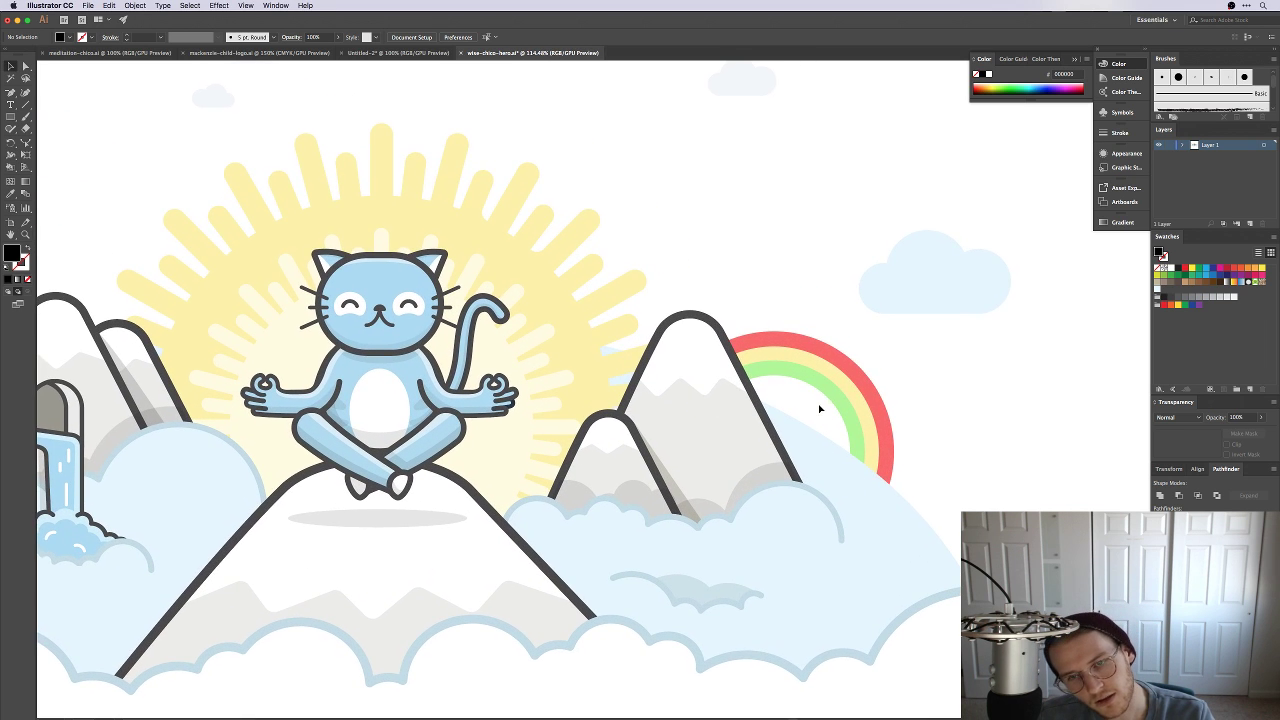
left_click(826, 410)
left_click(920, 400)
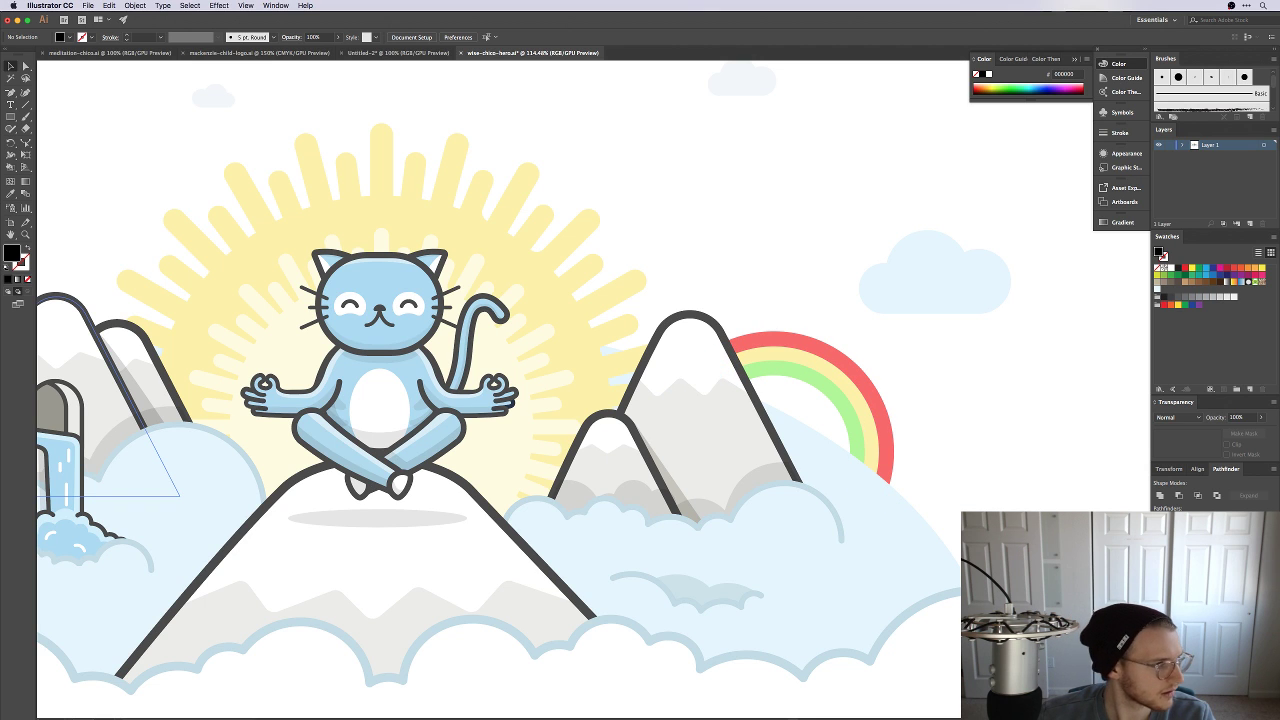
Step: Switch to Chrome and search Google Images for "rainbow" to find a colour reference
key("shift+Tab")
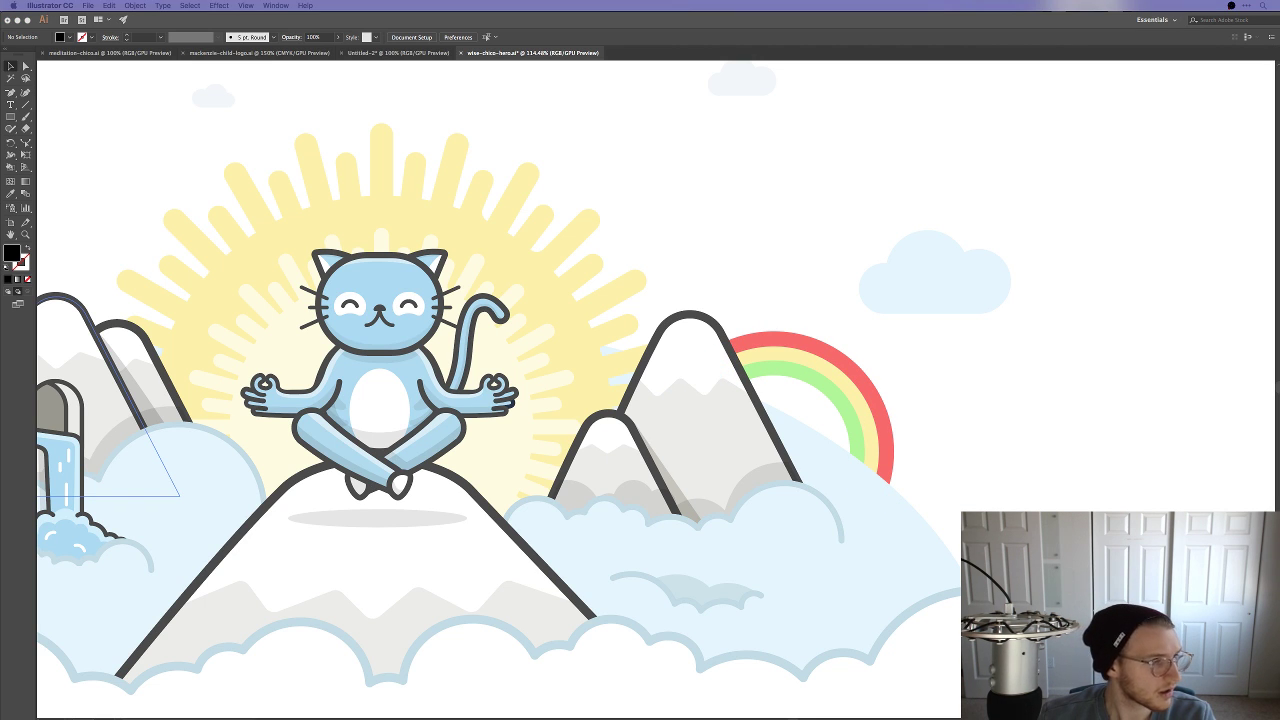
key("super+Tab")
type("rainbow")
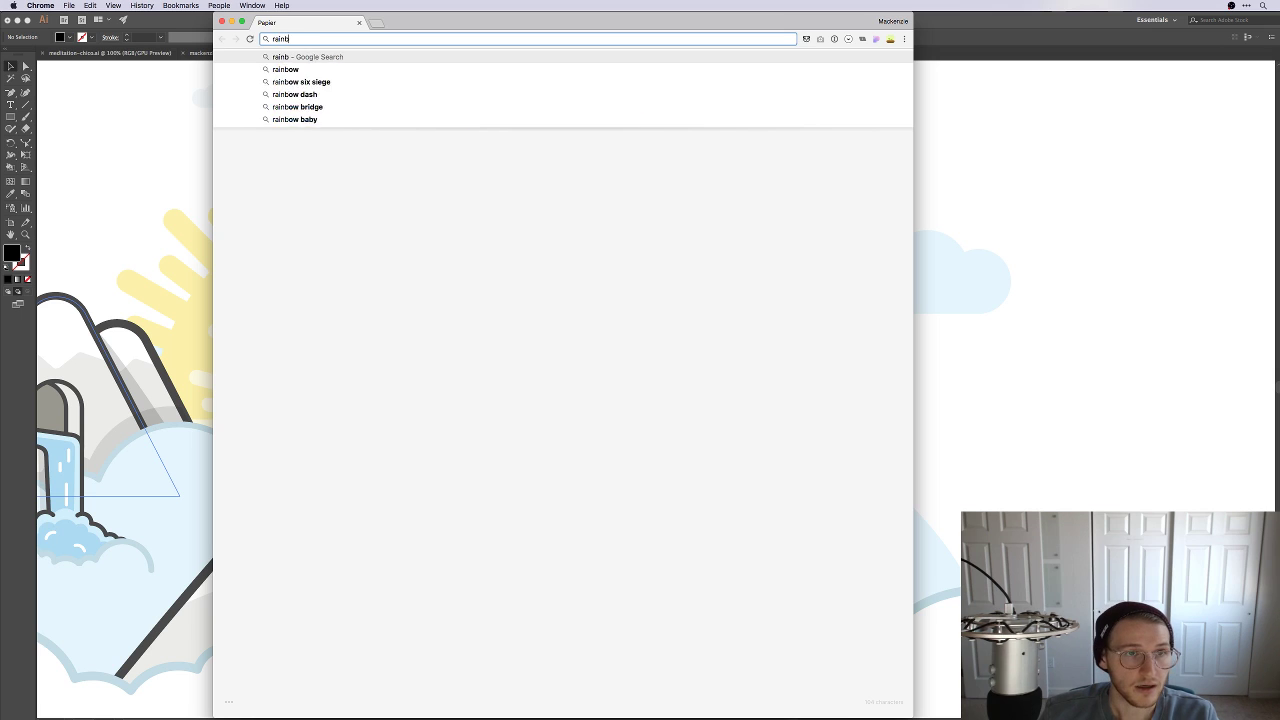
key("Return")
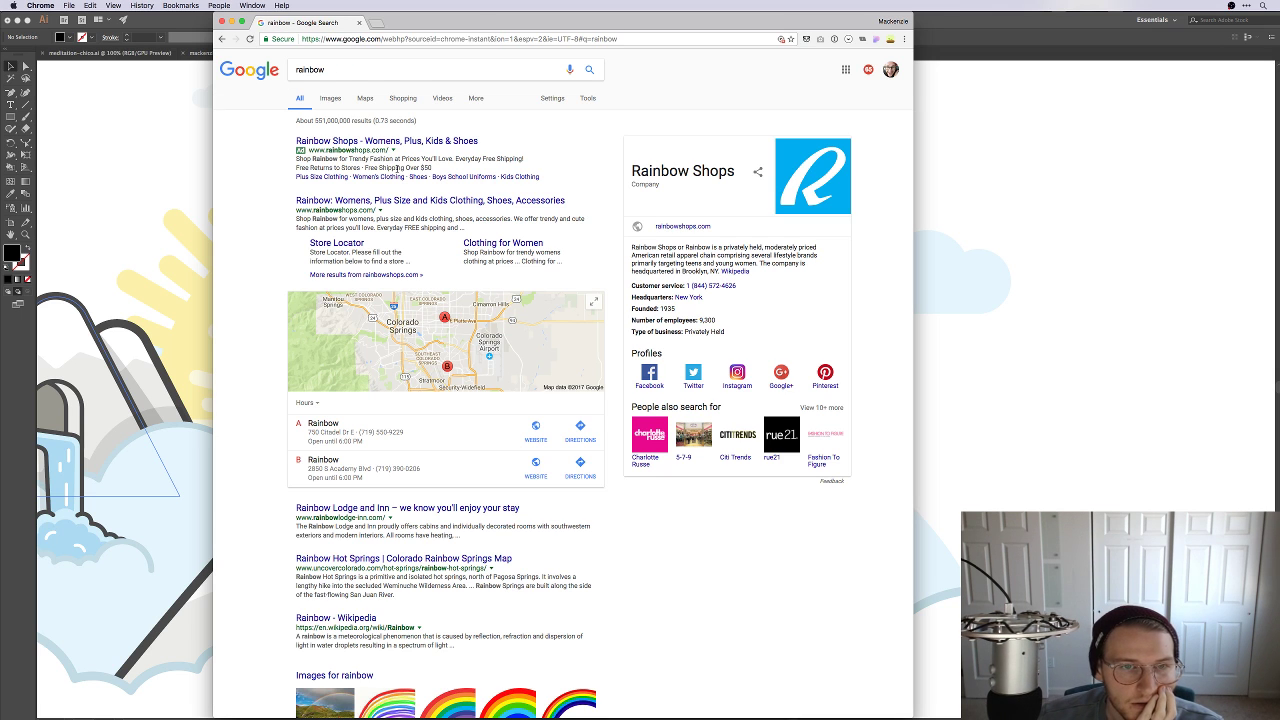
left_click(334, 99)
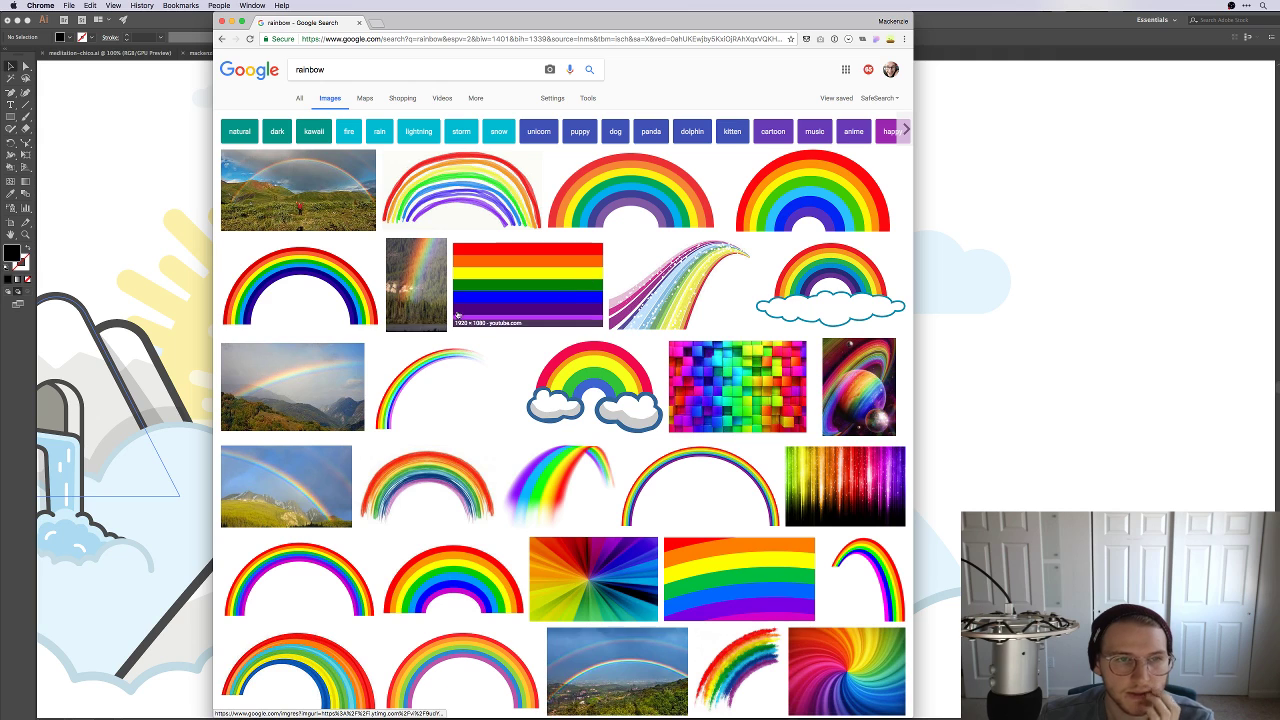
Step: Bring the image of seven horizontal rainbow stripes from the search results into the Illustrator artwork
left_click(511, 279)
left_click_drag(504, 464, 500, 491)
left_click_drag(387, 469, 1101, 381)
left_click(1063, 257)
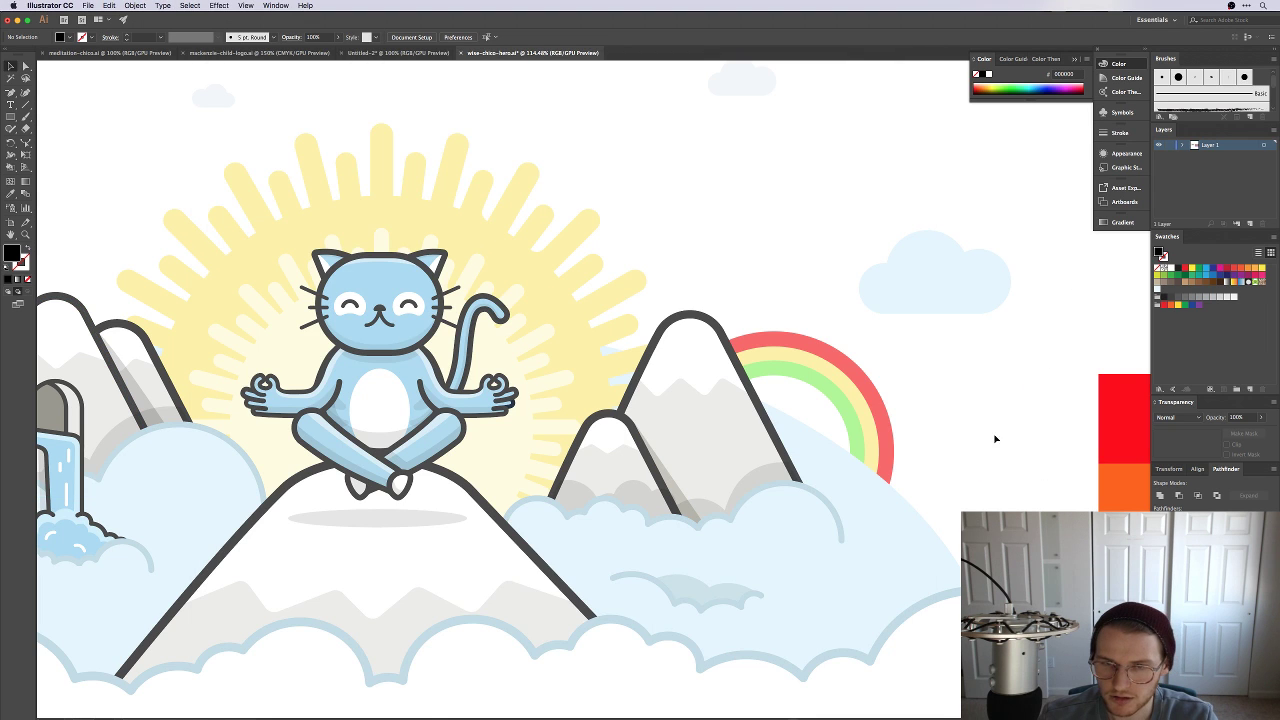
Step: Reduce only the height of the striped rainbow image to about 355 pt
scroll(994, 437, "right", 5)
scroll(1029, 490, "right", 2)
left_click(923, 283)
key("super+minus")
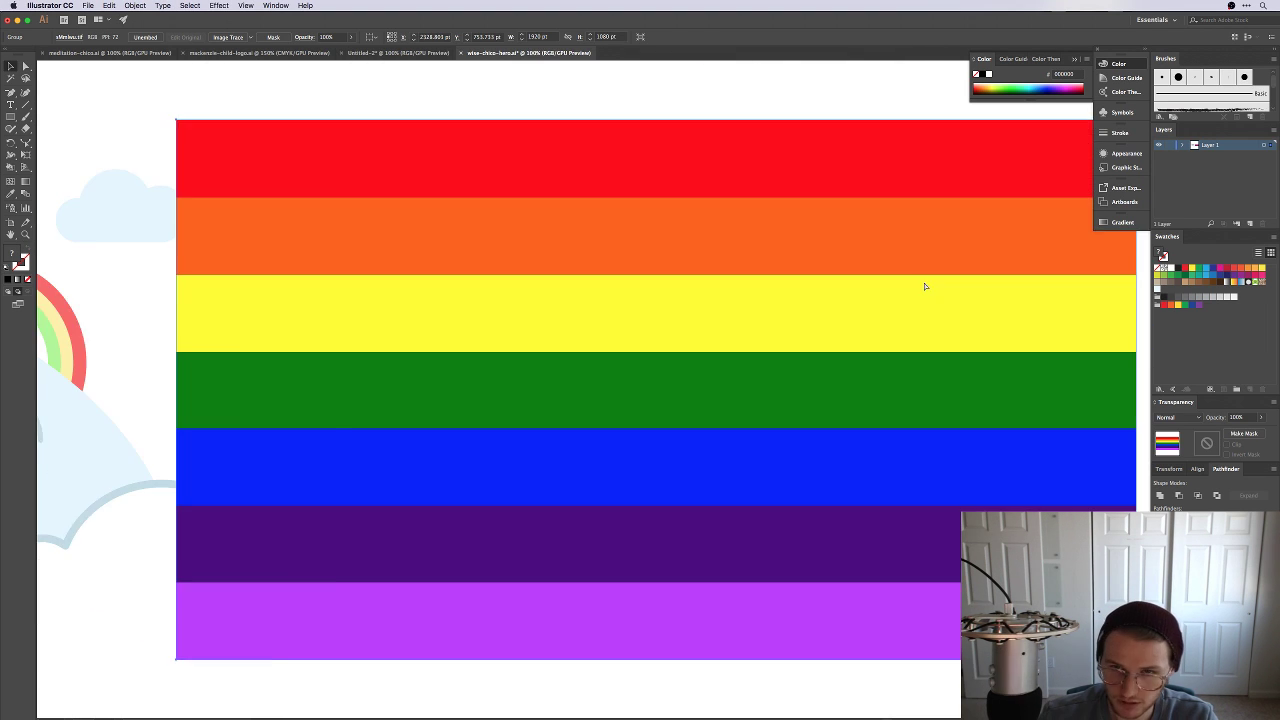
key("super+minus")
left_click_drag(655, 569, 648, 330)
scroll(640, 397, "left", 5)
scroll(640, 397, "up", 2)
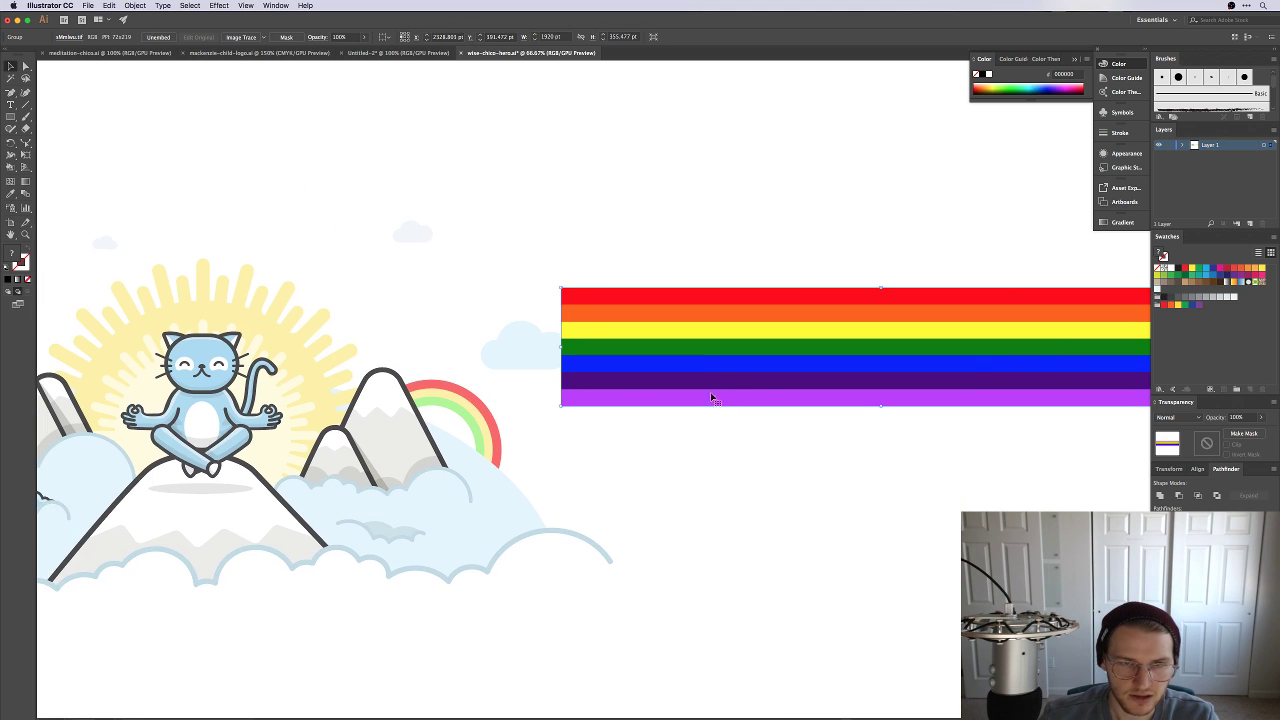
Step: Scale the striped rainbow image proportionally to about 842 by 156 pt beside the illustration
left_click_drag(560, 287, 600, 410)
key("z")
left_click_drag(515, 461, 589, 457)
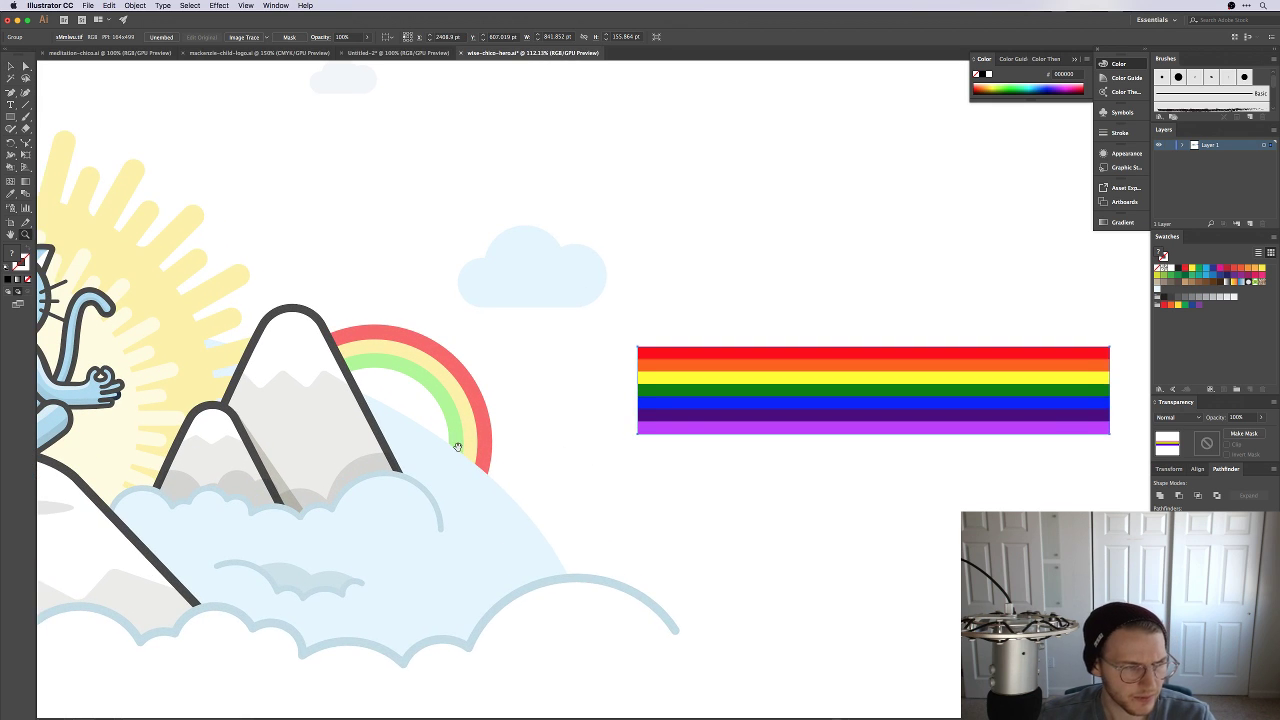
left_click_drag(458, 447, 555, 457)
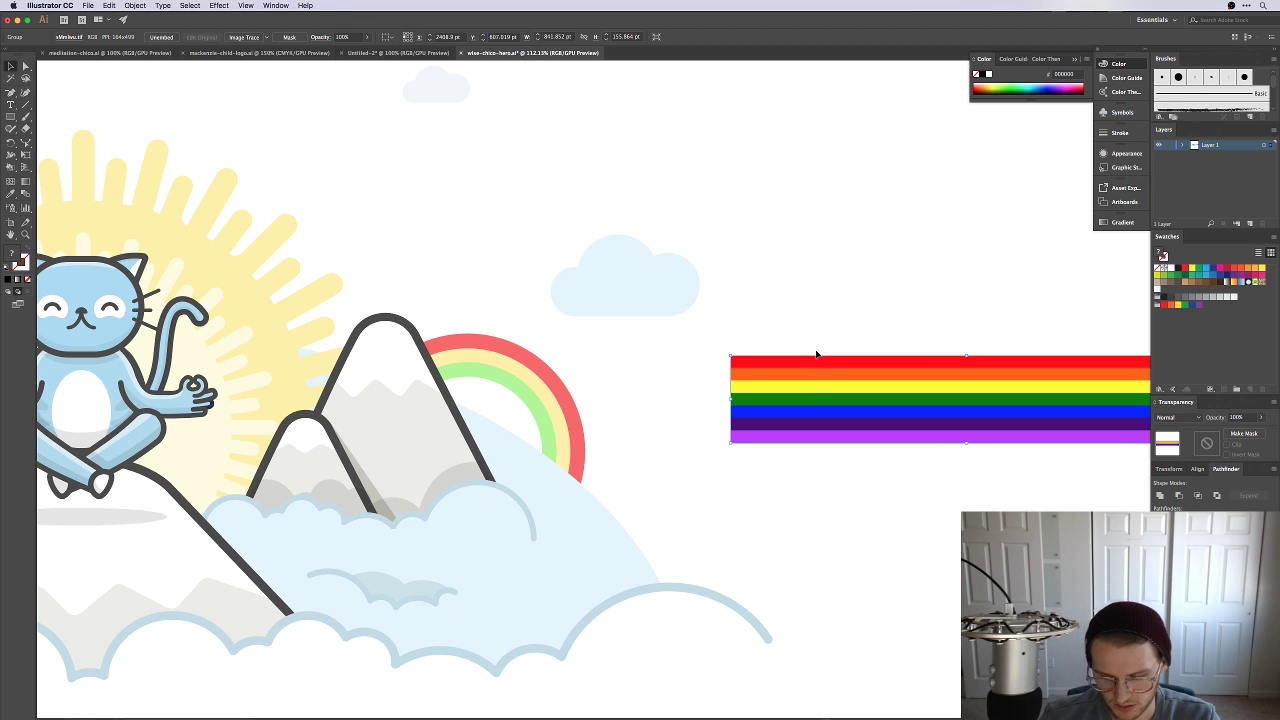
Step: Undo the rainbow's repositioning, scaling and rotation back to its original arch in front of the mountains
key("super+z")
key("super+z")
key("super+z")
key("super+z")
key("super+z")
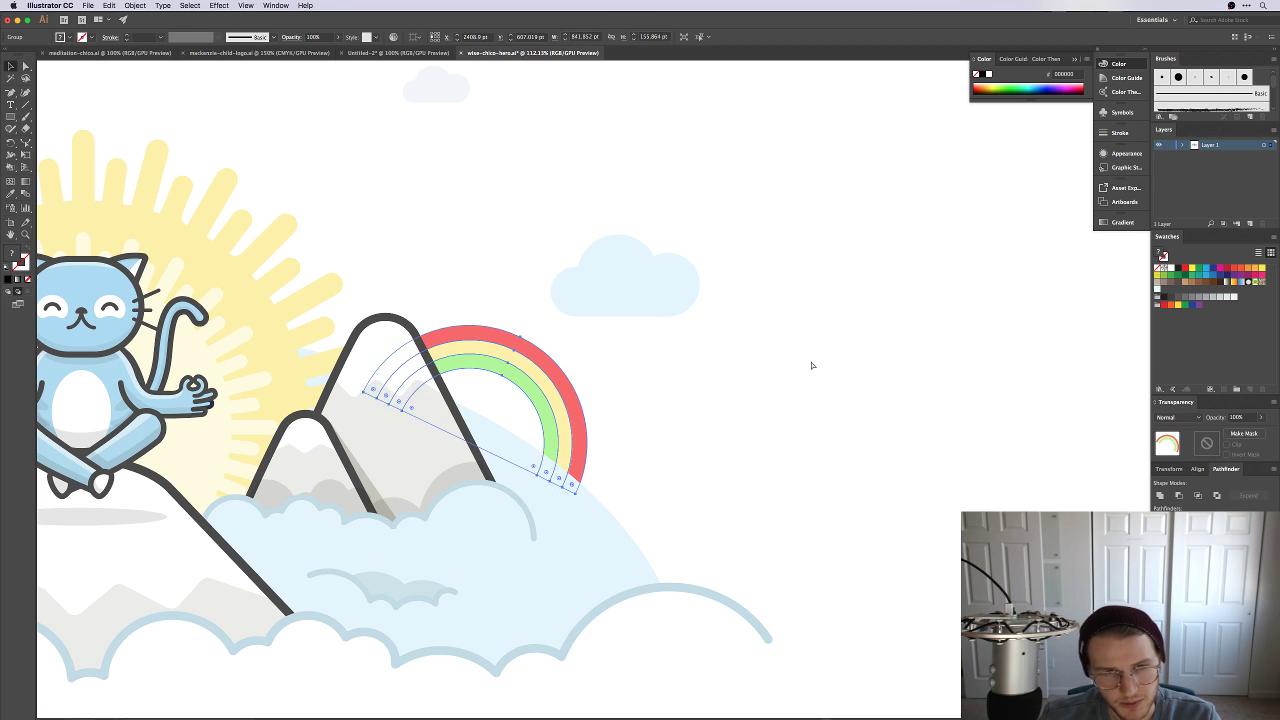
key("super+z")
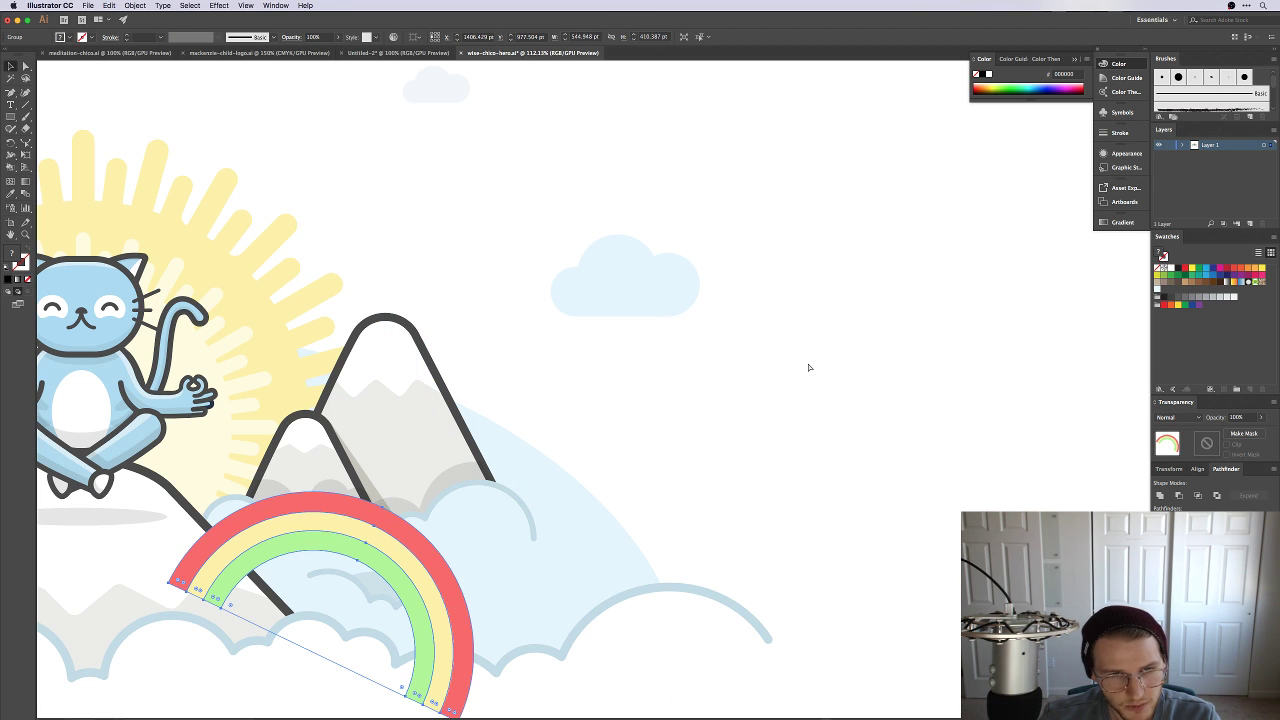
key("super+z")
key("super+z")
key("super+z")
key("super+z")
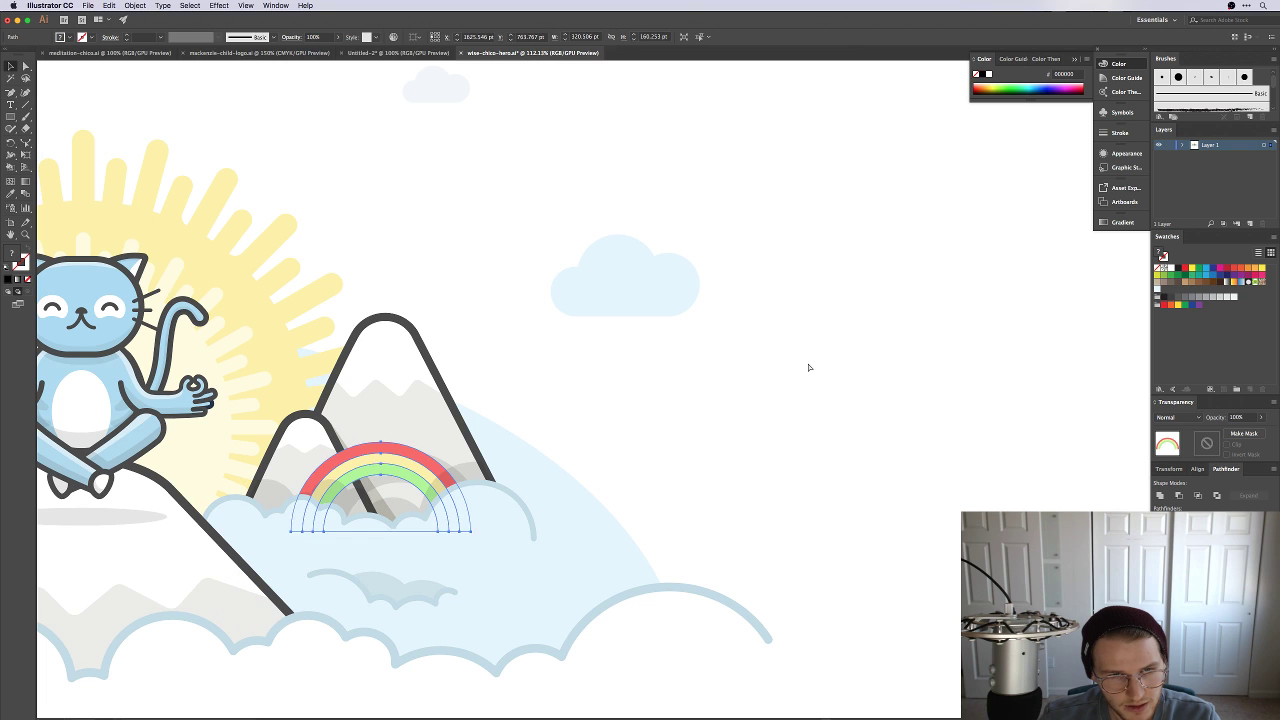
key("super+z")
Step: Bring the striped rainbow image back beside the illustration, keeping the rainbow arch in front of the mountains
scroll(806, 366, "left", 10)
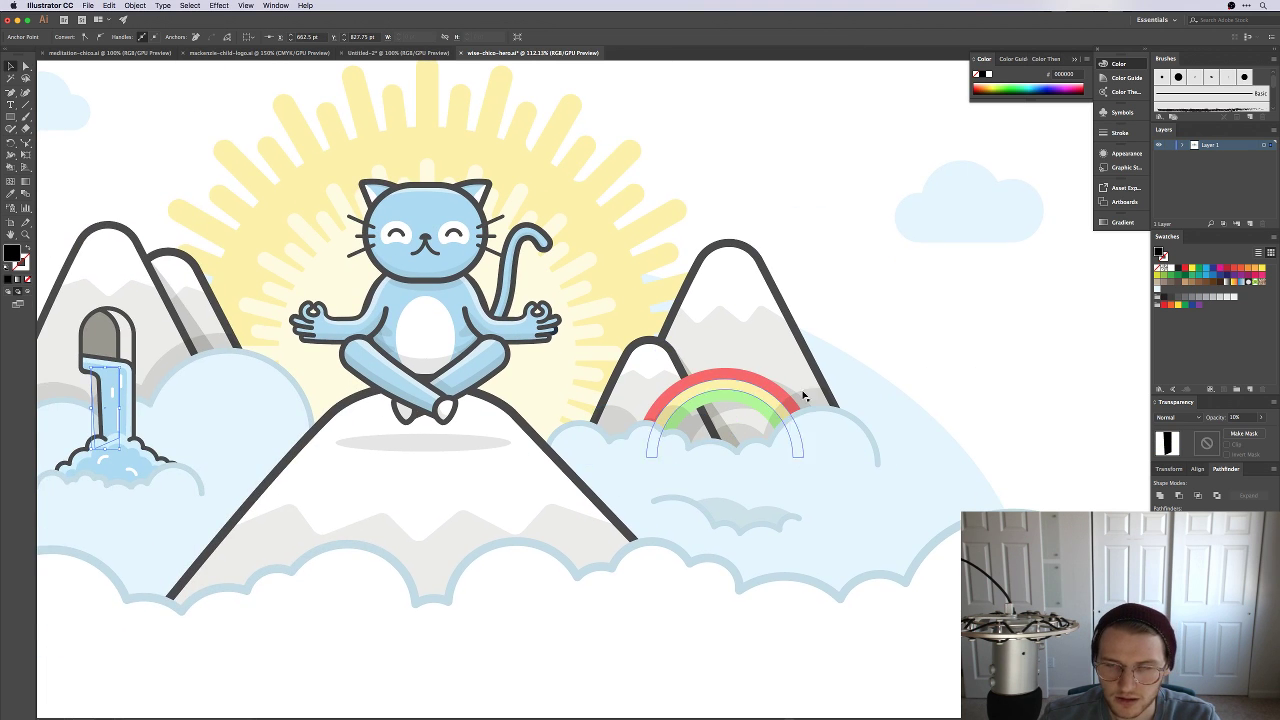
scroll(806, 396, "right", 10)
key("super+z")
key("super+z")
key("super+z")
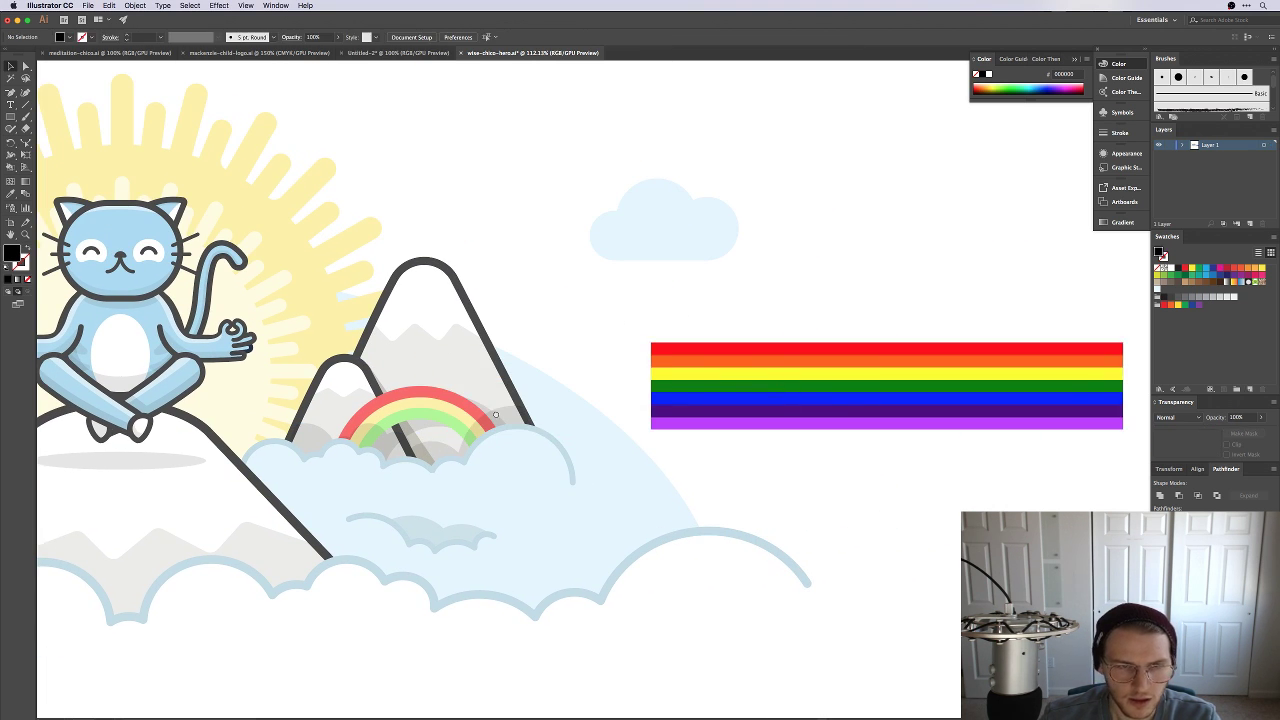
scroll(495, 414, "left", 5)
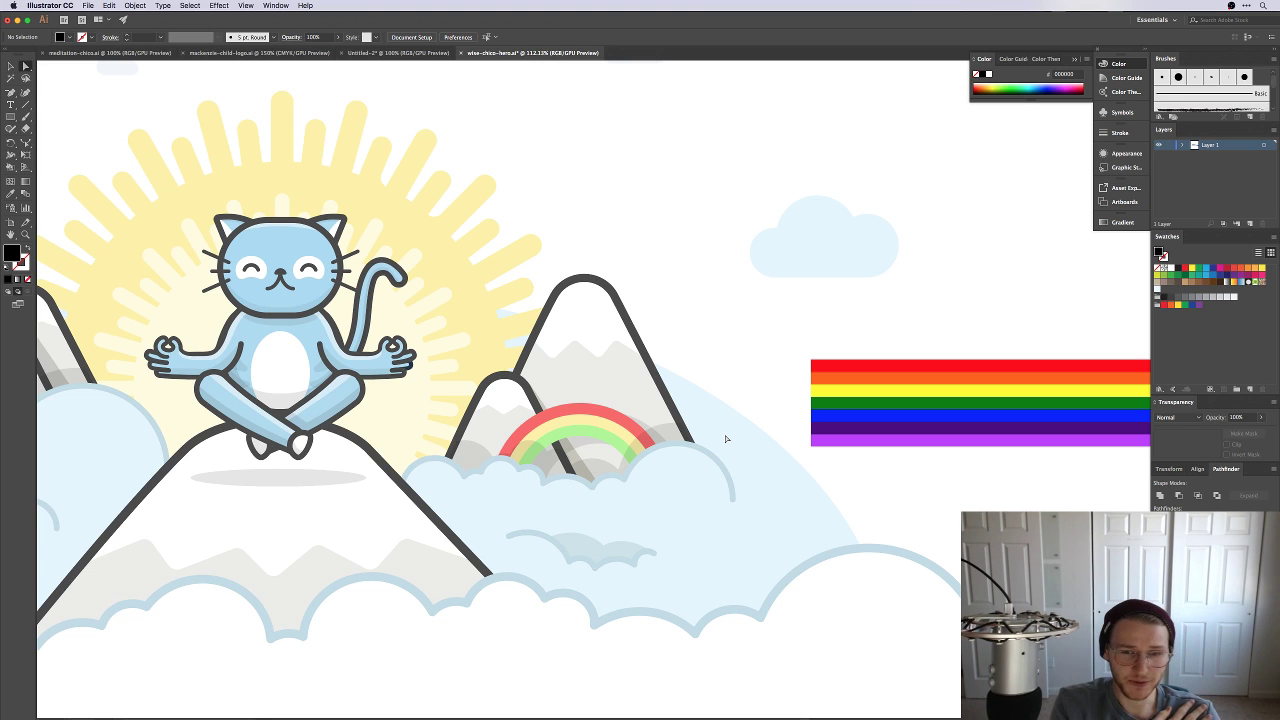
Step: Duplicate the rainbow's green band and fit the copy directly inside it at about 213 by 111 pt
key("z")
left_click_drag(727, 438, 637, 414)
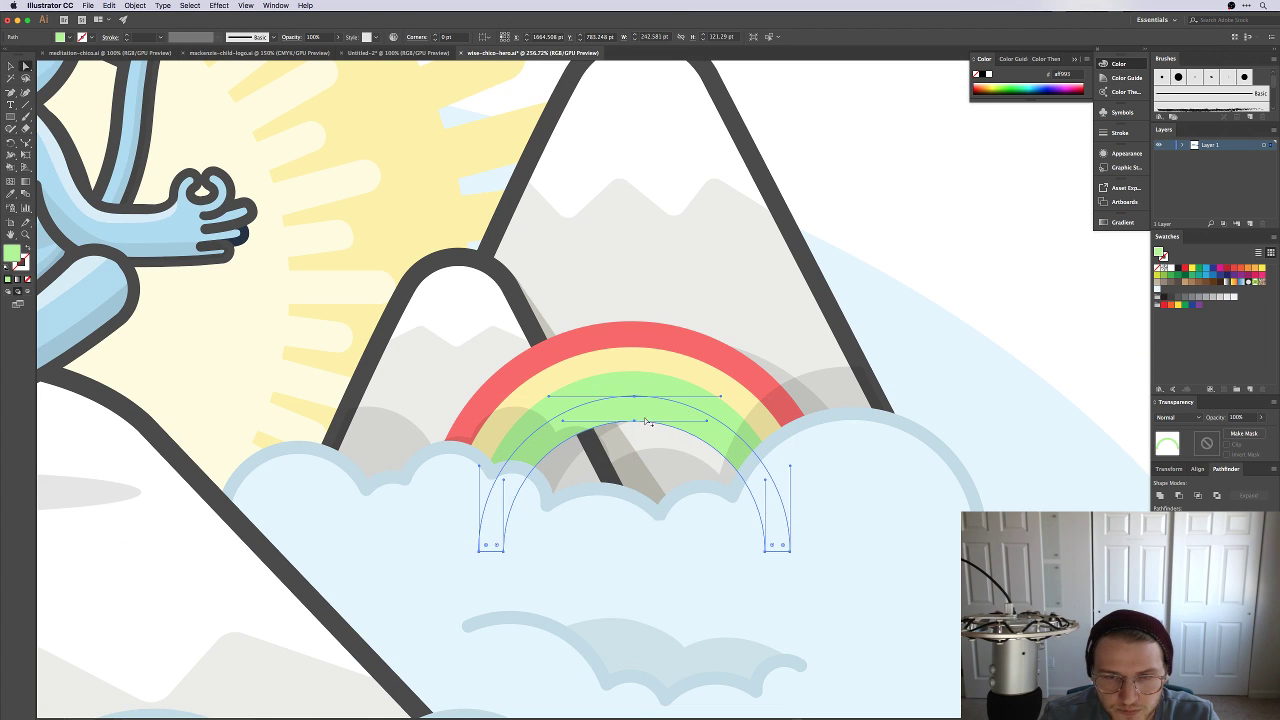
left_click_drag(786, 549, 777, 541)
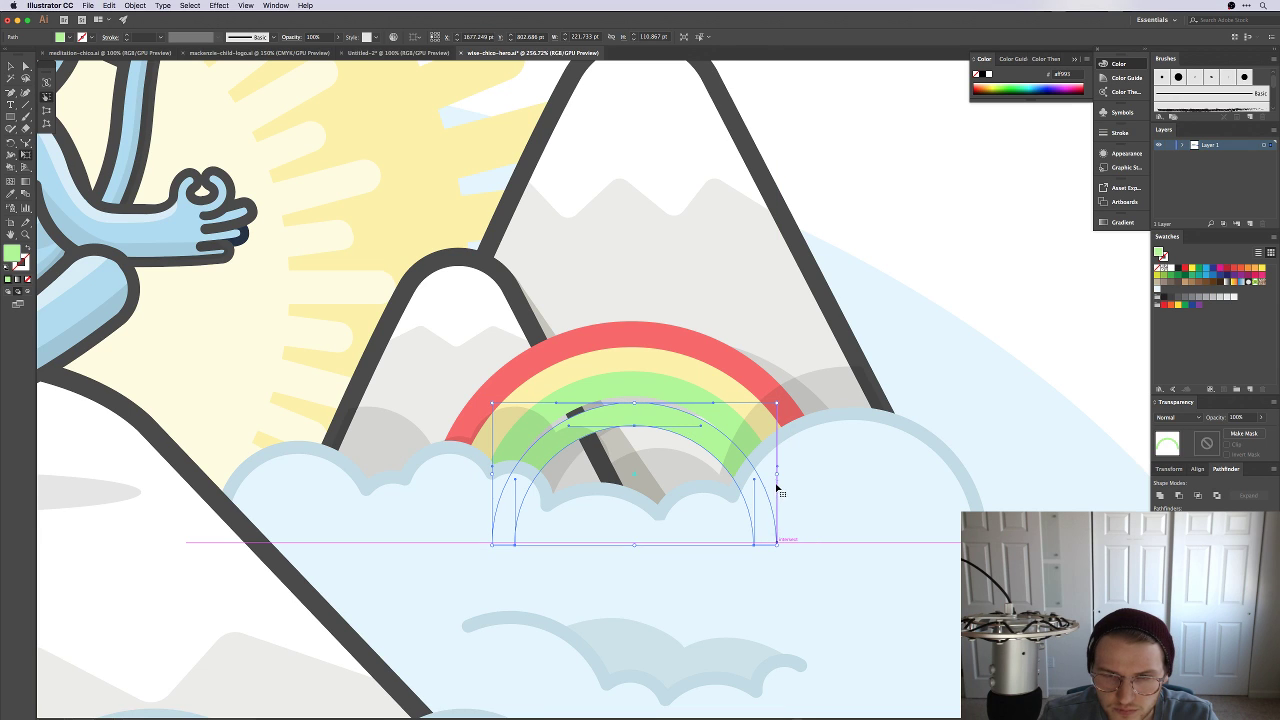
left_click_drag(776, 473, 767, 473)
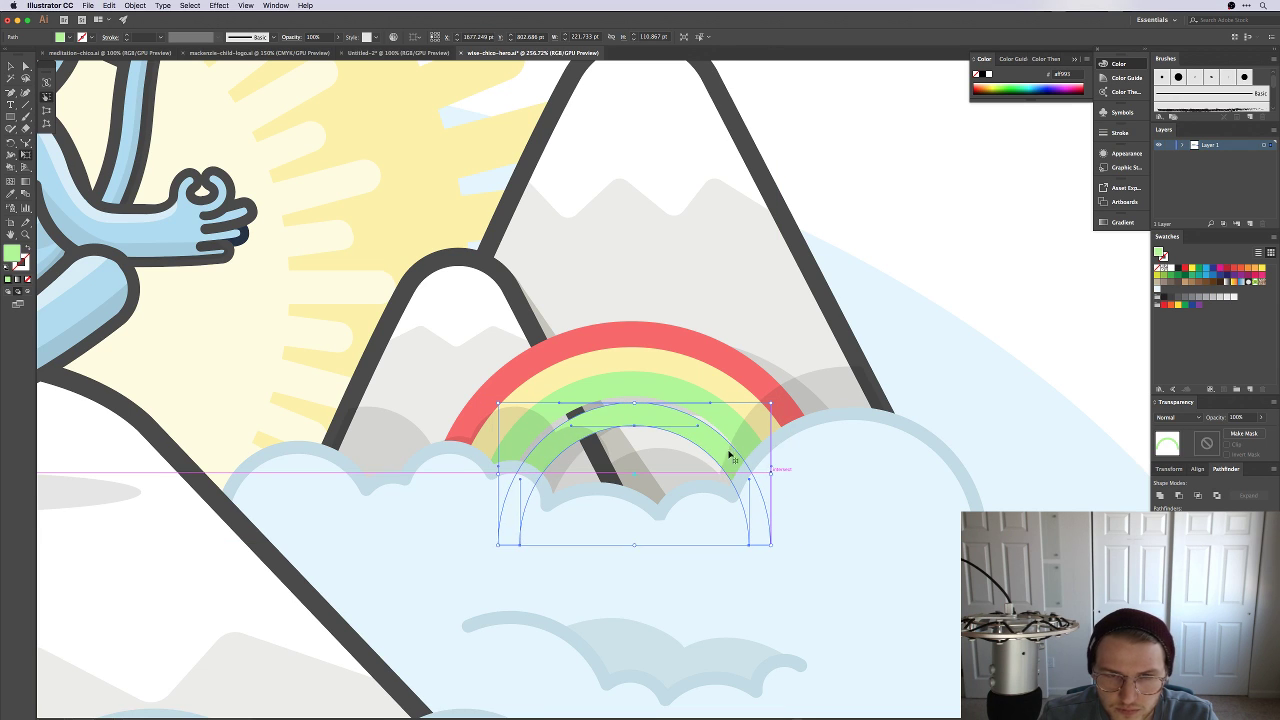
key("a")
left_click_drag(705, 444, 700, 432)
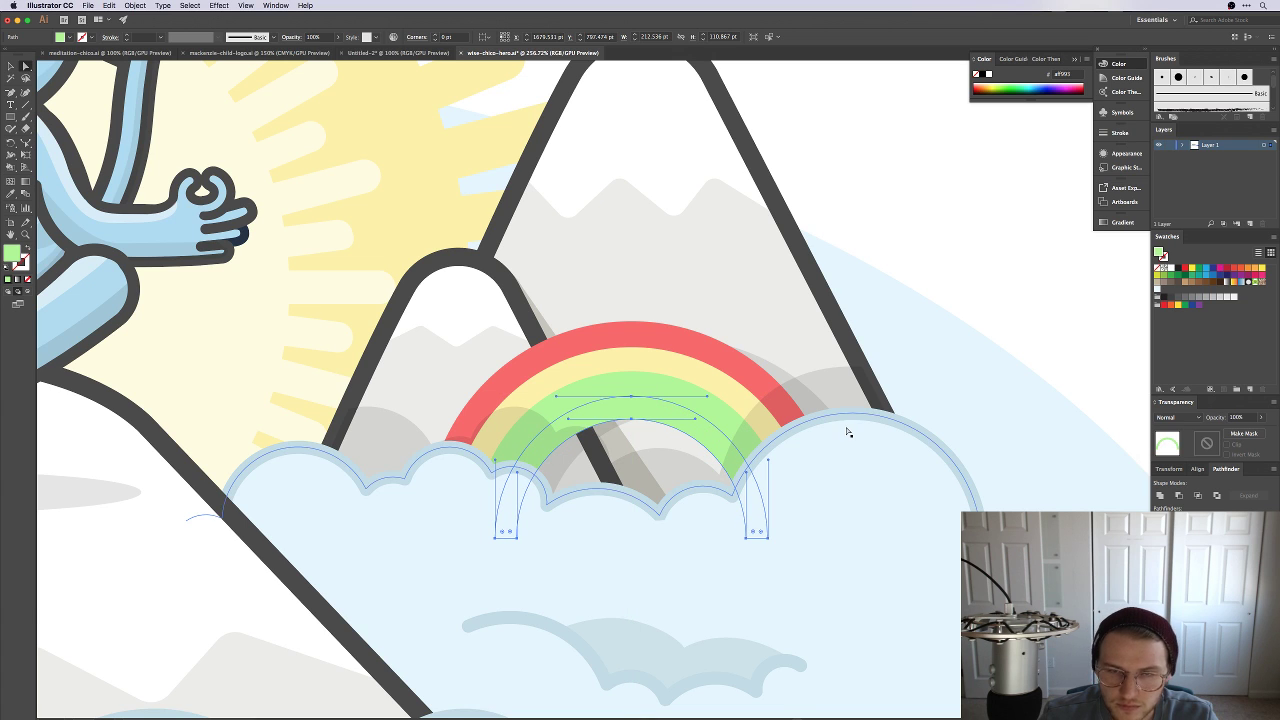
Step: Fill the new innermost rainbow band with the light purple sampled from the striped reference image
key("super+minus")
key("super+minus")
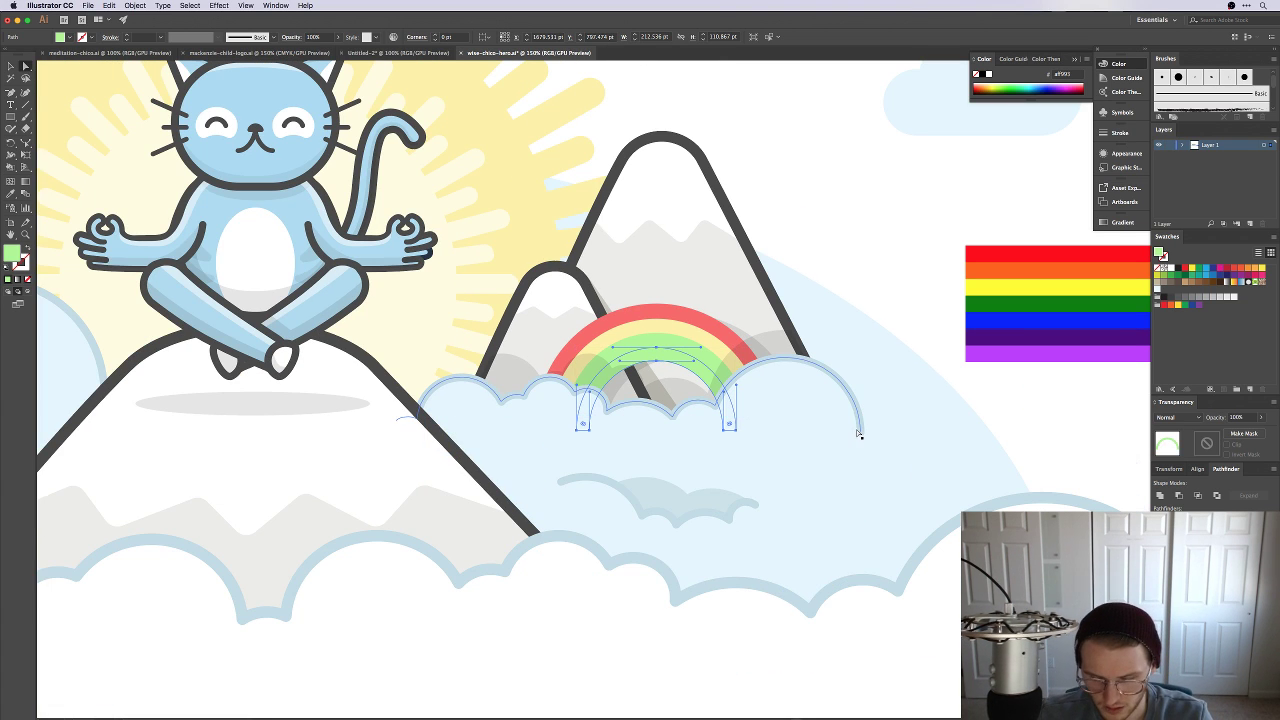
key("i")
left_click(1005, 356)
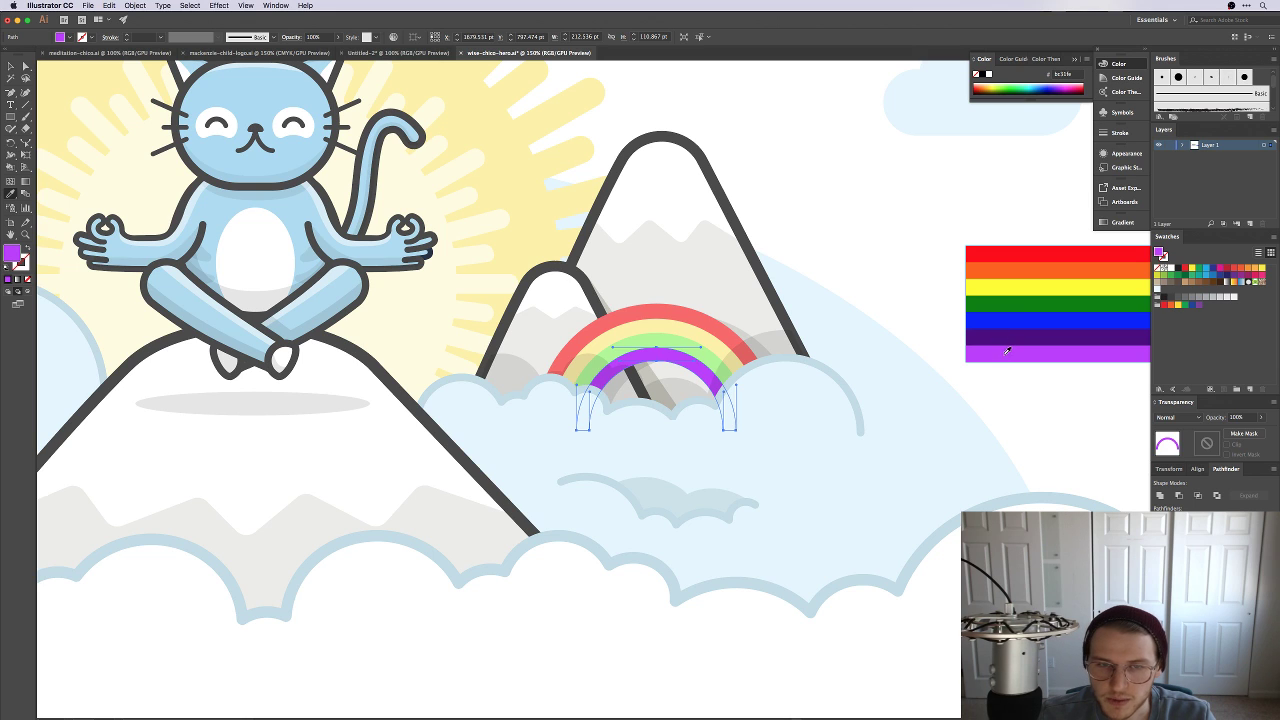
key("v")
left_click(874, 286)
left_click(632, 370)
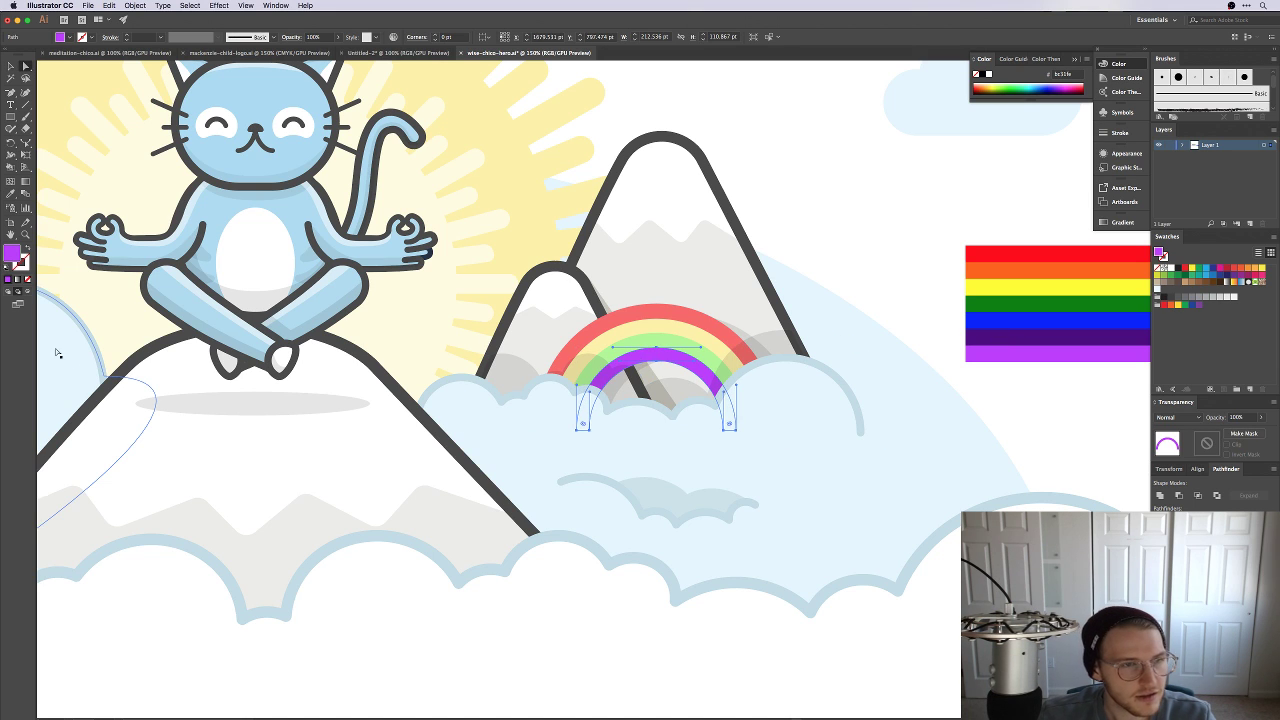
Step: Soften the fill of the rainbow's innermost band to the lighter purple #C586EA
double_click(13, 251)
left_click_drag(747, 266, 719, 263)
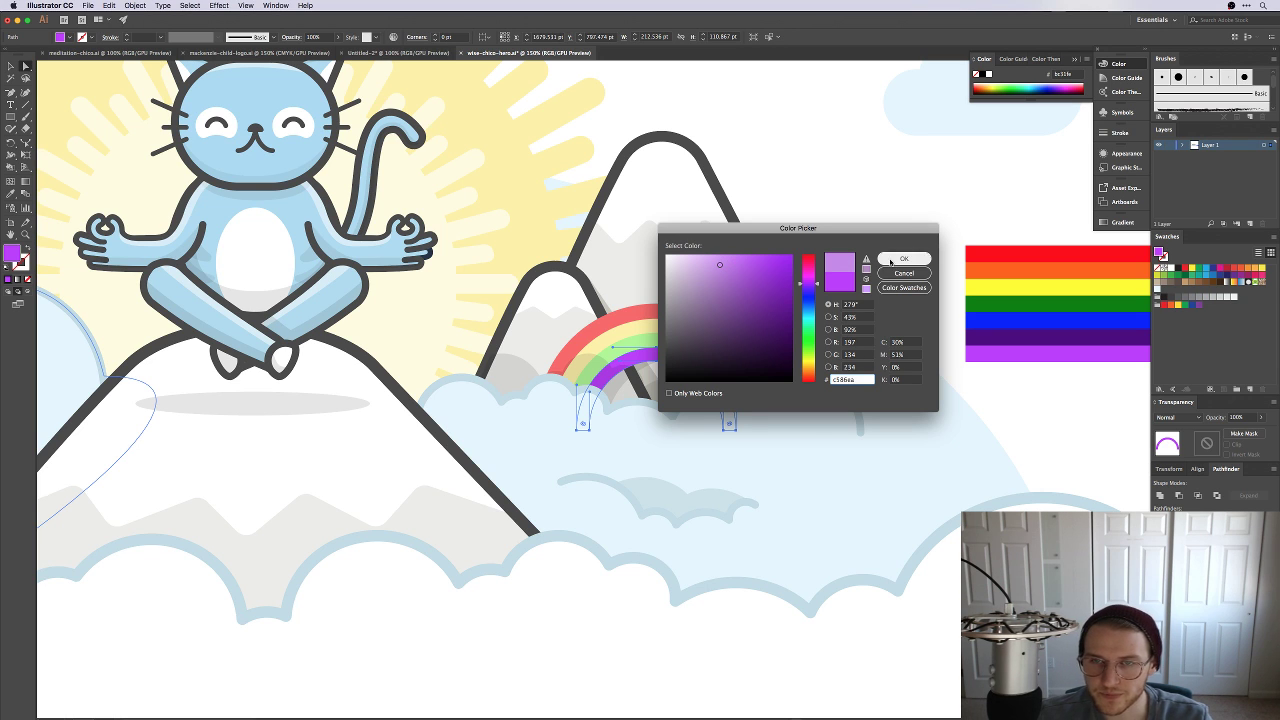
left_click(904, 259)
left_click(844, 254)
scroll(870, 230, "right", 5)
scroll(870, 230, "up", 1)
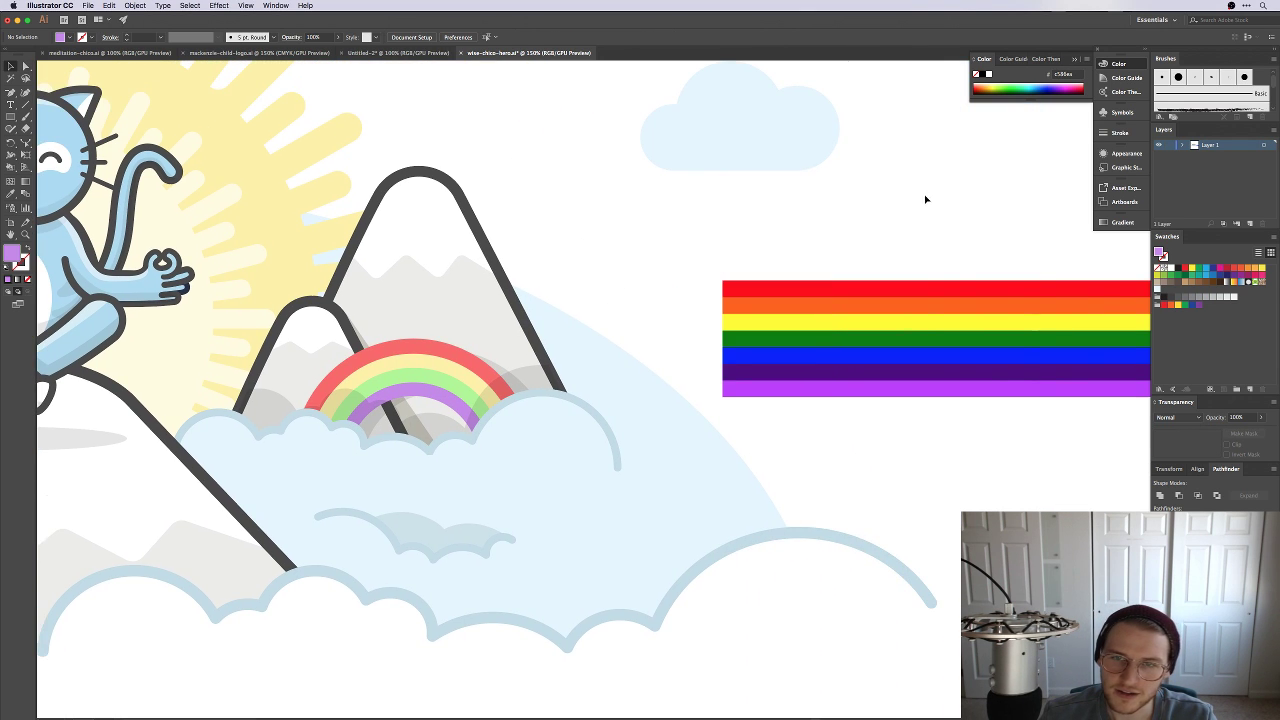
Step: Delete the striped rainbow reference image beside the illustration
left_click(1000, 372)
key("Delete")
key("super+0")
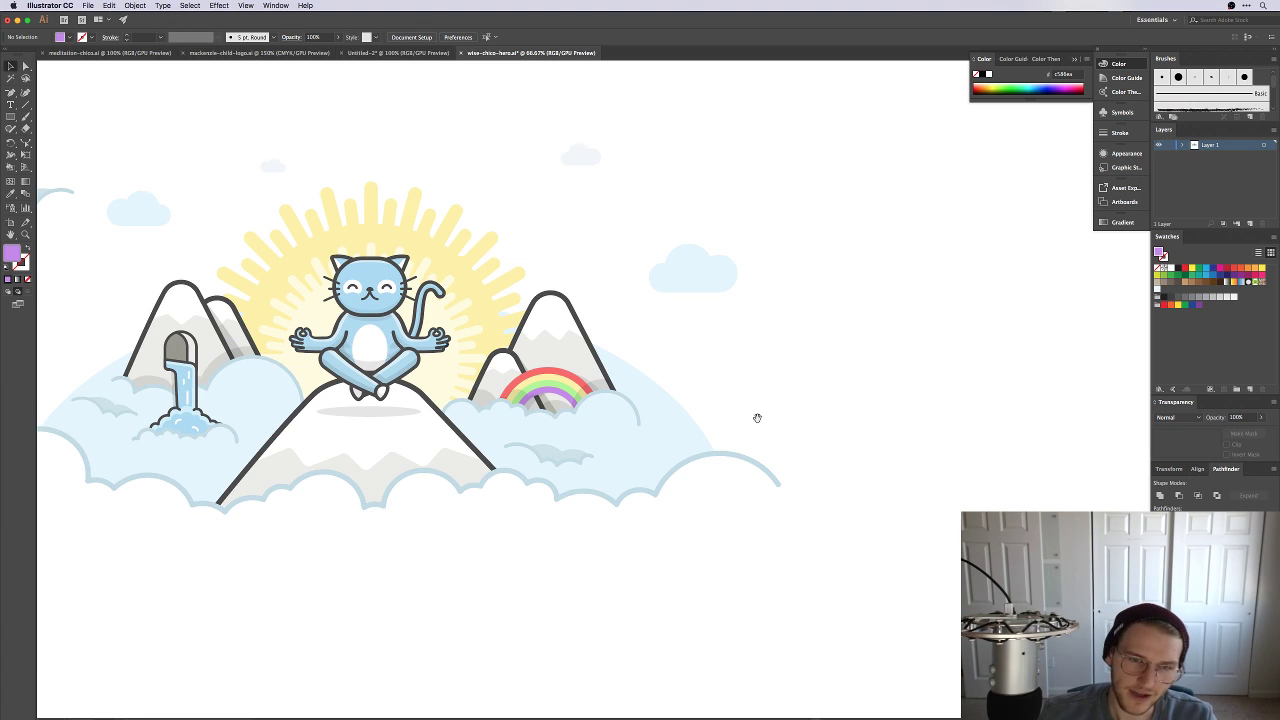
key("super+equal")
scroll(820, 430, "left", 2)
scroll(779, 443, "left", 2)
scroll(779, 443, "up", 1)
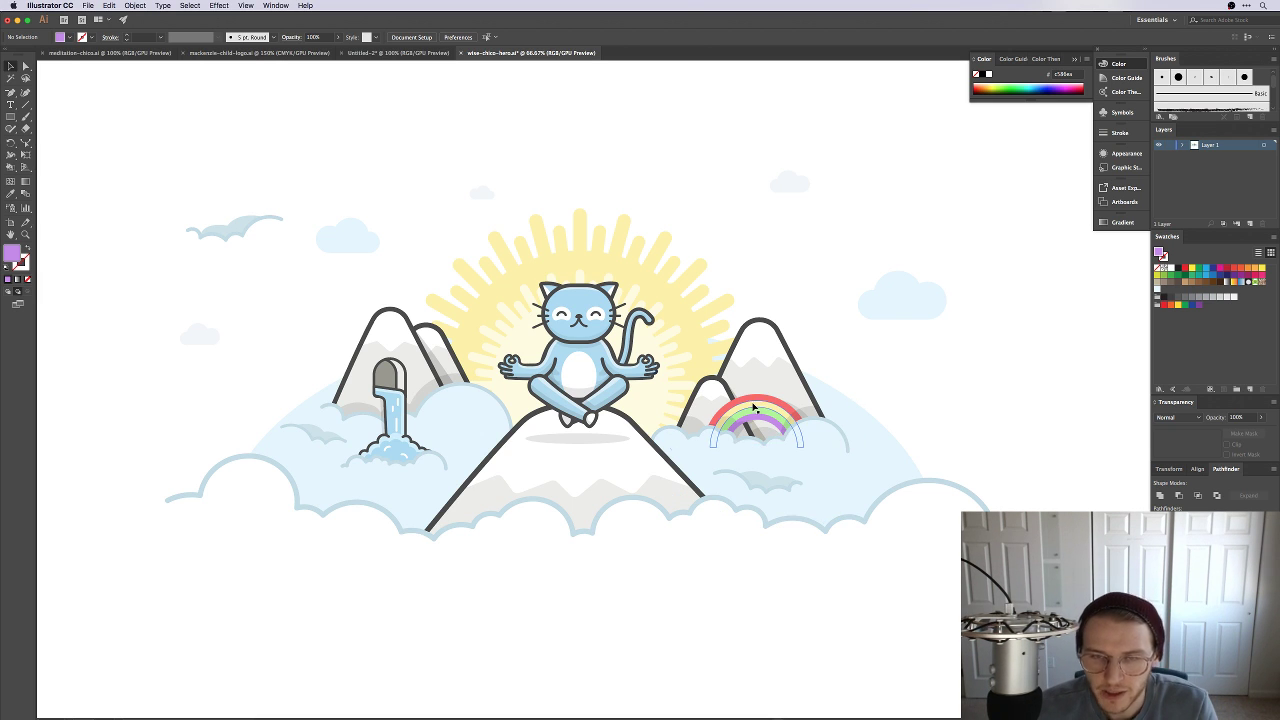
Step: Try lower opacity values of 80% and 70% on the rainbow group
left_click(790, 428)
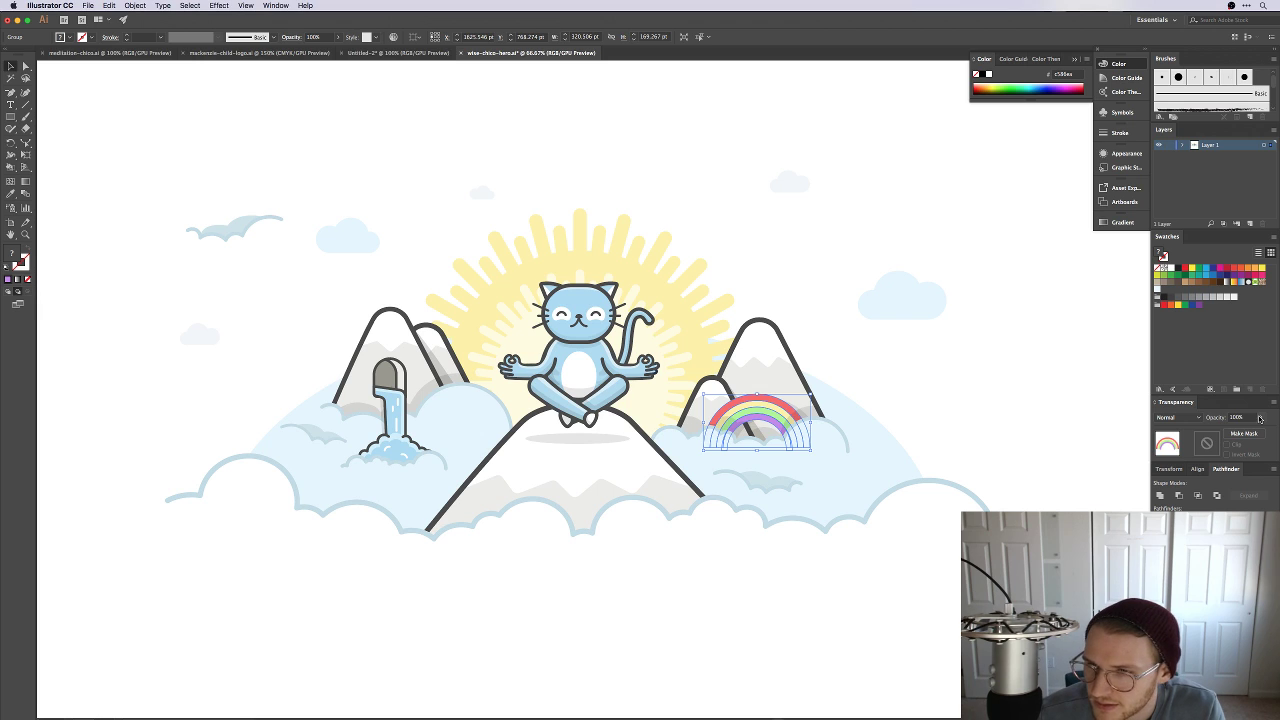
left_click(1240, 417)
type("80")
key("Return")
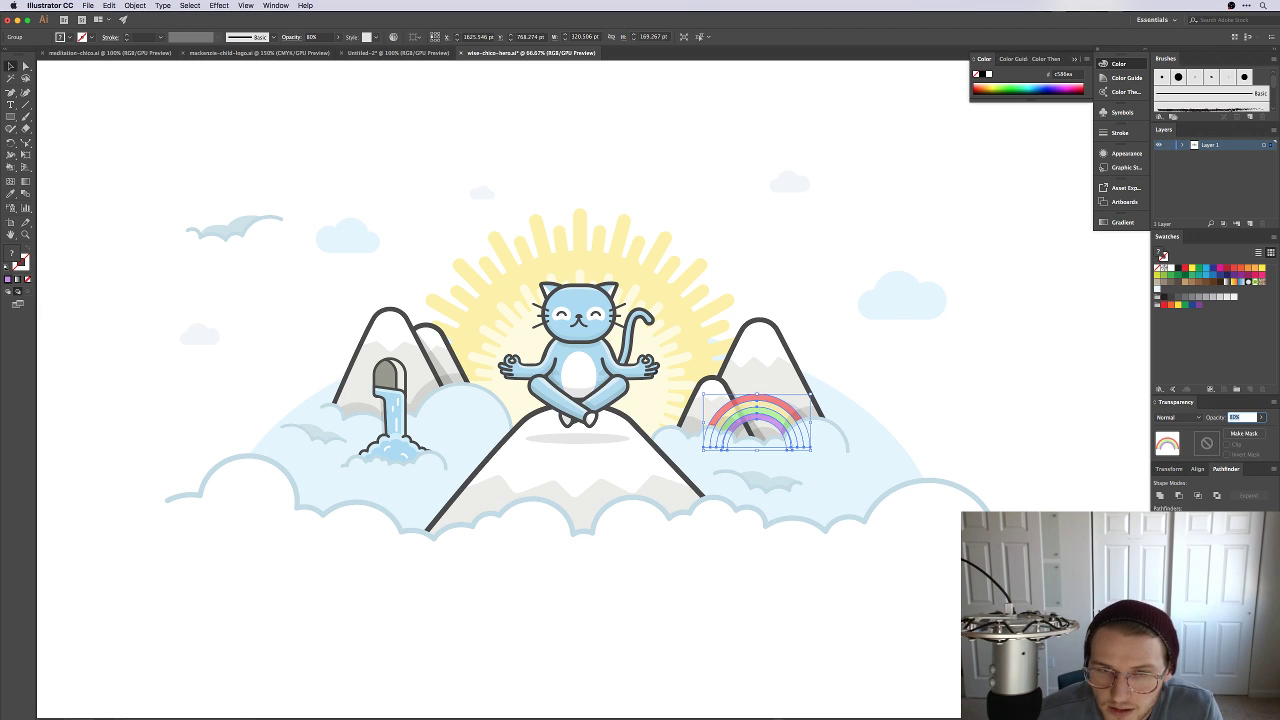
left_click(934, 363)
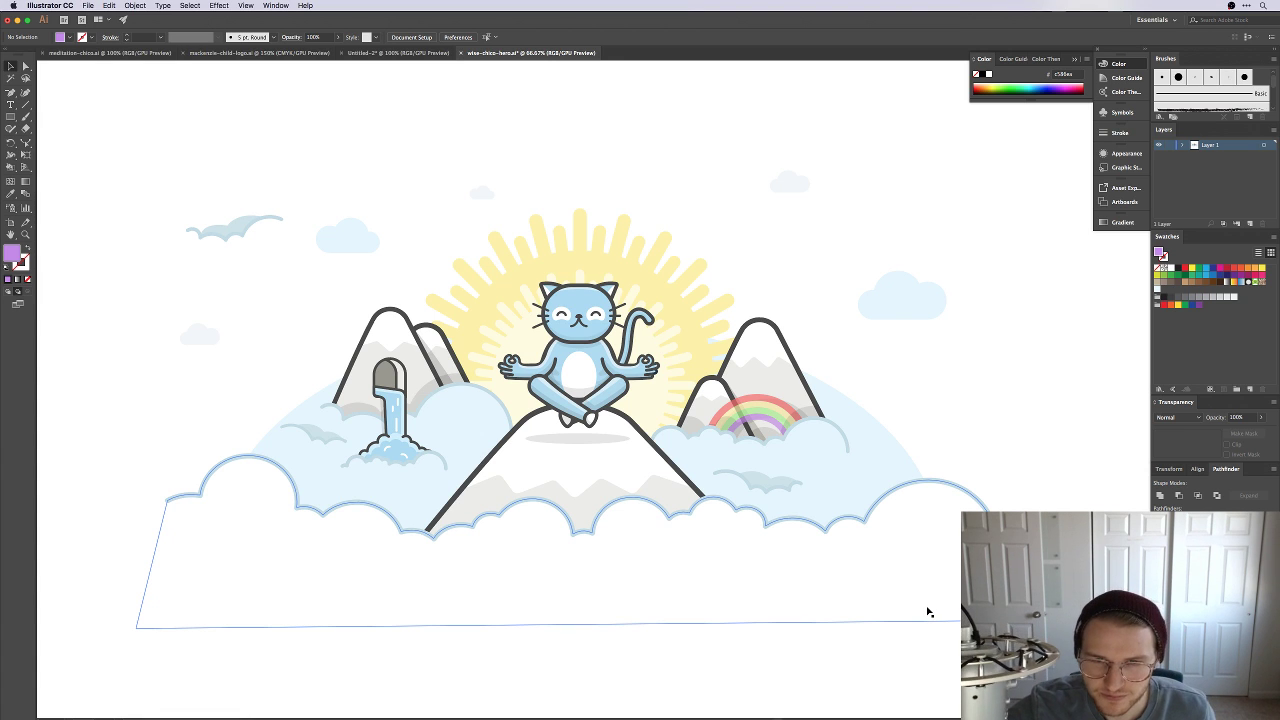
left_click(805, 420)
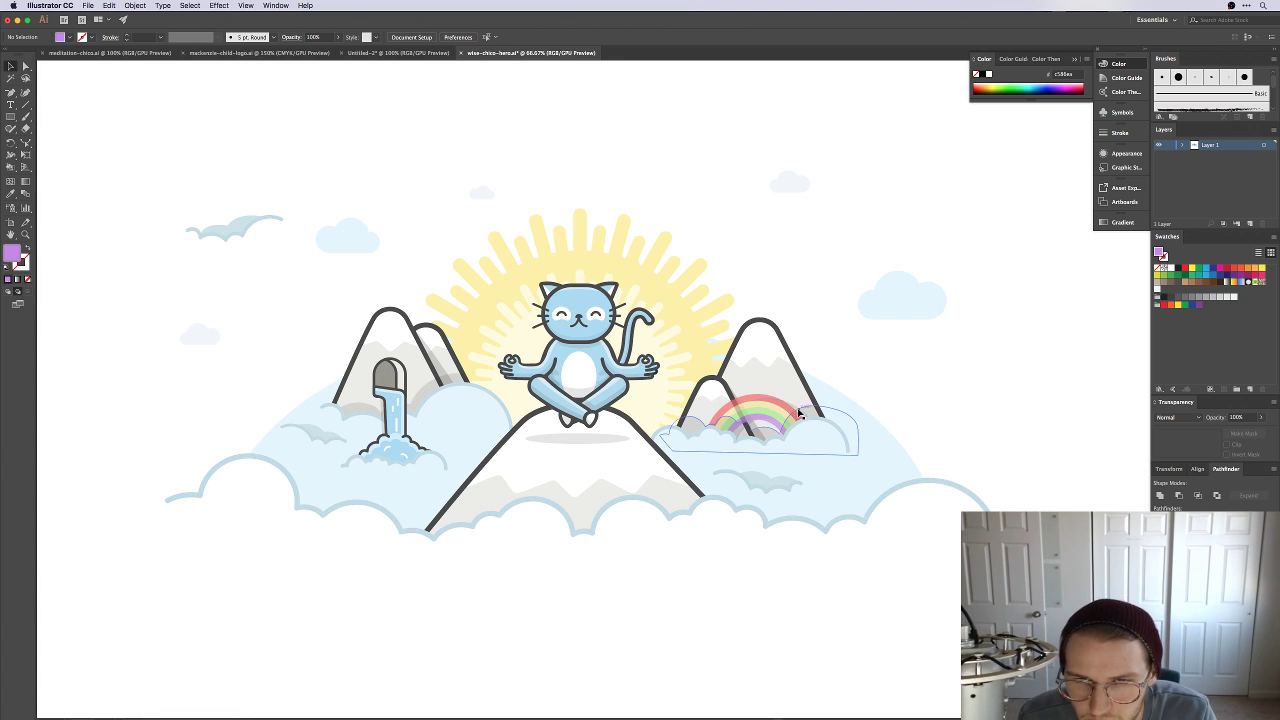
left_click(806, 414)
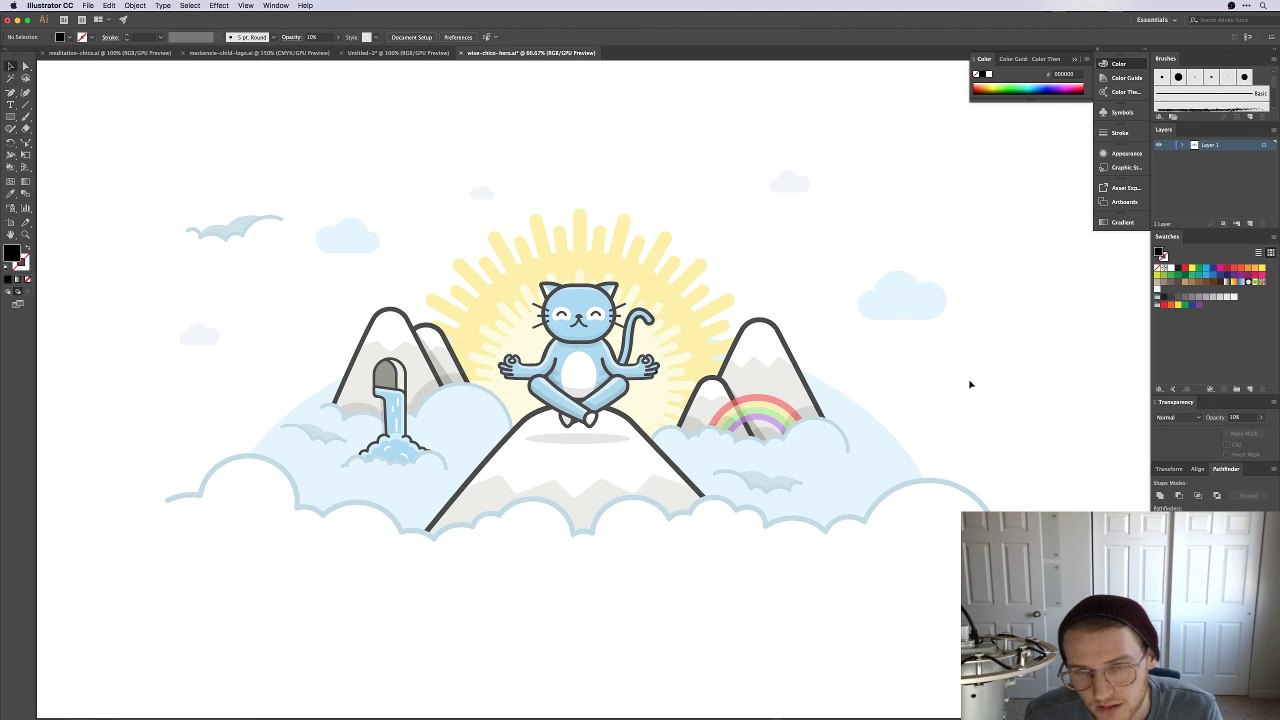
Step: Set the rainbow group's opacity to 80%
left_click(746, 420)
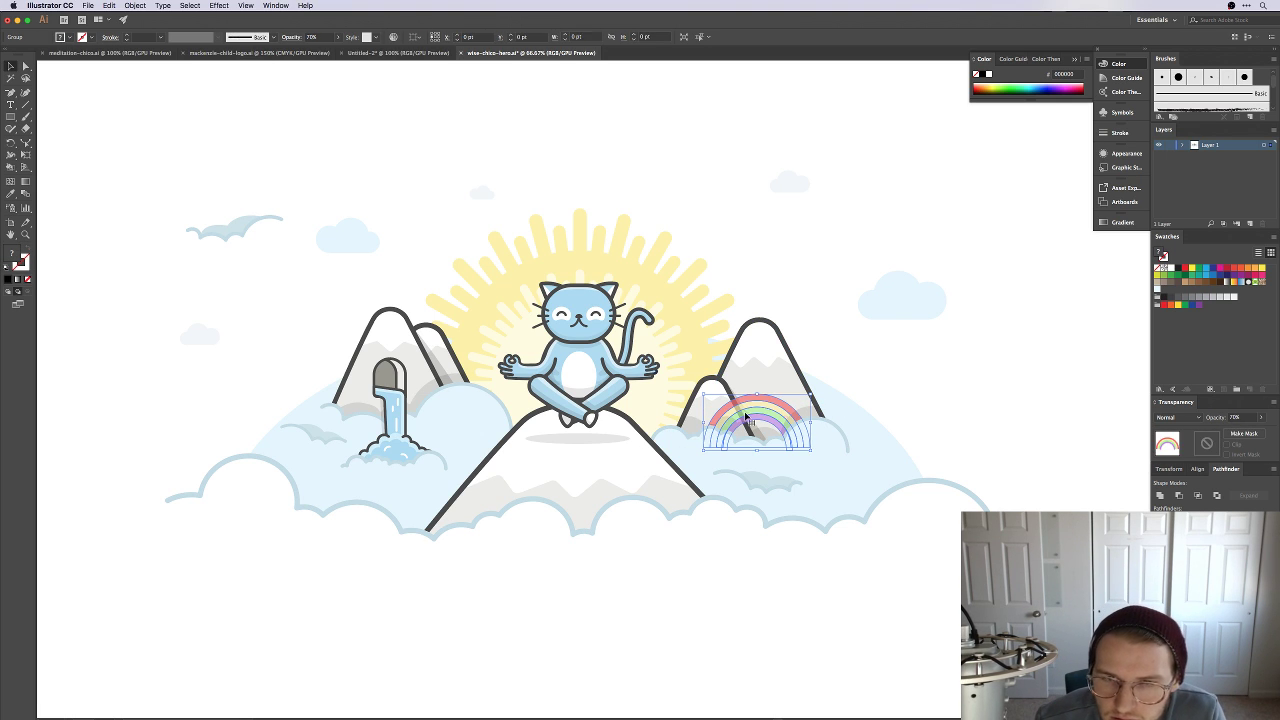
left_click(1234, 417)
type("80")
key("Return")
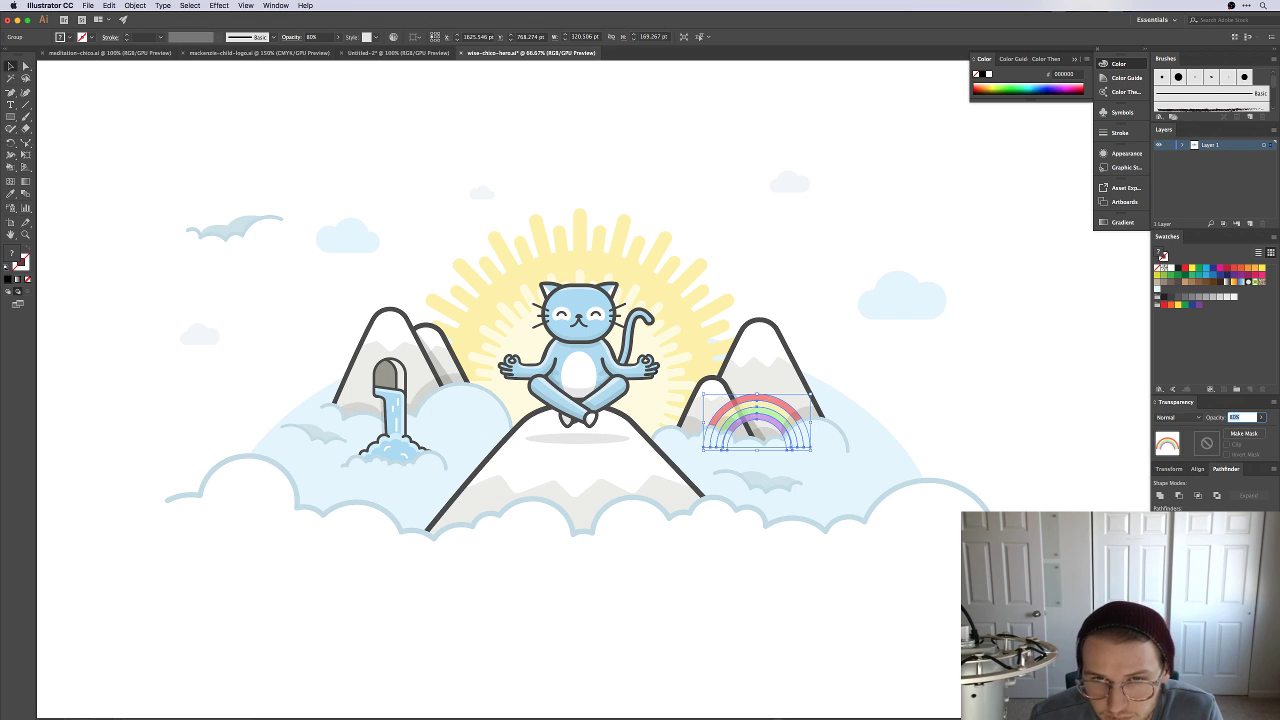
left_click(991, 486)
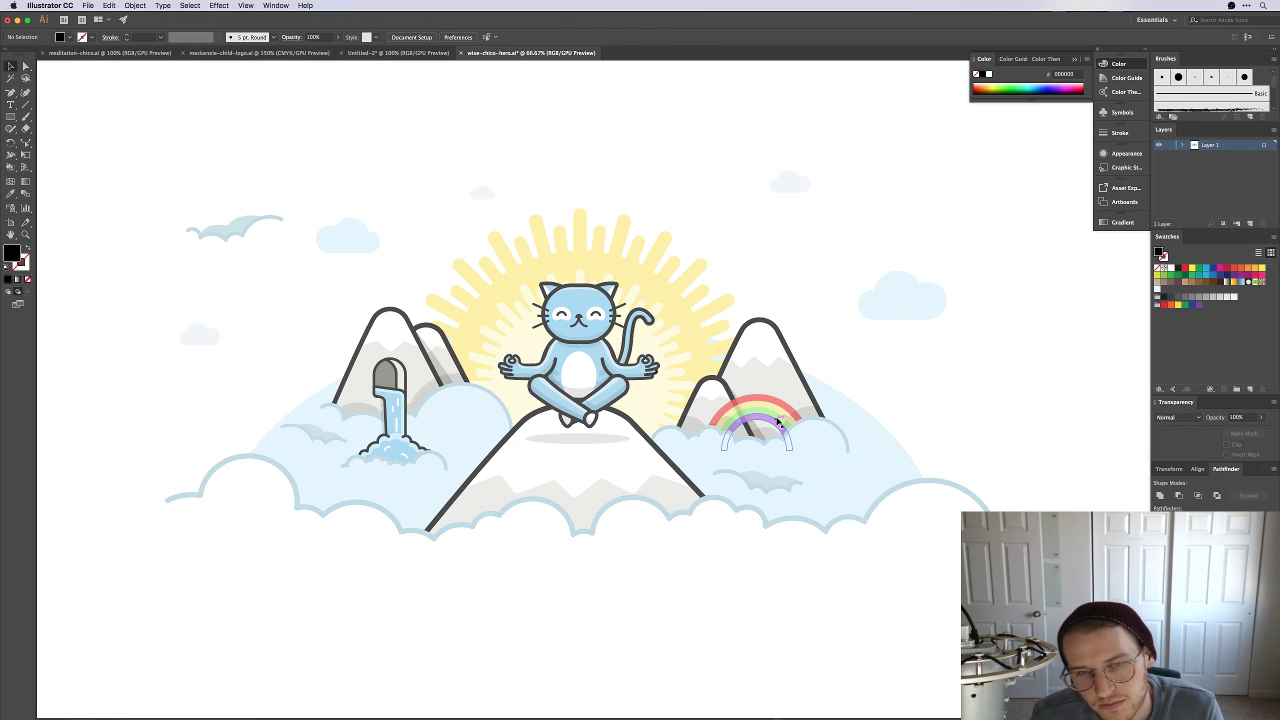
Step: Enlarge the rainbow to about 375 by 177 pt and shift it slightly over the clouds by the small mountain
left_click(790, 432)
left_click_drag(816, 446, 820, 451)
left_click(991, 370)
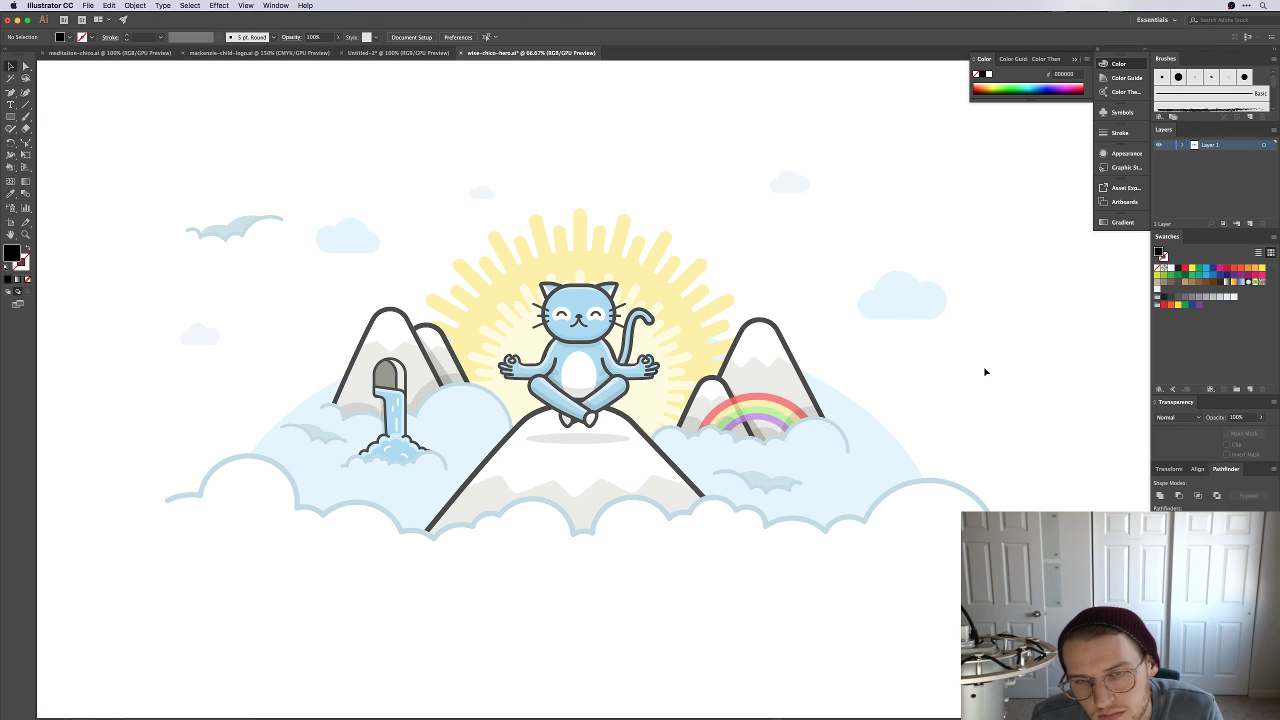
left_click_drag(777, 413, 784, 418)
Step: Rotate the rainbow slightly clockwise and nudge it up and toward the small mountain
key("e")
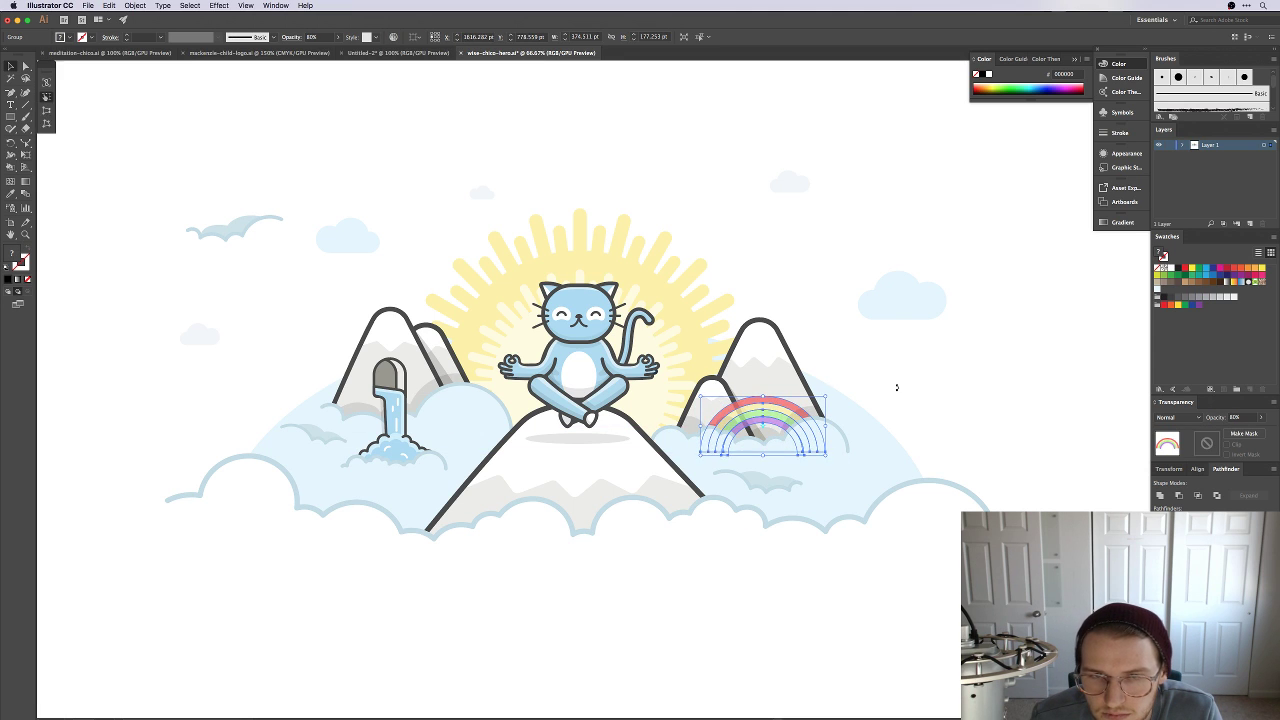
left_click_drag(897, 387, 918, 412)
left_click(973, 346)
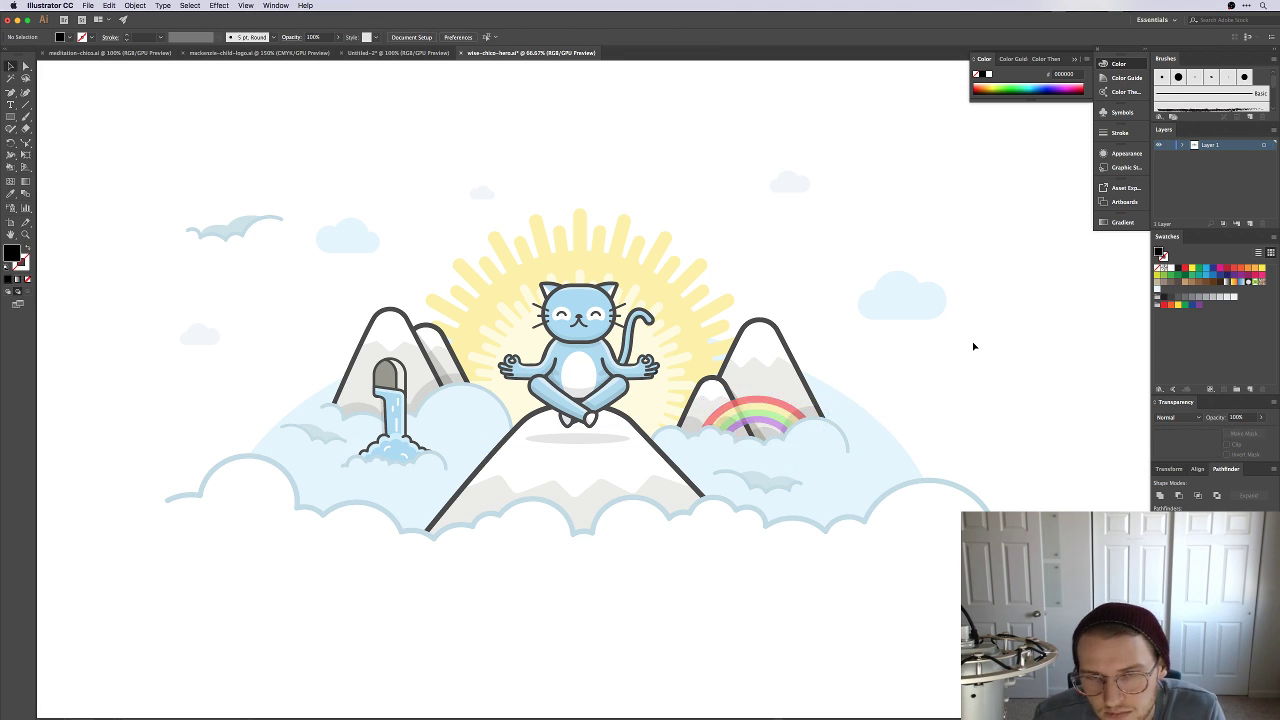
scroll(946, 383, "left", 3)
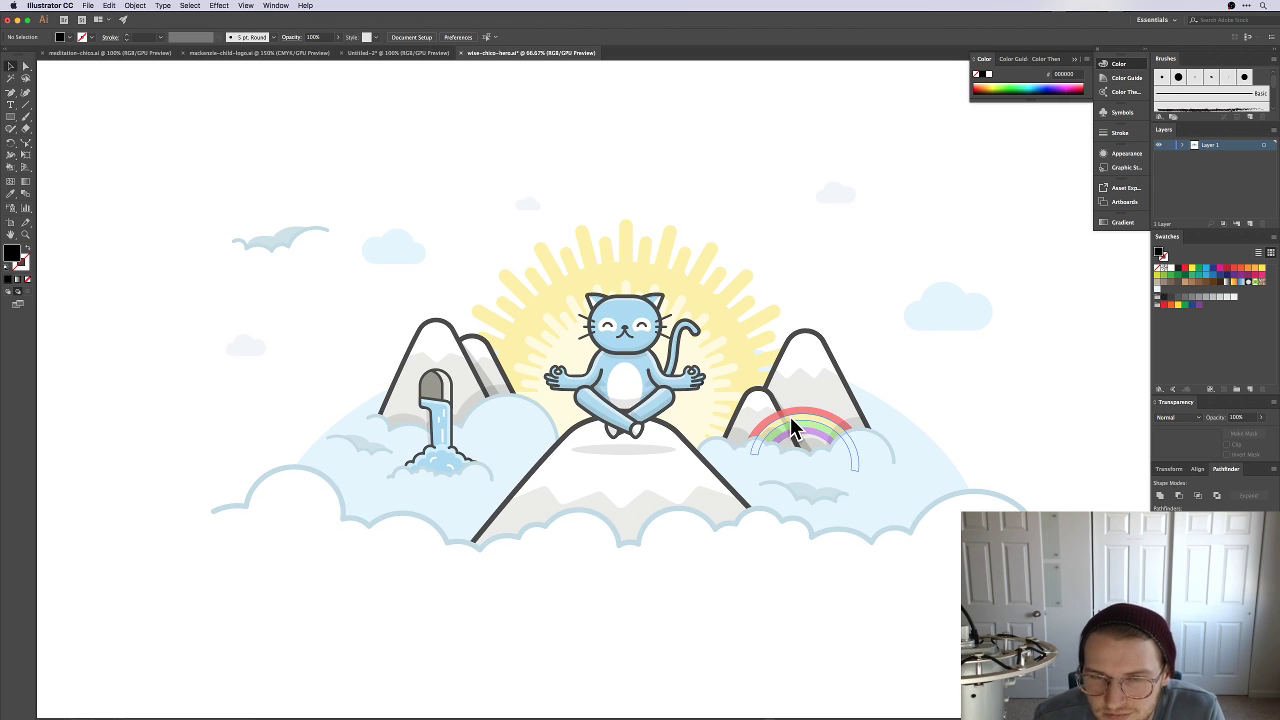
left_click_drag(794, 429, 786, 418)
left_click(997, 362)
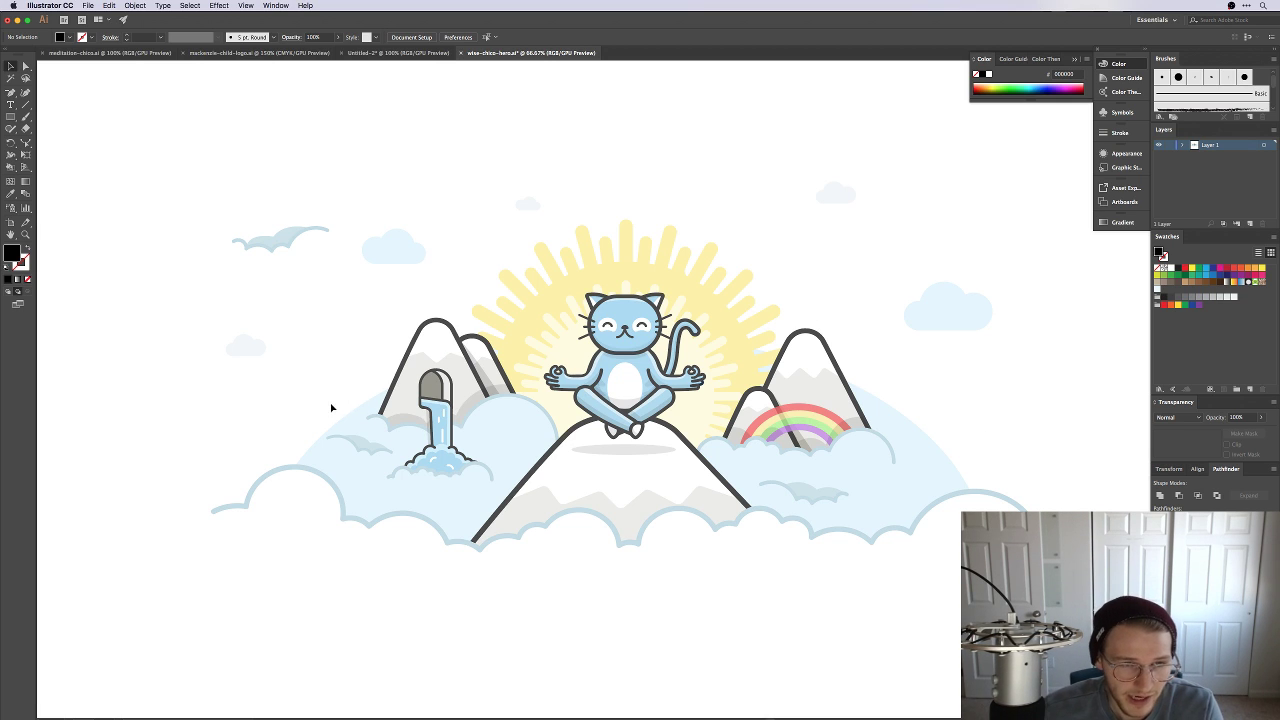
Step: Move the small cloud shading detail beside the waterfall down onto the cloud area beneath the splash
left_click(358, 444)
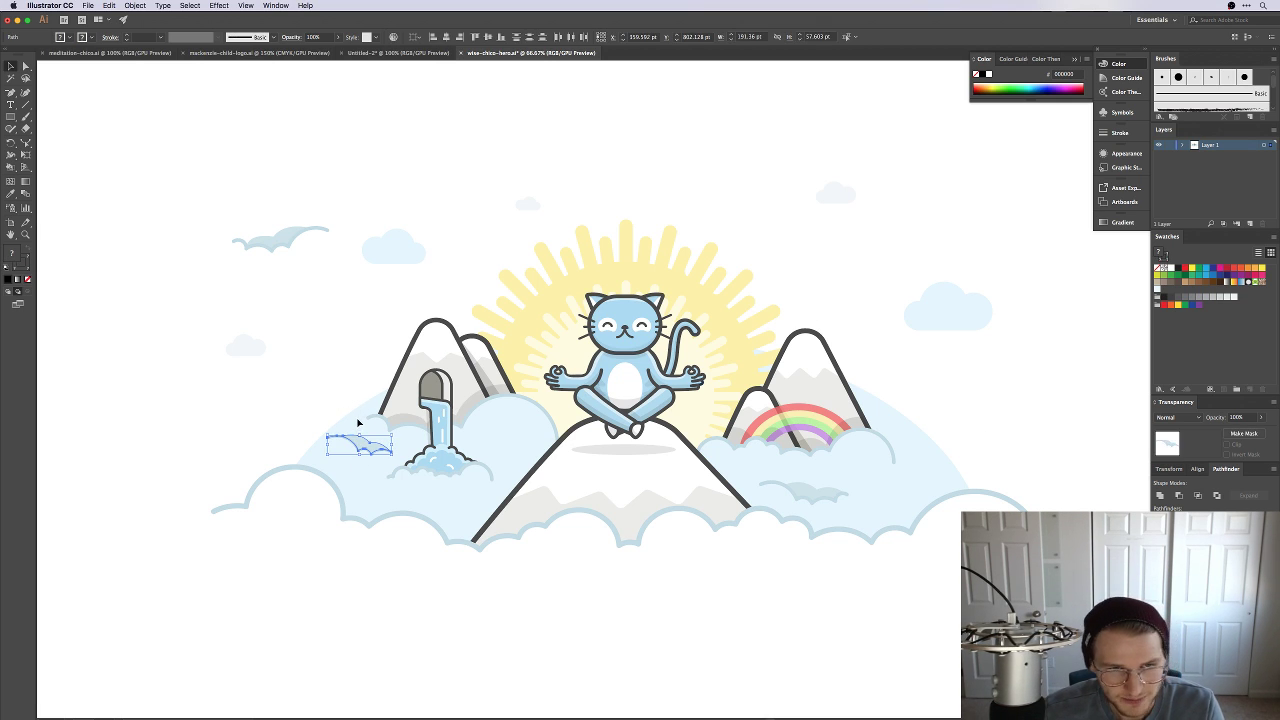
left_click_drag(366, 445, 385, 494)
key("super+z")
key("super+shift+z")
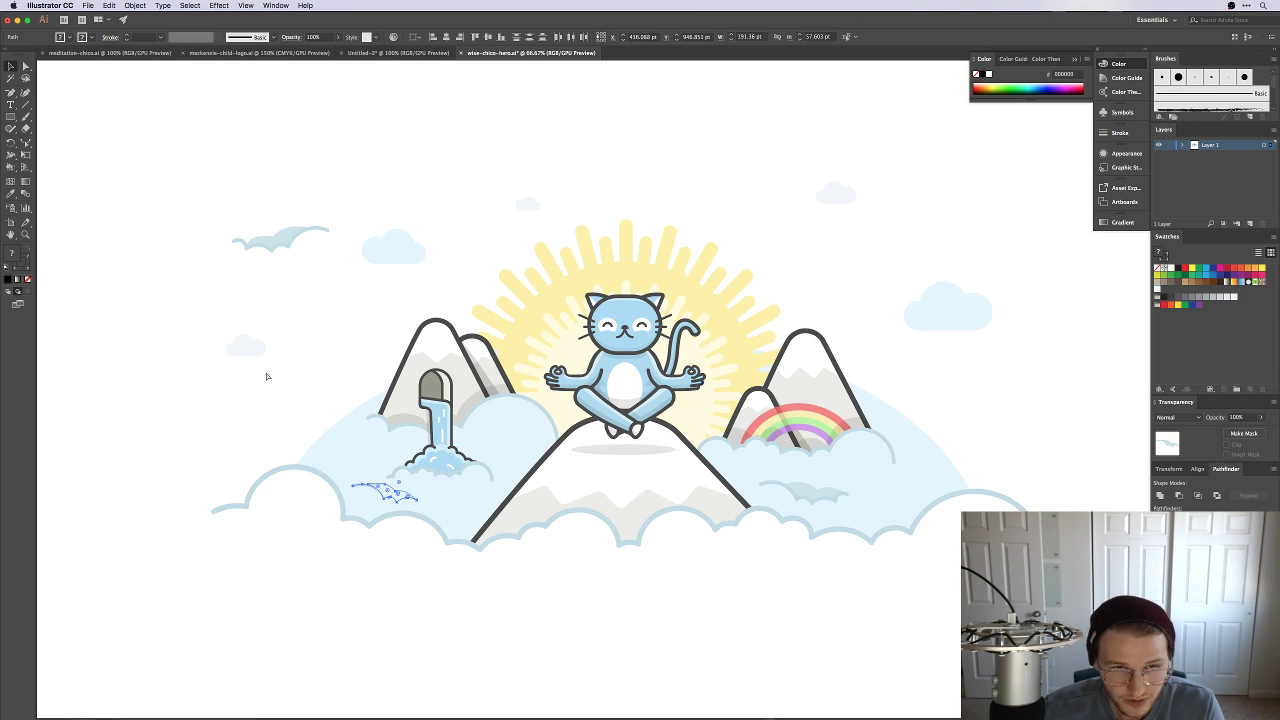
Step: Try the spare cloud shading detail from the sky on the cloud bank beyond the rainbow, and remove it from the illustration
left_click(273, 233)
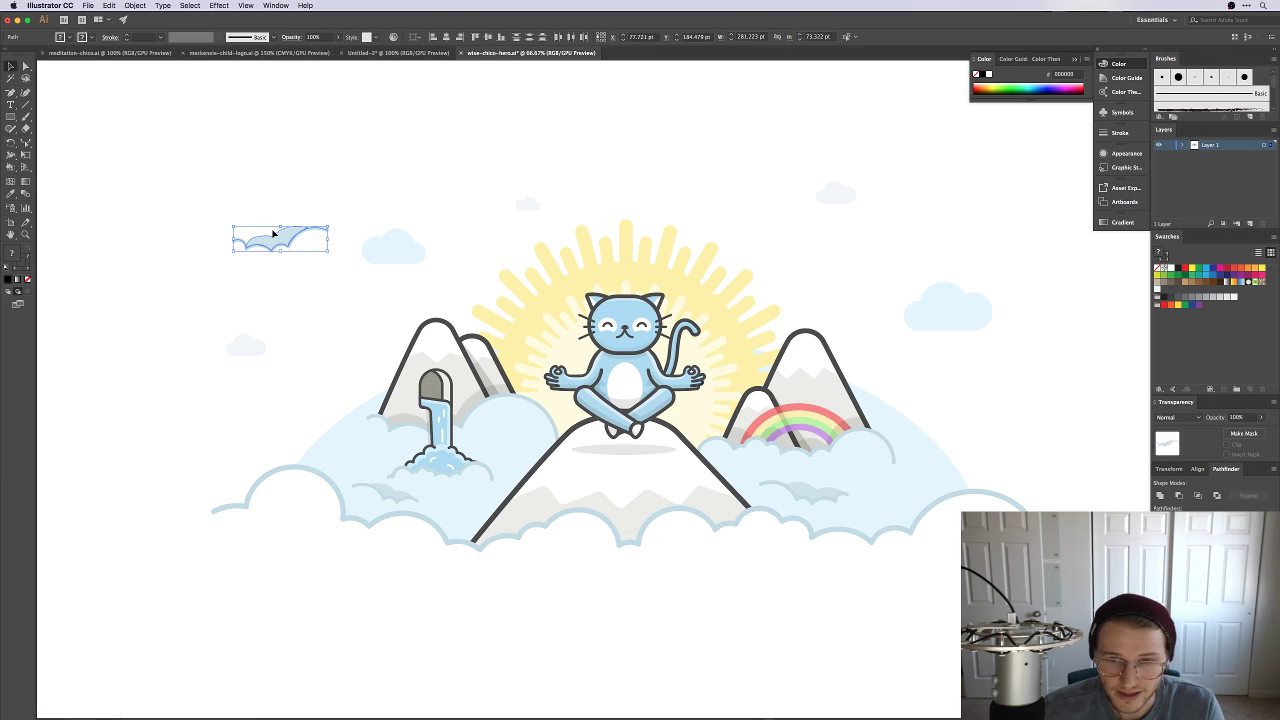
left_click_drag(273, 233, 908, 484)
left_click(995, 440)
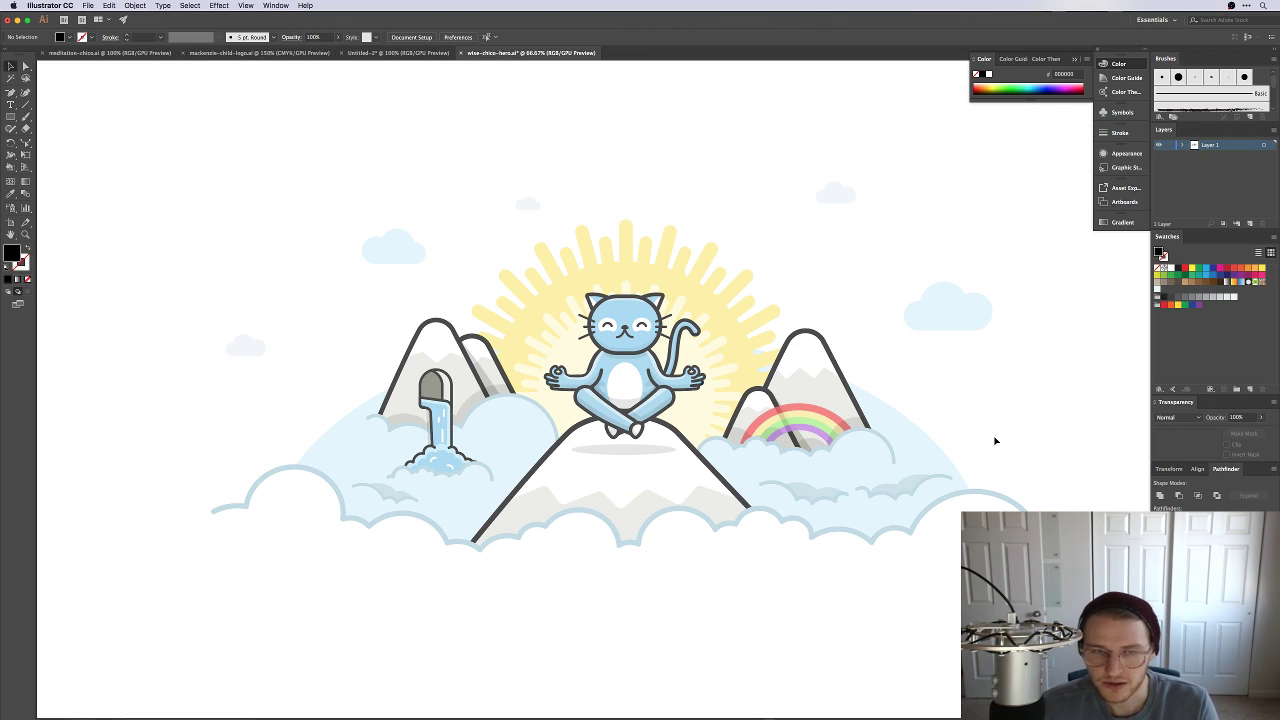
key("super+z")
key("super+z")
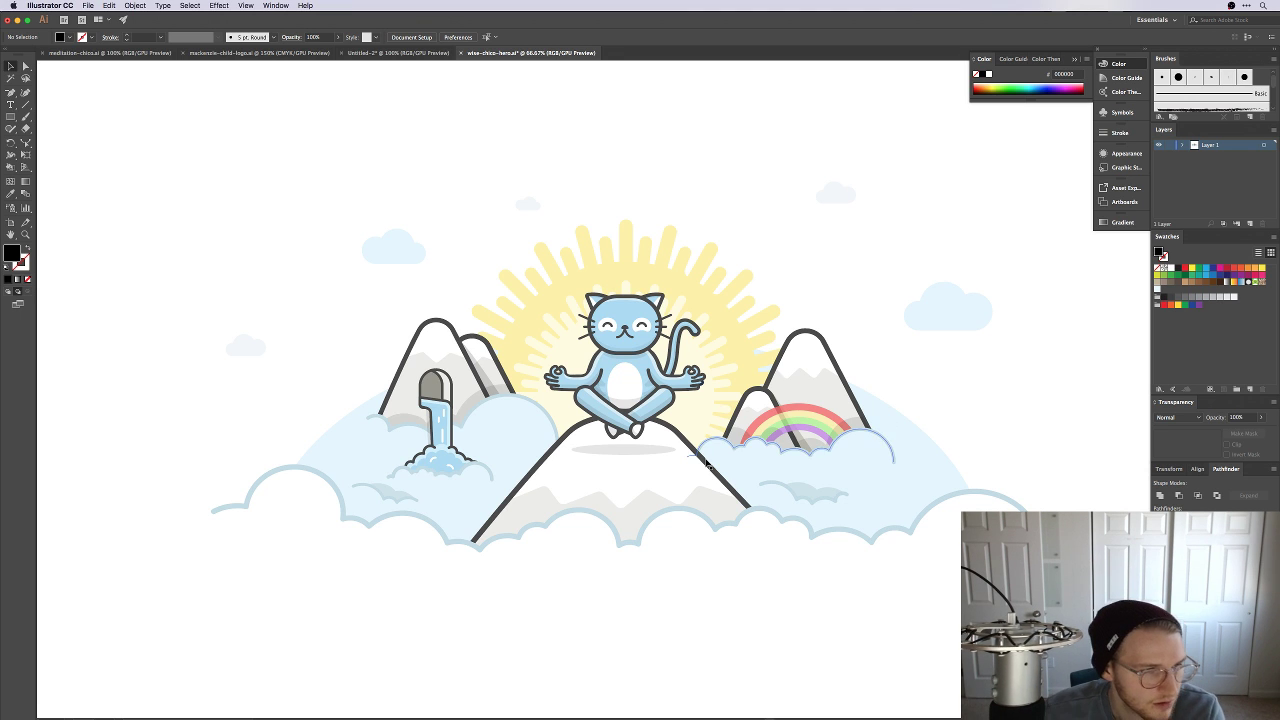
Step: Try the blue waterfall stream at 80% and 90% opacity
scroll(432, 519, "up", 6)
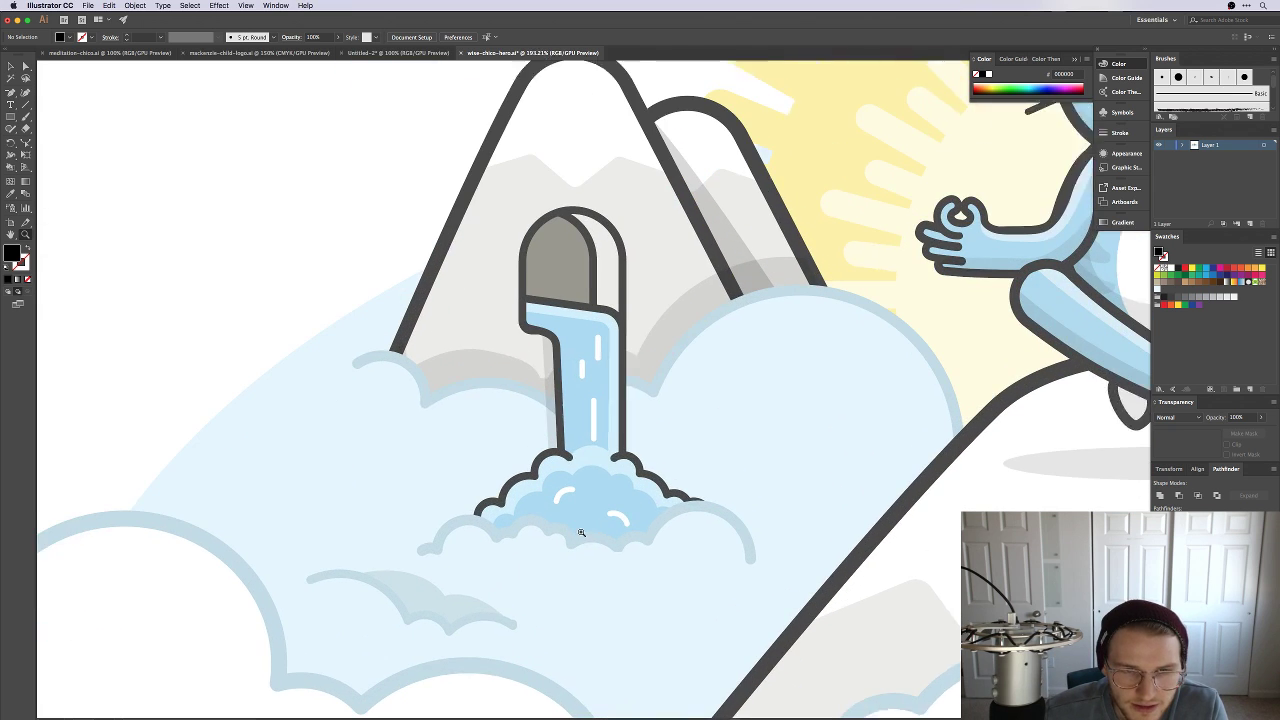
scroll(581, 533, "up", 1)
left_click(579, 395)
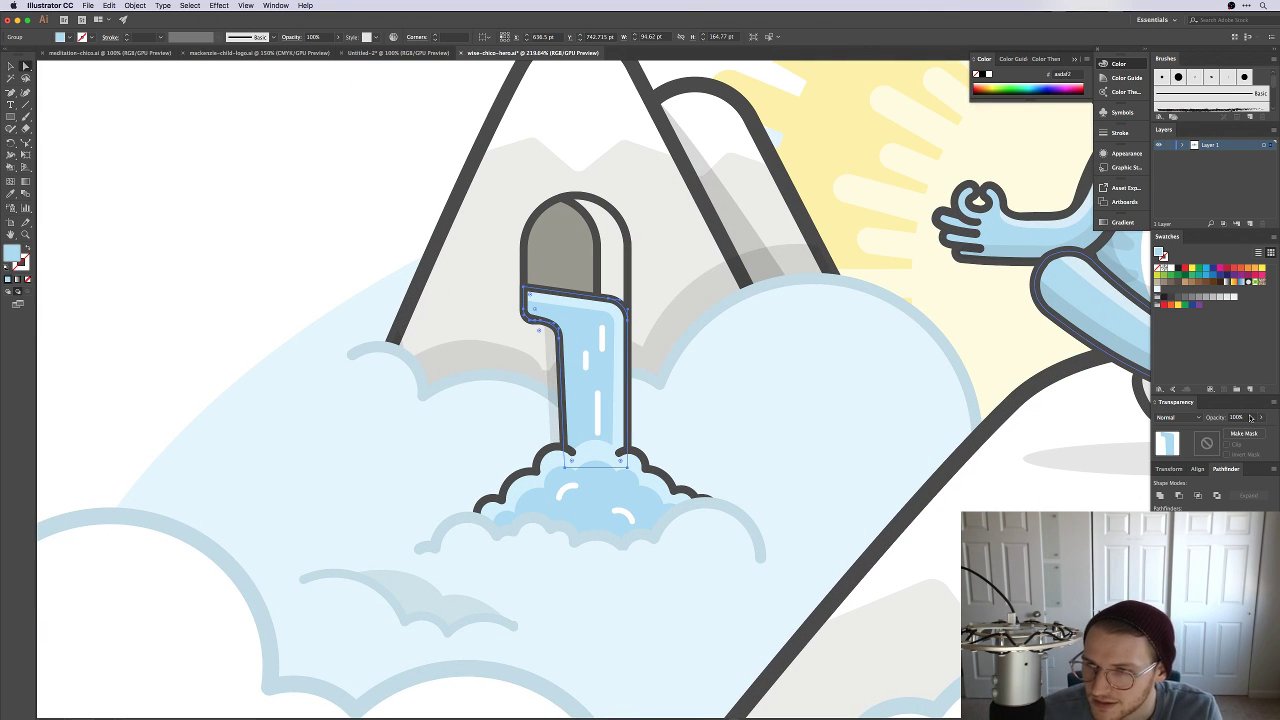
left_click(1237, 417)
type("80")
key("Return")
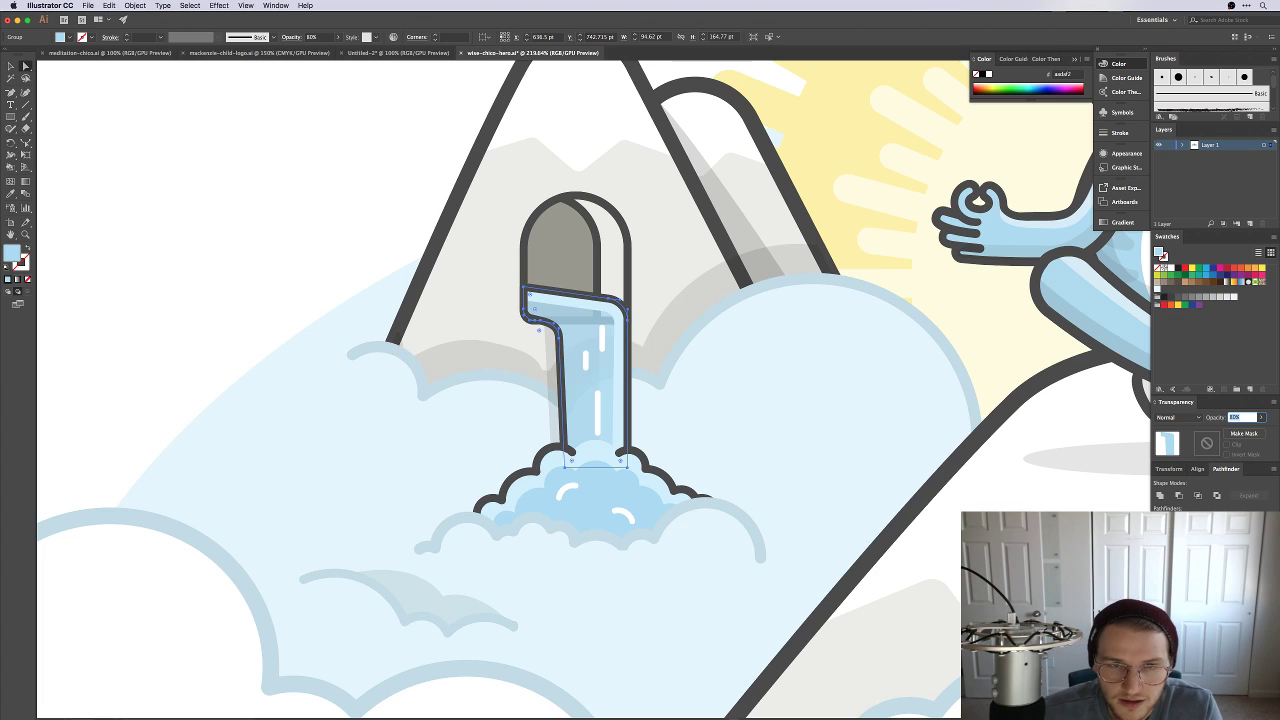
type("90")
key("Return")
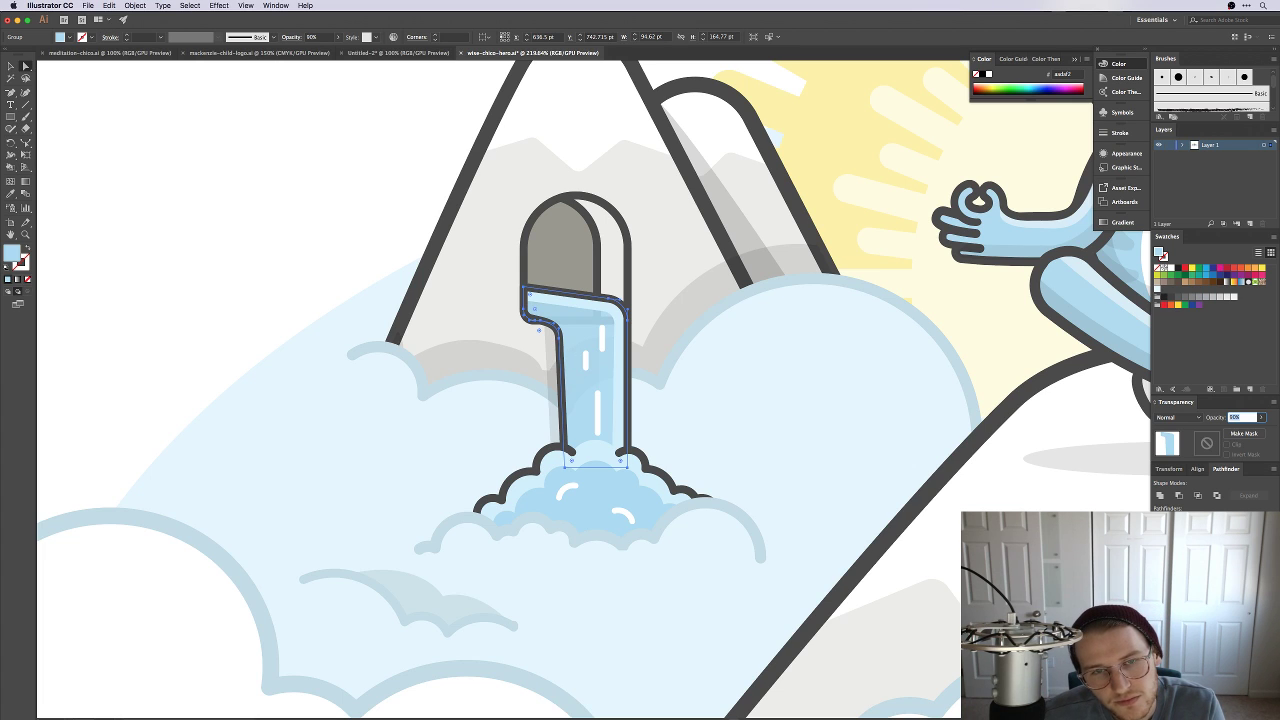
Step: Compare the waterfall stream at 80% opacity against full opacity and restore it to 100%
type("100")
key("Return")
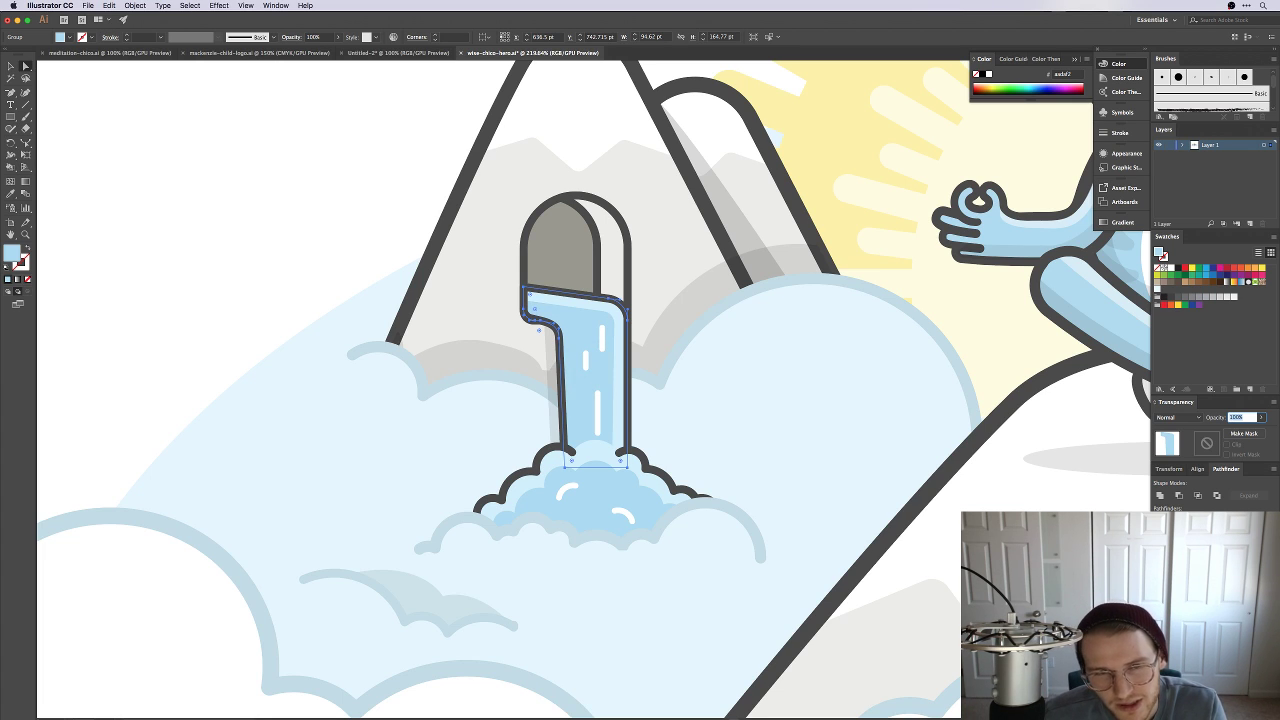
type("80")
key("Return")
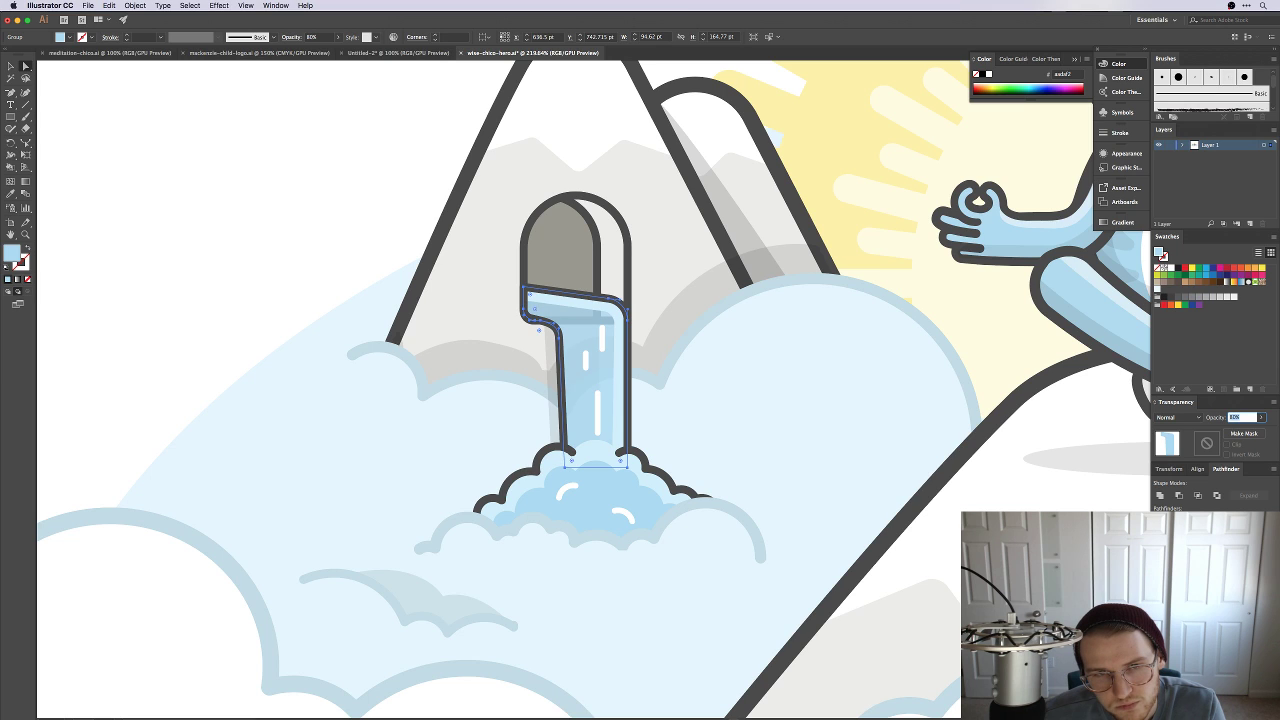
type("100")
key("Return")
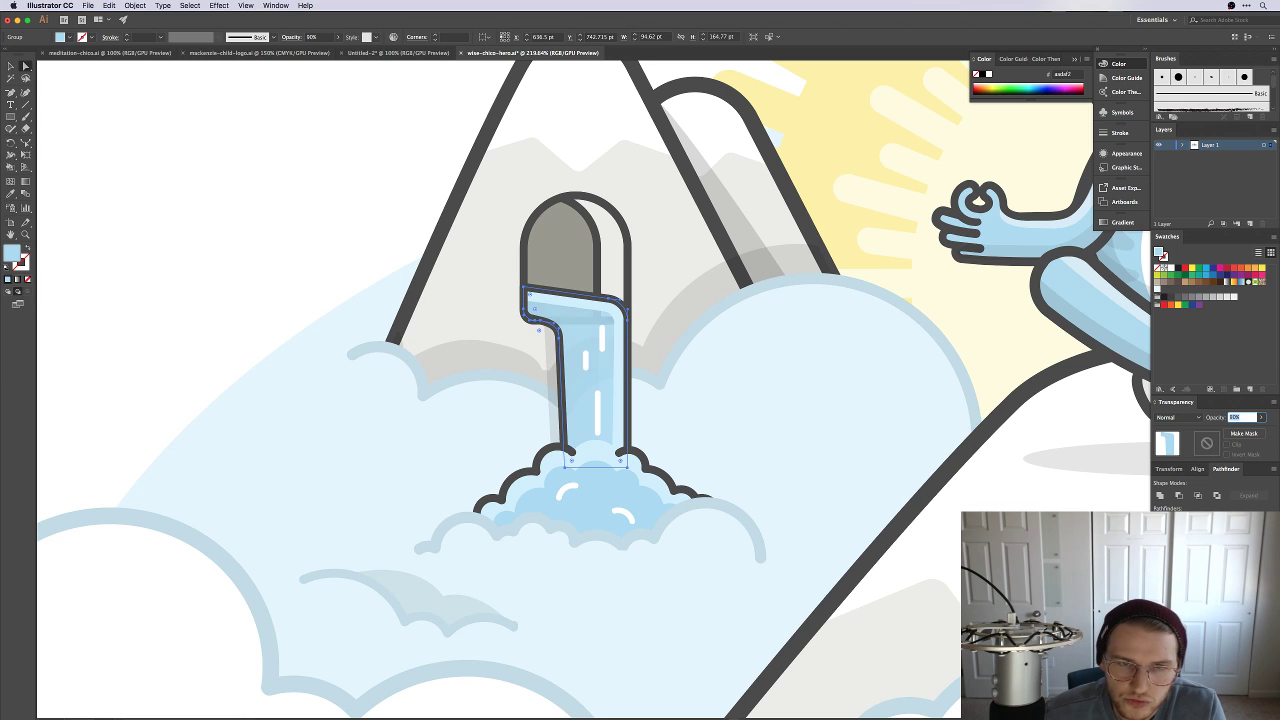
Step: Try 60% opacity on the splash shapes at the waterfall's base
left_click(594, 492)
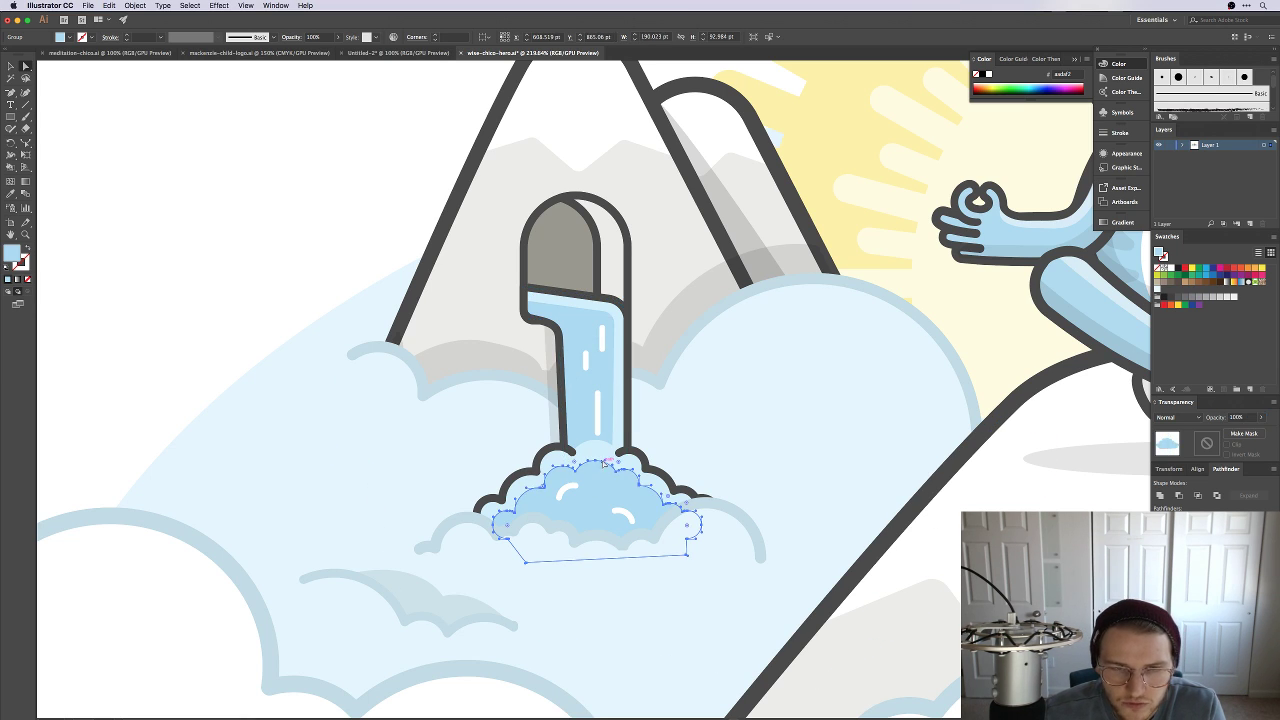
type("60")
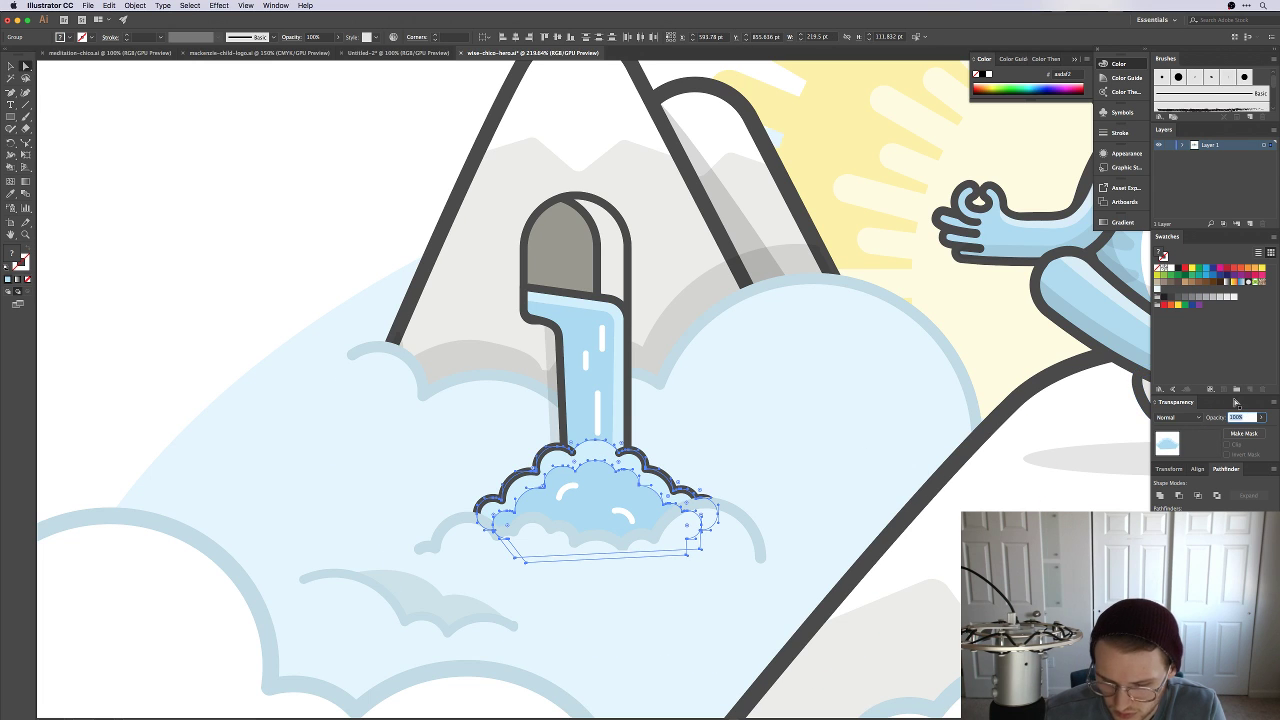
key("Return")
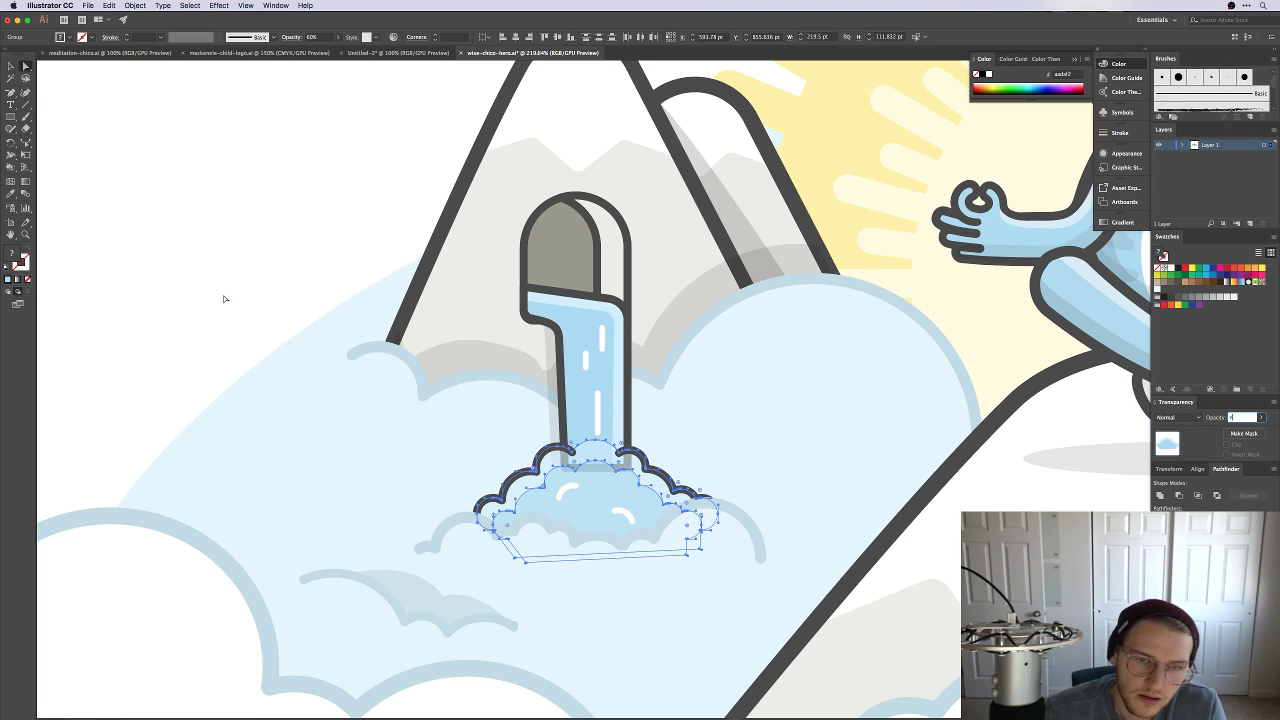
left_click(200, 279)
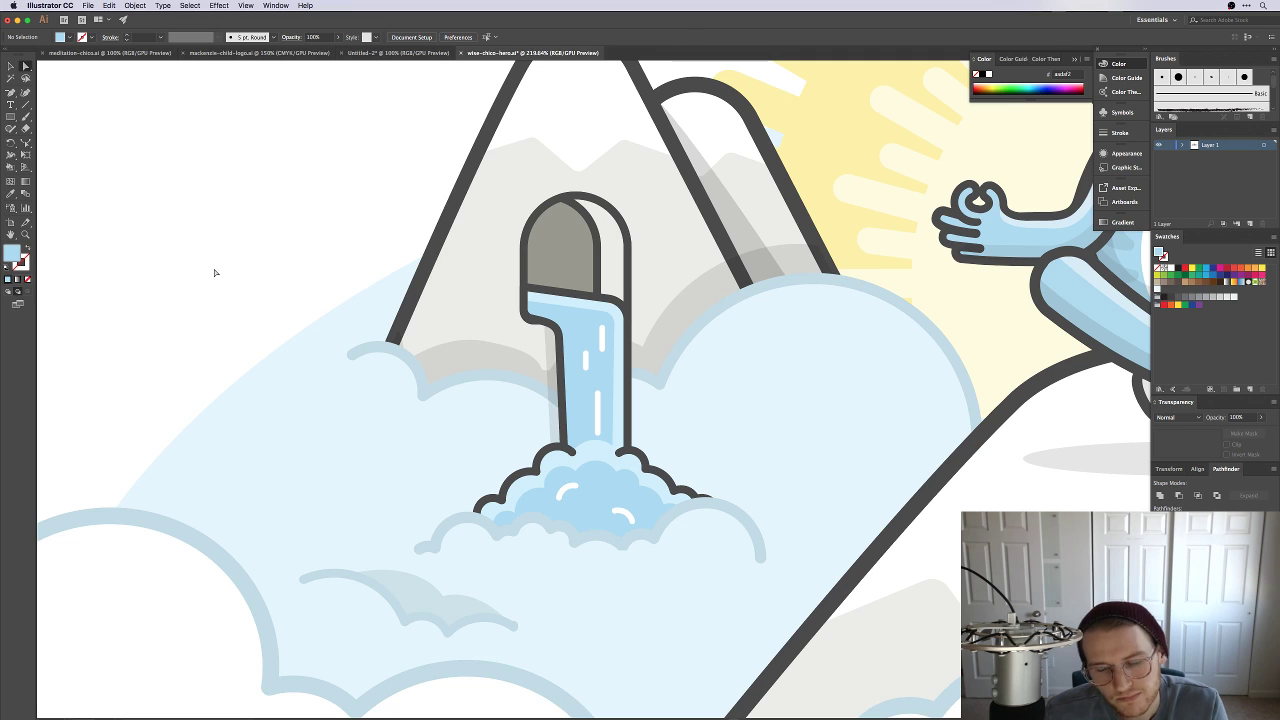
Step: Try the blue waterfall stream at 80% opacity and set it to 70%
key("super+minus")
key("super+minus")
scroll(419, 335, "up", 3)
scroll(419, 335, "right", 4)
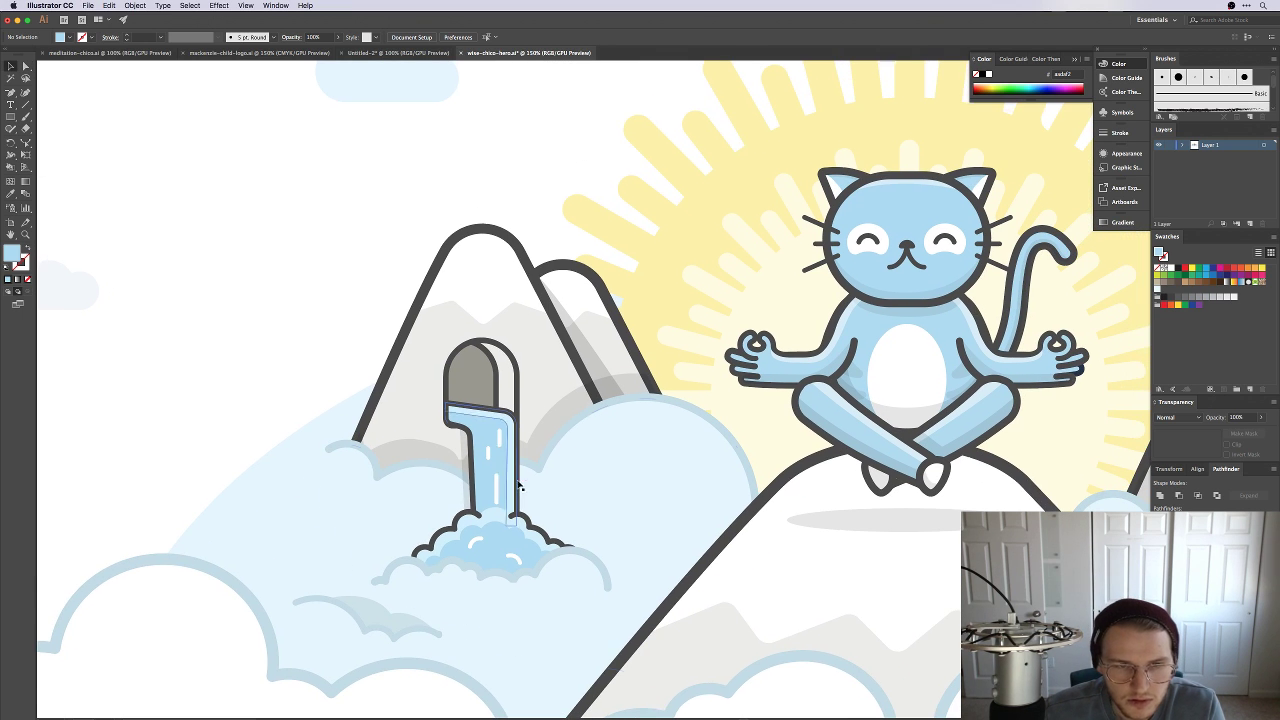
left_click(486, 432)
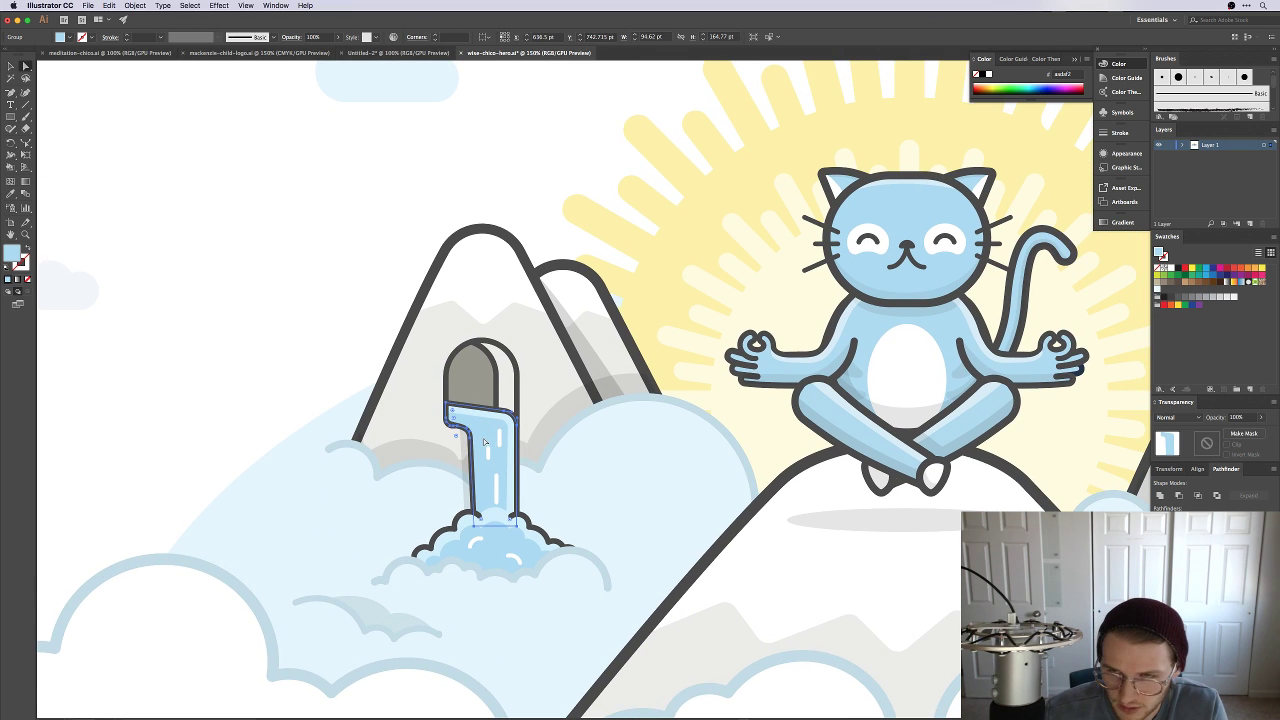
left_click(1240, 417)
type("80")
key("Return")
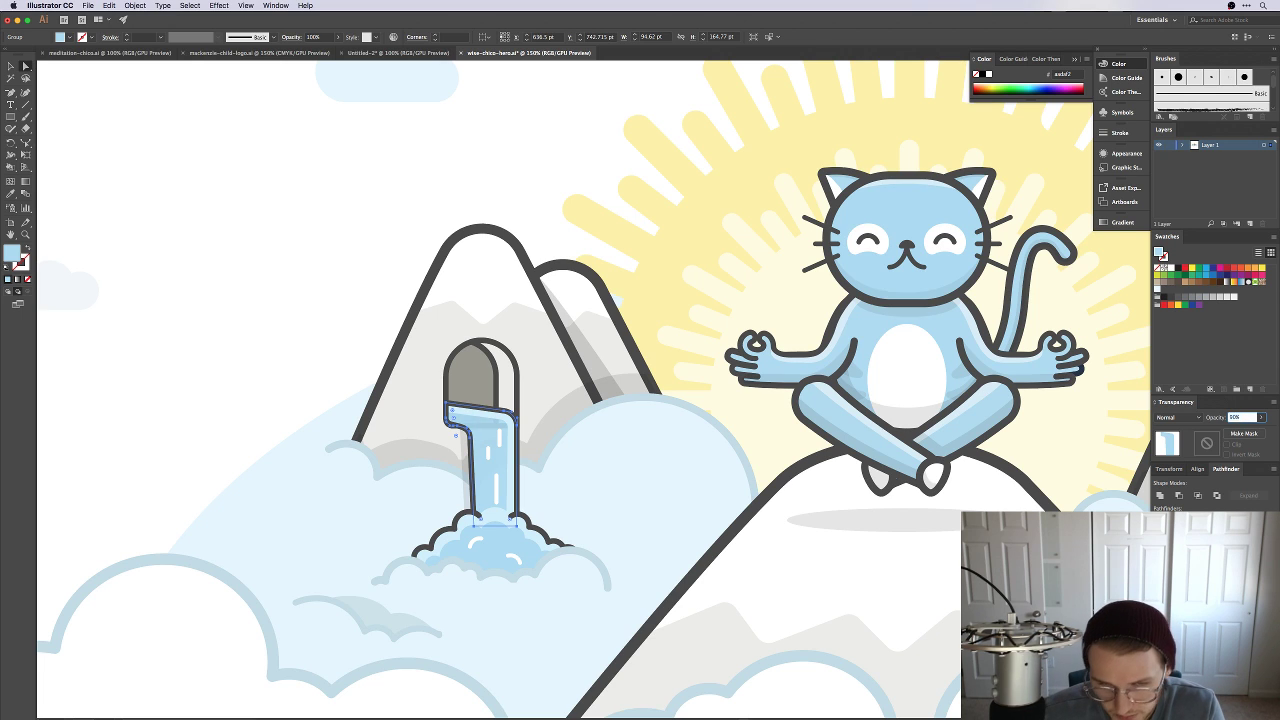
type("70")
key("Return")
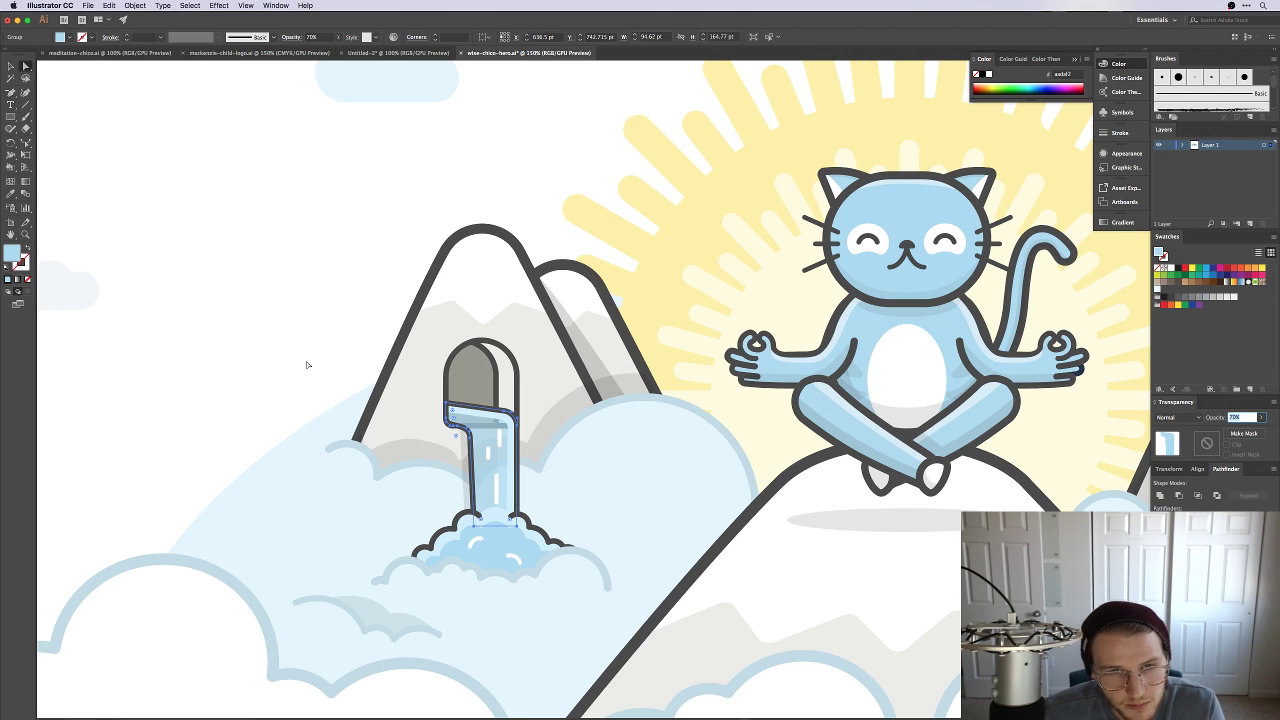
left_click(307, 364)
scroll(323, 449, "left", 2)
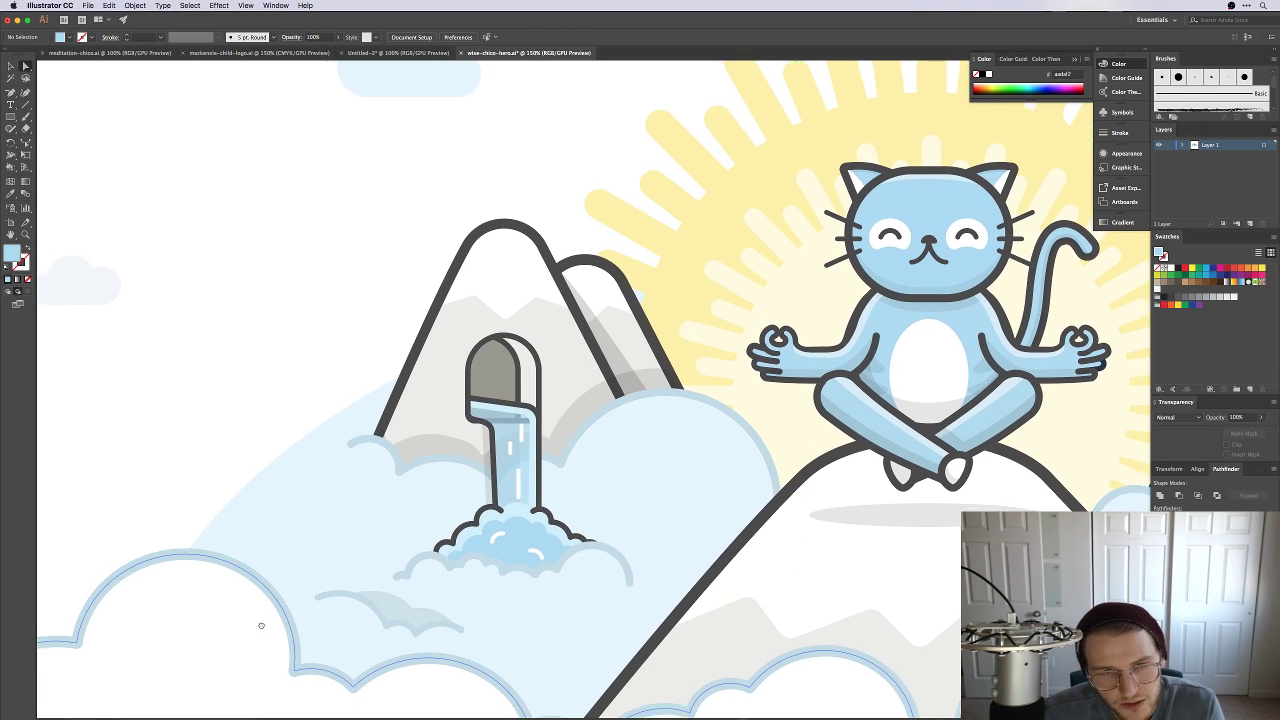
Step: Set the waterfall's pale edge highlight to 80% opacity
left_click_drag(261, 625, 330, 580)
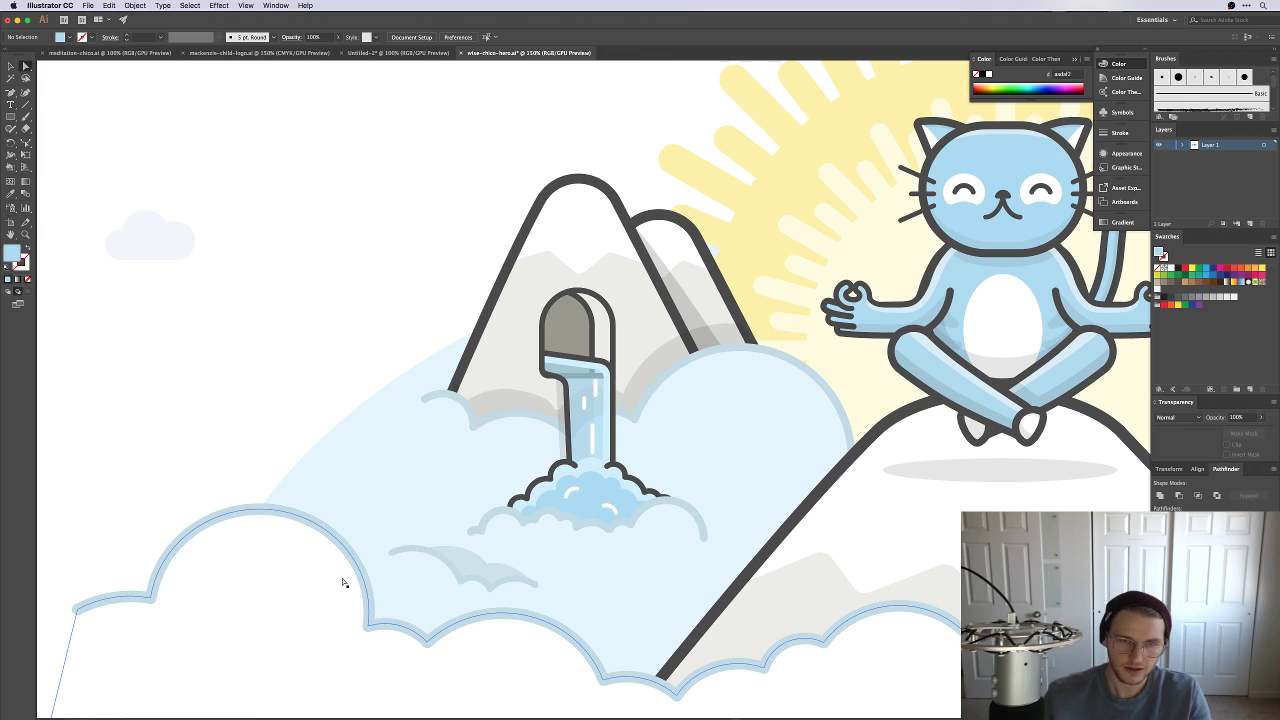
left_click(611, 411)
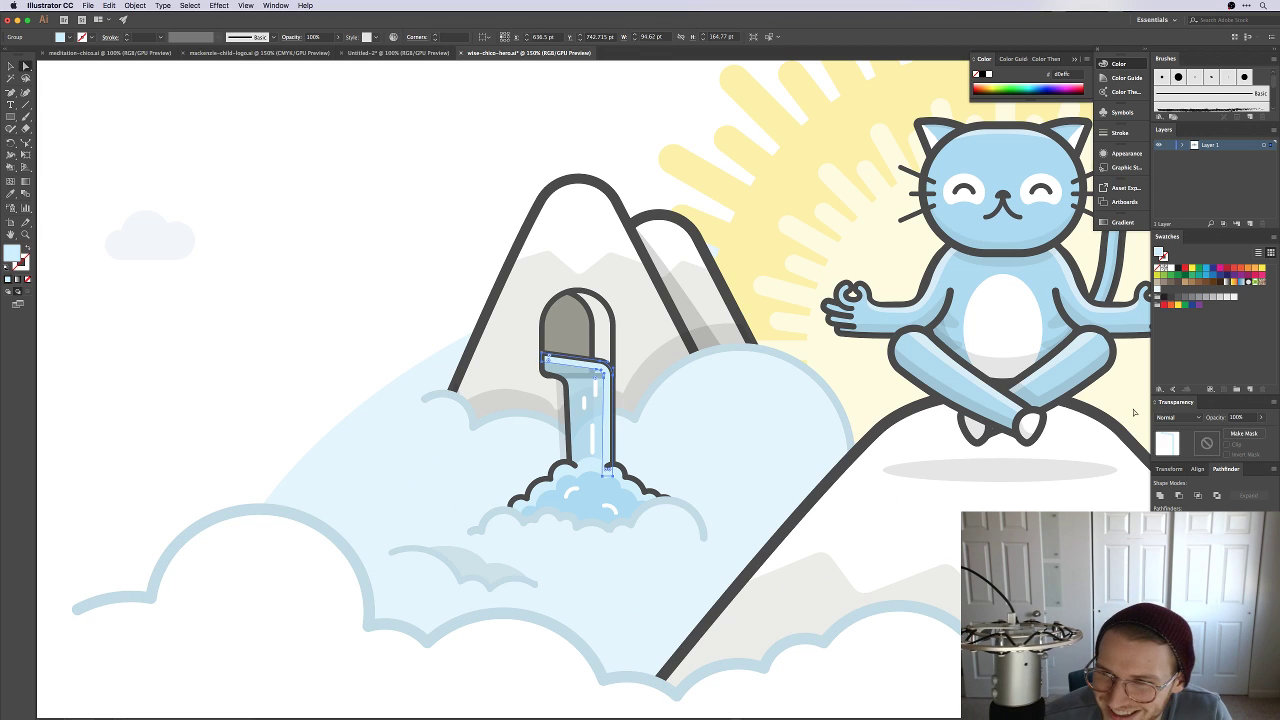
left_click(1238, 417)
type("80")
key("Return")
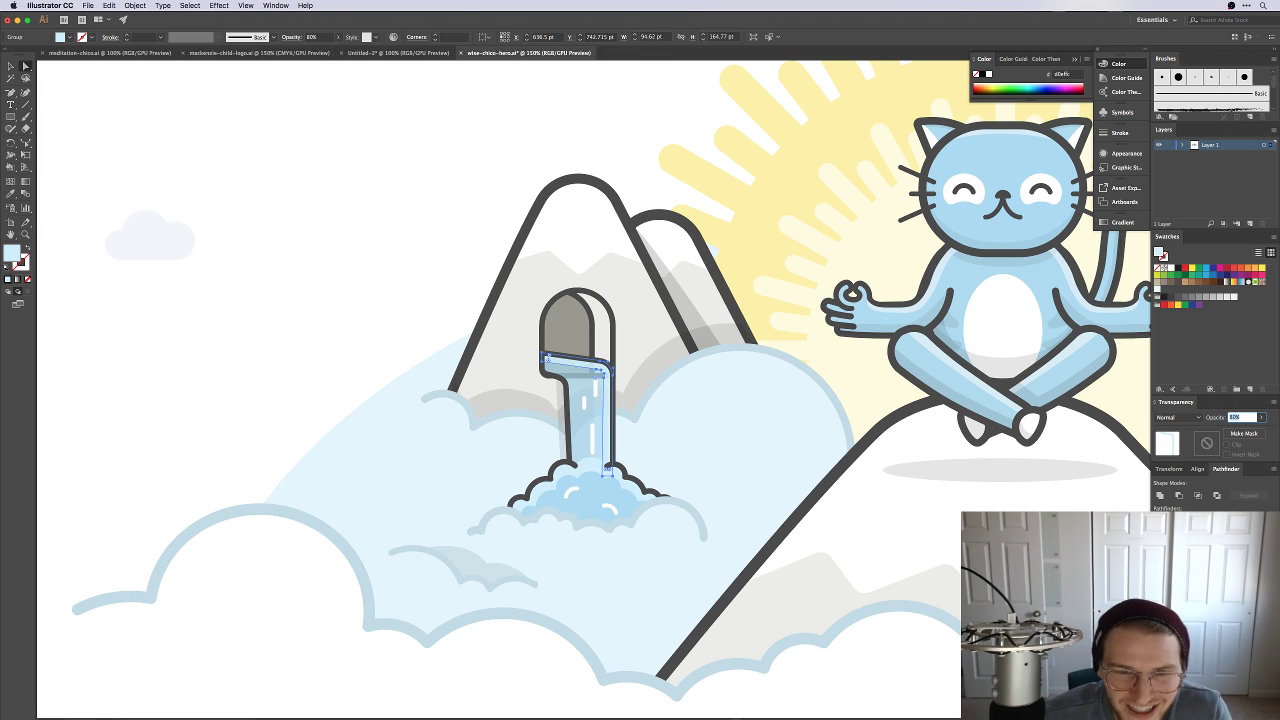
left_click(415, 279)
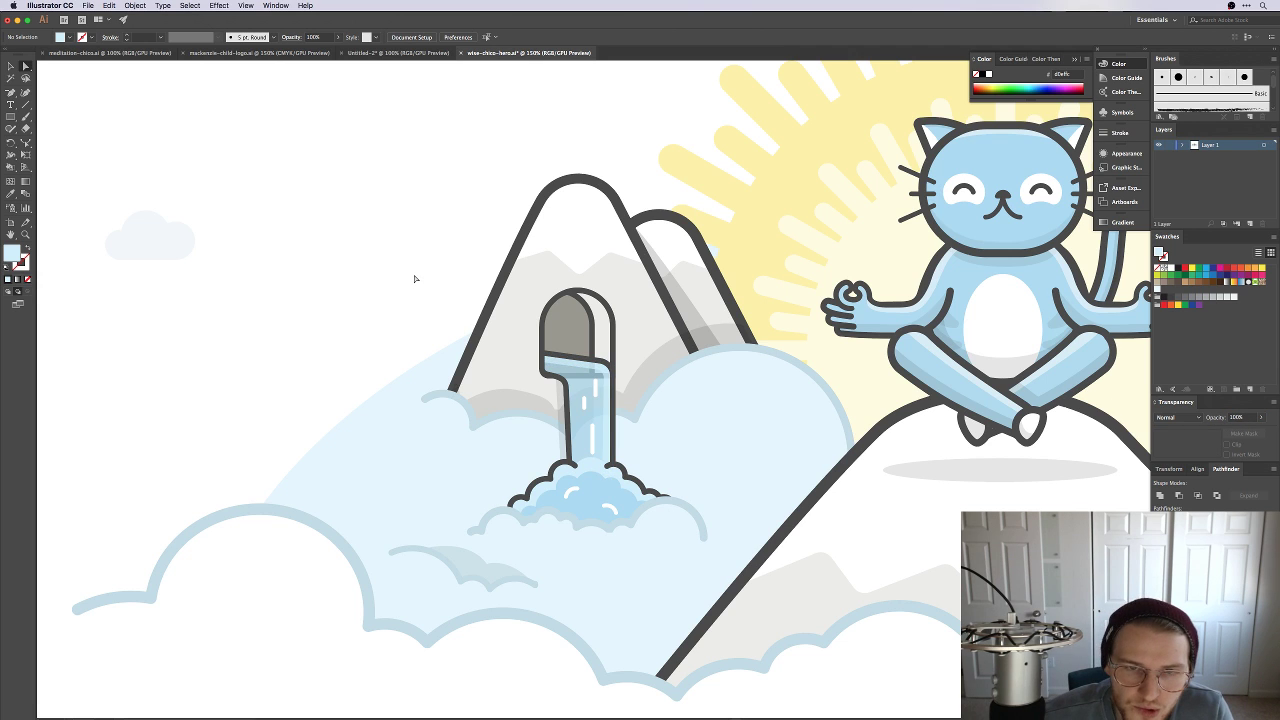
Step: Set the splash shapes at the waterfall's base to 70% opacity
key("super+0")
key("super+equal")
key("super+equal")
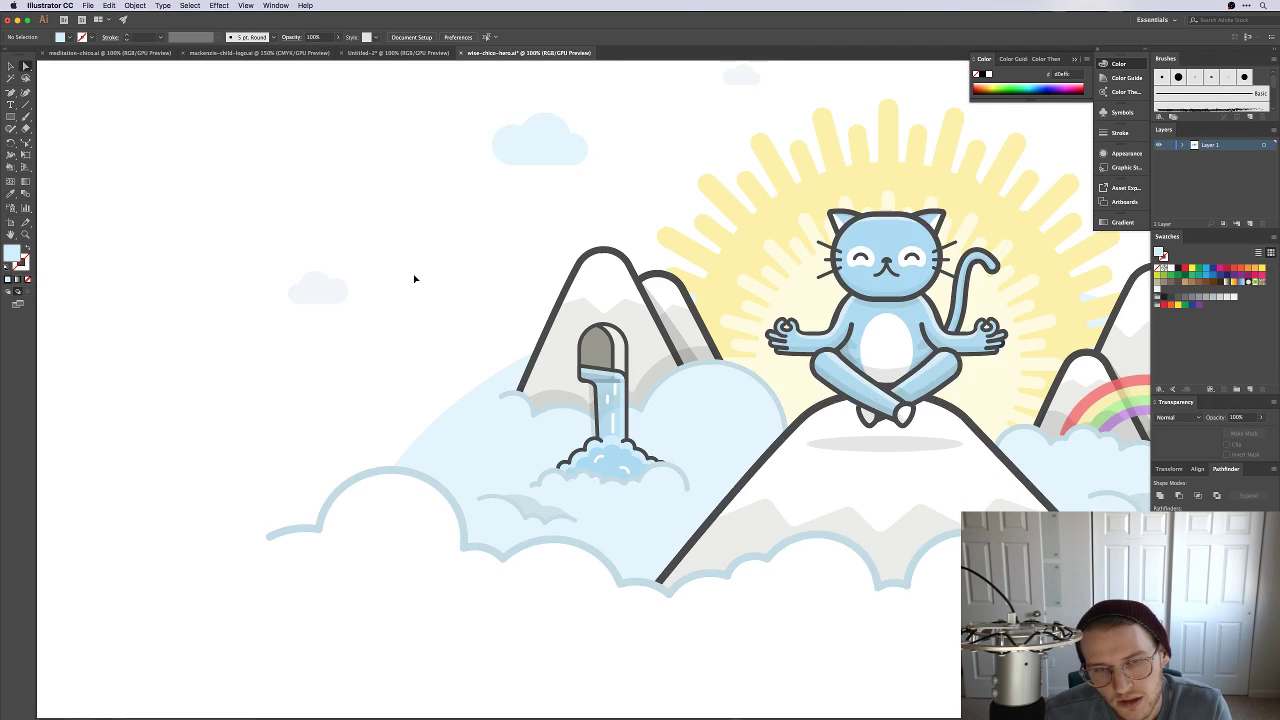
left_click(586, 467)
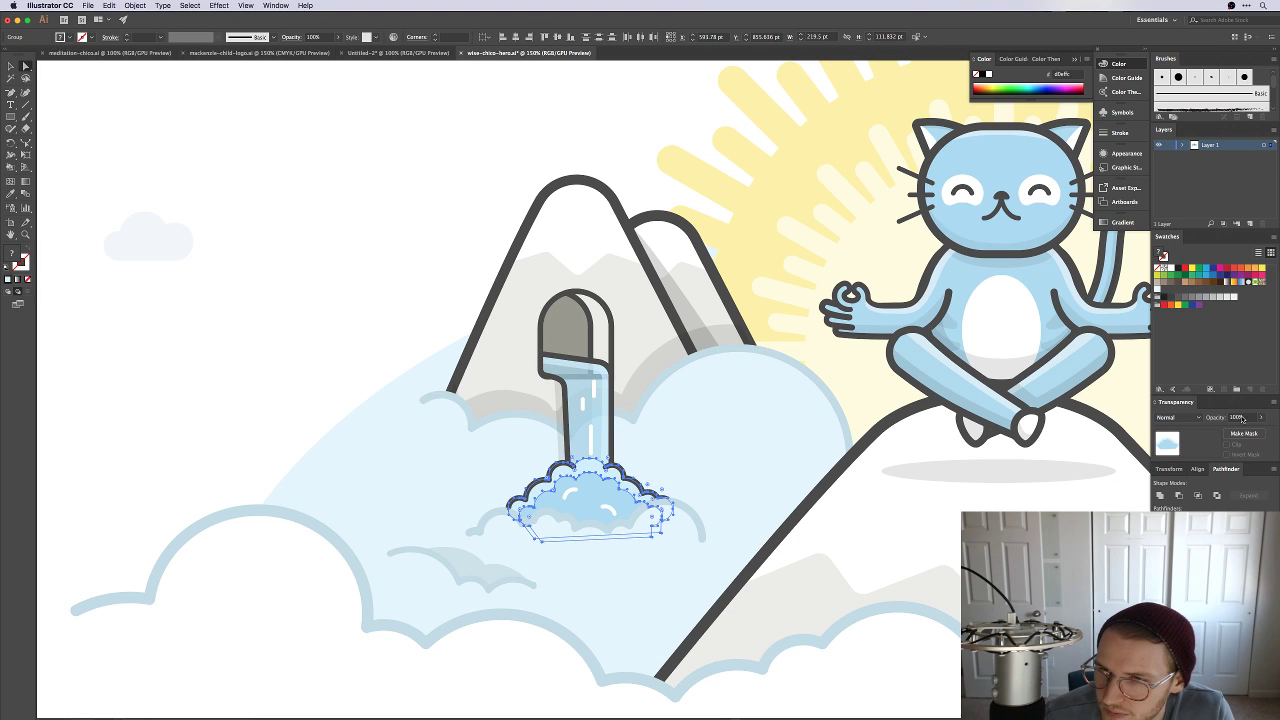
left_click(1240, 418)
type("70")
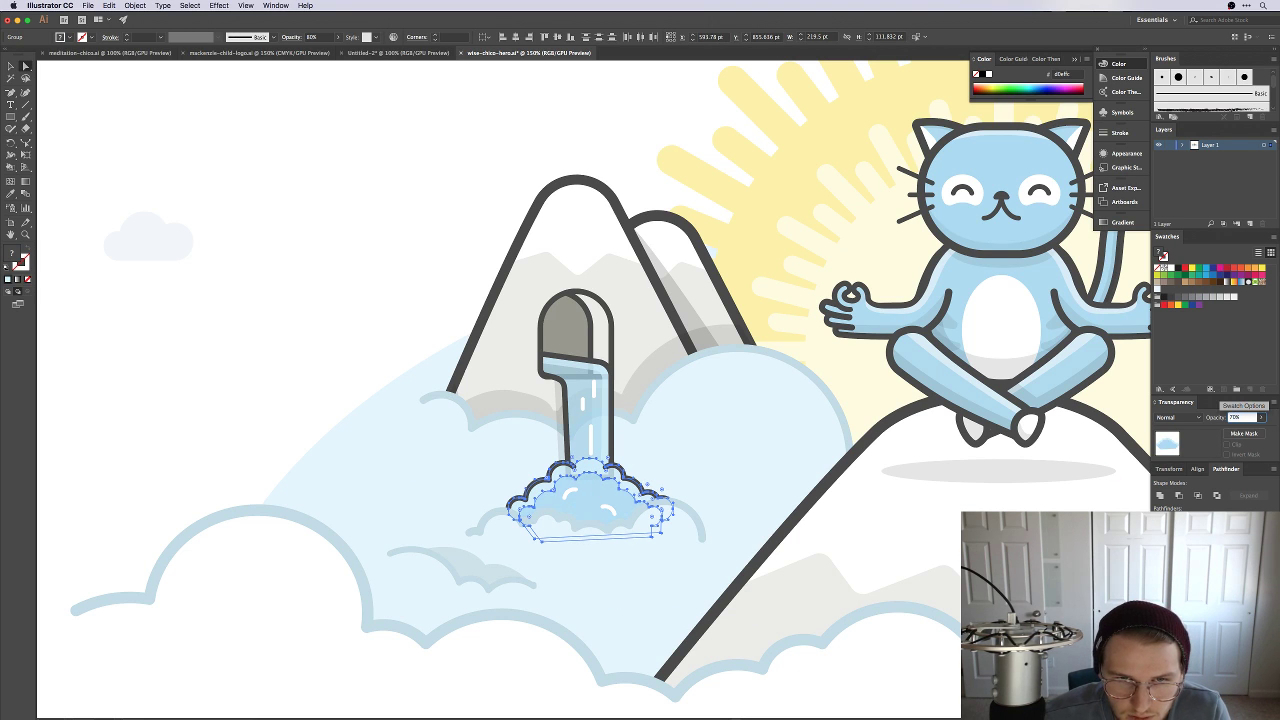
key("Return")
left_click(233, 378)
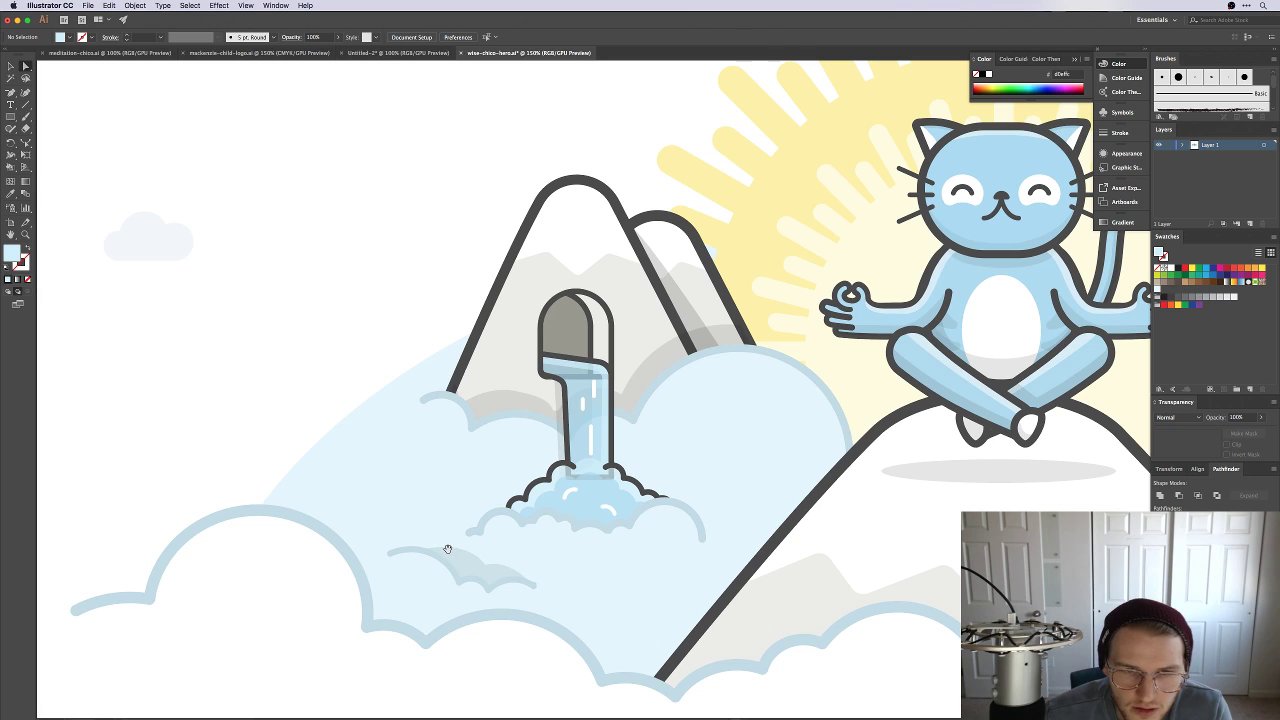
key("z")
left_click_drag(561, 536, 520, 463)
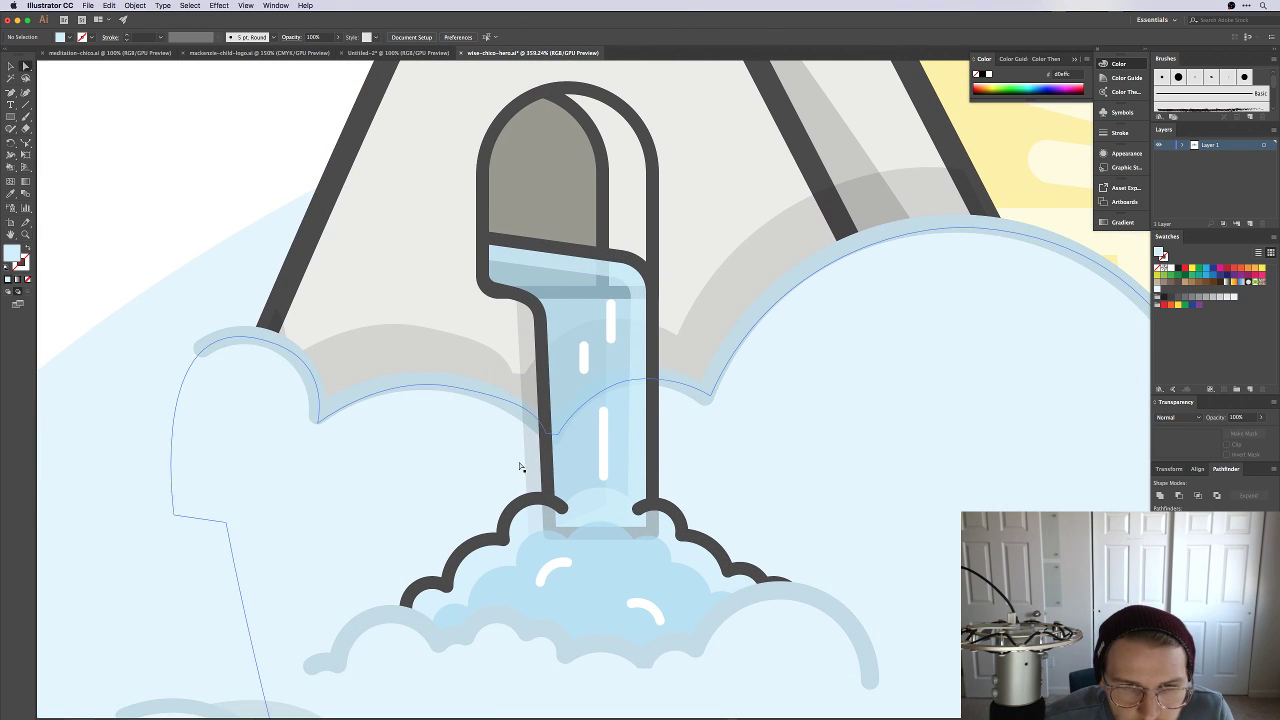
key("v")
left_click(549, 470)
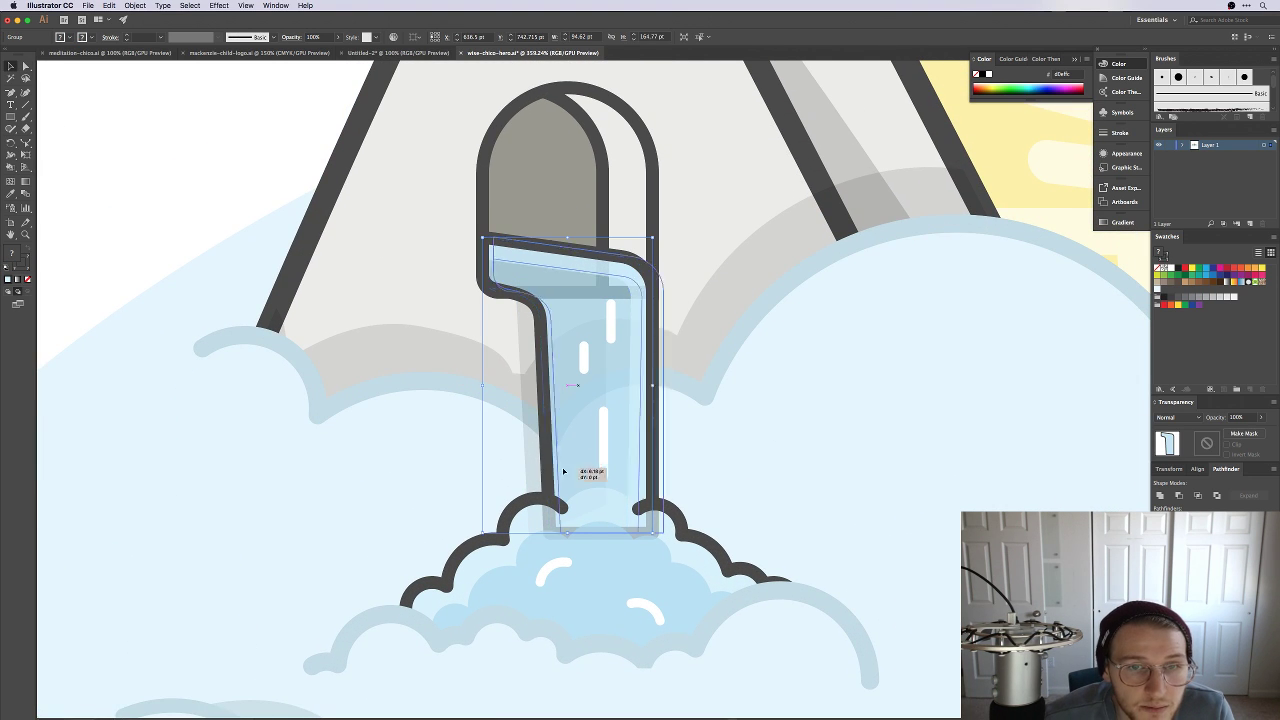
left_click(563, 464)
right_click(565, 463)
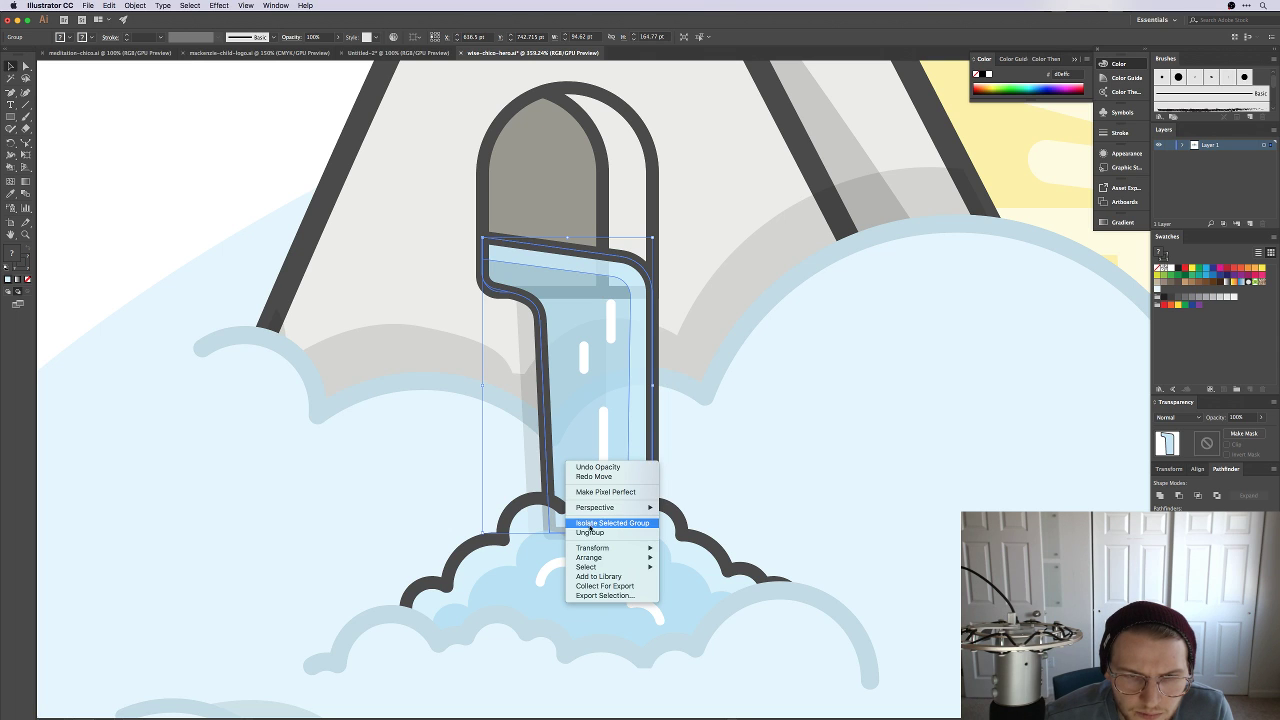
left_click(273, 238)
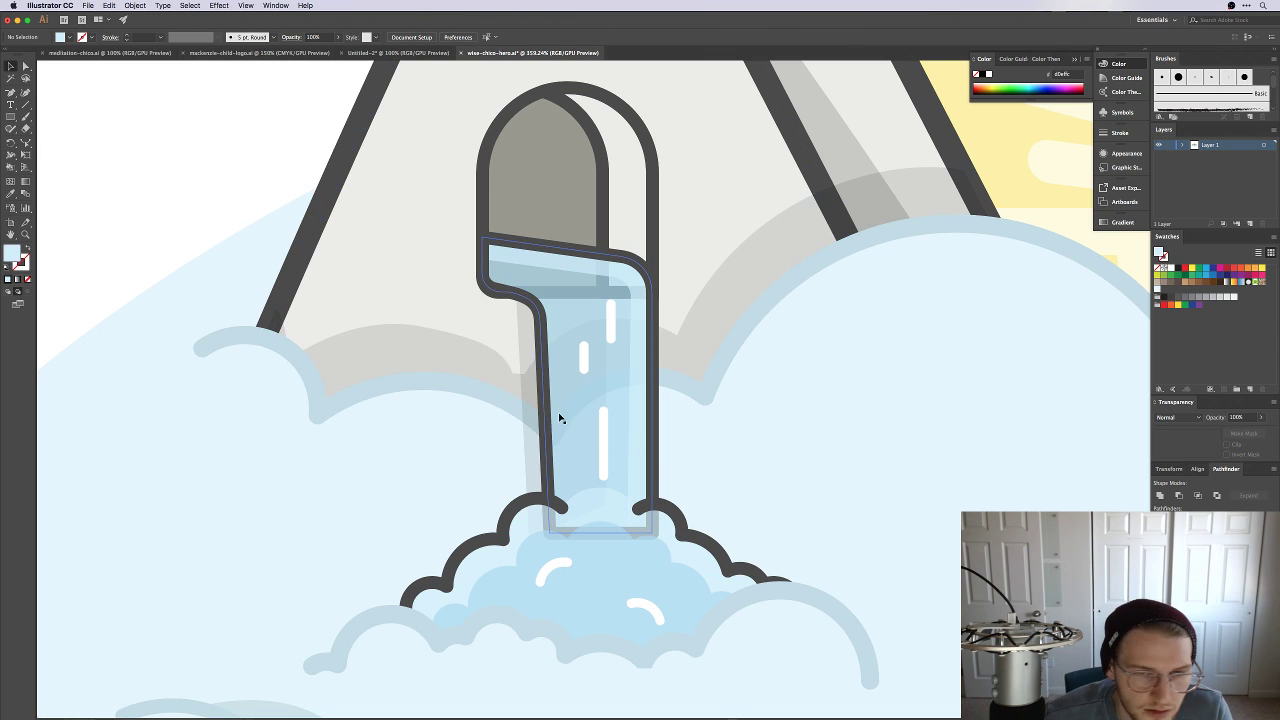
mouse_move(560, 420)
left_mouse_down()
mouse_move(617, 435)
mouse_move(566, 440)
left_mouse_up()
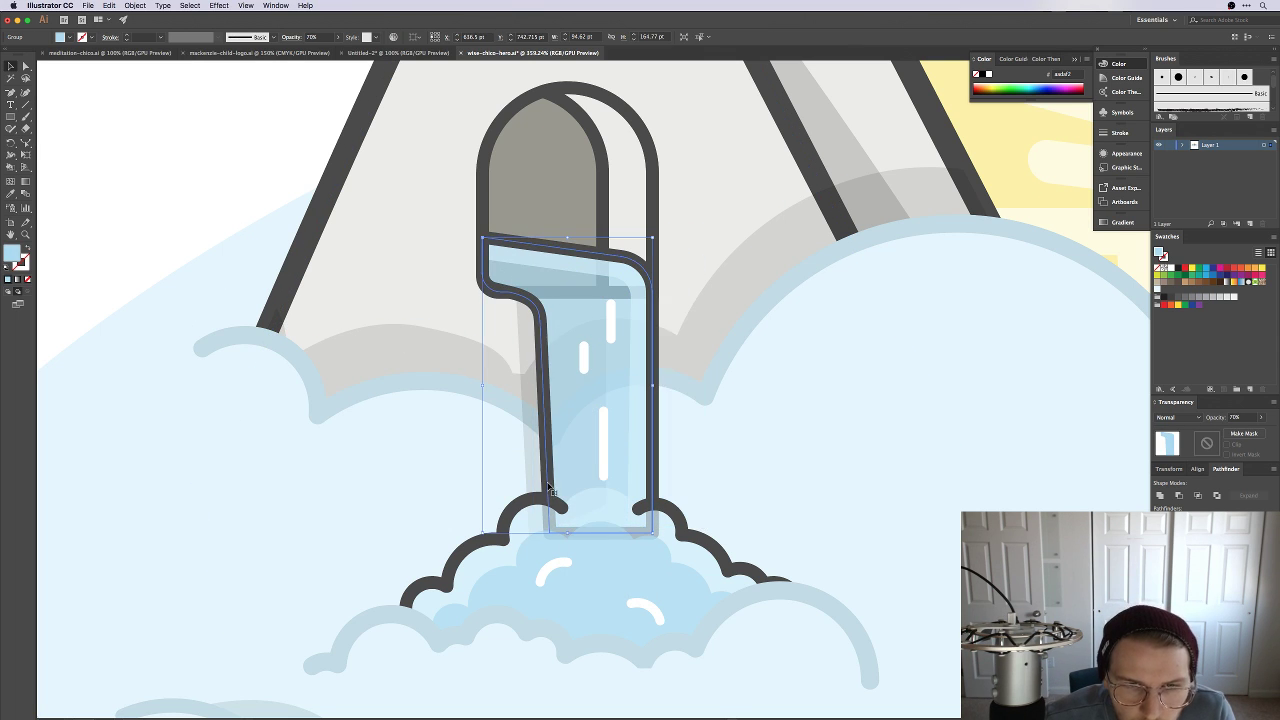
double_click(547, 481)
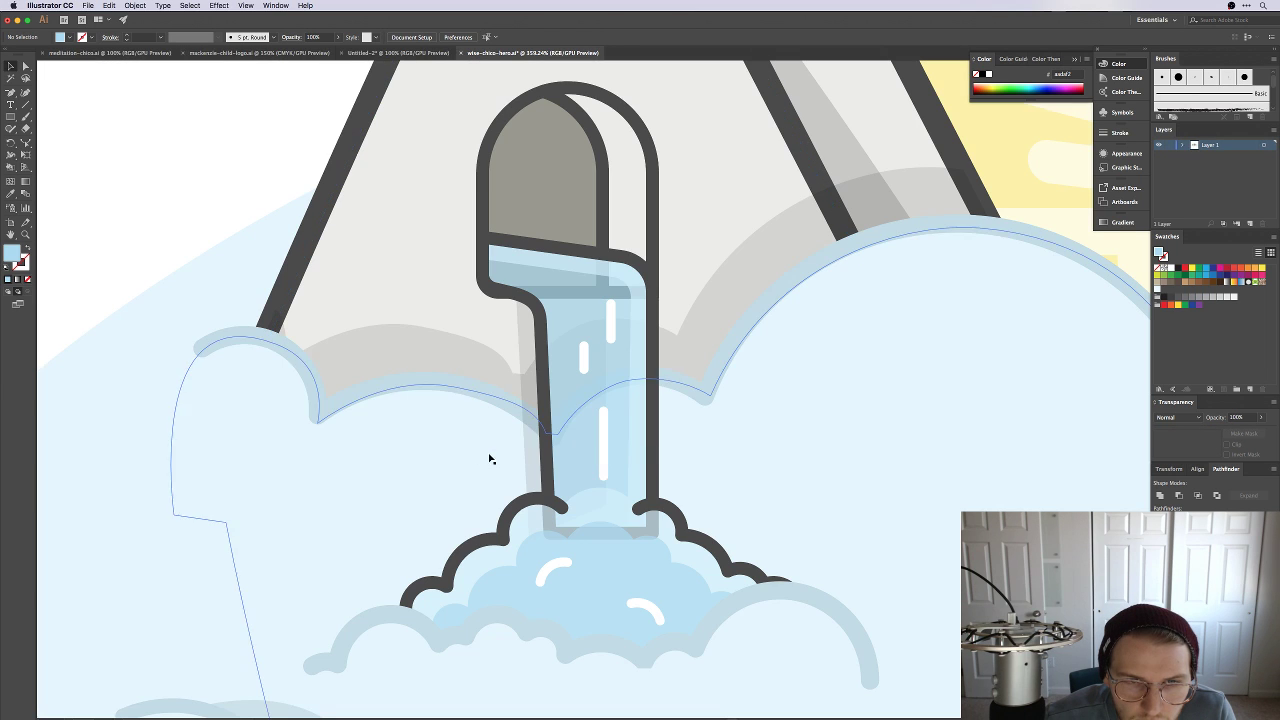
double_click(491, 457)
left_click(545, 445)
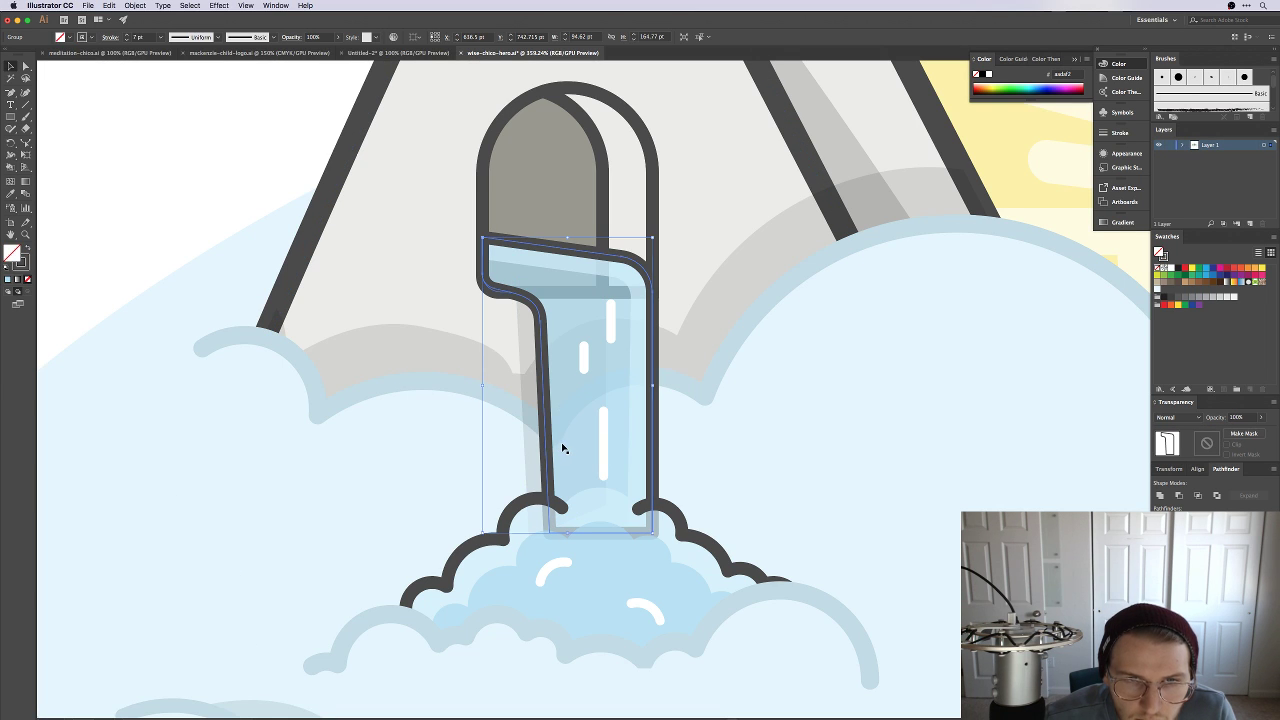
left_click_drag(551, 458, 551, 458)
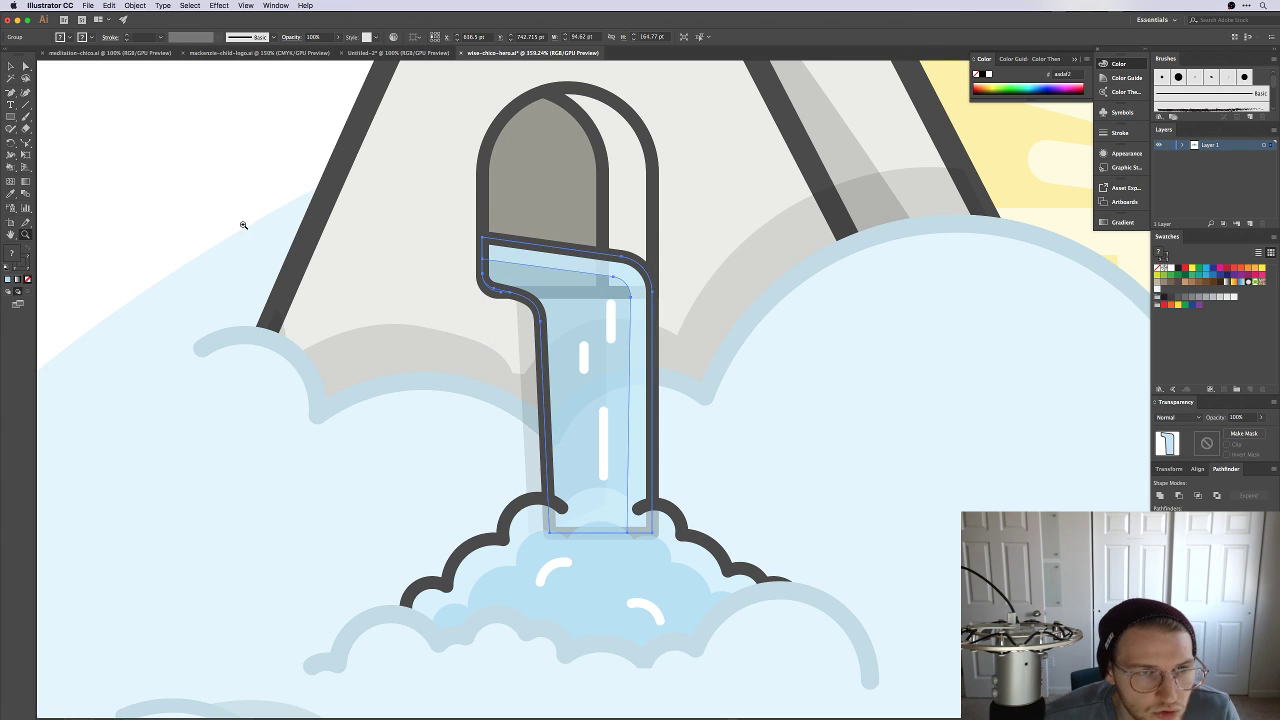
Step: Isolate the waterfall's dark outline, remove its bottom edge and shorten both open ends up to the splash outline
double_click(547, 418)
left_click(547, 418)
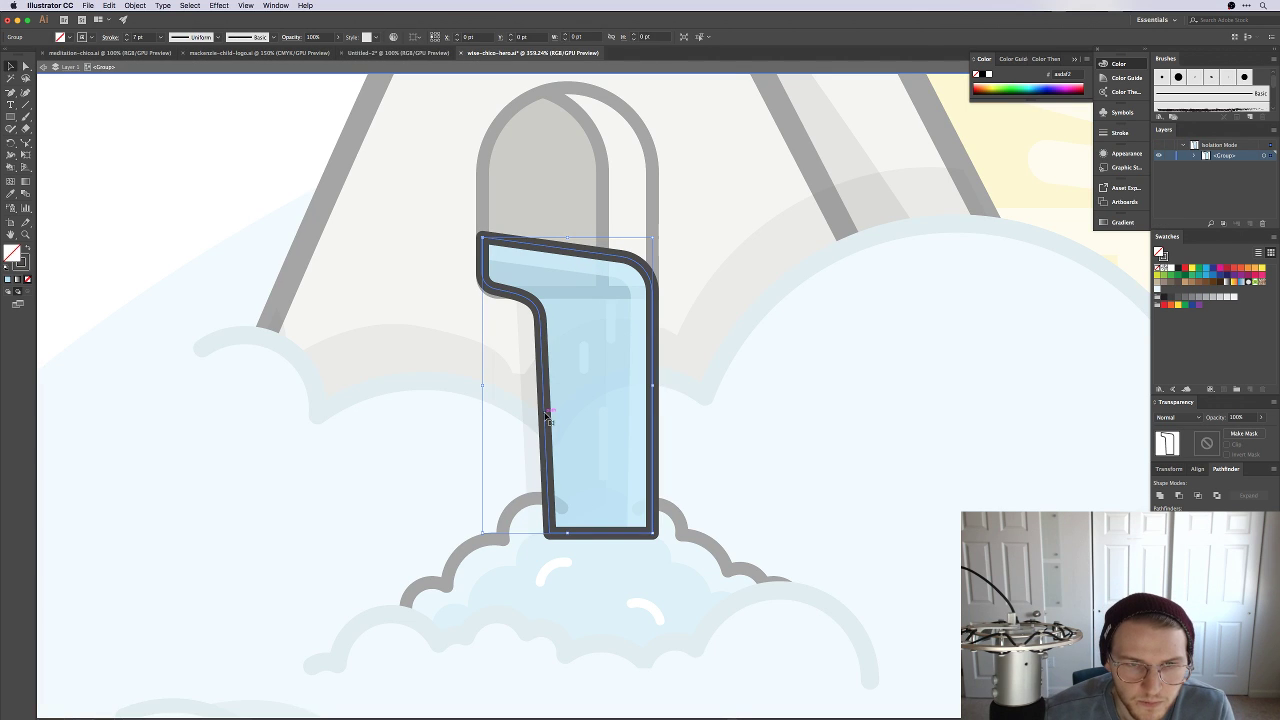
left_click(553, 537)
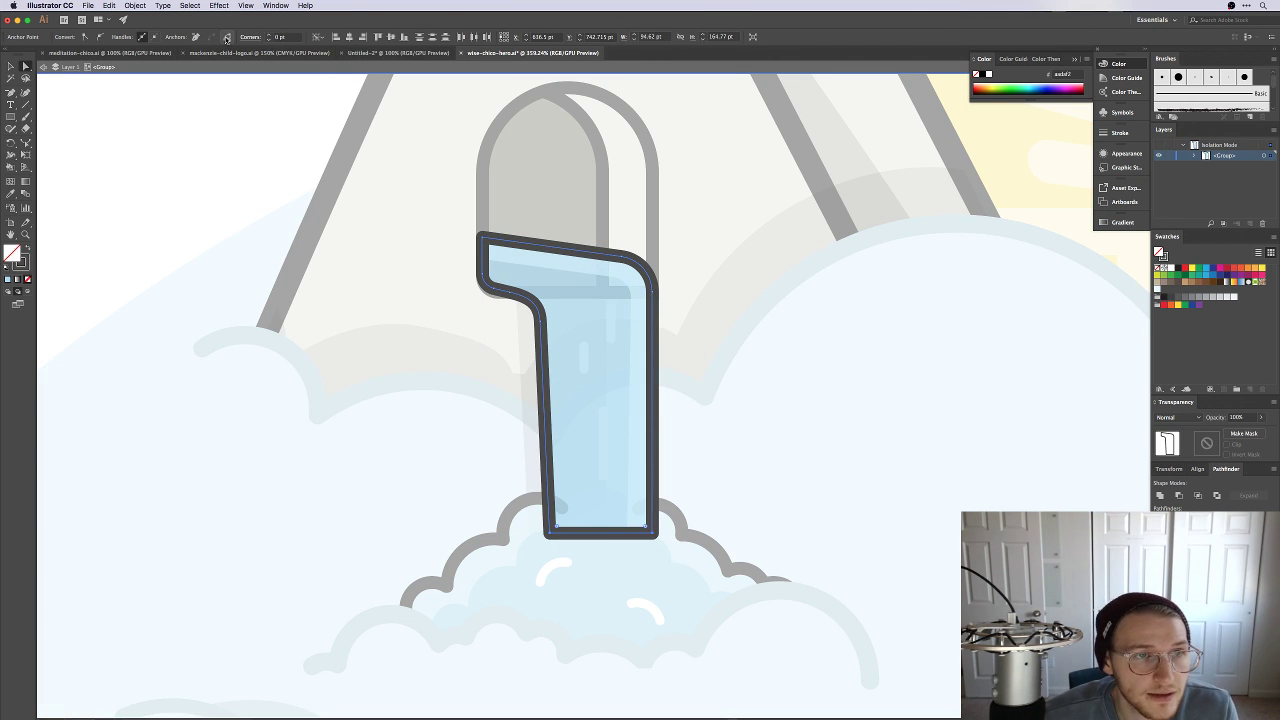
left_click(530, 510)
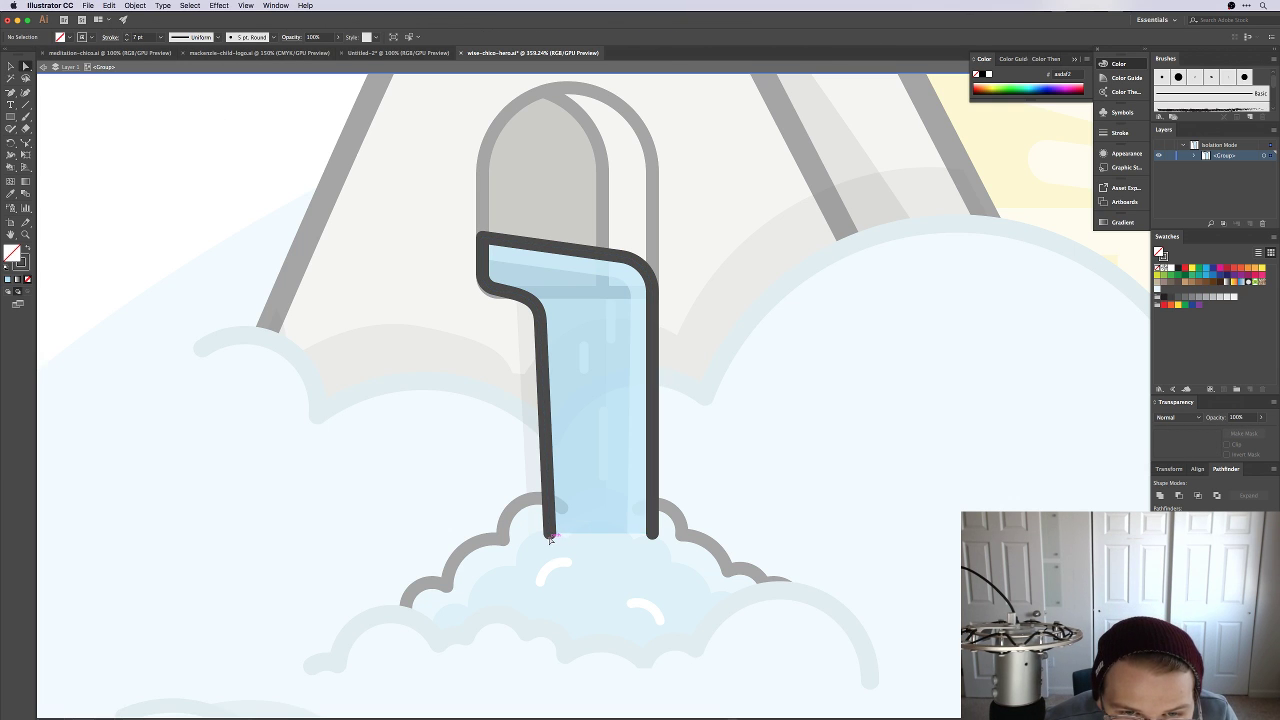
left_click_drag(549, 536, 549, 500)
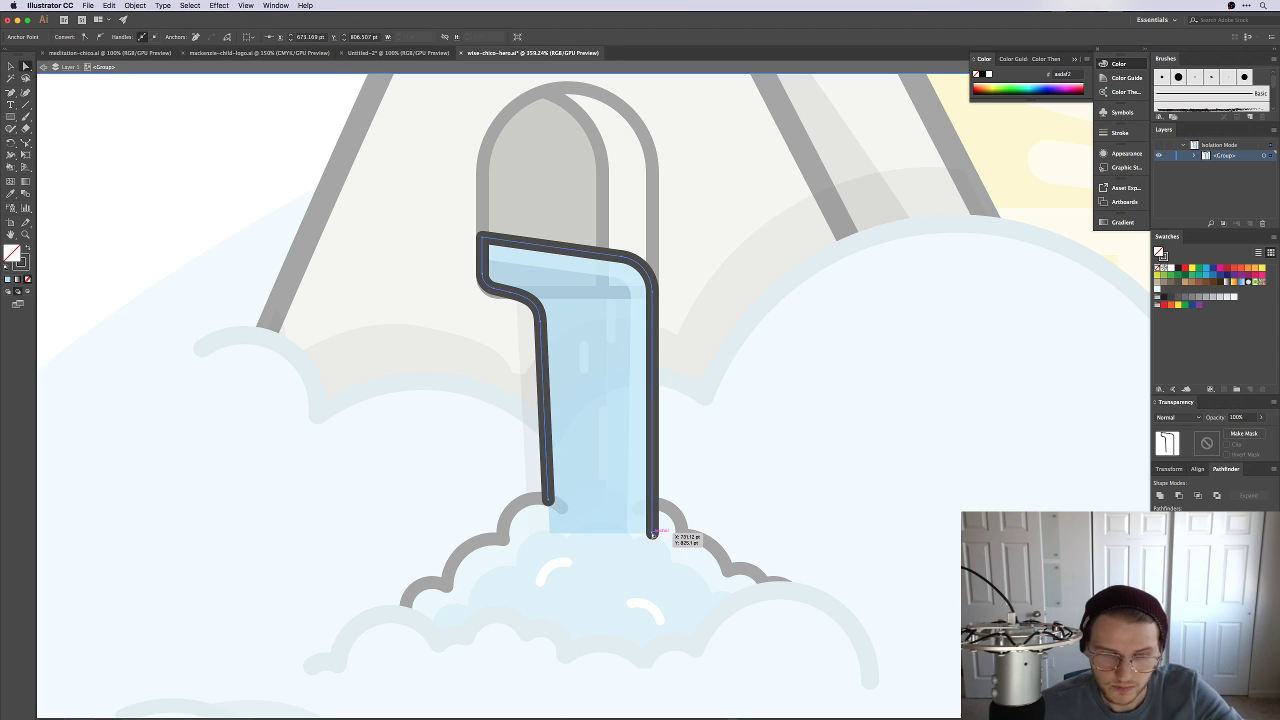
left_click_drag(653, 536, 653, 505)
double_click(168, 212)
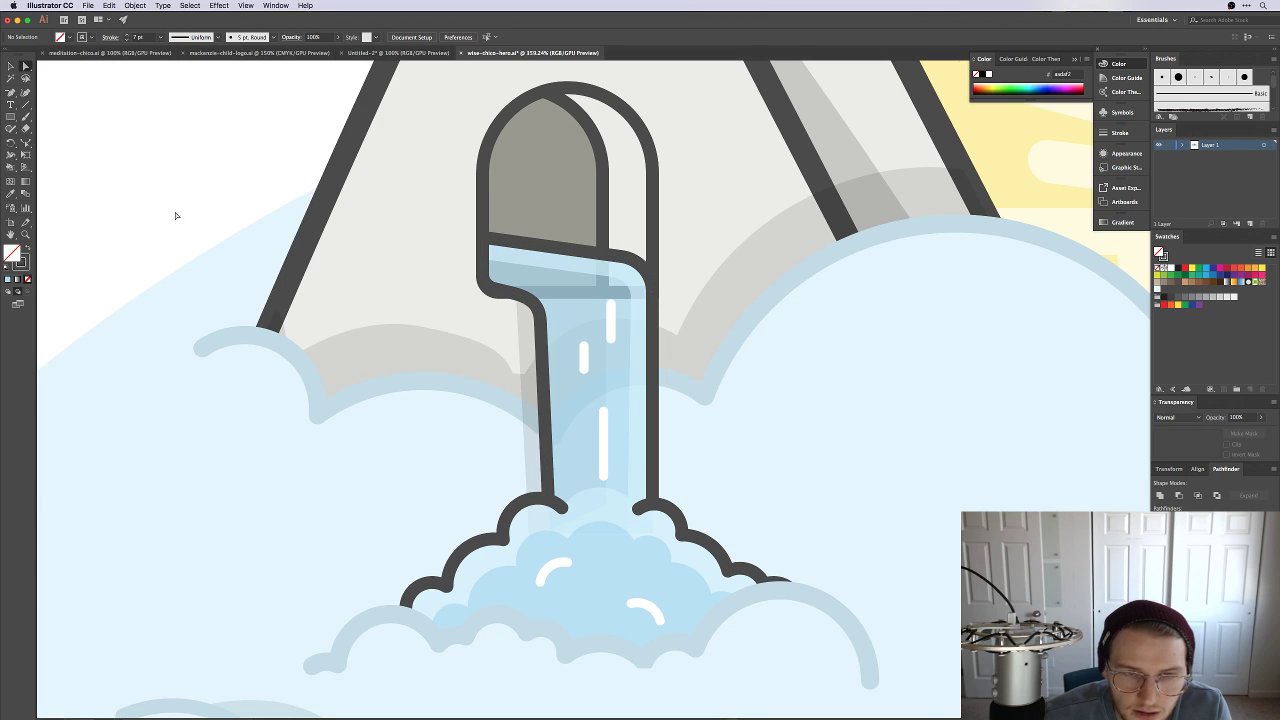
Step: Examine the whole illustration at actual size and smaller to judge the balance of waterfall, cat, clouds and rainbow
key("super+1")
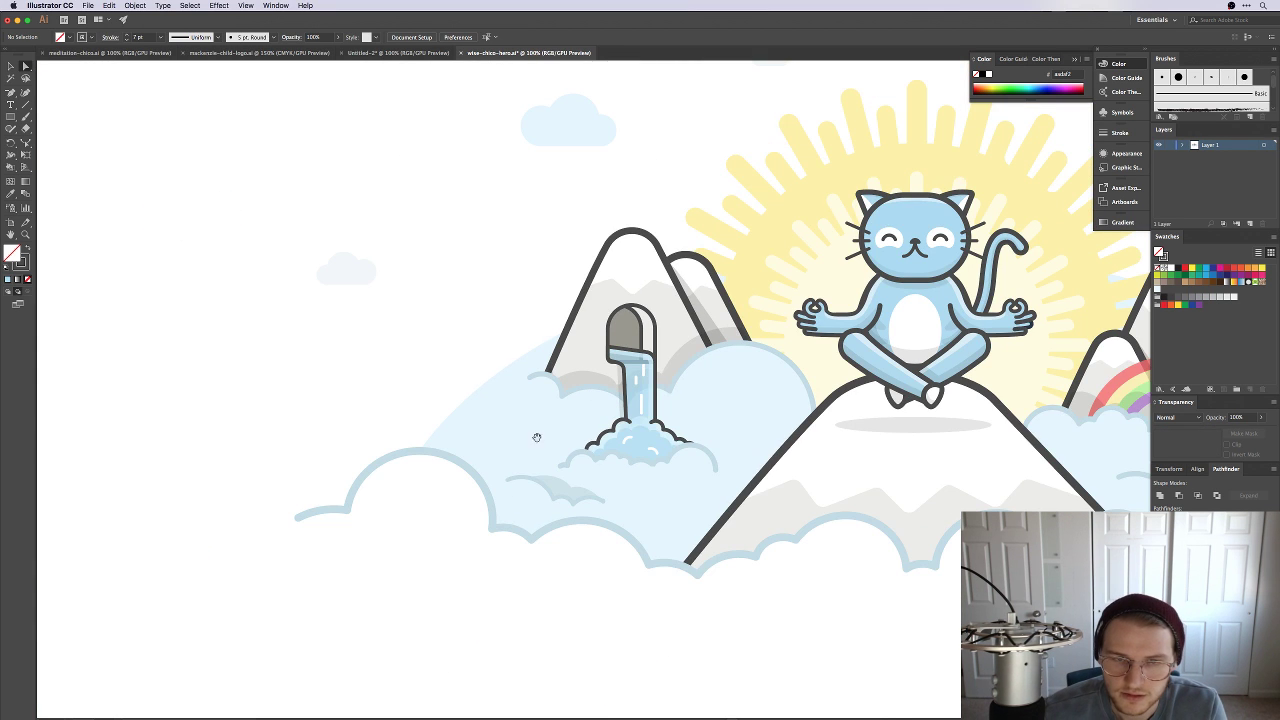
left_click_drag(534, 437, 345, 507)
scroll(345, 507, "right", 5)
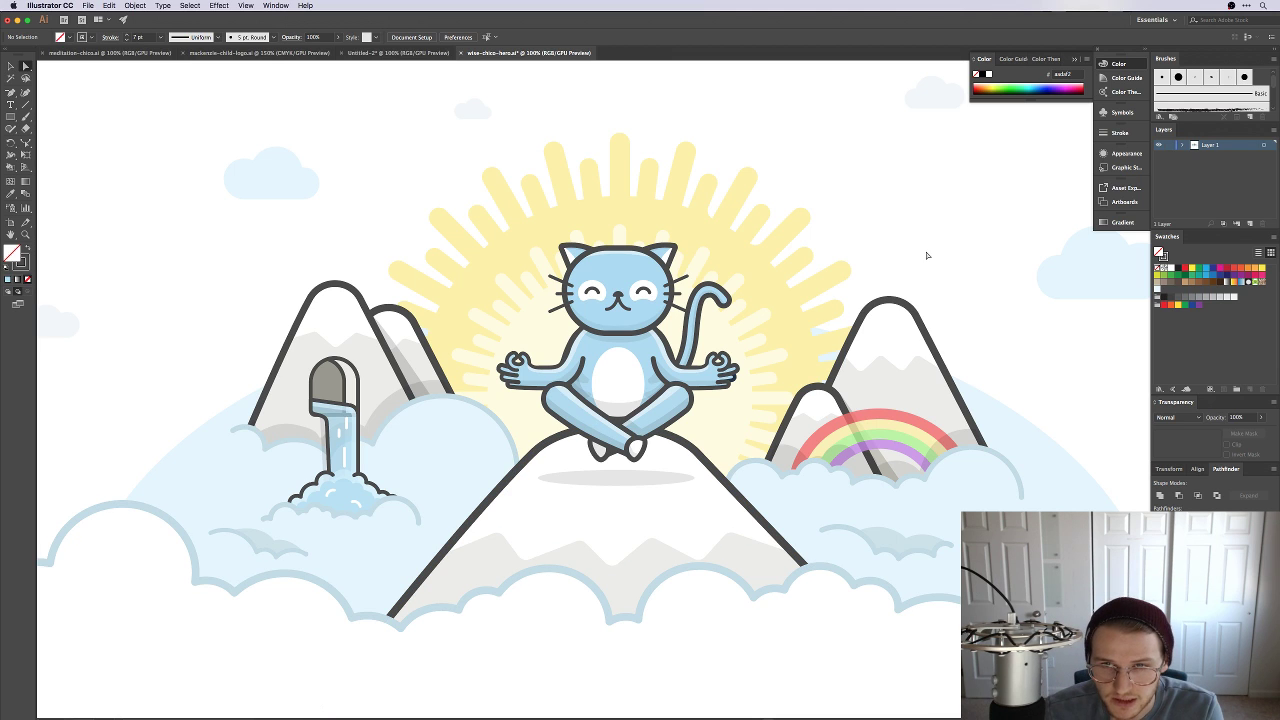
key("super+minus")
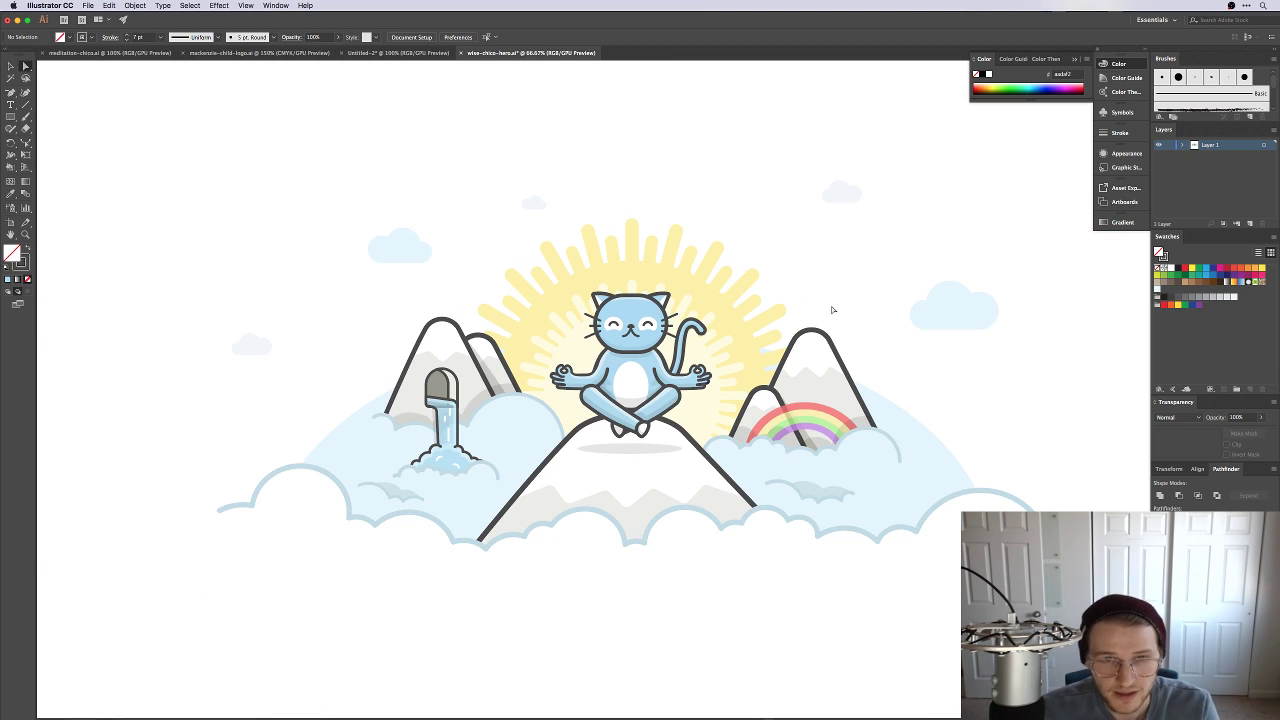
scroll(834, 283, "up", 3)
scroll(834, 283, "right", 3)
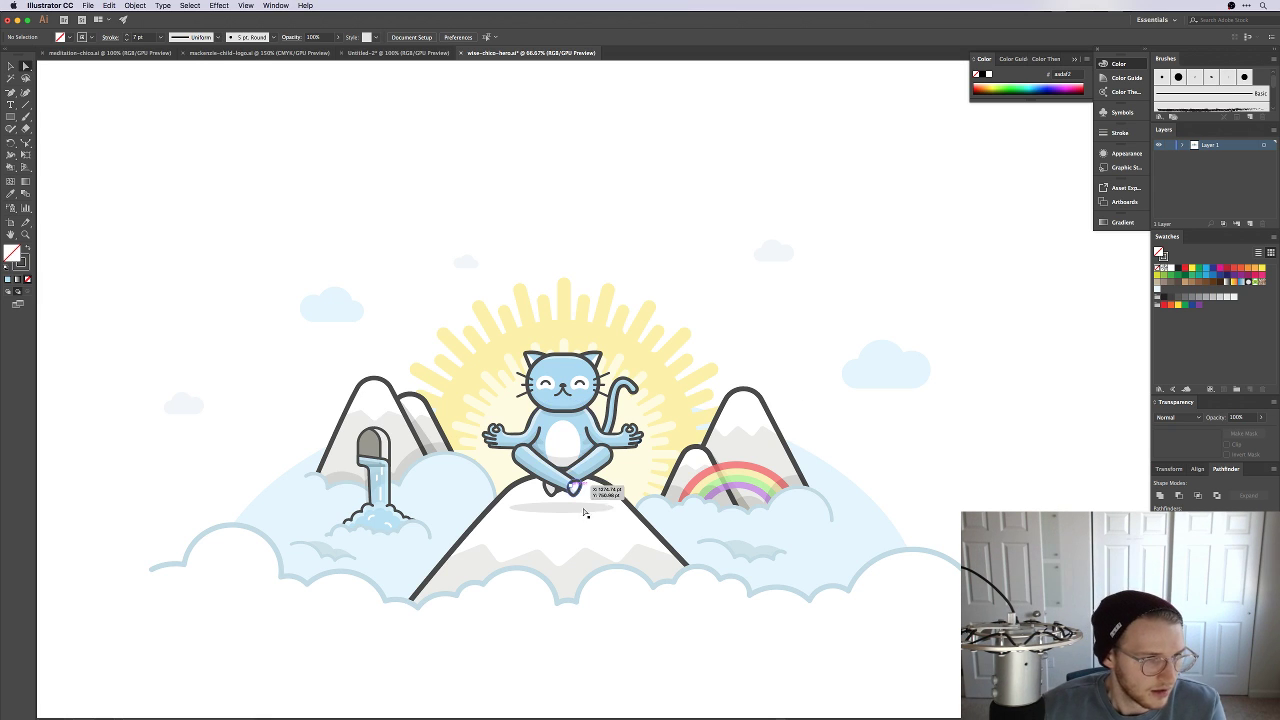
left_click_drag(906, 537, 922, 519)
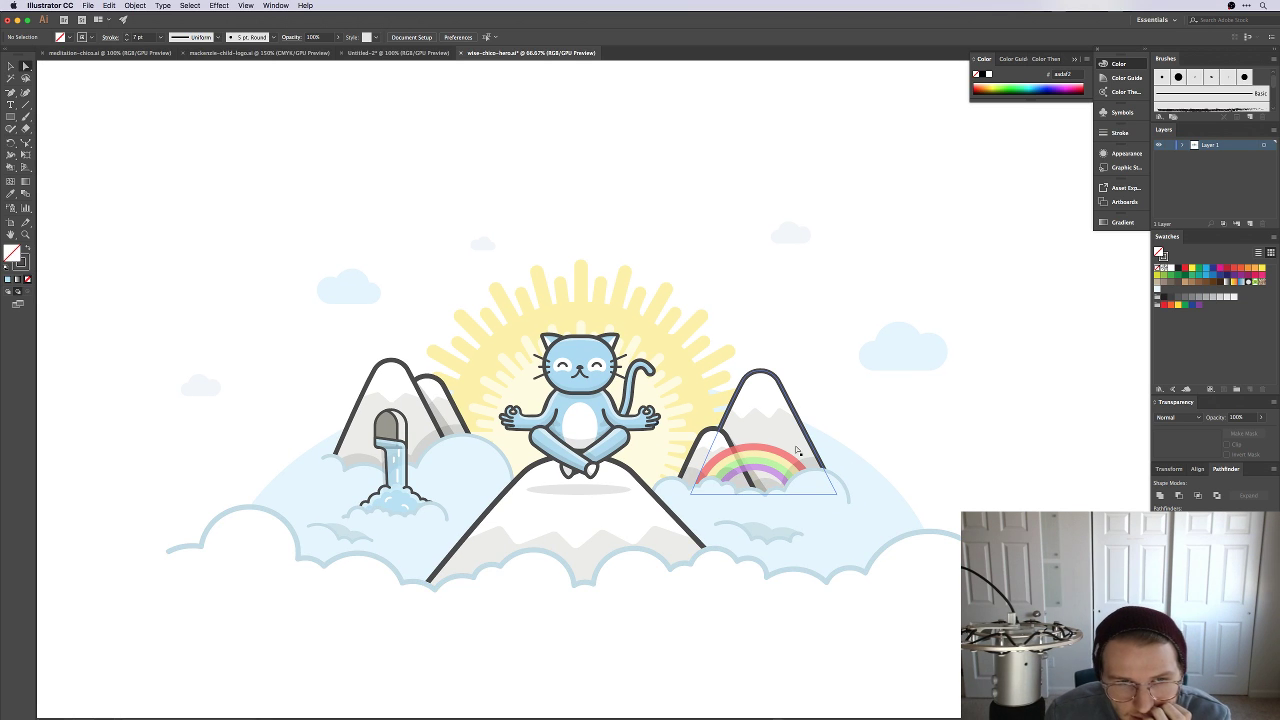
scroll(840, 490, "left", 2)
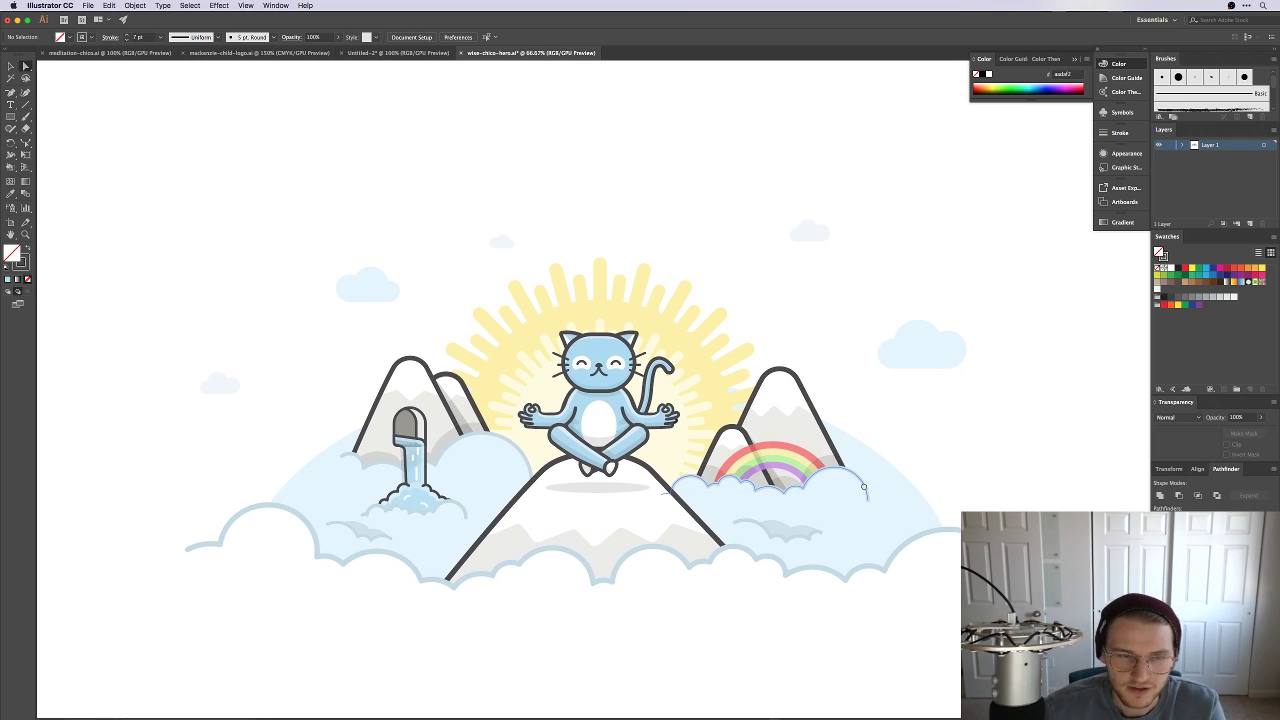
Step: Scale the rainbow down slightly and reposition it in front of the mountains, just above the cloud bank
key("v")
left_click(772, 465)
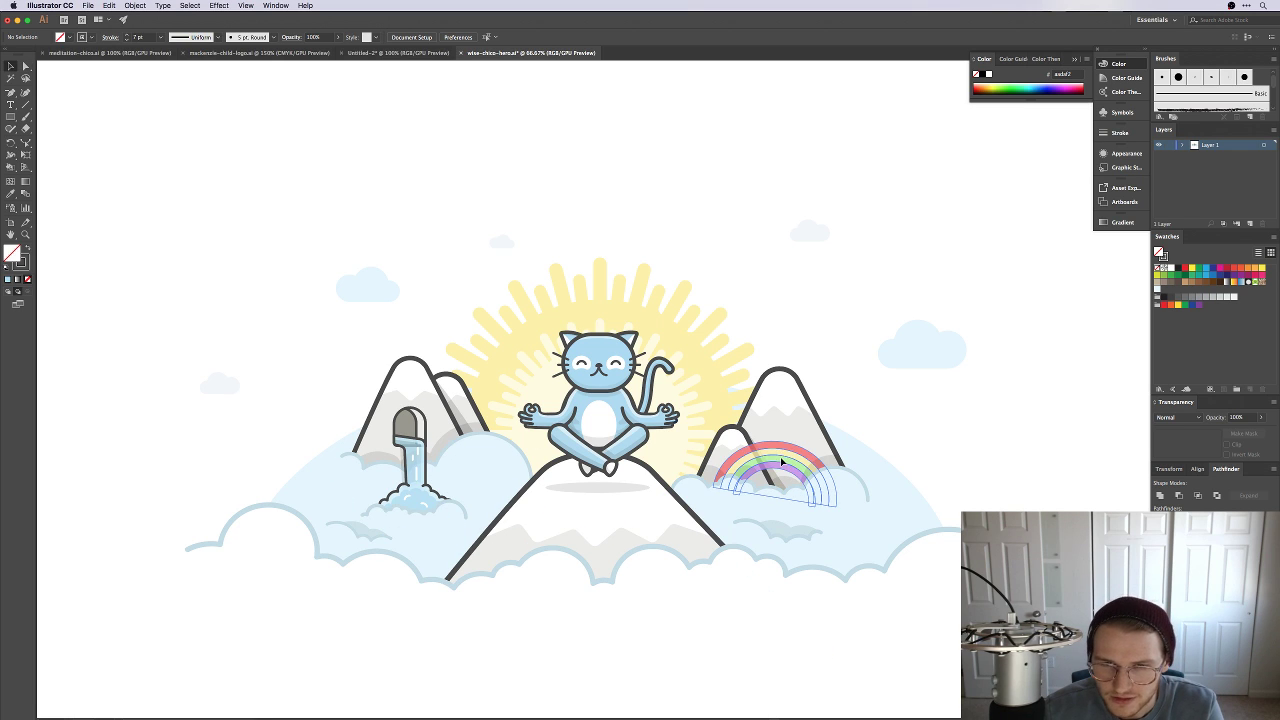
left_click_drag(724, 433, 745, 447)
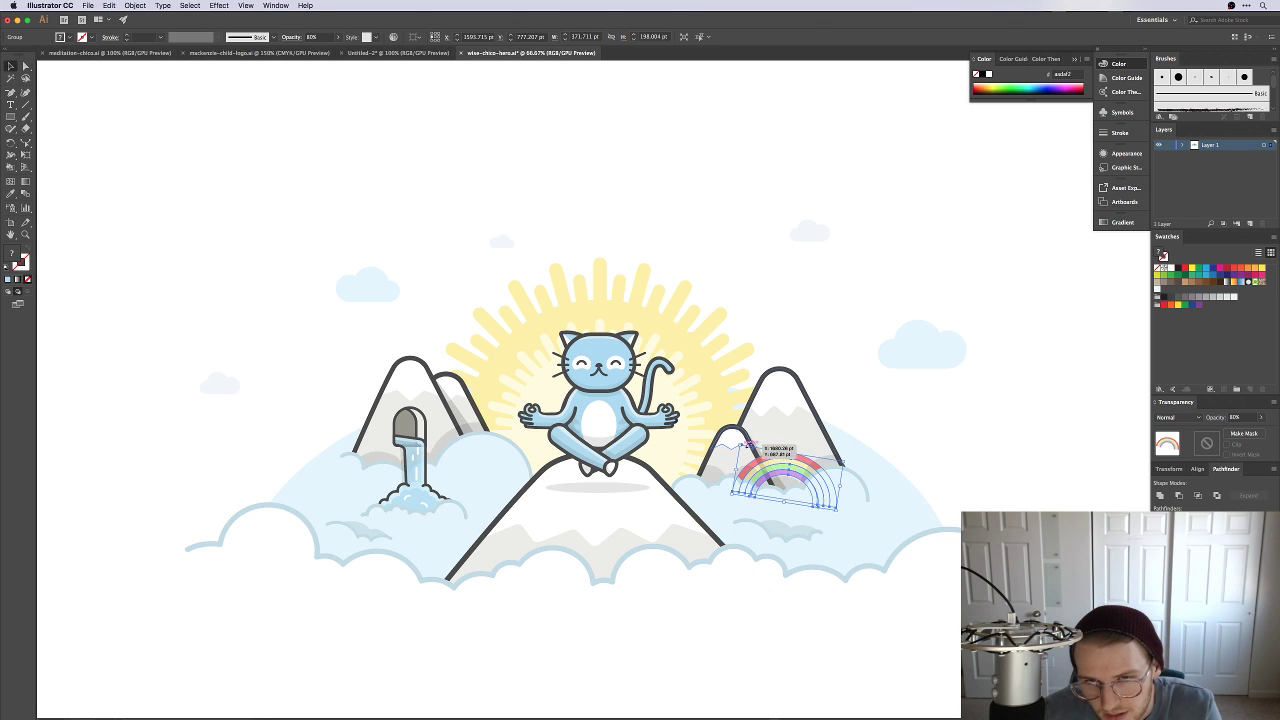
left_click(861, 436)
left_click(795, 470)
key("super+bracketleft")
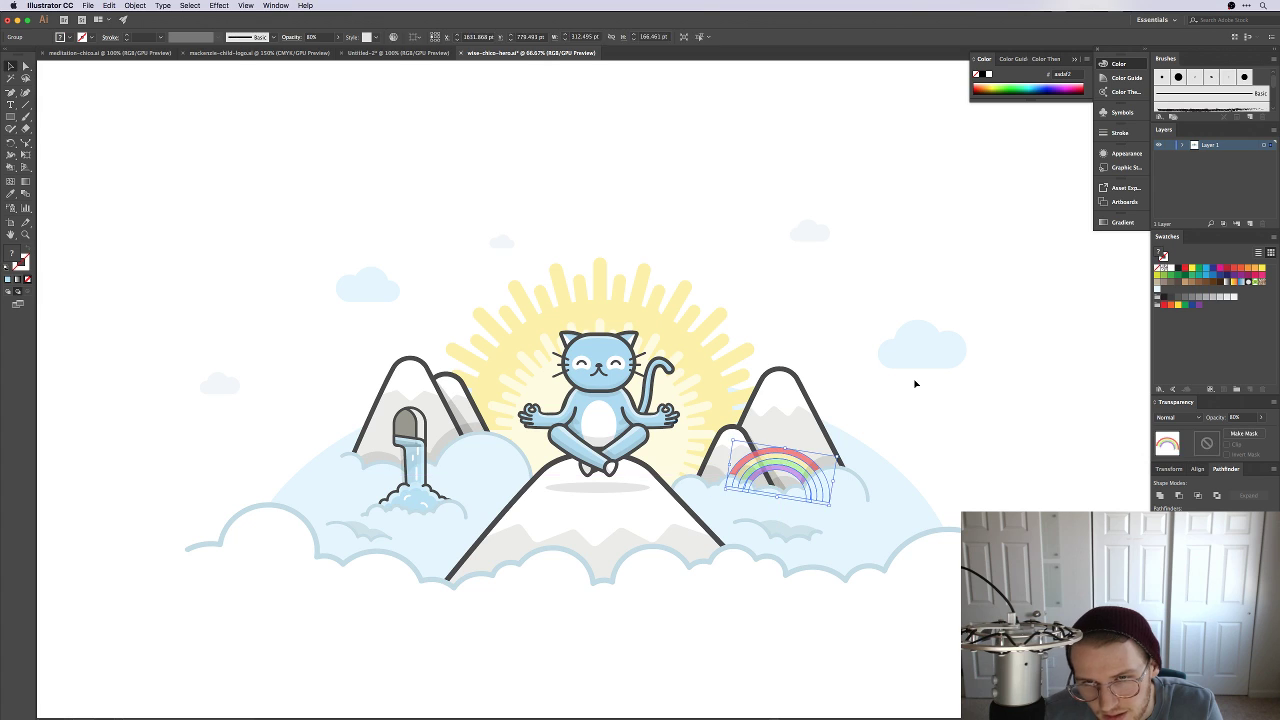
Step: Move the large blue cloud above the rainbow slightly closer to the cat
left_click(914, 385)
scroll(885, 477, "up", 2)
scroll(955, 475, "down", 2)
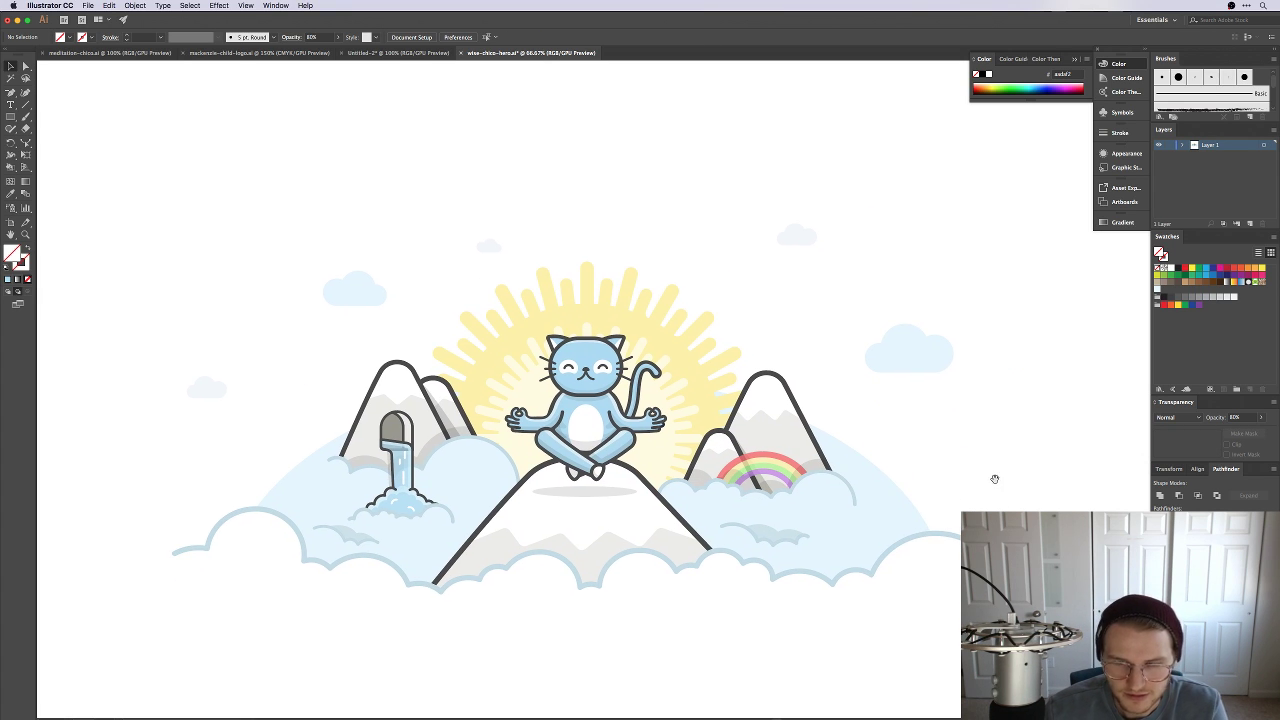
scroll(955, 480, "down", 2)
scroll(871, 409, "up", 1)
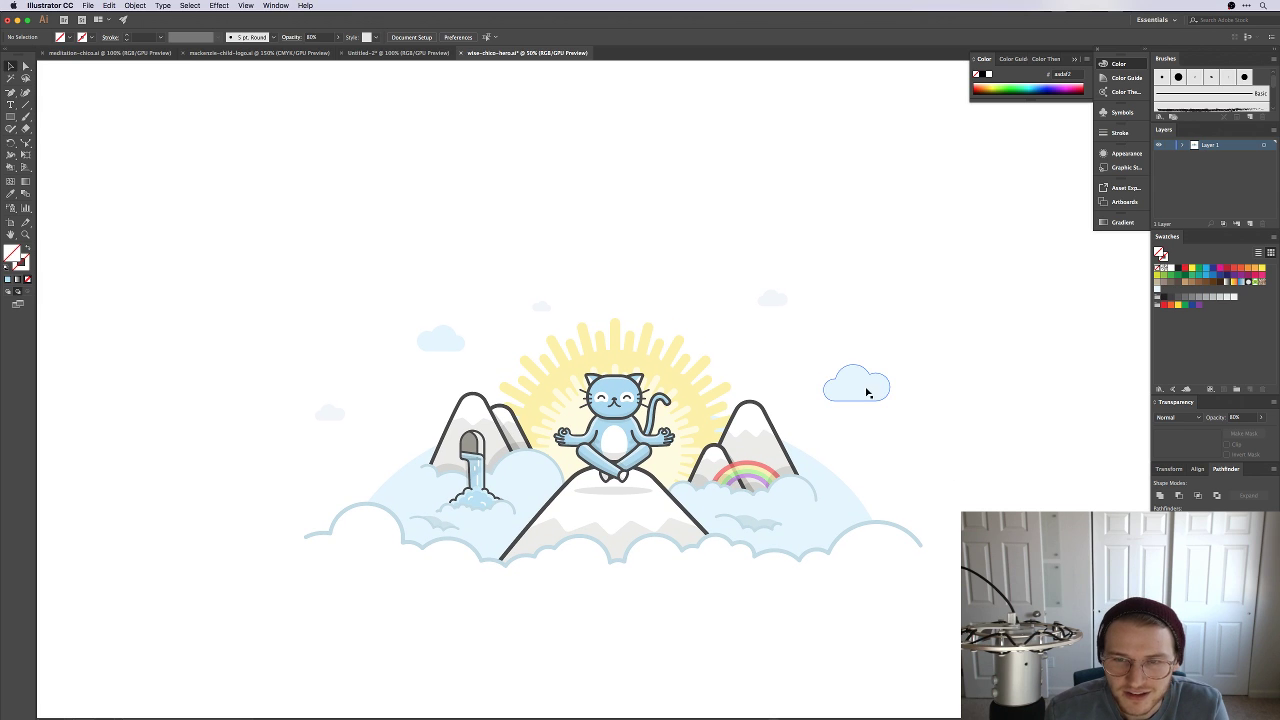
left_click_drag(866, 391, 850, 393)
left_click(909, 326)
scroll(971, 463, "up", 1)
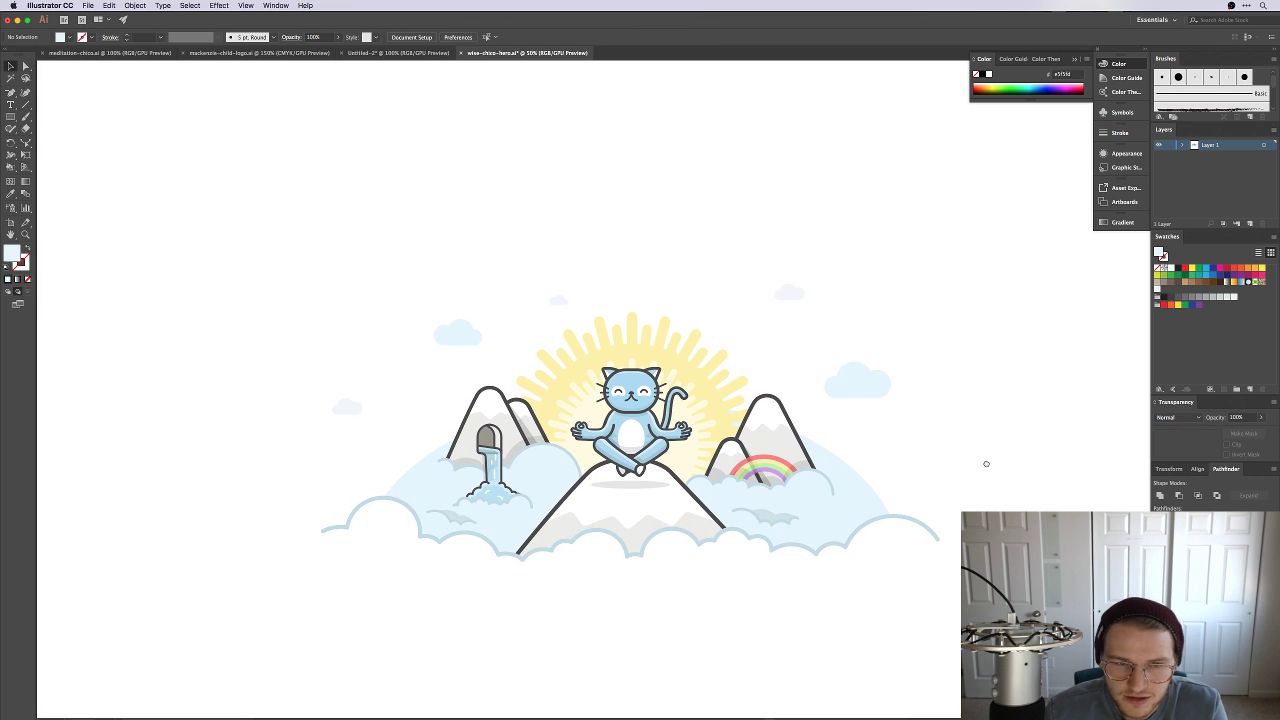
scroll(986, 463, "down", 1)
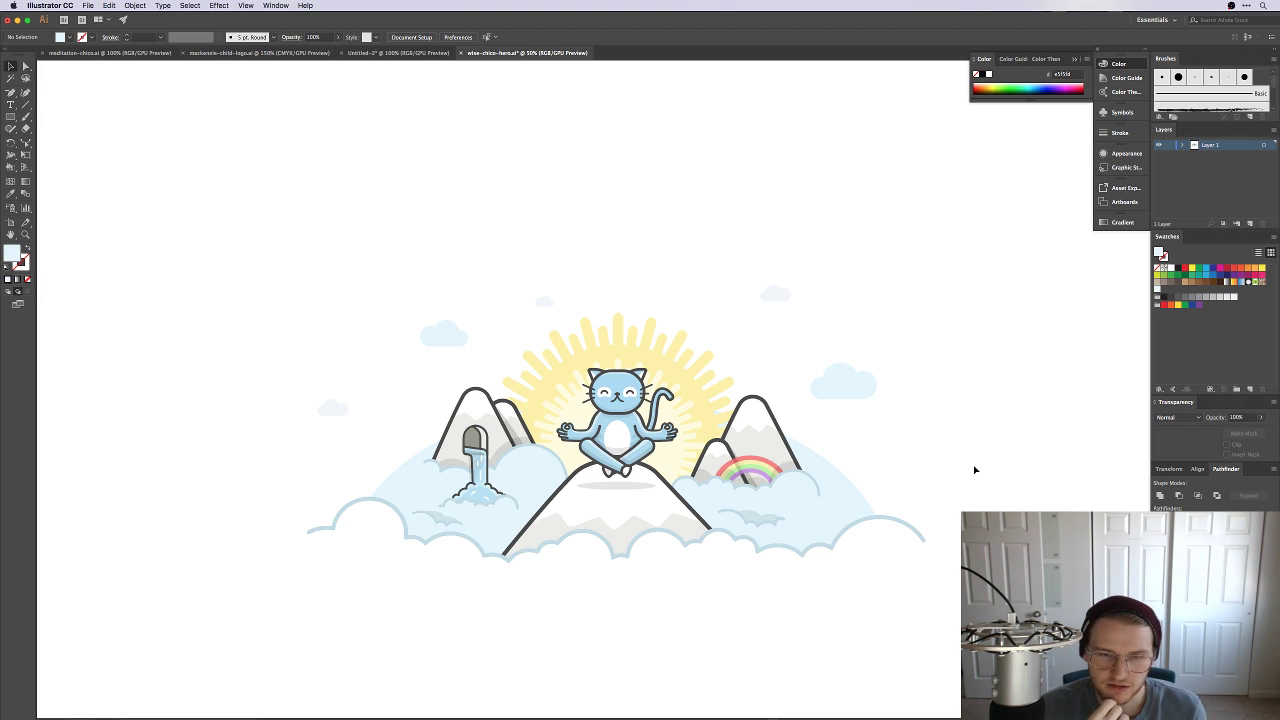
Step: Narrow the shadow ellipse beneath the cat to about 255 pt wide and move it slightly closer to the feet
key("super+equal")
key("super+equal")
key("super+equal")
key("super+equal")
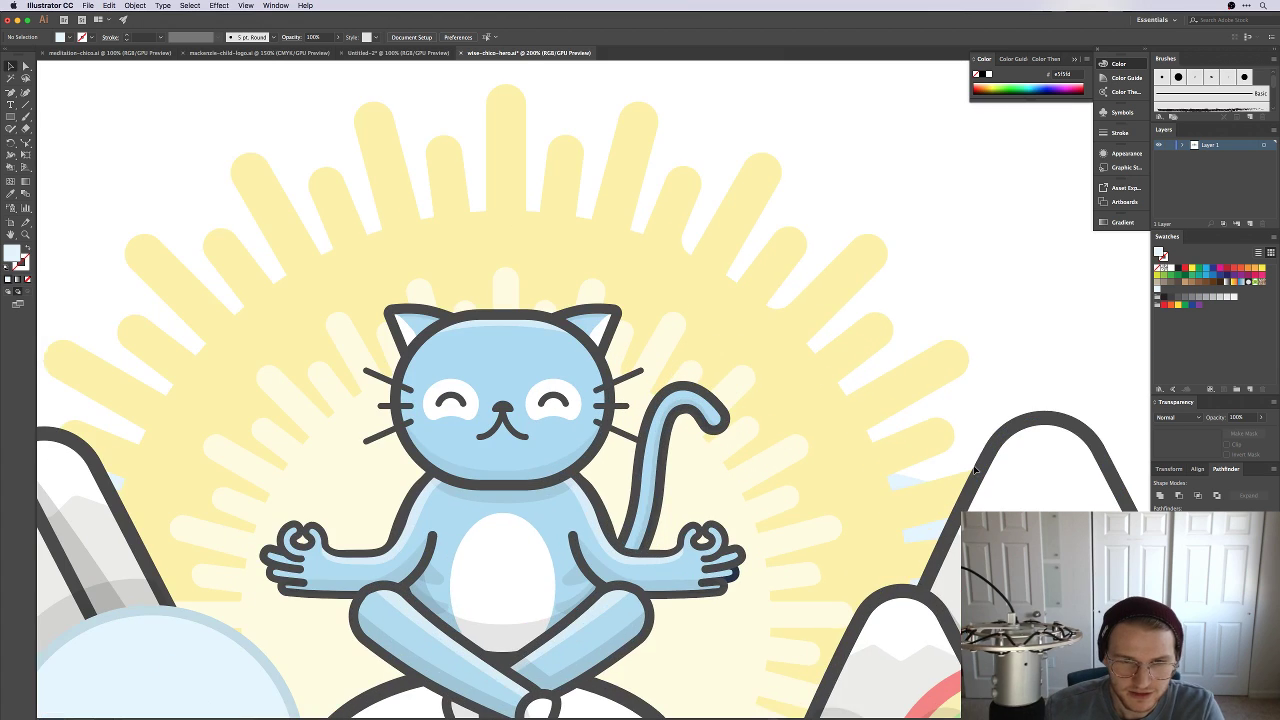
scroll(578, 508, "down", 6)
left_click(663, 443)
left_click_drag(798, 441, 770, 442)
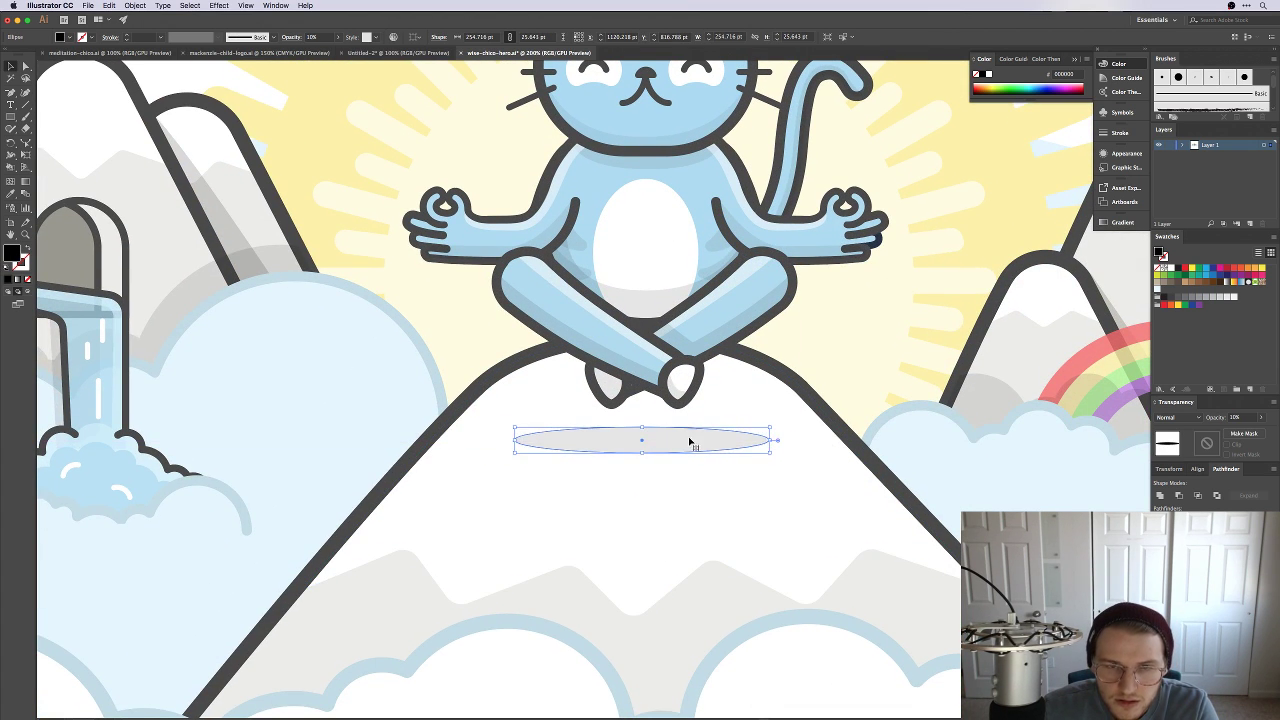
left_click_drag(689, 440, 696, 408)
left_click(820, 343)
key("super+minus")
key("super+minus")
key("super+minus")
left_click(880, 210)
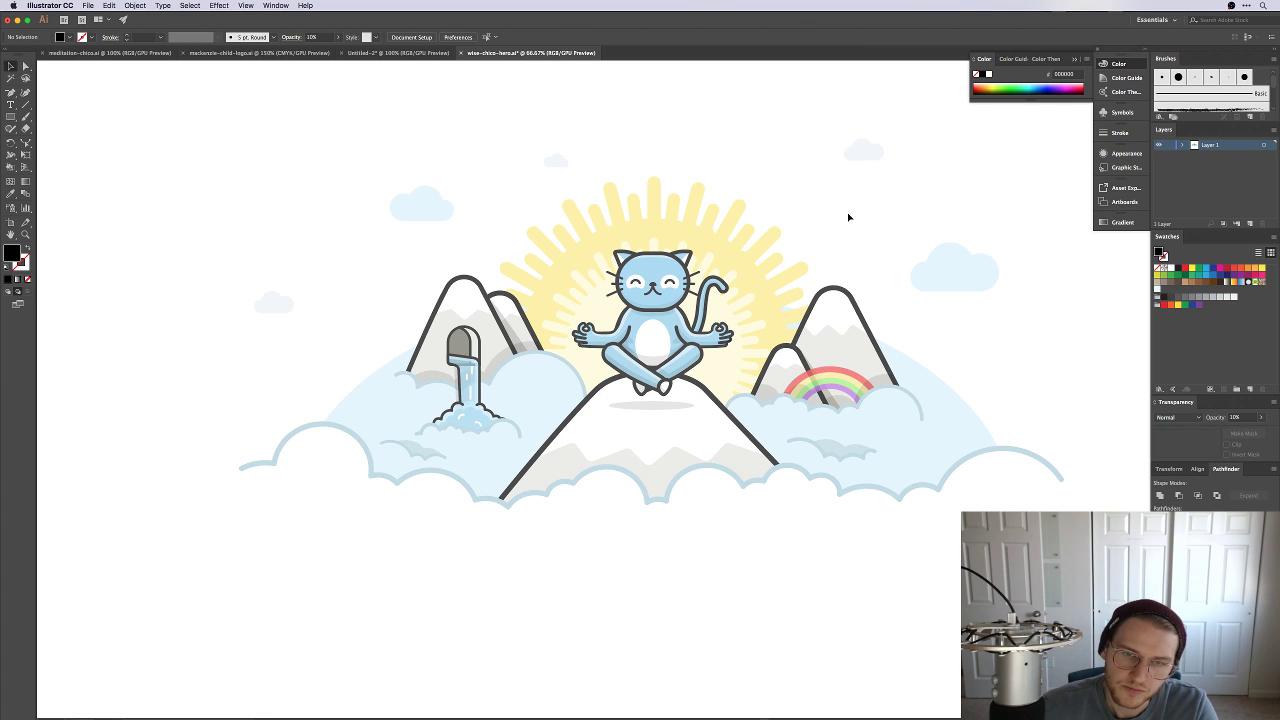
Step: Place a copy of the cat's blue tail shape directly in front of the original
scroll(837, 216, "up", 1)
left_click_drag(837, 216, 780, 263)
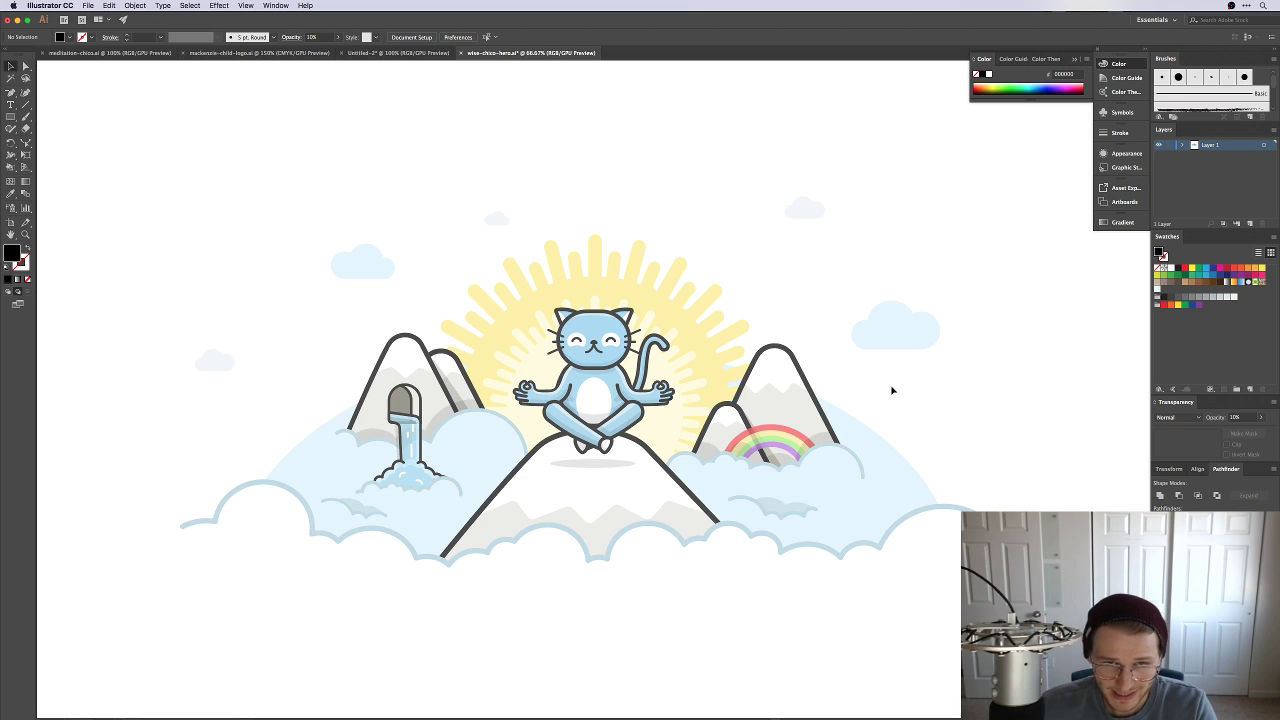
key("super+equal")
key("super+equal")
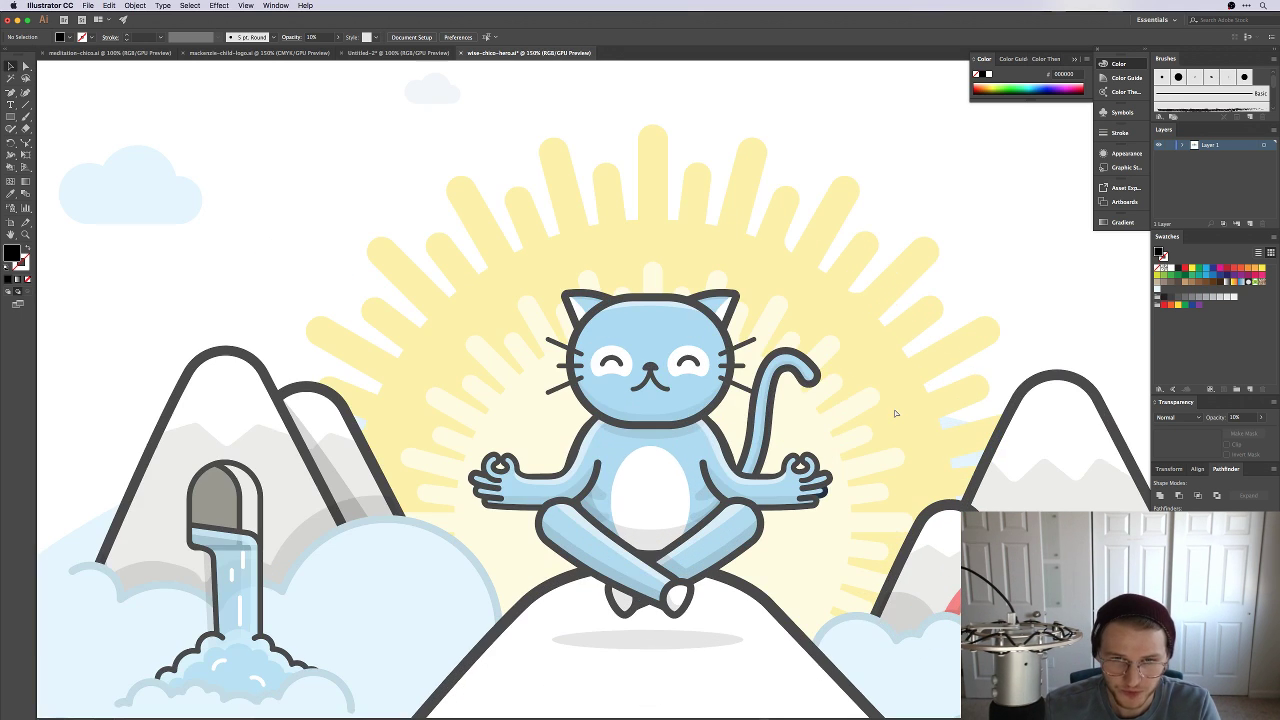
scroll(905, 450, "up", 2)
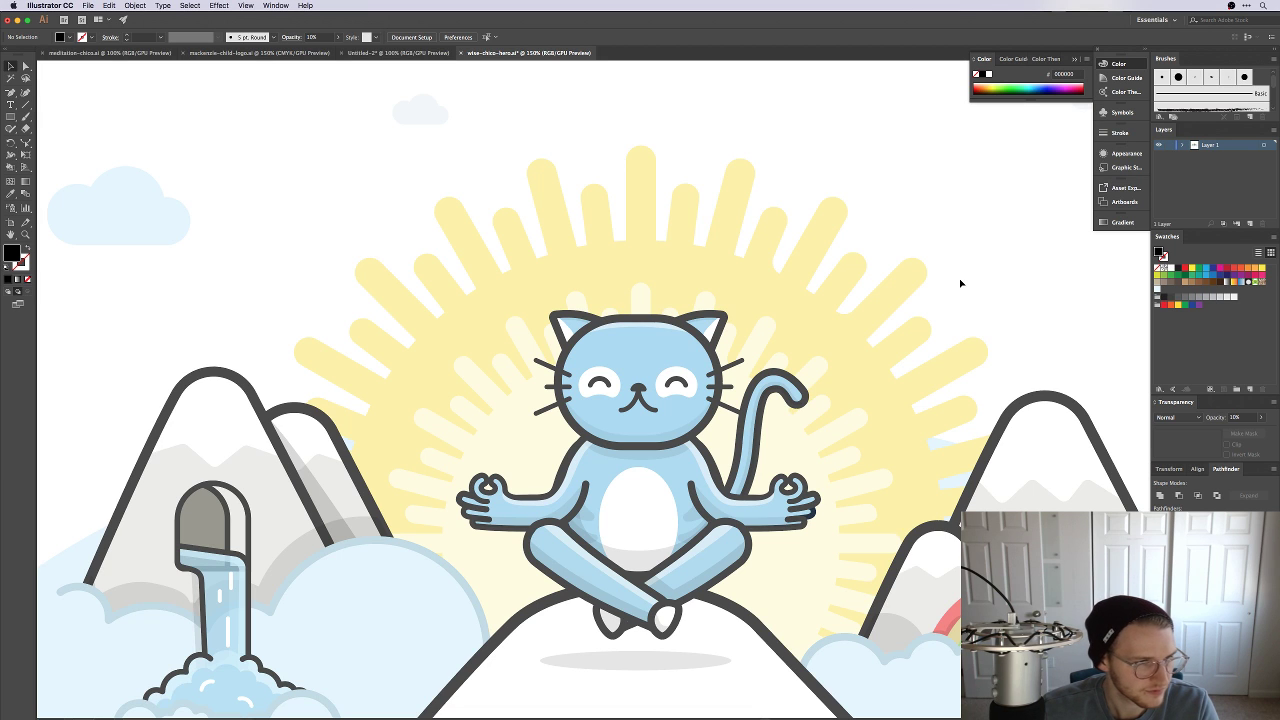
mouse_move(942, 380)
left_mouse_down()
mouse_move(763, 283)
mouse_move(960, 340)
mouse_move(965, 420)
mouse_move(929, 385)
left_mouse_up()
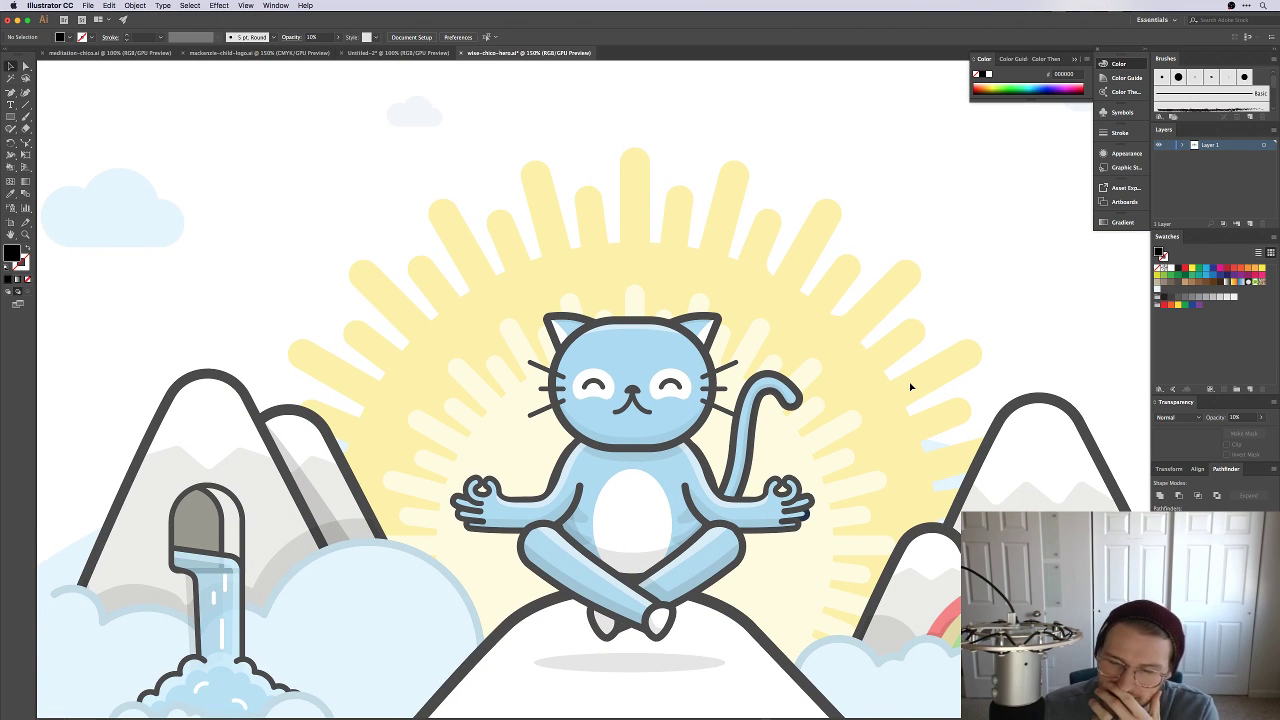
left_click(735, 478)
key("super+c")
key("super+f")
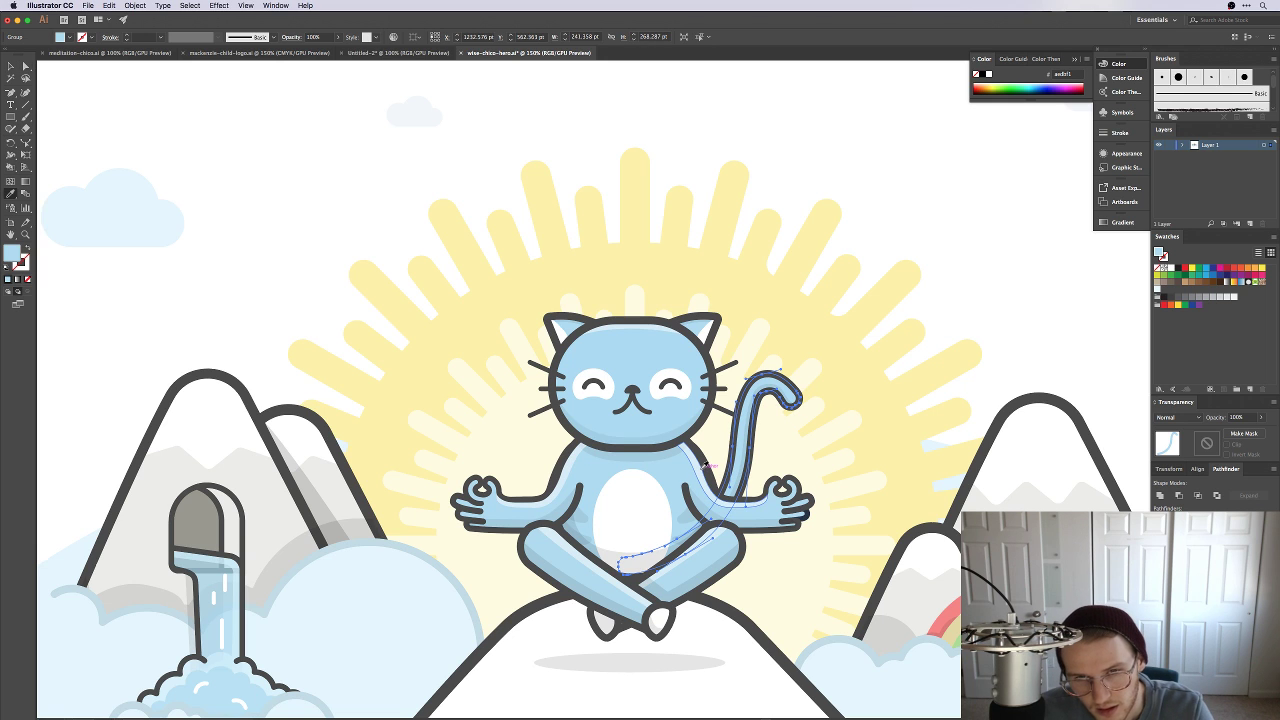
key("super+z")
key("super+z")
Step: Apply the semi-transparent white highlight style sampled from the cat's arm to the tail copy
key("z")
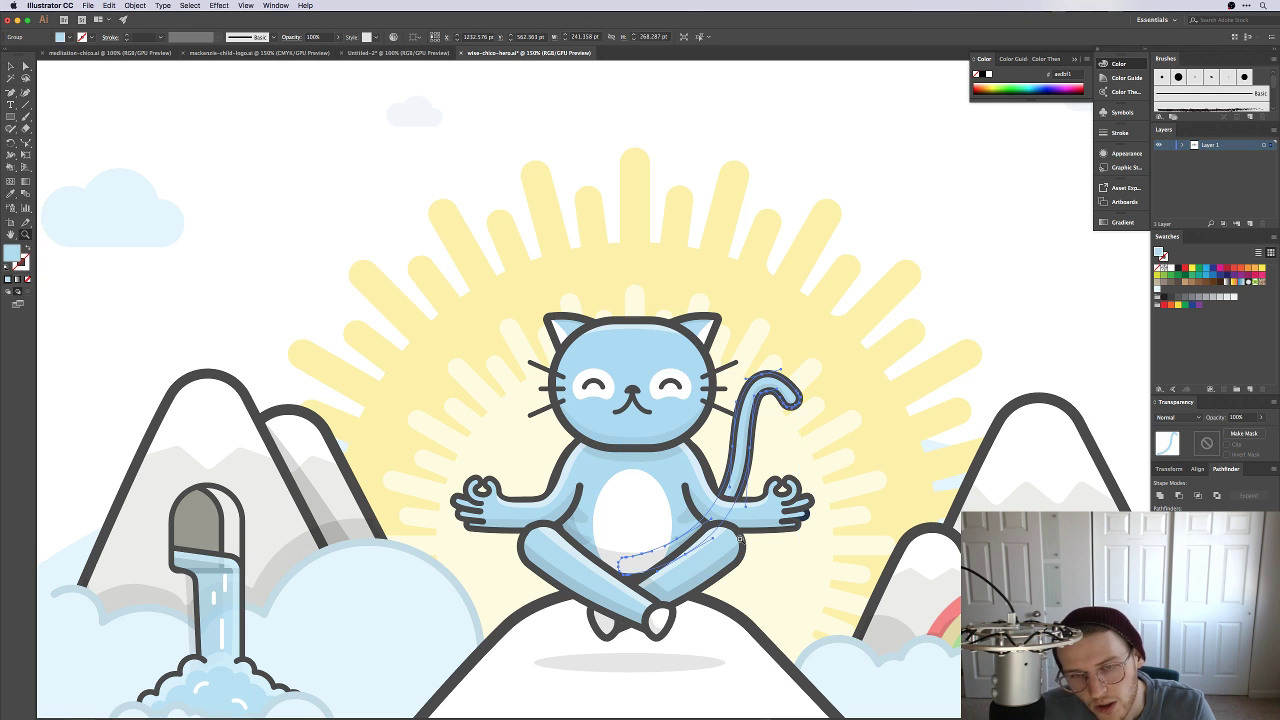
left_click_drag(742, 550, 790, 437)
left_click(740, 420, "shift+super")
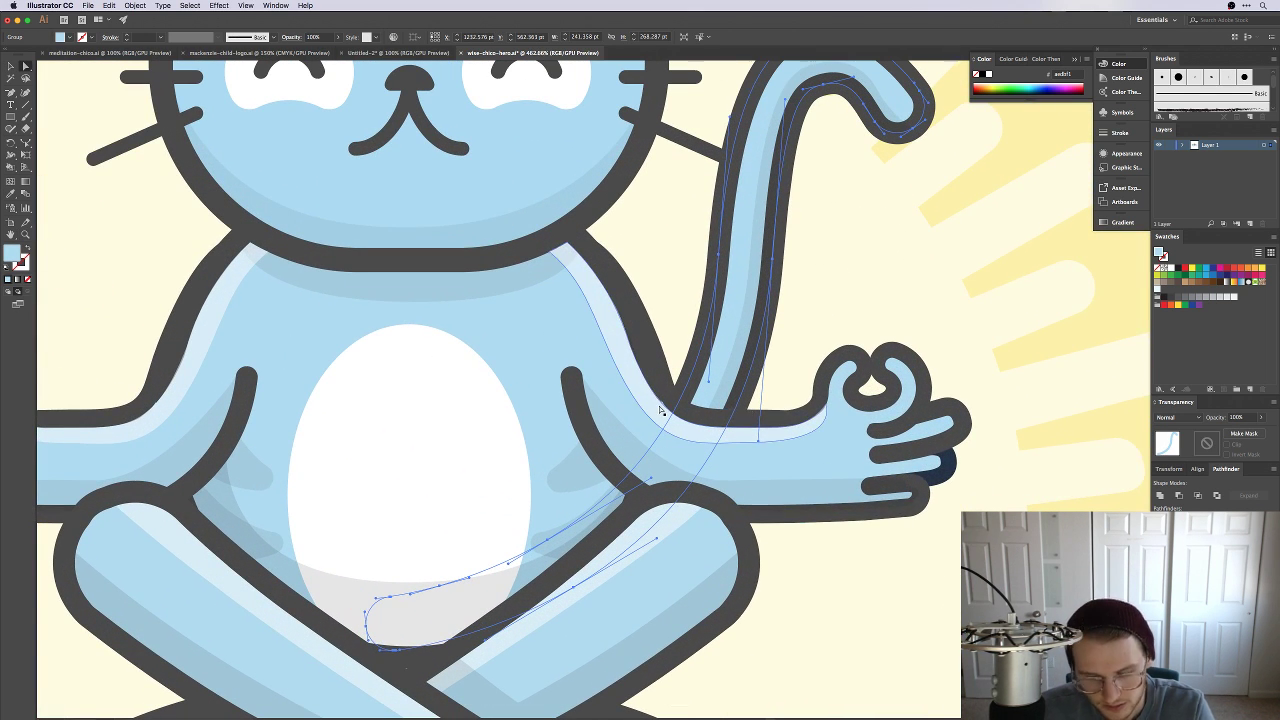
key("a")
key("v")
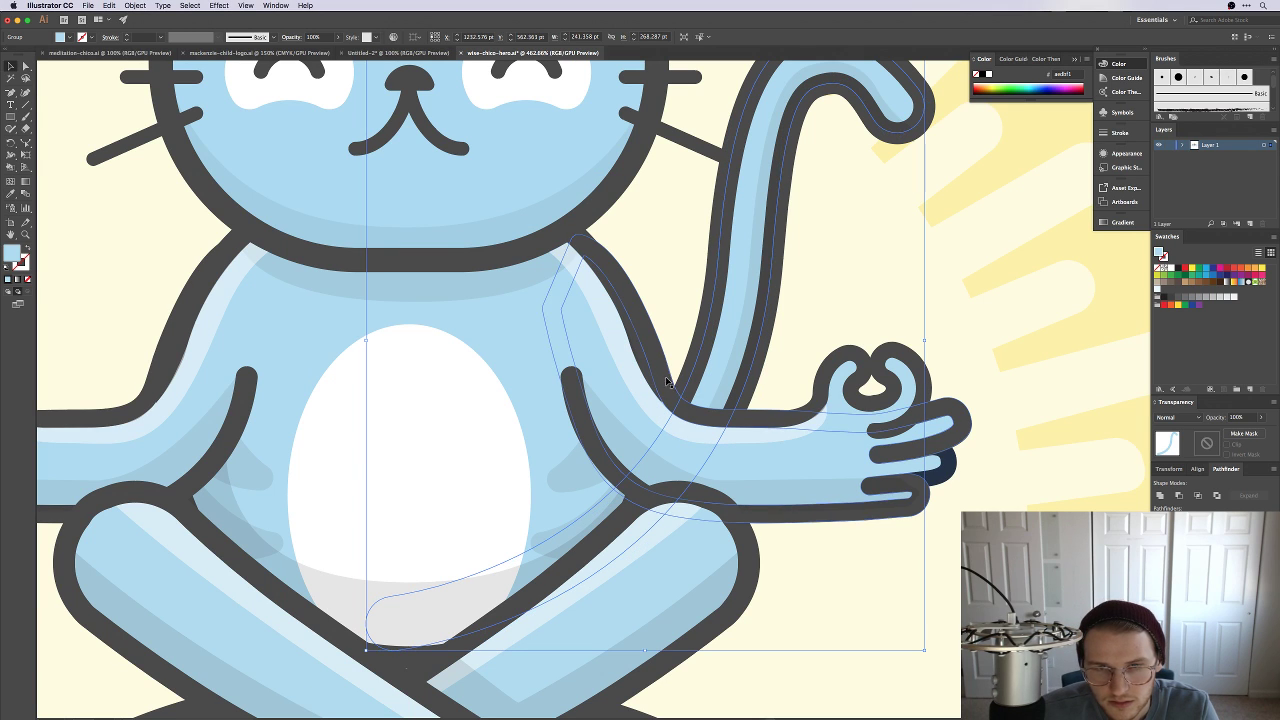
key("a")
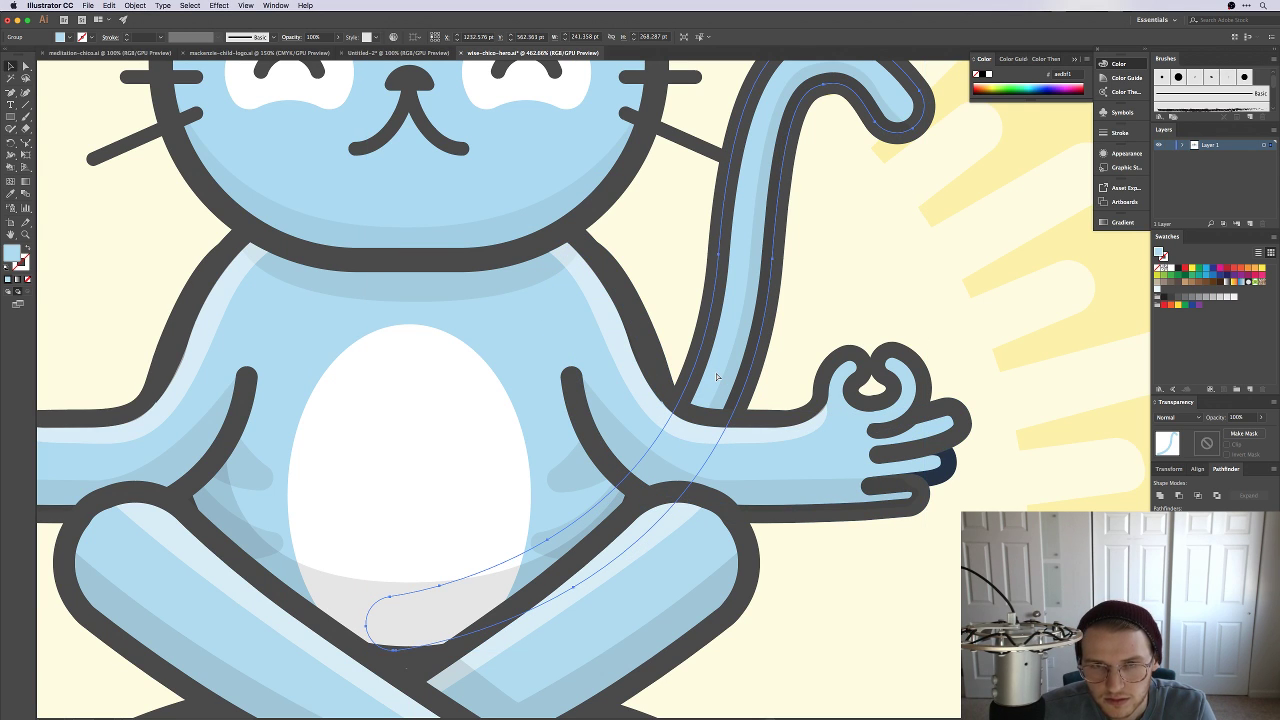
key("v")
key("i")
left_click(650, 383)
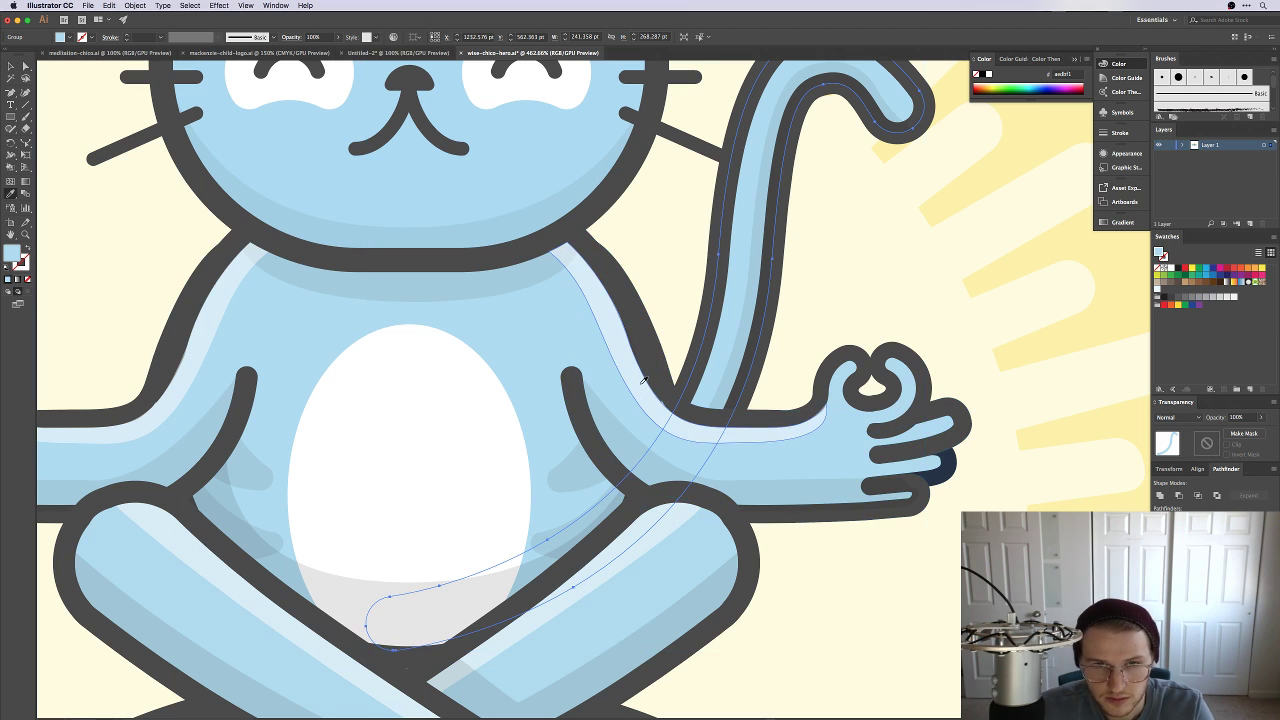
key("v")
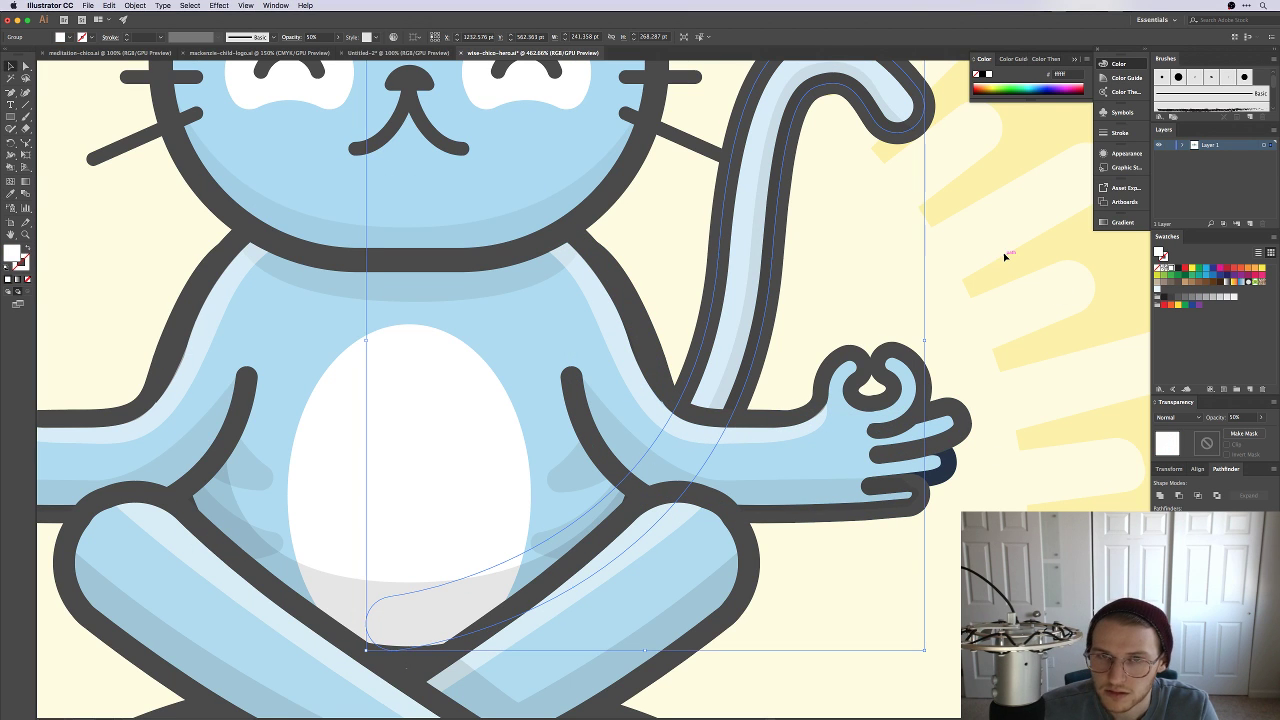
key("a")
key("super+minus")
key("super+0")
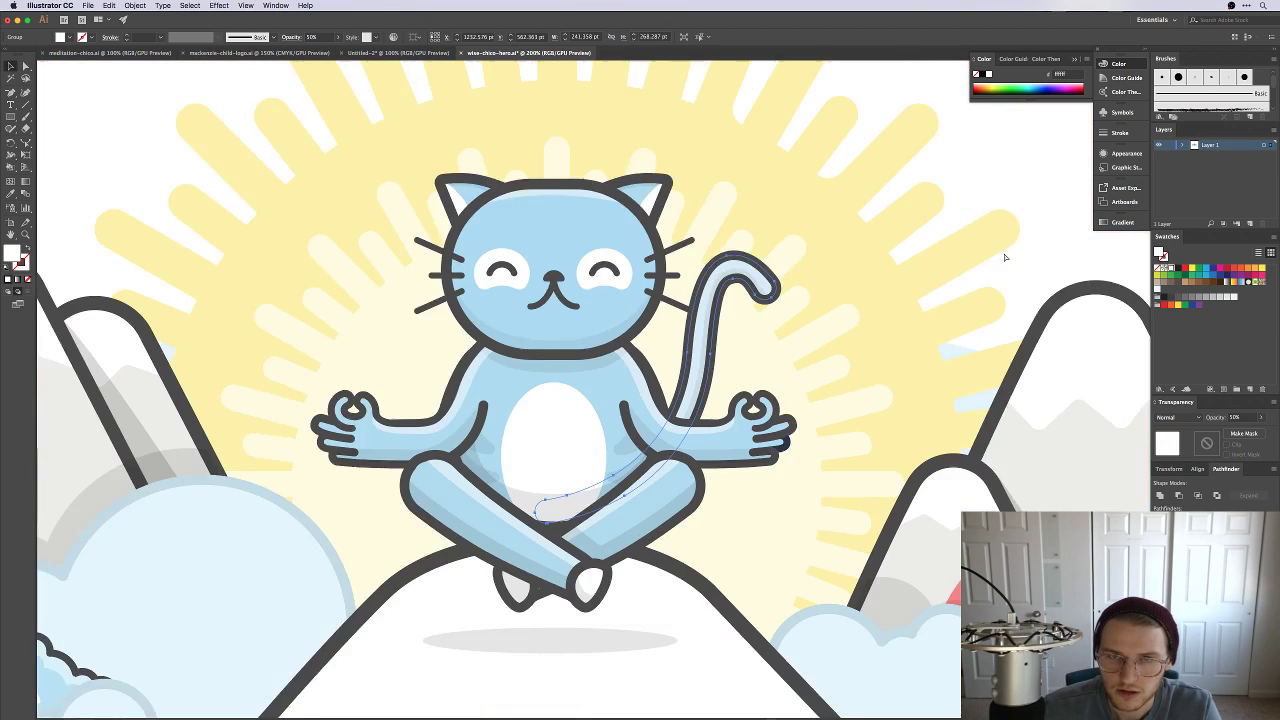
left_click(990, 218)
key("super+minus")
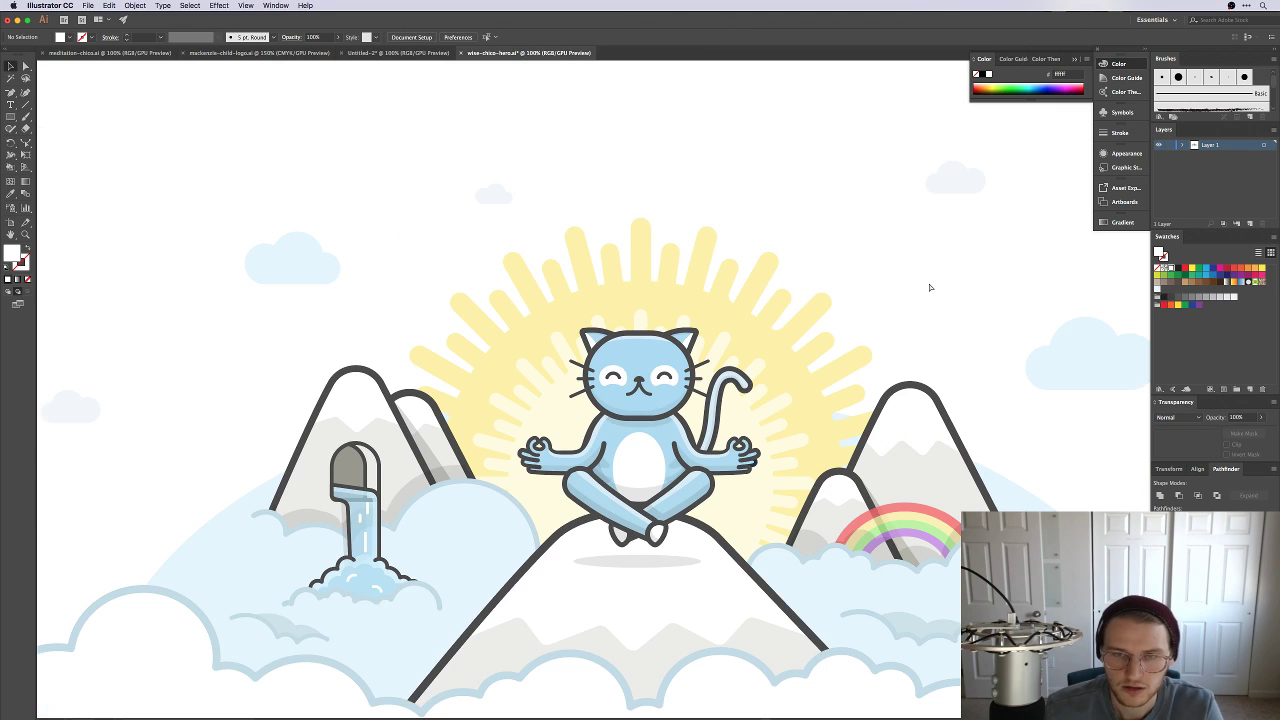
Step: Try the tail's white highlight at 70% opacity and settle on 33%
scroll(905, 287, "up", 2)
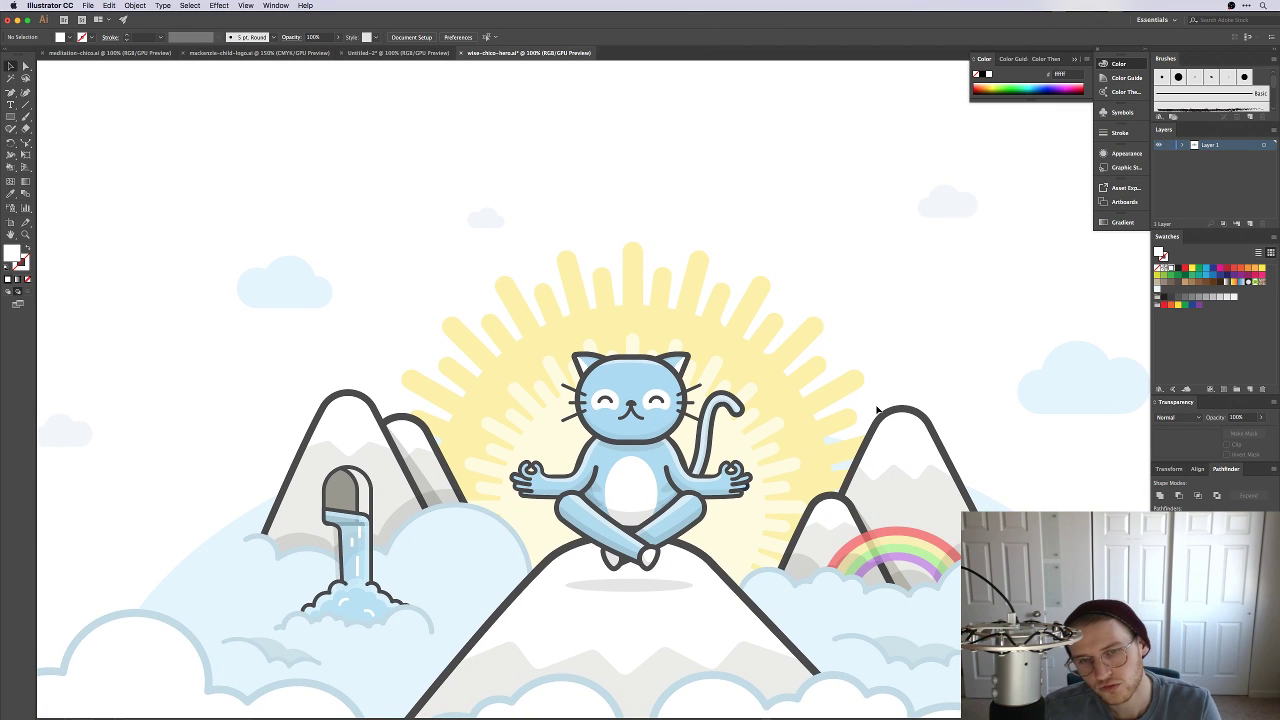
left_click(728, 424)
key("a")
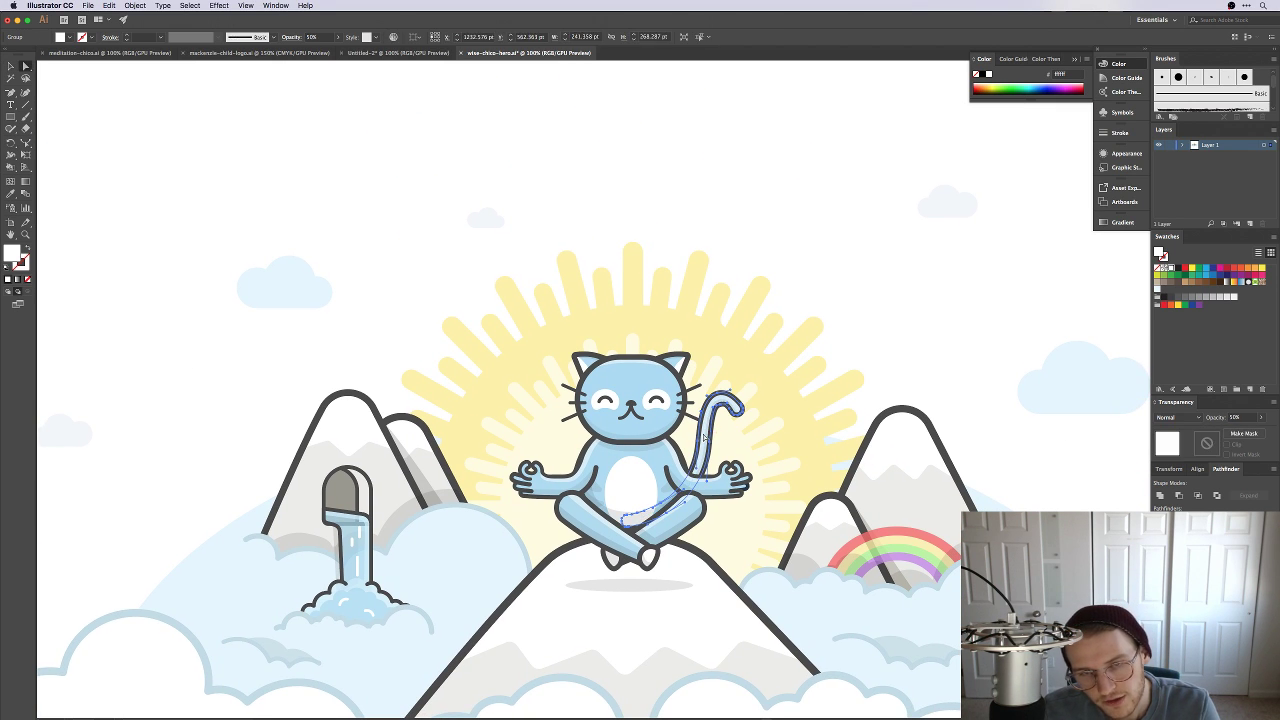
key("super+shift+a")
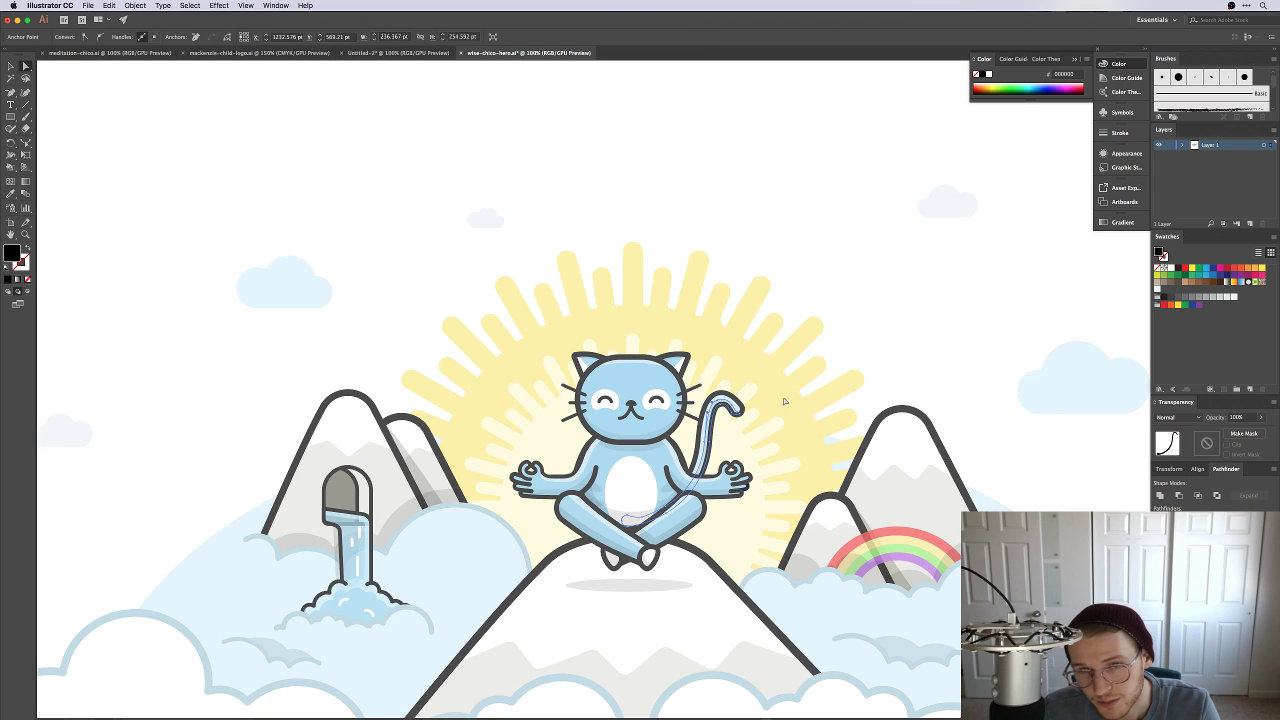
scroll(632, 548, "up", 3)
left_click(762, 390)
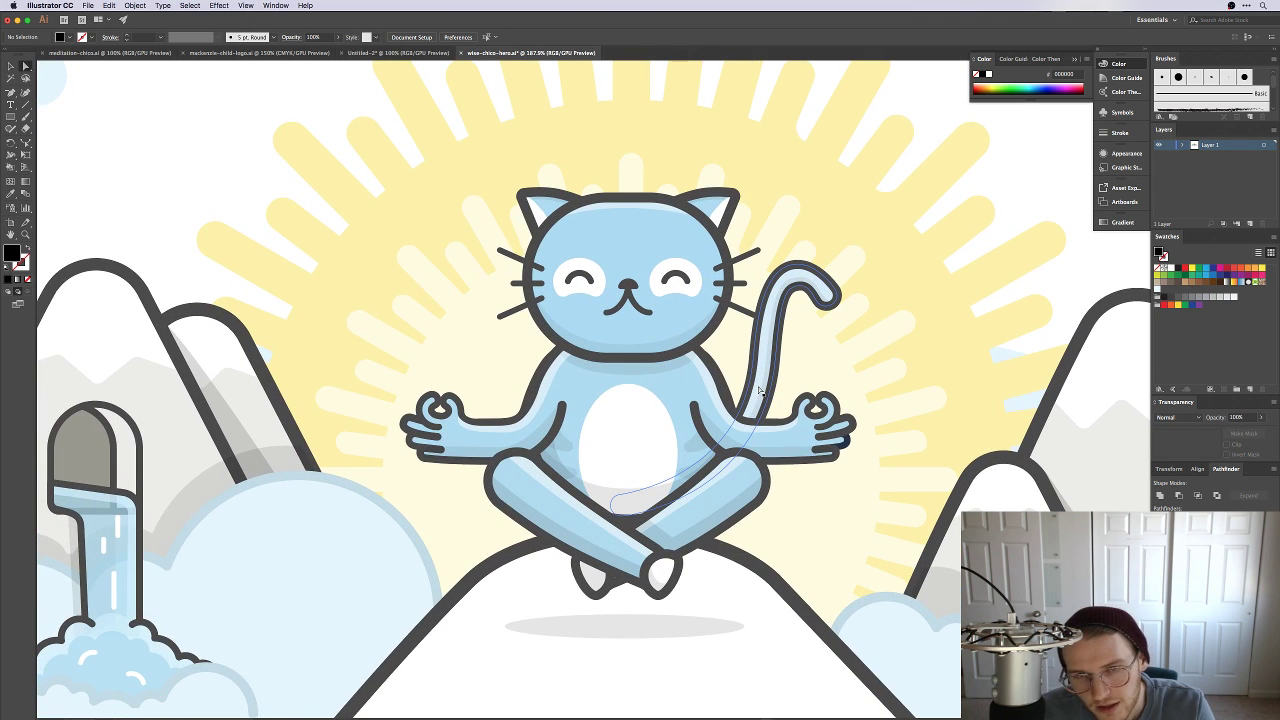
left_click(1232, 417)
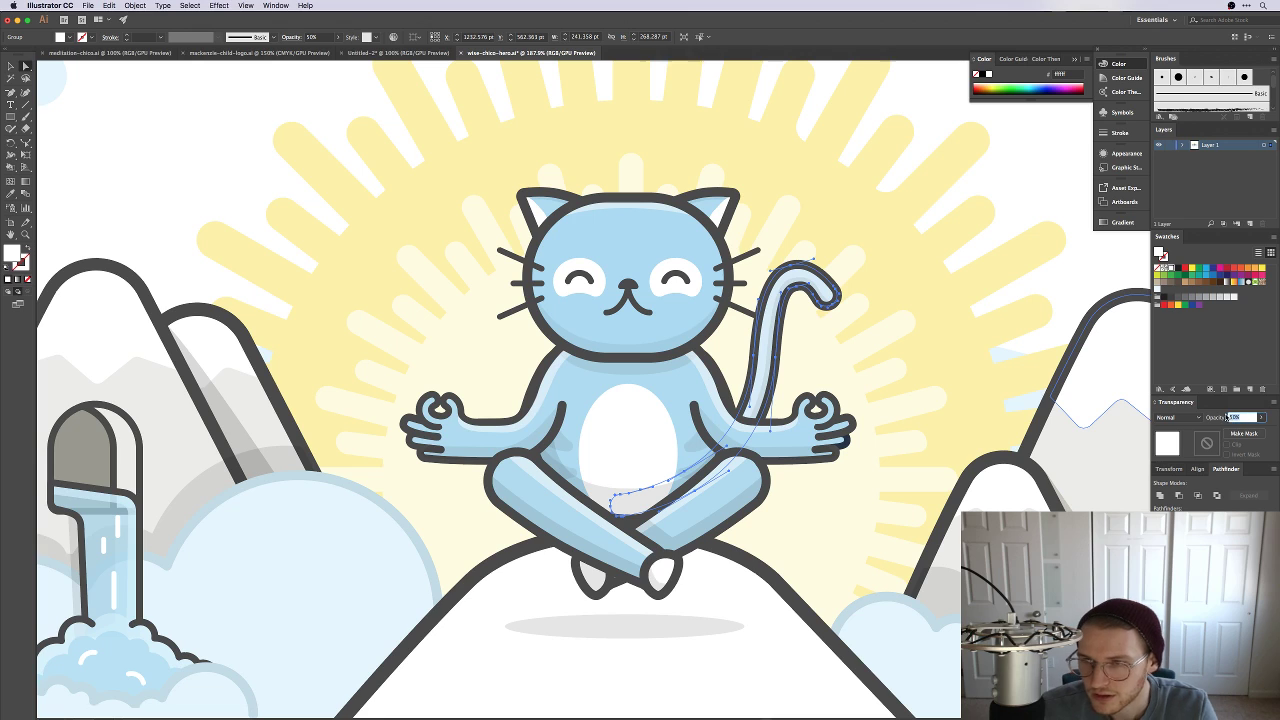
type("80")
key("Return")
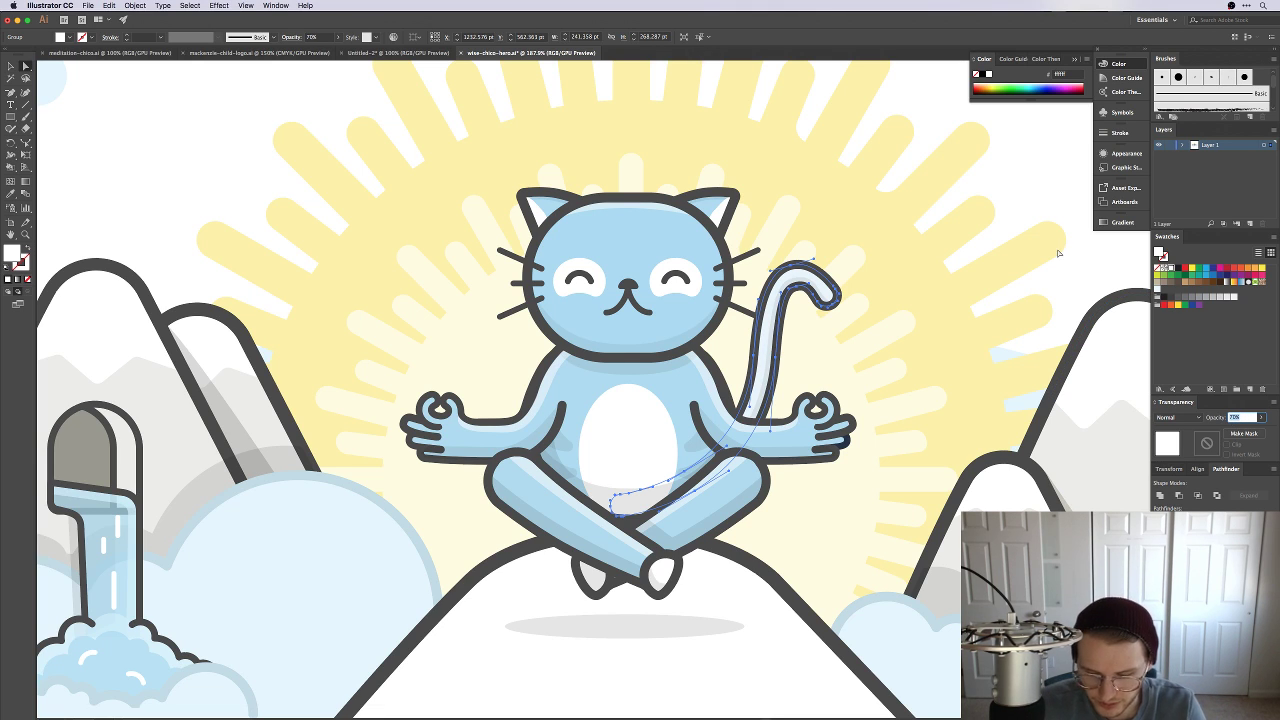
type("40")
key("Return")
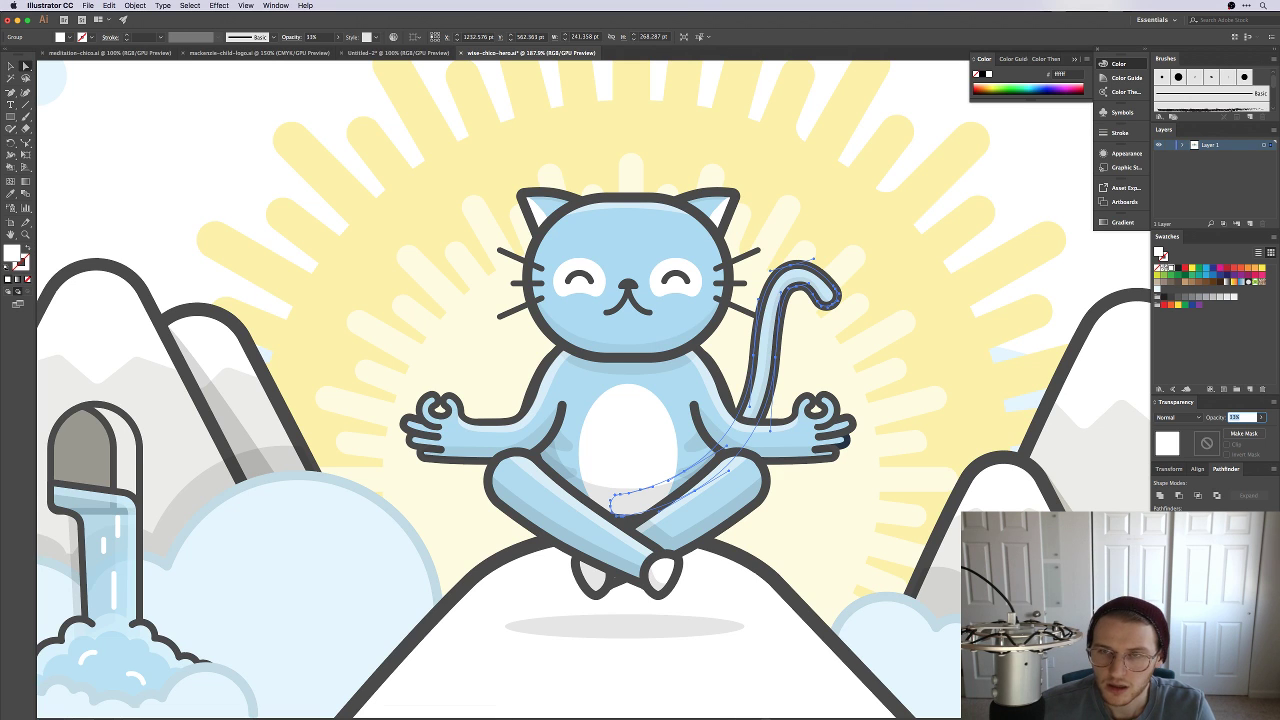
left_click(1094, 293)
key("ctrl+1")
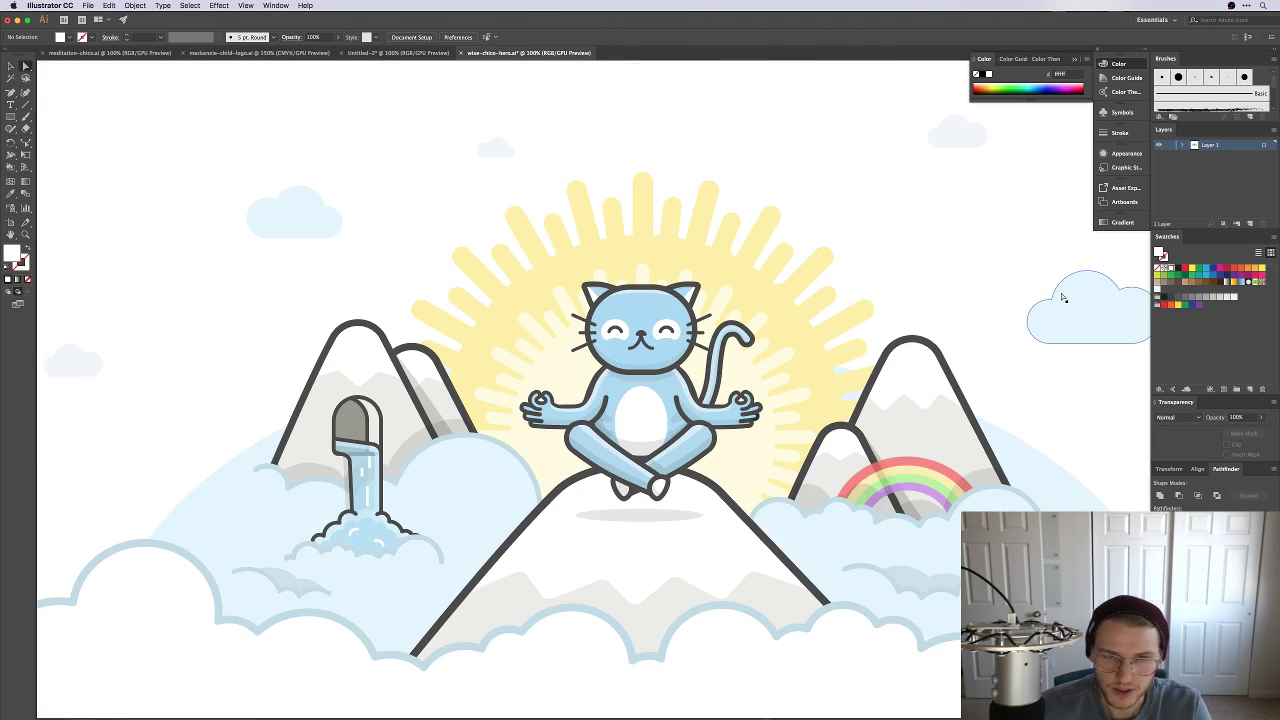
Step: Examine the whole illustration at reduced size, hiding the side panels to judge the overall composition
scroll(857, 346, "up", 3)
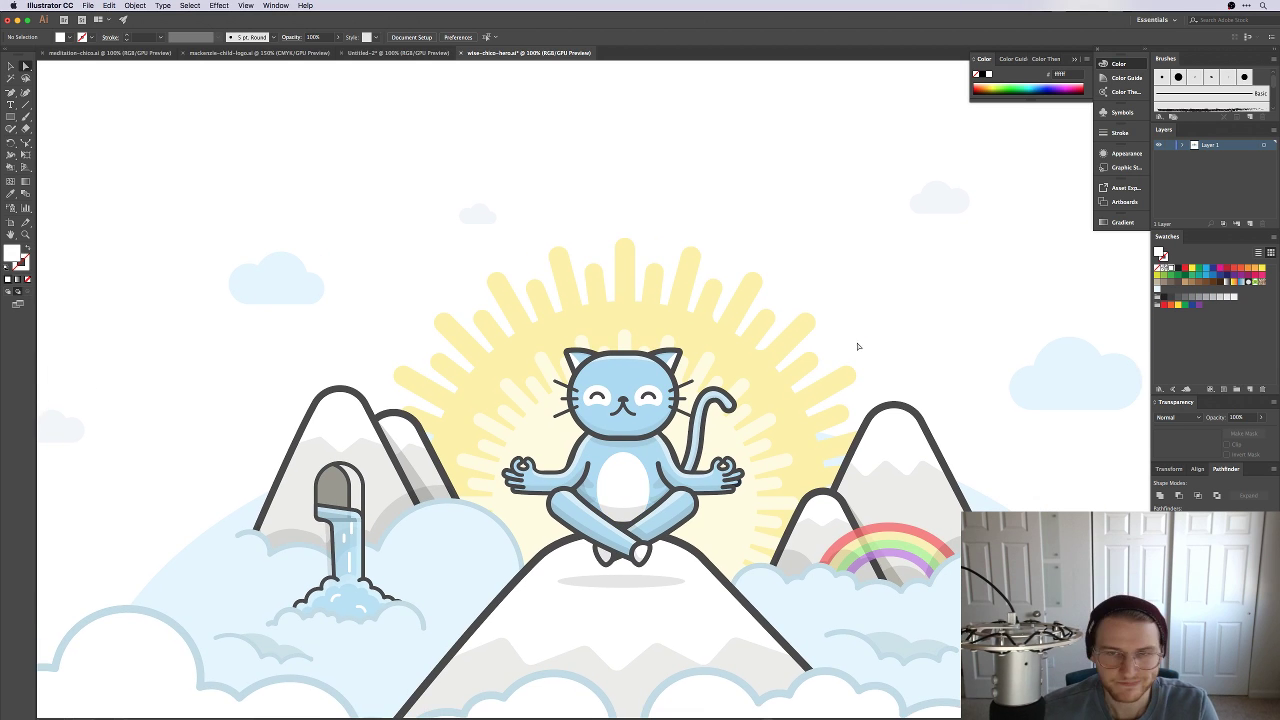
key("ctrl+minus")
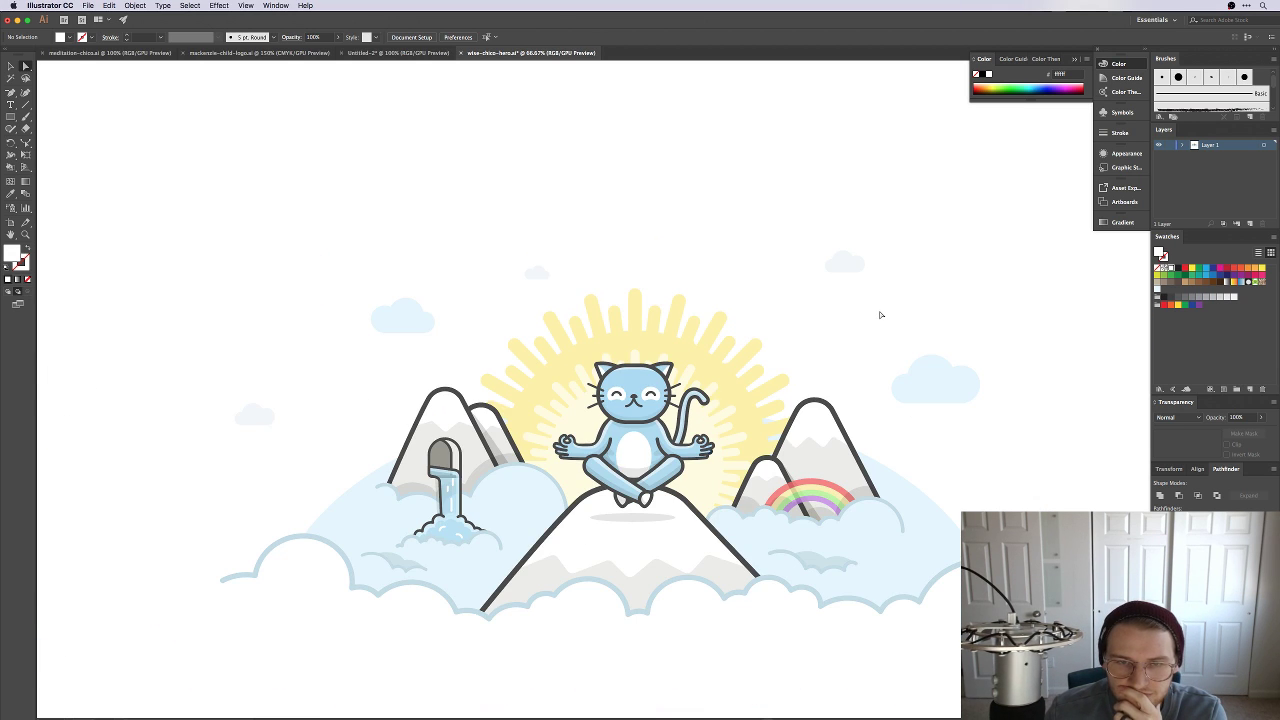
scroll(933, 430, "down", 2)
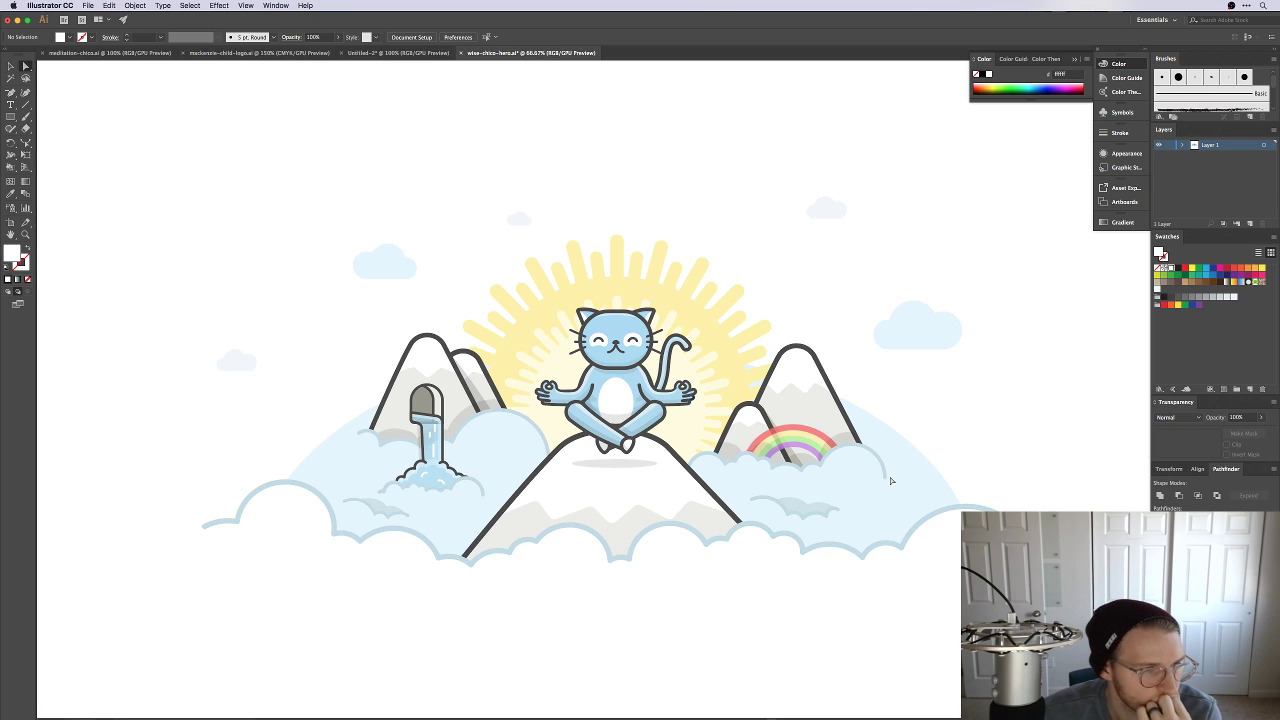
scroll(1007, 421, "up", 2)
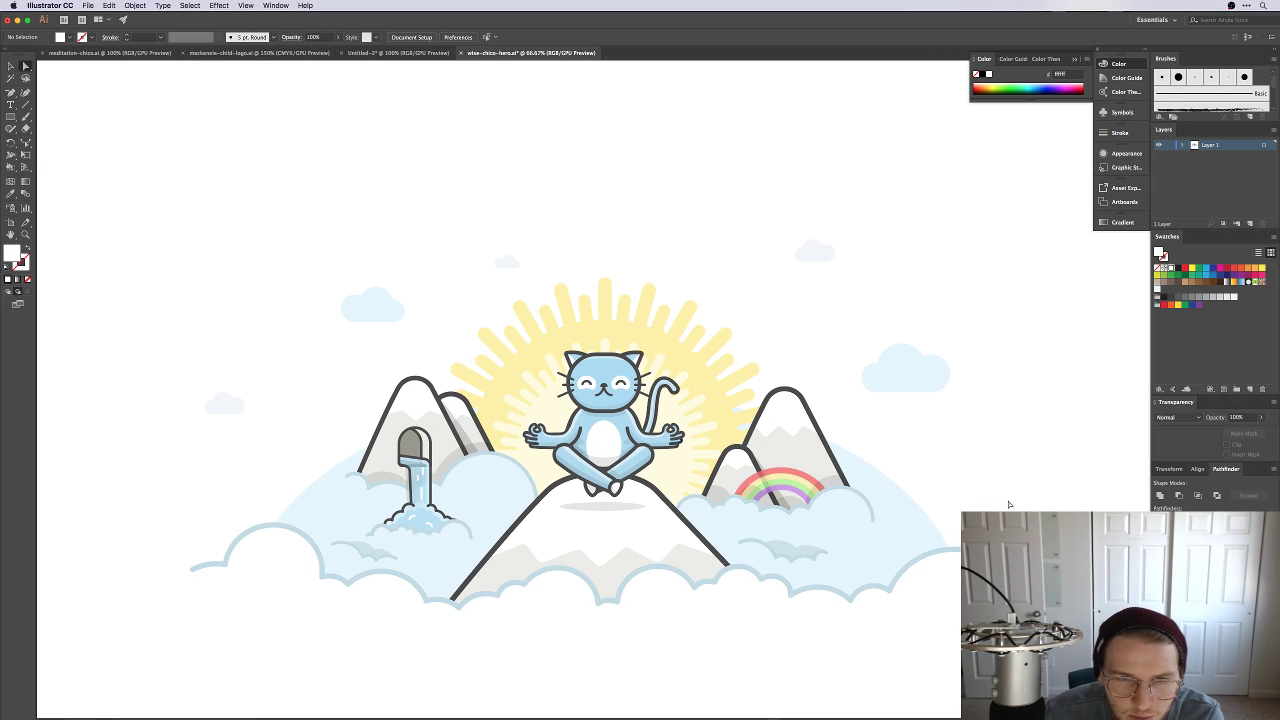
scroll(1010, 504, "left", 2)
scroll(1010, 504, "down", 1)
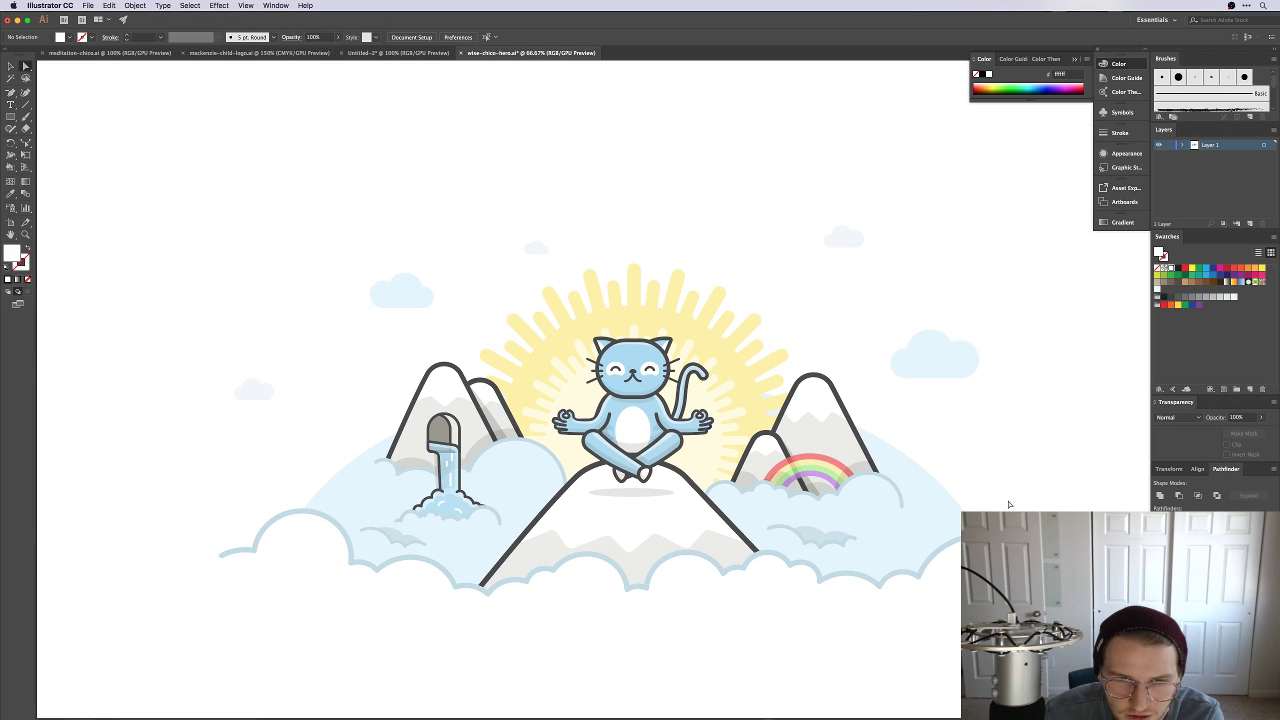
scroll(1009, 504, "right", 1)
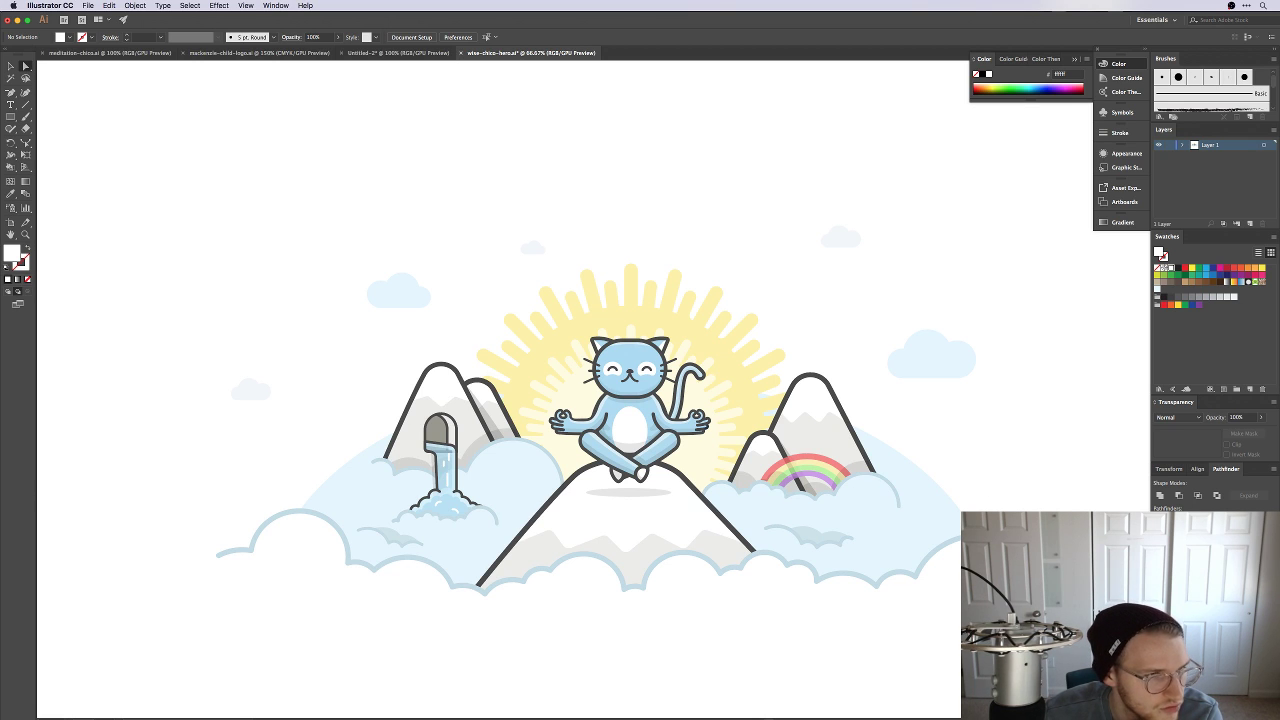
key("shift+Tab")
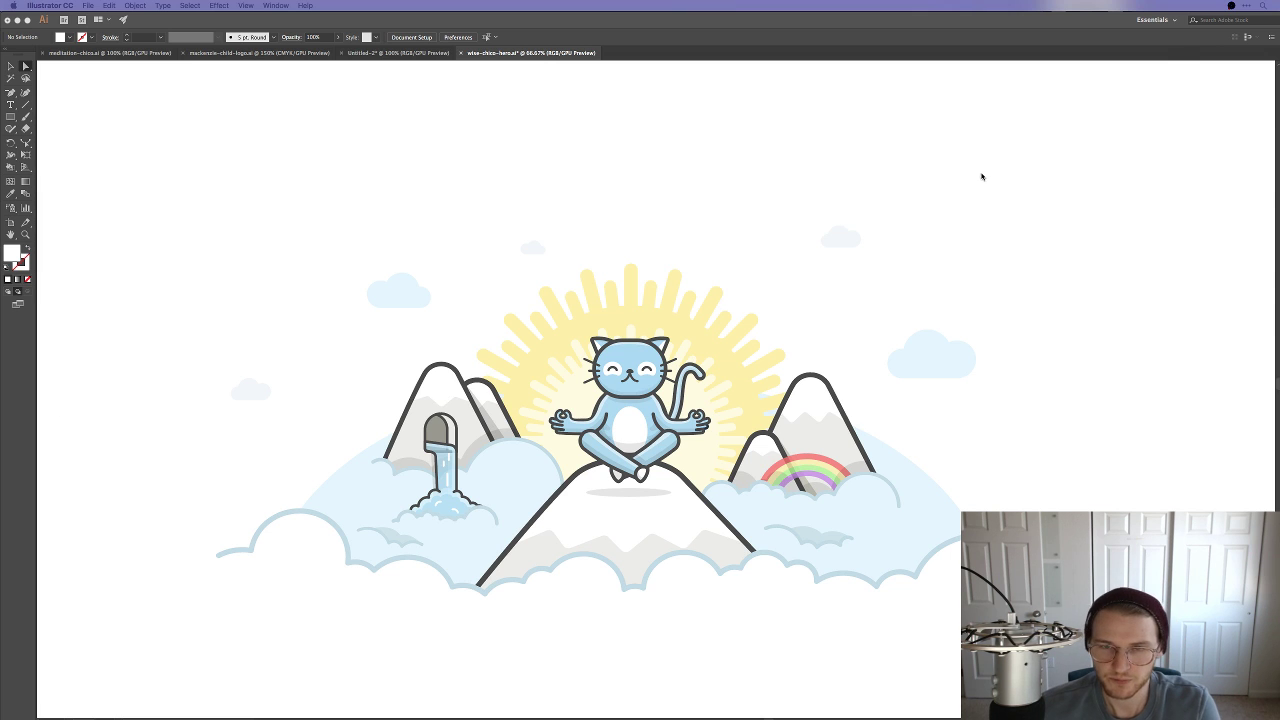
key("shift+Tab")
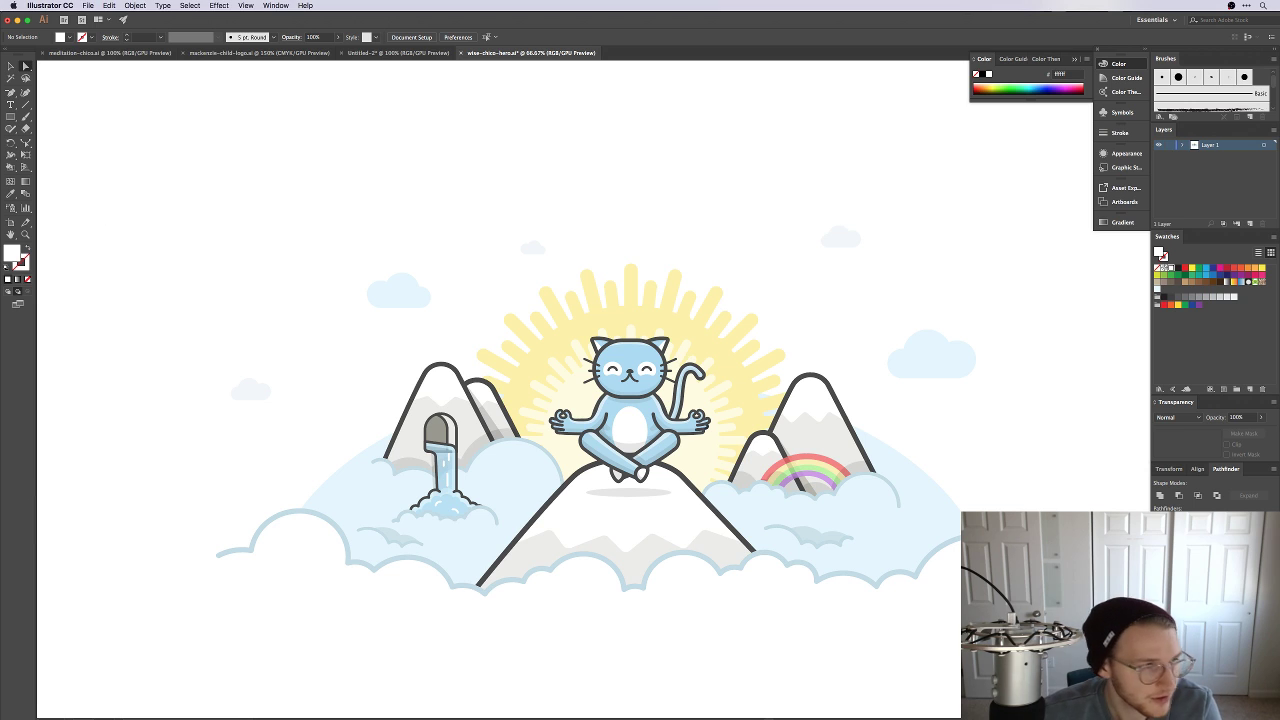
key("shift+Tab")
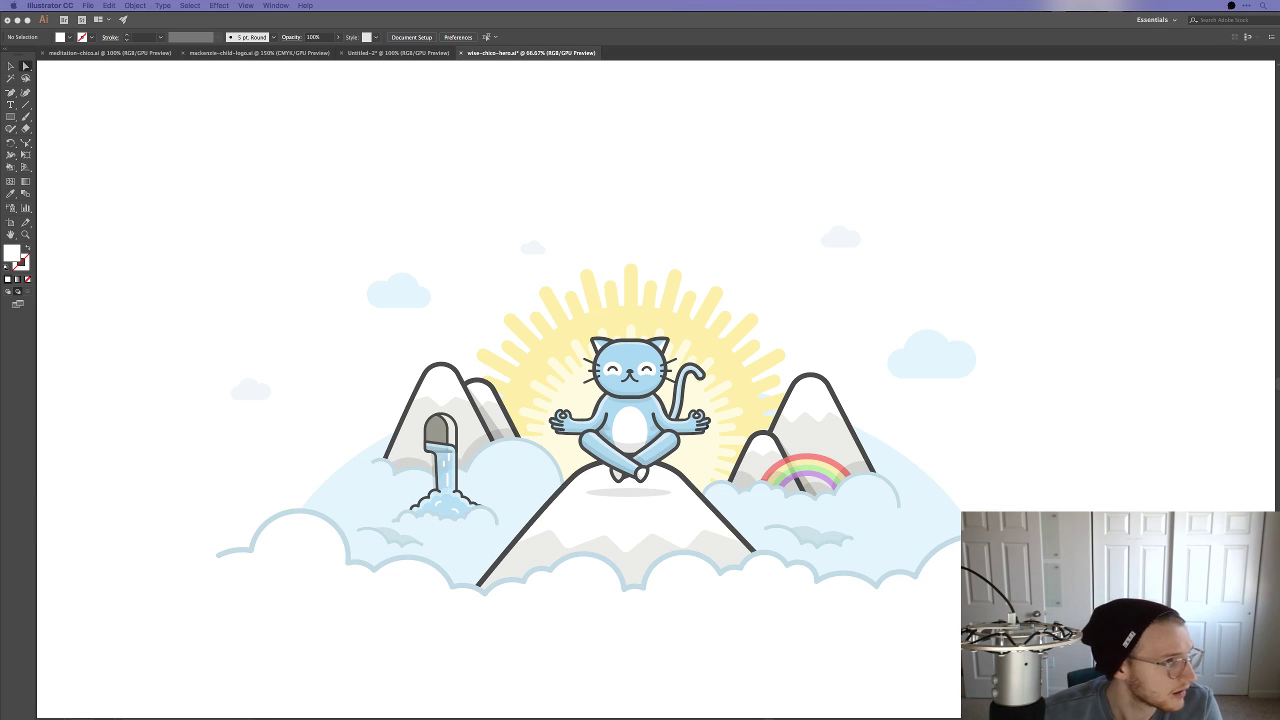
Step: Switch to Chrome, open Dribbble and search its shots for "bird"
key("super+Tab")
type("dribbble")
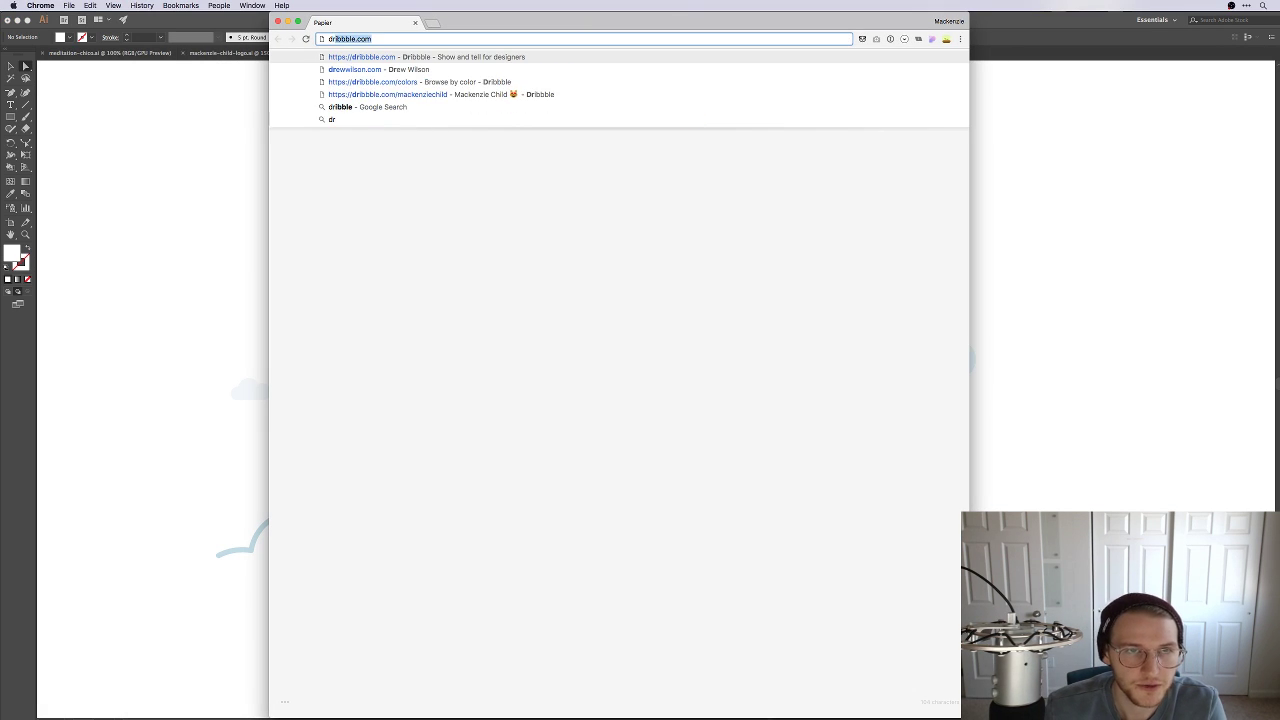
key("Return")
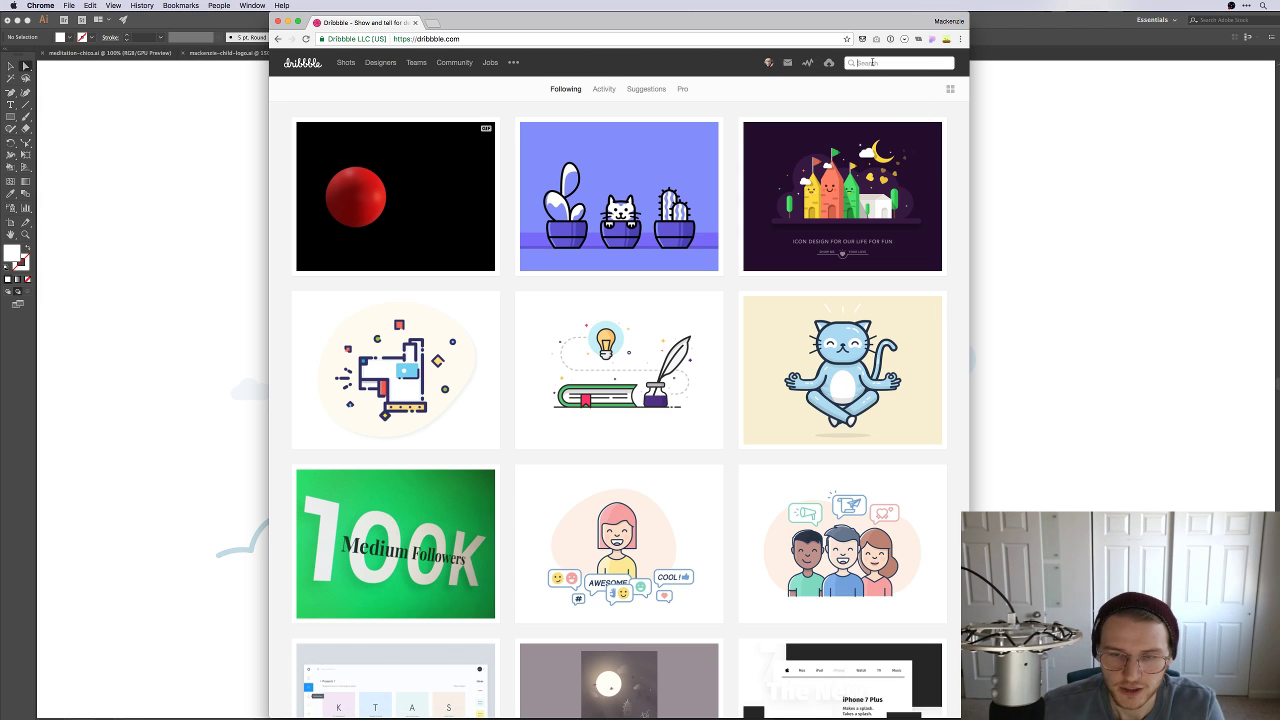
left_click(880, 63)
type("bird")
key("Return")
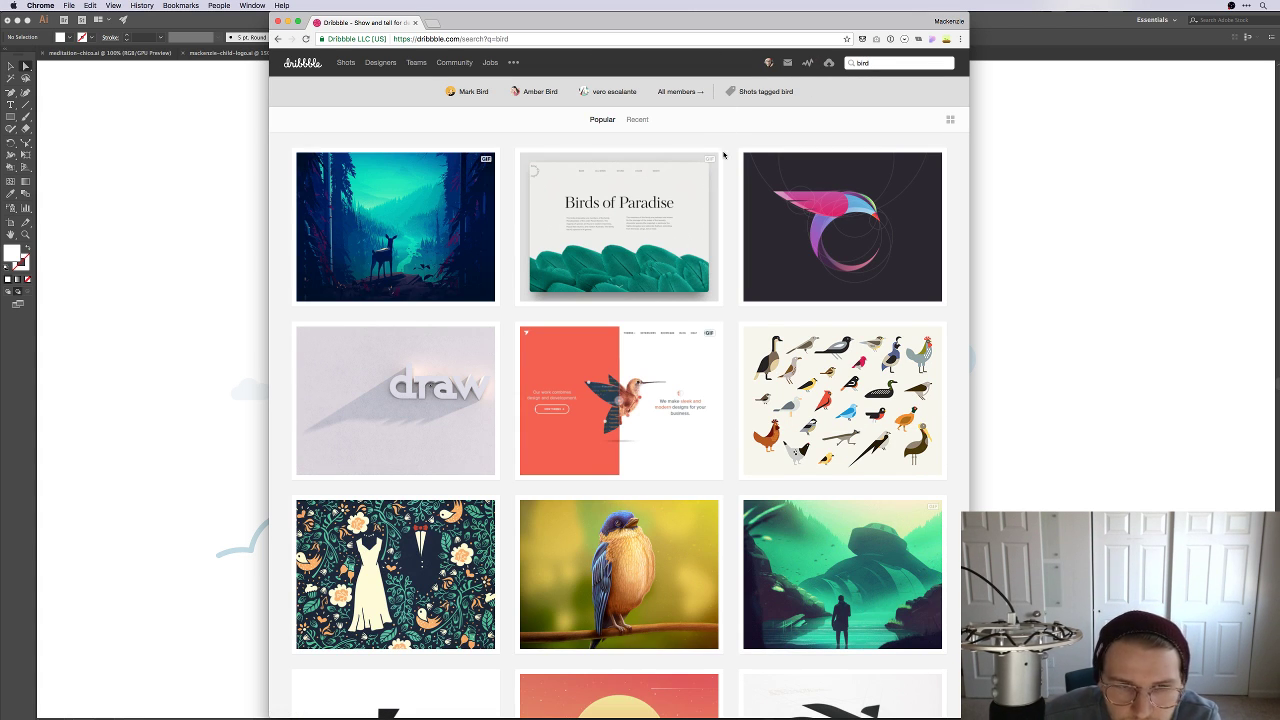
Step: Look through the bird results, view the Sunset whale shot with its small flying birds, and return to the results
scroll(724, 155, "down", 3)
scroll(724, 155, "down", 5)
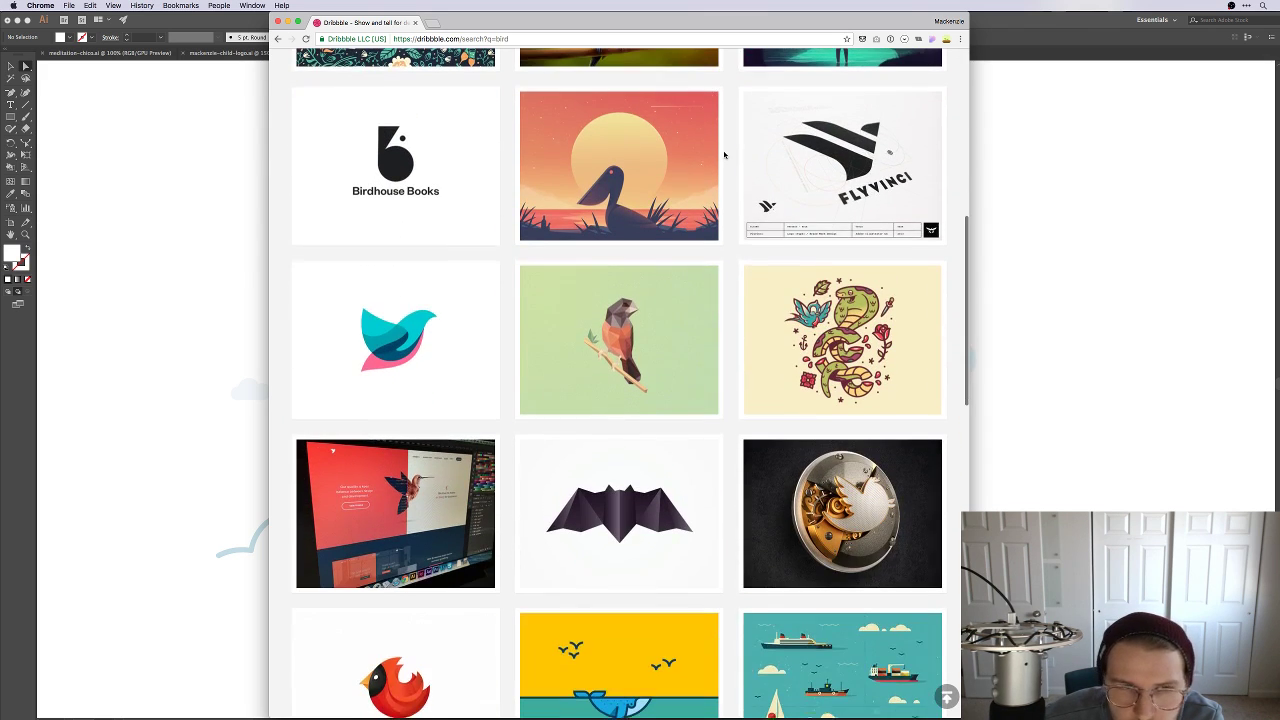
scroll(724, 155, "down", 4)
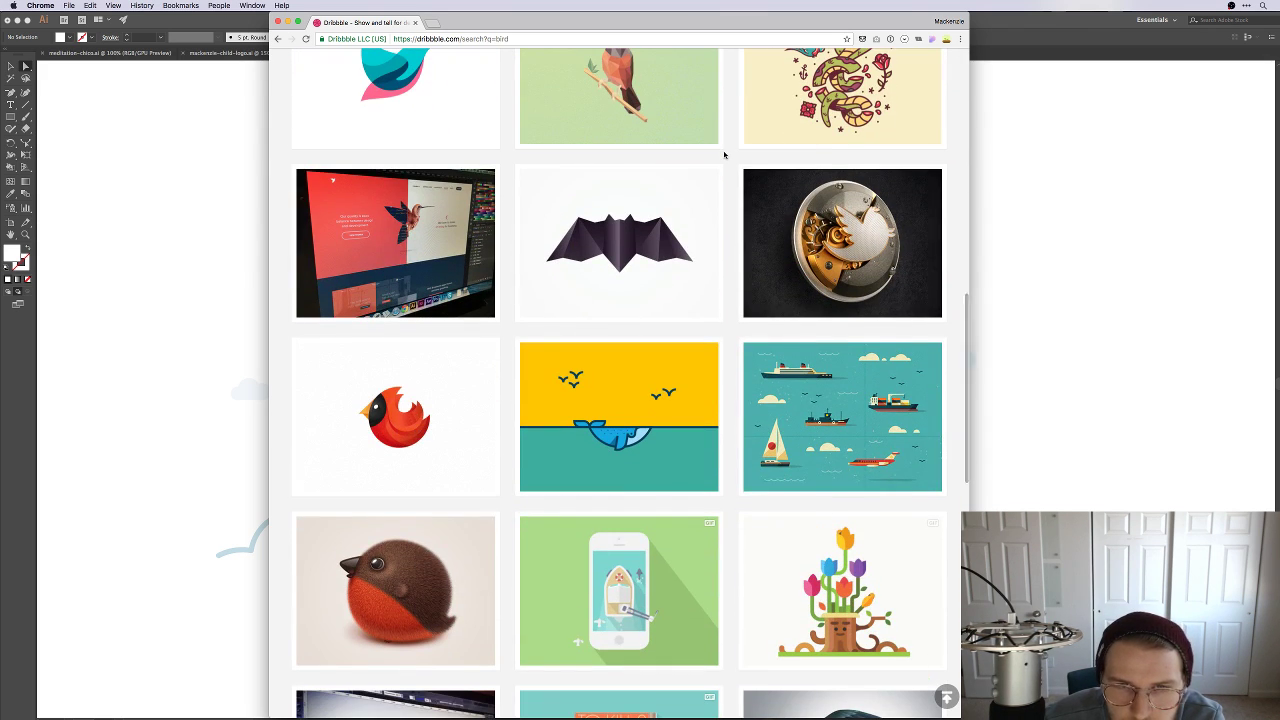
left_click(618, 412)
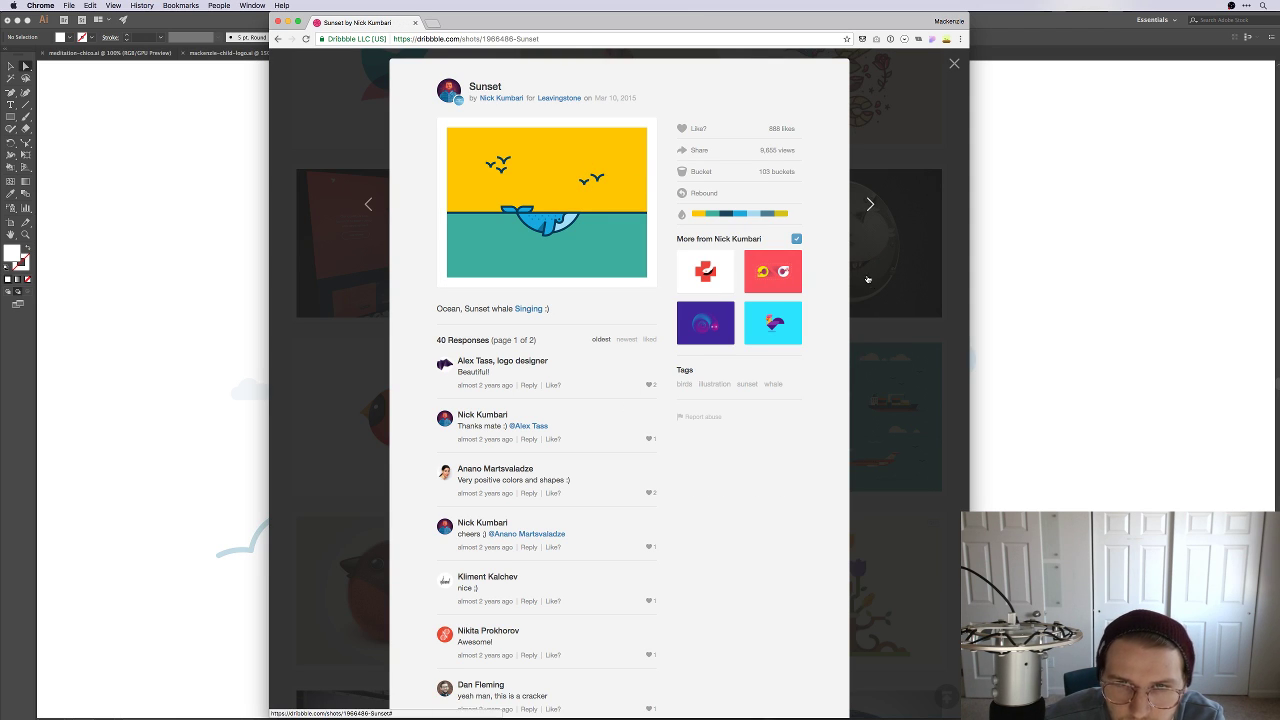
left_click(870, 204)
scroll(900, 300, "down", 1)
left_click(925, 369)
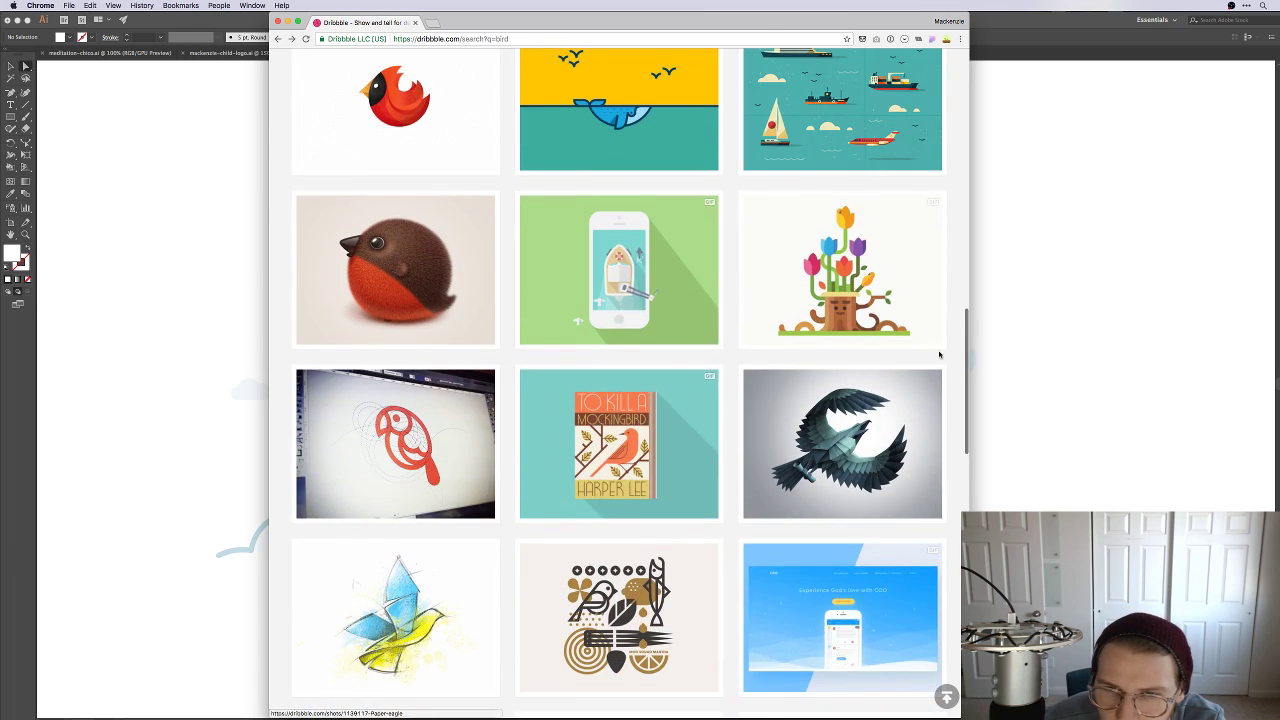
Step: Examine the remaining bird shots for references of simple birds that suit the illustration's sky
scroll(938, 358, "down", 5)
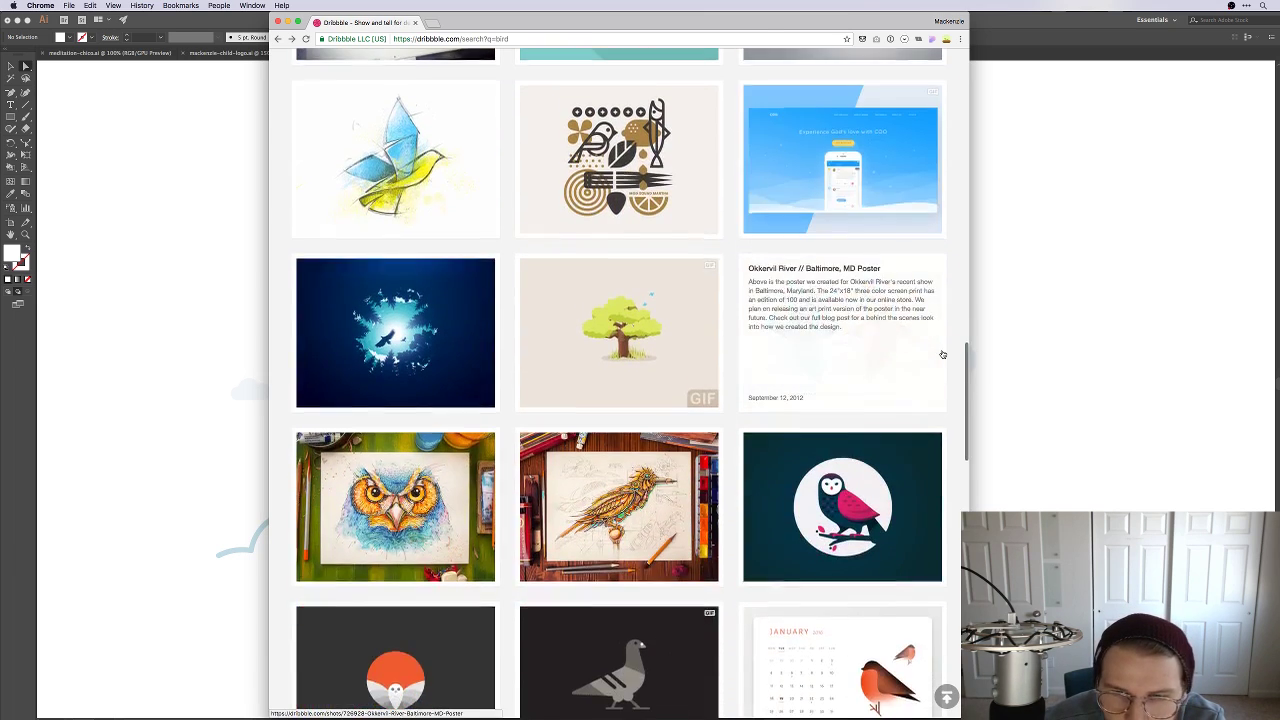
scroll(942, 355, "down", 5)
scroll(942, 355, "down", 3)
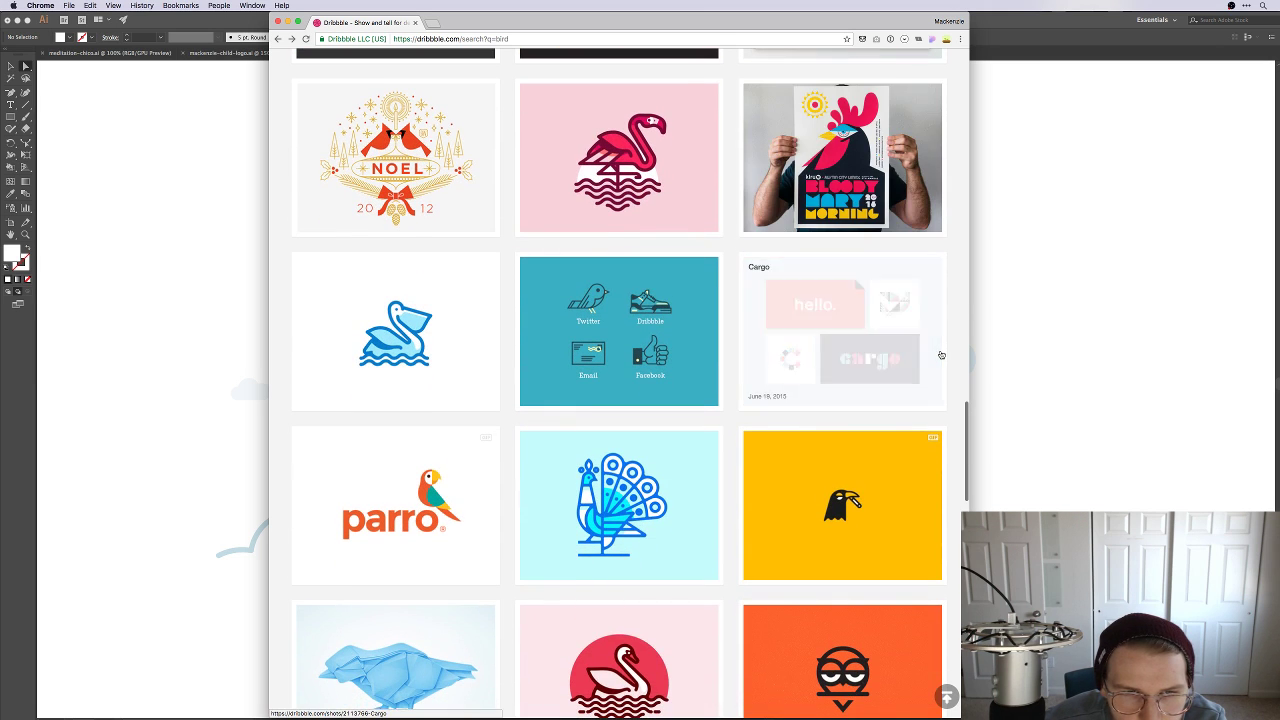
scroll(941, 355, "down", 4)
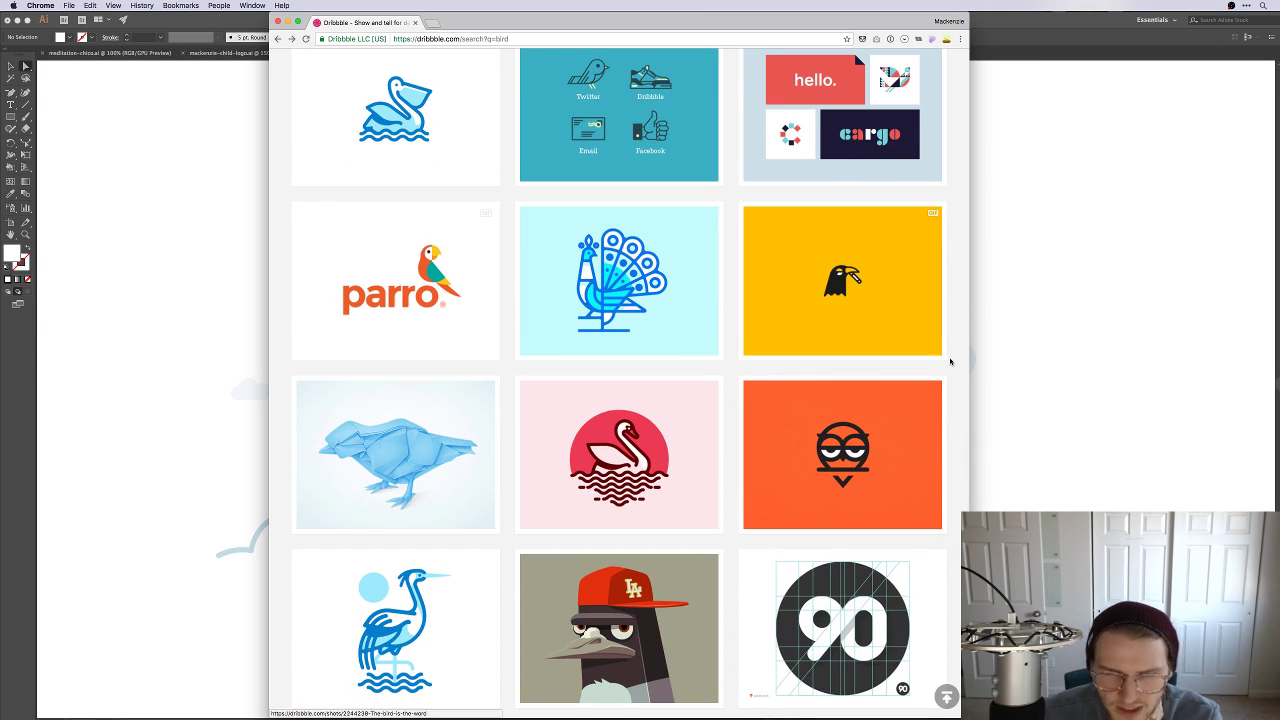
scroll(950, 358, "down", 1)
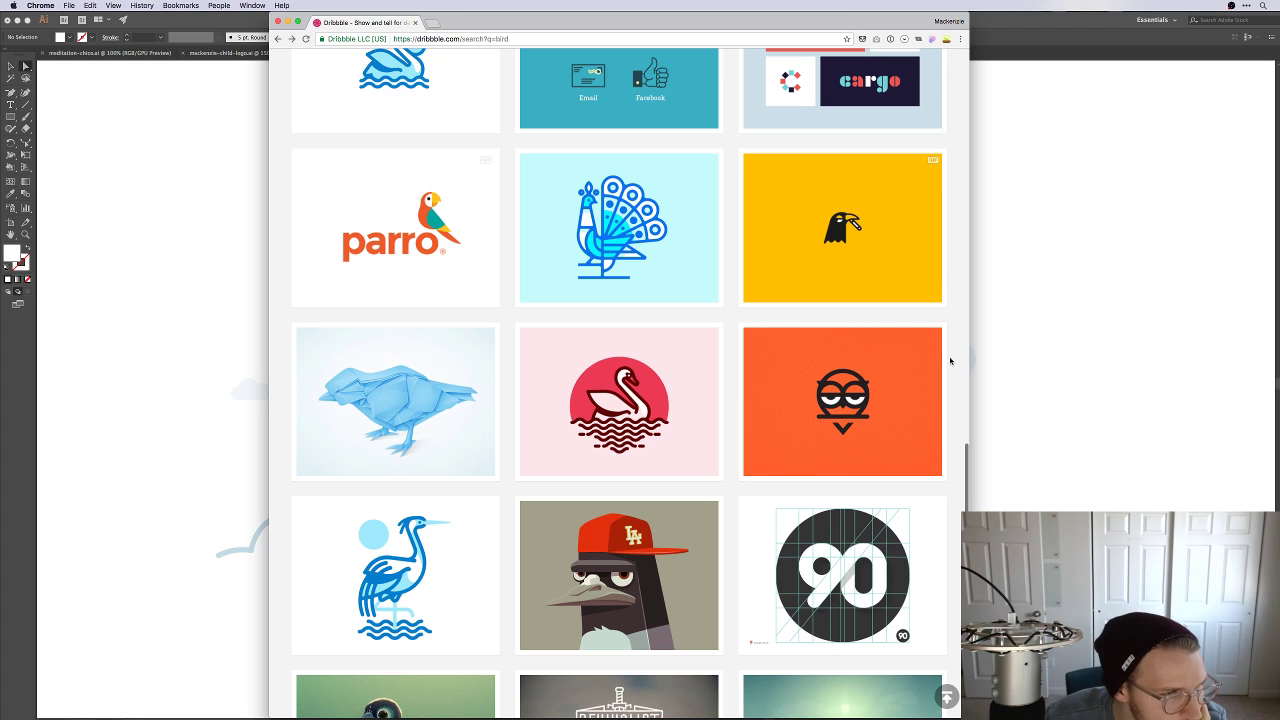
scroll(950, 361, "down", 1)
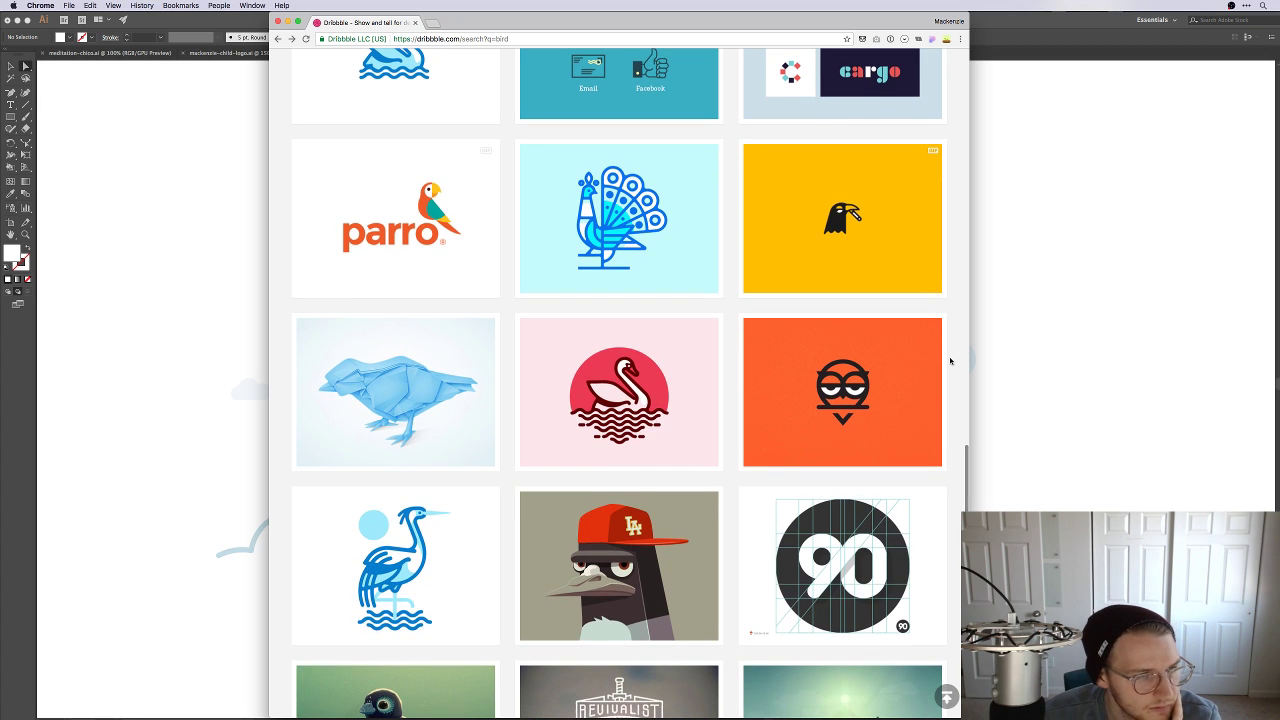
scroll(950, 361, "down", 4)
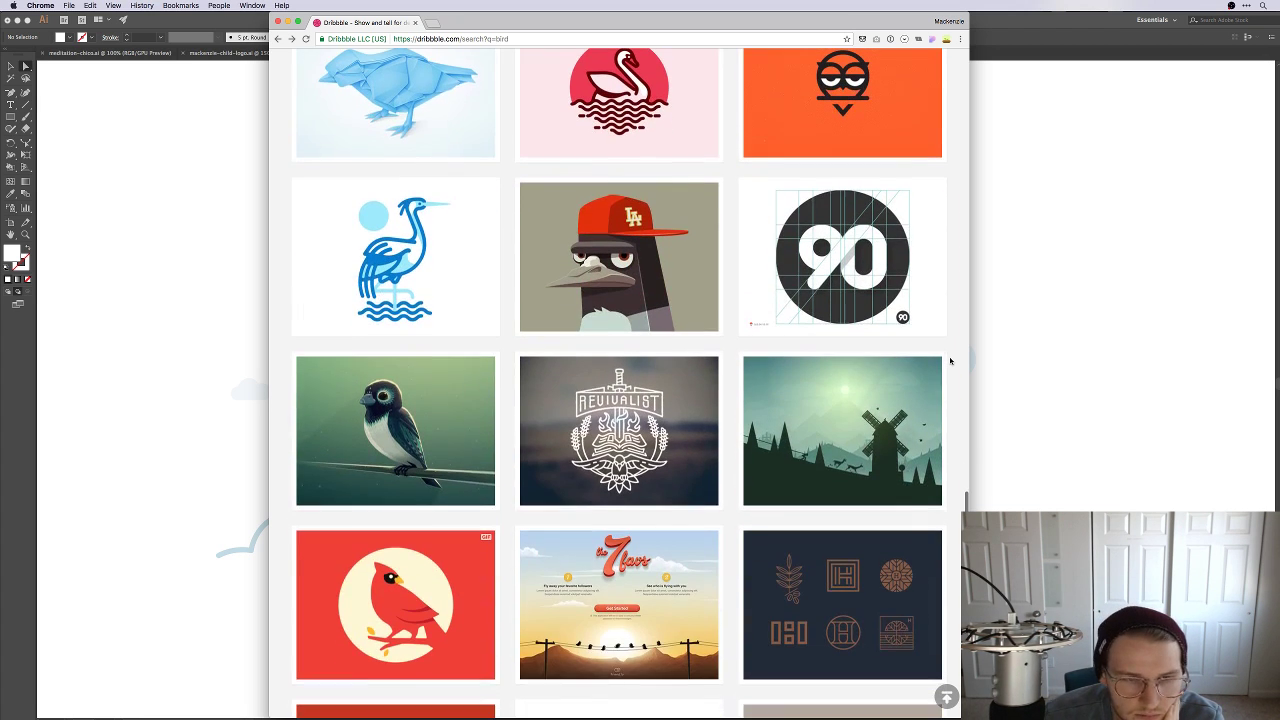
scroll(950, 361, "down", 7)
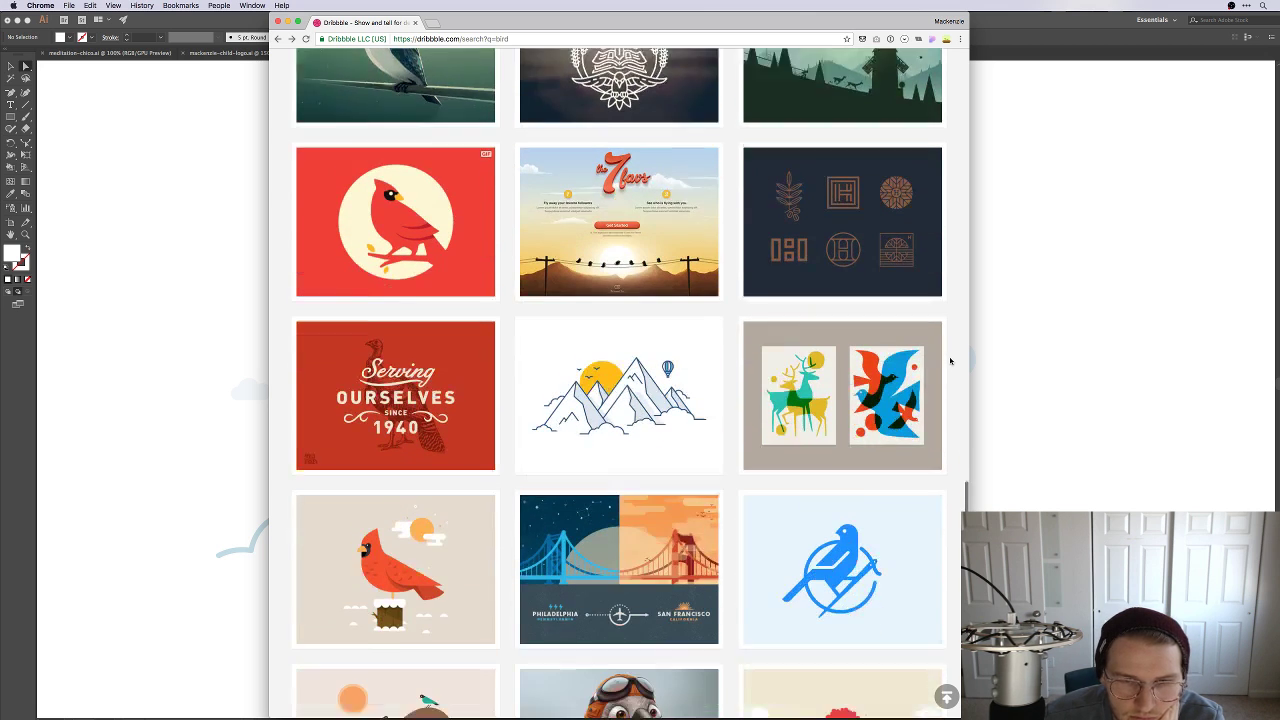
scroll(950, 361, "down", 3)
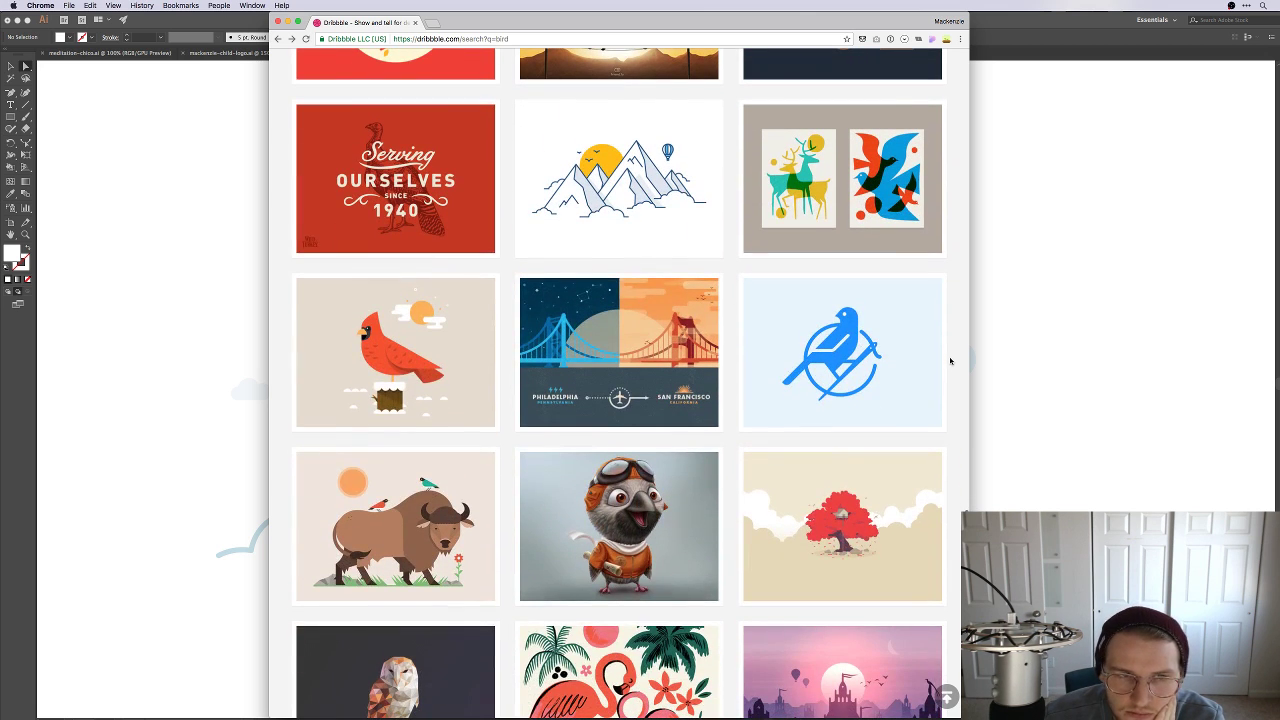
Step: Switch back to Illustrator and ready the Pen tool for drawing beside the waterfall mountain
key("super+Tab")
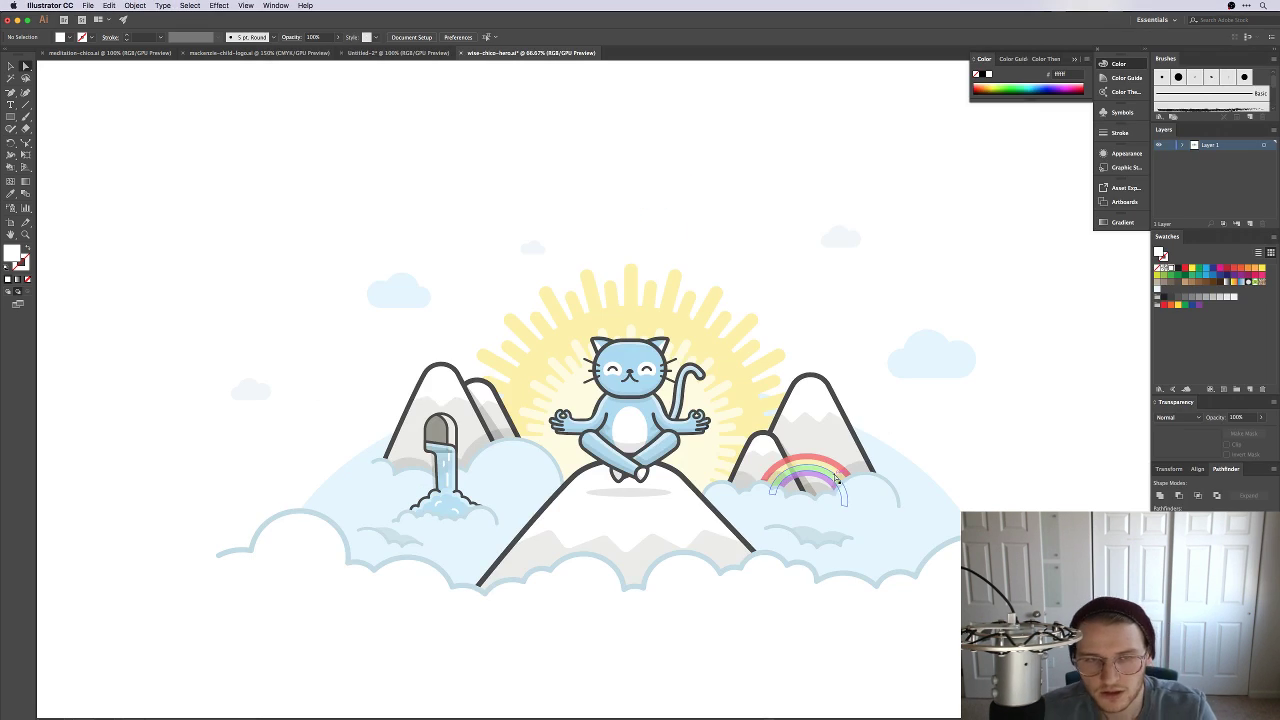
key("z")
left_click_drag(371, 557, 491, 523)
key("p")
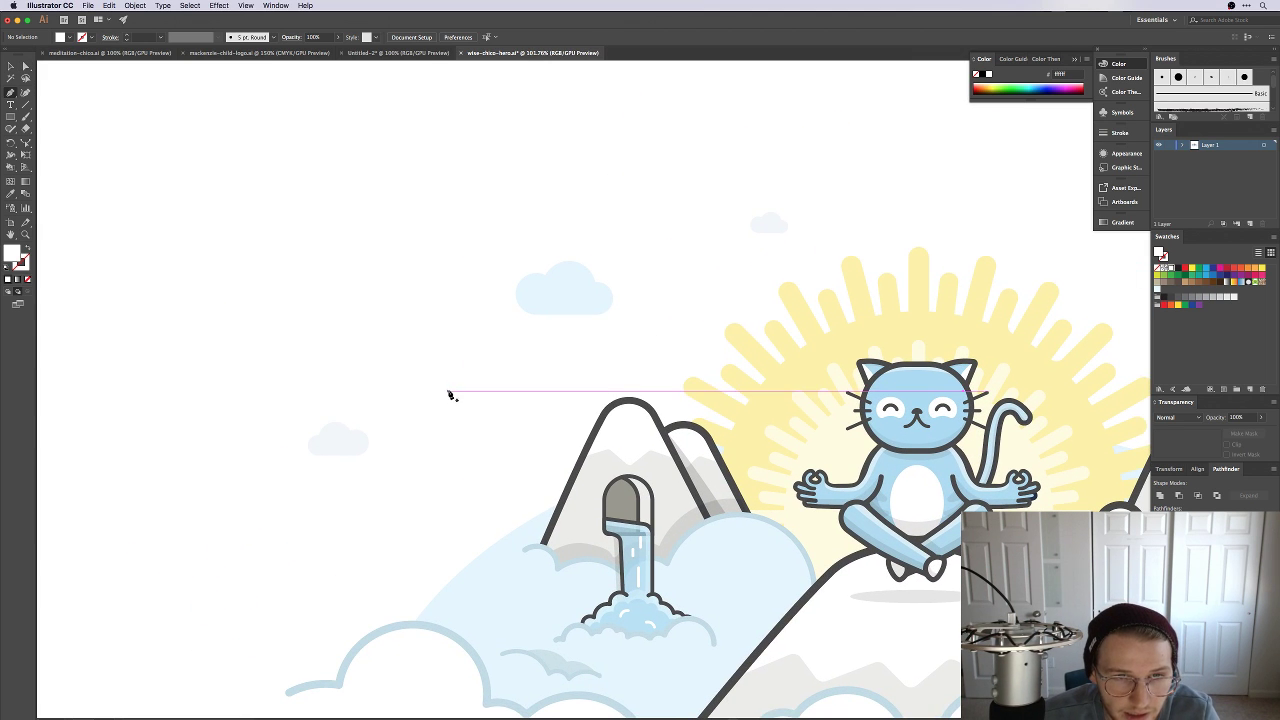
left_click(447, 387)
left_click(464, 408)
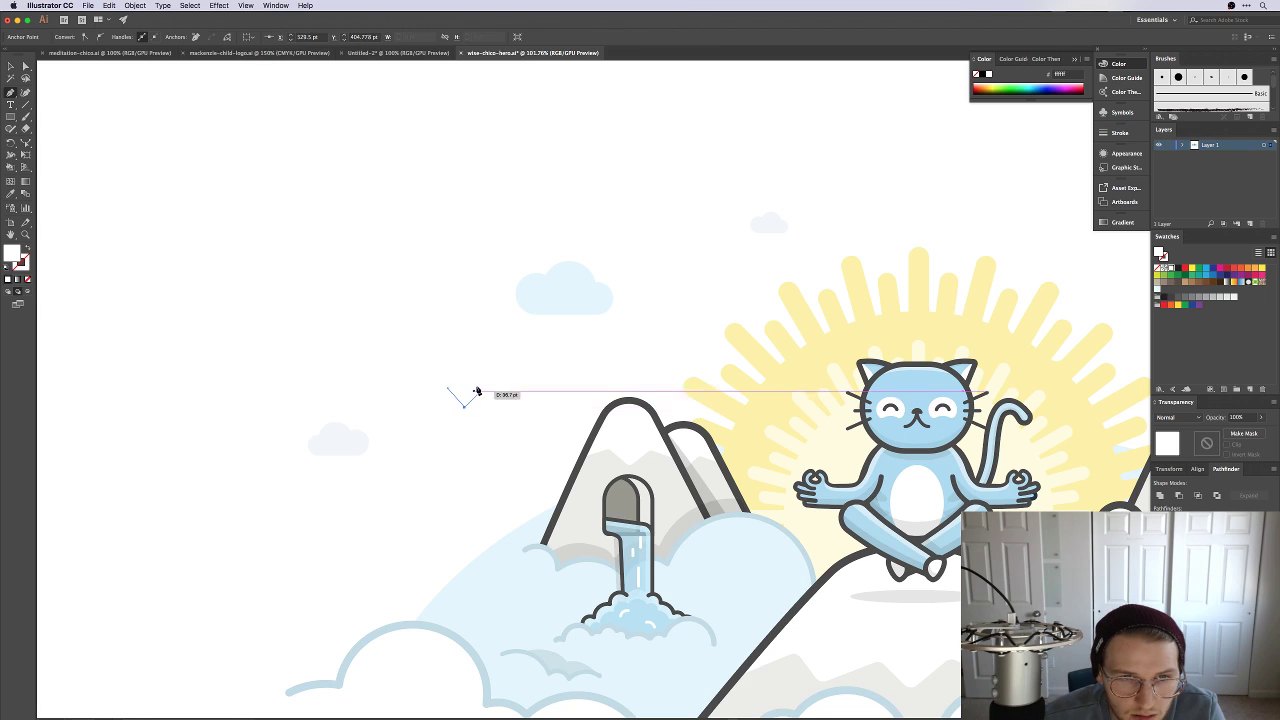
key("super+z")
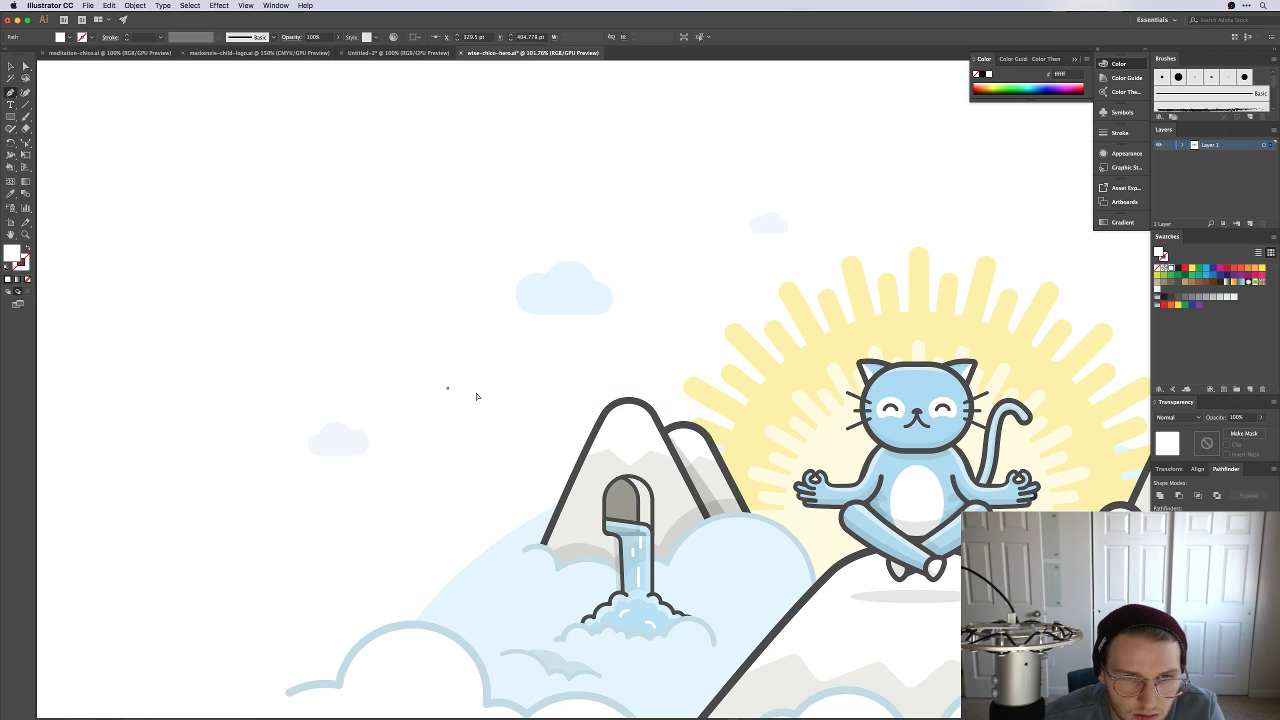
key("super+z")
Step: Draw a small open V-shaped path in the sky beside the waterfall mountain for a bird
left_click(450, 391)
left_click(464, 405)
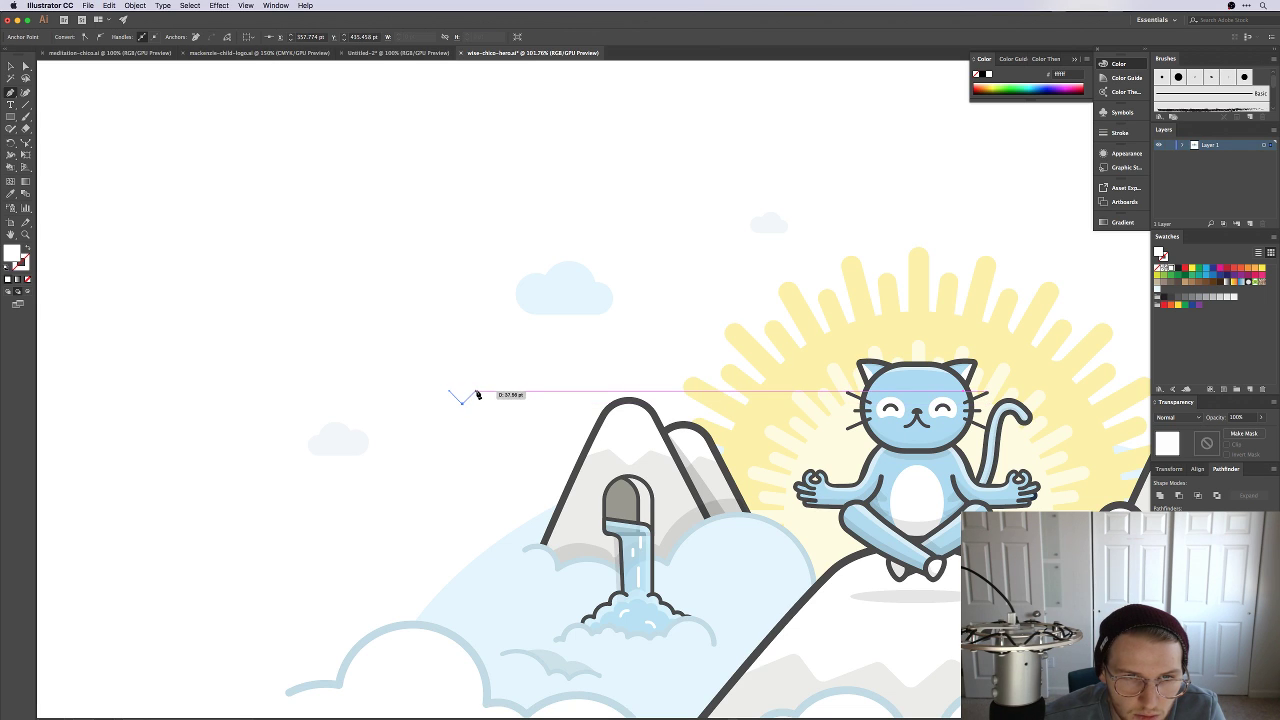
left_click(477, 391)
key("v")
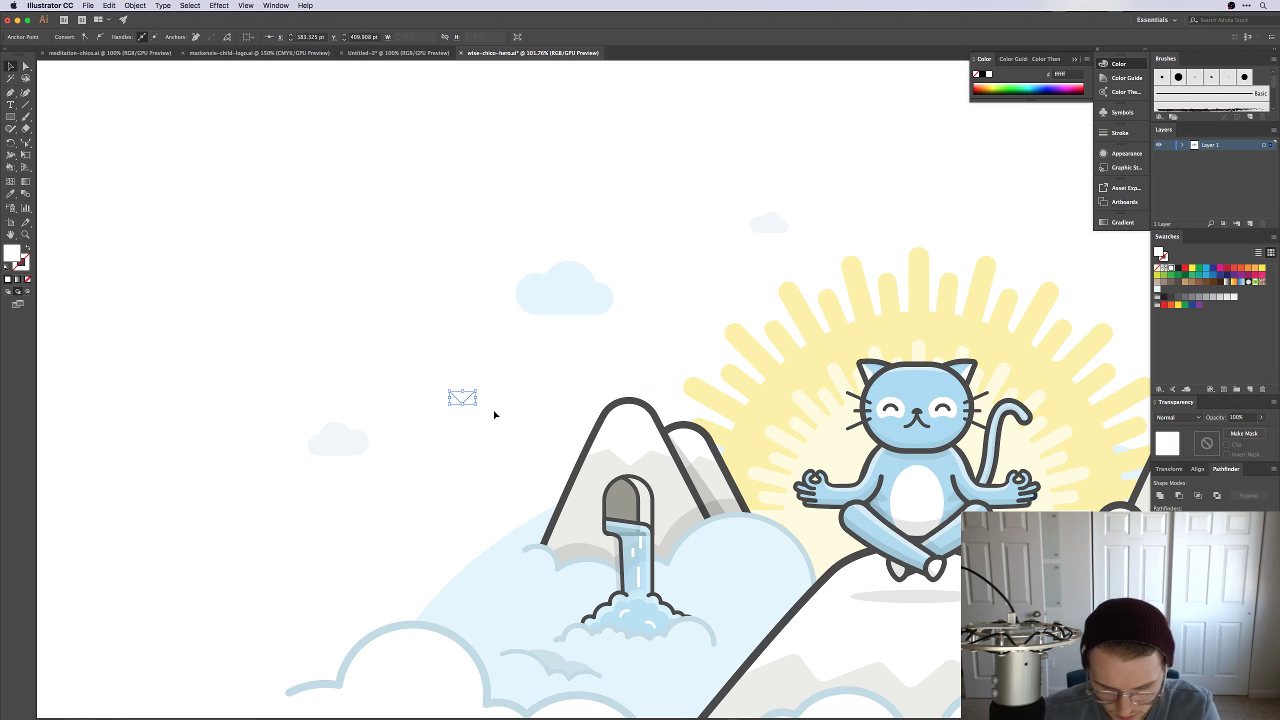
Step: Apply the dark grey outline style sampled from the waterfall's outline to the V-shaped path
key("i")
left_click(624, 590)
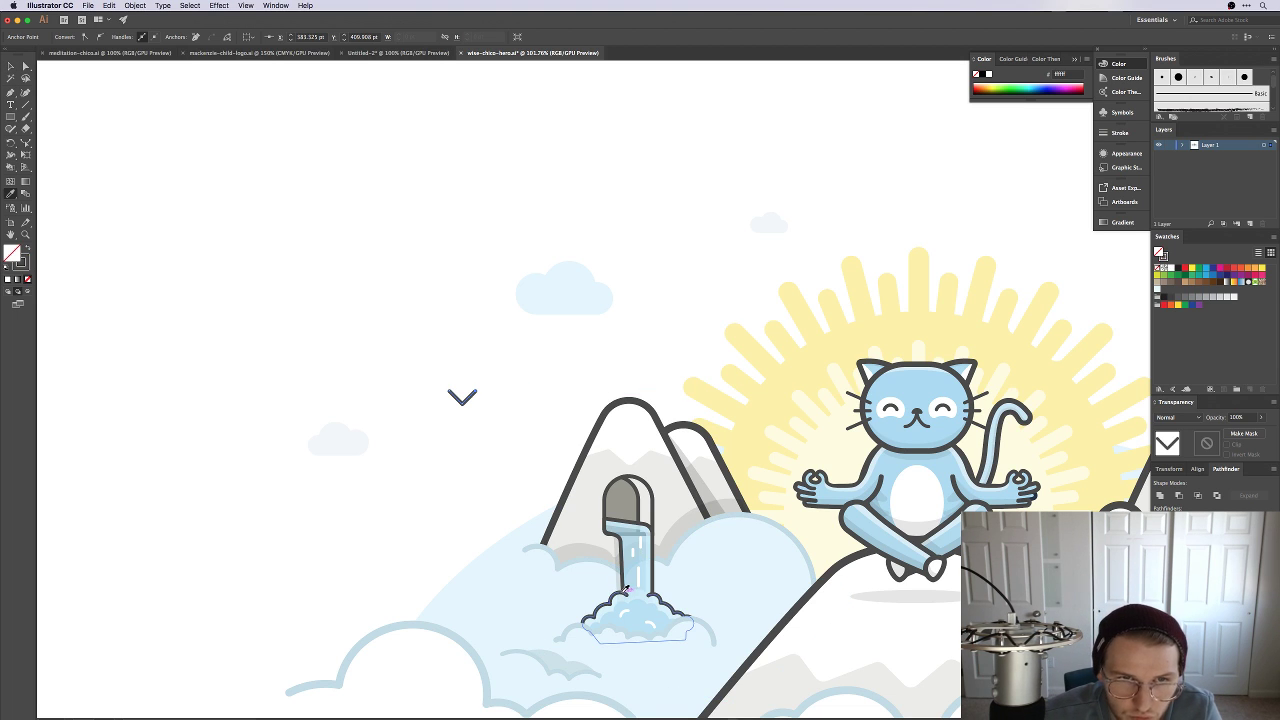
key("v")
left_click(511, 430)
Step: Reshape the V into a bird by bending both arms into arched wings that meet at a sharp lower point
key("a")
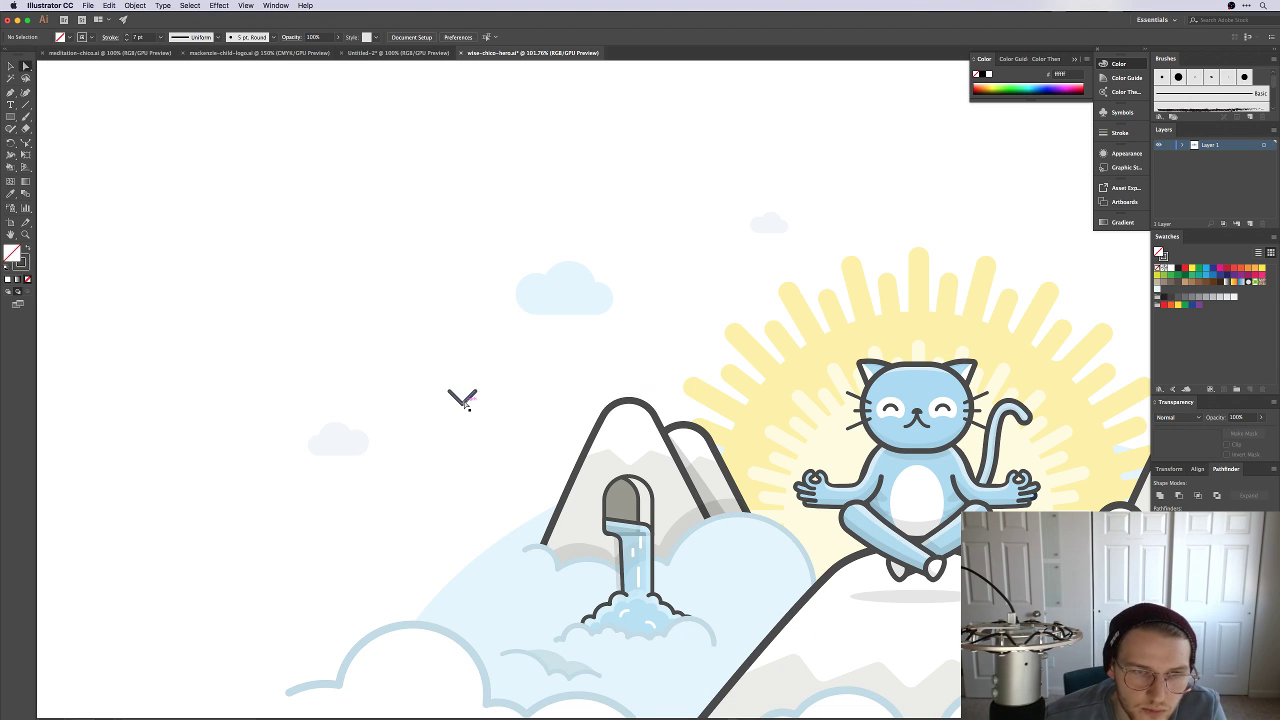
left_click(464, 404)
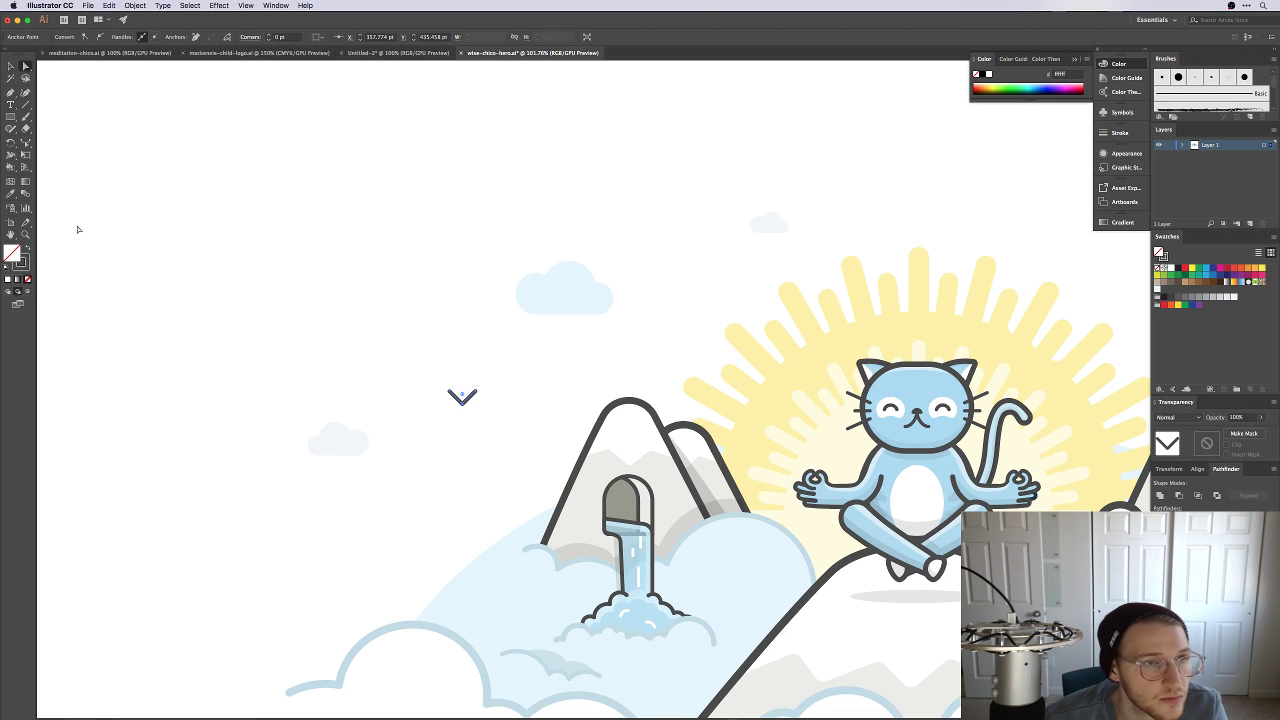
left_click(102, 37)
left_click_drag(431, 349, 600, 320)
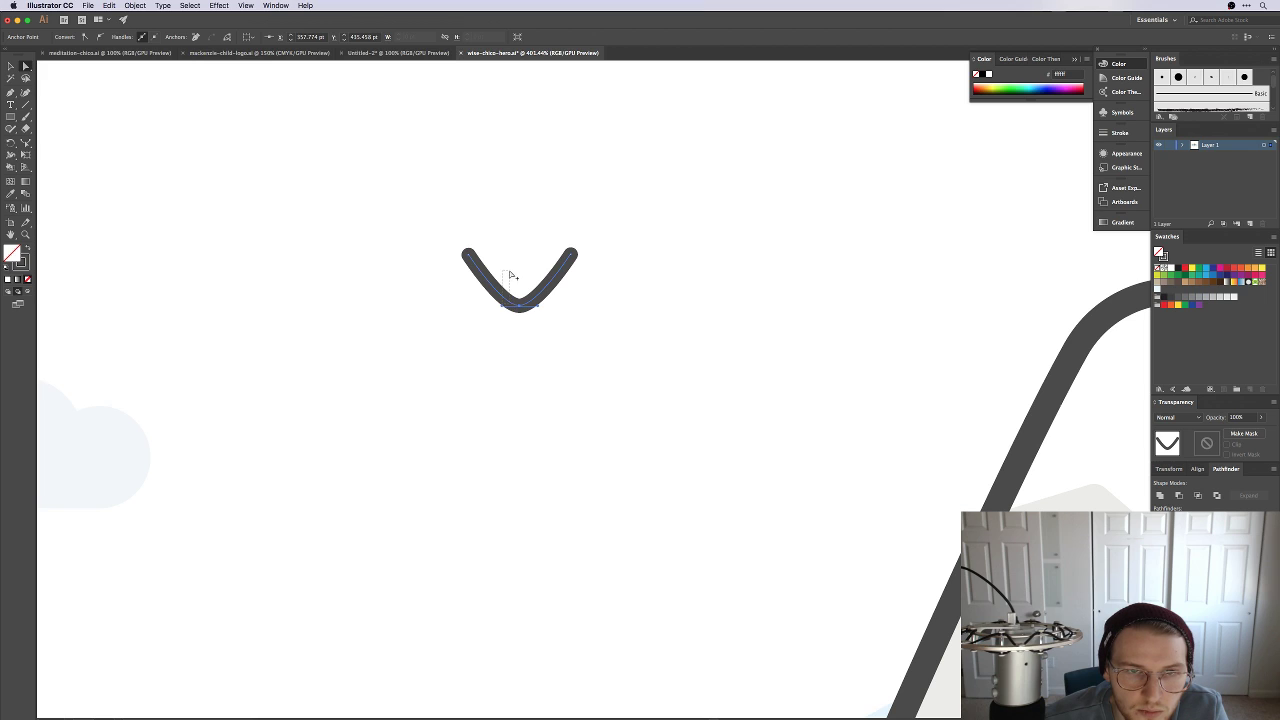
key("v")
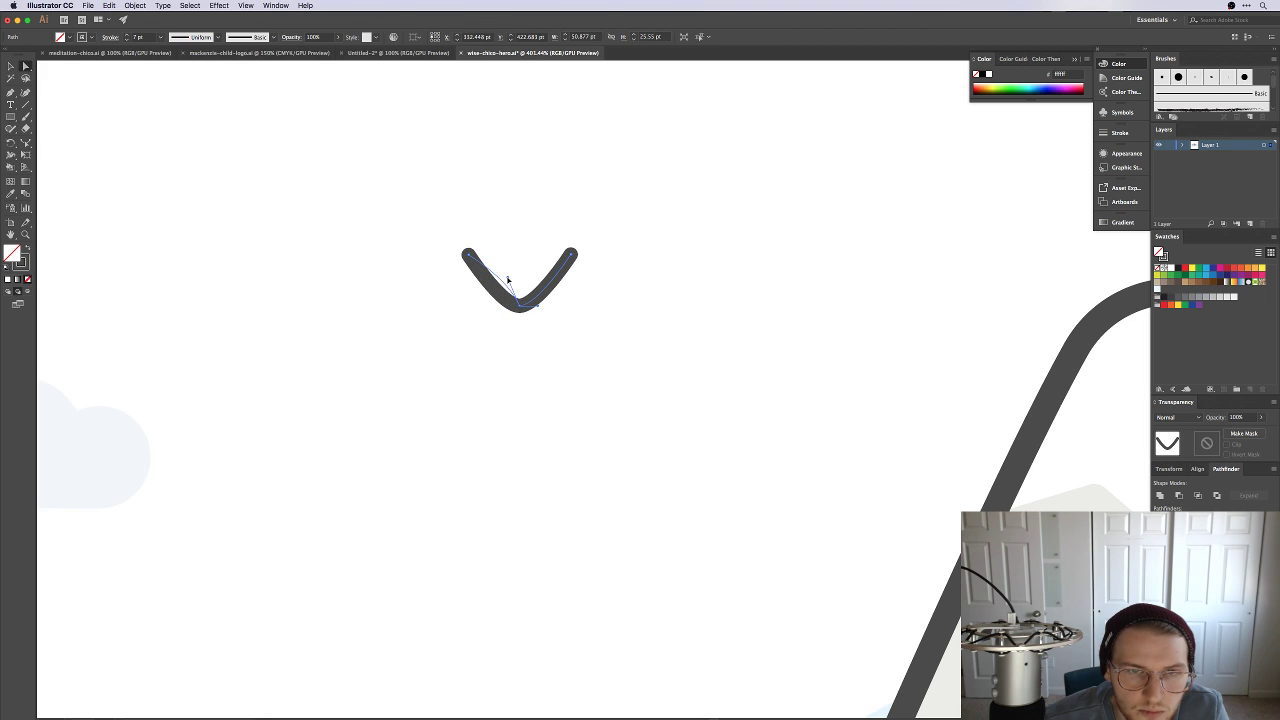
key("super+z")
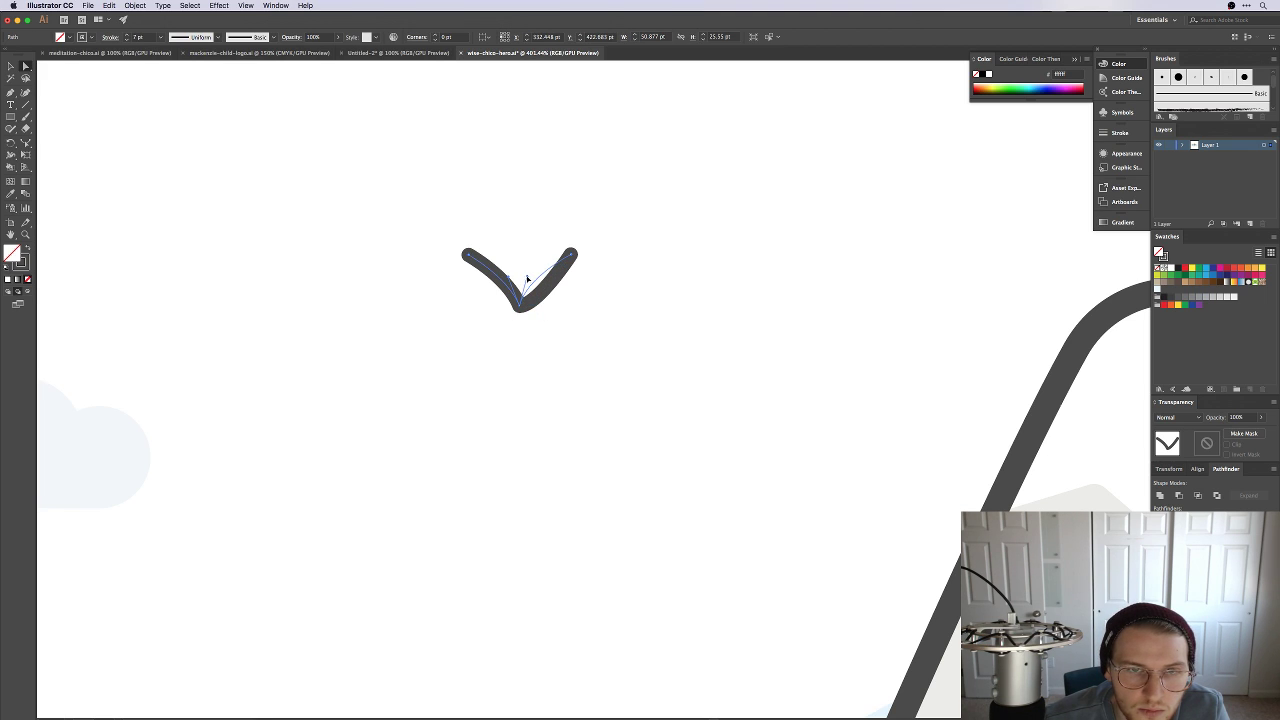
left_click(528, 282)
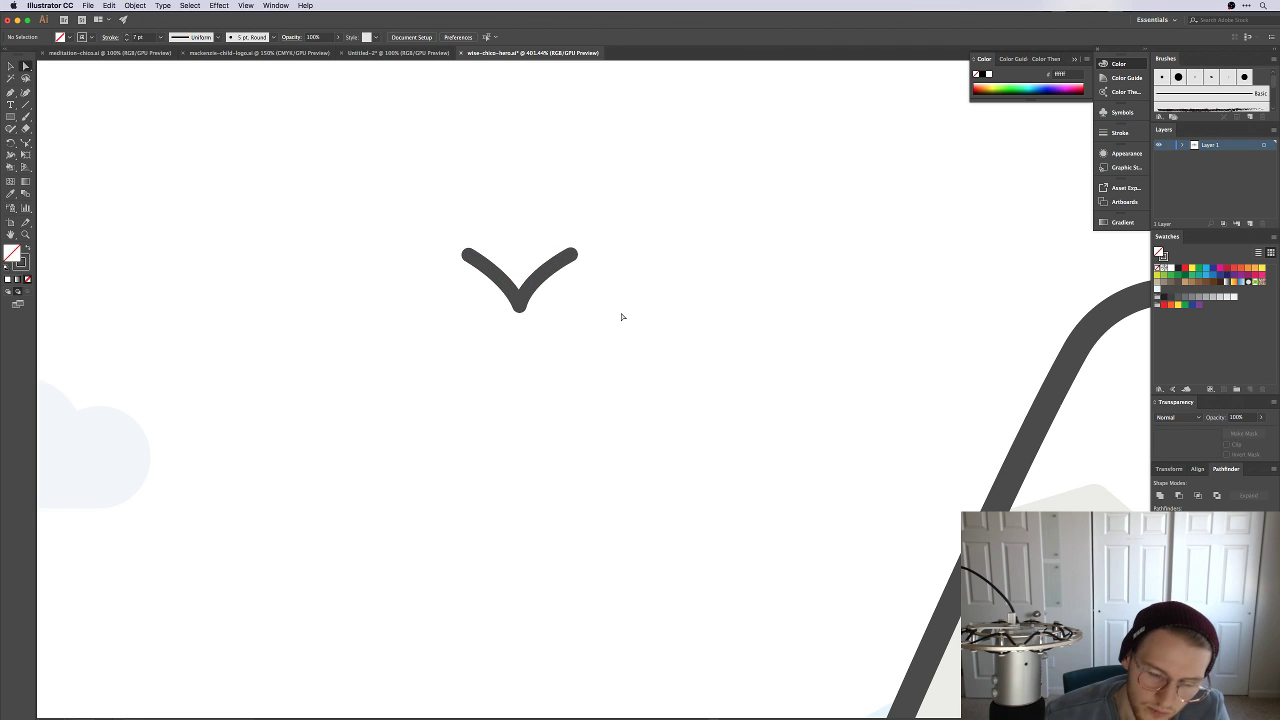
Step: Scale the bird down and duplicate it into a group of three beside the waterfall mountain, the smallest about 15 by 8 pt
key("super+1")
key("super+minus")
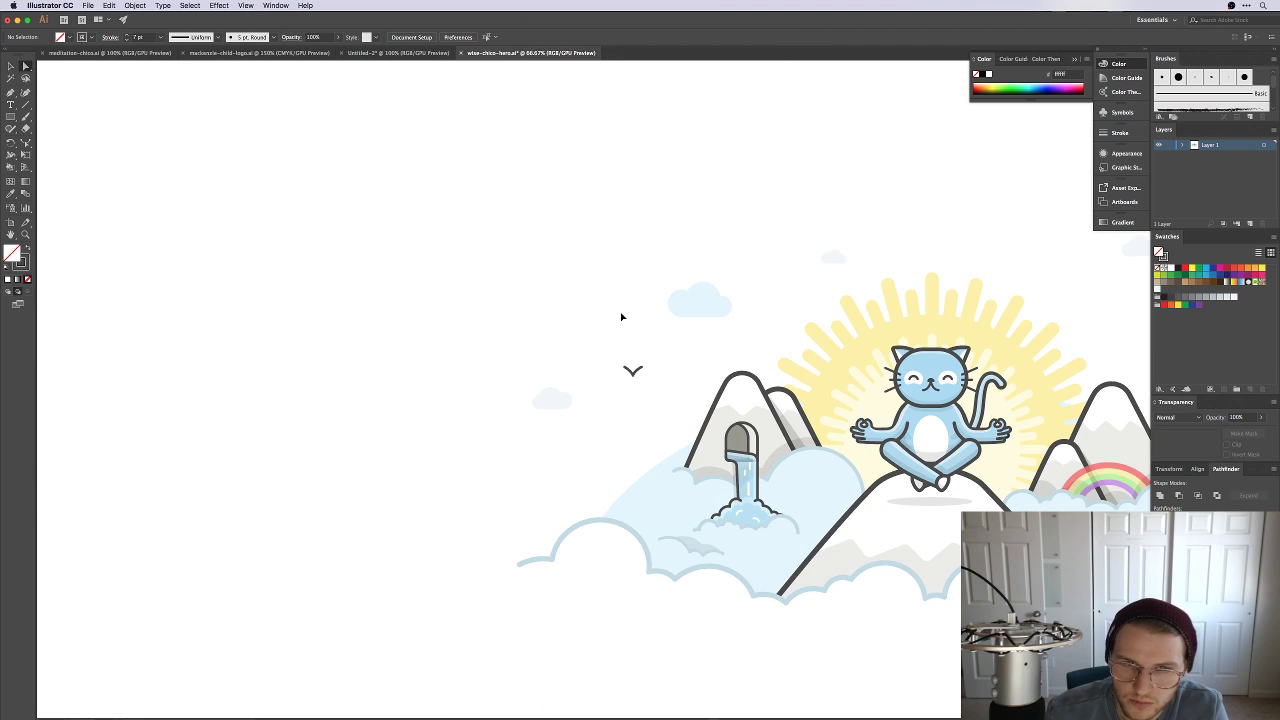
left_click_drag(620, 312, 425, 362)
left_click(416, 358)
left_click(431, 357)
left_click(455, 401)
left_click(420, 355)
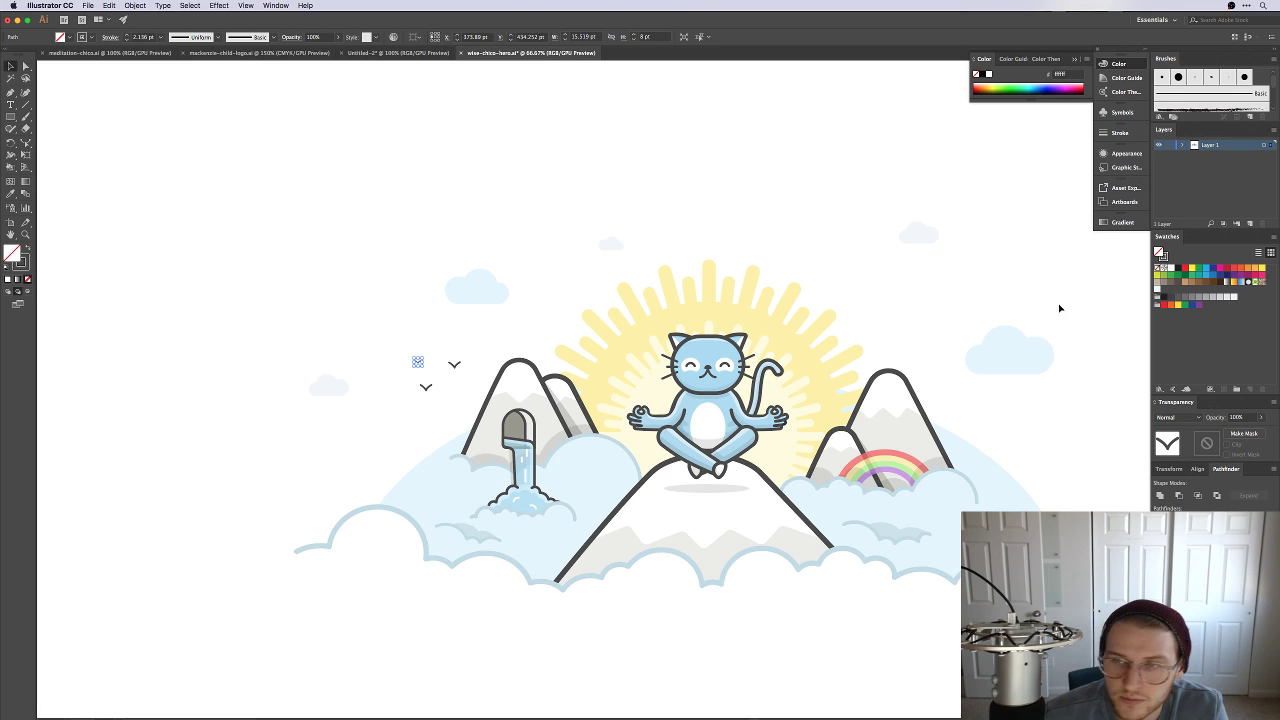
Step: Try the smallest bird at 80% opacity and settle on 70%
left_click(1240, 417)
type("80")
key("Return")
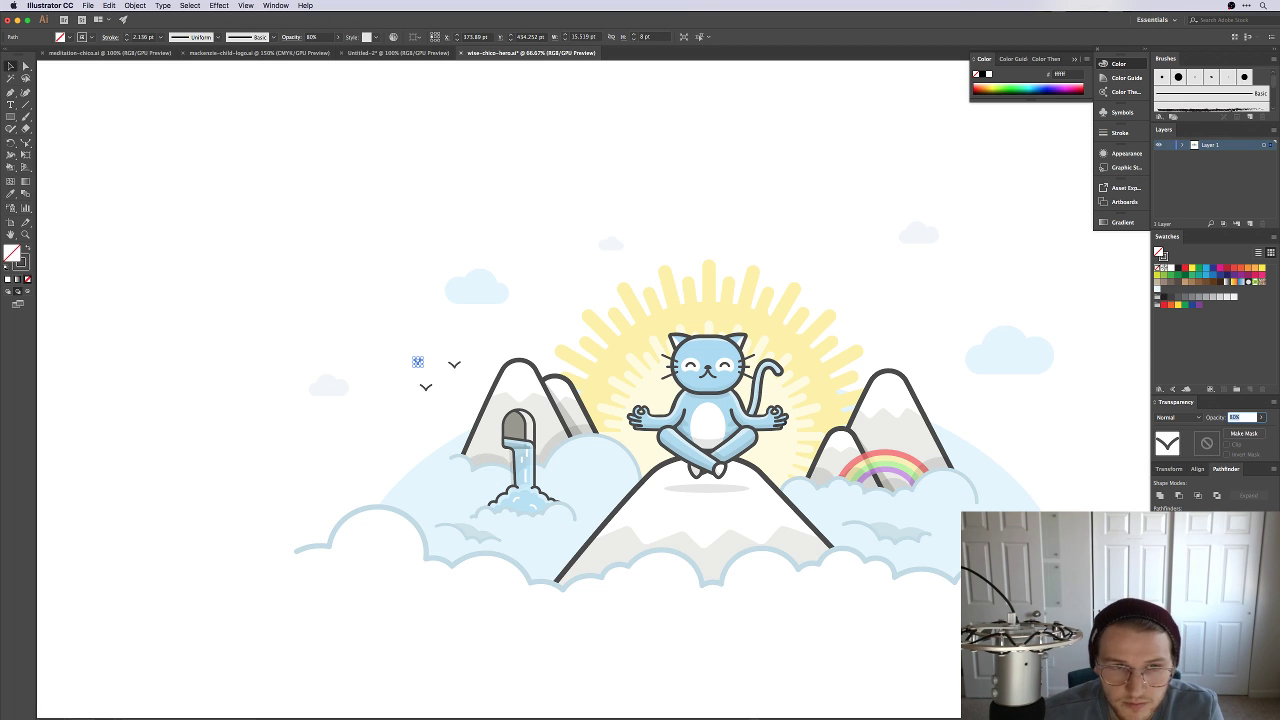
type("70")
left_click(440, 356)
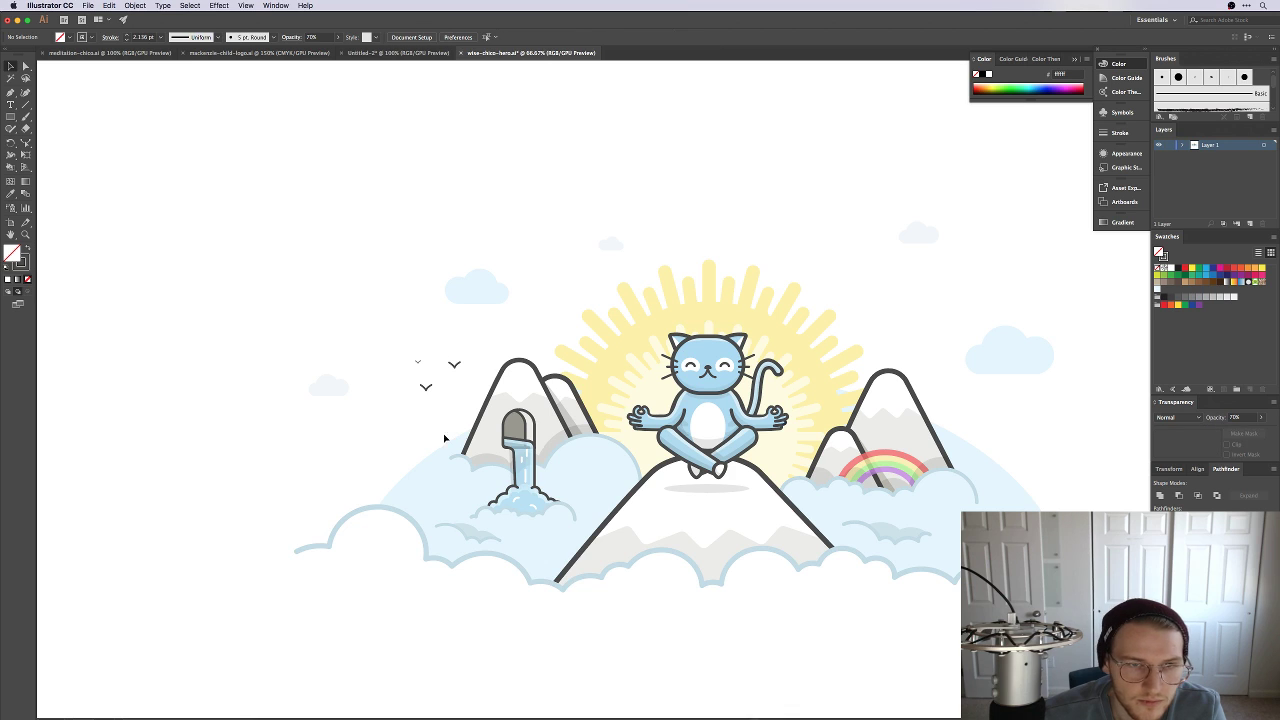
left_click_drag(444, 437, 386, 449)
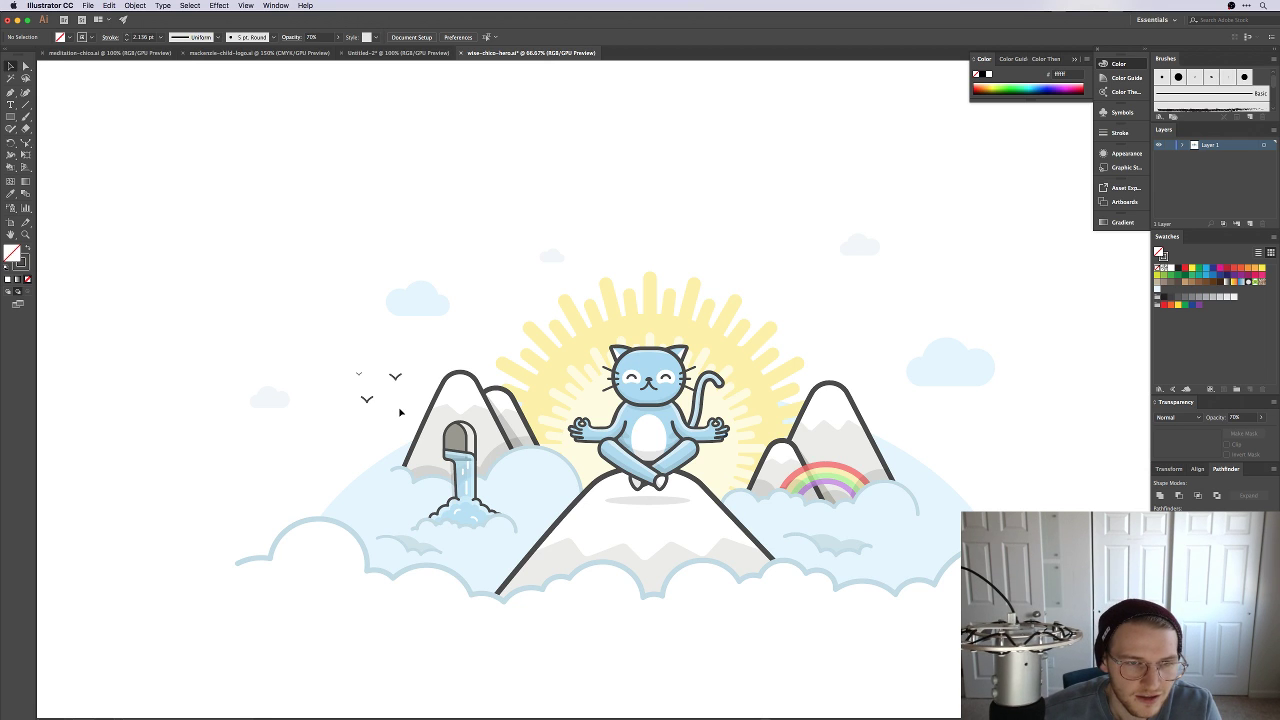
Step: Duplicate the group of three birds beside the waterfall mountain into the sky above the rainbow mountain
left_click_drag(400, 411, 329, 346)
left_click(108, 37)
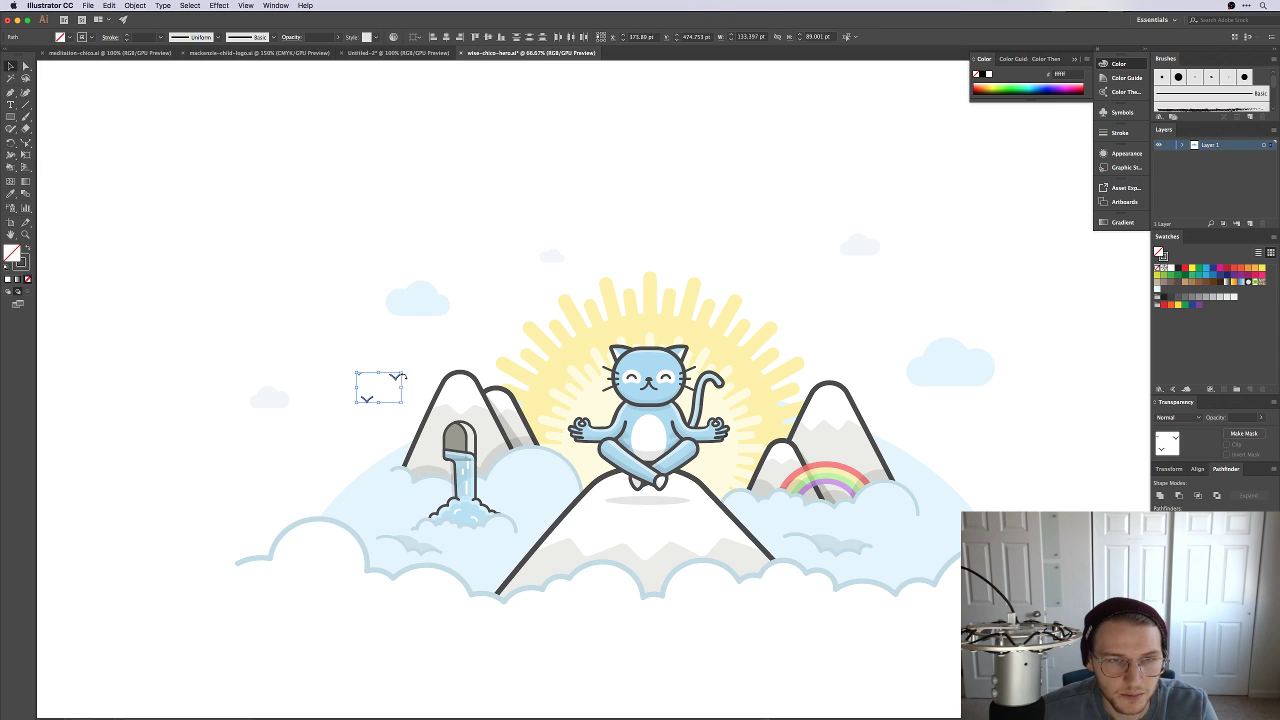
left_click_drag(398, 376, 858, 290, "alt")
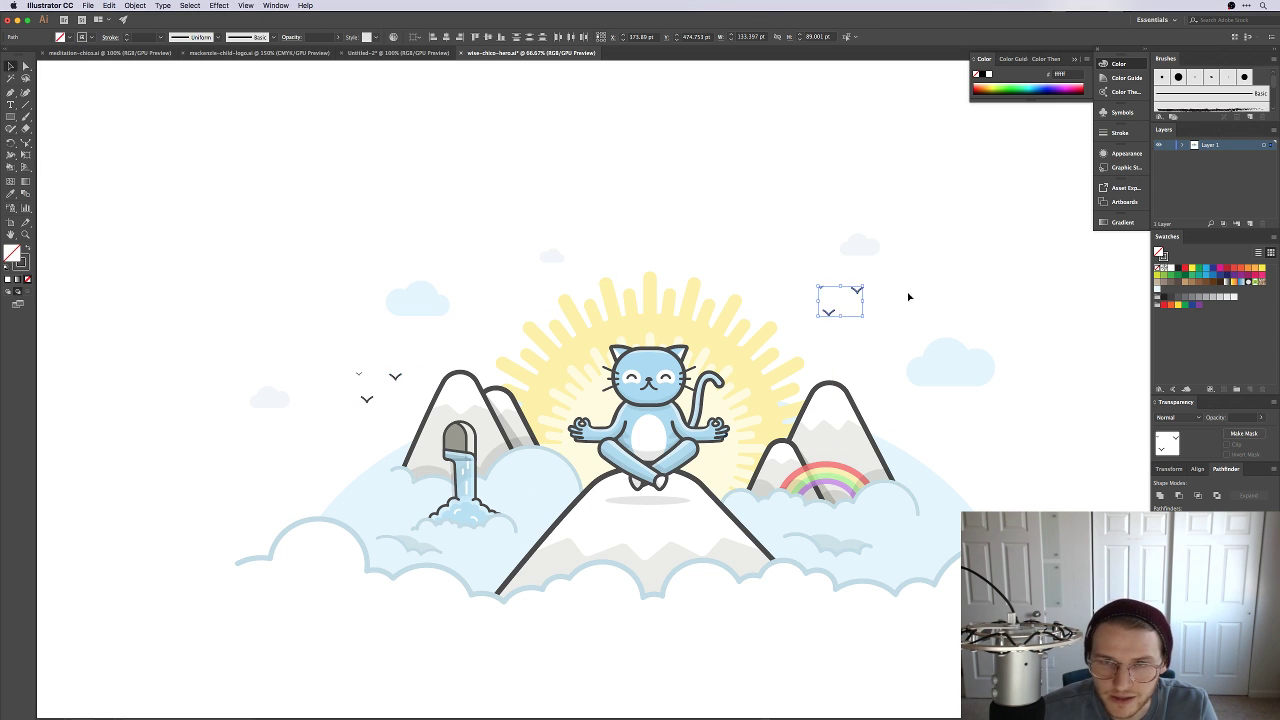
left_click(908, 296)
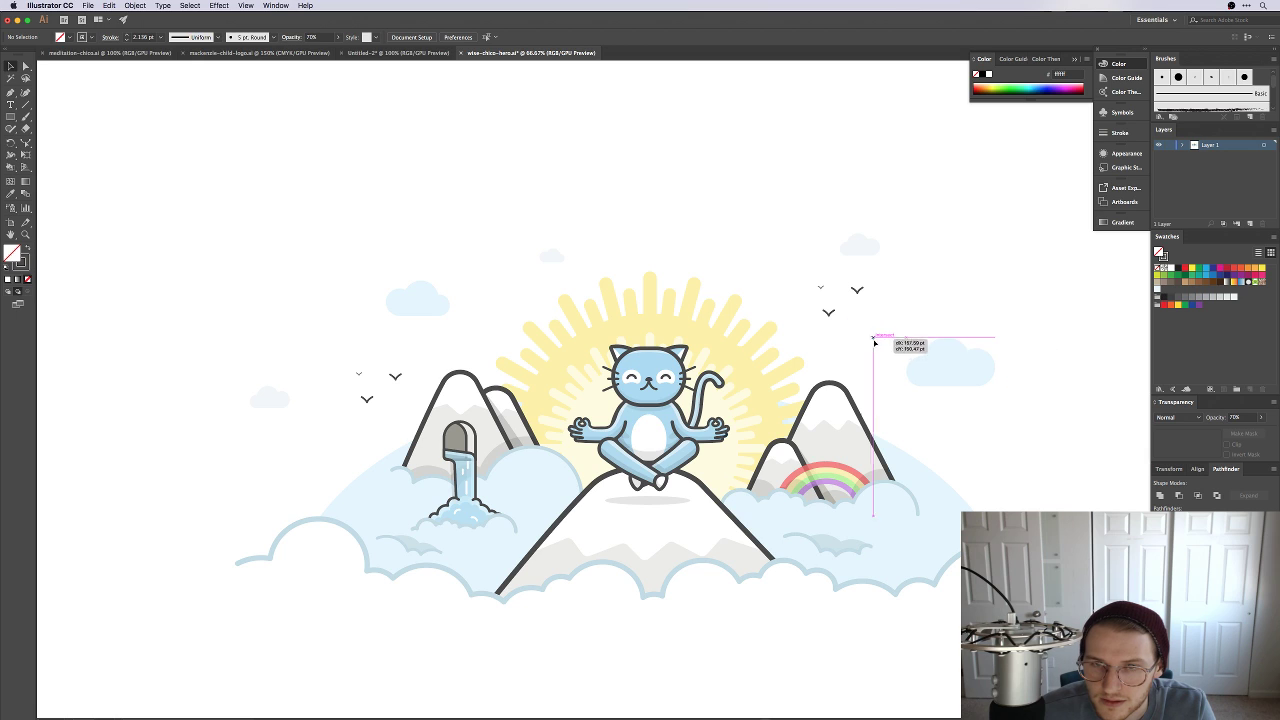
Step: Rearrange the copied birds by moving the smallest toward the large blue cloud and one larger bird lower, and save the illustration
left_click_drag(874, 342, 900, 338)
left_click(906, 298)
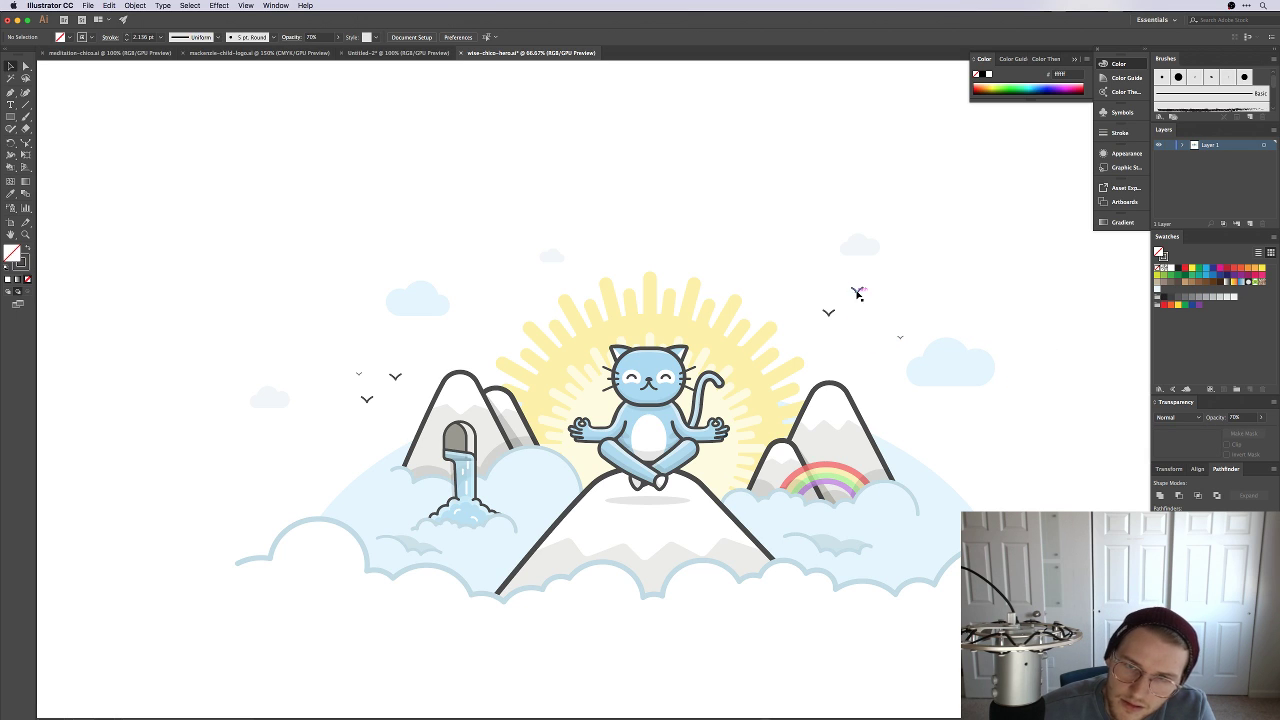
left_click_drag(857, 293, 857, 346)
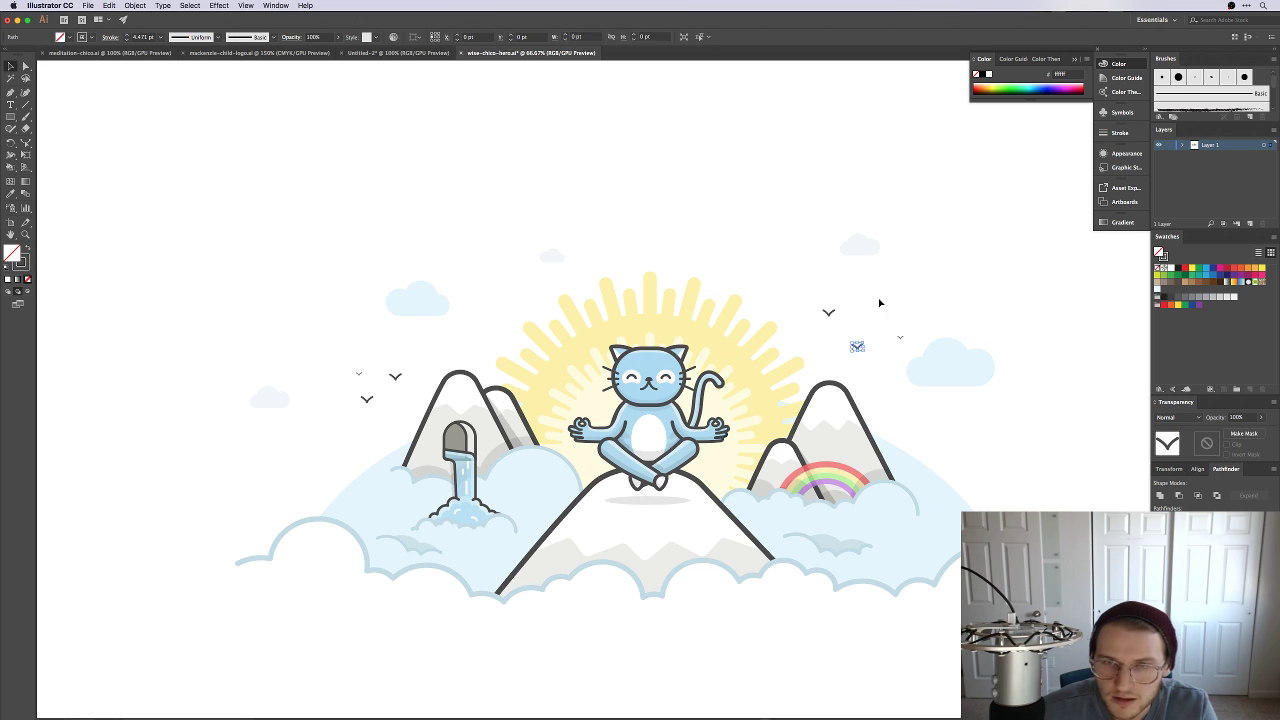
left_click(880, 302)
left_click_drag(1000, 394, 941, 381)
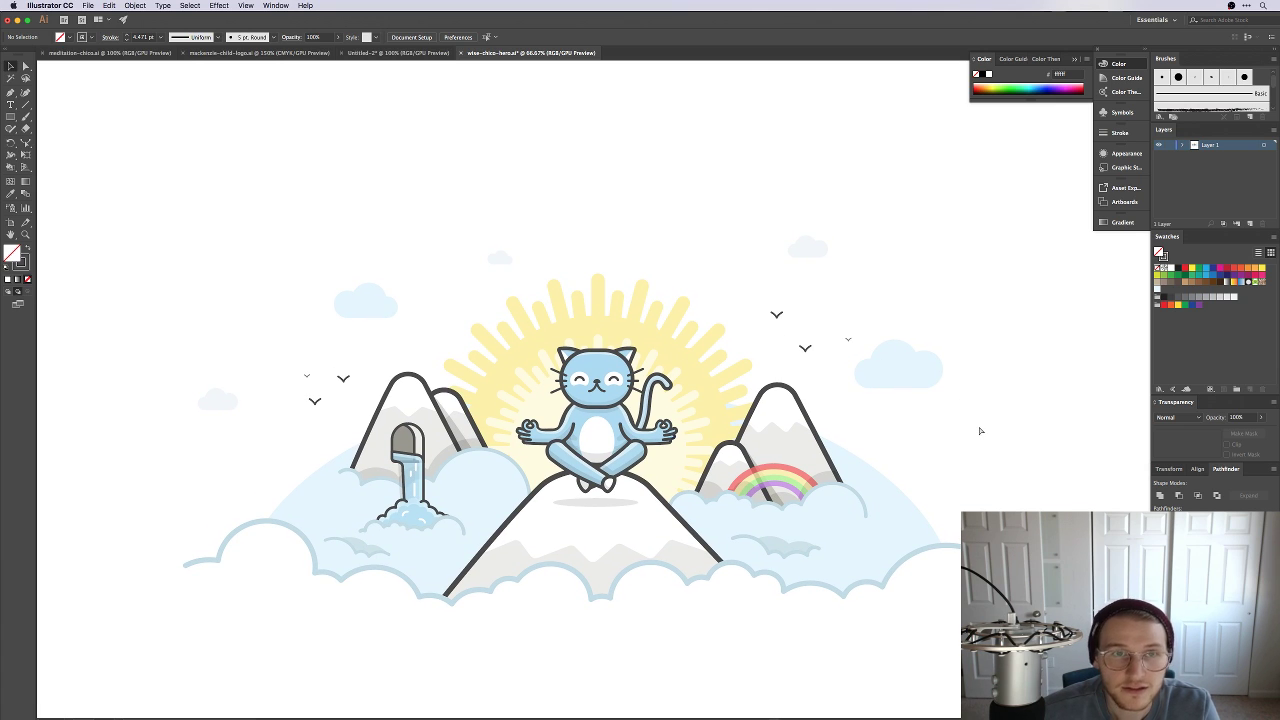
key("super+s")
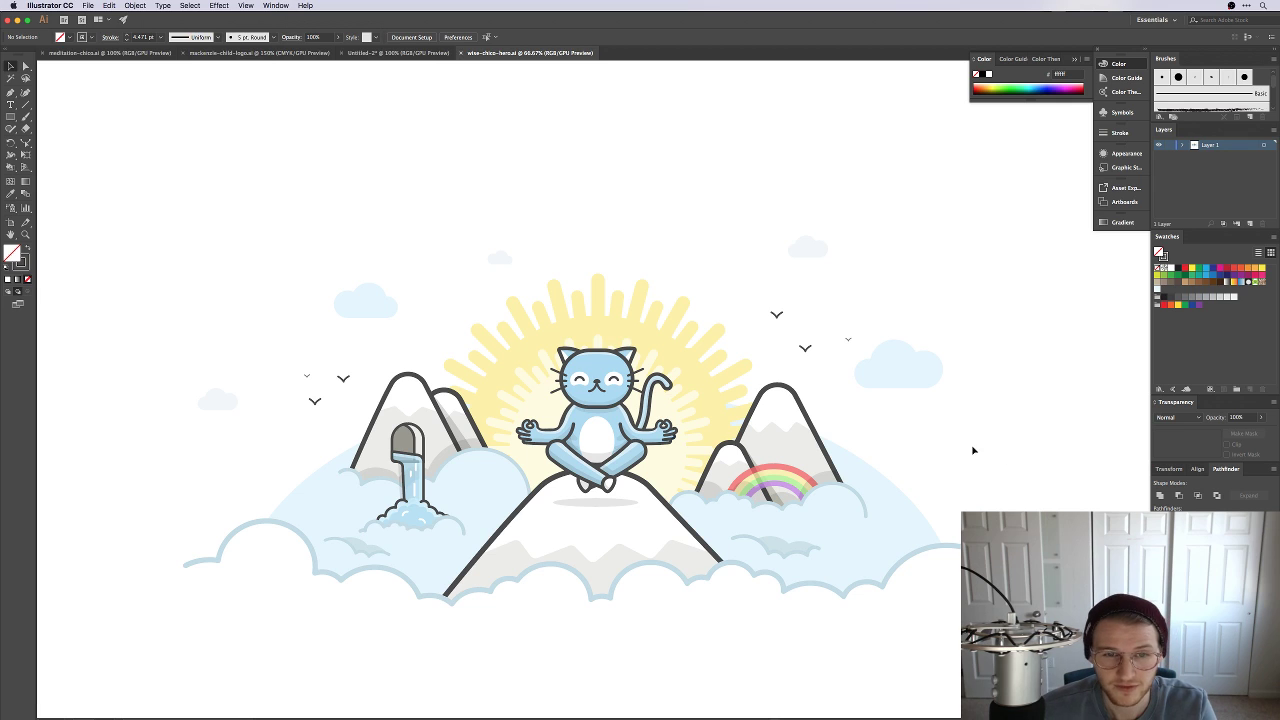
scroll(881, 468, "left", 2)
scroll(881, 468, "right", 1)
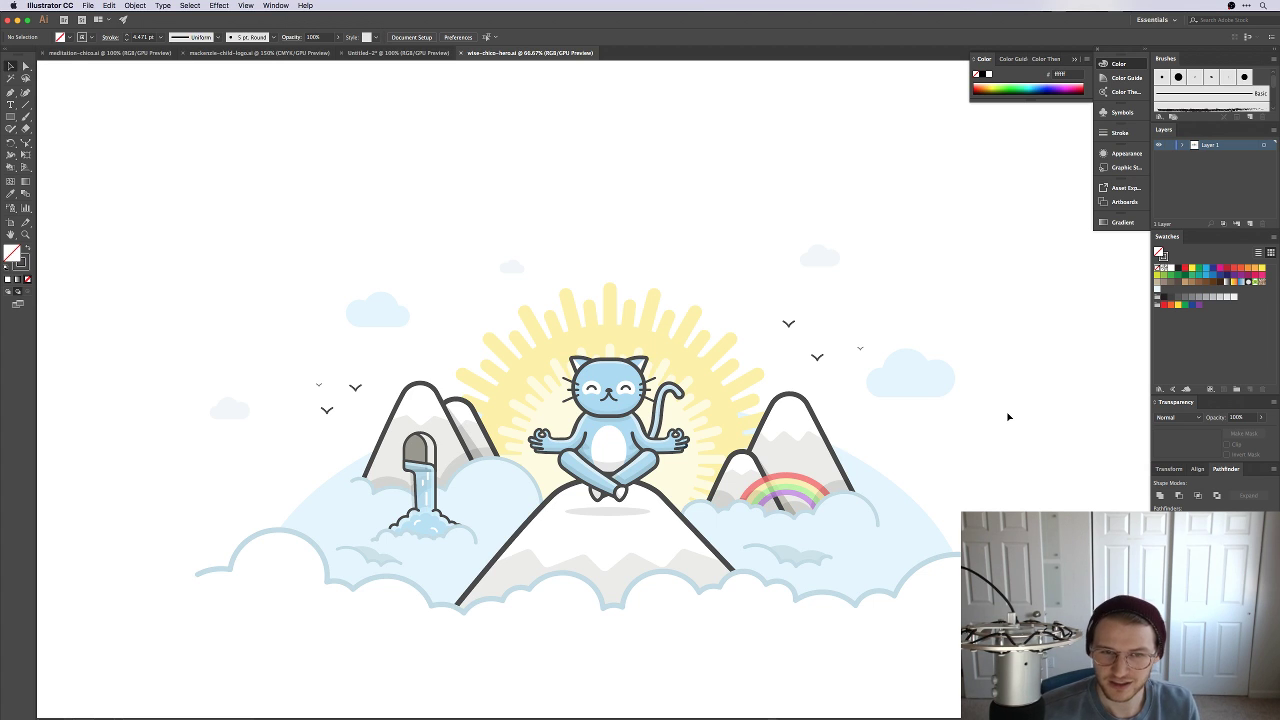
scroll(994, 449, "down", 3)
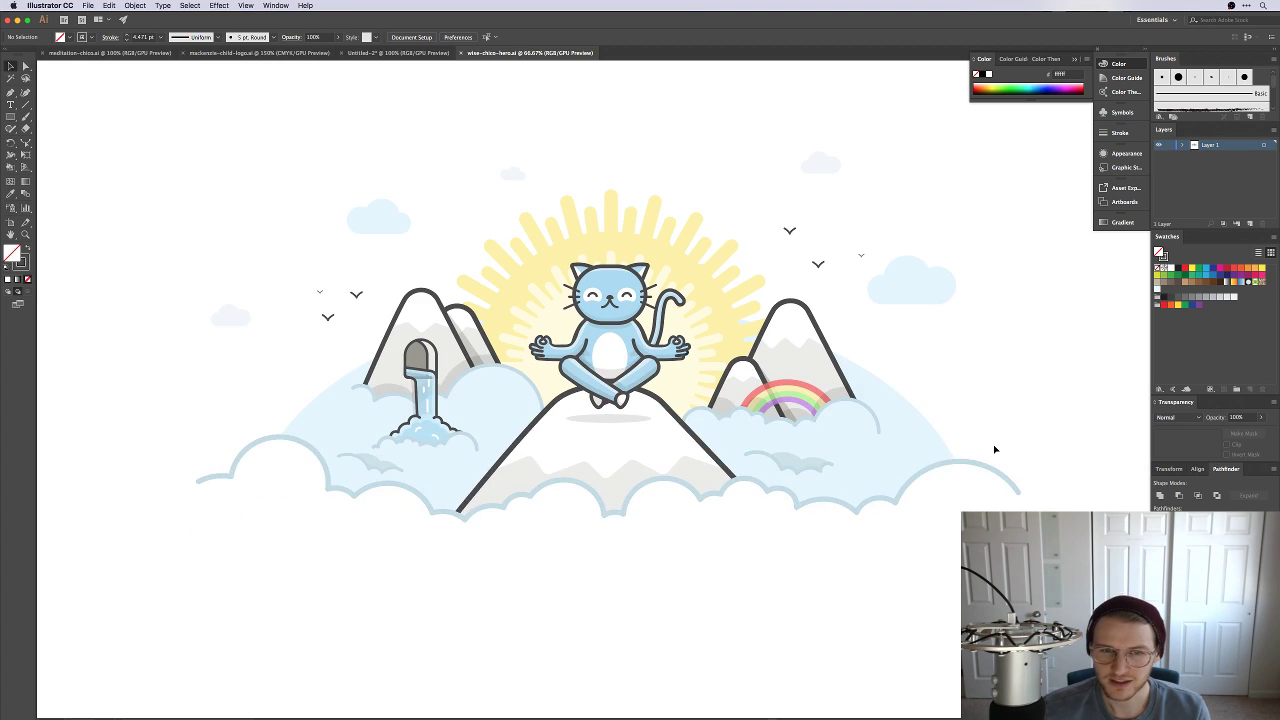
scroll(994, 449, "right", 2)
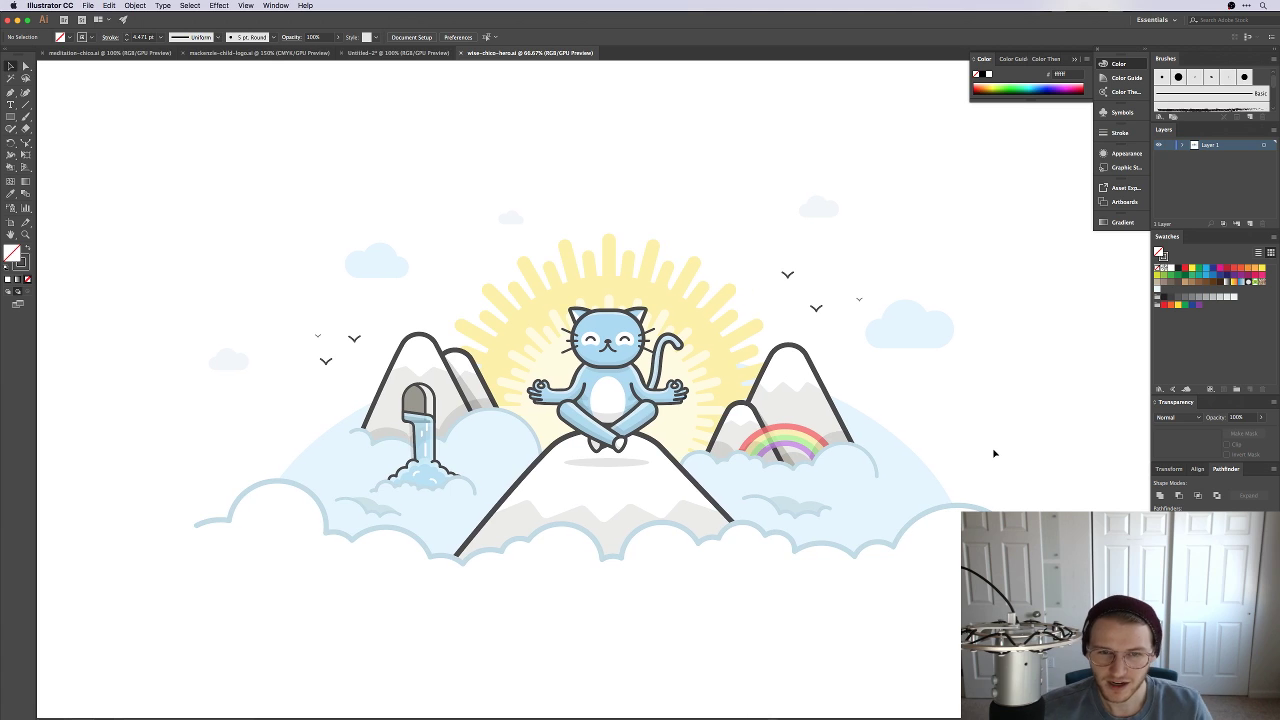
scroll(992, 448, "up", 3)
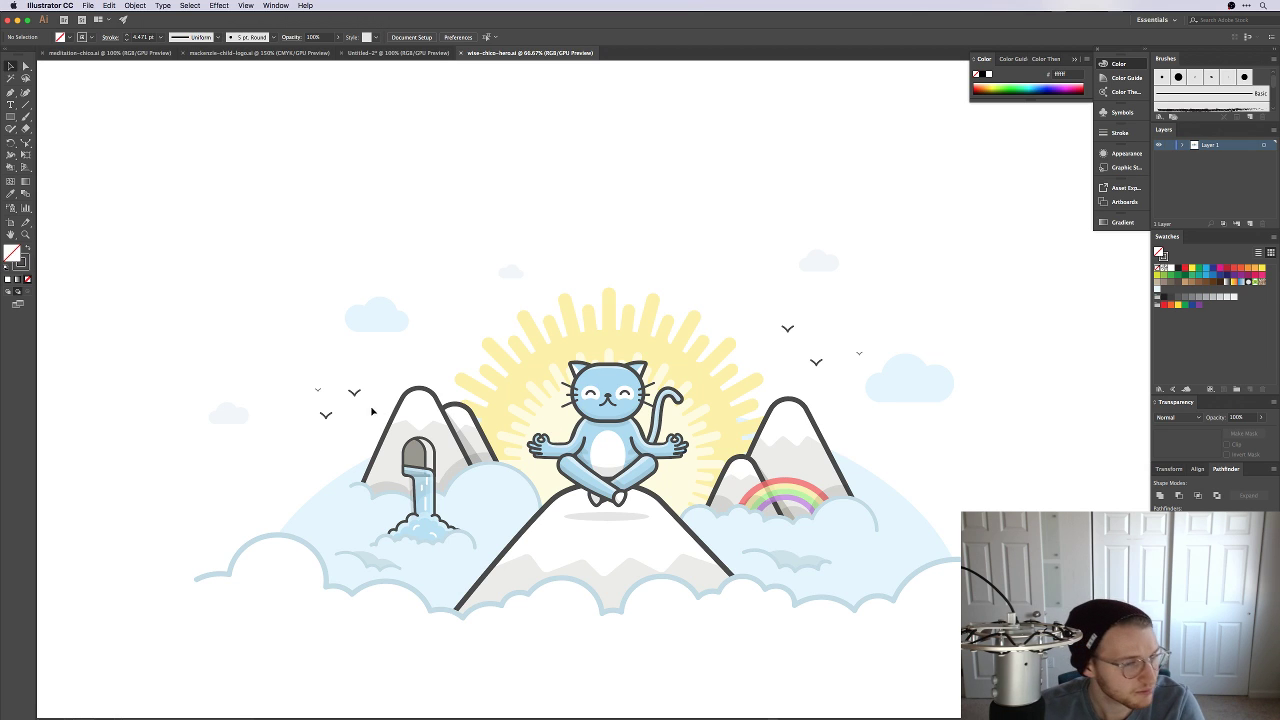
key("shift+Tab")
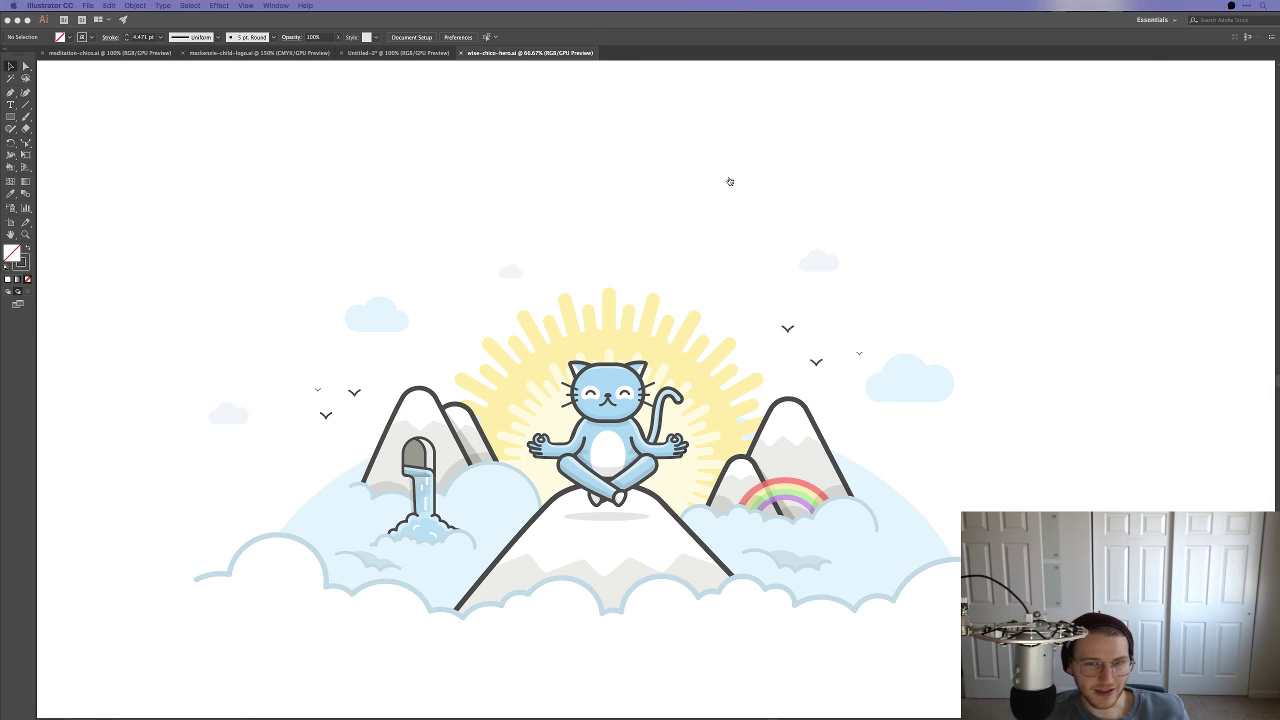
key("Tab")
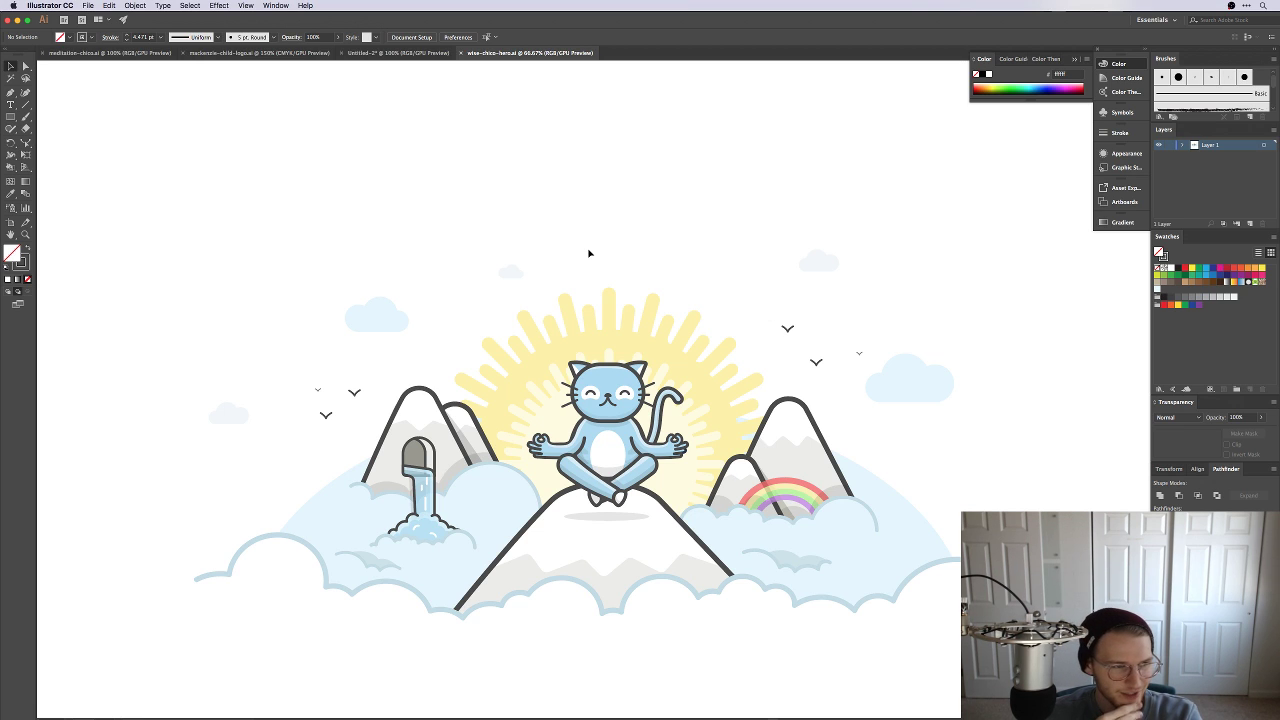
key("t")
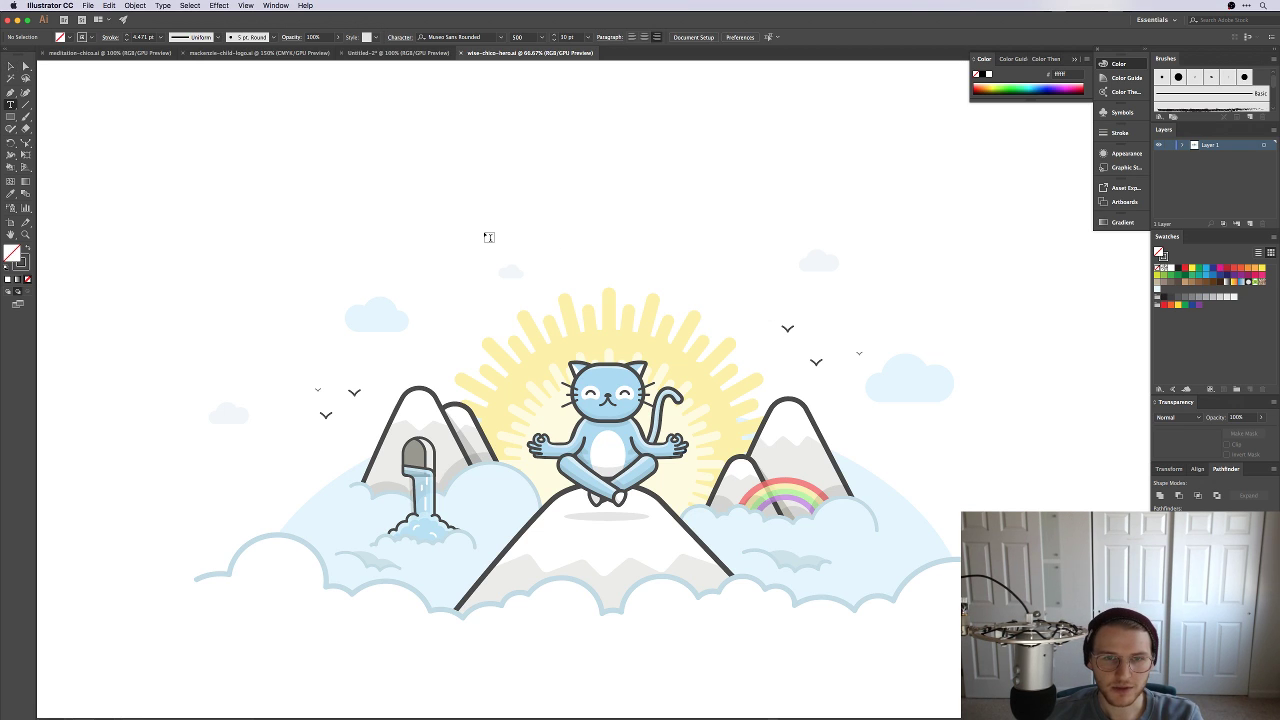
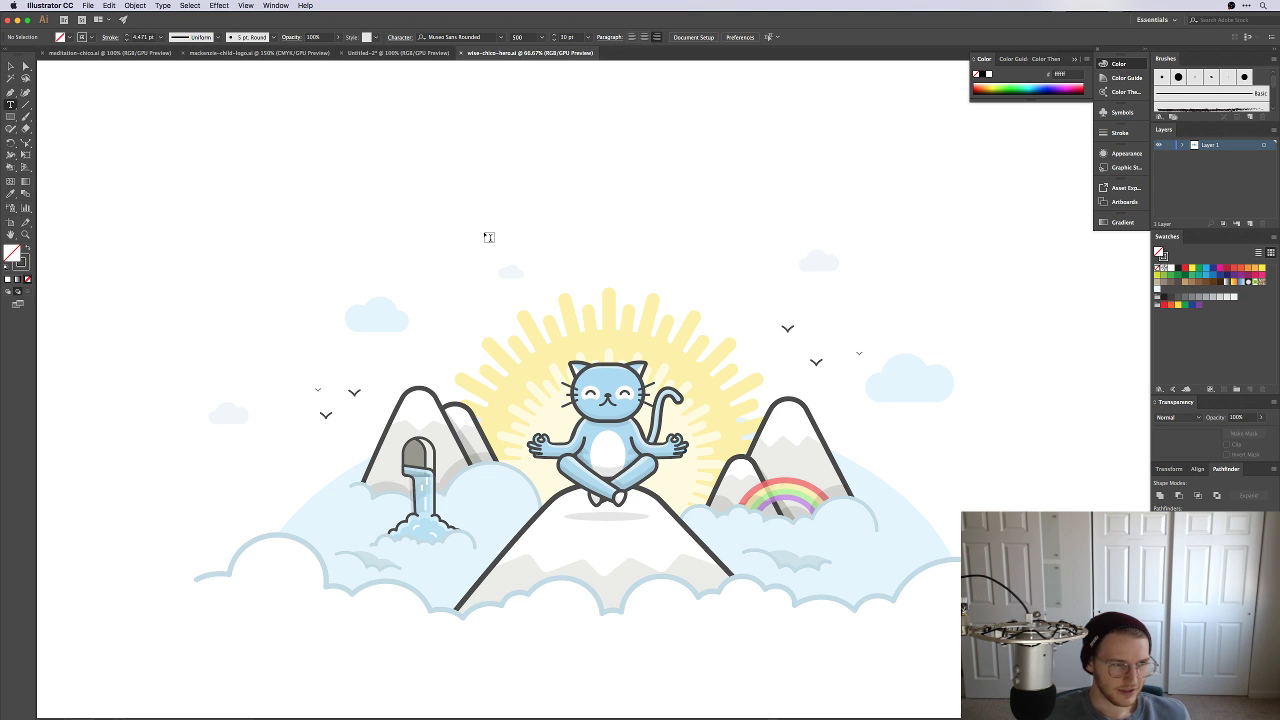
key("F4")
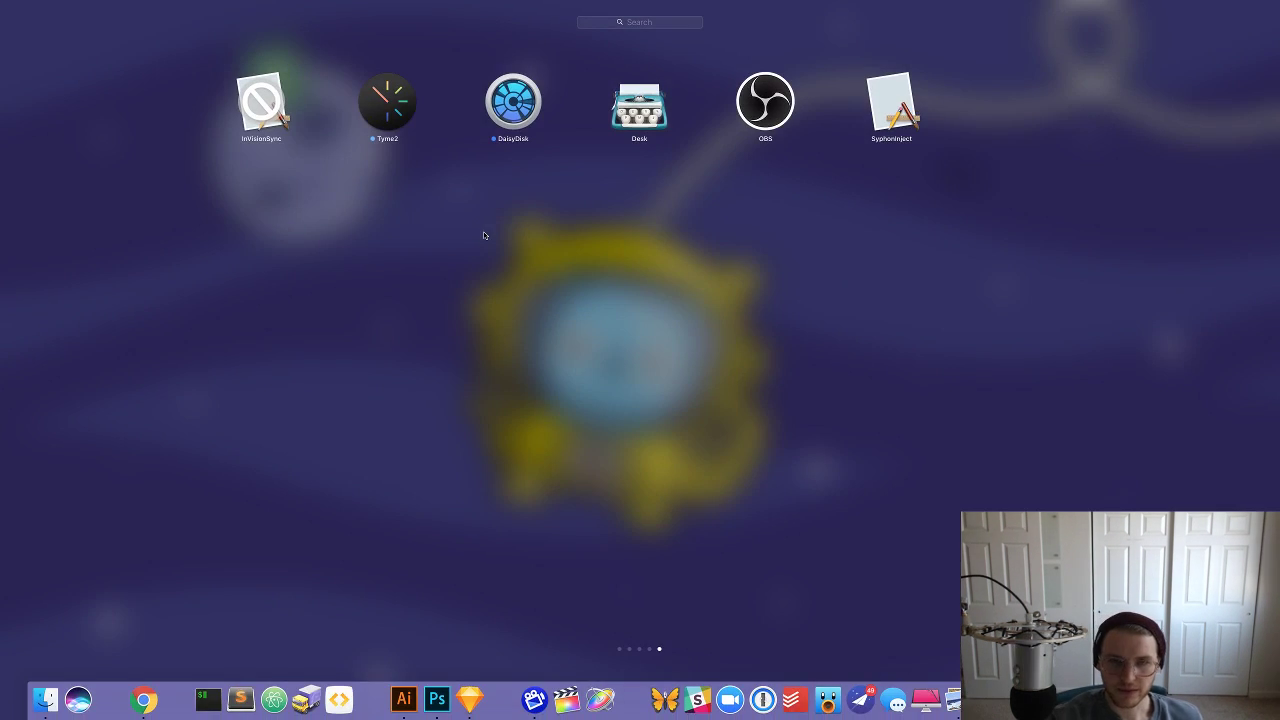
scroll(483, 235, "left", 3)
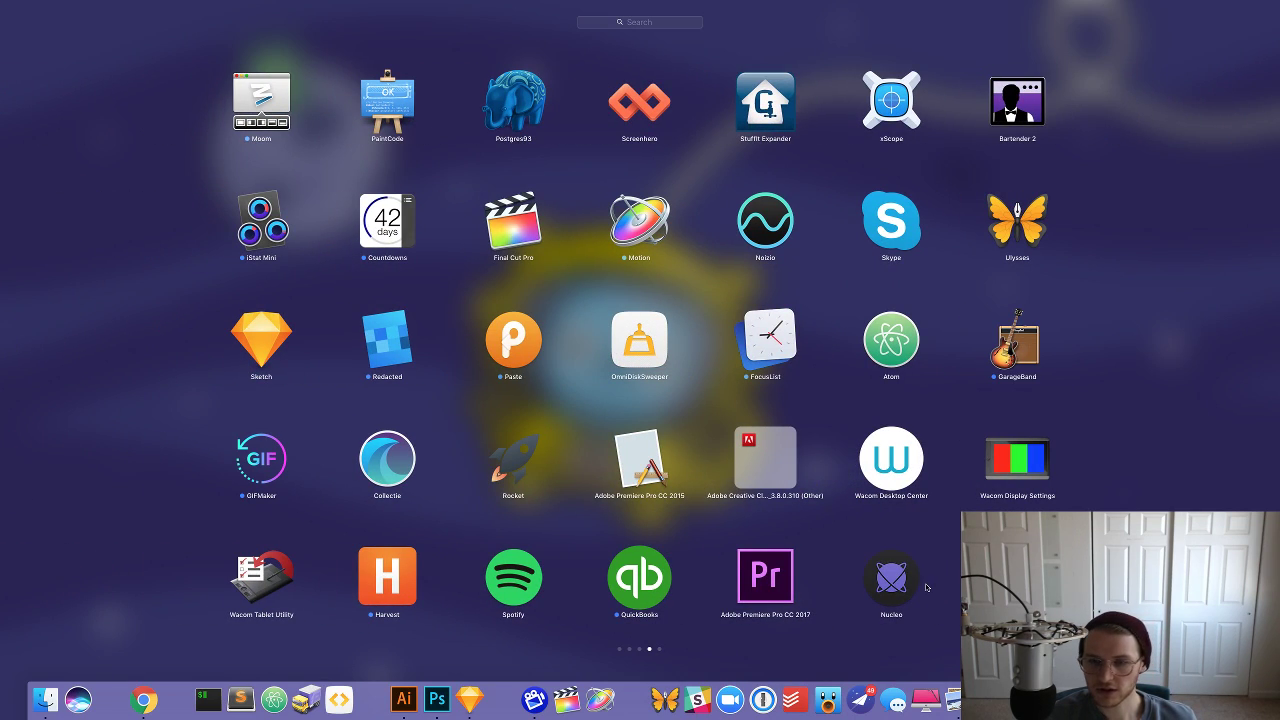
scroll(927, 582, "left", 3)
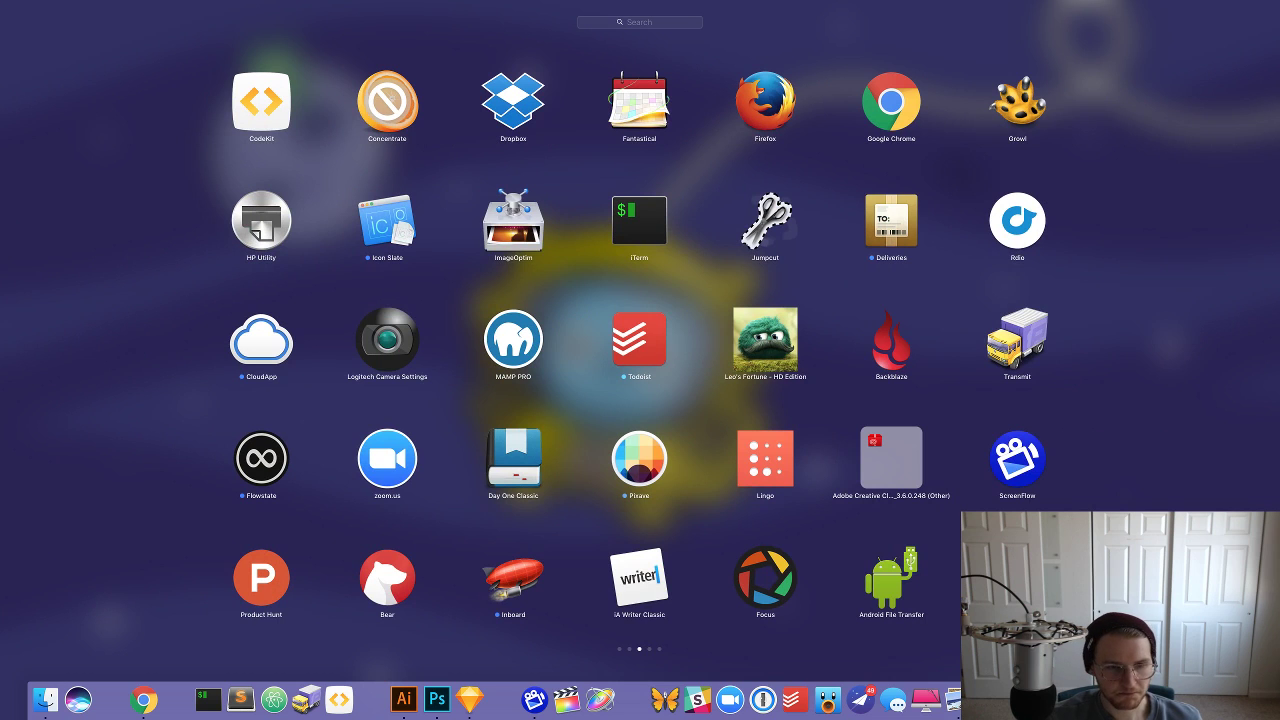
key("Escape")
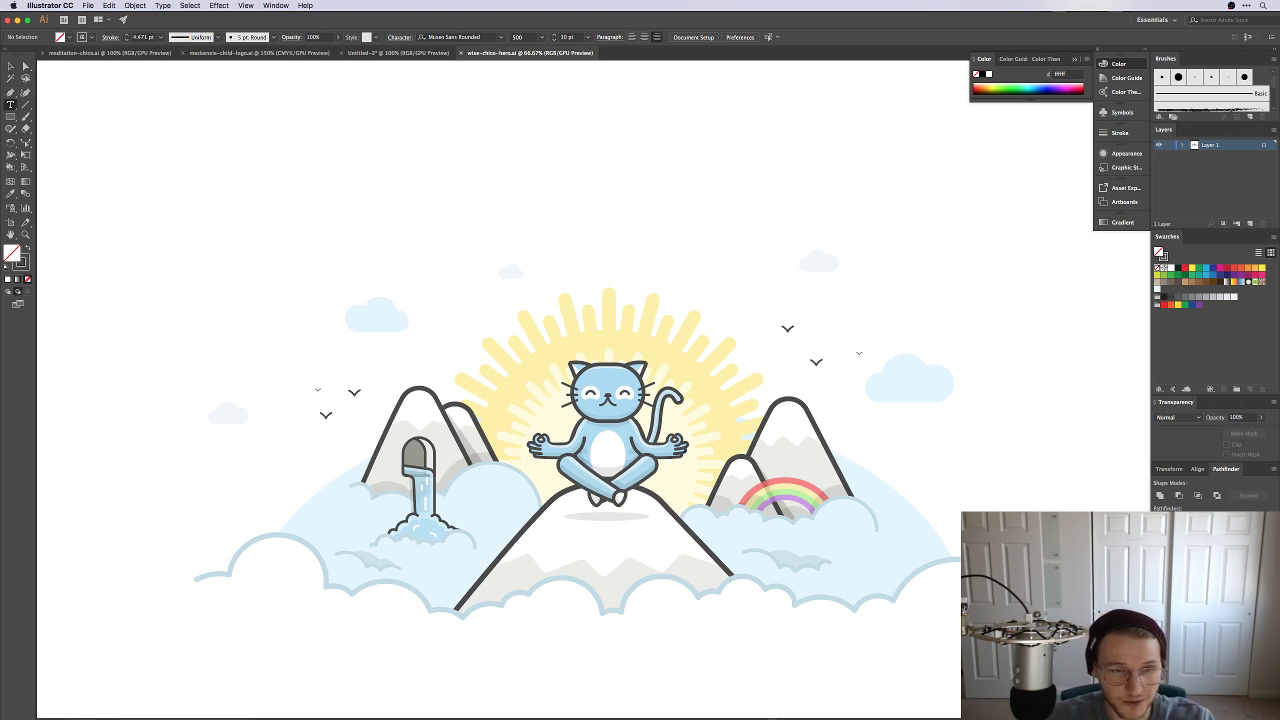
Step: Hide the side panels to view the whole finished illustration with nothing selected
key("v")
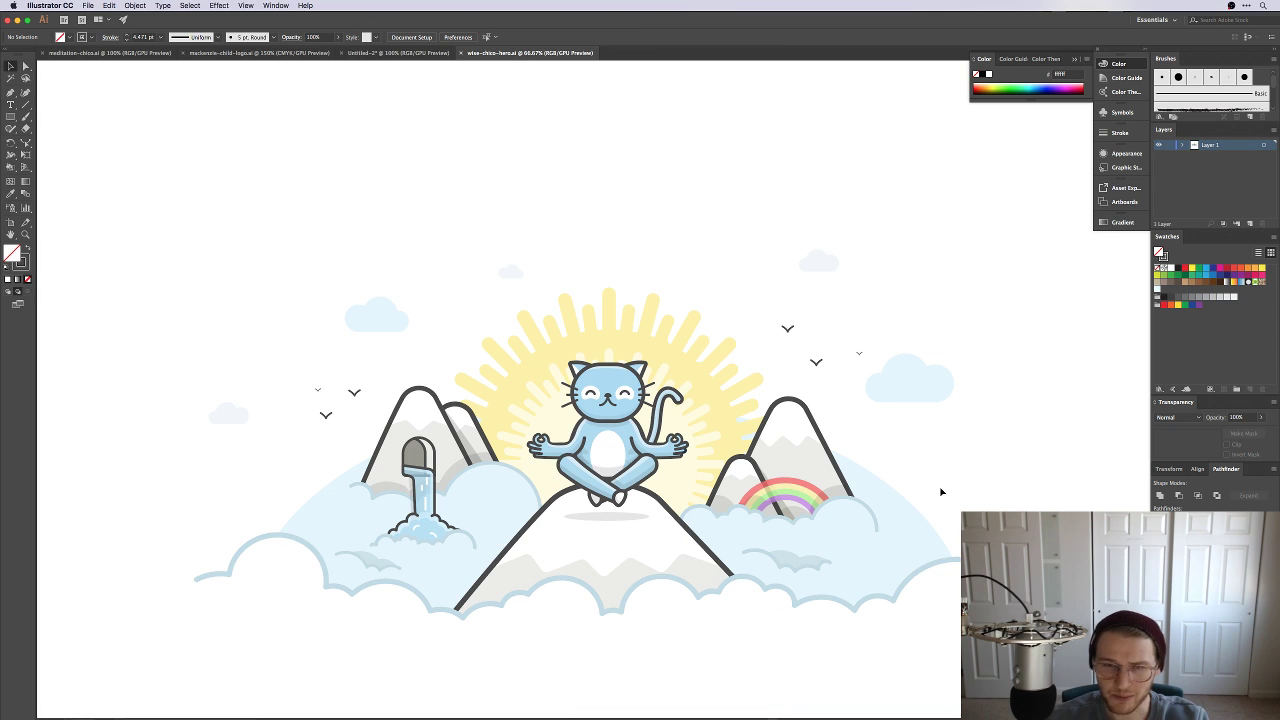
scroll(914, 582, "down", 2)
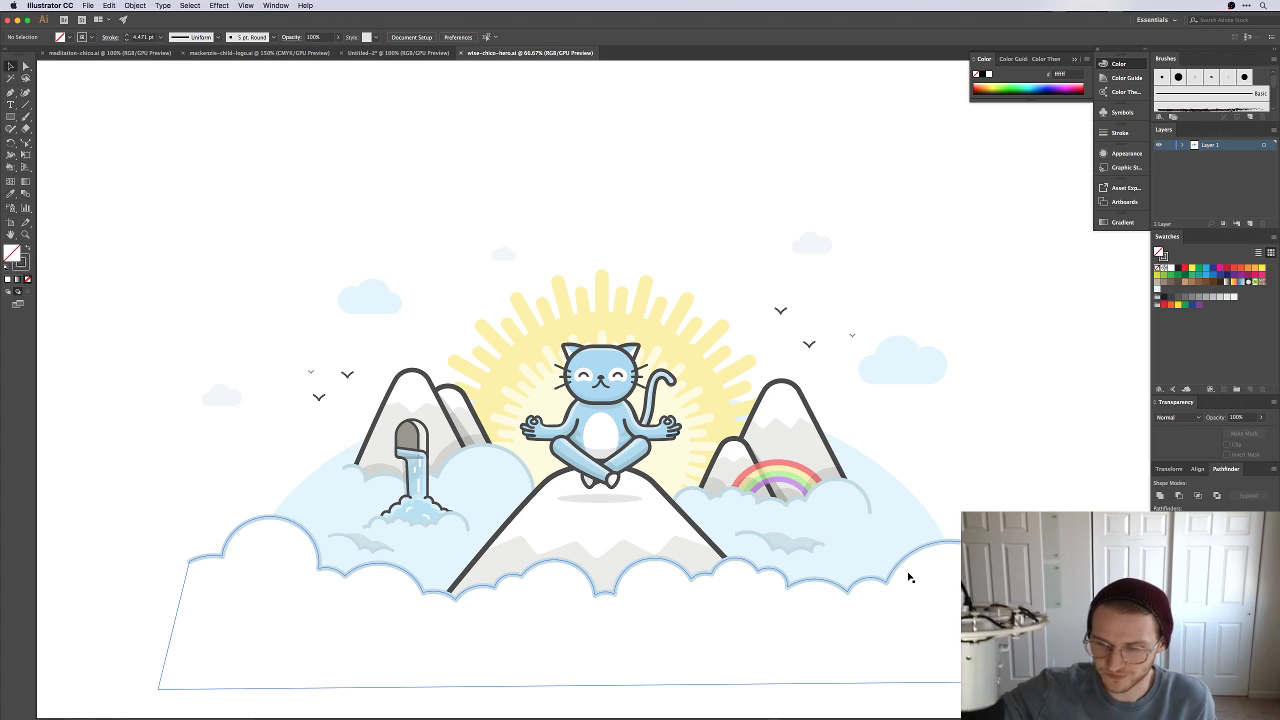
key("super+shift+a")
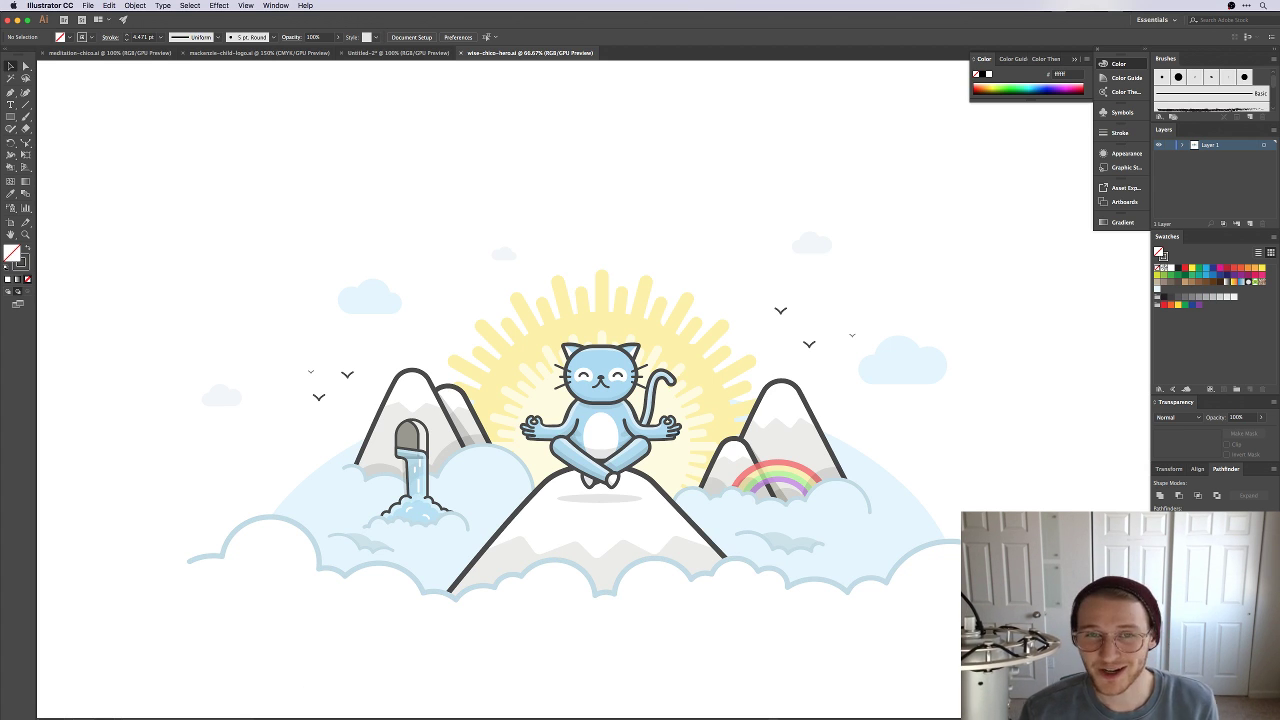
key("shift+Tab")
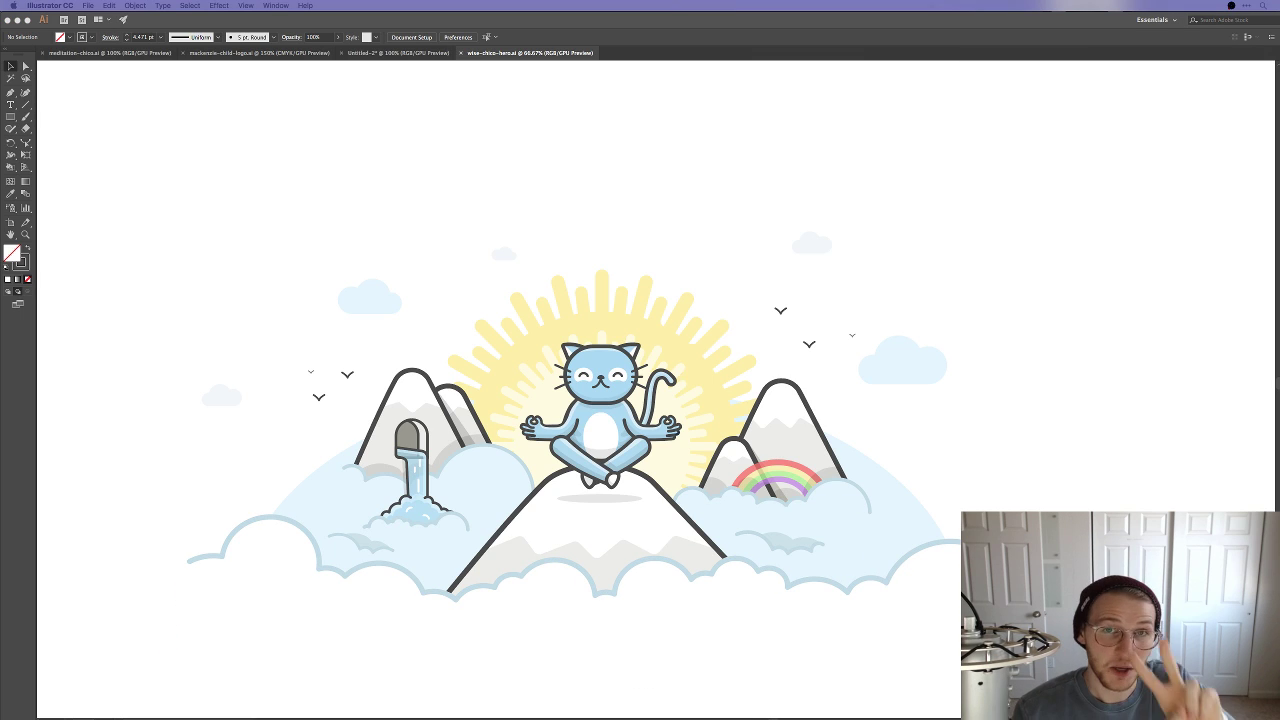